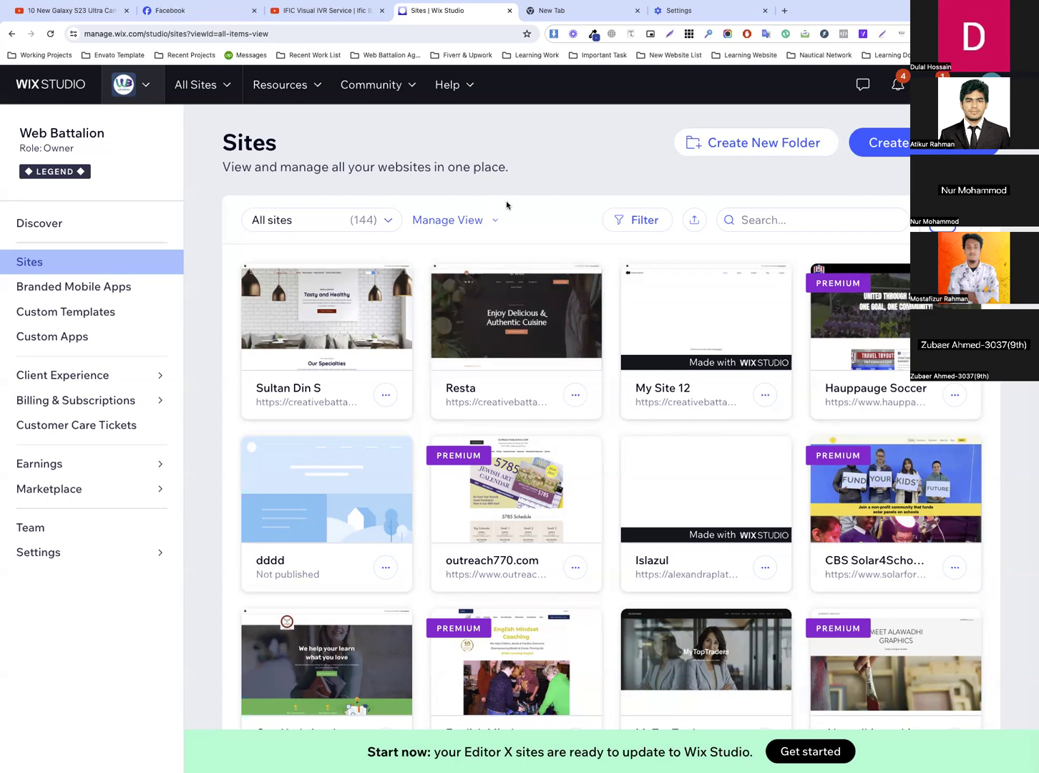
Open the Resta site from the site list for editing in the Wix Editor
{"action": "left_click", "coordinate": [511, 349]}
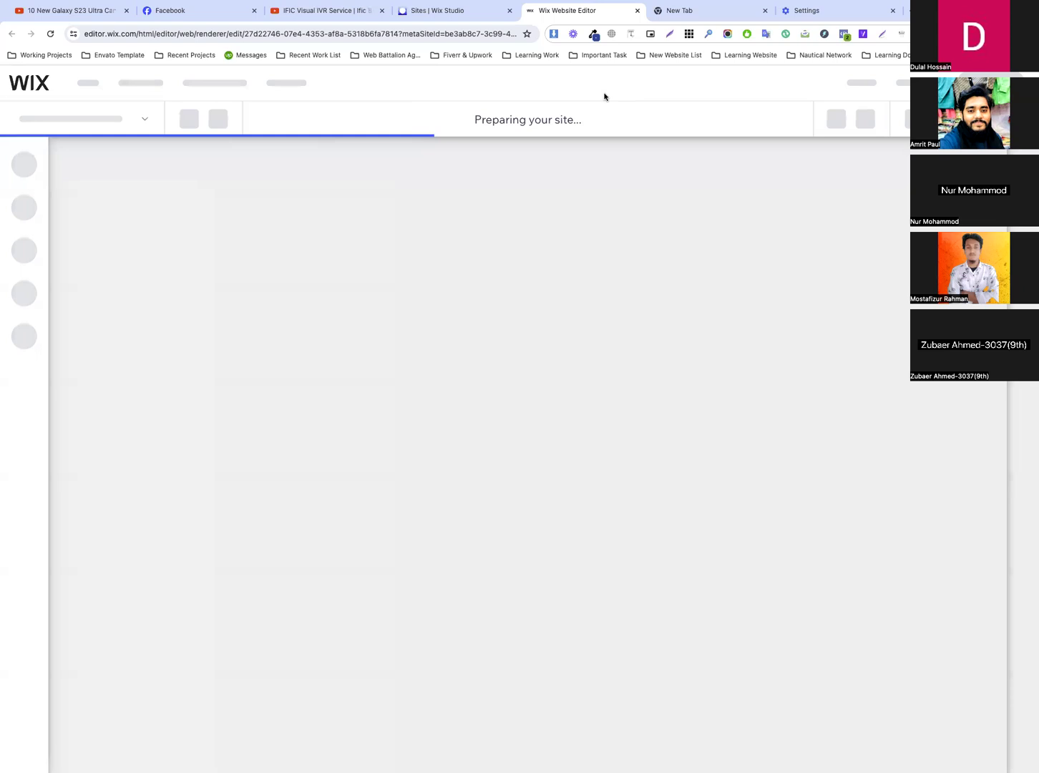
Search Google for "Resta – Restaurant Elementor Template Kit" and open the live preview from its ThemeForest item page
{"action": "left_click", "coordinate": [693, 16]}
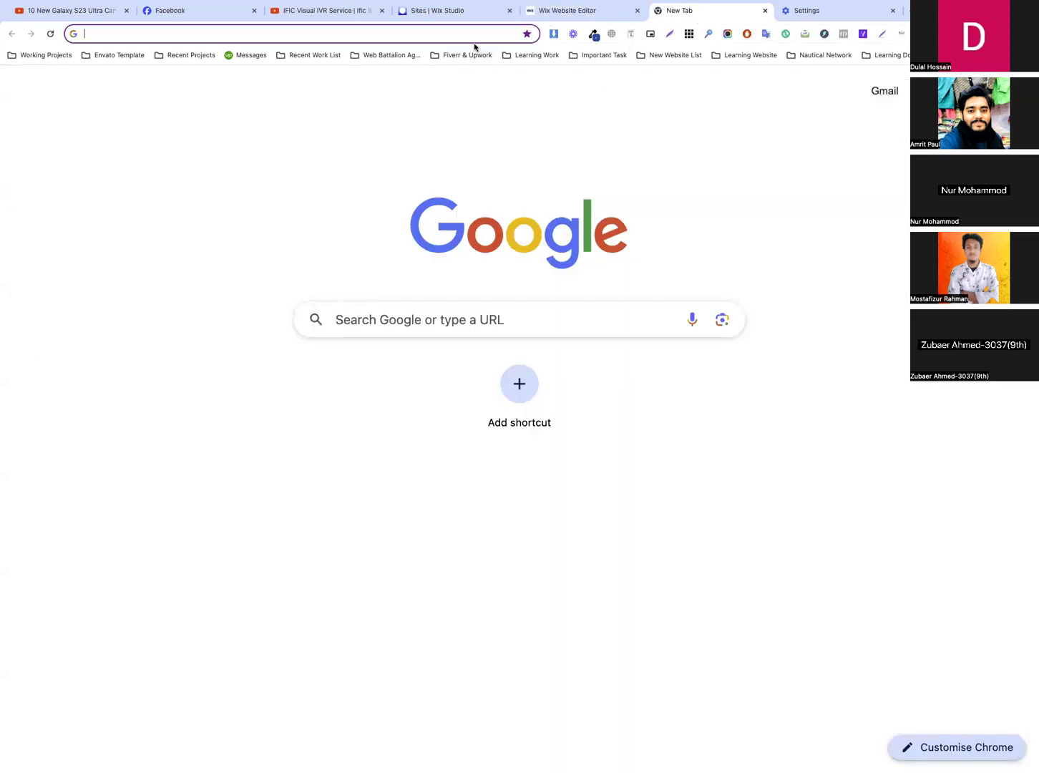
{"action": "type", "text": "res"}
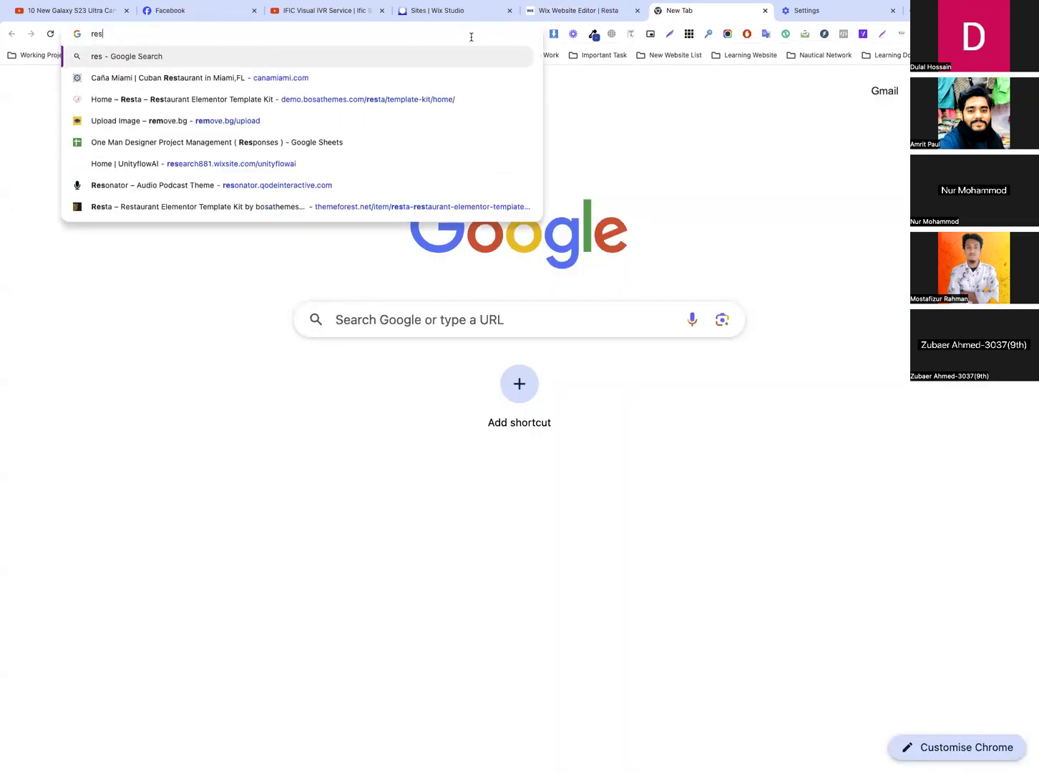
{"action": "type", "text": "ta"}
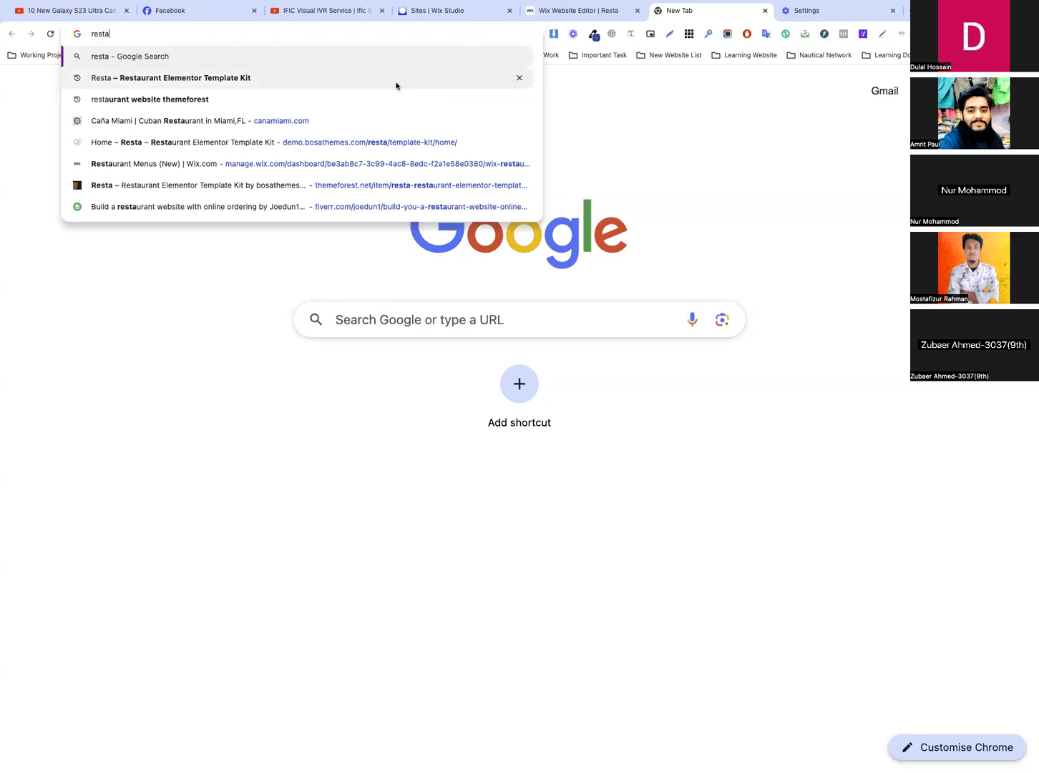
{"action": "left_click", "coordinate": [395, 79]}
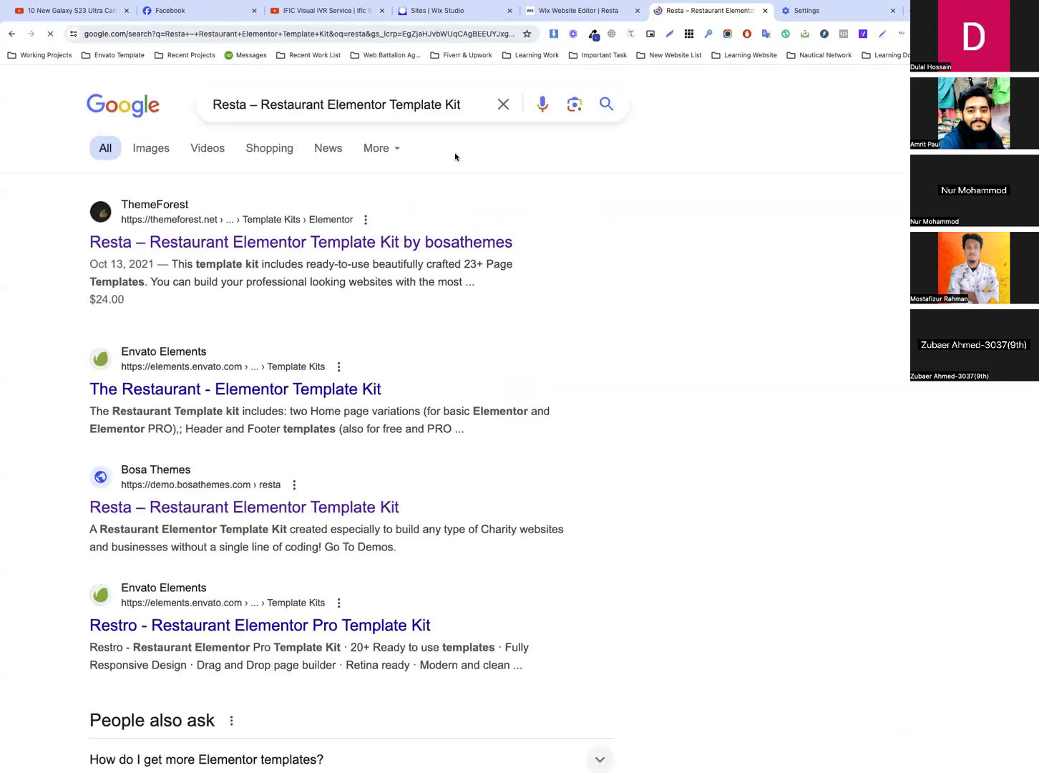
{"action": "left_click", "coordinate": [492, 254]}
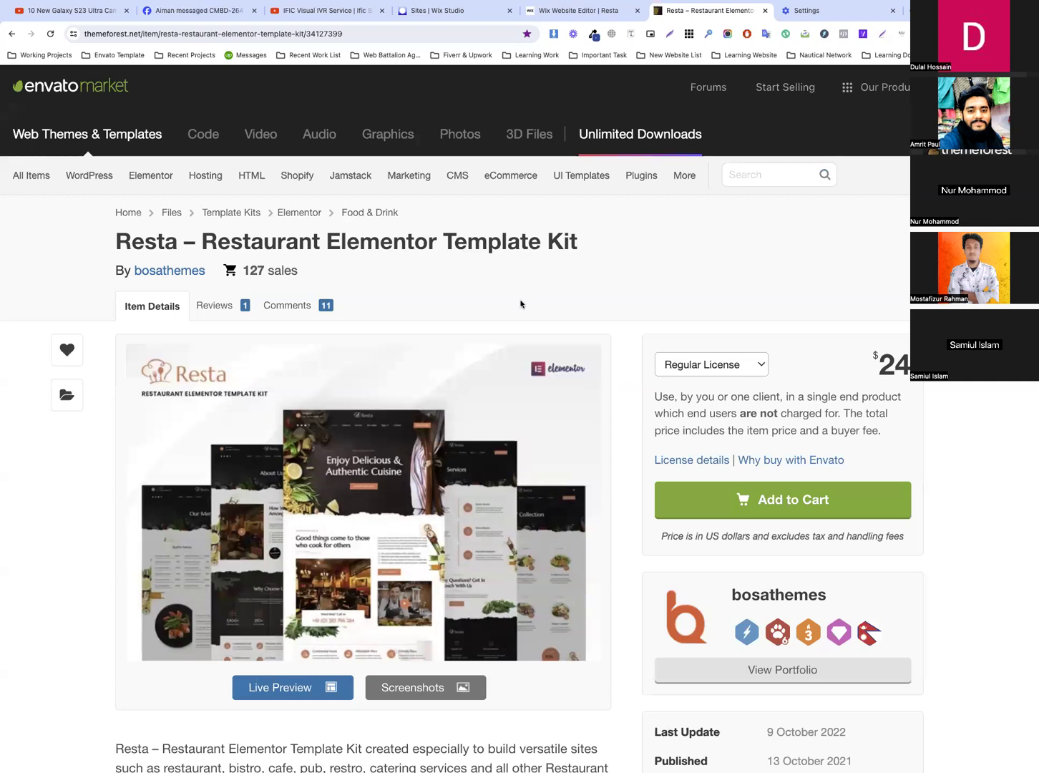
{"action": "left_click", "coordinate": [493, 33]}
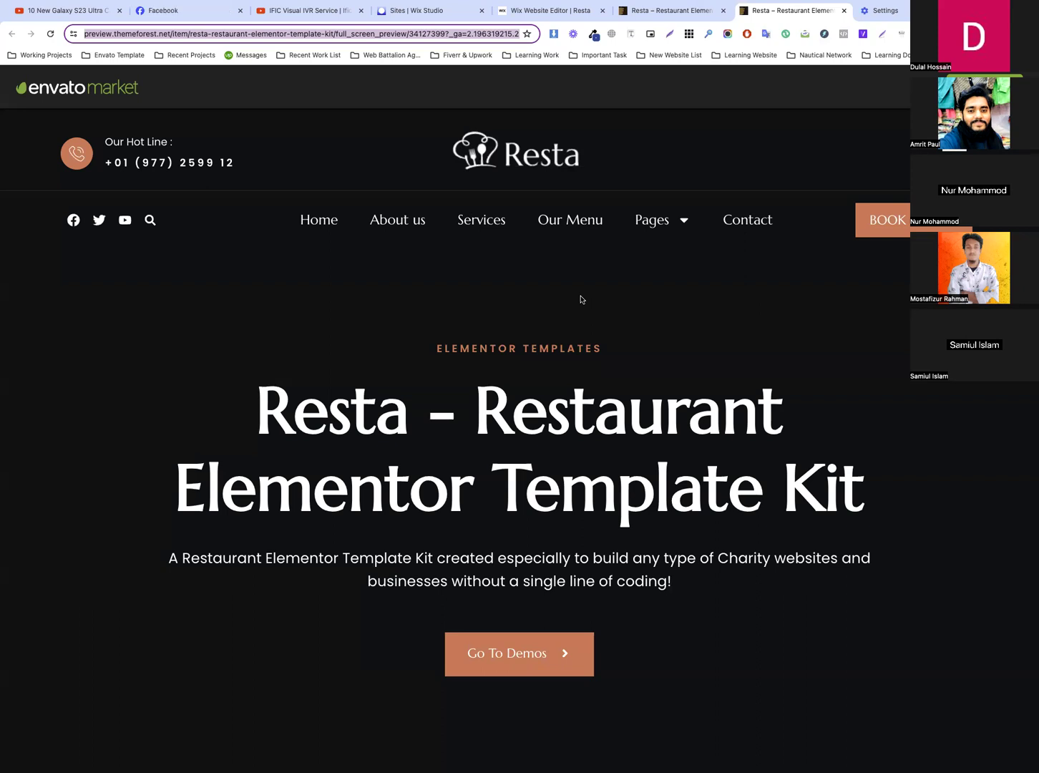
{"action": "left_click", "coordinate": [548, 406]}
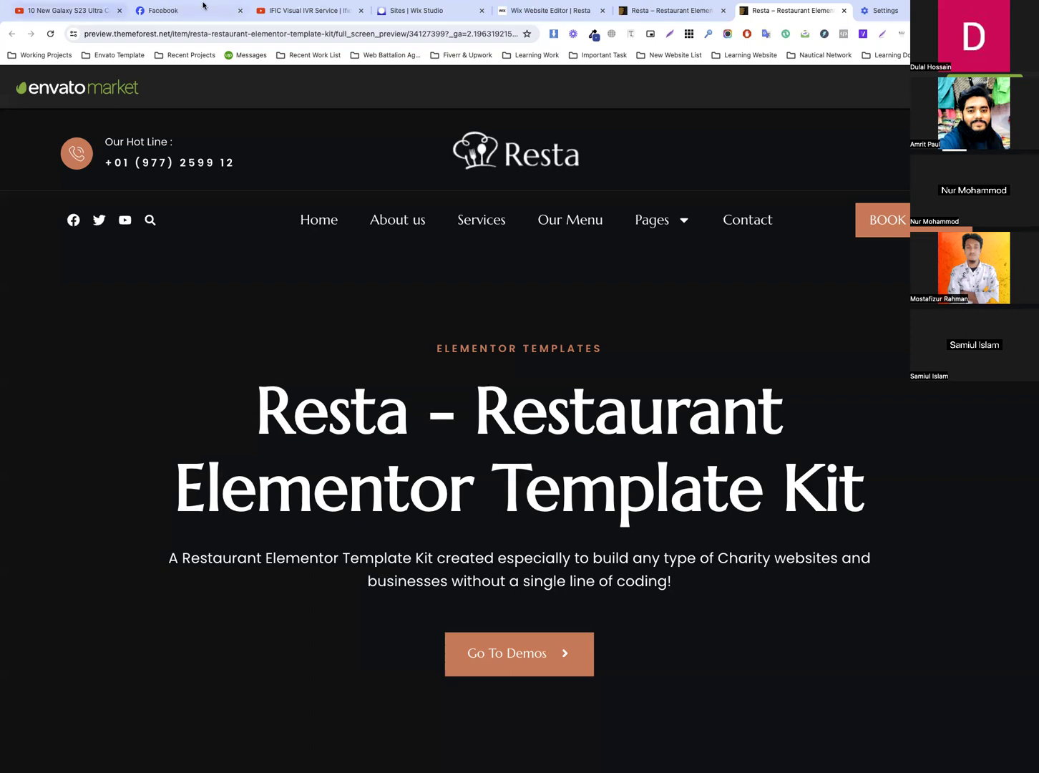
Return to the Wix Studio site list and look at the options for creating a new site
{"action": "left_click", "coordinate": [557, 14]}
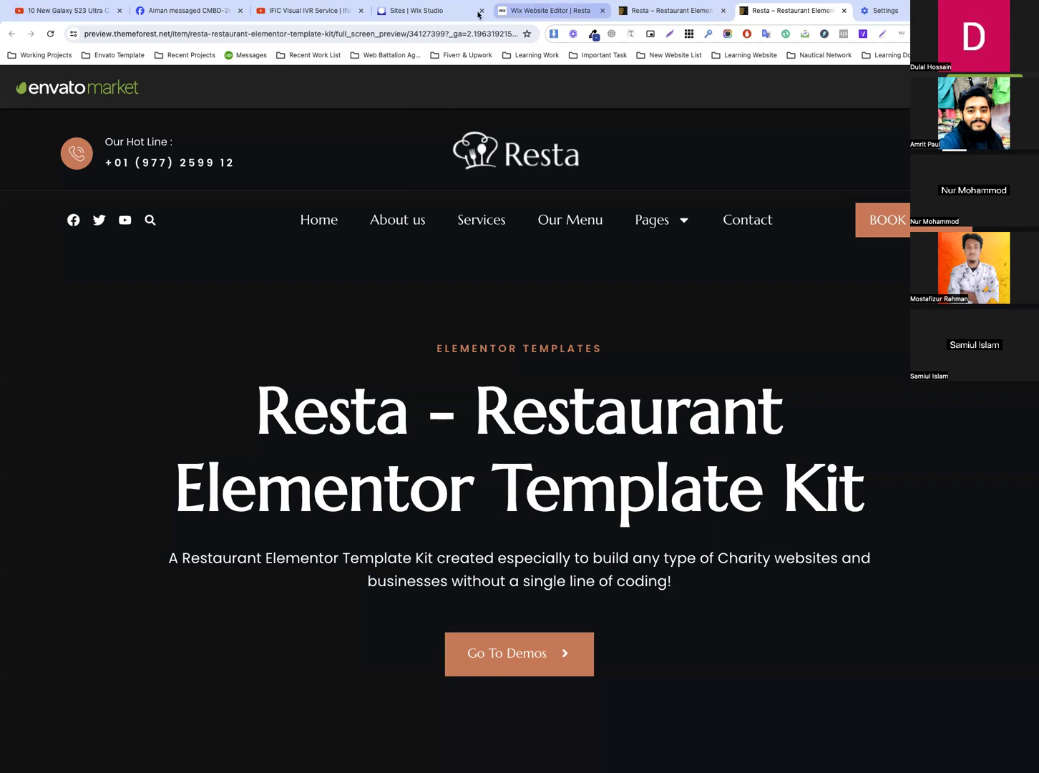
{"action": "left_click", "coordinate": [439, 20]}
{"action": "left_click", "coordinate": [904, 152]}
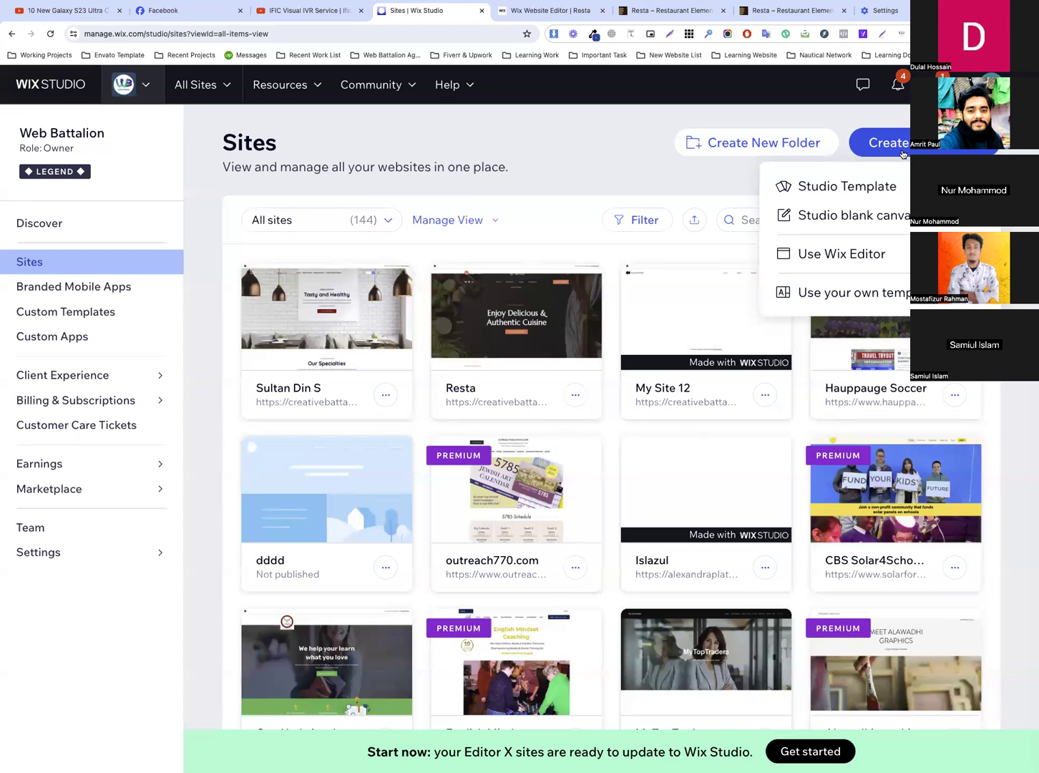
{"action": "left_click", "coordinate": [566, 151]}
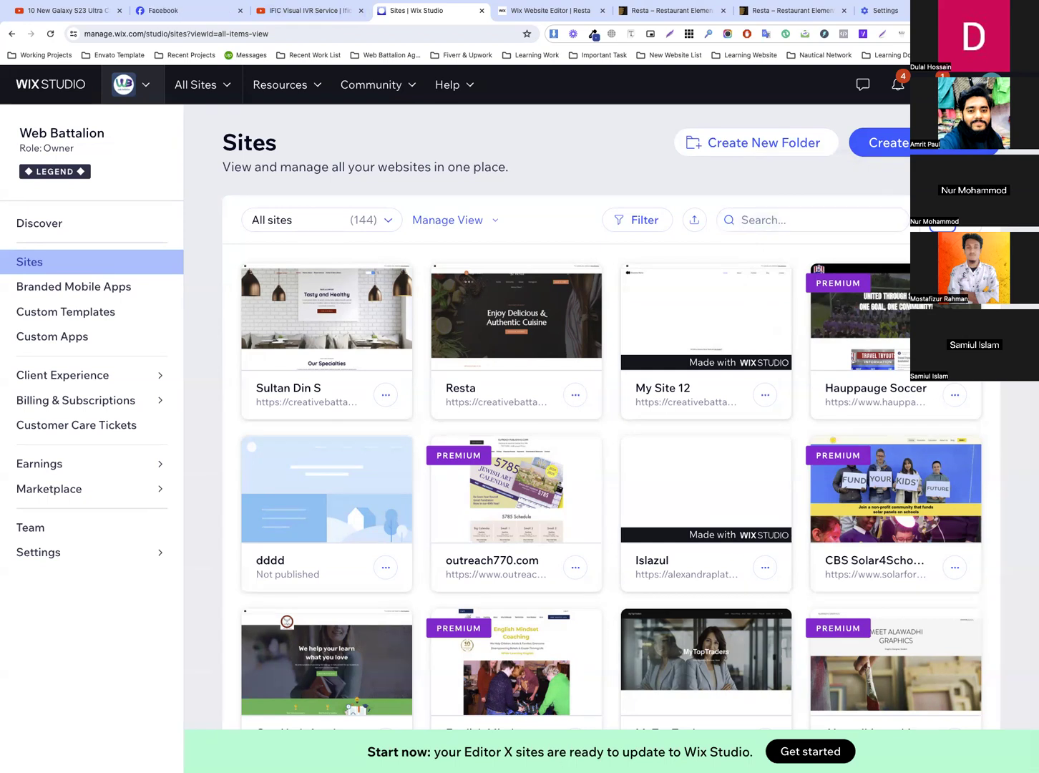
{"action": "left_click", "coordinate": [881, 143]}
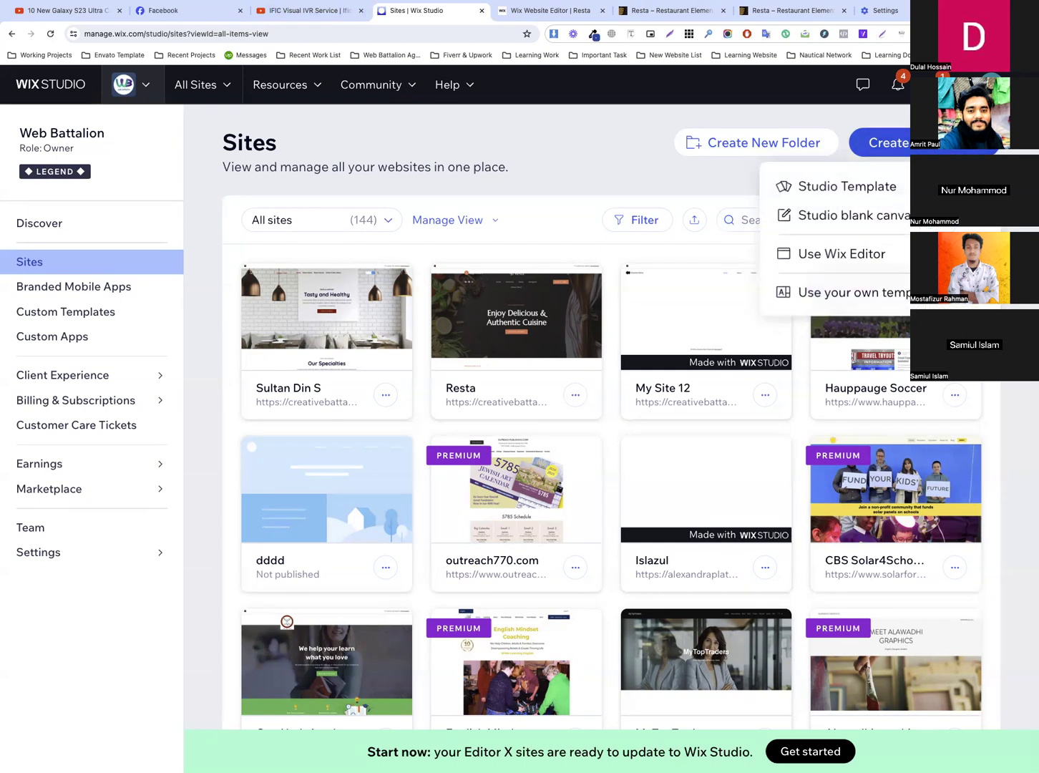
{"action": "left_click", "coordinate": [689, 170]}
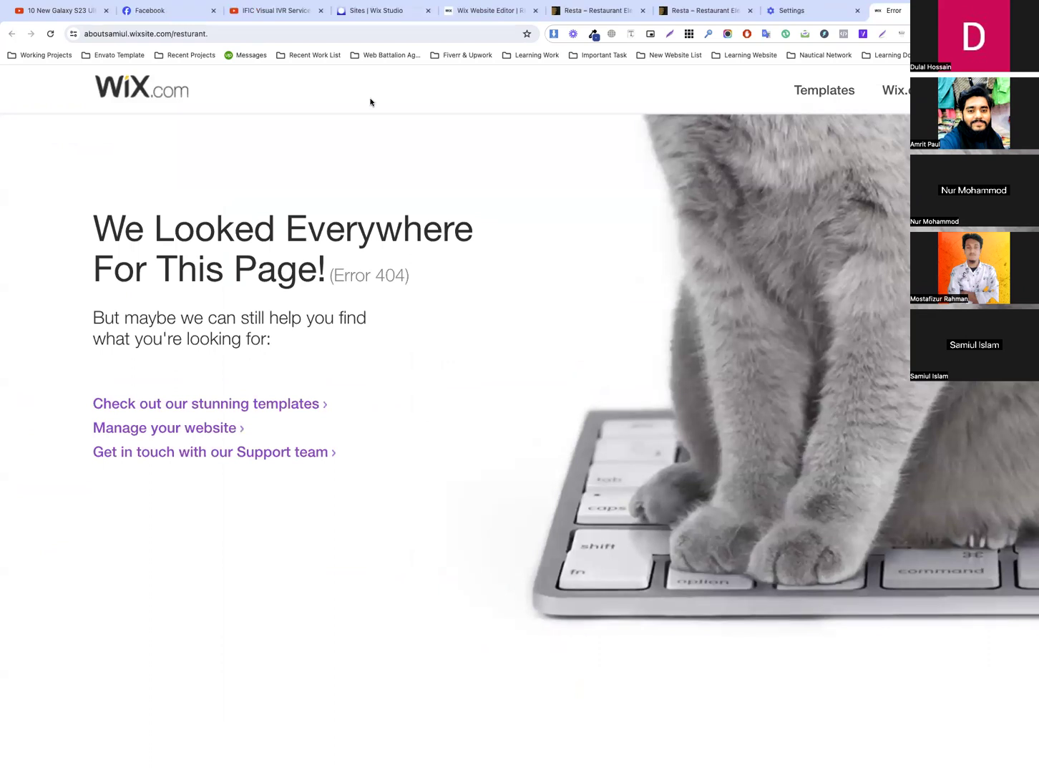
Remove the trailing period from the published restaurant site's address and load the corrected page
{"action": "left_click", "coordinate": [371, 34]}
{"action": "left_click", "coordinate": [371, 34]}
{"action": "key", "text": "BackSpace"}
{"action": "key", "text": "Return"}
{"action": "left_click", "coordinate": [372, 33]}
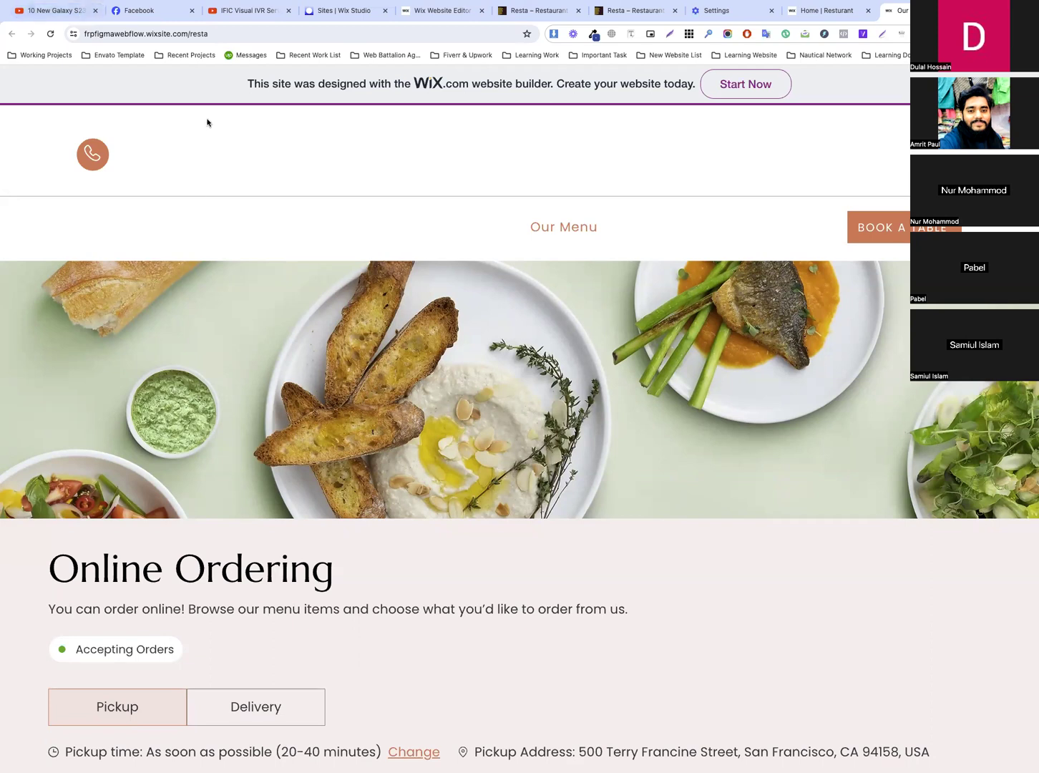
Go to Facebook and close the CMBD-259 class chat and the purple-themed group chat
{"action": "left_click", "coordinate": [177, 19]}
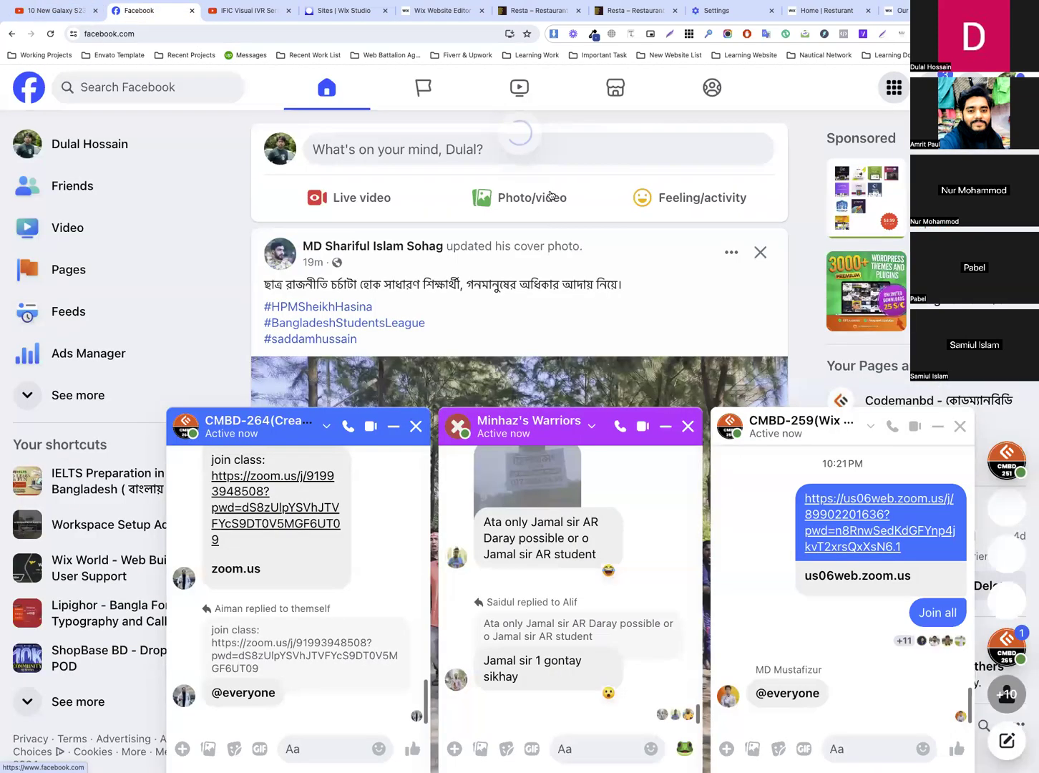
{"action": "left_click", "coordinate": [960, 427]}
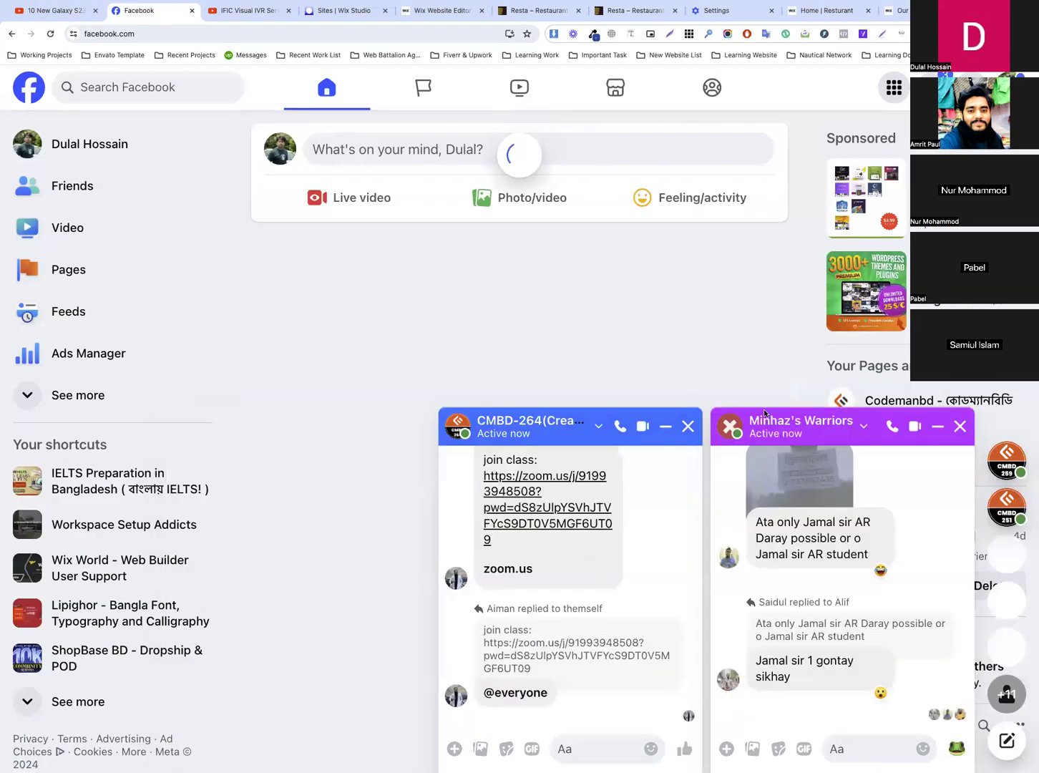
{"action": "left_click", "coordinate": [960, 426]}
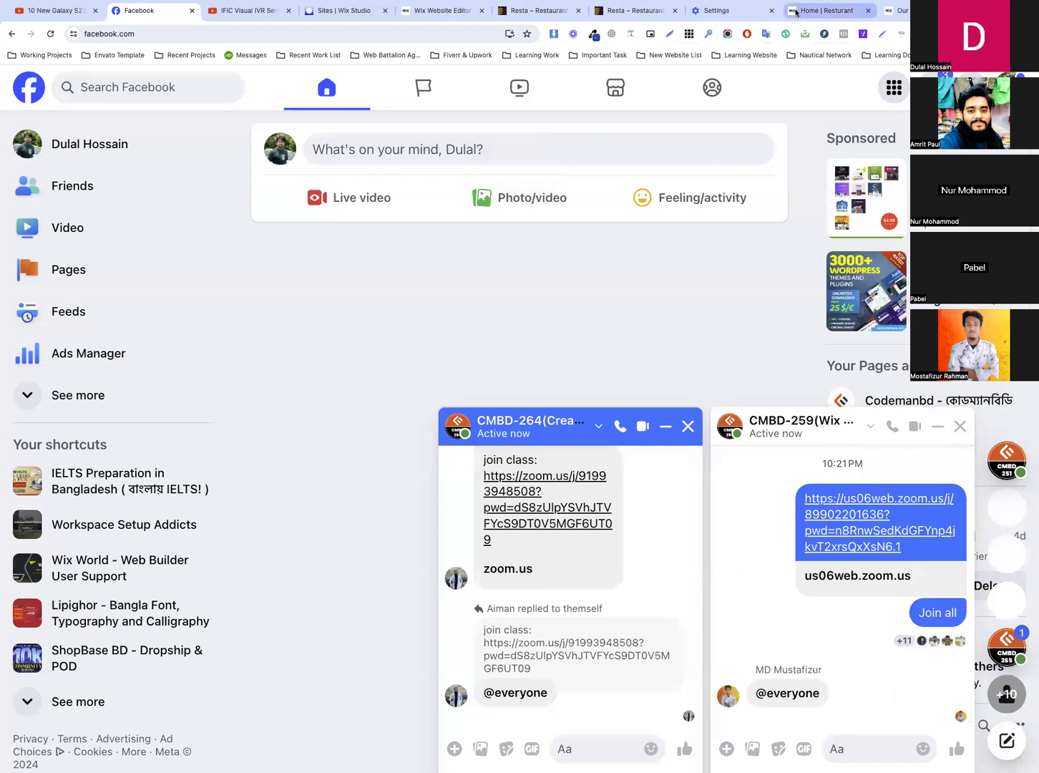
Look at the published Resturant home page and the Resta online ordering page, and close the ordering page
{"action": "left_click", "coordinate": [823, 10]}
{"action": "left_click", "coordinate": [686, 144]}
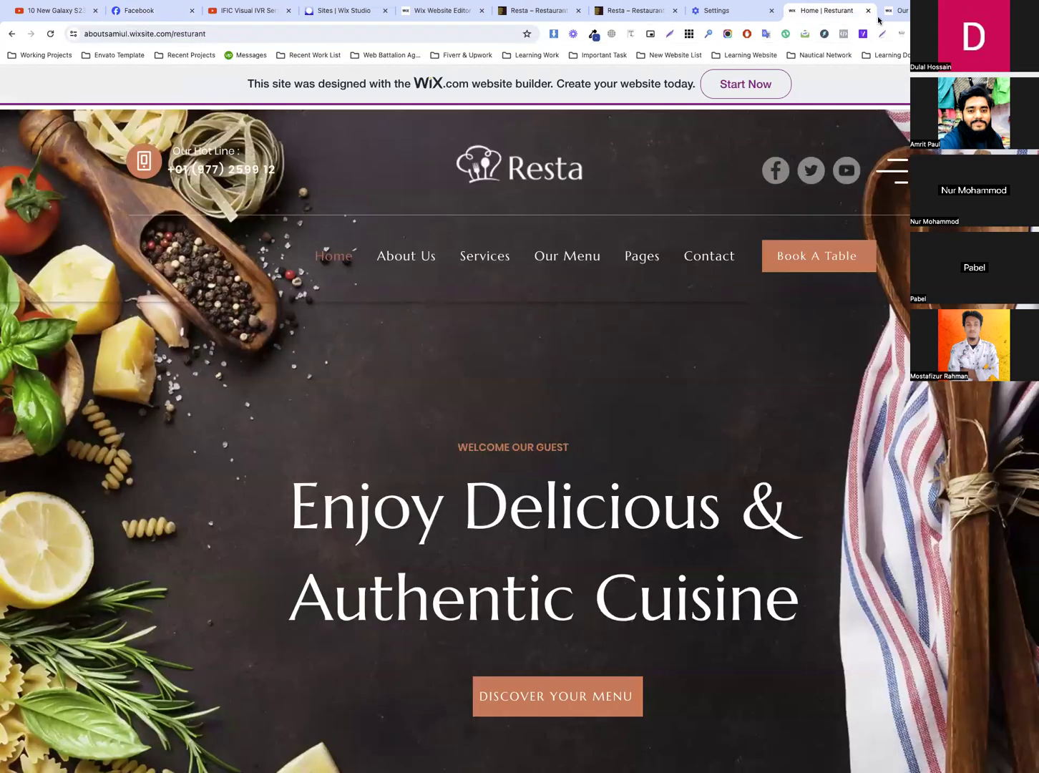
{"action": "left_click", "coordinate": [904, 9]}
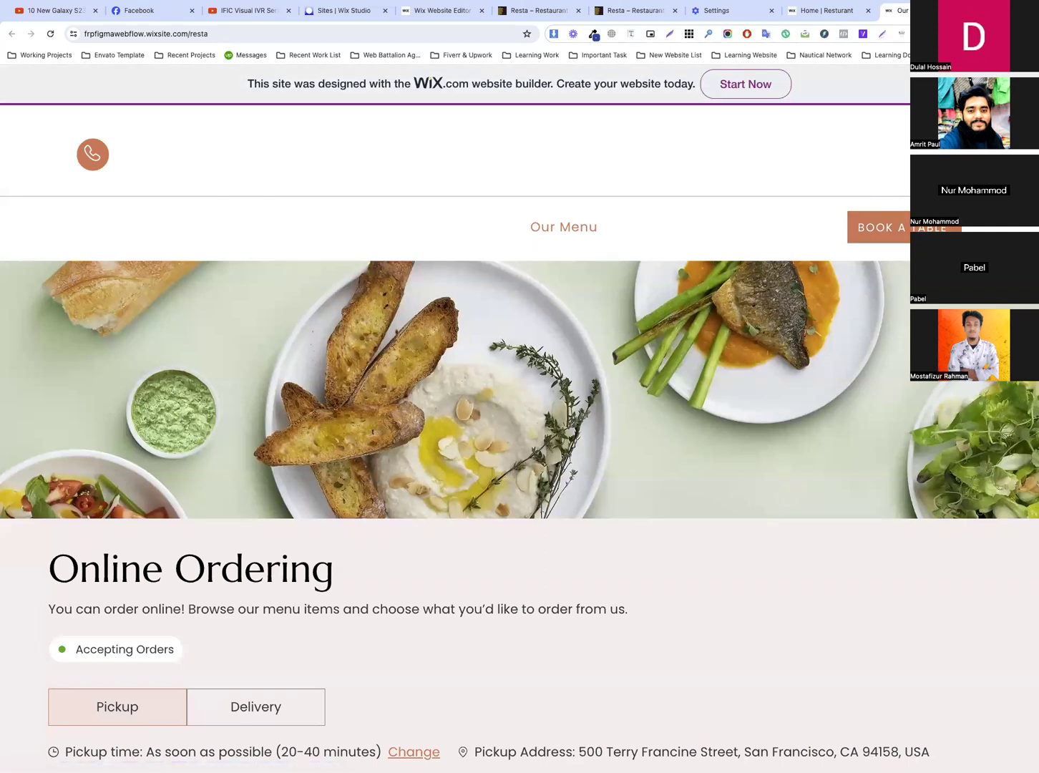
{"action": "left_click", "coordinate": [964, 10]}
Load classroom.google.com in place of the Chrome settings page
{"action": "left_click", "coordinate": [822, 11]}
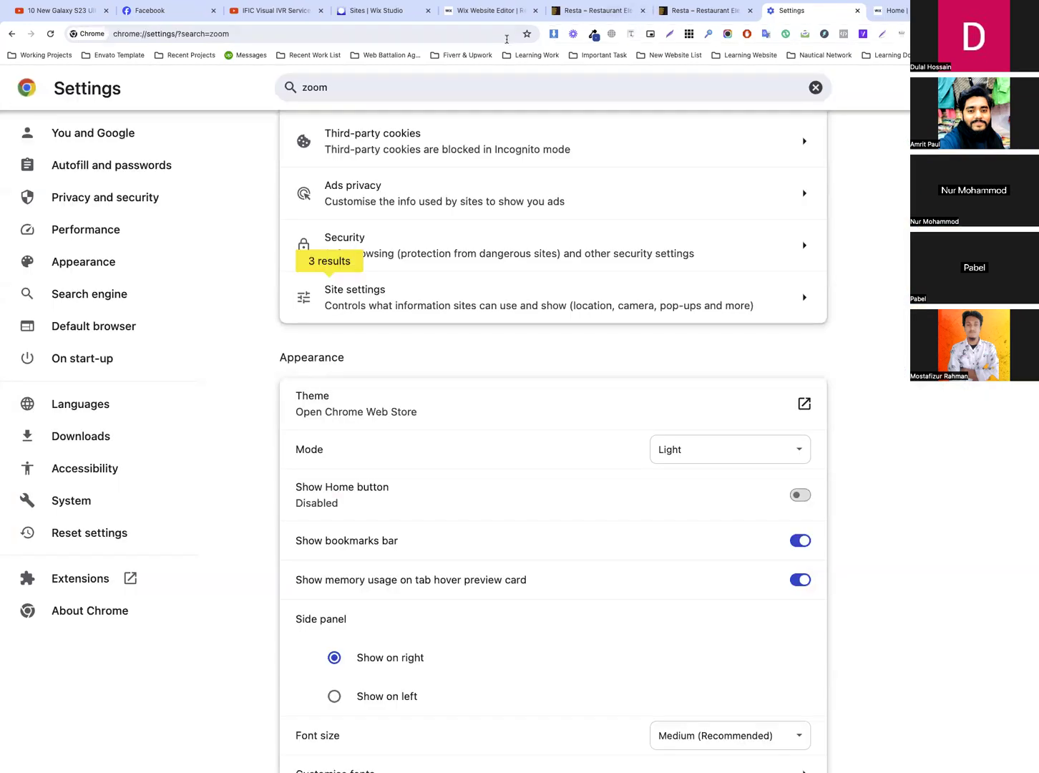
{"action": "left_click", "coordinate": [506, 34]}
{"action": "left_click", "coordinate": [573, 11]}
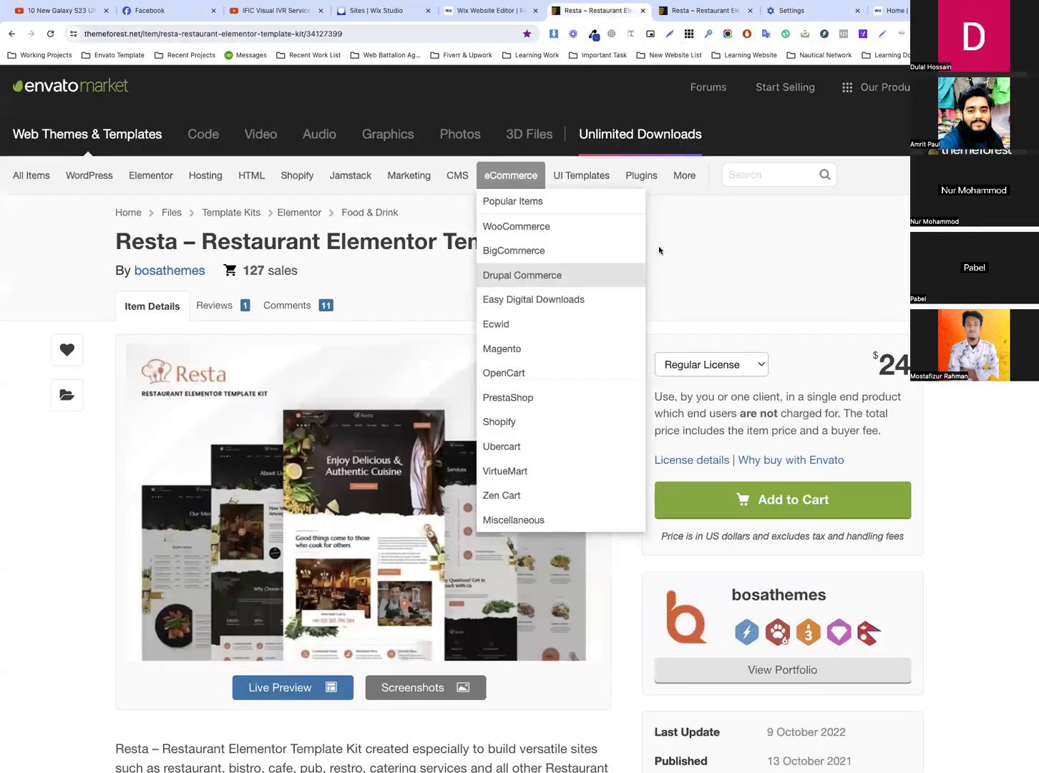
{"action": "left_click", "coordinate": [823, 11]}
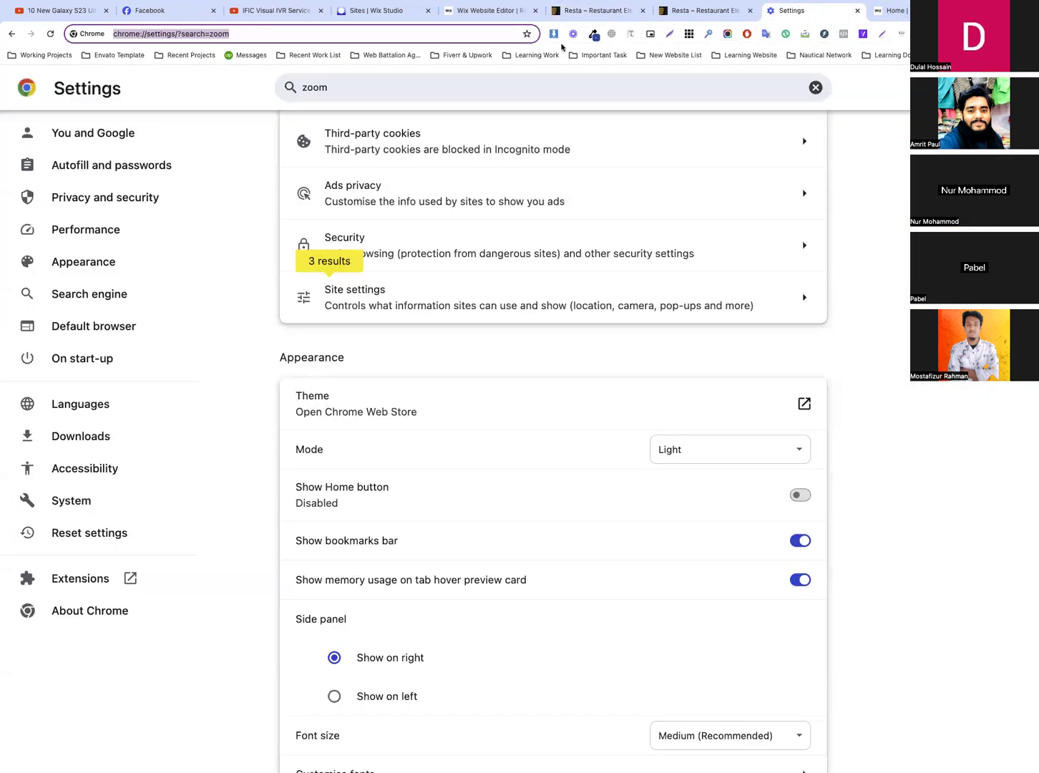
{"action": "left_click", "coordinate": [479, 34]}
{"action": "key", "text": "super+a"}
{"action": "type", "text": "25"}
{"action": "key", "text": "BackSpace"}
{"action": "key", "text": "BackSpace"}
{"action": "type", "text": "classroom.google.com"}
{"action": "key", "text": "Return"}
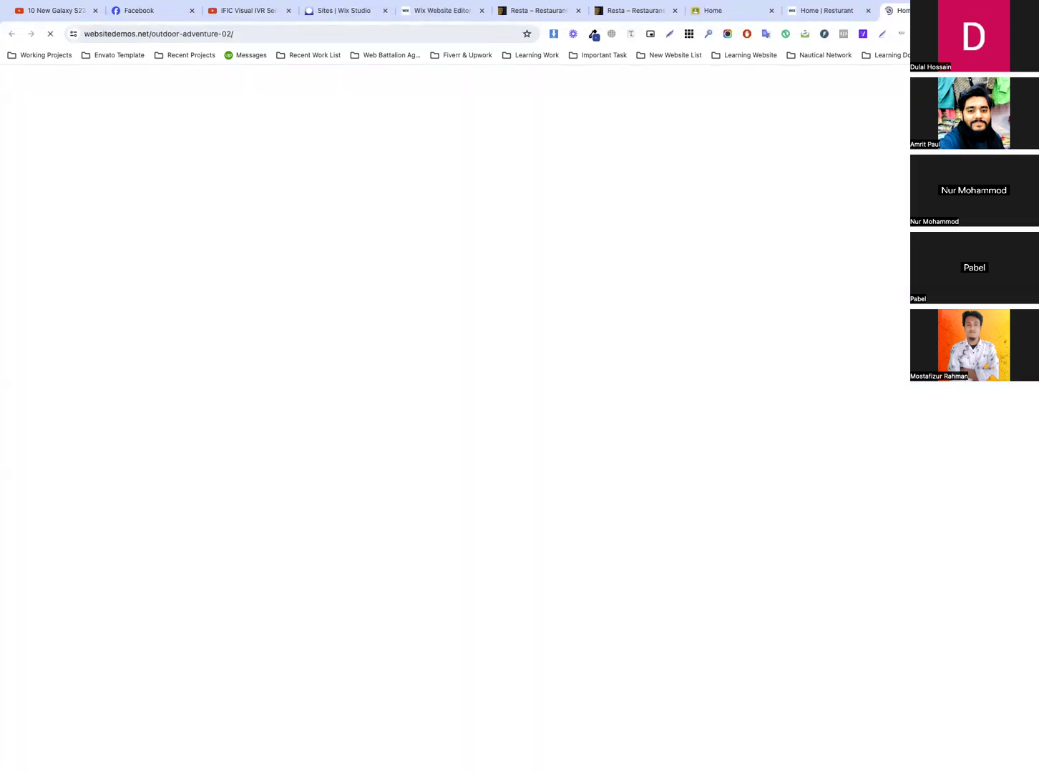
Look over the Outdoor Adventure demo home page and close it
{"action": "scroll", "coordinate": [619, 271], "scroll_direction": "down", "scroll_amount": 20}
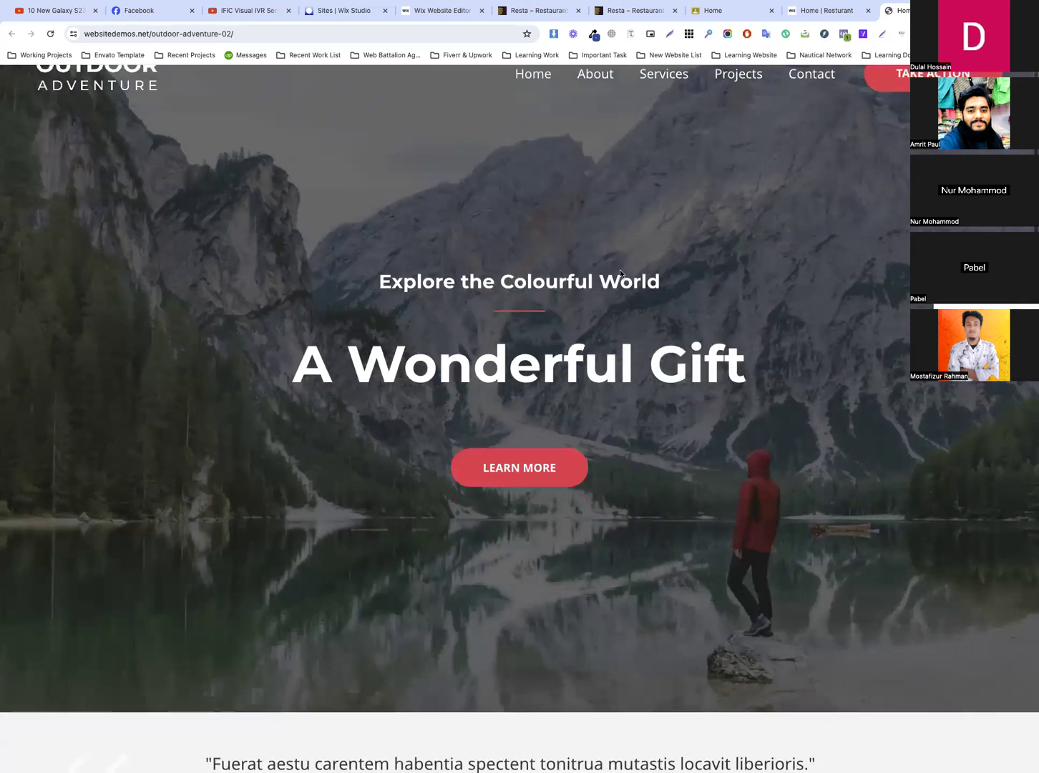
{"action": "scroll", "coordinate": [620, 269], "scroll_direction": "up", "scroll_amount": 20}
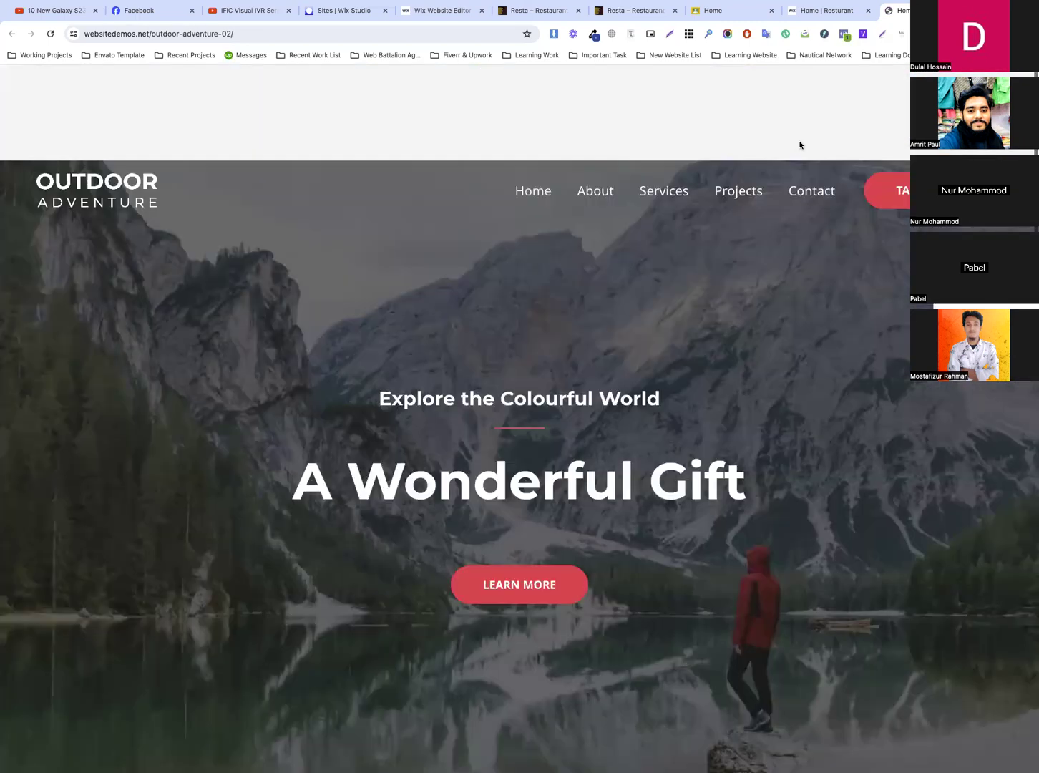
{"action": "key", "text": "ctrl+w"}
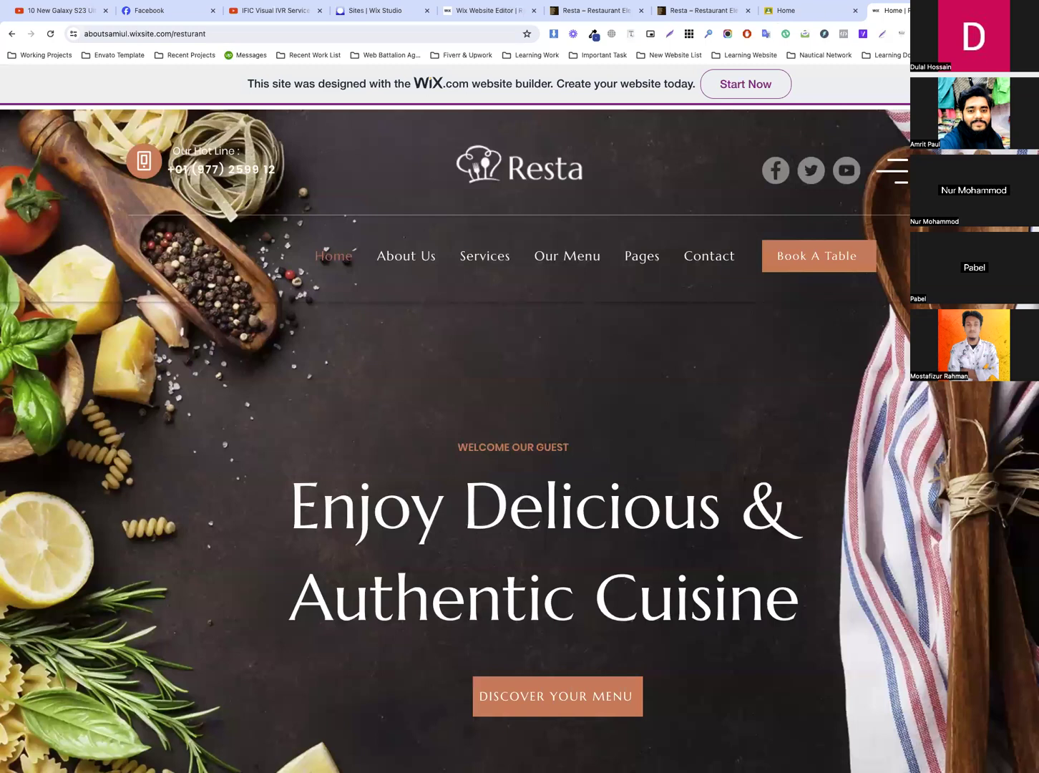
{"action": "key", "text": "ctrl+t"}
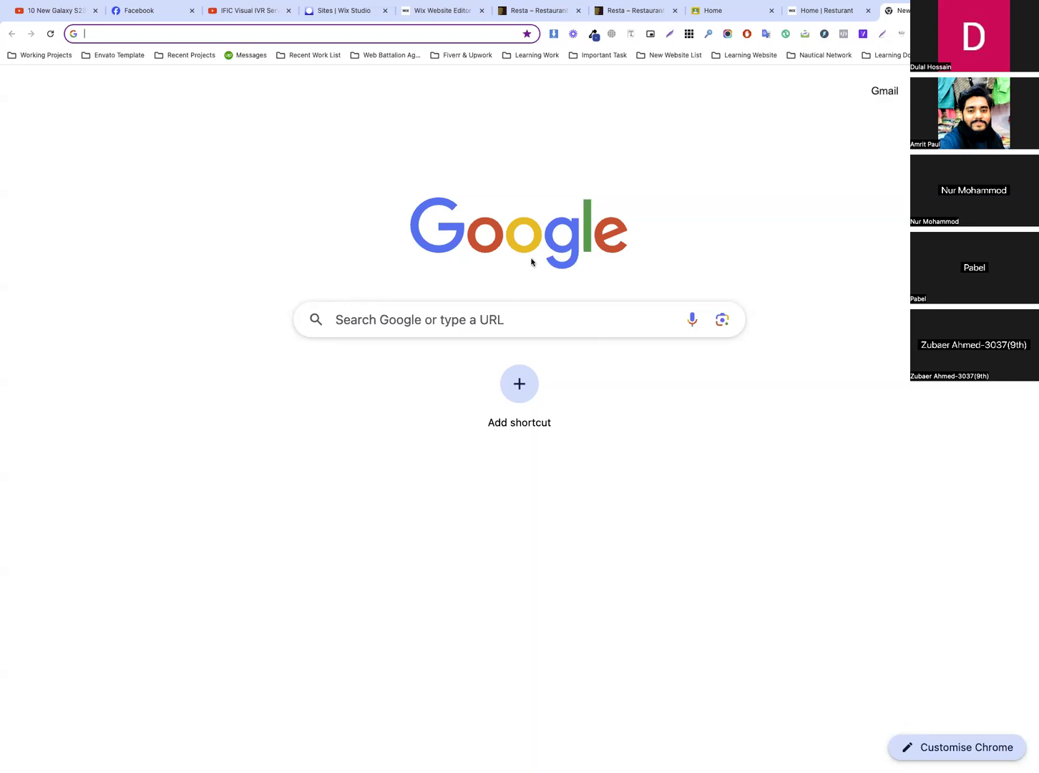
{"action": "left_click", "coordinate": [463, 36]}
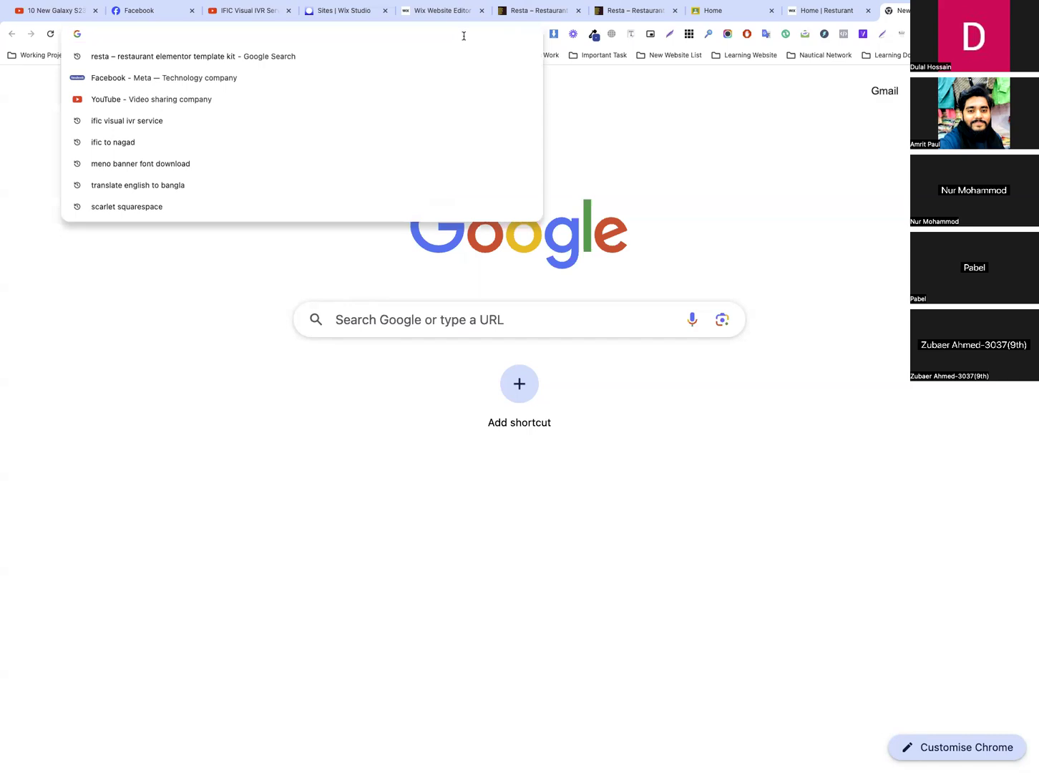
{"action": "type", "text": "wix"}
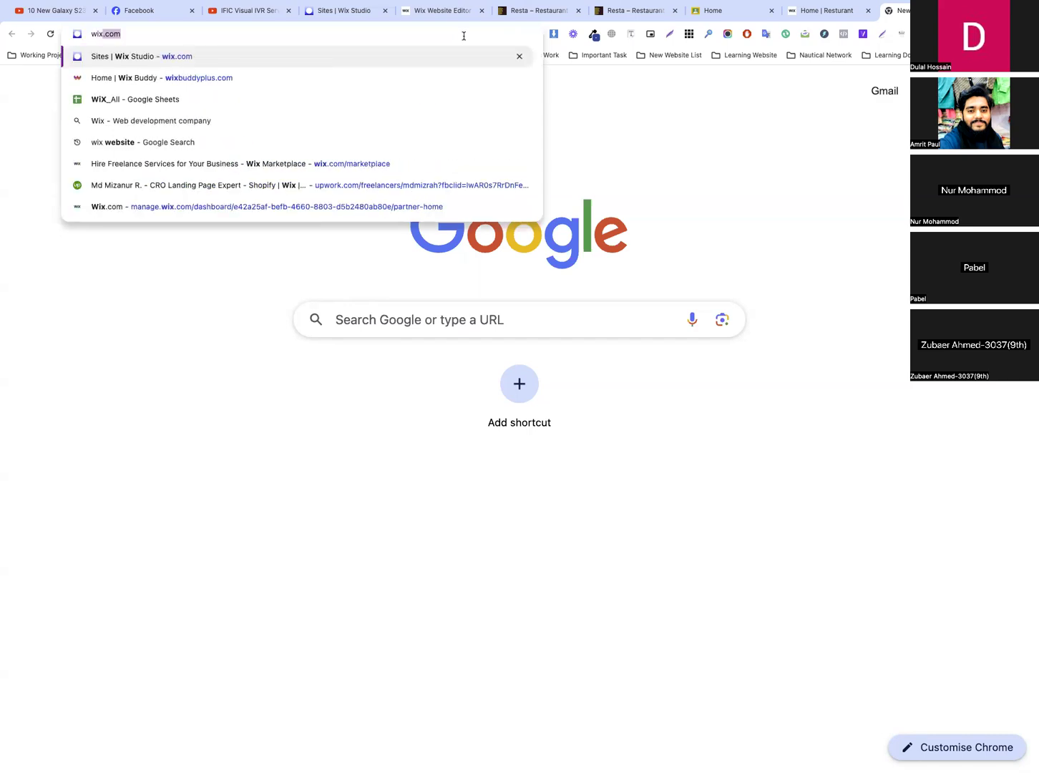
{"action": "key", "text": "BackSpace"}
{"action": "key", "text": "BackSpace"}
{"action": "key", "text": "BackSpace"}
{"action": "key", "text": "BackSpace"}
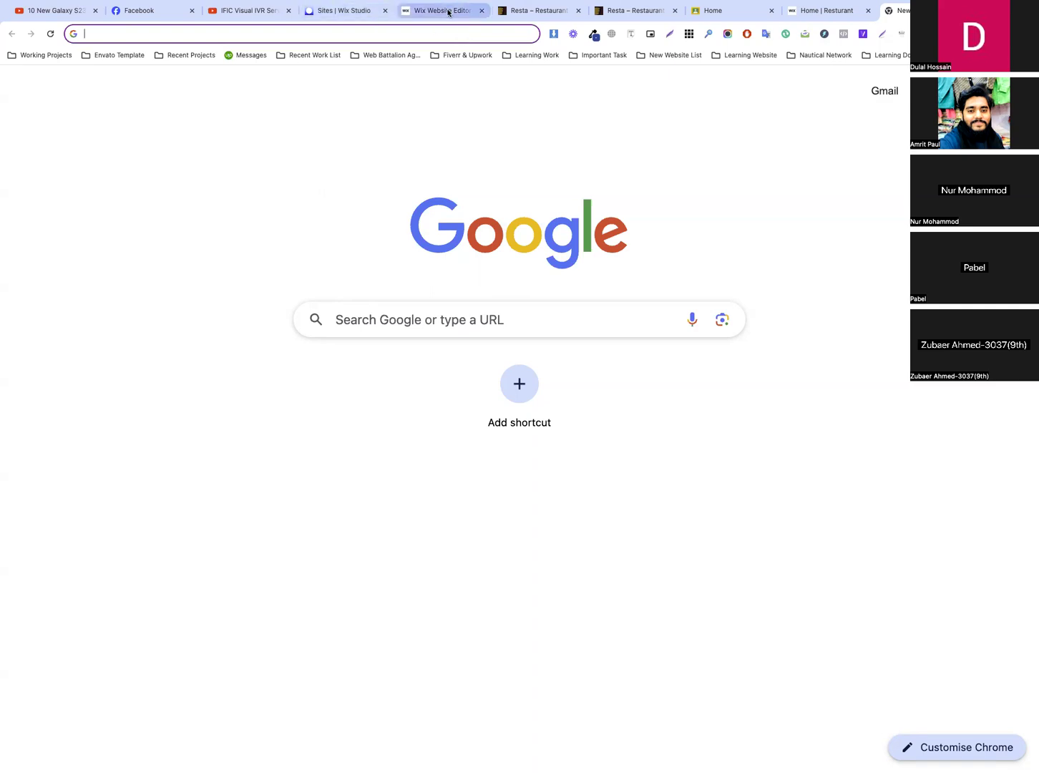
Load the Envato Elements page of the Aquanus yacht club template kit in place of the Resta live preview
{"action": "left_click", "coordinate": [615, 9]}
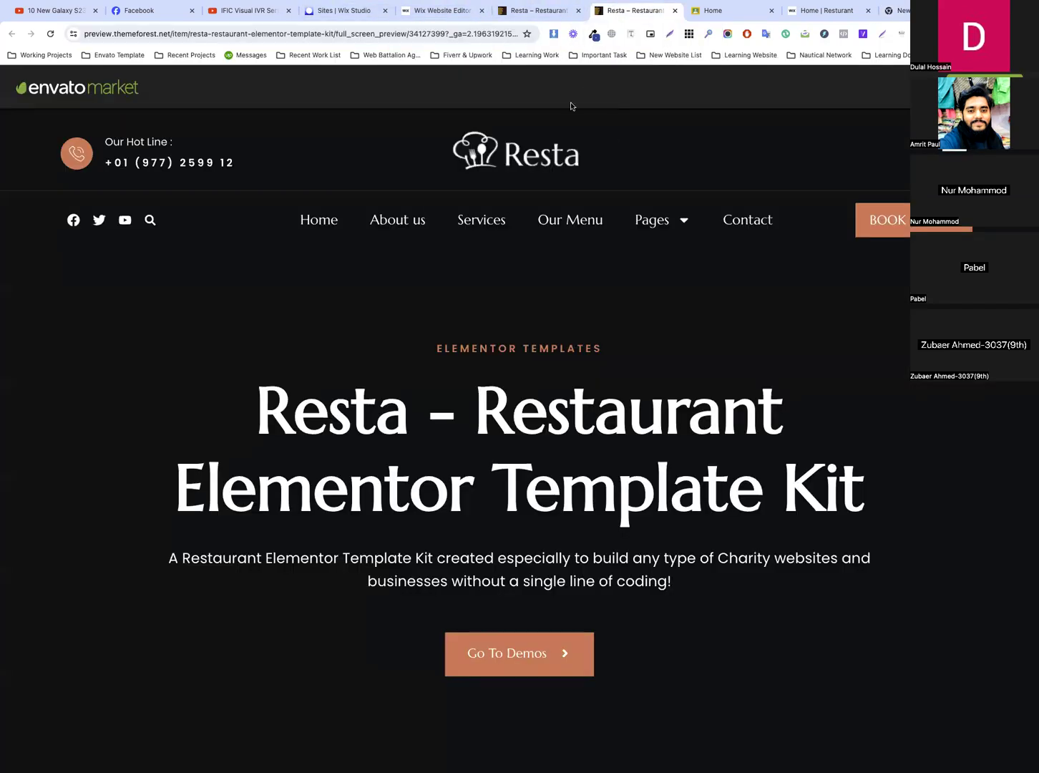
{"action": "left_click", "coordinate": [459, 39]}
{"action": "type", "text": "envato"}
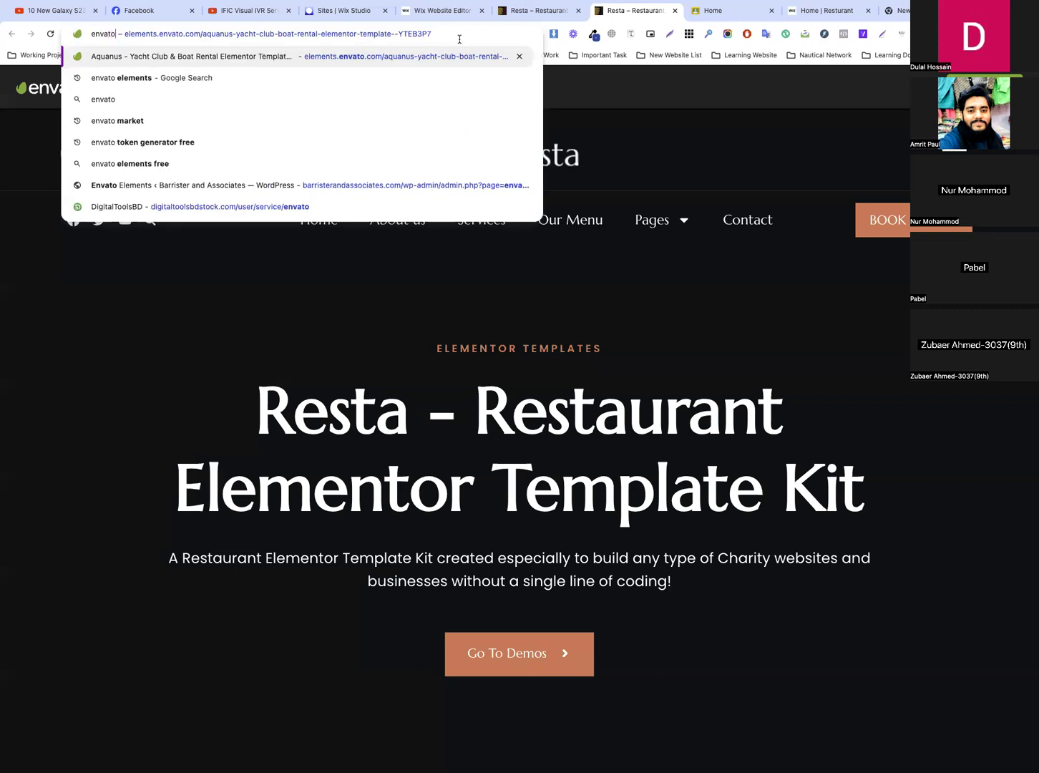
{"action": "key", "text": "Return"}
{"action": "left_click", "coordinate": [460, 40]}
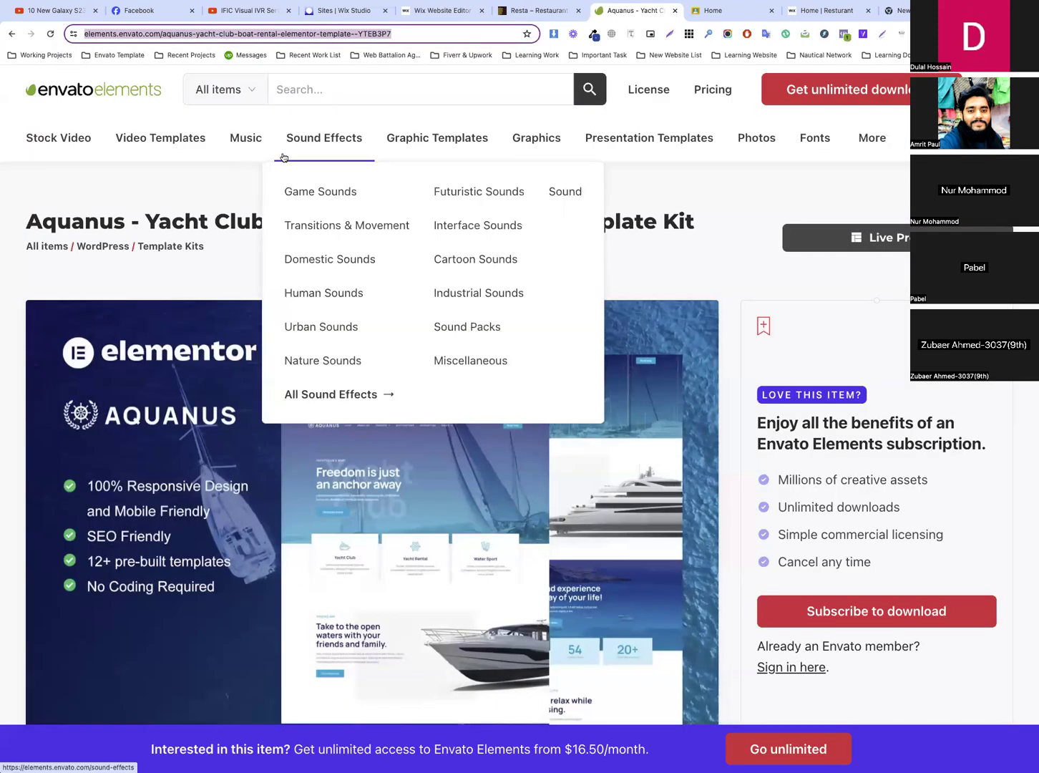
{"action": "left_click", "coordinate": [365, 91]}
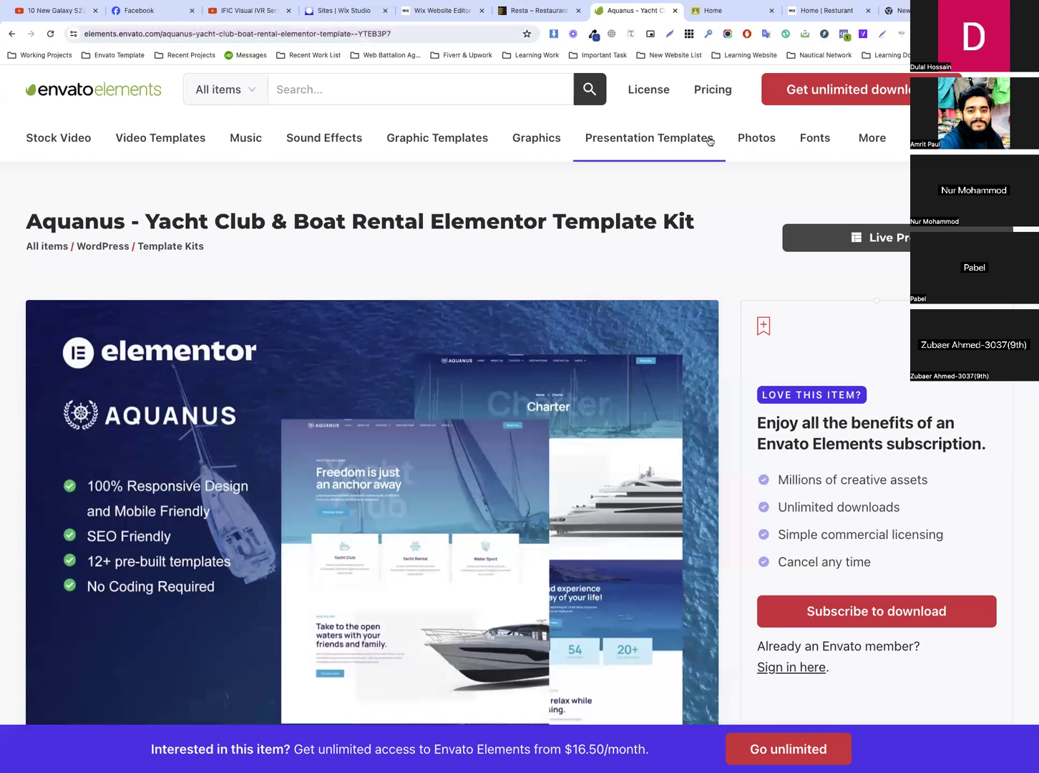
Browse to the WordPress Template Kits category on Envato Elements
{"action": "mouse_move", "coordinate": [873, 137]}
{"action": "mouse_move", "coordinate": [599, 285]}
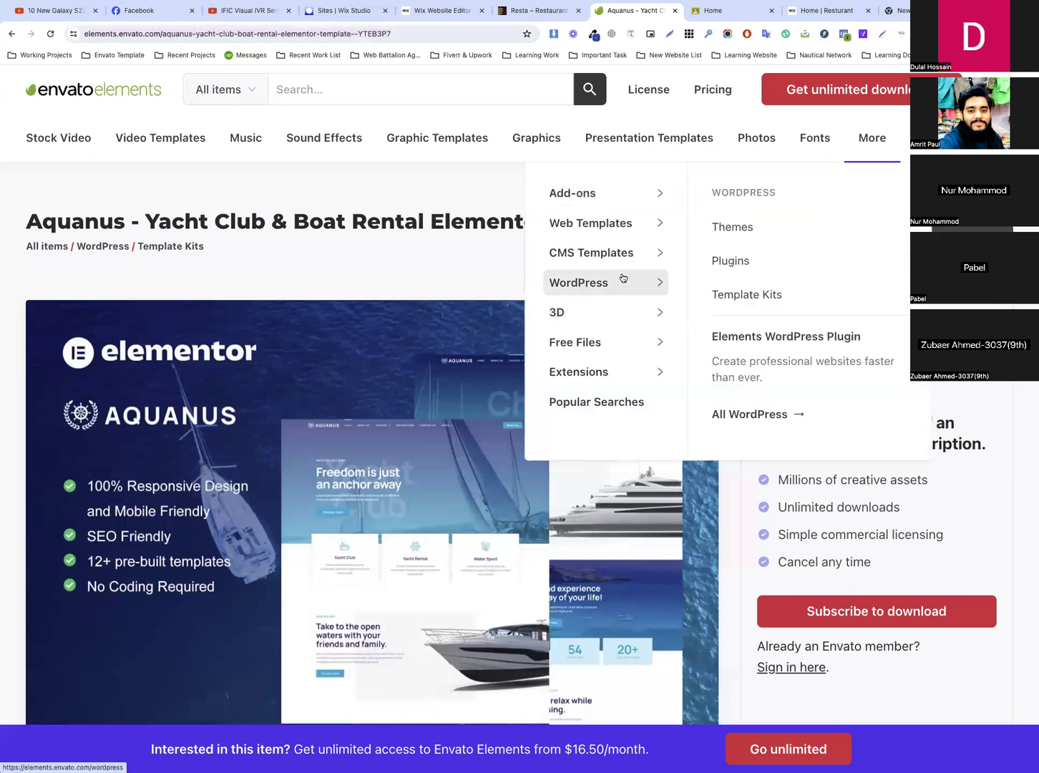
{"action": "left_click", "coordinate": [746, 295]}
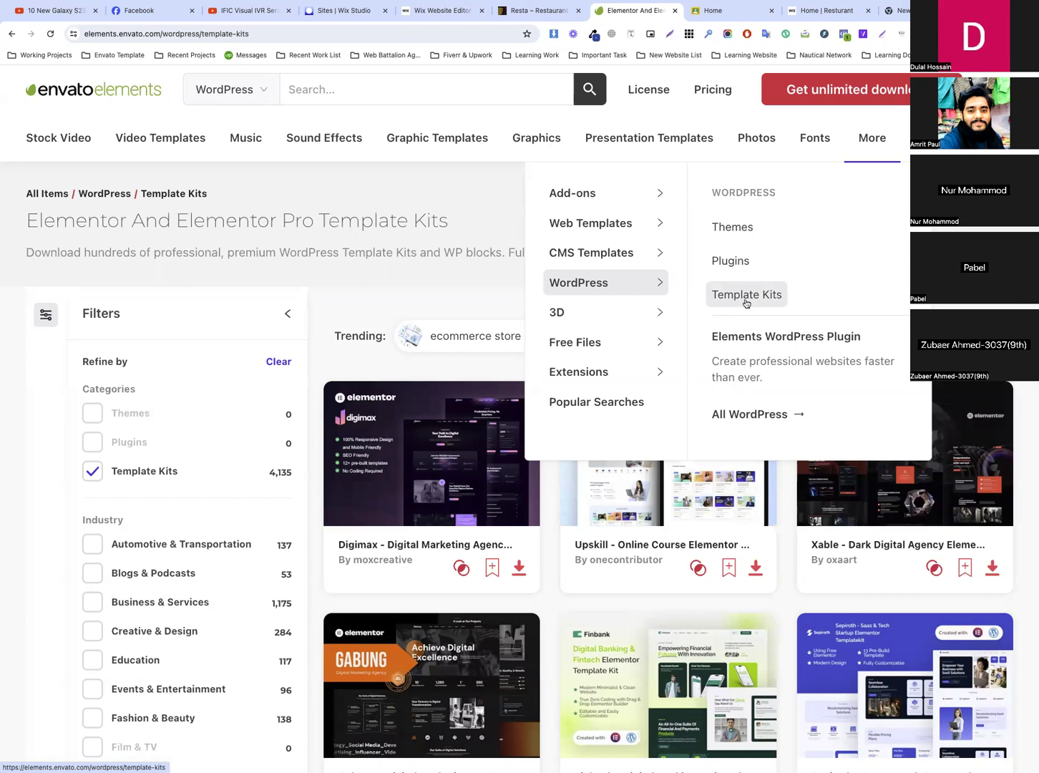
{"action": "double_click", "coordinate": [557, 251]}
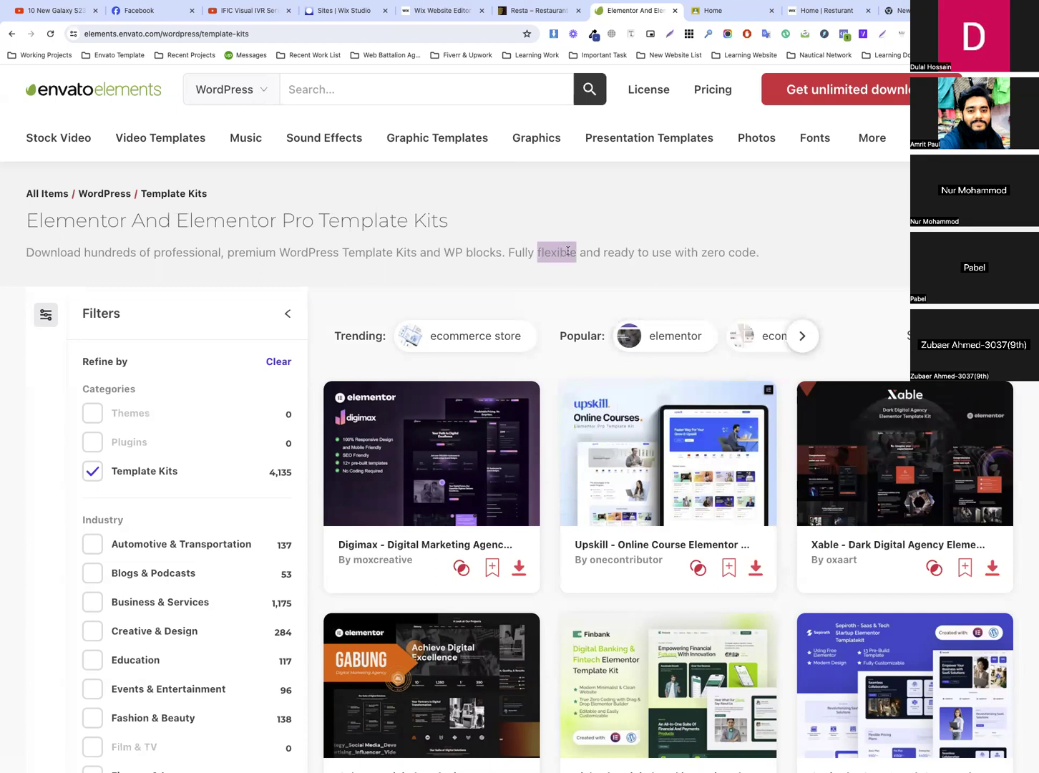
{"action": "left_click", "coordinate": [567, 251]}
{"action": "left_click", "coordinate": [716, 10]}
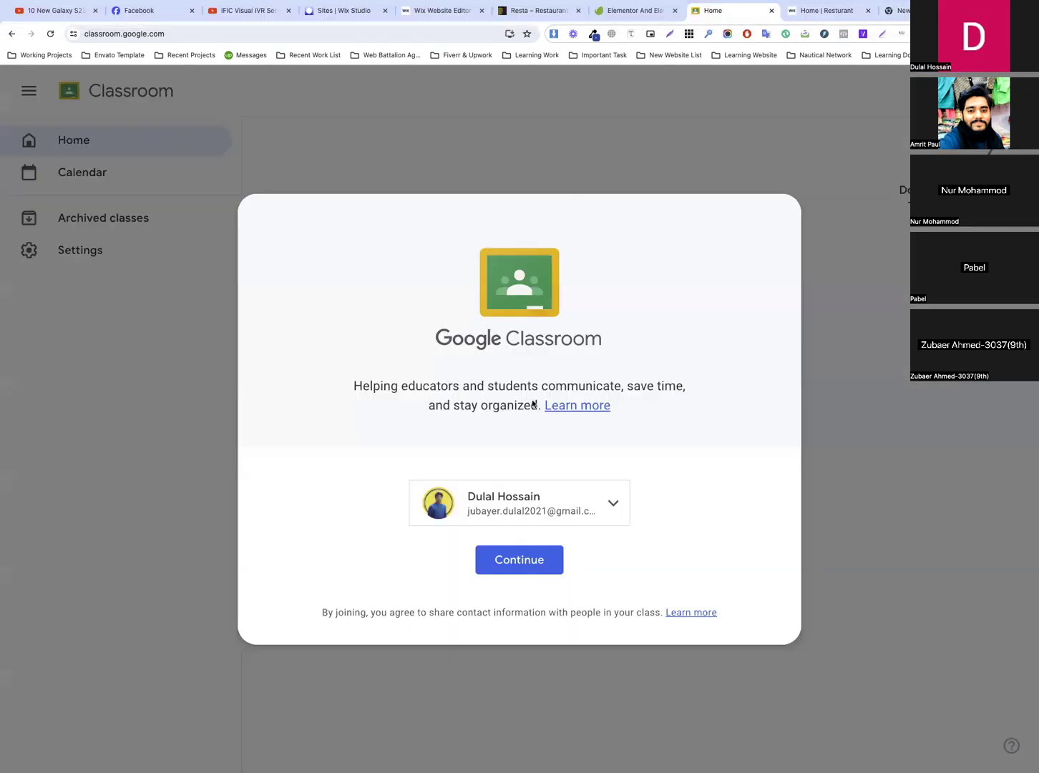
{"action": "left_click", "coordinate": [523, 13]}
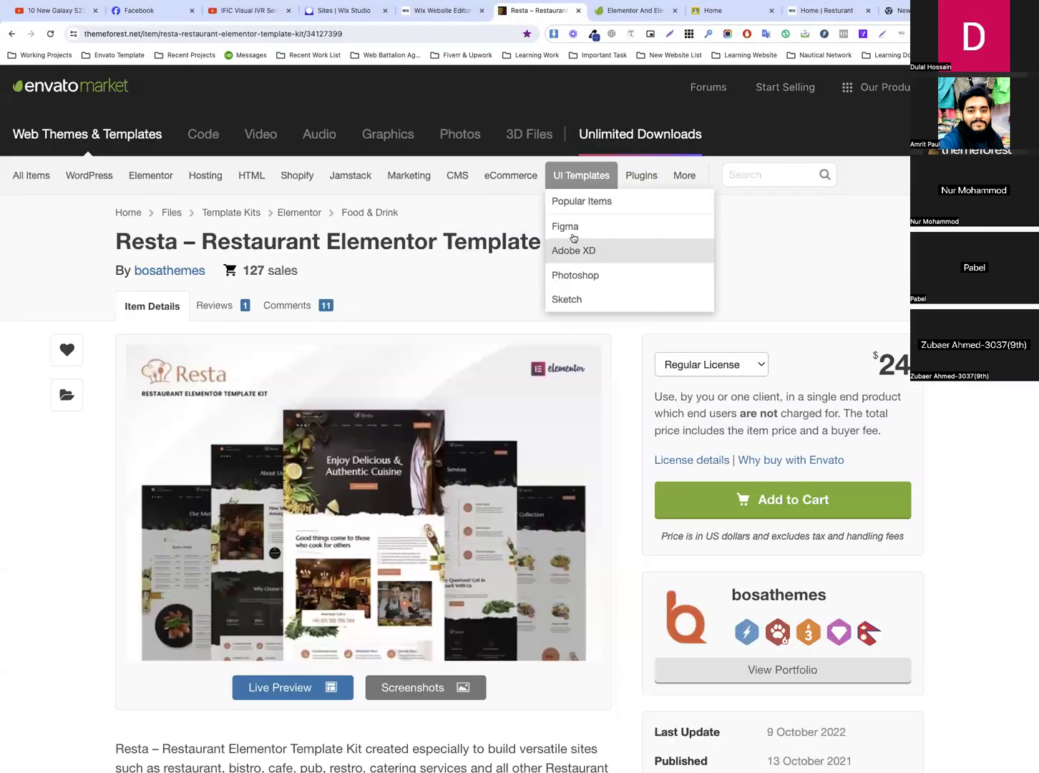
{"action": "left_click", "coordinate": [445, 10]}
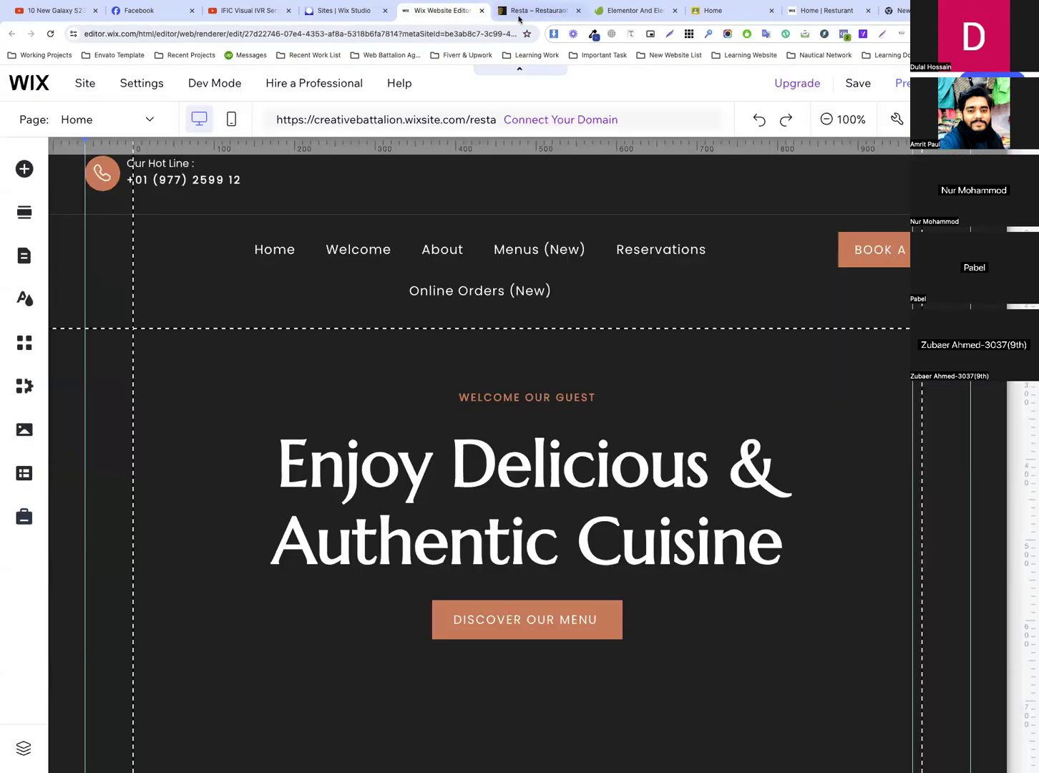
{"action": "left_click", "coordinate": [519, 13]}
{"action": "left_click", "coordinate": [630, 10]}
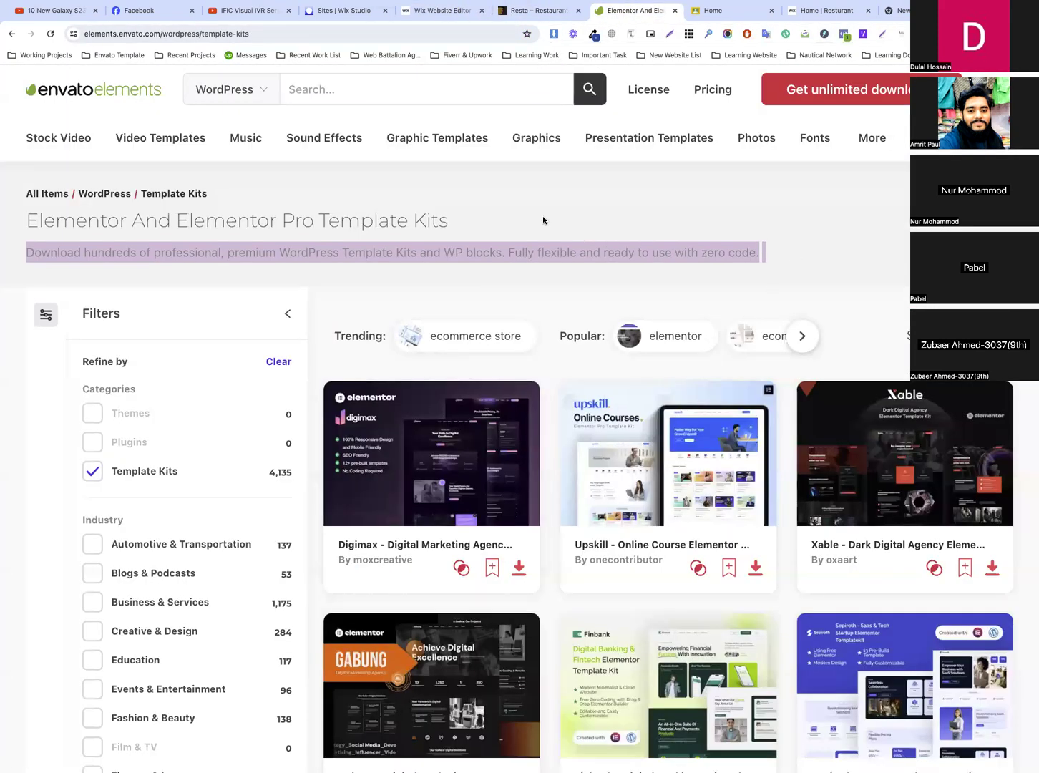
Search the WordPress template kits for "course" and open the Studyfun - Course Elementor Template Kit page
{"action": "left_click", "coordinate": [372, 95]}
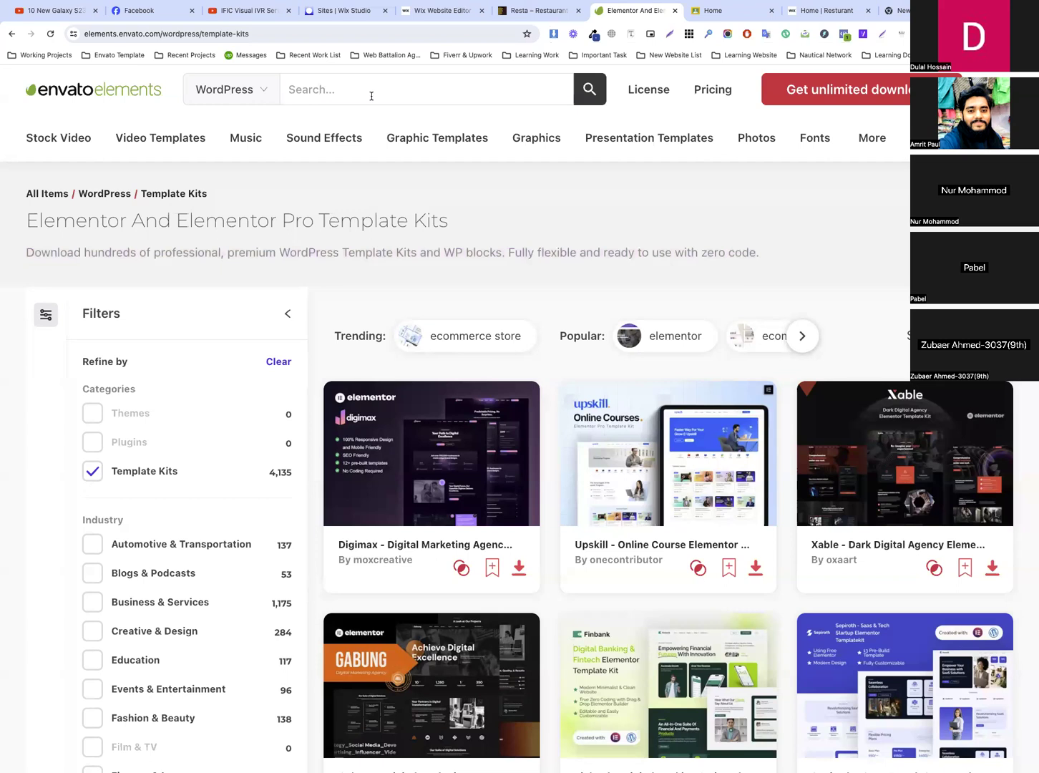
{"action": "type", "text": "course"}
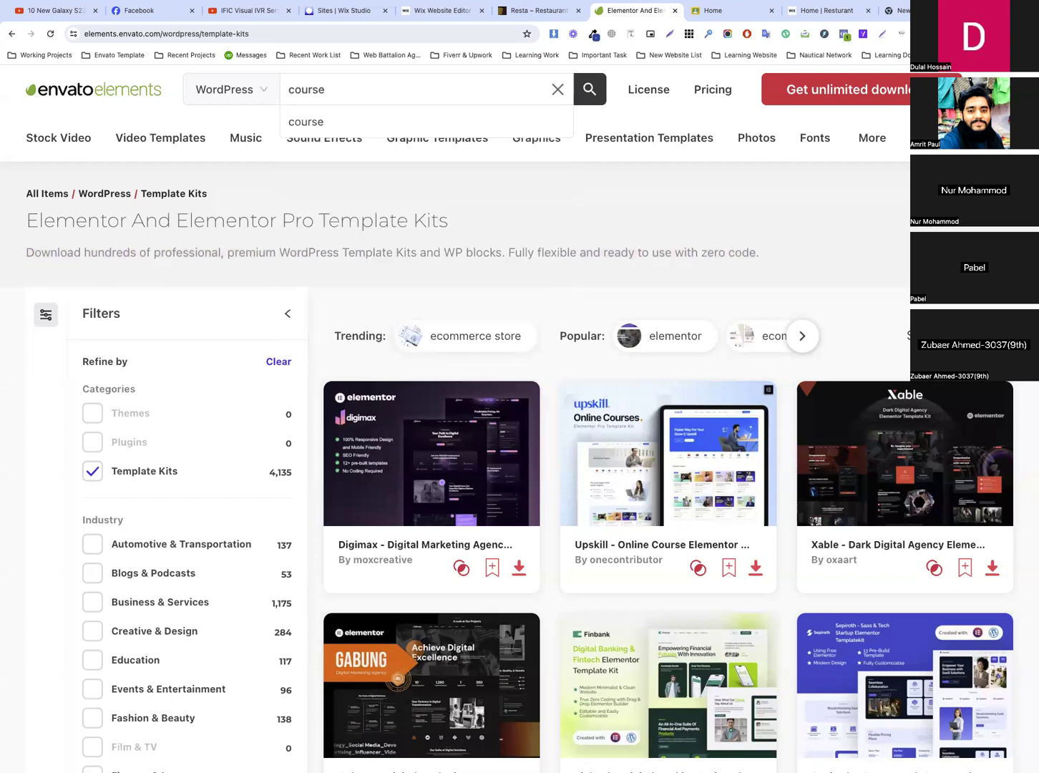
{"action": "left_click", "coordinate": [312, 126]}
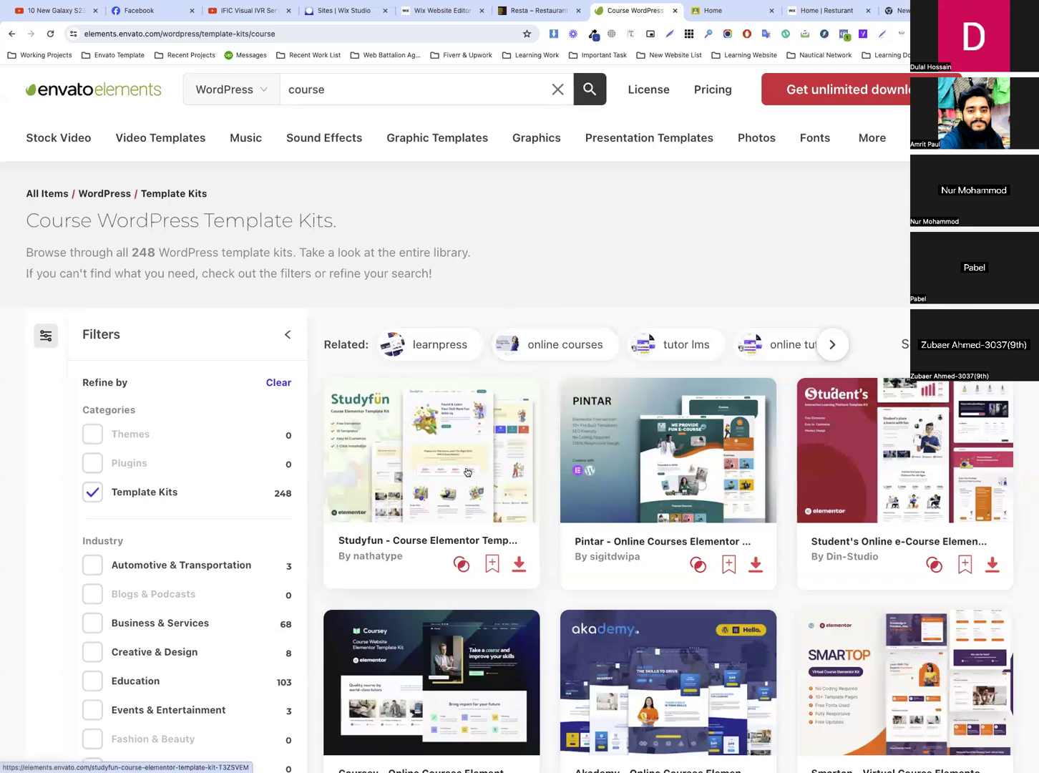
{"action": "left_click", "coordinate": [468, 473]}
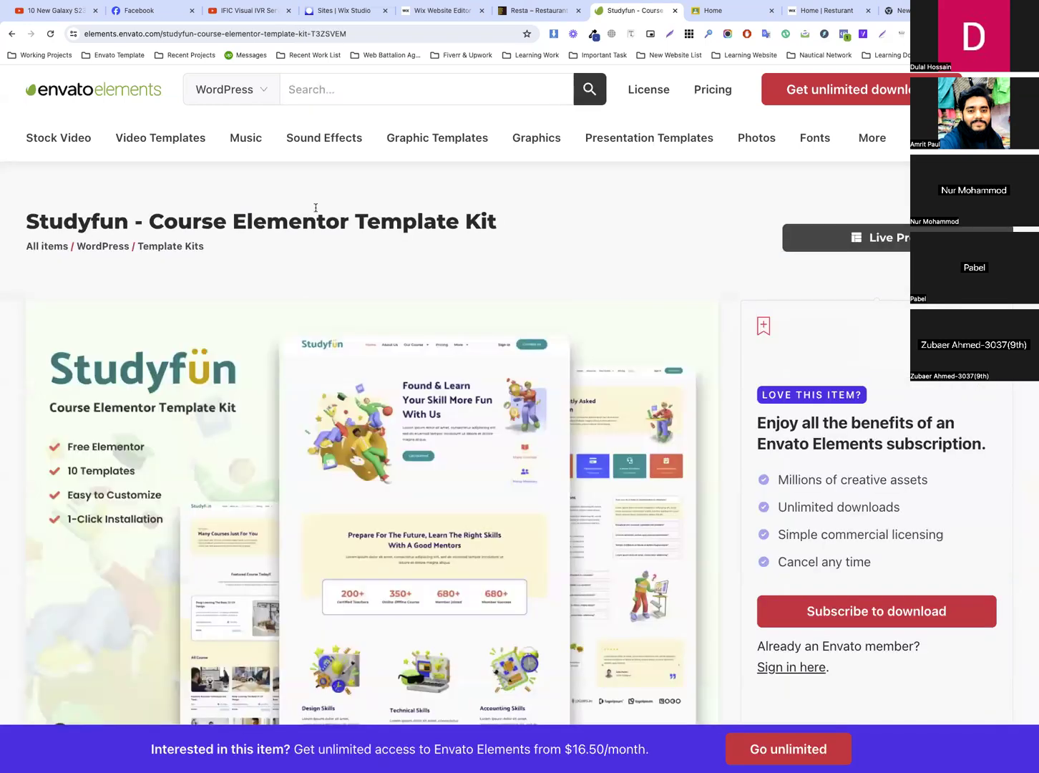
Search Google for the Studyfun kit's full title in place of the Classroom page and open its ThemeForest listing
{"action": "triple_click", "coordinate": [318, 218]}
{"action": "key", "text": "ctrl+c"}
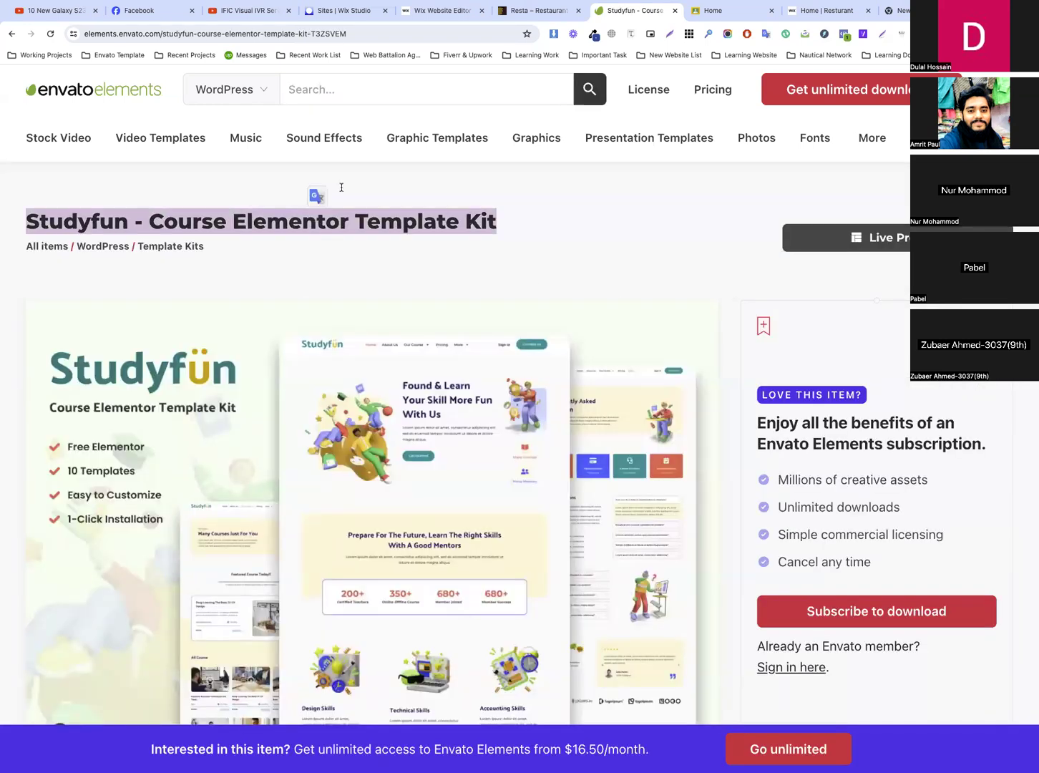
{"action": "left_click", "coordinate": [710, 10]}
{"action": "key", "text": "ctrl+a"}
{"action": "key", "text": "ctrl+v"}
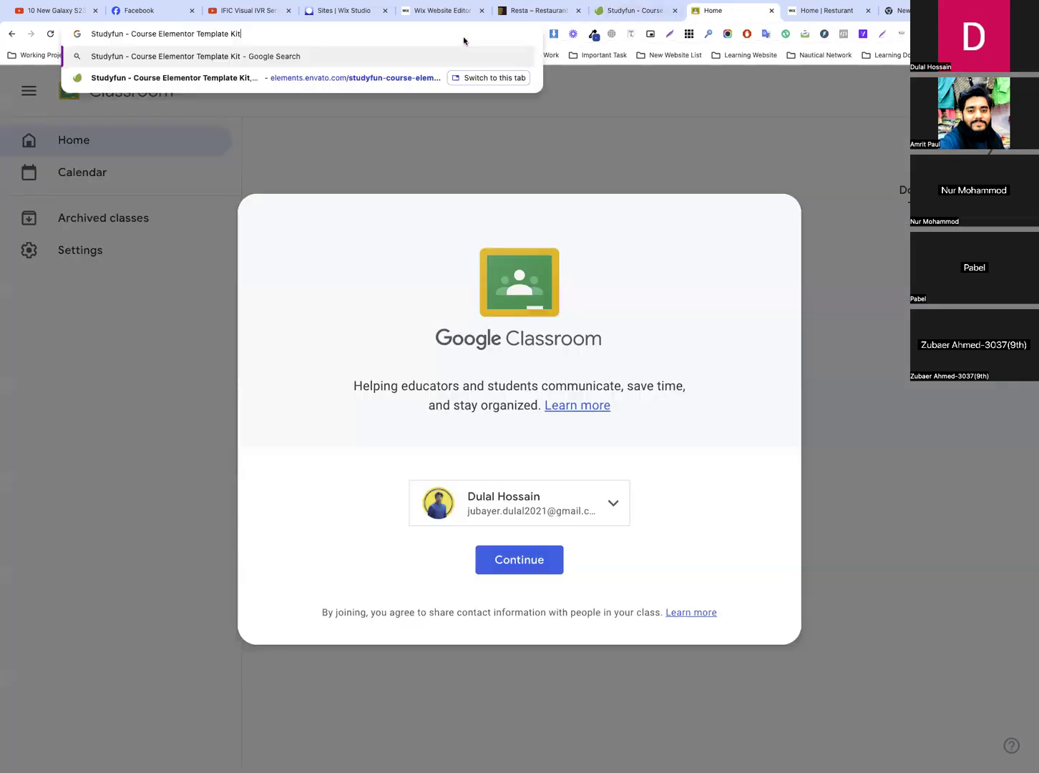
{"action": "key", "text": "Return"}
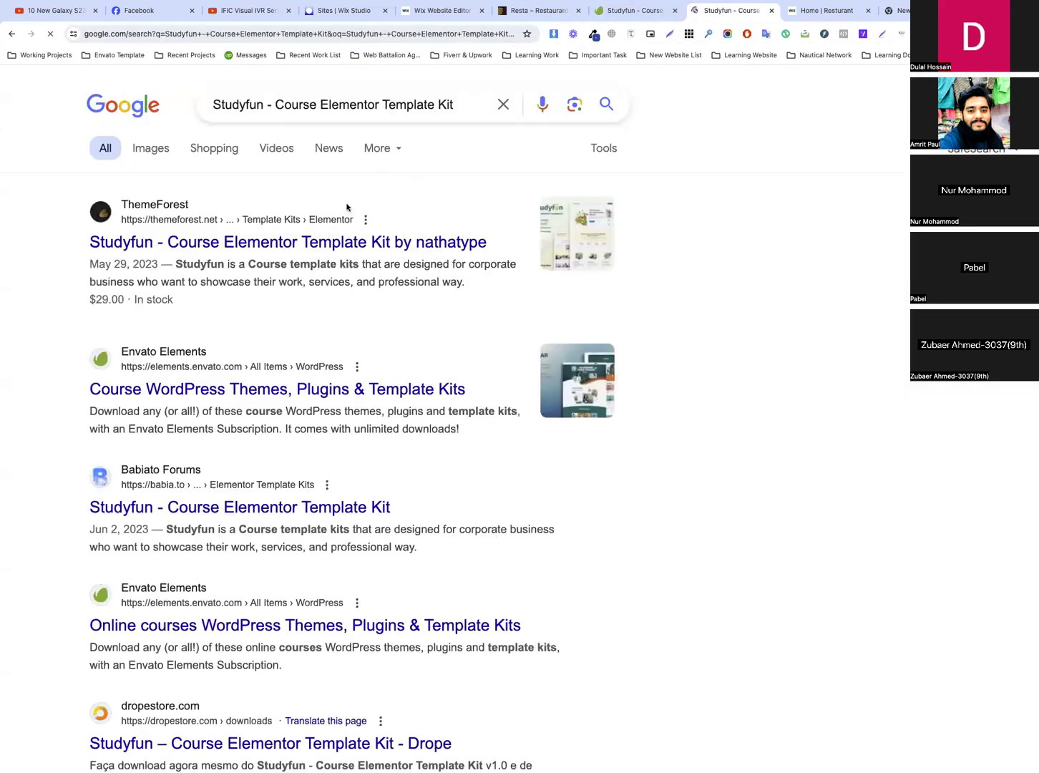
{"action": "left_click", "coordinate": [313, 244]}
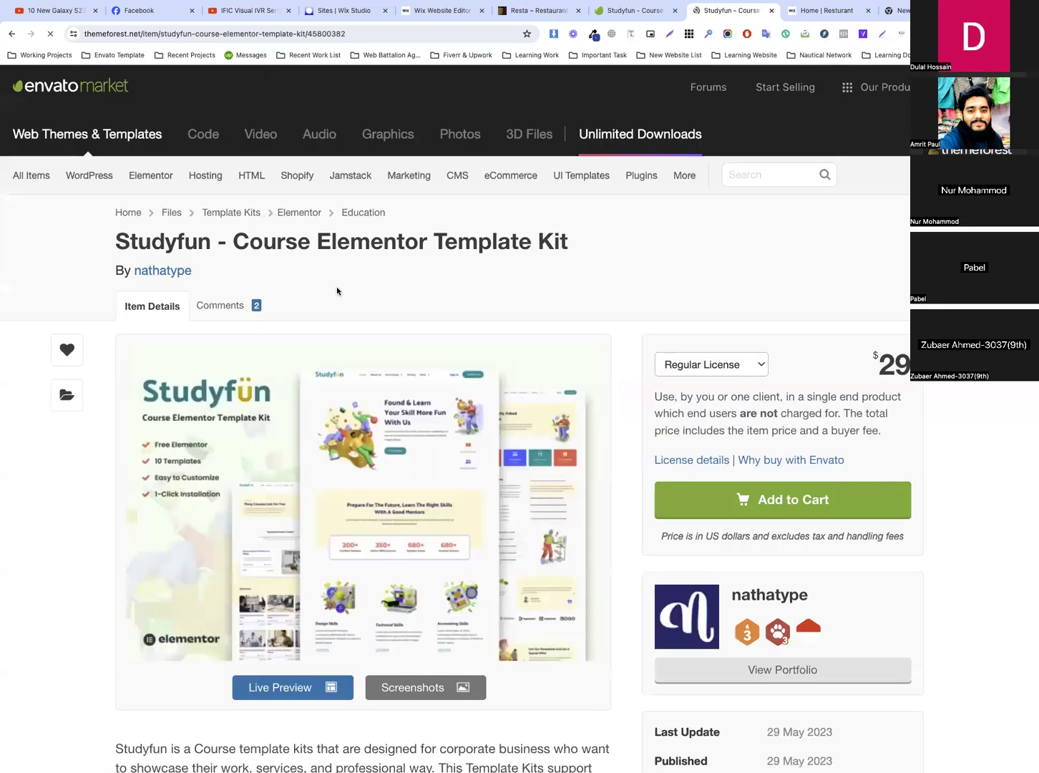
Open the Studyfun kit's live preview from ThemeForest and close the published Resturant site
{"action": "triple_click", "coordinate": [381, 229]}
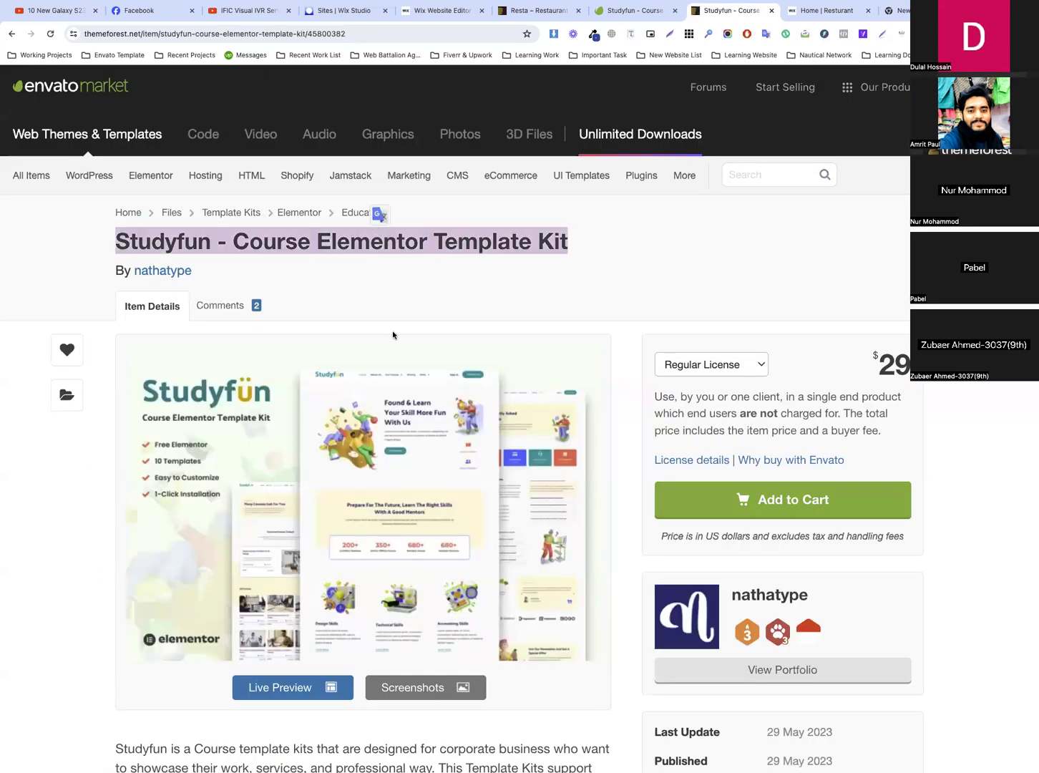
{"action": "left_click", "coordinate": [436, 435]}
{"action": "left_click", "coordinate": [863, 11]}
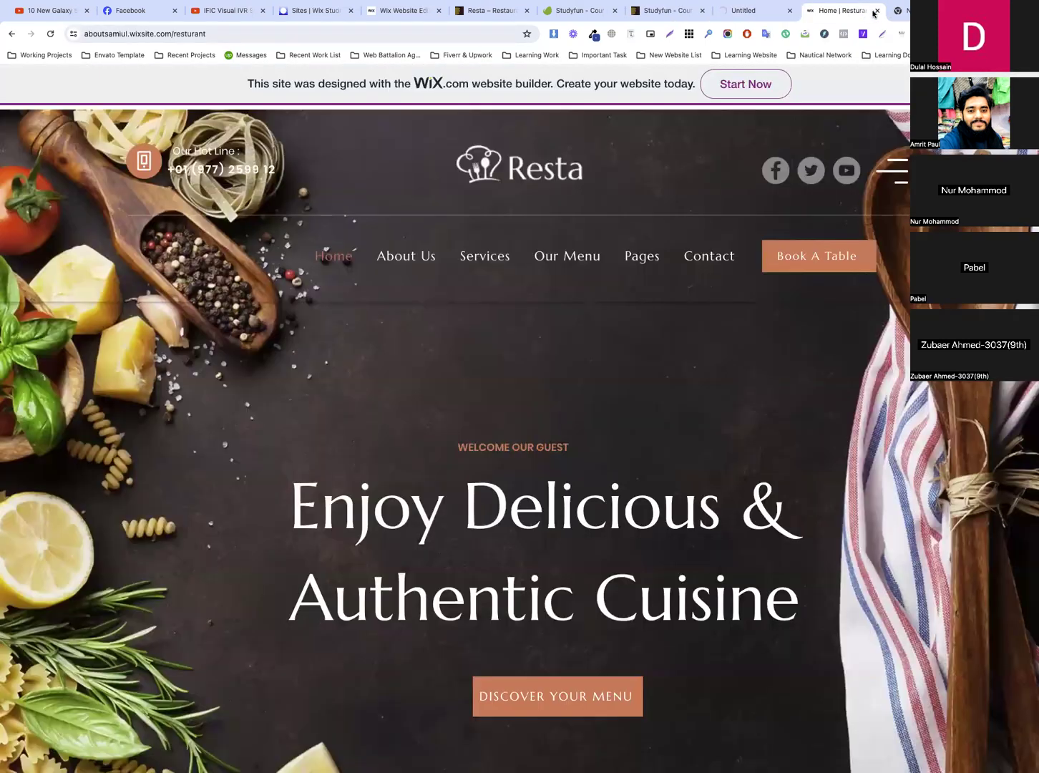
{"action": "left_click", "coordinate": [878, 11]}
{"action": "left_click", "coordinate": [752, 11]}
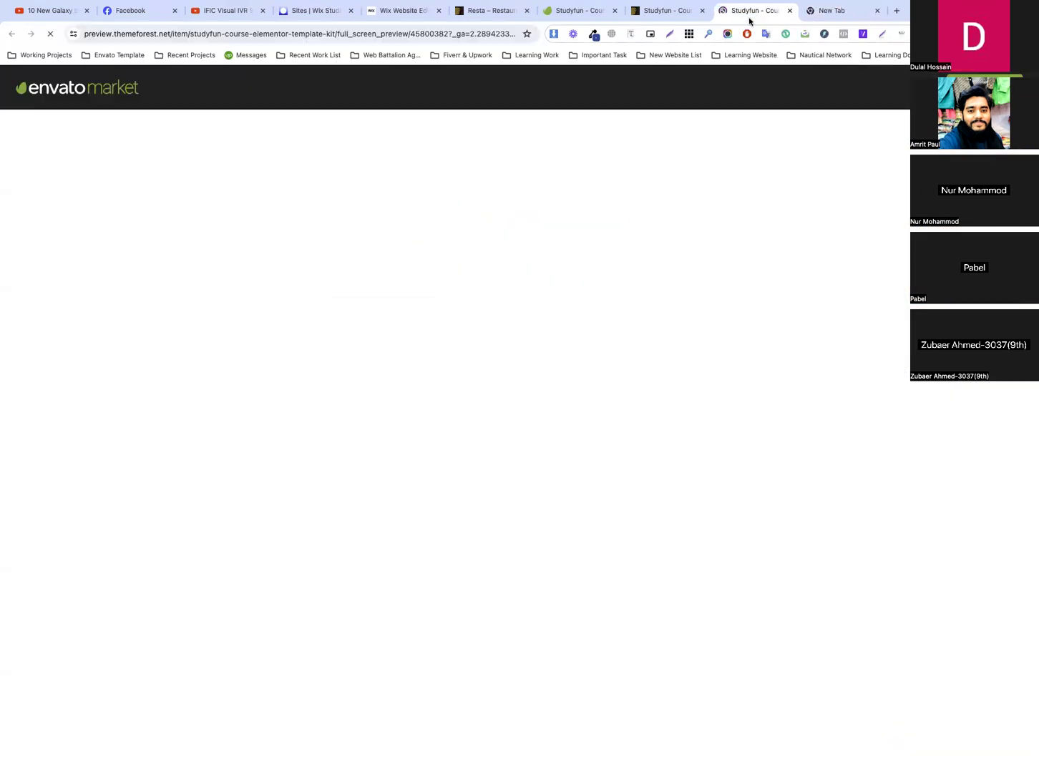
Look over the whole Studyfun live preview home page, from the hero section down to the newsletter and footer
{"action": "left_click", "coordinate": [497, 34]}
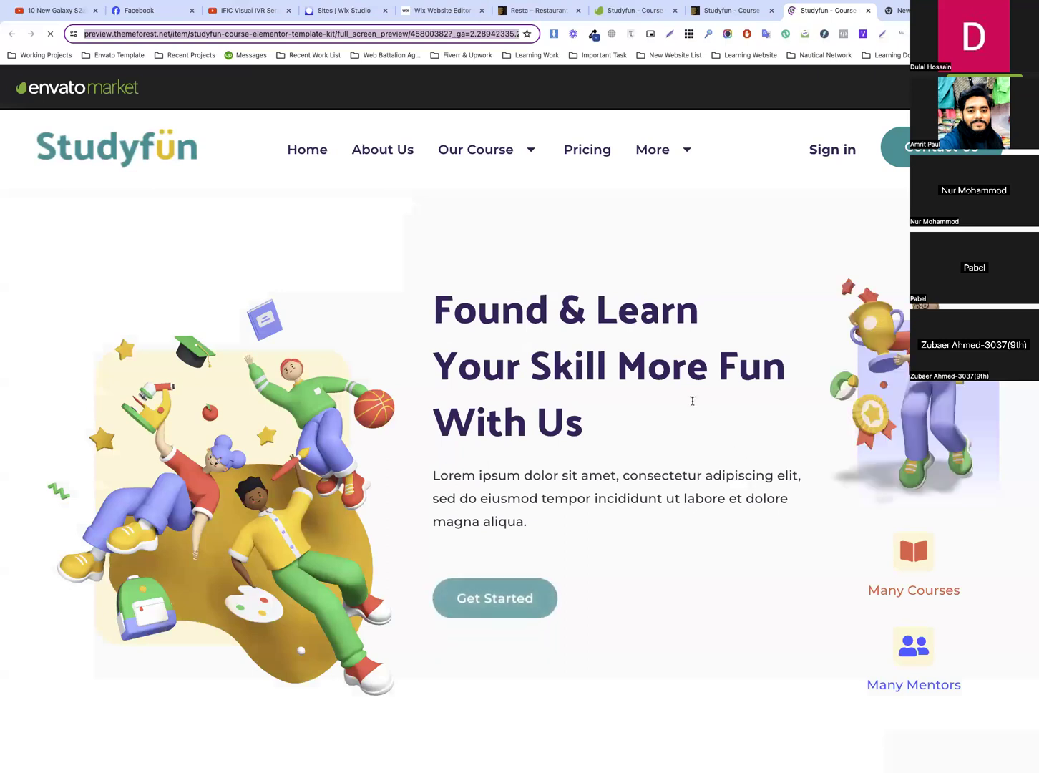
{"action": "left_click", "coordinate": [691, 401]}
{"action": "scroll", "coordinate": [690, 401], "scroll_direction": "down", "scroll_amount": 5}
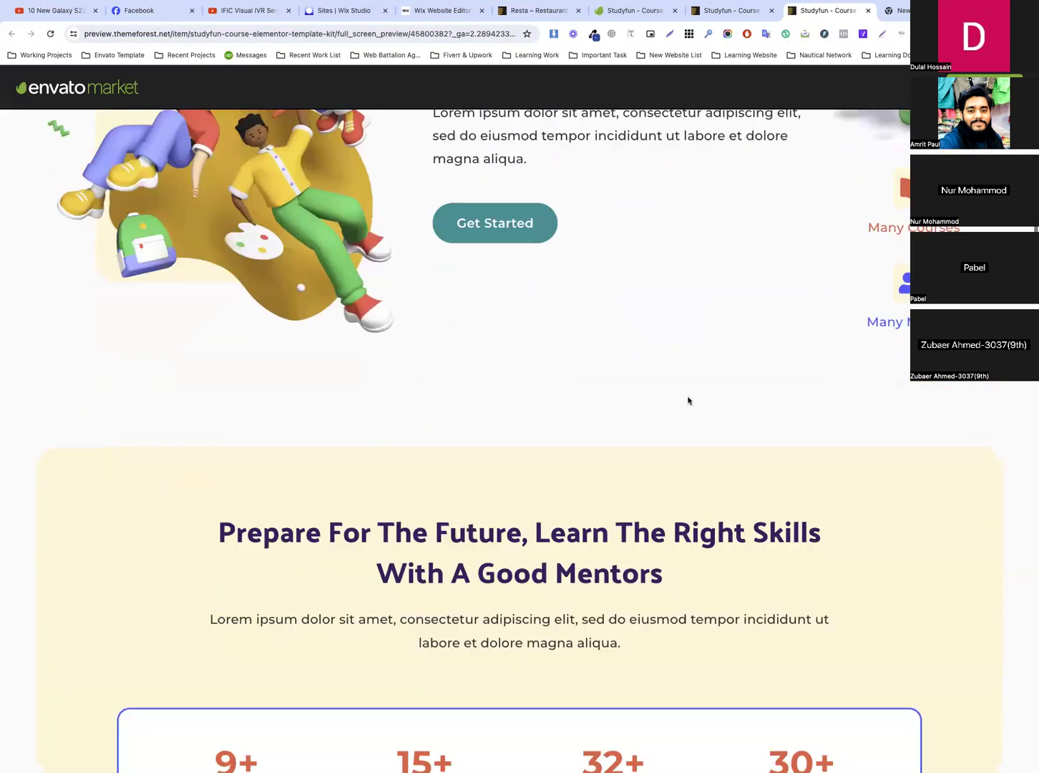
{"action": "scroll", "coordinate": [688, 402], "scroll_direction": "down", "scroll_amount": 2}
{"action": "scroll", "coordinate": [689, 400], "scroll_direction": "down", "scroll_amount": 7}
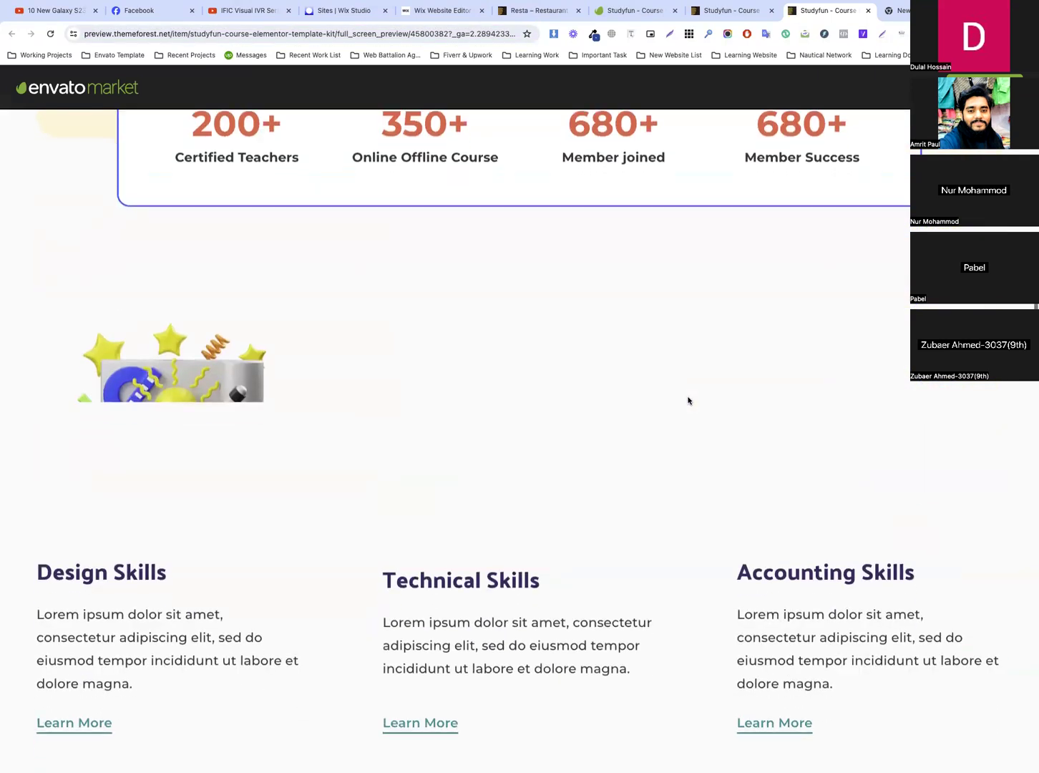
{"action": "scroll", "coordinate": [688, 402], "scroll_direction": "down", "scroll_amount": 7}
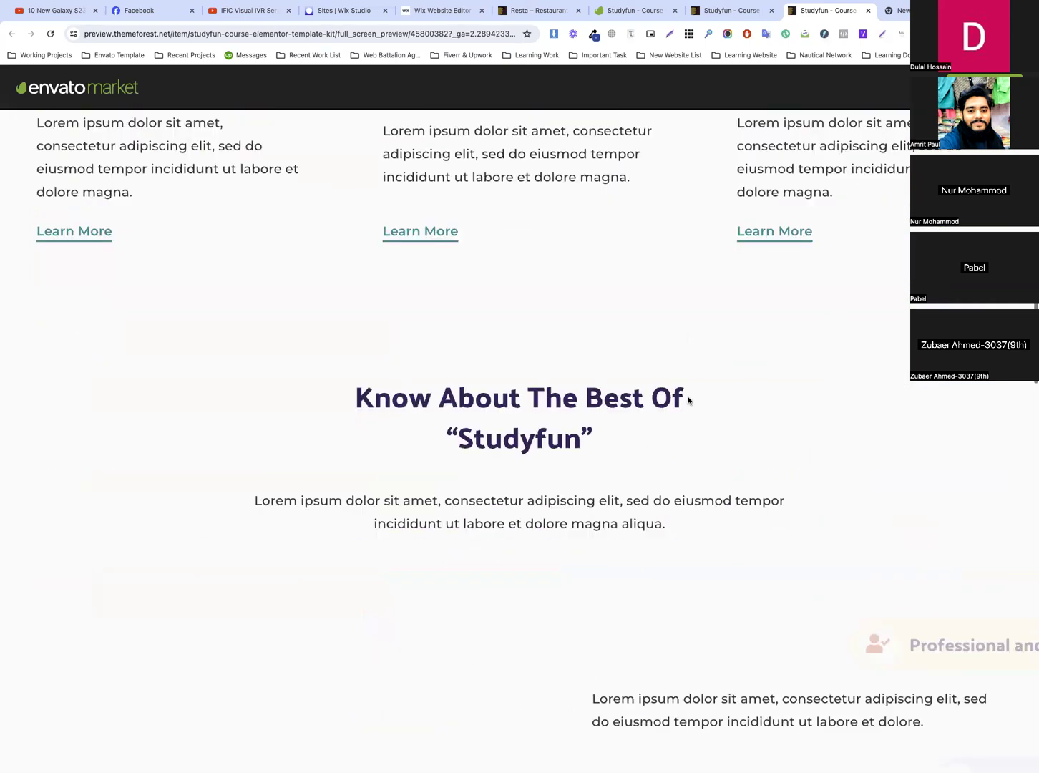
{"action": "scroll", "coordinate": [688, 401], "scroll_direction": "down", "scroll_amount": 4}
{"action": "scroll", "coordinate": [689, 401], "scroll_direction": "down", "scroll_amount": 3}
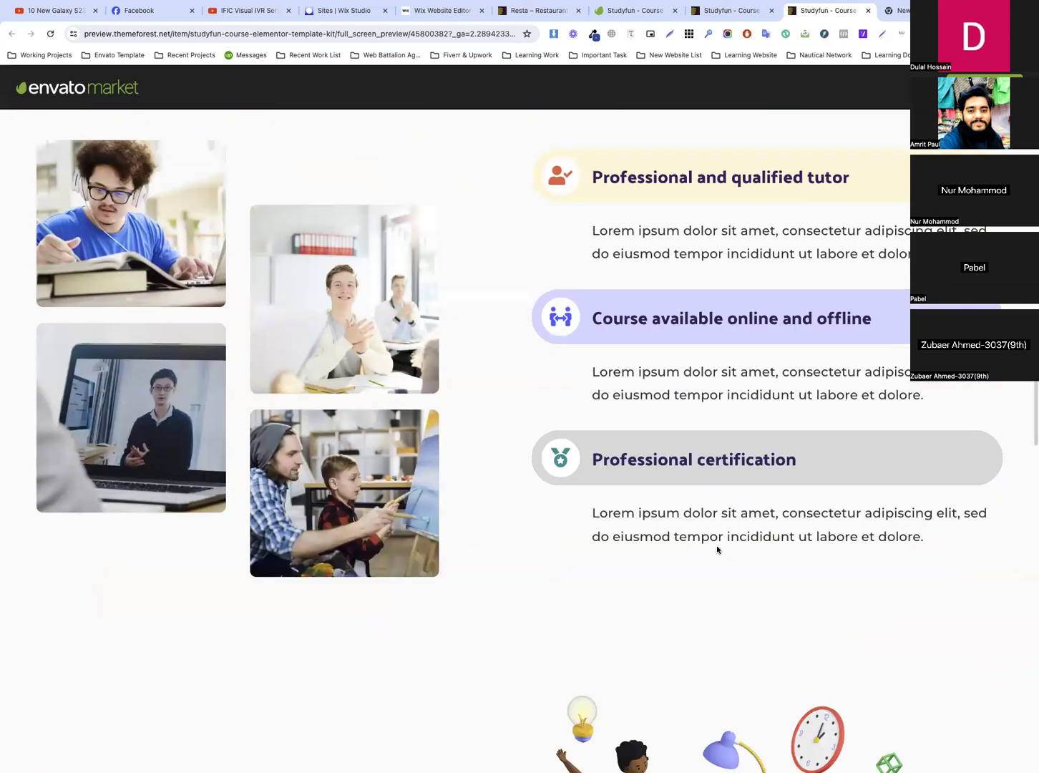
{"action": "scroll", "coordinate": [717, 549], "scroll_direction": "down", "scroll_amount": 16}
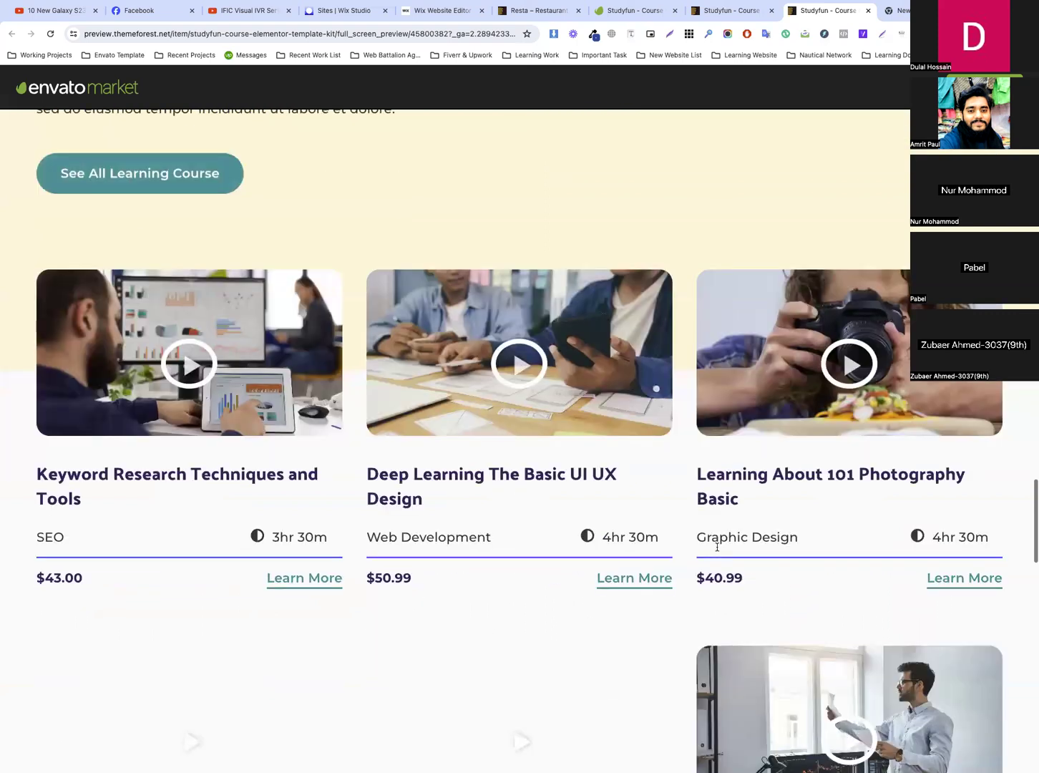
{"action": "scroll", "coordinate": [717, 549], "scroll_direction": "down", "scroll_amount": 11}
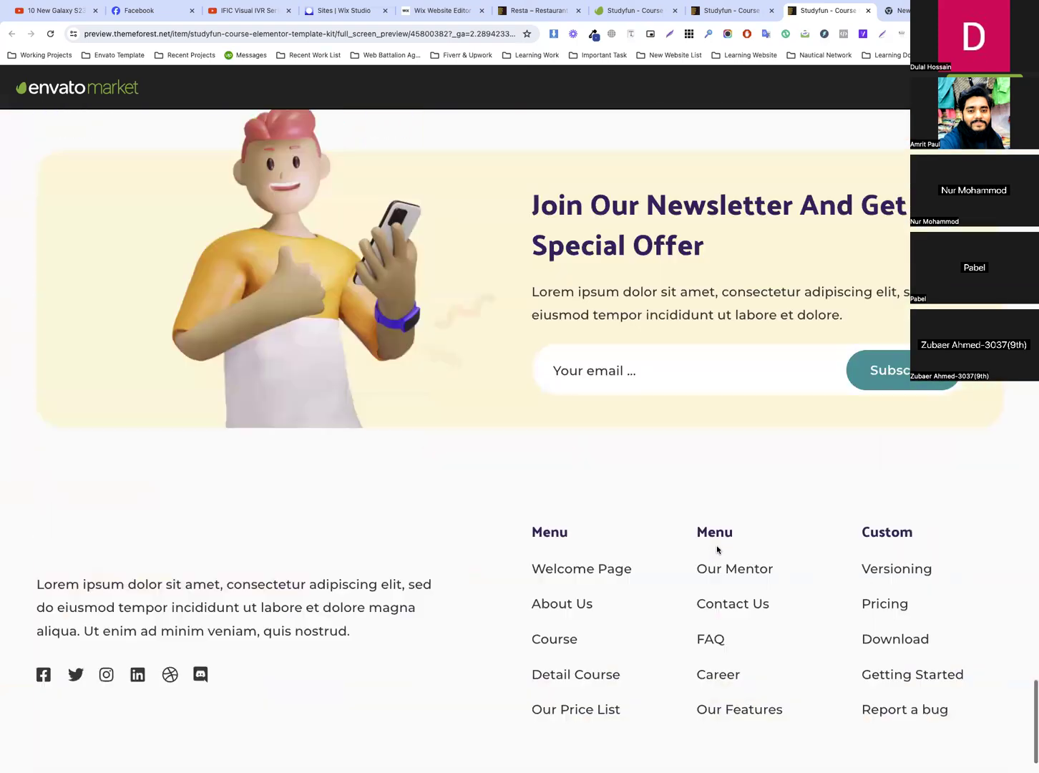
{"action": "scroll", "coordinate": [717, 548], "scroll_direction": "up", "scroll_amount": 13}
{"action": "scroll", "coordinate": [717, 549], "scroll_direction": "up", "scroll_amount": 20}
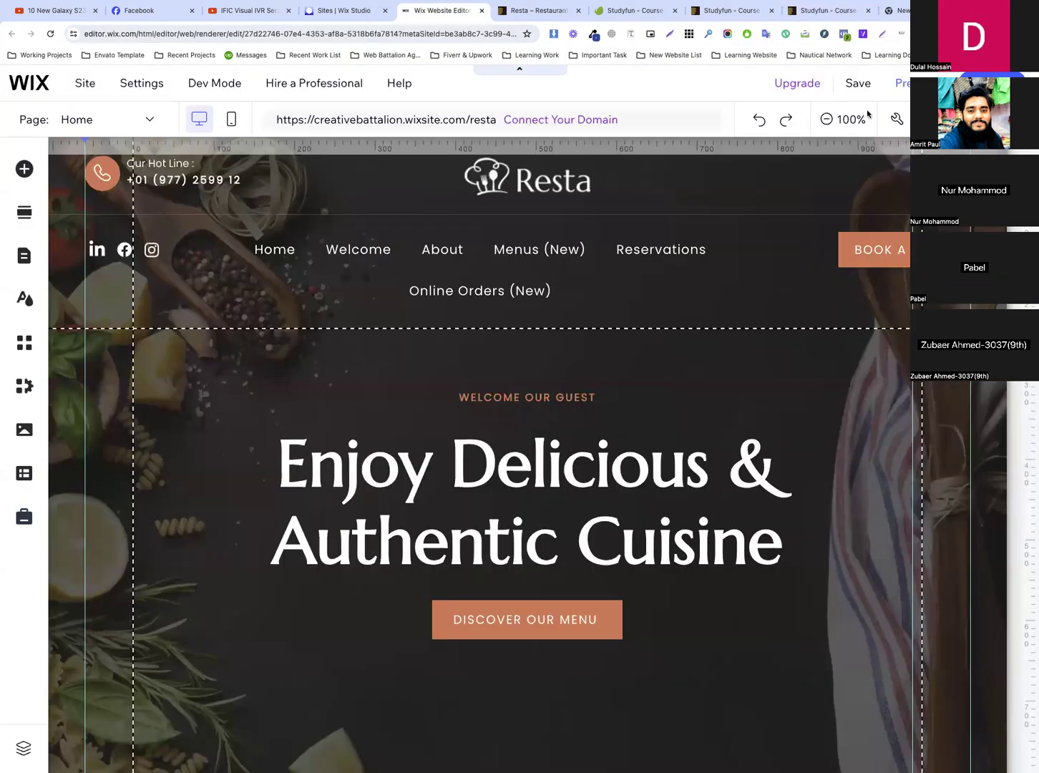
Start creating a new site with the Wix Editor from the Wix Studio sites dashboard
{"action": "left_click", "coordinate": [341, 10]}
{"action": "left_click", "coordinate": [887, 142]}
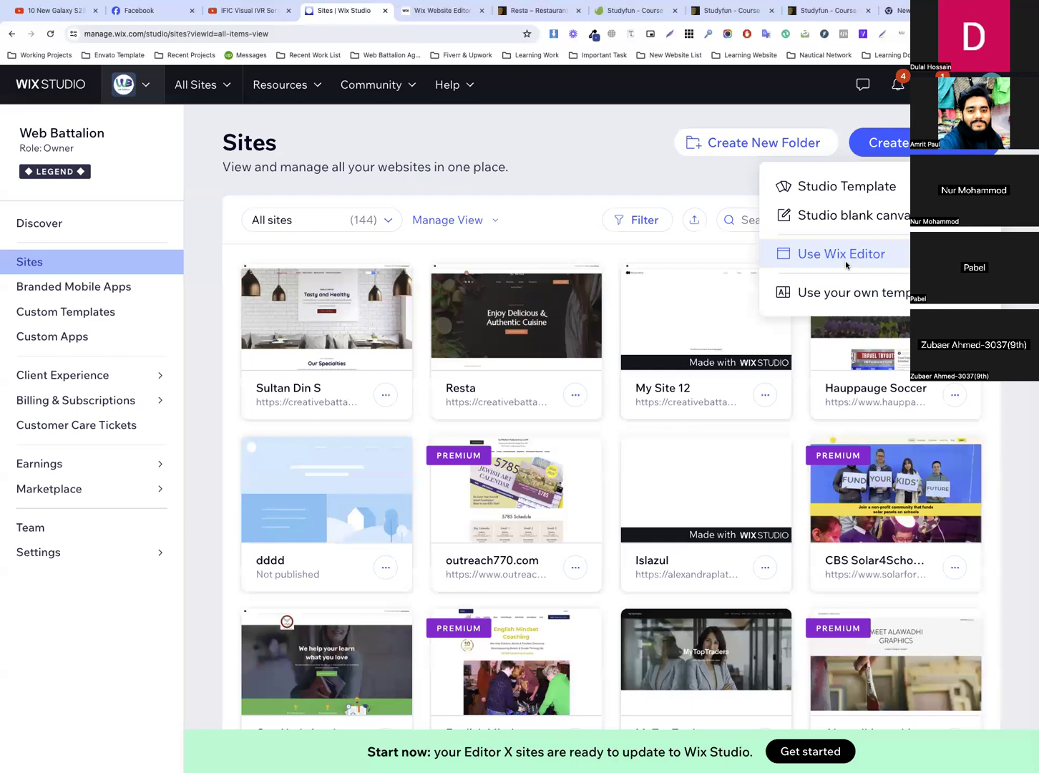
{"action": "left_click", "coordinate": [847, 265]}
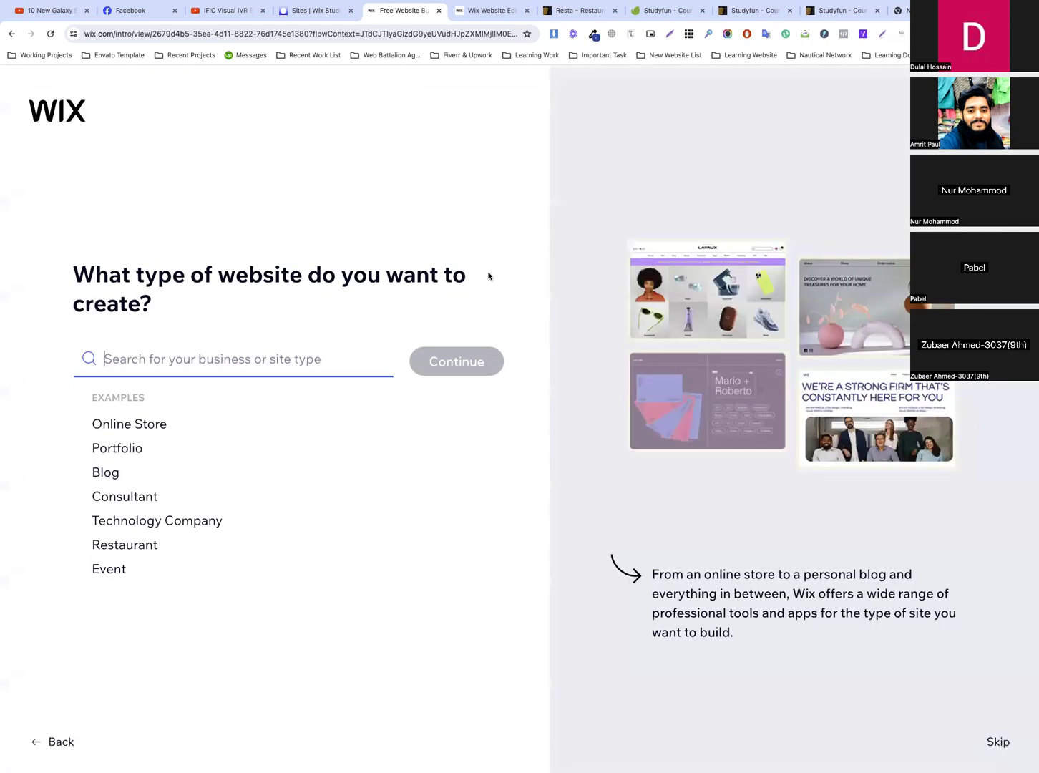
Set the new website's type to Online Course and continue the setup
{"action": "type", "text": "C"}
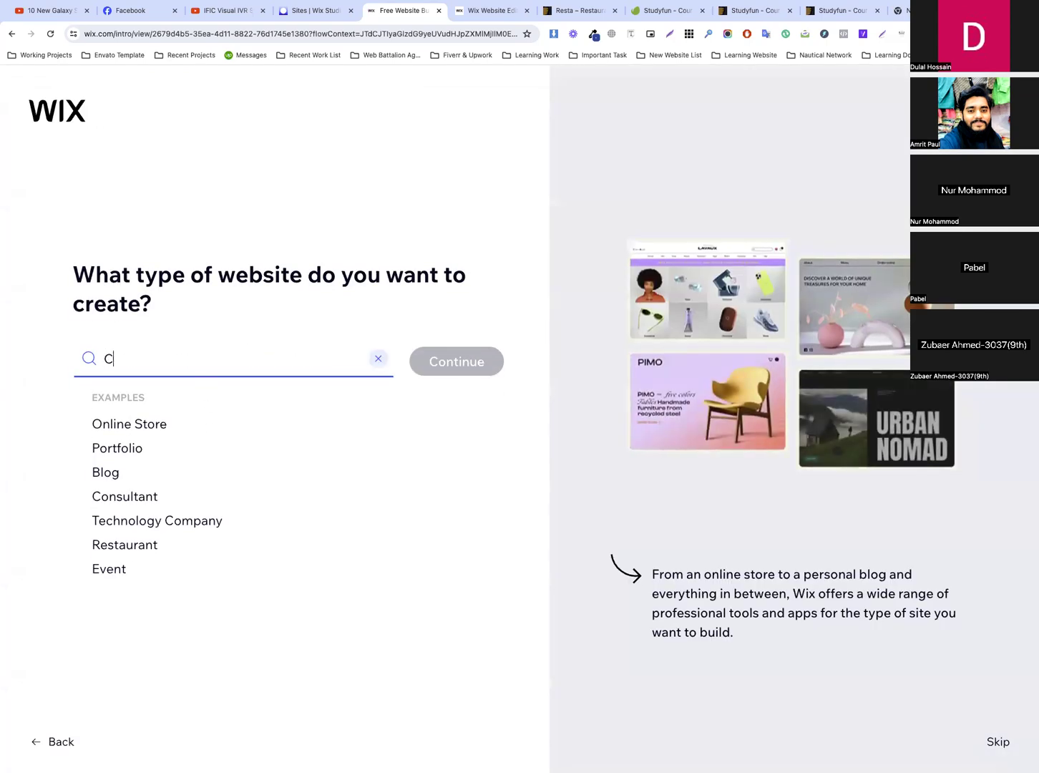
{"action": "type", "text": "ourse"}
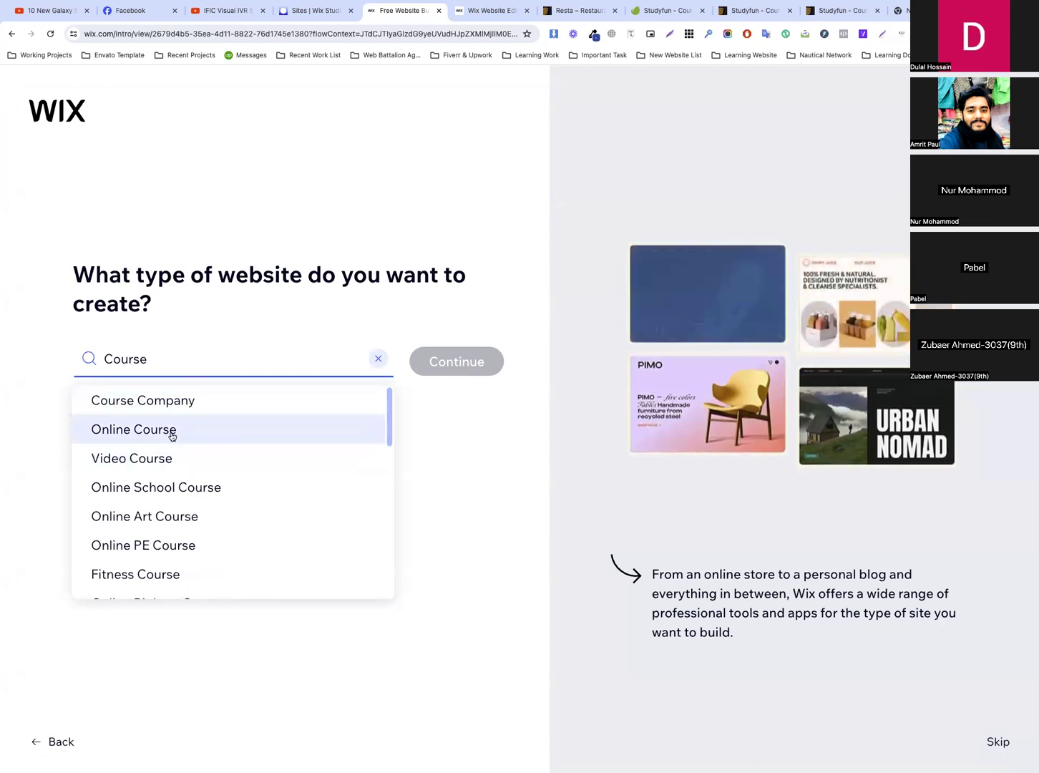
{"action": "left_click", "coordinate": [212, 430]}
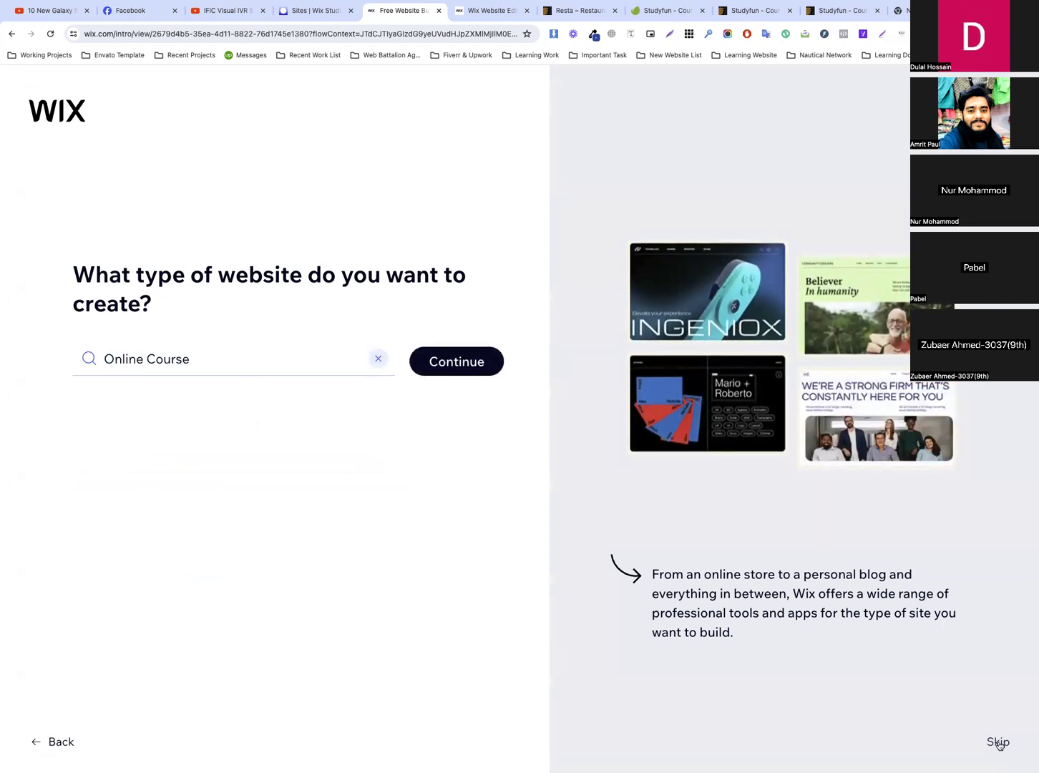
{"action": "left_click", "coordinate": [476, 367]}
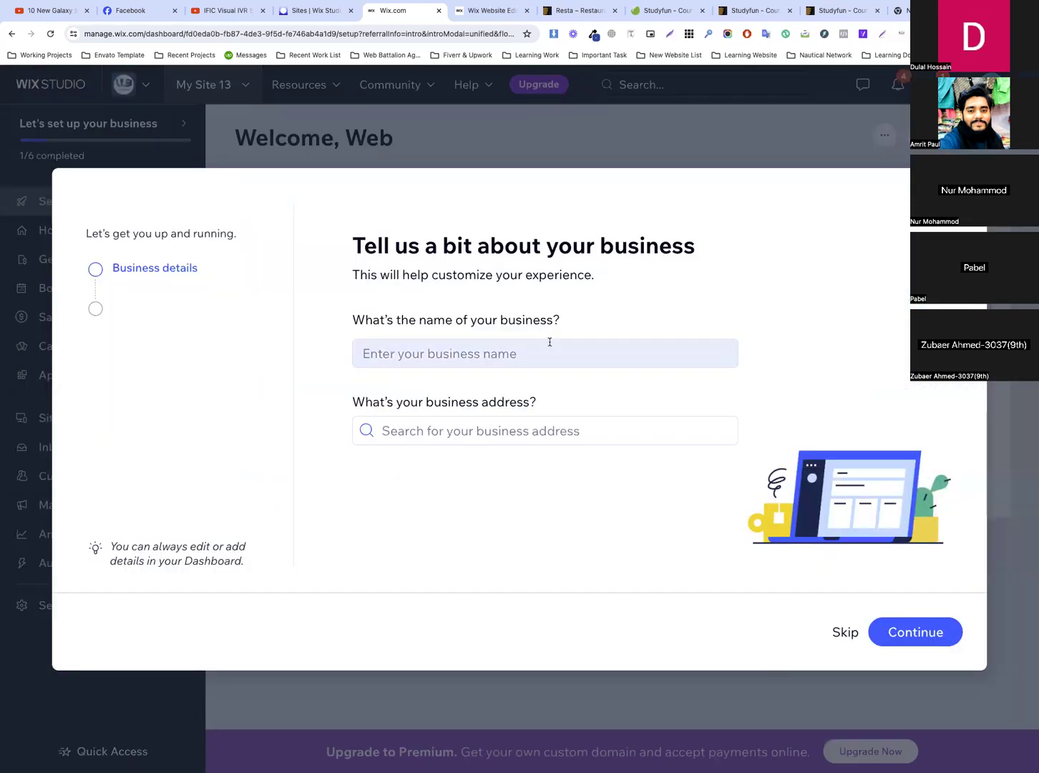
Copy the word "Studyfun" from the kit's title on the Envato Elements page for the business name
{"action": "left_click", "coordinate": [514, 351]}
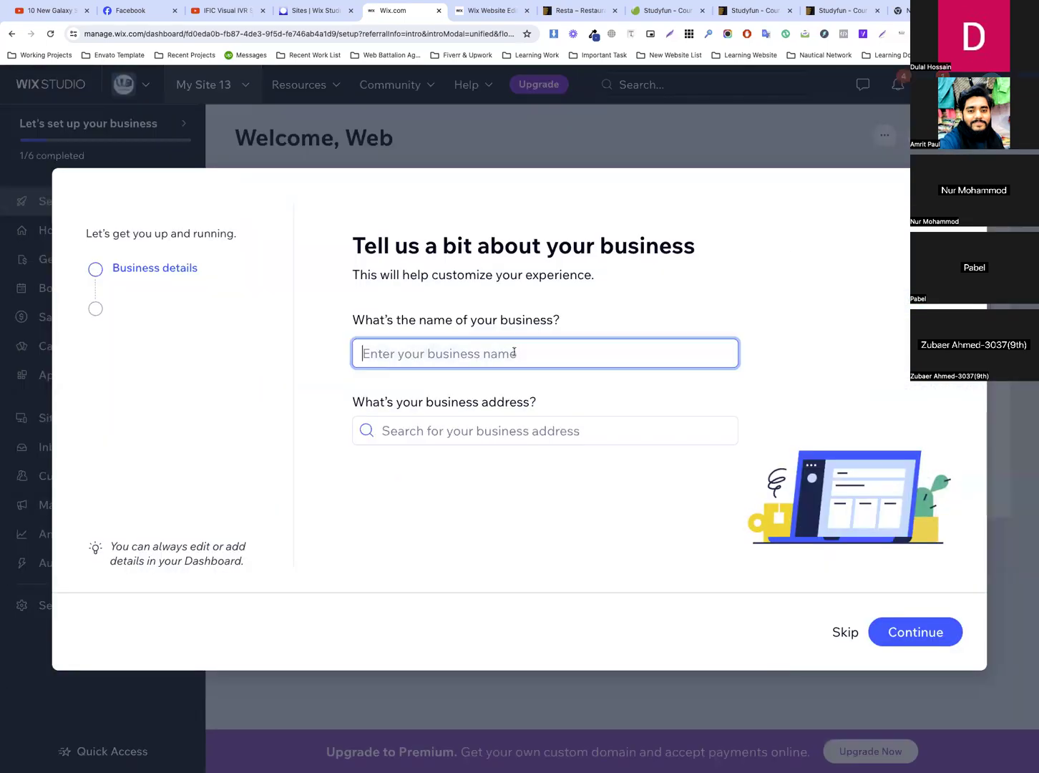
{"action": "left_click", "coordinate": [651, 12]}
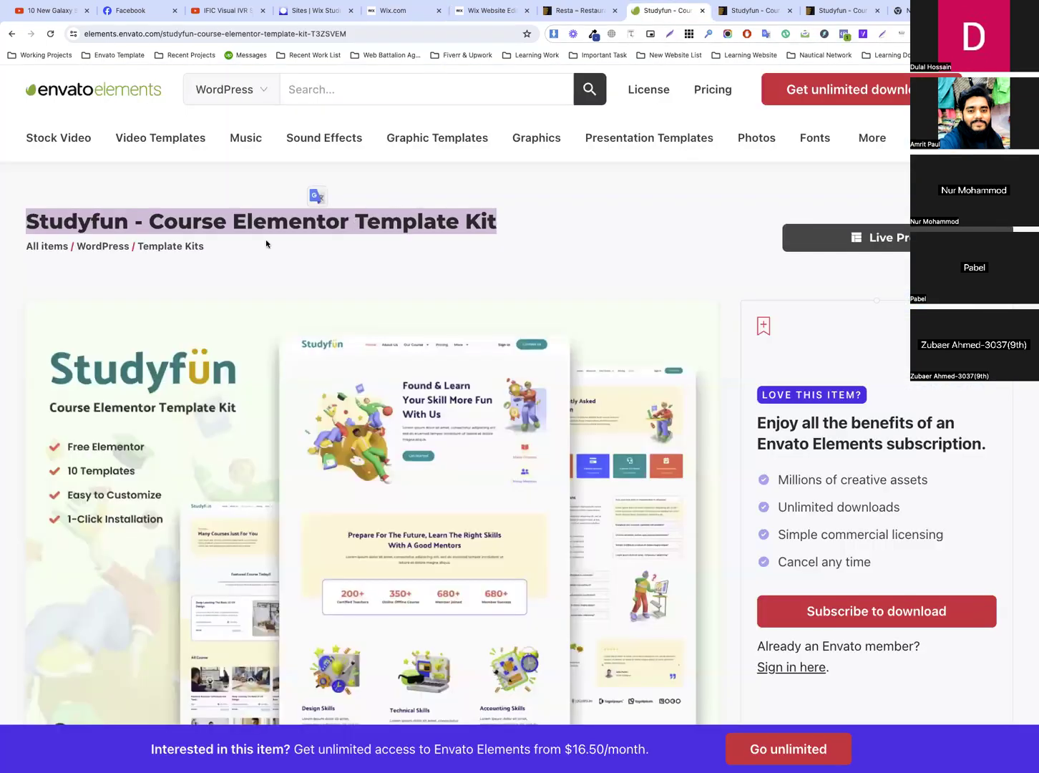
{"action": "left_click", "coordinate": [122, 222]}
{"action": "left_click_drag", "start_coordinate": [129, 223], "coordinate": [21, 225]}
{"action": "key", "text": "ctrl+c"}
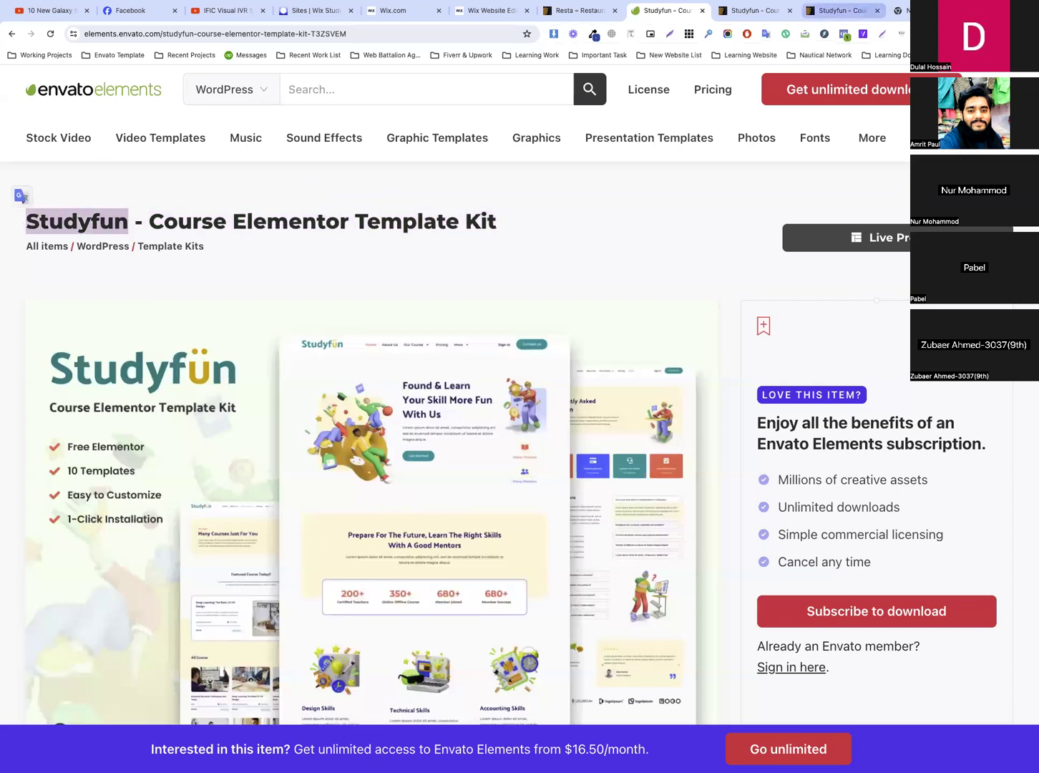
Close the Resta site's editor, place the Studyfun live preview beside the Wix setup page, and return to the setup
{"action": "left_click", "coordinate": [492, 11]}
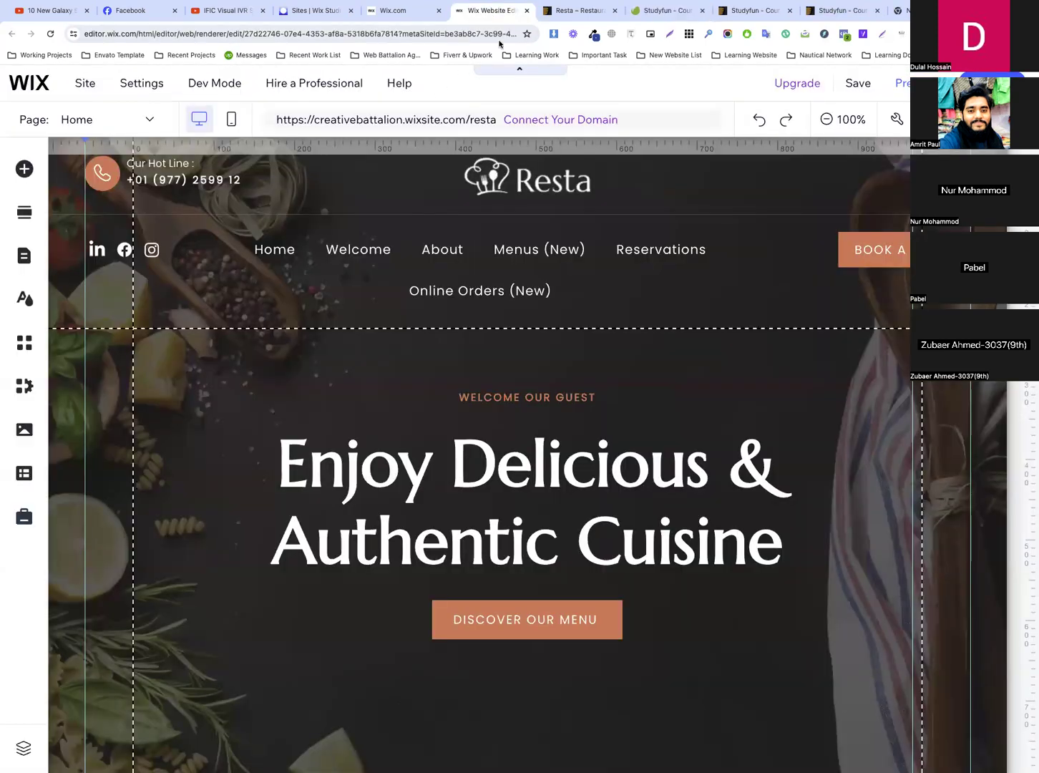
{"action": "key", "text": "super+w"}
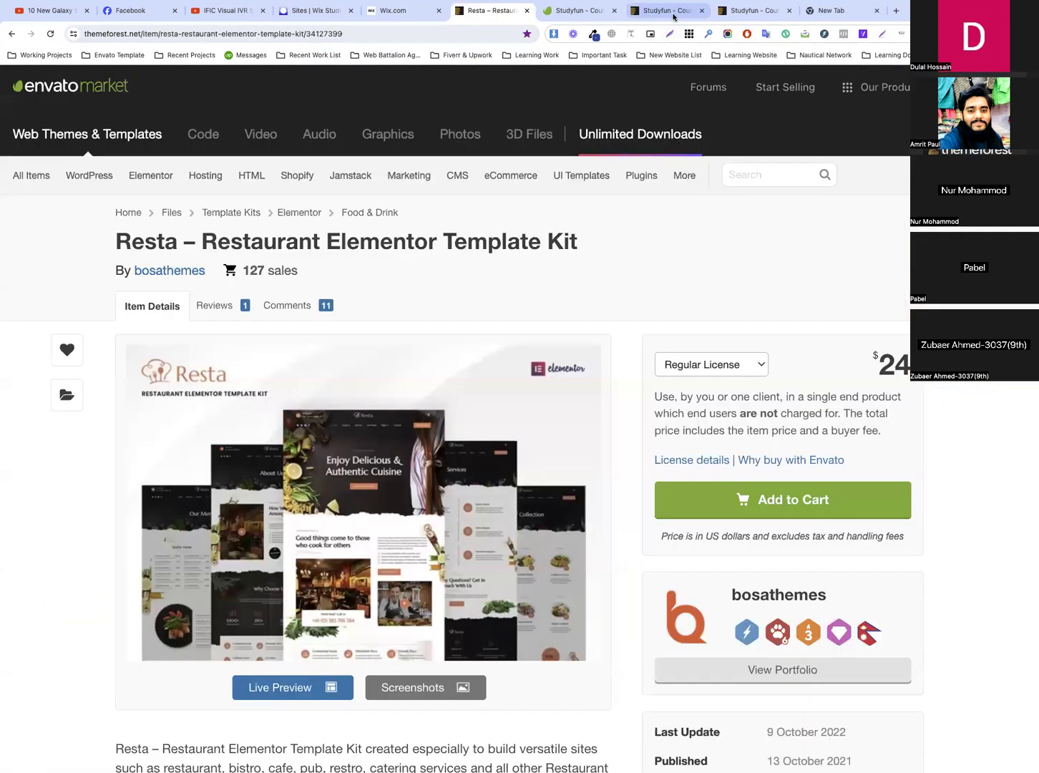
{"action": "left_click_drag", "start_coordinate": [674, 15], "coordinate": [452, 12]}
{"action": "left_click", "coordinate": [766, 15]}
{"action": "left_click", "coordinate": [526, 10]}
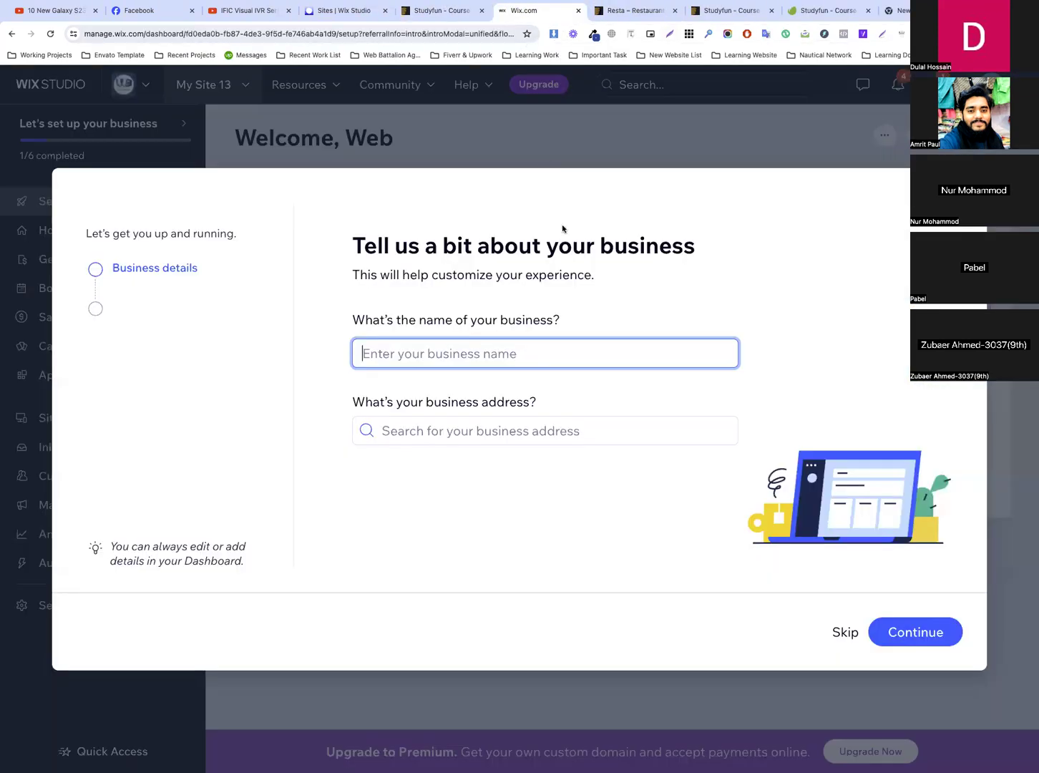
Enter Studyfun as the business name, choose the CodemanBD location as the business address, and continue
{"action": "key", "text": "ctrl+v"}
{"action": "left_click", "coordinate": [499, 432]}
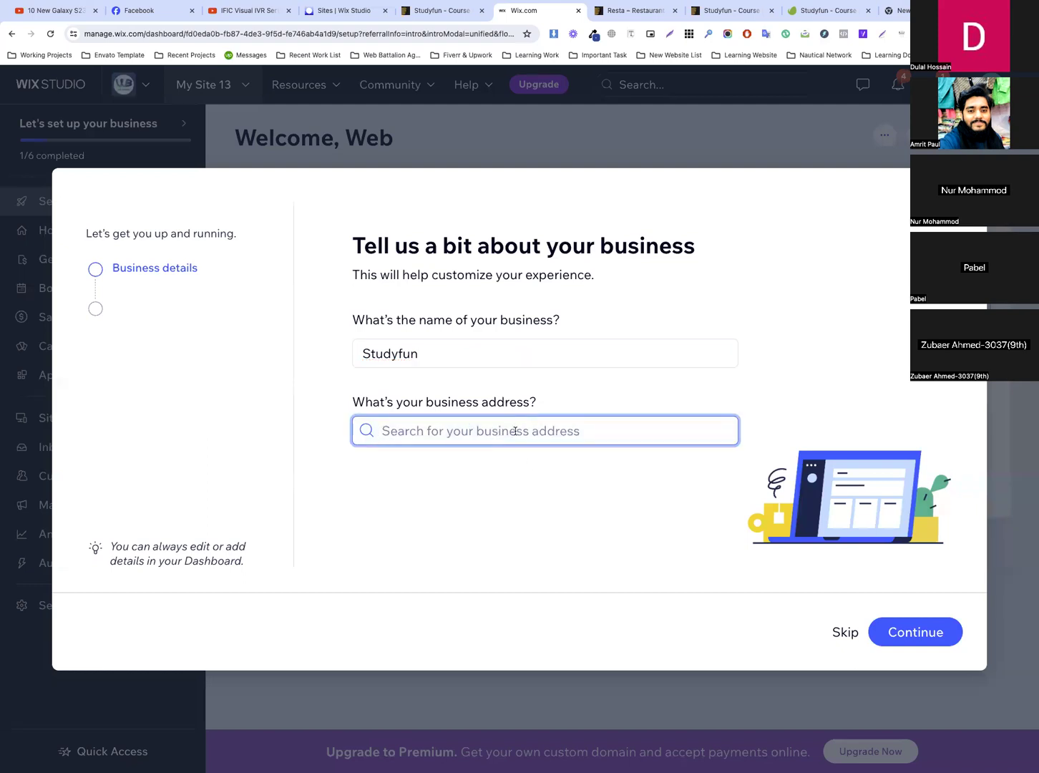
{"action": "type", "text": "demand"}
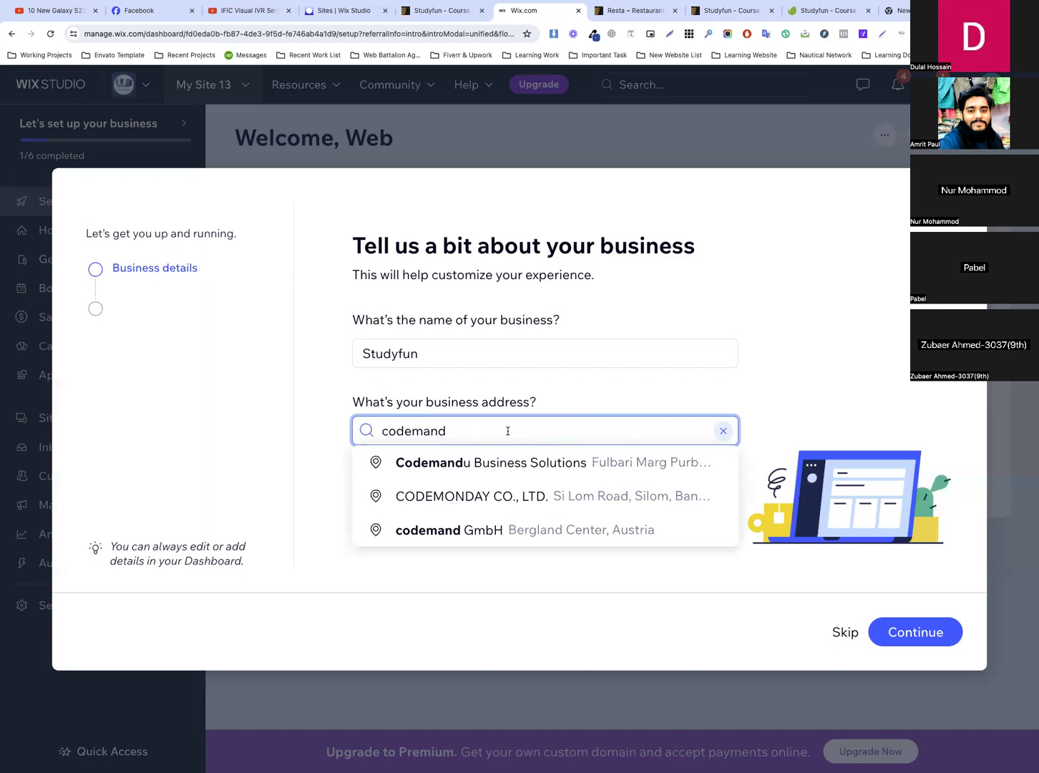
{"action": "key", "text": "BackSpace"}
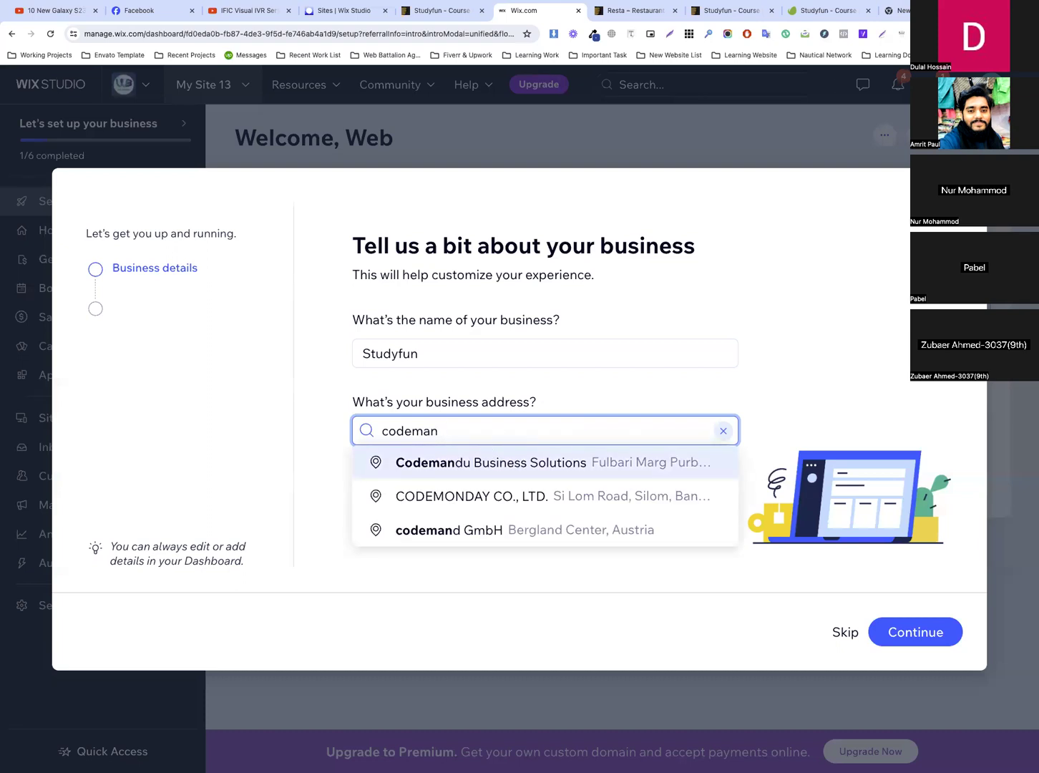
{"action": "type", "text": "bd"}
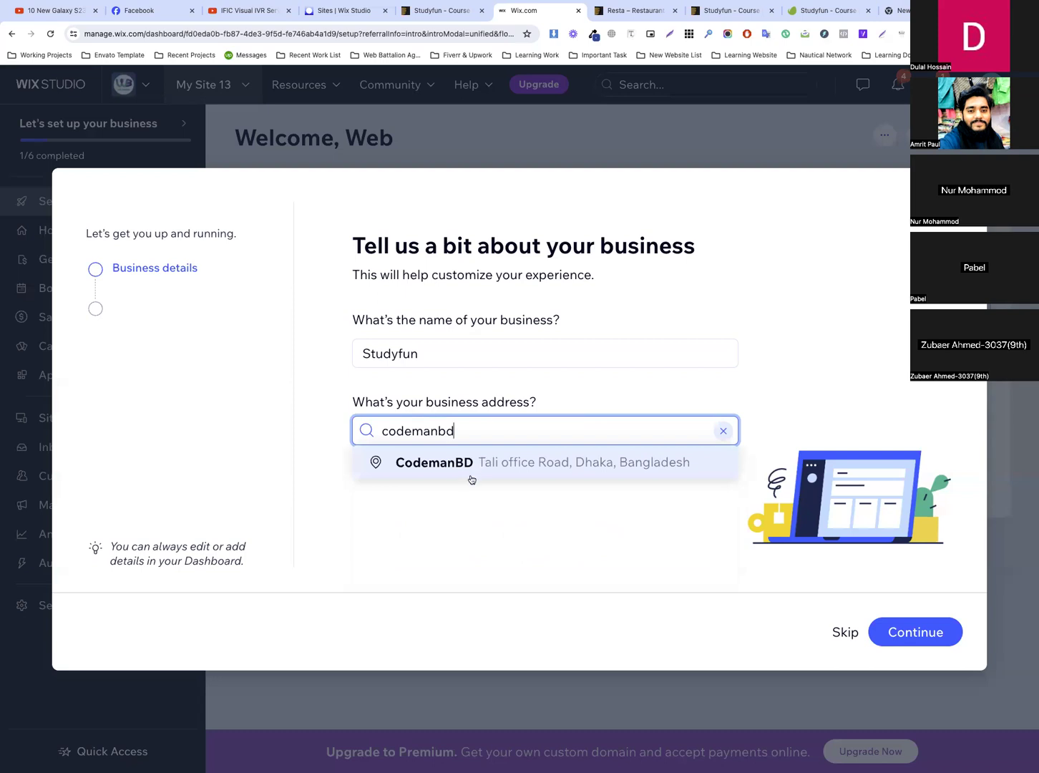
{"action": "left_click", "coordinate": [474, 465]}
{"action": "left_click", "coordinate": [916, 632]}
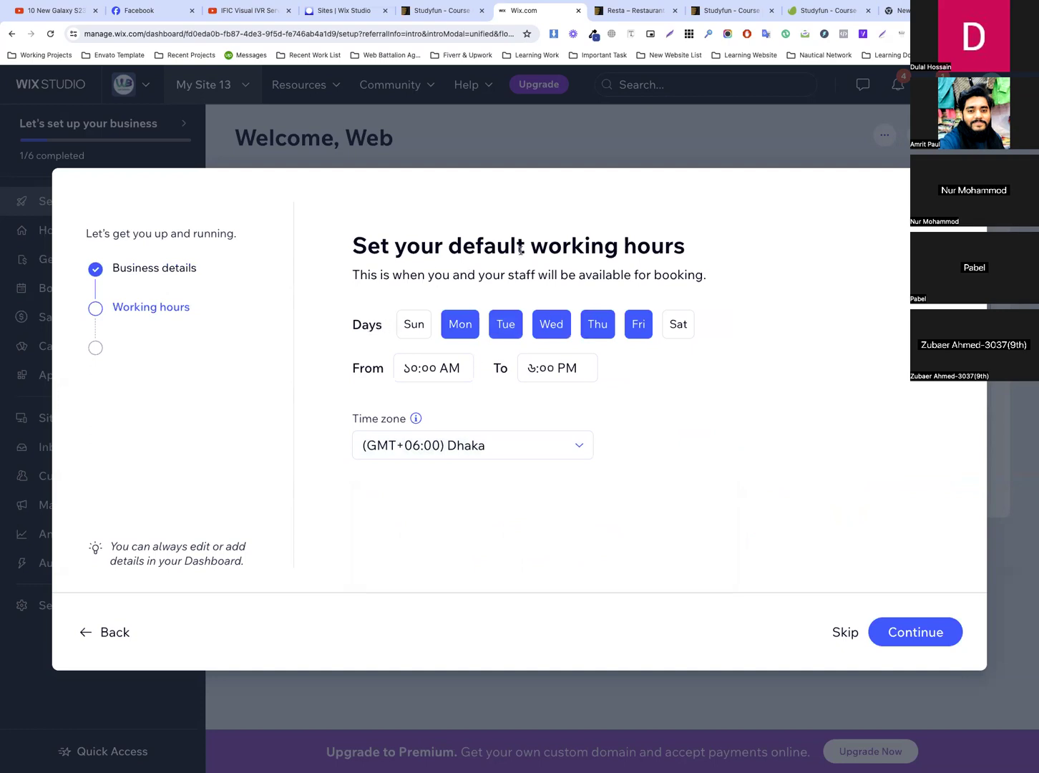
Add Sunday and Saturday to the default working days and continue to the services
{"action": "left_click", "coordinate": [419, 333]}
{"action": "left_click", "coordinate": [689, 330]}
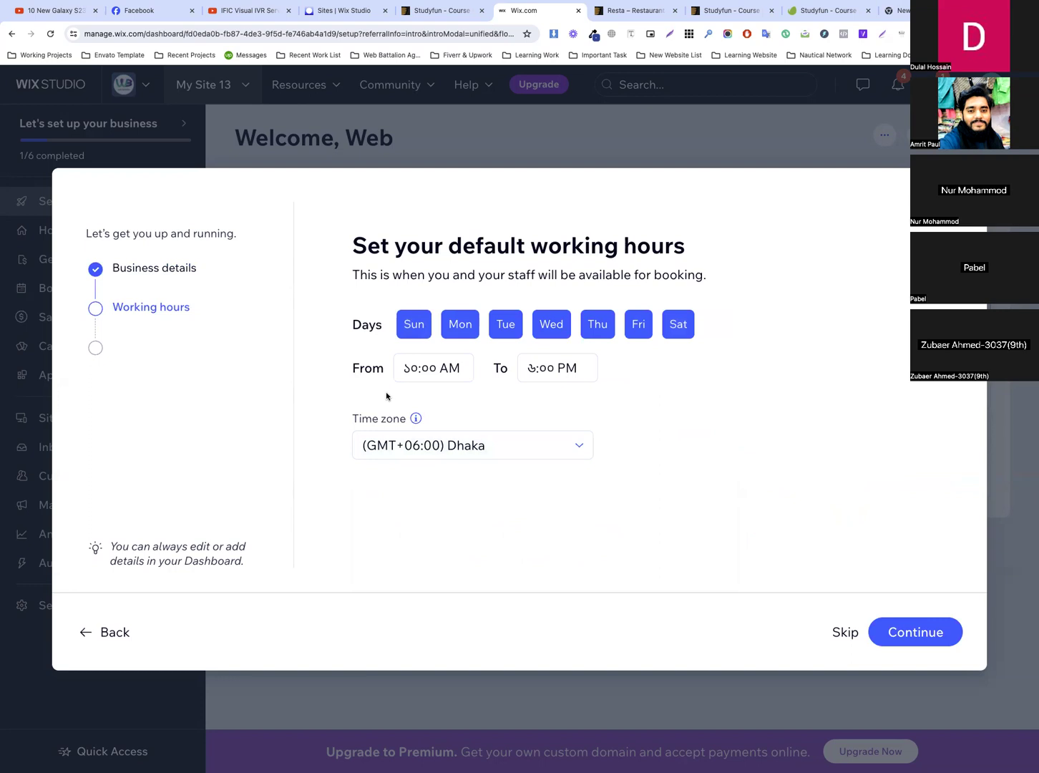
{"action": "left_click", "coordinate": [915, 632]}
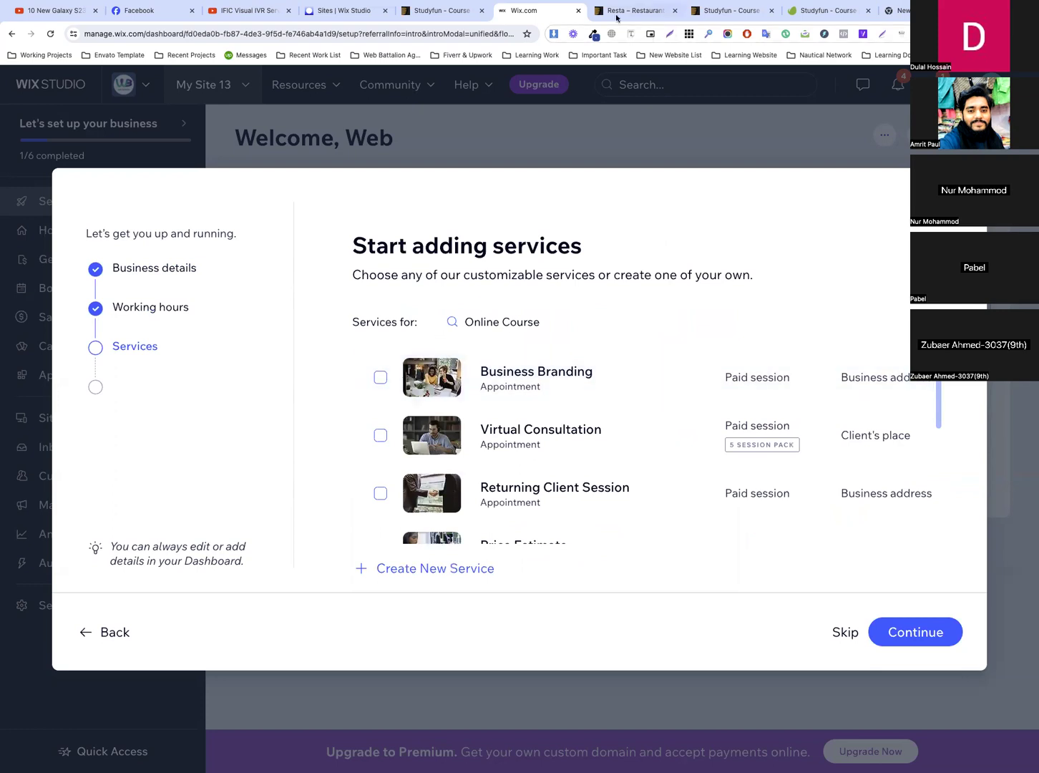
Open codemanbd.com and look over its online course listings as a reference for services
{"action": "left_click", "coordinate": [727, 12]}
{"action": "left_click", "coordinate": [415, 31]}
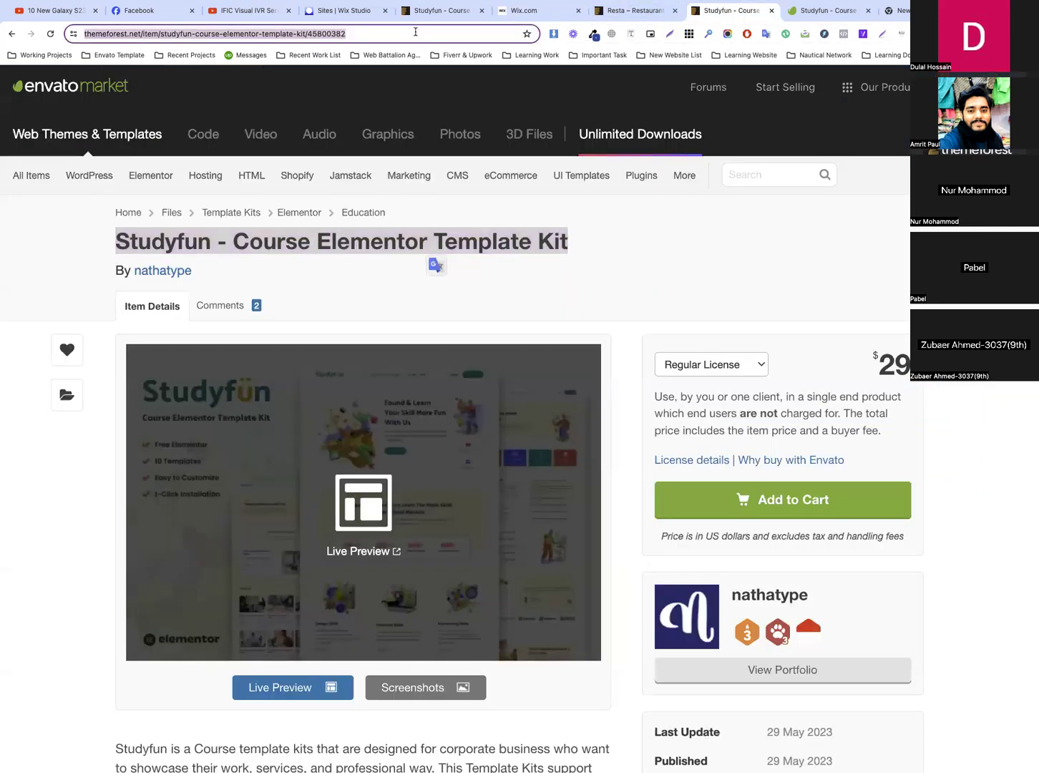
{"action": "type", "text": "codemanbd.com"}
{"action": "key", "text": "Return"}
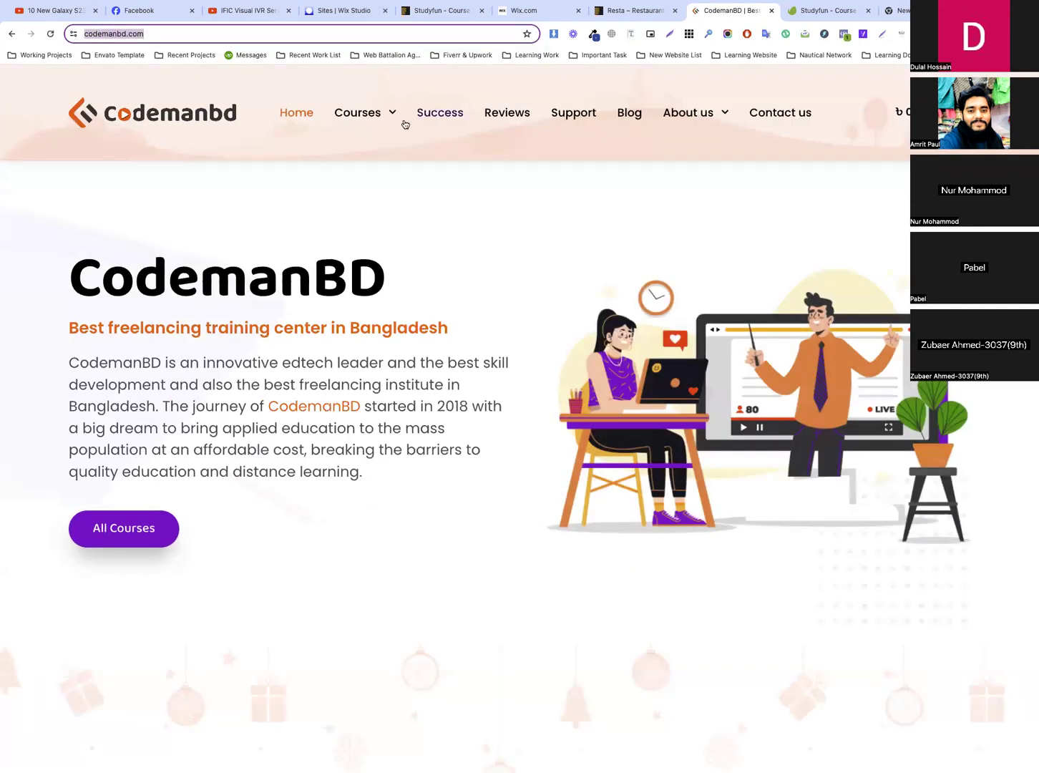
{"action": "left_click", "coordinate": [361, 121]}
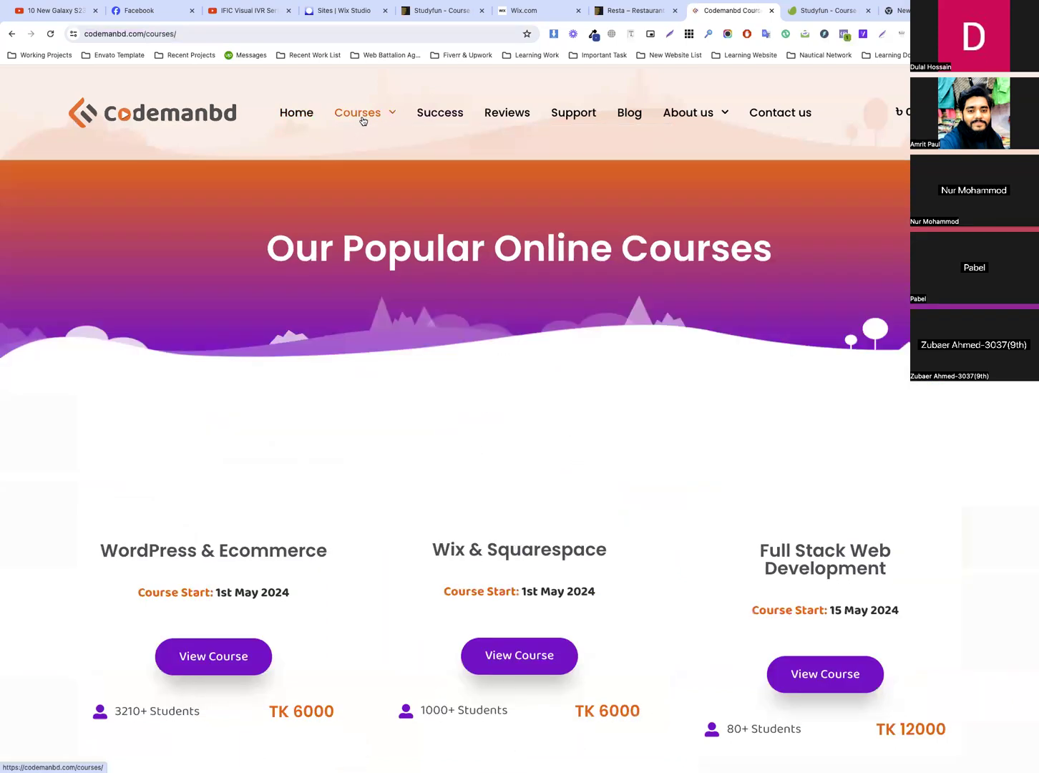
{"action": "scroll", "coordinate": [565, 350], "scroll_direction": "down", "scroll_amount": 5}
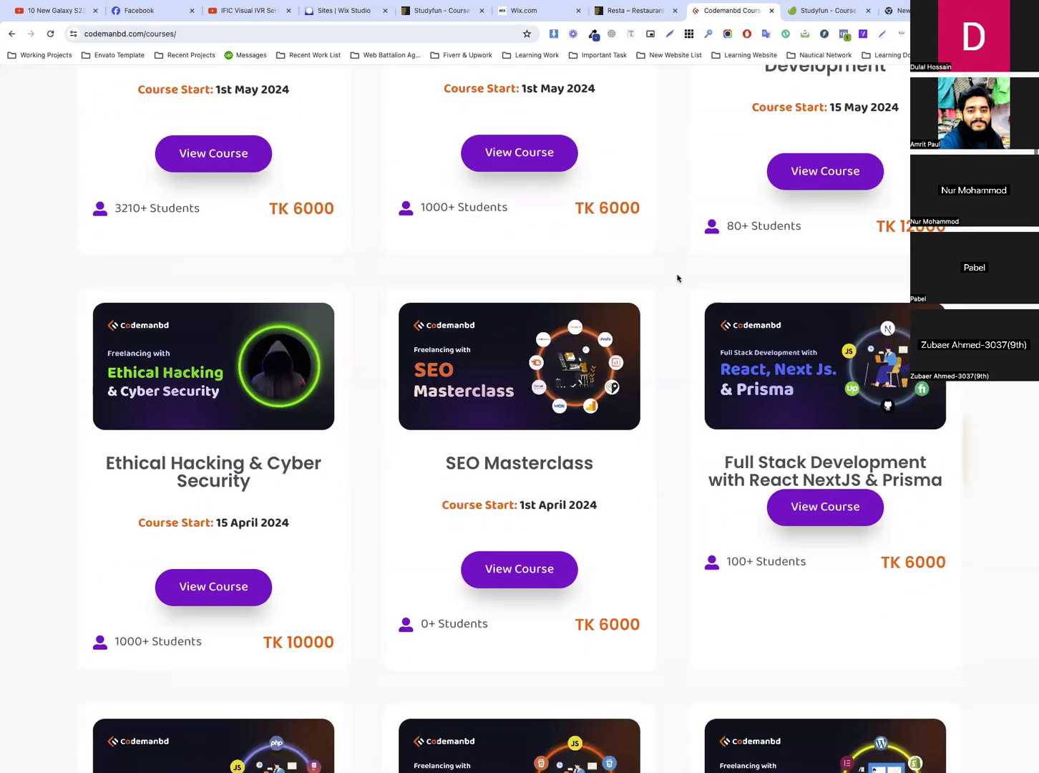
{"action": "scroll", "coordinate": [607, 578], "scroll_direction": "down", "scroll_amount": 8}
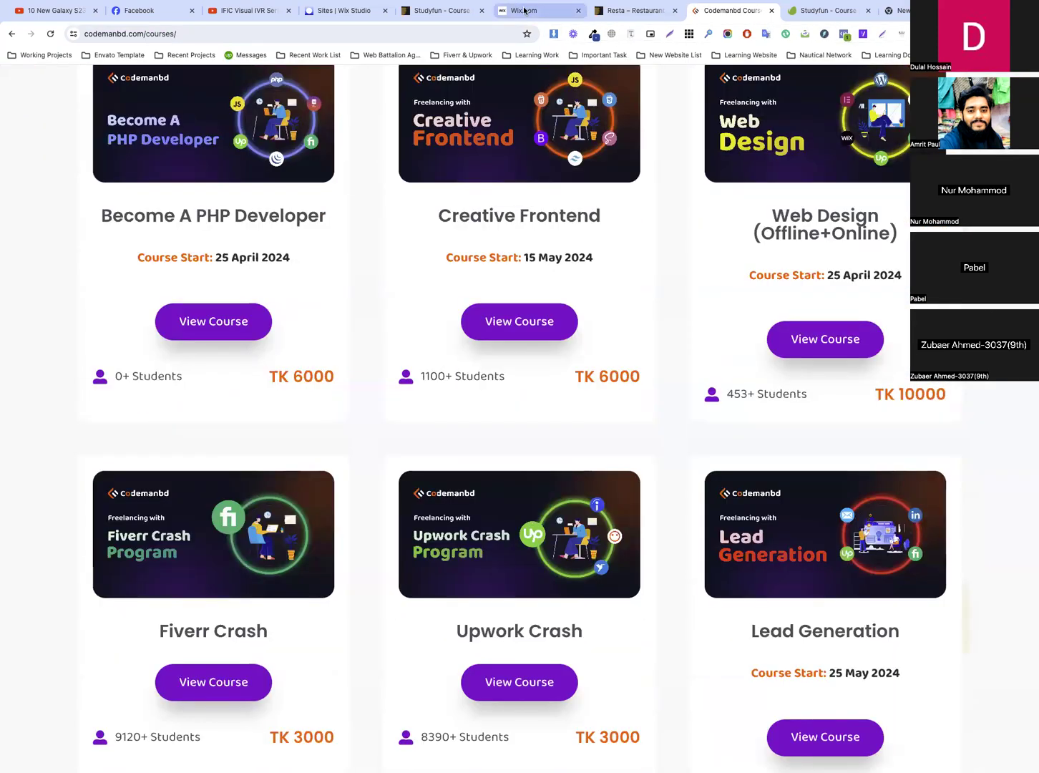
Return to the Wix setup, continue without choosing any services, and skip adding staff members
{"action": "left_click", "coordinate": [529, 10]}
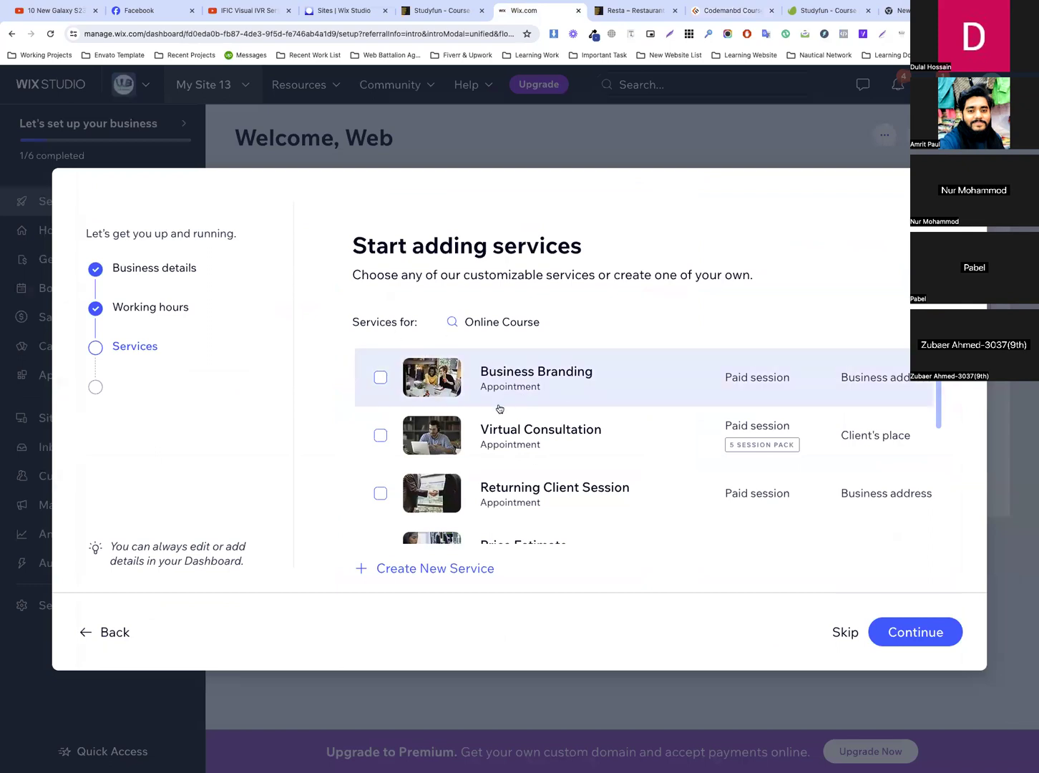
{"action": "left_click", "coordinate": [934, 631]}
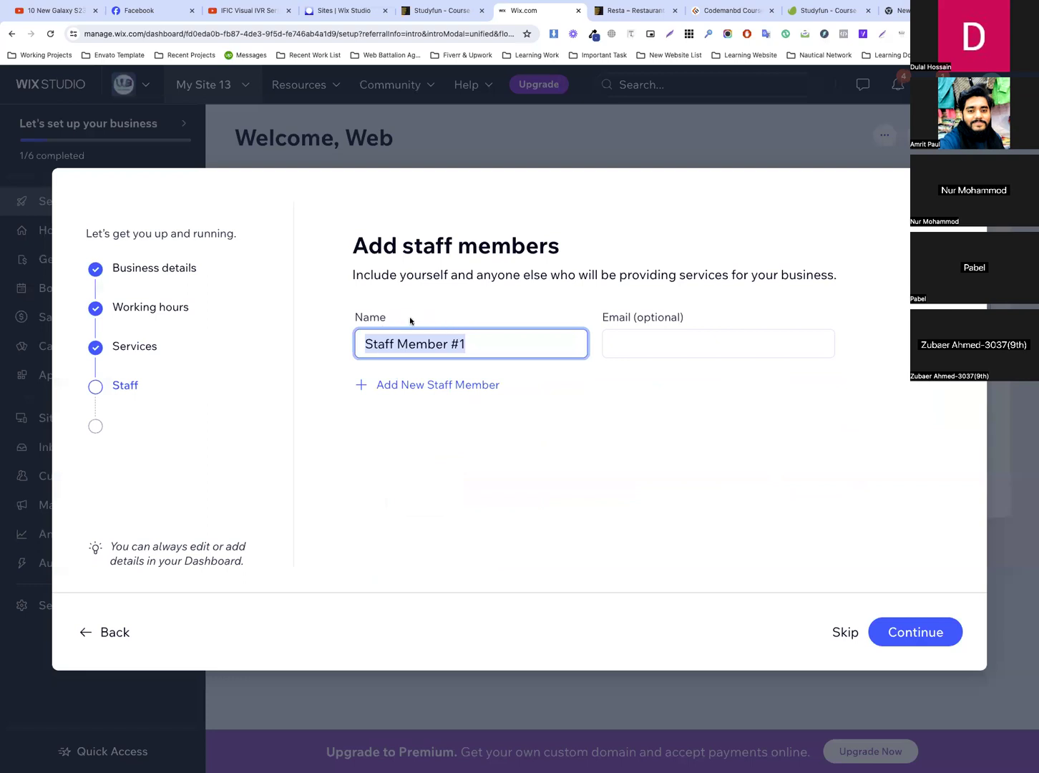
{"action": "left_click", "coordinate": [858, 633]}
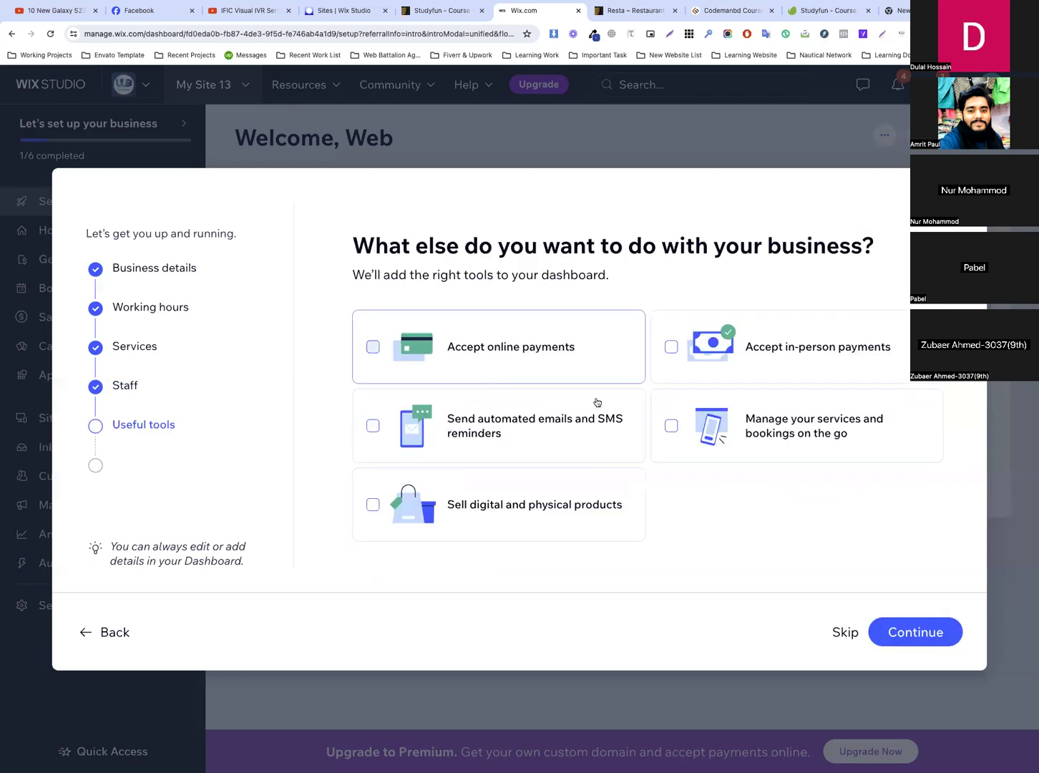
Choose online payments, in-person payments, managing services and bookings on the go, and selling digital and physical products, and continue
{"action": "left_click", "coordinate": [514, 355]}
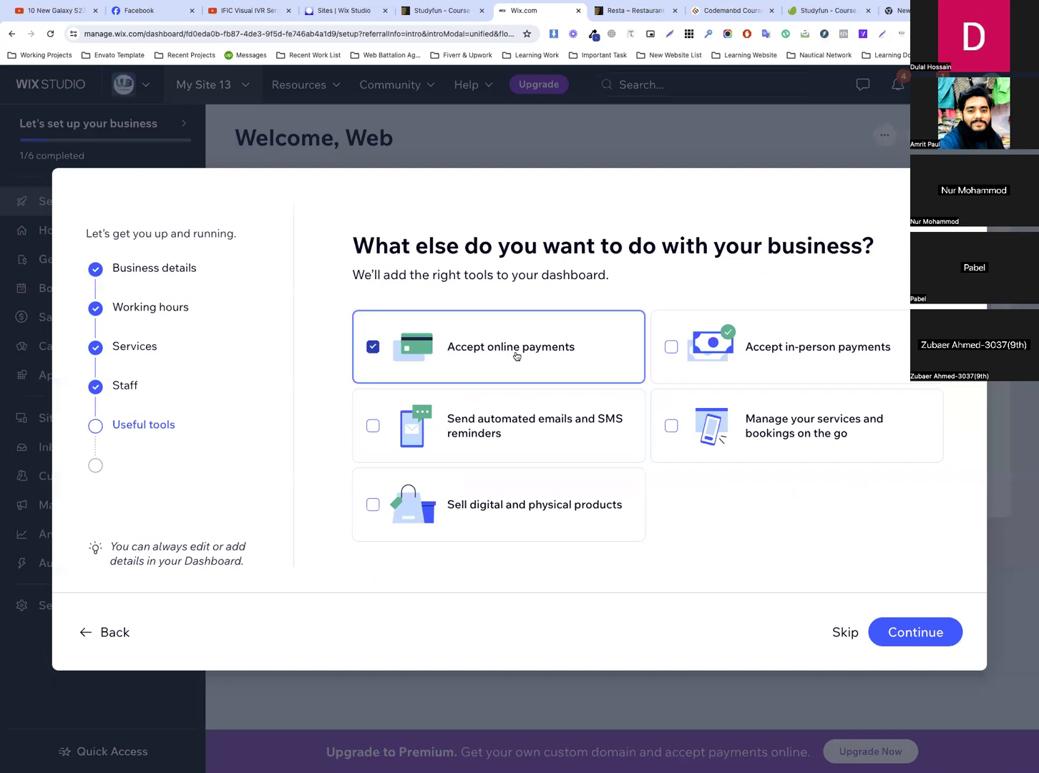
{"action": "left_click", "coordinate": [719, 350]}
{"action": "left_click", "coordinate": [558, 423]}
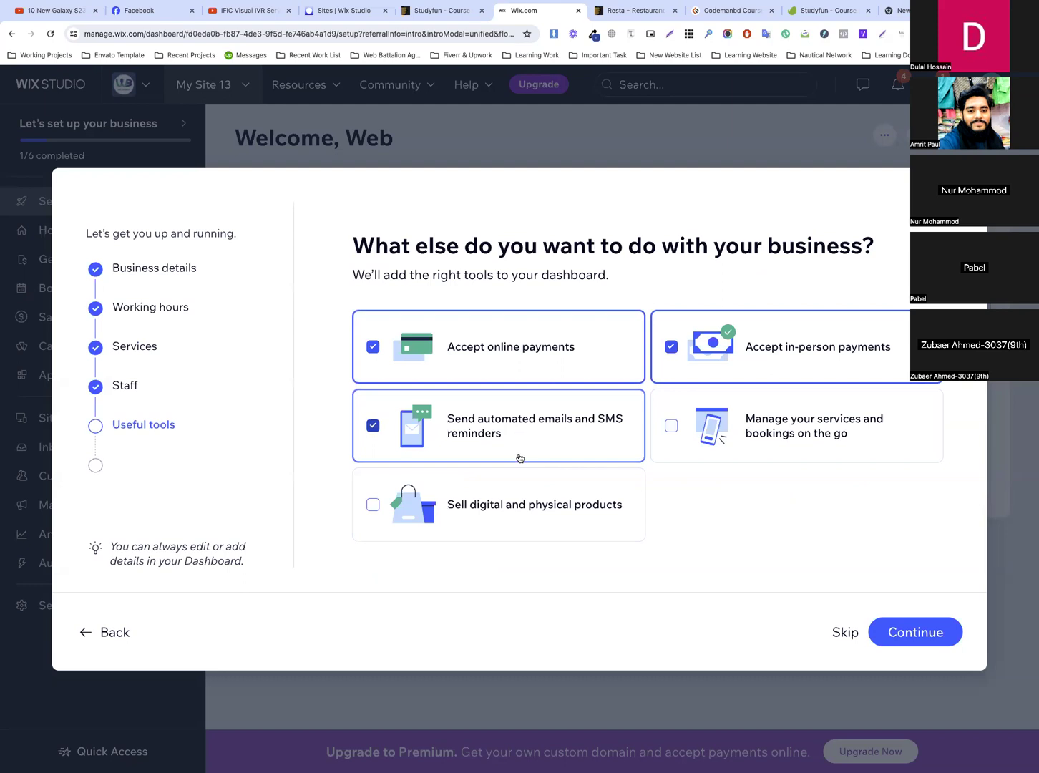
{"action": "left_click", "coordinate": [540, 447]}
{"action": "left_click", "coordinate": [593, 503]}
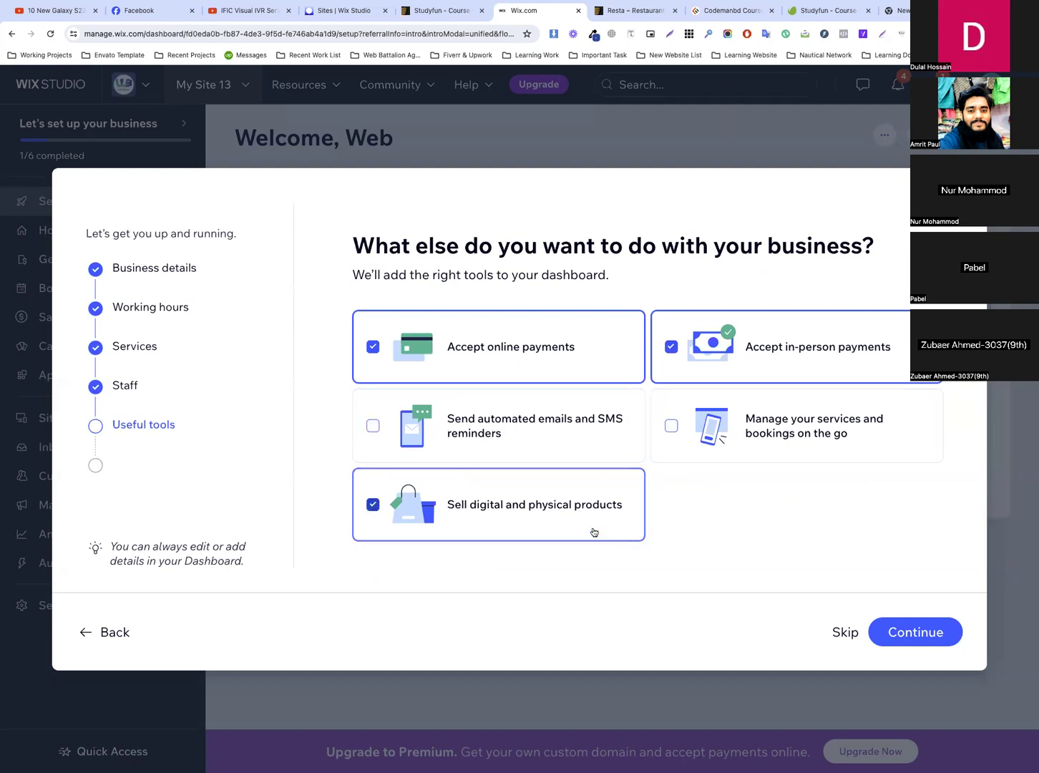
{"action": "left_click", "coordinate": [796, 442]}
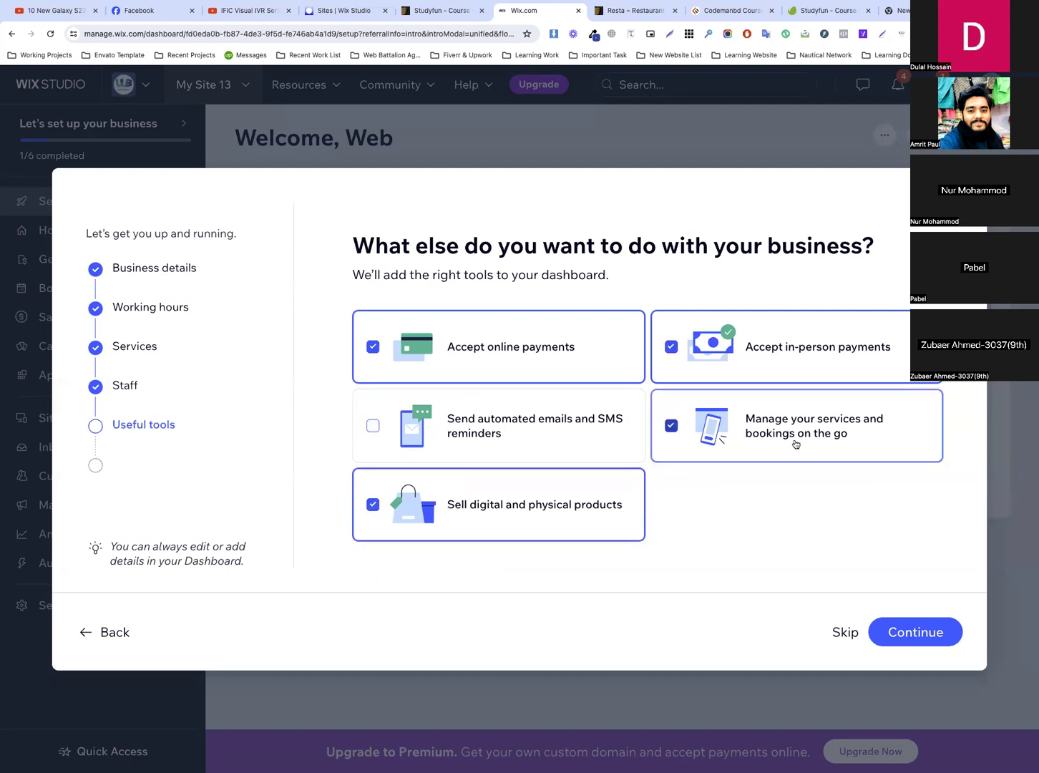
{"action": "left_click", "coordinate": [923, 635]}
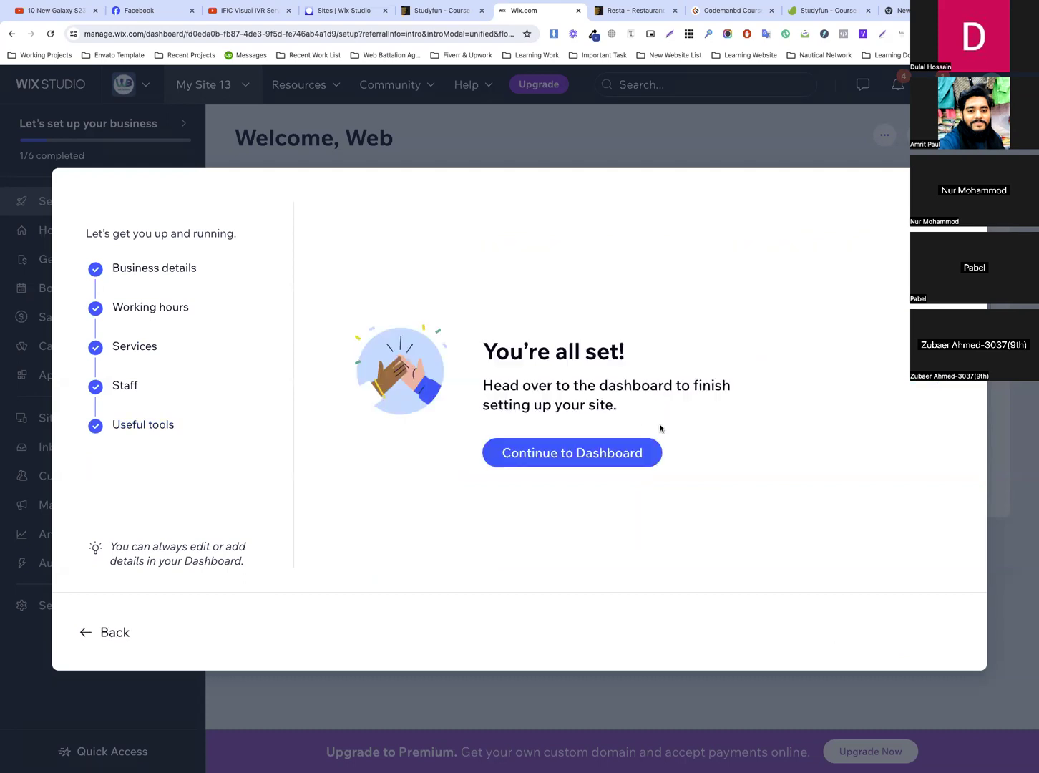
Finish the business setup, accept the generated Studyfun site design, and continue to the Editor
{"action": "left_click", "coordinate": [586, 451]}
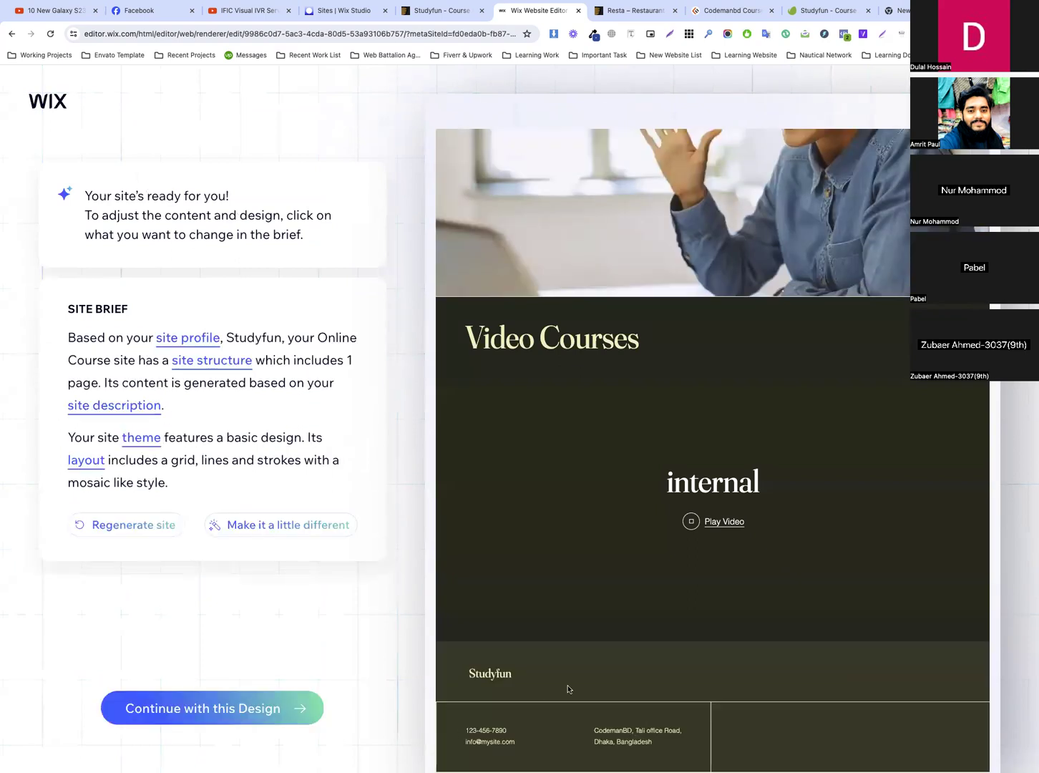
{"action": "left_click", "coordinate": [287, 708]}
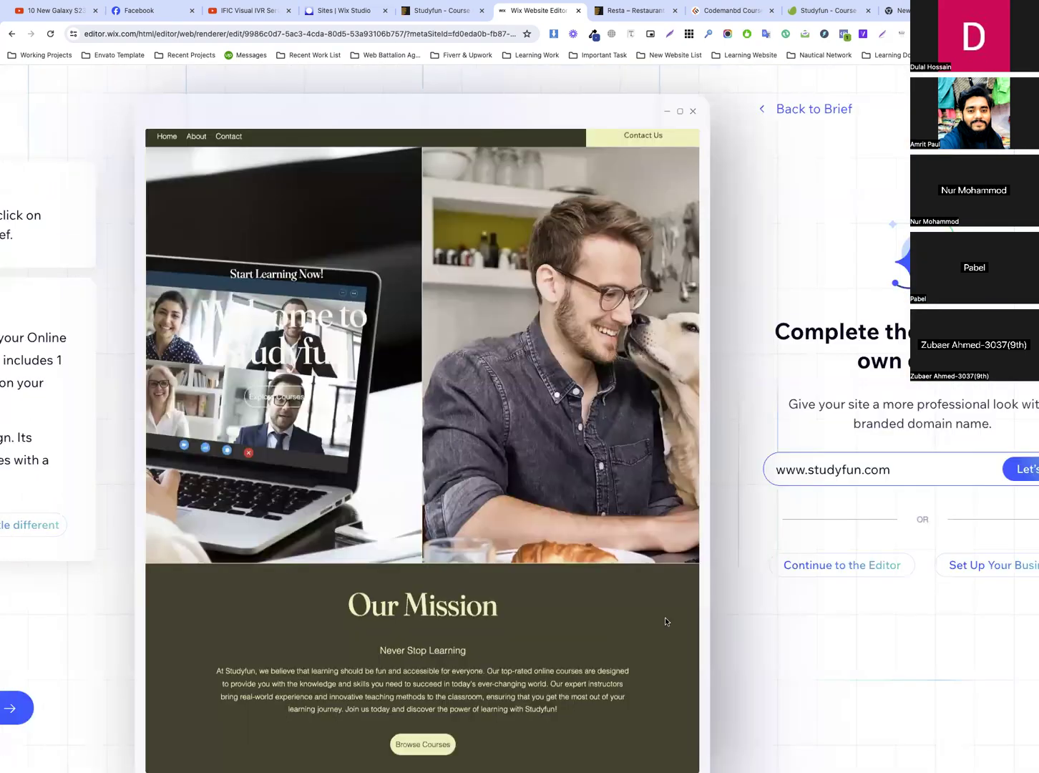
{"action": "left_click", "coordinate": [760, 564]}
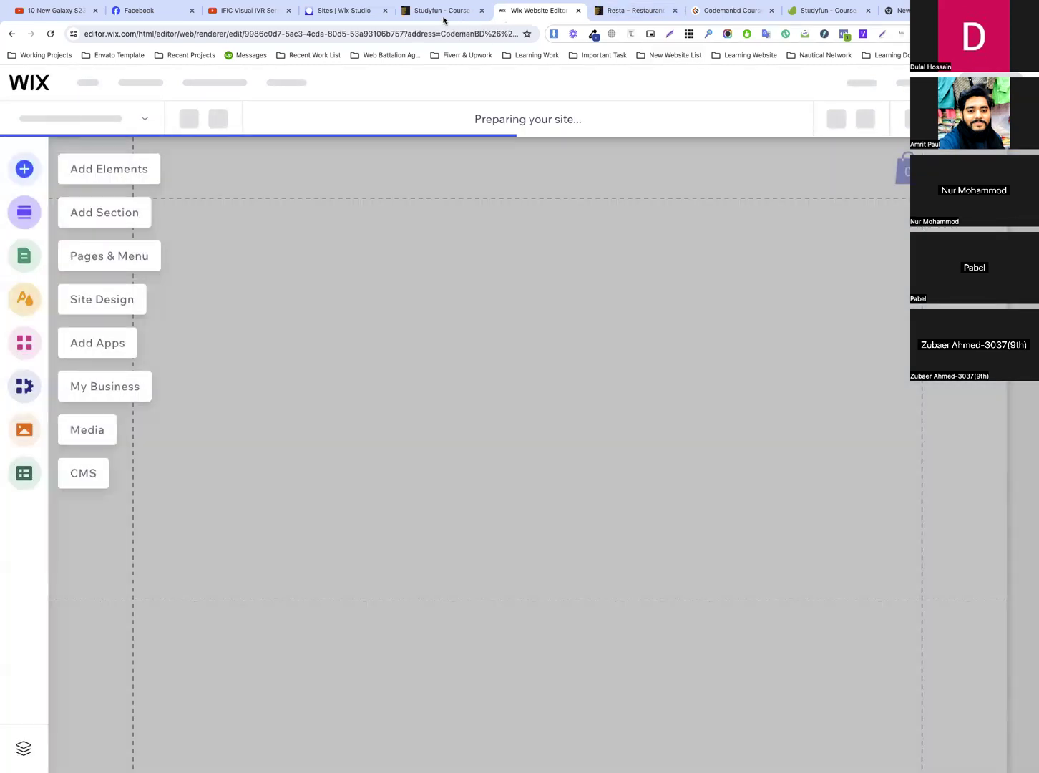
Restore the closed Studyfun live preview and place the Wix Editor ahead of it in the browser
{"action": "left_click", "coordinate": [444, 15]}
{"action": "middle_click", "coordinate": [455, 11]}
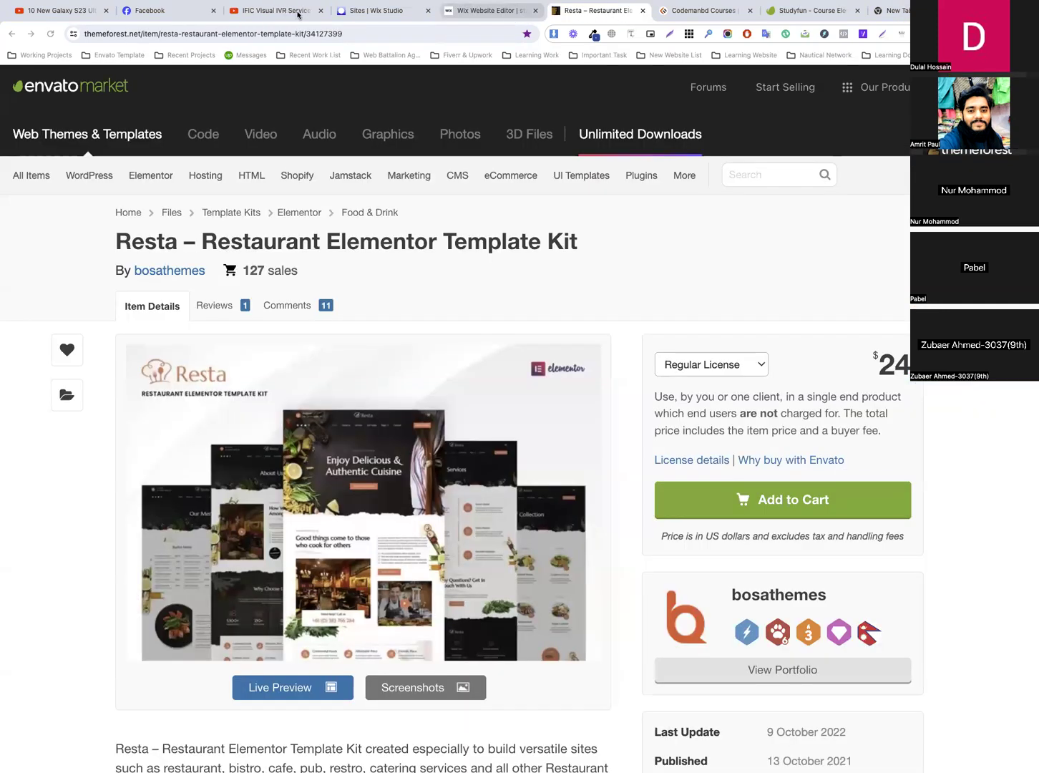
{"action": "key", "text": "super+shift+t"}
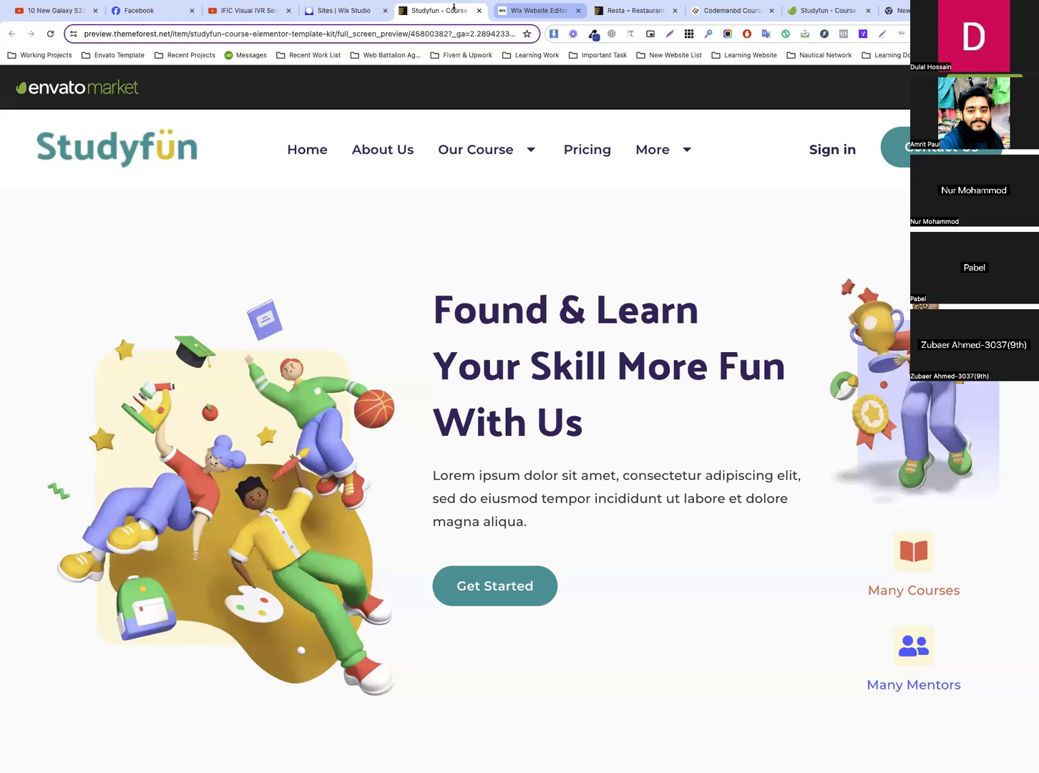
{"action": "left_click", "coordinate": [544, 11]}
{"action": "left_click_drag", "start_coordinate": [544, 11], "coordinate": [453, 21]}
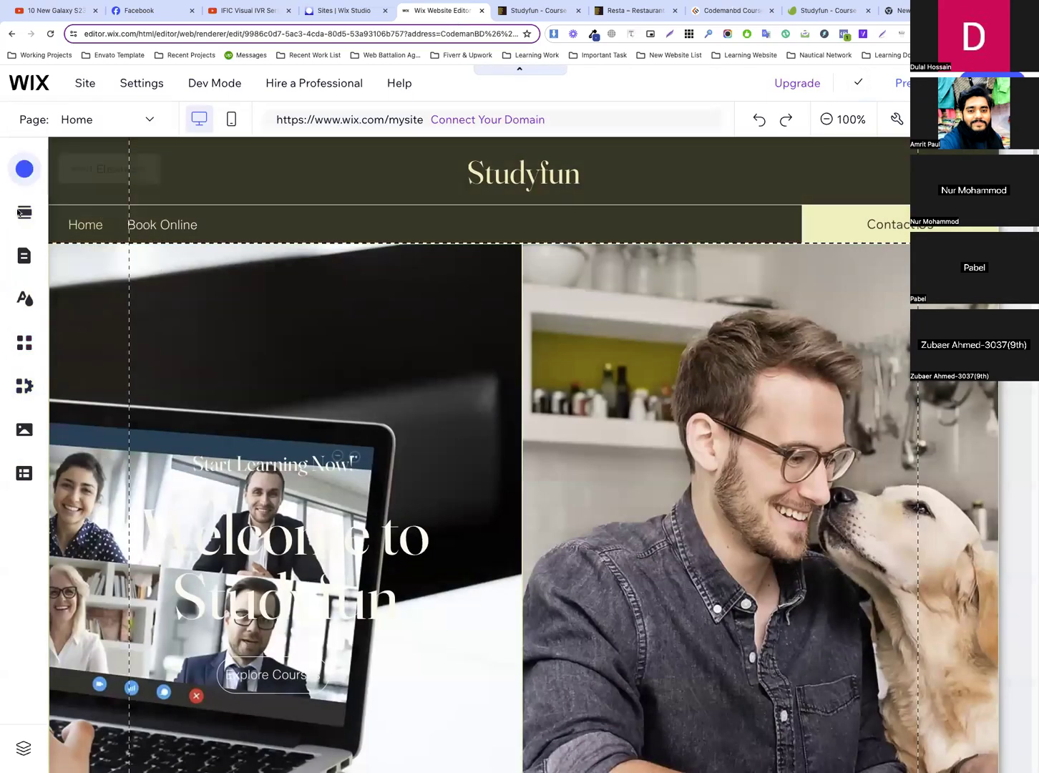
Open the text theme customization in the Wix site design settings
{"action": "left_click", "coordinate": [19, 304]}
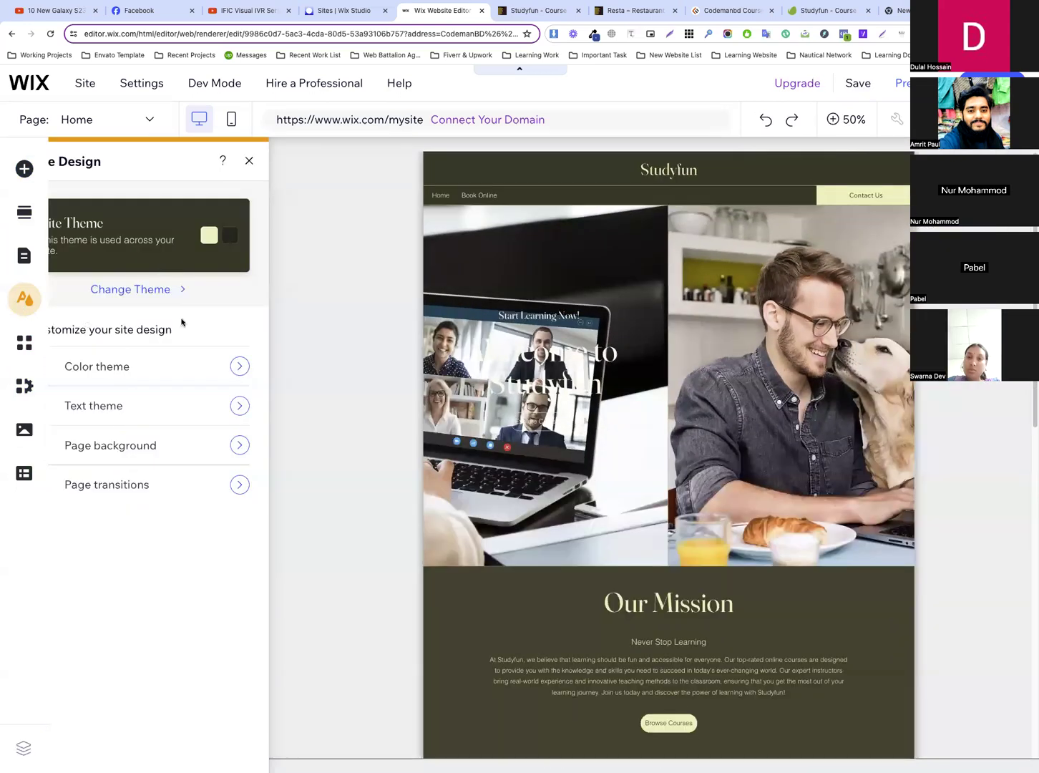
{"action": "left_click", "coordinate": [174, 404]}
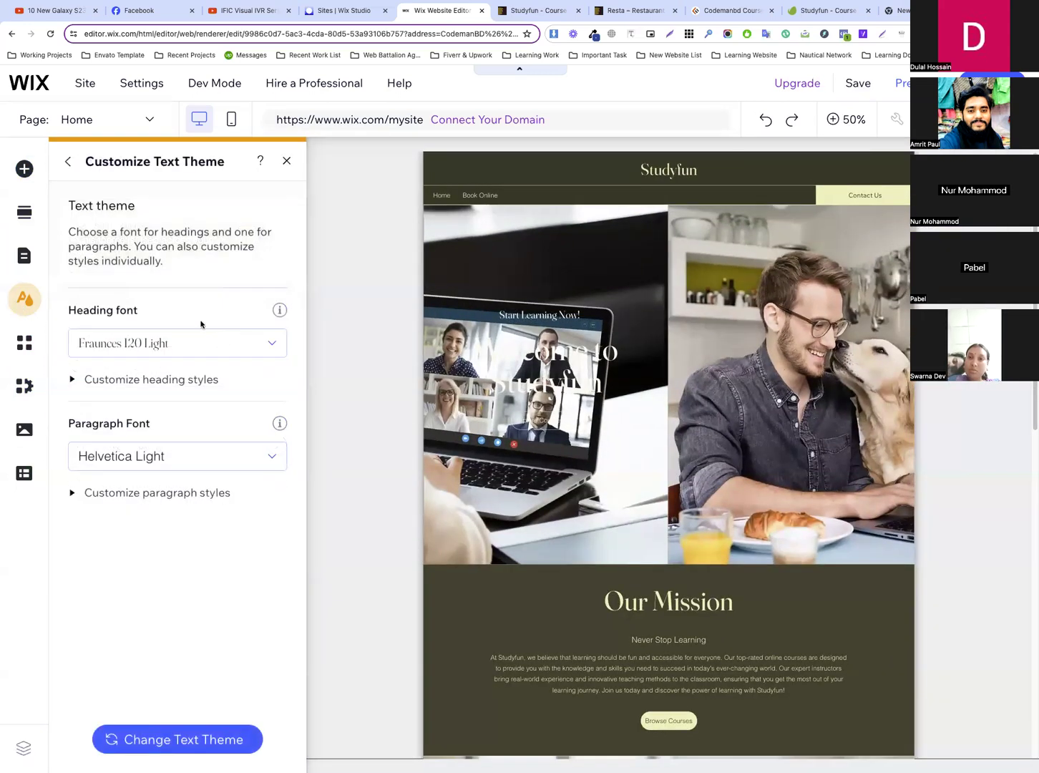
Switch to the Studyfun template preview and inspect the styles of the "Found & Learn Your Skill More Fun With Us" hero heading
{"action": "left_click", "coordinate": [534, 11]}
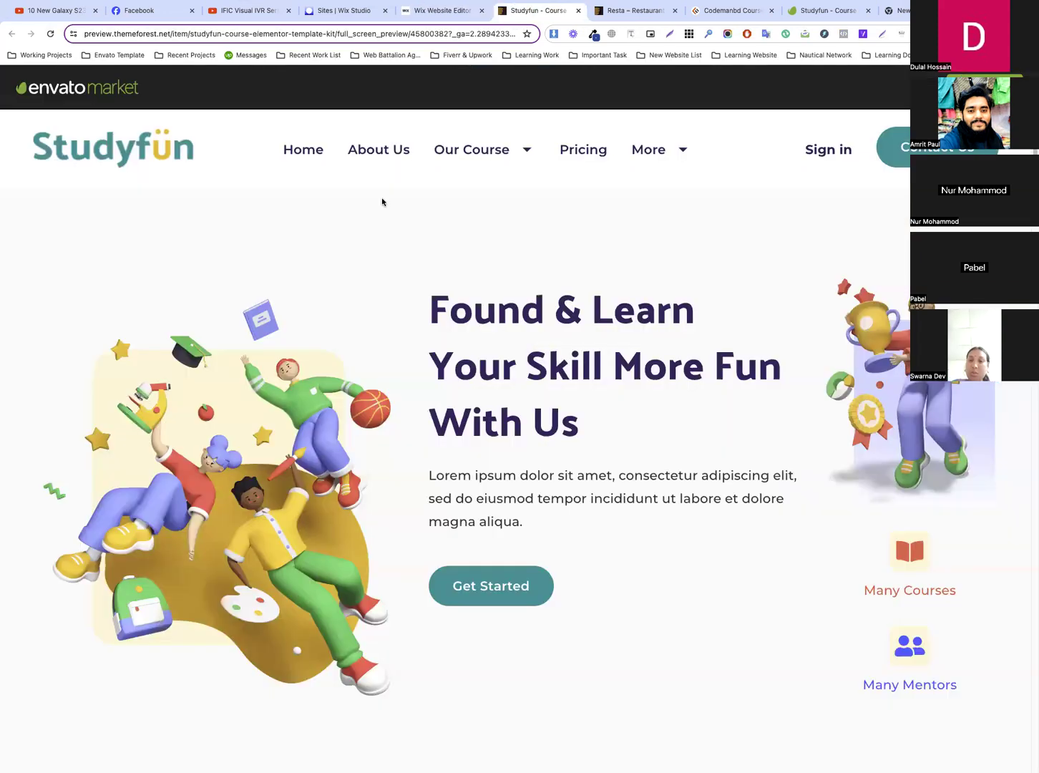
{"action": "double_click", "coordinate": [532, 314]}
{"action": "right_click", "coordinate": [529, 311]}
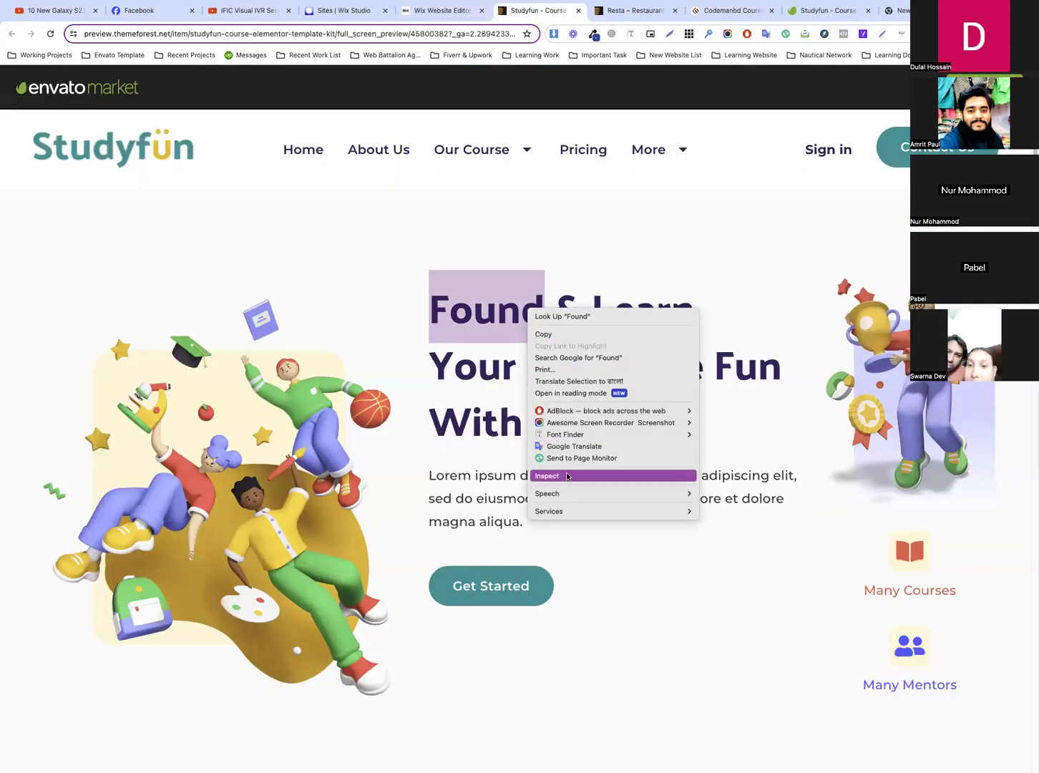
{"action": "left_click", "coordinate": [567, 475]}
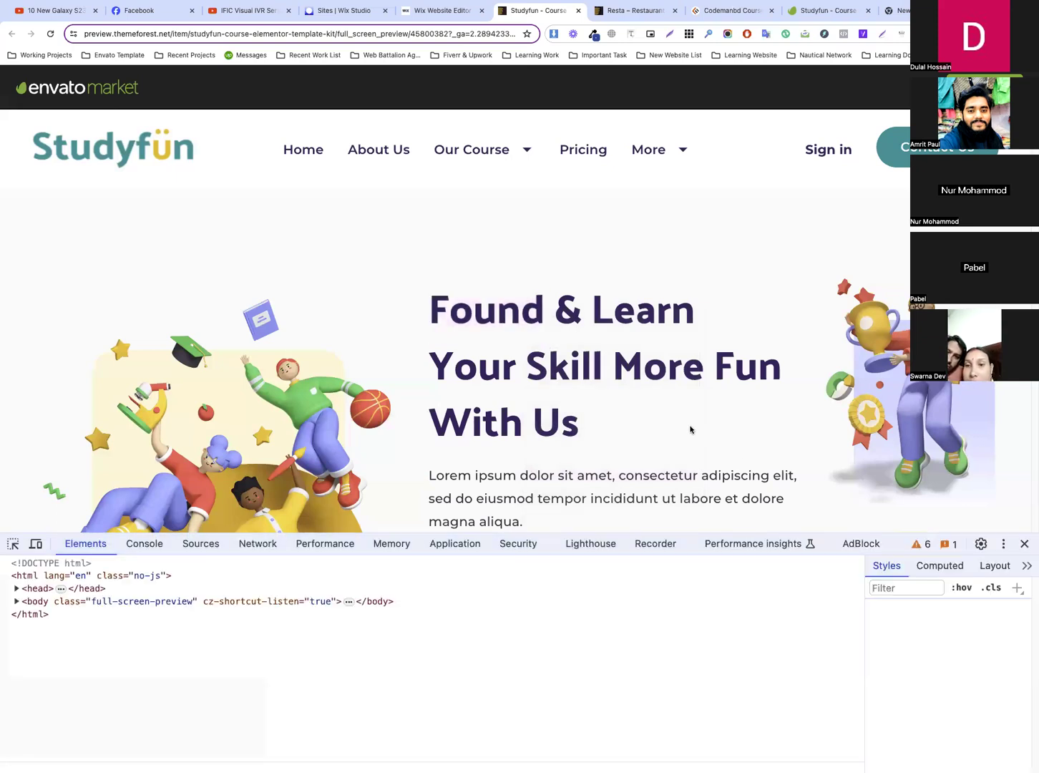
{"action": "left_click", "coordinate": [13, 545]}
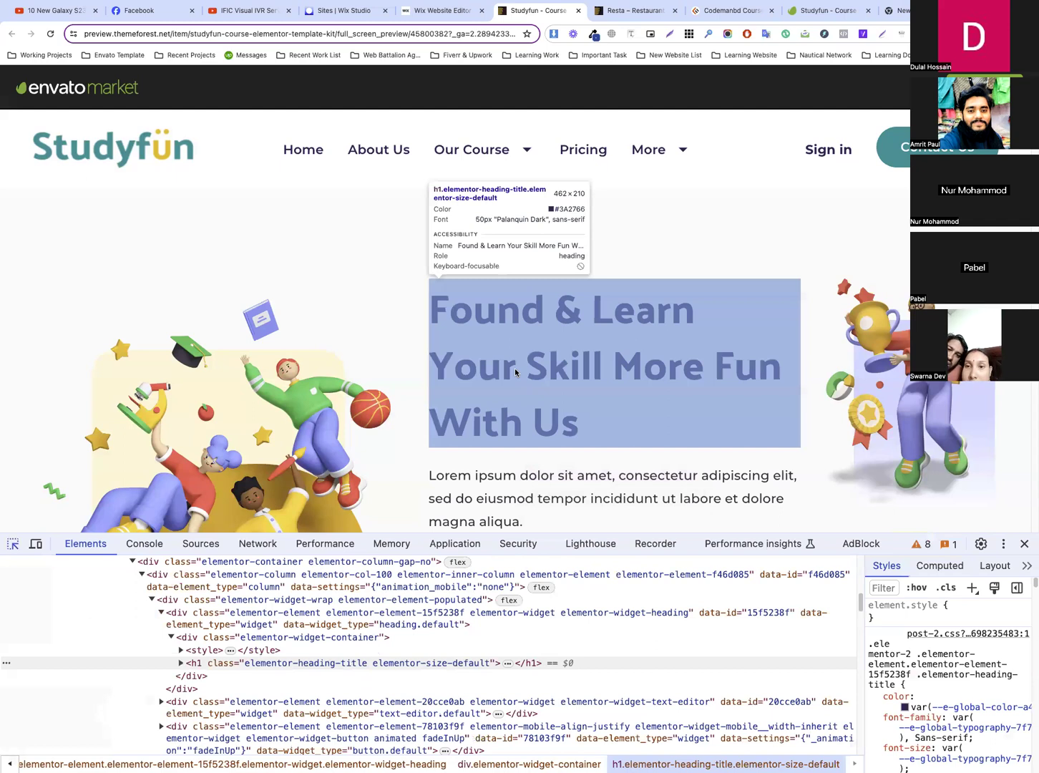
{"action": "left_click", "coordinate": [514, 368]}
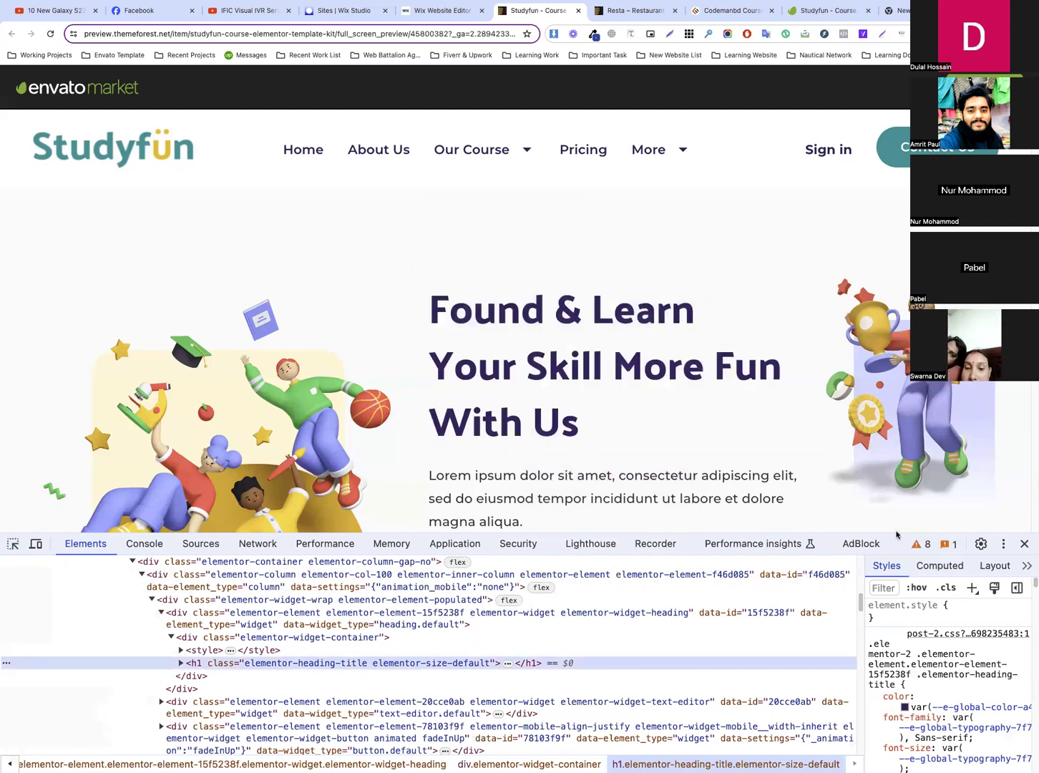
Inspect the "Prepare For The Future" heading in the preview and copy its font family name, Palanquin Dark
{"action": "left_click_drag", "start_coordinate": [891, 533], "coordinate": [891, 448]}
{"action": "scroll", "coordinate": [590, 243], "scroll_direction": "down", "scroll_amount": 5}
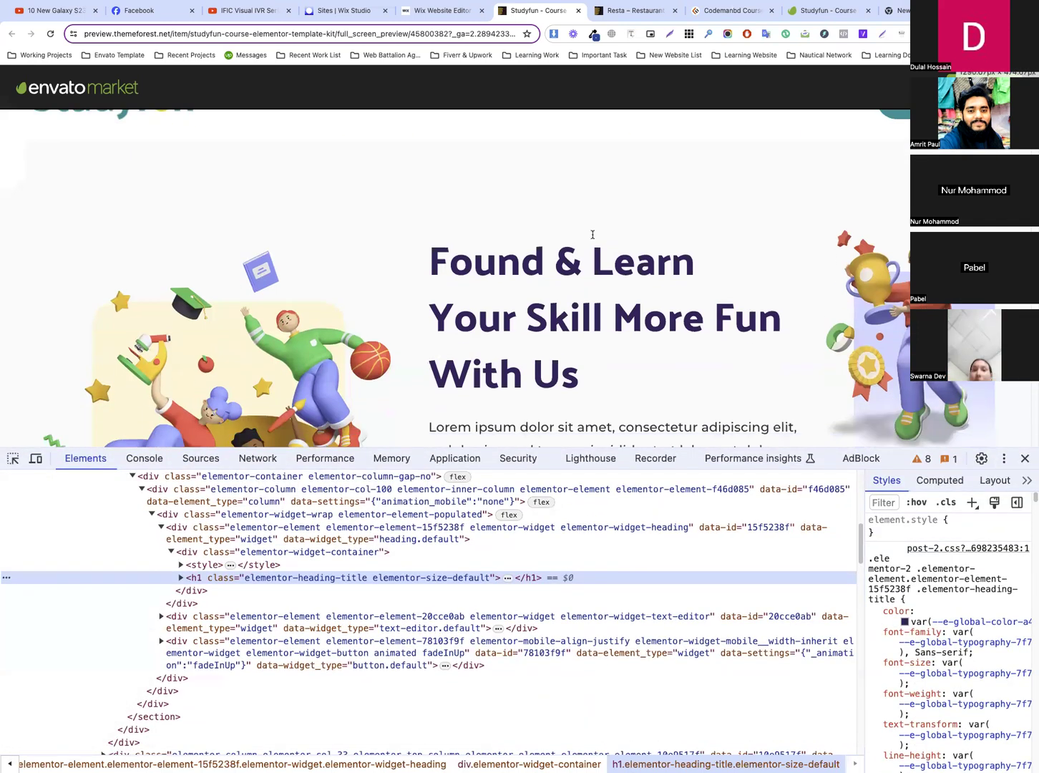
{"action": "scroll", "coordinate": [585, 256], "scroll_direction": "down", "scroll_amount": 5}
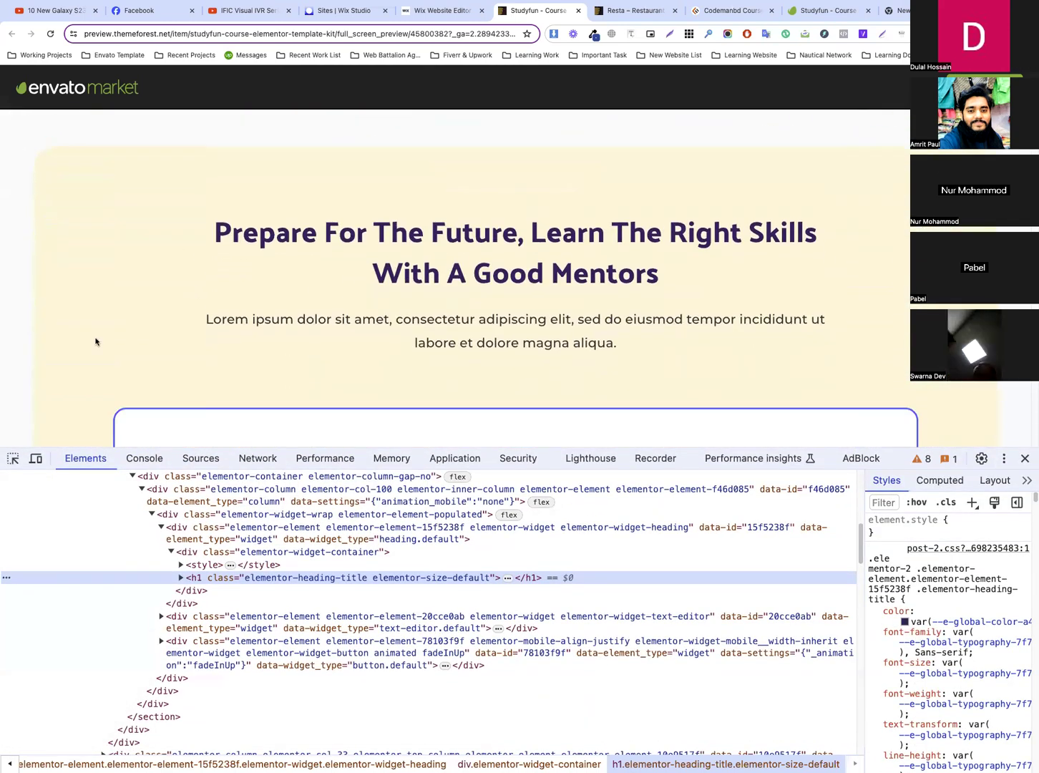
{"action": "left_click", "coordinate": [13, 460]}
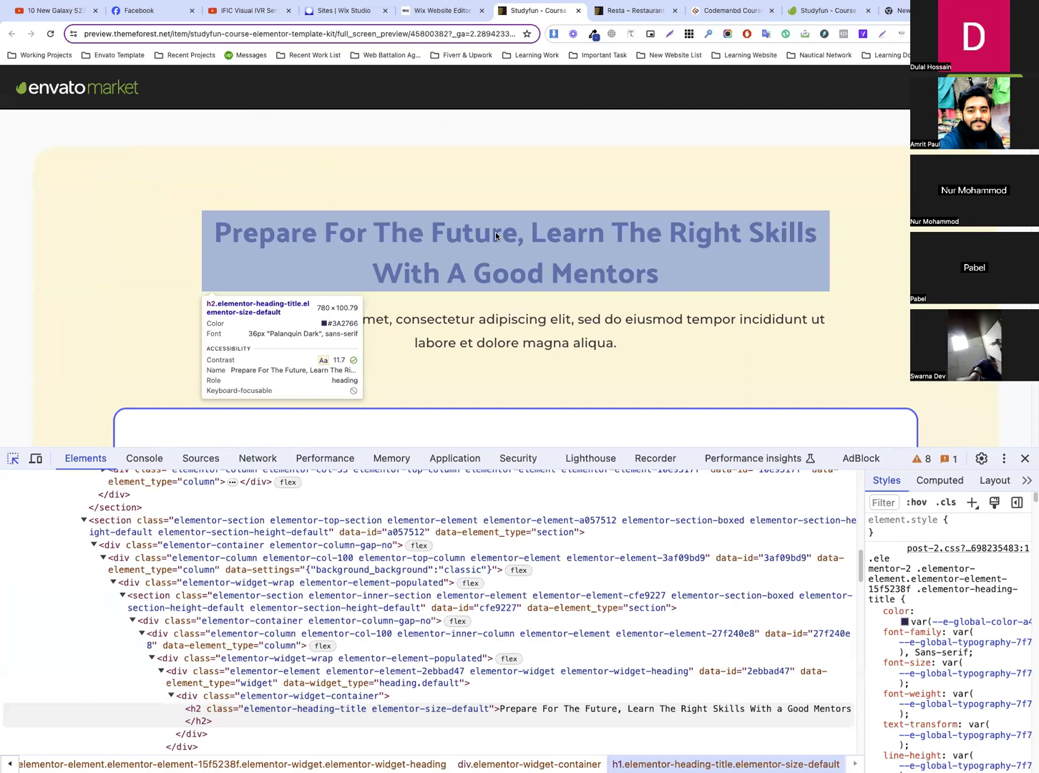
{"action": "left_click", "coordinate": [495, 233]}
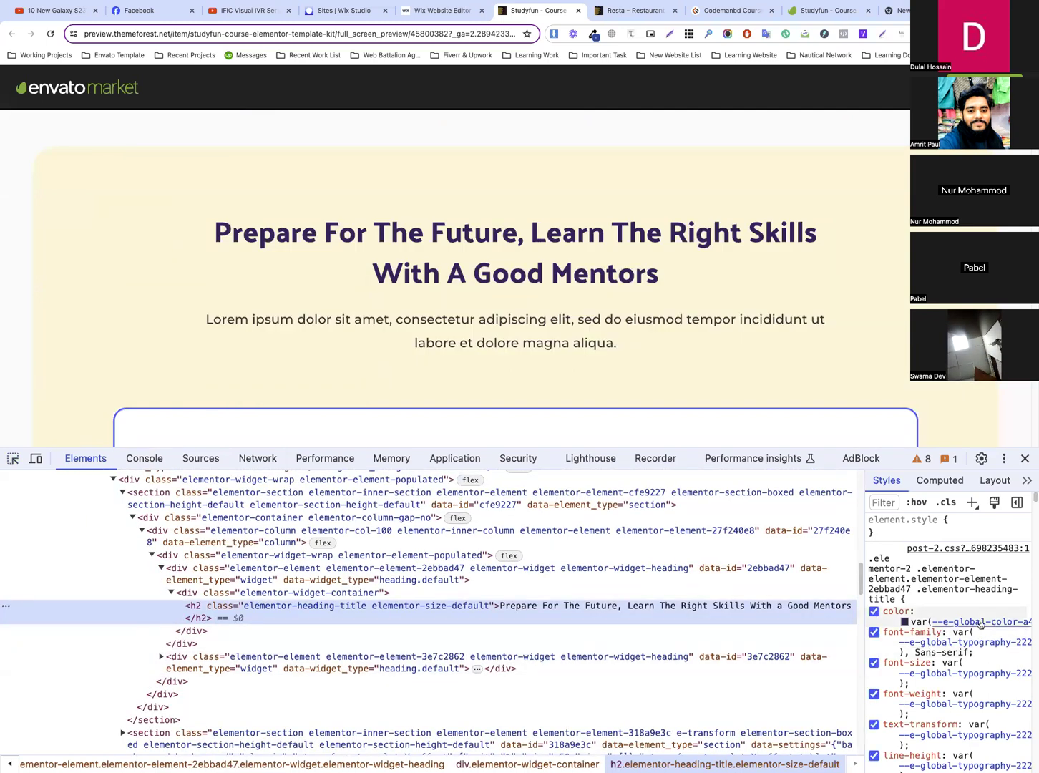
{"action": "left_click", "coordinate": [976, 642]}
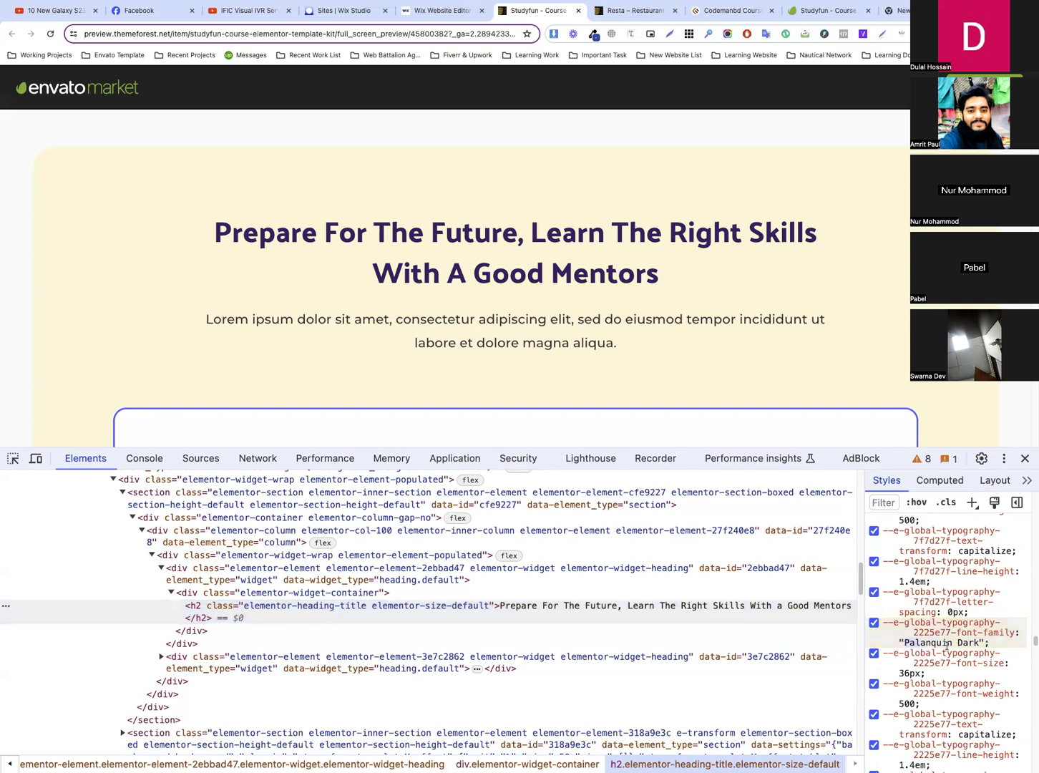
{"action": "double_click", "coordinate": [980, 643]}
{"action": "key", "text": "ctrl+c"}
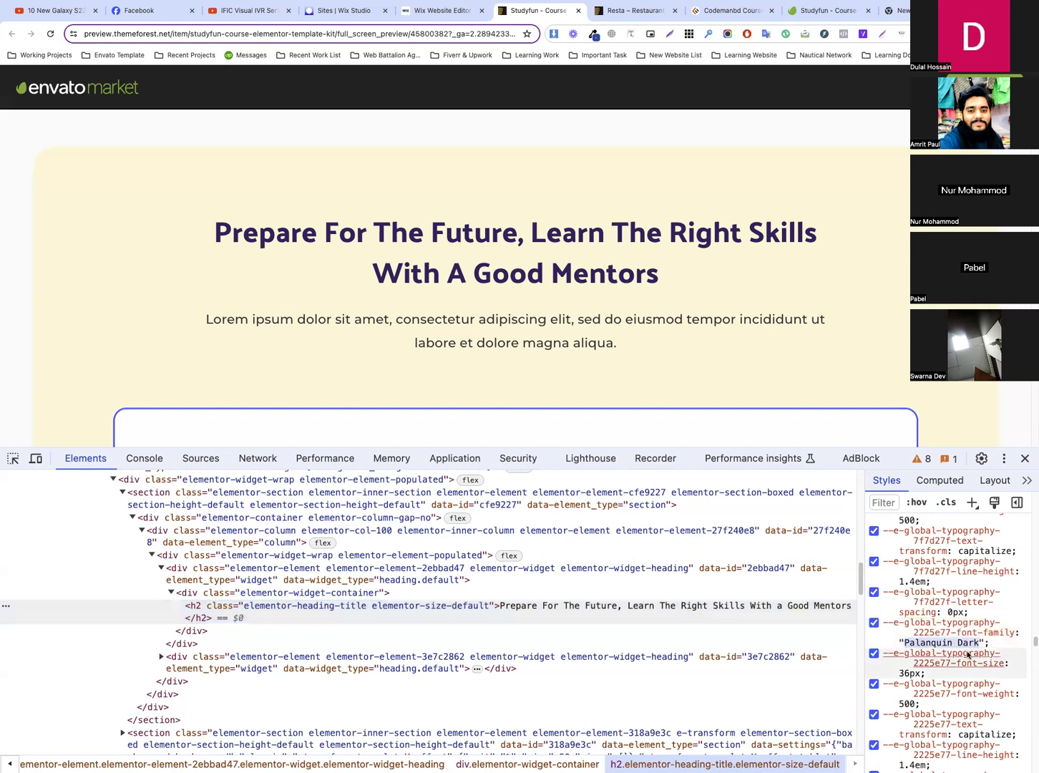
Return to the Wix text theme, expand the heading styles, and search the heading fonts for "Palan"
{"action": "left_click", "coordinate": [433, 11]}
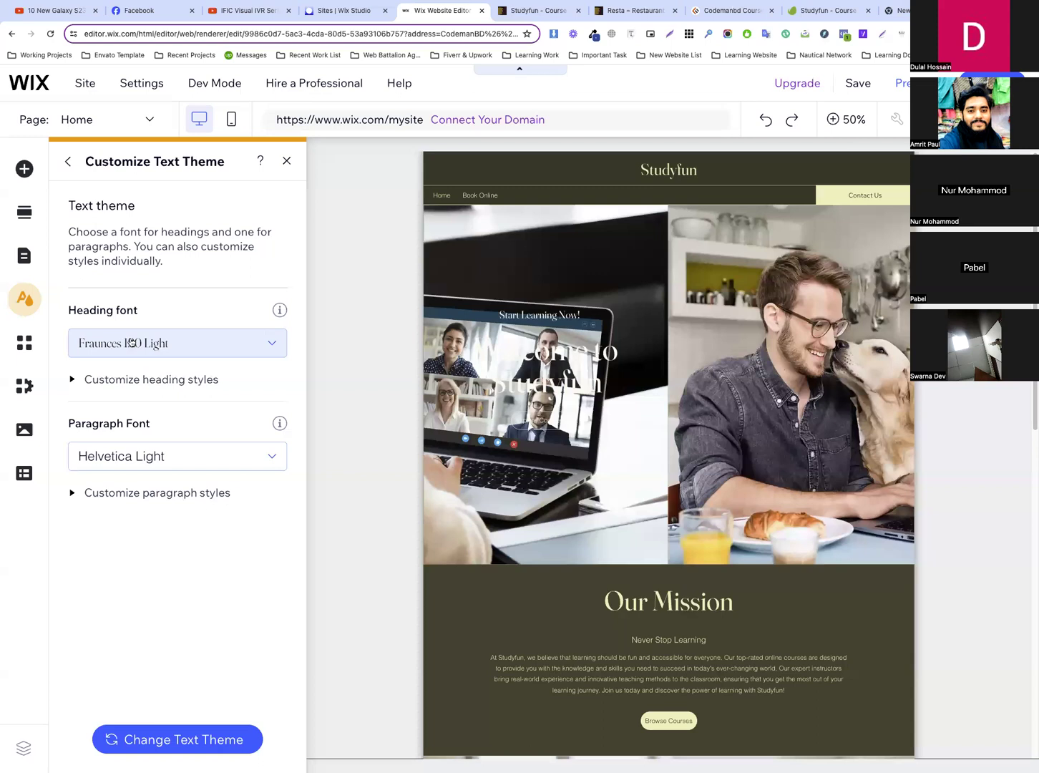
{"action": "left_click", "coordinate": [112, 378]}
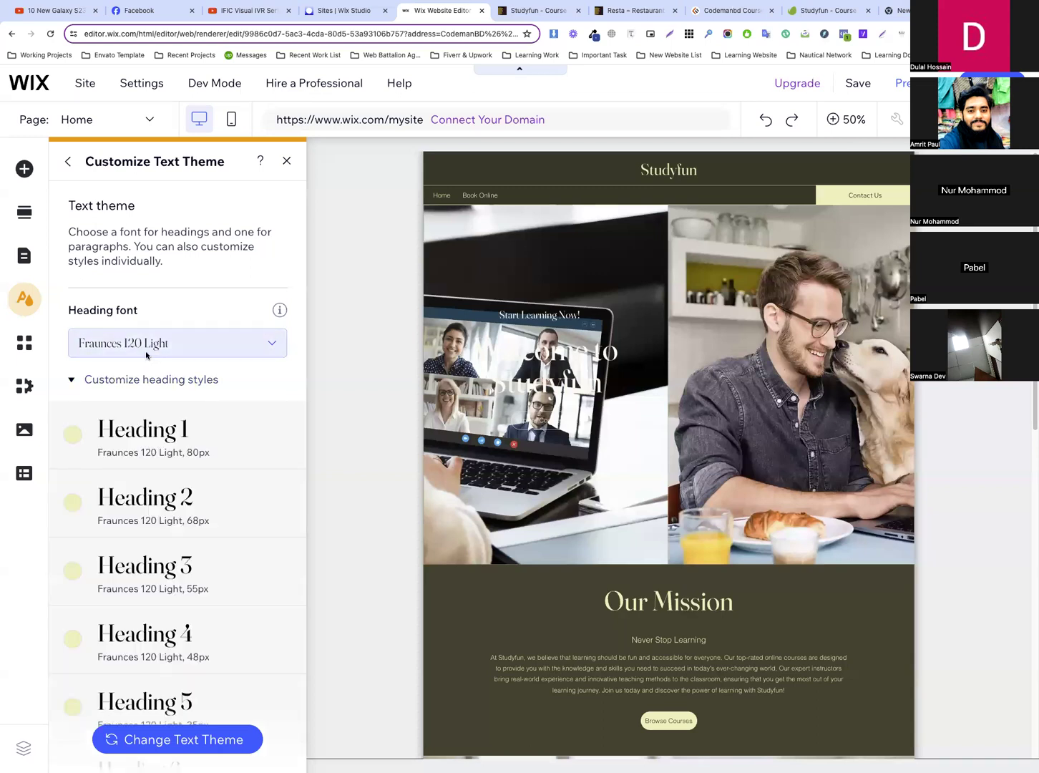
{"action": "left_click", "coordinate": [149, 351]}
{"action": "type", "text": "Plana"}
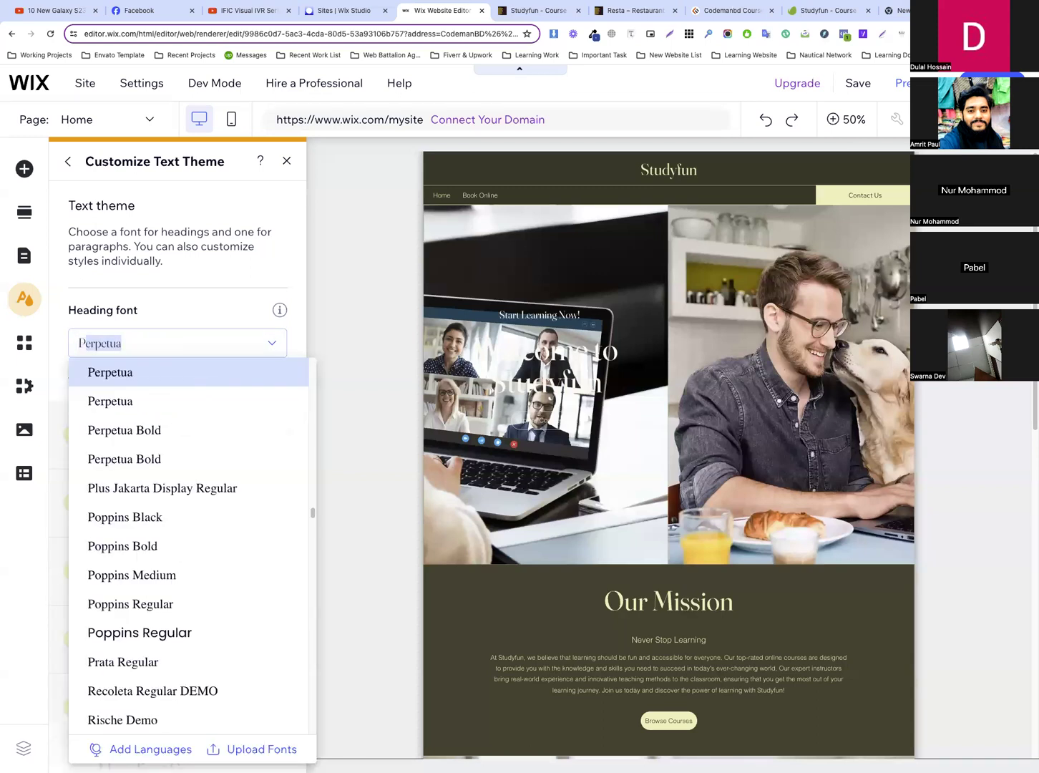
{"action": "key", "text": "BackSpace"}
{"action": "key", "text": "BackSpace"}
{"action": "key", "text": "BackSpace"}
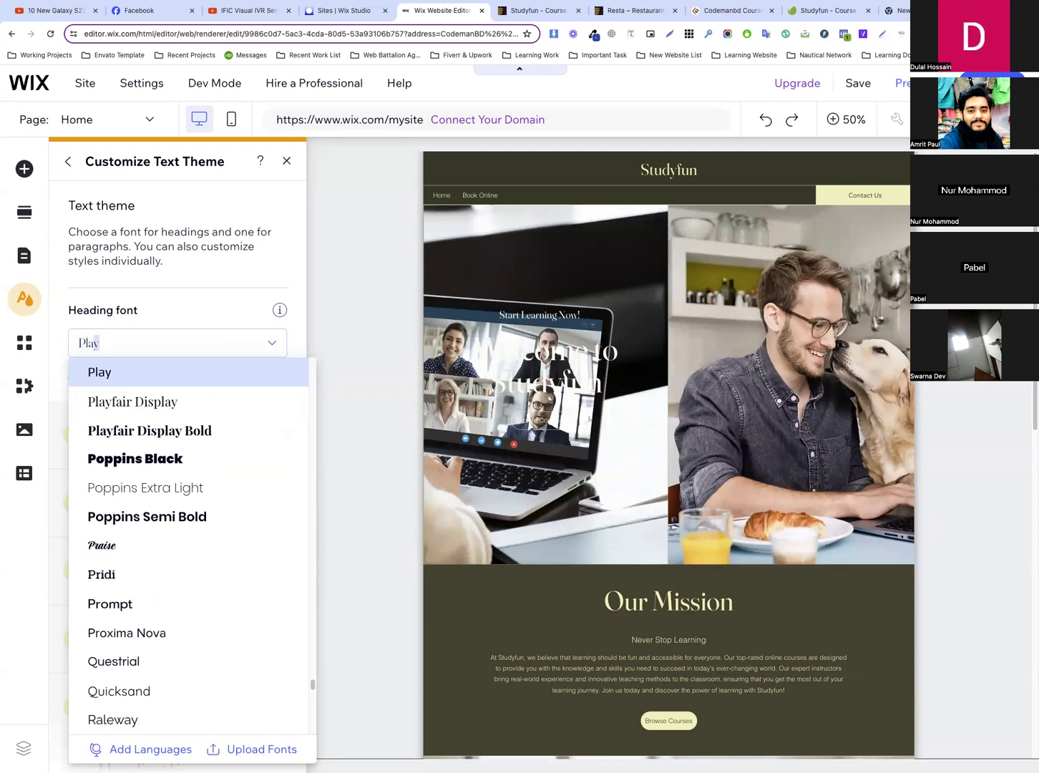
{"action": "type", "text": "a"}
{"action": "key", "text": "BackSpace"}
{"action": "key", "text": "BackSpace"}
{"action": "type", "text": "alan"}
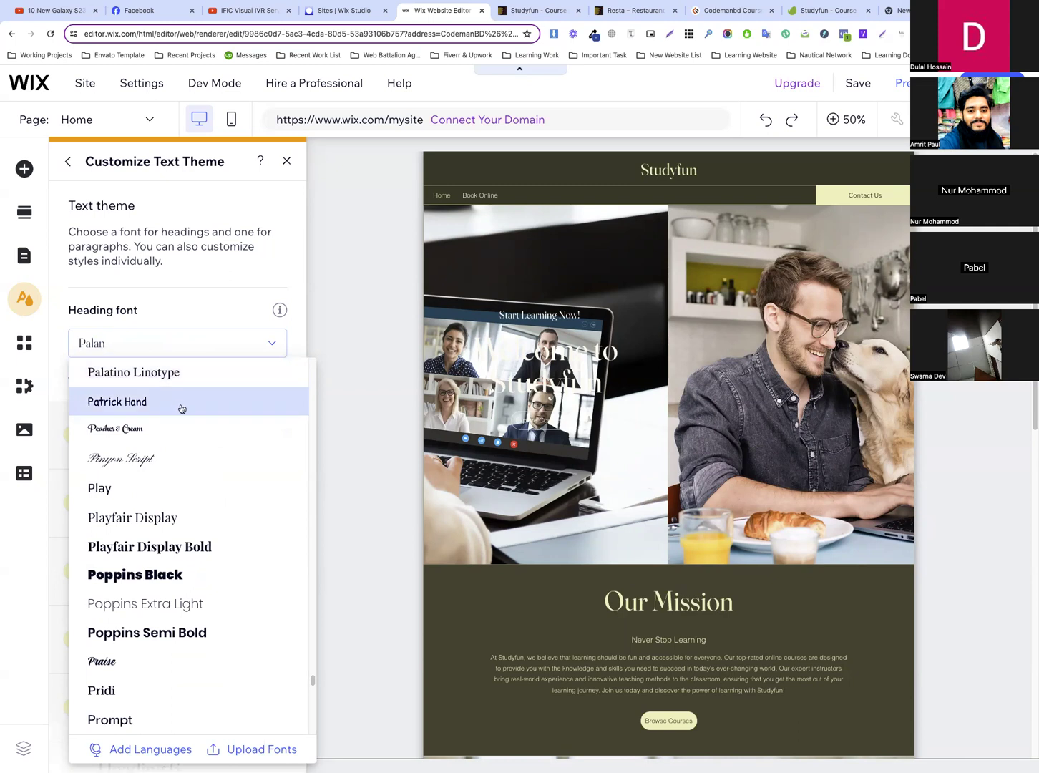
Search Google for "palanquin dark font" and open the Palanquin Dark page on Google Fonts
{"action": "left_click", "coordinate": [725, 15]}
{"action": "left_click", "coordinate": [381, 34]}
{"action": "left_click", "coordinate": [381, 34]}
{"action": "key", "text": "ctrl+a"}
{"action": "key", "text": "ctrl+v"}
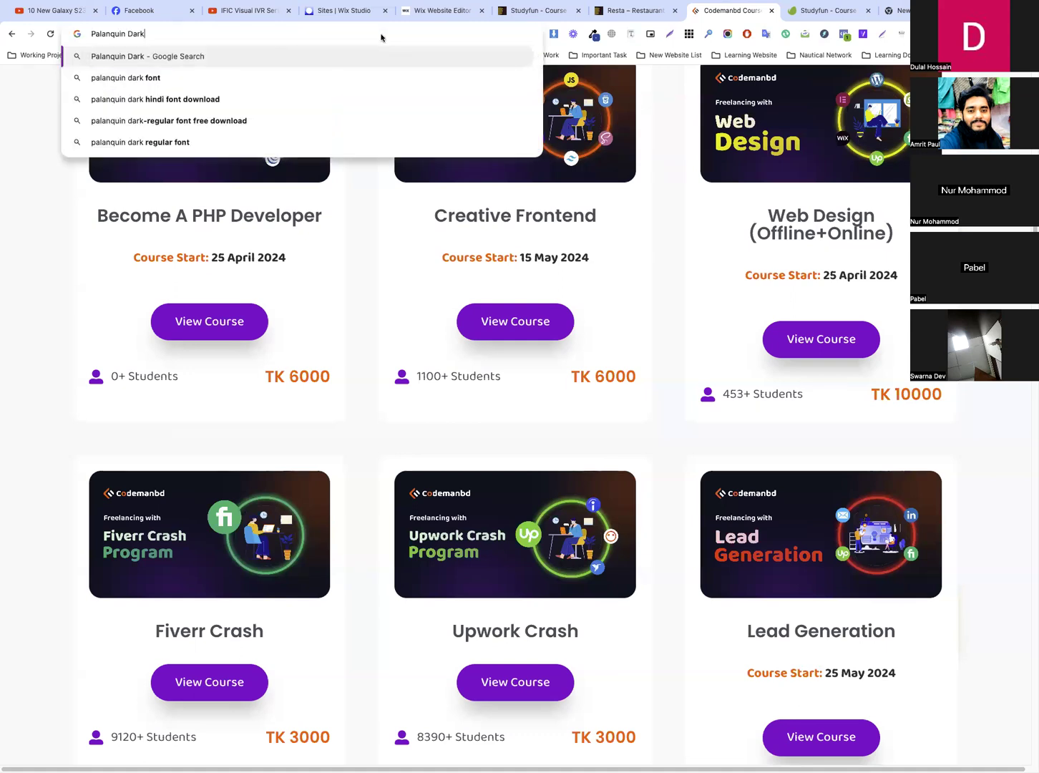
{"action": "left_click", "coordinate": [290, 79]}
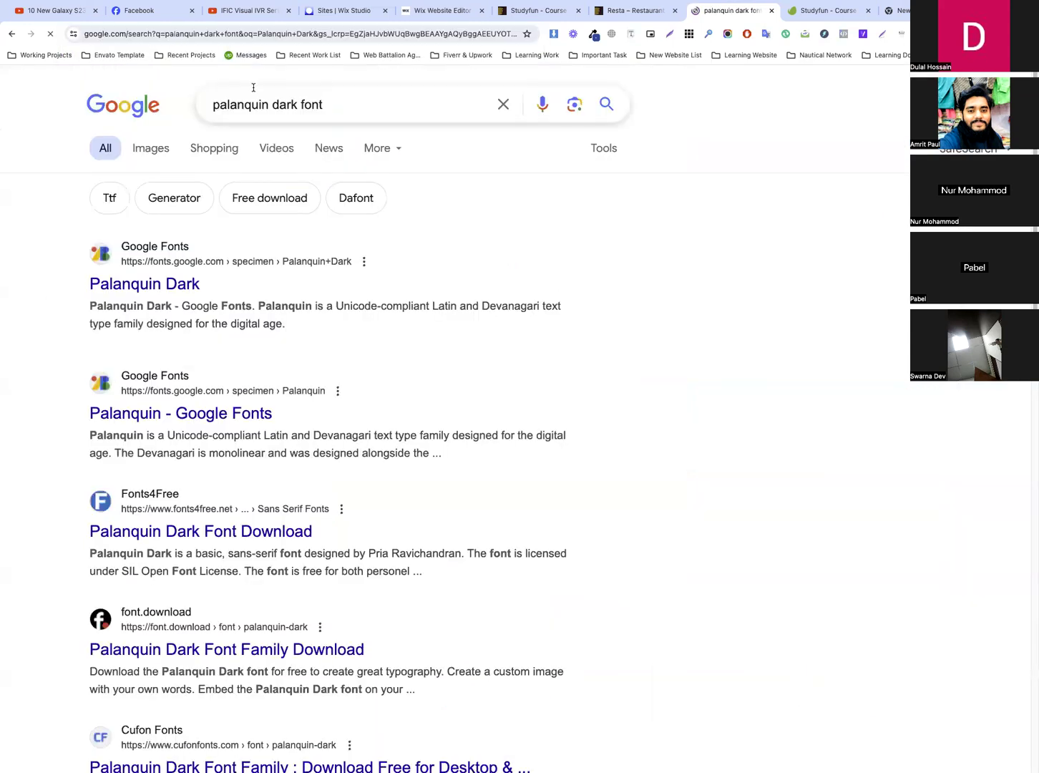
{"action": "left_click", "coordinate": [189, 287]}
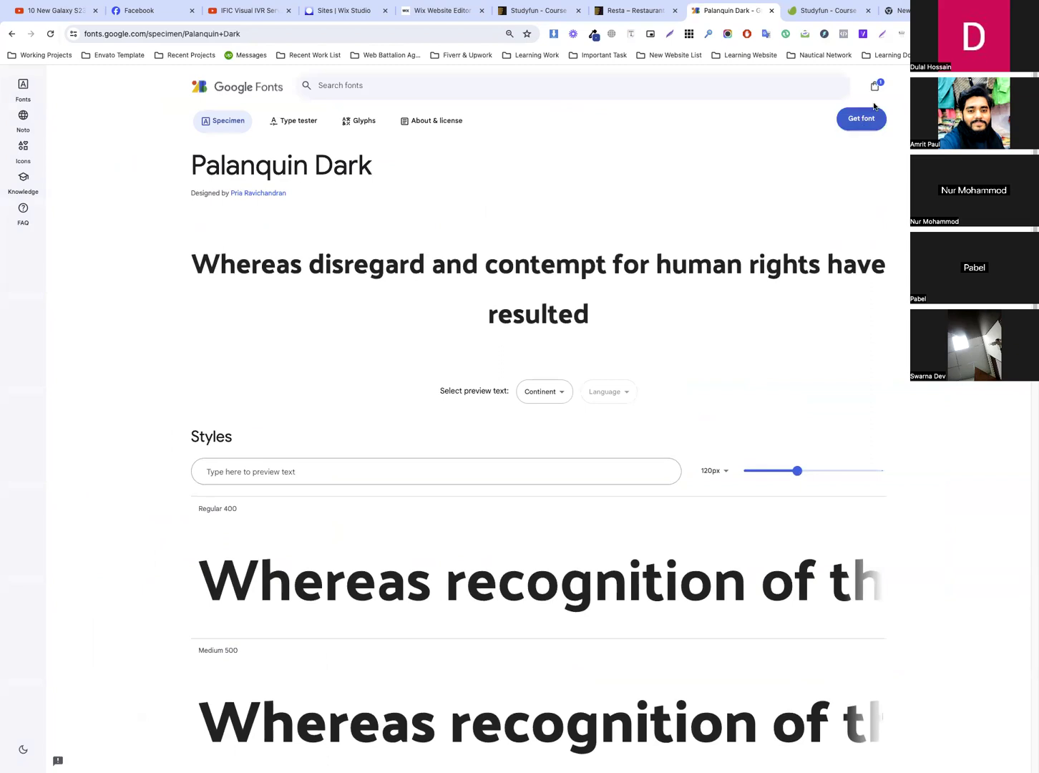
Remove all fonts from the Google Fonts selection and search the font library for Palanquin Dark
{"action": "left_click", "coordinate": [874, 85]}
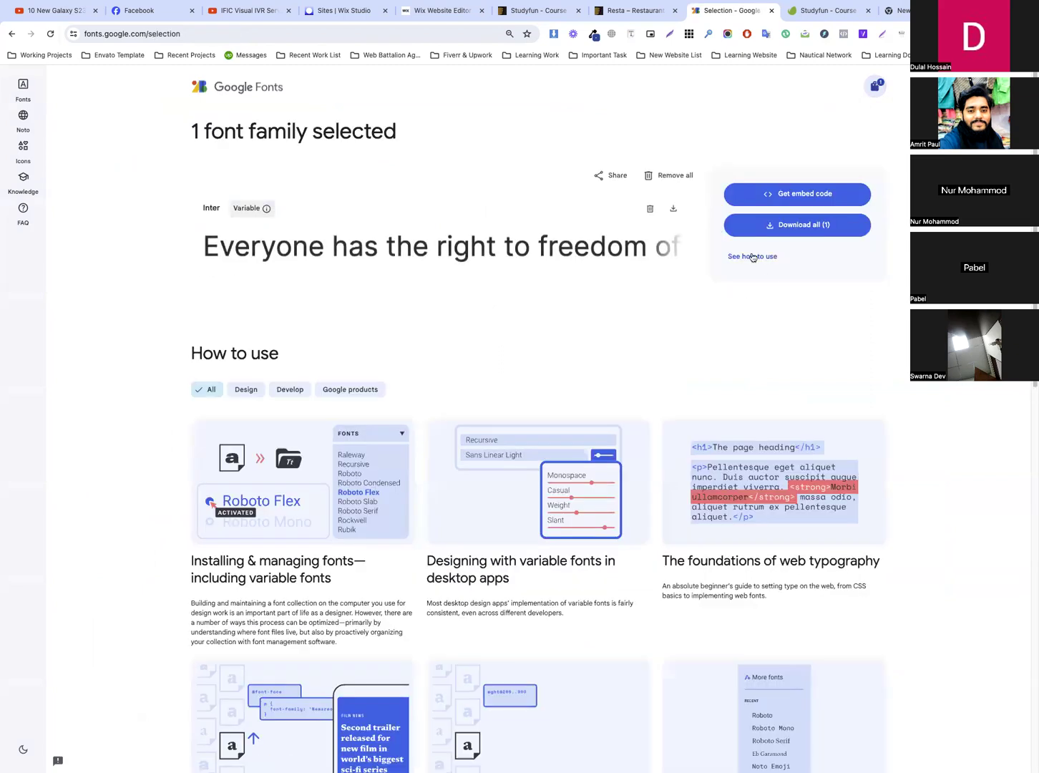
{"action": "left_click", "coordinate": [669, 175]}
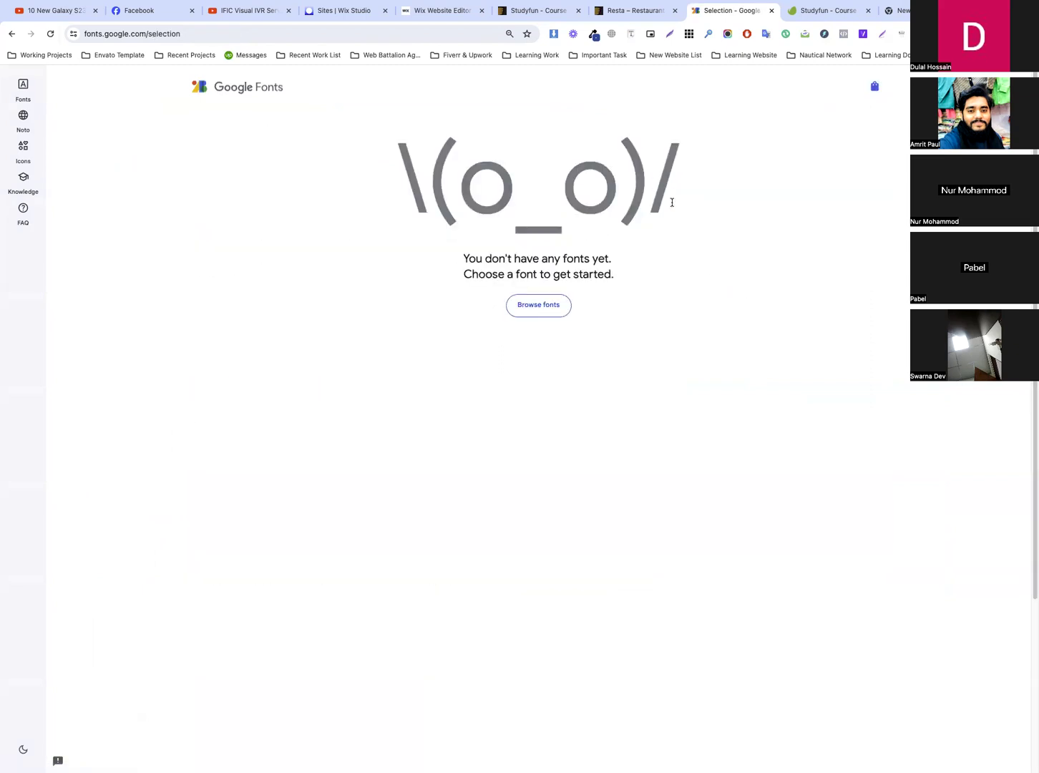
{"action": "left_click", "coordinate": [281, 94]}
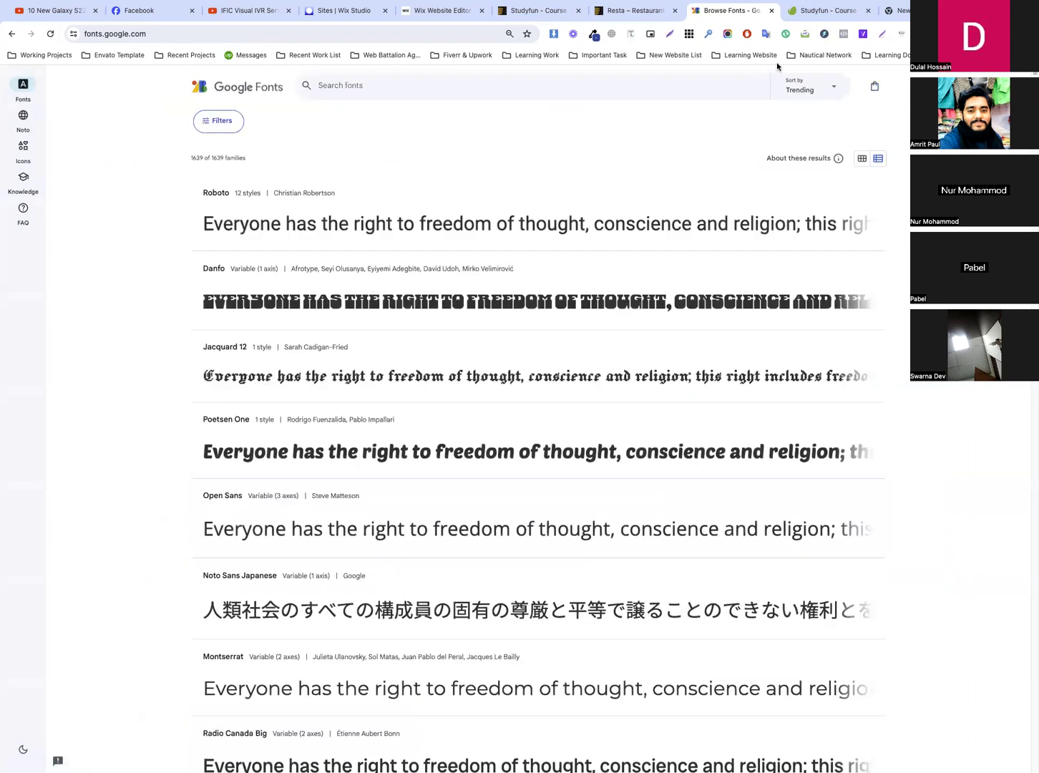
{"action": "left_click", "coordinate": [644, 89]}
{"action": "key", "text": "ctrl+v"}
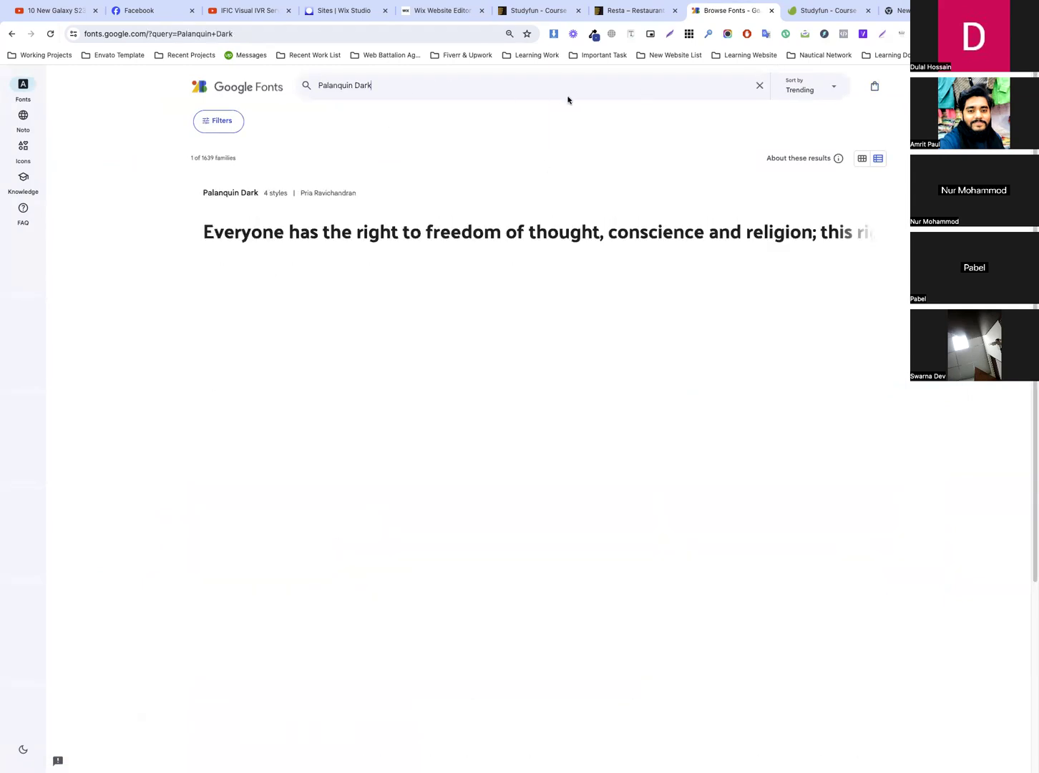
Add Palanquin Dark to the Google Fonts selection and download the font family
{"action": "left_click", "coordinate": [398, 203]}
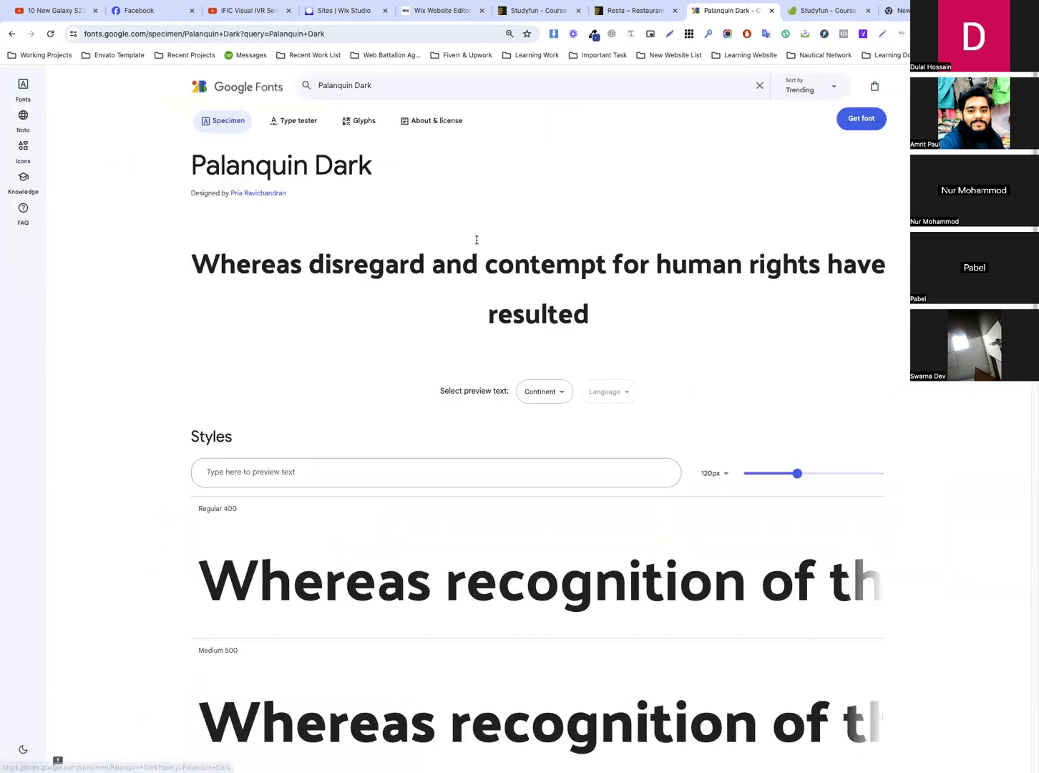
{"action": "left_click", "coordinate": [867, 120]}
{"action": "left_click", "coordinate": [796, 226]}
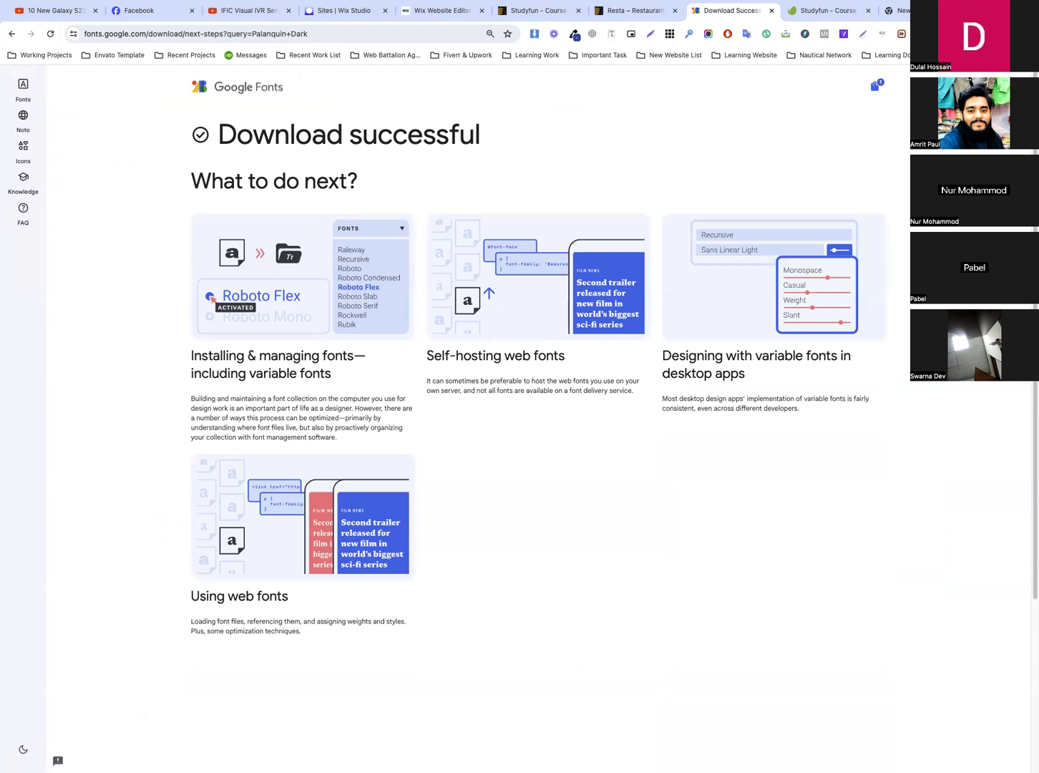
Return to the Wix heading fonts and upload the Bold, Medium, Regular and SemiBold Palanquin Dark TTF files
{"action": "key", "text": "super+Tab"}
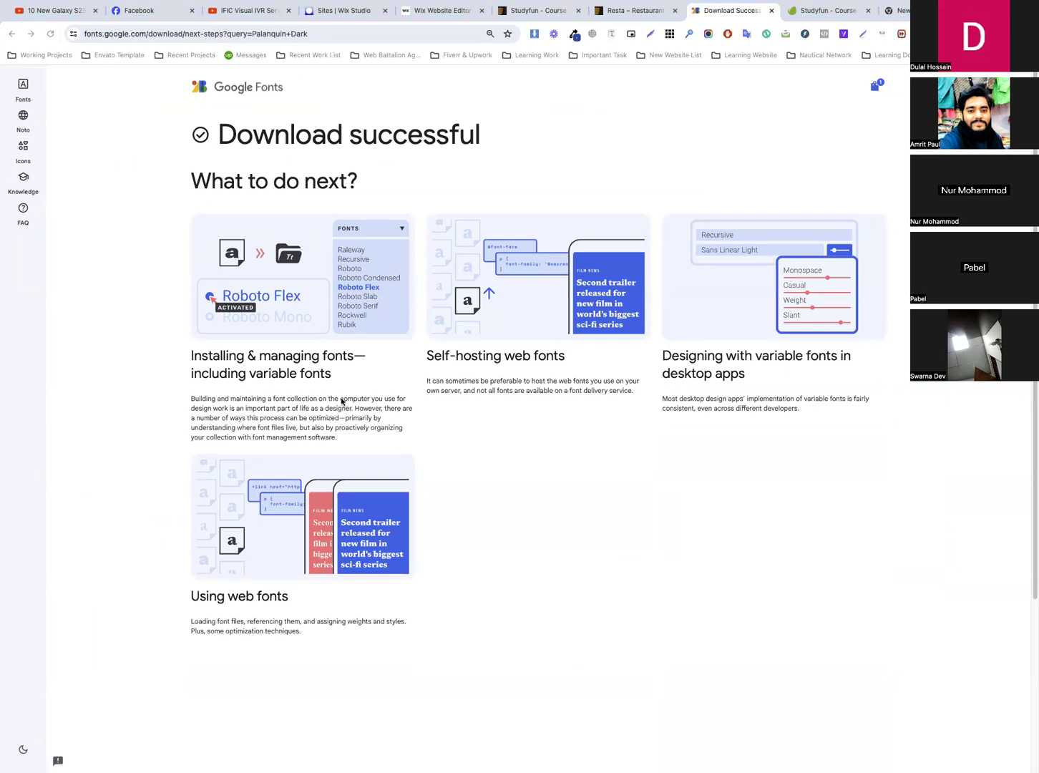
{"action": "left_click", "coordinate": [455, 11]}
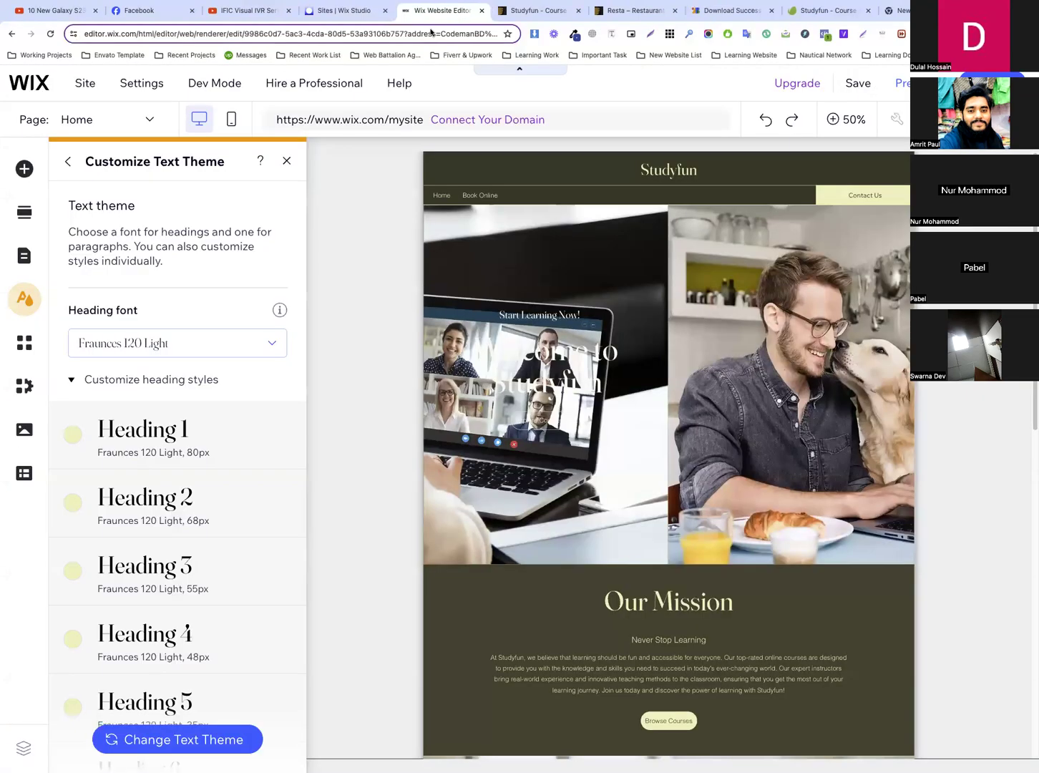
{"action": "left_click", "coordinate": [191, 349]}
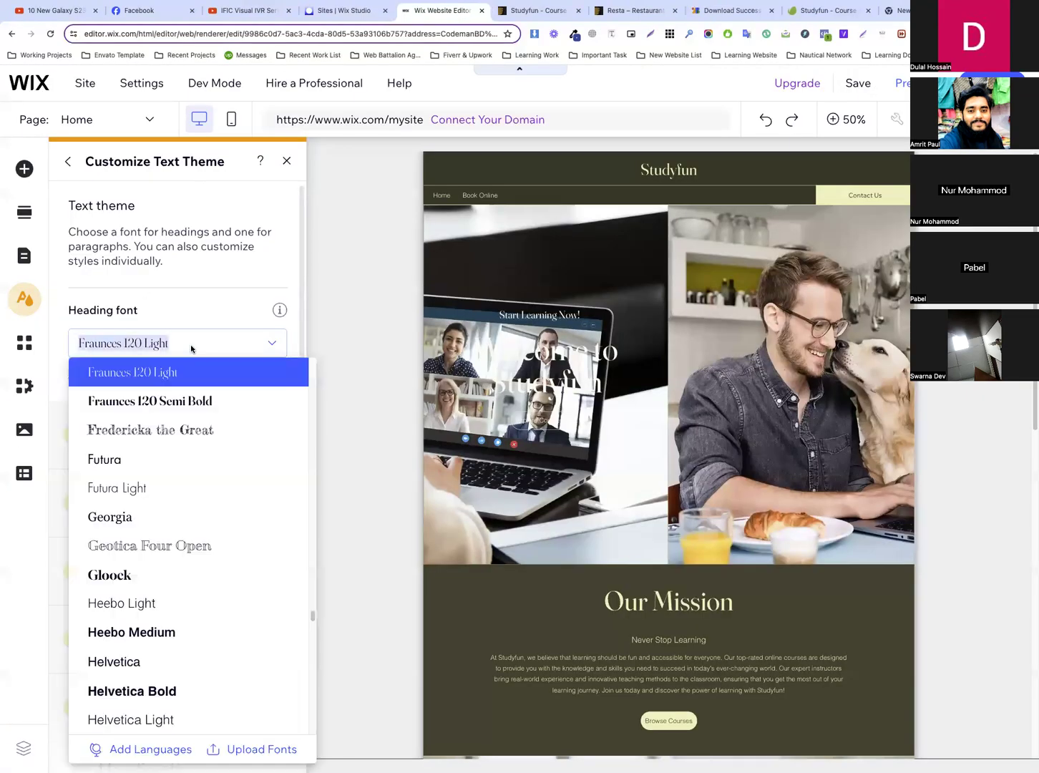
{"action": "left_click", "coordinate": [255, 753]}
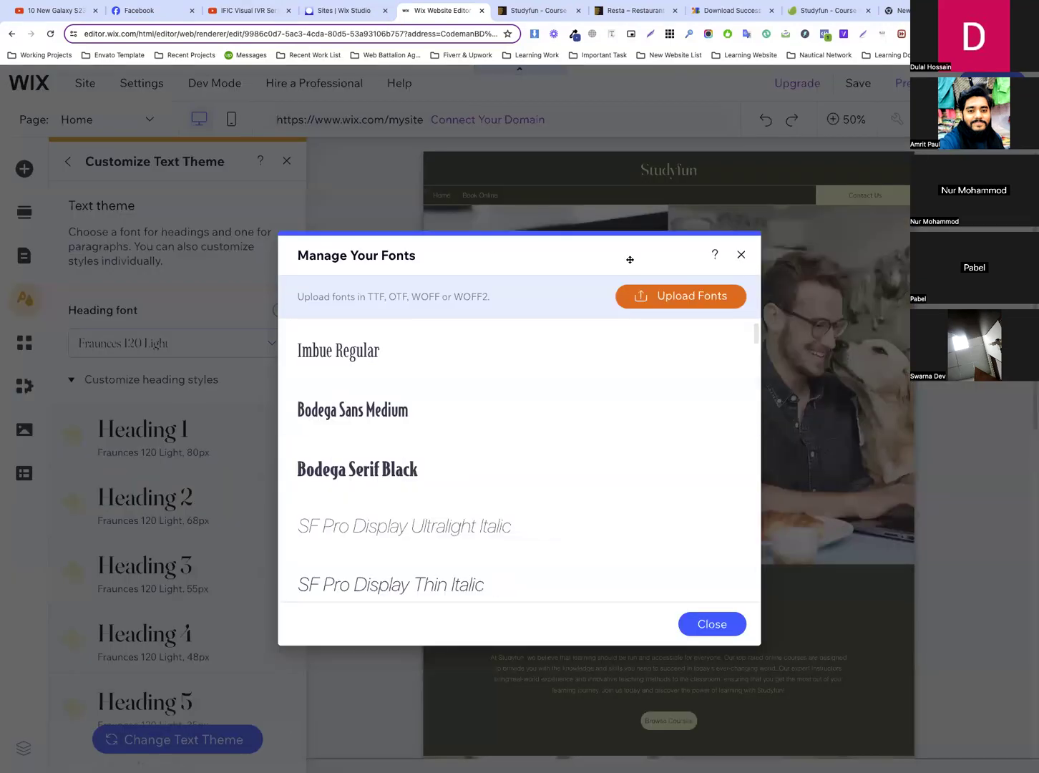
{"action": "left_click", "coordinate": [679, 303]}
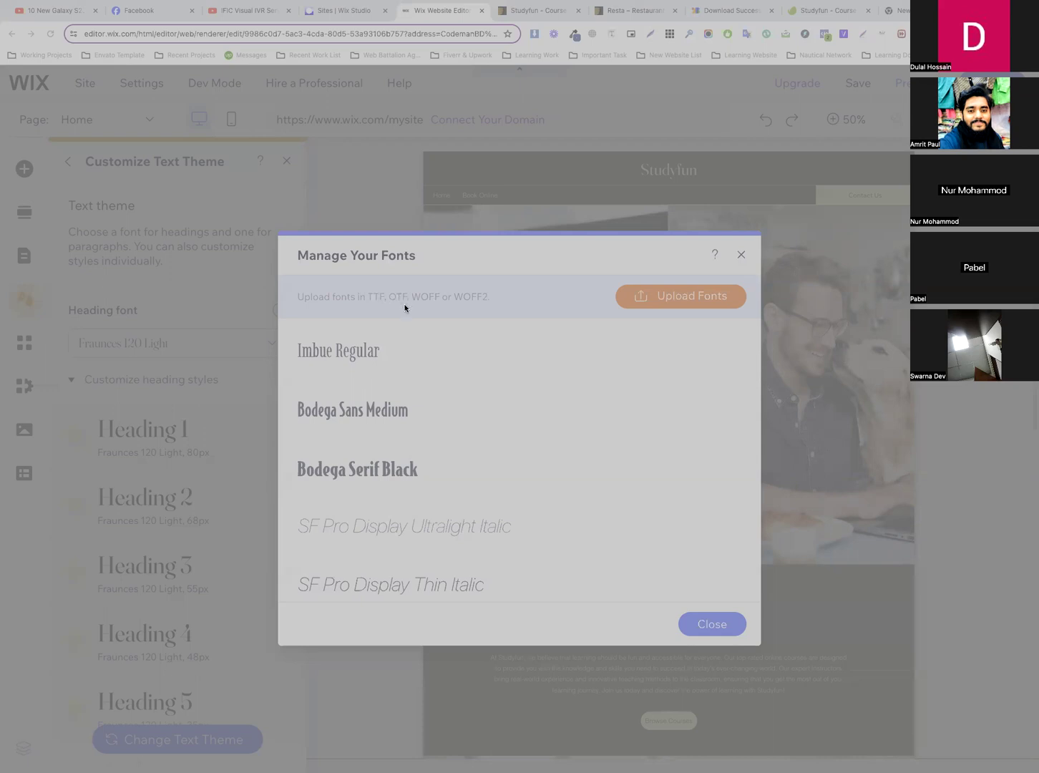
{"action": "left_click", "coordinate": [854, 559]}
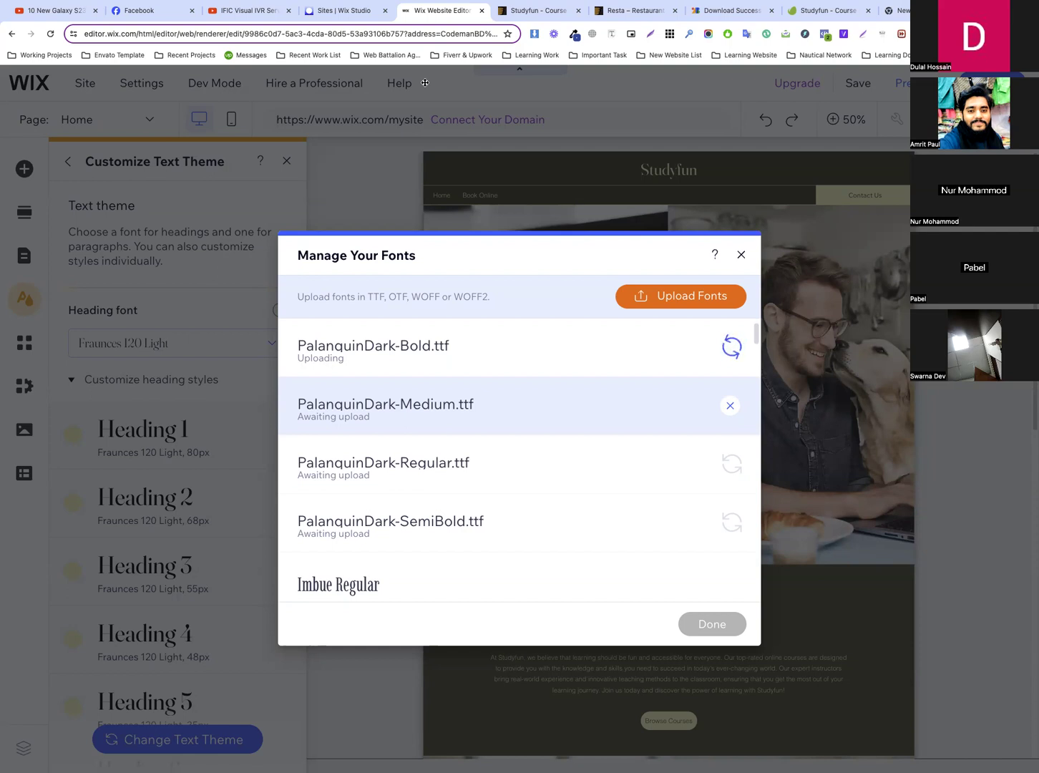
Go back to the Studyfun template preview and look over its hero and section headings
{"action": "left_click", "coordinate": [542, 6]}
{"action": "scroll", "coordinate": [517, 202], "scroll_direction": "up", "scroll_amount": 10}
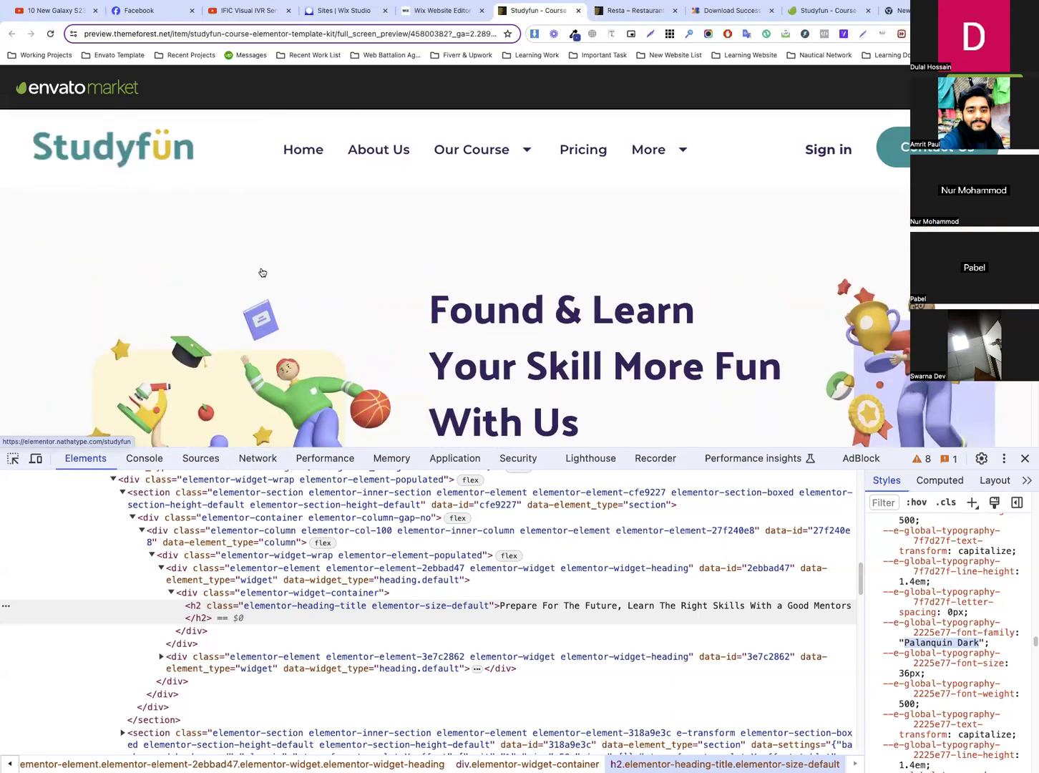
{"action": "scroll", "coordinate": [535, 324], "scroll_direction": "down", "scroll_amount": 4}
{"action": "scroll", "coordinate": [640, 306], "scroll_direction": "down", "scroll_amount": 2}
{"action": "scroll", "coordinate": [613, 302], "scroll_direction": "up", "scroll_amount": 6}
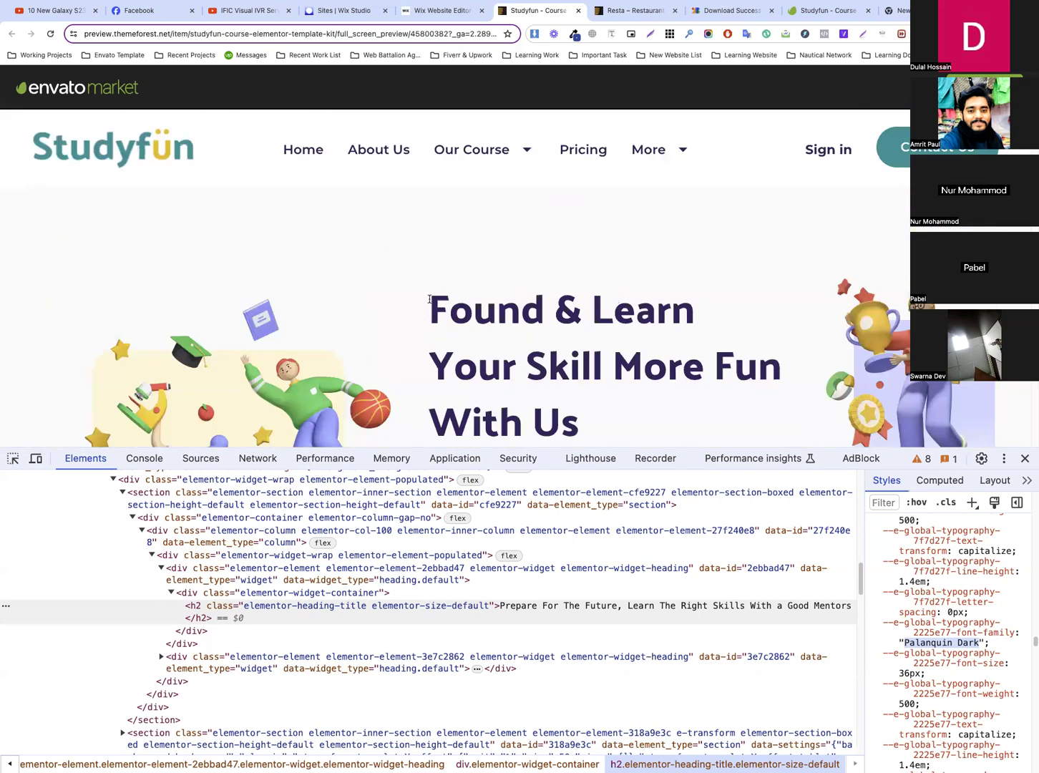
Examine the heading typography of the template's hero, Prepare For The Future and skills sections
{"action": "left_click_drag", "start_coordinate": [430, 299], "coordinate": [615, 406]}
{"action": "scroll", "coordinate": [615, 406], "scroll_direction": "down", "scroll_amount": 3}
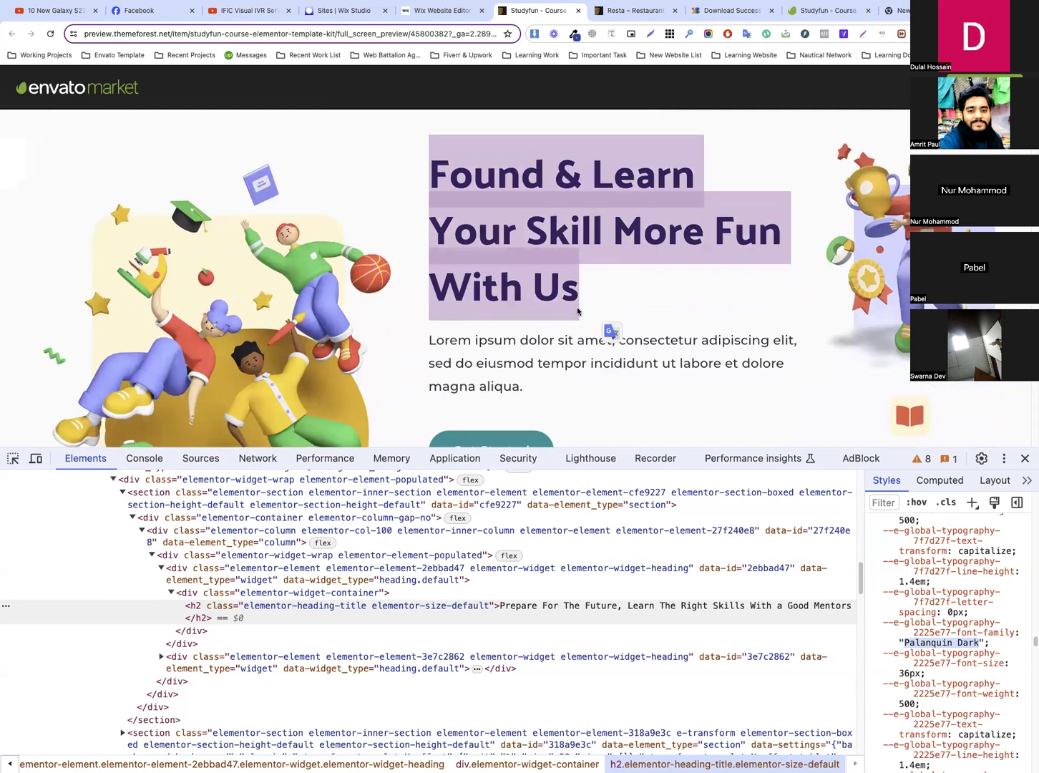
{"action": "scroll", "coordinate": [578, 311], "scroll_direction": "down", "scroll_amount": 5}
{"action": "scroll", "coordinate": [651, 301], "scroll_direction": "down", "scroll_amount": 5}
{"action": "scroll", "coordinate": [654, 303], "scroll_direction": "down", "scroll_amount": 4}
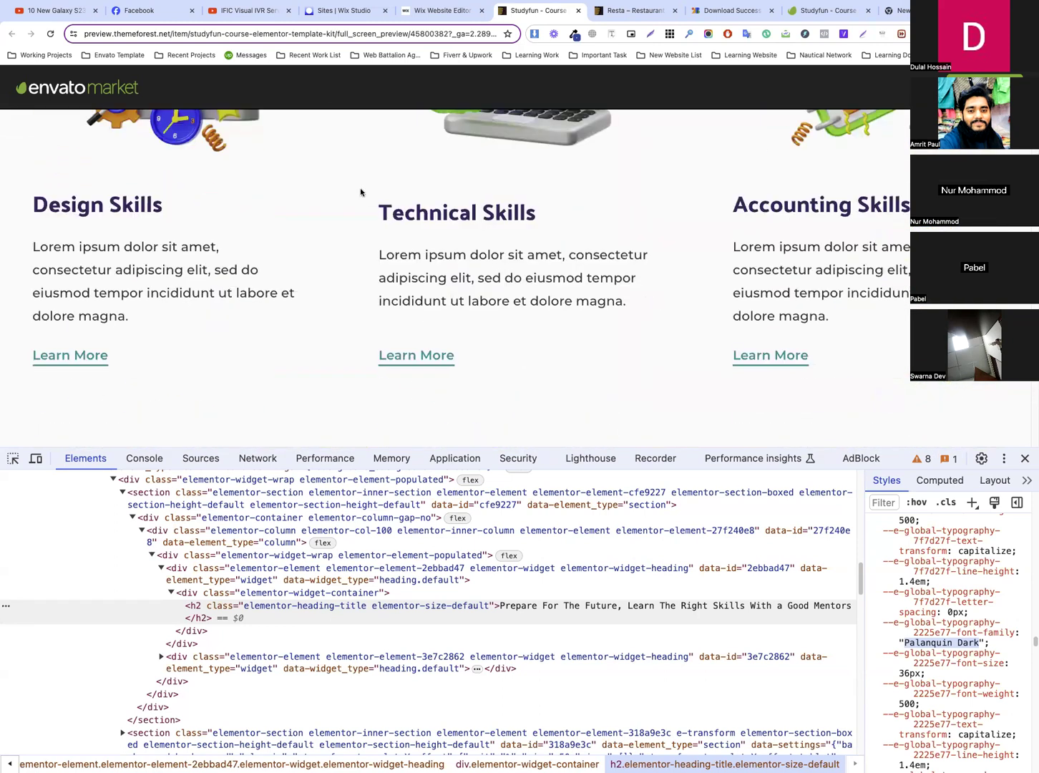
{"action": "left_click_drag", "start_coordinate": [370, 213], "coordinate": [576, 220]}
{"action": "scroll", "coordinate": [577, 221], "scroll_direction": "up", "scroll_amount": 6}
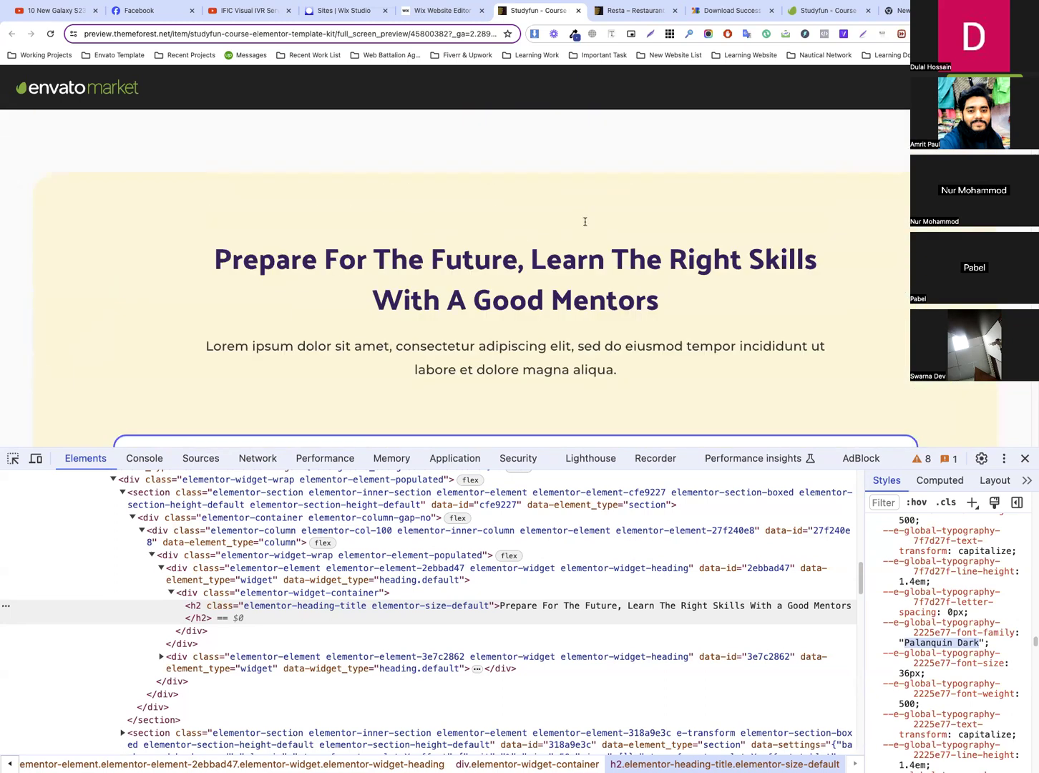
{"action": "scroll", "coordinate": [585, 221], "scroll_direction": "down", "scroll_amount": 8}
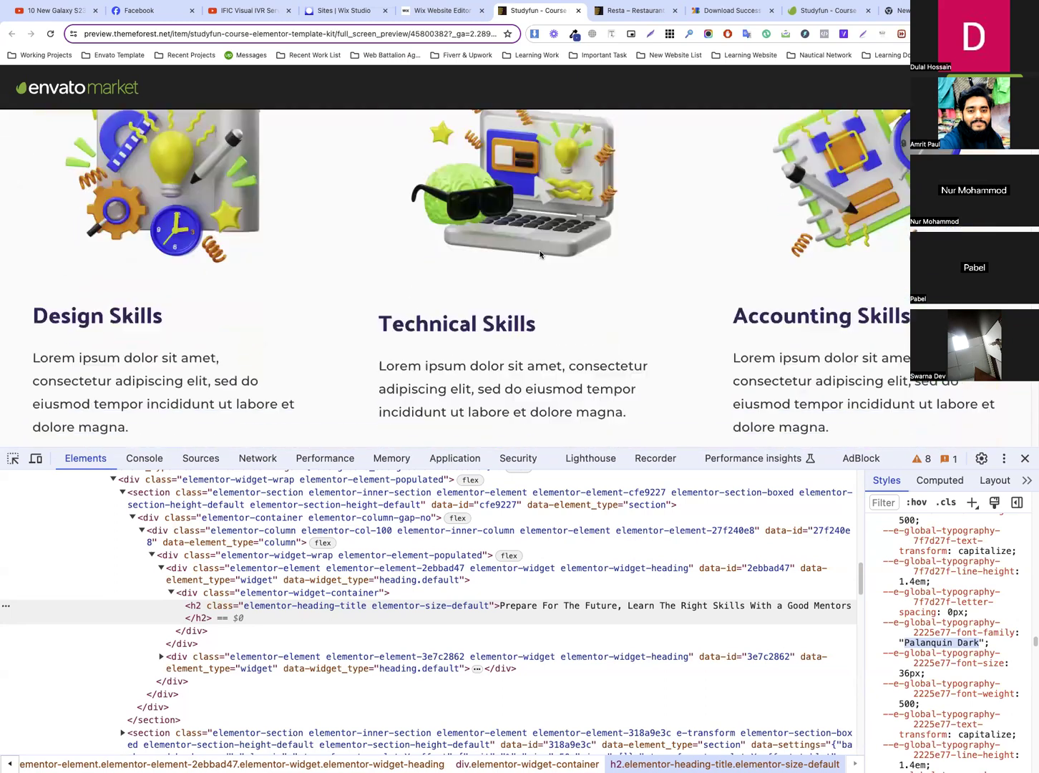
{"action": "scroll", "coordinate": [535, 253], "scroll_direction": "down", "scroll_amount": 2}
Inspect the Technical Skills heading and select the #3A2766 value among its global colour styles
{"action": "left_click", "coordinate": [13, 458]}
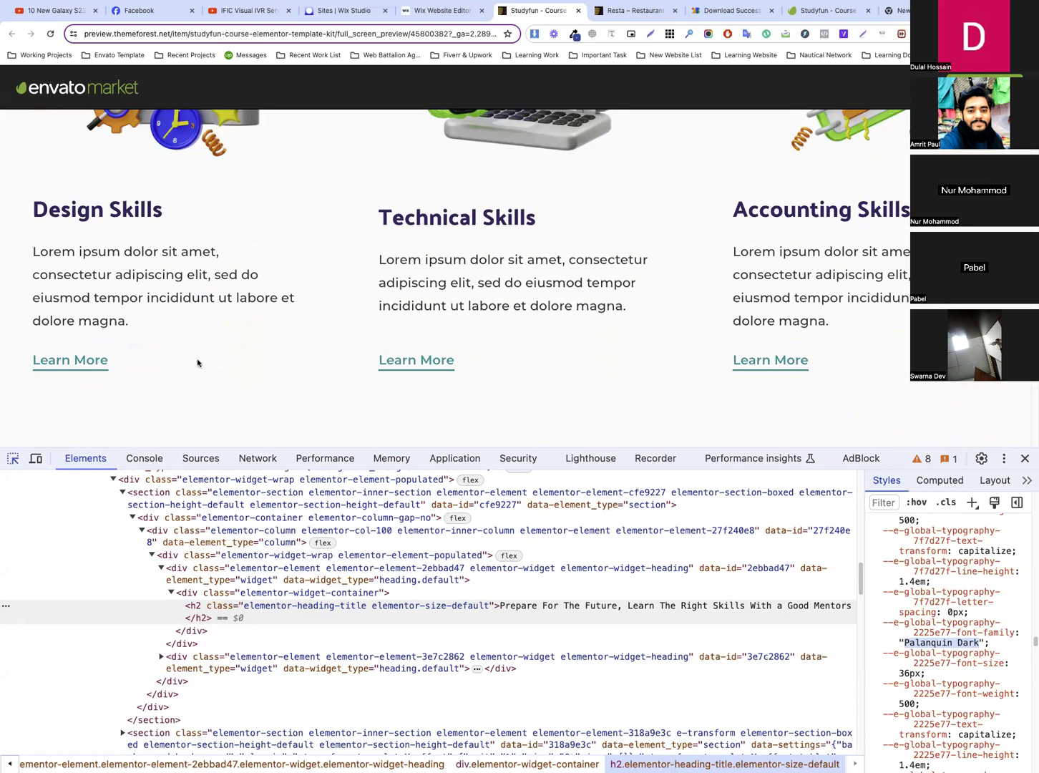
{"action": "left_click", "coordinate": [482, 213]}
{"action": "scroll", "coordinate": [995, 604], "scroll_direction": "down", "scroll_amount": 10}
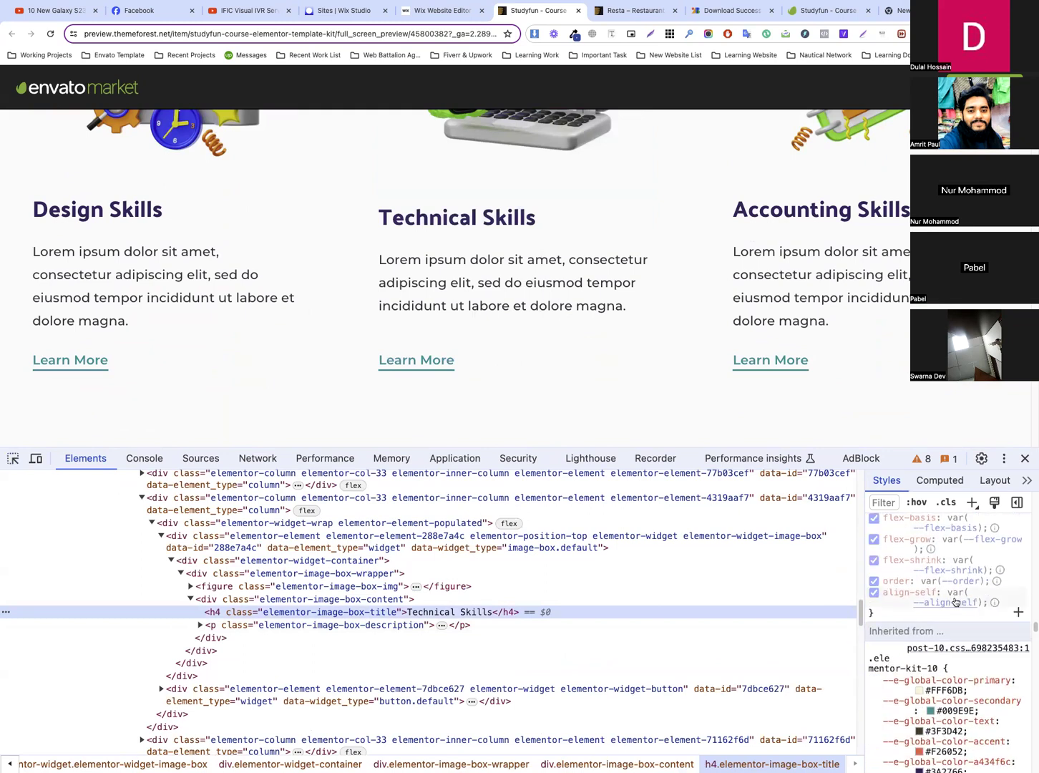
{"action": "scroll", "coordinate": [955, 601], "scroll_direction": "down", "scroll_amount": 5}
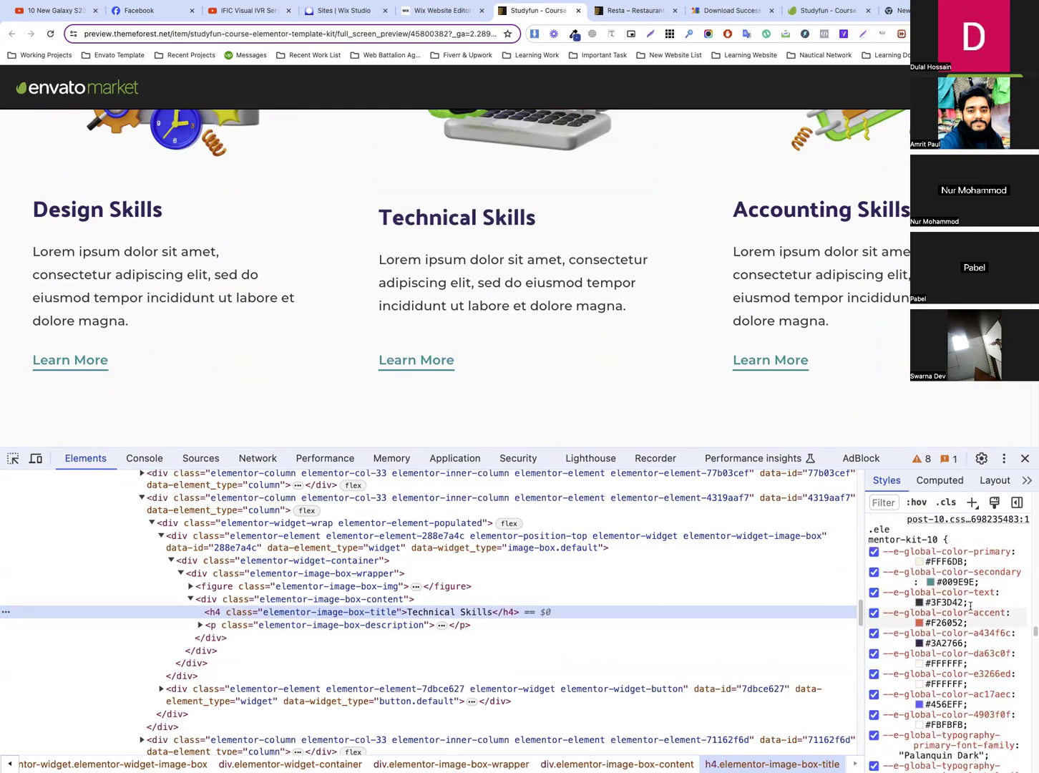
{"action": "left_click", "coordinate": [939, 644]}
{"action": "left_click", "coordinate": [894, 643]}
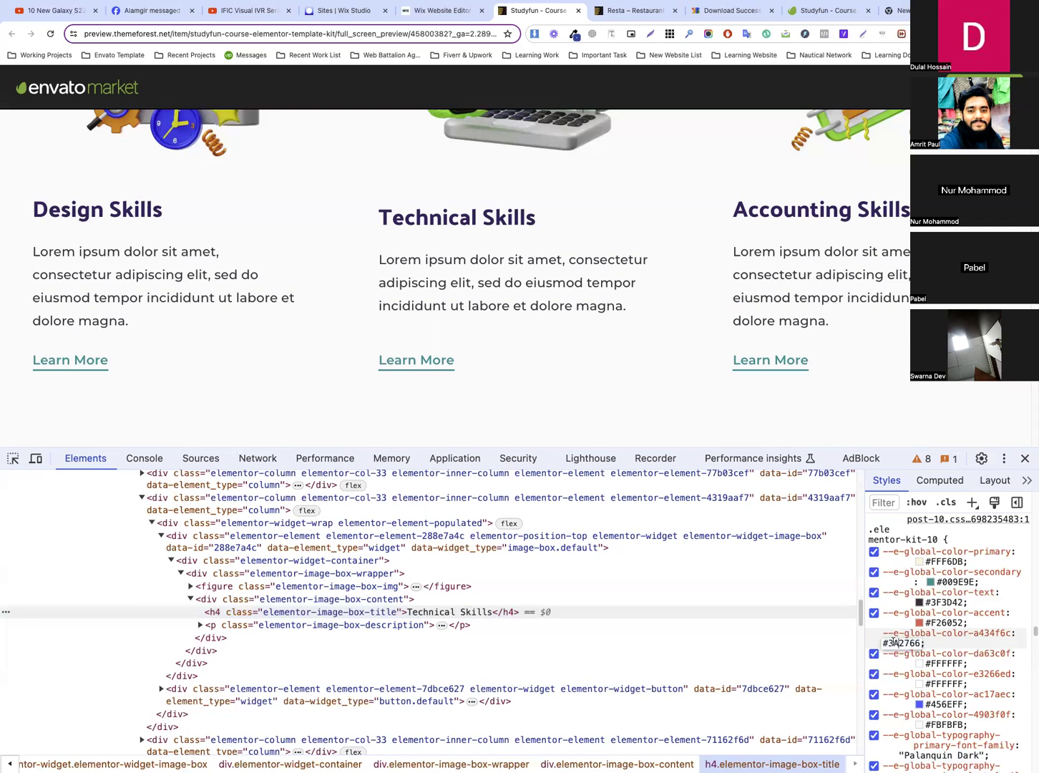
{"action": "left_click_drag", "start_coordinate": [892, 642], "coordinate": [925, 645]}
Check the font upload in the Wix editor, then inspect the Accounting Skills paragraph in the template preview
{"action": "left_click", "coordinate": [443, 10]}
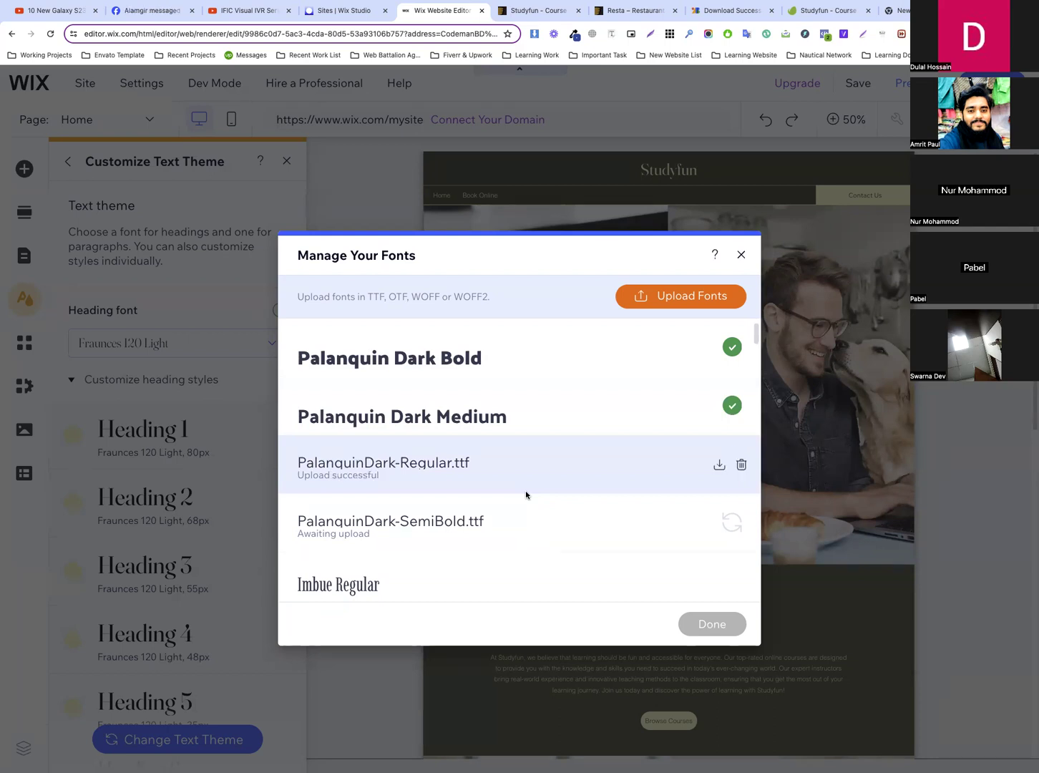
{"action": "left_click", "coordinate": [543, 13]}
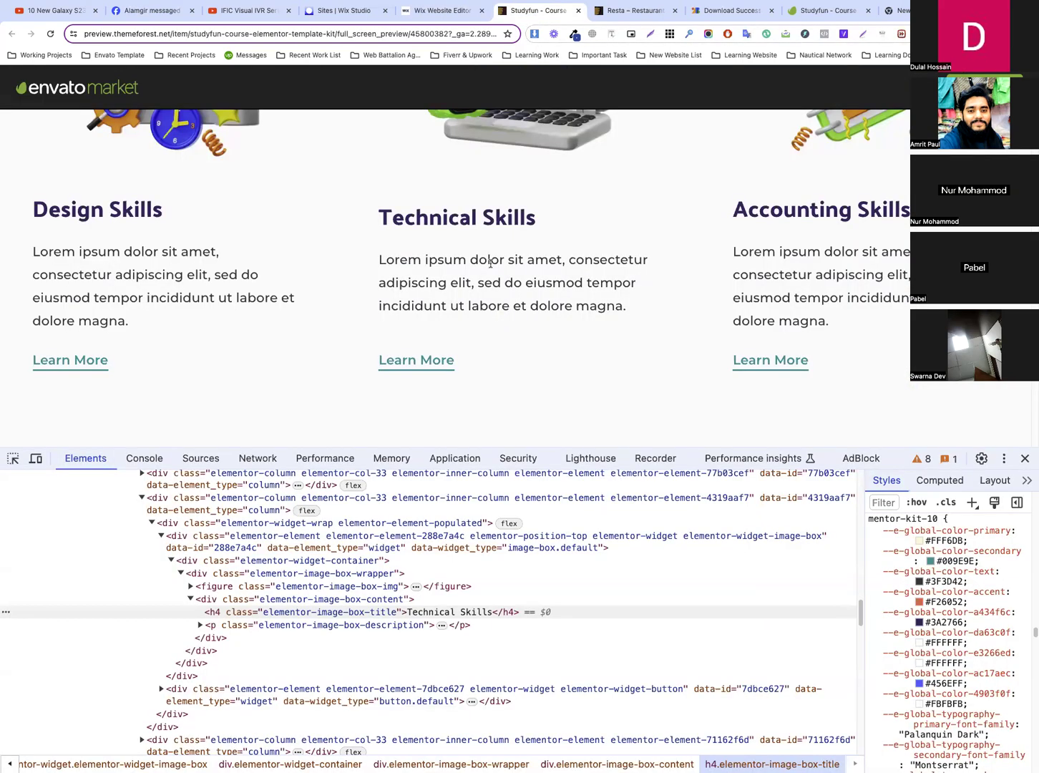
{"action": "left_click", "coordinate": [12, 458]}
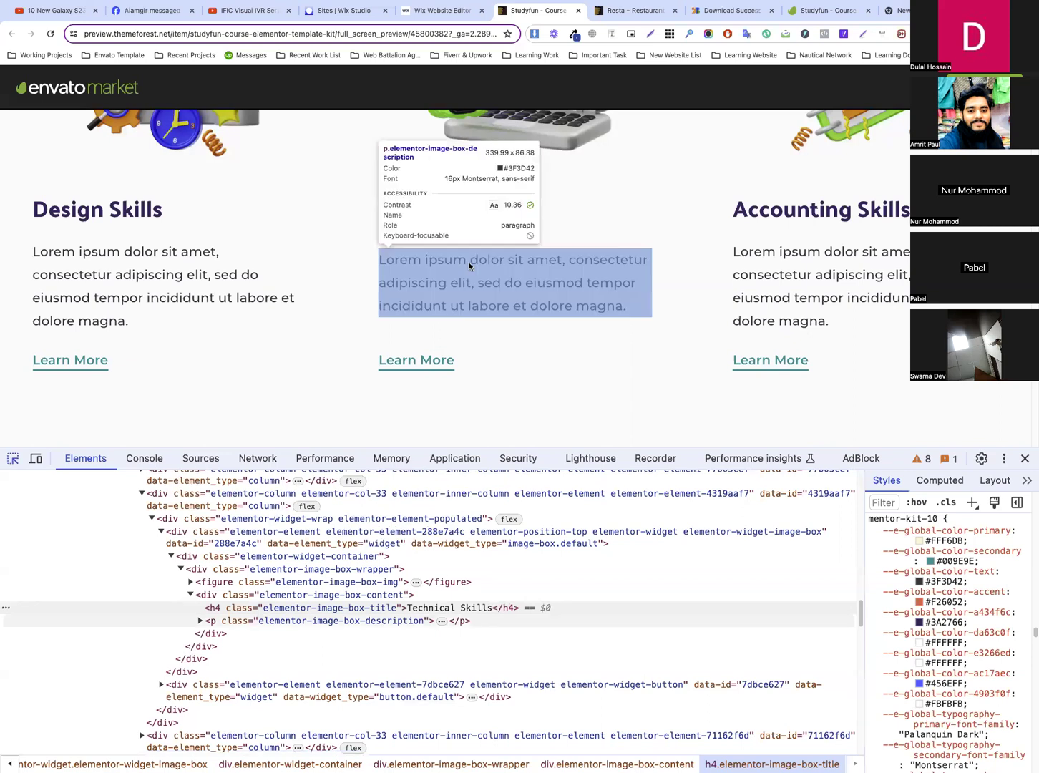
{"action": "left_click", "coordinate": [772, 295]}
{"action": "scroll", "coordinate": [599, 297], "scroll_direction": "down", "scroll_amount": 6}
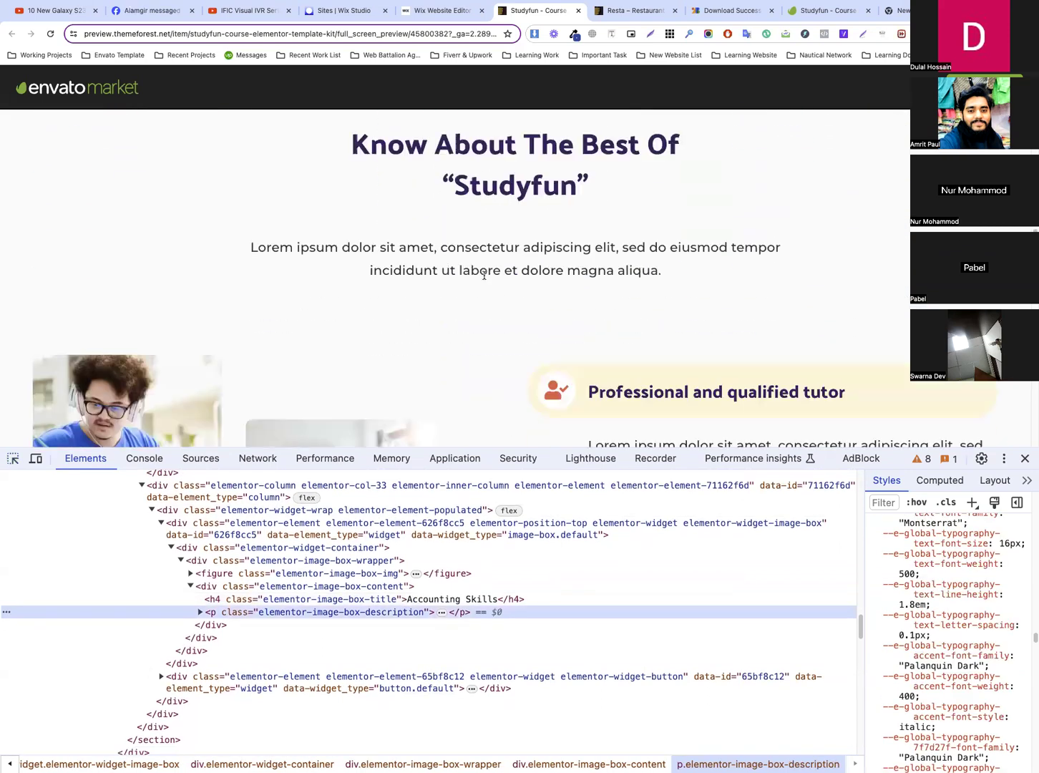
Examine the fonts and colours of the template's remaining sections, from Know About The Best Of Studyfun to the logo row
{"action": "scroll", "coordinate": [530, 309], "scroll_direction": "down", "scroll_amount": 5}
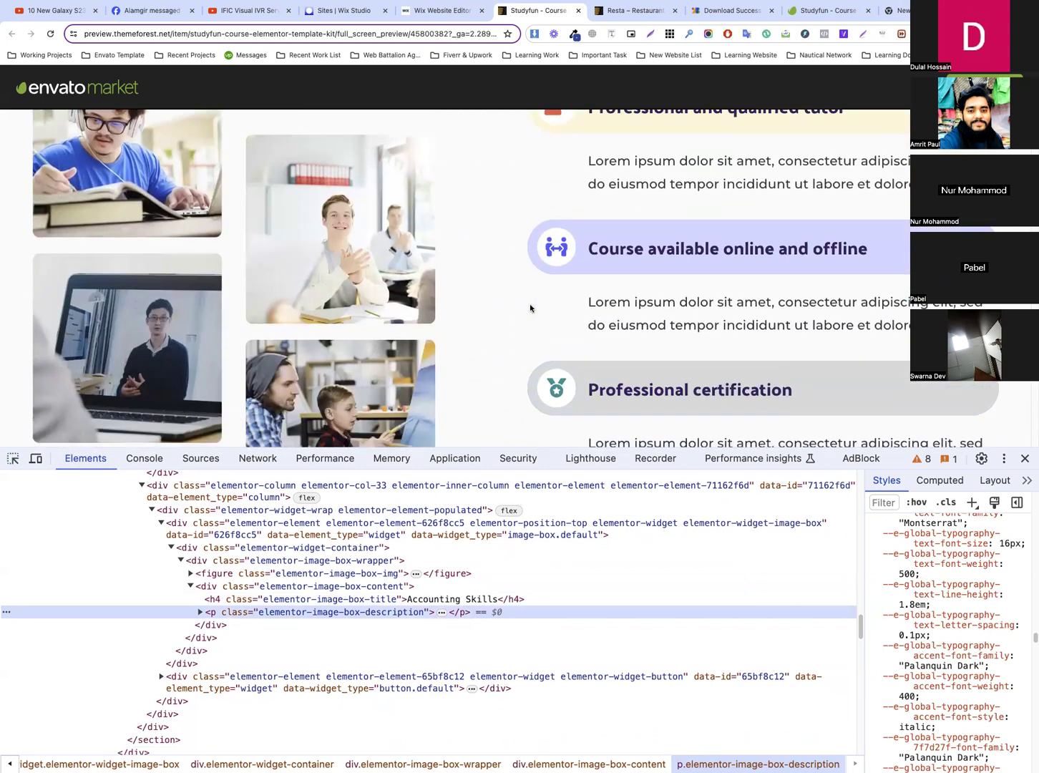
{"action": "left_click_drag", "start_coordinate": [555, 251], "coordinate": [493, 272]}
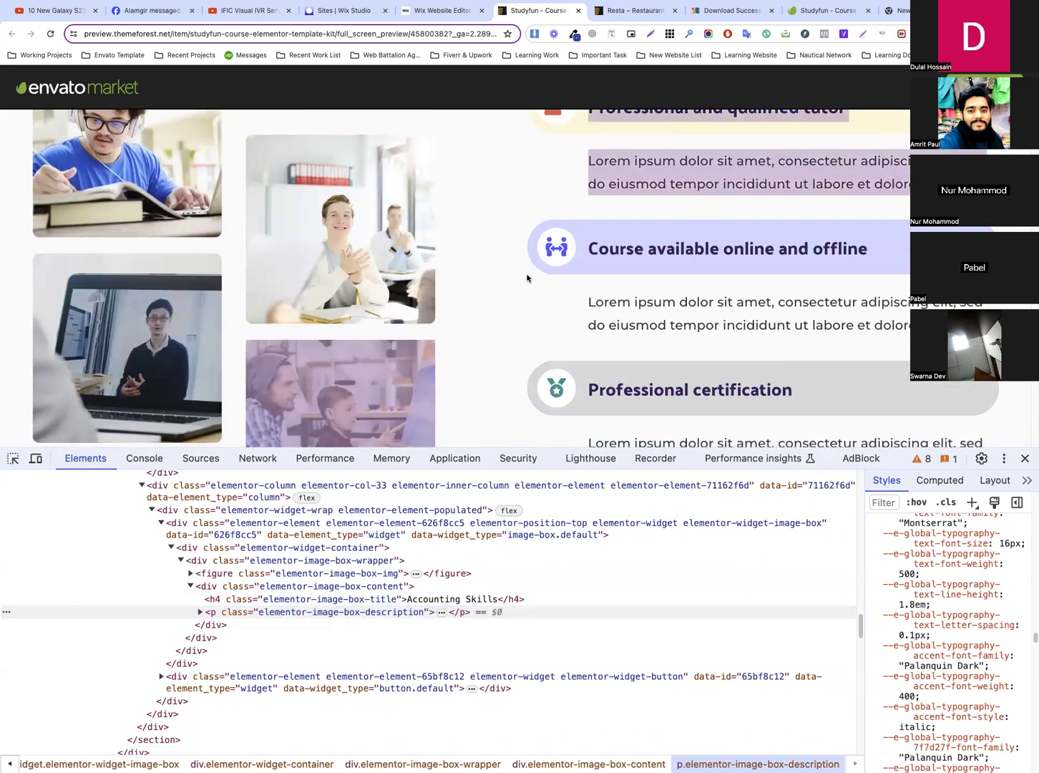
{"action": "left_click", "coordinate": [414, 284]}
{"action": "scroll", "coordinate": [382, 294], "scroll_direction": "down", "scroll_amount": 8}
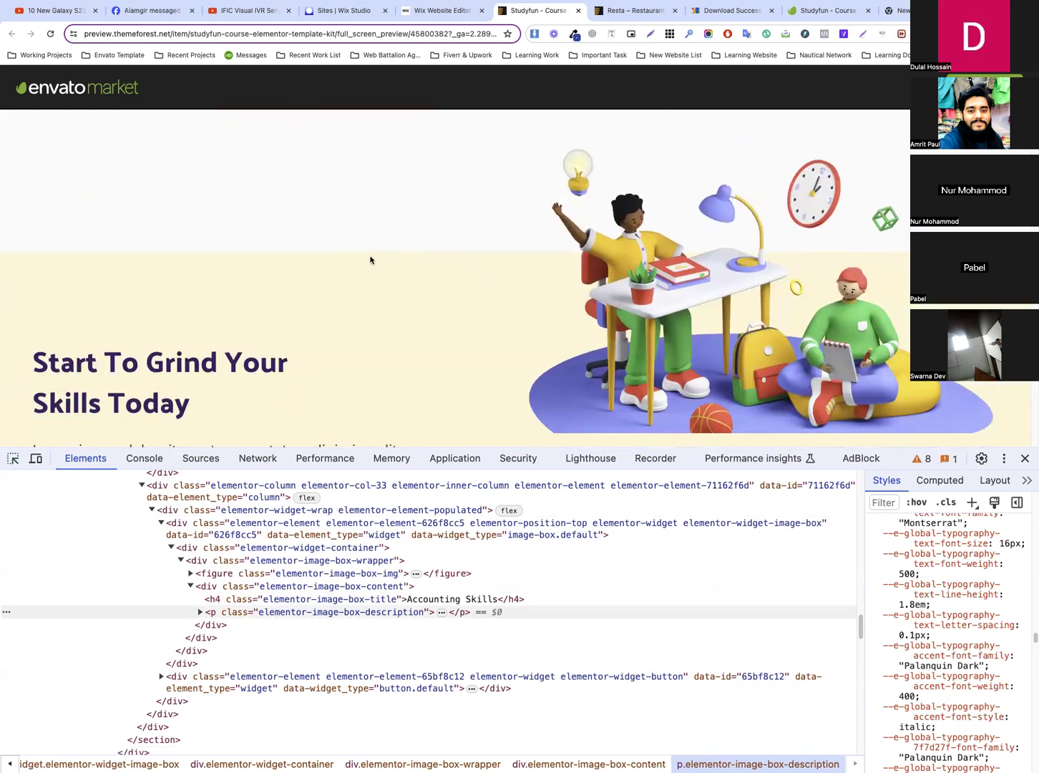
{"action": "scroll", "coordinate": [183, 328], "scroll_direction": "down", "scroll_amount": 7}
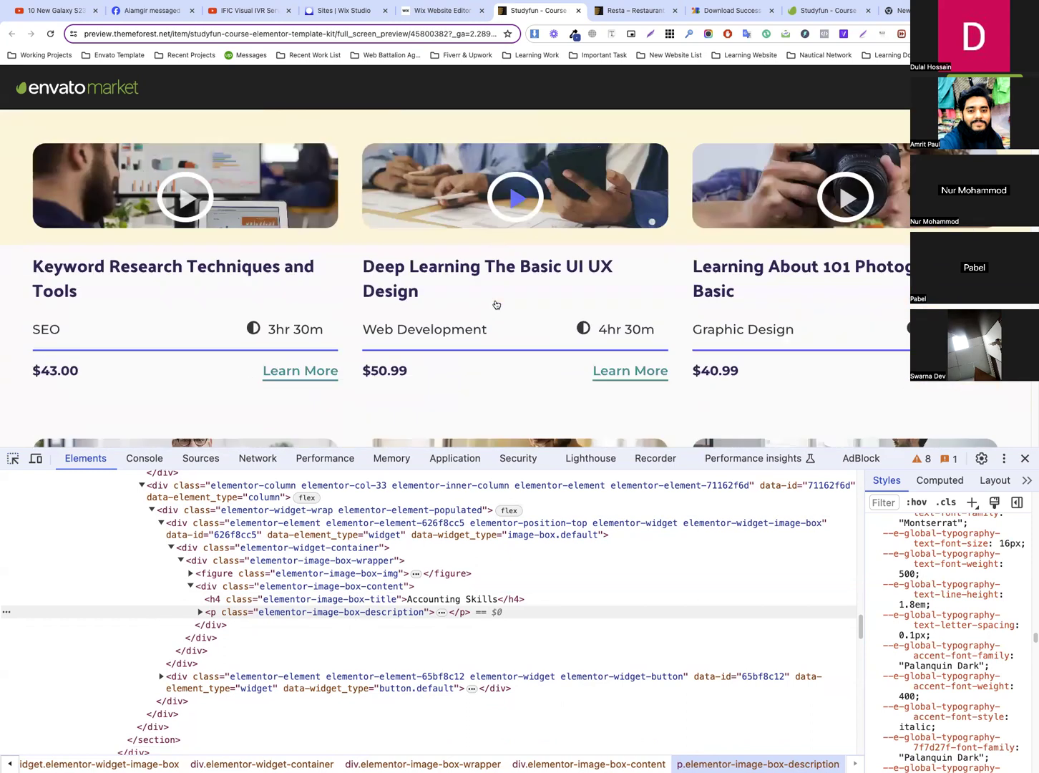
{"action": "scroll", "coordinate": [501, 287], "scroll_direction": "down", "scroll_amount": 2}
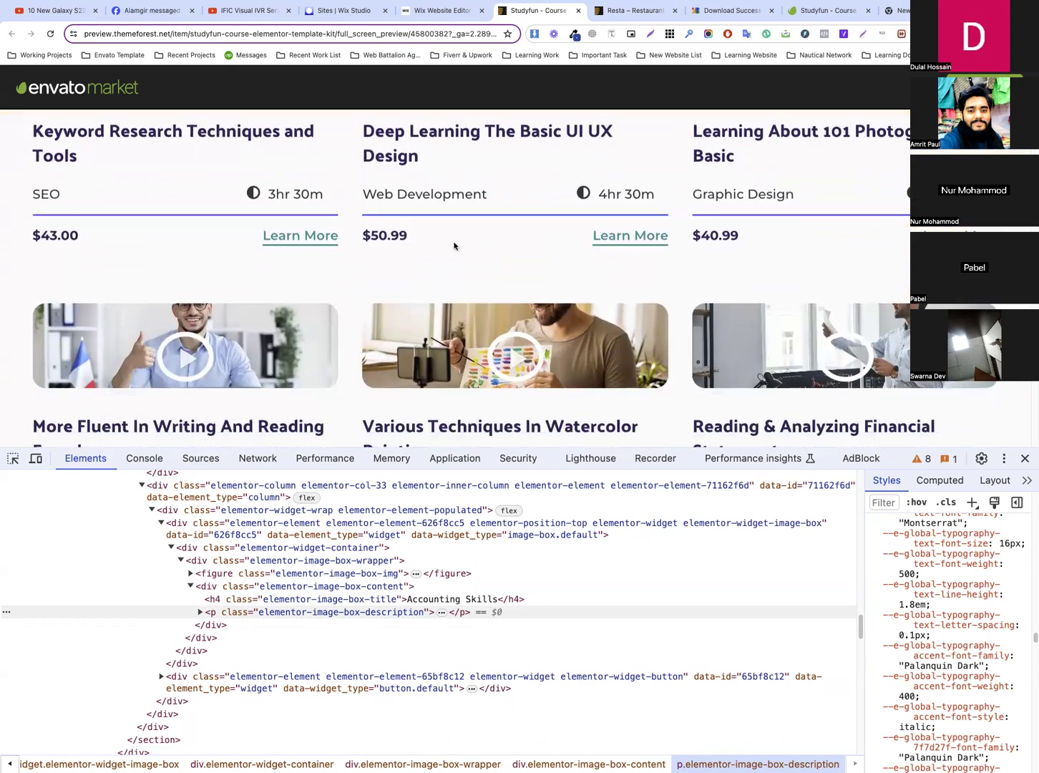
{"action": "scroll", "coordinate": [610, 255], "scroll_direction": "down", "scroll_amount": 7}
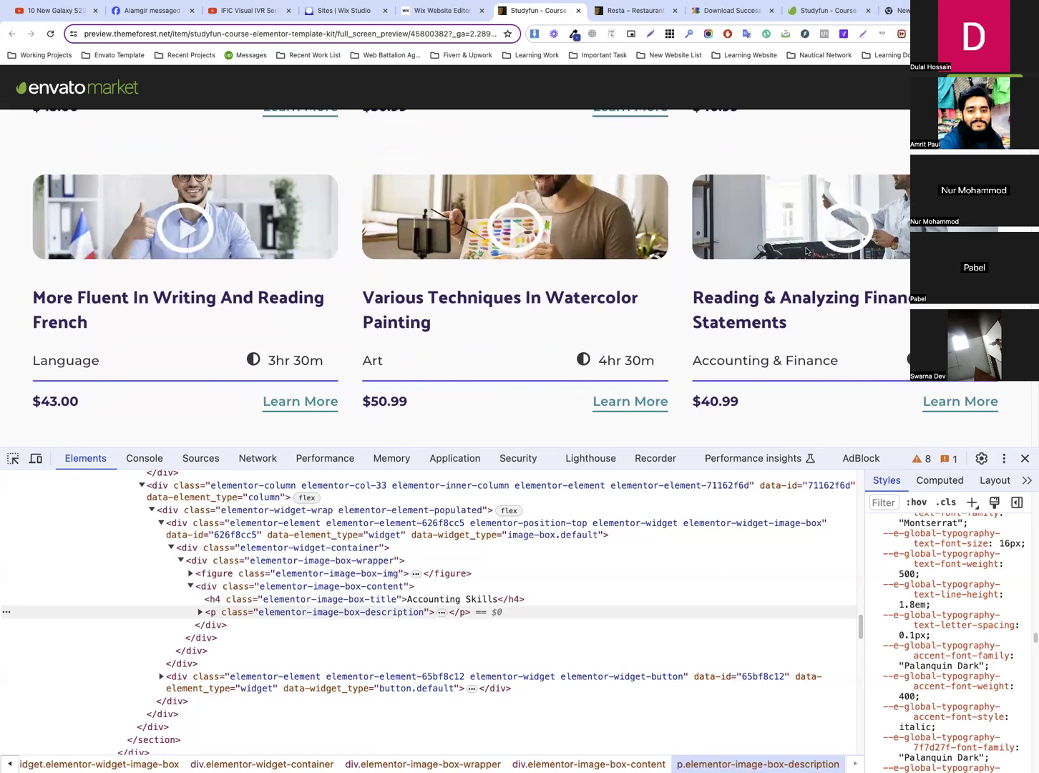
{"action": "scroll", "coordinate": [429, 256], "scroll_direction": "down", "scroll_amount": 3}
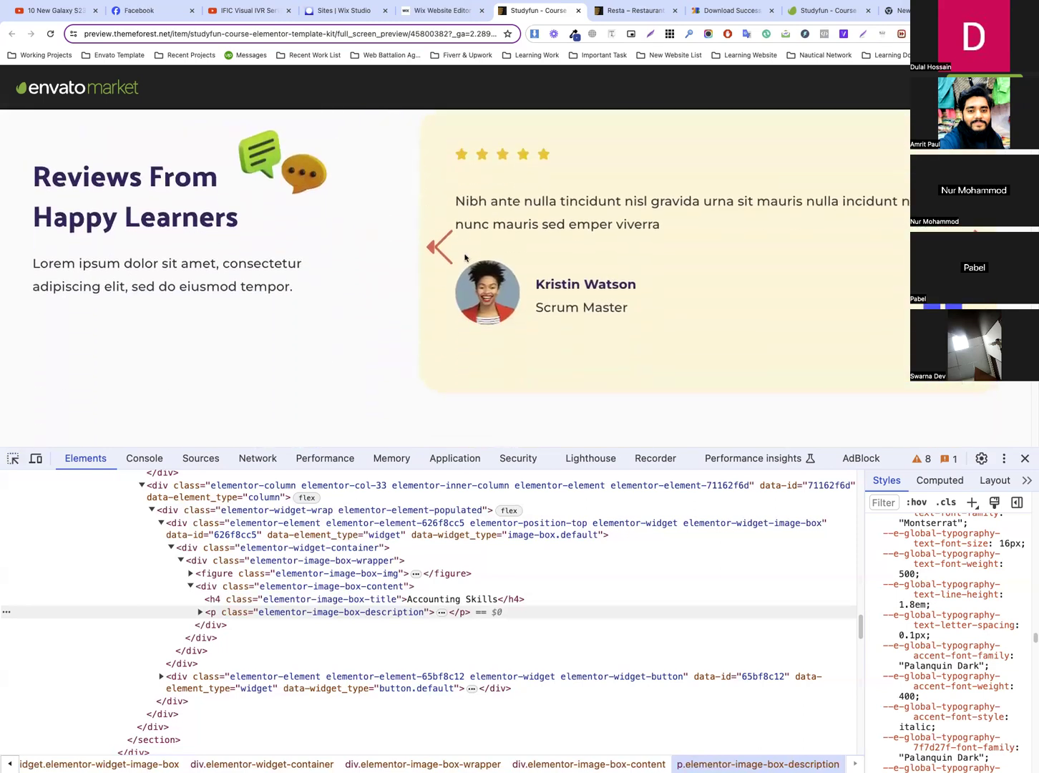
{"action": "scroll", "coordinate": [513, 256], "scroll_direction": "up", "scroll_amount": 2}
{"action": "scroll", "coordinate": [508, 256], "scroll_direction": "down", "scroll_amount": 4}
{"action": "scroll", "coordinate": [469, 257], "scroll_direction": "down", "scroll_amount": 8}
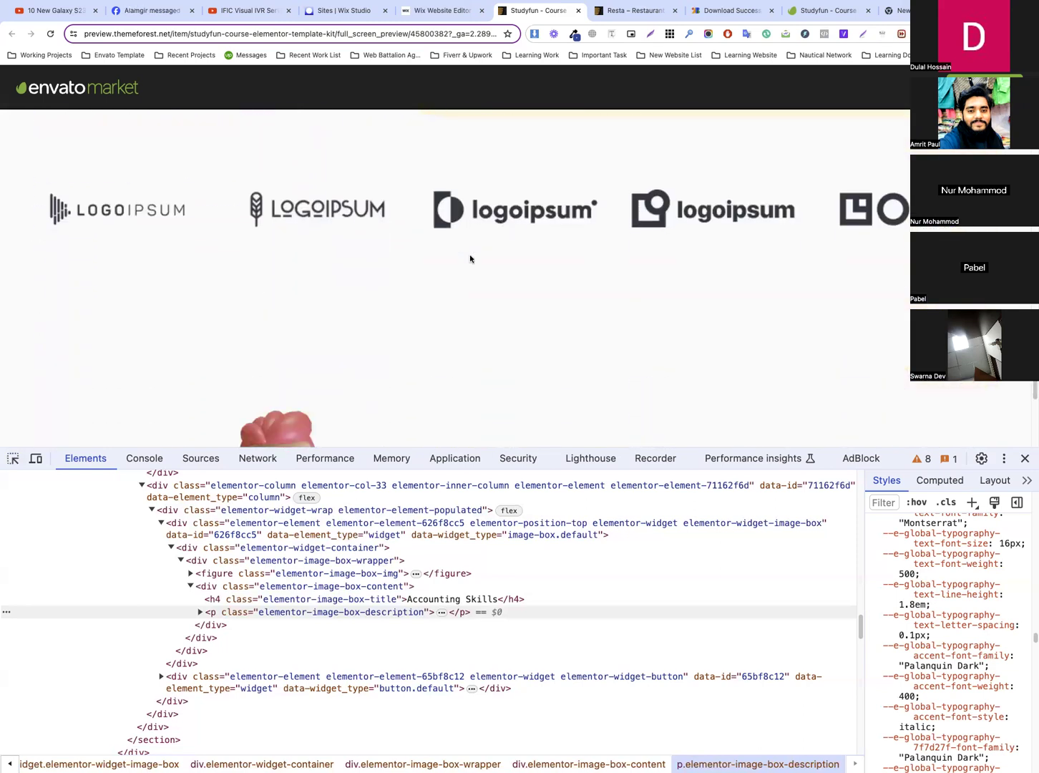
{"action": "scroll", "coordinate": [468, 259], "scroll_direction": "up", "scroll_amount": 10}
{"action": "scroll", "coordinate": [468, 259], "scroll_direction": "up", "scroll_amount": 12}
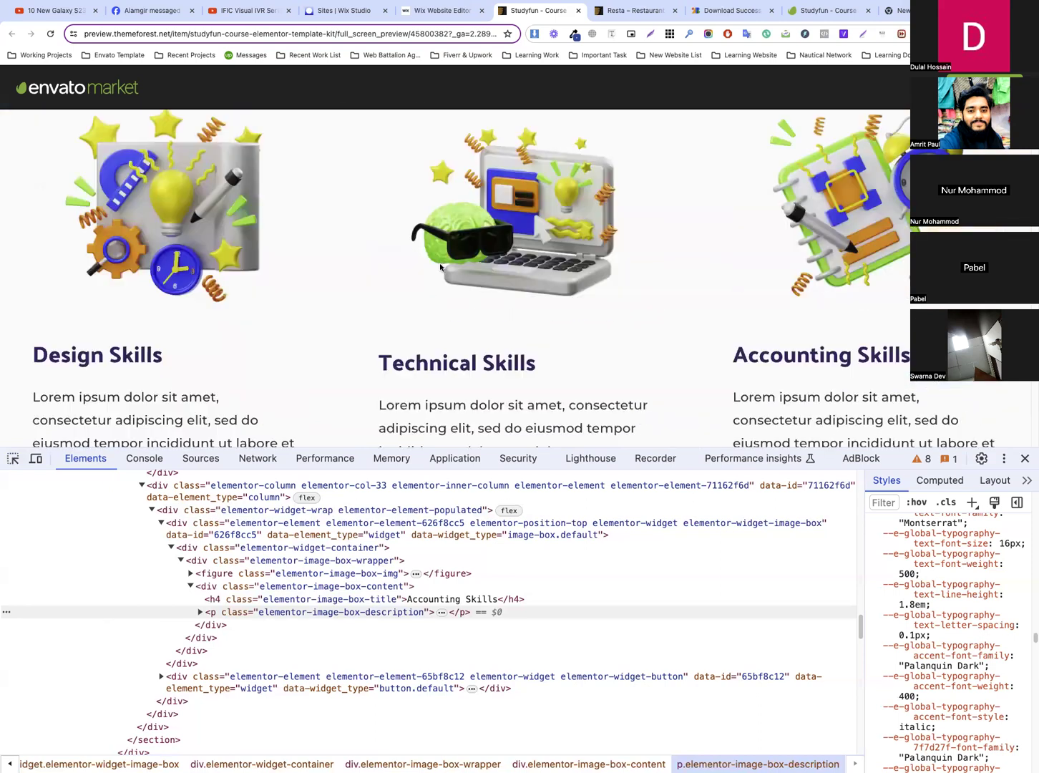
Return to the Wix editor, finish the font upload and set the heading font to Palanquin Dark Bold
{"action": "left_click", "coordinate": [440, 10]}
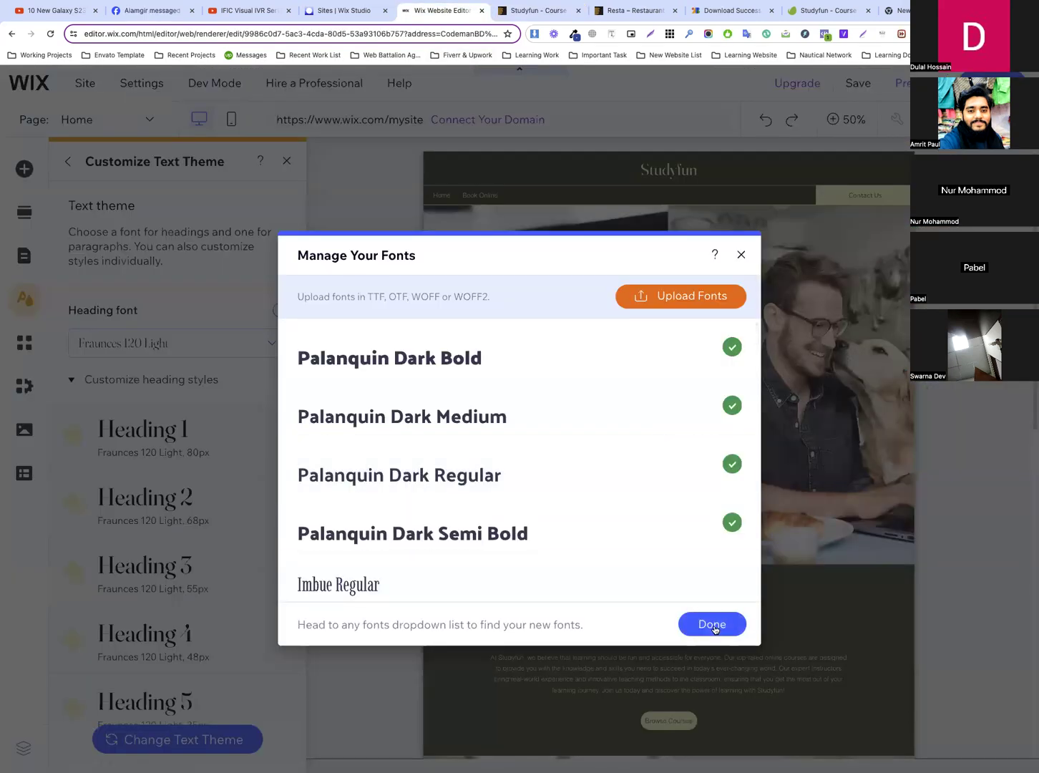
{"action": "left_click", "coordinate": [712, 624]}
{"action": "left_click", "coordinate": [171, 352]}
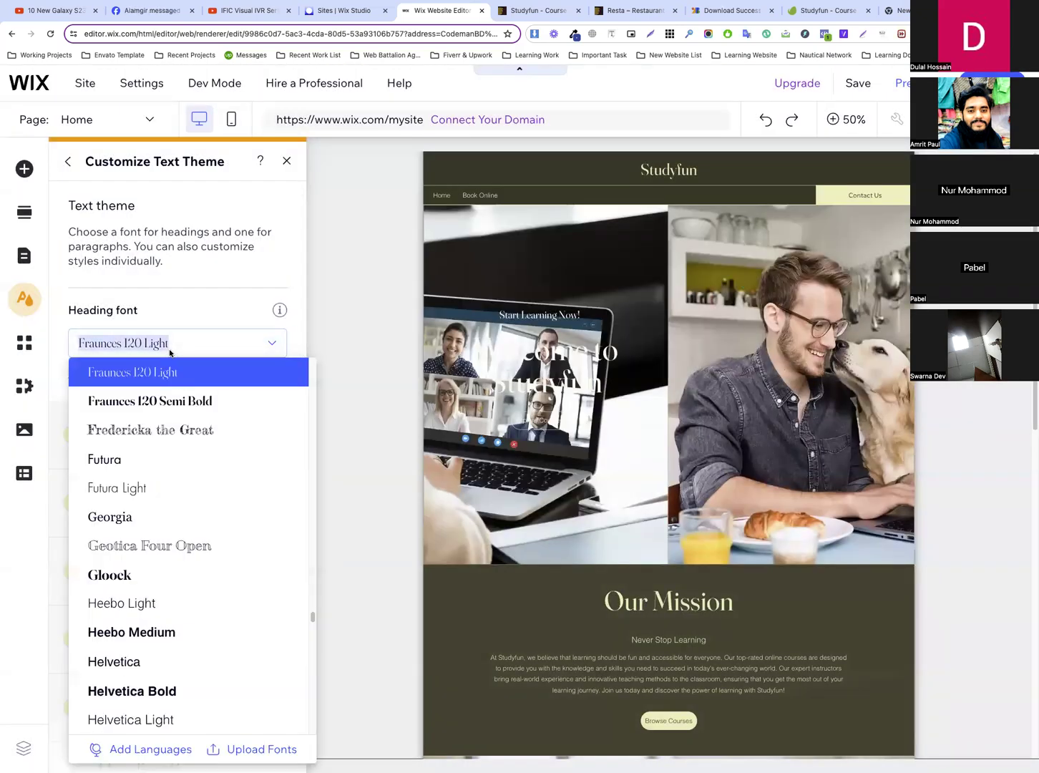
{"action": "type", "text": "Palanquin Dark Bold"}
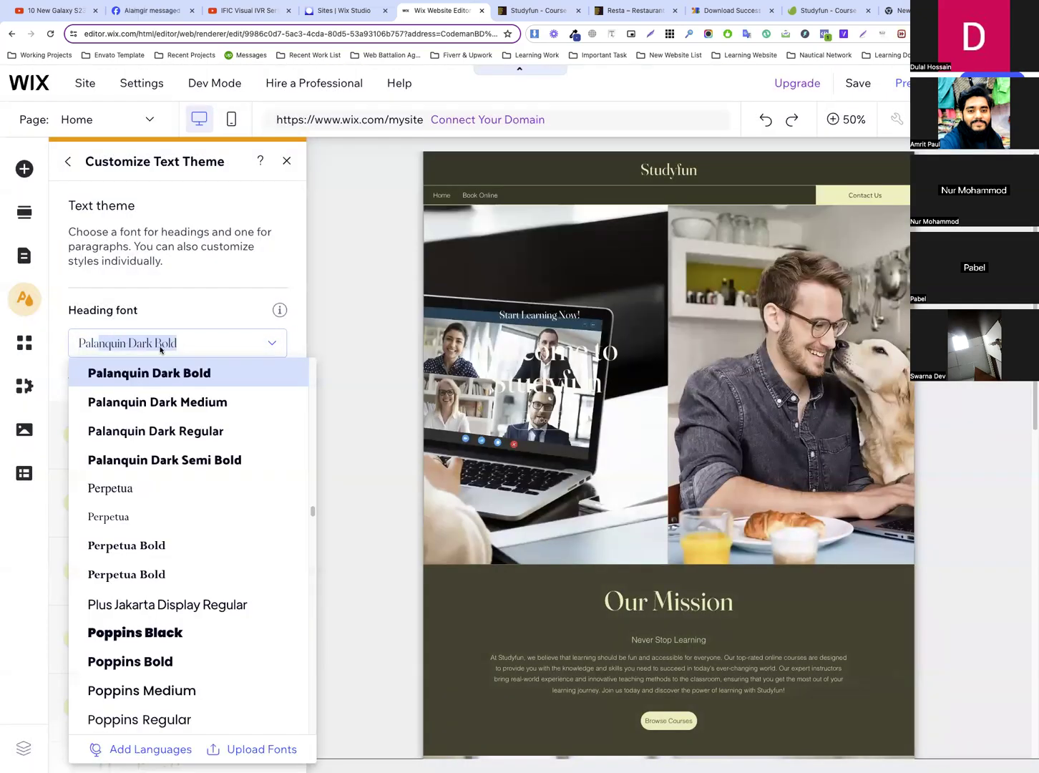
{"action": "left_click", "coordinate": [185, 381]}
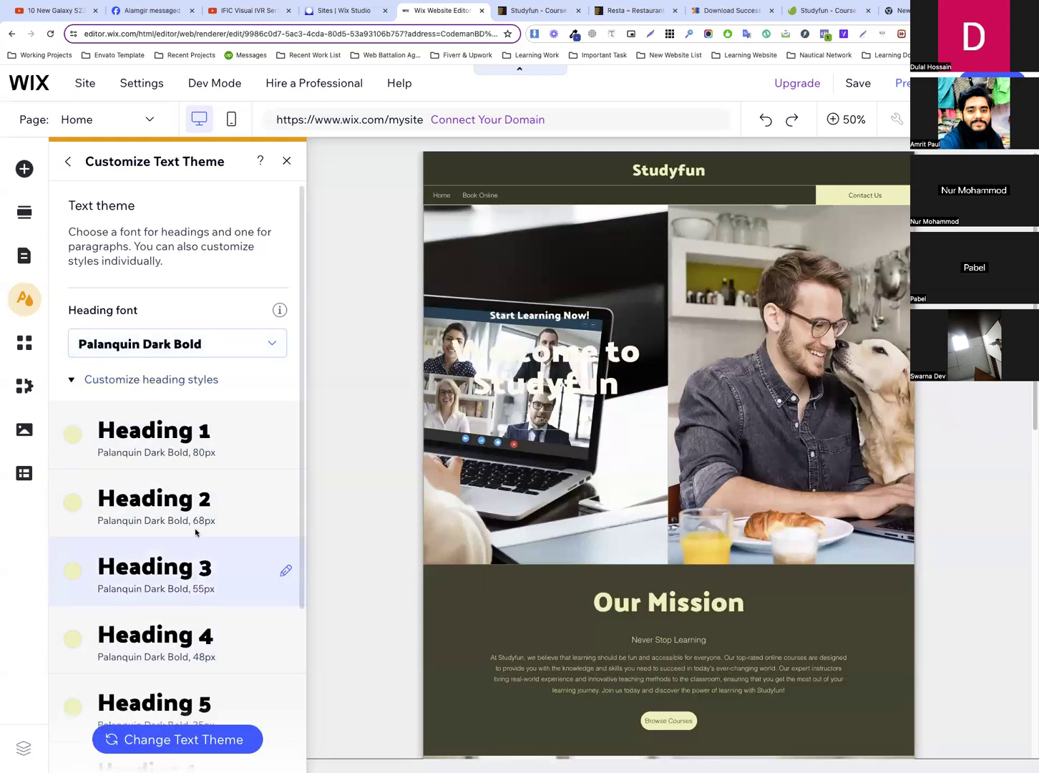
Set the Heading 1 font size to 45 px and apply the change
{"action": "left_click", "coordinate": [179, 435]}
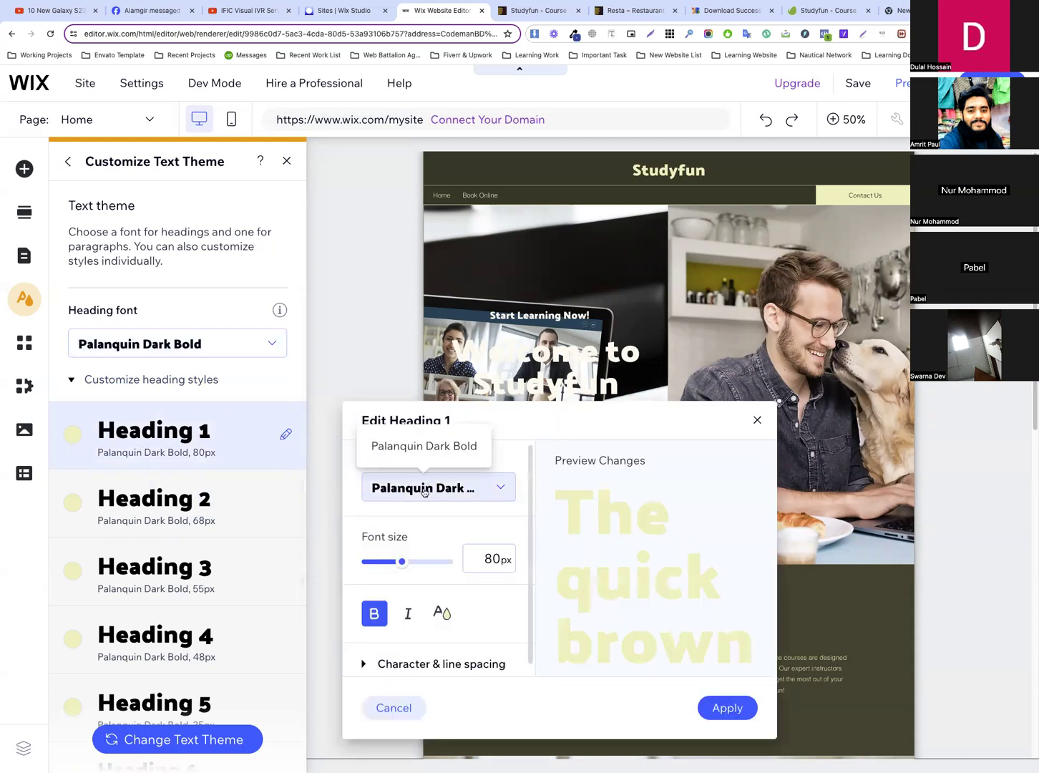
{"action": "left_click", "coordinate": [500, 561]}
{"action": "type", "text": "45"}
{"action": "left_click", "coordinate": [747, 708]}
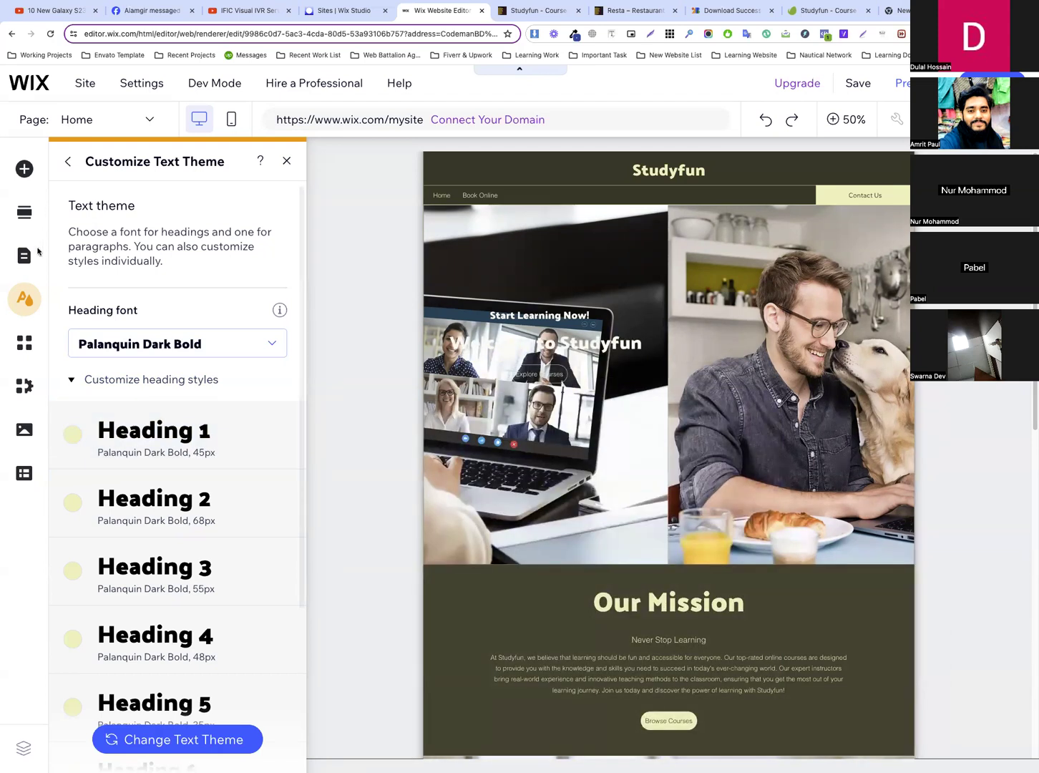
Change the dark base colour of the site's color theme to #FFFFFF and check the page
{"action": "left_click", "coordinate": [68, 161]}
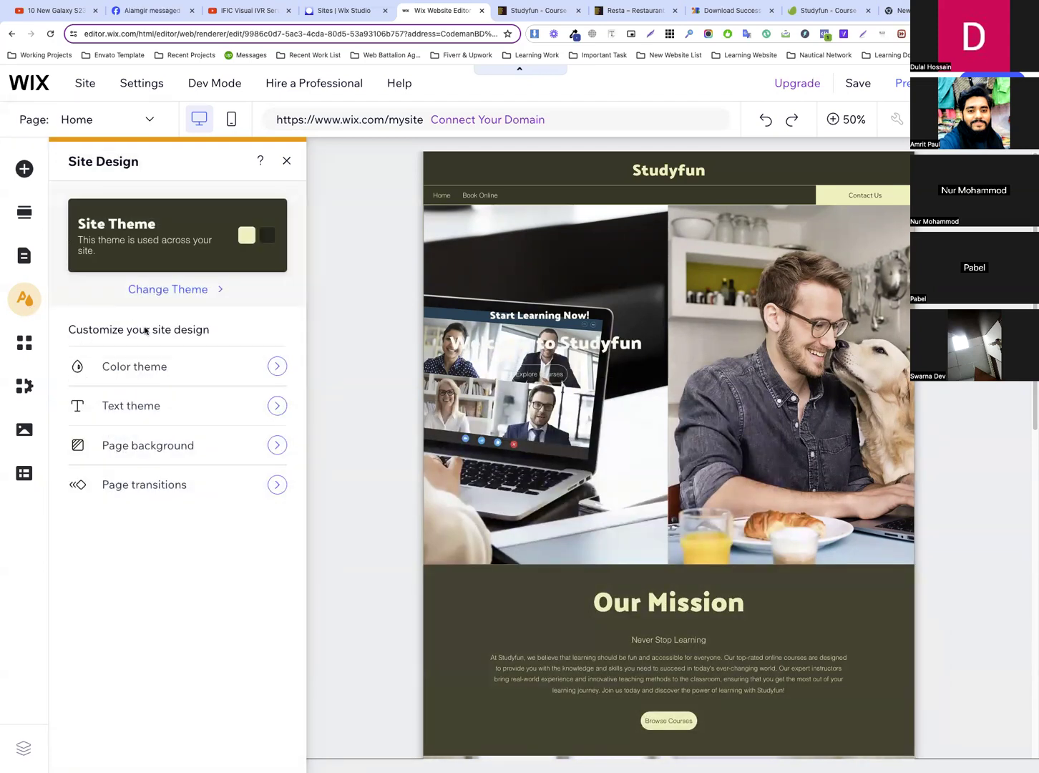
{"action": "left_click", "coordinate": [169, 368]}
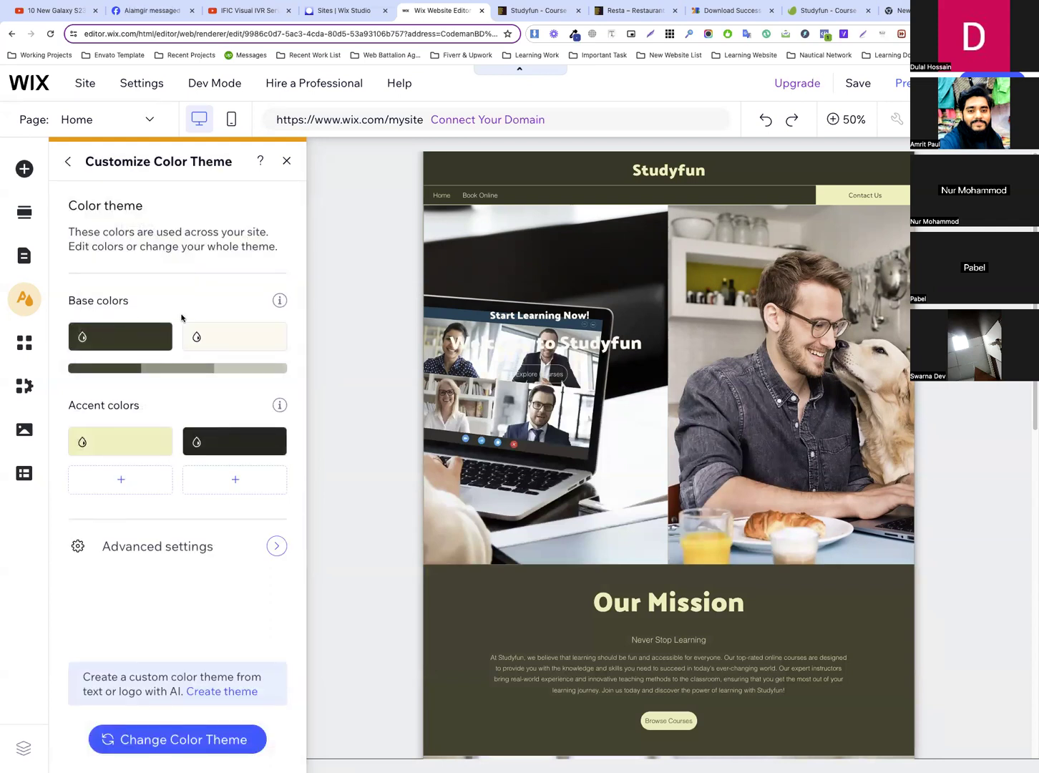
{"action": "left_click", "coordinate": [97, 339]}
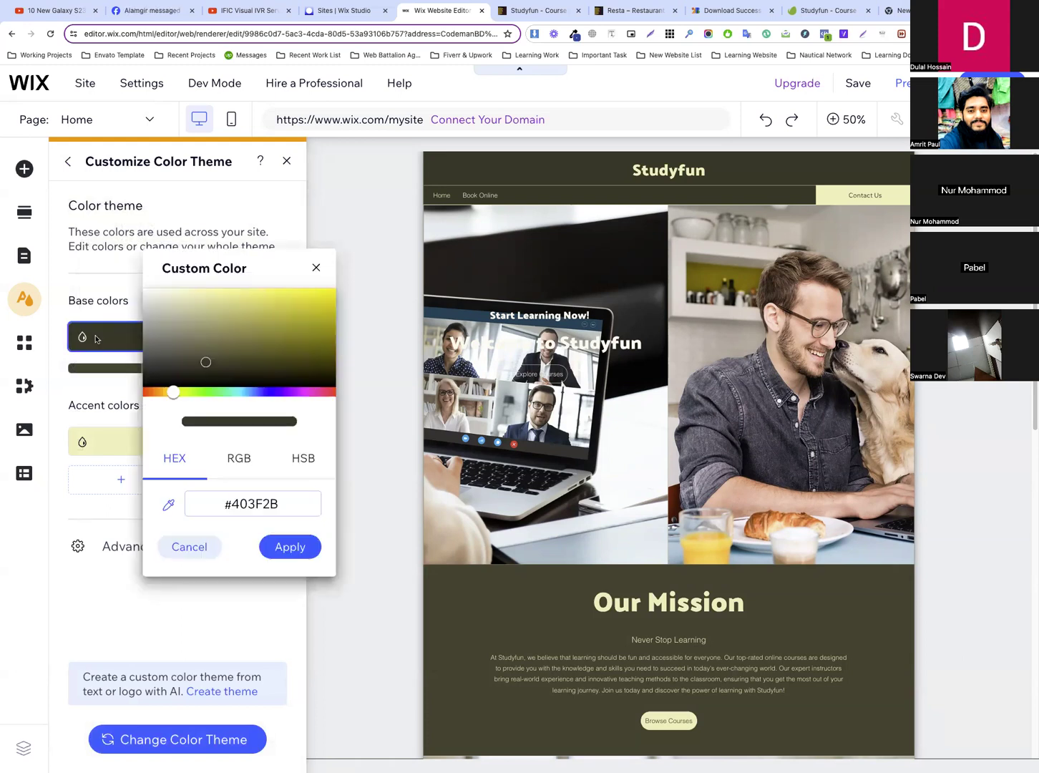
{"action": "double_click", "coordinate": [287, 503]}
{"action": "type", "text": "FFF"}
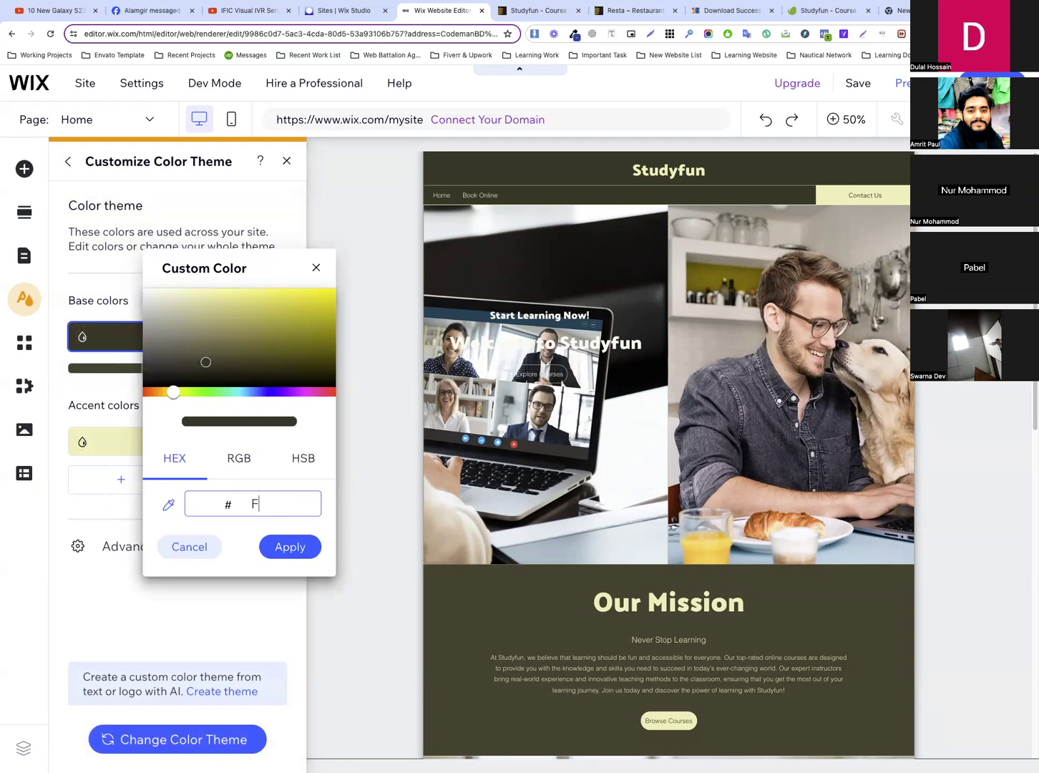
{"action": "type", "text": "FFF"}
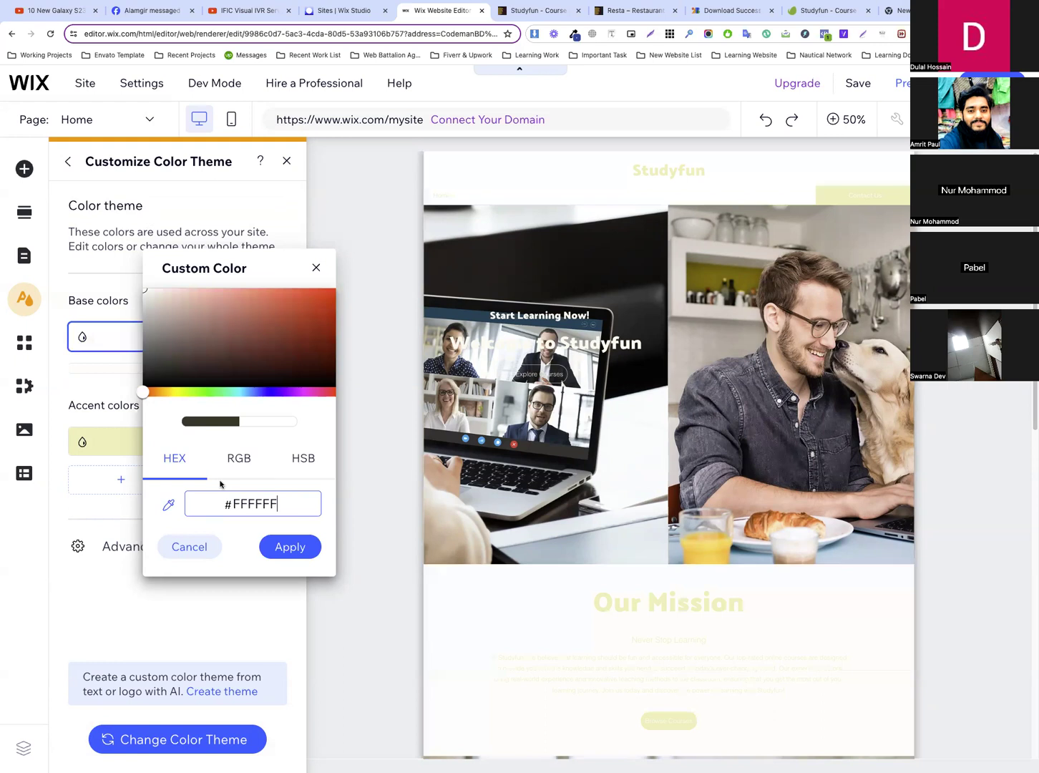
{"action": "left_click", "coordinate": [297, 547]}
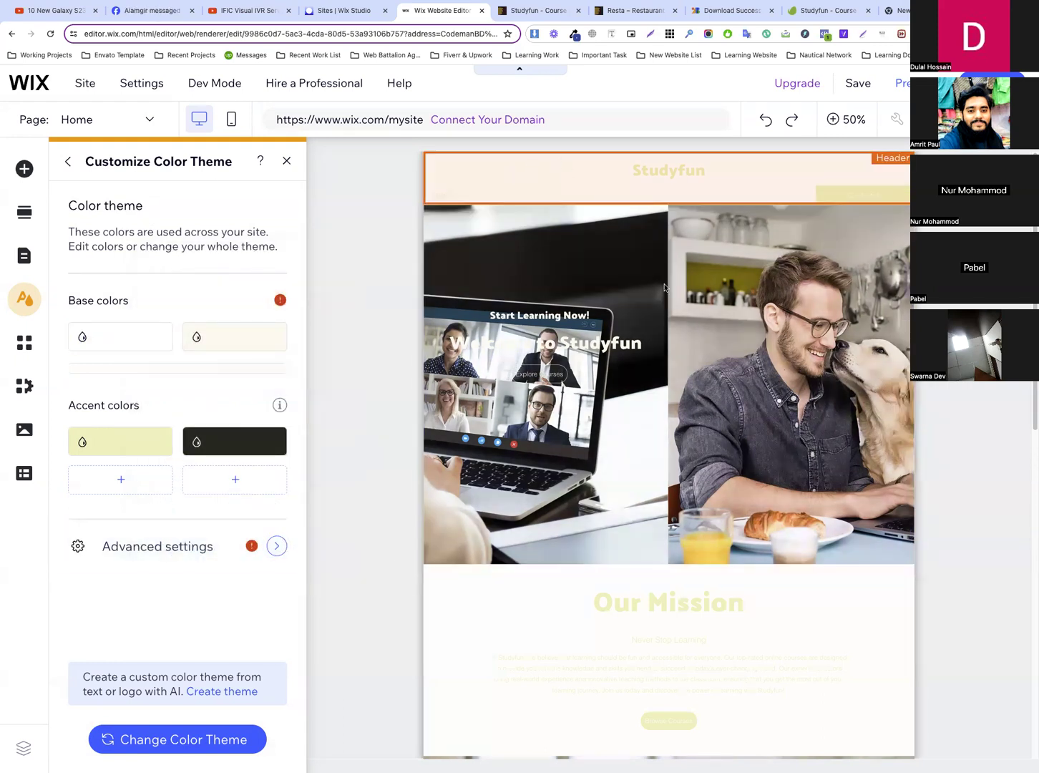
{"action": "scroll", "coordinate": [679, 572], "scroll_direction": "down", "scroll_amount": 7}
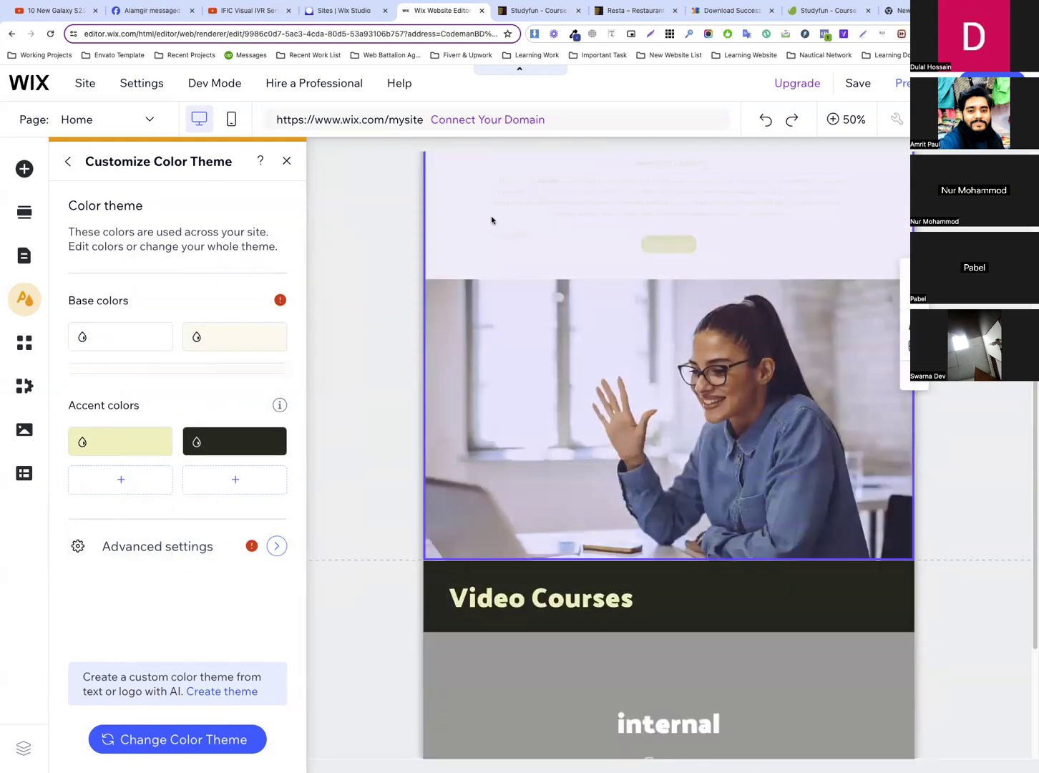
Set the dark accent color of the color theme to #3A2766 and apply it
{"action": "scroll", "coordinate": [610, 569], "scroll_direction": "down", "scroll_amount": 3}
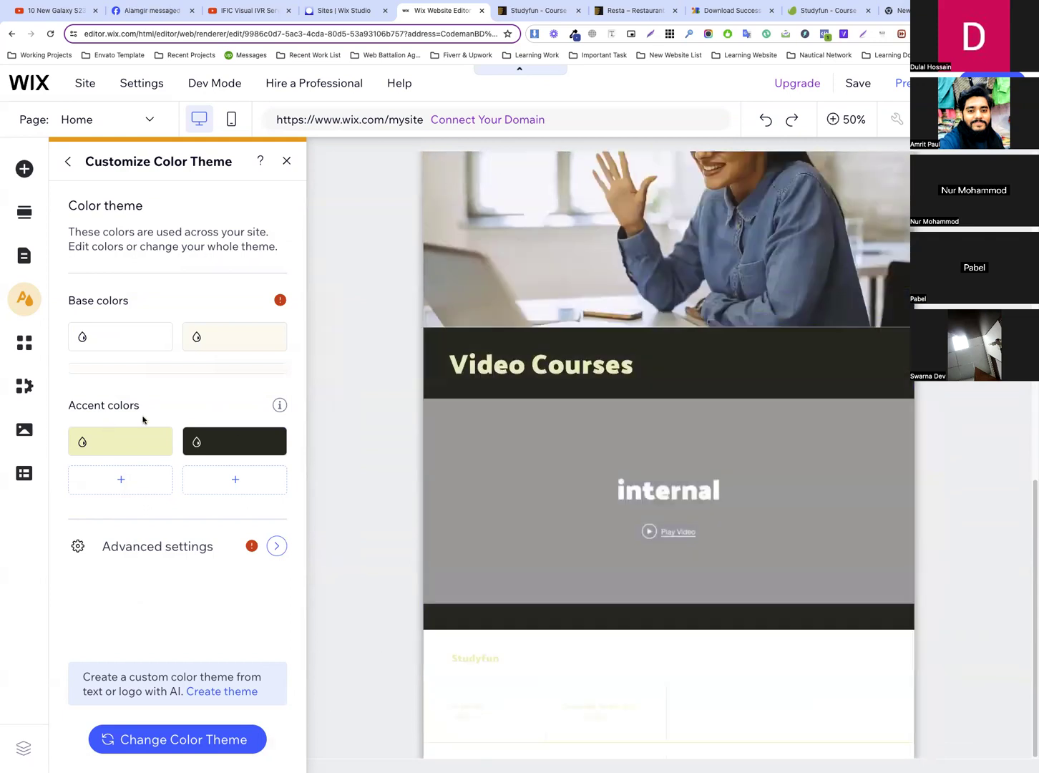
{"action": "left_click", "coordinate": [225, 446]}
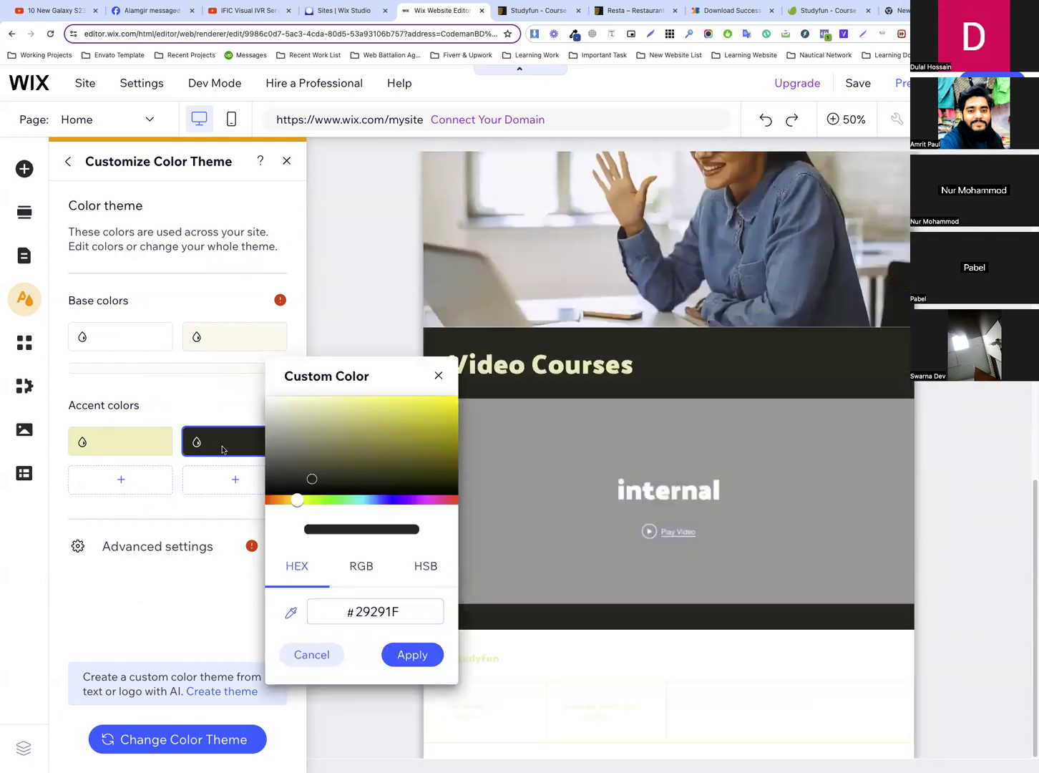
{"action": "double_click", "coordinate": [391, 609]}
{"action": "type", "text": "3A2766"}
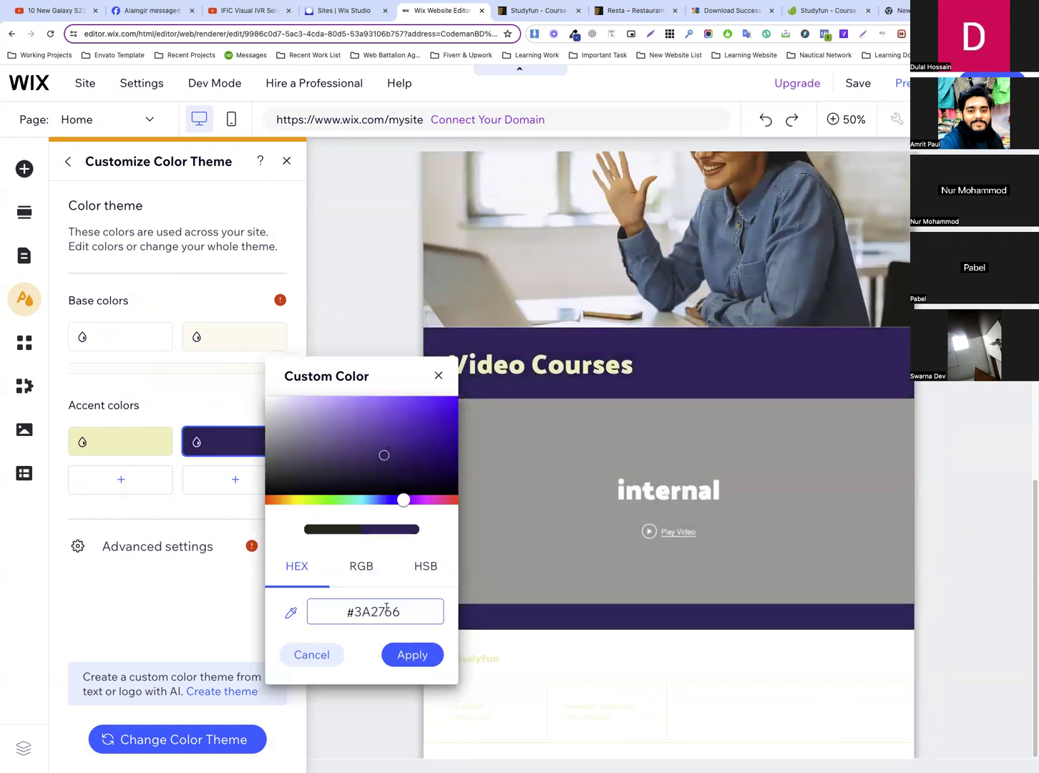
{"action": "left_click", "coordinate": [417, 657]}
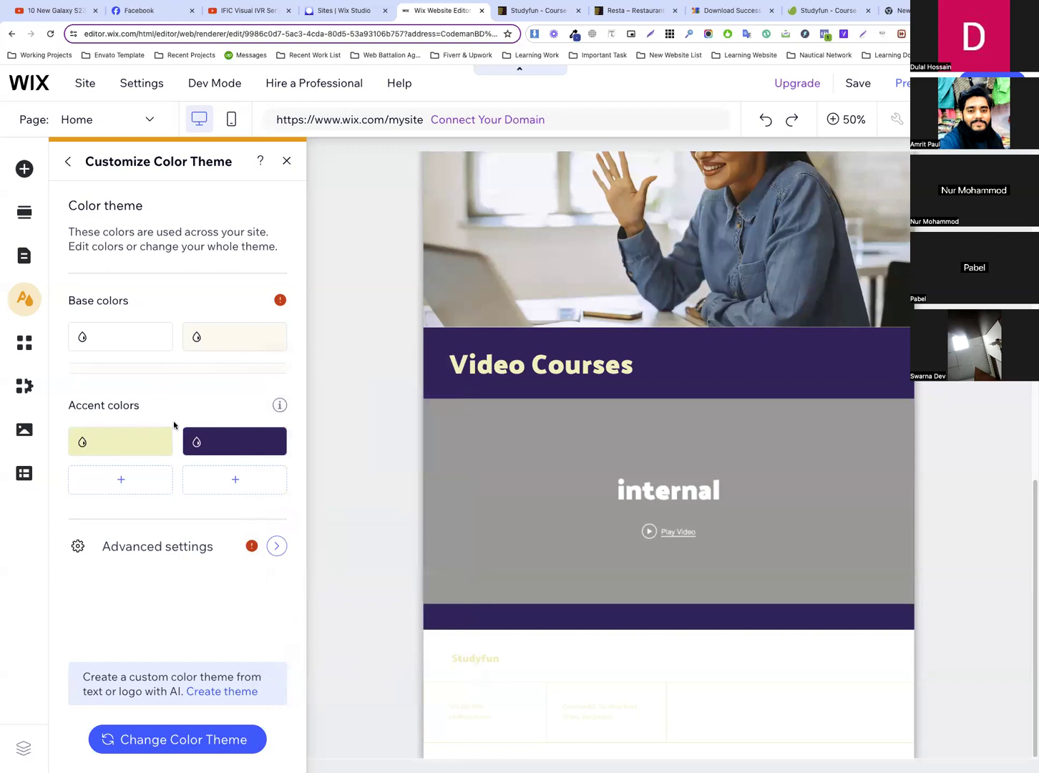
Set the pale yellow accent color of the color theme to #3A2766
{"action": "left_click", "coordinate": [89, 443]}
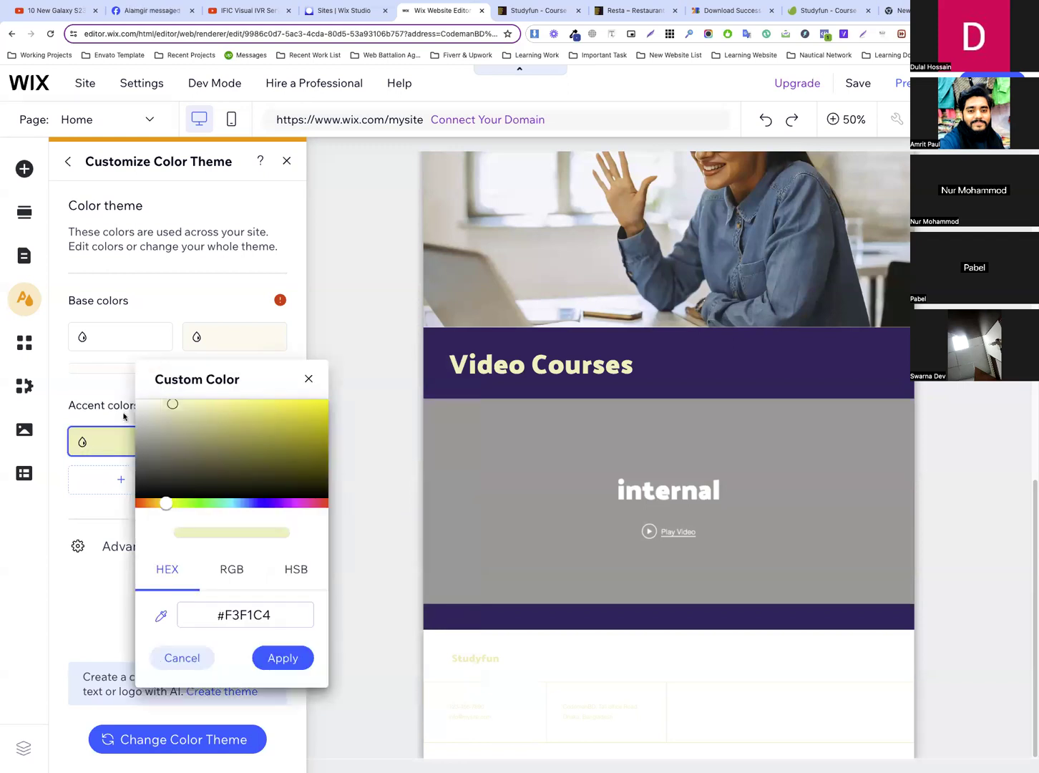
{"action": "left_click", "coordinate": [306, 379]}
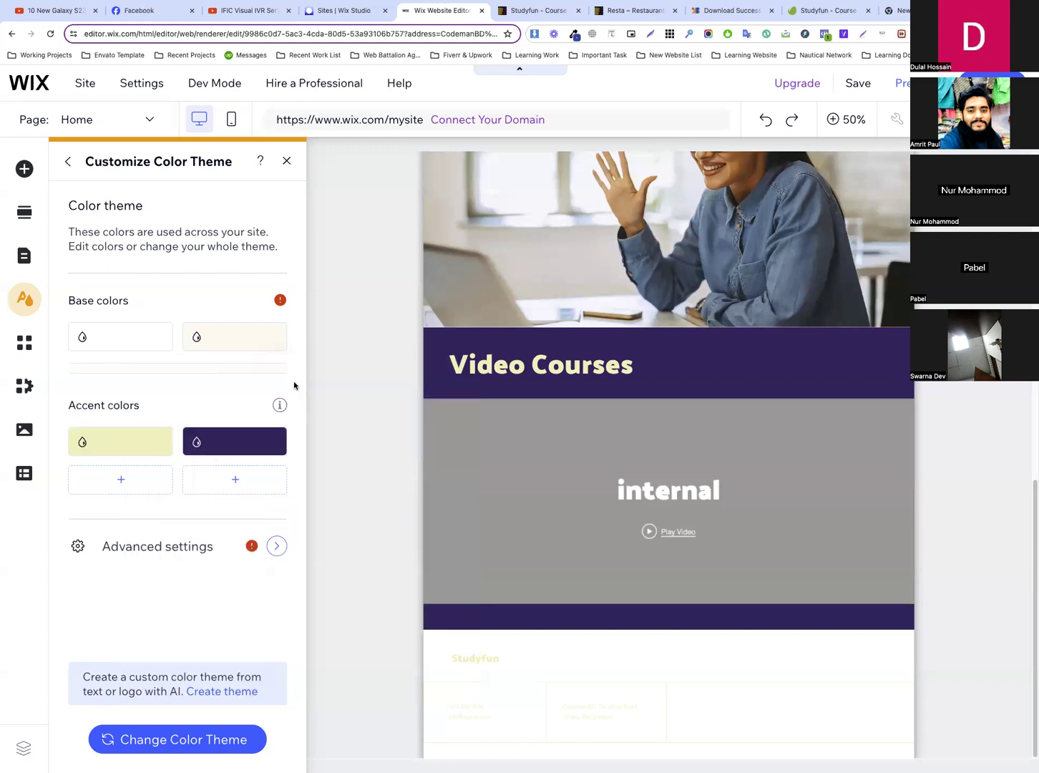
{"action": "scroll", "coordinate": [571, 438], "scroll_direction": "up", "scroll_amount": 2}
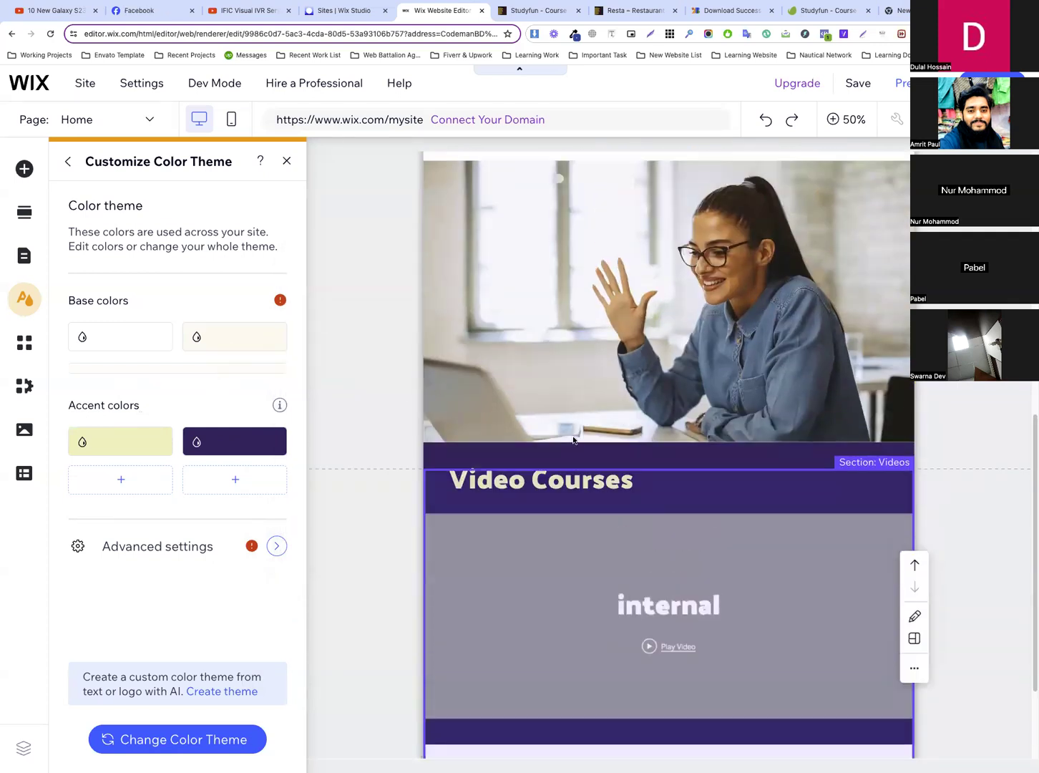
{"action": "scroll", "coordinate": [572, 440], "scroll_direction": "up", "scroll_amount": 5}
{"action": "left_click", "coordinate": [106, 445]}
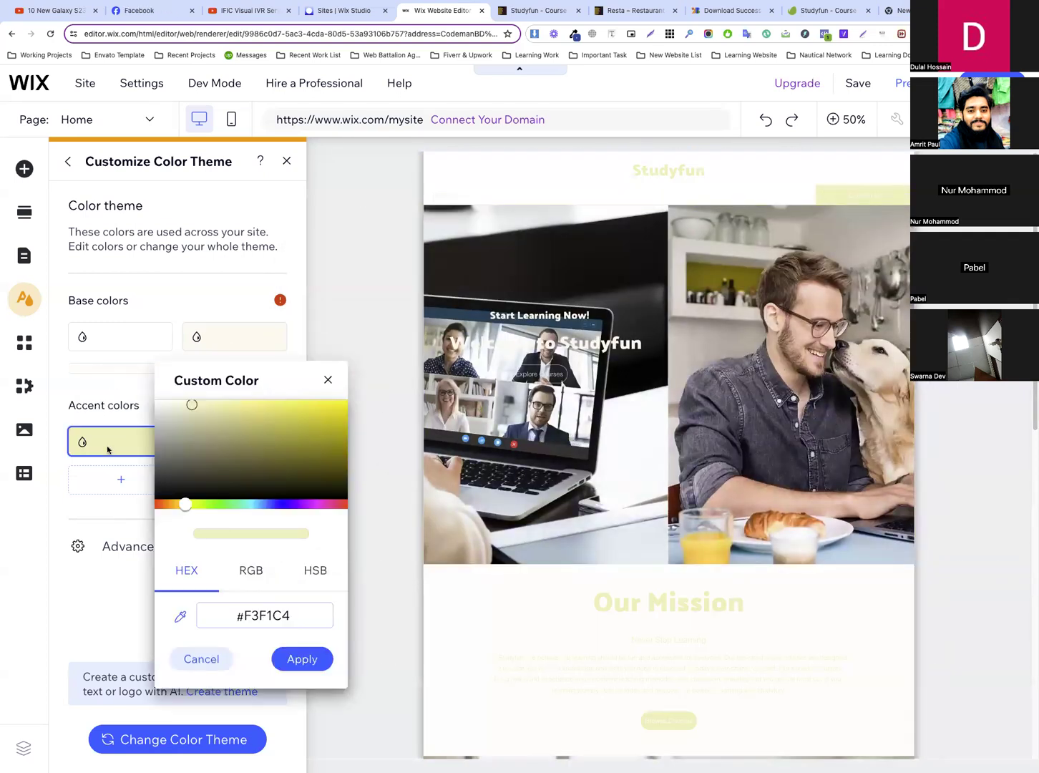
{"action": "left_click", "coordinate": [292, 614]}
{"action": "type", "text": "3A2766"}
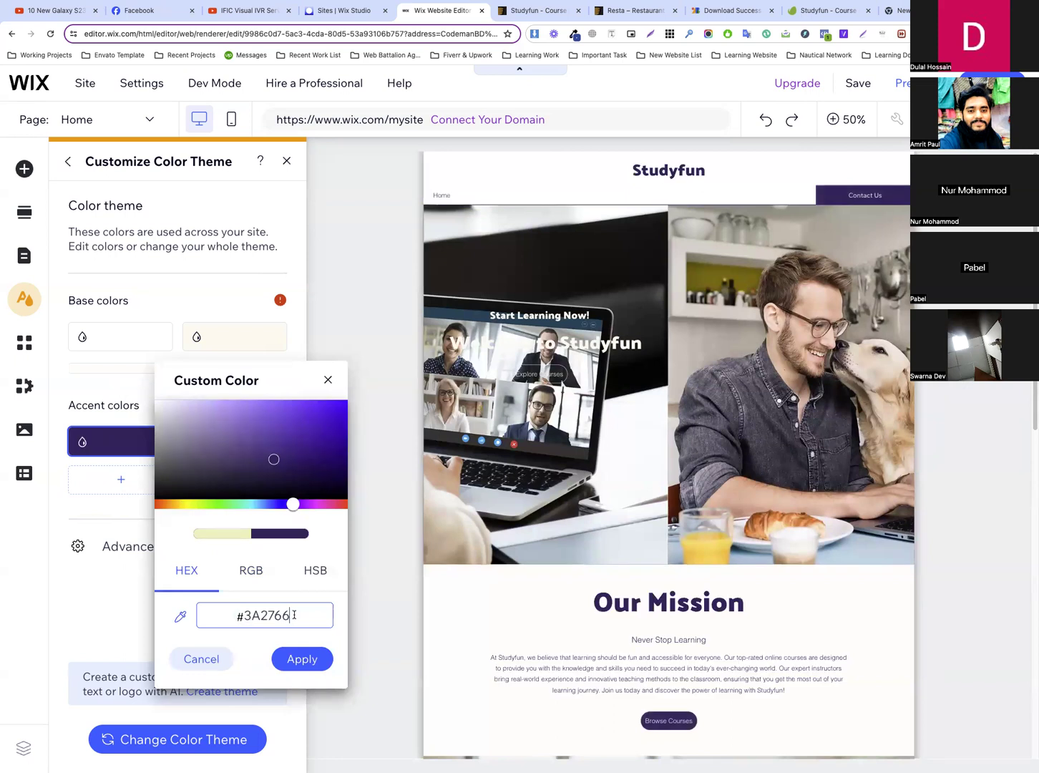
{"action": "left_click", "coordinate": [106, 518]}
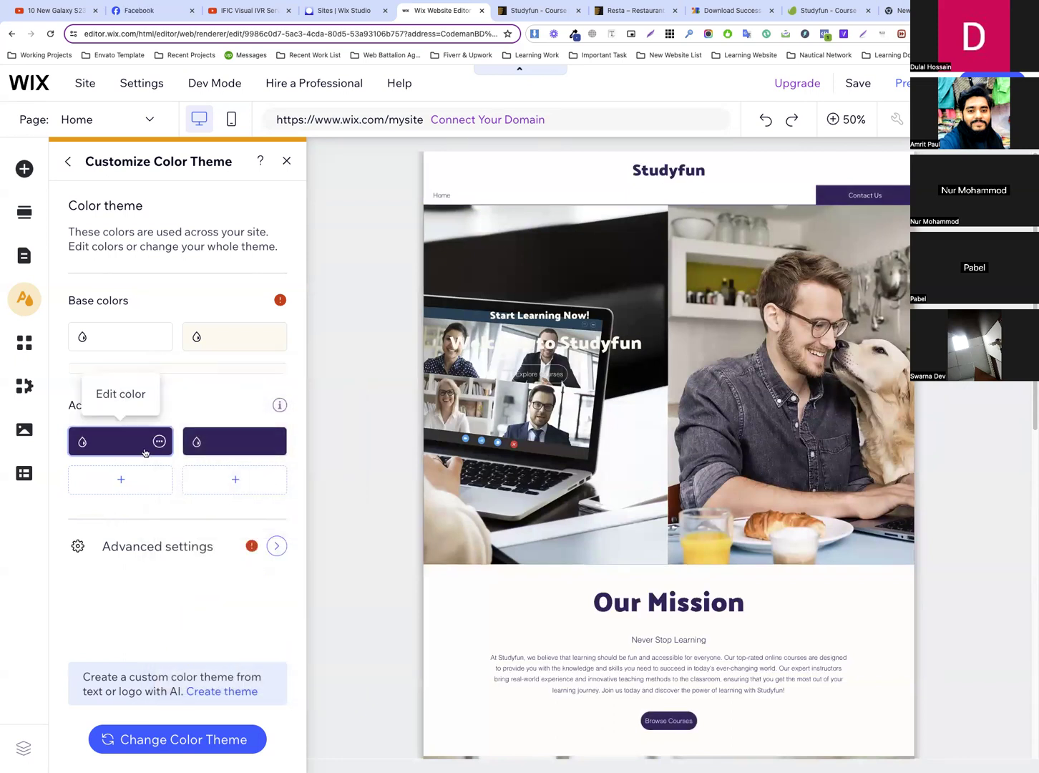
Set the cream base color of the color theme to #3A2766
{"action": "left_click", "coordinate": [224, 340]}
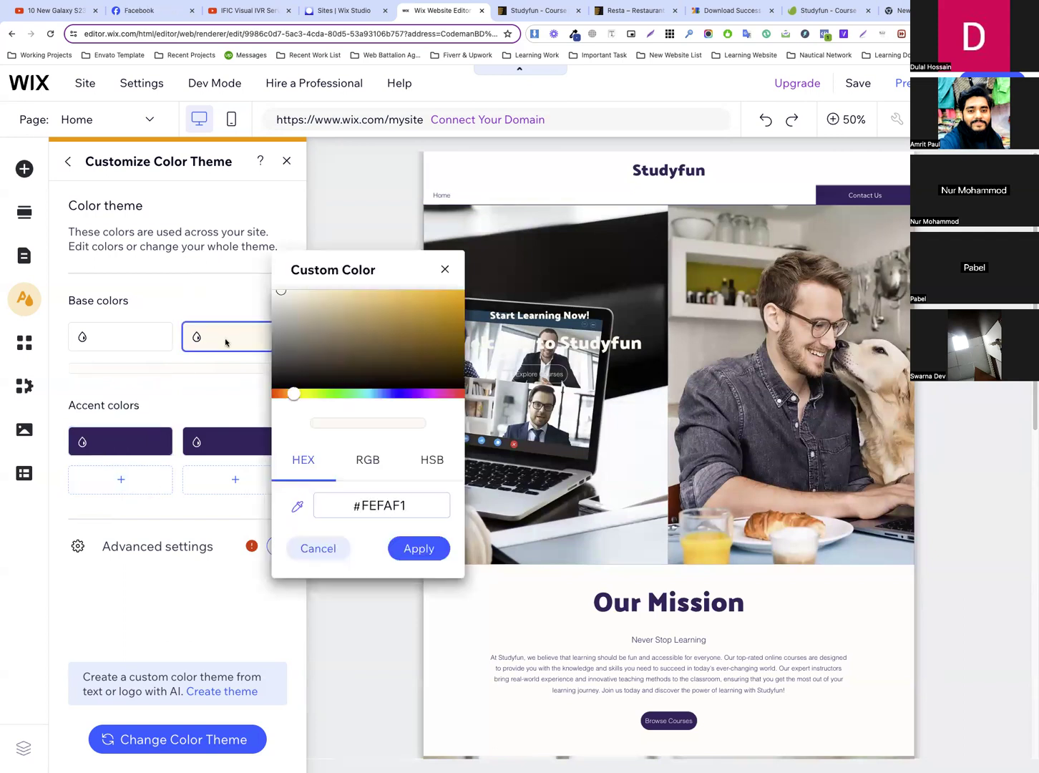
{"action": "left_click_drag", "start_coordinate": [390, 507], "coordinate": [398, 507]}
{"action": "double_click", "coordinate": [406, 506]}
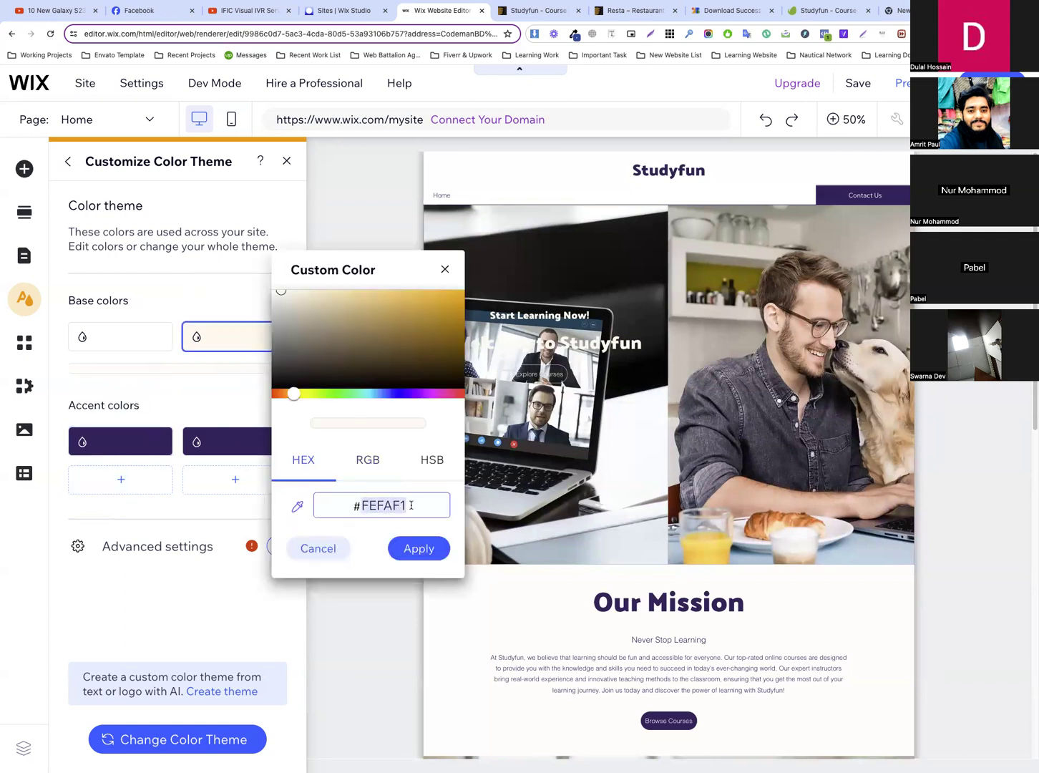
{"action": "type", "text": "3A2766"}
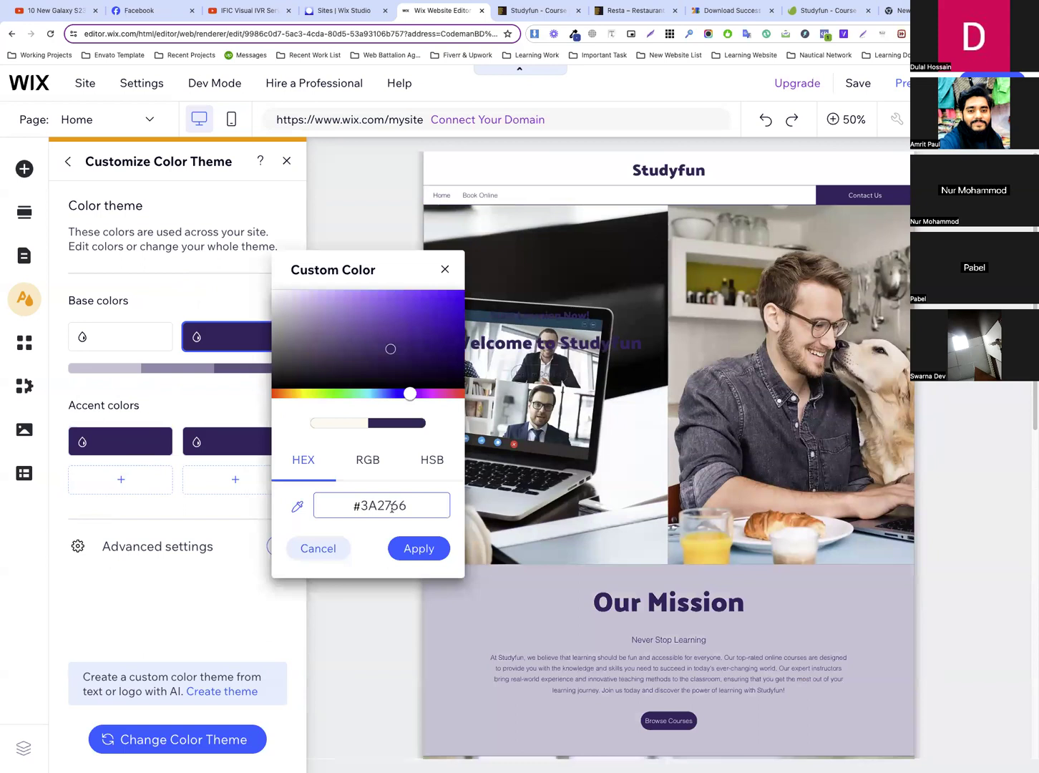
{"action": "left_click", "coordinate": [241, 403]}
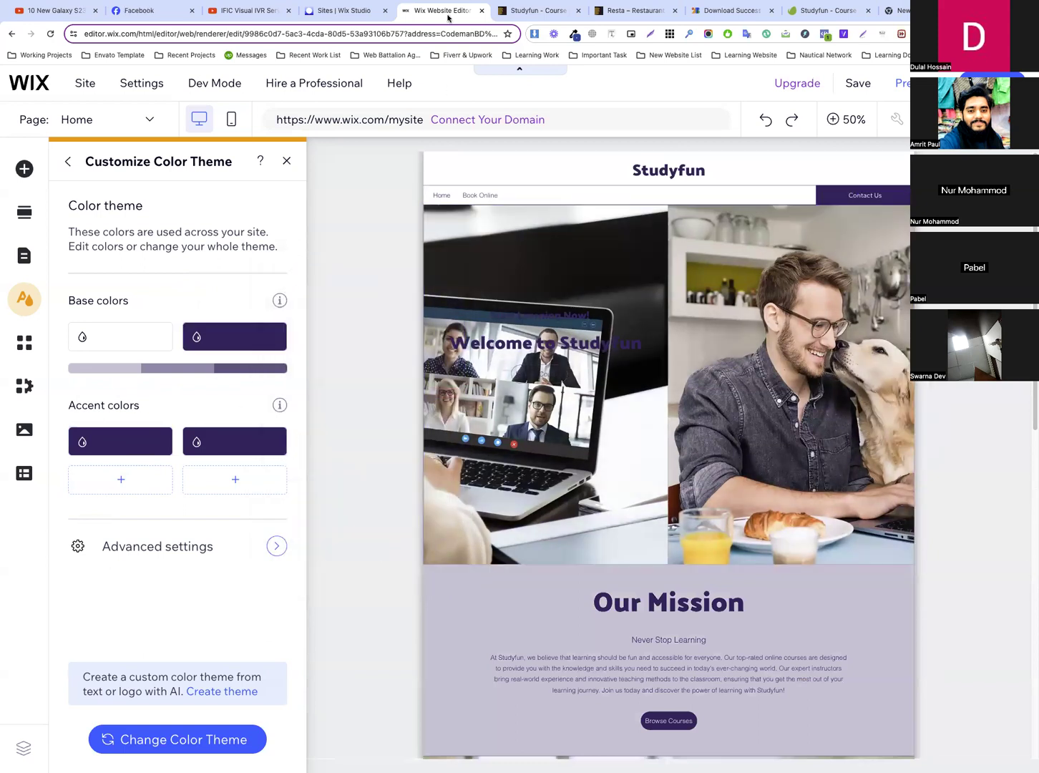
Switch to the Studyfun template preview, inspect the Get Started button and copy the hex code of its background color
{"action": "key", "text": "ctrl+Tab"}
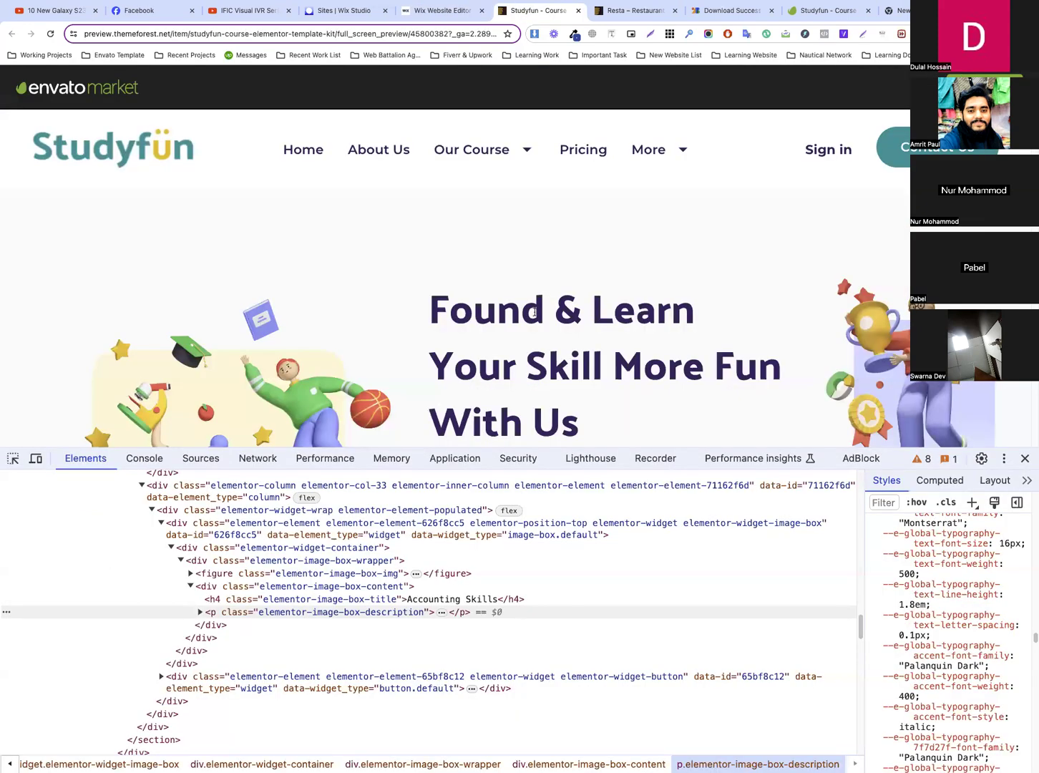
{"action": "scroll", "coordinate": [540, 310], "scroll_direction": "down", "scroll_amount": 5}
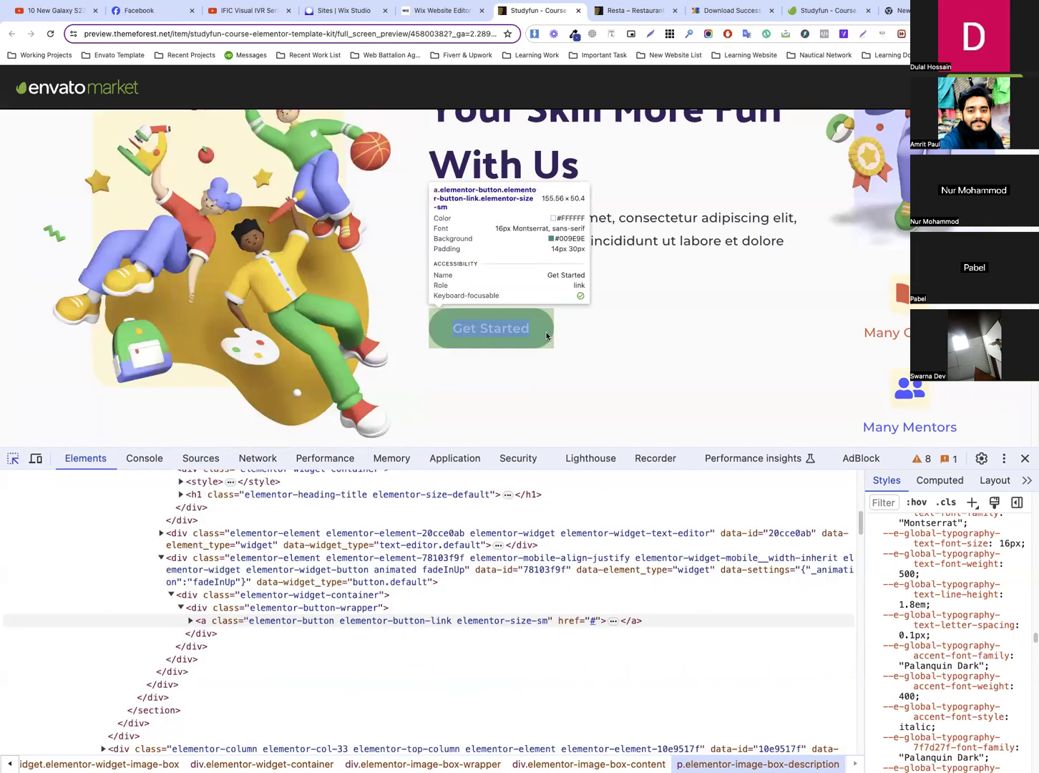
{"action": "left_click", "coordinate": [491, 329]}
{"action": "scroll", "coordinate": [948, 591], "scroll_direction": "up", "scroll_amount": 5}
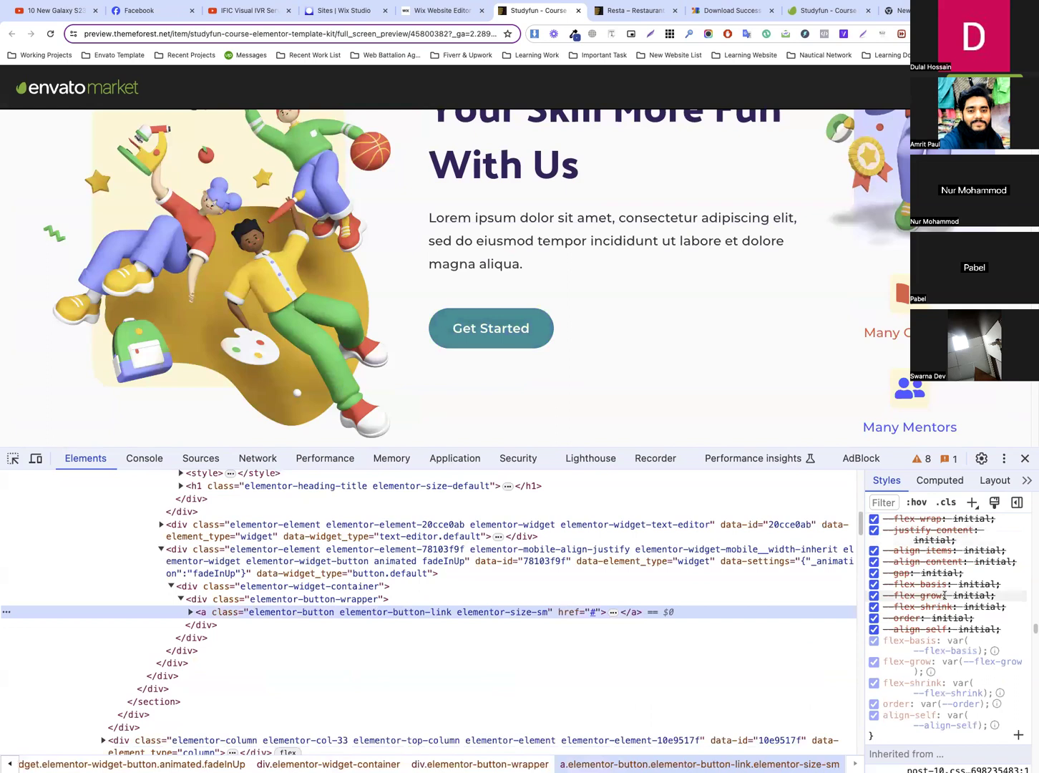
{"action": "scroll", "coordinate": [948, 591], "scroll_direction": "down", "scroll_amount": 6}
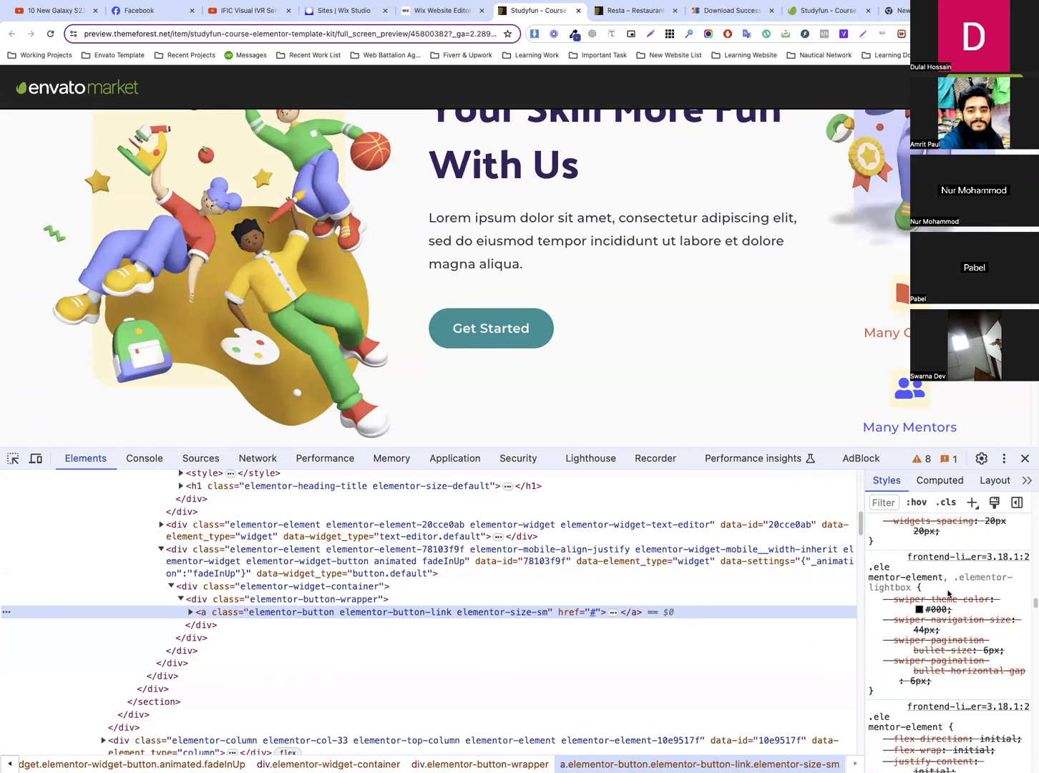
{"action": "scroll", "coordinate": [948, 591], "scroll_direction": "down", "scroll_amount": 4}
{"action": "scroll", "coordinate": [948, 591], "scroll_direction": "up", "scroll_amount": 7}
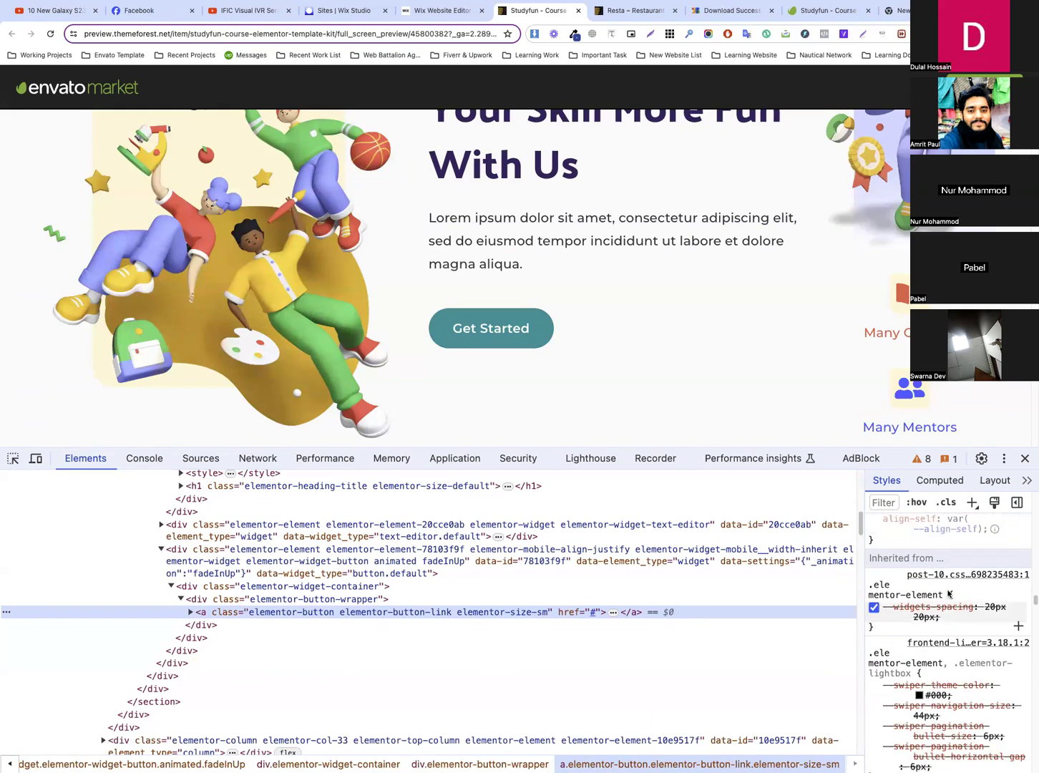
{"action": "scroll", "coordinate": [949, 587], "scroll_direction": "up", "scroll_amount": 3}
{"action": "scroll", "coordinate": [949, 588], "scroll_direction": "down", "scroll_amount": 8}
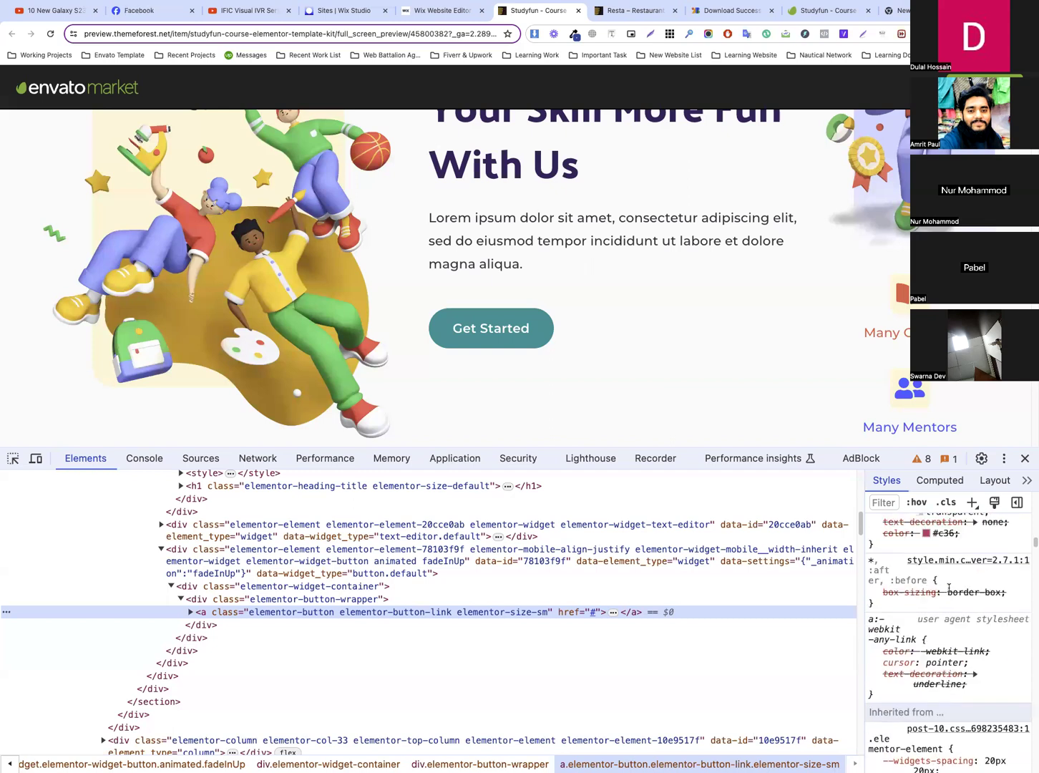
{"action": "scroll", "coordinate": [949, 588], "scroll_direction": "up", "scroll_amount": 8}
{"action": "scroll", "coordinate": [949, 588], "scroll_direction": "up", "scroll_amount": 10}
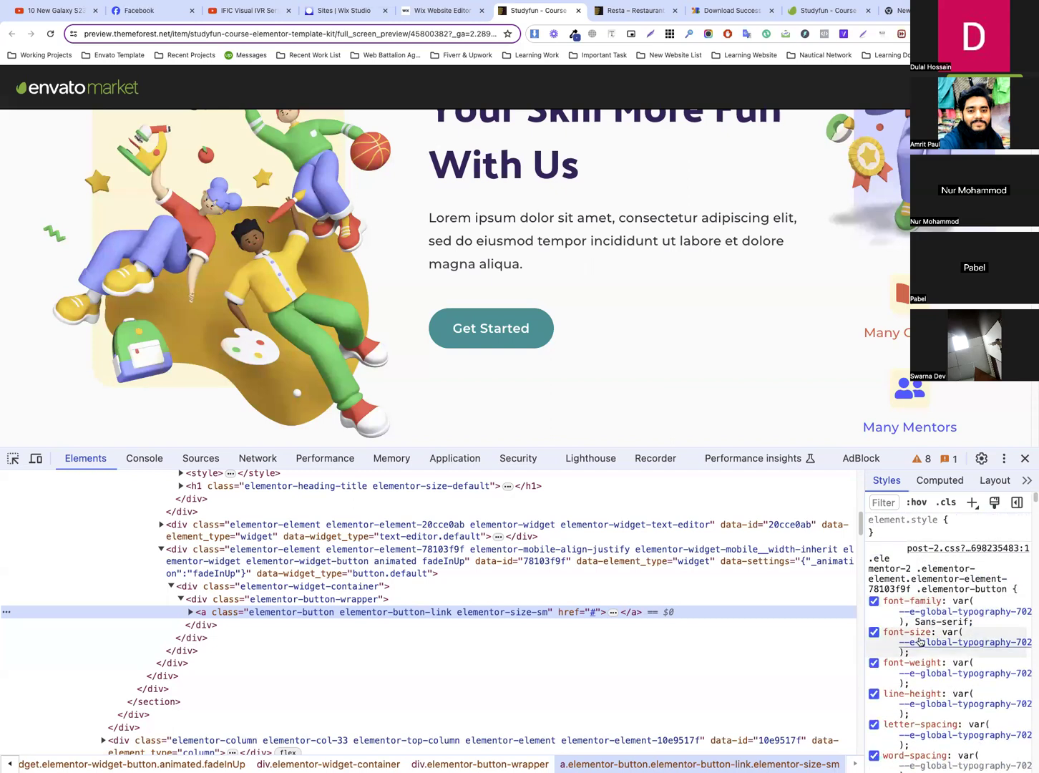
{"action": "scroll", "coordinate": [942, 649], "scroll_direction": "down", "scroll_amount": 5}
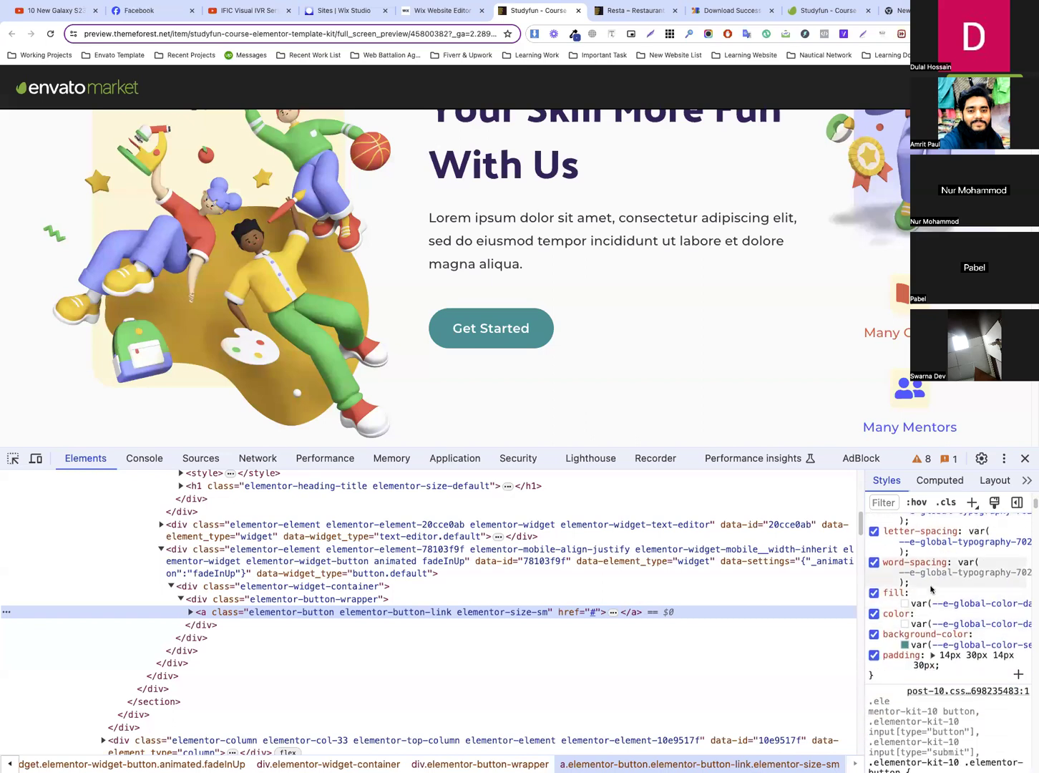
{"action": "left_click", "coordinate": [904, 644]}
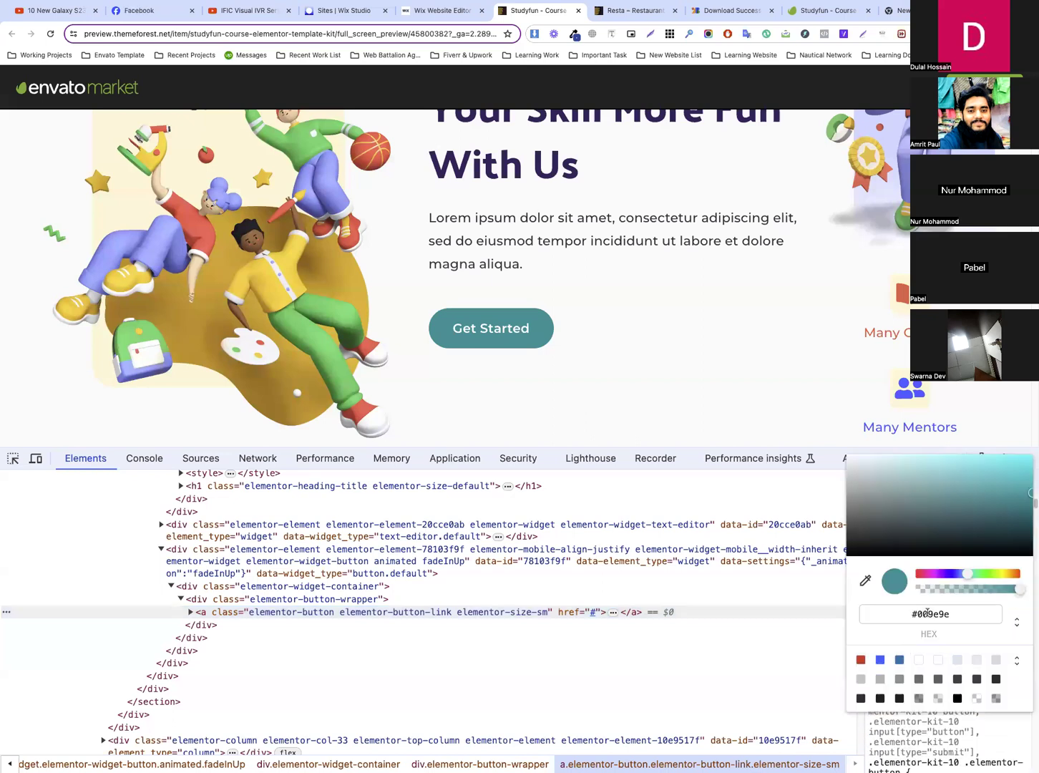
{"action": "left_click", "coordinate": [960, 616]}
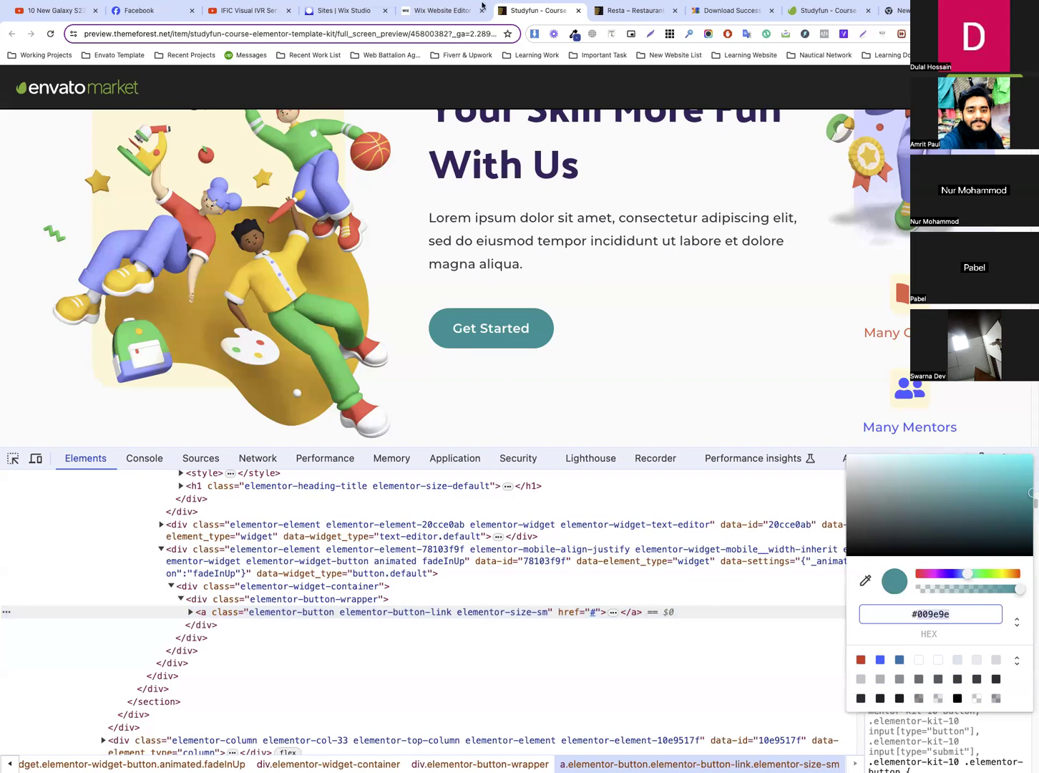
Return to the Wix editor and open the advanced settings of the color theme
{"action": "left_click", "coordinate": [423, 10]}
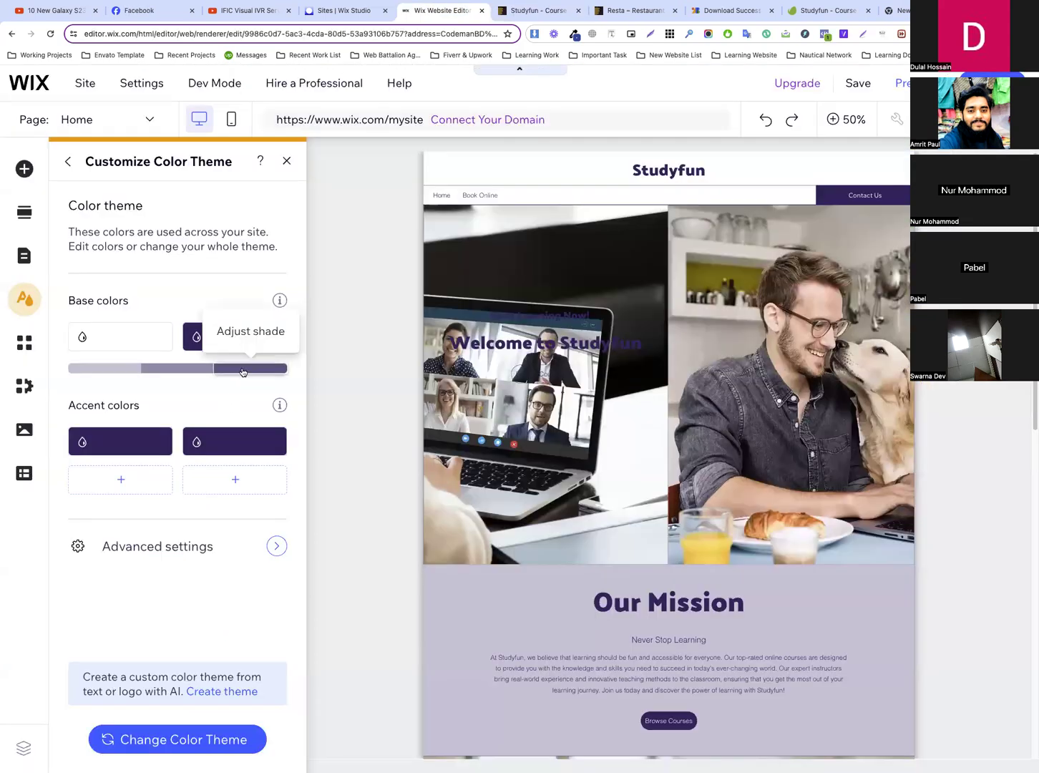
{"action": "left_click", "coordinate": [187, 369]}
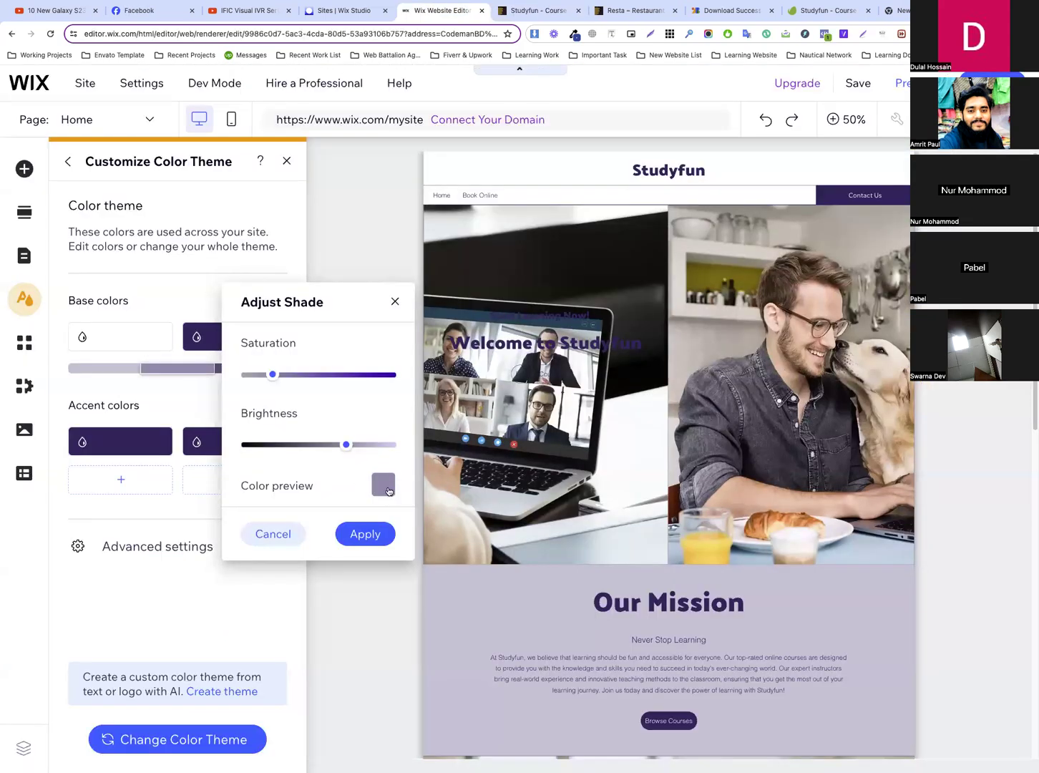
{"action": "left_click", "coordinate": [147, 396]}
{"action": "left_click", "coordinate": [192, 547]}
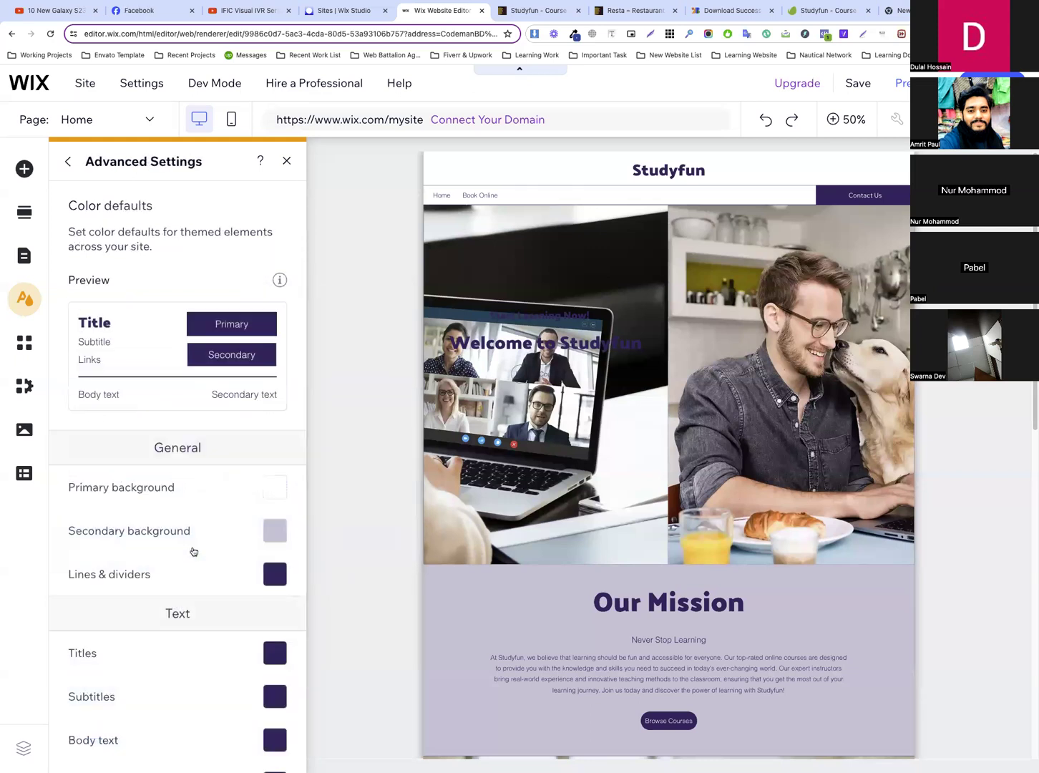
Add #009E9E as a custom theme color and use it as the primary button's regular fill
{"action": "scroll", "coordinate": [251, 522], "scroll_direction": "down", "scroll_amount": 3}
{"action": "scroll", "coordinate": [251, 523], "scroll_direction": "down", "scroll_amount": 2}
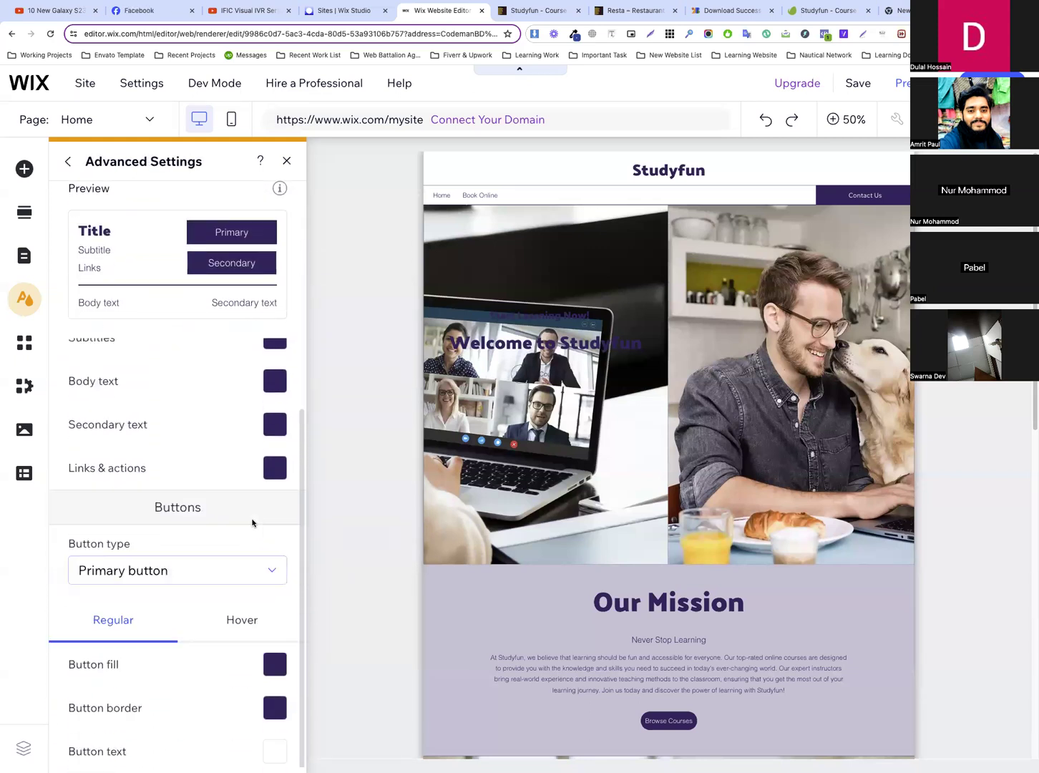
{"action": "left_click", "coordinate": [279, 664]}
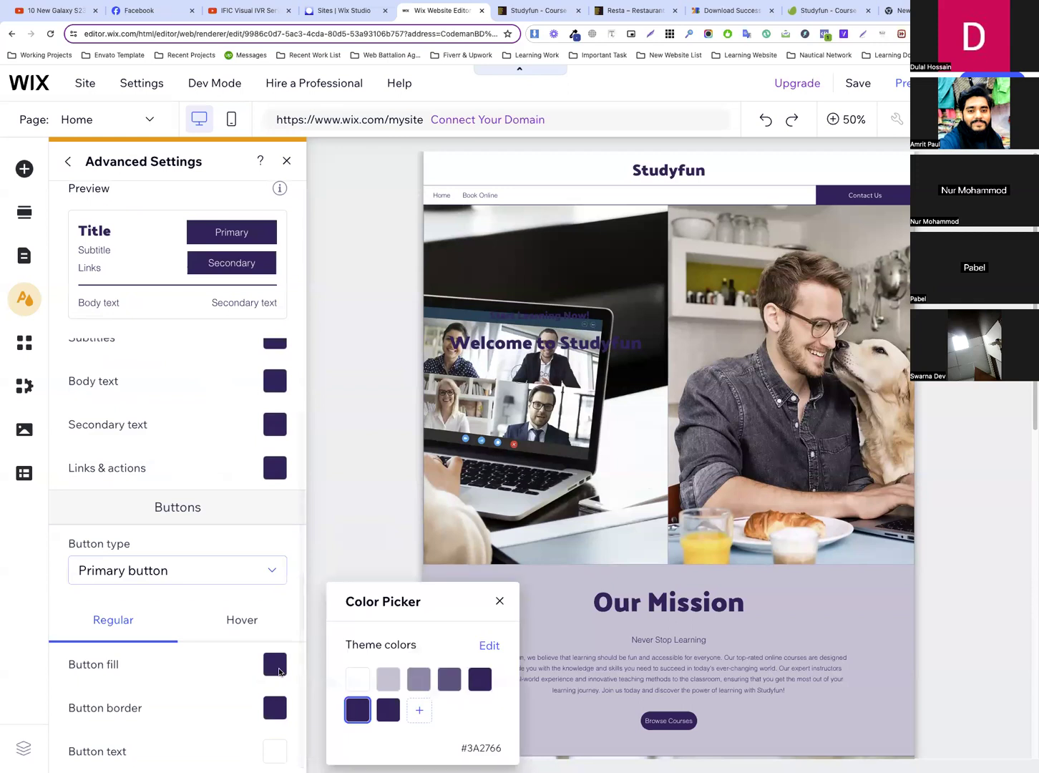
{"action": "left_click", "coordinate": [420, 709]}
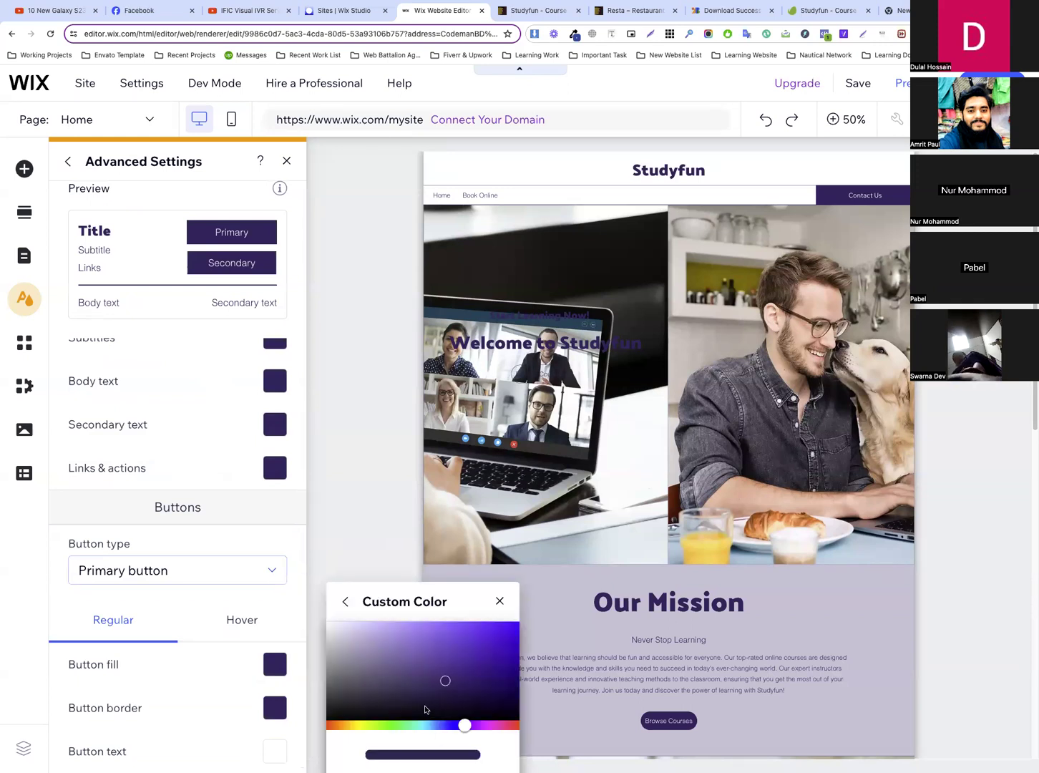
{"action": "left_click_drag", "start_coordinate": [401, 601], "coordinate": [376, 387]}
{"action": "double_click", "coordinate": [443, 622]}
{"action": "type", "text": "009E9E"}
{"action": "left_click", "coordinate": [424, 664]}
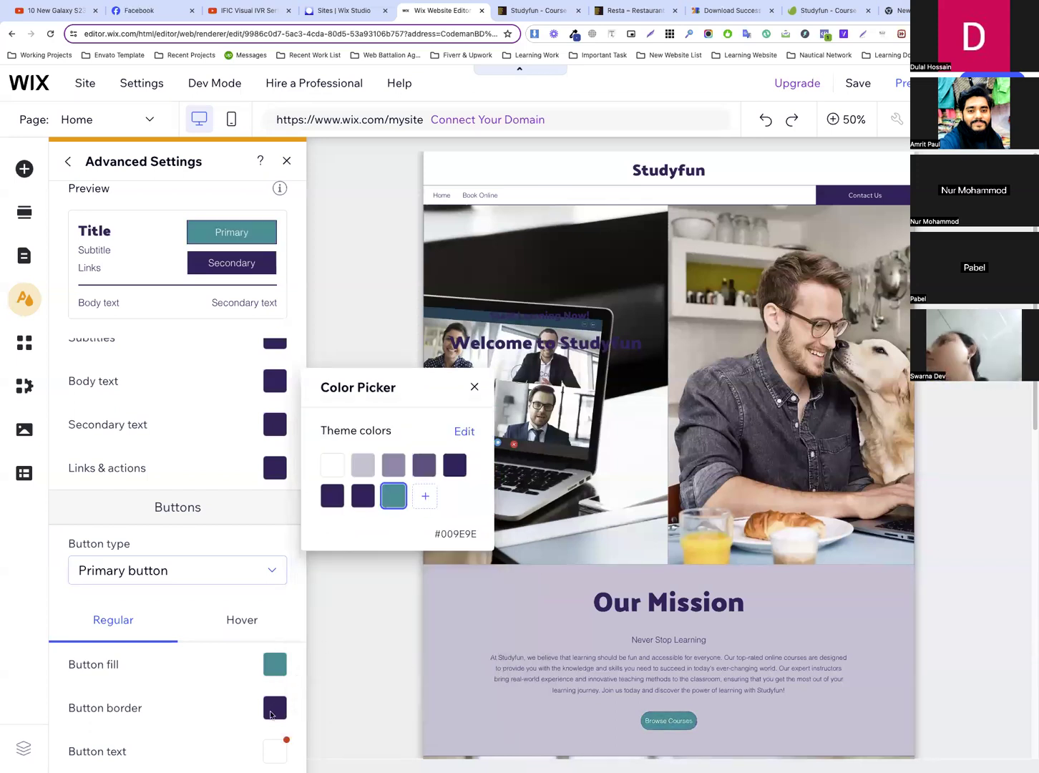
Set the primary button's regular border to the teal theme color #009E9E
{"action": "left_click", "coordinate": [273, 709]}
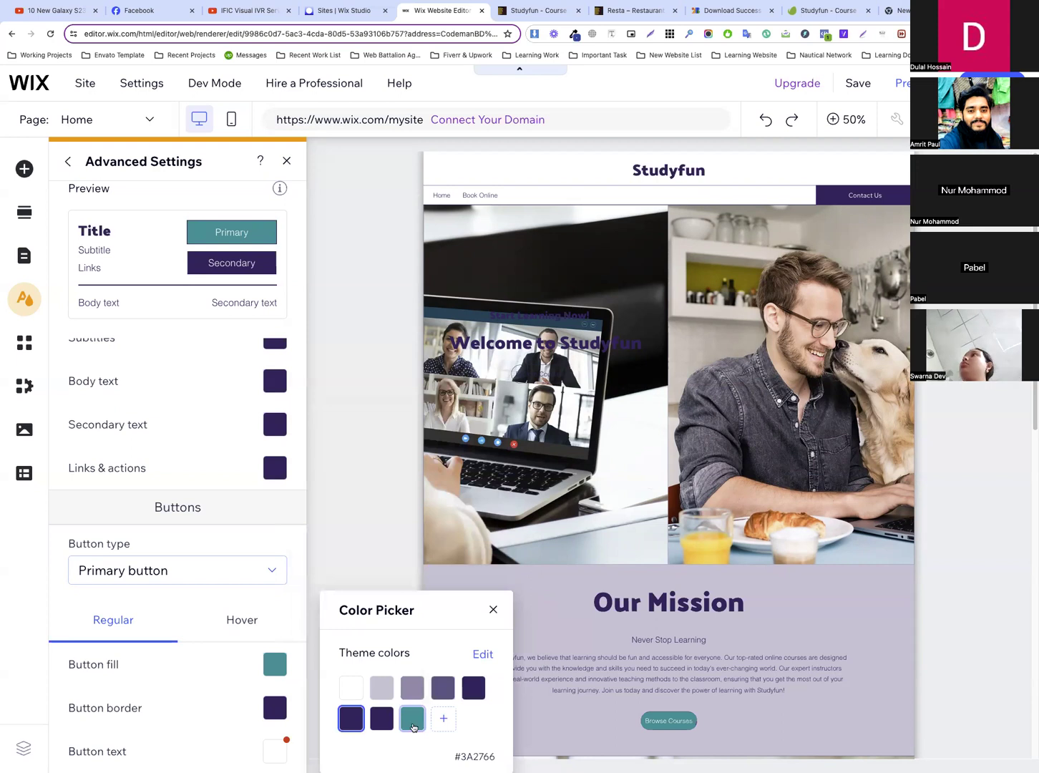
{"action": "left_click", "coordinate": [413, 727]}
{"action": "left_click", "coordinate": [226, 689]}
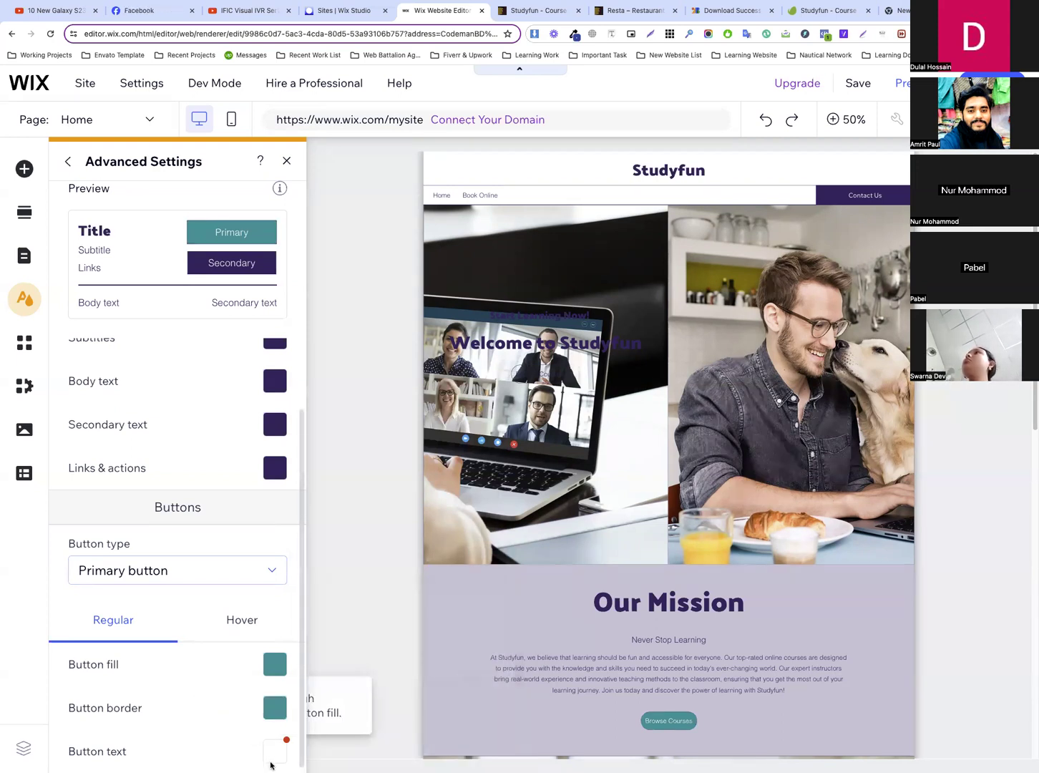
Set the primary button's hover fill to the dark purple theme color #3A2766 and its hover text to white #FFFFFF
{"action": "left_click", "coordinate": [241, 620]}
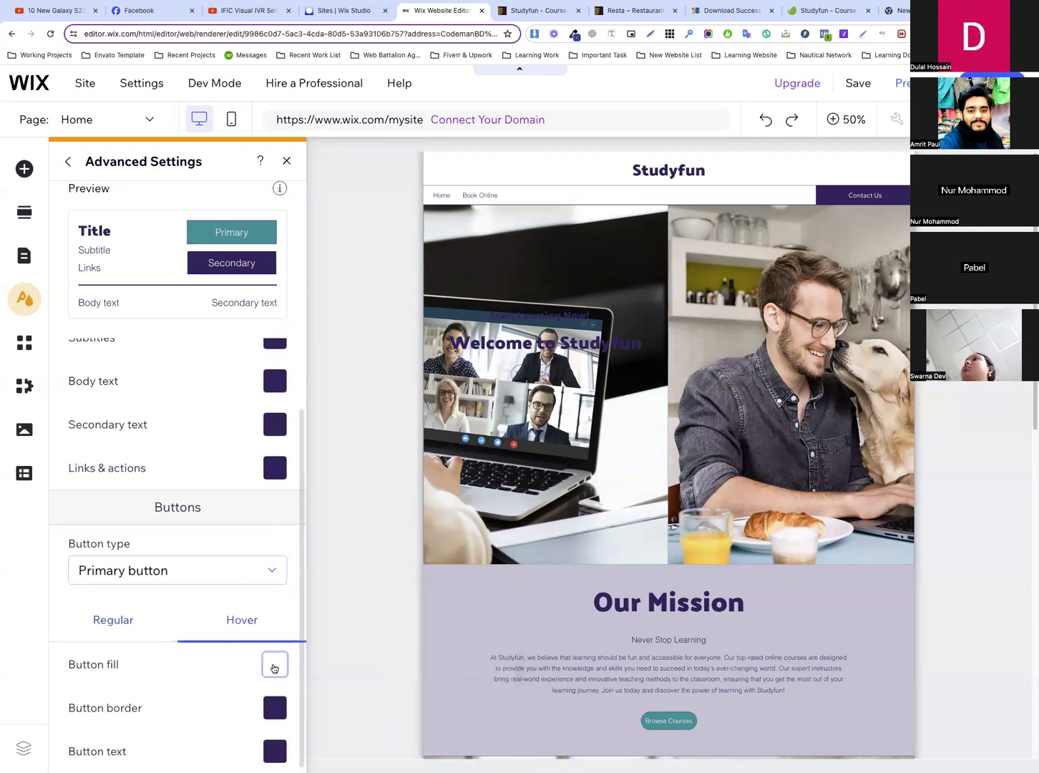
{"action": "left_click", "coordinate": [274, 667]}
{"action": "left_click", "coordinate": [382, 706]}
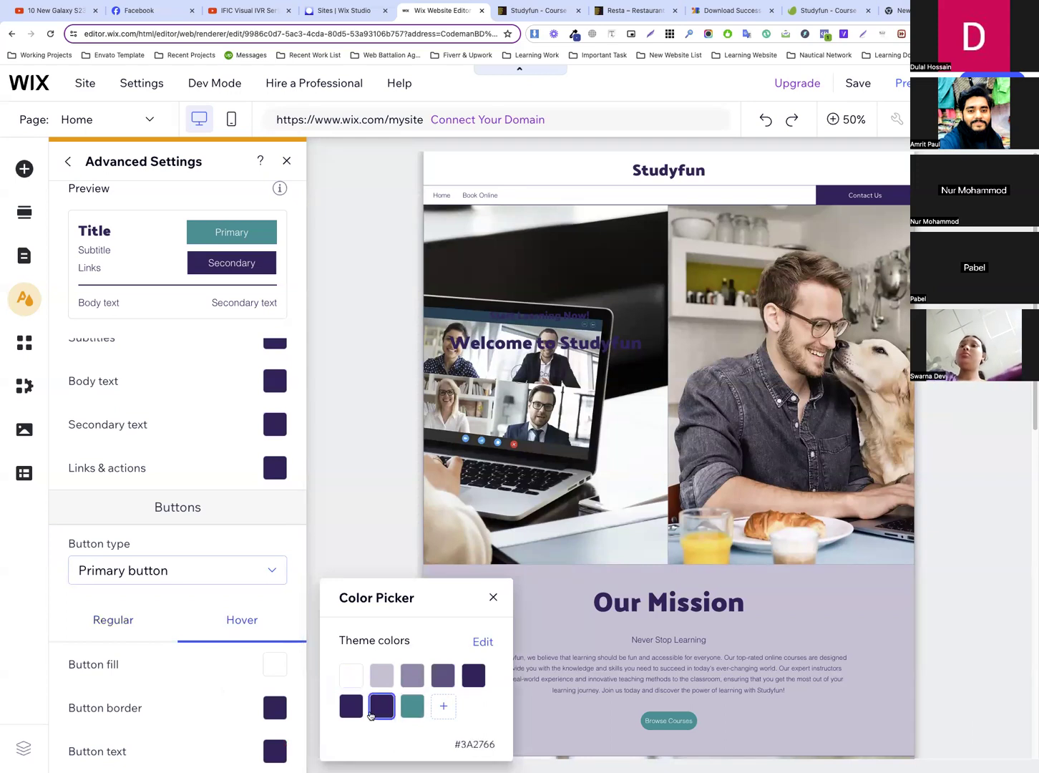
{"action": "left_click", "coordinate": [275, 705]}
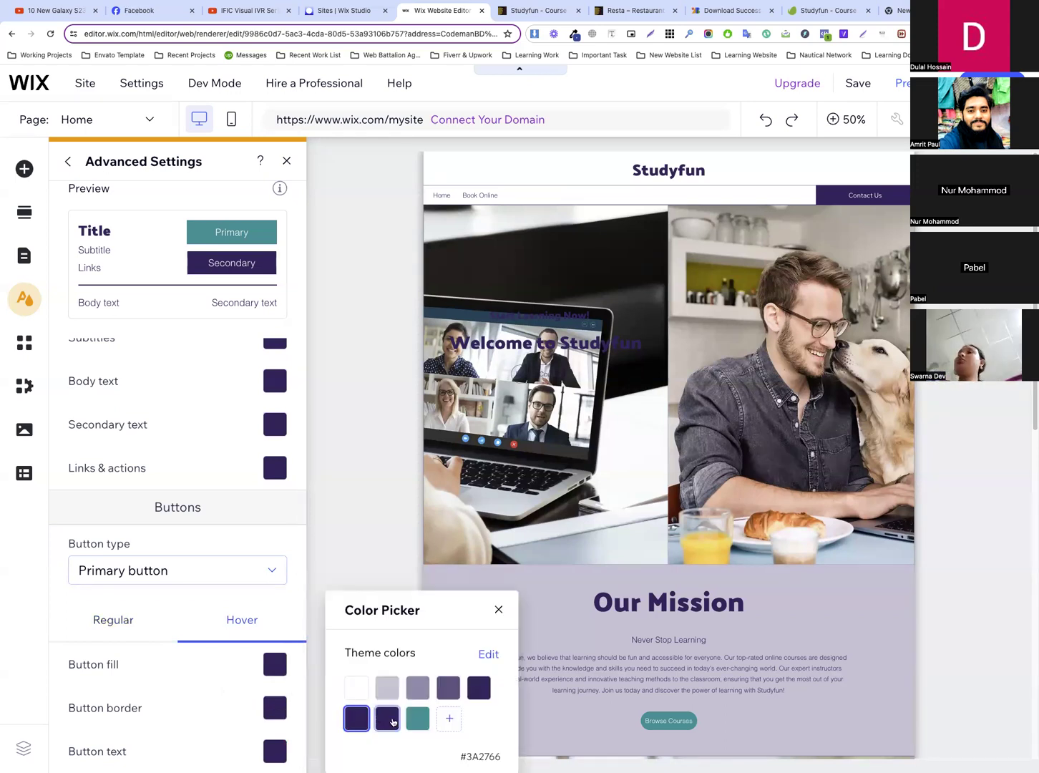
{"action": "left_click", "coordinate": [275, 751]}
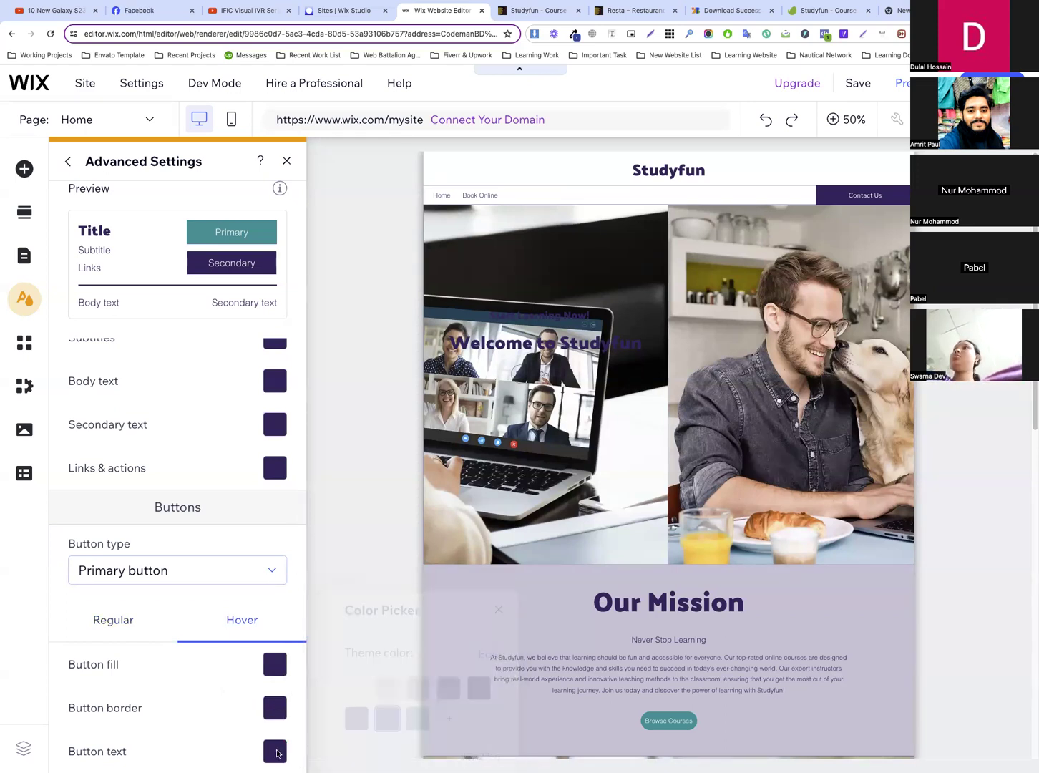
{"action": "left_click", "coordinate": [365, 691]}
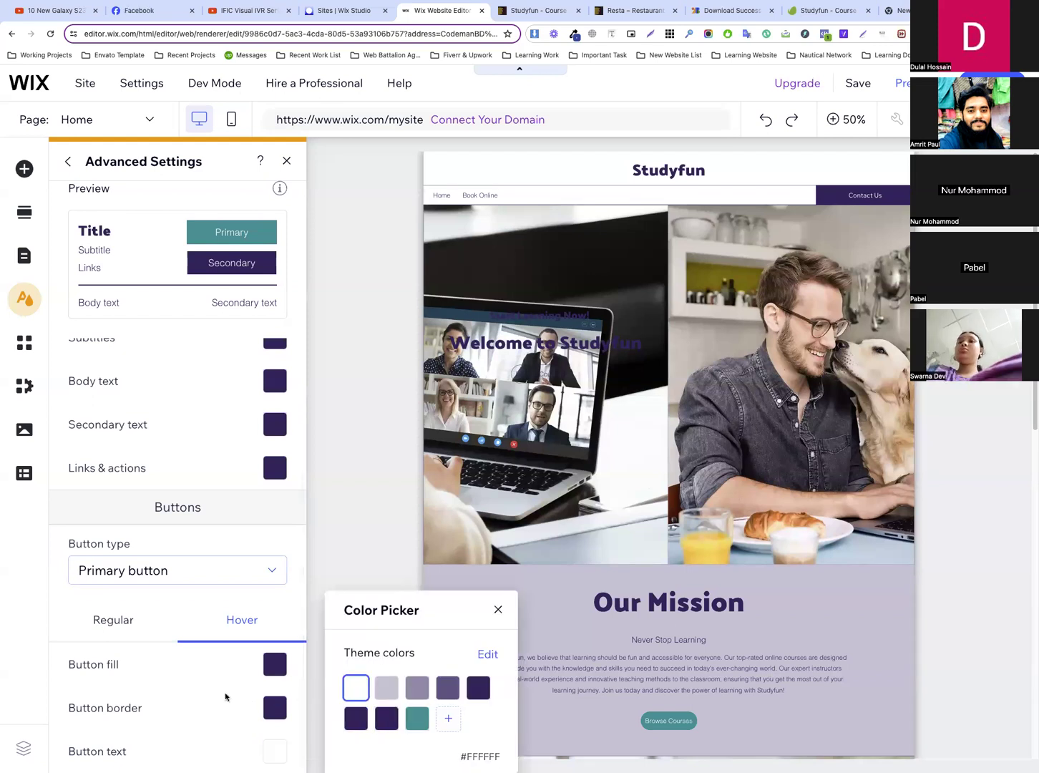
{"action": "left_click", "coordinate": [221, 698]}
Open the theme color choices for the secondary background in the general color defaults
{"action": "scroll", "coordinate": [212, 388], "scroll_direction": "up", "scroll_amount": 4}
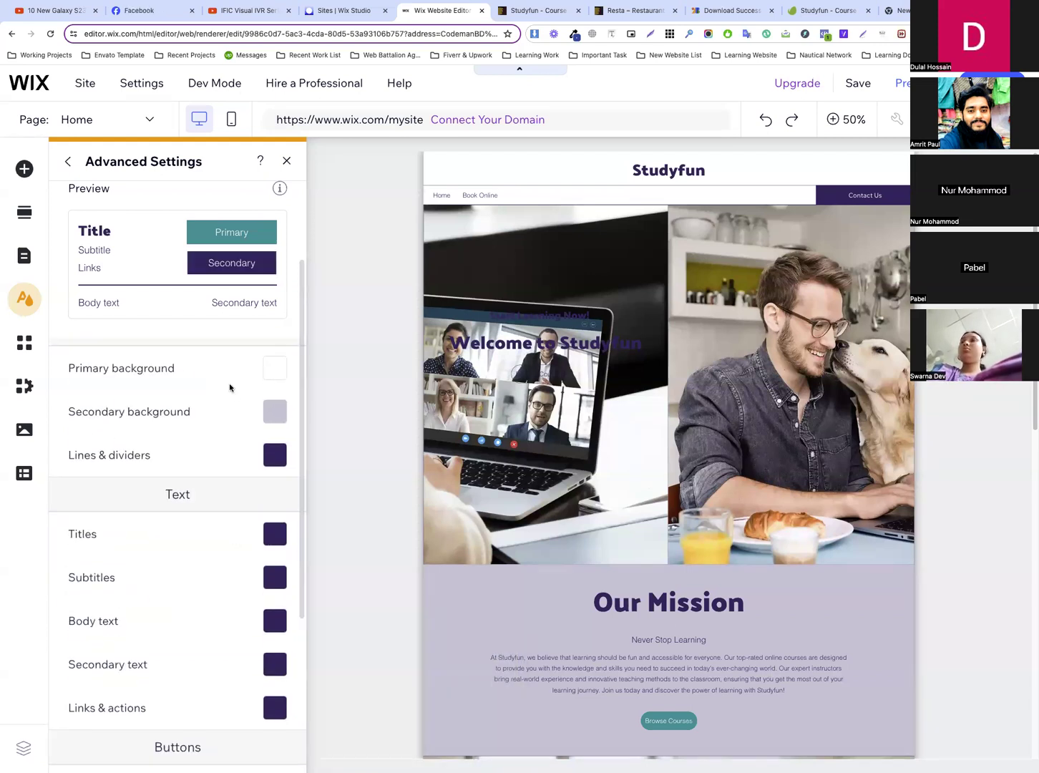
{"action": "scroll", "coordinate": [229, 388], "scroll_direction": "up", "scroll_amount": 2}
{"action": "scroll", "coordinate": [236, 401], "scroll_direction": "down", "scroll_amount": 3}
{"action": "scroll", "coordinate": [218, 420], "scroll_direction": "up", "scroll_amount": 2}
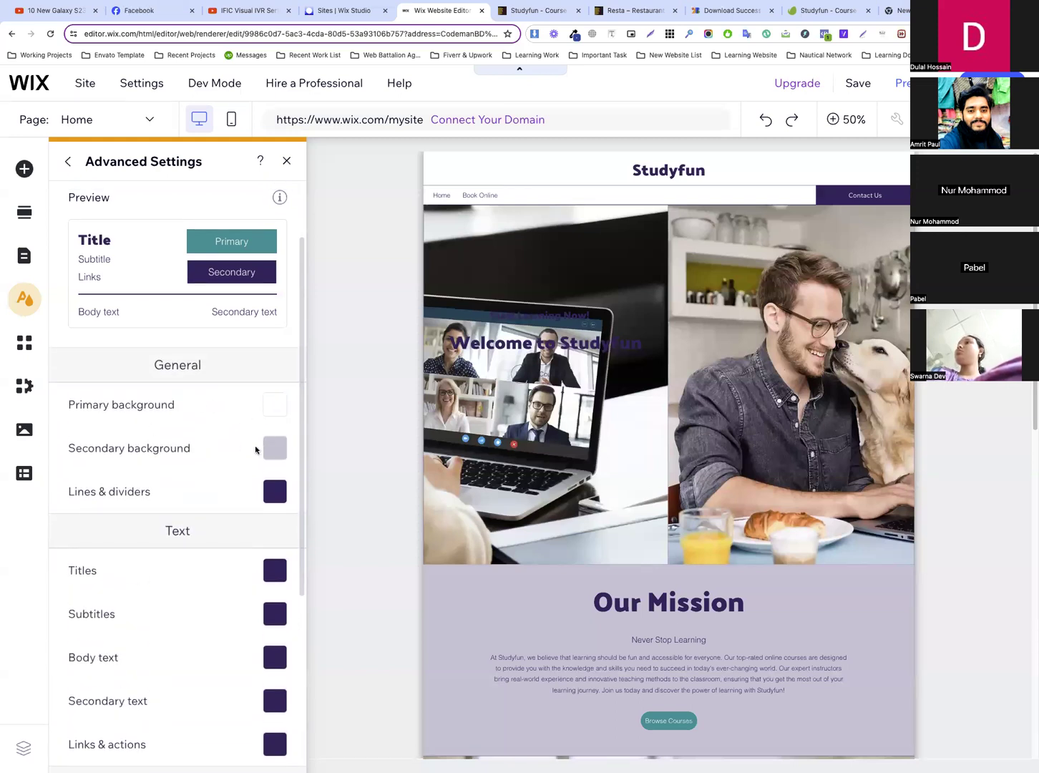
{"action": "left_click", "coordinate": [274, 447]}
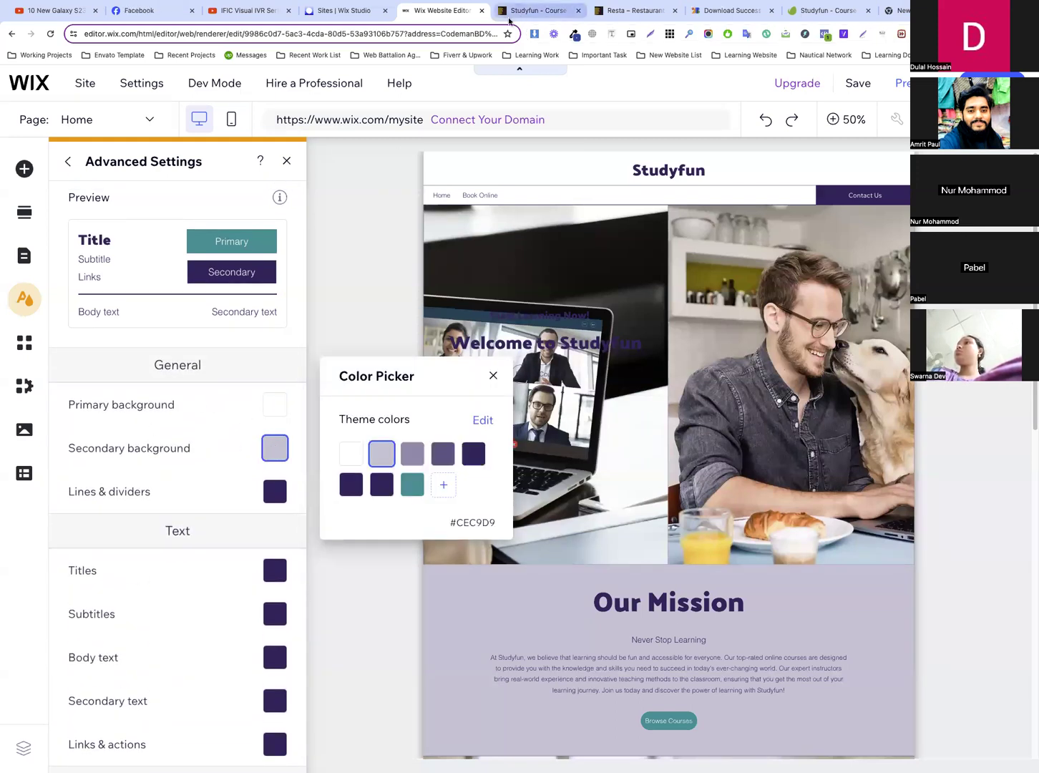
Switch to the Studyfun template preview and inspect the cream section behind the "Prepare For The Future" heading
{"action": "left_click", "coordinate": [520, 15]}
{"action": "scroll", "coordinate": [594, 279], "scroll_direction": "up", "scroll_amount": 1}
{"action": "scroll", "coordinate": [597, 277], "scroll_direction": "down", "scroll_amount": 5}
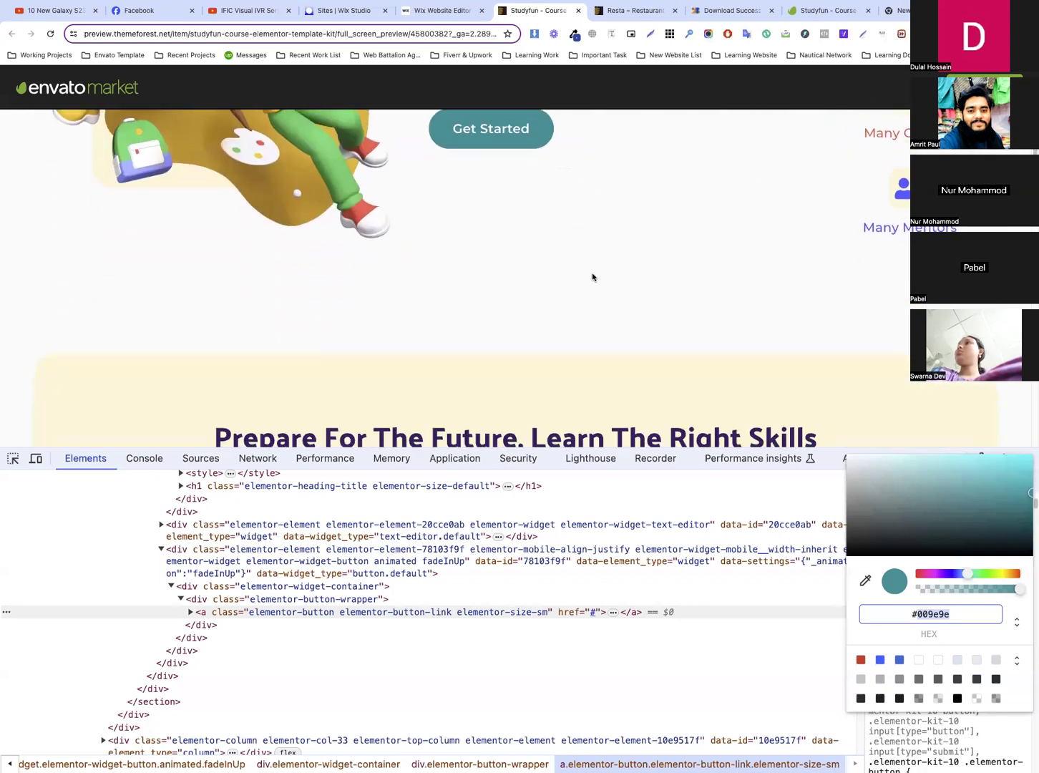
{"action": "scroll", "coordinate": [500, 331], "scroll_direction": "down", "scroll_amount": 2}
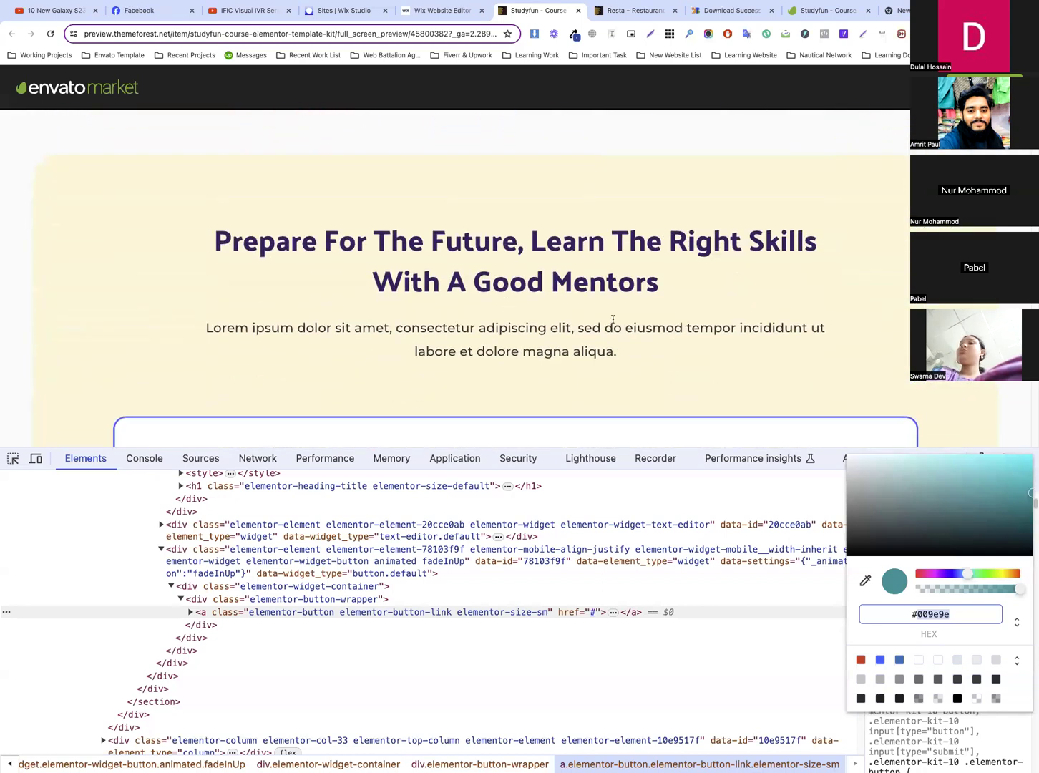
{"action": "left_click", "coordinate": [513, 199]}
{"action": "left_click", "coordinate": [12, 458]}
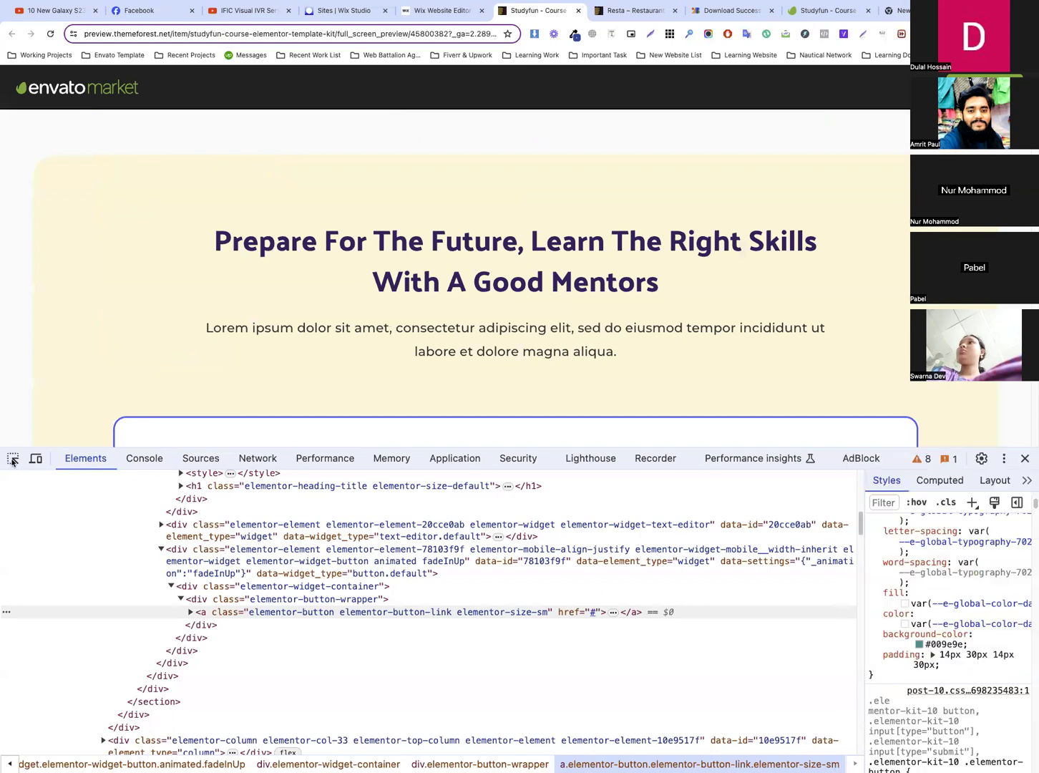
{"action": "left_click", "coordinate": [158, 244]}
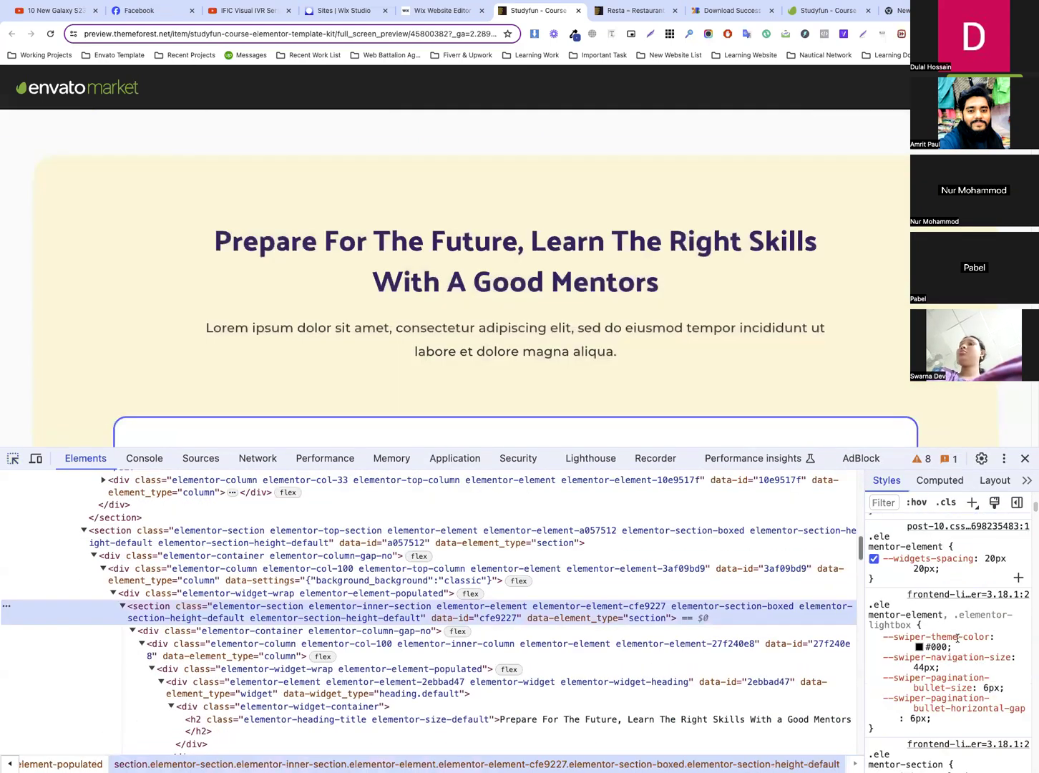
Find the background color of the cream section's elementor-widget-wrap element and select its hex code for copying
{"action": "scroll", "coordinate": [946, 620], "scroll_direction": "down", "scroll_amount": 10}
{"action": "scroll", "coordinate": [946, 619], "scroll_direction": "down", "scroll_amount": 10}
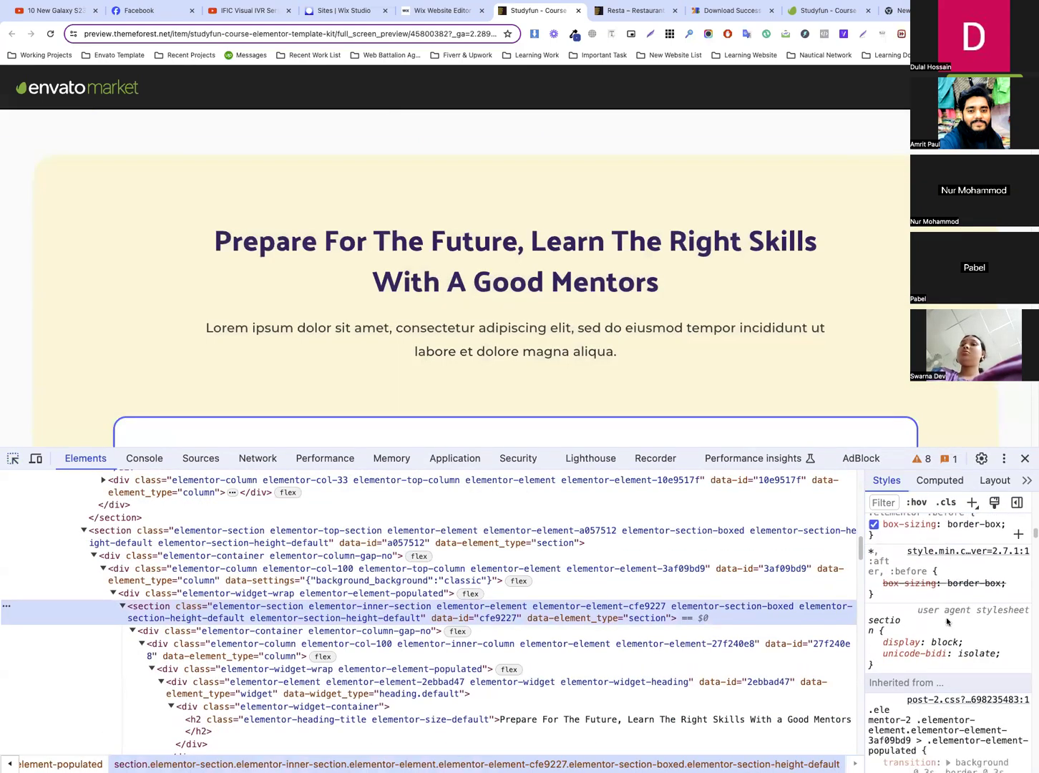
{"action": "scroll", "coordinate": [945, 614], "scroll_direction": "down", "scroll_amount": 3}
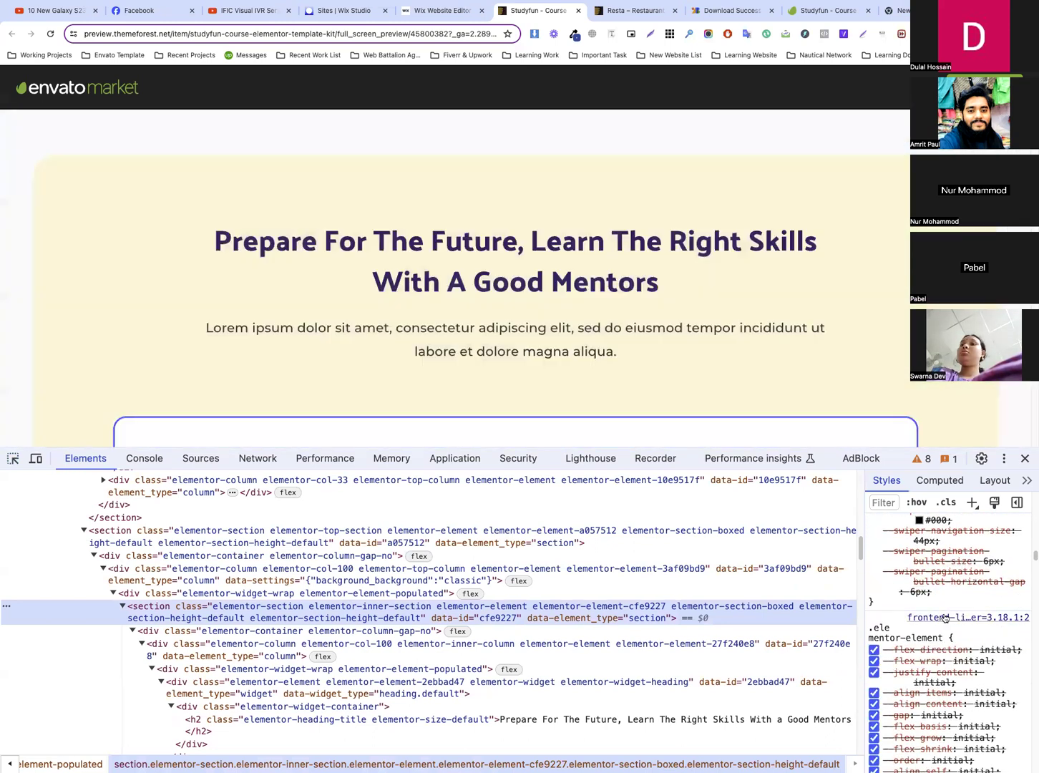
{"action": "scroll", "coordinate": [944, 619], "scroll_direction": "down", "scroll_amount": 2}
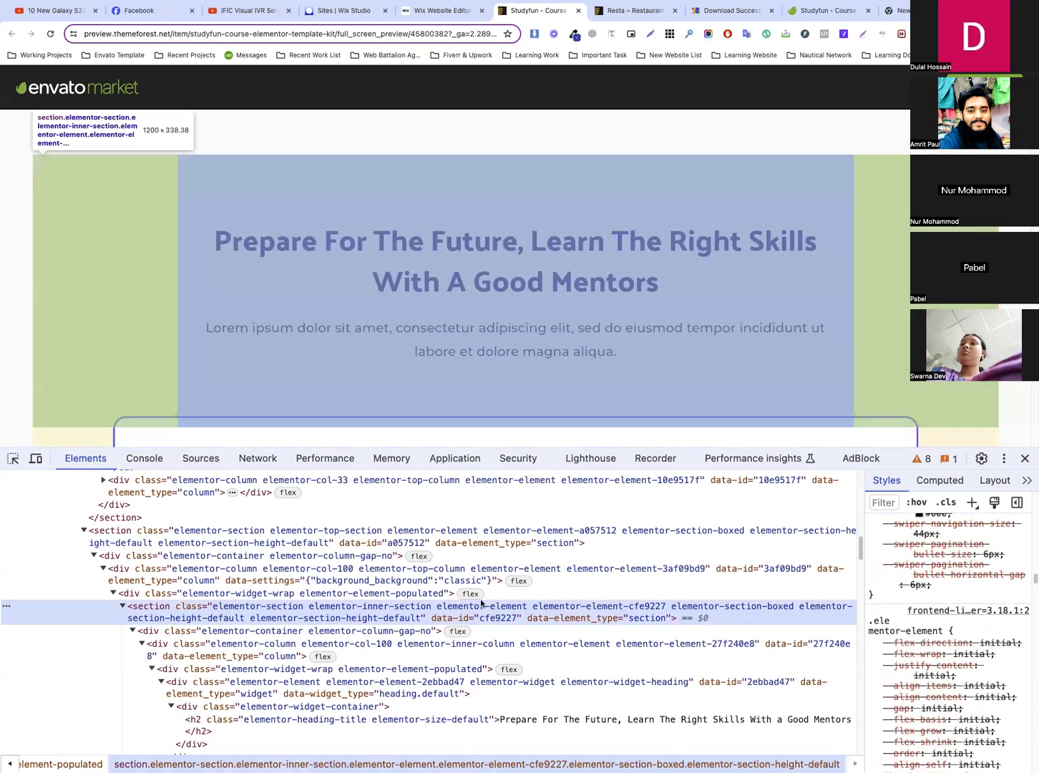
{"action": "left_click", "coordinate": [493, 595]}
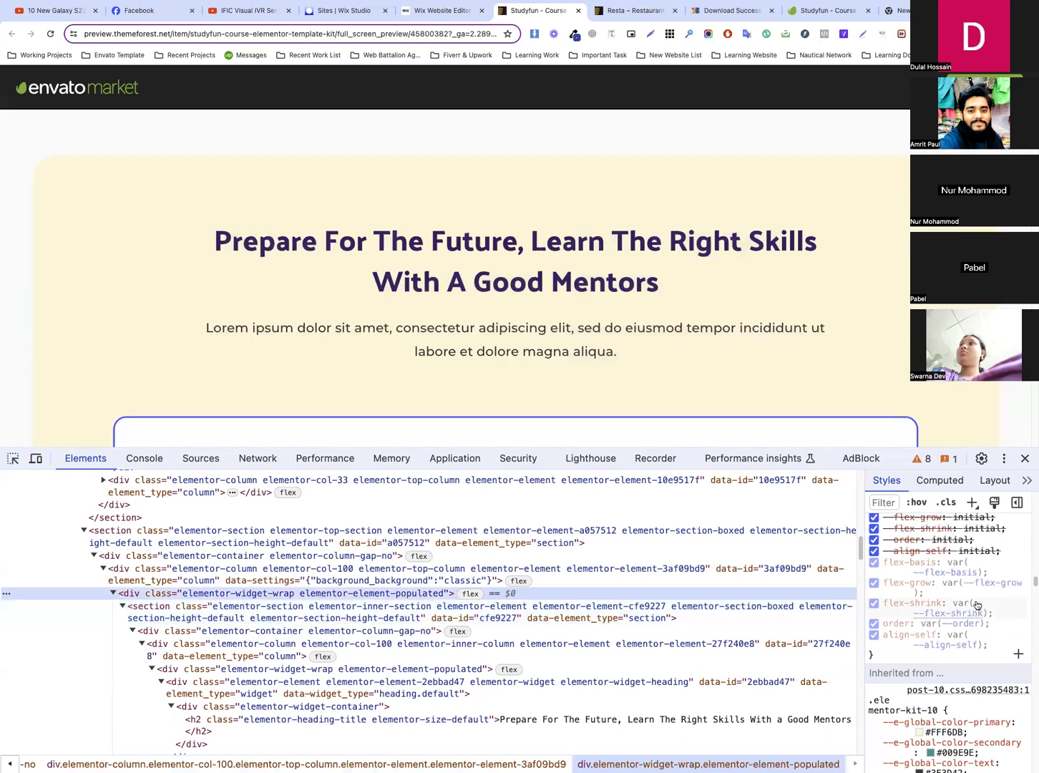
{"action": "scroll", "coordinate": [977, 605], "scroll_direction": "up", "scroll_amount": 5}
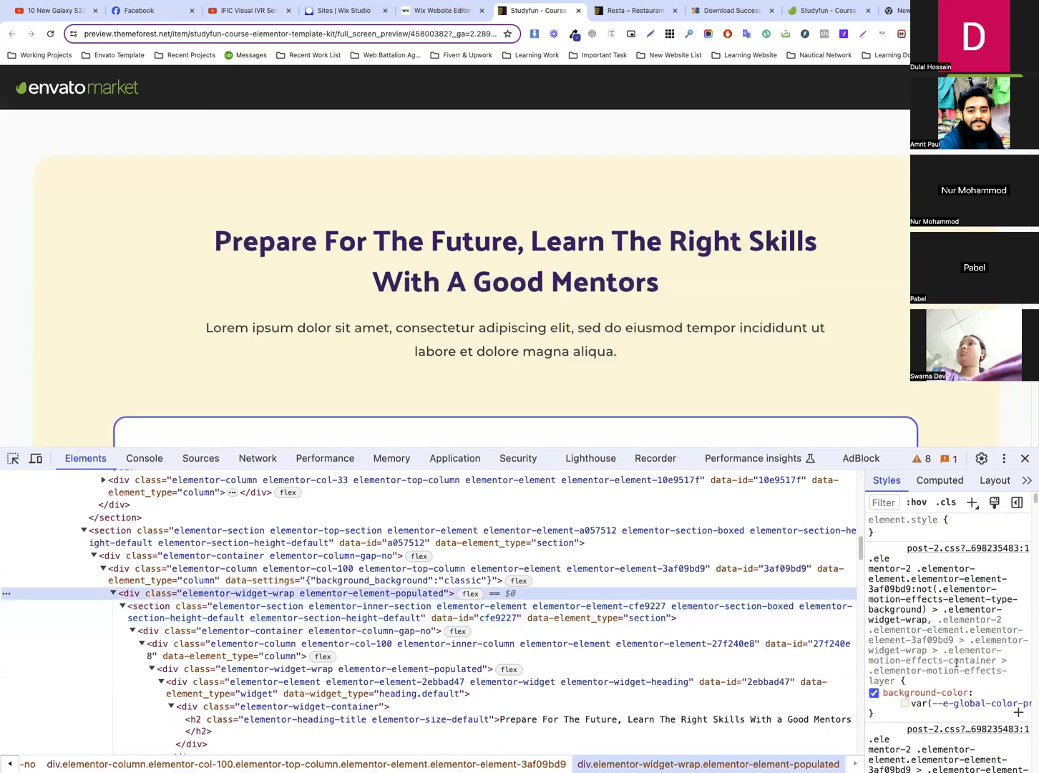
{"action": "left_click", "coordinate": [903, 704]}
{"action": "left_click", "coordinate": [947, 613]}
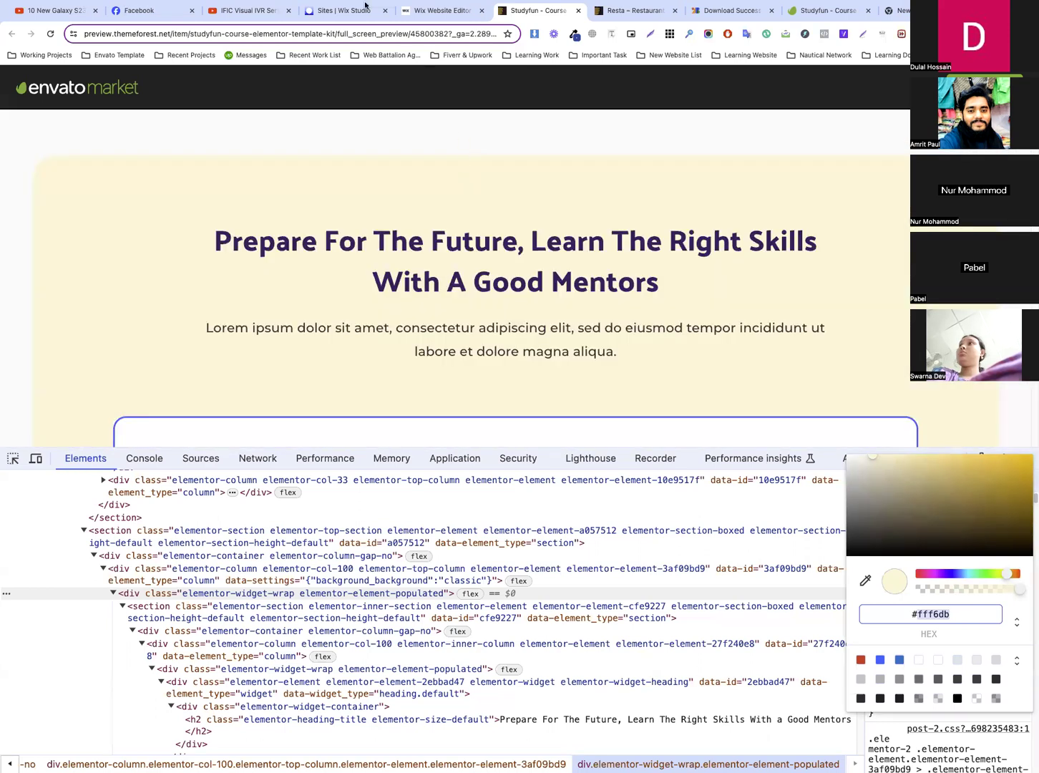
Return to the Wix editor and change the lightest base color shade of the theme to #FFF6DB
{"action": "left_click", "coordinate": [442, 20]}
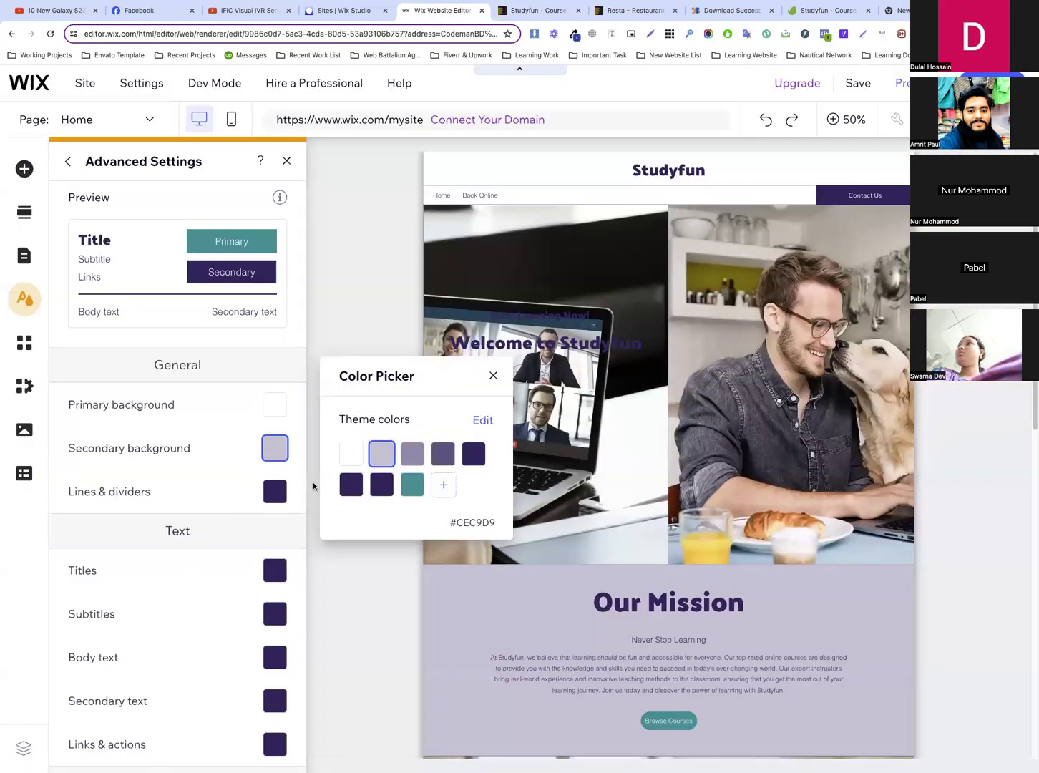
{"action": "left_click", "coordinate": [481, 422]}
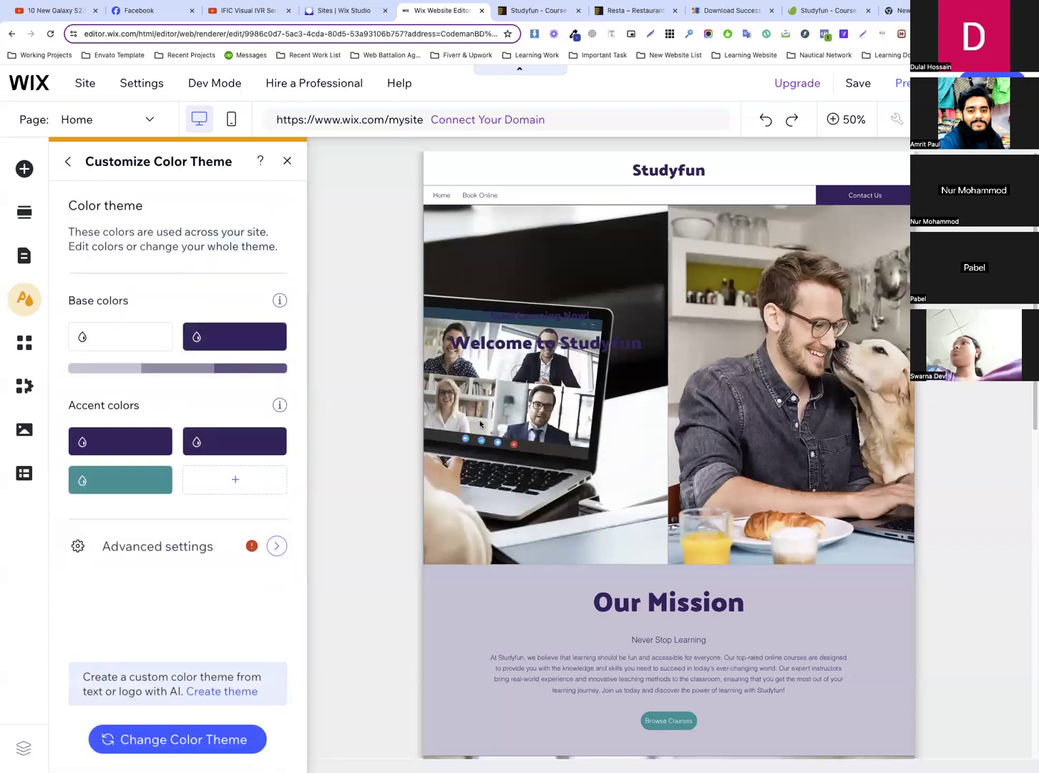
{"action": "left_click", "coordinate": [115, 368]}
{"action": "left_click", "coordinate": [310, 485]}
{"action": "left_click", "coordinate": [480, 582]}
{"action": "type", "text": "FFF6DB"}
{"action": "left_click", "coordinate": [395, 605]}
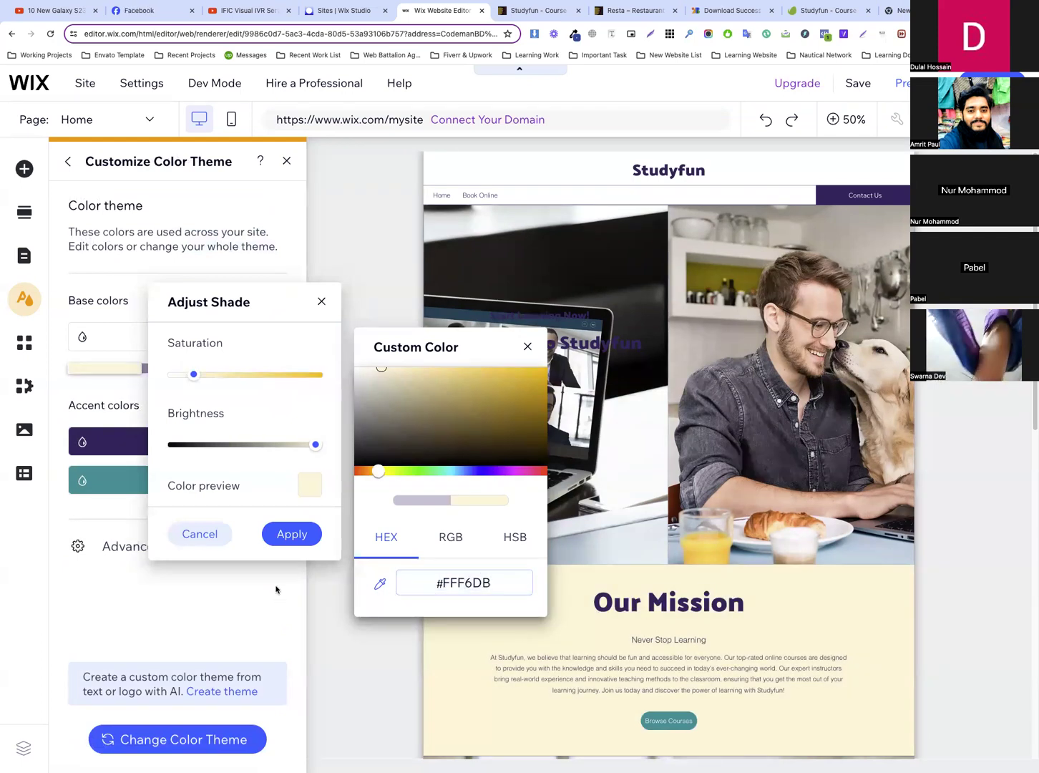
{"action": "left_click", "coordinate": [291, 537]}
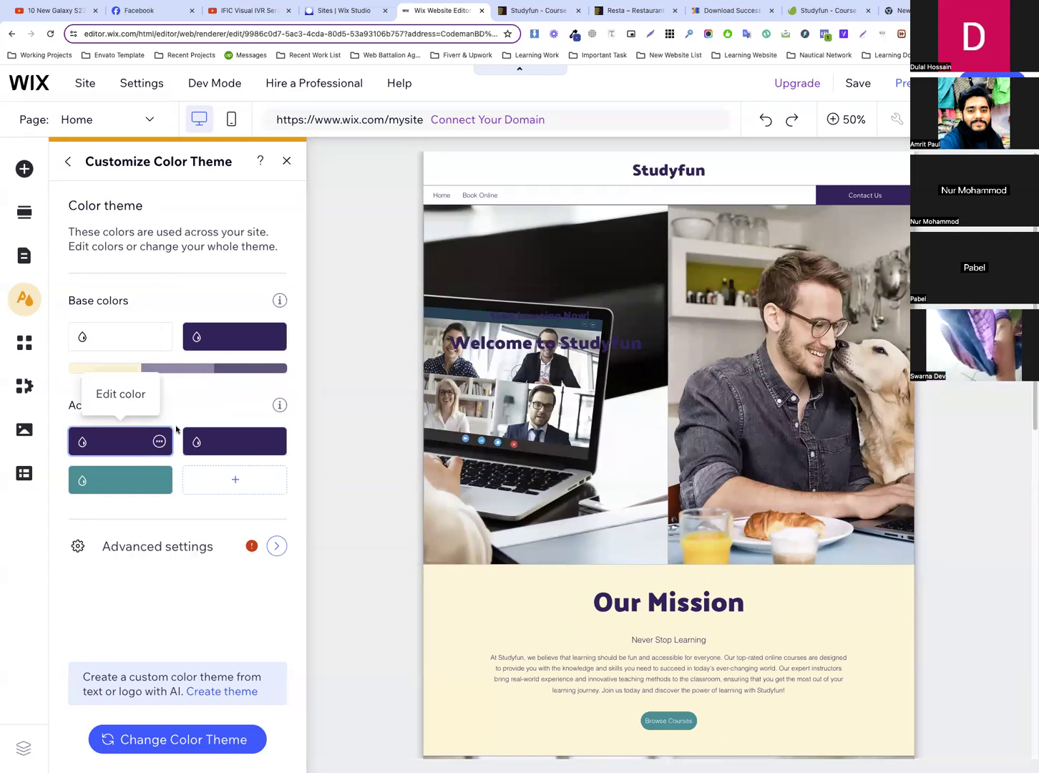
Change the darkest base color shade of the theme to the bright green #26DF3E and apply it
{"action": "left_click", "coordinate": [244, 370]}
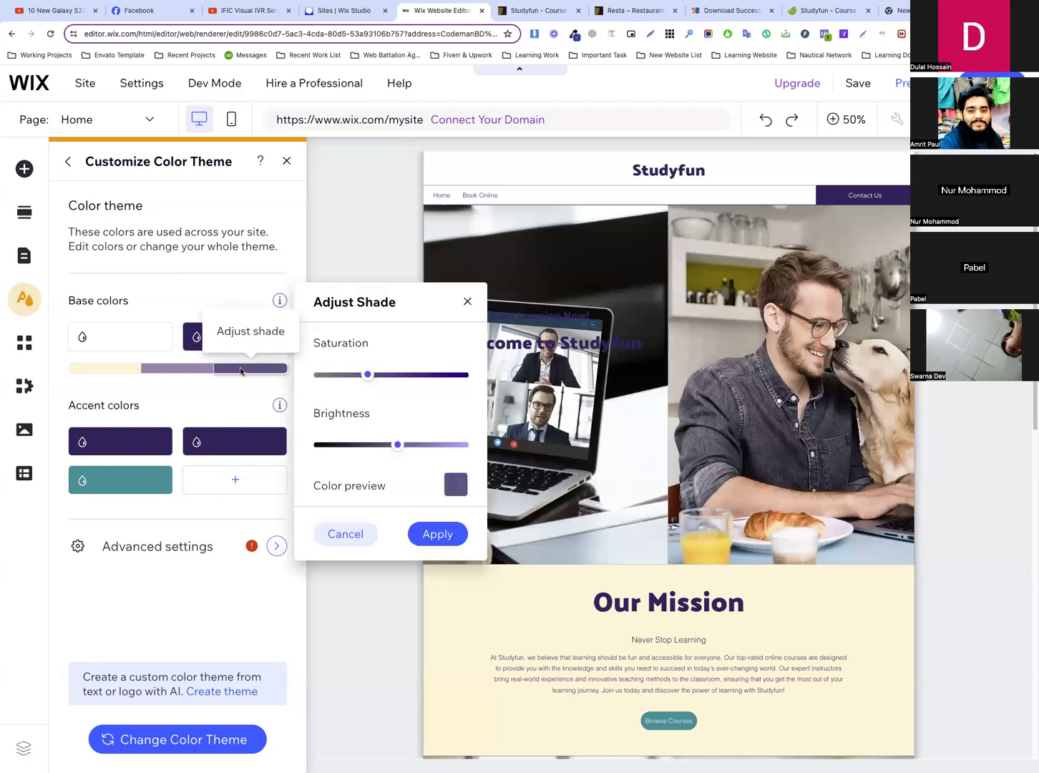
{"action": "left_click", "coordinate": [253, 371]}
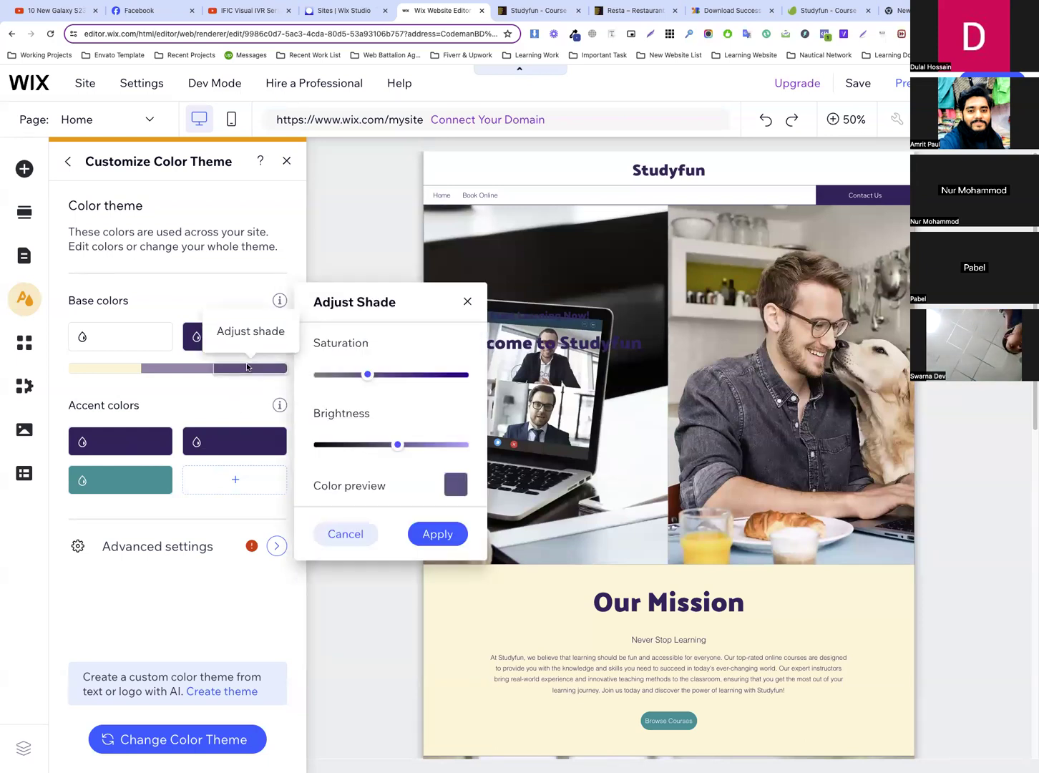
{"action": "left_click", "coordinate": [452, 485]}
{"action": "left_click_drag", "start_coordinate": [542, 471], "coordinate": [569, 469]}
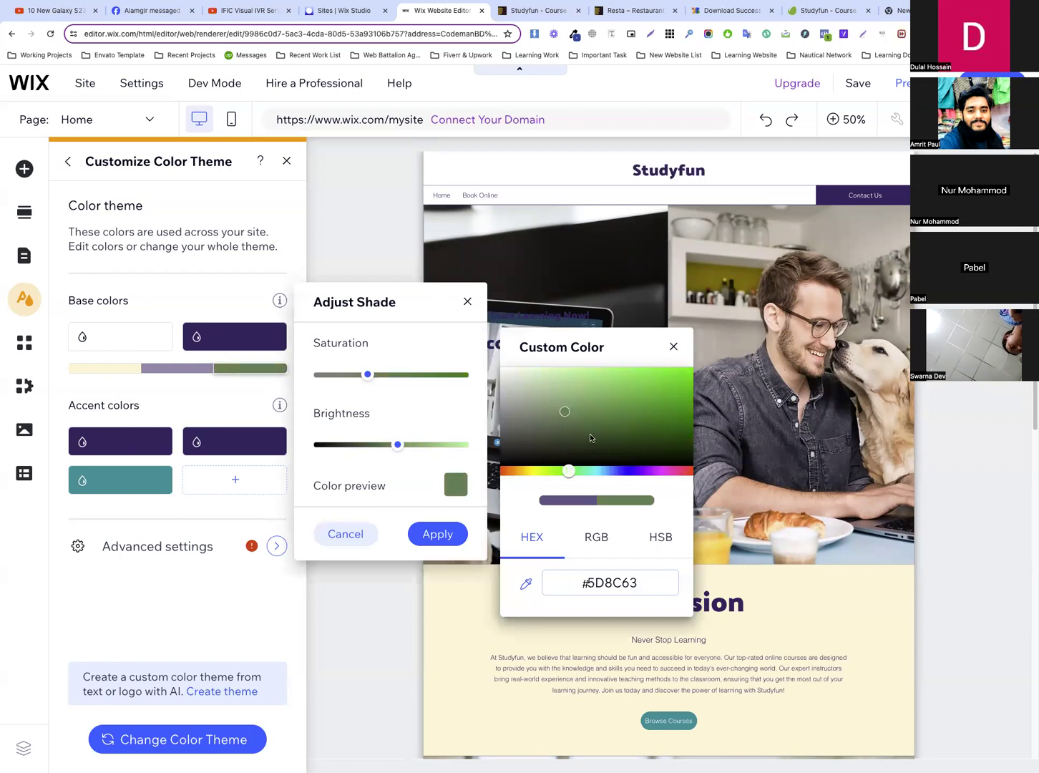
{"action": "left_click", "coordinate": [659, 377]}
{"action": "left_click", "coordinate": [215, 402]}
{"action": "left_click", "coordinate": [438, 540]}
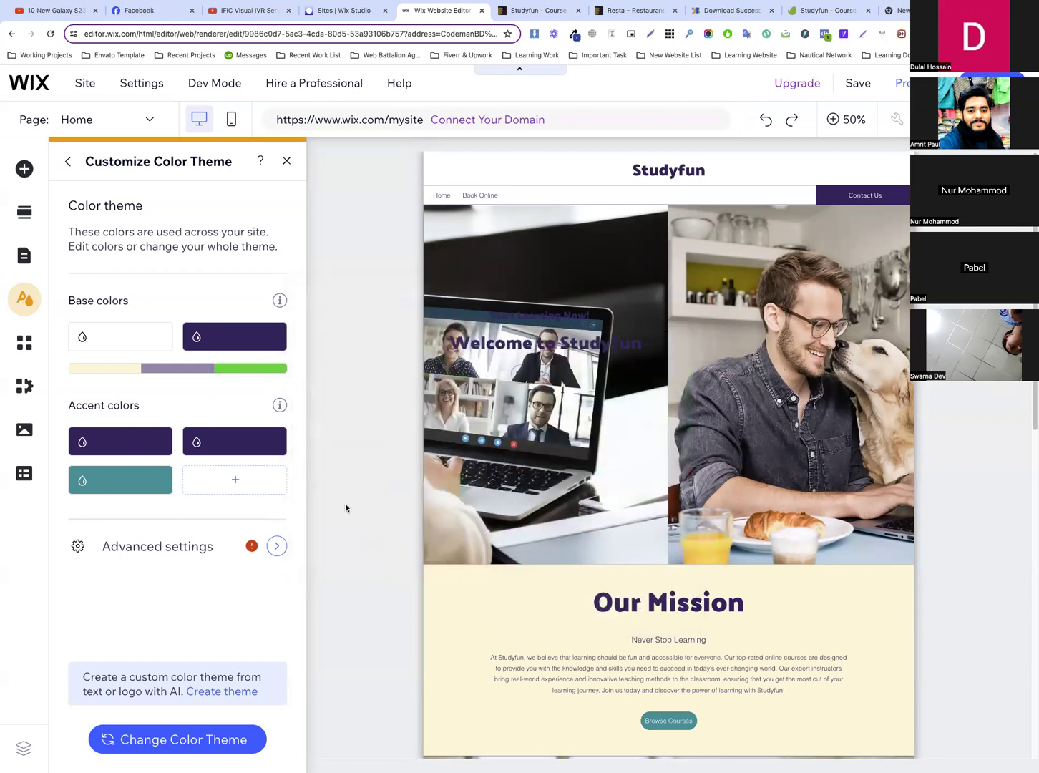
Open the color theme's advanced settings, review the default colors and read the warning beside Color defaults
{"action": "left_click", "coordinate": [274, 545]}
{"action": "scroll", "coordinate": [246, 536], "scroll_direction": "down", "scroll_amount": 5}
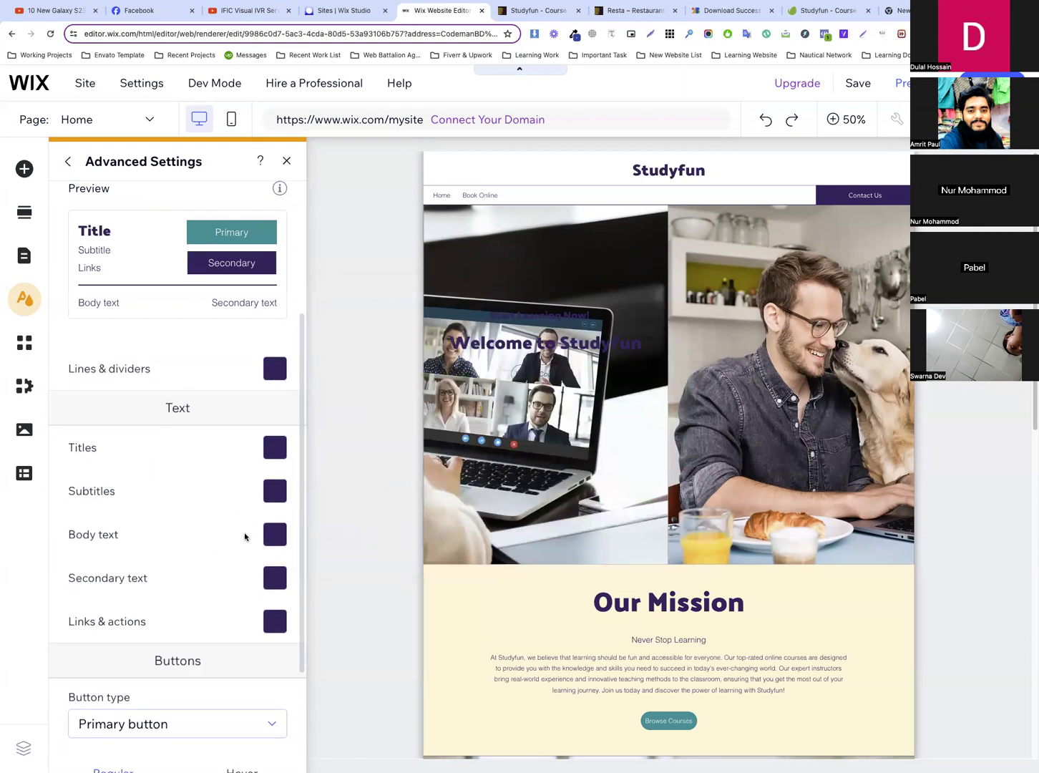
{"action": "scroll", "coordinate": [244, 533], "scroll_direction": "up", "scroll_amount": 5}
{"action": "scroll", "coordinate": [159, 502], "scroll_direction": "down", "scroll_amount": 2}
{"action": "scroll", "coordinate": [170, 527], "scroll_direction": "up", "scroll_amount": 2}
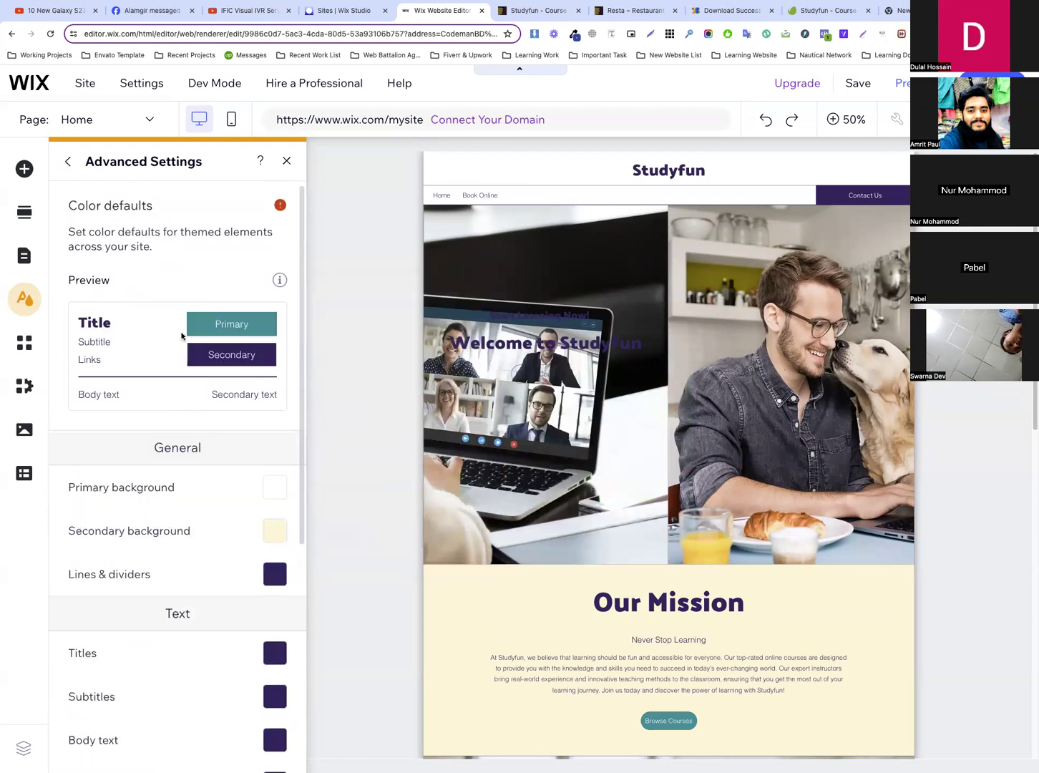
{"action": "mouse_move", "coordinate": [282, 207]}
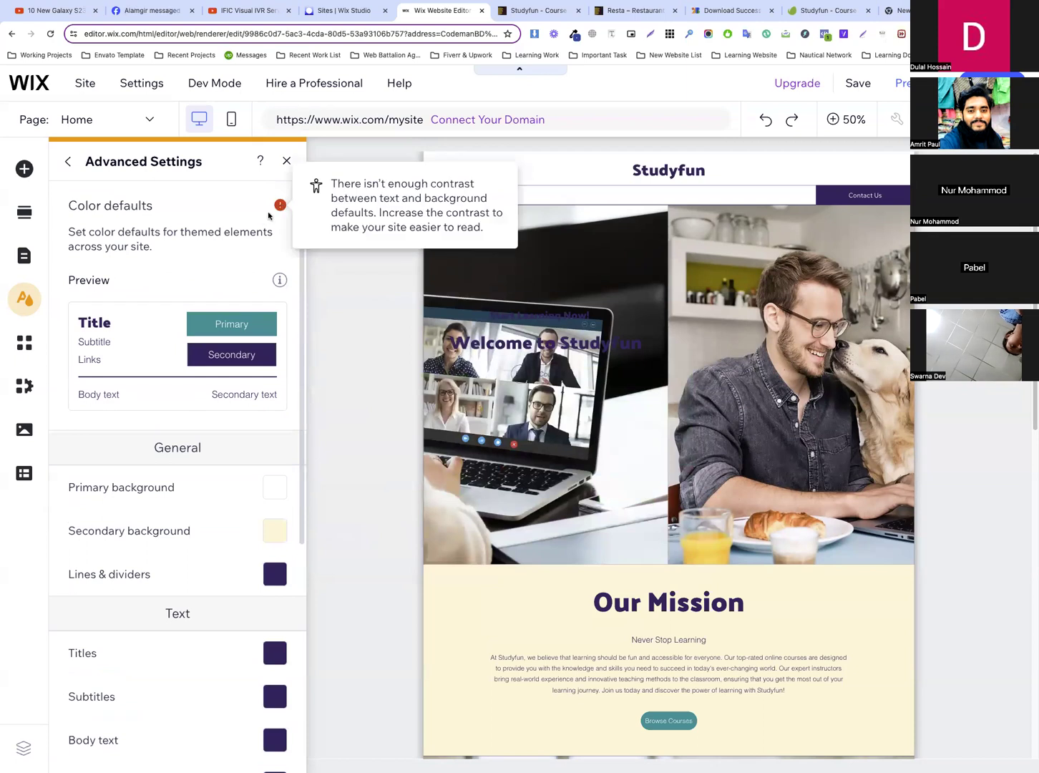
Set the Lines & dividers color to the green theme color #26DF3E
{"action": "scroll", "coordinate": [203, 445], "scroll_direction": "down", "scroll_amount": 2}
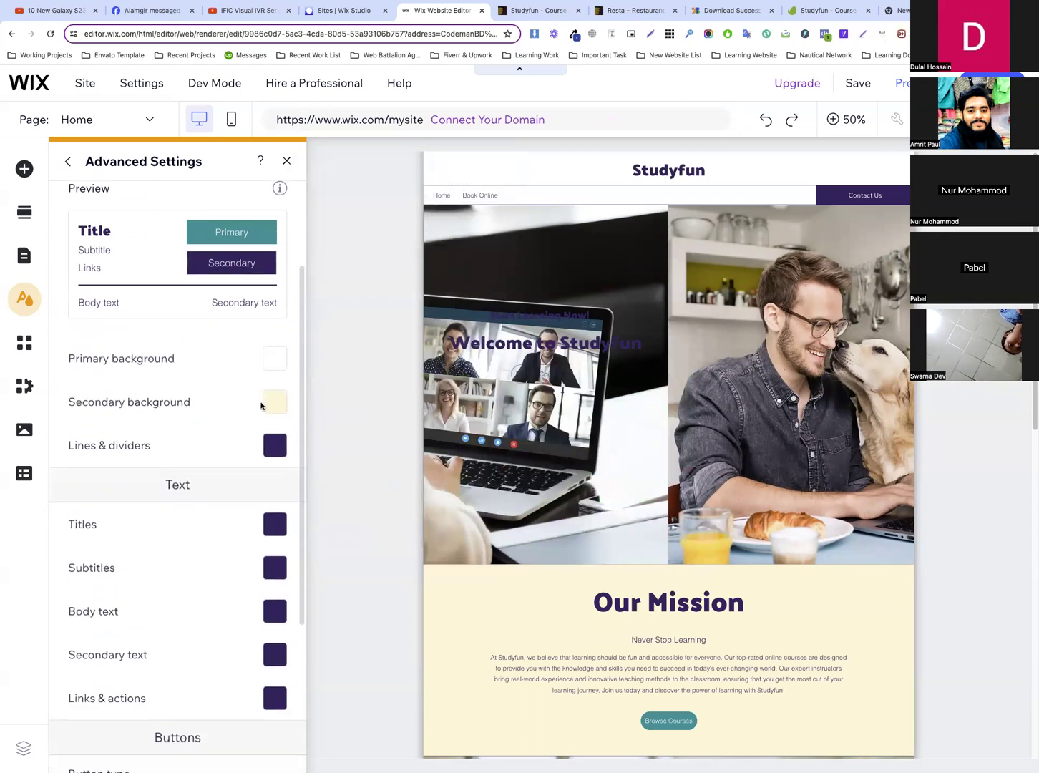
{"action": "left_click", "coordinate": [272, 403]}
{"action": "left_click", "coordinate": [148, 447]}
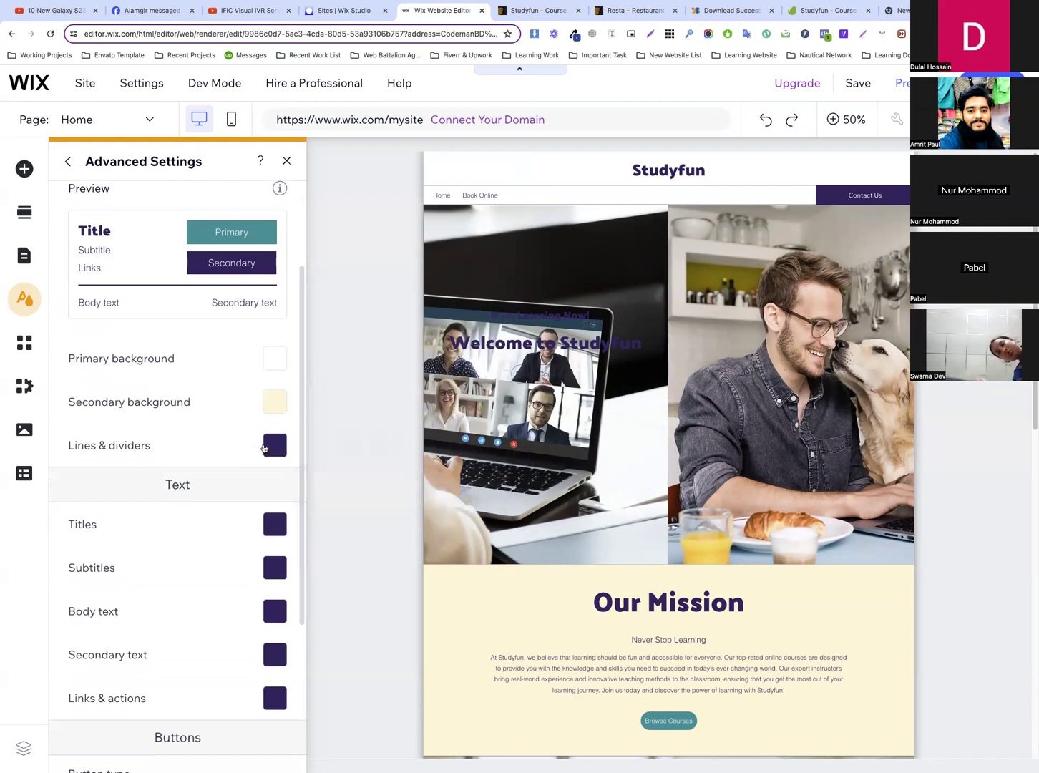
{"action": "left_click", "coordinate": [272, 445]}
{"action": "left_click", "coordinate": [447, 453]}
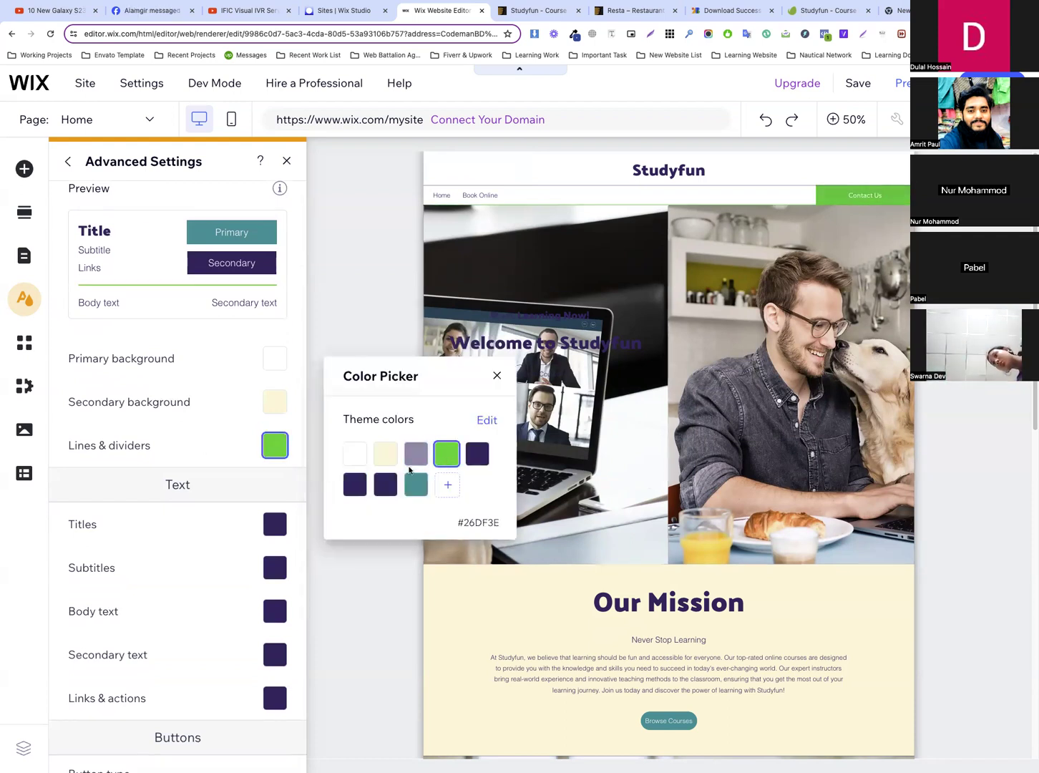
Switch to the Studyfun template preview, inspect the 350+ counter number and copy the hex code of its text color
{"action": "left_click", "coordinate": [536, 10]}
{"action": "scroll", "coordinate": [552, 322], "scroll_direction": "down", "scroll_amount": 3}
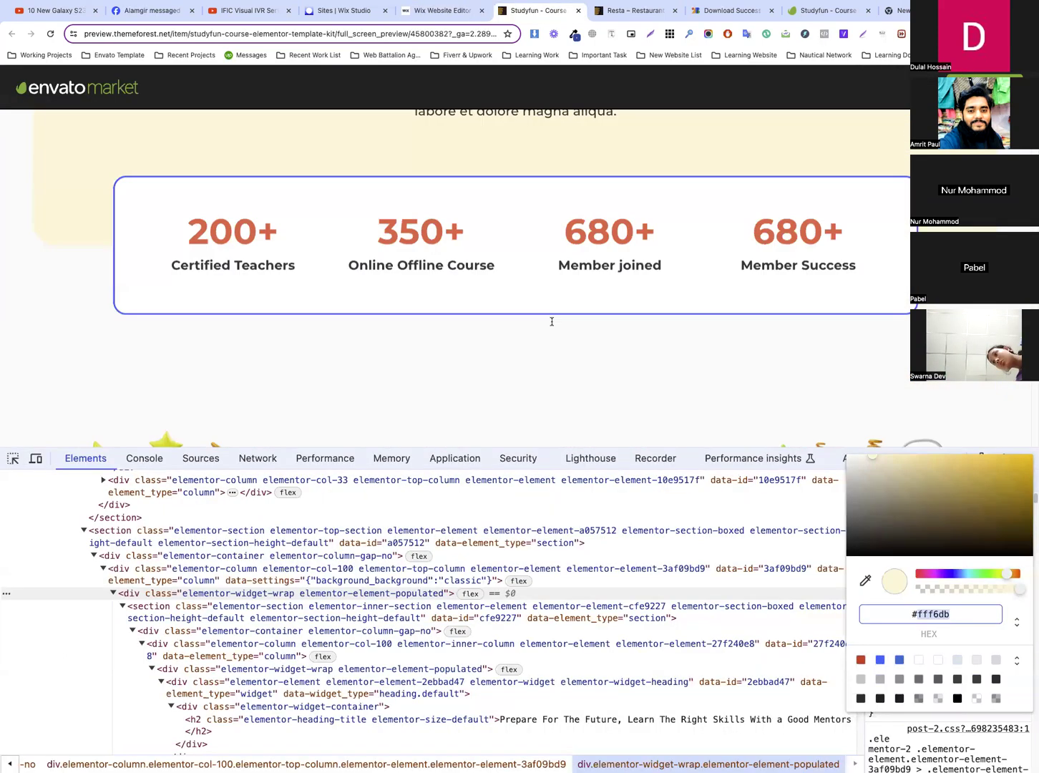
{"action": "left_click", "coordinate": [12, 459]}
{"action": "left_click", "coordinate": [414, 231]}
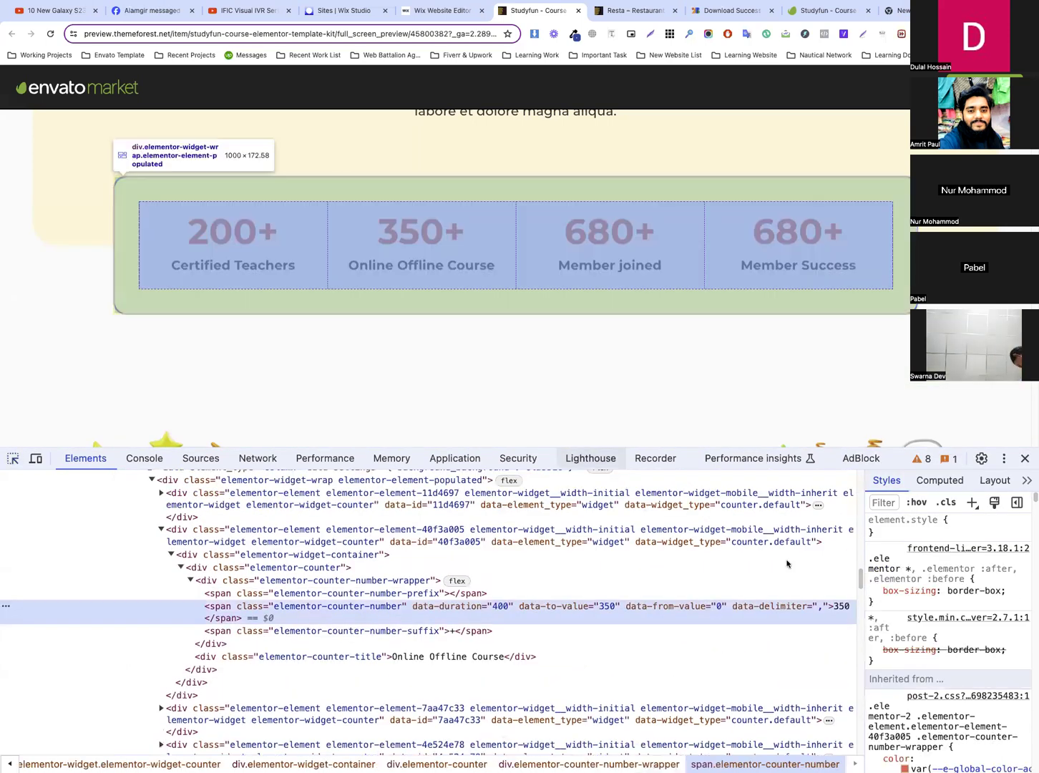
{"action": "scroll", "coordinate": [930, 644], "scroll_direction": "down", "scroll_amount": 3}
{"action": "left_click", "coordinate": [905, 641]}
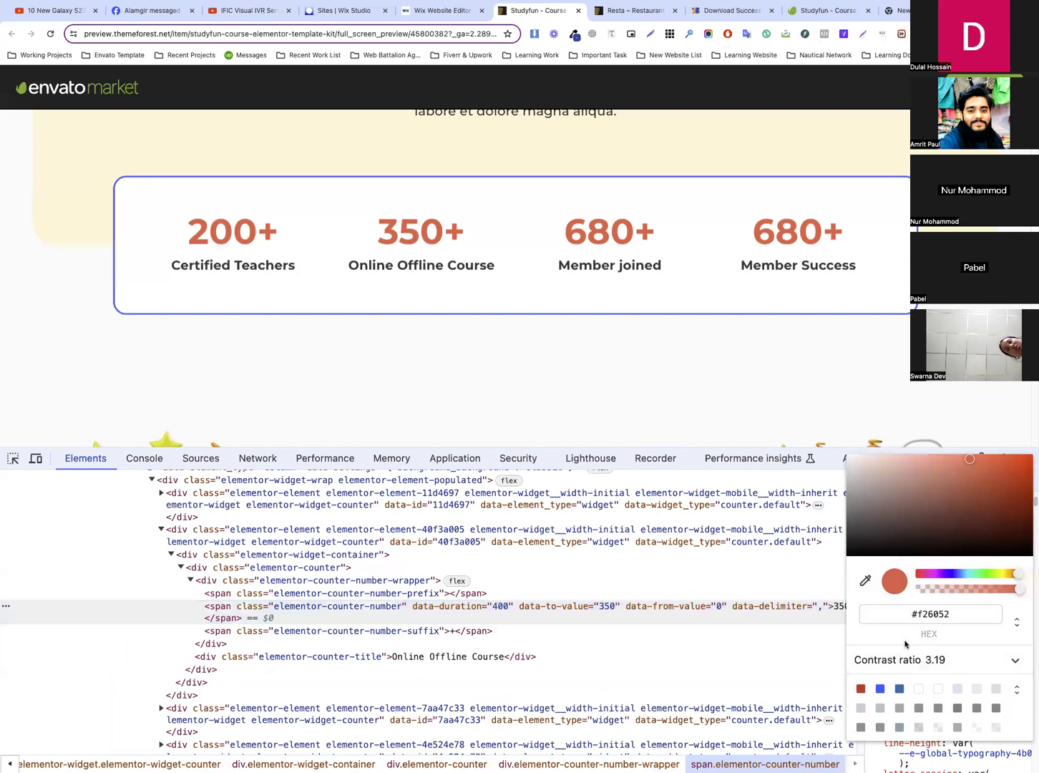
{"action": "double_click", "coordinate": [947, 616]}
{"action": "key", "text": "super+c"}
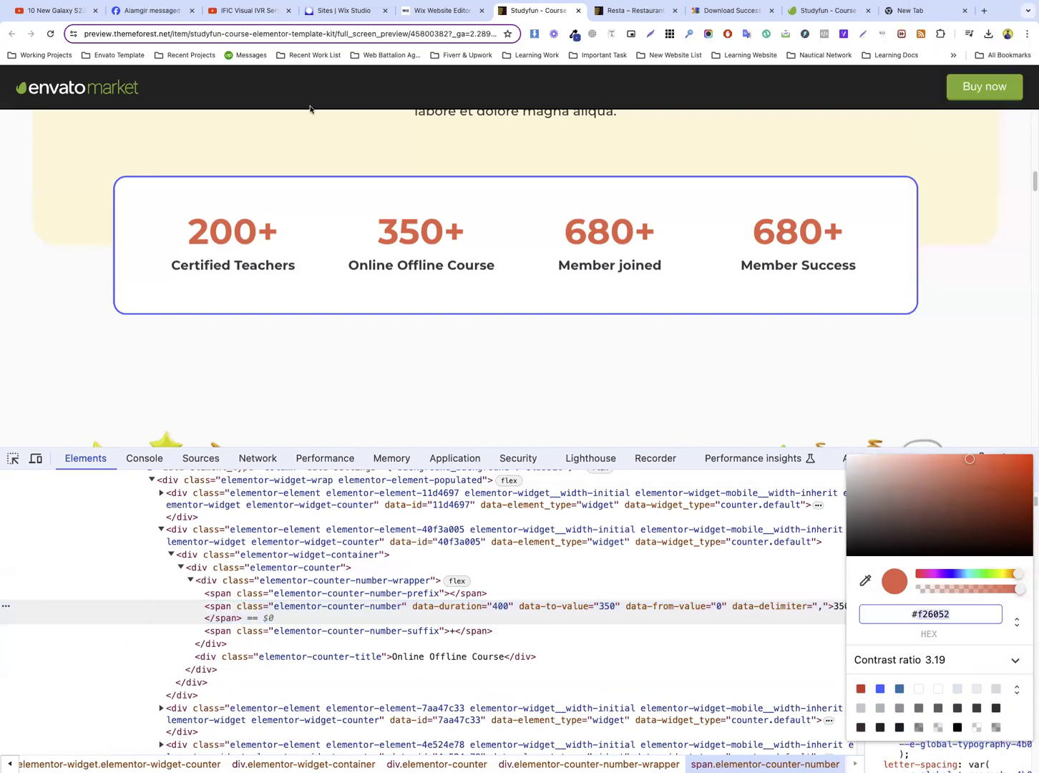
Return to the Wix editor and change the darkest base color shade of the theme to the copied #F26052, then apply it
{"action": "left_click", "coordinate": [432, 11]}
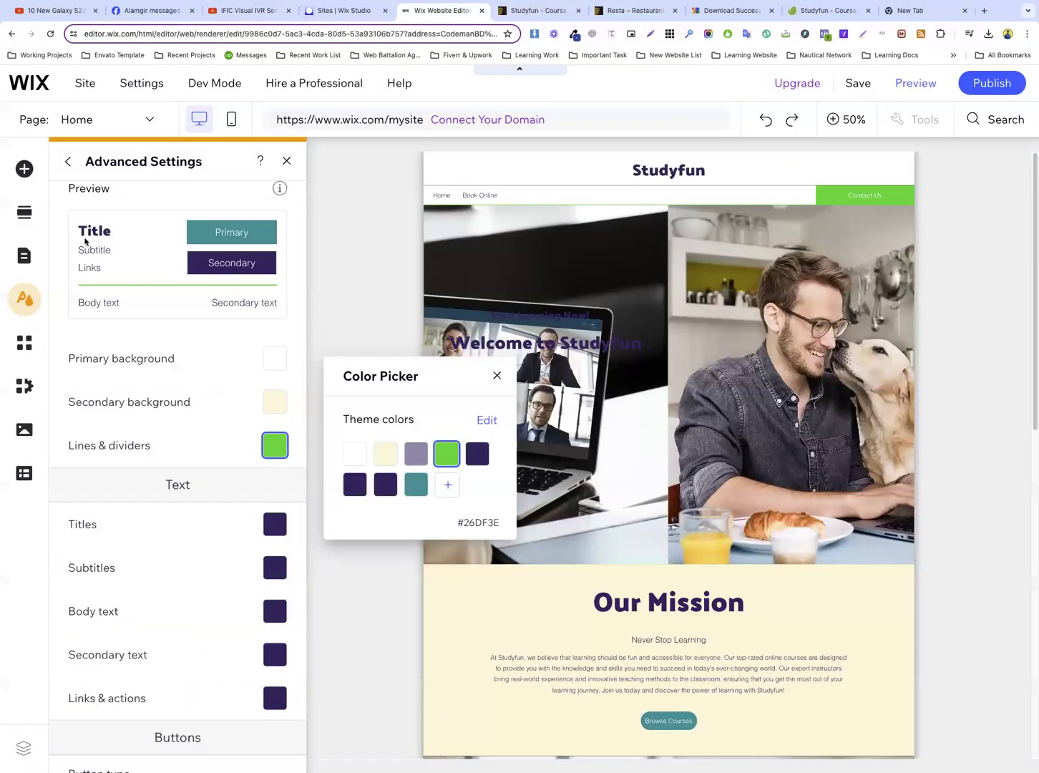
{"action": "left_click", "coordinate": [71, 161]}
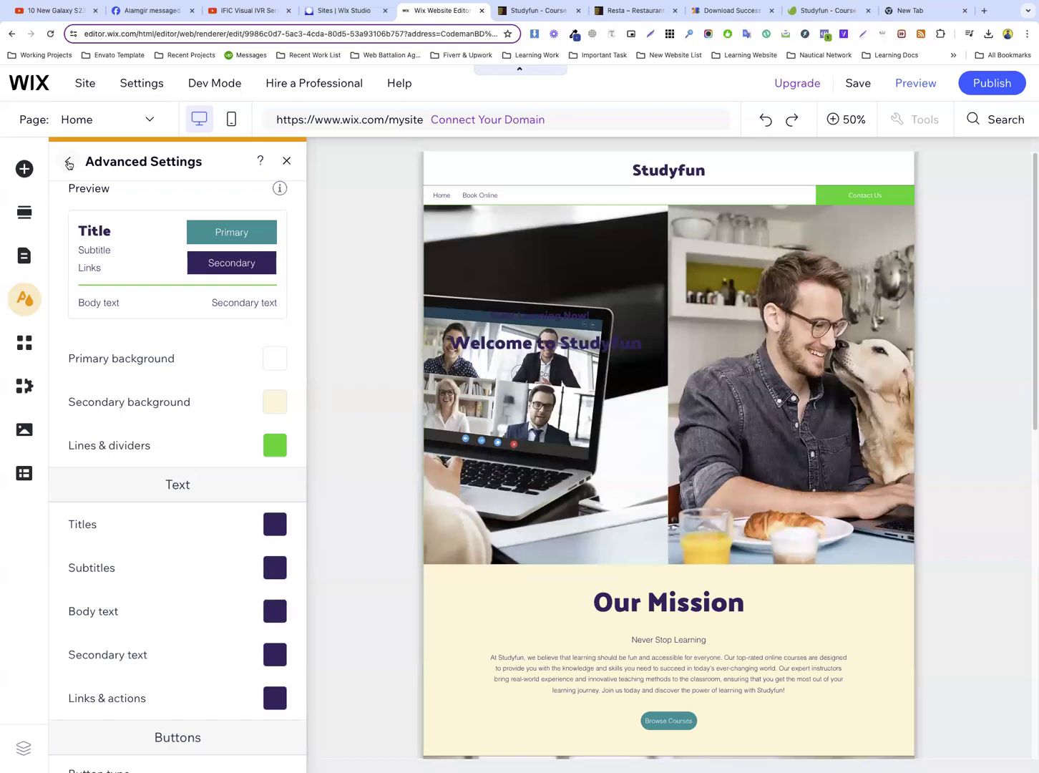
{"action": "left_click", "coordinate": [68, 162]}
{"action": "left_click", "coordinate": [244, 369]}
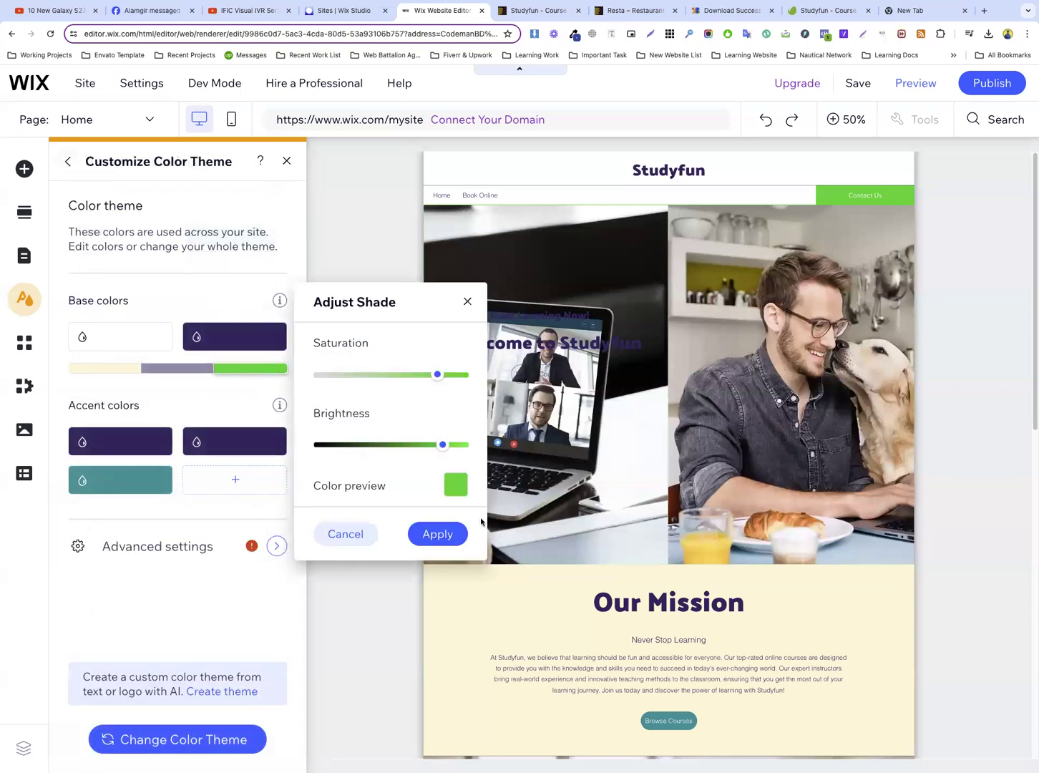
{"action": "left_click", "coordinate": [457, 489]}
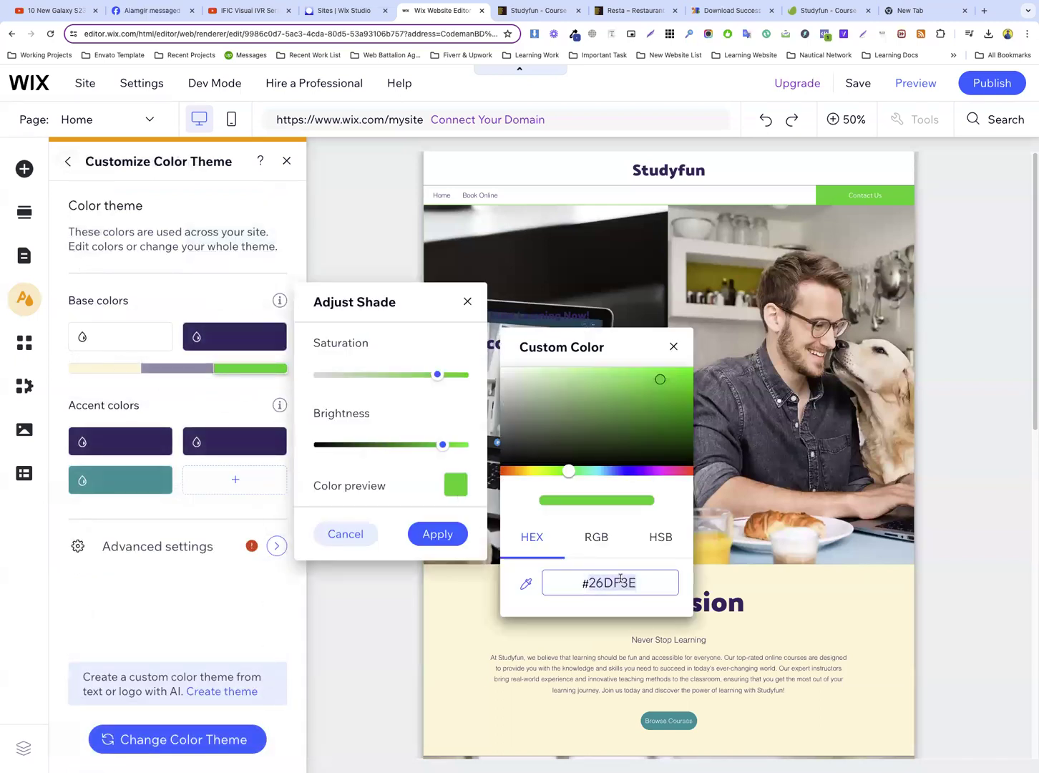
{"action": "key", "text": "super+v"}
{"action": "left_click", "coordinate": [438, 536]}
{"action": "left_click", "coordinate": [437, 537]}
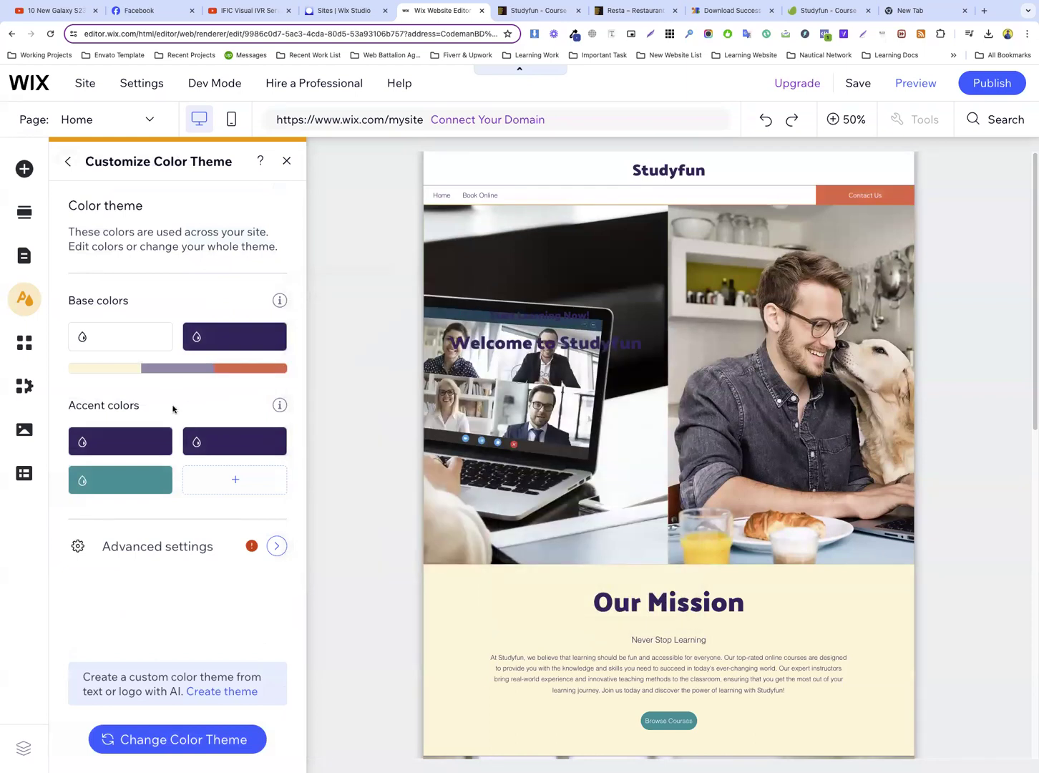
Open the custom color picker for adding a new accent color to the theme
{"action": "left_click", "coordinate": [222, 480]}
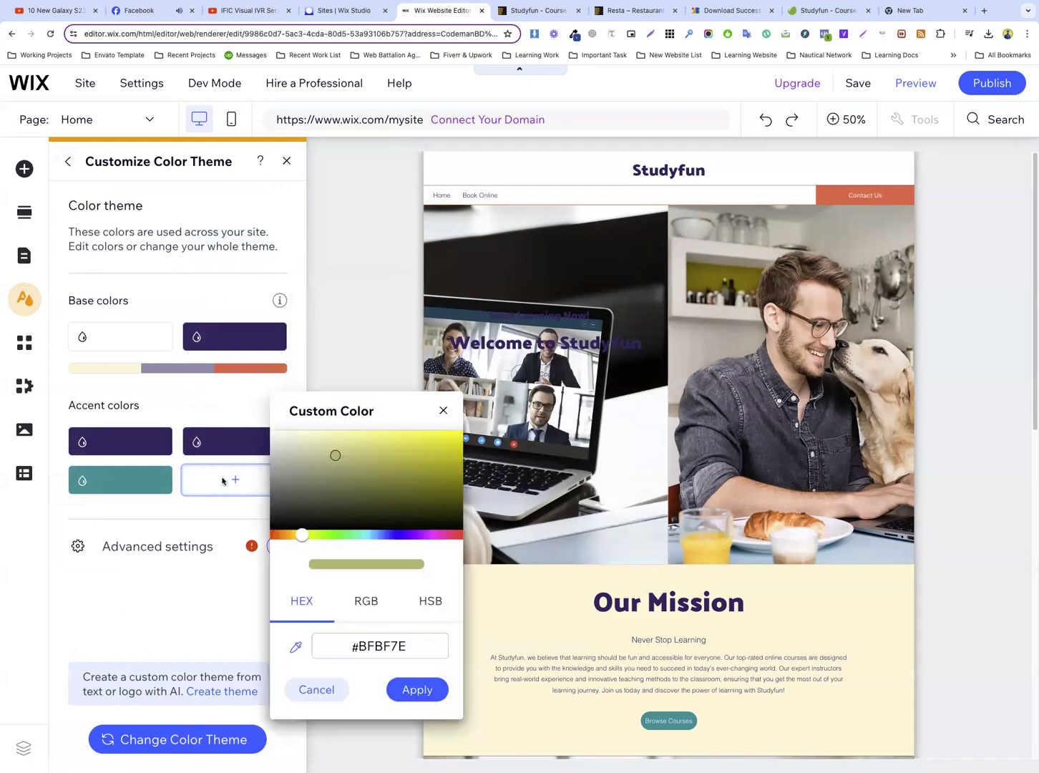
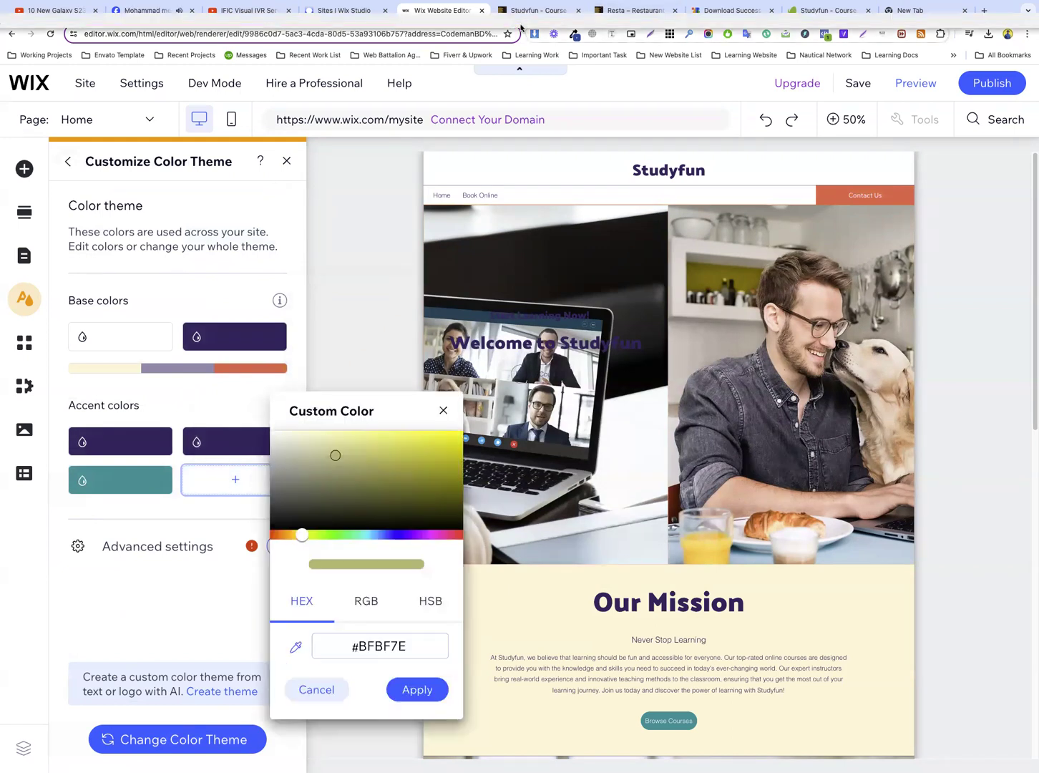
Switch to the Studyfun template preview, inspect the Technical Skills description paragraph and copy the hex code of its text color
{"action": "key", "text": "ctrl+Tab"}
{"action": "triple_click", "coordinate": [403, 264]}
{"action": "scroll", "coordinate": [508, 269], "scroll_direction": "down", "scroll_amount": 10}
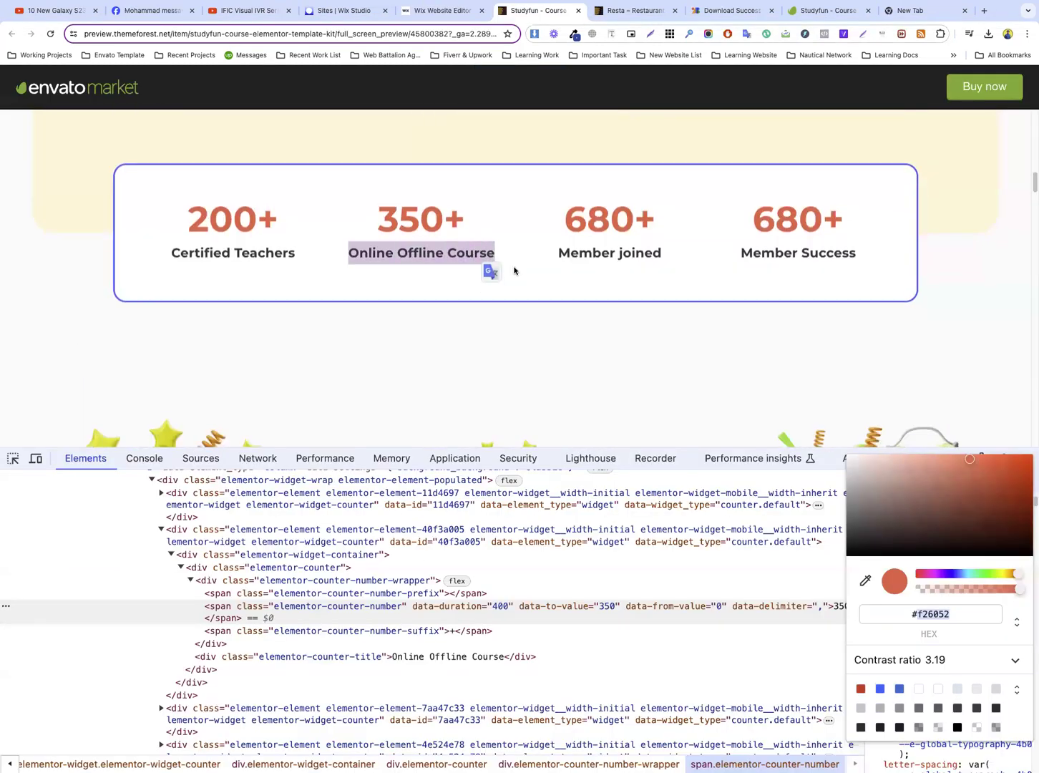
{"action": "left_click_drag", "start_coordinate": [426, 267], "coordinate": [579, 293]}
{"action": "left_click", "coordinate": [51, 434]}
{"action": "left_click", "coordinate": [13, 462]}
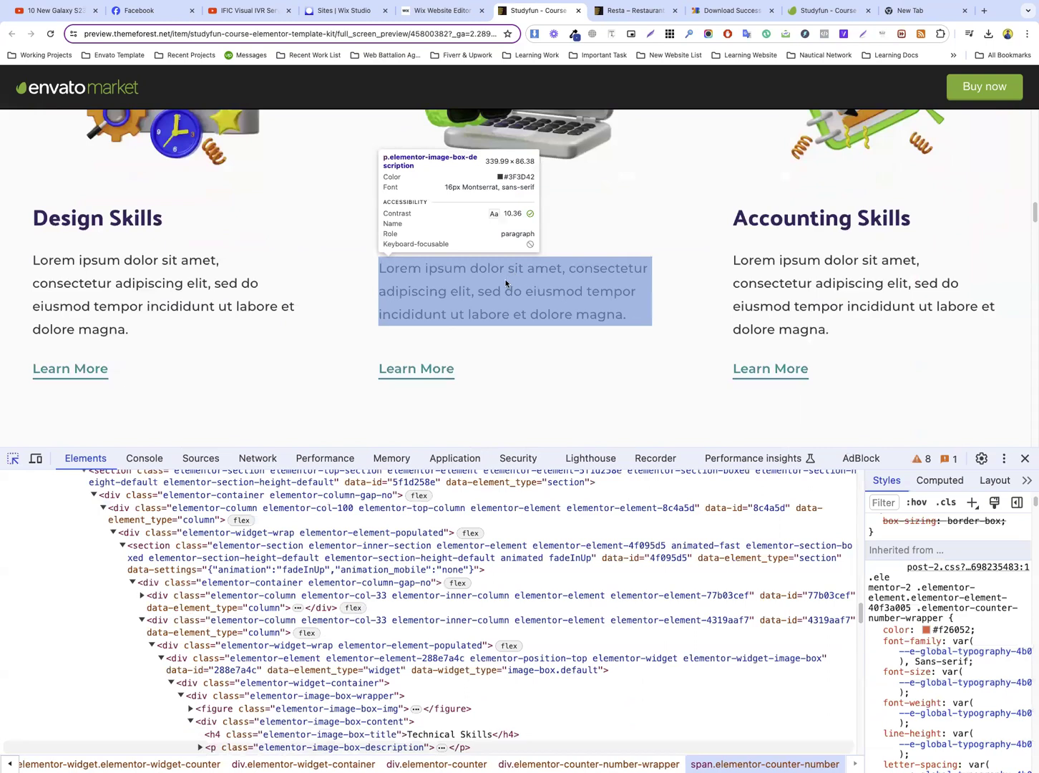
{"action": "left_click", "coordinate": [506, 284]}
{"action": "scroll", "coordinate": [945, 615], "scroll_direction": "up", "scroll_amount": 3}
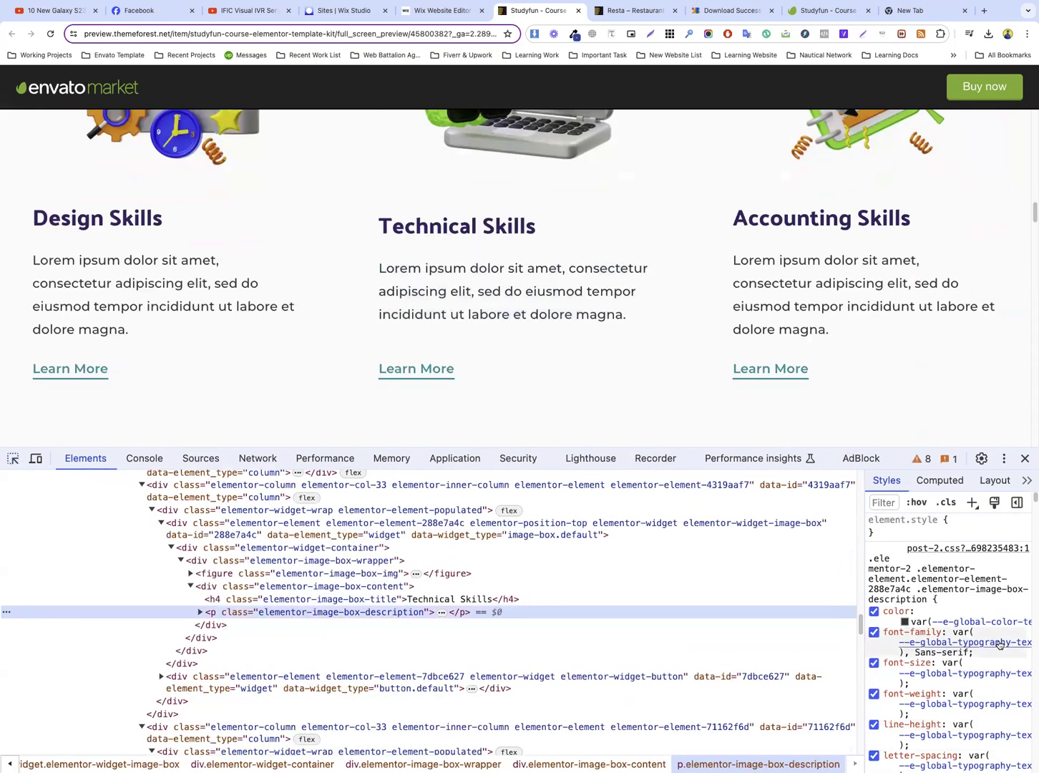
{"action": "left_click", "coordinate": [920, 613]}
{"action": "left_click", "coordinate": [925, 610]}
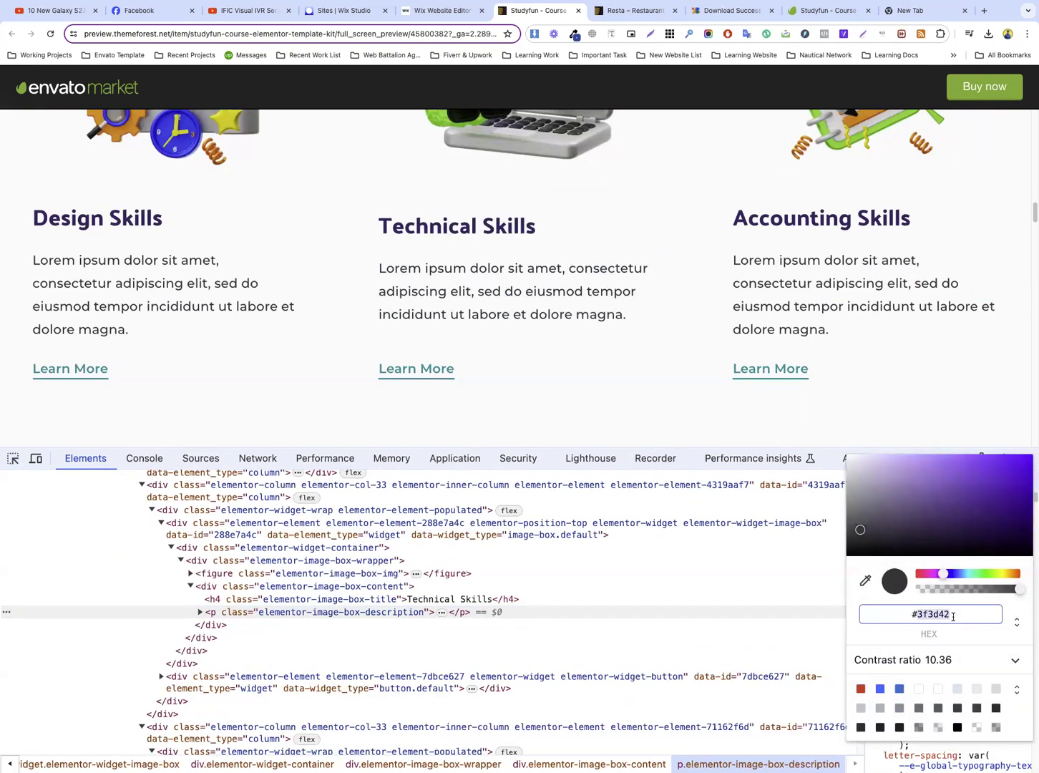
Return to the Wix editor and add the copied #3F3D42 as a new accent color of the theme
{"action": "left_click", "coordinate": [425, 15]}
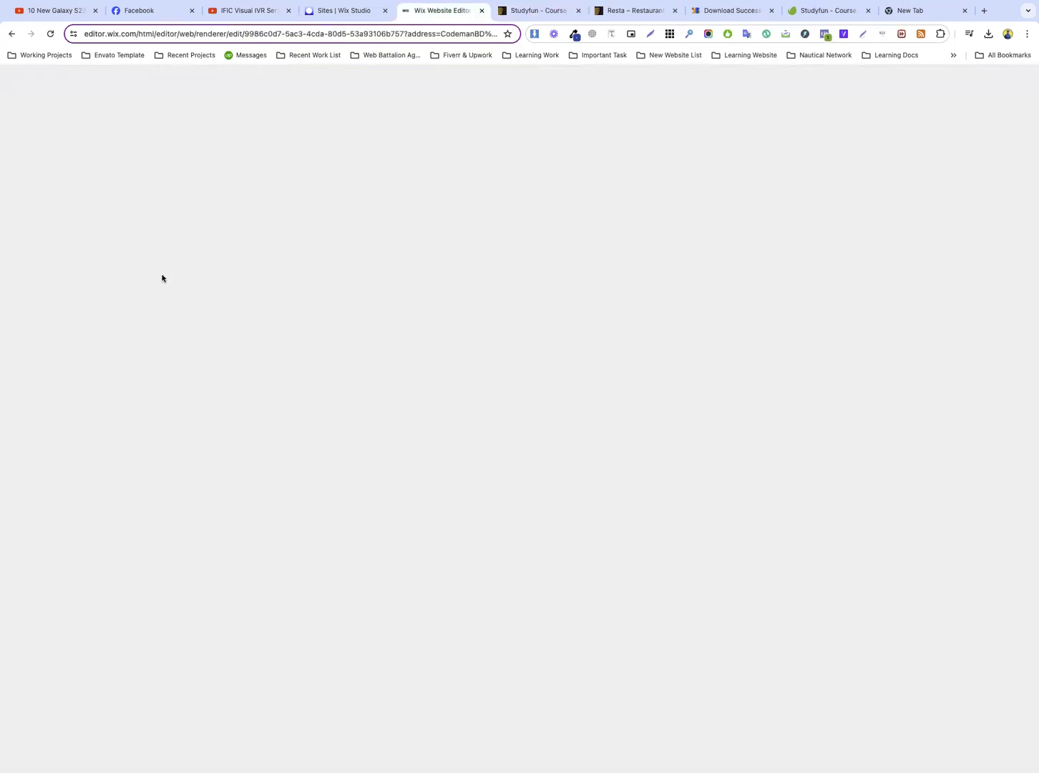
{"action": "left_click", "coordinate": [417, 652]}
{"action": "type", "text": "3F3D42"}
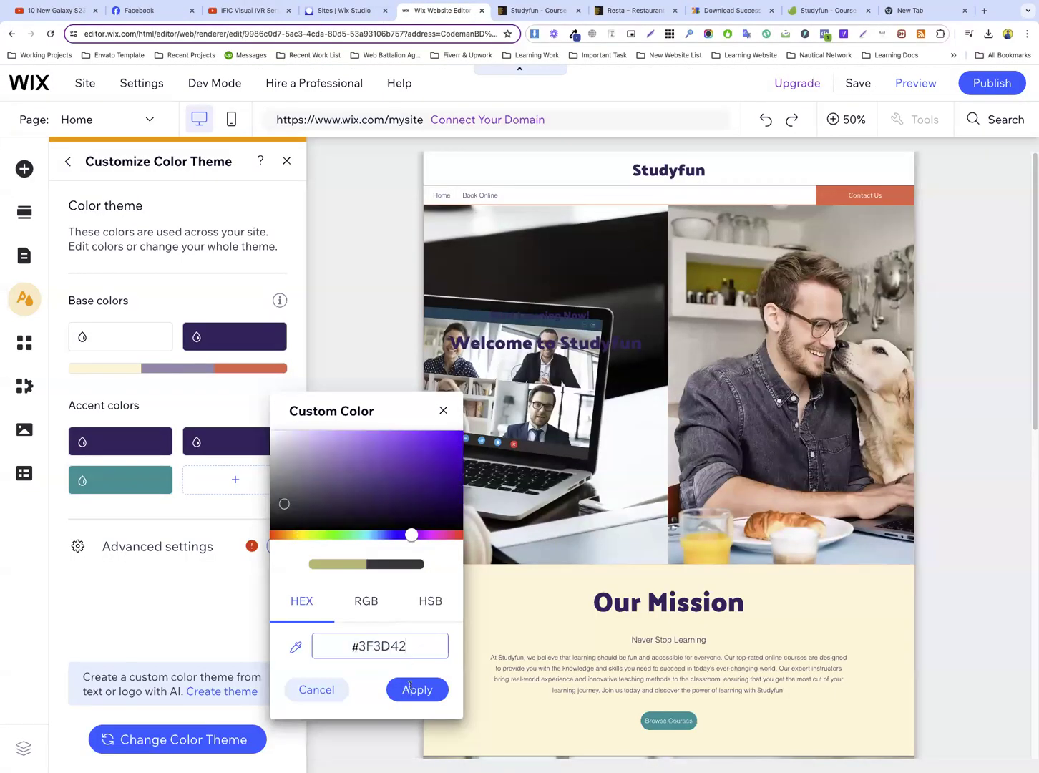
{"action": "left_click", "coordinate": [417, 689]}
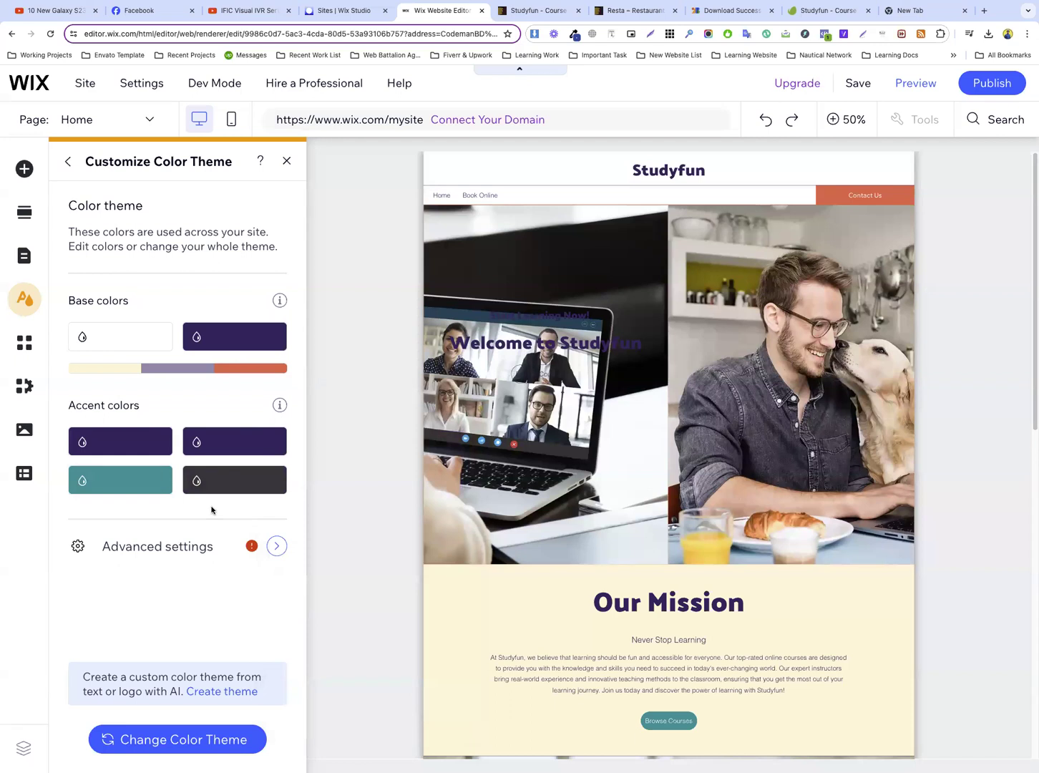
Switch back to the Studyfun template preview, inspect the See All Learning Course button and copy the hex code of its background color
{"action": "left_click", "coordinate": [162, 370]}
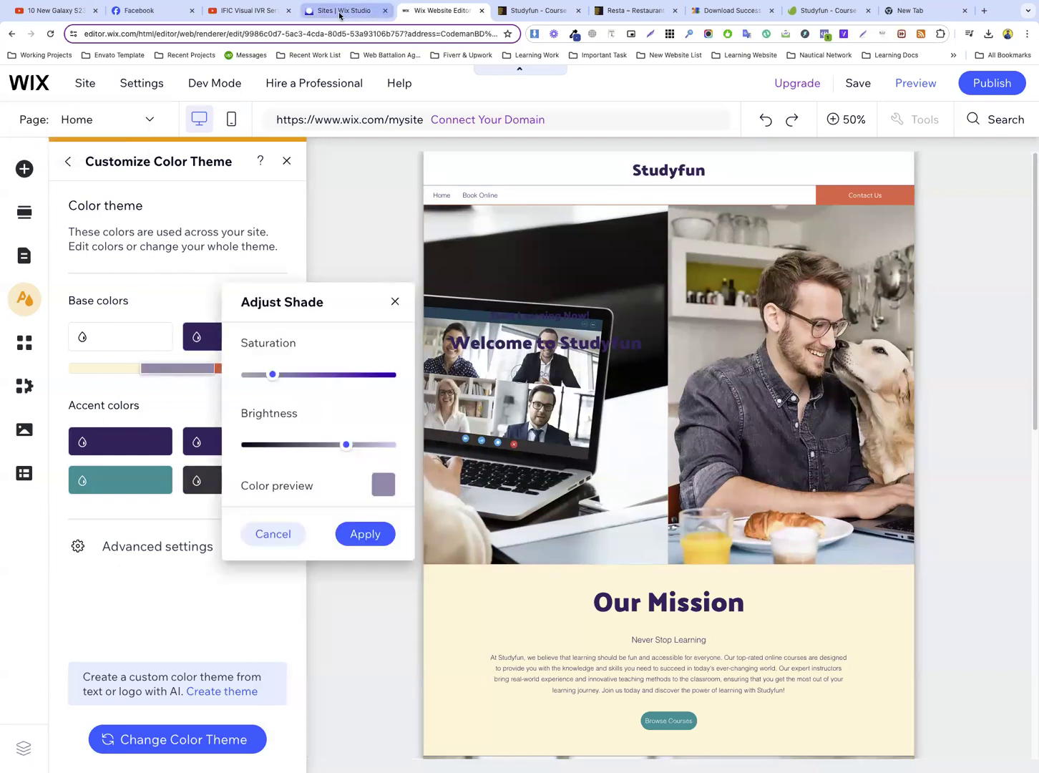
{"action": "left_click", "coordinate": [342, 11]}
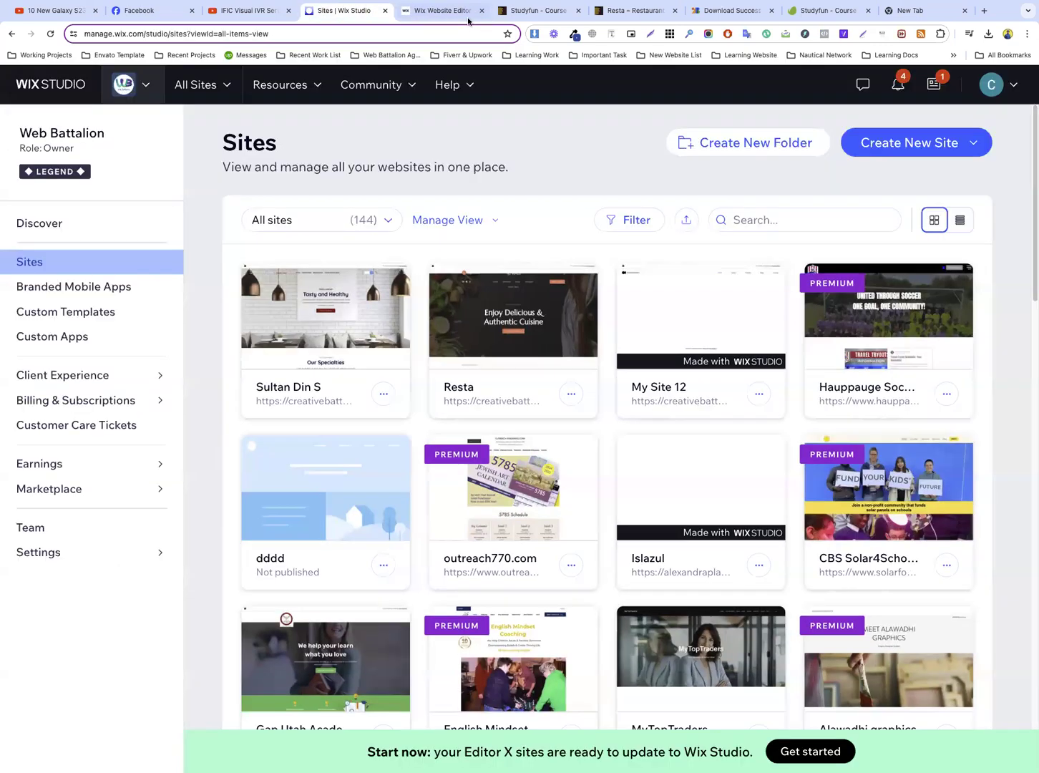
{"action": "left_click", "coordinate": [521, 13]}
{"action": "scroll", "coordinate": [460, 318], "scroll_direction": "down", "scroll_amount": 4}
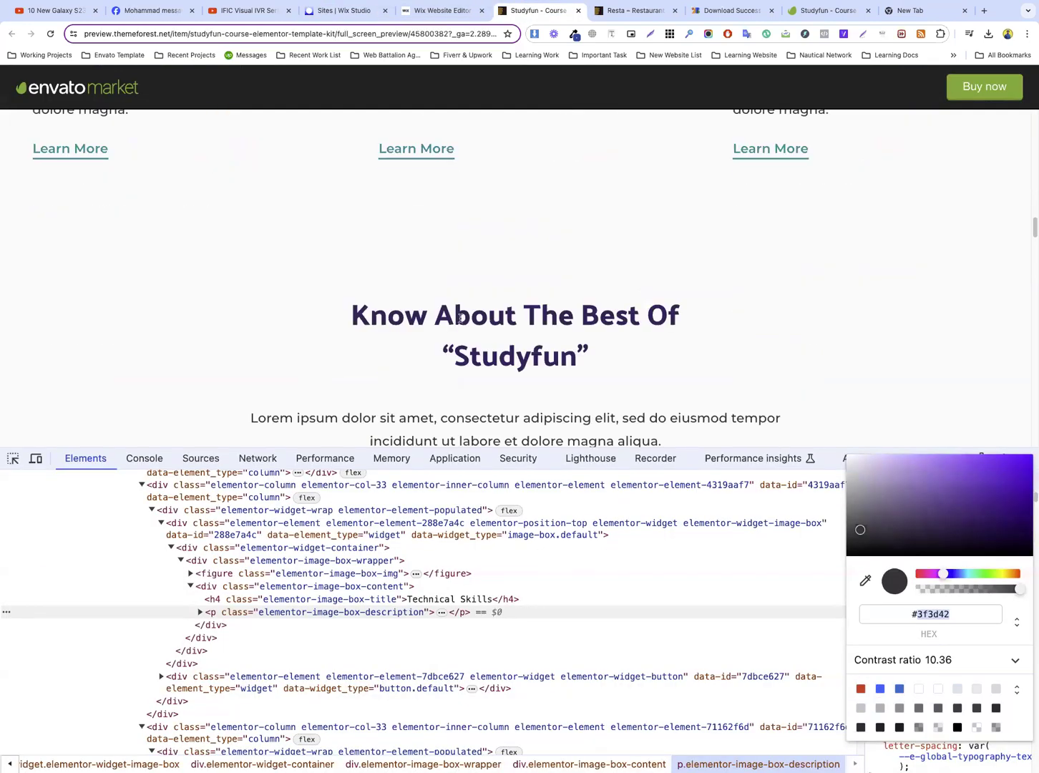
{"action": "scroll", "coordinate": [463, 317], "scroll_direction": "down", "scroll_amount": 10}
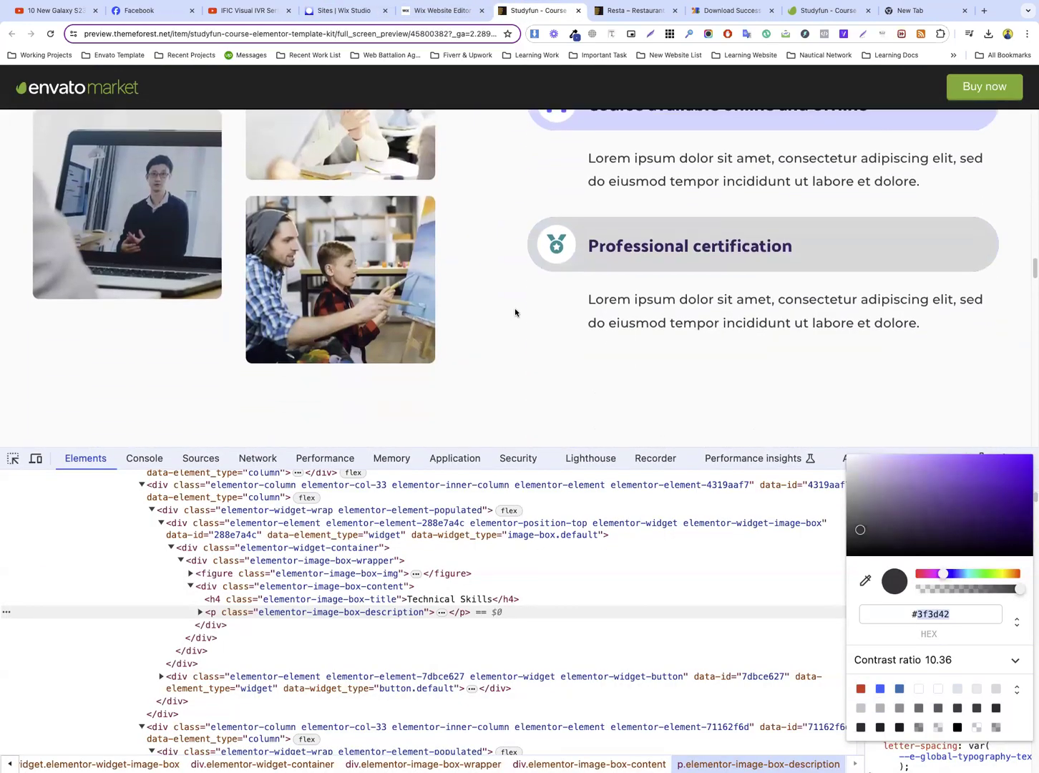
{"action": "scroll", "coordinate": [514, 312], "scroll_direction": "down", "scroll_amount": 5}
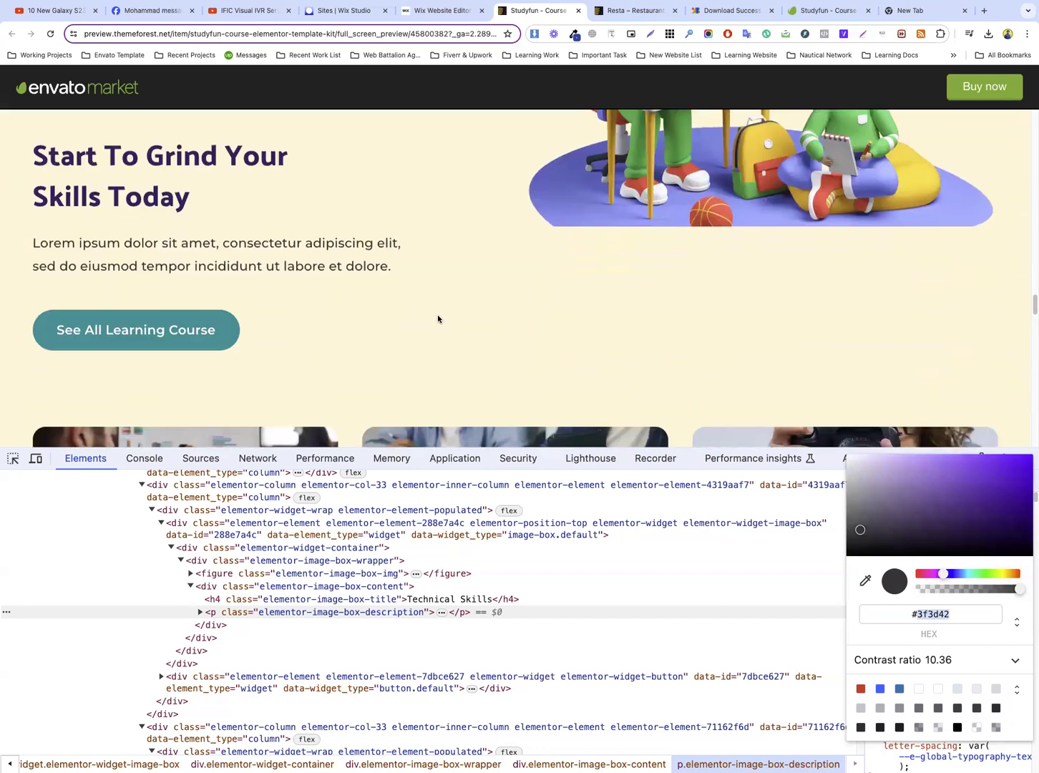
{"action": "scroll", "coordinate": [439, 318], "scroll_direction": "up", "scroll_amount": 1}
{"action": "left_click", "coordinate": [13, 458]}
{"action": "left_click", "coordinate": [225, 310]}
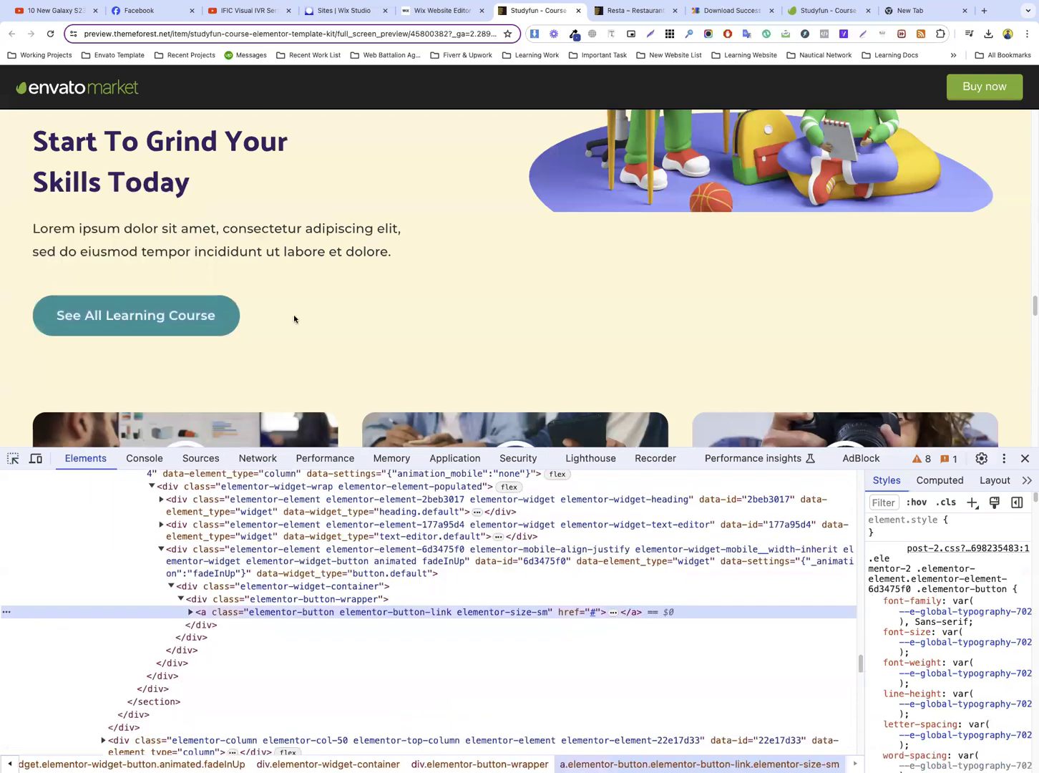
{"action": "scroll", "coordinate": [941, 603], "scroll_direction": "down", "scroll_amount": 5}
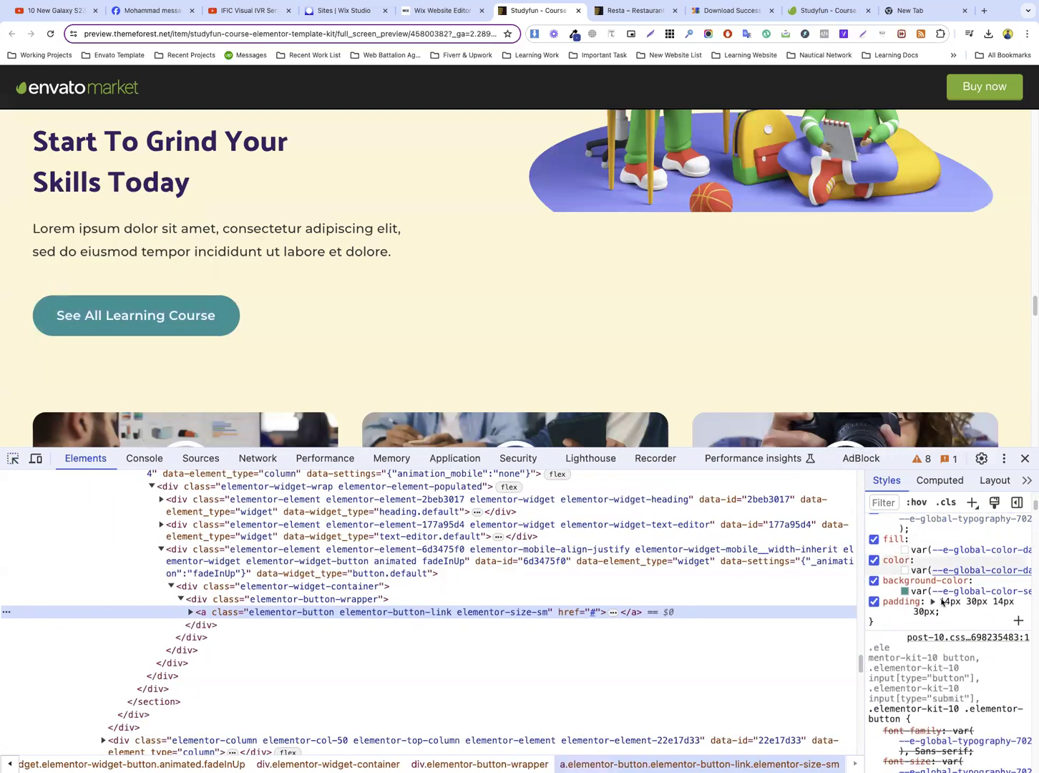
{"action": "left_click", "coordinate": [905, 591]}
{"action": "left_click", "coordinate": [967, 669]}
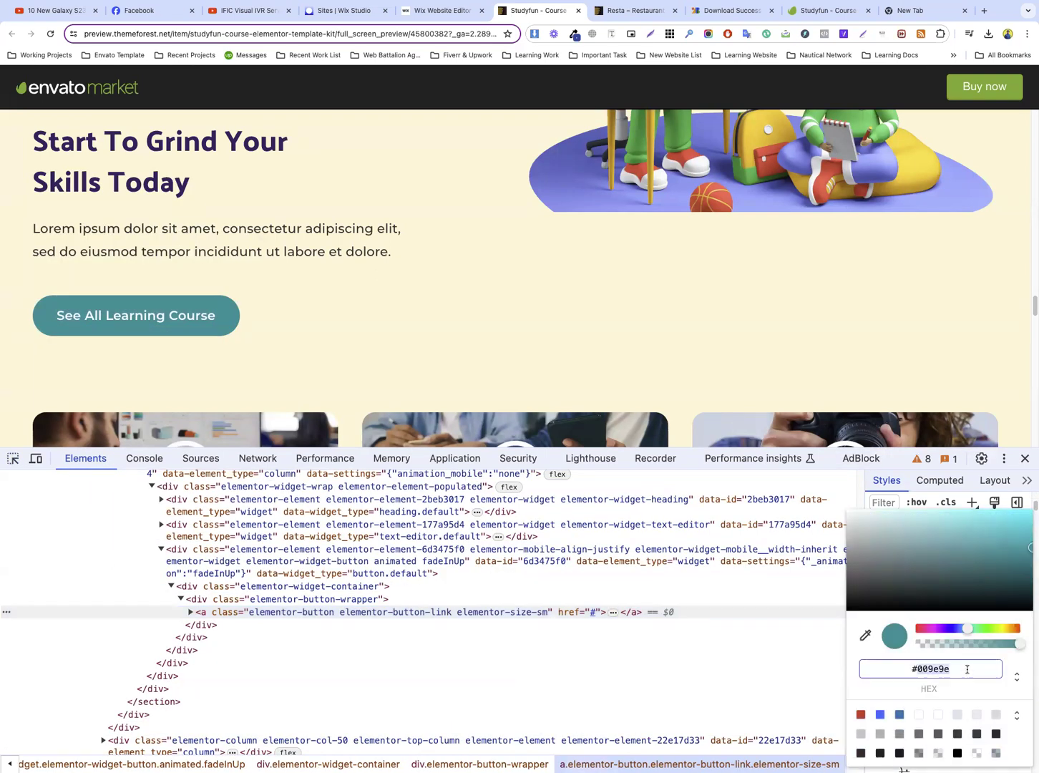
Return to the Wix editor and set the teal accent color of the theme to #009E9E, then apply it
{"action": "left_click", "coordinate": [412, 10]}
{"action": "left_click", "coordinate": [154, 307]}
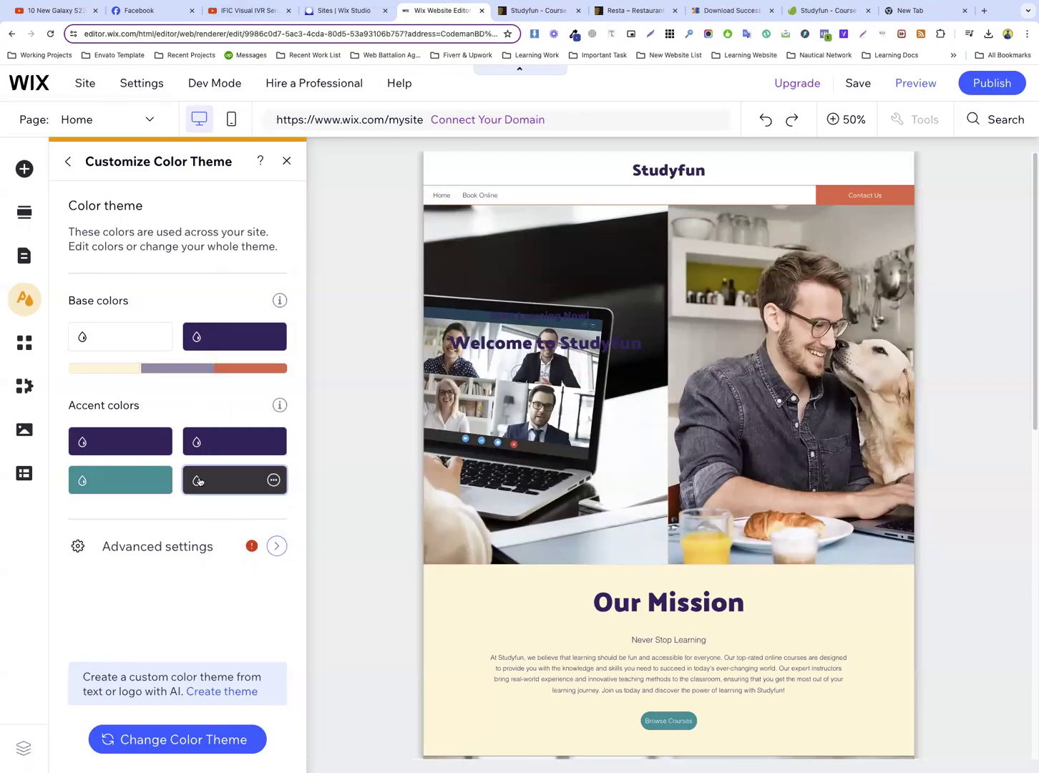
{"action": "left_click", "coordinate": [124, 480]}
{"action": "double_click", "coordinate": [312, 647]}
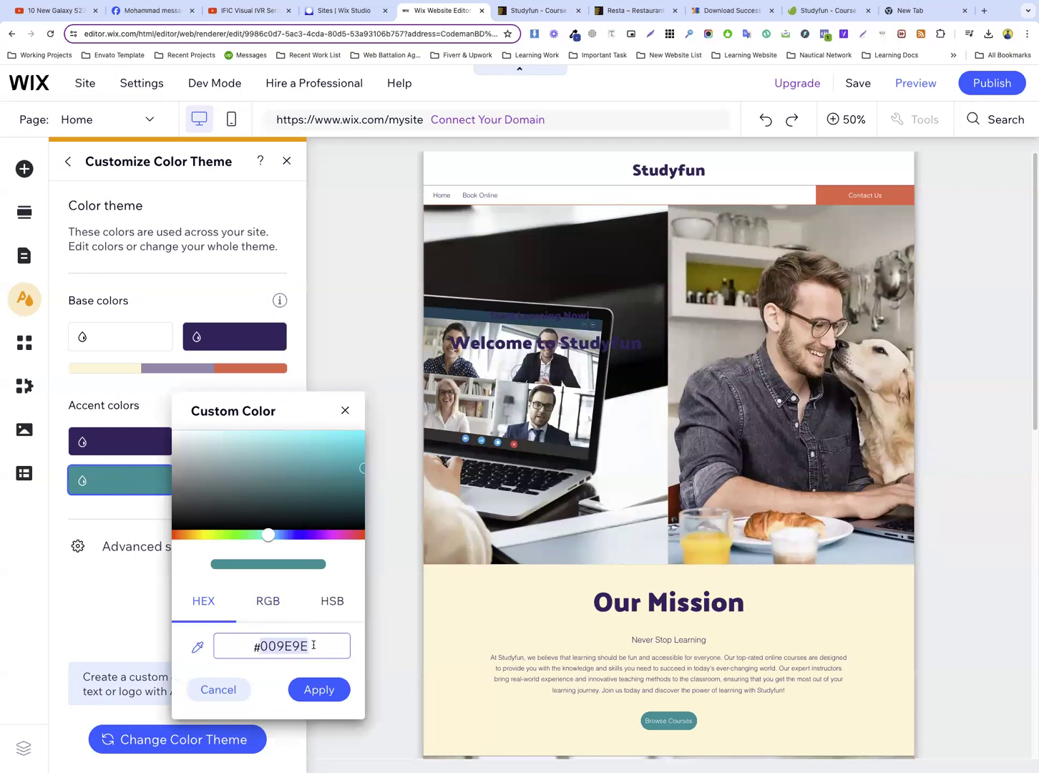
{"action": "left_click", "coordinate": [319, 688]}
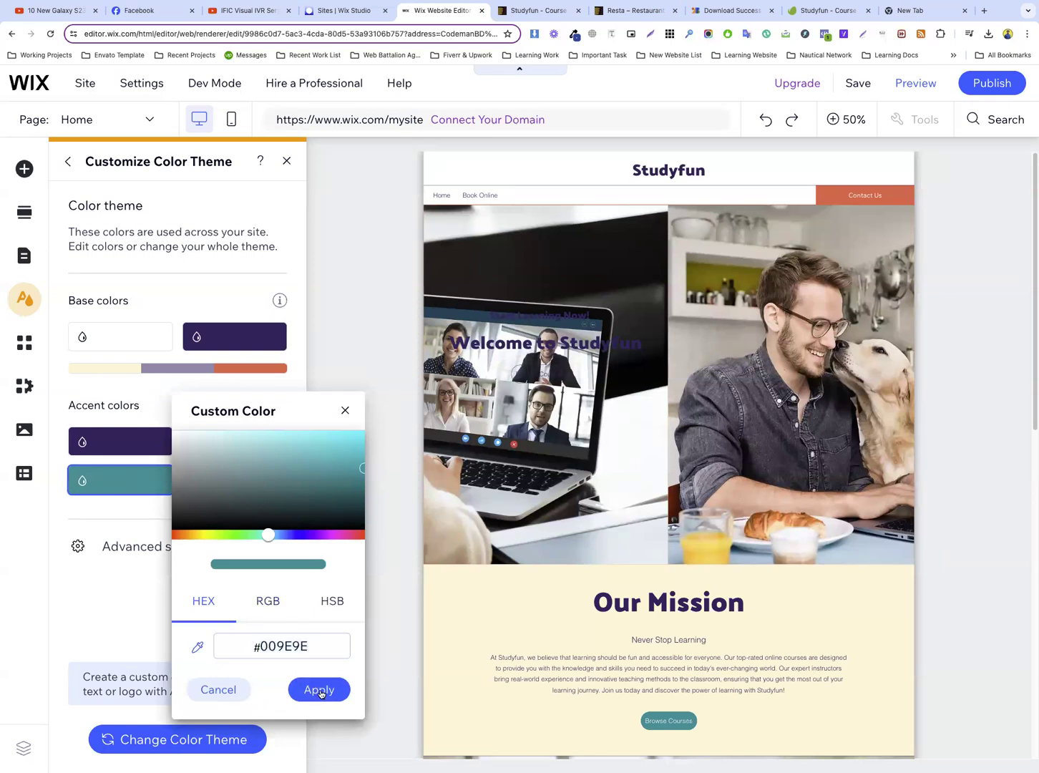
In the advanced color settings, set the Subtitles text color to the teal theme color #009E9E
{"action": "left_click", "coordinate": [185, 553]}
{"action": "scroll", "coordinate": [205, 493], "scroll_direction": "down", "scroll_amount": 4}
{"action": "scroll", "coordinate": [196, 348], "scroll_direction": "up", "scroll_amount": 3}
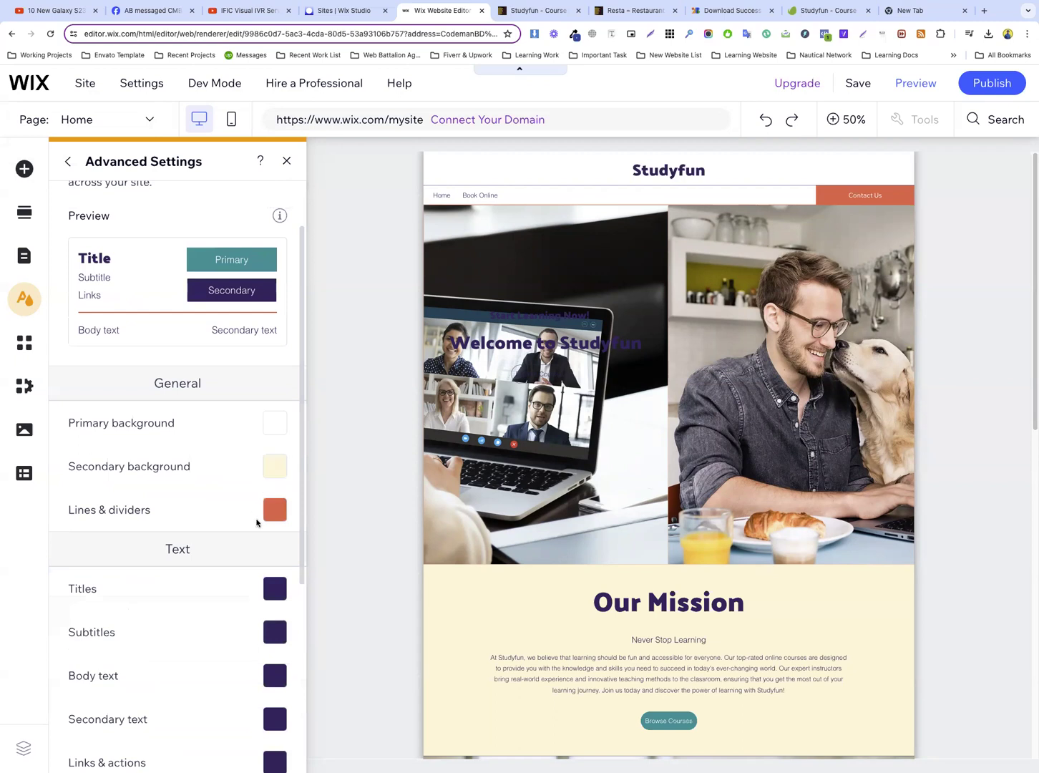
{"action": "scroll", "coordinate": [215, 505], "scroll_direction": "down", "scroll_amount": 2}
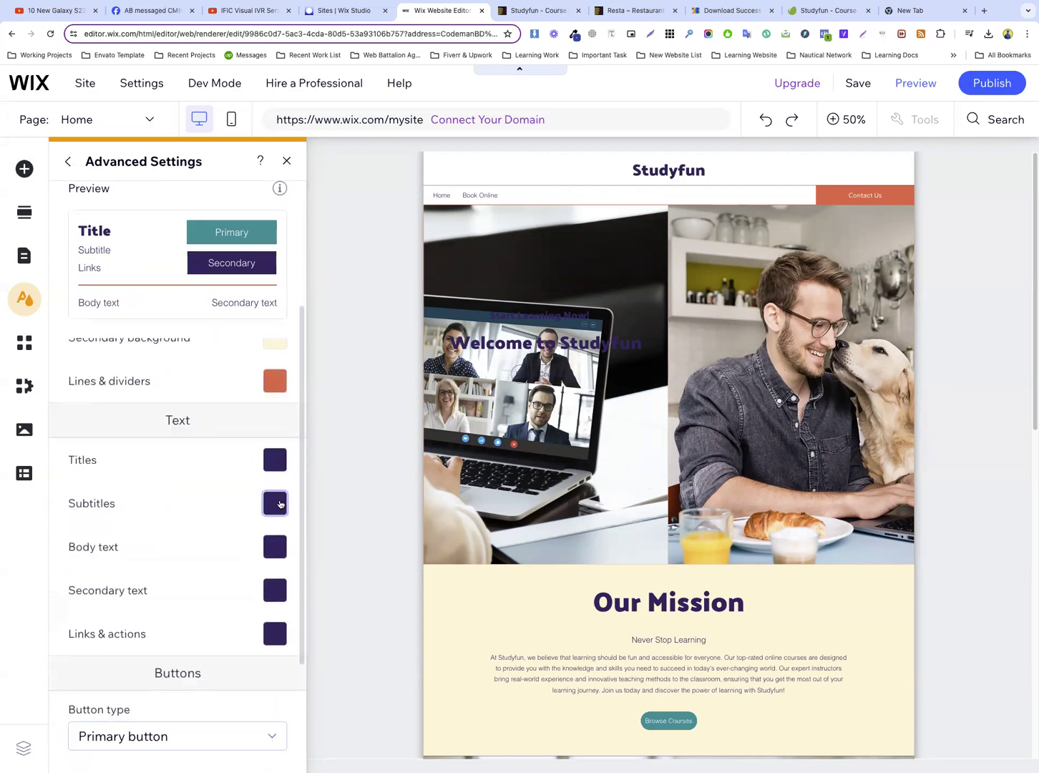
{"action": "left_click", "coordinate": [278, 504]}
{"action": "left_click", "coordinate": [423, 546]}
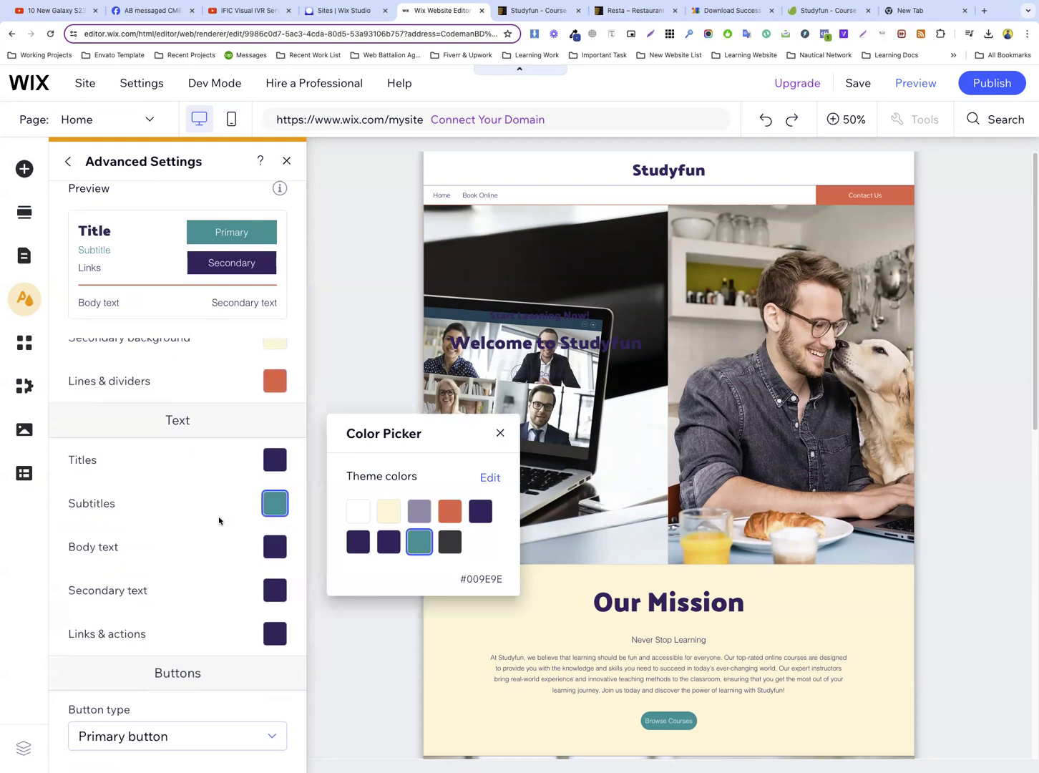
Set the Body text and Secondary text colors to the dark gray theme color #3F3D42
{"action": "left_click", "coordinate": [275, 546]}
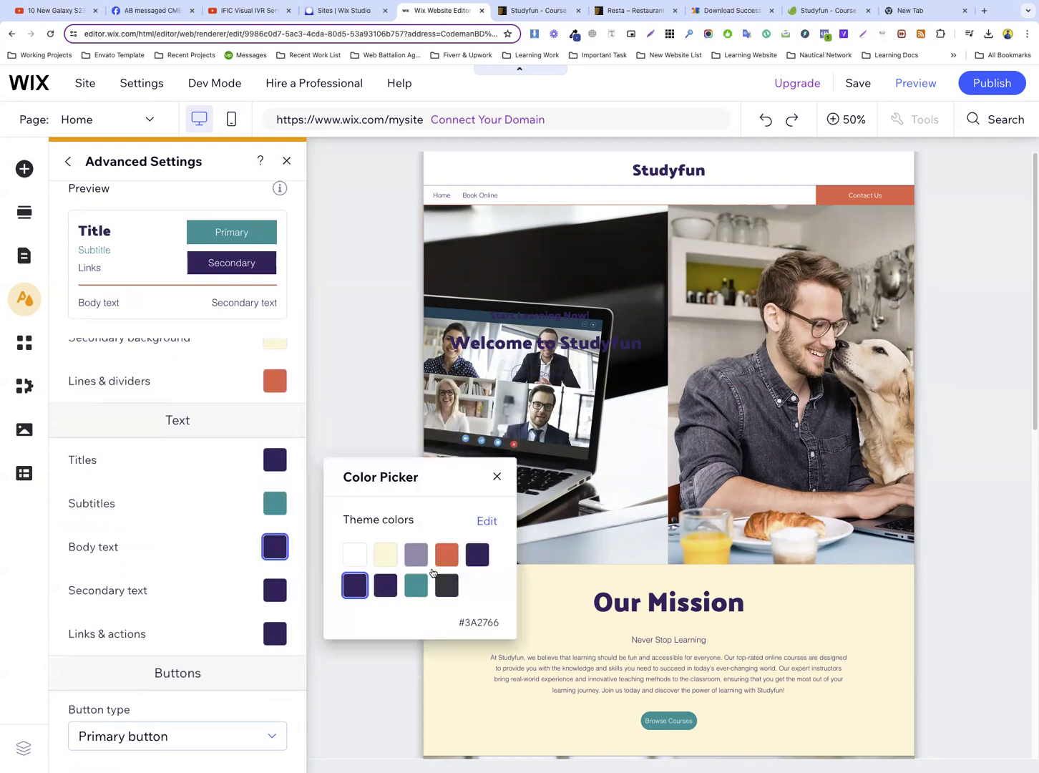
{"action": "left_click", "coordinate": [444, 585]}
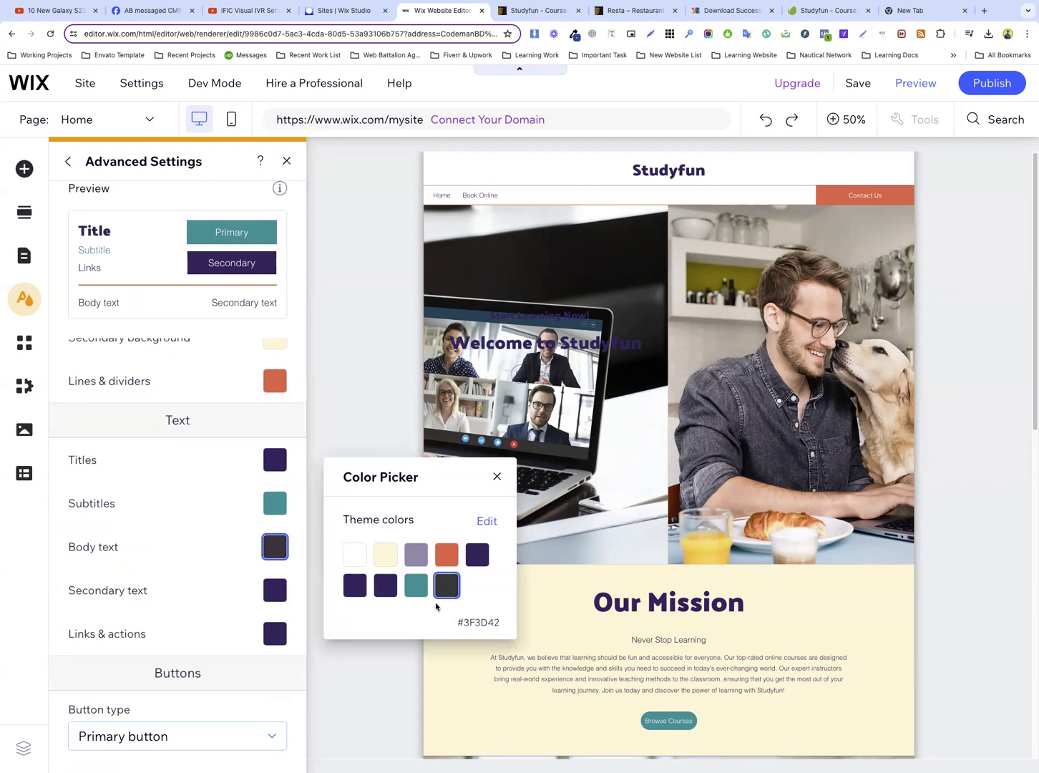
{"action": "left_click", "coordinate": [276, 590]}
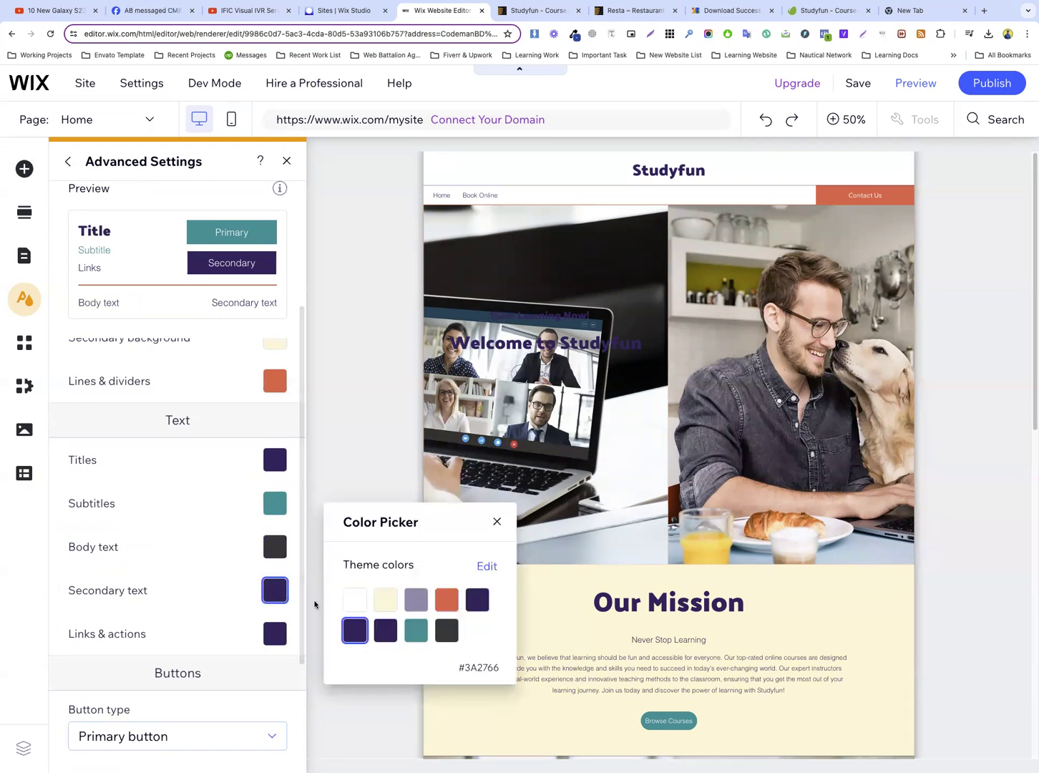
{"action": "left_click", "coordinate": [446, 630]}
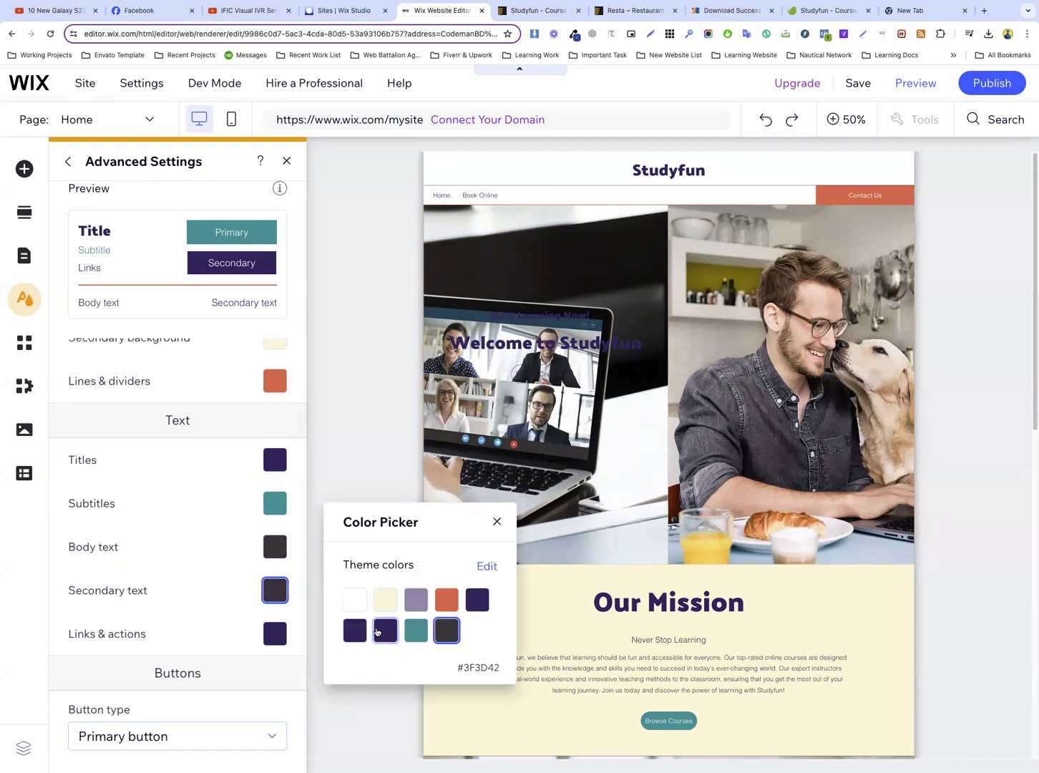
Set the Links & actions color to the orange-red theme color #F26052
{"action": "left_click", "coordinate": [276, 633]}
{"action": "left_click", "coordinate": [448, 646]}
{"action": "left_click", "coordinate": [229, 622]}
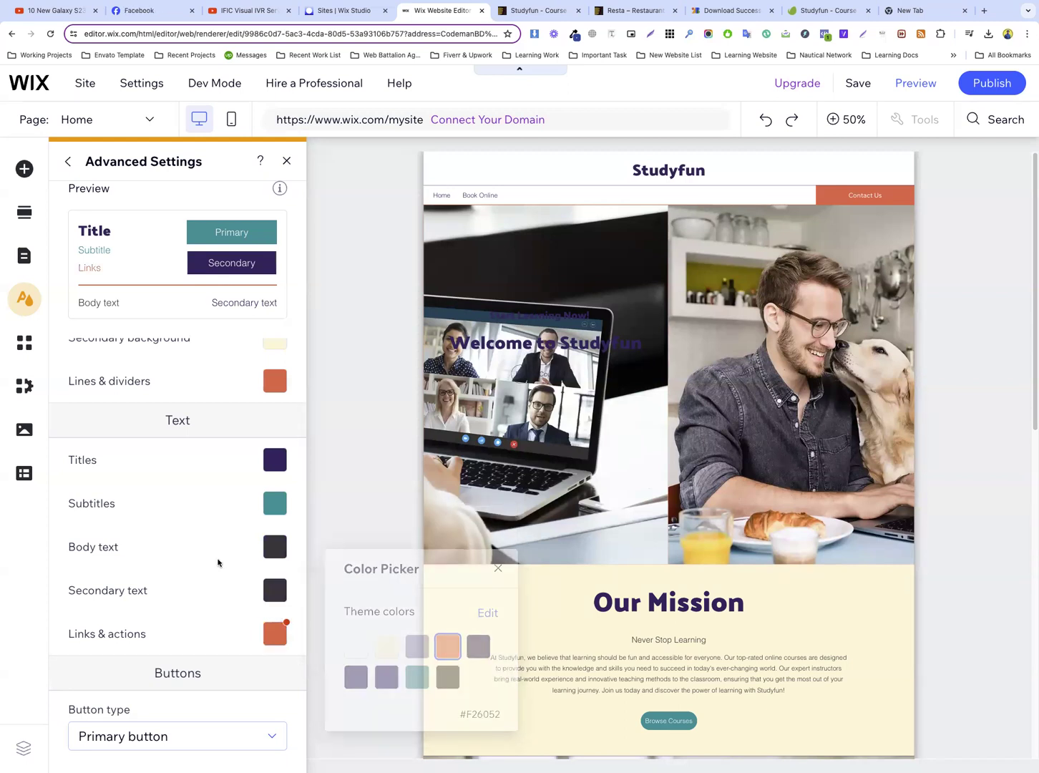
{"action": "scroll", "coordinate": [218, 559], "scroll_direction": "down", "scroll_amount": 2}
{"action": "left_click", "coordinate": [275, 622]}
{"action": "scroll", "coordinate": [248, 515], "scroll_direction": "up", "scroll_amount": 5}
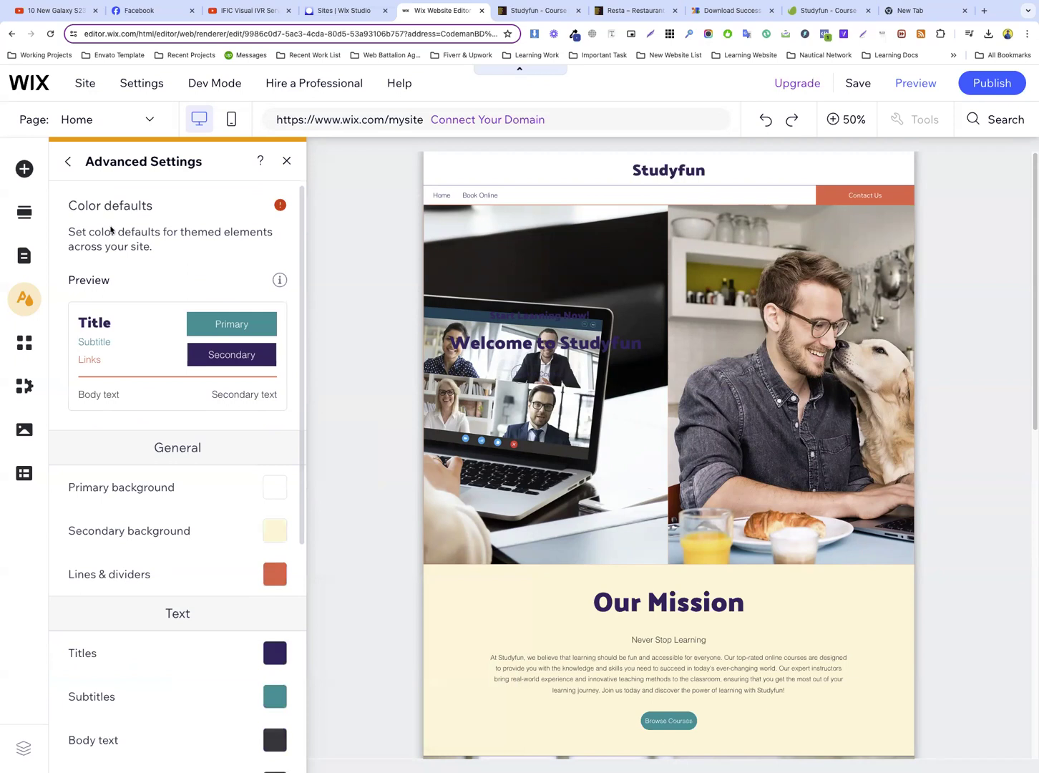
Leave the color theme for the text theme's heading styles, set Heading 1 to 35 px with bold turned off, and apply it
{"action": "left_click", "coordinate": [67, 164]}
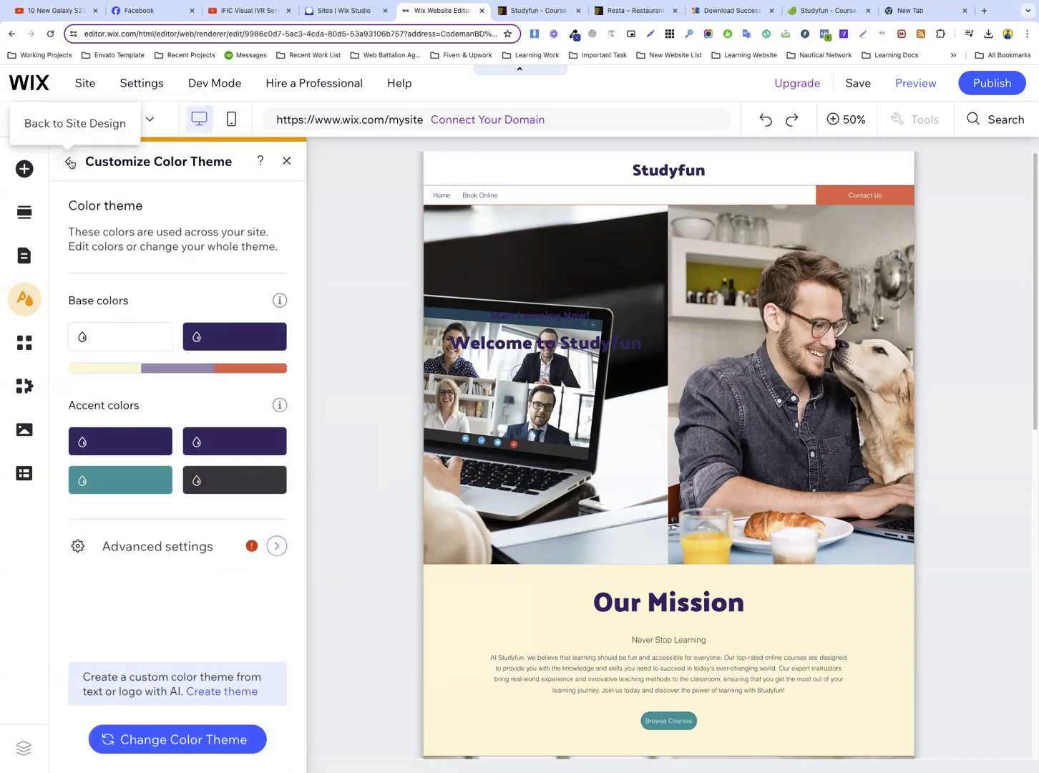
{"action": "left_click", "coordinate": [70, 164]}
{"action": "left_click", "coordinate": [155, 404]}
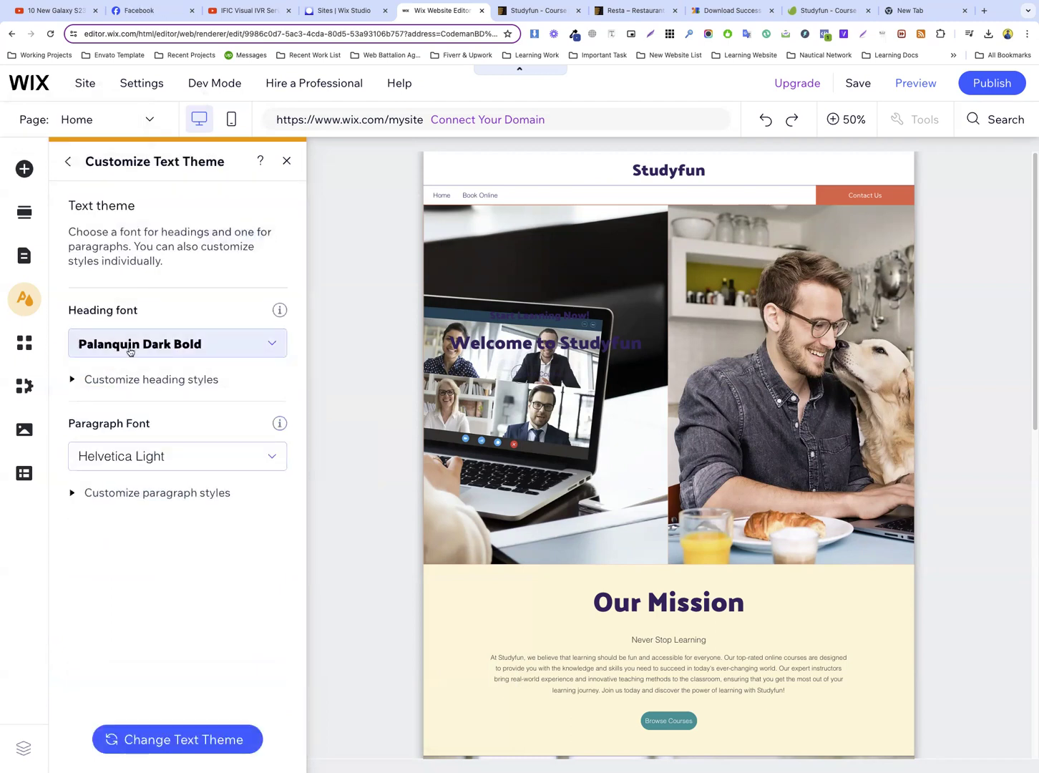
{"action": "left_click", "coordinate": [150, 380]}
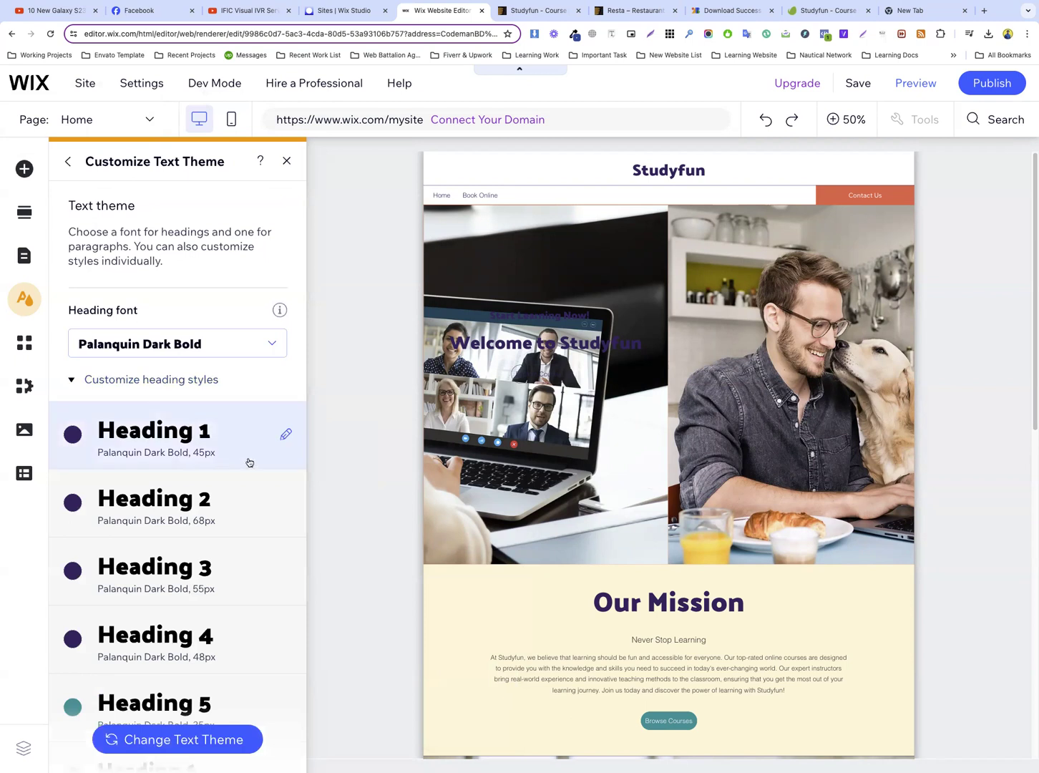
{"action": "left_click", "coordinate": [284, 435]}
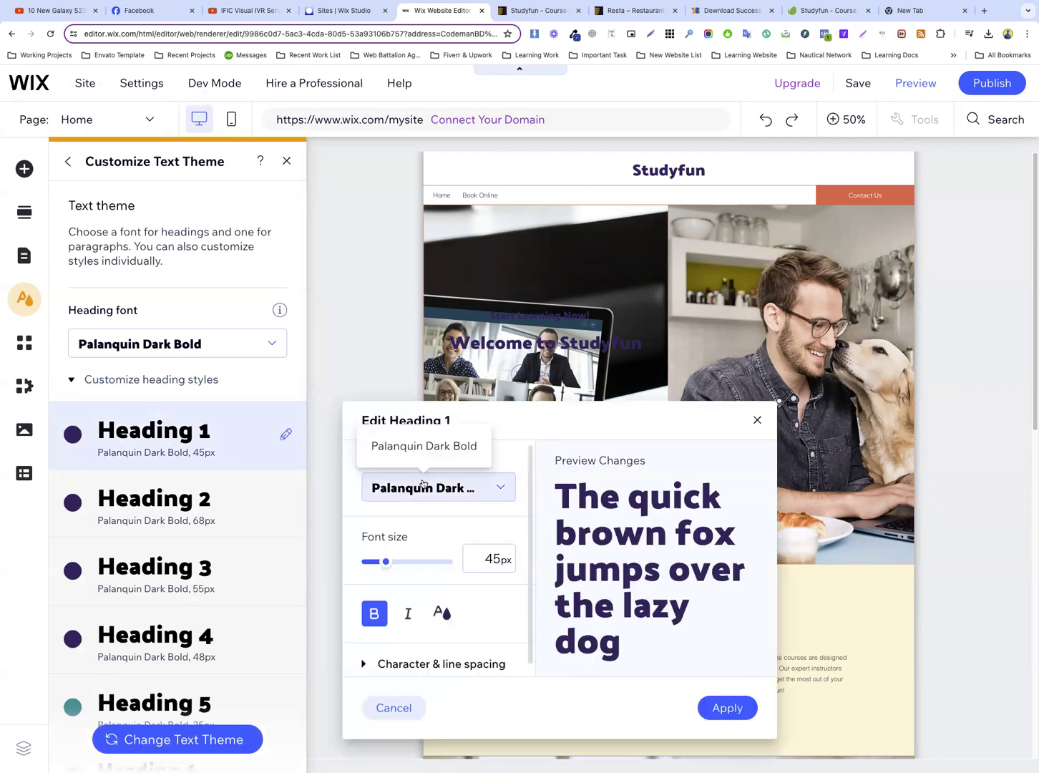
{"action": "left_click", "coordinate": [377, 614]}
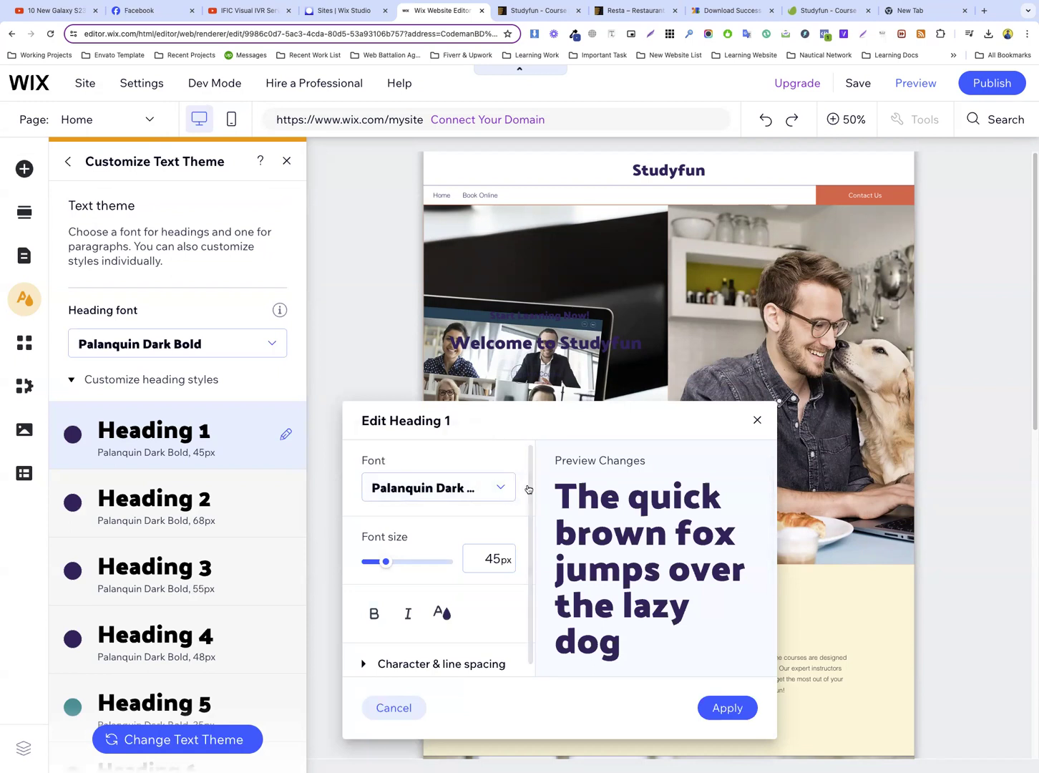
{"action": "left_click", "coordinate": [491, 559]}
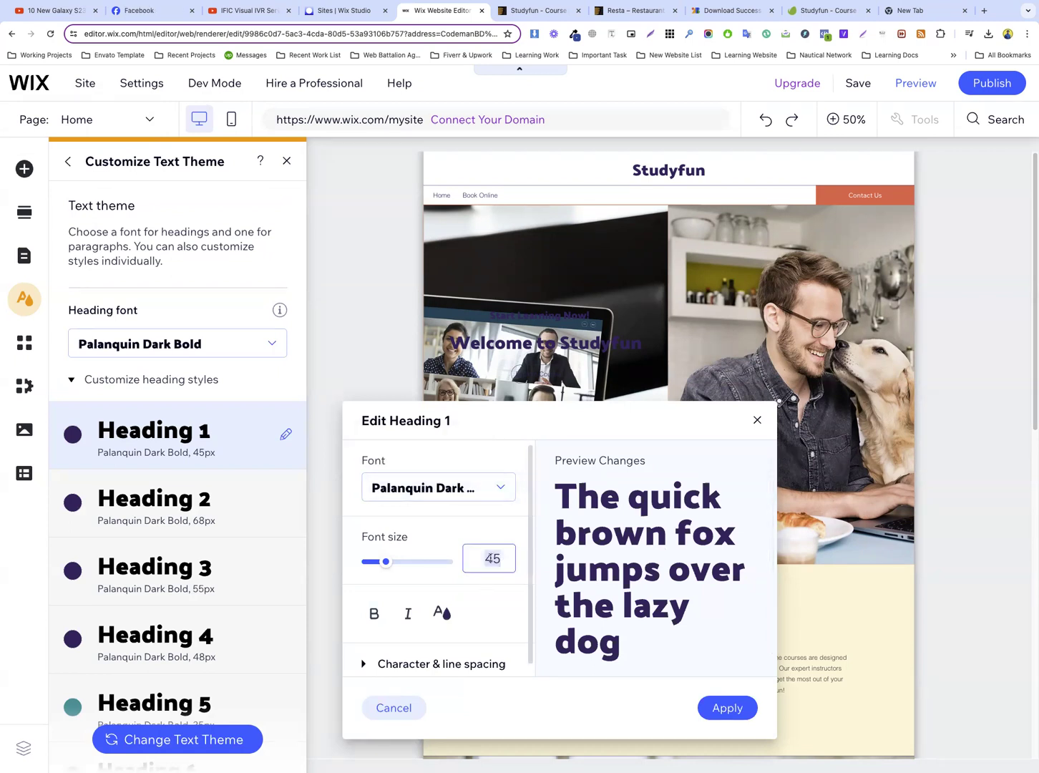
{"action": "type", "text": "35"}
{"action": "key", "text": "Return"}
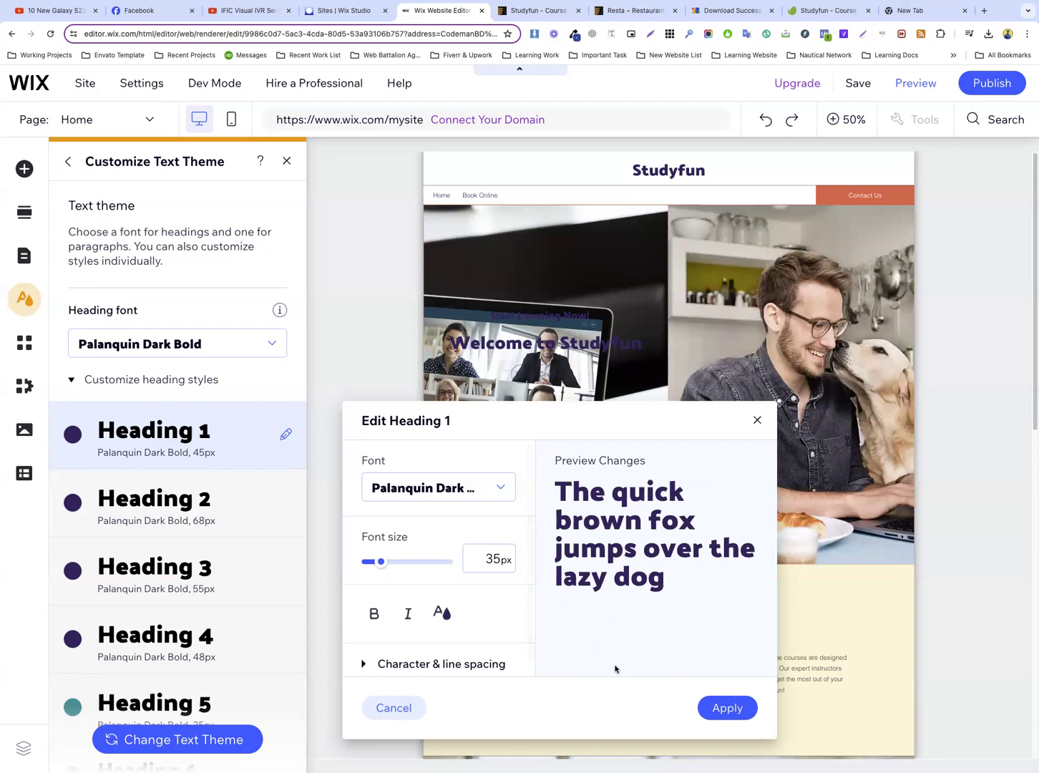
{"action": "left_click", "coordinate": [727, 707]}
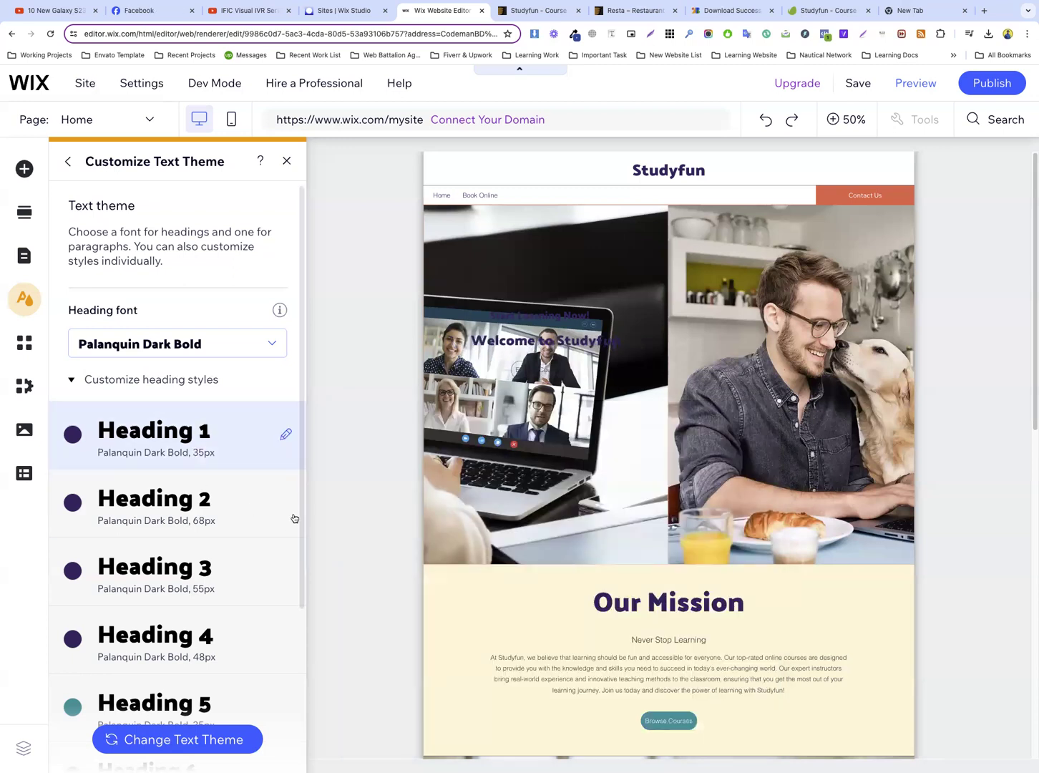
Set Heading 2 to 35 px in Palanquin Dark Semi Bold with bold turned off, and apply it
{"action": "left_click", "coordinate": [286, 501]}
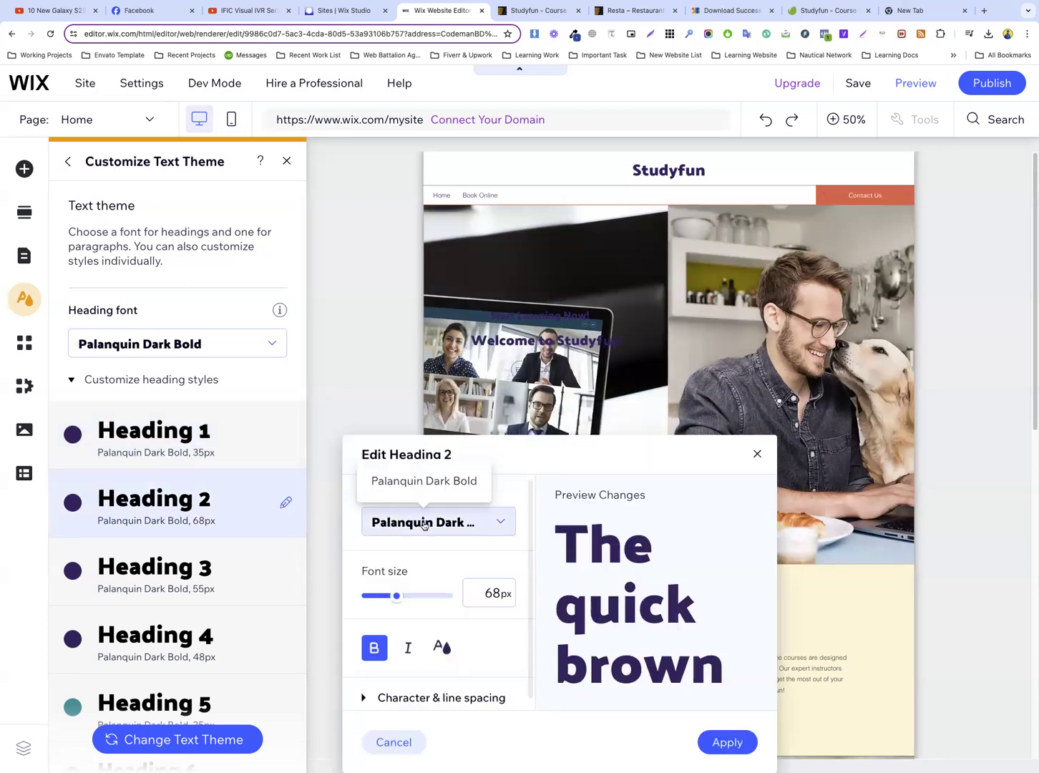
{"action": "left_click", "coordinate": [494, 587]}
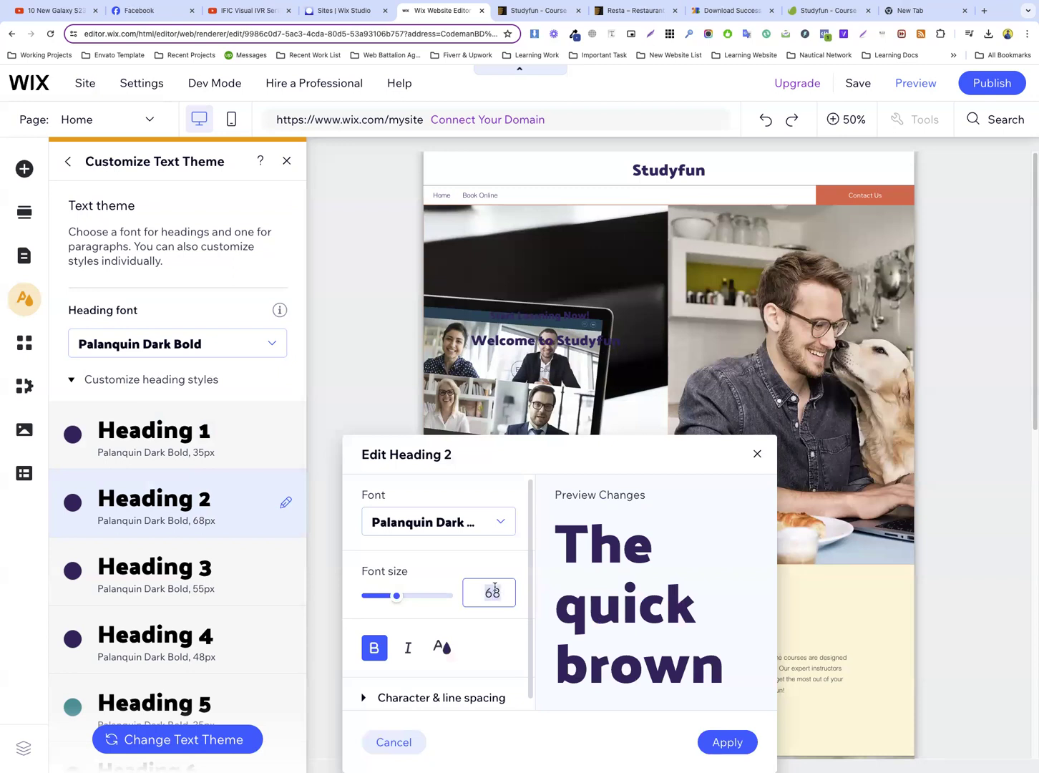
{"action": "type", "text": "35"}
{"action": "double_click", "coordinate": [493, 589]}
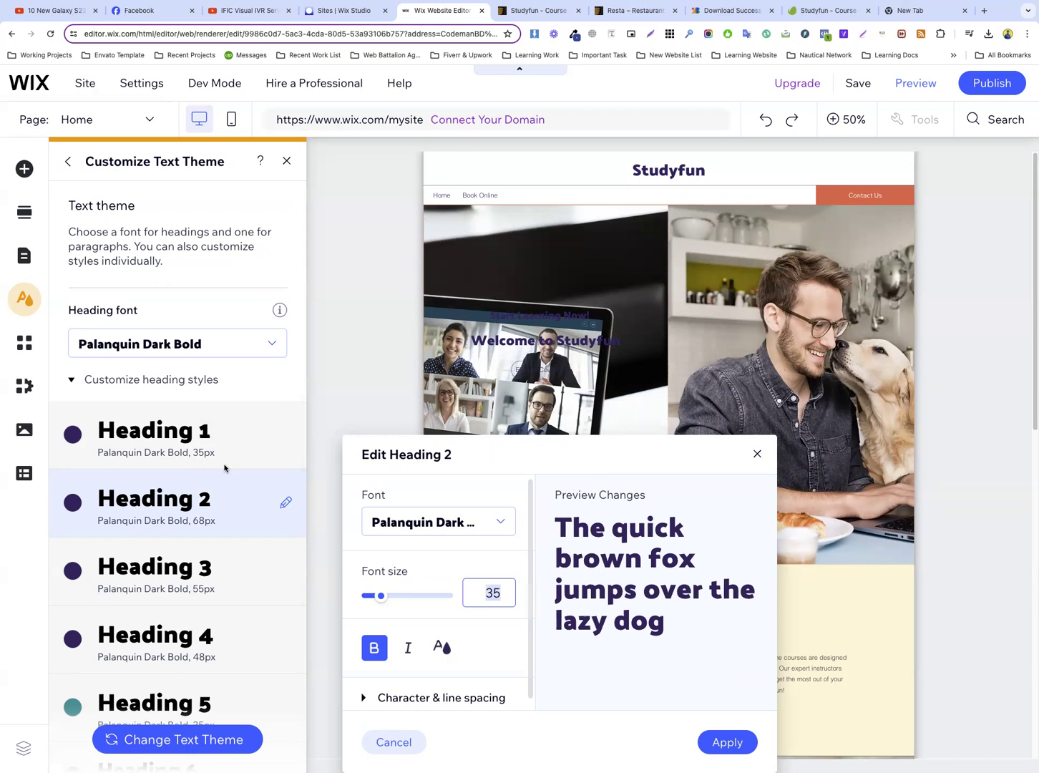
{"action": "left_click", "coordinate": [377, 649]}
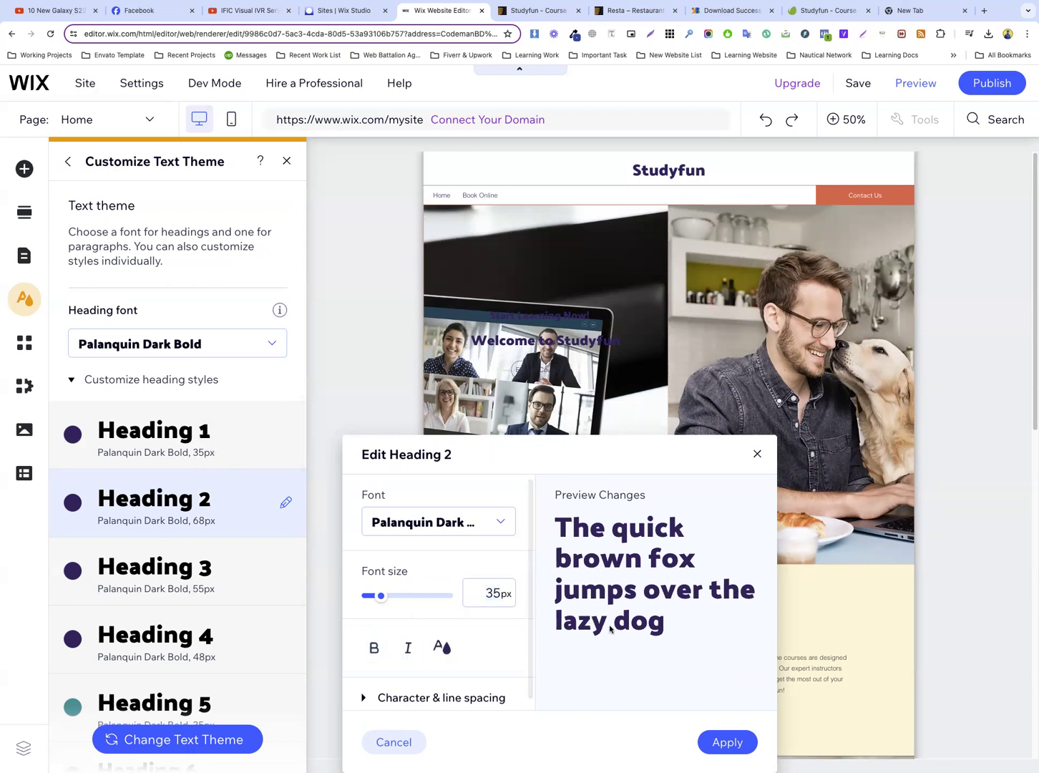
{"action": "left_click", "coordinate": [459, 528]}
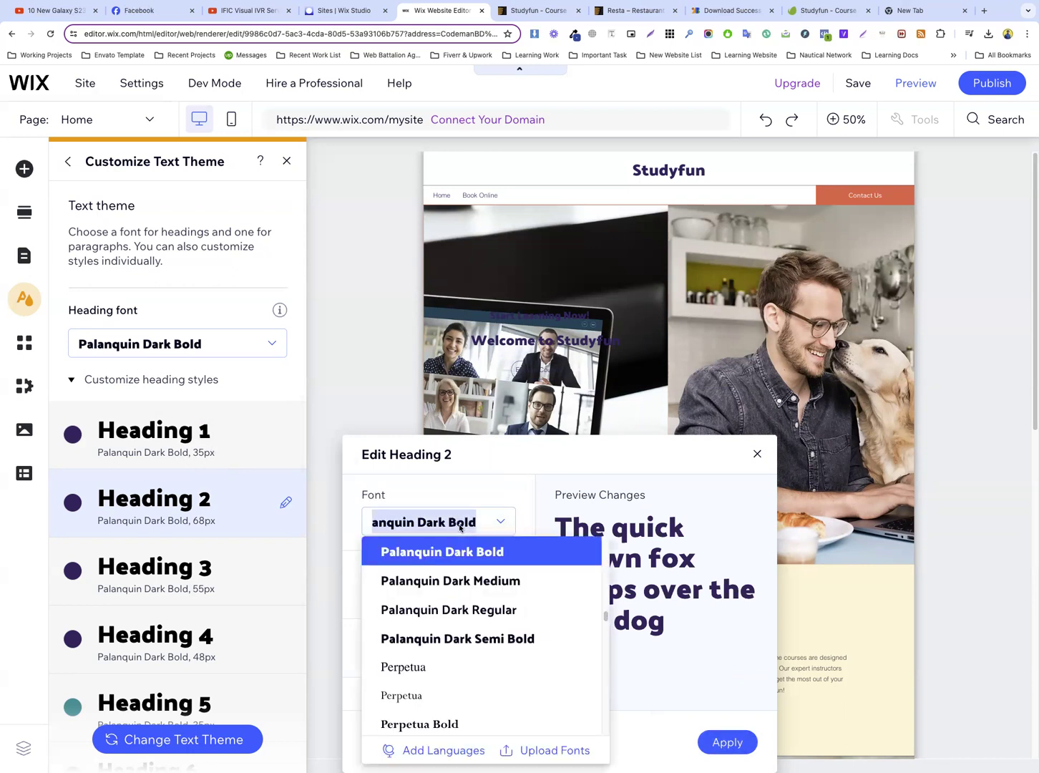
{"action": "left_click", "coordinate": [504, 632]}
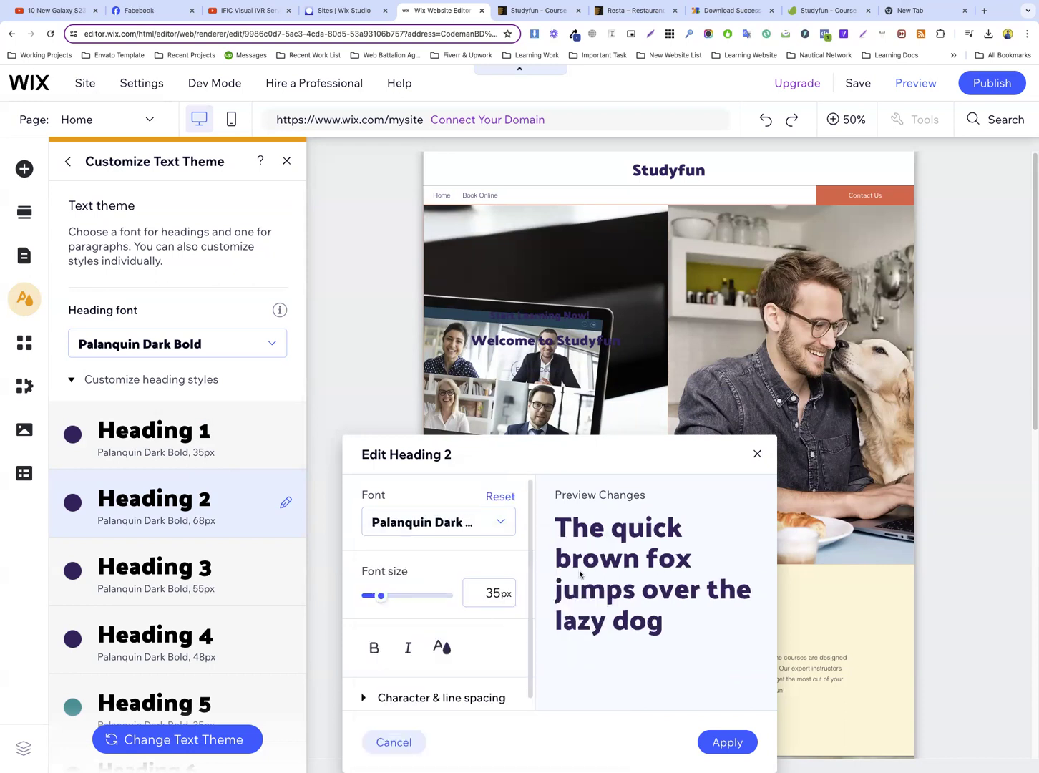
{"action": "left_click", "coordinate": [489, 592]}
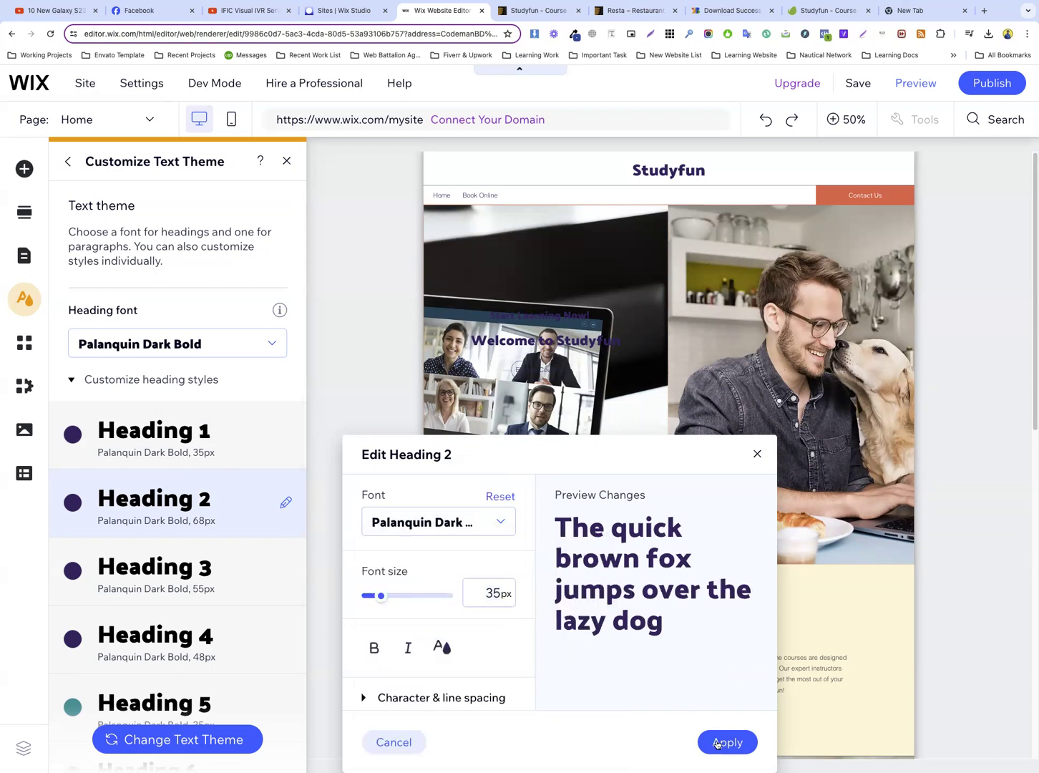
{"action": "left_click", "coordinate": [727, 742]}
Set the Heading 1 font size to 45 px and apply it
{"action": "left_click", "coordinate": [283, 435]}
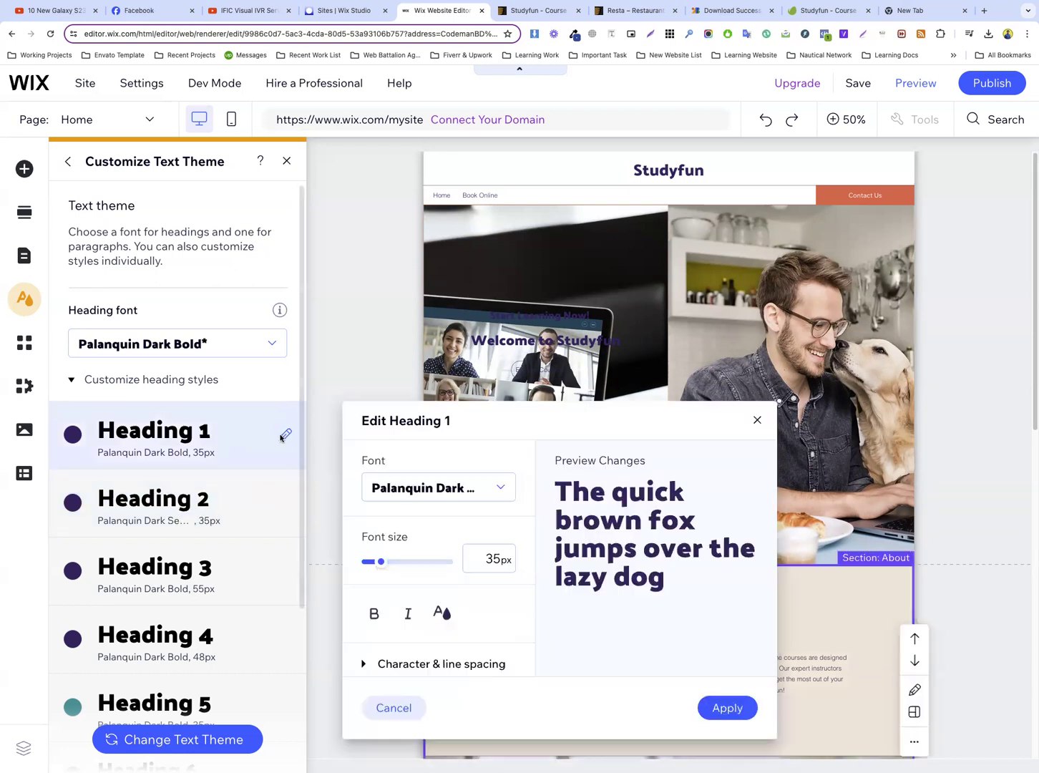
{"action": "left_click", "coordinate": [503, 566]}
{"action": "type", "text": "45"}
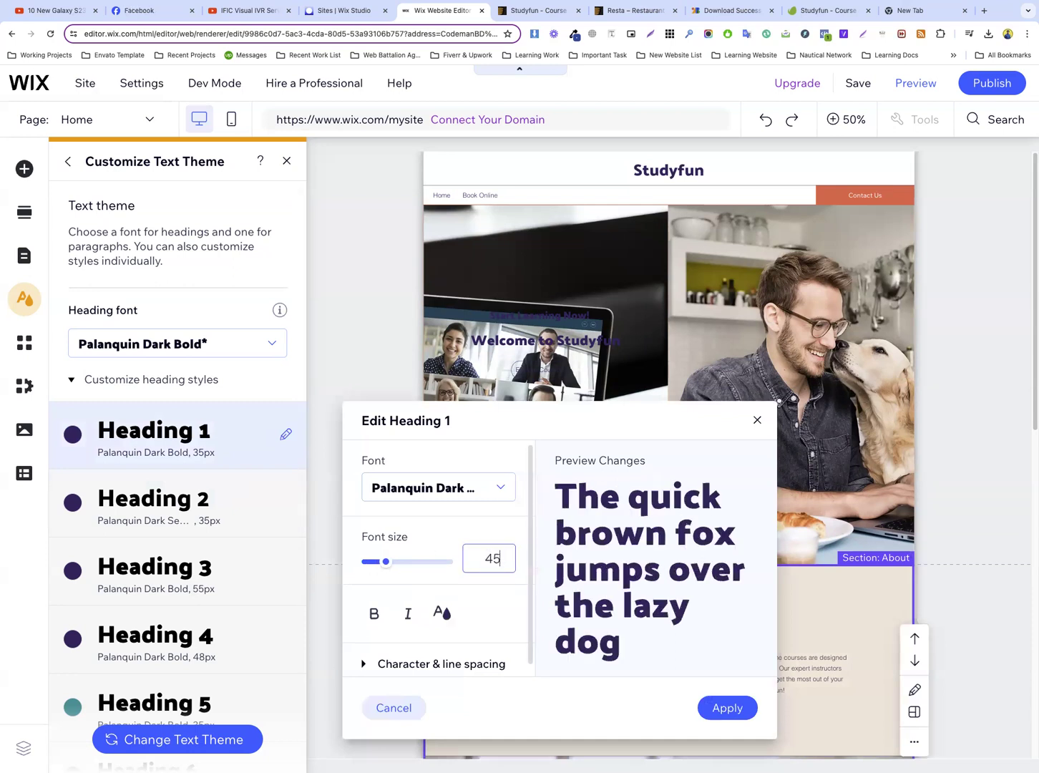
{"action": "left_click", "coordinate": [727, 707]}
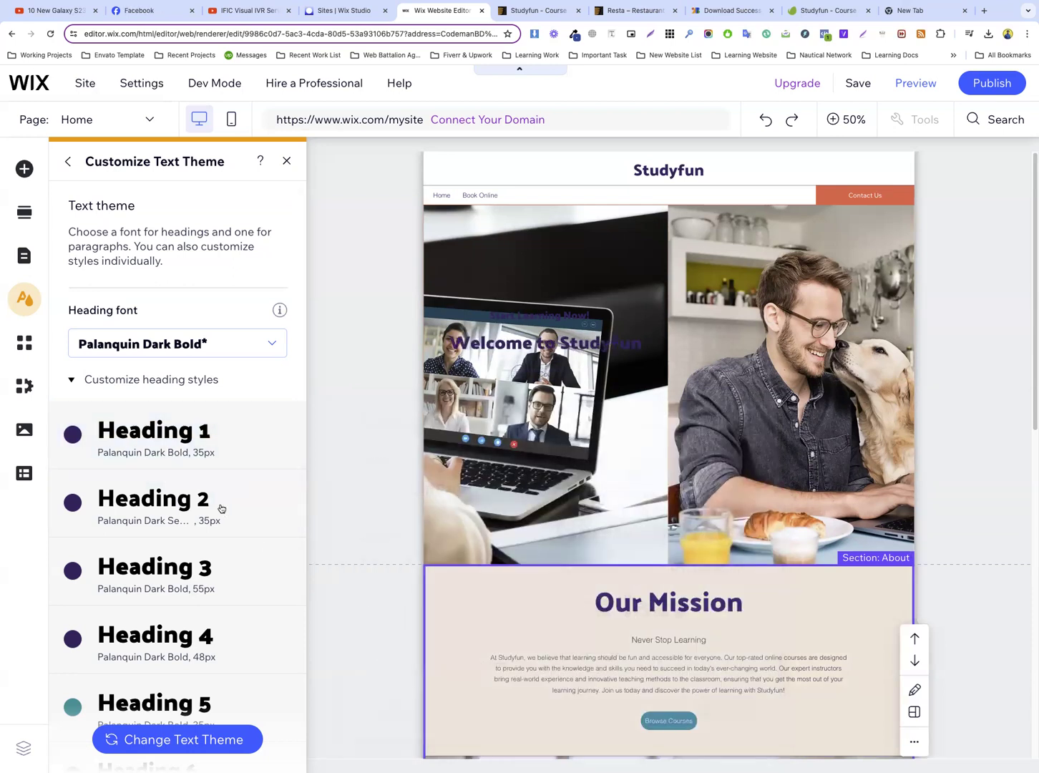
For Heading 3, set the size to 25 px, turn bold off and choose the Palanquin Dark Medium font
{"action": "left_click", "coordinate": [287, 571]}
{"action": "type", "text": "2"}
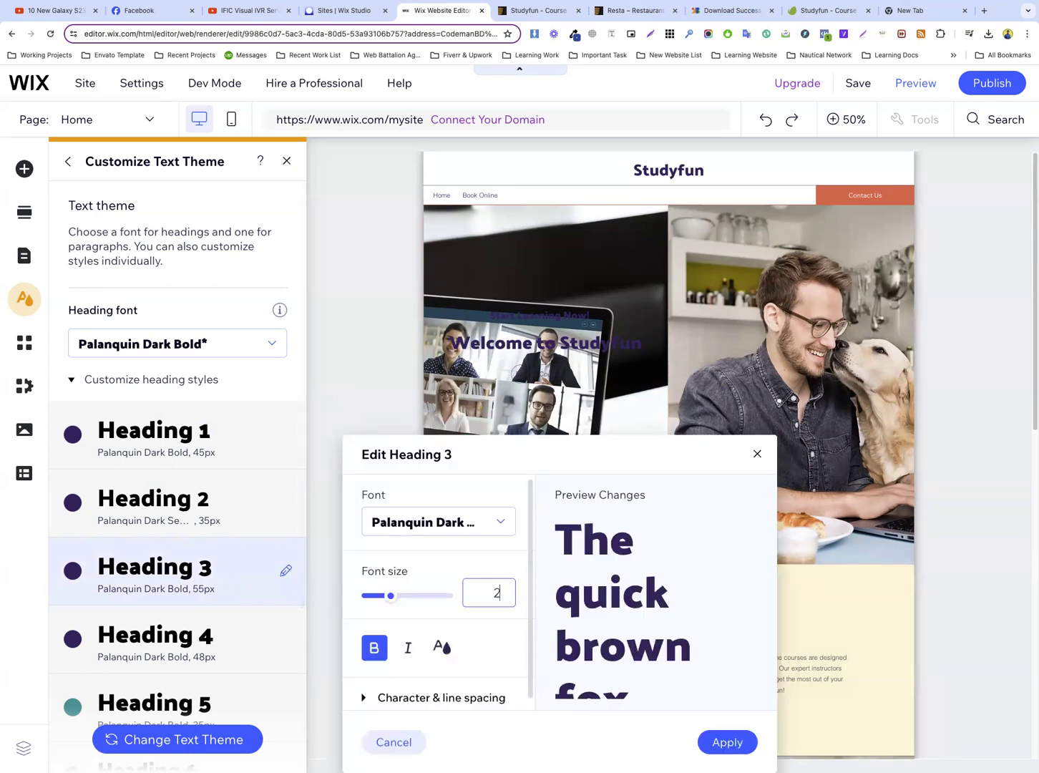
{"action": "type", "text": "4"}
{"action": "key", "text": "BackSpace"}
{"action": "type", "text": "5"}
{"action": "left_click", "coordinate": [374, 649]}
{"action": "left_click", "coordinate": [436, 523]}
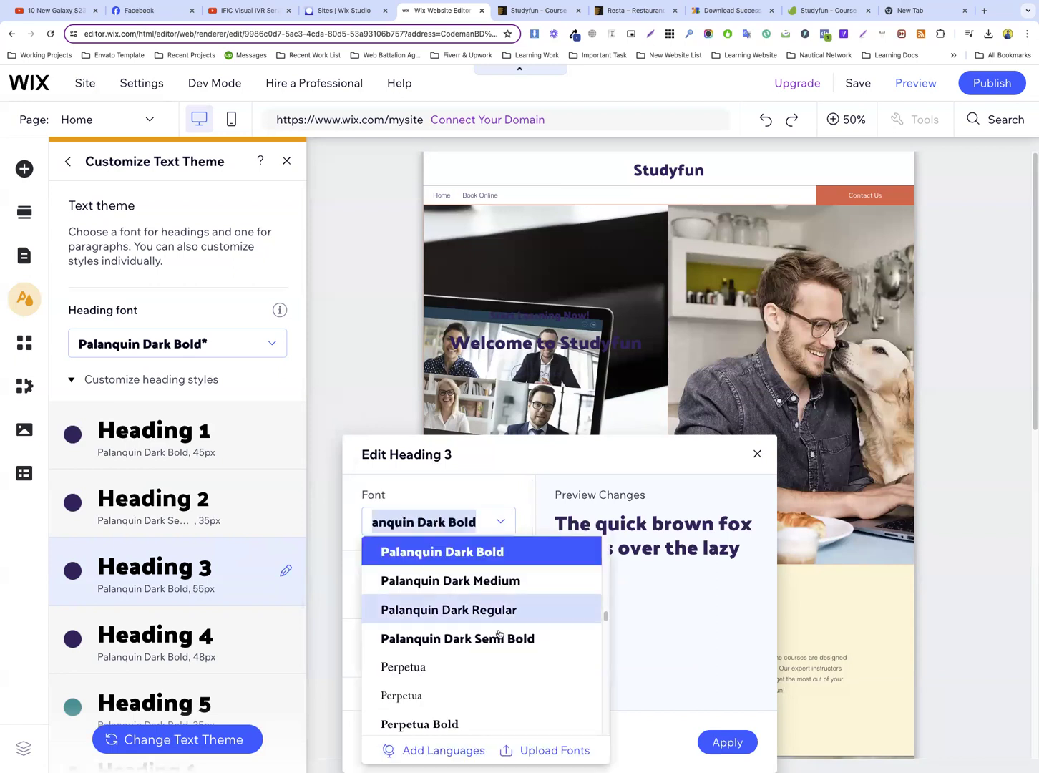
{"action": "left_click", "coordinate": [495, 586]}
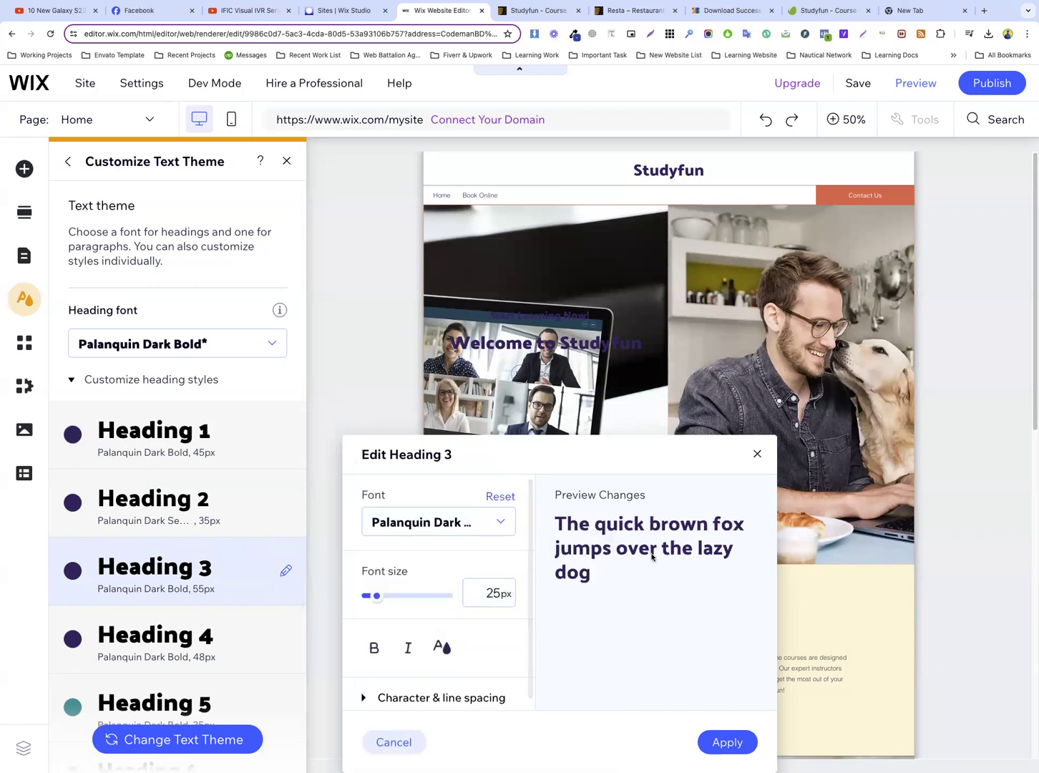
Change the Heading 3 font to Palanquin Dark Semi Bold, check its text color and apply the style
{"action": "left_click", "coordinate": [492, 593]}
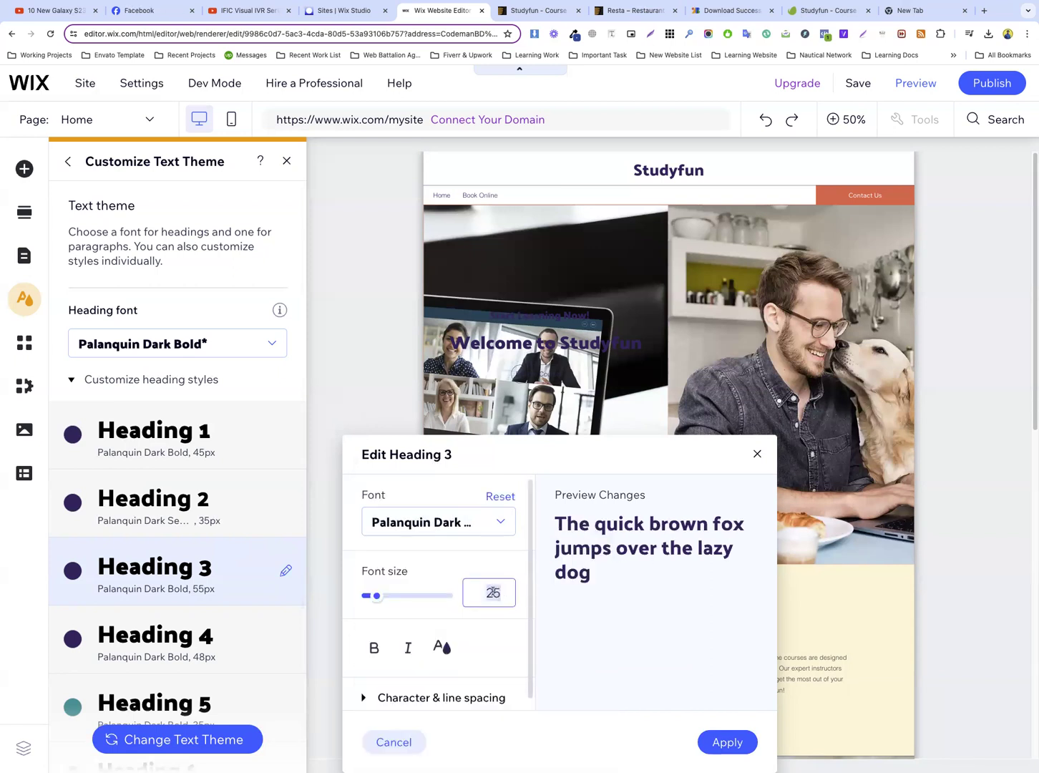
{"action": "left_click", "coordinate": [454, 528]}
{"action": "left_click", "coordinate": [494, 610]}
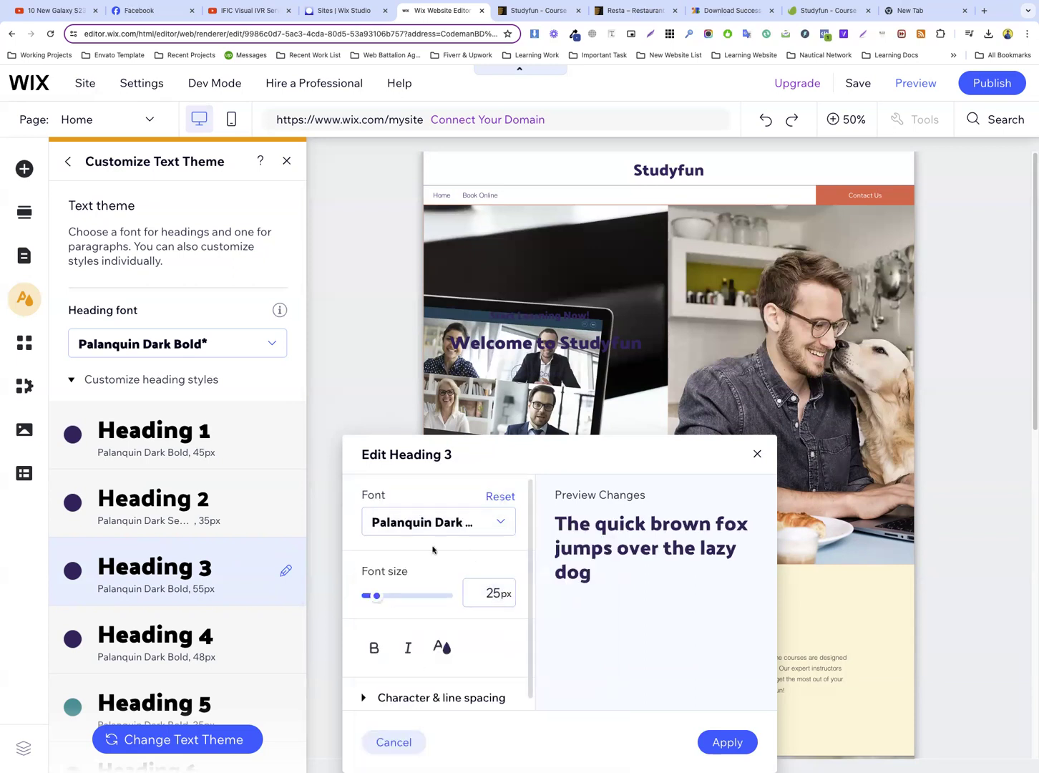
{"action": "left_click", "coordinate": [444, 648]}
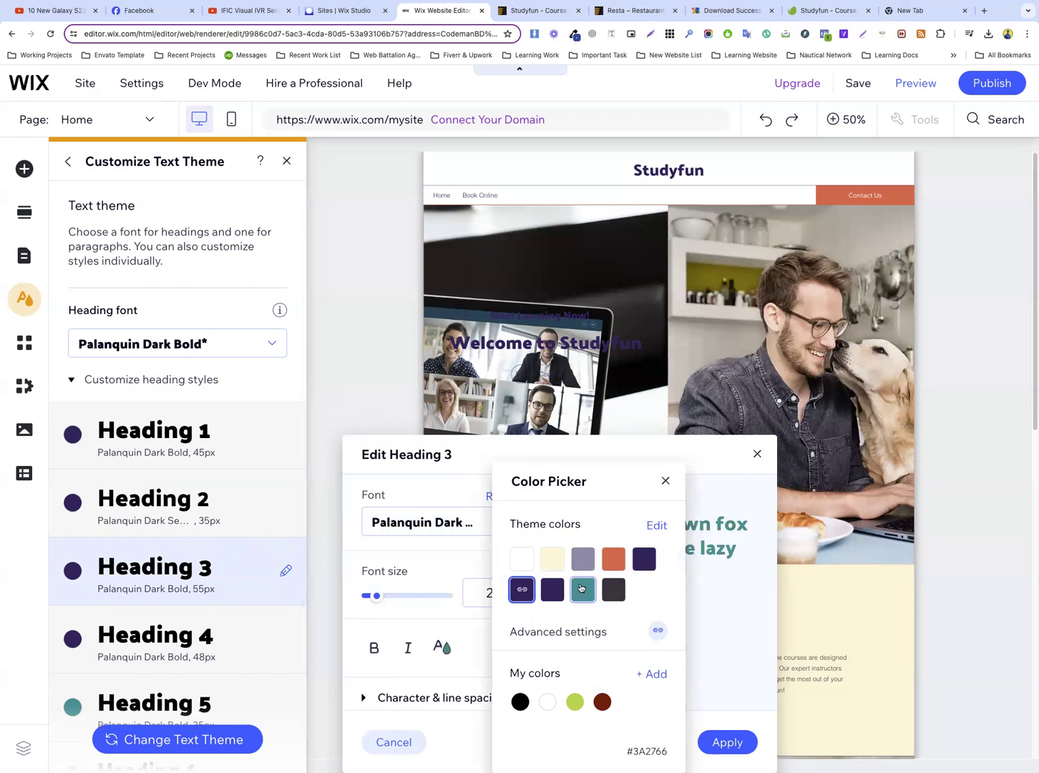
{"action": "left_click", "coordinate": [450, 616]}
{"action": "left_click", "coordinate": [728, 742]}
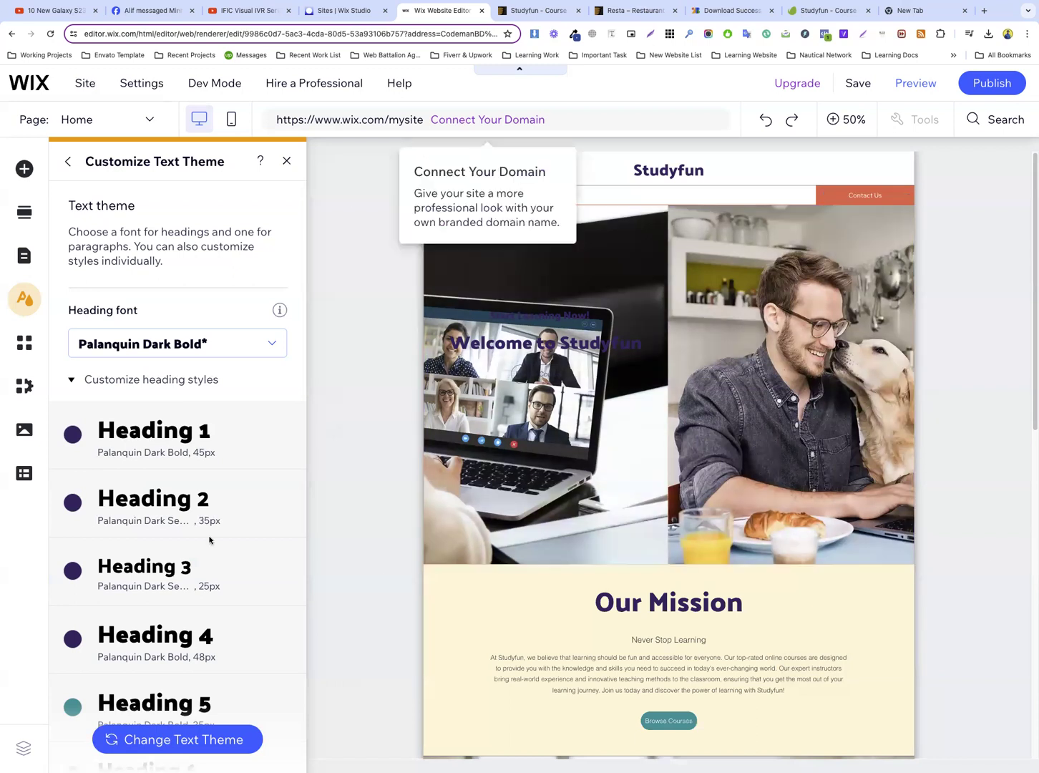
Set Heading 4 to 22 px in Palanquin Dark Medium with bold turned off, and apply it
{"action": "scroll", "coordinate": [226, 510], "scroll_direction": "down", "scroll_amount": 2}
{"action": "left_click", "coordinate": [285, 510]}
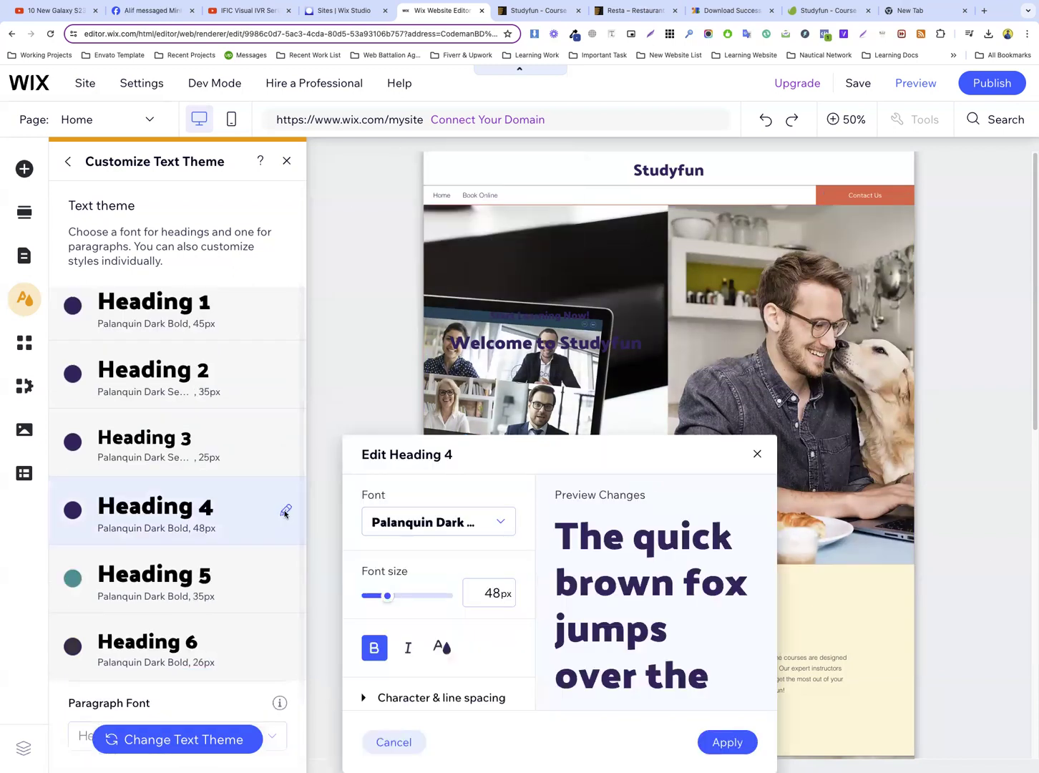
{"action": "left_click", "coordinate": [459, 523]}
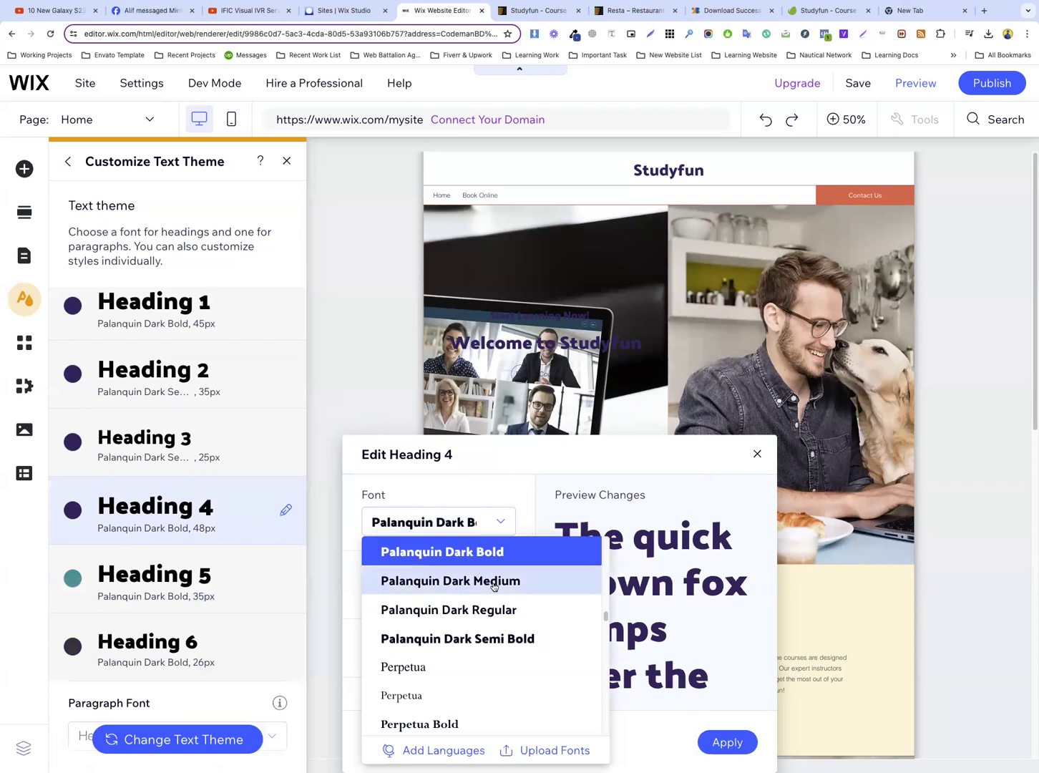
{"action": "left_click", "coordinate": [490, 582]}
{"action": "type", "text": "22"}
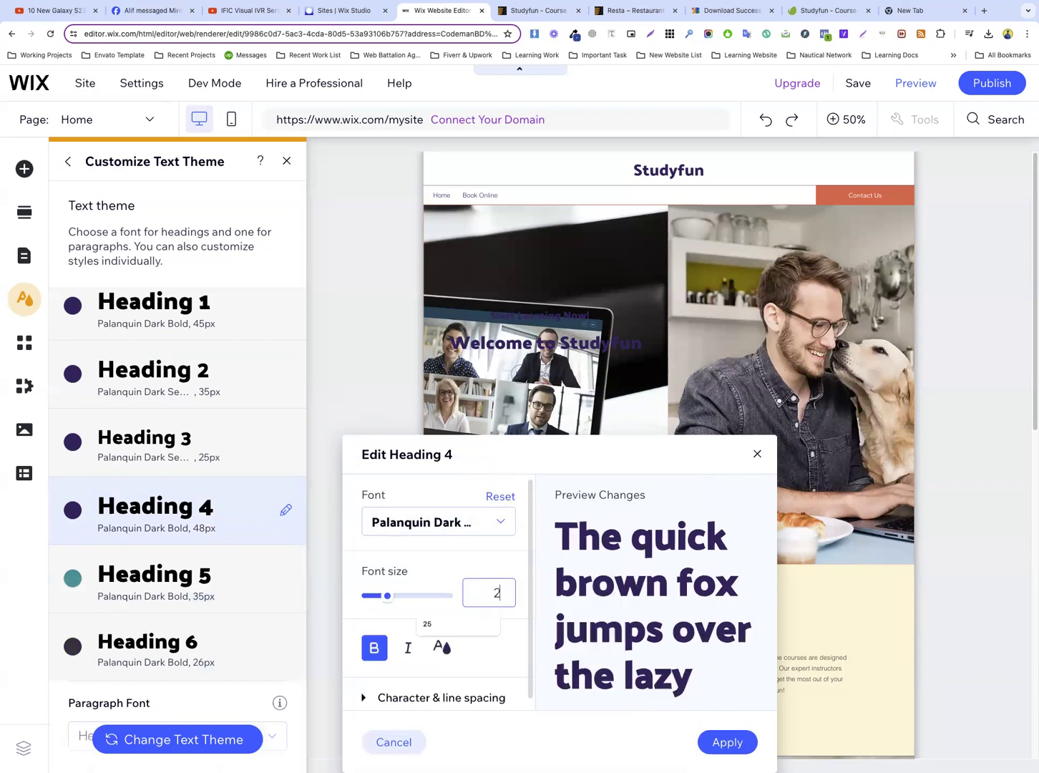
{"action": "left_click", "coordinate": [373, 649]}
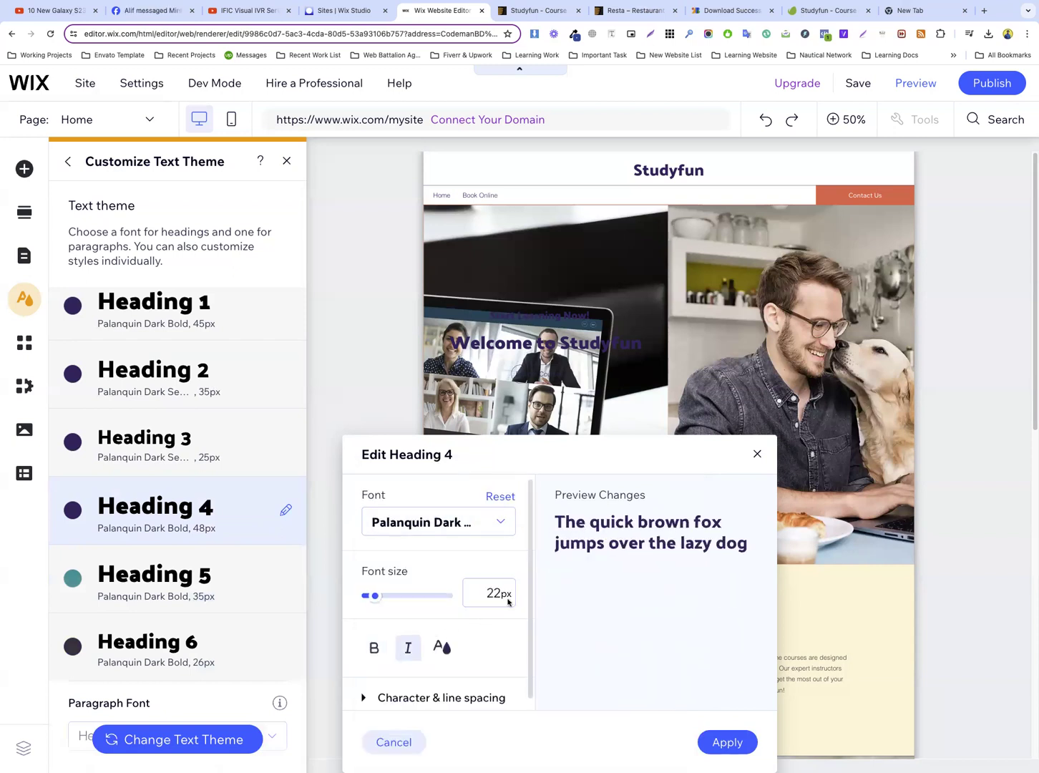
{"action": "left_click", "coordinate": [442, 648]}
{"action": "left_click", "coordinate": [727, 666]}
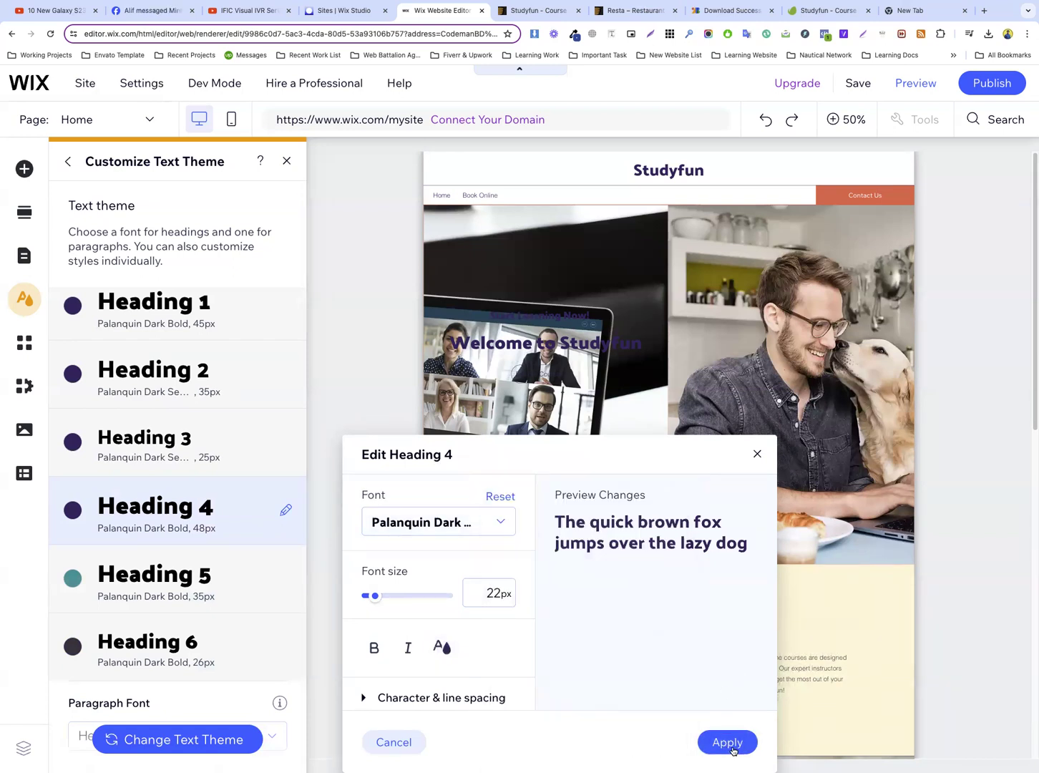
{"action": "left_click", "coordinate": [727, 743]}
Set Heading 5 to 20 px in Palanquin Dark Medium with bold turned off, and apply it
{"action": "scroll", "coordinate": [244, 583], "scroll_direction": "down", "scroll_amount": 3}
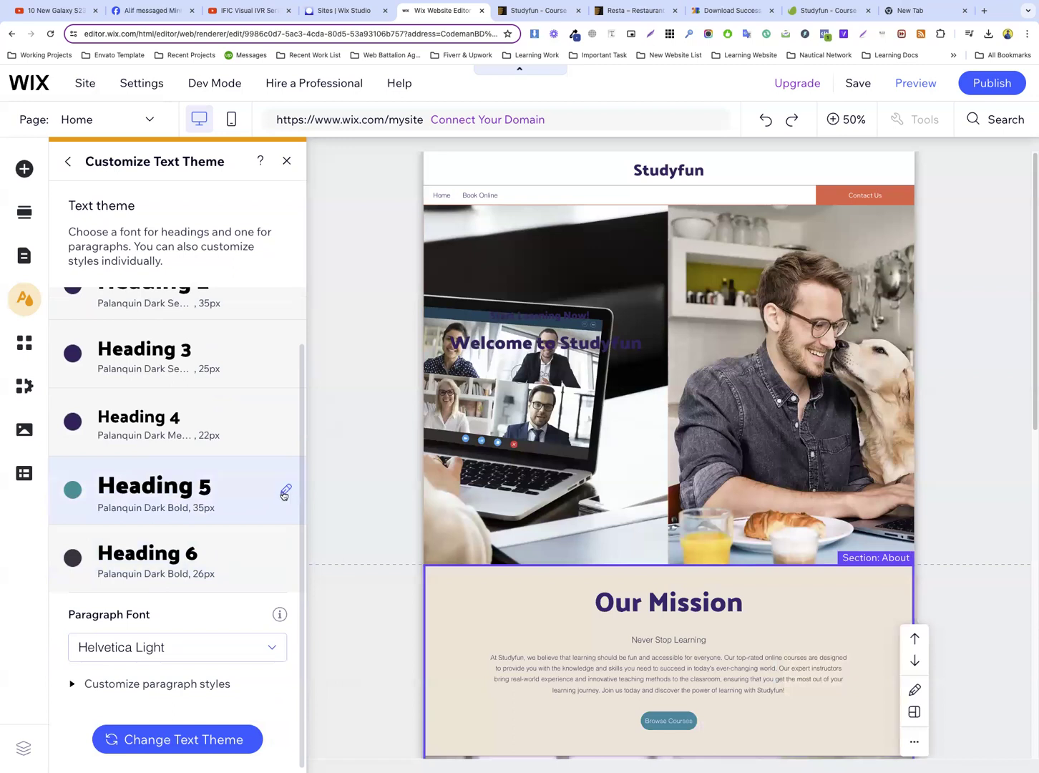
{"action": "left_click", "coordinate": [285, 492]}
{"action": "left_click", "coordinate": [488, 592]}
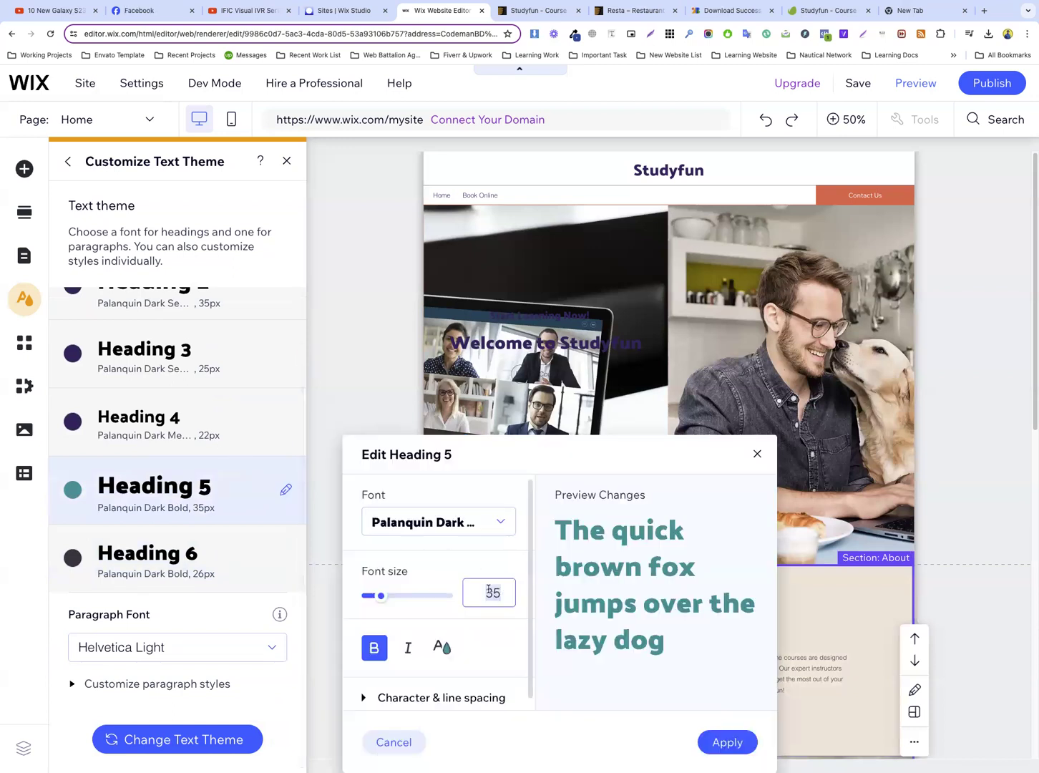
{"action": "type", "text": "20"}
{"action": "key", "text": "Return"}
{"action": "left_click", "coordinate": [429, 521]}
{"action": "left_click", "coordinate": [494, 594]}
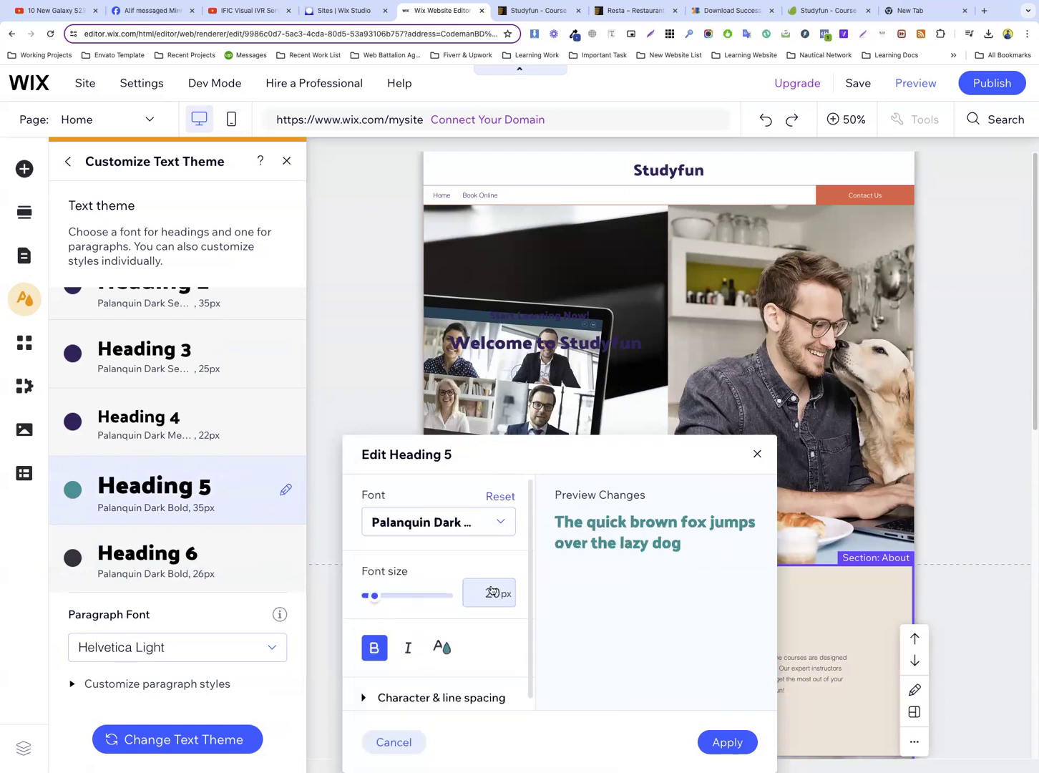
{"action": "left_click", "coordinate": [373, 648]}
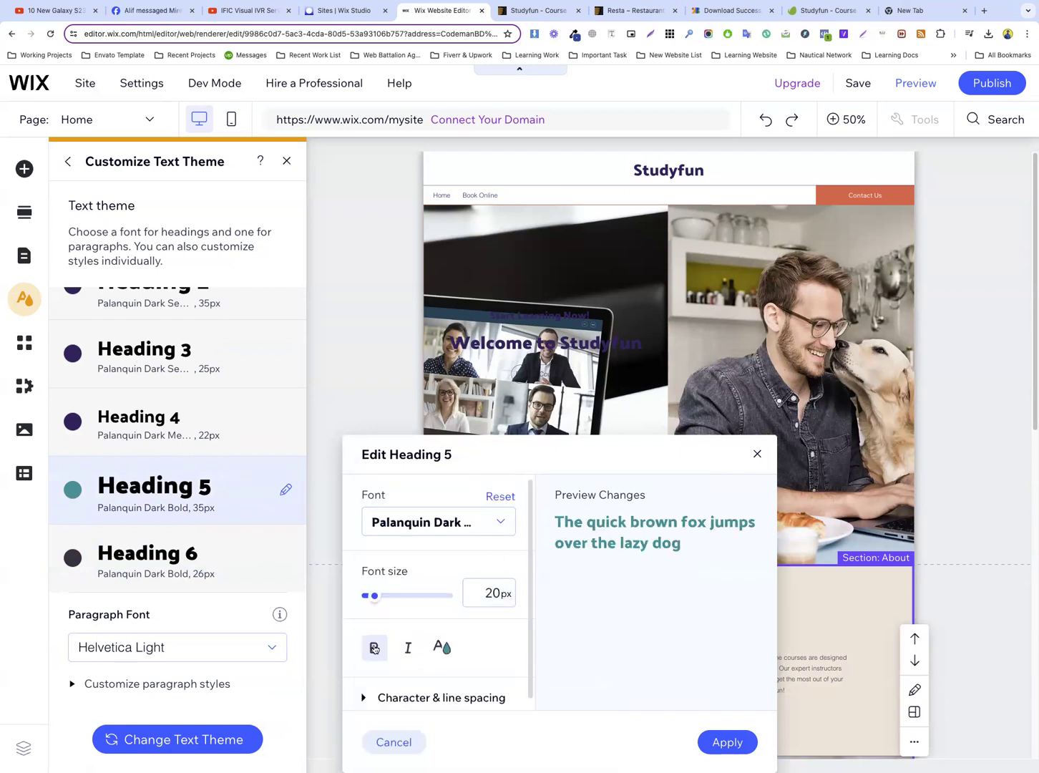
{"action": "left_click", "coordinate": [708, 736]}
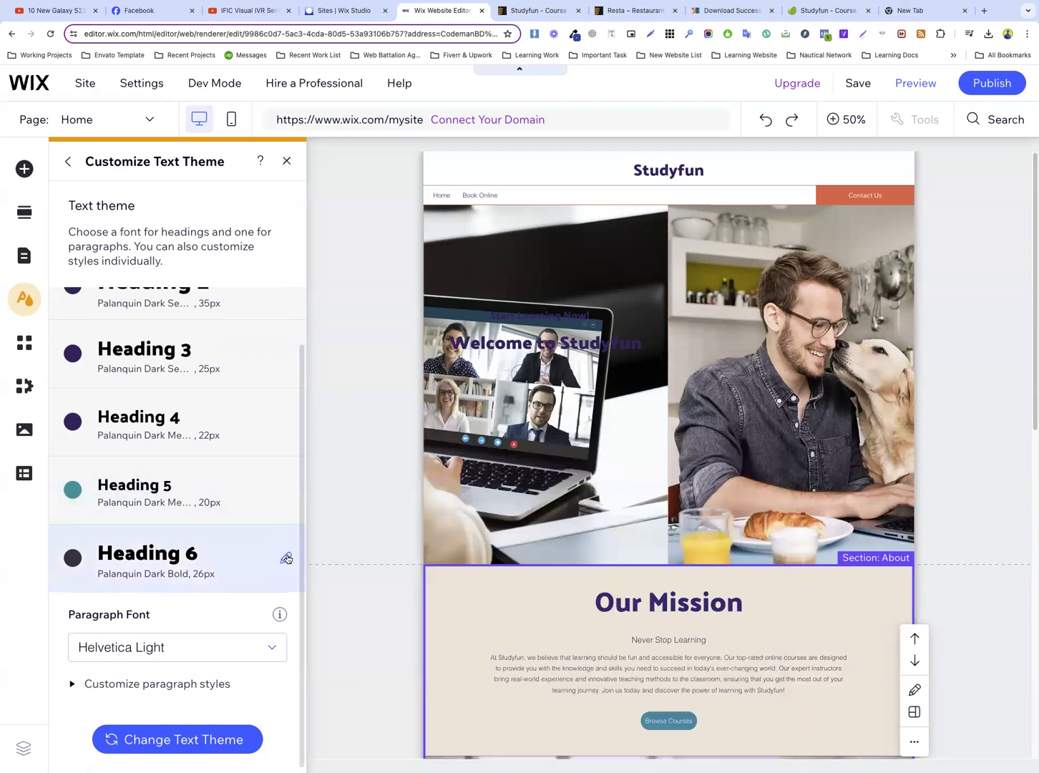
For Heading 6, choose Palanquin Dark Regular at 18 px, turn bold off and check its text color
{"action": "left_click", "coordinate": [286, 558]}
{"action": "left_click", "coordinate": [442, 529]}
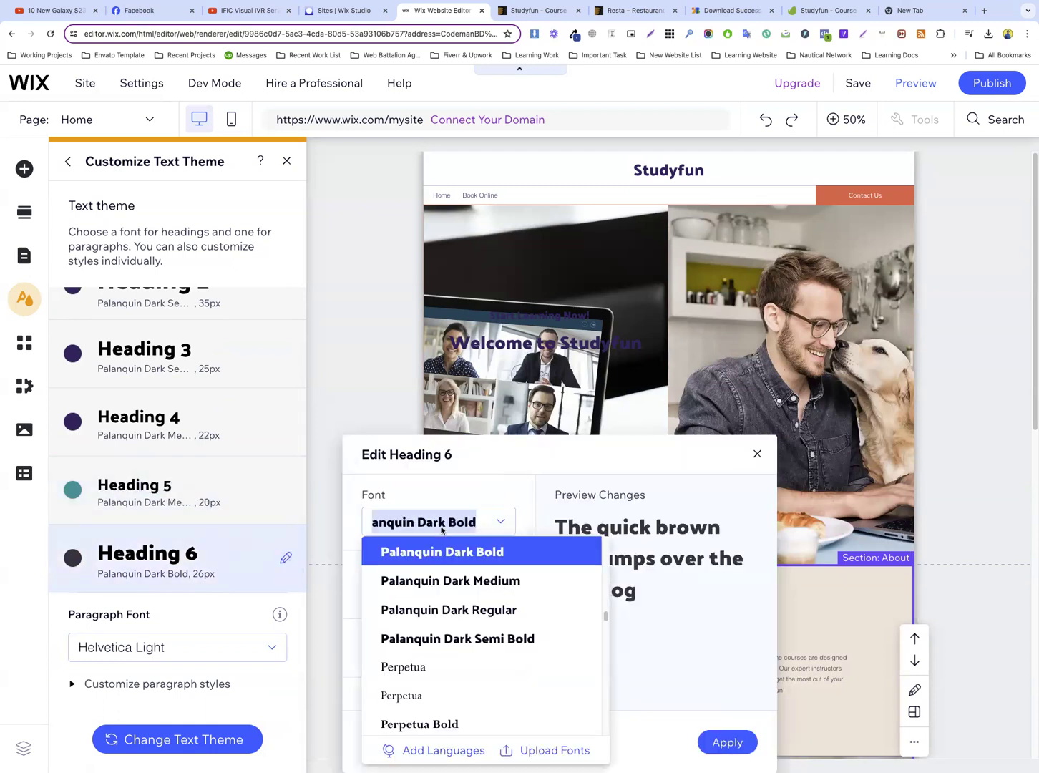
{"action": "left_click", "coordinate": [494, 611]}
{"action": "left_click", "coordinate": [493, 603]}
{"action": "type", "text": "18"}
{"action": "key", "text": "Return"}
{"action": "left_click", "coordinate": [373, 647]}
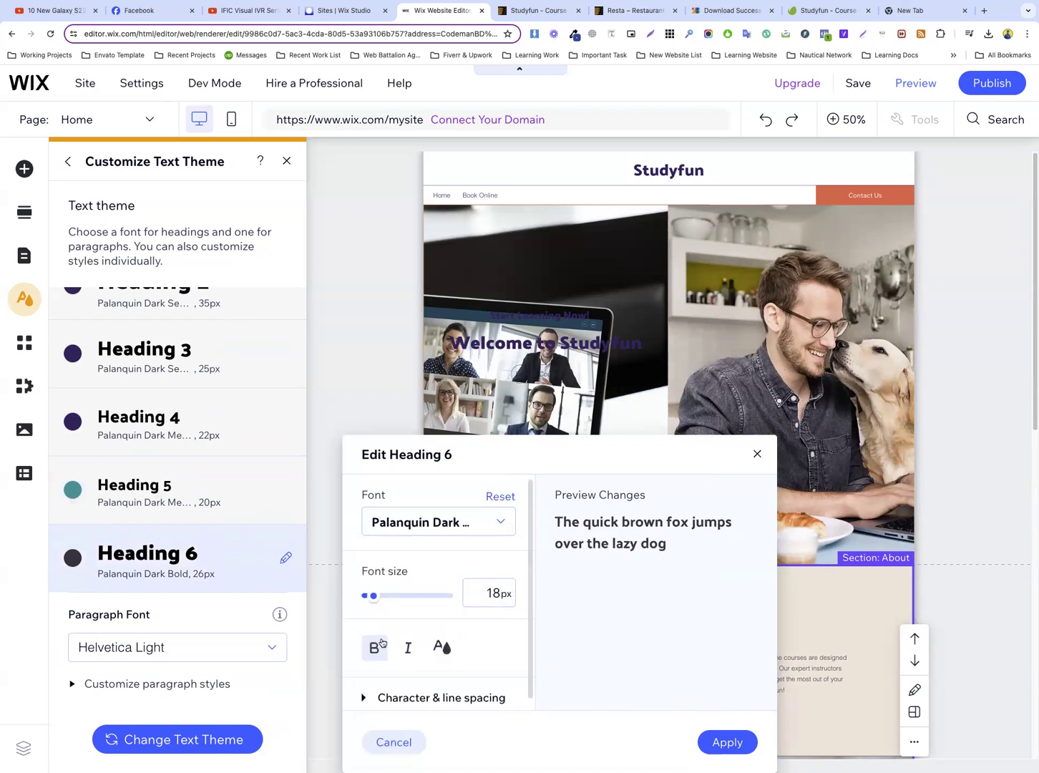
{"action": "left_click", "coordinate": [441, 647]}
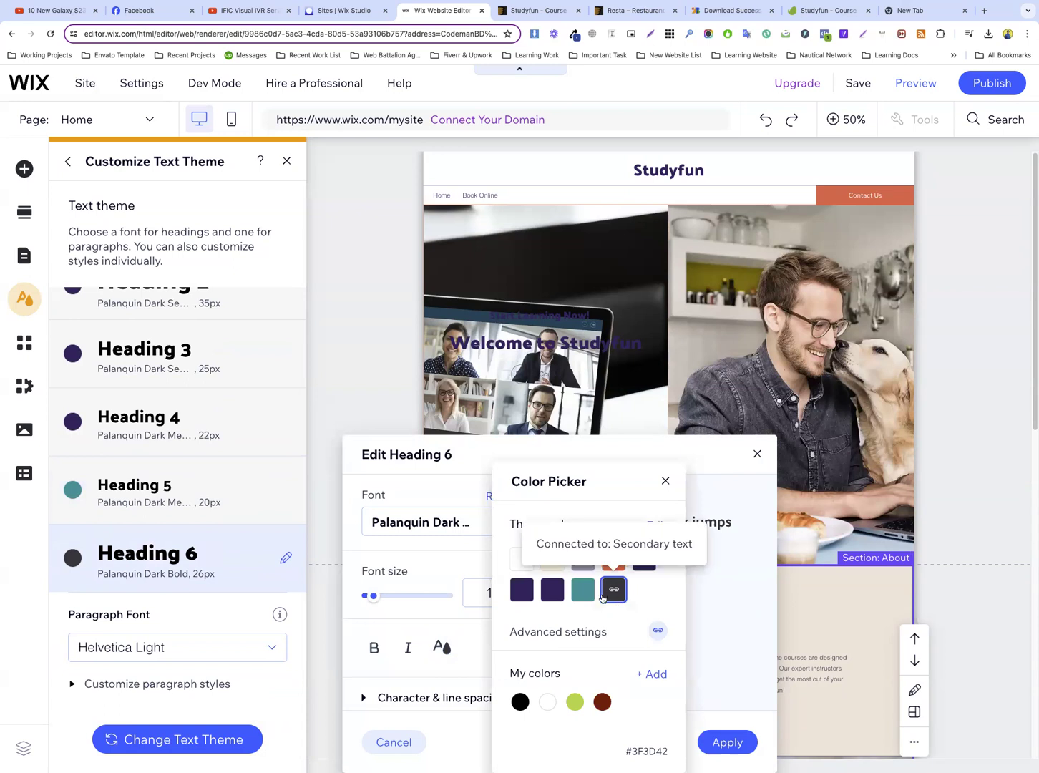
{"action": "left_click", "coordinate": [725, 594]}
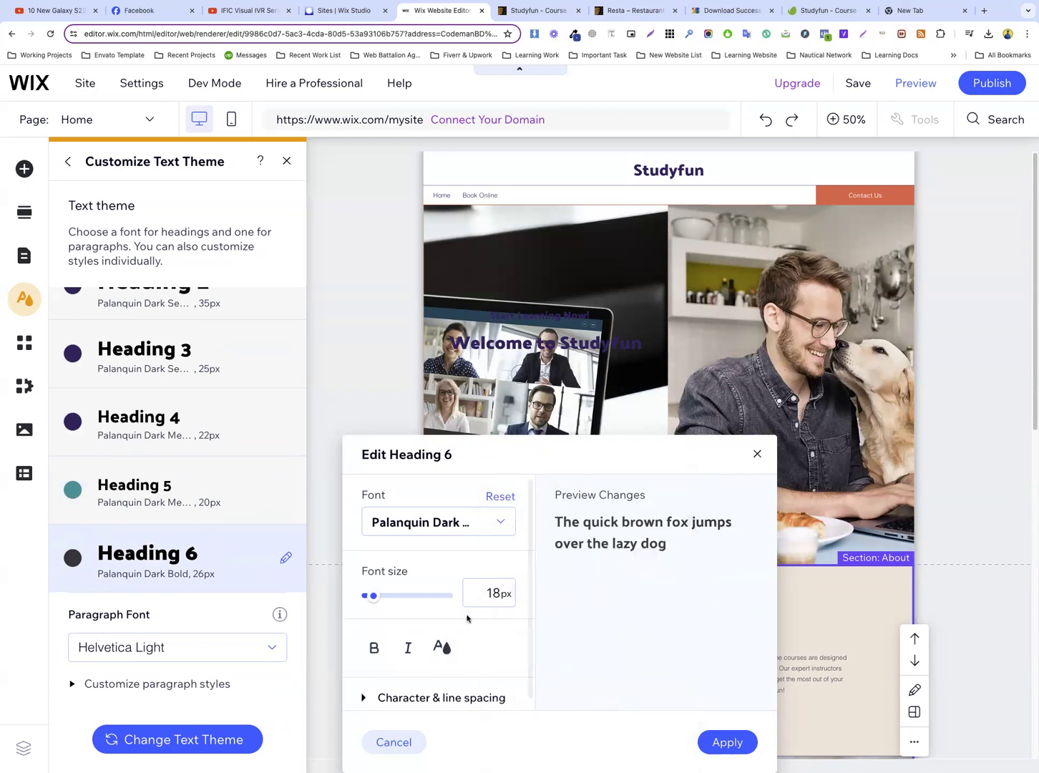
Lower the Heading 6 font size to 16 px and apply the style
{"action": "left_click", "coordinate": [494, 595]}
{"action": "key", "text": "Down"}
{"action": "key", "text": "Down"}
{"action": "key", "text": "Down"}
{"action": "key", "text": "Up"}
{"action": "left_click", "coordinate": [491, 571]}
{"action": "left_click", "coordinate": [718, 738]}
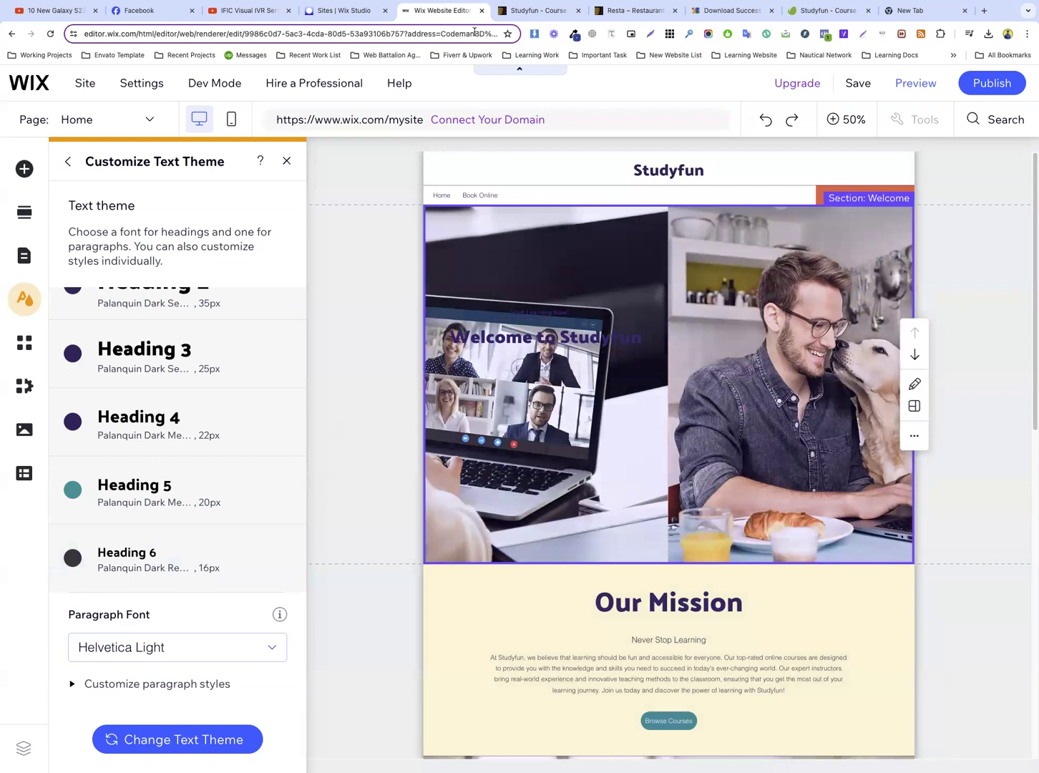
Switch to the Studyfun template preview and inspect the paragraph text under the "Start To Grind Your Skills Today" heading
{"action": "key", "text": "ctrl+Tab"}
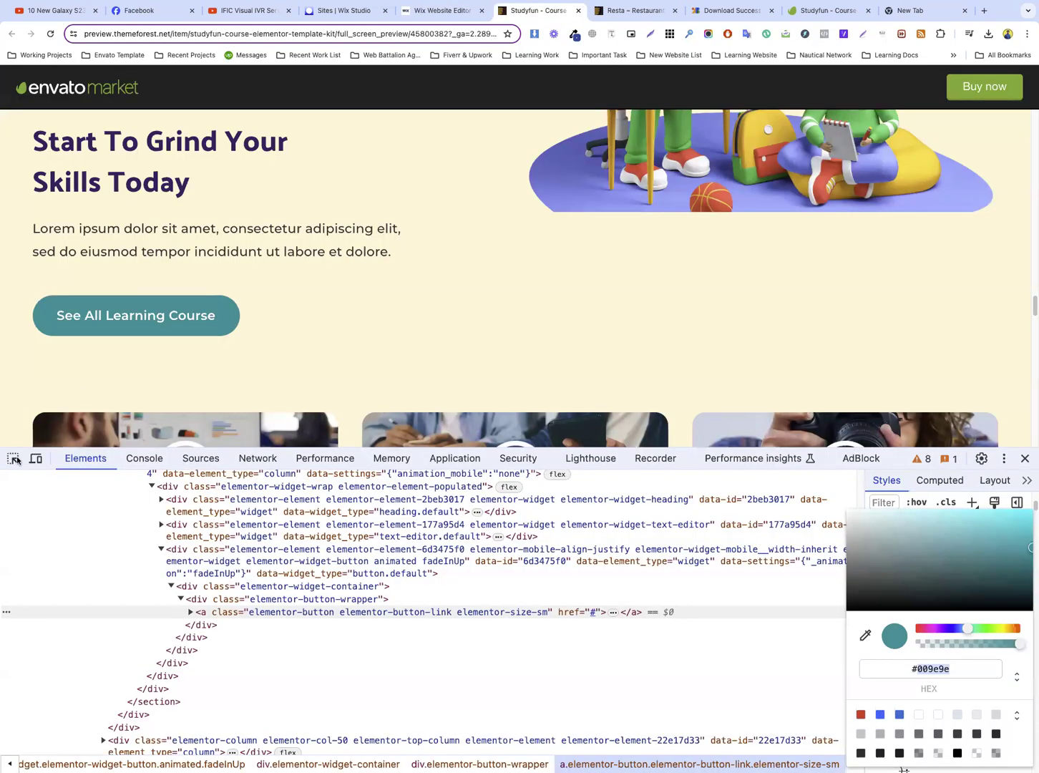
{"action": "left_click", "coordinate": [15, 459]}
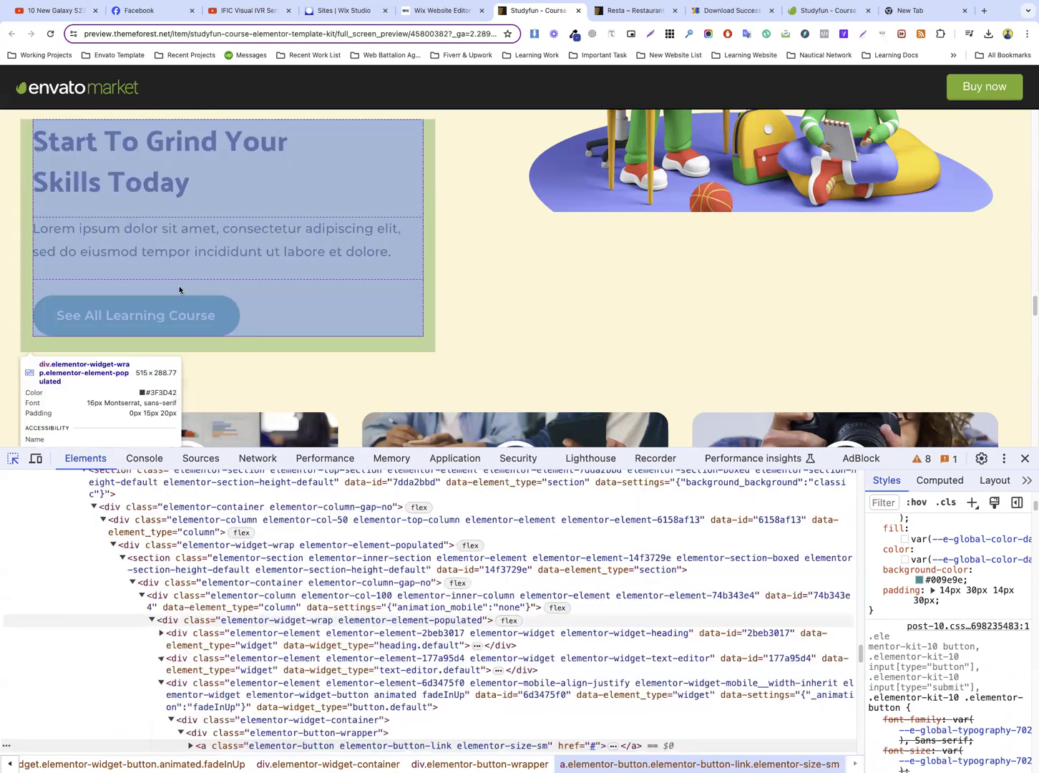
{"action": "left_click", "coordinate": [289, 236]}
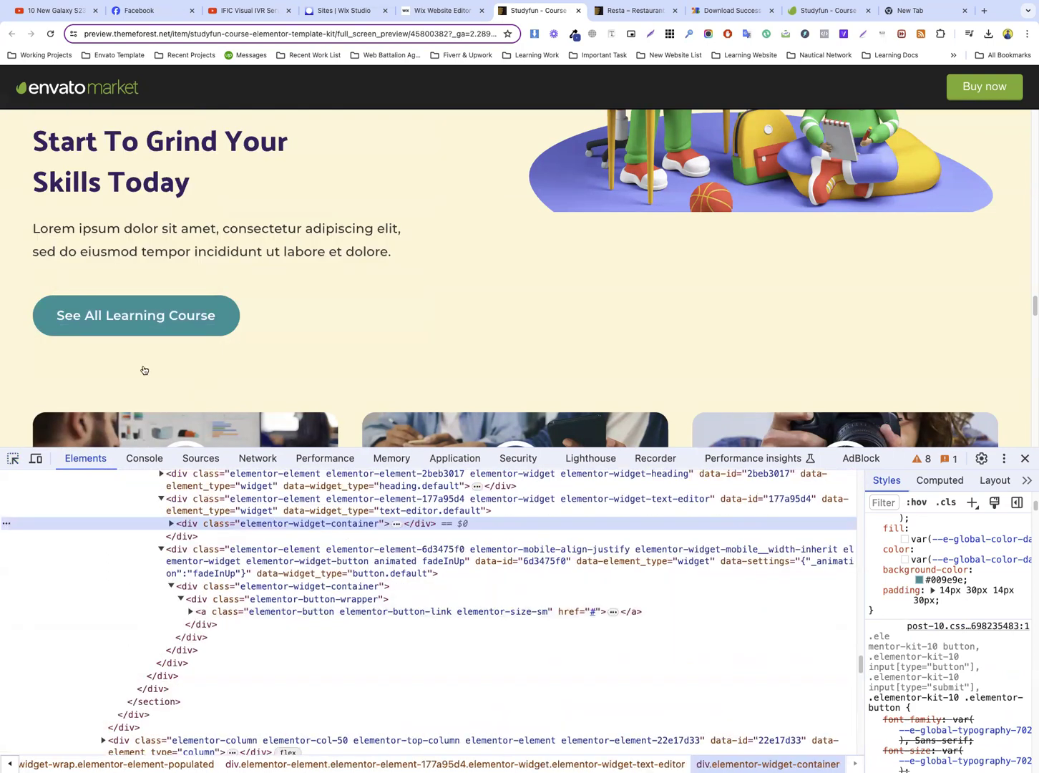
Switch to the Wix Editor and set the theme's paragraph font to Montserrat Regular
{"action": "key", "text": "ctrl+shift+Tab"}
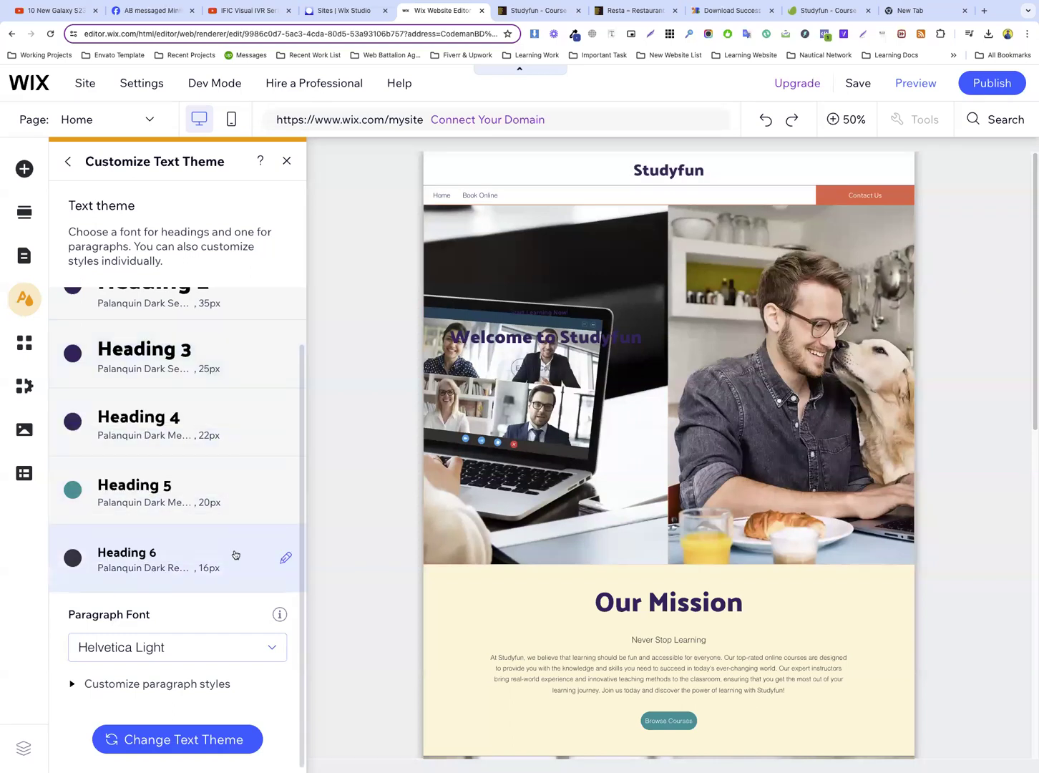
{"action": "left_click", "coordinate": [160, 646]}
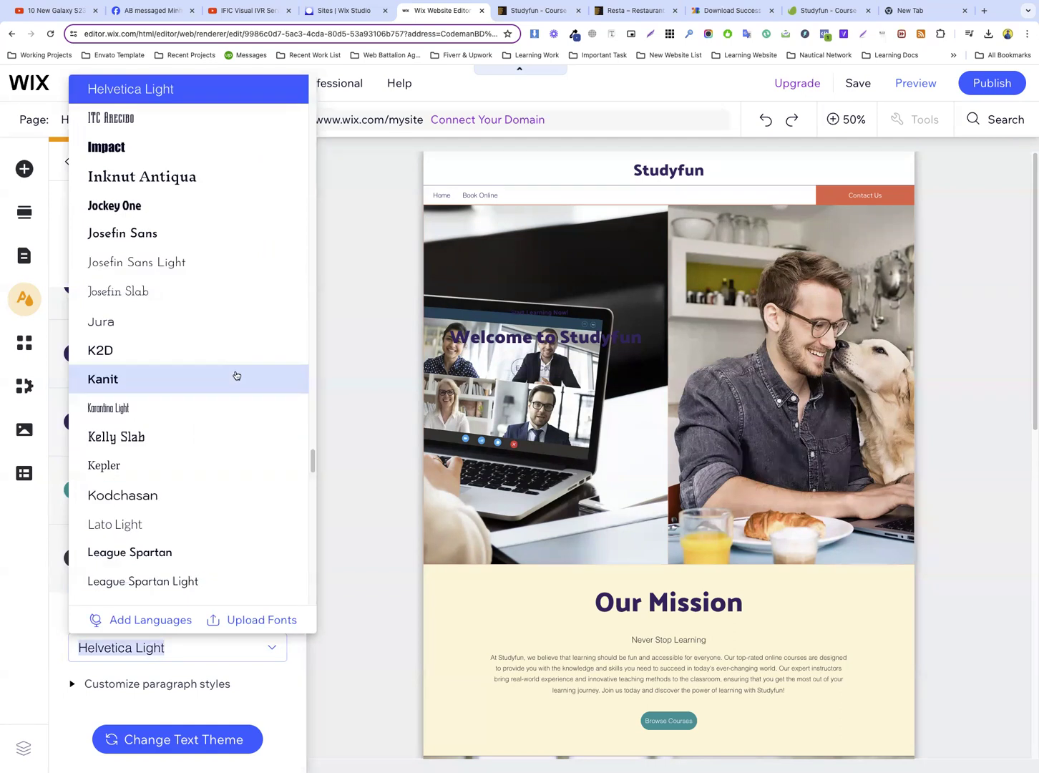
{"action": "type", "text": "Montserrat Bold"}
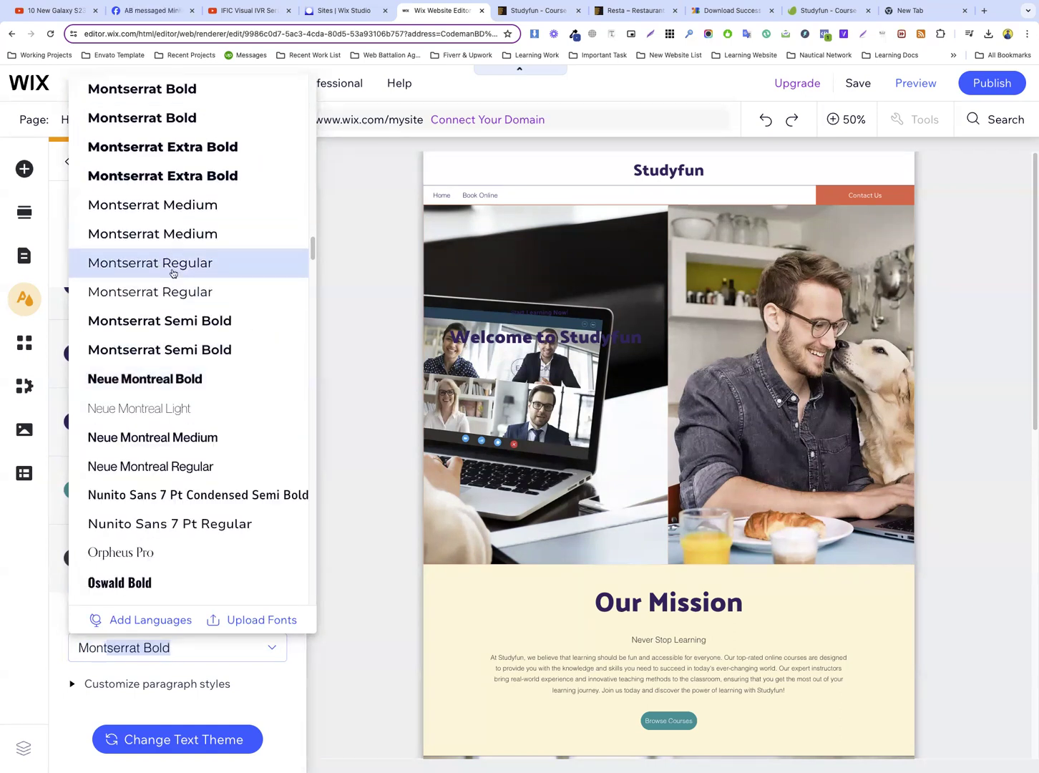
{"action": "left_click", "coordinate": [176, 291]}
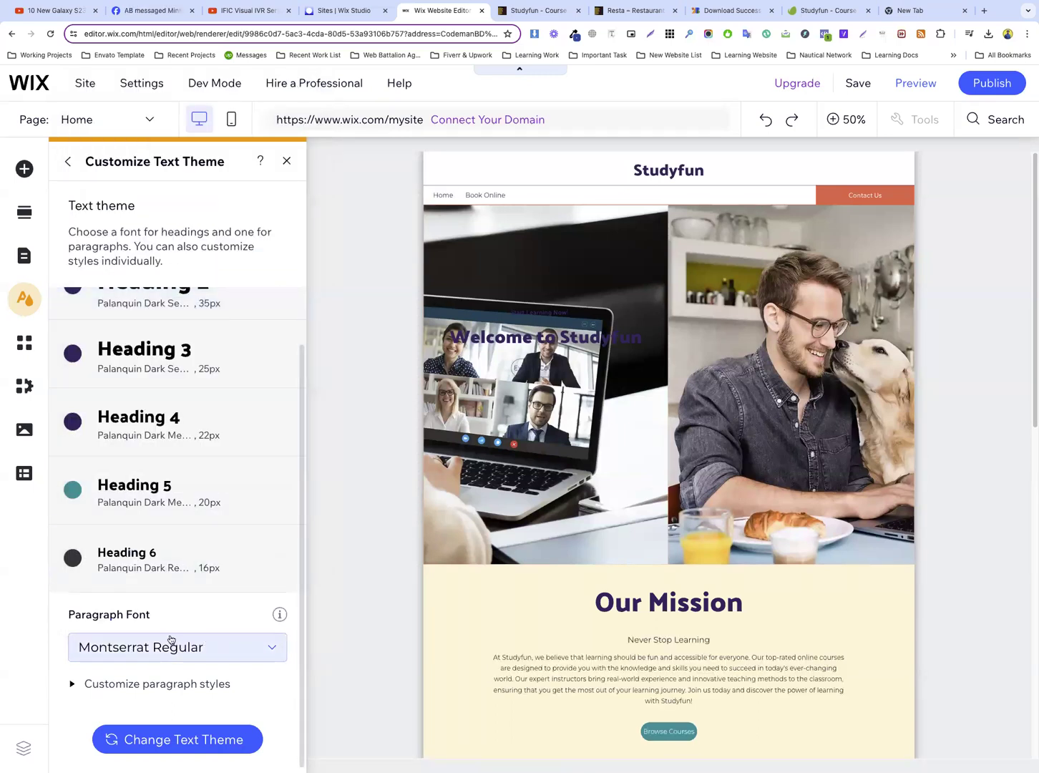
{"action": "left_click", "coordinate": [730, 10]}
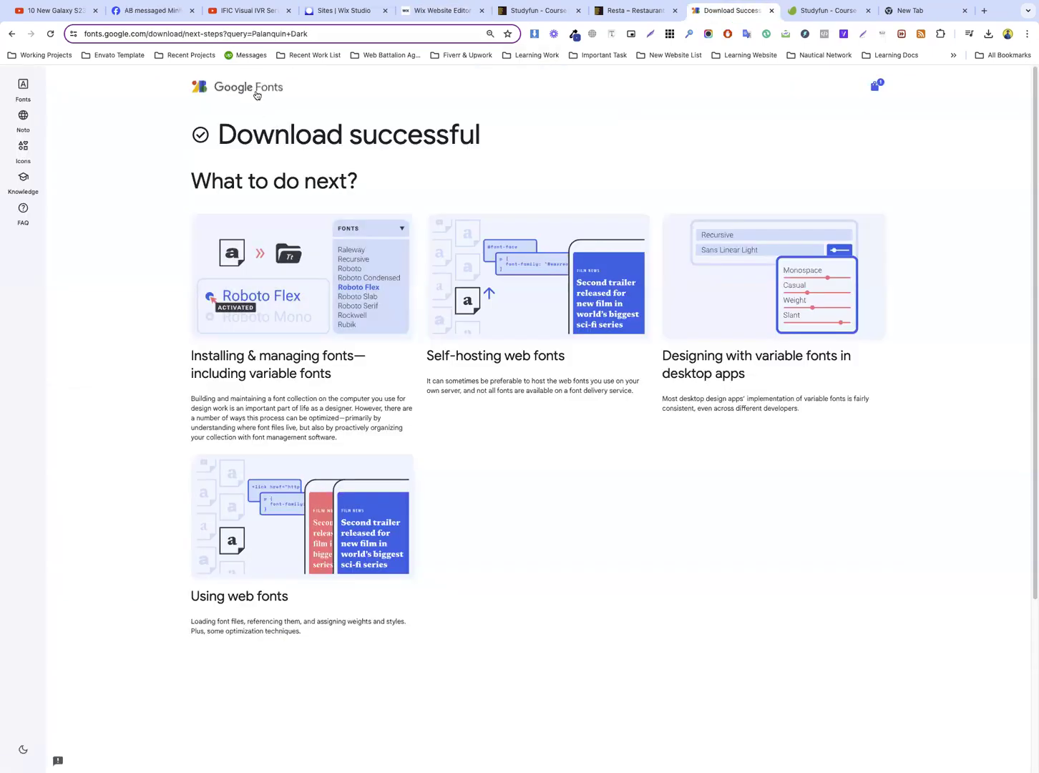
{"action": "left_click", "coordinate": [257, 95]}
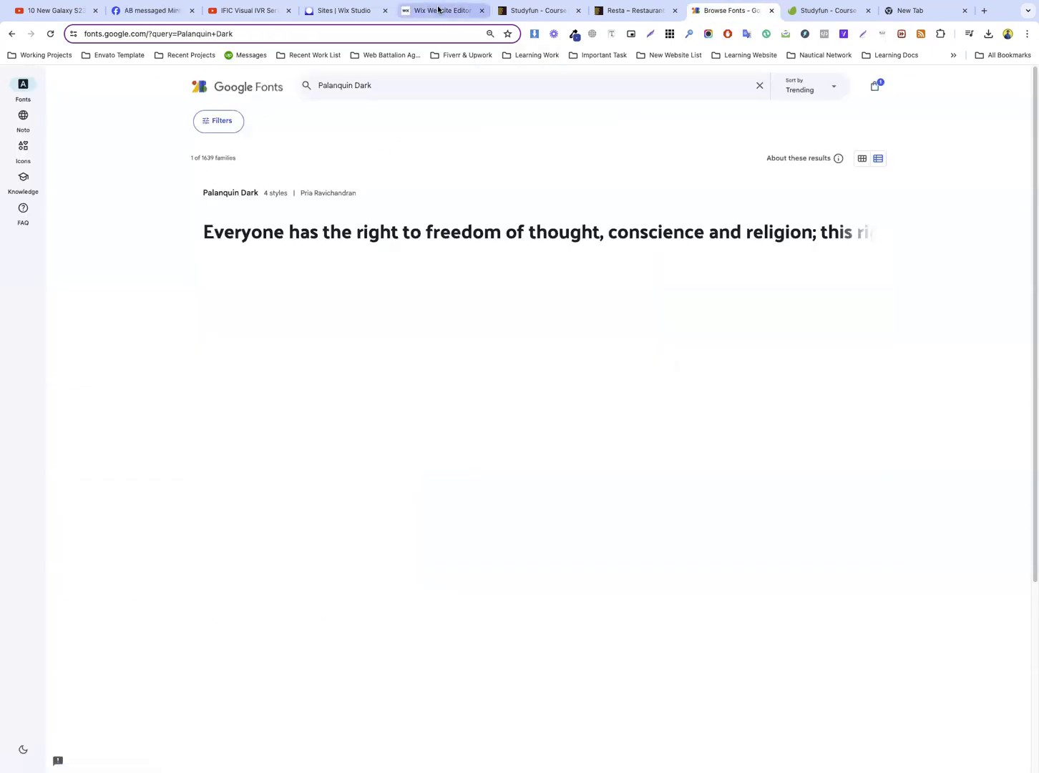
{"action": "left_click", "coordinate": [437, 10]}
Set the Paragraph 1 style to a font size of 18 px, check its text color and apply it
{"action": "left_click", "coordinate": [99, 684]}
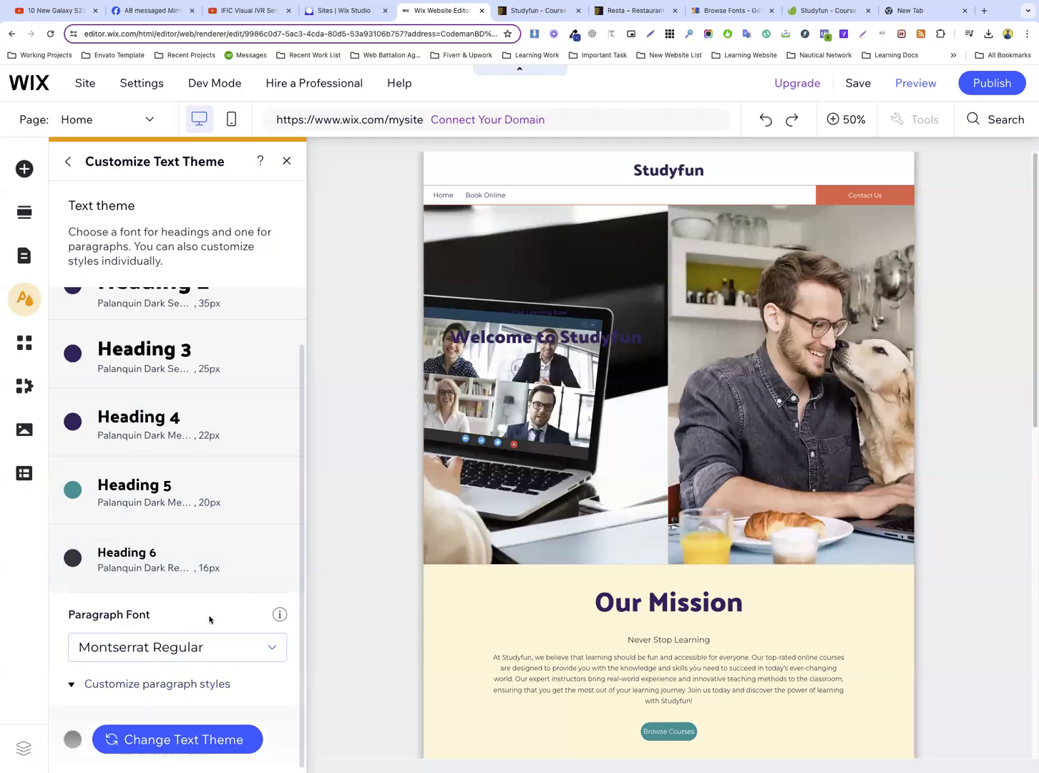
{"action": "scroll", "coordinate": [193, 614], "scroll_direction": "down", "scroll_amount": 3}
{"action": "left_click", "coordinate": [285, 548]}
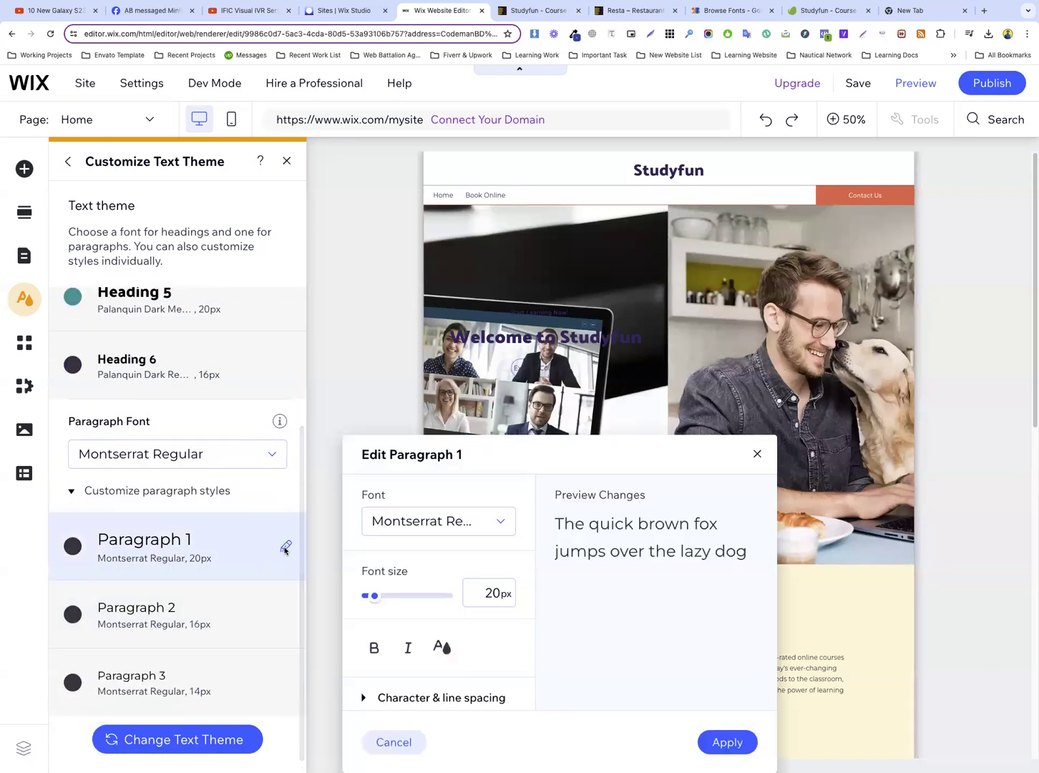
{"action": "left_click", "coordinate": [493, 595]}
{"action": "type", "text": "1"}
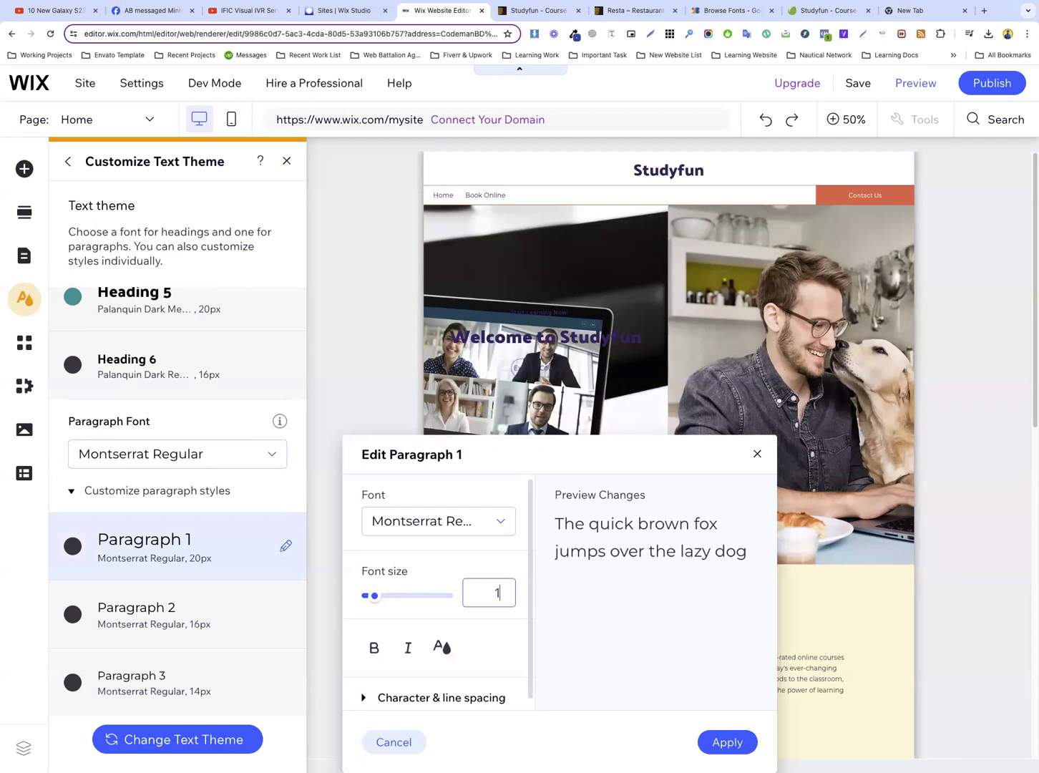
{"action": "type", "text": "8"}
{"action": "key", "text": "Return"}
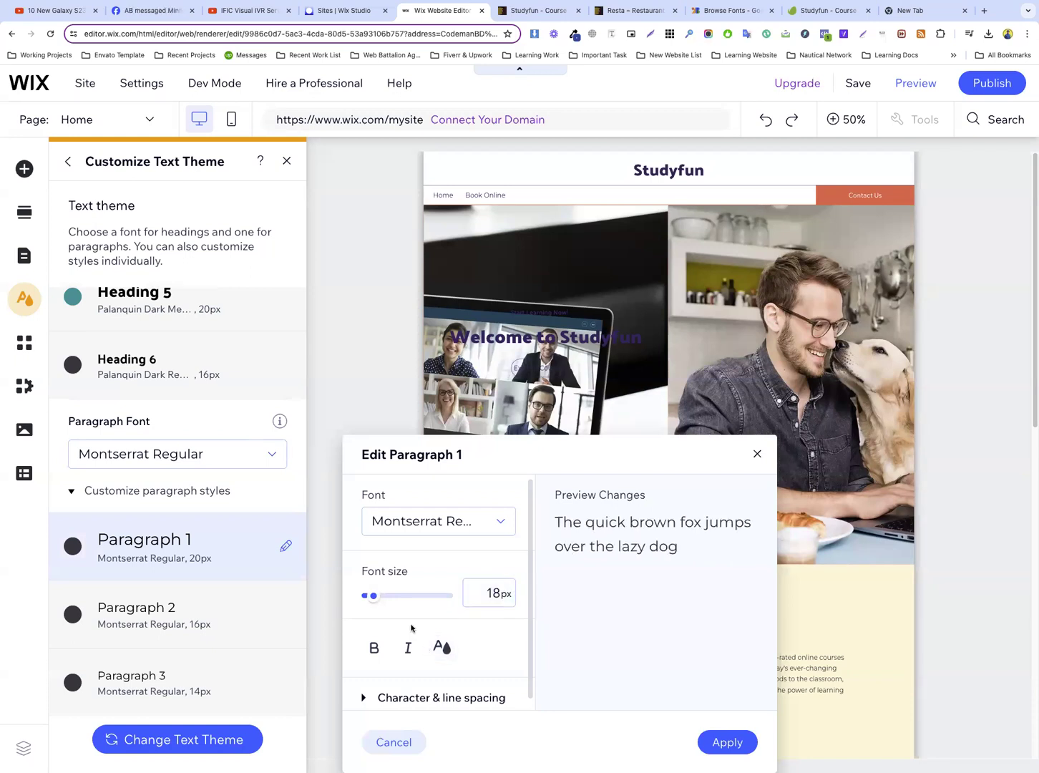
{"action": "left_click", "coordinate": [443, 649]}
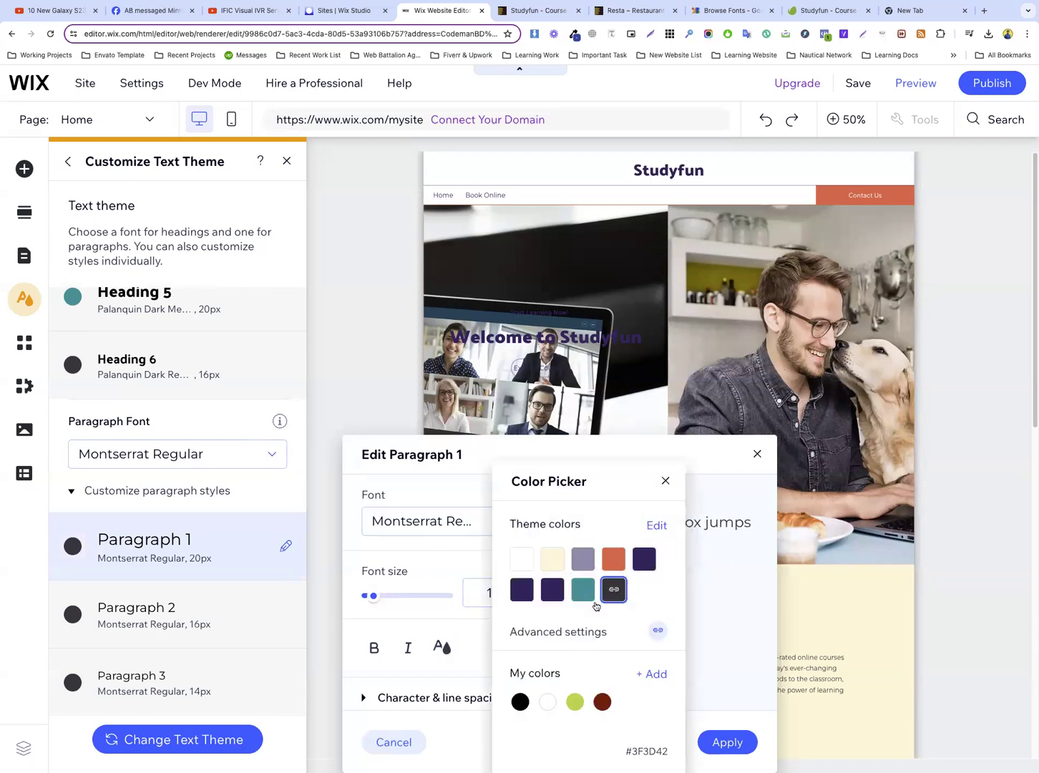
{"action": "left_click", "coordinate": [446, 607]}
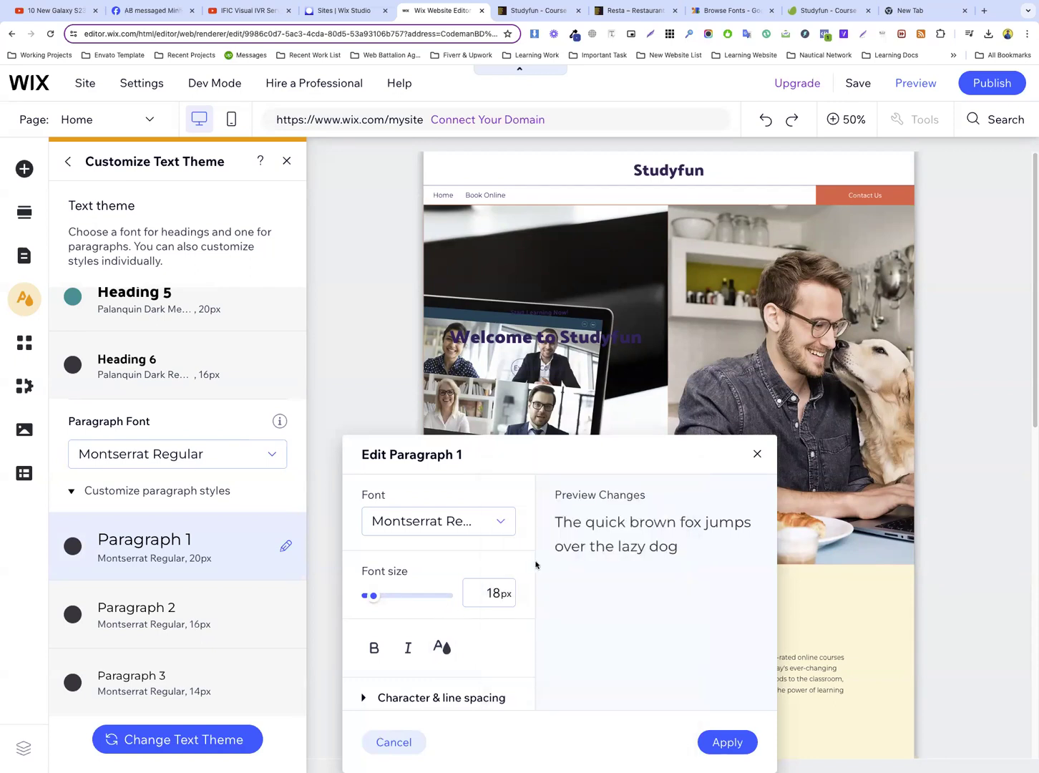
{"action": "left_click", "coordinate": [492, 596]}
{"action": "left_click", "coordinate": [723, 744]}
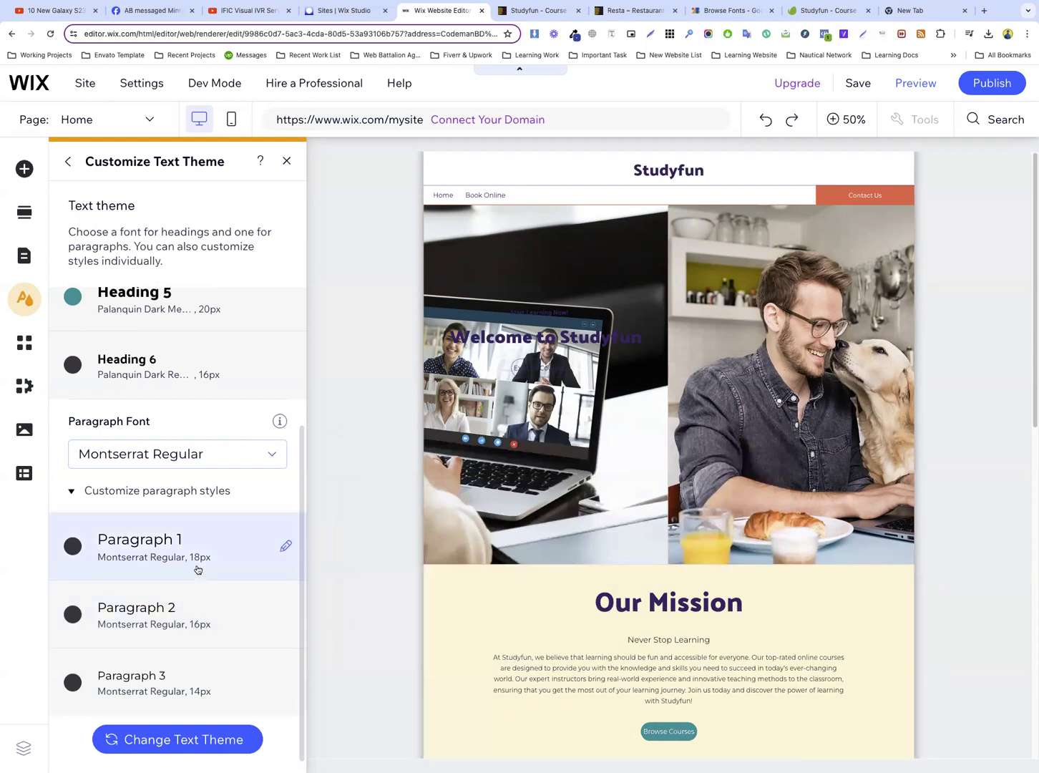
Set the Paragraph 3 style to a font size of 16 px and apply it
{"action": "left_click", "coordinate": [286, 682]}
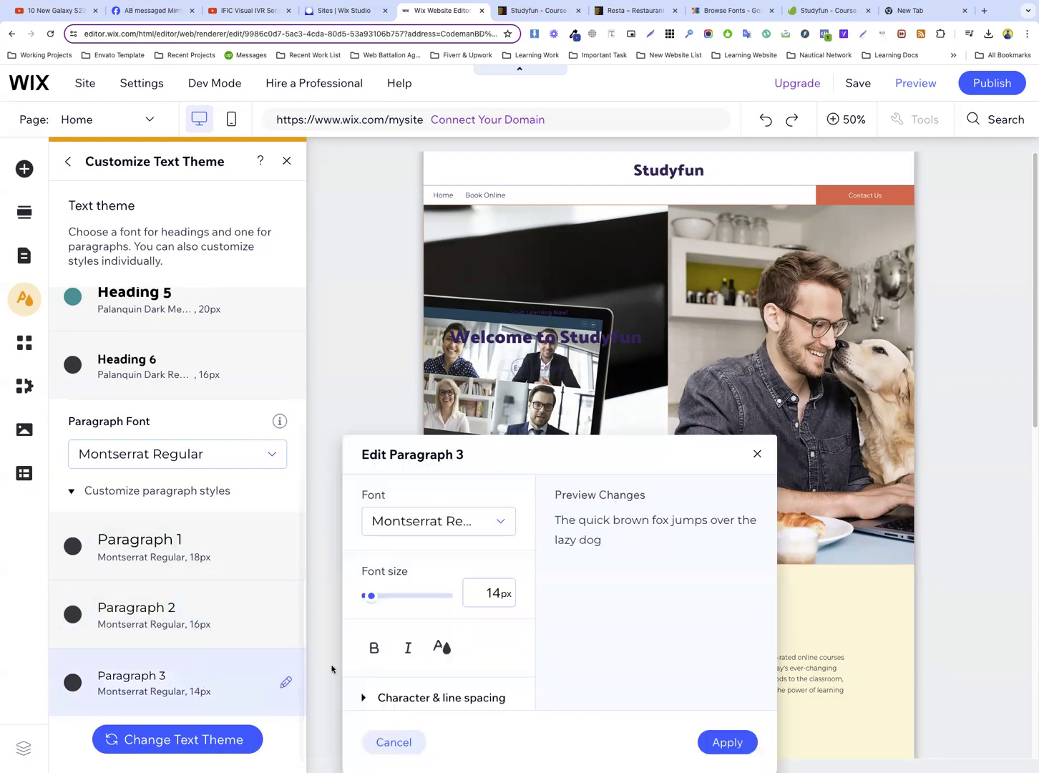
{"action": "left_click", "coordinate": [498, 591]}
{"action": "type", "text": "16"}
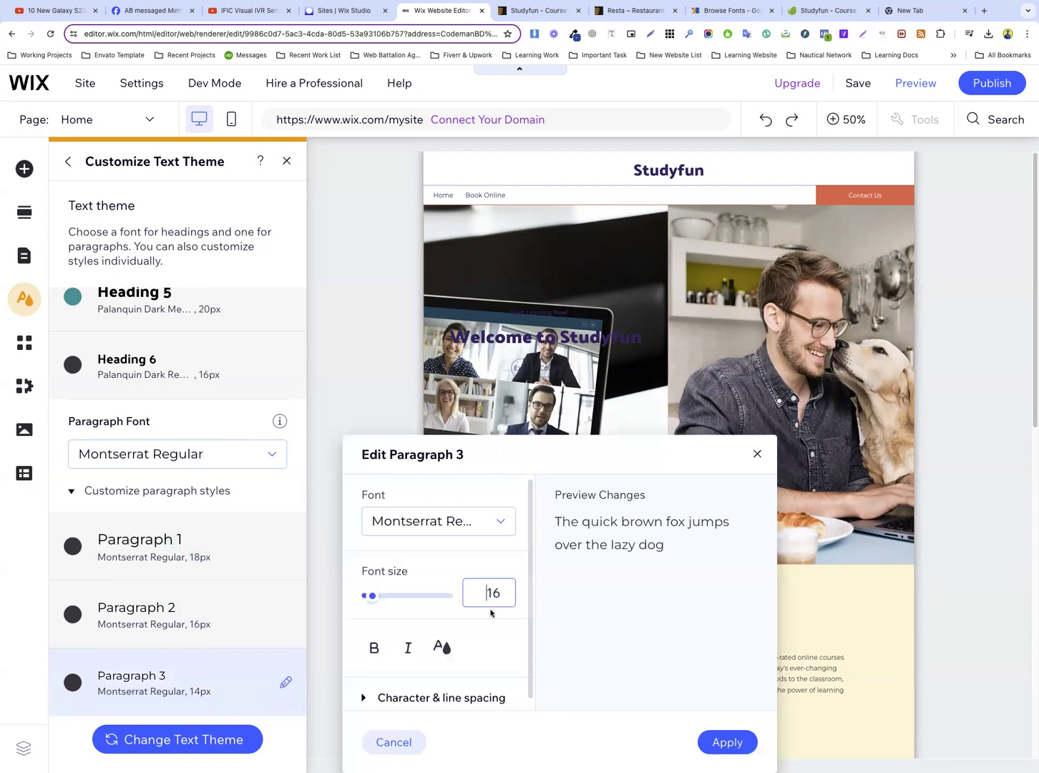
{"action": "left_click", "coordinate": [426, 569]}
{"action": "left_click", "coordinate": [726, 742]}
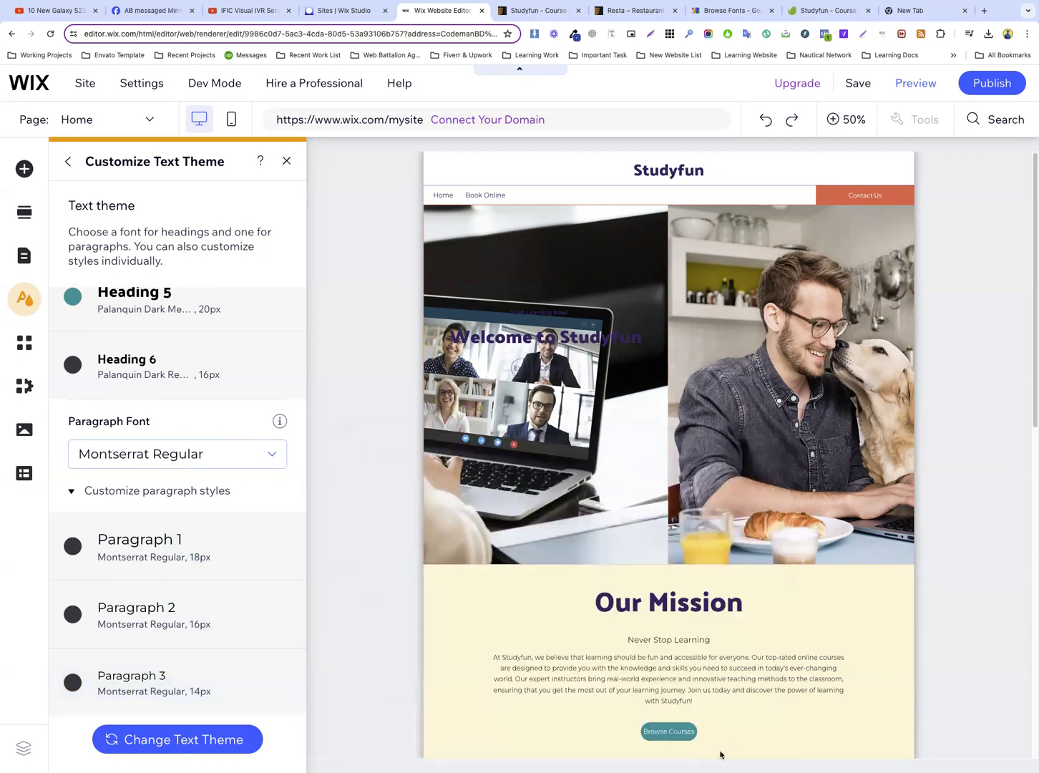
Close the text theme settings and delete the Studyfun title from the page header
{"action": "scroll", "coordinate": [232, 557], "scroll_direction": "up", "scroll_amount": 5}
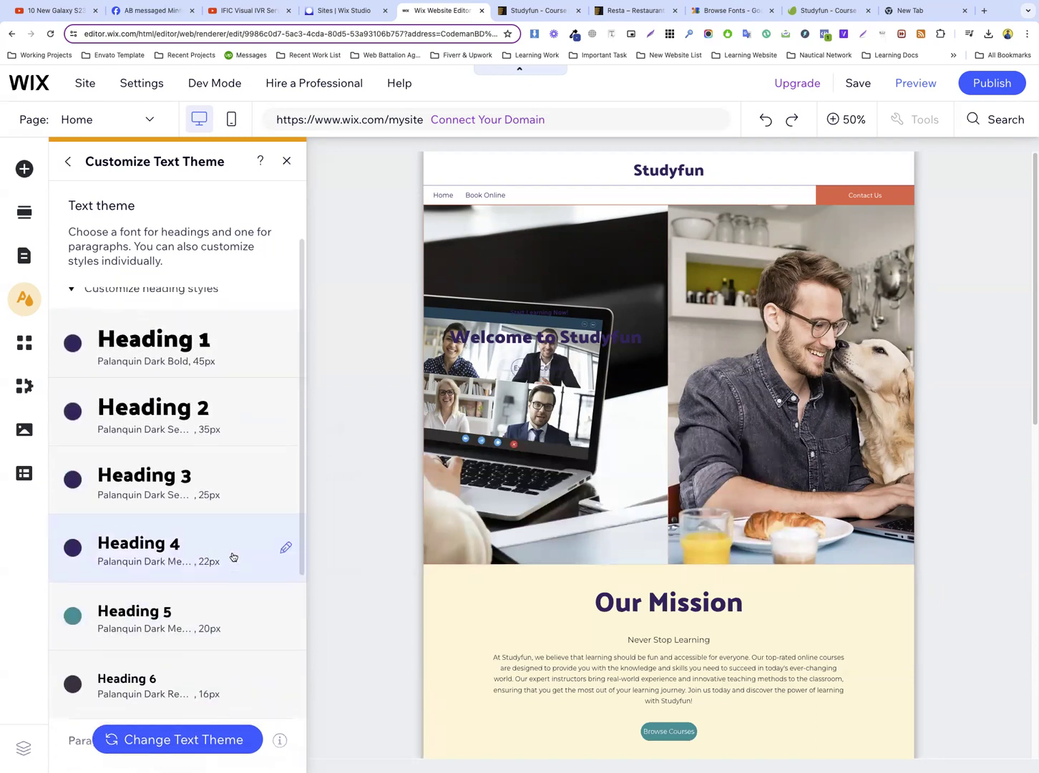
{"action": "scroll", "coordinate": [234, 556], "scroll_direction": "up", "scroll_amount": 2}
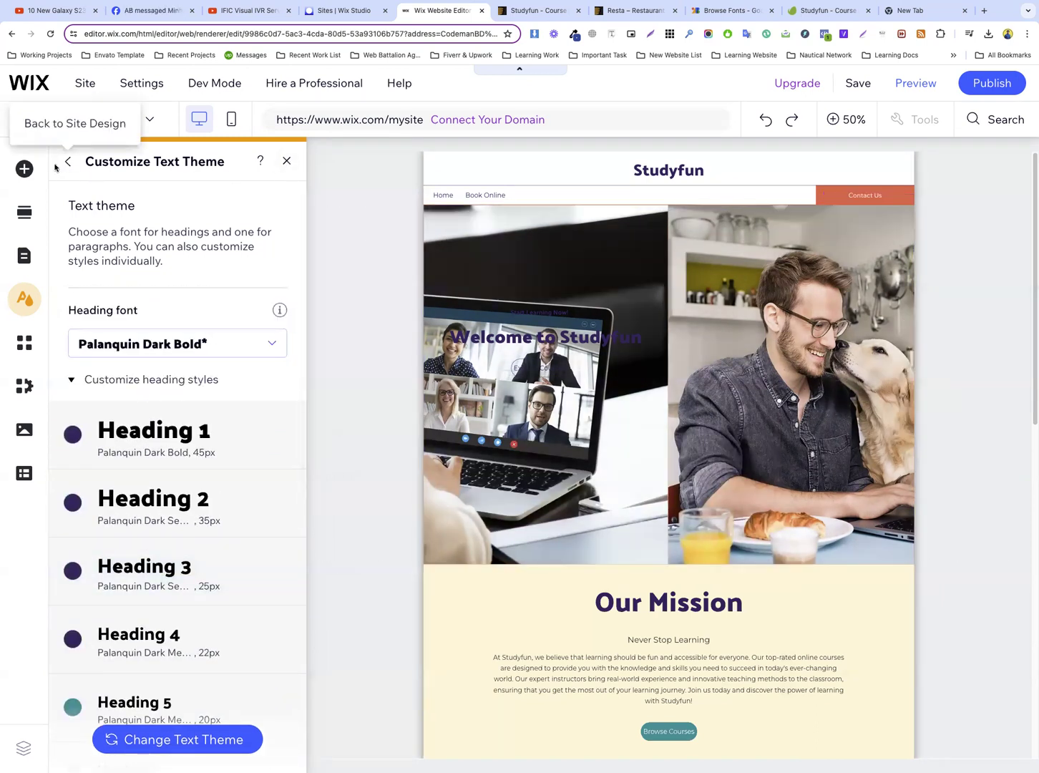
{"action": "left_click", "coordinate": [286, 161]}
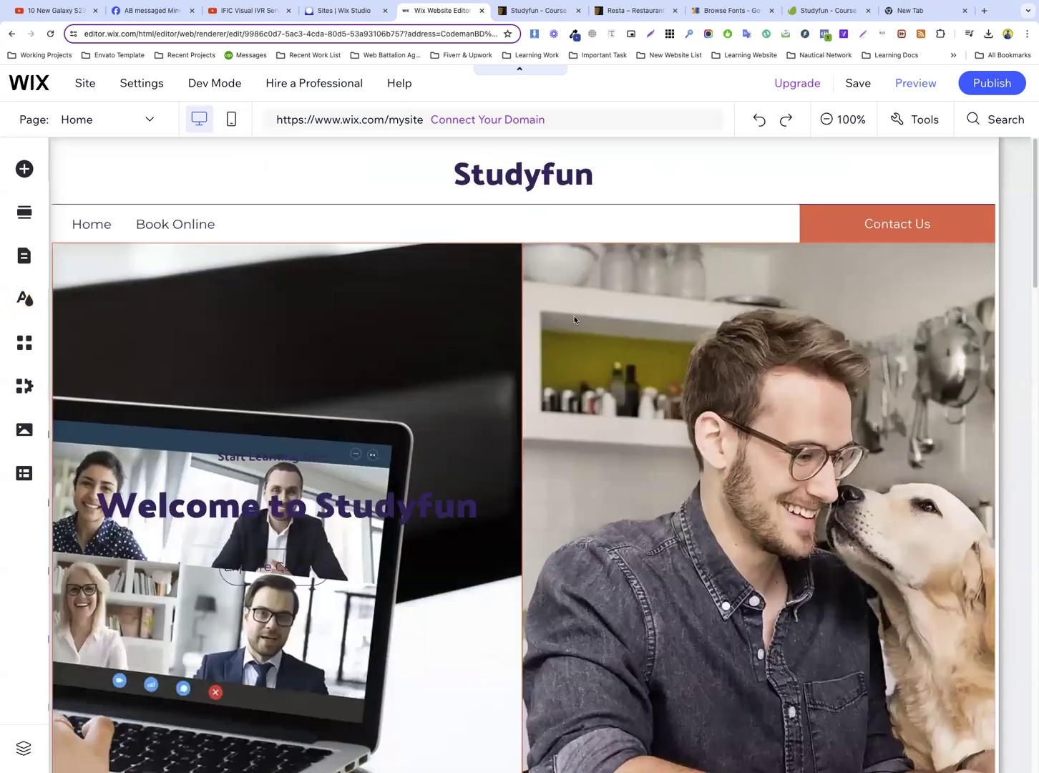
{"action": "left_click", "coordinate": [286, 185]}
{"action": "left_click_drag", "start_coordinate": [99, 168], "coordinate": [503, 376]}
{"action": "key", "text": "Delete"}
Delete the image strip in the Welcome section and the emptied Welcome section from the Home page
{"action": "right_click", "coordinate": [274, 298]}
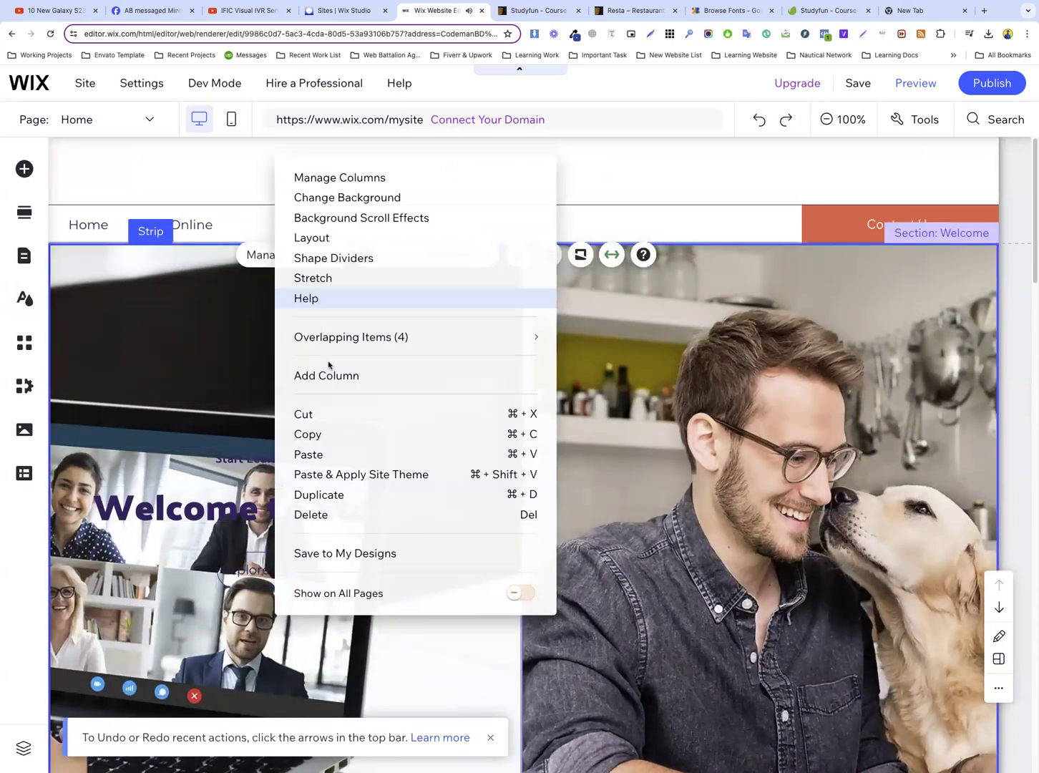
{"action": "left_click", "coordinate": [333, 514]}
{"action": "right_click", "coordinate": [365, 325]}
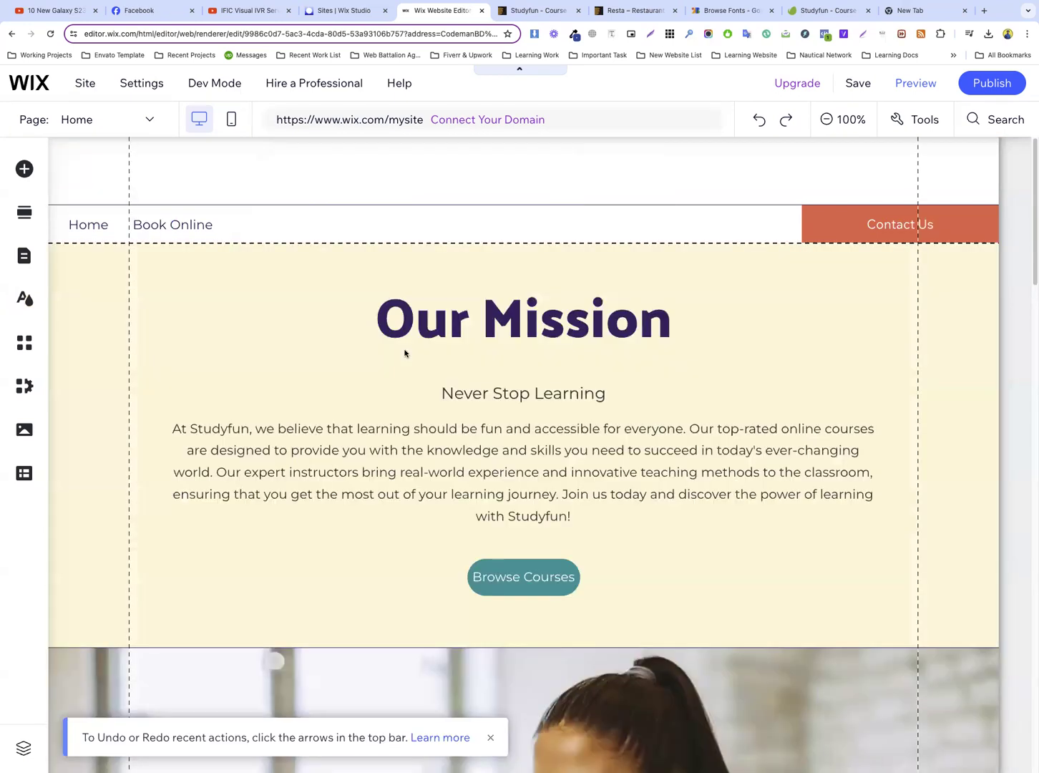
{"action": "left_click", "coordinate": [244, 312]}
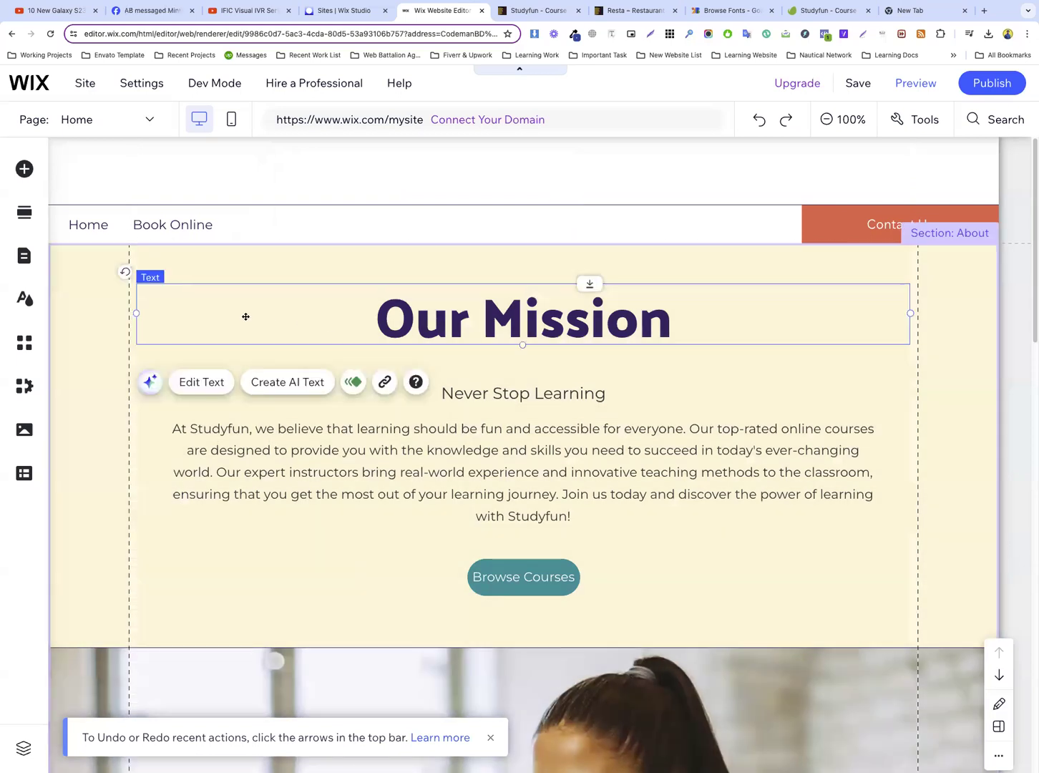
Delete the About section, the photo section below it and the Videos section to leave the Home page blank
{"action": "right_click", "coordinate": [112, 317]}
{"action": "left_click", "coordinate": [157, 536]}
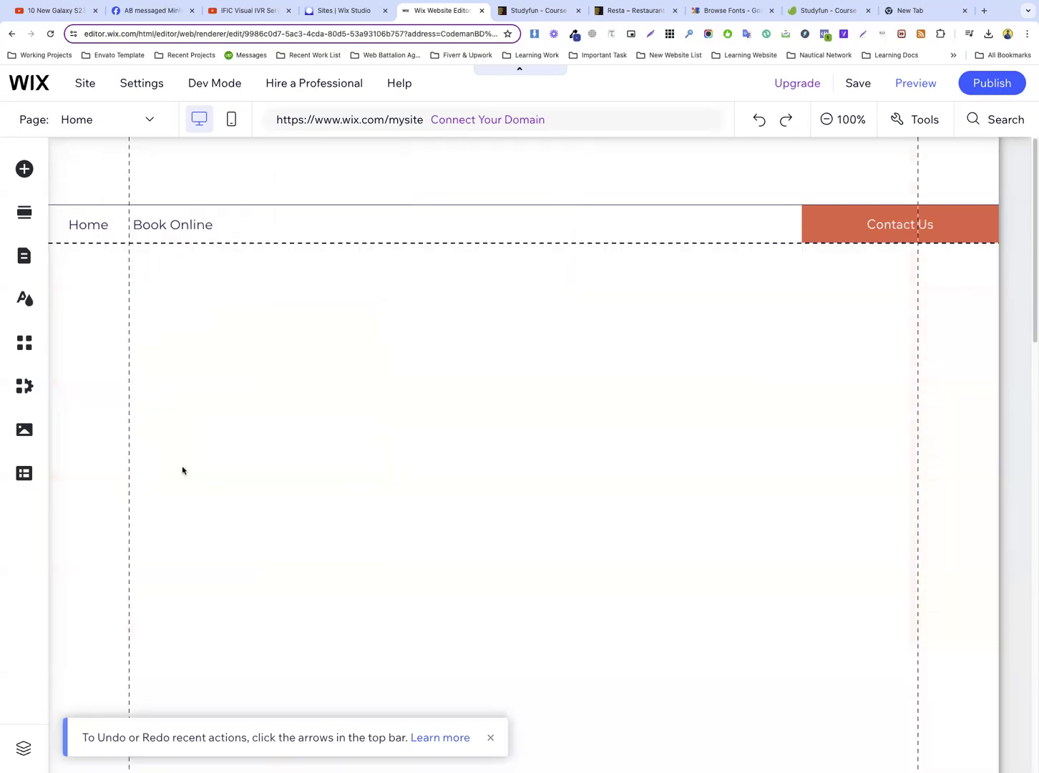
{"action": "left_click", "coordinate": [114, 330]}
{"action": "left_click", "coordinate": [76, 331]}
{"action": "right_click", "coordinate": [77, 332]}
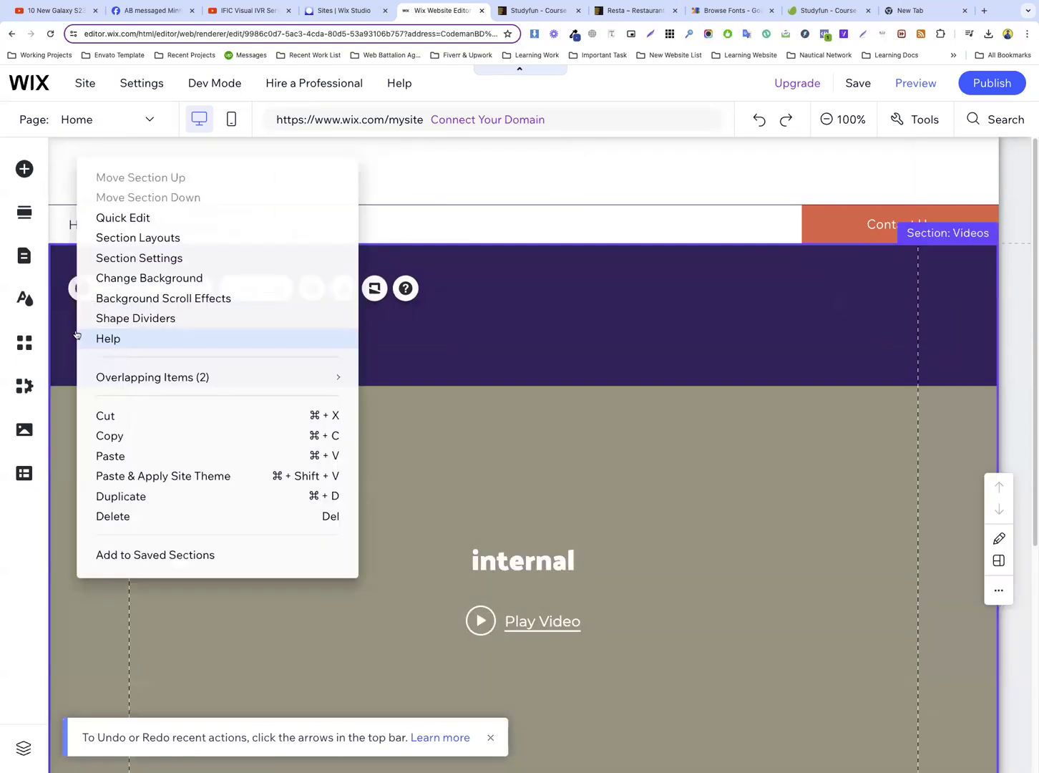
{"action": "left_click", "coordinate": [160, 515]}
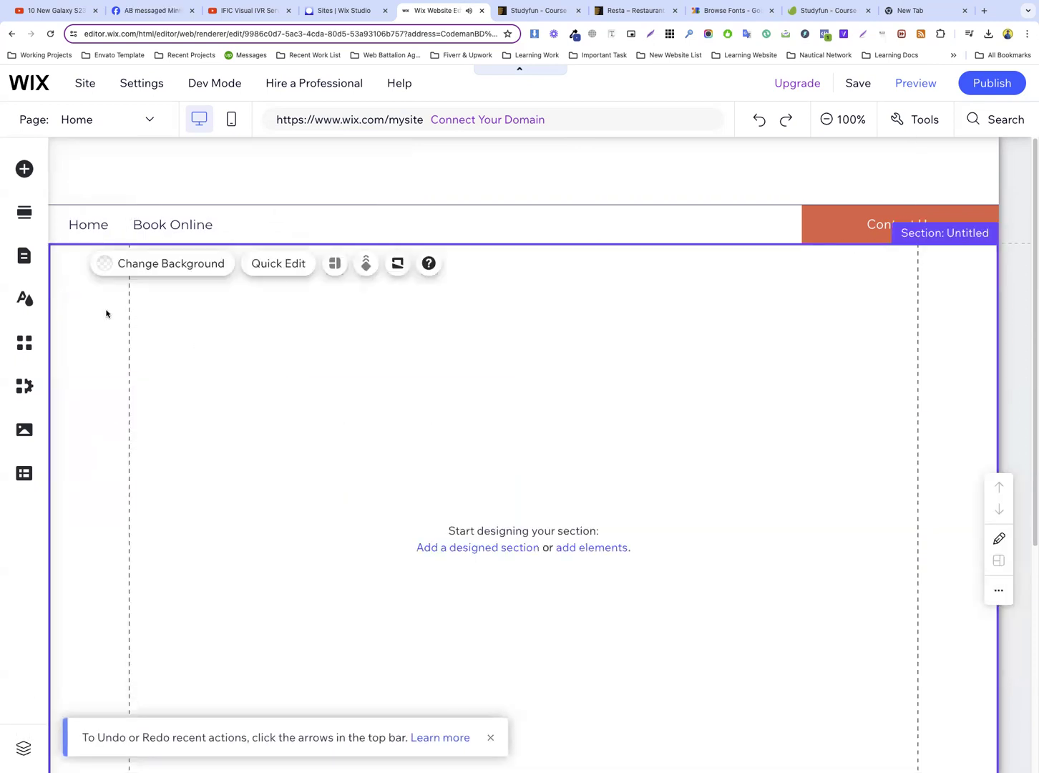
{"action": "right_click", "coordinate": [103, 313]}
{"action": "left_click", "coordinate": [471, 384]}
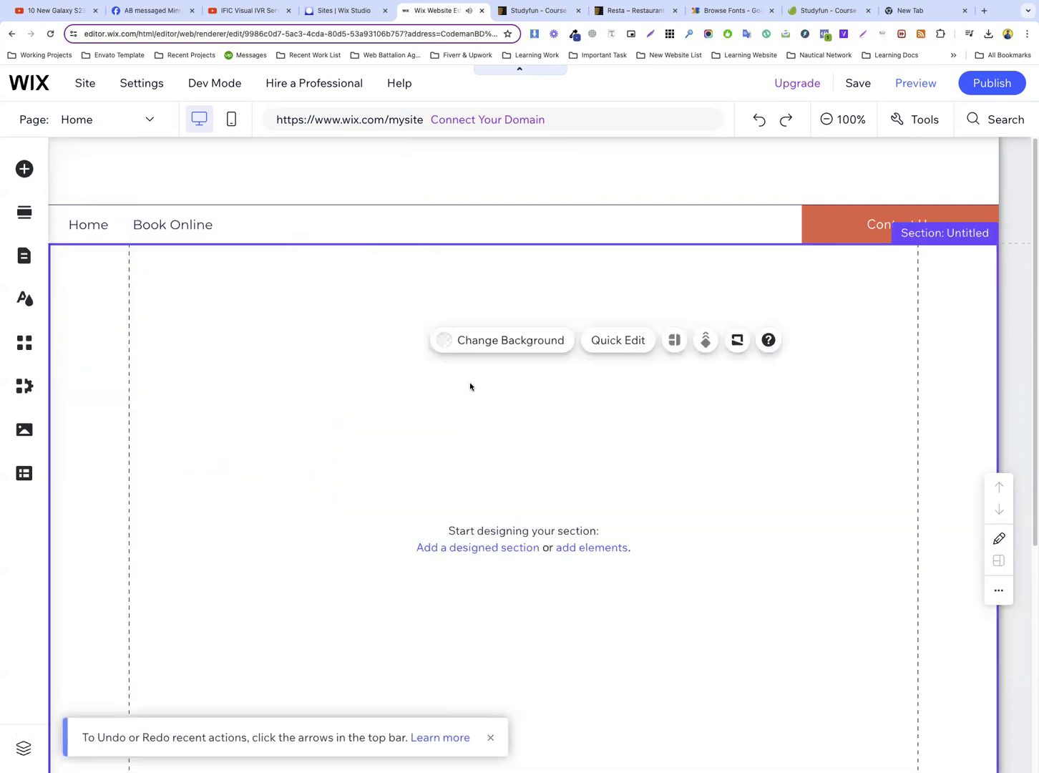
Empty the footer by deleting the Studyfun text, its strip and the contact details strip below it
{"action": "scroll", "coordinate": [469, 387], "scroll_direction": "down", "scroll_amount": 5}
{"action": "left_click", "coordinate": [306, 557]}
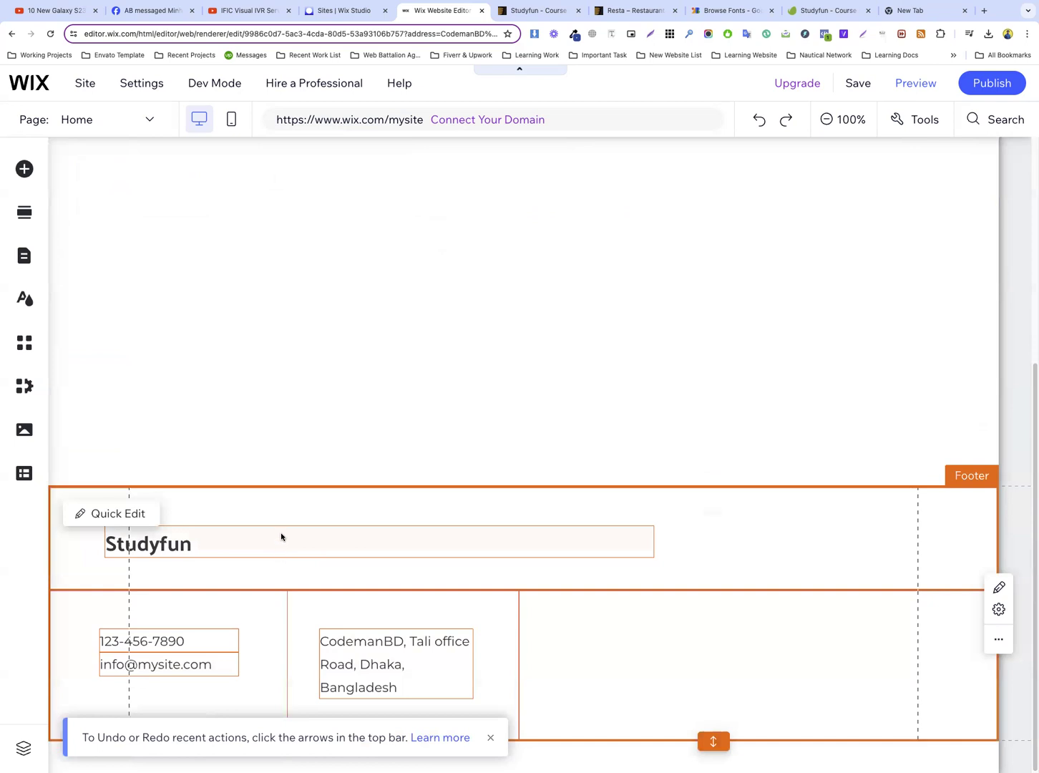
{"action": "left_click", "coordinate": [280, 537]}
{"action": "right_click", "coordinate": [282, 533]}
{"action": "left_click", "coordinate": [355, 452]}
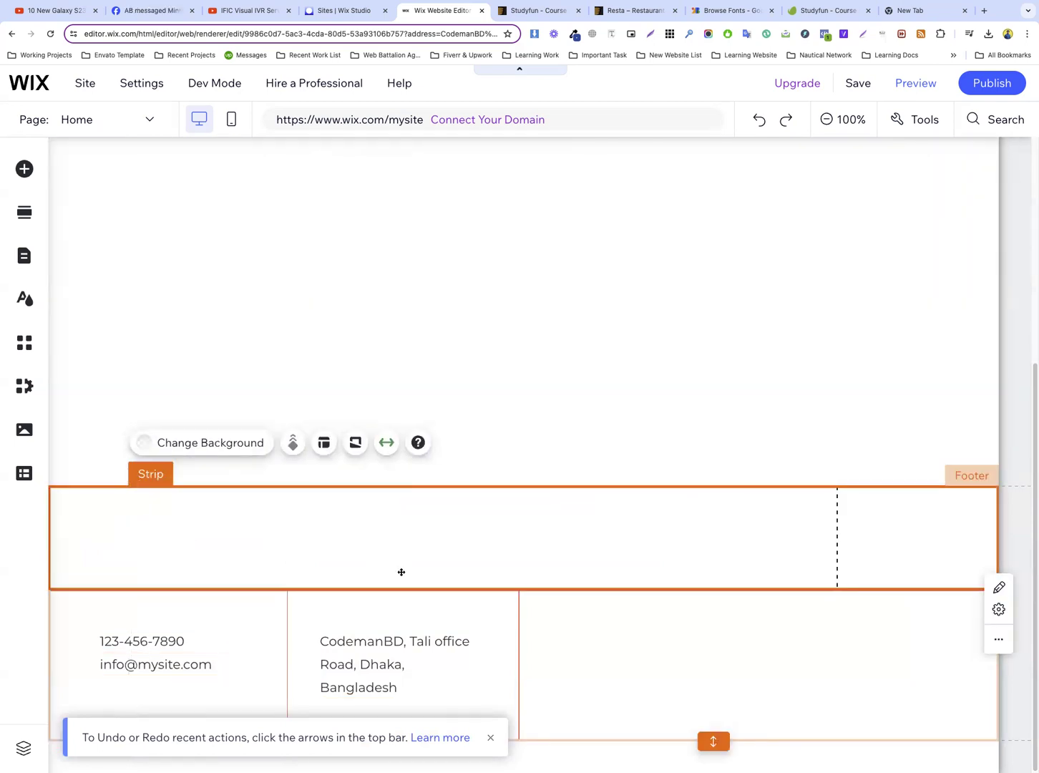
{"action": "right_click", "coordinate": [406, 545]}
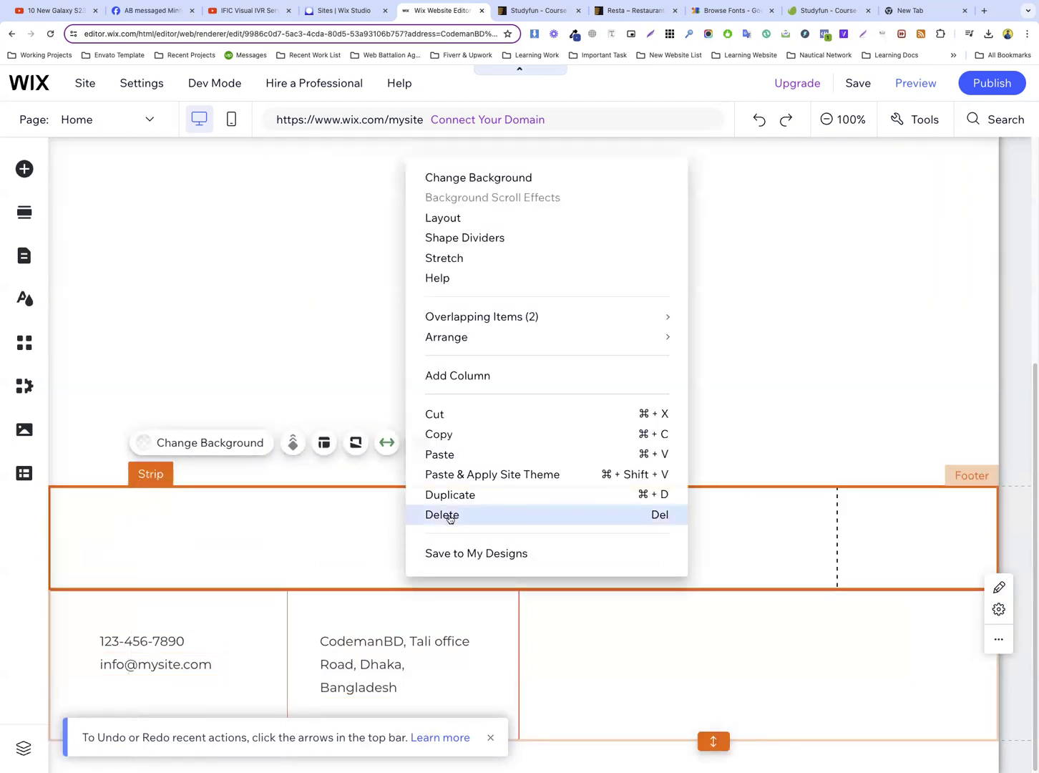
{"action": "left_click", "coordinate": [442, 516]}
{"action": "left_click_drag", "start_coordinate": [499, 608], "coordinate": [528, 253]}
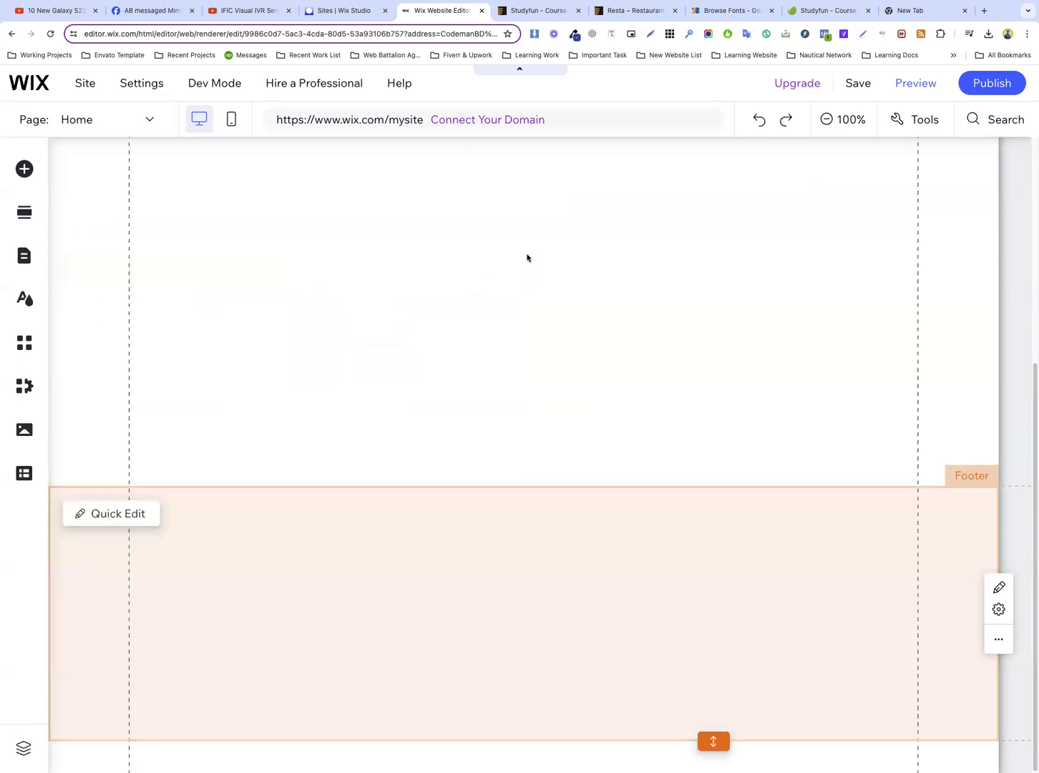
{"action": "left_click", "coordinate": [515, 523]}
Delete the header's navigation menu, the column that held it, the Contact Us button and its strip
{"action": "scroll", "coordinate": [609, 413], "scroll_direction": "up", "scroll_amount": 5}
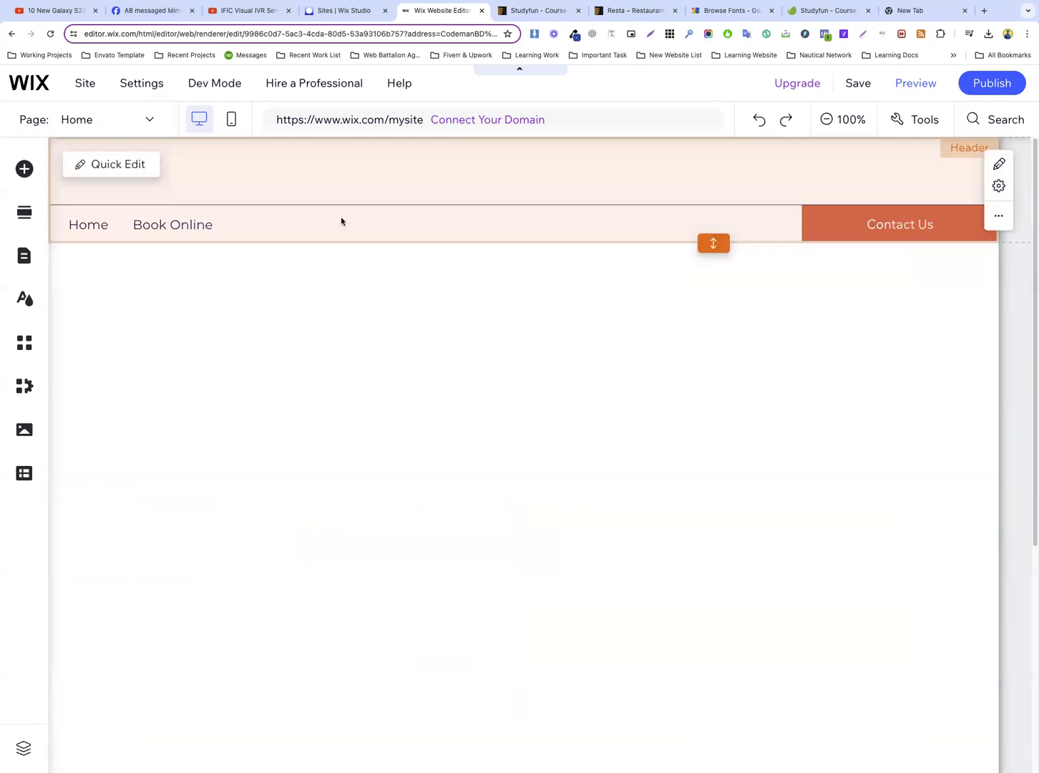
{"action": "left_click", "coordinate": [209, 225]}
{"action": "key", "text": "Delete"}
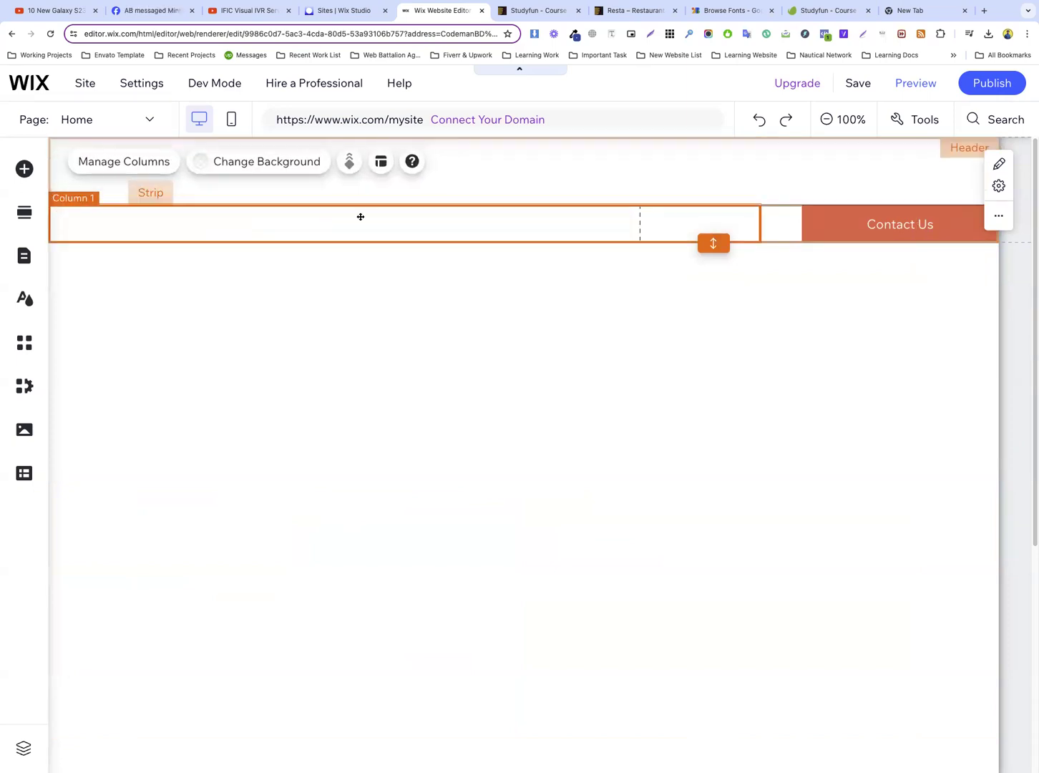
{"action": "right_click", "coordinate": [359, 216]}
{"action": "left_click", "coordinate": [390, 506]}
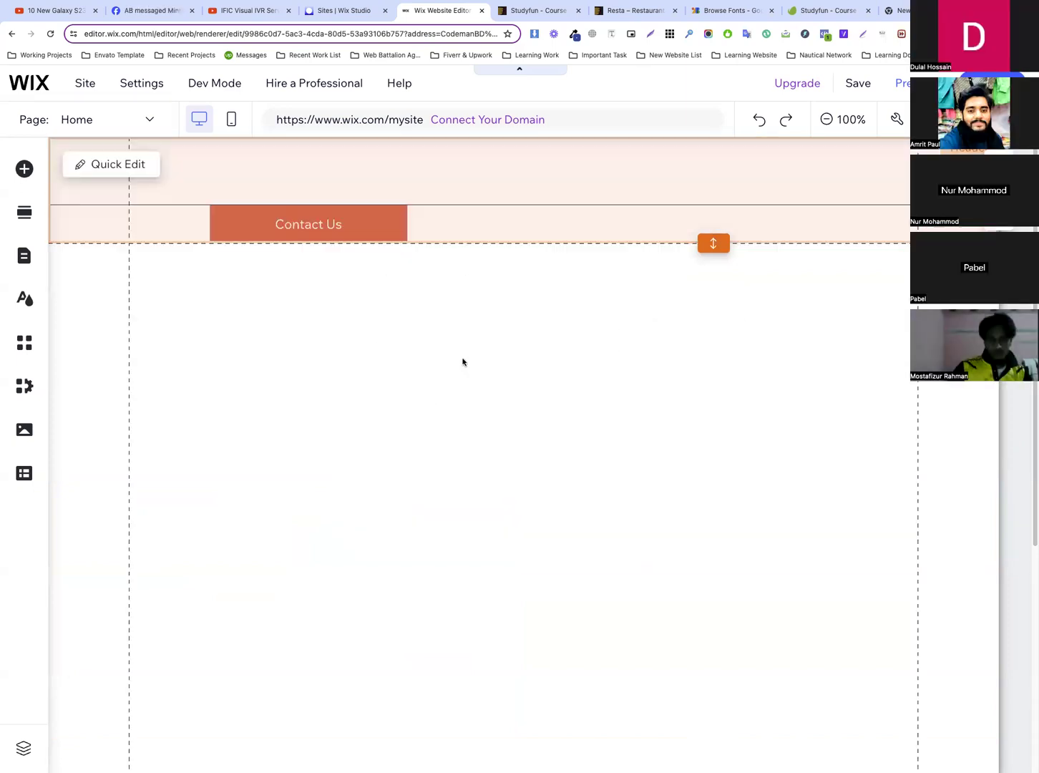
{"action": "right_click", "coordinate": [485, 226]}
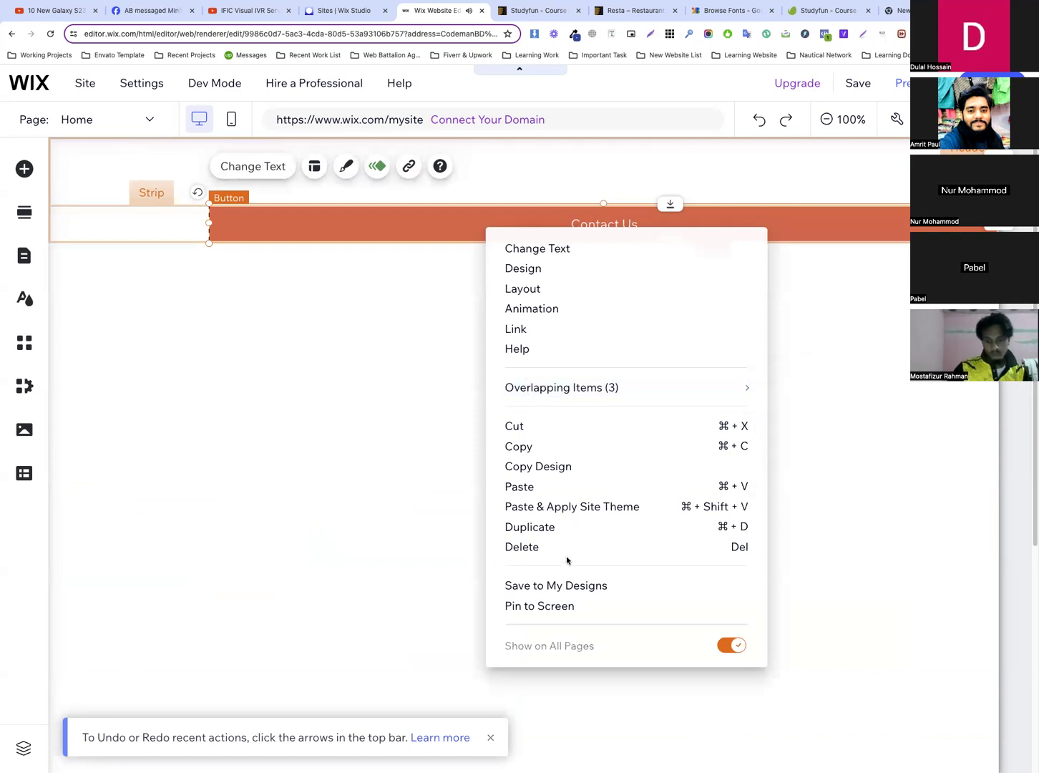
{"action": "left_click", "coordinate": [567, 557]}
{"action": "left_click_drag", "start_coordinate": [315, 213], "coordinate": [341, 399]}
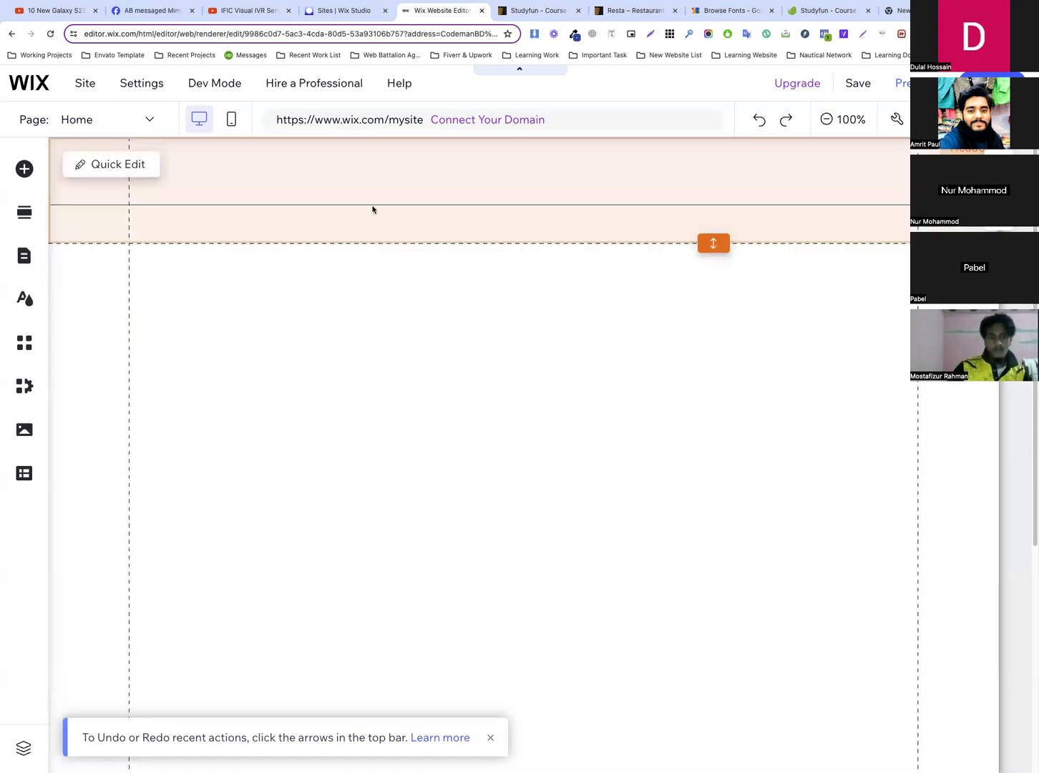
Shorten the empty header to about 91 px high and turn on the editor's rulers
{"action": "left_click", "coordinate": [371, 207]}
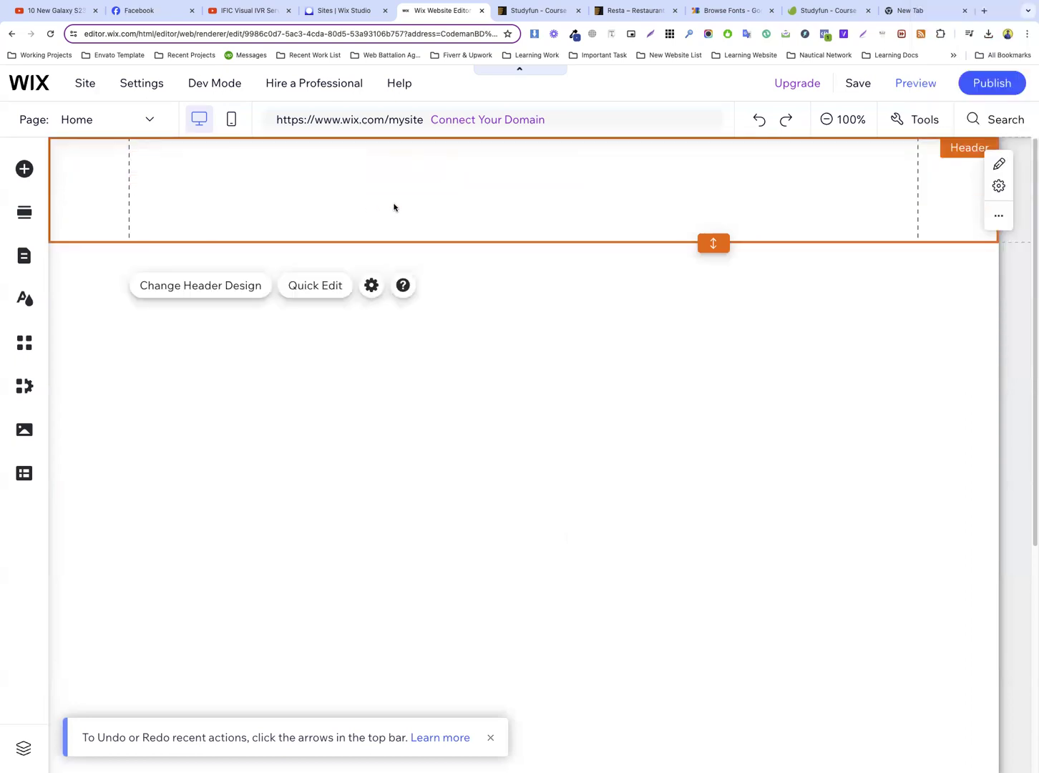
{"action": "left_click_drag", "start_coordinate": [714, 243], "coordinate": [710, 206]}
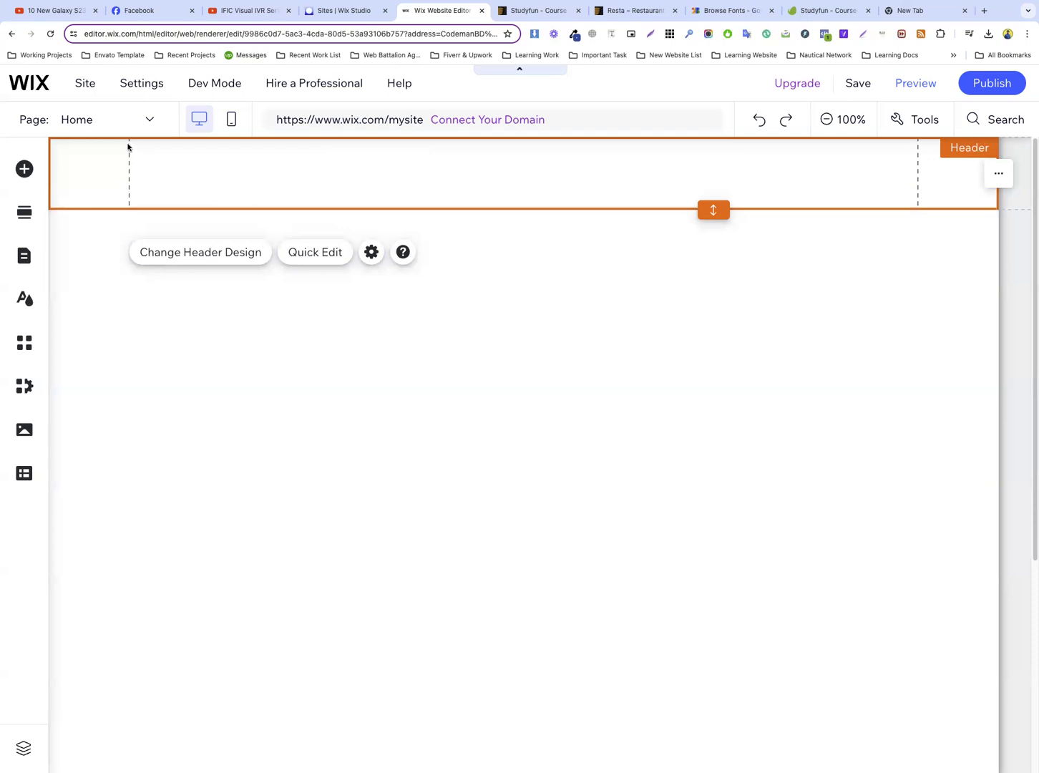
{"action": "left_click", "coordinate": [939, 123]}
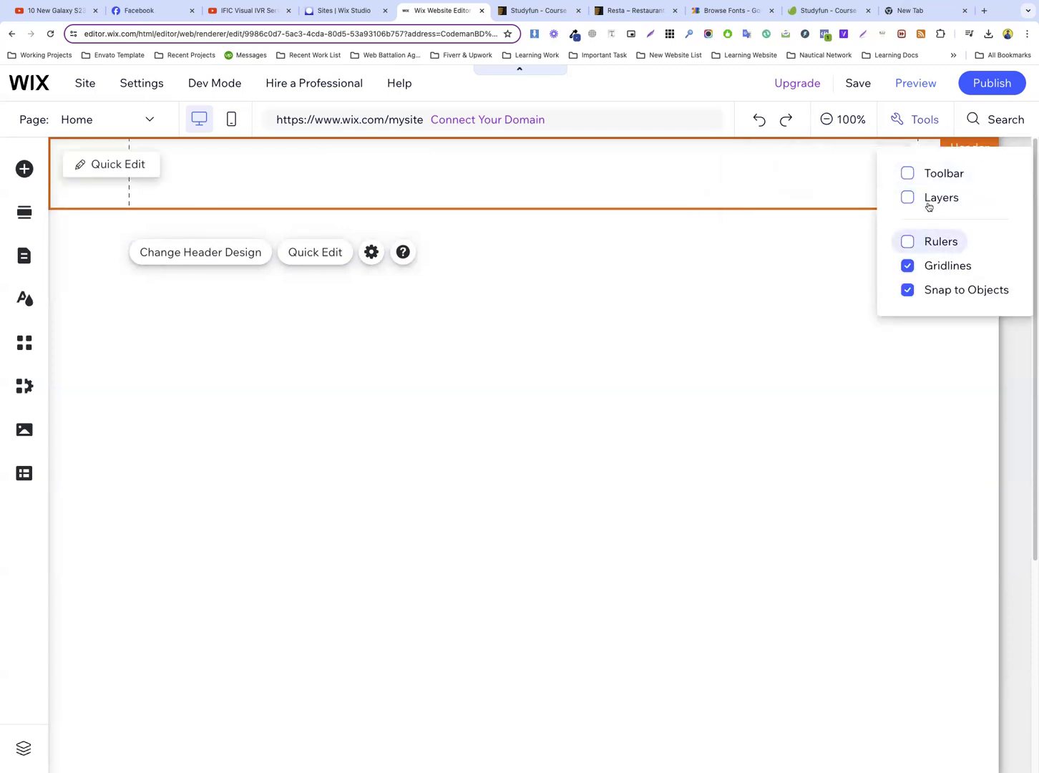
{"action": "left_click", "coordinate": [925, 246]}
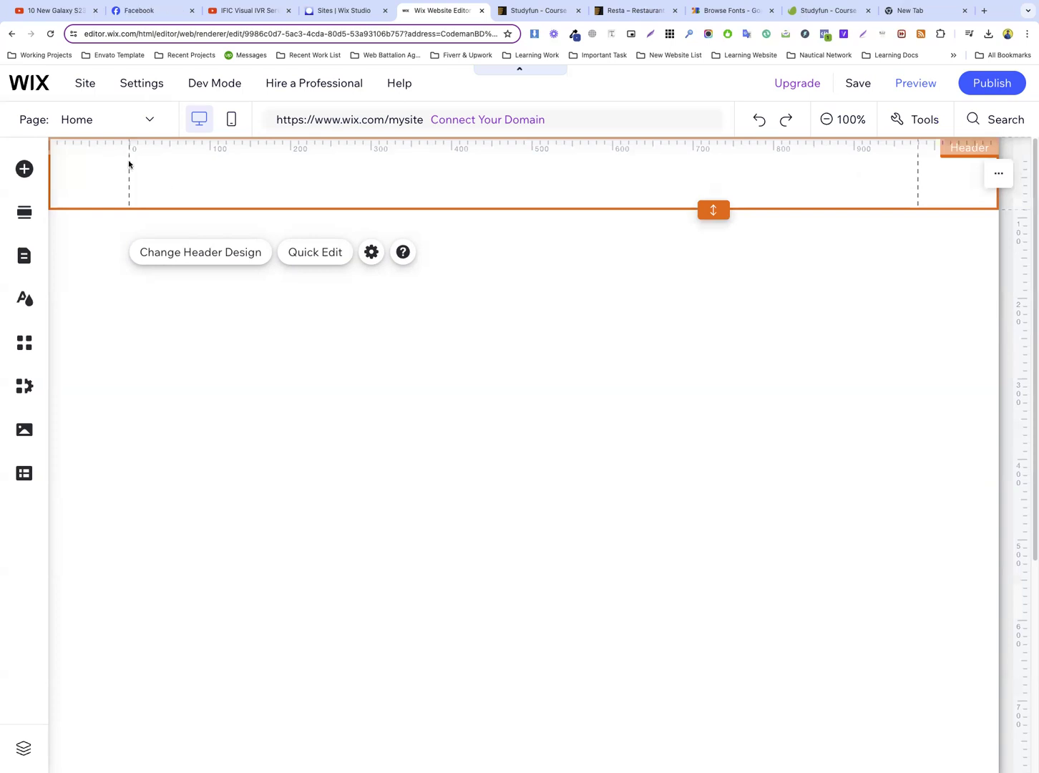
Show the editing toolbar for the header, close it, and toggle the rulers off and back on
{"action": "left_click", "coordinate": [915, 123]}
{"action": "left_click", "coordinate": [924, 177]}
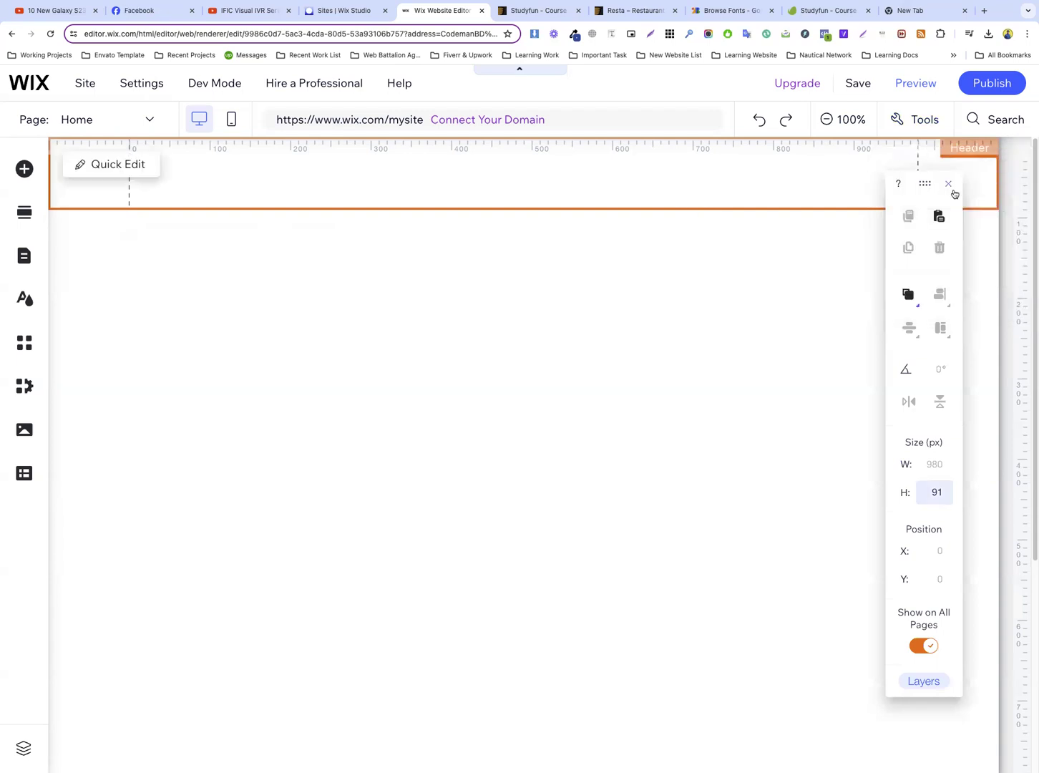
{"action": "left_click", "coordinate": [948, 184]}
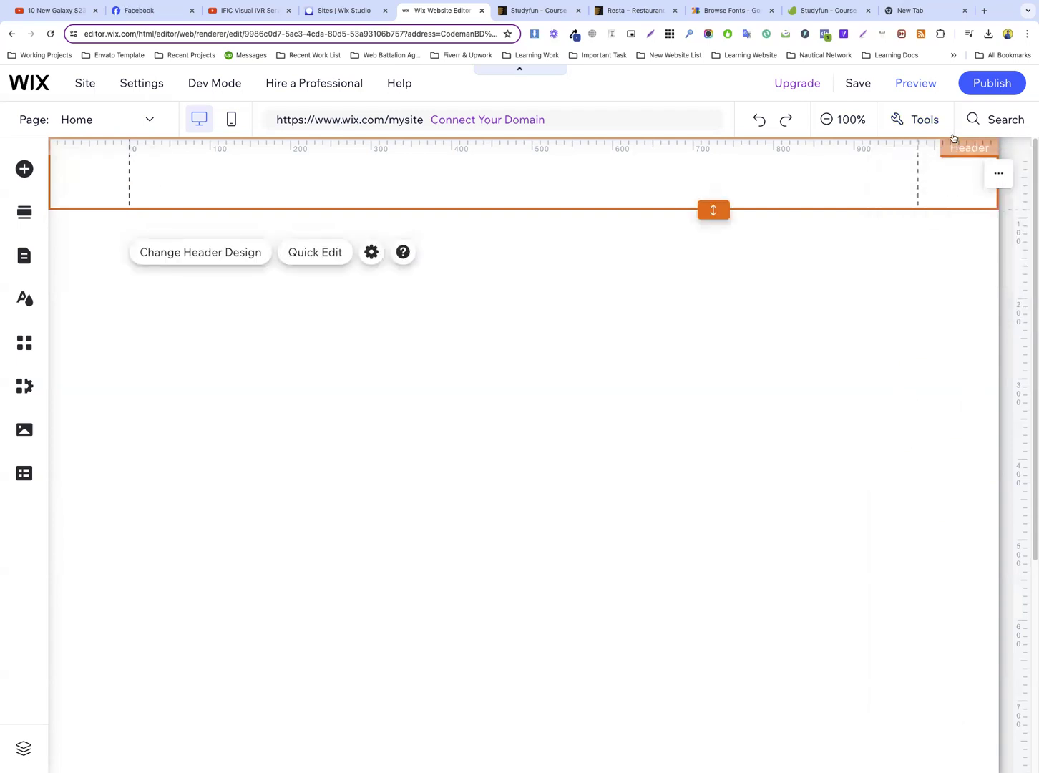
{"action": "left_click", "coordinate": [933, 120]}
{"action": "left_click", "coordinate": [926, 242]}
{"action": "left_click", "coordinate": [924, 244]}
{"action": "left_click", "coordinate": [925, 243]}
{"action": "left_click", "coordinate": [925, 243]}
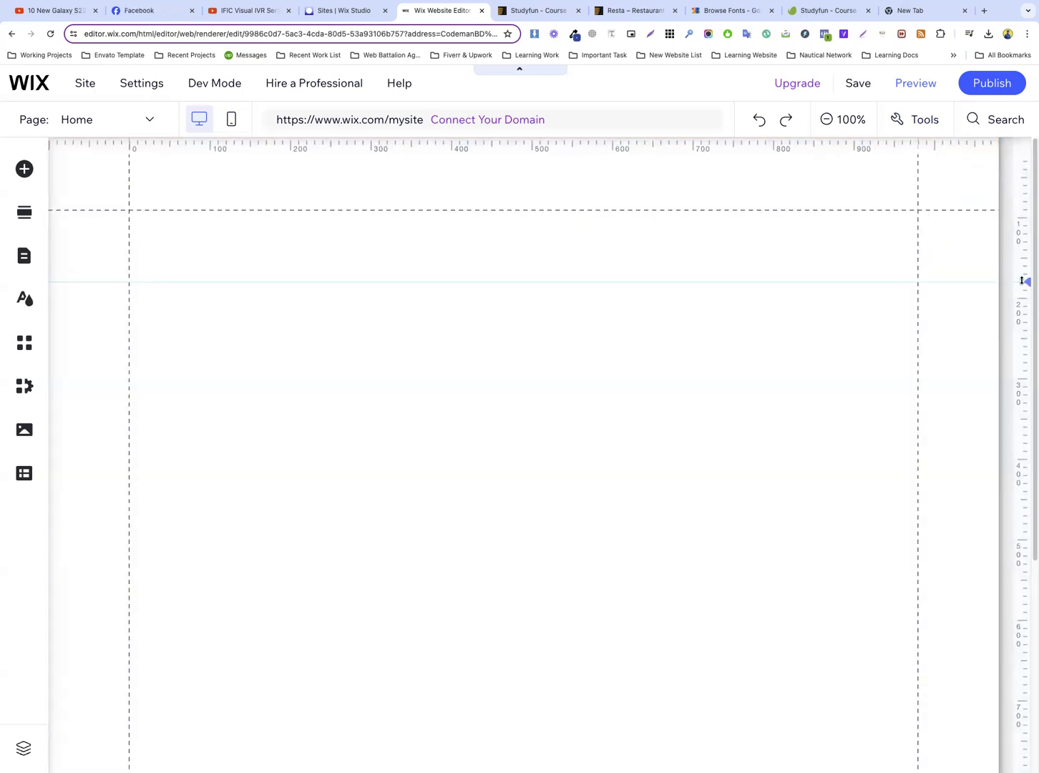
{"action": "left_click", "coordinate": [1025, 282]}
{"action": "left_click", "coordinate": [1007, 283]}
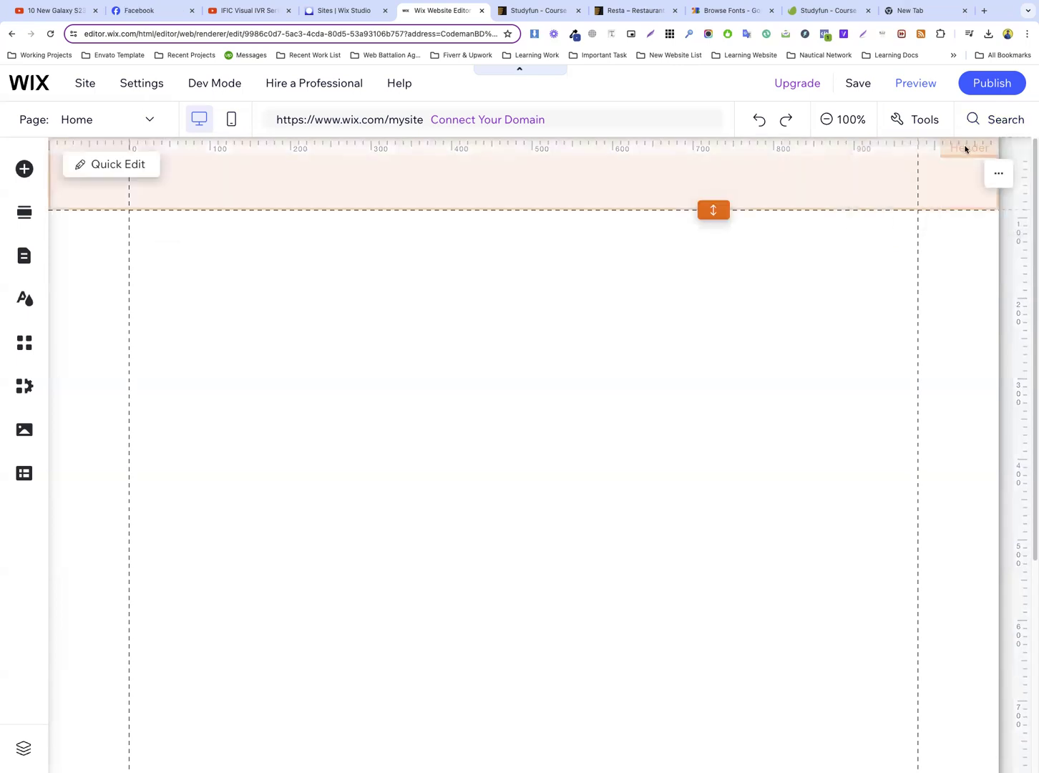
{"action": "right_click", "coordinate": [684, 180]}
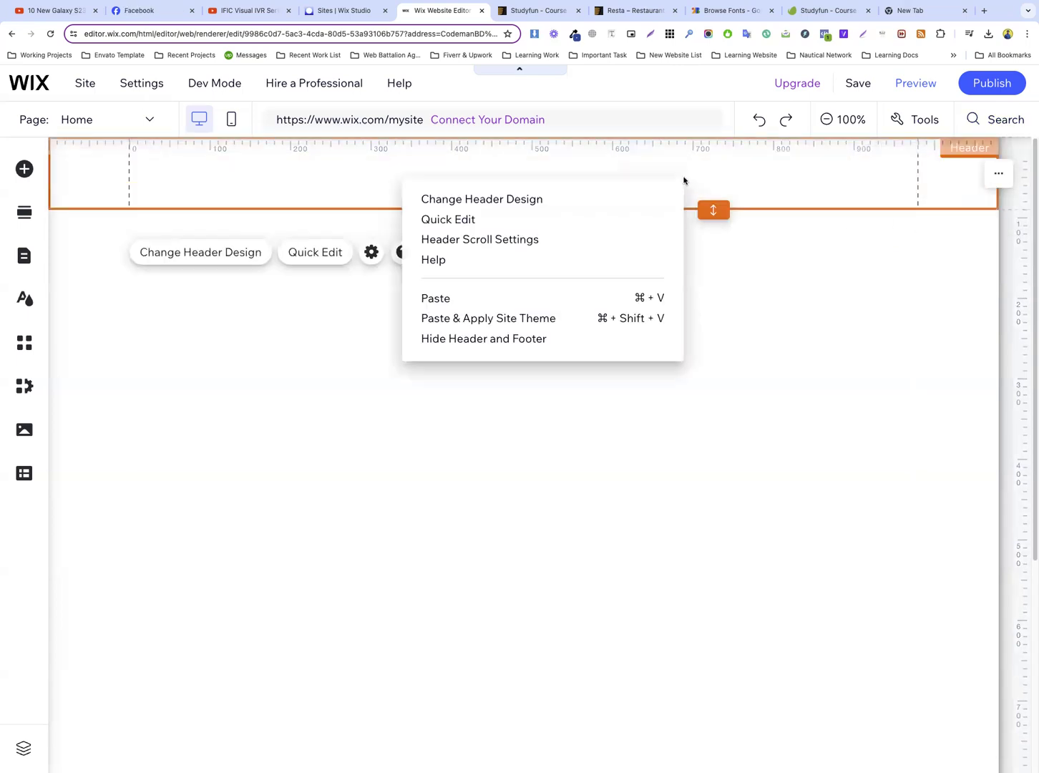
{"action": "left_click", "coordinate": [389, 281]}
{"action": "left_click_drag", "start_coordinate": [402, 174], "coordinate": [433, 347]}
{"action": "left_click", "coordinate": [790, 147]}
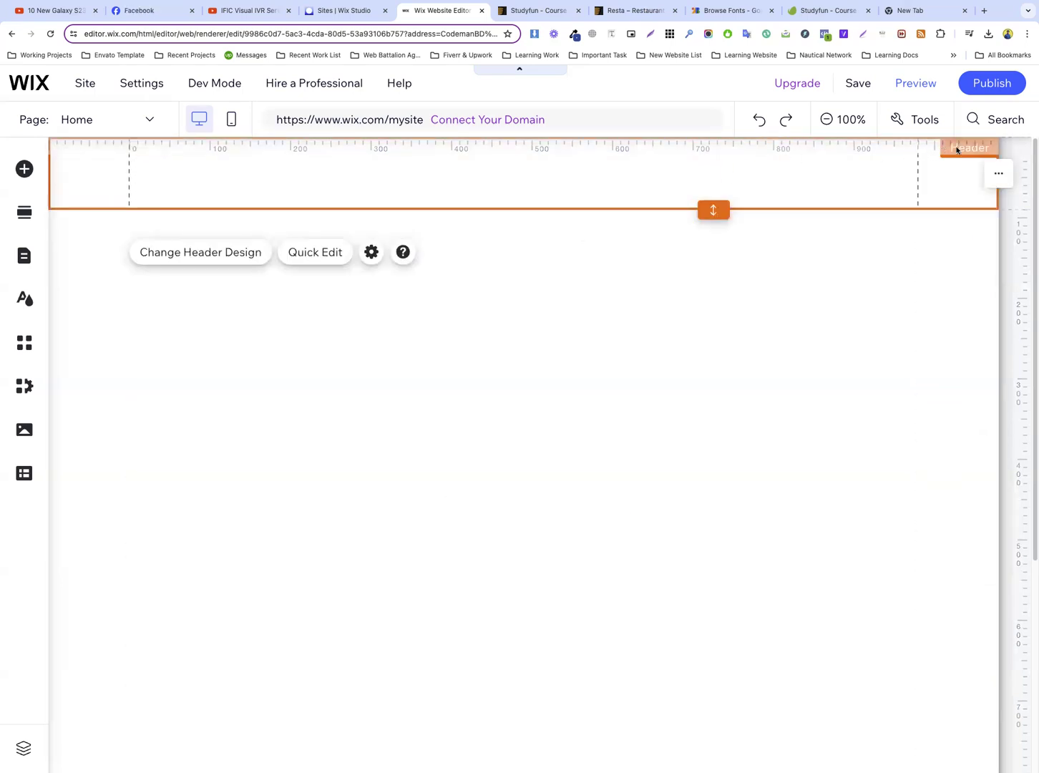
{"action": "left_click", "coordinate": [999, 173]}
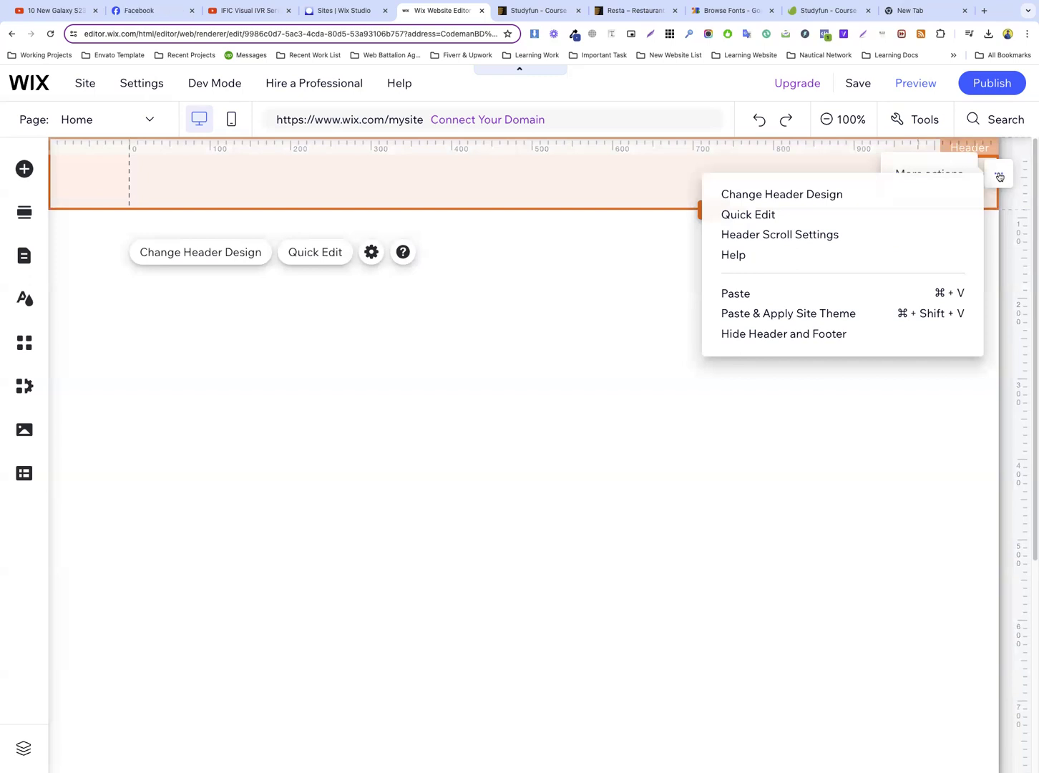
{"action": "left_click", "coordinate": [607, 257]}
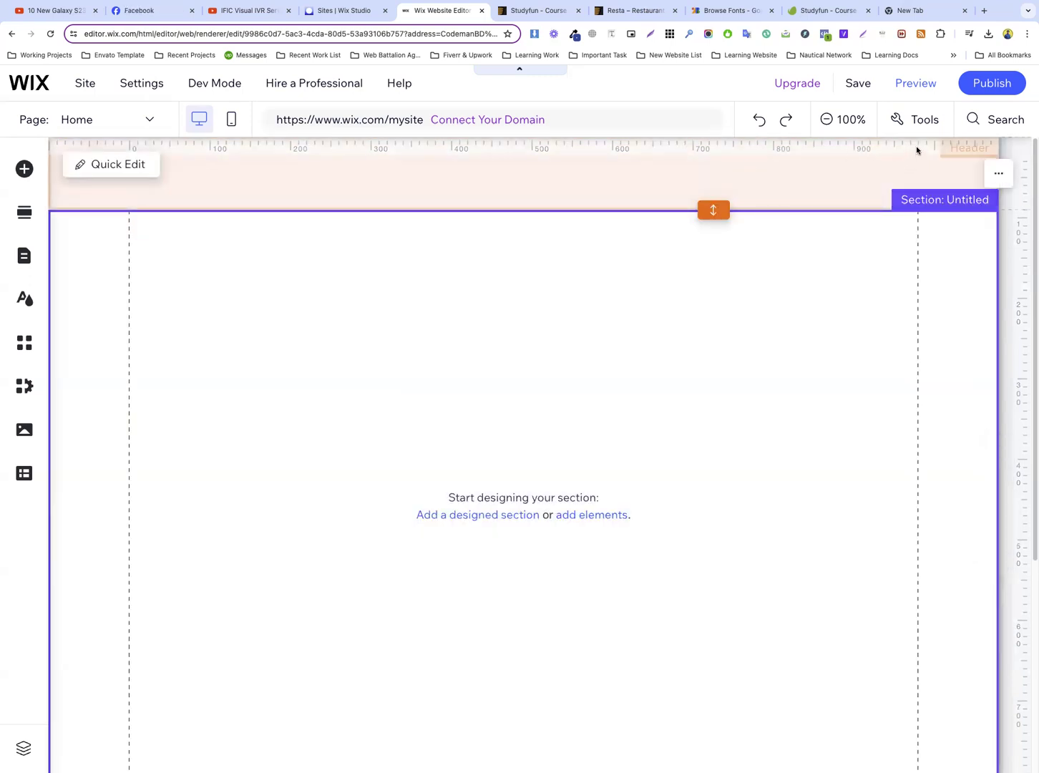
{"action": "left_click", "coordinate": [918, 147]}
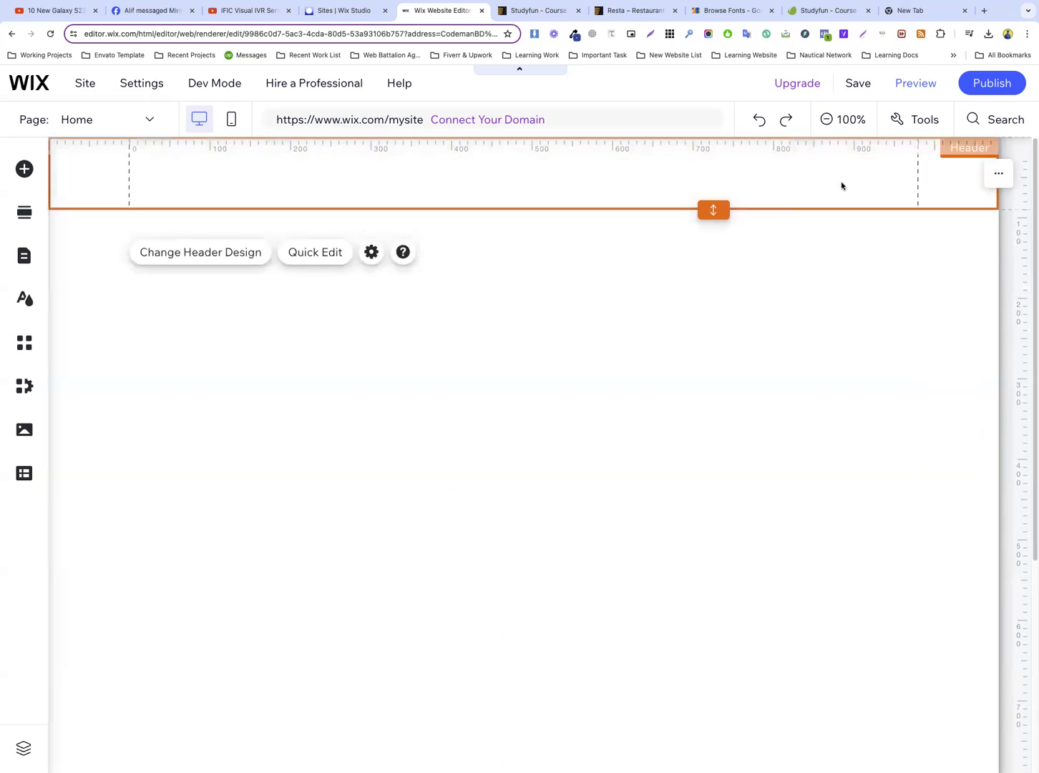
Publish the site and reload the editor
{"action": "left_click", "coordinate": [999, 84]}
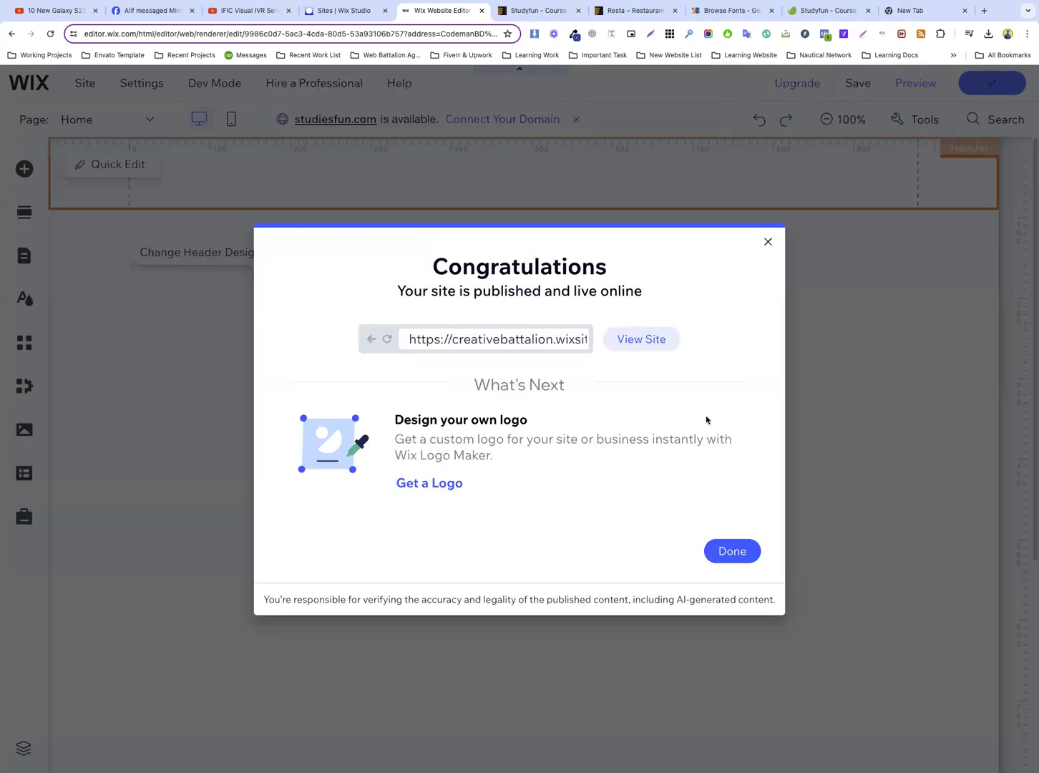
{"action": "left_click", "coordinate": [734, 559]}
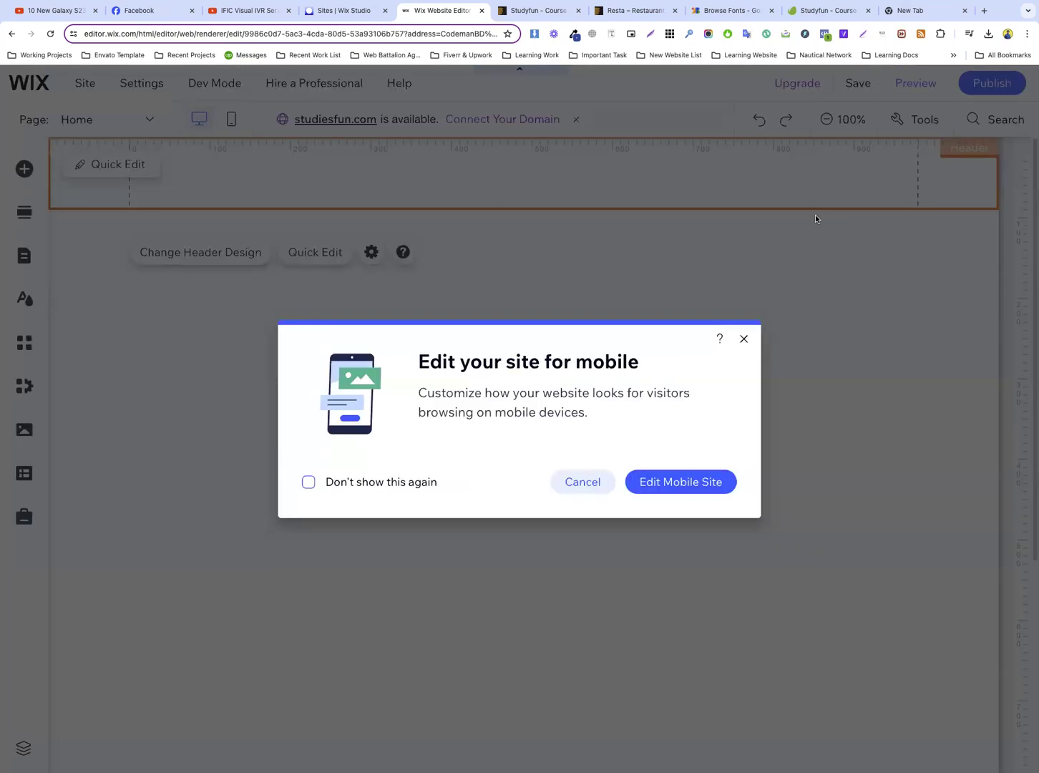
{"action": "left_click", "coordinate": [45, 36]}
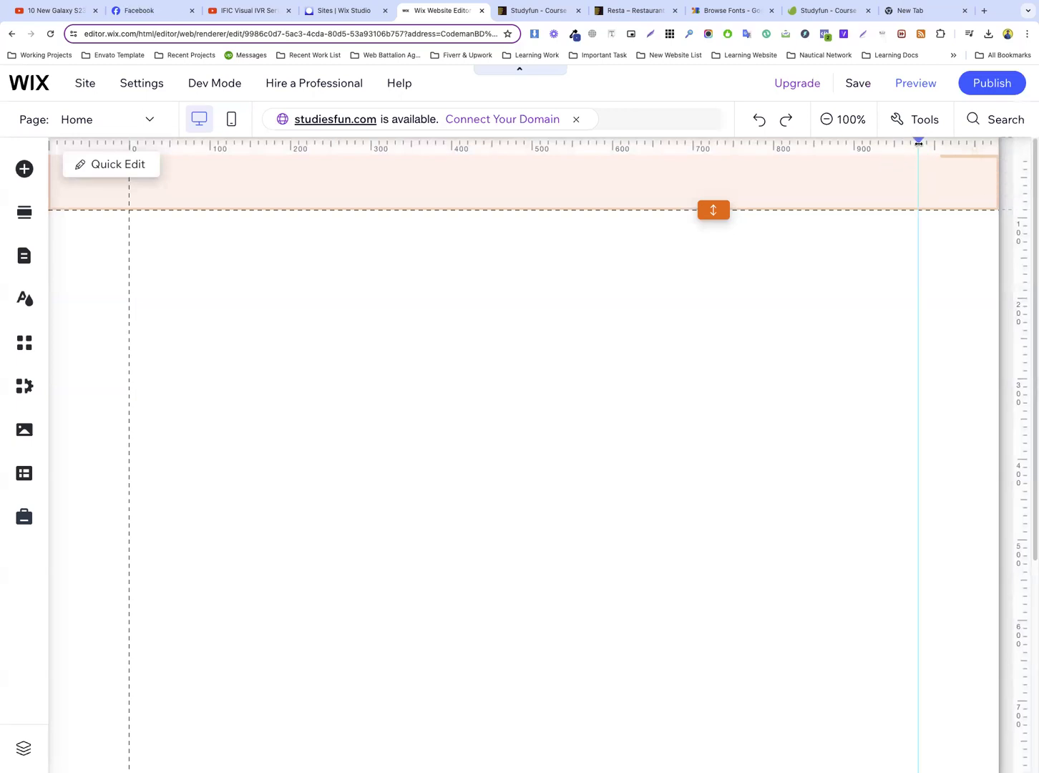
Add two vertical ruler guides, one about 50 px outside each of the page's content gridlines
{"action": "left_click", "coordinate": [918, 143]}
{"action": "left_click_drag", "start_coordinate": [917, 141], "coordinate": [957, 139]}
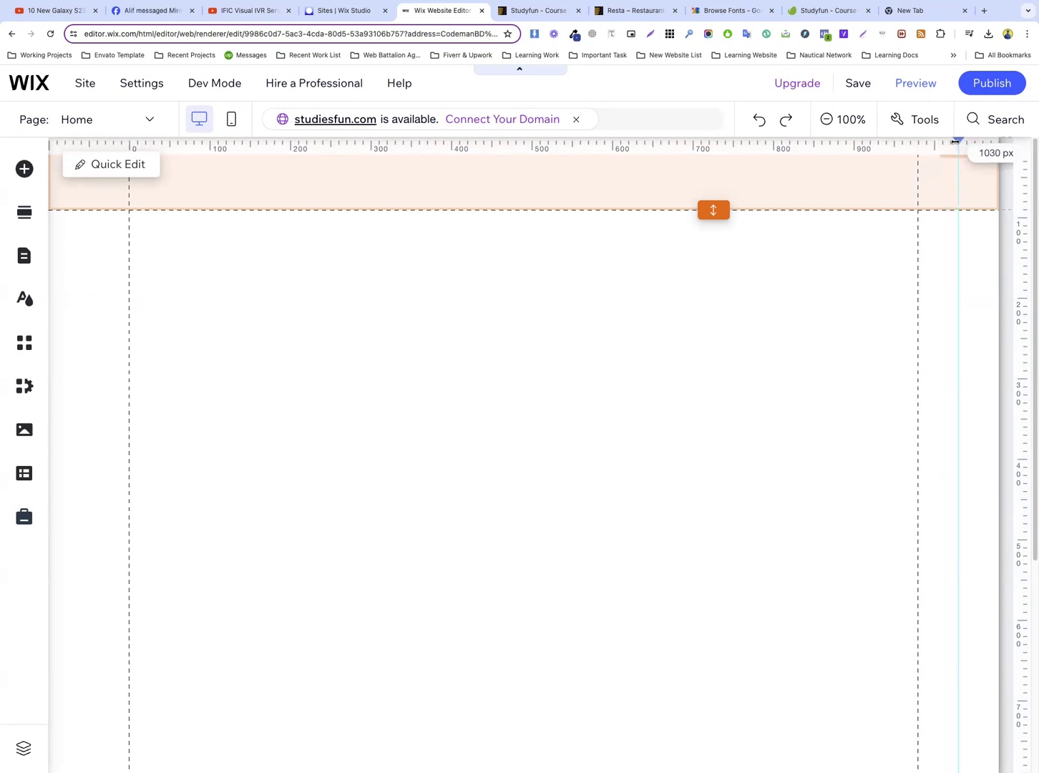
{"action": "left_click", "coordinate": [97, 142]}
{"action": "left_click_drag", "start_coordinate": [96, 141], "coordinate": [88, 143]}
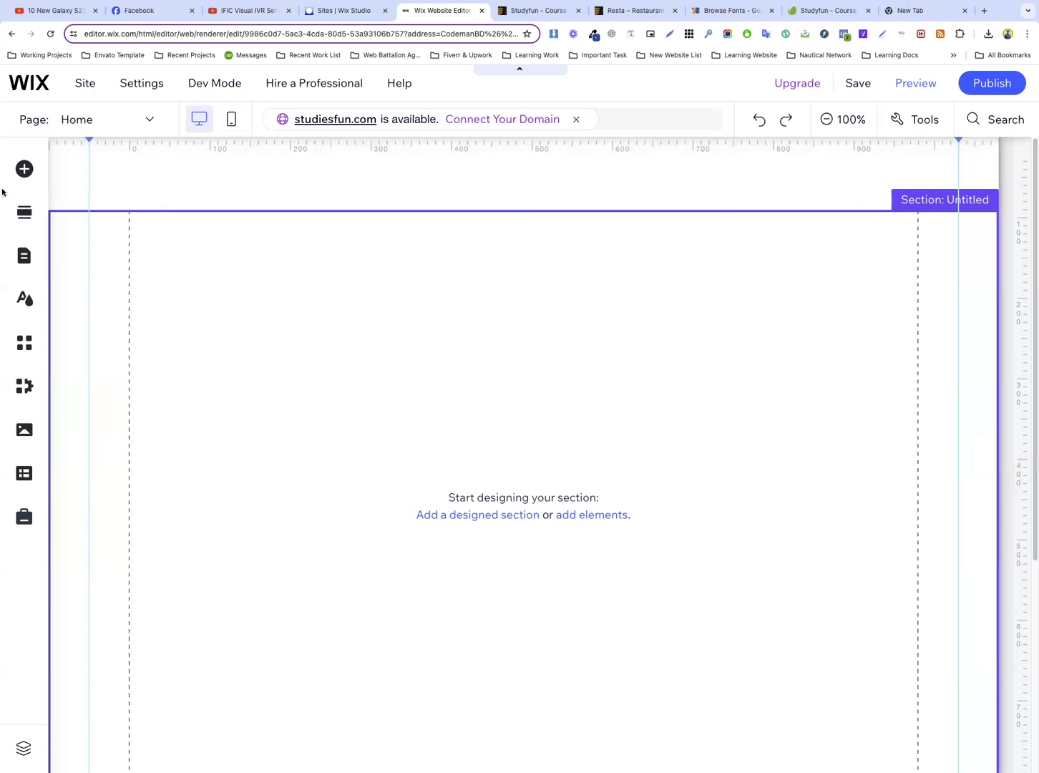
Switch to the Studyfun template preview, close the developer tools and save the header's Studyfun logo image to the computer
{"action": "left_click", "coordinate": [258, 185]}
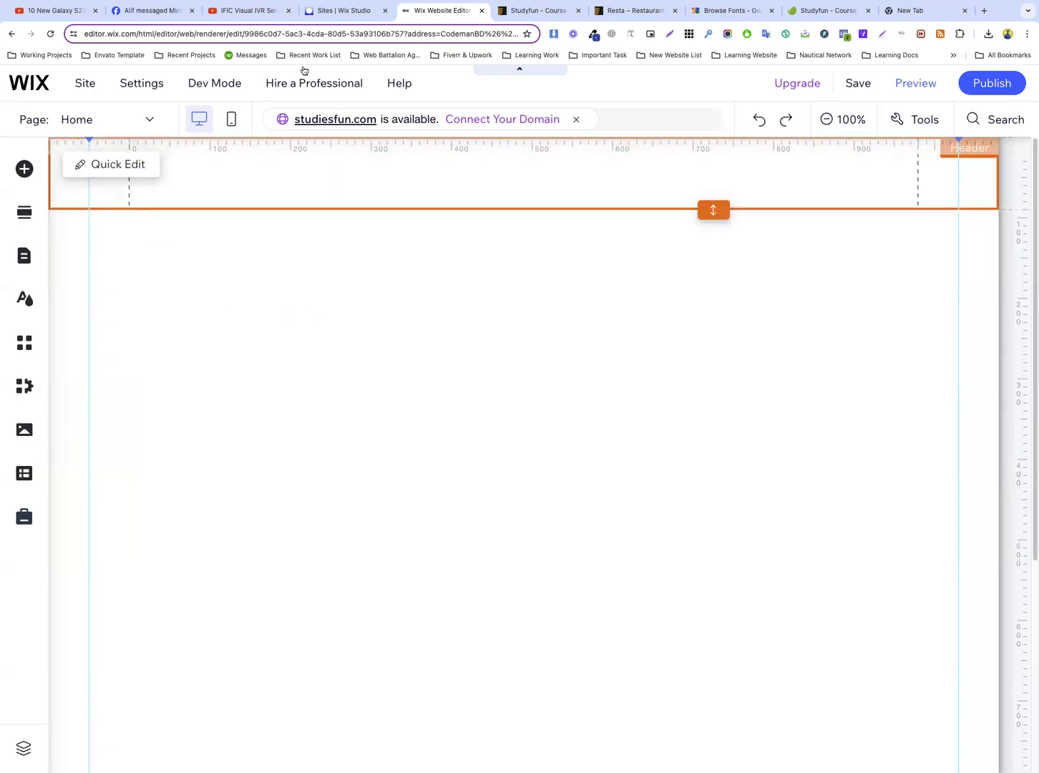
{"action": "left_click", "coordinate": [538, 10]}
{"action": "scroll", "coordinate": [521, 167], "scroll_direction": "up", "scroll_amount": 4}
{"action": "scroll", "coordinate": [521, 166], "scroll_direction": "up", "scroll_amount": 6}
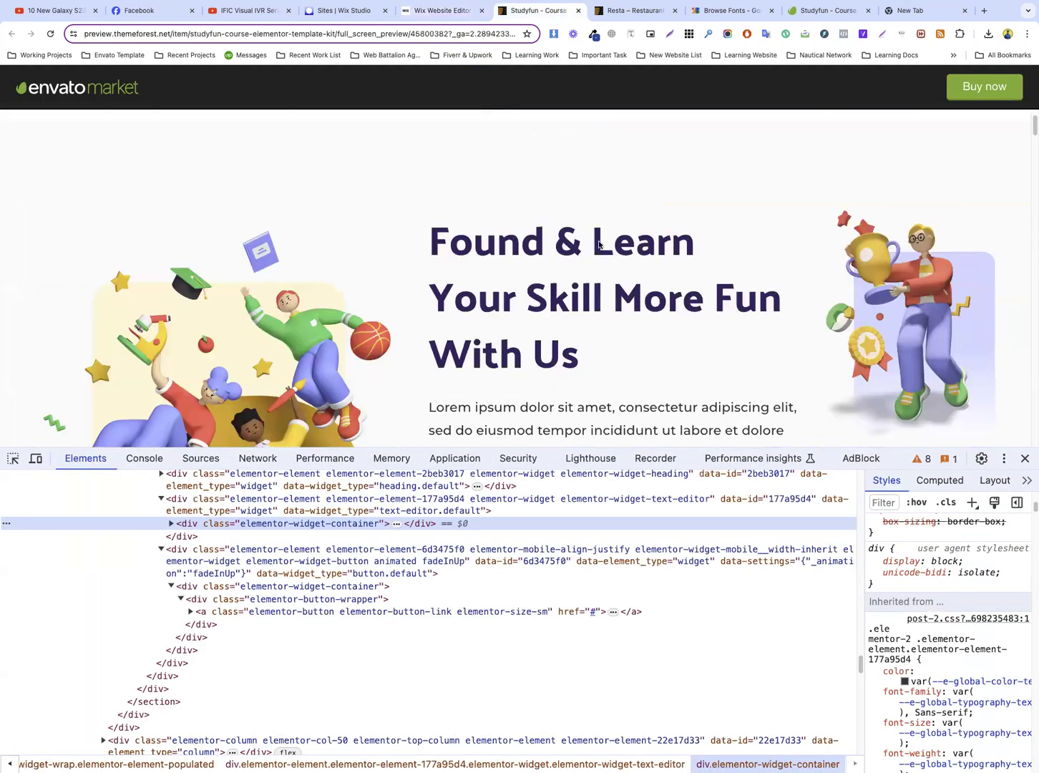
{"action": "left_click", "coordinate": [1025, 458]}
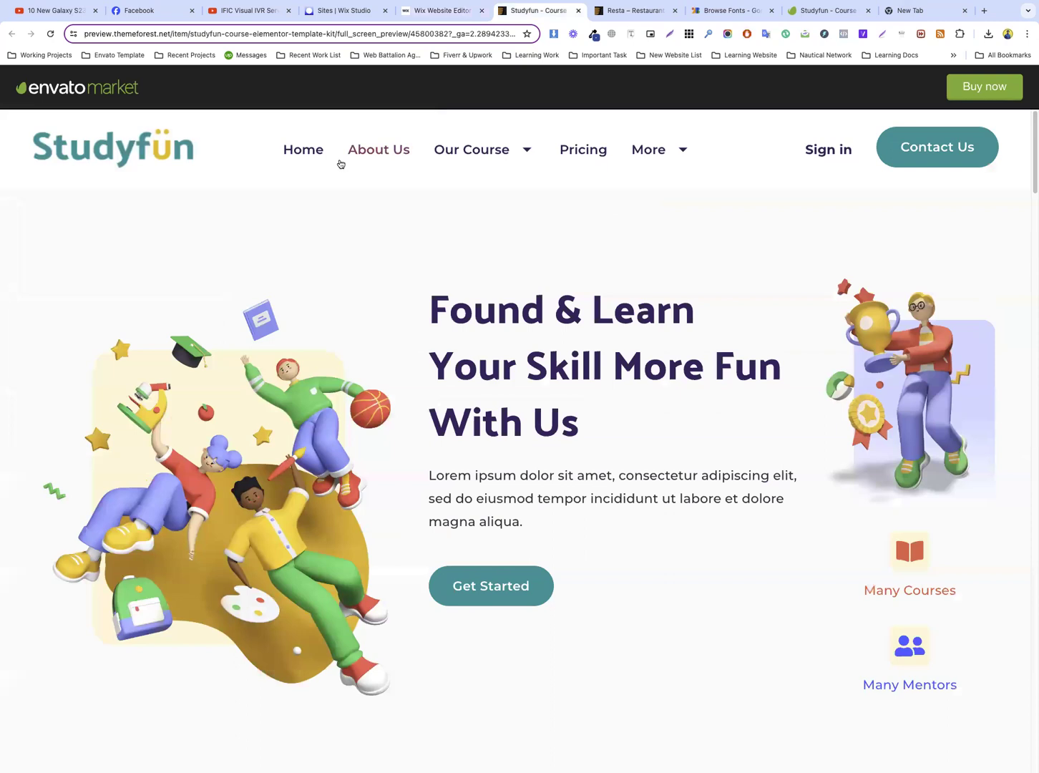
{"action": "right_click", "coordinate": [126, 143]}
{"action": "left_click", "coordinate": [186, 273]}
Return to the Wix editor and make the header taller to give room for the logo
{"action": "left_click", "coordinate": [444, 10]}
{"action": "left_click", "coordinate": [250, 204]}
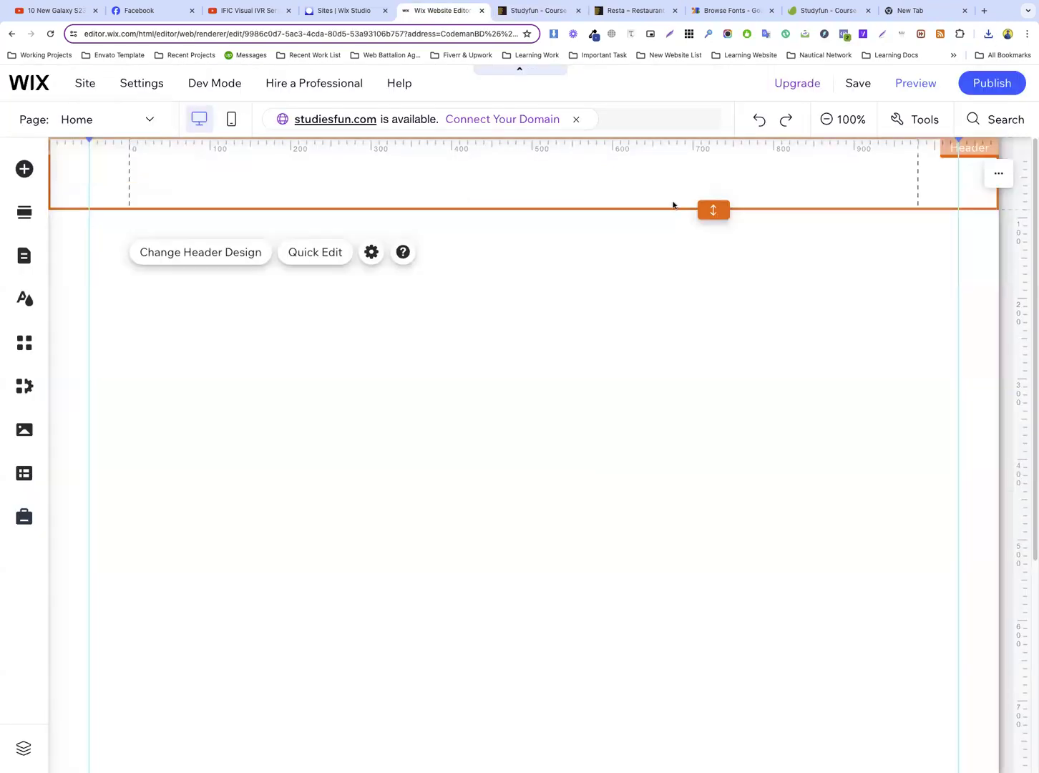
{"action": "left_click_drag", "start_coordinate": [716, 218], "coordinate": [713, 257]}
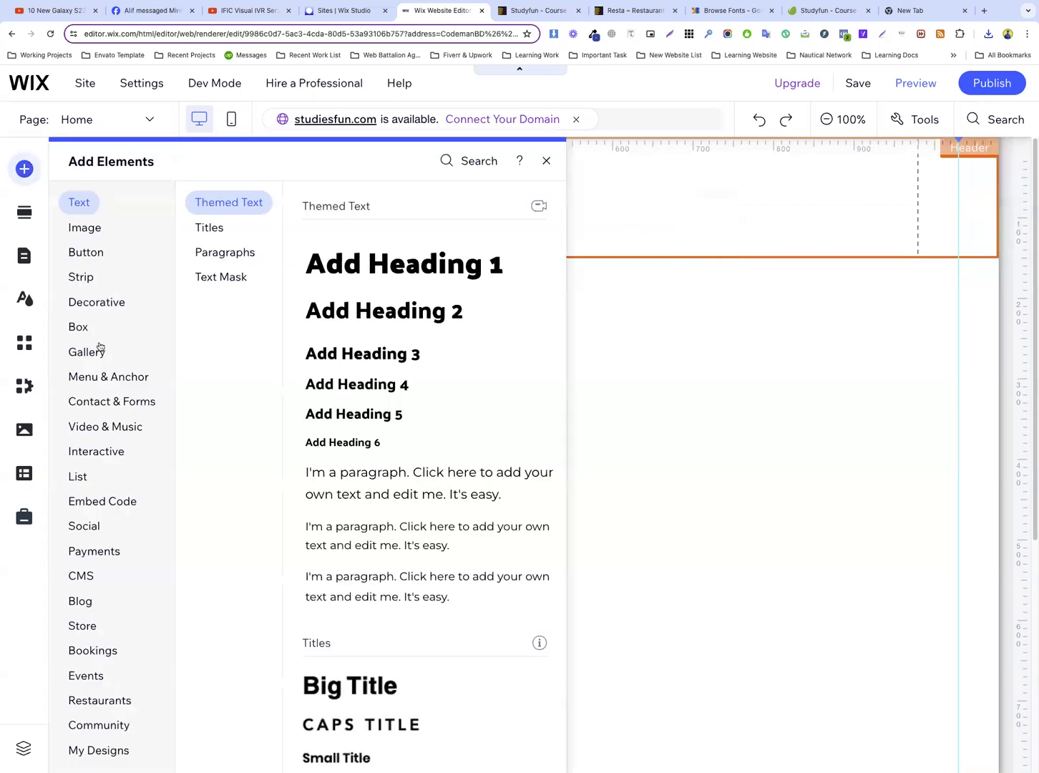
Add the free Wix photo of two children to the untitled section and shrink it to less than half its size
{"action": "left_click", "coordinate": [94, 373]}
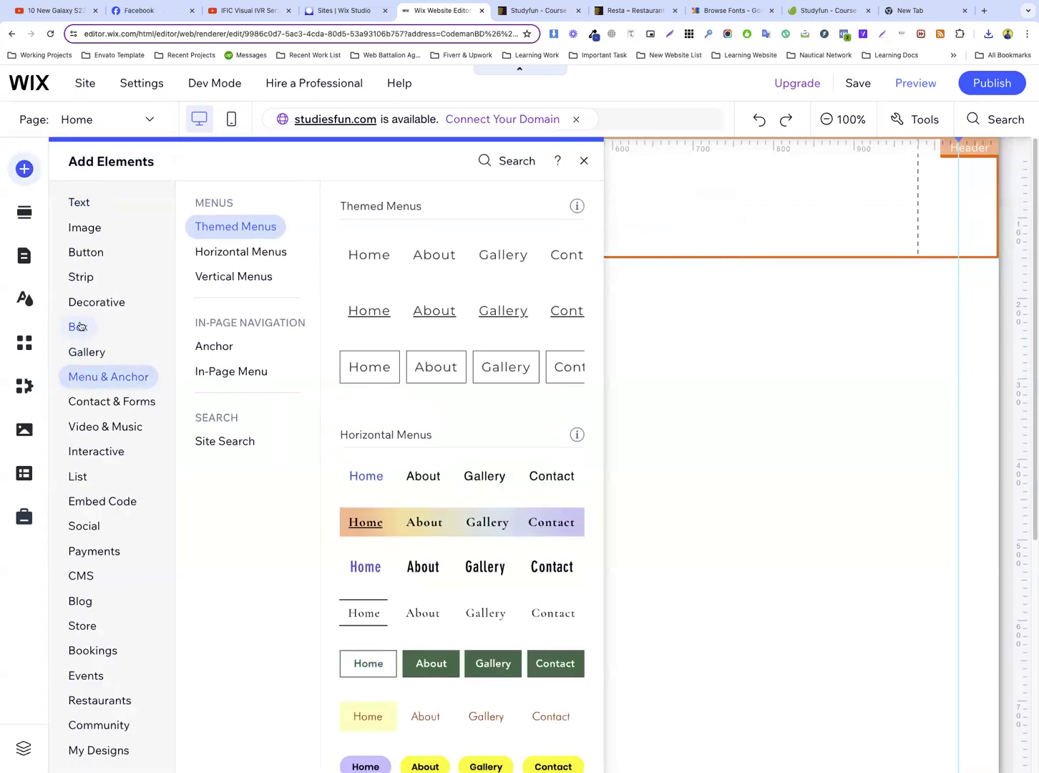
{"action": "mouse_move", "coordinate": [86, 233]}
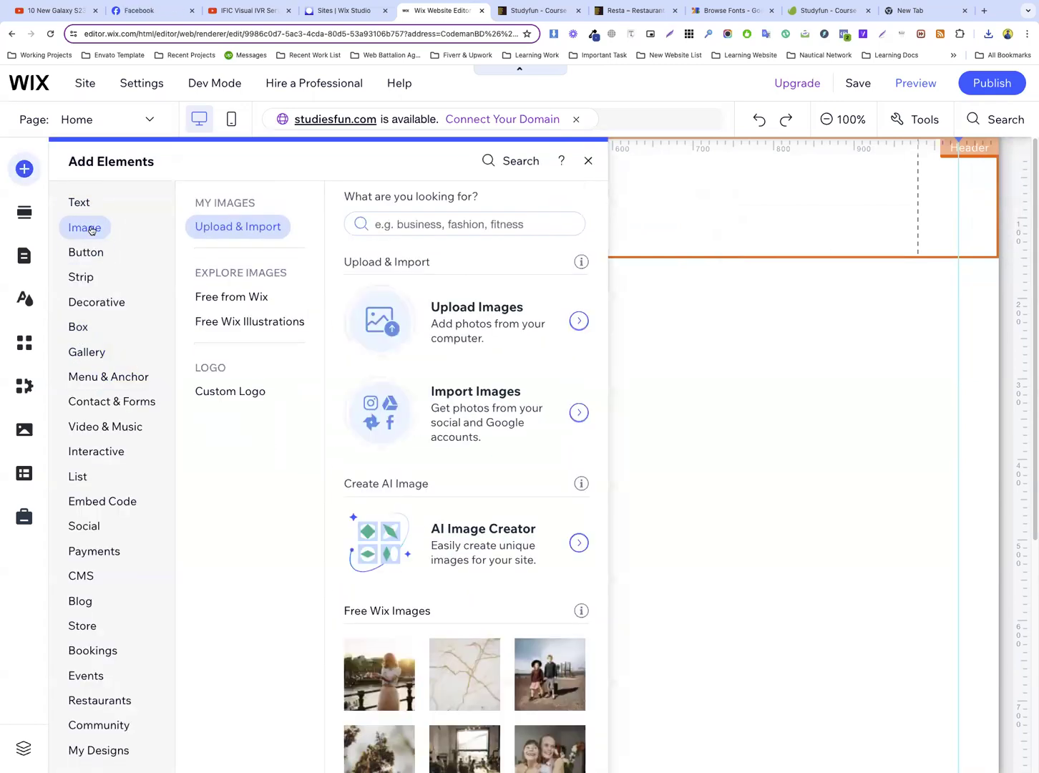
{"action": "left_click_drag", "start_coordinate": [538, 673], "coordinate": [527, 519]}
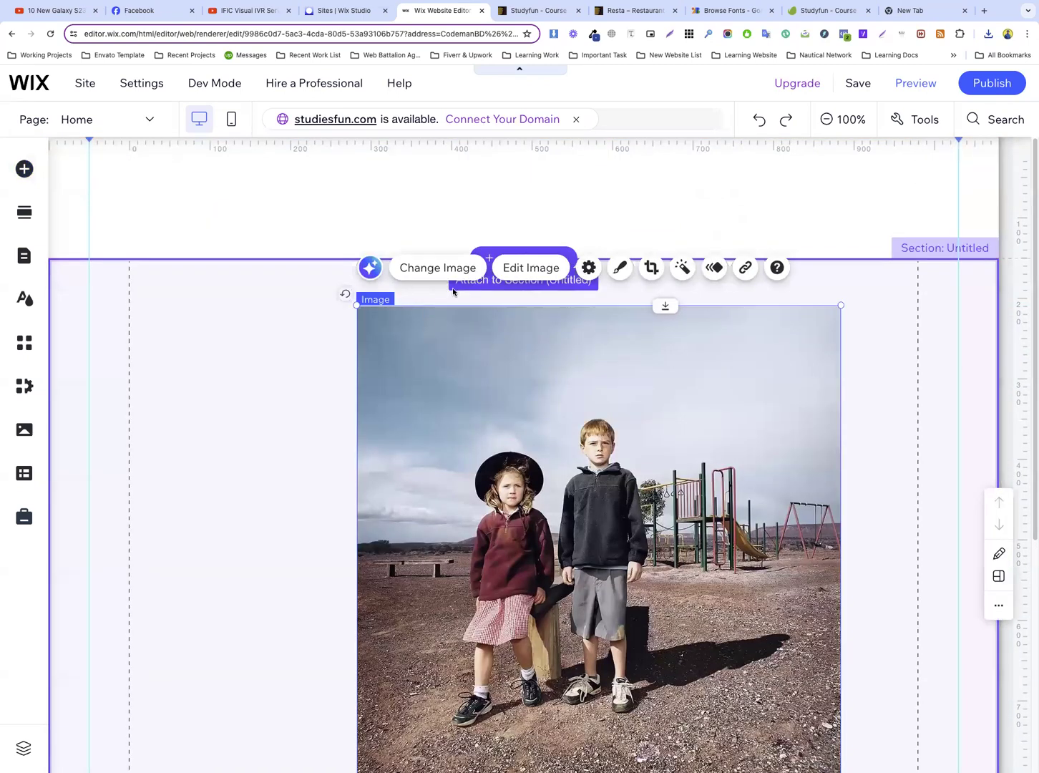
{"action": "left_click_drag", "start_coordinate": [356, 303], "coordinate": [676, 528]}
{"action": "left_click_drag", "start_coordinate": [767, 668], "coordinate": [399, 429]}
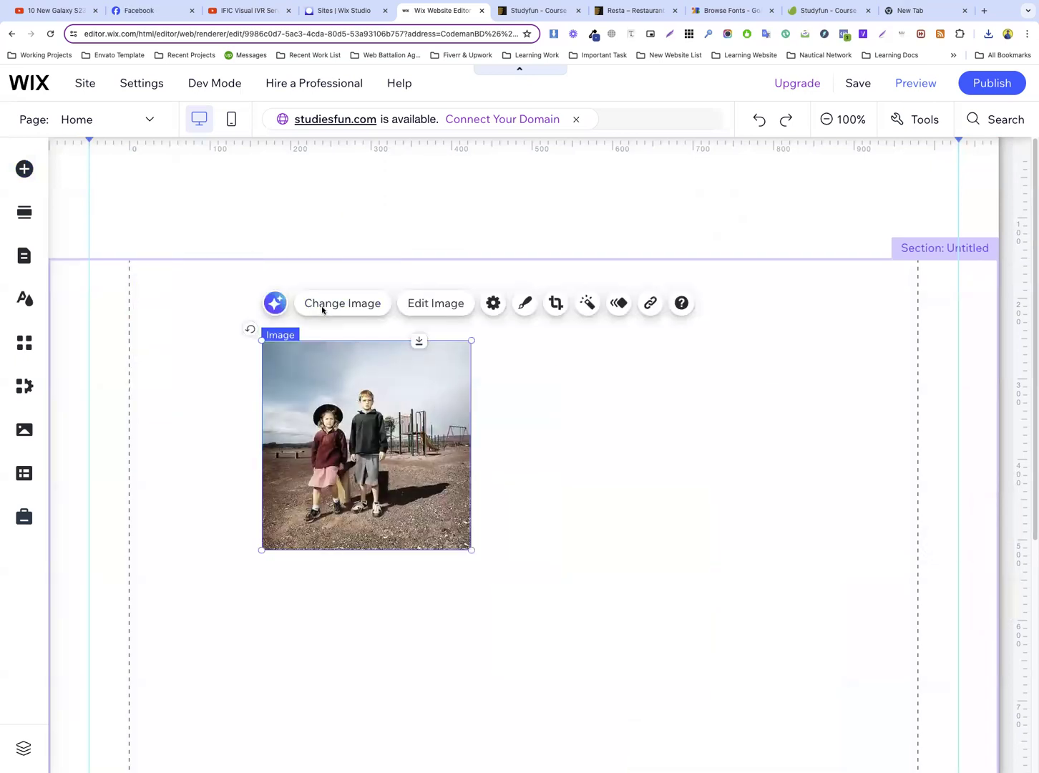
Replace the photo with the downloaded studyfun_logo file and reset the image so the whole logo shows
{"action": "left_click", "coordinate": [321, 305]}
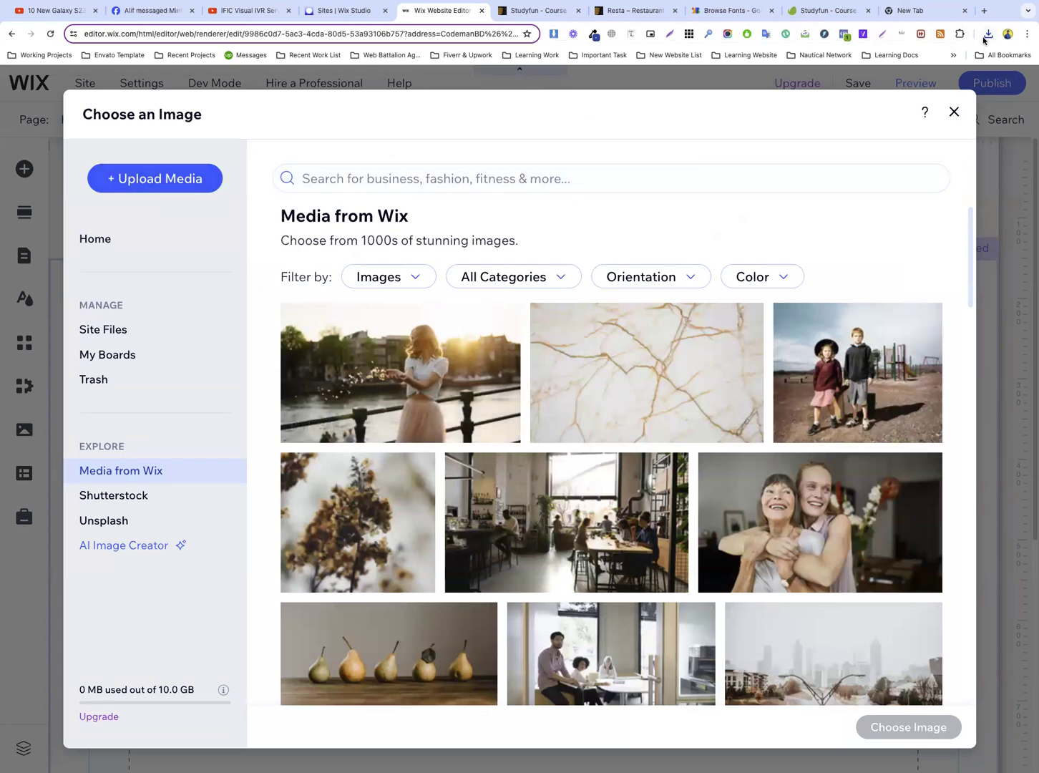
{"action": "left_click_drag", "start_coordinate": [882, 95], "coordinate": [468, 345]}
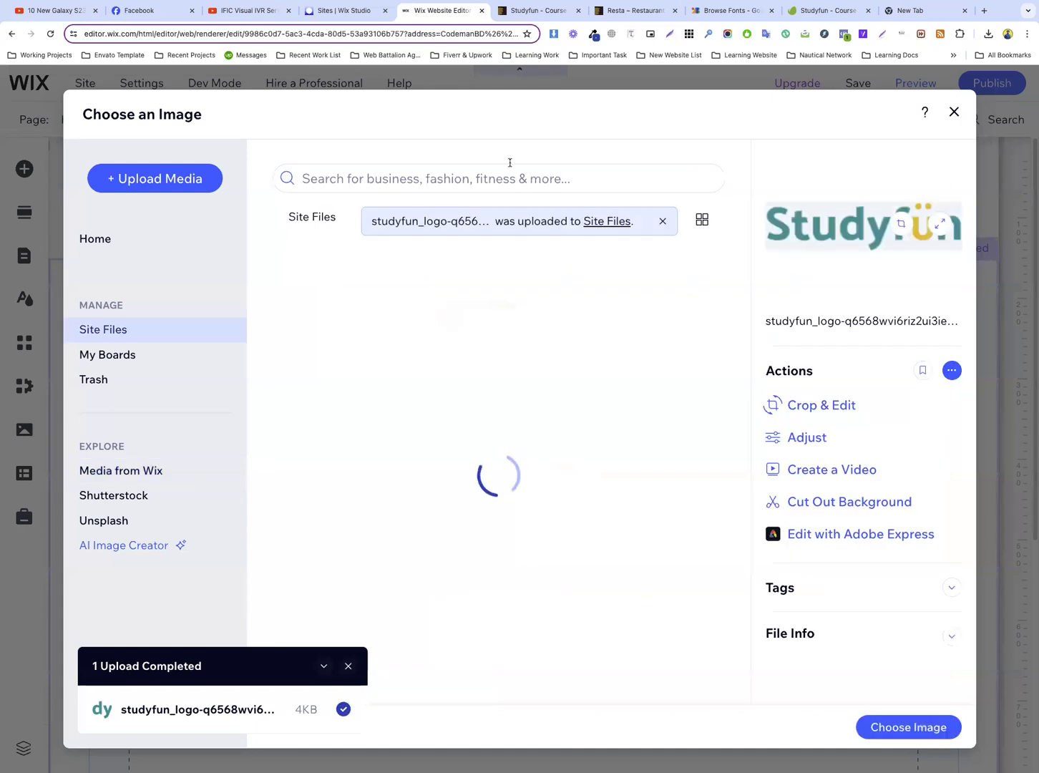
{"action": "left_click", "coordinate": [923, 731]}
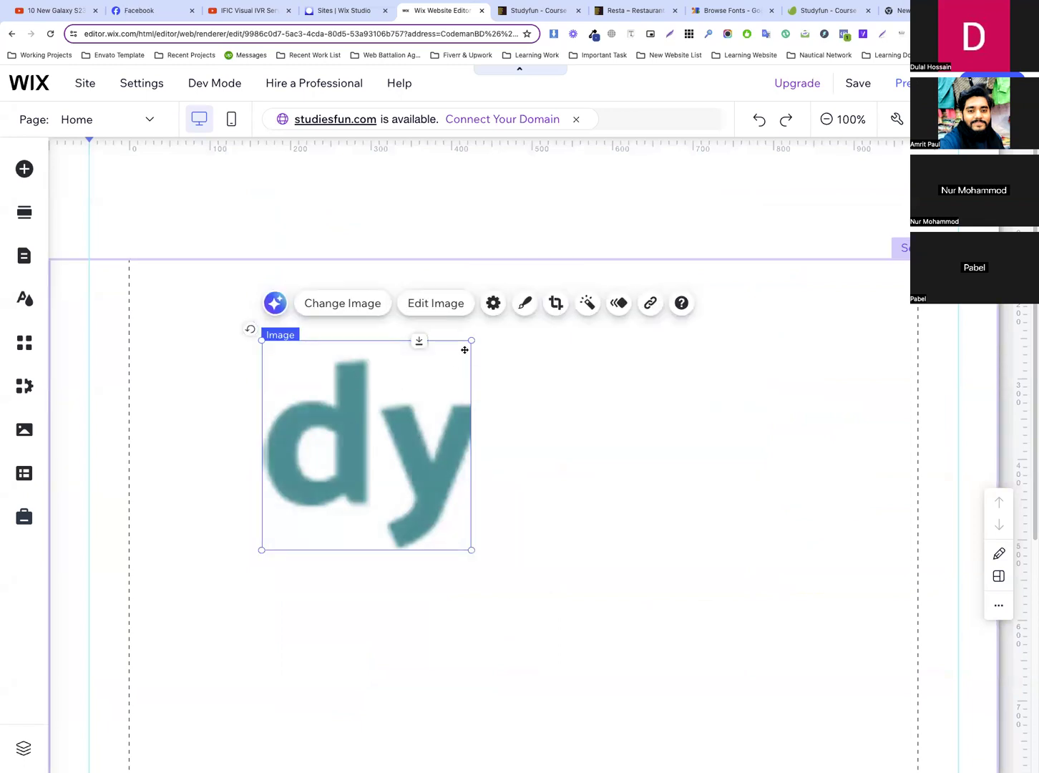
{"action": "left_click", "coordinate": [493, 303]}
{"action": "left_click", "coordinate": [801, 424]}
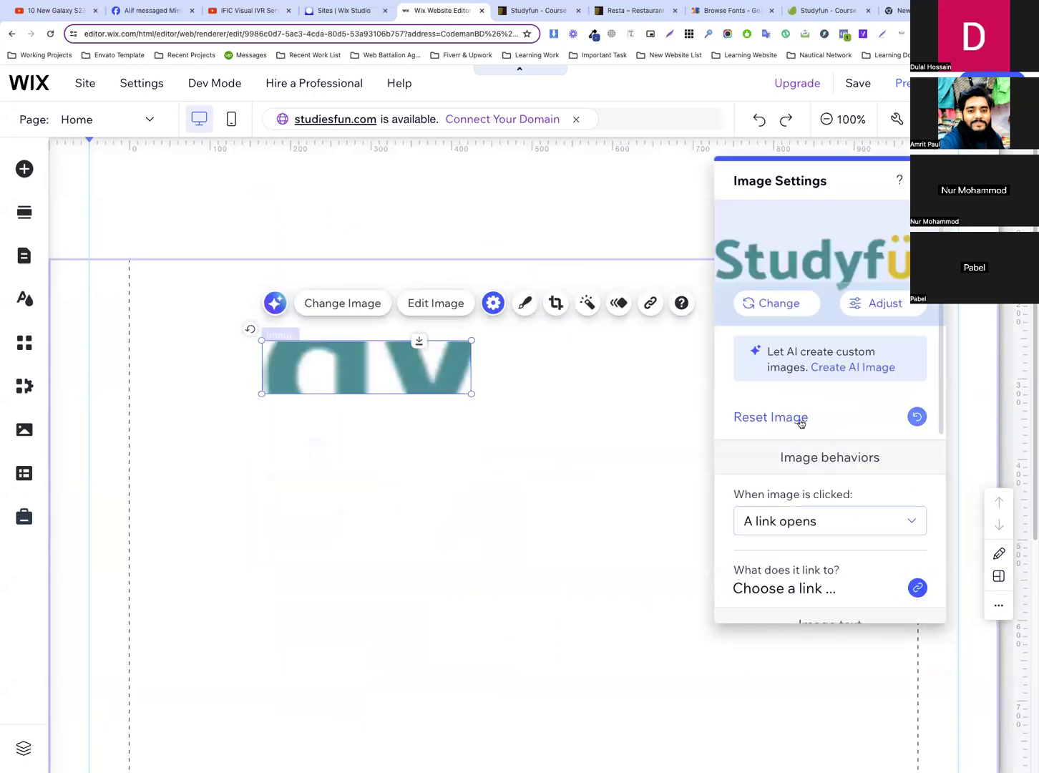
{"action": "left_click", "coordinate": [587, 439]}
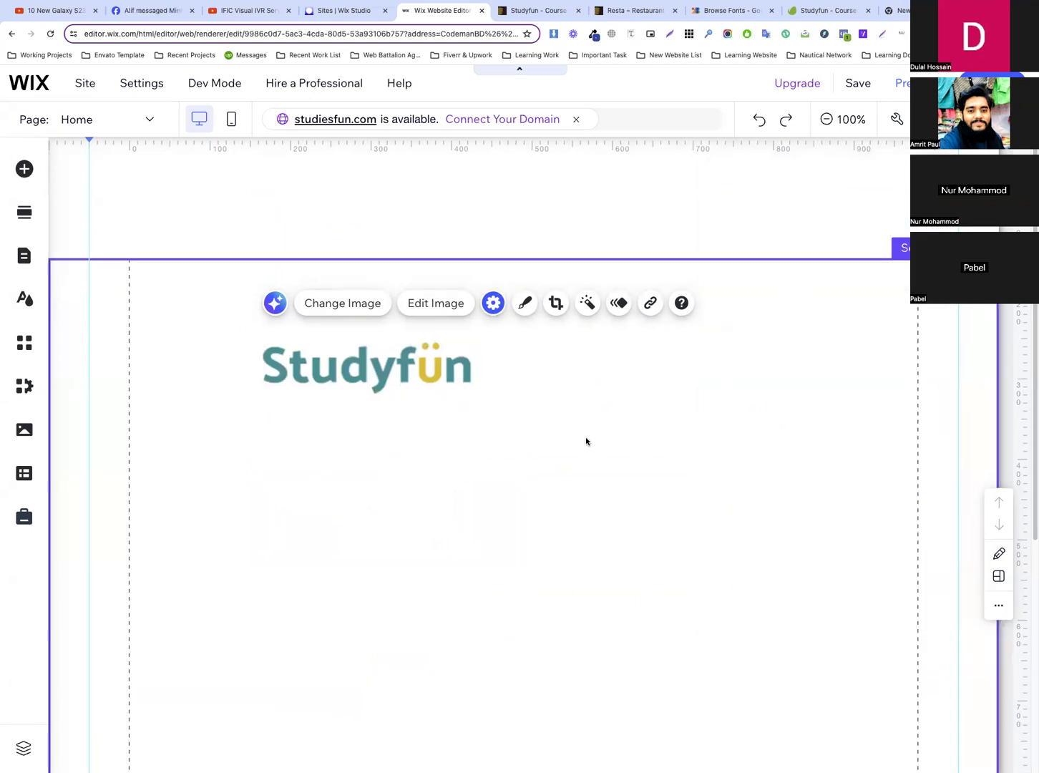
Scale the logo down, place it in the header against the outer left guide, and shorten the header to just below it
{"action": "left_click", "coordinate": [444, 390]}
{"action": "left_click_drag", "start_coordinate": [471, 393], "coordinate": [178, 181]}
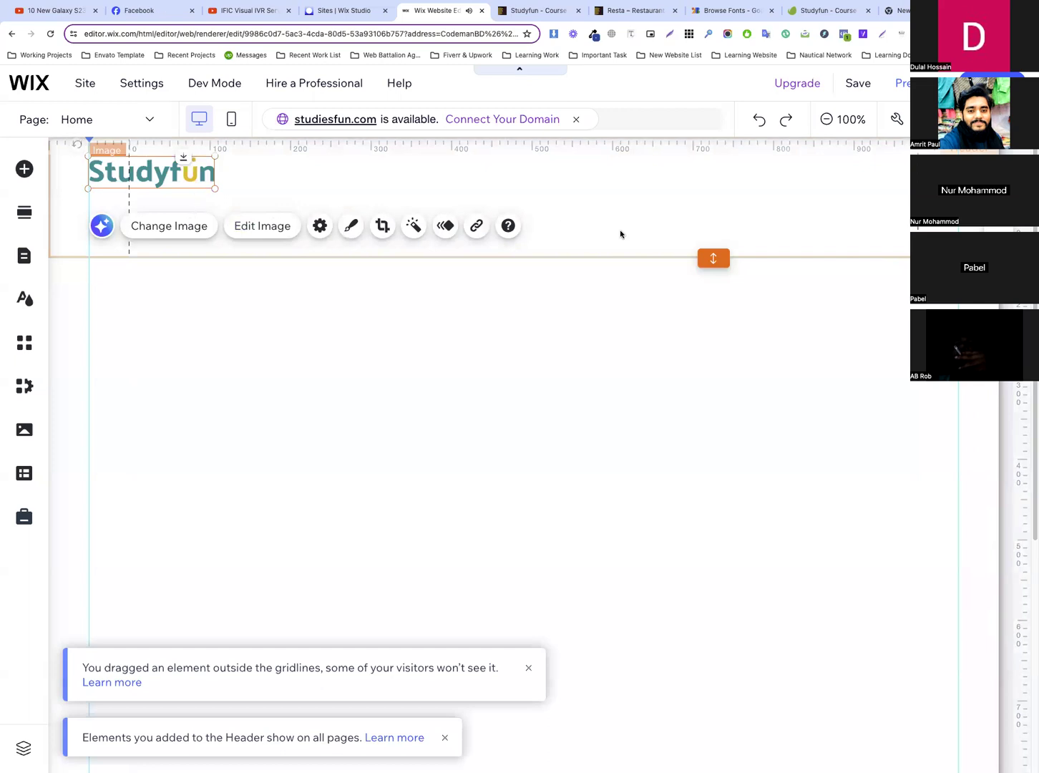
{"action": "left_click_drag", "start_coordinate": [712, 257], "coordinate": [714, 209]}
{"action": "left_click", "coordinate": [572, 273]}
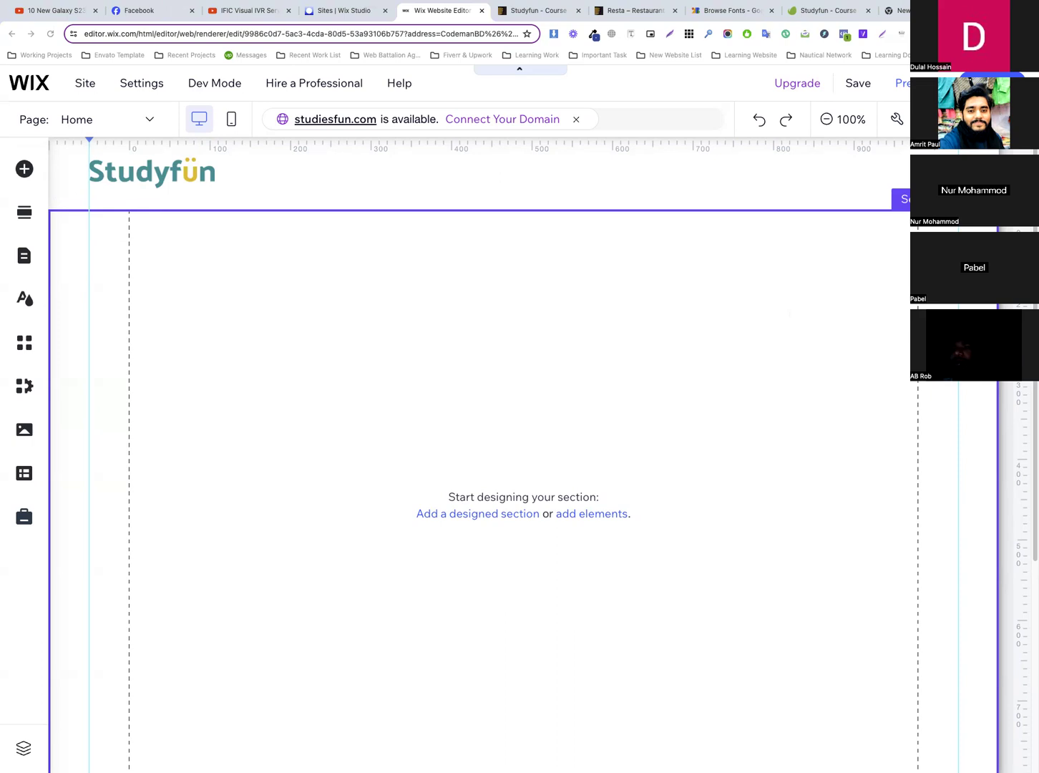
Consult the Studyfun template preview, return to the Wix editor and hide the Book Online page from the site menu
{"action": "left_click", "coordinate": [511, 13]}
{"action": "left_click_drag", "start_coordinate": [263, 147], "coordinate": [724, 154]}
{"action": "left_click", "coordinate": [411, 11]}
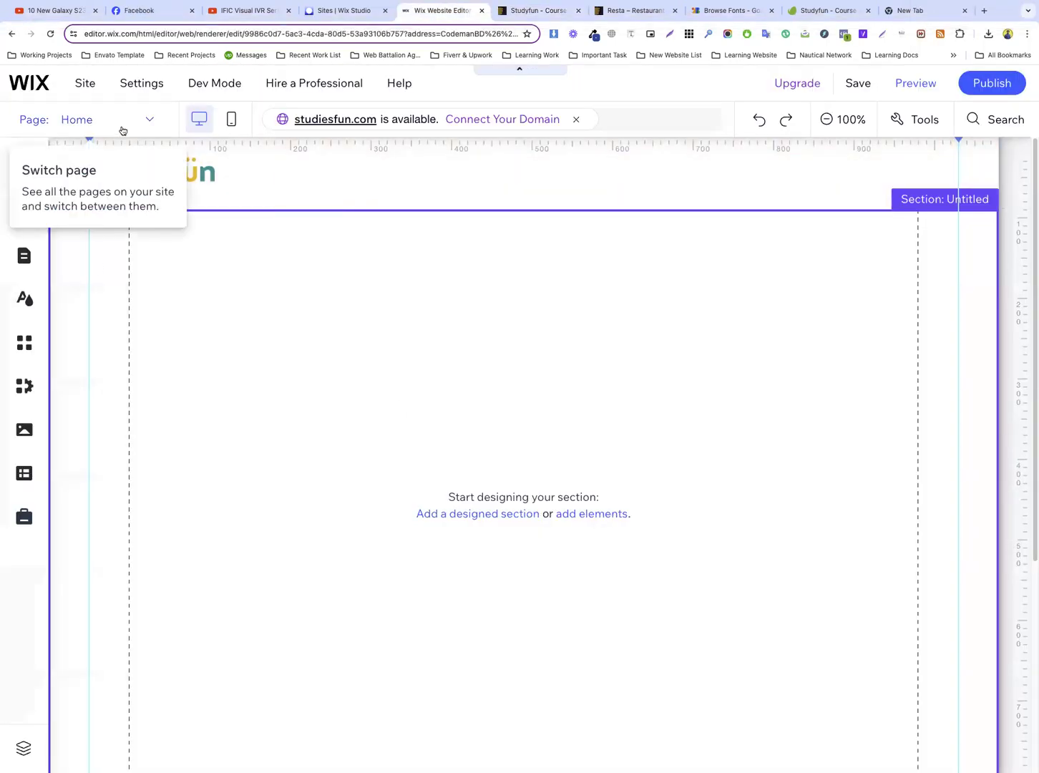
{"action": "left_click", "coordinate": [123, 129]}
{"action": "left_click", "coordinate": [104, 405]}
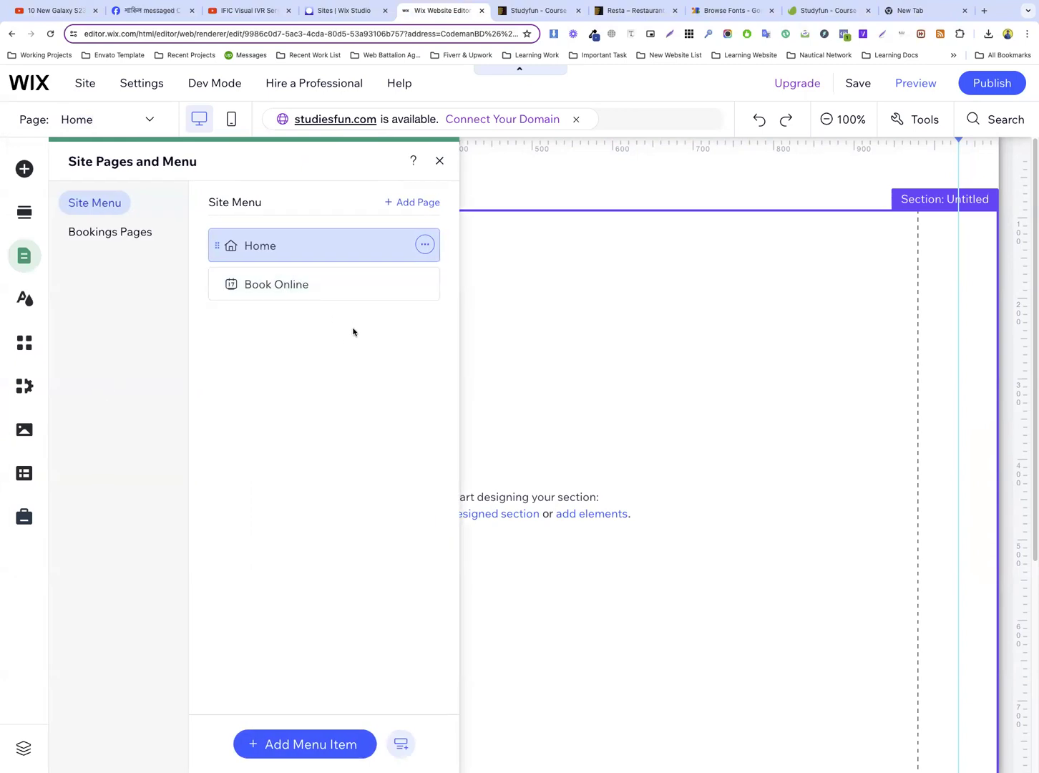
{"action": "left_click", "coordinate": [425, 284]}
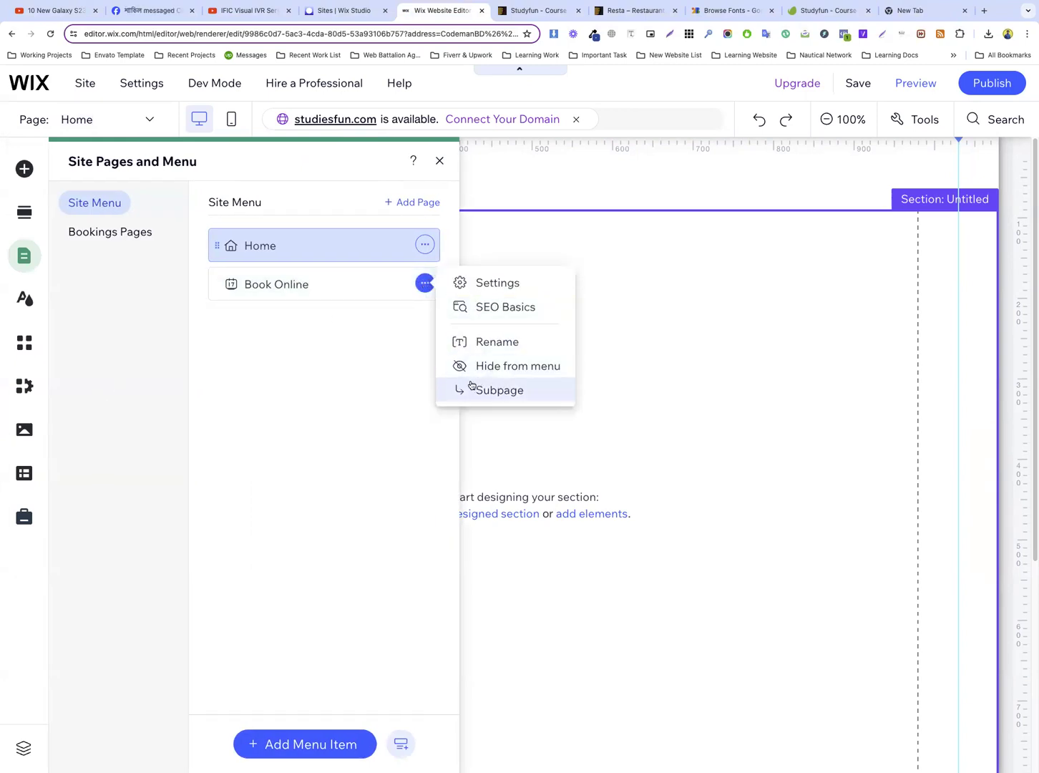
{"action": "left_click", "coordinate": [498, 365]}
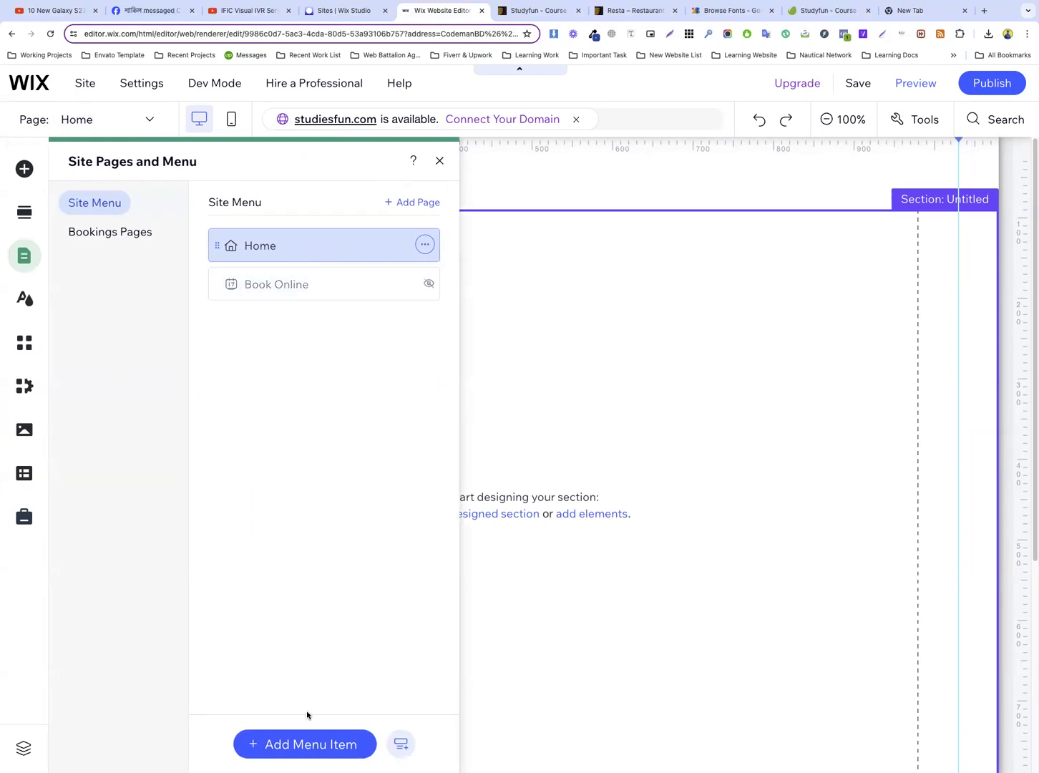
Add a new blank page to the site menu and name it About
{"action": "left_click", "coordinate": [297, 745]}
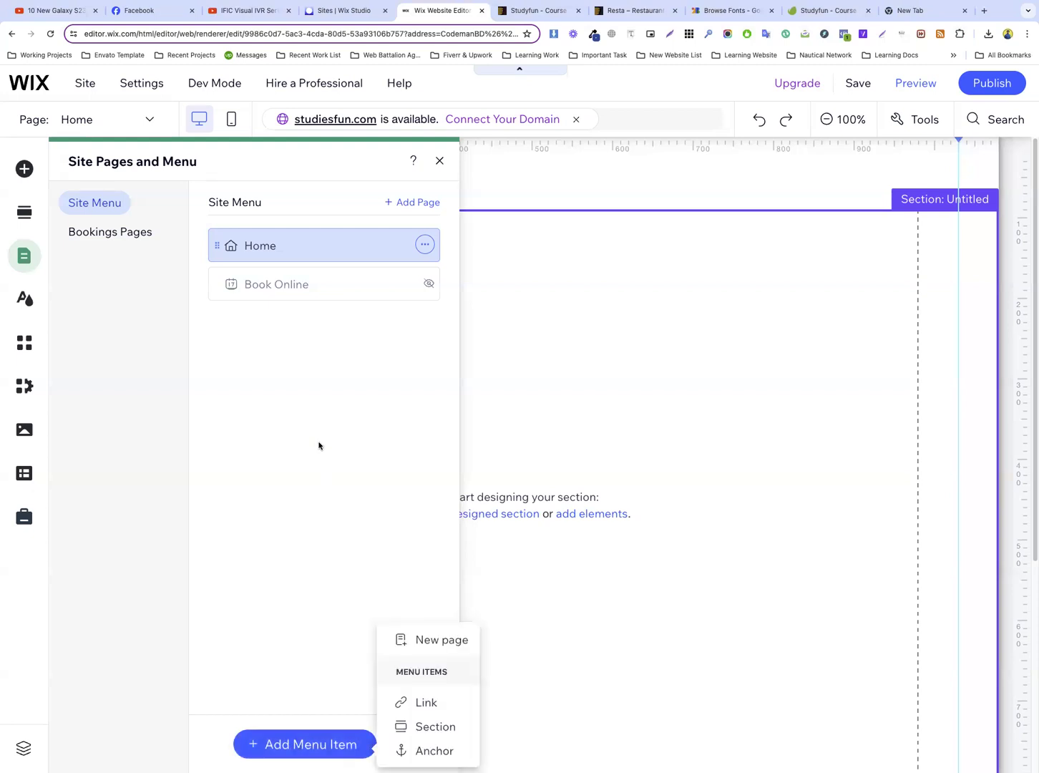
{"action": "left_click", "coordinate": [448, 644]}
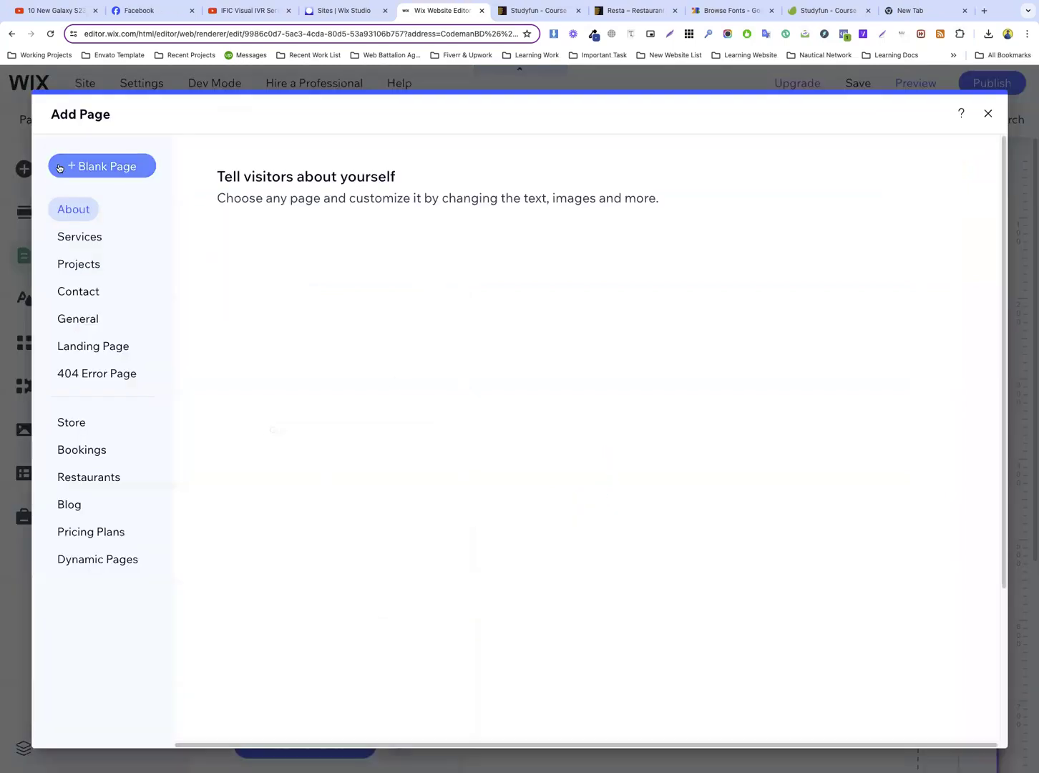
{"action": "left_click", "coordinate": [90, 167]}
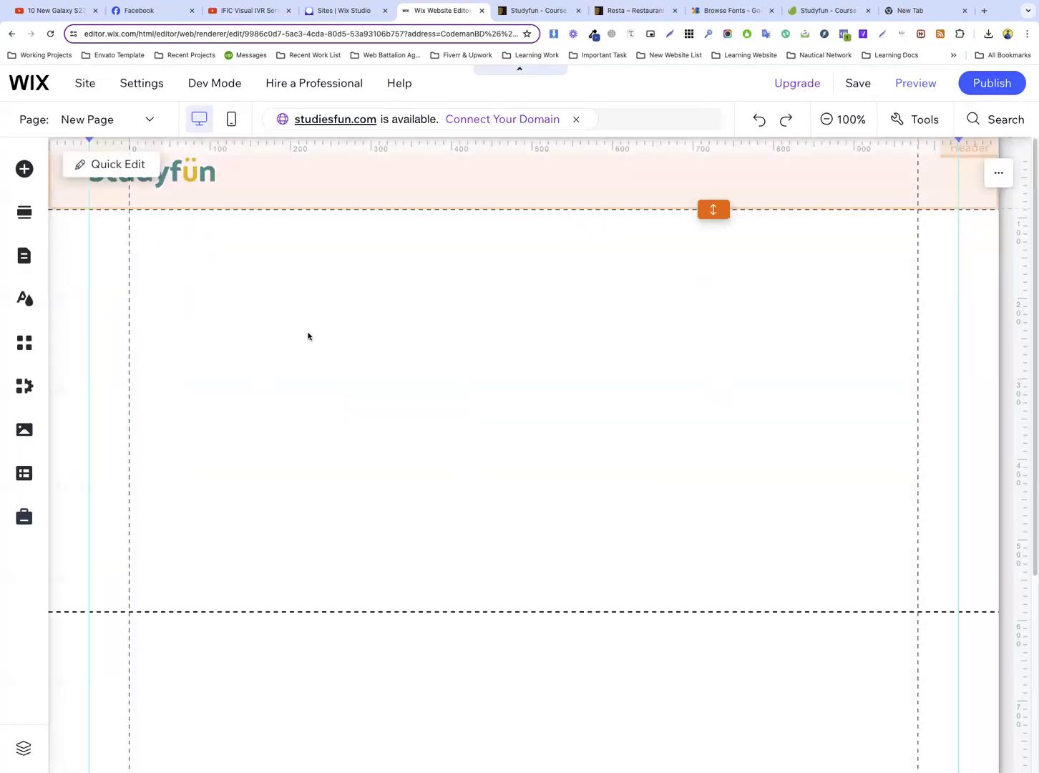
{"action": "type", "text": "Abo"}
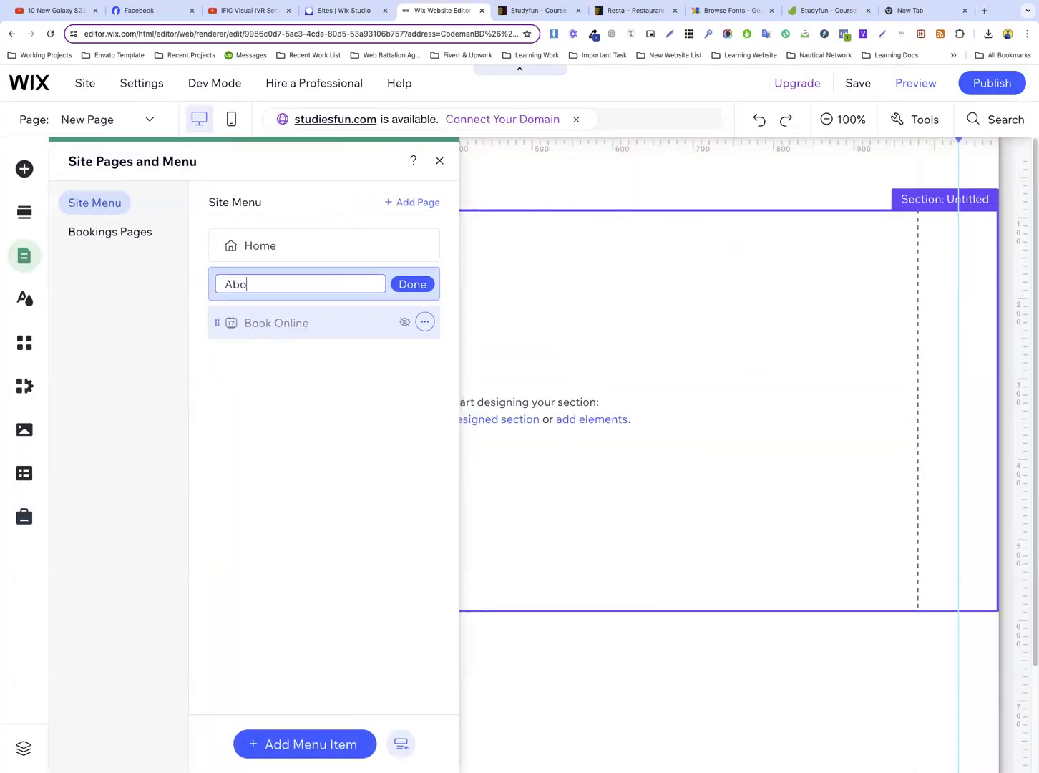
{"action": "type", "text": "ut"}
{"action": "key", "text": "Return"}
Duplicate the About page as a regular page and name the copy Contact
{"action": "left_click", "coordinate": [425, 283]}
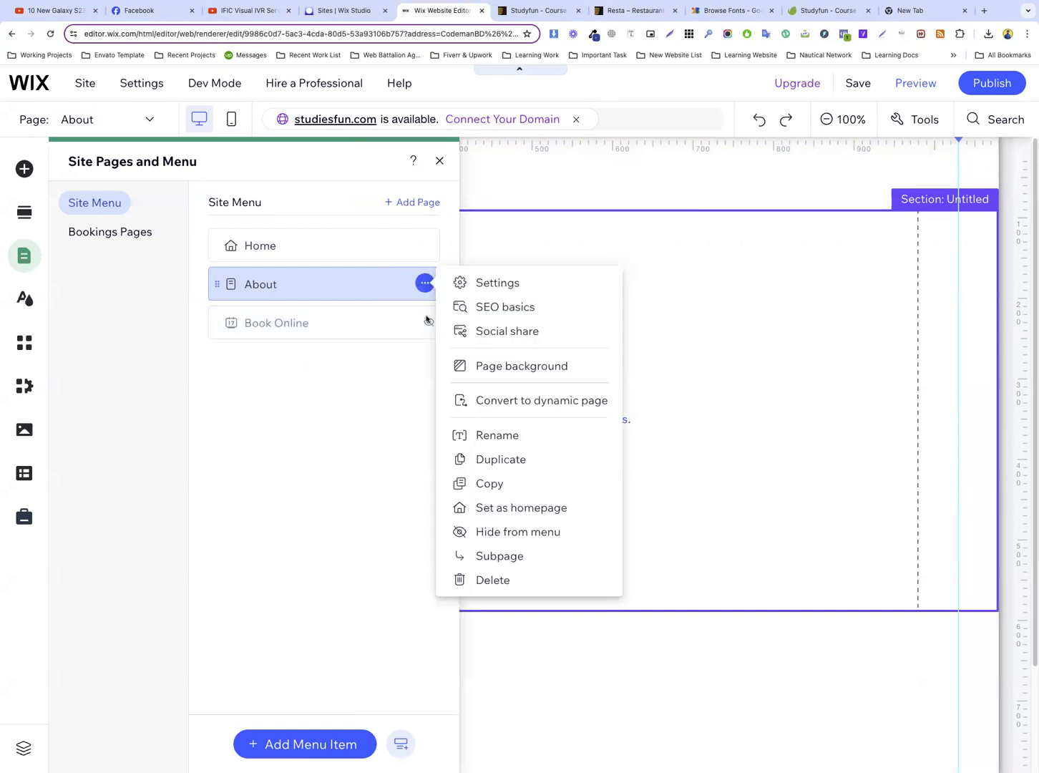
{"action": "left_click", "coordinate": [517, 457]}
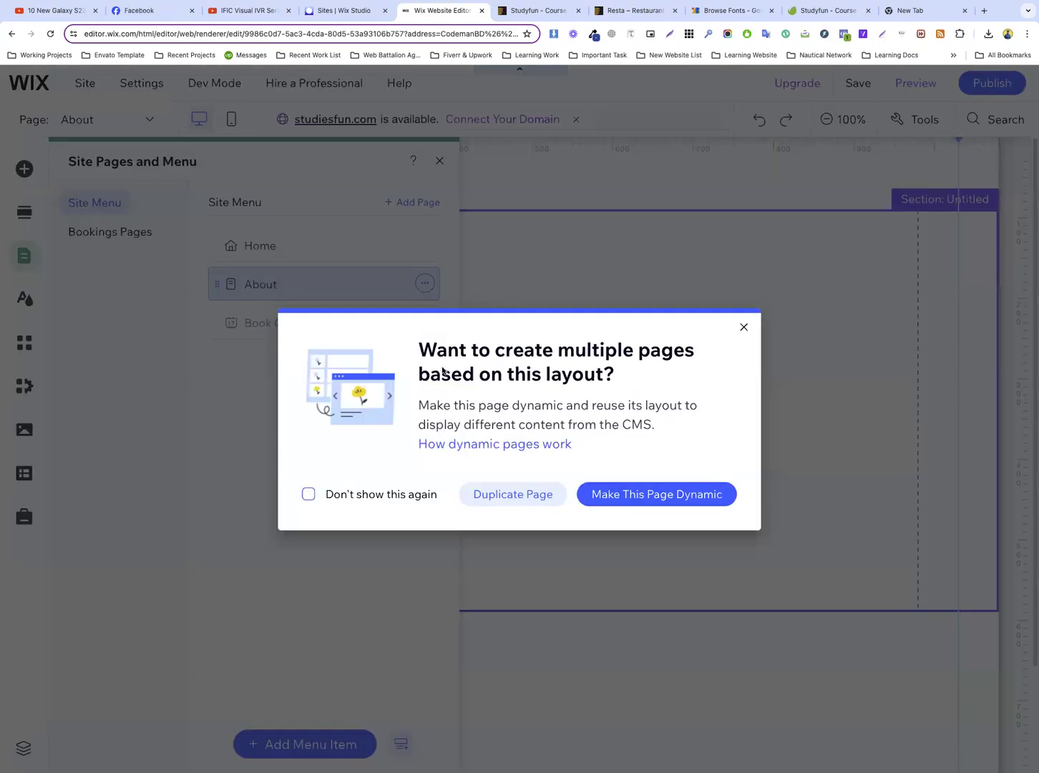
{"action": "left_click", "coordinate": [512, 494]}
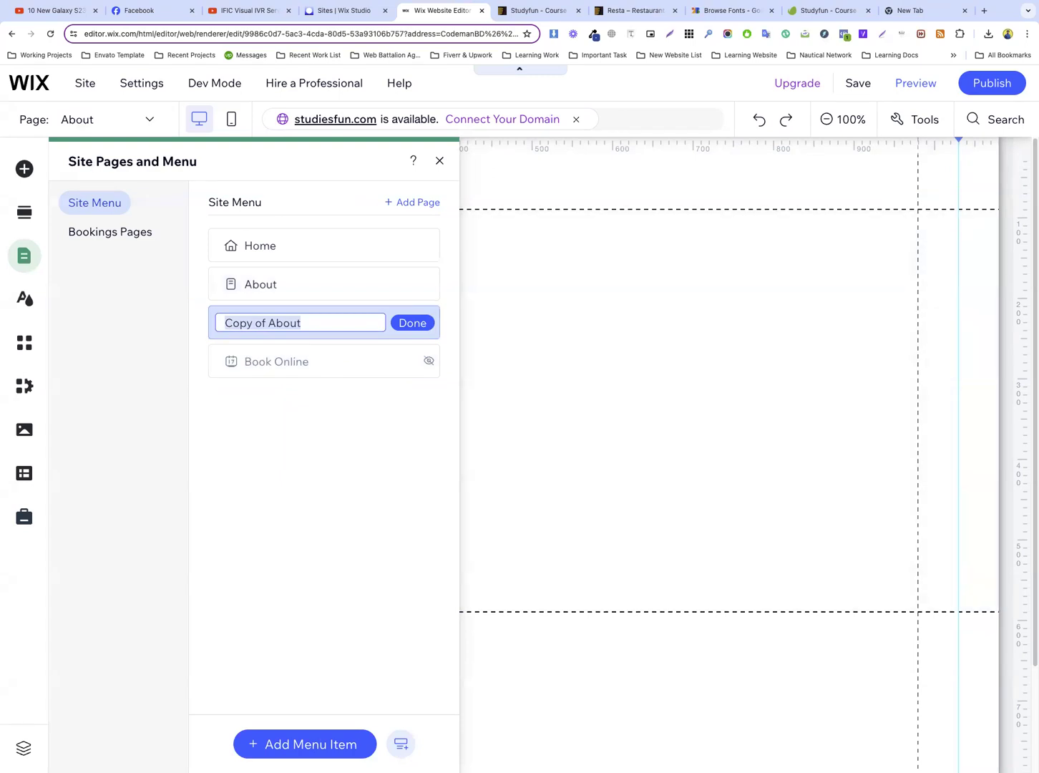
{"action": "type", "text": "Contact"}
{"action": "key", "text": "Return"}
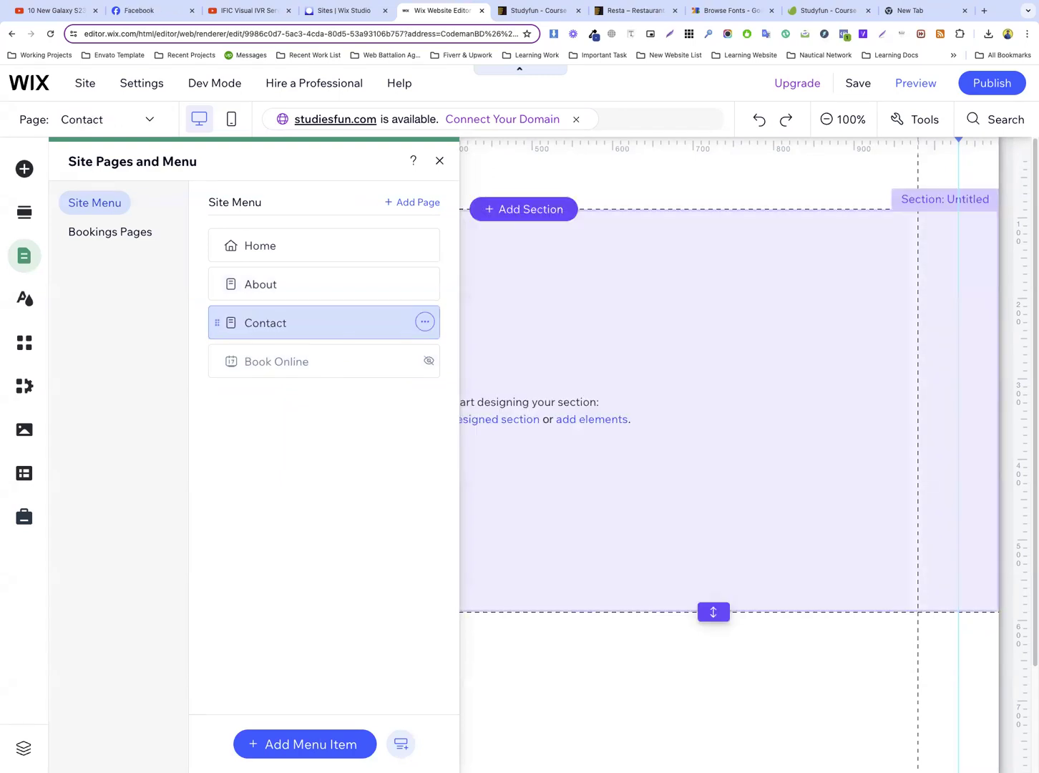
Duplicate the Contact page and name the copy Services
{"action": "left_click", "coordinate": [434, 327]}
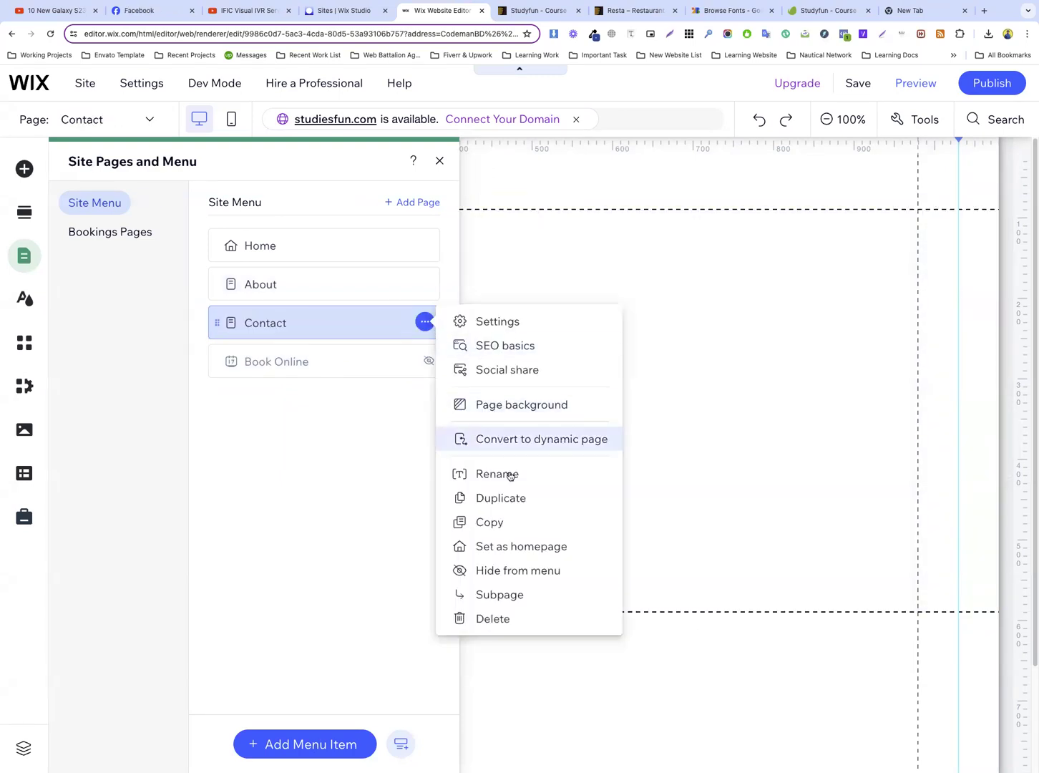
{"action": "left_click", "coordinate": [503, 495]}
{"action": "left_click", "coordinate": [501, 493]}
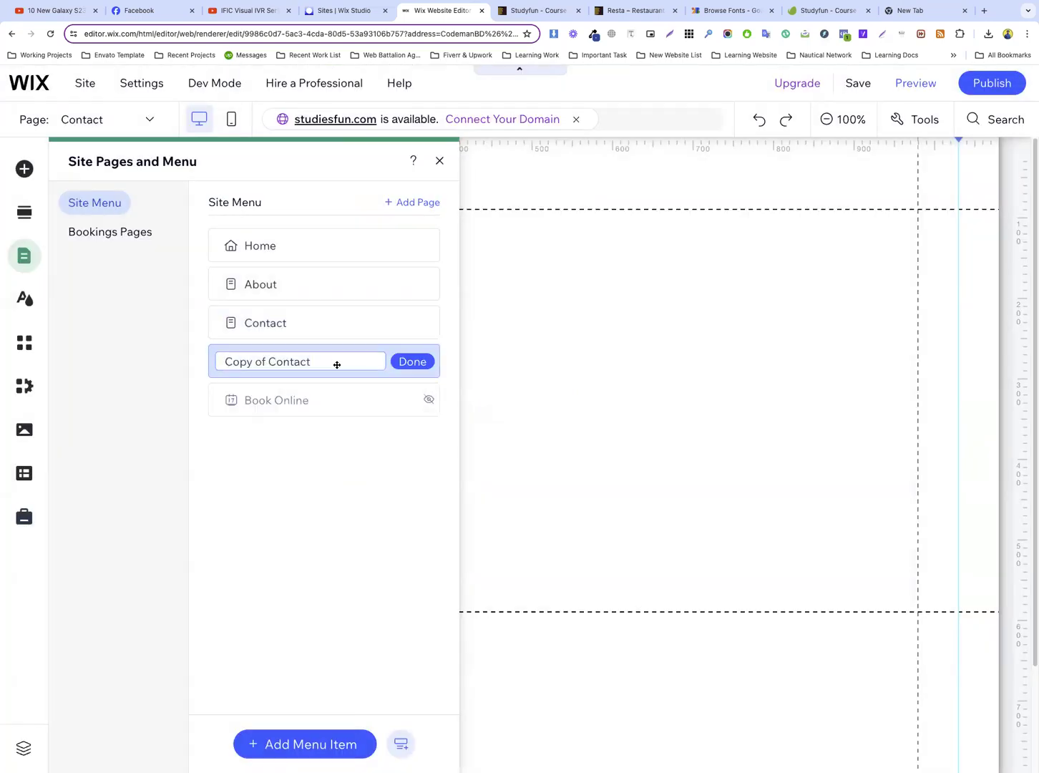
{"action": "type", "text": "Ser"}
{"action": "type", "text": "vicr"}
{"action": "type", "text": "s"}
{"action": "key", "text": "Return"}
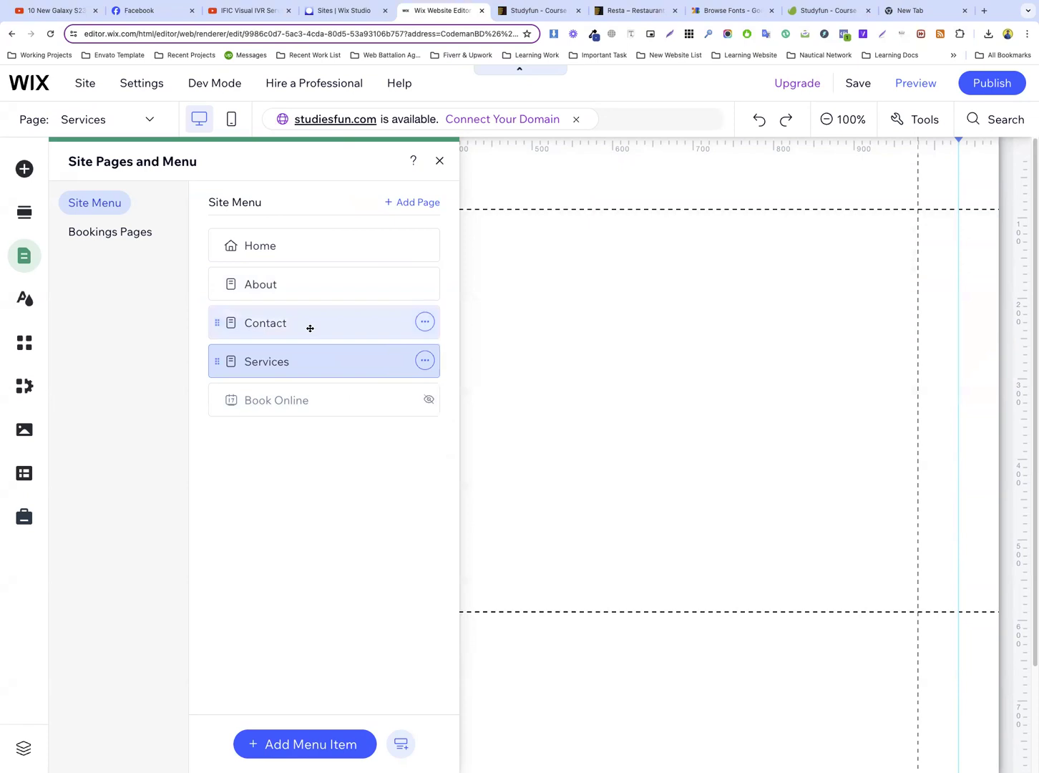
Duplicate the Services page, name the copy Portfolio, and move Contact below Portfolio in the site menu
{"action": "left_click", "coordinate": [426, 361]}
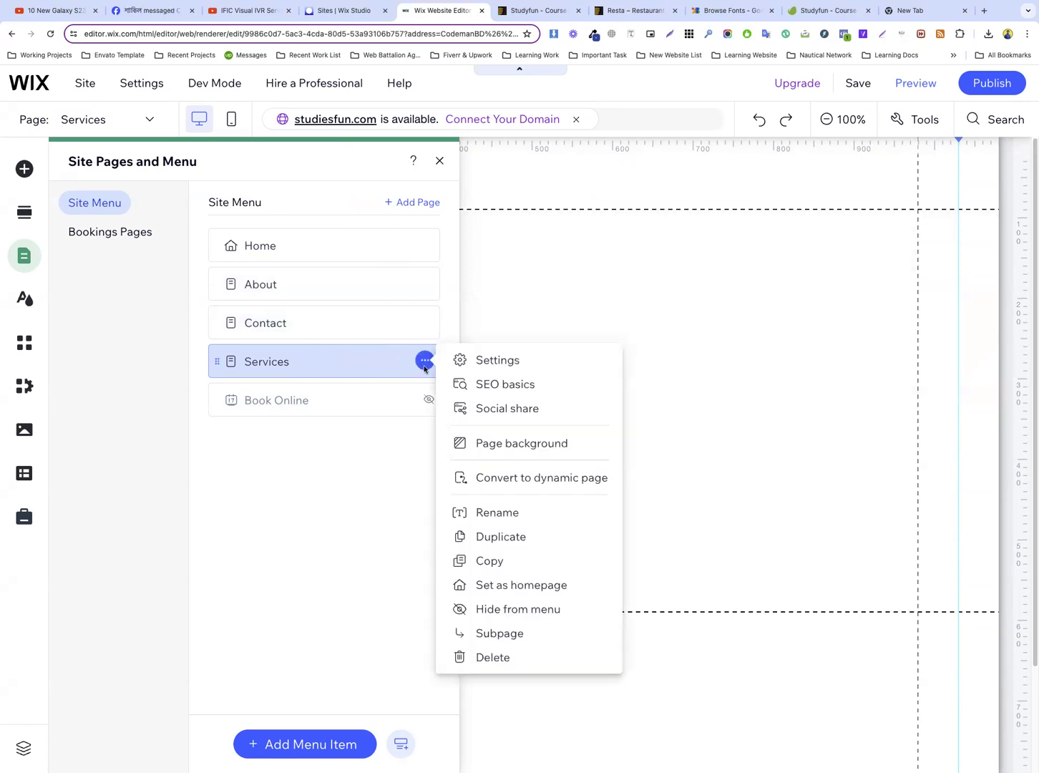
{"action": "left_click", "coordinate": [494, 536]}
{"action": "left_click", "coordinate": [489, 495]}
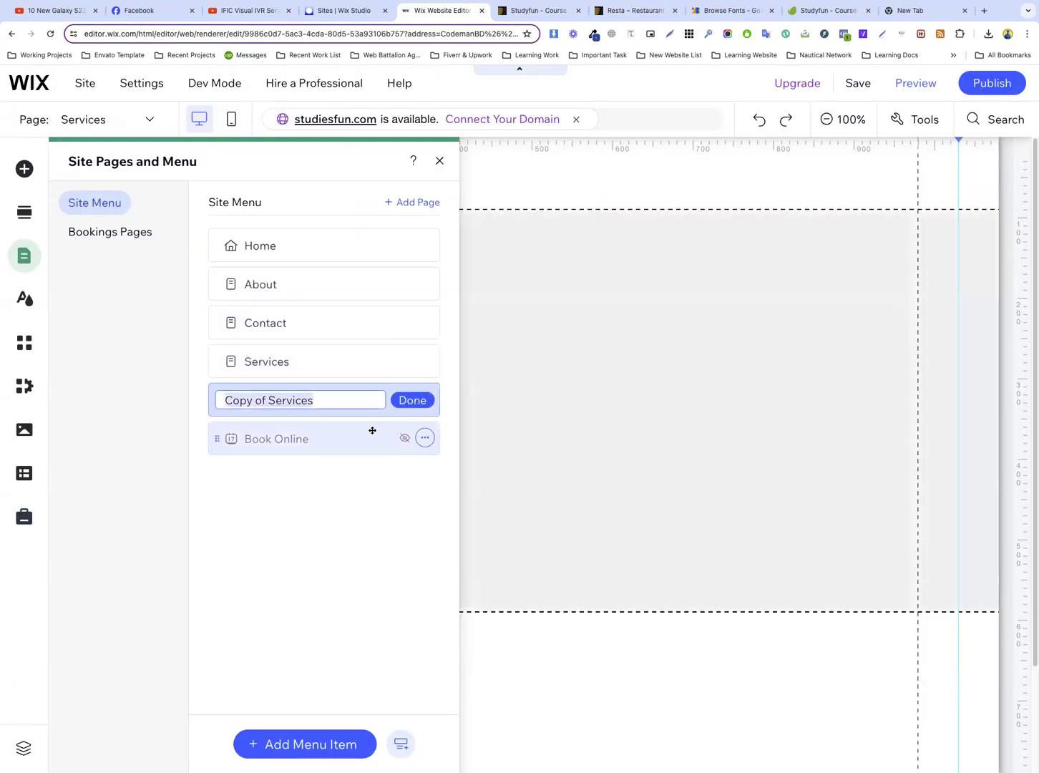
{"action": "type", "text": "Portfolio"}
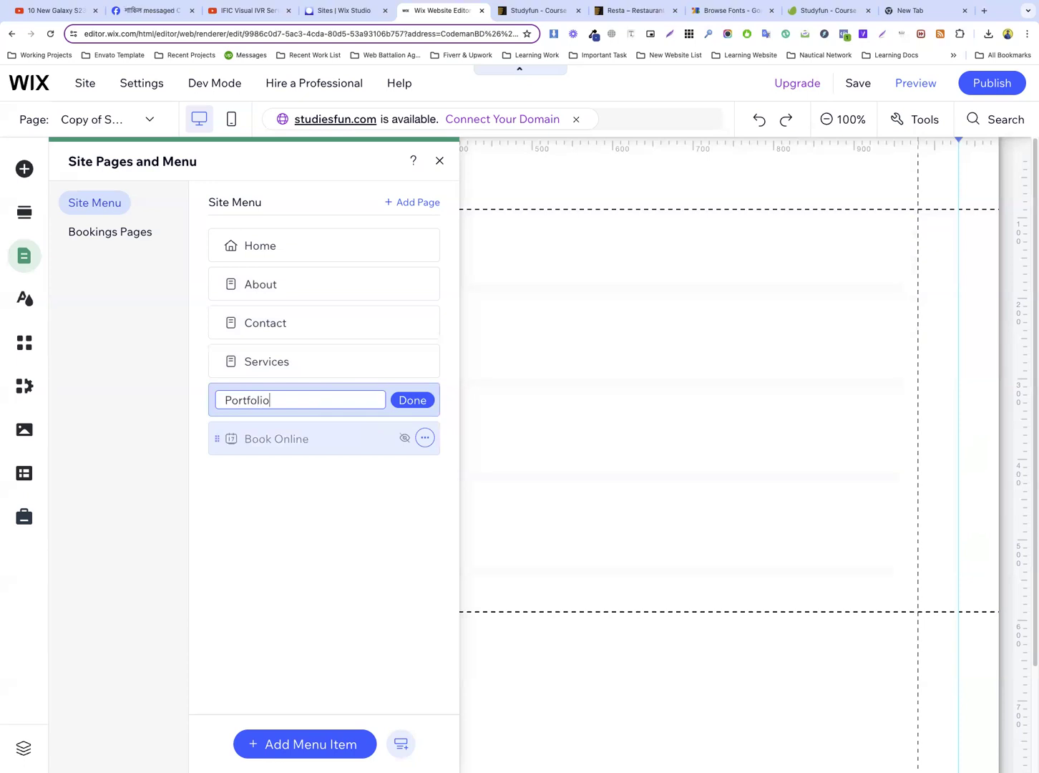
{"action": "key", "text": "Return"}
{"action": "left_click_drag", "start_coordinate": [308, 316], "coordinate": [254, 369]}
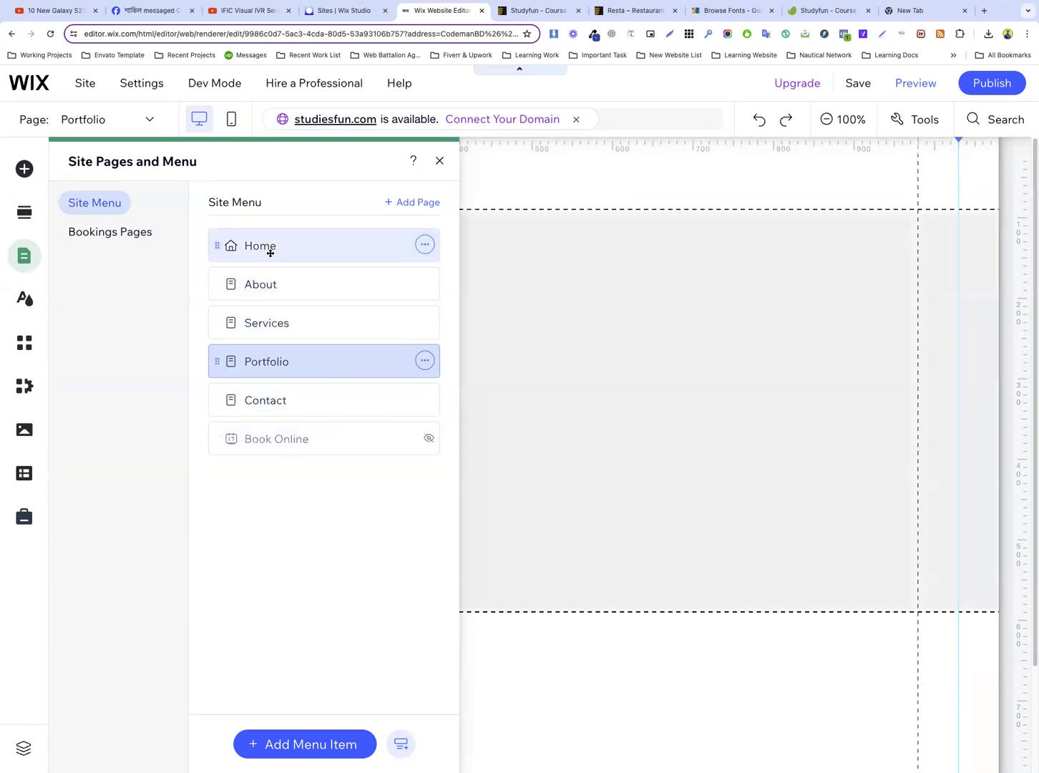
{"action": "left_click", "coordinate": [301, 400]}
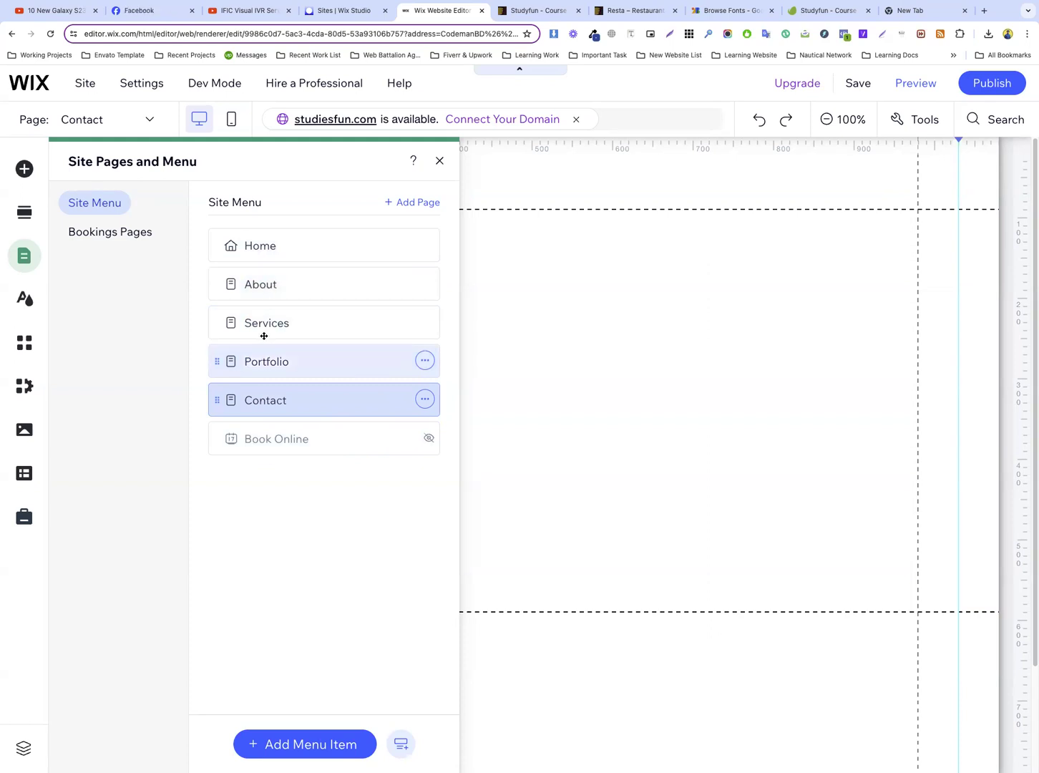
Set the URL slug of the Services page to services in its SEO basics settings
{"action": "left_click", "coordinate": [426, 323]}
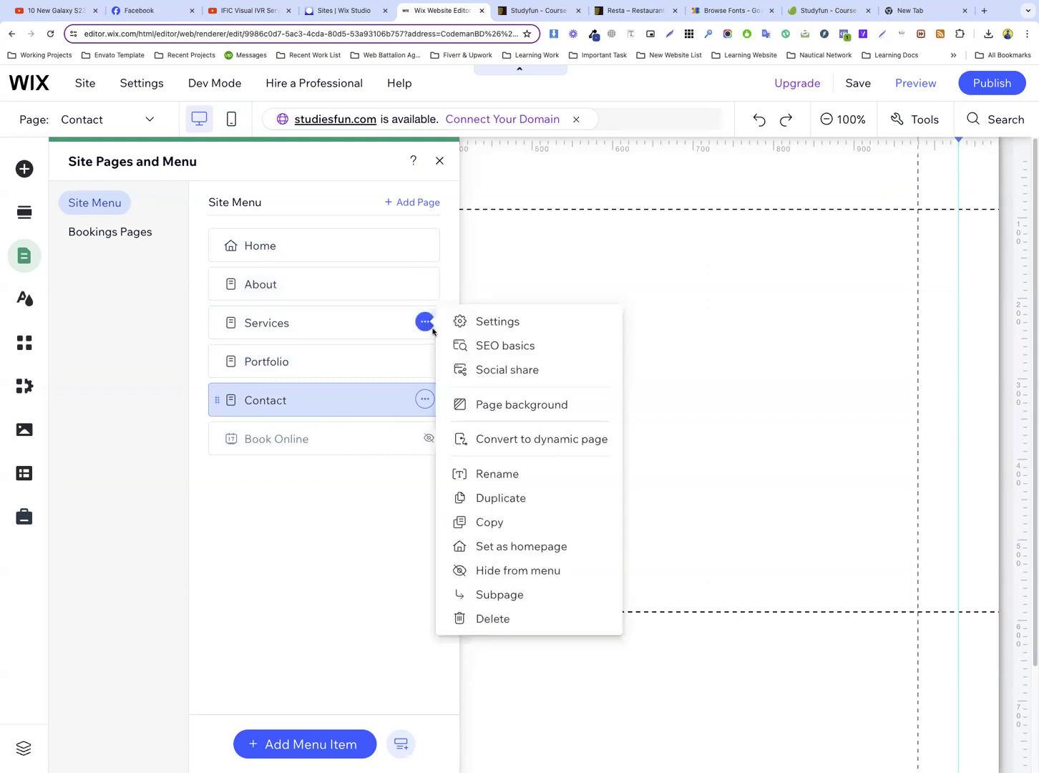
{"action": "left_click", "coordinate": [505, 346]}
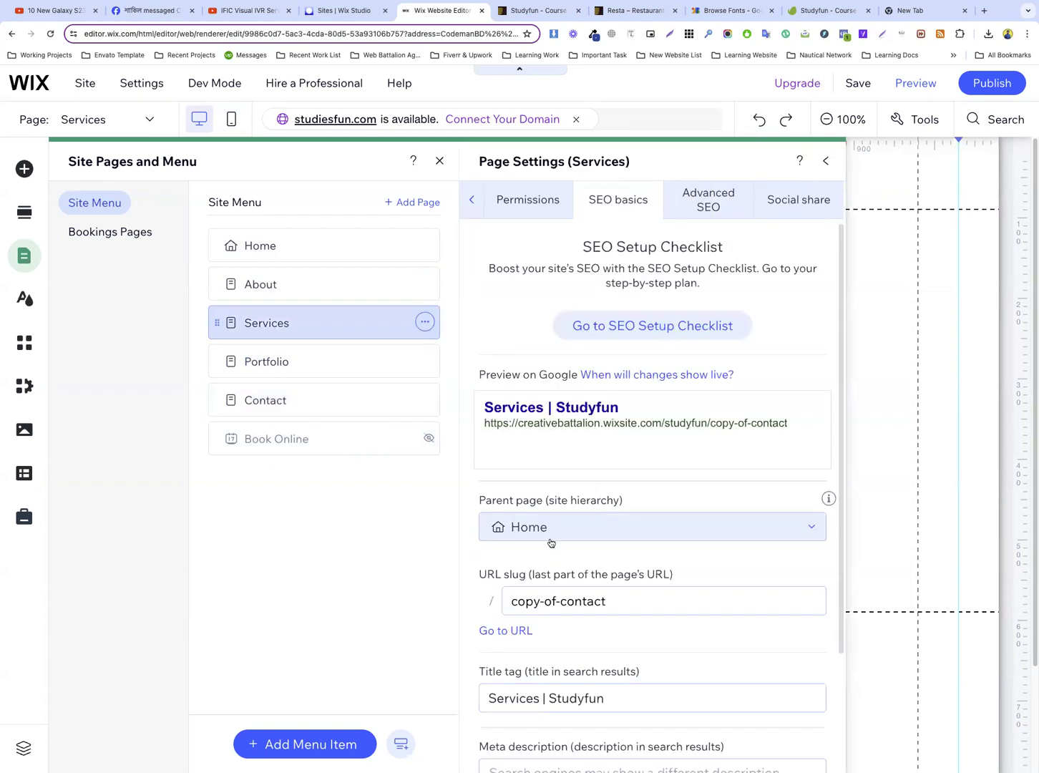
{"action": "left_click", "coordinate": [565, 605]}
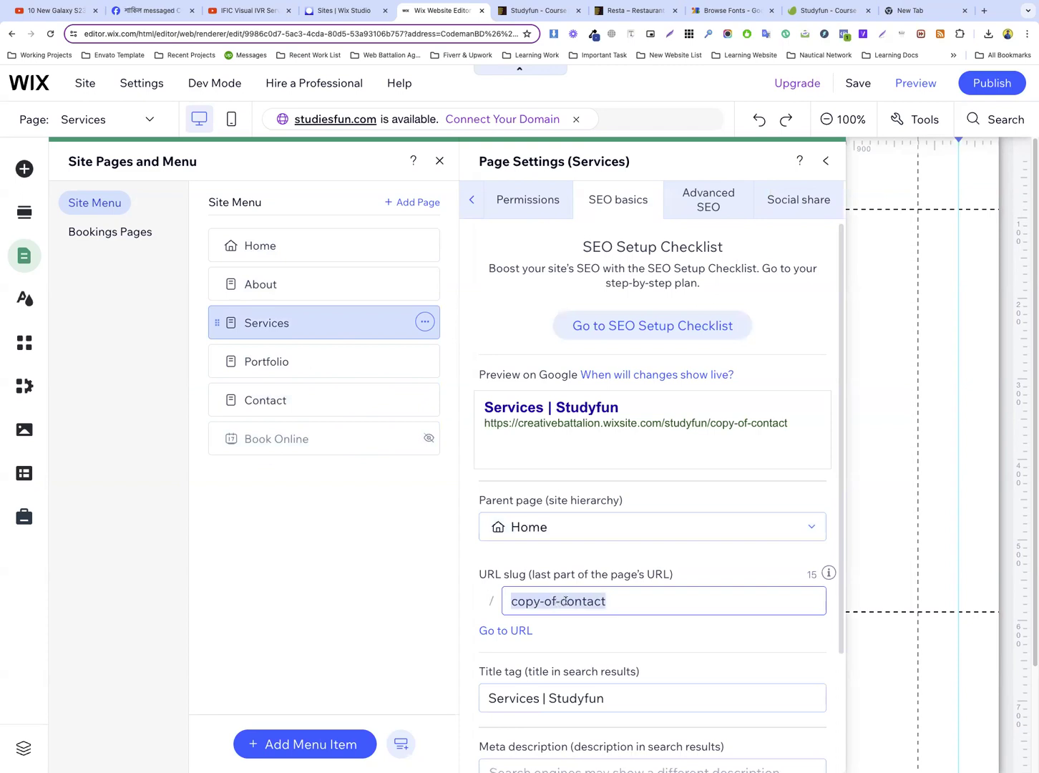
{"action": "left_click", "coordinate": [565, 603]}
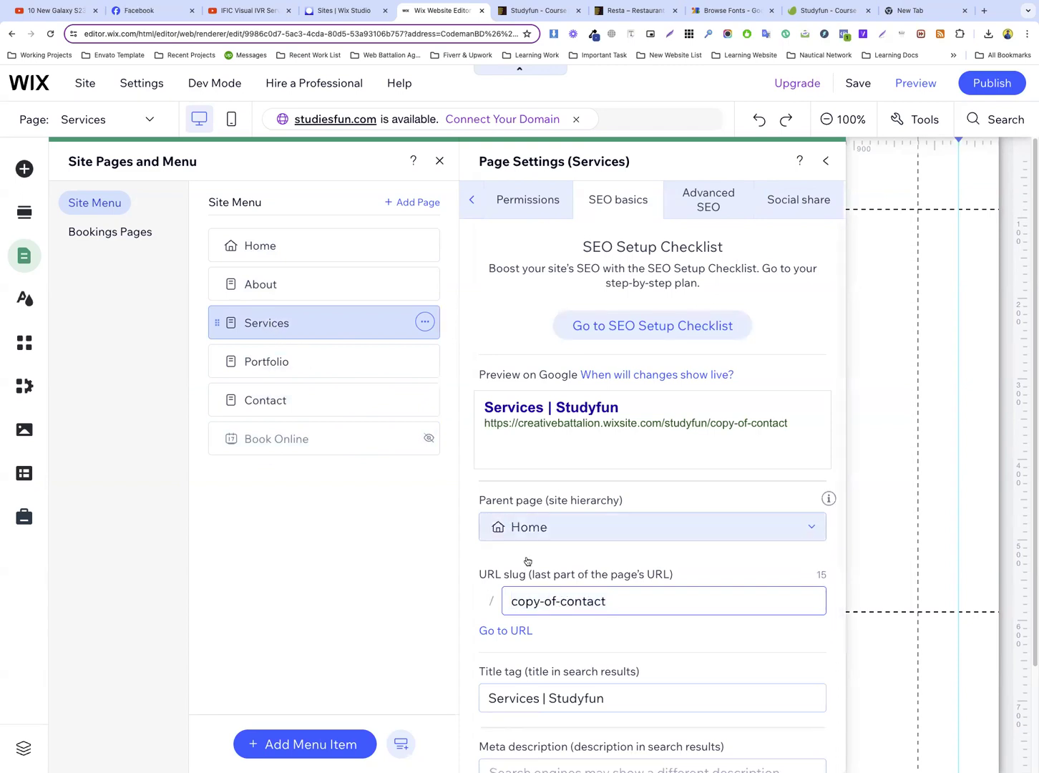
{"action": "triple_click", "coordinate": [589, 600]}
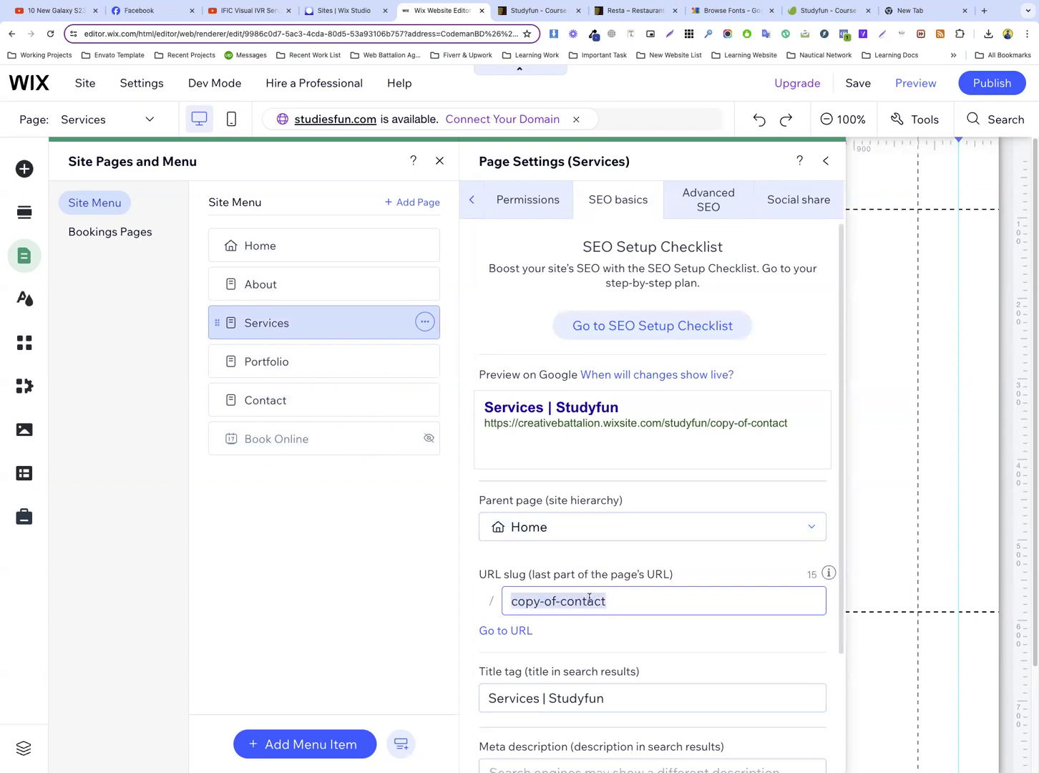
{"action": "type", "text": "services"}
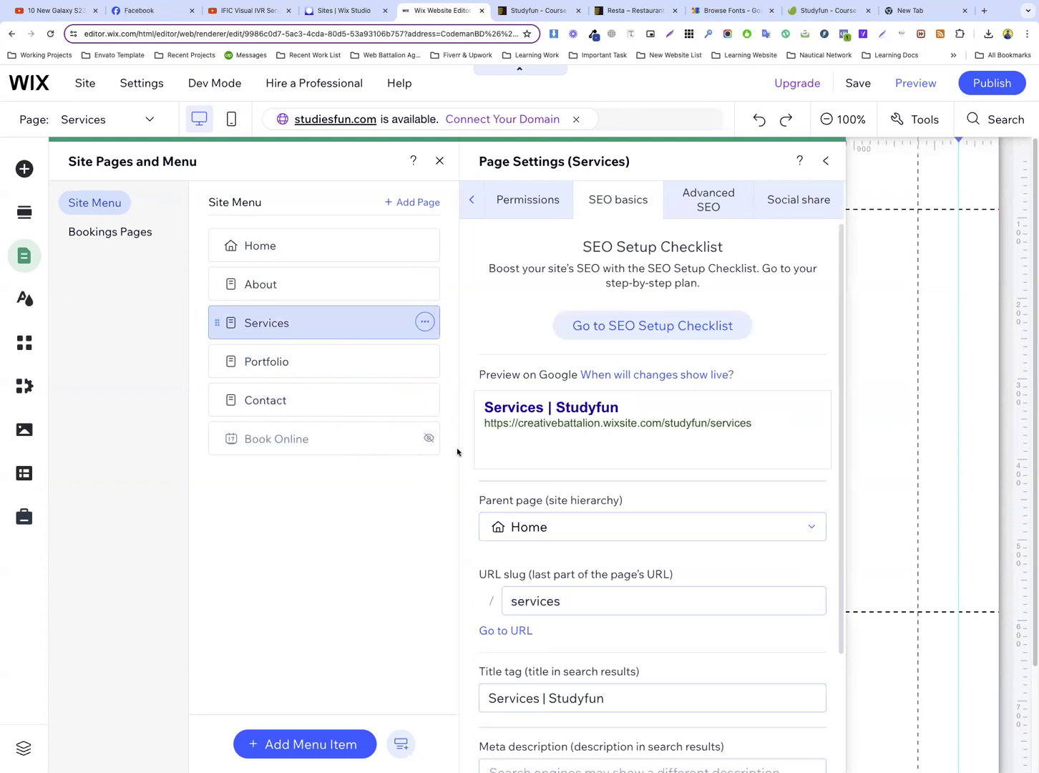
Change the Portfolio page's URL slug to portfolio in its SEO basics settings
{"action": "left_click", "coordinate": [427, 363]}
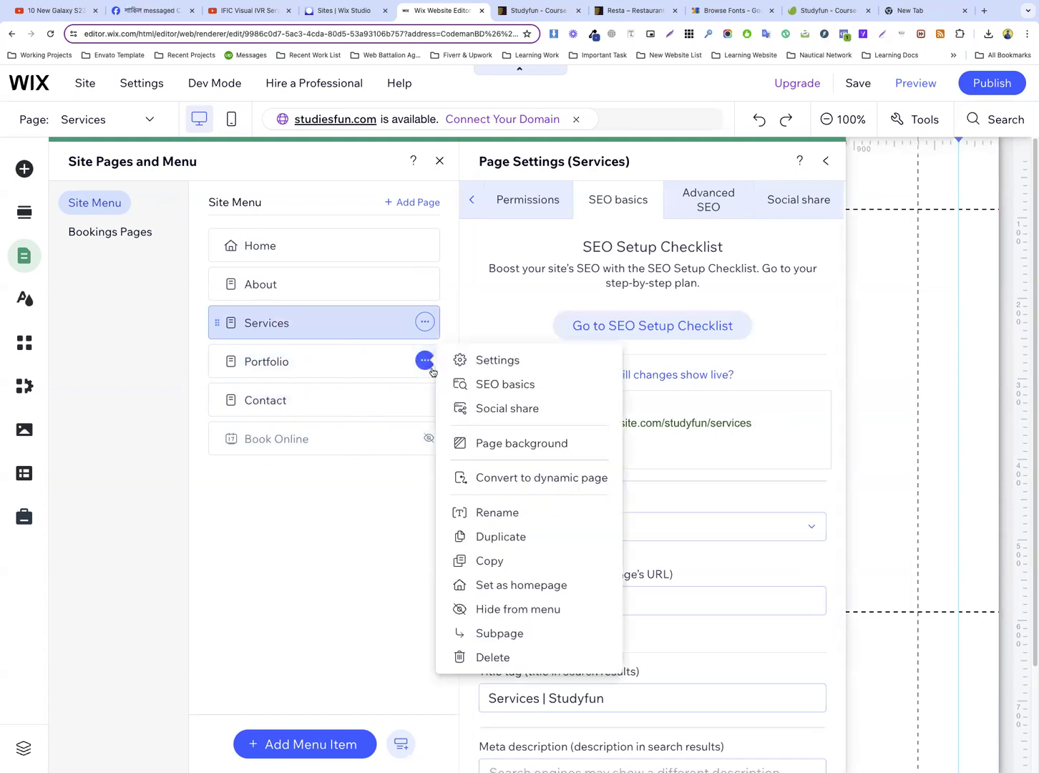
{"action": "left_click", "coordinate": [544, 386]}
{"action": "left_click", "coordinate": [591, 601]}
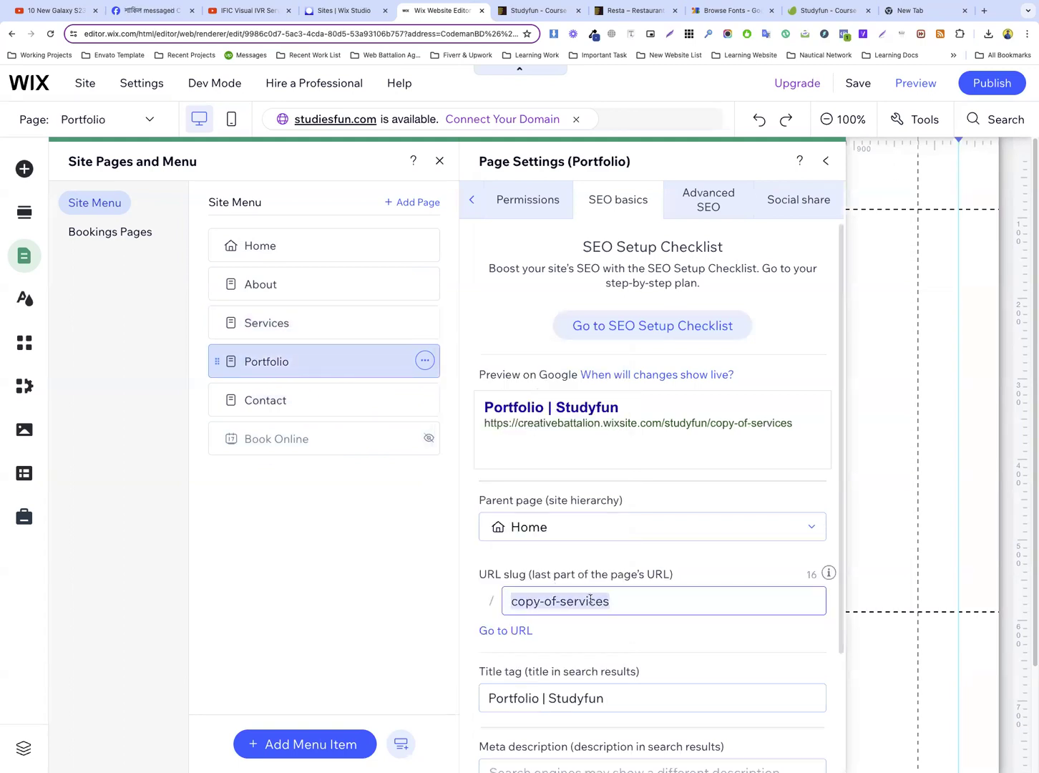
{"action": "type", "text": "portfol"}
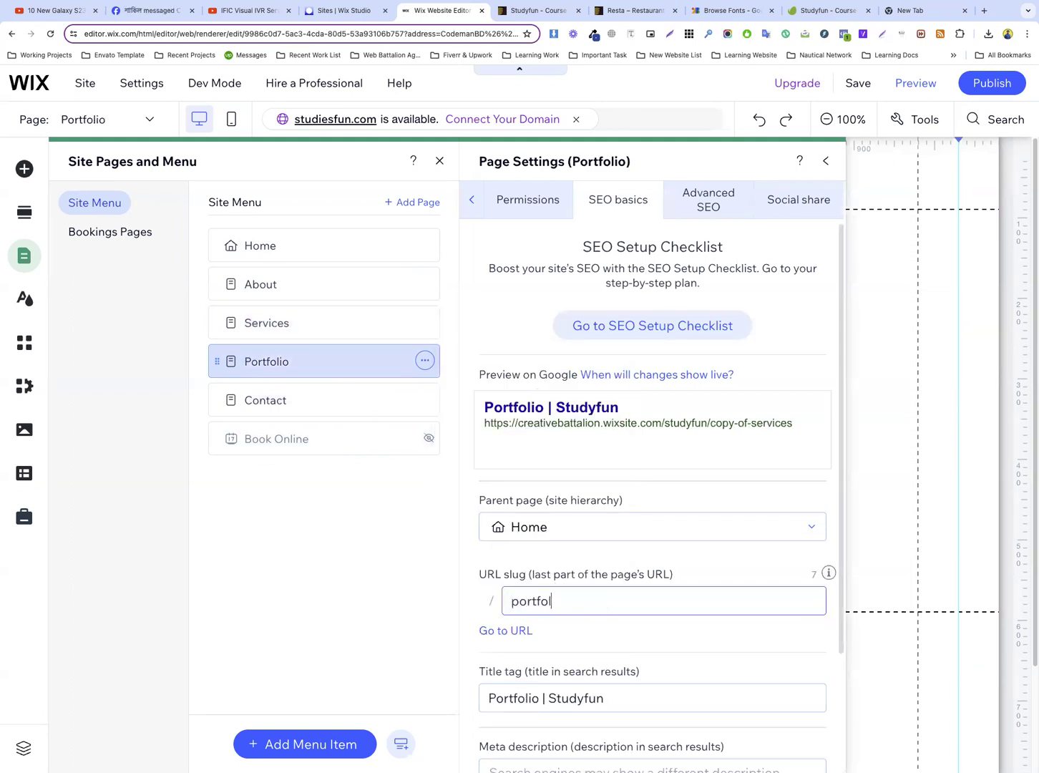
{"action": "type", "text": "io"}
{"action": "key", "text": "Return"}
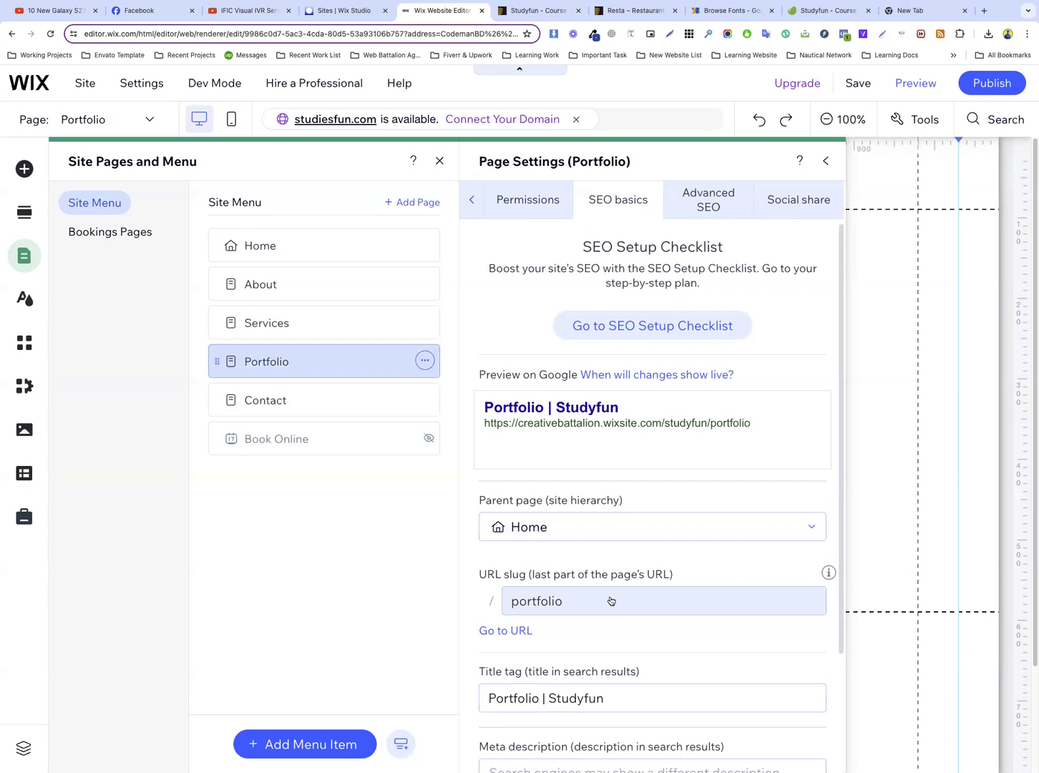
Change the Contact page's URL slug to contact and close the site pages settings
{"action": "left_click", "coordinate": [425, 401]}
{"action": "left_click", "coordinate": [495, 422]}
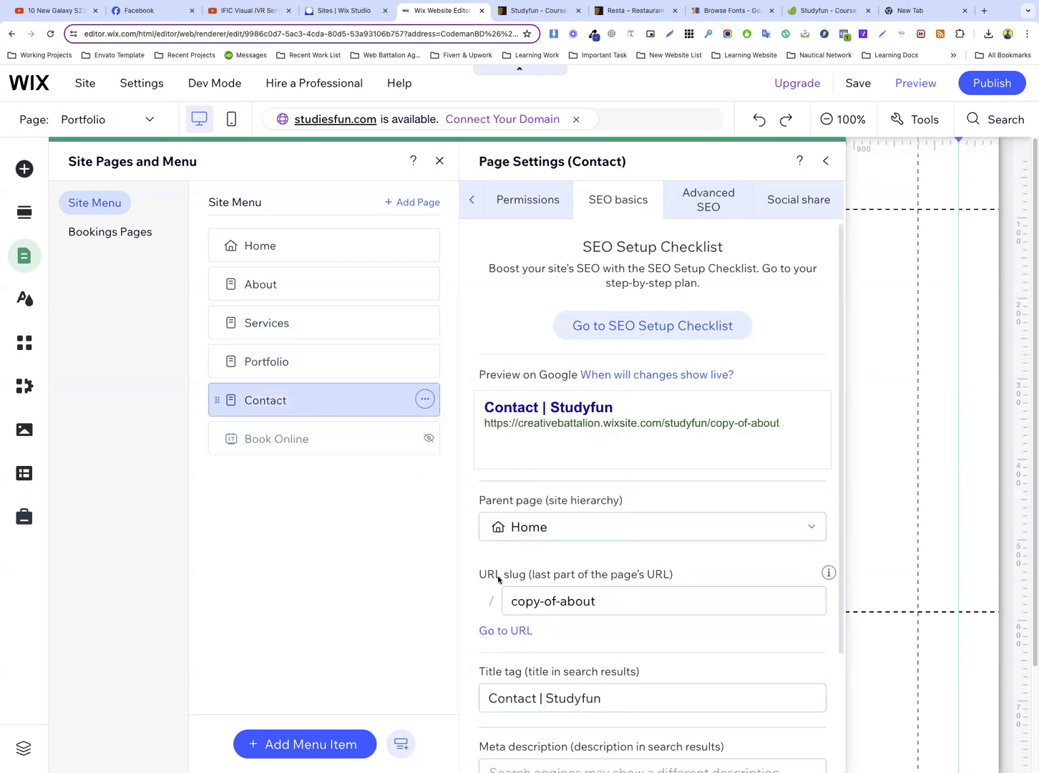
{"action": "left_click", "coordinate": [580, 605]}
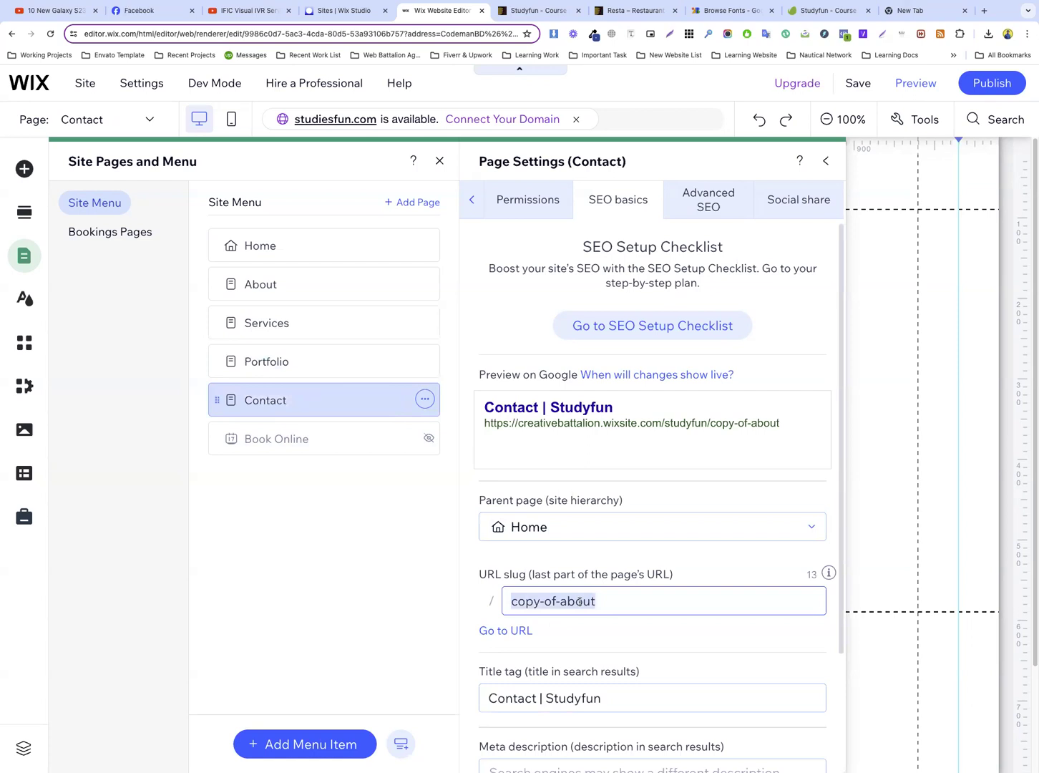
{"action": "type", "text": "contact"}
{"action": "key", "text": "Return"}
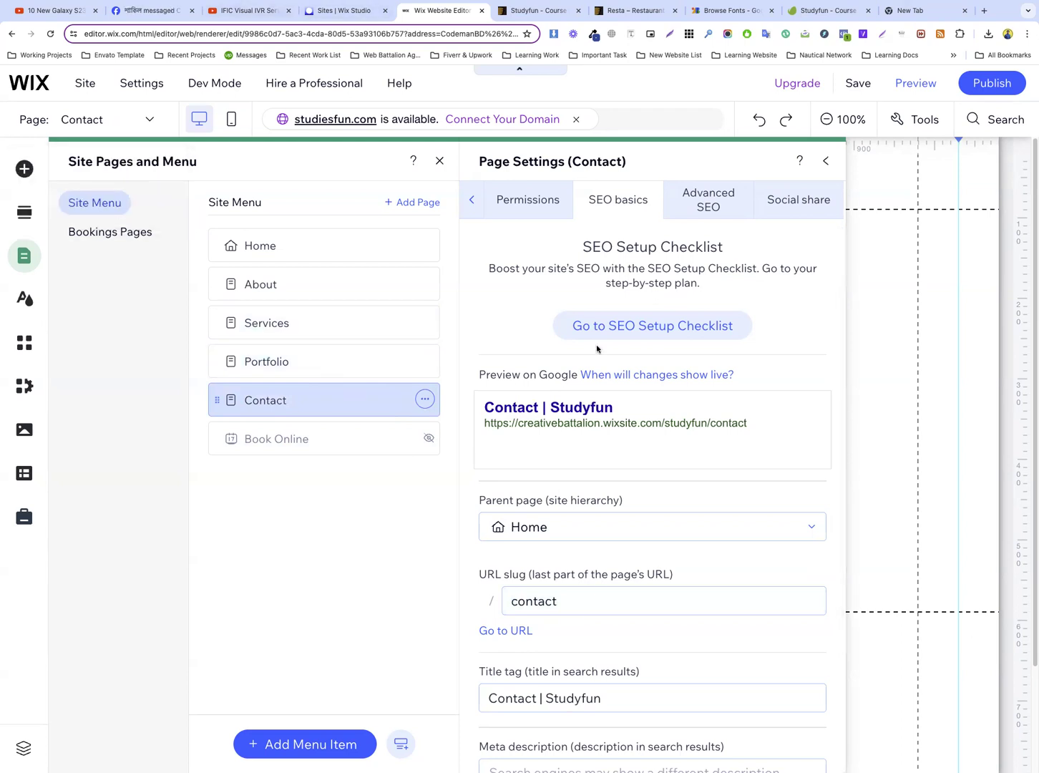
{"action": "left_click", "coordinate": [886, 282]}
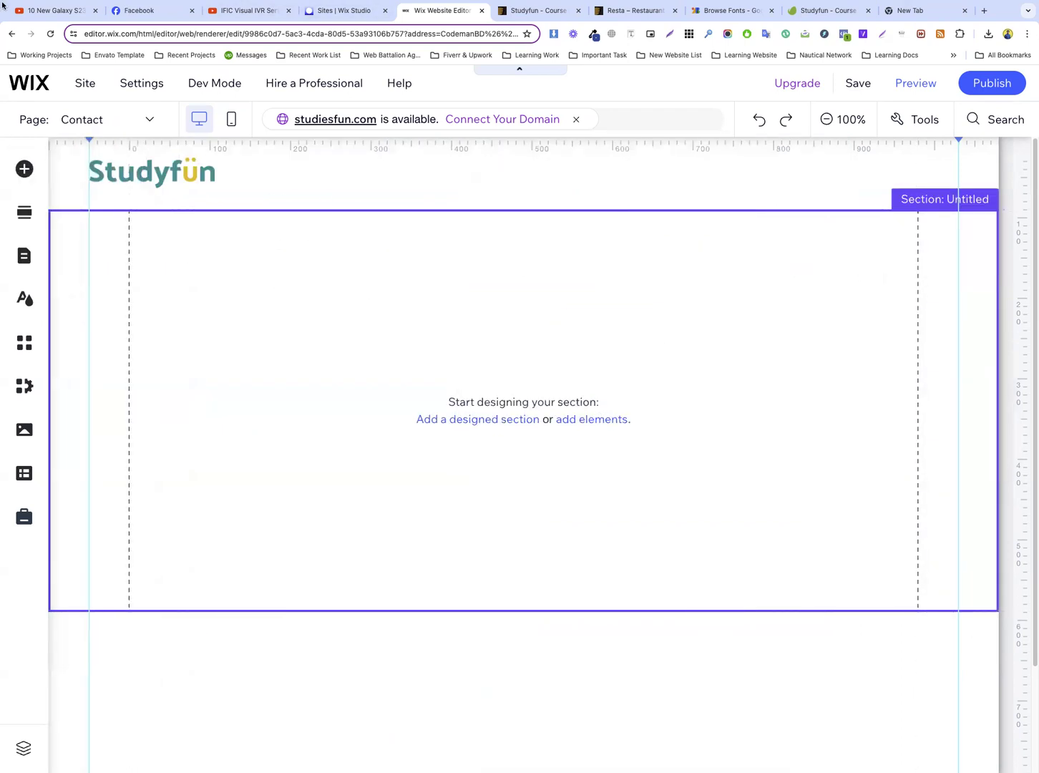
Switch the editor to the Home page and turn off the rulers
{"action": "left_click", "coordinate": [118, 126]}
{"action": "scroll", "coordinate": [60, 181], "scroll_direction": "up", "scroll_amount": 1}
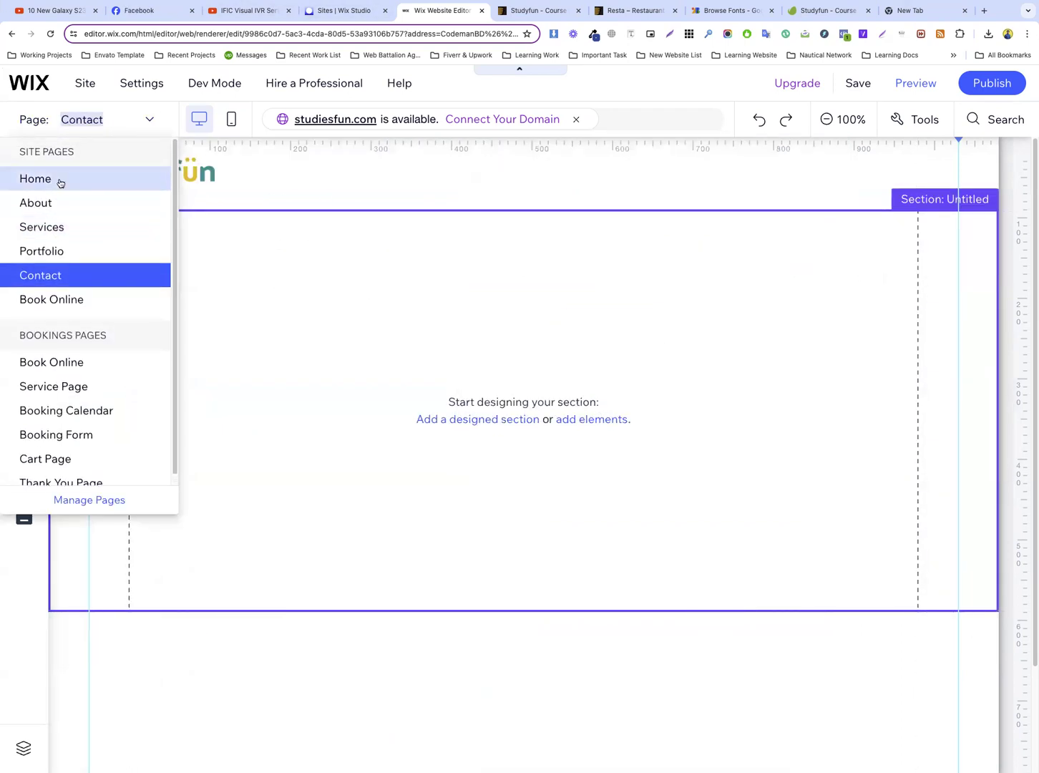
{"action": "left_click", "coordinate": [60, 178]}
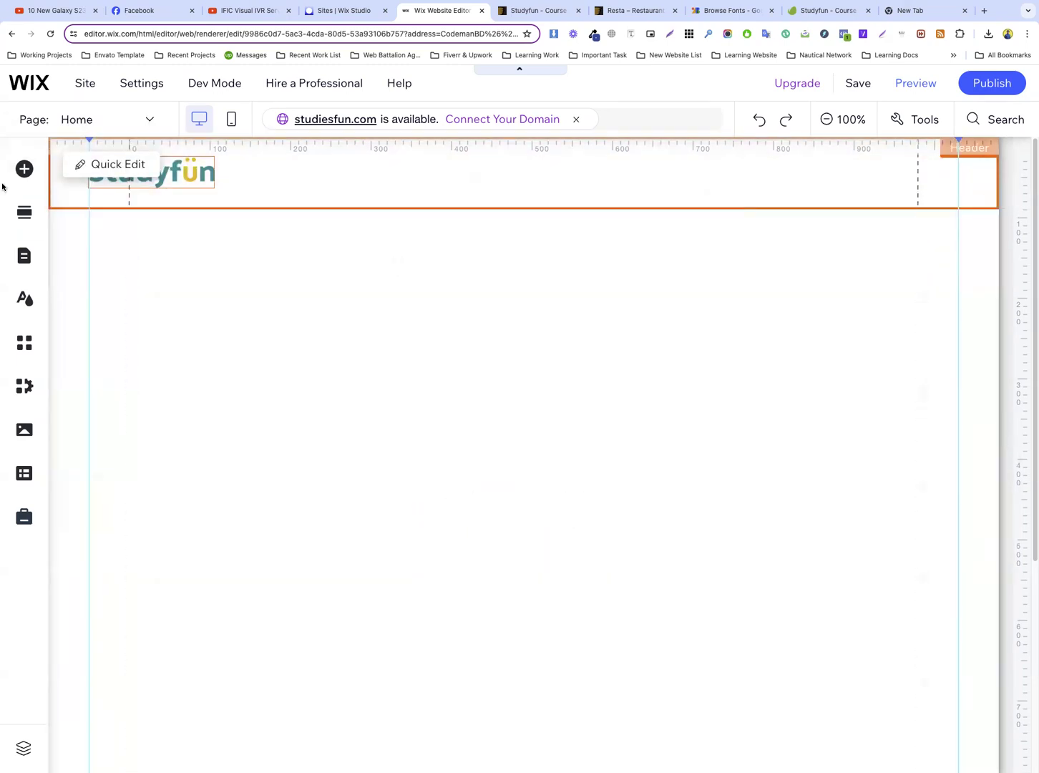
{"action": "left_click", "coordinate": [924, 123]}
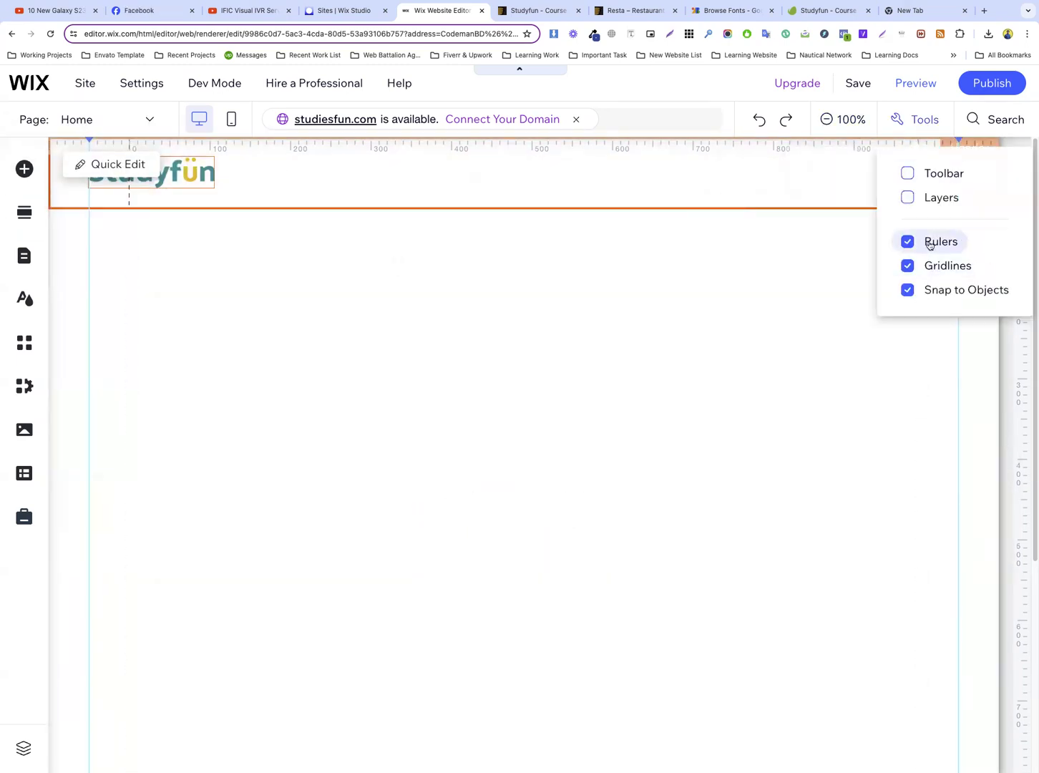
{"action": "left_click", "coordinate": [929, 244]}
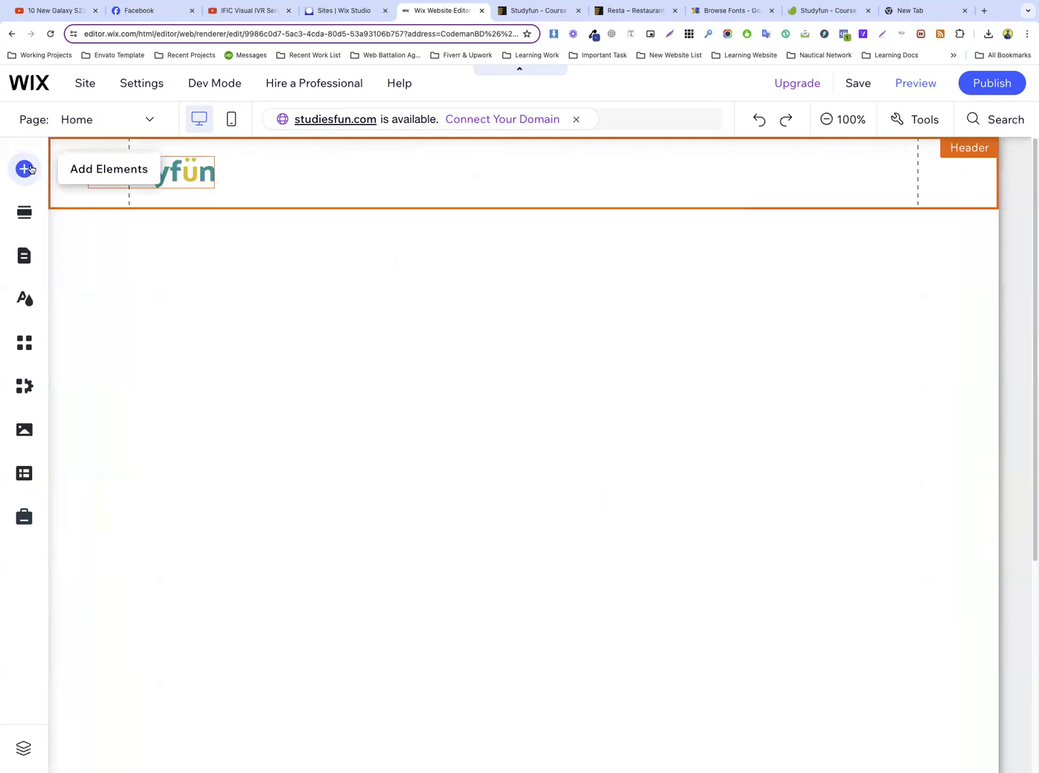
Add the plain horizontal menu with black items and a blue current page to the header, beside the Studyfun logo
{"action": "left_click", "coordinate": [27, 169]}
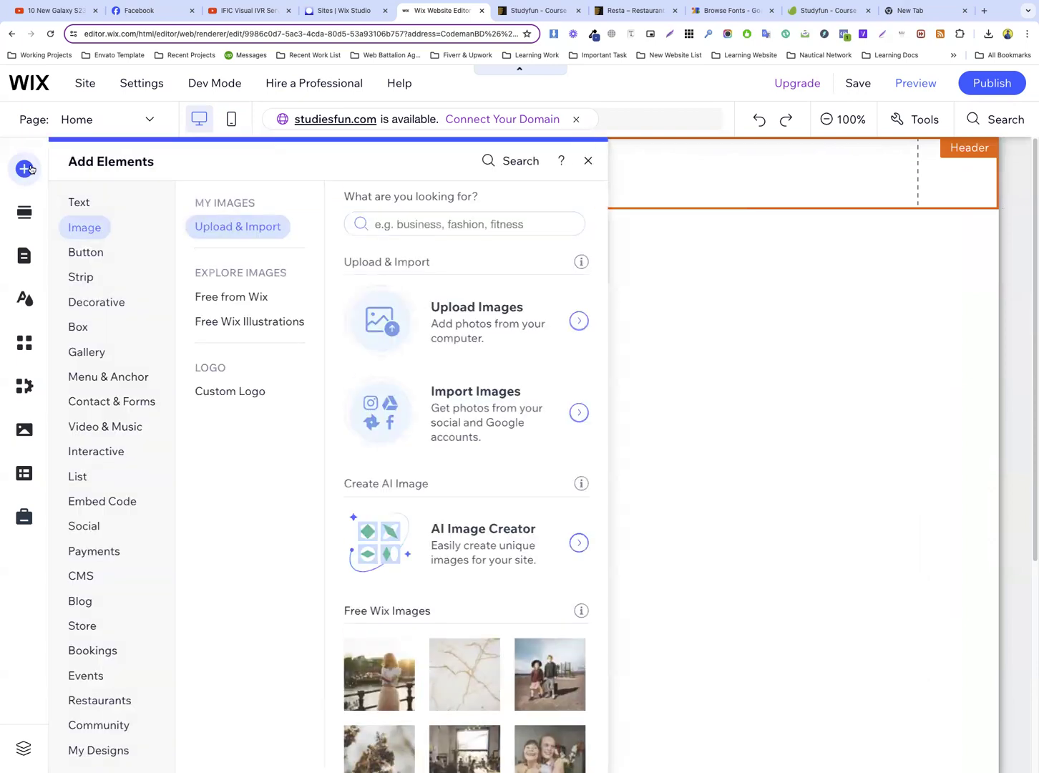
{"action": "left_click", "coordinate": [94, 402]}
{"action": "left_click", "coordinate": [105, 377]}
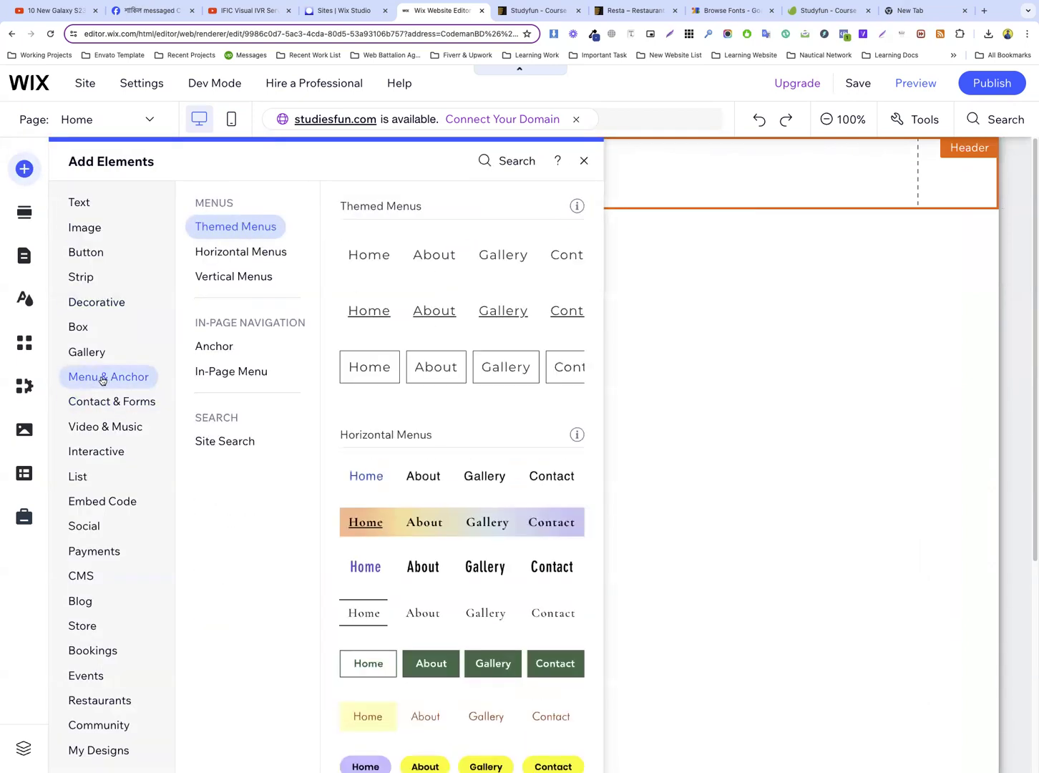
{"action": "left_click_drag", "start_coordinate": [432, 478], "coordinate": [508, 181]}
{"action": "left_click", "coordinate": [779, 189]}
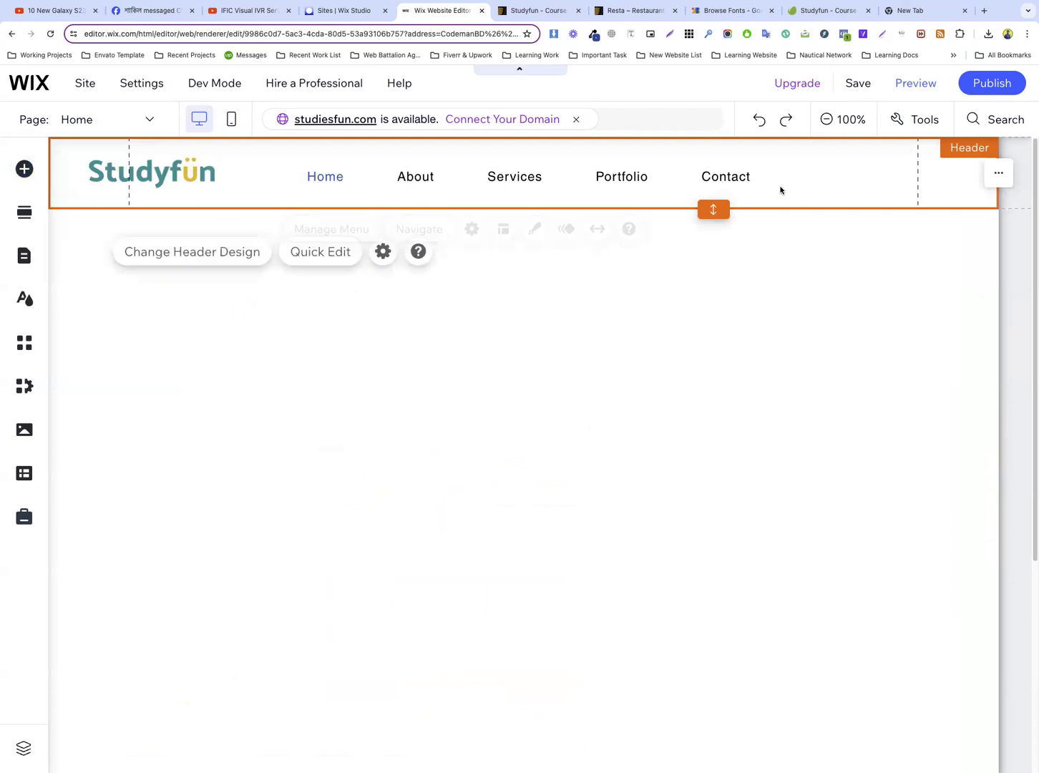
Check the header layout on the Studyfun preview tab, and narrow and reposition the Wix header menu to match it
{"action": "left_click", "coordinate": [538, 11]}
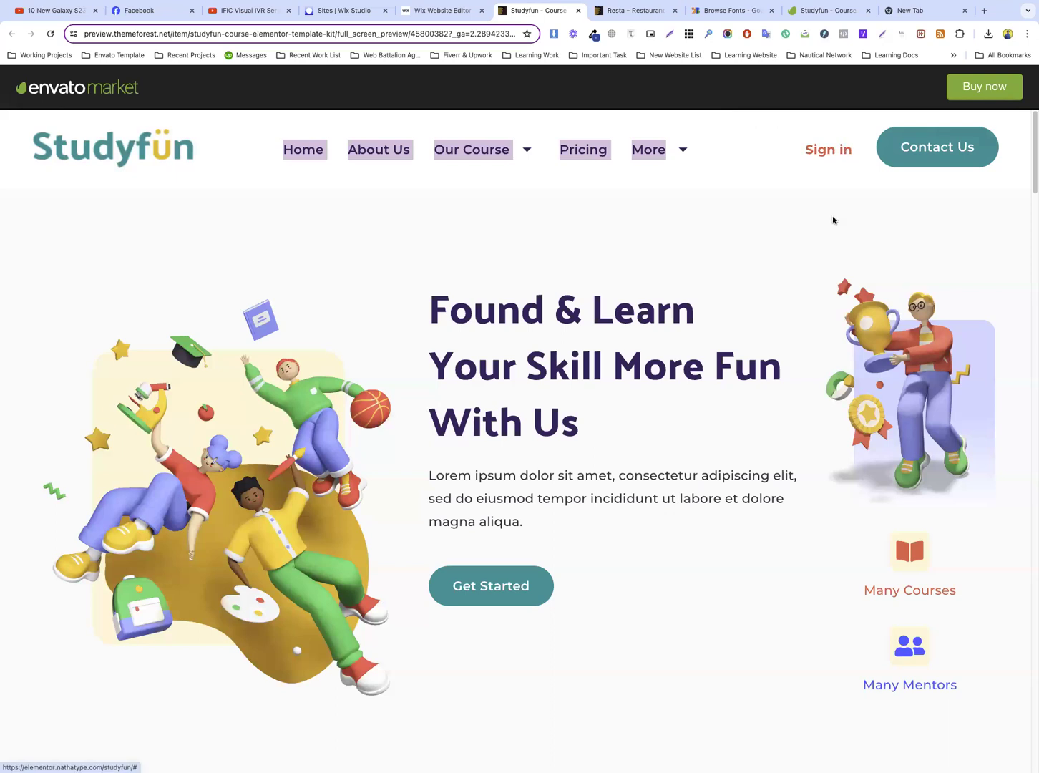
{"action": "key", "text": "ctrl+shift+Tab"}
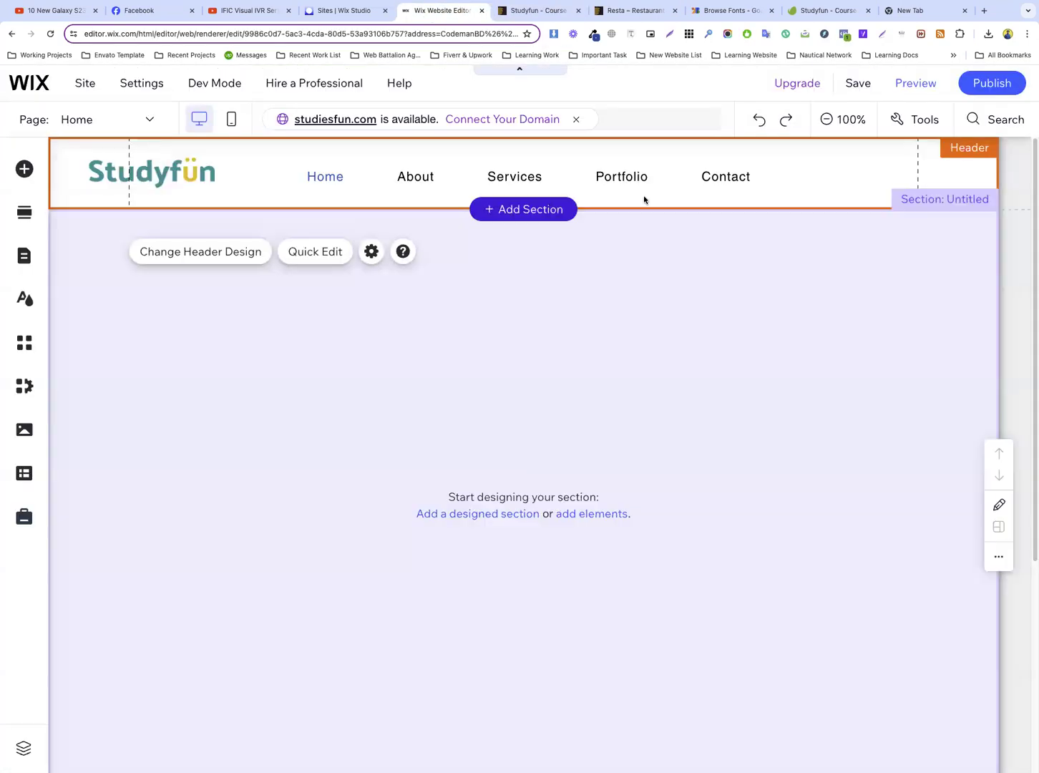
{"action": "left_click", "coordinate": [768, 179]}
{"action": "left_click_drag", "start_coordinate": [773, 175], "coordinate": [671, 176]}
{"action": "left_click", "coordinate": [558, 179]}
{"action": "left_click_drag", "start_coordinate": [559, 179], "coordinate": [579, 174]}
Open the header menu's custom design and set the menu container's background fill opacity to 0%
{"action": "left_click", "coordinate": [558, 226]}
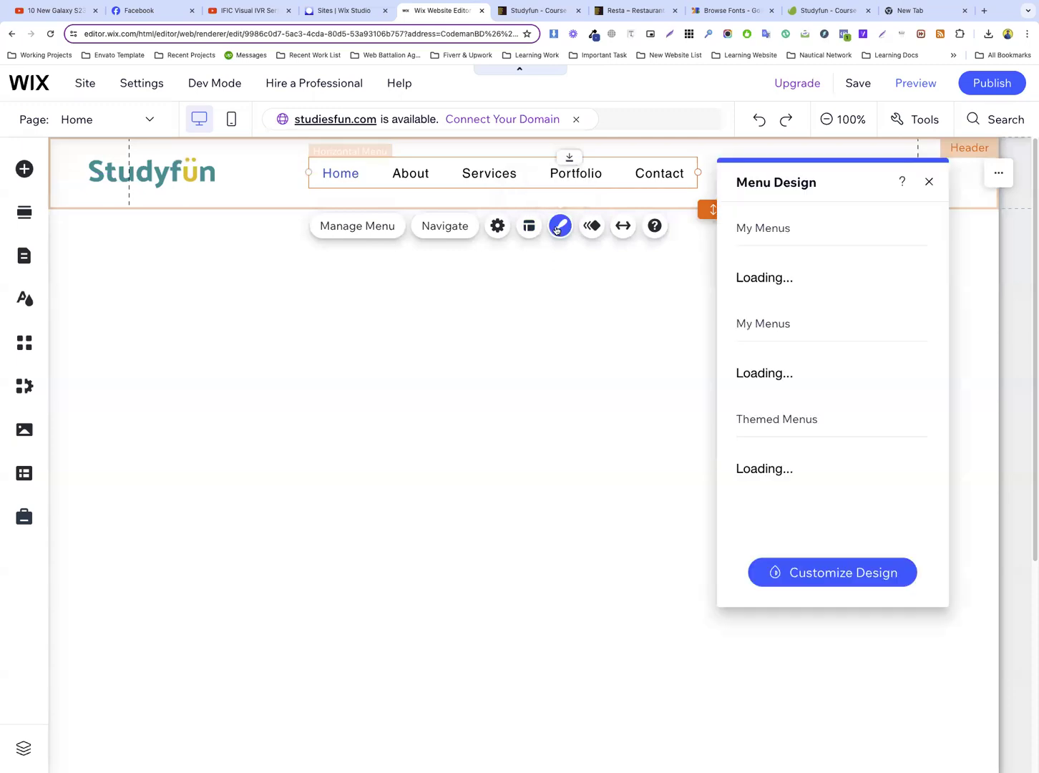
{"action": "left_click", "coordinate": [847, 577]}
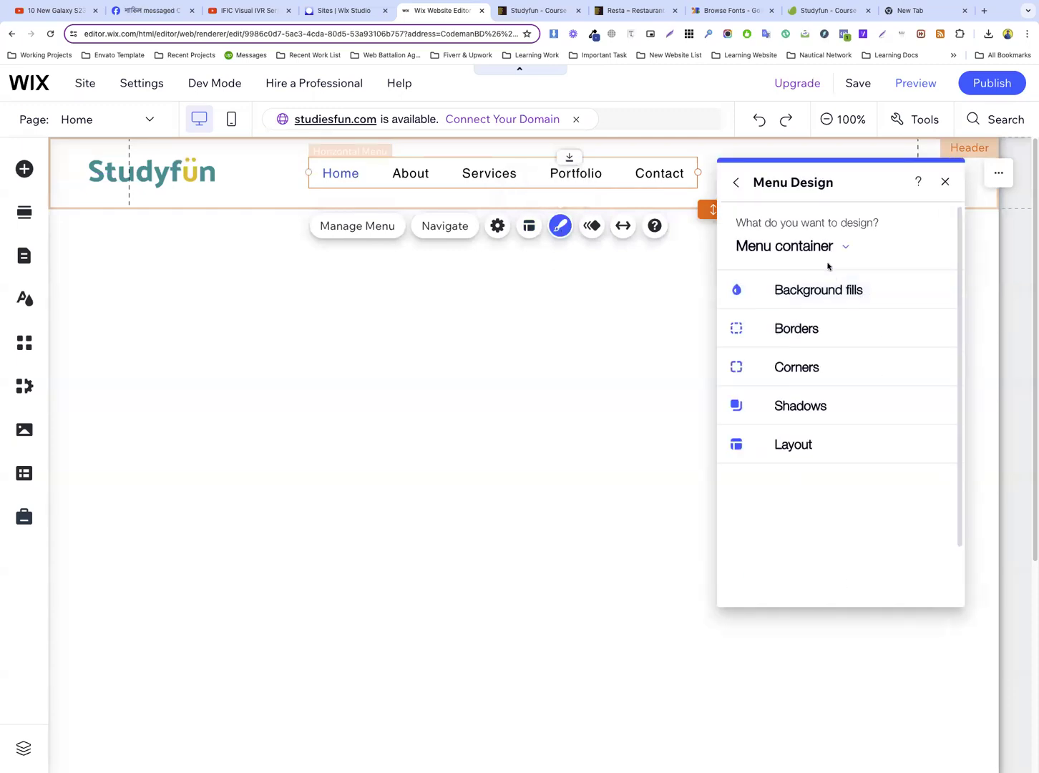
{"action": "left_click", "coordinate": [831, 292]}
{"action": "left_click_drag", "start_coordinate": [825, 383], "coordinate": [812, 382]}
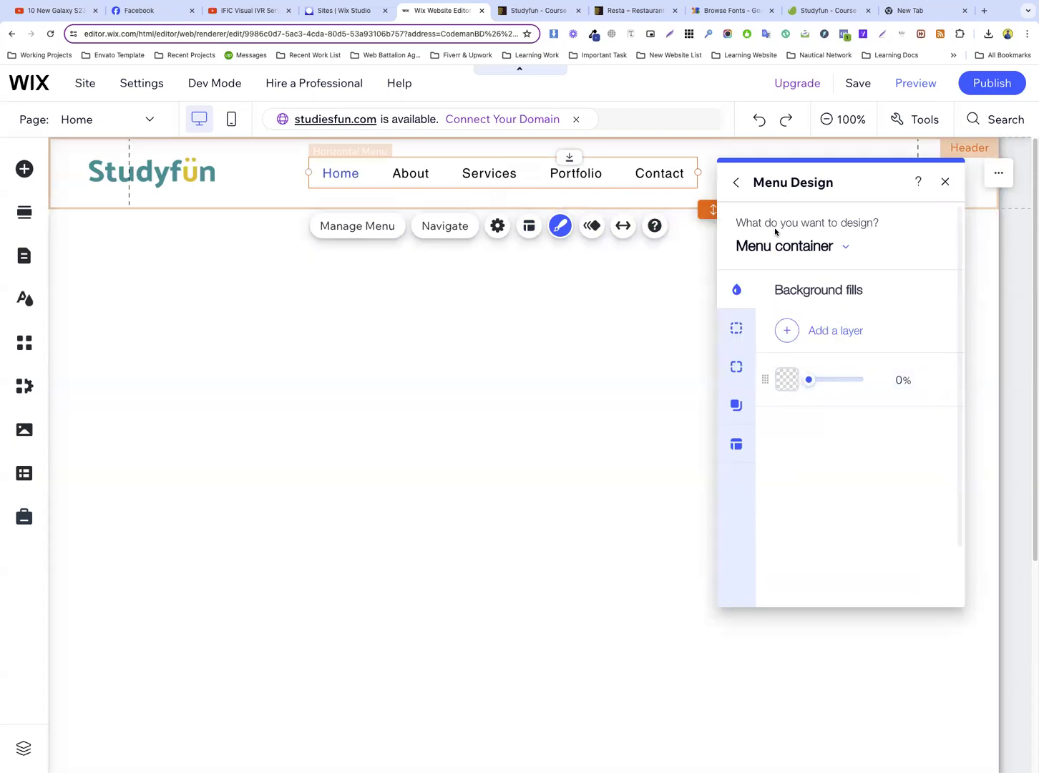
Switch the menu design to Menu items and open the style choices for their regular text
{"action": "left_click", "coordinate": [788, 248]}
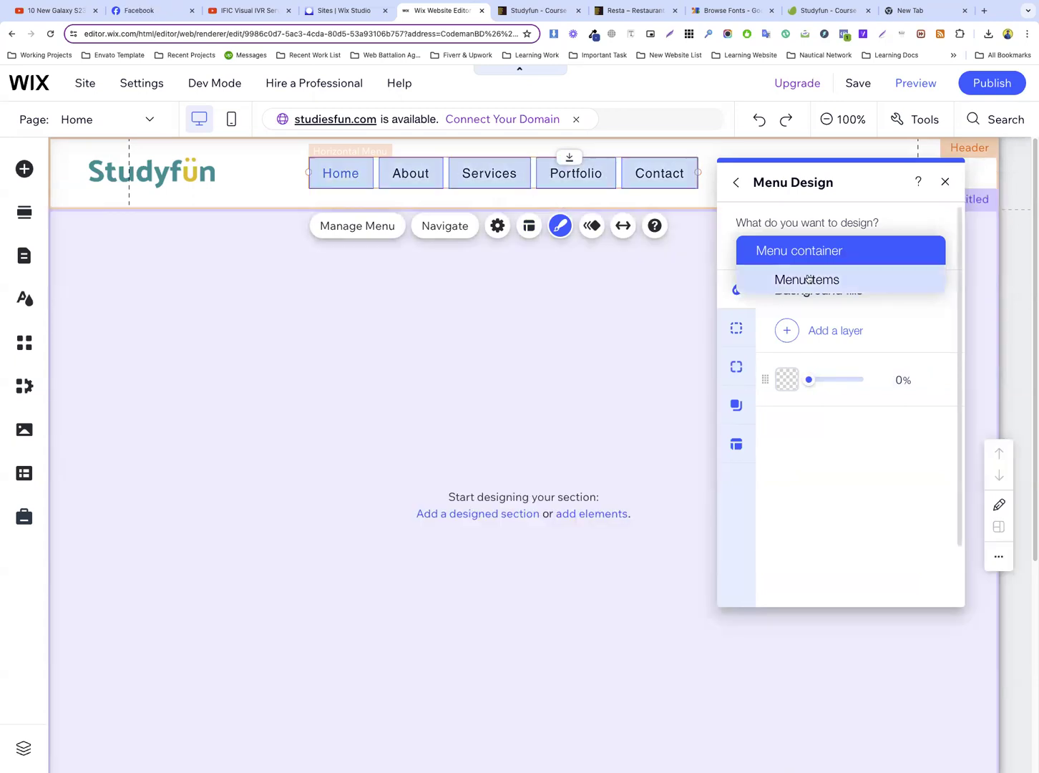
{"action": "left_click", "coordinate": [805, 280]}
{"action": "left_click", "coordinate": [736, 372]}
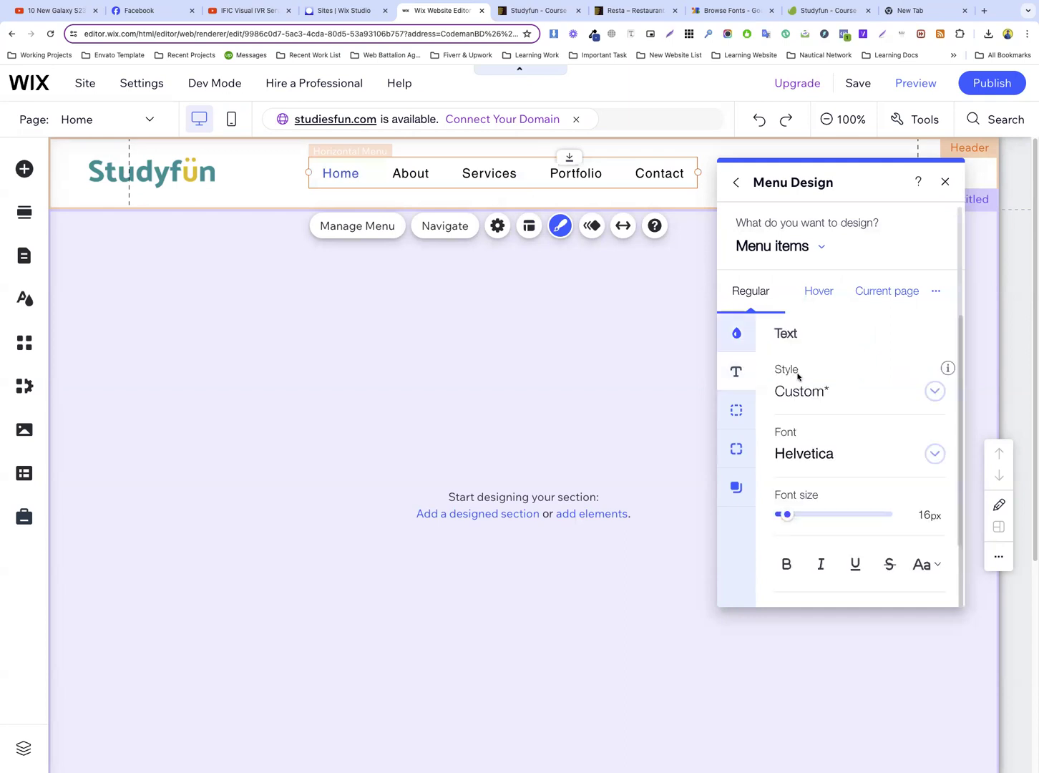
{"action": "left_click", "coordinate": [821, 398]}
{"action": "scroll", "coordinate": [851, 444], "scroll_direction": "down", "scroll_amount": 6}
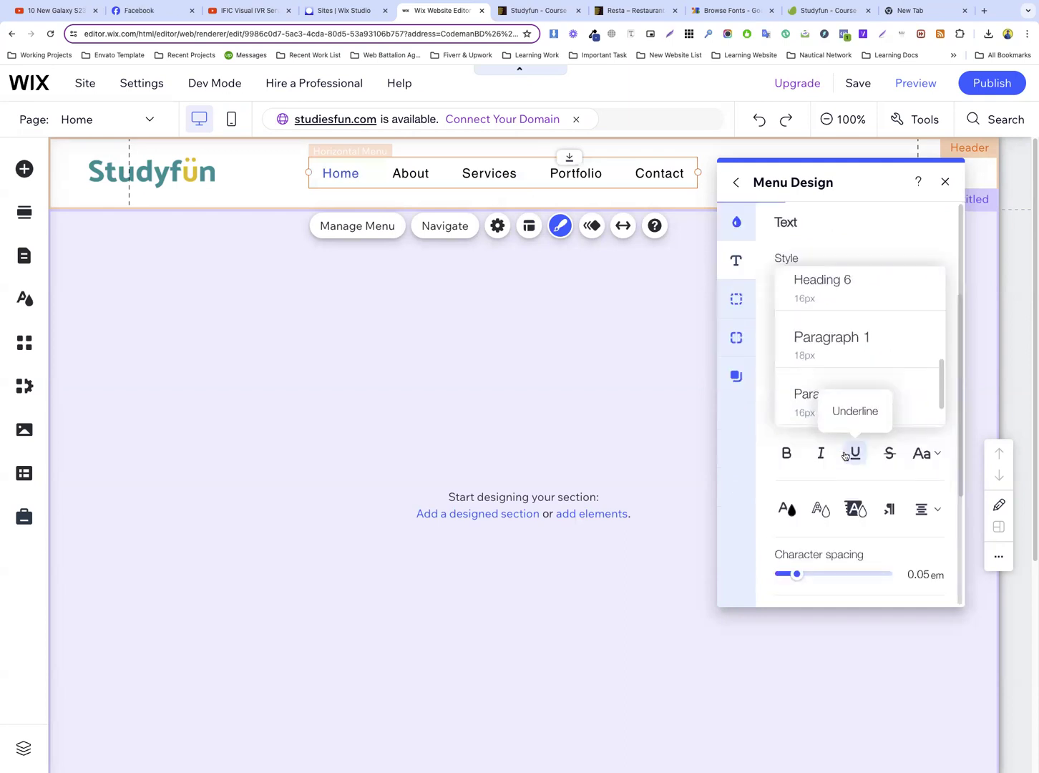
Inspect the font, size and color of the About Us link on the Studyfun preview tab
{"action": "left_click", "coordinate": [537, 9]}
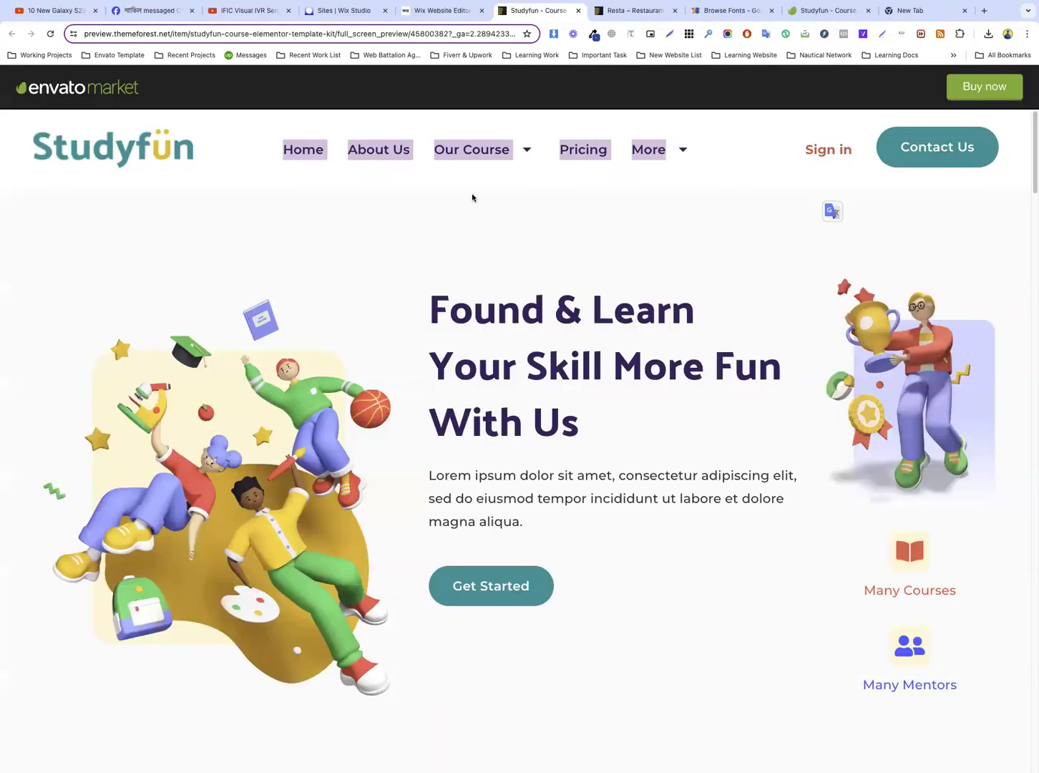
{"action": "right_click", "coordinate": [385, 148]}
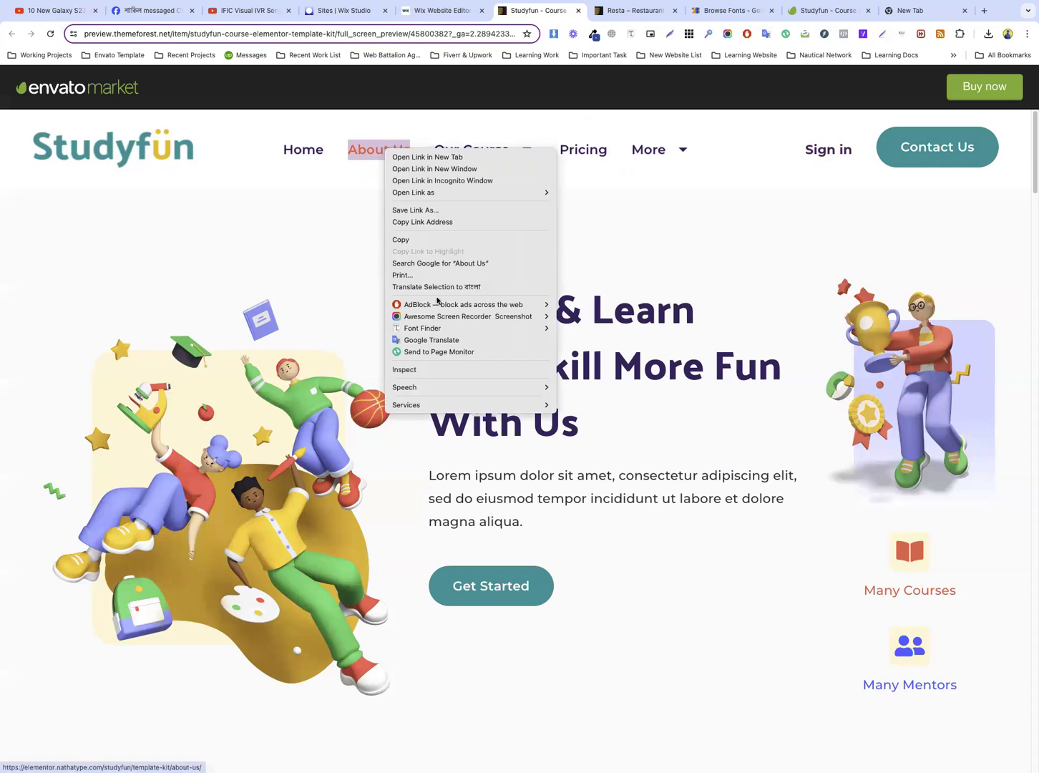
{"action": "left_click", "coordinate": [436, 371]}
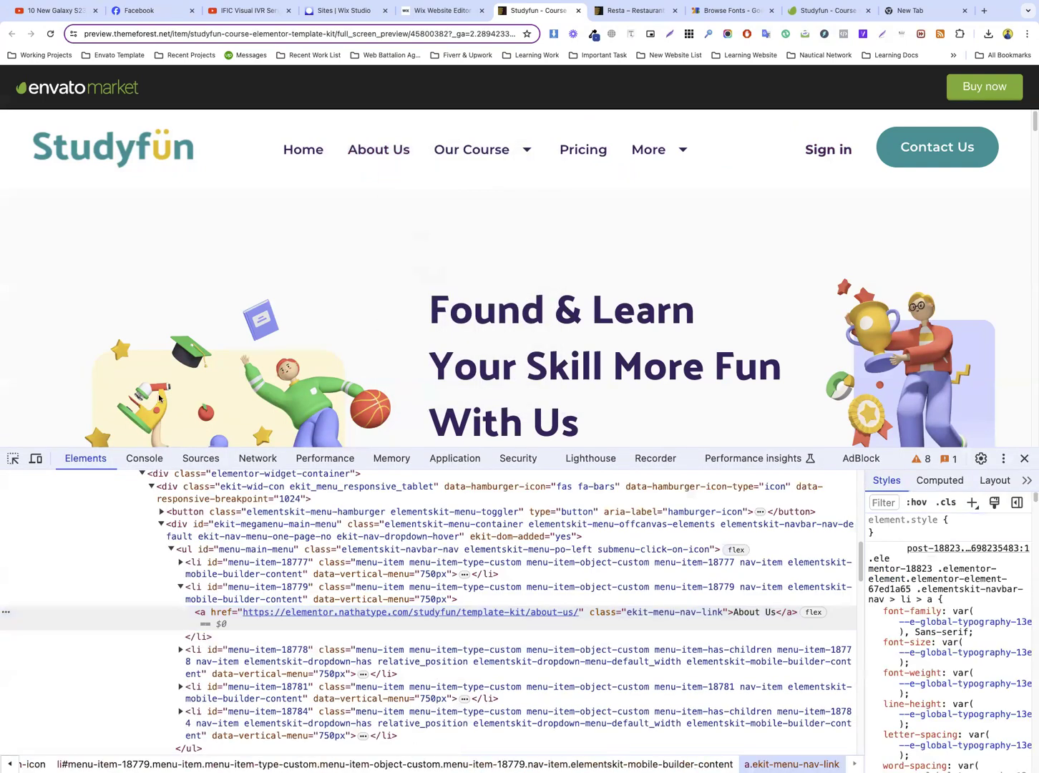
{"action": "key", "text": "super+shift+c"}
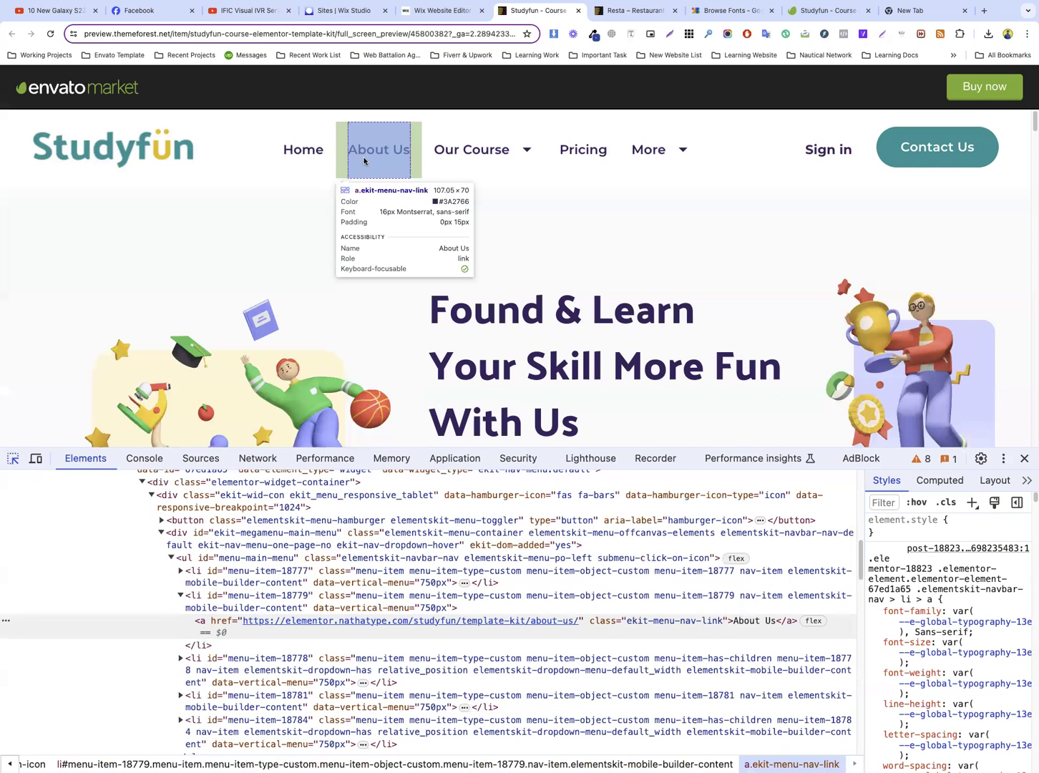
{"action": "left_click", "coordinate": [364, 160]}
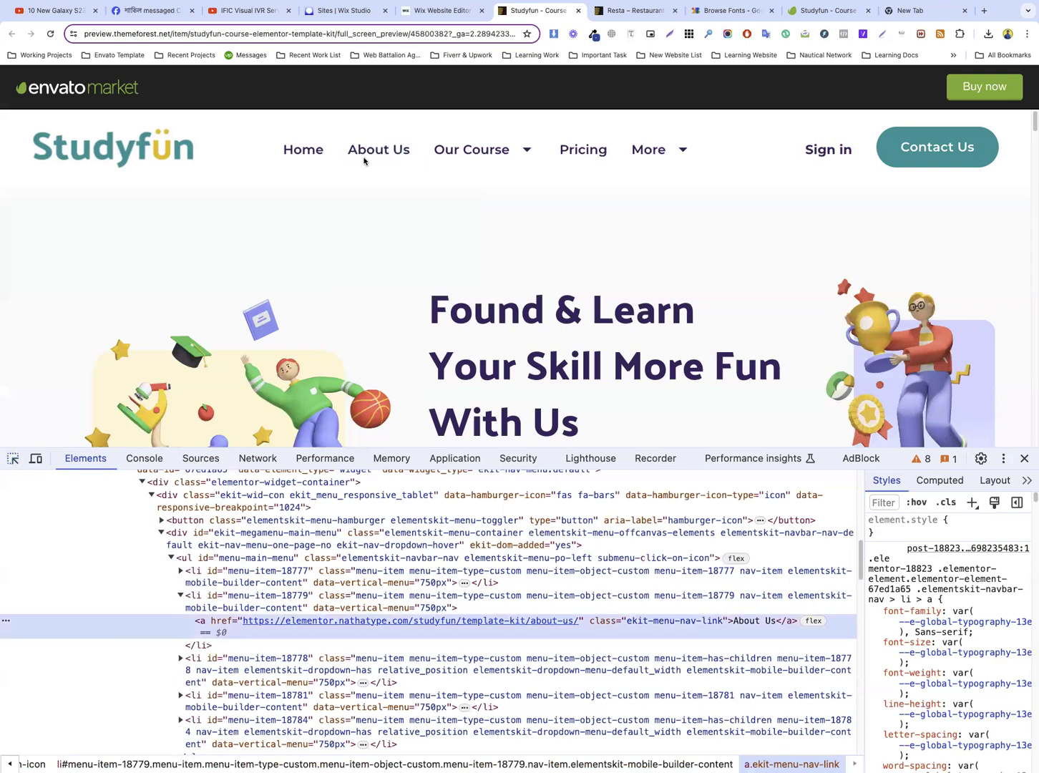
Back in the Wix editor, apply the Paragraph 2 style to the menu items and make their text bold
{"action": "left_click", "coordinate": [440, 9]}
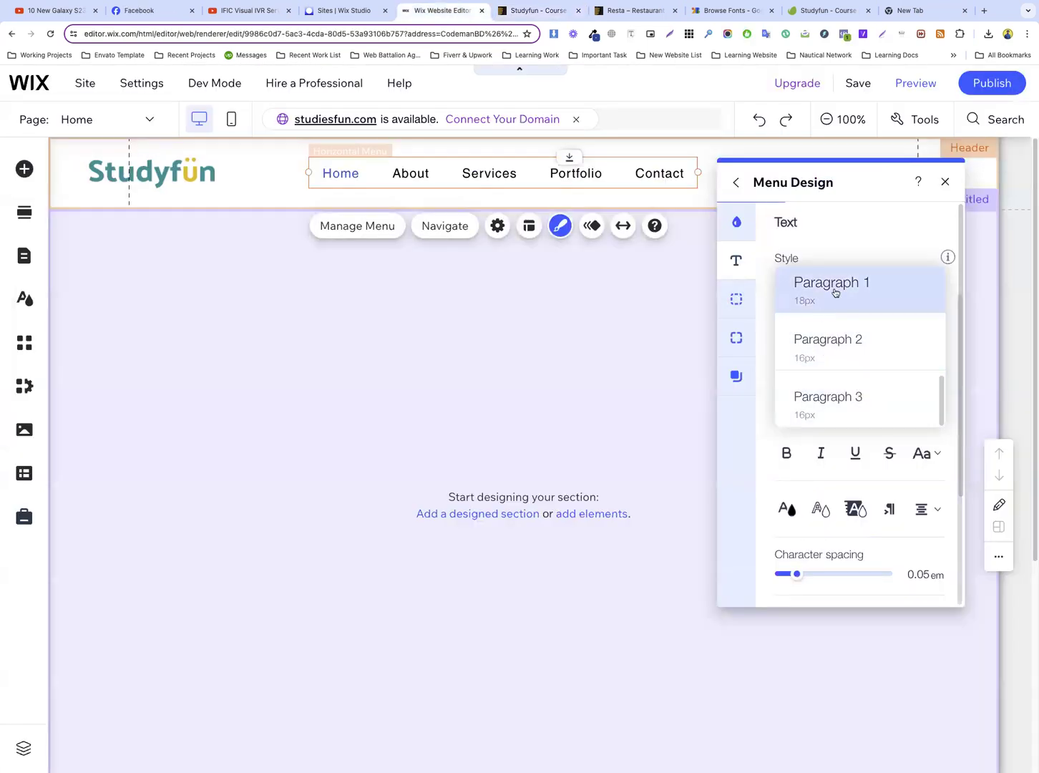
{"action": "left_click", "coordinate": [826, 342]}
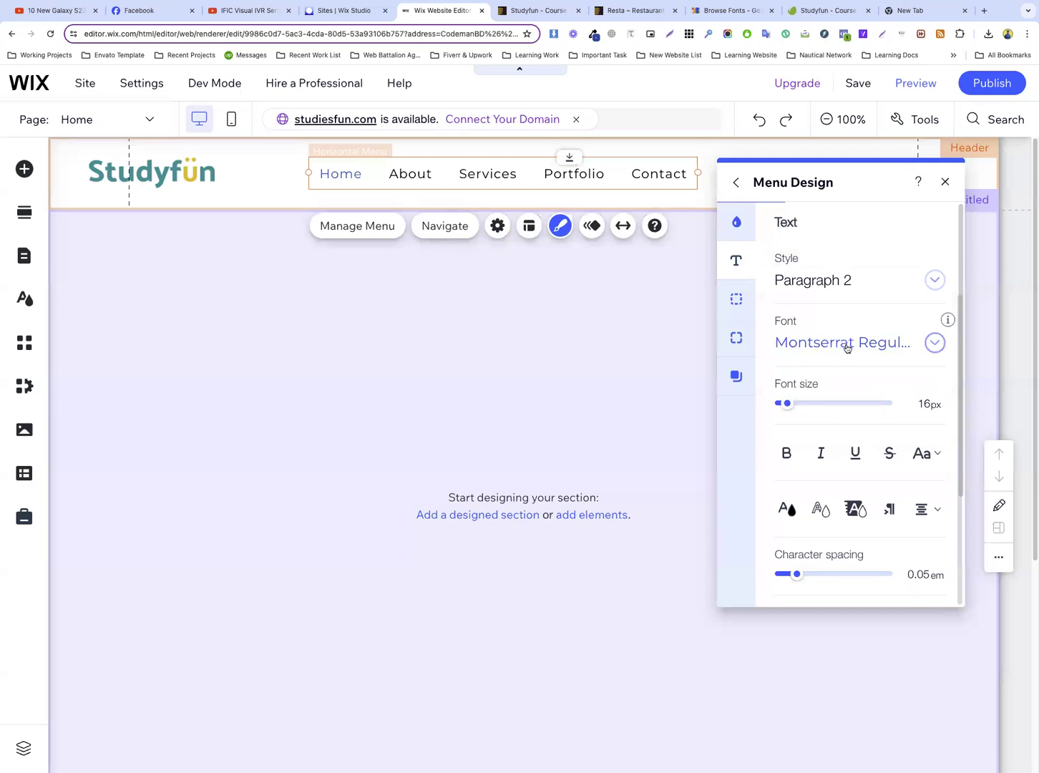
{"action": "left_click", "coordinate": [786, 454]}
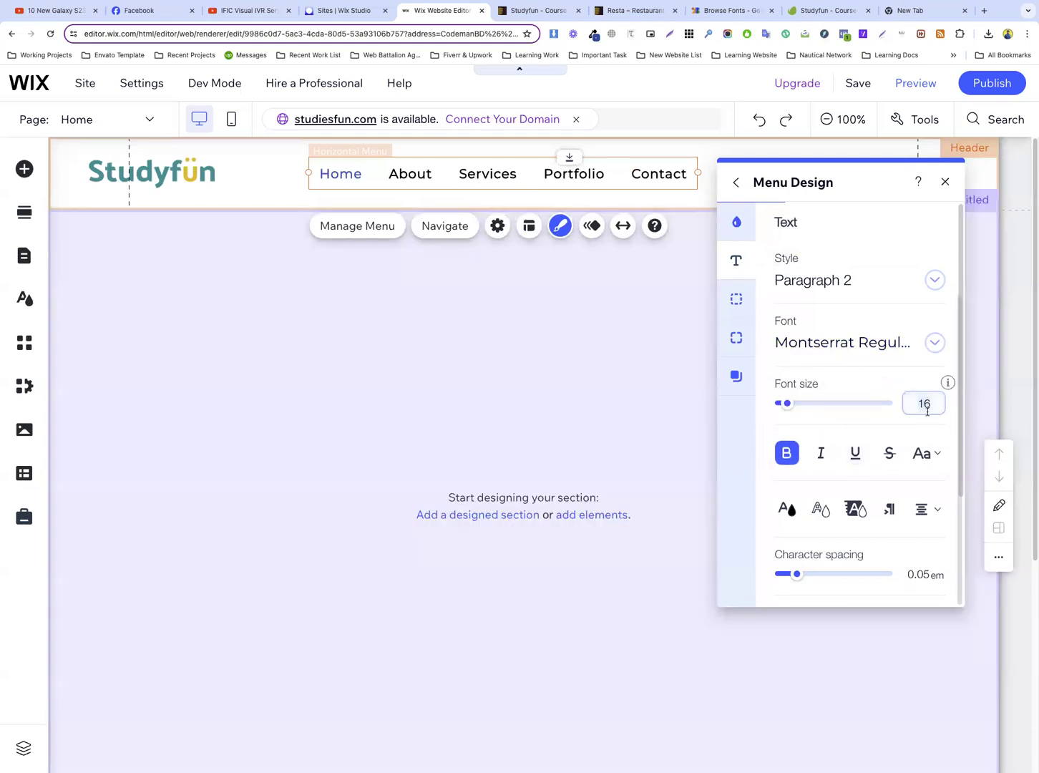
Set the menu items' text to uppercase and reduce its font size to 12 px
{"action": "left_click", "coordinate": [925, 453]}
{"action": "left_click", "coordinate": [926, 505]}
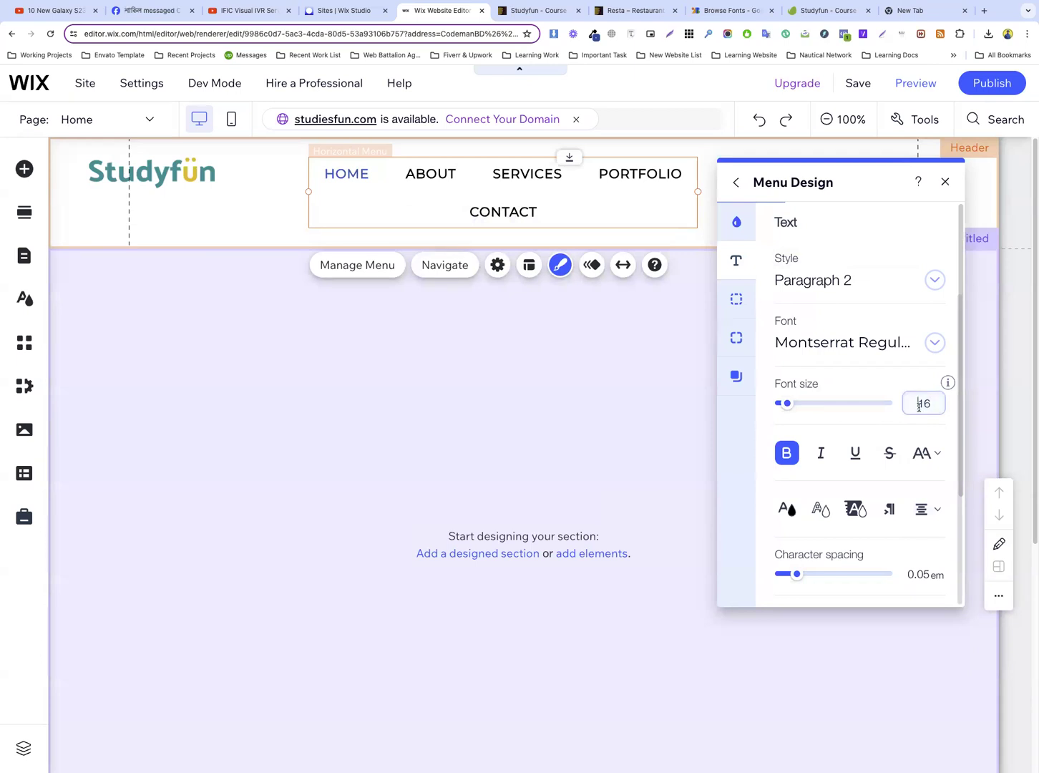
{"action": "key", "text": "Down"}
{"action": "key", "text": "Down"}
{"action": "key", "text": "Down"}
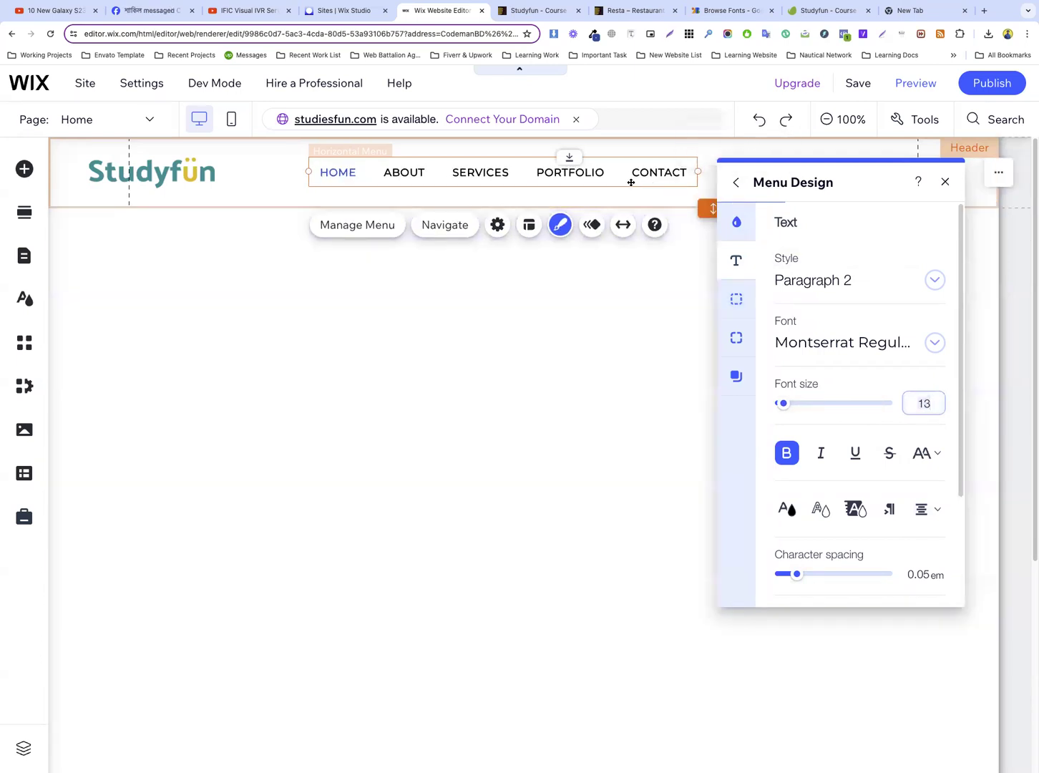
{"action": "key", "text": "Down"}
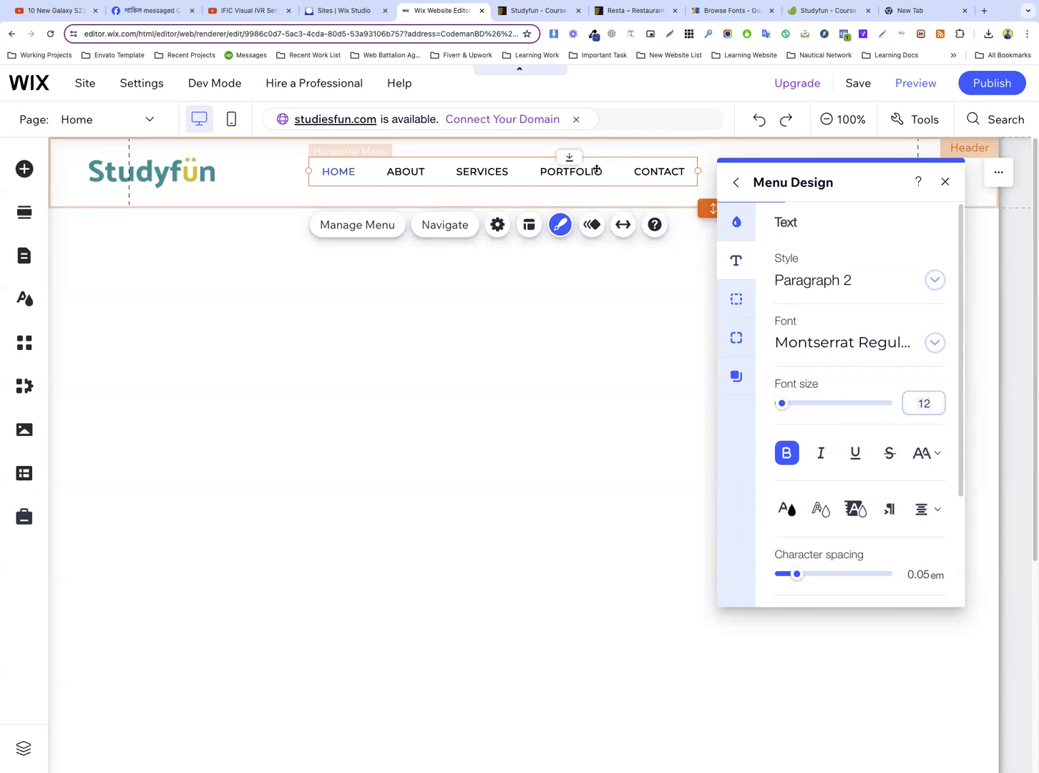
Compare the link color on the Studyfun preview and set the menu items' regular text color to the theme's dark purple #3A2766
{"action": "scroll", "coordinate": [828, 464], "scroll_direction": "down", "scroll_amount": 2}
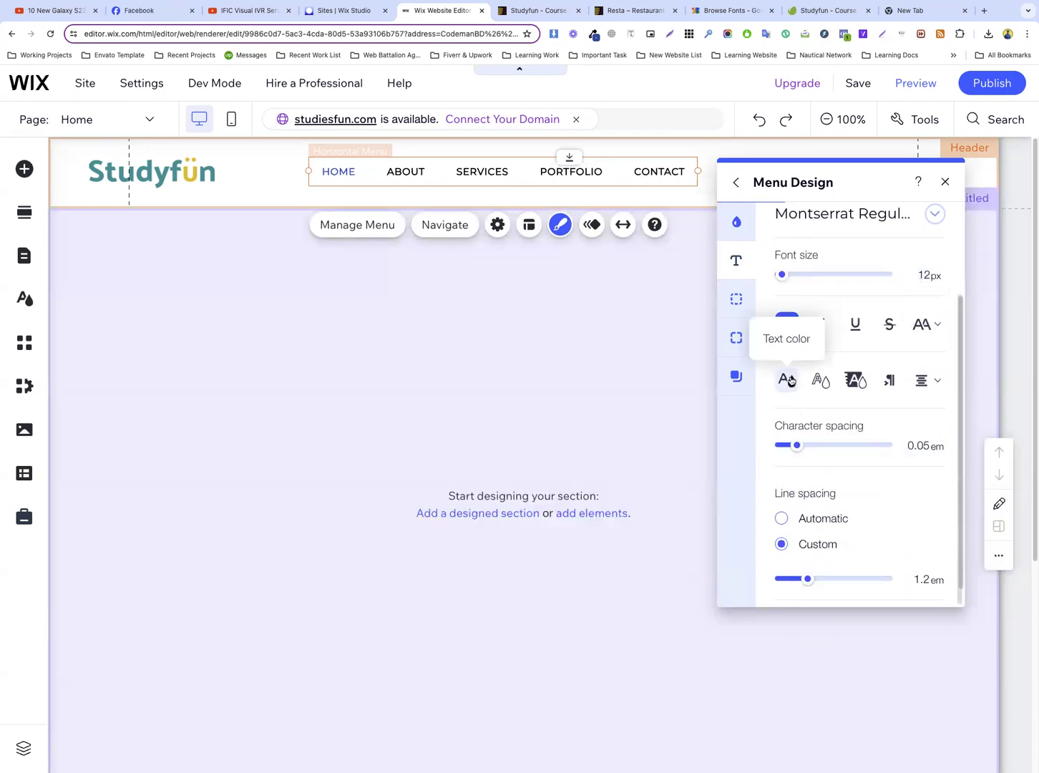
{"action": "left_click", "coordinate": [788, 380]}
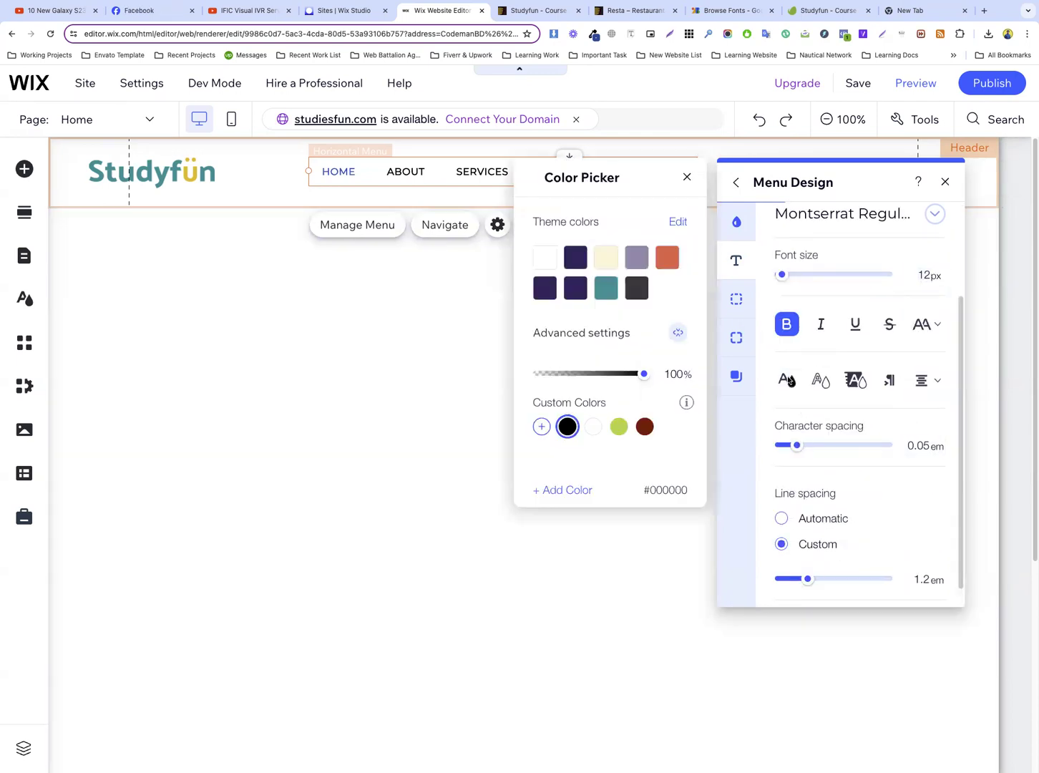
{"action": "left_click", "coordinate": [537, 11]}
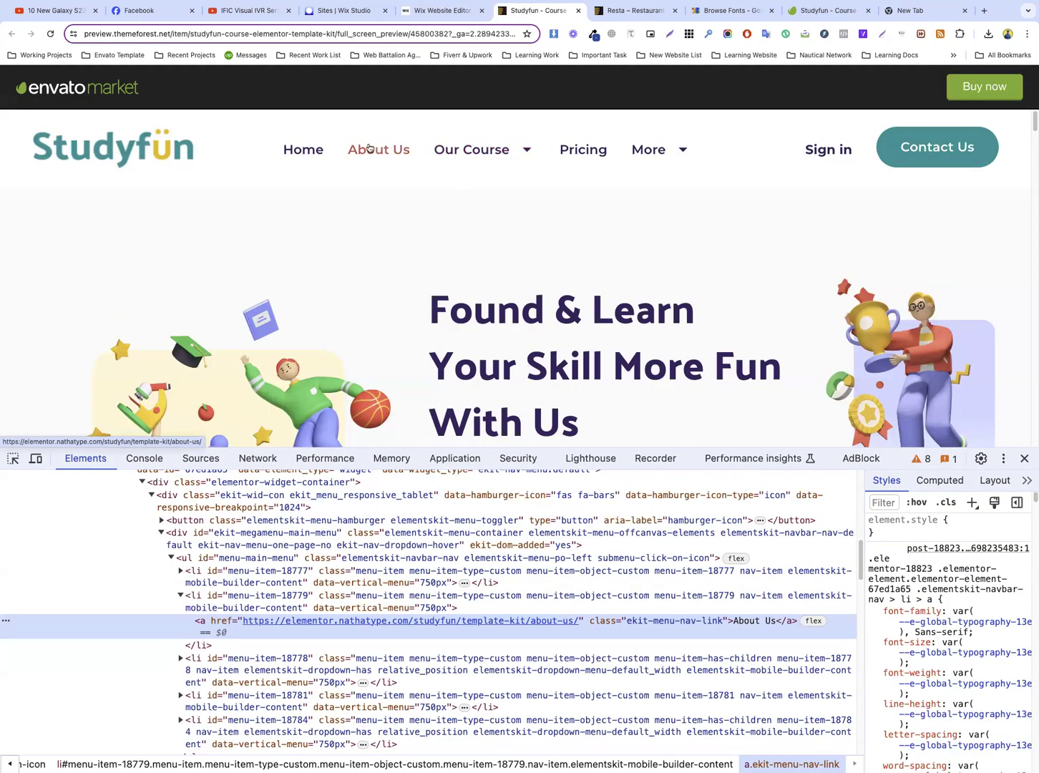
{"action": "left_click", "coordinate": [440, 10]}
{"action": "left_click", "coordinate": [572, 286]}
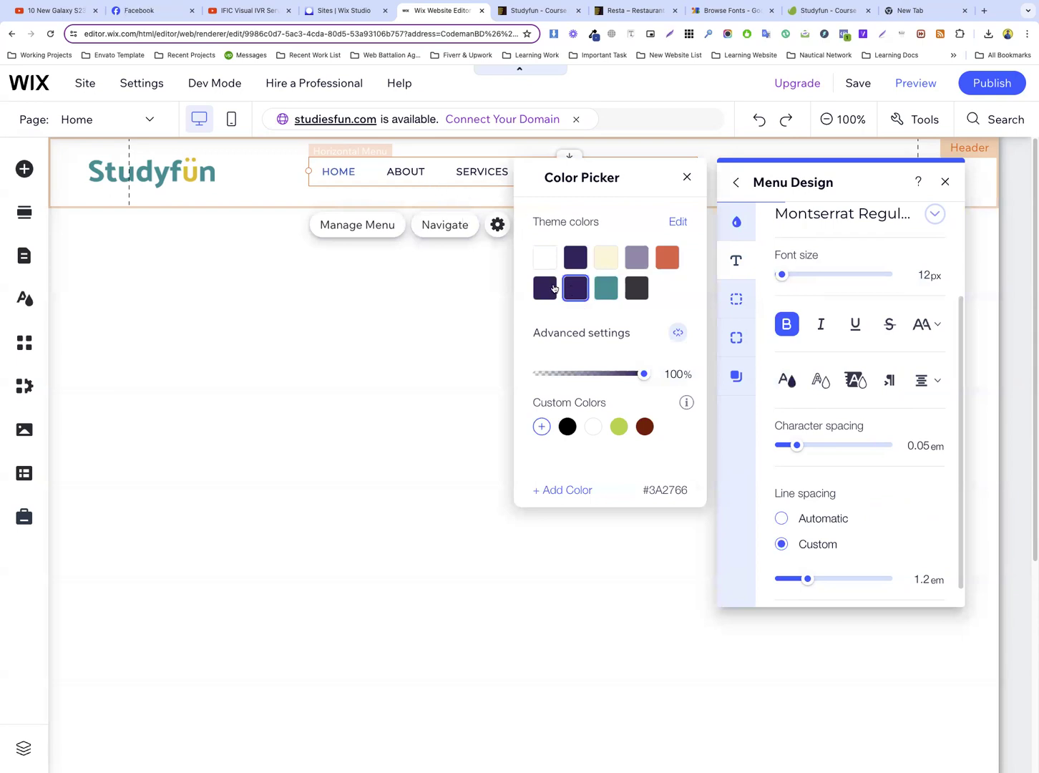
{"action": "left_click", "coordinate": [781, 308]}
Set the menu items' hover text color to the theme's teal #009E9E after trying the orange theme color
{"action": "scroll", "coordinate": [784, 430], "scroll_direction": "up", "scroll_amount": 5}
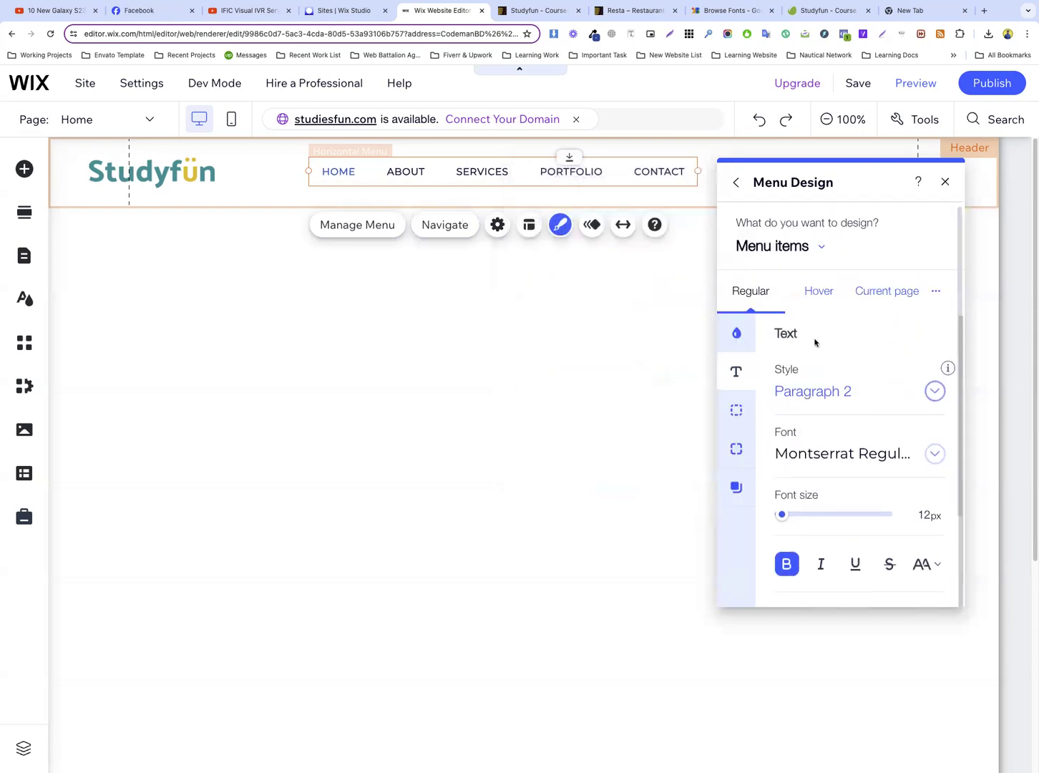
{"action": "left_click", "coordinate": [820, 297]}
{"action": "left_click", "coordinate": [856, 378]}
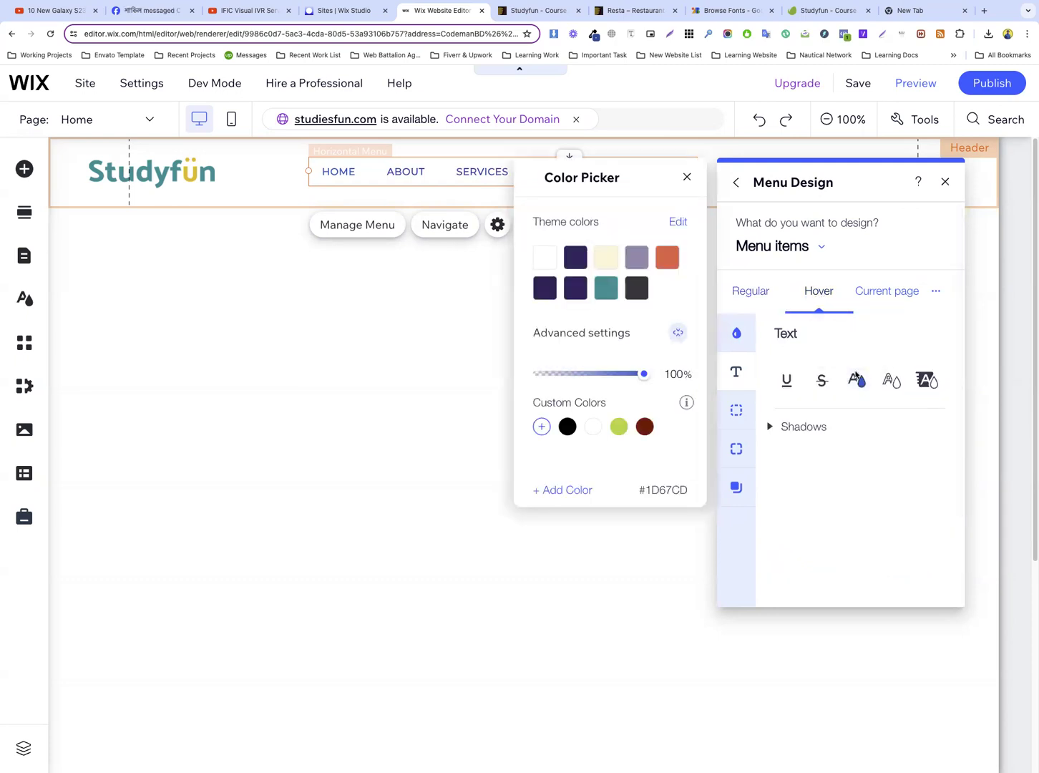
{"action": "left_click", "coordinate": [601, 291]}
{"action": "left_click", "coordinate": [600, 290]}
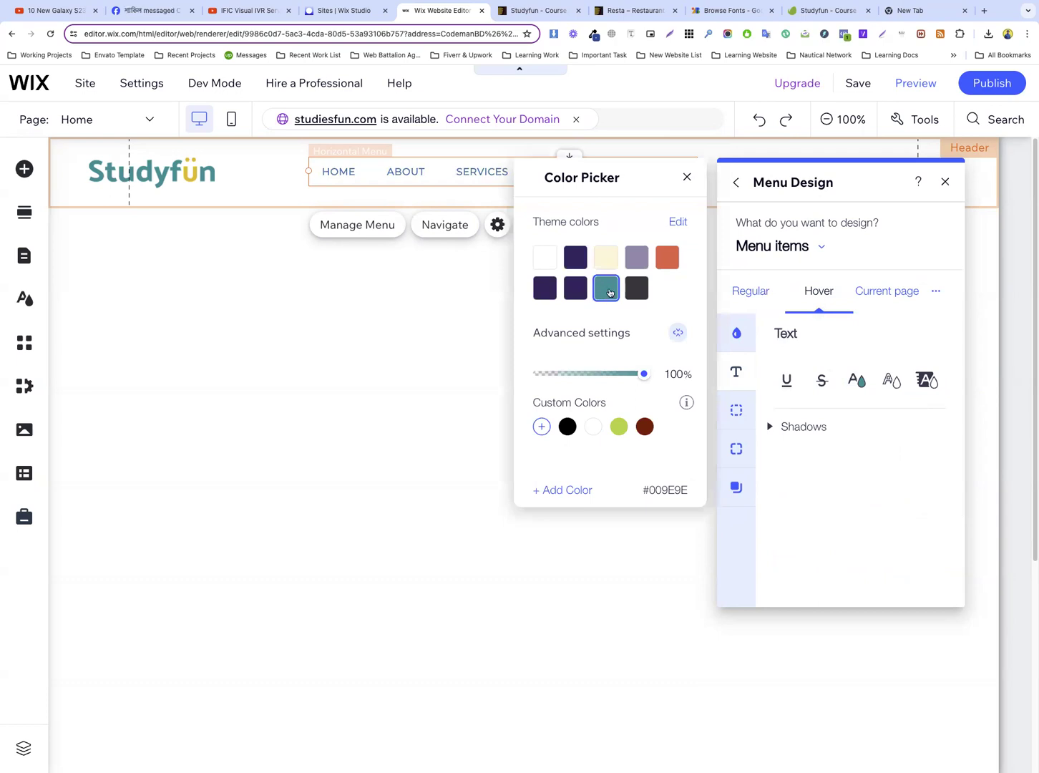
{"action": "left_click", "coordinate": [666, 259]}
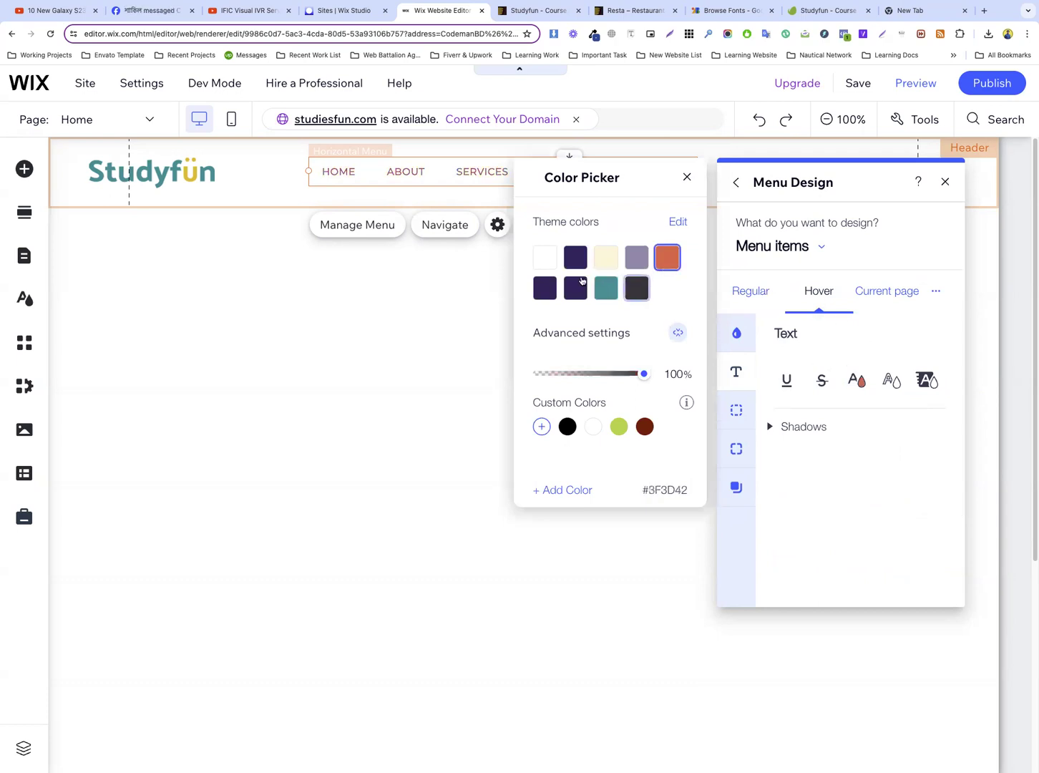
{"action": "left_click", "coordinate": [602, 291]}
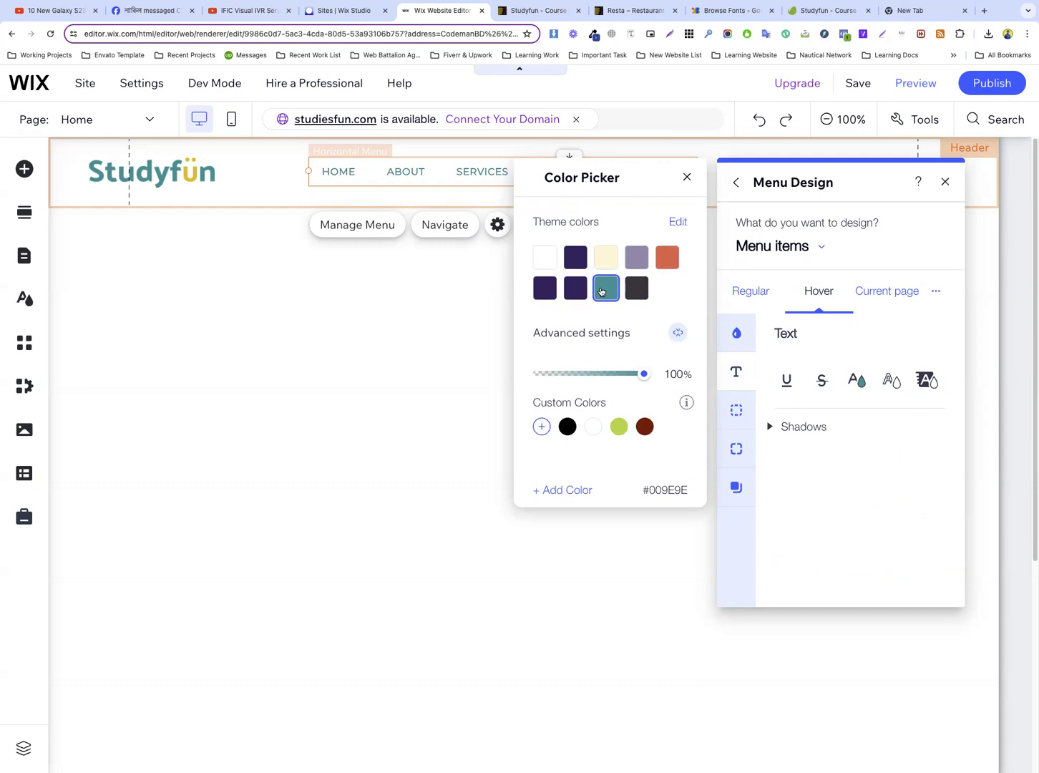
Set the menu items' current-page text color to the theme's dark purple #3A2766 and close the menu design settings
{"action": "left_click", "coordinate": [889, 295]}
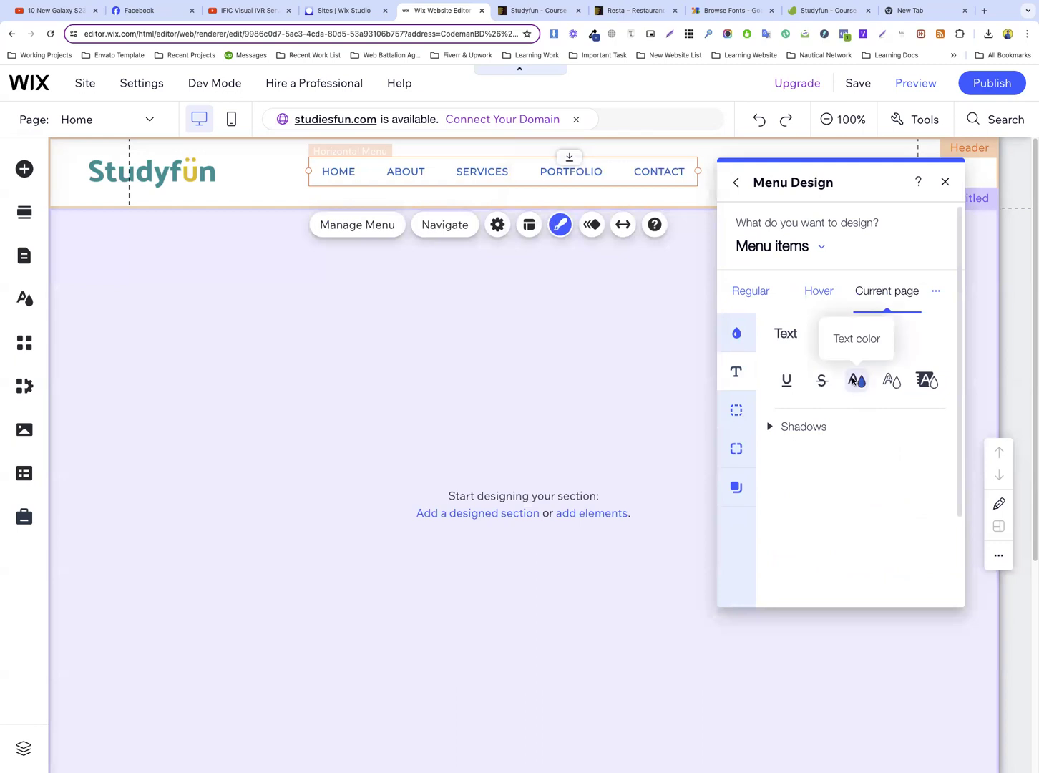
{"action": "left_click", "coordinate": [856, 380]}
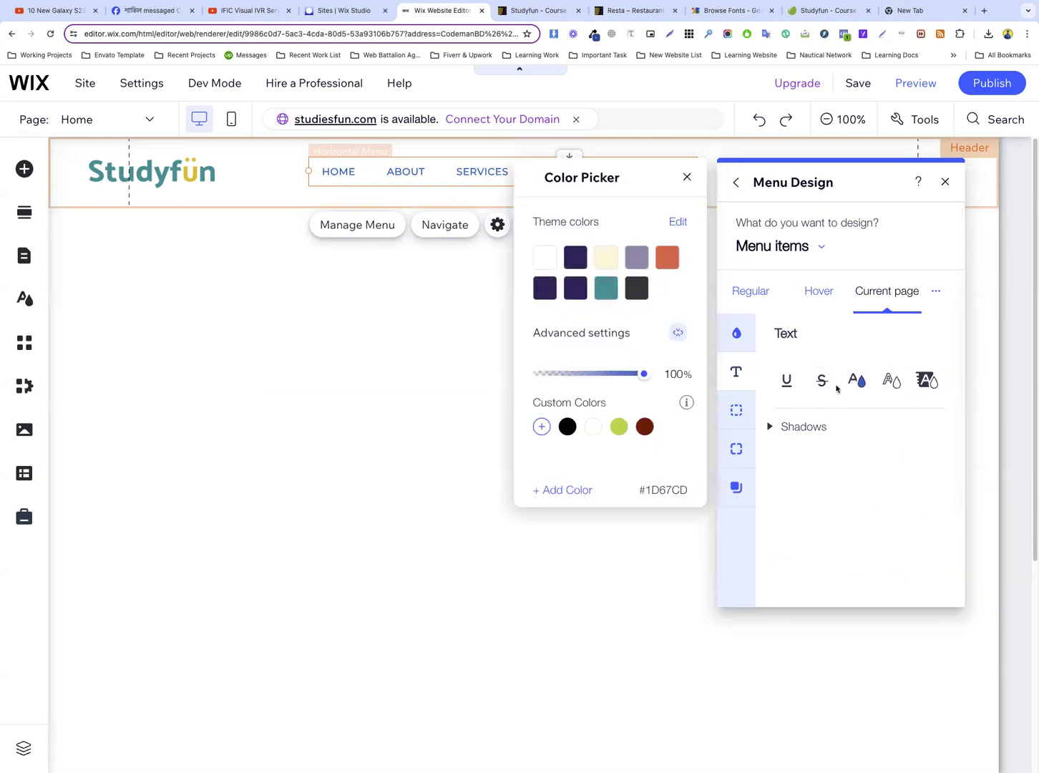
{"action": "left_click", "coordinate": [578, 290]}
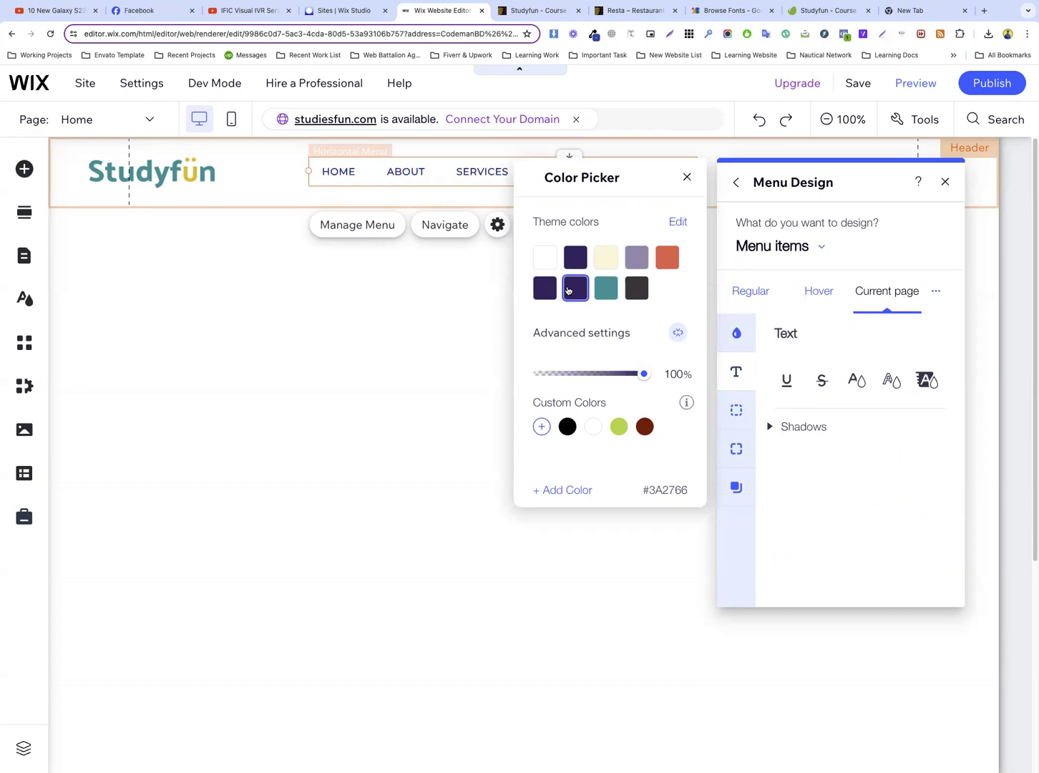
{"action": "left_click", "coordinate": [387, 306]}
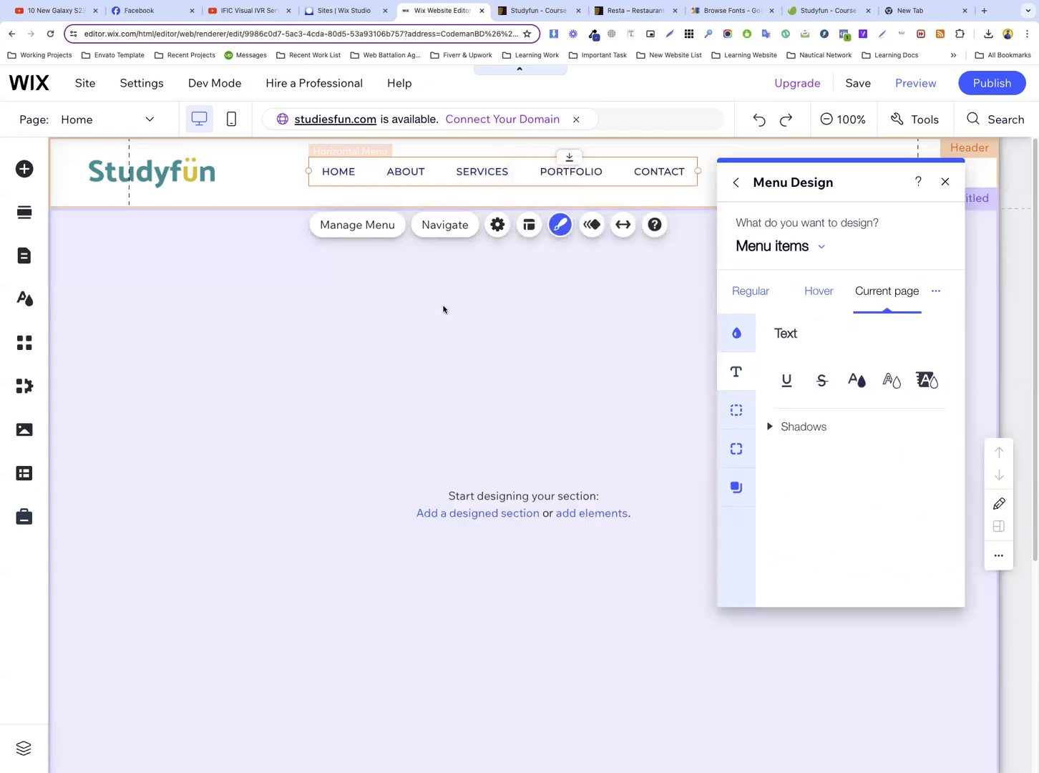
{"action": "left_click", "coordinate": [443, 306]}
Change the header menu items' regular text font to Montserrat Medium
{"action": "left_click", "coordinate": [551, 171]}
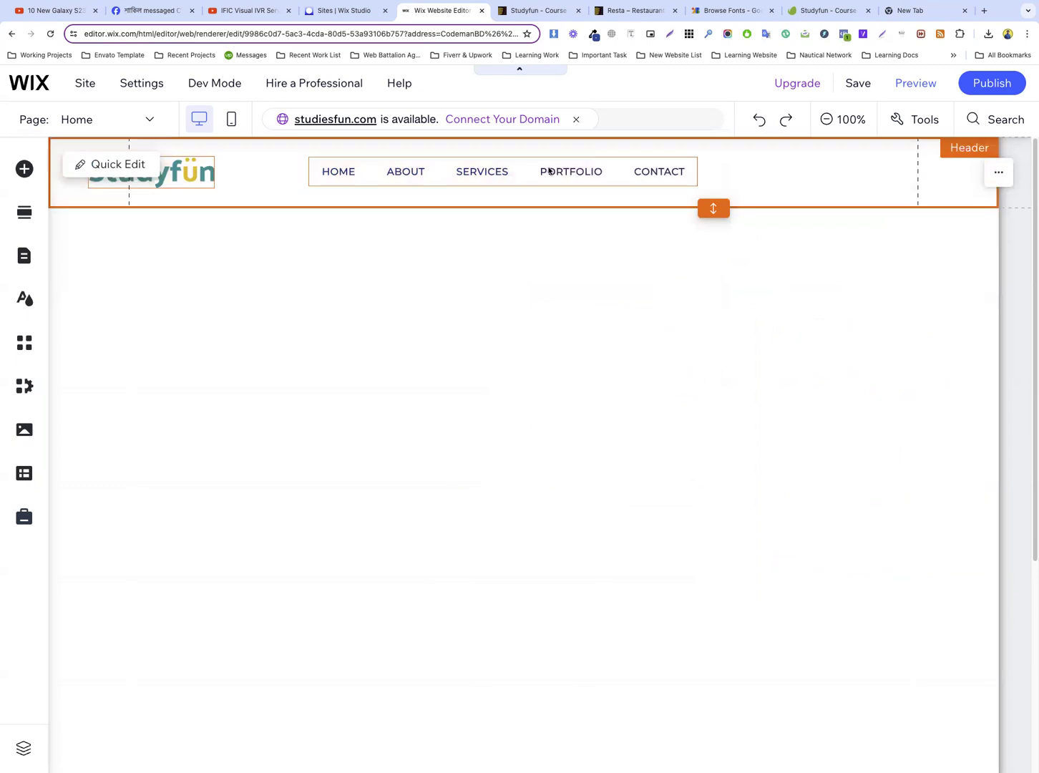
{"action": "left_click", "coordinate": [557, 175]}
{"action": "left_click", "coordinate": [560, 223]}
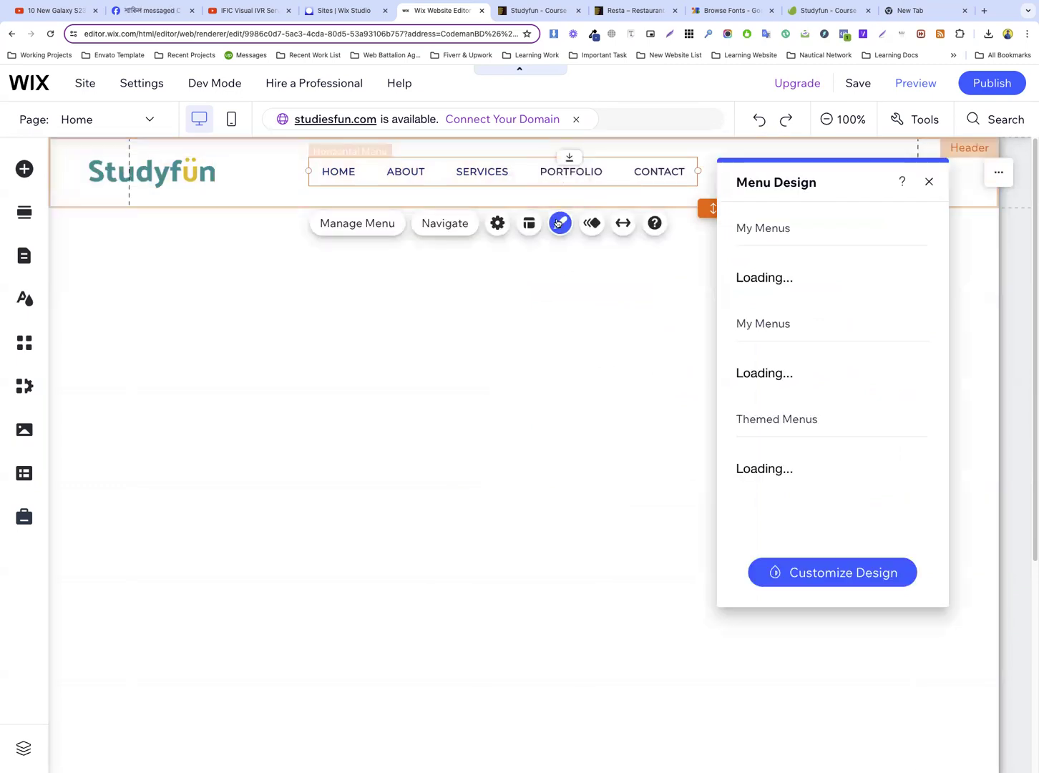
{"action": "left_click", "coordinate": [841, 568]}
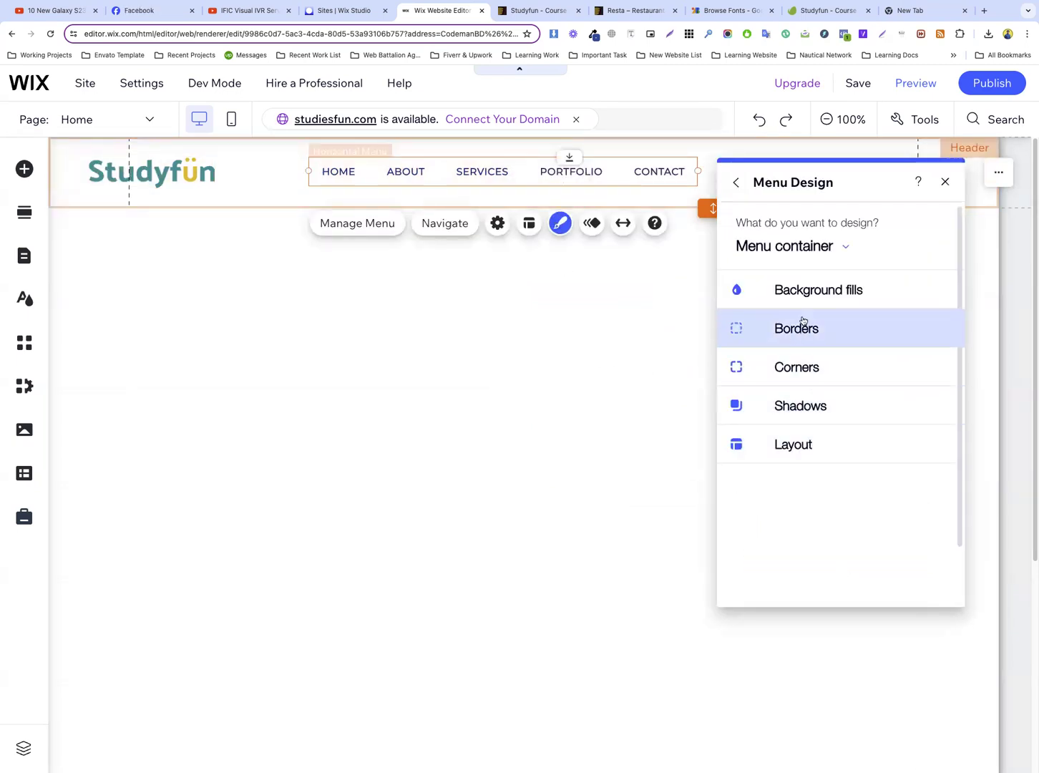
{"action": "left_click", "coordinate": [812, 248]}
{"action": "left_click", "coordinate": [807, 282]}
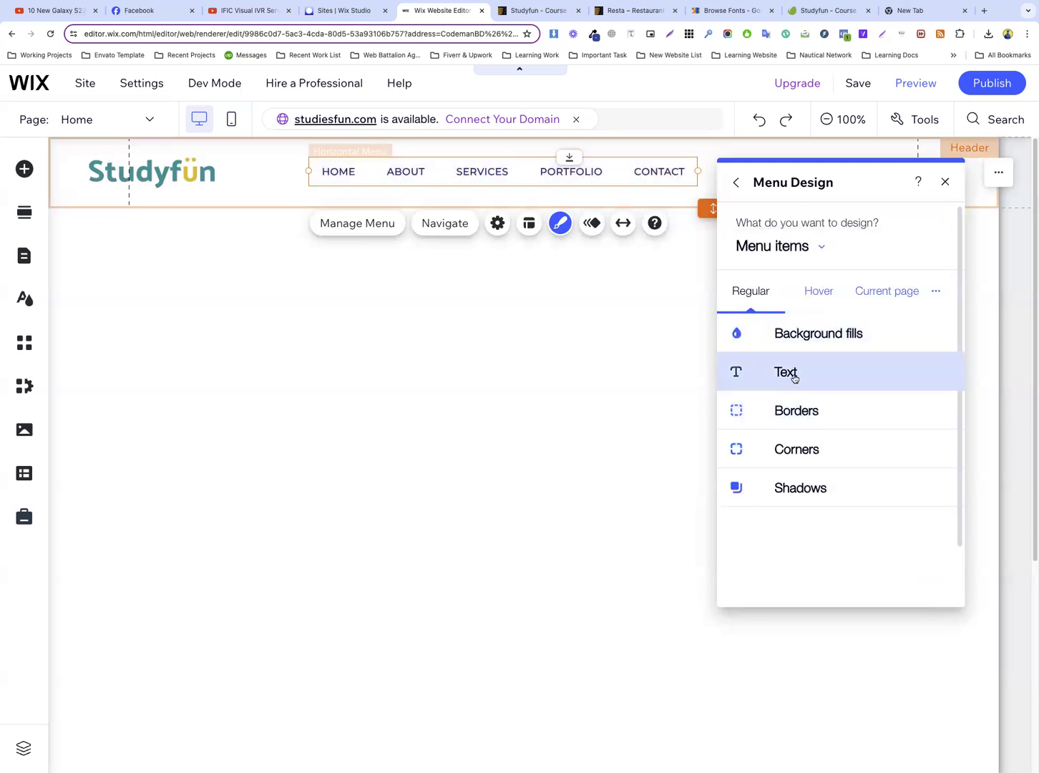
{"action": "left_click", "coordinate": [790, 376]}
{"action": "scroll", "coordinate": [818, 407], "scroll_direction": "down", "scroll_amount": 3}
{"action": "scroll", "coordinate": [795, 449], "scroll_direction": "up", "scroll_amount": 3}
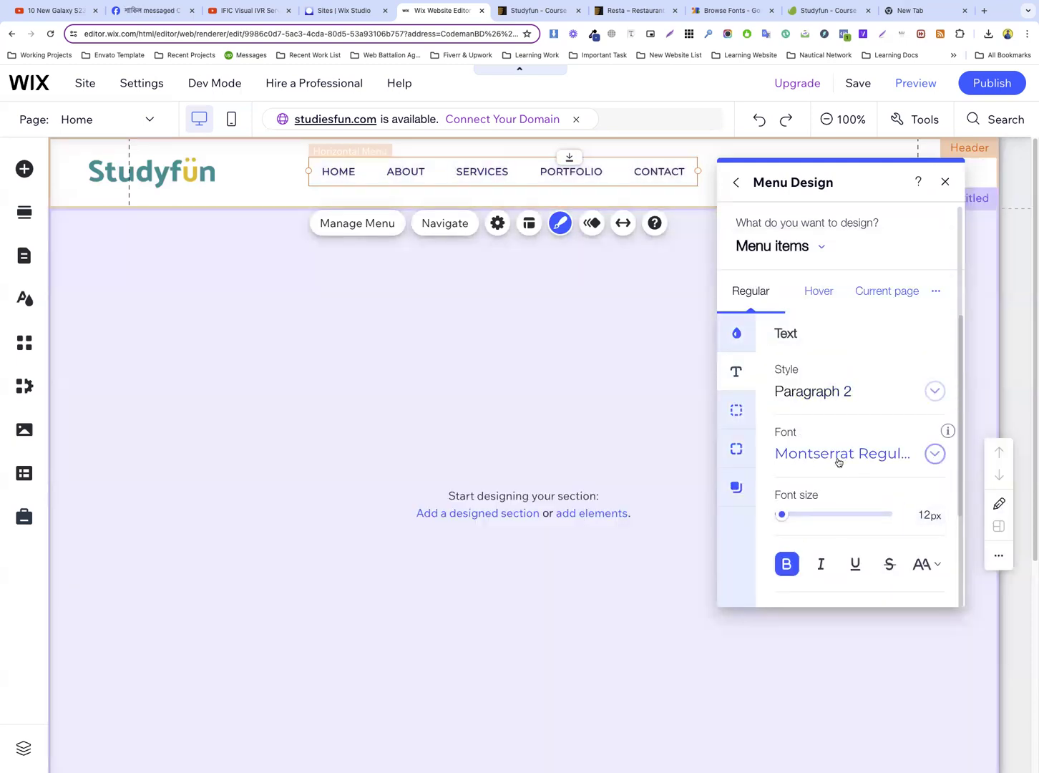
{"action": "left_click", "coordinate": [838, 458]}
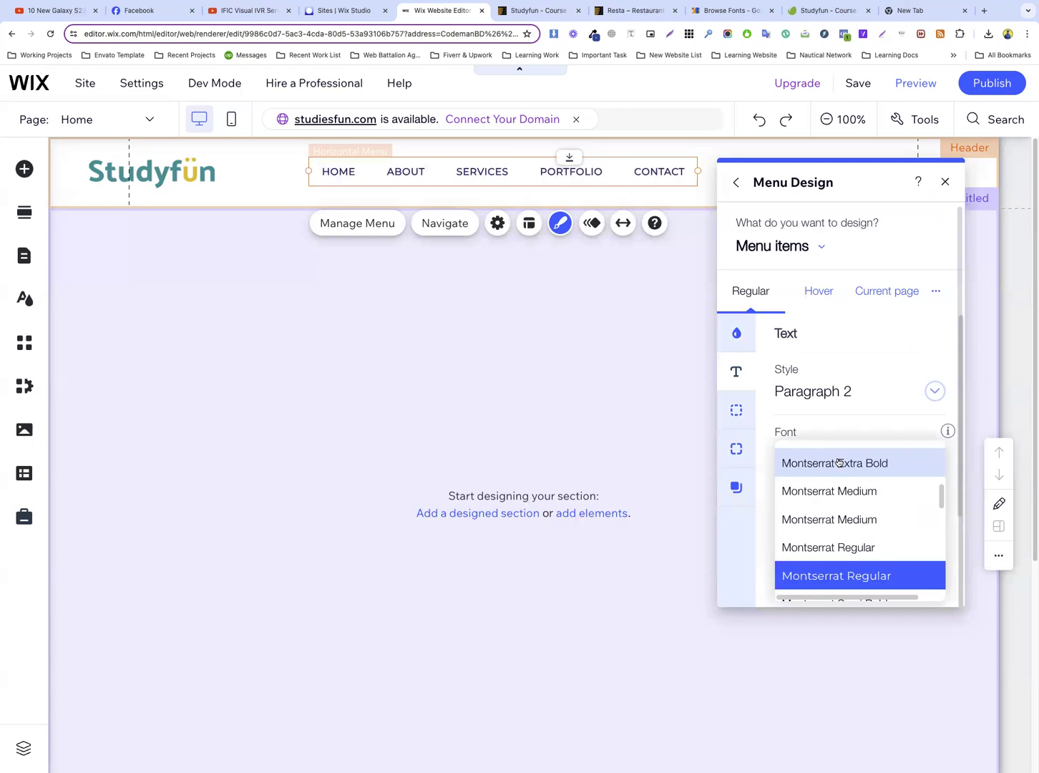
{"action": "left_click", "coordinate": [855, 521]}
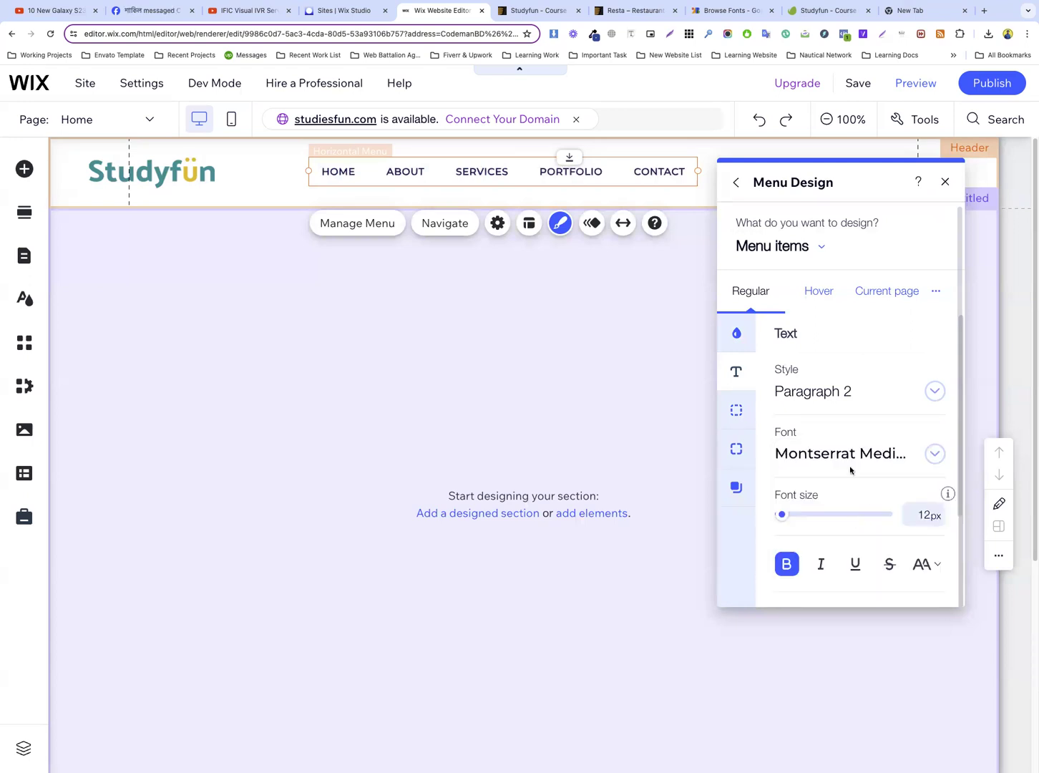
Reduce the menu items' font size to 11 px and close the menu design settings
{"action": "left_click", "coordinate": [923, 514]}
{"action": "key", "text": "Down"}
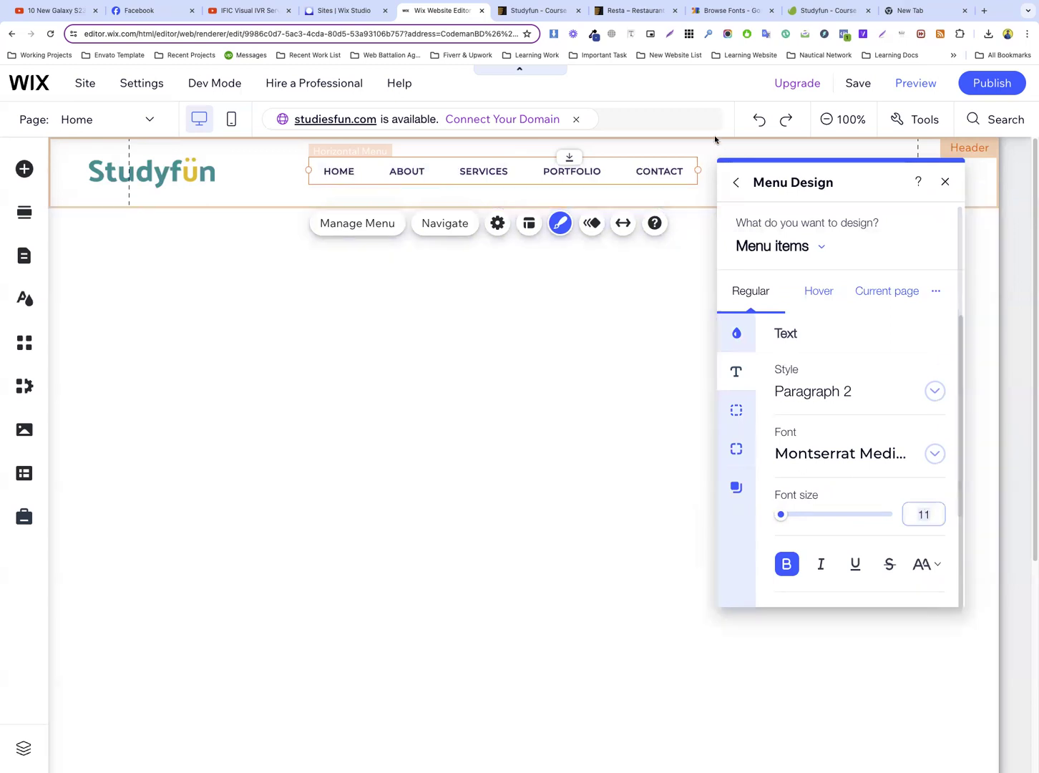
{"action": "left_click", "coordinate": [714, 166]}
{"action": "left_click", "coordinate": [573, 171]}
{"action": "left_click", "coordinate": [538, 192]}
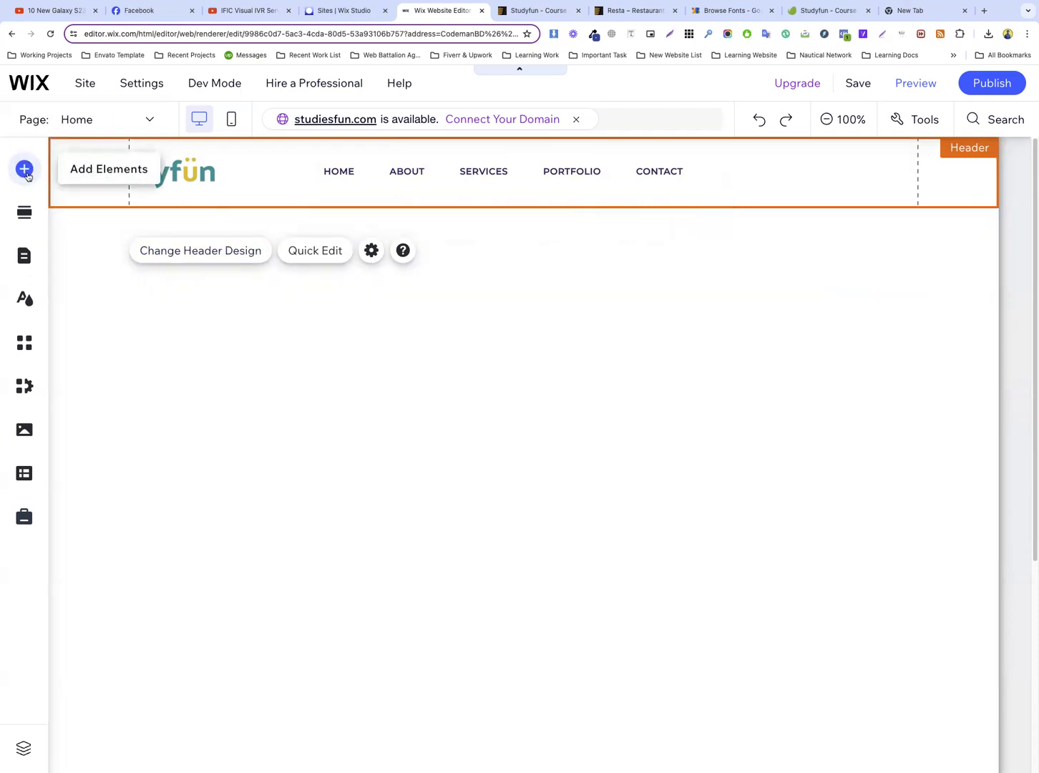
Add the solid orange themed button to the header, beside the navigation menu's Contact item
{"action": "left_click", "coordinate": [25, 171]}
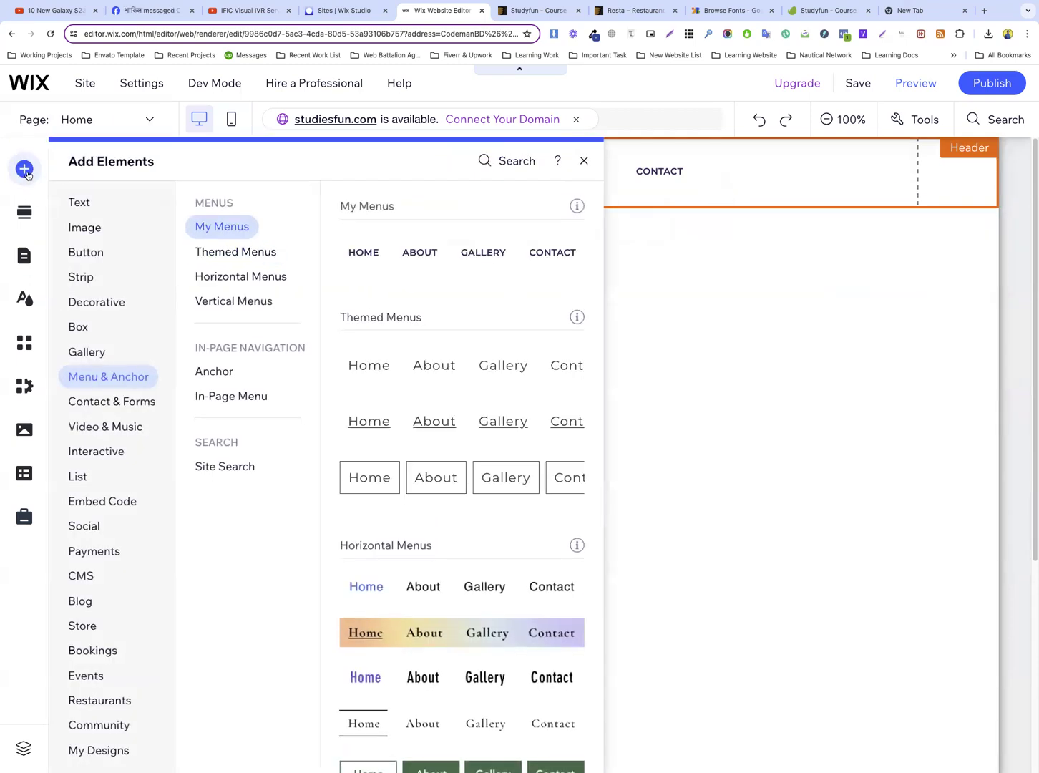
{"action": "left_click", "coordinate": [71, 251]}
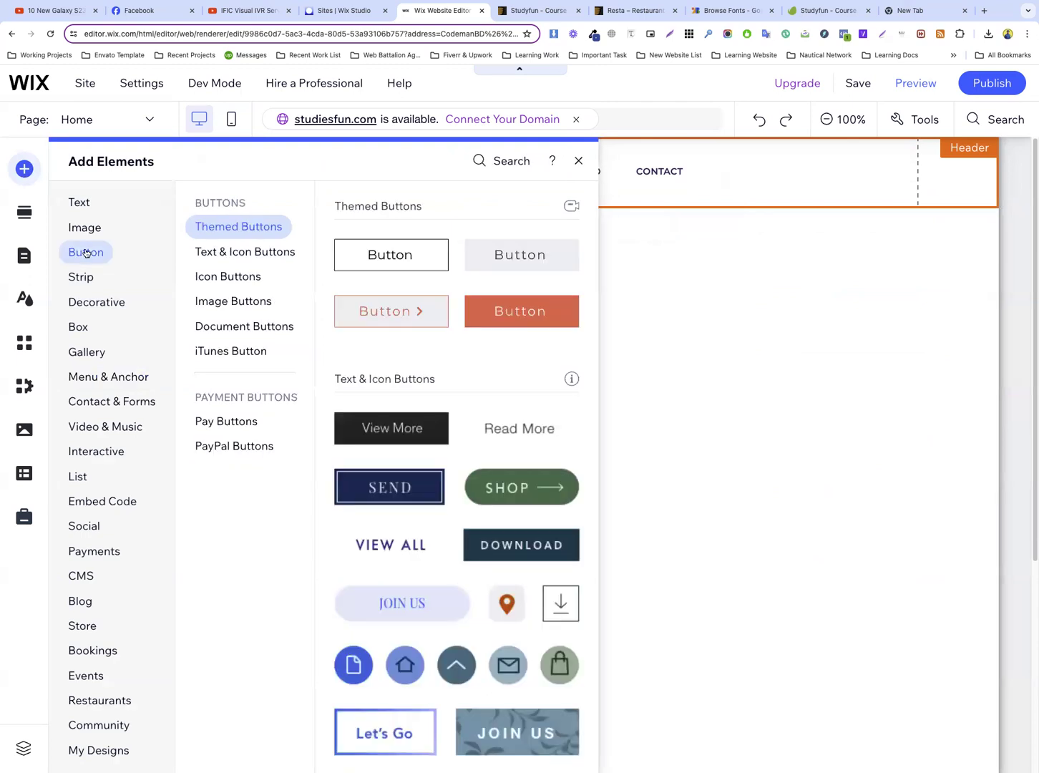
{"action": "left_click_drag", "start_coordinate": [515, 310], "coordinate": [790, 184]}
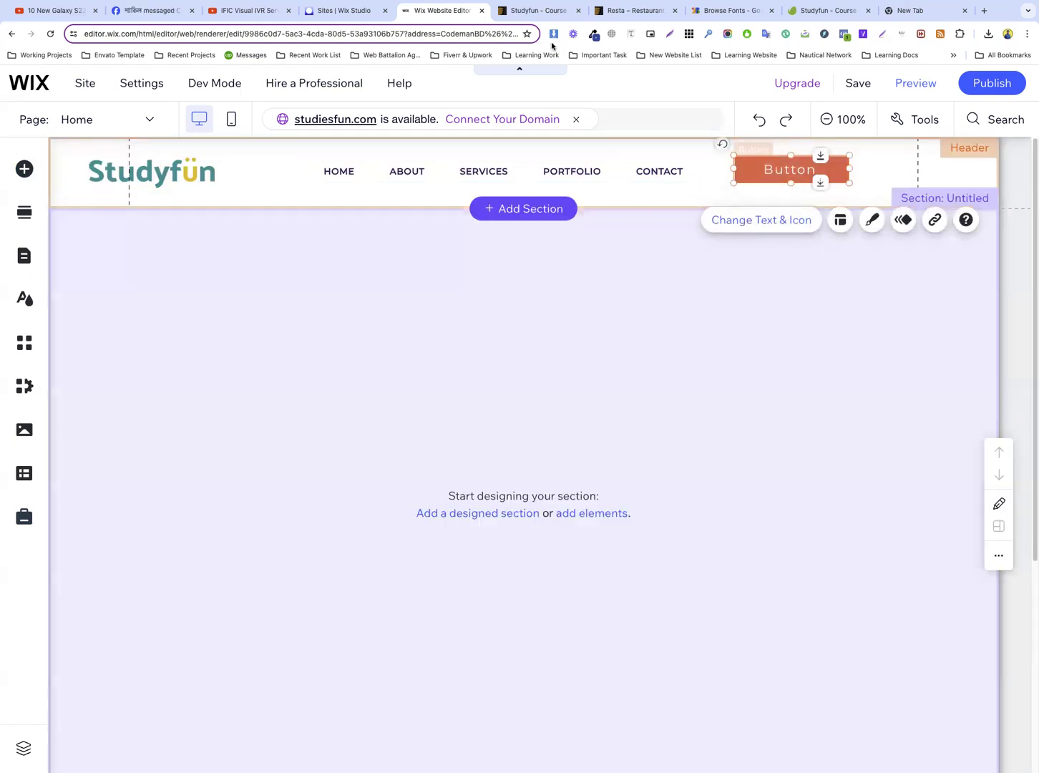
Copy the "Sign in" text from the Studyfun preview's header and use it as the new button's label in the Wix editor
{"action": "left_click", "coordinate": [751, 220]}
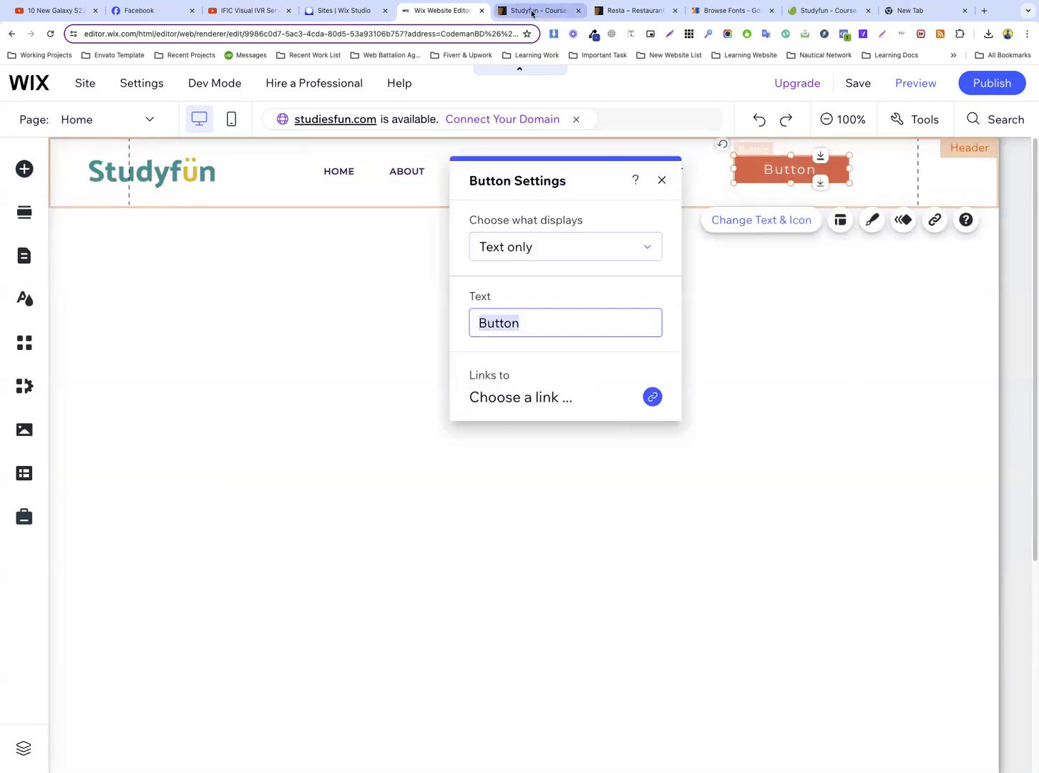
{"action": "left_click", "coordinate": [533, 10]}
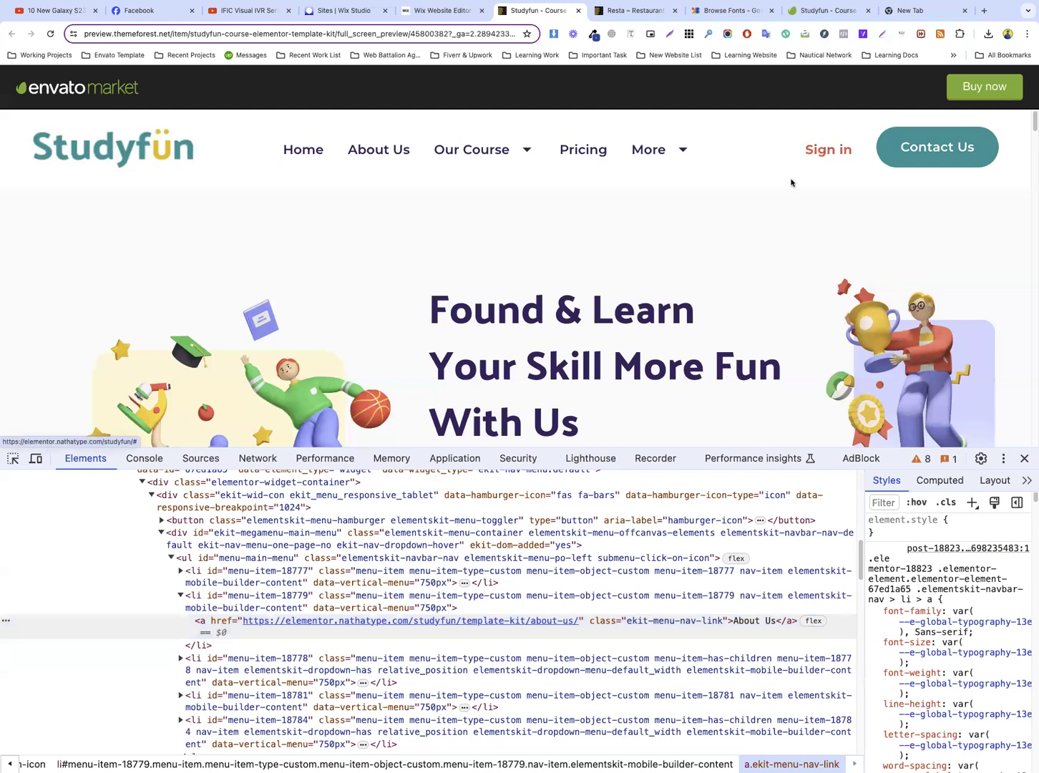
{"action": "left_click_drag", "start_coordinate": [747, 146], "coordinate": [849, 145]}
{"action": "key", "text": "ctrl+c"}
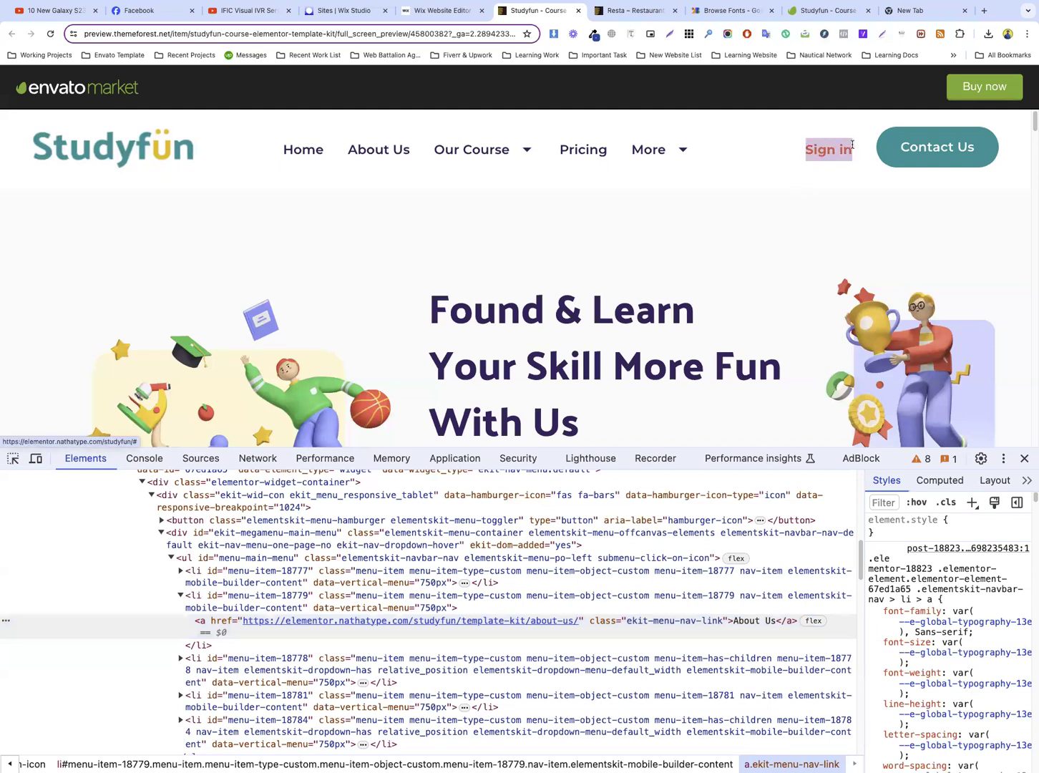
{"action": "left_click", "coordinate": [429, 10]}
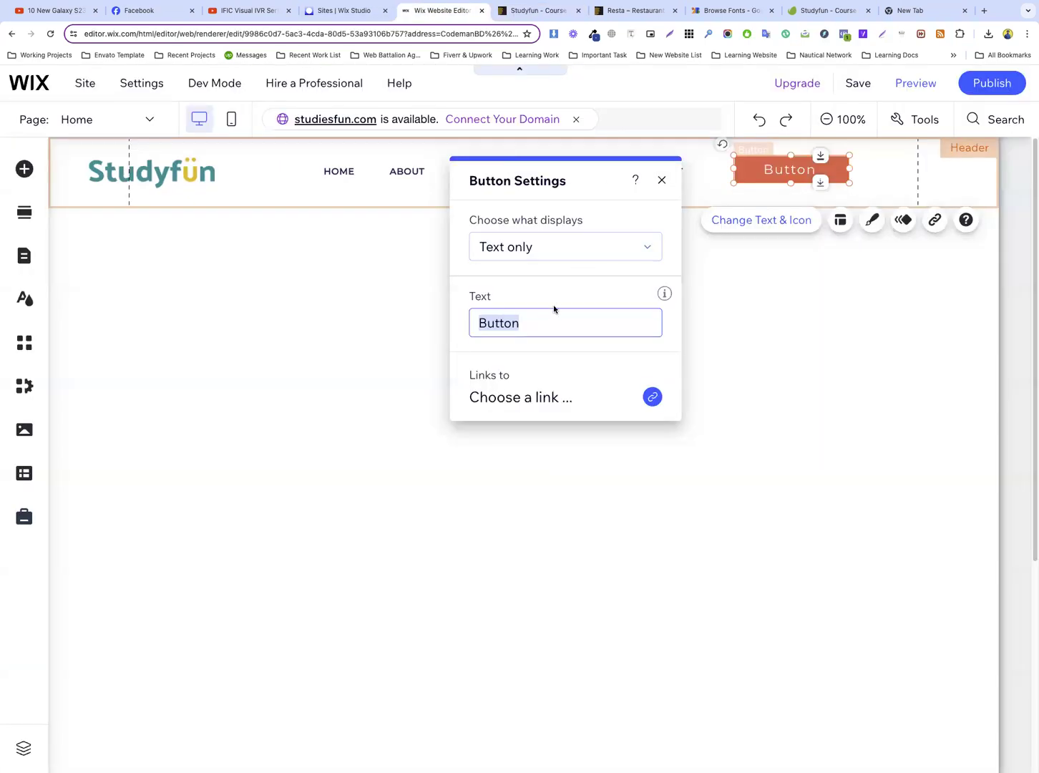
{"action": "key", "text": "ctrl+v"}
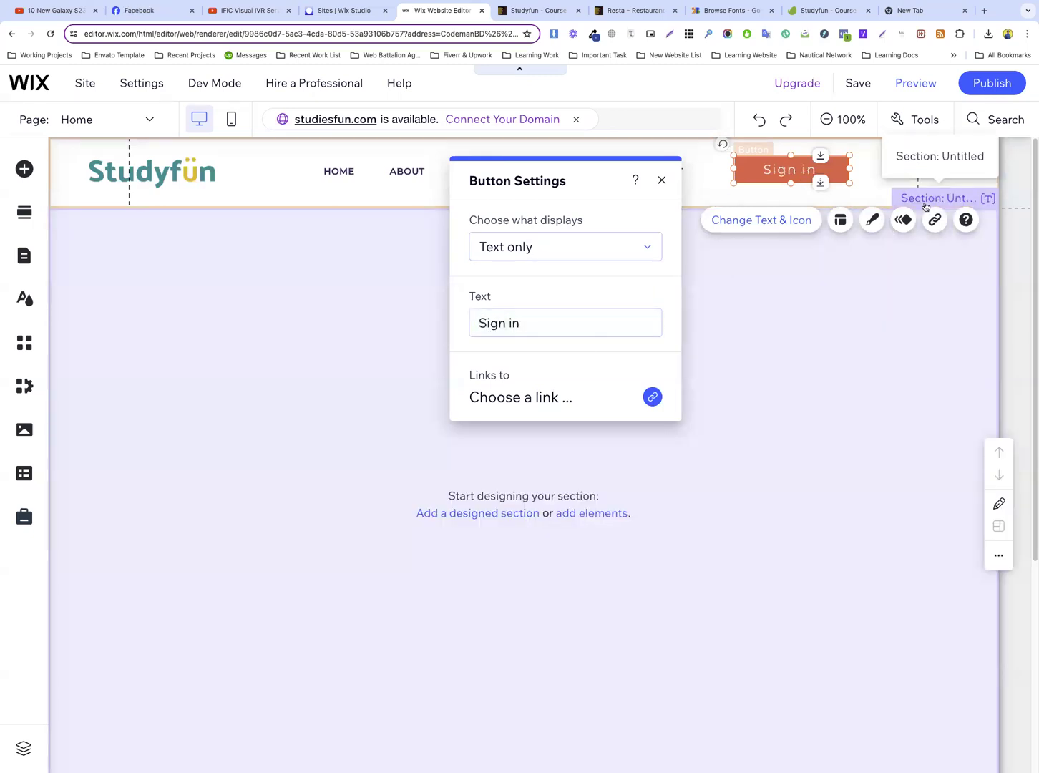
Make the Sign in button's regular background fill transparent with 0% opacity
{"action": "left_click", "coordinate": [872, 220]}
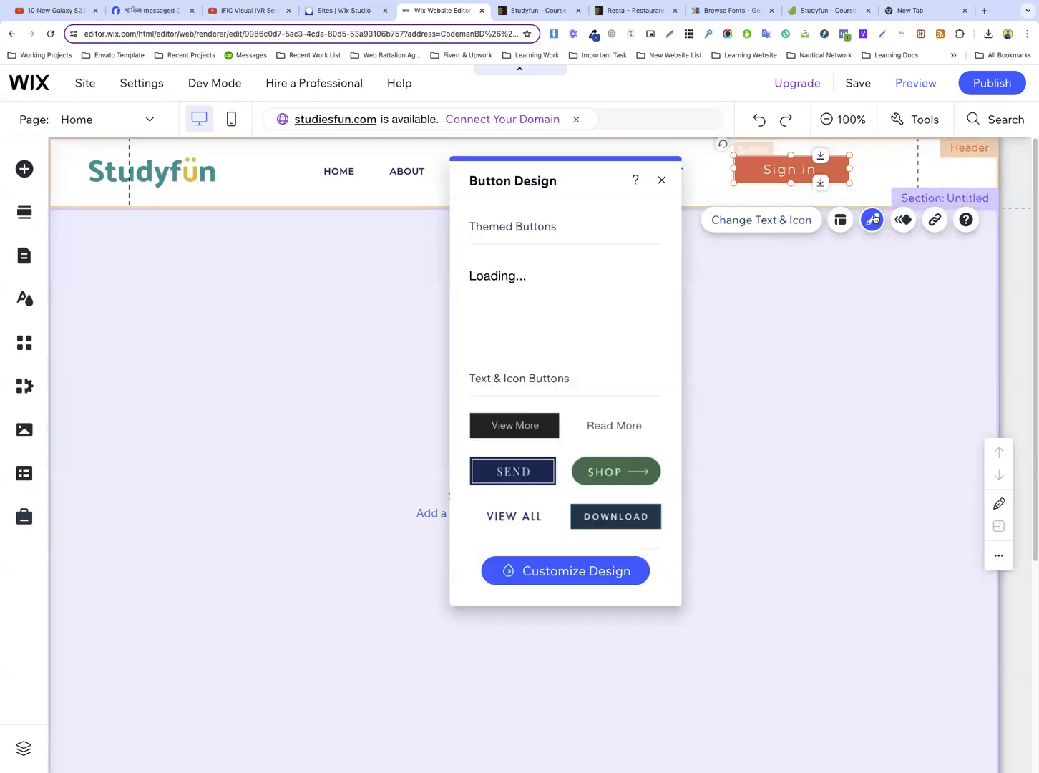
{"action": "left_click", "coordinate": [575, 573]}
{"action": "left_click", "coordinate": [554, 275]}
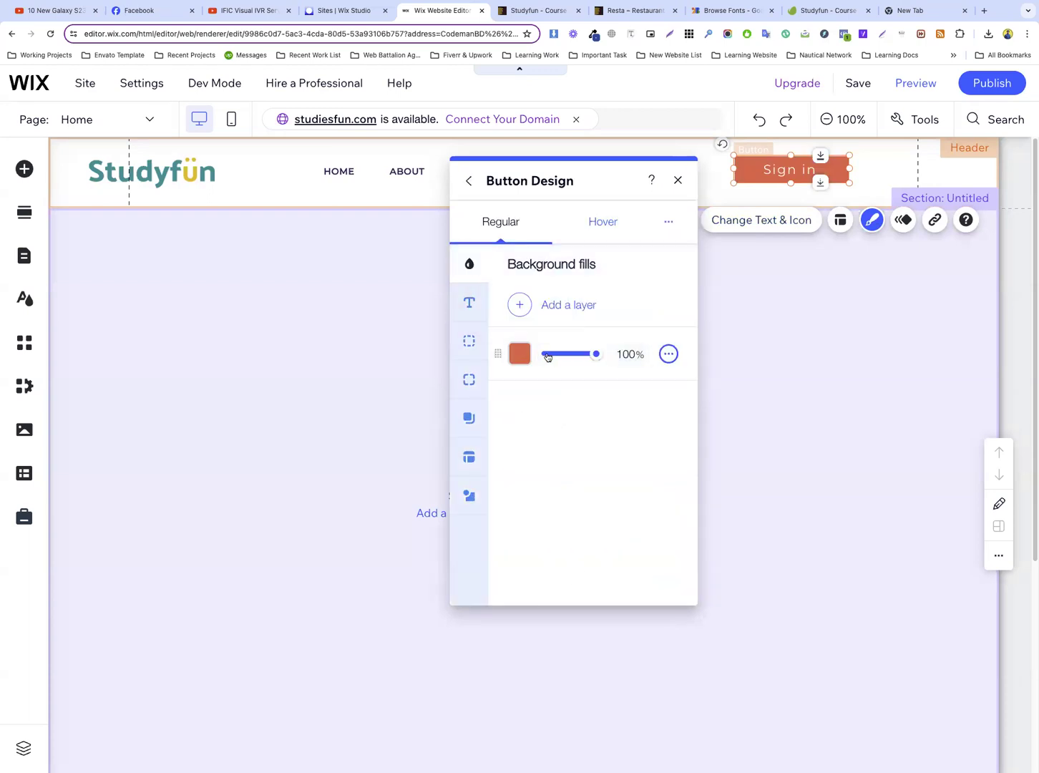
{"action": "left_click", "coordinate": [535, 355]}
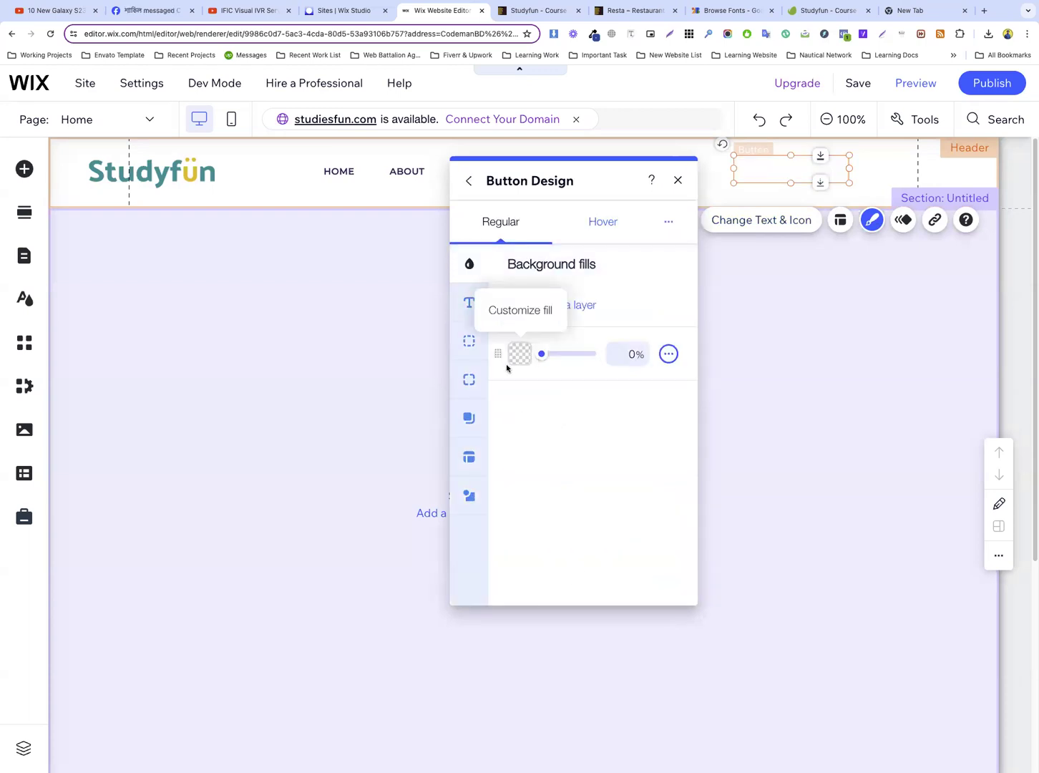
Set the Sign in button's regular text color to the theme's dark purple #3A2766
{"action": "left_click", "coordinate": [471, 302]}
{"action": "scroll", "coordinate": [599, 463], "scroll_direction": "down", "scroll_amount": 1}
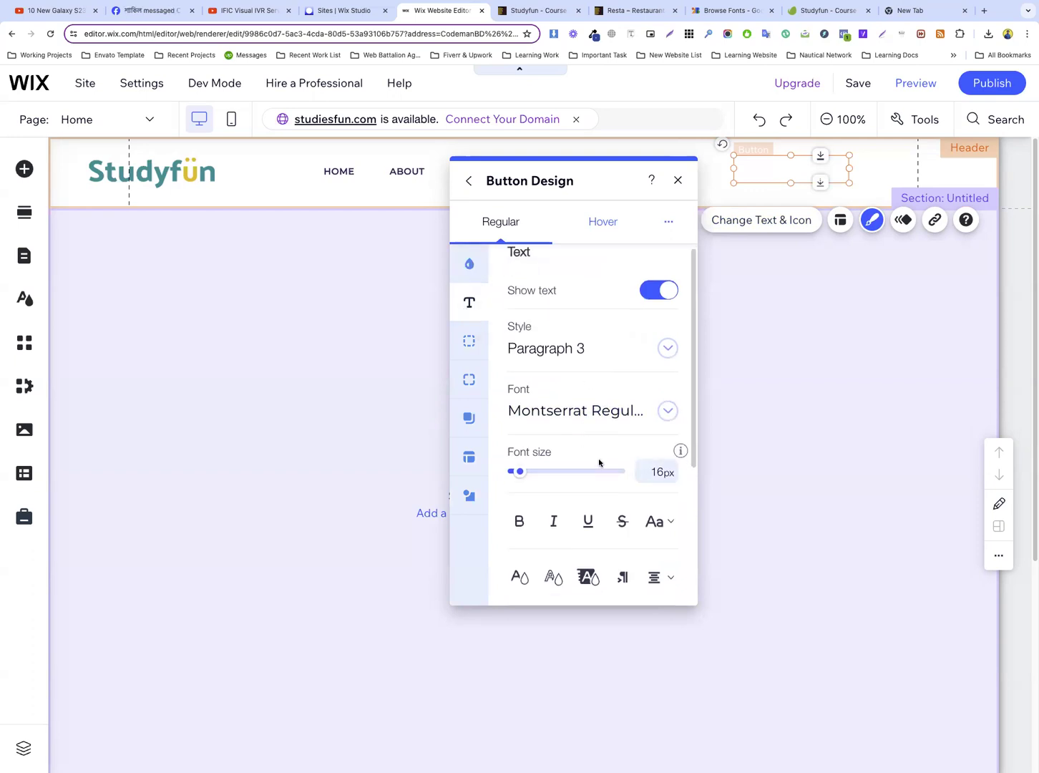
{"action": "scroll", "coordinate": [600, 462], "scroll_direction": "down", "scroll_amount": 1}
{"action": "left_click", "coordinate": [520, 525]}
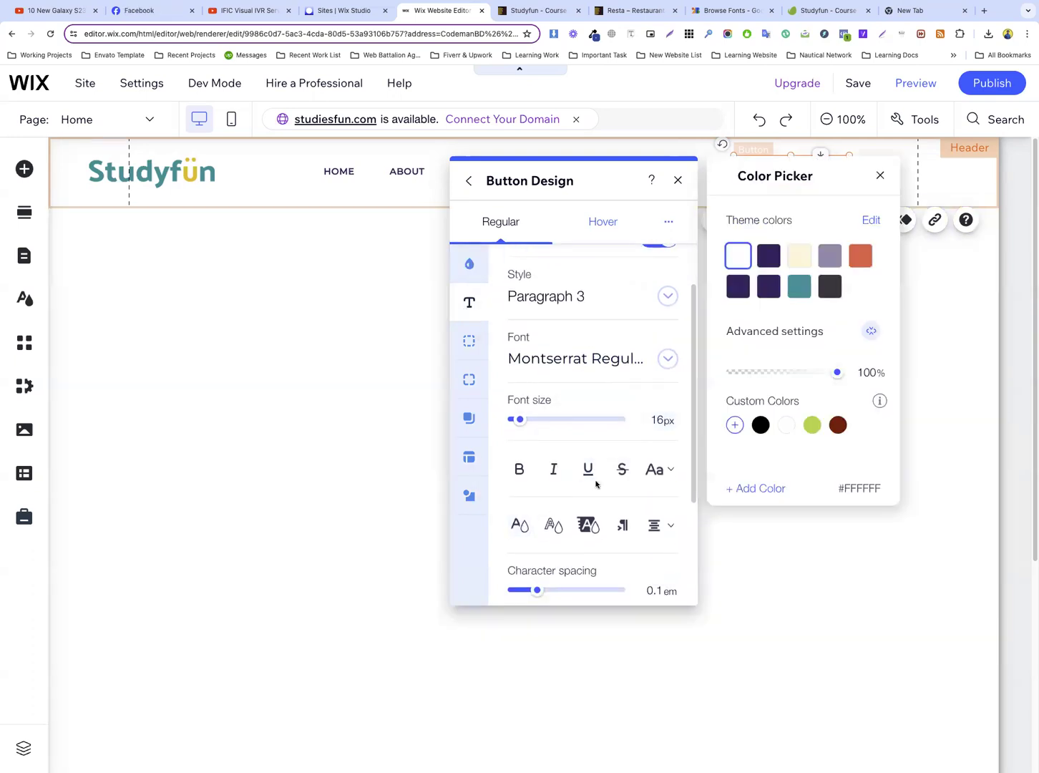
{"action": "left_click", "coordinate": [769, 288]}
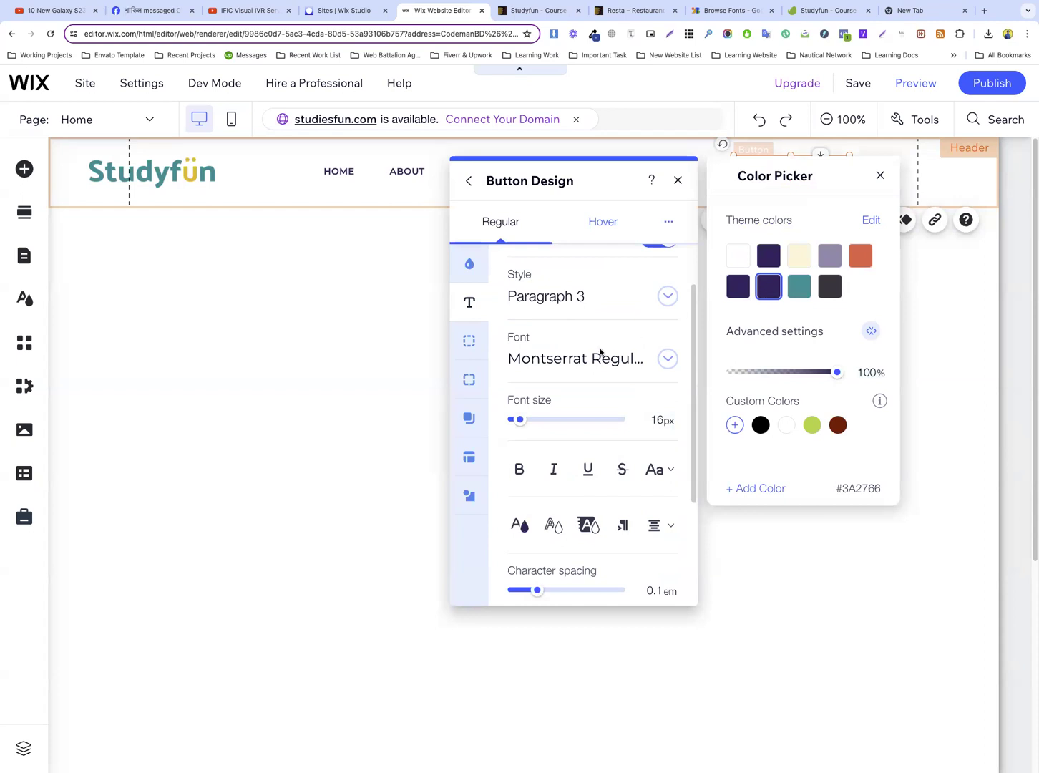
{"action": "left_click", "coordinate": [593, 403]}
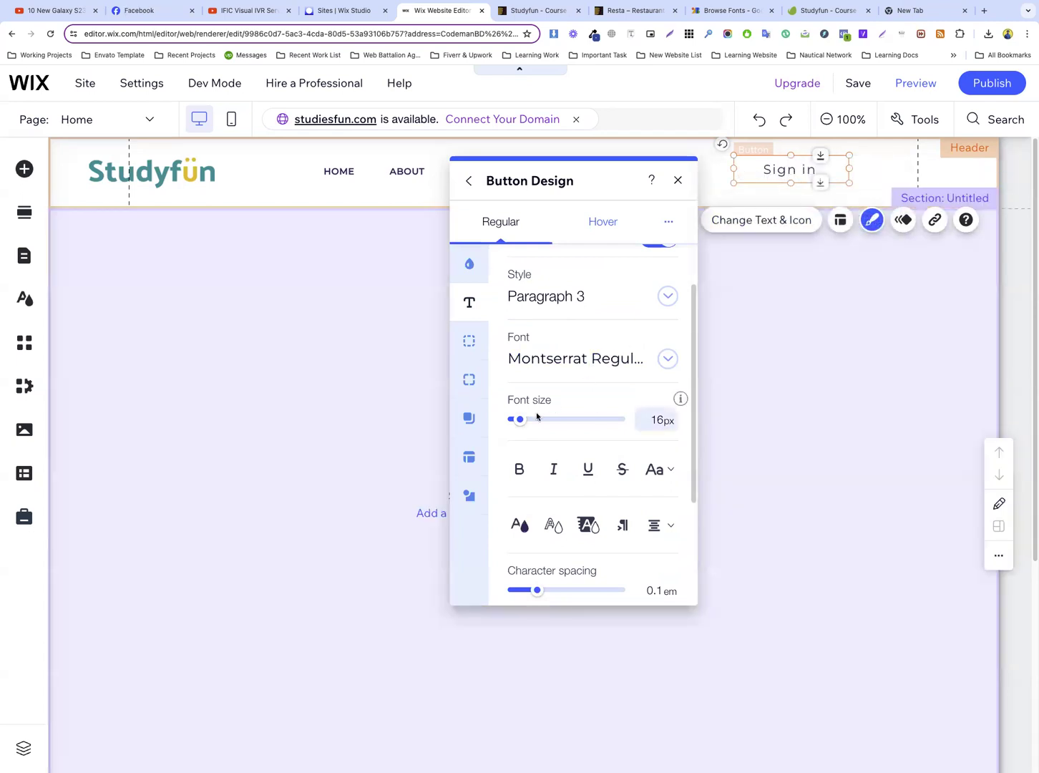
Make the Sign in button's text bold and narrow the button by moving its left edge inward
{"action": "scroll", "coordinate": [536, 415], "scroll_direction": "down", "scroll_amount": 3}
{"action": "left_click", "coordinate": [521, 339]}
{"action": "scroll", "coordinate": [578, 353], "scroll_direction": "up", "scroll_amount": 1}
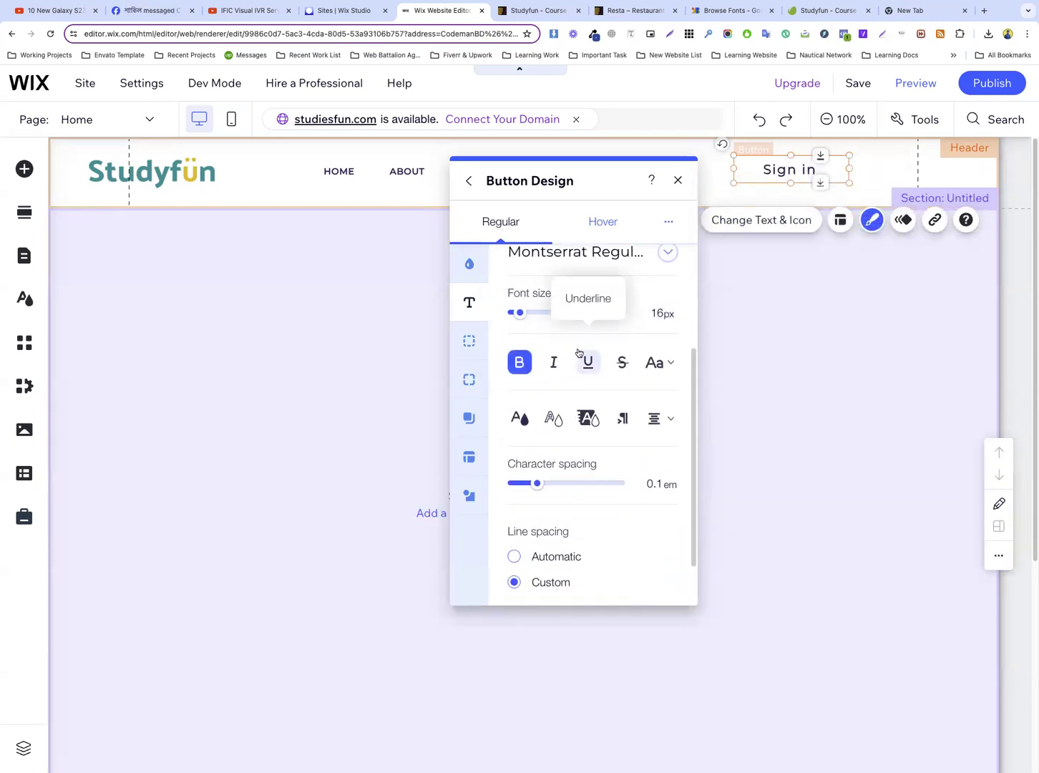
{"action": "scroll", "coordinate": [578, 352], "scroll_direction": "up", "scroll_amount": 2}
{"action": "left_click_drag", "start_coordinate": [734, 168], "coordinate": [771, 168]}
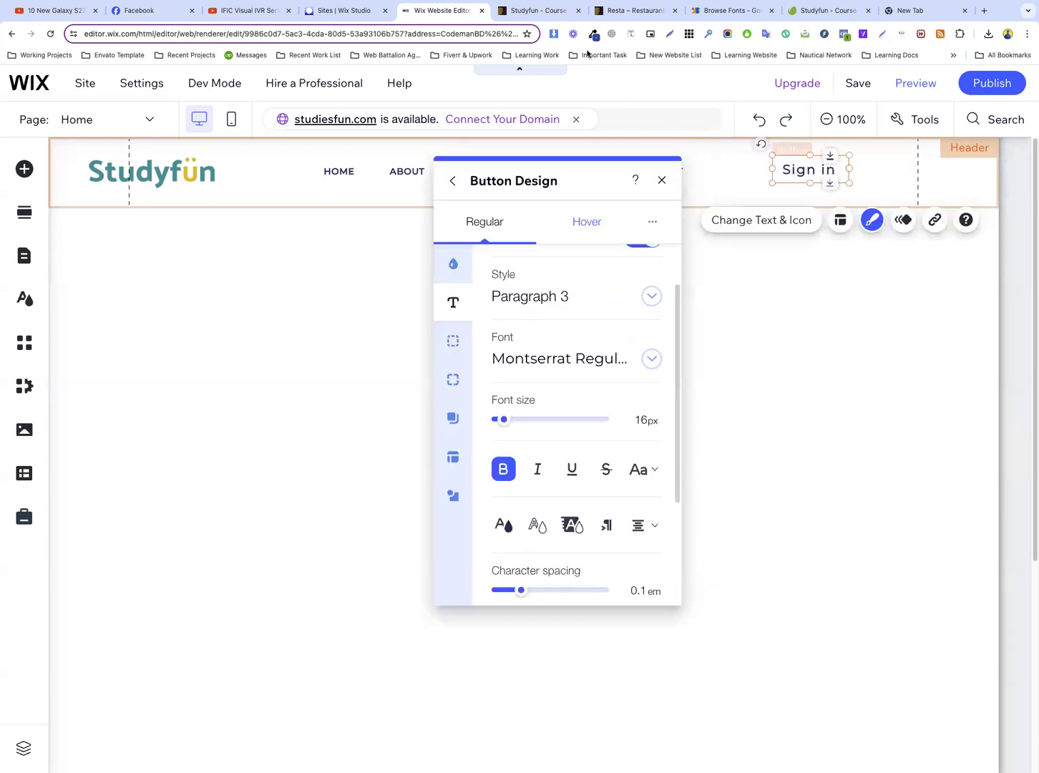
Compare the Sign in link's appearance on the Studyfun preview's header and return to the Wix editor
{"action": "left_click", "coordinate": [535, 9]}
{"action": "mouse_move", "coordinate": [748, 197]}
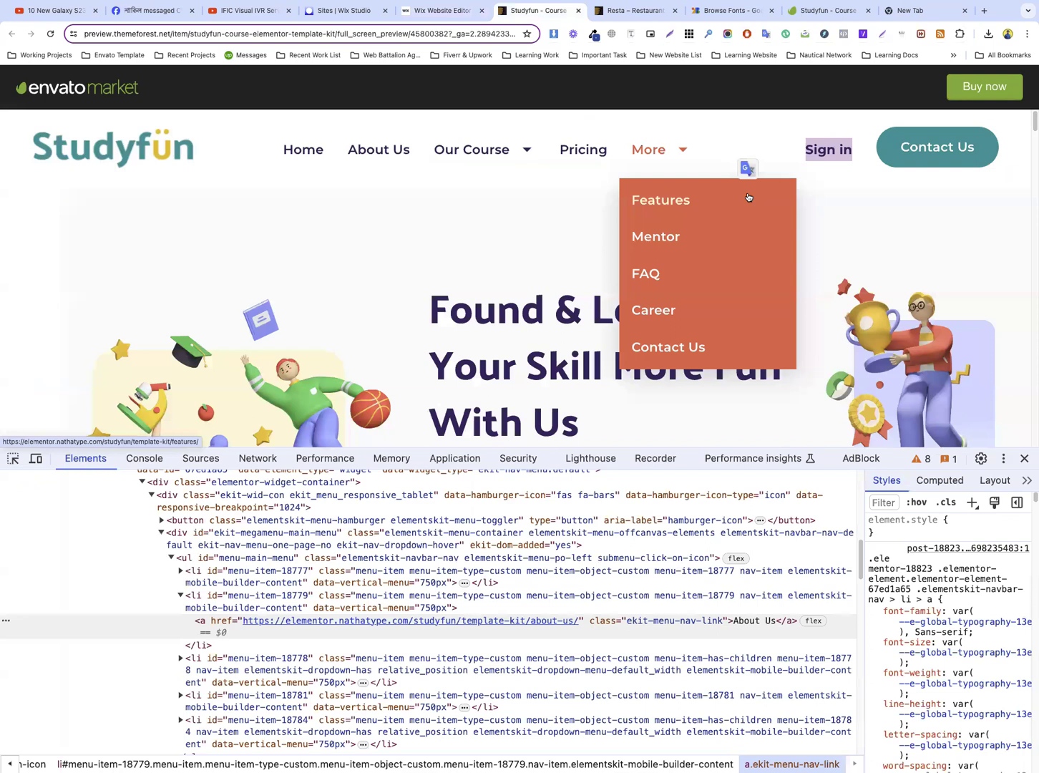
{"action": "left_click", "coordinate": [830, 209]}
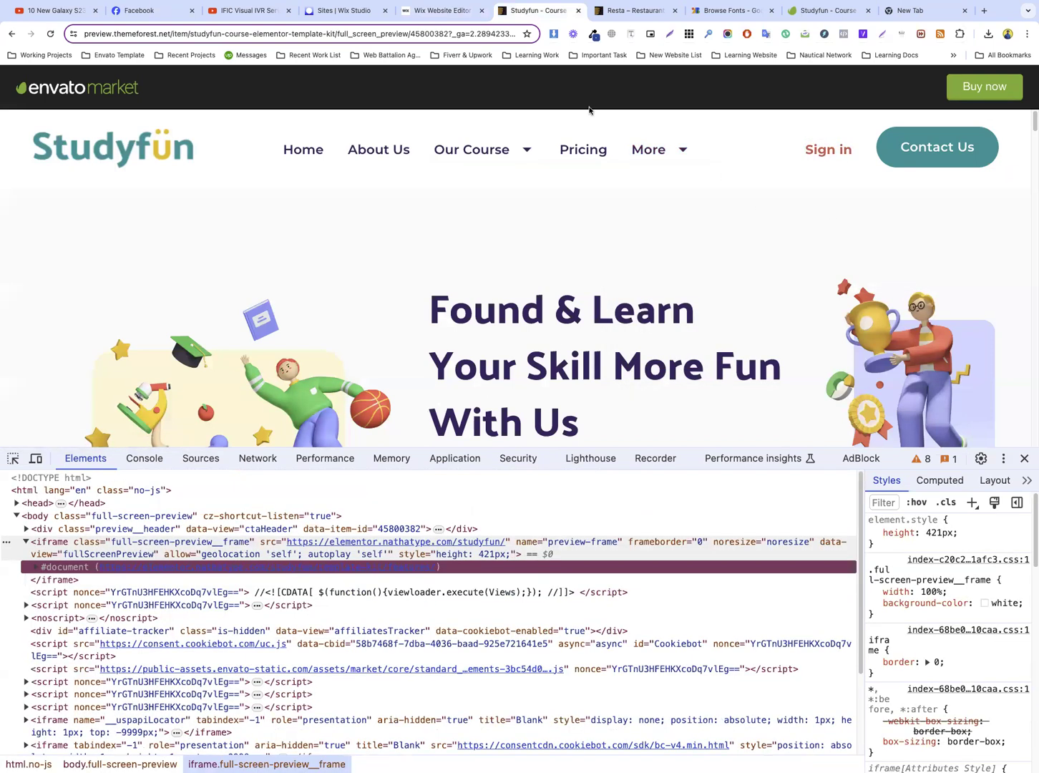
{"action": "left_click", "coordinate": [457, 15]}
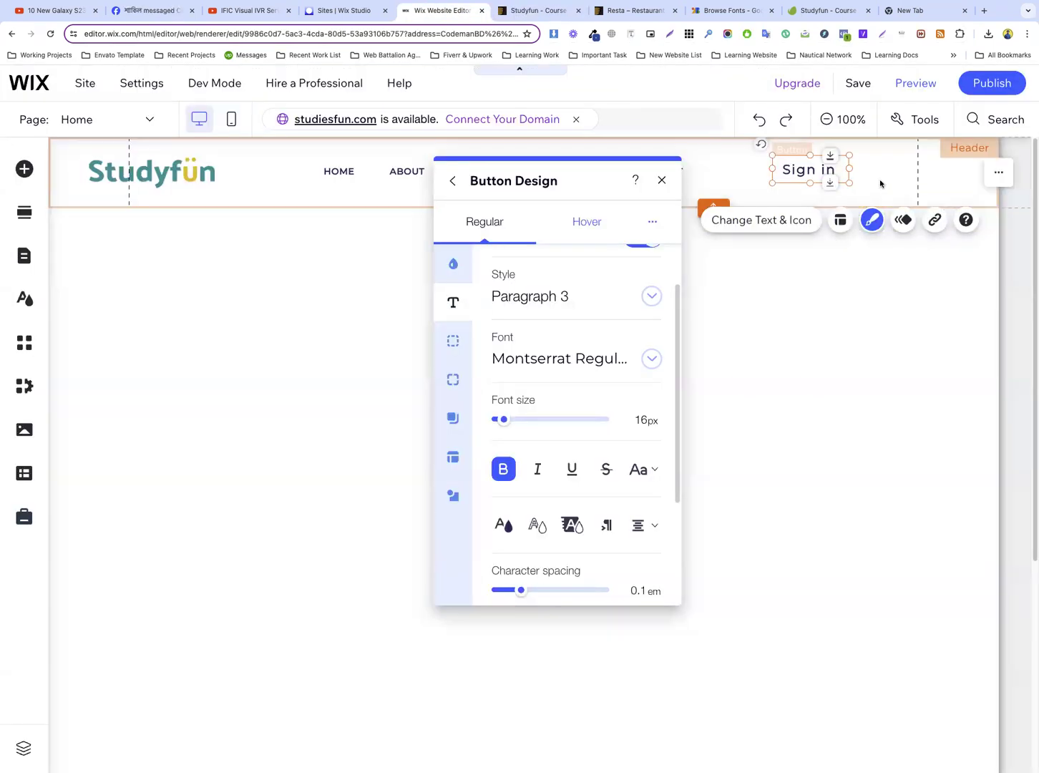
Turn on the rulers in the editor's view tools to help align the header elements
{"action": "left_click", "coordinate": [879, 176]}
{"action": "left_click", "coordinate": [826, 170]}
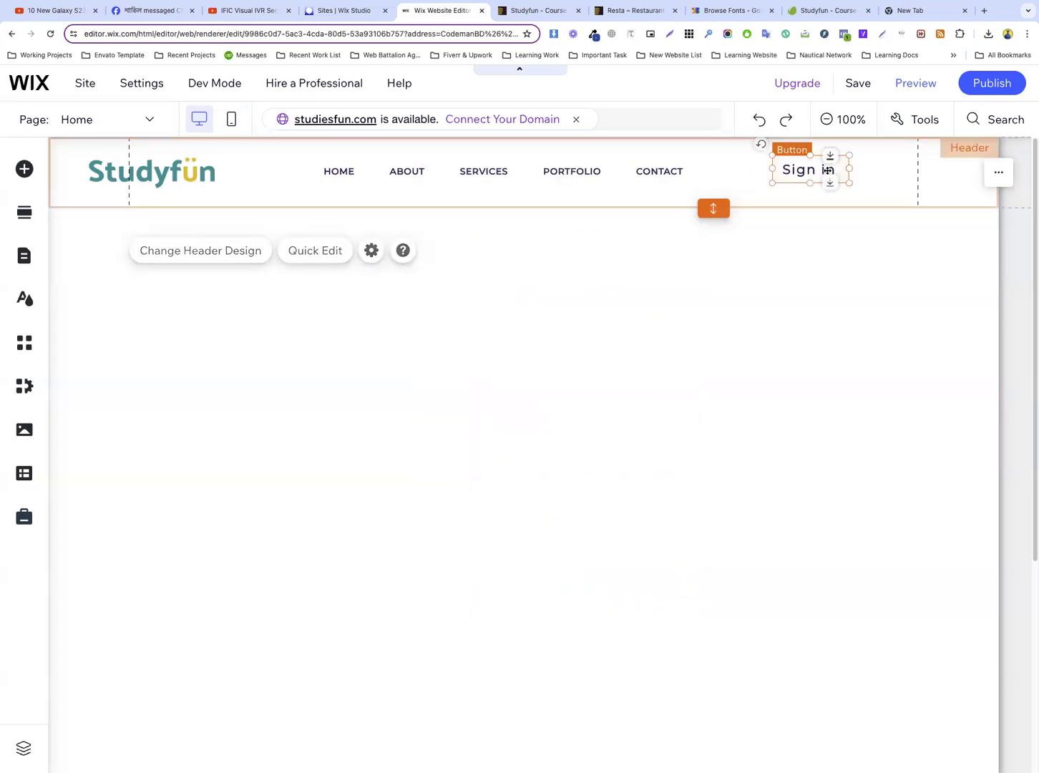
{"action": "left_click", "coordinate": [925, 123]}
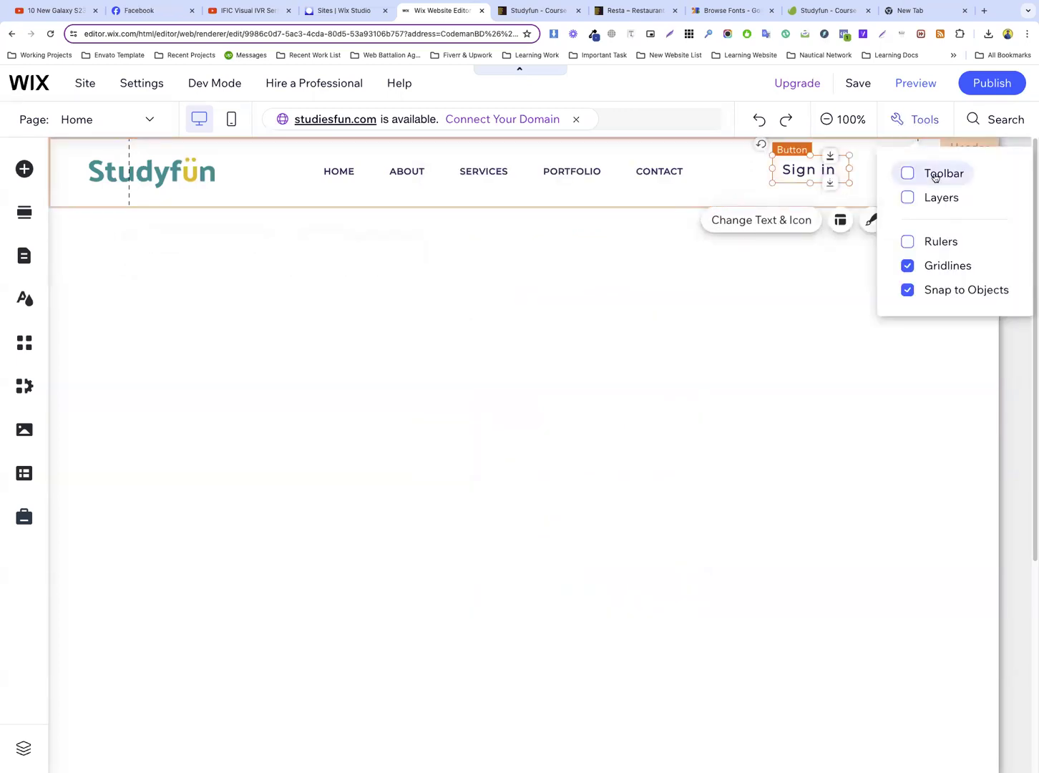
{"action": "left_click", "coordinate": [938, 242]}
{"action": "left_click", "coordinate": [862, 179]}
Duplicate the header's Sign in button and place the copy to its right, ending at the right vertical guide
{"action": "left_click", "coordinate": [808, 171]}
{"action": "right_click", "coordinate": [813, 173]}
{"action": "mouse_move", "coordinate": [589, 351]}
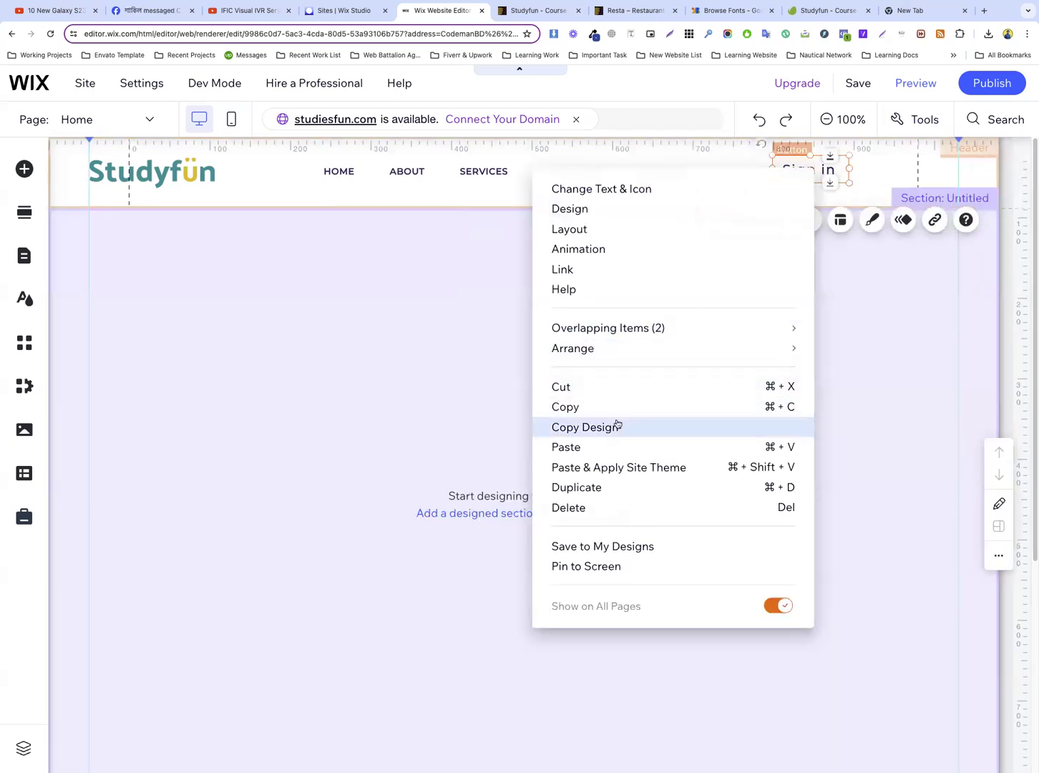
{"action": "left_click", "coordinate": [585, 487]}
{"action": "mouse_move", "coordinate": [861, 181]}
{"action": "left_mouse_down"}
{"action": "mouse_move", "coordinate": [907, 174]}
{"action": "mouse_move", "coordinate": [861, 171]}
{"action": "left_mouse_up"}
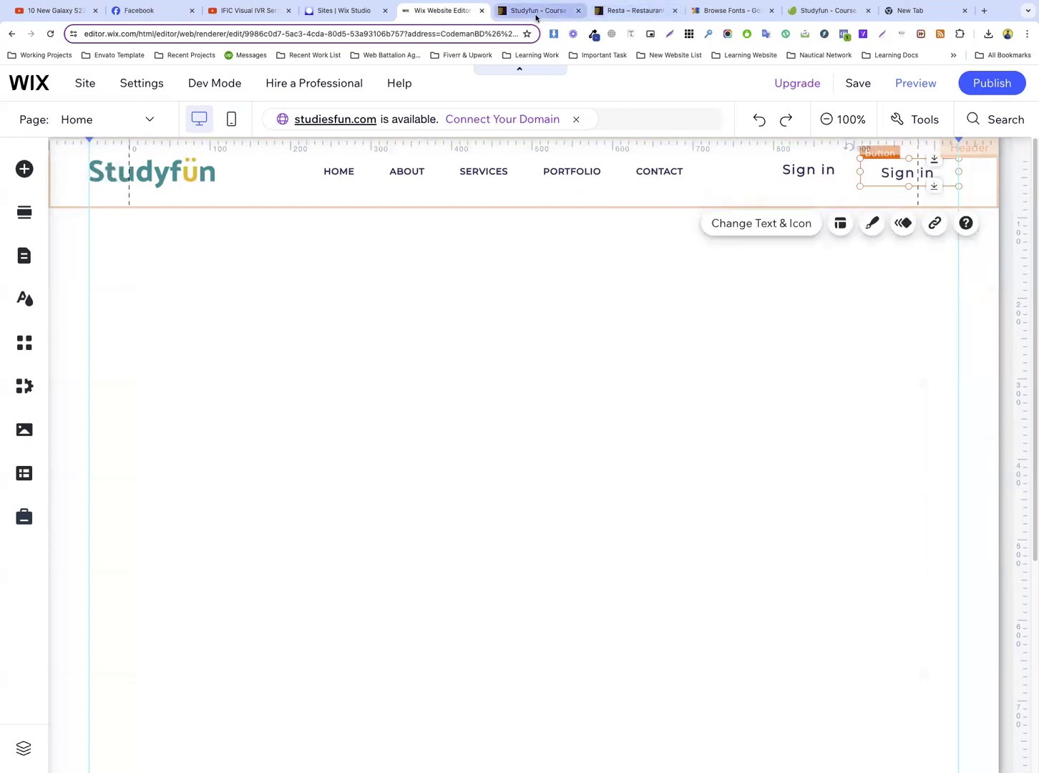
Copy the Contact Us label from the Studyfun preview into the duplicated button and widen the button on its left side
{"action": "left_click", "coordinate": [535, 16]}
{"action": "left_click_drag", "start_coordinate": [922, 145], "coordinate": [900, 148]}
{"action": "key", "text": "ctrl+c"}
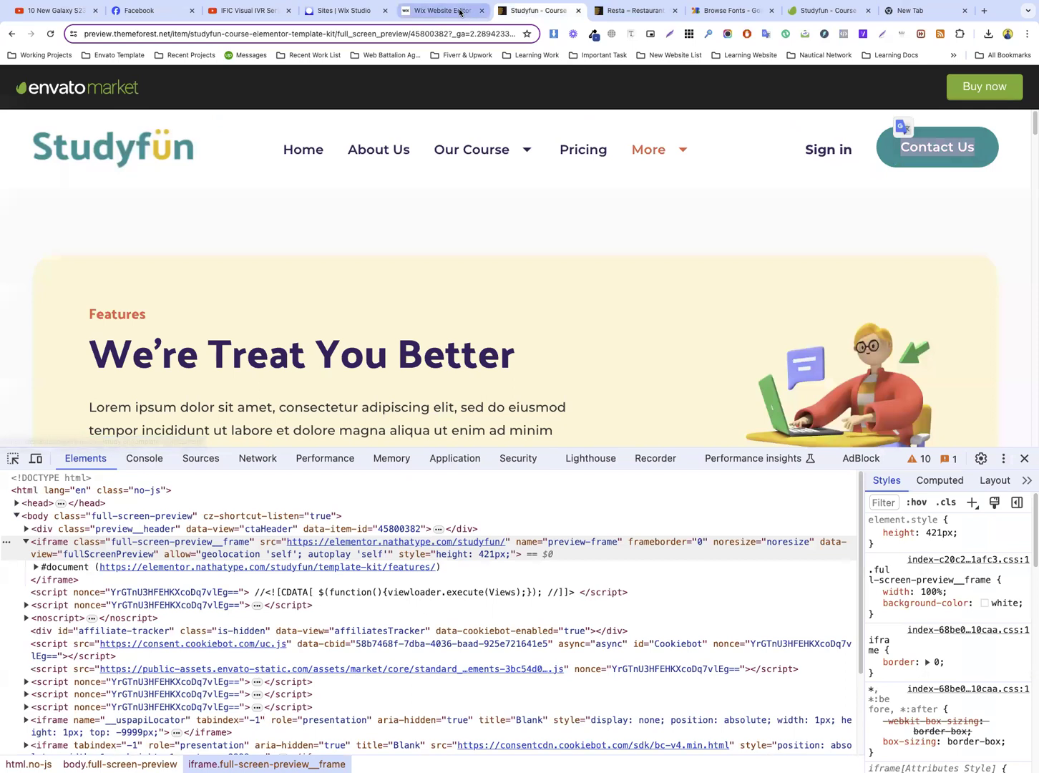
{"action": "left_click", "coordinate": [460, 14]}
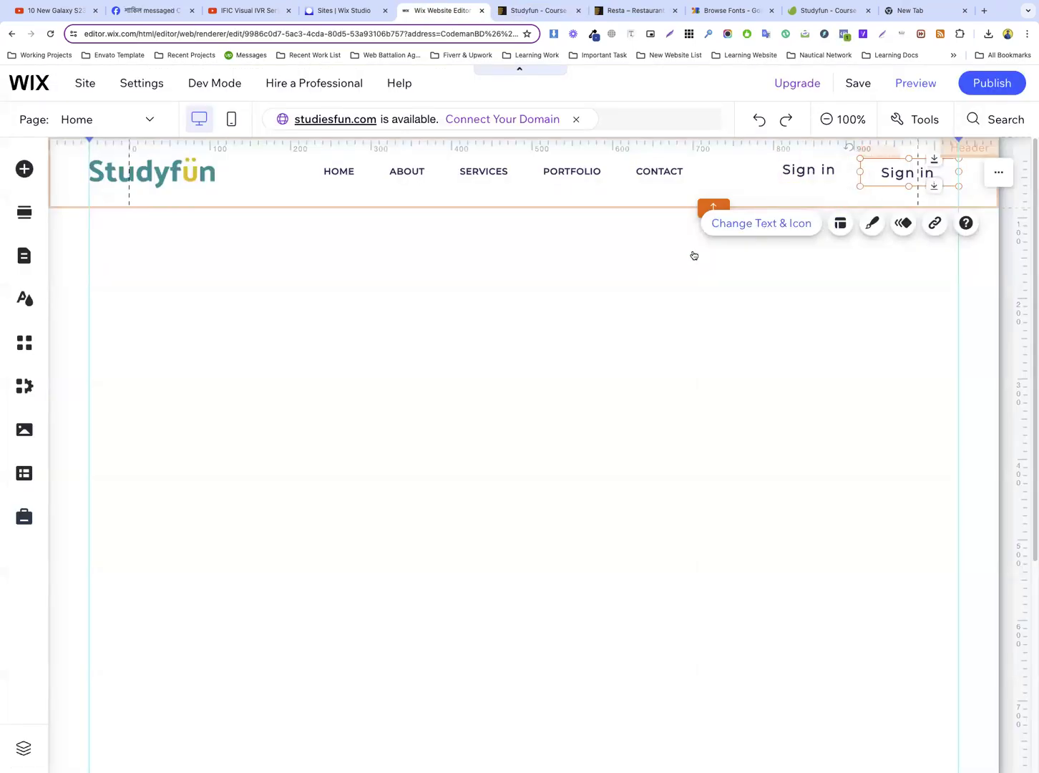
{"action": "left_click", "coordinate": [760, 223]}
{"action": "key", "text": "ctrl+v"}
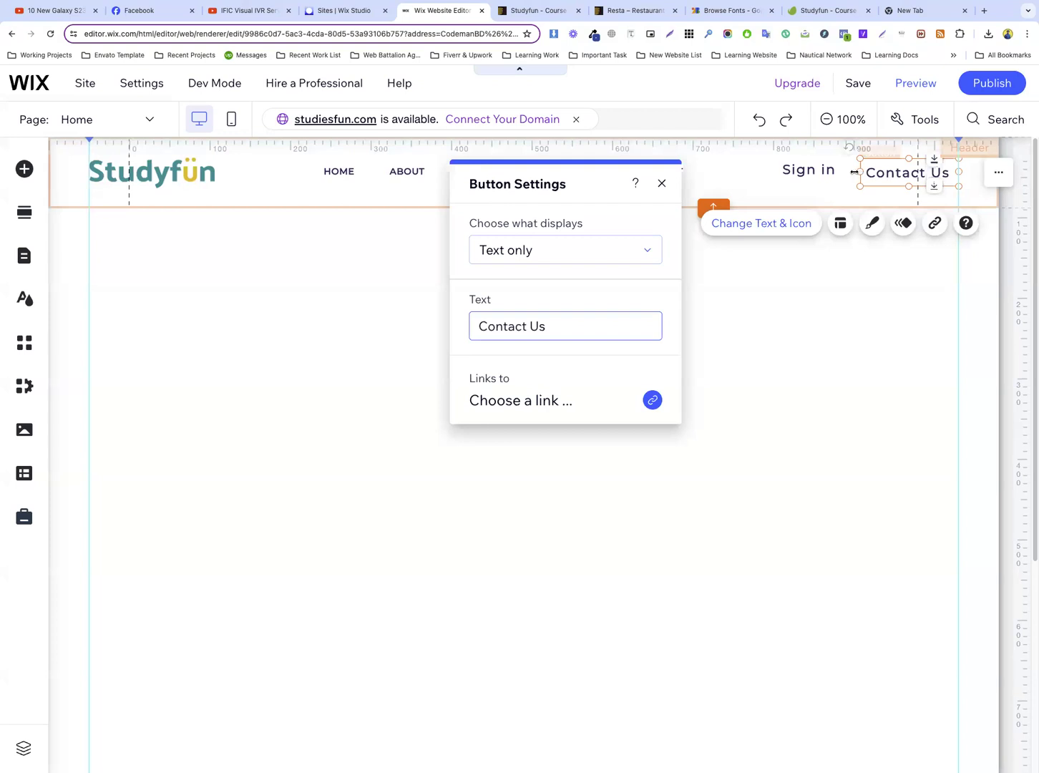
{"action": "left_click_drag", "start_coordinate": [854, 172], "coordinate": [844, 174]}
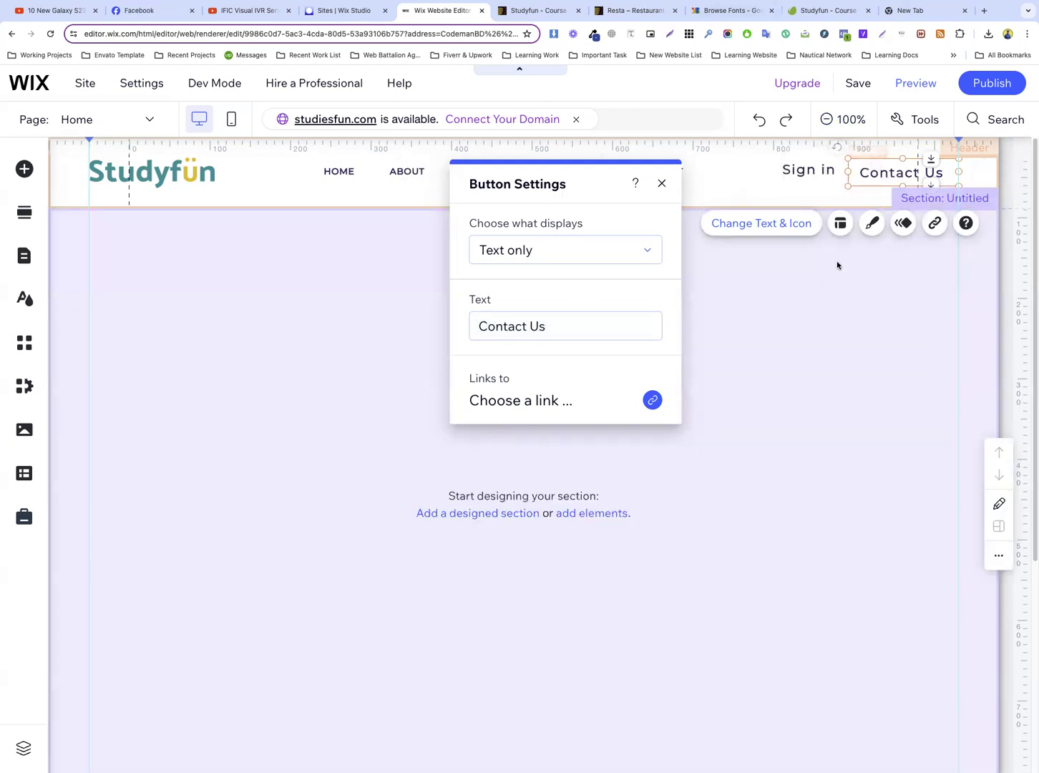
Set the Contact Us button's regular background fill to the theme's teal #009E9E at 100% opacity
{"action": "left_click", "coordinate": [876, 224]}
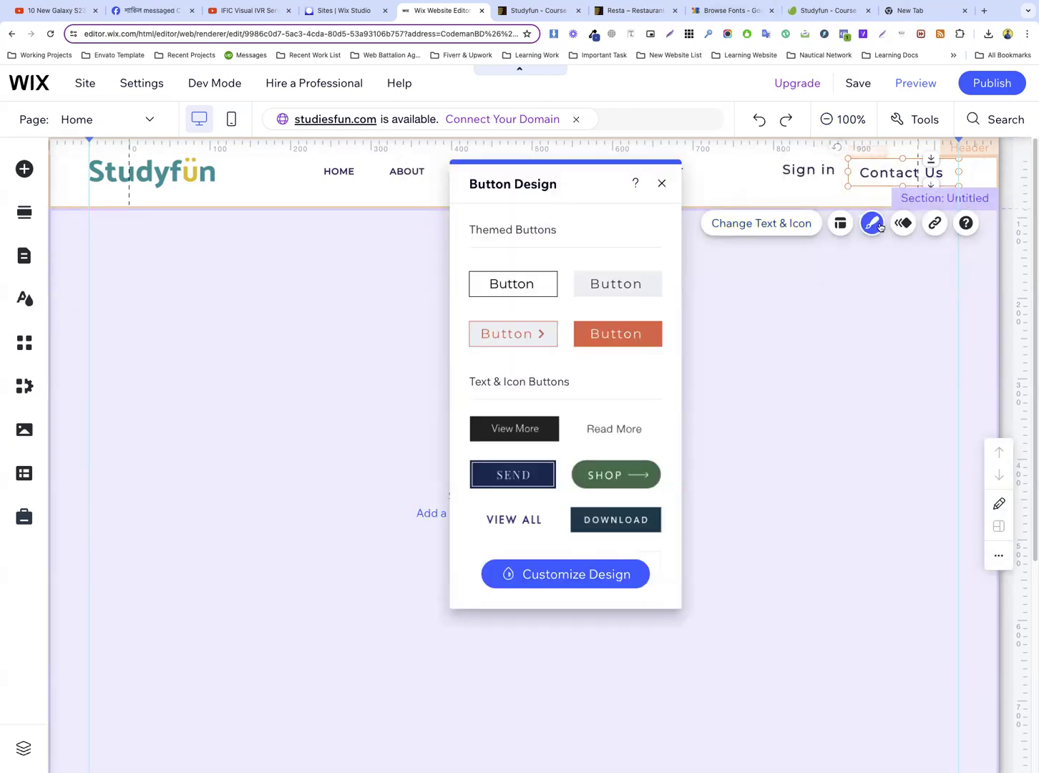
{"action": "left_click", "coordinate": [573, 575]}
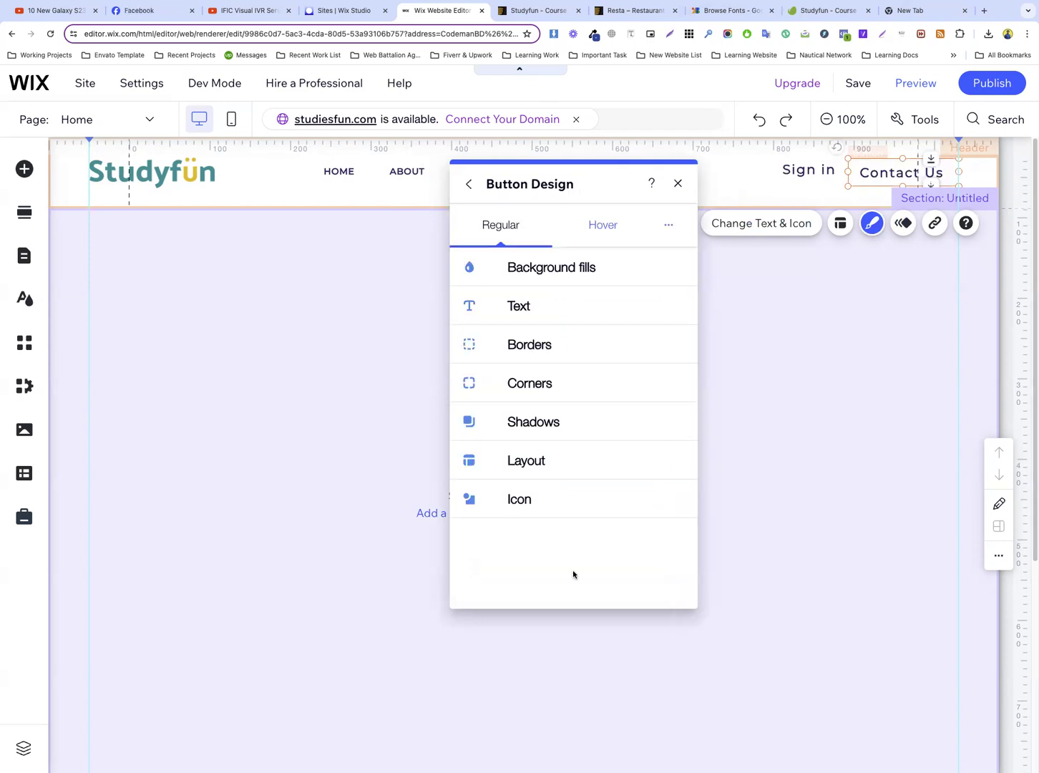
{"action": "left_click", "coordinate": [574, 278]}
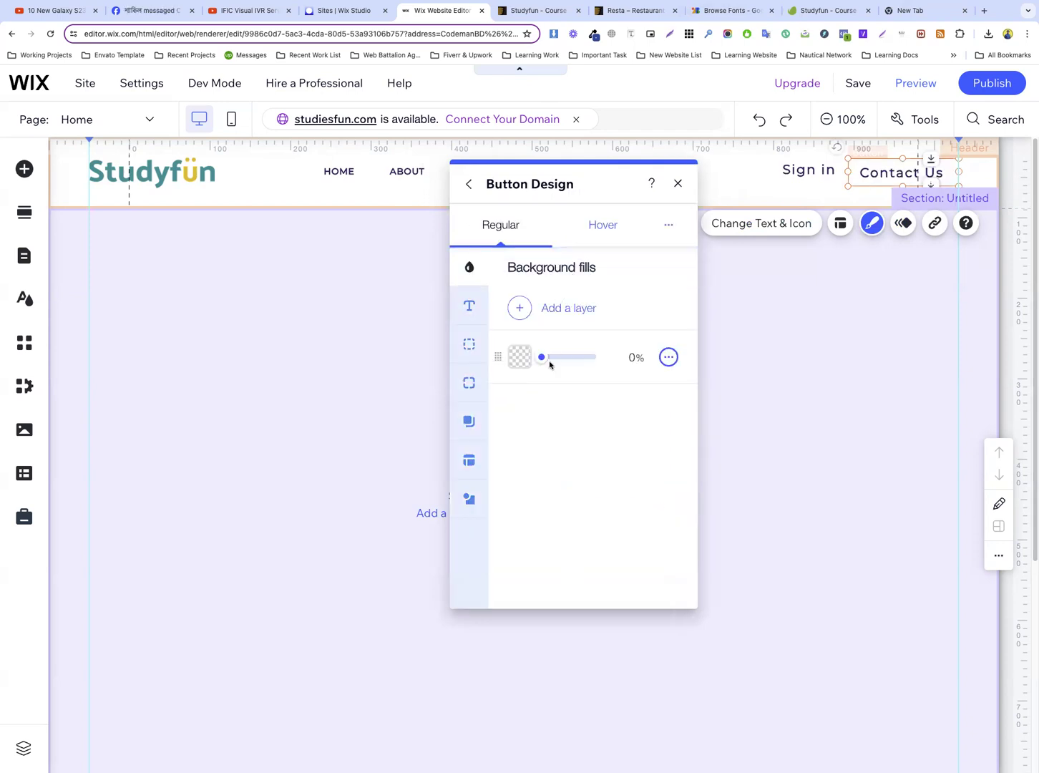
{"action": "left_click_drag", "start_coordinate": [545, 359], "coordinate": [616, 363]}
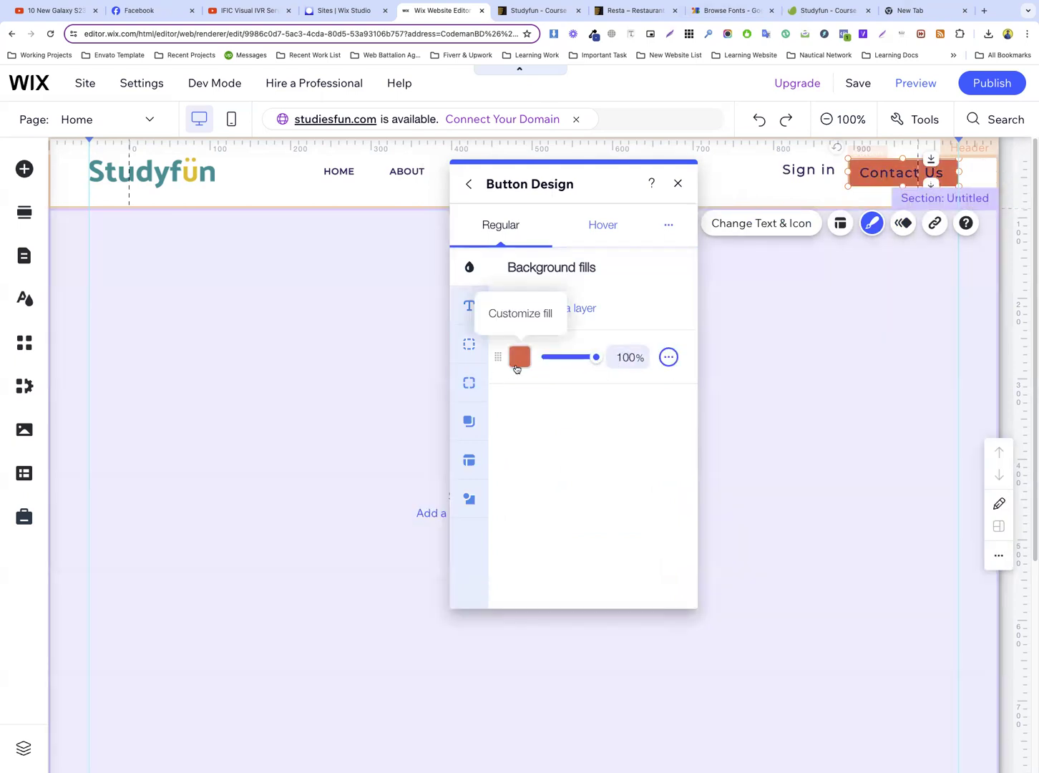
{"action": "left_click", "coordinate": [518, 358]}
{"action": "left_click", "coordinate": [797, 336]}
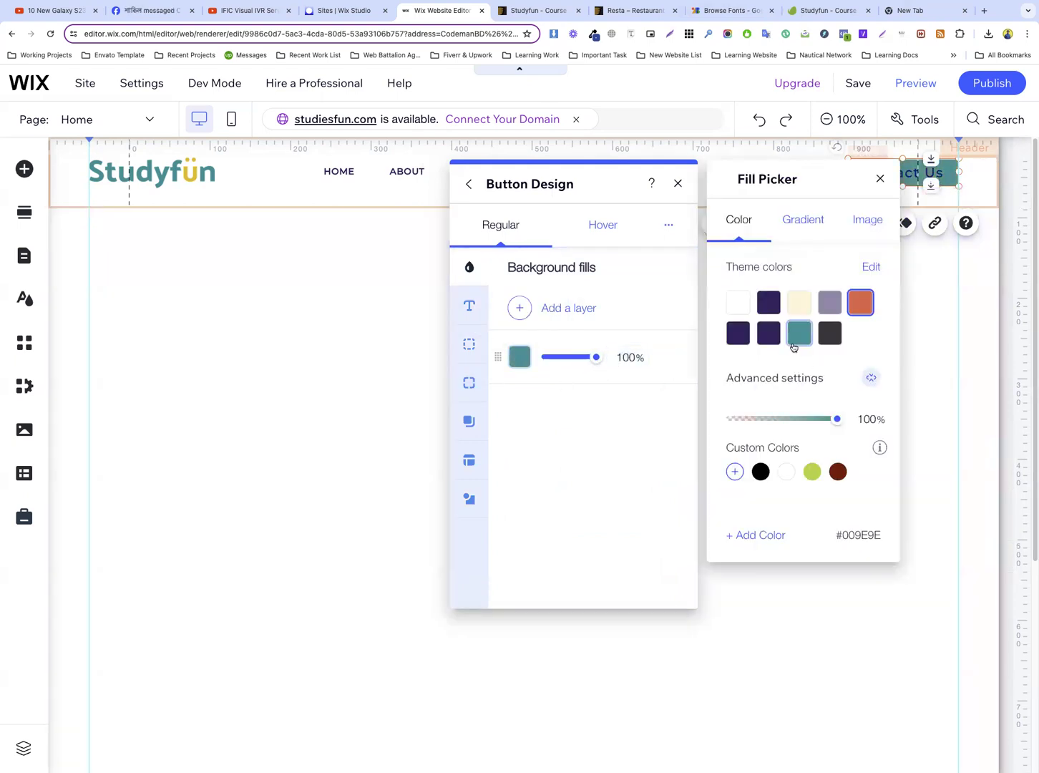
{"action": "left_click", "coordinate": [533, 410]}
Set the Contact Us button's regular text color to the theme's white #FFFFFF
{"action": "left_click", "coordinate": [468, 305]}
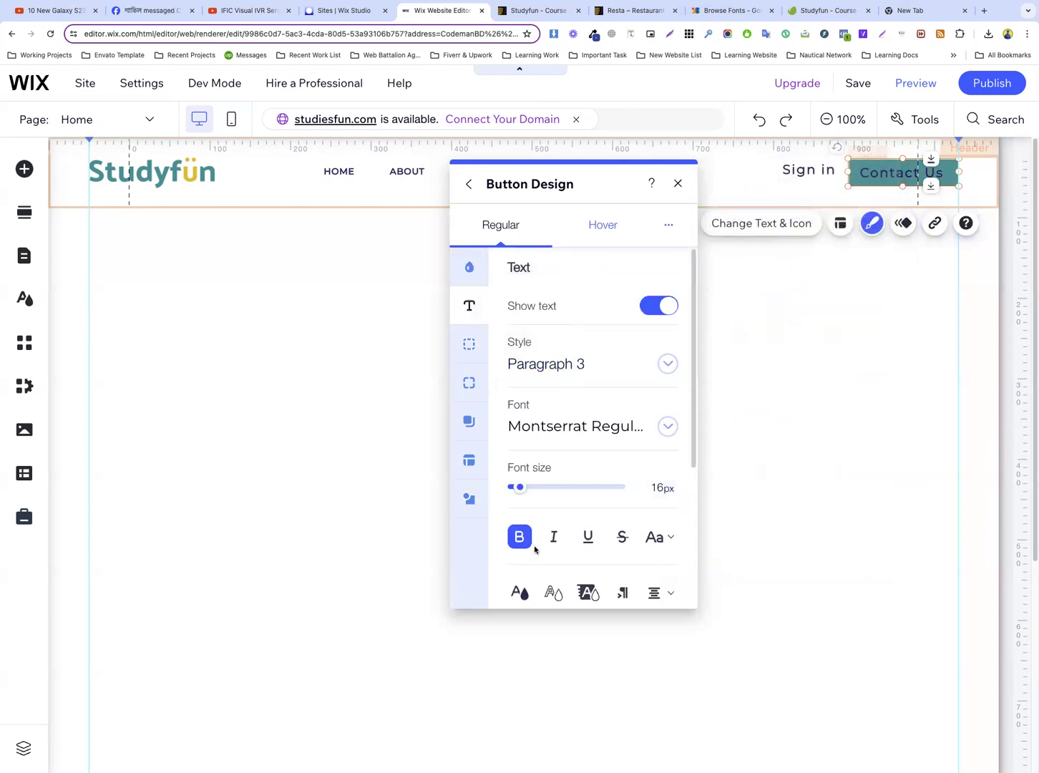
{"action": "left_click", "coordinate": [520, 591]}
{"action": "left_click", "coordinate": [738, 258]}
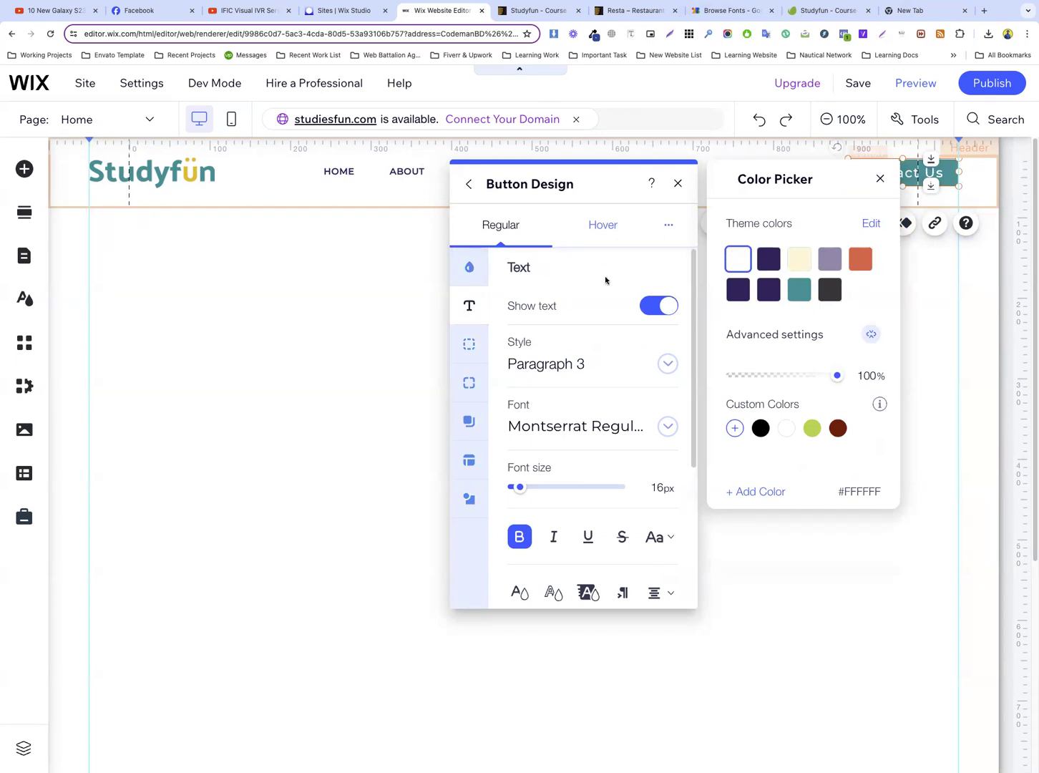
Round all corners of the Contact Us button with a 100 px radius
{"action": "left_click", "coordinate": [468, 346]}
{"action": "left_click", "coordinate": [468, 346]}
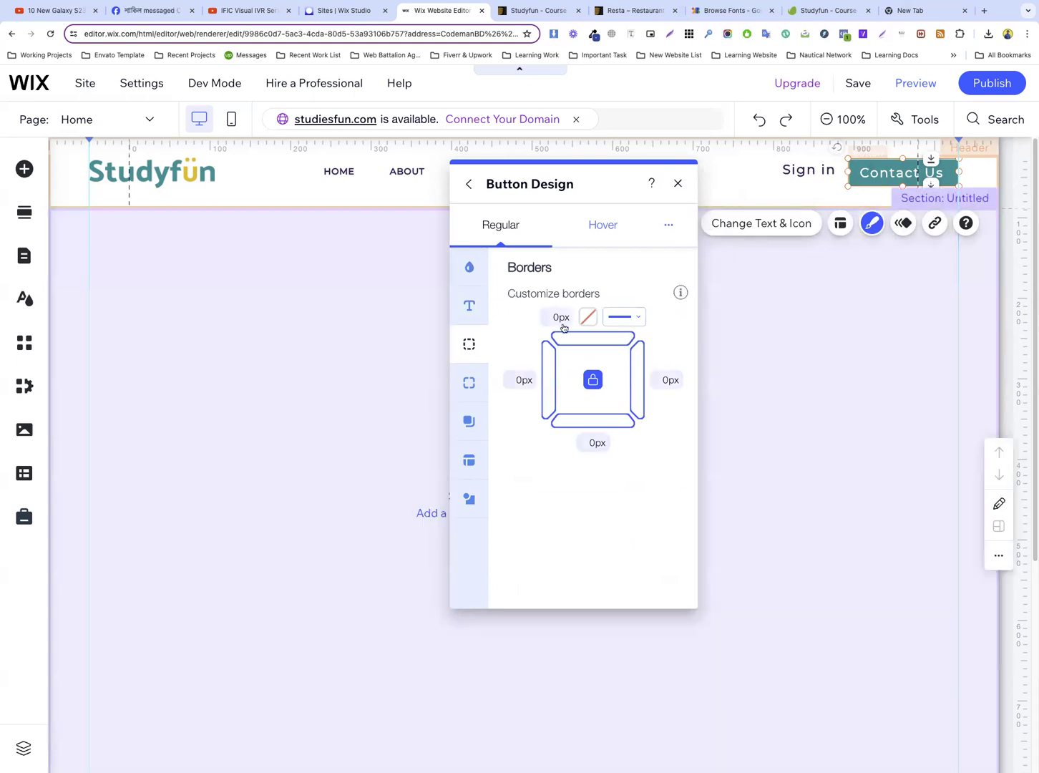
{"action": "left_click", "coordinate": [554, 317]}
{"action": "left_click", "coordinate": [469, 382]}
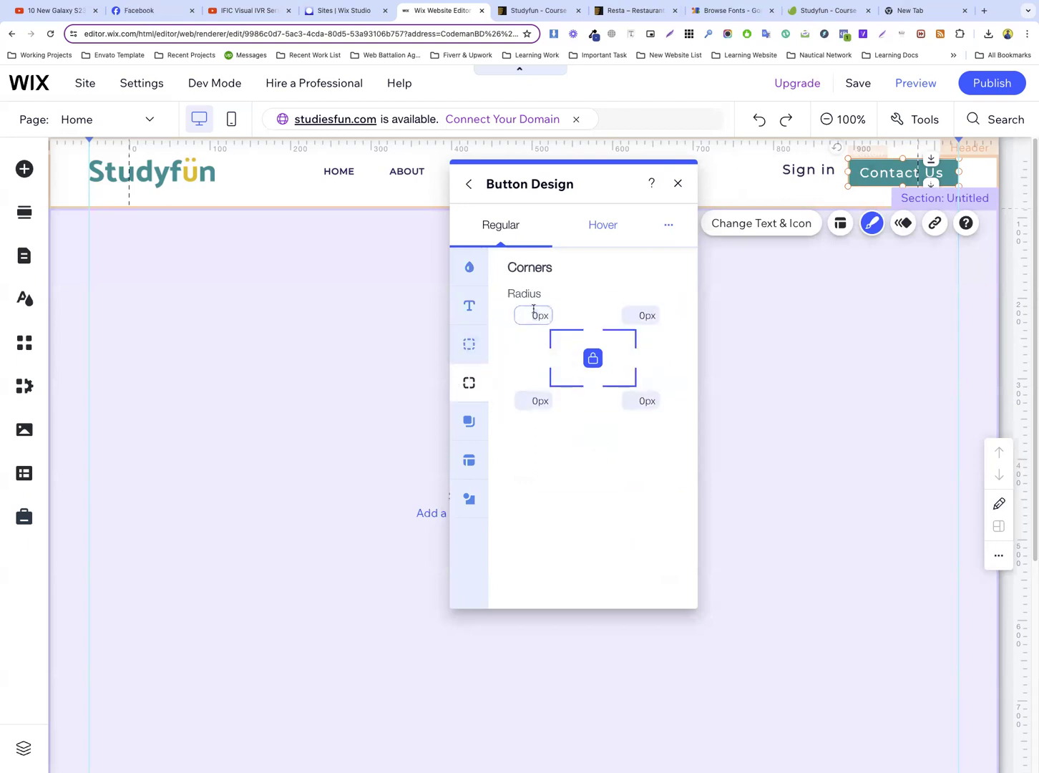
{"action": "type", "text": "100"}
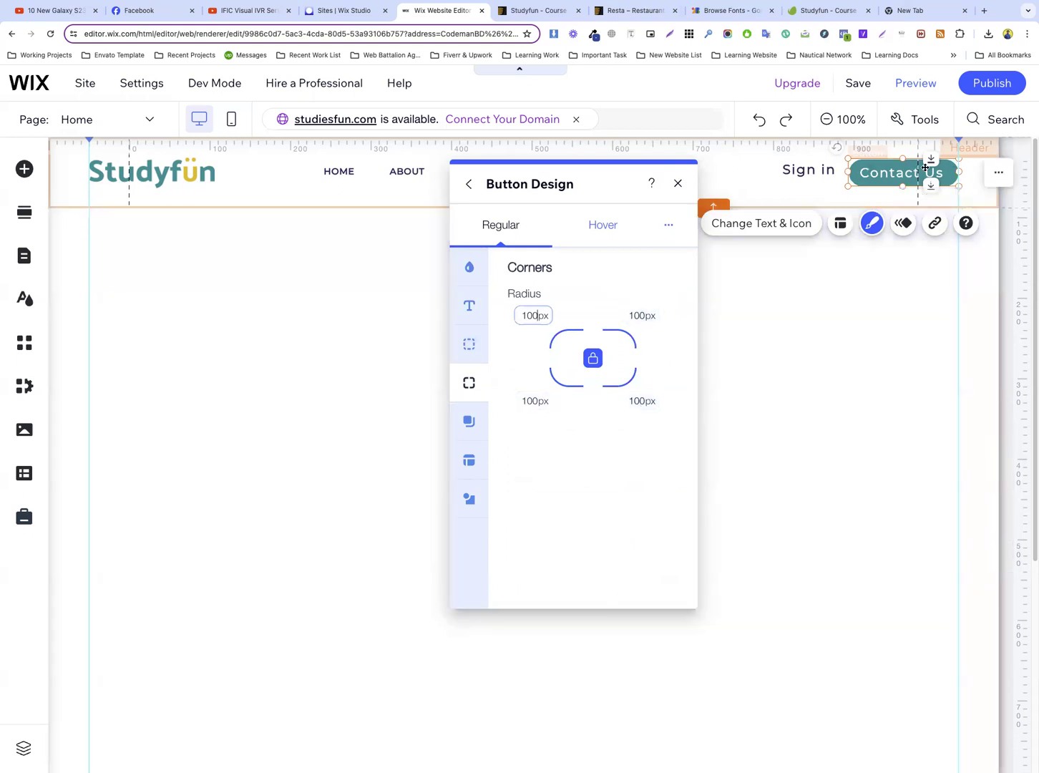
Check the Contact Us button on the Studyfun preview and set its Wix hover background to the theme's orange #F26052
{"action": "left_click", "coordinate": [533, 12]}
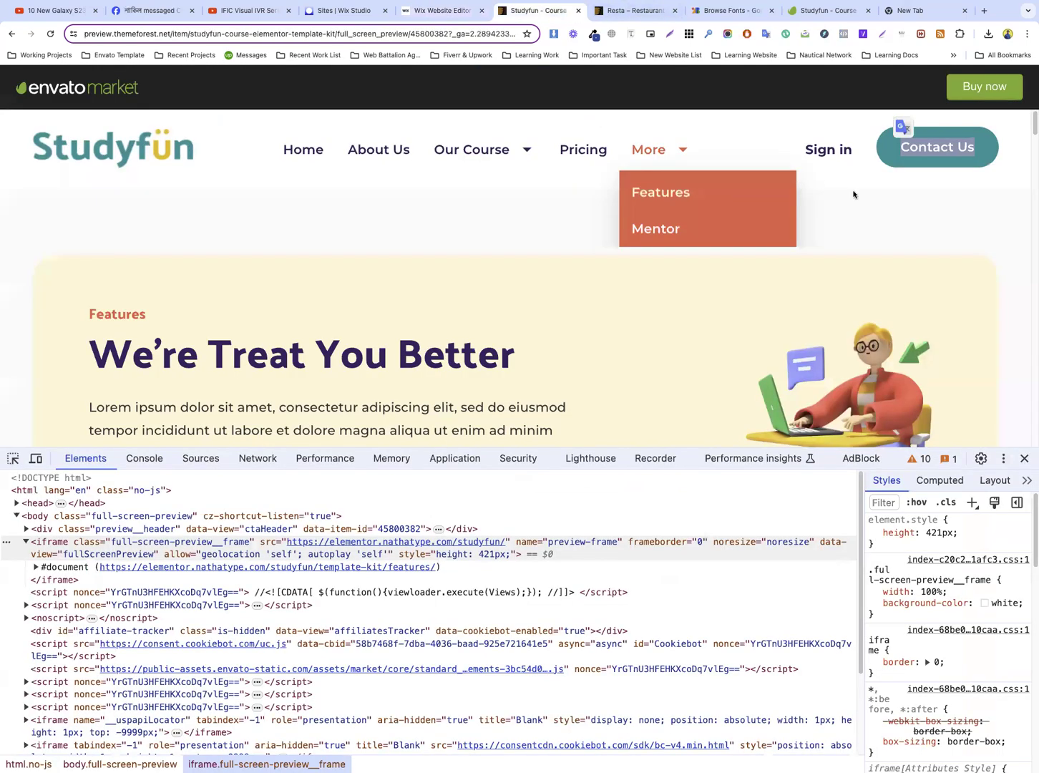
{"action": "left_click", "coordinate": [442, 11]}
{"action": "left_click", "coordinate": [605, 233]}
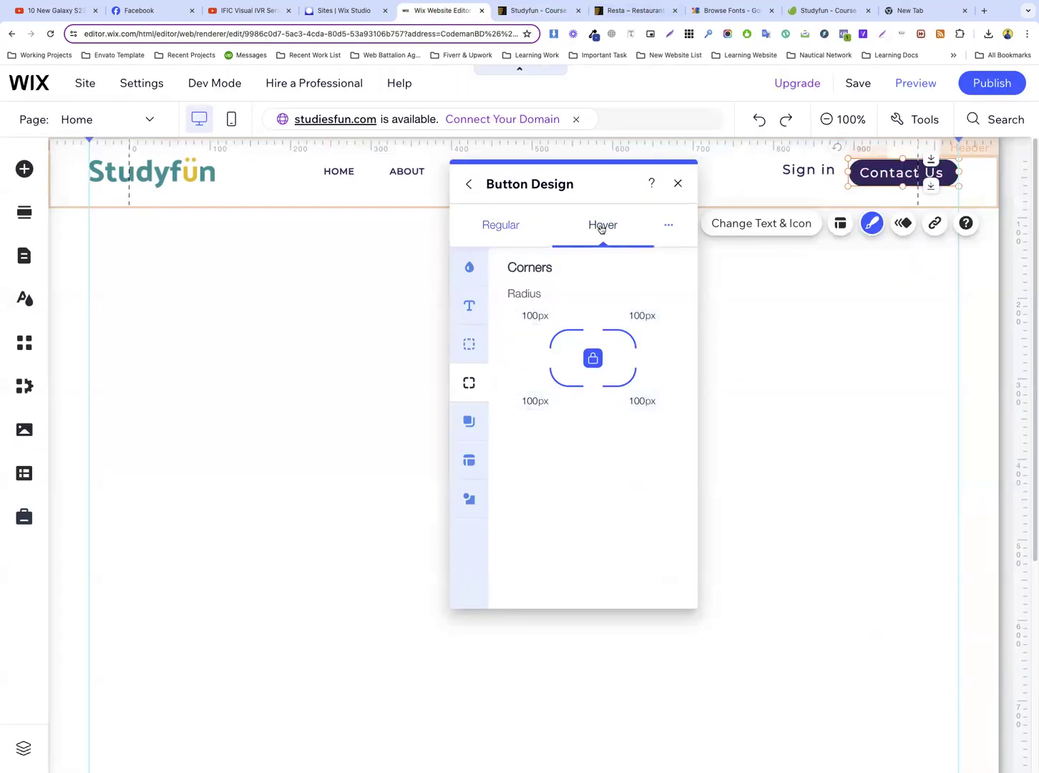
{"action": "left_click", "coordinate": [469, 267]}
{"action": "left_click", "coordinate": [520, 356]}
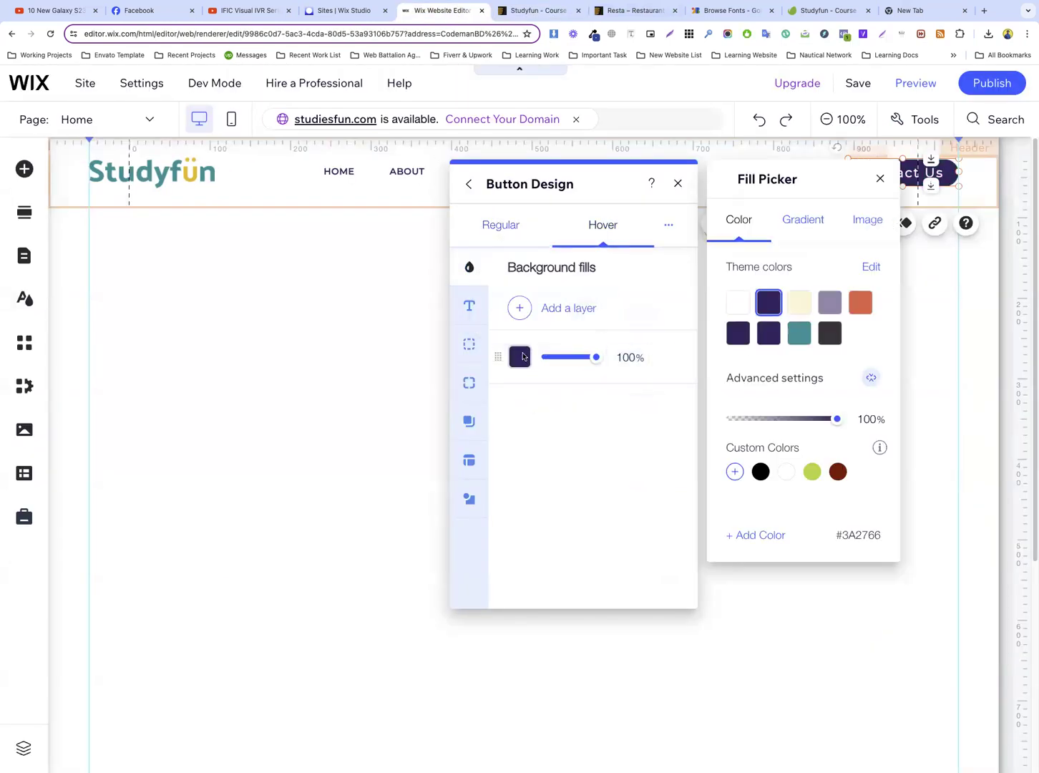
{"action": "left_click", "coordinate": [858, 307]}
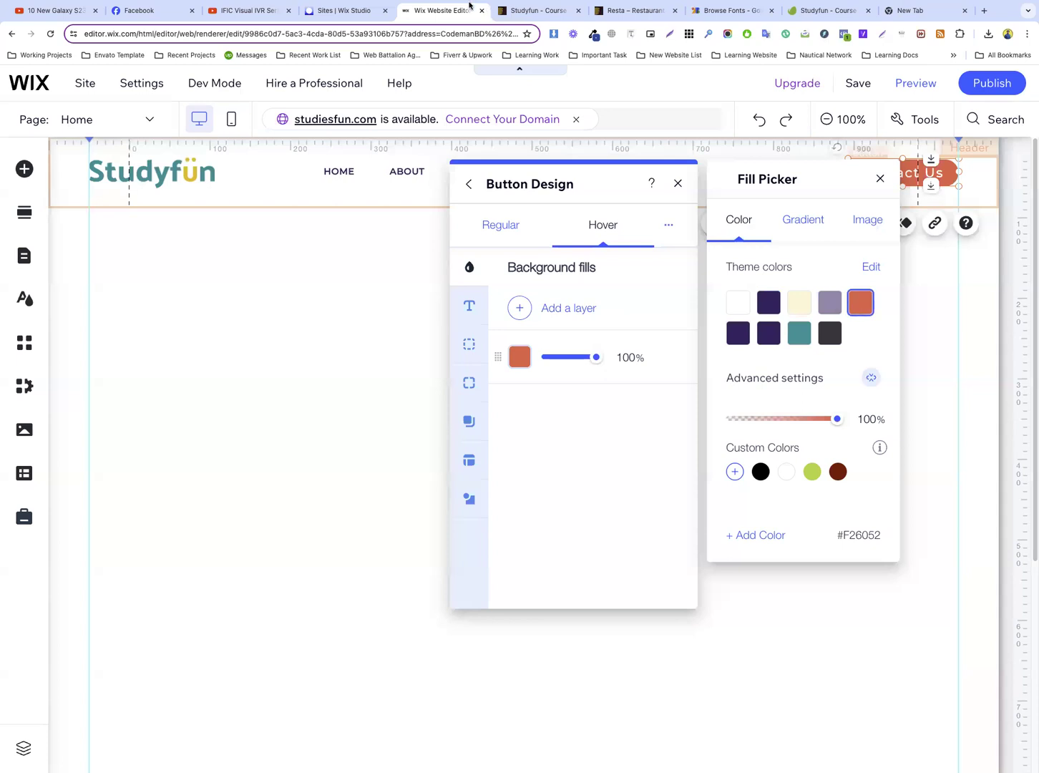
Compare the Contact Us hover style with the Studyfun preview and review the button's hover text settings in Wix
{"action": "left_click", "coordinate": [535, 11]}
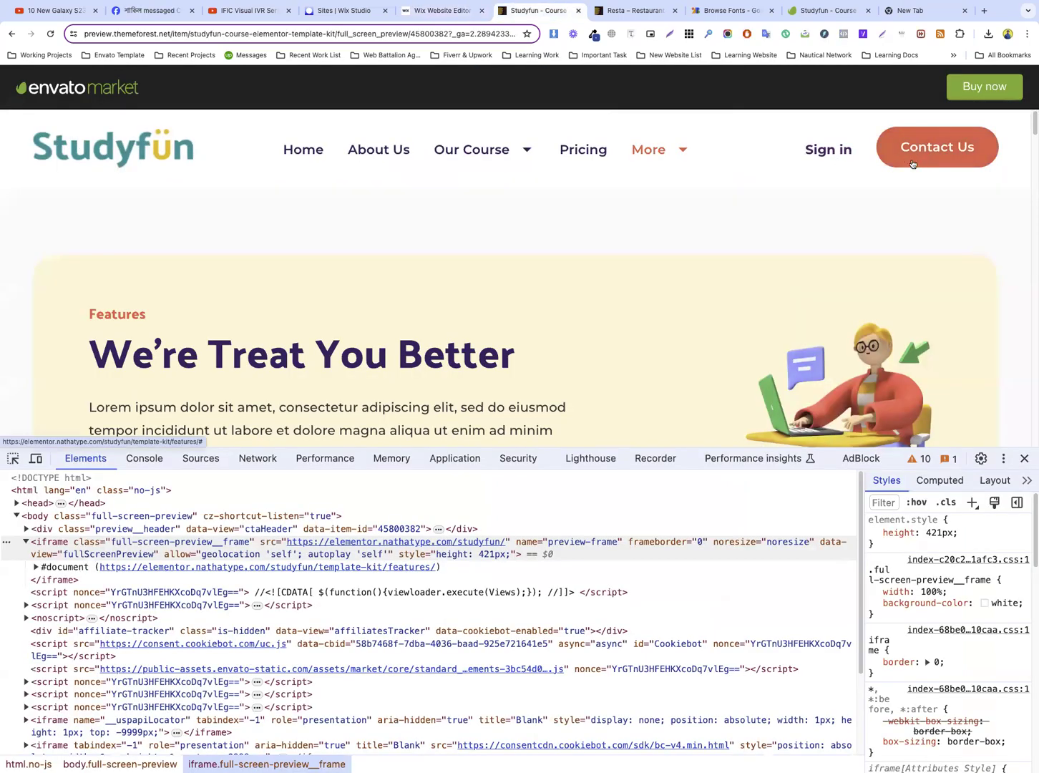
{"action": "left_click", "coordinate": [440, 10]}
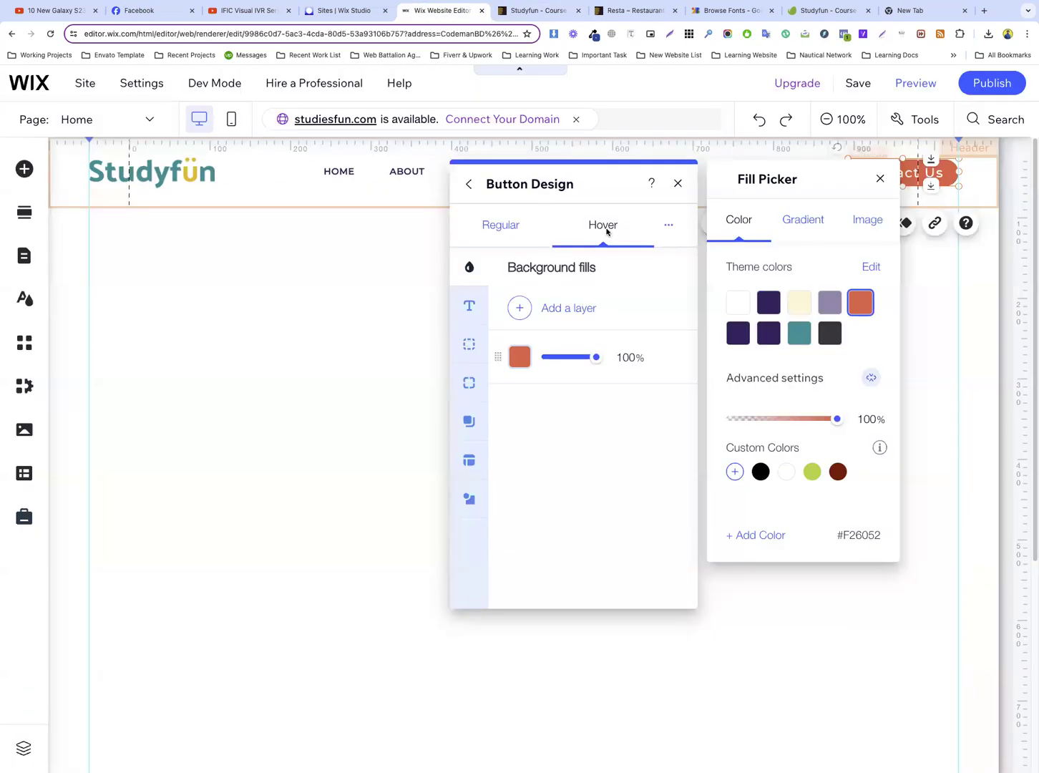
{"action": "left_click", "coordinate": [468, 307]}
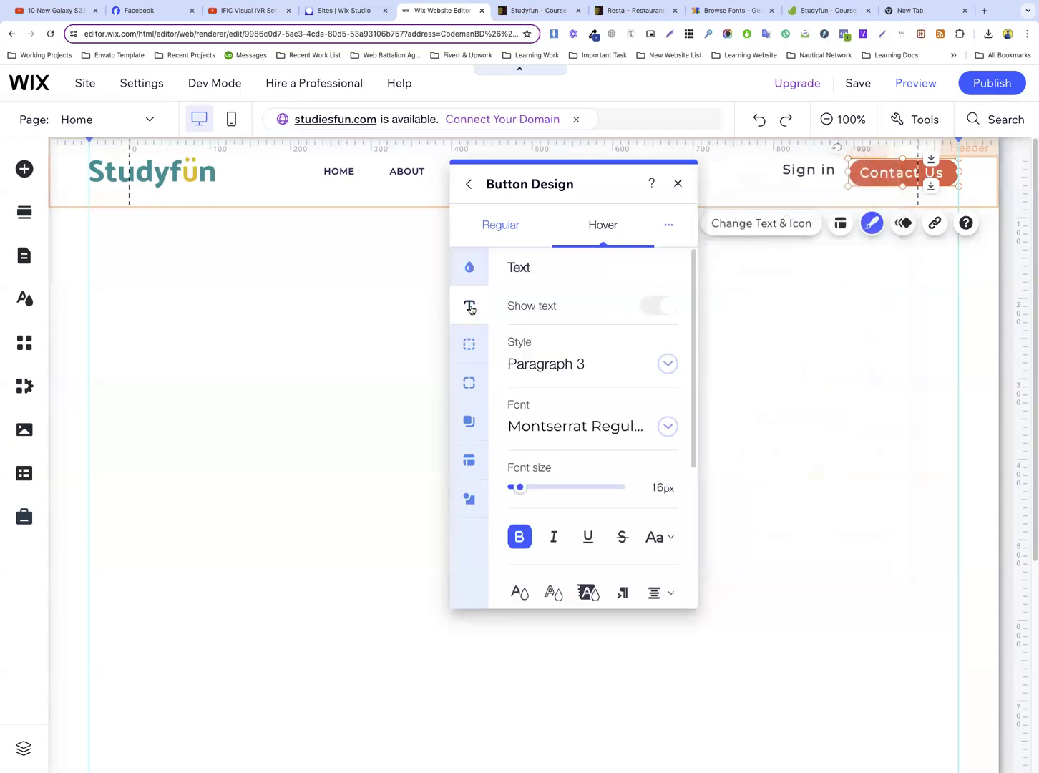
{"action": "scroll", "coordinate": [587, 386], "scroll_direction": "down", "scroll_amount": 2}
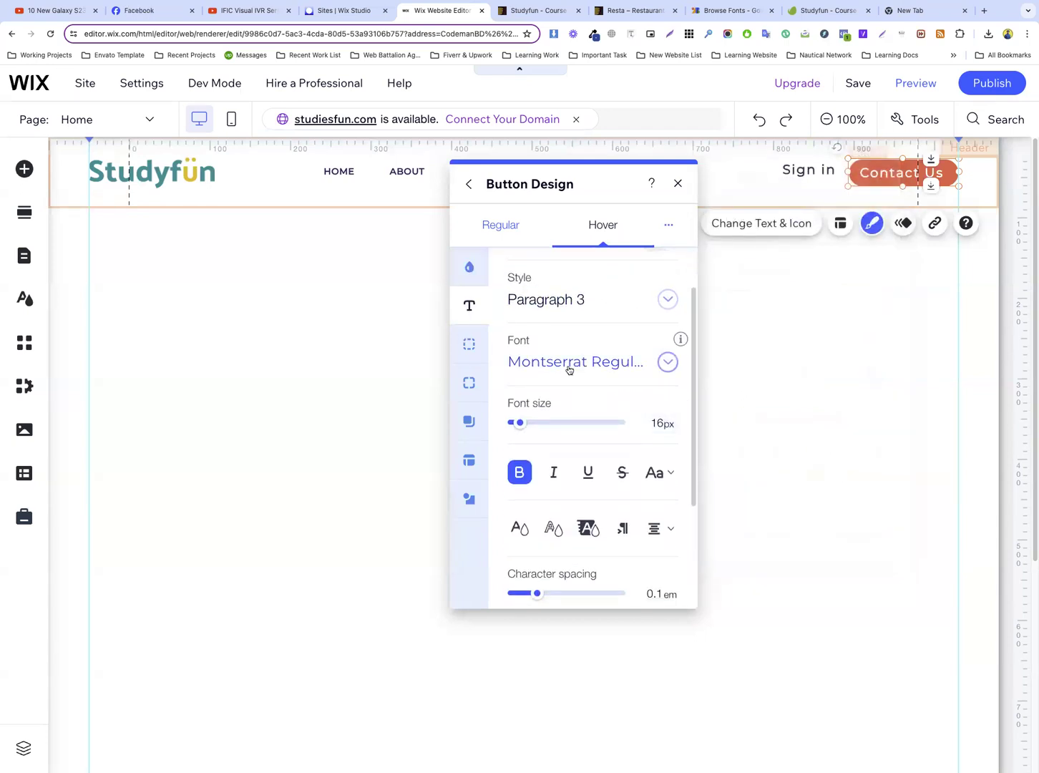
{"action": "left_click", "coordinate": [873, 198]}
Make the Contact Us button taller, center it vertically in the header and shift the Sign in button left
{"action": "left_click", "coordinate": [894, 179]}
{"action": "left_click_drag", "start_coordinate": [902, 187], "coordinate": [902, 197]}
{"action": "left_click_drag", "start_coordinate": [811, 172], "coordinate": [788, 171]}
{"action": "left_click", "coordinate": [895, 179]}
{"action": "left_click_drag", "start_coordinate": [896, 178], "coordinate": [896, 174]}
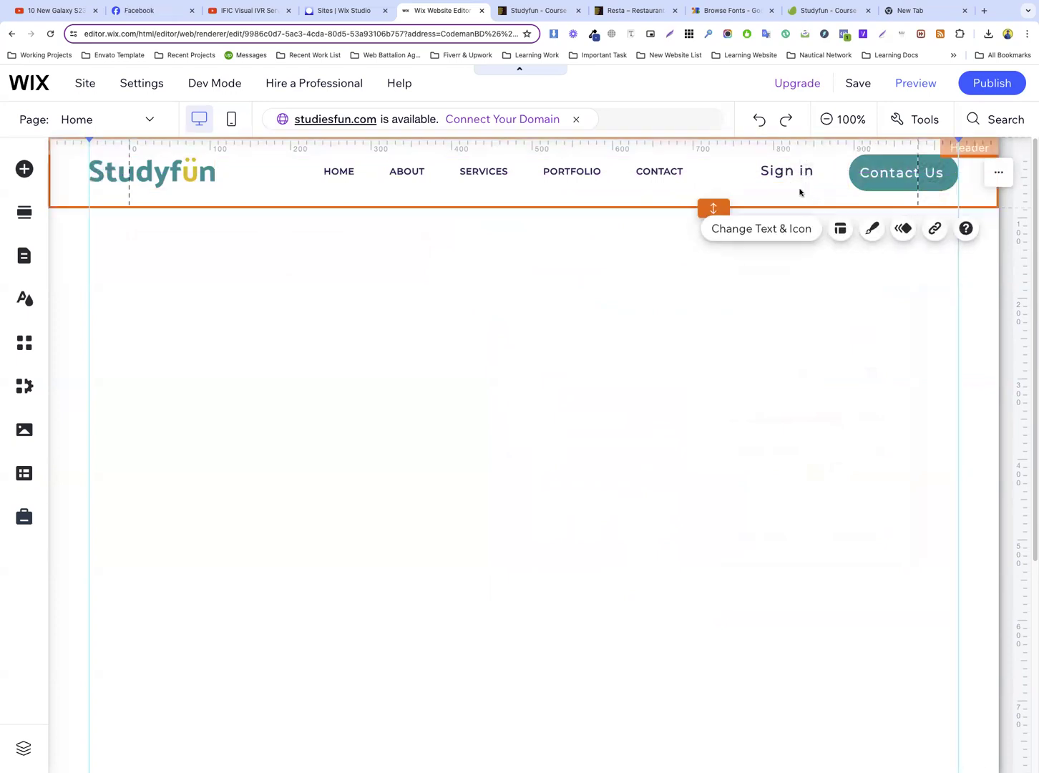
Move the Sign in button right, closer to the Contact Us button and level with its label
{"action": "left_click", "coordinate": [801, 192]}
{"action": "left_click", "coordinate": [860, 245]}
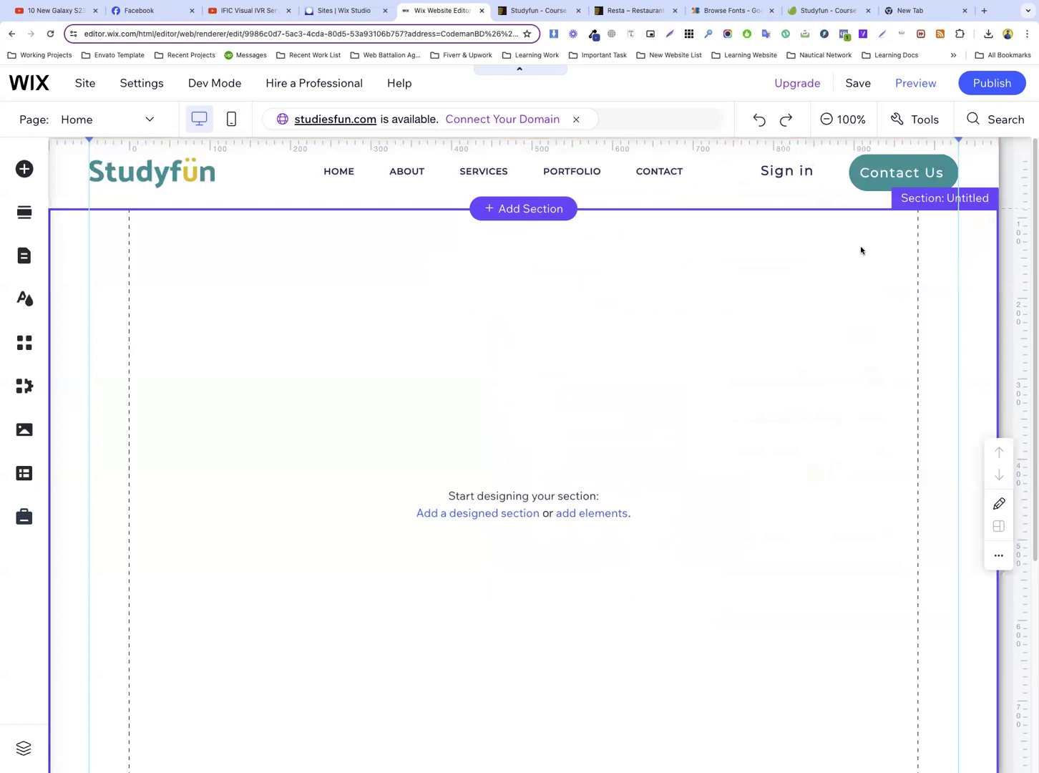
{"action": "left_click", "coordinate": [772, 172]}
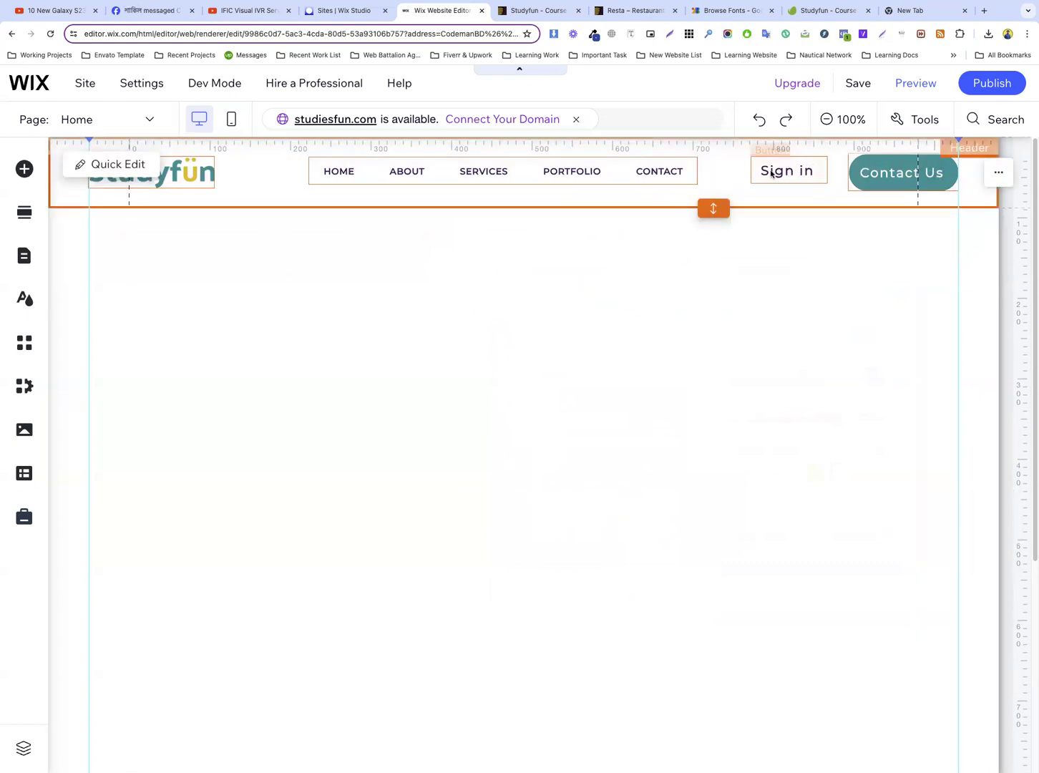
{"action": "left_click_drag", "start_coordinate": [782, 172], "coordinate": [802, 172]}
{"action": "left_click", "coordinate": [735, 176]}
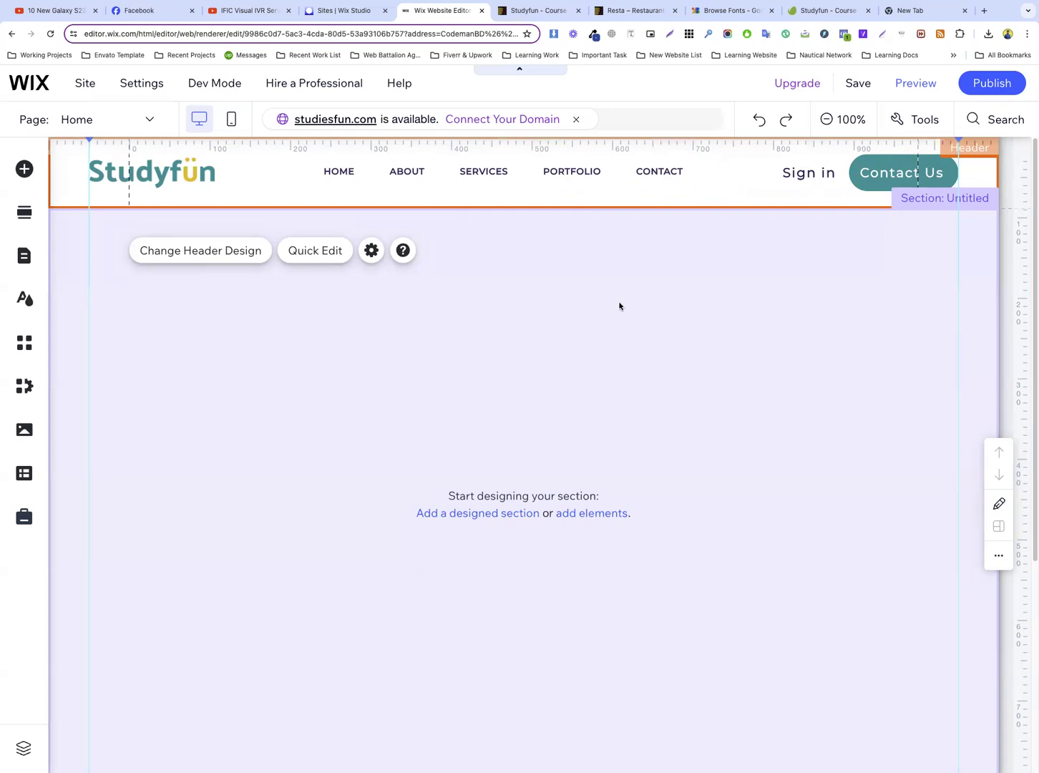
Switch to the Studyfun preview, close the developer tools and open the template's Home page as reference
{"action": "left_click", "coordinate": [496, 277]}
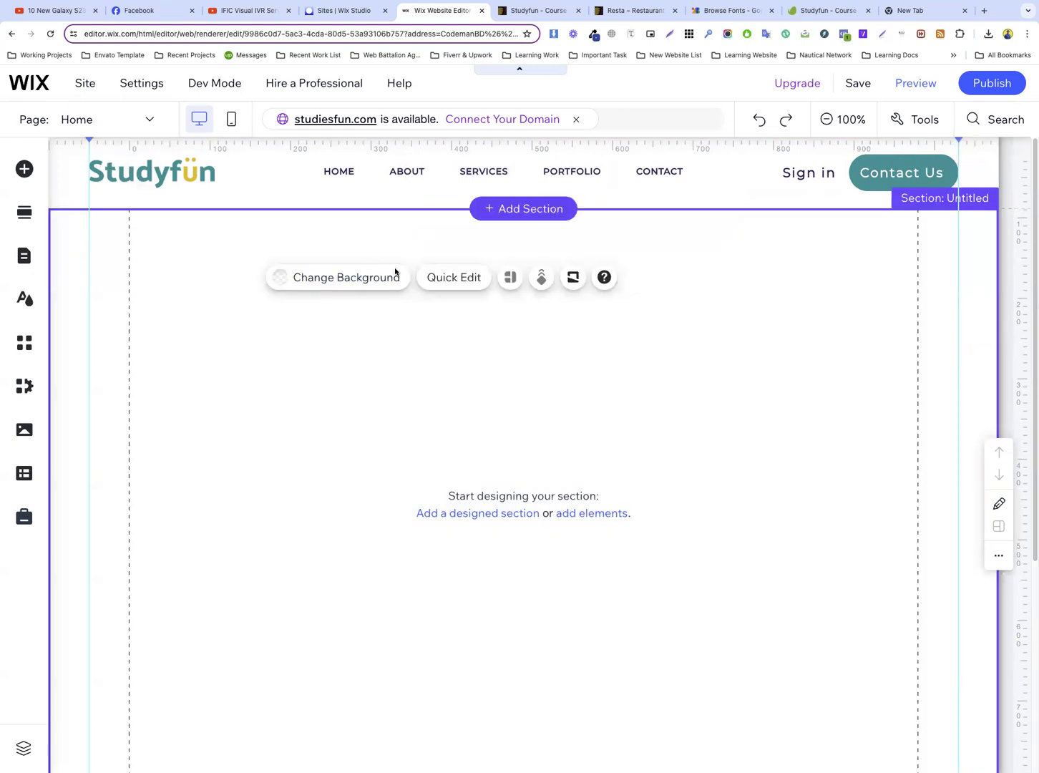
{"action": "left_click", "coordinate": [521, 11]}
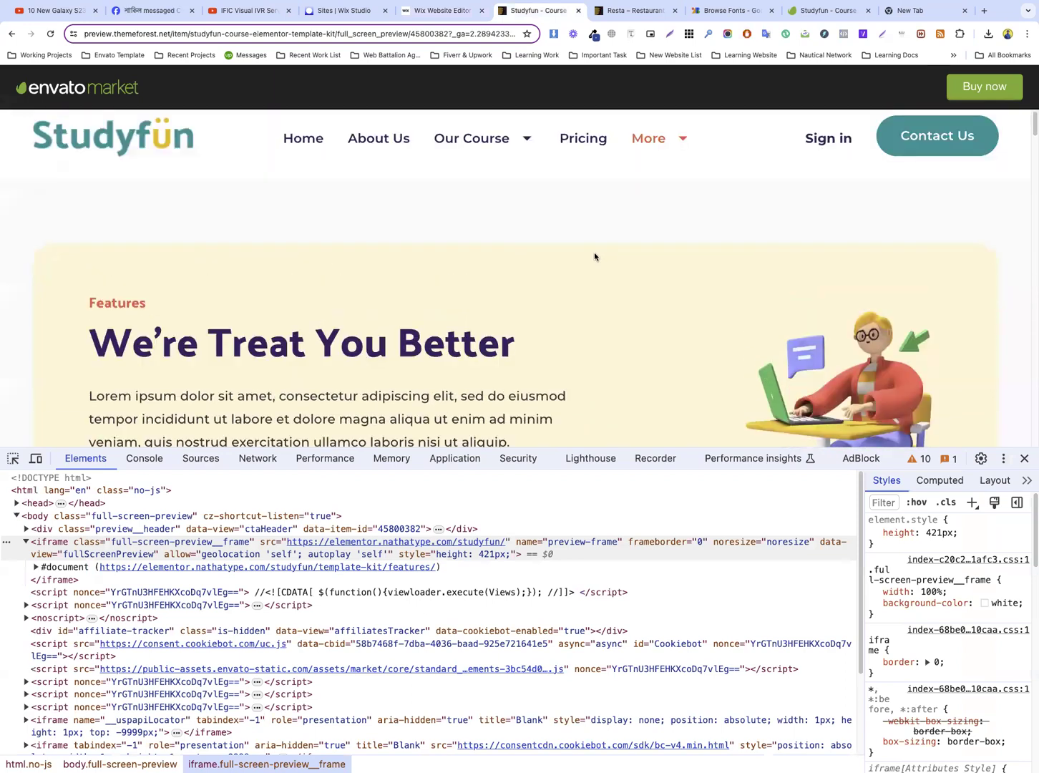
{"action": "left_click", "coordinate": [1024, 458]}
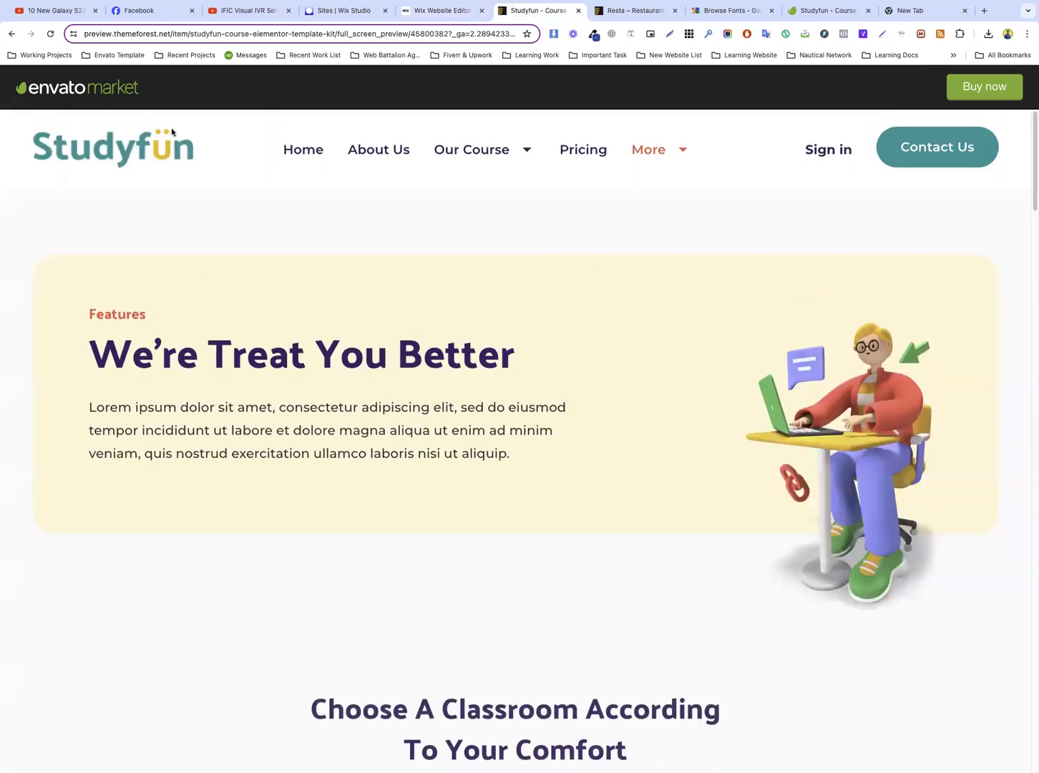
{"action": "left_click", "coordinate": [304, 147]}
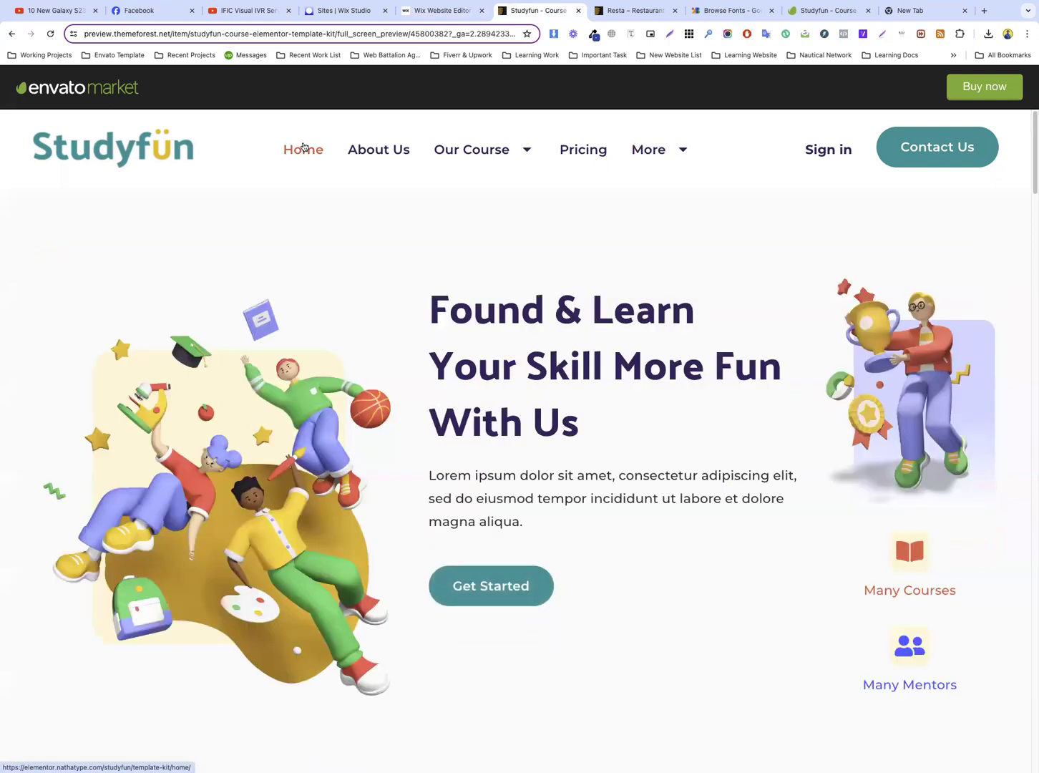
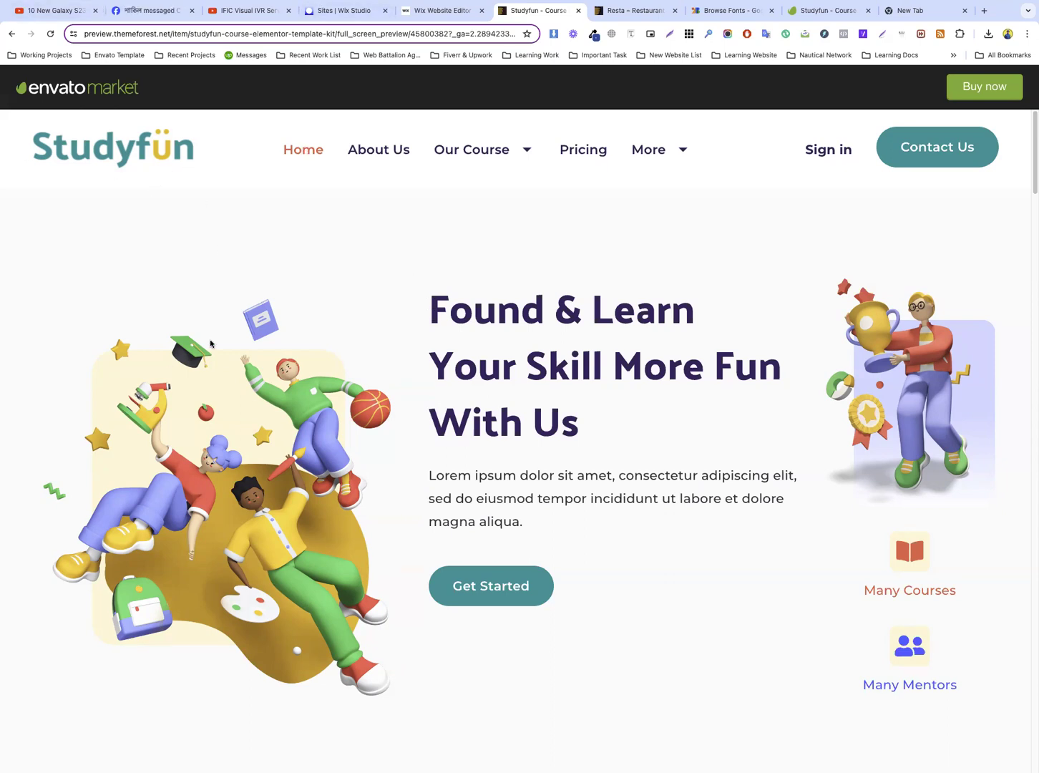
Examine the Studyfun template's hero layout, including its heading, paragraph and icon labels
{"action": "scroll", "coordinate": [403, 327], "scroll_direction": "down", "scroll_amount": 10}
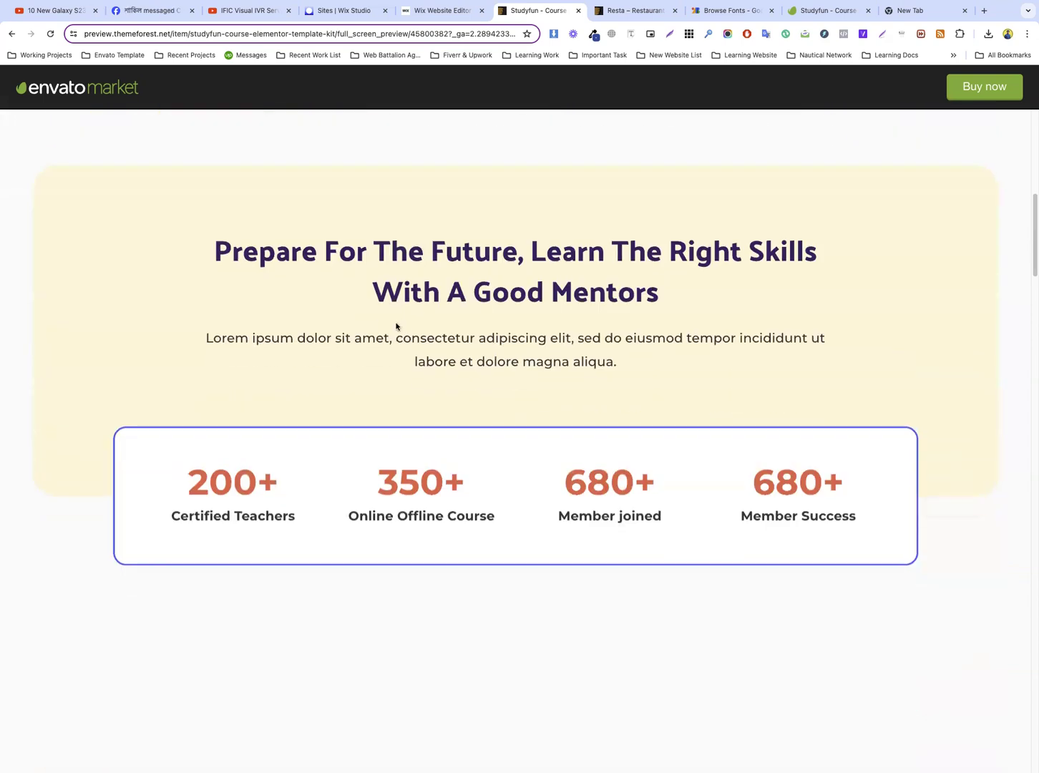
{"action": "scroll", "coordinate": [396, 327], "scroll_direction": "up", "scroll_amount": 10}
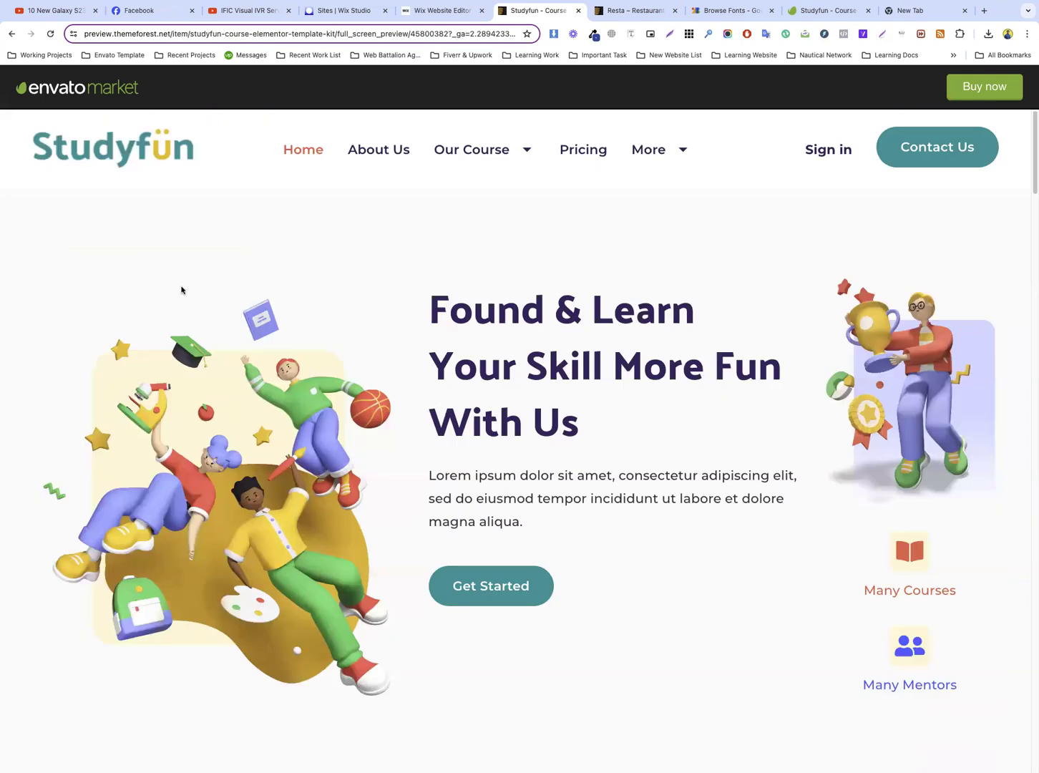
{"action": "left_click_drag", "start_coordinate": [447, 313], "coordinate": [581, 433]}
{"action": "left_click", "coordinate": [499, 480]}
{"action": "double_click", "coordinate": [500, 481]}
{"action": "triple_click", "coordinate": [882, 683]}
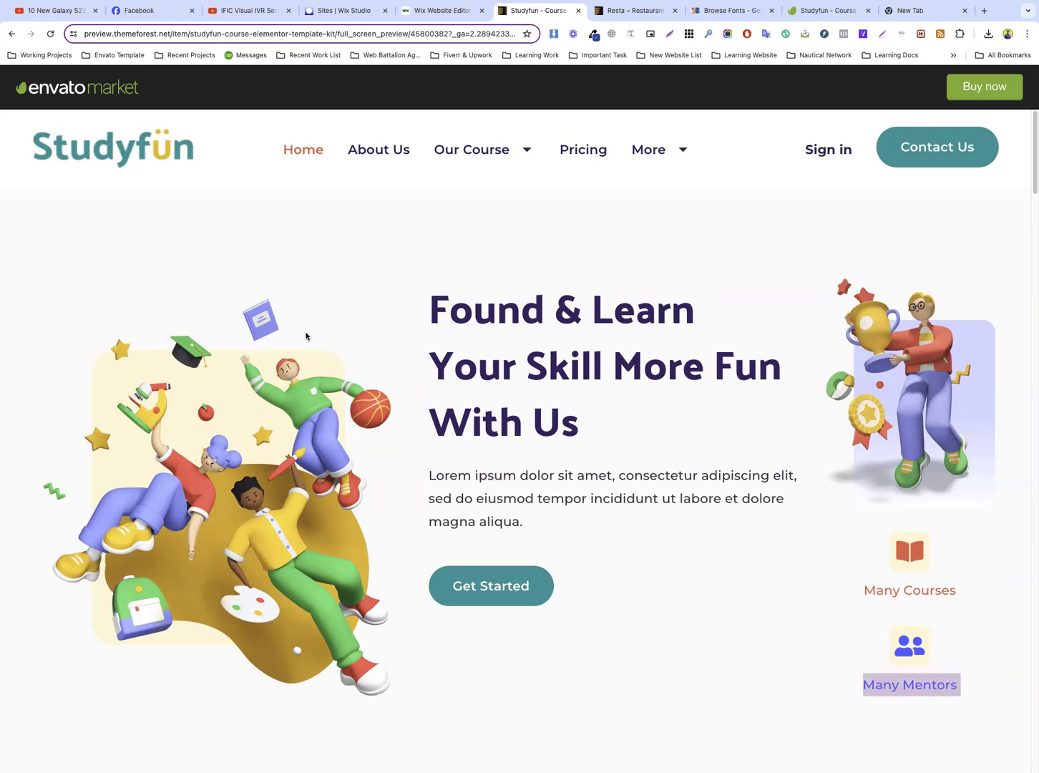
Save the hero's group illustration and the trophy character illustration from the Studyfun preview as image files
{"action": "right_click", "coordinate": [227, 409]}
{"action": "left_click", "coordinate": [250, 428]}
{"action": "key", "text": "Return"}
{"action": "right_click", "coordinate": [929, 352]}
{"action": "left_click", "coordinate": [963, 373]}
{"action": "key", "text": "Return"}
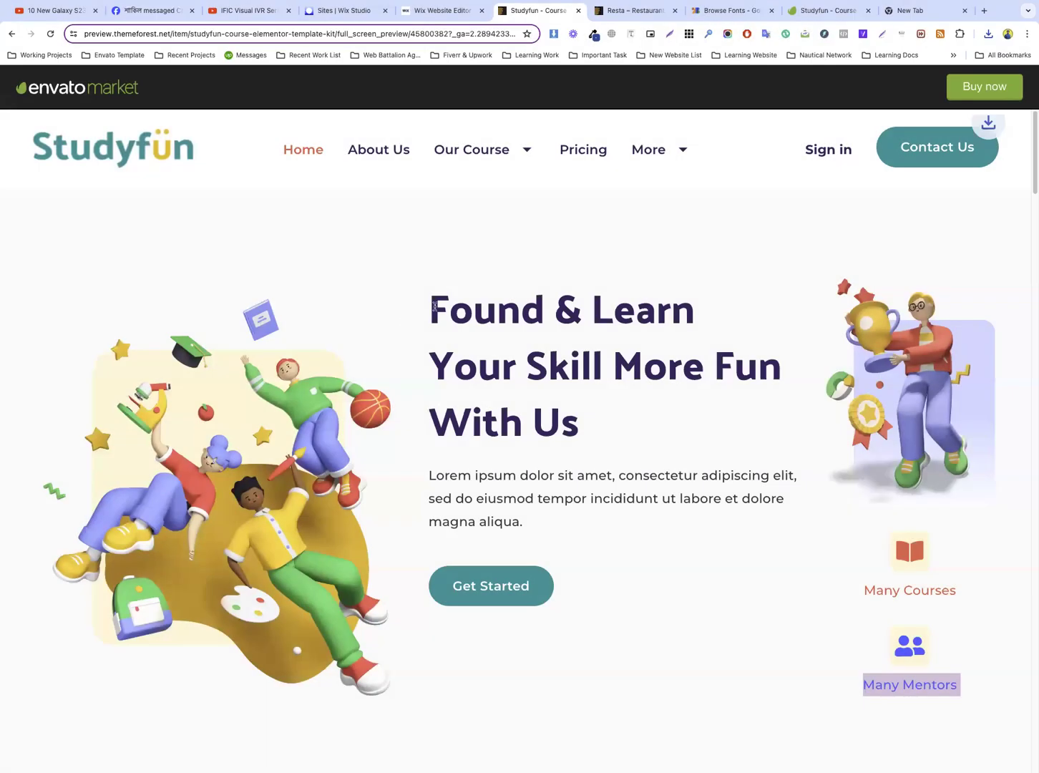
{"action": "left_click", "coordinate": [423, 18]}
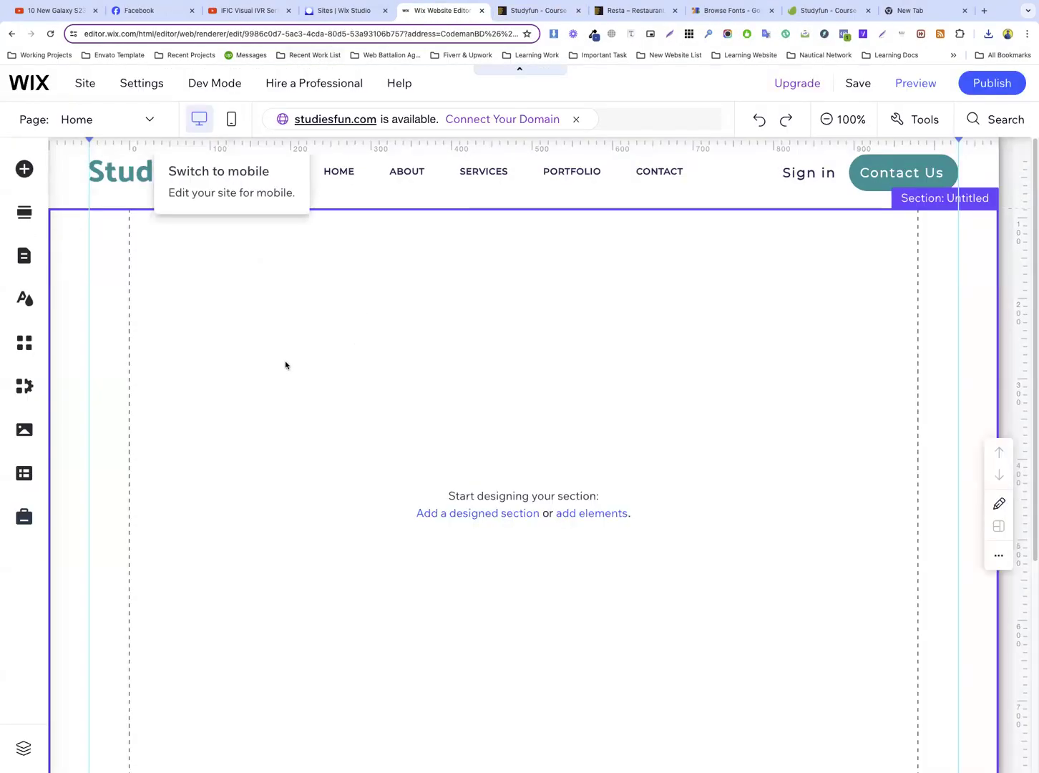
{"action": "left_click", "coordinate": [326, 10]}
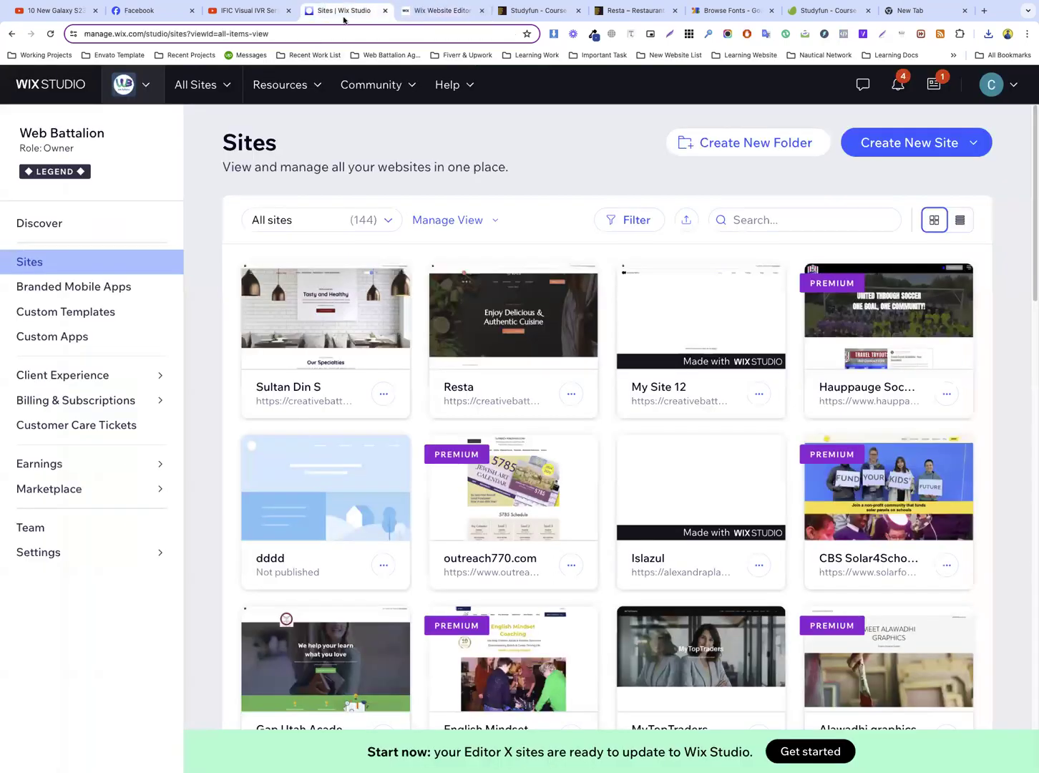
{"action": "left_click", "coordinate": [440, 10]}
{"action": "left_click", "coordinate": [537, 10]}
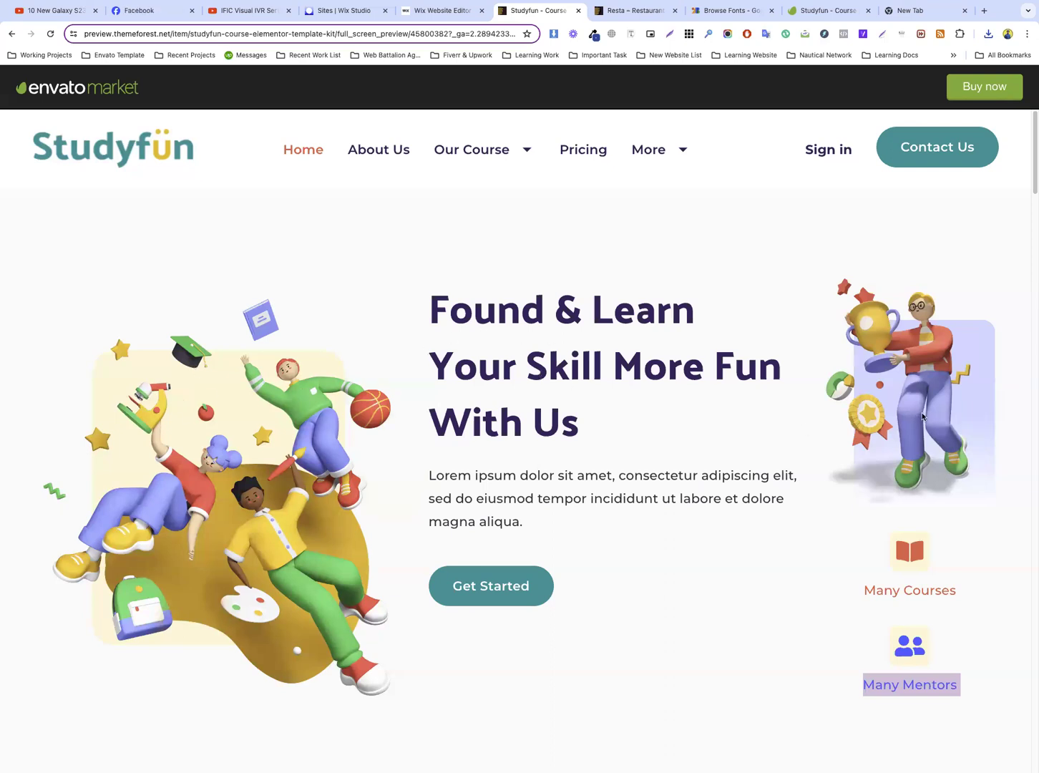
Switch to the Wix editor and add a dark full-width strip to the empty section below the header
{"action": "left_click", "coordinate": [439, 14]}
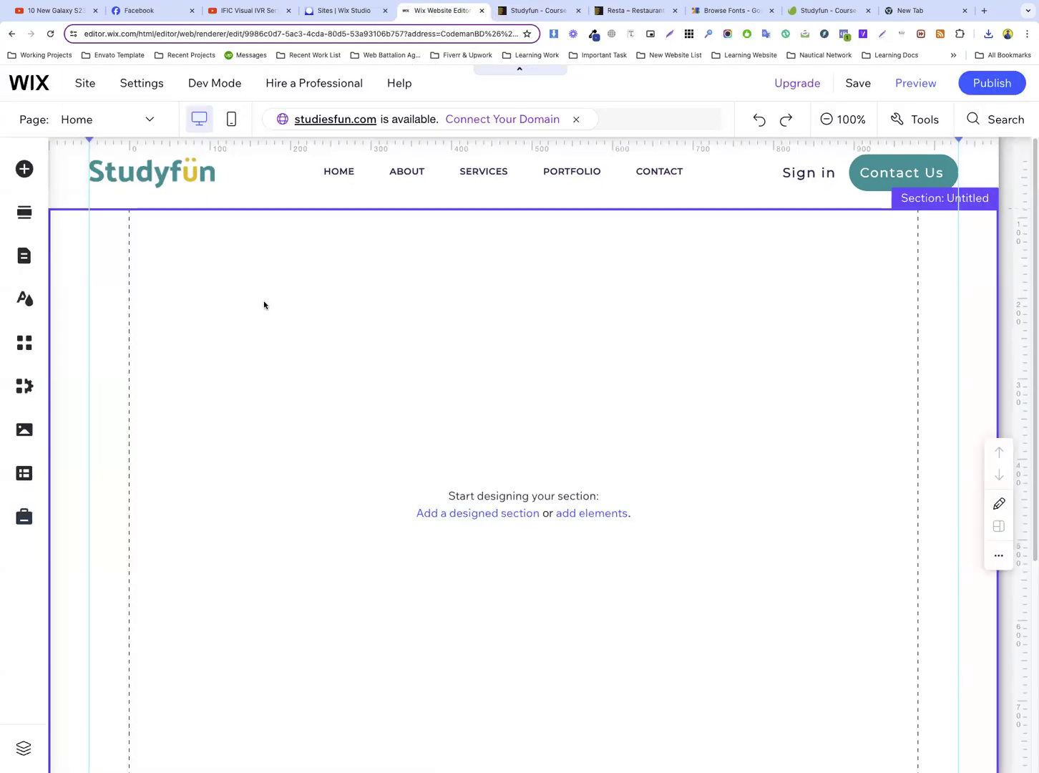
{"action": "left_click", "coordinate": [27, 176]}
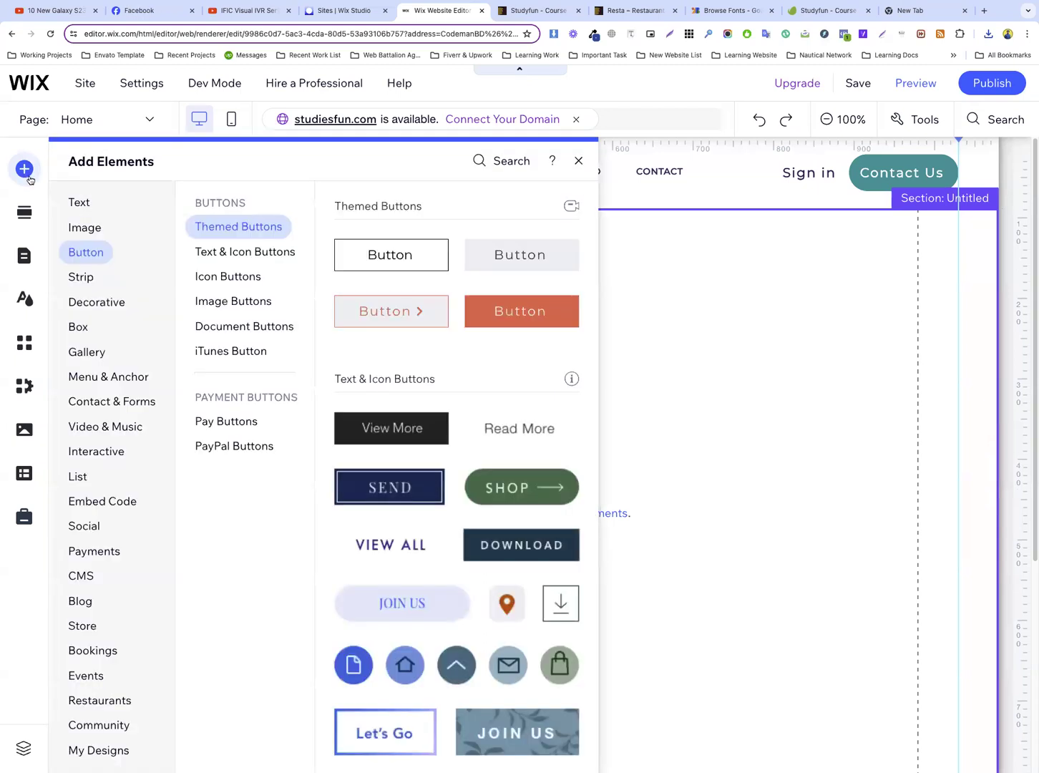
{"action": "left_click", "coordinate": [88, 278]}
{"action": "left_click_drag", "start_coordinate": [430, 286], "coordinate": [721, 417]}
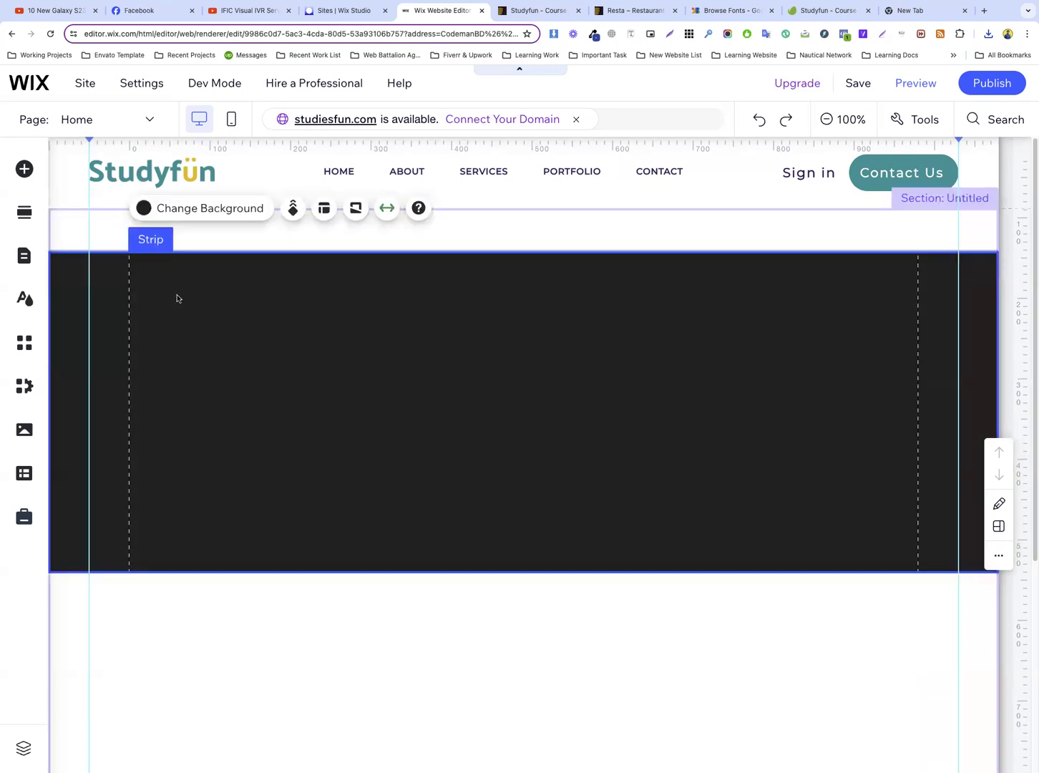
Add two more columns to the strip to divide it into three
{"action": "right_click", "coordinate": [176, 297]}
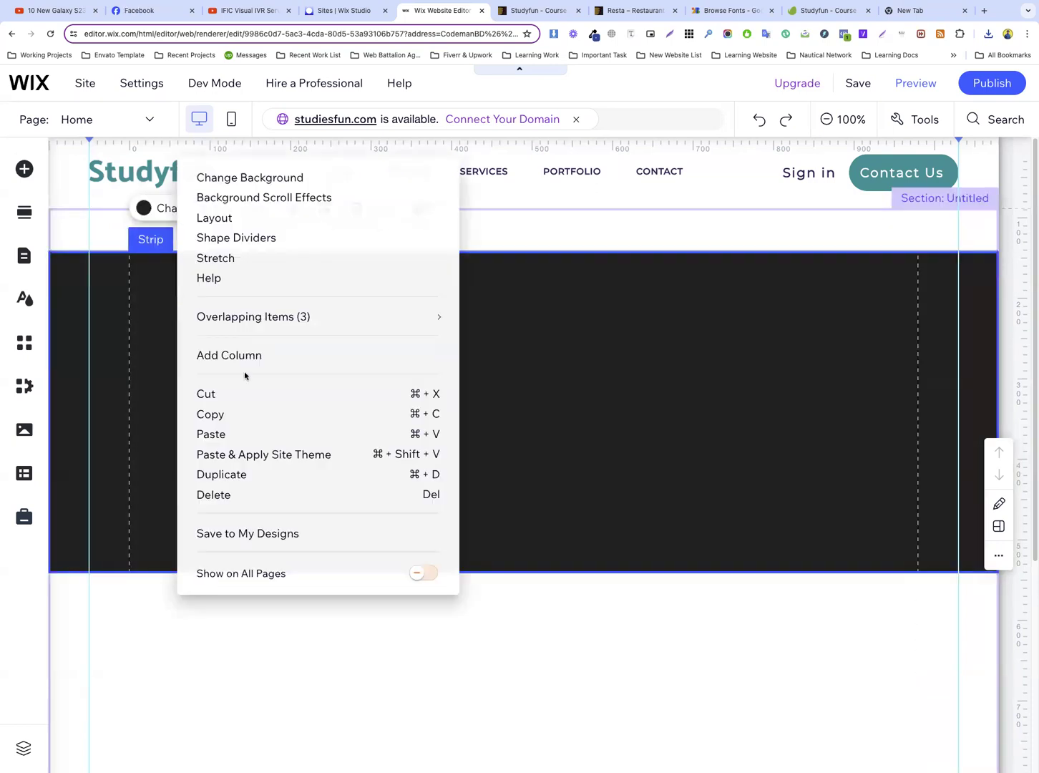
{"action": "left_click", "coordinate": [244, 360]}
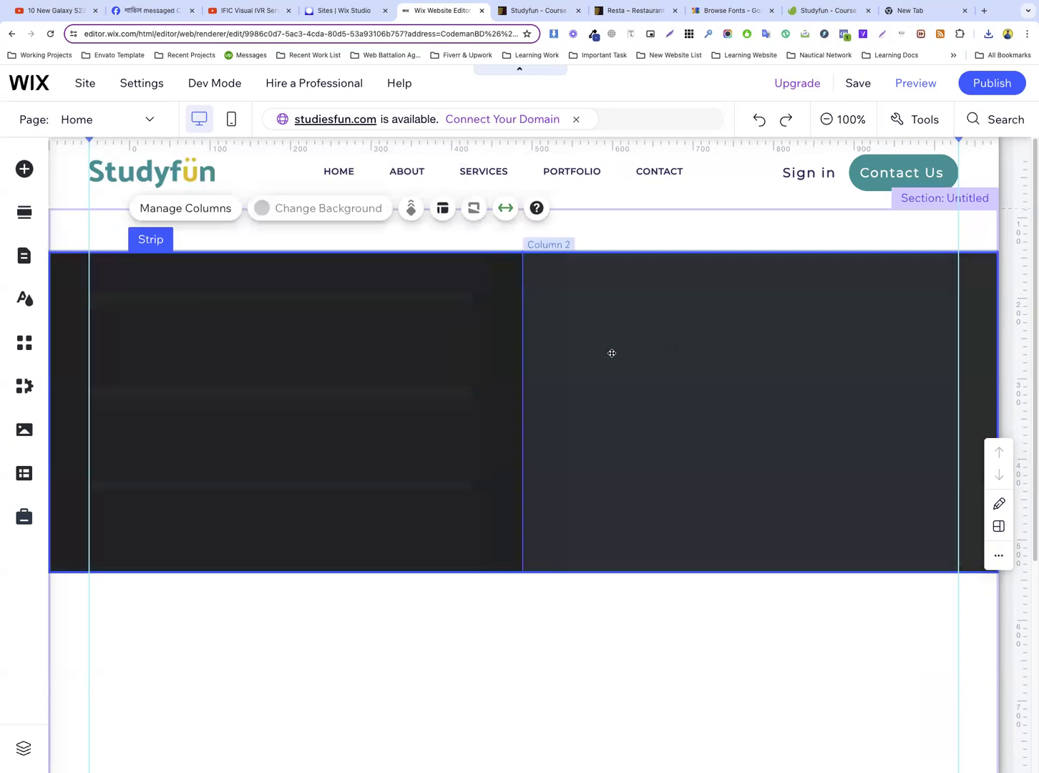
{"action": "right_click", "coordinate": [449, 338]}
{"action": "left_click", "coordinate": [504, 377]}
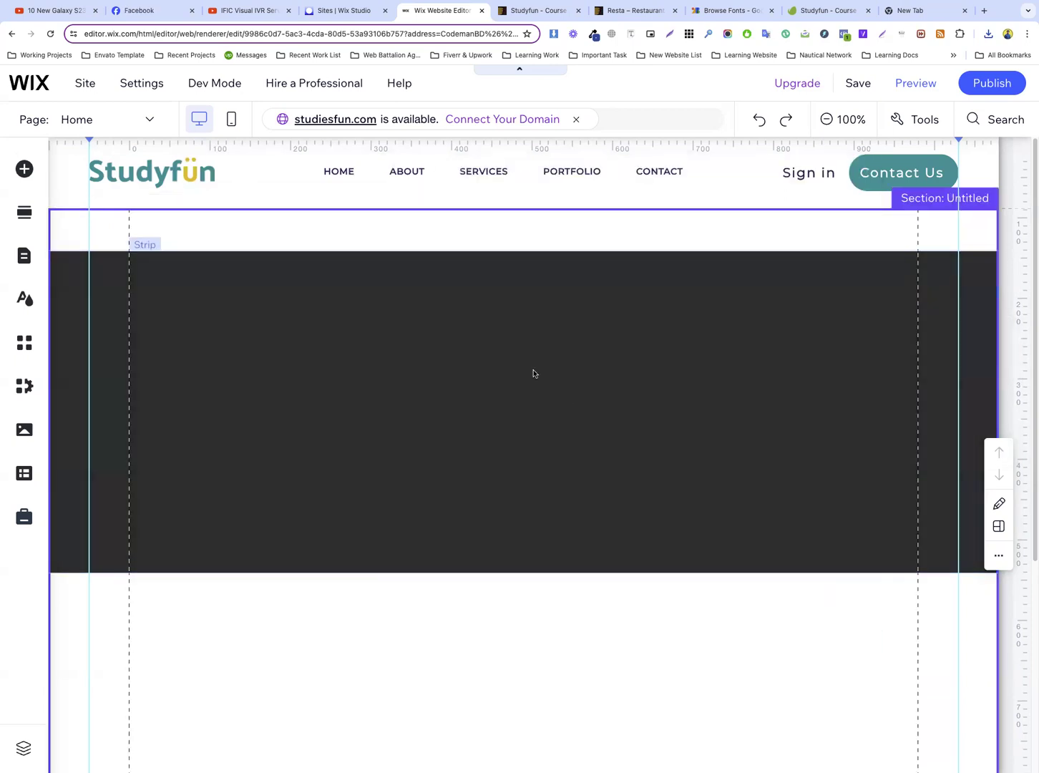
Set the background of the strip's first column to the coral theme color
{"action": "left_click", "coordinate": [248, 342]}
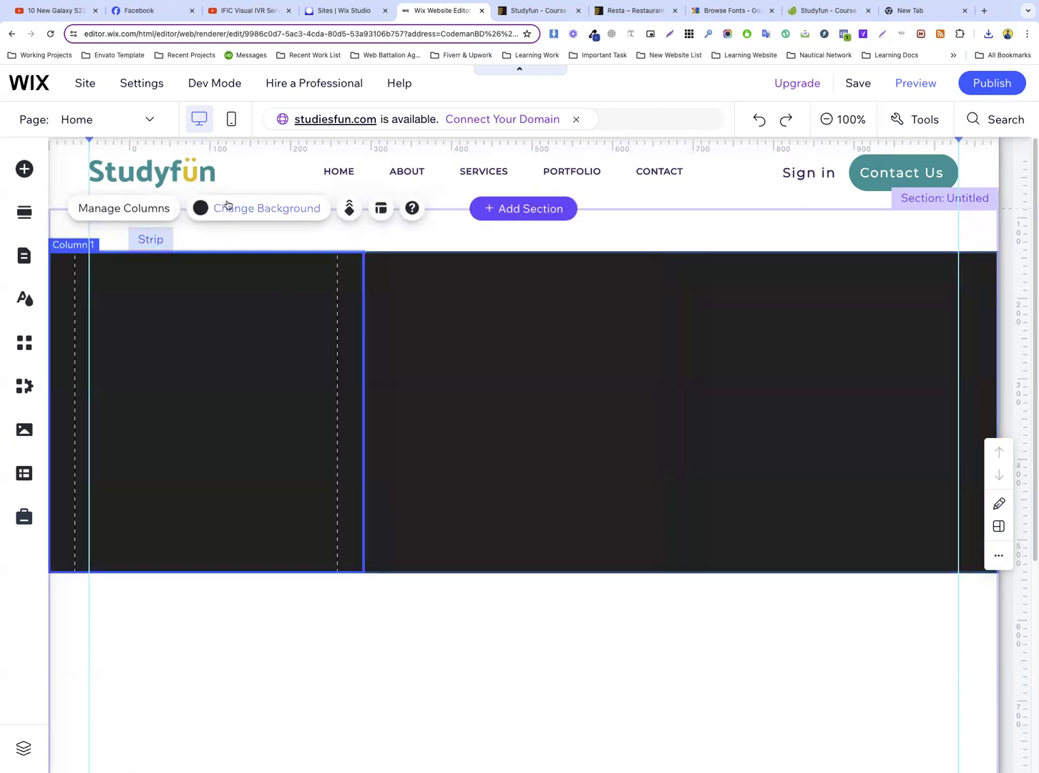
{"action": "left_click", "coordinate": [264, 207]}
{"action": "left_click", "coordinate": [420, 415]}
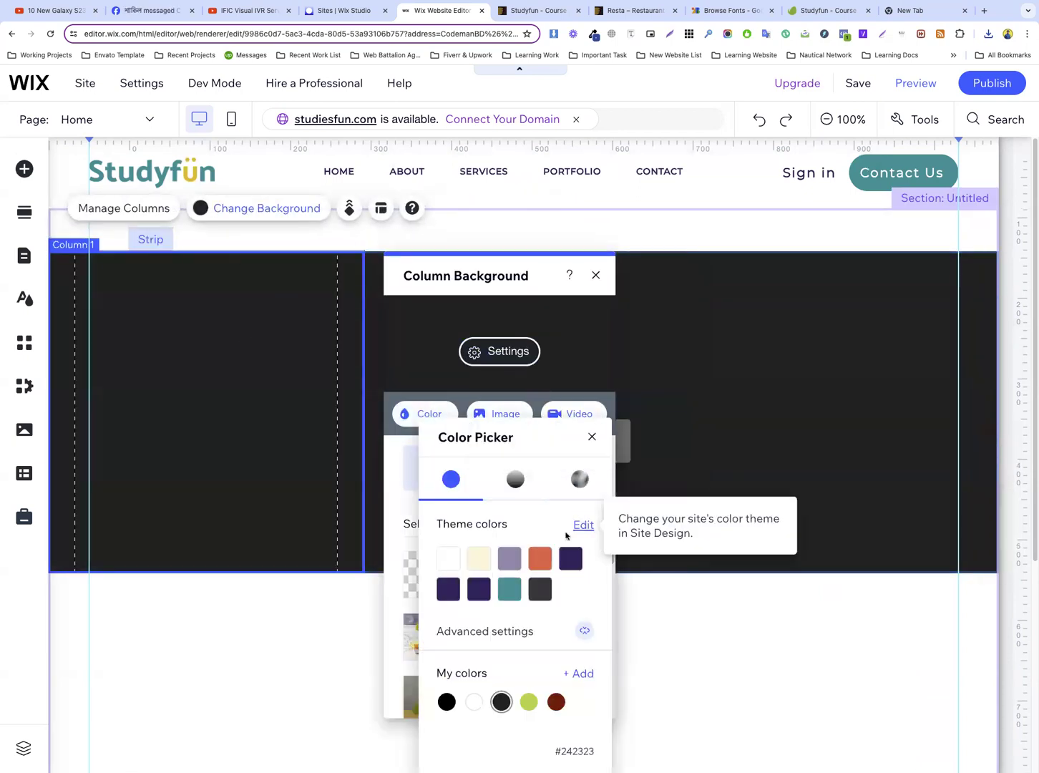
{"action": "left_click", "coordinate": [539, 559]}
{"action": "left_click", "coordinate": [716, 418]}
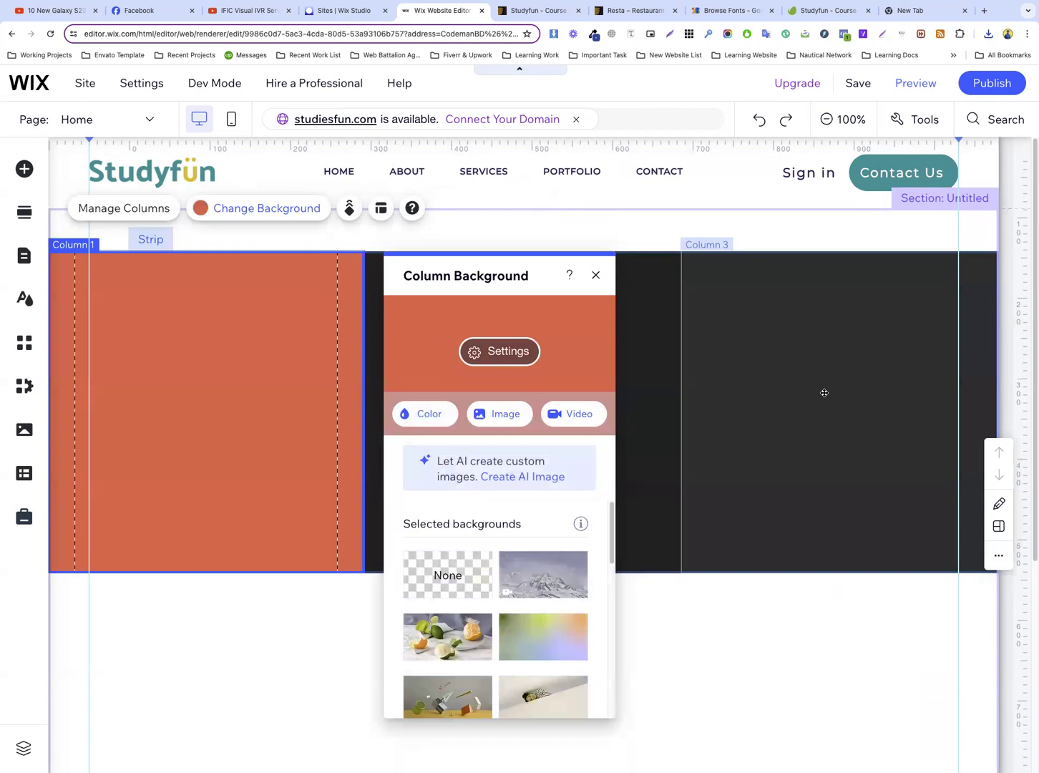
Set the background of the strip's third column to the same coral theme color
{"action": "left_click", "coordinate": [824, 393]}
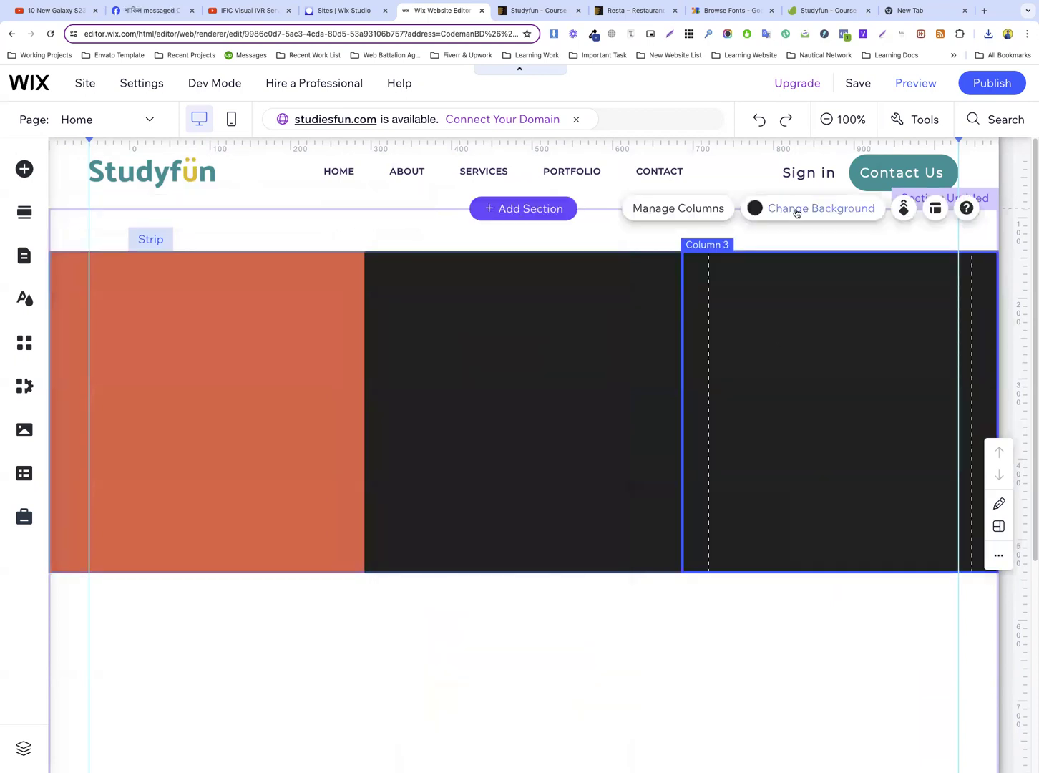
{"action": "left_click", "coordinate": [795, 208]}
{"action": "left_click", "coordinate": [469, 413]}
{"action": "left_click", "coordinate": [584, 549]}
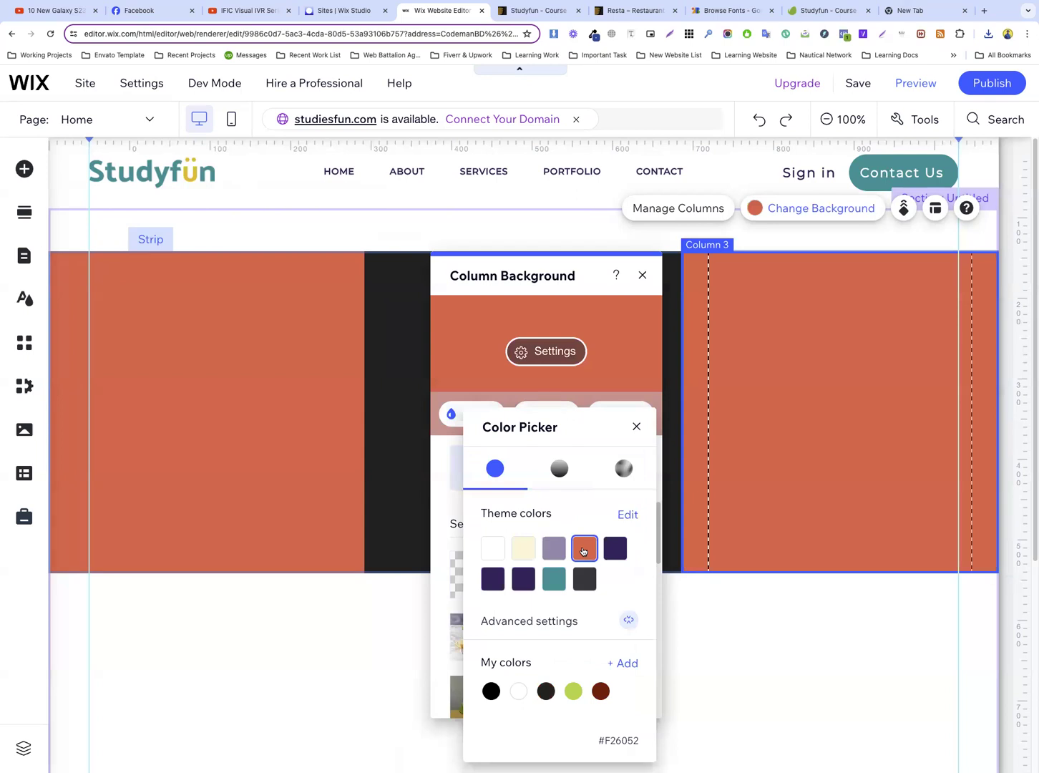
{"action": "left_click", "coordinate": [375, 327]}
{"action": "left_click", "coordinate": [373, 331]}
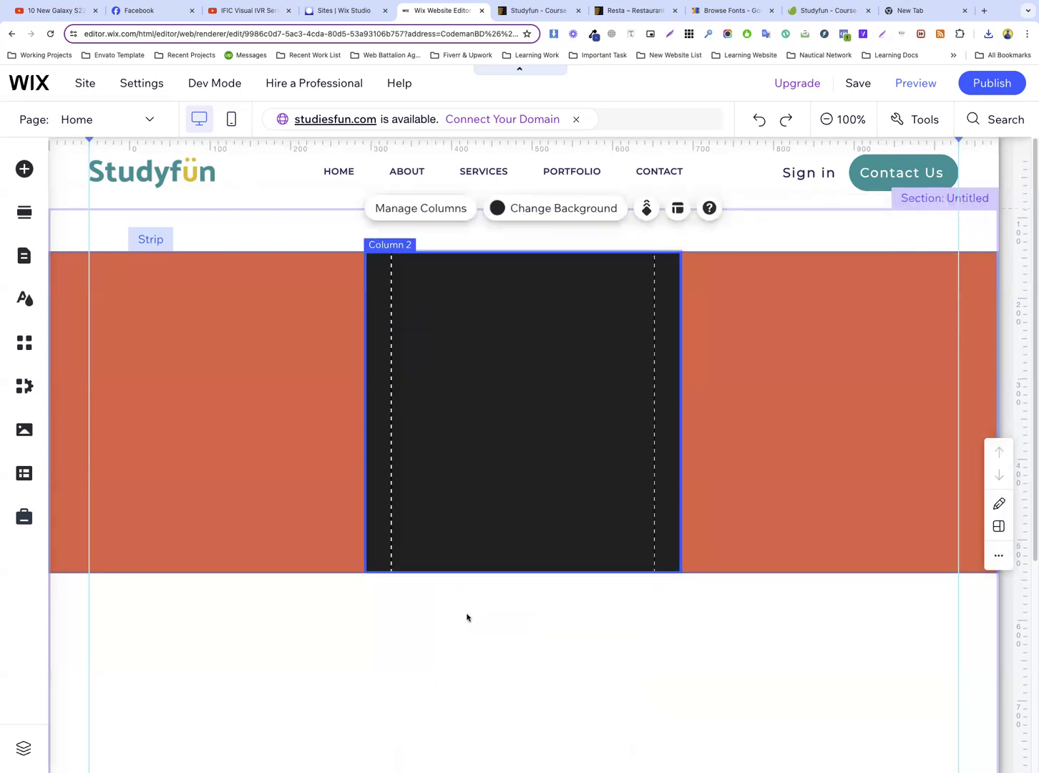
Move the strip up against the header and extend its lower edge to make it taller
{"action": "left_click", "coordinate": [466, 616]}
{"action": "left_click_drag", "start_coordinate": [295, 360], "coordinate": [292, 331]}
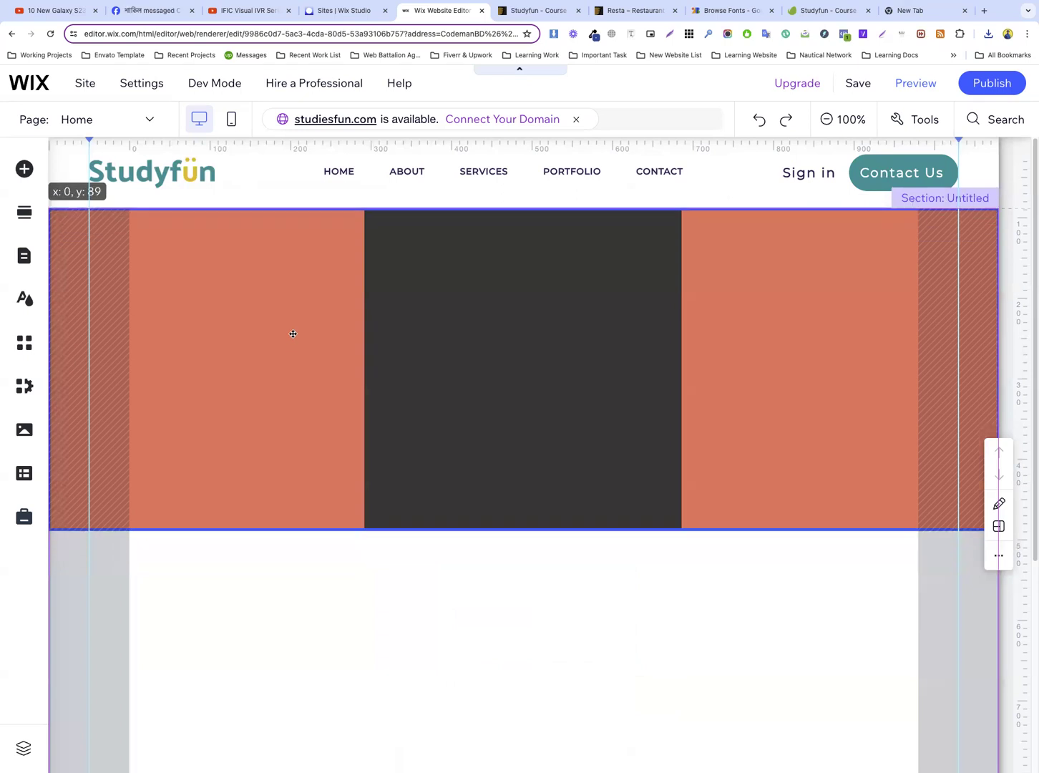
{"action": "left_click_drag", "start_coordinate": [495, 528], "coordinate": [484, 646]}
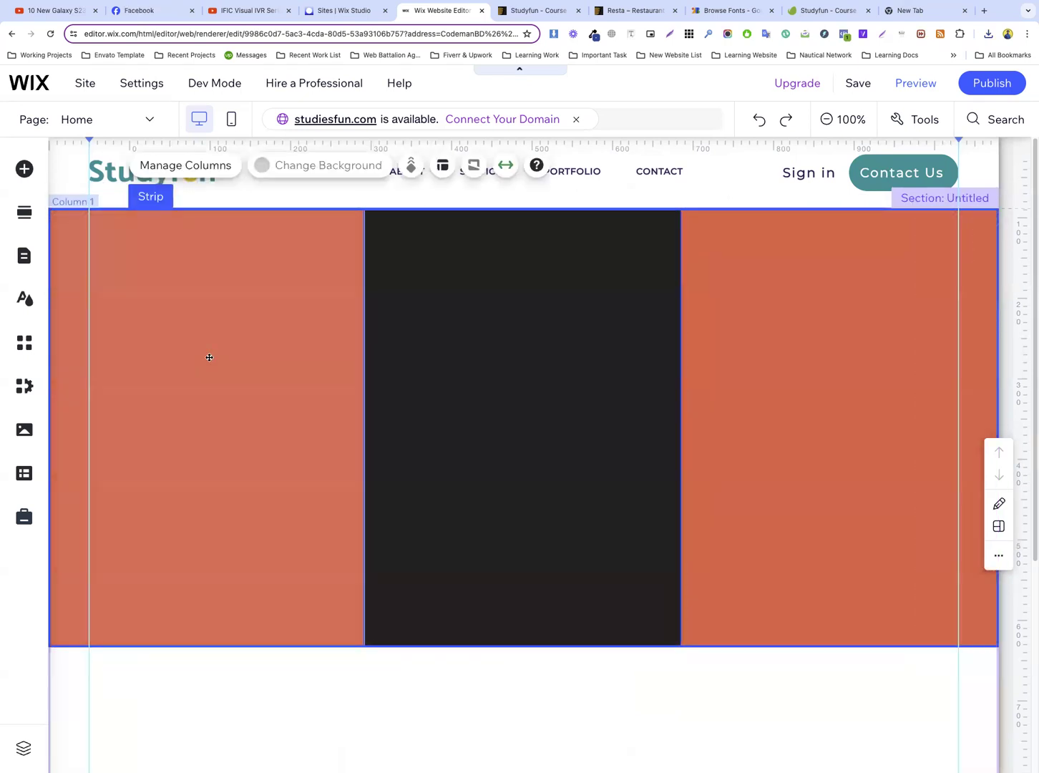
{"action": "left_click", "coordinate": [211, 368]}
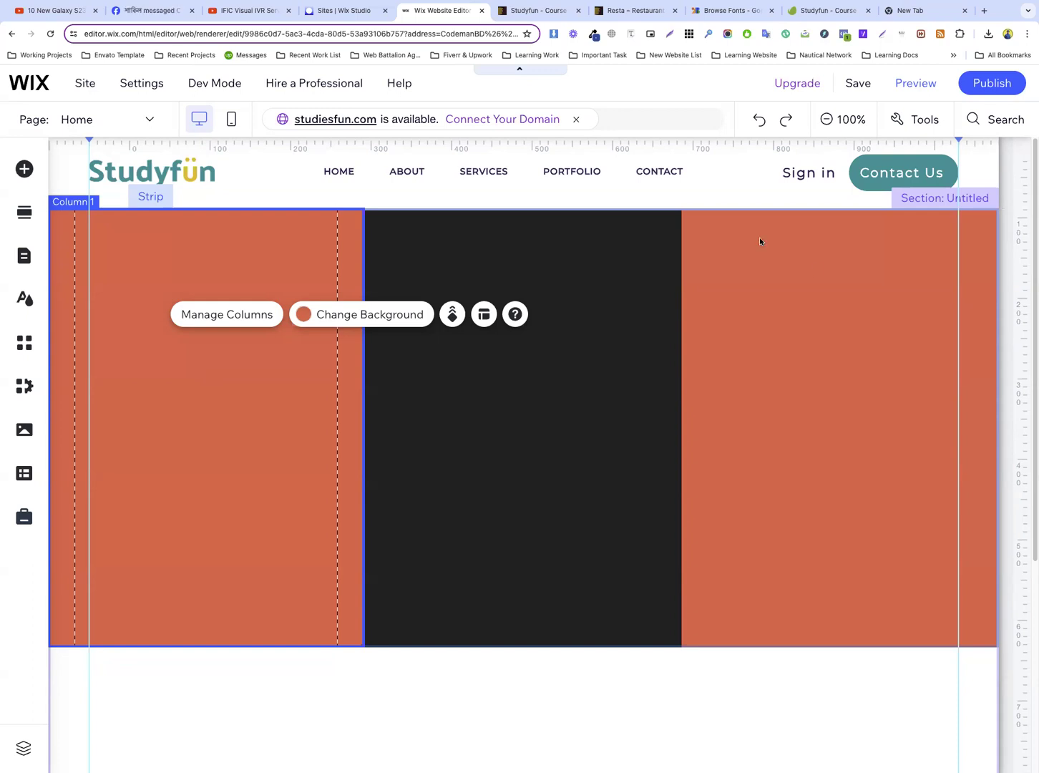
{"action": "left_click", "coordinate": [591, 308]}
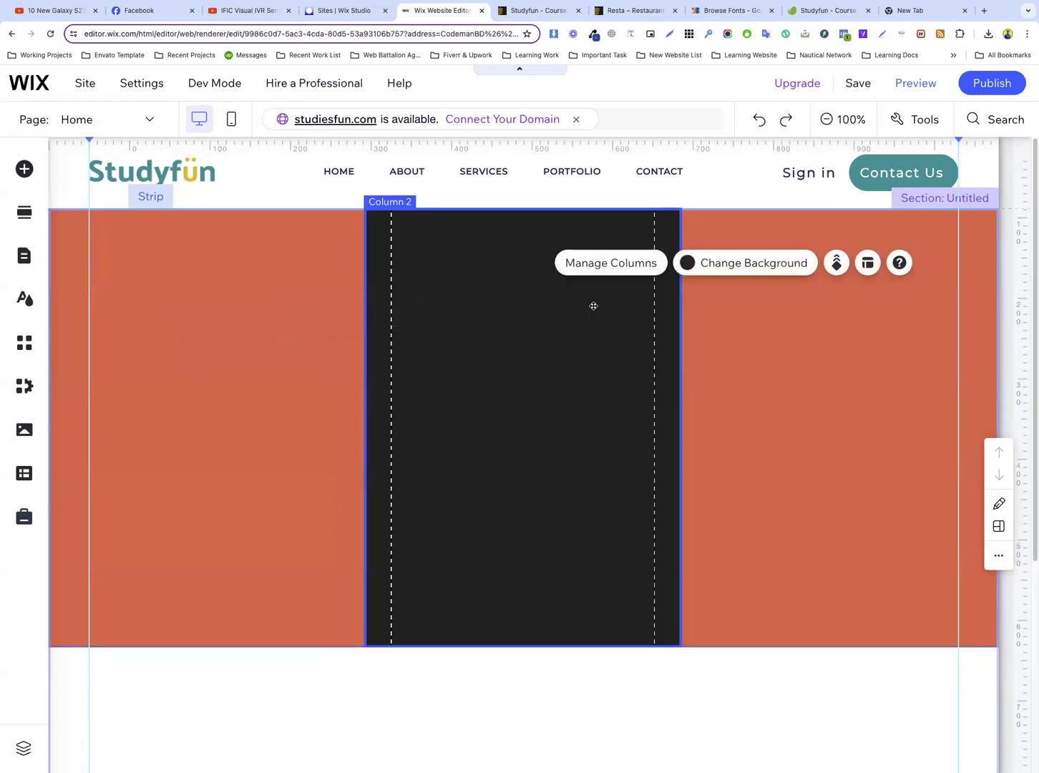
{"action": "right_click", "coordinate": [593, 305]}
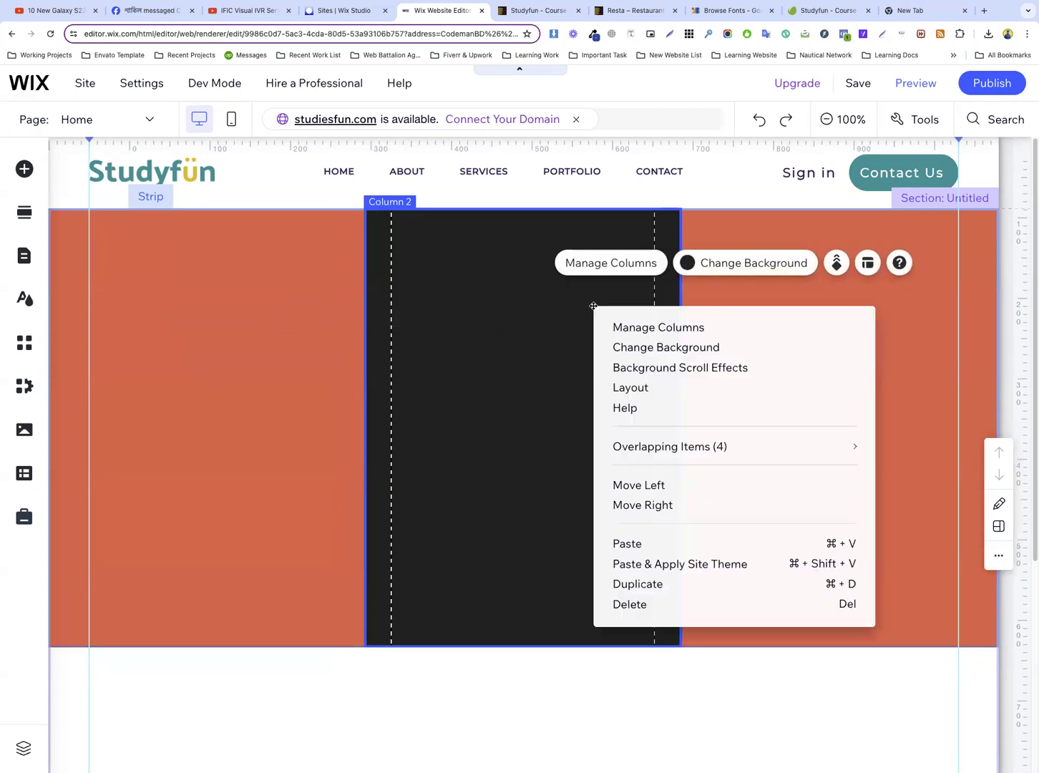
{"action": "left_click", "coordinate": [433, 681]}
{"action": "left_click", "coordinate": [511, 423]}
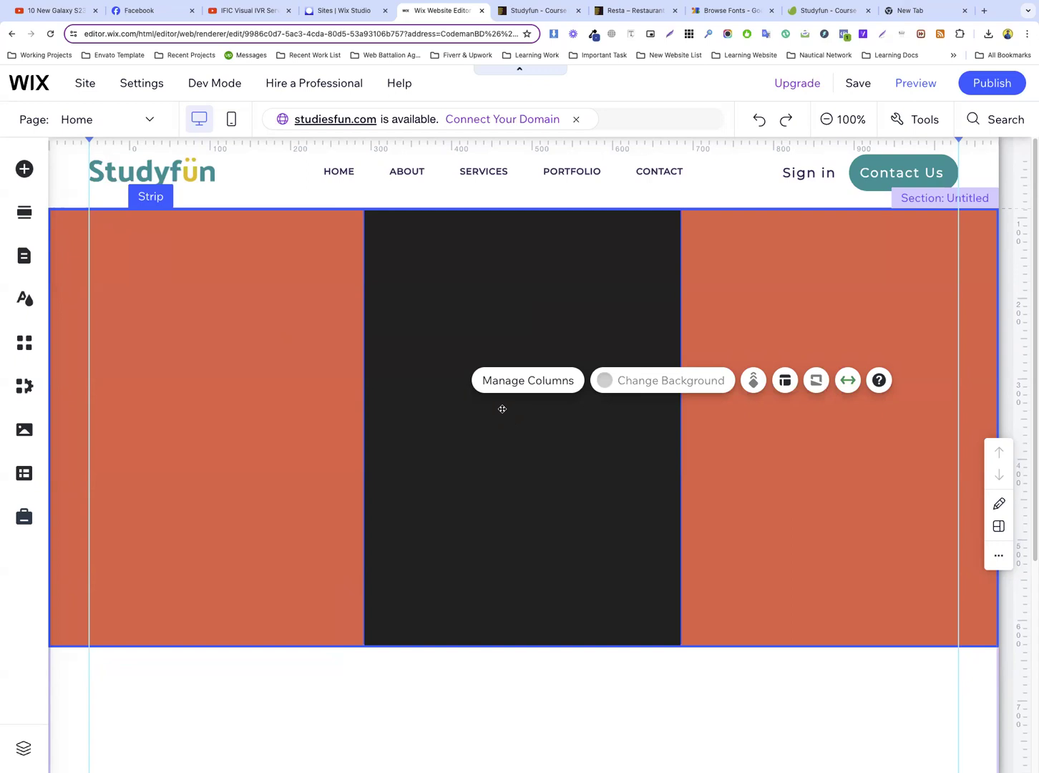
{"action": "left_click", "coordinate": [237, 323]}
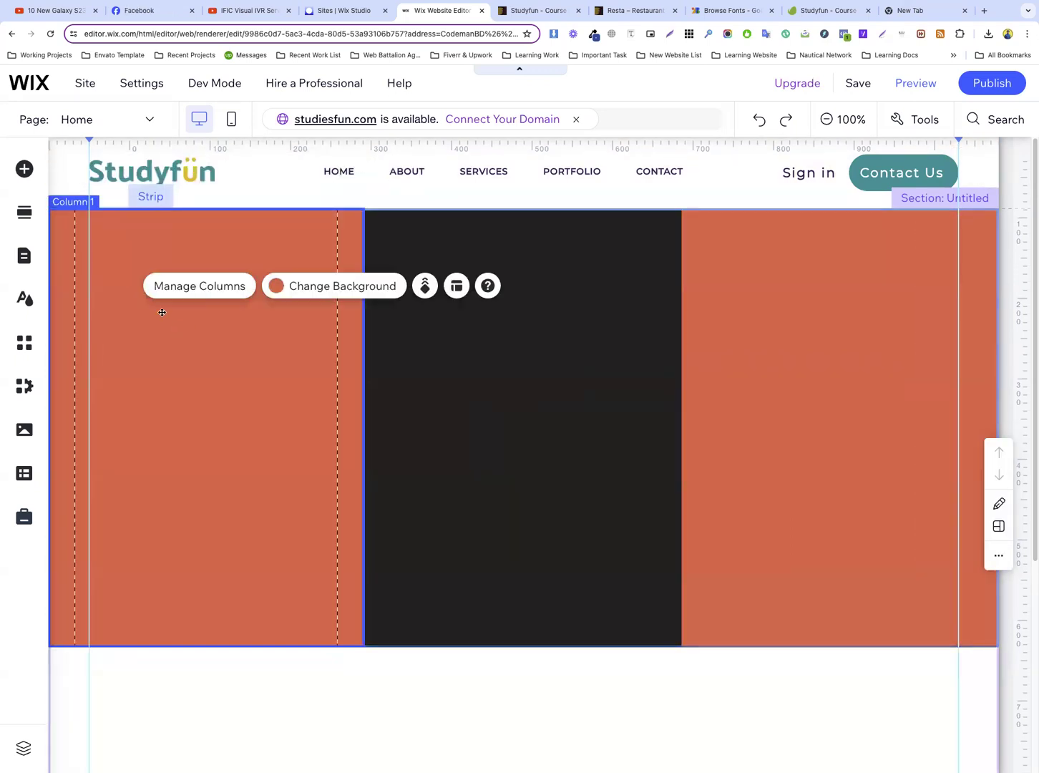
Try to copy the header logo into the strip's first column, and delete the pasted Many Mentors text
{"action": "left_click", "coordinate": [200, 171]}
{"action": "left_click", "coordinate": [200, 171]}
{"action": "right_click", "coordinate": [200, 170]}
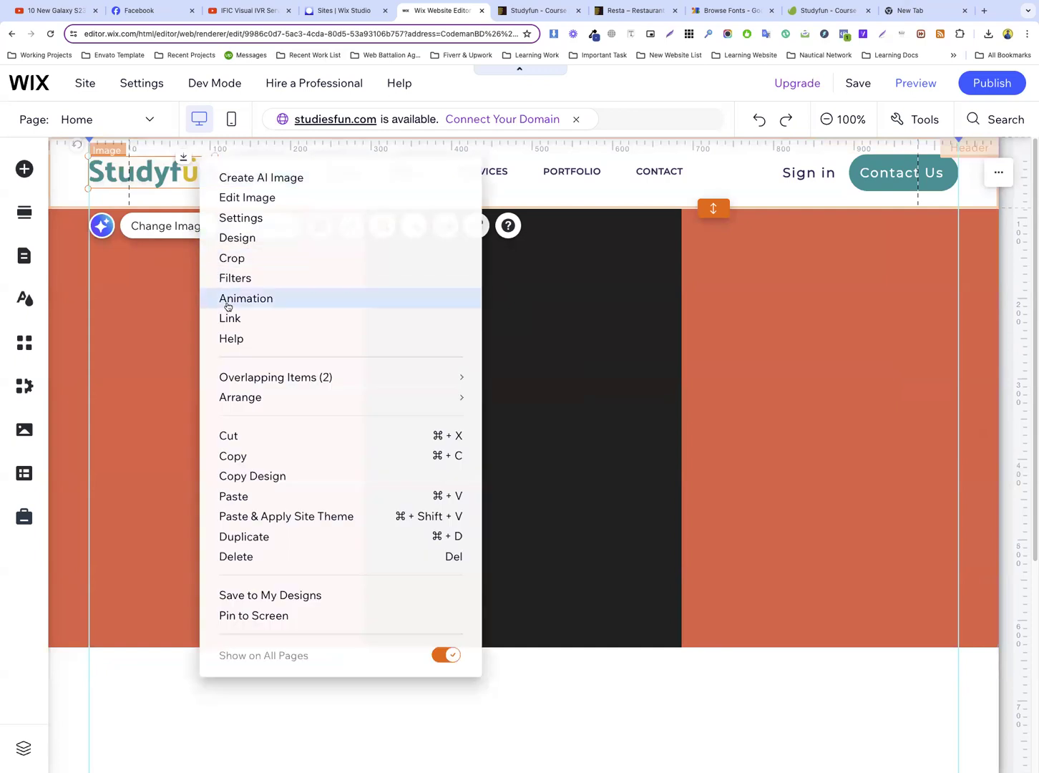
{"action": "left_click", "coordinate": [261, 455]}
{"action": "left_click", "coordinate": [220, 427]}
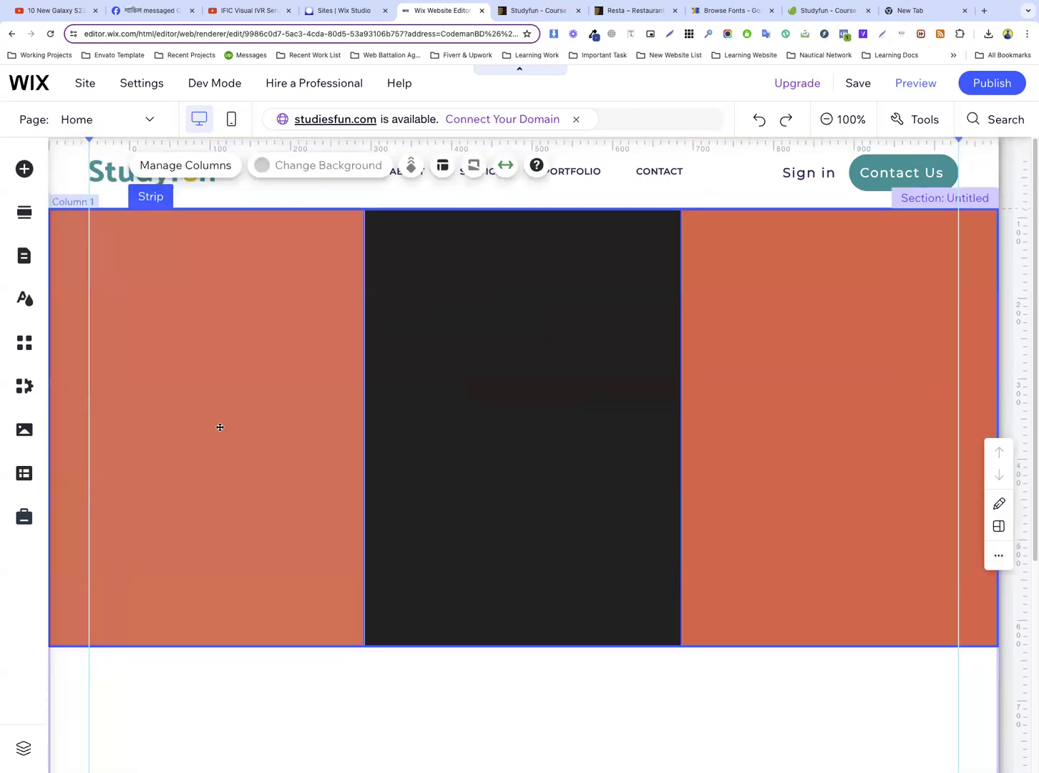
{"action": "key", "text": "super+v"}
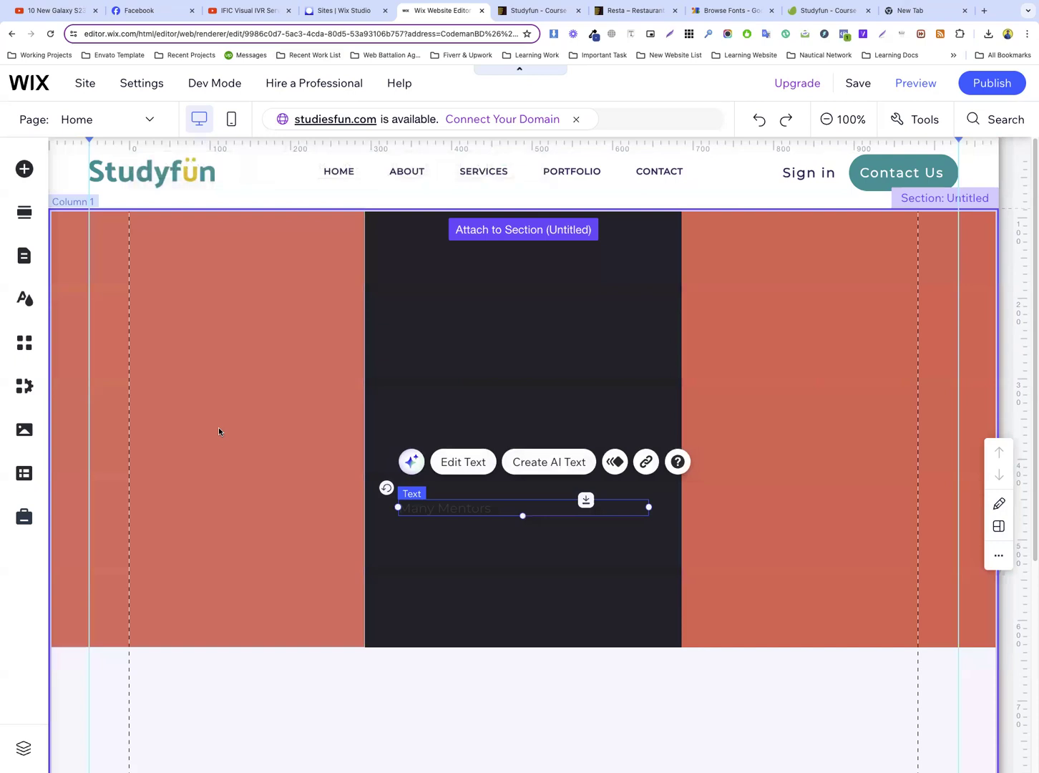
{"action": "left_click_drag", "start_coordinate": [445, 508], "coordinate": [473, 479]}
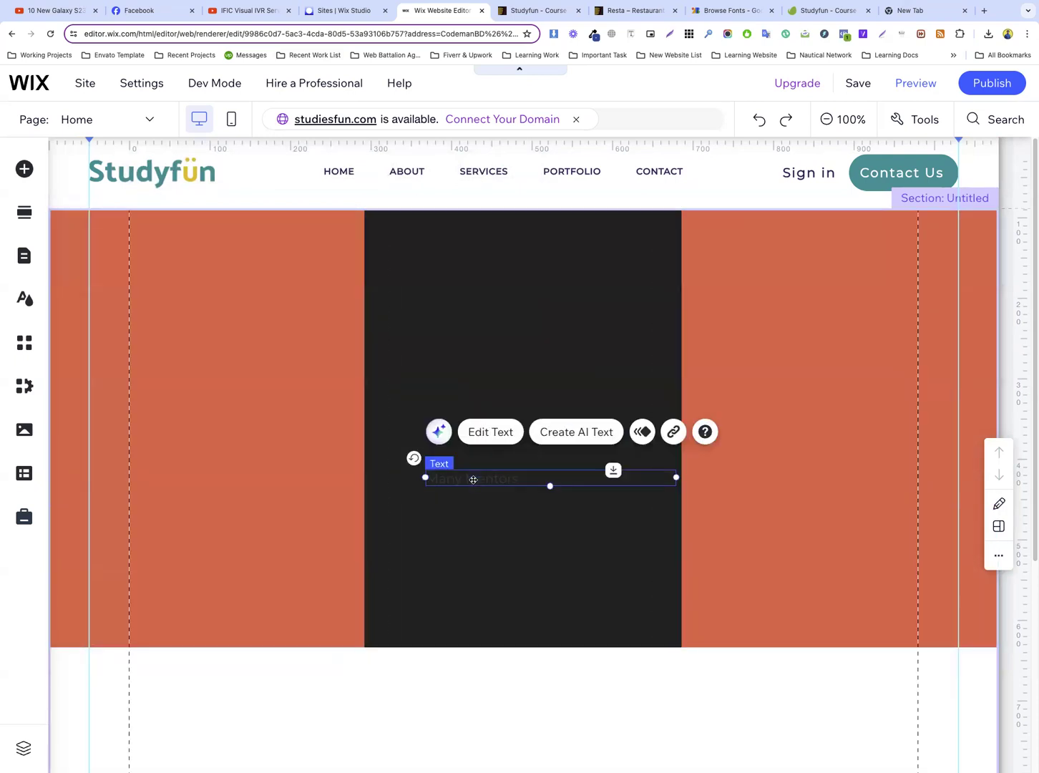
{"action": "key", "text": "Delete"}
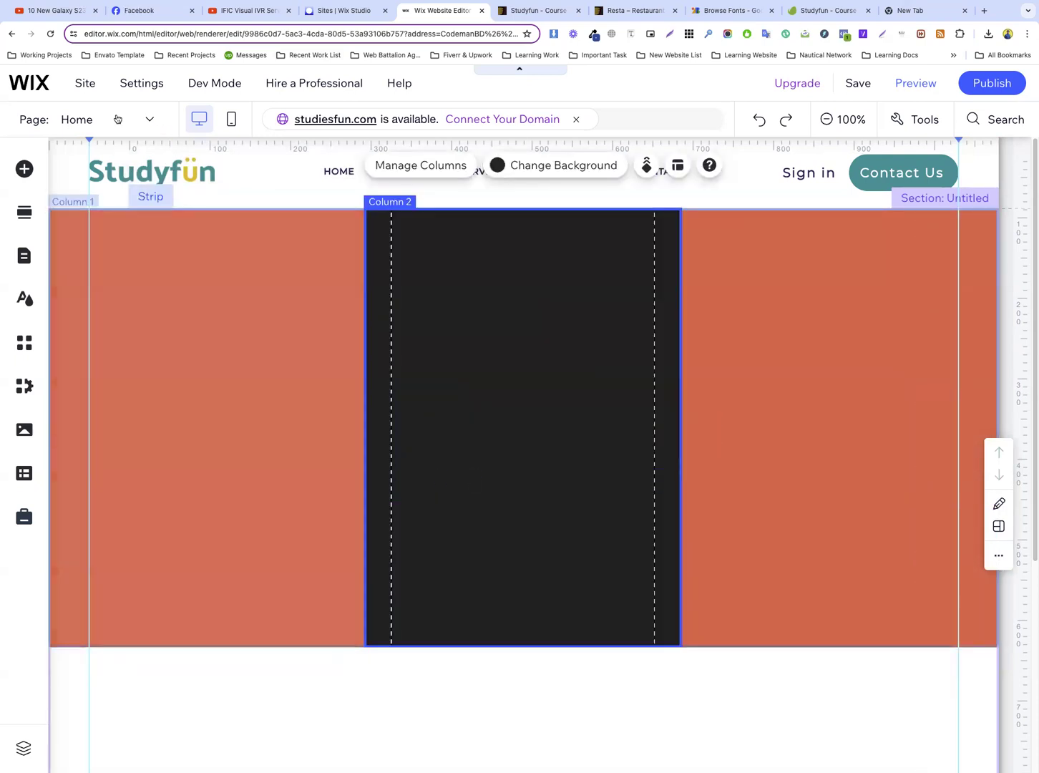
Duplicate the Studyfun header logo and place the copy inside the strip's first column
{"action": "left_click", "coordinate": [202, 171]}
{"action": "right_click", "coordinate": [202, 172]}
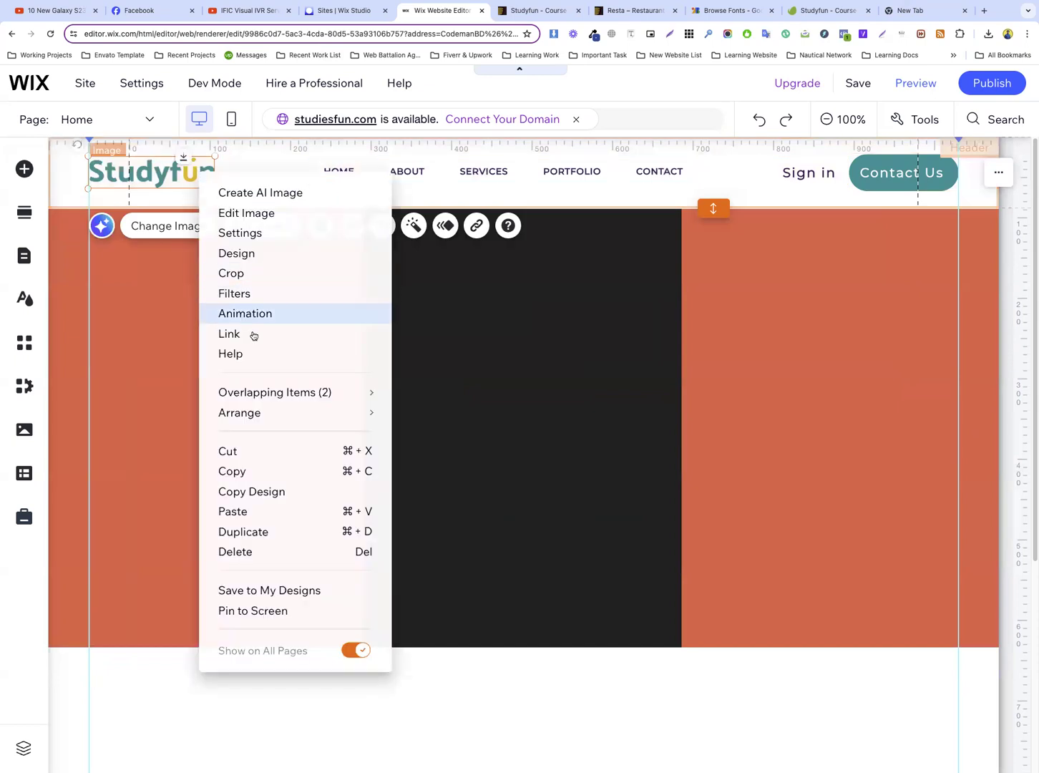
{"action": "left_click", "coordinate": [264, 531]}
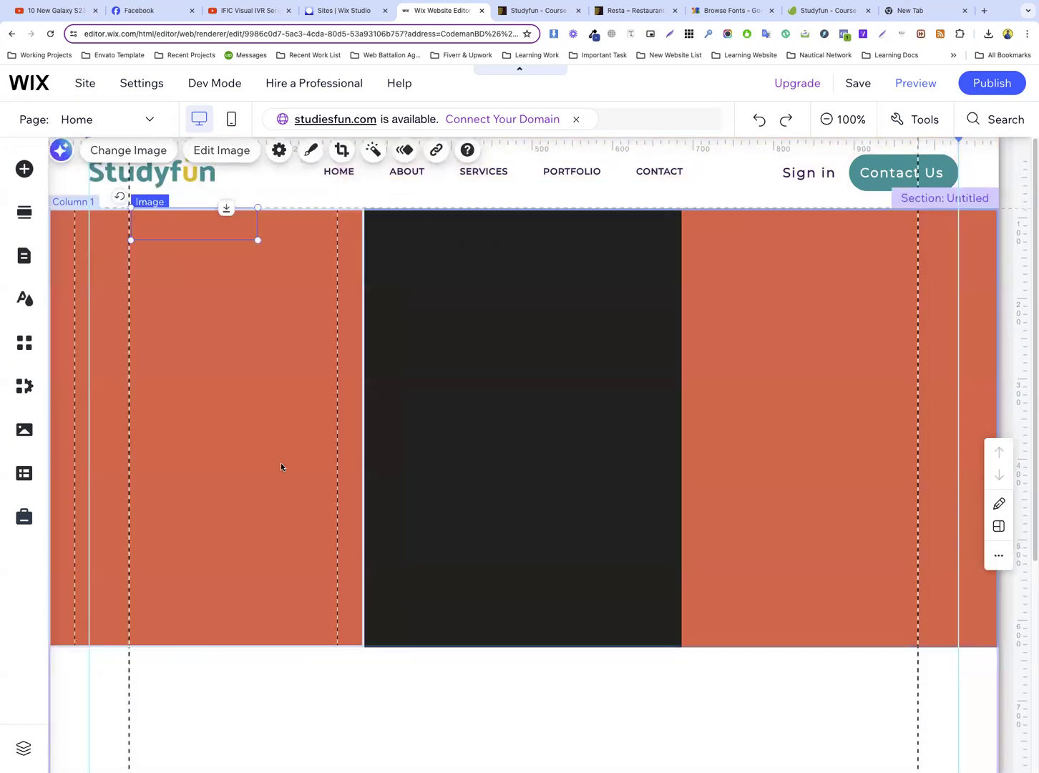
{"action": "left_click_drag", "start_coordinate": [213, 397], "coordinate": [207, 386]}
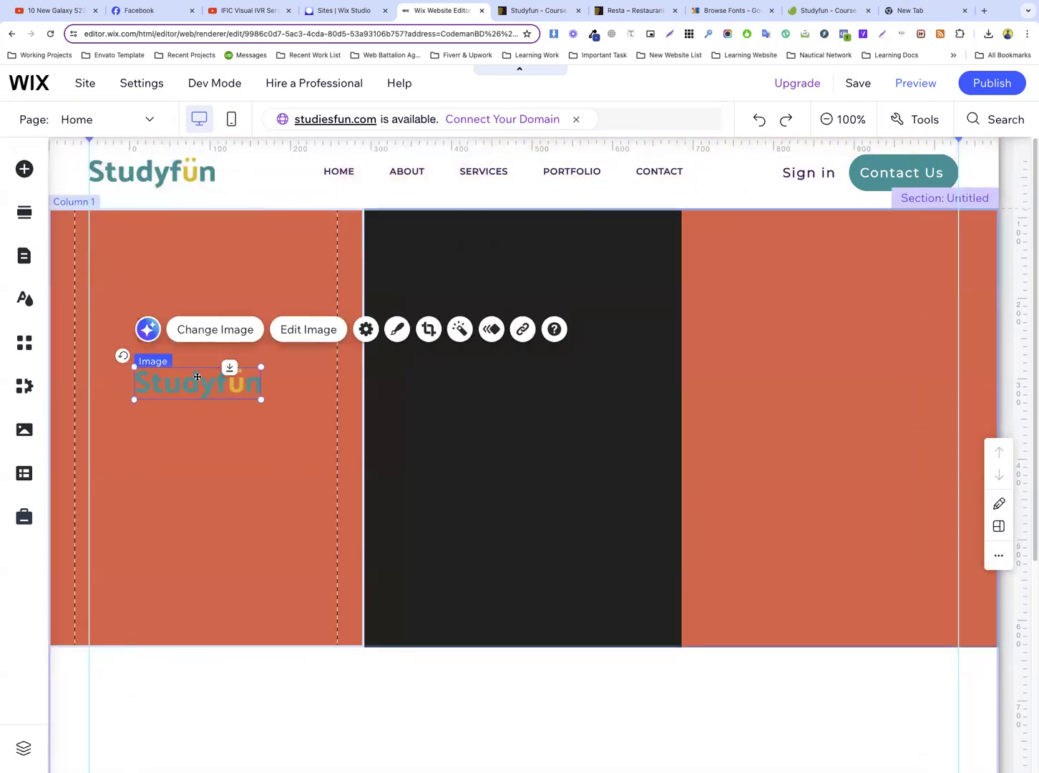
Upload the two saved illustrations and replace the logo copy in the first column with the learning-with-friends illustration
{"action": "left_click", "coordinate": [211, 322]}
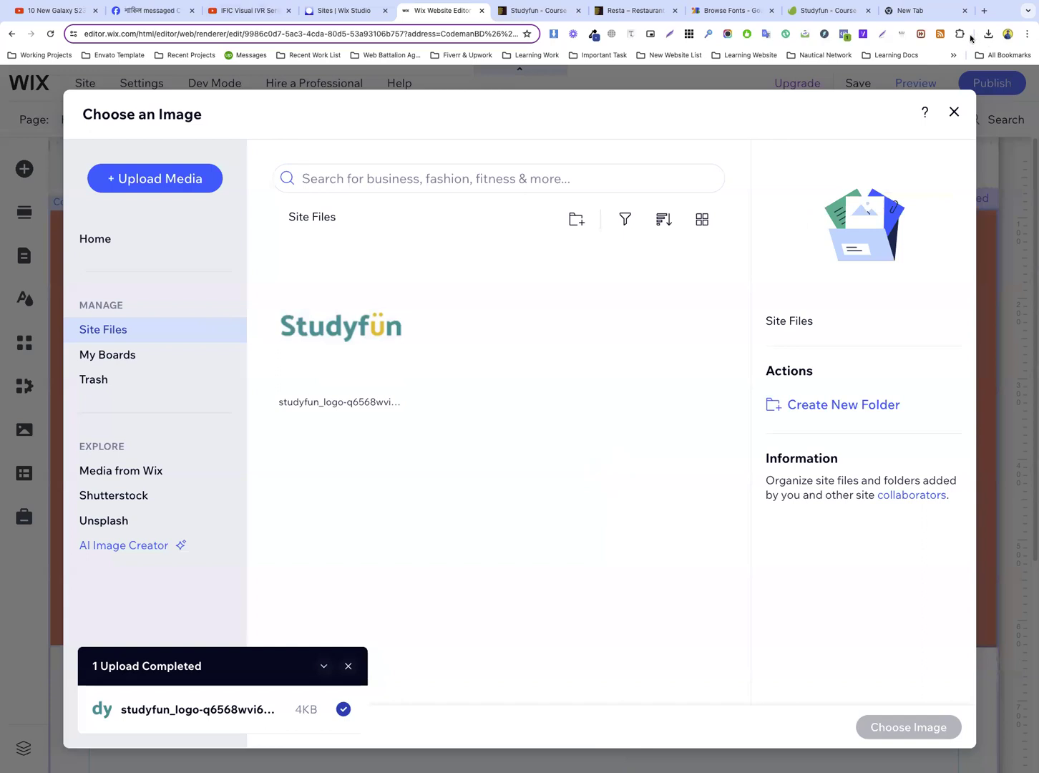
{"action": "left_click_drag", "start_coordinate": [916, 84], "coordinate": [540, 369]}
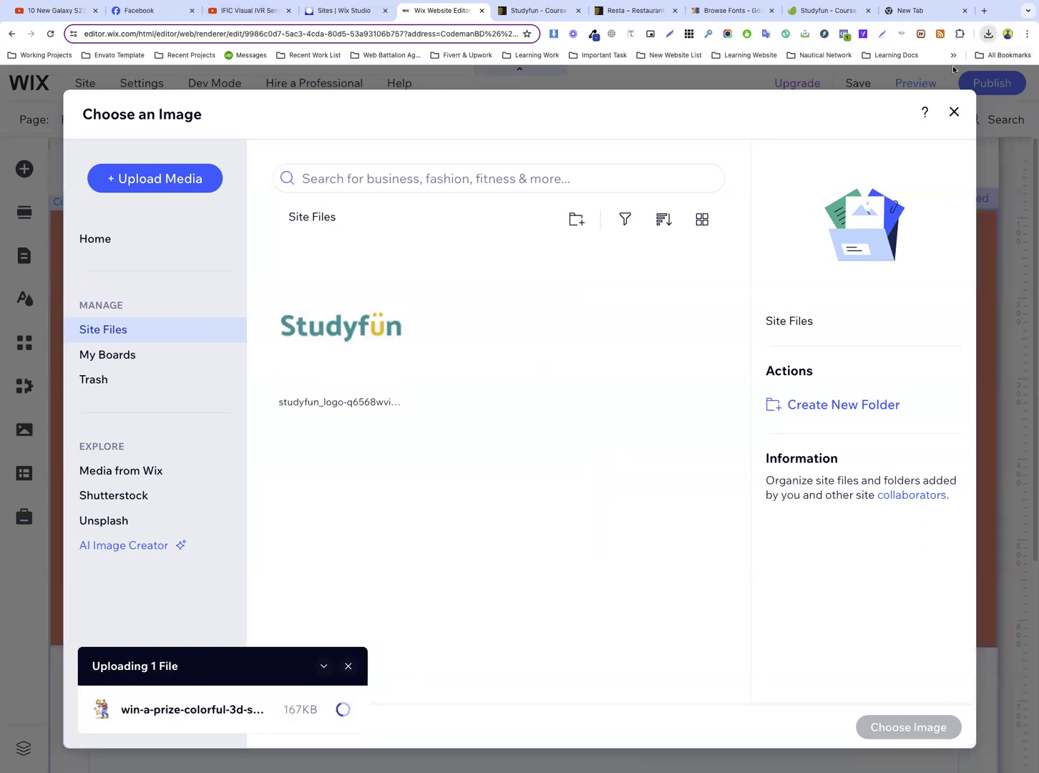
{"action": "left_click_drag", "start_coordinate": [893, 136], "coordinate": [589, 351]}
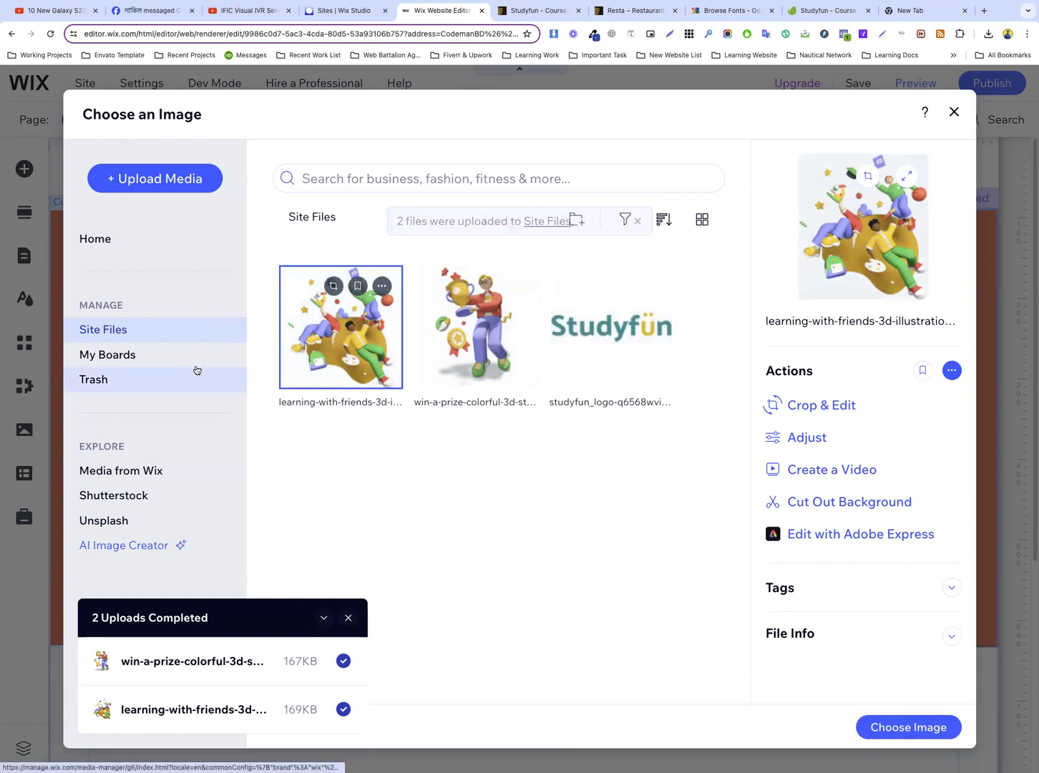
{"action": "left_click", "coordinate": [909, 727]}
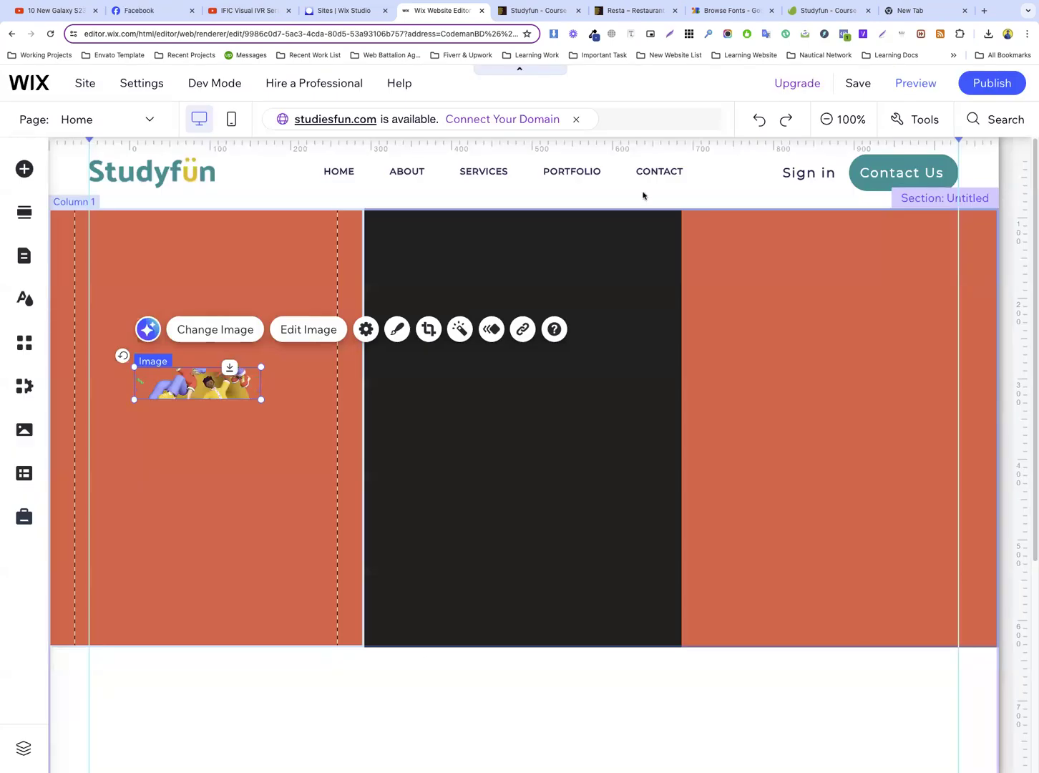
Reset the replaced image so the learning-with-friends illustration drops the logo's narrow crop
{"action": "left_click", "coordinate": [367, 330]}
{"action": "left_click", "coordinate": [655, 421]}
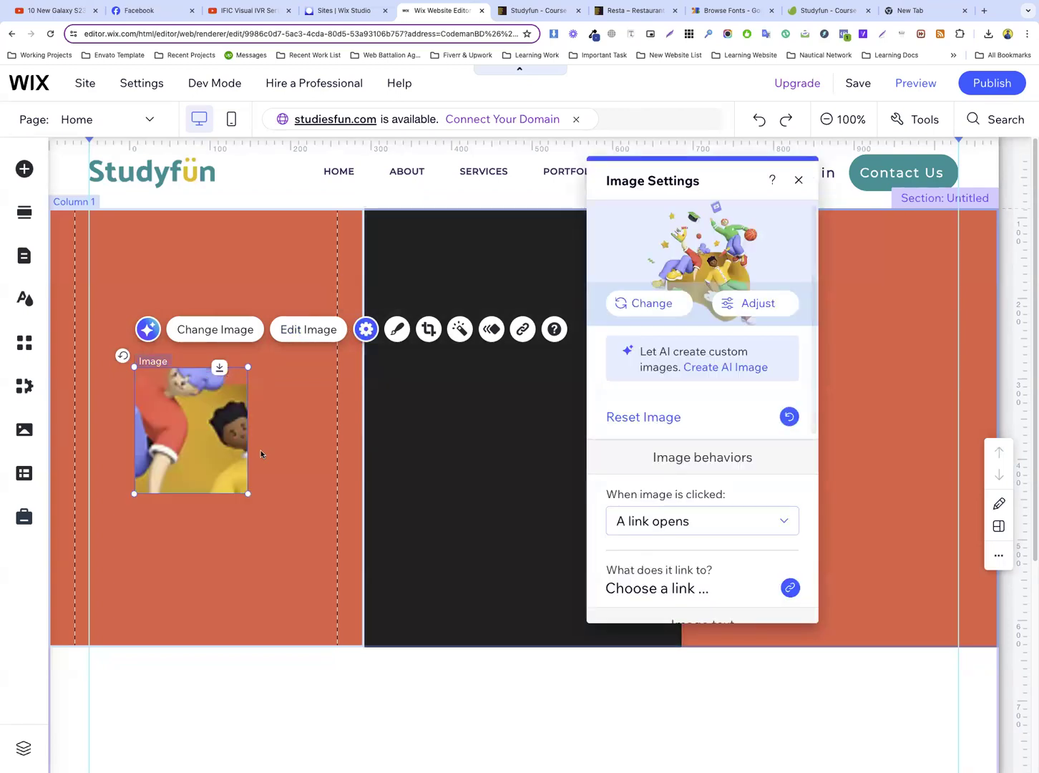
{"action": "left_click", "coordinate": [265, 416]}
Move the illustration up in the first column and enlarge it to fill most of the column's width
{"action": "left_click", "coordinate": [184, 434]}
{"action": "left_click_drag", "start_coordinate": [184, 433], "coordinate": [123, 318]}
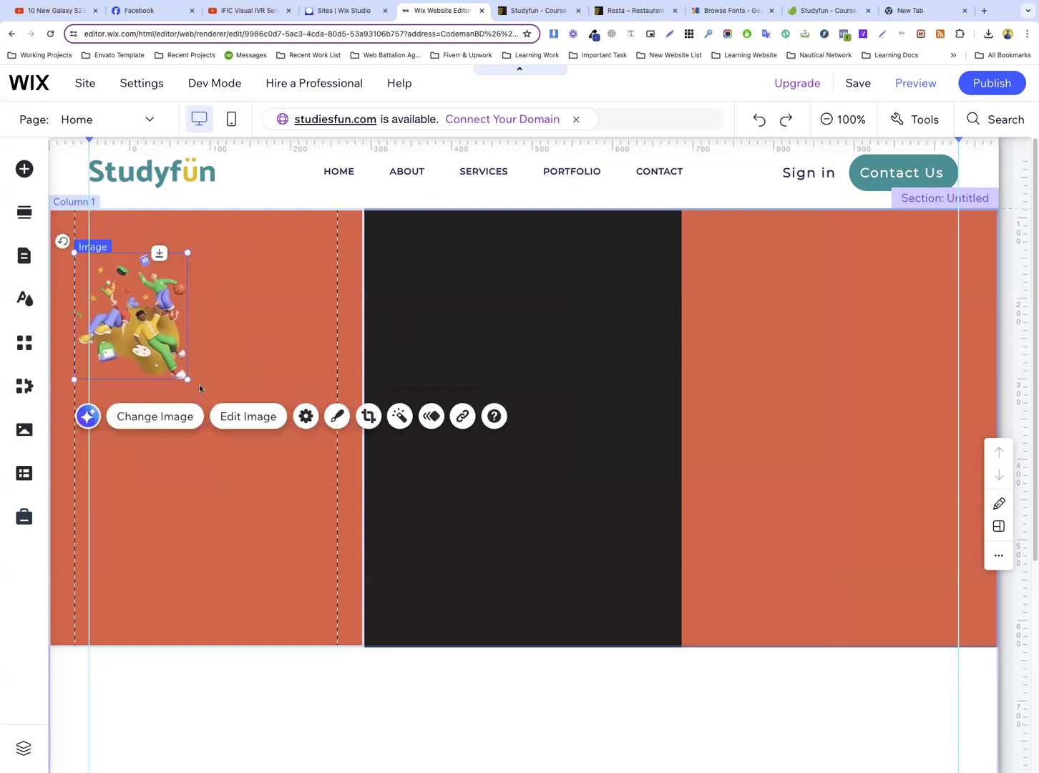
{"action": "mouse_move", "coordinate": [186, 377]}
{"action": "left_mouse_down"}
{"action": "mouse_move", "coordinate": [354, 557]}
{"action": "mouse_move", "coordinate": [204, 391]}
{"action": "left_mouse_up"}
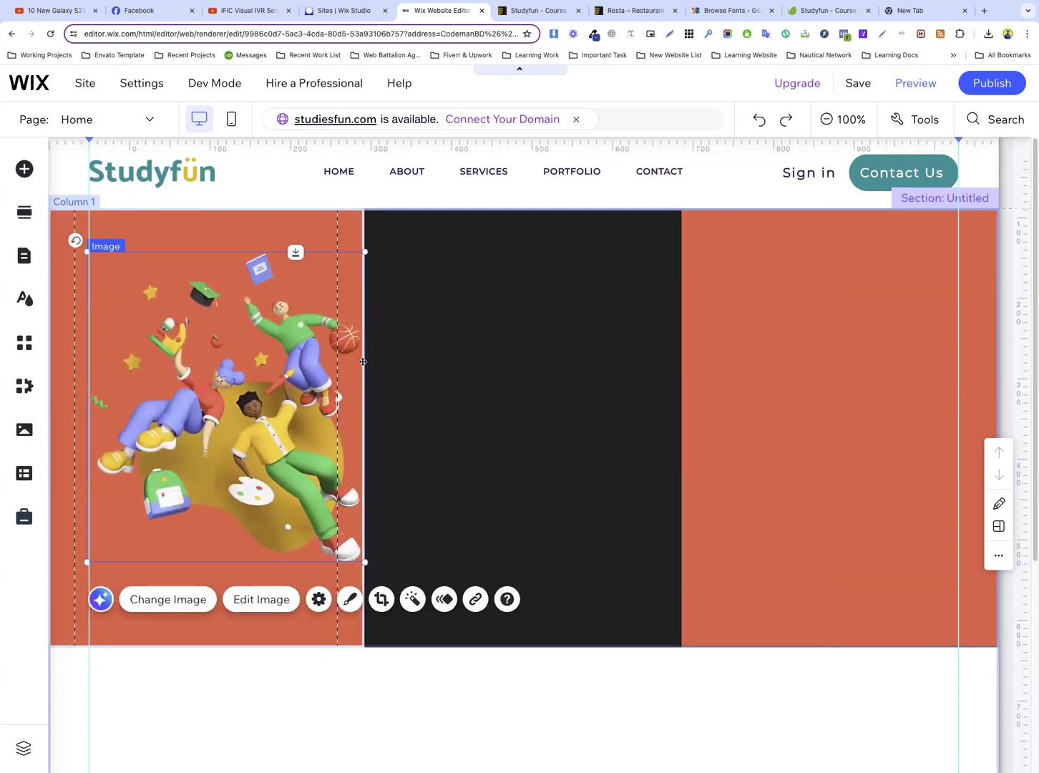
{"action": "left_click", "coordinate": [426, 357]}
{"action": "left_click", "coordinate": [360, 377]}
{"action": "left_click_drag", "start_coordinate": [357, 559], "coordinate": [345, 540]}
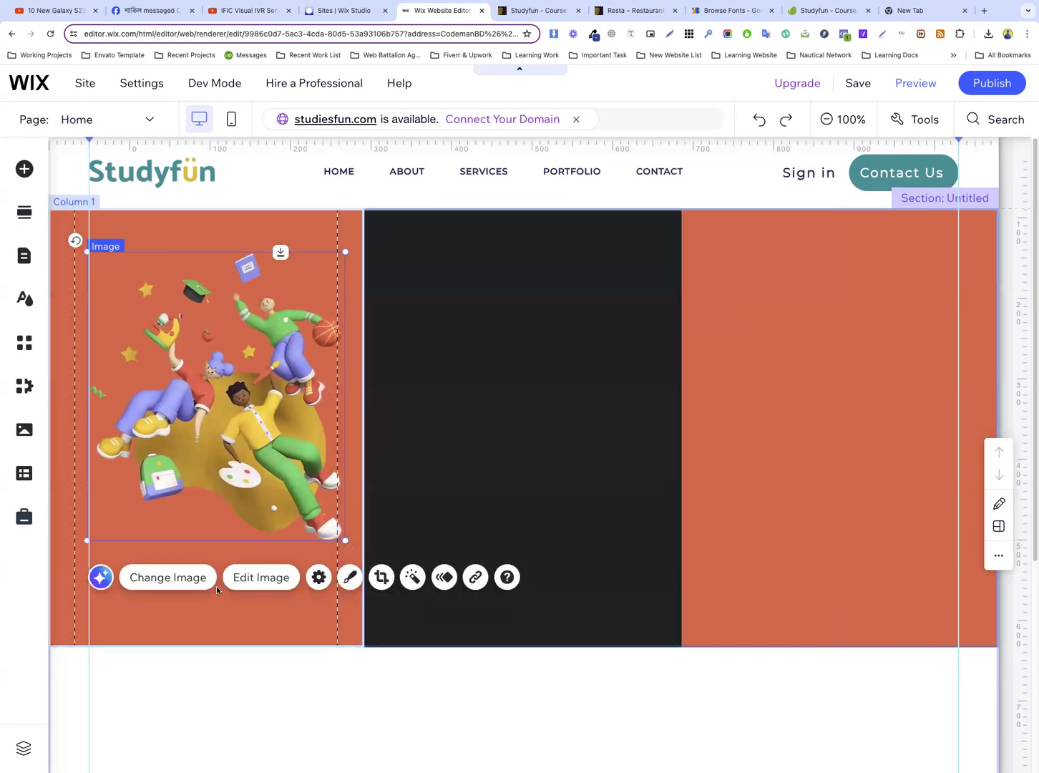
Set the first column's background to the white theme color and nudge the illustration onto the page's left guide line
{"action": "left_click", "coordinate": [197, 609]}
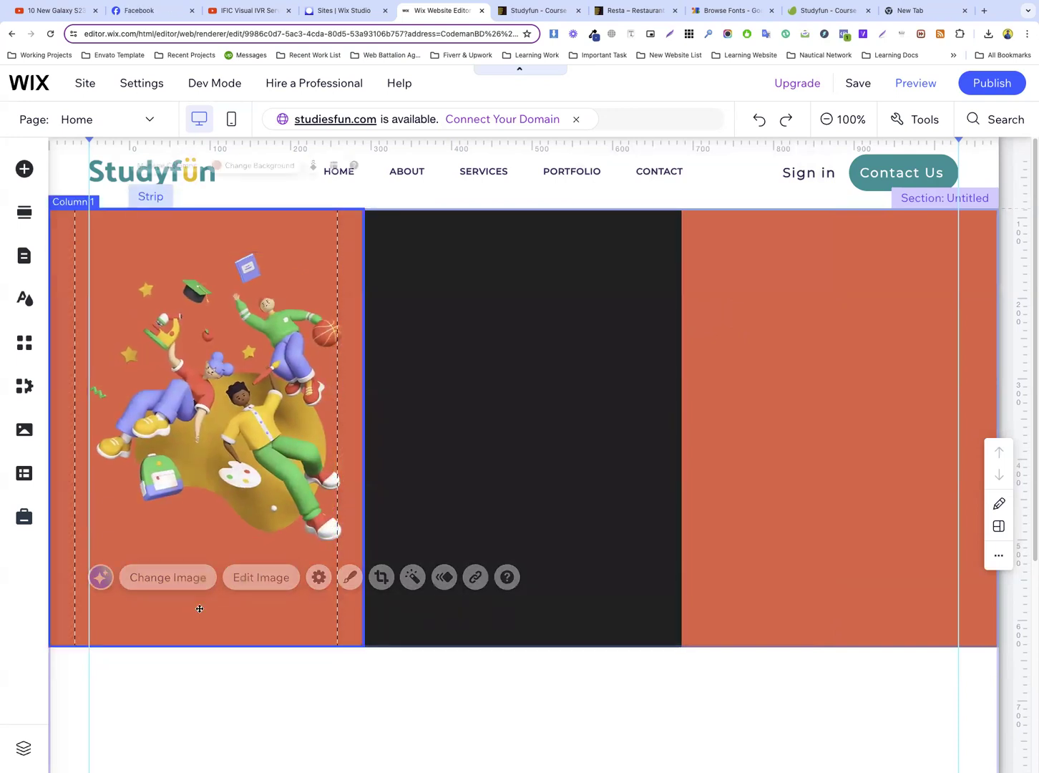
{"action": "left_click", "coordinate": [263, 178]}
{"action": "left_click", "coordinate": [423, 370]}
{"action": "left_click", "coordinate": [452, 512]}
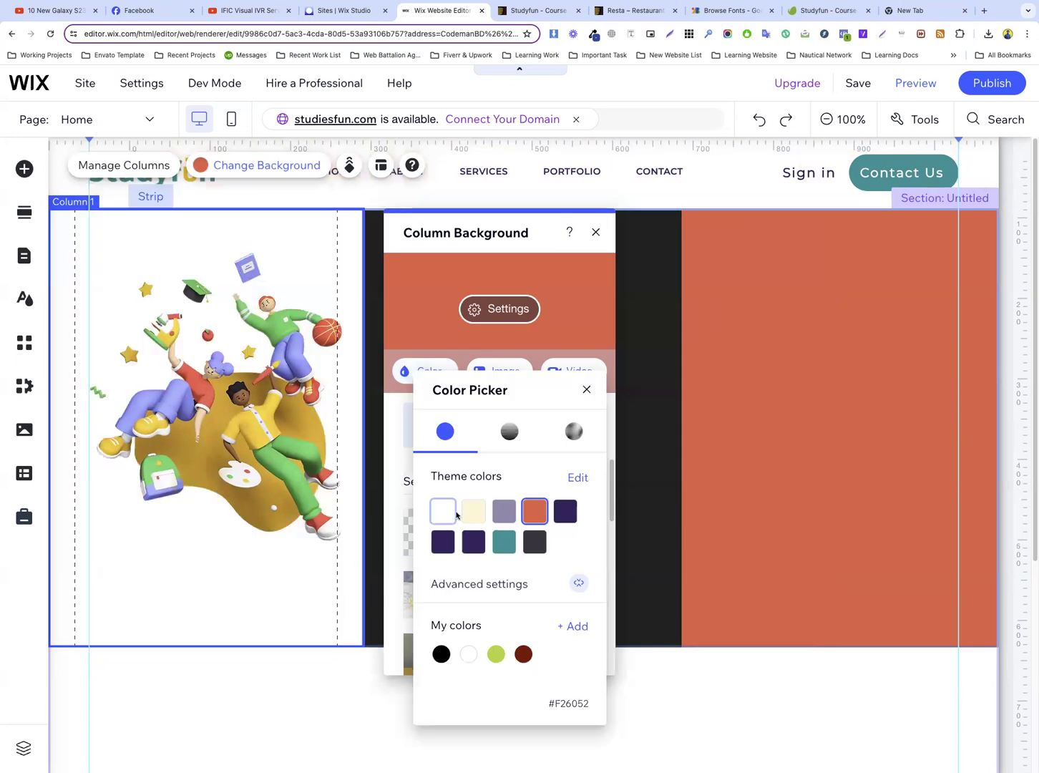
{"action": "left_click", "coordinate": [453, 514]}
{"action": "left_click", "coordinate": [322, 700]}
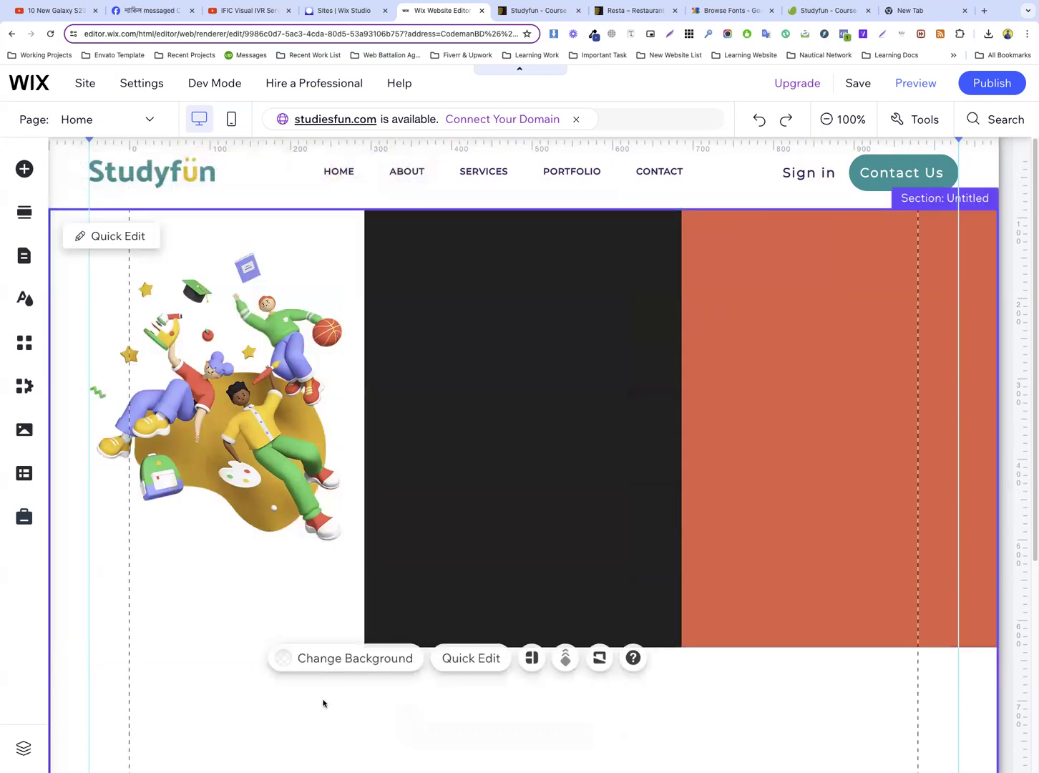
{"action": "left_click", "coordinate": [267, 338]}
{"action": "left_click_drag", "start_coordinate": [233, 338], "coordinate": [234, 339]}
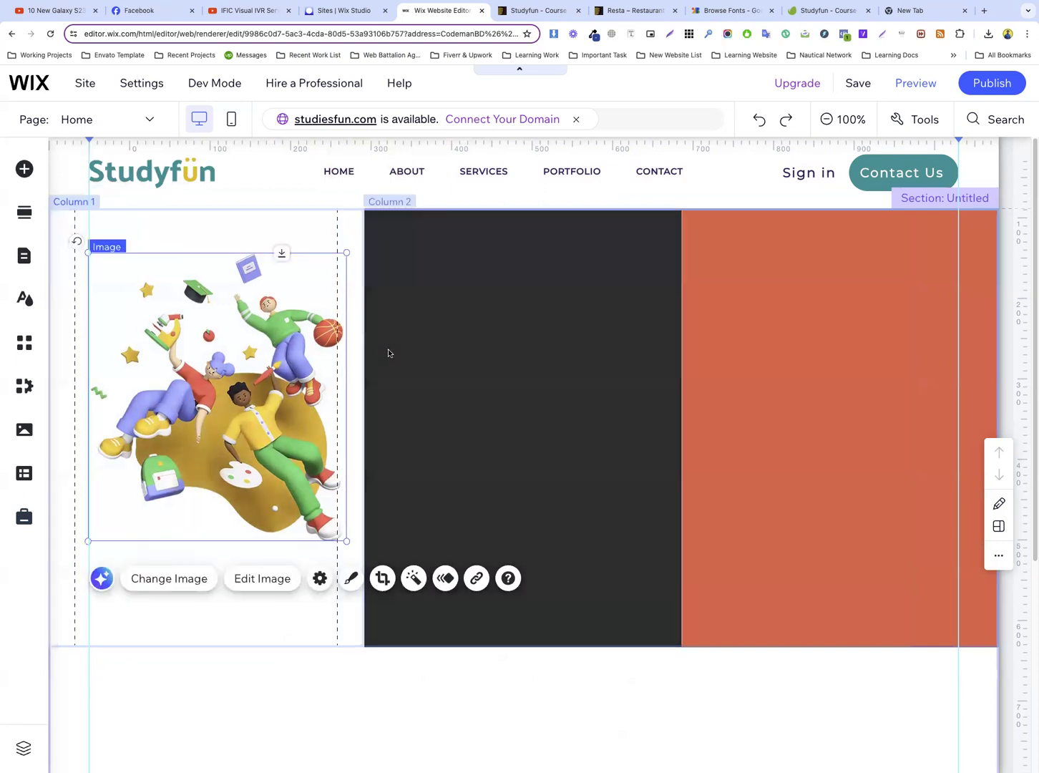
Copy the heading "Found & Learn Your Skill More Fun With Us" from the Studyfun preview page and return to the Wix editor
{"action": "left_click", "coordinate": [443, 350]}
{"action": "left_click", "coordinate": [510, 8]}
{"action": "left_click_drag", "start_coordinate": [440, 319], "coordinate": [600, 423]}
{"action": "right_click", "coordinate": [551, 318]}
{"action": "left_click", "coordinate": [586, 344]}
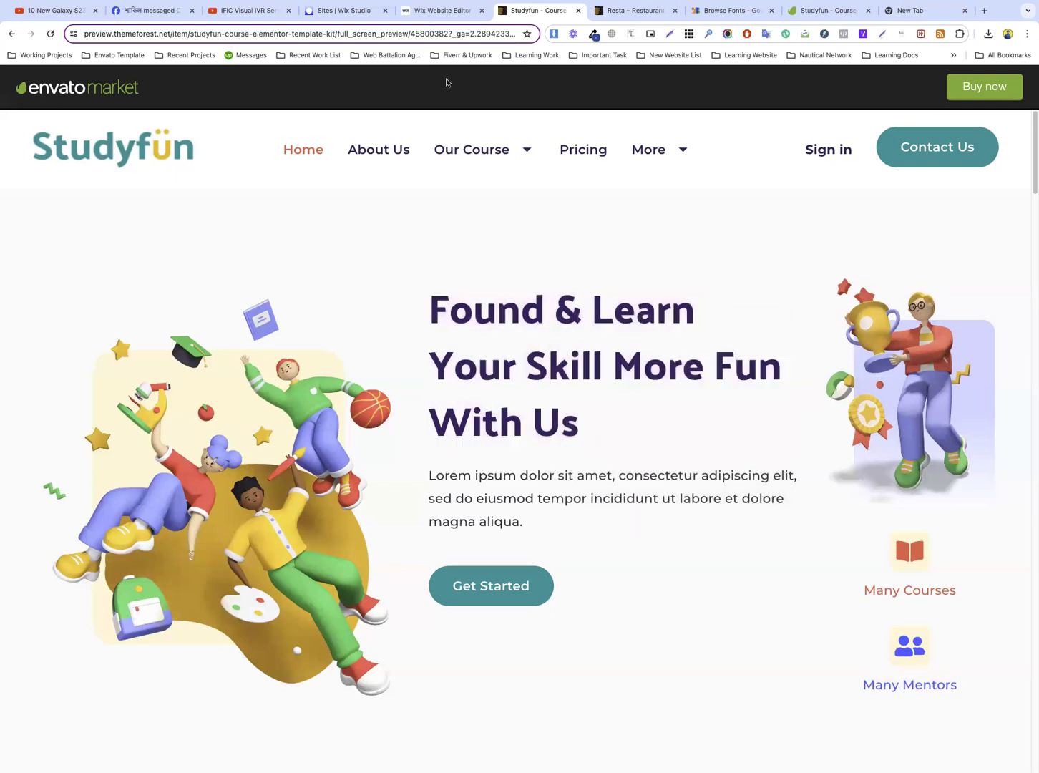
{"action": "left_click", "coordinate": [442, 10]}
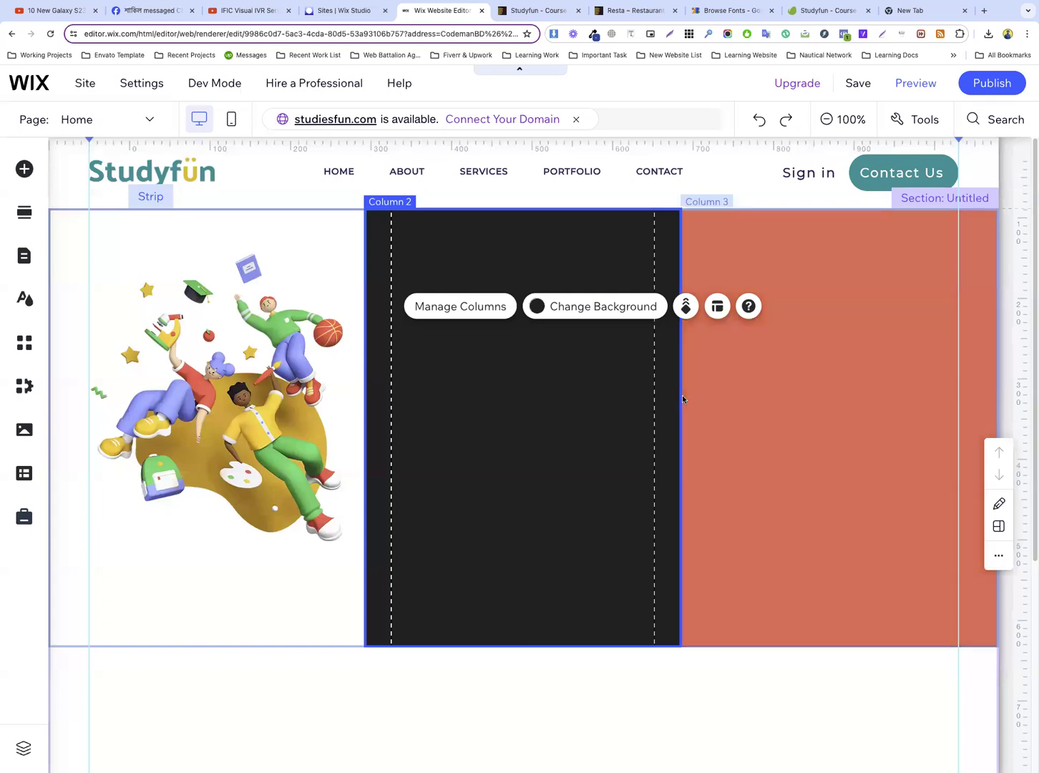
Add a themed Heading 1 text element over the strip's second column
{"action": "left_click", "coordinate": [17, 163]}
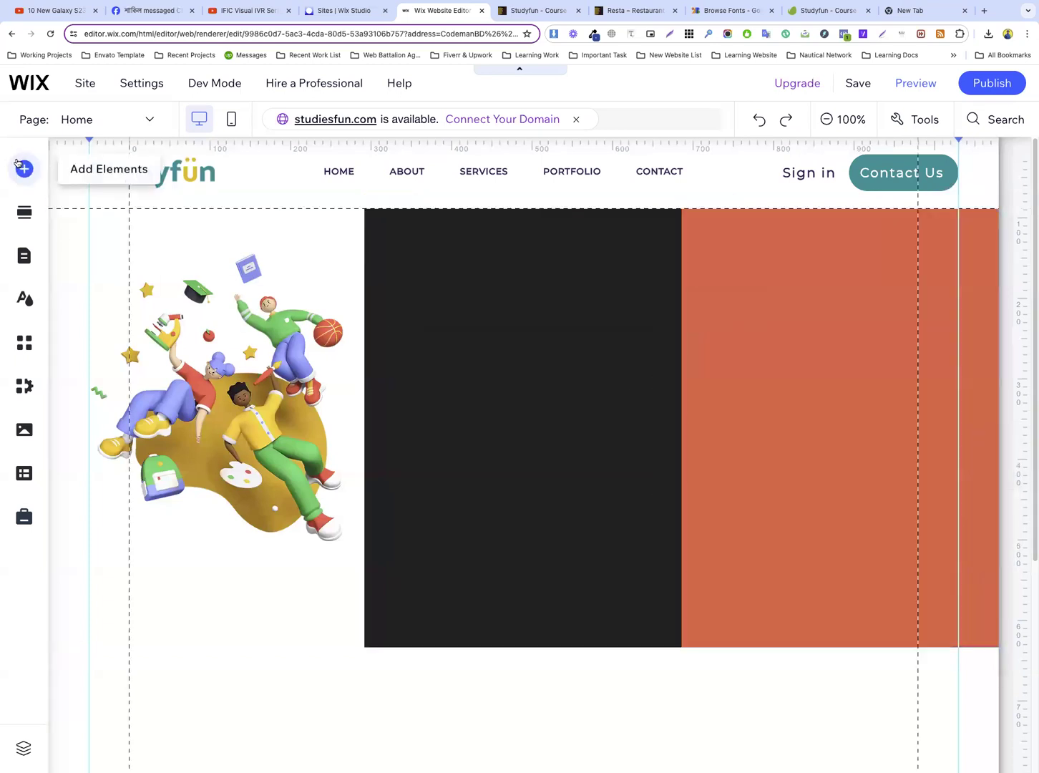
{"action": "mouse_move", "coordinate": [81, 207]}
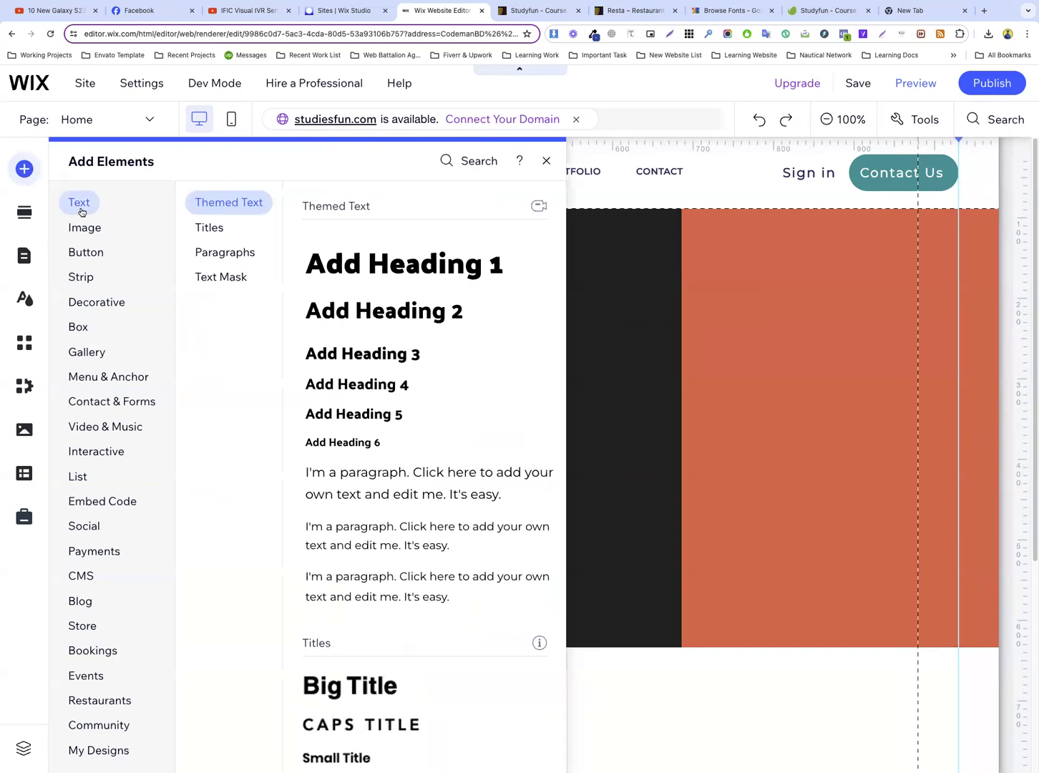
{"action": "left_click_drag", "start_coordinate": [388, 276], "coordinate": [607, 332]}
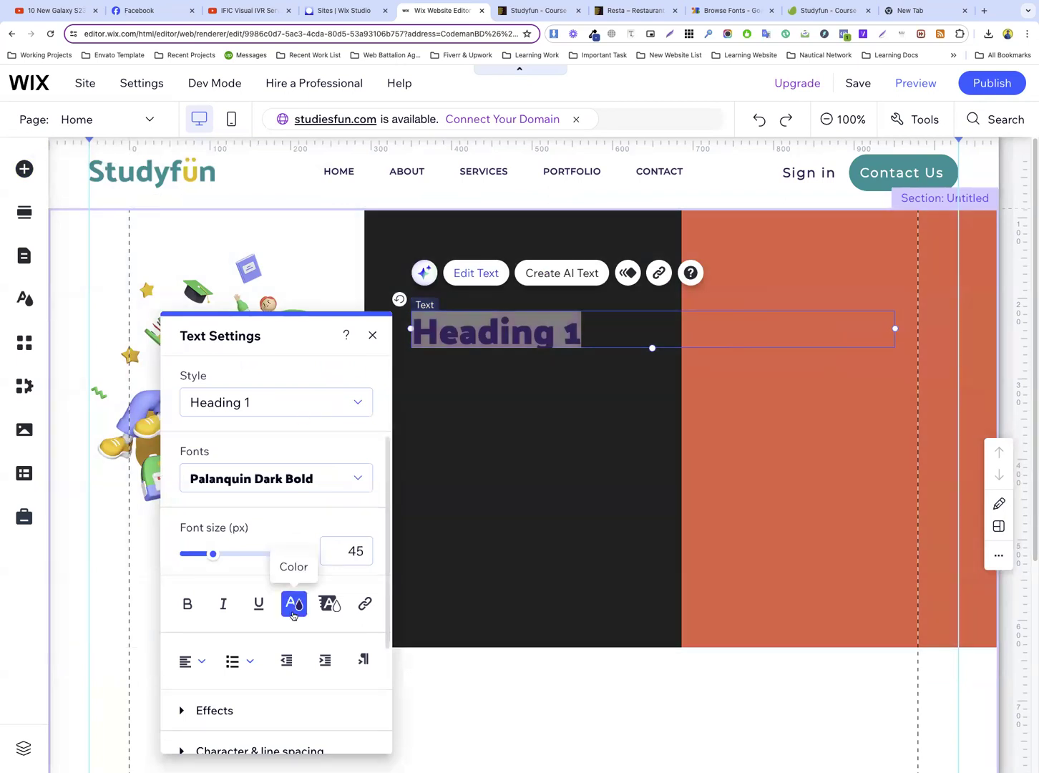
{"action": "left_click", "coordinate": [292, 604]}
{"action": "left_click", "coordinate": [513, 394]}
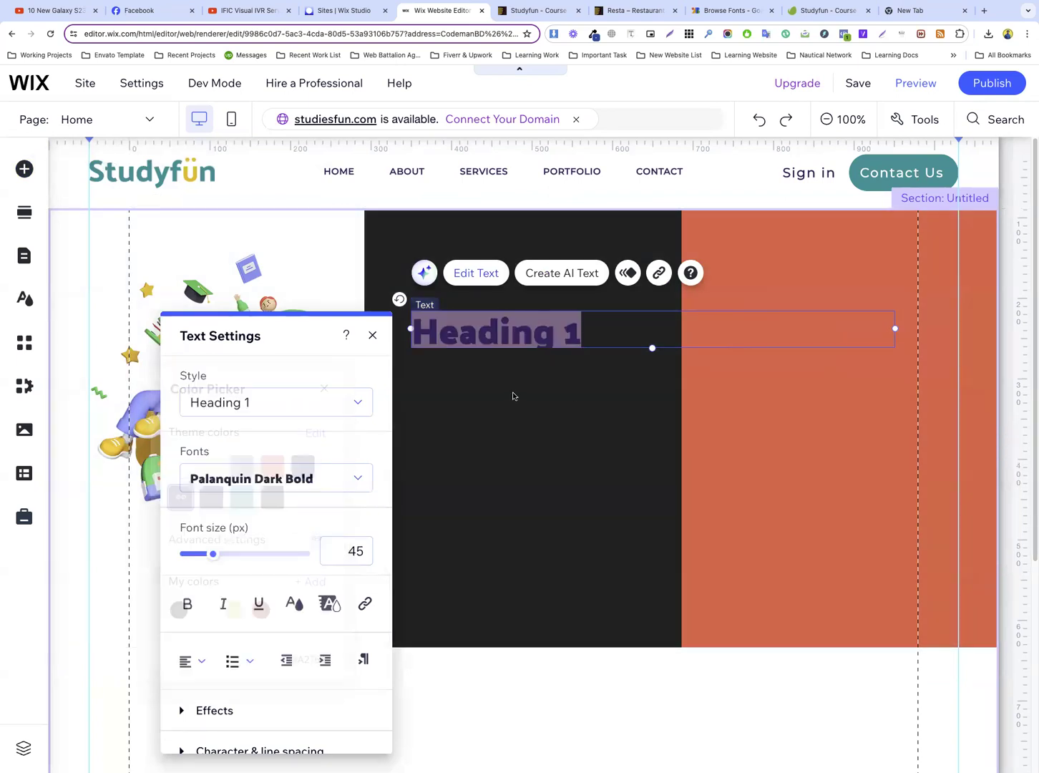
Set the second column's background to the white theme color and align the heading with that column's left margin guide
{"action": "left_click", "coordinate": [510, 393]}
{"action": "left_click", "coordinate": [669, 360]}
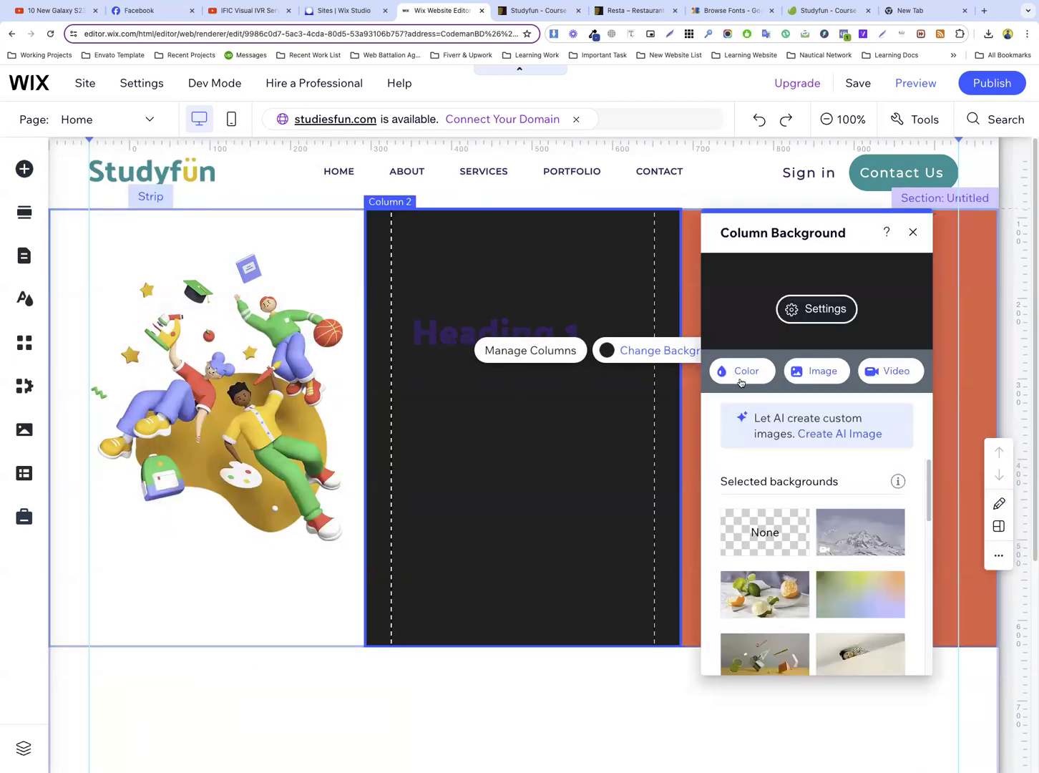
{"action": "left_click", "coordinate": [745, 371]}
{"action": "left_click", "coordinate": [787, 514]}
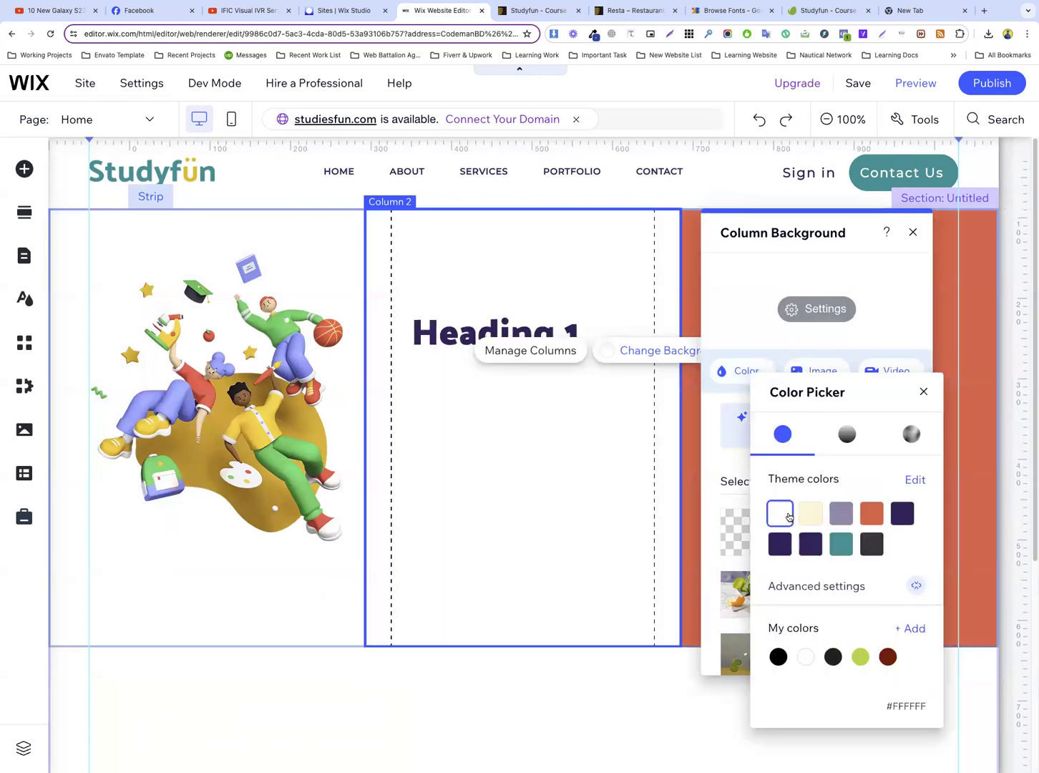
{"action": "left_click", "coordinate": [578, 430]}
{"action": "left_click", "coordinate": [483, 327]}
{"action": "left_click_drag", "start_coordinate": [483, 330], "coordinate": [463, 323]}
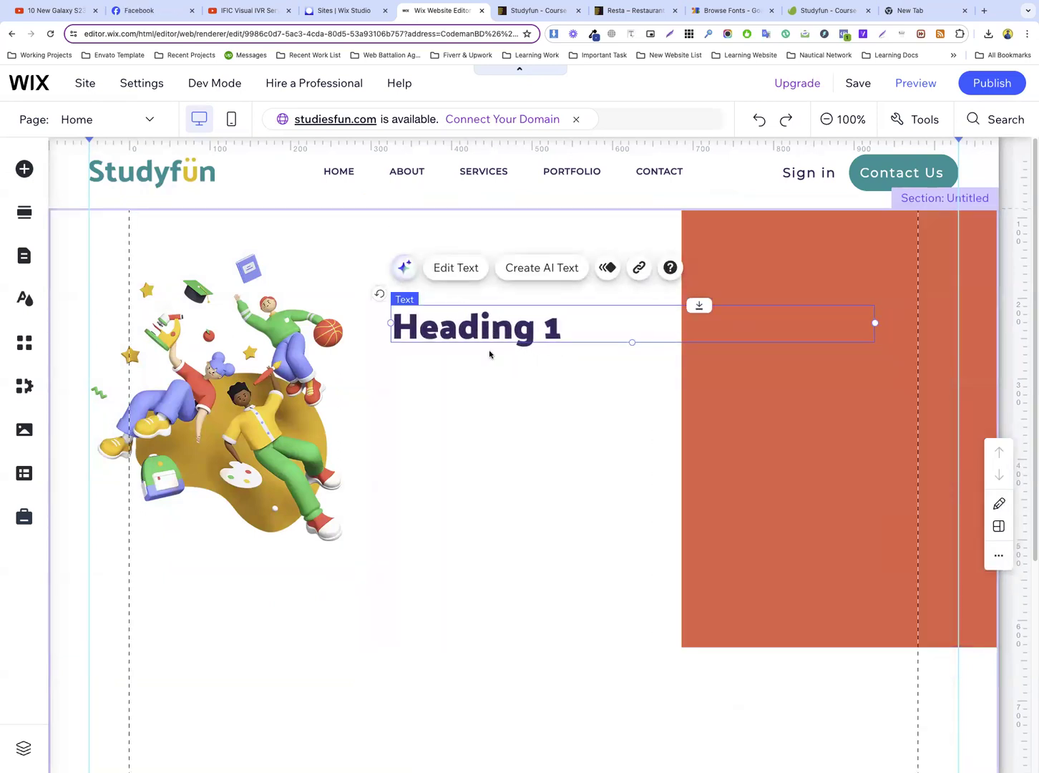
Inspect the hero heading on the Studyfun preview page for its font and size, and return to the Wix editor
{"action": "left_click", "coordinate": [522, 10]}
{"action": "right_click", "coordinate": [492, 312]}
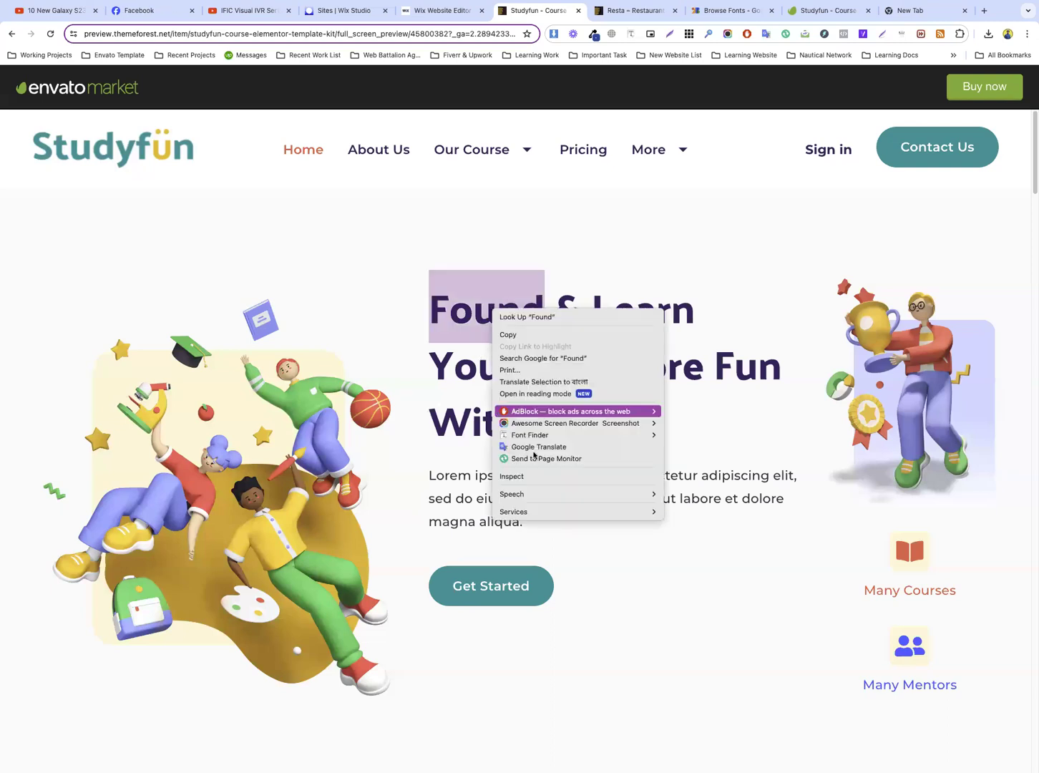
{"action": "left_click", "coordinate": [534, 477]}
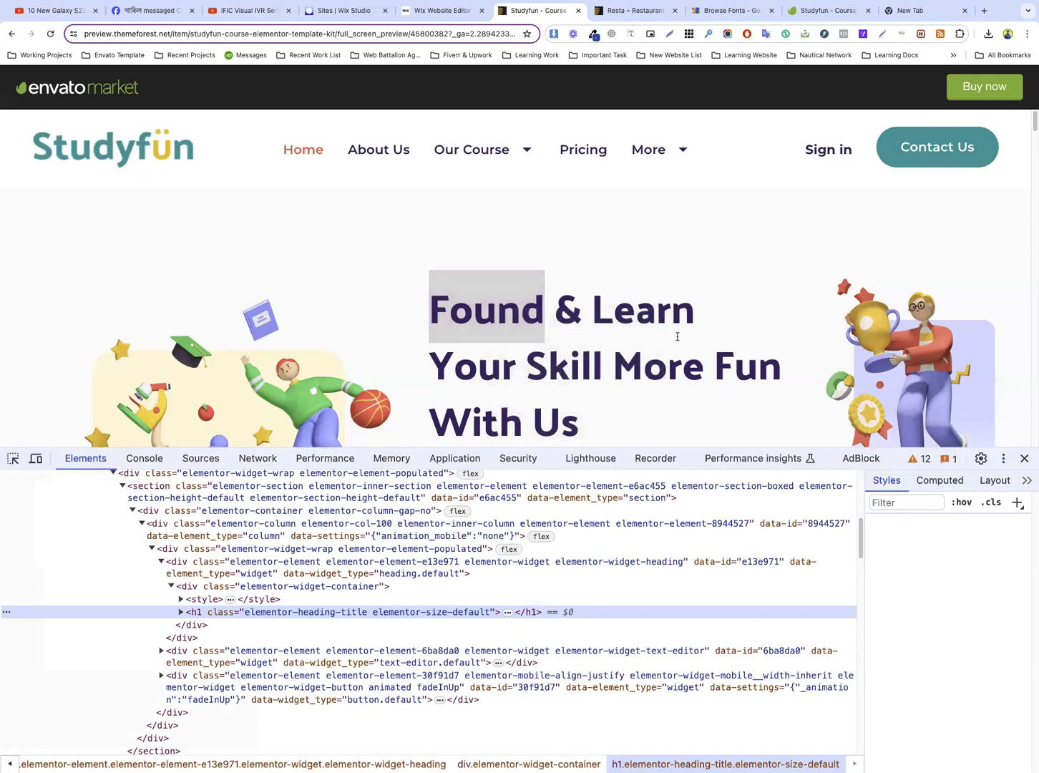
{"action": "left_click", "coordinate": [12, 460]}
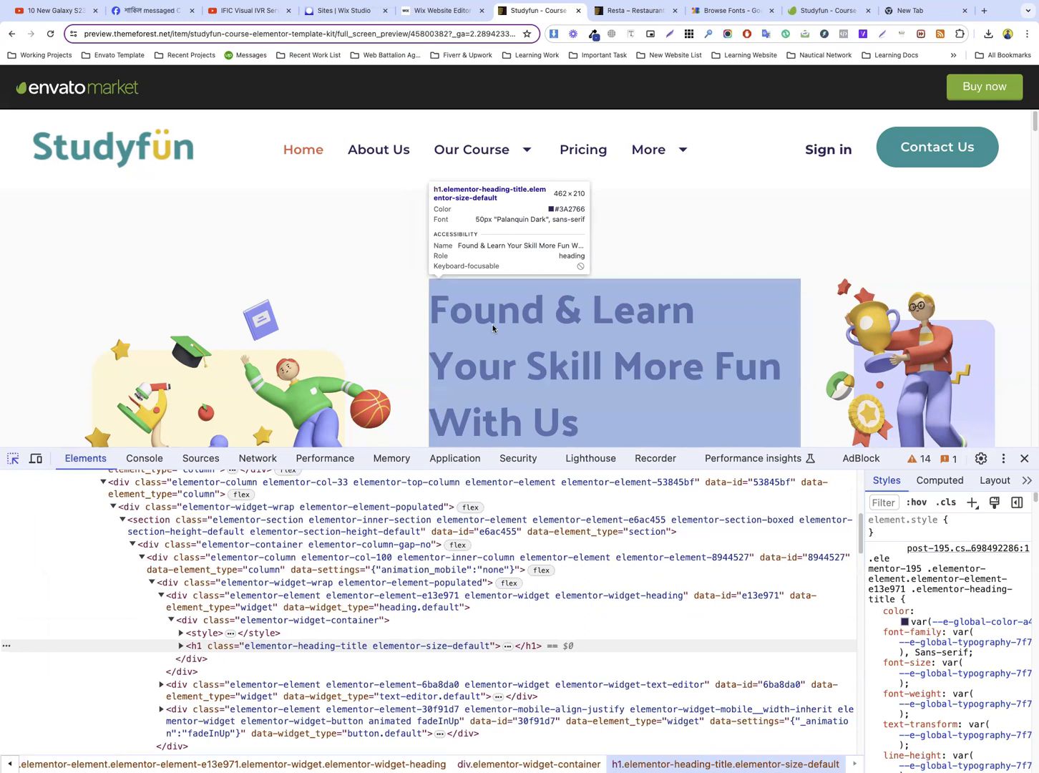
{"action": "left_click", "coordinate": [492, 329]}
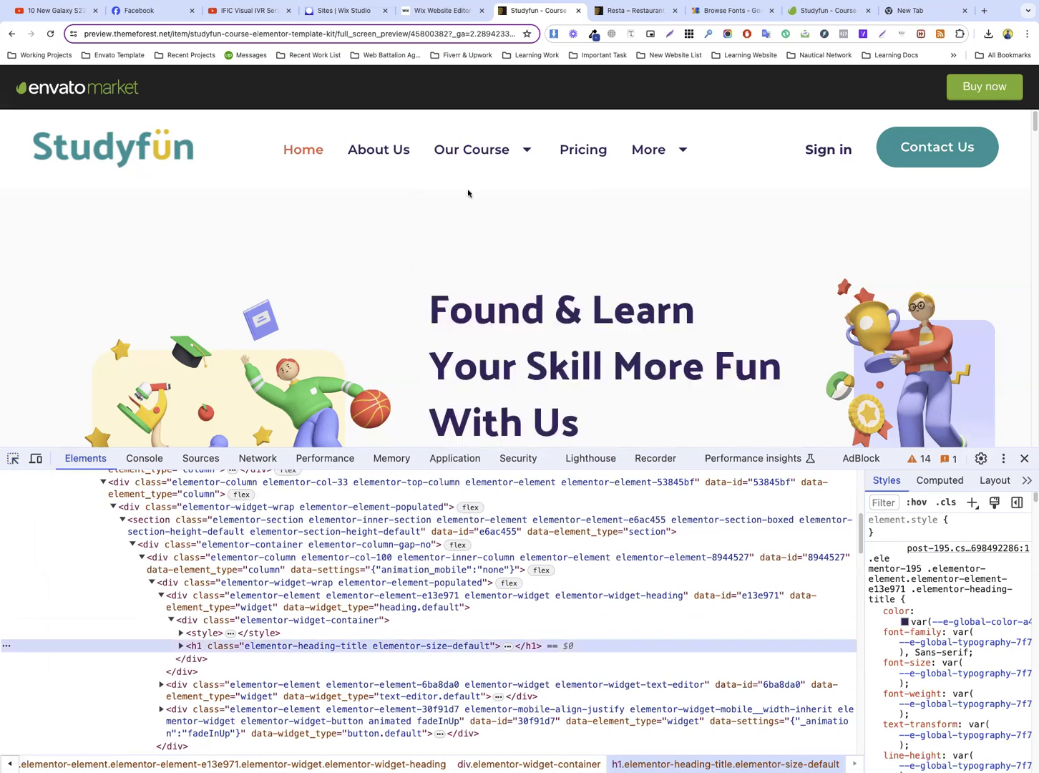
{"action": "left_click", "coordinate": [442, 9]}
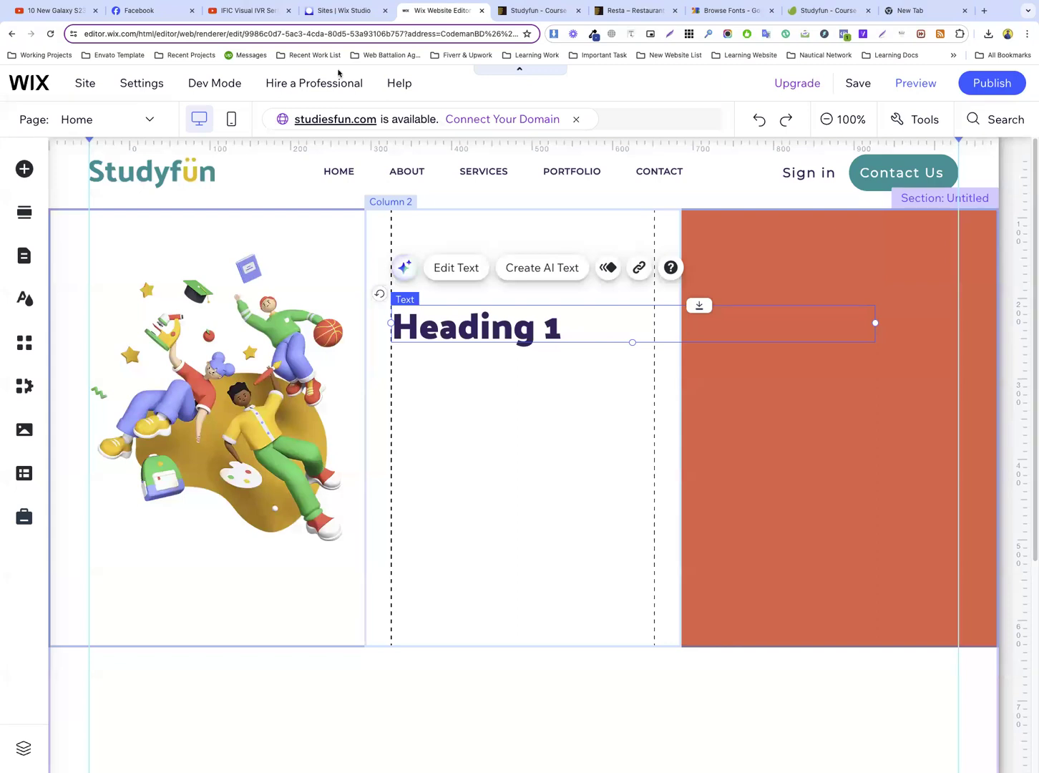
Change the new heading to the Heading 3 style and replace its text with the copied "Found & Learn Your Skill More Fun With Us"
{"action": "double_click", "coordinate": [498, 315]}
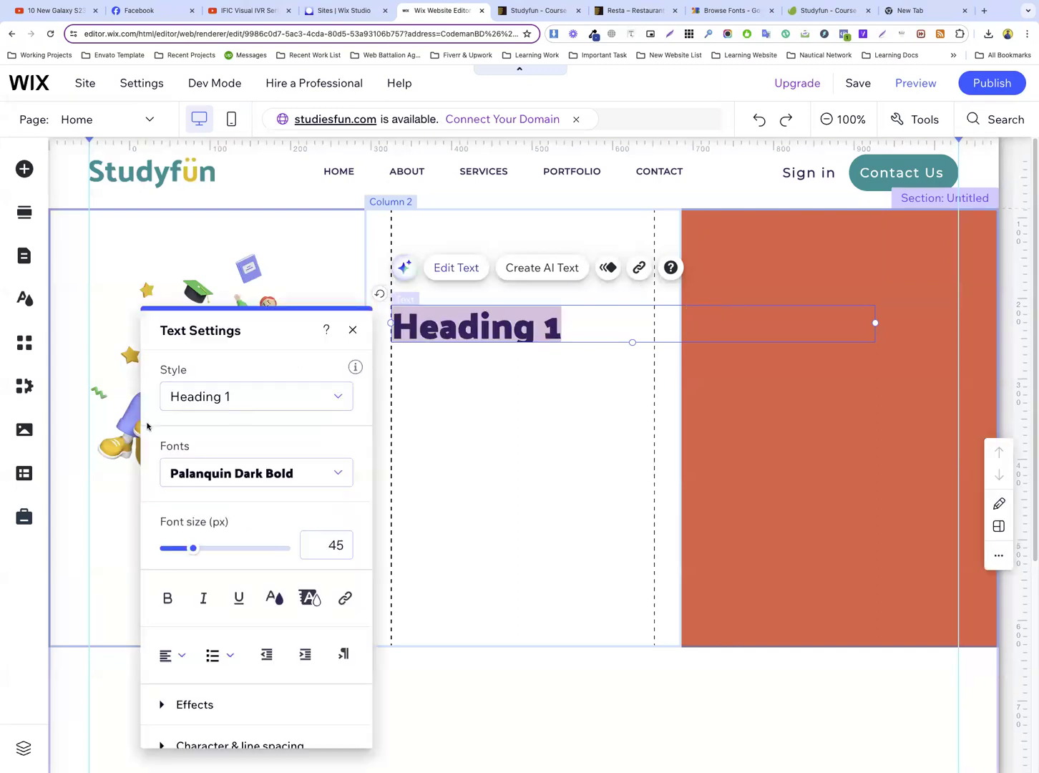
{"action": "left_click", "coordinate": [250, 397]}
{"action": "left_click", "coordinate": [240, 540]}
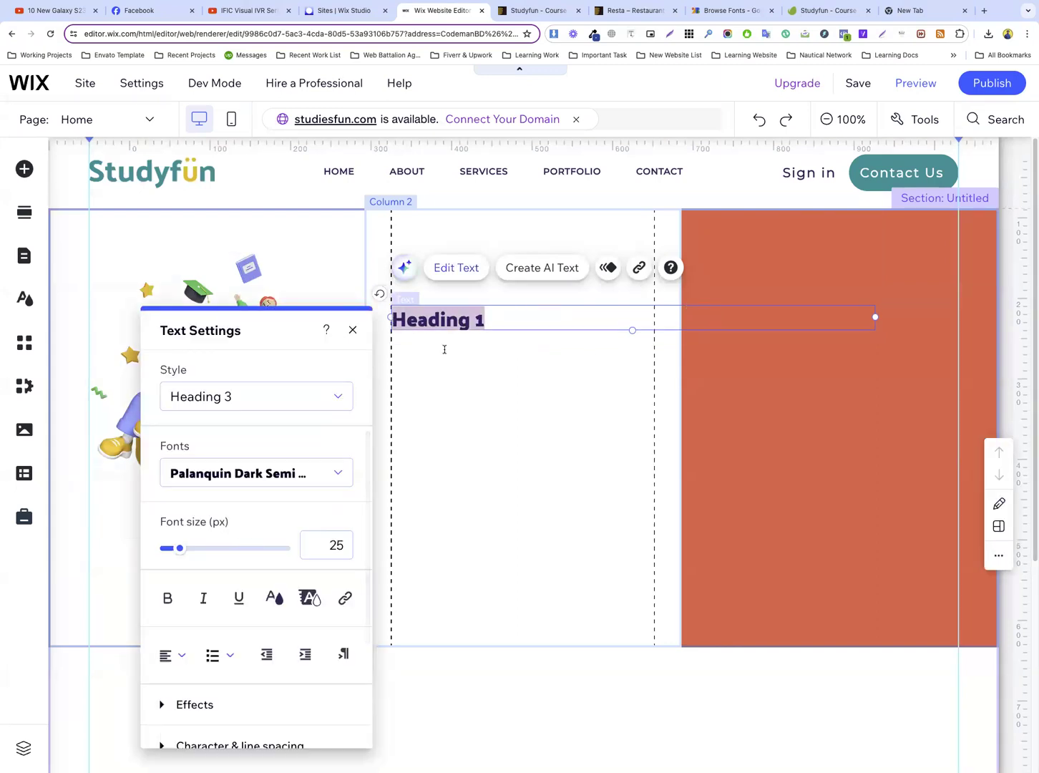
{"action": "type", "text": "Found & Learn Your Skill More Fun With Us"}
{"action": "triple_click", "coordinate": [478, 322]}
{"action": "left_click", "coordinate": [499, 343]}
{"action": "triple_click", "coordinate": [497, 342]}
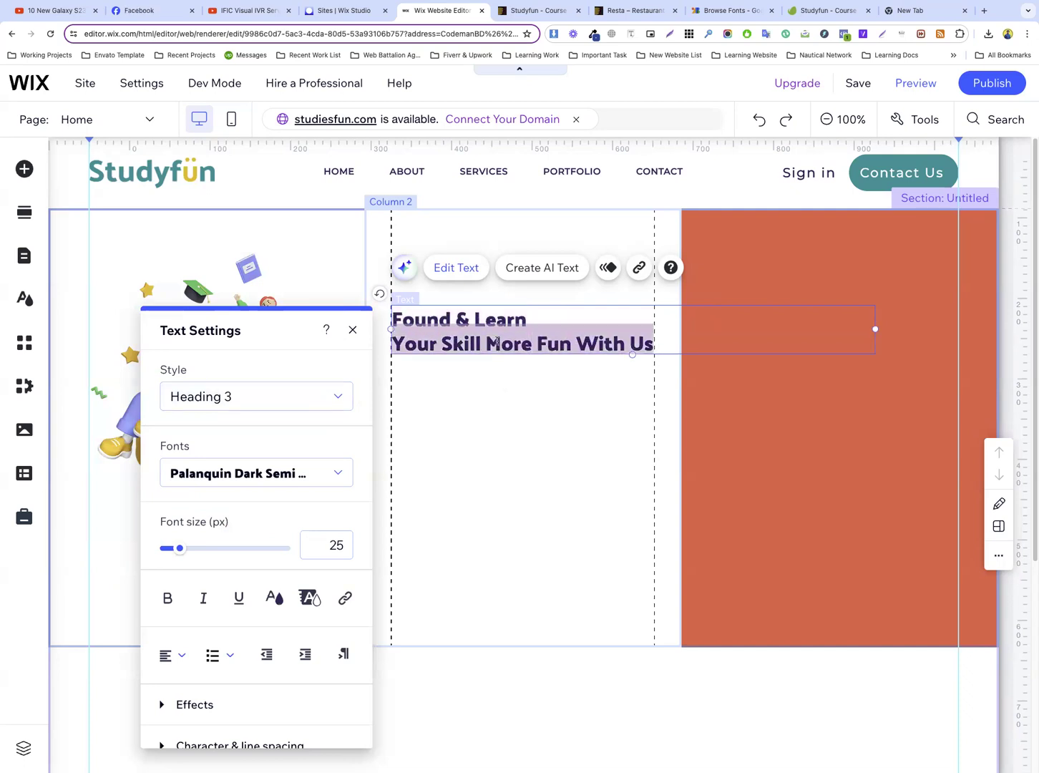
{"action": "key", "text": "ctrl+a"}
{"action": "left_click", "coordinate": [575, 436]}
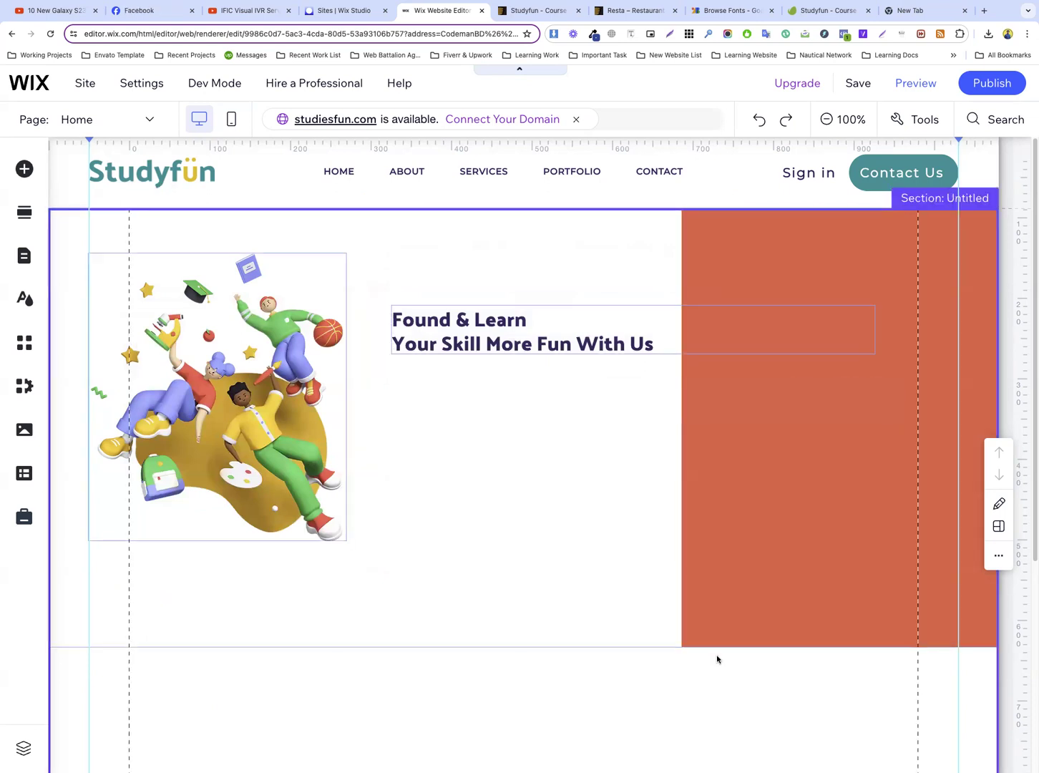
Set the second column's proportion to 45% in the strip's layout settings, and move the settings window clear of the third column
{"action": "left_click", "coordinate": [713, 482]}
{"action": "right_click", "coordinate": [713, 482]}
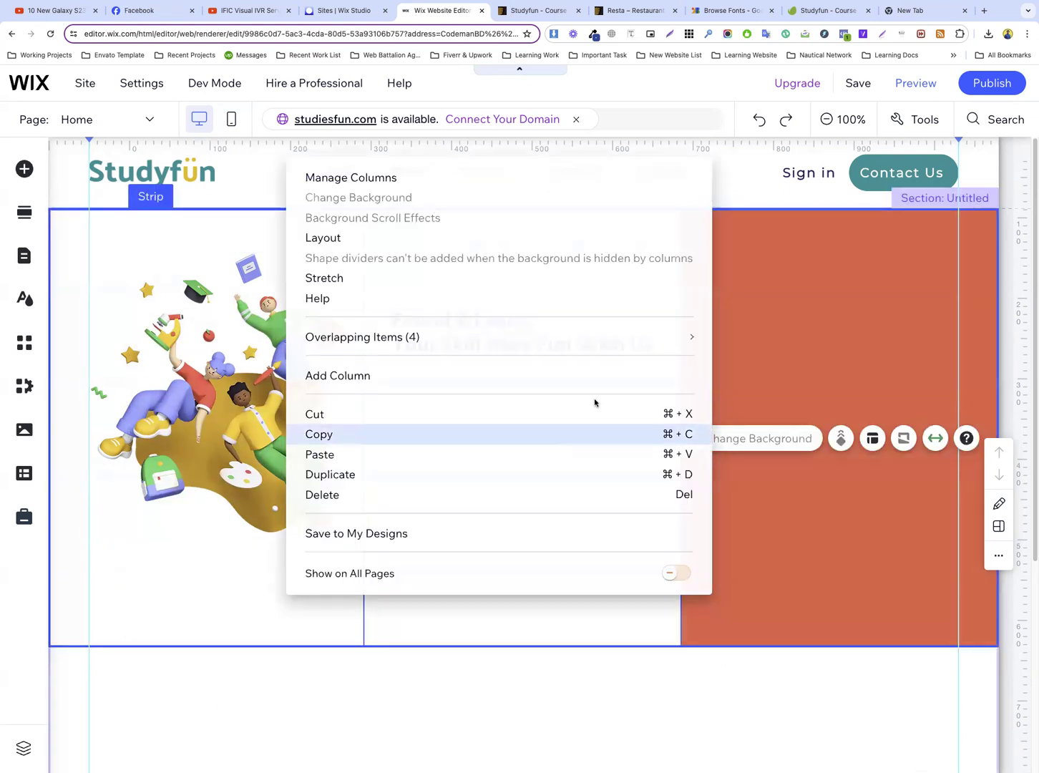
{"action": "left_click", "coordinate": [355, 241]}
{"action": "scroll", "coordinate": [835, 572], "scroll_direction": "down", "scroll_amount": 2}
{"action": "left_click", "coordinate": [854, 584]}
{"action": "double_click", "coordinate": [856, 586]}
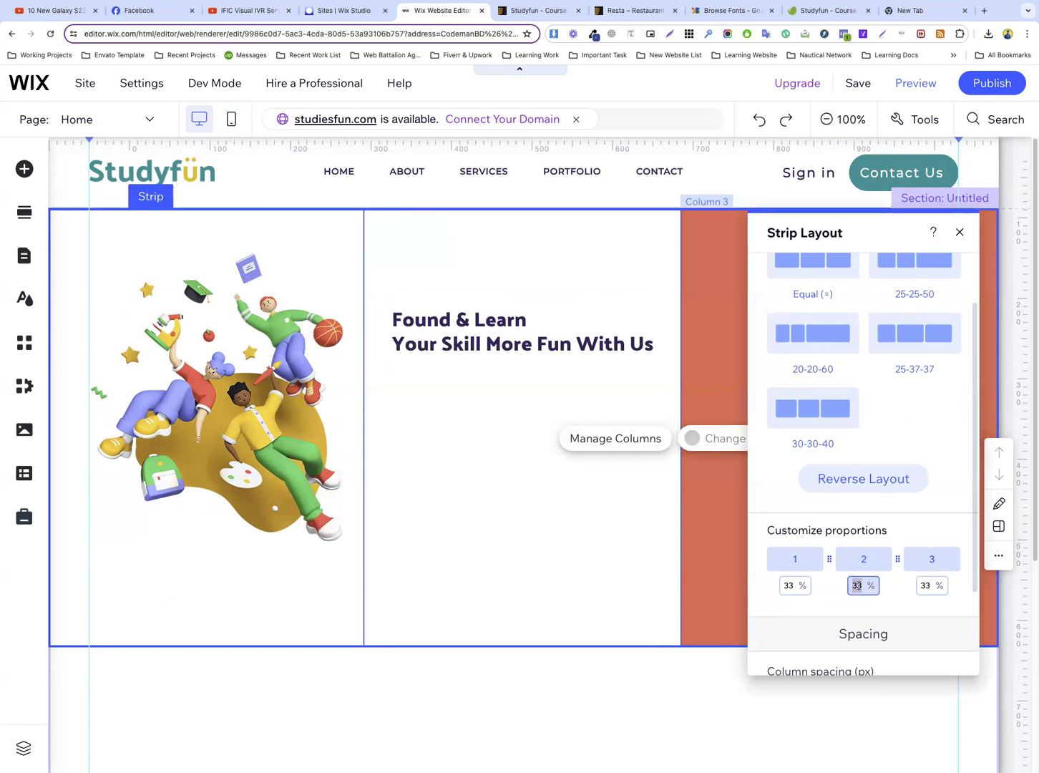
{"action": "type", "text": "45"}
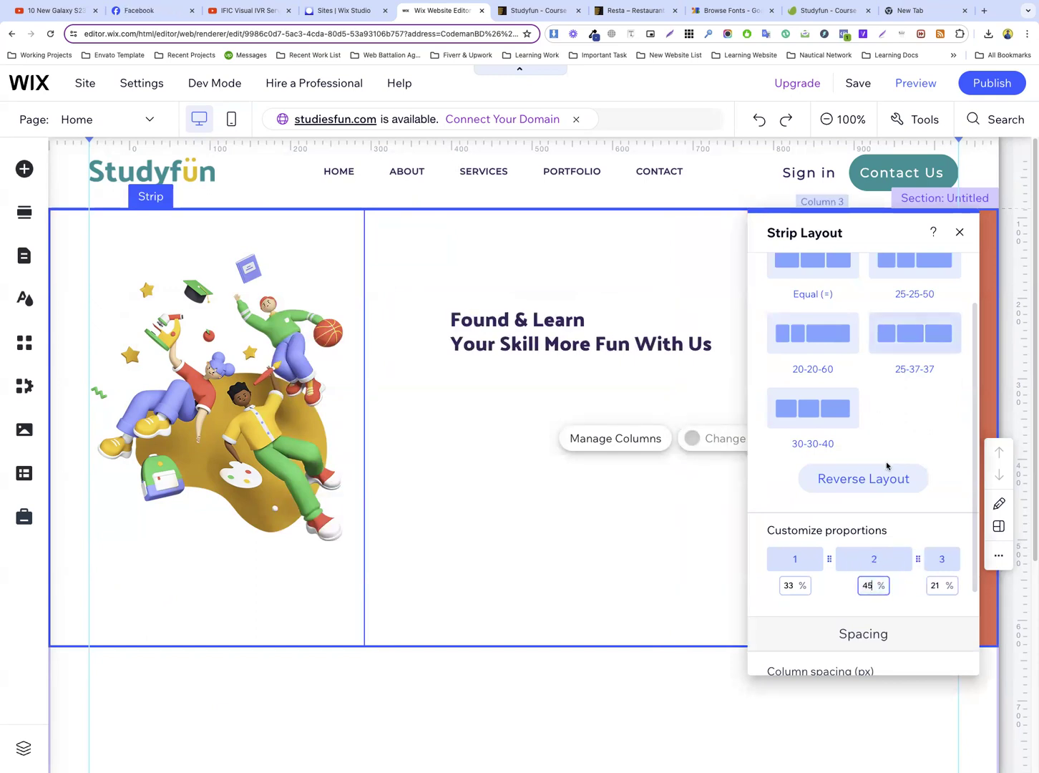
{"action": "left_click", "coordinate": [938, 585]}
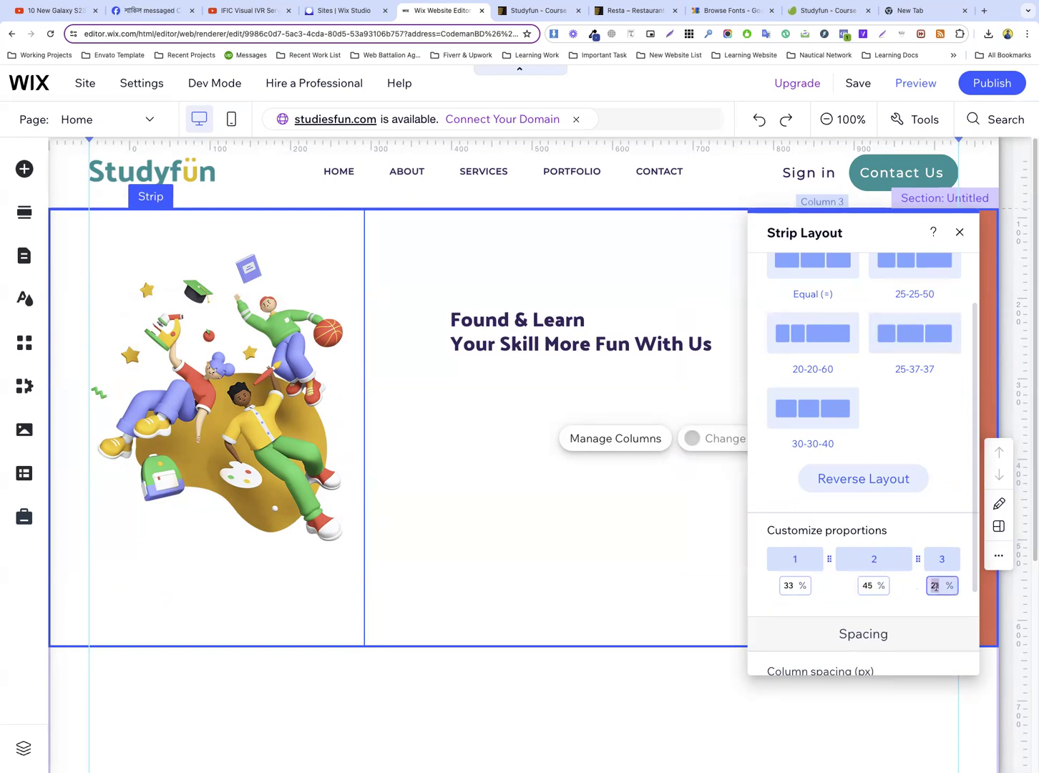
{"action": "left_click_drag", "start_coordinate": [865, 243], "coordinate": [296, 257]}
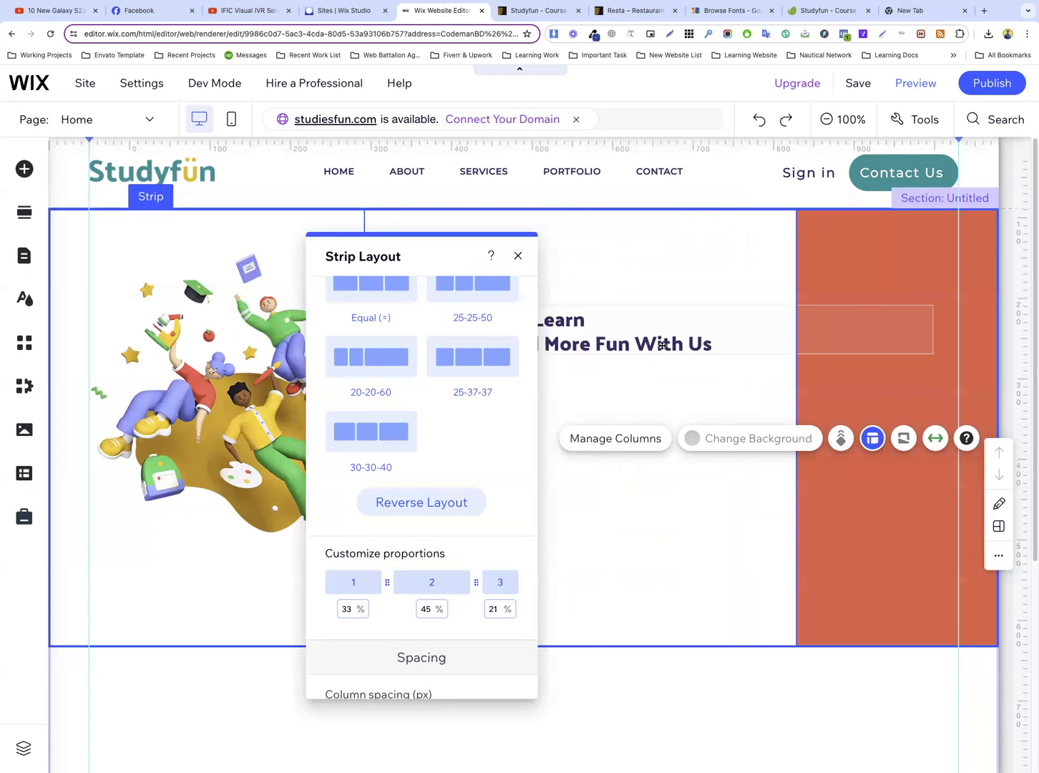
Narrow the hero heading's text box to fit inside the second column and align it with that column's left margin guide
{"action": "left_click", "coordinate": [663, 345]}
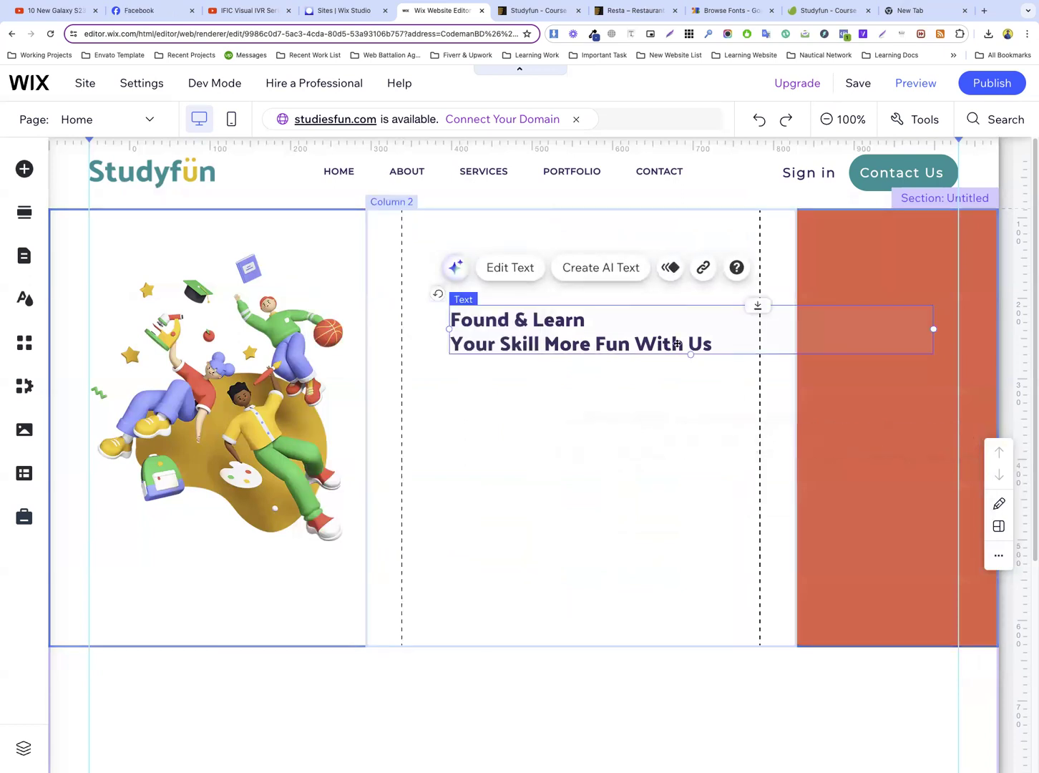
{"action": "left_click_drag", "start_coordinate": [933, 328], "coordinate": [774, 329]}
{"action": "left_click_drag", "start_coordinate": [548, 334], "coordinate": [505, 326]}
Reopen the element inspector on the Studyfun preview page, examine the hero heading's font styling, and return to the Wix editor
{"action": "left_click", "coordinate": [535, 10]}
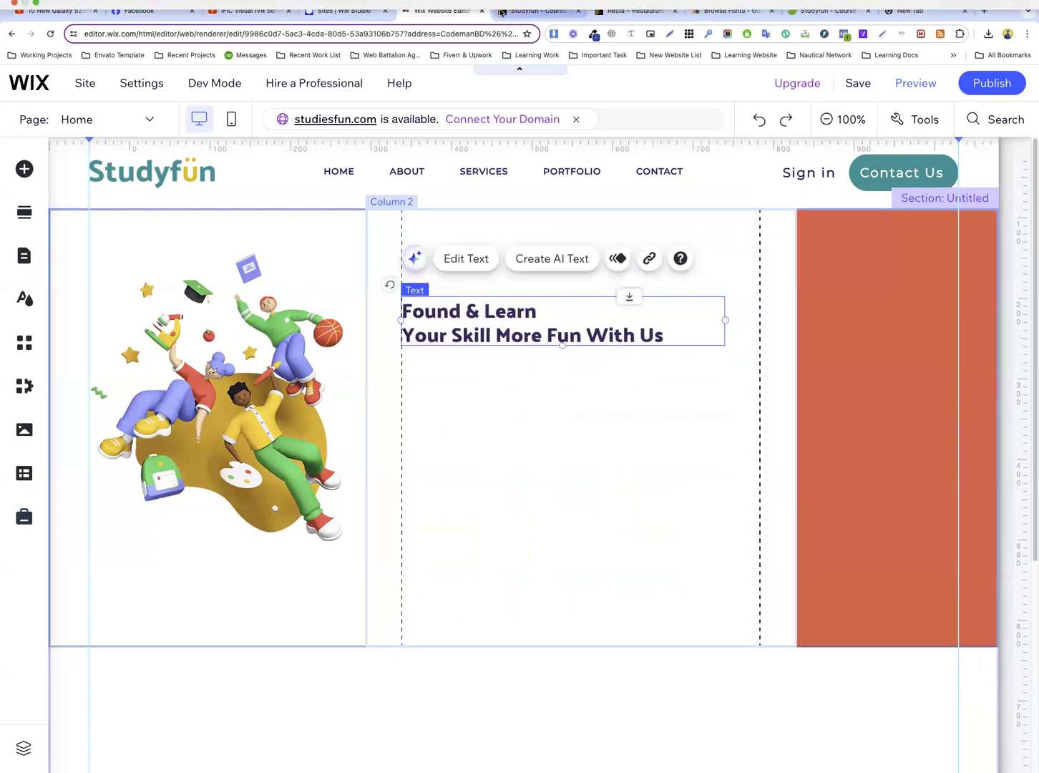
{"action": "scroll", "coordinate": [469, 212], "scroll_direction": "down", "scroll_amount": 2}
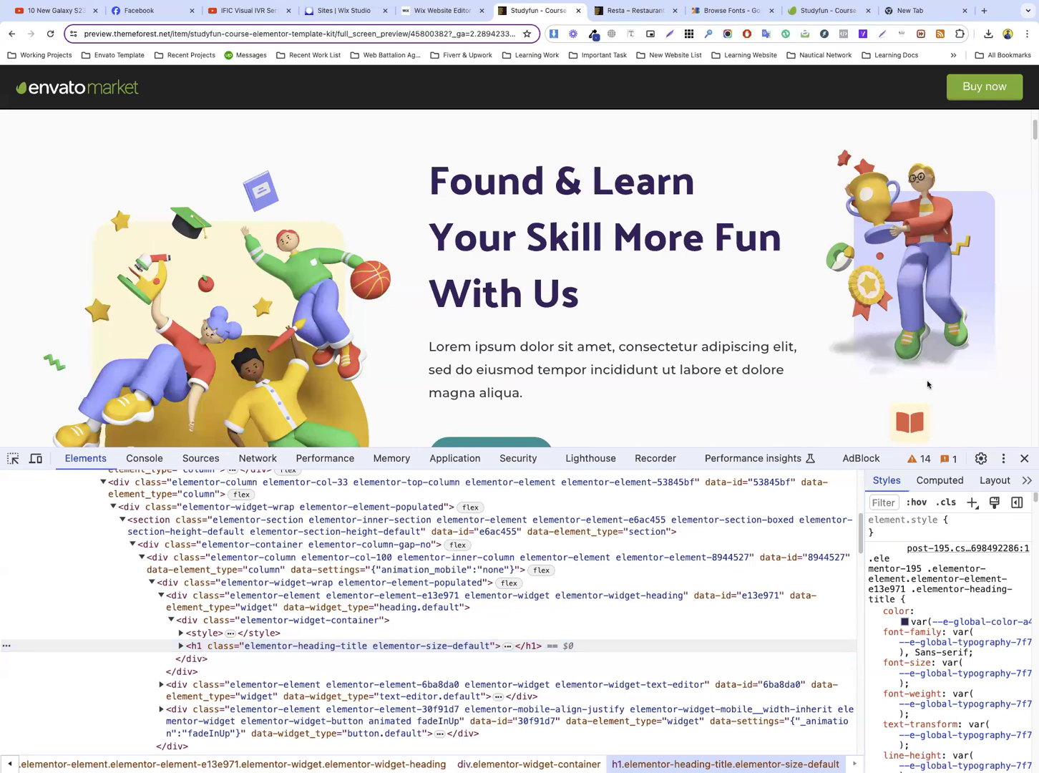
{"action": "left_click", "coordinate": [1024, 458]}
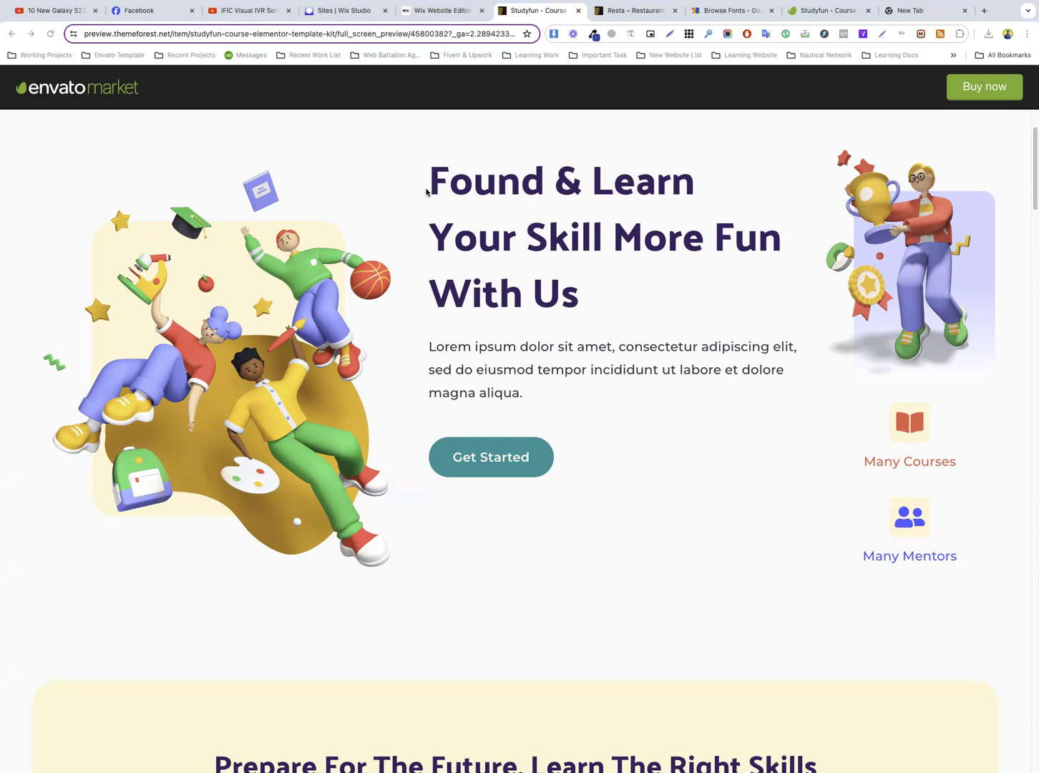
{"action": "right_click", "coordinate": [479, 176]}
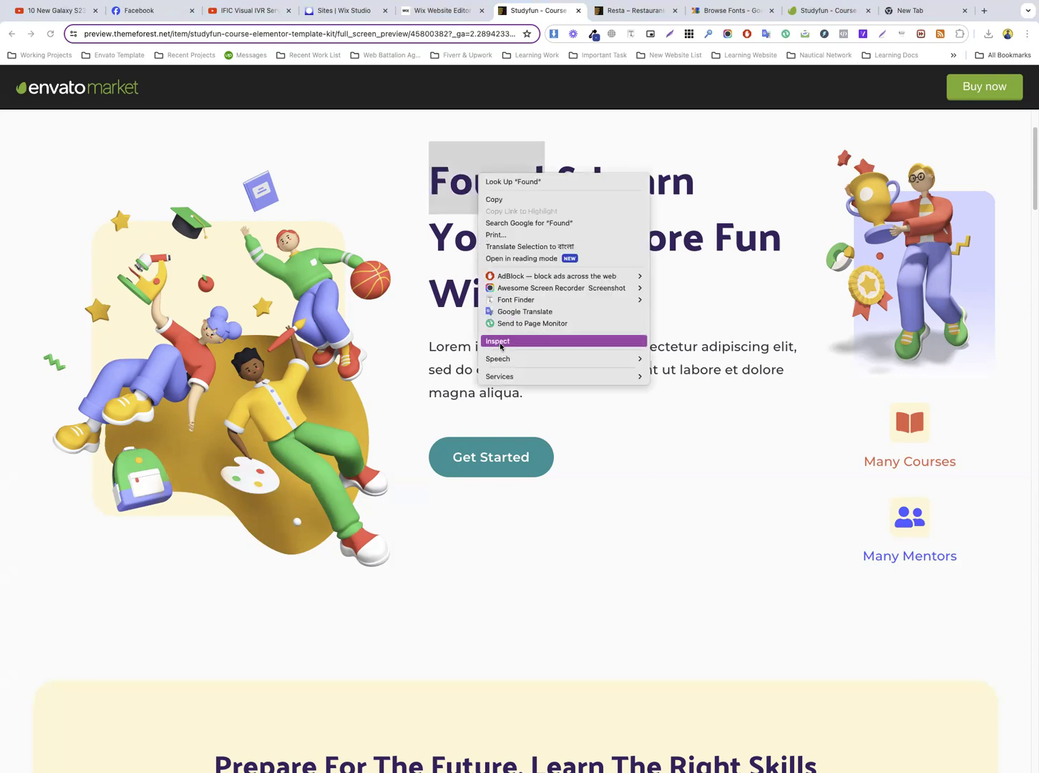
{"action": "left_click", "coordinate": [500, 342]}
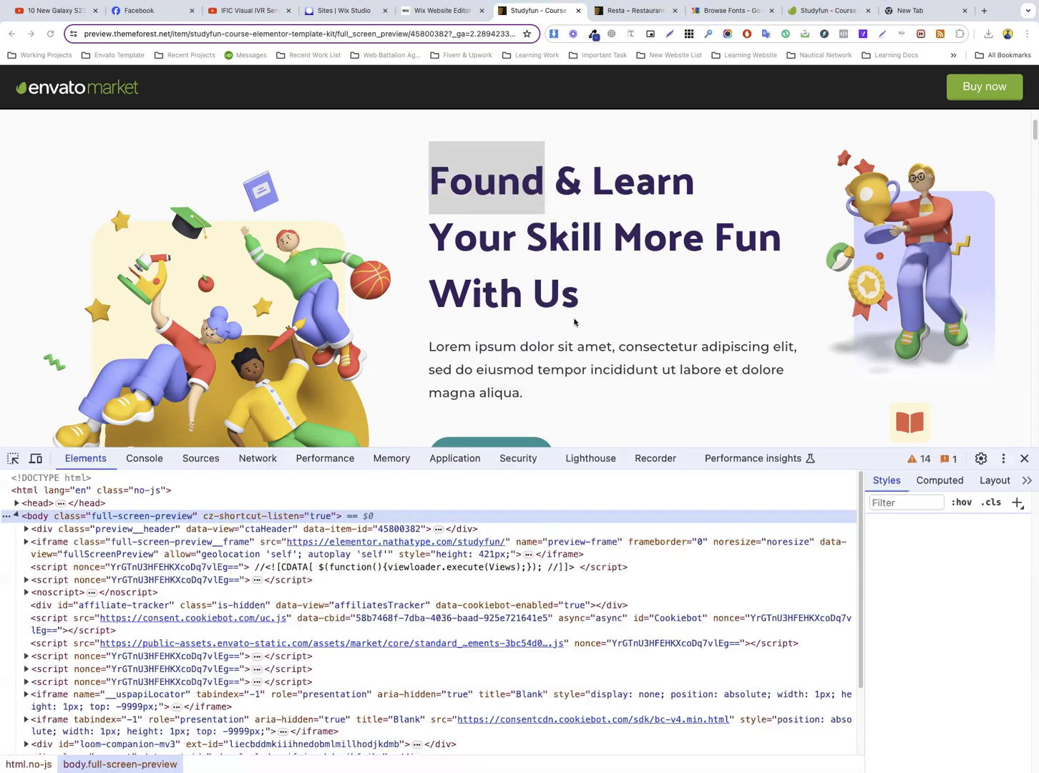
{"action": "left_click", "coordinate": [13, 458]}
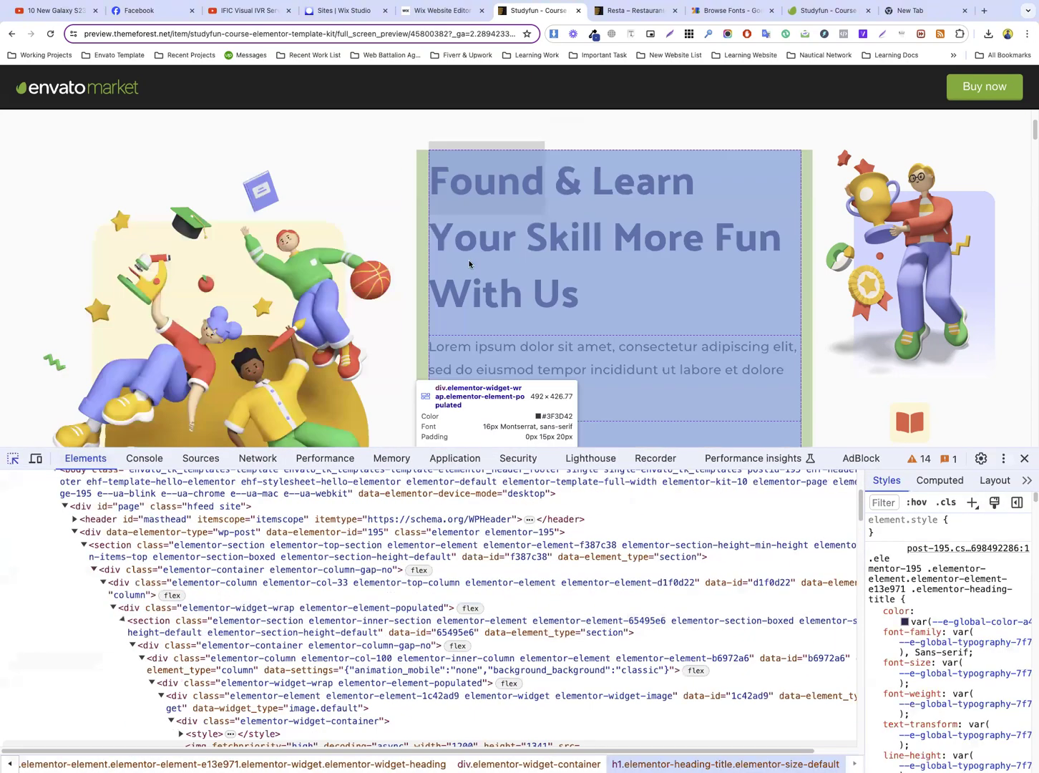
{"action": "left_click", "coordinate": [444, 16]}
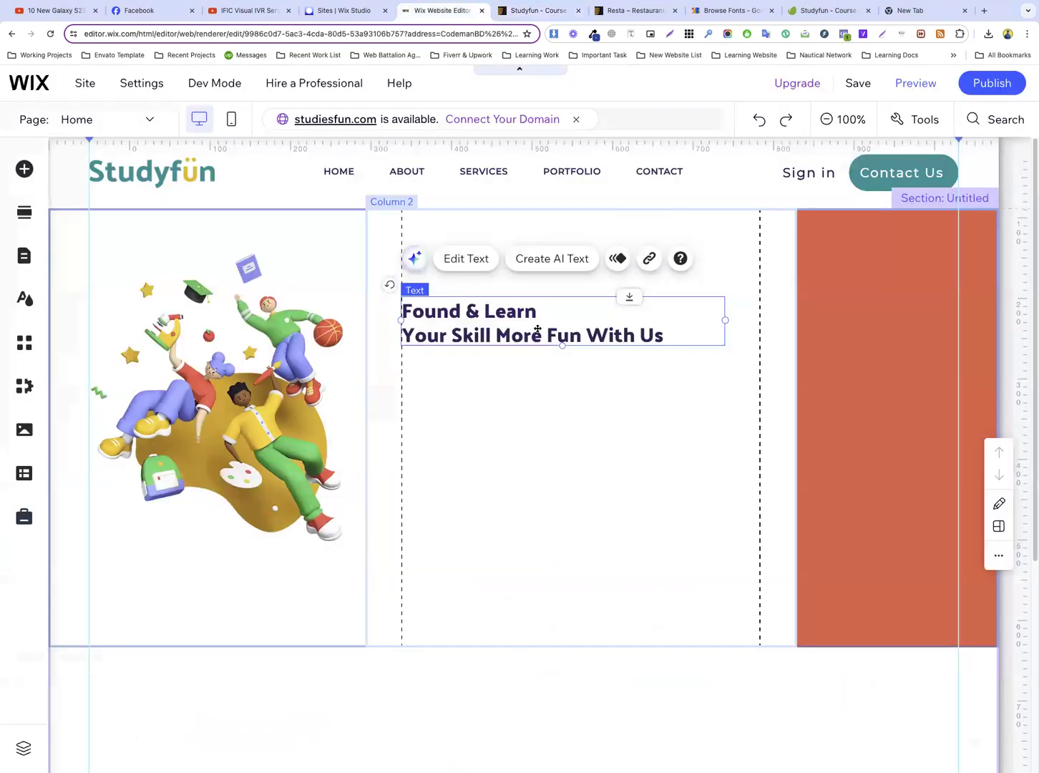
Set the hero heading's font size to 50 px and widen its text box to about 536 px
{"action": "double_click", "coordinate": [534, 327]}
{"action": "left_click", "coordinate": [930, 540]}
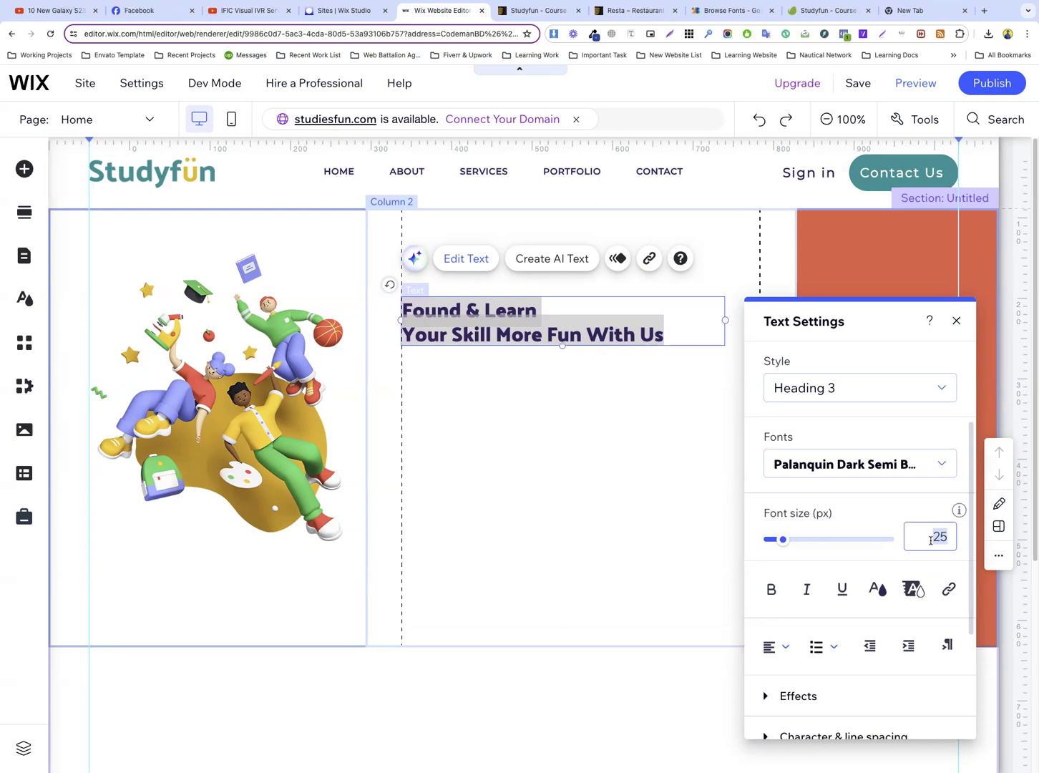
{"action": "type", "text": "50"}
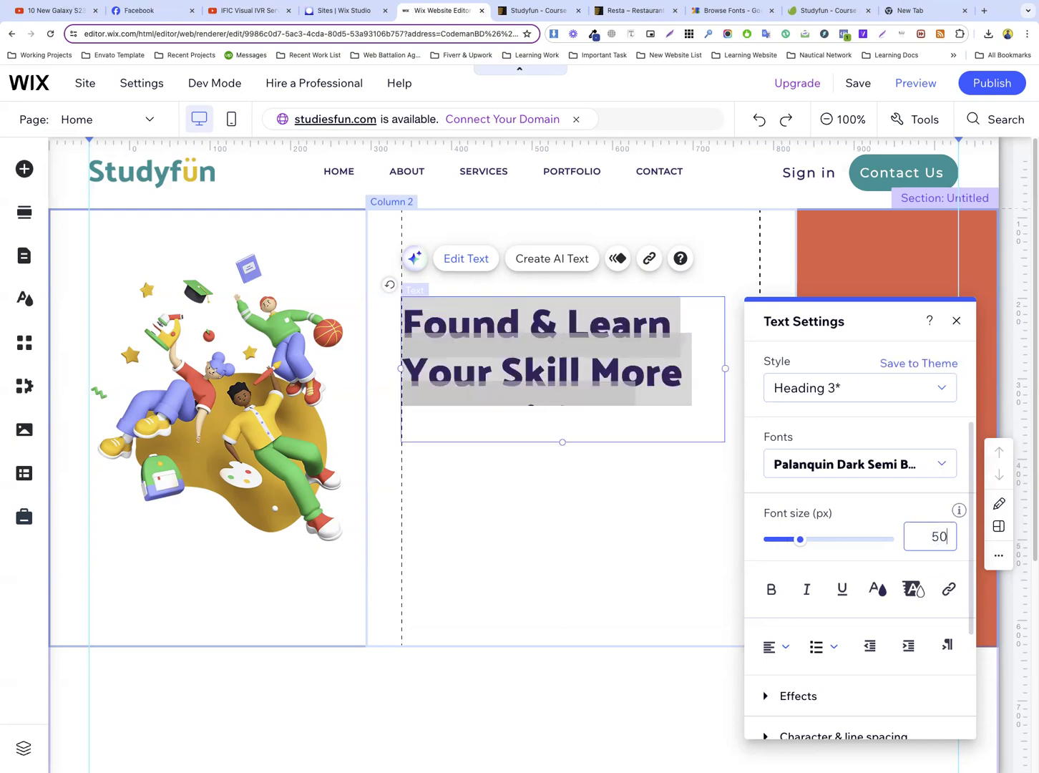
{"action": "left_click", "coordinate": [668, 486]}
{"action": "left_click", "coordinate": [712, 374]}
{"action": "left_click_drag", "start_coordinate": [724, 368], "coordinate": [832, 360]}
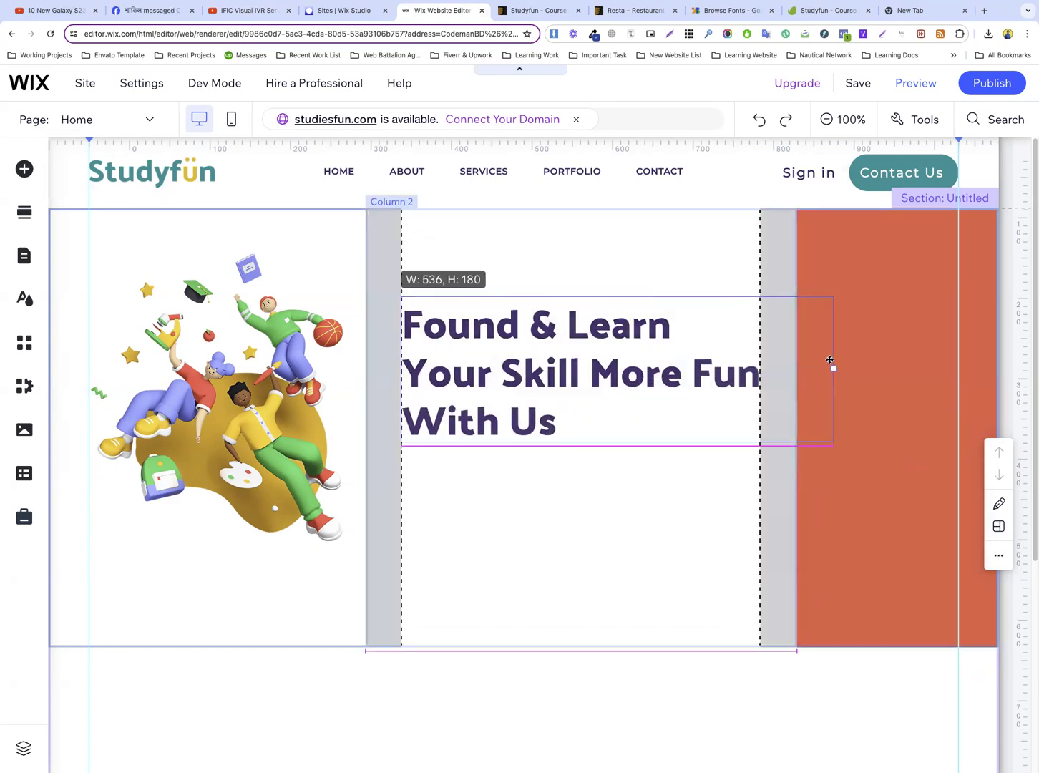
Compare the hero heading with the one on the Studyfun preview page, and set the Wix heading's font to Palanquin Dark Medium
{"action": "left_click", "coordinate": [530, 12]}
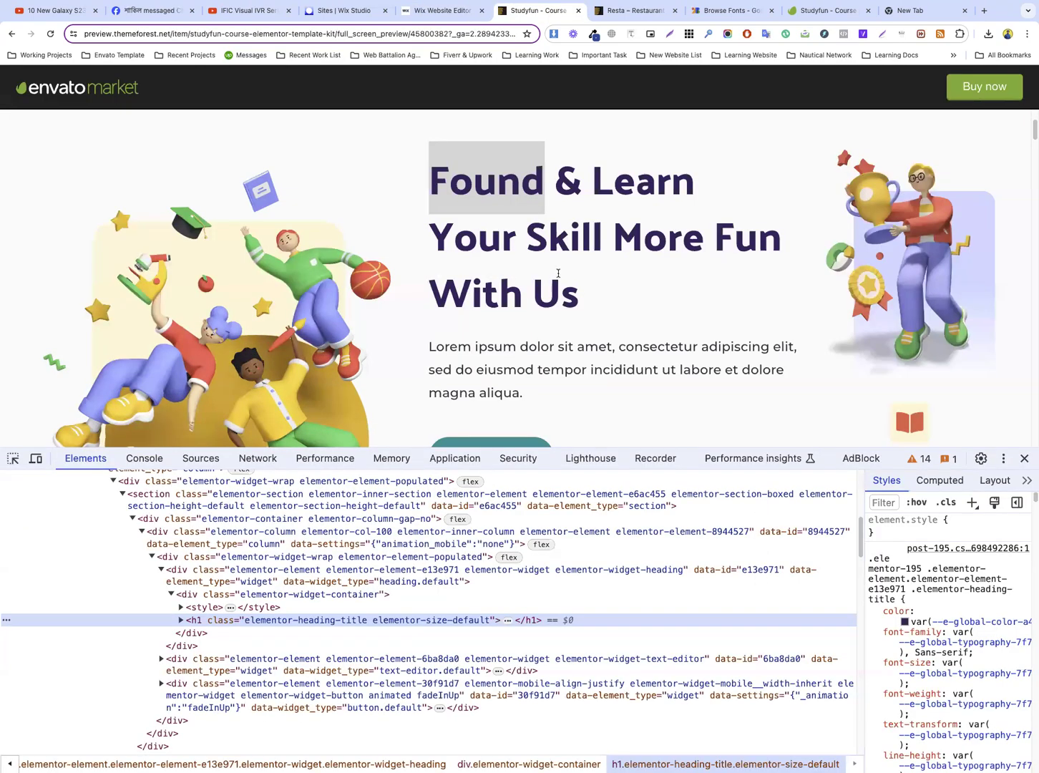
{"action": "left_click_drag", "start_coordinate": [582, 296], "coordinate": [430, 174]}
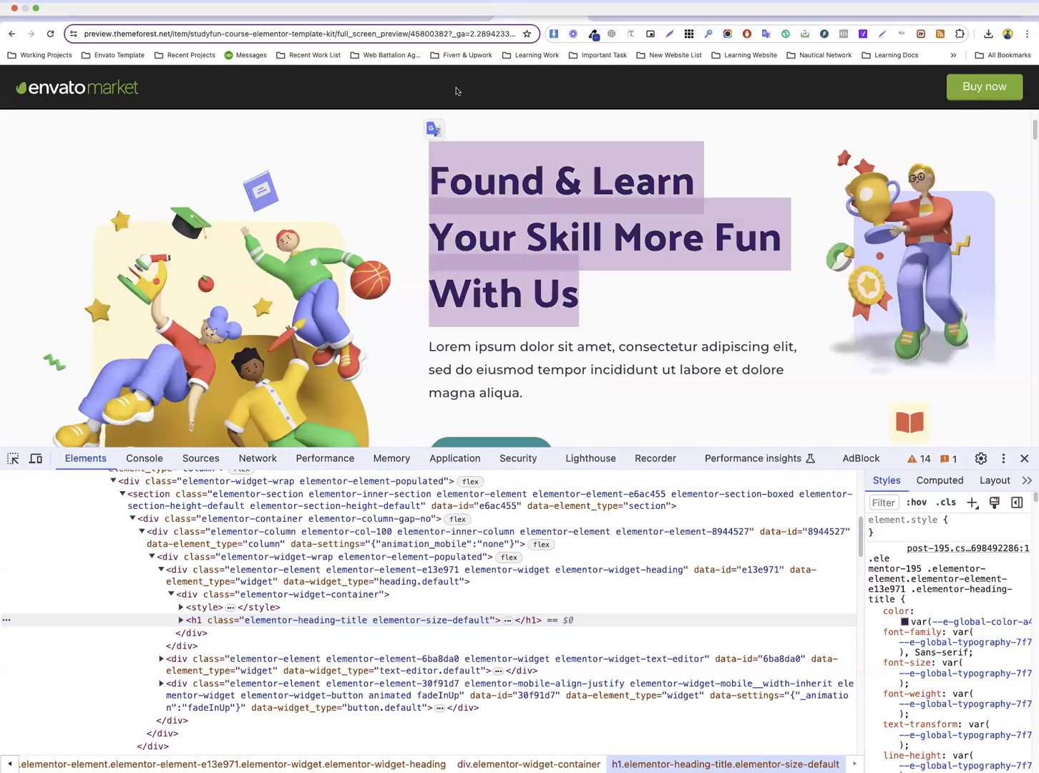
{"action": "left_click", "coordinate": [449, 10]}
{"action": "double_click", "coordinate": [584, 344]}
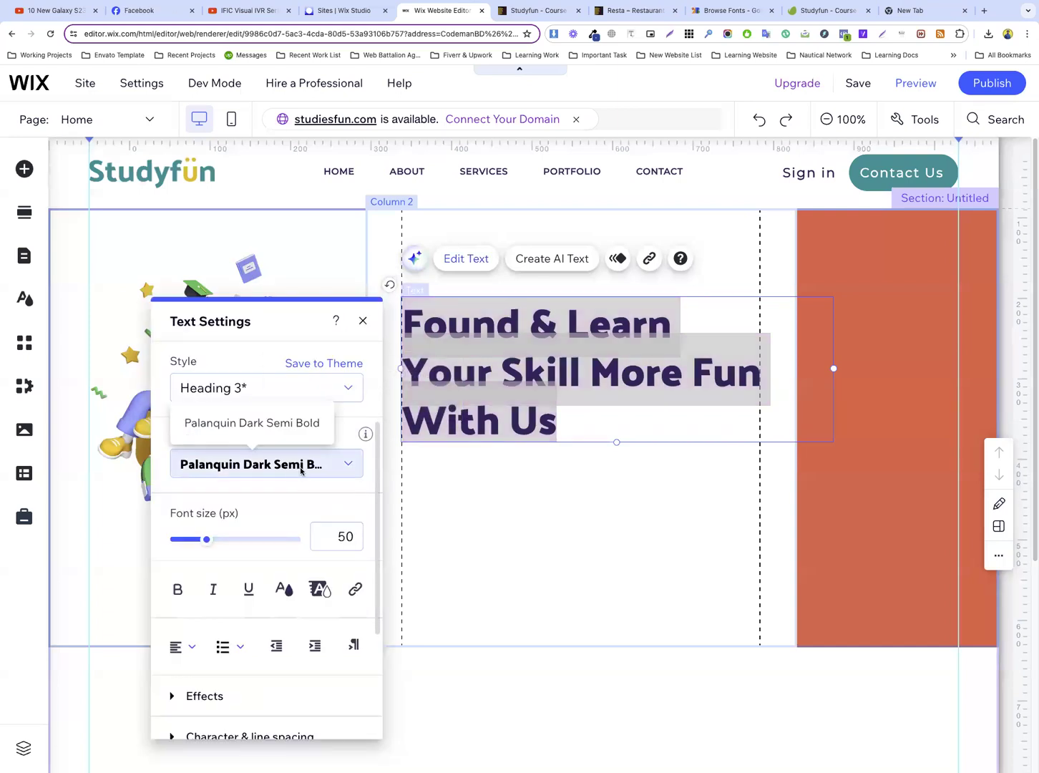
{"action": "left_click", "coordinate": [300, 464]}
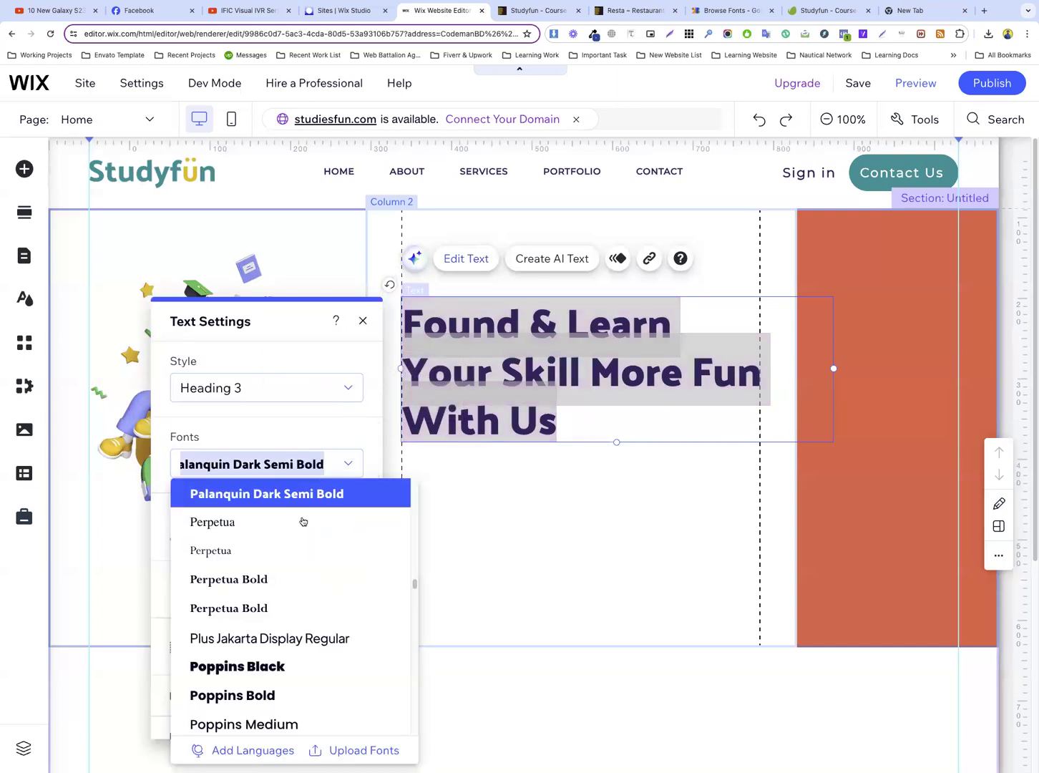
{"action": "scroll", "coordinate": [303, 530], "scroll_direction": "up", "scroll_amount": 3}
{"action": "left_click", "coordinate": [297, 569]}
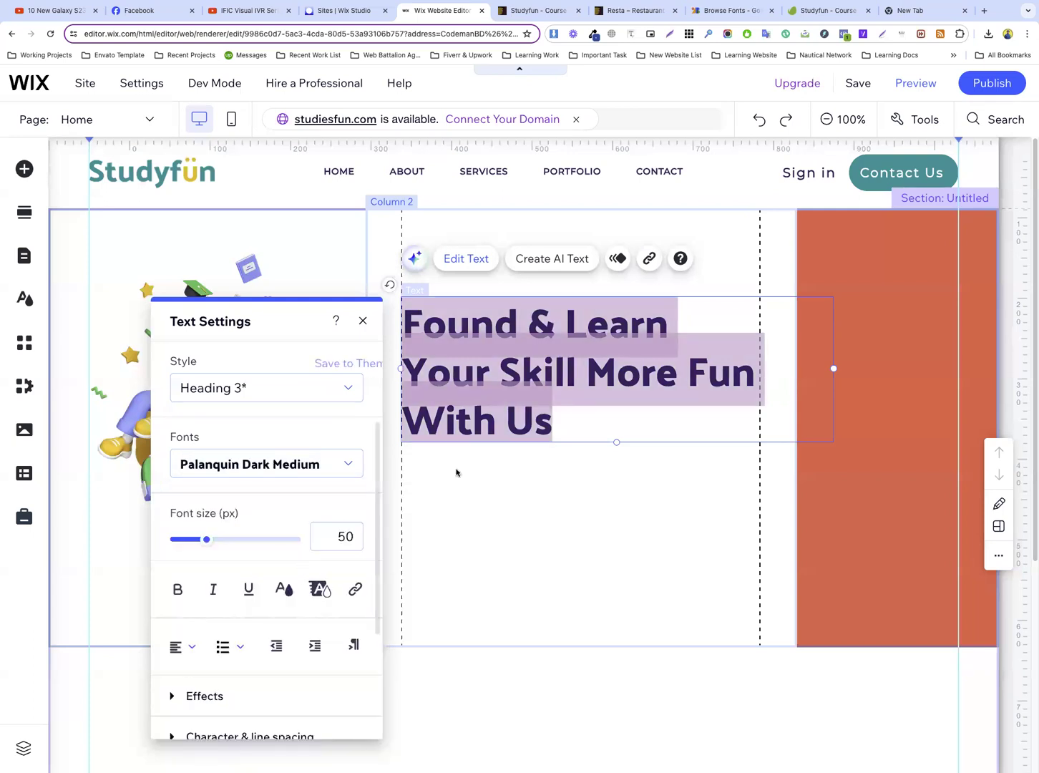
{"action": "left_click", "coordinate": [531, 411]}
{"action": "left_click", "coordinate": [561, 486]}
Nudge the hero heading slightly upward and narrow its text box to the second column's right edge
{"action": "left_click", "coordinate": [515, 365]}
{"action": "mouse_move", "coordinate": [515, 366]}
{"action": "left_mouse_down"}
{"action": "mouse_move", "coordinate": [514, 348]}
{"action": "mouse_move", "coordinate": [514, 361]}
{"action": "left_mouse_up"}
{"action": "left_click_drag", "start_coordinate": [833, 363], "coordinate": [795, 365]}
{"action": "left_click", "coordinate": [559, 498]}
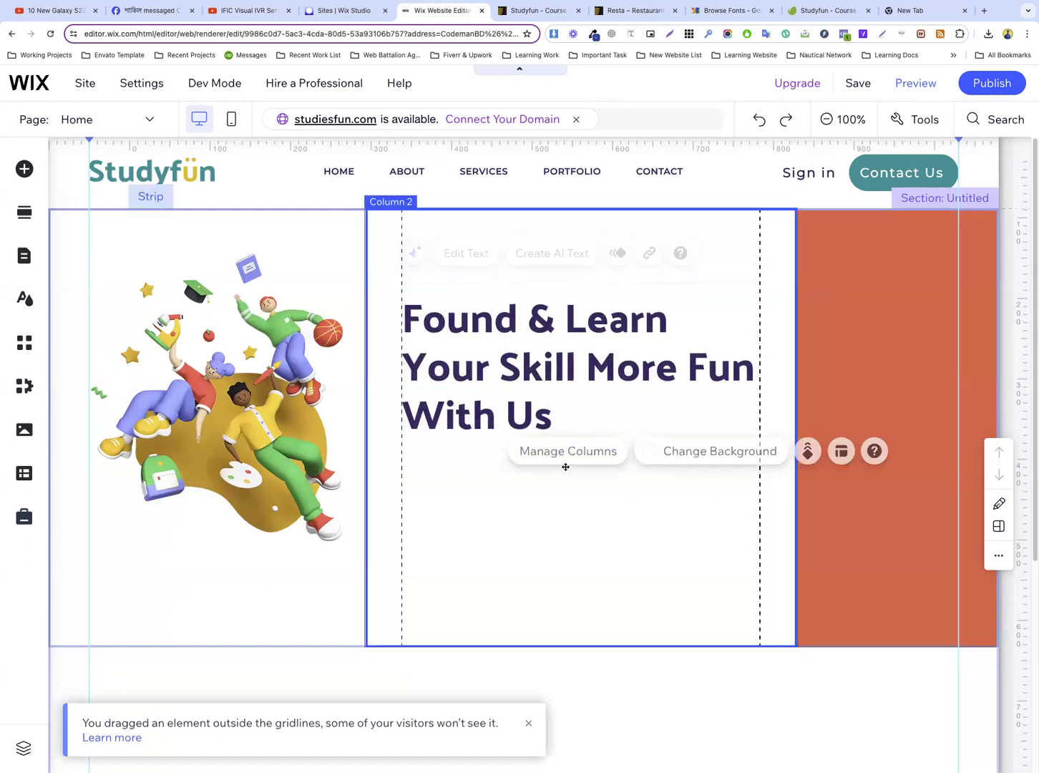
Copy the "Lorem ipsum dolor sit amet" paragraph below the hero heading on the Studyfun preview page and return to the Wix editor
{"action": "scroll", "coordinate": [508, 335], "scroll_direction": "down", "scroll_amount": 1}
{"action": "scroll", "coordinate": [508, 335], "scroll_direction": "down", "scroll_amount": 3}
{"action": "left_click", "coordinate": [529, 12]}
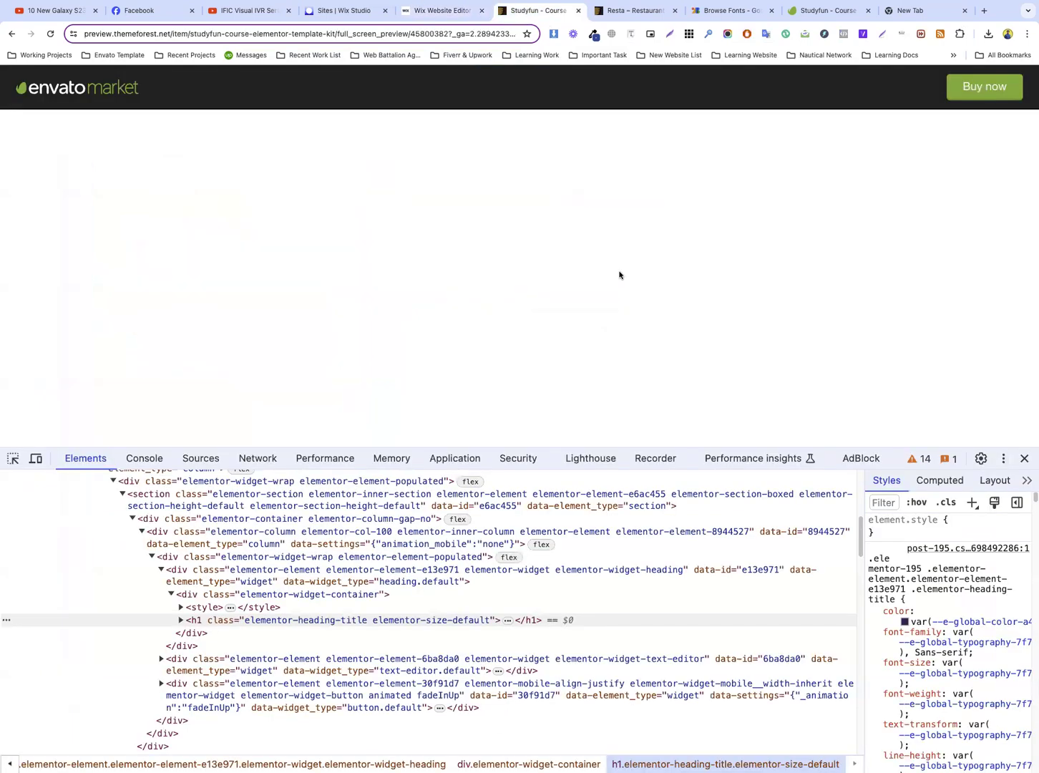
{"action": "triple_click", "coordinate": [486, 284]}
{"action": "right_click", "coordinate": [491, 289]}
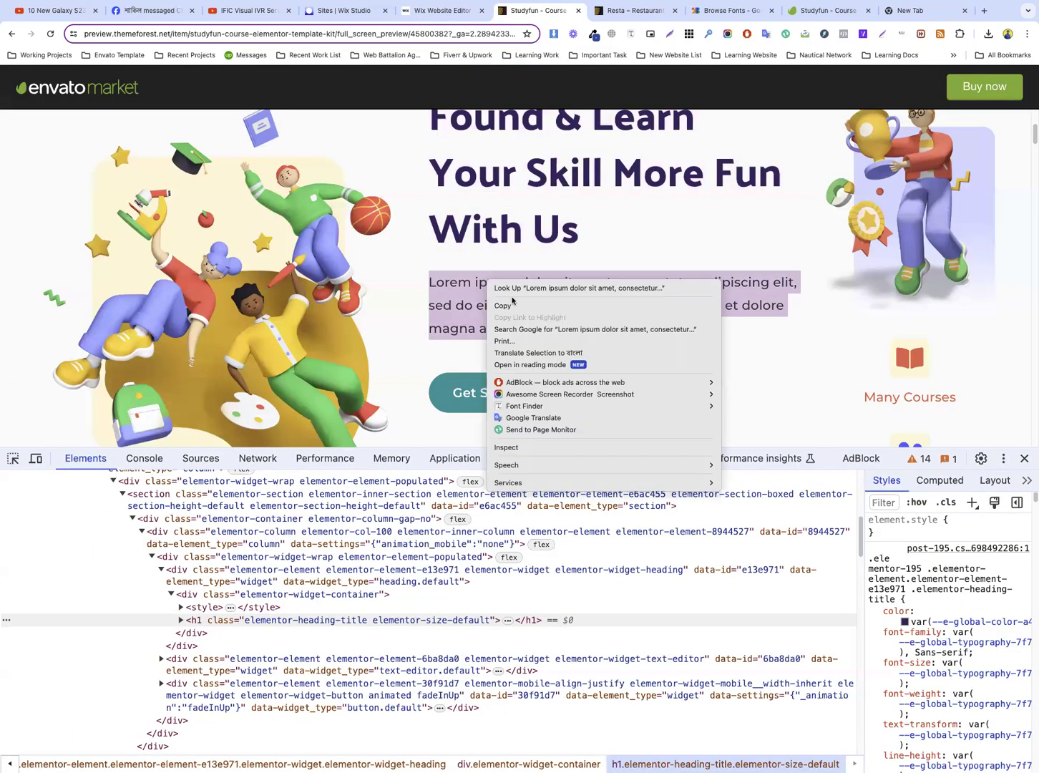
{"action": "left_click", "coordinate": [503, 305]}
{"action": "left_click", "coordinate": [441, 11]}
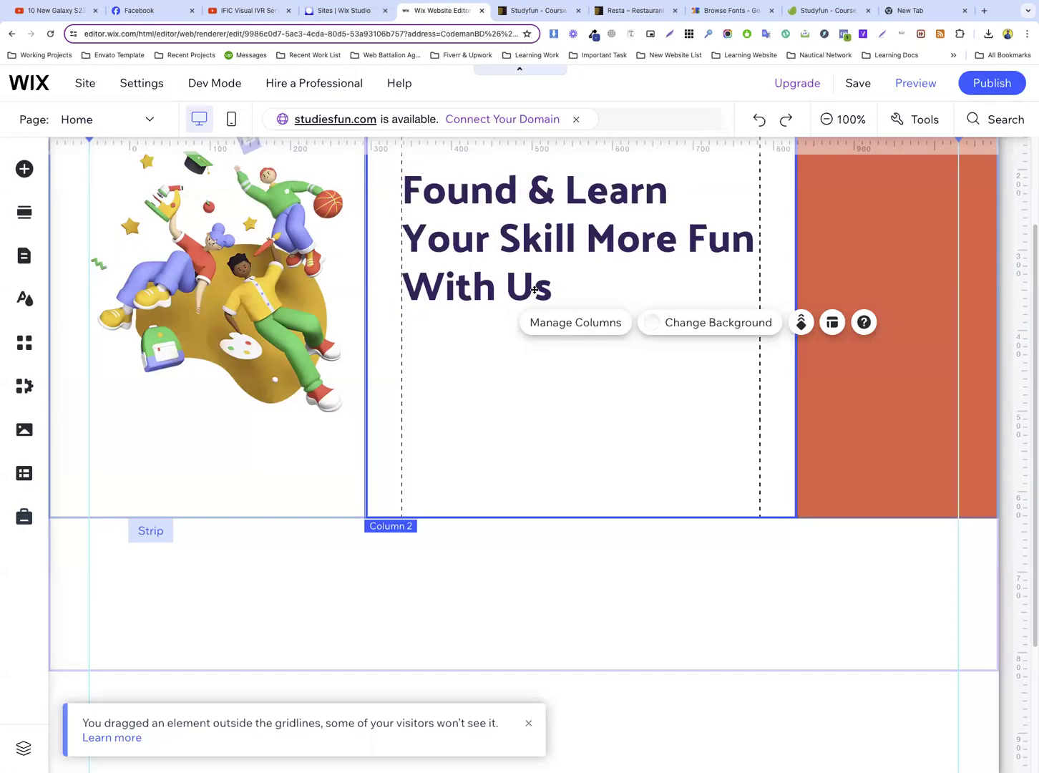
Duplicate the hero heading and place the copy directly below the original, aligned with the second column's left margin guide
{"action": "left_click", "coordinate": [494, 250]}
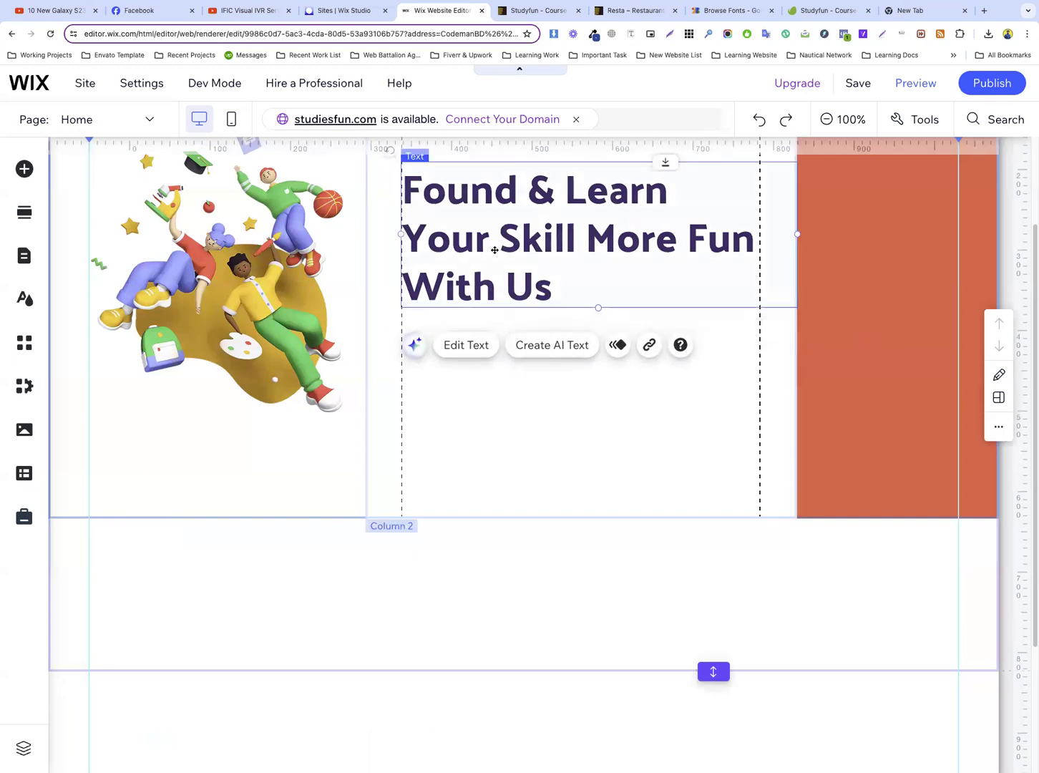
{"action": "right_click", "coordinate": [495, 256]}
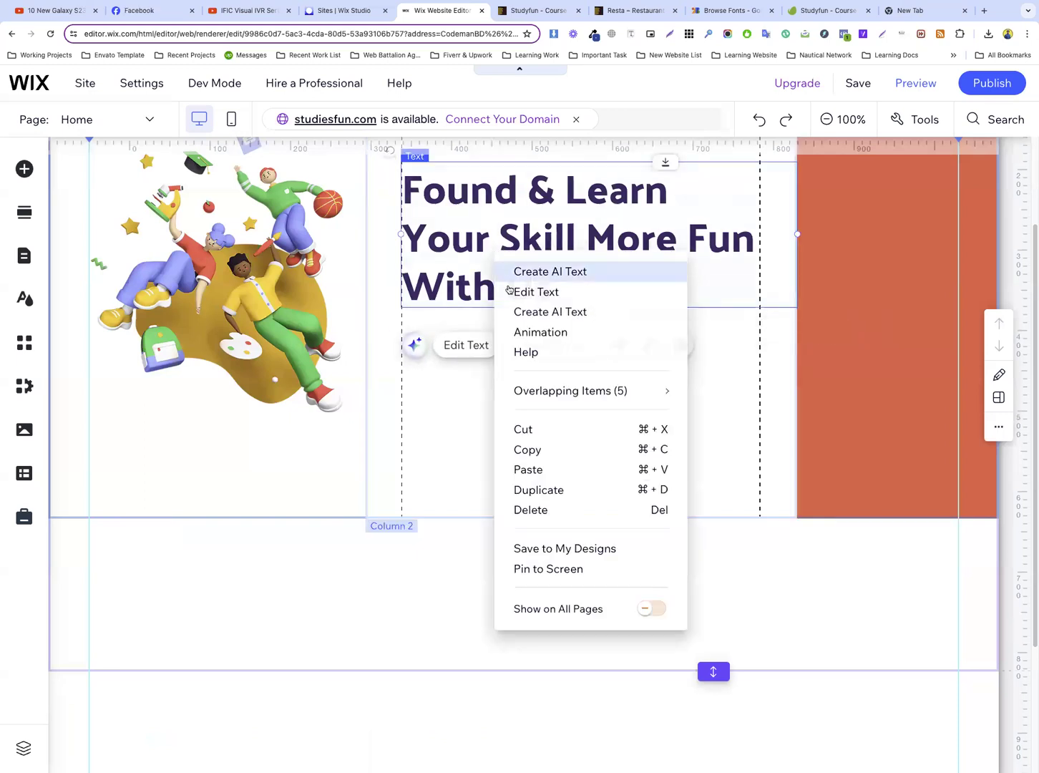
{"action": "left_click", "coordinate": [546, 488]}
{"action": "left_click_drag", "start_coordinate": [545, 208], "coordinate": [522, 344]}
Change the duplicated heading to the Paragraph 2 style and replace its text with the copied "Lorem ipsum dolor sit amet" paragraph
{"action": "left_click", "coordinate": [460, 280]}
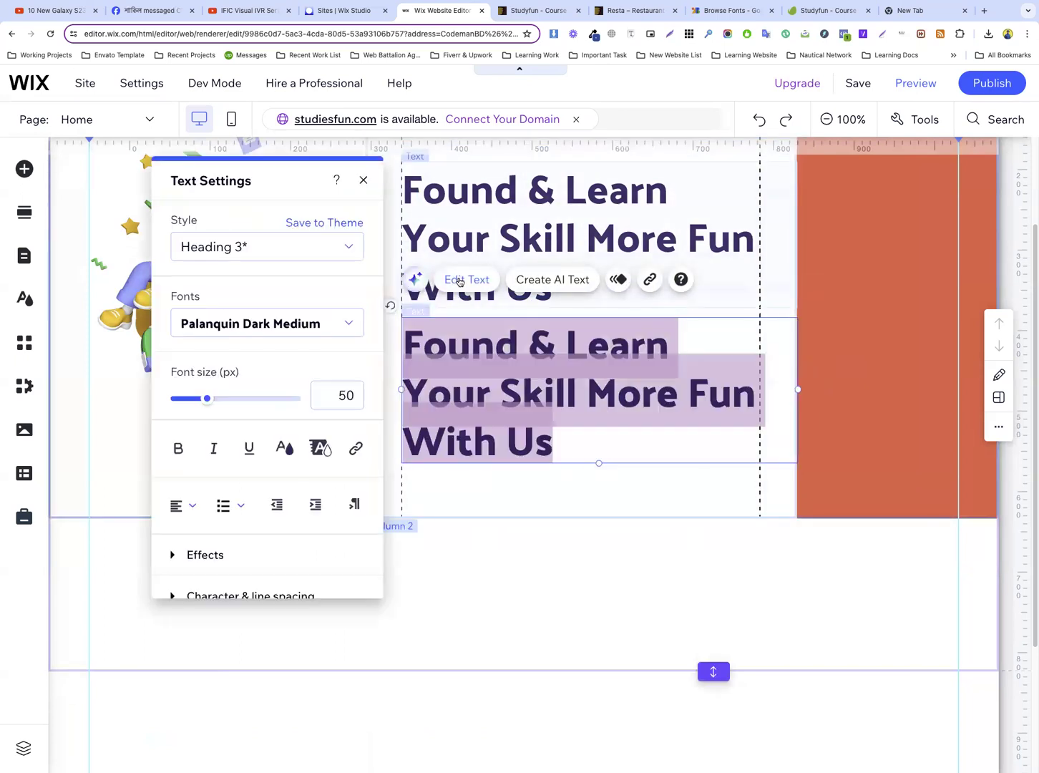
{"action": "left_click", "coordinate": [261, 247]}
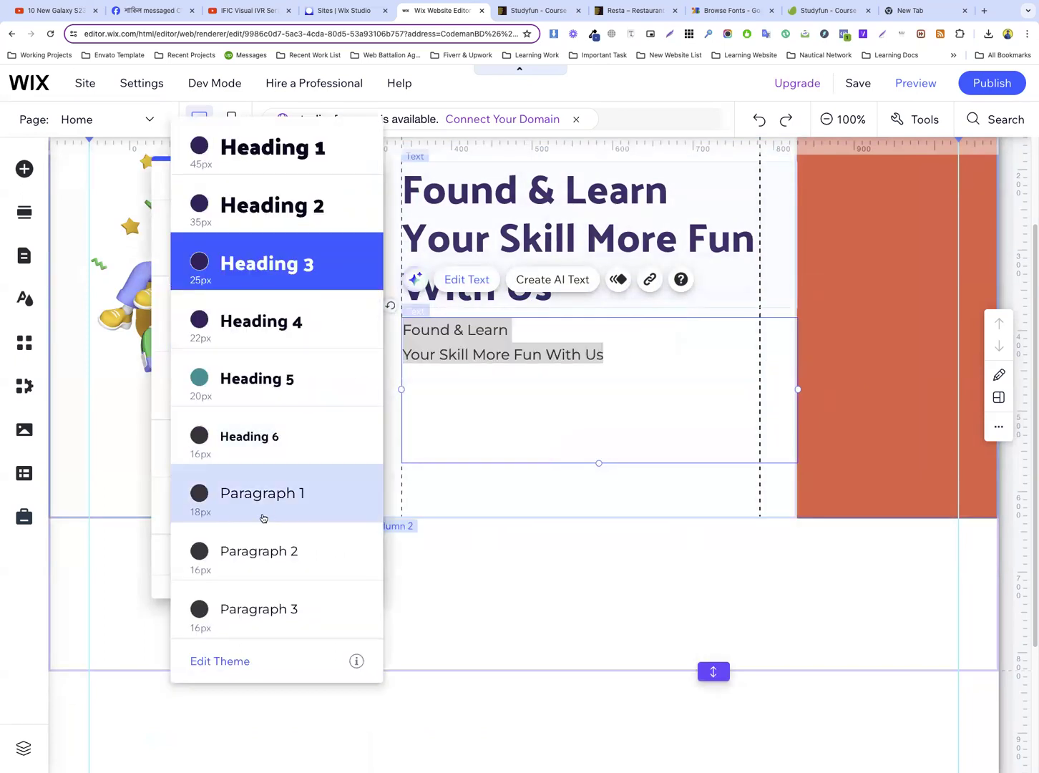
{"action": "left_click", "coordinate": [267, 550]}
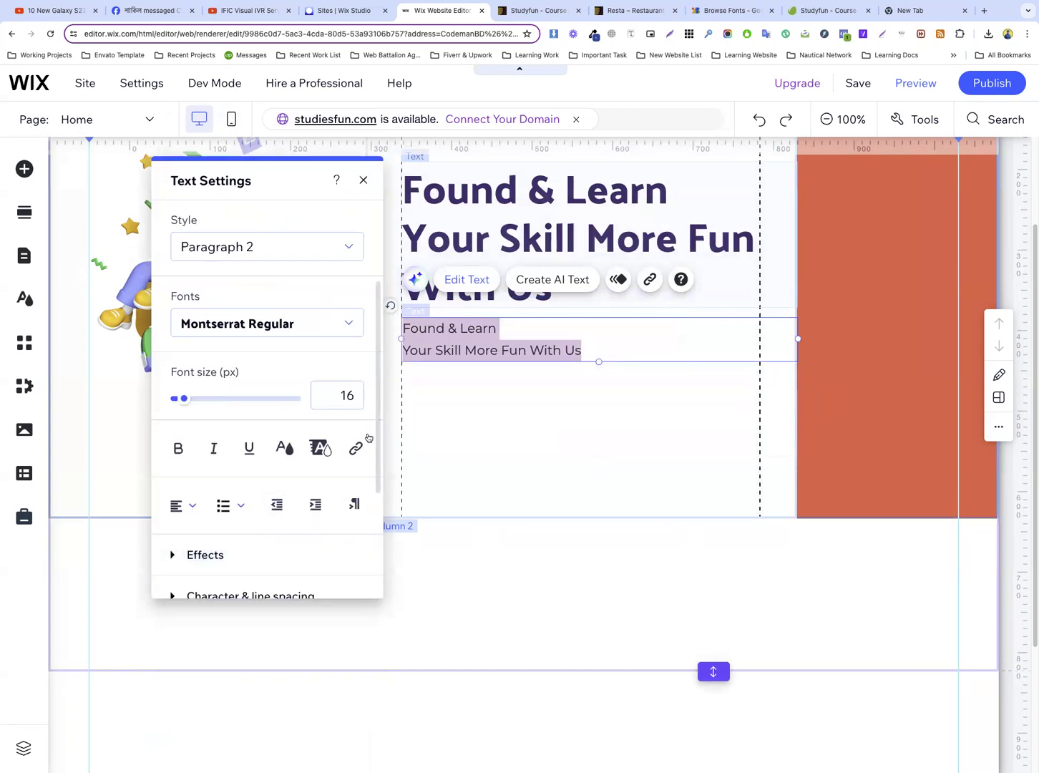
{"action": "triple_click", "coordinate": [466, 331]}
{"action": "key", "text": "ctrl+a"}
{"action": "key", "text": "ctrl+v"}
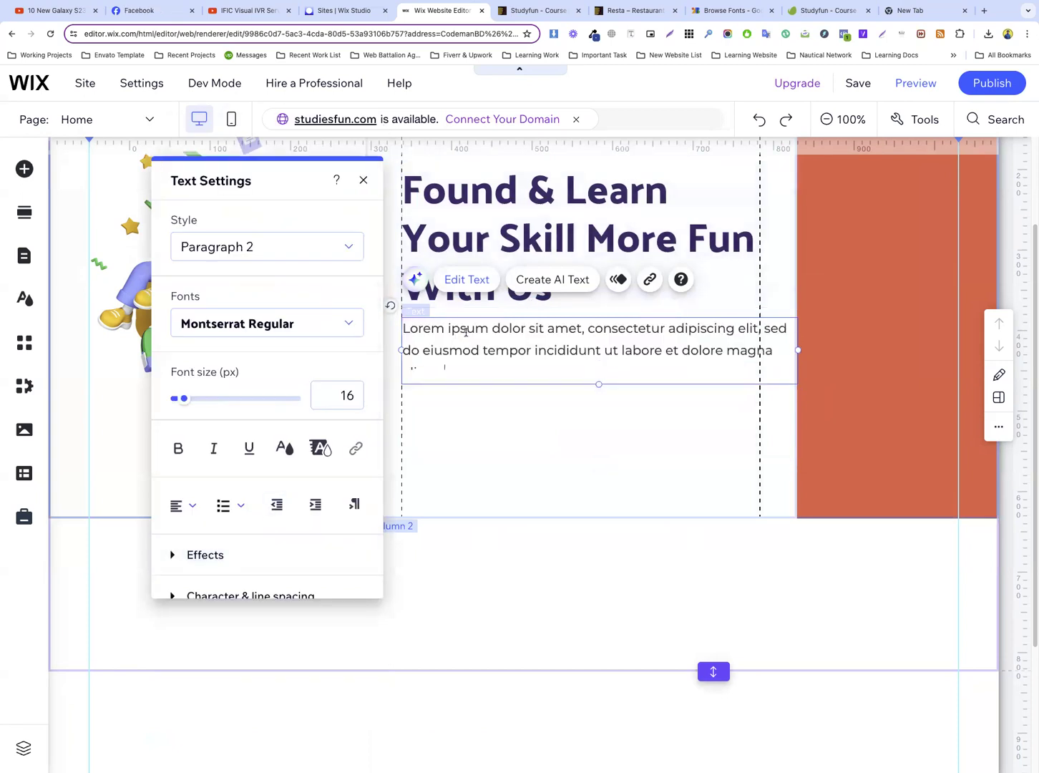
{"action": "left_click", "coordinate": [570, 381]}
Narrow the paragraph's text box to about the second column's right margin guide, and select the third column
{"action": "left_click", "coordinate": [549, 338]}
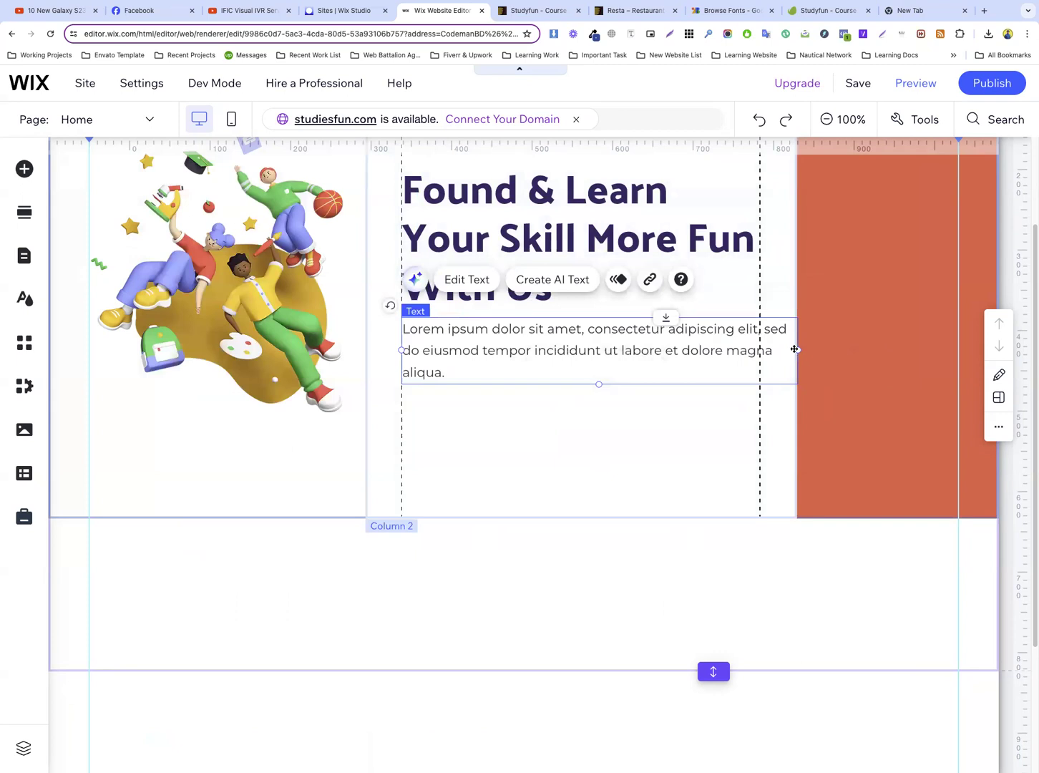
{"action": "left_click_drag", "start_coordinate": [787, 348], "coordinate": [765, 350]}
{"action": "left_click", "coordinate": [805, 347]}
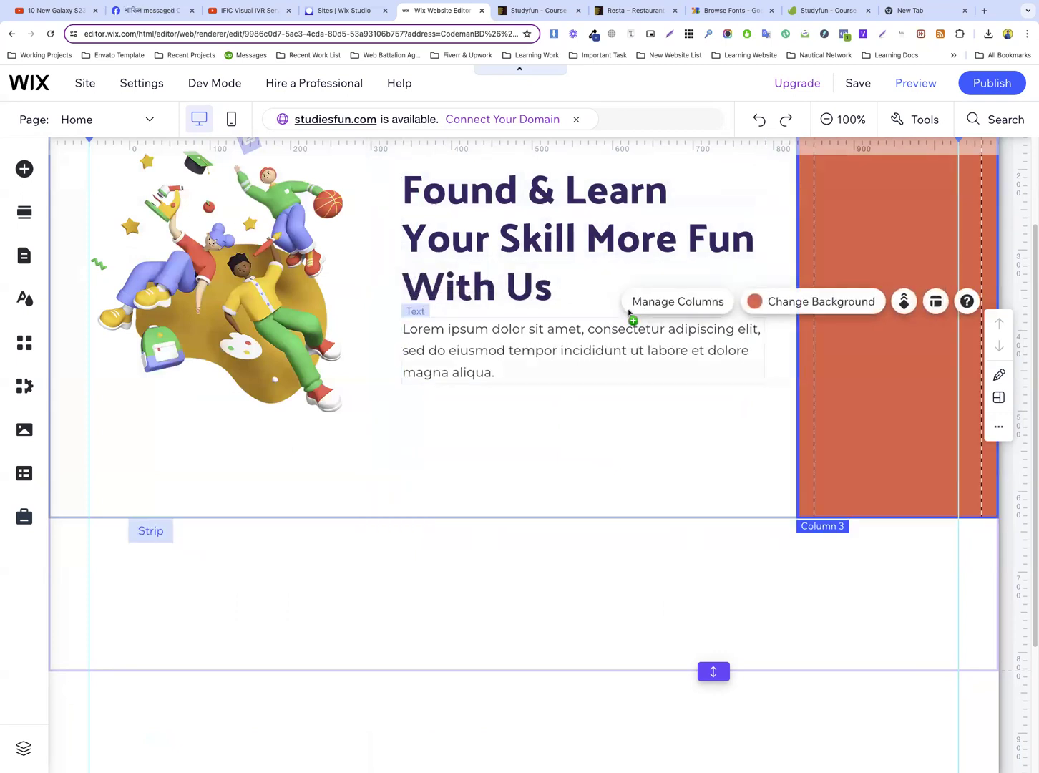
Examine the Get Started button below the hero paragraph on the Studyfun preview page, and return to the Wix header
{"action": "left_click", "coordinate": [537, 10]}
{"action": "scroll", "coordinate": [499, 262], "scroll_direction": "down", "scroll_amount": 2}
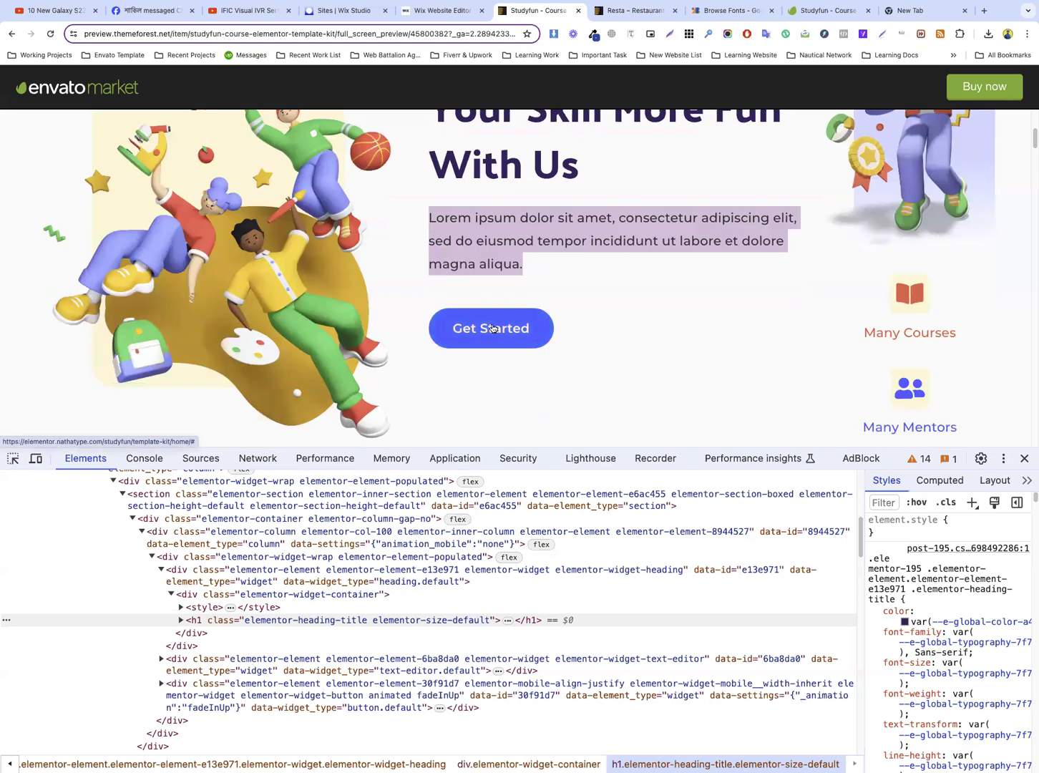
{"action": "left_click", "coordinate": [436, 16]}
{"action": "scroll", "coordinate": [788, 193], "scroll_direction": "up", "scroll_amount": 3}
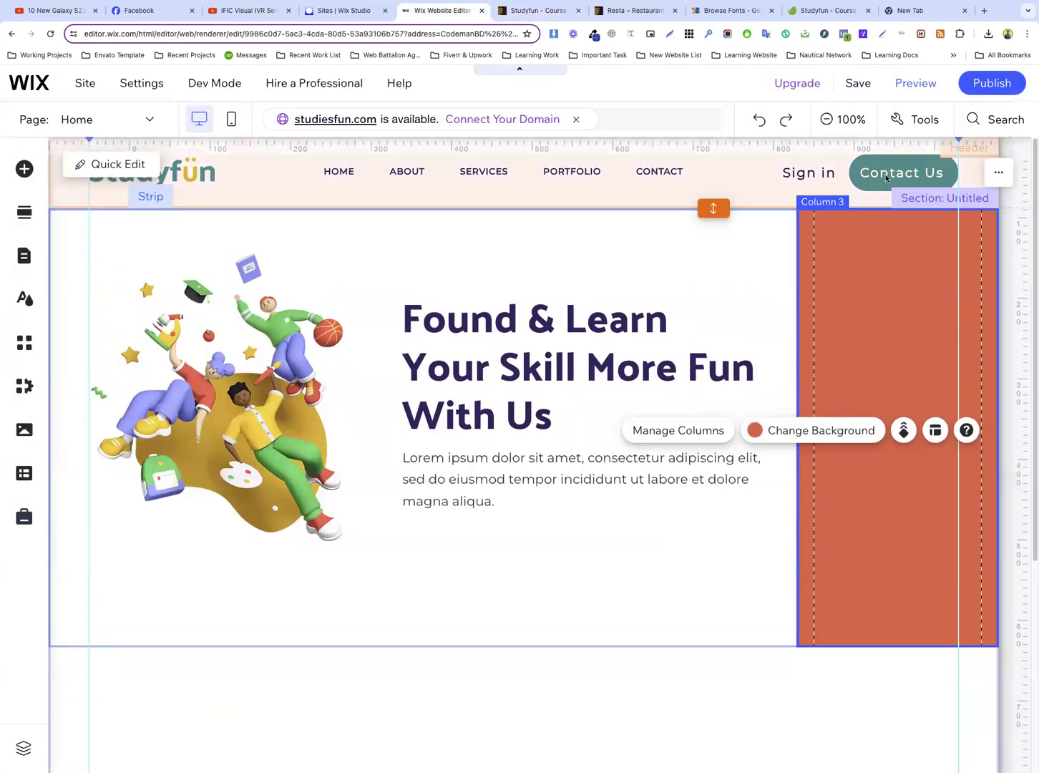
Copy the header's Contact Us button design and apply it in place of the solid orange button design across the site
{"action": "left_click", "coordinate": [883, 172]}
{"action": "right_click", "coordinate": [883, 172]}
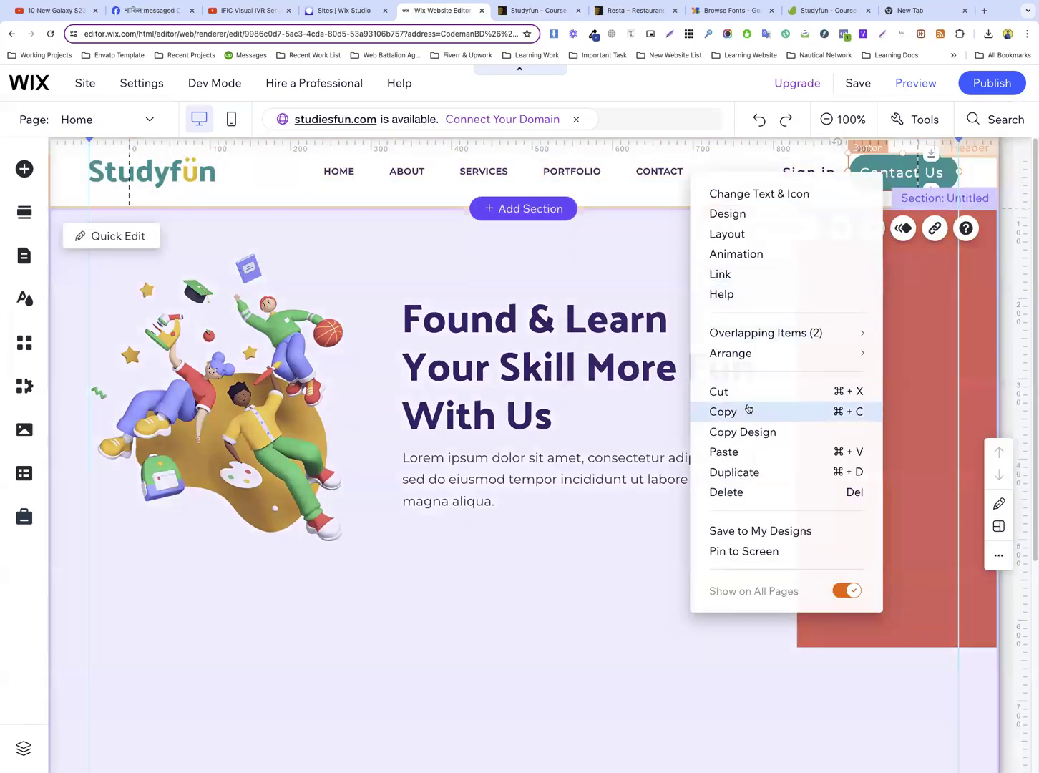
{"action": "left_click", "coordinate": [745, 432]}
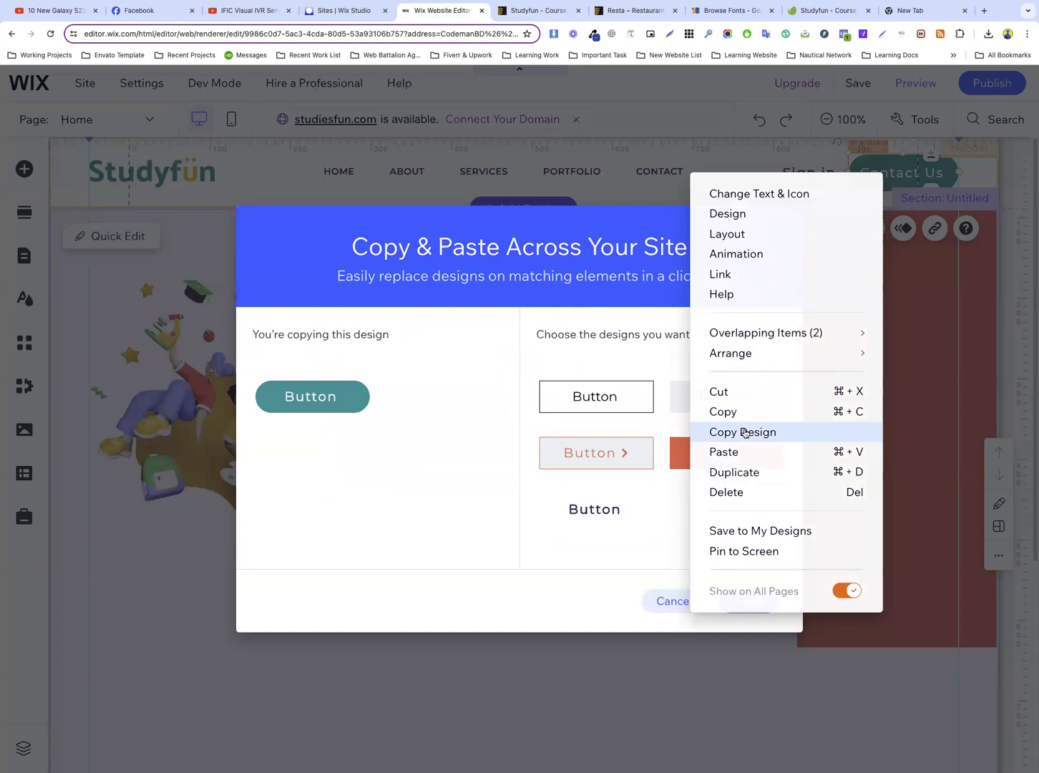
{"action": "left_click", "coordinate": [622, 332]}
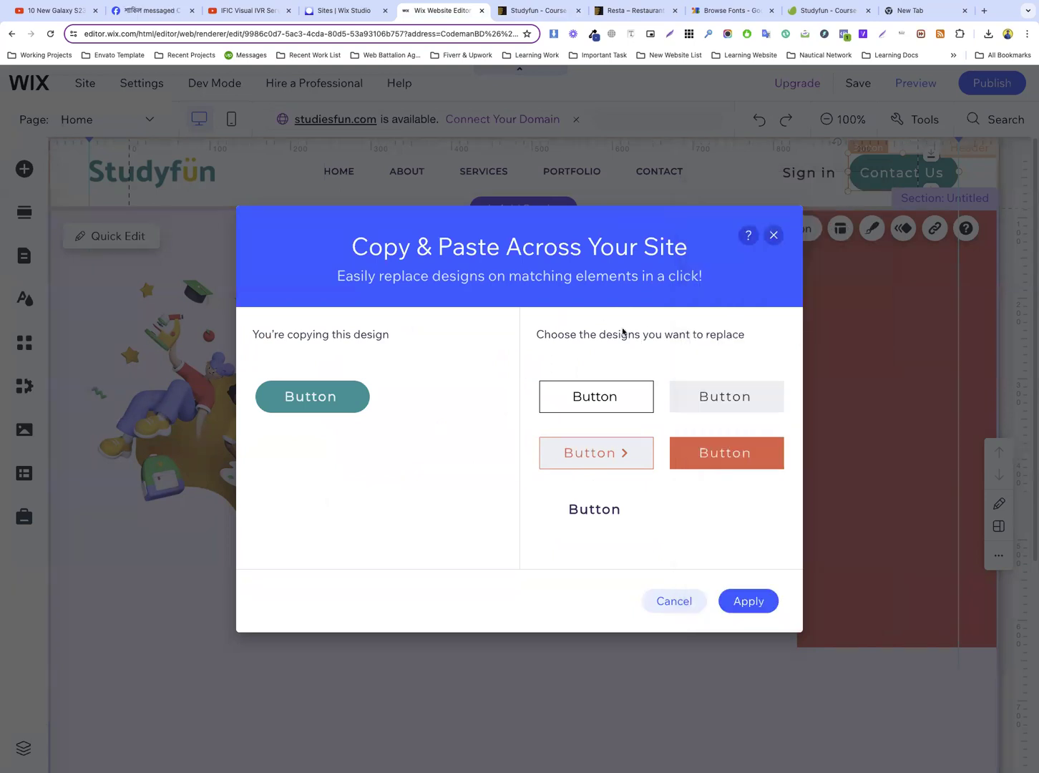
{"action": "left_click", "coordinate": [724, 456]}
{"action": "left_click", "coordinate": [747, 607]}
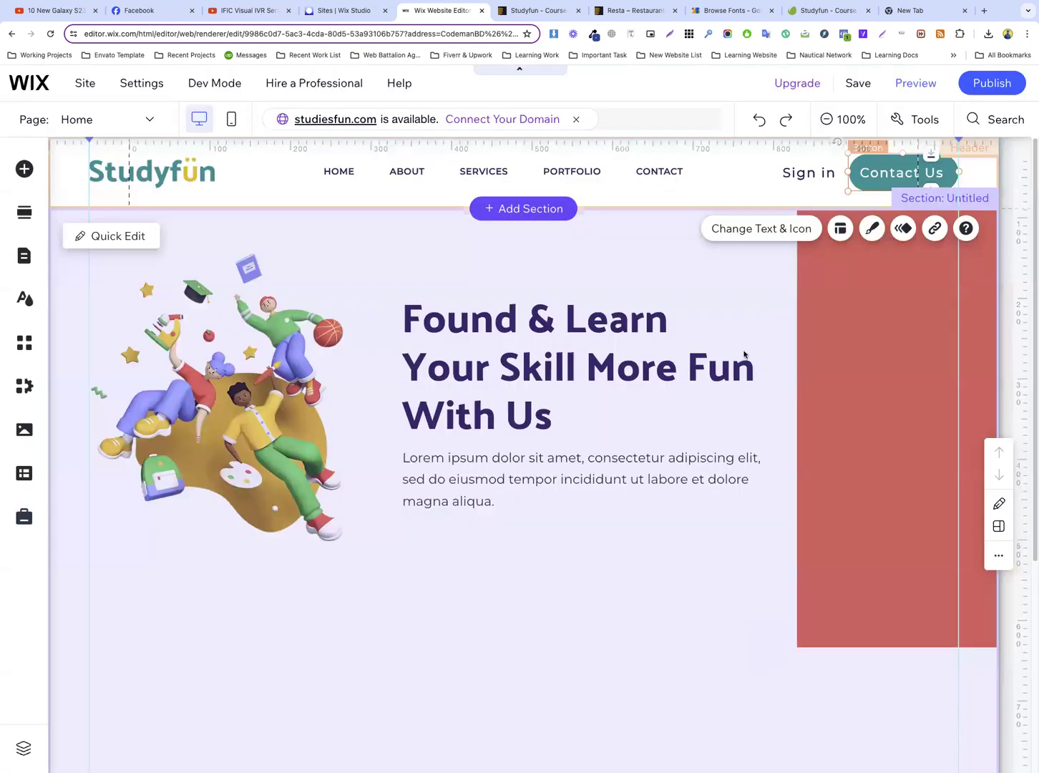
Copy the header's Contact Us button and add a themed button below the paragraph in the second column
{"action": "right_click", "coordinate": [880, 174]}
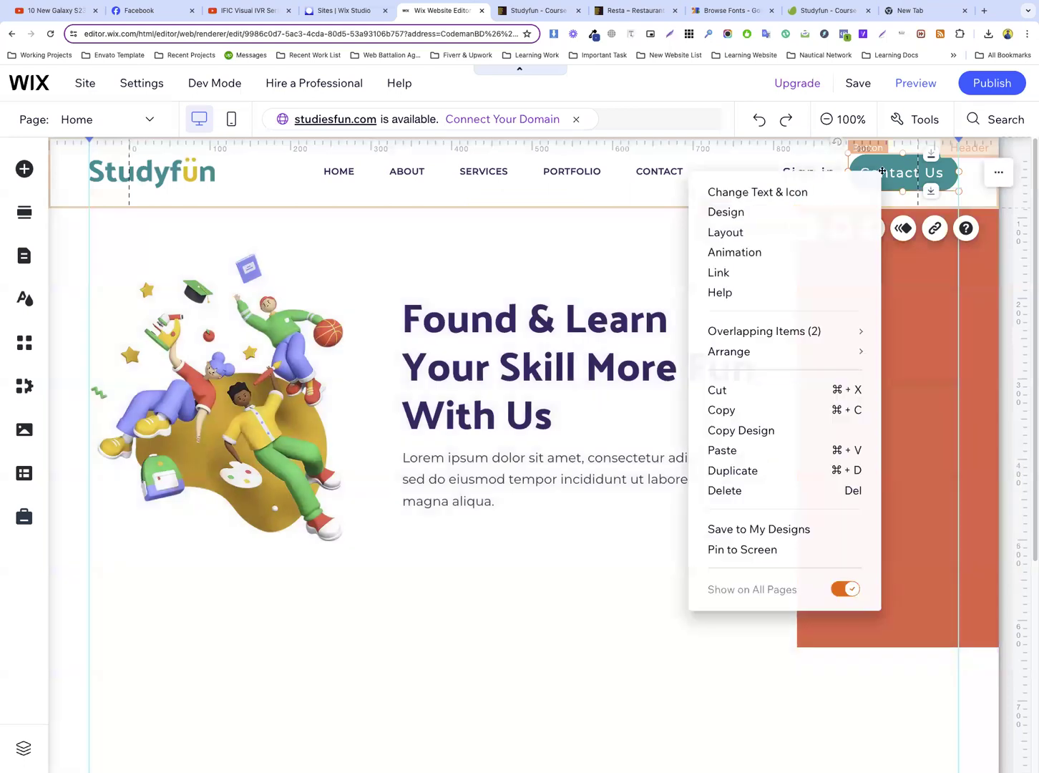
{"action": "left_click", "coordinate": [763, 417]}
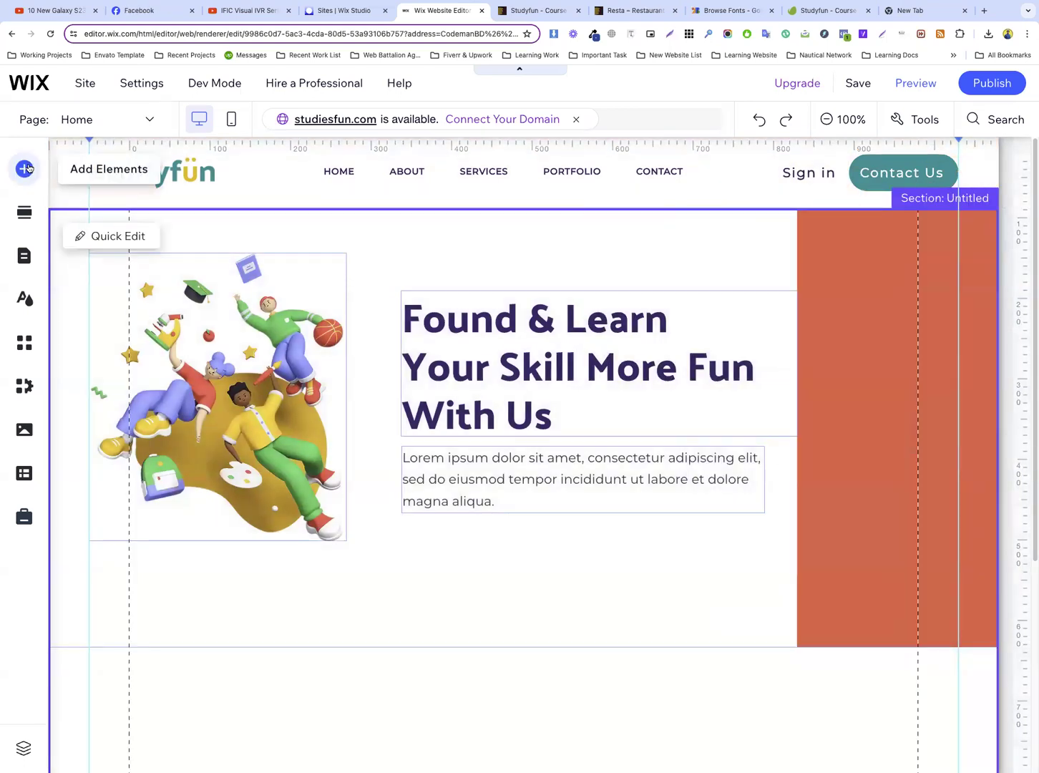
{"action": "left_click", "coordinate": [27, 168]}
{"action": "left_click", "coordinate": [95, 252]}
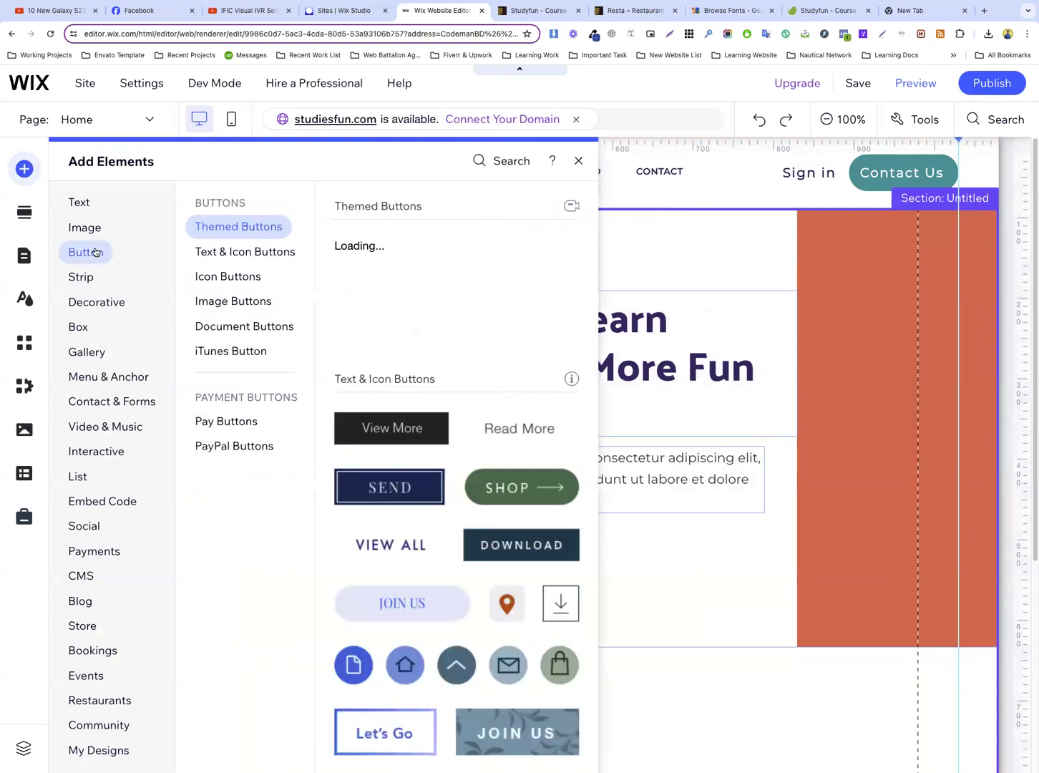
{"action": "left_click_drag", "start_coordinate": [378, 255], "coordinate": [446, 543]}
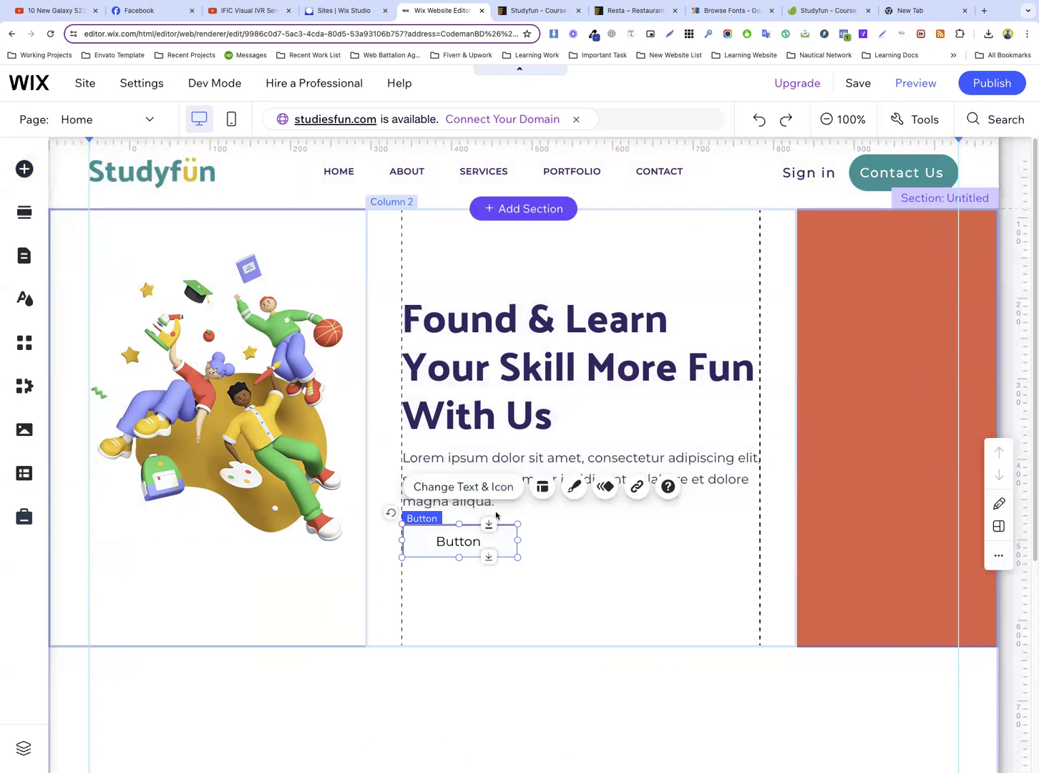
Apply the rounded teal themed design to the new button below the paragraph
{"action": "left_click", "coordinate": [572, 486]}
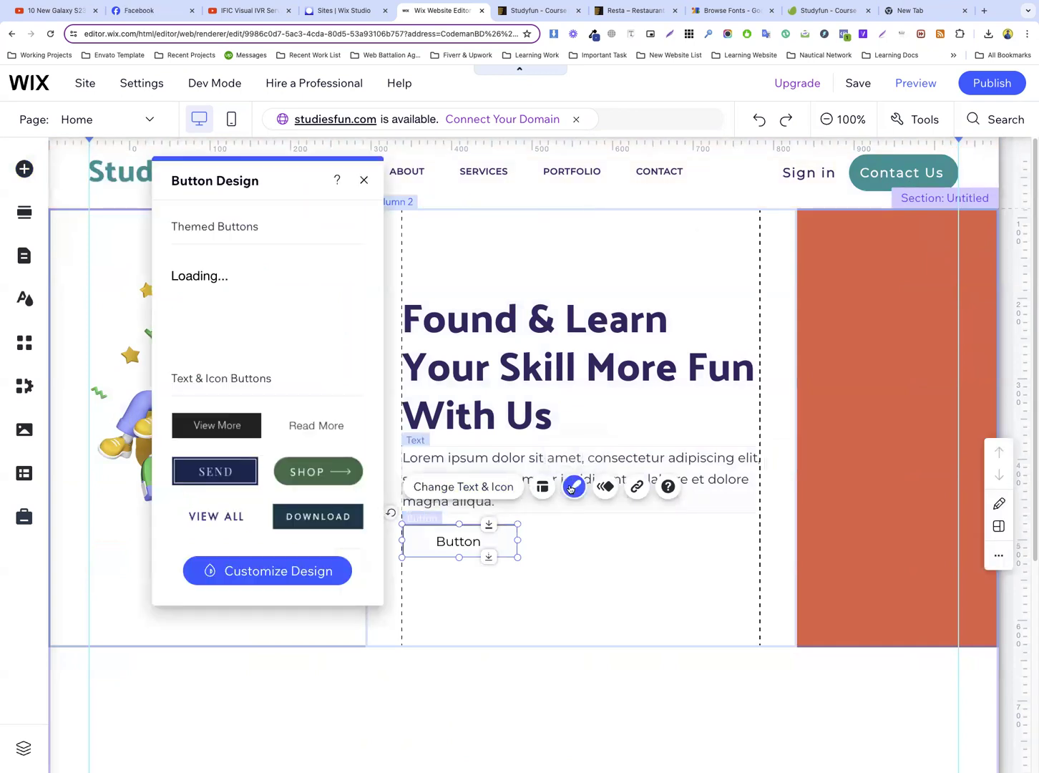
{"action": "left_click", "coordinate": [315, 330]}
{"action": "left_click", "coordinate": [556, 535]}
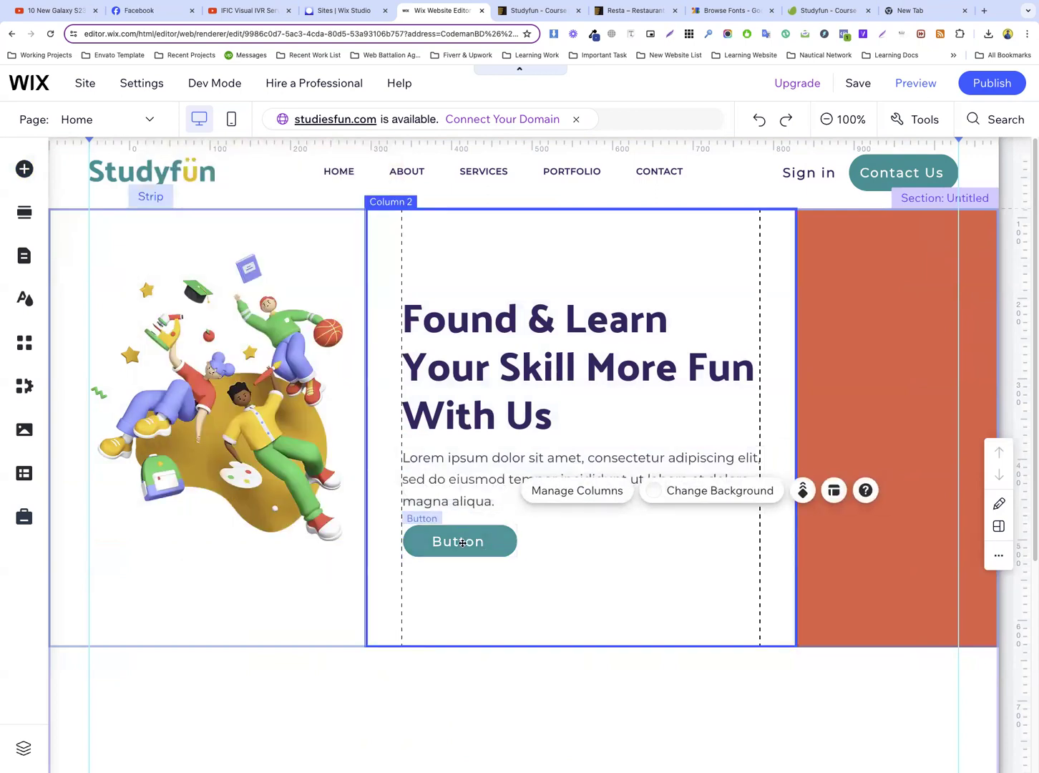
Examine the Get Started button, the hero layout and the spacing below it on the Studyfun preview page
{"action": "left_click", "coordinate": [533, 13]}
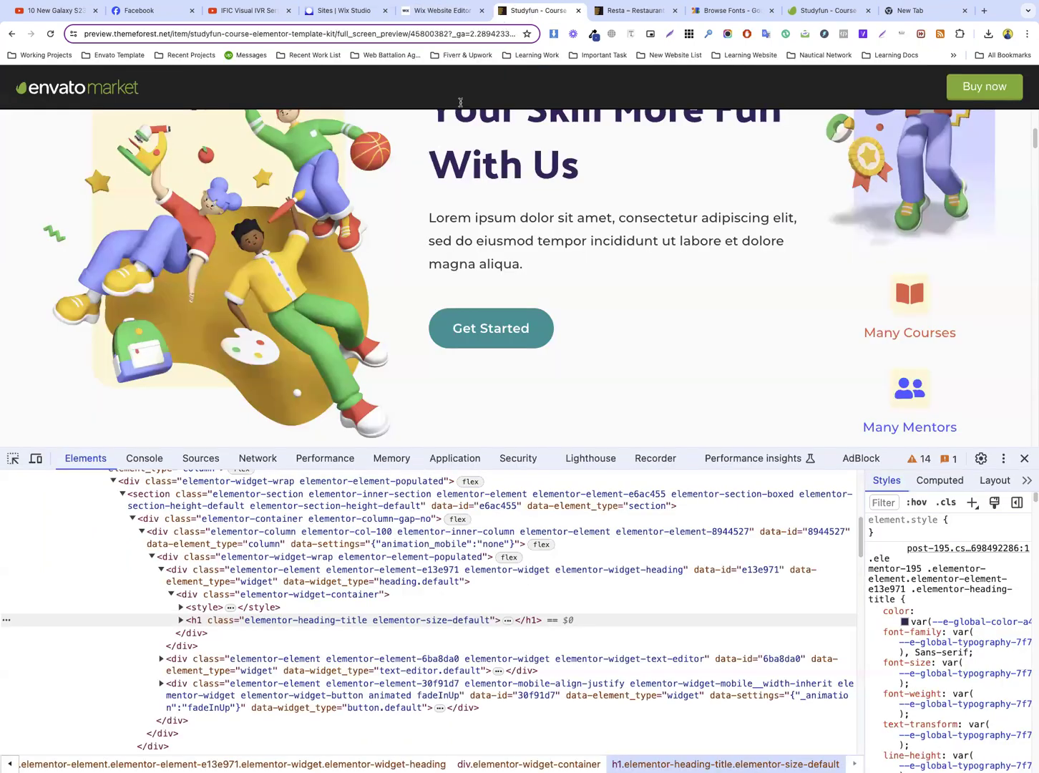
{"action": "left_click_drag", "start_coordinate": [581, 332], "coordinate": [455, 325]}
{"action": "scroll", "coordinate": [456, 325], "scroll_direction": "down", "scroll_amount": 4}
{"action": "scroll", "coordinate": [523, 296], "scroll_direction": "up", "scroll_amount": 3}
{"action": "left_click", "coordinate": [572, 287]}
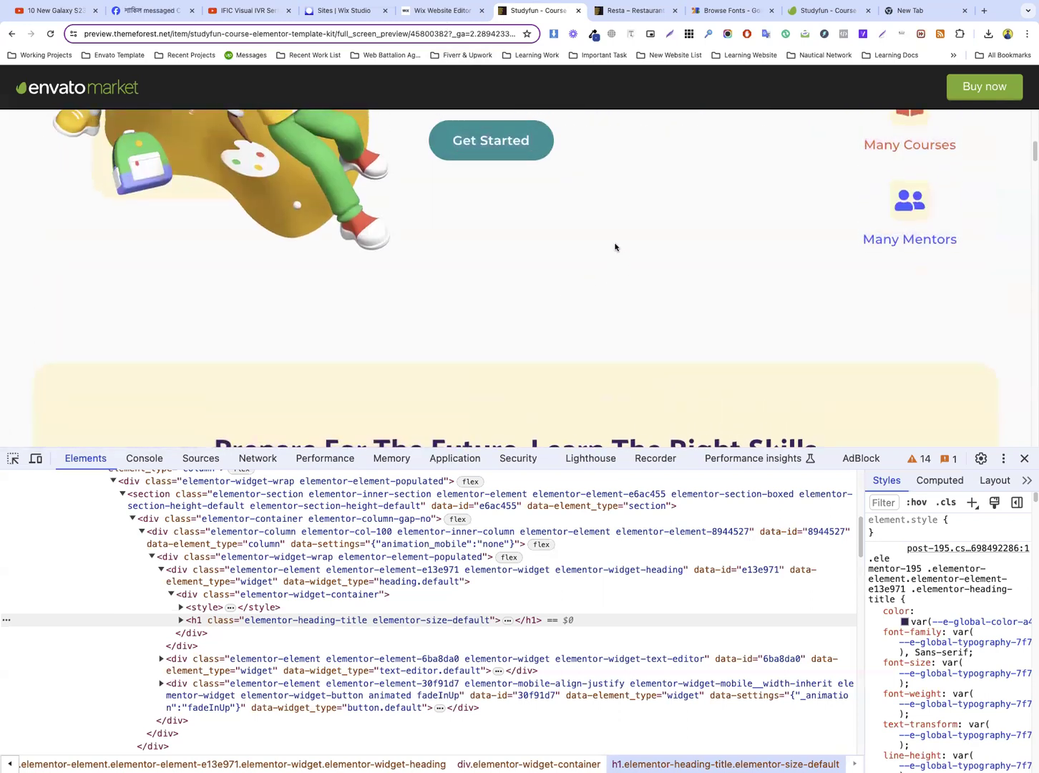
{"action": "scroll", "coordinate": [572, 286], "scroll_direction": "up", "scroll_amount": 3}
{"action": "left_click_drag", "start_coordinate": [562, 272], "coordinate": [457, 267]}
{"action": "scroll", "coordinate": [456, 269], "scroll_direction": "down", "scroll_amount": 5}
{"action": "scroll", "coordinate": [611, 251], "scroll_direction": "up", "scroll_amount": 3}
{"action": "scroll", "coordinate": [610, 251], "scroll_direction": "up", "scroll_amount": 5}
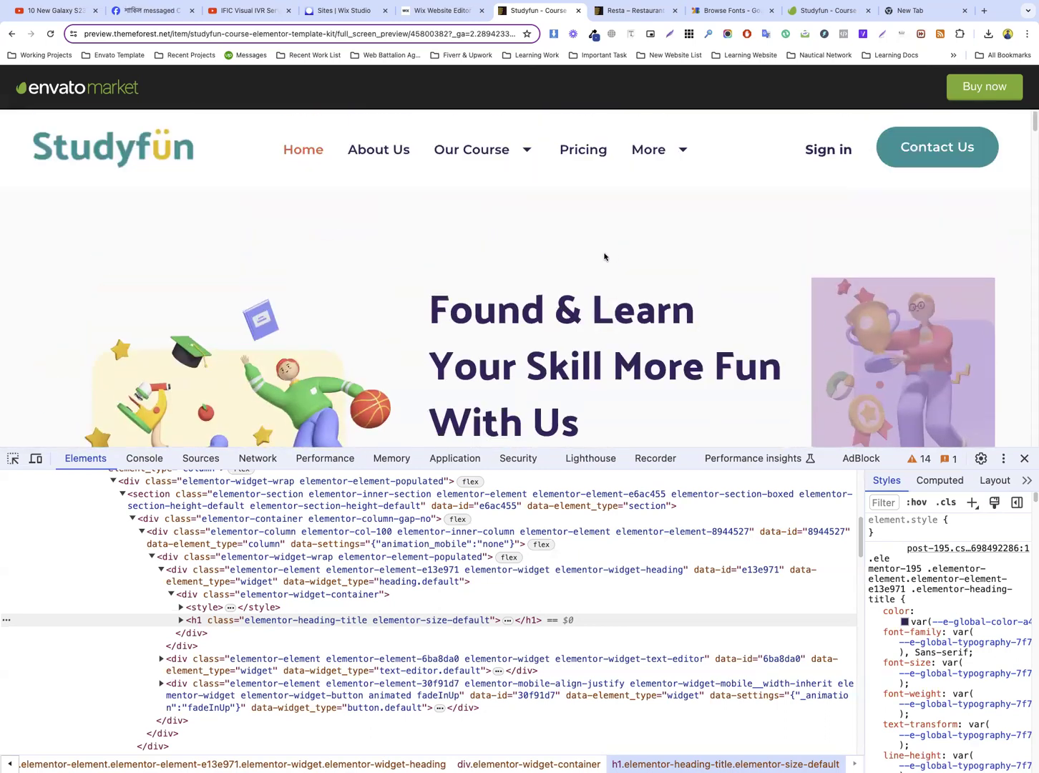
{"action": "scroll", "coordinate": [593, 263], "scroll_direction": "down", "scroll_amount": 5}
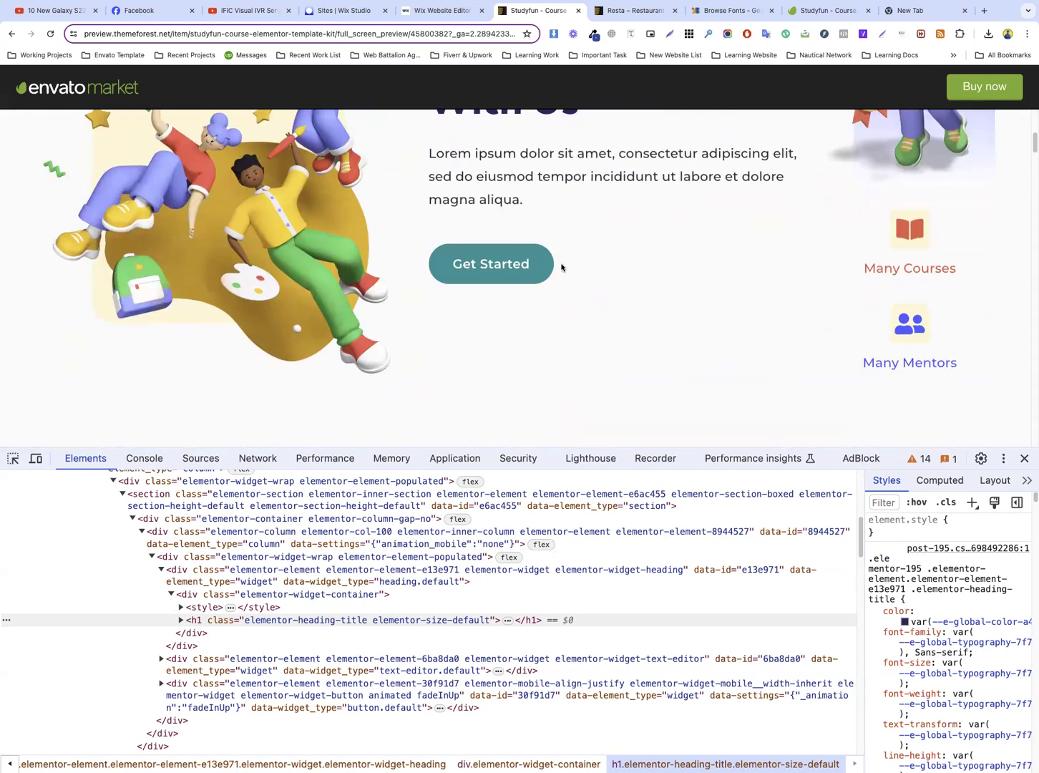
{"action": "scroll", "coordinate": [586, 249], "scroll_direction": "down", "scroll_amount": 8}
{"action": "scroll", "coordinate": [585, 247], "scroll_direction": "up", "scroll_amount": 8}
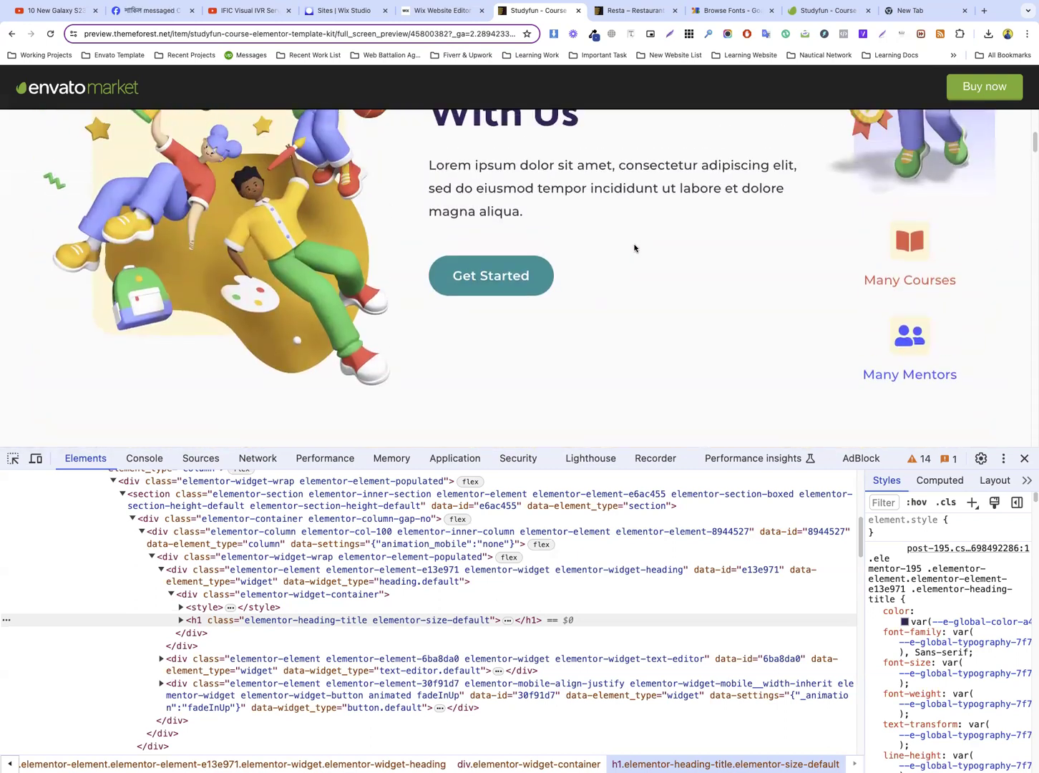
{"action": "left_click_drag", "start_coordinate": [459, 271], "coordinate": [529, 270]}
{"action": "scroll", "coordinate": [530, 275], "scroll_direction": "down", "scroll_amount": 6}
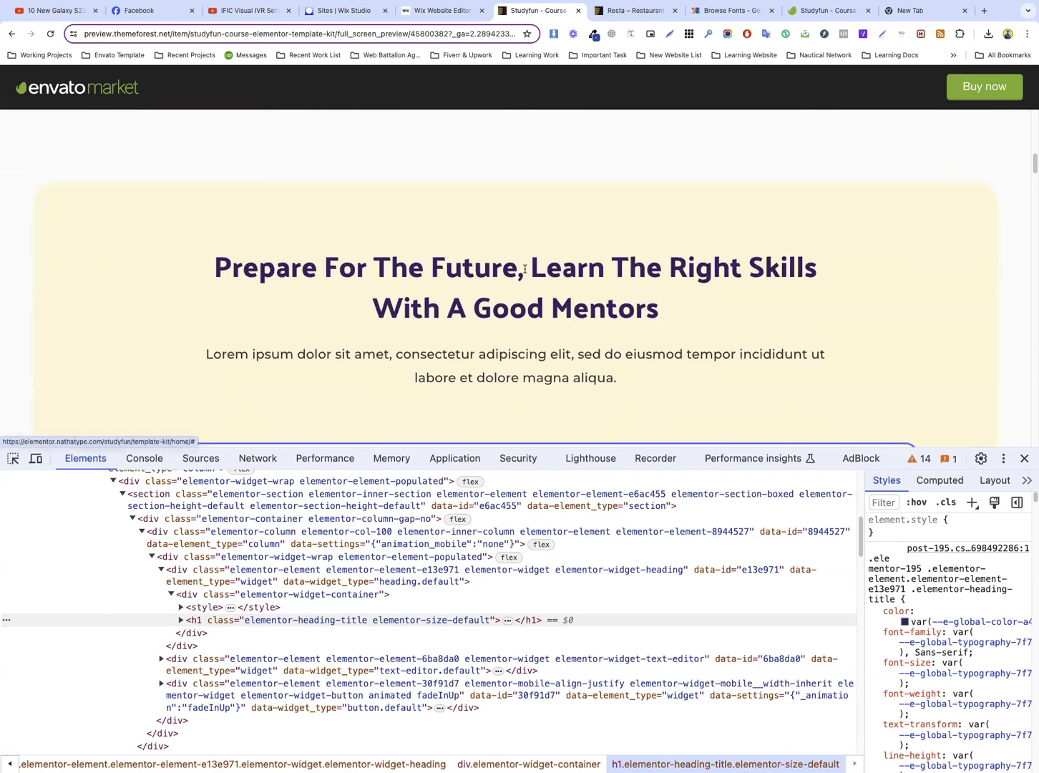
{"action": "scroll", "coordinate": [530, 275], "scroll_direction": "up", "scroll_amount": 10}
{"action": "scroll", "coordinate": [569, 292], "scroll_direction": "down", "scroll_amount": 2}
{"action": "scroll", "coordinate": [565, 293], "scroll_direction": "down", "scroll_amount": 2}
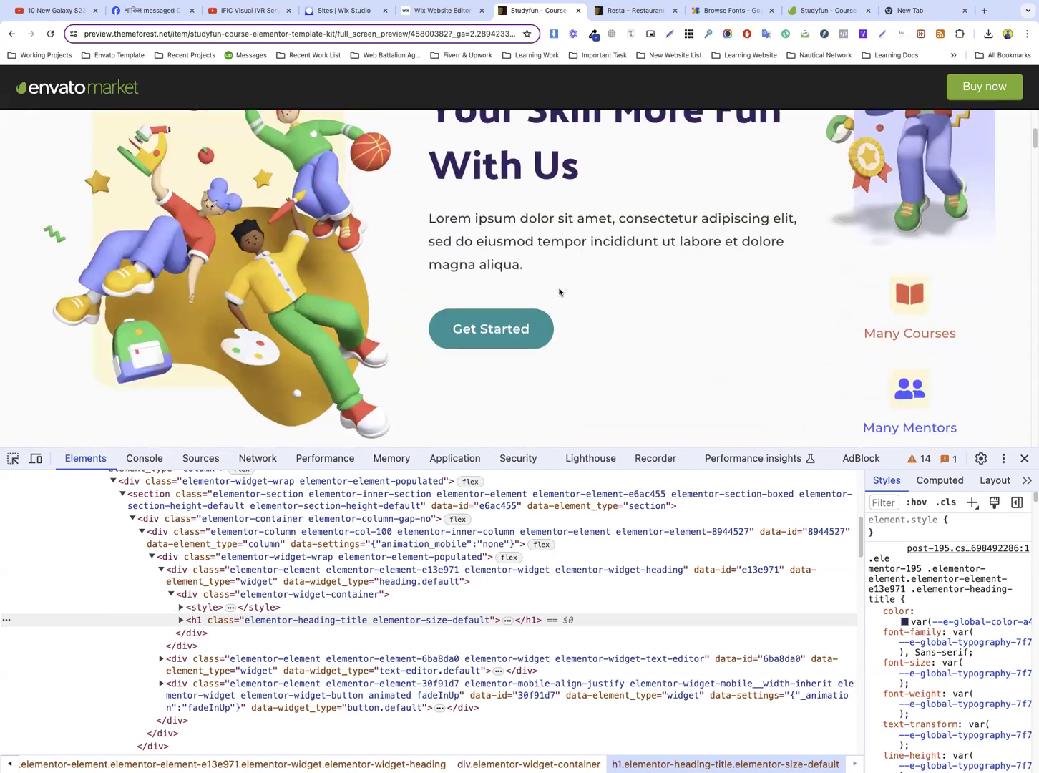
Copy the "Get Started" label from the Studyfun preview and set it as the new Wix button's text
{"action": "left_click_drag", "start_coordinate": [530, 329], "coordinate": [445, 331]}
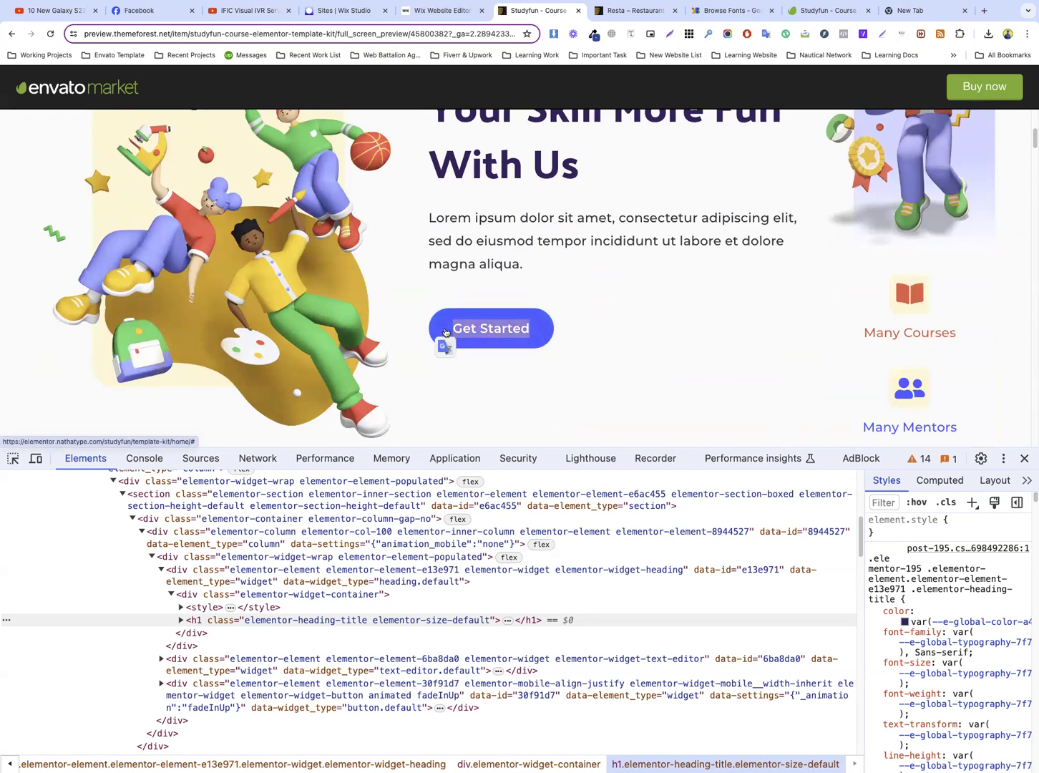
{"action": "left_click", "coordinate": [438, 10]}
{"action": "left_click", "coordinate": [460, 538]}
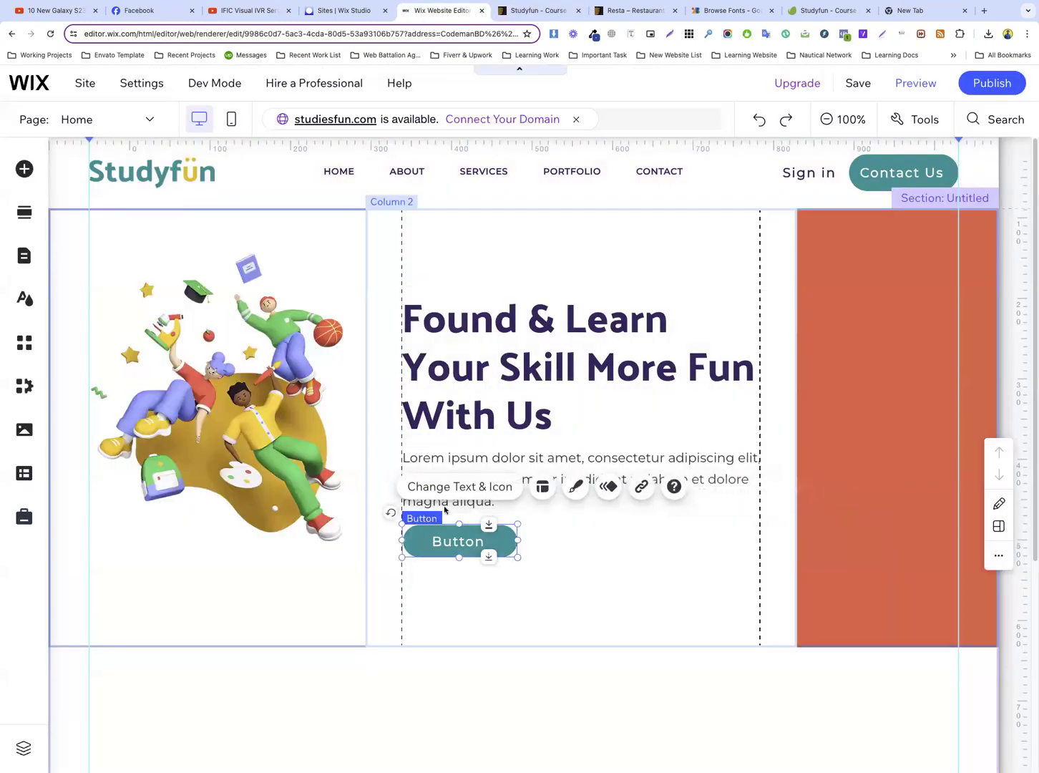
{"action": "left_click", "coordinate": [440, 489]}
{"action": "key", "text": "ctrl+v"}
{"action": "left_click", "coordinate": [489, 425]}
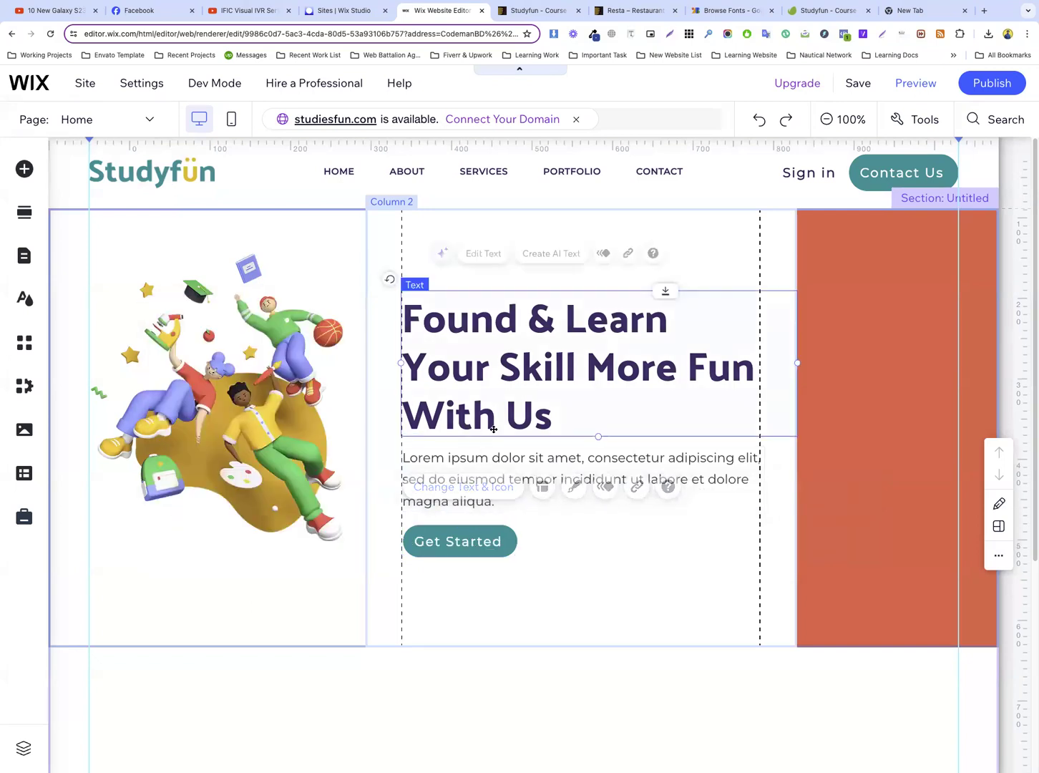
Widen the Get Started button slightly, keeping its left edge on the second column's margin guide
{"action": "left_click", "coordinate": [478, 540]}
{"action": "left_click_drag", "start_coordinate": [517, 540], "coordinate": [472, 541]}
{"action": "key", "text": "Escape"}
{"action": "left_click", "coordinate": [474, 542]}
{"action": "left_click", "coordinate": [615, 540]}
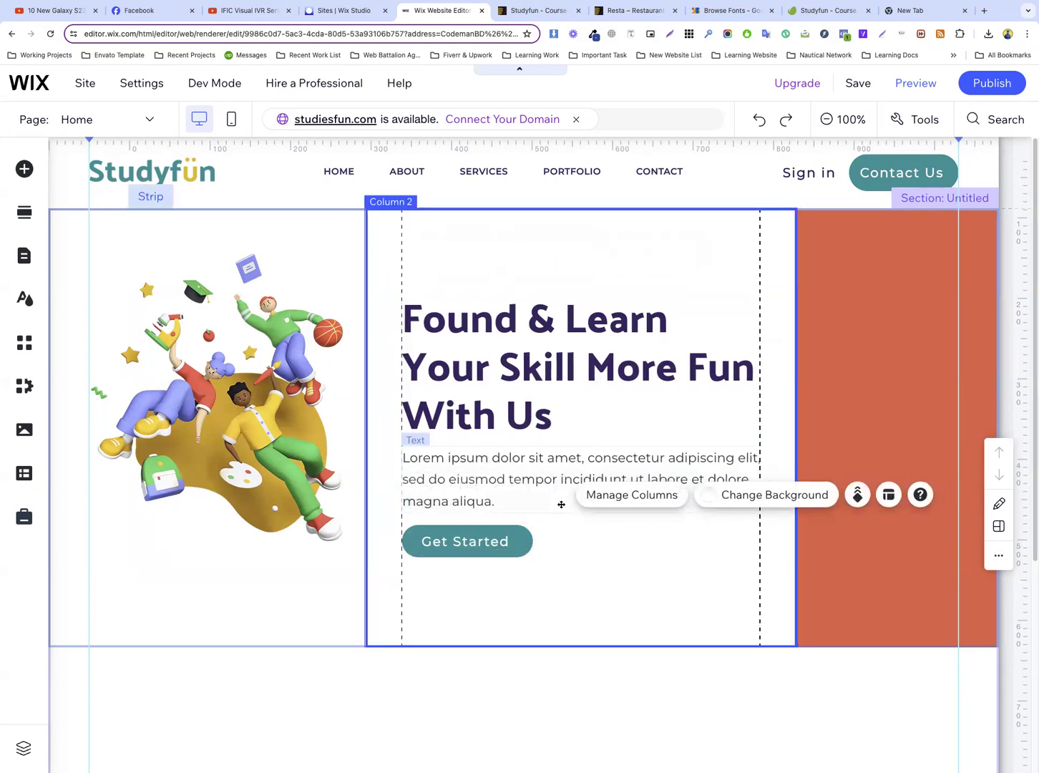
{"action": "scroll", "coordinate": [608, 501], "scroll_direction": "down", "scroll_amount": 3}
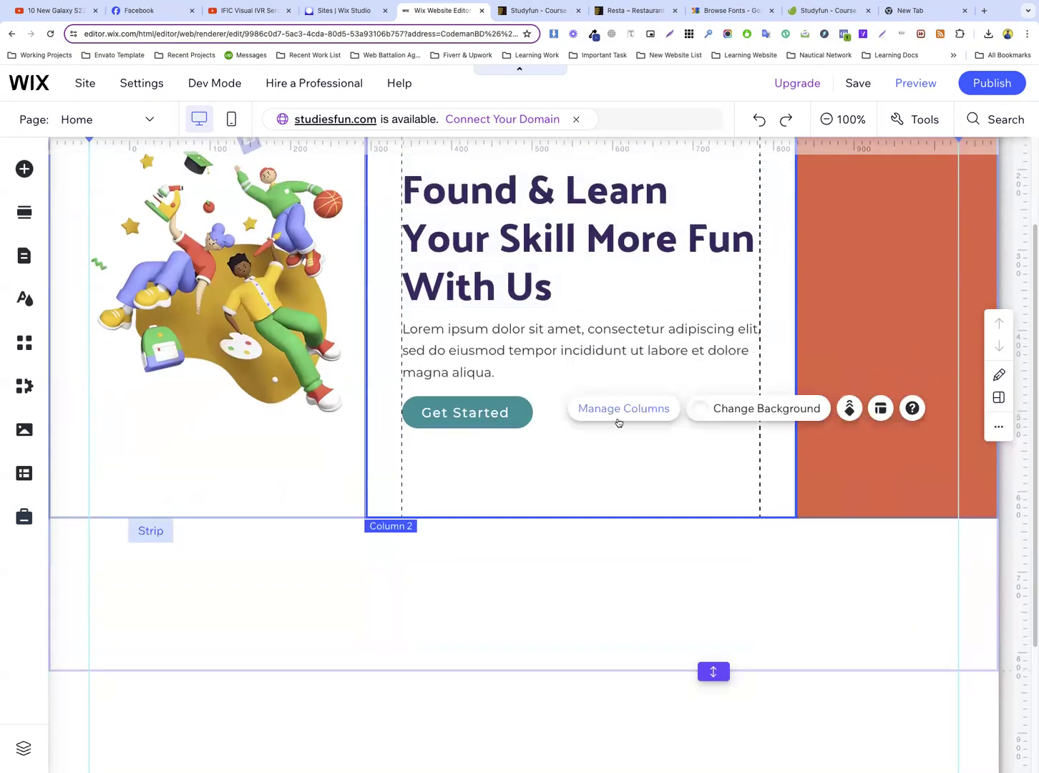
{"action": "scroll", "coordinate": [616, 420], "scroll_direction": "up", "scroll_amount": 3}
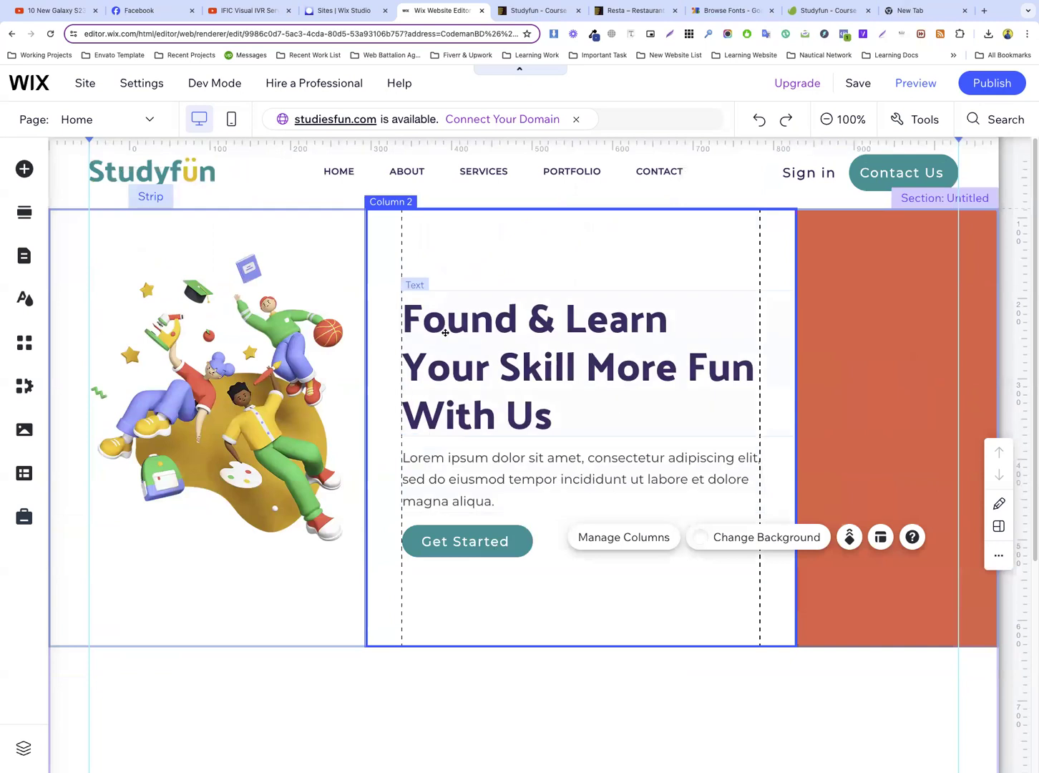
{"action": "left_click", "coordinate": [911, 288]}
{"action": "scroll", "coordinate": [858, 300], "scroll_direction": "down", "scroll_amount": 3}
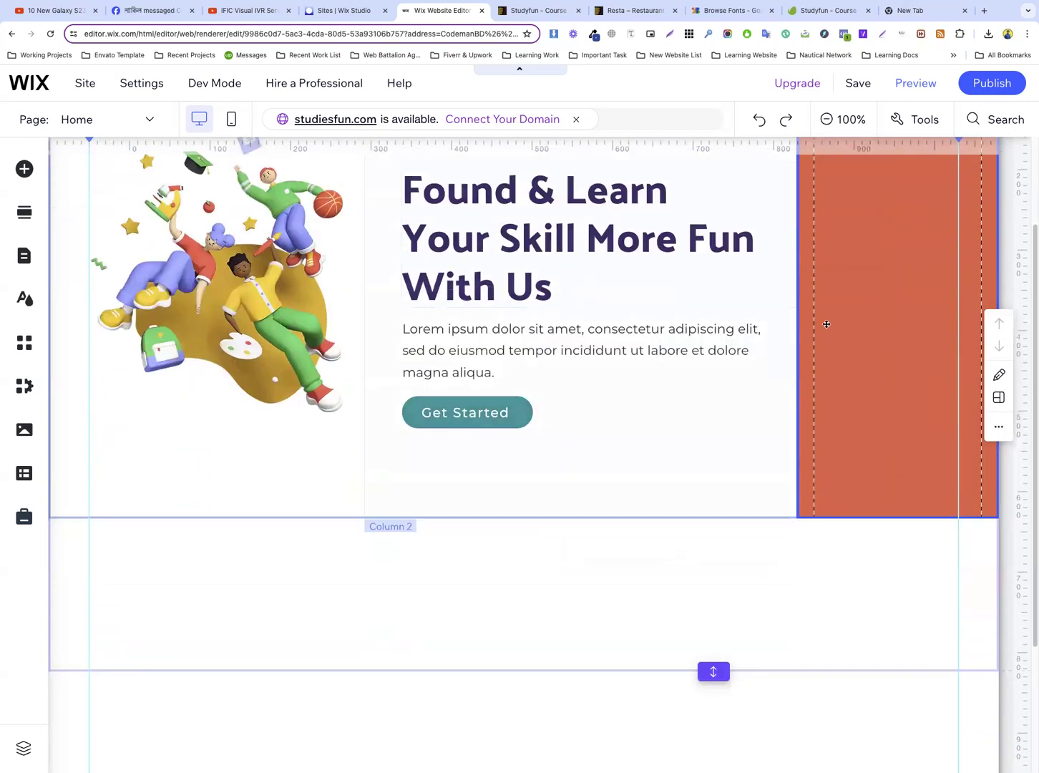
{"action": "scroll", "coordinate": [601, 433], "scroll_direction": "down", "scroll_amount": 5}
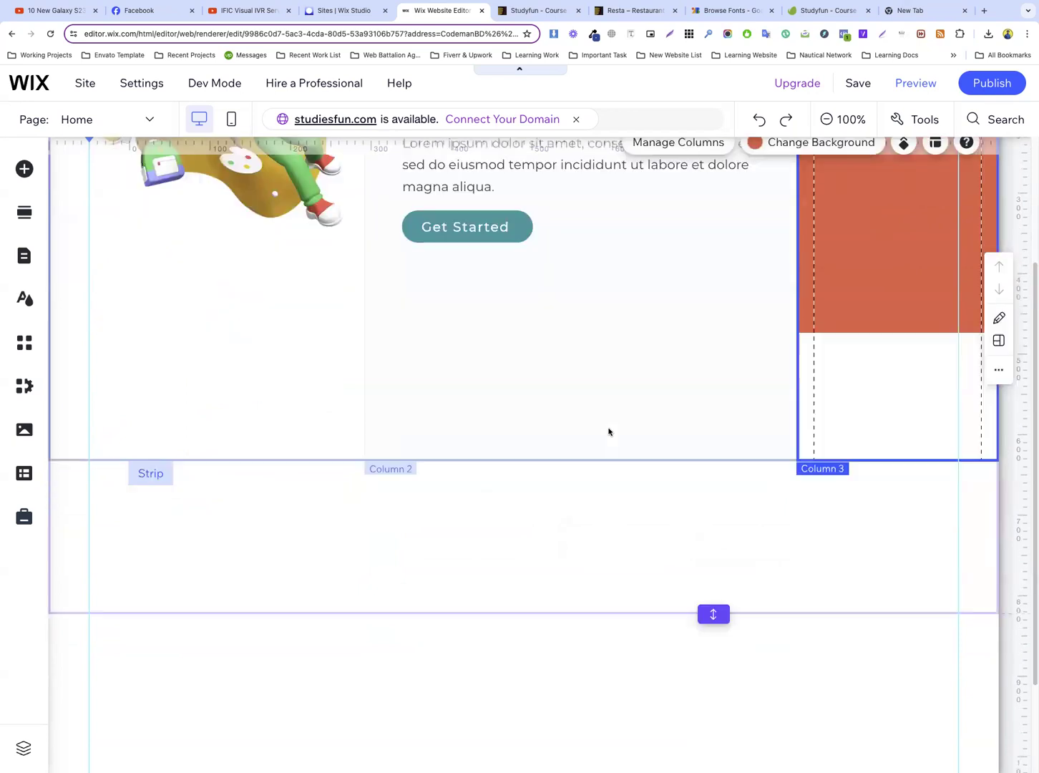
{"action": "scroll", "coordinate": [608, 432], "scroll_direction": "up", "scroll_amount": 3}
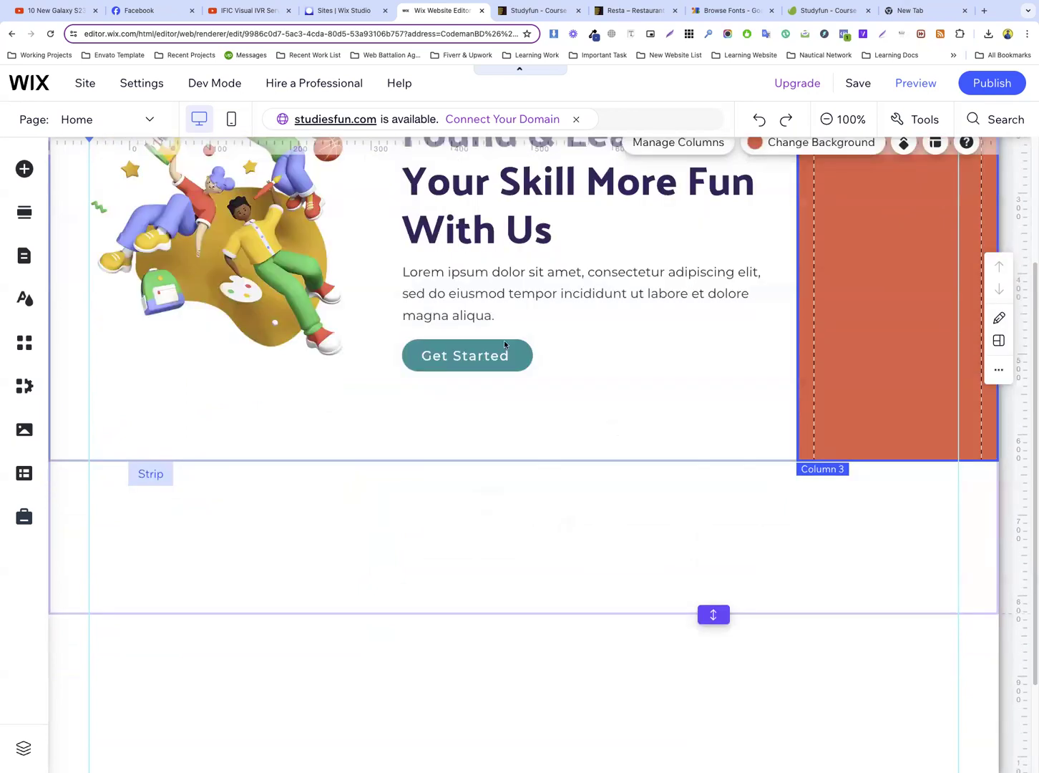
{"action": "scroll", "coordinate": [505, 344], "scroll_direction": "up", "scroll_amount": 4}
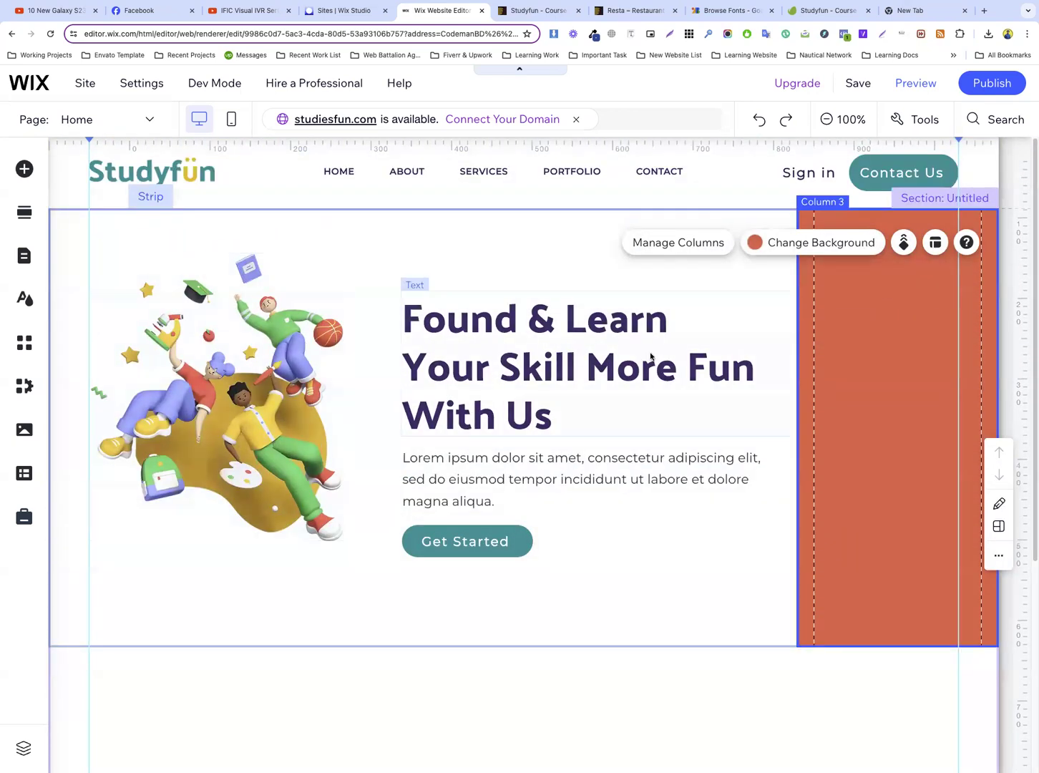
Shorten the hero section so that it ends at the lower edge of the three-column strip
{"action": "left_click", "coordinate": [584, 617]}
{"action": "scroll", "coordinate": [614, 496], "scroll_direction": "down", "scroll_amount": 2}
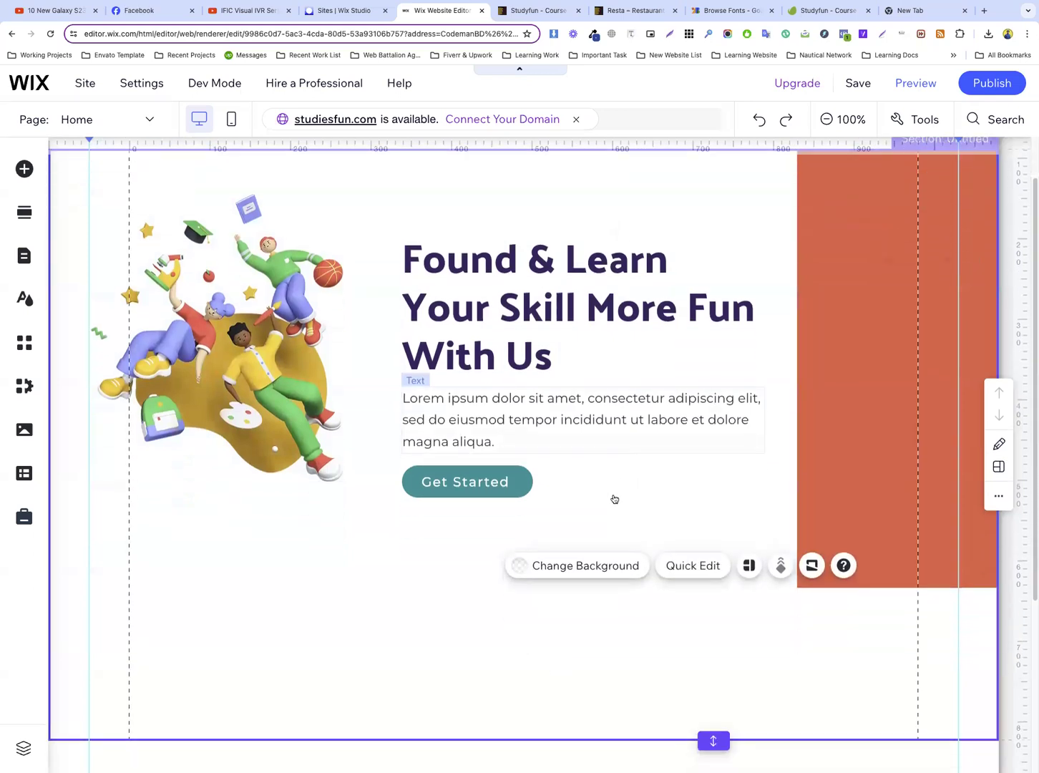
{"action": "left_click", "coordinate": [428, 508]}
{"action": "left_click", "coordinate": [547, 578]}
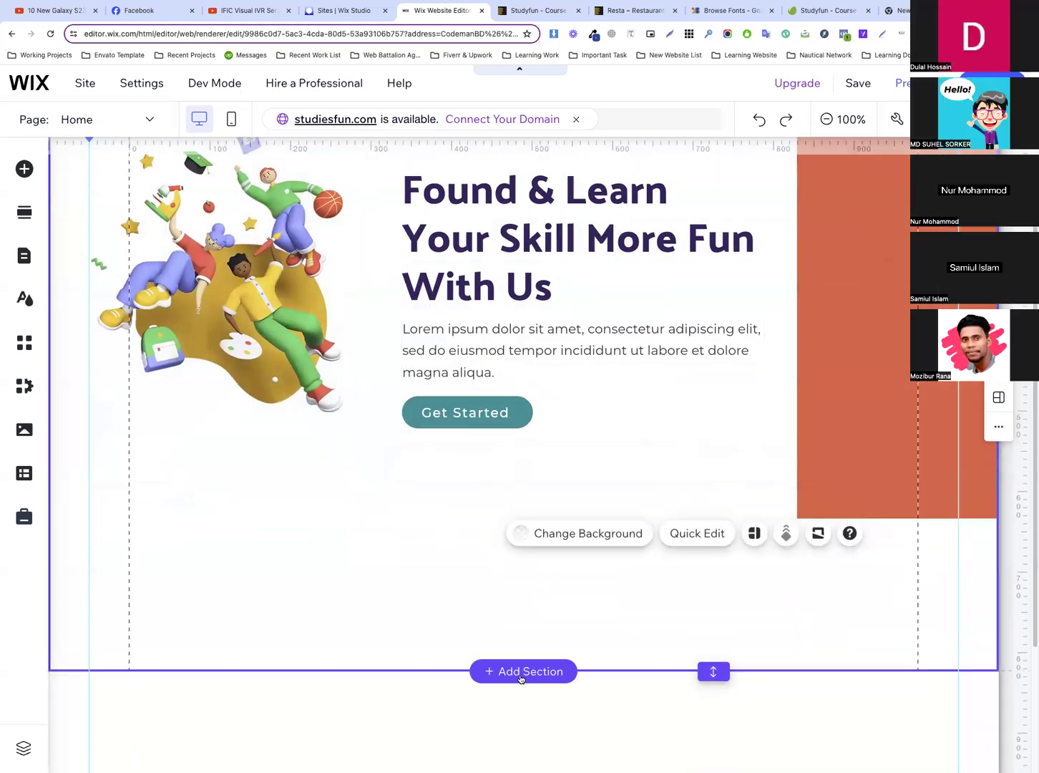
{"action": "scroll", "coordinate": [837, 586], "scroll_direction": "down", "scroll_amount": 1}
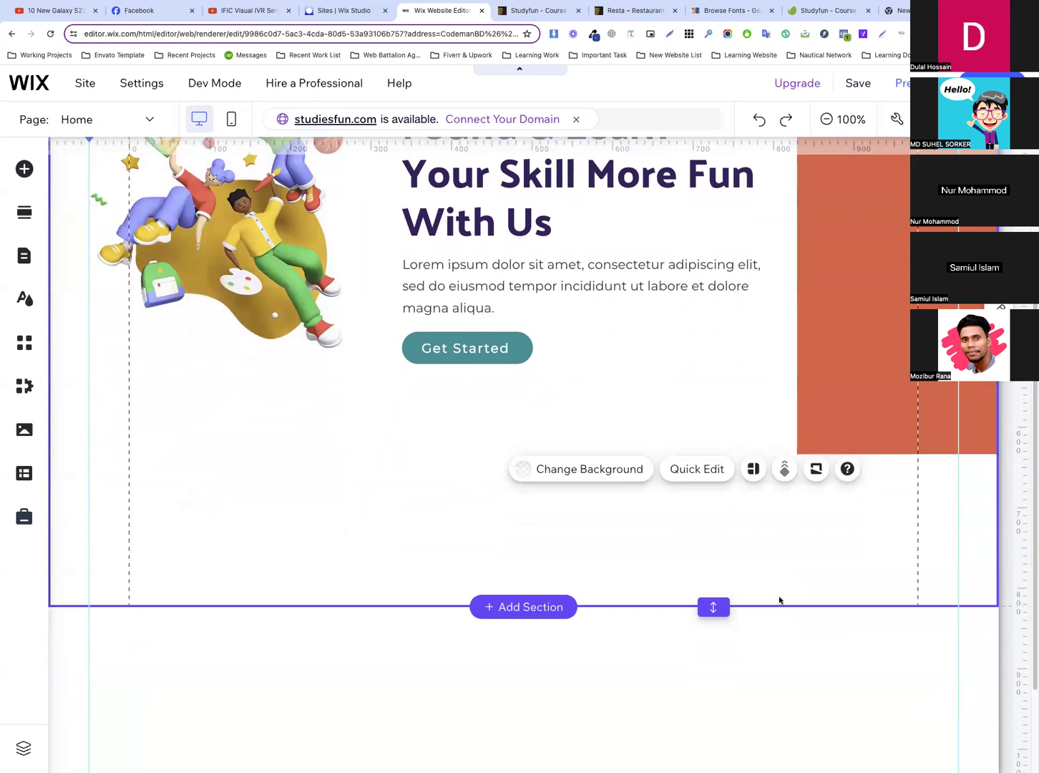
{"action": "left_click_drag", "start_coordinate": [709, 604], "coordinate": [721, 452]}
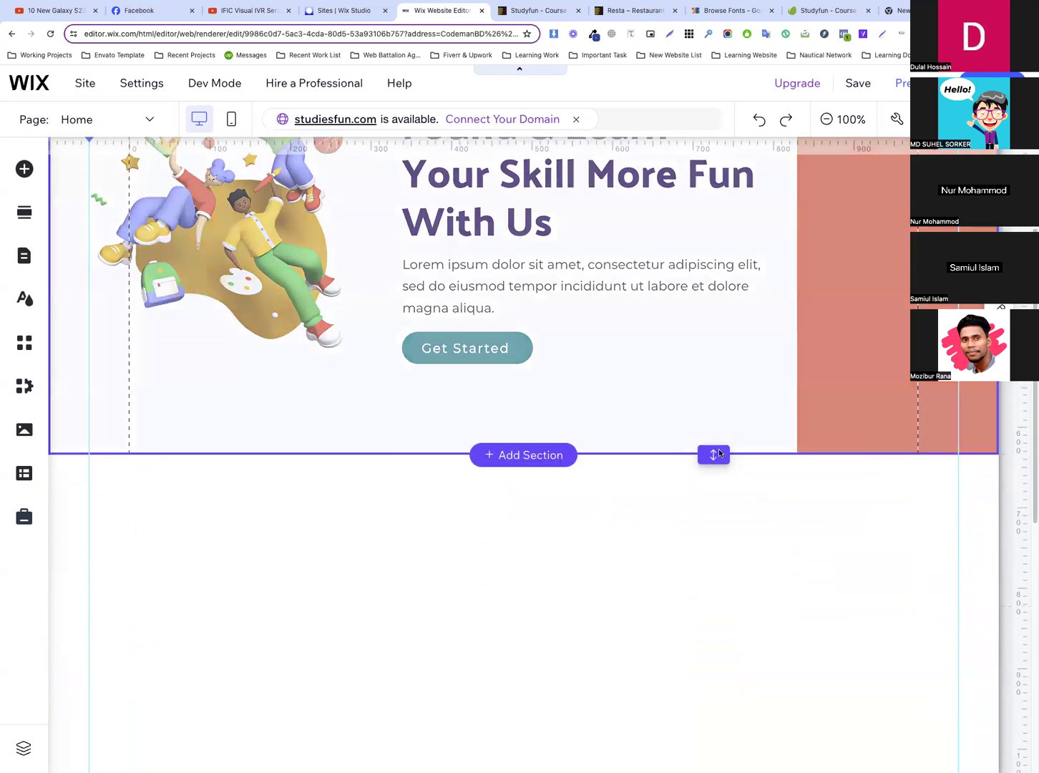
{"action": "scroll", "coordinate": [776, 481], "scroll_direction": "up", "scroll_amount": 1}
{"action": "scroll", "coordinate": [777, 480], "scroll_direction": "up", "scroll_amount": 2}
{"action": "left_click", "coordinate": [840, 413]}
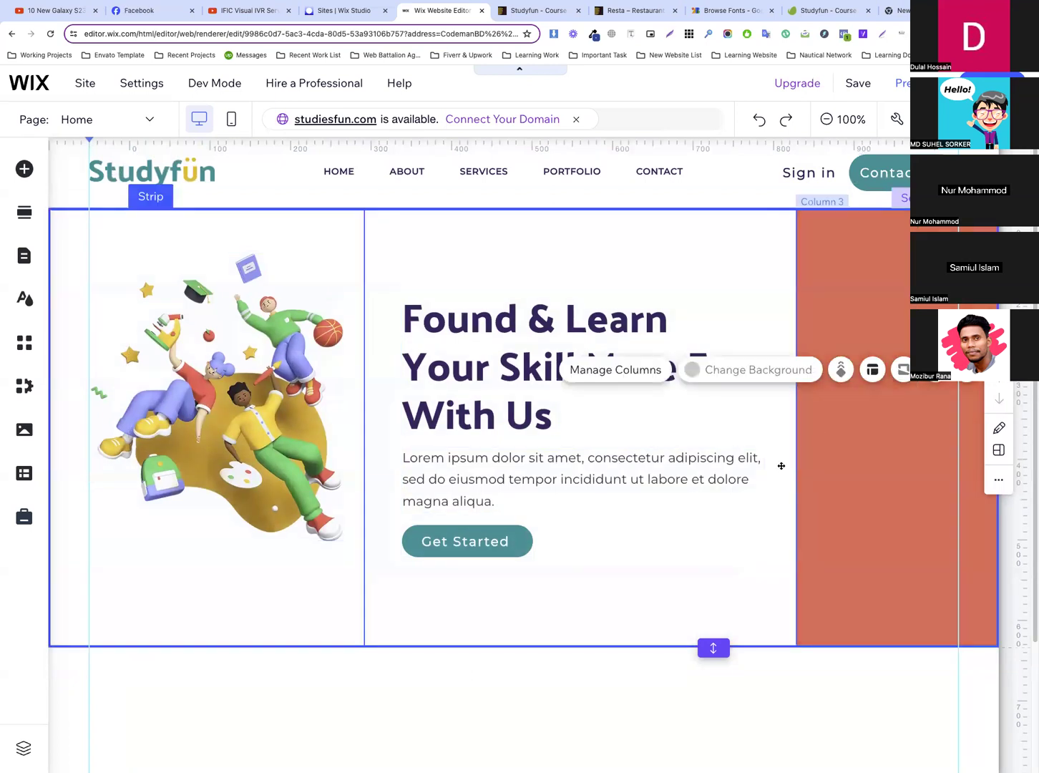
{"action": "left_click", "coordinate": [627, 552]}
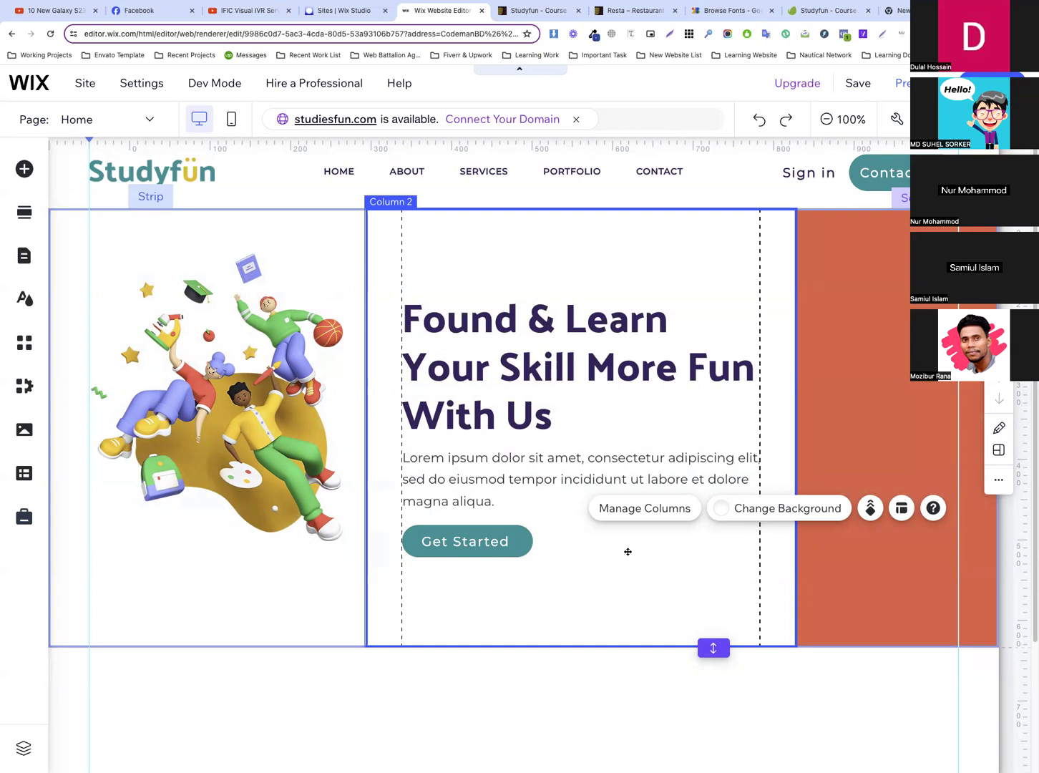
{"action": "left_click", "coordinate": [546, 265]}
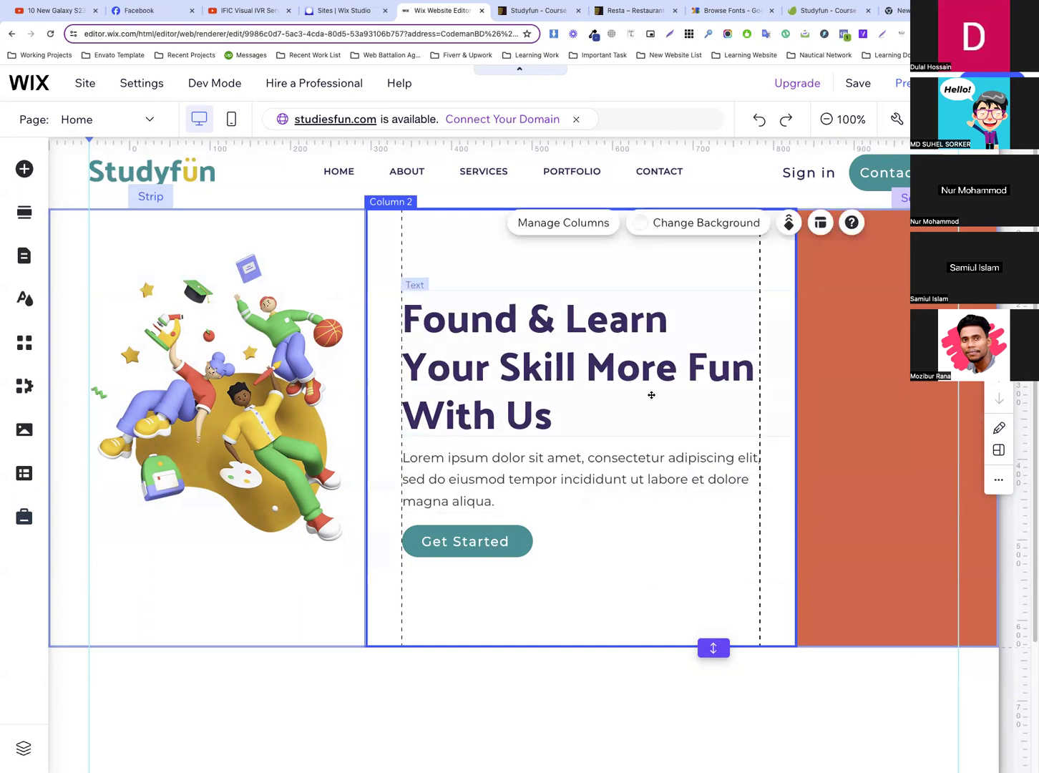
Move the first column's illustration slightly left so its right edge meets the column's right margin guide
{"action": "left_click", "coordinate": [229, 363]}
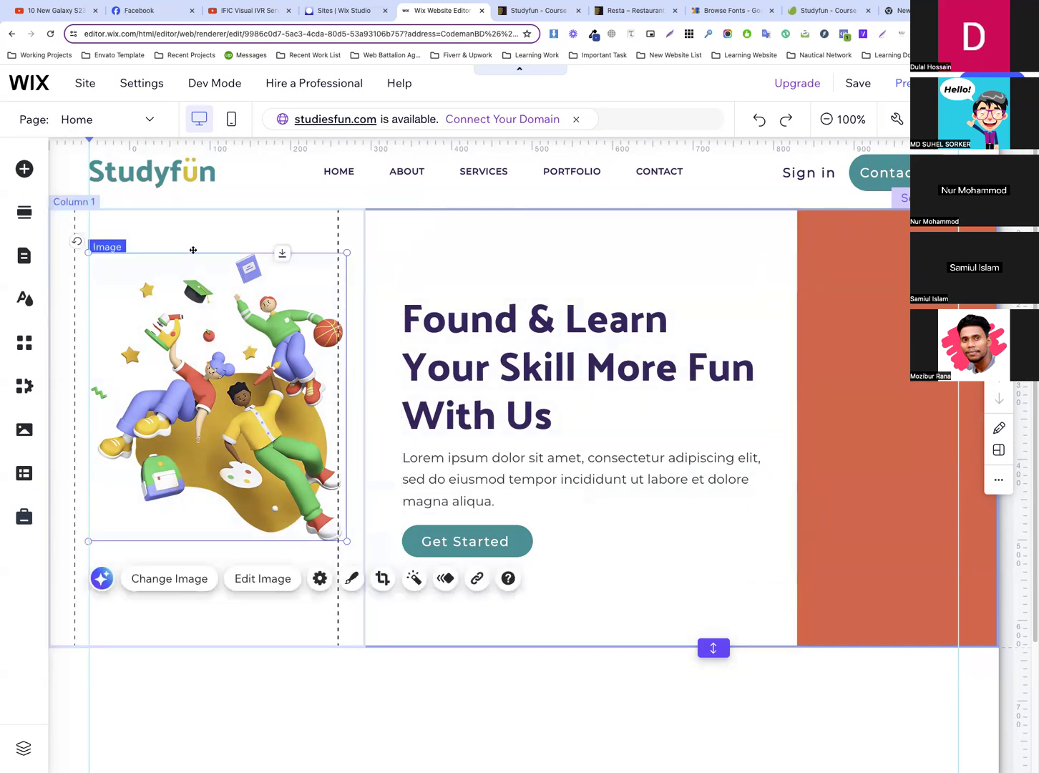
{"action": "left_click", "coordinate": [229, 363]}
{"action": "left_click_drag", "start_coordinate": [229, 364], "coordinate": [229, 372]}
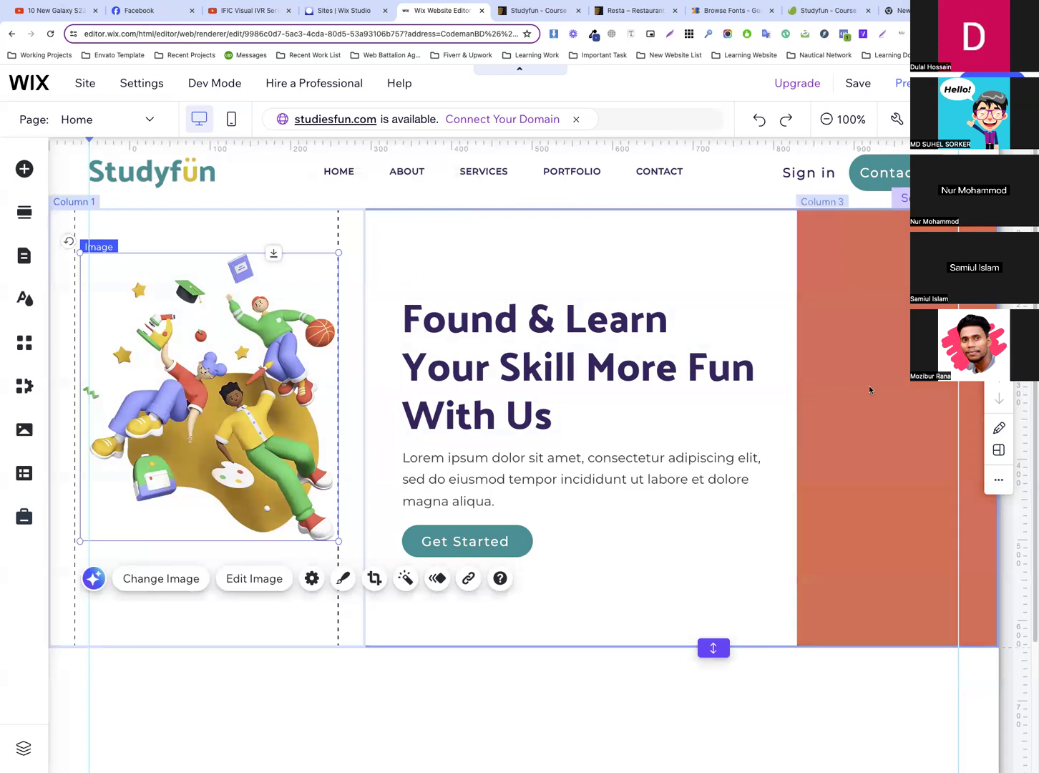
Set the third column's background to the white theme color #FFFFFF
{"action": "left_click", "coordinate": [869, 387]}
{"action": "scroll", "coordinate": [661, 367], "scroll_direction": "down", "scroll_amount": 2}
{"action": "scroll", "coordinate": [661, 367], "scroll_direction": "up", "scroll_amount": 2}
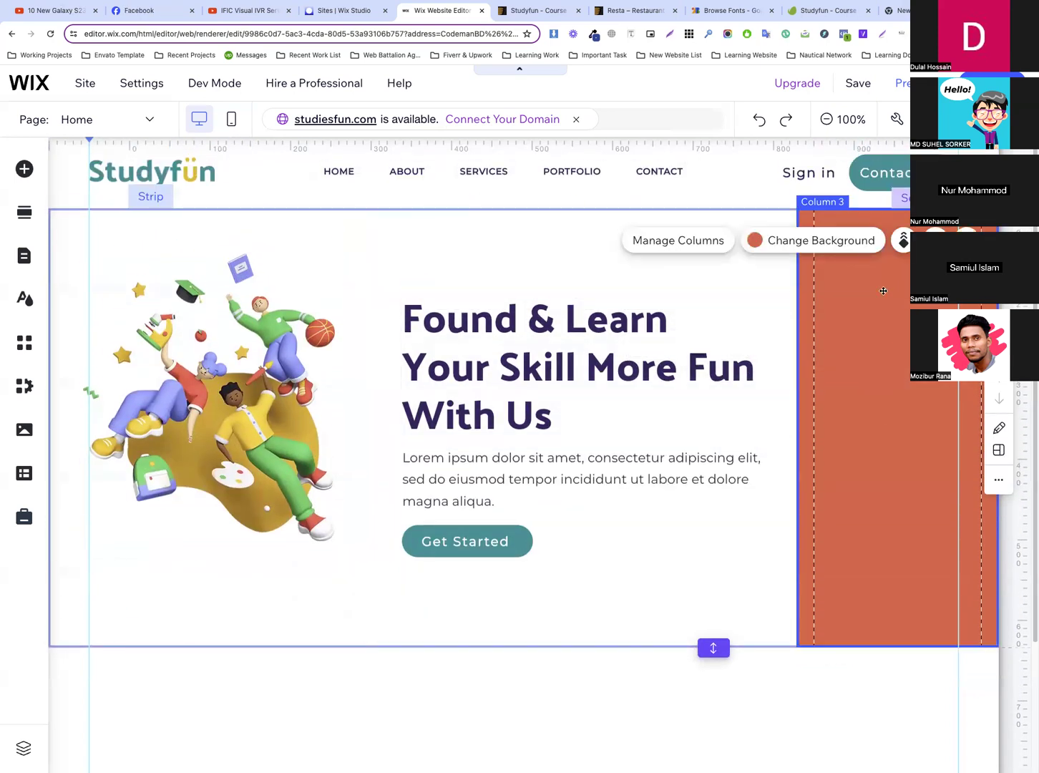
{"action": "left_click", "coordinate": [832, 286]}
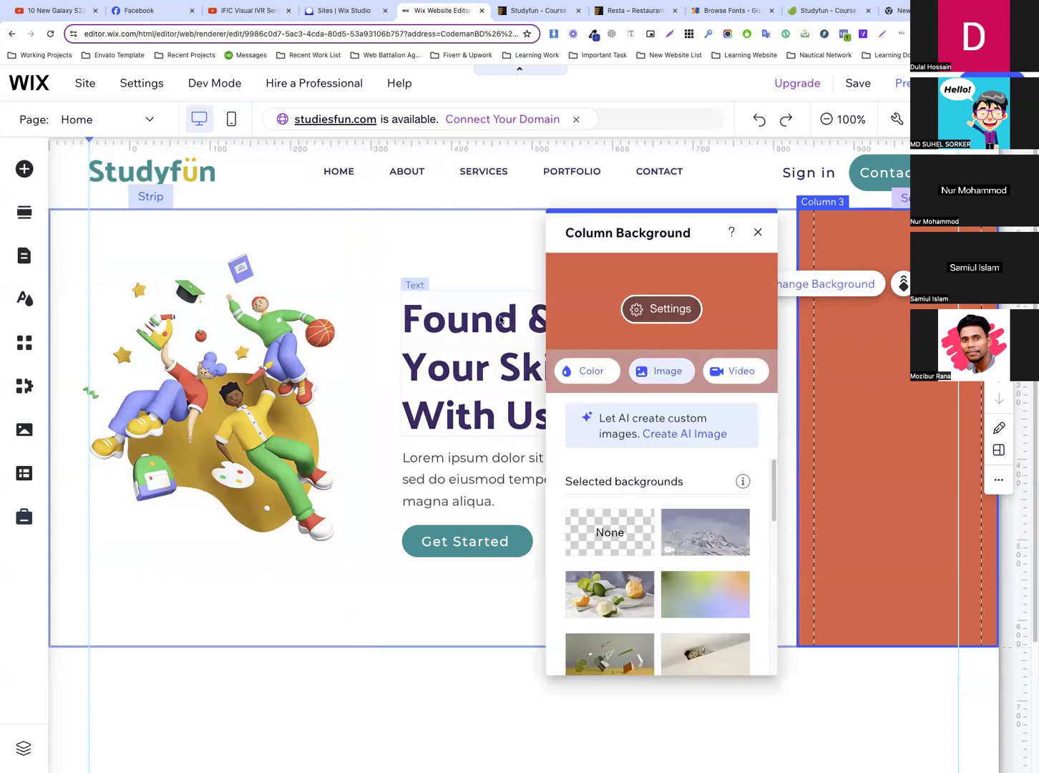
{"action": "left_click", "coordinate": [588, 370]}
{"action": "left_click", "coordinate": [626, 519]}
{"action": "left_click", "coordinate": [600, 513]}
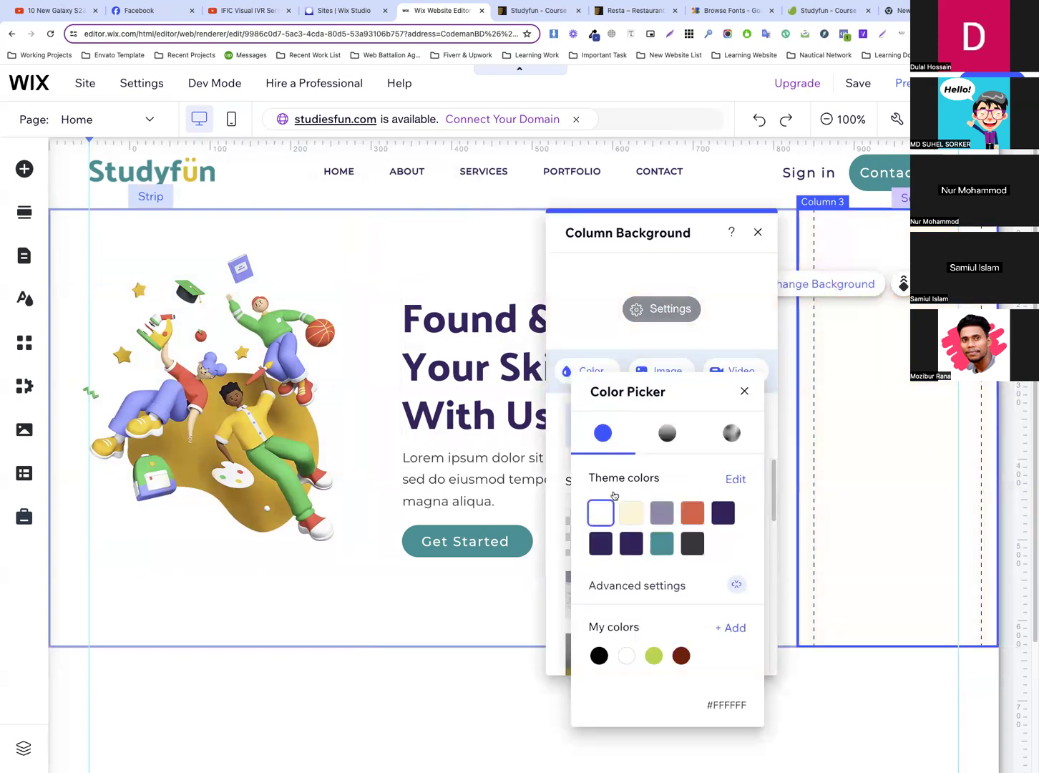
Compare the hero section with the original in the Studyfun template preview, return to the Wix editor, and close the column background settings
{"action": "left_click", "coordinate": [536, 10]}
{"action": "key", "text": "super+alt+i"}
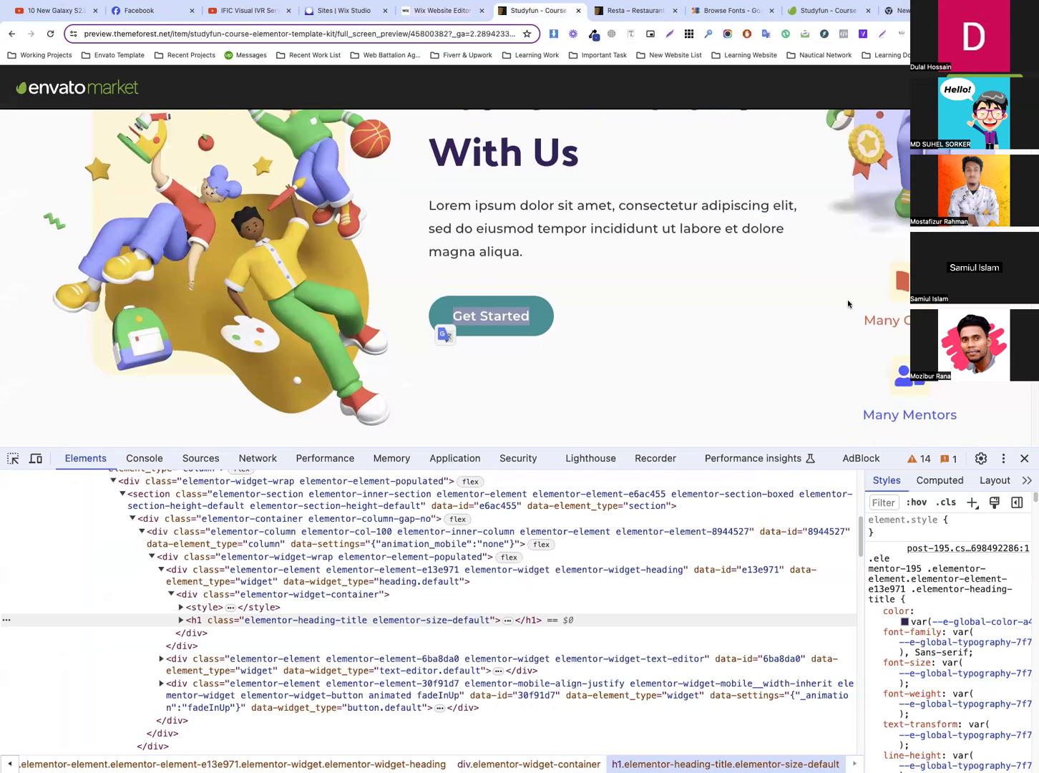
{"action": "scroll", "coordinate": [848, 305], "scroll_direction": "up", "scroll_amount": 3}
{"action": "left_click", "coordinate": [438, 11]}
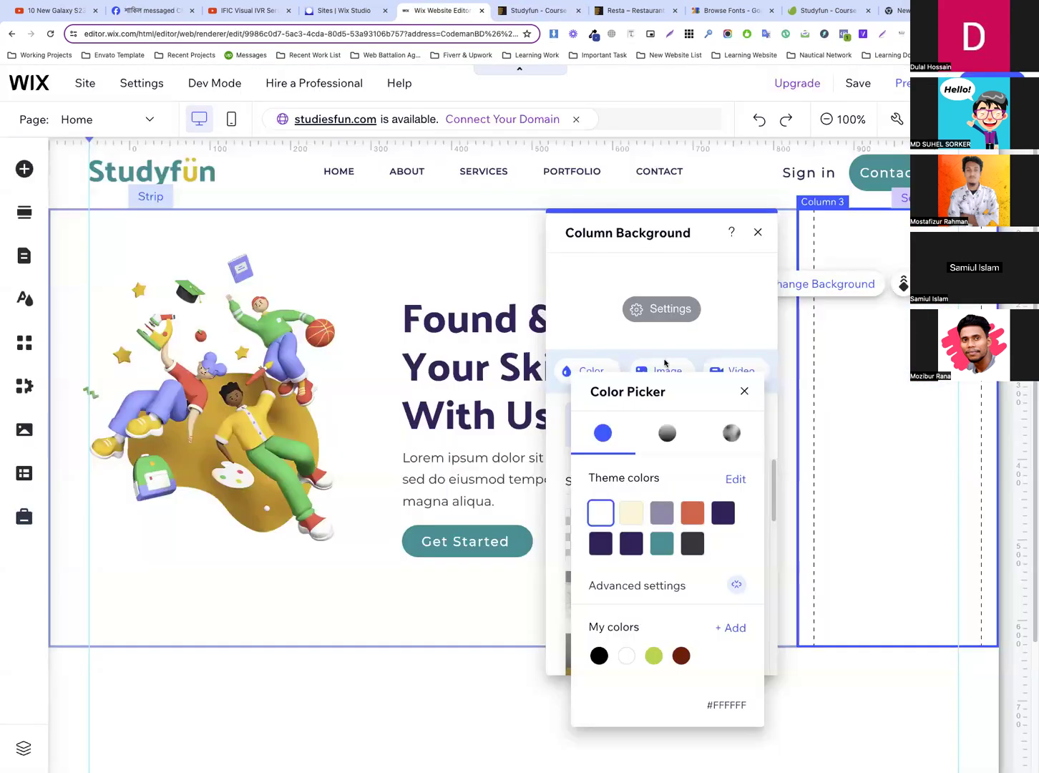
{"action": "left_click", "coordinate": [758, 232]}
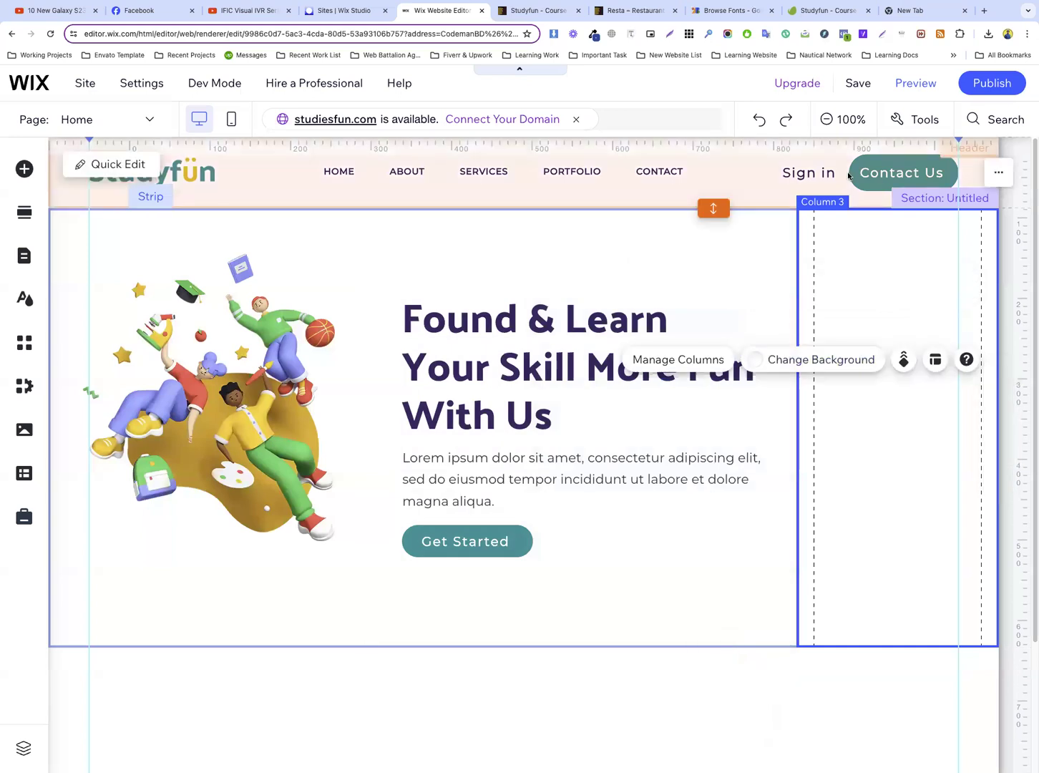
{"action": "left_click", "coordinate": [813, 175]}
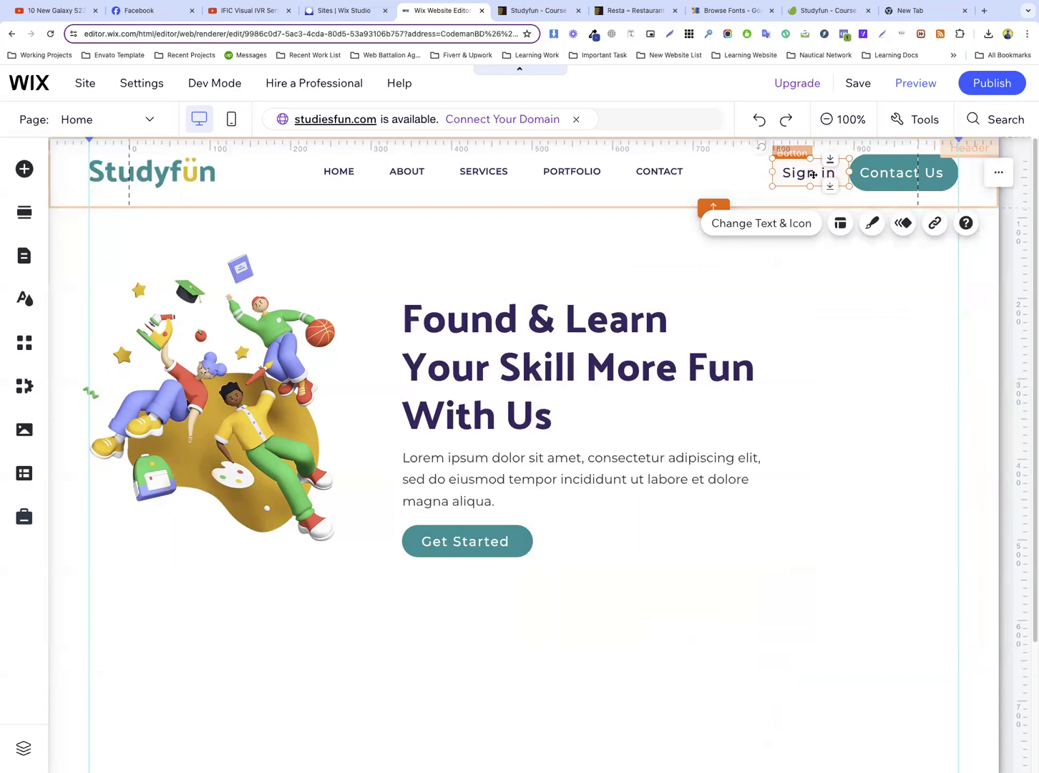
{"action": "left_click", "coordinate": [744, 191]}
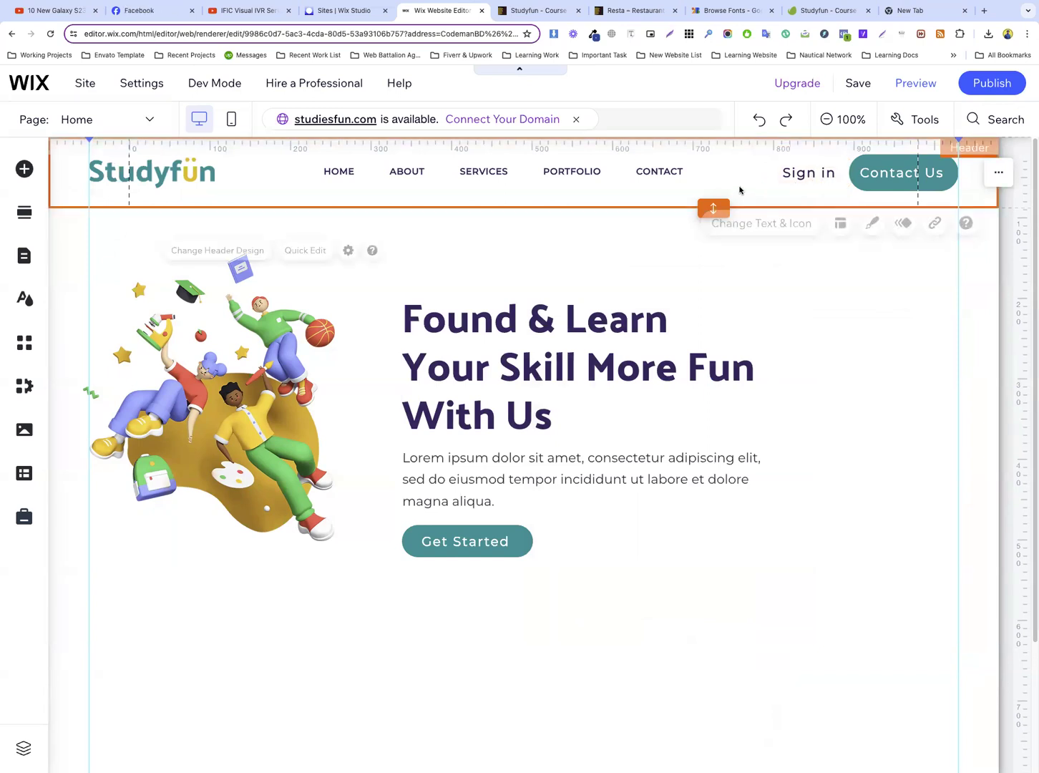
{"action": "left_click", "coordinate": [823, 176]}
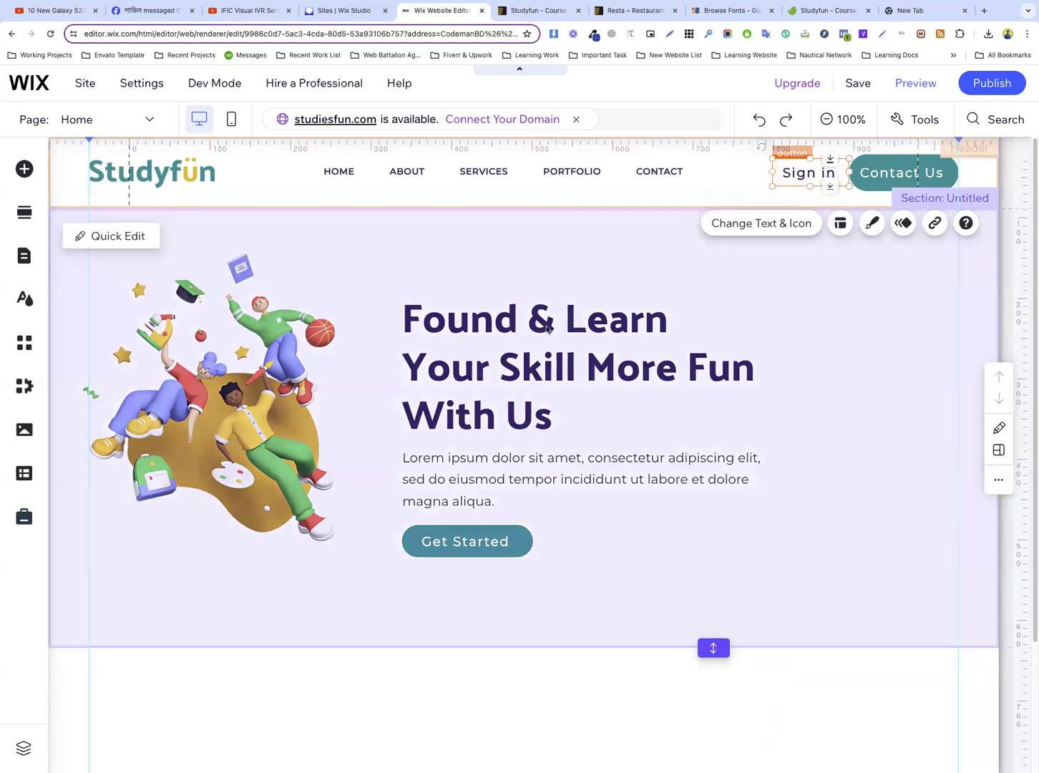
{"action": "left_click", "coordinate": [678, 547]}
{"action": "left_click", "coordinate": [850, 353]}
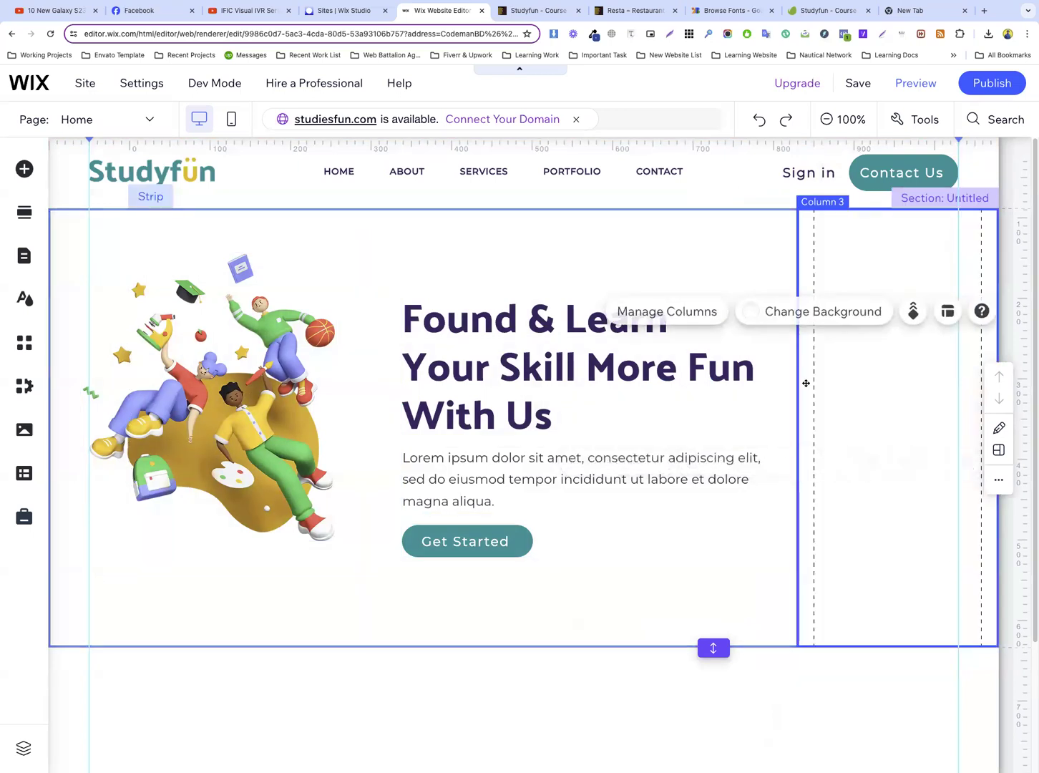
Duplicate the first column's illustration, move the copy to the third column and shrink it to fit that column's width
{"action": "right_click", "coordinate": [234, 343]}
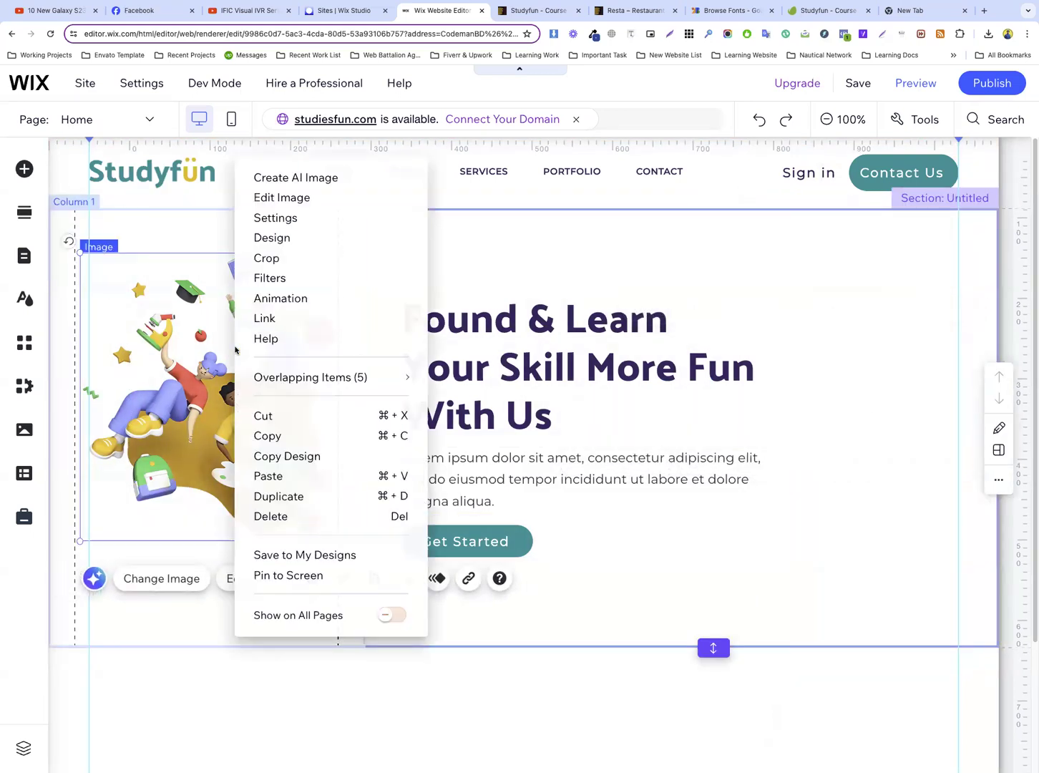
{"action": "left_click", "coordinate": [284, 495]}
{"action": "left_click_drag", "start_coordinate": [224, 400], "coordinate": [804, 399]}
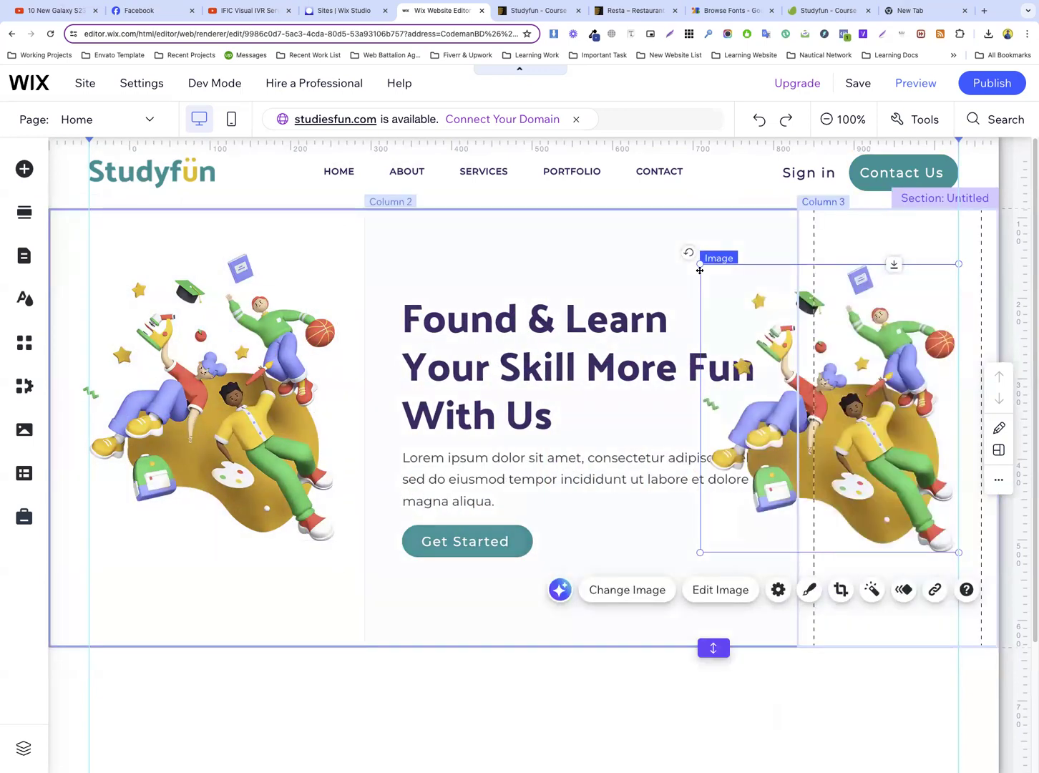
{"action": "left_click_drag", "start_coordinate": [699, 266], "coordinate": [803, 378]}
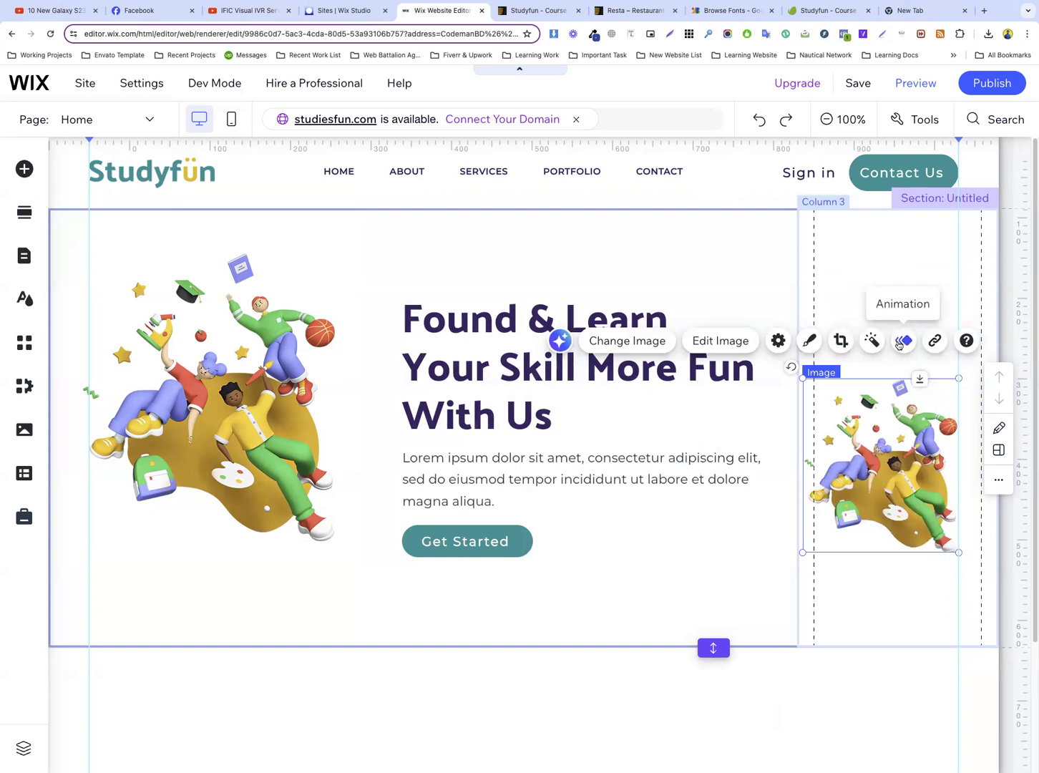
Position the copied illustration in the upper half of the third column, checking the placement against the Studyfun template preview
{"action": "left_click_drag", "start_coordinate": [896, 462], "coordinate": [895, 369]}
{"action": "left_click", "coordinate": [537, 10]}
{"action": "scroll", "coordinate": [762, 241], "scroll_direction": "up", "scroll_amount": 3}
{"action": "scroll", "coordinate": [751, 244], "scroll_direction": "down", "scroll_amount": 3}
{"action": "left_click", "coordinate": [473, 9]}
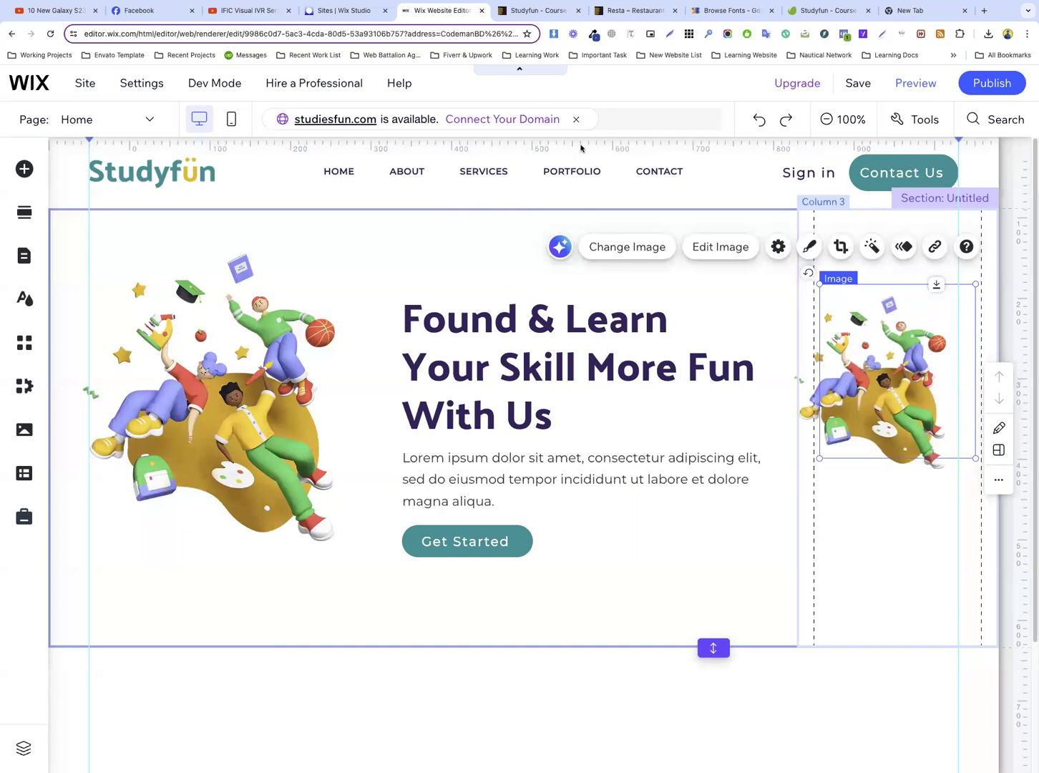
{"action": "left_click", "coordinate": [795, 384]}
{"action": "left_click", "coordinate": [804, 483]}
{"action": "left_click_drag", "start_coordinate": [895, 357], "coordinate": [899, 357]}
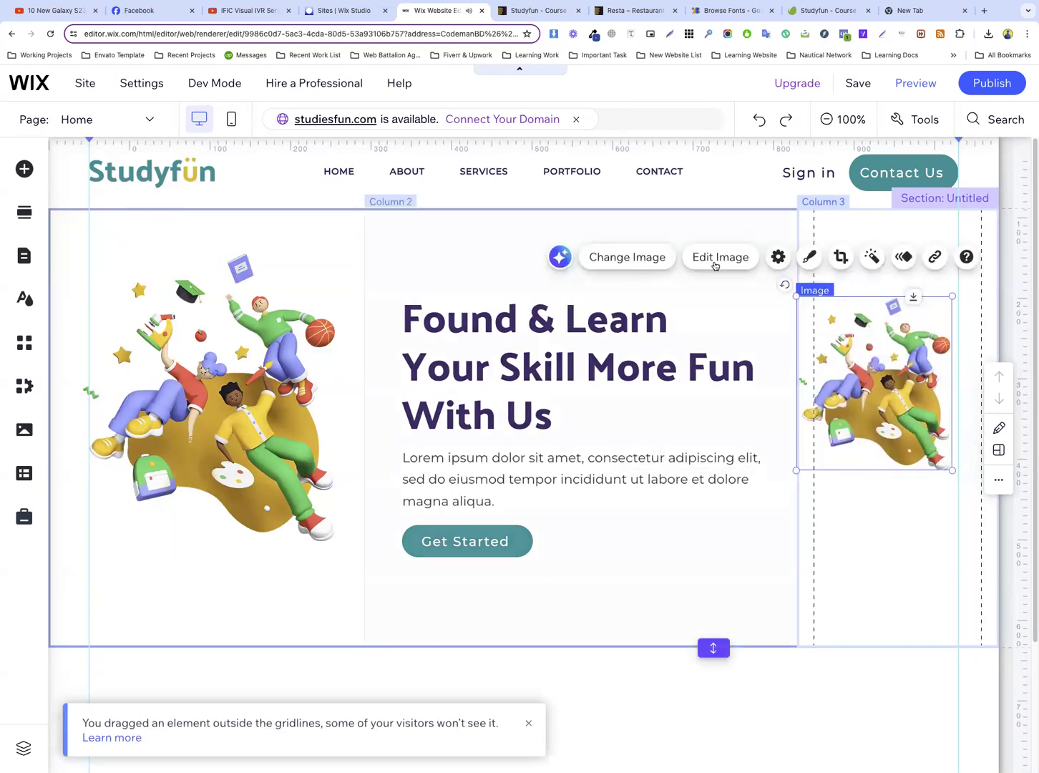
Replace the third column's illustration with the win-a-prize-colorful-3d image from the site files and move it up slightly
{"action": "left_click", "coordinate": [641, 256]}
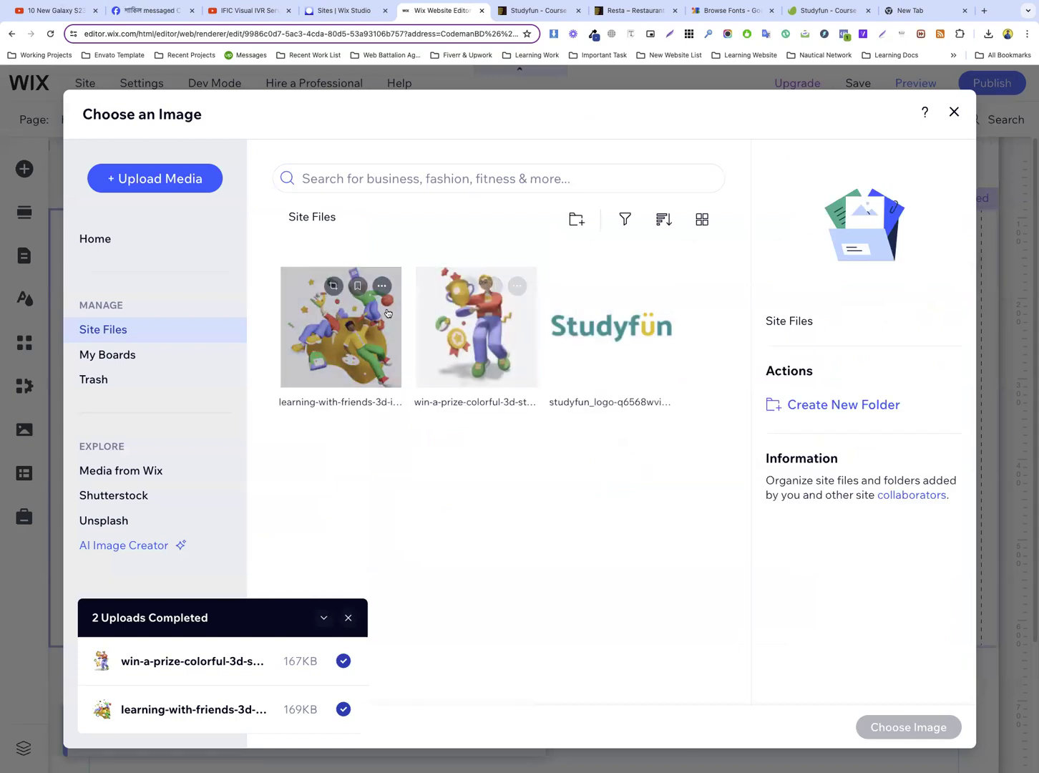
{"action": "left_click", "coordinate": [395, 365]}
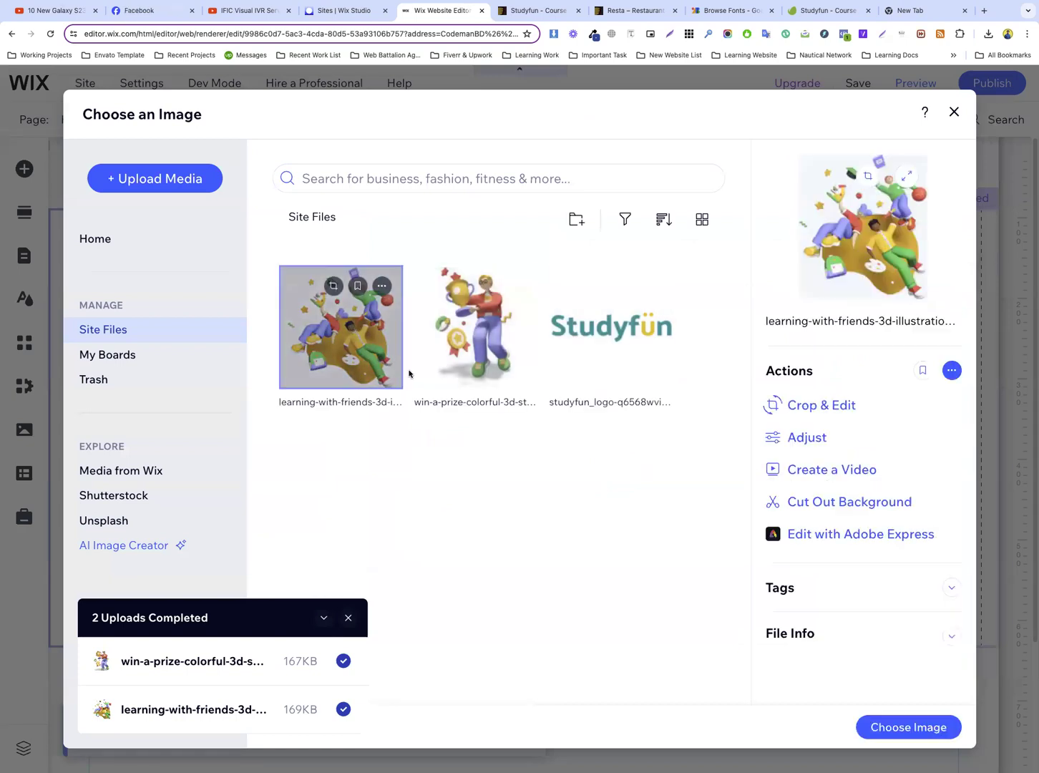
{"action": "left_click", "coordinate": [476, 326]}
{"action": "left_click", "coordinate": [903, 726]}
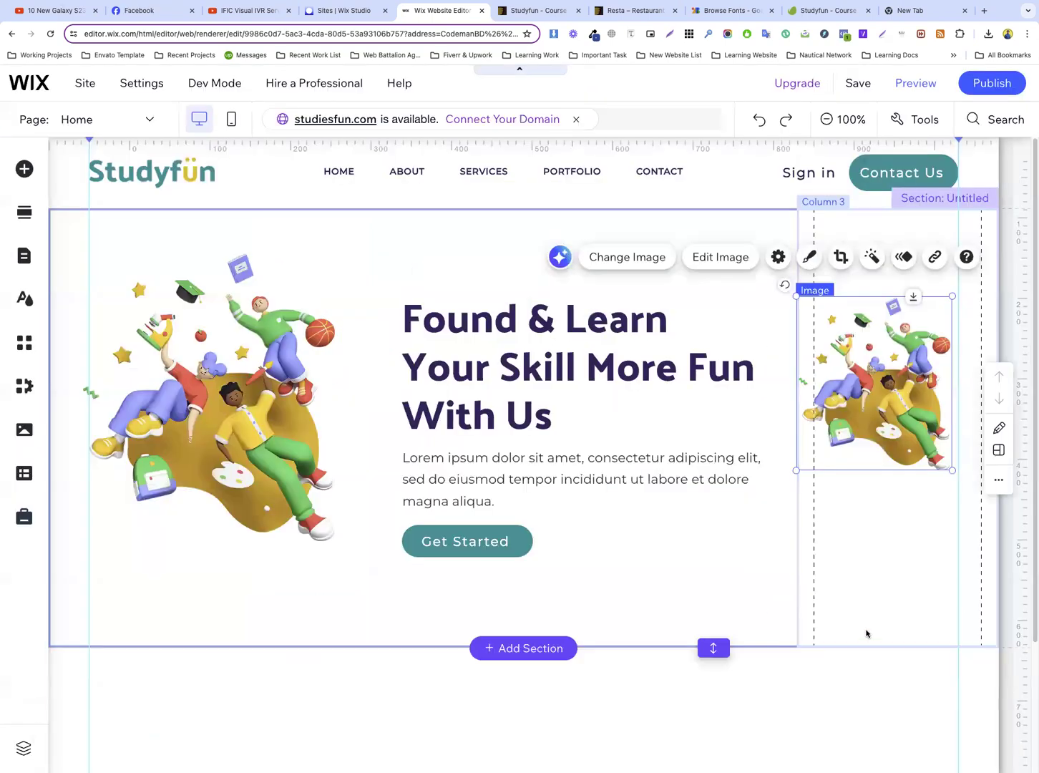
{"action": "left_click", "coordinate": [903, 503]}
{"action": "left_click_drag", "start_coordinate": [888, 380], "coordinate": [882, 373]}
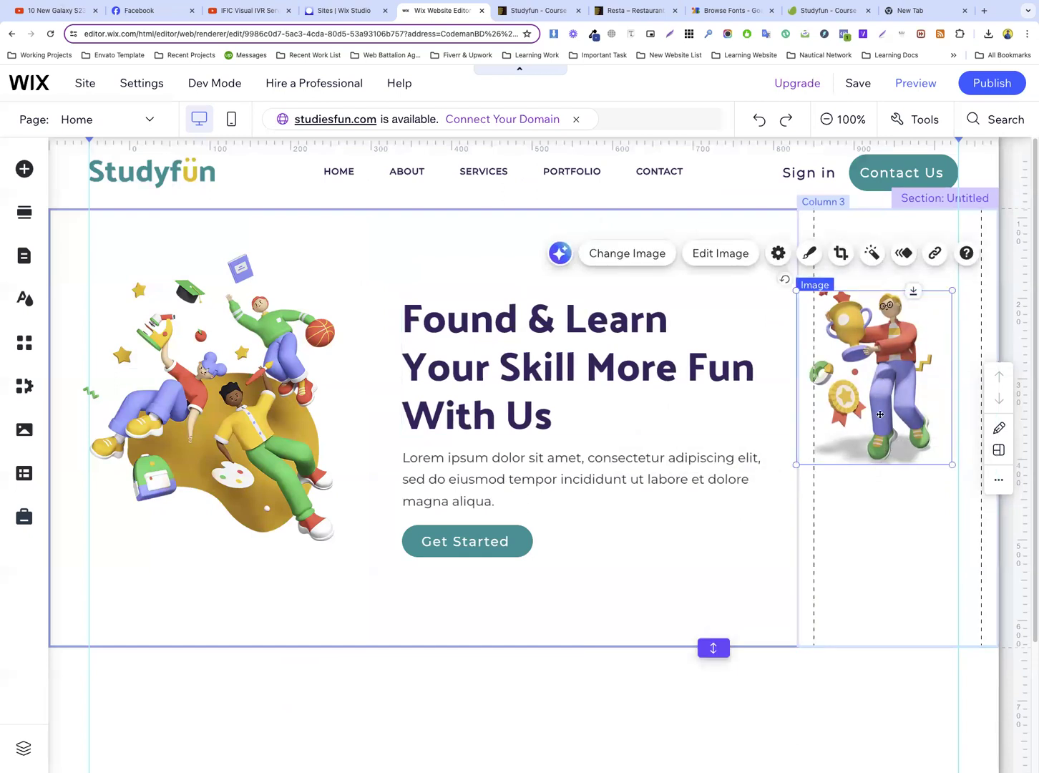
Examine the icon boxes and the Many Courses and Many Mentors labels below the prize illustration in the Studyfun template preview
{"action": "left_click", "coordinate": [498, 10]}
{"action": "scroll", "coordinate": [903, 295], "scroll_direction": "down", "scroll_amount": 1}
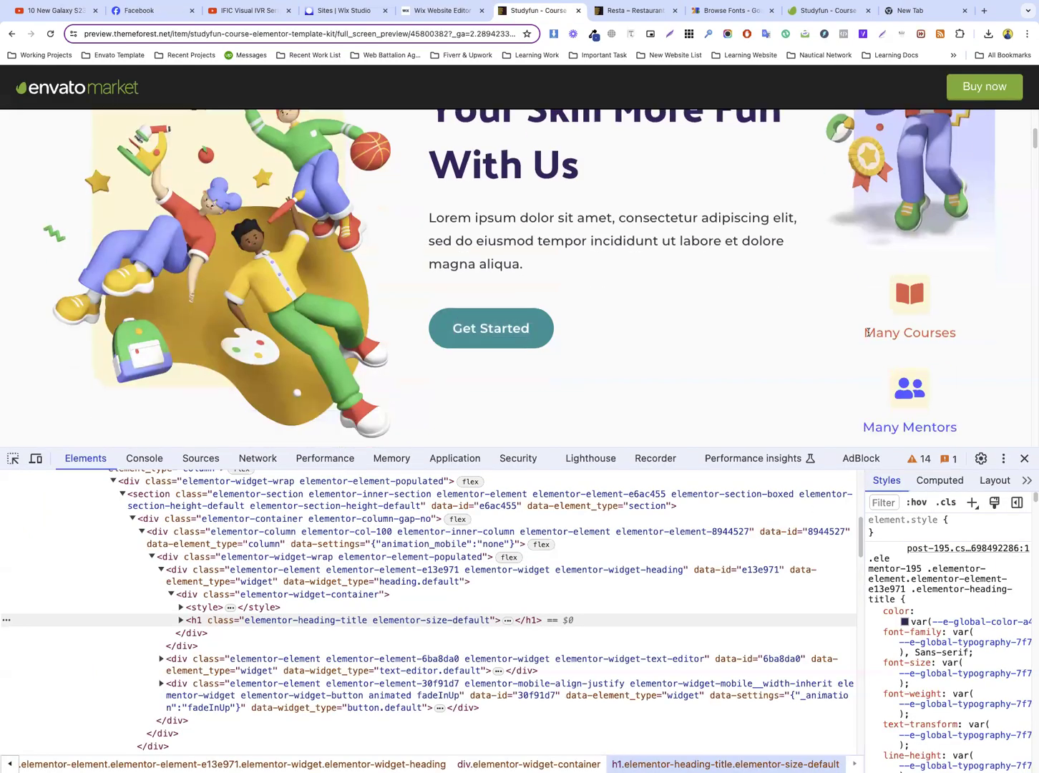
{"action": "left_click_drag", "start_coordinate": [866, 332], "coordinate": [961, 332]}
{"action": "right_click", "coordinate": [964, 332]}
{"action": "left_click", "coordinate": [937, 352]}
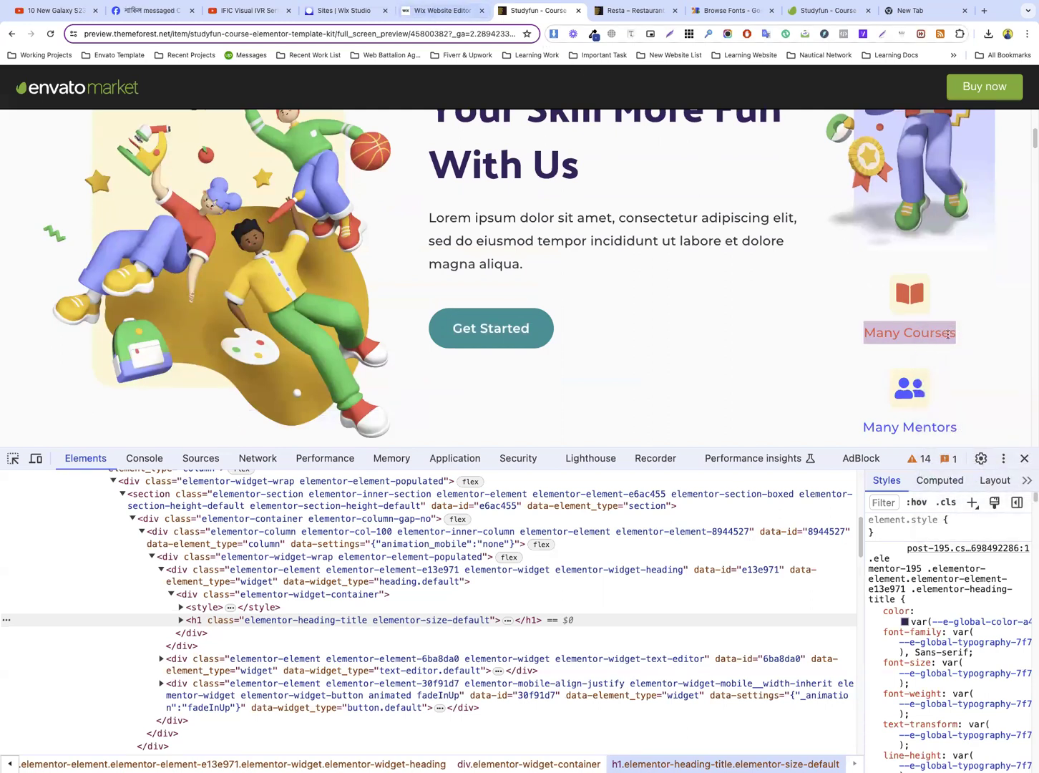
{"action": "left_click", "coordinate": [918, 294]}
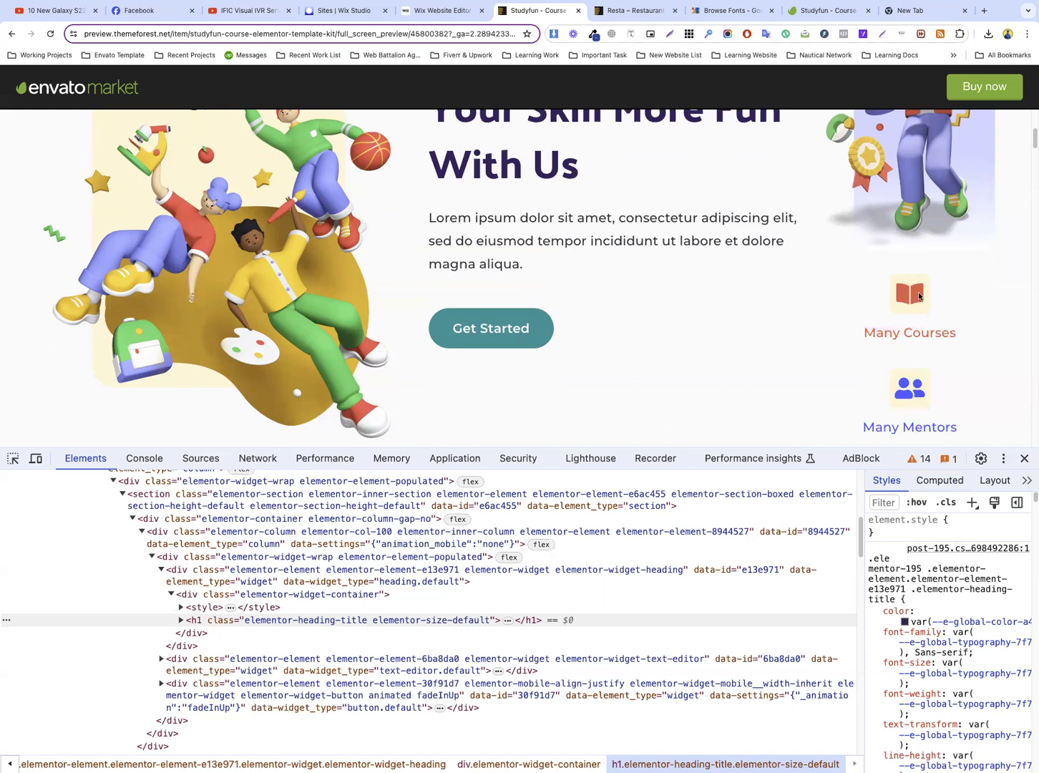
{"action": "left_click", "coordinate": [441, 12]}
Extend the hero section downward and lengthen its three-column strip part of the way into the added space
{"action": "left_click", "coordinate": [858, 515]}
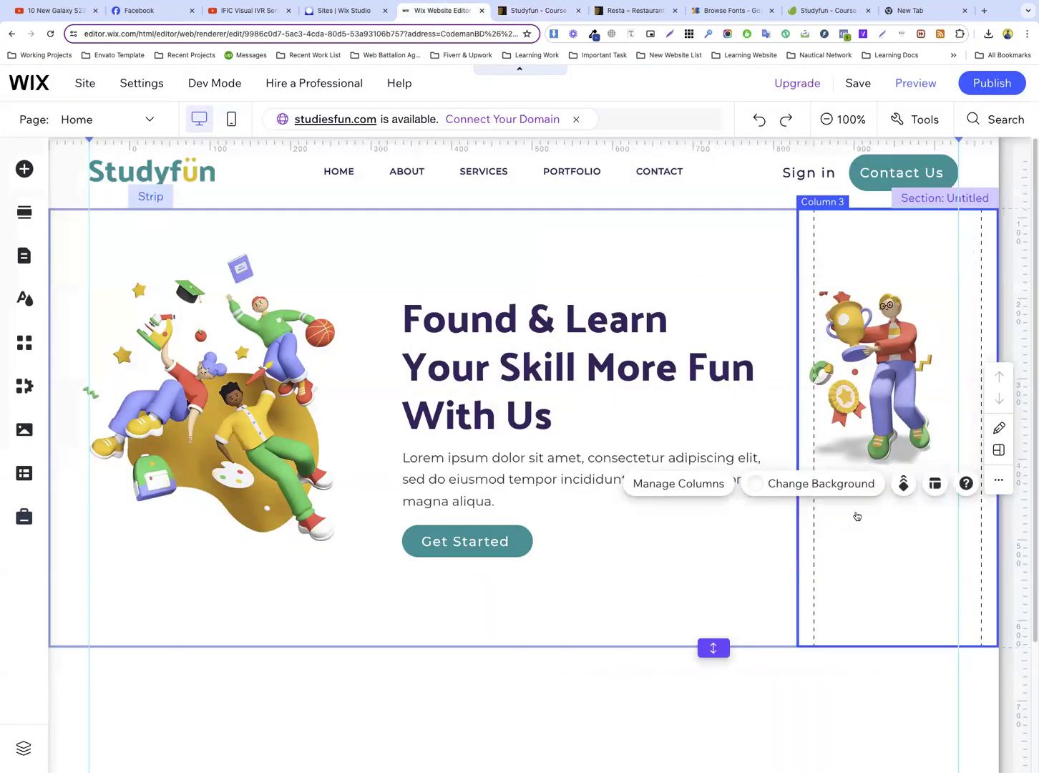
{"action": "scroll", "coordinate": [858, 514], "scroll_direction": "down", "scroll_amount": 3}
{"action": "left_click_drag", "start_coordinate": [723, 483], "coordinate": [726, 573]}
{"action": "left_click", "coordinate": [732, 461]}
{"action": "left_click_drag", "start_coordinate": [728, 483], "coordinate": [735, 529]}
{"action": "scroll", "coordinate": [600, 365], "scroll_direction": "up", "scroll_amount": 2}
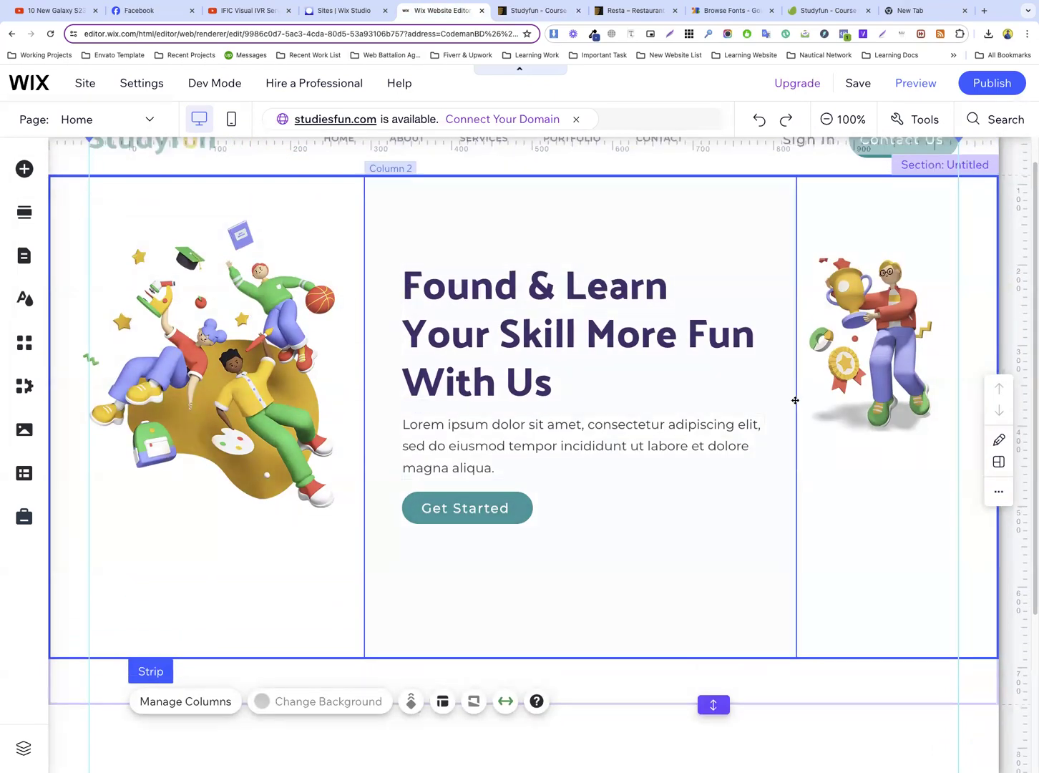
Add a small dark container box with rounded corners to the third column, centred below the prize illustration
{"action": "left_click", "coordinate": [858, 336]}
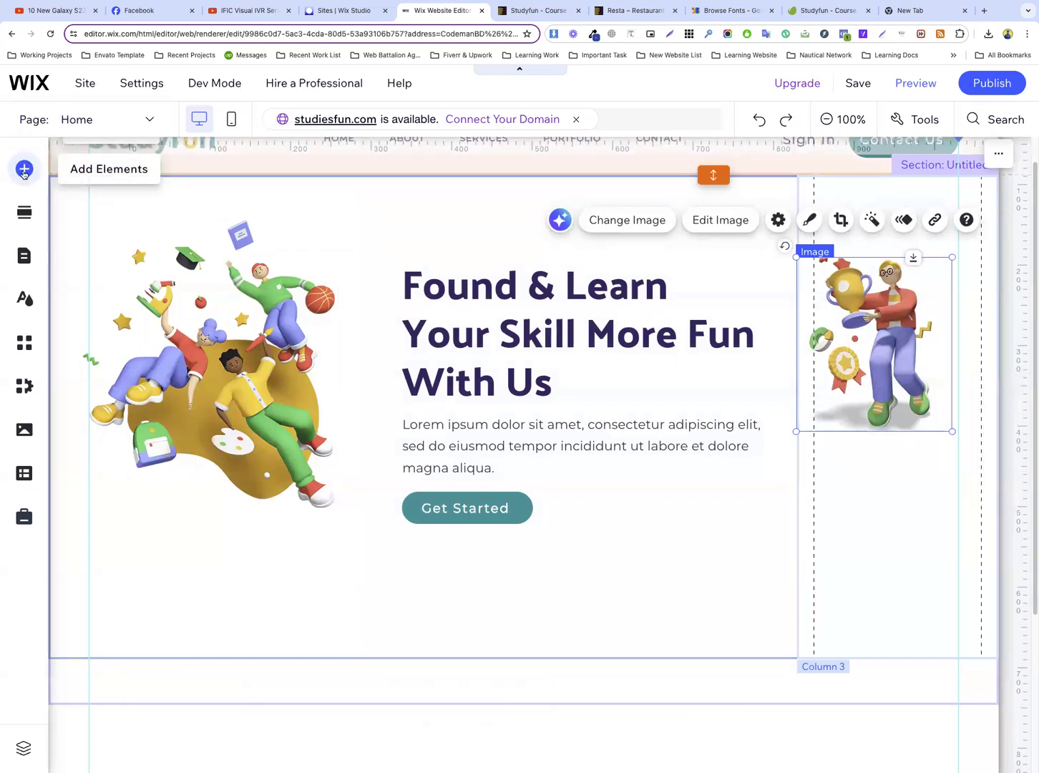
{"action": "left_click", "coordinate": [23, 170]}
{"action": "left_click", "coordinate": [80, 327]}
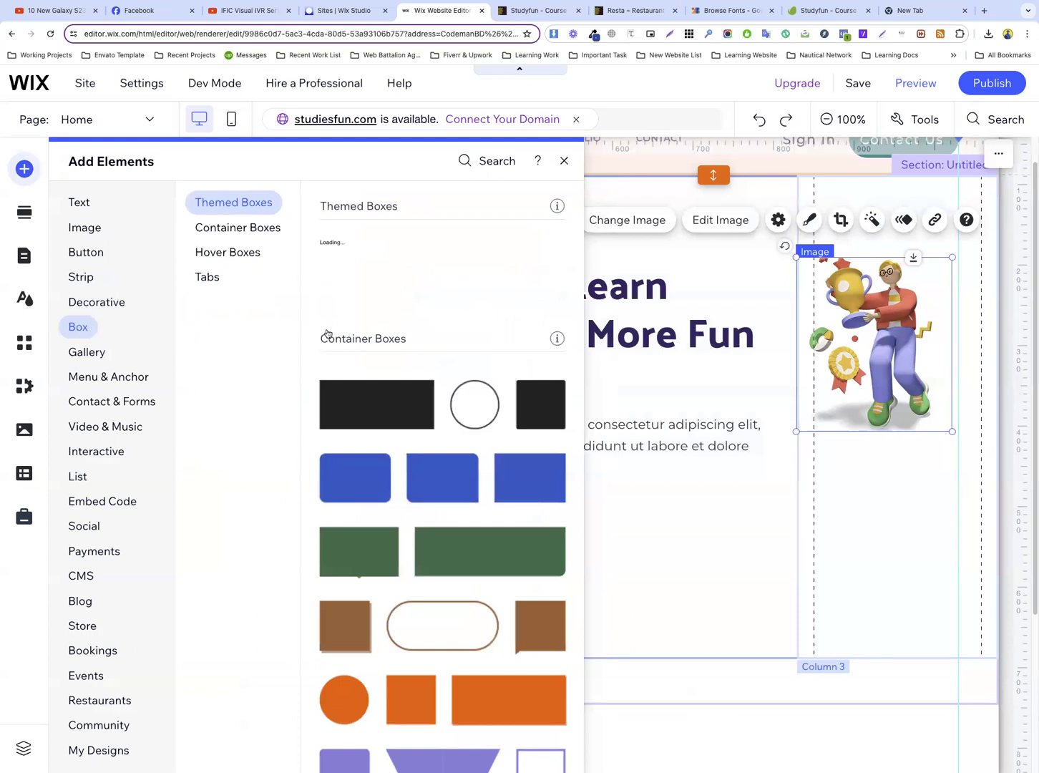
{"action": "left_click_drag", "start_coordinate": [545, 406], "coordinate": [601, 494]}
{"action": "left_click_drag", "start_coordinate": [487, 387], "coordinate": [885, 473]}
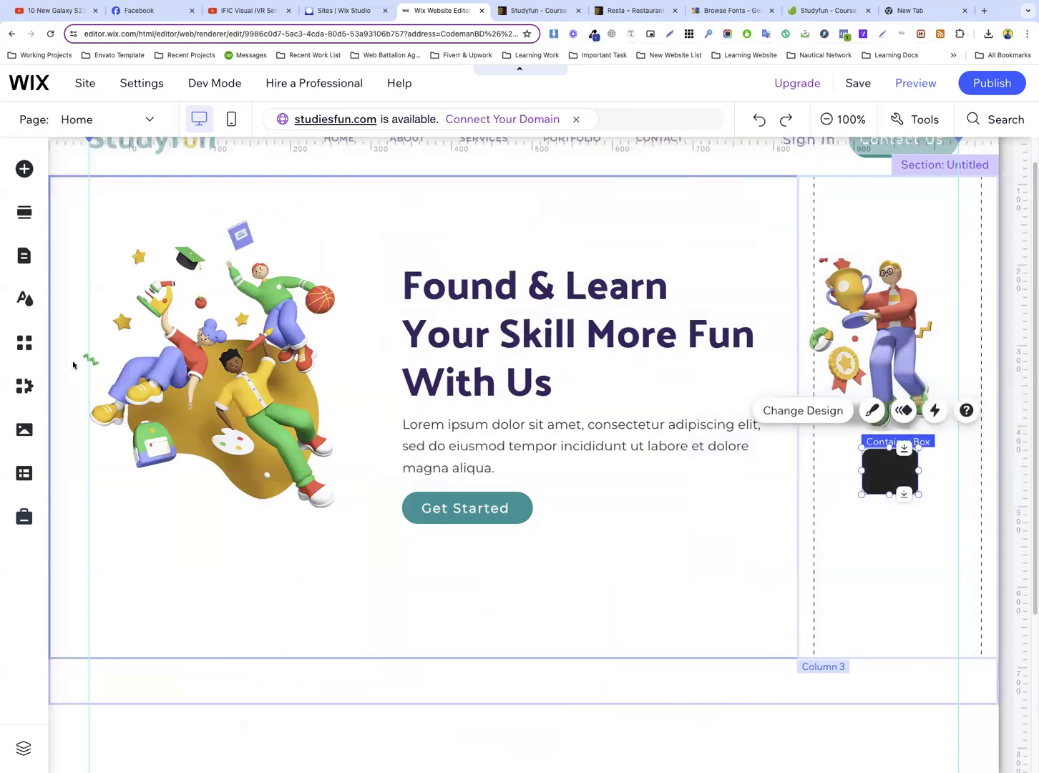
Set the container box's background fill to the cream theme color, keeping the opacity at 100%
{"action": "left_click", "coordinate": [871, 411]}
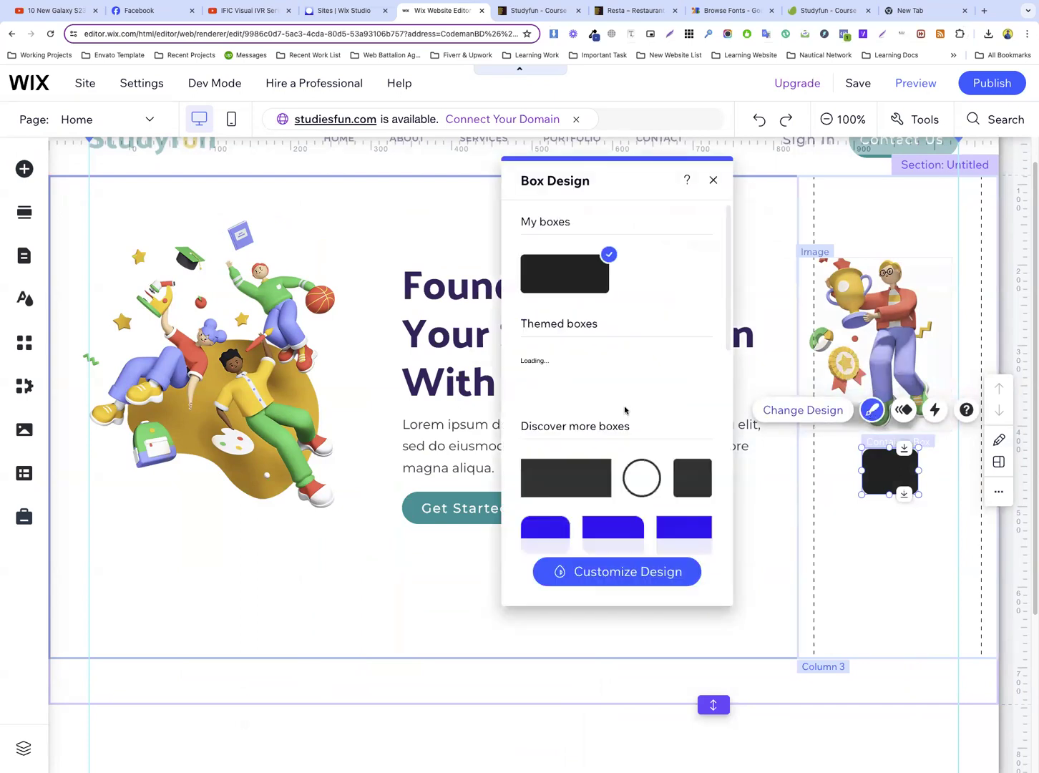
{"action": "left_click", "coordinate": [594, 560]}
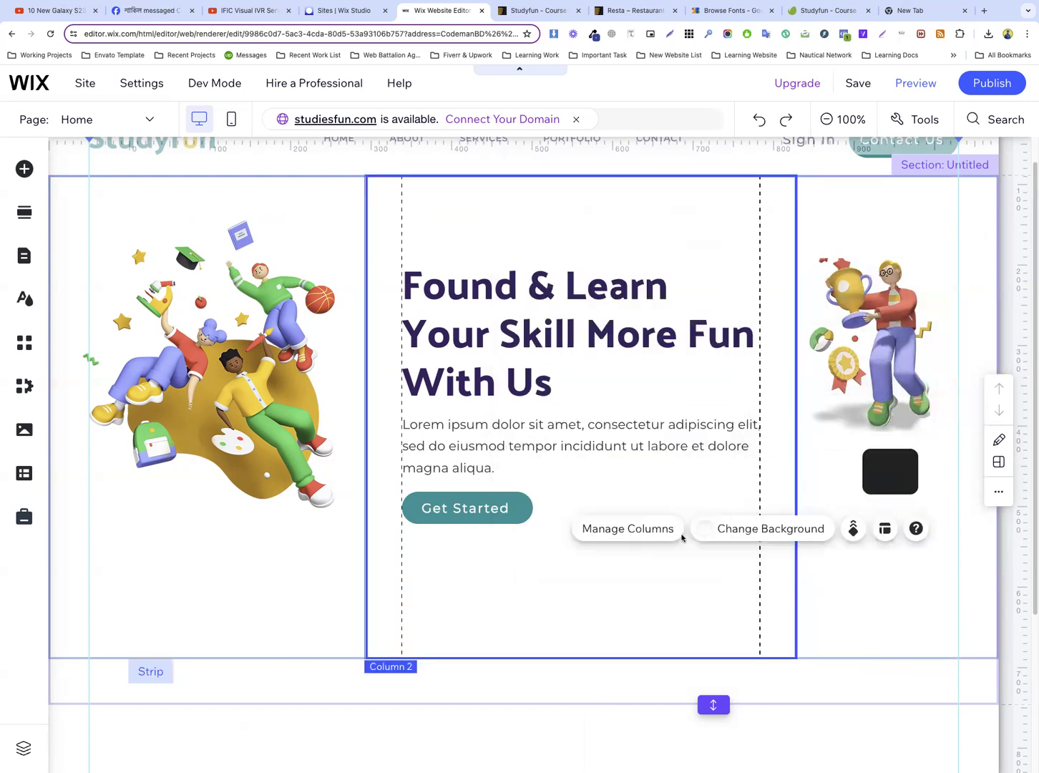
{"action": "left_click", "coordinate": [908, 472]}
{"action": "left_click", "coordinate": [821, 415]}
{"action": "left_click", "coordinate": [631, 576]}
{"action": "left_click", "coordinate": [621, 284]}
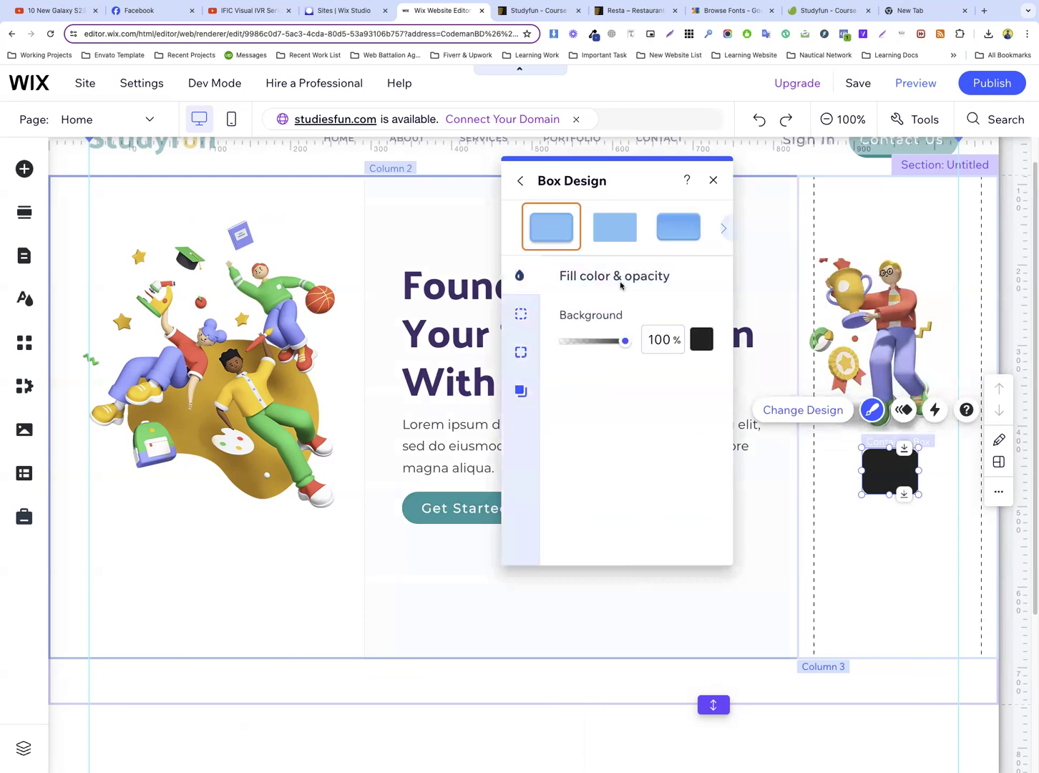
{"action": "left_click", "coordinate": [713, 338]}
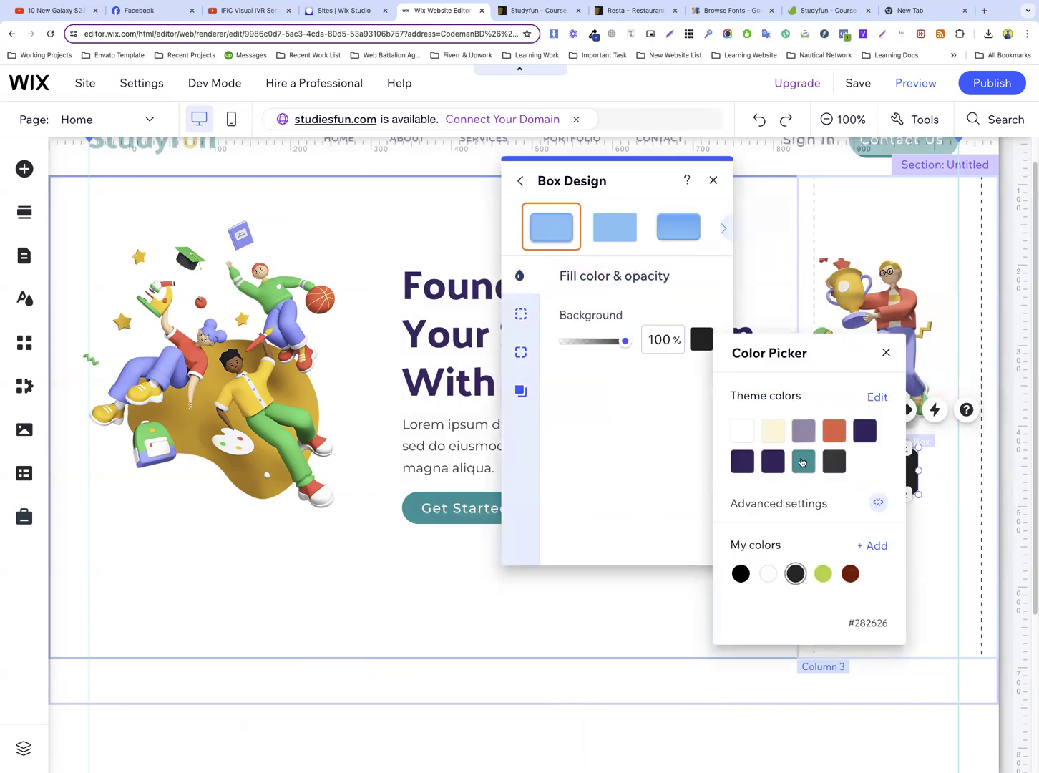
{"action": "left_click", "coordinate": [766, 433]}
{"action": "left_click", "coordinate": [949, 526]}
{"action": "left_click", "coordinate": [928, 526]}
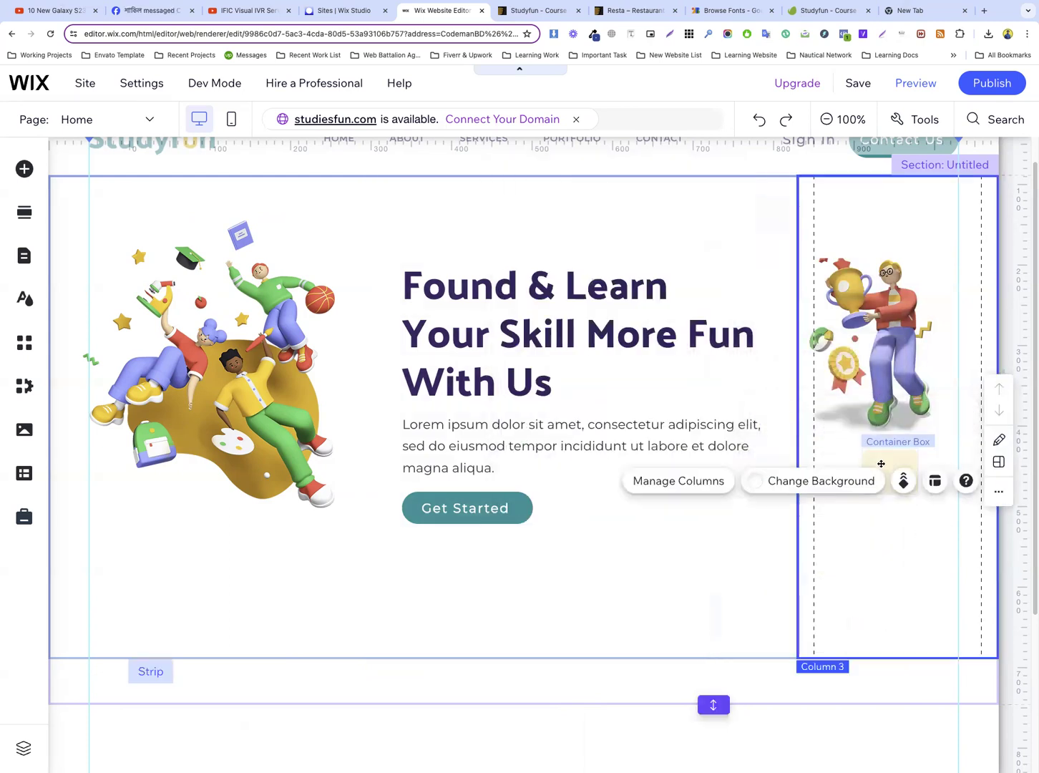
Add the house vector icon to the cream container box, attach it to the box, and centre it inside
{"action": "left_click", "coordinate": [876, 481]}
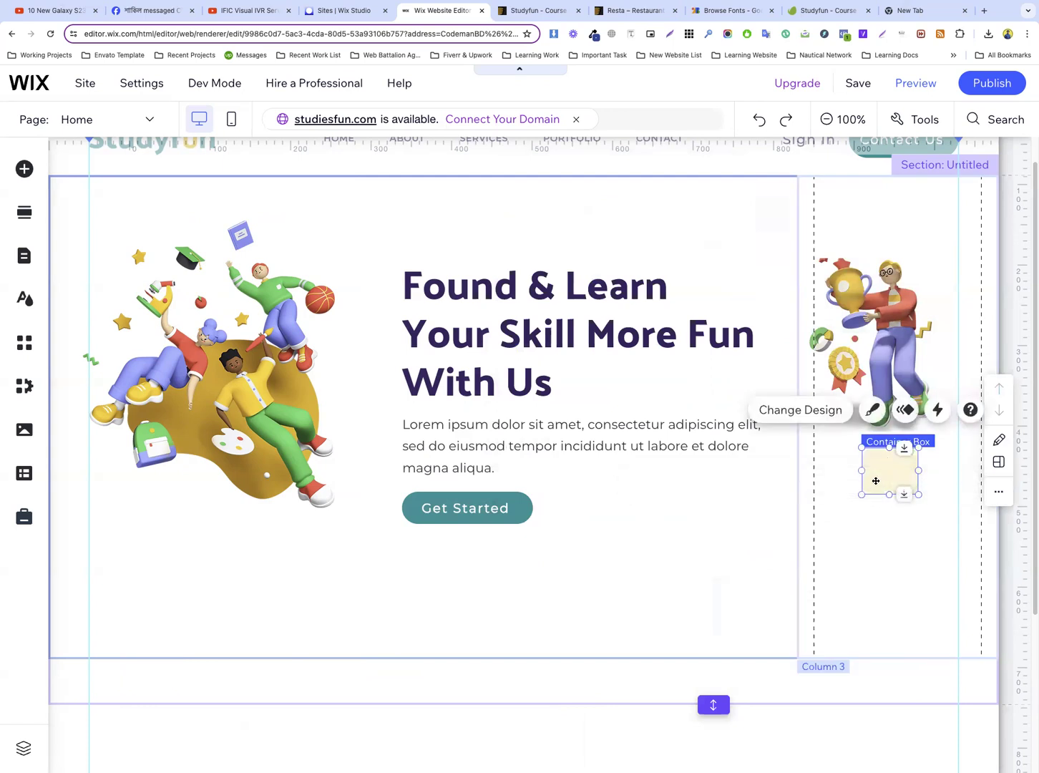
{"action": "left_click", "coordinate": [21, 175]}
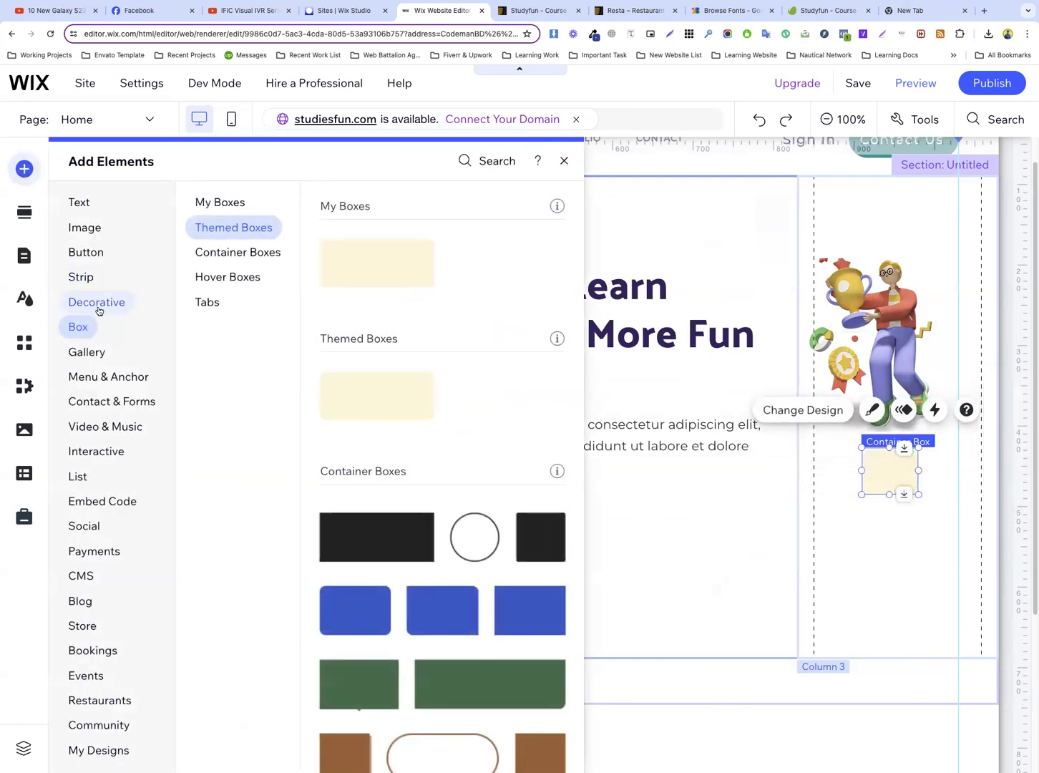
{"action": "left_click", "coordinate": [97, 303]}
{"action": "left_click", "coordinate": [213, 423]}
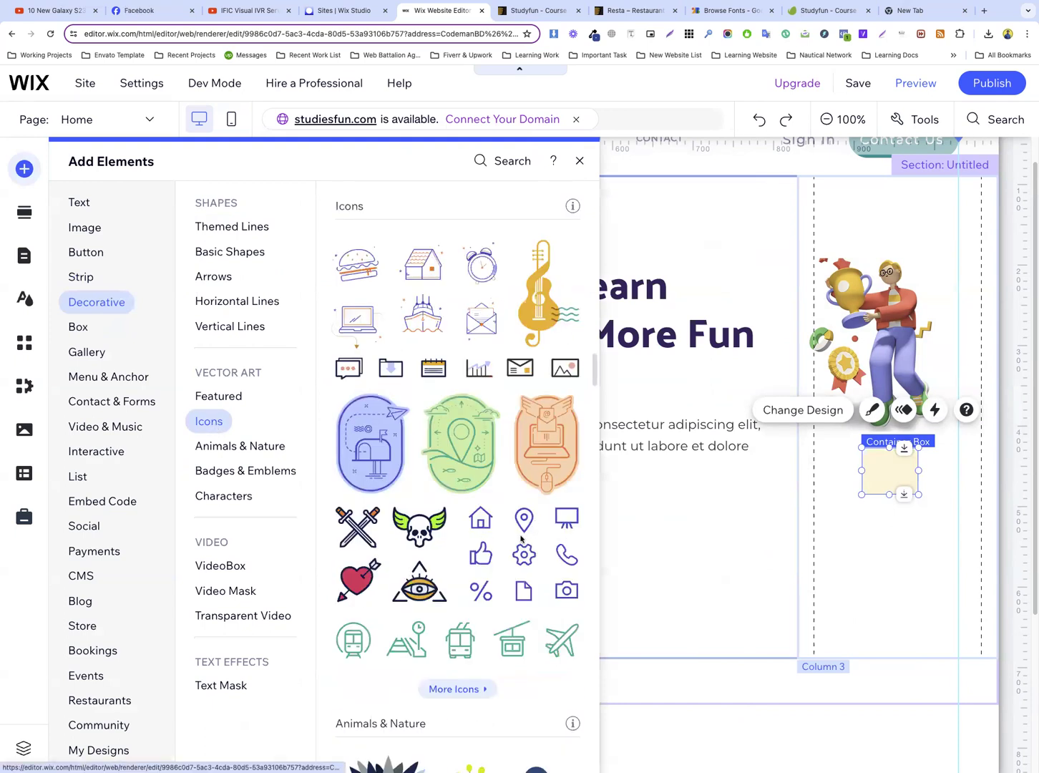
{"action": "left_click_drag", "start_coordinate": [483, 524], "coordinate": [891, 475]}
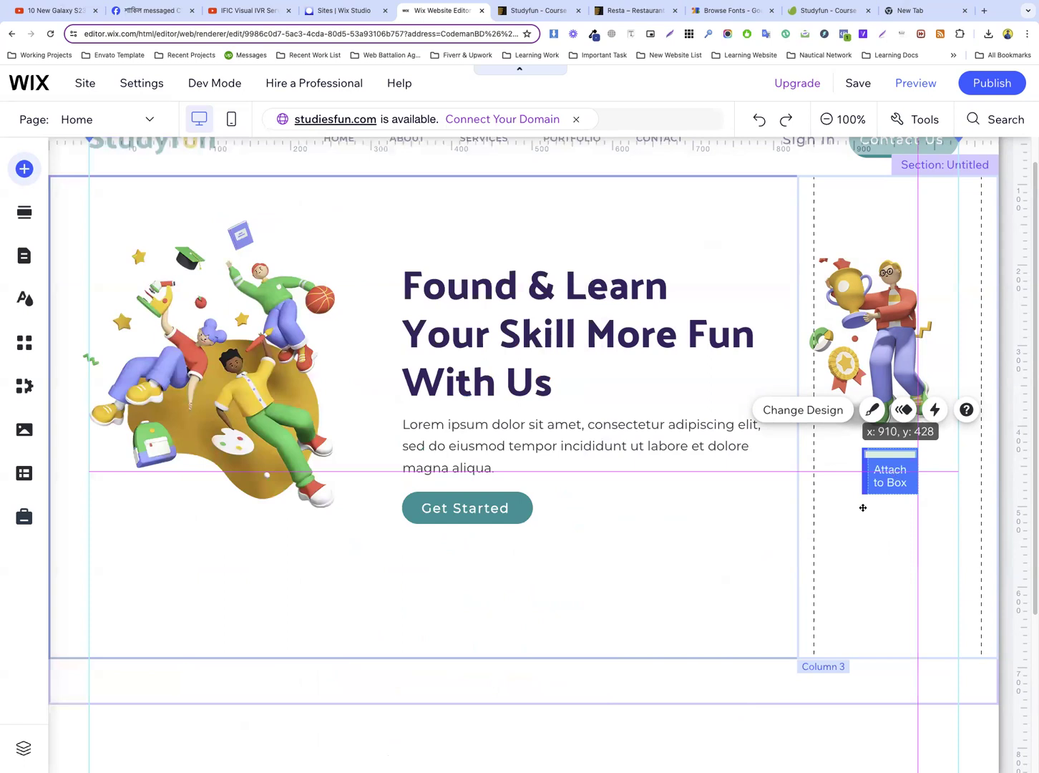
{"action": "left_click_drag", "start_coordinate": [863, 507], "coordinate": [890, 473]}
{"action": "left_click", "coordinate": [901, 531]}
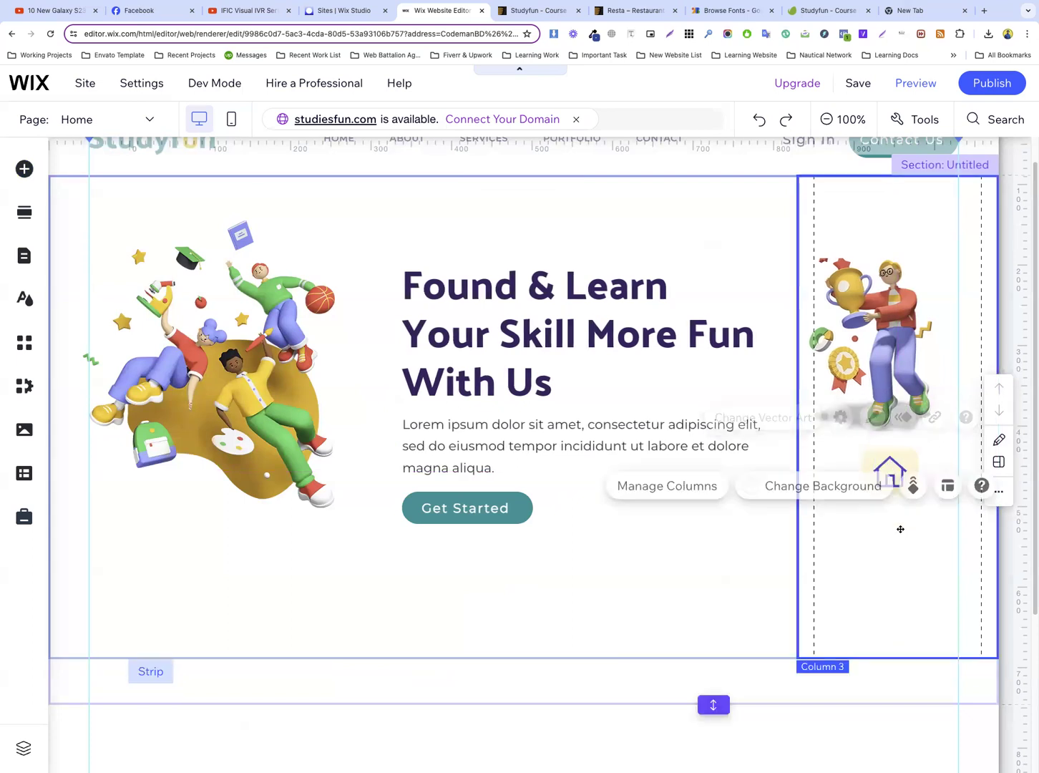
{"action": "left_click", "coordinate": [890, 462]}
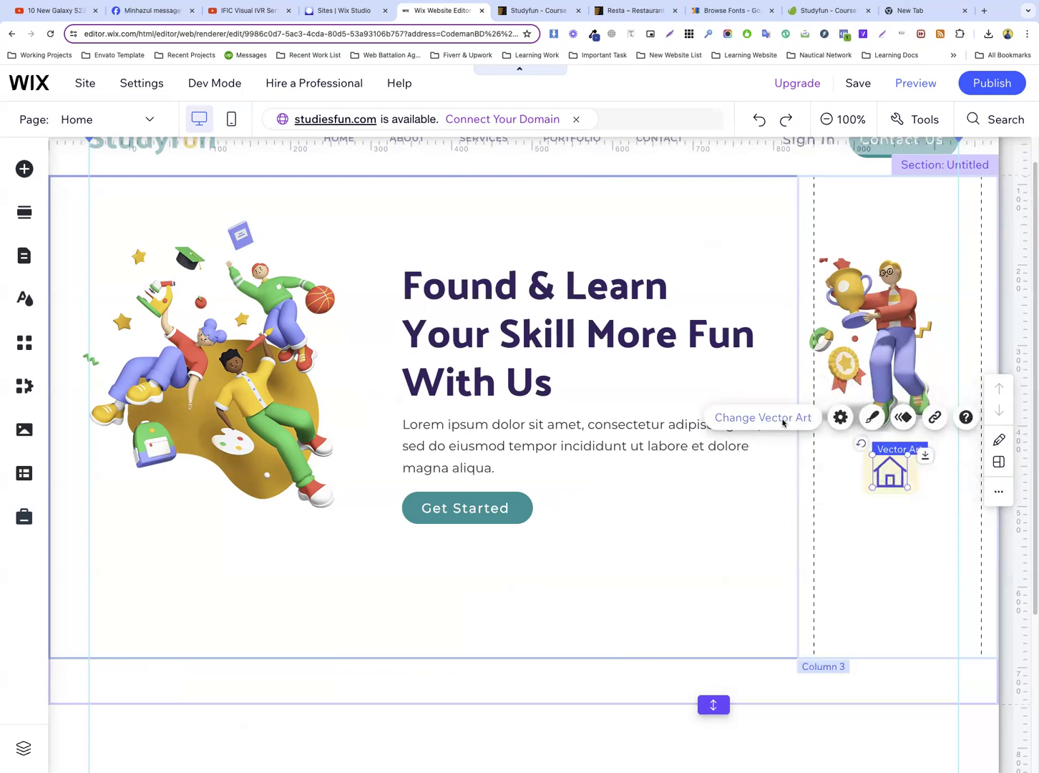
Replace the house icon in the cream box with an outlined open-book vector art found by searching for "book"
{"action": "left_click", "coordinate": [783, 422]}
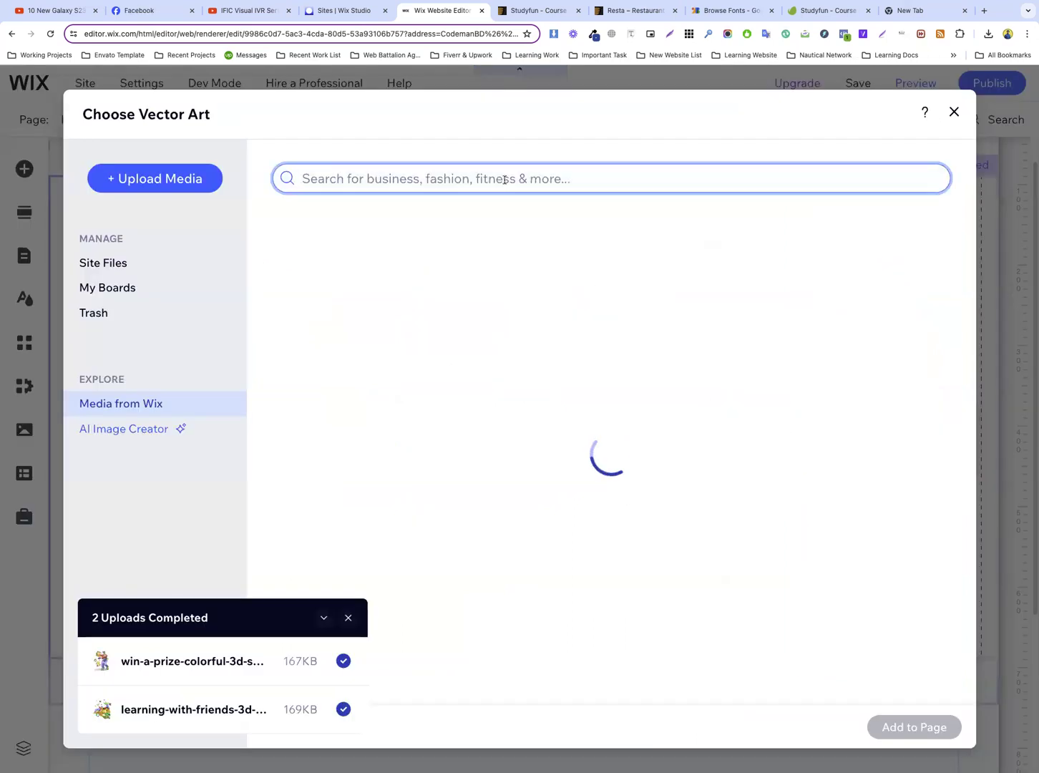
{"action": "type", "text": "book"}
{"action": "key", "text": "Return"}
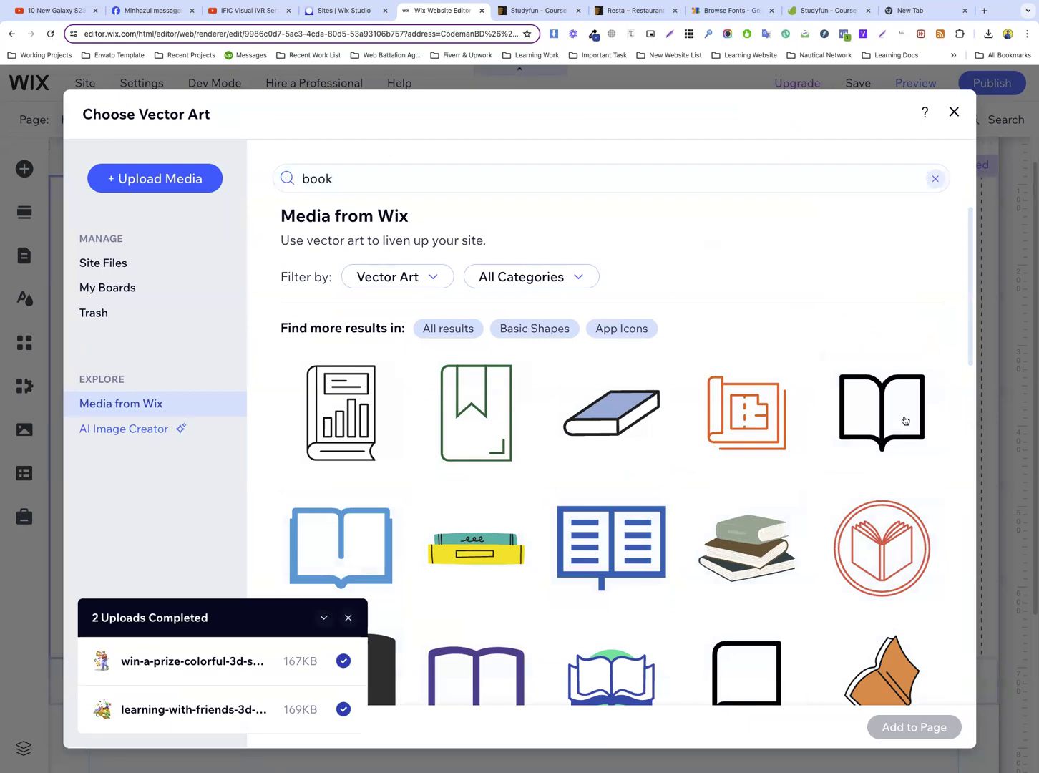
{"action": "key", "text": "Down"}
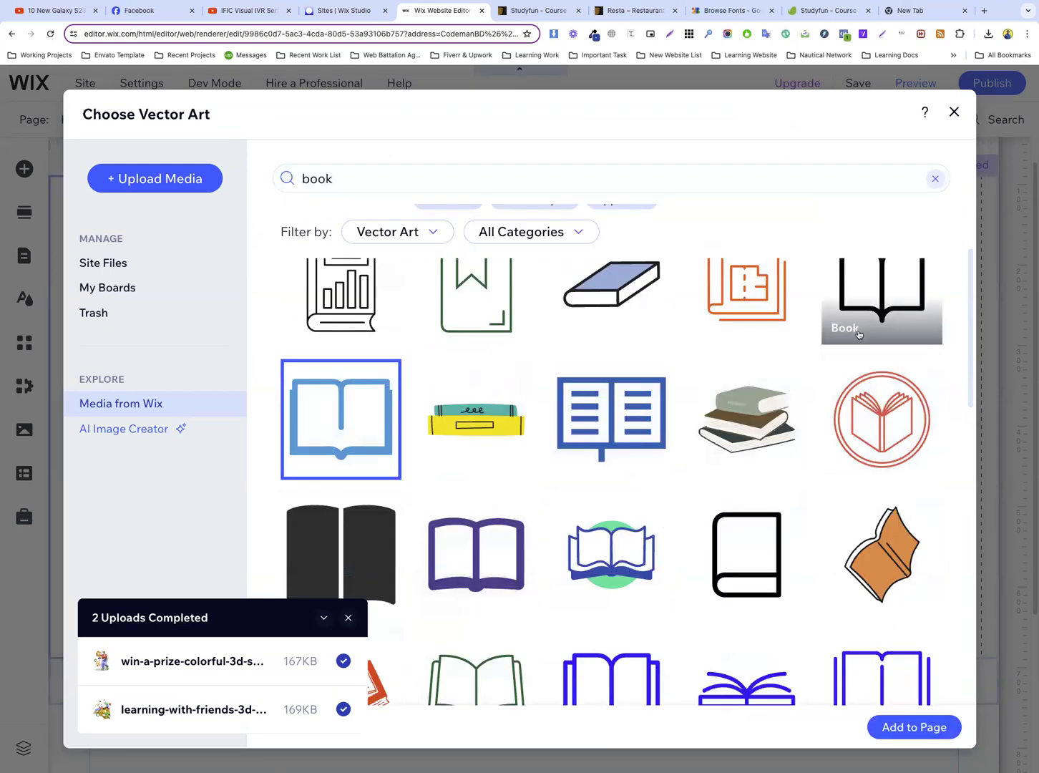
{"action": "scroll", "coordinate": [868, 314], "scroll_direction": "up", "scroll_amount": 2}
{"action": "scroll", "coordinate": [476, 551], "scroll_direction": "down", "scroll_amount": 2}
{"action": "left_click", "coordinate": [481, 547]}
{"action": "scroll", "coordinate": [811, 581], "scroll_direction": "down", "scroll_amount": 3}
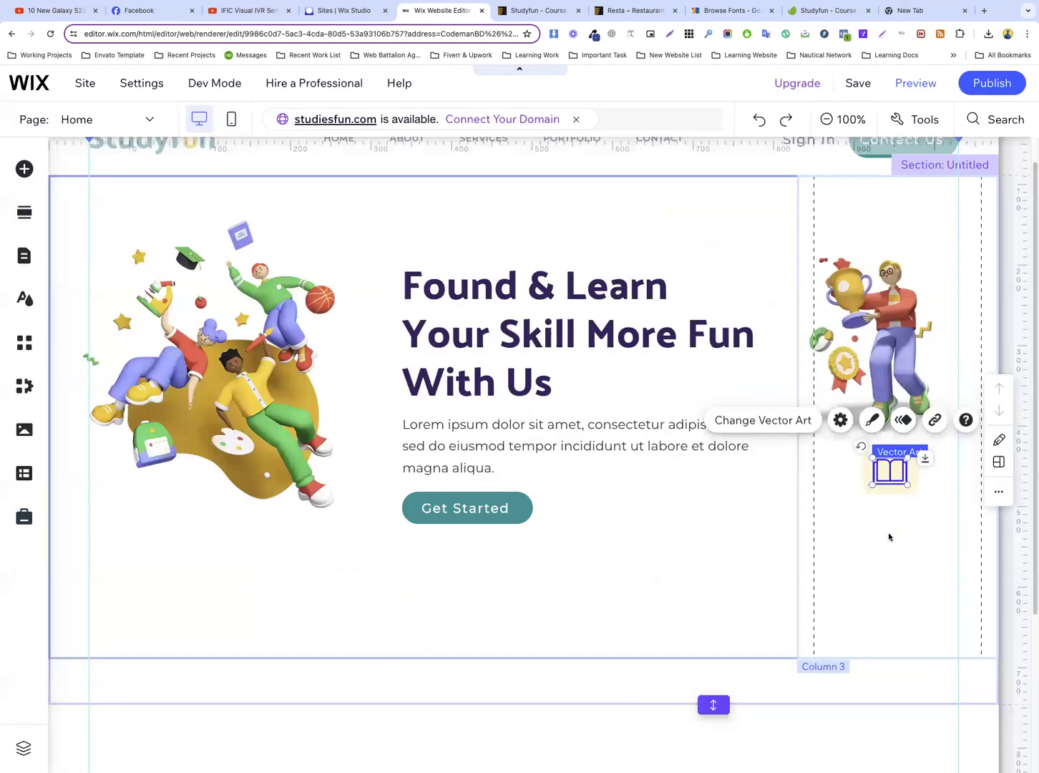
{"action": "left_click", "coordinate": [883, 522]}
Check the icon colour in the Studyfun preview, then set the book icon's fill to the matching orange-red theme color
{"action": "left_click", "coordinate": [533, 10]}
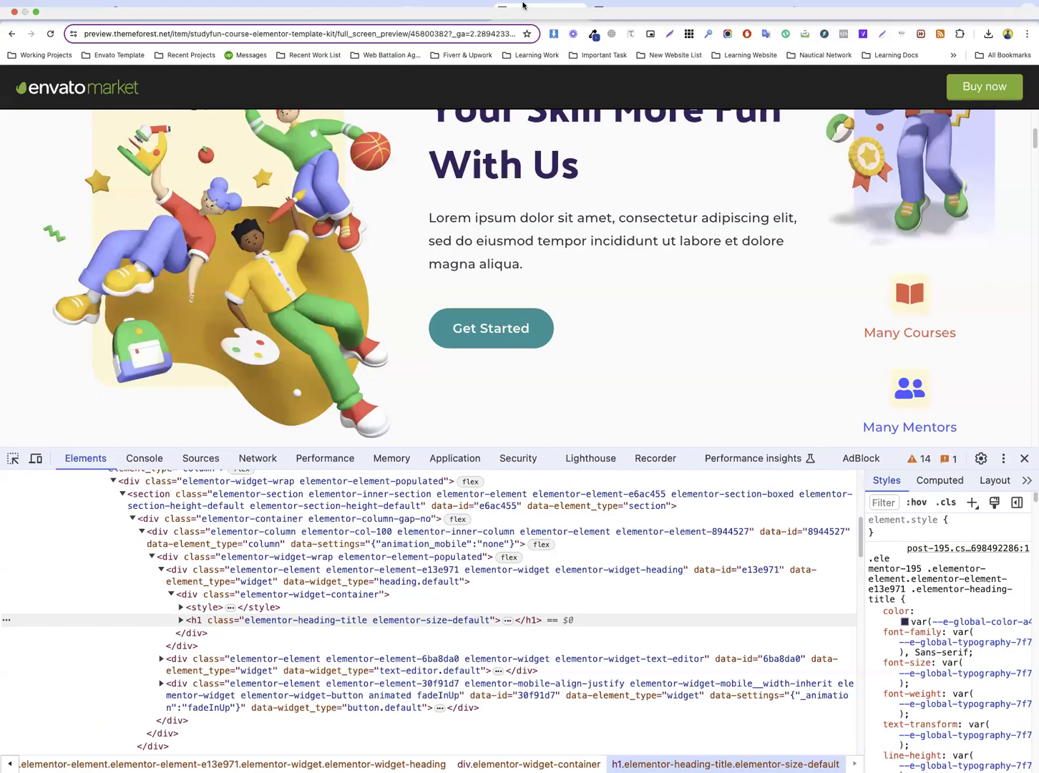
{"action": "left_click", "coordinate": [443, 11]}
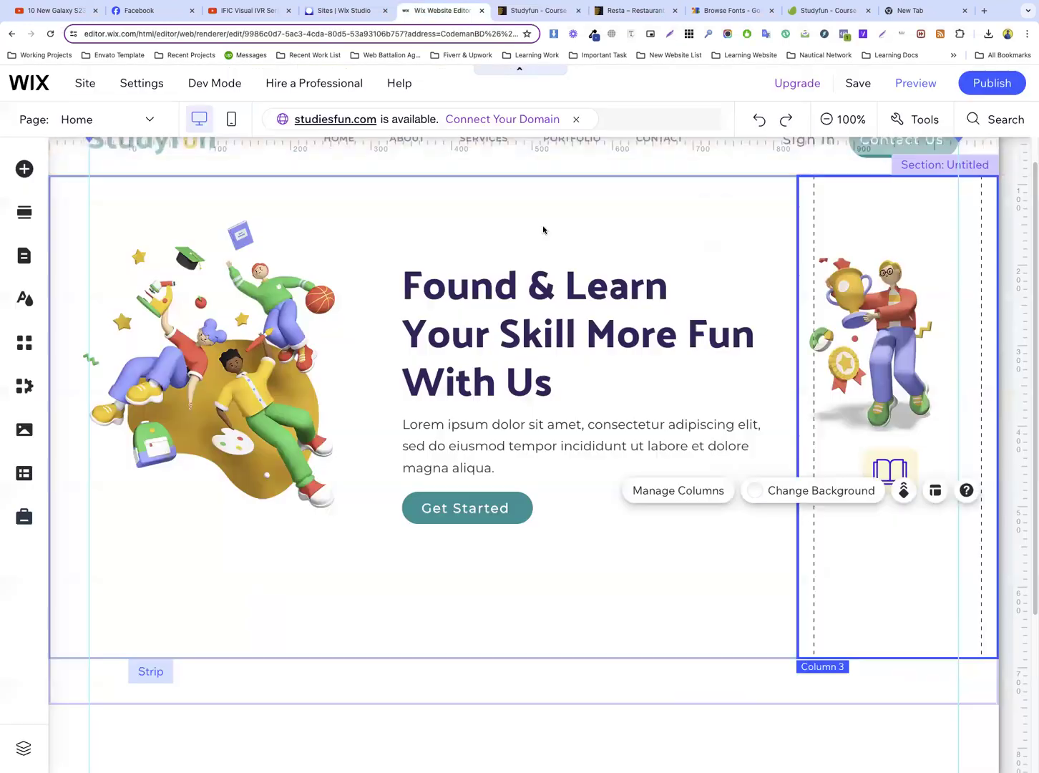
{"action": "left_click", "coordinate": [897, 473]}
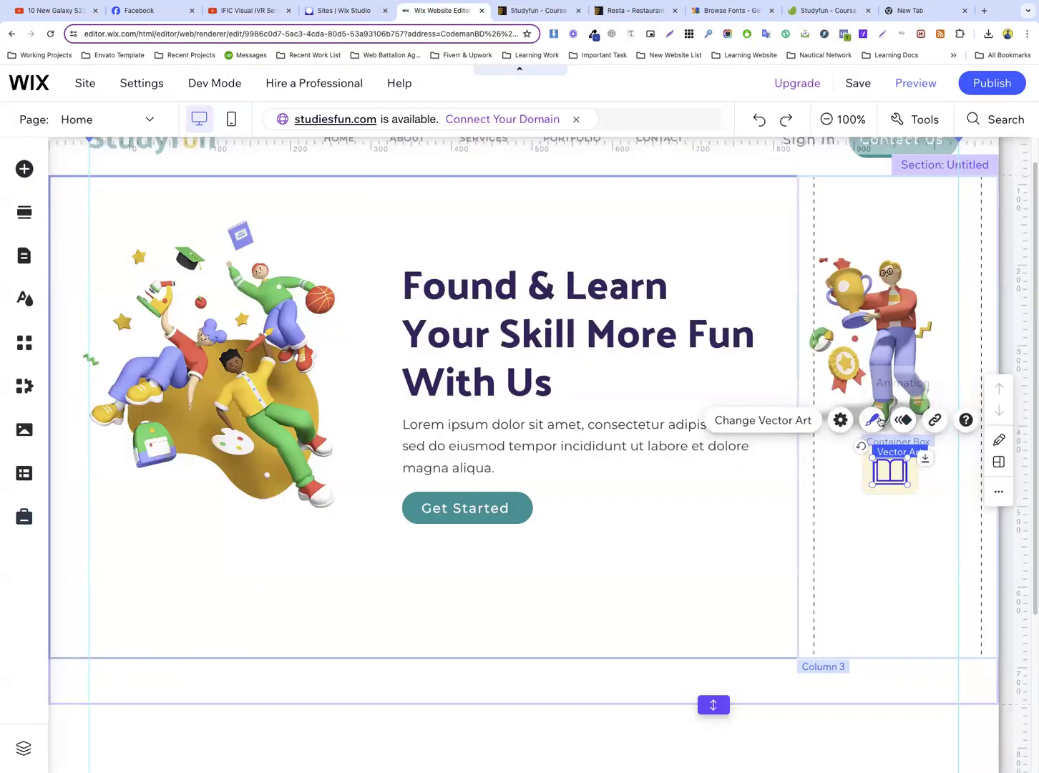
{"action": "left_click", "coordinate": [874, 421]}
{"action": "left_click", "coordinate": [646, 287]}
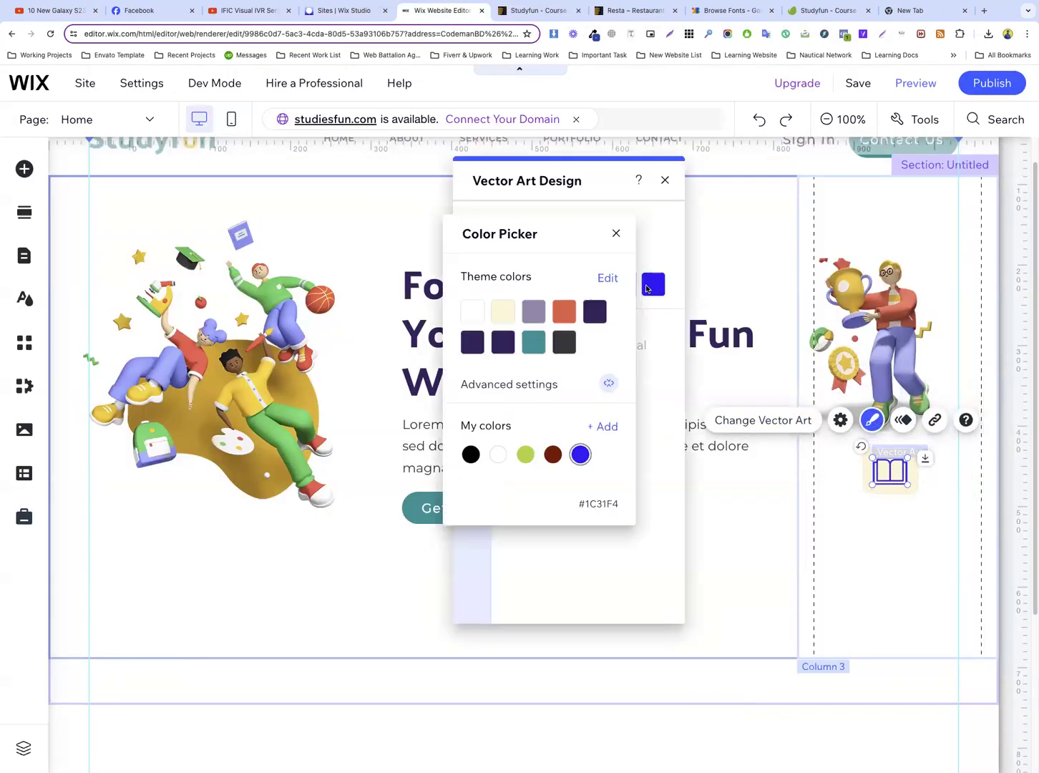
{"action": "left_click", "coordinate": [564, 315]}
{"action": "left_click", "coordinate": [921, 541]}
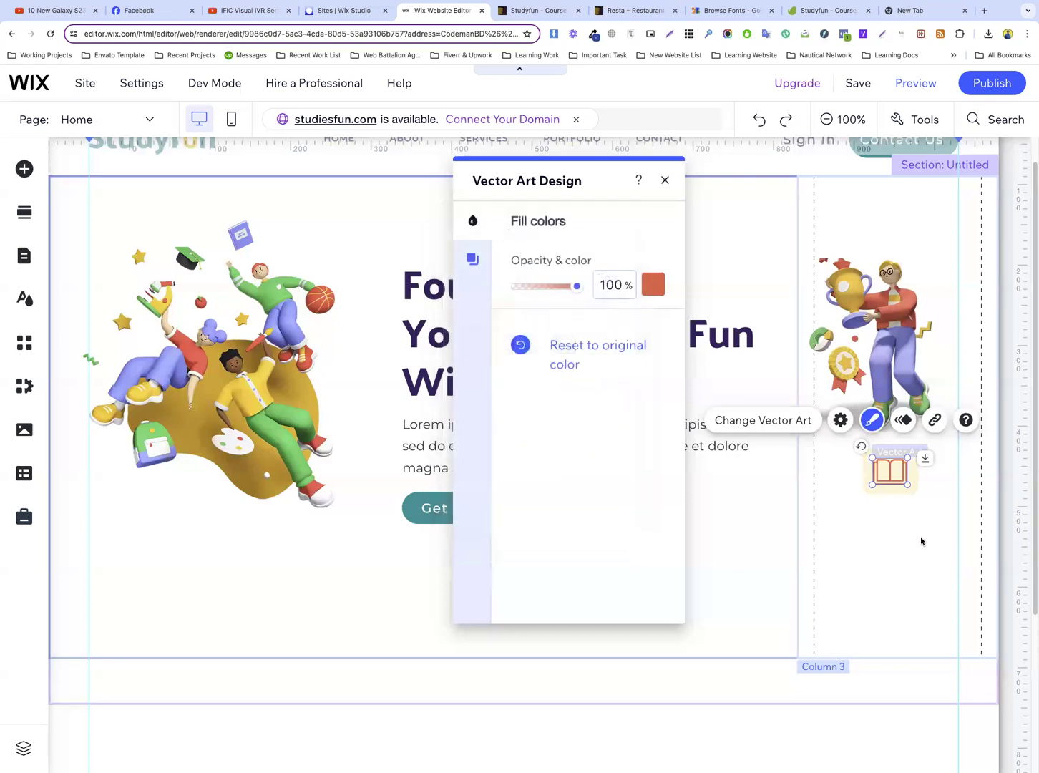
{"action": "left_click", "coordinate": [904, 538]}
Duplicate the cream box with its book icon and place the copy below the original, centred on the same axis
{"action": "left_click", "coordinate": [870, 456]}
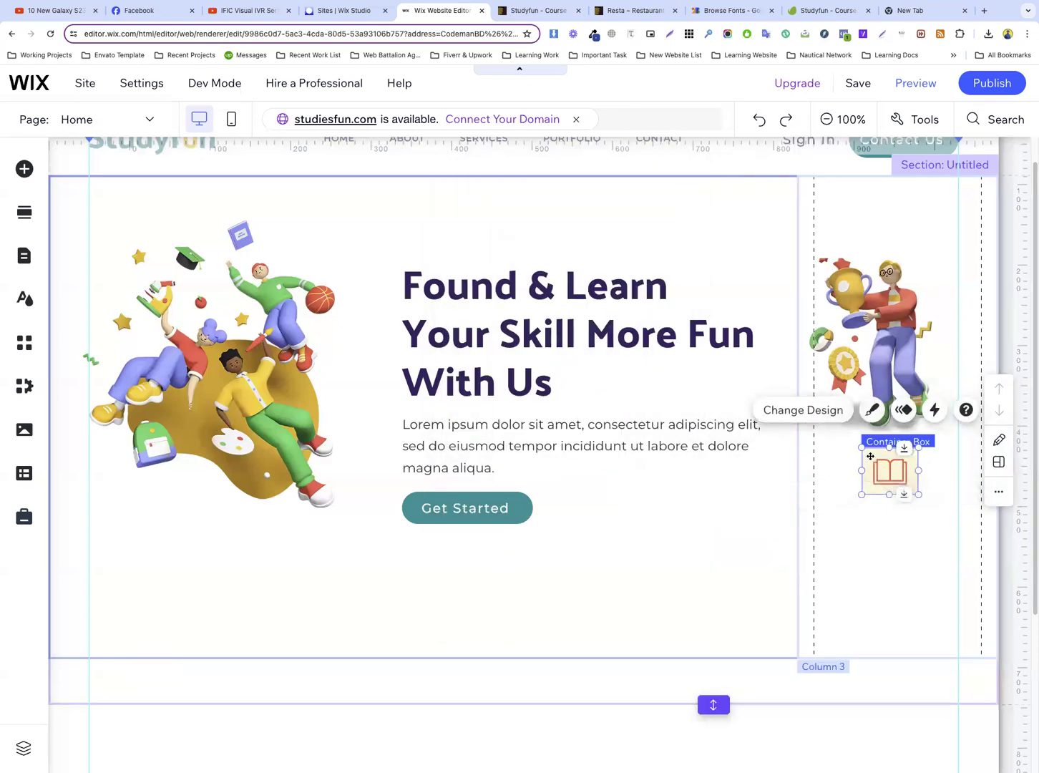
{"action": "key", "text": "super+d"}
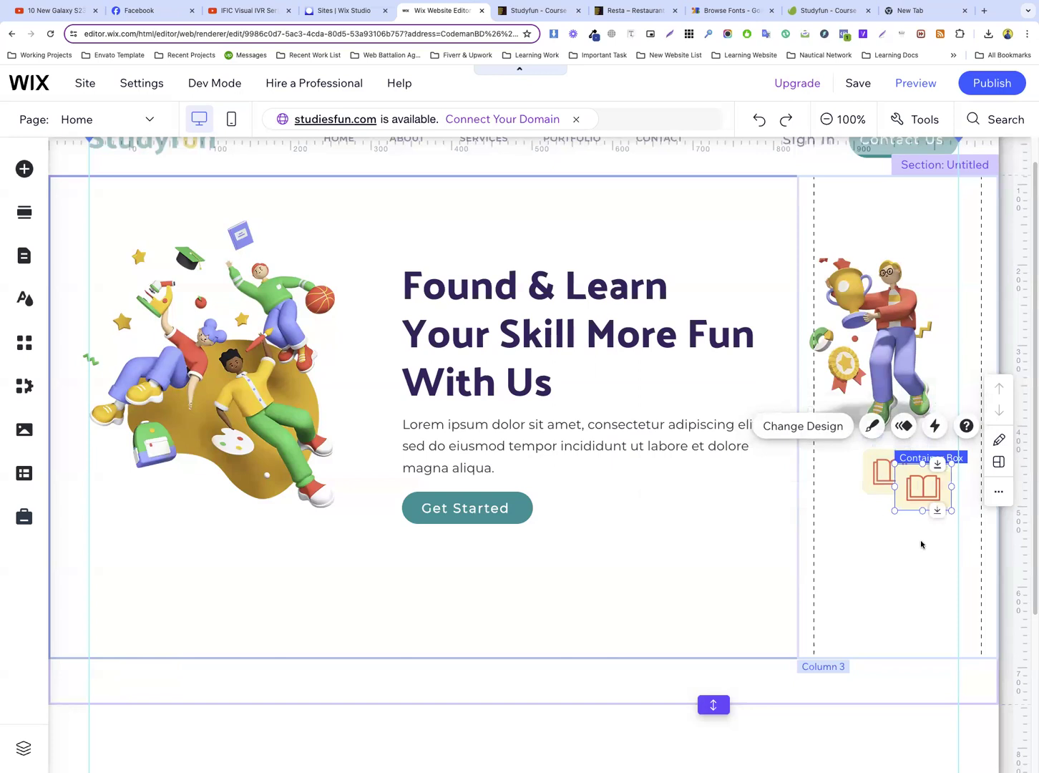
{"action": "left_click", "coordinate": [921, 543]}
{"action": "left_click", "coordinate": [920, 491]}
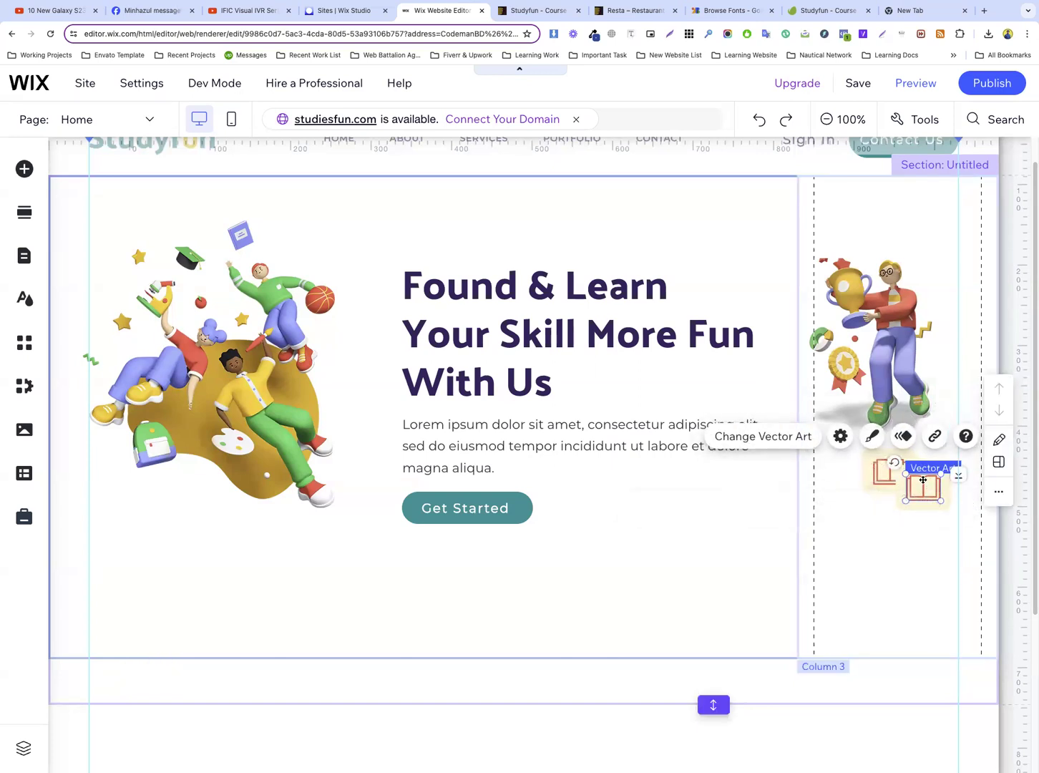
{"action": "left_click", "coordinate": [919, 504]}
{"action": "left_click_drag", "start_coordinate": [919, 503], "coordinate": [885, 579]}
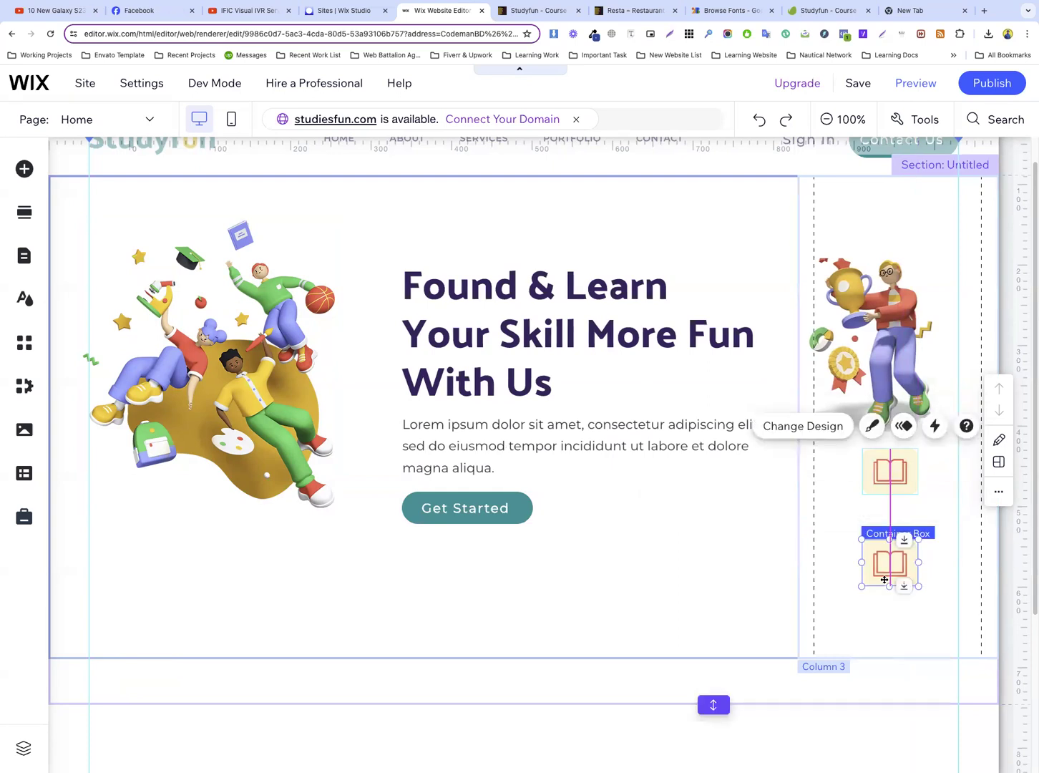
{"action": "left_click", "coordinate": [944, 607]}
Duplicate the hero heading in column two and move the copy down over the Get Started button area
{"action": "left_click", "coordinate": [494, 340]}
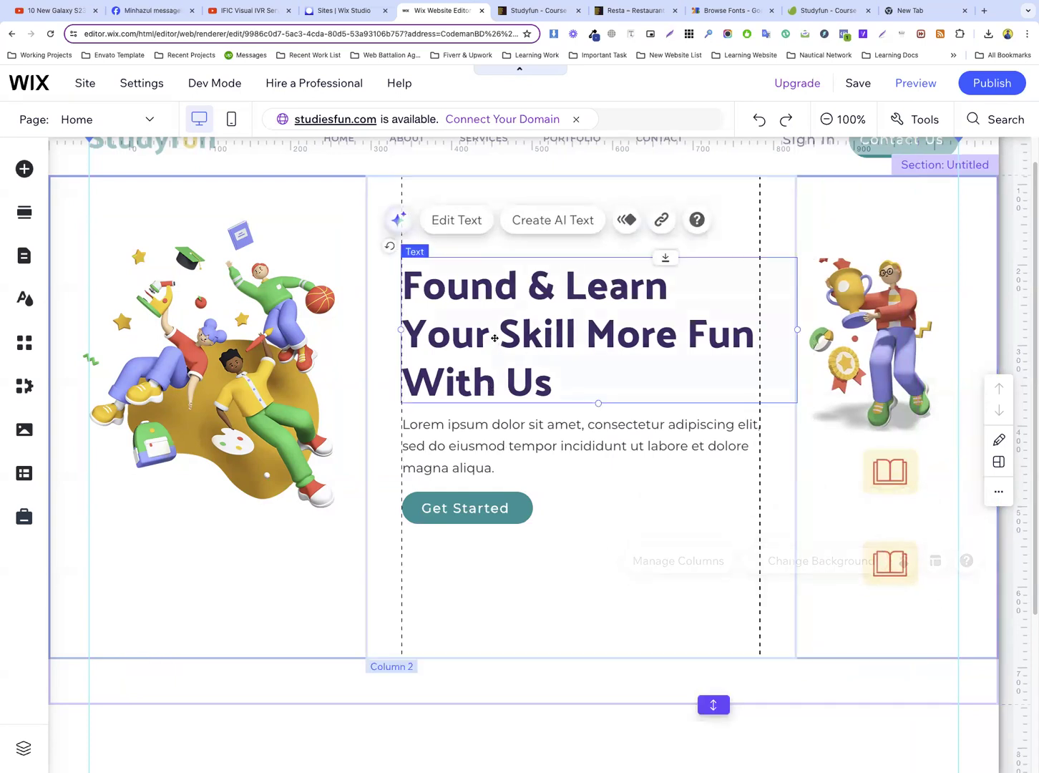
{"action": "right_click", "coordinate": [493, 340]}
{"action": "left_click", "coordinate": [545, 412]}
{"action": "left_click_drag", "start_coordinate": [546, 413], "coordinate": [507, 624]}
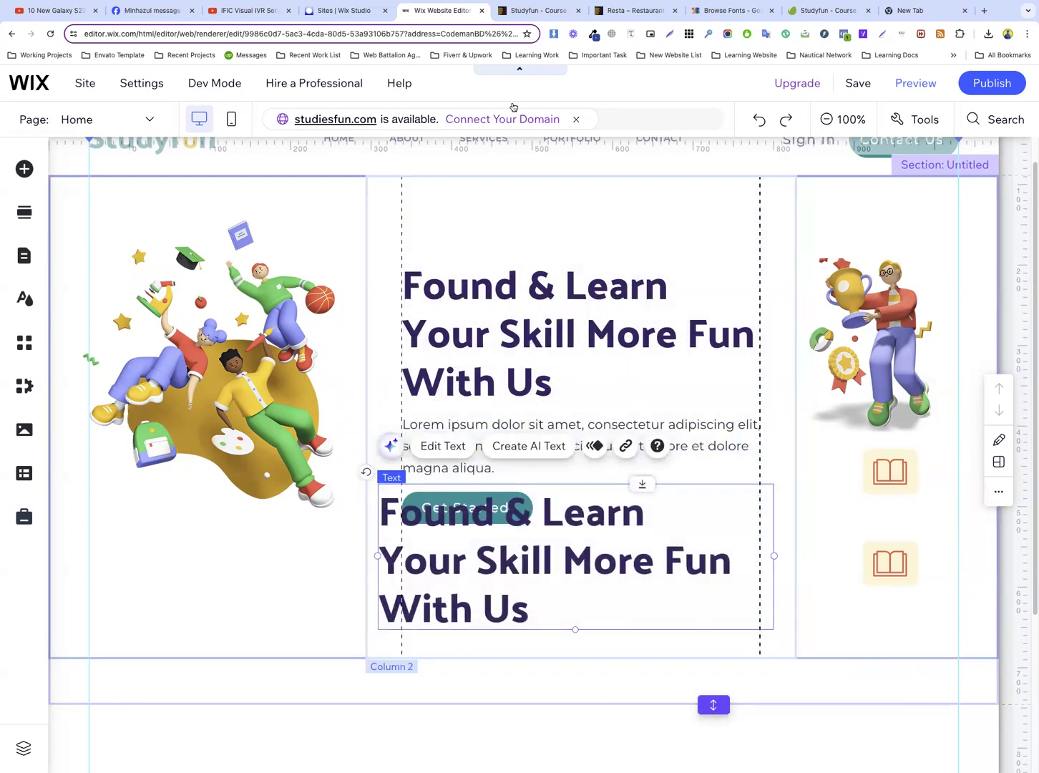
Copy the "Many Courses" label text from the Studyfun template preview
{"action": "left_click", "coordinate": [526, 10]}
{"action": "scroll", "coordinate": [713, 271], "scroll_direction": "down", "scroll_amount": 3}
{"action": "left_click_drag", "start_coordinate": [959, 204], "coordinate": [864, 204]}
{"action": "right_click", "coordinate": [917, 204]}
{"action": "left_click", "coordinate": [925, 229]}
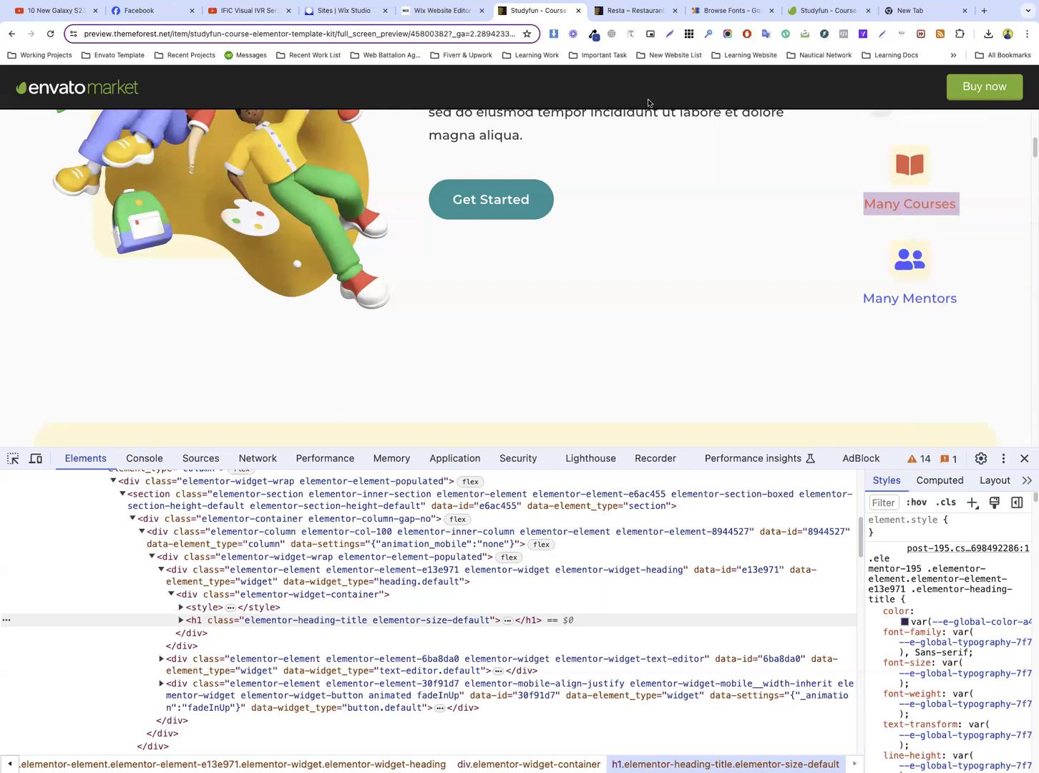
Apply the Heading 6 style to the duplicated heading and place it below the Get Started button
{"action": "left_click", "coordinate": [411, 13]}
{"action": "double_click", "coordinate": [551, 541]}
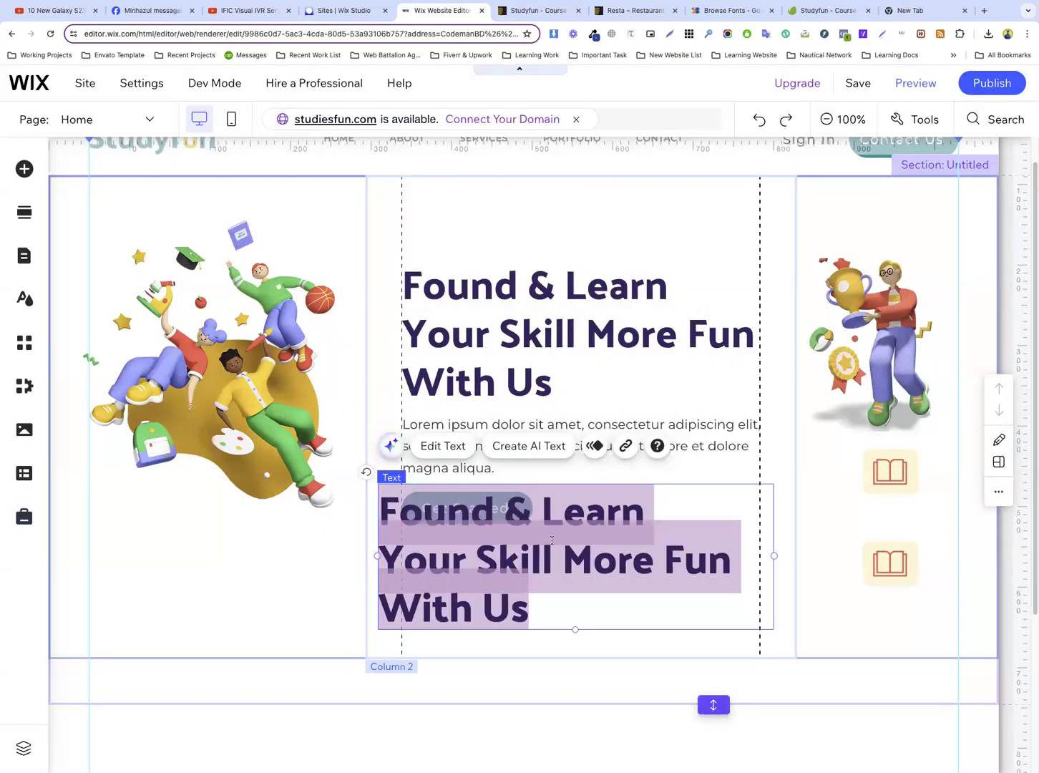
{"action": "left_click", "coordinate": [297, 278]}
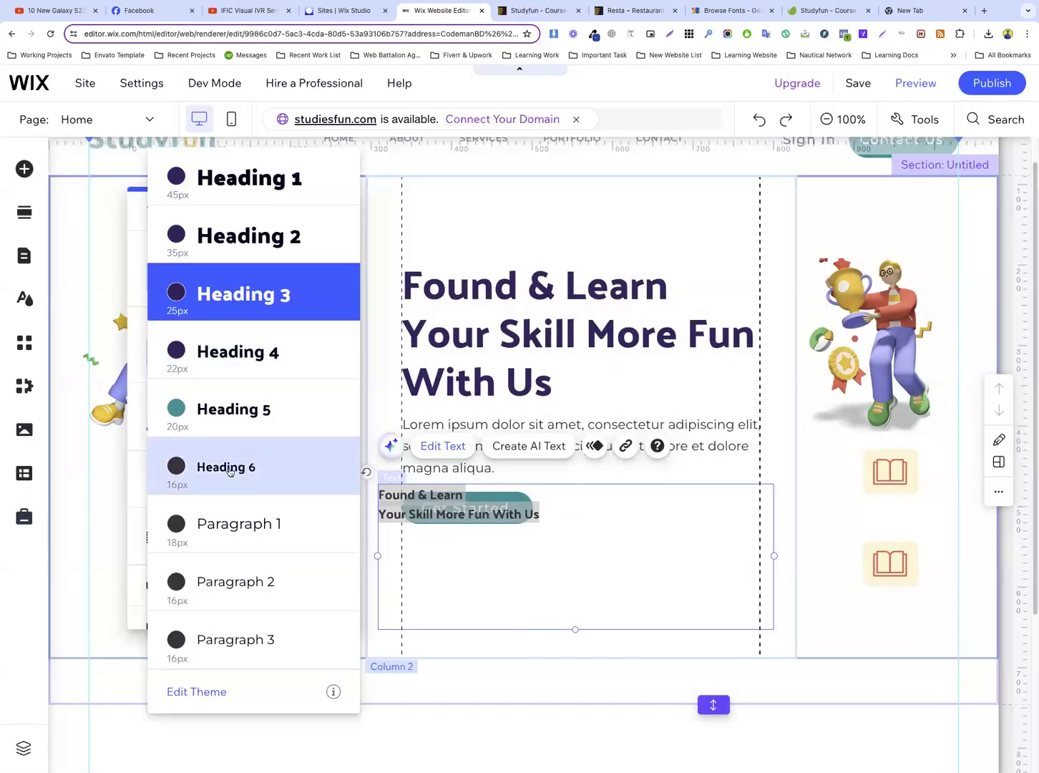
{"action": "left_click", "coordinate": [230, 472]}
{"action": "left_click", "coordinate": [550, 473]}
{"action": "left_click", "coordinate": [486, 501]}
{"action": "left_click_drag", "start_coordinate": [485, 501], "coordinate": [508, 585]}
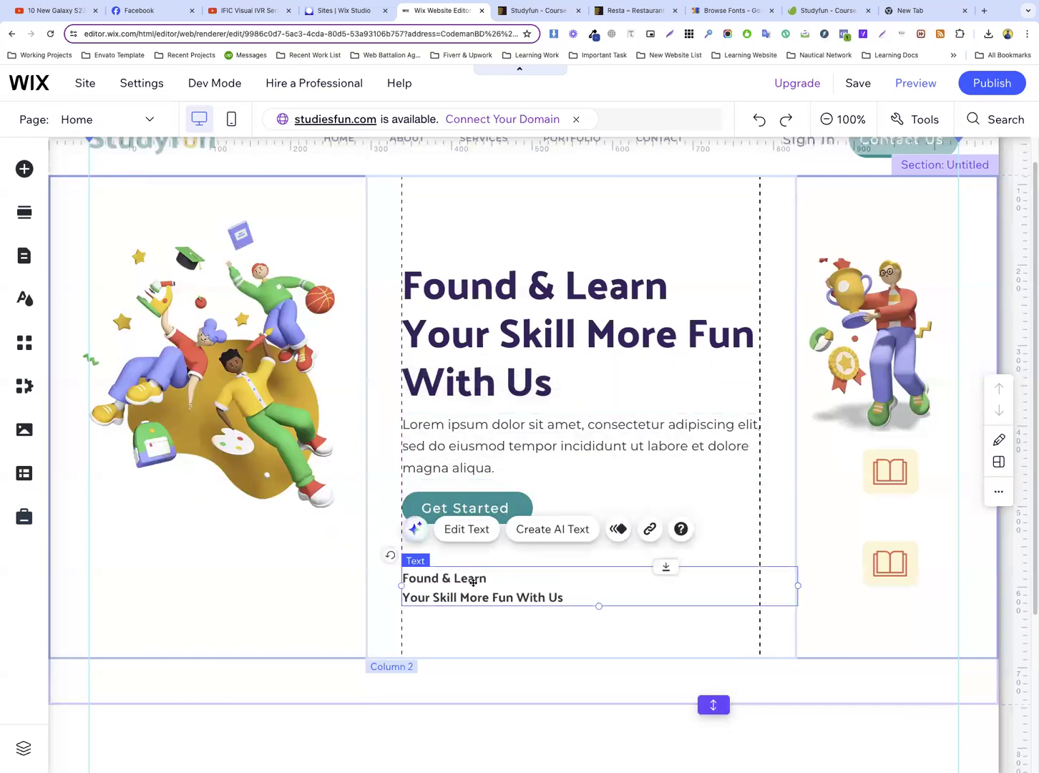
Replace the small heading's text with "Many Courses" and centre-align it
{"action": "double_click", "coordinate": [472, 581]}
{"action": "type", "text": "Many Courses"}
{"action": "triple_click", "coordinate": [462, 577]}
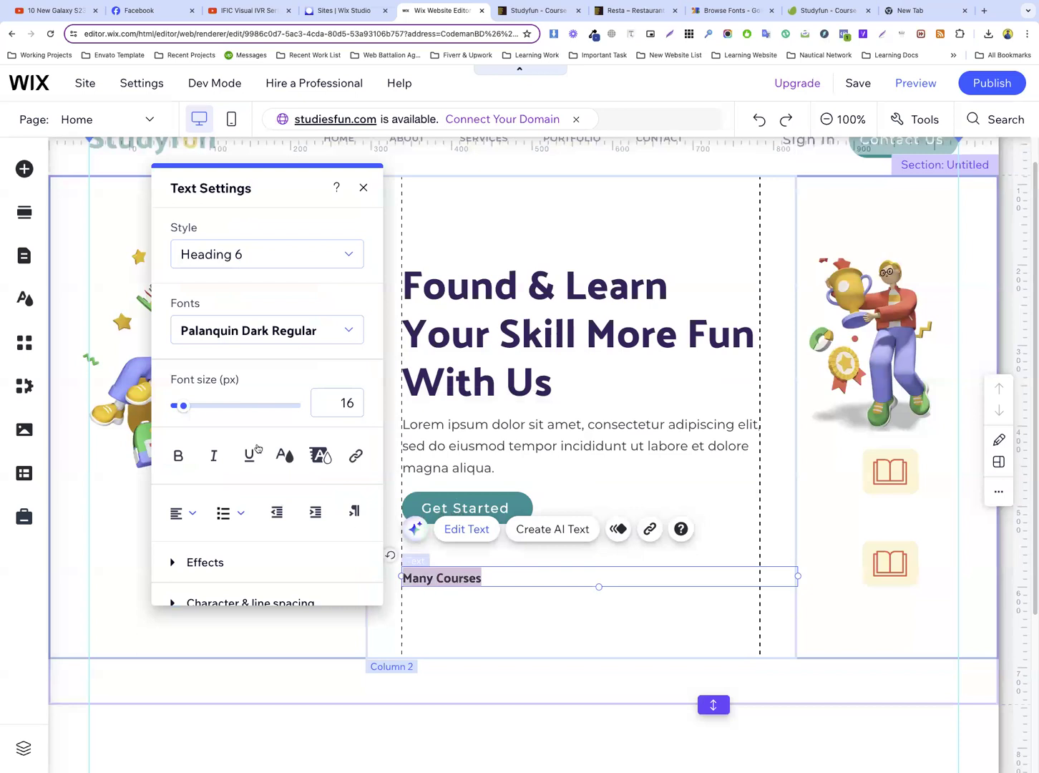
{"action": "left_click", "coordinate": [194, 513]}
{"action": "left_click", "coordinate": [191, 542]}
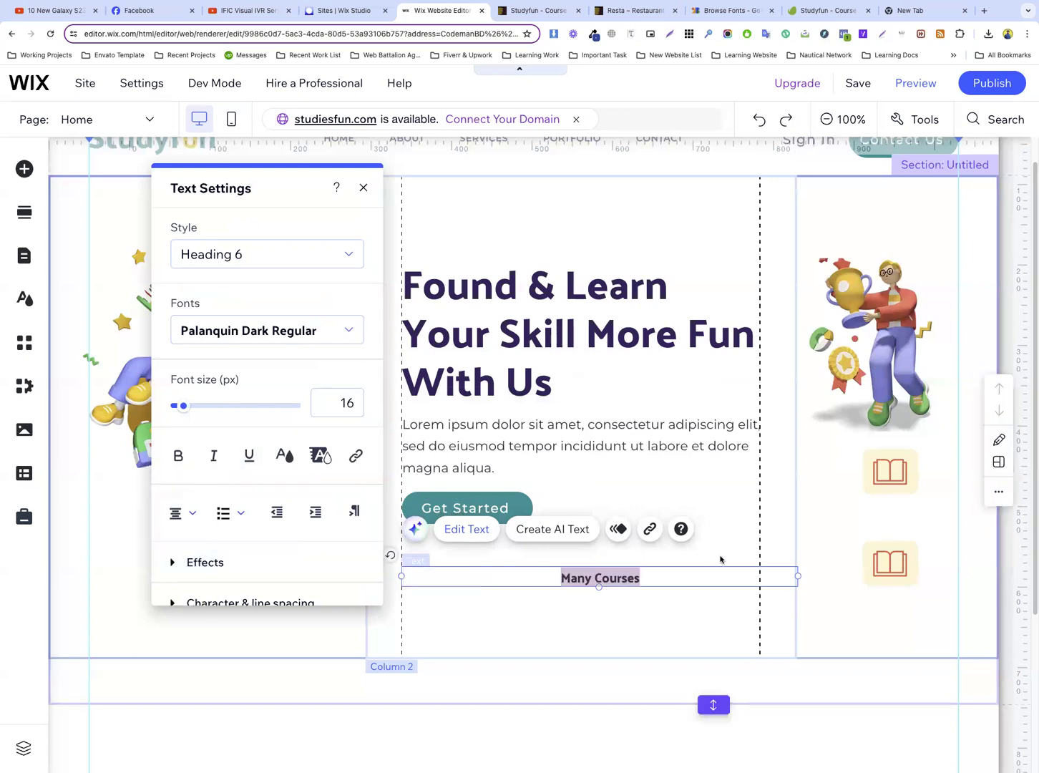
Narrow the "Many Courses" text box and move it into column three, centred beneath the first book icon box
{"action": "left_click", "coordinate": [723, 559]}
{"action": "left_click", "coordinate": [730, 576]}
{"action": "left_click_drag", "start_coordinate": [794, 576], "coordinate": [885, 510]}
{"action": "left_click", "coordinate": [567, 583]}
{"action": "left_click", "coordinate": [866, 531]}
Move the second book icon box up so it sits closer below the "Many Courses" label
{"action": "left_click", "coordinate": [866, 559]}
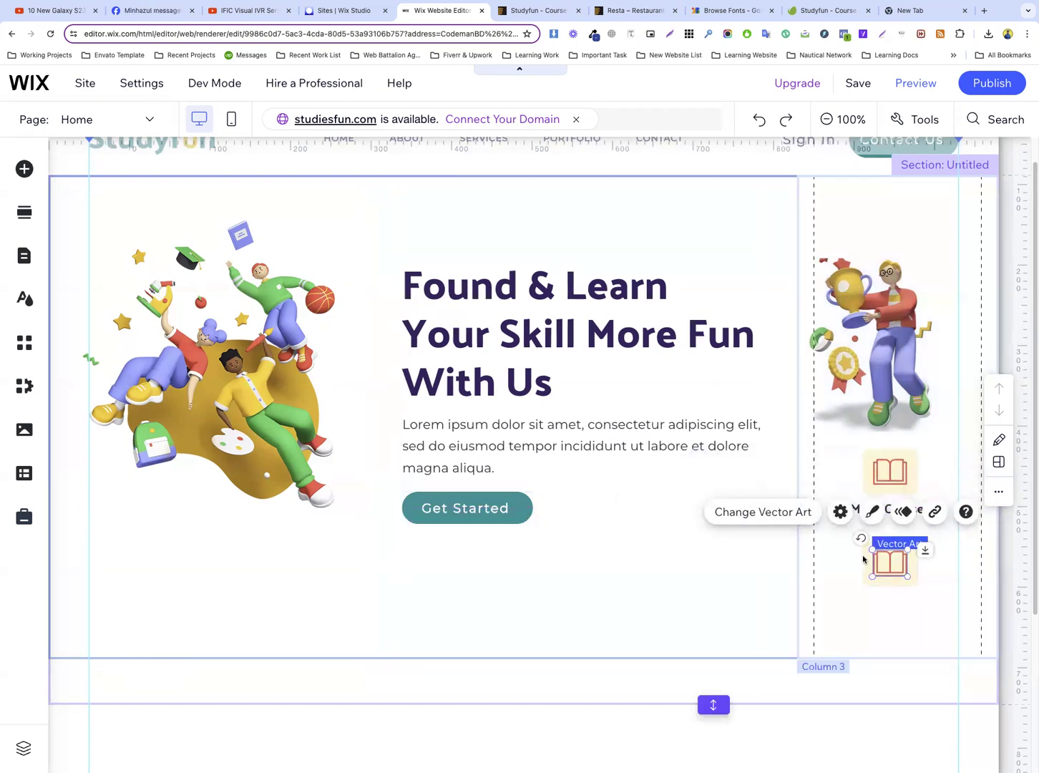
{"action": "left_click_drag", "start_coordinate": [863, 559], "coordinate": [864, 541]}
{"action": "left_click", "coordinate": [952, 545]}
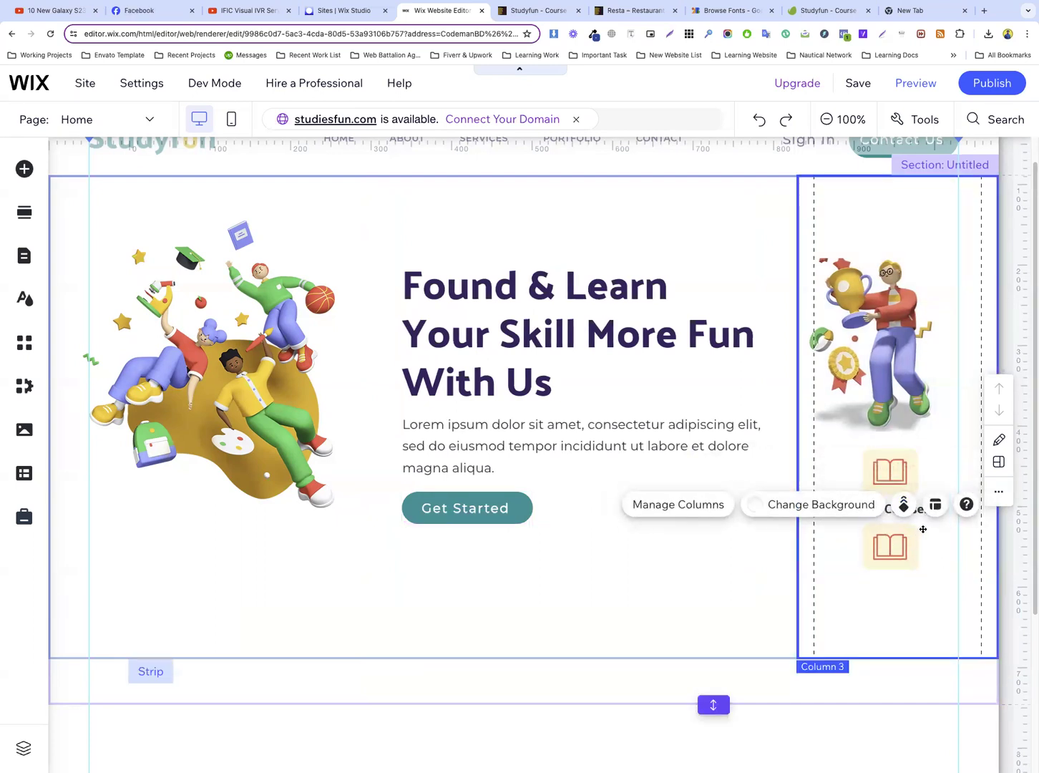
Duplicate the "Many Courses" label beneath the second icon box, centre it there, and change its text to "Many Mentors"
{"action": "left_click", "coordinate": [909, 511]}
{"action": "left_click_drag", "start_coordinate": [910, 511], "coordinate": [881, 585]}
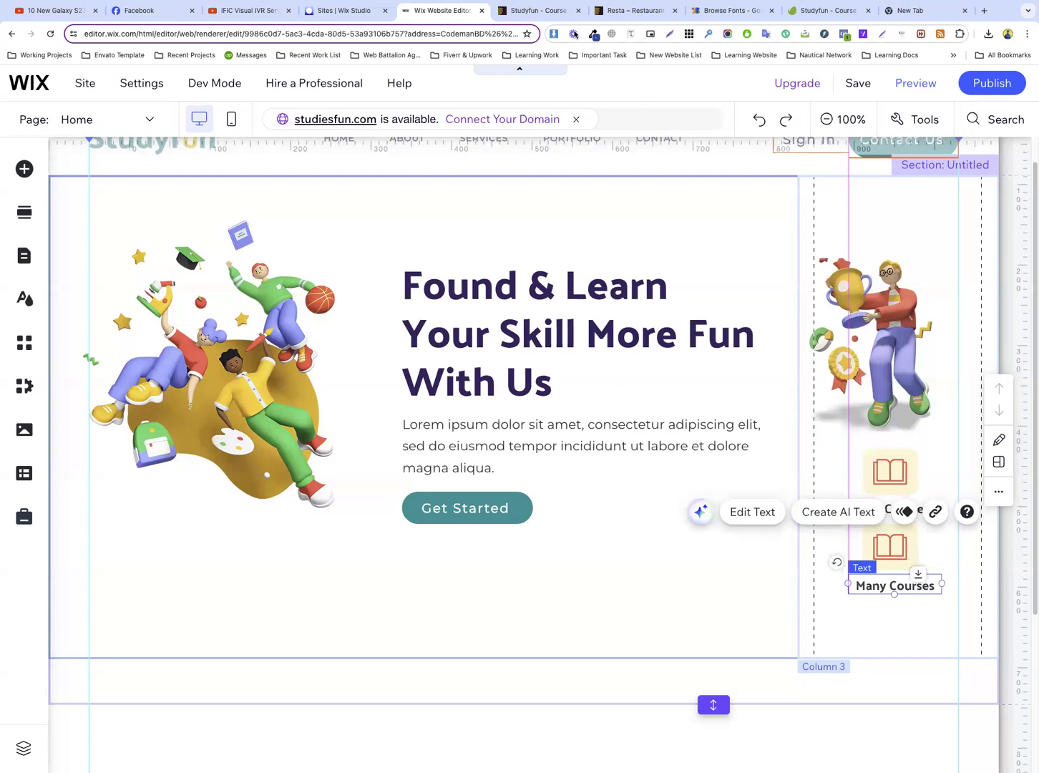
{"action": "key", "text": "ctrl+Tab"}
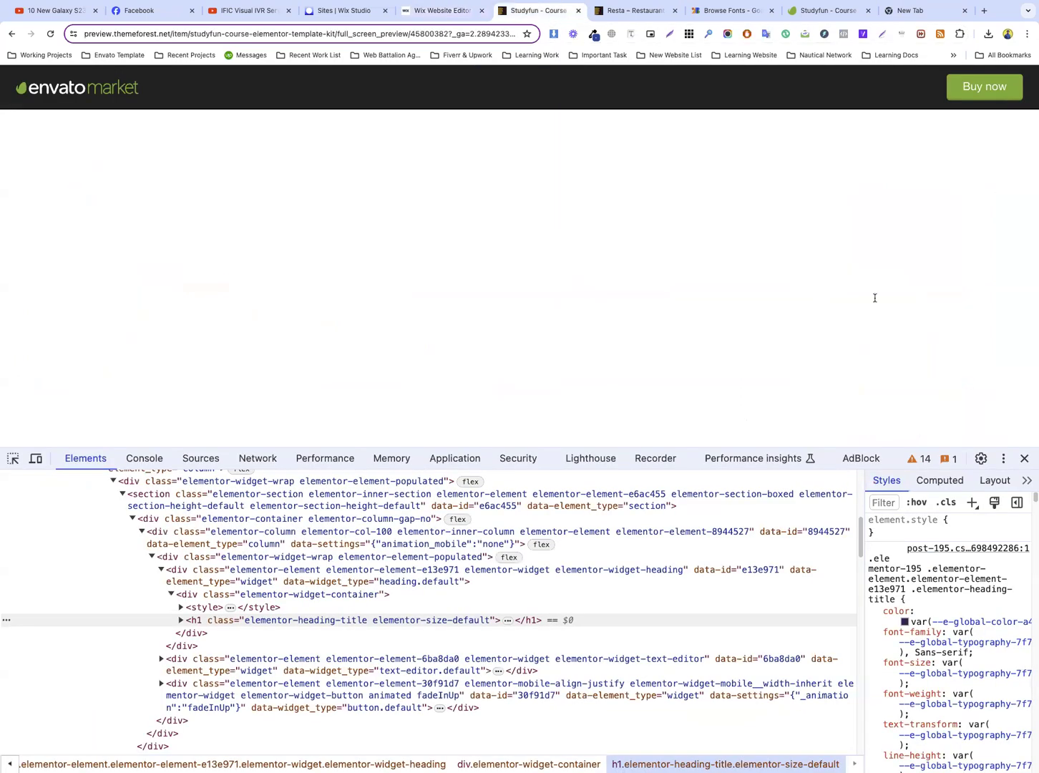
{"action": "key", "text": "ctrl+shift+Tab"}
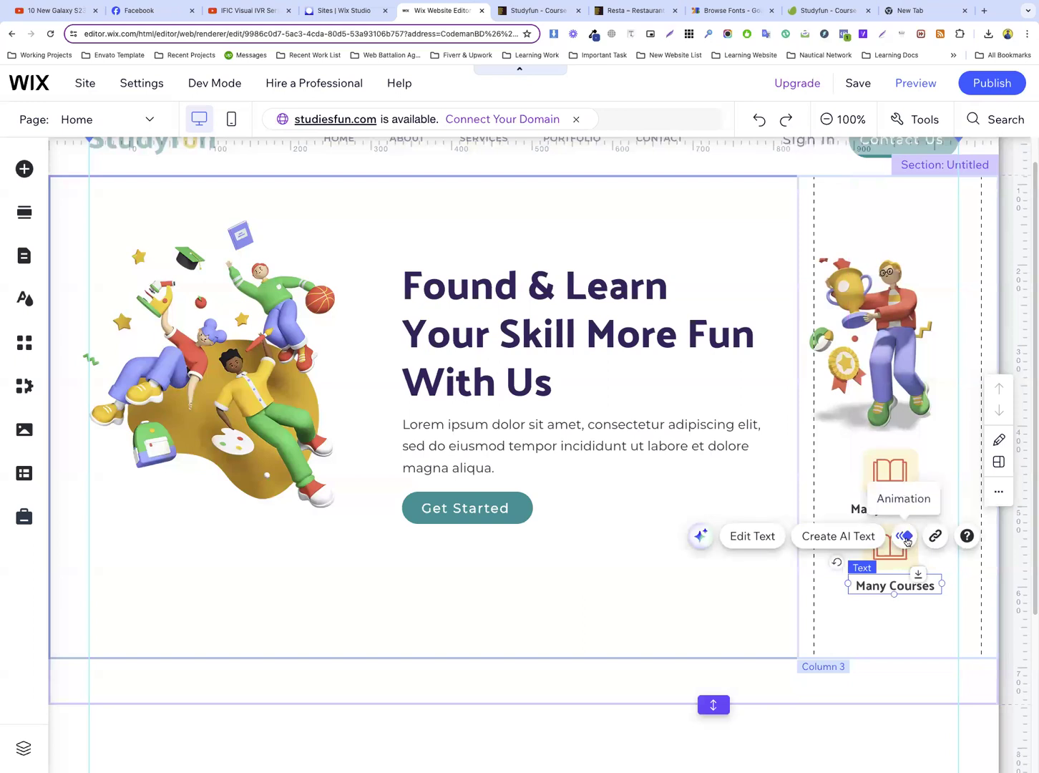
{"action": "left_click_drag", "start_coordinate": [942, 584], "coordinate": [898, 588]}
{"action": "double_click", "coordinate": [889, 586]}
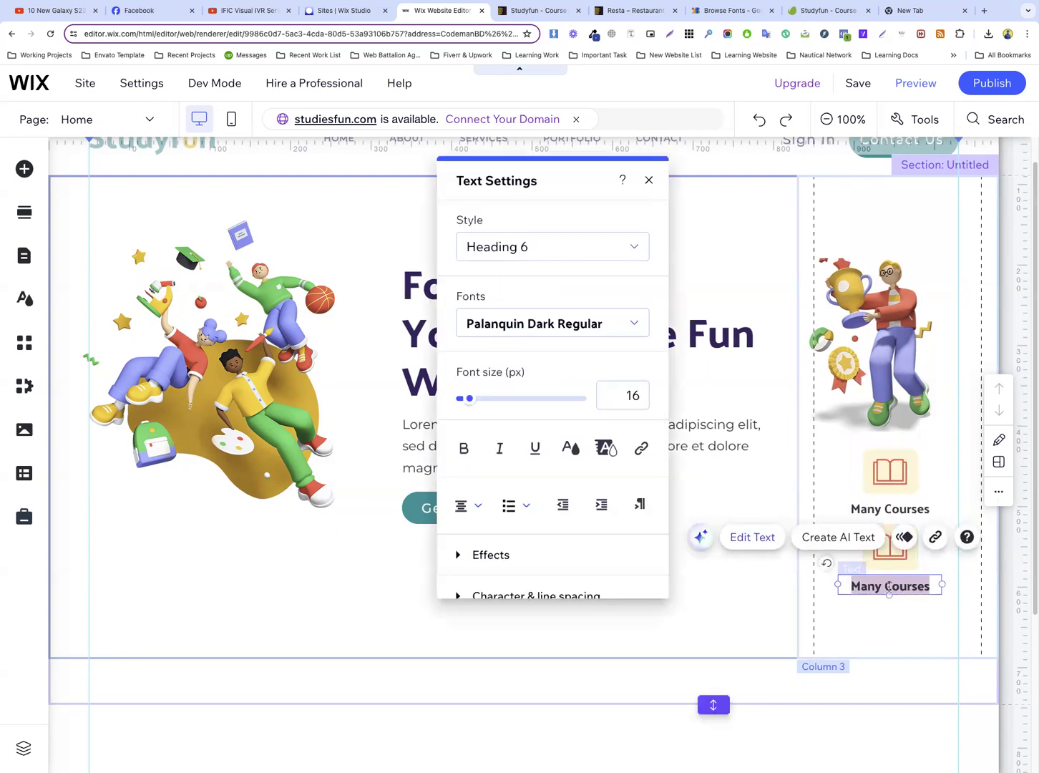
{"action": "key", "text": "super+v"}
{"action": "left_click", "coordinate": [928, 624]}
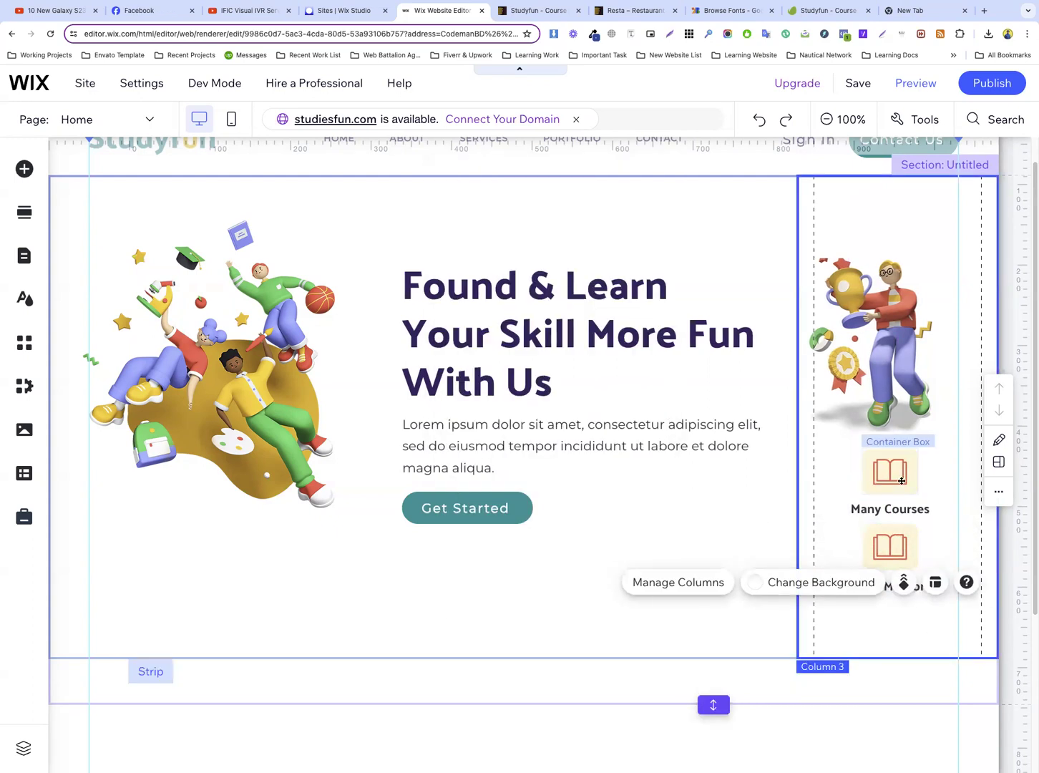
Replace the book icon above "Many Mentors" with the plus-sign-and-person vector art from a media search for "user"
{"action": "scroll", "coordinate": [888, 458], "scroll_direction": "down", "scroll_amount": 2}
{"action": "left_click", "coordinate": [890, 428]}
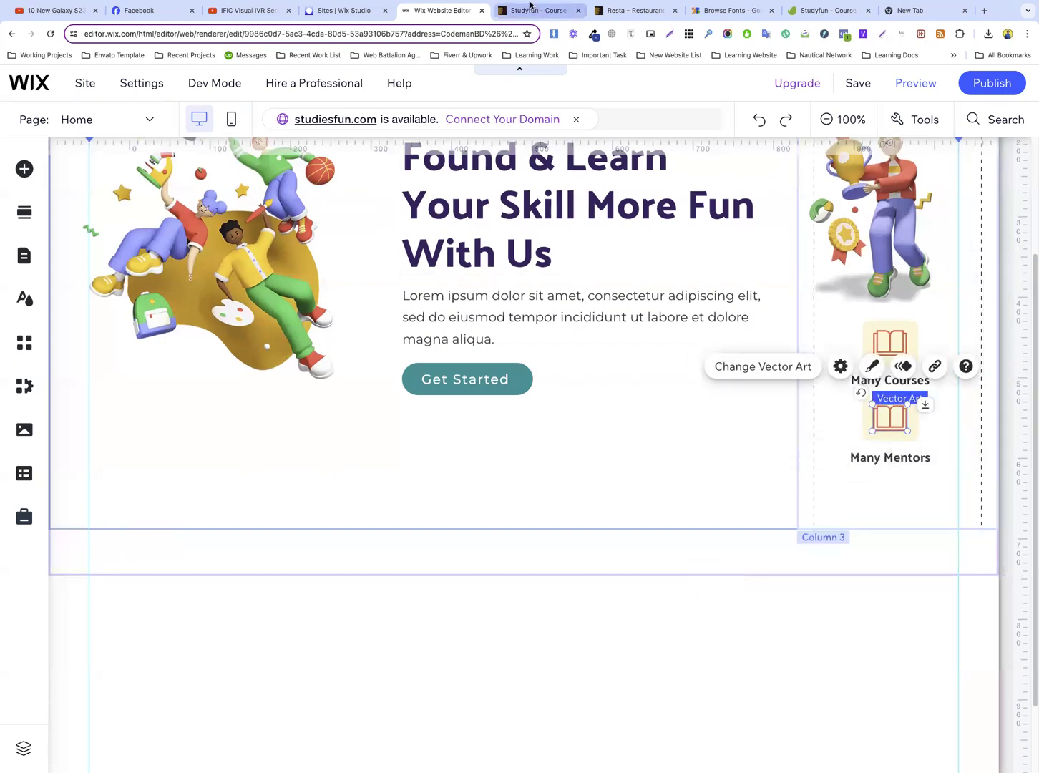
{"action": "key", "text": "ctrl+Tab"}
{"action": "left_click", "coordinate": [899, 269]}
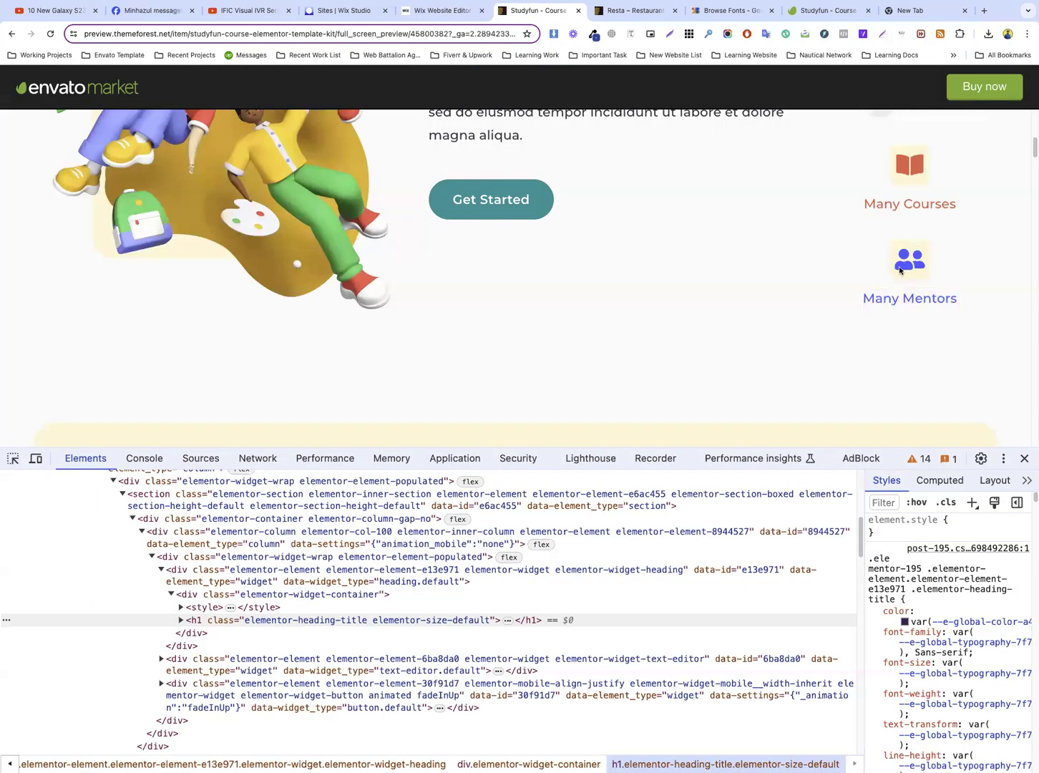
{"action": "left_click", "coordinate": [442, 10]}
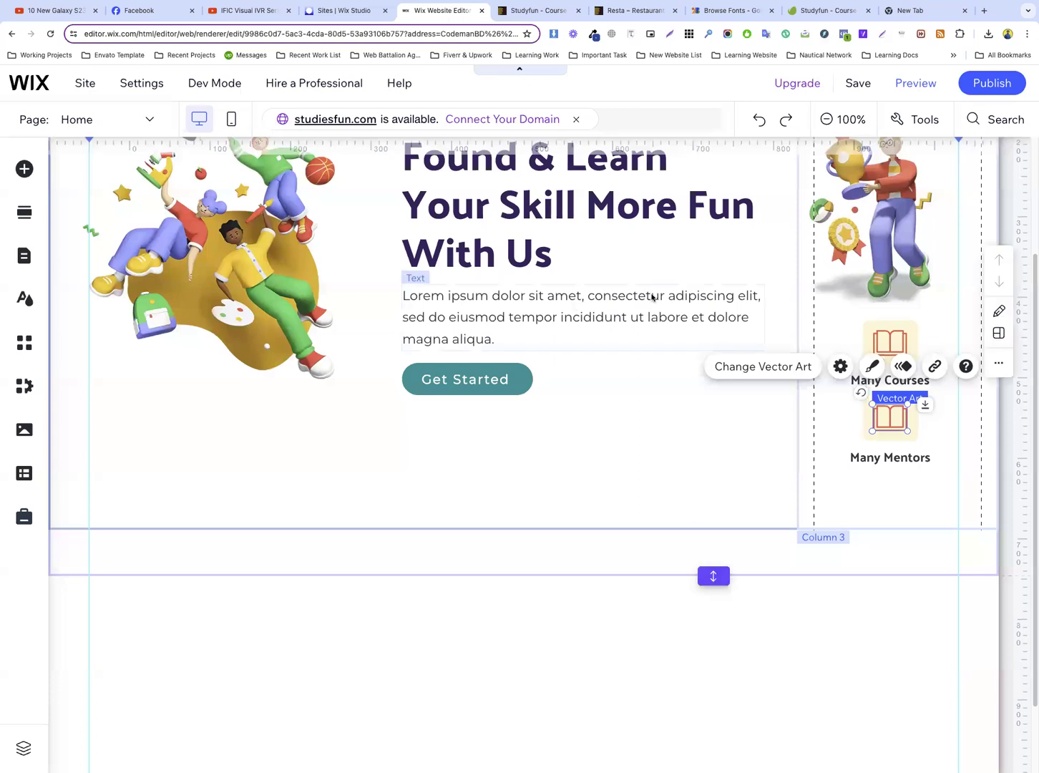
{"action": "left_click", "coordinate": [789, 366]}
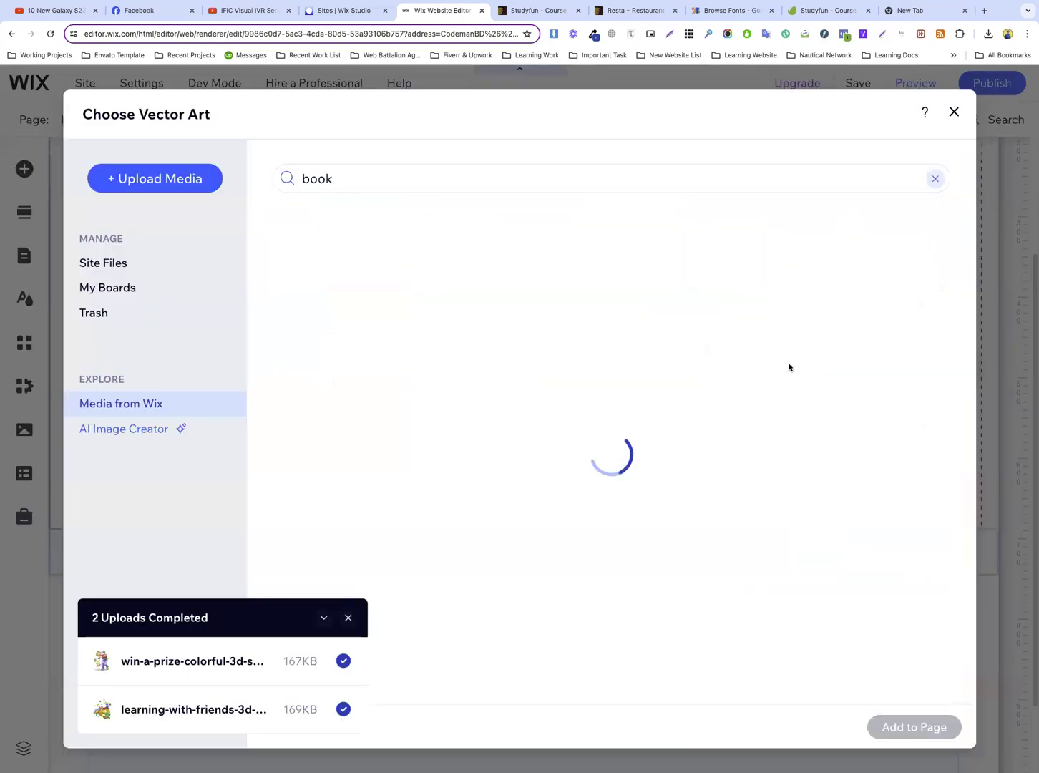
{"action": "left_click", "coordinate": [466, 182]}
{"action": "type", "text": "user"}
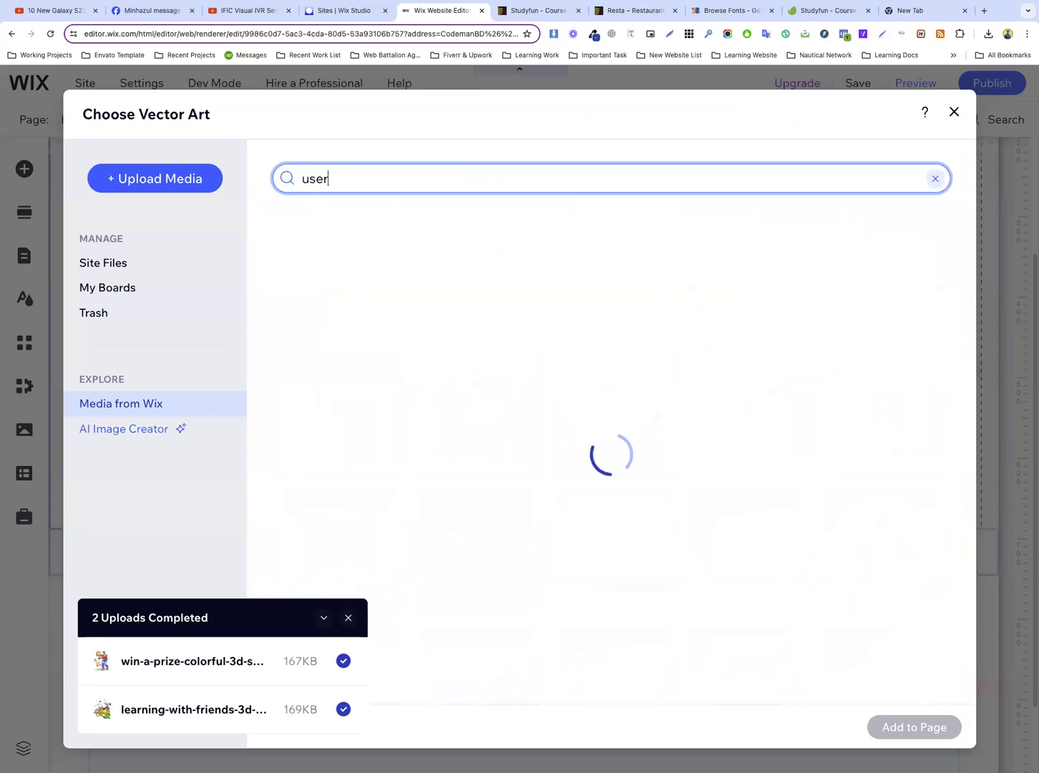
{"action": "scroll", "coordinate": [530, 474], "scroll_direction": "down", "scroll_amount": 5}
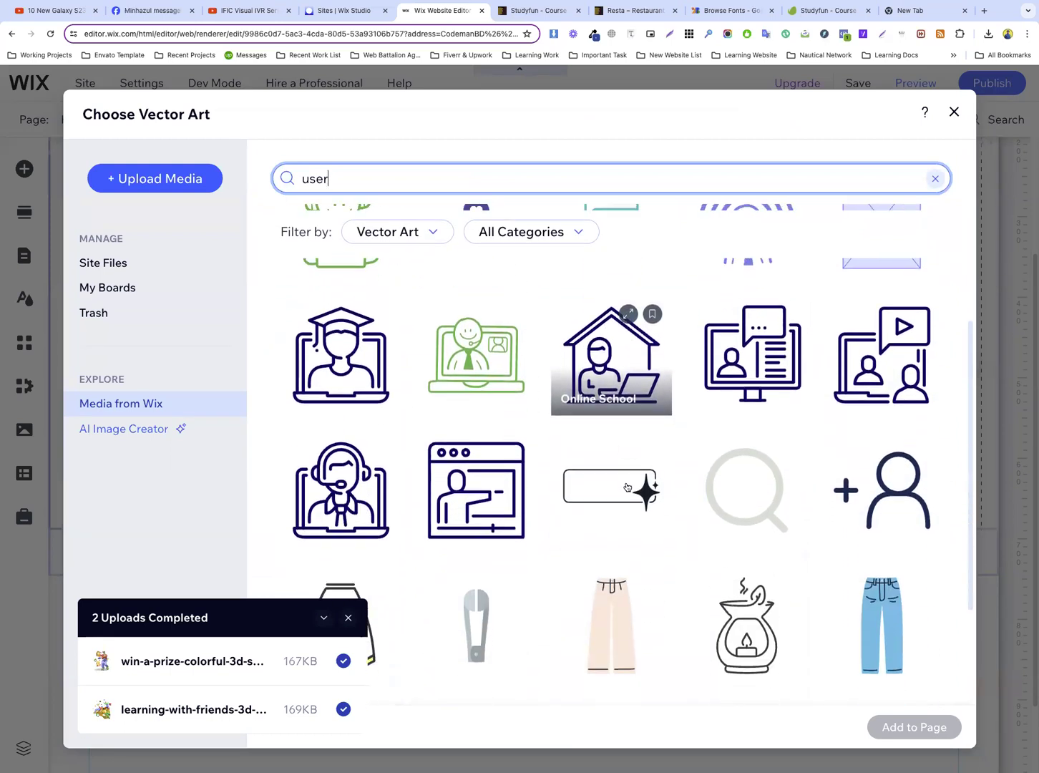
{"action": "scroll", "coordinate": [793, 429], "scroll_direction": "up", "scroll_amount": 2}
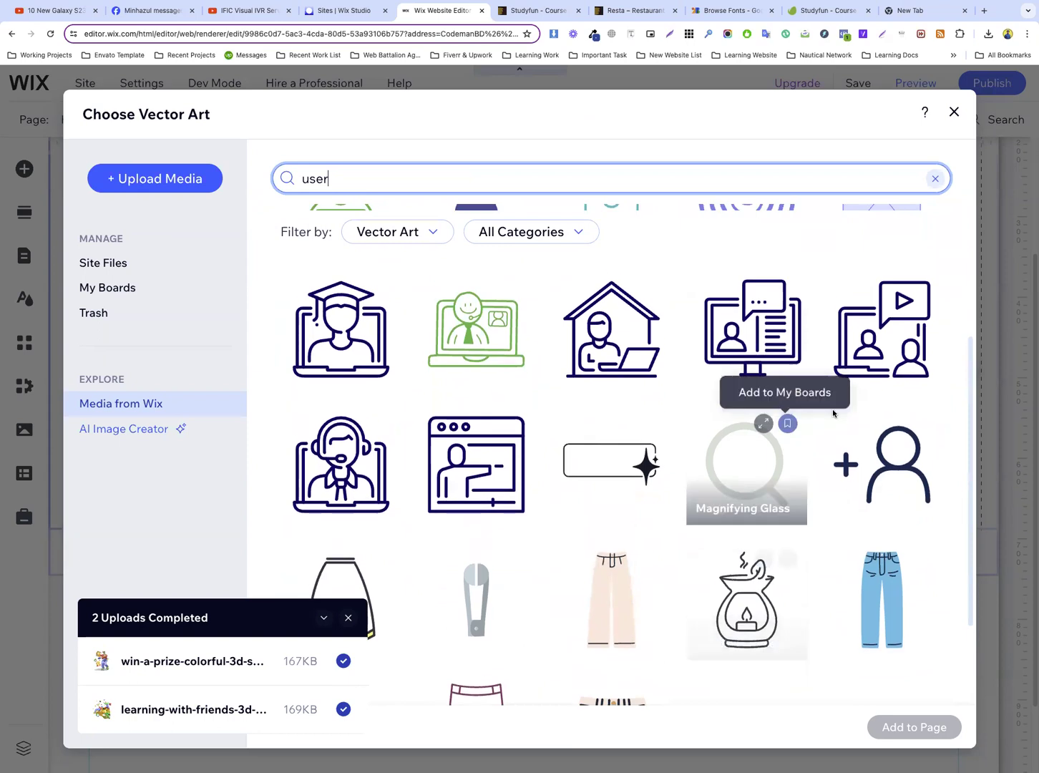
{"action": "left_click", "coordinate": [880, 458]}
{"action": "scroll", "coordinate": [825, 480], "scroll_direction": "down", "scroll_amount": 2}
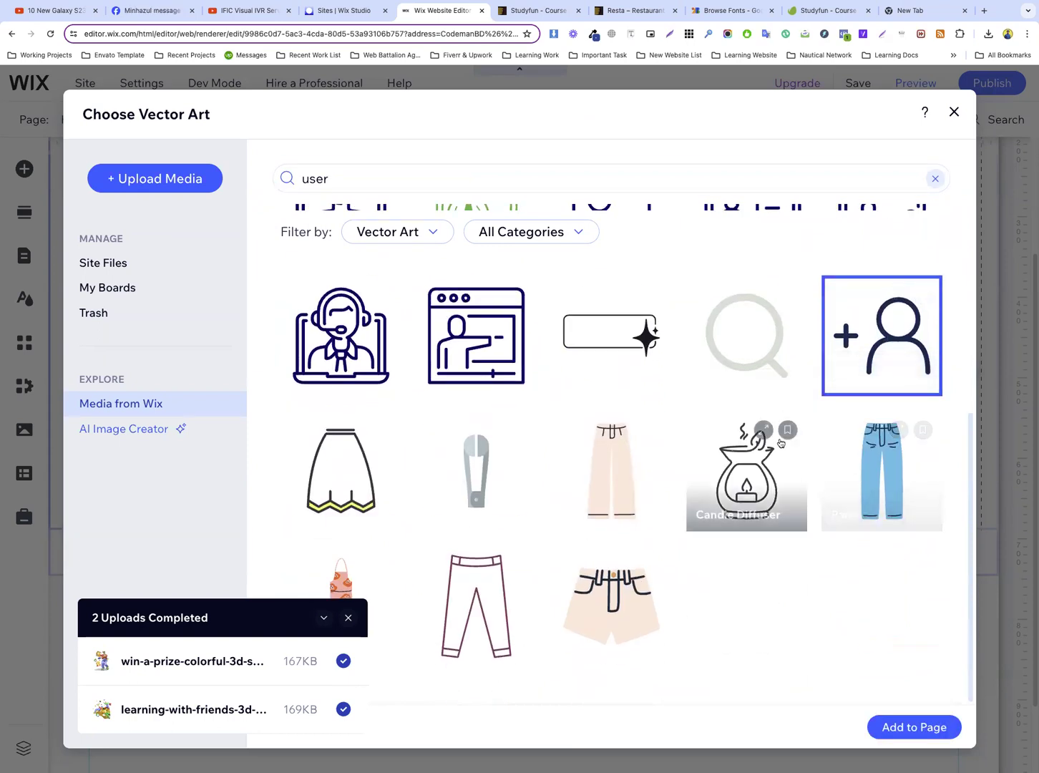
{"action": "scroll", "coordinate": [823, 444], "scroll_direction": "up", "scroll_amount": 5}
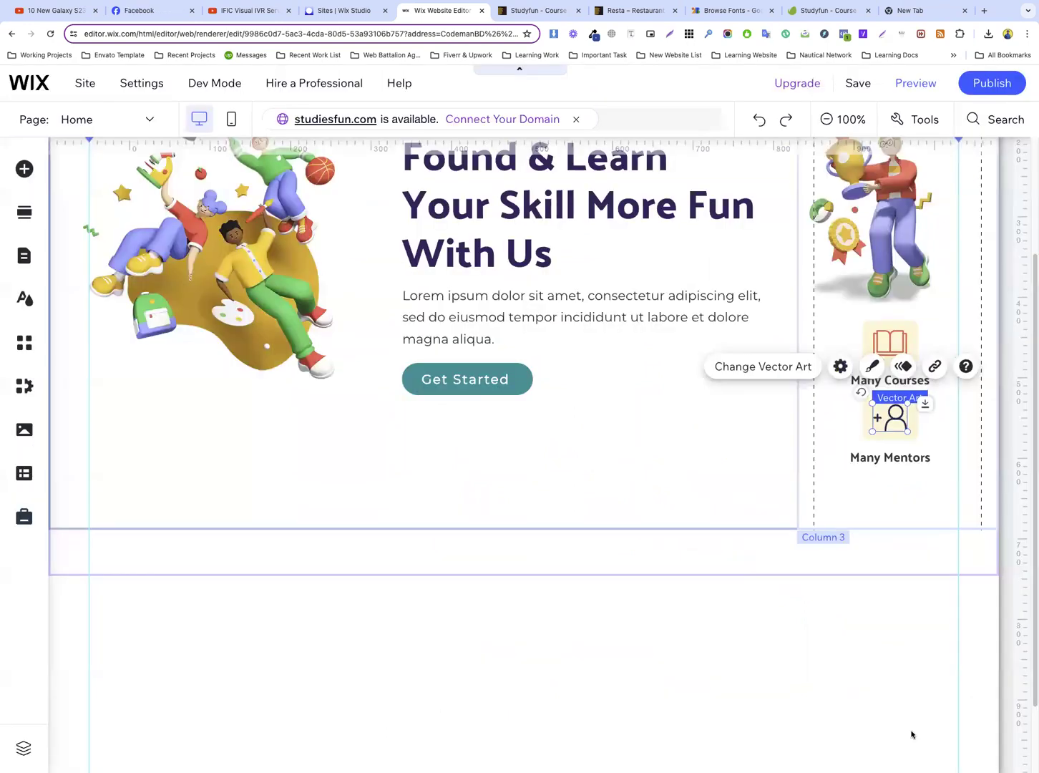
Scale the person icon down to about 40 by 32 px and centre it in its box above "Many Mentors"
{"action": "left_click", "coordinate": [917, 494]}
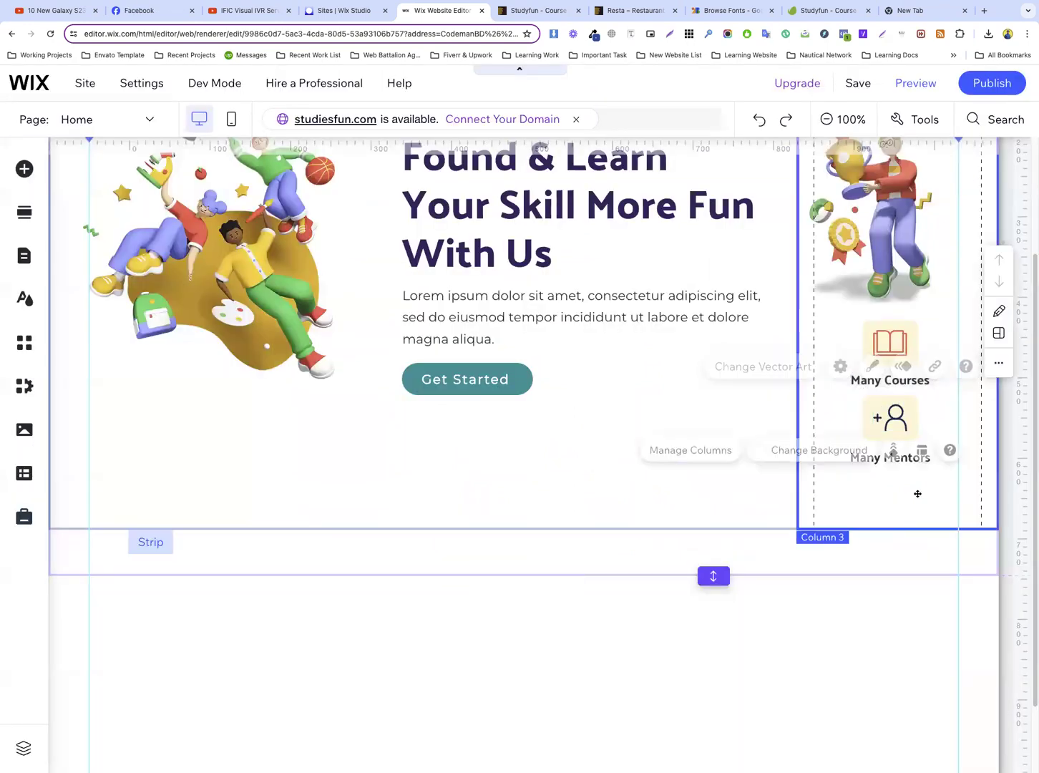
{"action": "left_click", "coordinate": [890, 419]}
{"action": "left_click_drag", "start_coordinate": [906, 432], "coordinate": [903, 428]}
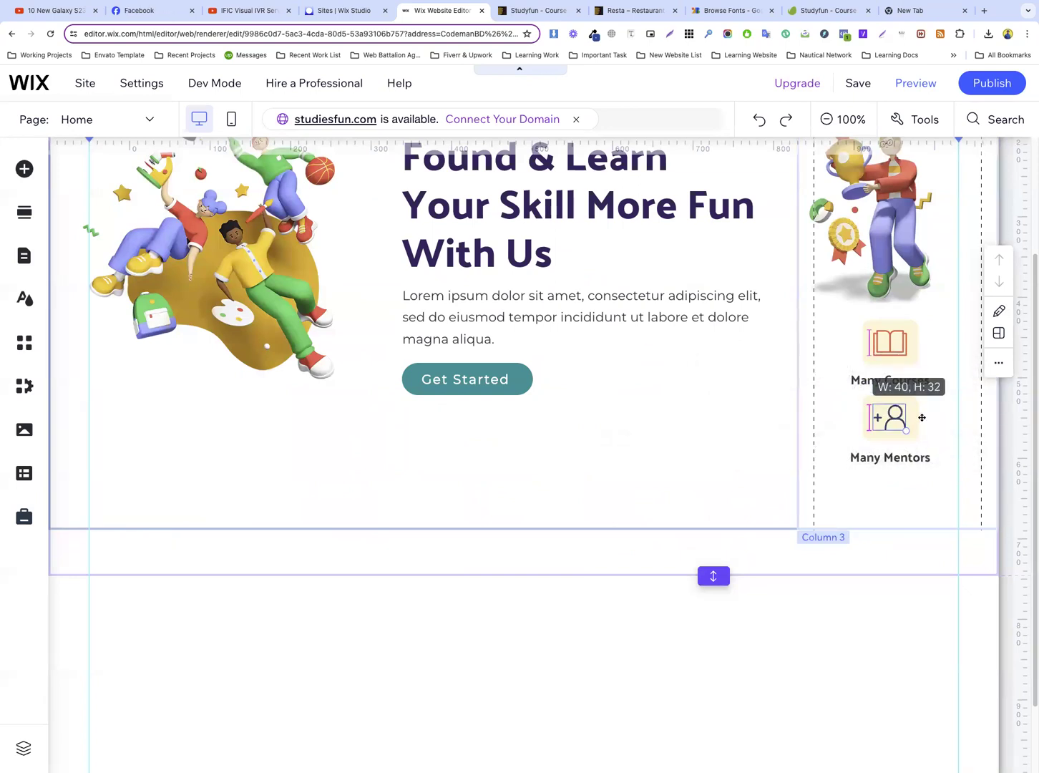
{"action": "left_click_drag", "start_coordinate": [890, 417], "coordinate": [890, 418]}
{"action": "left_click", "coordinate": [899, 483]}
{"action": "scroll", "coordinate": [900, 465], "scroll_direction": "up", "scroll_amount": 2}
{"action": "scroll", "coordinate": [773, 392], "scroll_direction": "up", "scroll_amount": 2}
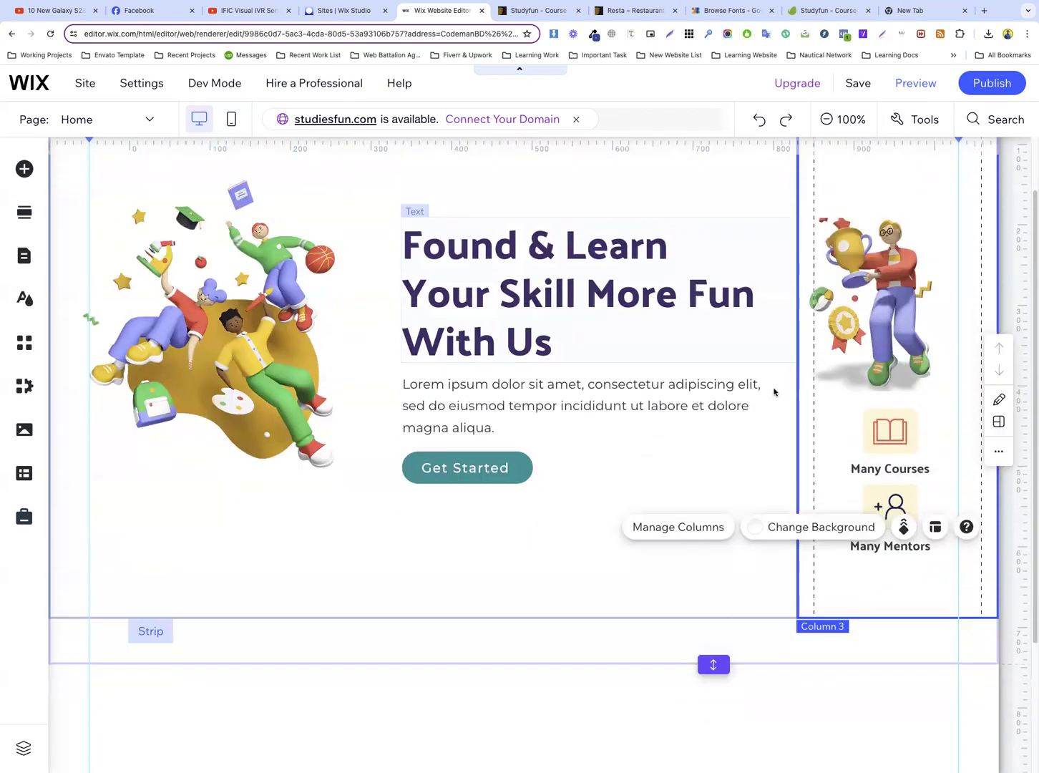
Shorten the hero section so its lower edge meets the end of the column strip
{"action": "scroll", "coordinate": [764, 398], "scroll_direction": "down", "scroll_amount": 5}
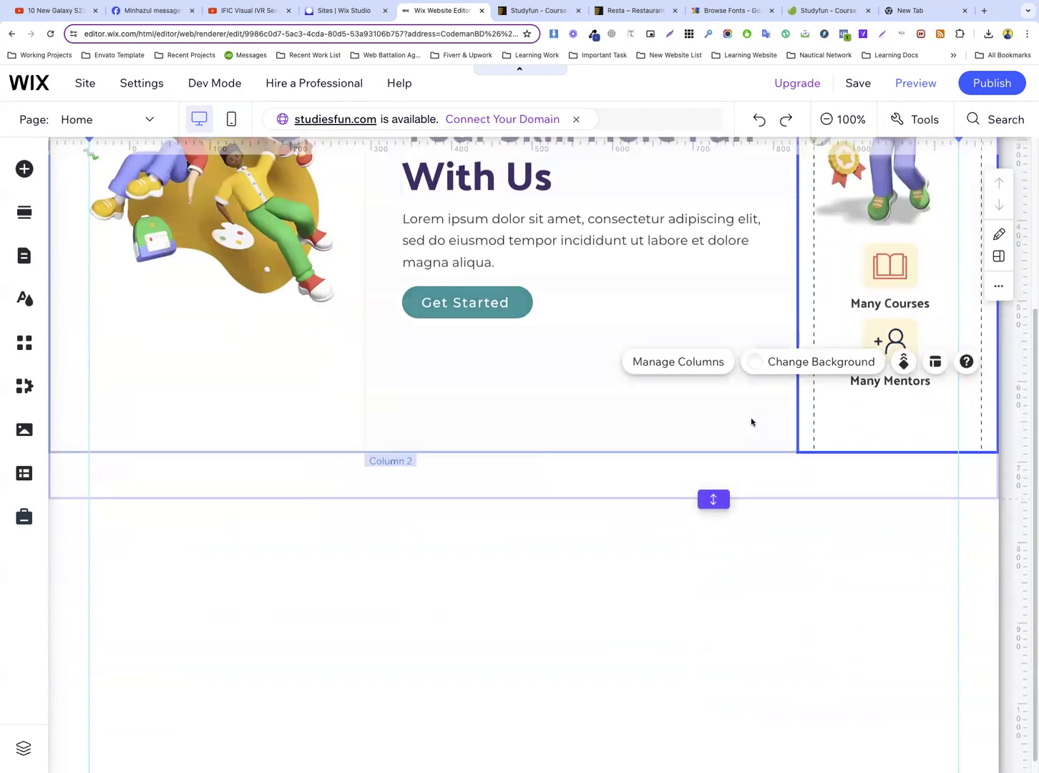
{"action": "left_click", "coordinate": [471, 475]}
{"action": "left_click_drag", "start_coordinate": [707, 484], "coordinate": [714, 451]}
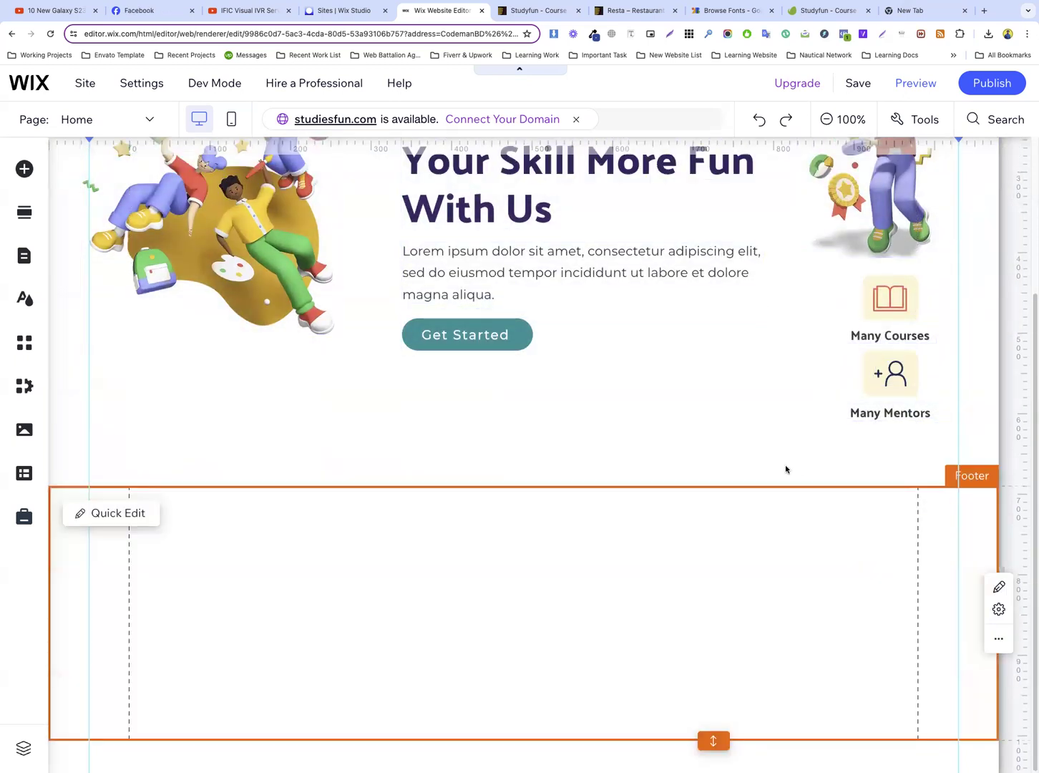
Add a blank section directly below the hero section
{"action": "scroll", "coordinate": [785, 464], "scroll_direction": "up", "scroll_amount": 3}
{"action": "scroll", "coordinate": [790, 461], "scroll_direction": "down", "scroll_amount": 3}
{"action": "scroll", "coordinate": [789, 464], "scroll_direction": "up", "scroll_amount": 3}
{"action": "scroll", "coordinate": [726, 454], "scroll_direction": "down", "scroll_amount": 3}
{"action": "left_click", "coordinate": [524, 486]}
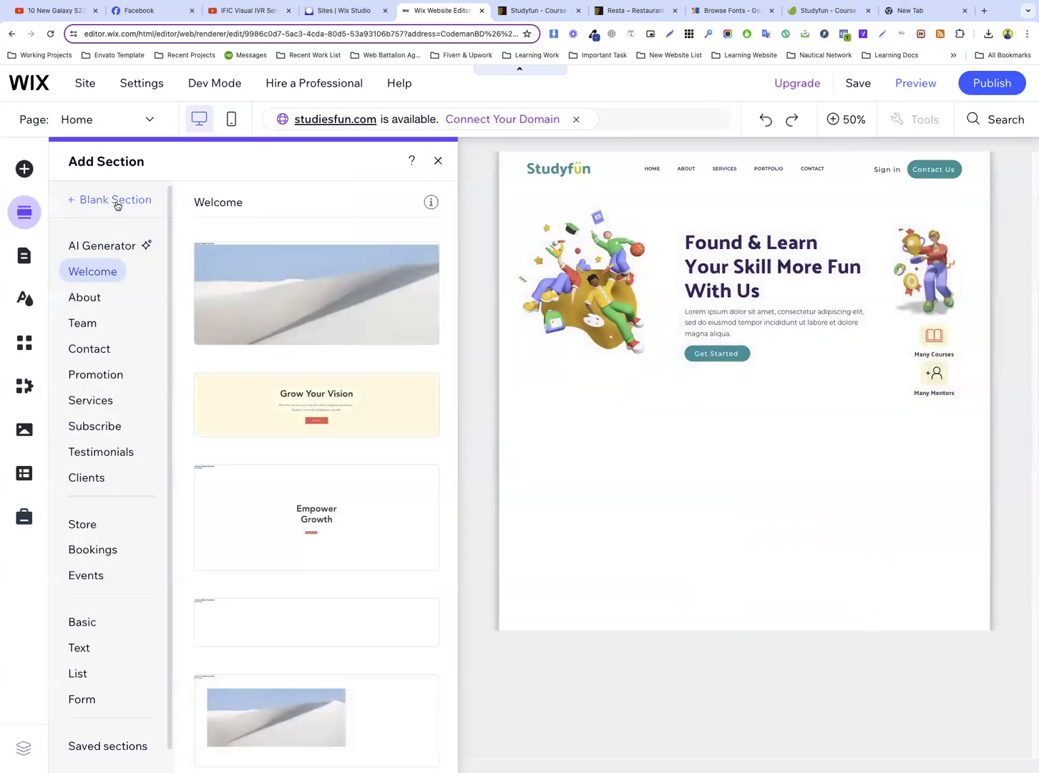
{"action": "left_click", "coordinate": [116, 200]}
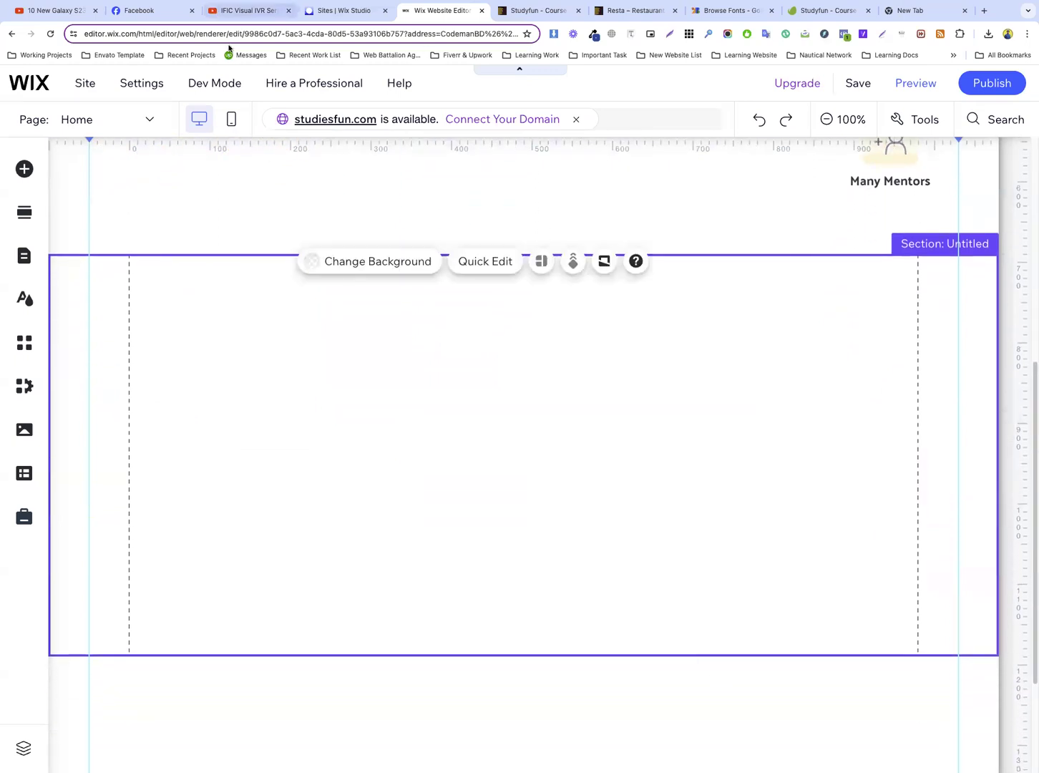
Close the developer tools on the Studyfun template preview and examine its "Prepare For The Future" section and statistics box
{"action": "left_click", "coordinate": [523, 10]}
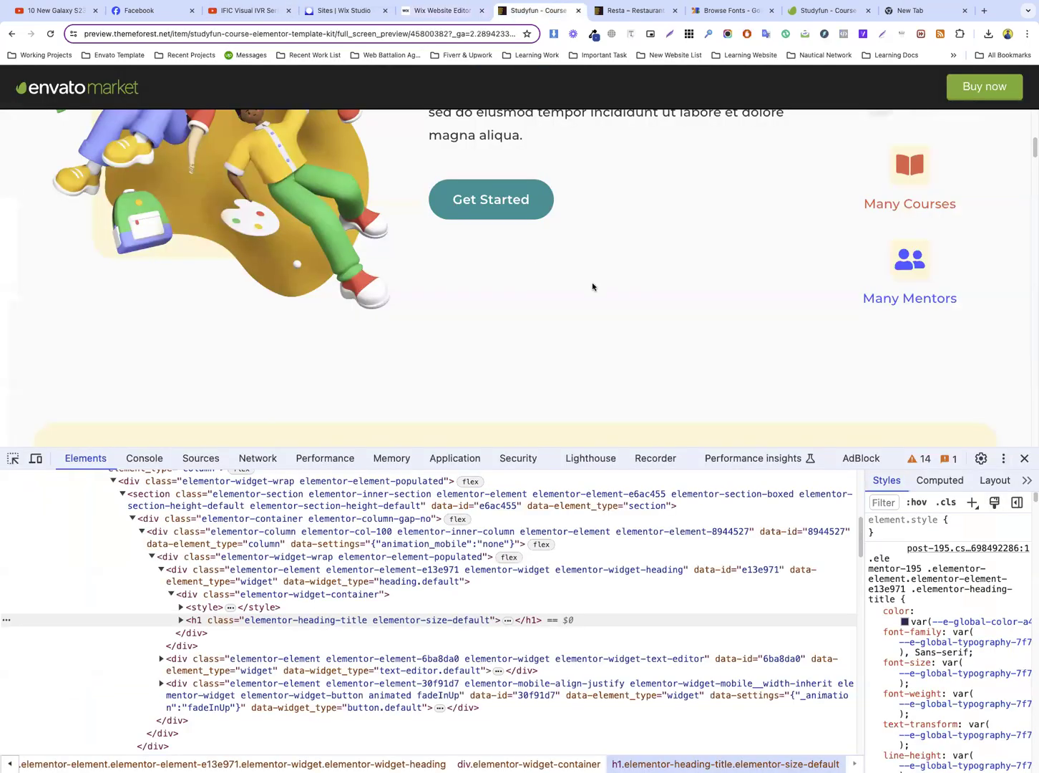
{"action": "scroll", "coordinate": [802, 379], "scroll_direction": "down", "scroll_amount": 4}
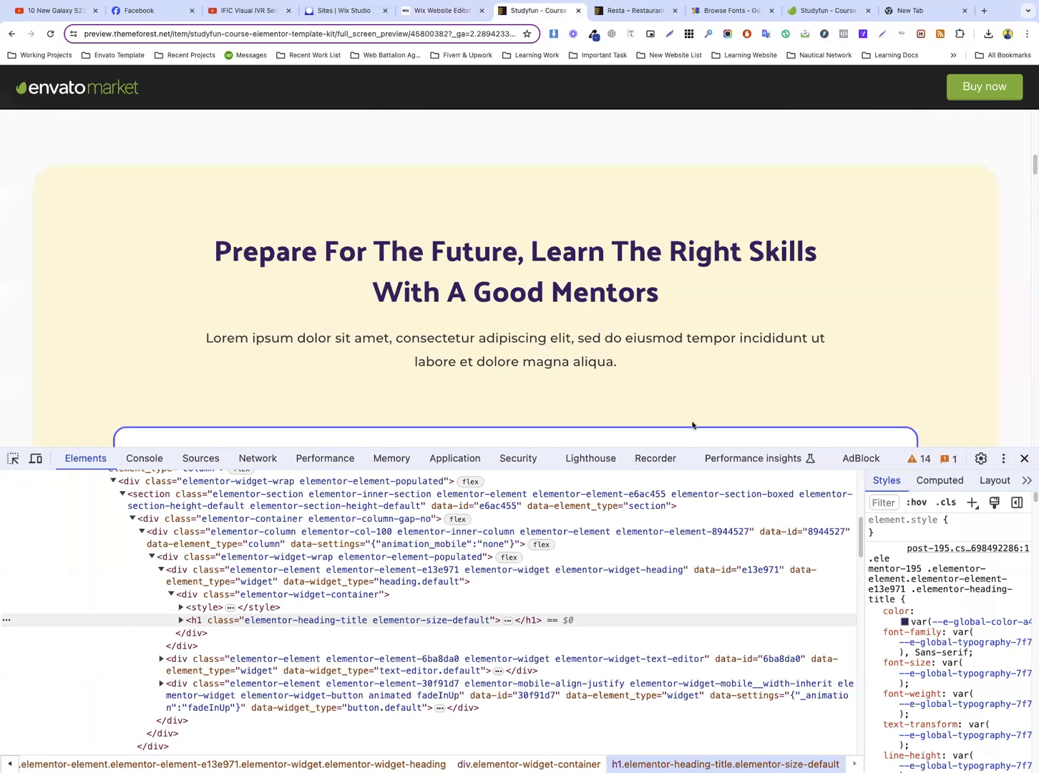
{"action": "key", "text": "alt+super+i"}
{"action": "scroll", "coordinate": [548, 361], "scroll_direction": "up", "scroll_amount": 2}
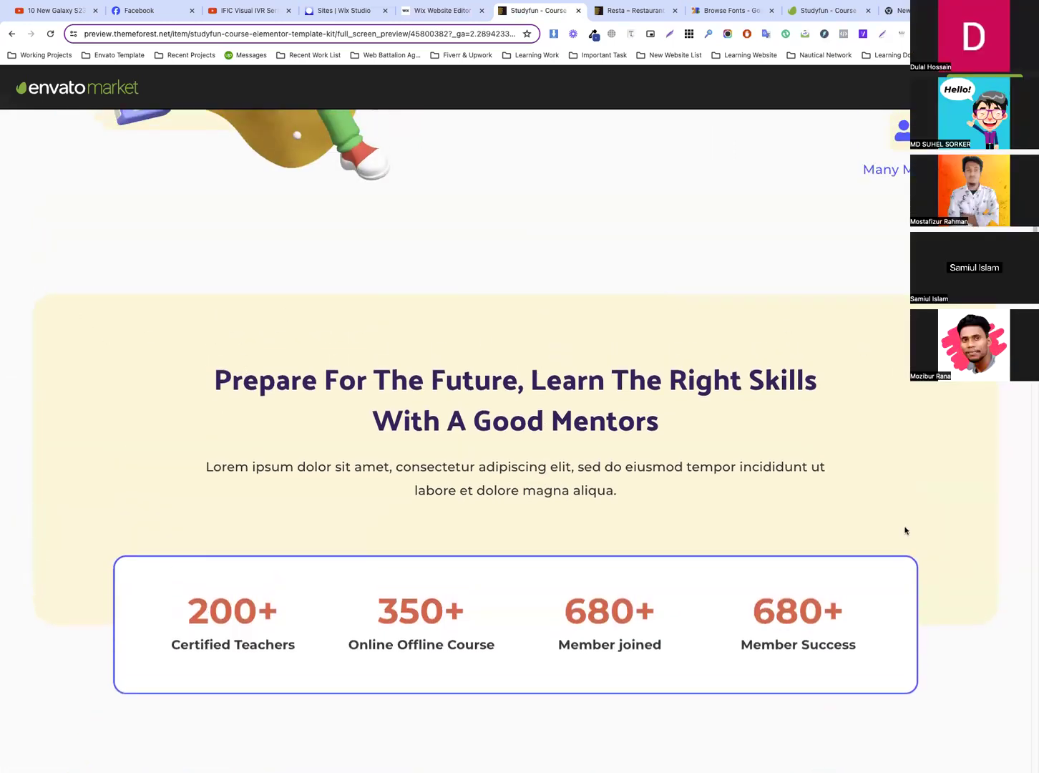
{"action": "scroll", "coordinate": [807, 410], "scroll_direction": "down", "scroll_amount": 1}
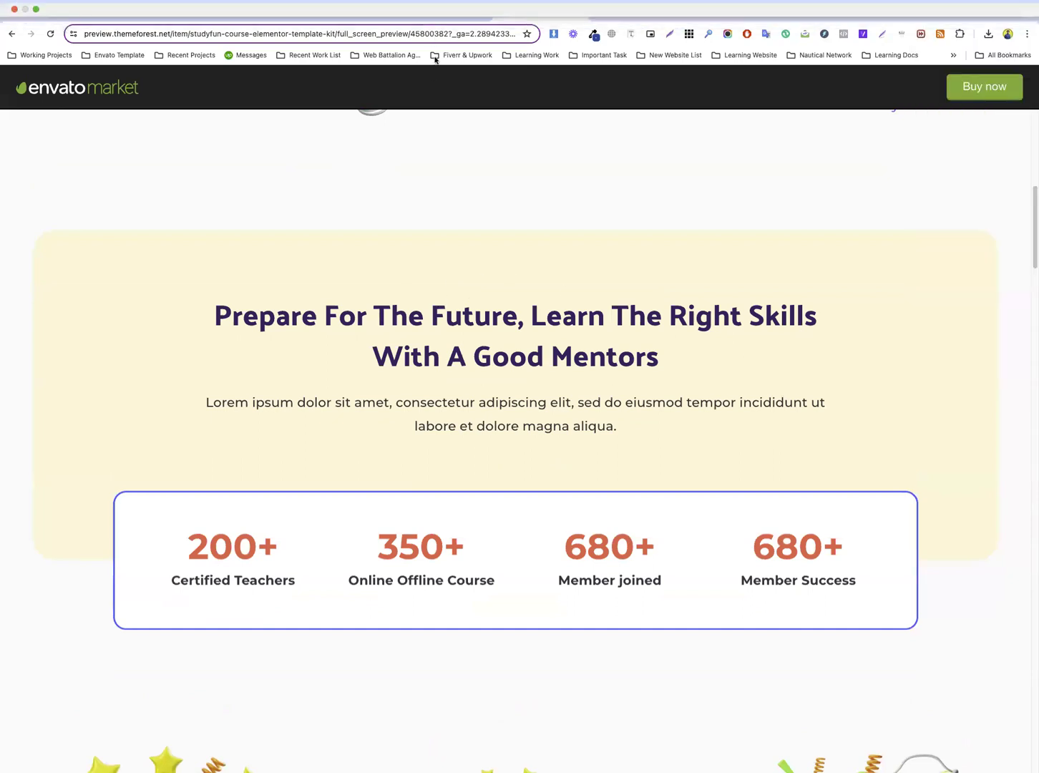
{"action": "left_click", "coordinate": [433, 11]}
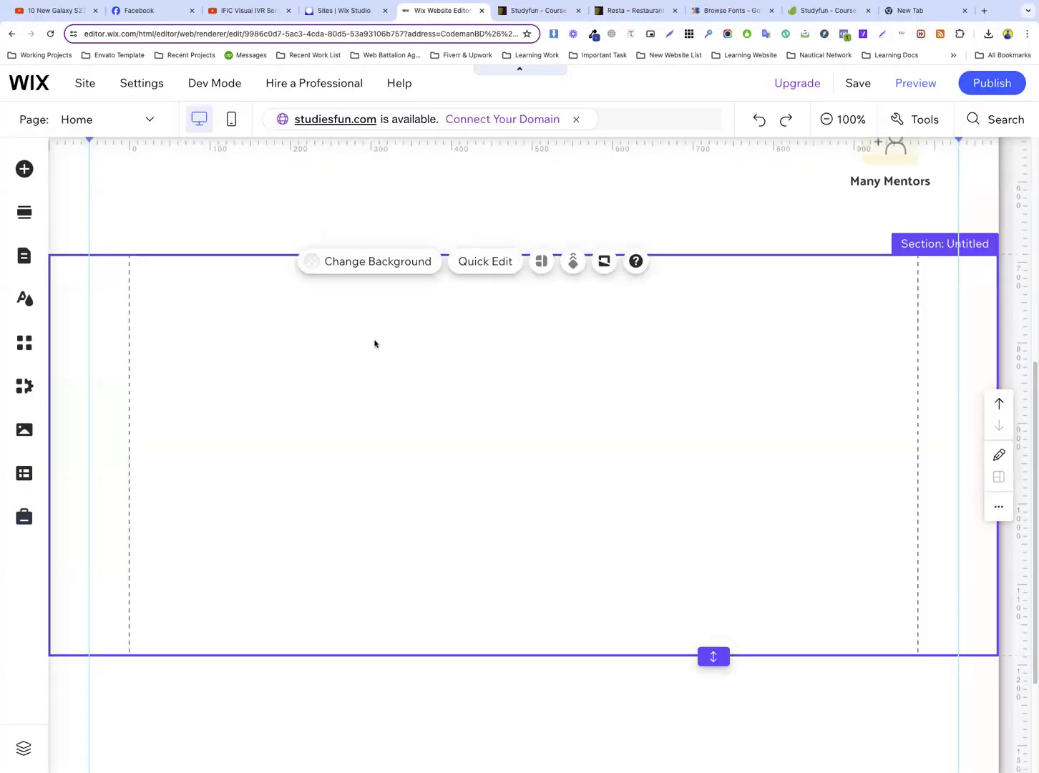
Publish the site, dismiss the confirmation, and switch the home page to the mobile editor
{"action": "left_click", "coordinate": [991, 83]}
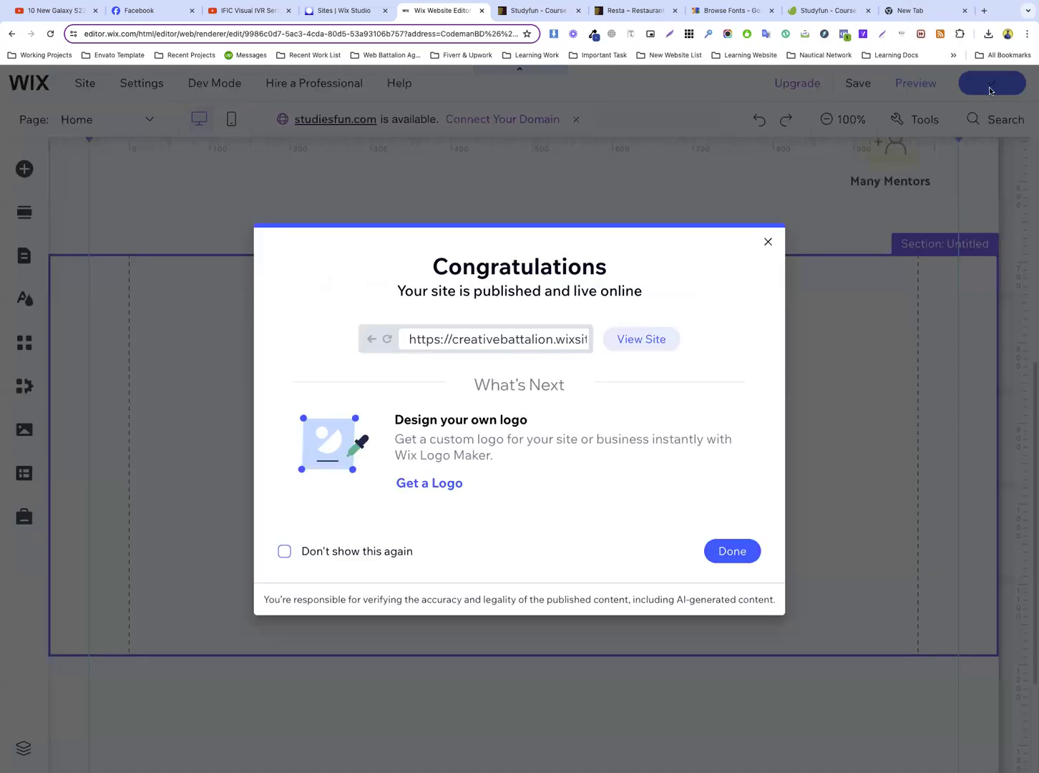
{"action": "left_click", "coordinate": [751, 552]}
{"action": "left_click", "coordinate": [669, 483]}
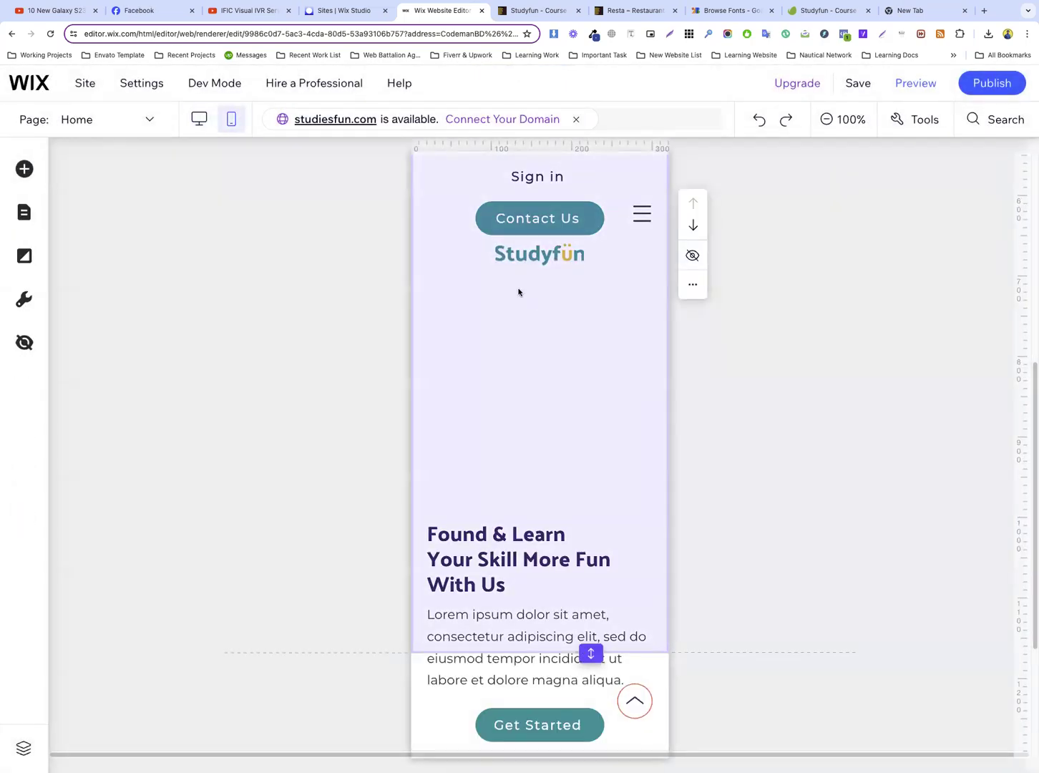
{"action": "scroll", "coordinate": [490, 379], "scroll_direction": "down", "scroll_amount": 8}
{"action": "scroll", "coordinate": [500, 376], "scroll_direction": "up", "scroll_amount": 8}
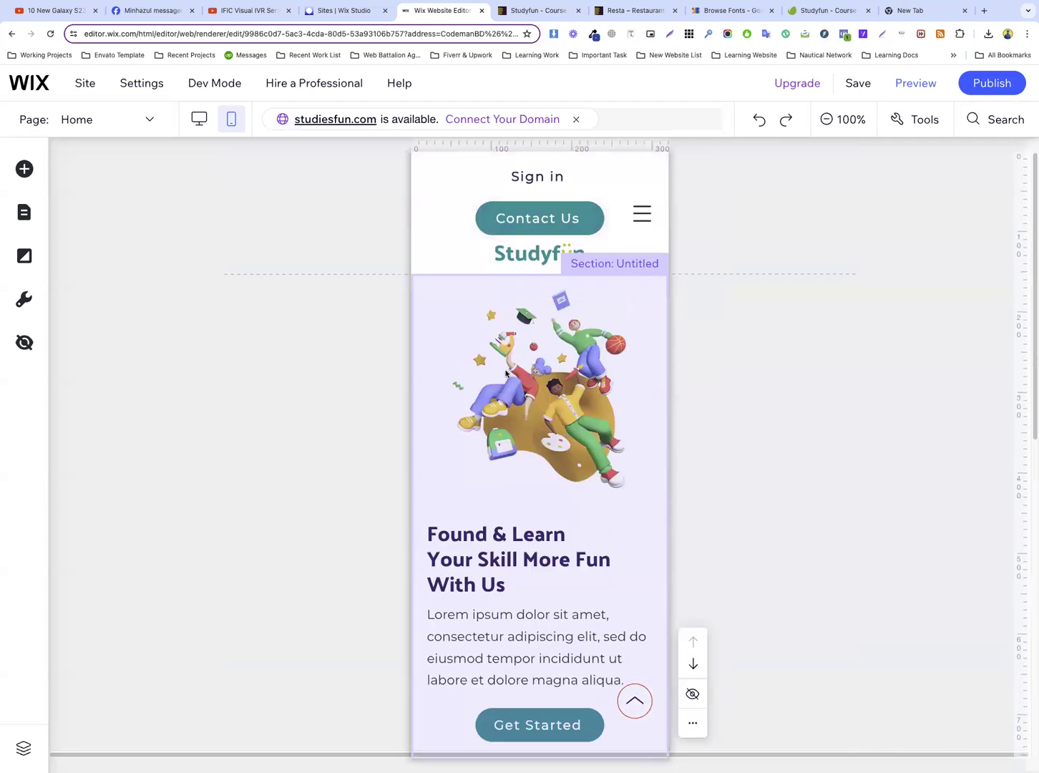
Move the Studyfun logo to the left side of the mobile header and hide the Sign in and Contact Us buttons on mobile
{"action": "left_click_drag", "start_coordinate": [552, 255], "coordinate": [488, 201]}
{"action": "left_click", "coordinate": [537, 176]}
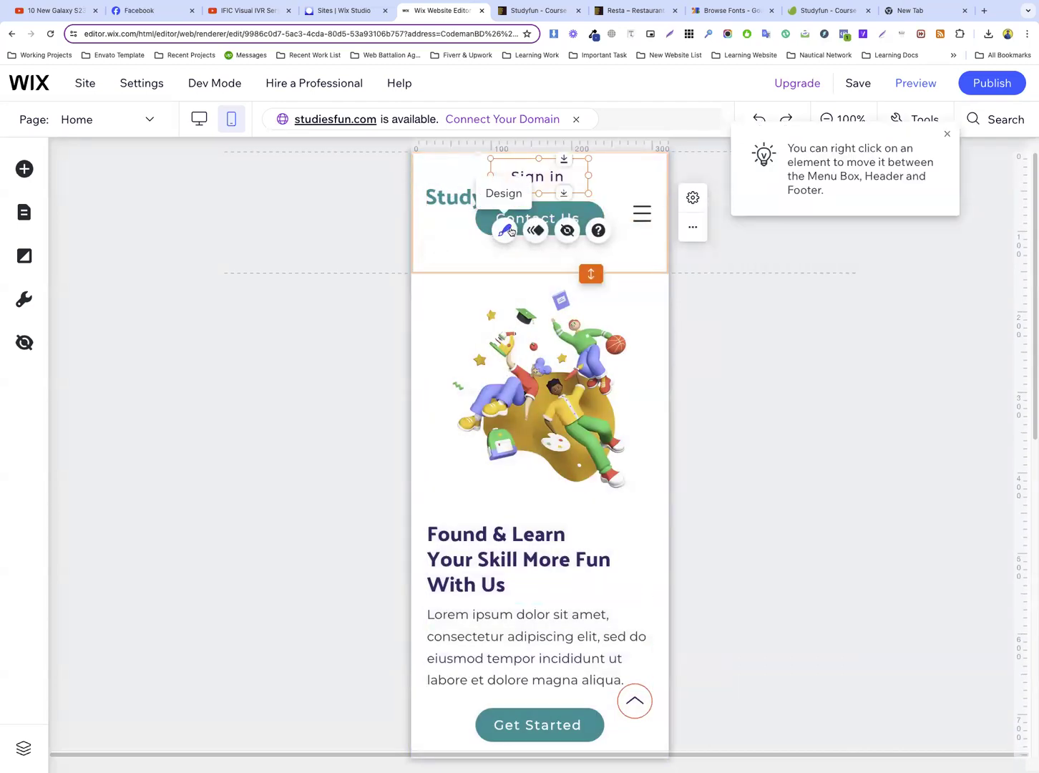
{"action": "left_click", "coordinate": [568, 230]}
{"action": "left_click", "coordinate": [539, 217]}
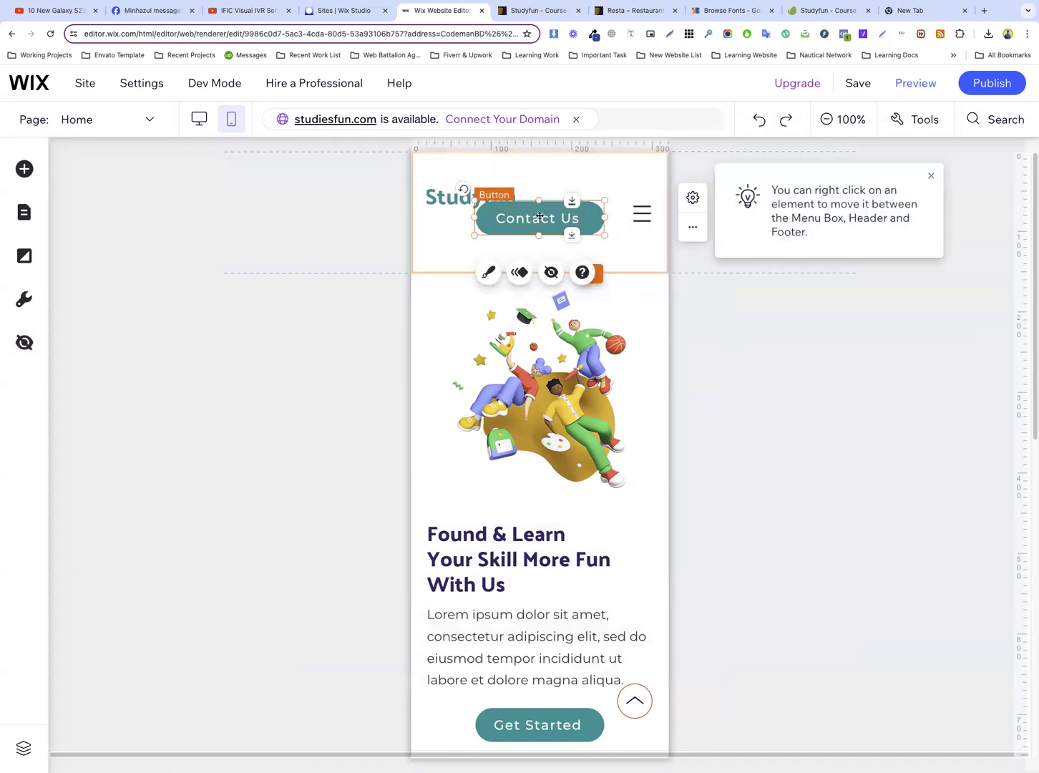
{"action": "left_click", "coordinate": [549, 273]}
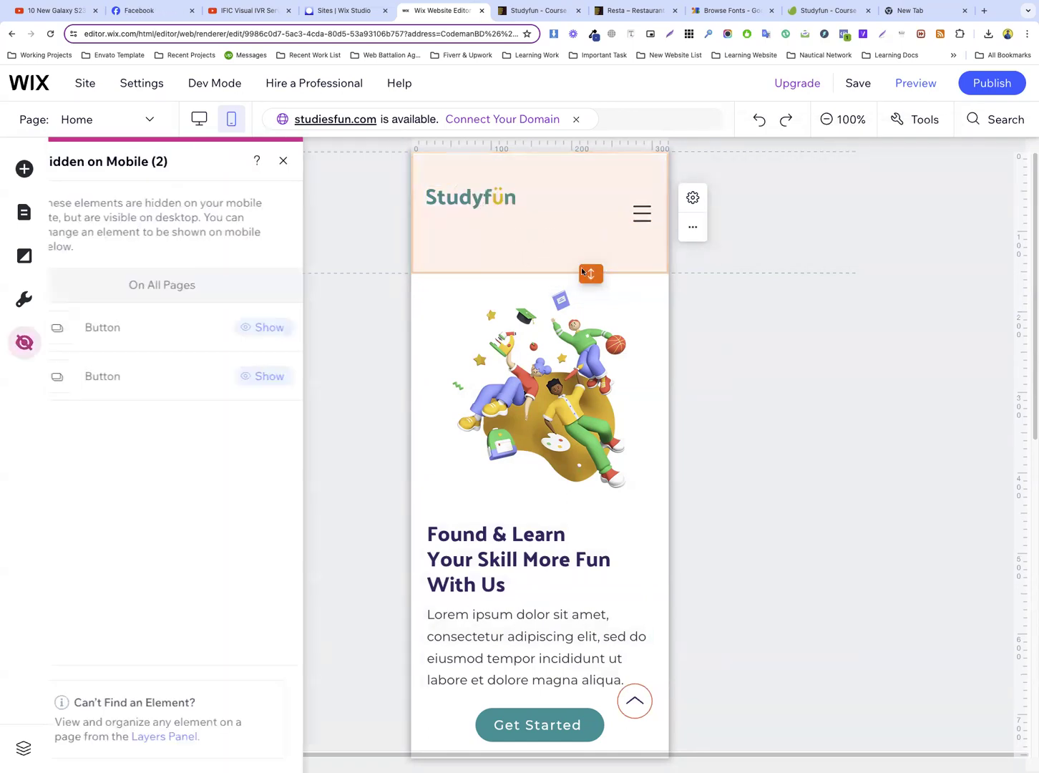
Reduce the mobile header's height and move the hamburger menu icon up level with the Studyfun logo
{"action": "left_click_drag", "start_coordinate": [583, 272], "coordinate": [597, 243]}
{"action": "left_click", "coordinate": [646, 220]}
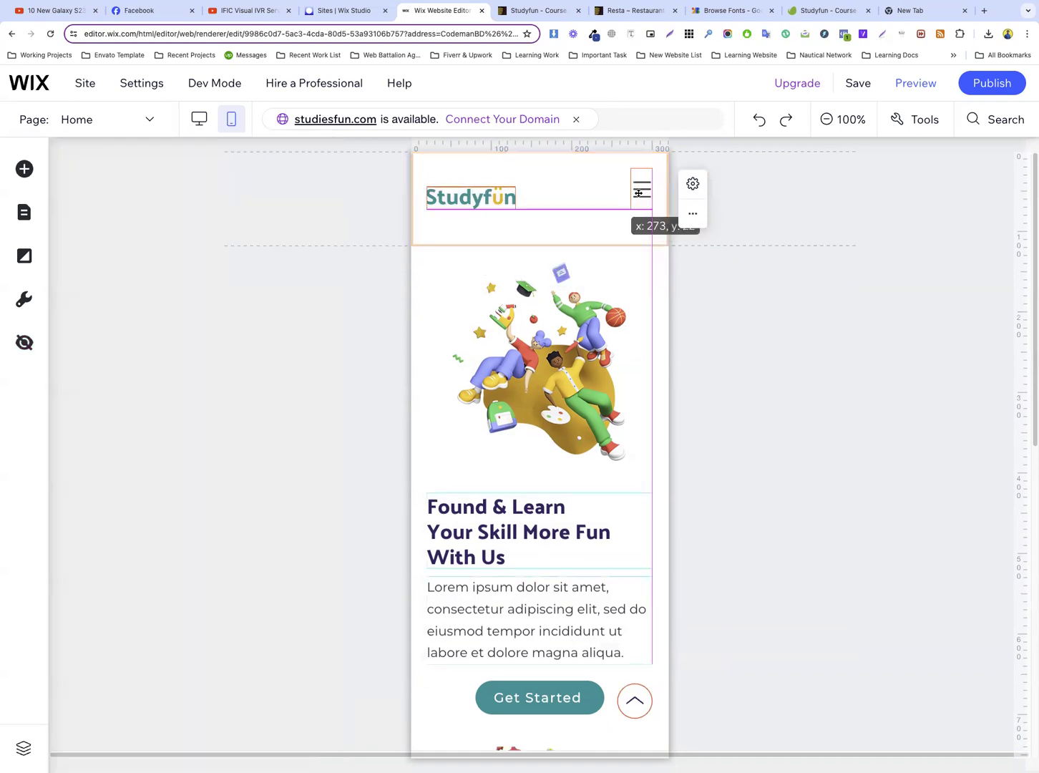
{"action": "left_click_drag", "start_coordinate": [638, 210], "coordinate": [638, 197]}
{"action": "left_click", "coordinate": [591, 237]}
{"action": "left_click_drag", "start_coordinate": [591, 243], "coordinate": [589, 226]}
Nudge the Studyfun logo and the hamburger menu icon slightly upward to centre them vertically in the shortened mobile header
{"action": "left_click", "coordinate": [474, 198]}
{"action": "mouse_move", "coordinate": [474, 197]}
{"action": "left_mouse_down"}
{"action": "mouse_move", "coordinate": [477, 182]}
{"action": "mouse_move", "coordinate": [478, 192]}
{"action": "left_mouse_up"}
{"action": "left_click_drag", "start_coordinate": [639, 196], "coordinate": [639, 188]}
{"action": "left_click", "coordinate": [580, 204]}
{"action": "left_click", "coordinate": [565, 204]}
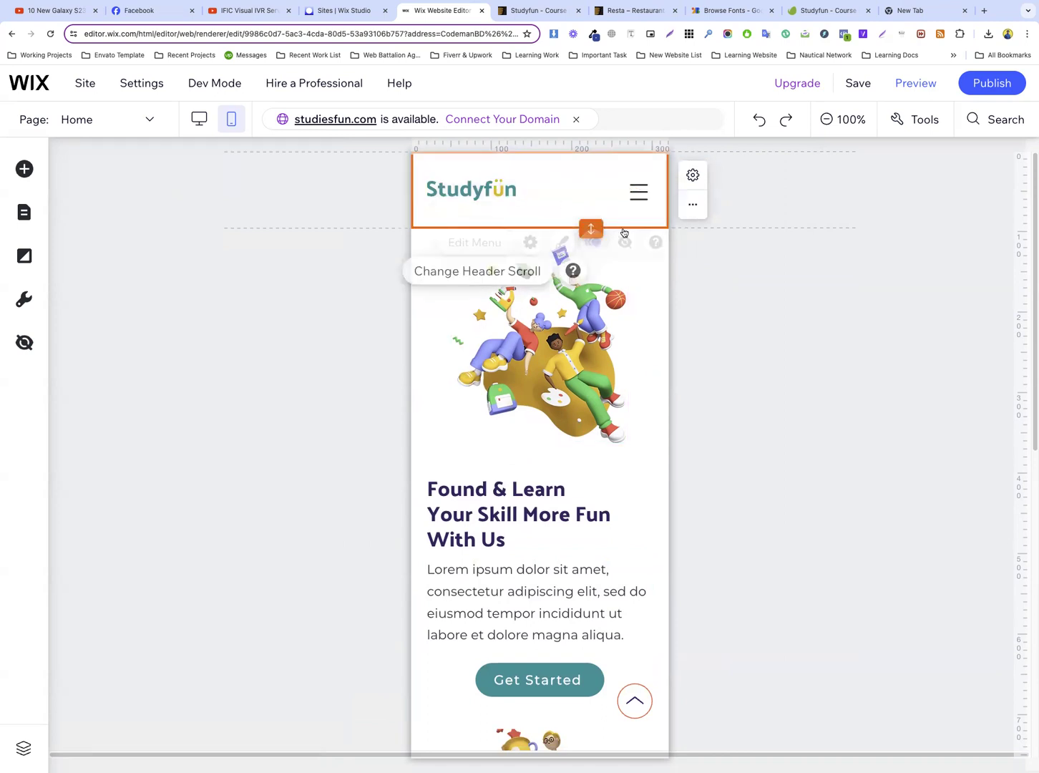
Publish the site again with the mobile header changes and dismiss the confirmation
{"action": "left_click", "coordinate": [993, 84]}
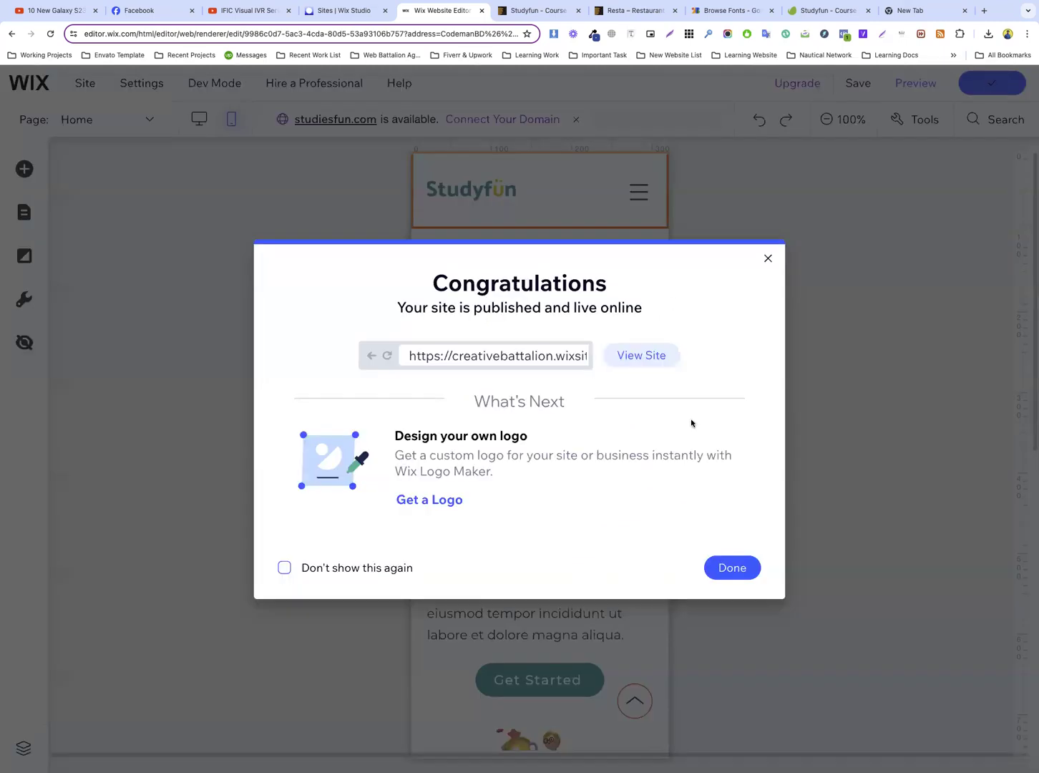
{"action": "left_click", "coordinate": [731, 566]}
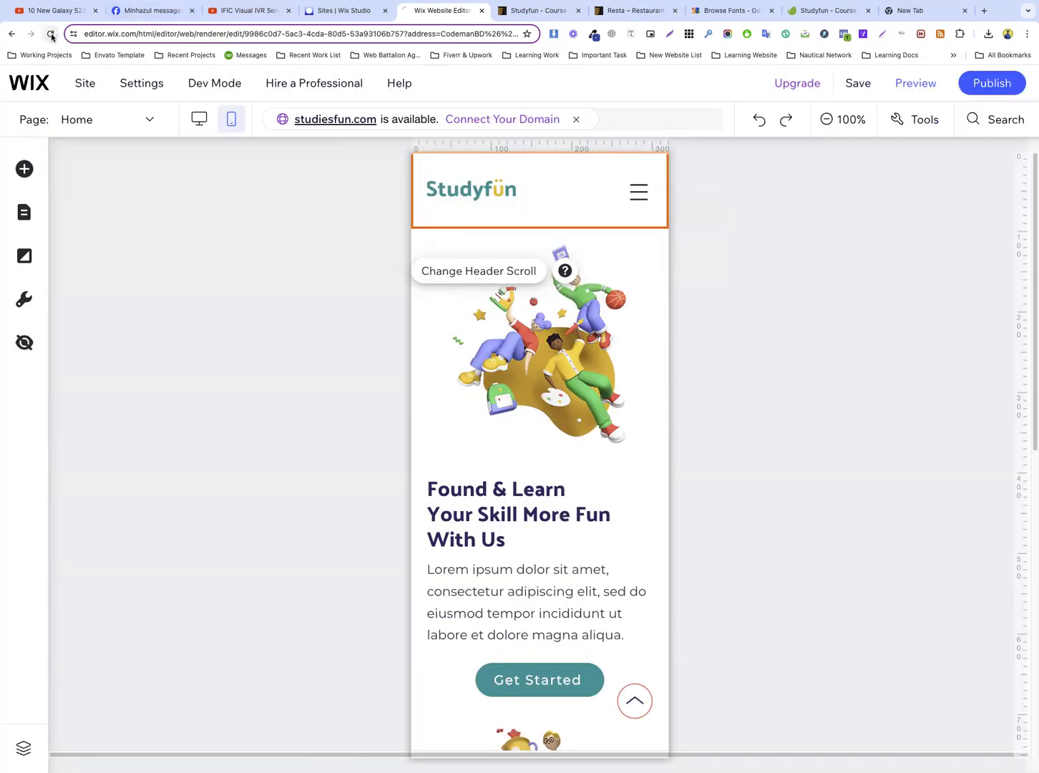
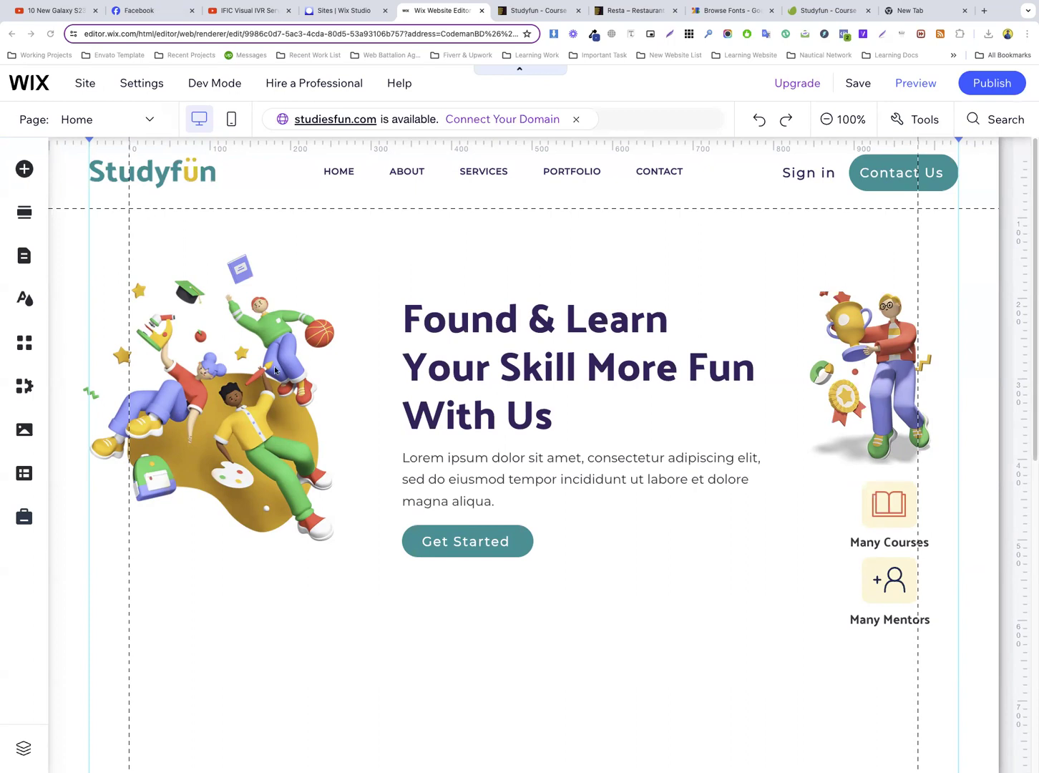
Examine the Studyfun template's section below the hero and compare it with the empty section on the Wix home page
{"action": "scroll", "coordinate": [364, 399], "scroll_direction": "down", "scroll_amount": 6}
{"action": "scroll", "coordinate": [388, 390], "scroll_direction": "up", "scroll_amount": 5}
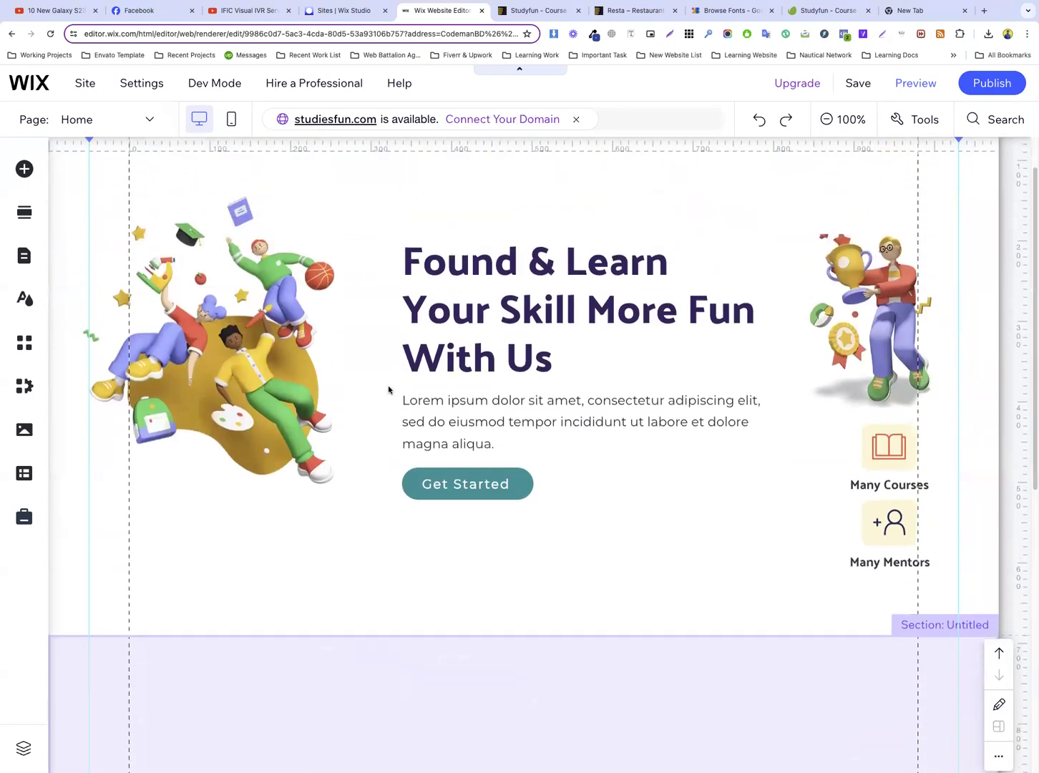
{"action": "scroll", "coordinate": [388, 390], "scroll_direction": "down", "scroll_amount": 5}
{"action": "scroll", "coordinate": [510, 339], "scroll_direction": "up", "scroll_amount": 2}
{"action": "scroll", "coordinate": [430, 352], "scroll_direction": "down", "scroll_amount": 2}
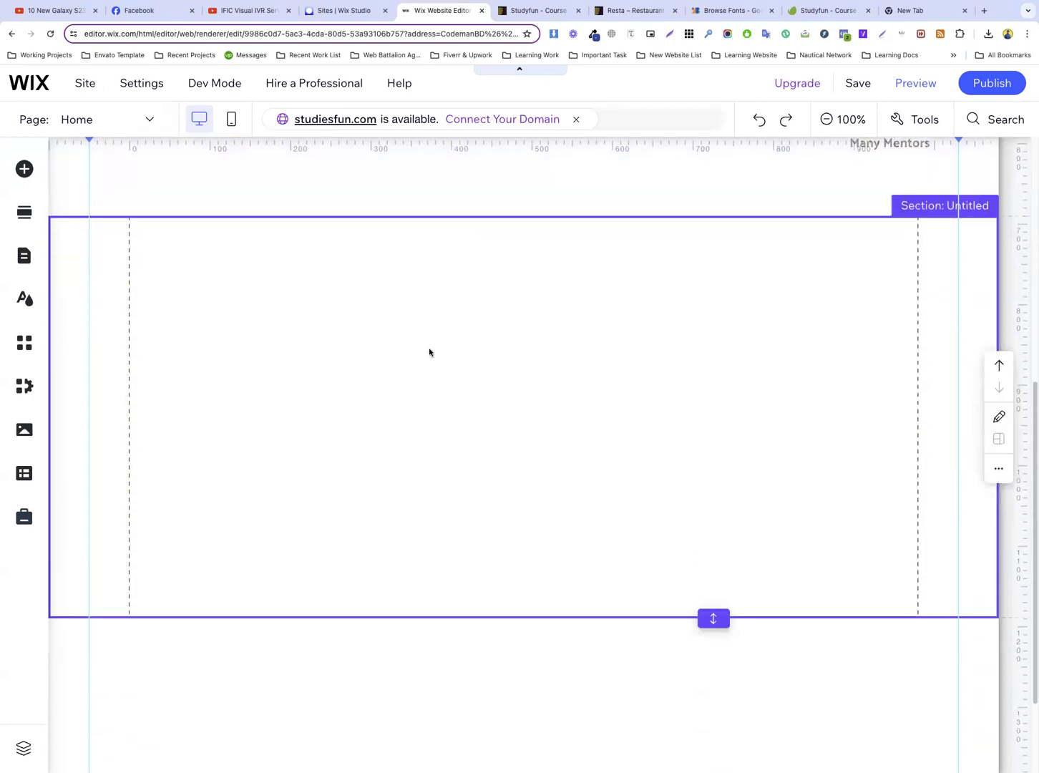
{"action": "left_click", "coordinate": [462, 358]}
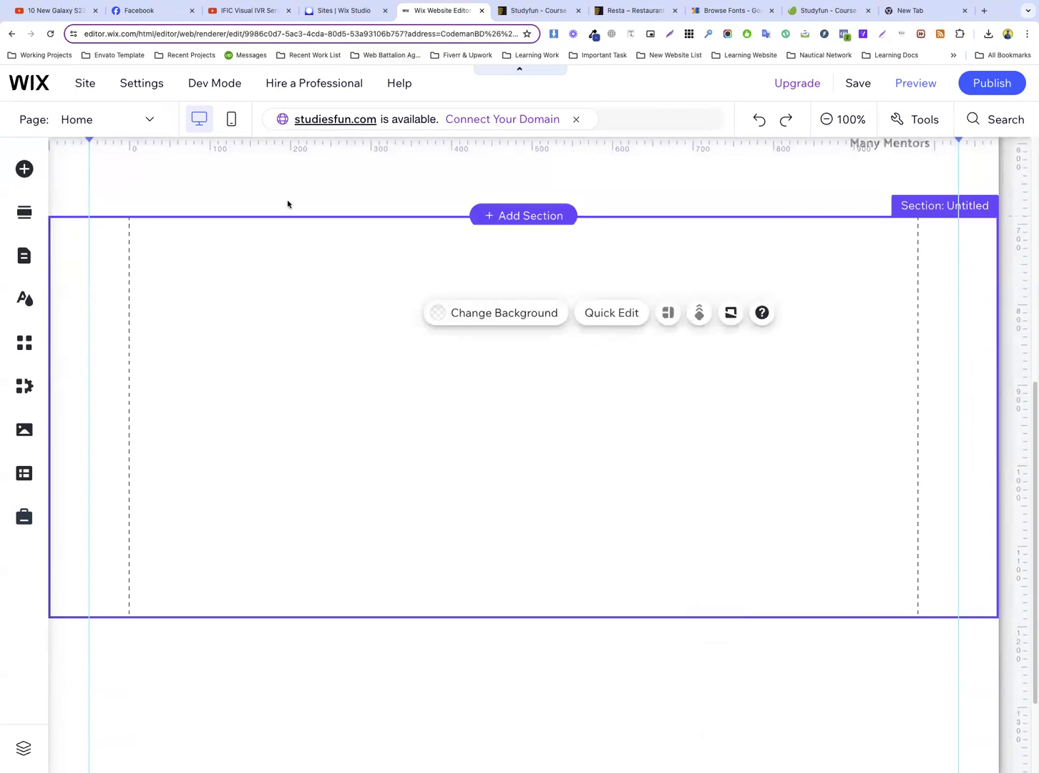
{"action": "left_click", "coordinate": [523, 14]}
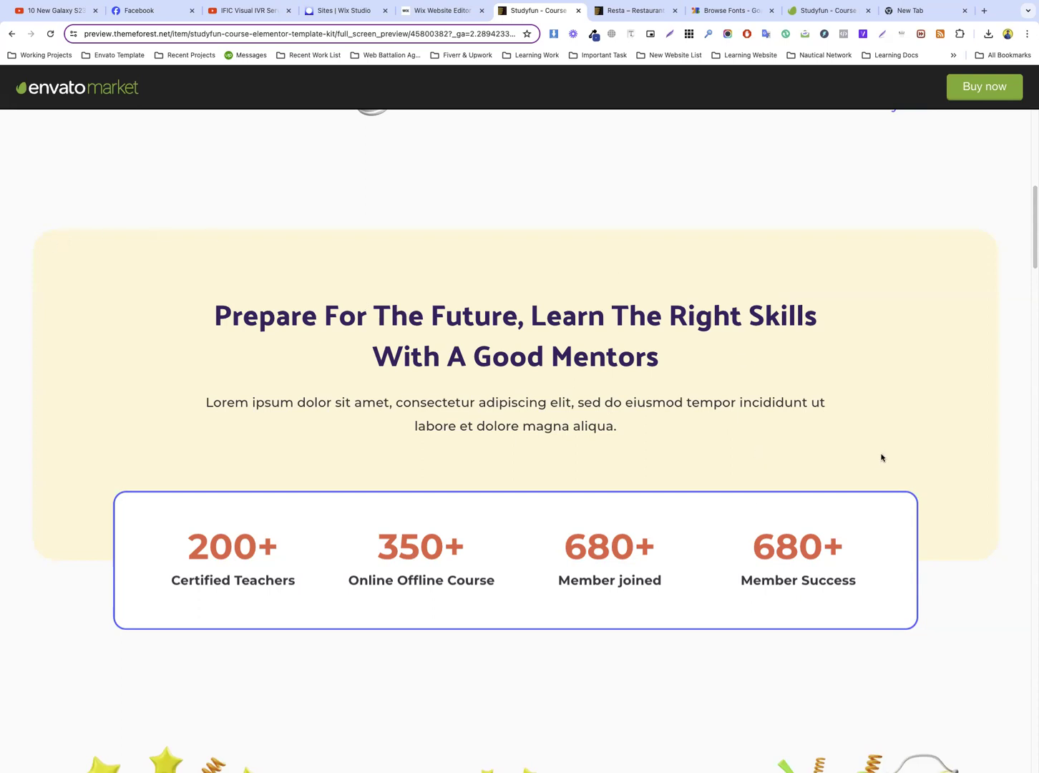
{"action": "scroll", "coordinate": [638, 313], "scroll_direction": "up", "scroll_amount": 8}
{"action": "scroll", "coordinate": [630, 252], "scroll_direction": "down", "scroll_amount": 5}
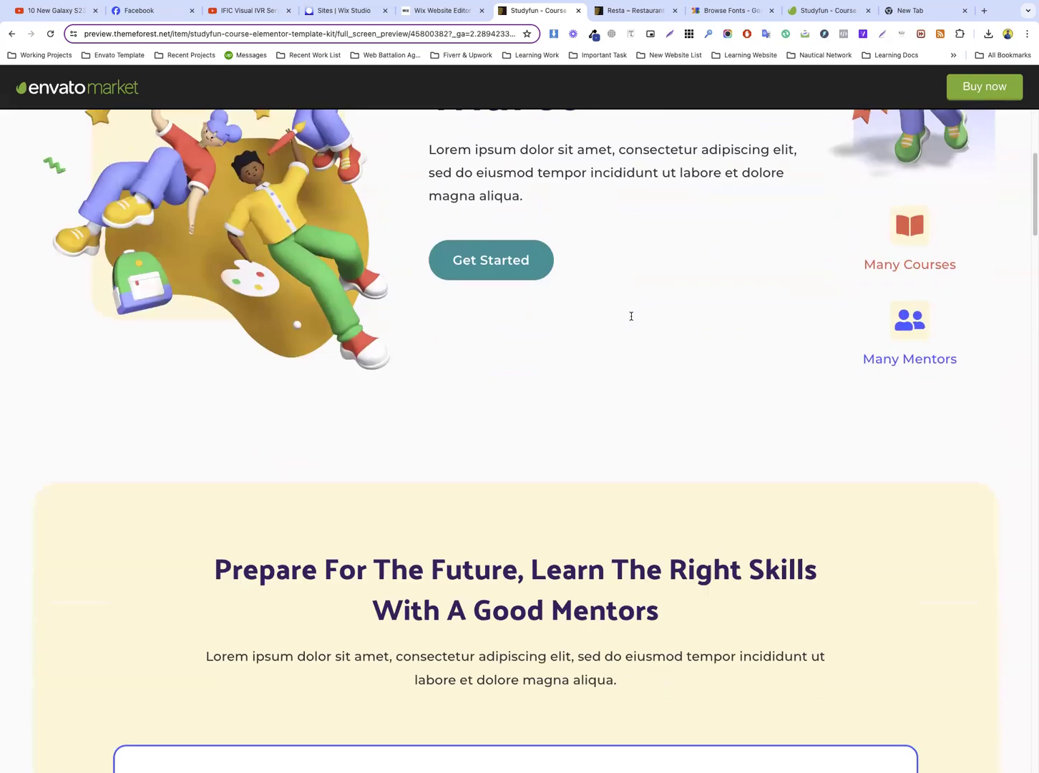
{"action": "scroll", "coordinate": [541, 268], "scroll_direction": "up", "scroll_amount": 4}
{"action": "left_click", "coordinate": [442, 10]}
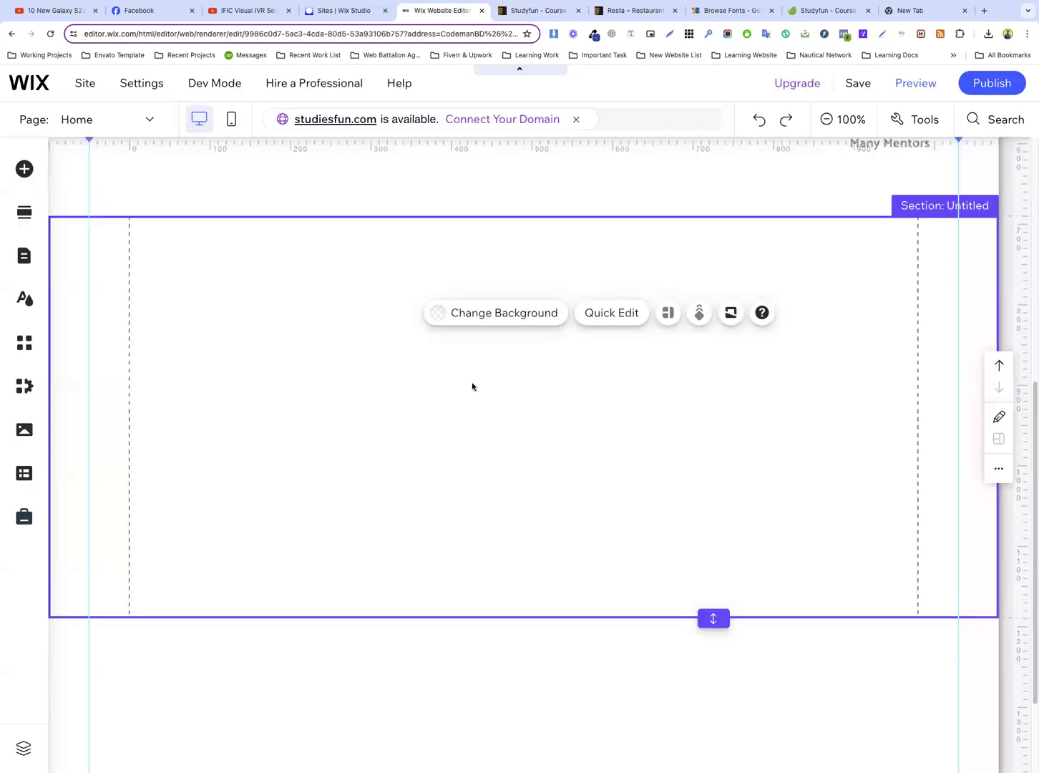
Add the saved cream container box to the empty section, aligned with the left guide and stretched across to the right guide
{"action": "left_click", "coordinate": [24, 169]}
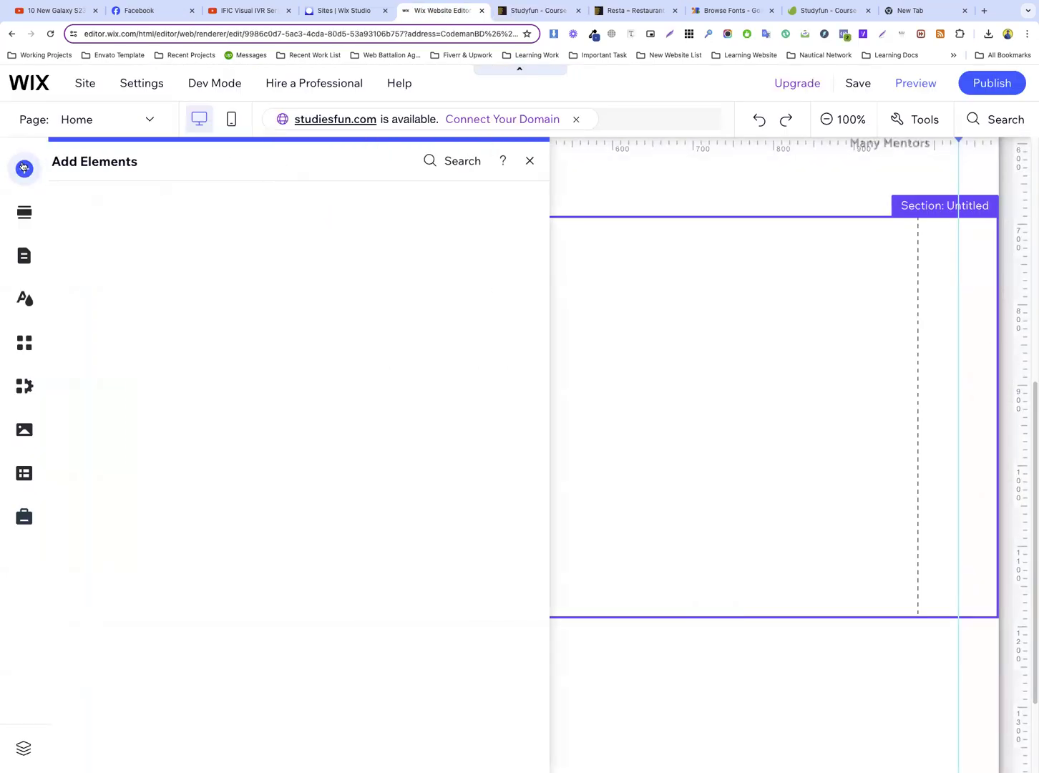
{"action": "left_click", "coordinate": [78, 327]}
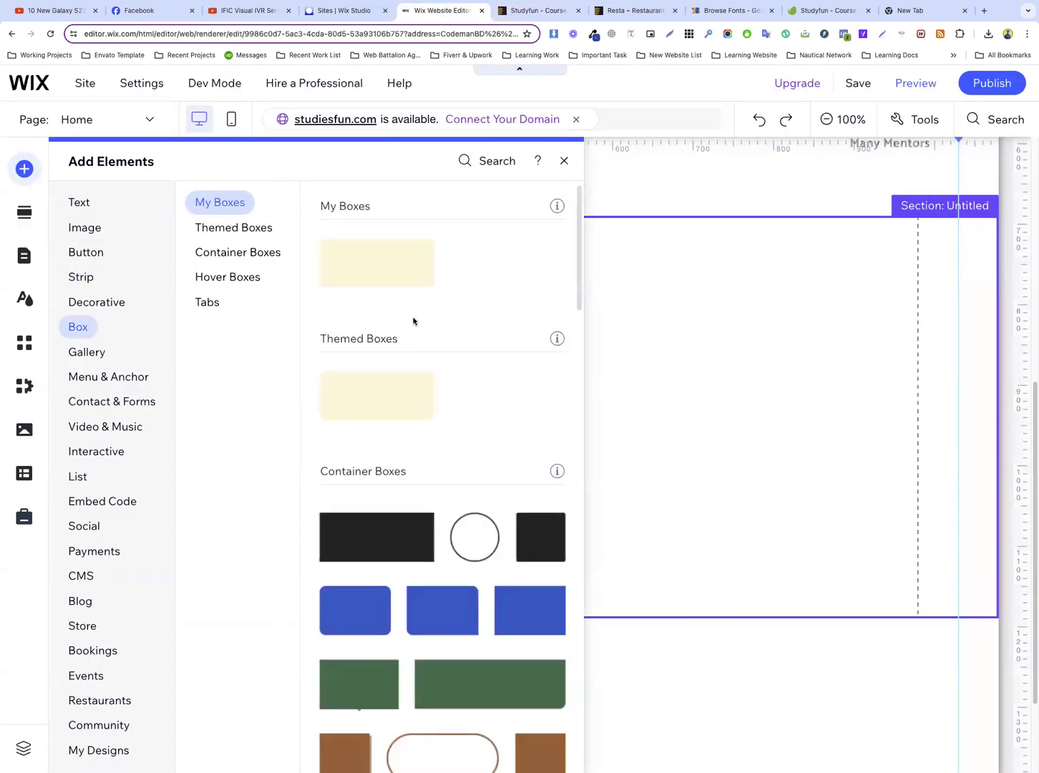
{"action": "left_click_drag", "start_coordinate": [372, 265], "coordinate": [290, 354]}
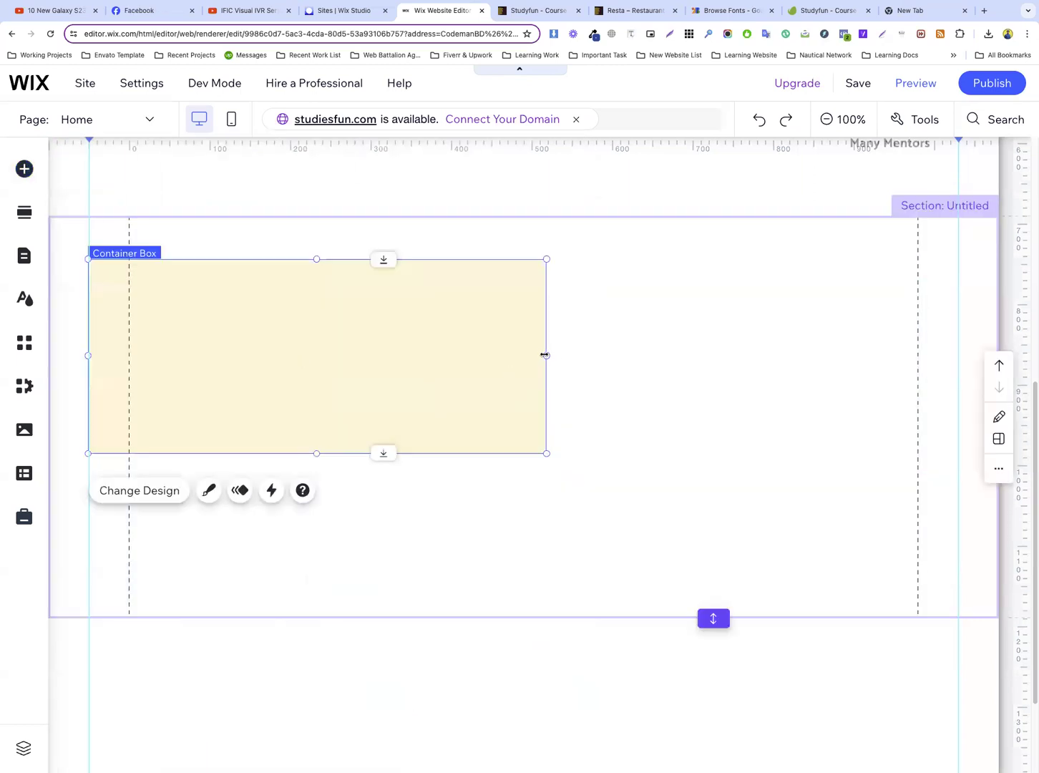
{"action": "left_click_drag", "start_coordinate": [680, 354], "coordinate": [954, 363]}
Extend the cream container box downward so it fills more of the section's height
{"action": "scroll", "coordinate": [465, 357], "scroll_direction": "up", "scroll_amount": 2}
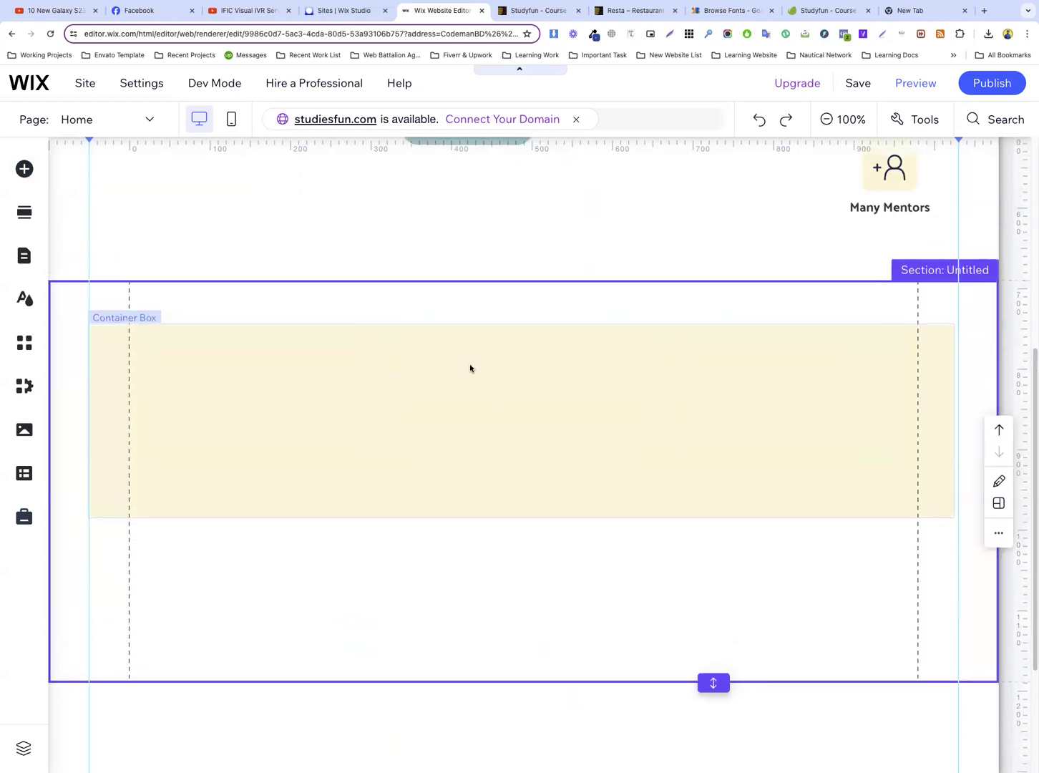
{"action": "left_click_drag", "start_coordinate": [519, 518], "coordinate": [511, 586]}
{"action": "scroll", "coordinate": [676, 408], "scroll_direction": "down", "scroll_amount": 3}
{"action": "scroll", "coordinate": [676, 408], "scroll_direction": "up", "scroll_amount": 6}
{"action": "scroll", "coordinate": [675, 408], "scroll_direction": "down", "scroll_amount": 5}
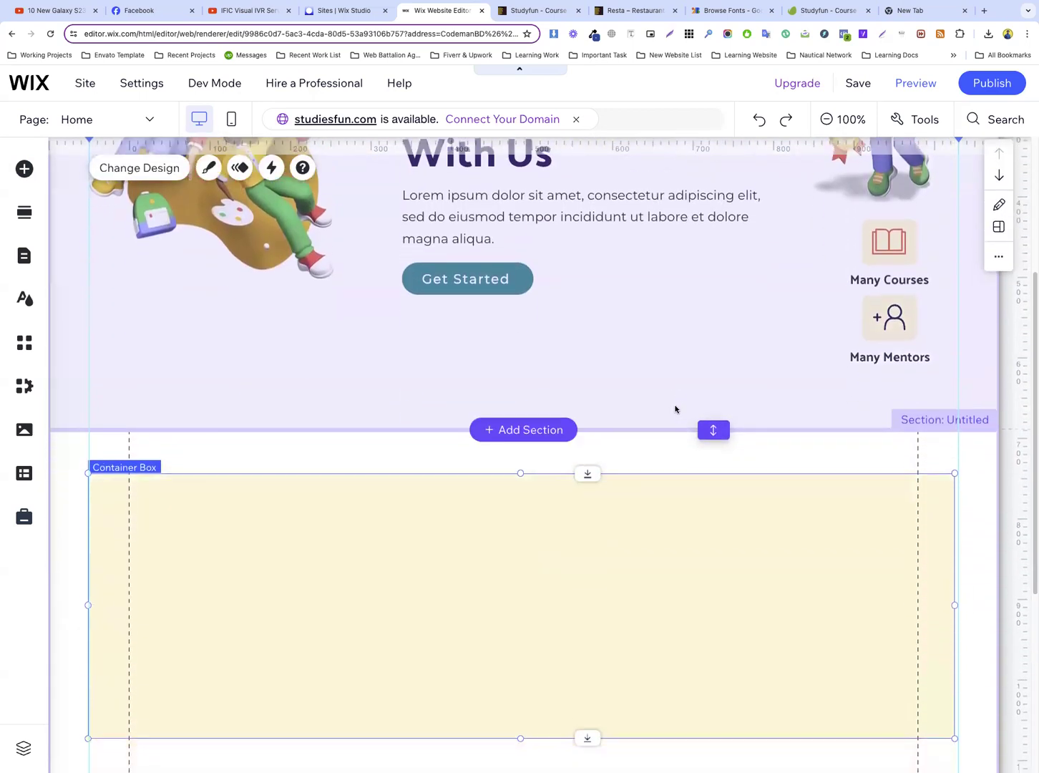
{"action": "left_click", "coordinate": [509, 528]}
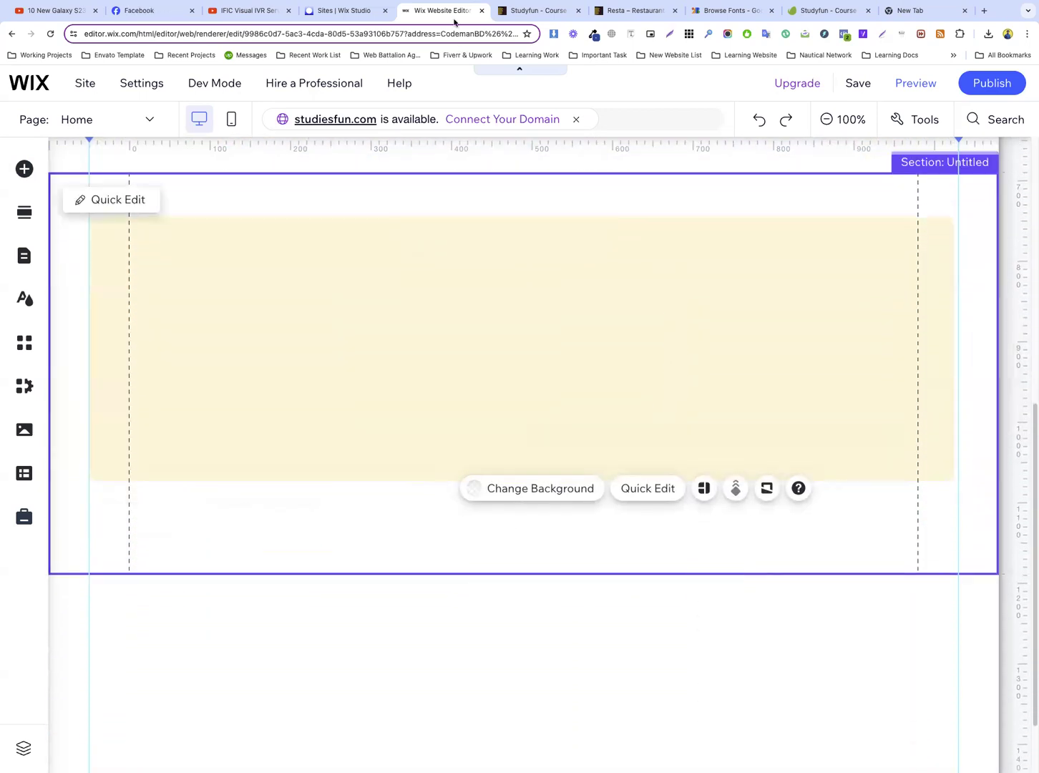
Copy the heading "Prepare For The Future, Learn The Right Skills With A Good Mentors" from the Studyfun template and return to the Wix editor
{"action": "left_click", "coordinate": [539, 10]}
{"action": "scroll", "coordinate": [515, 312], "scroll_direction": "down", "scroll_amount": 9}
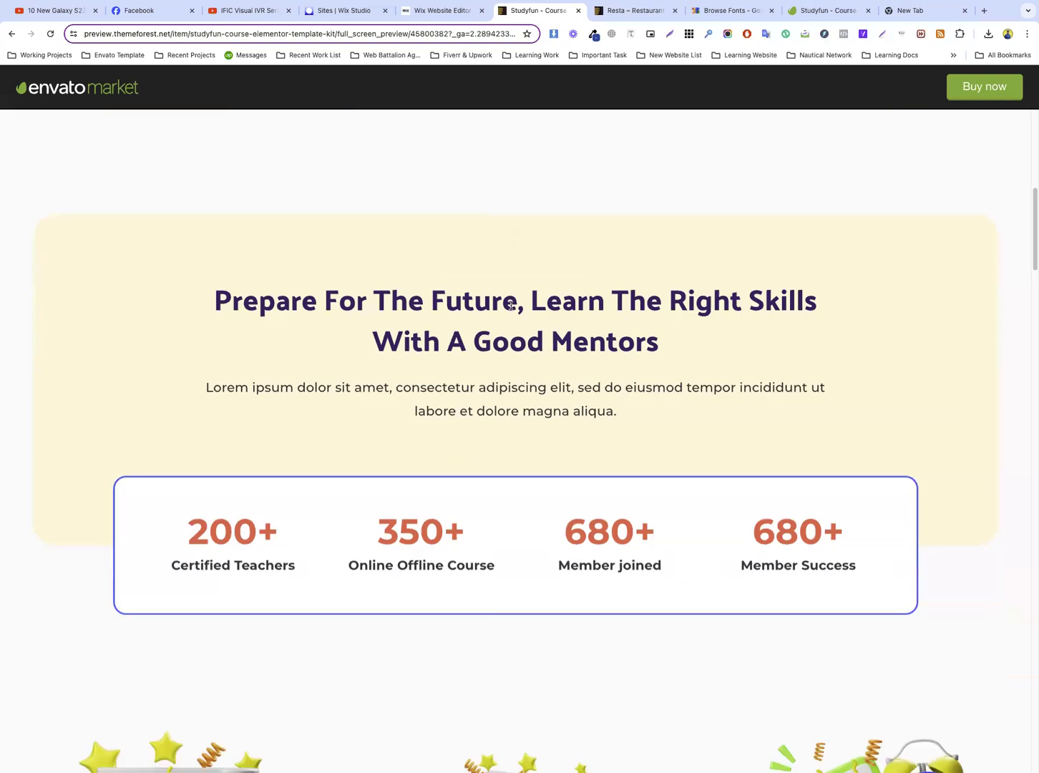
{"action": "left_click_drag", "start_coordinate": [224, 259], "coordinate": [694, 301]}
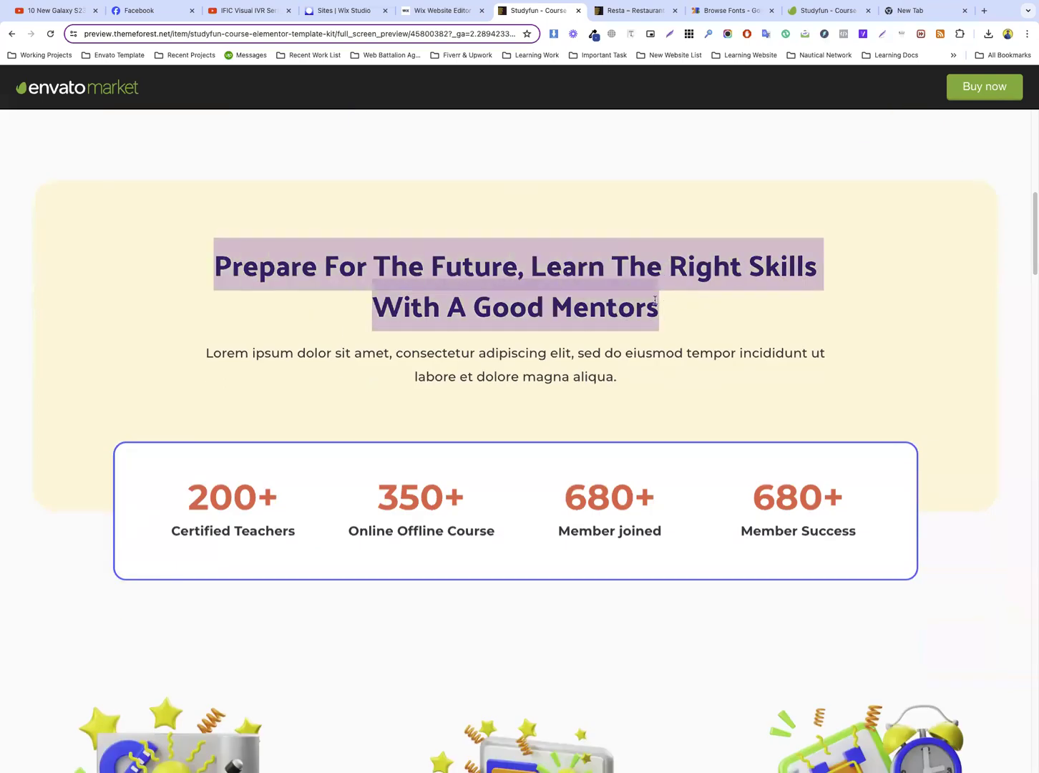
{"action": "right_click", "coordinate": [516, 267]}
{"action": "left_click", "coordinate": [547, 289]}
{"action": "left_click", "coordinate": [436, 12]}
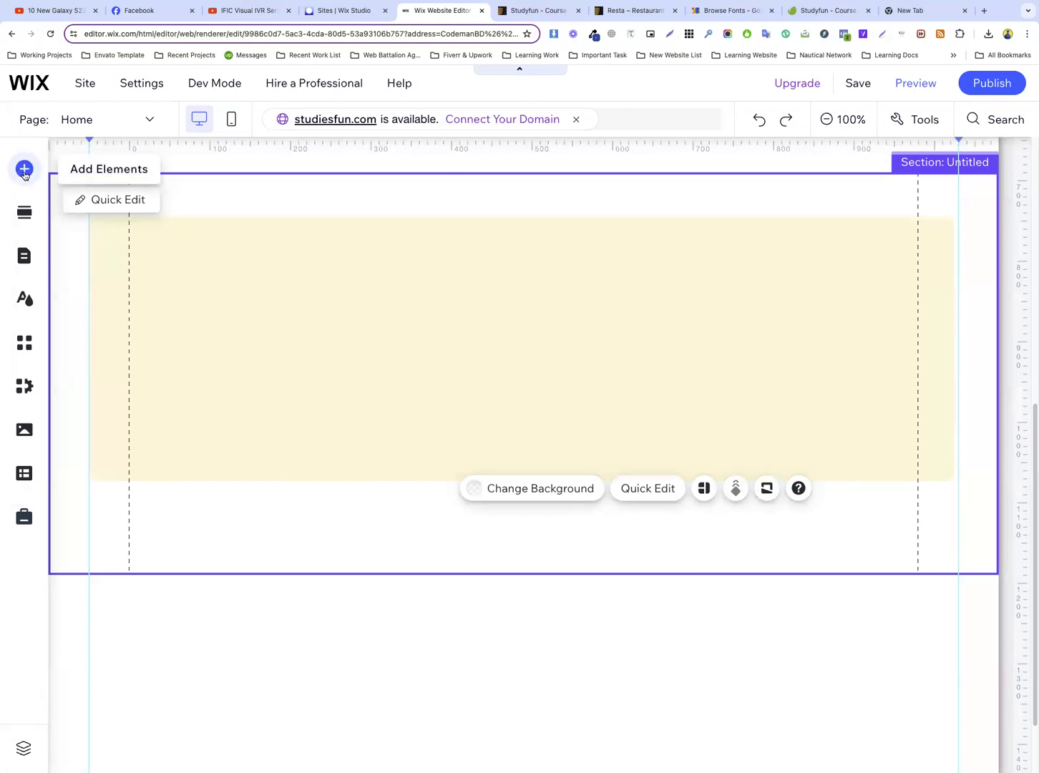
{"action": "left_click", "coordinate": [24, 170]}
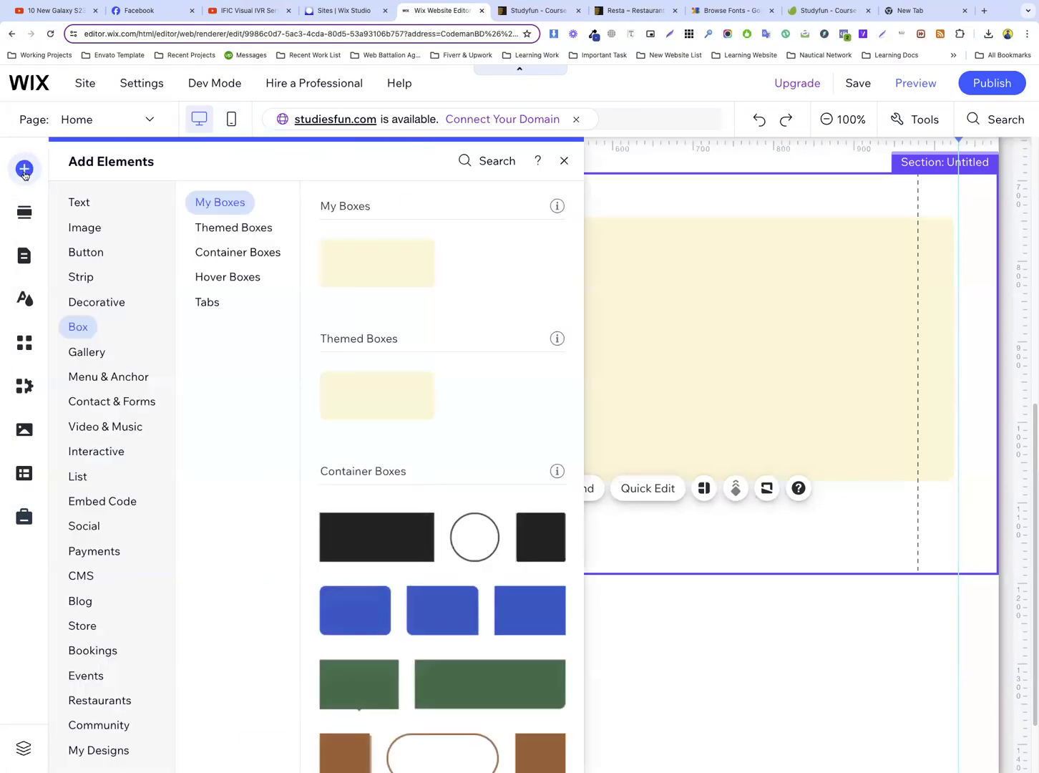
{"action": "left_click", "coordinate": [75, 203]}
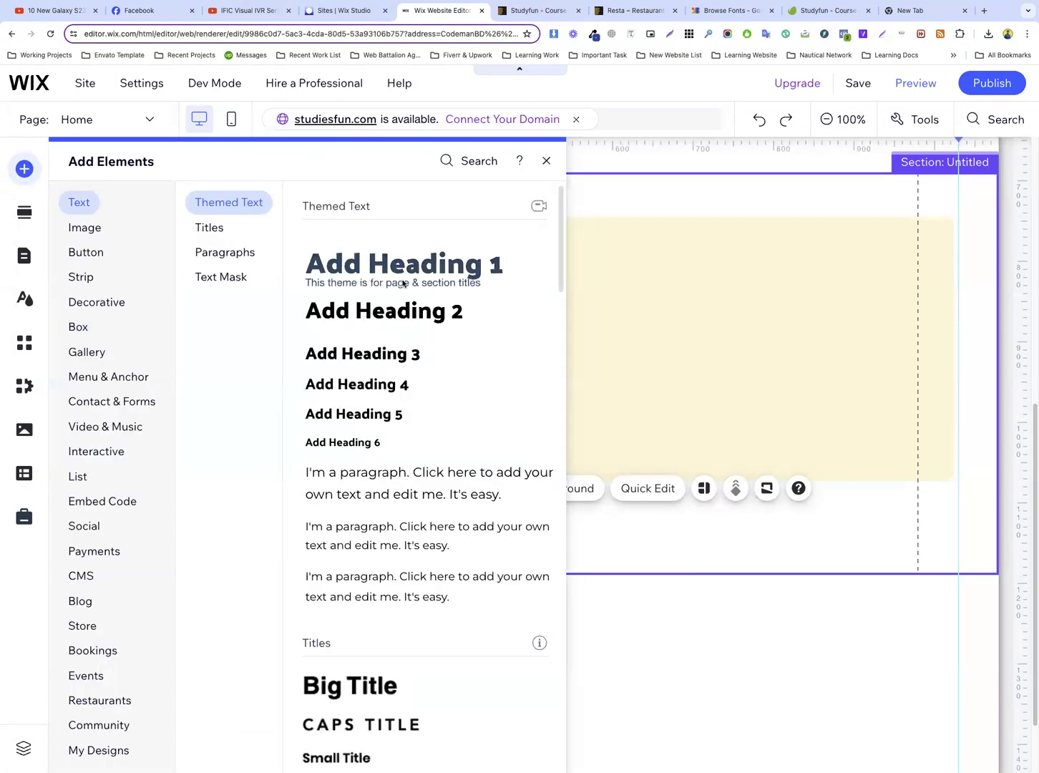
{"action": "left_click", "coordinate": [667, 310]}
Duplicate the hero heading "Found & Learn Your Skill More Fun With Us" and place the copy in the cream container box
{"action": "scroll", "coordinate": [666, 310], "scroll_direction": "up", "scroll_amount": 10}
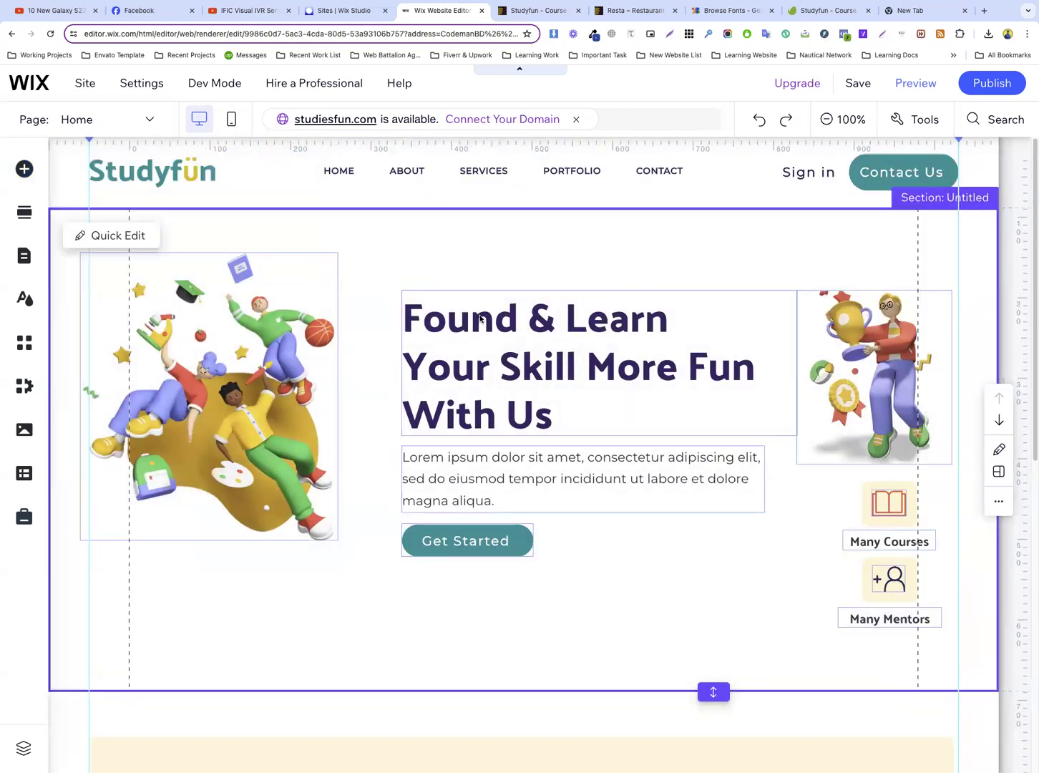
{"action": "left_click", "coordinate": [486, 328]}
{"action": "right_click", "coordinate": [485, 330]}
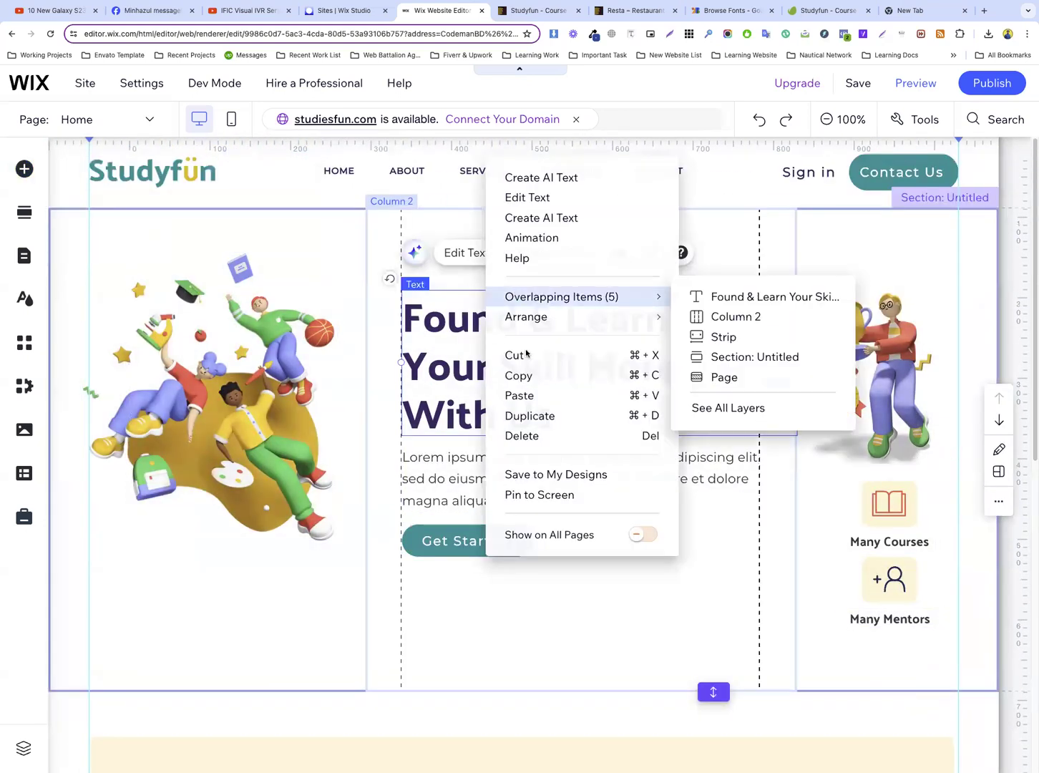
{"action": "left_click", "coordinate": [534, 412]}
{"action": "left_click_drag", "start_coordinate": [535, 414], "coordinate": [432, 258]}
{"action": "scroll", "coordinate": [519, 423], "scroll_direction": "down", "scroll_amount": 8}
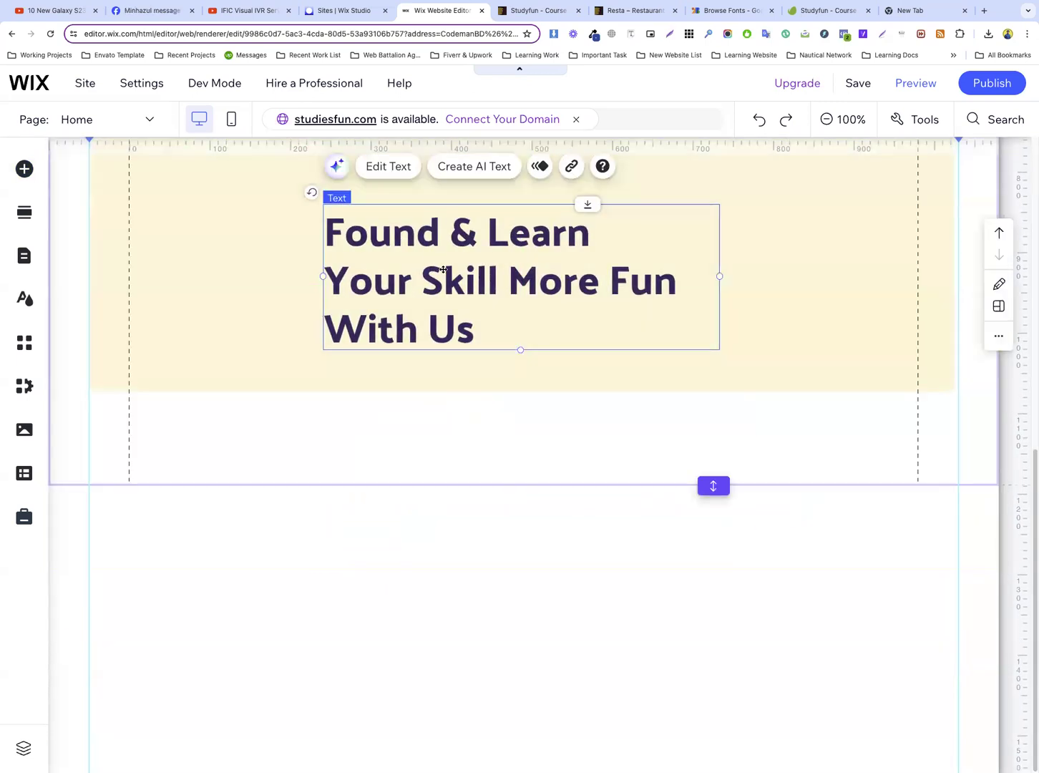
Move the duplicated heading to the upper left of the cream box and widen its text box across most of the box
{"action": "scroll", "coordinate": [476, 358], "scroll_direction": "up", "scroll_amount": 2}
{"action": "left_click_drag", "start_coordinate": [436, 411], "coordinate": [299, 370]}
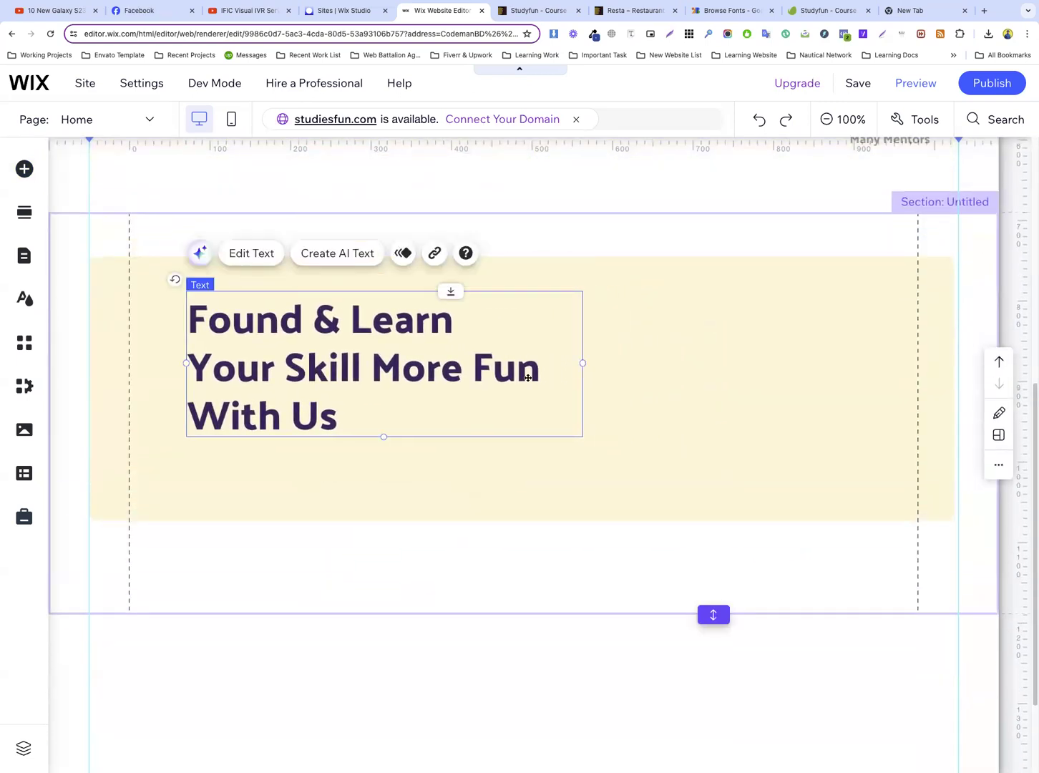
{"action": "left_click_drag", "start_coordinate": [582, 363], "coordinate": [880, 361]}
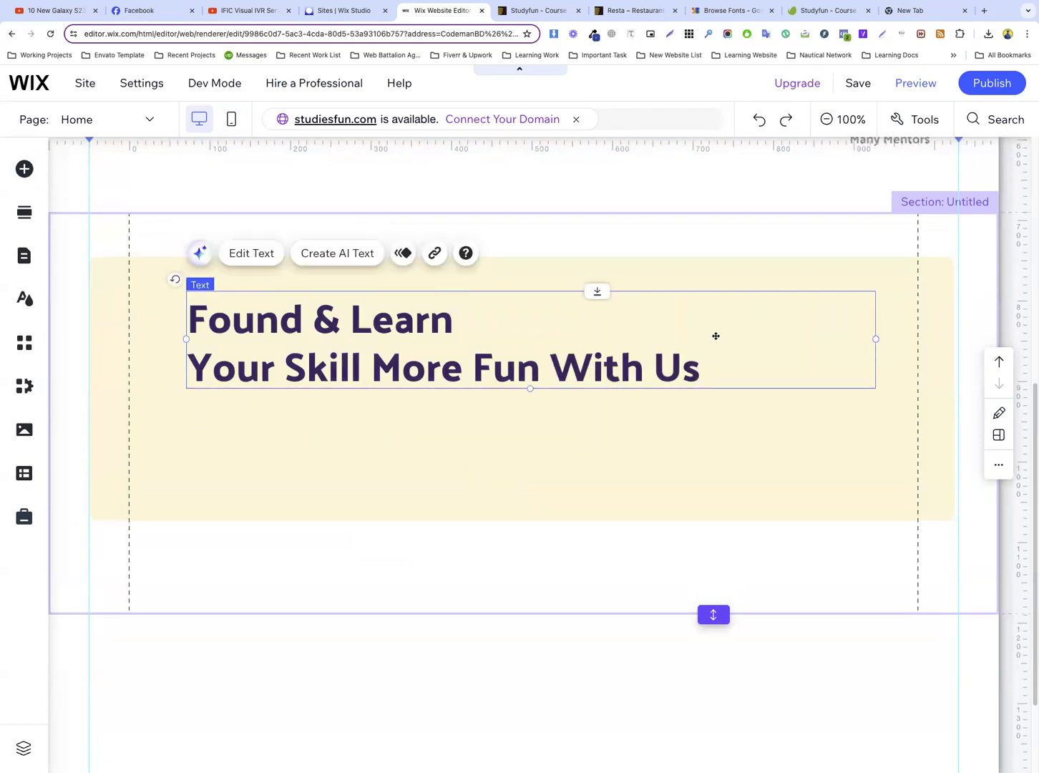
Inspect the styling of the template's "Prepare For The Future" heading in the browser's developer tools, then return to the Wix editor
{"action": "left_click", "coordinate": [537, 9]}
{"action": "left_click", "coordinate": [402, 246]}
{"action": "right_click", "coordinate": [377, 260]}
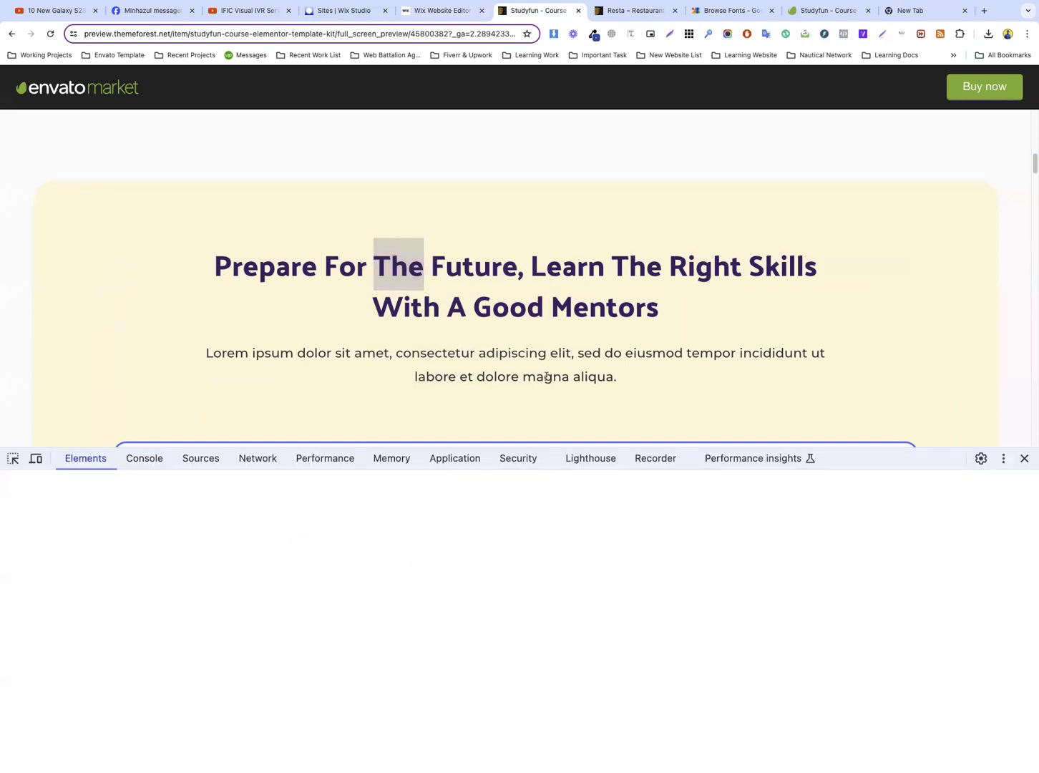
{"action": "left_click", "coordinate": [13, 458]}
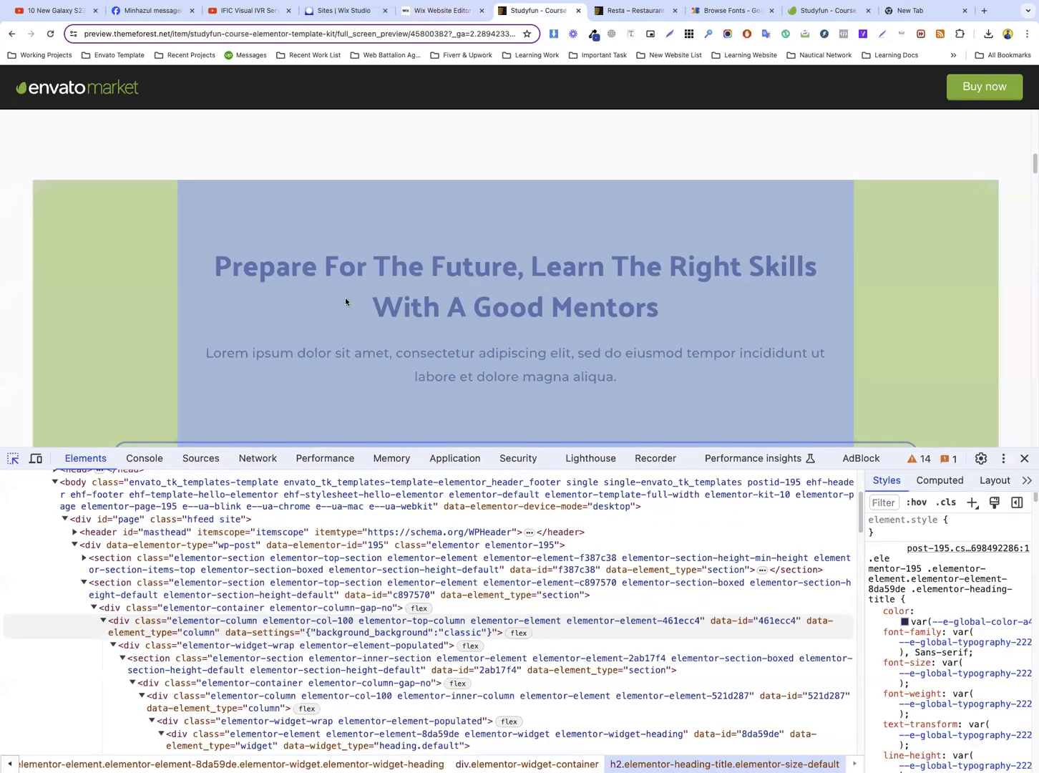
{"action": "left_click", "coordinate": [377, 287]}
{"action": "left_click", "coordinate": [440, 10]}
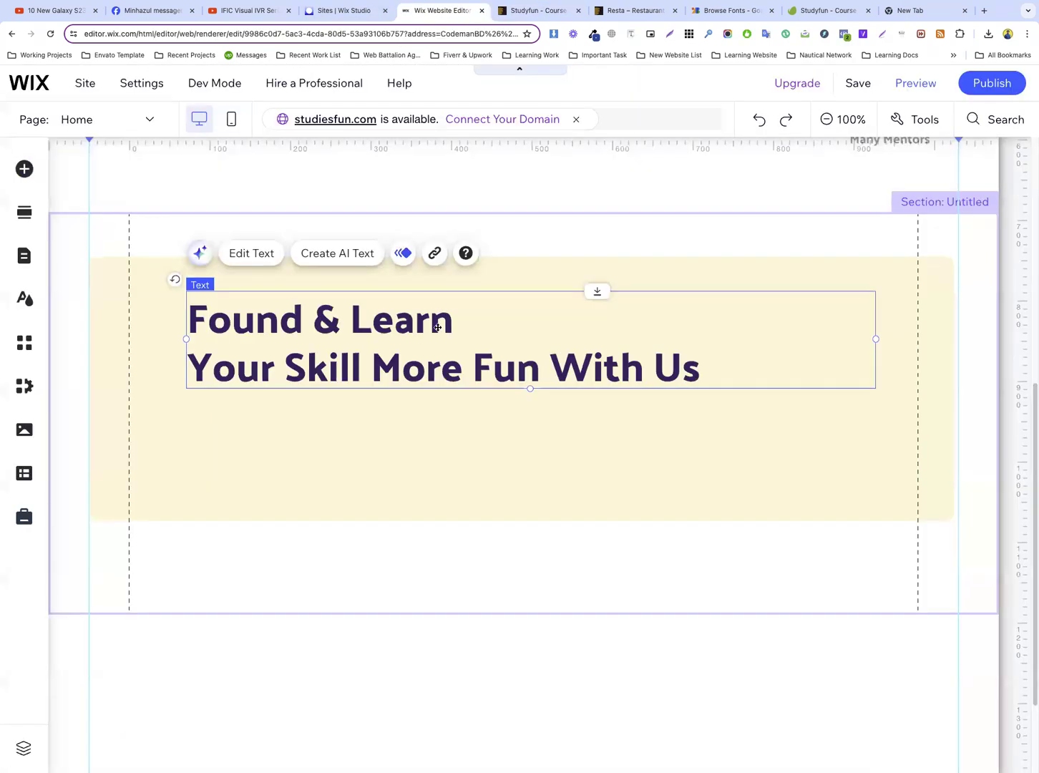
Set the duplicated heading's font size to 36 px and centre-align its text
{"action": "double_click", "coordinate": [511, 322]}
{"action": "left_click", "coordinate": [914, 529]}
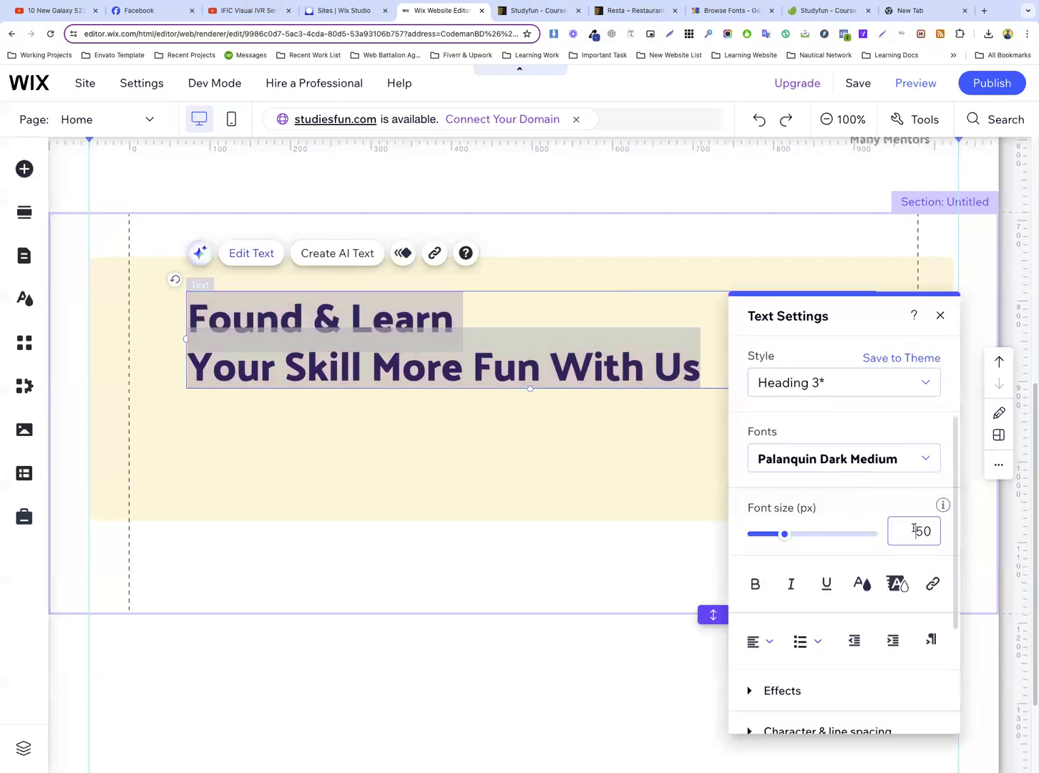
{"action": "type", "text": "36"}
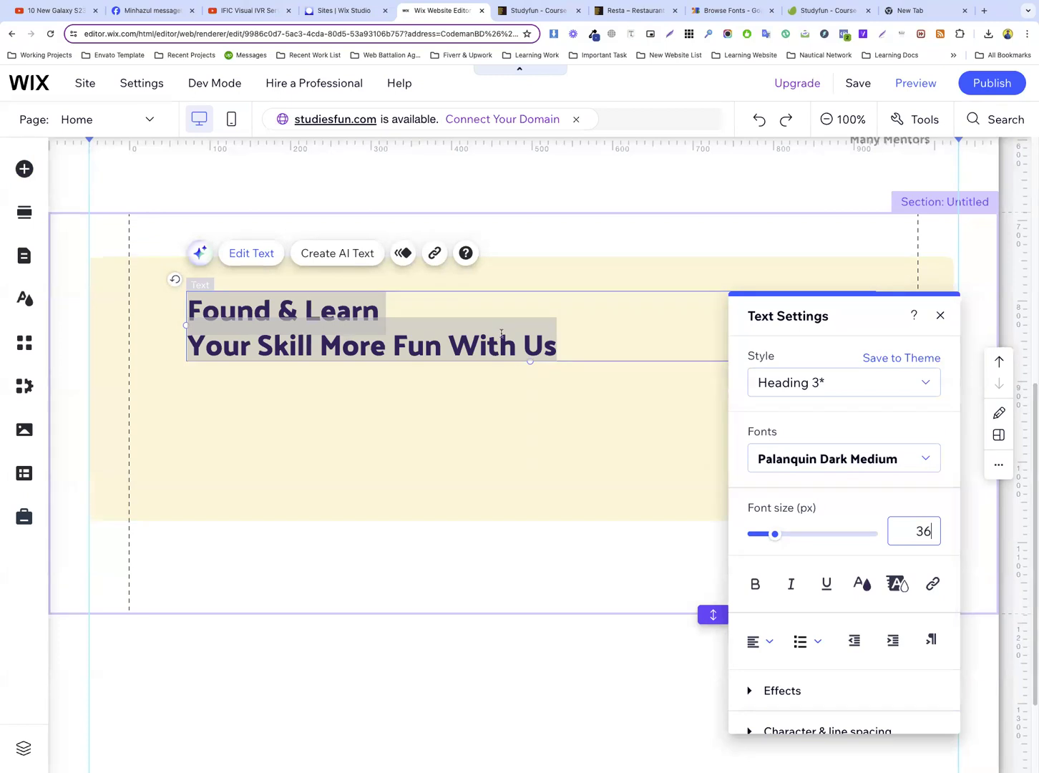
{"action": "key", "text": "Return"}
{"action": "key", "text": "super+a"}
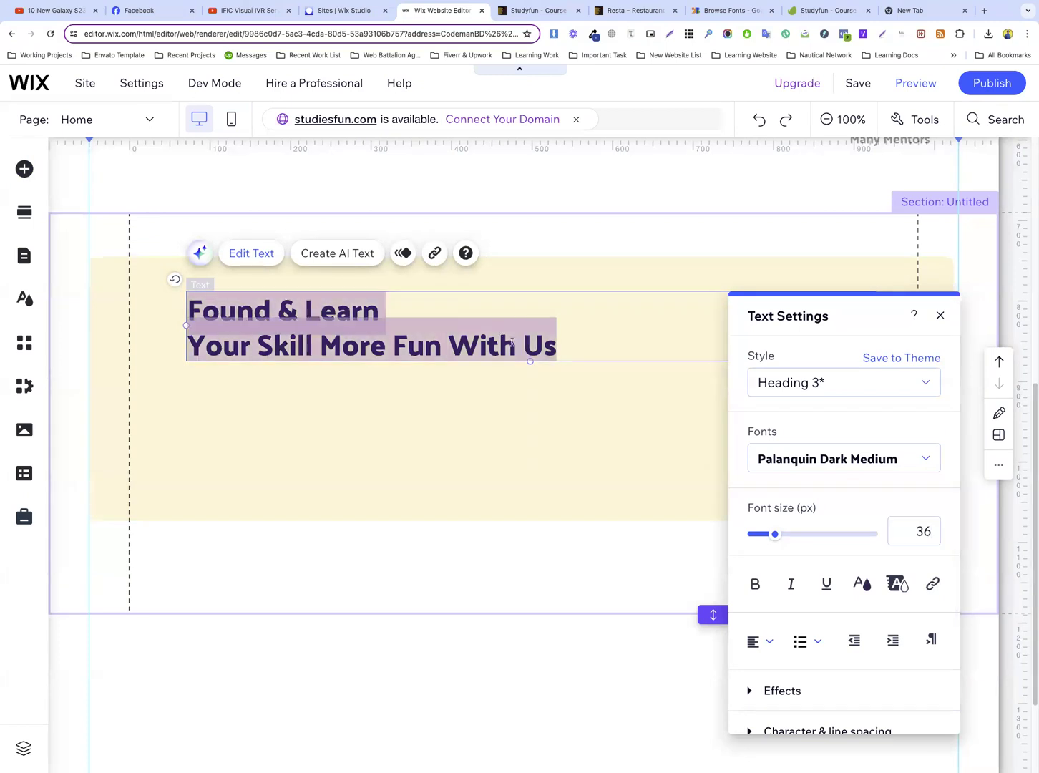
{"action": "left_click", "coordinate": [762, 640]}
{"action": "left_click", "coordinate": [770, 668]}
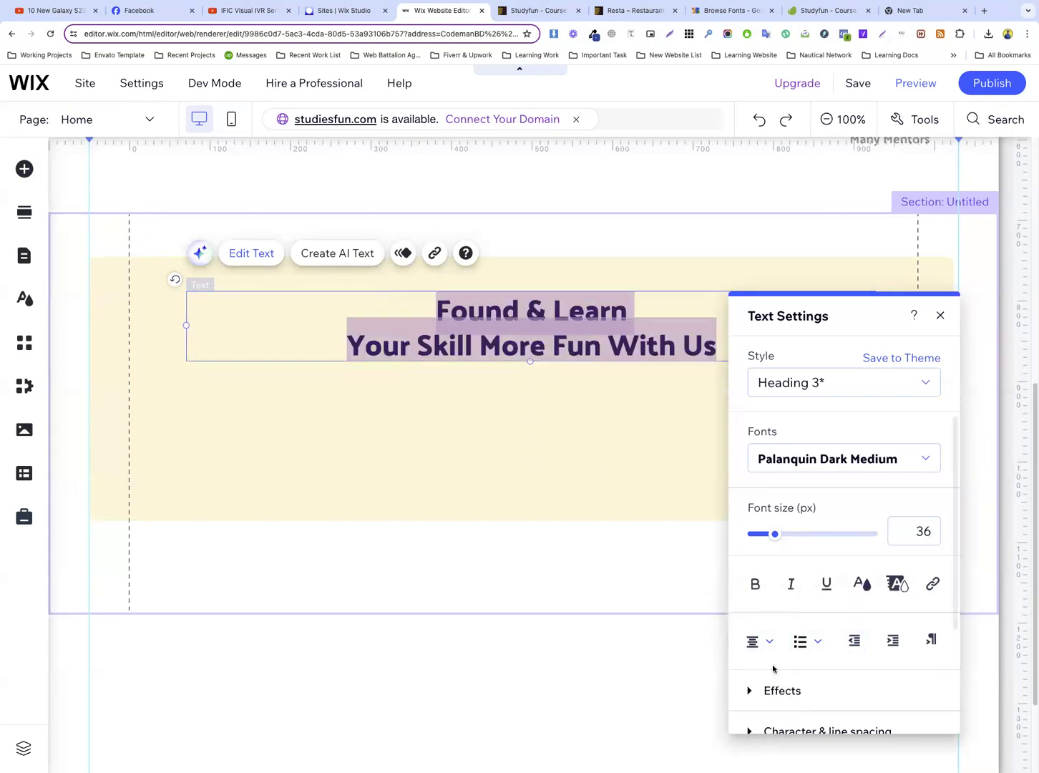
Replace the duplicated heading's text with the copied "Prepare For The Future, Learn The Right Skills With A Good Mentors"
{"action": "triple_click", "coordinate": [545, 322]}
{"action": "key", "text": "super+a"}
{"action": "key", "text": "super+v"}
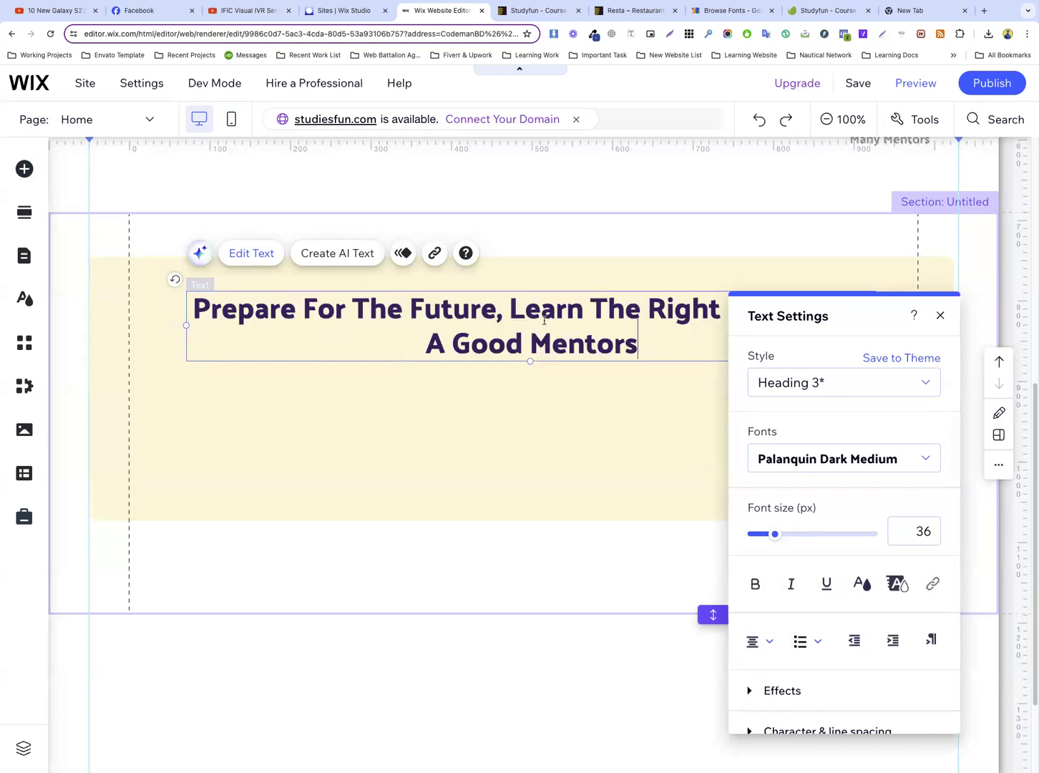
{"action": "left_click", "coordinate": [555, 388]}
Narrow the heading's text box to match the template's line break after "Skills" and centre it horizontally in the cream box
{"action": "left_click", "coordinate": [511, 13]}
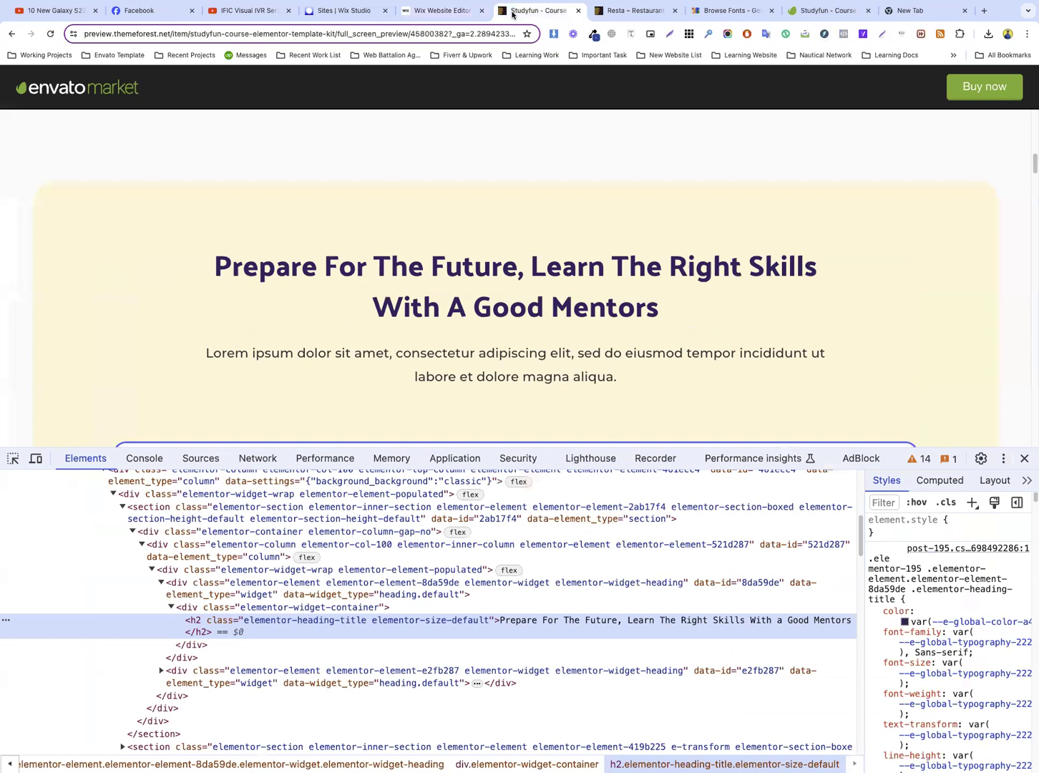
{"action": "double_click", "coordinate": [758, 268]}
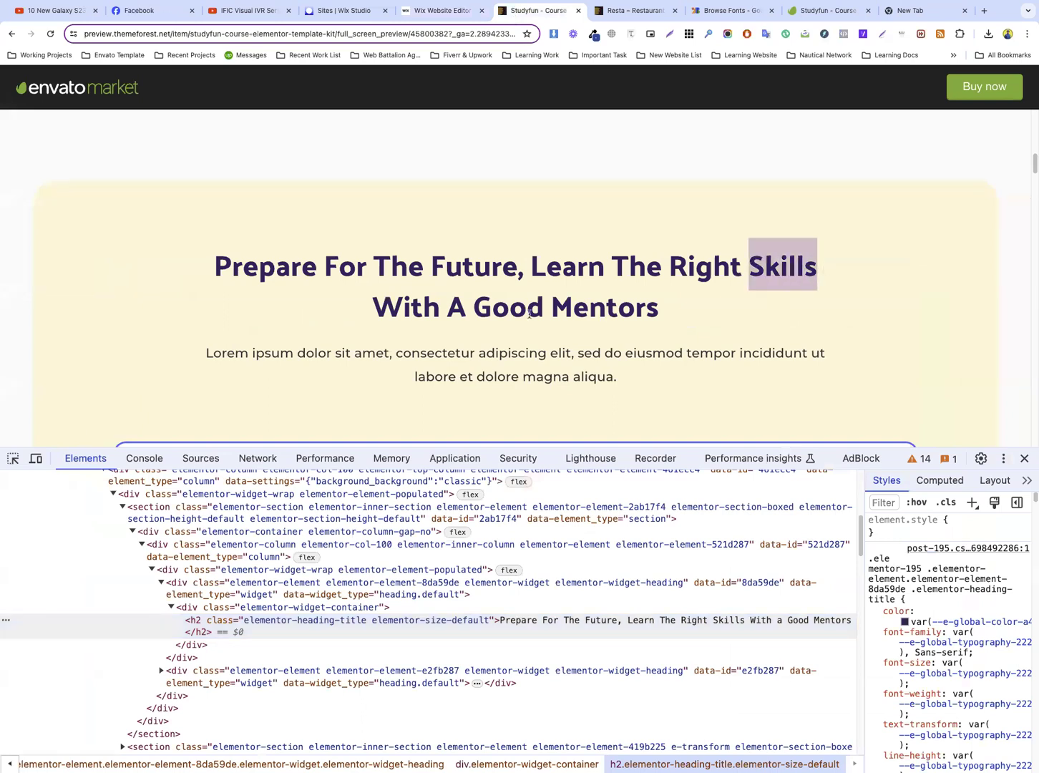
{"action": "left_click", "coordinate": [439, 11]}
{"action": "left_click", "coordinate": [850, 324]}
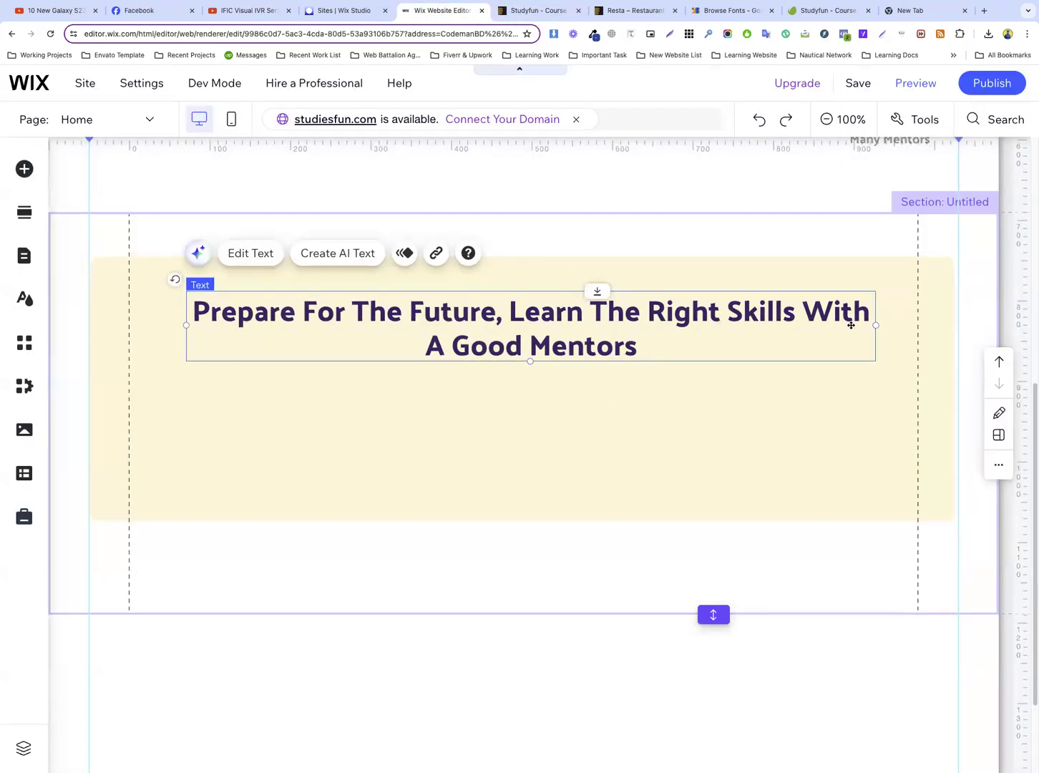
{"action": "left_click_drag", "start_coordinate": [875, 325], "coordinate": [796, 325]}
{"action": "left_click_drag", "start_coordinate": [561, 318], "coordinate": [590, 322]}
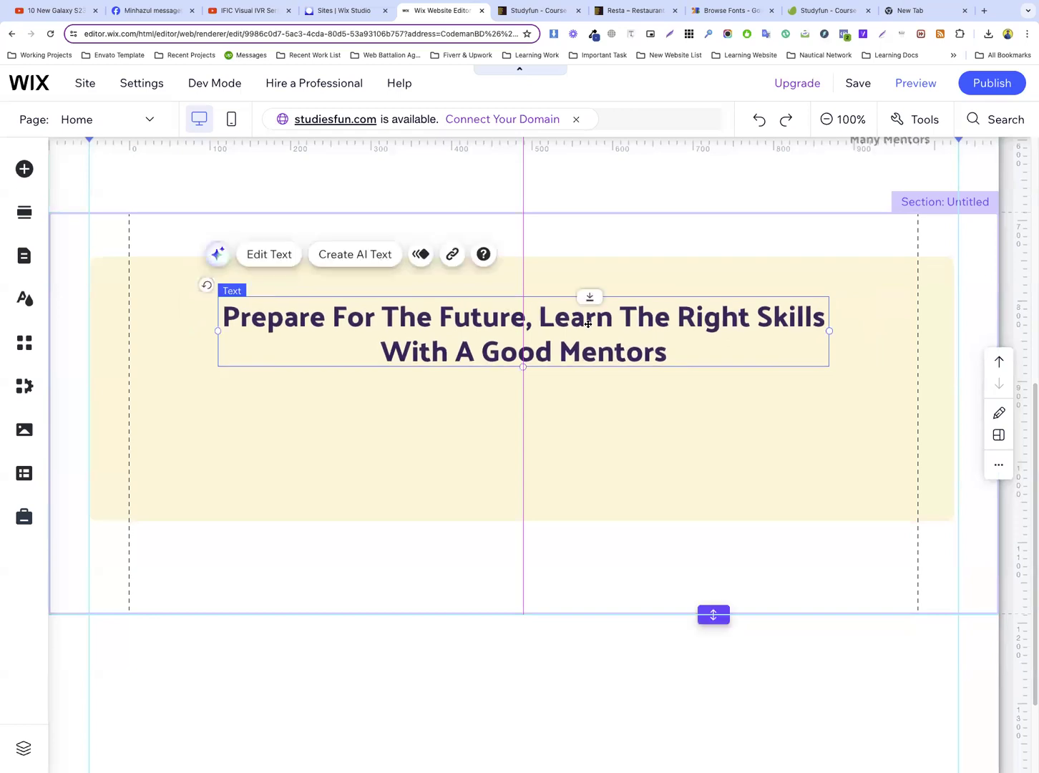
{"action": "left_click", "coordinate": [561, 436]}
Check the template's paragraph under the heading, then duplicate the hero section's Lorem ipsum paragraph and place the copy beneath the cream box's heading
{"action": "left_click", "coordinate": [509, 11]}
{"action": "scroll", "coordinate": [423, 295], "scroll_direction": "down", "scroll_amount": 3}
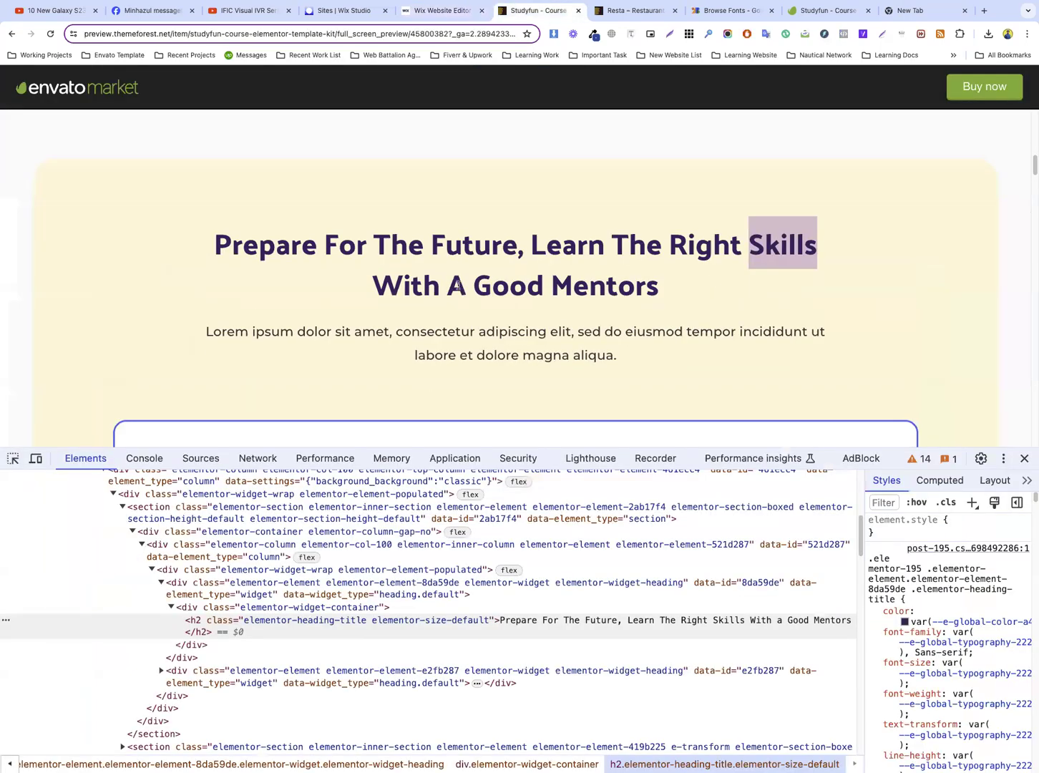
{"action": "double_click", "coordinate": [432, 290]}
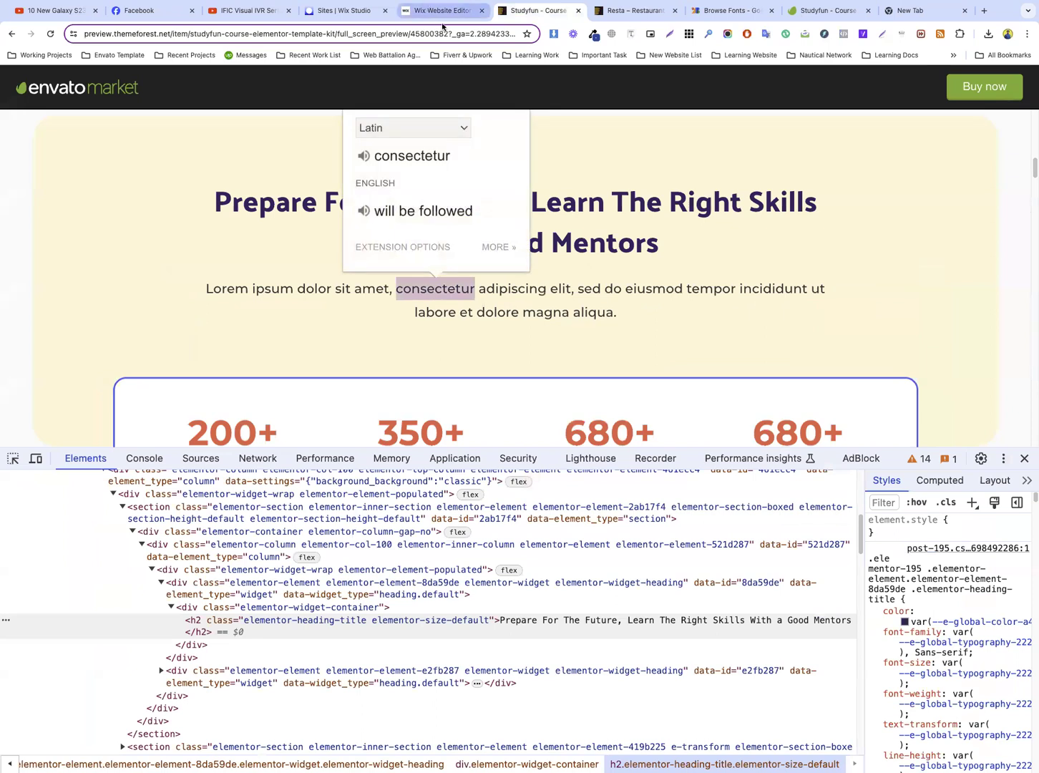
{"action": "left_click", "coordinate": [425, 7]}
{"action": "scroll", "coordinate": [585, 293], "scroll_direction": "up", "scroll_amount": 4}
{"action": "left_click", "coordinate": [513, 269]}
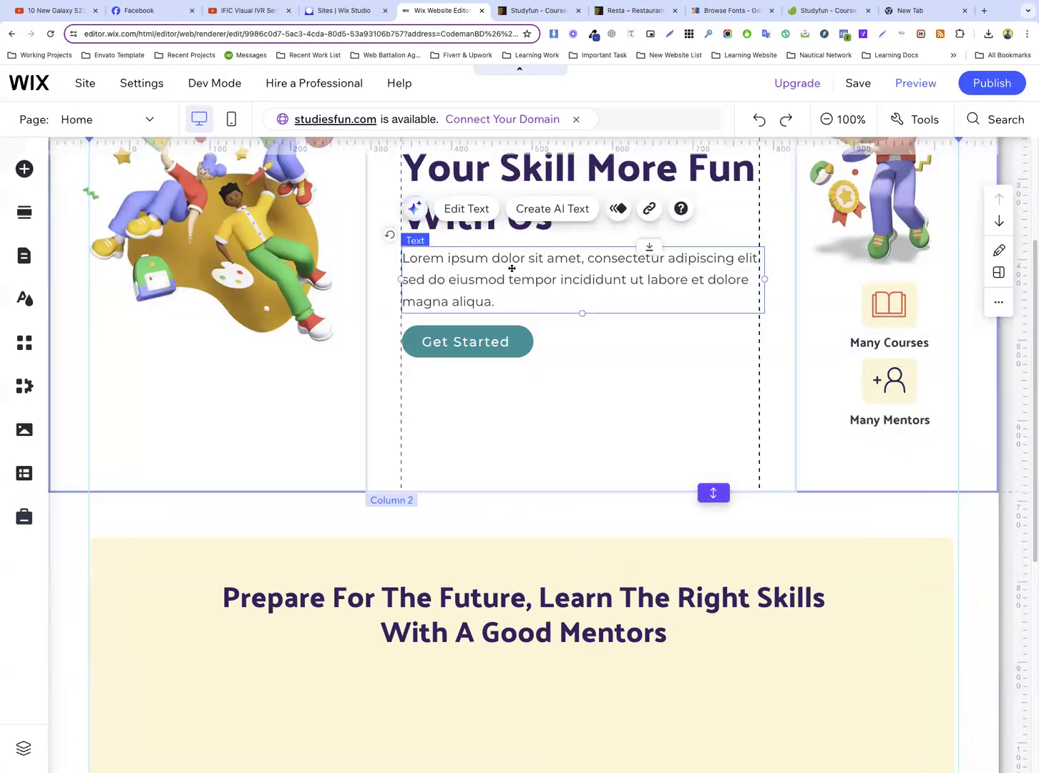
{"action": "right_click", "coordinate": [513, 273]}
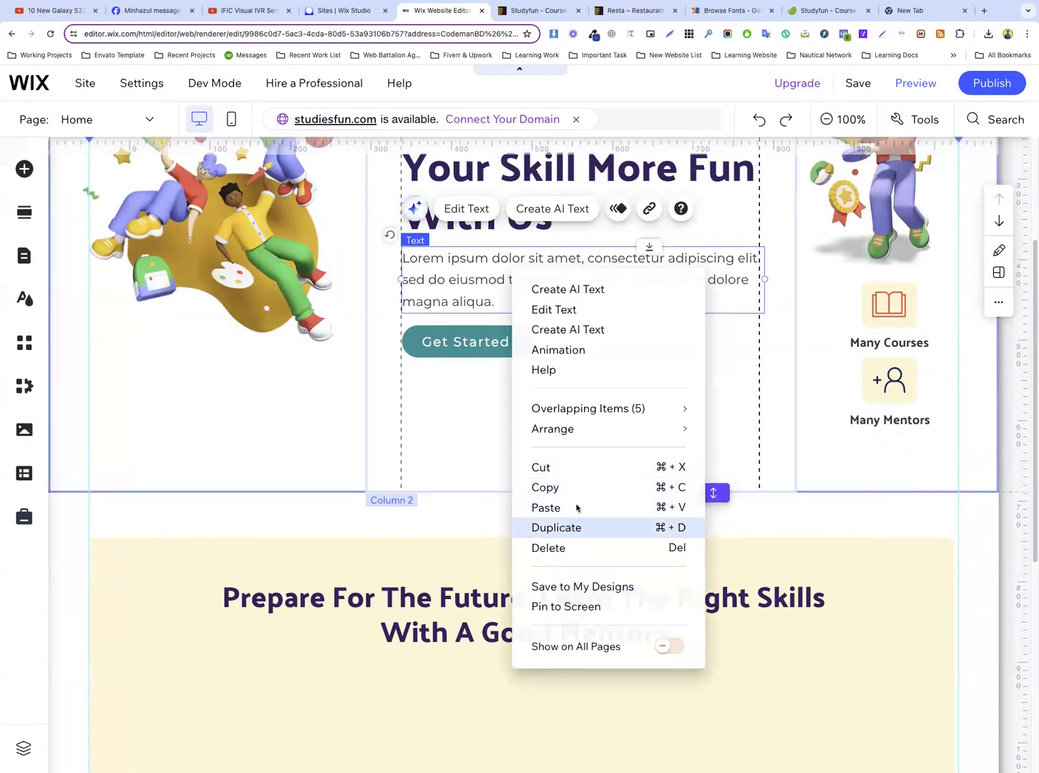
{"action": "left_click", "coordinate": [576, 507]}
{"action": "left_click_drag", "start_coordinate": [532, 275], "coordinate": [311, 424]}
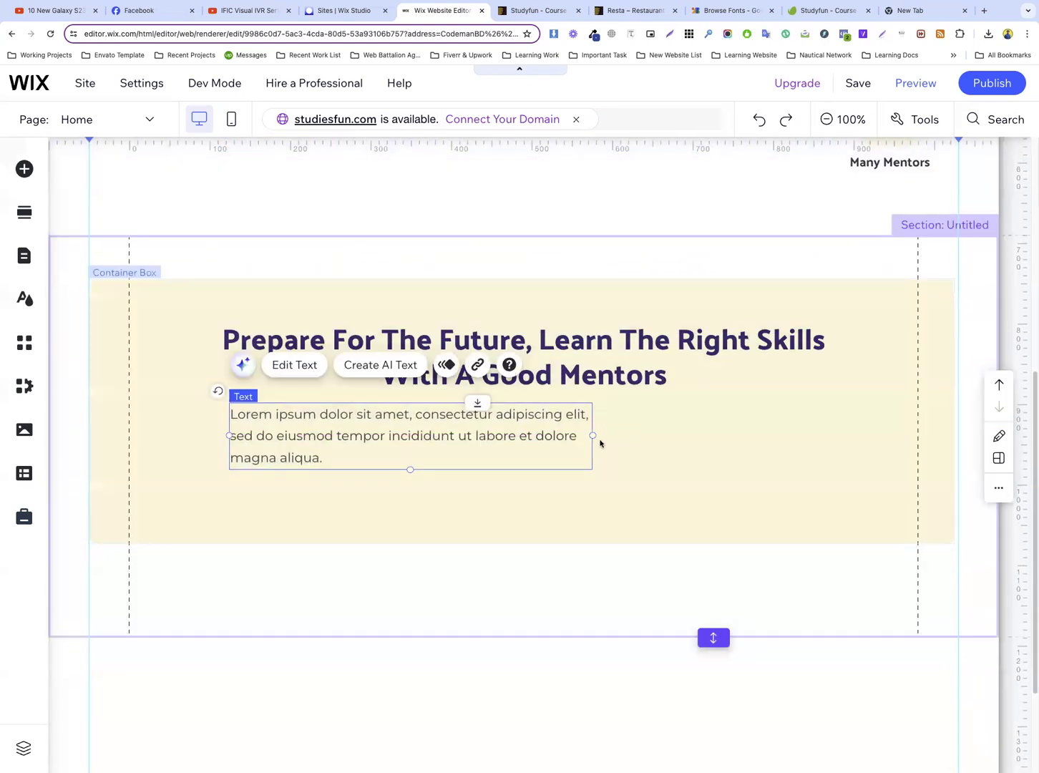
Widen the copied paragraph's text box to two lines and centre-align its text
{"action": "left_click_drag", "start_coordinate": [592, 435], "coordinate": [721, 435]}
{"action": "double_click", "coordinate": [584, 431]}
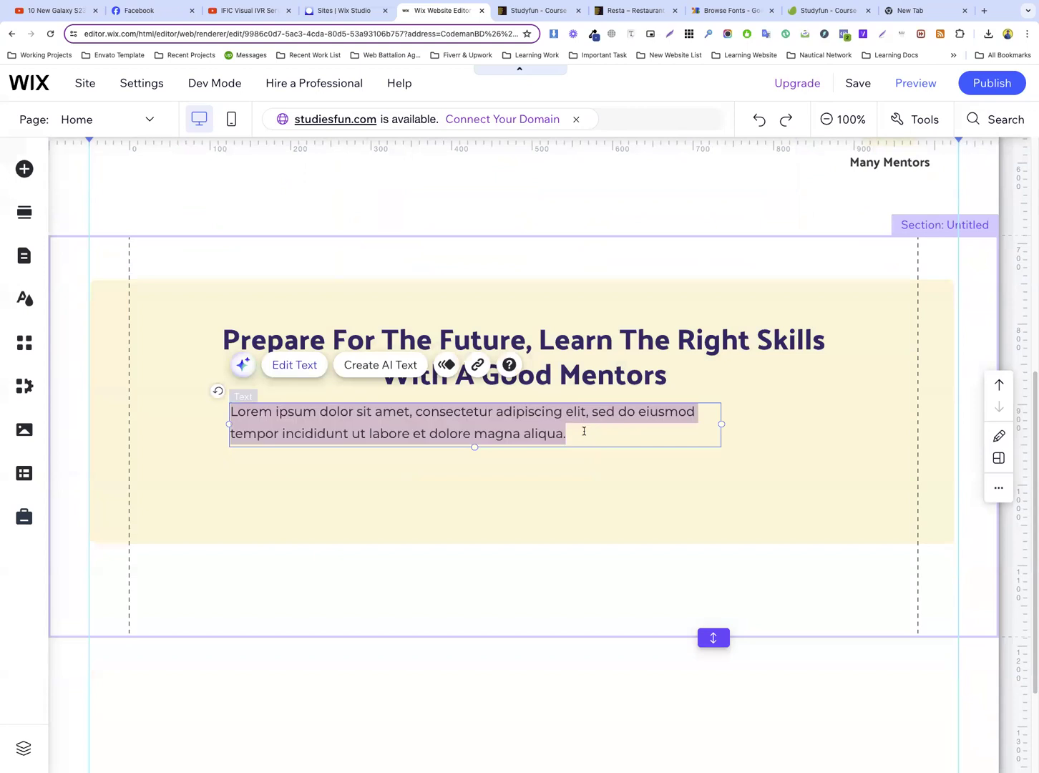
{"action": "left_click", "coordinate": [765, 504]}
{"action": "left_click", "coordinate": [776, 534]}
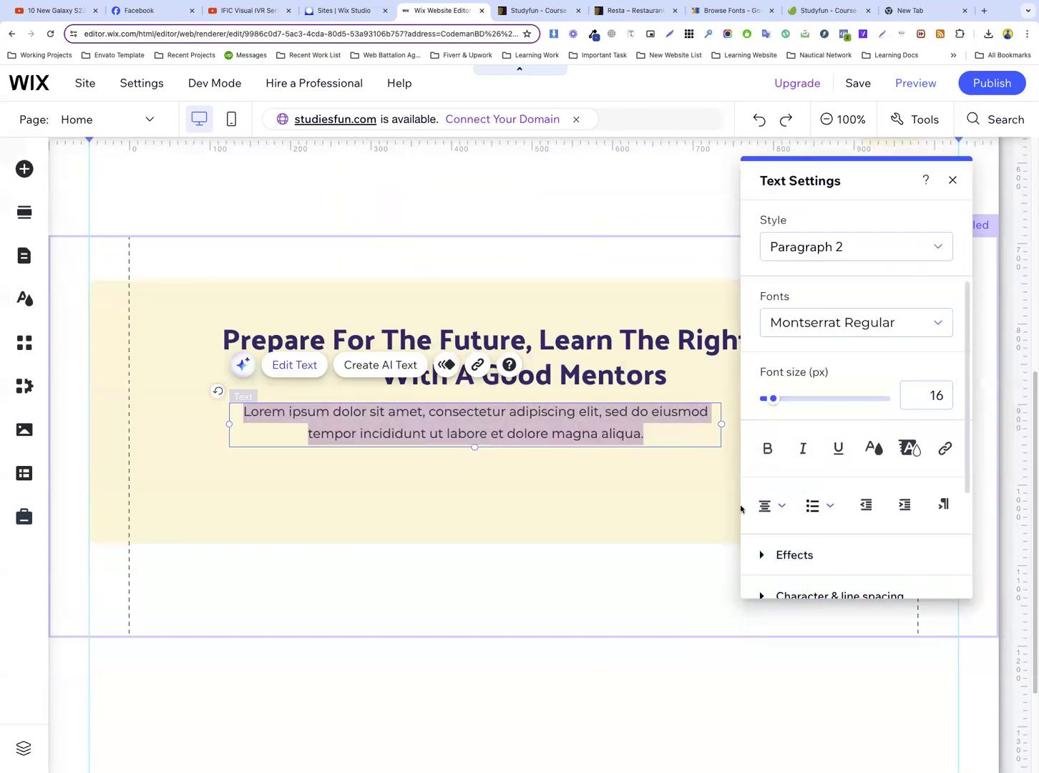
{"action": "left_click", "coordinate": [534, 462]}
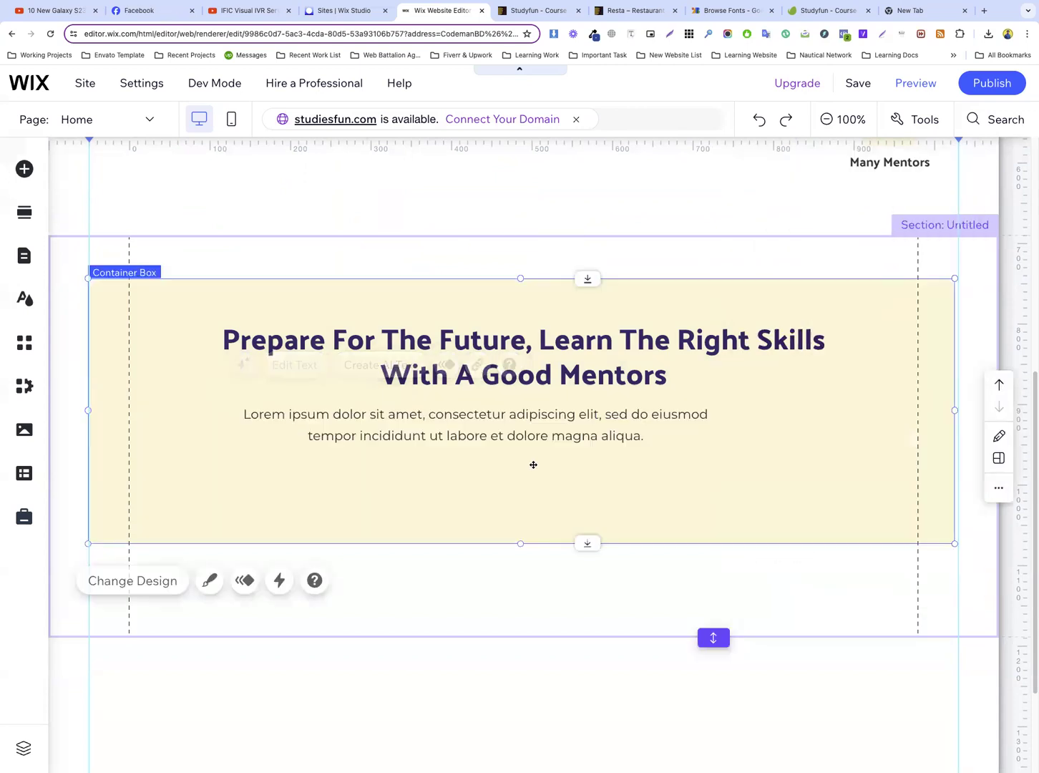
Compare the paragraph's line break with the template, then match its text box to the heading's width so the first line ends at "incididunt ut"
{"action": "left_click", "coordinate": [547, 12]}
{"action": "left_click", "coordinate": [214, 284]}
{"action": "left_click_drag", "start_coordinate": [207, 288], "coordinate": [821, 287]}
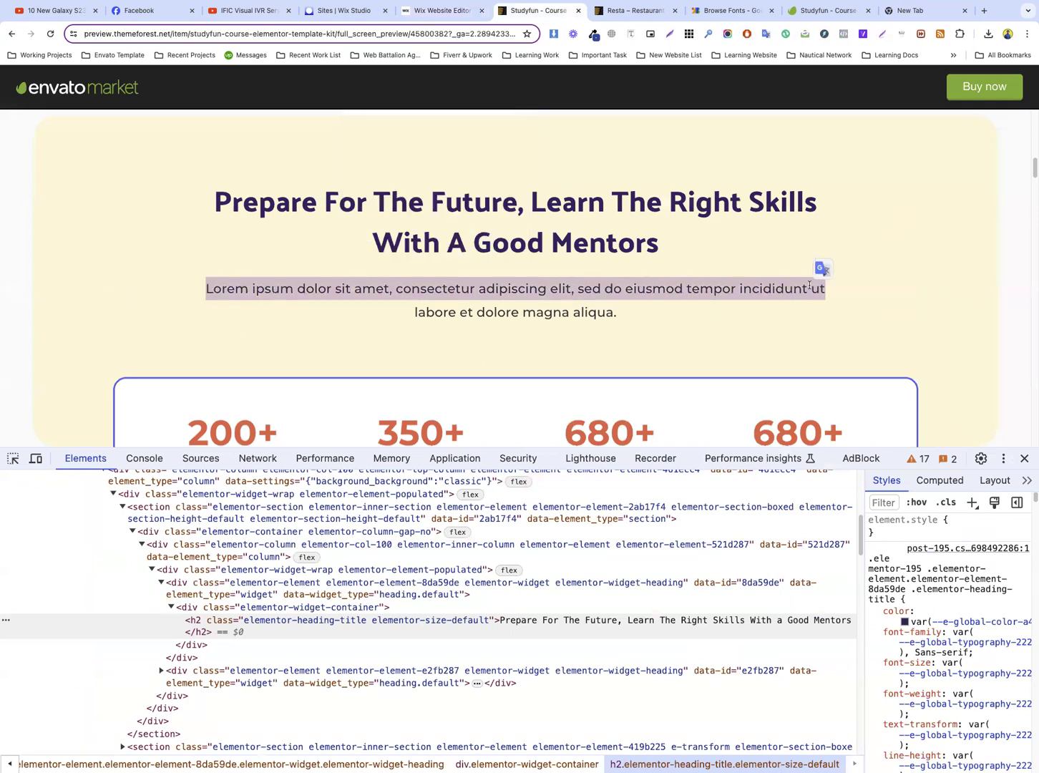
{"action": "left_click", "coordinate": [440, 10]}
{"action": "left_click", "coordinate": [598, 431]}
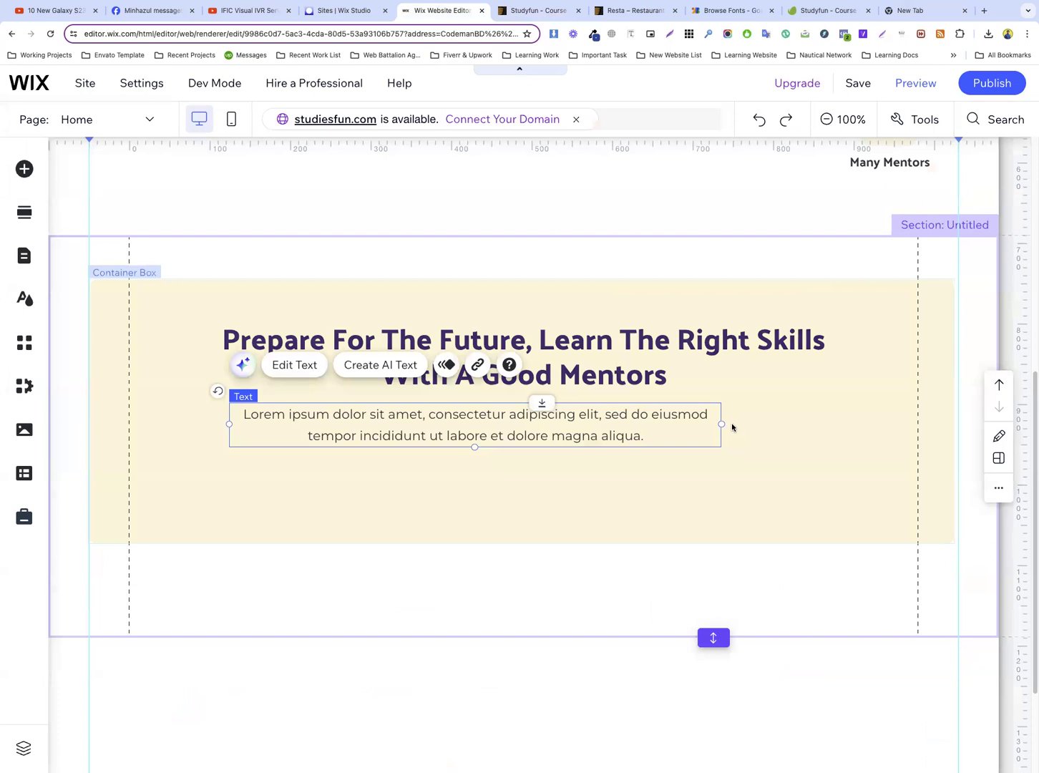
{"action": "left_click_drag", "start_coordinate": [483, 423], "coordinate": [473, 421]}
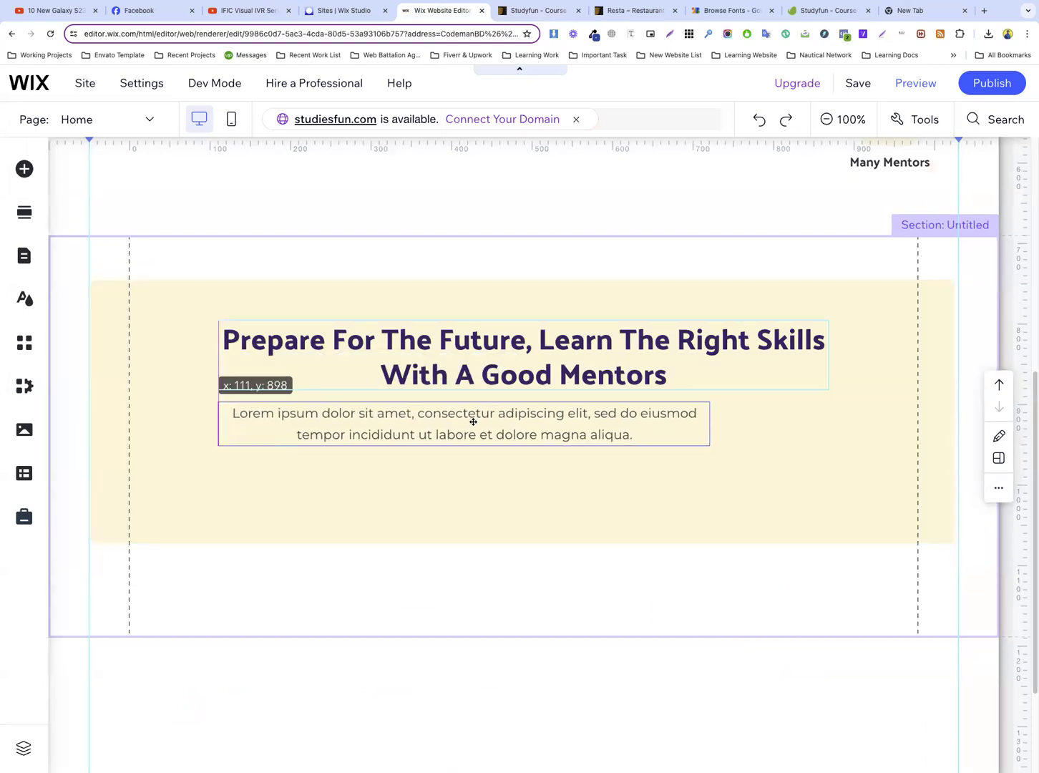
{"action": "left_click_drag", "start_coordinate": [664, 427], "coordinate": [825, 420]}
{"action": "left_click", "coordinate": [858, 426]}
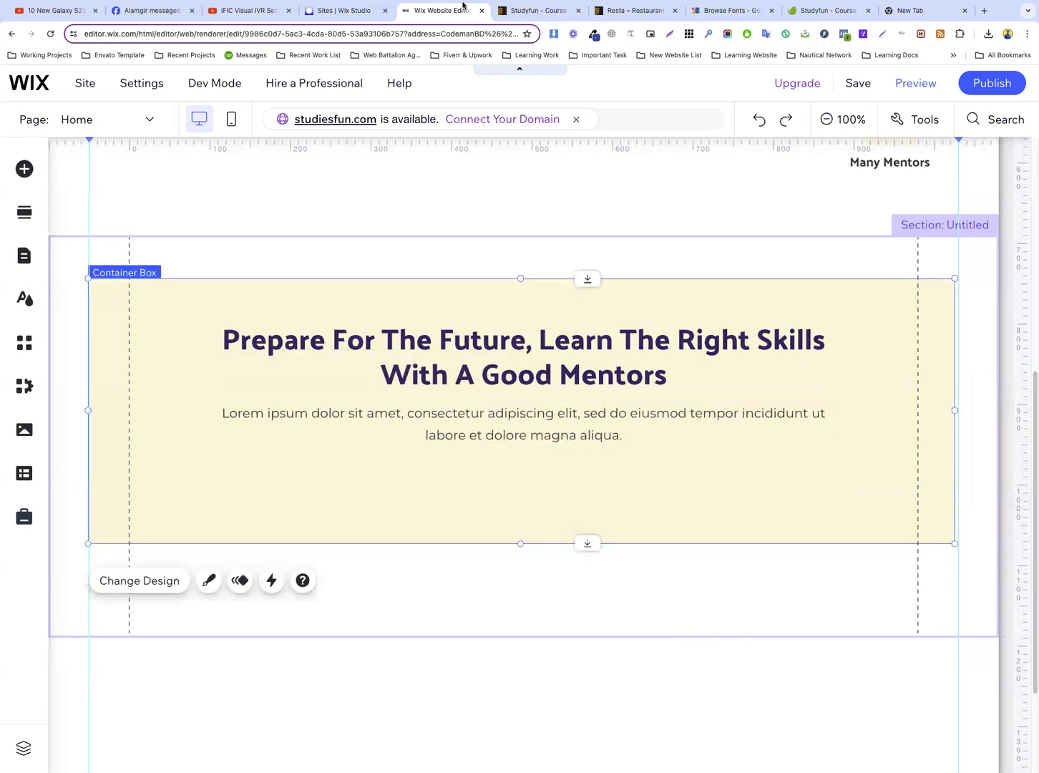
Review the template's counter box, then extend the Wix section's lower edge to make room below the cream box
{"action": "left_click", "coordinate": [541, 9]}
{"action": "scroll", "coordinate": [476, 209], "scroll_direction": "down", "scroll_amount": 5}
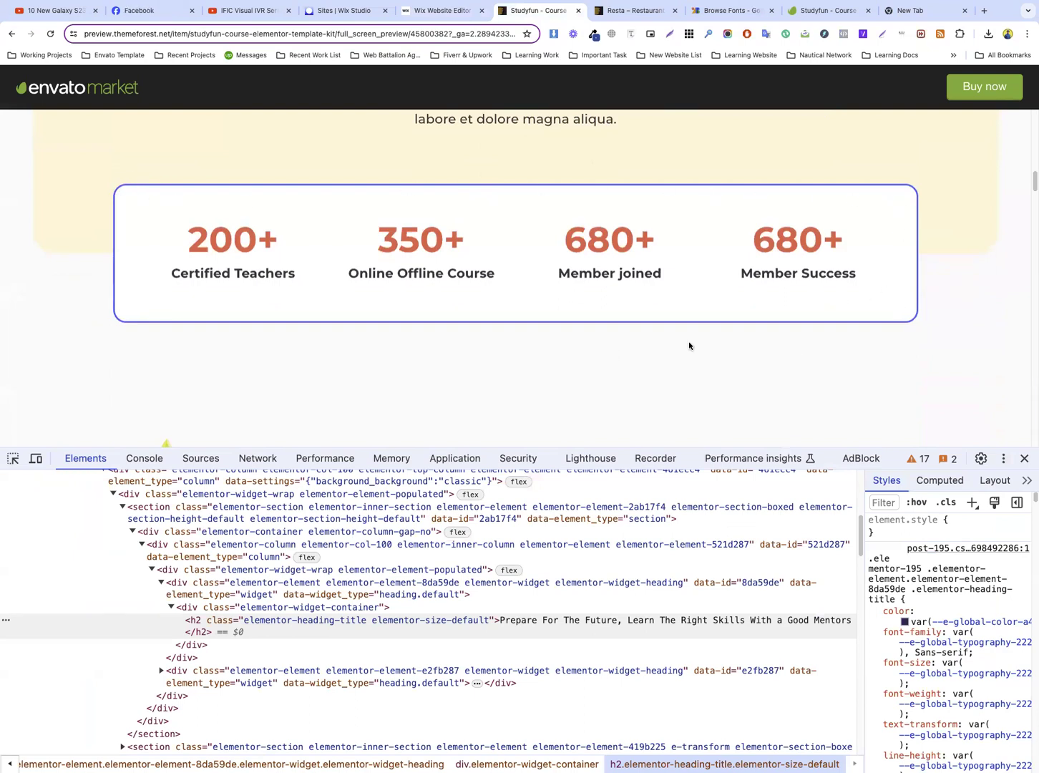
{"action": "scroll", "coordinate": [639, 300], "scroll_direction": "down", "scroll_amount": 2}
{"action": "scroll", "coordinate": [638, 300], "scroll_direction": "up", "scroll_amount": 3}
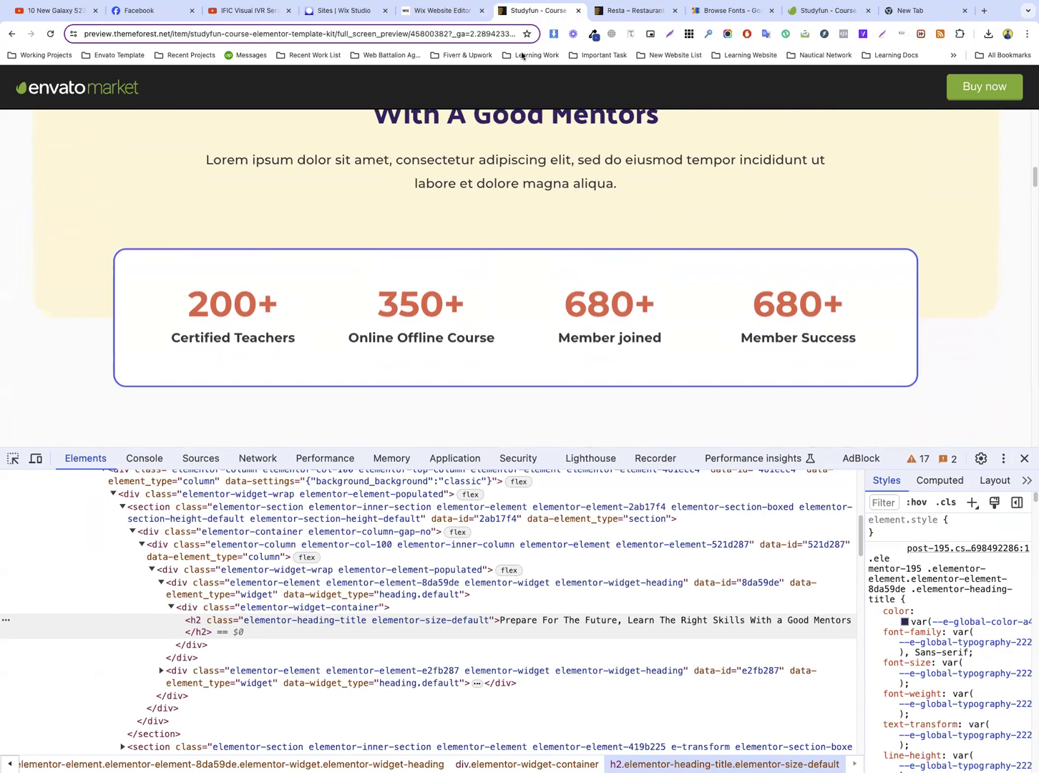
{"action": "left_click", "coordinate": [448, 9]}
{"action": "scroll", "coordinate": [555, 432], "scroll_direction": "down", "scroll_amount": 3}
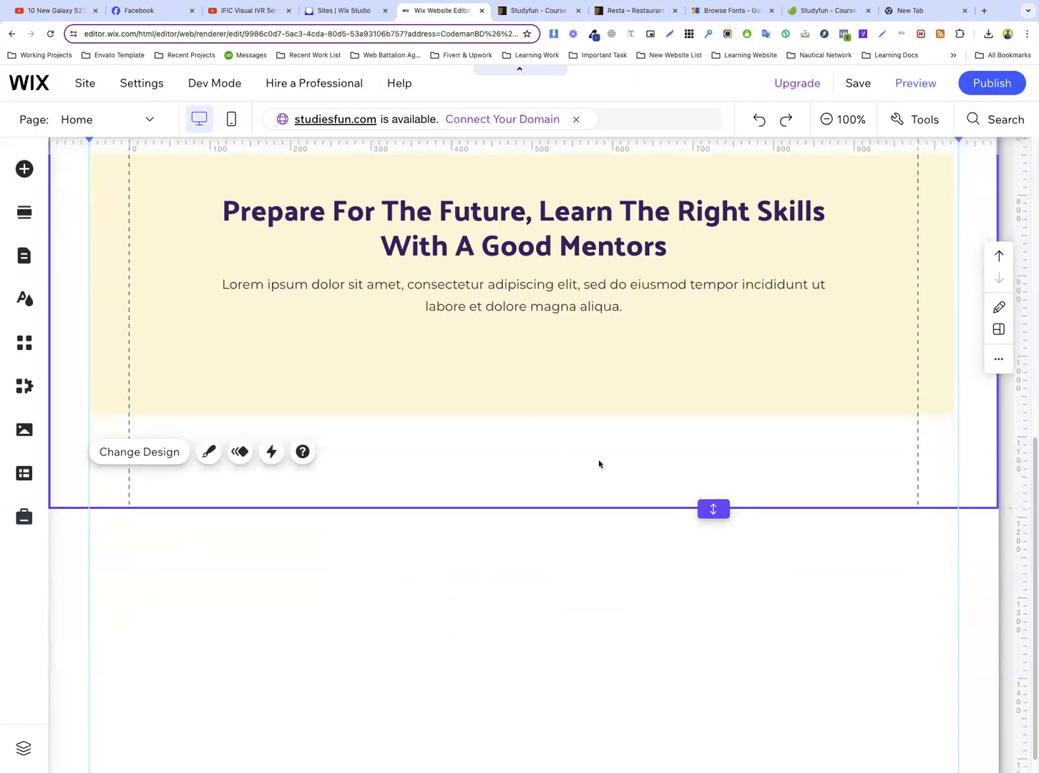
{"action": "left_click_drag", "start_coordinate": [714, 509], "coordinate": [714, 587]}
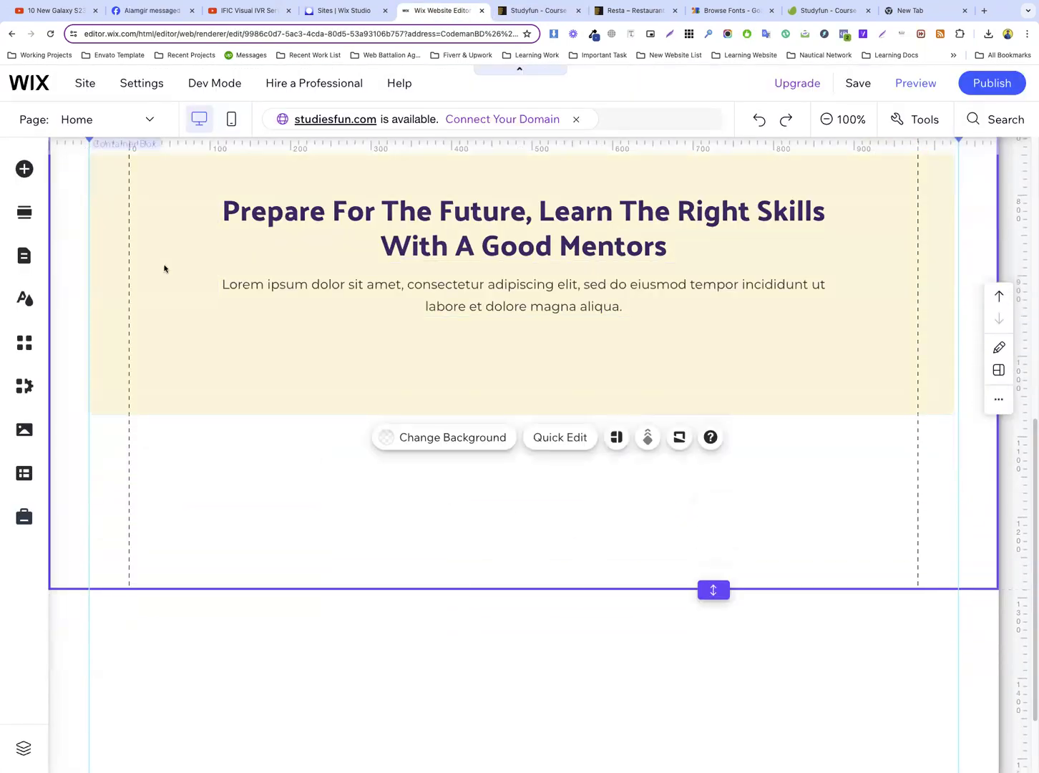
Add another cream container box from the saved boxes and place it overlapping the lower edge of the existing cream box
{"action": "left_click", "coordinate": [24, 170]}
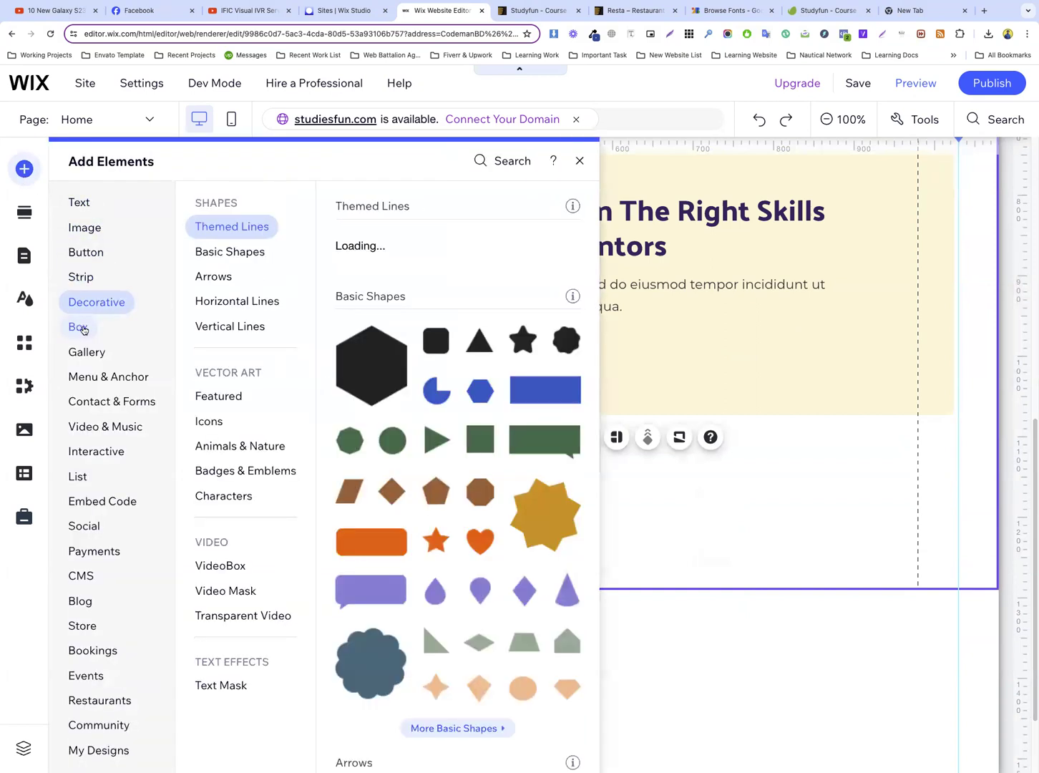
{"action": "mouse_move", "coordinate": [84, 329]}
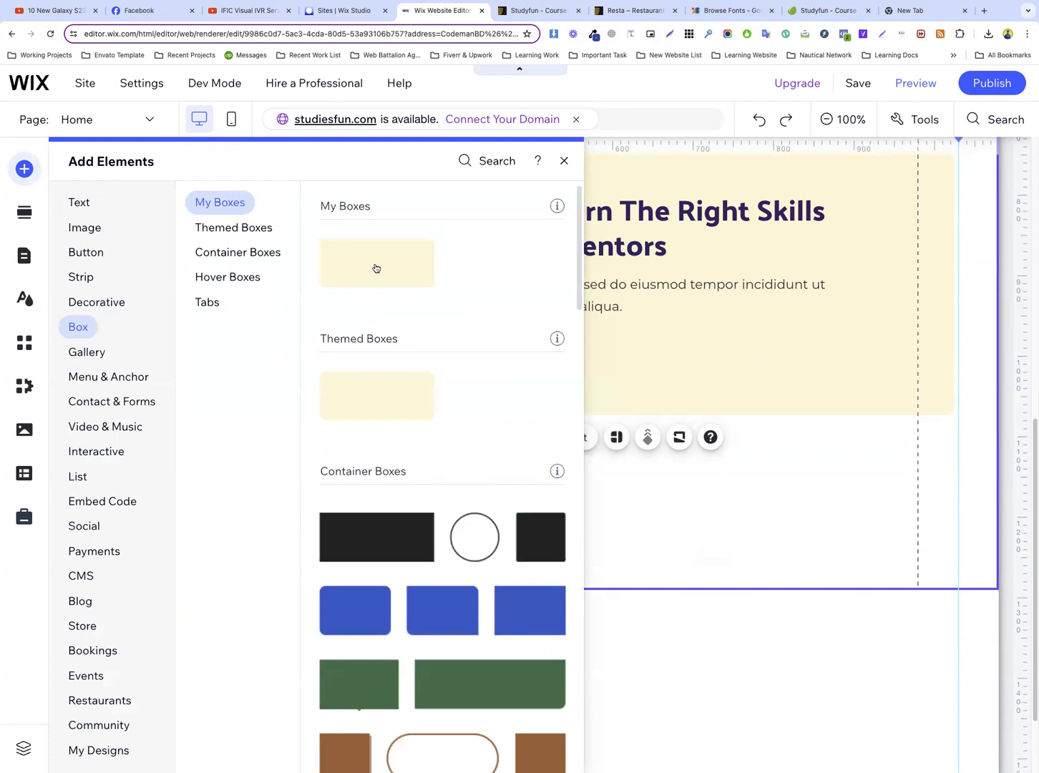
{"action": "left_click_drag", "start_coordinate": [700, 398], "coordinate": [442, 455]}
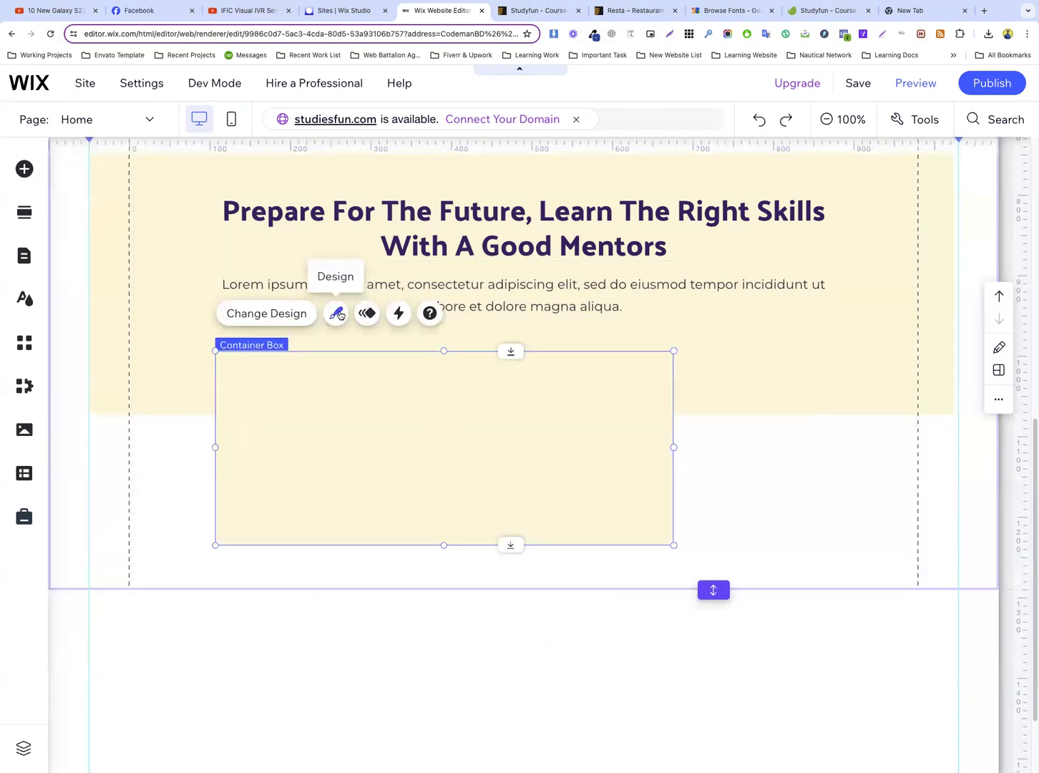
Set the new container box's fill to the white theme colour #FFFFFF
{"action": "left_click", "coordinate": [336, 312]}
{"action": "left_click", "coordinate": [849, 581]}
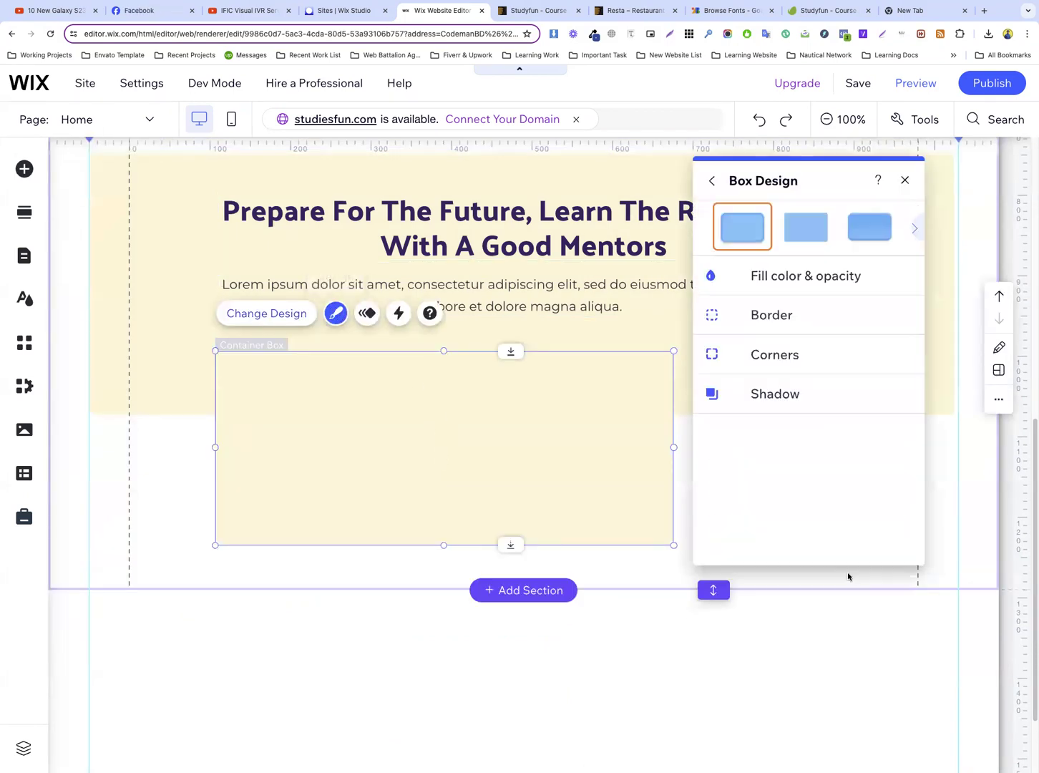
{"action": "left_click", "coordinate": [788, 287]}
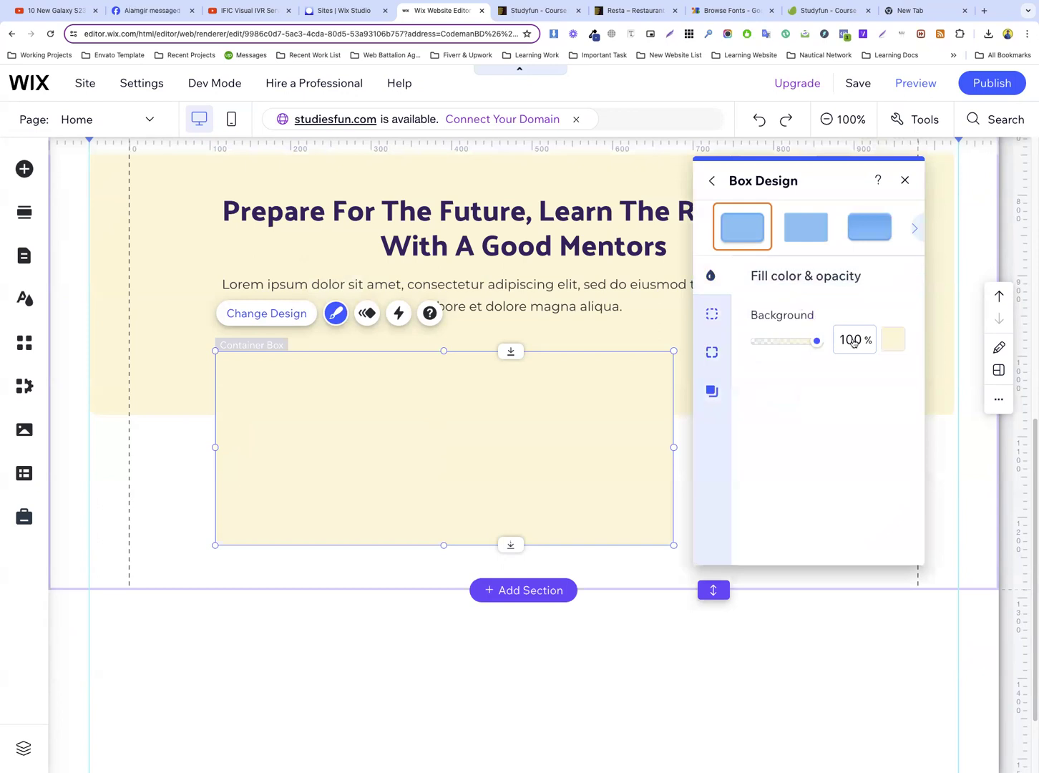
{"action": "left_click", "coordinate": [892, 340]}
{"action": "left_click", "coordinate": [835, 435]}
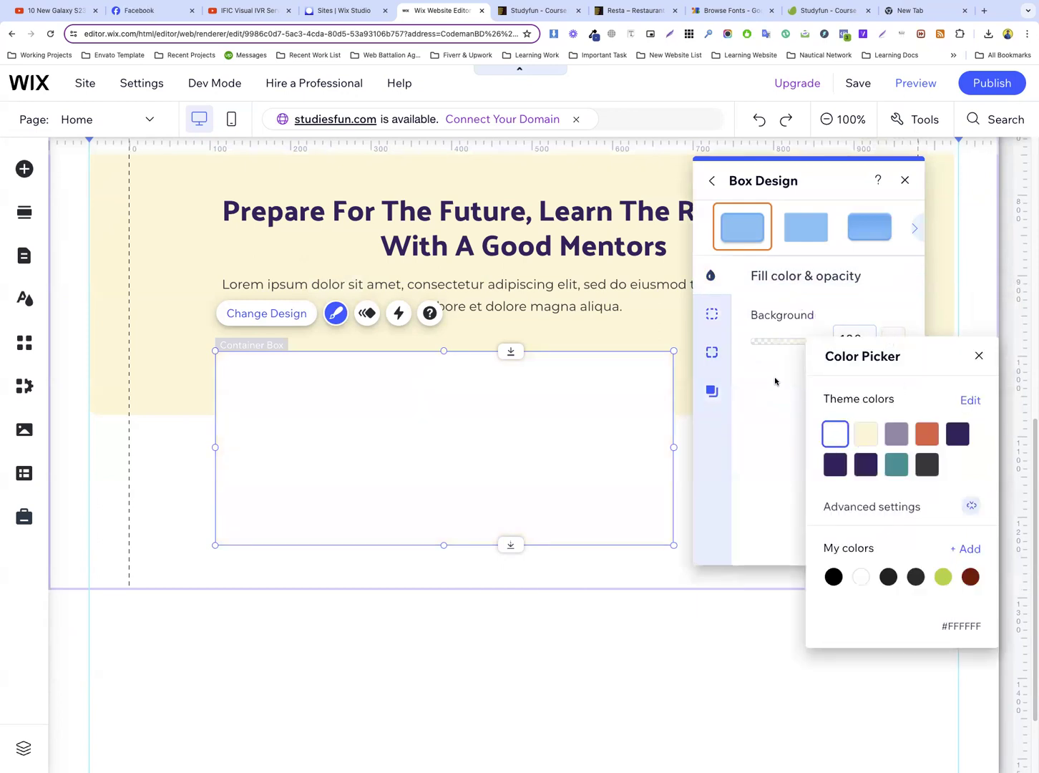
Give the white box a 2 px border in the dark purple theme colour #3A2766
{"action": "left_click", "coordinate": [712, 352]}
{"action": "left_click", "coordinate": [712, 352]}
{"action": "left_click", "coordinate": [712, 313]}
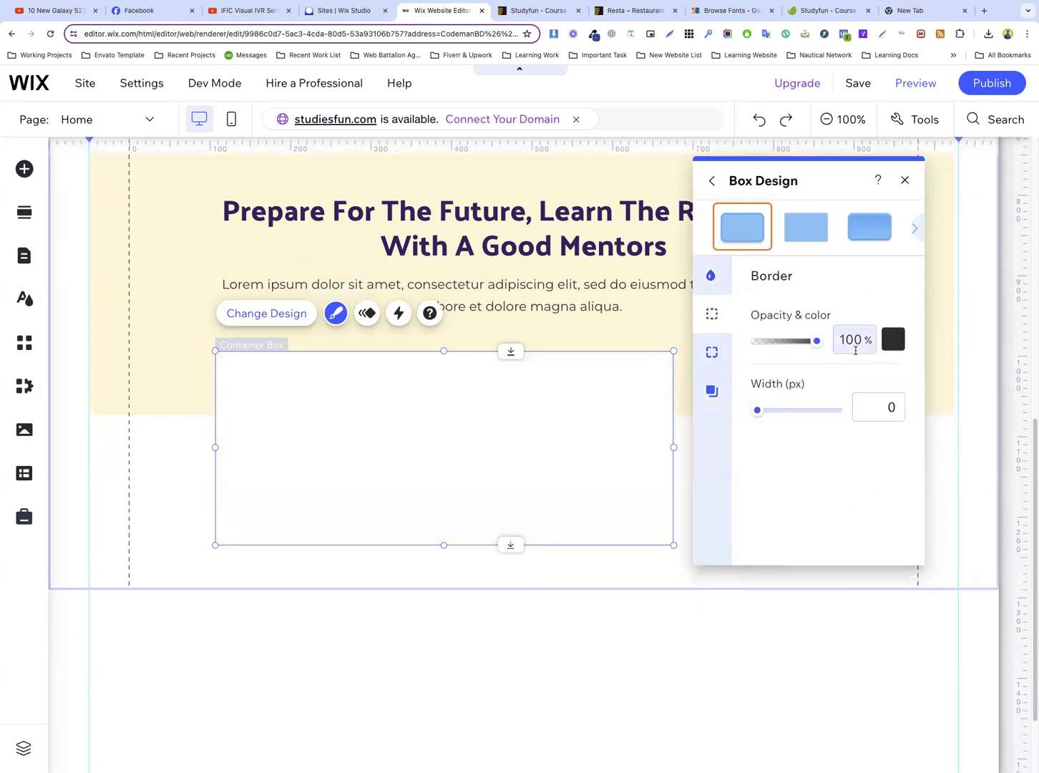
{"action": "left_click", "coordinate": [893, 340]}
{"action": "left_click", "coordinate": [958, 435]}
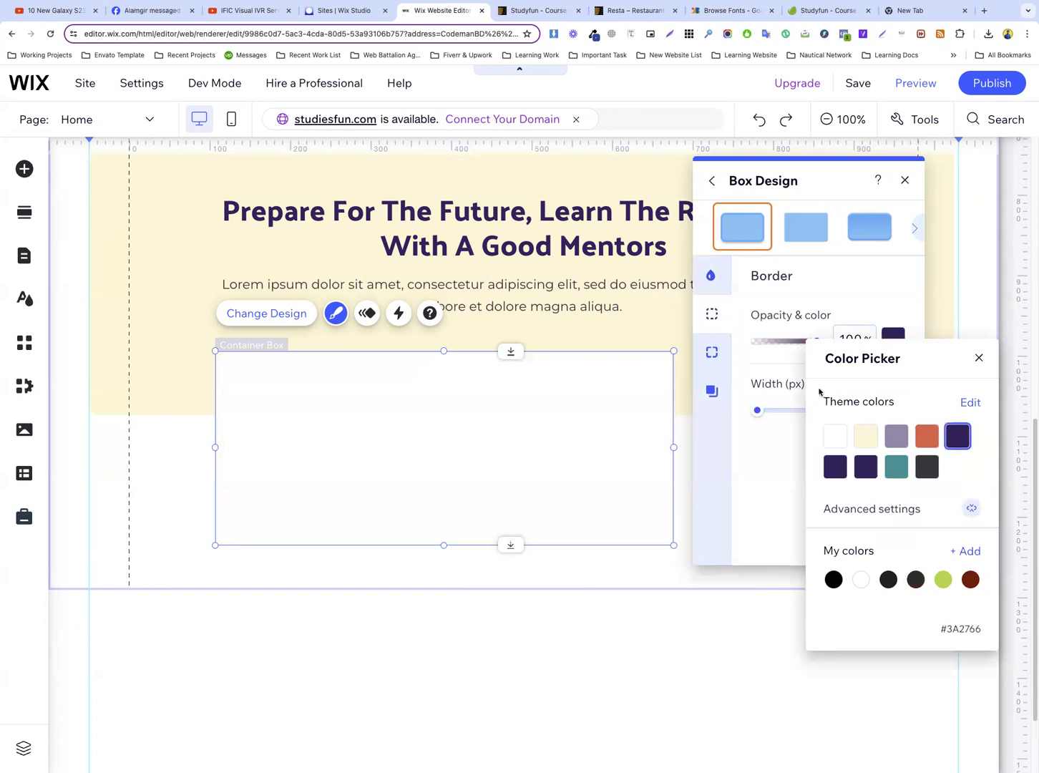
{"action": "left_click", "coordinate": [799, 387]}
{"action": "left_click", "coordinate": [874, 407]}
{"action": "type", "text": "1"}
{"action": "type", "text": "2"}
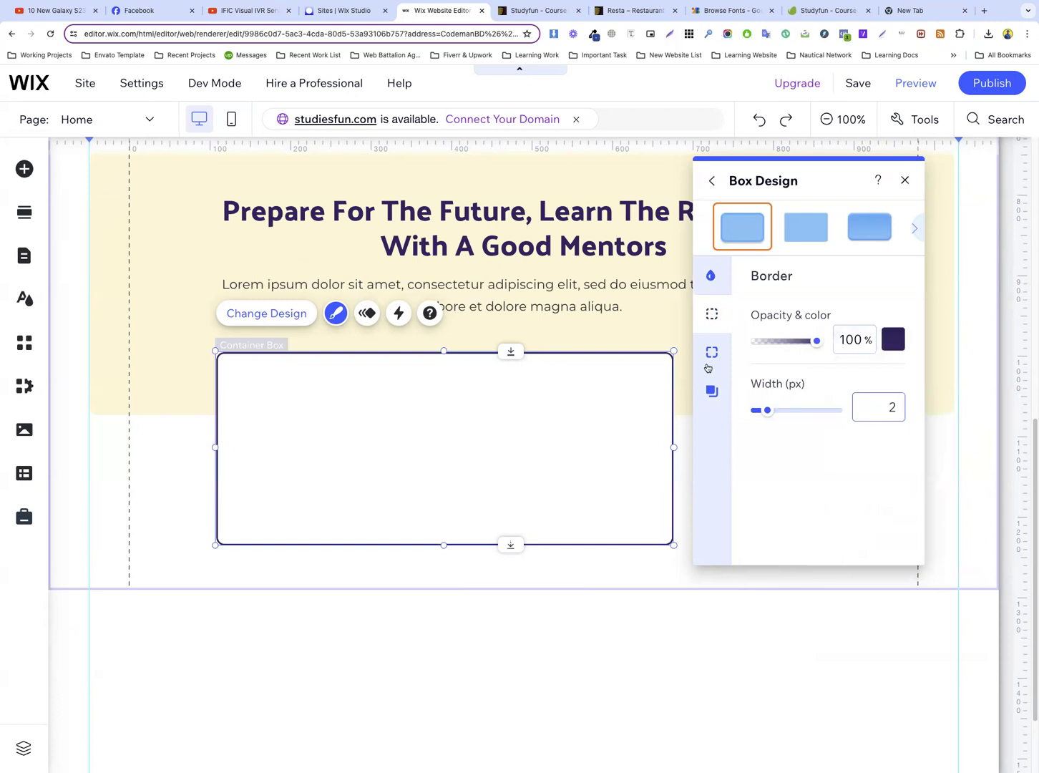
Inspect the template's counter box in the browser's developer tools and copy its border colour #456eff
{"action": "key", "text": "ctrl+Tab"}
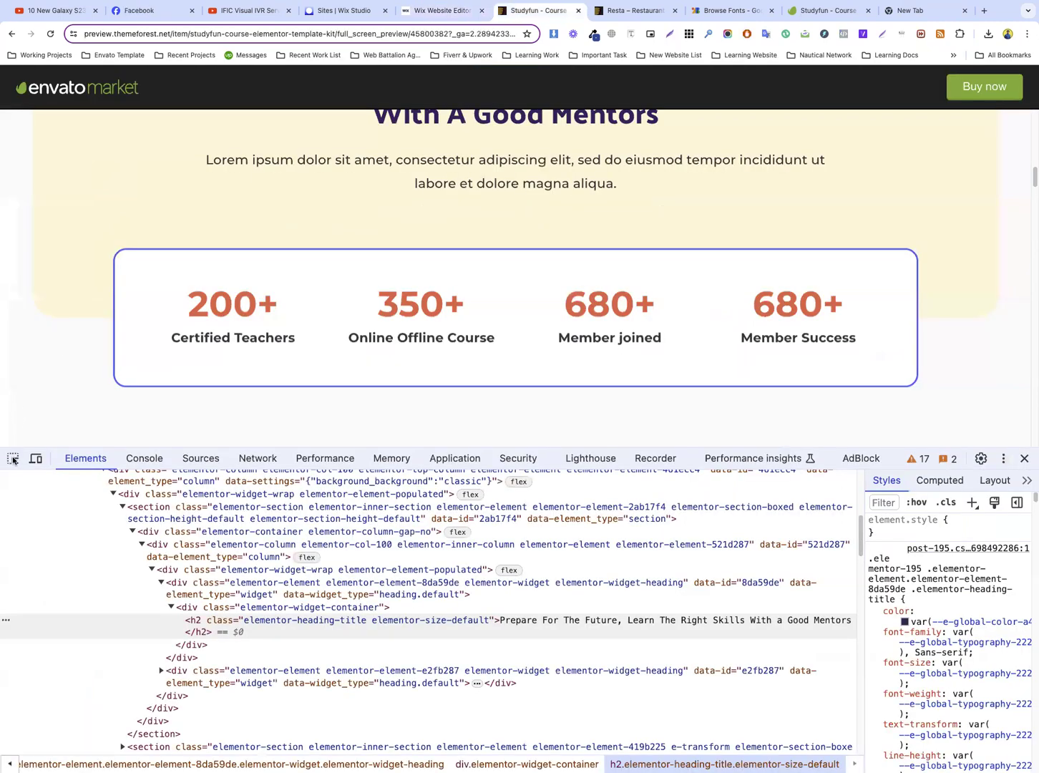
{"action": "left_click", "coordinate": [13, 459]}
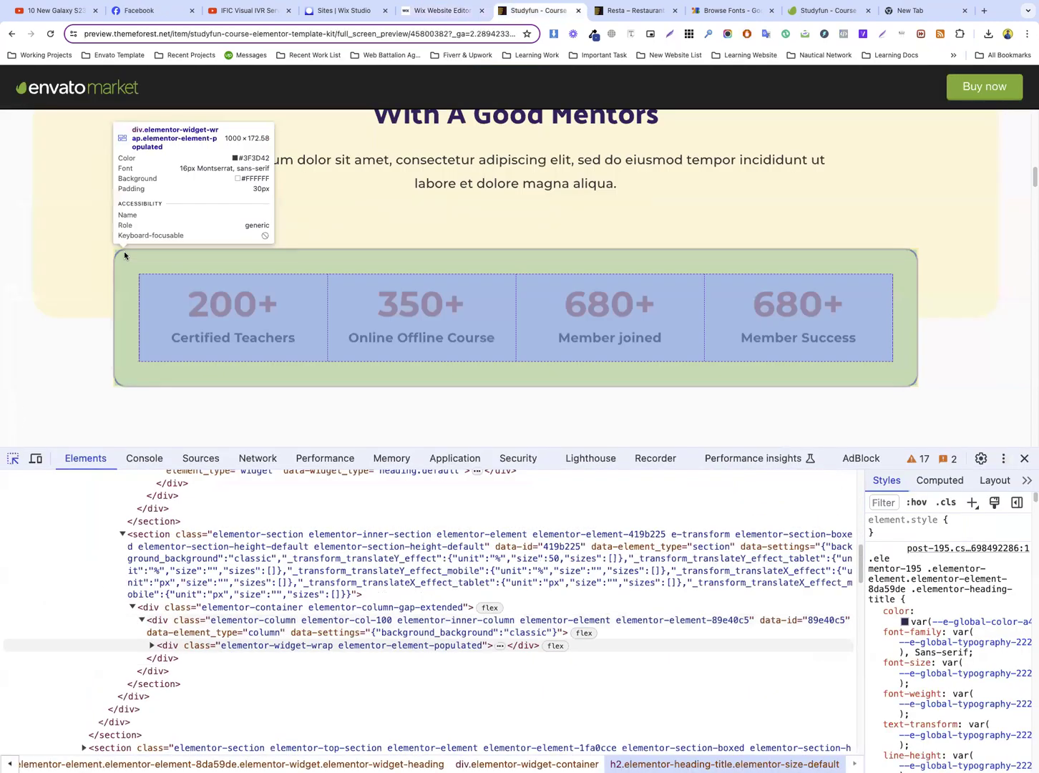
{"action": "left_click", "coordinate": [124, 256]}
{"action": "scroll", "coordinate": [930, 581], "scroll_direction": "down", "scroll_amount": 5}
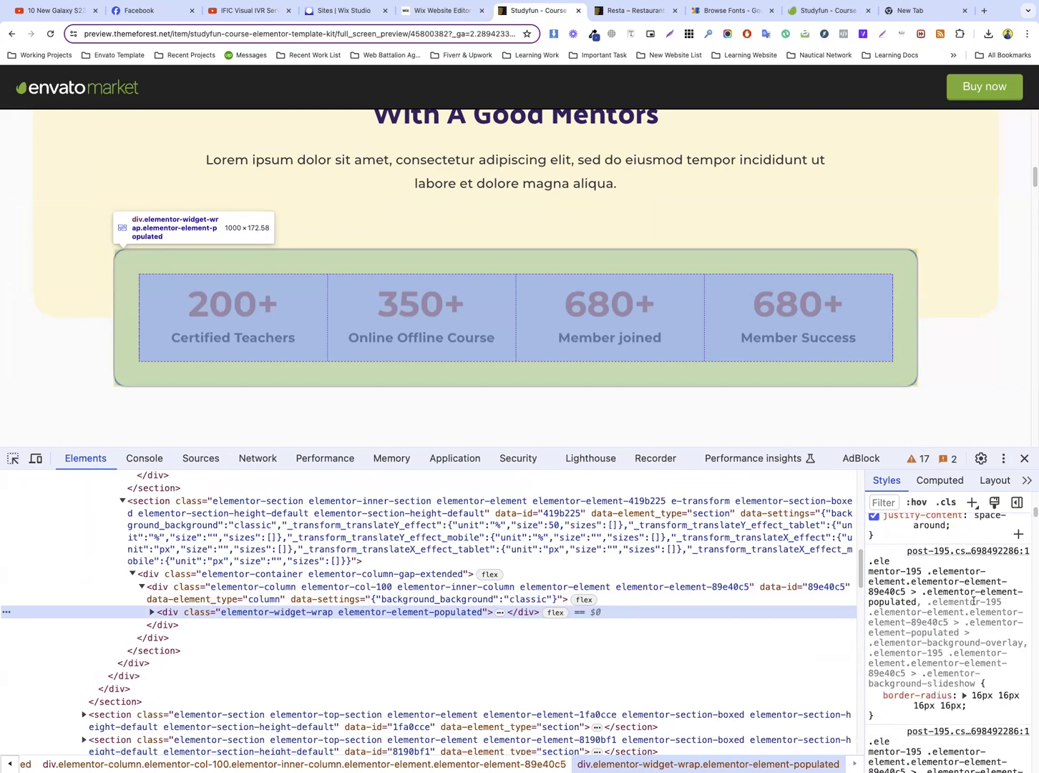
{"action": "scroll", "coordinate": [969, 599], "scroll_direction": "down", "scroll_amount": 3}
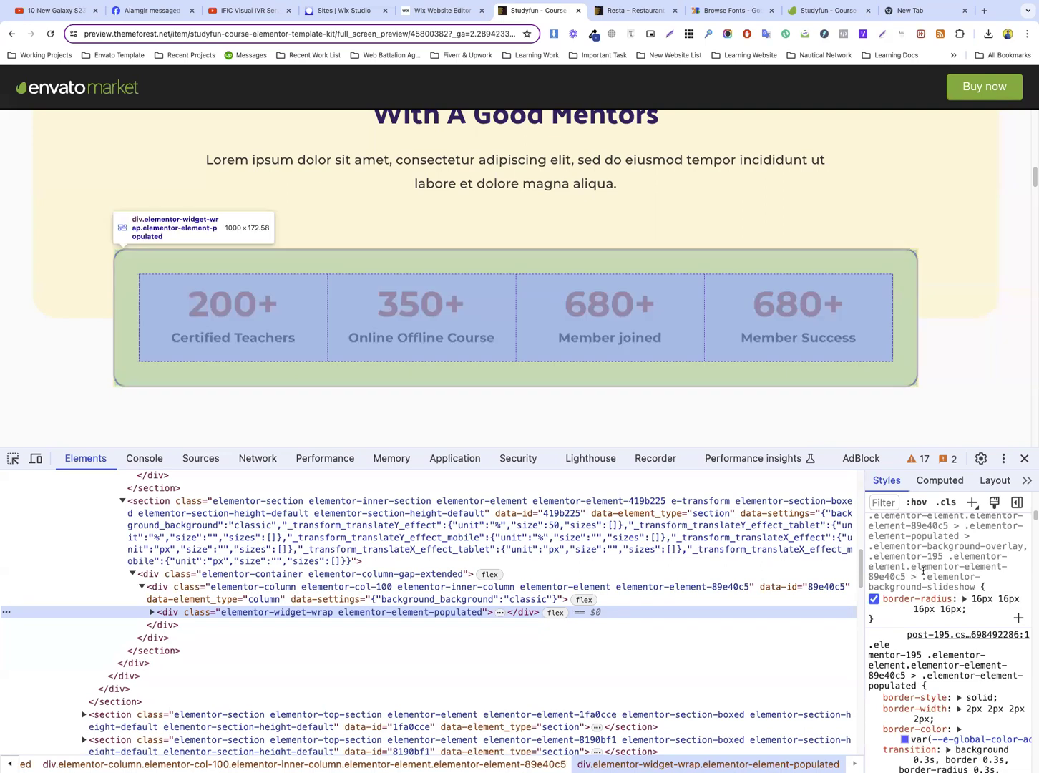
{"action": "scroll", "coordinate": [930, 649], "scroll_direction": "down", "scroll_amount": 2}
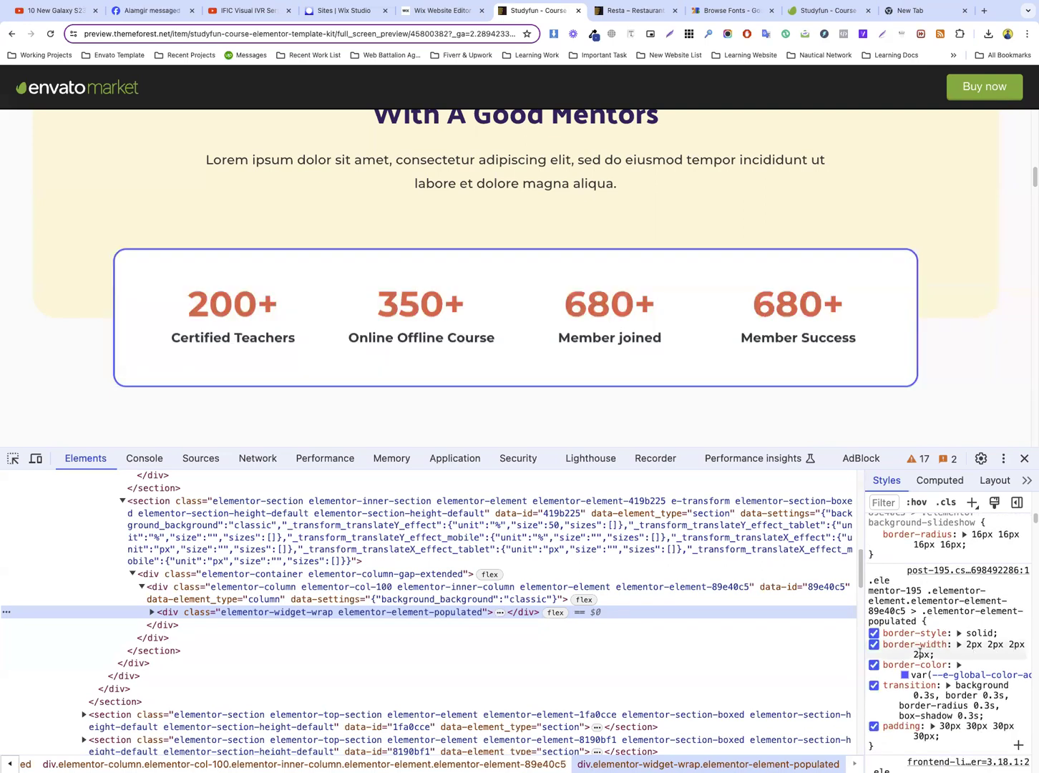
{"action": "left_click", "coordinate": [904, 673]}
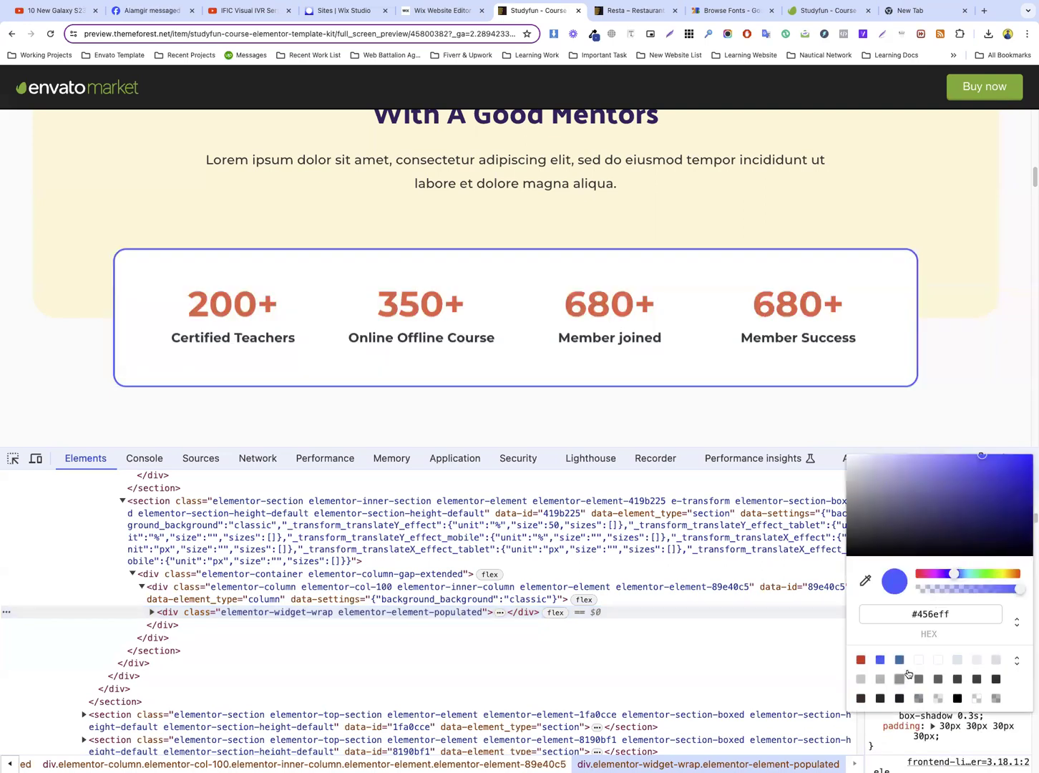
{"action": "left_click", "coordinate": [956, 613]}
{"action": "key", "text": "super+c"}
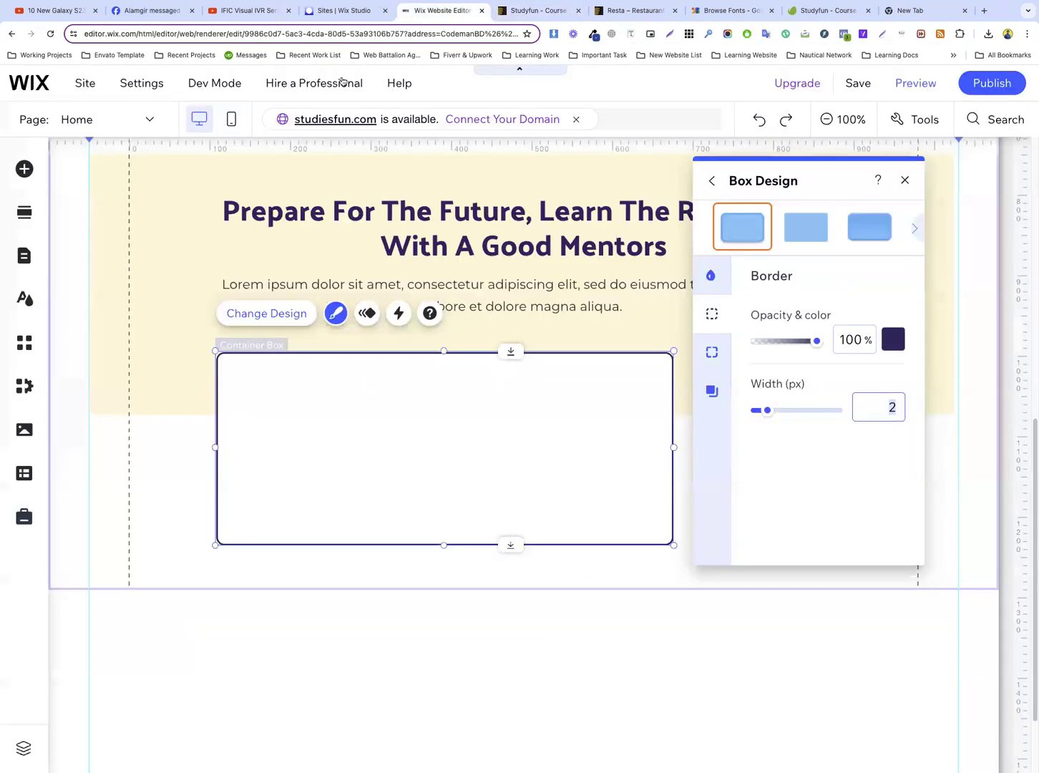
Return to the Wix editor and add the copied #456EFF as a custom colour for the white box's border
{"action": "left_click", "coordinate": [441, 10]}
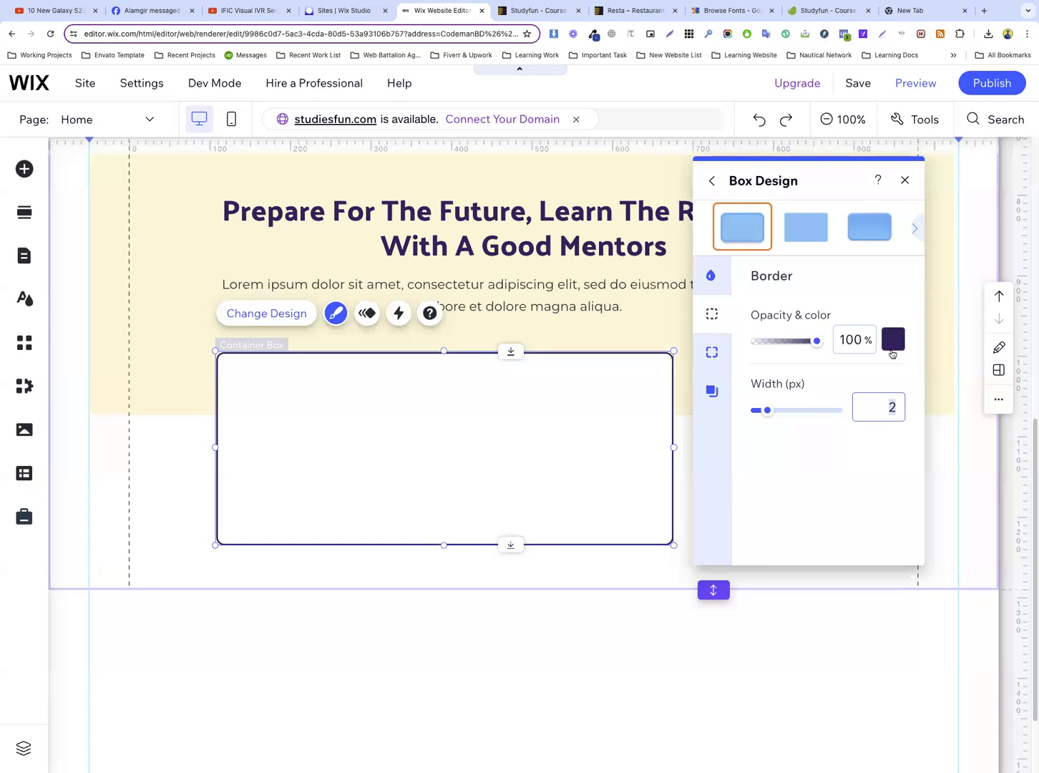
{"action": "left_click", "coordinate": [891, 342]}
{"action": "left_click", "coordinate": [791, 371]}
{"action": "left_click", "coordinate": [892, 341]}
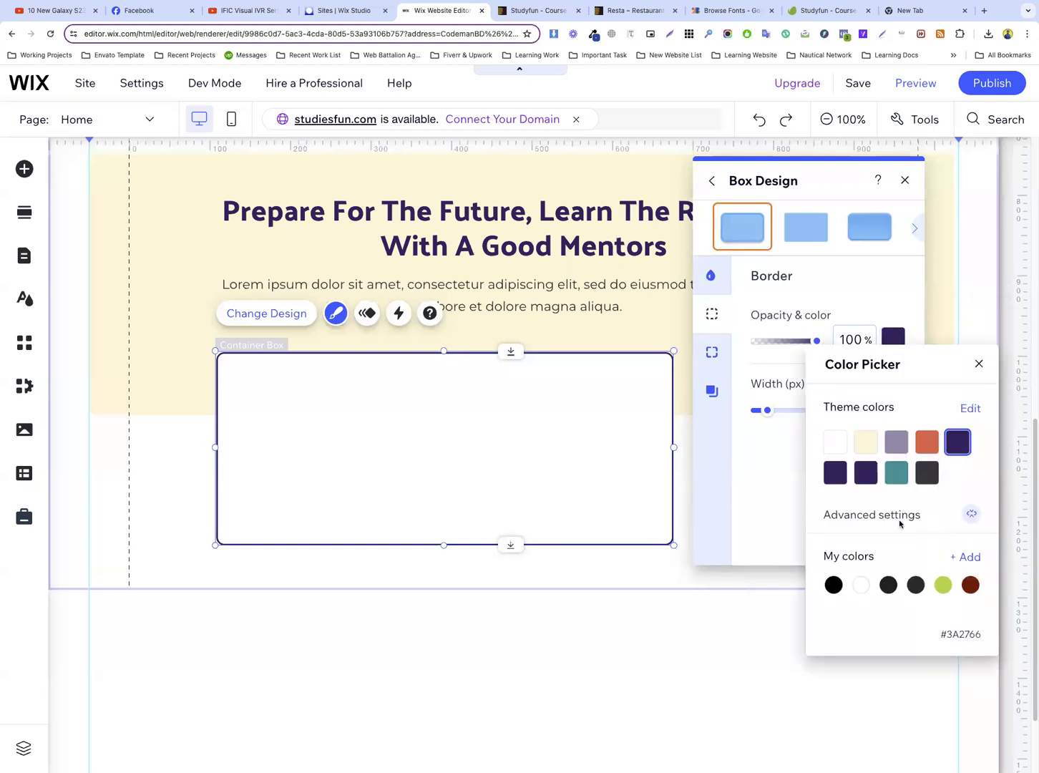
{"action": "left_click", "coordinate": [966, 557]}
{"action": "triple_click", "coordinate": [936, 601]}
{"action": "key", "text": "ctrl+v"}
{"action": "left_click", "coordinate": [956, 643]}
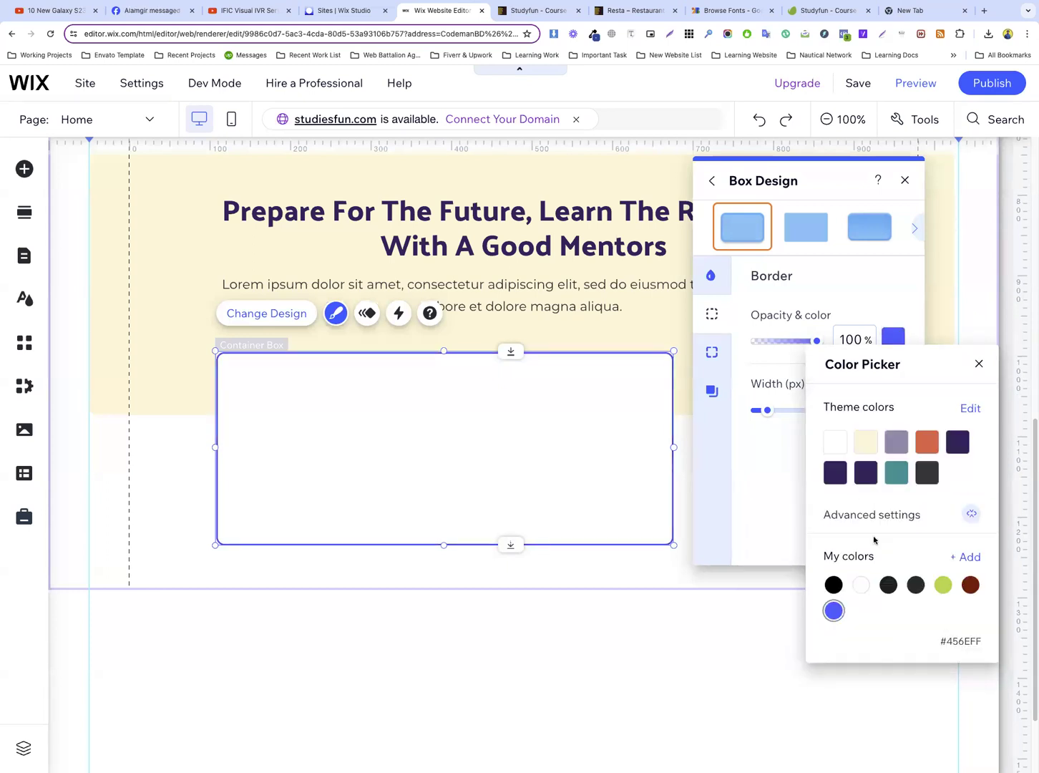
Set all four corner radii of the white container box to 16 px
{"action": "left_click", "coordinate": [763, 485]}
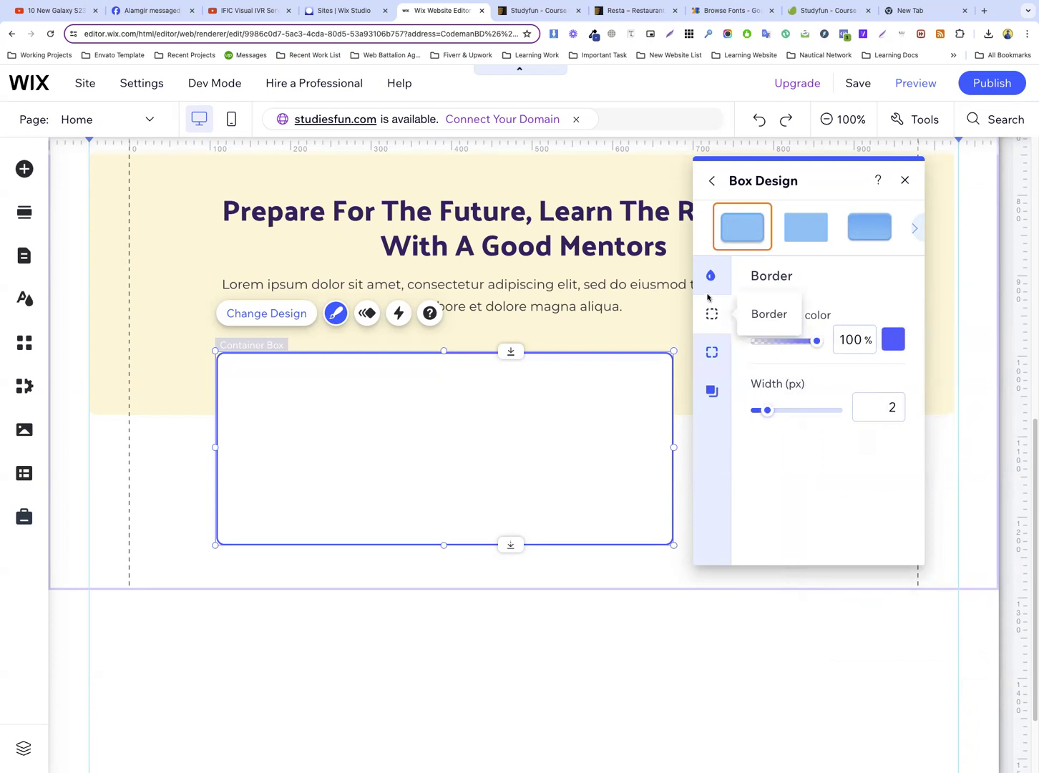
{"action": "left_click", "coordinate": [714, 352]}
{"action": "left_click", "coordinate": [779, 333]}
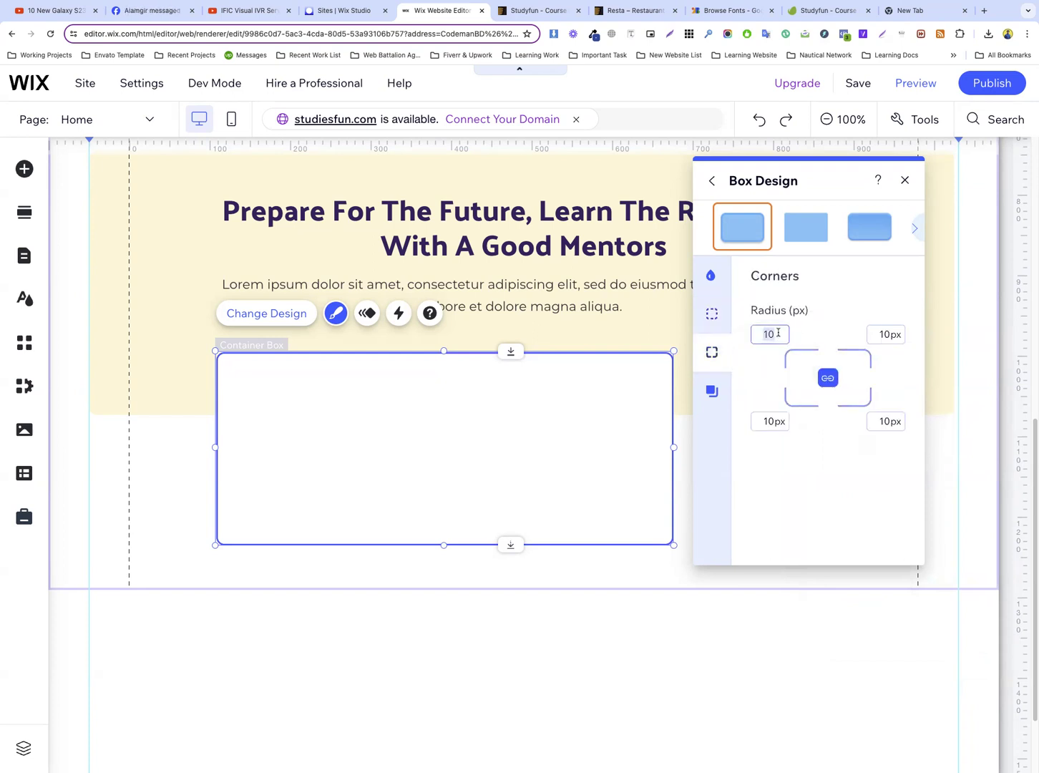
{"action": "key", "text": "Return"}
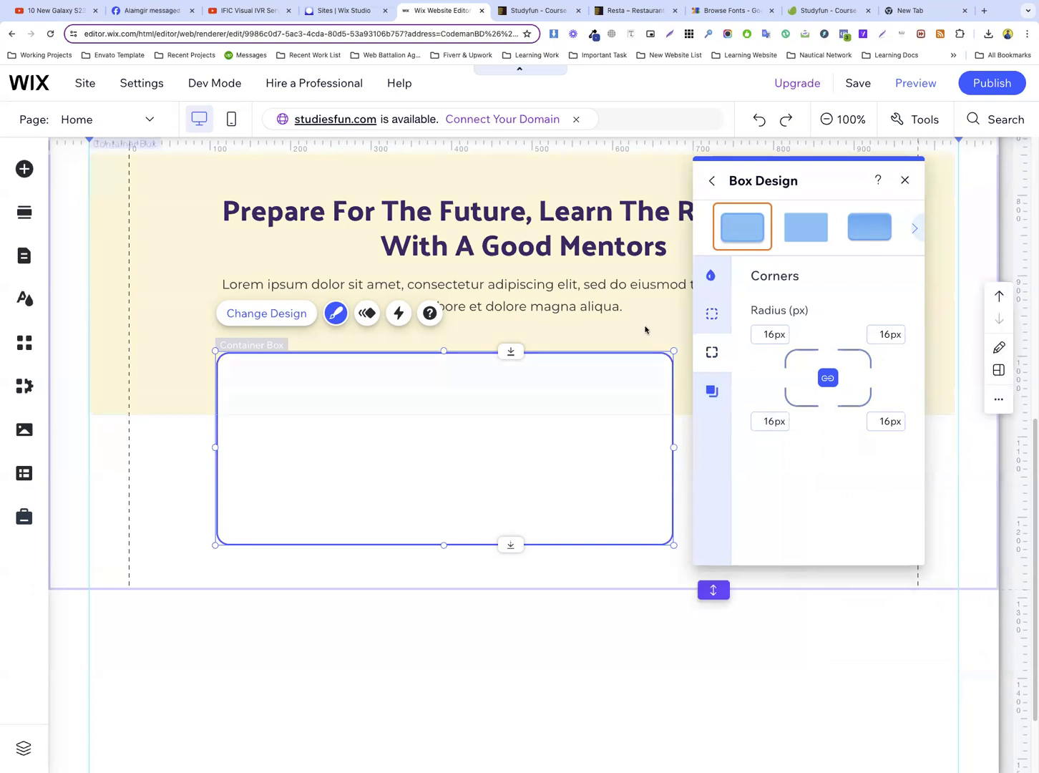
{"action": "left_click", "coordinate": [190, 428]}
Widen the white box to line up with the heading's right edge and compare its proportions with the template's counter box
{"action": "left_click", "coordinate": [644, 435]}
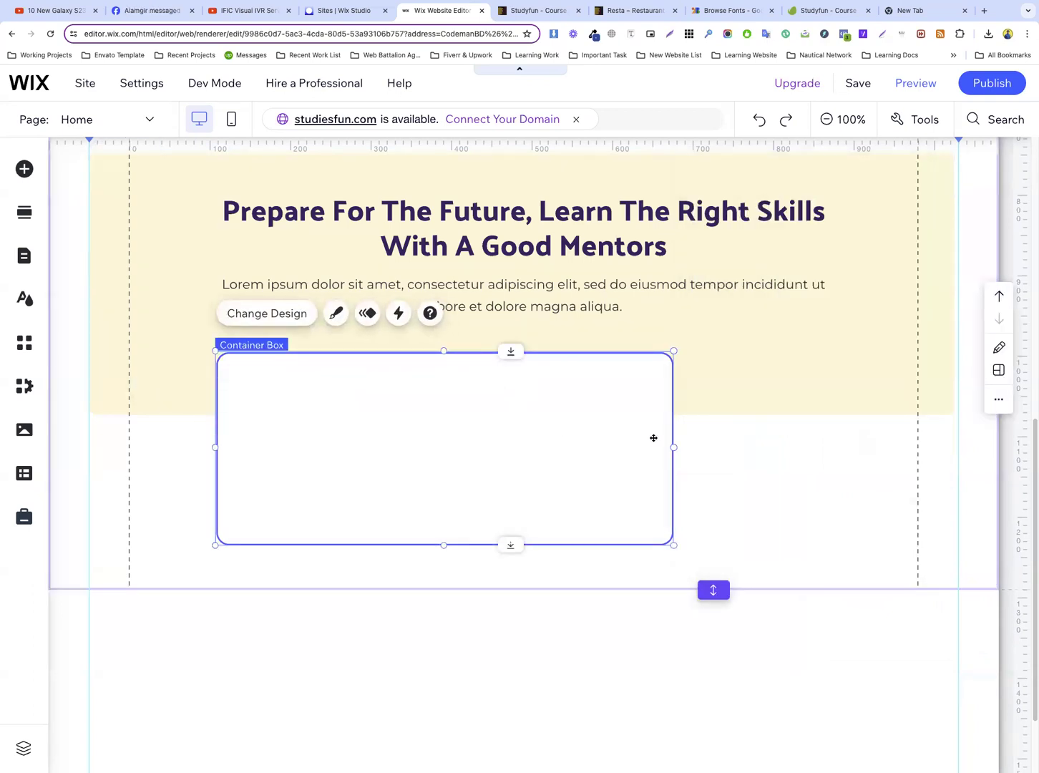
{"action": "left_click_drag", "start_coordinate": [668, 447], "coordinate": [826, 447]}
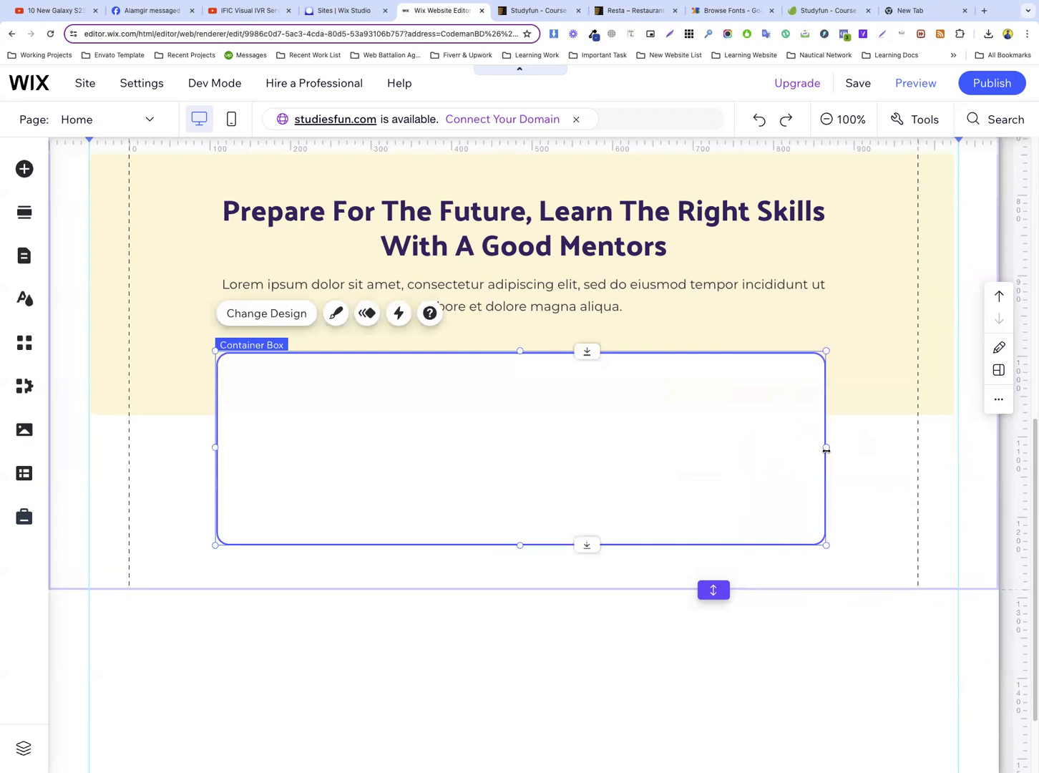
{"action": "left_click", "coordinate": [559, 10]}
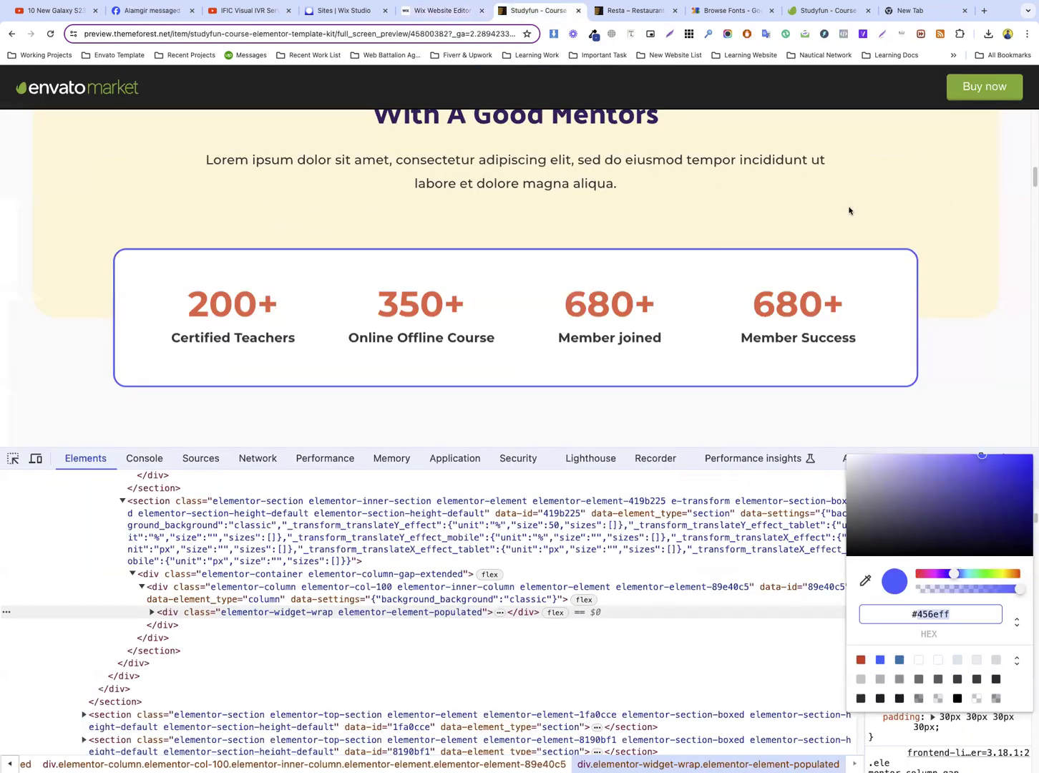
{"action": "scroll", "coordinate": [848, 209], "scroll_direction": "up", "scroll_amount": 3}
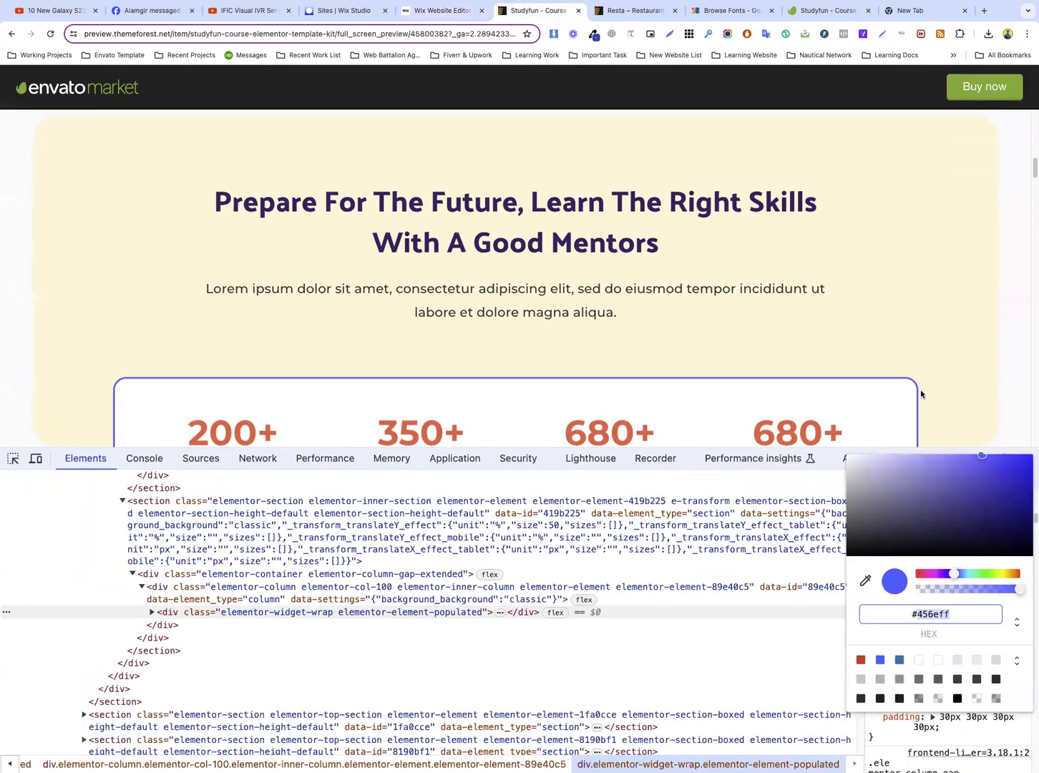
{"action": "scroll", "coordinate": [674, 331], "scroll_direction": "down", "scroll_amount": 2}
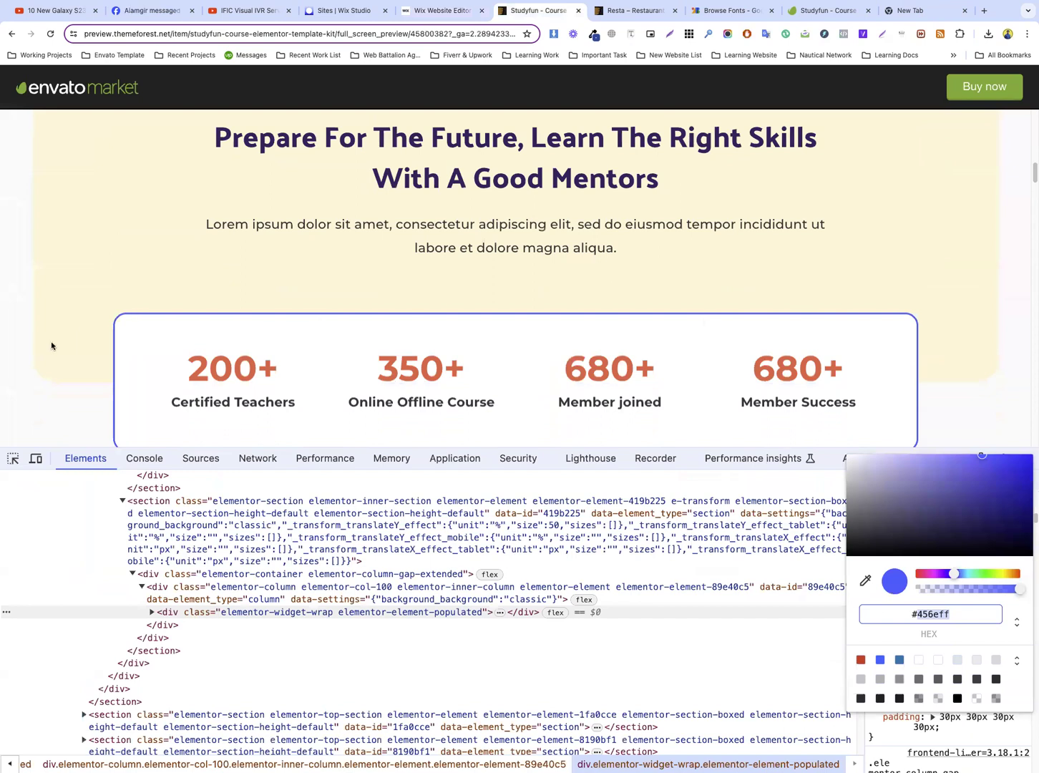
{"action": "left_click", "coordinate": [440, 10]}
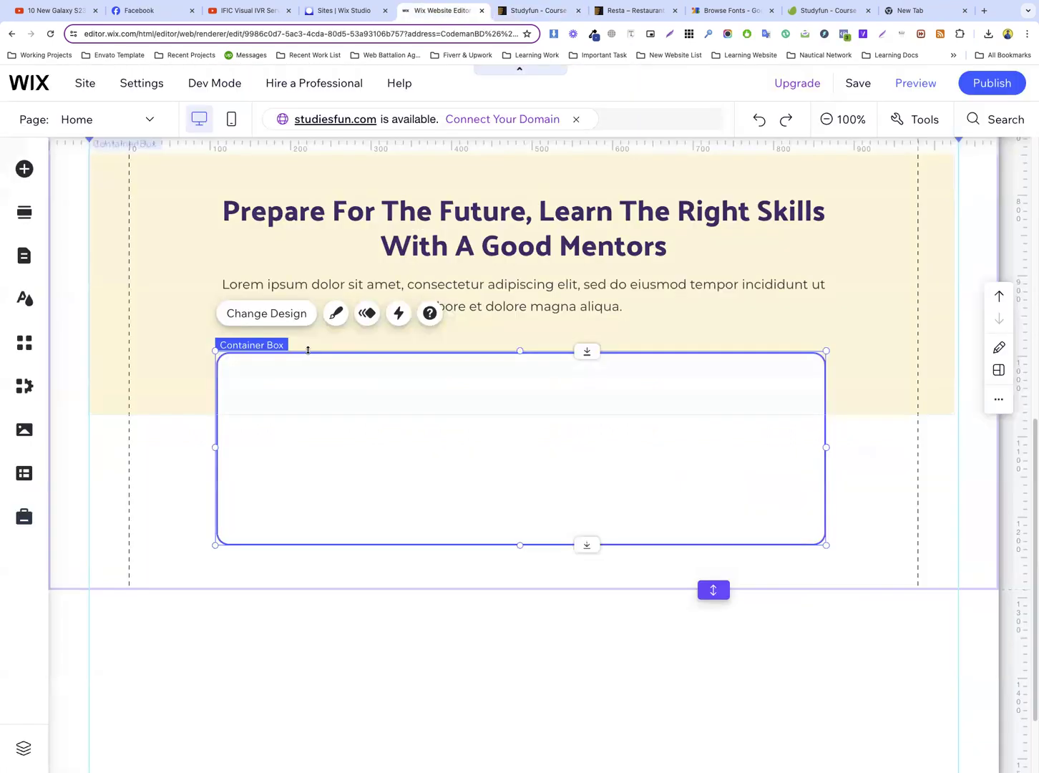
Extend both sides of the white box past the heading, stopping just inside the page gridlines
{"action": "scroll", "coordinate": [196, 386], "scroll_direction": "down", "scroll_amount": 1}
{"action": "left_click_drag", "start_coordinate": [214, 383], "coordinate": [148, 379]}
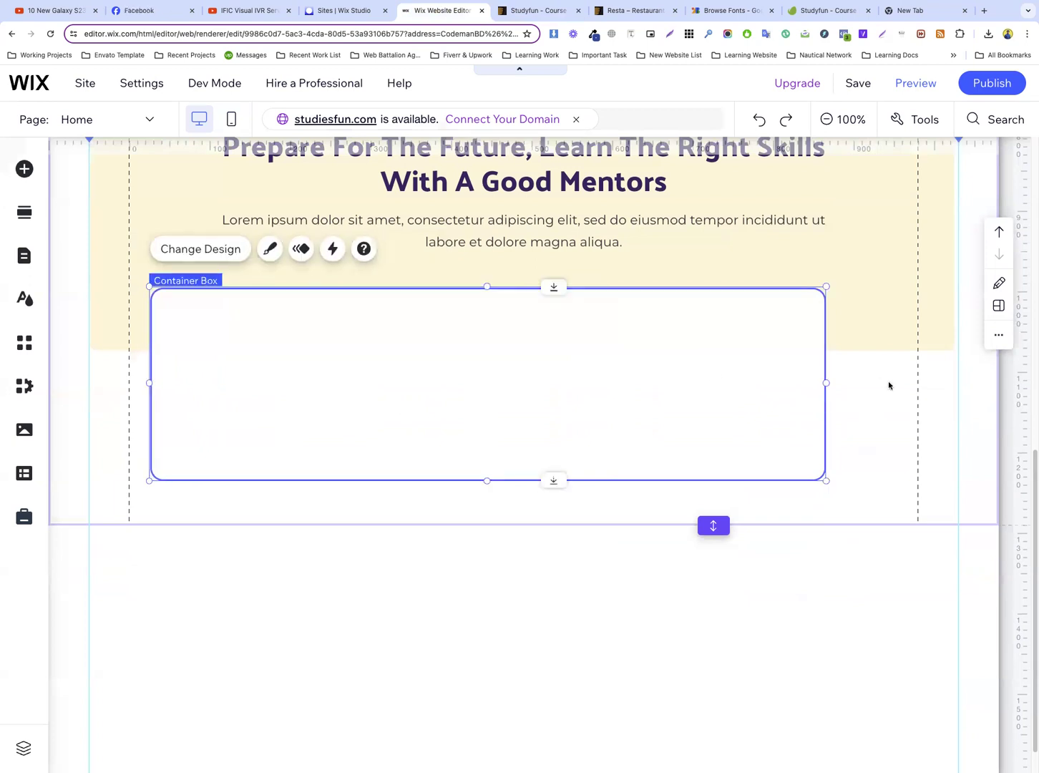
{"action": "left_click_drag", "start_coordinate": [824, 384], "coordinate": [891, 383]}
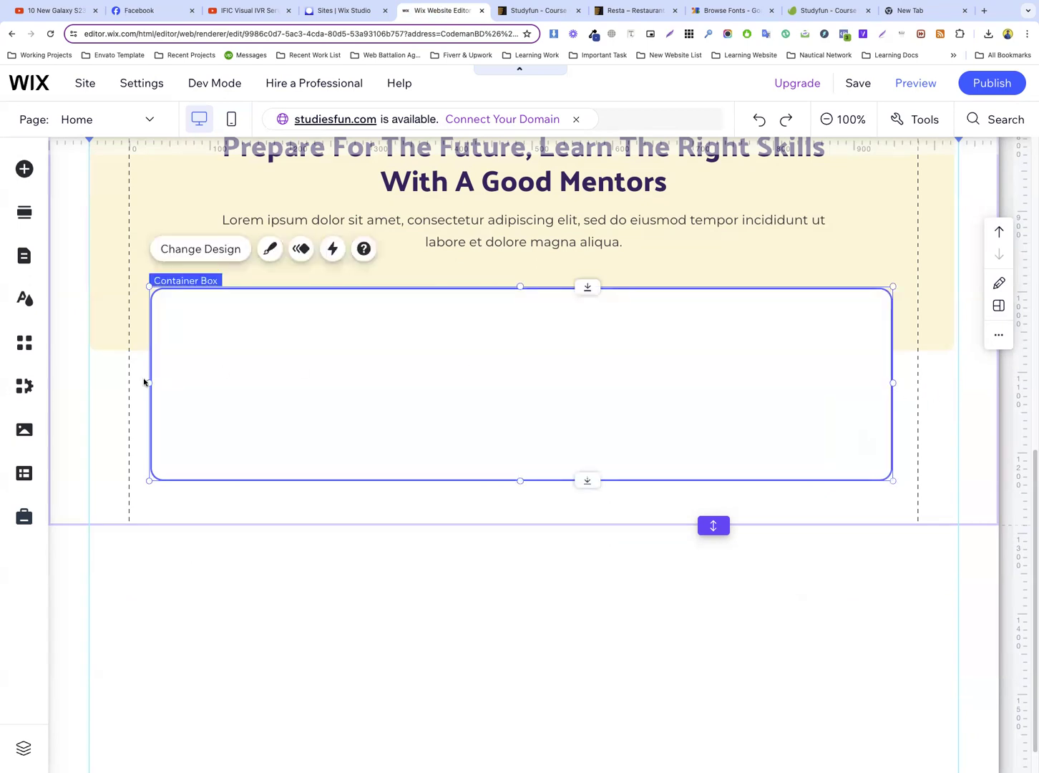
{"action": "left_click_drag", "start_coordinate": [150, 382], "coordinate": [152, 381]}
{"action": "left_click", "coordinate": [908, 395]}
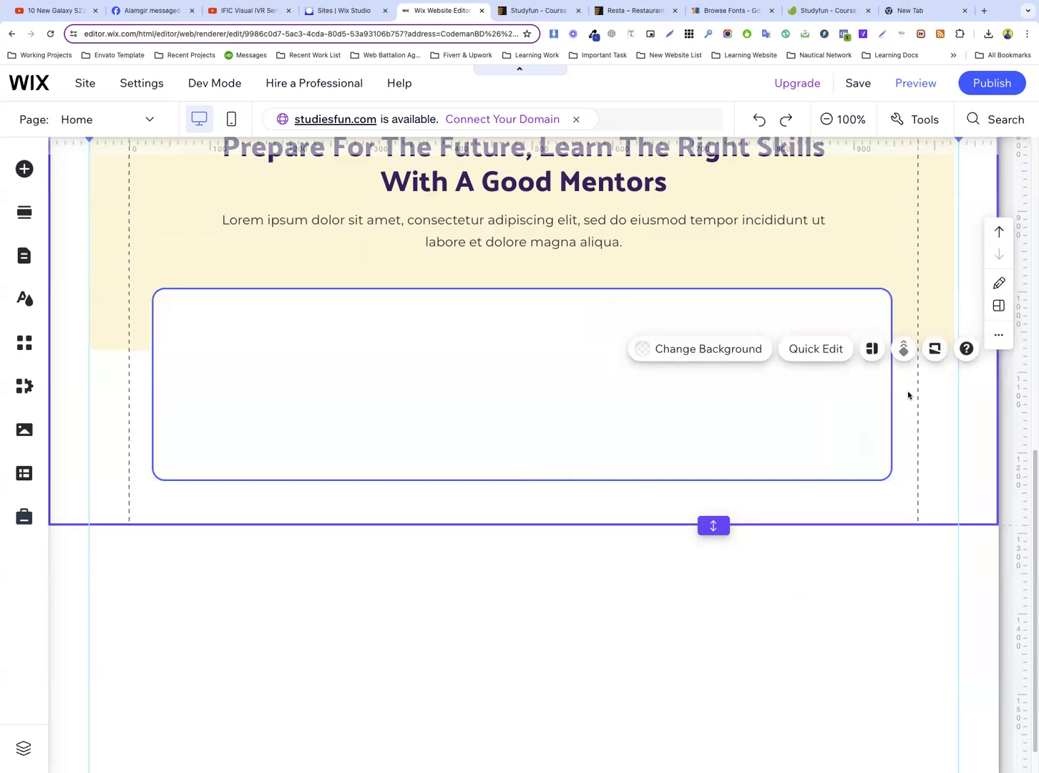
Reduce the white box's height so it forms a low counter bar across the cream background's lower edge
{"action": "scroll", "coordinate": [586, 373], "scroll_direction": "up", "scroll_amount": 2}
{"action": "scroll", "coordinate": [534, 298], "scroll_direction": "down", "scroll_amount": 2}
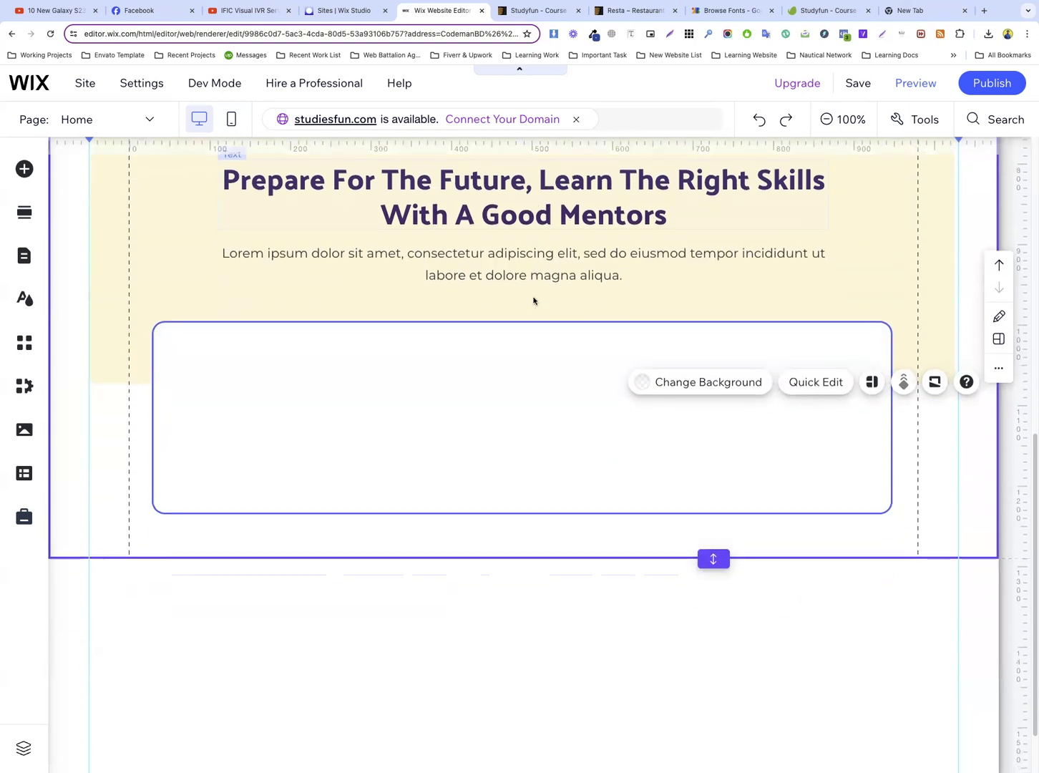
{"action": "left_click", "coordinate": [540, 454]}
{"action": "left_click_drag", "start_coordinate": [519, 481], "coordinate": [534, 355]}
{"action": "left_click", "coordinate": [606, 454]}
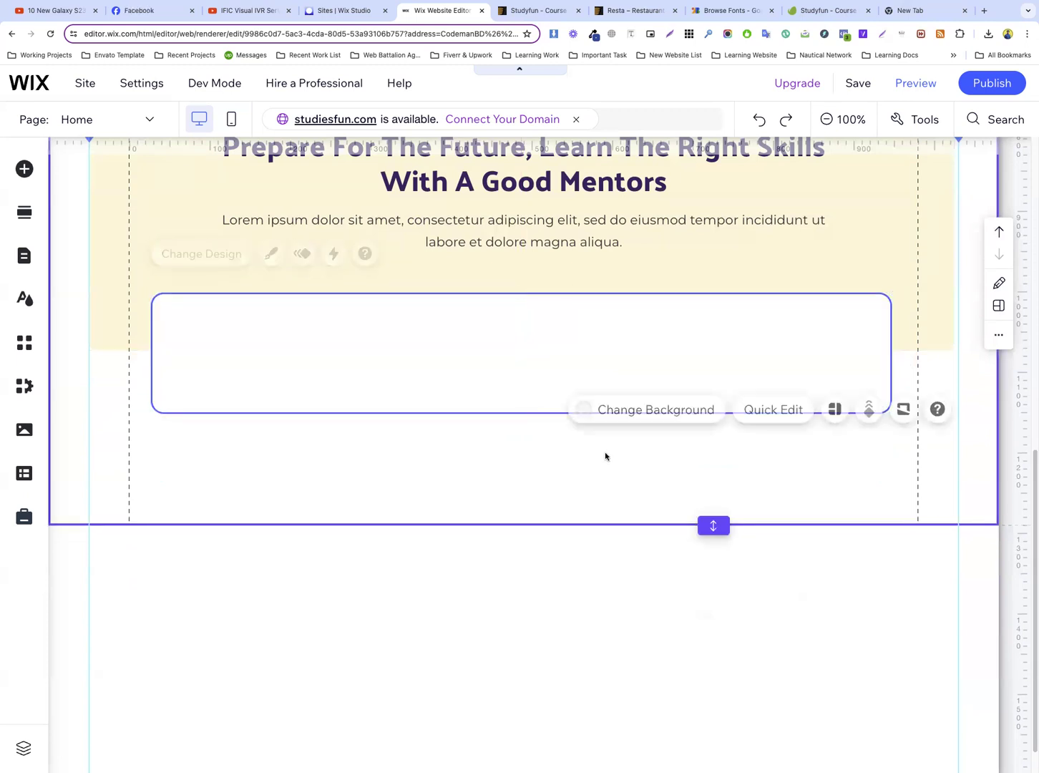
Examine the counter box in the template preview, close its developer tools and return to the Wix editor
{"action": "left_click", "coordinate": [535, 11]}
{"action": "scroll", "coordinate": [320, 357], "scroll_direction": "down", "scroll_amount": 2}
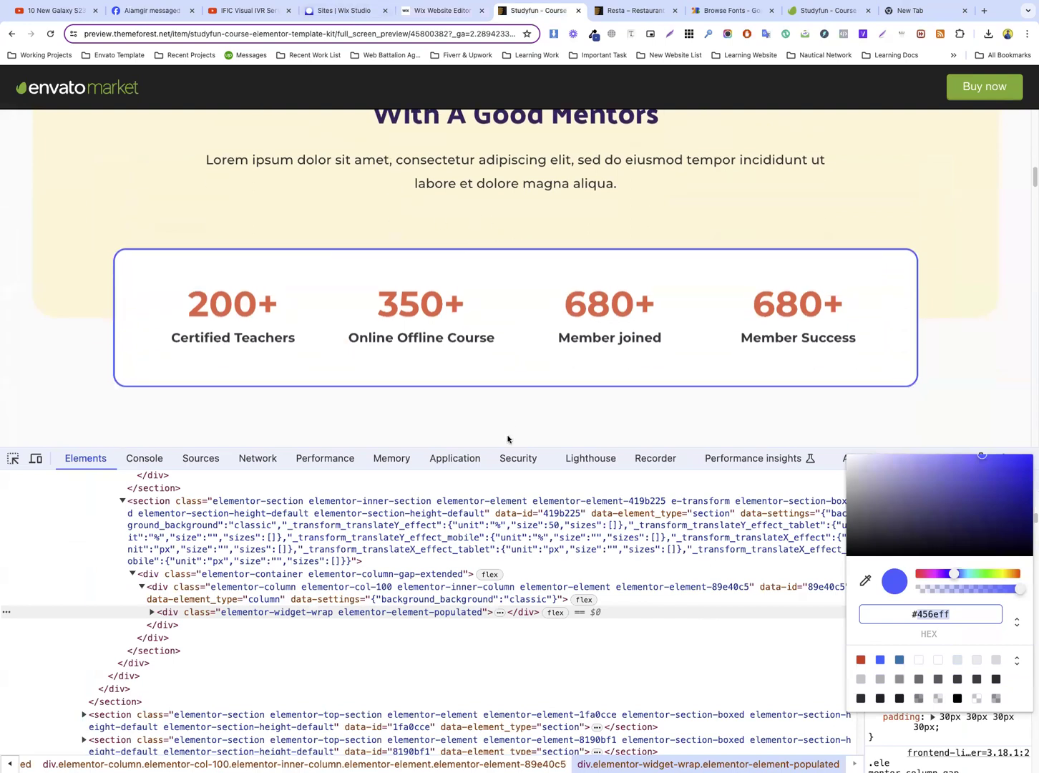
{"action": "scroll", "coordinate": [461, 379], "scroll_direction": "down", "scroll_amount": 2}
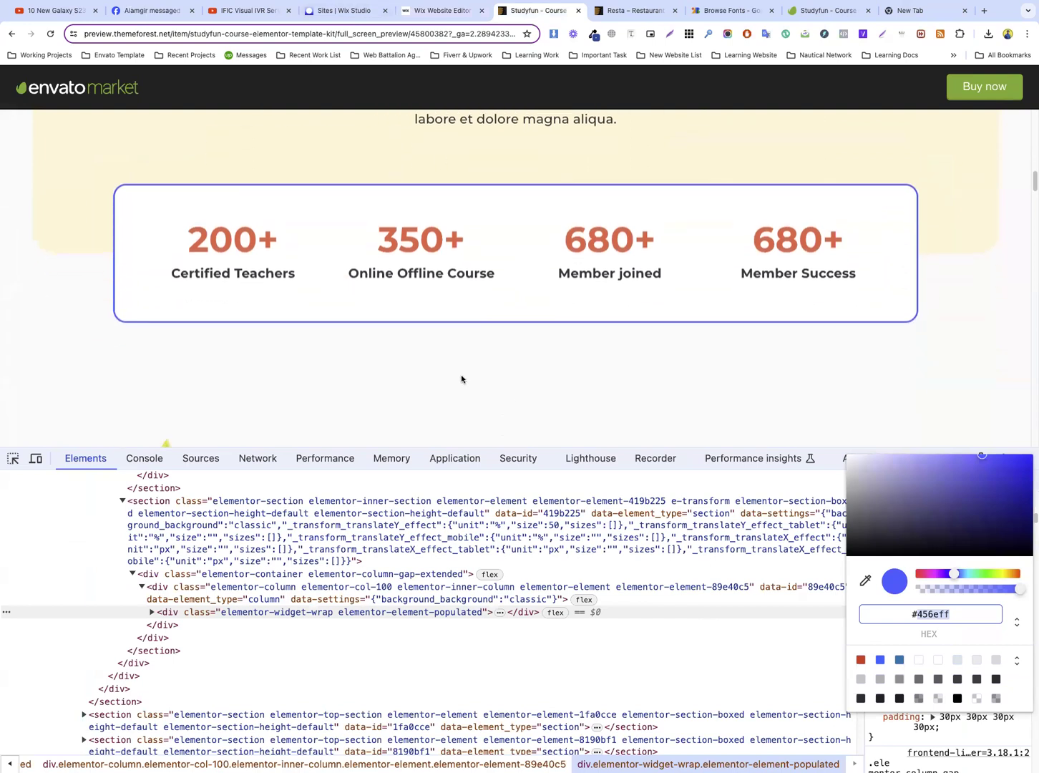
{"action": "left_click", "coordinate": [798, 562]}
{"action": "left_click", "coordinate": [1029, 458]}
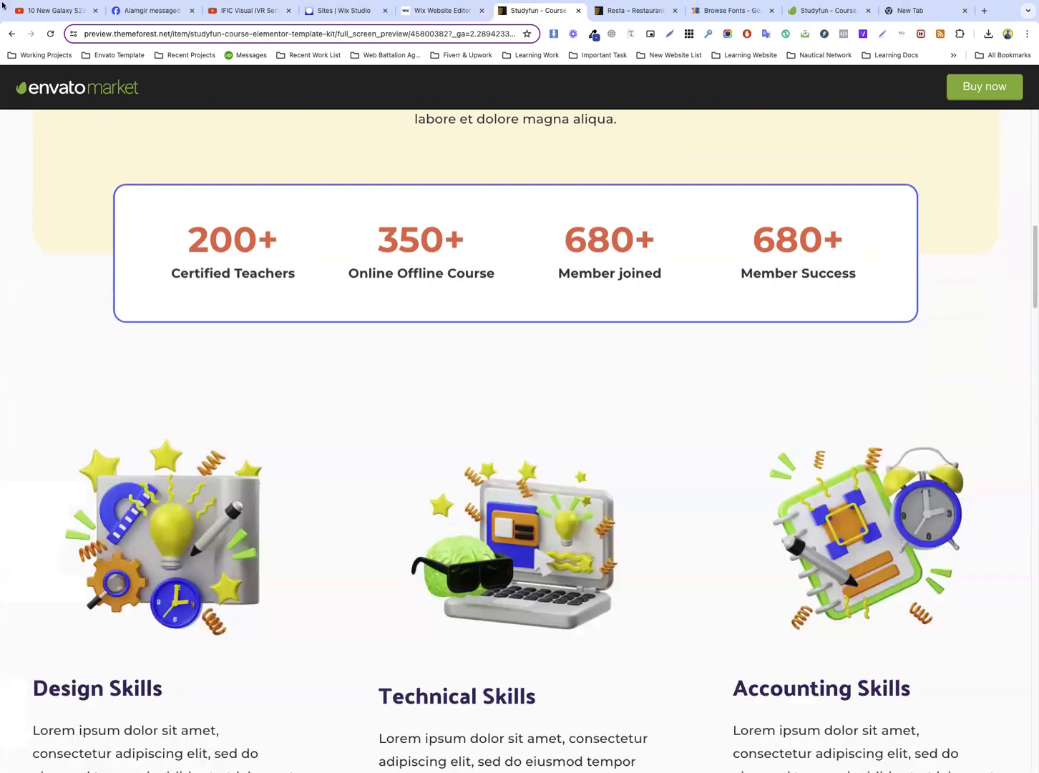
{"action": "left_click", "coordinate": [442, 10]}
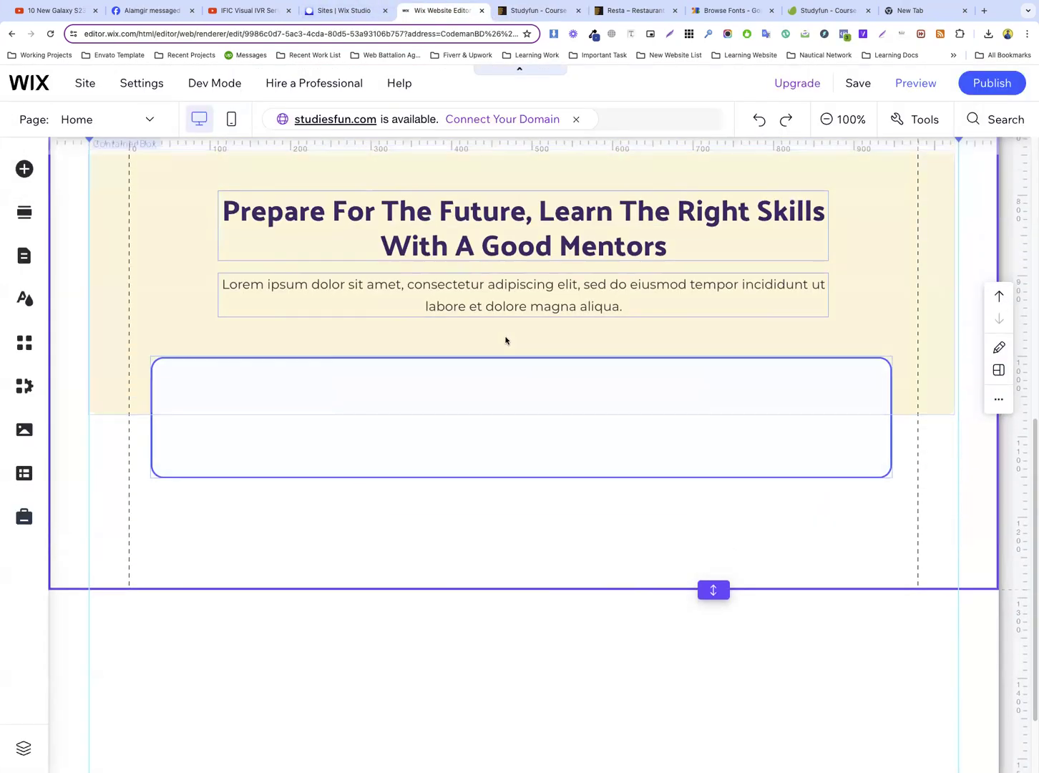
Duplicate the section heading into the white box and replace its text with the template's first counter figure, 200+
{"action": "left_click", "coordinate": [280, 371]}
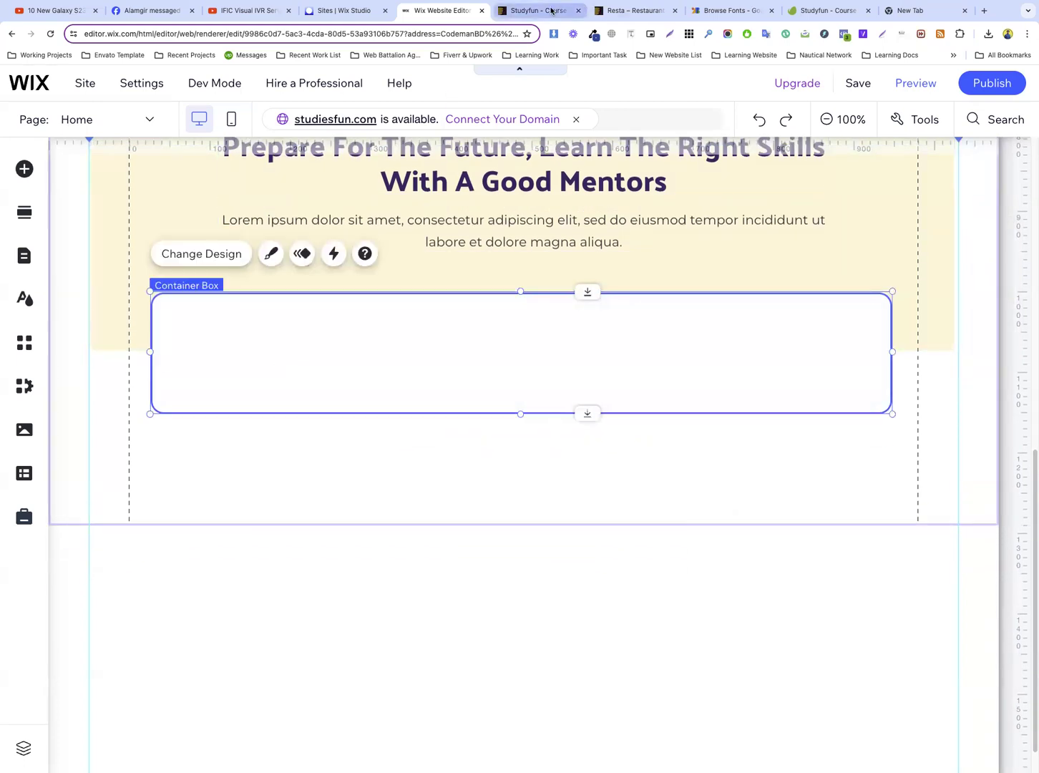
{"action": "left_click", "coordinate": [538, 10]}
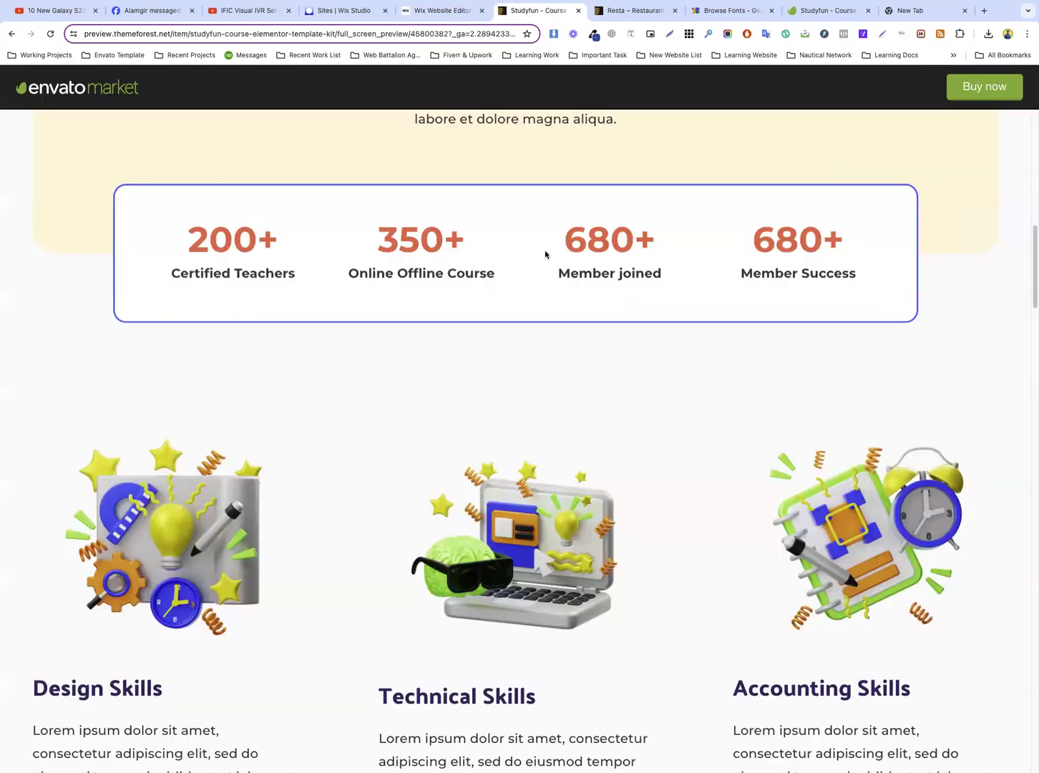
{"action": "left_click_drag", "start_coordinate": [196, 233], "coordinate": [324, 239]}
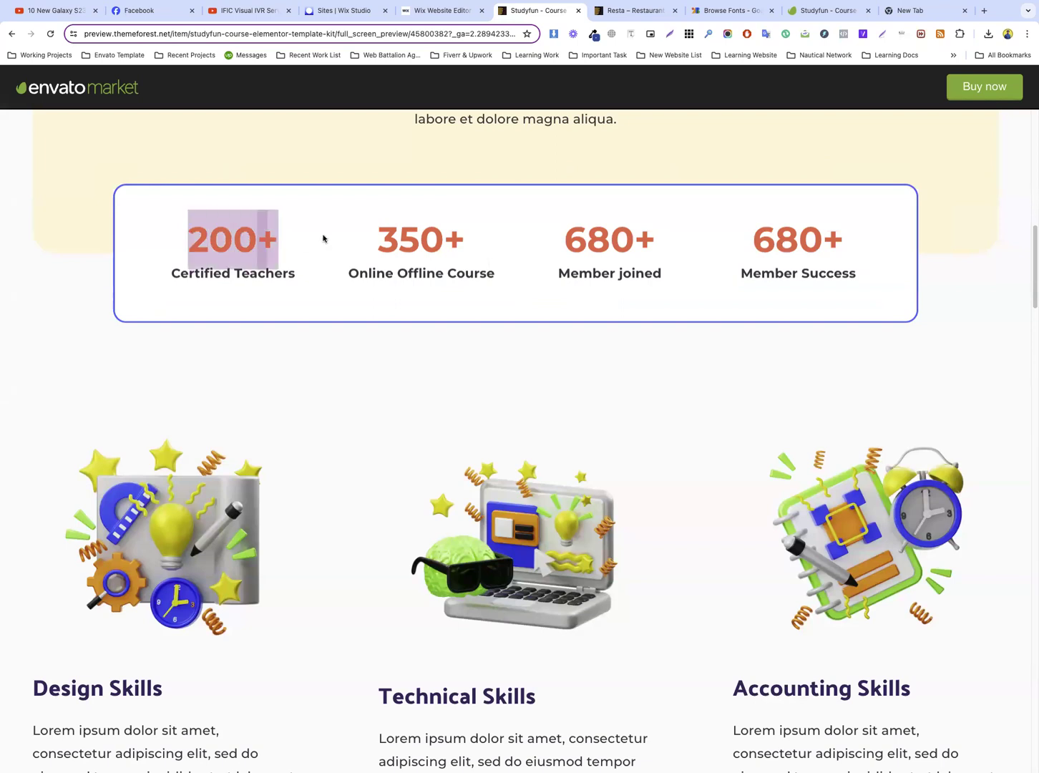
{"action": "left_click", "coordinate": [440, 10]}
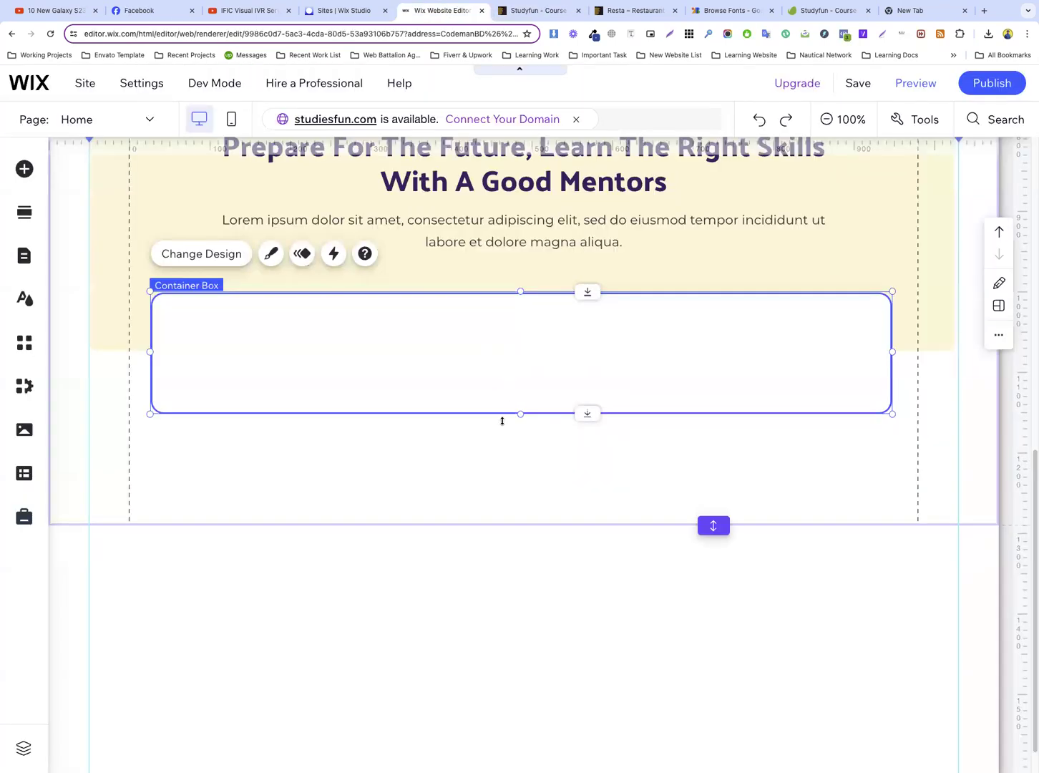
{"action": "scroll", "coordinate": [523, 315], "scroll_direction": "up", "scroll_amount": 1}
{"action": "right_click", "coordinate": [469, 239]}
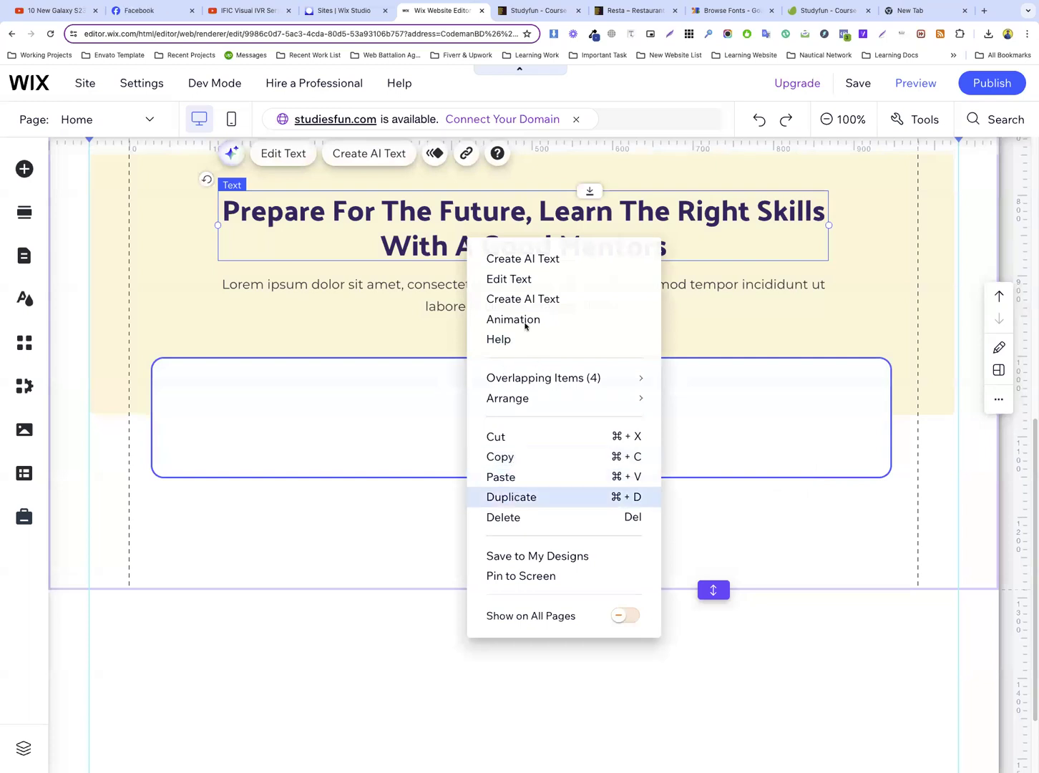
{"action": "key", "text": "super+d"}
{"action": "left_click_drag", "start_coordinate": [508, 369], "coordinate": [497, 406]}
{"action": "double_click", "coordinate": [497, 405]}
{"action": "type", "text": "200+"}
Colour the 200+ text with the orange-red theme colour #F26052
{"action": "key", "text": "super+a"}
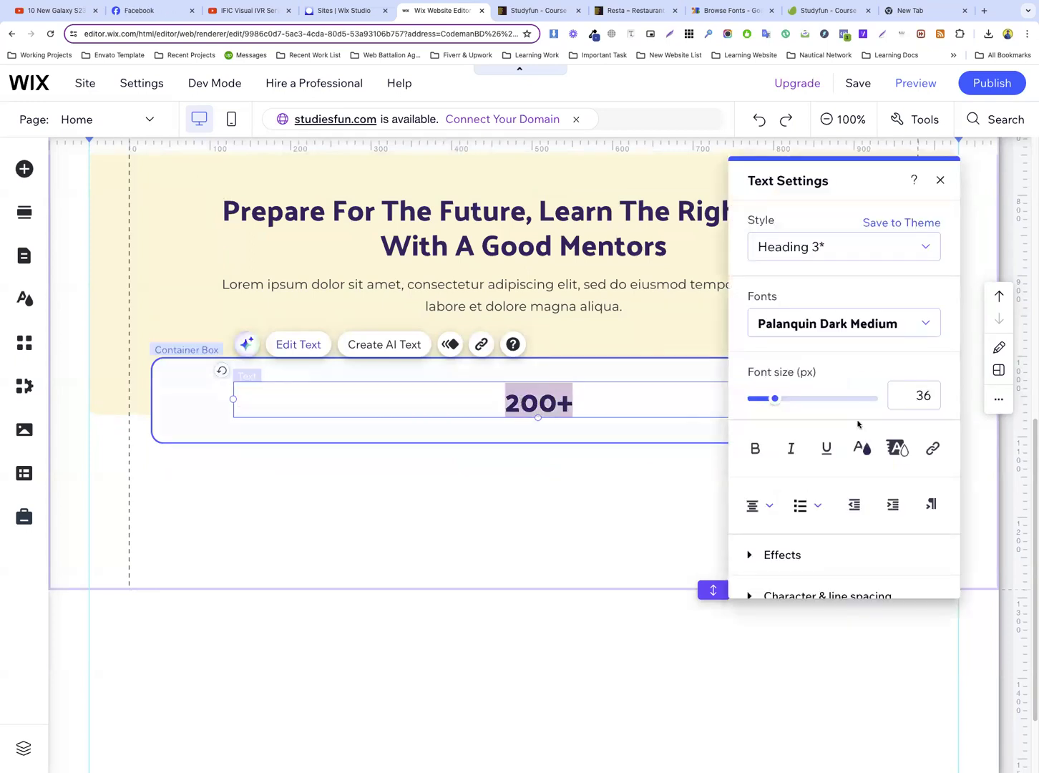
{"action": "left_click", "coordinate": [861, 449]}
{"action": "left_click", "coordinate": [839, 310]}
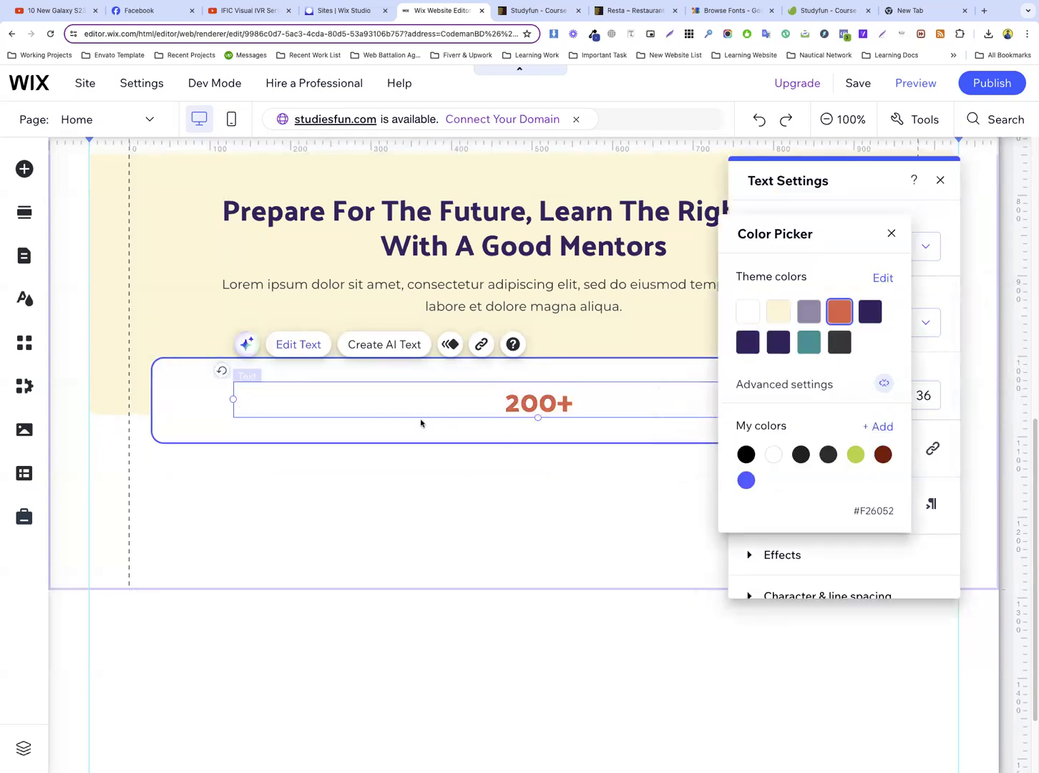
{"action": "left_click", "coordinate": [205, 412]}
{"action": "left_click", "coordinate": [208, 412]}
Narrow the 200+ text element to fit its figure and place it at the left end of the white box
{"action": "left_click", "coordinate": [630, 408]}
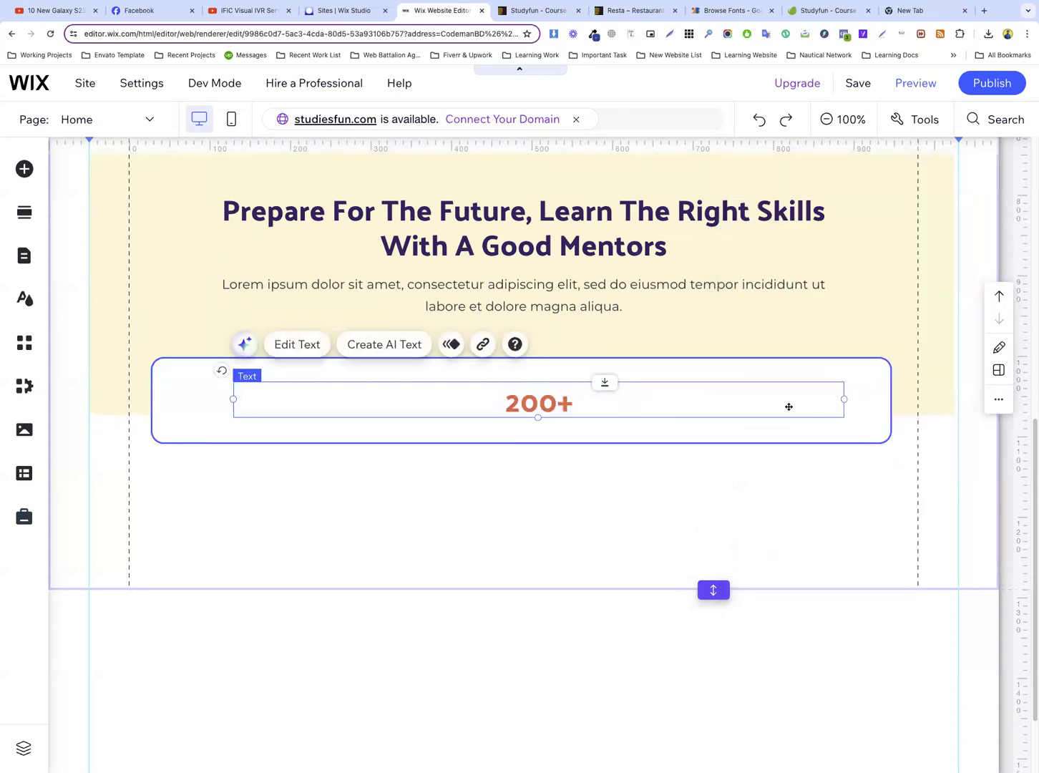
{"action": "left_click_drag", "start_coordinate": [842, 399], "coordinate": [261, 398]}
{"action": "left_click", "coordinate": [315, 399]}
{"action": "left_click", "coordinate": [314, 400]}
Make the white box taller to leave room beneath the 200+ figure
{"action": "left_click", "coordinate": [407, 432]}
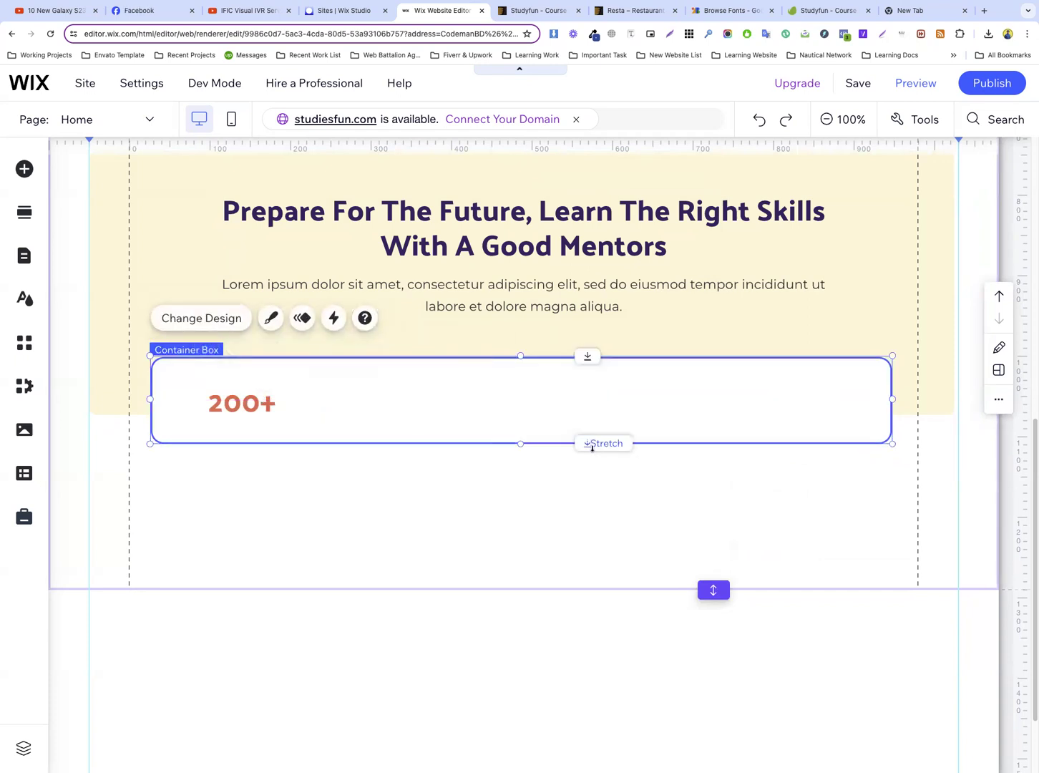
{"action": "left_click_drag", "start_coordinate": [522, 446], "coordinate": [519, 476]}
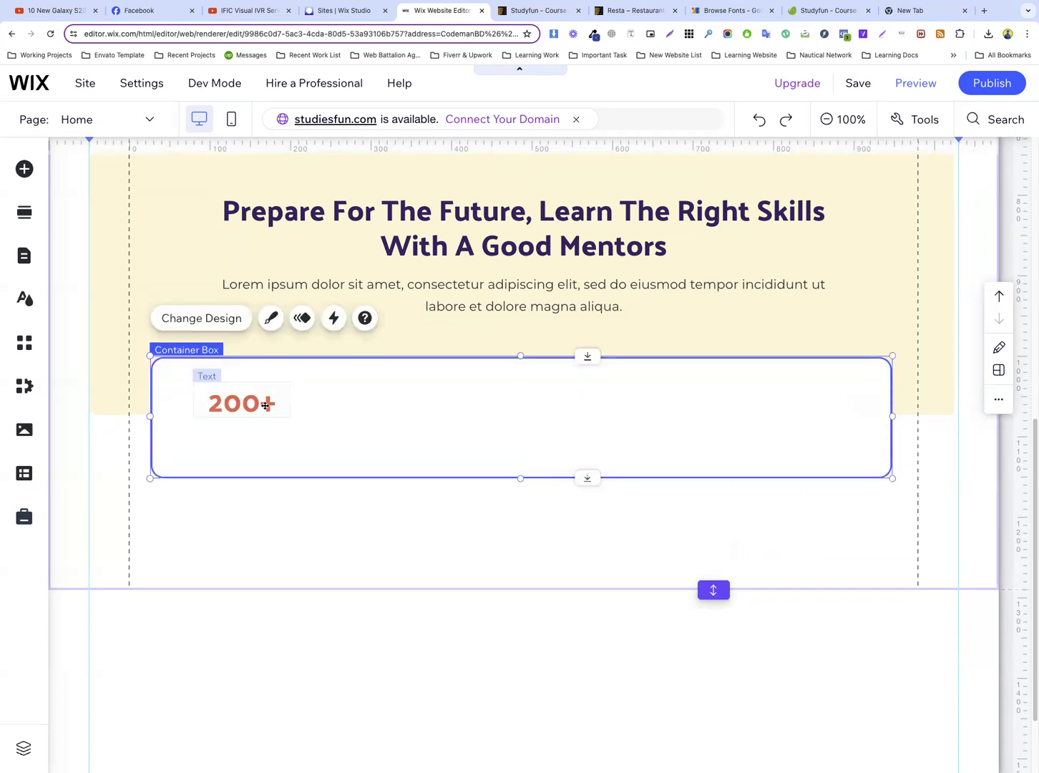
{"action": "left_click", "coordinate": [238, 403]}
Duplicate the section's Lorem ipsum paragraph and place the copy inside the white box below the 200+ figure
{"action": "left_click", "coordinate": [449, 308]}
{"action": "right_click", "coordinate": [465, 338]}
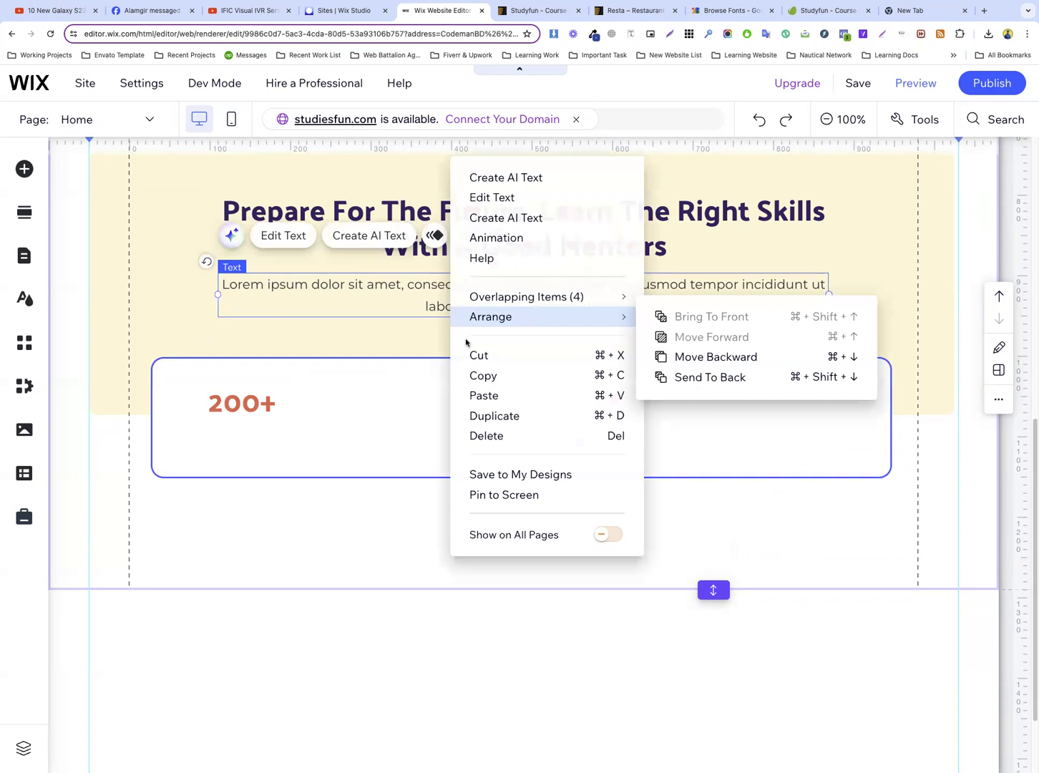
{"action": "left_click", "coordinate": [495, 400]}
{"action": "left_click_drag", "start_coordinate": [495, 316], "coordinate": [487, 442]}
Copy the "Certified Teachers" label from the template and replace the duplicated paragraph's text with it
{"action": "key", "text": "ctrl+Tab"}
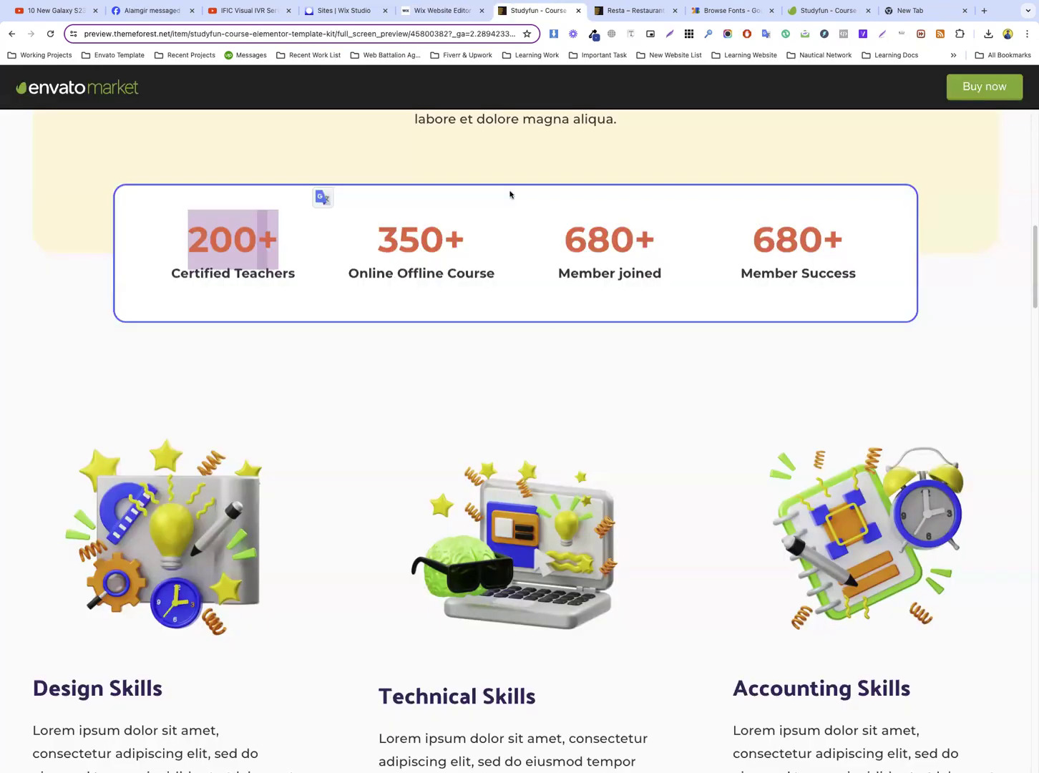
{"action": "triple_click", "coordinate": [261, 278]}
{"action": "key", "text": "ctrl+c"}
{"action": "key", "text": "ctrl+shift+Tab"}
{"action": "triple_click", "coordinate": [536, 435]}
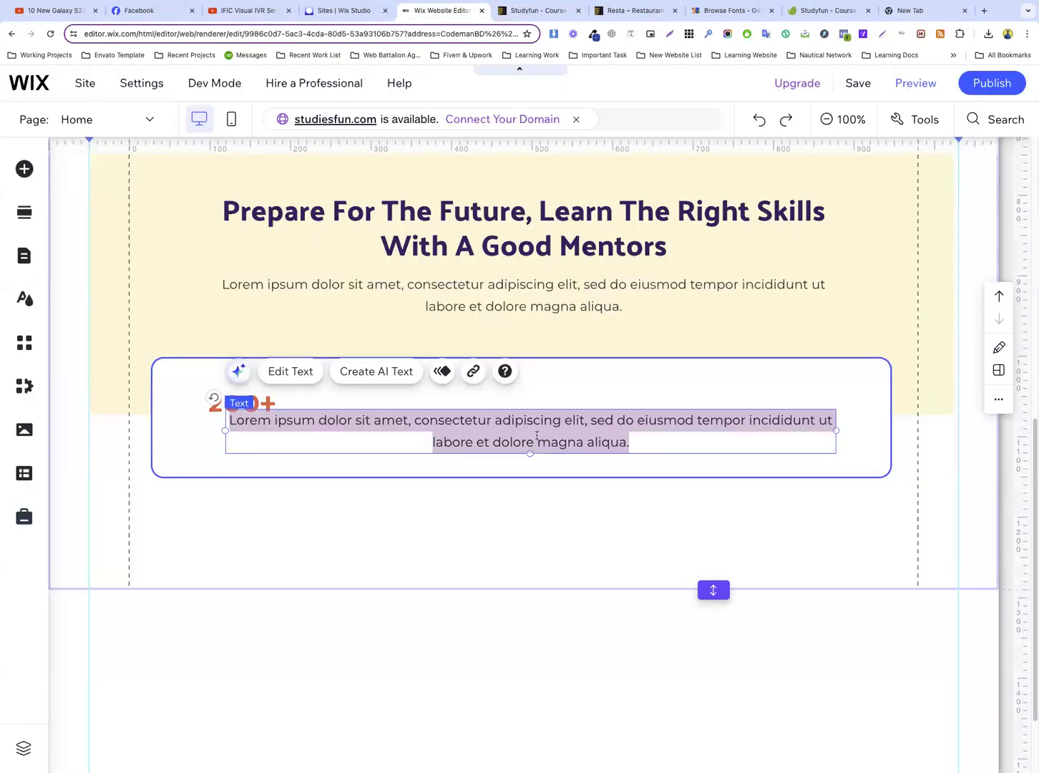
{"action": "key", "text": "ctrl+v"}
Make the Certified Teachers label bold in the Montserrat Semi Bold font
{"action": "key", "text": "alt+shift+Left"}
{"action": "key", "text": "alt+shift+Left"}
{"action": "left_click", "coordinate": [752, 450]}
{"action": "left_click", "coordinate": [820, 320]}
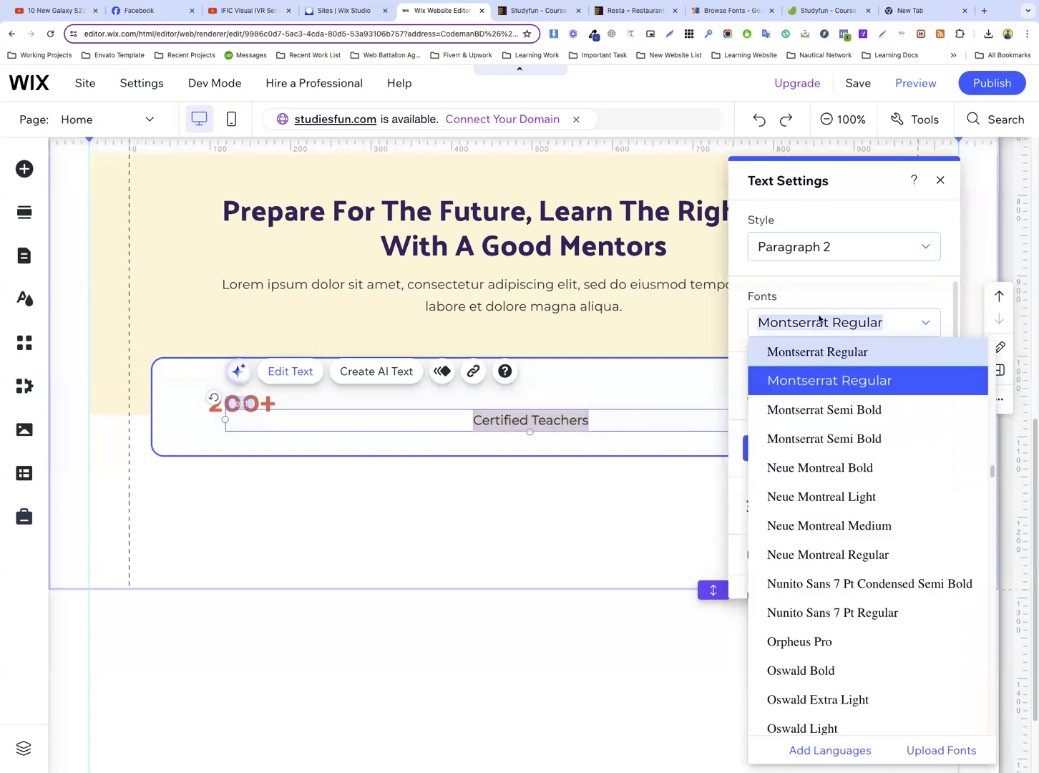
{"action": "left_click", "coordinate": [834, 408]}
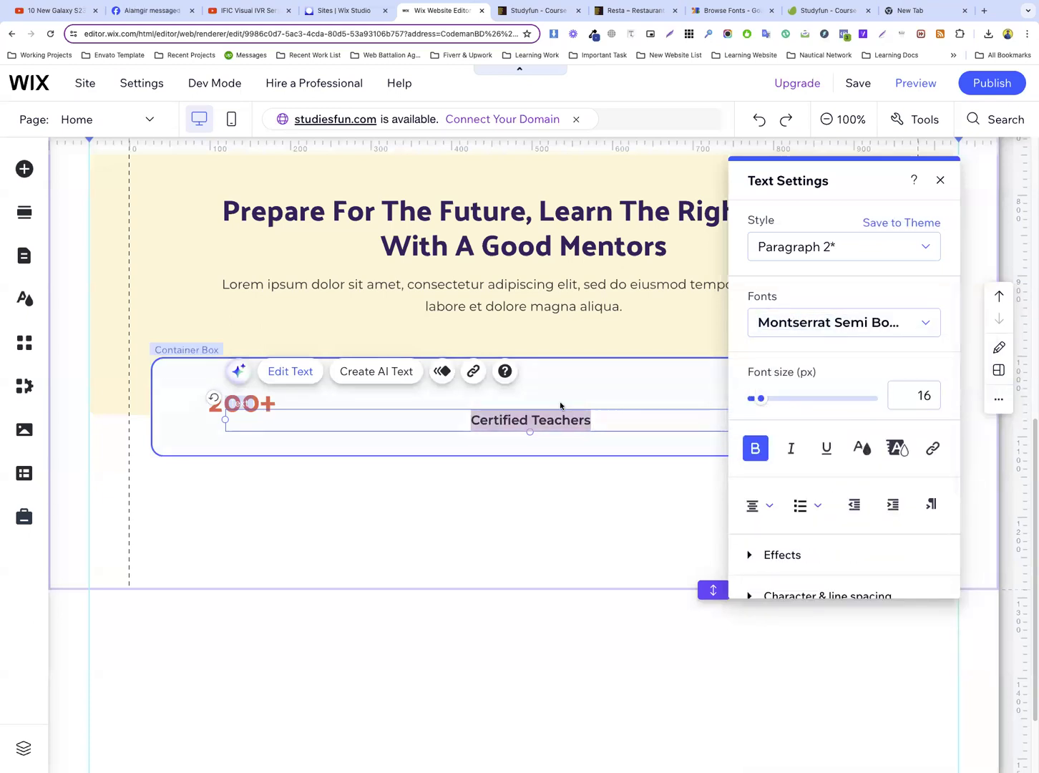
{"action": "left_click", "coordinate": [559, 407]}
Narrow the Certified Teachers text element and centre it directly beneath the 200+ figure
{"action": "left_click", "coordinate": [529, 424]}
{"action": "left_click_drag", "start_coordinate": [825, 421], "coordinate": [262, 430]}
{"action": "left_click", "coordinate": [388, 421]}
{"action": "left_click", "coordinate": [309, 420]}
{"action": "left_click", "coordinate": [449, 429]}
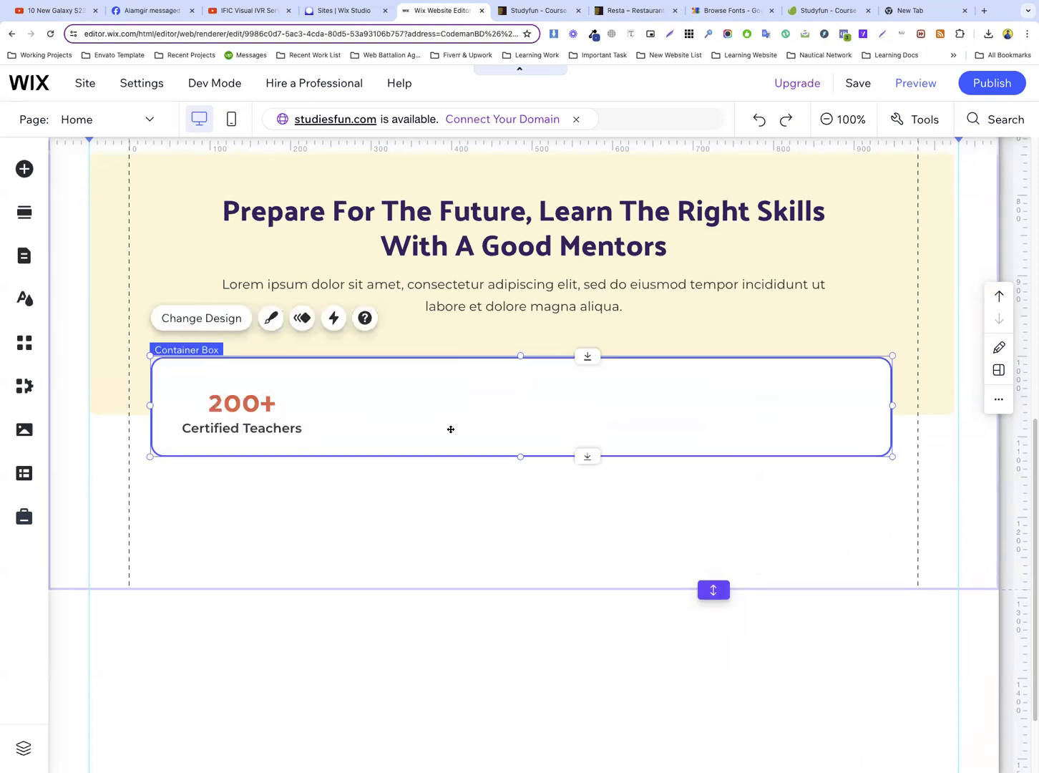
Group the 200+ figure and its Certified Teachers label inside the blue-bordered box
{"action": "left_click", "coordinate": [269, 408]}
{"action": "left_click", "coordinate": [266, 431], "text": "shift"}
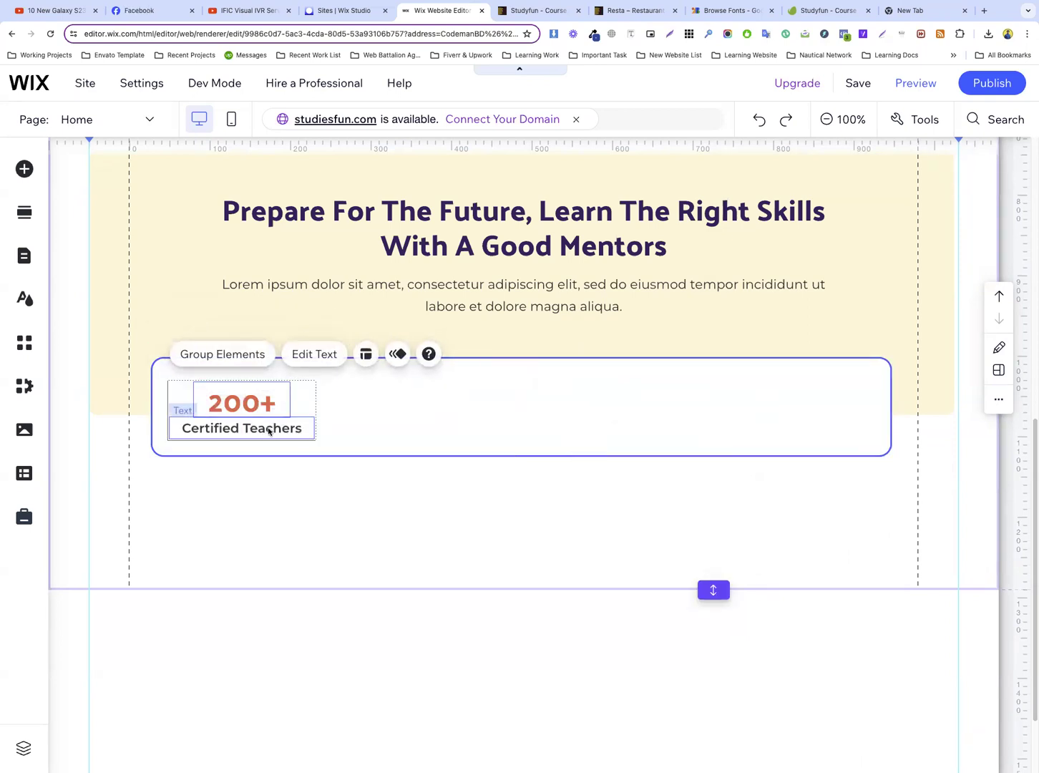
{"action": "left_click", "coordinate": [230, 359]}
{"action": "left_click", "coordinate": [387, 414]}
Duplicate the 200+ Certified Teachers group and place the copy beside the original in the box
{"action": "left_click", "coordinate": [261, 411]}
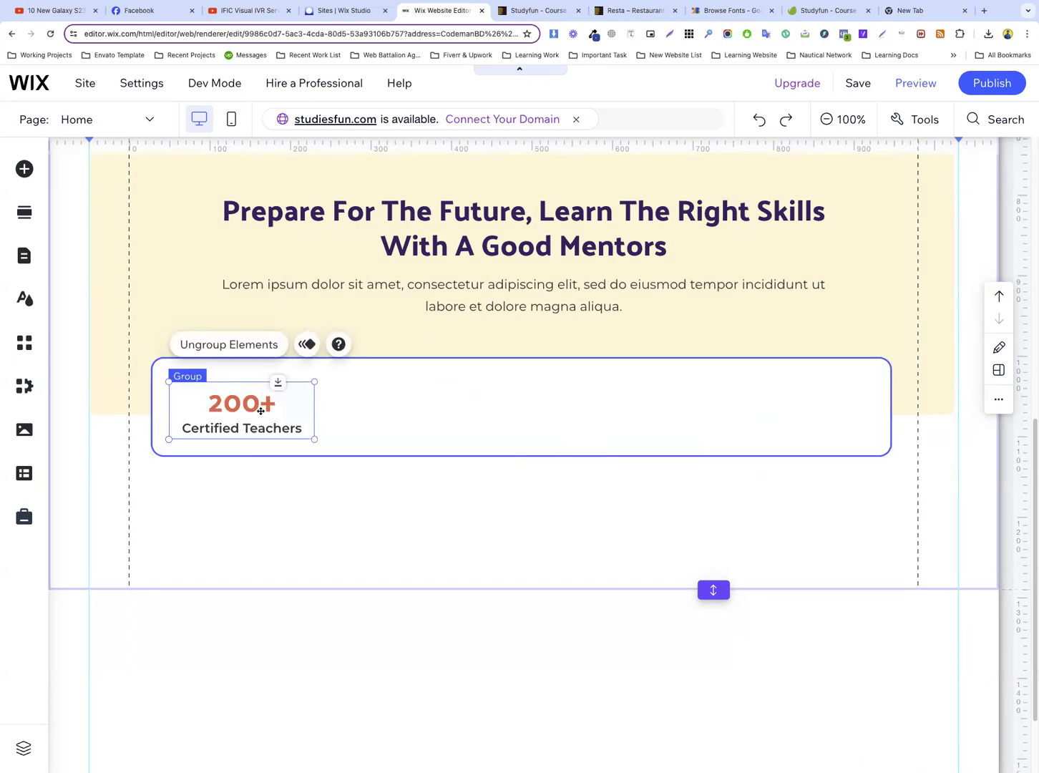
{"action": "key", "text": "super+v"}
{"action": "left_click", "coordinate": [394, 423]}
{"action": "left_click_drag", "start_coordinate": [252, 423], "coordinate": [409, 408]}
{"action": "left_click", "coordinate": [518, 413]}
Duplicate the second counter group and align the copy in the third position of the row
{"action": "left_click", "coordinate": [417, 407]}
{"action": "key", "text": "super+v"}
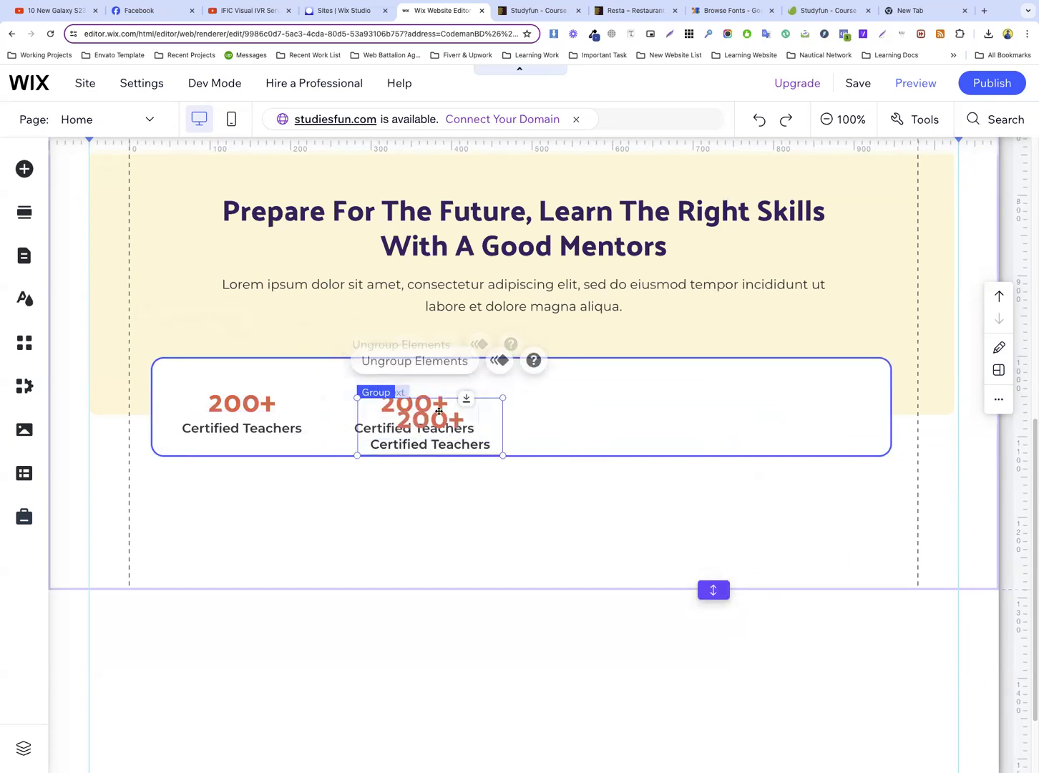
{"action": "left_click", "coordinate": [500, 408]}
{"action": "left_click_drag", "start_coordinate": [501, 408], "coordinate": [572, 406]}
{"action": "key", "text": "super+z"}
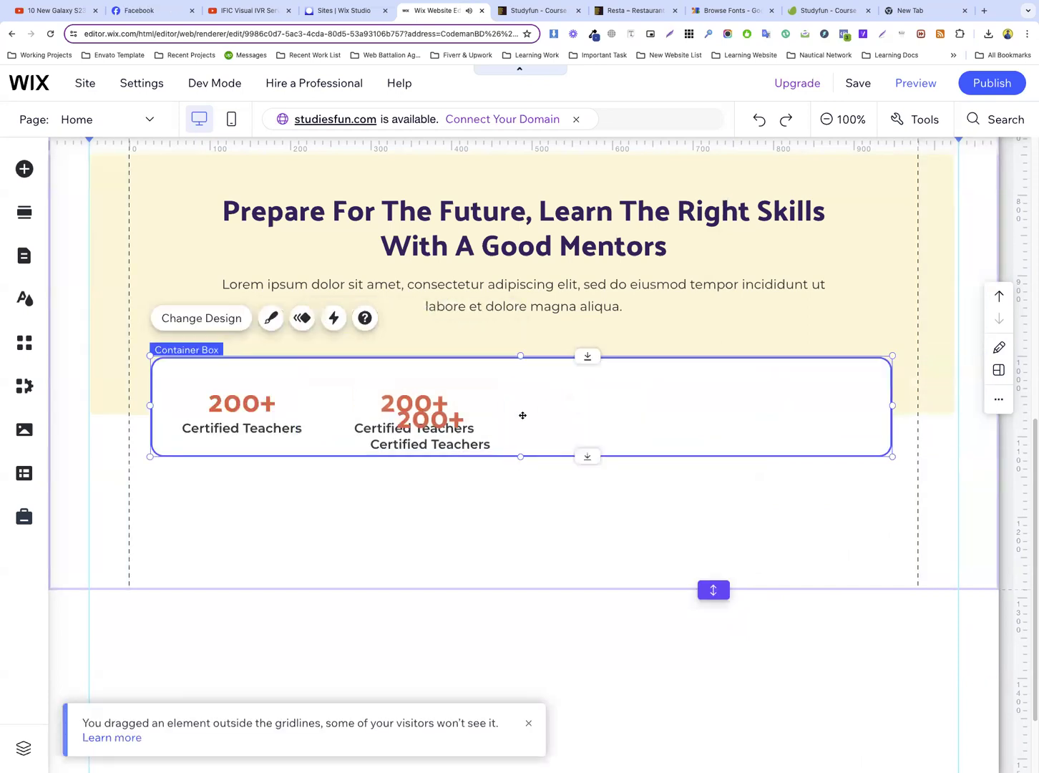
{"action": "left_click", "coordinate": [448, 414]}
{"action": "left_click_drag", "start_coordinate": [449, 415], "coordinate": [608, 402]}
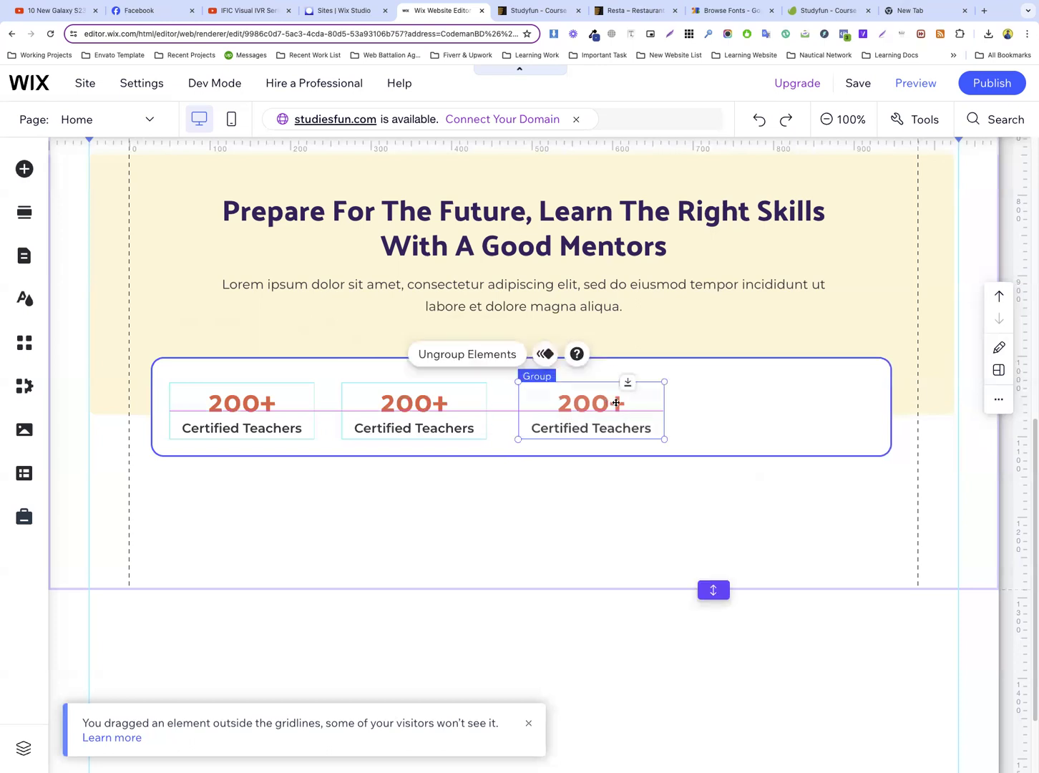
Duplicate the third counter group and place the copy as the fourth counter near the box's right end
{"action": "left_click", "coordinate": [673, 404]}
{"action": "left_click", "coordinate": [619, 403]}
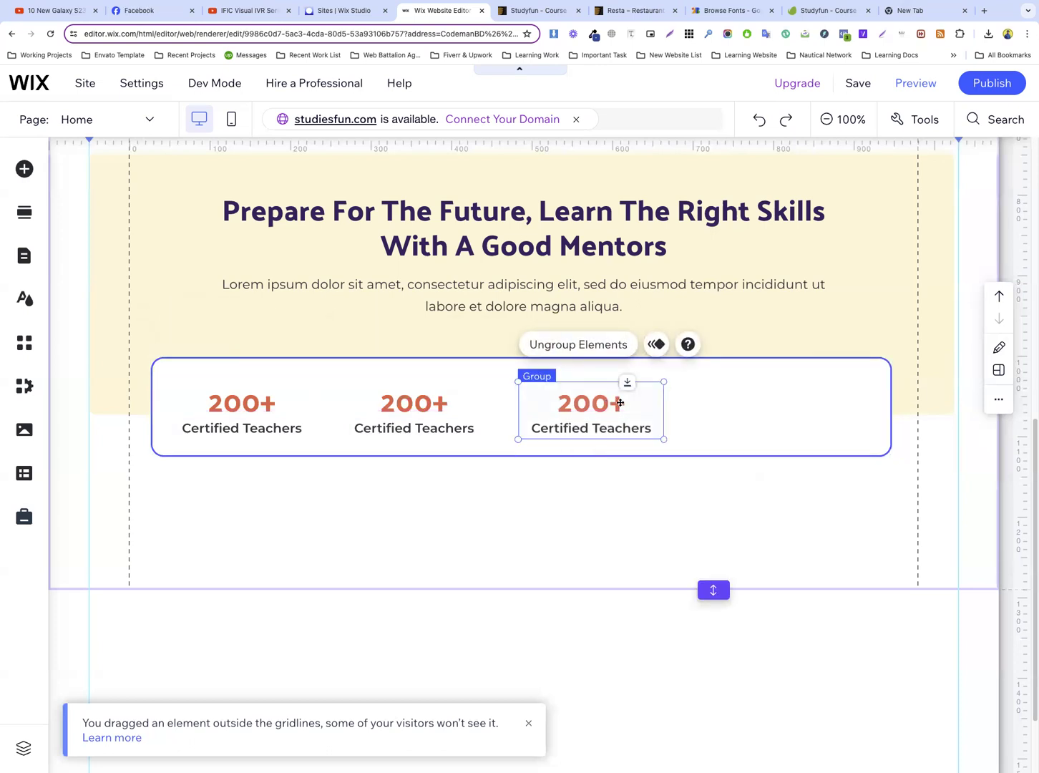
{"action": "key", "text": "ctrl+v"}
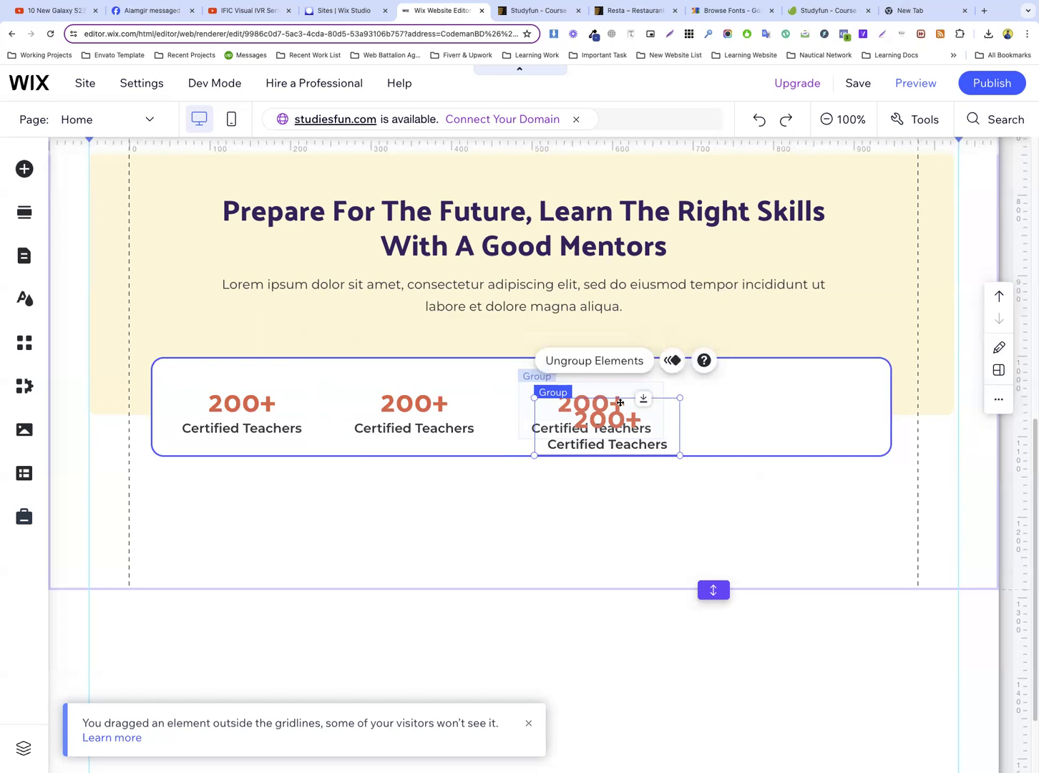
{"action": "left_click_drag", "start_coordinate": [621, 419], "coordinate": [800, 402]}
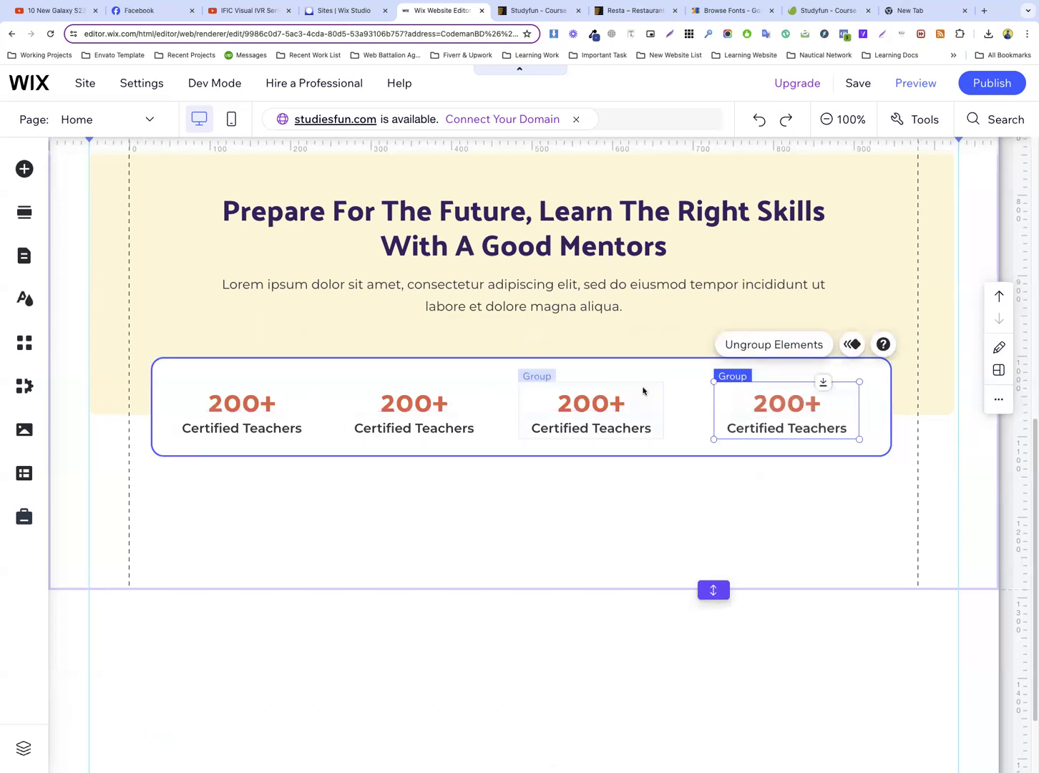
Shift the third counter group slightly right and nudge the second one slightly up and left
{"action": "left_click", "coordinate": [594, 399]}
{"action": "mouse_move", "coordinate": [603, 398]}
{"action": "left_mouse_down"}
{"action": "mouse_move", "coordinate": [634, 395]}
{"action": "mouse_move", "coordinate": [616, 396]}
{"action": "left_mouse_up"}
{"action": "left_click", "coordinate": [669, 508]}
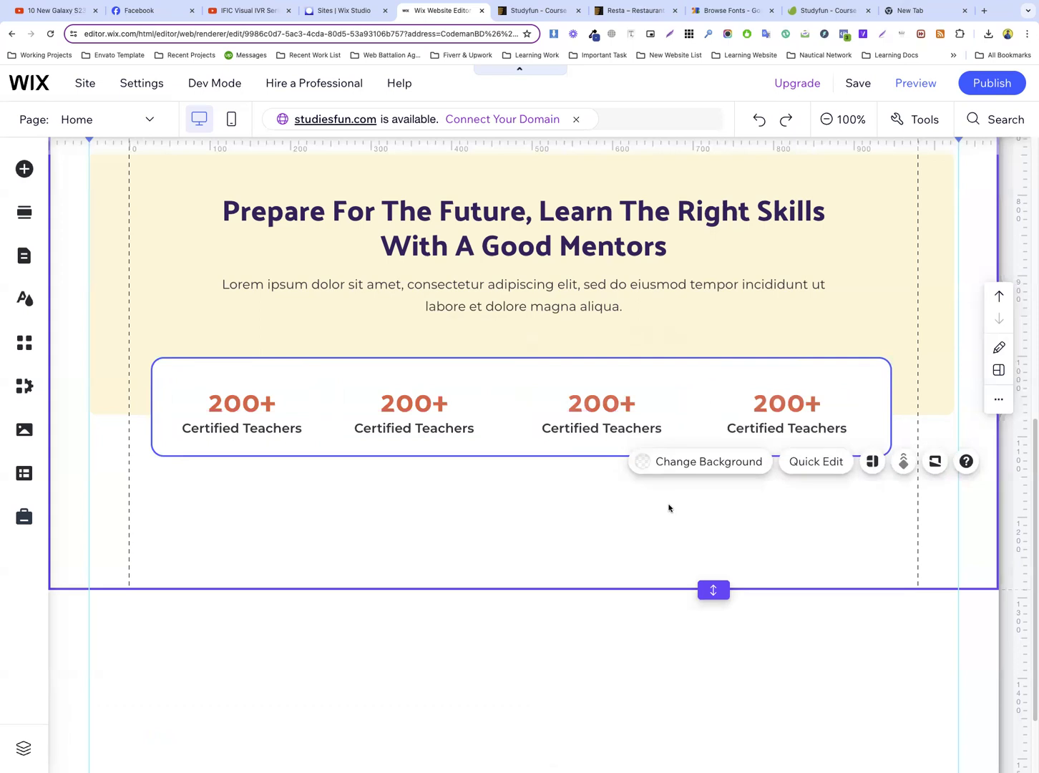
{"action": "left_click", "coordinate": [439, 406]}
{"action": "left_click_drag", "start_coordinate": [439, 407], "coordinate": [436, 402]}
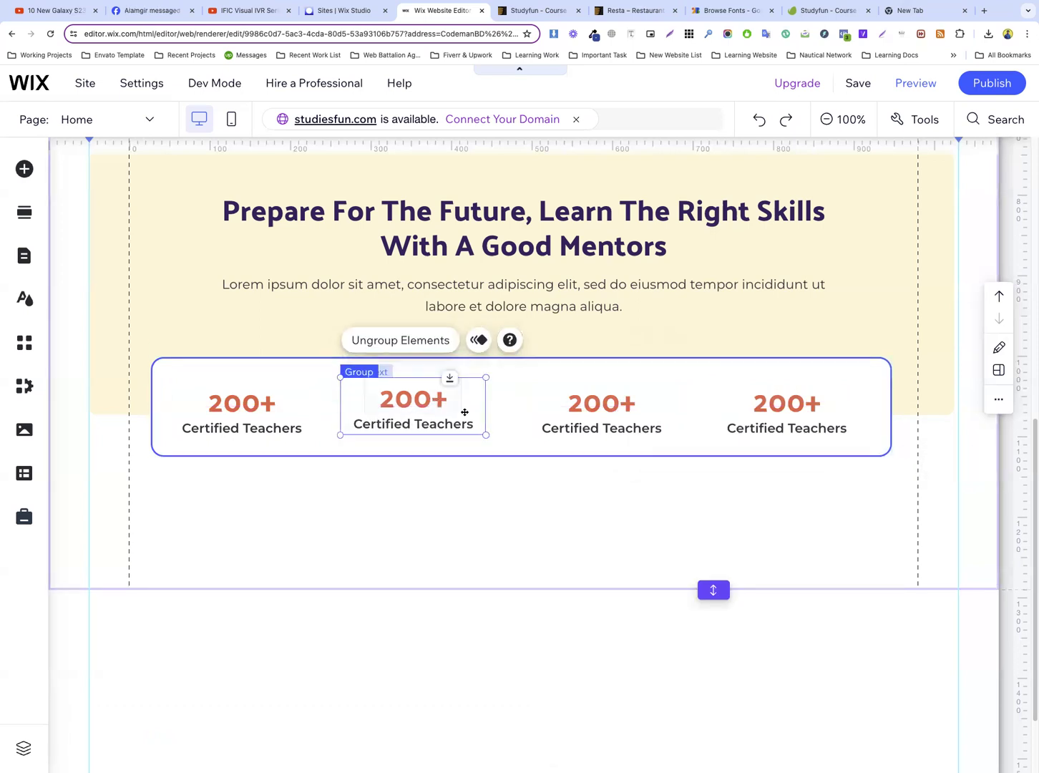
{"action": "left_click", "coordinate": [612, 414]}
Make the blue-bordered container box slightly taller by extending its lower edge
{"action": "left_click", "coordinate": [427, 445]}
{"action": "left_click_drag", "start_coordinate": [521, 458], "coordinate": [522, 470]}
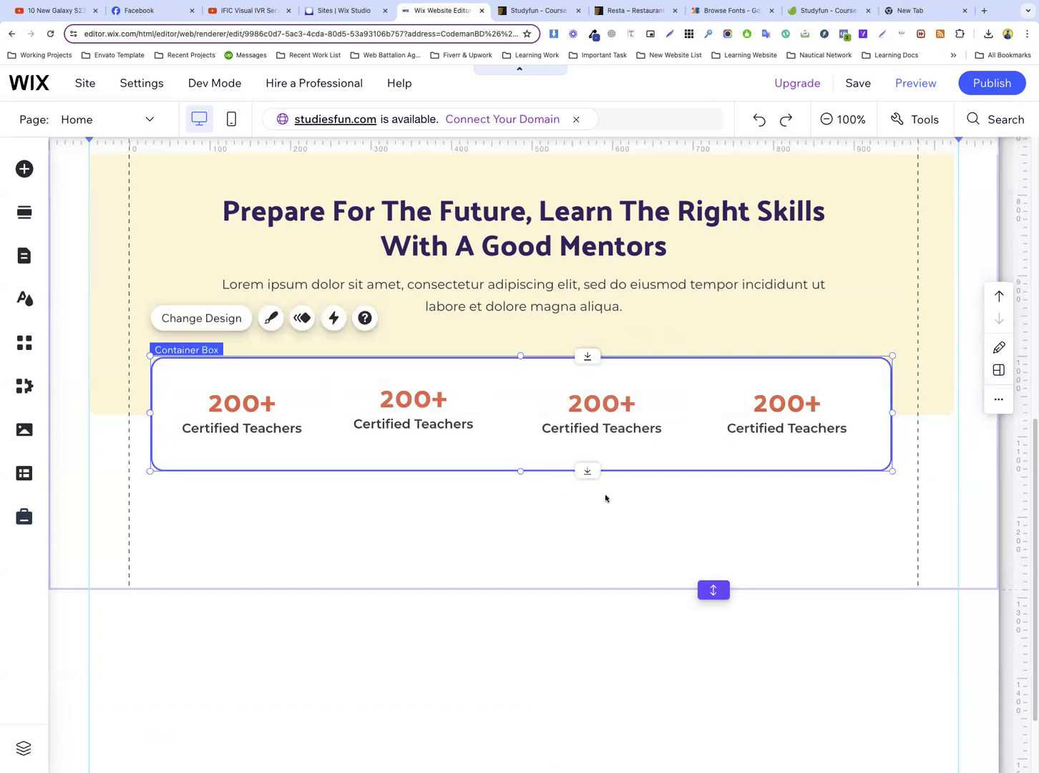
{"action": "left_click", "coordinate": [607, 499]}
Lower the second, third and fourth counter groups slightly within the taller box
{"action": "left_click", "coordinate": [235, 408]}
{"action": "left_click", "coordinate": [399, 418], "text": "shift"}
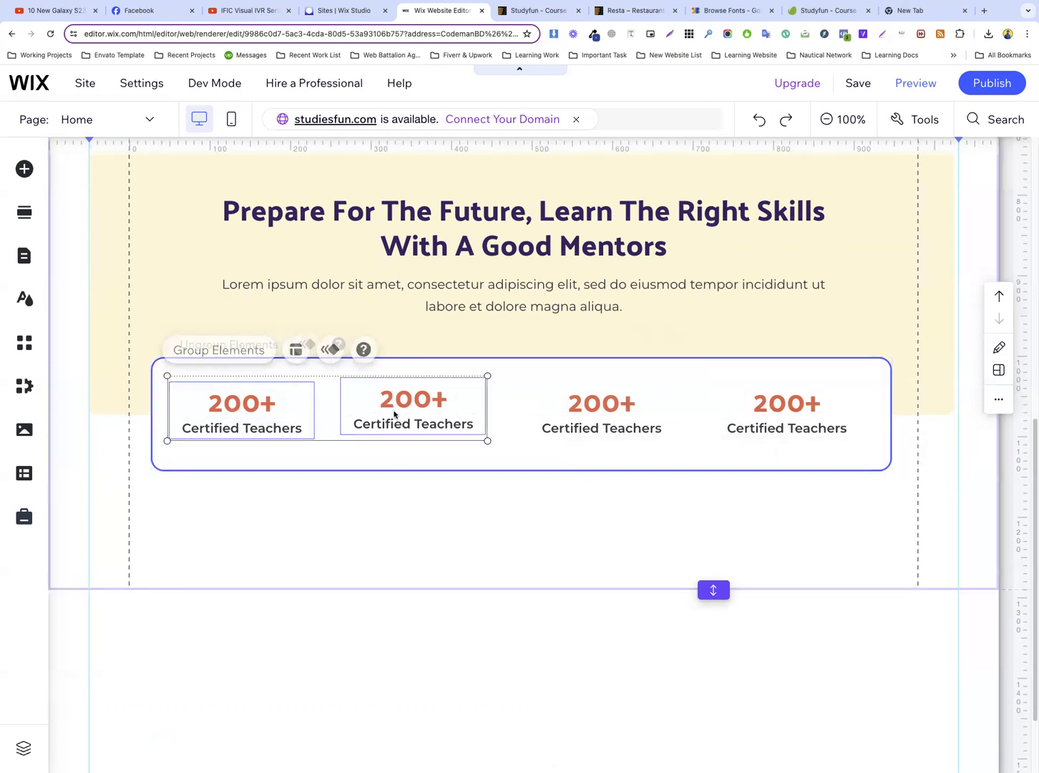
{"action": "left_click", "coordinate": [453, 450]}
{"action": "left_click_drag", "start_coordinate": [406, 402], "coordinate": [407, 407]}
{"action": "left_click", "coordinate": [565, 409]}
{"action": "left_click_drag", "start_coordinate": [575, 406], "coordinate": [577, 409]}
{"action": "left_click", "coordinate": [761, 414]}
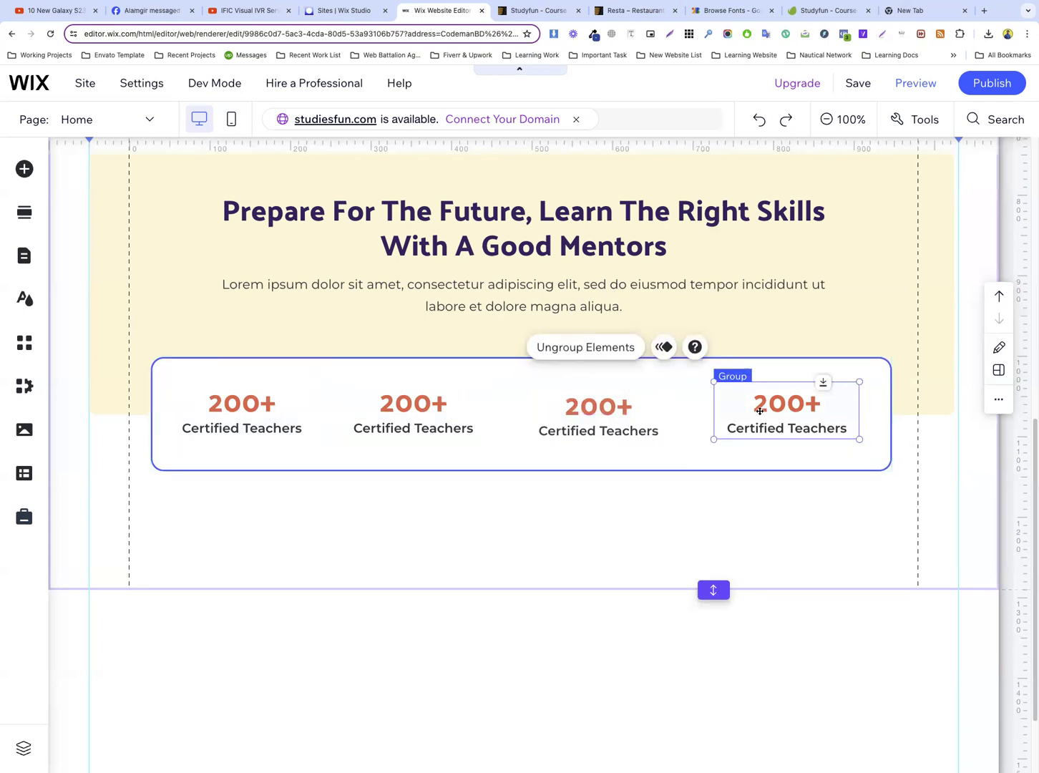
{"action": "left_click_drag", "start_coordinate": [754, 404], "coordinate": [755, 409]}
{"action": "left_click", "coordinate": [623, 418], "text": "shift"}
{"action": "left_click", "coordinate": [418, 417], "text": "shift"}
{"action": "left_click", "coordinate": [259, 418], "text": "shift"}
{"action": "left_click", "coordinate": [285, 450], "text": "shift"}
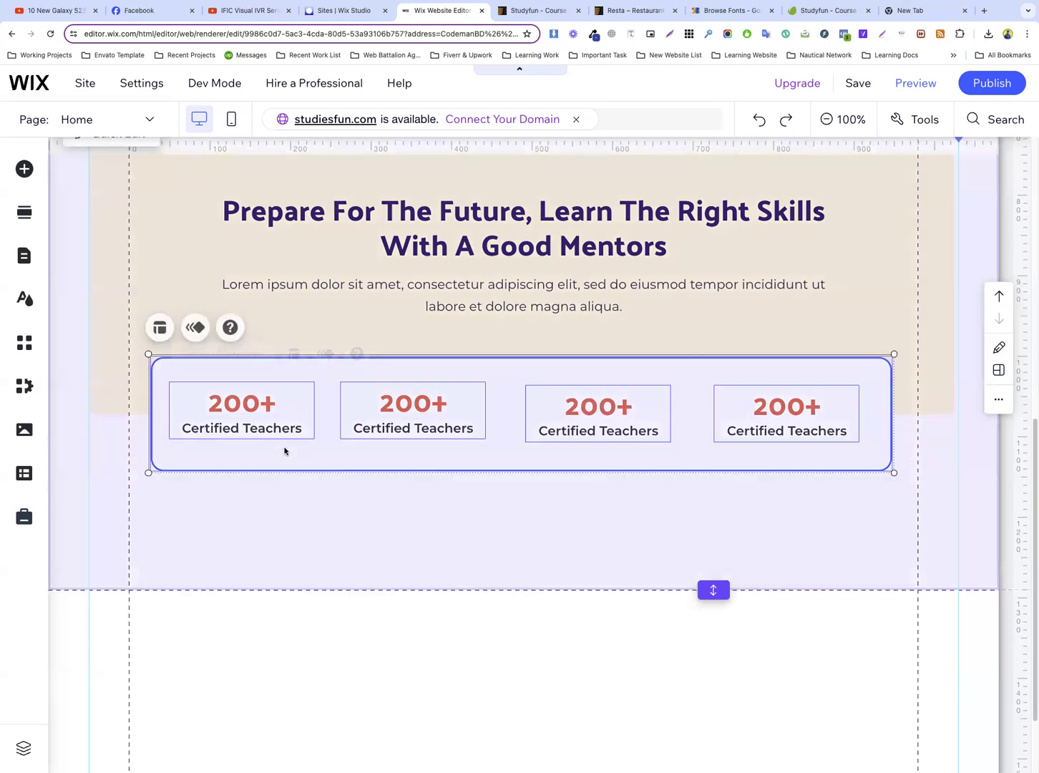
{"action": "left_click", "coordinate": [410, 520]}
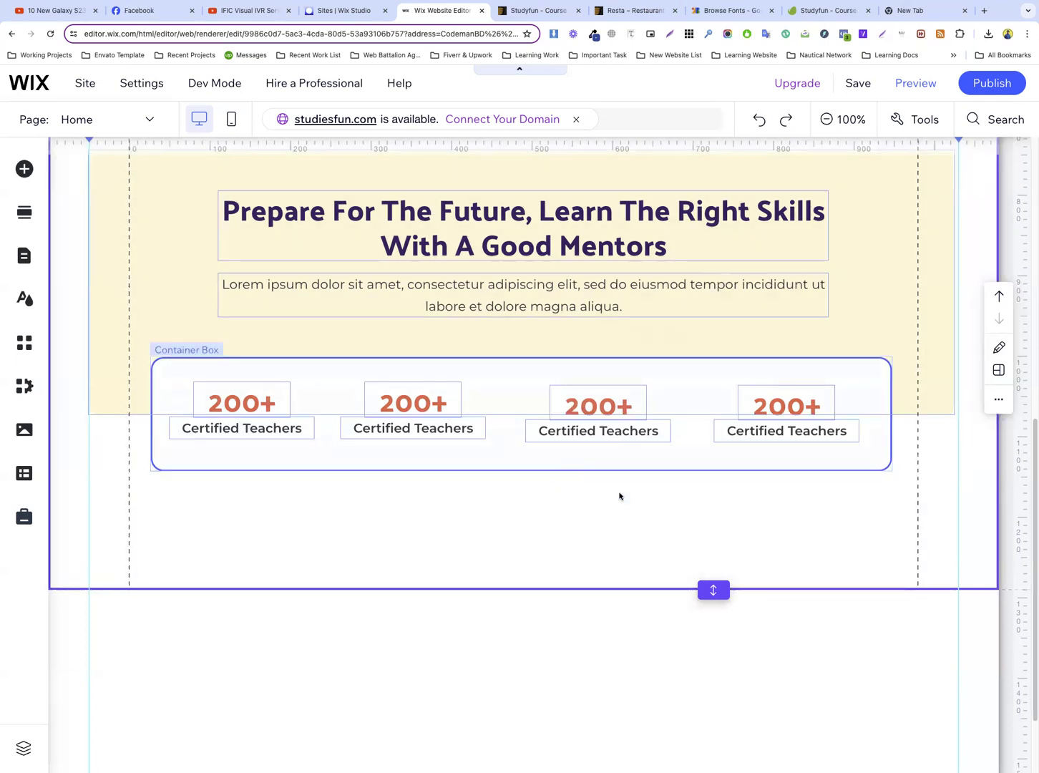
{"action": "left_click", "coordinate": [662, 516]}
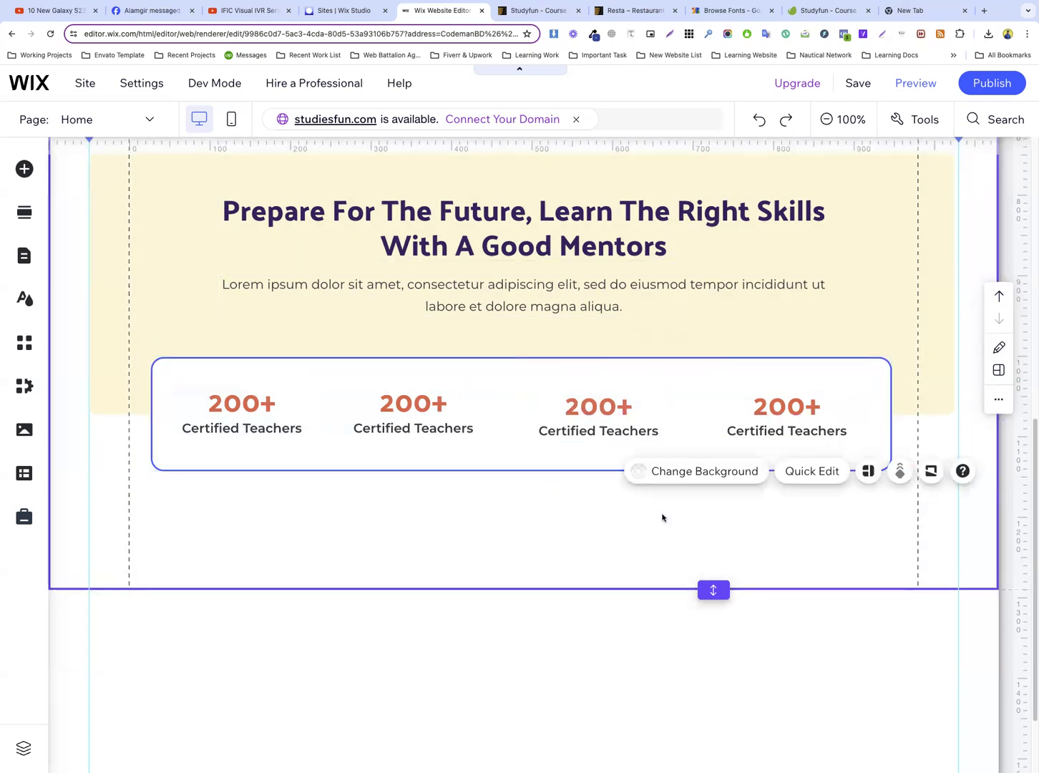
Examine the counter row and the three-column skills section in the Studyfun template preview, and return to the Wix editor
{"action": "left_click", "coordinate": [541, 12]}
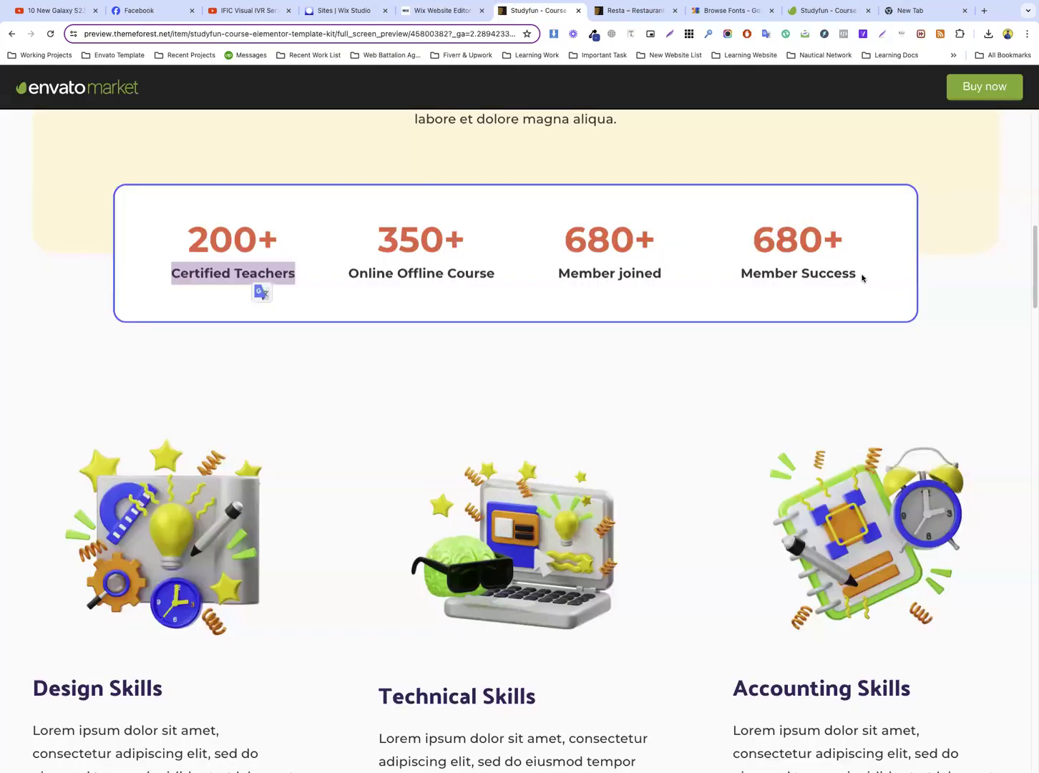
{"action": "scroll", "coordinate": [630, 300], "scroll_direction": "down", "scroll_amount": 4}
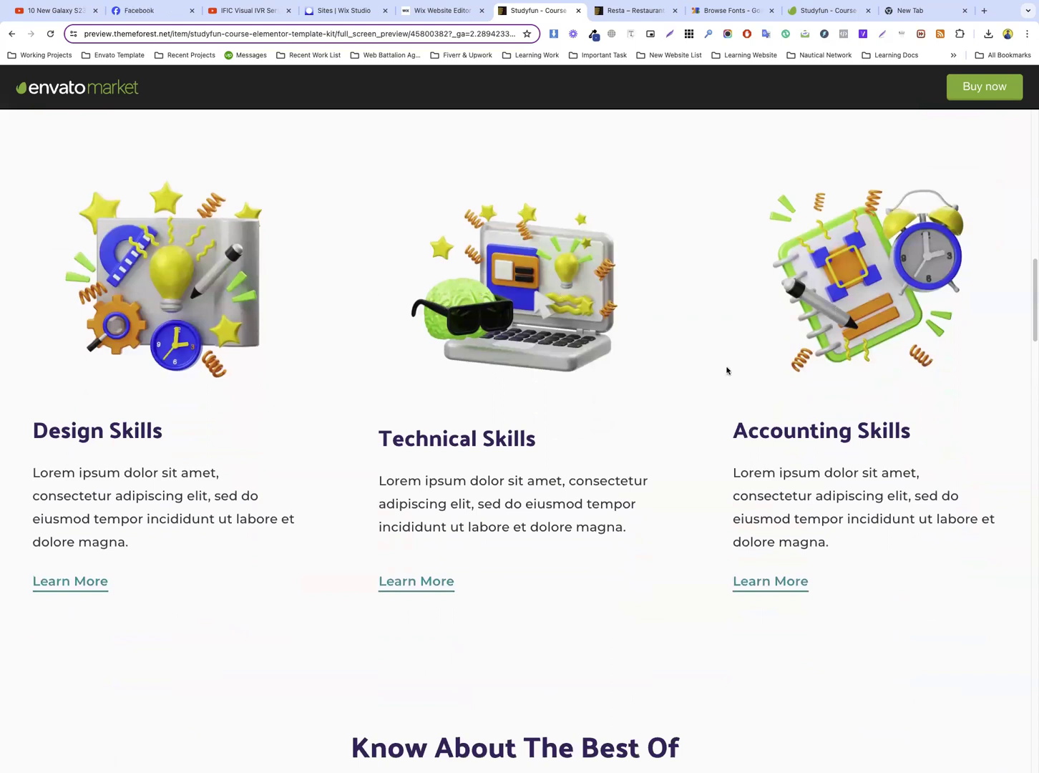
{"action": "scroll", "coordinate": [659, 312], "scroll_direction": "down", "scroll_amount": 1}
{"action": "scroll", "coordinate": [658, 307], "scroll_direction": "up", "scroll_amount": 3}
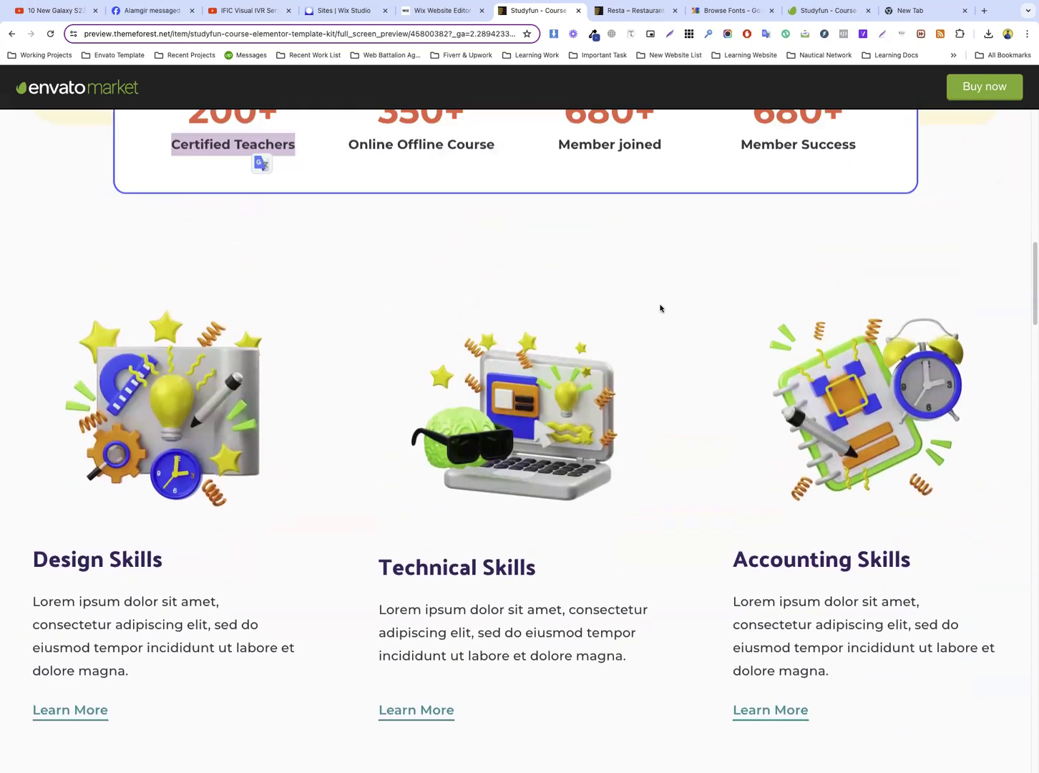
{"action": "scroll", "coordinate": [649, 307], "scroll_direction": "down", "scroll_amount": 2}
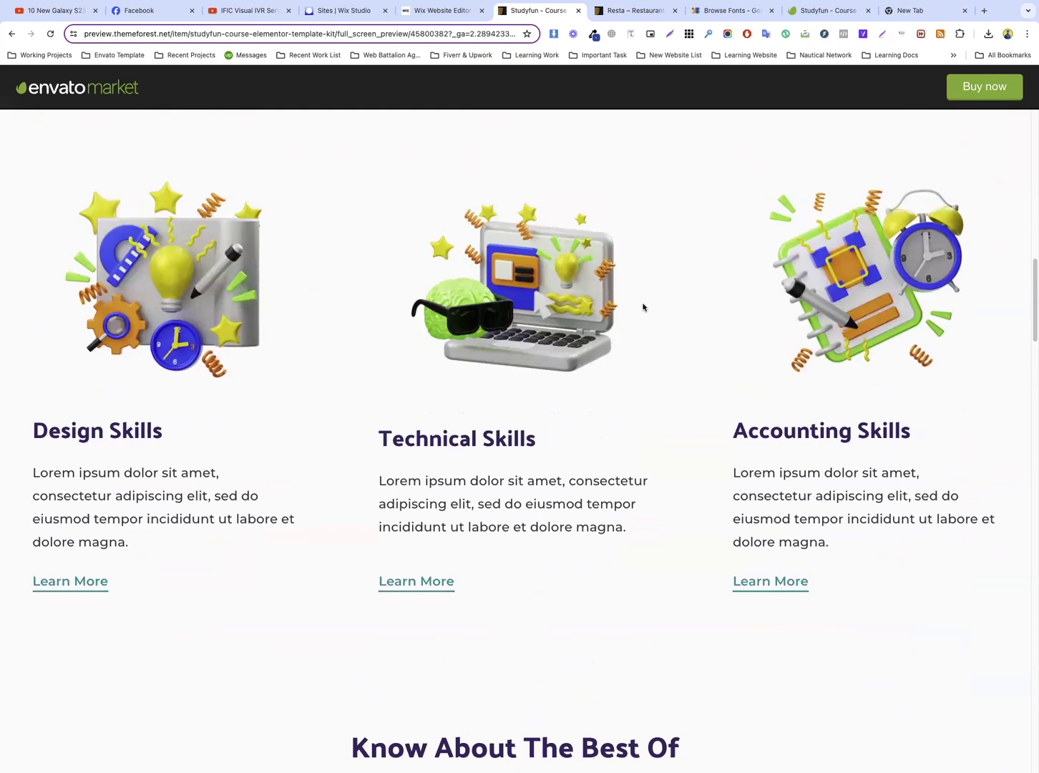
{"action": "scroll", "coordinate": [390, 337], "scroll_direction": "up", "scroll_amount": 1}
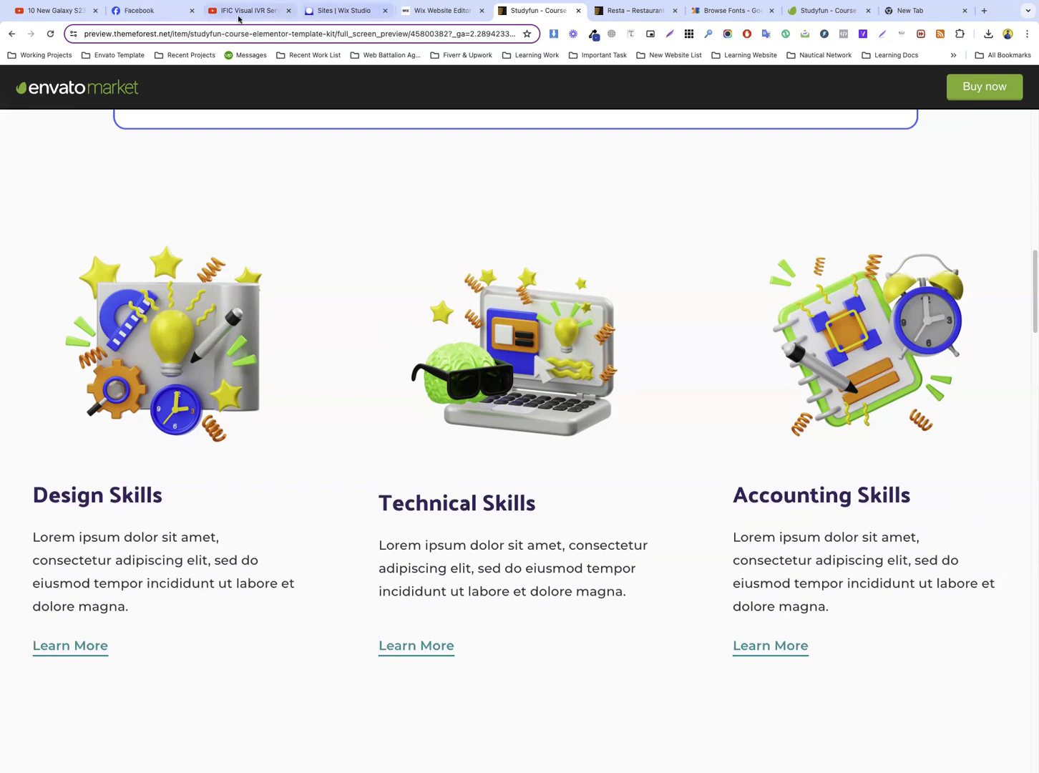
{"action": "left_click", "coordinate": [430, 10]}
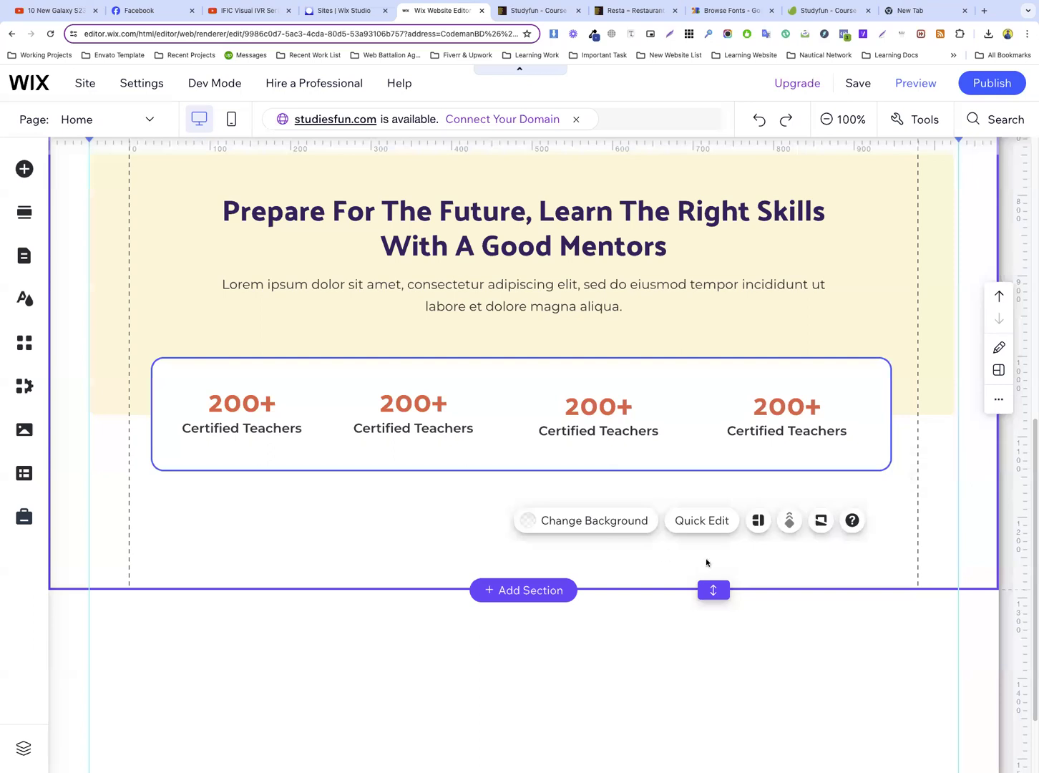
Reduce the height of the Prepare For The Future section and add a blank section beneath it
{"action": "left_click_drag", "start_coordinate": [710, 586], "coordinate": [708, 517]}
{"action": "scroll", "coordinate": [614, 500], "scroll_direction": "down", "scroll_amount": 1}
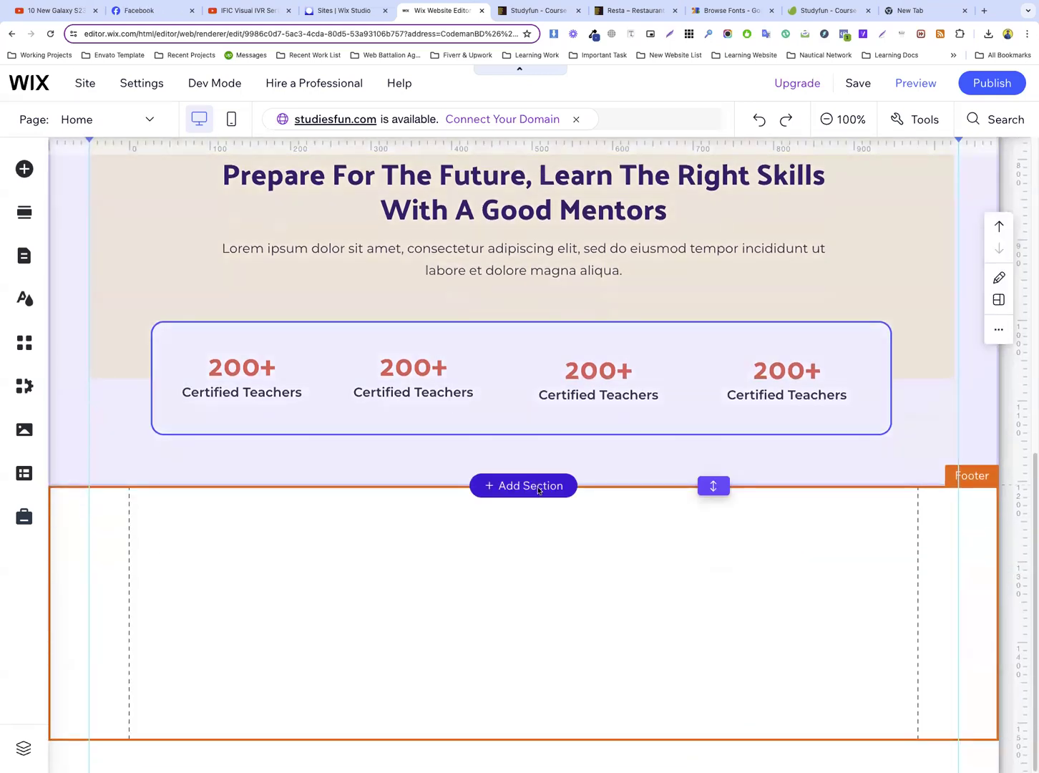
{"action": "left_click", "coordinate": [533, 486]}
{"action": "left_click", "coordinate": [126, 201]}
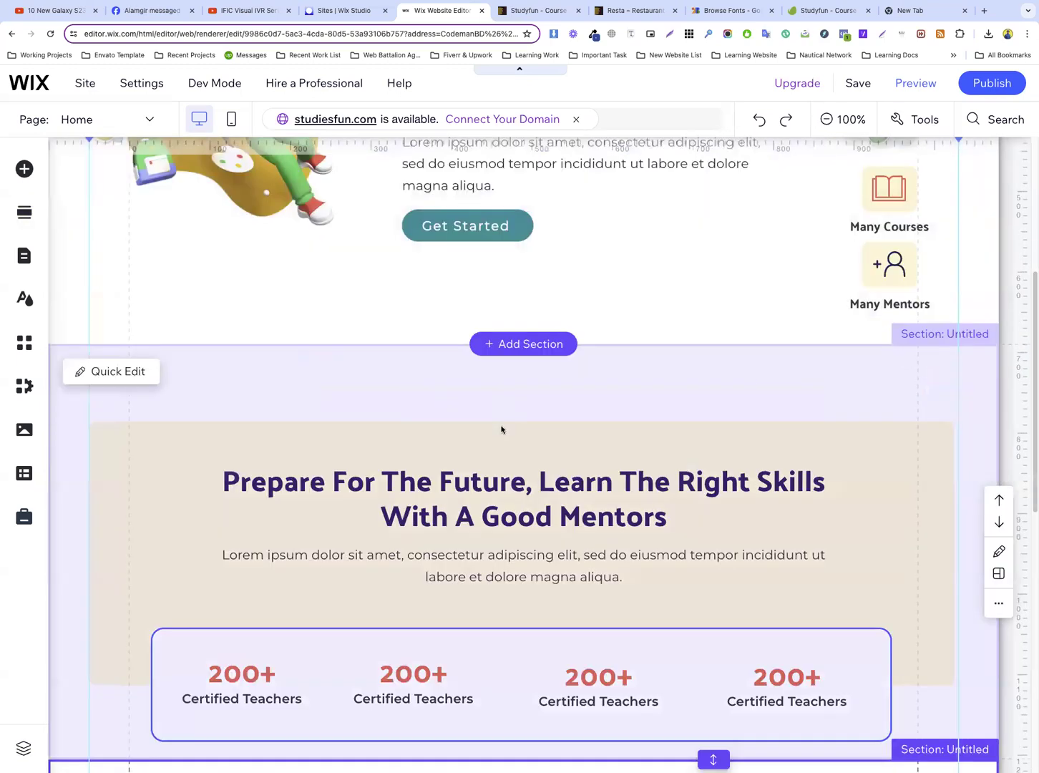
Add the four-item hover repeater with Business, Sports, Culture and Lifestyle cards to the new blank section
{"action": "scroll", "coordinate": [501, 429], "scroll_direction": "down", "scroll_amount": 7}
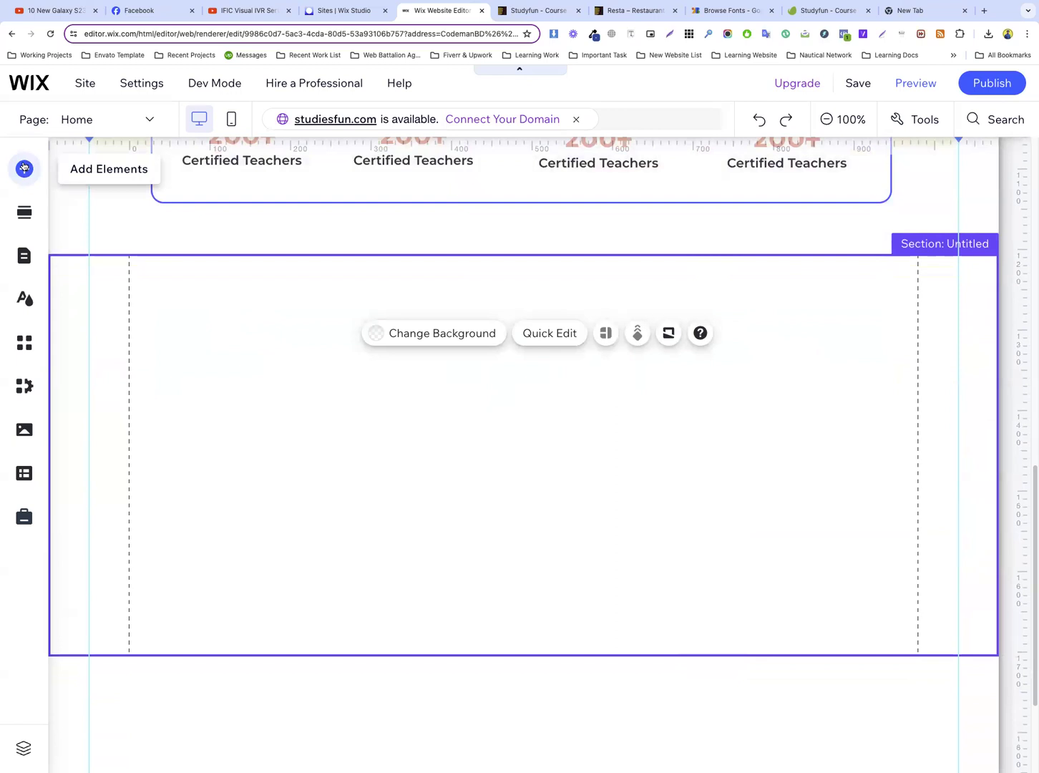
{"action": "left_click", "coordinate": [24, 167]}
{"action": "left_click", "coordinate": [83, 375]}
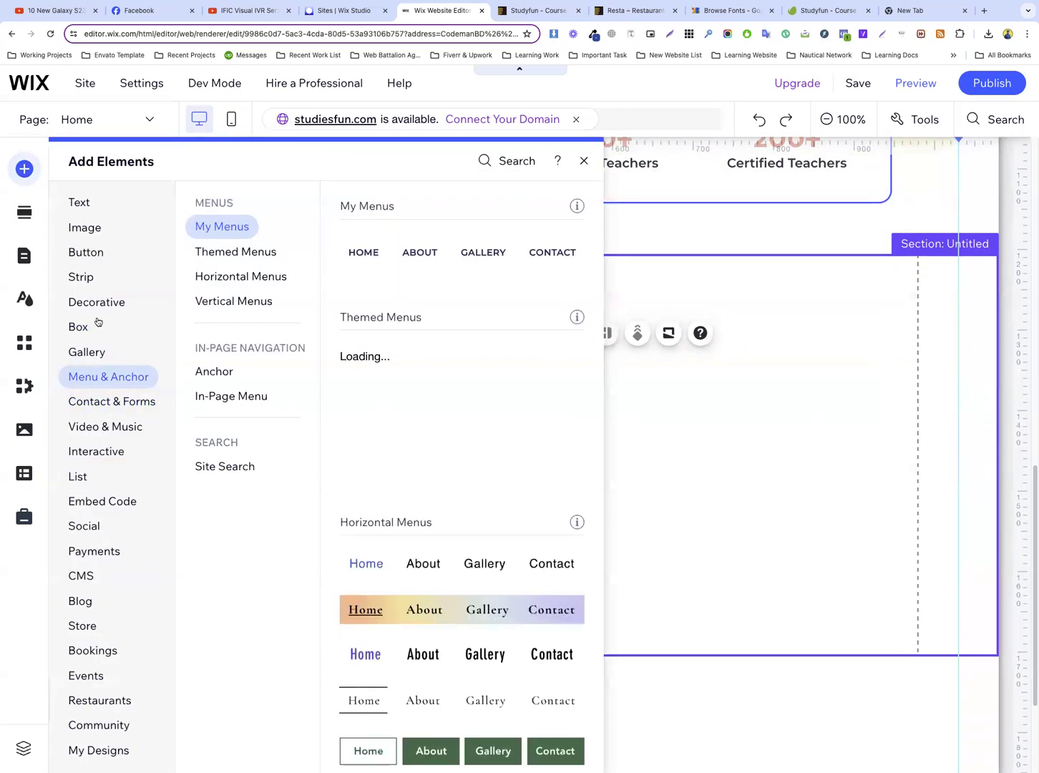
{"action": "left_click", "coordinate": [98, 303]}
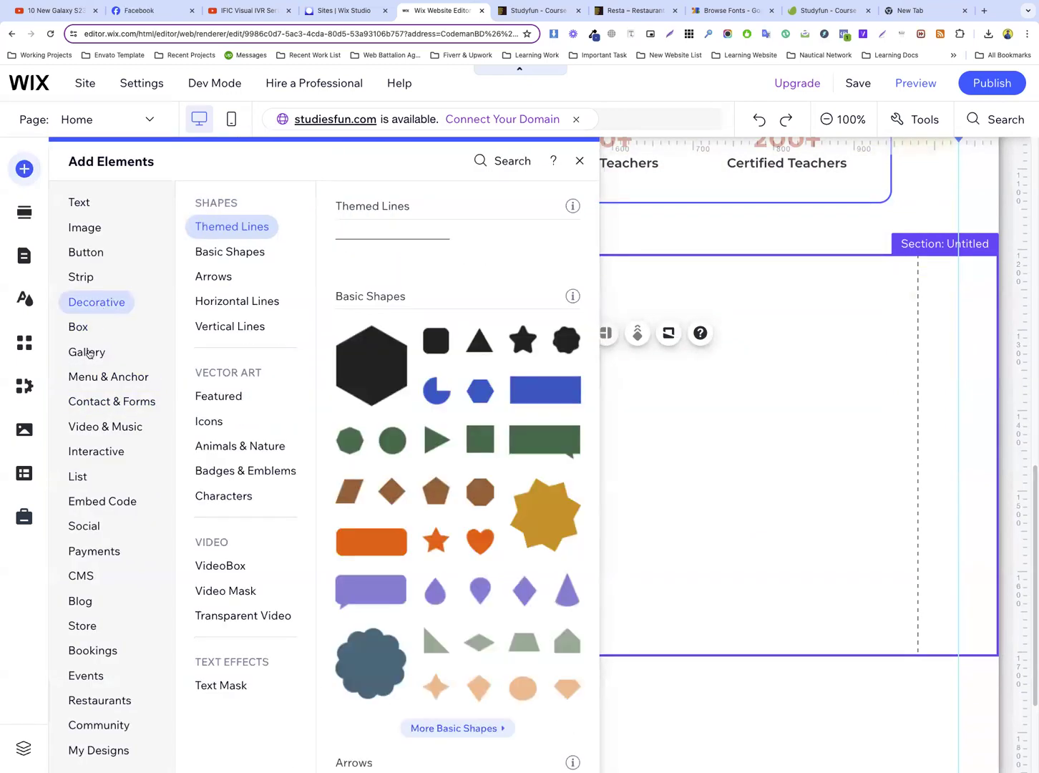
{"action": "mouse_move", "coordinate": [85, 451]}
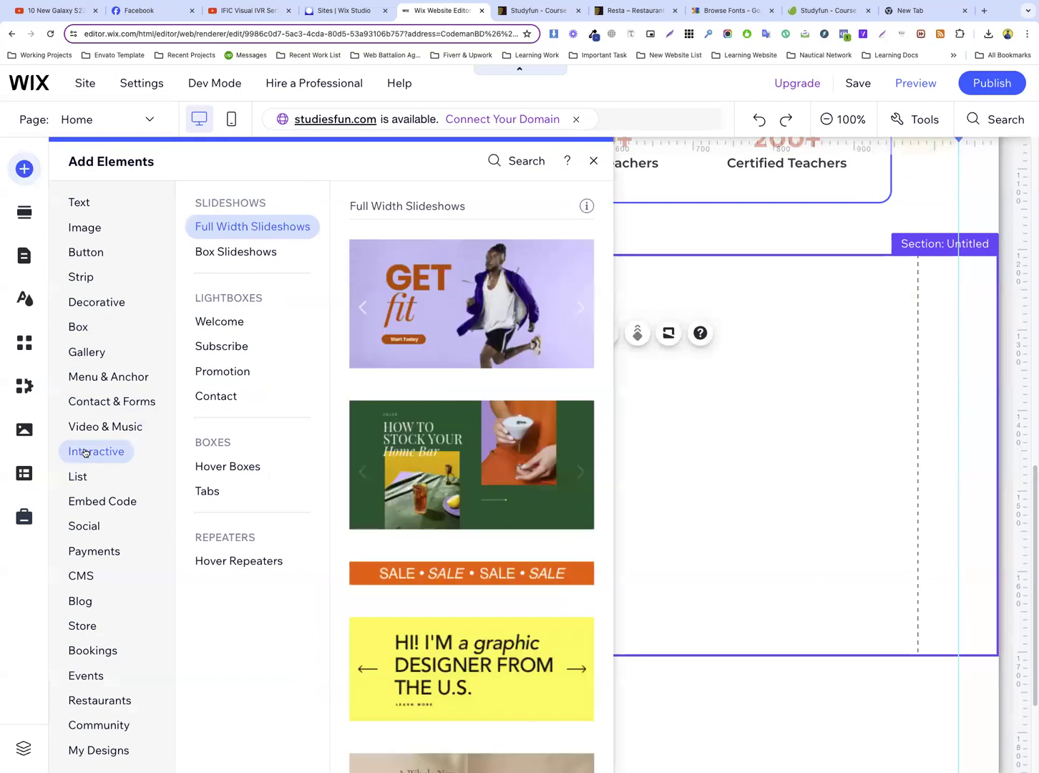
{"action": "left_click", "coordinate": [240, 561]}
{"action": "left_click_drag", "start_coordinate": [533, 458], "coordinate": [396, 341]}
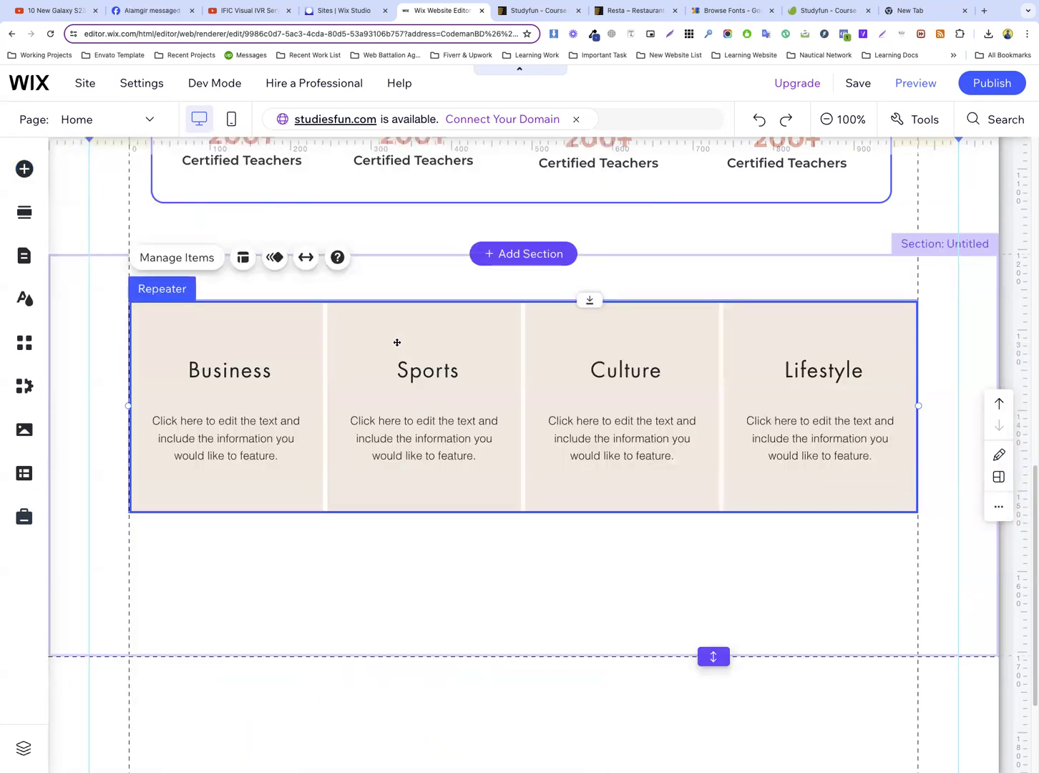
Align the repeater's left edge with the left blue guide and widen it to reach the right one
{"action": "mouse_move", "coordinate": [377, 330]}
{"action": "left_mouse_down"}
{"action": "mouse_move", "coordinate": [331, 316]}
{"action": "mouse_move", "coordinate": [351, 321]}
{"action": "left_mouse_up"}
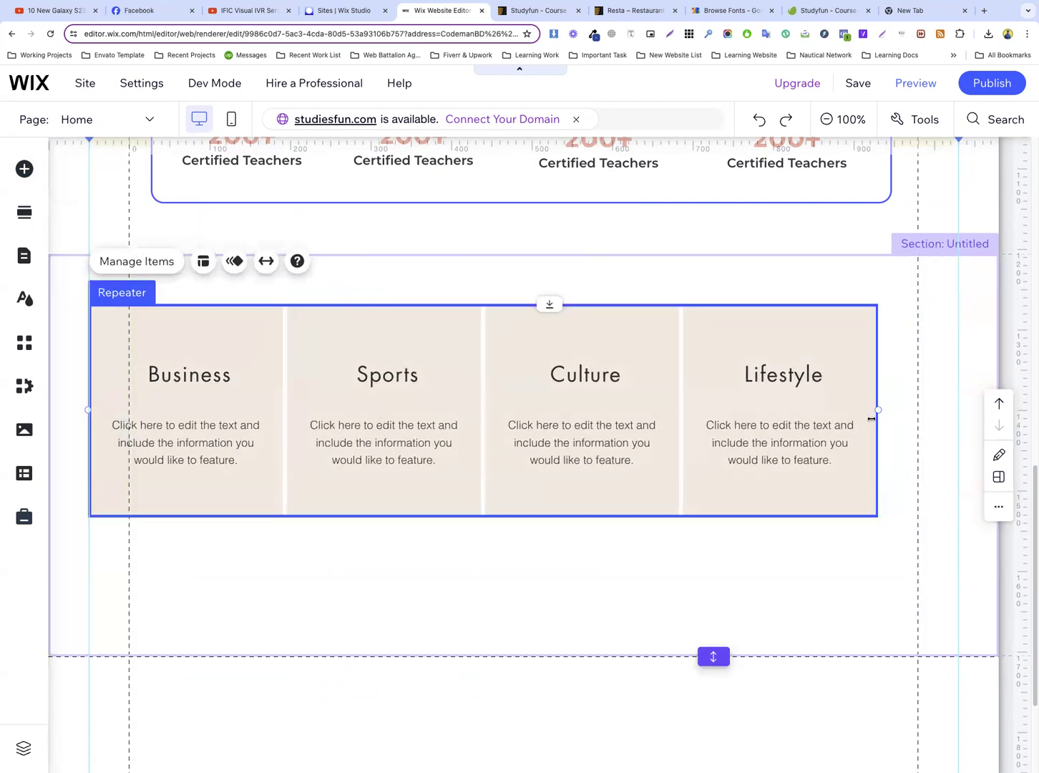
{"action": "left_click_drag", "start_coordinate": [878, 410], "coordinate": [957, 411]}
{"action": "left_click", "coordinate": [516, 15]}
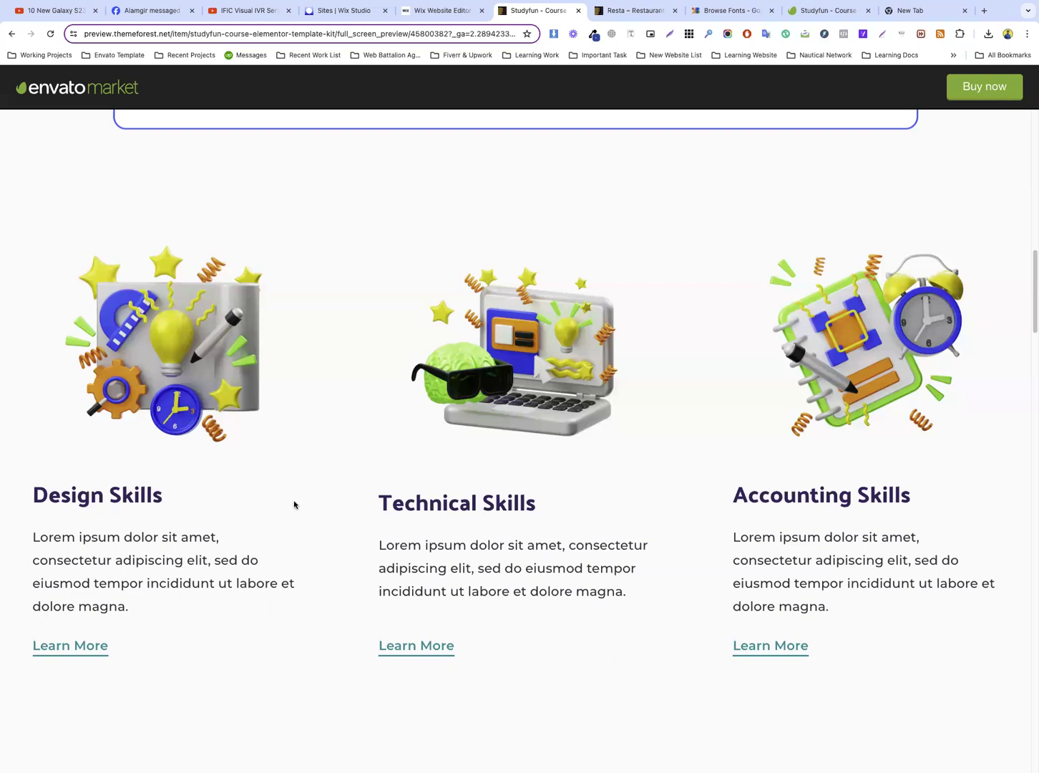
{"action": "left_click", "coordinate": [444, 10]}
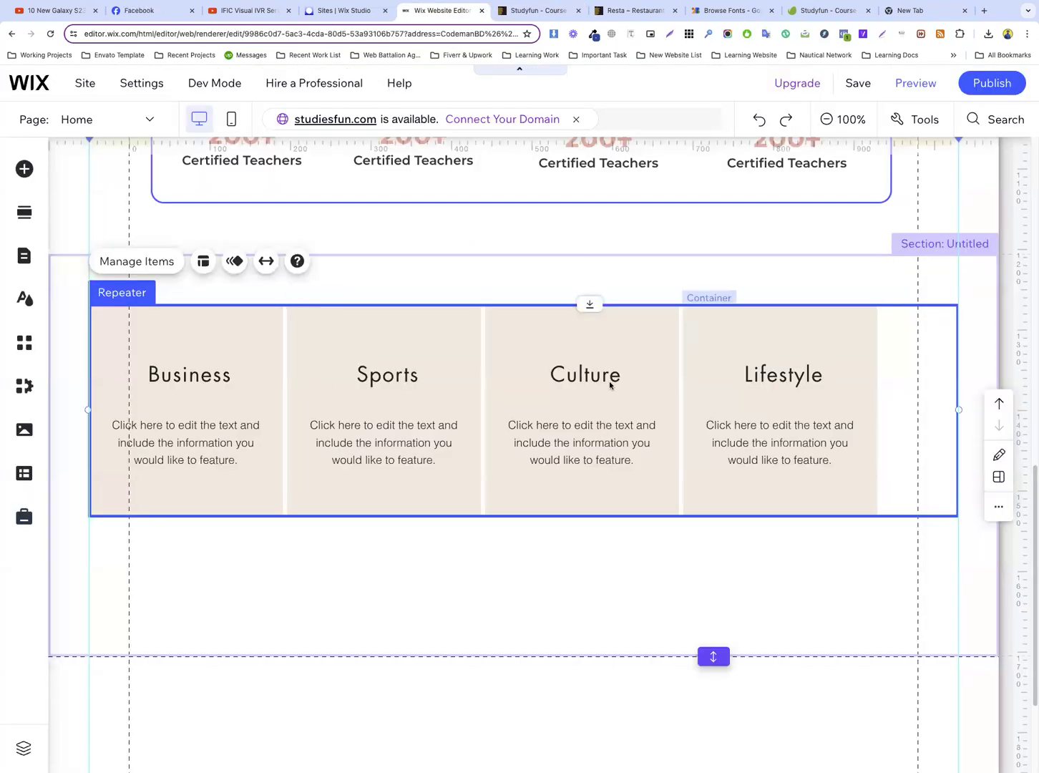
Save the Design Skills, Technical Skills and Accounting Skills illustrations from the Studyfun template preview, and return to the Wix editor
{"action": "left_click", "coordinate": [541, 11]}
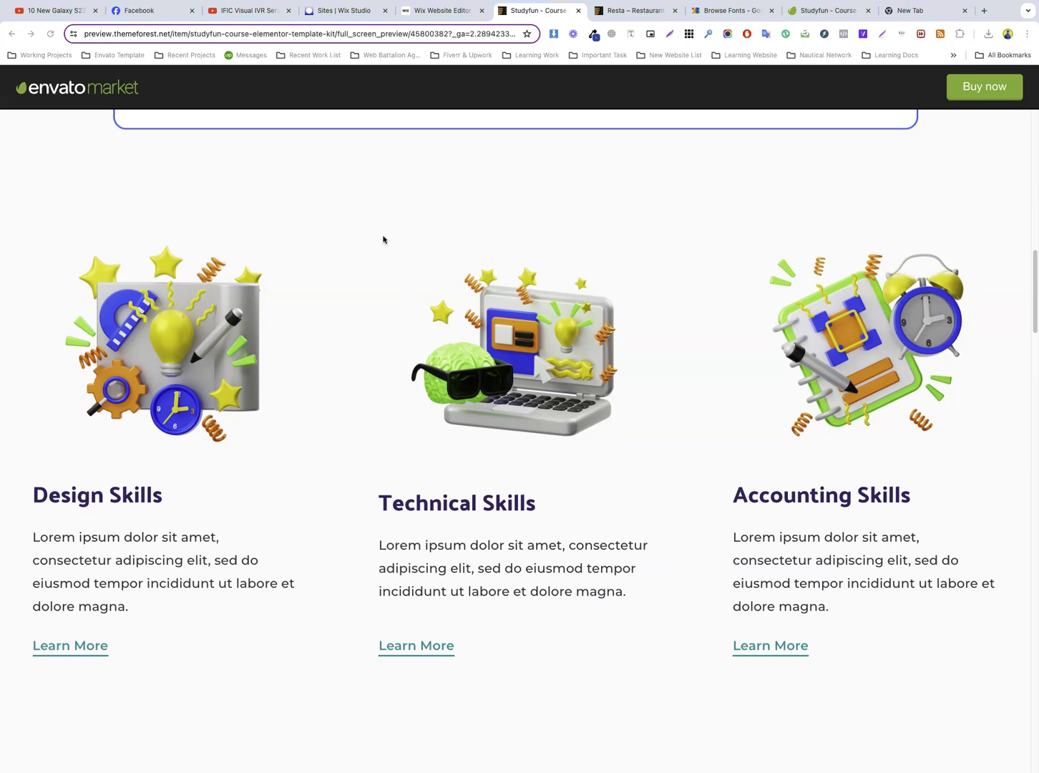
{"action": "left_click", "coordinate": [404, 224]}
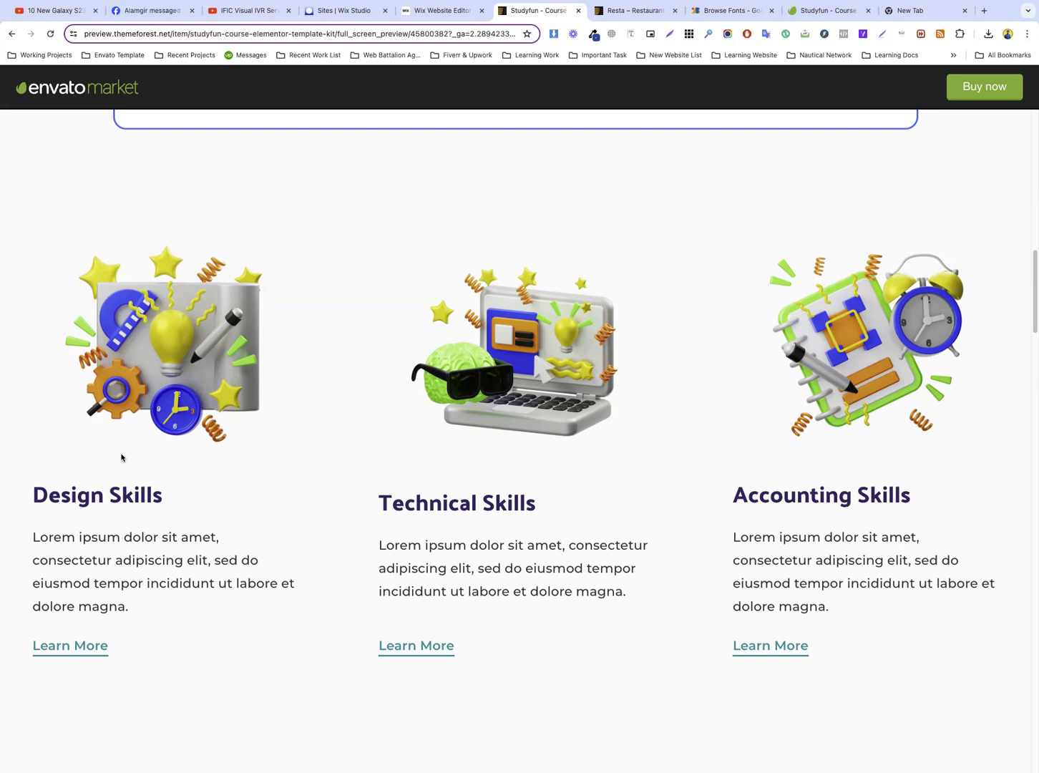
{"action": "right_click", "coordinate": [174, 331]}
{"action": "left_click", "coordinate": [198, 349]}
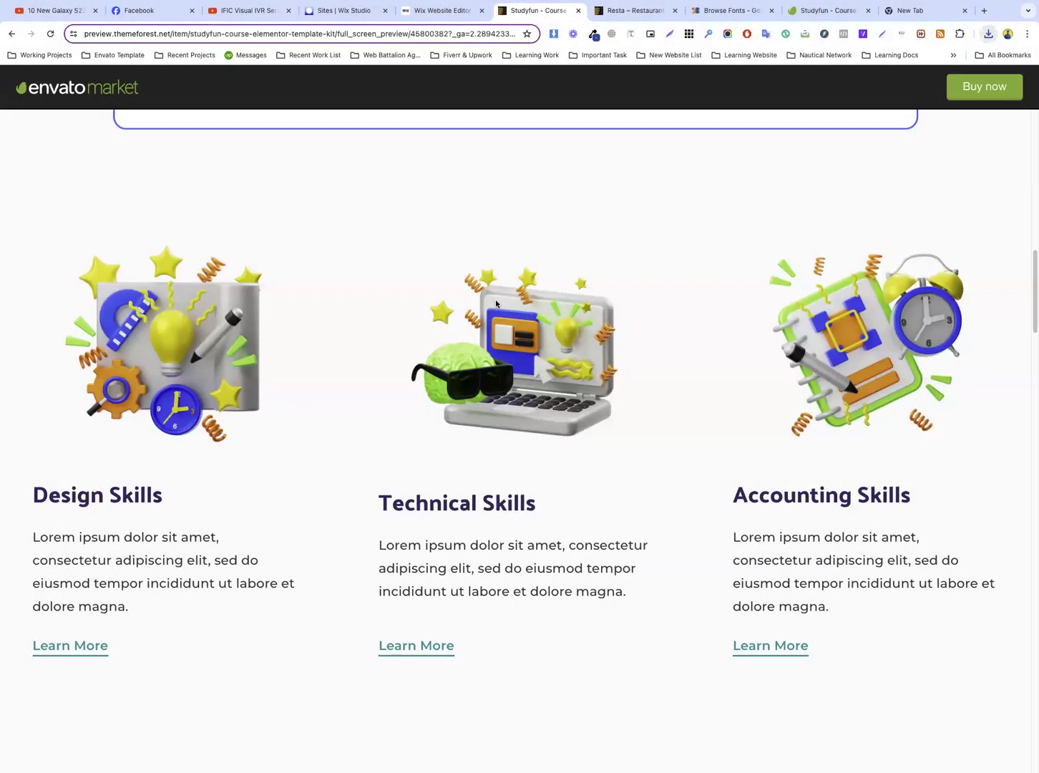
{"action": "right_click", "coordinate": [499, 299]}
{"action": "left_click", "coordinate": [527, 319]}
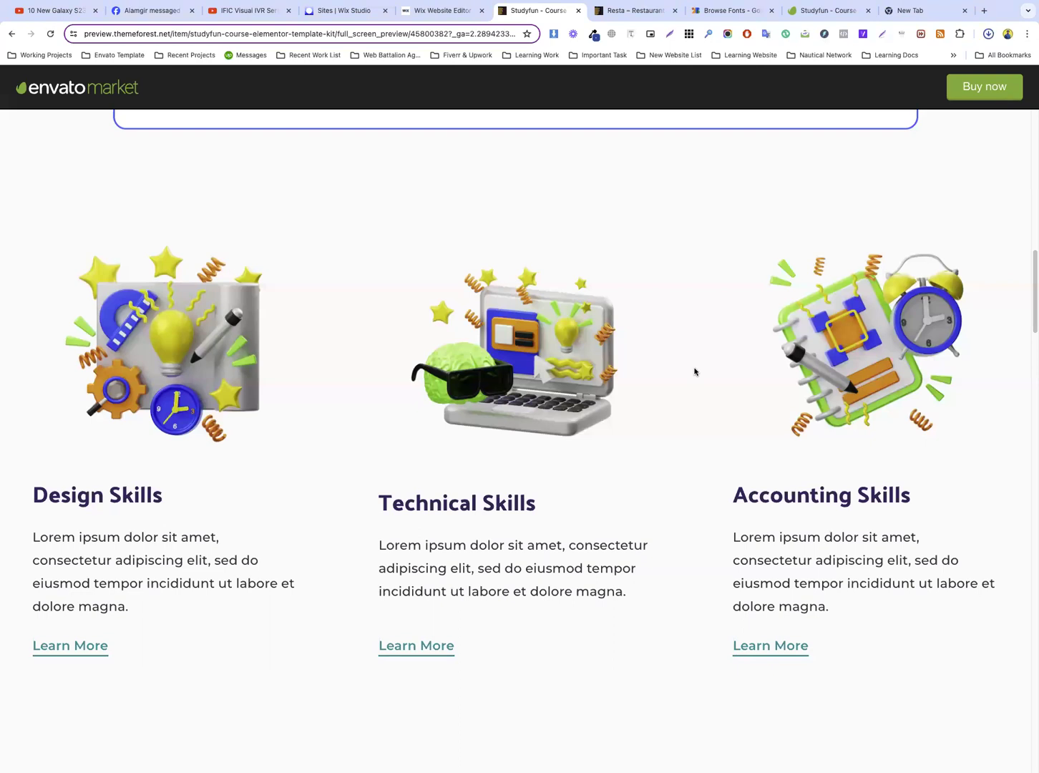
{"action": "right_click", "coordinate": [833, 320]}
{"action": "left_click", "coordinate": [852, 344]}
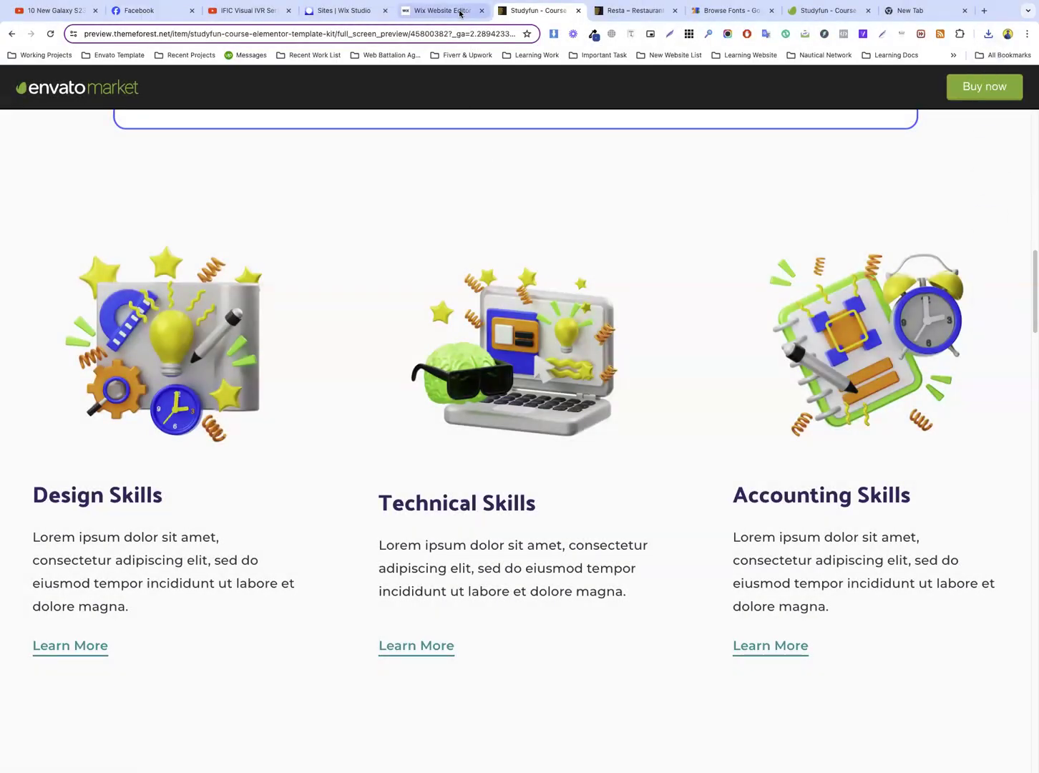
{"action": "key", "text": "ctrl+shift+Tab"}
Set the spacing between the repeater's items to 23 px
{"action": "left_click", "coordinate": [259, 360]}
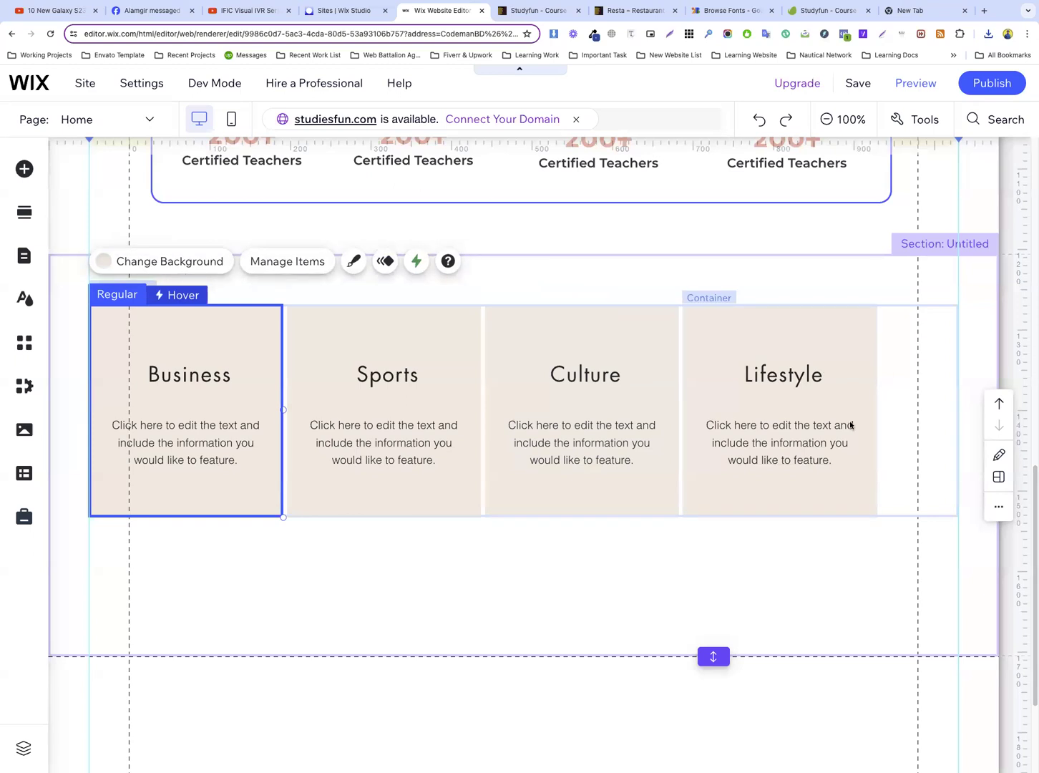
{"action": "left_click", "coordinate": [702, 532]}
{"action": "left_click", "coordinate": [503, 378]}
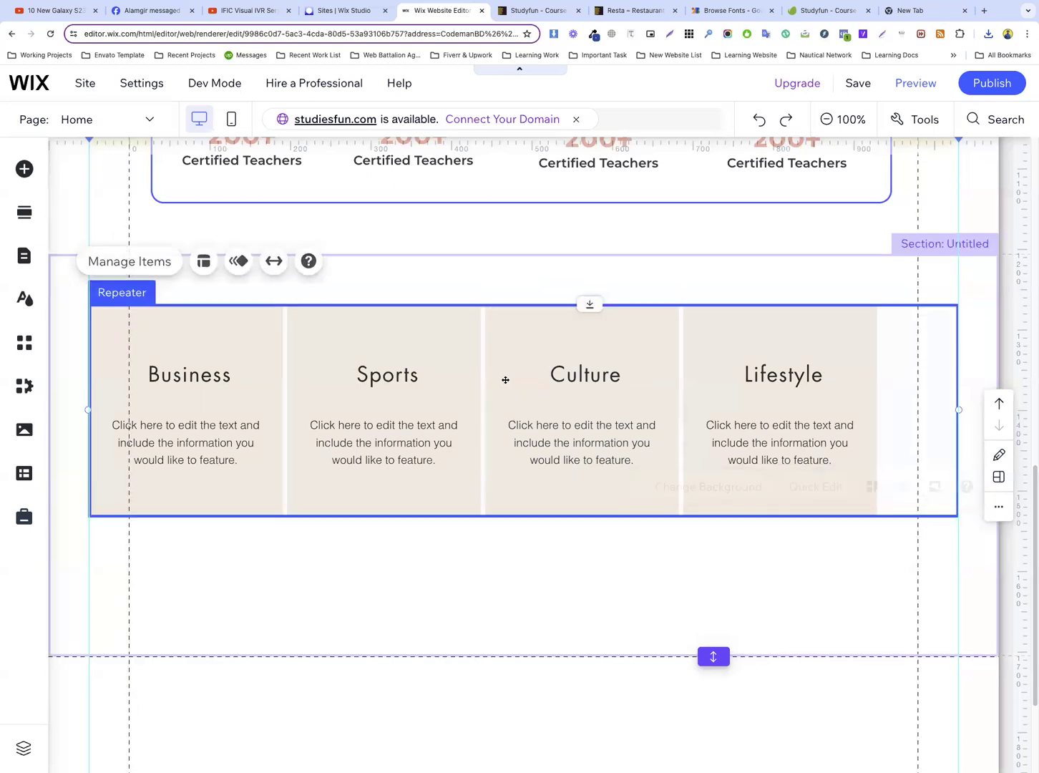
{"action": "left_click", "coordinate": [204, 261]}
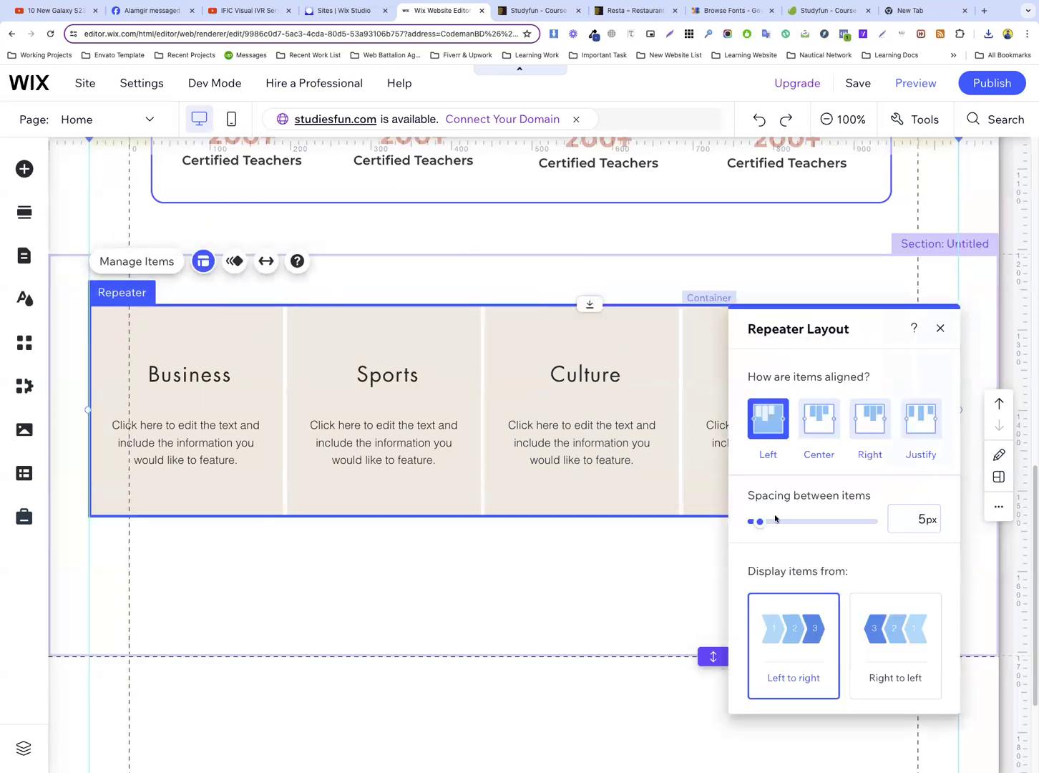
{"action": "left_click_drag", "start_coordinate": [763, 525], "coordinate": [781, 526]}
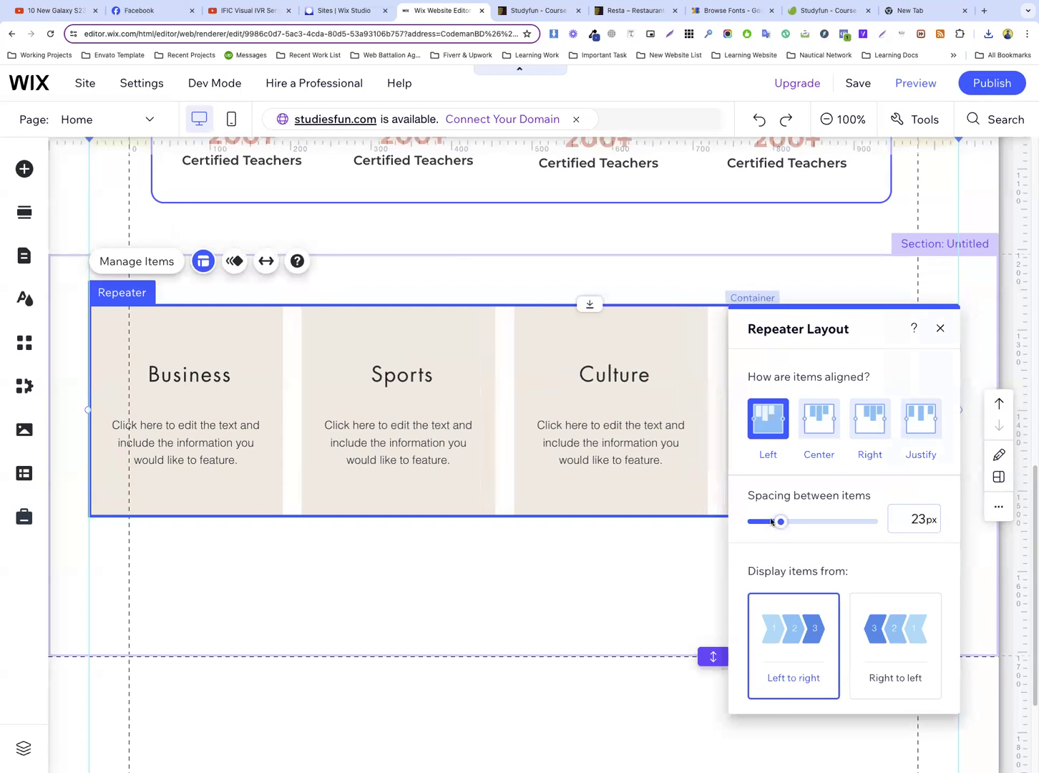
{"action": "left_click", "coordinate": [938, 327]}
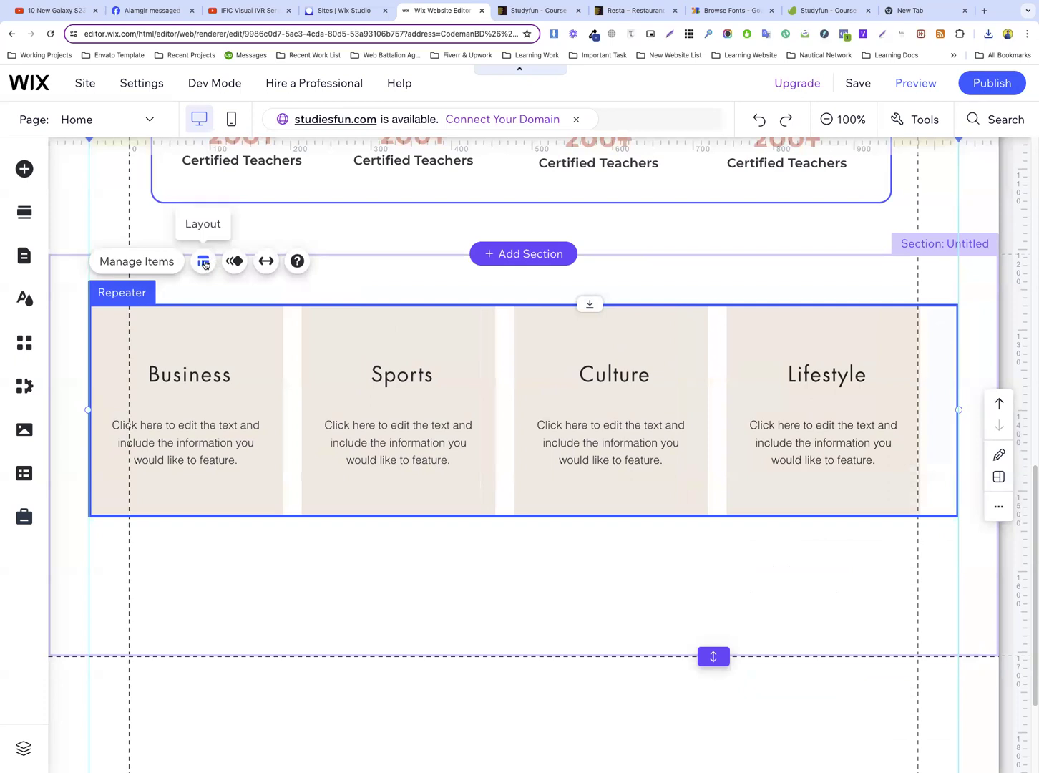
Delete the fourth item, Lifestyle, from the repeater
{"action": "left_click", "coordinate": [161, 262]}
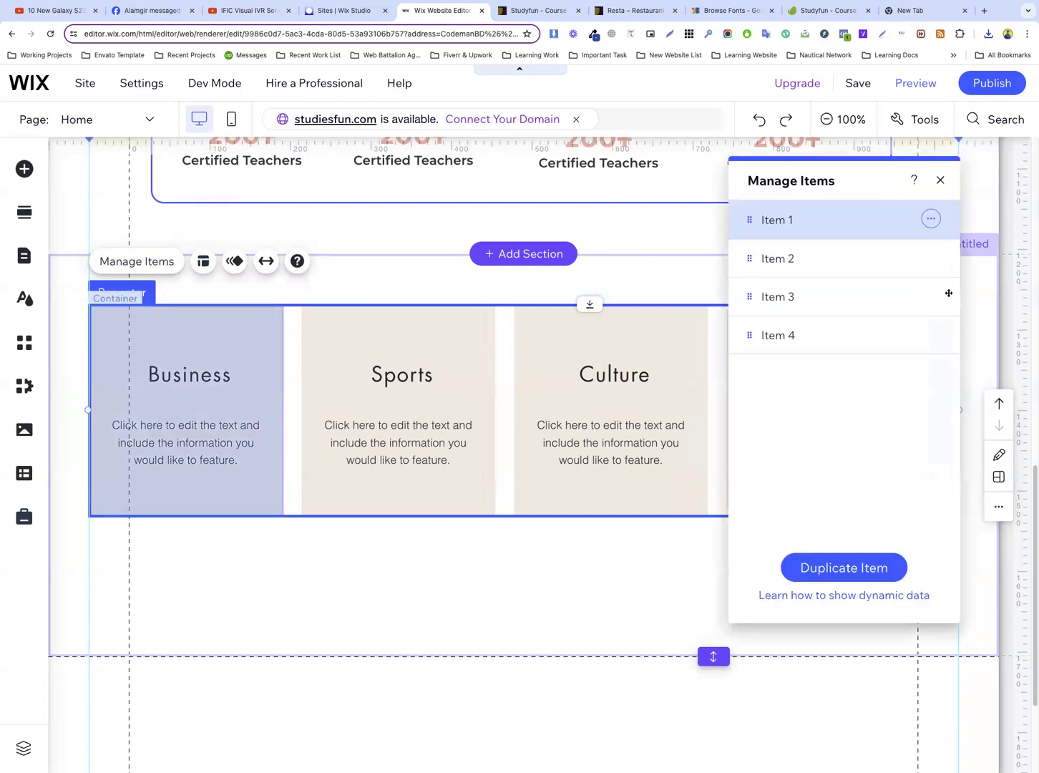
{"action": "left_click", "coordinate": [930, 336]}
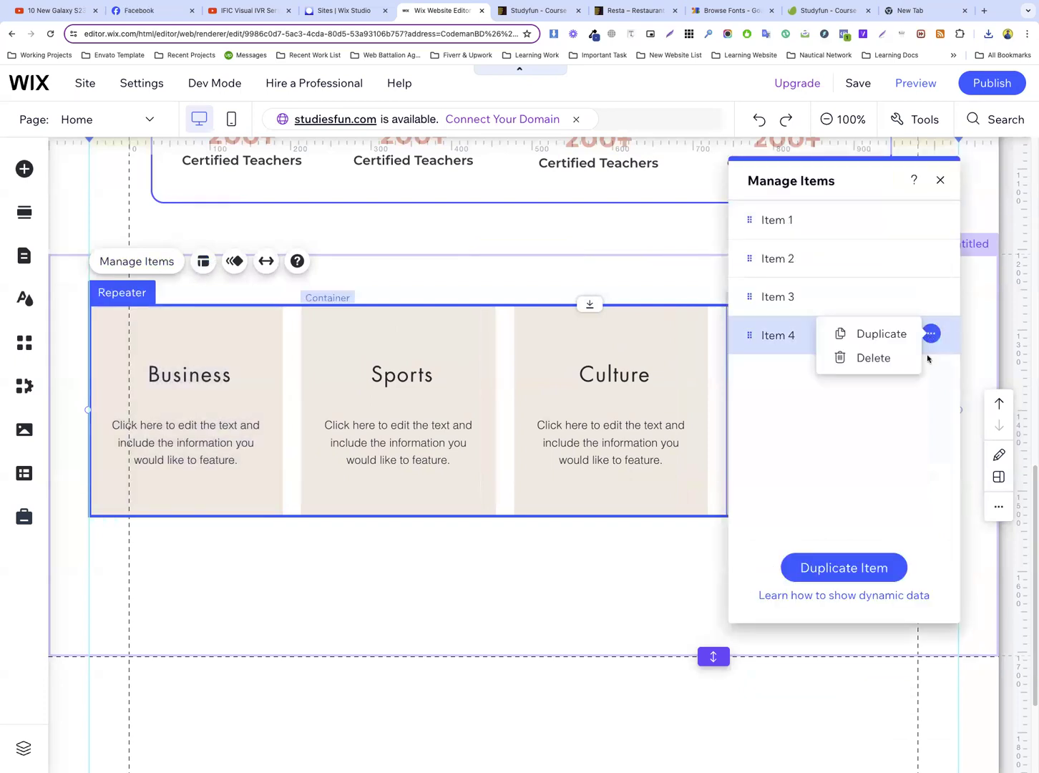
{"action": "left_click", "coordinate": [870, 357]}
{"action": "left_click", "coordinate": [576, 538]}
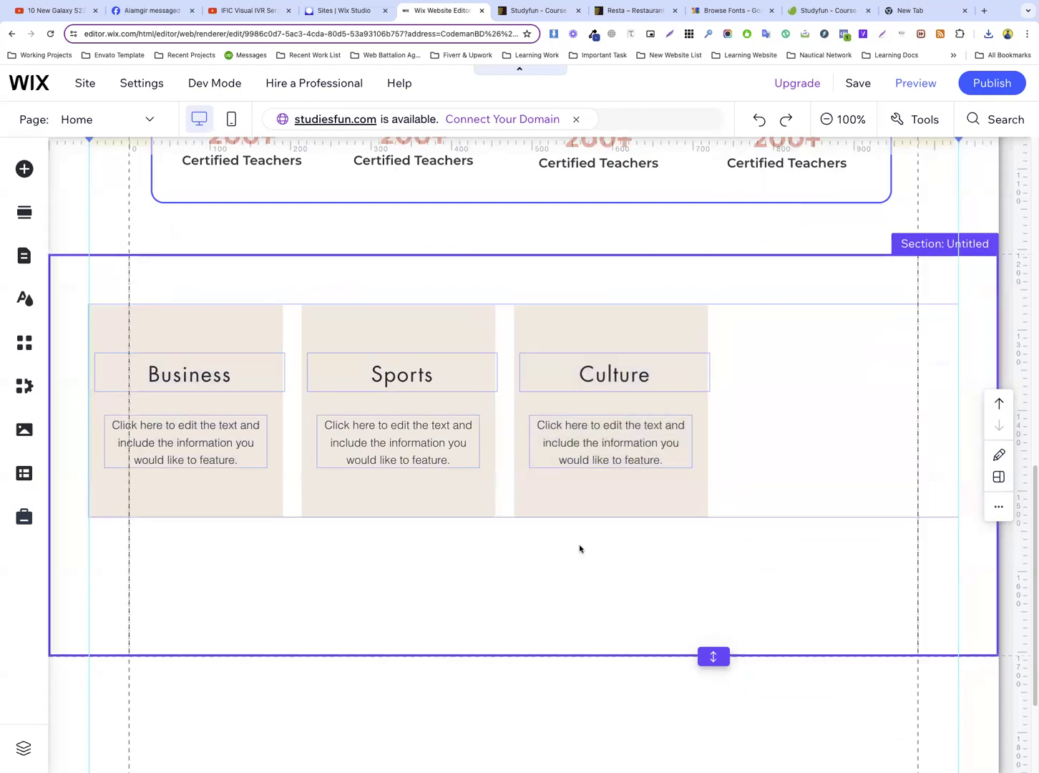
Increase the spacing between the repeater's three cards and widen the cards until the row fills the repeater's width
{"action": "left_click", "coordinate": [263, 342]}
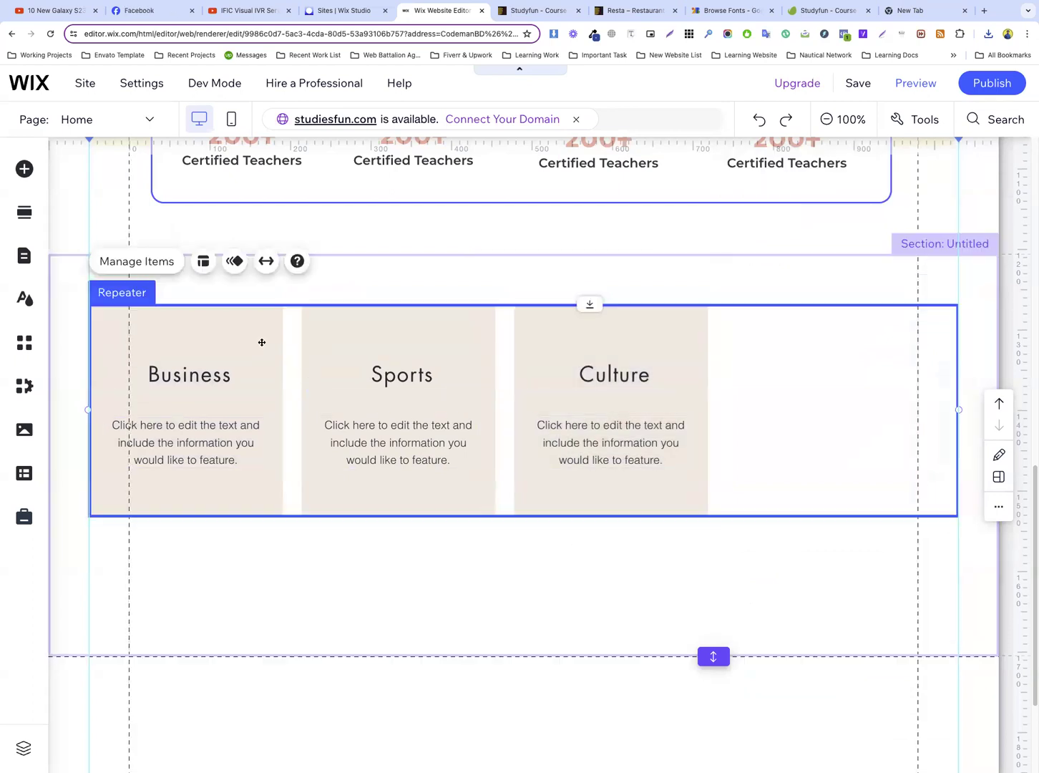
{"action": "left_click", "coordinate": [202, 261]}
{"action": "left_click_drag", "start_coordinate": [780, 522], "coordinate": [834, 531]}
{"action": "left_click_drag", "start_coordinate": [858, 319], "coordinate": [898, 517]}
{"action": "left_click", "coordinate": [259, 404]}
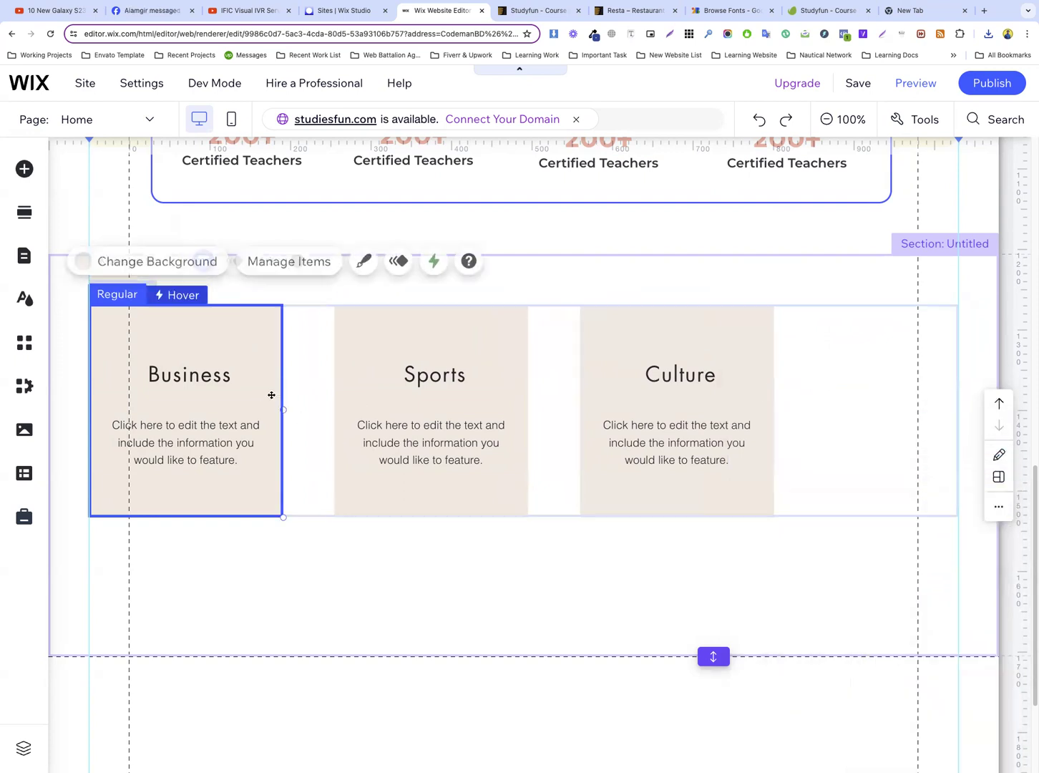
{"action": "left_click_drag", "start_coordinate": [284, 410], "coordinate": [346, 413]}
{"action": "left_click", "coordinate": [354, 399]}
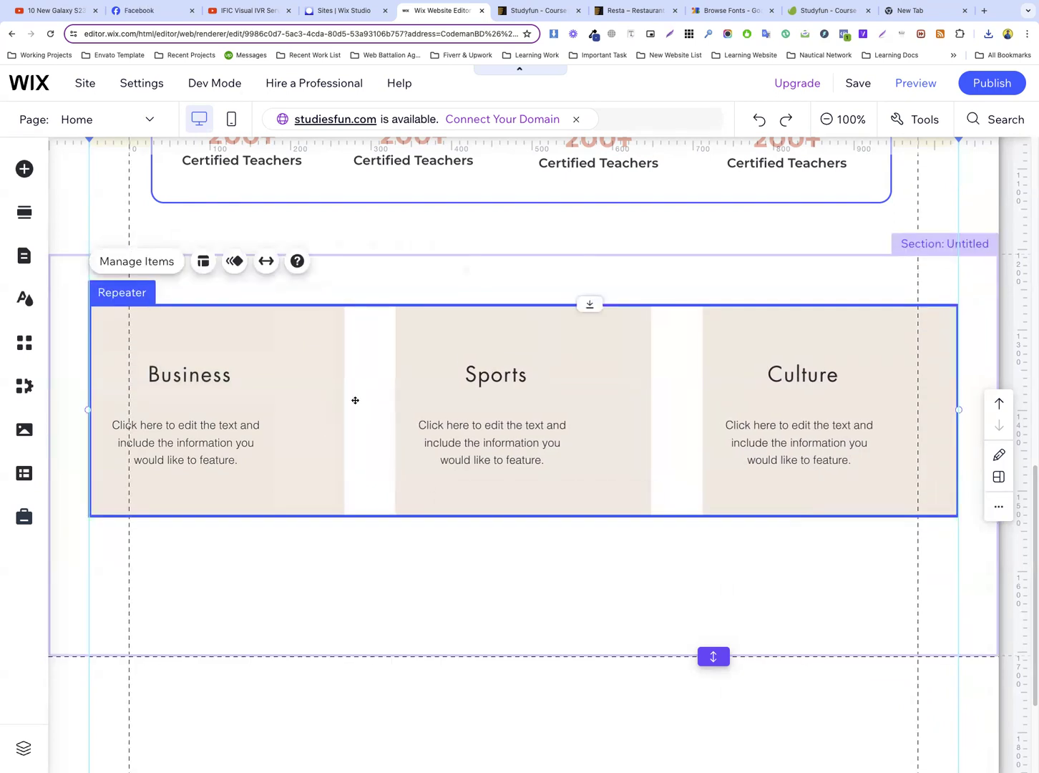
{"action": "left_click", "coordinate": [860, 396]}
Move the Business card's description lower and format it as left-aligned Paragraph 2 text
{"action": "left_click", "coordinate": [193, 392]}
{"action": "left_click_drag", "start_coordinate": [204, 440], "coordinate": [218, 473]}
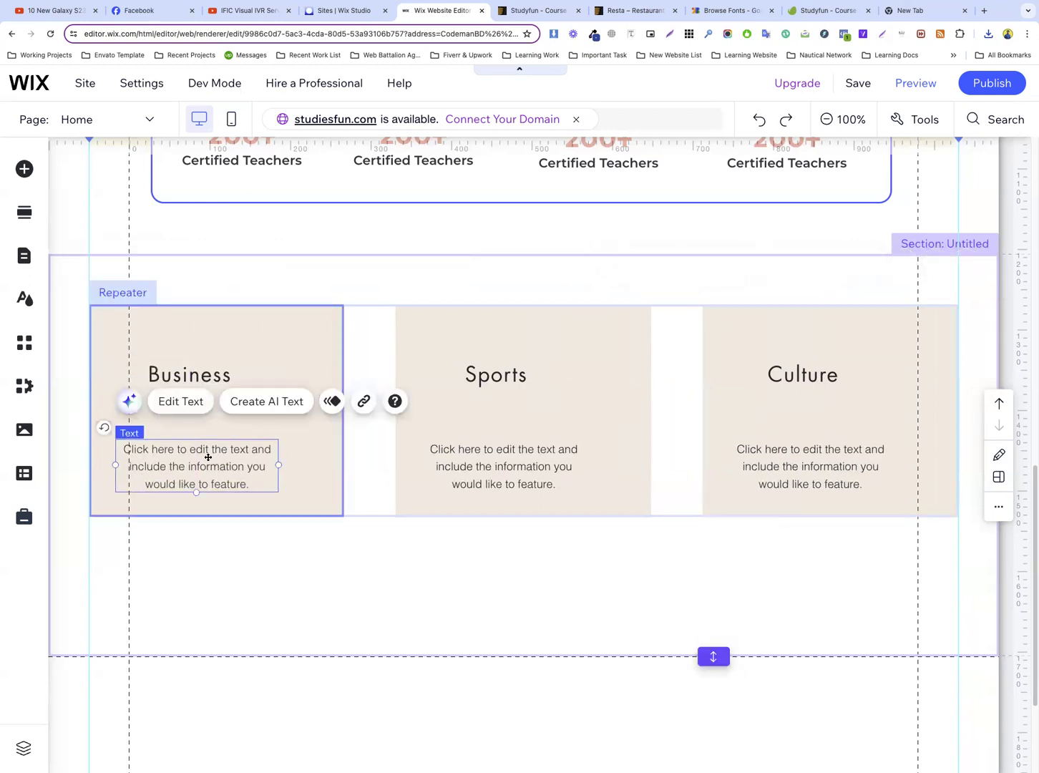
{"action": "double_click", "coordinate": [203, 451]}
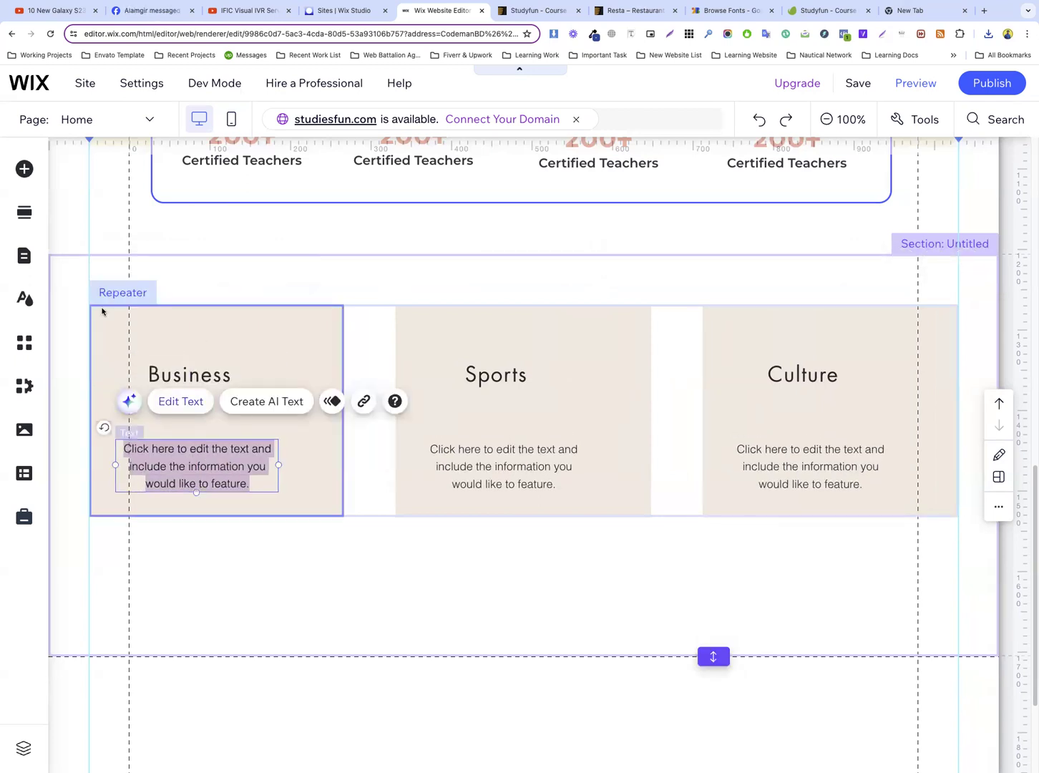
{"action": "left_click", "coordinate": [504, 253]}
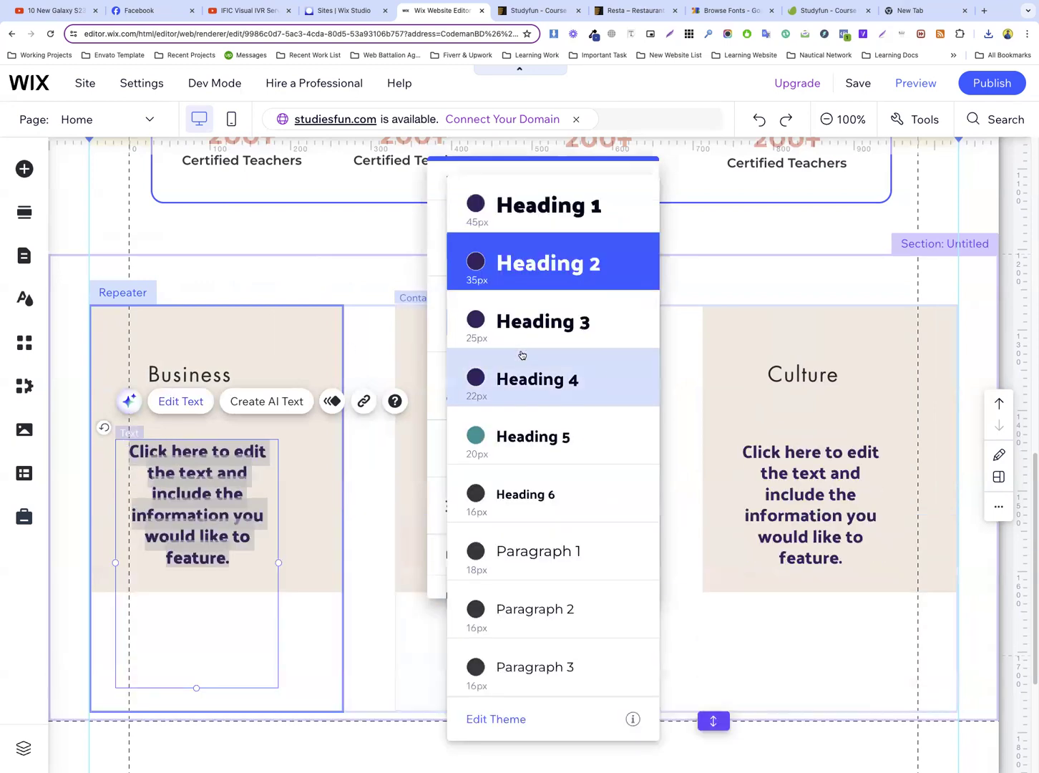
{"action": "left_click", "coordinate": [556, 609]}
{"action": "left_click", "coordinate": [463, 504]}
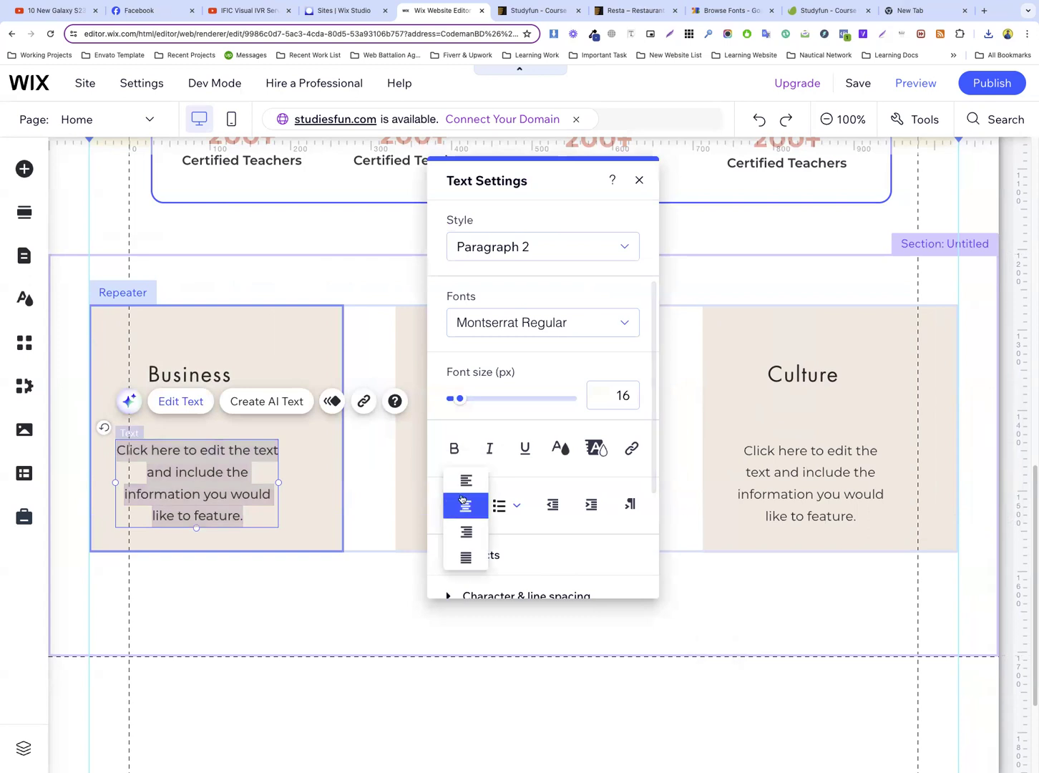
{"action": "left_click", "coordinate": [465, 481]}
{"action": "left_click", "coordinate": [304, 462]}
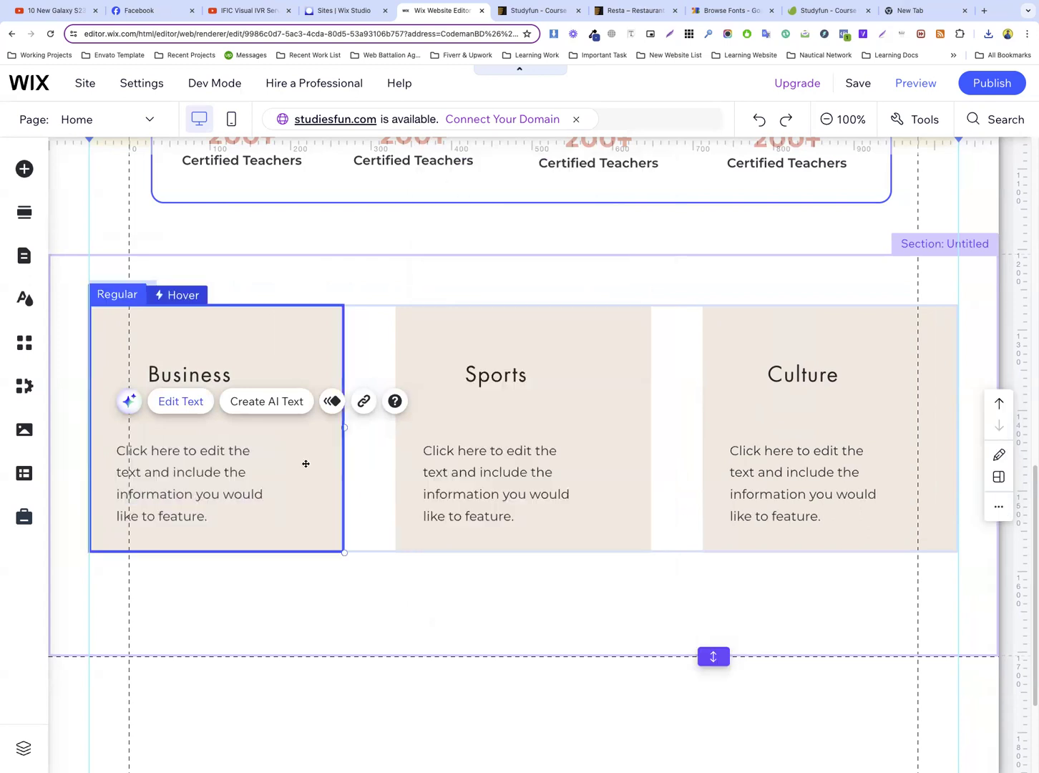
Widen the Business card's description box and move it further down the card
{"action": "left_click", "coordinate": [179, 478]}
{"action": "left_click_drag", "start_coordinate": [277, 483], "coordinate": [315, 491]}
{"action": "left_click_drag", "start_coordinate": [188, 465], "coordinate": [188, 489]}
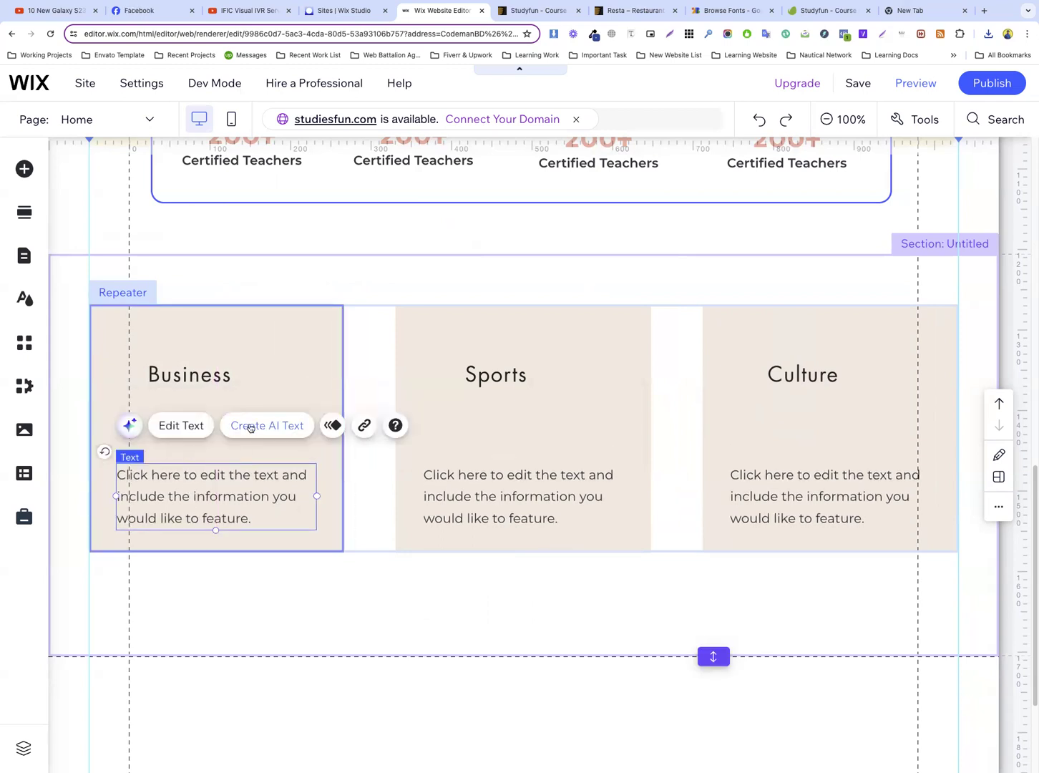
Inspect the Design Skills description in the Studyfun template preview and compare it with the Business description's text settings in the Wix editor
{"action": "double_click", "coordinate": [217, 485]}
{"action": "left_click", "coordinate": [608, 394]}
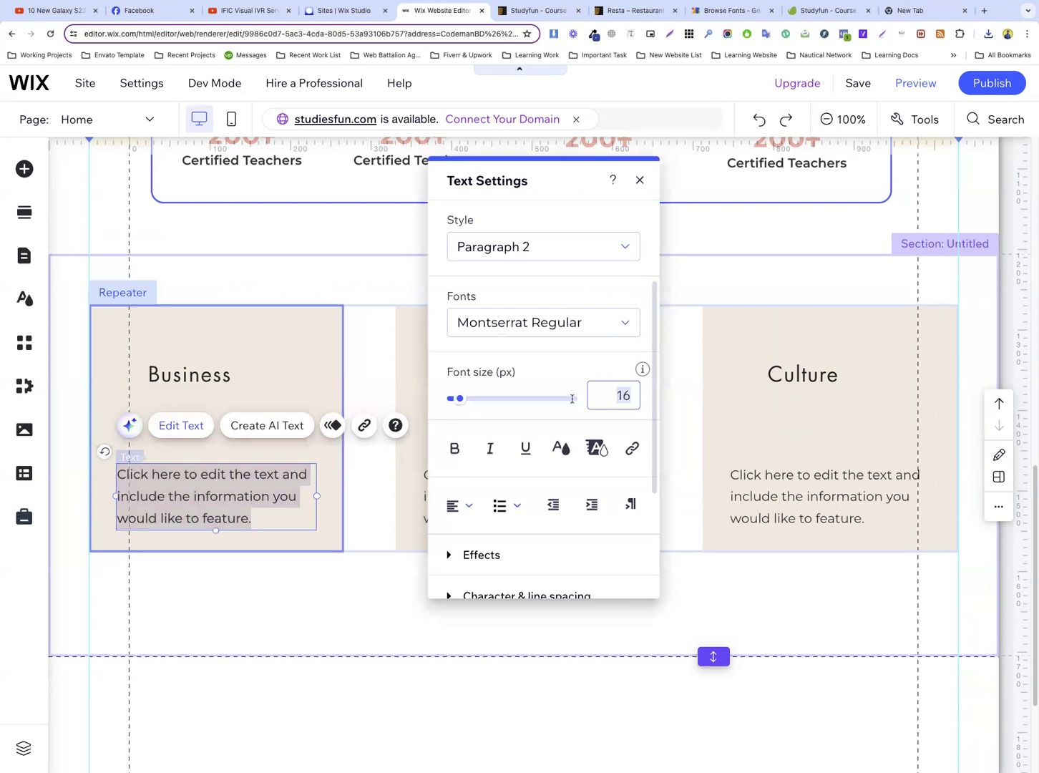
{"action": "left_click", "coordinate": [194, 383]}
{"action": "left_click", "coordinate": [536, 9]}
{"action": "scroll", "coordinate": [190, 435], "scroll_direction": "down", "scroll_amount": 3}
{"action": "double_click", "coordinate": [72, 431]}
{"action": "right_click", "coordinate": [107, 422]}
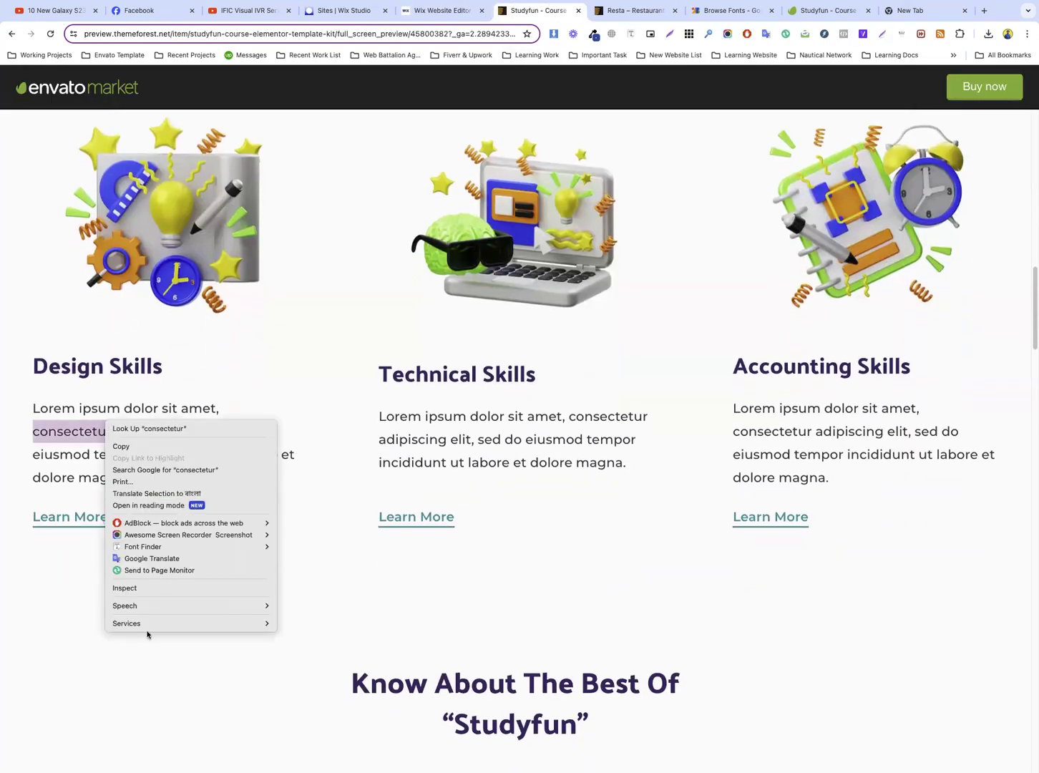
{"action": "left_click", "coordinate": [144, 588]}
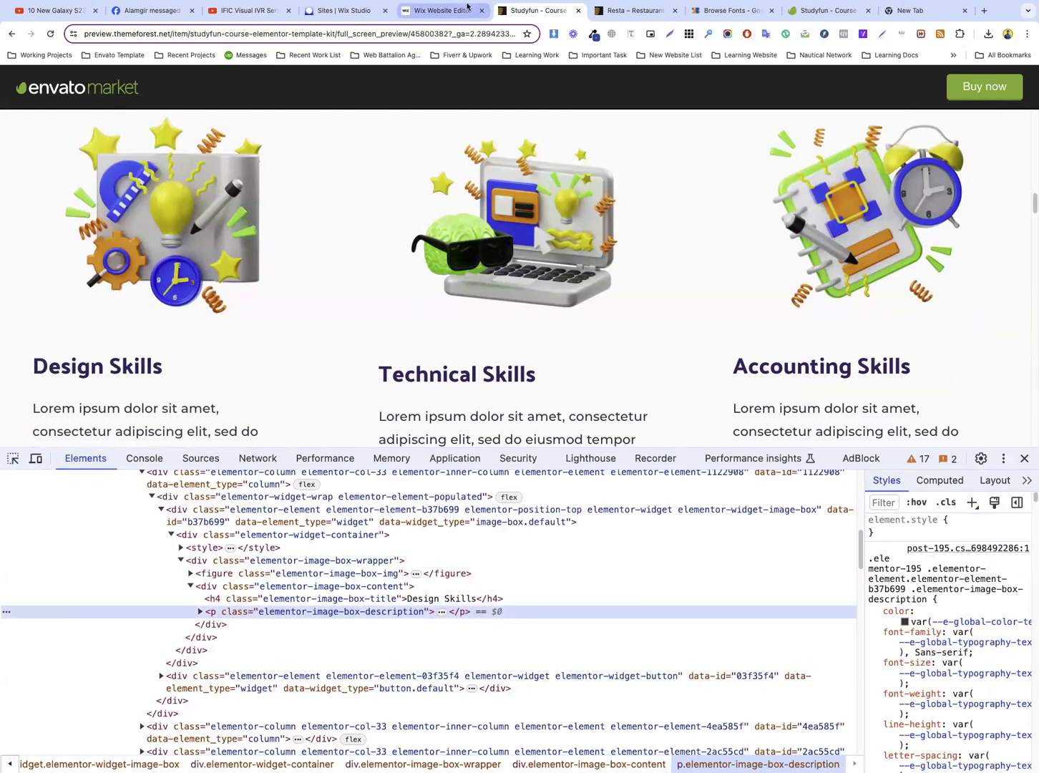
{"action": "left_click", "coordinate": [439, 10]}
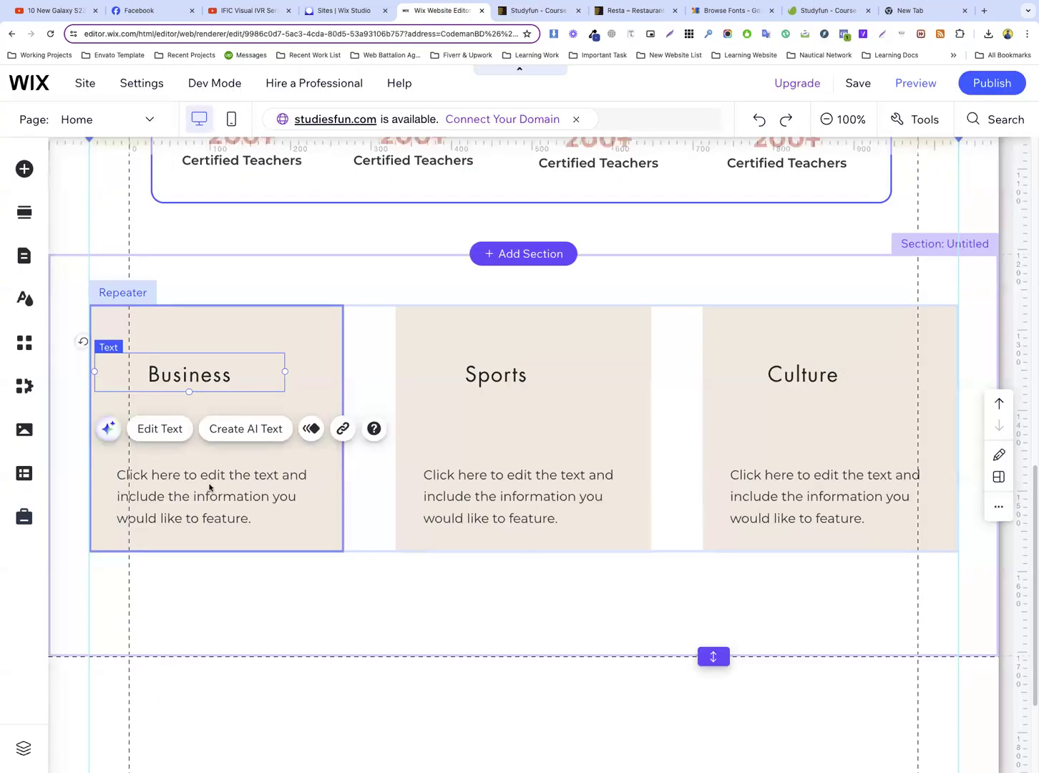
{"action": "left_click", "coordinate": [221, 486]}
{"action": "double_click", "coordinate": [234, 484]}
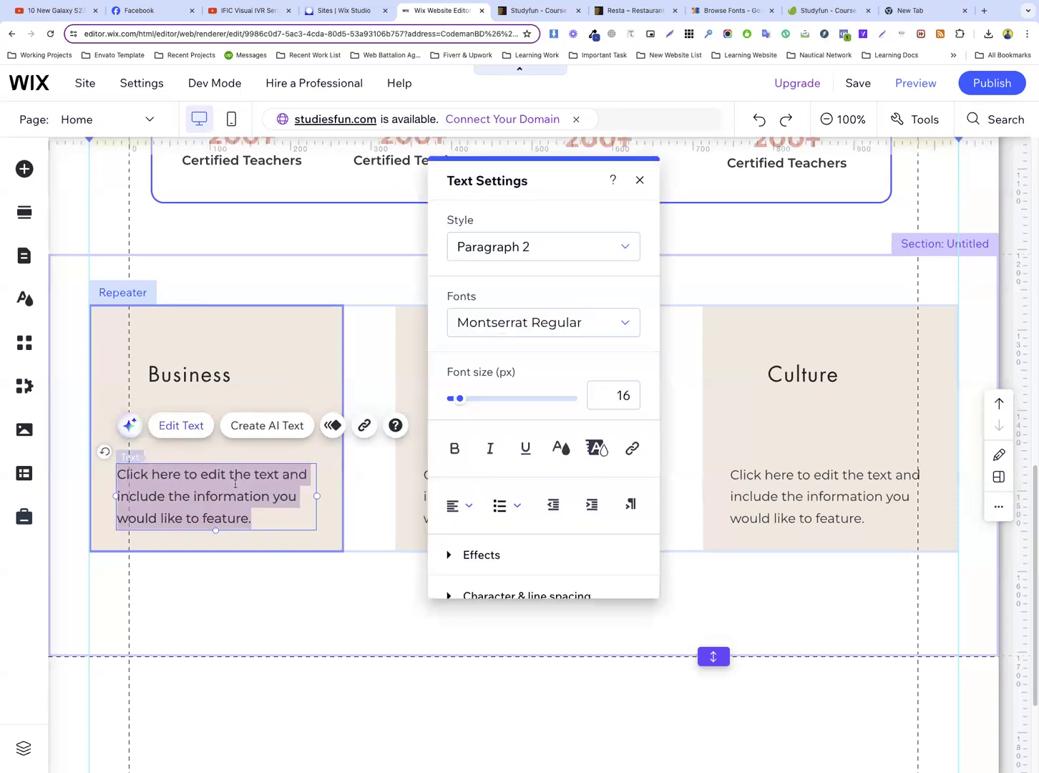
Move the Business title to just above its description and format it as Heading 5, left-aligned, in dark purple #3A2766
{"action": "left_click", "coordinate": [198, 374]}
{"action": "left_click_drag", "start_coordinate": [198, 375], "coordinate": [209, 433]}
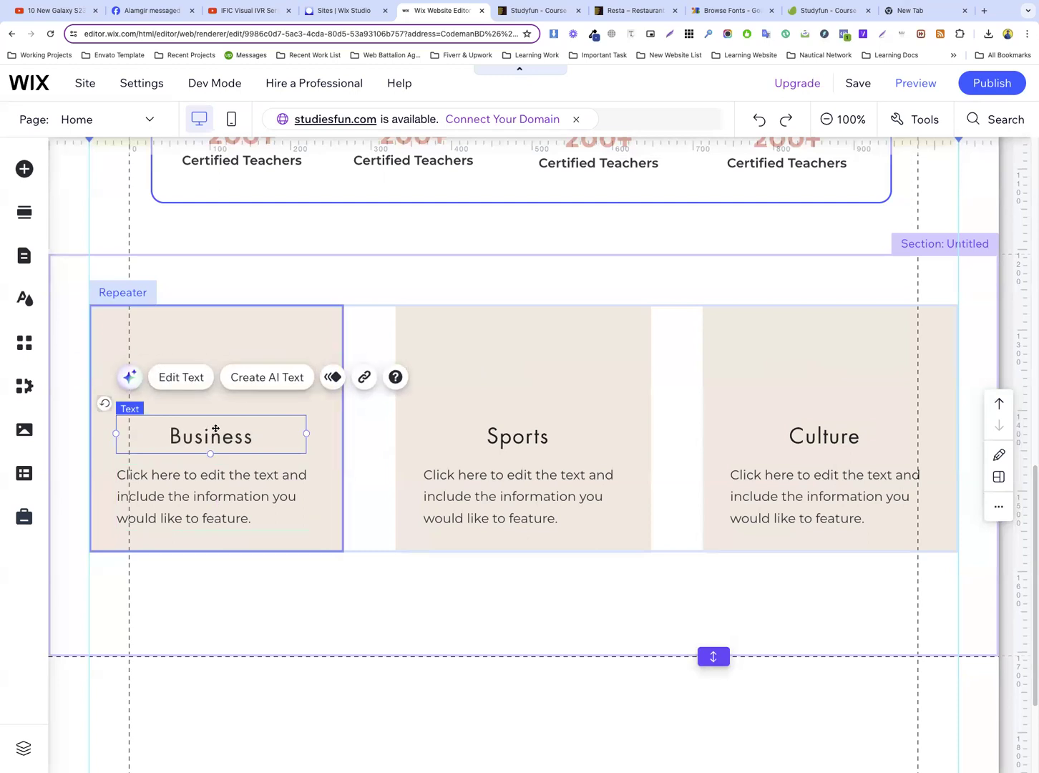
{"action": "double_click", "coordinate": [210, 433]}
{"action": "left_click", "coordinate": [516, 252]}
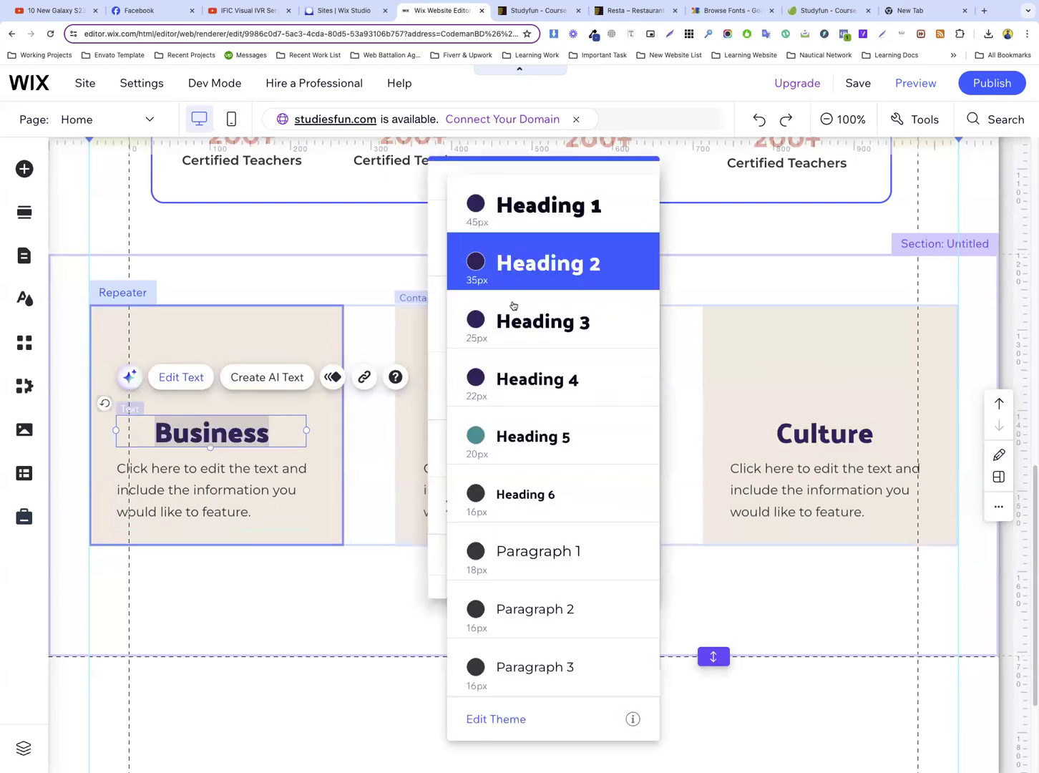
{"action": "left_click", "coordinate": [527, 444]}
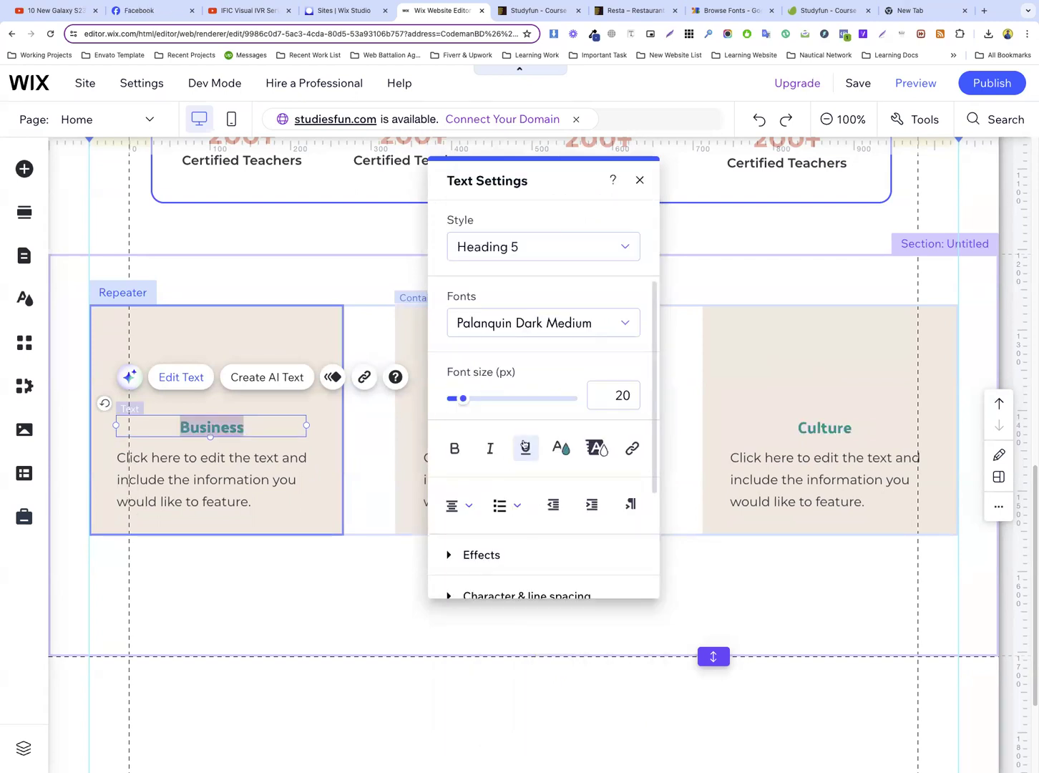
{"action": "left_click", "coordinate": [460, 505]}
{"action": "left_click", "coordinate": [466, 480]}
{"action": "left_click", "coordinate": [562, 451]}
{"action": "left_click", "coordinate": [475, 344]}
Compare the Business title with the Design Skills heading in the Studyfun template preview and inspect that heading's font size
{"action": "left_click", "coordinate": [523, 18]}
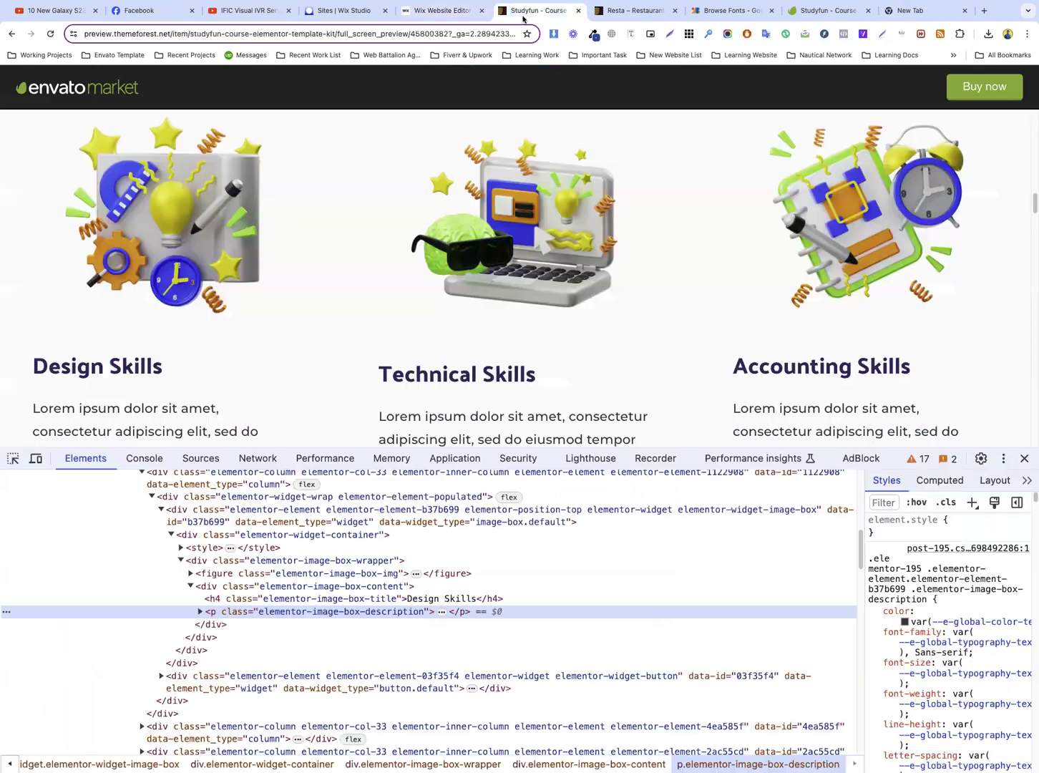
{"action": "triple_click", "coordinate": [87, 360]}
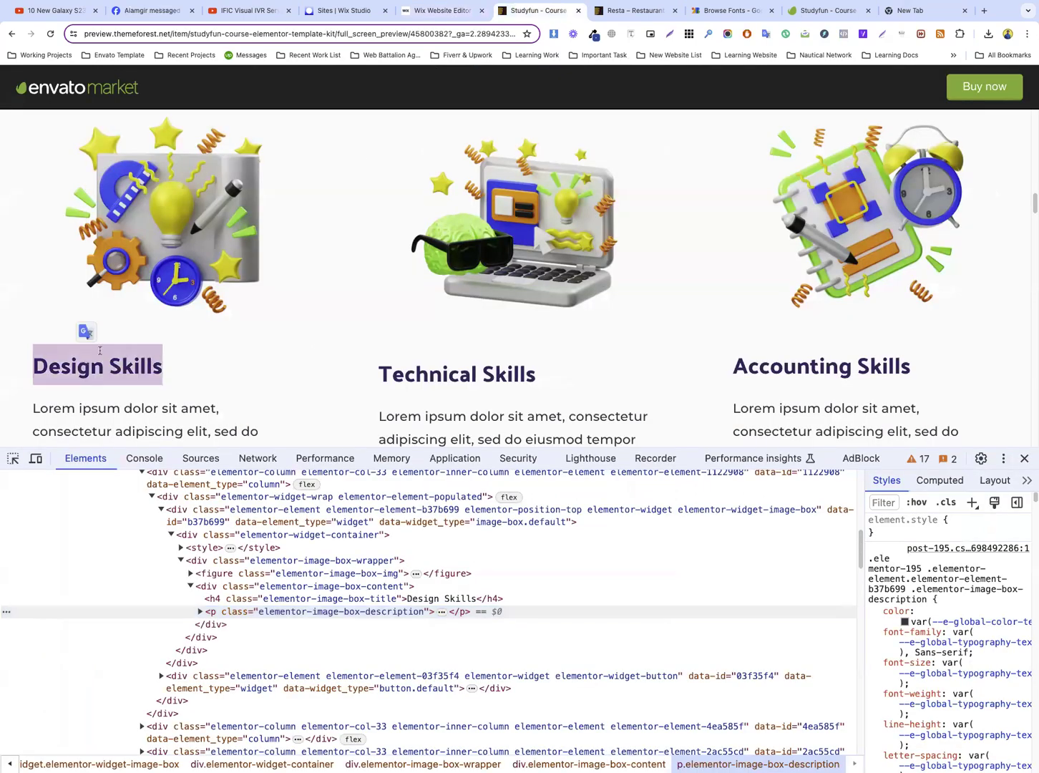
{"action": "left_click", "coordinate": [423, 11]}
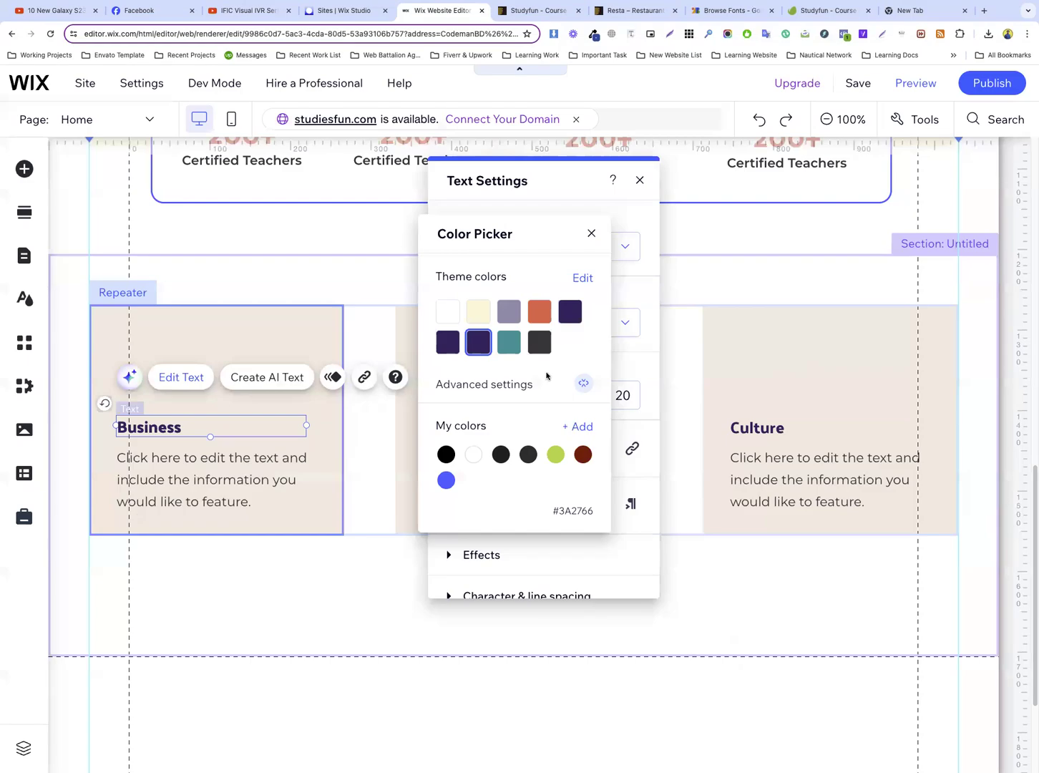
{"action": "left_click", "coordinate": [629, 356]}
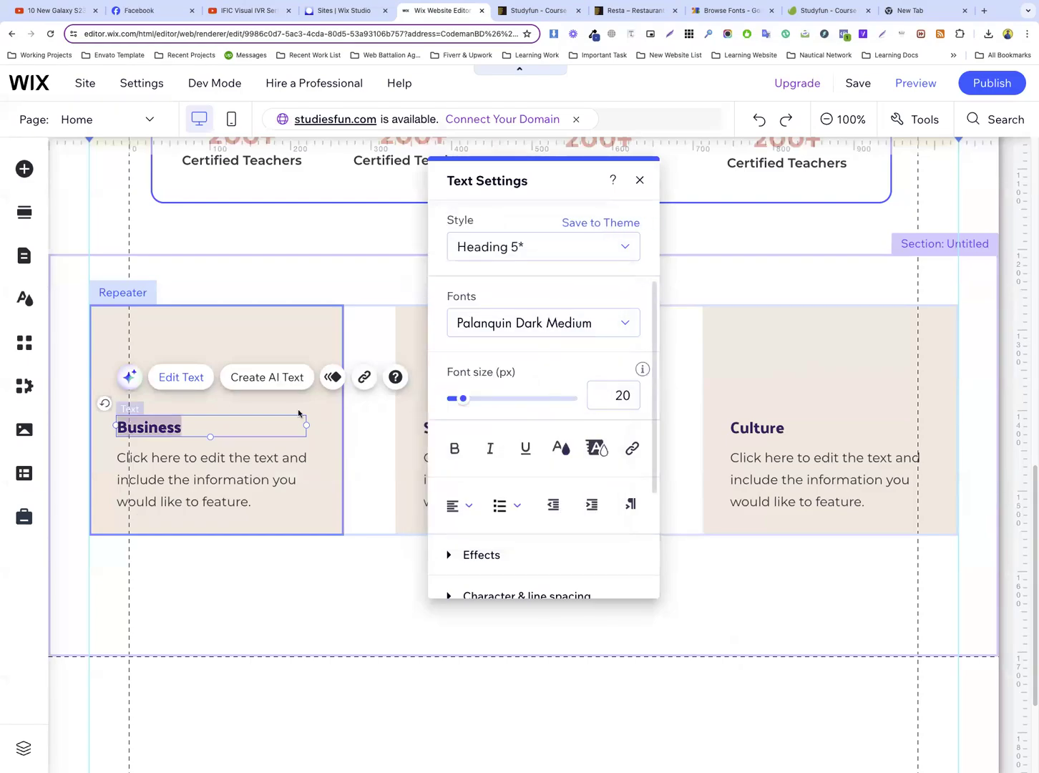
{"action": "left_click", "coordinate": [536, 11]}
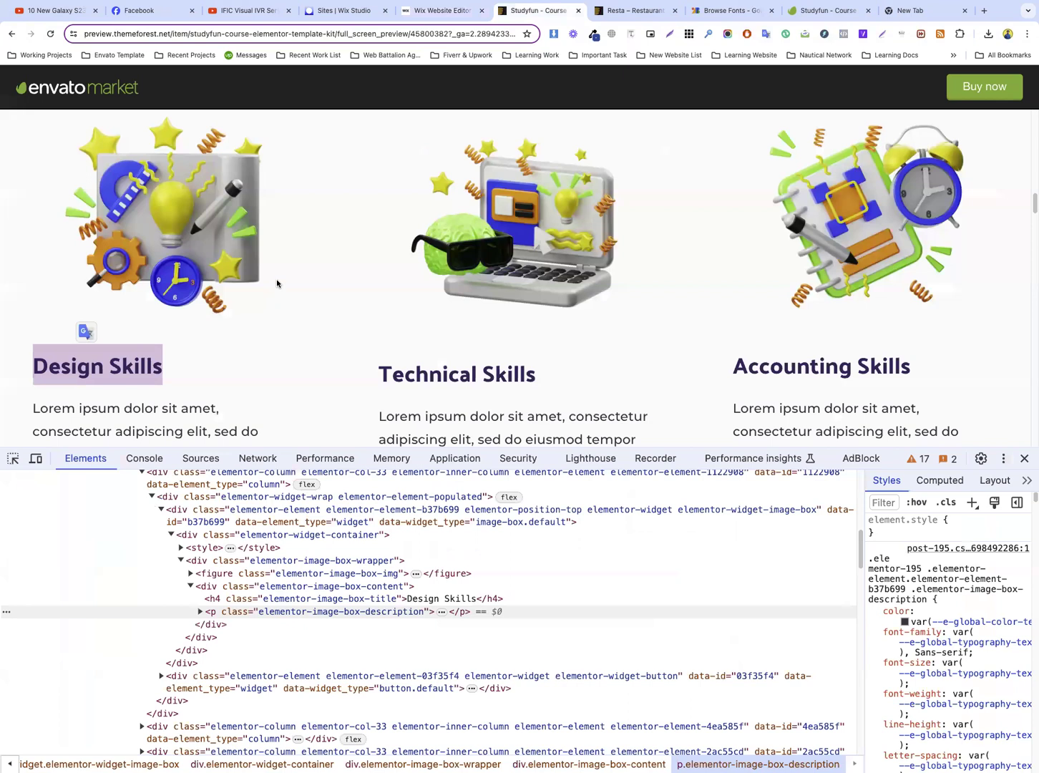
{"action": "left_click", "coordinate": [13, 458]}
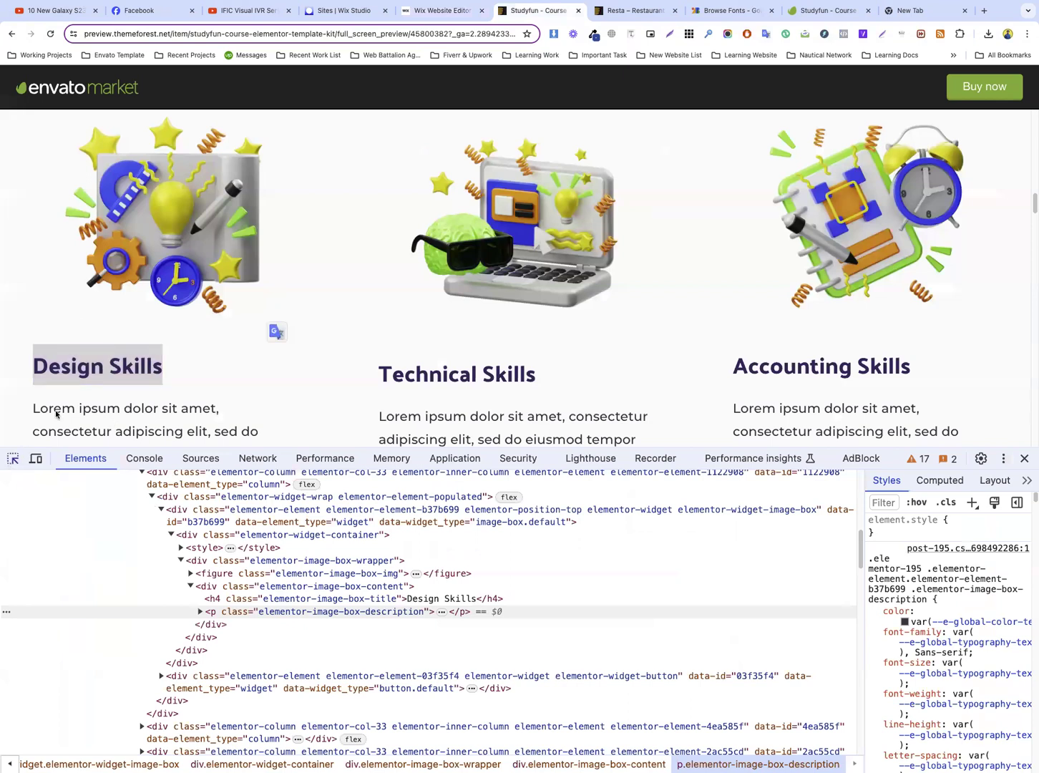
In the Wix editor, set the Business card title's font size to 25 px
{"action": "left_click", "coordinate": [93, 369]}
{"action": "left_click", "coordinate": [433, 11]}
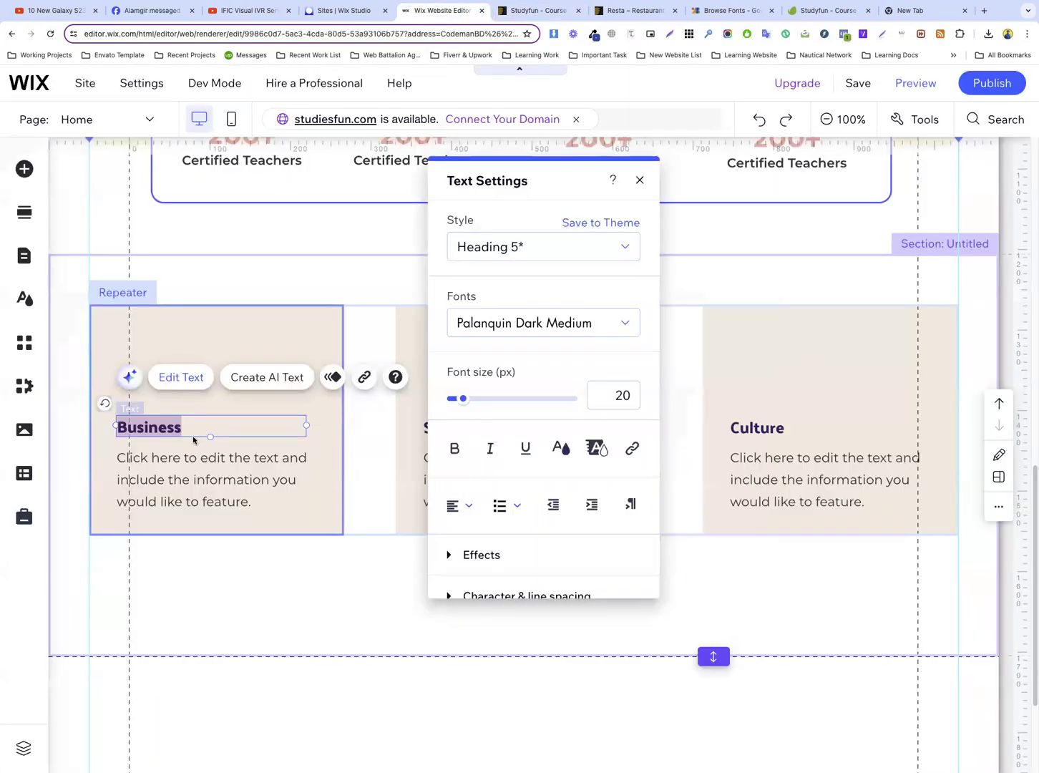
{"action": "left_click", "coordinate": [610, 398]}
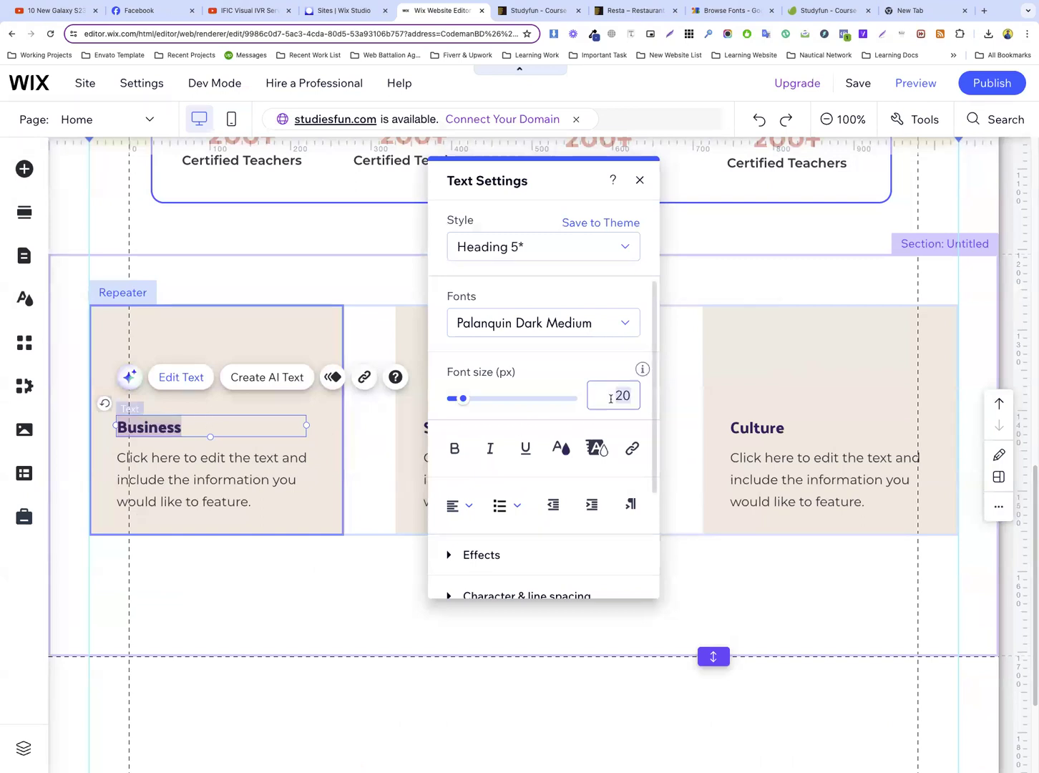
{"action": "type", "text": "25"}
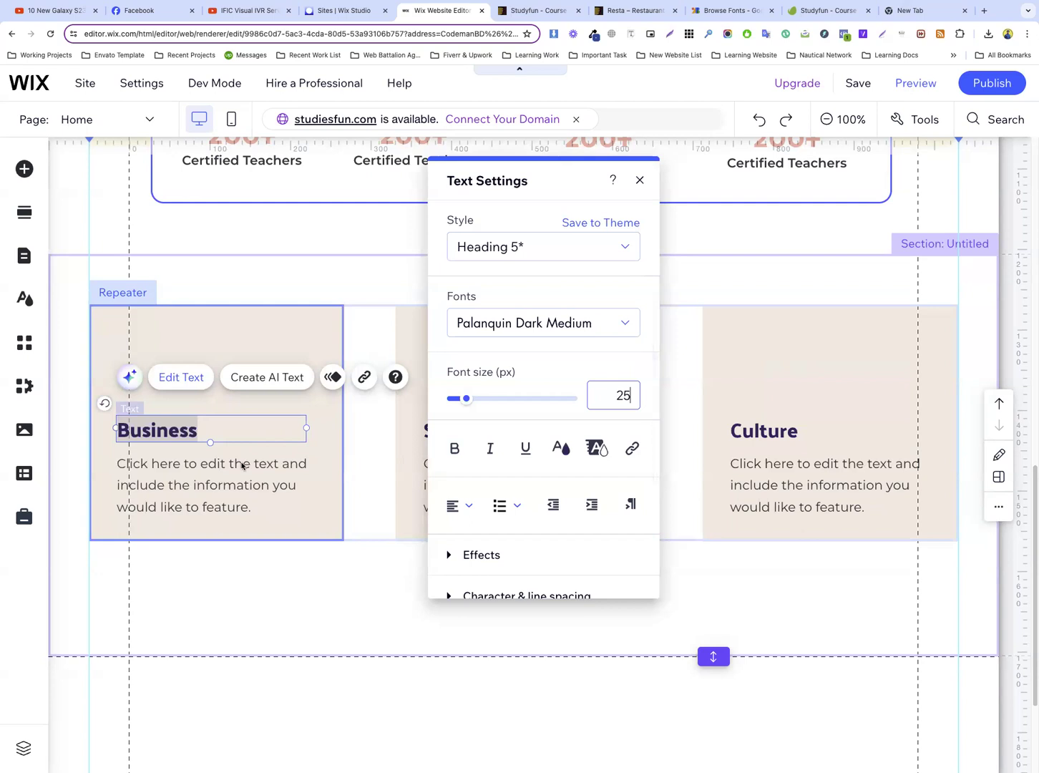
{"action": "left_click", "coordinate": [312, 498]}
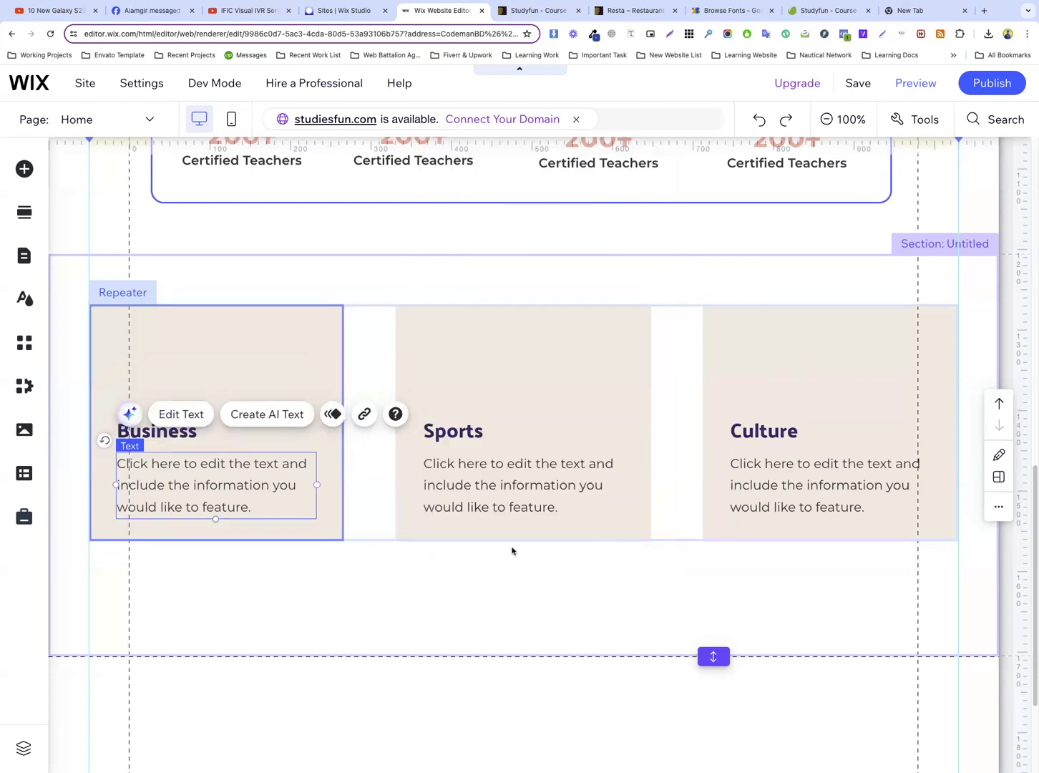
{"action": "left_click", "coordinate": [367, 533]}
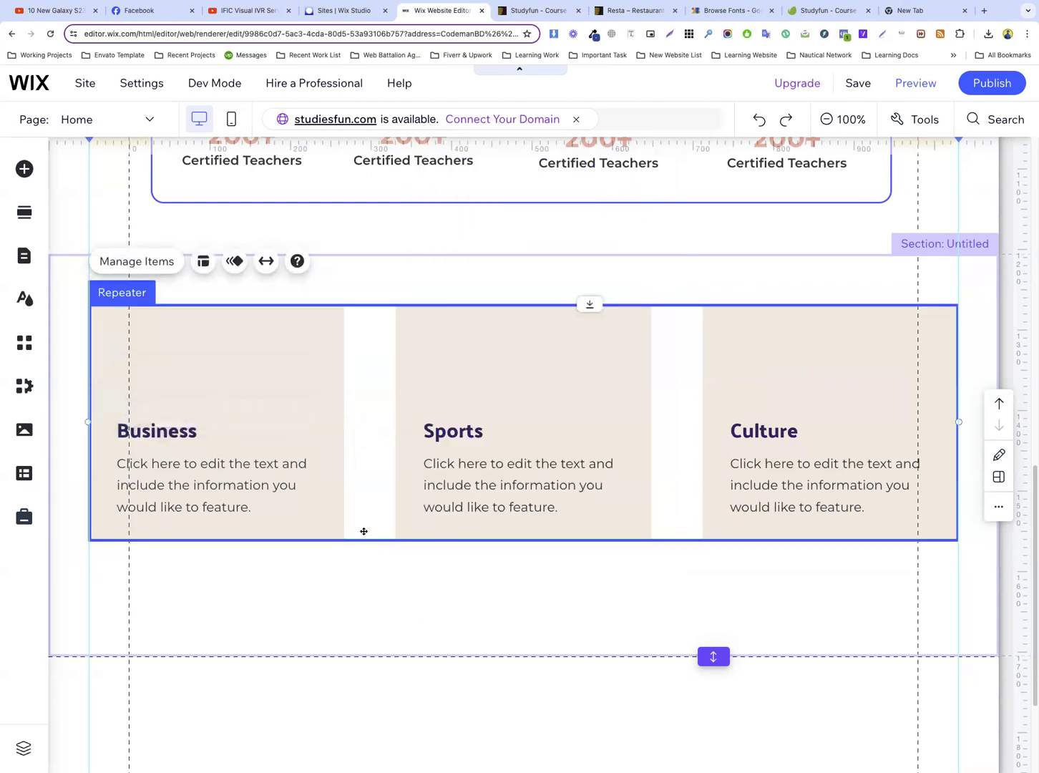
Make the repeater cards taller, then move the Business description lower in its card and widen its text box slightly
{"action": "left_click", "coordinate": [308, 533]}
{"action": "left_click_drag", "start_coordinate": [308, 538], "coordinate": [308, 609]}
{"action": "left_click", "coordinate": [220, 502]}
{"action": "left_click_drag", "start_coordinate": [220, 501], "coordinate": [204, 548]}
{"action": "left_click_drag", "start_coordinate": [312, 546], "coordinate": [324, 549]}
Copy the Design Skills description from the Studyfun template preview and paste it over the Business card's description in the Wix editor
{"action": "left_click", "coordinate": [518, 15]}
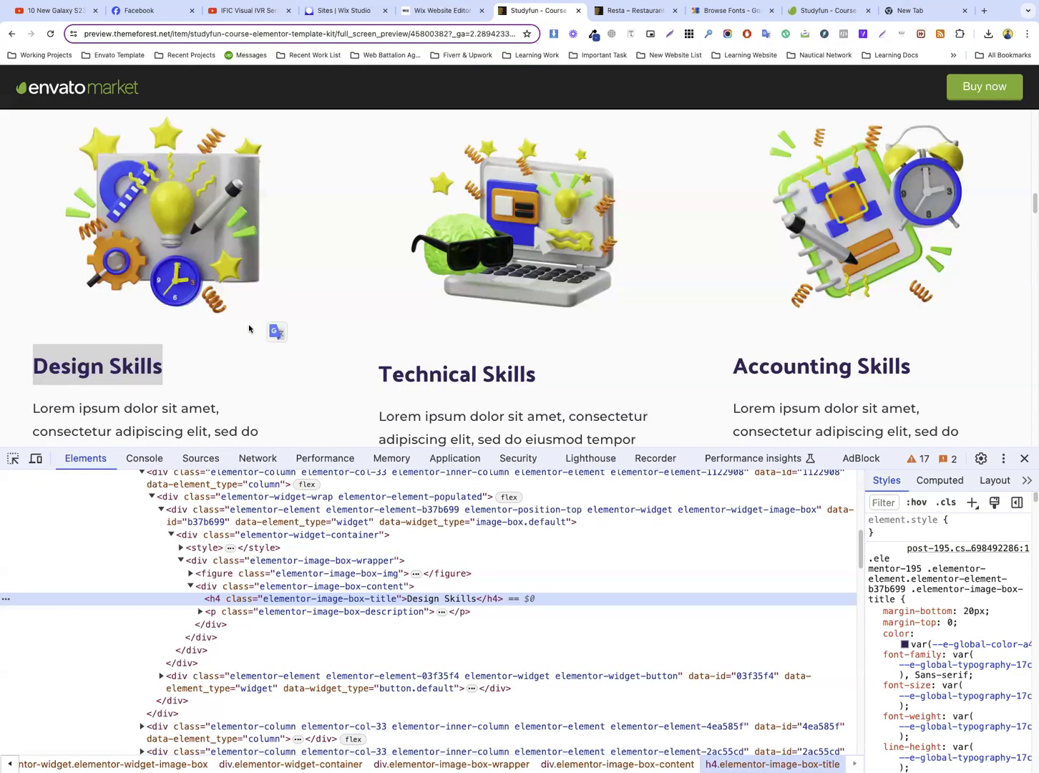
{"action": "scroll", "coordinate": [183, 341], "scroll_direction": "down", "scroll_amount": 2}
{"action": "left_click", "coordinate": [426, 12]}
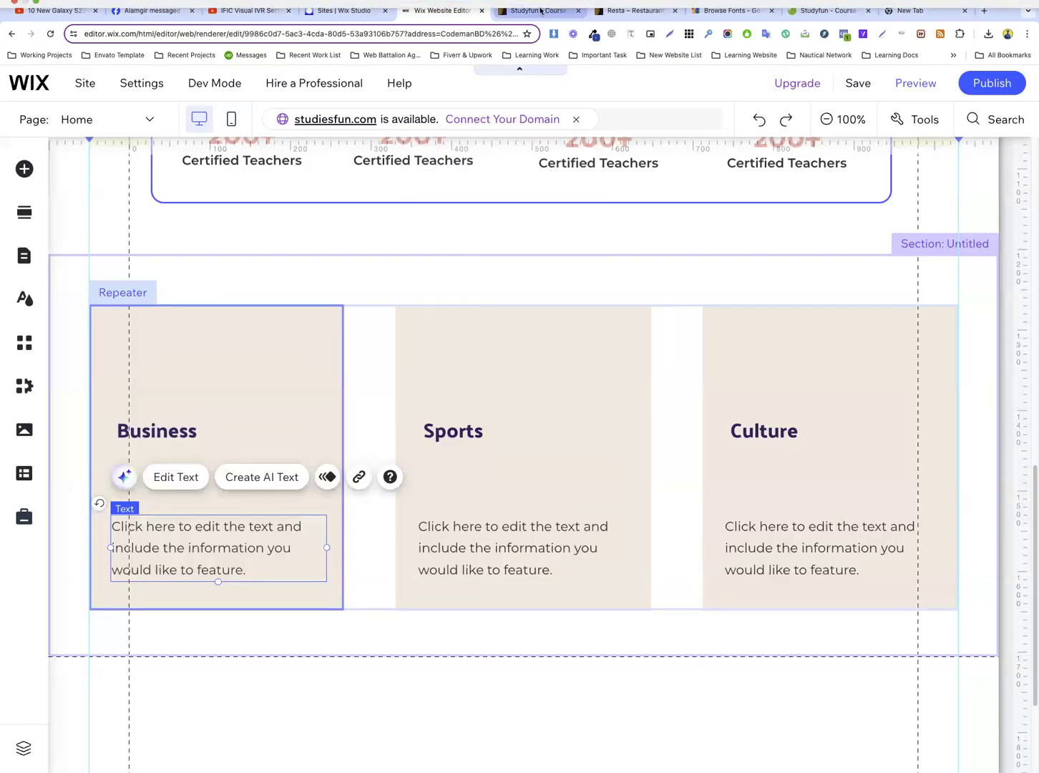
{"action": "left_click", "coordinate": [509, 12]}
{"action": "scroll", "coordinate": [400, 295], "scroll_direction": "down", "scroll_amount": 2}
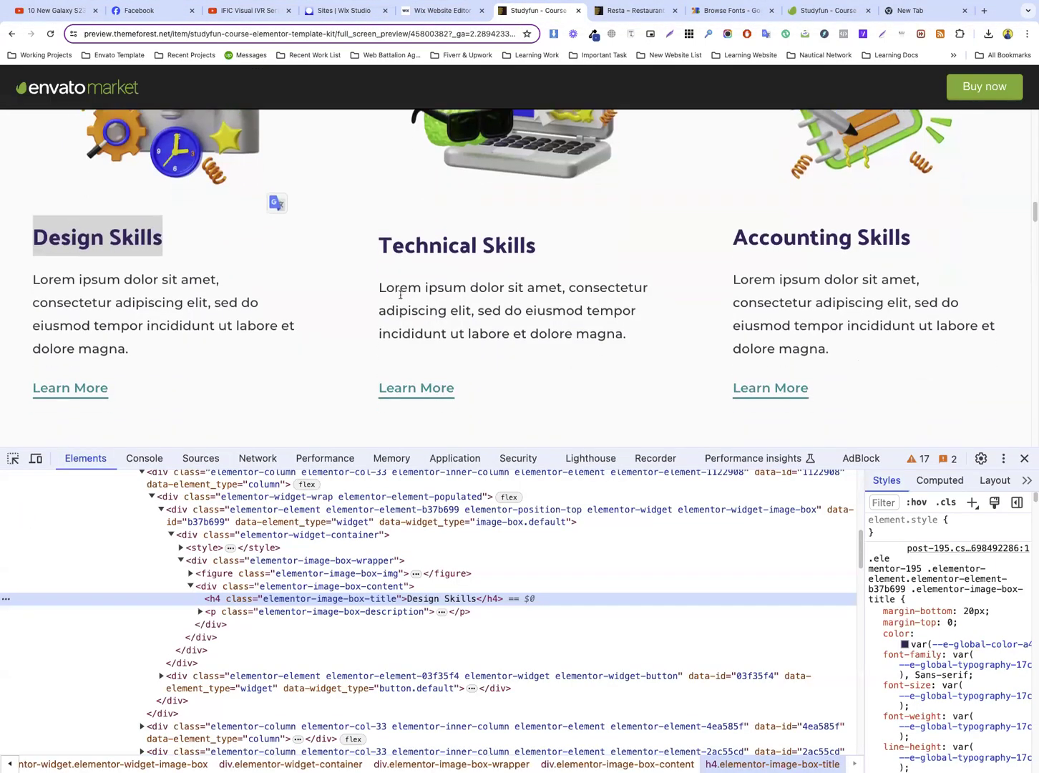
{"action": "double_click", "coordinate": [99, 319]}
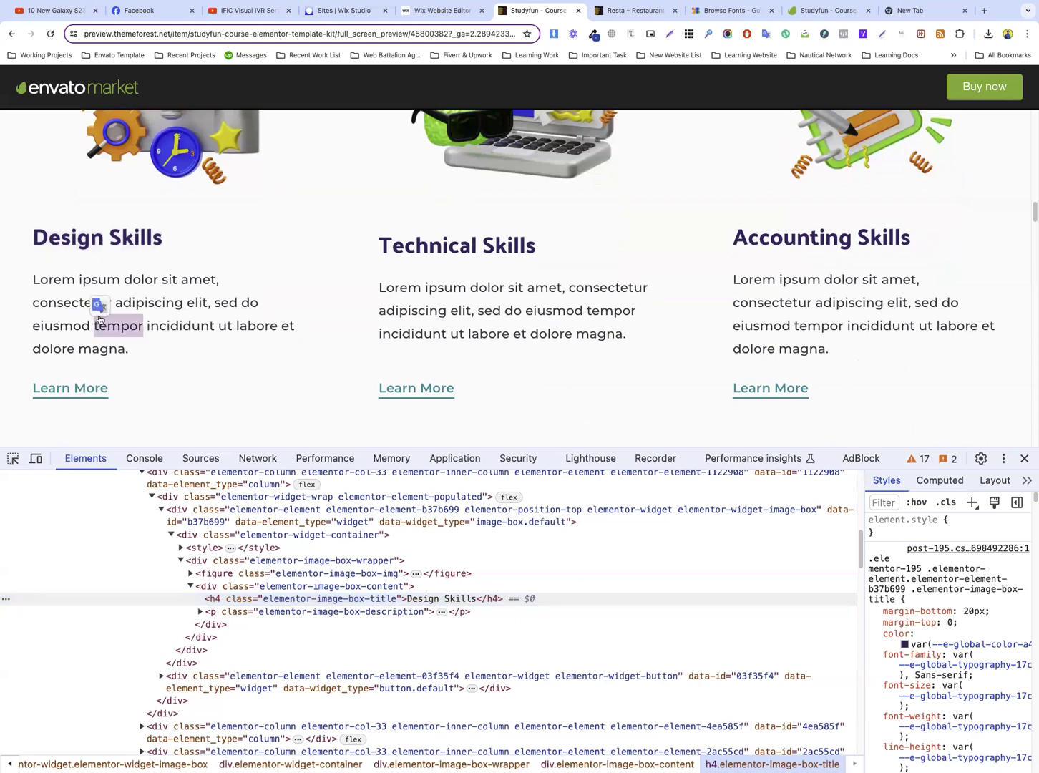
{"action": "left_click_drag", "start_coordinate": [34, 279], "coordinate": [118, 339]}
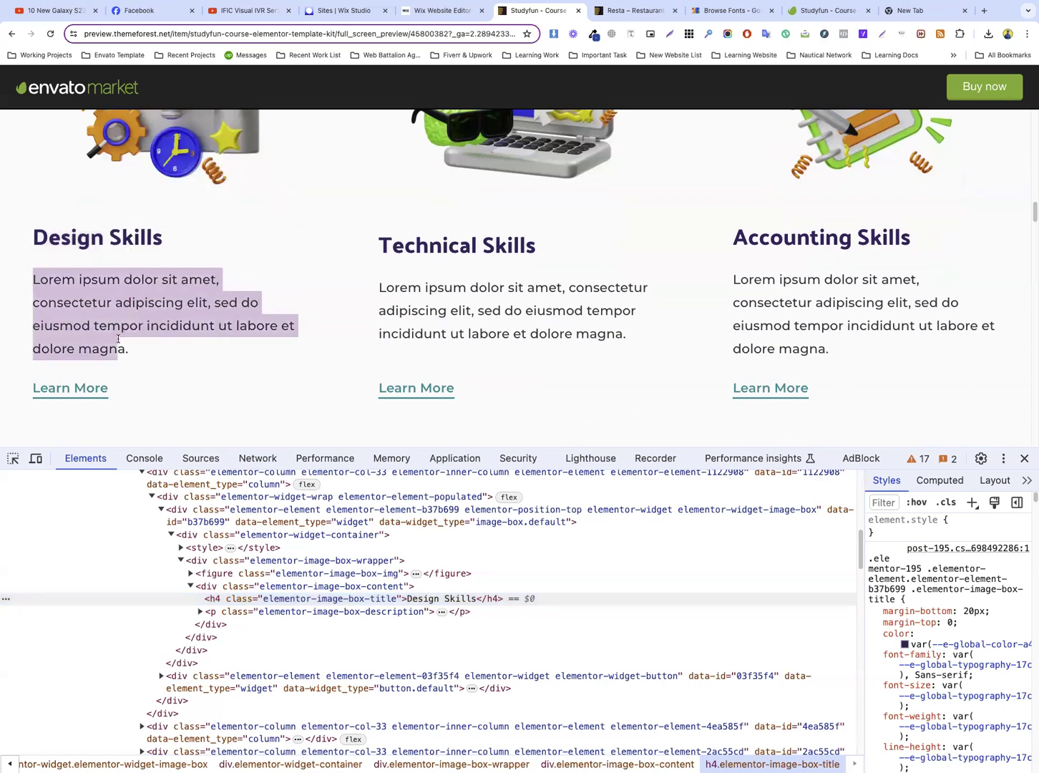
{"action": "left_click", "coordinate": [443, 10]}
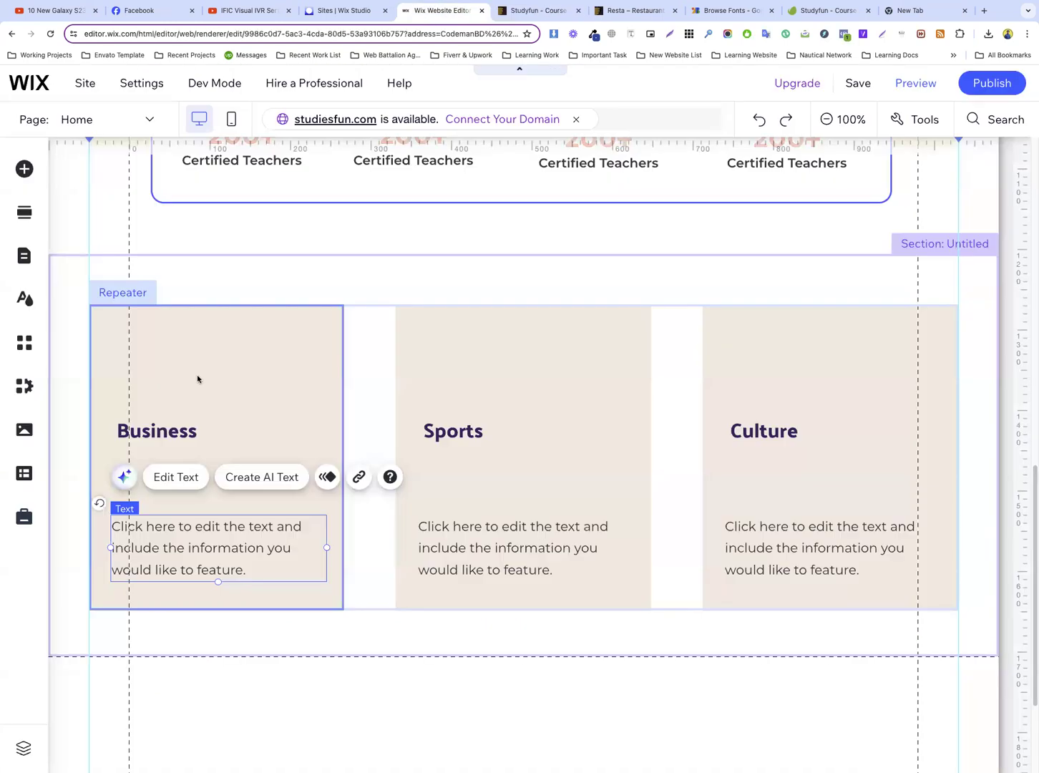
{"action": "double_click", "coordinate": [177, 539]}
{"action": "type", "text": "Lorem ipsum dolor sit amet, consectetur adipiscing elit, sed do eiusmod tempor incididunt ut labore et dolore magna."}
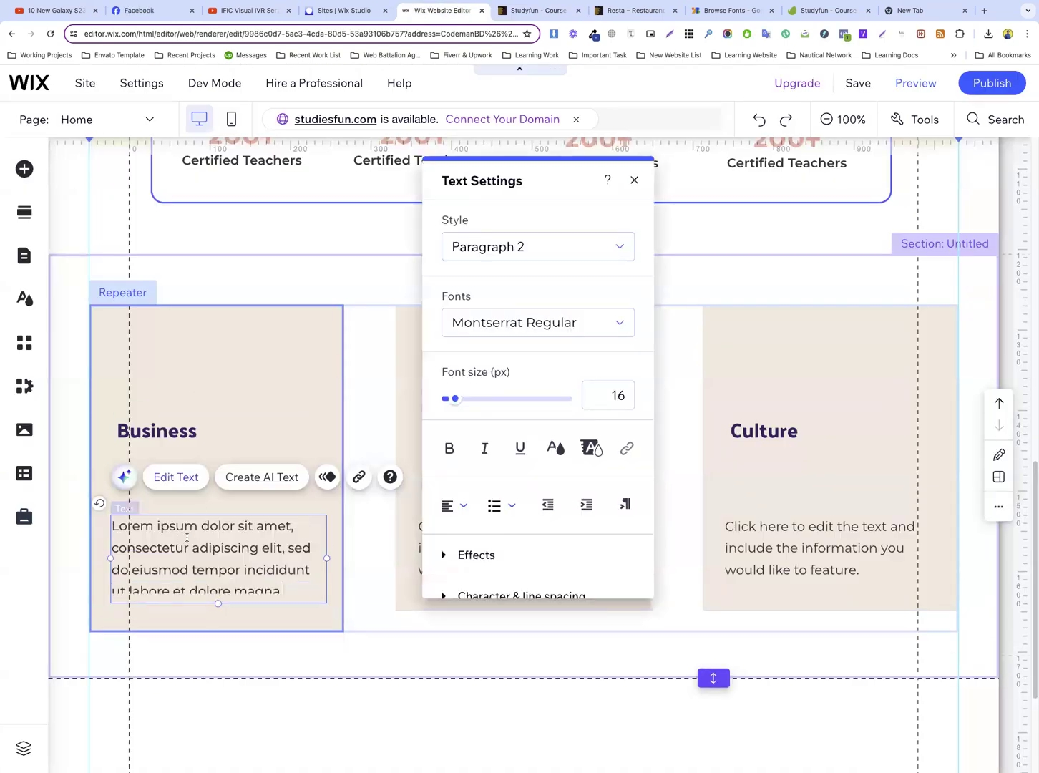
Move the Business title down to just above its description, aligned with the description's left edge
{"action": "left_click", "coordinate": [201, 439]}
{"action": "left_click", "coordinate": [250, 551]}
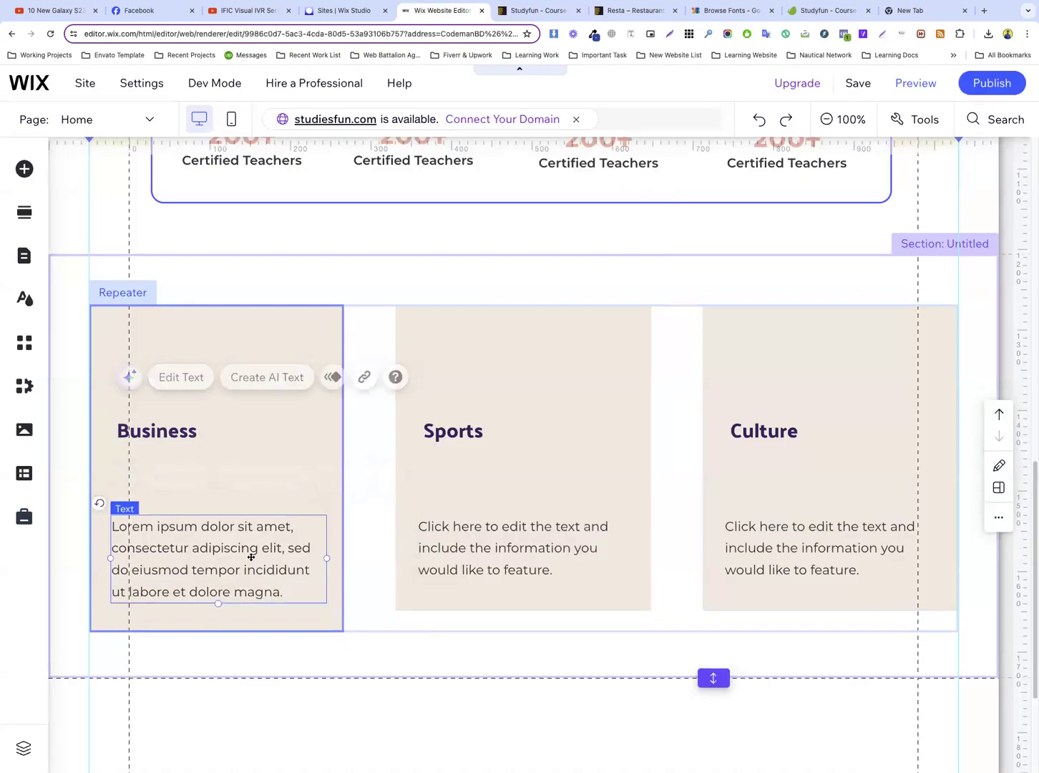
{"action": "left_click", "coordinate": [474, 533]}
{"action": "left_click", "coordinate": [354, 381]}
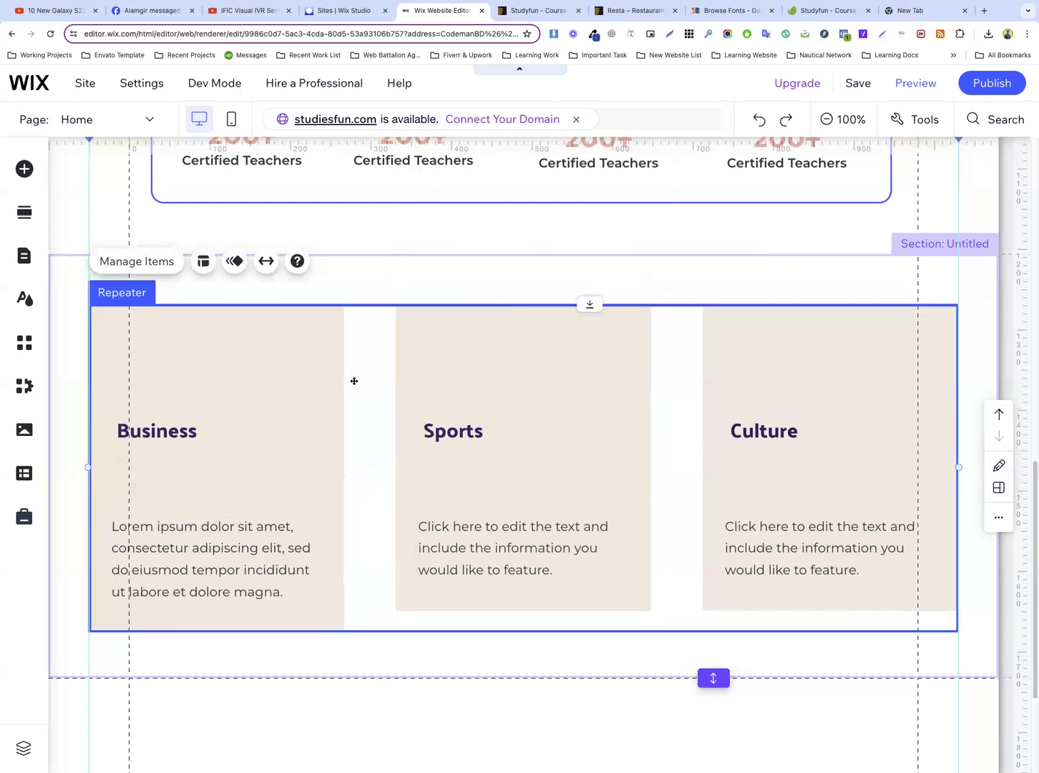
{"action": "left_click", "coordinate": [260, 392]}
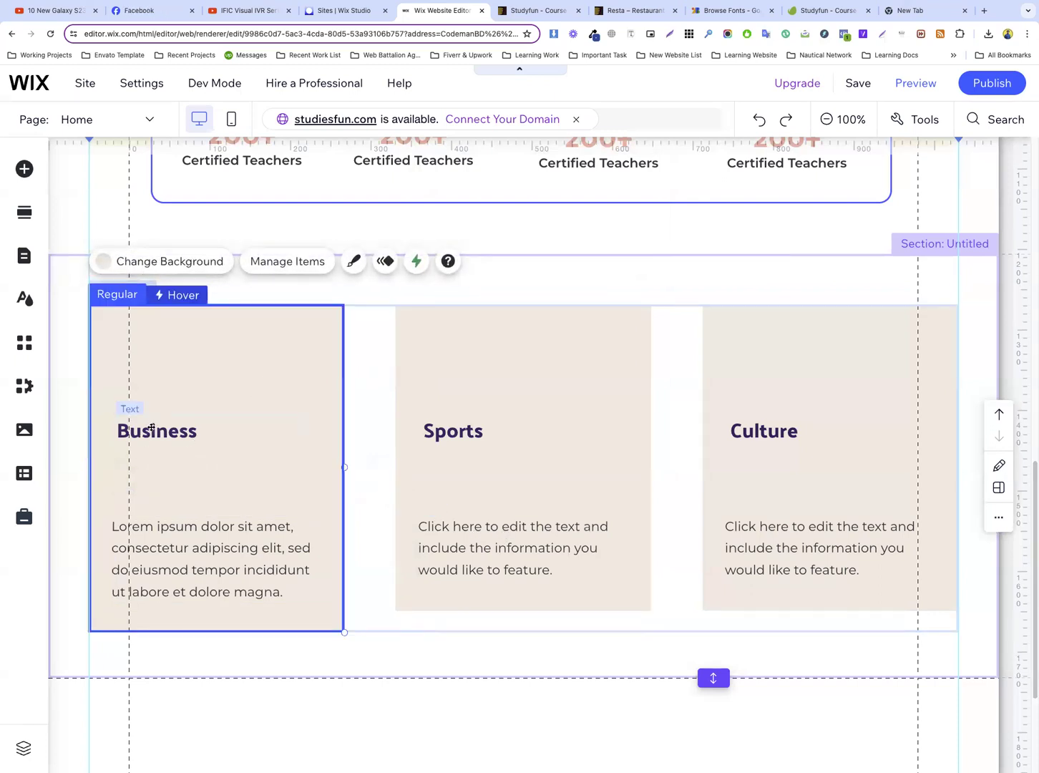
{"action": "left_click", "coordinate": [151, 428]}
{"action": "left_click_drag", "start_coordinate": [151, 427], "coordinate": [155, 493]}
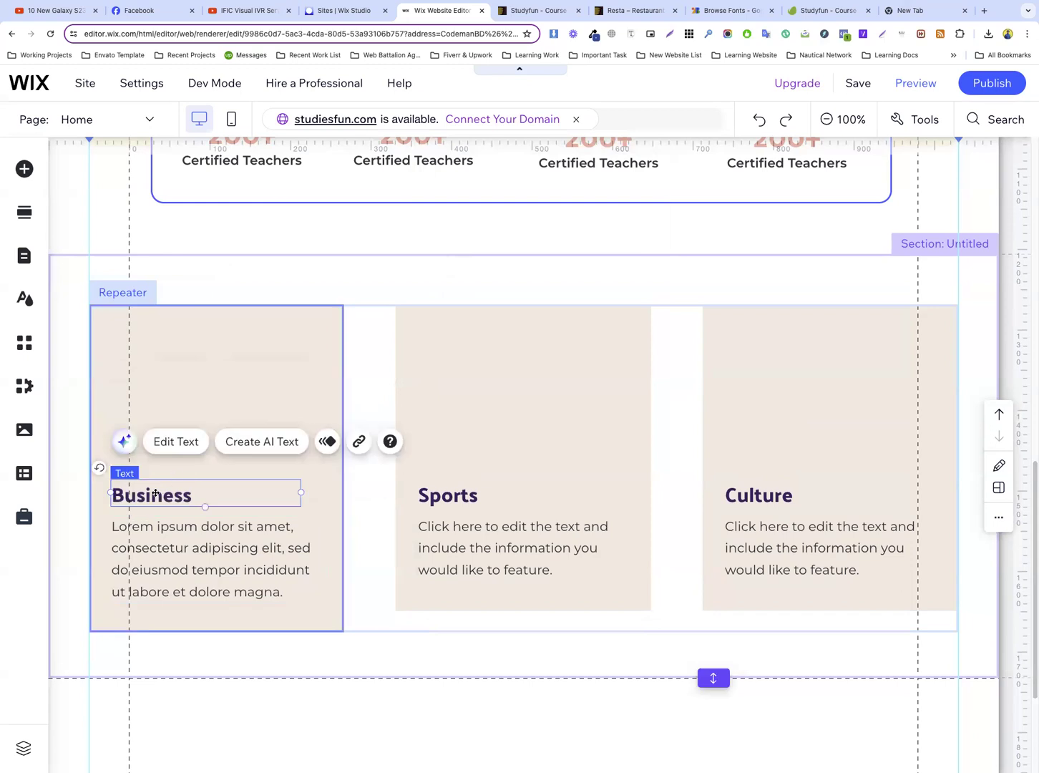
Copy the Design Skills heading from the Studyfun template preview and paste it over the Business title in the Wix editor
{"action": "left_click", "coordinate": [537, 10]}
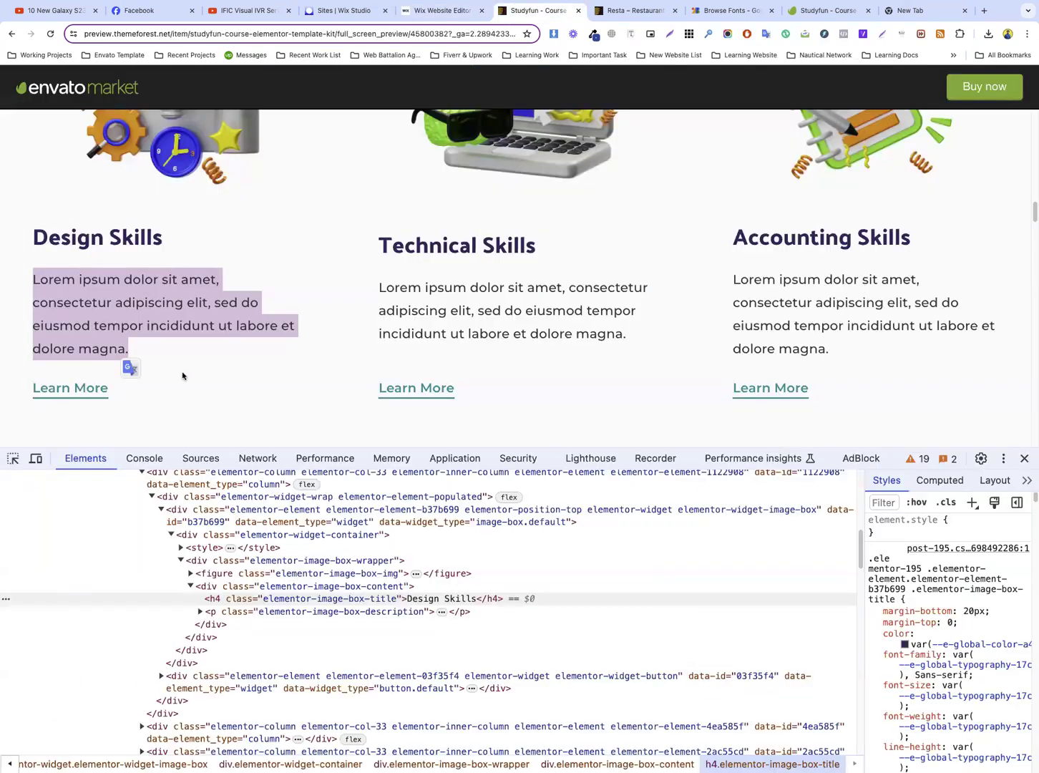
{"action": "triple_click", "coordinate": [78, 237]}
{"action": "key", "text": "ctrl+c"}
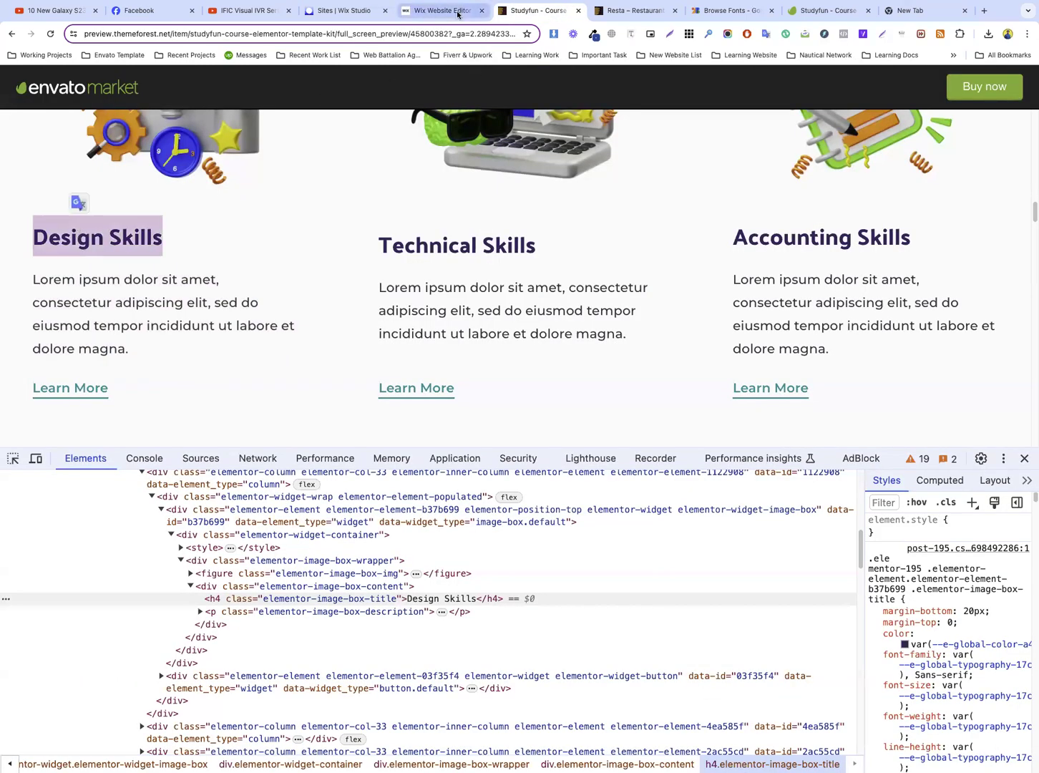
{"action": "left_click", "coordinate": [451, 11]}
{"action": "double_click", "coordinate": [166, 499]}
{"action": "key", "text": "ctrl+v"}
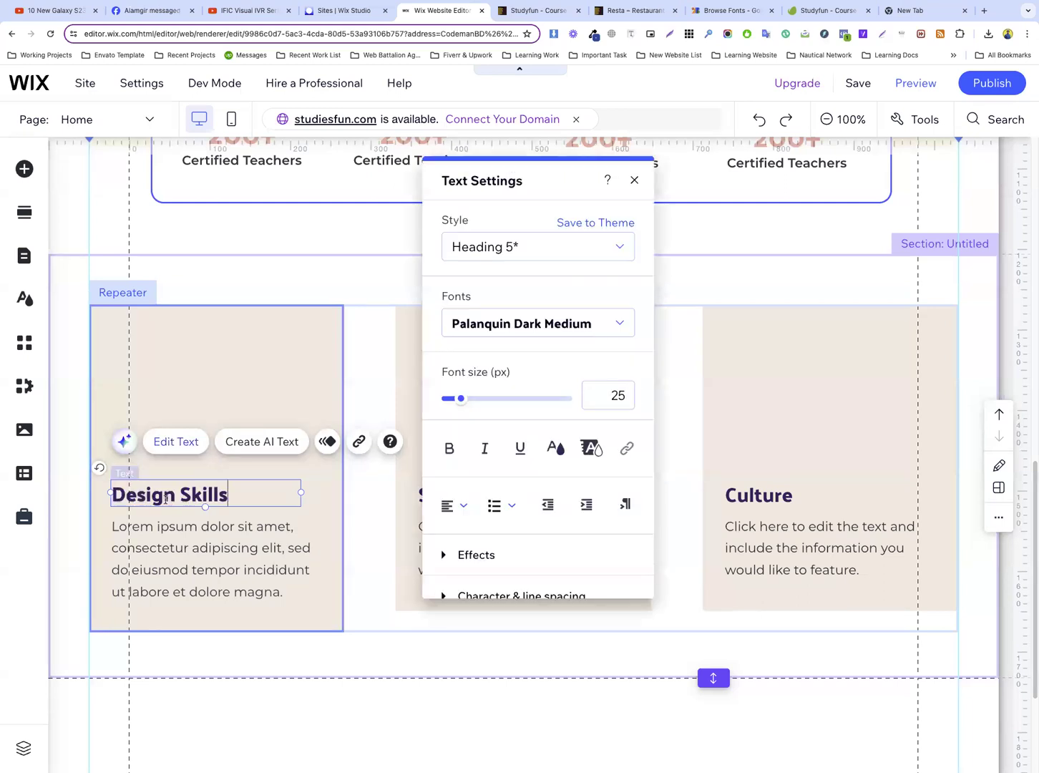
{"action": "key", "text": "Escape"}
{"action": "left_click", "coordinate": [429, 494]}
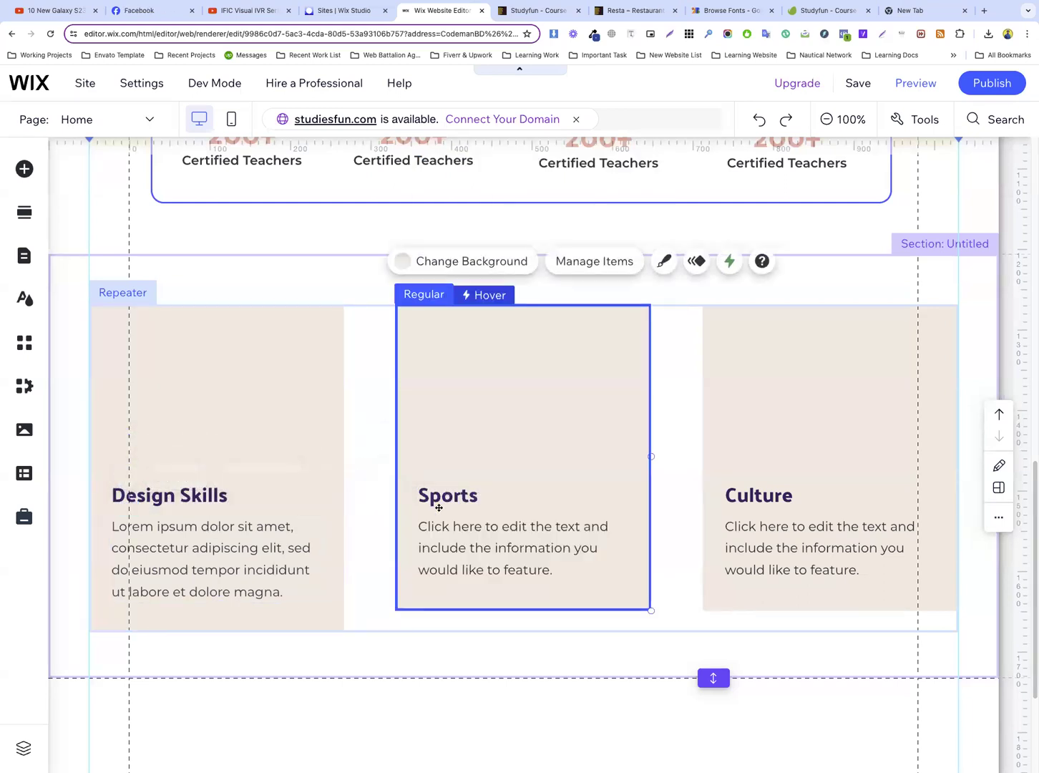
Extend the section and the repeater cards downward to give the Design Skills card more height
{"action": "left_click", "coordinate": [294, 391]}
{"action": "scroll", "coordinate": [398, 544], "scroll_direction": "down", "scroll_amount": 2}
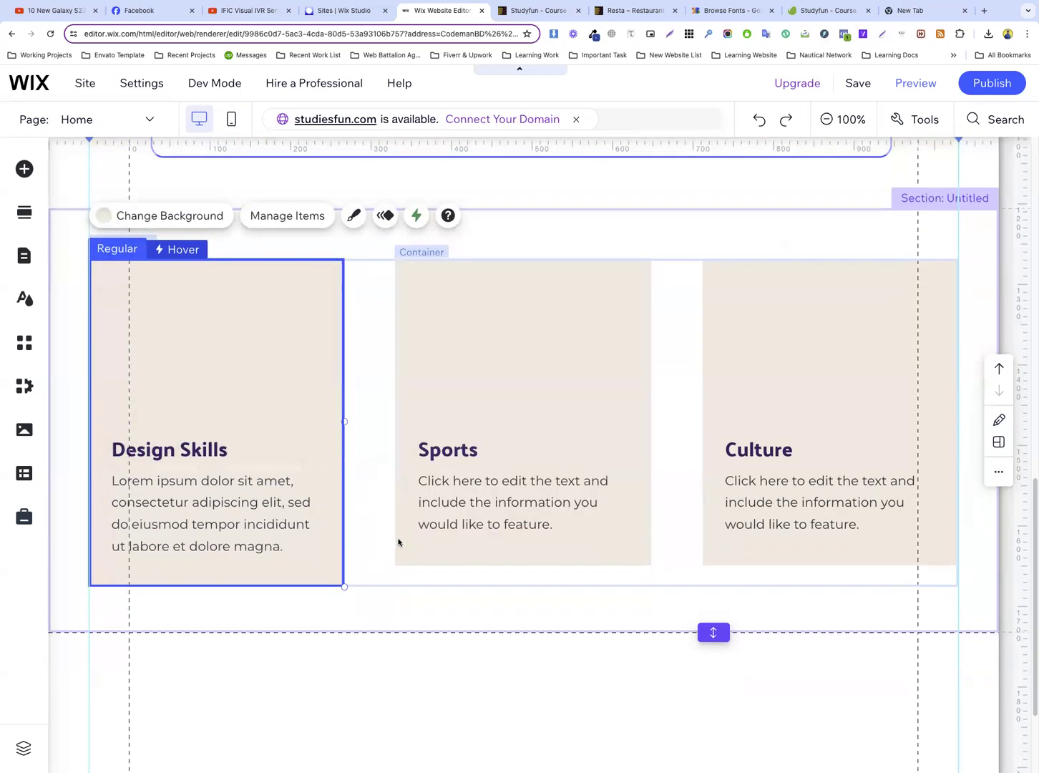
{"action": "left_click", "coordinate": [492, 529]}
{"action": "left_click_drag", "start_coordinate": [717, 555], "coordinate": [714, 629]}
{"action": "left_click", "coordinate": [203, 493]}
{"action": "left_click_drag", "start_coordinate": [200, 497], "coordinate": [201, 569]}
{"action": "scroll", "coordinate": [482, 422], "scroll_direction": "up", "scroll_amount": 3}
{"action": "scroll", "coordinate": [292, 462], "scroll_direction": "down", "scroll_amount": 2}
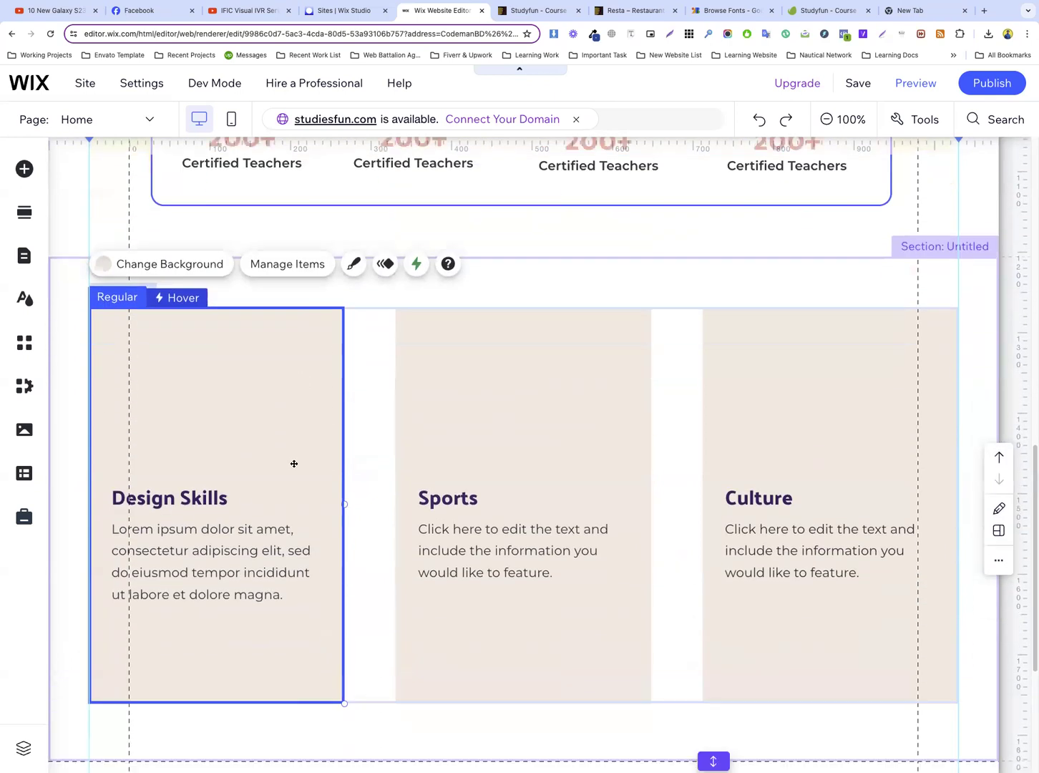
Move the Design Skills description and its title further down the card, leaving empty space above for an image
{"action": "left_click", "coordinate": [178, 526]}
{"action": "left_click_drag", "start_coordinate": [179, 528], "coordinate": [186, 578]}
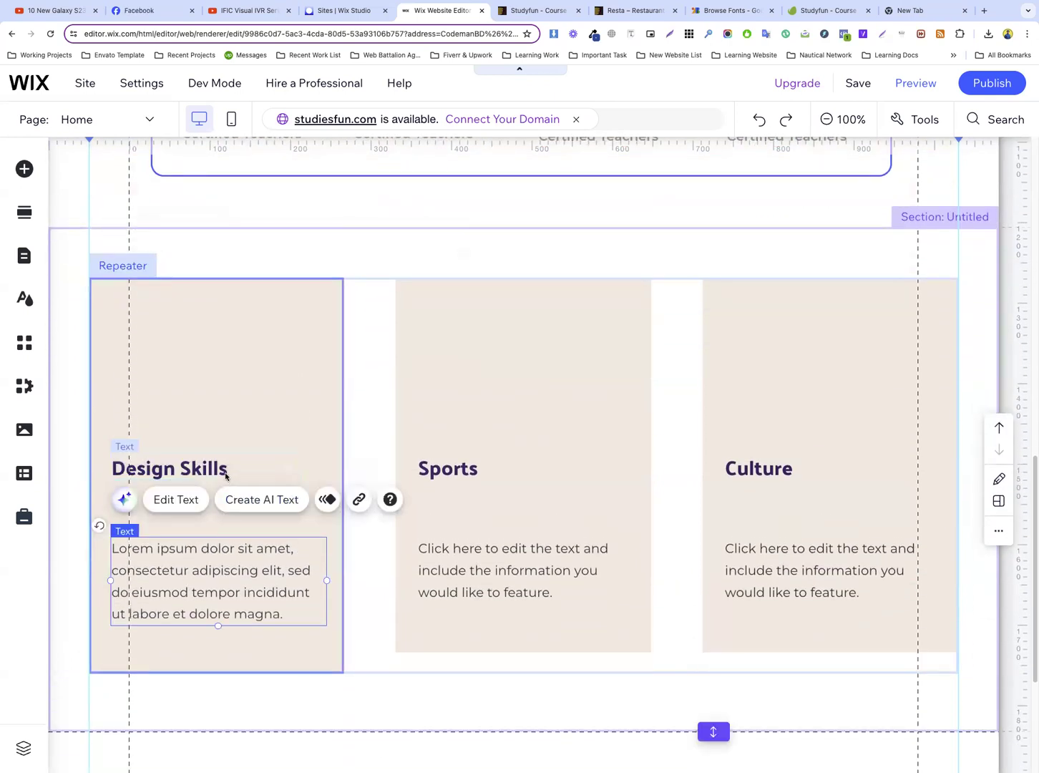
{"action": "left_click", "coordinate": [194, 466]}
{"action": "left_click_drag", "start_coordinate": [194, 467], "coordinate": [194, 516]}
{"action": "left_click", "coordinate": [248, 410]}
{"action": "scroll", "coordinate": [190, 355], "scroll_direction": "up", "scroll_amount": 1}
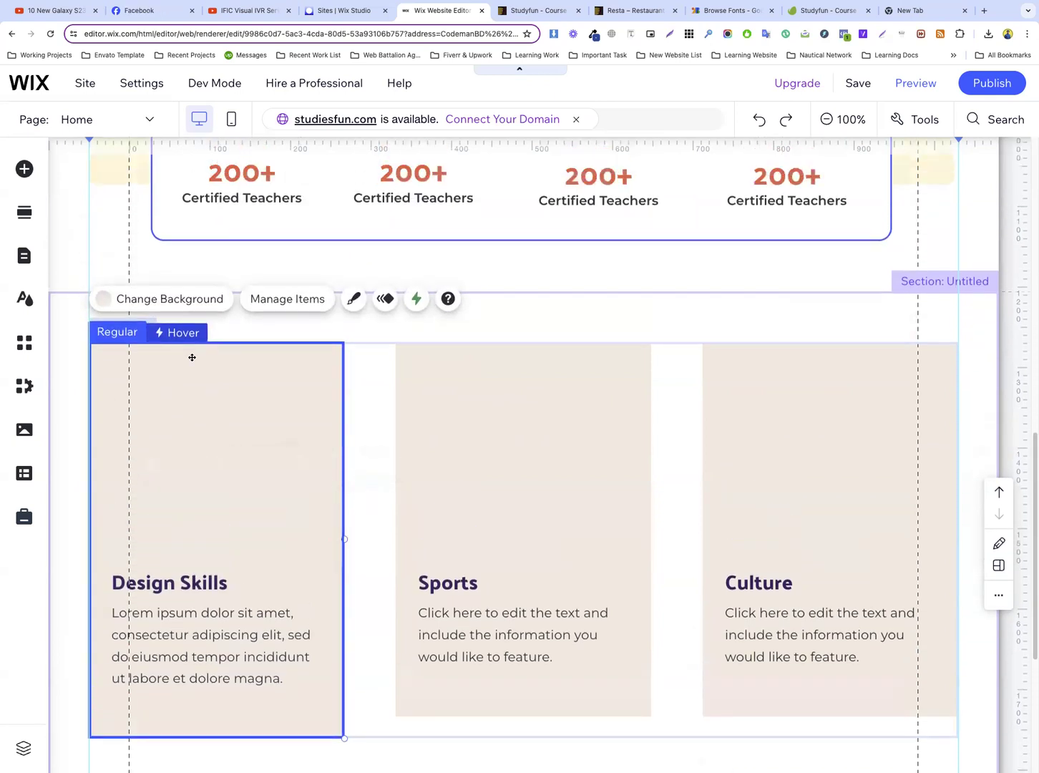
Remove the hover interaction from the Design Skills card container
{"action": "left_click", "coordinate": [305, 333]}
{"action": "left_click", "coordinate": [373, 345]}
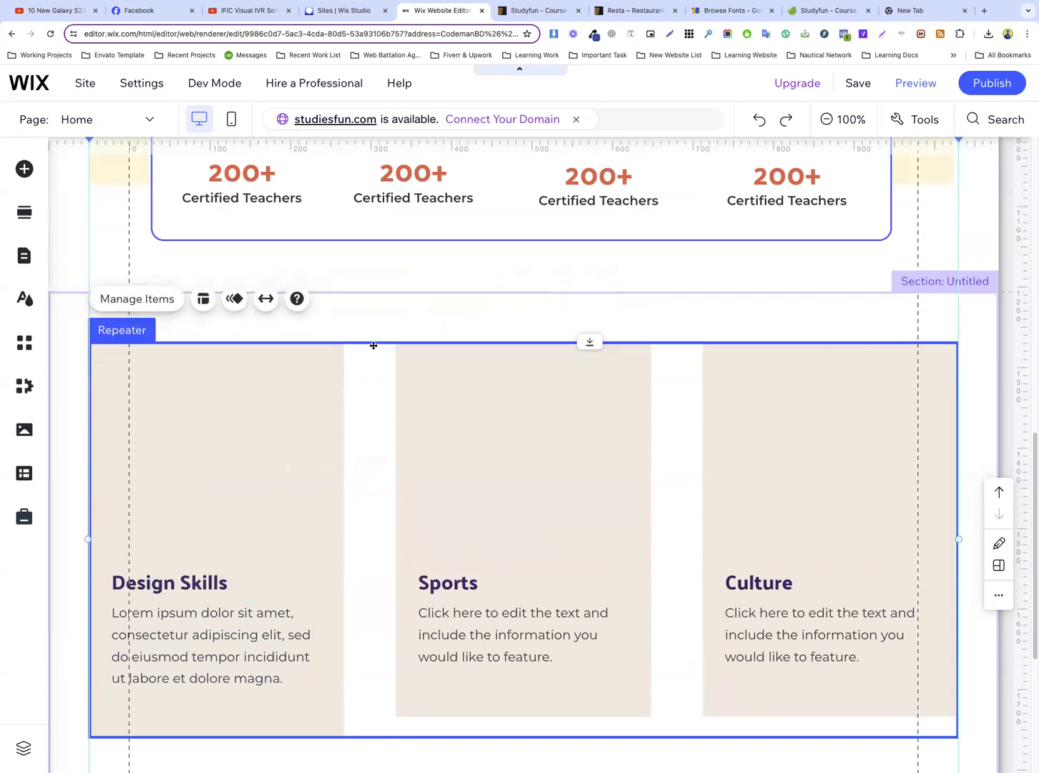
{"action": "left_click", "coordinate": [285, 360]}
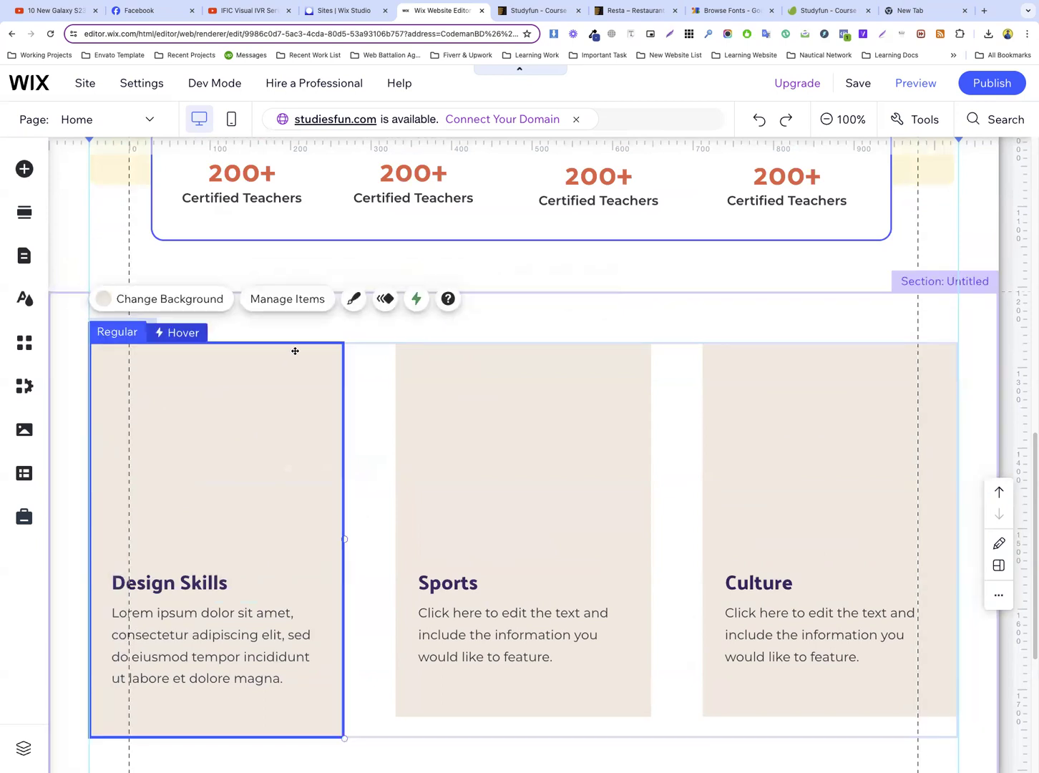
{"action": "left_click", "coordinate": [415, 298]}
{"action": "left_click", "coordinate": [473, 527]}
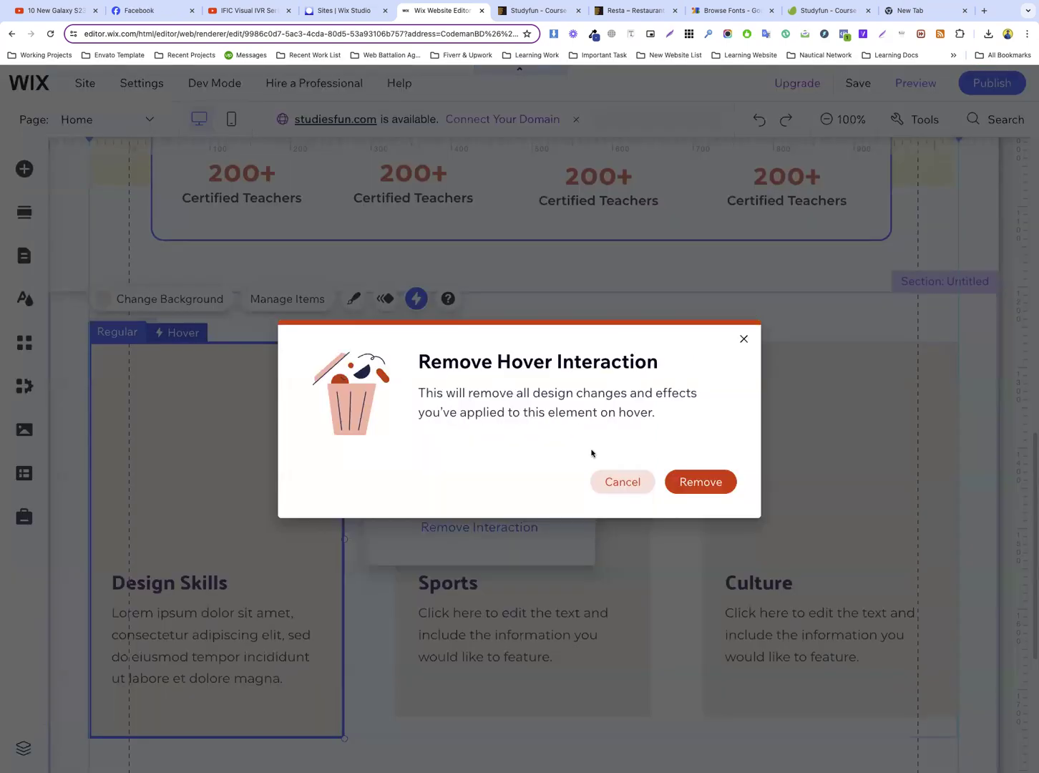
{"action": "left_click", "coordinate": [717, 492]}
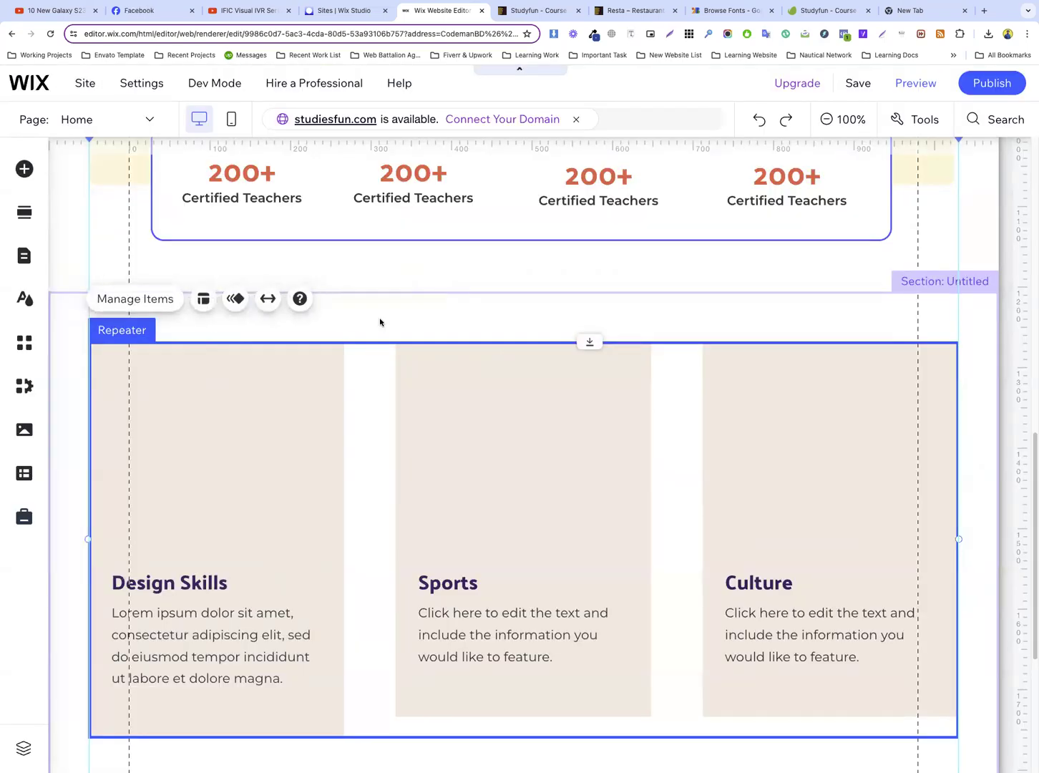
Try to copy the trophy image from the hero section into the Design Skills card, and delete the pasted text element
{"action": "left_click", "coordinate": [383, 318]}
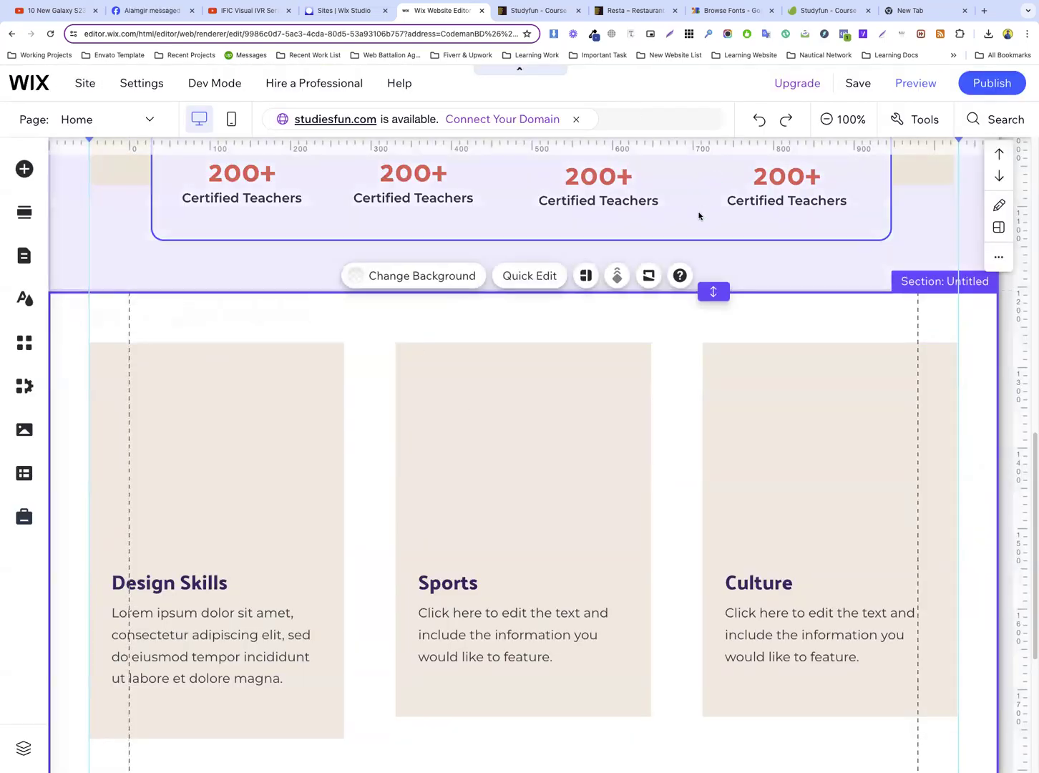
{"action": "scroll", "coordinate": [695, 215], "scroll_direction": "up", "scroll_amount": 10}
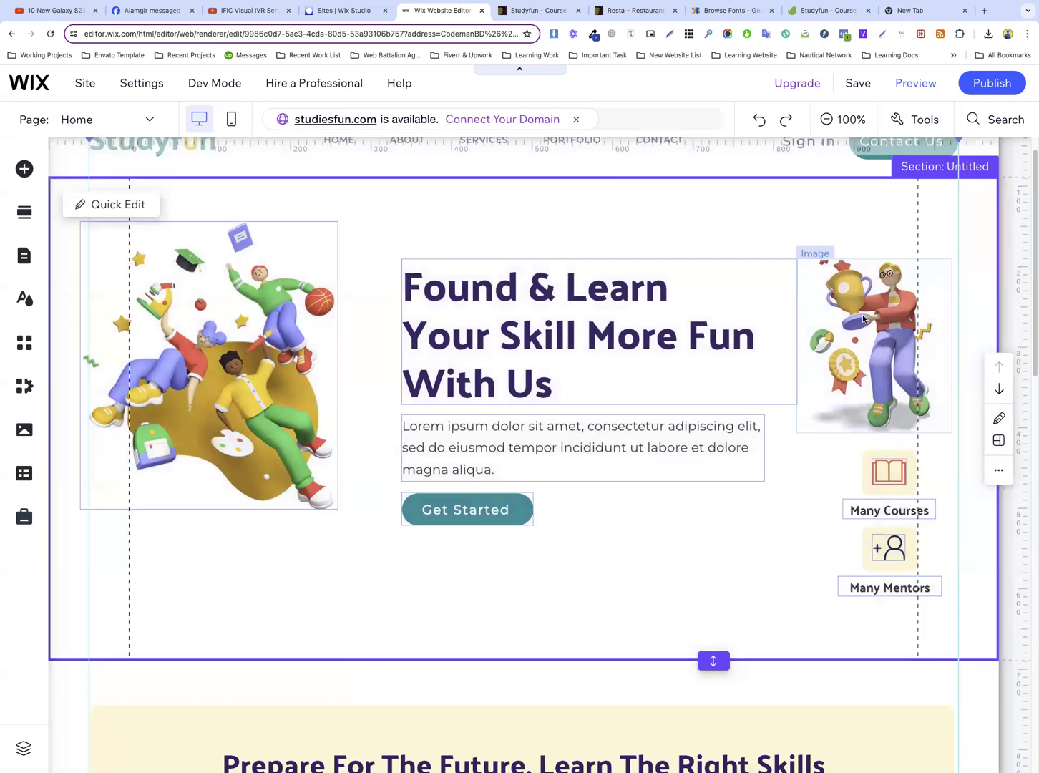
{"action": "left_click", "coordinate": [851, 315]}
{"action": "right_click", "coordinate": [851, 314]}
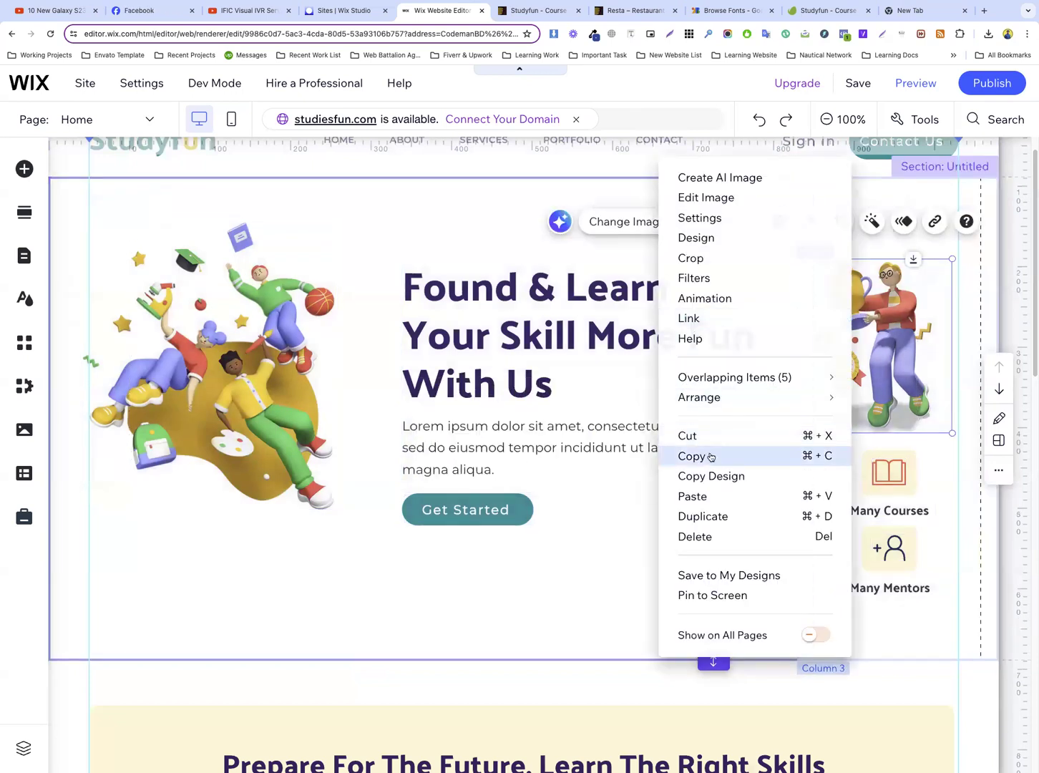
{"action": "left_click", "coordinate": [708, 456]}
{"action": "scroll", "coordinate": [446, 361], "scroll_direction": "down", "scroll_amount": 3}
{"action": "scroll", "coordinate": [446, 360], "scroll_direction": "down", "scroll_amount": 6}
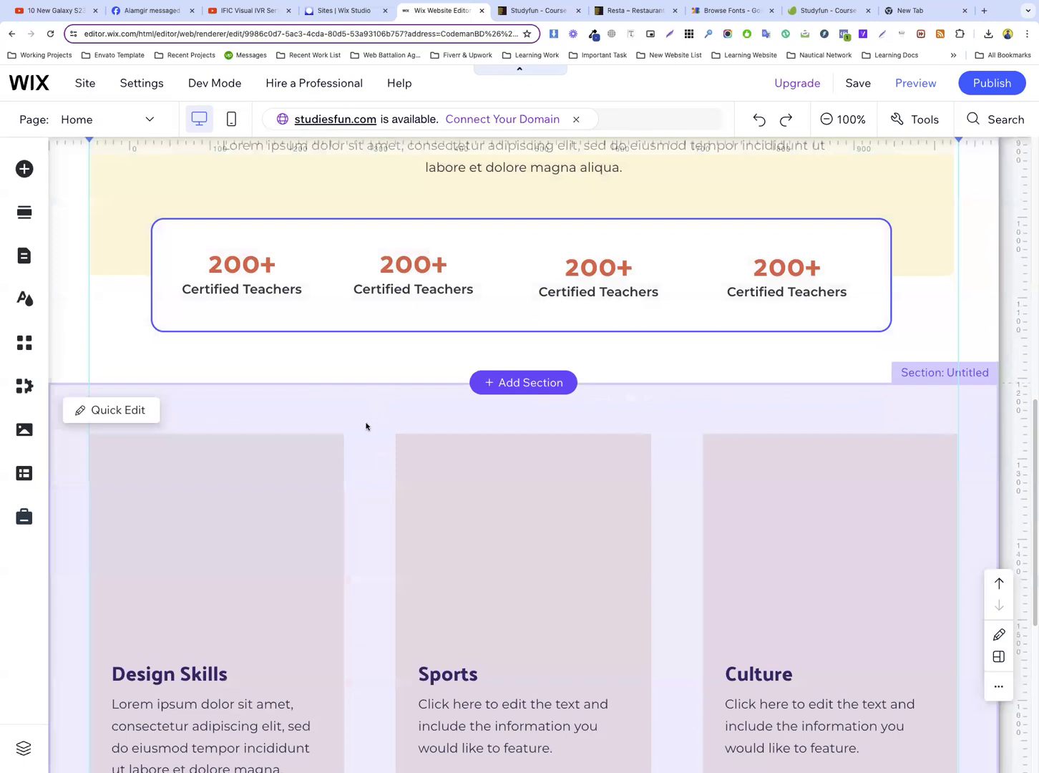
{"action": "scroll", "coordinate": [365, 426], "scroll_direction": "down", "scroll_amount": 1}
{"action": "left_click", "coordinate": [371, 399]}
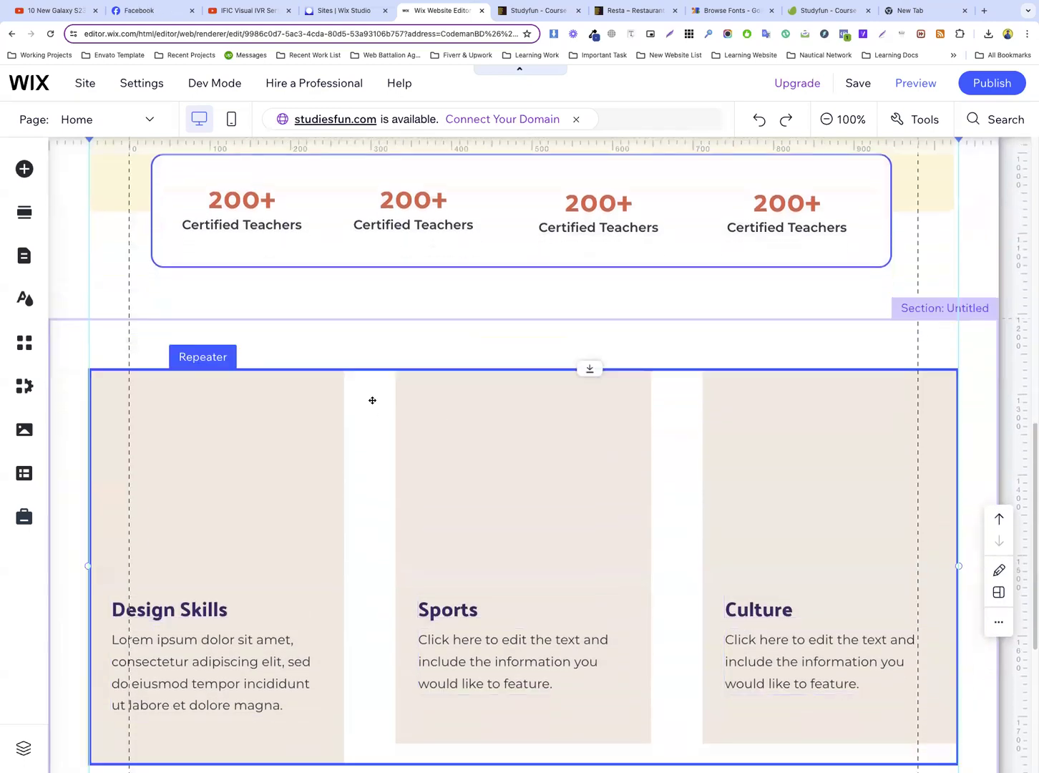
{"action": "left_click", "coordinate": [247, 422]}
{"action": "key", "text": "super+v"}
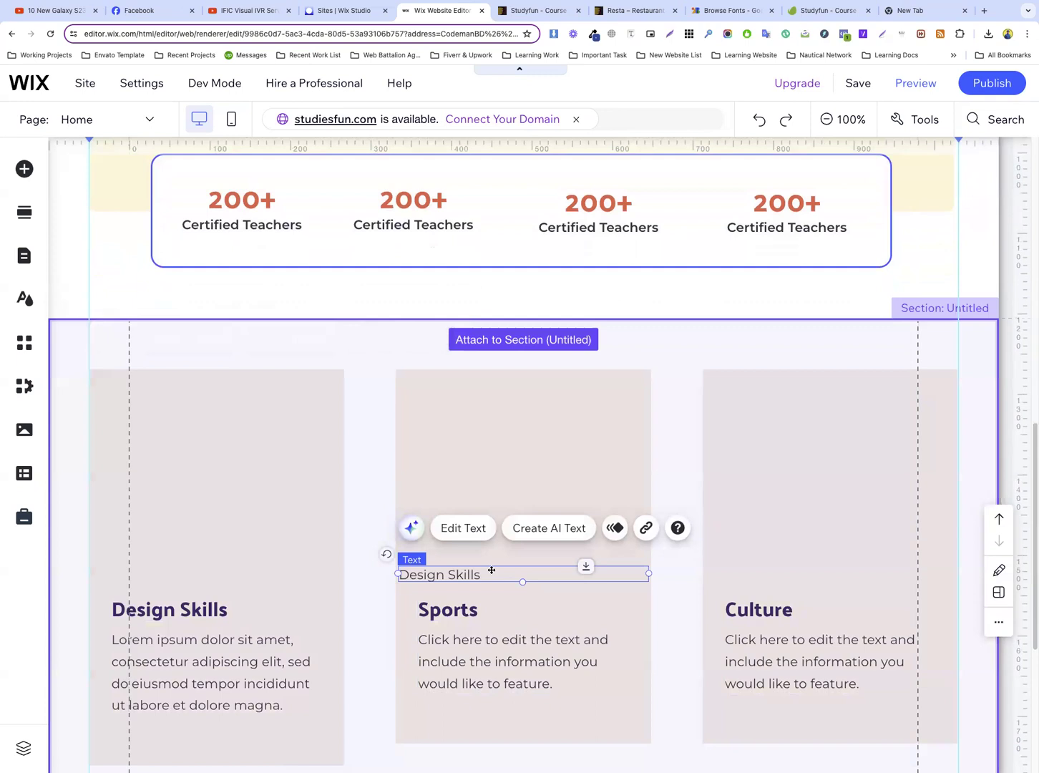
{"action": "key", "text": "Delete"}
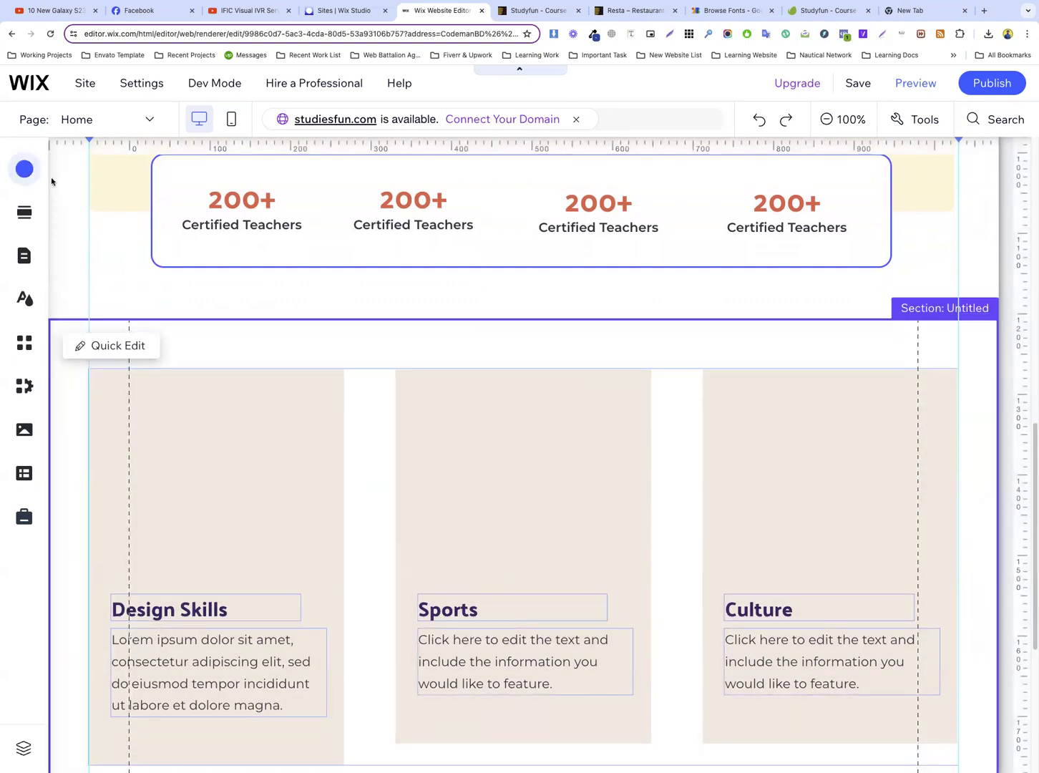
Duplicate the hero section's trophy image and move the copy down onto the repeater section, between the Design Skills and Sports cards
{"action": "scroll", "coordinate": [557, 237], "scroll_direction": "up", "scroll_amount": 5}
{"action": "scroll", "coordinate": [673, 261], "scroll_direction": "up", "scroll_amount": 4}
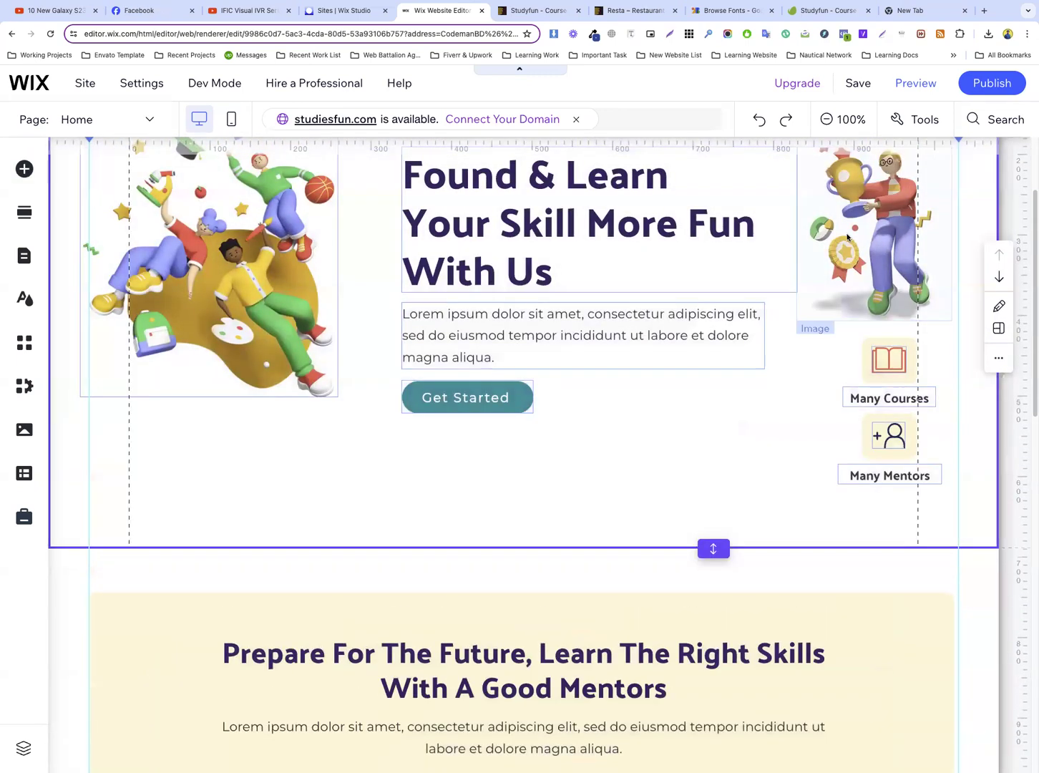
{"action": "left_click", "coordinate": [847, 237]}
{"action": "right_click", "coordinate": [847, 236]}
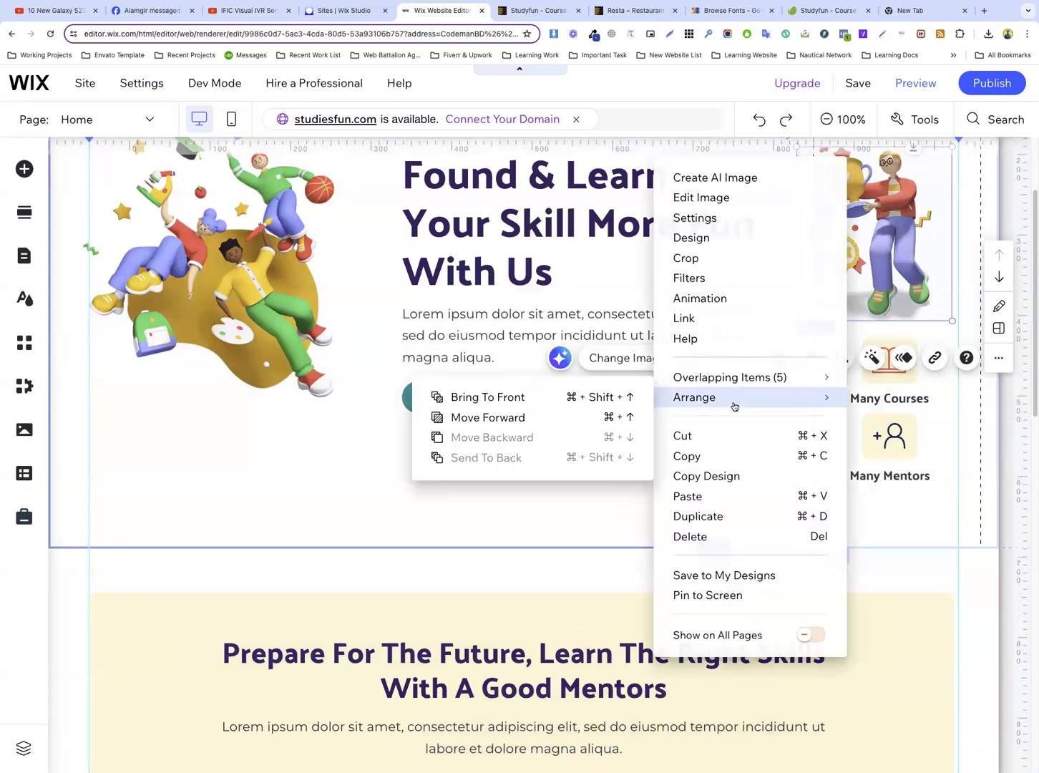
{"action": "left_click", "coordinate": [702, 517]}
{"action": "left_click_drag", "start_coordinate": [858, 286], "coordinate": [351, 457]}
Replace the duplicated trophy image with the newly uploaded skill_2.png and reset the image to its original proportions
{"action": "left_click", "coordinate": [537, 317]}
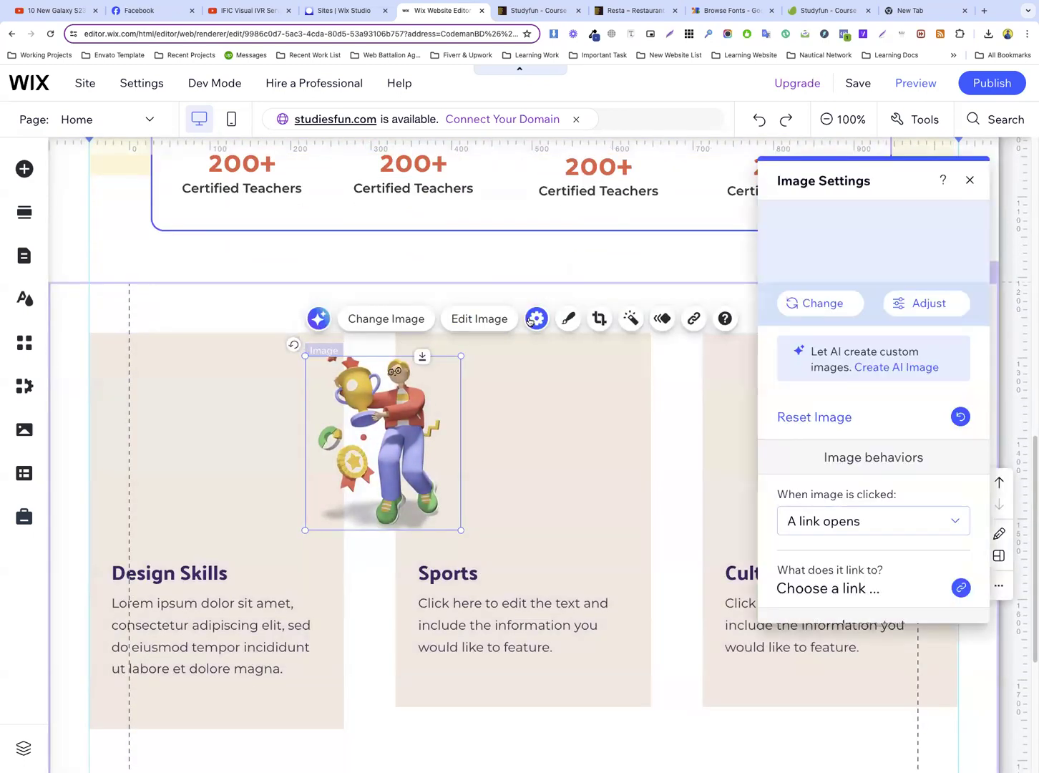
{"action": "left_click", "coordinate": [837, 423]}
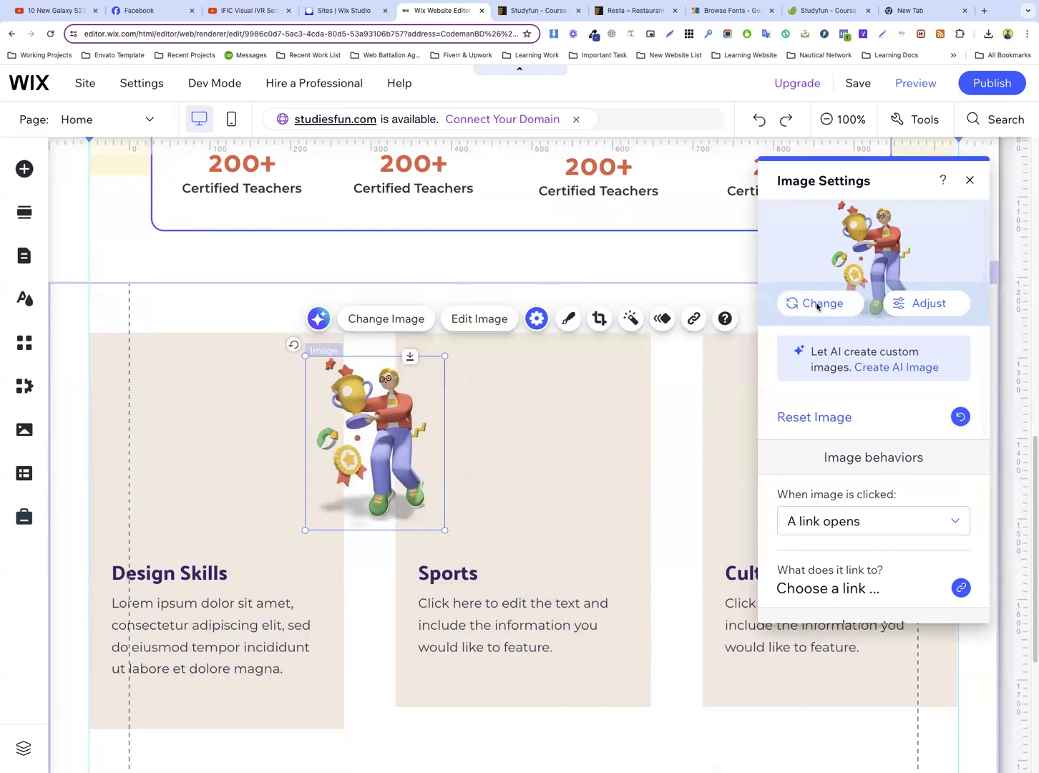
{"action": "left_click", "coordinate": [818, 305]}
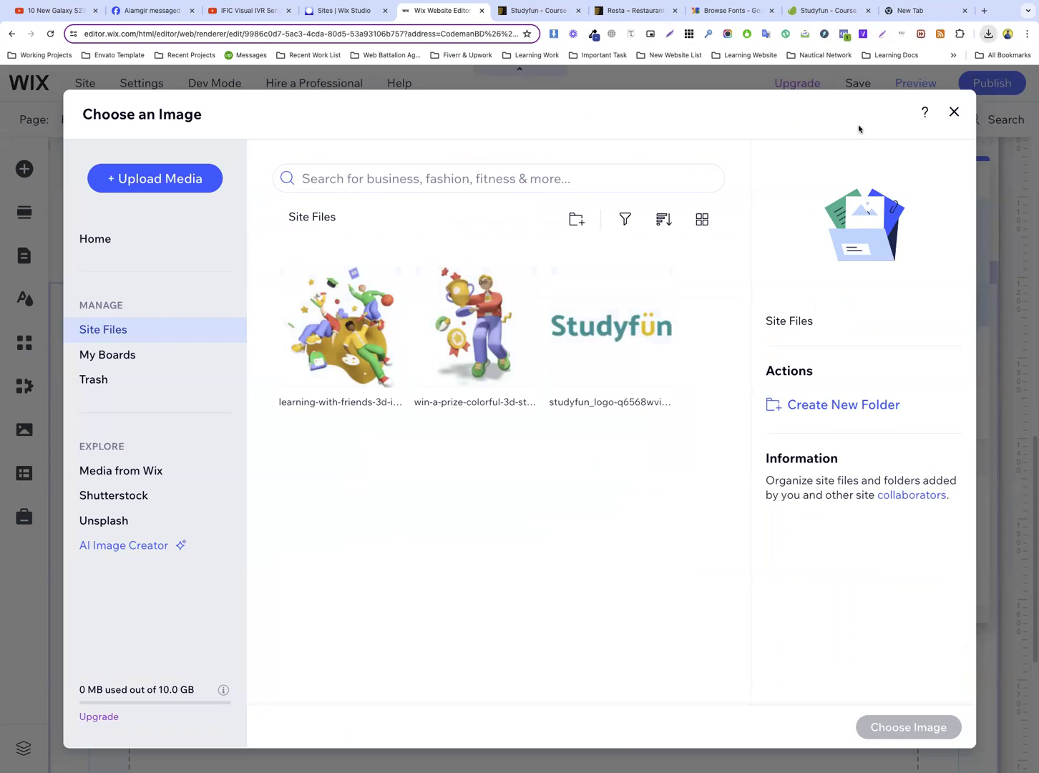
{"action": "left_click_drag", "start_coordinate": [892, 143], "coordinate": [511, 372]}
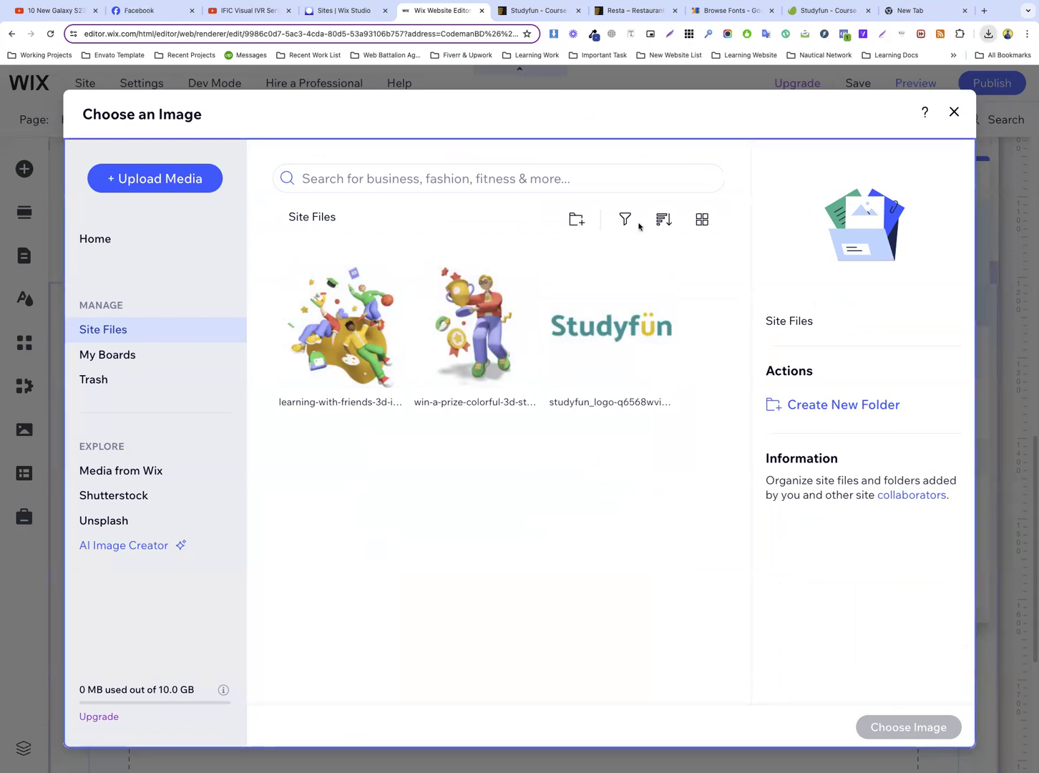
{"action": "left_click_drag", "start_coordinate": [639, 227], "coordinate": [639, 227]}
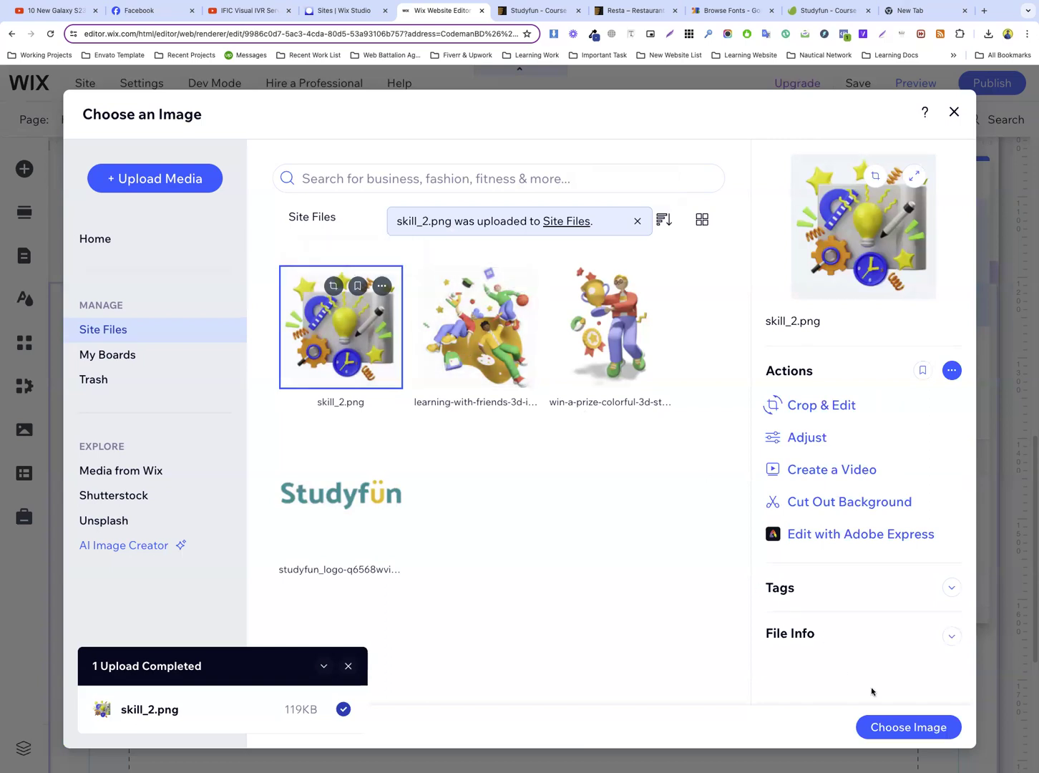
{"action": "left_click", "coordinate": [901, 728]}
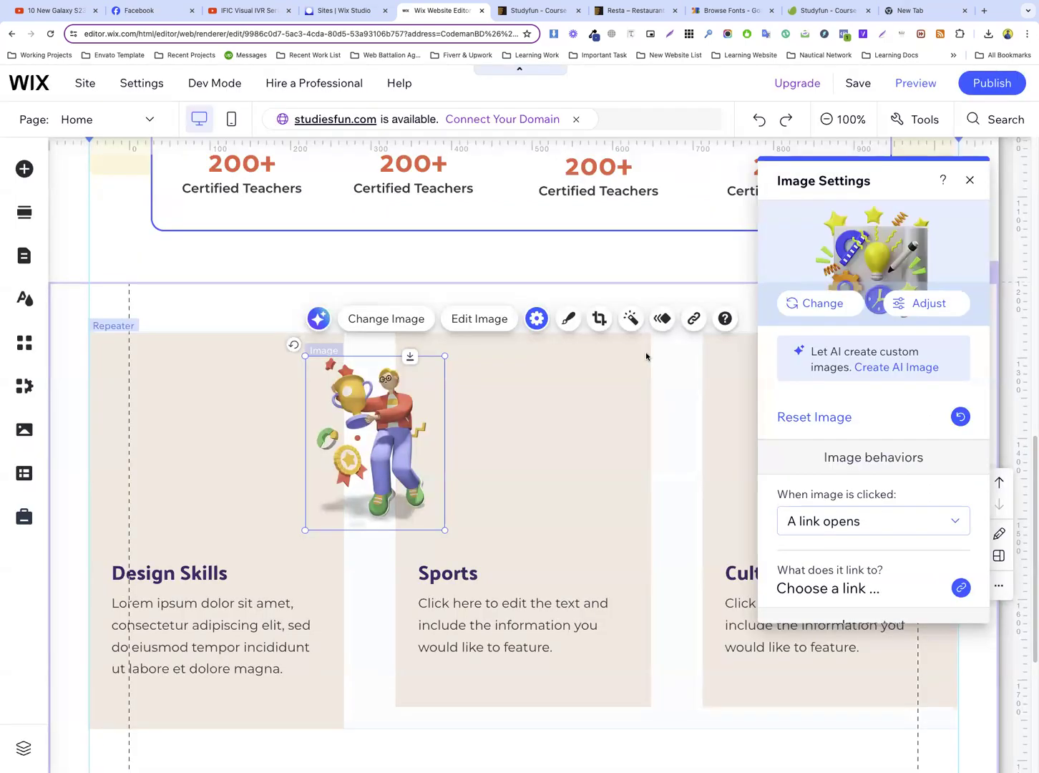
{"action": "left_click", "coordinate": [805, 417]}
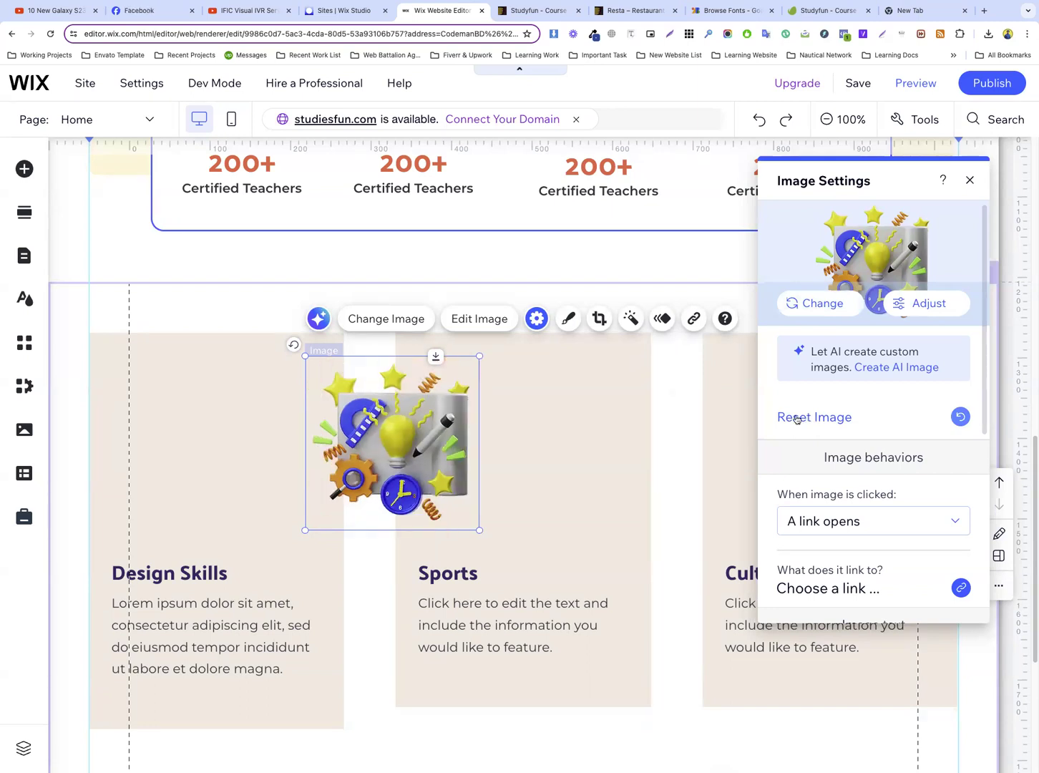
Move the skill_2.png image into the upper part of the Design Skills card, aligned with the card's text
{"action": "left_click", "coordinate": [521, 493]}
{"action": "left_click", "coordinate": [450, 489]}
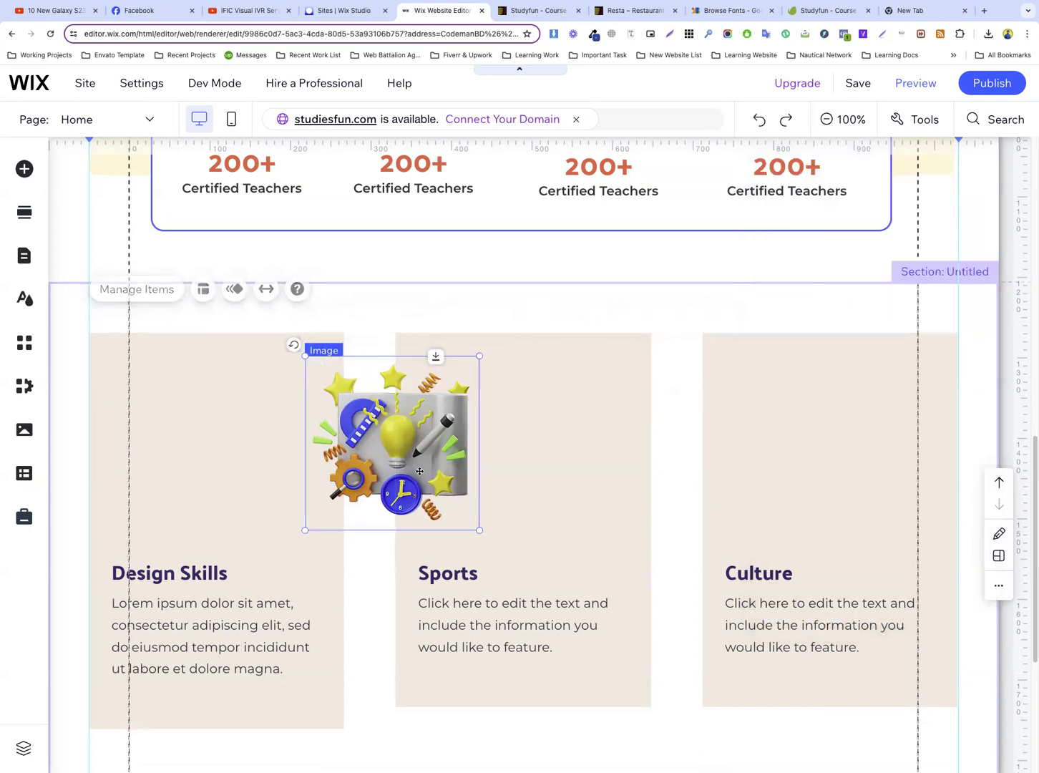
{"action": "left_click_drag", "start_coordinate": [400, 443], "coordinate": [209, 456]}
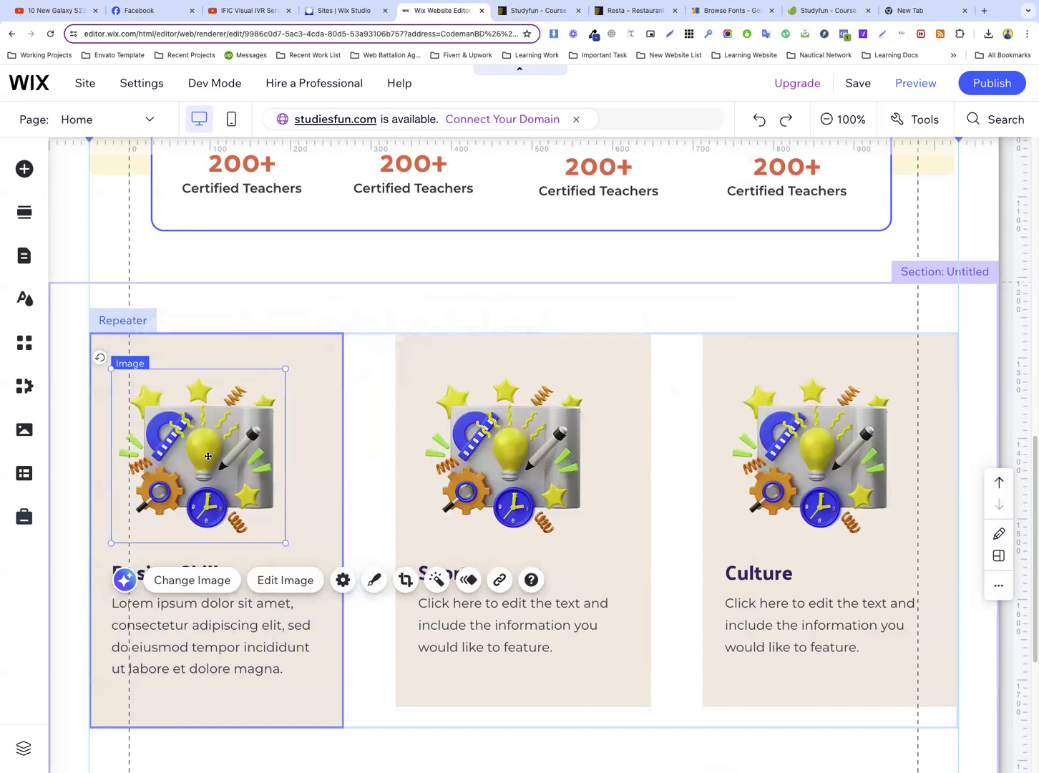
{"action": "left_click", "coordinate": [350, 422]}
{"action": "left_click_drag", "start_coordinate": [210, 414], "coordinate": [211, 398]}
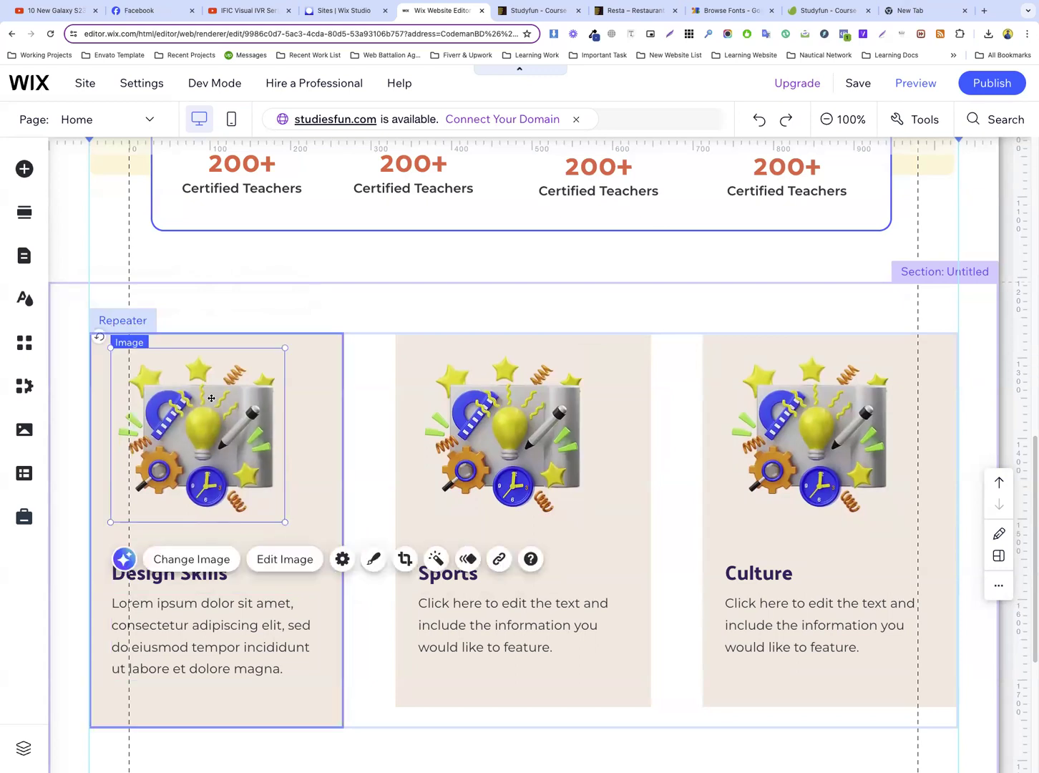
Move the Design Skills title and description up so they sit directly beneath the card image
{"action": "left_click", "coordinate": [239, 534]}
{"action": "left_click_drag", "start_coordinate": [191, 565], "coordinate": [192, 537]}
{"action": "left_click_drag", "start_coordinate": [224, 625], "coordinate": [225, 589]}
{"action": "left_click", "coordinate": [314, 660]}
Duplicate the header's Sign in button and place the copy under the description in the Design Skills card
{"action": "scroll", "coordinate": [722, 222], "scroll_direction": "up", "scroll_amount": 10}
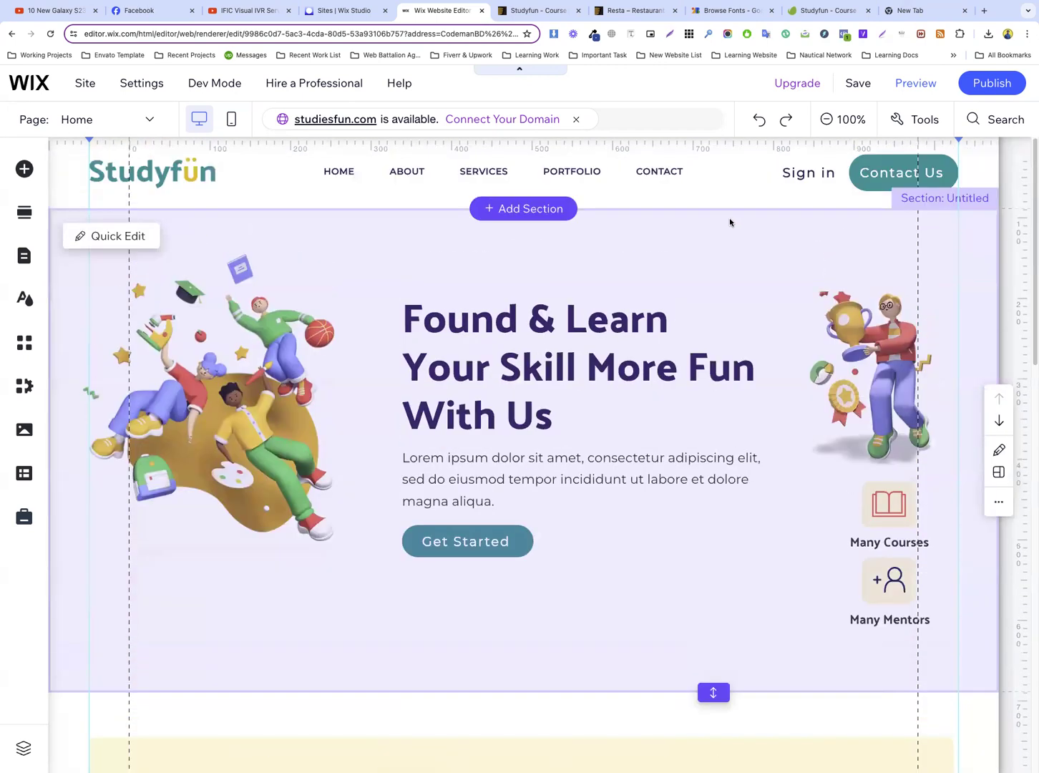
{"action": "right_click", "coordinate": [808, 170]}
{"action": "mouse_move", "coordinate": [698, 365]}
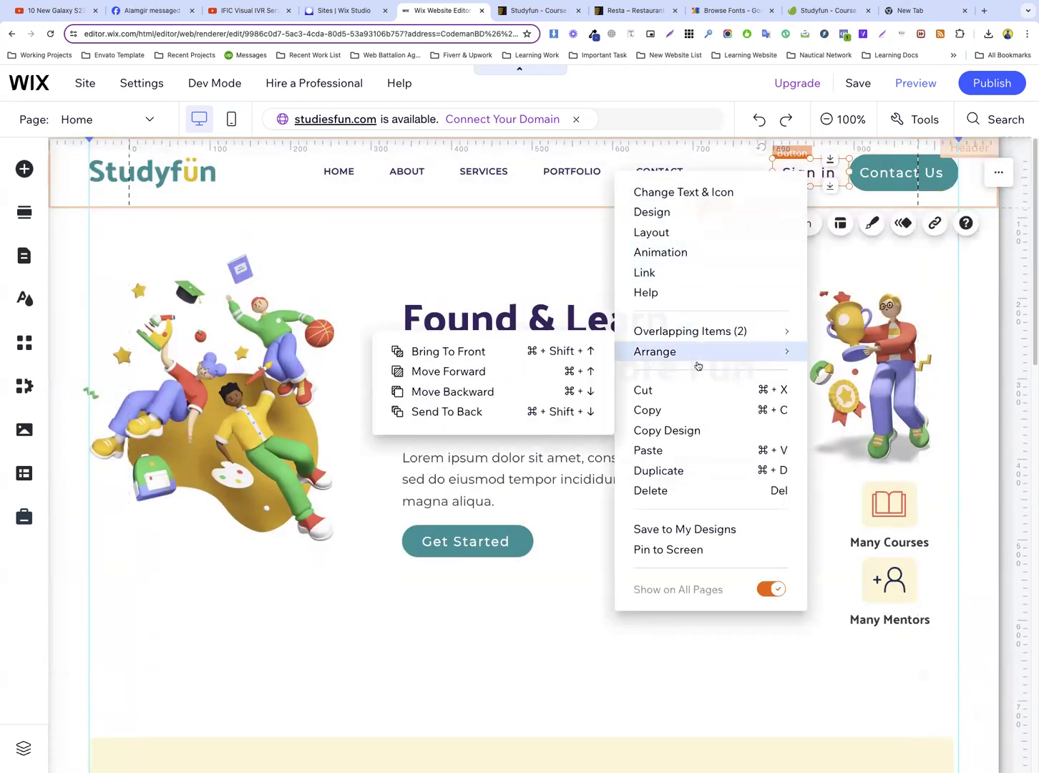
{"action": "left_click", "coordinate": [669, 470]}
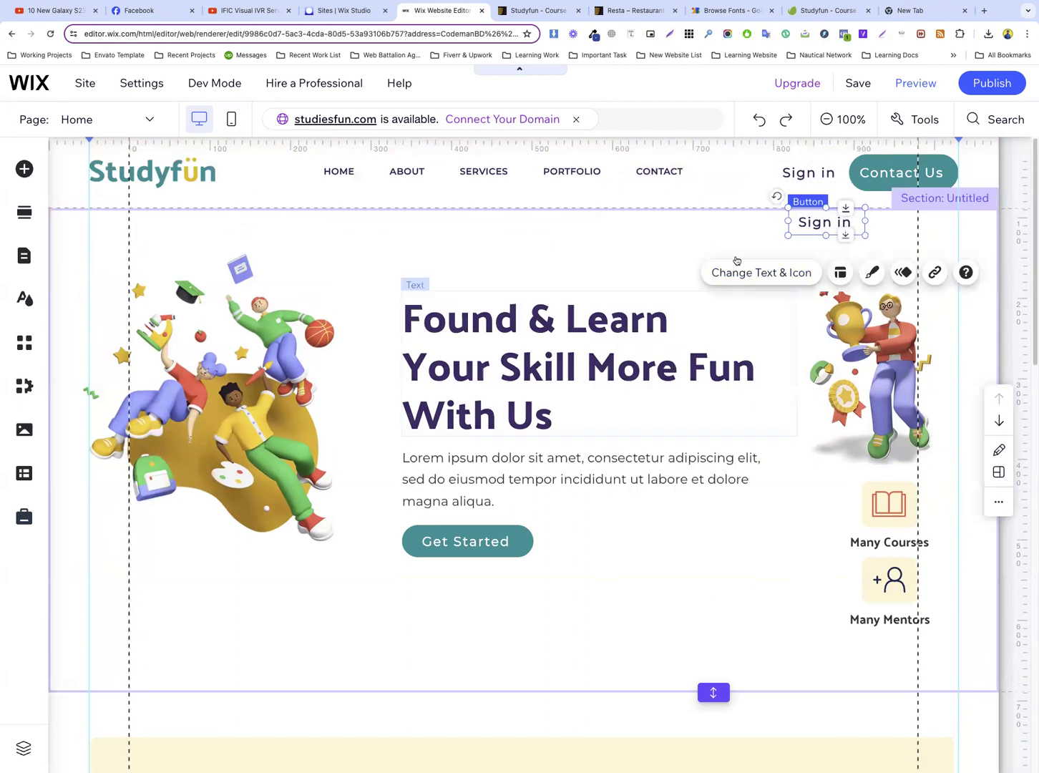
{"action": "left_click_drag", "start_coordinate": [825, 222], "coordinate": [150, 528]}
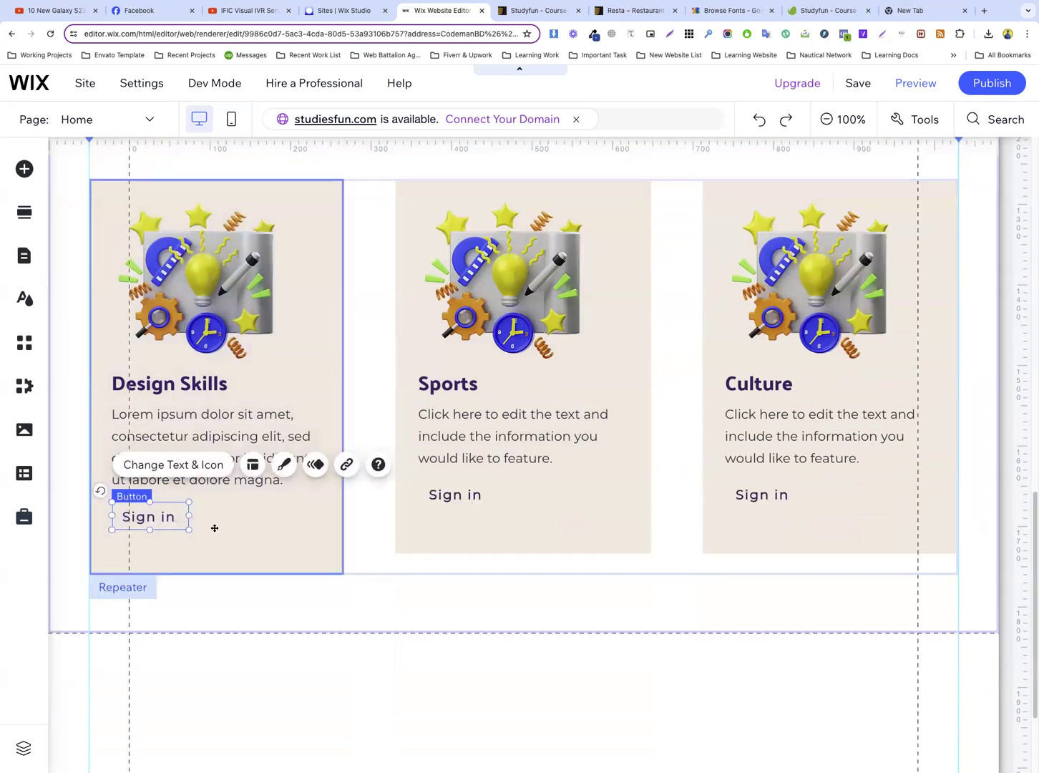
Set the text alignment of the Design Skills card's Sign in button to left
{"action": "left_click", "coordinate": [223, 528]}
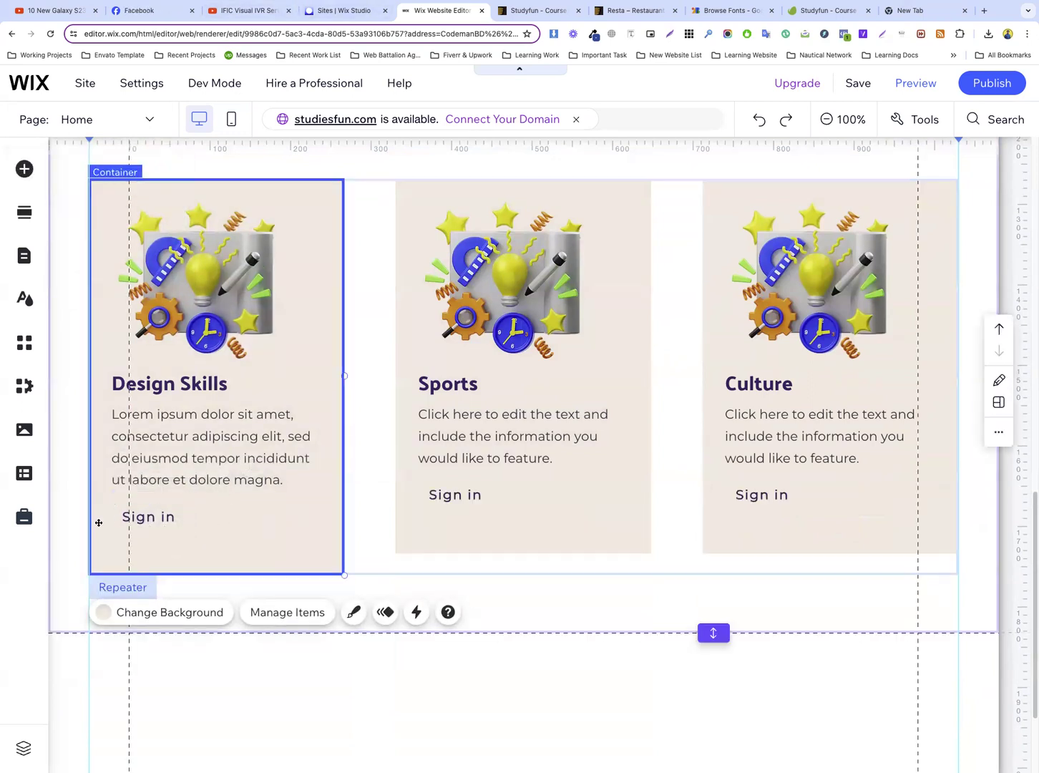
{"action": "left_click", "coordinate": [126, 517]}
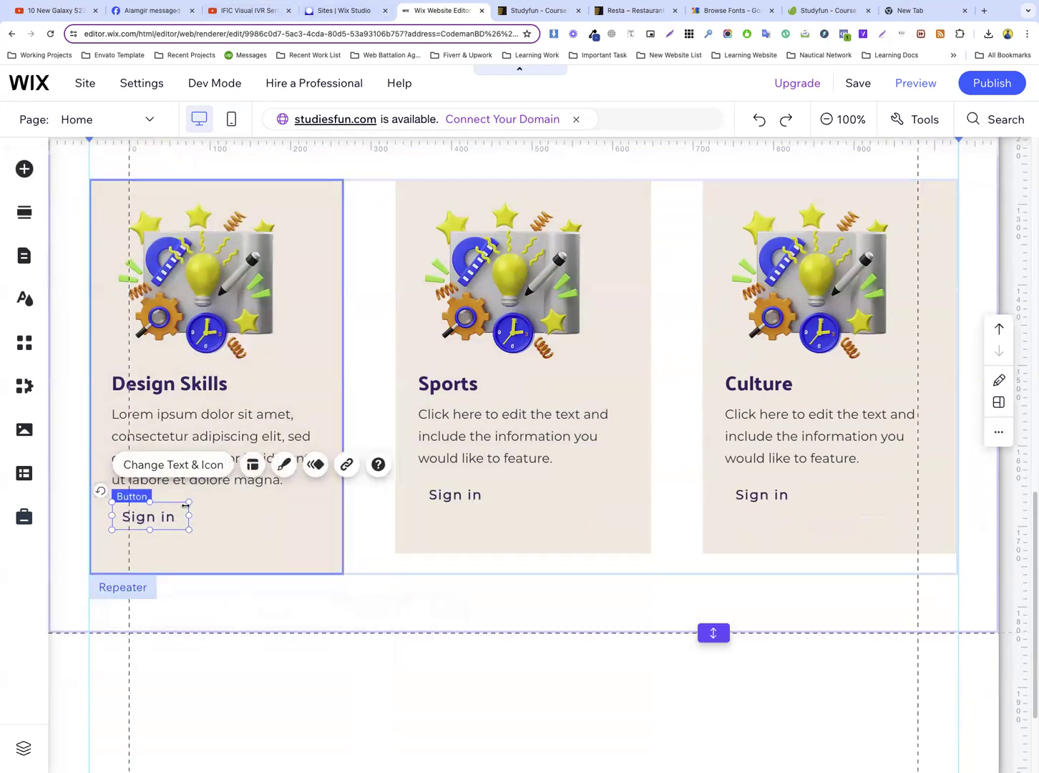
{"action": "left_click", "coordinate": [252, 463]}
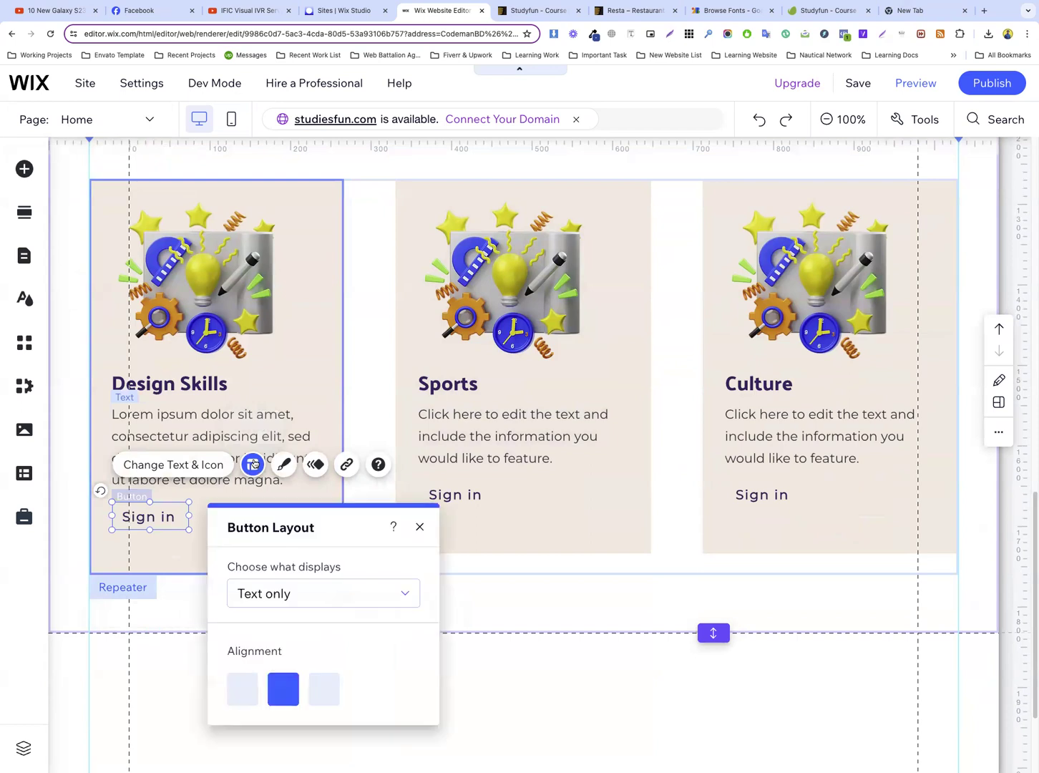
{"action": "left_click", "coordinate": [248, 695]}
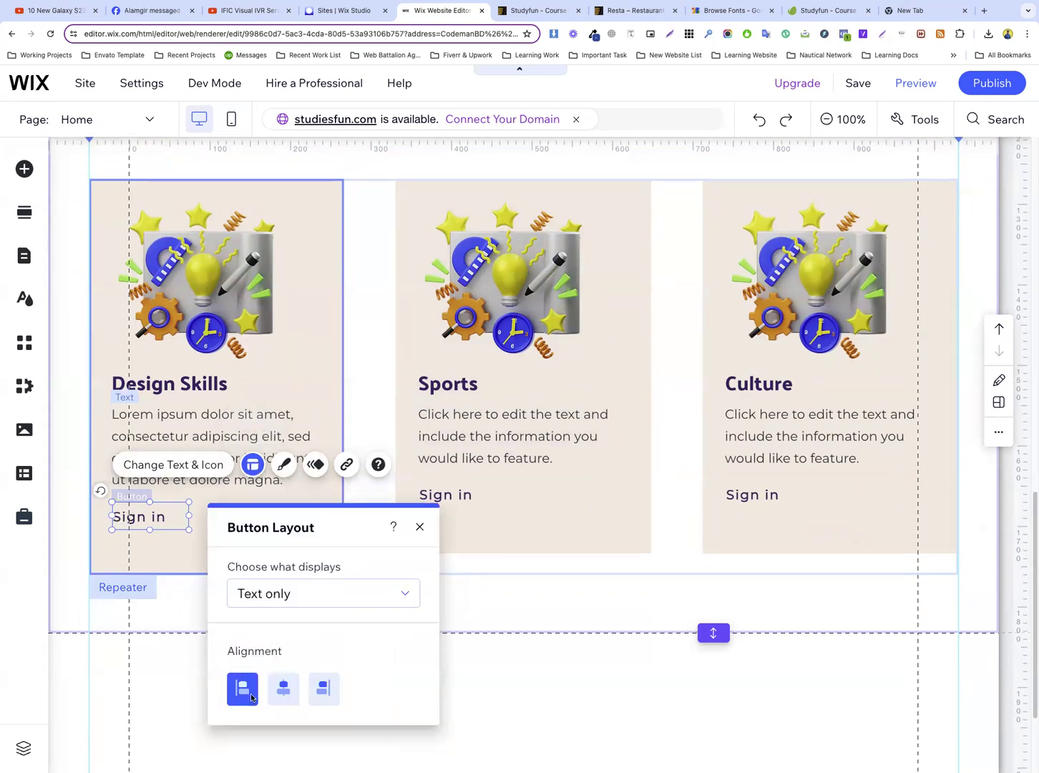
Customize the card button's regular design so that its text is underlined
{"action": "left_click", "coordinate": [285, 466]}
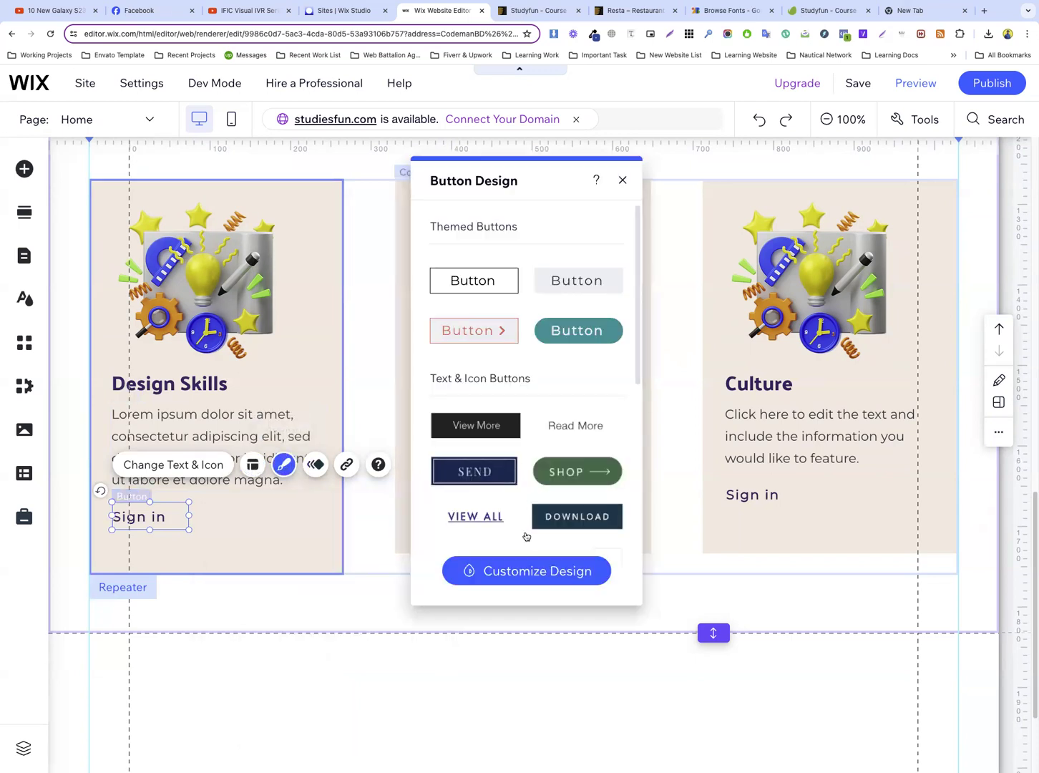
{"action": "left_click", "coordinate": [539, 576]}
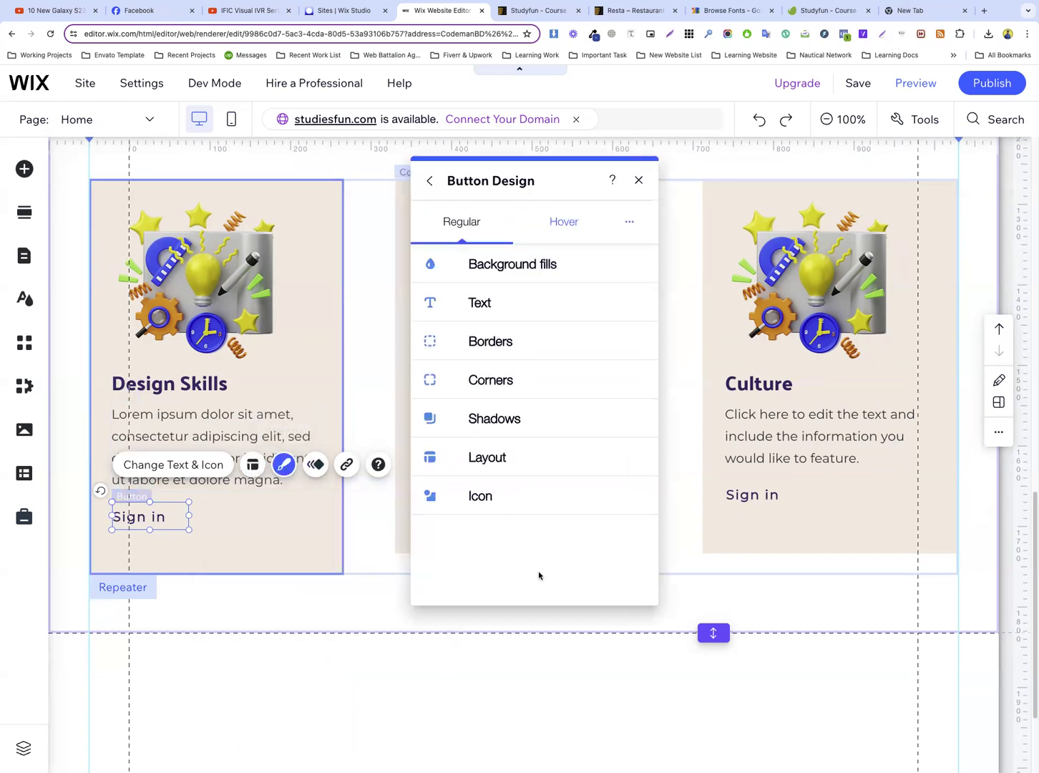
{"action": "left_click", "coordinate": [505, 317]}
{"action": "scroll", "coordinate": [573, 444], "scroll_direction": "down", "scroll_amount": 2}
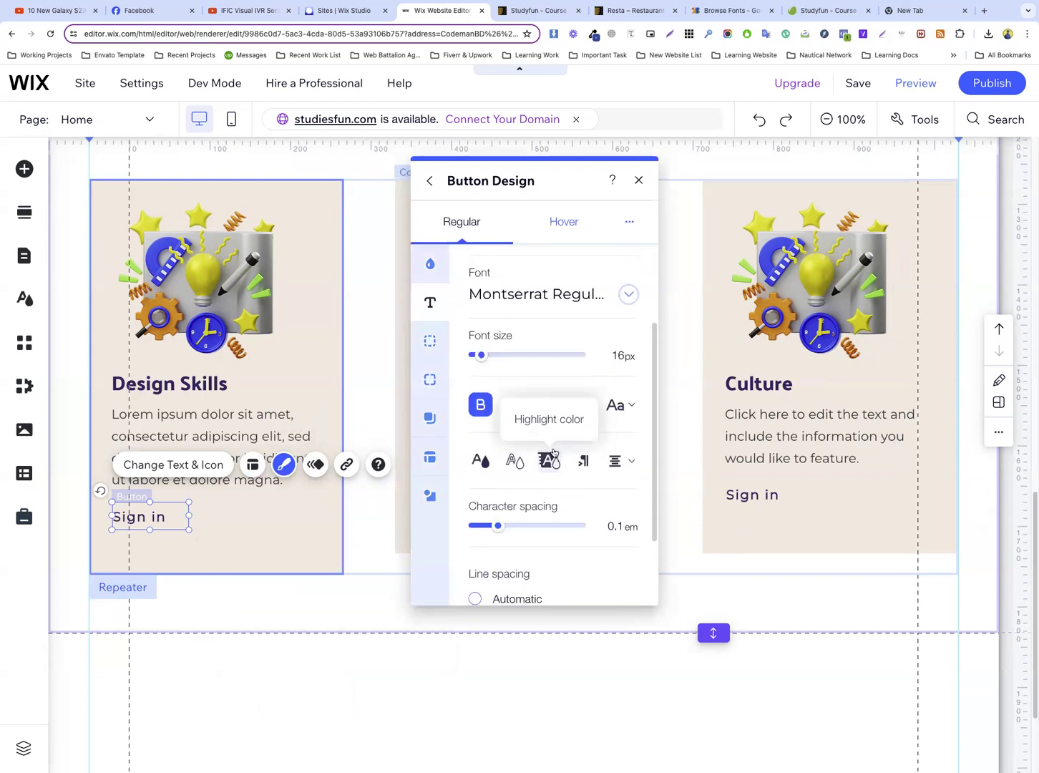
{"action": "left_click", "coordinate": [548, 406]}
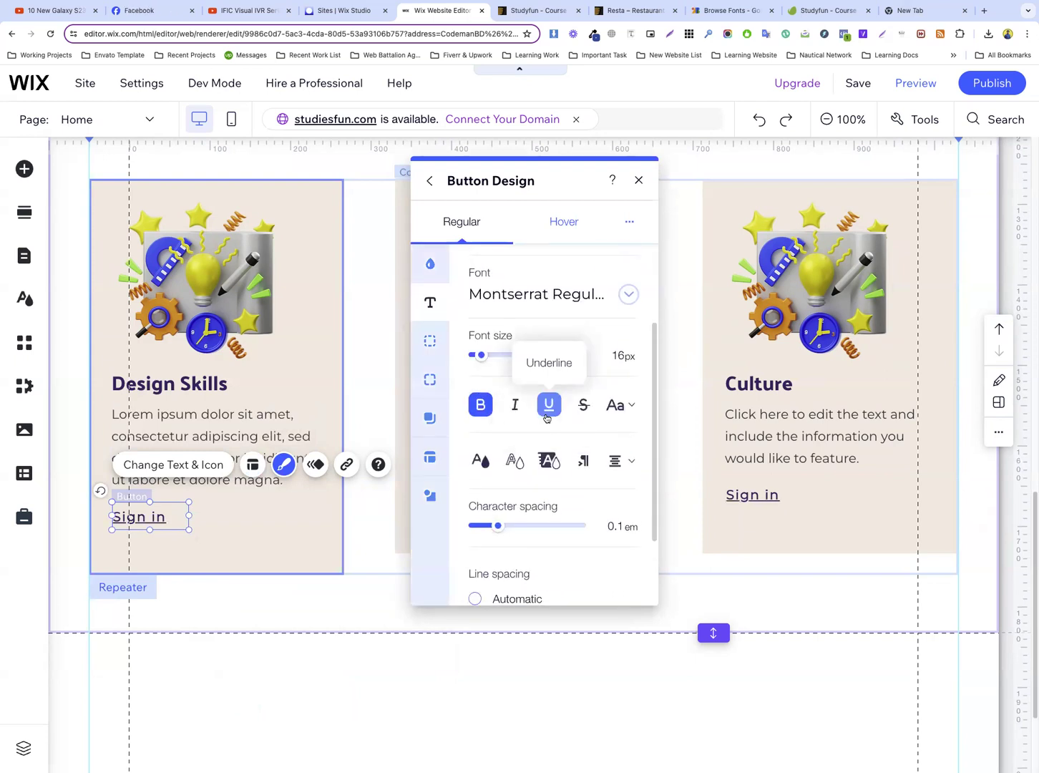
Set the card button's label to Learn More, copied from the Studyfun template preview, and widen the button to fit the text
{"action": "left_click", "coordinate": [541, 10]}
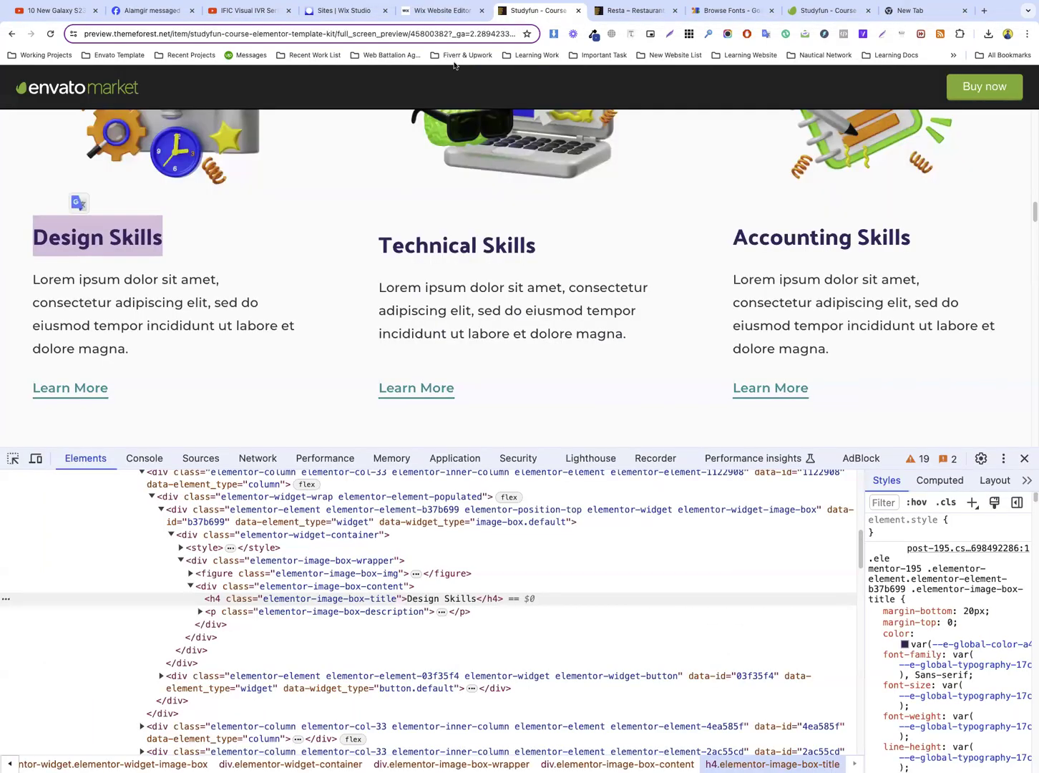
{"action": "left_click", "coordinate": [151, 388]}
{"action": "left_click_drag", "start_coordinate": [113, 392], "coordinate": [43, 389]}
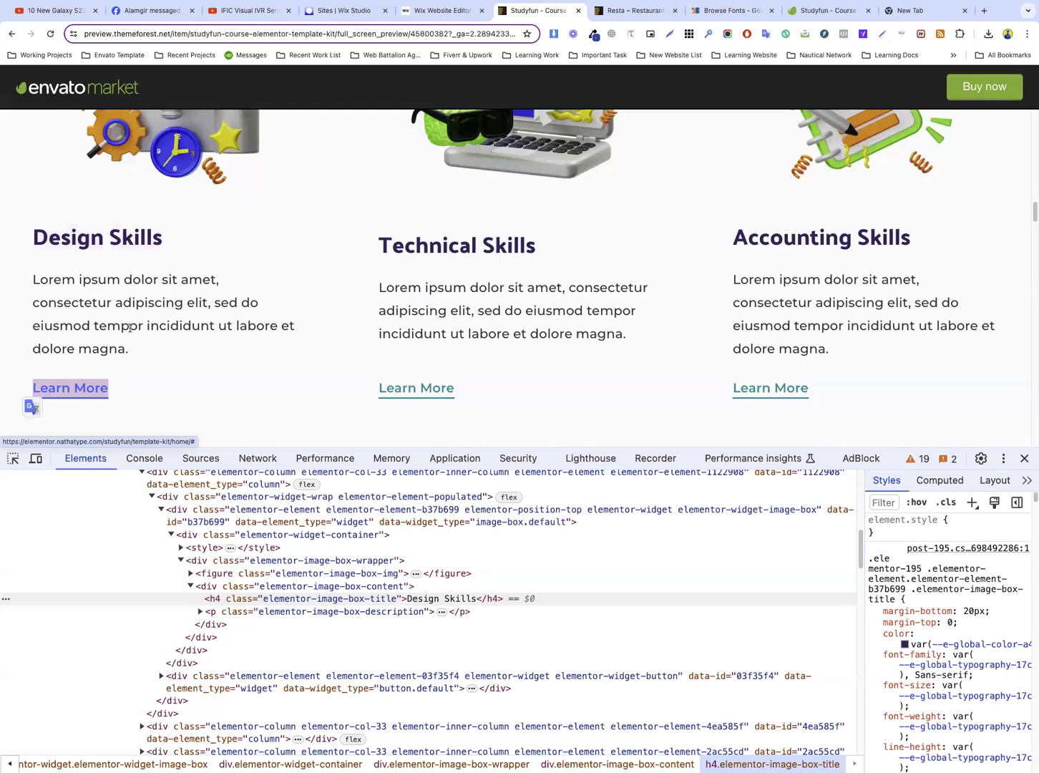
{"action": "left_click", "coordinate": [438, 10]}
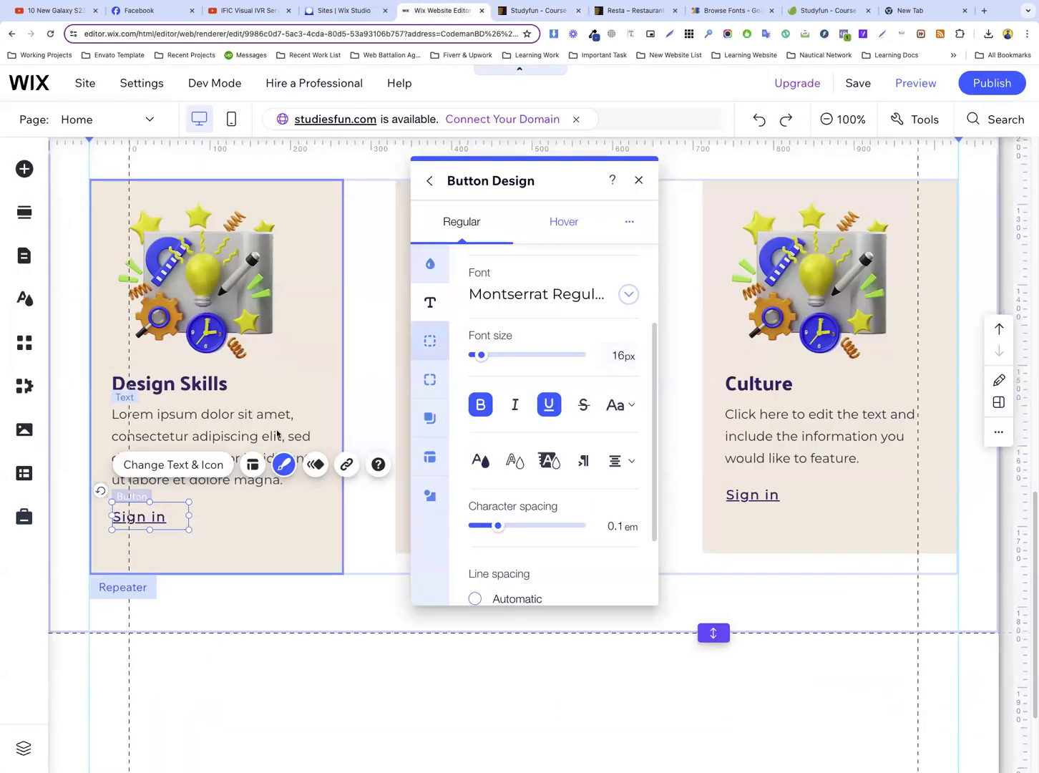
{"action": "left_click", "coordinate": [181, 465]}
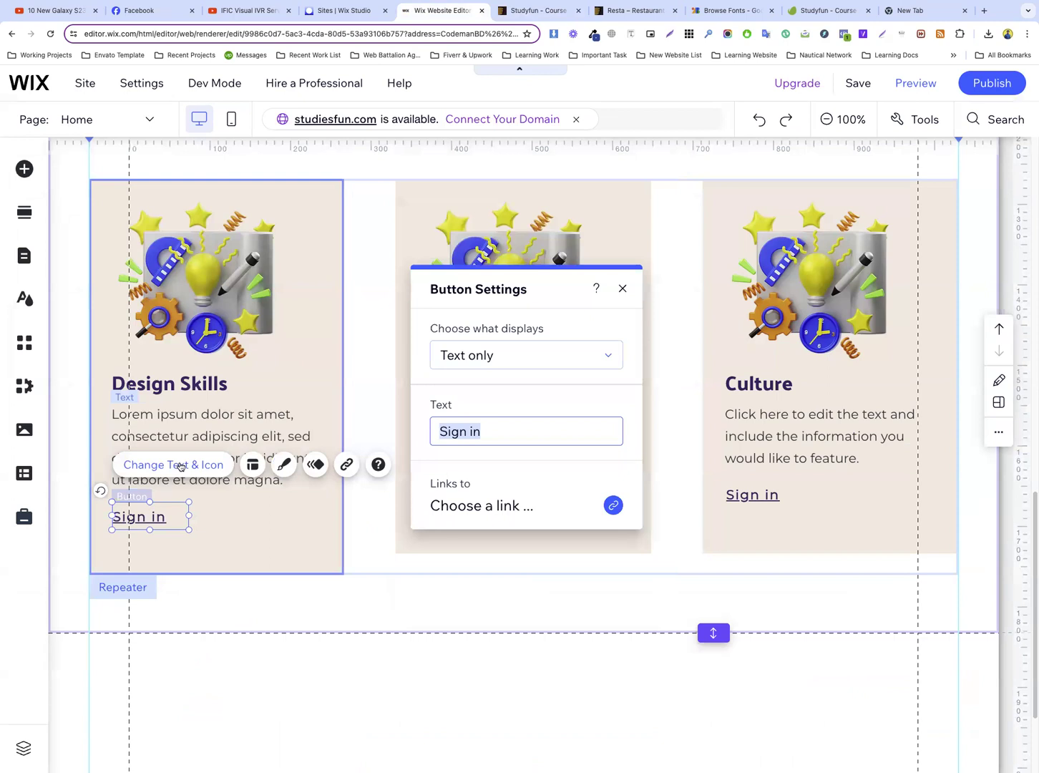
{"action": "type", "text": "Learn More"}
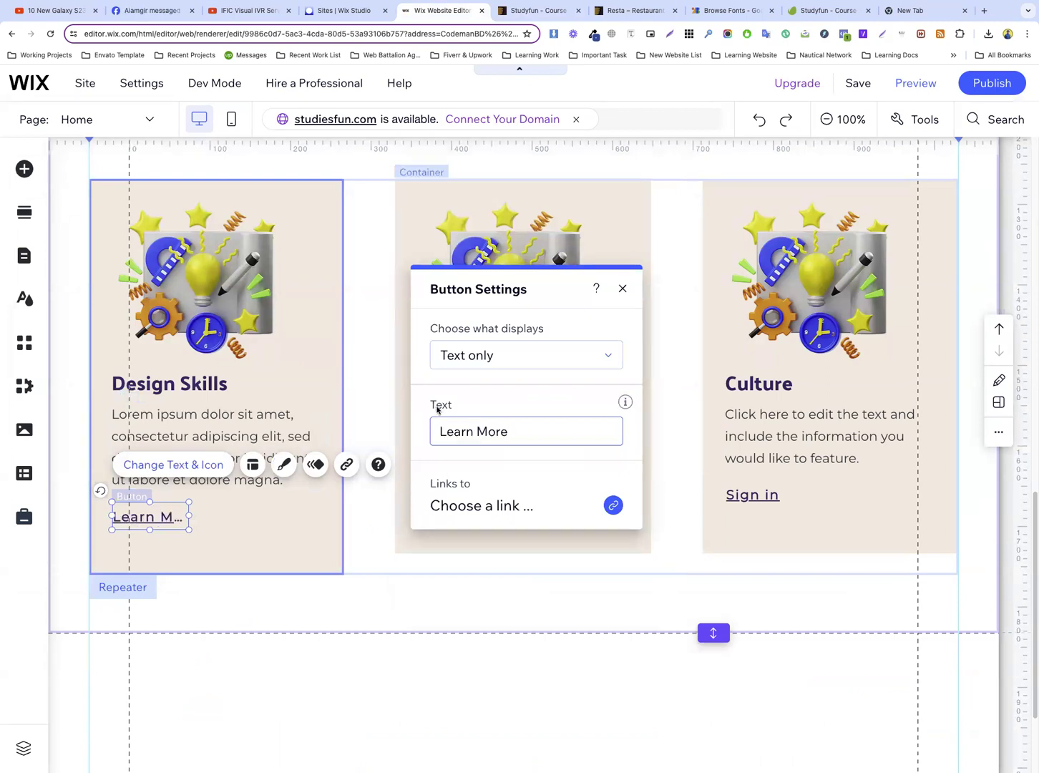
{"action": "mouse_move", "coordinate": [196, 514]}
{"action": "left_mouse_down"}
{"action": "mouse_move", "coordinate": [213, 516]}
{"action": "mouse_move", "coordinate": [204, 517]}
{"action": "left_mouse_up"}
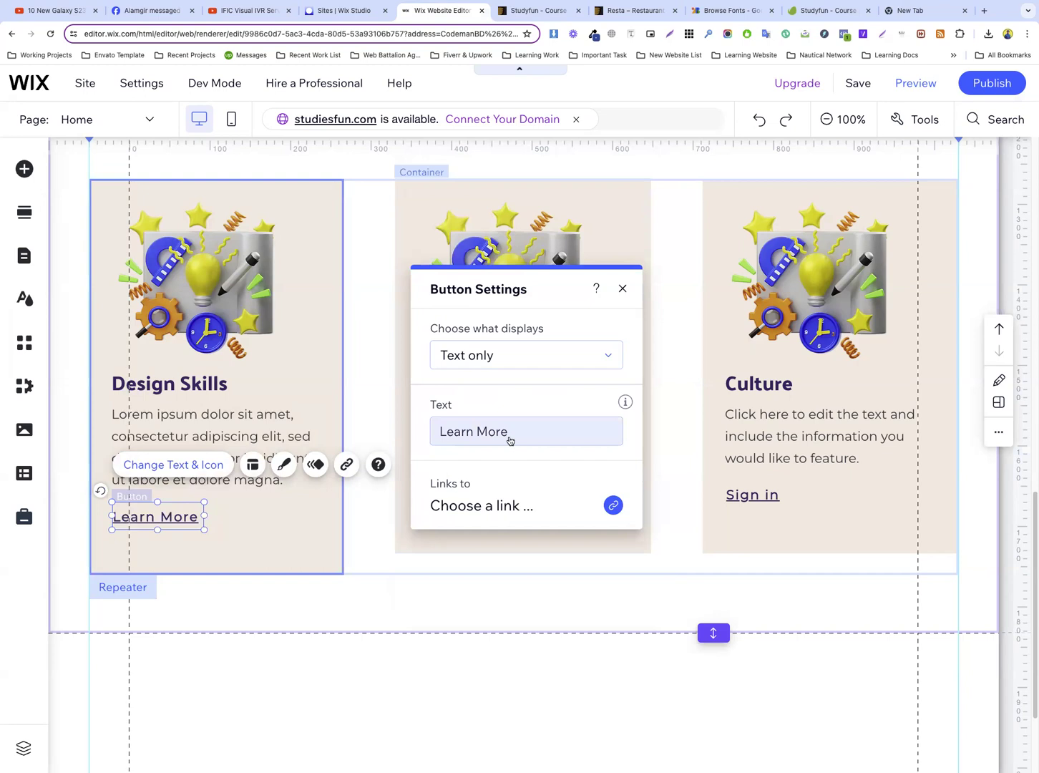
Set the text style of the Design Skills card's Learn More button to Heading 5 in its regular design
{"action": "left_click", "coordinate": [289, 466]}
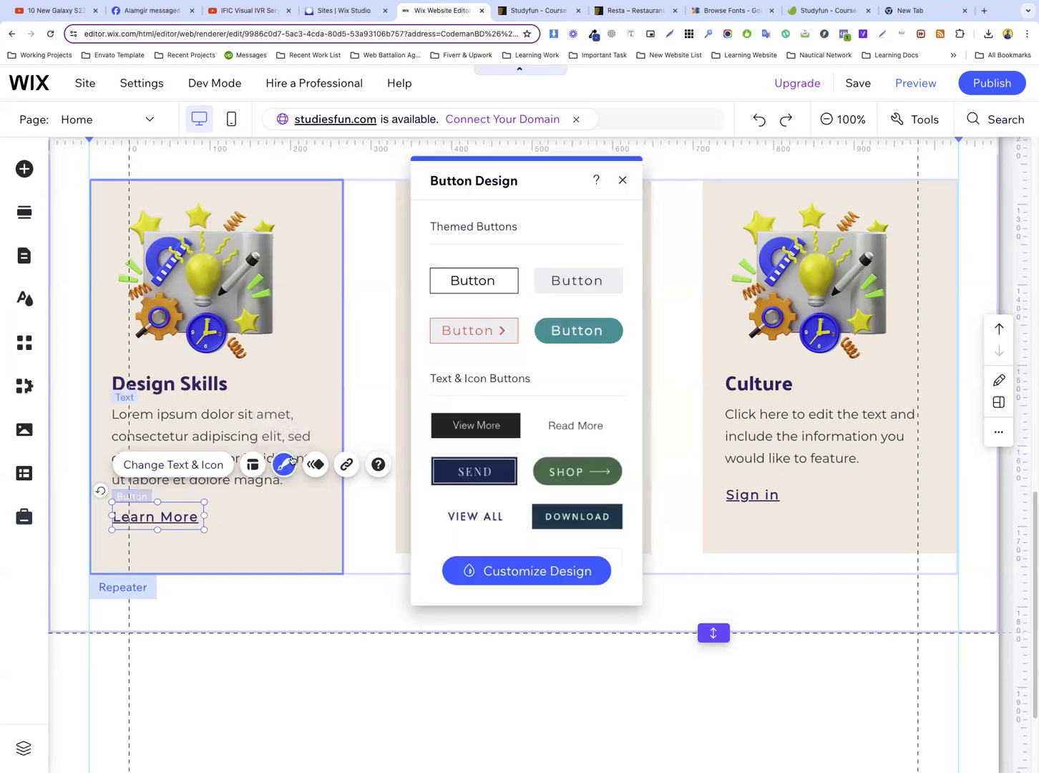
{"action": "left_click", "coordinate": [521, 570]}
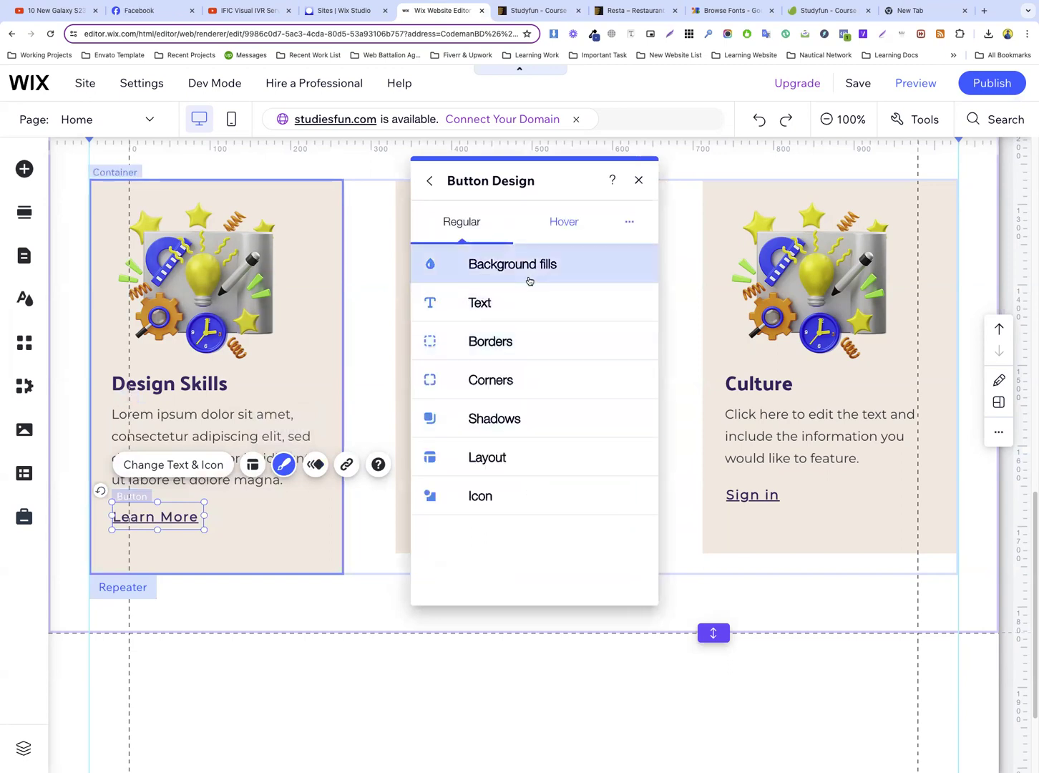
{"action": "left_click", "coordinate": [512, 299]}
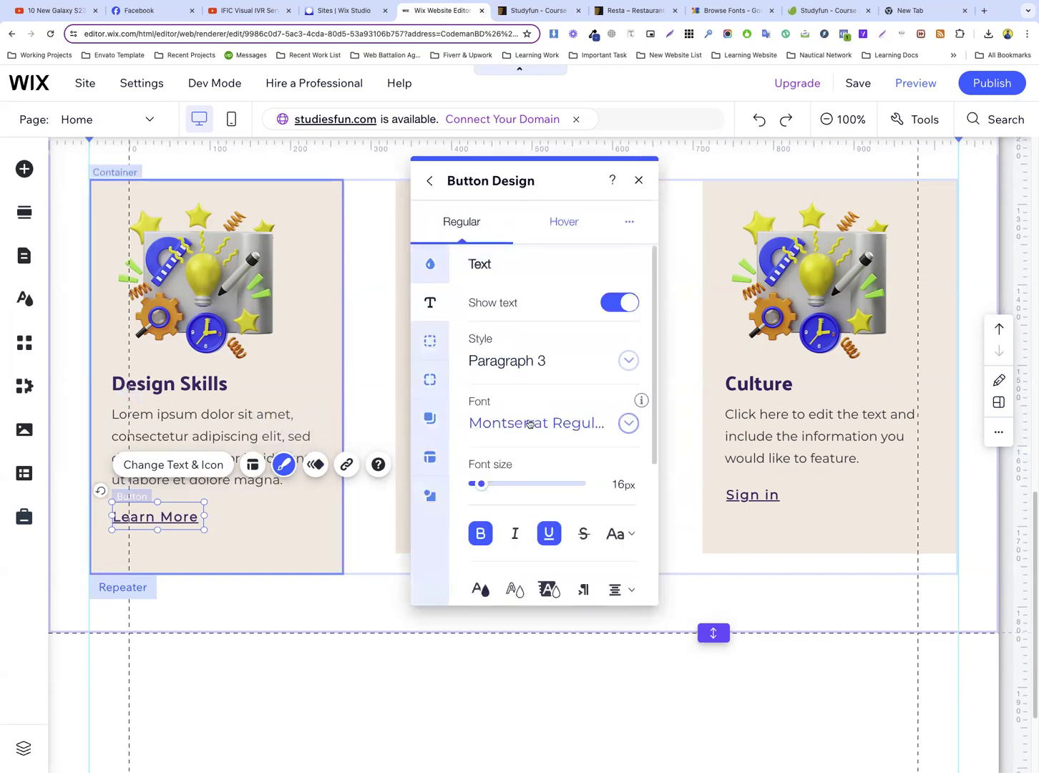
{"action": "left_click", "coordinate": [511, 362]}
{"action": "scroll", "coordinate": [540, 421], "scroll_direction": "up", "scroll_amount": 2}
{"action": "scroll", "coordinate": [539, 423], "scroll_direction": "up", "scroll_amount": 1}
{"action": "left_click", "coordinate": [540, 391]}
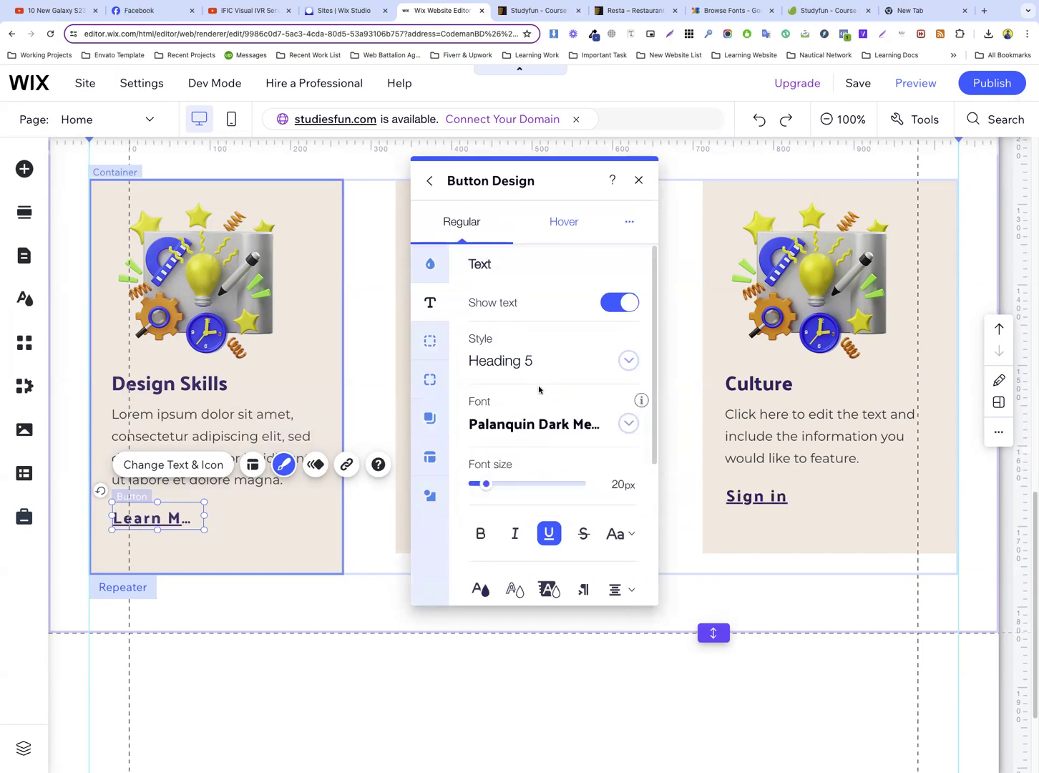
Set the Learn More button's font size to 14 px
{"action": "left_click", "coordinate": [622, 484]}
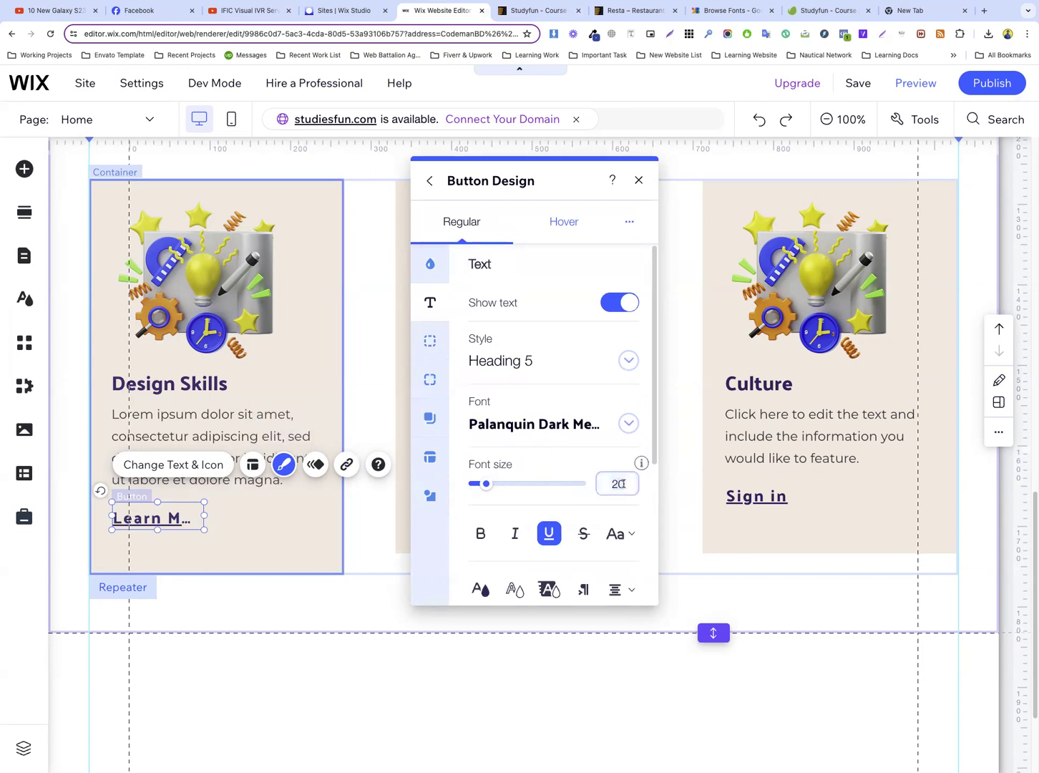
{"action": "key", "text": "BackSpace"}
{"action": "key", "text": "BackSpace"}
{"action": "type", "text": "15"}
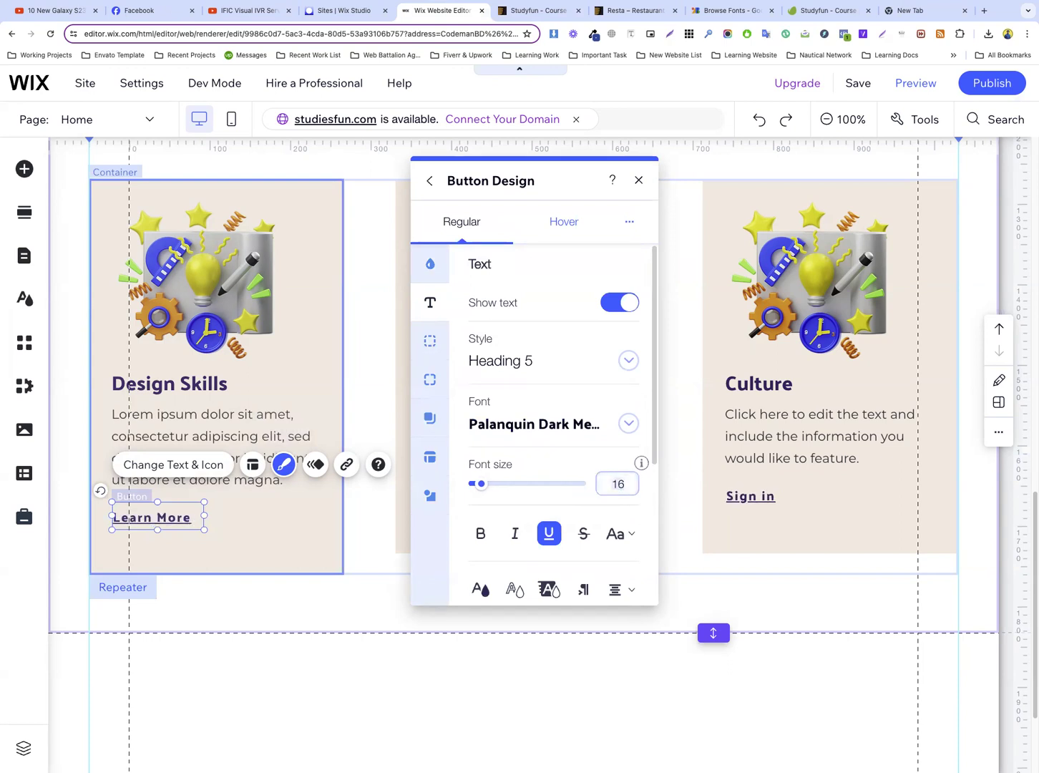
{"action": "key", "text": "Down"}
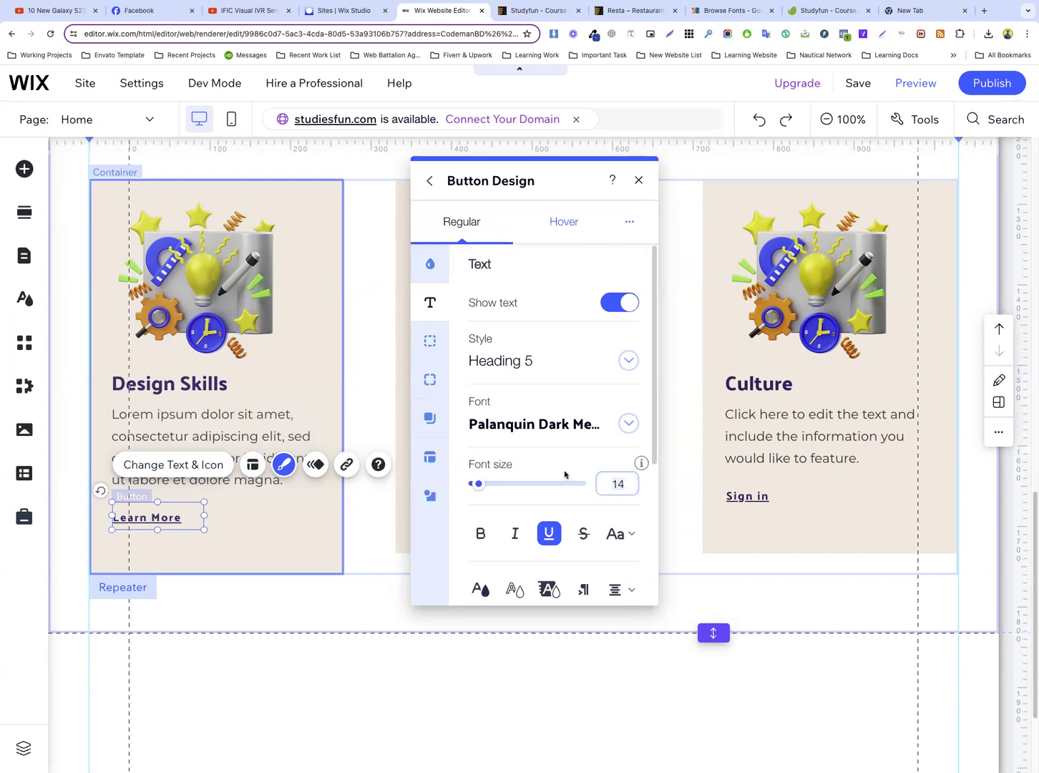
Change the Learn More button's text color to the teal theme color #009E9E
{"action": "left_click", "coordinate": [480, 589]}
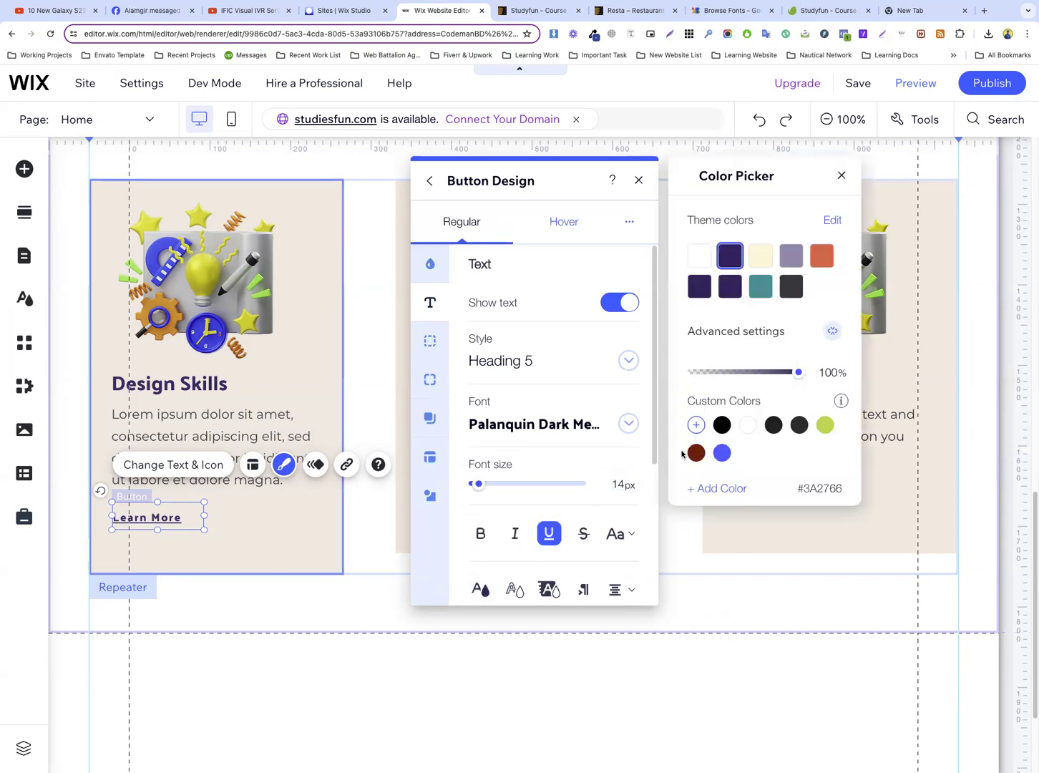
{"action": "left_click", "coordinate": [760, 286]}
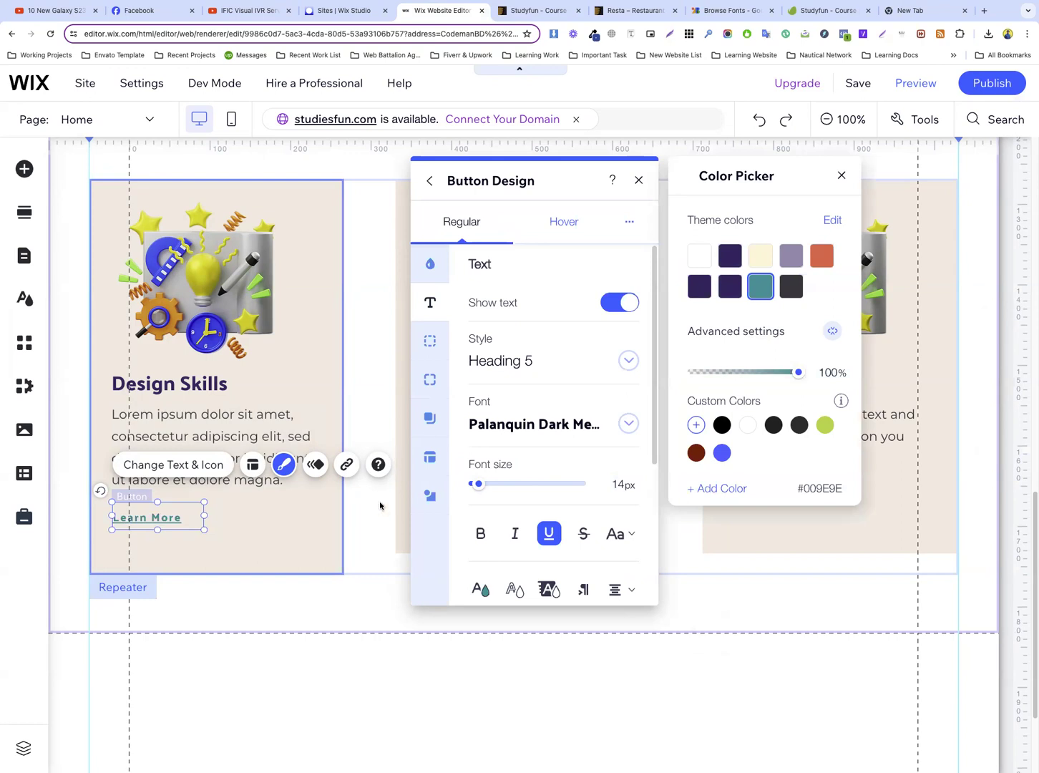
{"action": "left_click", "coordinate": [371, 512]}
{"action": "left_click", "coordinate": [372, 512]}
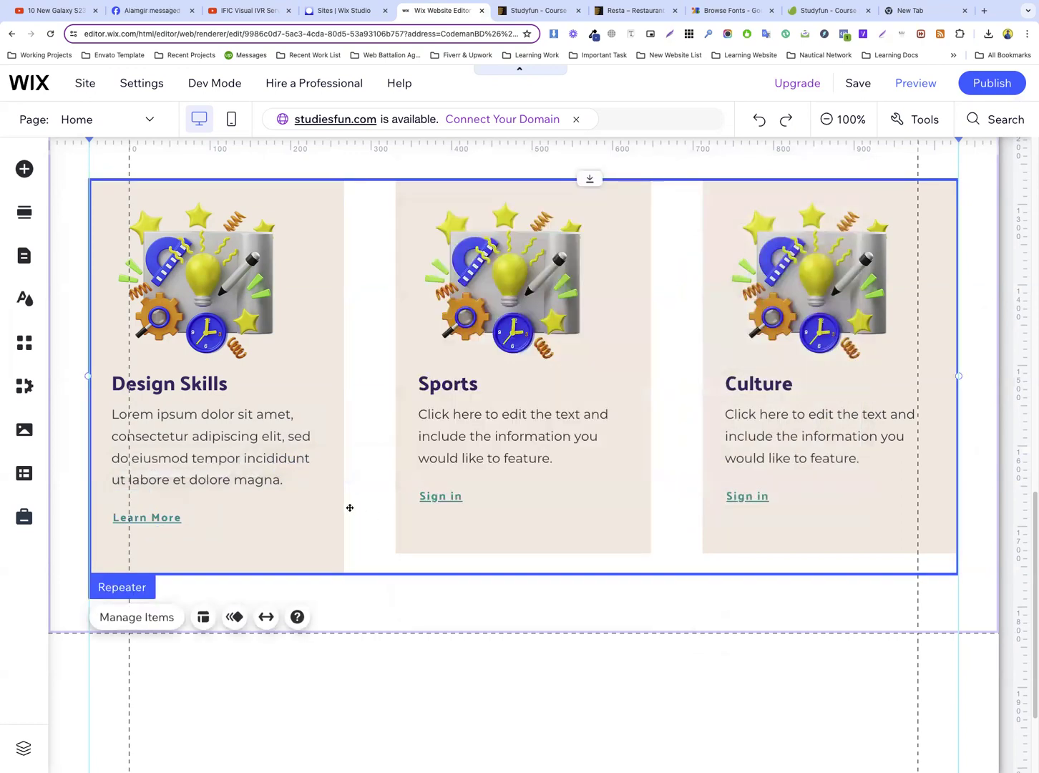
Shorten the Design Skills card container so that it ends just below the Learn More button
{"action": "left_click", "coordinate": [262, 515]}
{"action": "left_click_drag", "start_coordinate": [224, 571], "coordinate": [233, 541]}
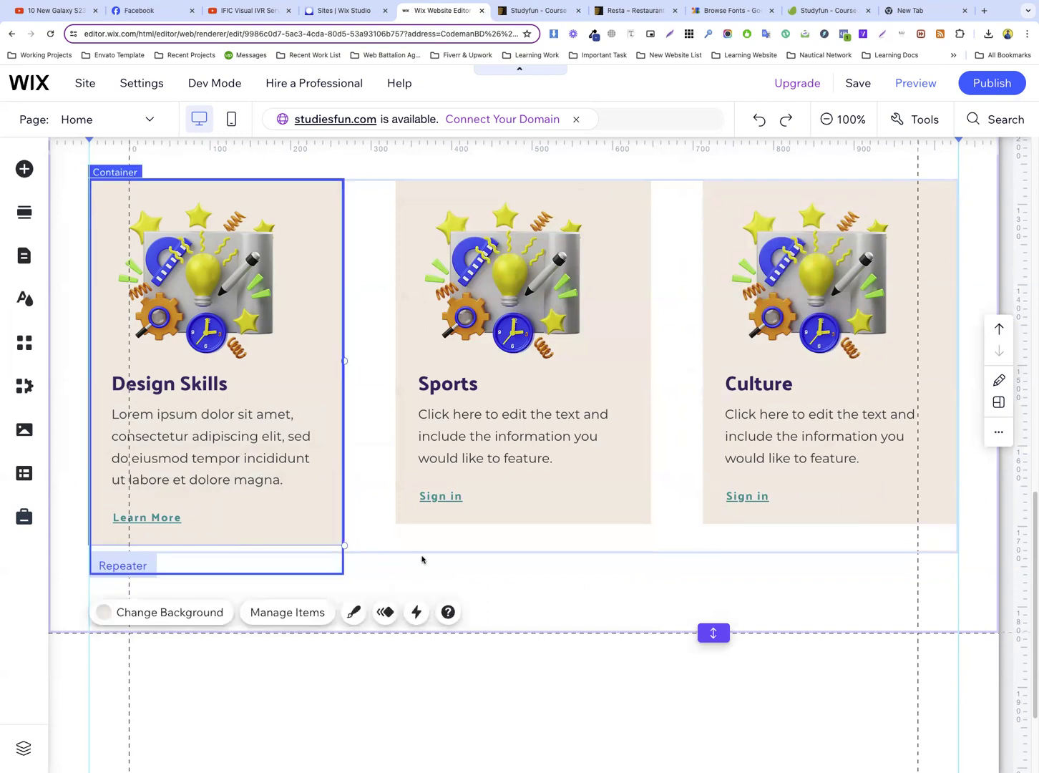
{"action": "left_click", "coordinate": [360, 538]}
Change the Design Skills card's background to the white theme color and apply it to all repeater items
{"action": "scroll", "coordinate": [364, 429], "scroll_direction": "up", "scroll_amount": 1}
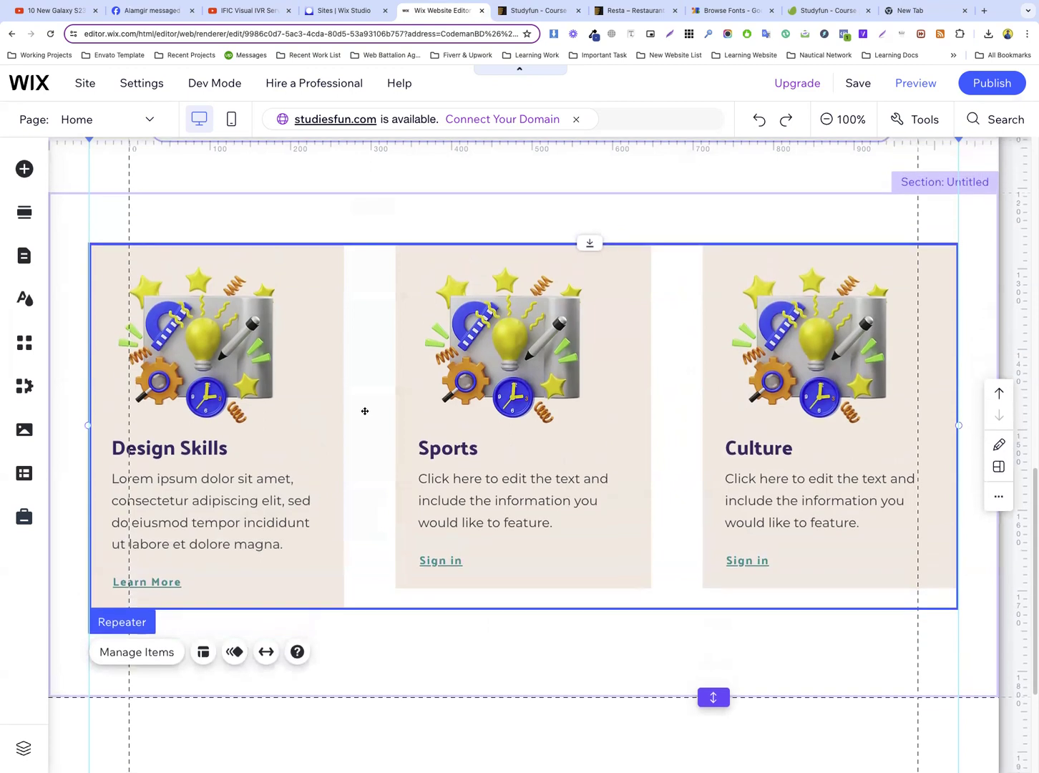
{"action": "left_click", "coordinate": [313, 335]}
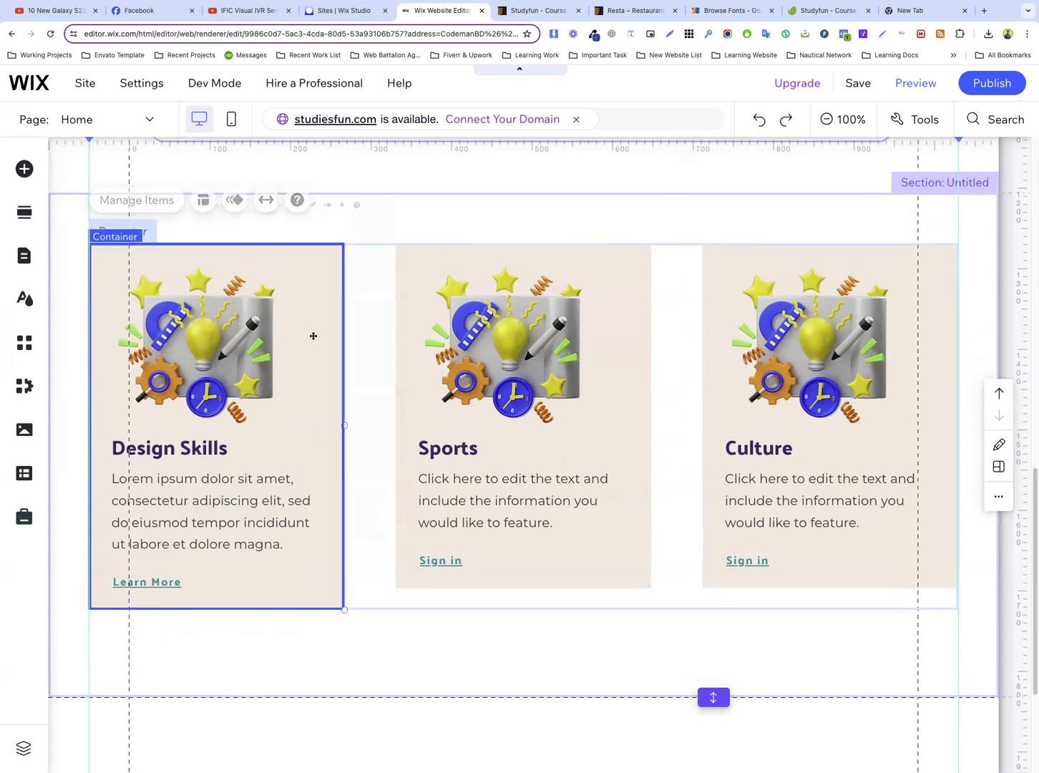
{"action": "left_click", "coordinate": [186, 212]}
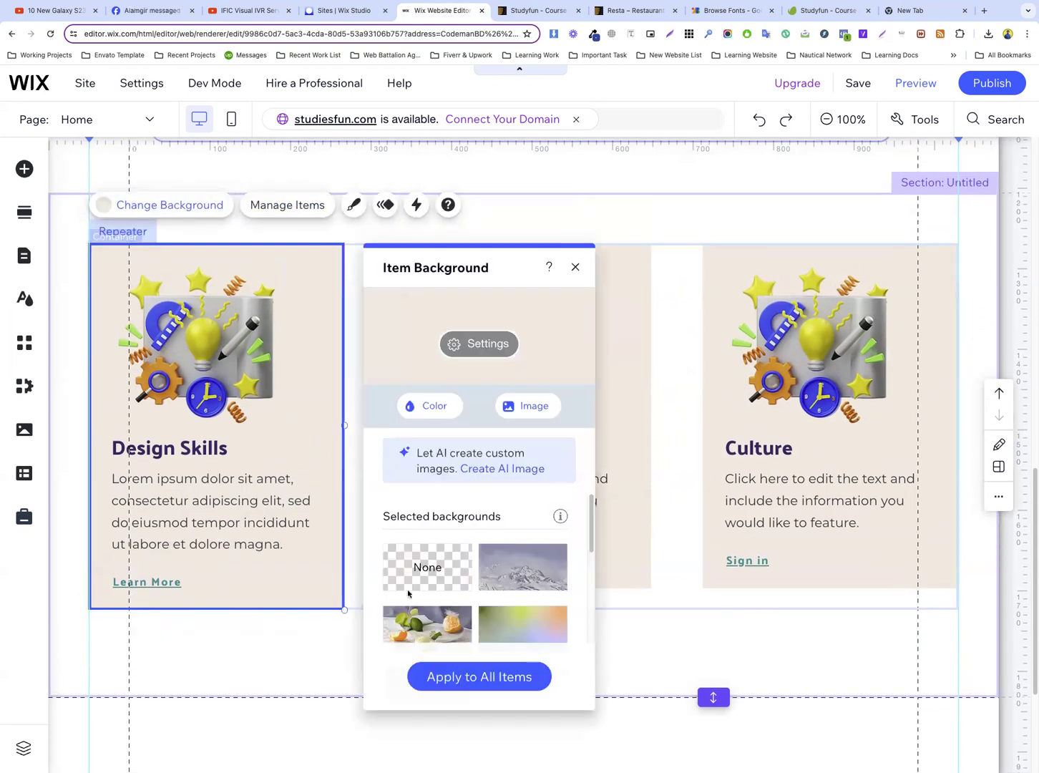
{"action": "left_click", "coordinate": [415, 408]}
{"action": "left_click", "coordinate": [453, 544]}
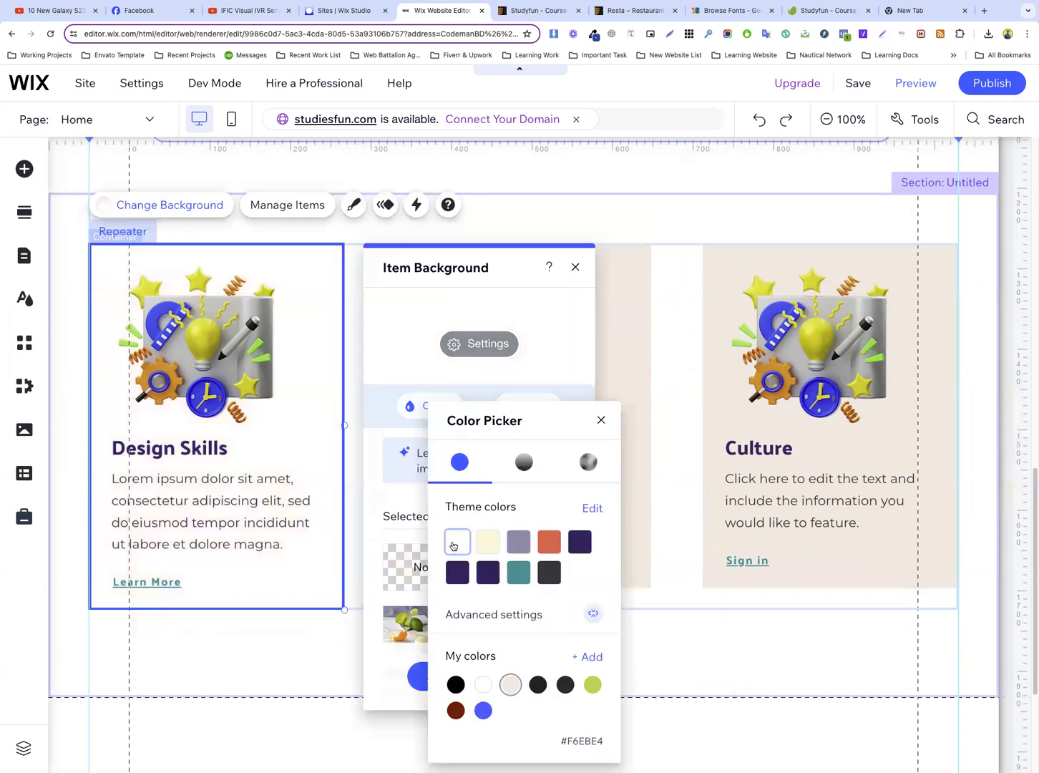
{"action": "left_click", "coordinate": [404, 498]}
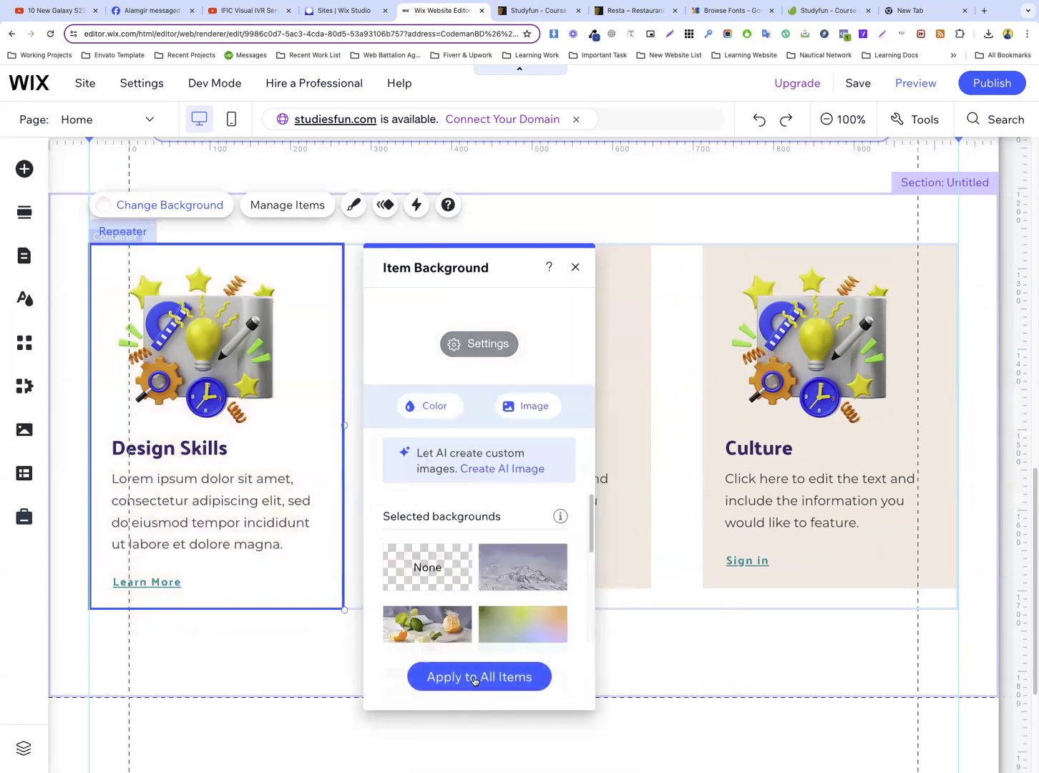
{"action": "left_click", "coordinate": [473, 676]}
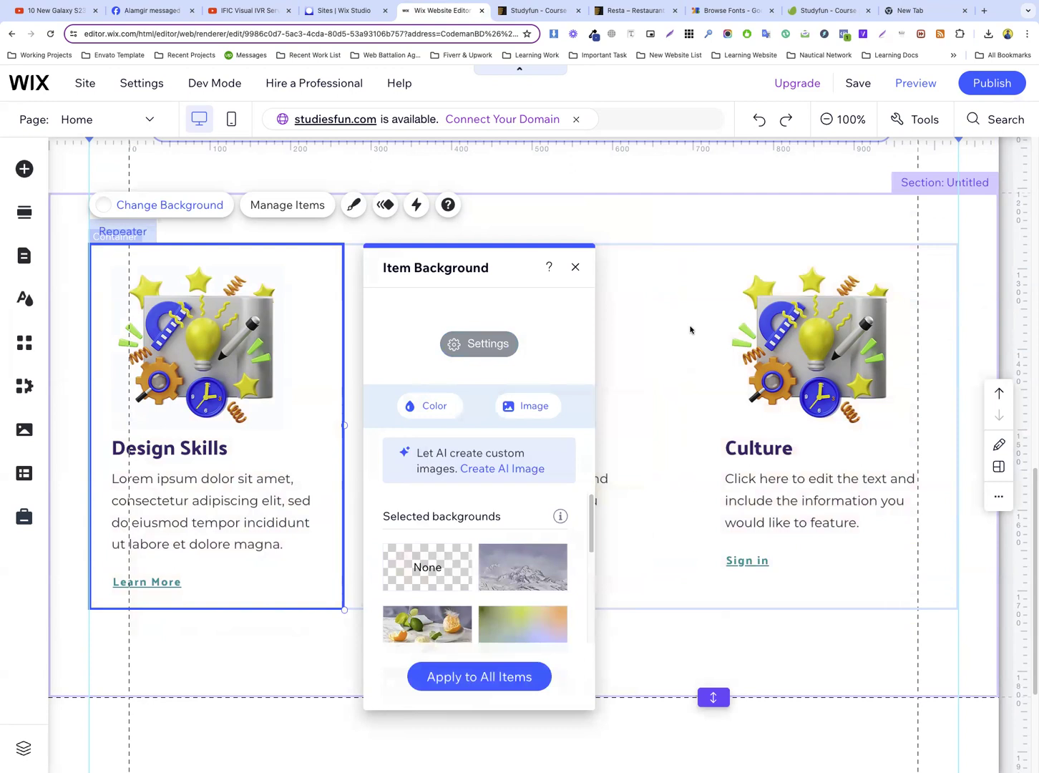
{"action": "left_click", "coordinate": [575, 267]}
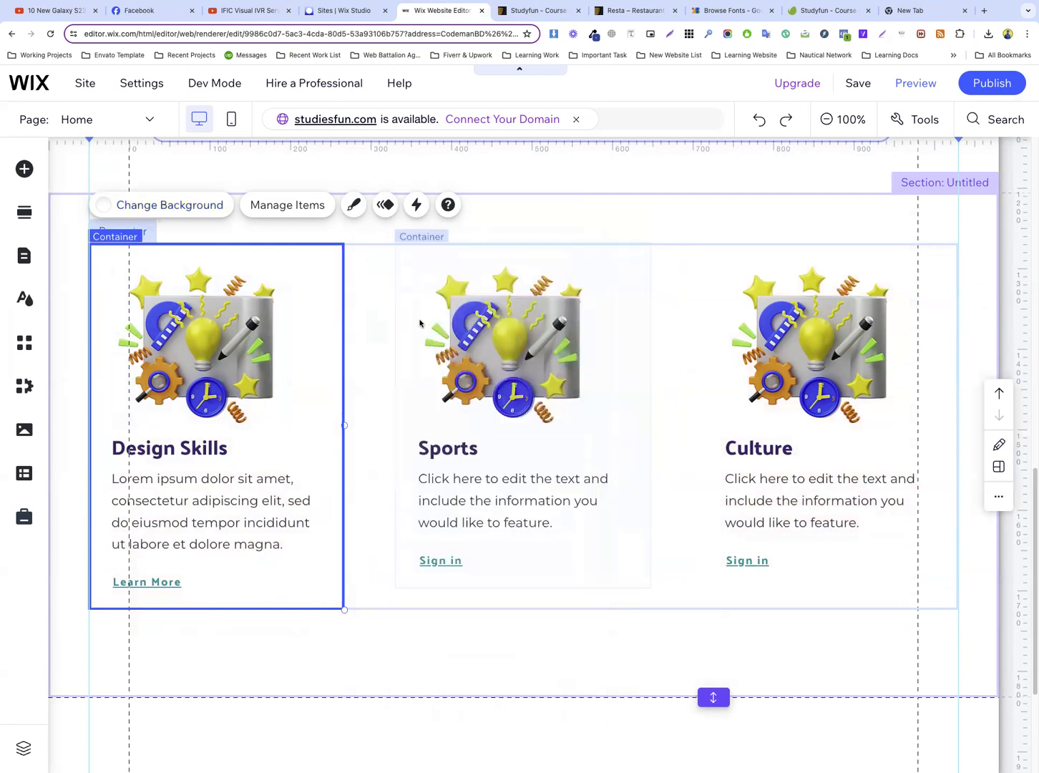
{"action": "left_click", "coordinate": [394, 330]}
{"action": "left_click", "coordinate": [499, 391]}
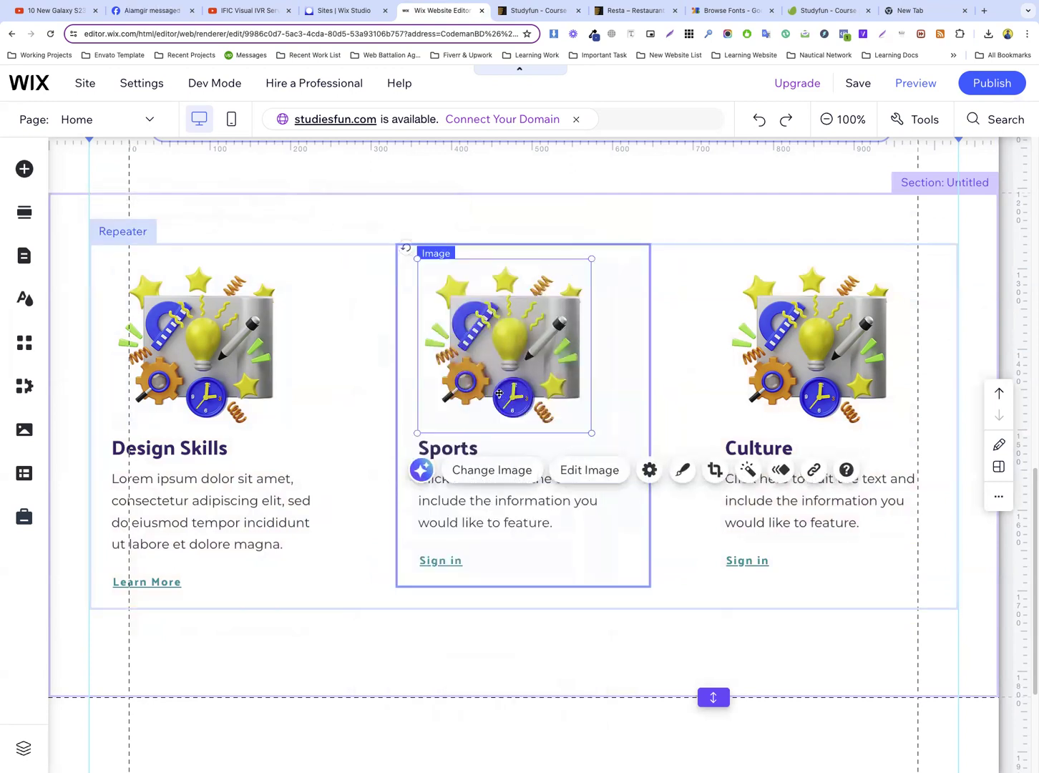
{"action": "left_click", "coordinate": [343, 423]}
{"action": "left_click", "coordinate": [378, 421]}
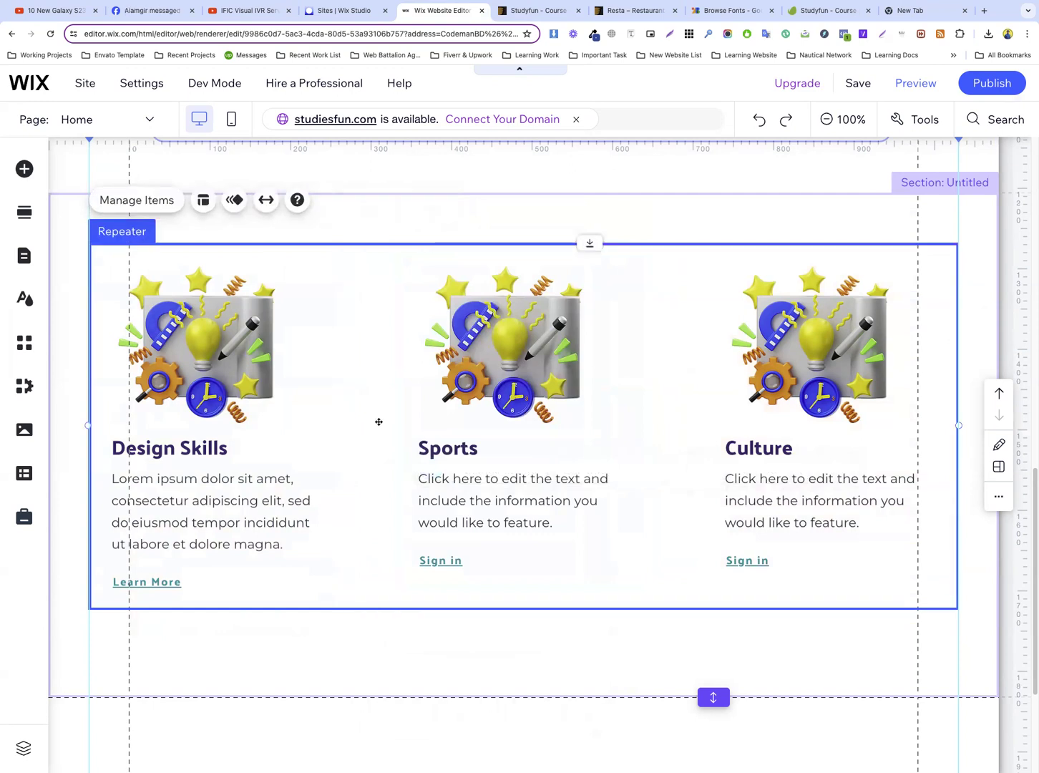
Widen the card containers slightly and set the repeater's spacing between items to 35 px so three cards fit in one row
{"action": "scroll", "coordinate": [371, 418], "scroll_direction": "down", "scroll_amount": 2}
{"action": "left_click", "coordinate": [344, 371]}
{"action": "left_click_drag", "start_coordinate": [343, 365], "coordinate": [353, 364]}
{"action": "left_click", "coordinate": [404, 341]}
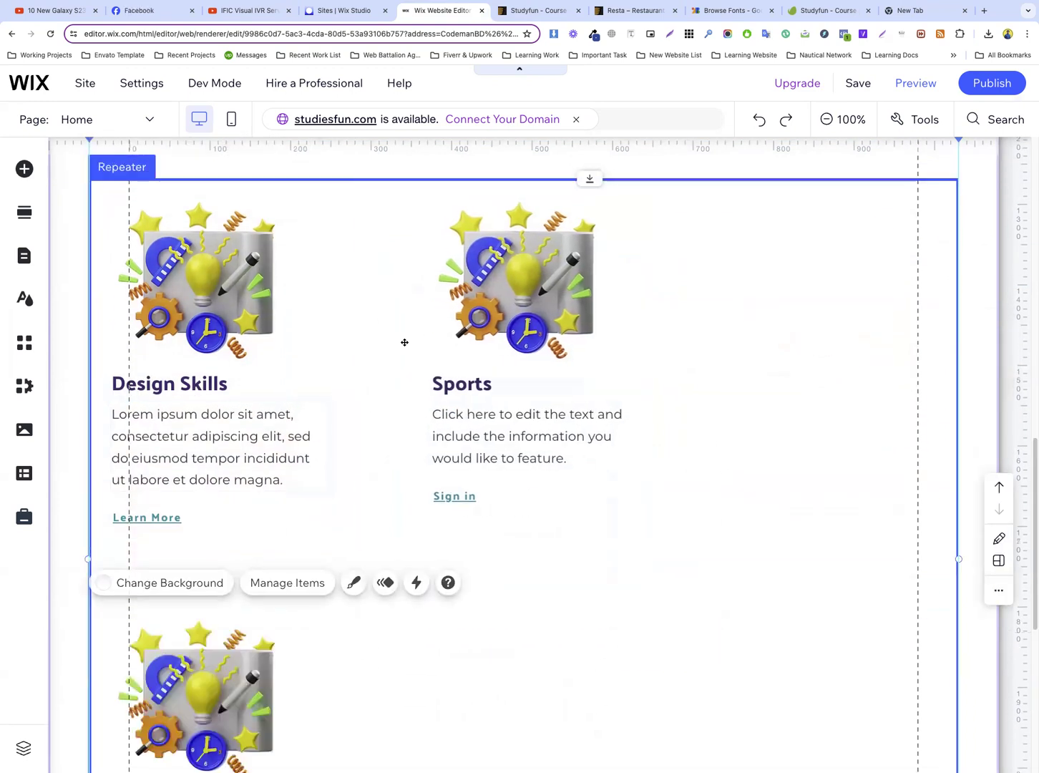
{"action": "left_click", "coordinate": [479, 300]}
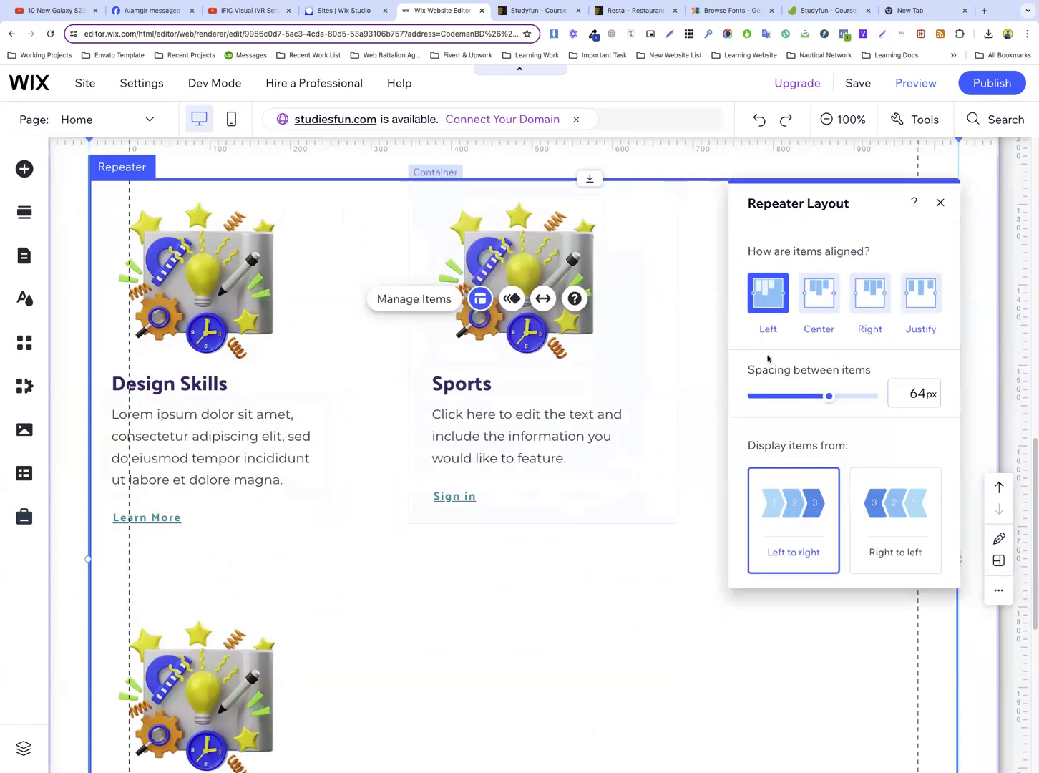
{"action": "left_click_drag", "start_coordinate": [818, 397], "coordinate": [794, 399]}
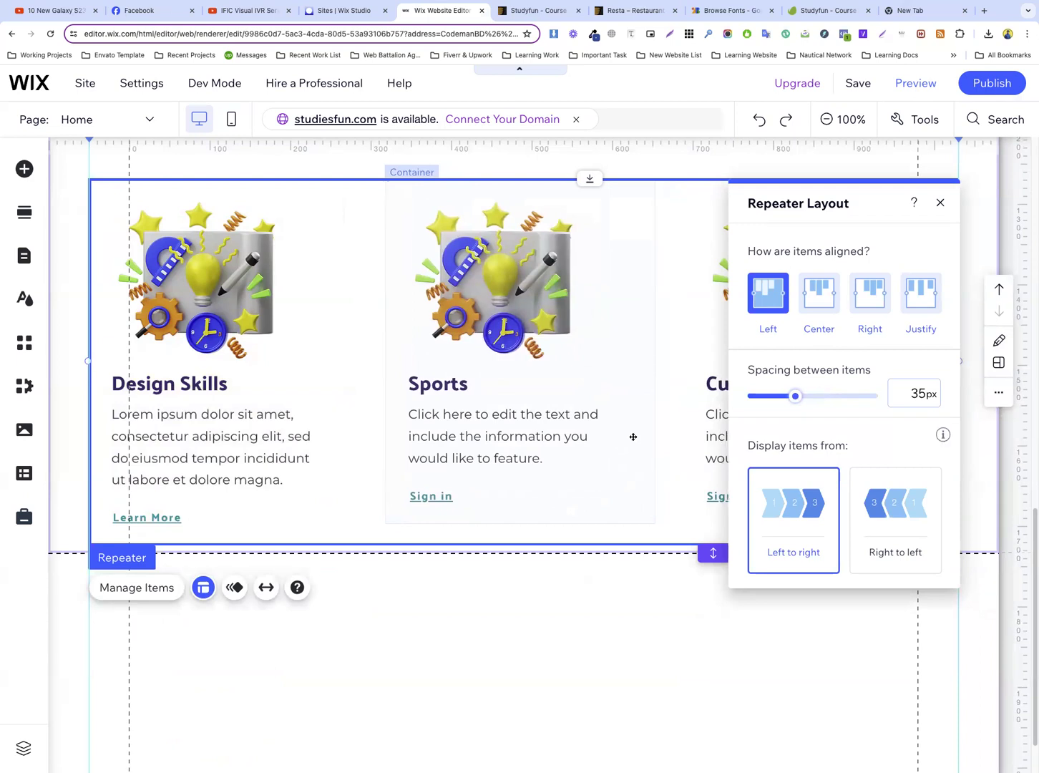
Widen the description text box in the Design Skills card to nearly the card's edge
{"action": "left_click", "coordinate": [287, 433]}
{"action": "left_click", "coordinate": [286, 434]}
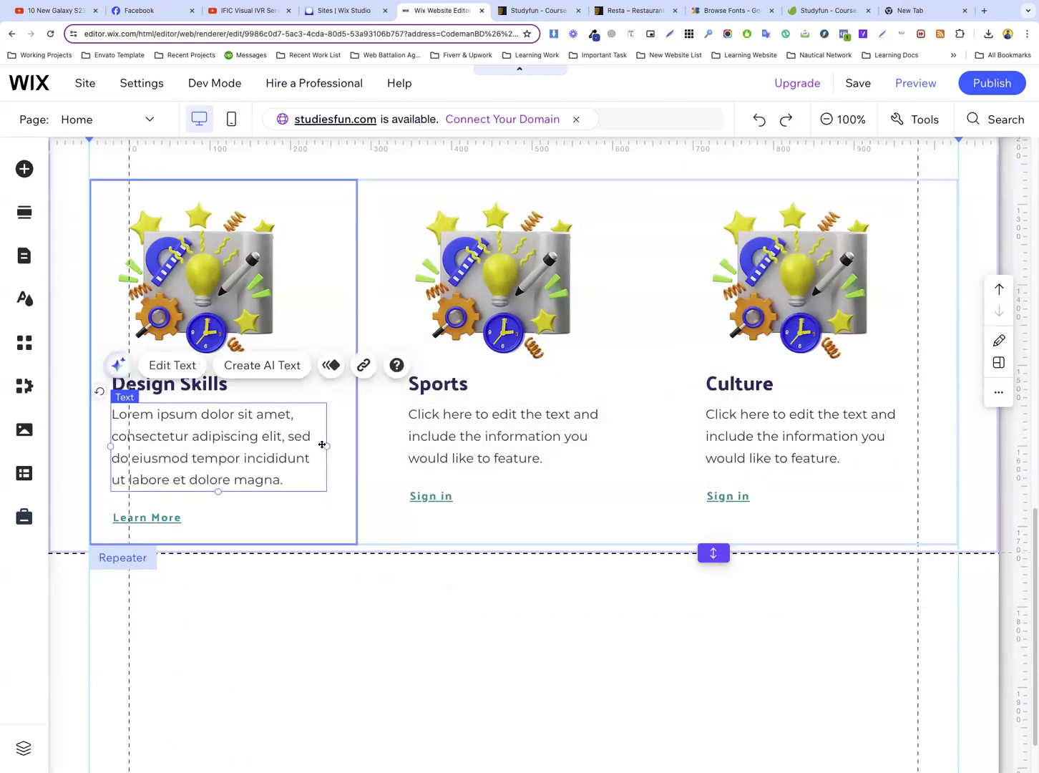
{"action": "left_click_drag", "start_coordinate": [327, 444], "coordinate": [346, 451]}
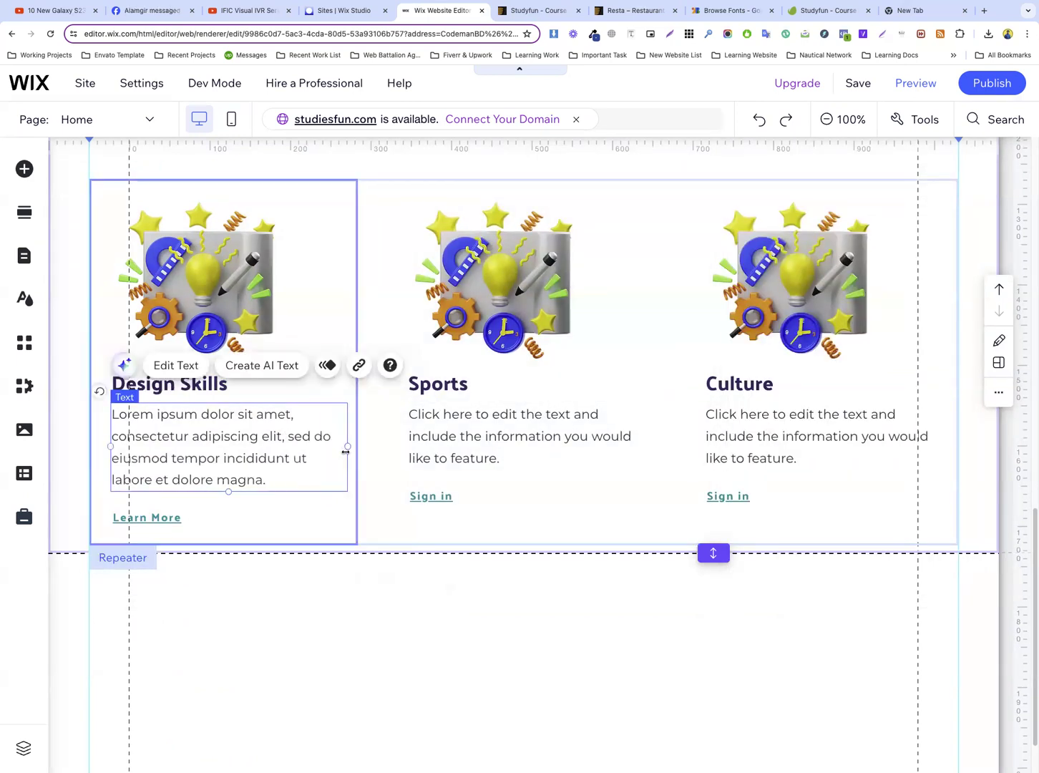
{"action": "left_click", "coordinate": [374, 440]}
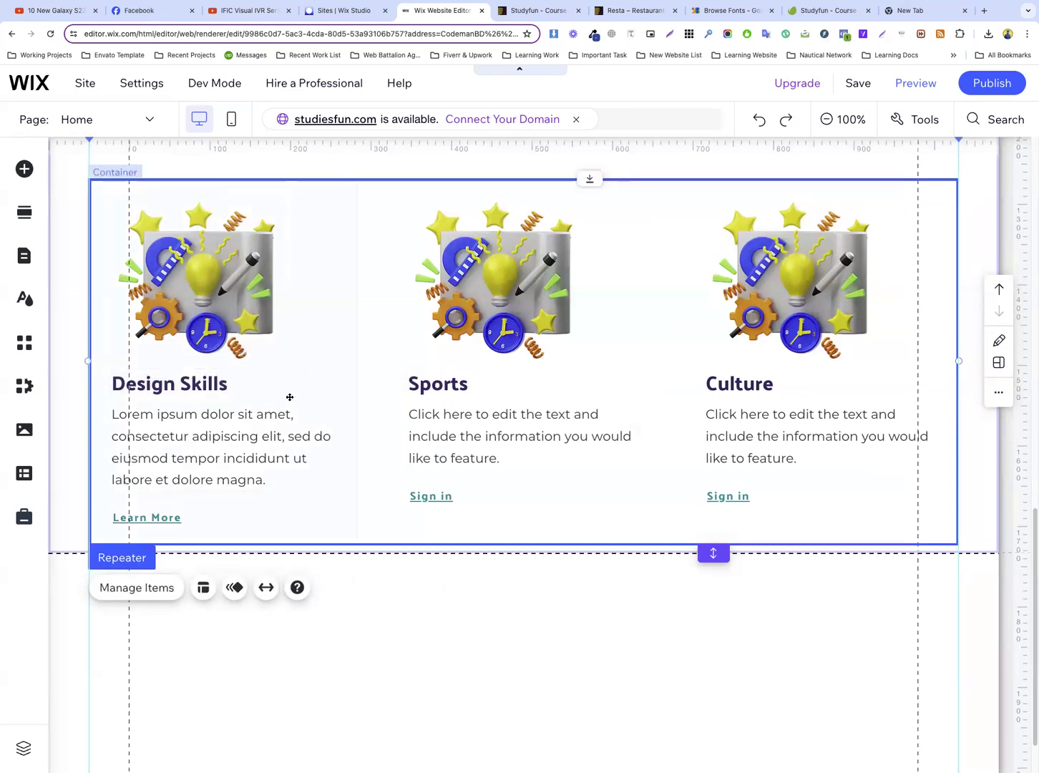
Delete the Sports and Culture items from the repeater, keeping only the Design Skills card
{"action": "scroll", "coordinate": [290, 396], "scroll_direction": "up", "scroll_amount": 2}
{"action": "left_click", "coordinate": [155, 271]}
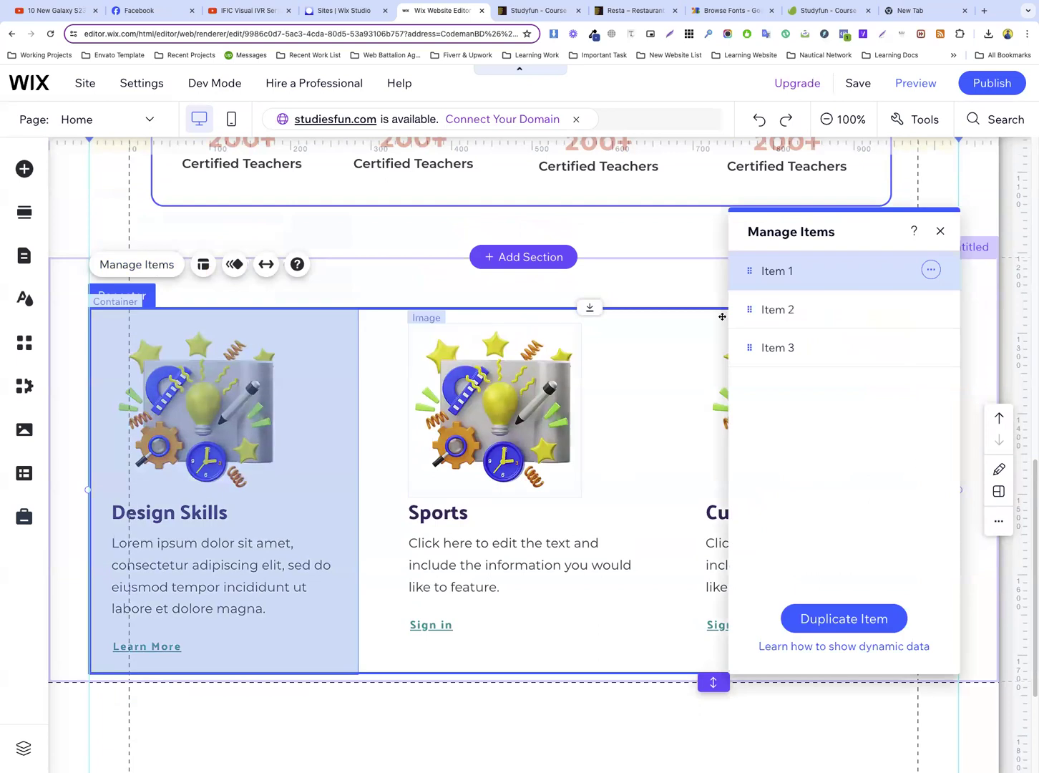
{"action": "left_click", "coordinate": [931, 307]}
{"action": "left_click", "coordinate": [904, 334]}
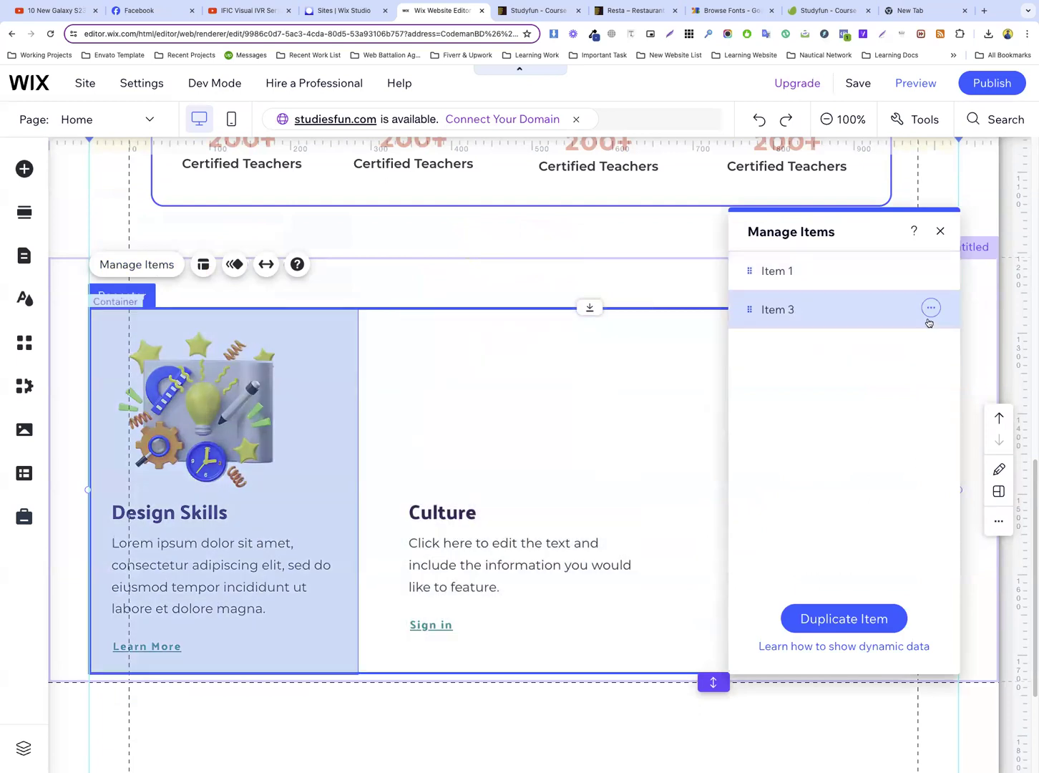
{"action": "left_click", "coordinate": [930, 309]}
{"action": "left_click", "coordinate": [892, 334]}
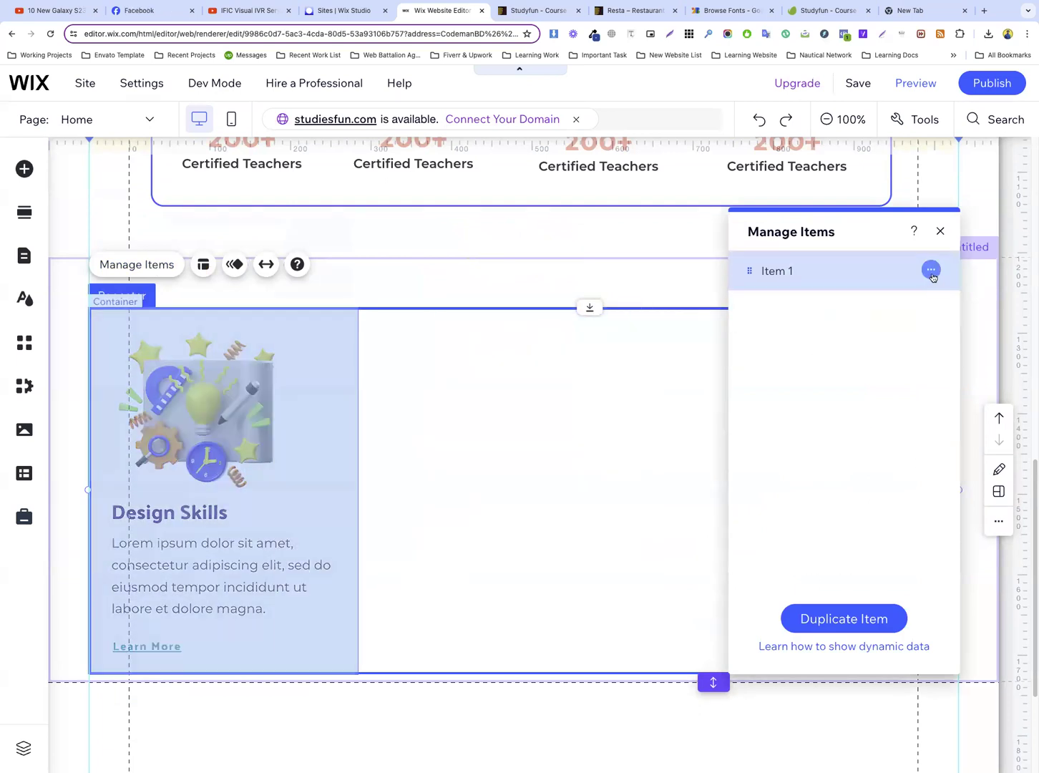
Duplicate the Design Skills item twice to make a repeater of three matching cards
{"action": "left_click", "coordinate": [931, 270]}
{"action": "left_click", "coordinate": [878, 270]}
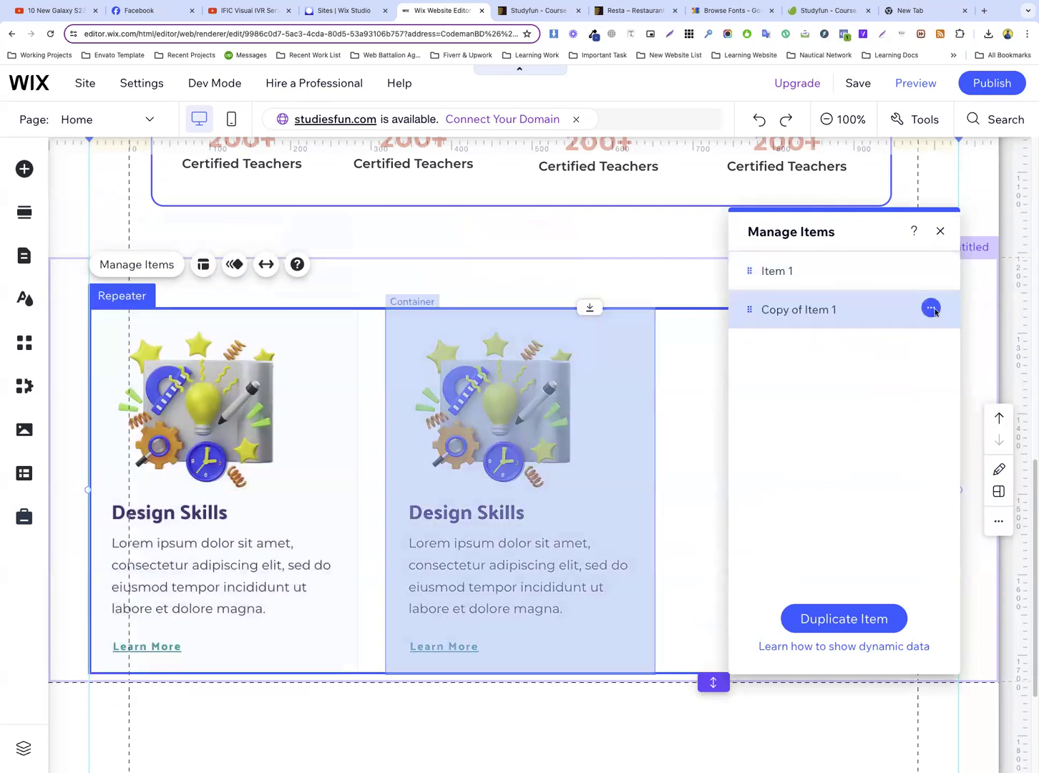
{"action": "left_click", "coordinate": [930, 308]}
{"action": "left_click", "coordinate": [868, 310]}
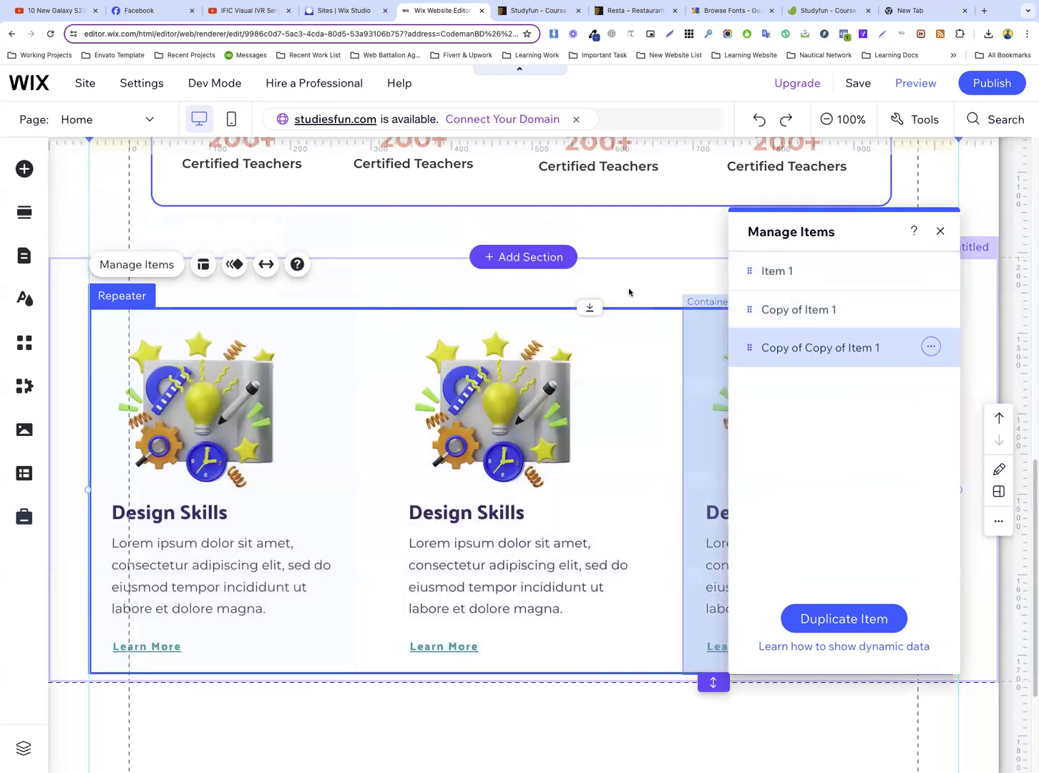
{"action": "left_click", "coordinate": [684, 371]}
Extend the bottom edge of the cards section downward to leave some space below the repeater
{"action": "scroll", "coordinate": [688, 372], "scroll_direction": "down", "scroll_amount": 3}
{"action": "scroll", "coordinate": [692, 370], "scroll_direction": "down", "scroll_amount": 1}
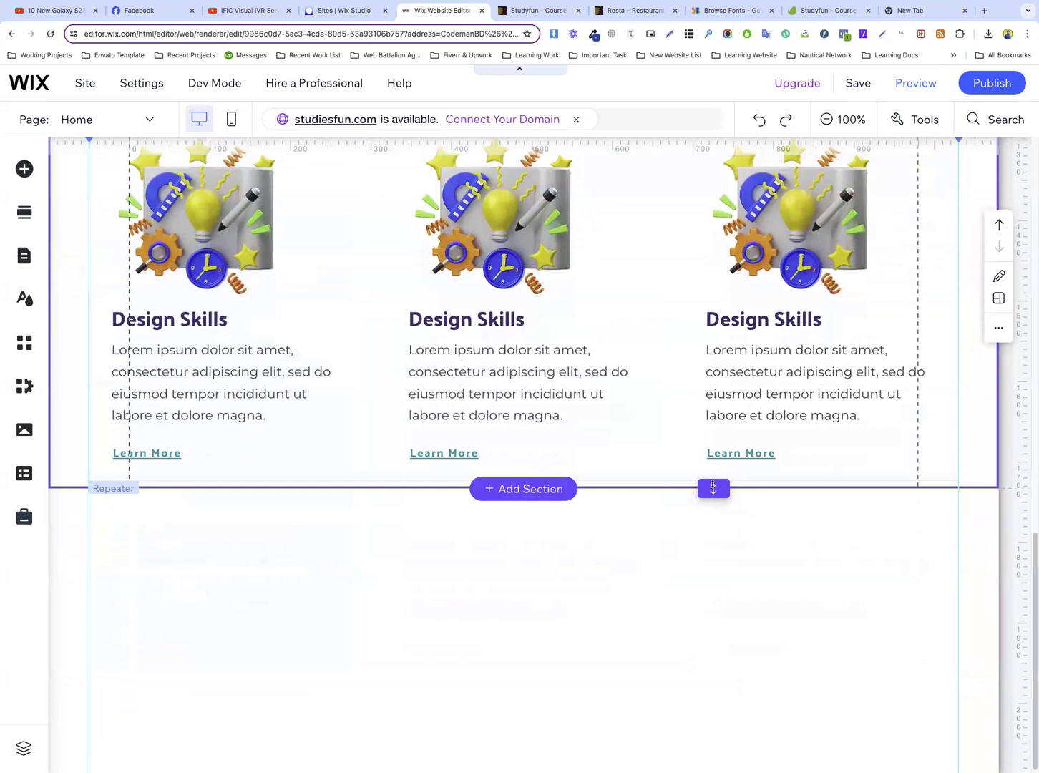
{"action": "left_click_drag", "start_coordinate": [714, 484], "coordinate": [716, 547]}
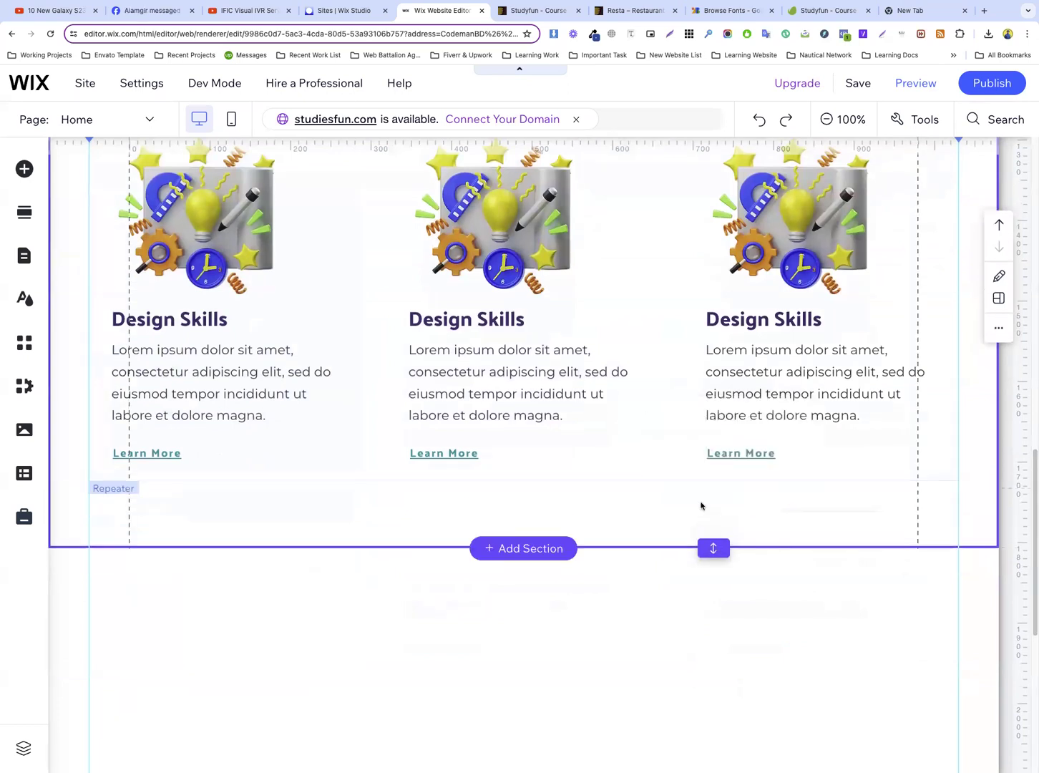
{"action": "scroll", "coordinate": [558, 416], "scroll_direction": "up", "scroll_amount": 3}
{"action": "scroll", "coordinate": [557, 416], "scroll_direction": "up", "scroll_amount": 2}
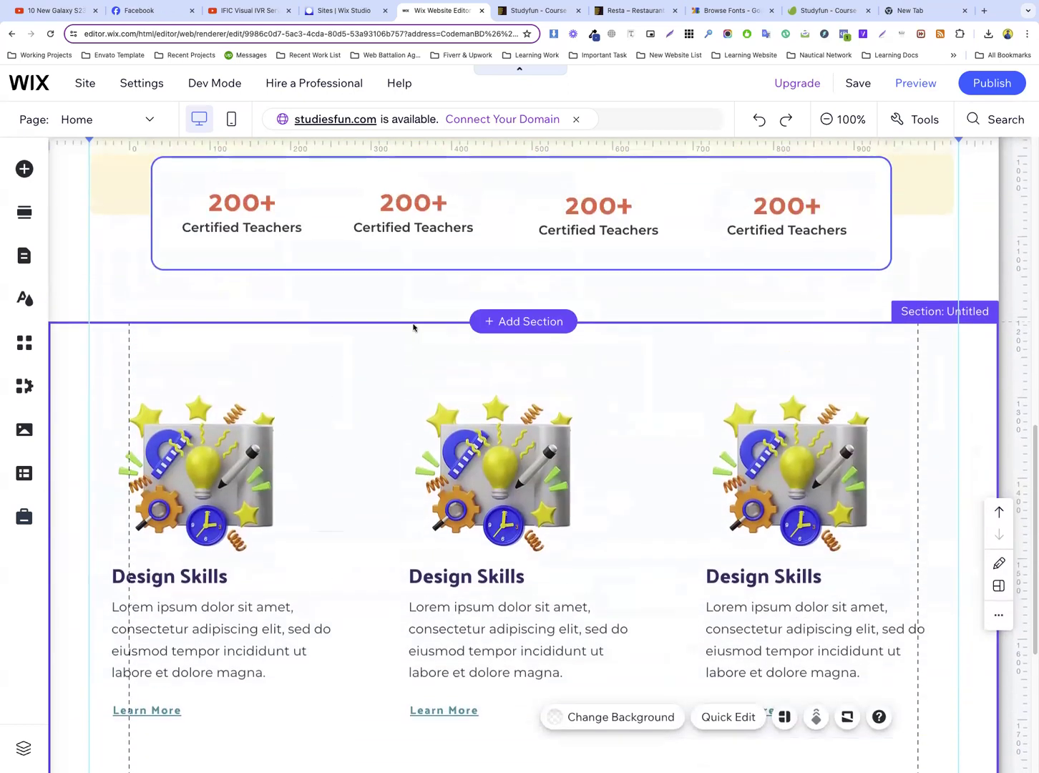
Switch to the Studyfun template preview, show its “Know About The Best Of Studyfun” section and close the developer tools
{"action": "left_click", "coordinate": [533, 9]}
{"action": "scroll", "coordinate": [694, 264], "scroll_direction": "down", "scroll_amount": 5}
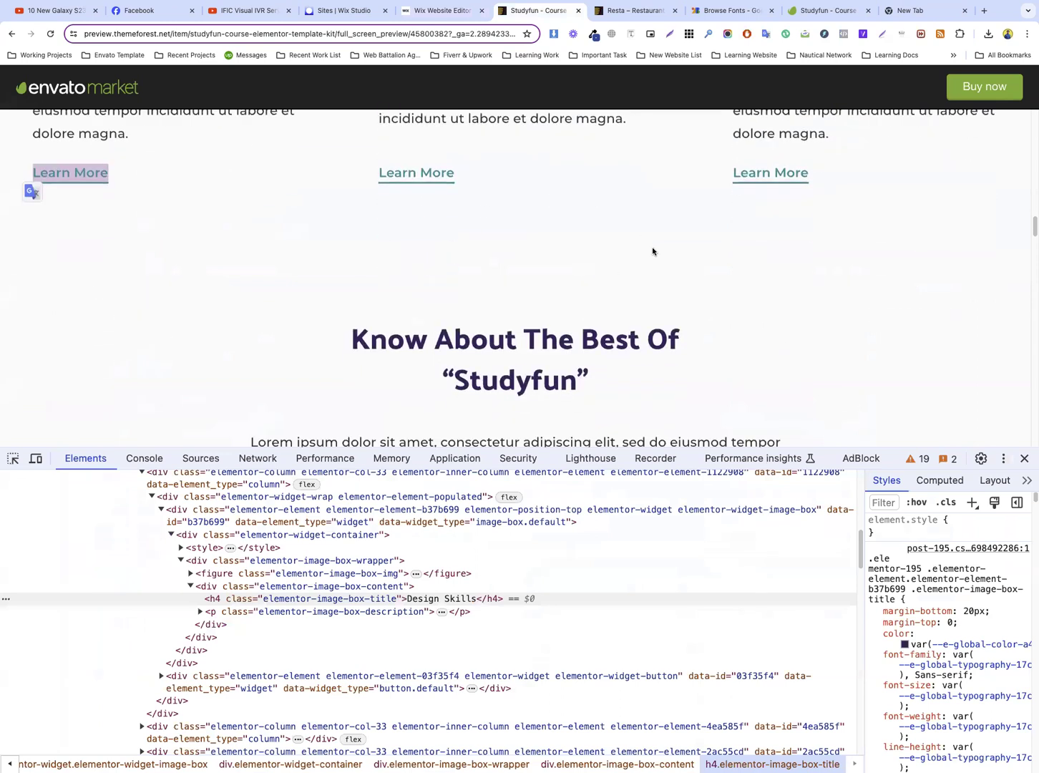
{"action": "left_click", "coordinate": [1024, 458]}
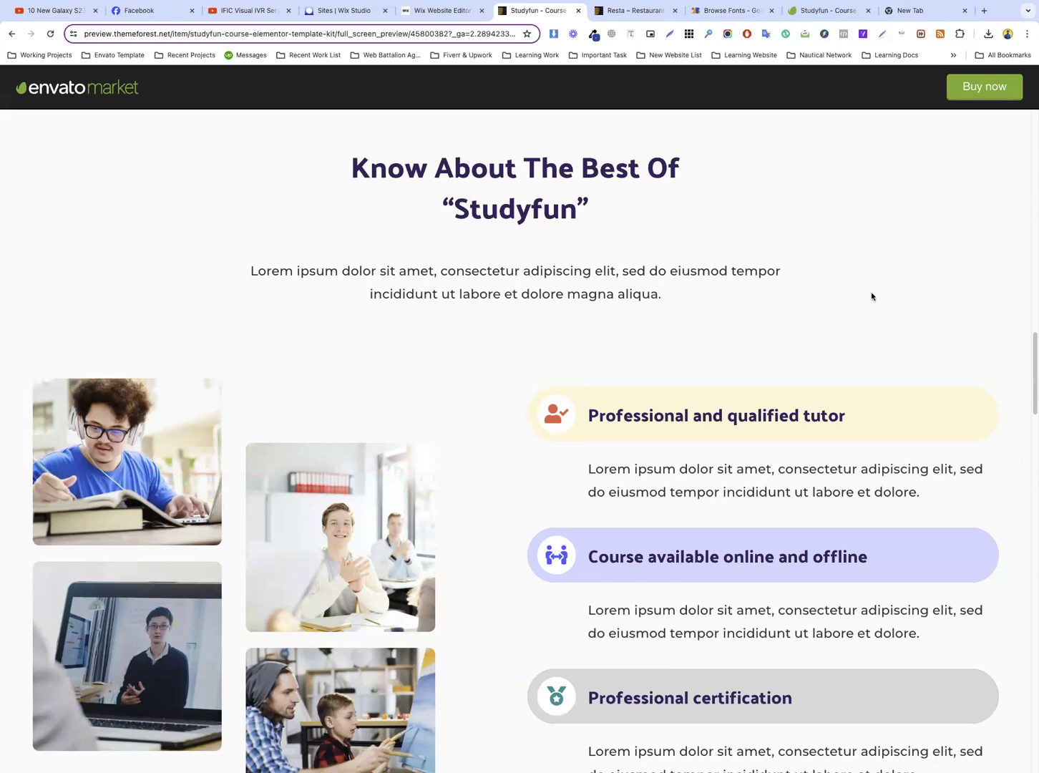
Examine the “Know About The Best Of Studyfun” section on the template preview and select its heading
{"action": "scroll", "coordinate": [516, 375], "scroll_direction": "down", "scroll_amount": 2}
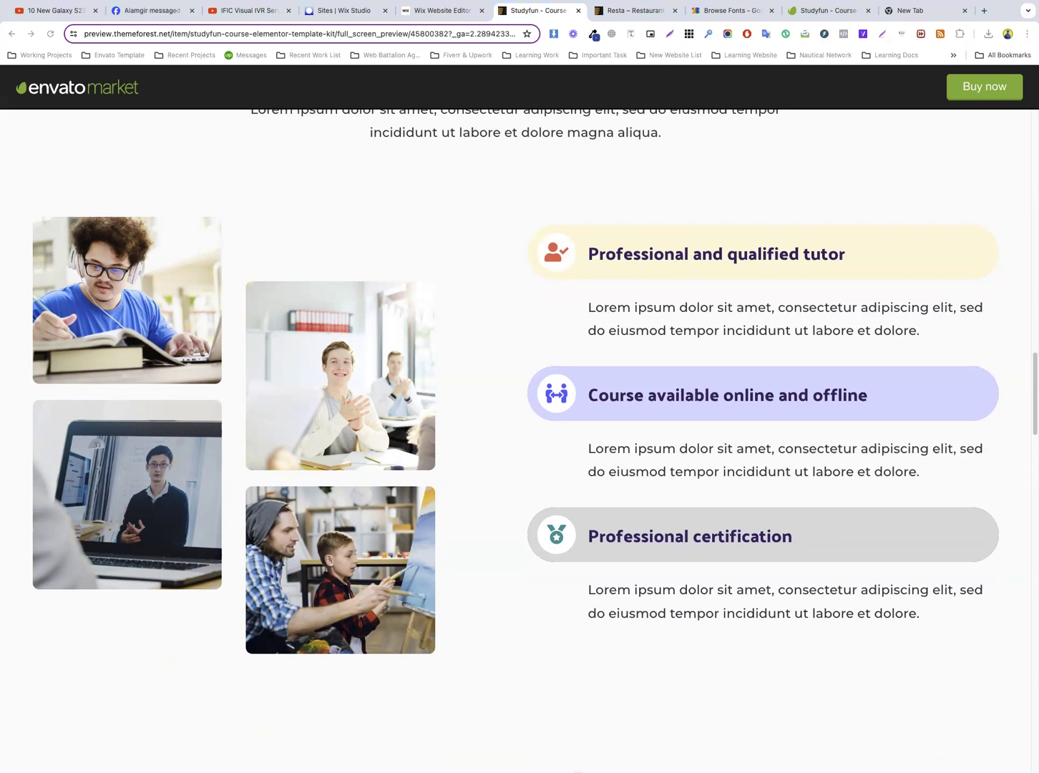
{"action": "scroll", "coordinate": [483, 275], "scroll_direction": "up", "scroll_amount": 4}
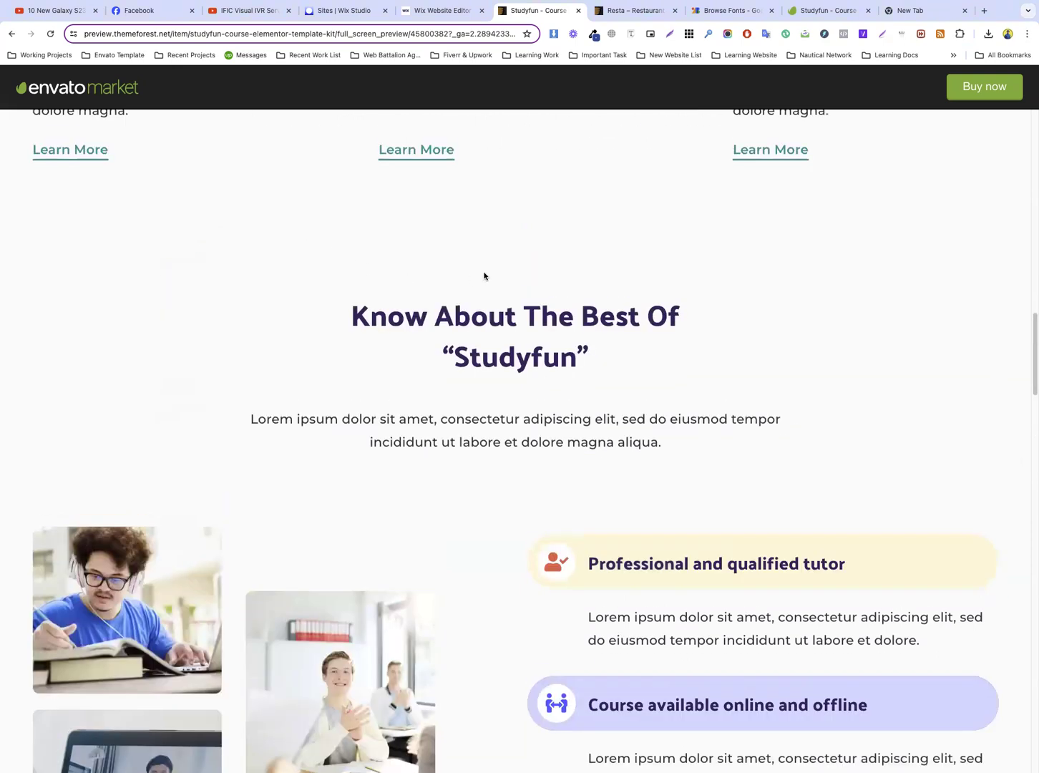
{"action": "left_click_drag", "start_coordinate": [353, 309], "coordinate": [613, 370]}
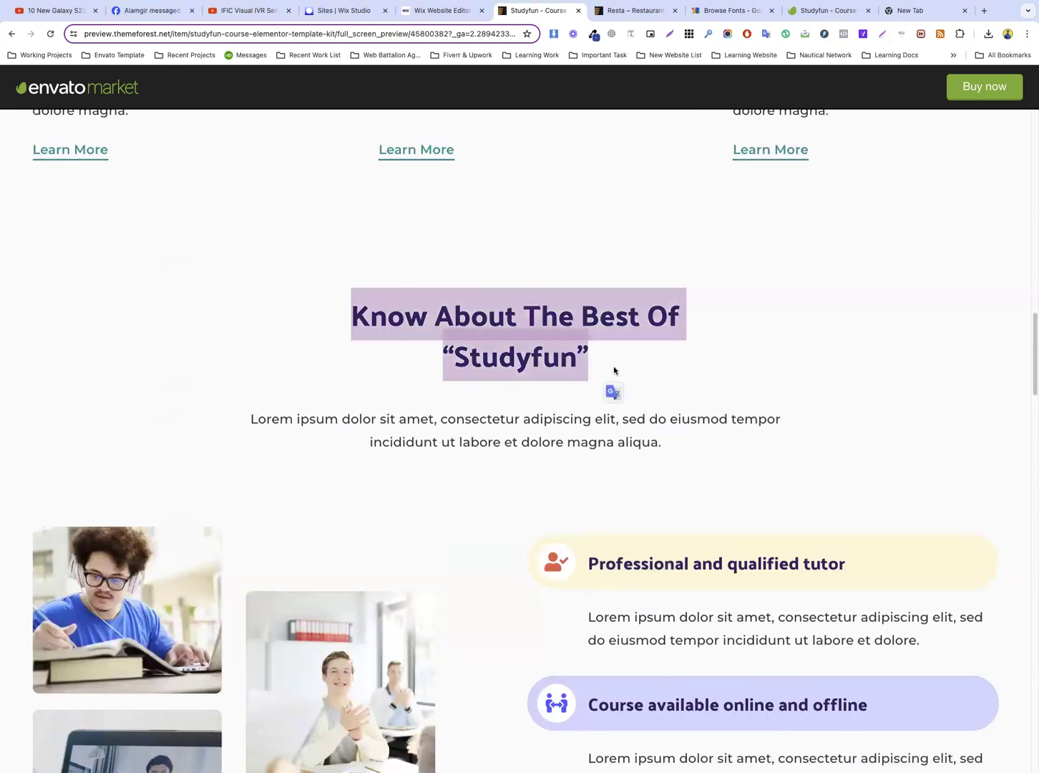
Switch to the Wix editor and add a blank section below the Design Skills repeater
{"action": "left_click", "coordinate": [438, 13]}
{"action": "scroll", "coordinate": [598, 351], "scroll_direction": "down", "scroll_amount": 2}
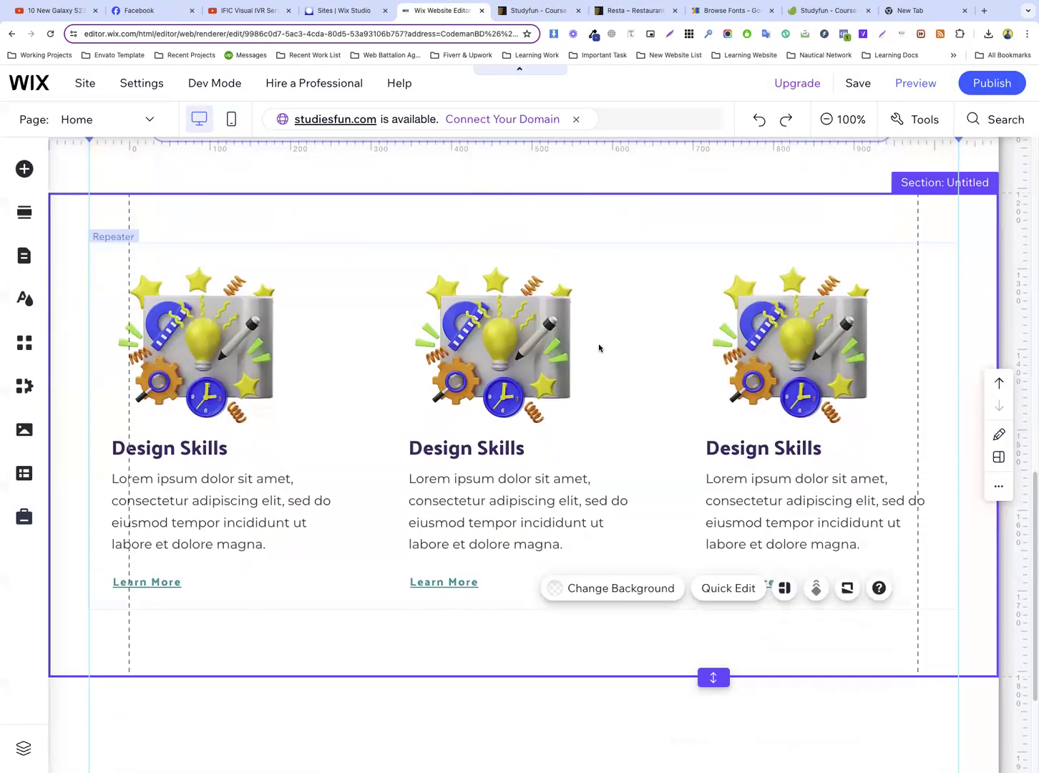
{"action": "scroll", "coordinate": [587, 357], "scroll_direction": "down", "scroll_amount": 2}
{"action": "left_click", "coordinate": [528, 548]}
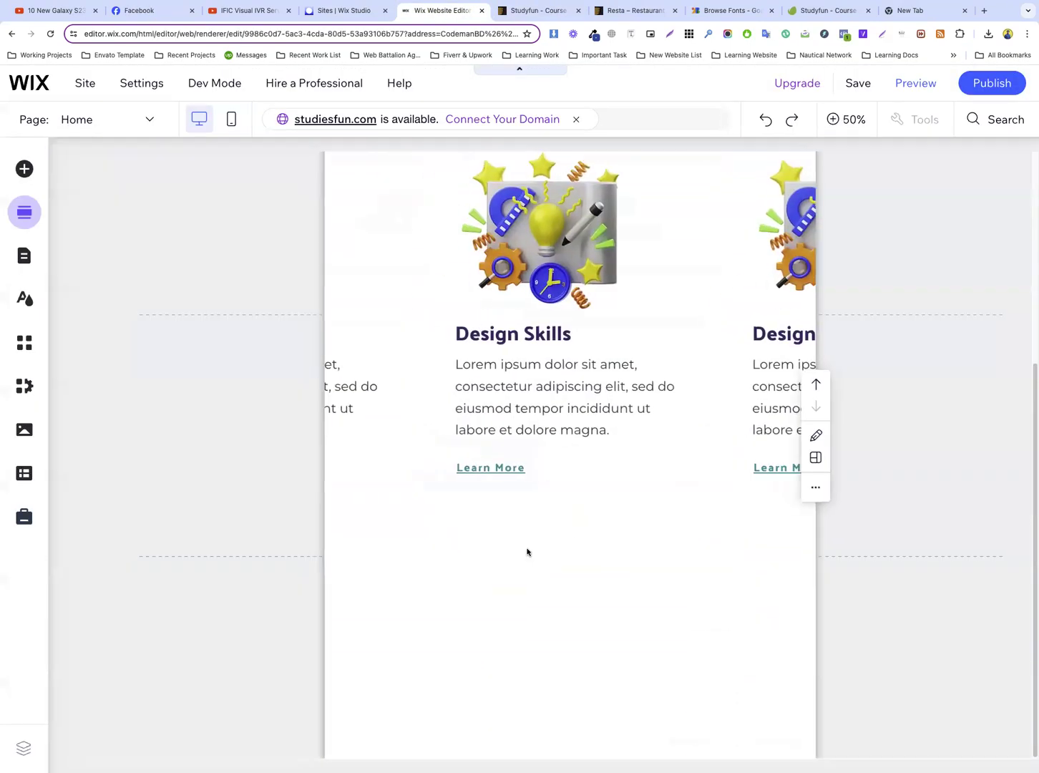
{"action": "left_click", "coordinate": [113, 202]}
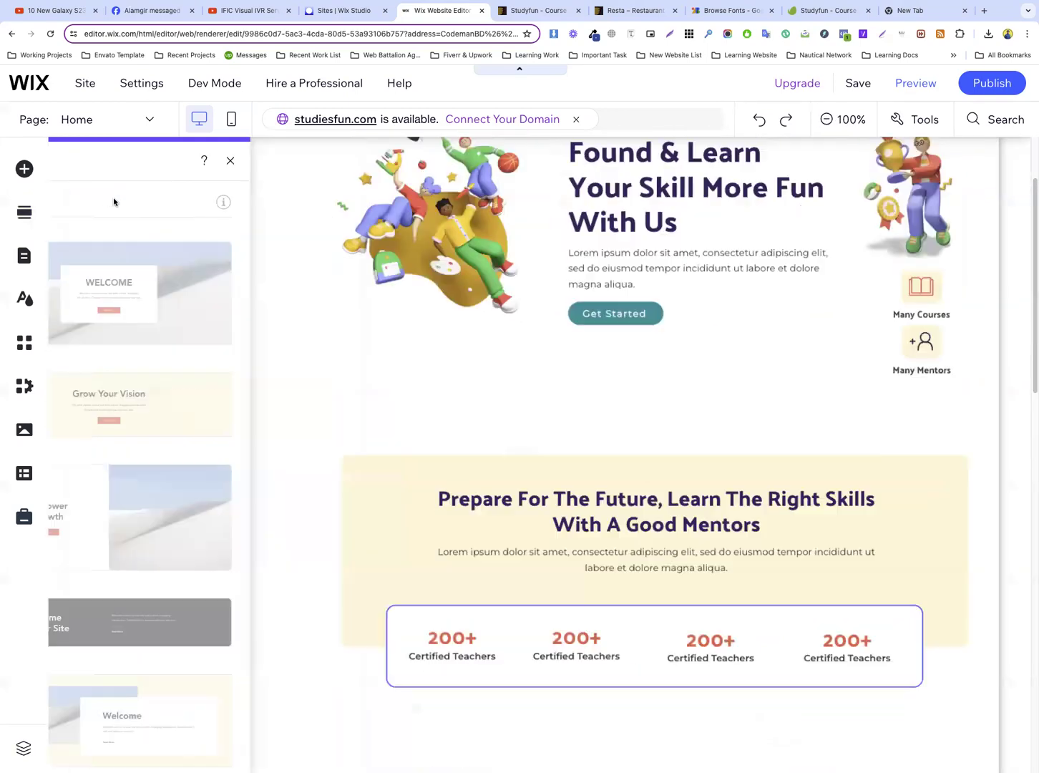
Group the “Prepare For The Future, Learn The Right Skills With A Good Mentors” heading with the paragraph beneath it
{"action": "scroll", "coordinate": [517, 326], "scroll_direction": "down", "scroll_amount": 8}
{"action": "scroll", "coordinate": [518, 326], "scroll_direction": "down", "scroll_amount": 10}
{"action": "scroll", "coordinate": [536, 327], "scroll_direction": "up", "scroll_amount": 8}
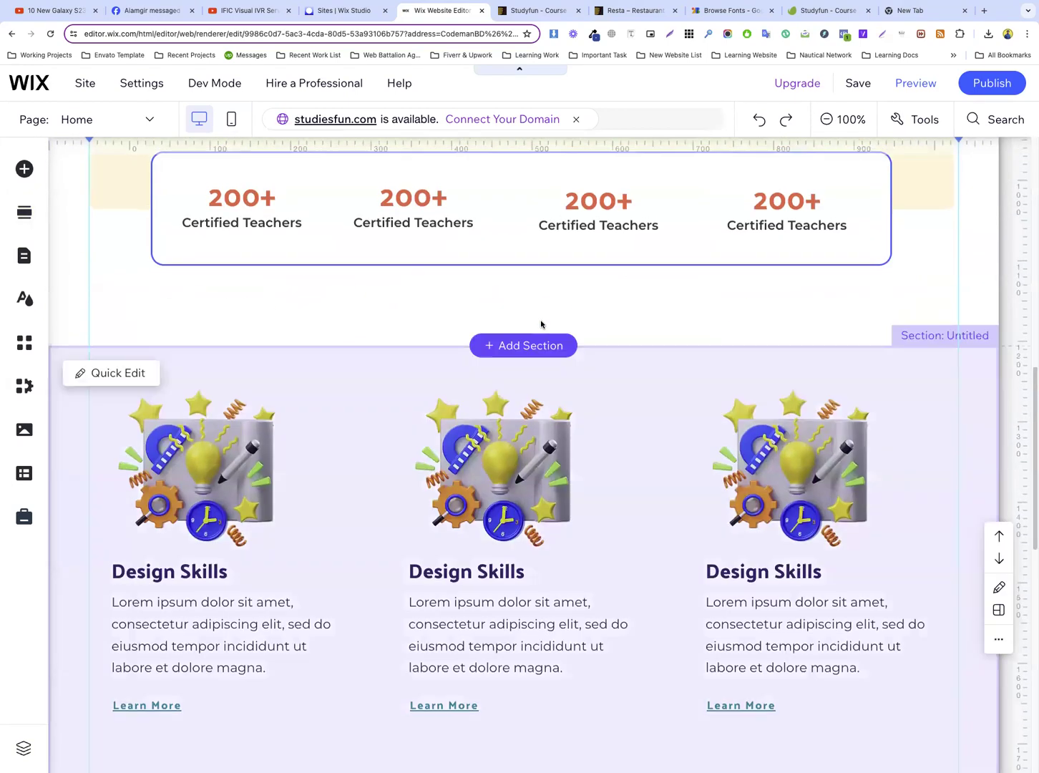
{"action": "scroll", "coordinate": [540, 323], "scroll_direction": "up", "scroll_amount": 5}
{"action": "left_click", "coordinate": [468, 379]}
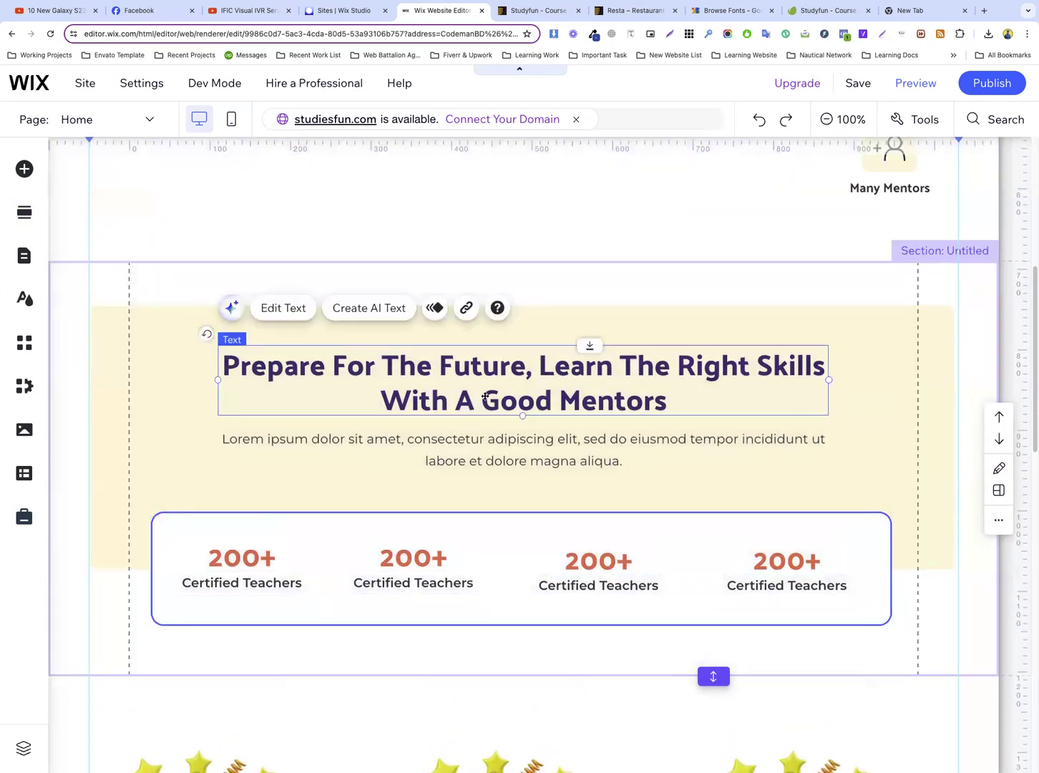
{"action": "left_click", "coordinate": [511, 448], "text": "shift"}
{"action": "left_click", "coordinate": [295, 318]}
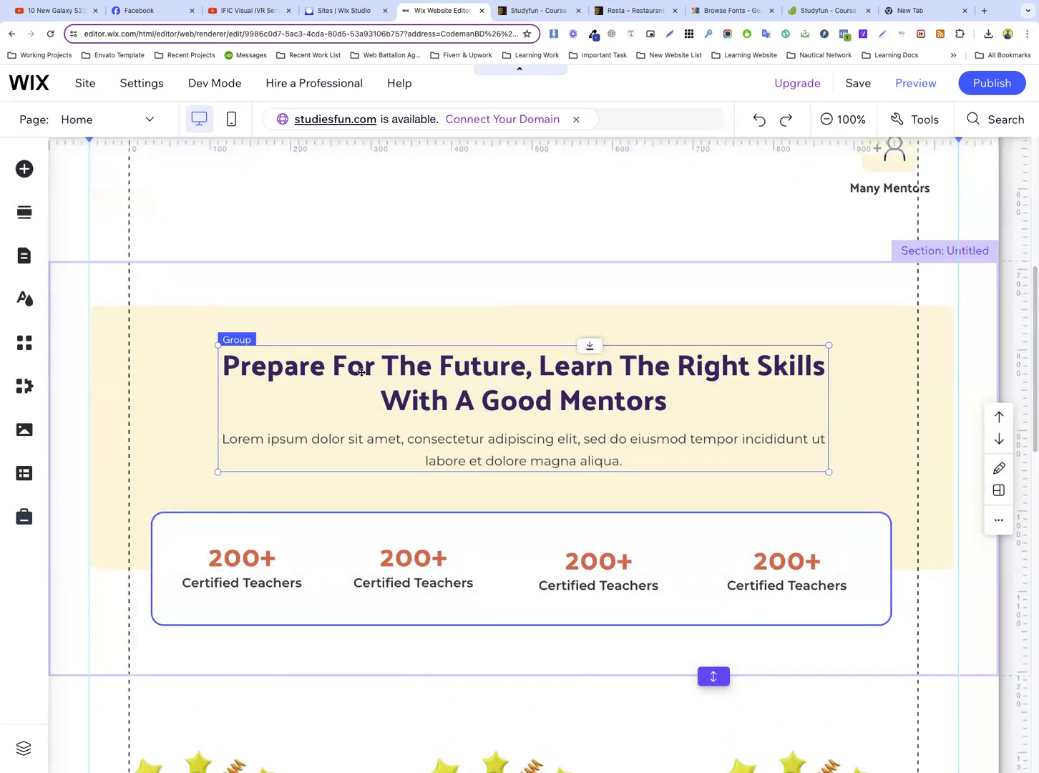
Duplicate the grouped heading and paragraph and move the copy to the upper part of the new blank section
{"action": "right_click", "coordinate": [490, 370]}
{"action": "left_click", "coordinate": [559, 357]}
{"action": "left_click_drag", "start_coordinate": [548, 414], "coordinate": [536, 568]}
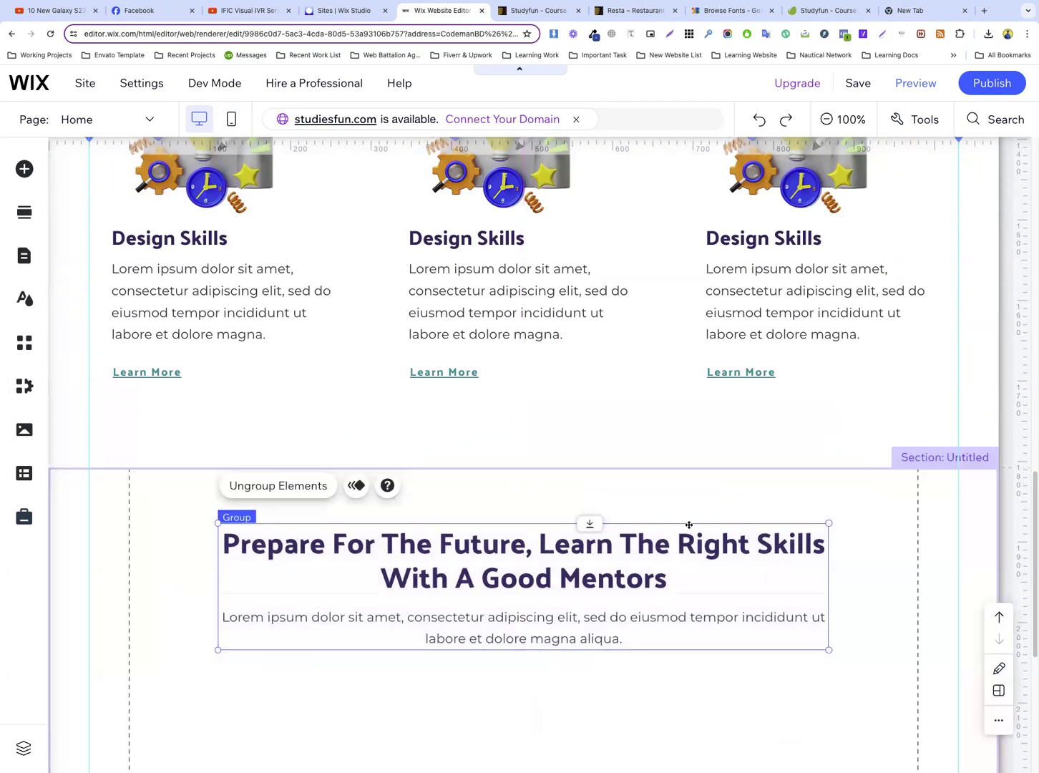
{"action": "left_click", "coordinate": [669, 493]}
Copy the heading text “Know About The Best Of “Studyfun”” from the Studyfun template preview
{"action": "left_click", "coordinate": [538, 10]}
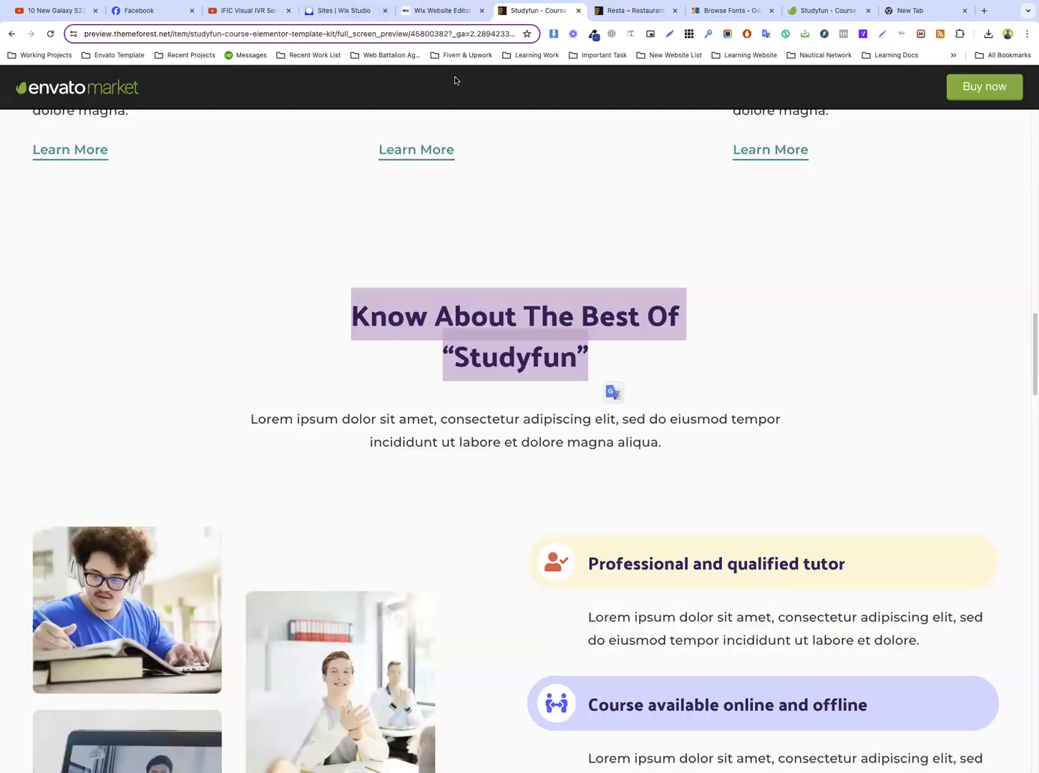
{"action": "scroll", "coordinate": [455, 215], "scroll_direction": "down", "scroll_amount": 3}
{"action": "left_click", "coordinate": [433, 172]}
{"action": "left_click_drag", "start_coordinate": [354, 182], "coordinate": [600, 229]}
{"action": "key", "text": "ctrl+c"}
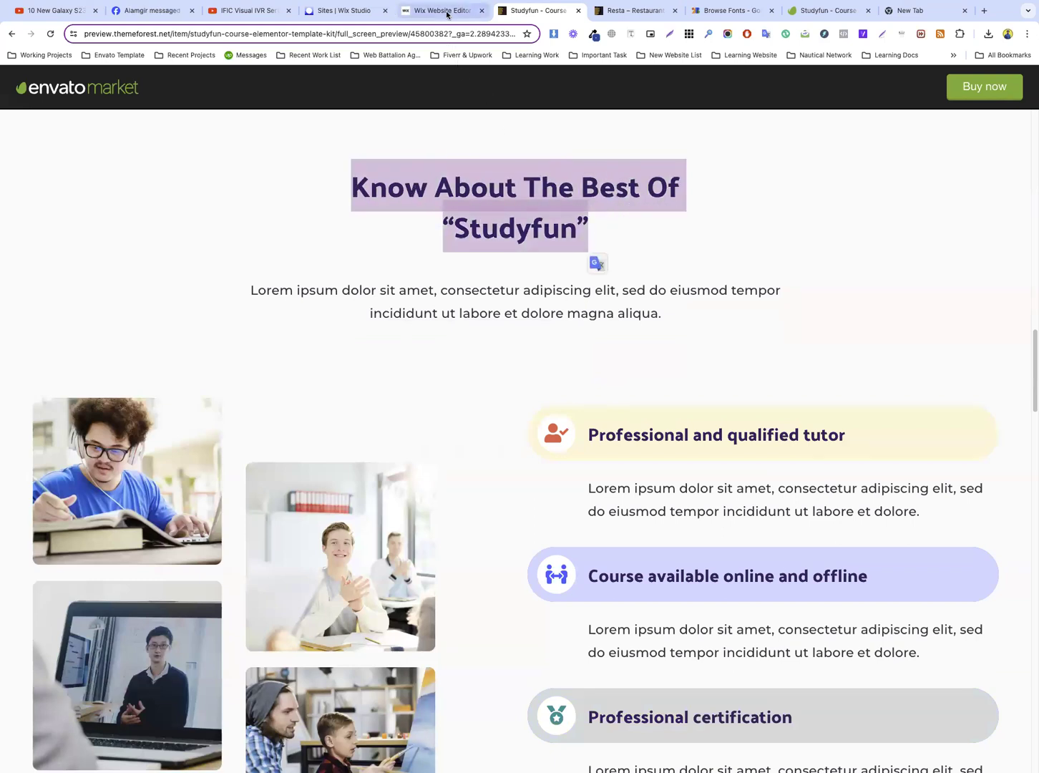
{"action": "left_click", "coordinate": [449, 10]}
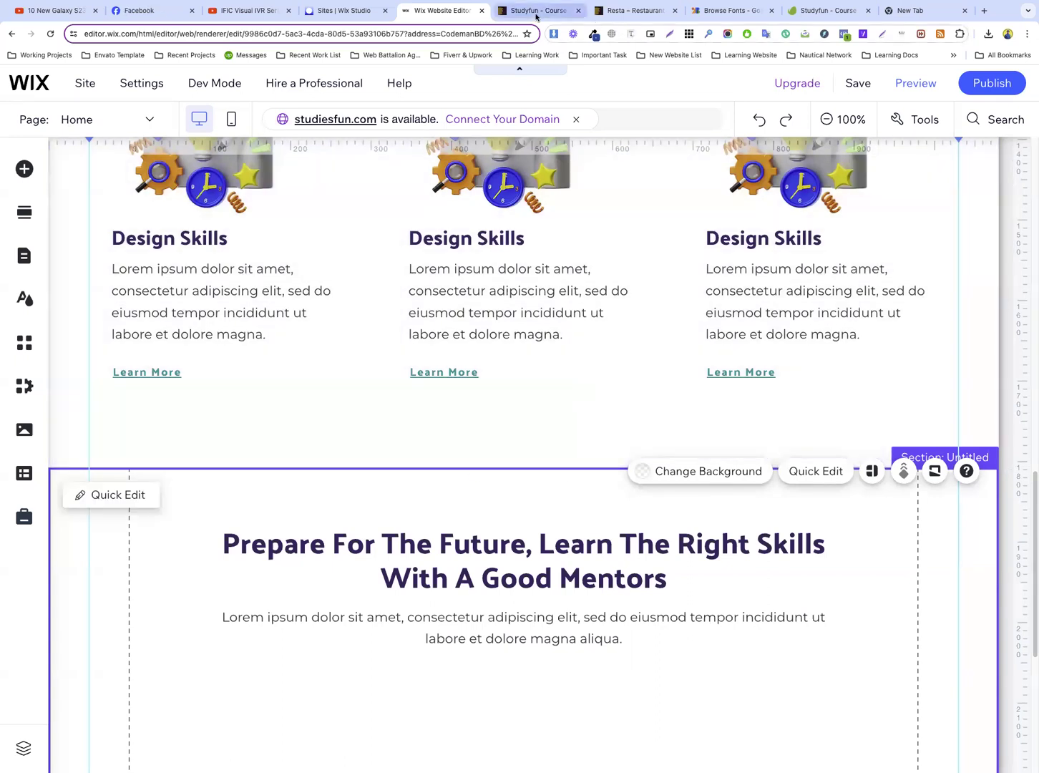
{"action": "left_click", "coordinate": [538, 10]}
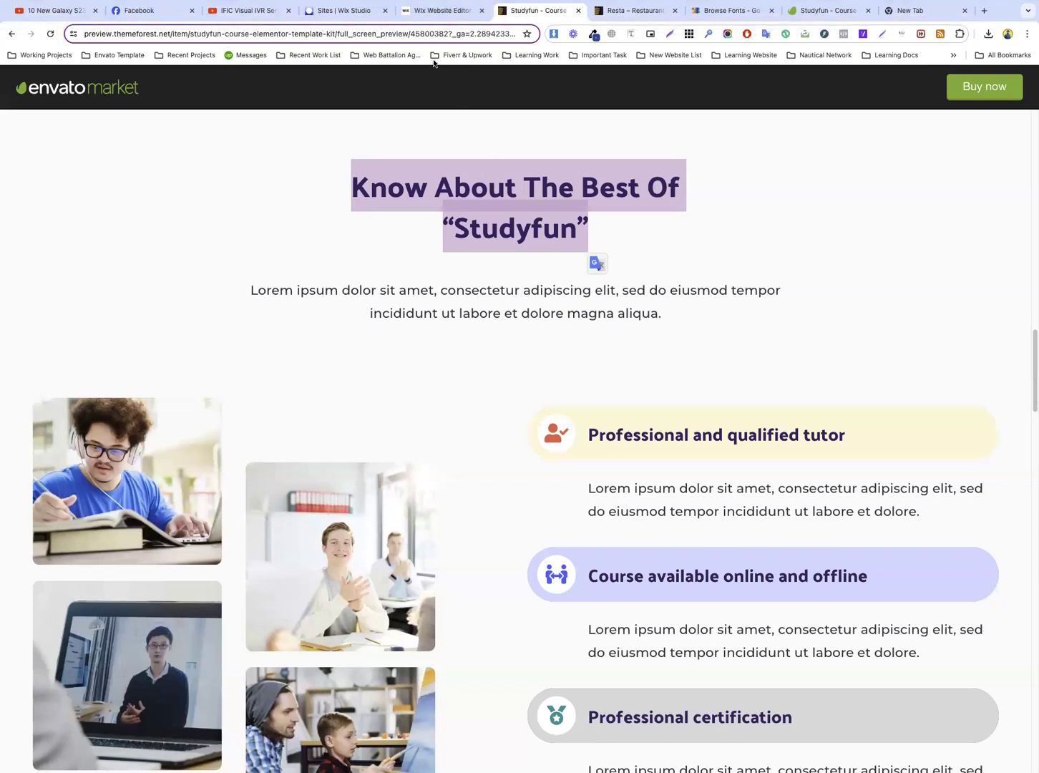
In the Wix editor, replace the duplicated heading's text with “Know About The Best Of “Studyfun””
{"action": "left_click", "coordinate": [437, 11]}
{"action": "scroll", "coordinate": [519, 338], "scroll_direction": "down", "scroll_amount": 3}
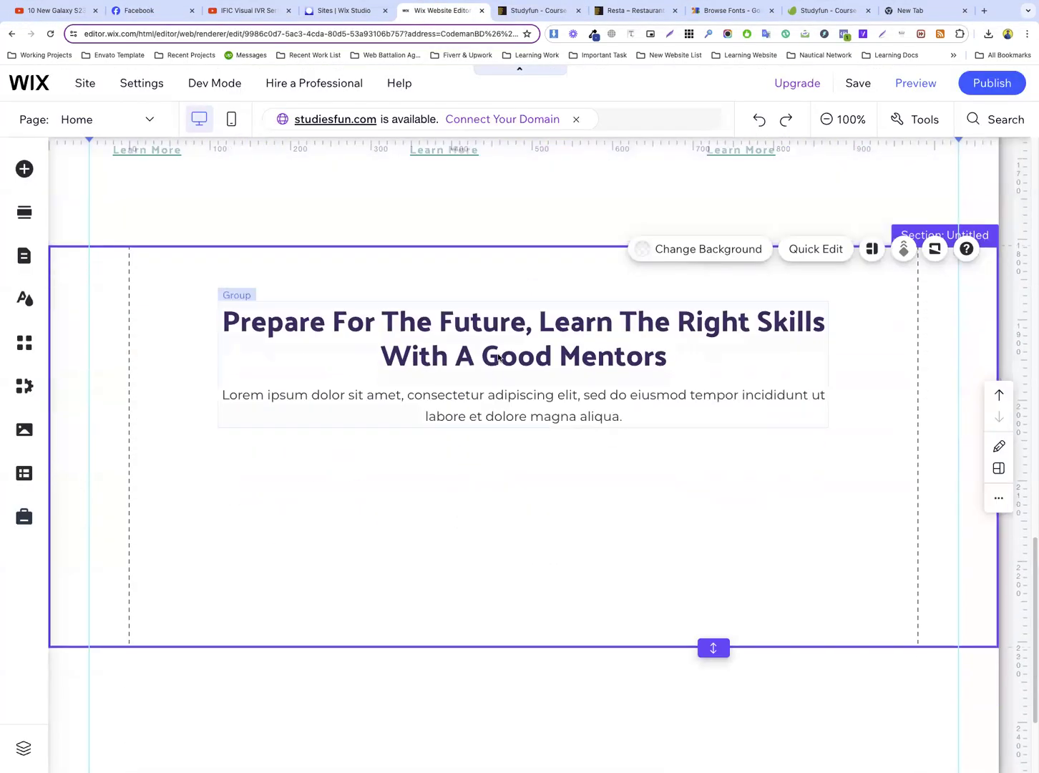
{"action": "left_click", "coordinate": [519, 337]}
{"action": "left_click", "coordinate": [520, 337]}
{"action": "key", "text": "ctrl+v"}
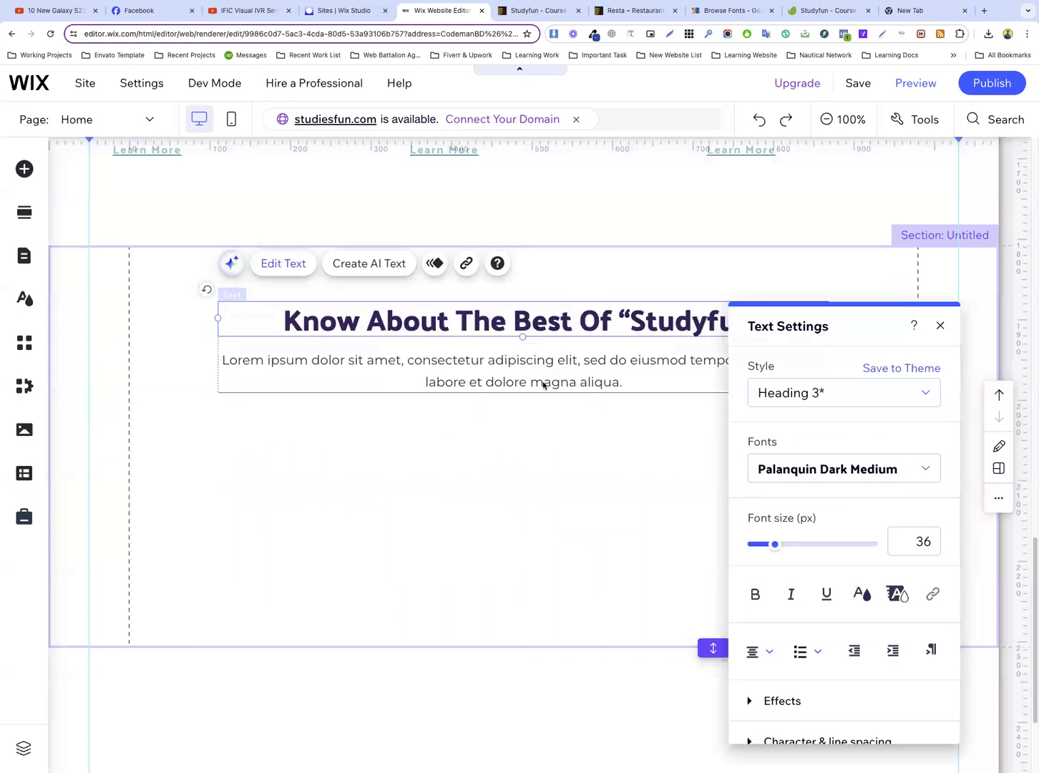
{"action": "left_click", "coordinate": [578, 420]}
Ungroup the heading and paragraph, then narrow and center the heading so “Studyfun” wraps onto a second line
{"action": "left_click", "coordinate": [532, 315]}
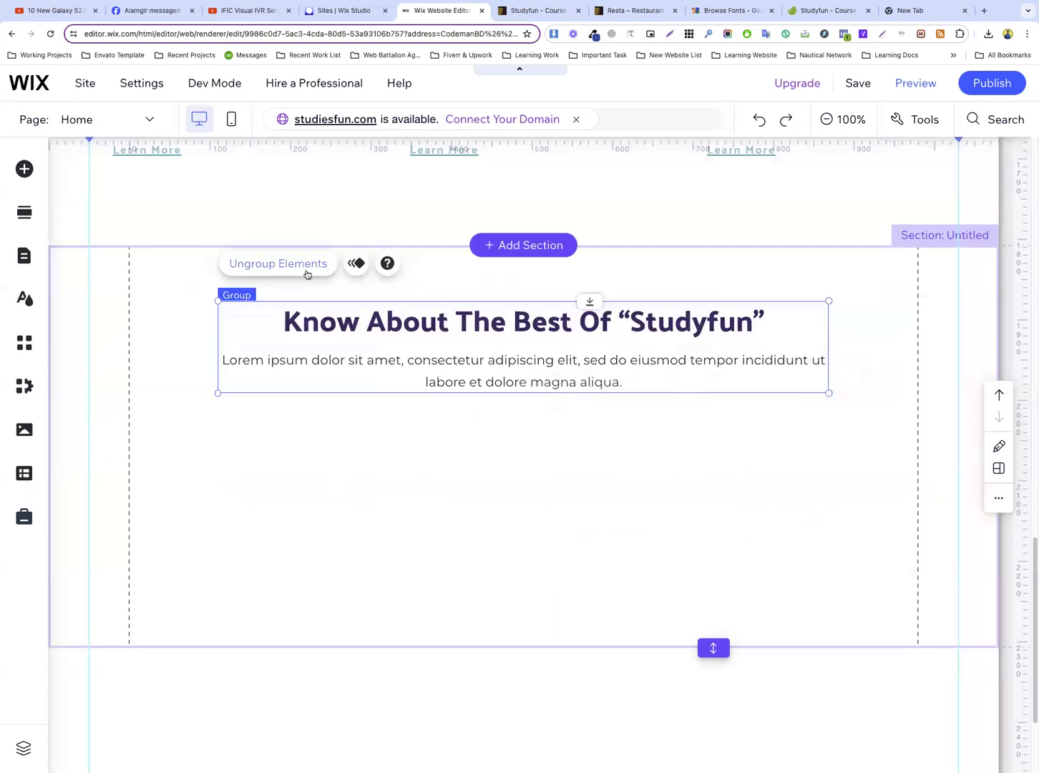
{"action": "left_click", "coordinate": [300, 265]}
{"action": "left_click", "coordinate": [504, 323]}
{"action": "left_click_drag", "start_coordinate": [217, 318], "coordinate": [364, 317]}
{"action": "left_click_drag", "start_coordinate": [648, 321], "coordinate": [567, 325]}
Match the template preview's paragraph layout by narrowing the text box to break after “tempor” and centering it under the heading
{"action": "left_click", "coordinate": [518, 10]}
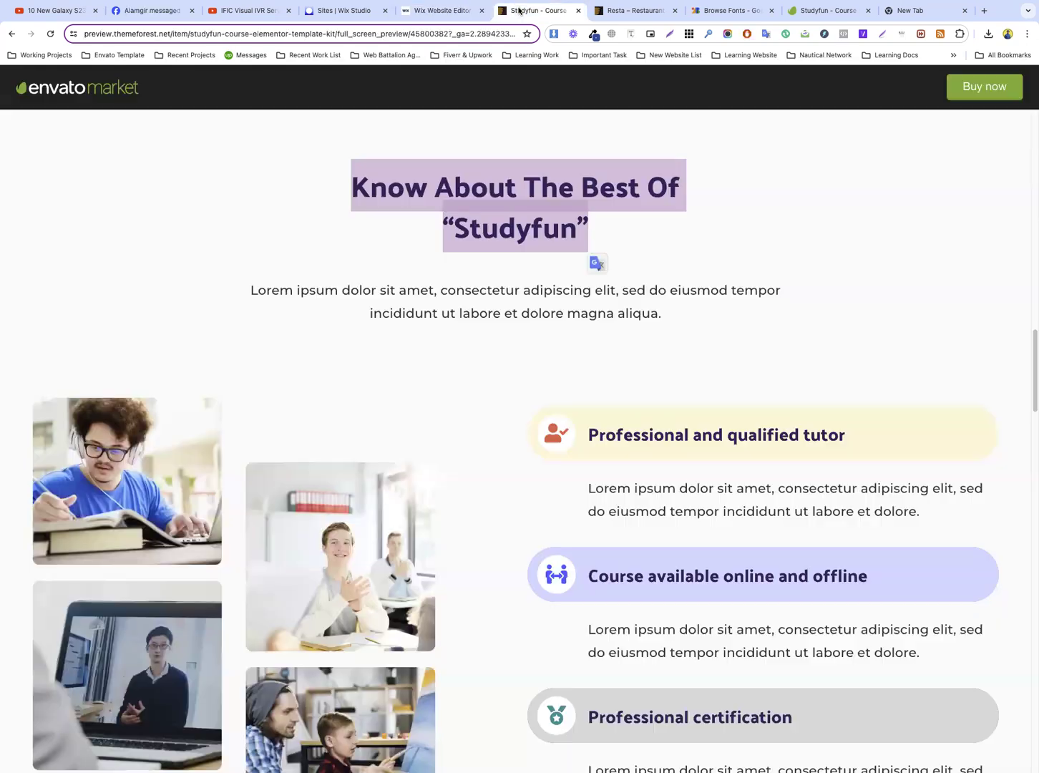
{"action": "triple_click", "coordinate": [422, 292]}
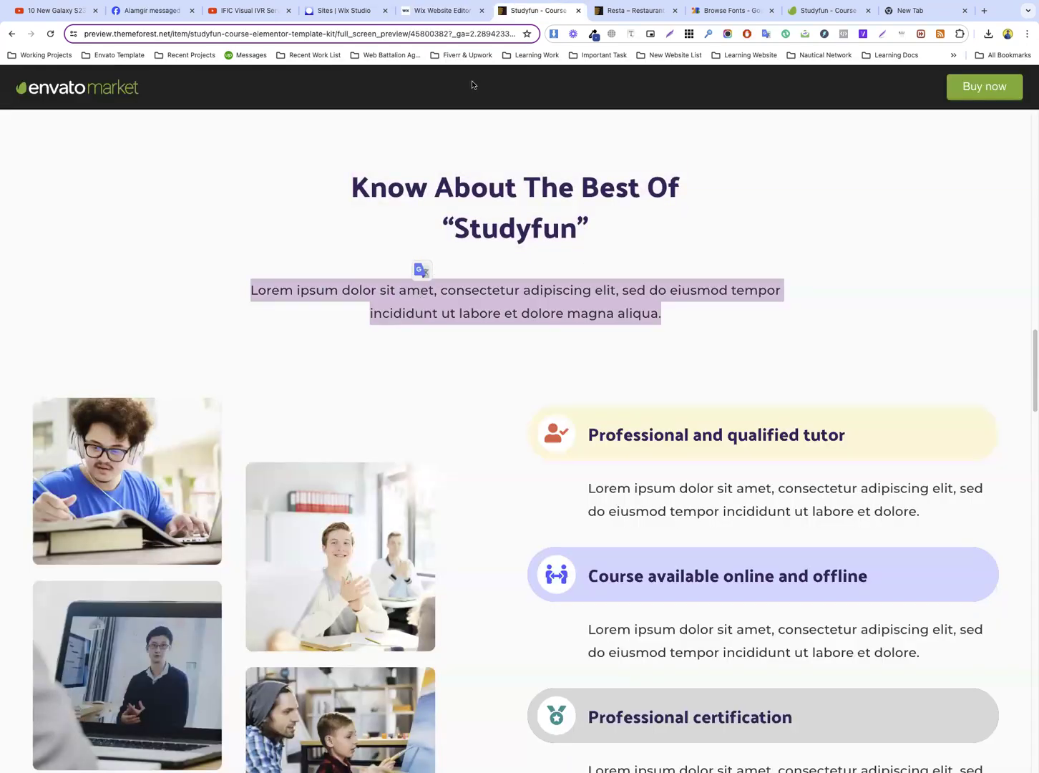
{"action": "left_click", "coordinate": [439, 10]}
{"action": "left_click", "coordinate": [373, 390]}
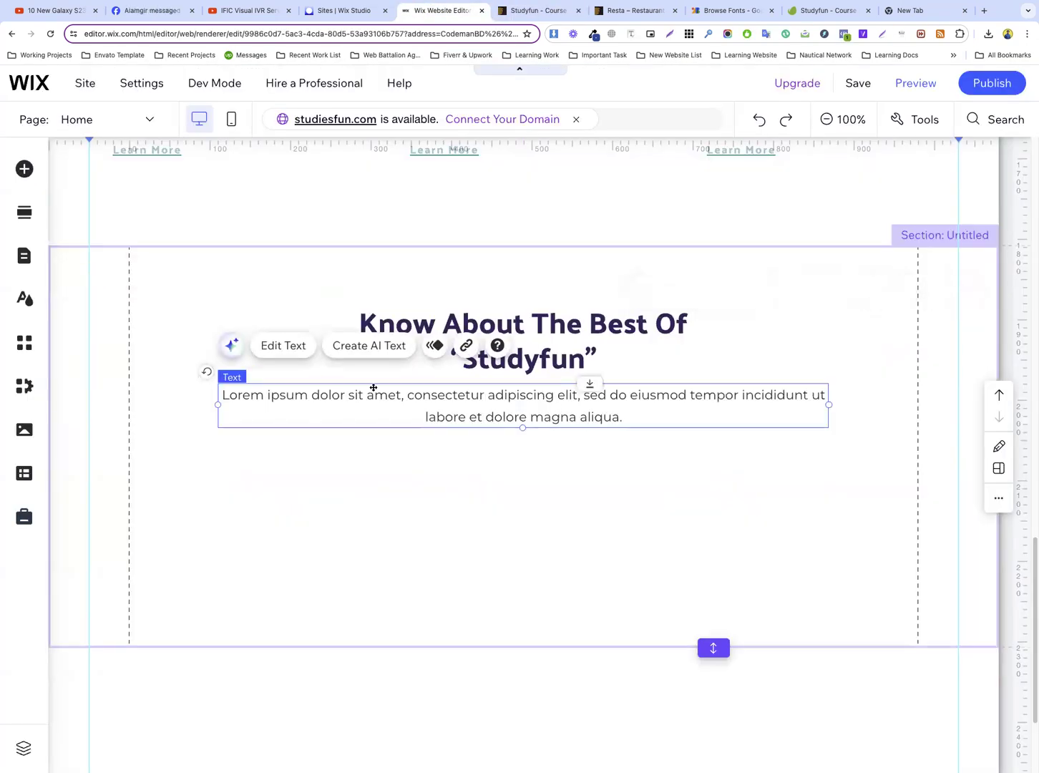
{"action": "left_click", "coordinate": [533, 10]}
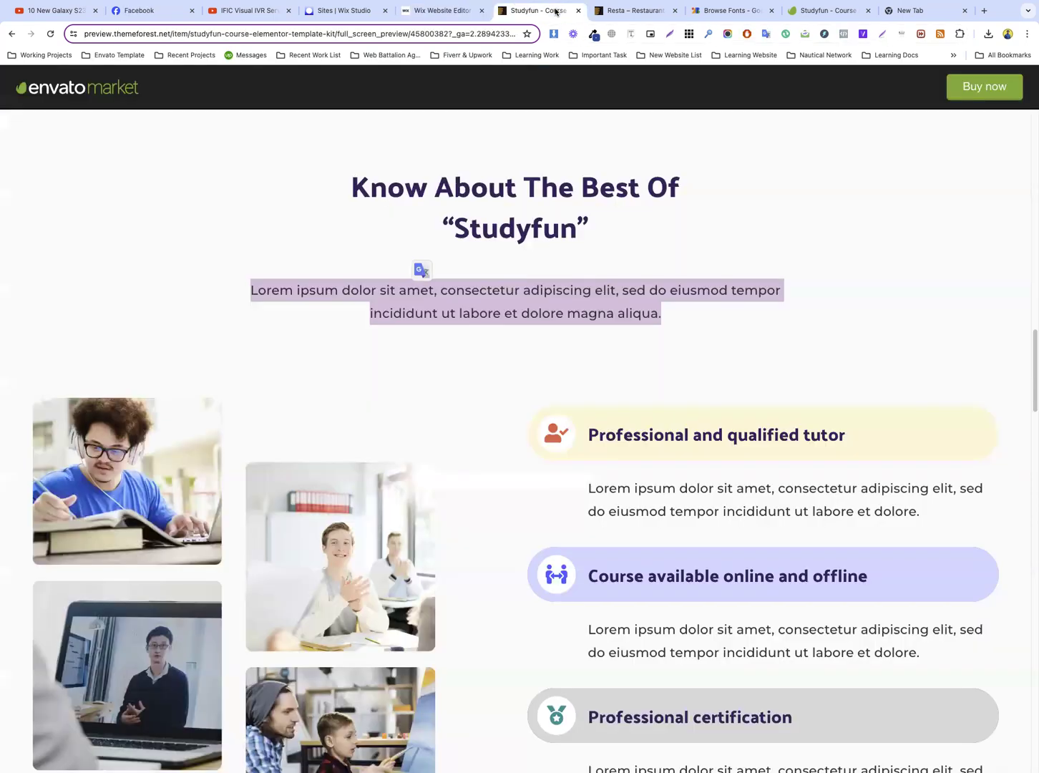
{"action": "left_click", "coordinate": [465, 18]}
{"action": "left_click_drag", "start_coordinate": [828, 404], "coordinate": [749, 403]}
{"action": "left_click_drag", "start_coordinate": [583, 405], "coordinate": [623, 406]}
Extend the new section's lower edge to make it about 220 px taller
{"action": "left_click", "coordinate": [646, 473]}
{"action": "scroll", "coordinate": [600, 410], "scroll_direction": "down", "scroll_amount": 4}
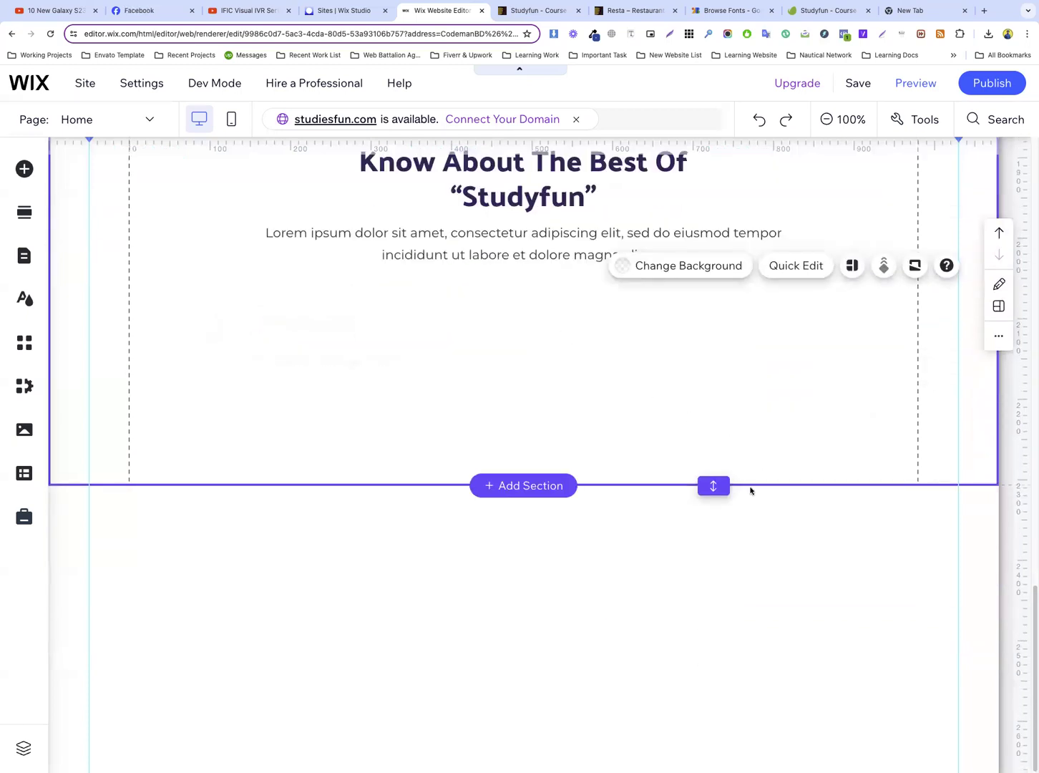
{"action": "left_click_drag", "start_coordinate": [713, 485], "coordinate": [713, 662]}
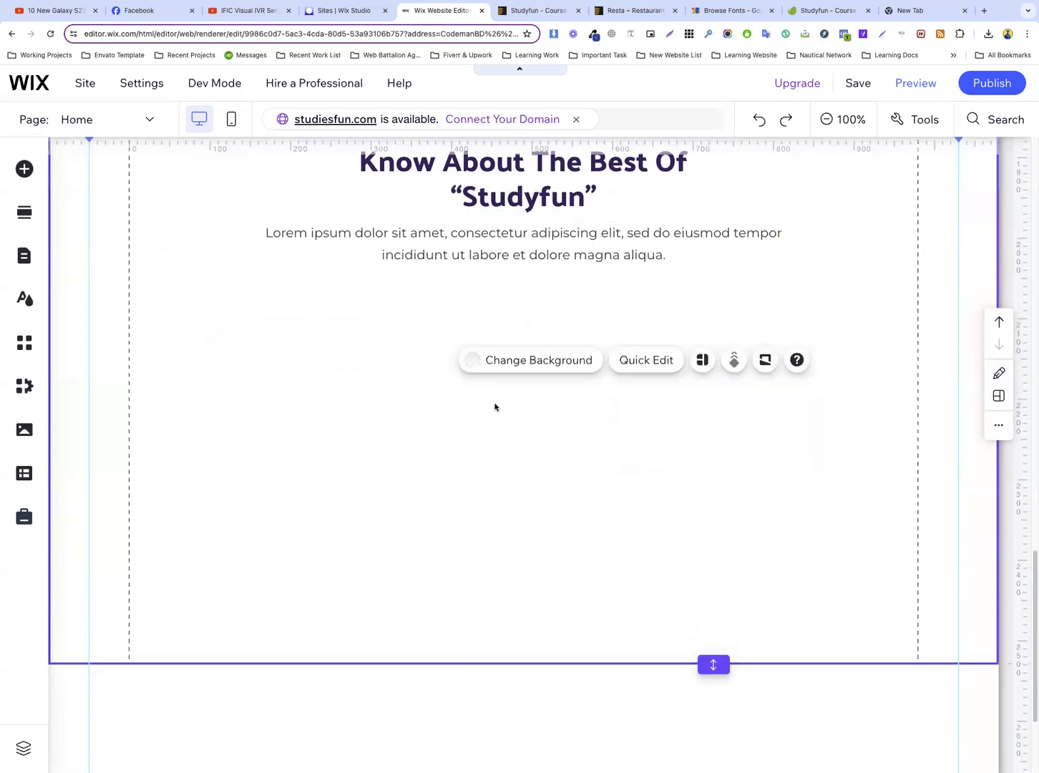
On the Studyfun template preview, save the images of the student with headphones and the smiling student in the classroom
{"action": "left_click", "coordinate": [530, 11]}
{"action": "scroll", "coordinate": [285, 332], "scroll_direction": "down", "scroll_amount": 2}
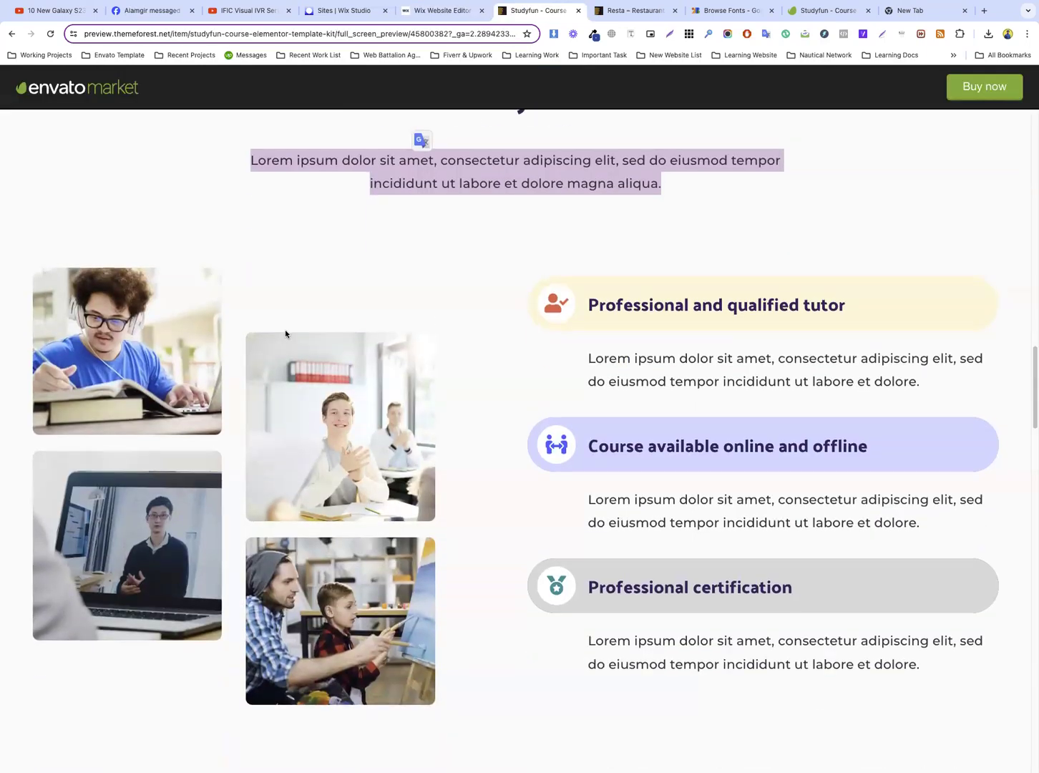
{"action": "scroll", "coordinate": [285, 333], "scroll_direction": "down", "scroll_amount": 2}
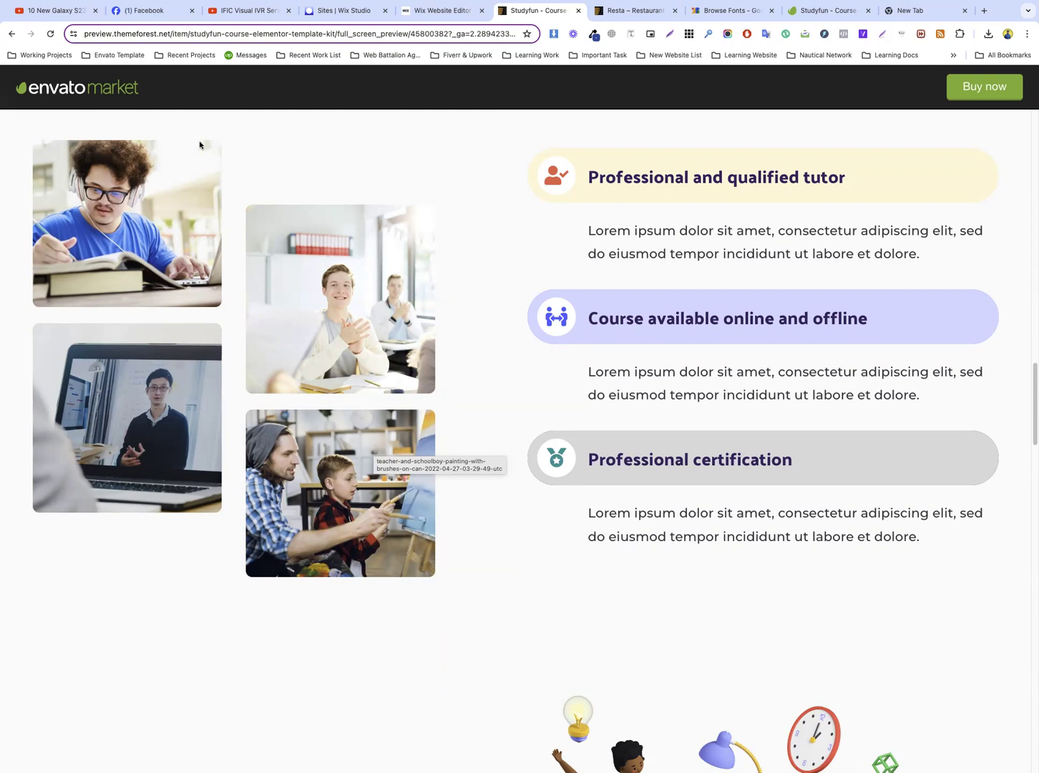
{"action": "scroll", "coordinate": [325, 294], "scroll_direction": "up", "scroll_amount": 3}
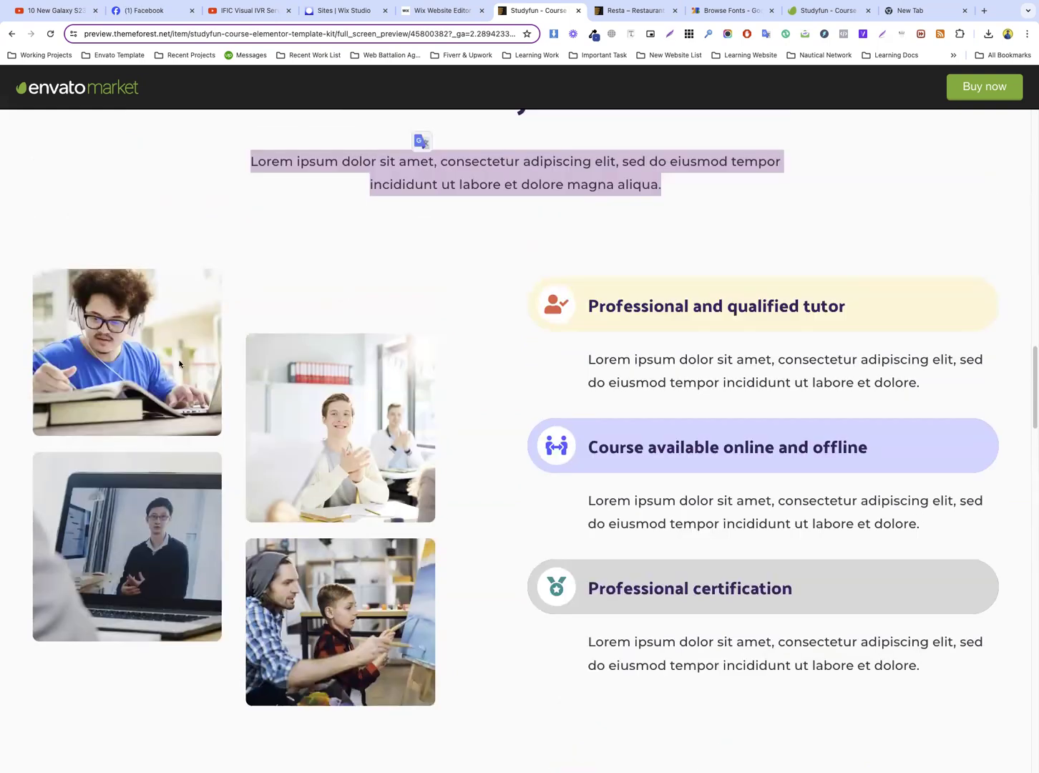
{"action": "right_click", "coordinate": [144, 332]}
{"action": "left_click", "coordinate": [189, 355]}
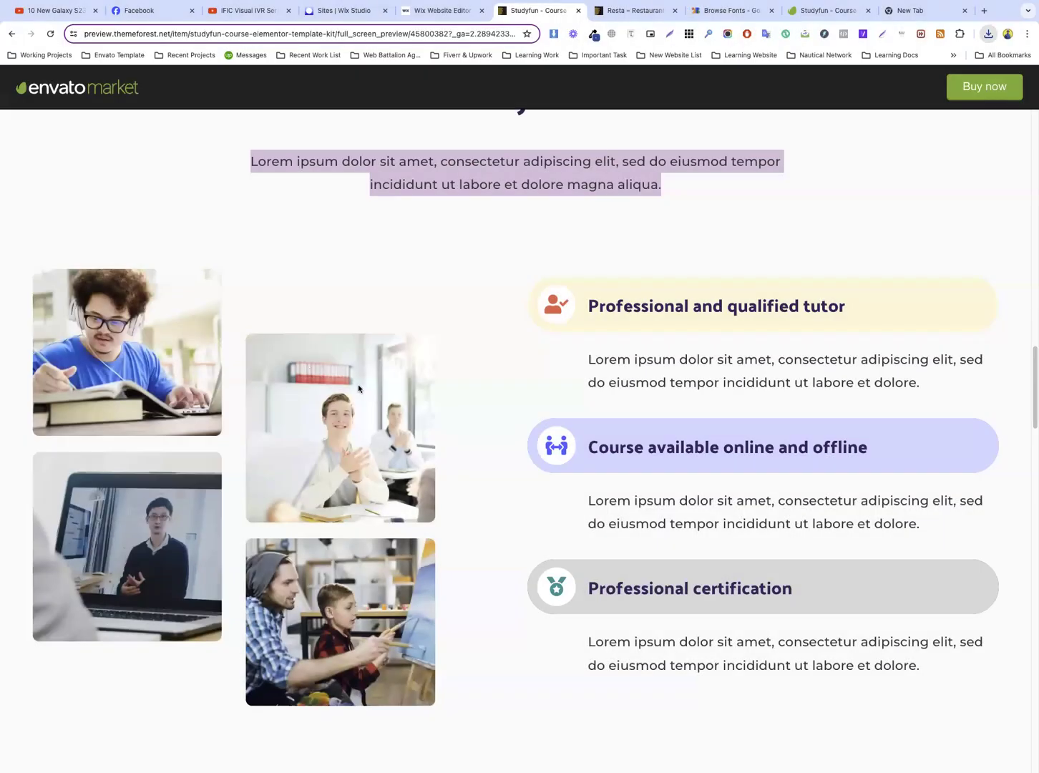
{"action": "right_click", "coordinate": [341, 392]}
{"action": "left_click", "coordinate": [359, 410]}
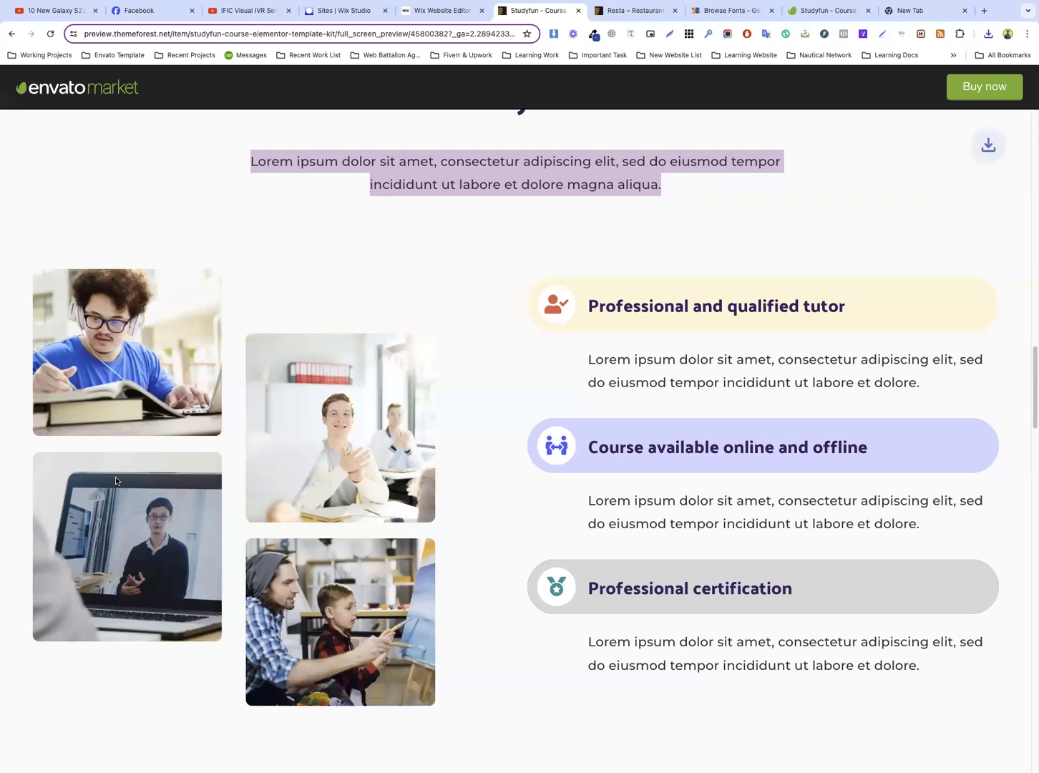
Save the images of the tutor on the laptop screen and the teacher painting with a schoolboy
{"action": "right_click", "coordinate": [116, 480]}
{"action": "left_click", "coordinate": [146, 495]}
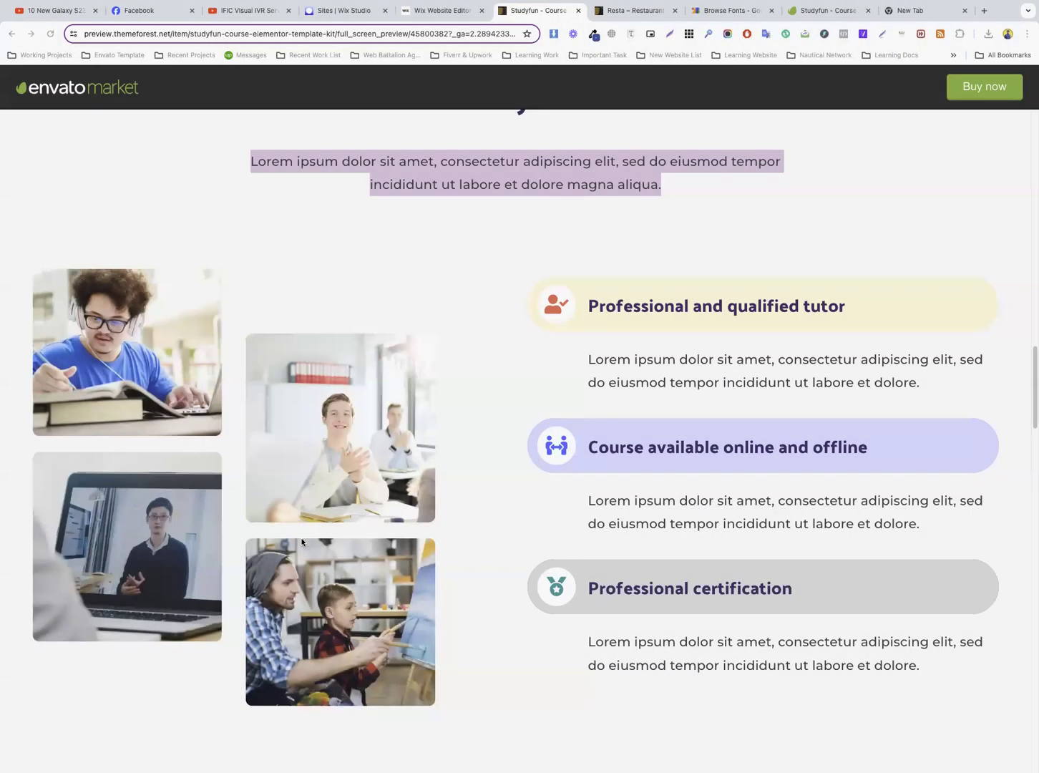
{"action": "right_click", "coordinate": [319, 583]}
{"action": "left_click", "coordinate": [352, 605]}
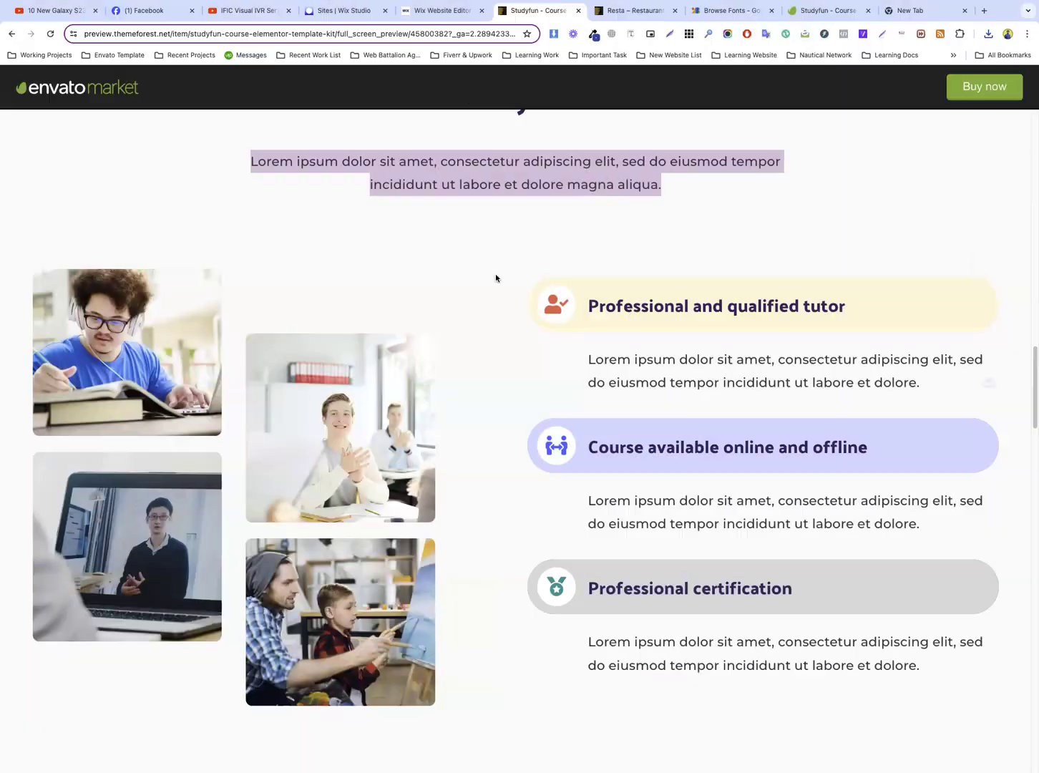
{"action": "scroll", "coordinate": [209, 251], "scroll_direction": "up", "scroll_amount": 3}
{"action": "scroll", "coordinate": [344, 301], "scroll_direction": "down", "scroll_amount": 5}
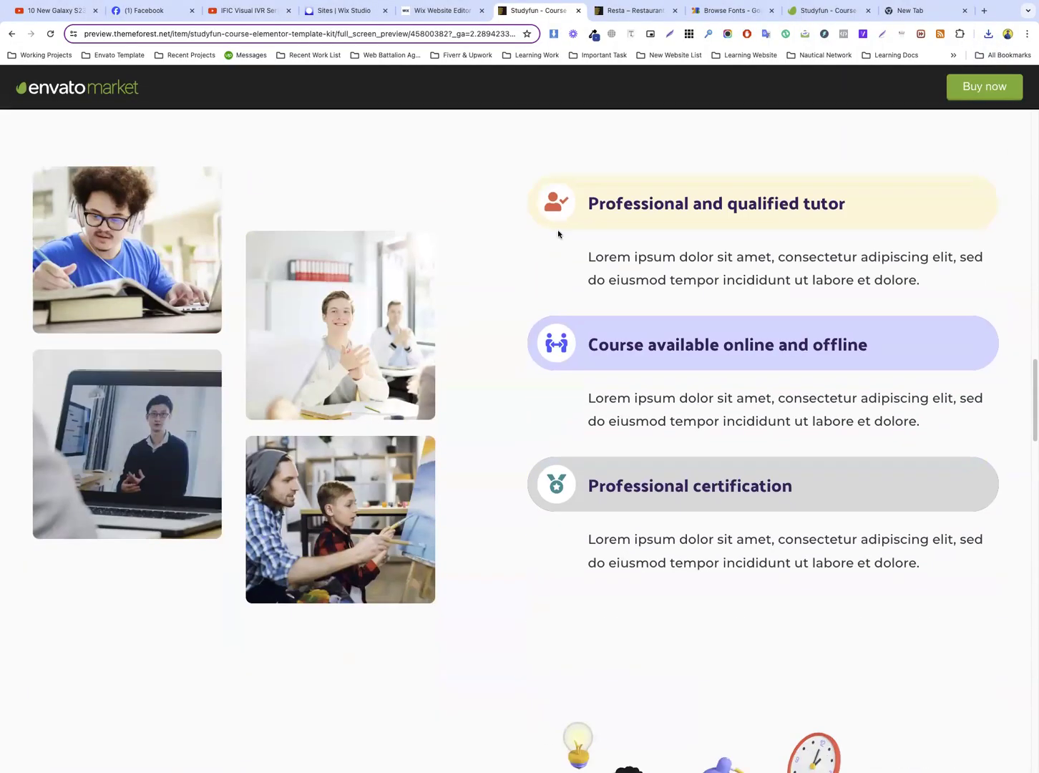
In the Wix editor, duplicate the first Design Skills image and move the copy below the new section's paragraph, against the left gridline
{"action": "left_click", "coordinate": [432, 10]}
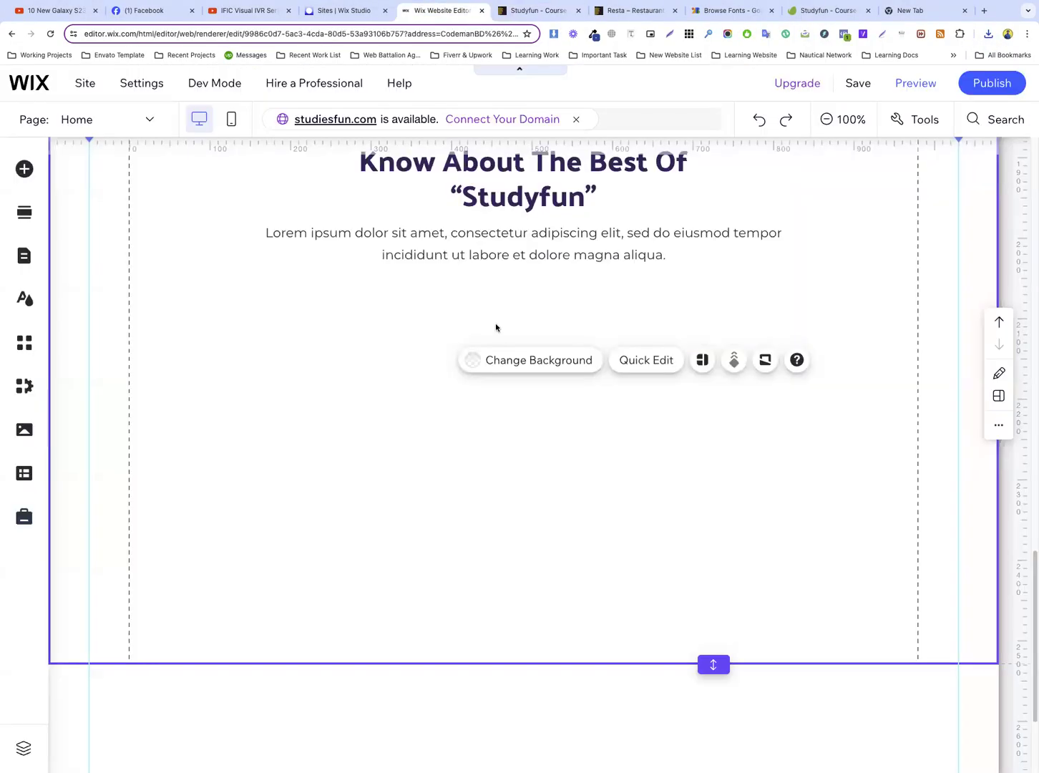
{"action": "scroll", "coordinate": [359, 256], "scroll_direction": "up", "scroll_amount": 15}
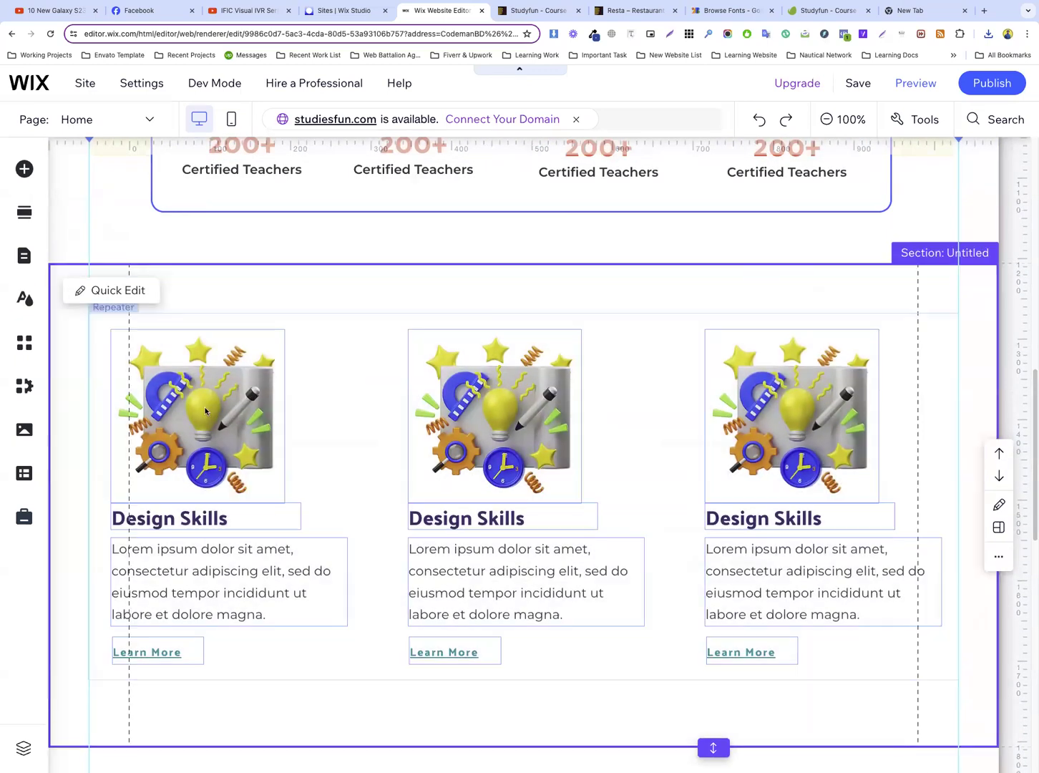
{"action": "left_click", "coordinate": [199, 410]}
{"action": "left_click", "coordinate": [194, 397]}
{"action": "right_click", "coordinate": [195, 398]}
{"action": "mouse_move", "coordinate": [209, 399]}
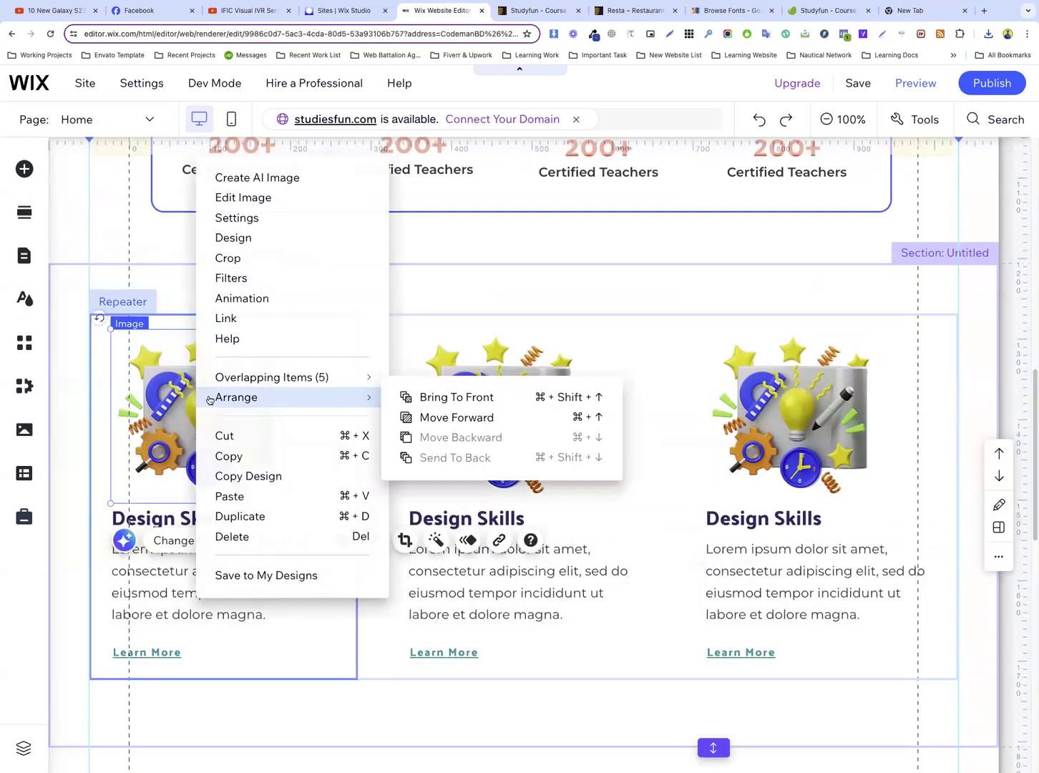
{"action": "left_click", "coordinate": [247, 516]}
{"action": "left_click_drag", "start_coordinate": [264, 463], "coordinate": [197, 415]}
{"action": "left_click", "coordinate": [364, 425]}
Open the image chooser for the copied Design Skills image and upload the four saved template photos to Site Files
{"action": "left_click", "coordinate": [204, 368]}
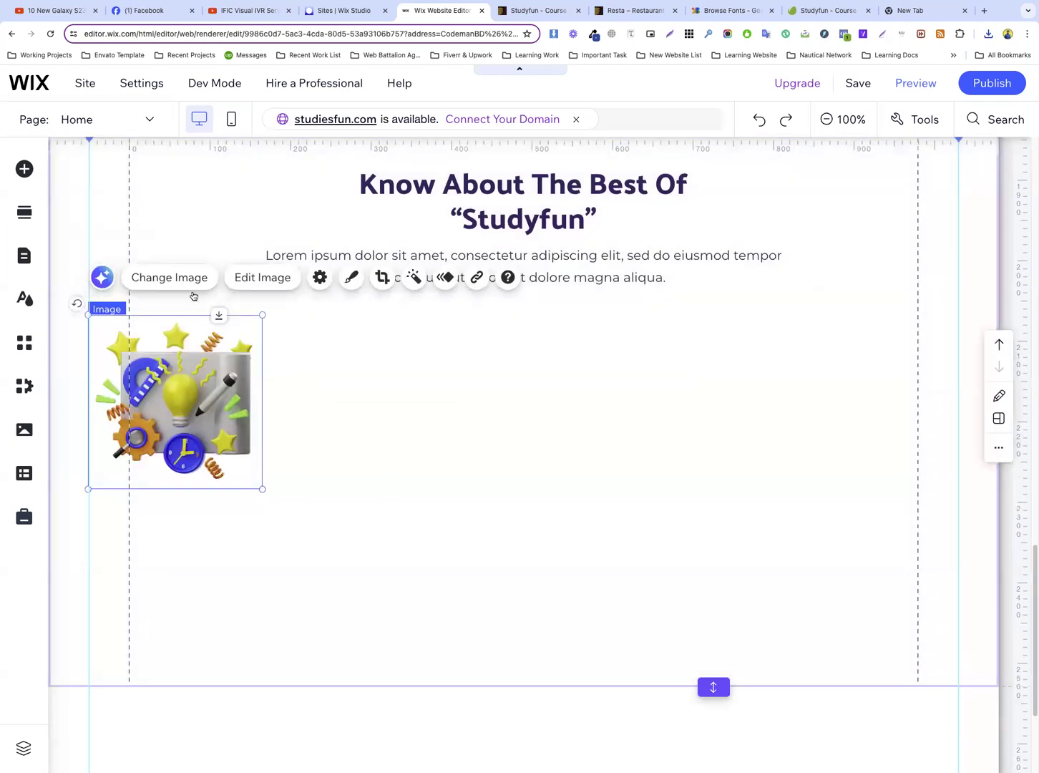
{"action": "left_click", "coordinate": [168, 278]}
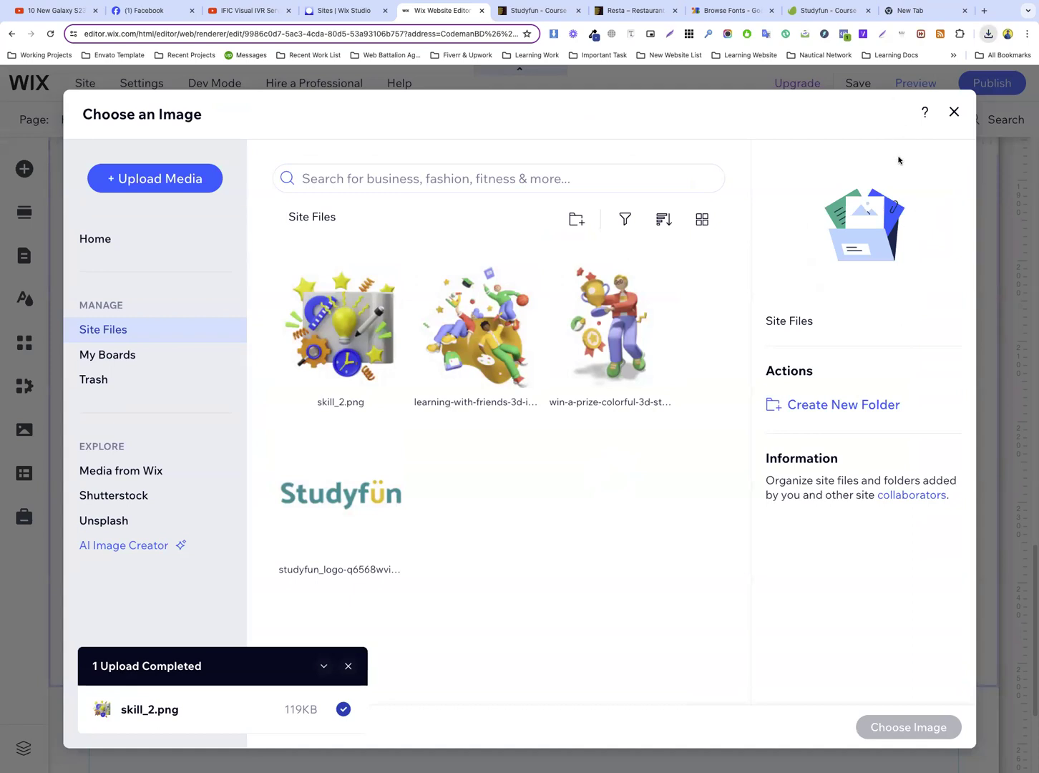
{"action": "left_click_drag", "start_coordinate": [904, 232], "coordinate": [385, 366]}
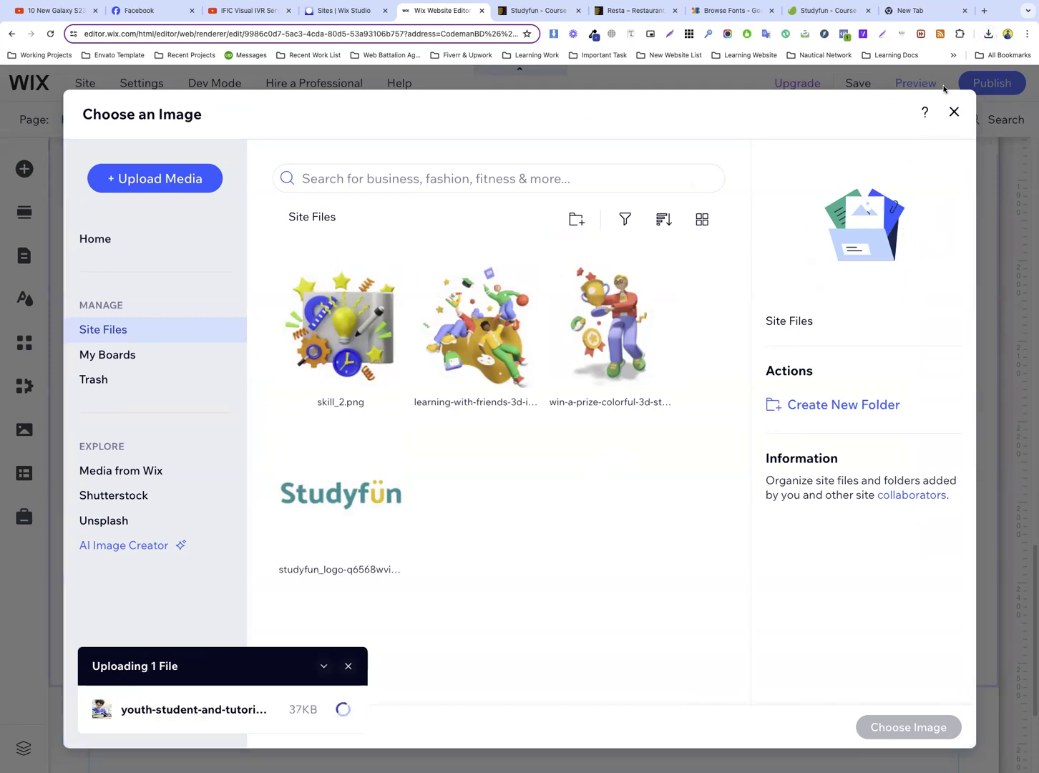
{"action": "left_click_drag", "start_coordinate": [885, 226], "coordinate": [420, 370]}
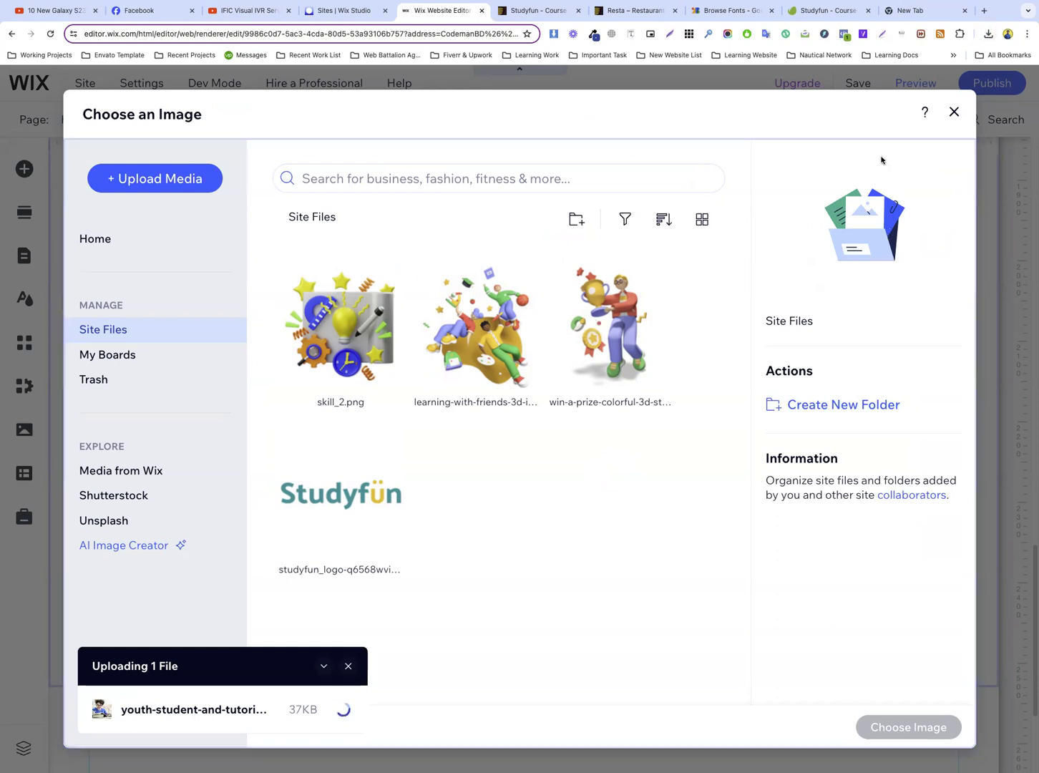
{"action": "left_click_drag", "start_coordinate": [902, 158], "coordinate": [344, 361]}
{"action": "left_click", "coordinate": [986, 36]}
{"action": "left_click_drag", "start_coordinate": [903, 193], "coordinate": [377, 355]}
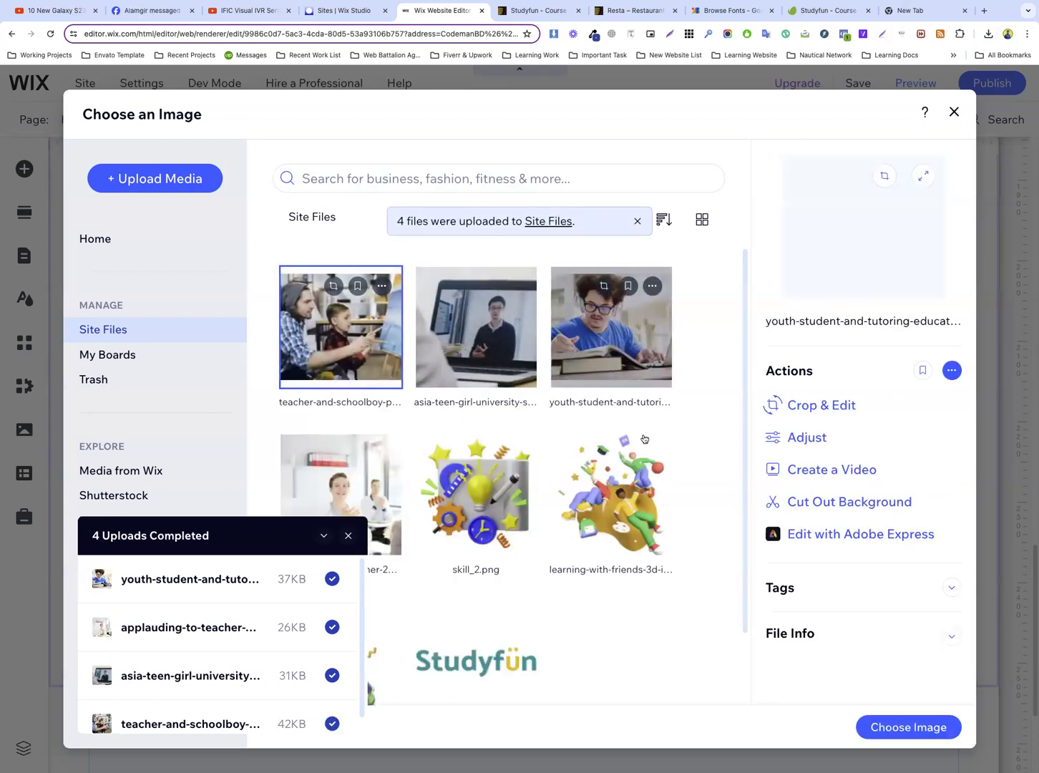
Replace the copied image with the headphones student photo, reset it to its original proportions, and move it about 10 px down
{"action": "left_click", "coordinate": [907, 727]}
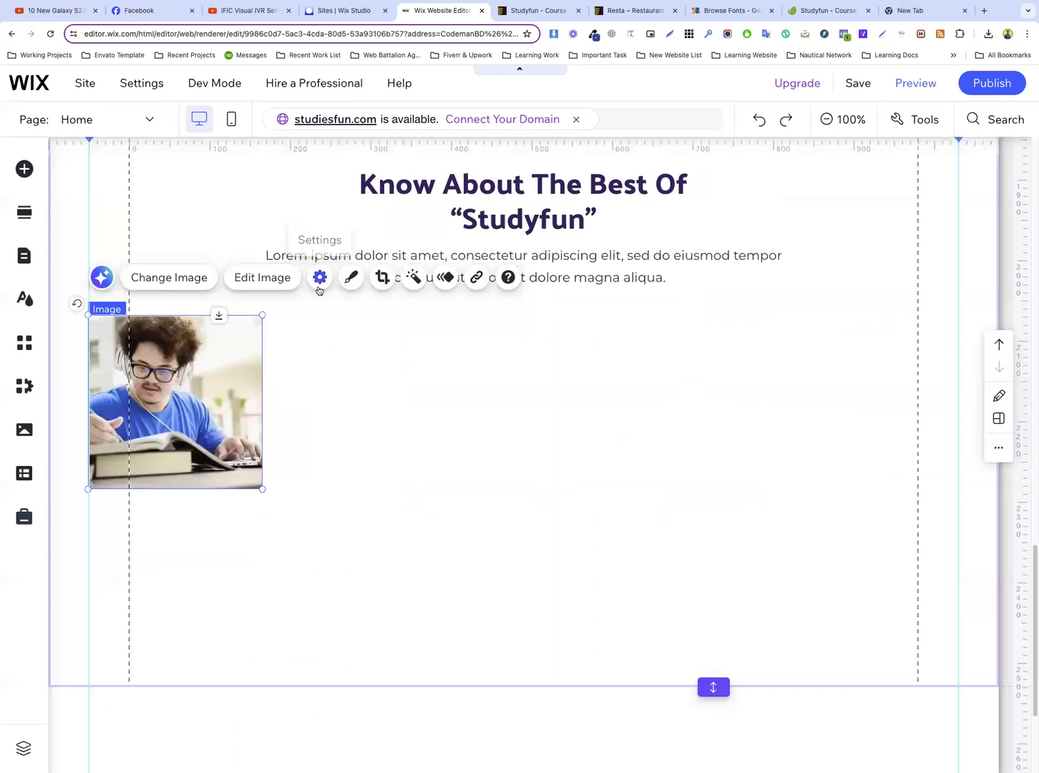
{"action": "left_click", "coordinate": [319, 279]}
{"action": "left_click", "coordinate": [615, 418]}
{"action": "left_click", "coordinate": [392, 418]}
{"action": "left_click_drag", "start_coordinate": [185, 397], "coordinate": [186, 407]}
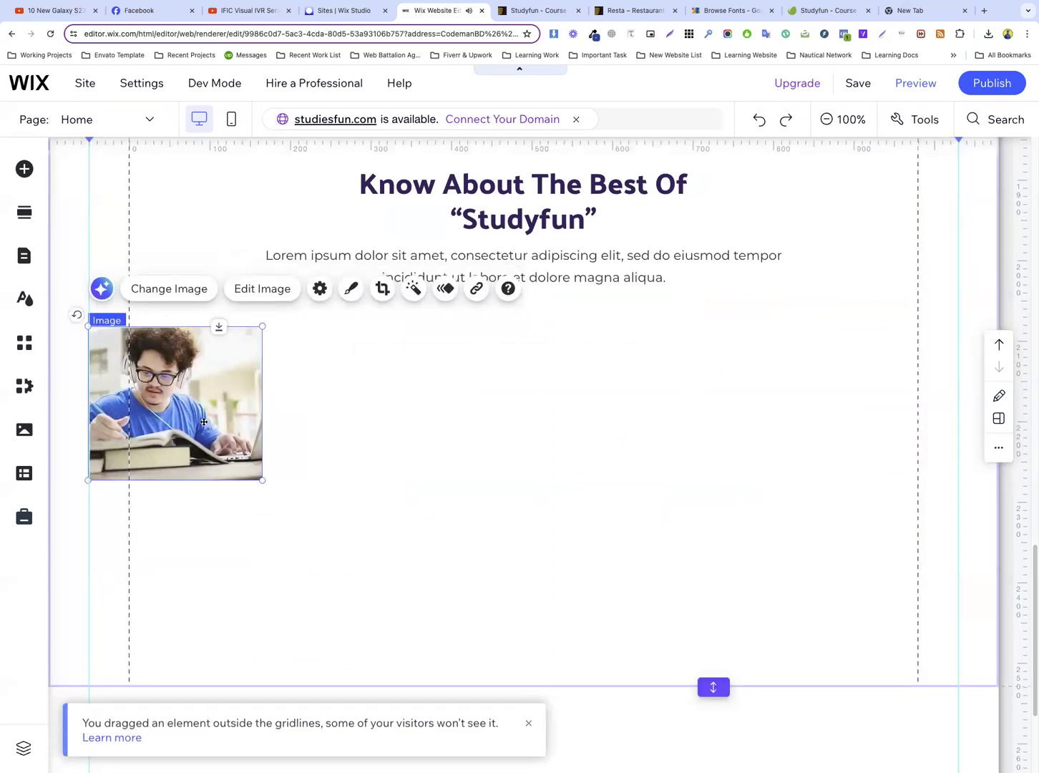
Duplicate the headphones student photo directly below the original and replace the copy with the photo of the tutor on the laptop screen
{"action": "key", "text": "super+d"}
{"action": "left_click_drag", "start_coordinate": [204, 422], "coordinate": [202, 574]}
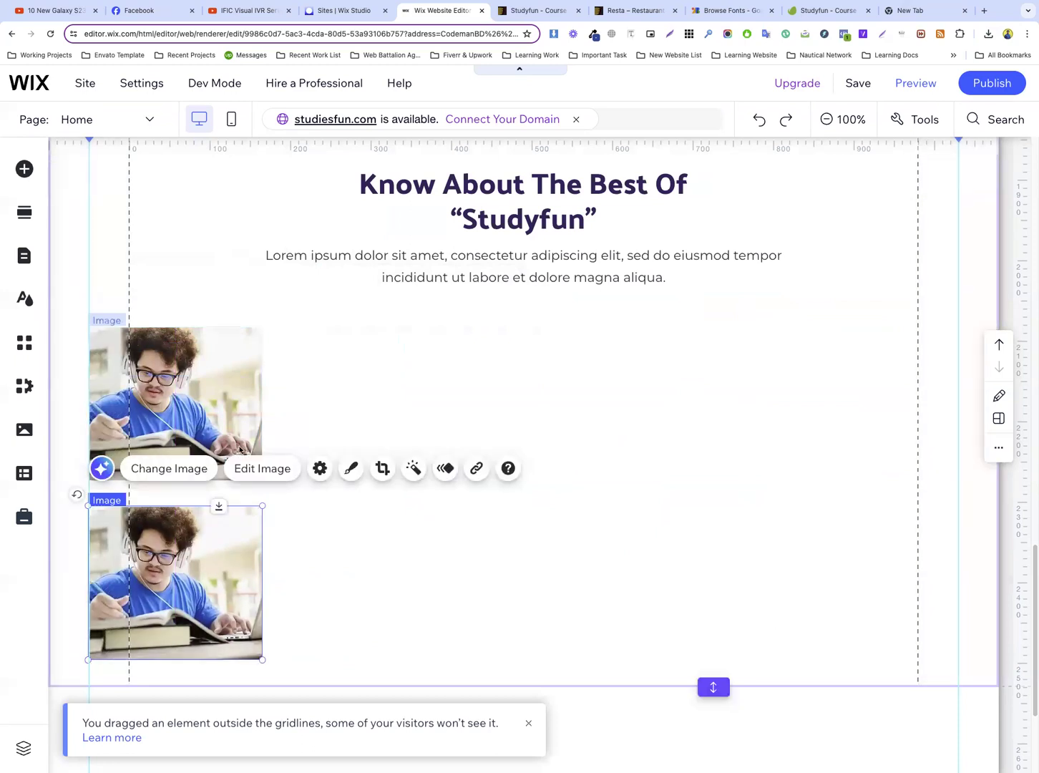
{"action": "left_click", "coordinate": [533, 11]}
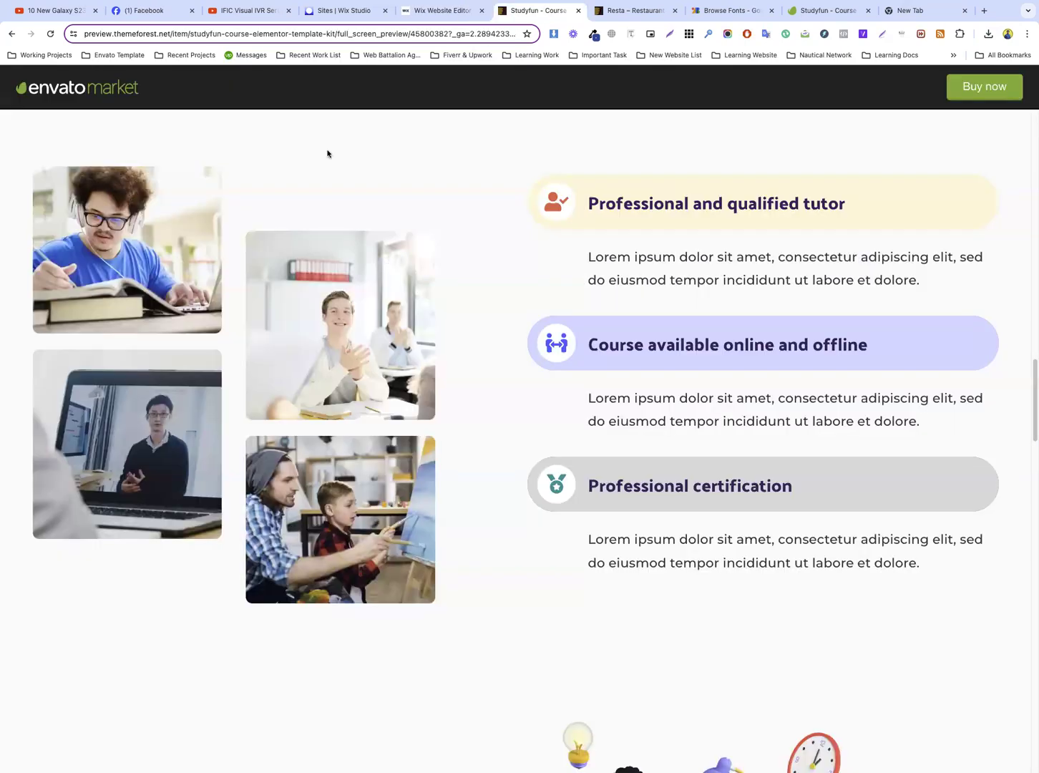
{"action": "left_click", "coordinate": [421, 12]}
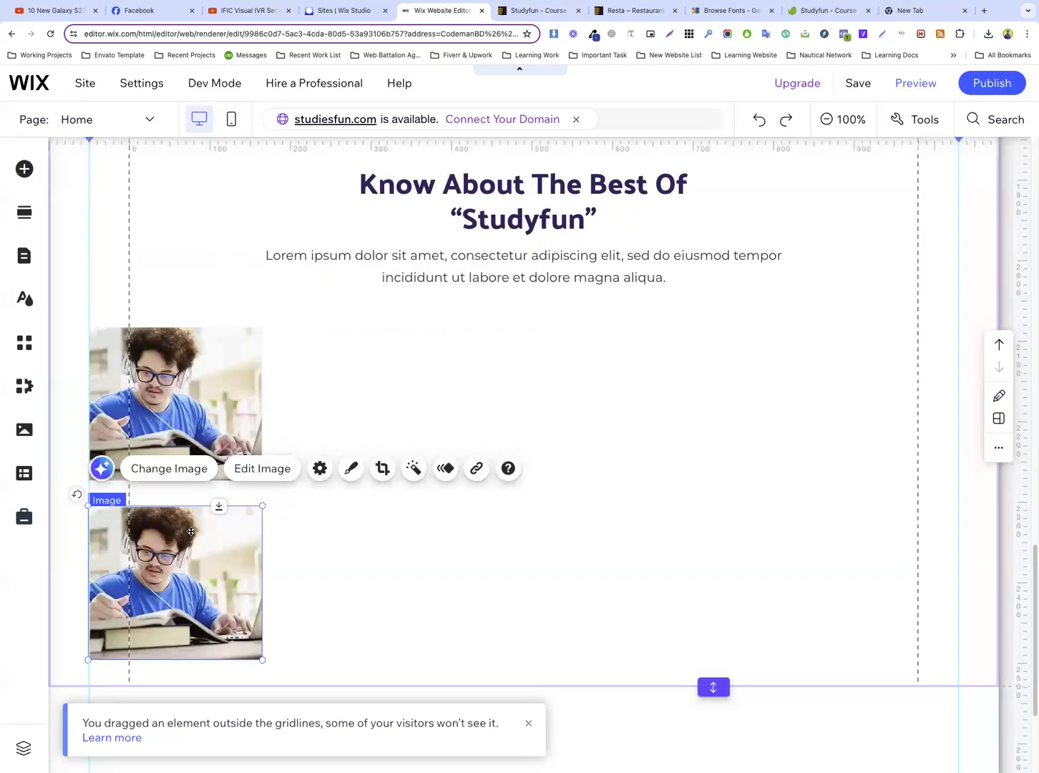
{"action": "left_click", "coordinate": [172, 469]}
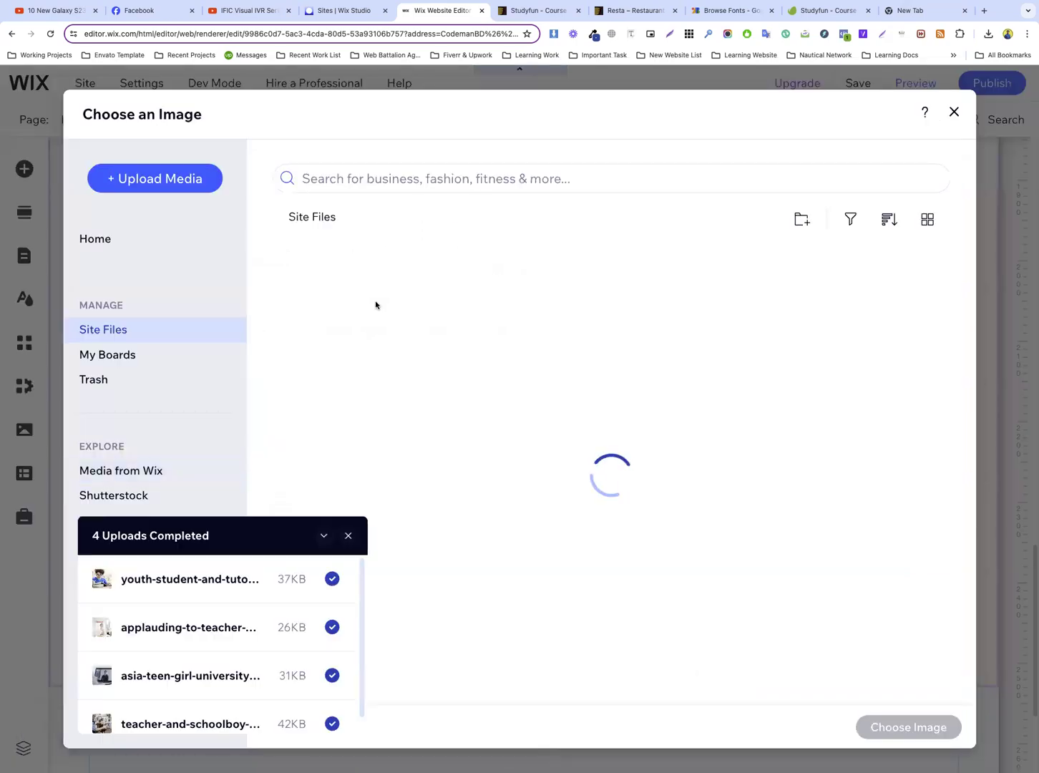
{"action": "left_click", "coordinate": [505, 336]}
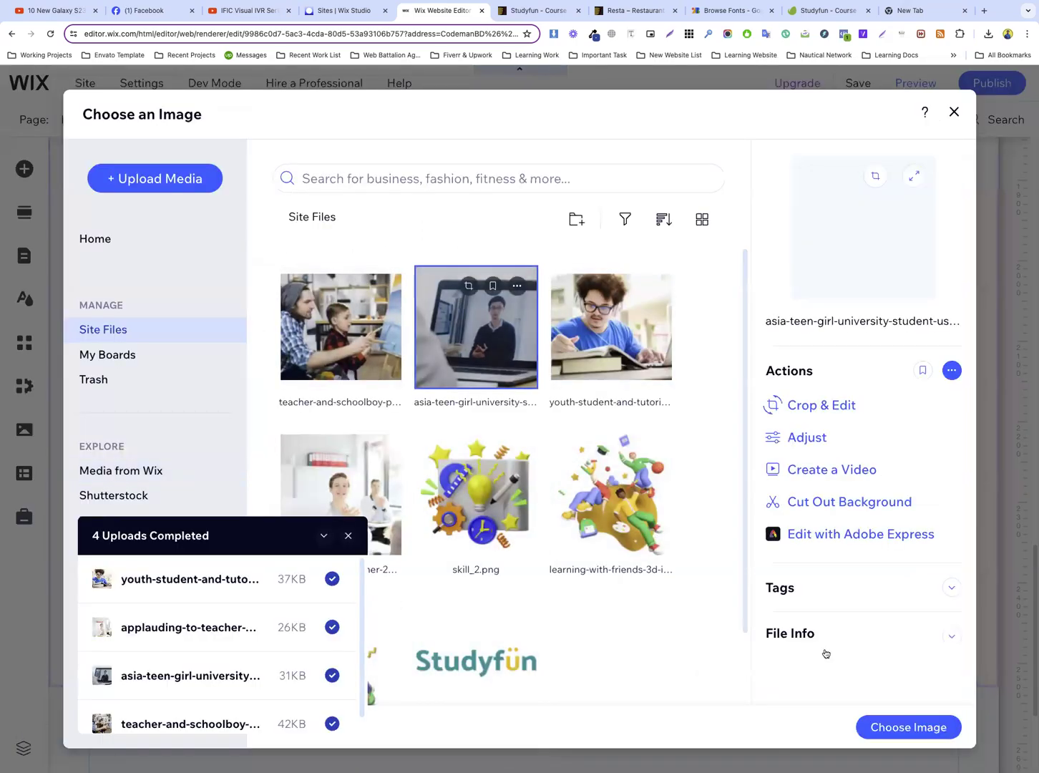
{"action": "left_click", "coordinate": [894, 726]}
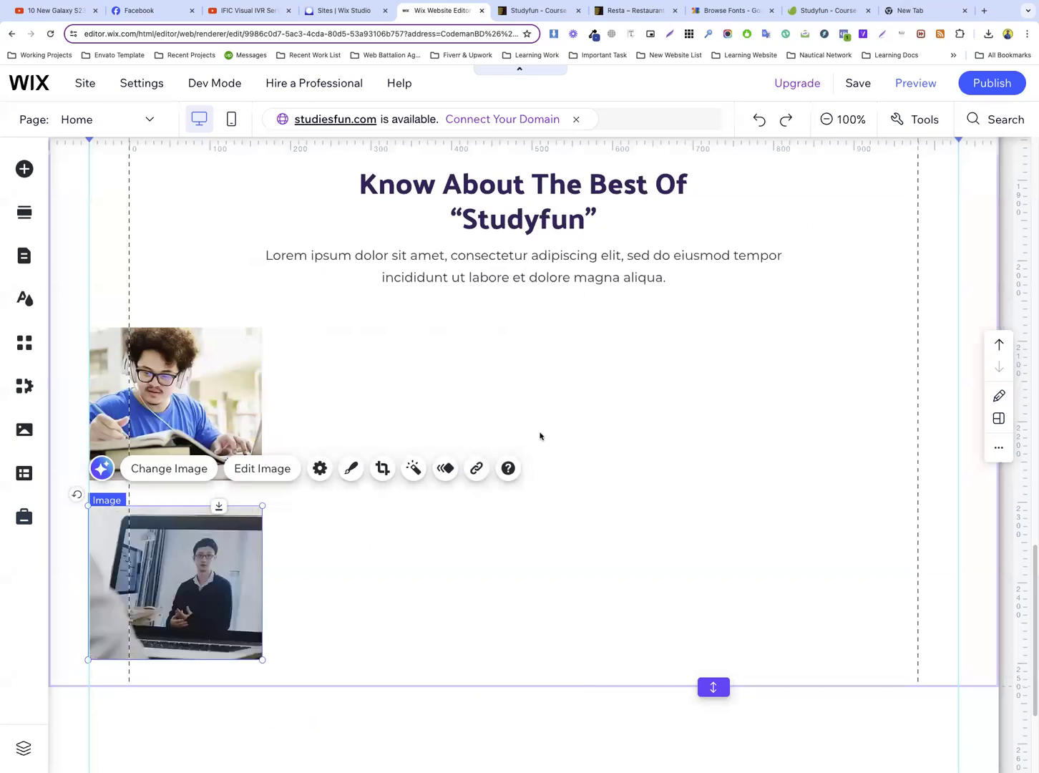
Reset the laptop tutor photo to its original image proportions
{"action": "left_click", "coordinate": [530, 428]}
{"action": "scroll", "coordinate": [484, 408], "scroll_direction": "down", "scroll_amount": 3}
{"action": "left_click", "coordinate": [179, 413]}
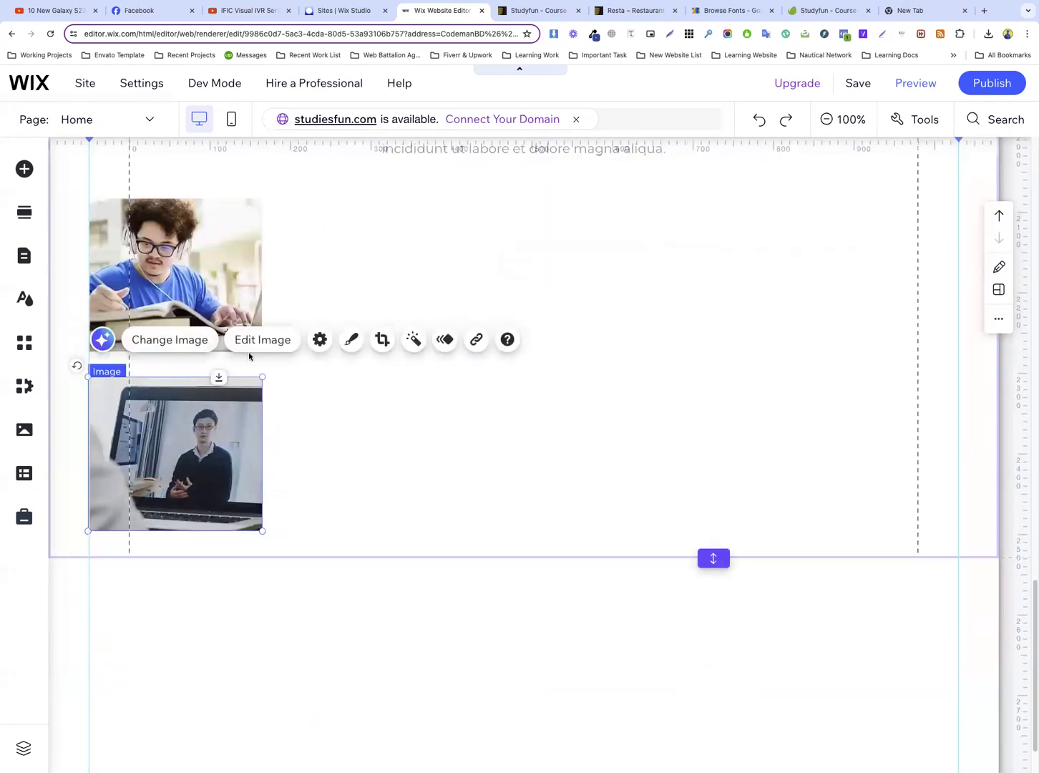
{"action": "left_click", "coordinate": [319, 339]}
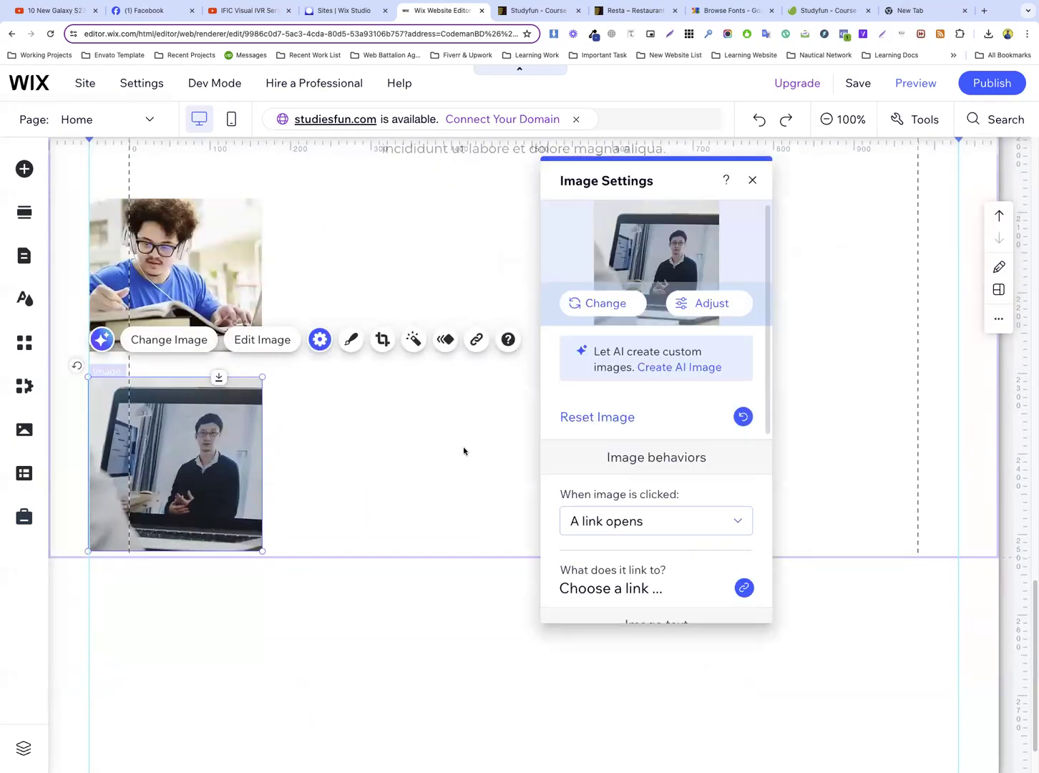
{"action": "left_click", "coordinate": [523, 432]}
Extend the section's lower edge to make it about 100 px taller
{"action": "scroll", "coordinate": [523, 432], "scroll_direction": "down", "scroll_amount": 2}
{"action": "left_click_drag", "start_coordinate": [713, 486], "coordinate": [713, 588]}
{"action": "left_click", "coordinate": [222, 411]}
{"action": "scroll", "coordinate": [378, 359], "scroll_direction": "up", "scroll_amount": 3}
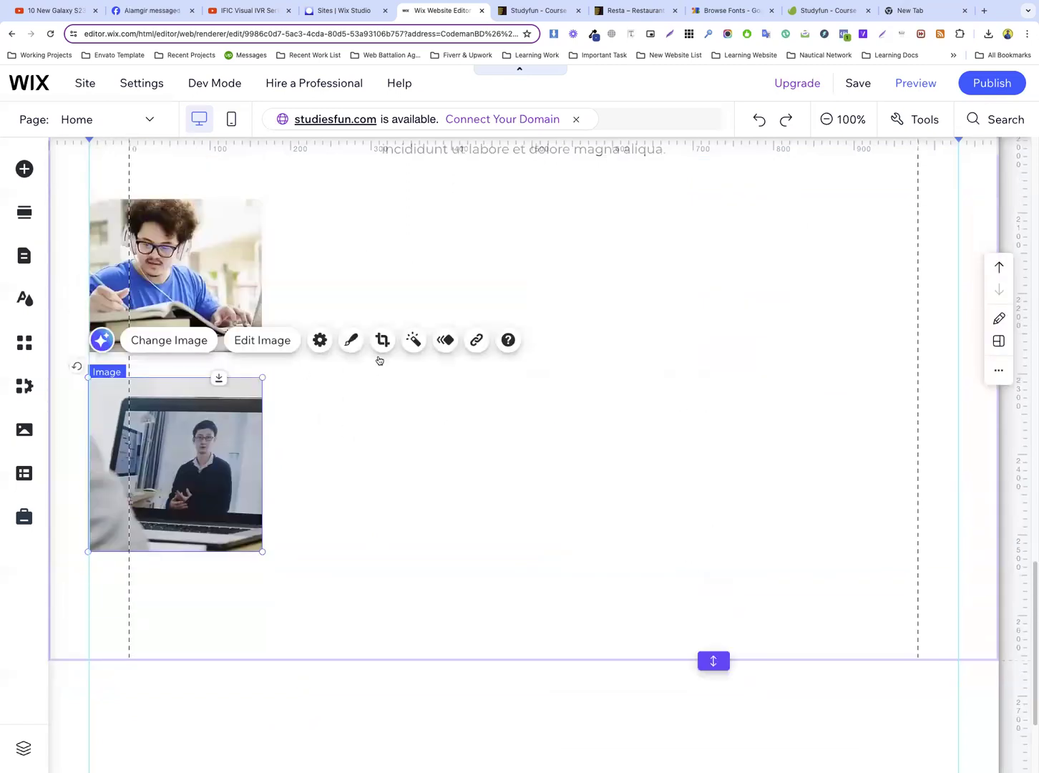
{"action": "left_click", "coordinate": [329, 357]}
Duplicate the headphones student photo and place the copy in a second column beside it, about 84 px lower, following the template's layout
{"action": "left_click", "coordinate": [223, 356]}
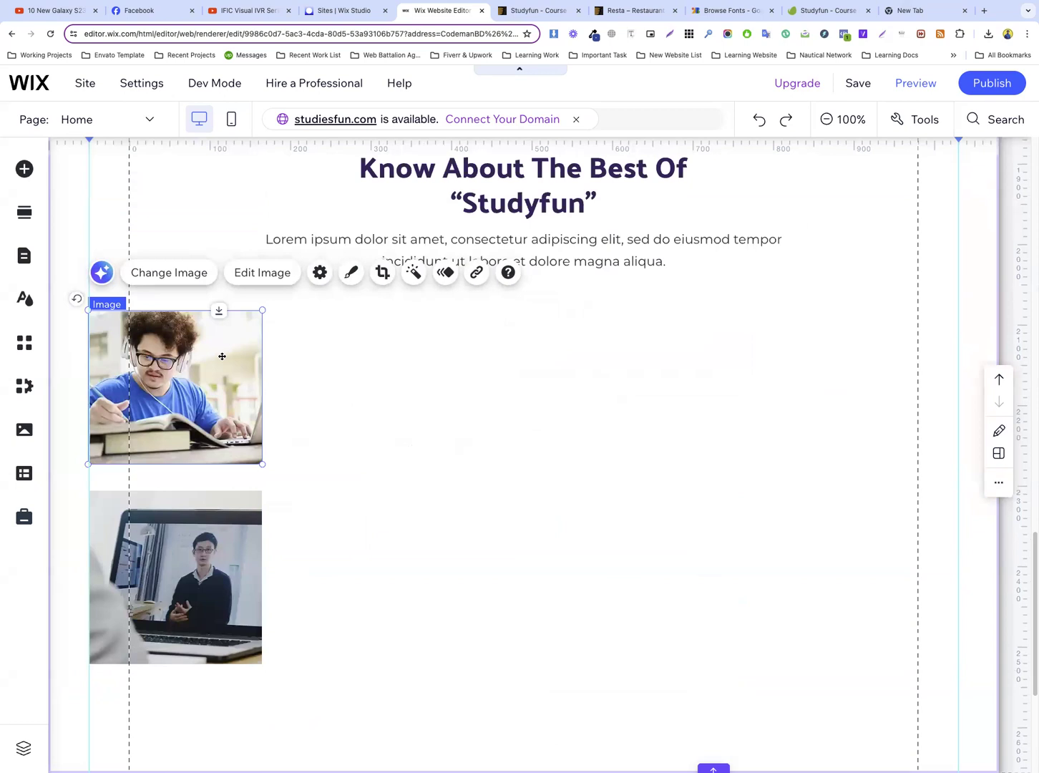
{"action": "key", "text": "super+d"}
{"action": "left_click_drag", "start_coordinate": [220, 385], "coordinate": [395, 345]}
{"action": "key", "text": "ctrl+Tab"}
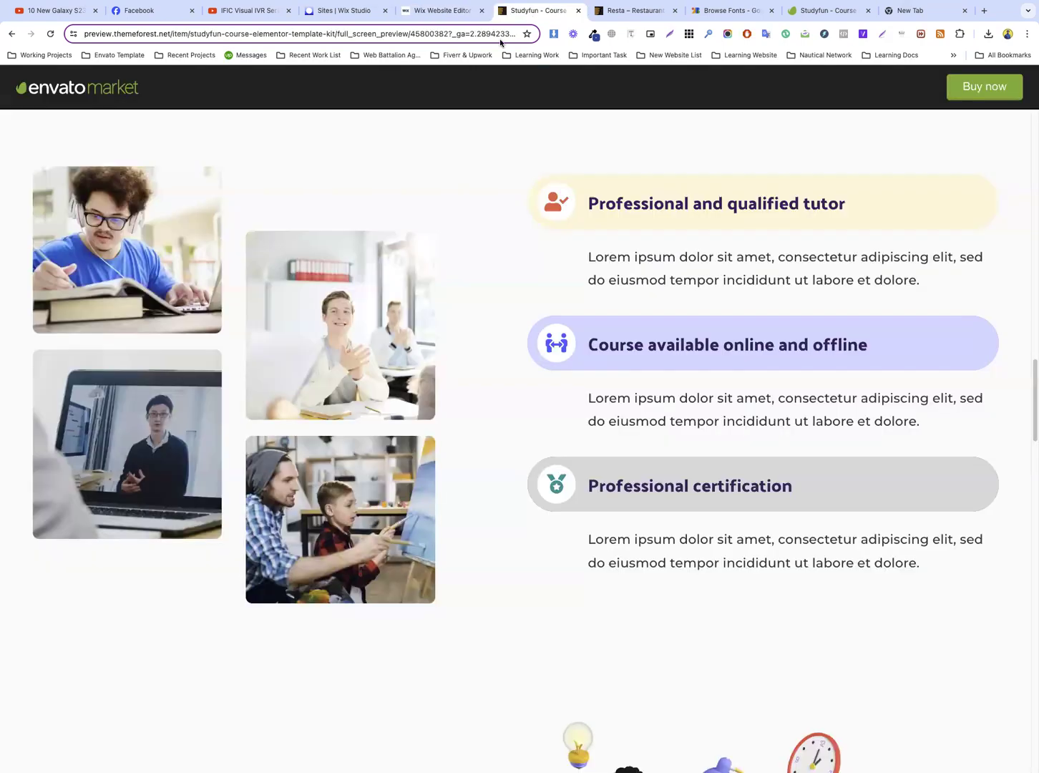
{"action": "left_click", "coordinate": [440, 10]}
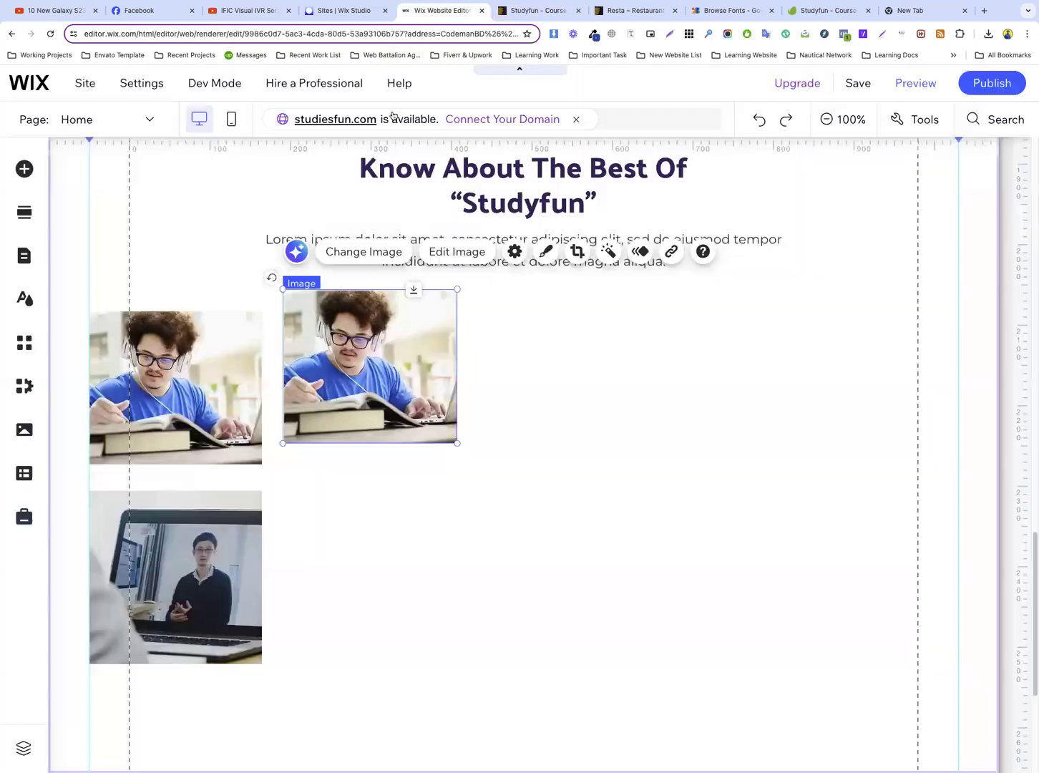
{"action": "left_click_drag", "start_coordinate": [359, 354], "coordinate": [360, 464]}
{"action": "left_click", "coordinate": [620, 457]}
{"action": "left_click", "coordinate": [403, 462]}
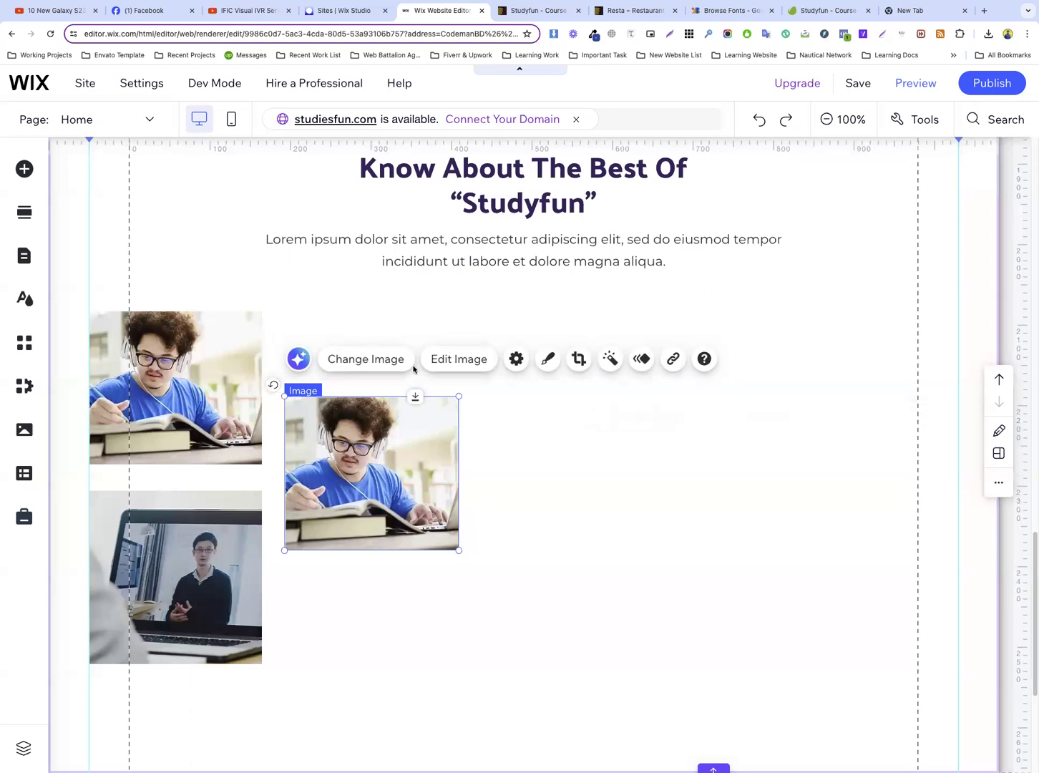
Replace the second-column copy with the uploaded photo of the smiling student applauding in the classroom
{"action": "left_click", "coordinate": [370, 361]}
{"action": "left_click", "coordinate": [522, 10]}
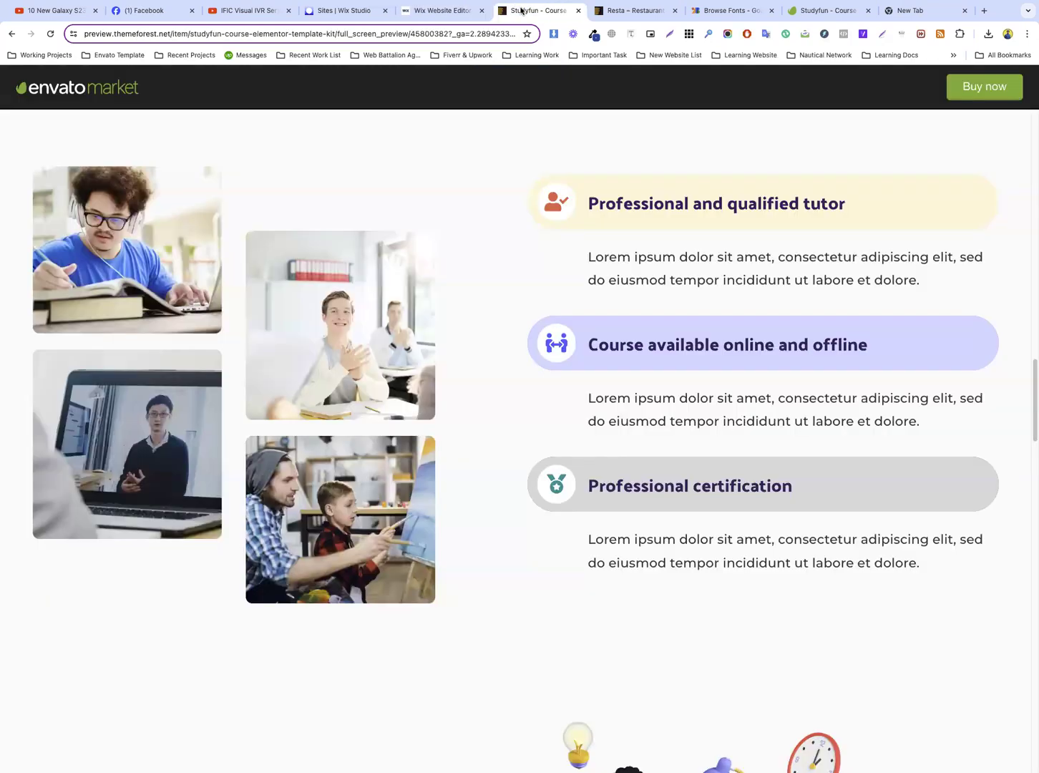
{"action": "left_click", "coordinate": [456, 13]}
{"action": "left_click", "coordinate": [343, 472]}
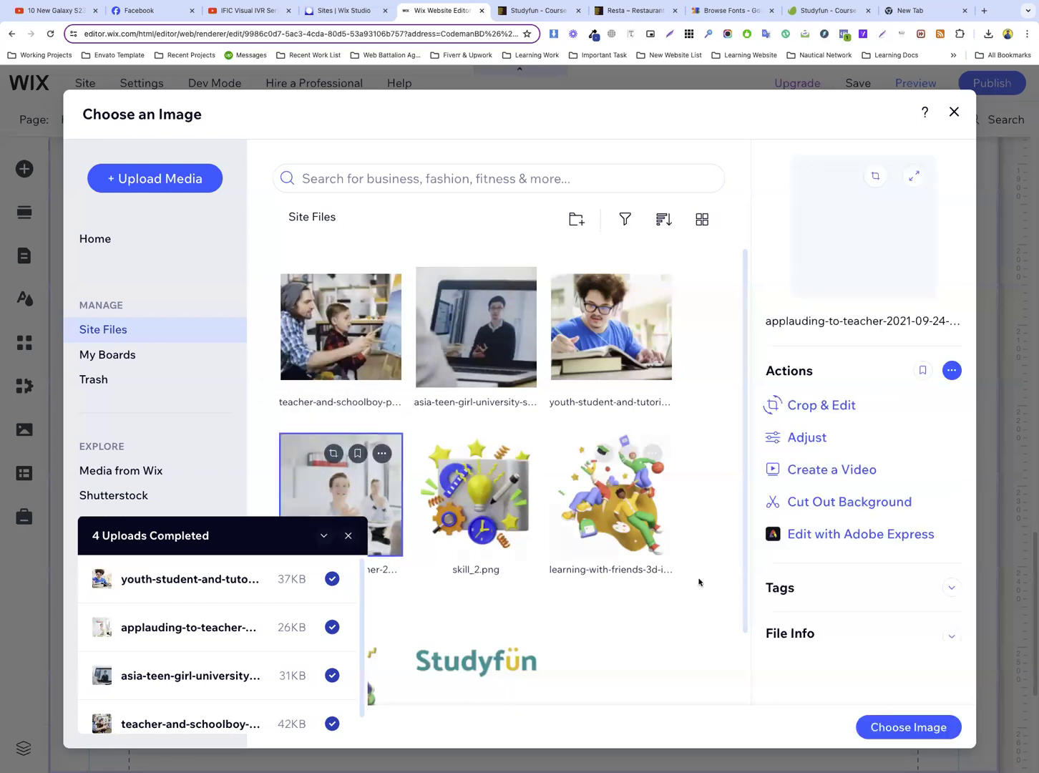
{"action": "left_click", "coordinate": [903, 726]}
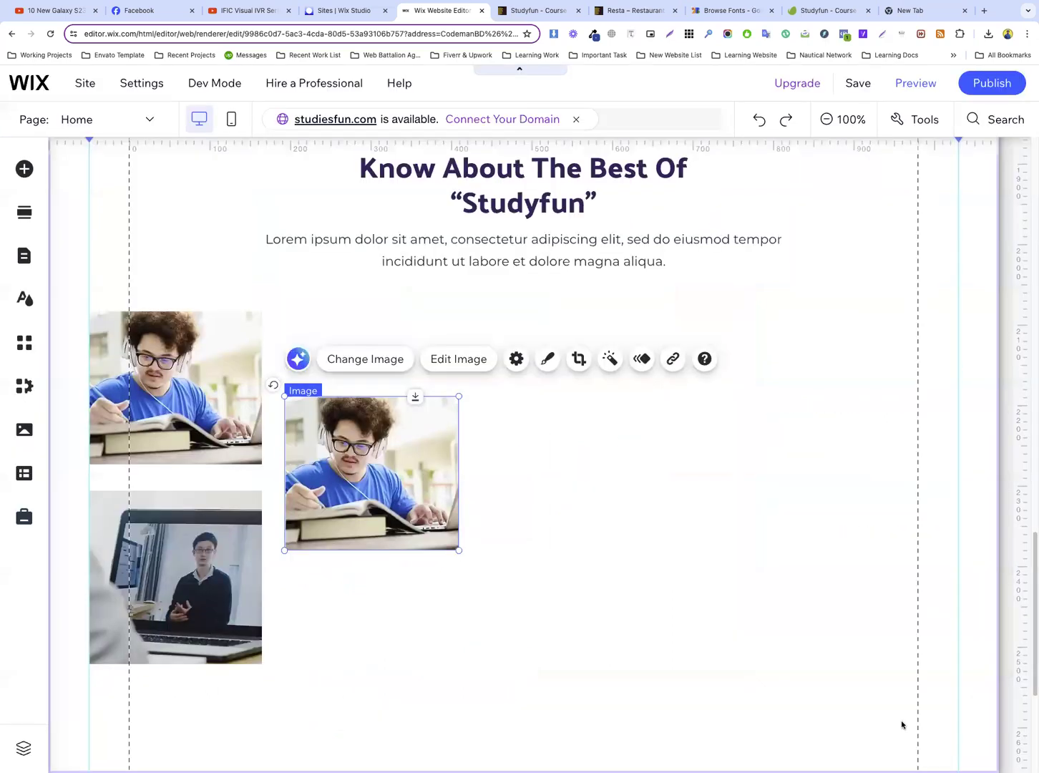
Reset the smiling student photo to its original image proportions
{"action": "left_click", "coordinate": [704, 555]}
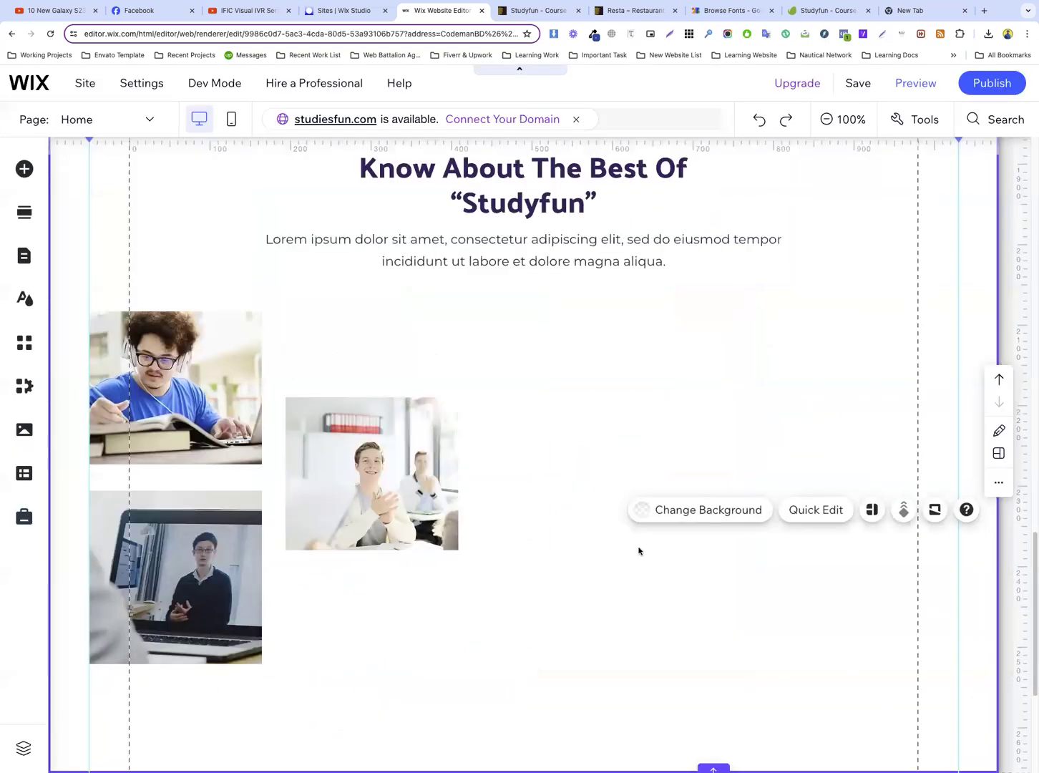
{"action": "left_click", "coordinate": [426, 491]}
{"action": "left_click", "coordinate": [516, 359]}
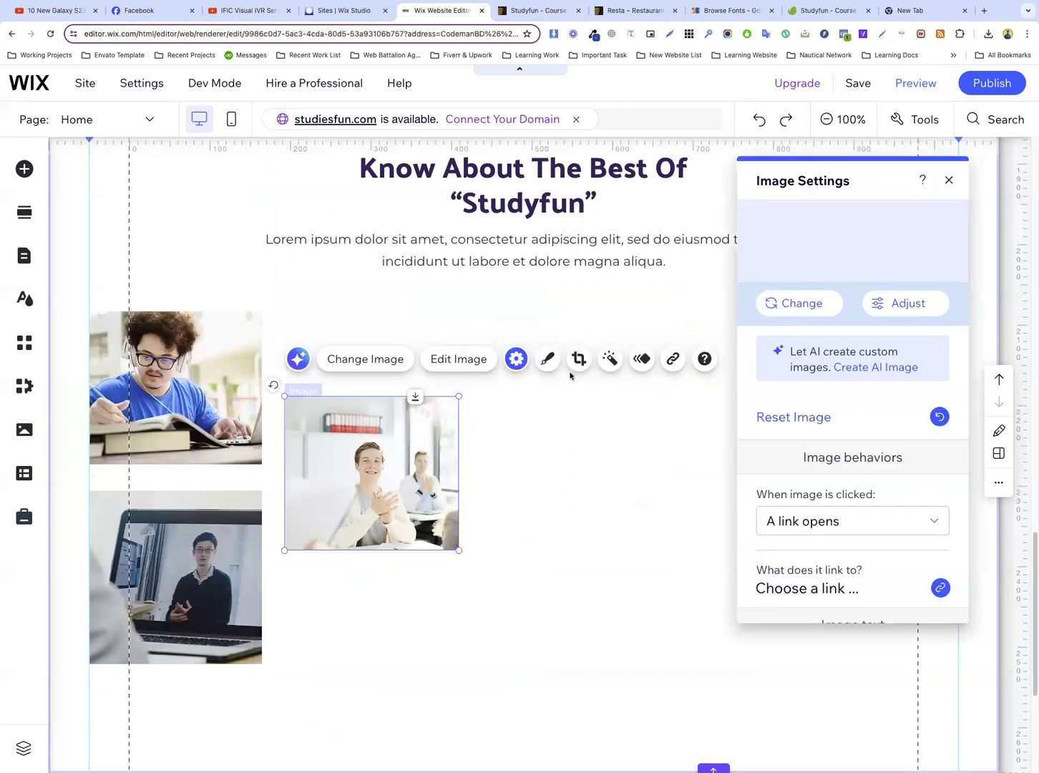
{"action": "left_click", "coordinate": [800, 415]}
{"action": "left_click", "coordinate": [513, 464]}
Duplicate the smiling student photo and place the copy directly below it in the second column
{"action": "left_click", "coordinate": [369, 464]}
{"action": "key", "text": "super+d"}
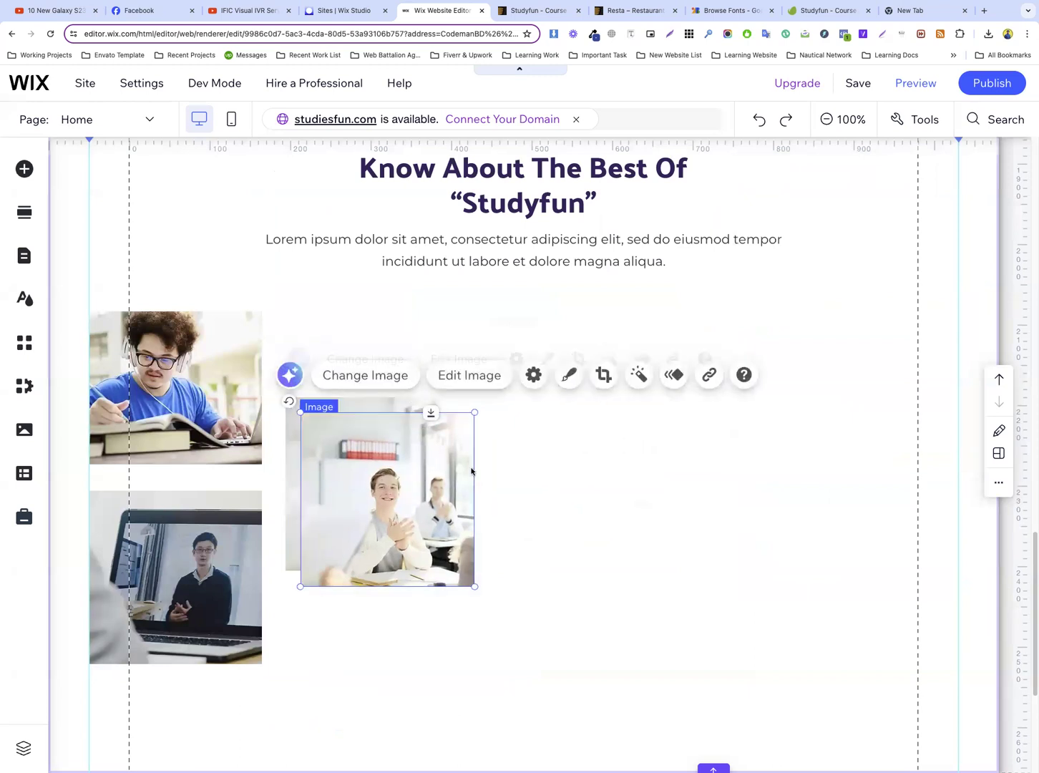
{"action": "scroll", "coordinate": [583, 427], "scroll_direction": "down", "scroll_amount": 2}
{"action": "left_click_drag", "start_coordinate": [399, 383], "coordinate": [384, 563]}
{"action": "left_click", "coordinate": [602, 514]}
Extend the section's lower edge to a height of about 957 px
{"action": "scroll", "coordinate": [647, 430], "scroll_direction": "down", "scroll_amount": 3}
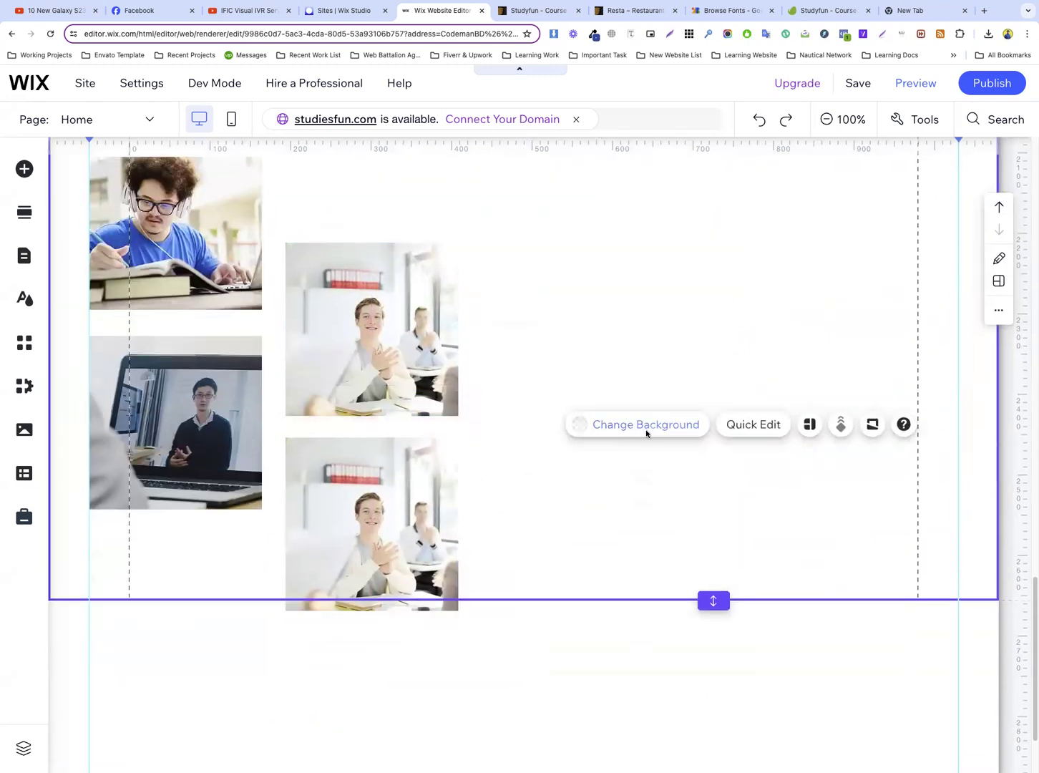
{"action": "left_click_drag", "start_coordinate": [709, 482], "coordinate": [712, 570]}
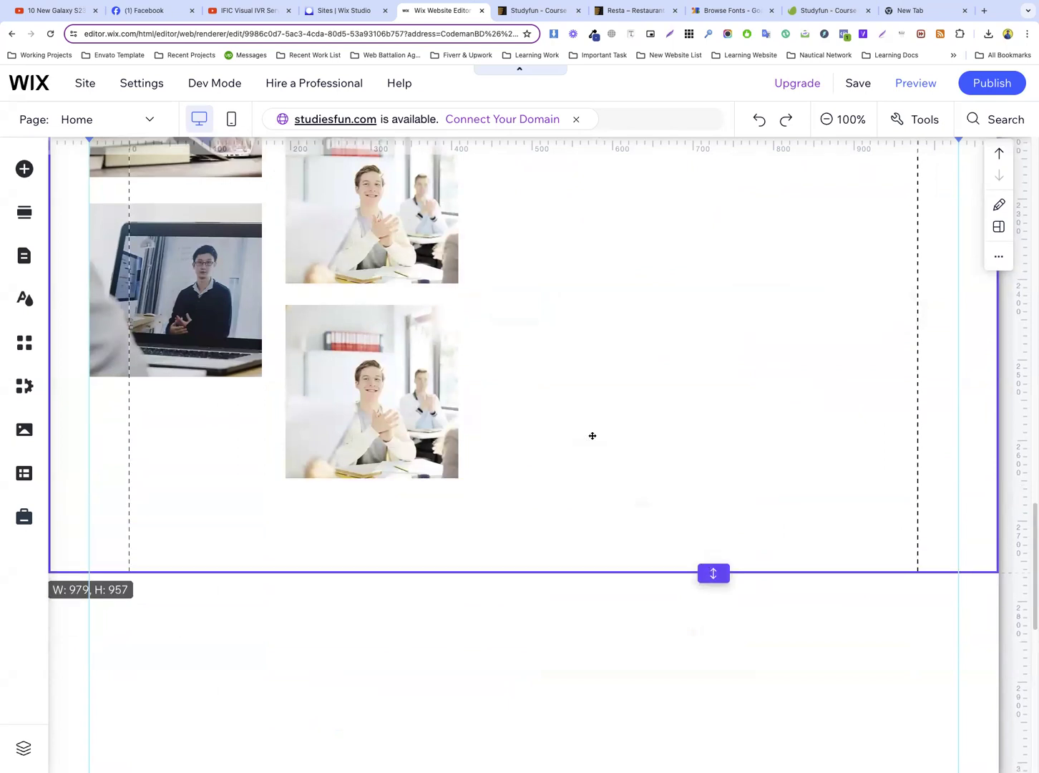
{"action": "scroll", "coordinate": [475, 306], "scroll_direction": "up", "scroll_amount": 2}
Check the template's image arrangement and move both smiling student photos up by about 18 px
{"action": "left_click", "coordinate": [536, 11]}
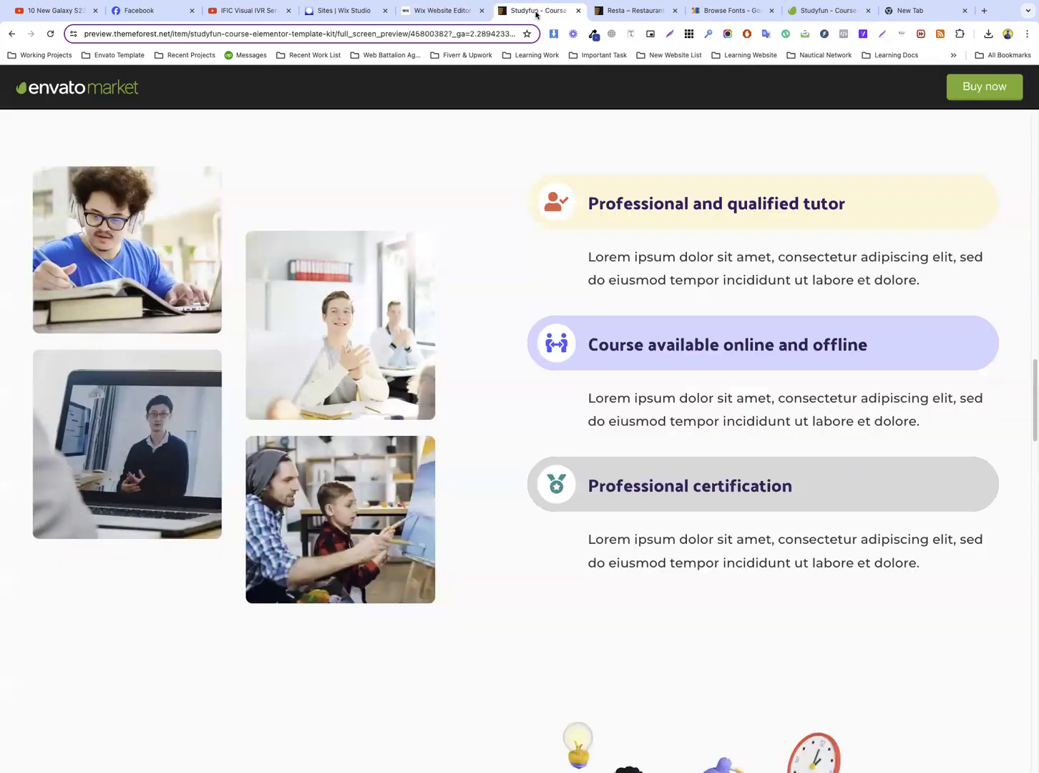
{"action": "left_click", "coordinate": [440, 11]}
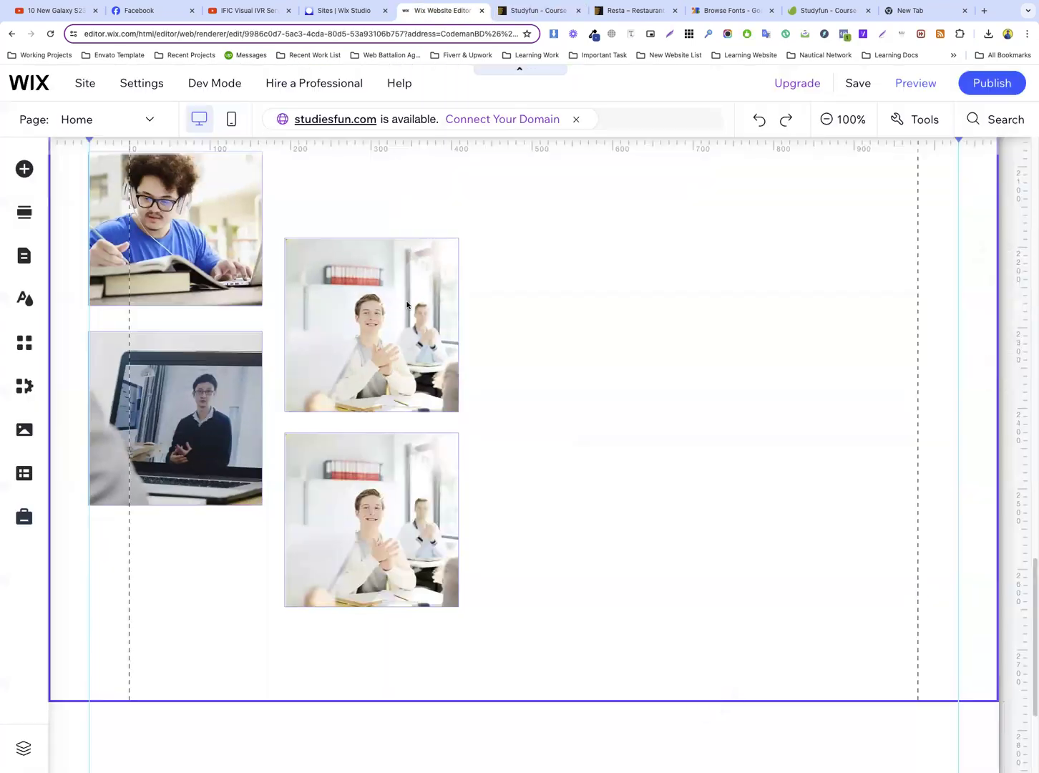
{"action": "scroll", "coordinate": [511, 308], "scroll_direction": "up", "scroll_amount": 2}
{"action": "scroll", "coordinate": [429, 358], "scroll_direction": "down", "scroll_amount": 1}
{"action": "scroll", "coordinate": [429, 357], "scroll_direction": "up", "scroll_amount": 1}
{"action": "left_click_drag", "start_coordinate": [353, 362], "coordinate": [353, 347]}
{"action": "left_click", "coordinate": [570, 385]}
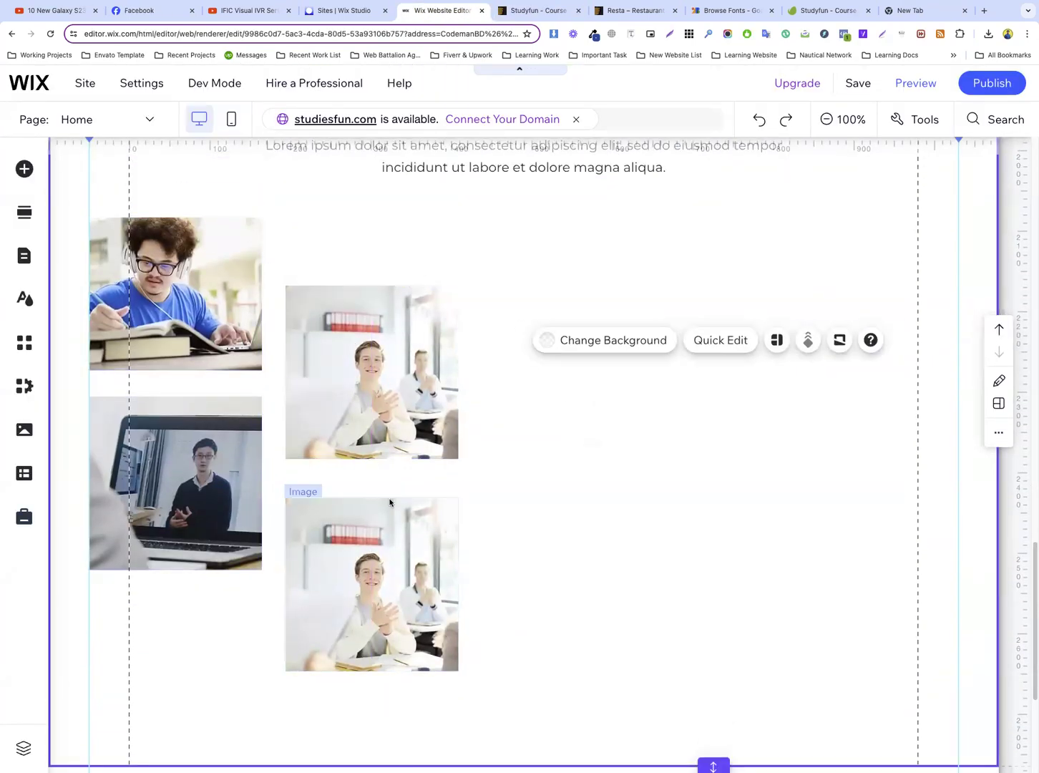
{"action": "left_click_drag", "start_coordinate": [349, 537], "coordinate": [349, 518]}
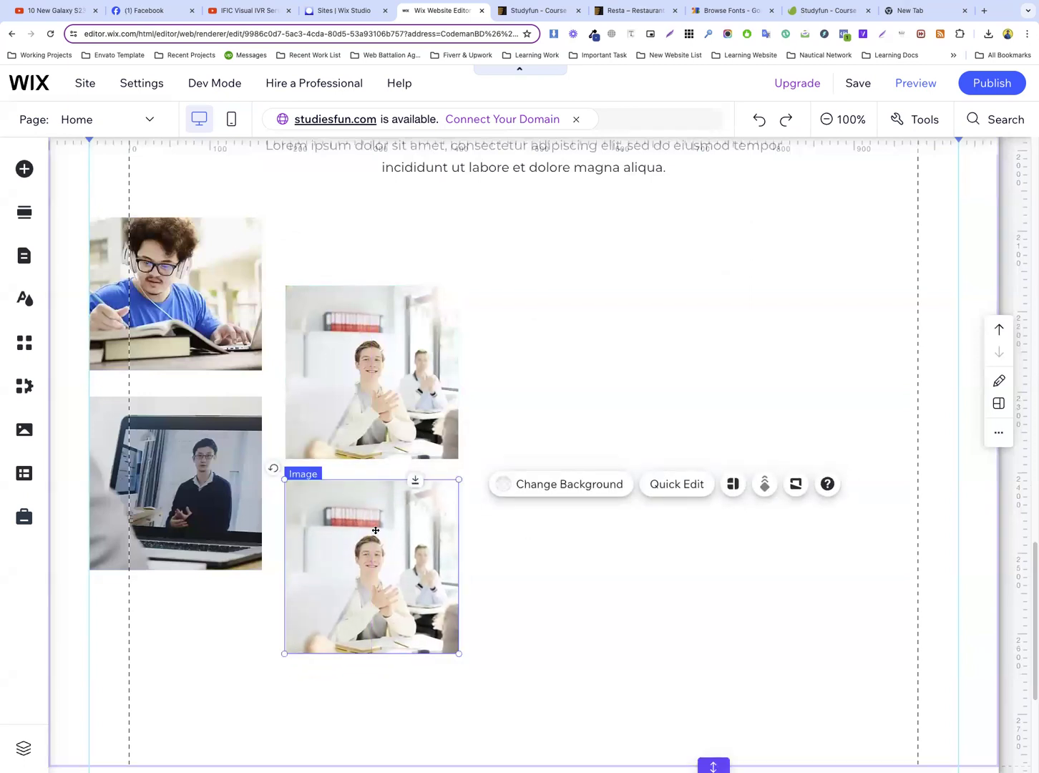
Replace the lower second-column photo with the teacher-and-schoolboy image from Site Files and reset it to its original proportions
{"action": "left_click", "coordinate": [351, 443]}
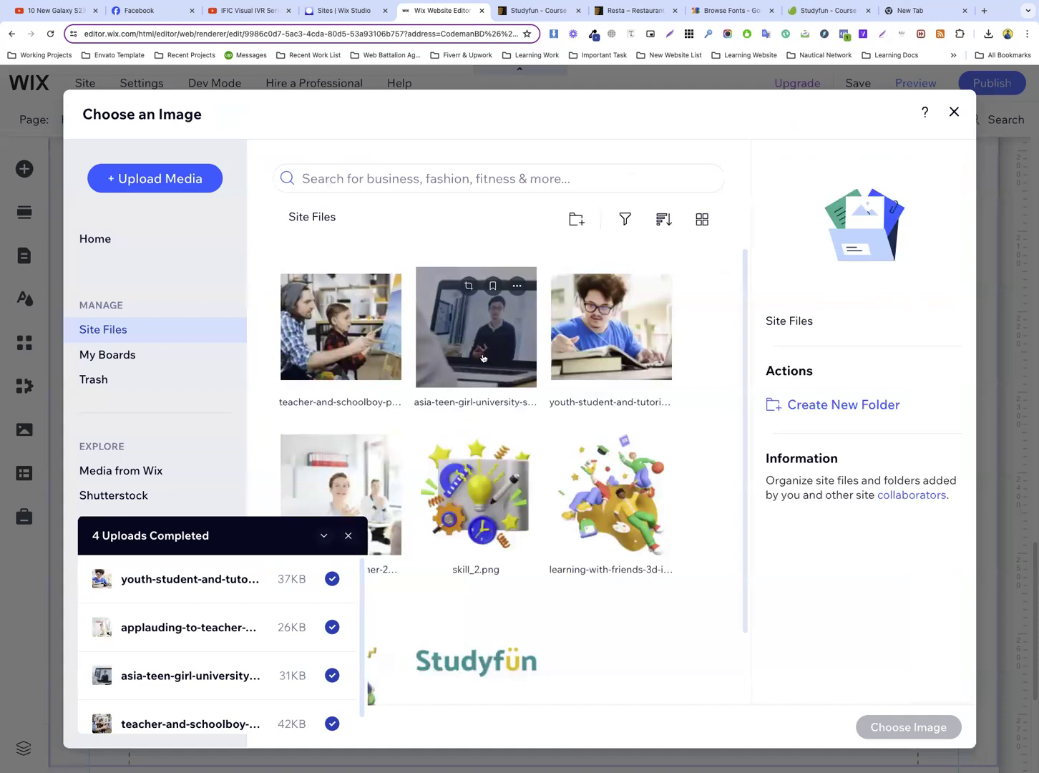
{"action": "left_click", "coordinate": [341, 328]}
{"action": "left_click", "coordinate": [902, 728]}
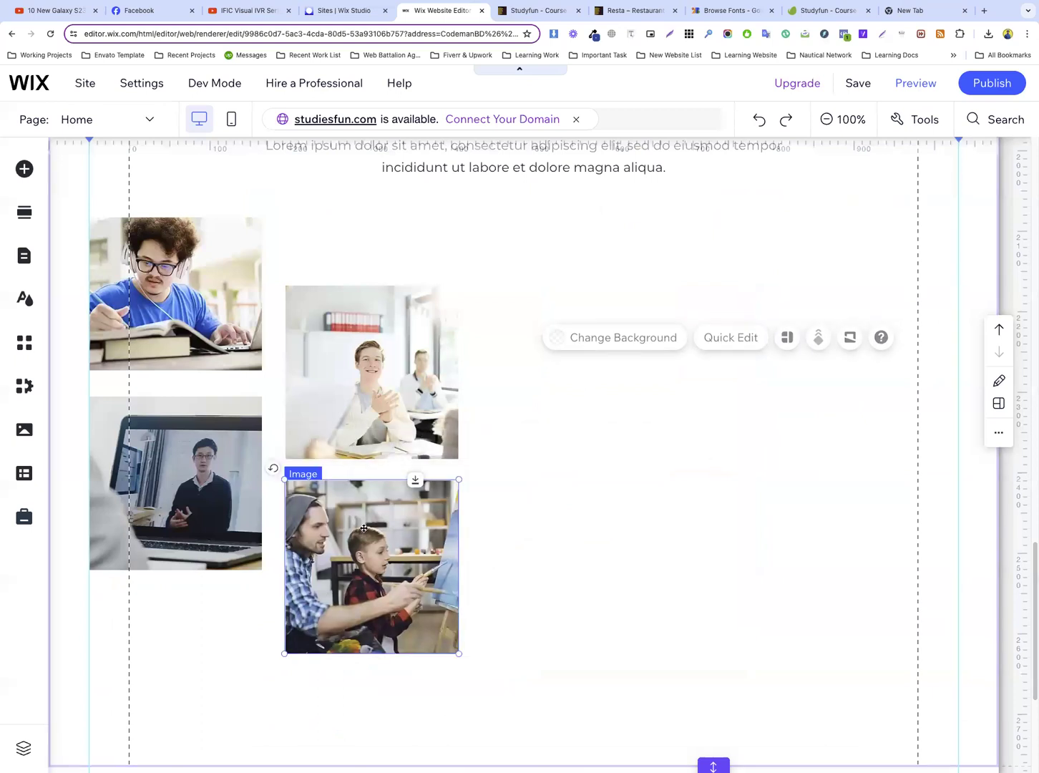
{"action": "left_click", "coordinate": [516, 441]}
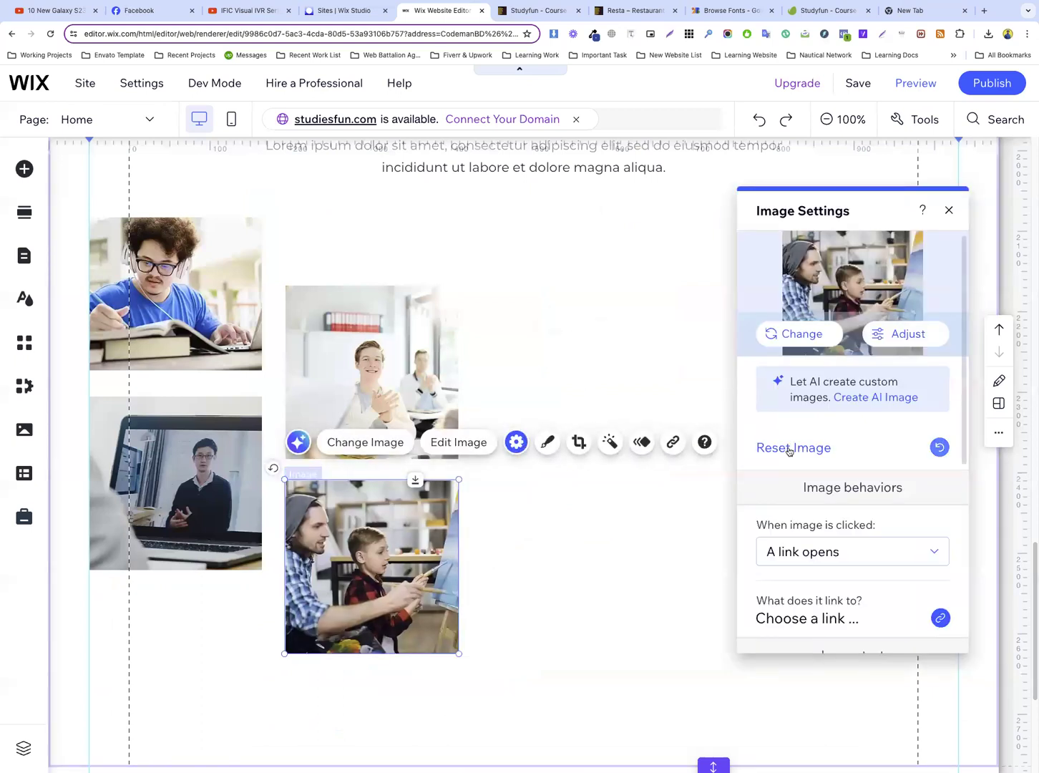
{"action": "left_click", "coordinate": [788, 449]}
{"action": "left_click", "coordinate": [612, 366]}
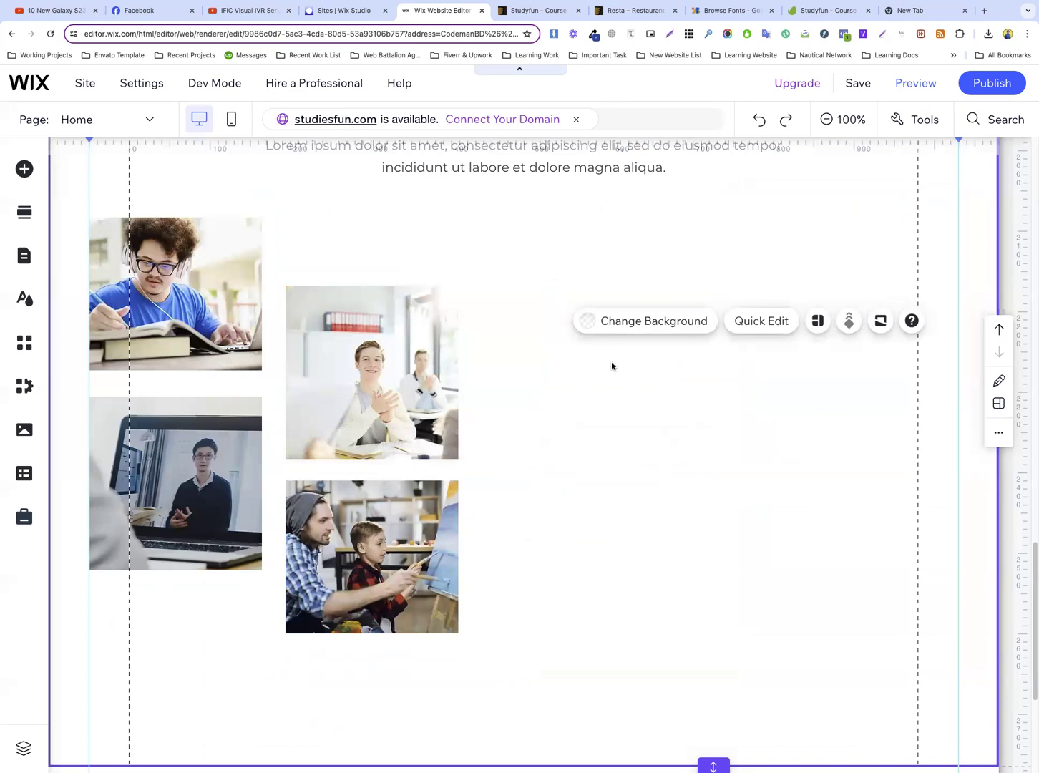
Compare the photo layout with the Studyfun template and examine the template's three coloured feature bars and their texts
{"action": "scroll", "coordinate": [611, 366], "scroll_direction": "up", "scroll_amount": 2}
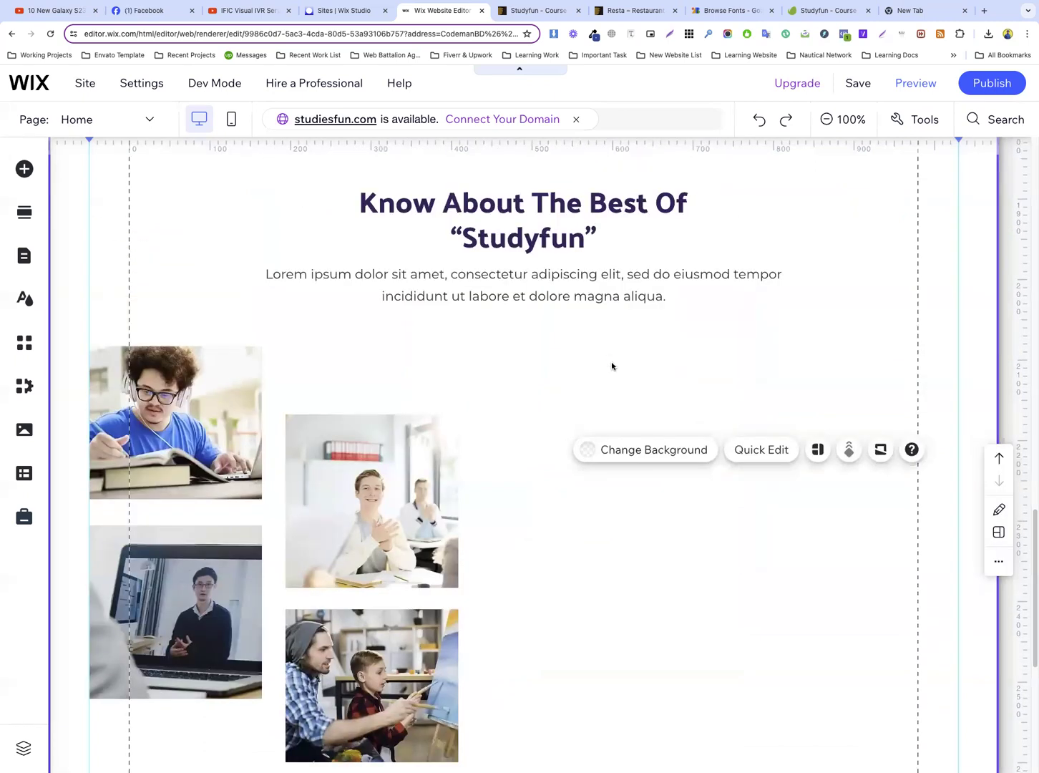
{"action": "scroll", "coordinate": [612, 366], "scroll_direction": "down", "scroll_amount": 2}
{"action": "scroll", "coordinate": [611, 366], "scroll_direction": "up", "scroll_amount": 1}
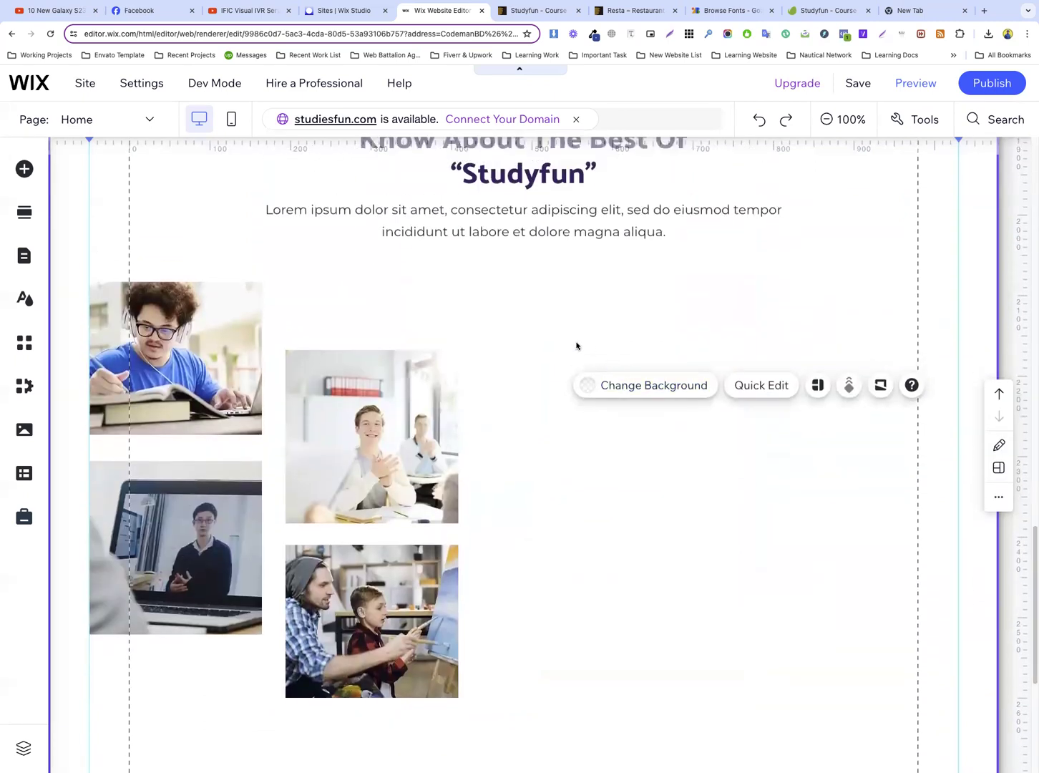
{"action": "left_click", "coordinate": [538, 10]}
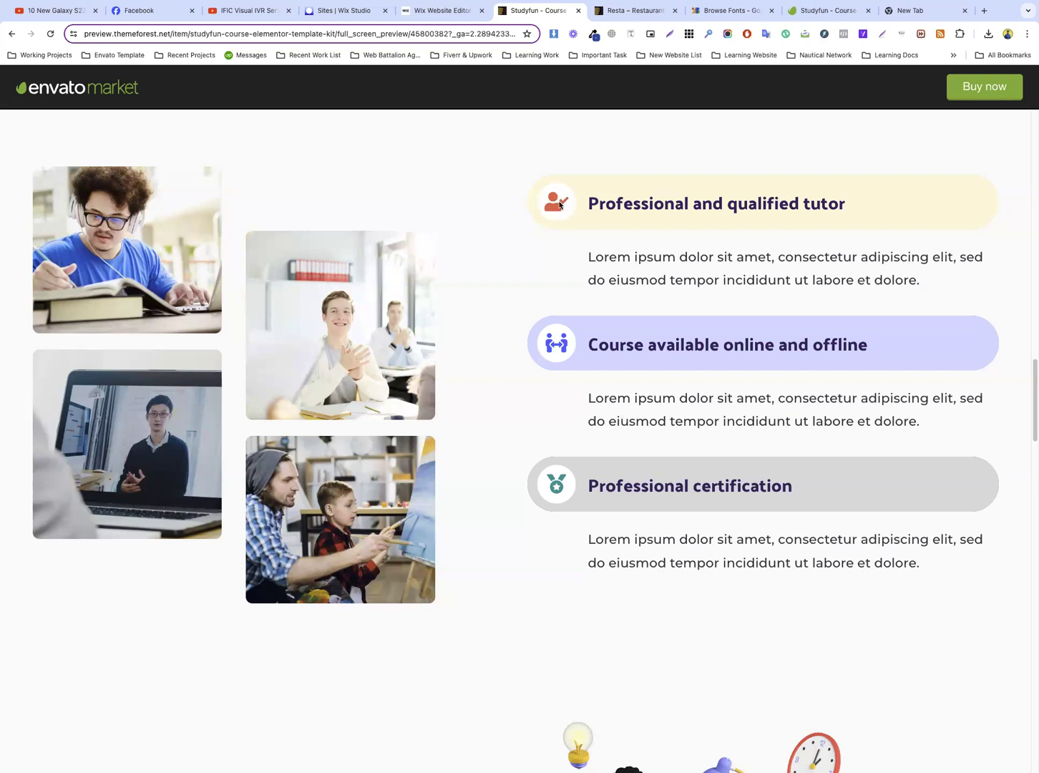
{"action": "triple_click", "coordinate": [741, 203]}
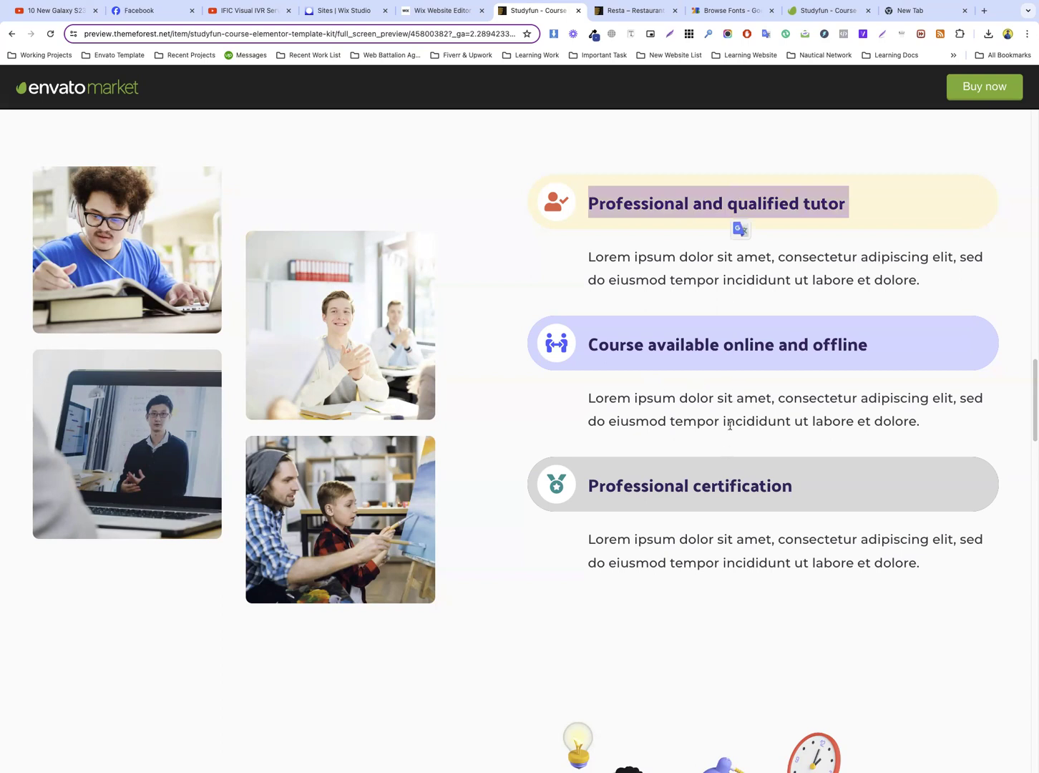
{"action": "scroll", "coordinate": [729, 425], "scroll_direction": "down", "scroll_amount": 11}
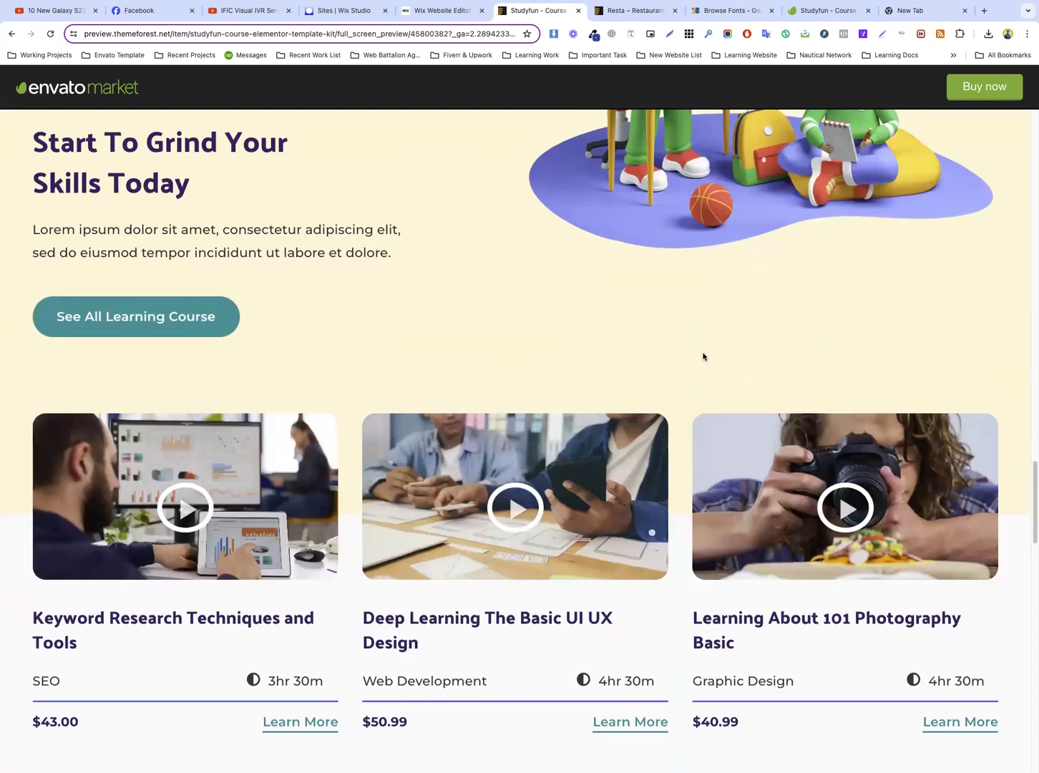
{"action": "scroll", "coordinate": [704, 353], "scroll_direction": "up", "scroll_amount": 10}
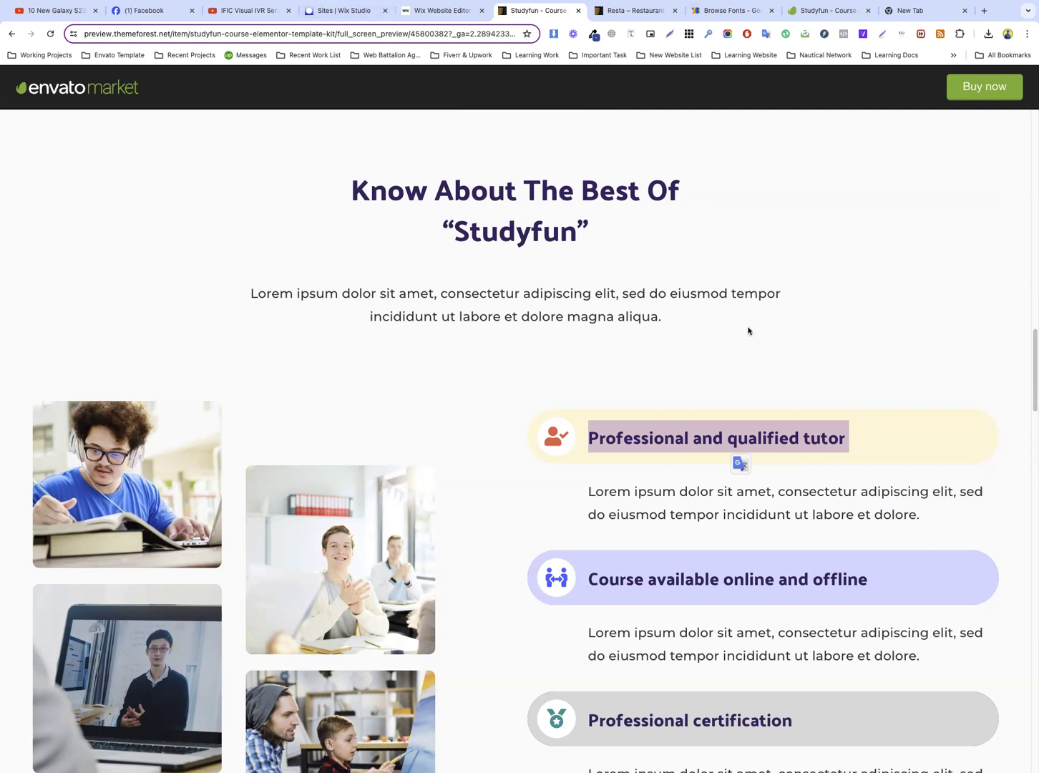
{"action": "scroll", "coordinate": [749, 330], "scroll_direction": "down", "scroll_amount": 3}
{"action": "left_click", "coordinate": [439, 13]}
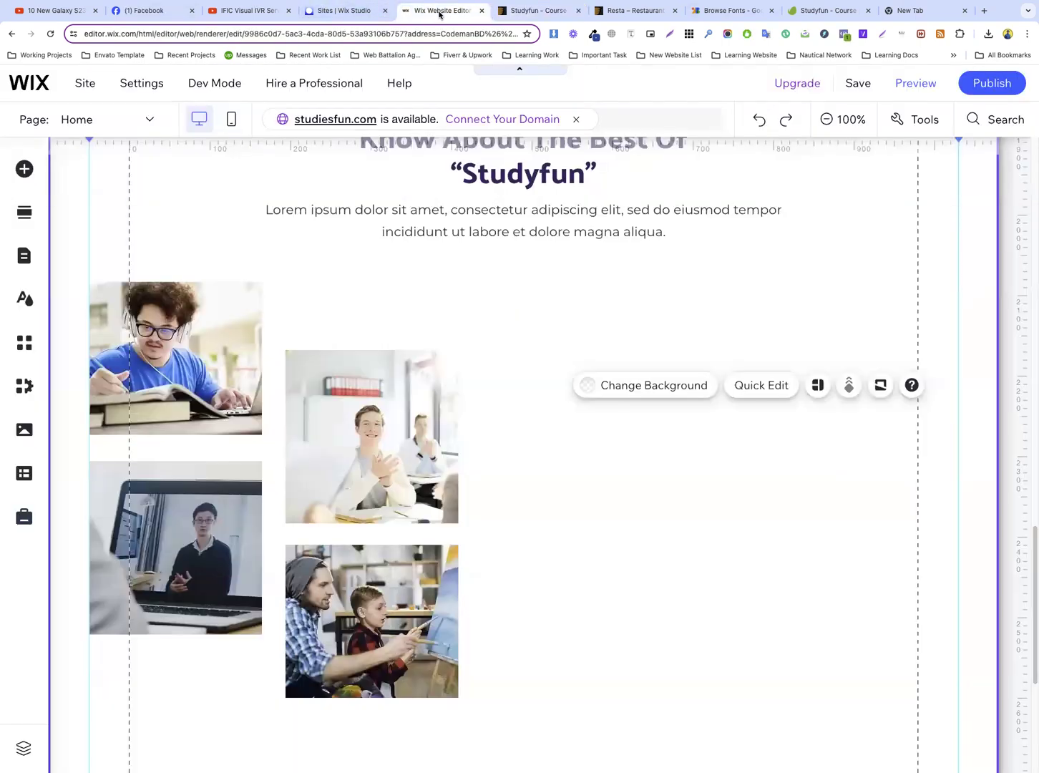
Add a cream container box beside the photos, level with the first photo's top, spanning from the second column's gap to the grid edge
{"action": "left_click", "coordinate": [25, 169]}
{"action": "left_click", "coordinate": [81, 303]}
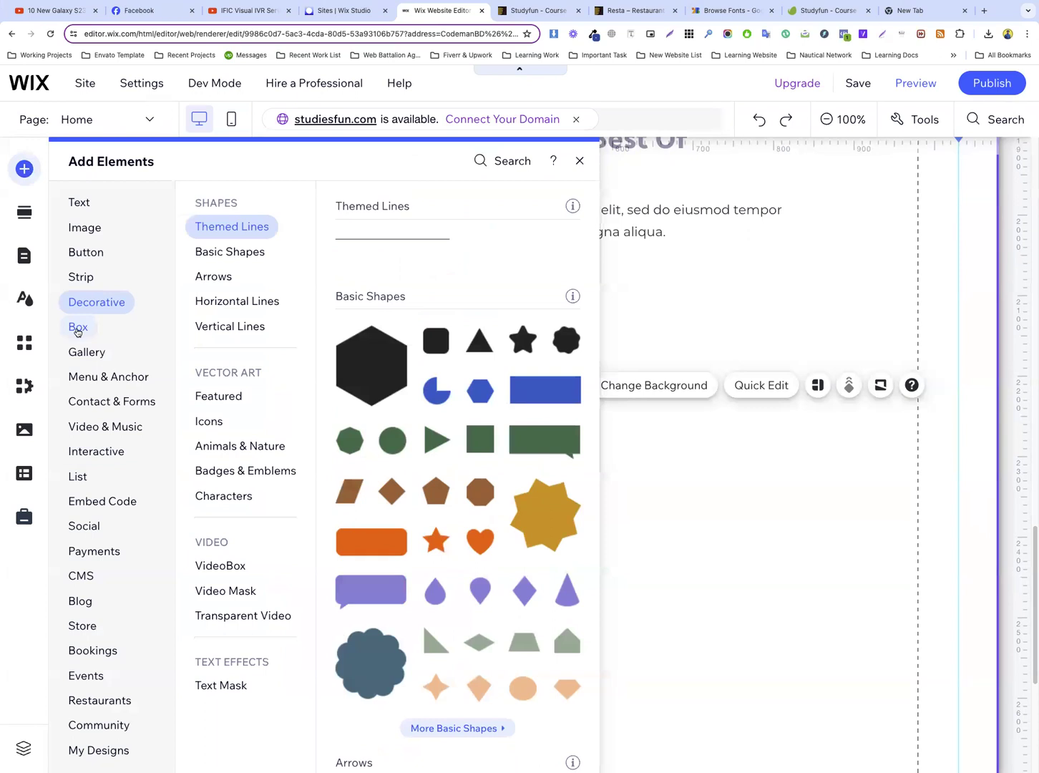
{"action": "left_click", "coordinate": [81, 326]}
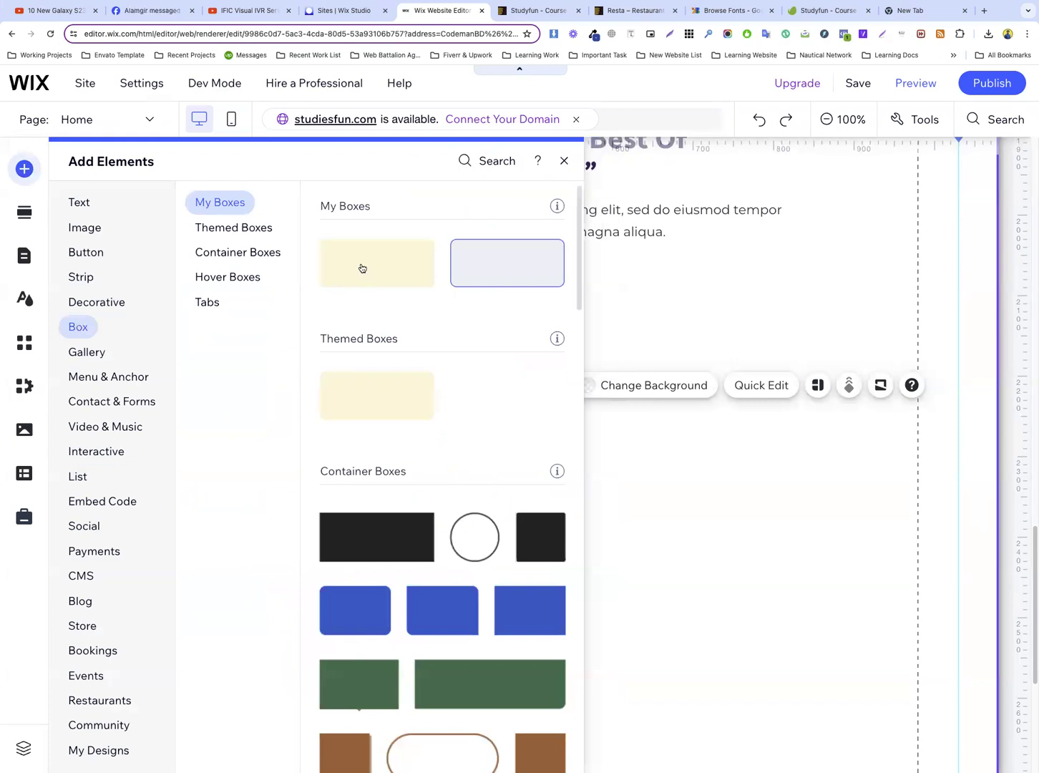
{"action": "left_click_drag", "start_coordinate": [507, 263], "coordinate": [666, 378]}
{"action": "left_click_drag", "start_coordinate": [733, 459], "coordinate": [726, 320]}
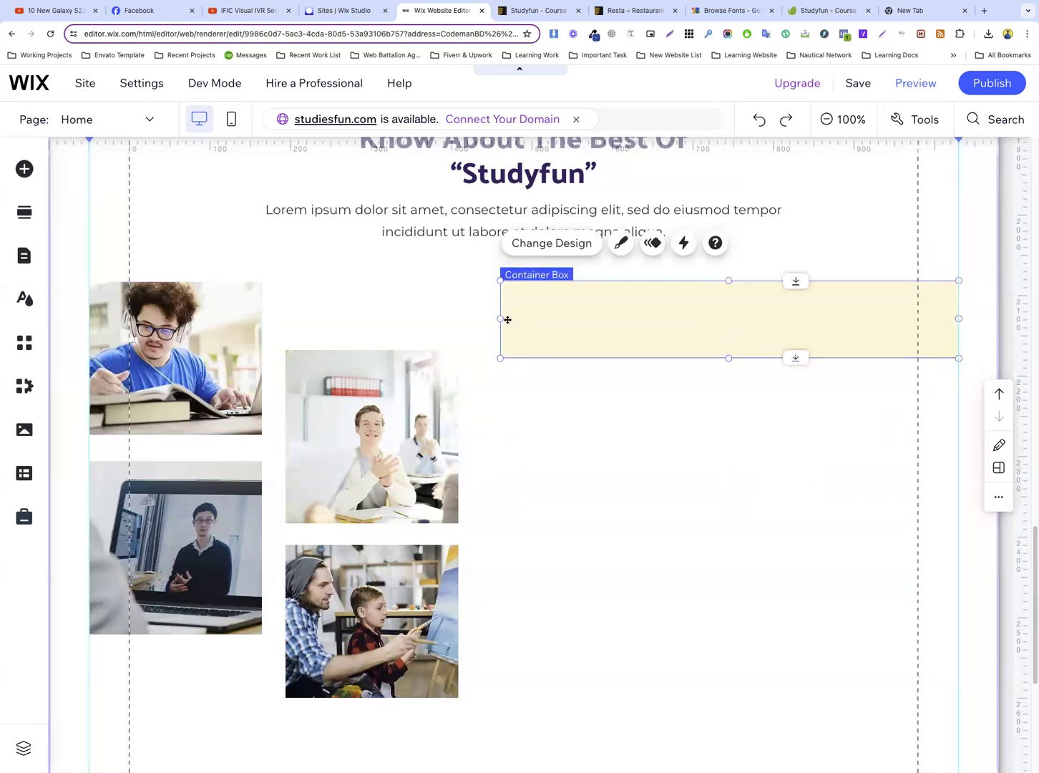
{"action": "left_click_drag", "start_coordinate": [500, 319], "coordinate": [521, 322]}
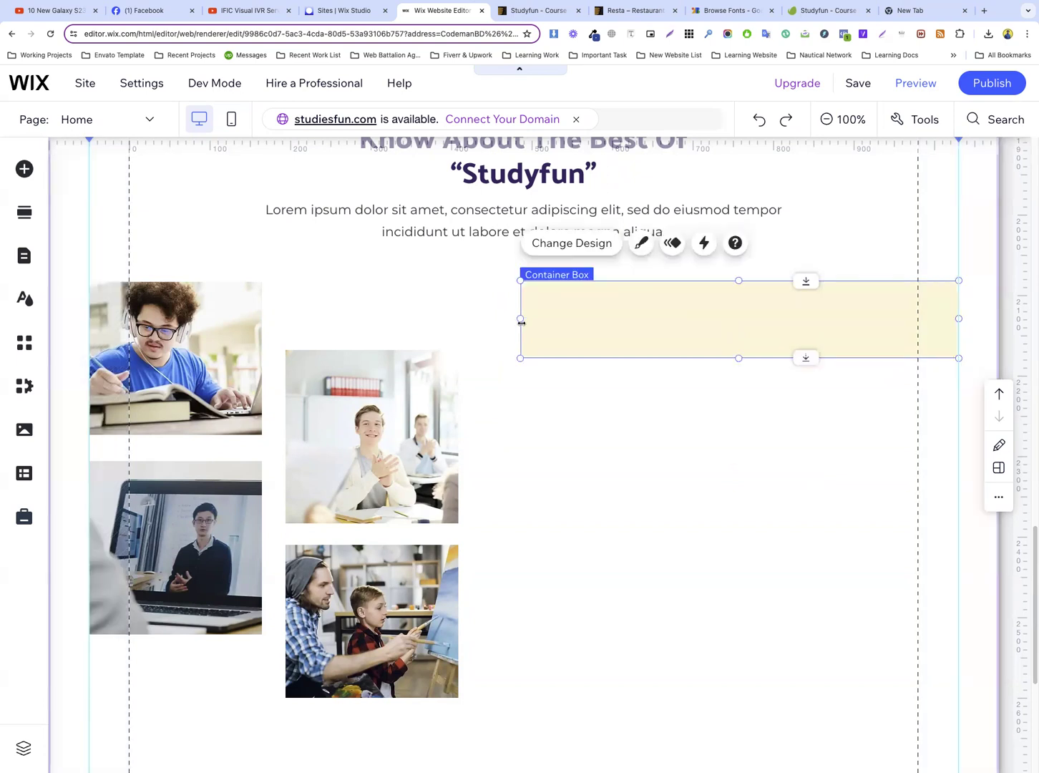
Inspect the background styling of the template's “Professional and qualified tutor” bar to find its border radius
{"action": "left_click", "coordinate": [545, 13]}
{"action": "left_click", "coordinate": [555, 290]}
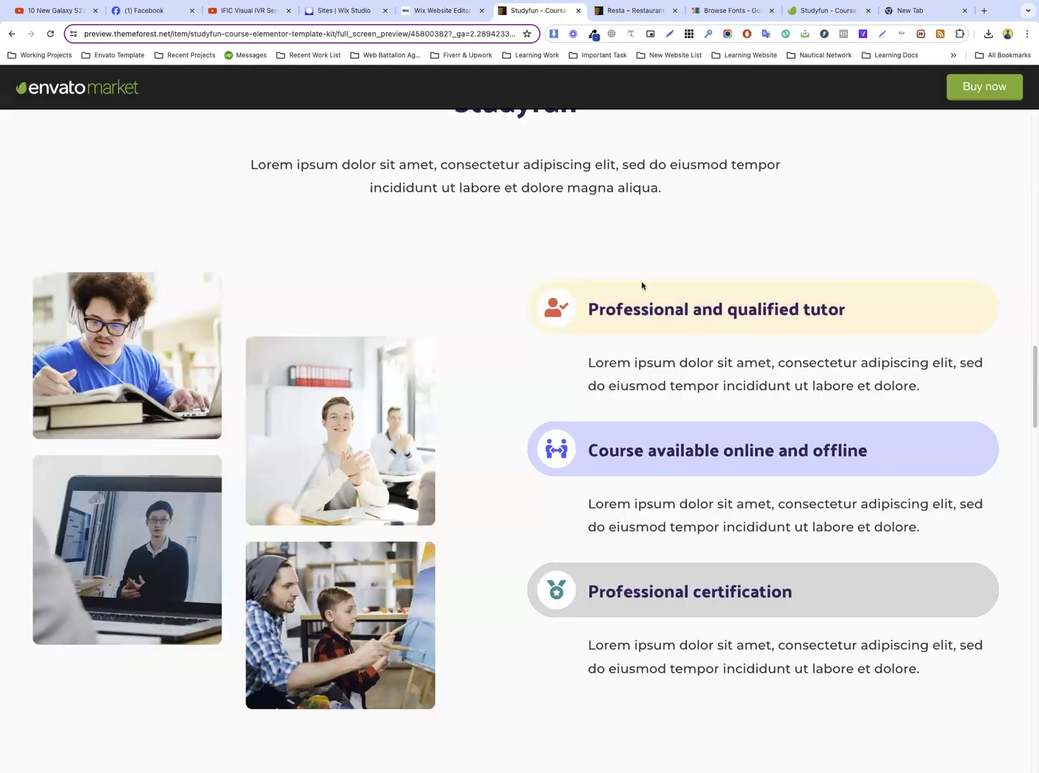
{"action": "right_click", "coordinate": [870, 303]}
{"action": "left_click", "coordinate": [908, 558]}
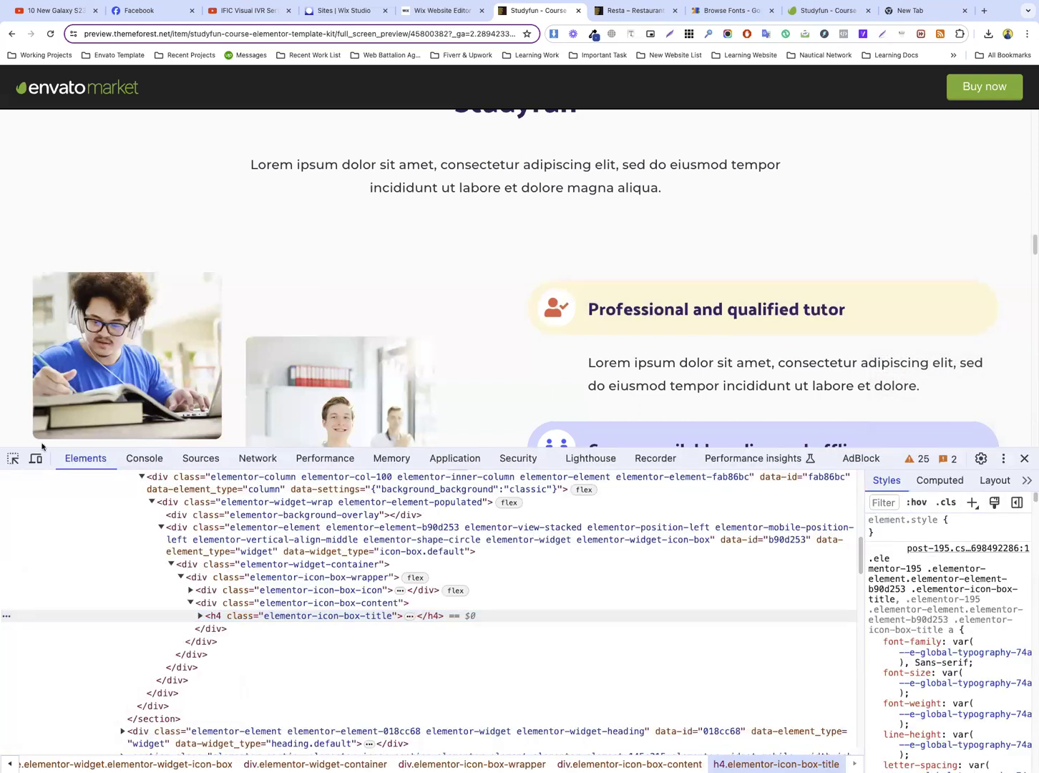
{"action": "left_click", "coordinate": [579, 286]}
{"action": "scroll", "coordinate": [946, 607], "scroll_direction": "down", "scroll_amount": 5}
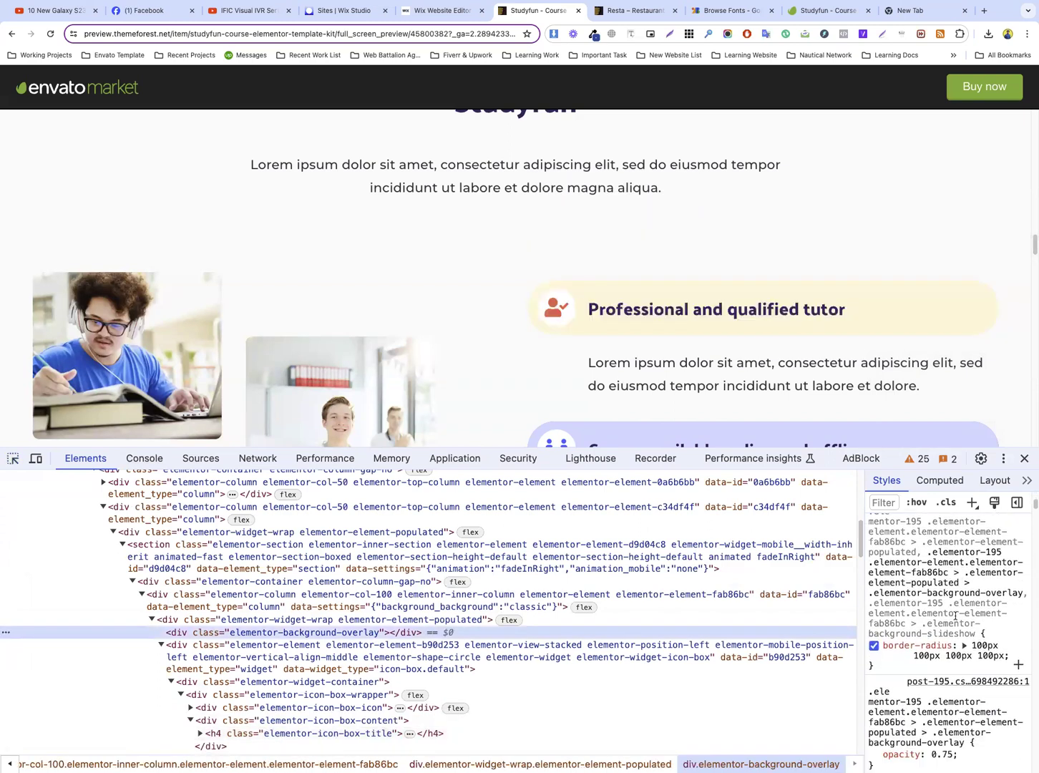
{"action": "left_click", "coordinate": [980, 554]}
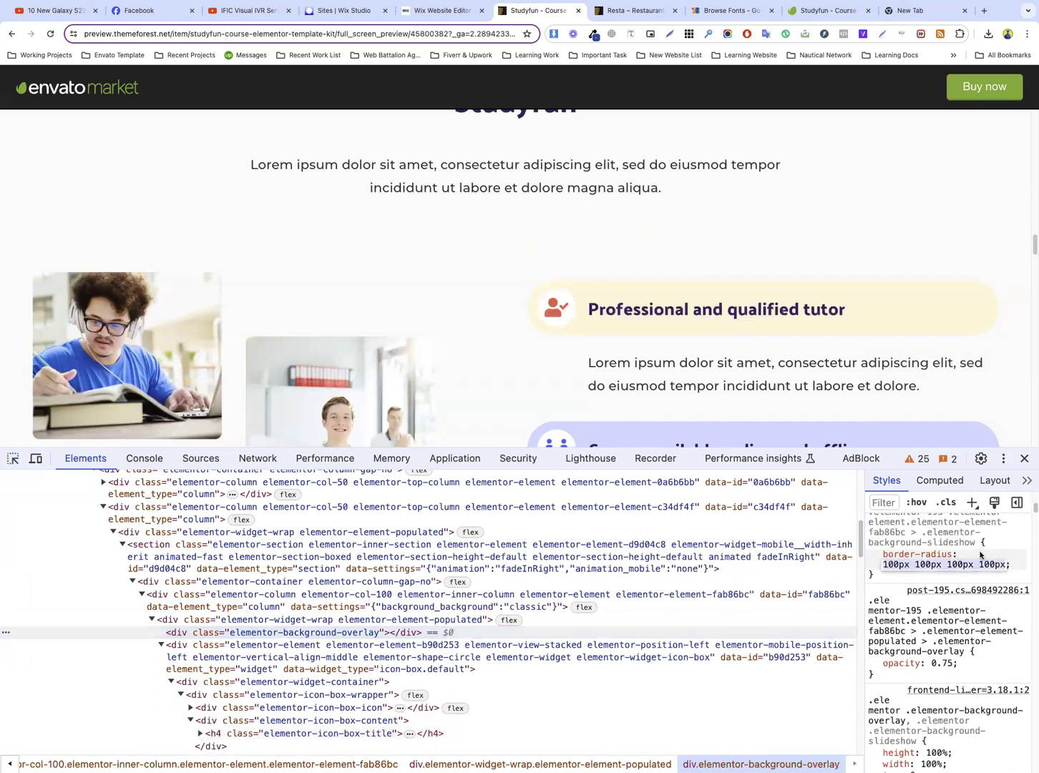
{"action": "left_click", "coordinate": [914, 564]}
Return to the Wix editor and set all corner radii of the cream box to 100 px
{"action": "left_click", "coordinate": [440, 10]}
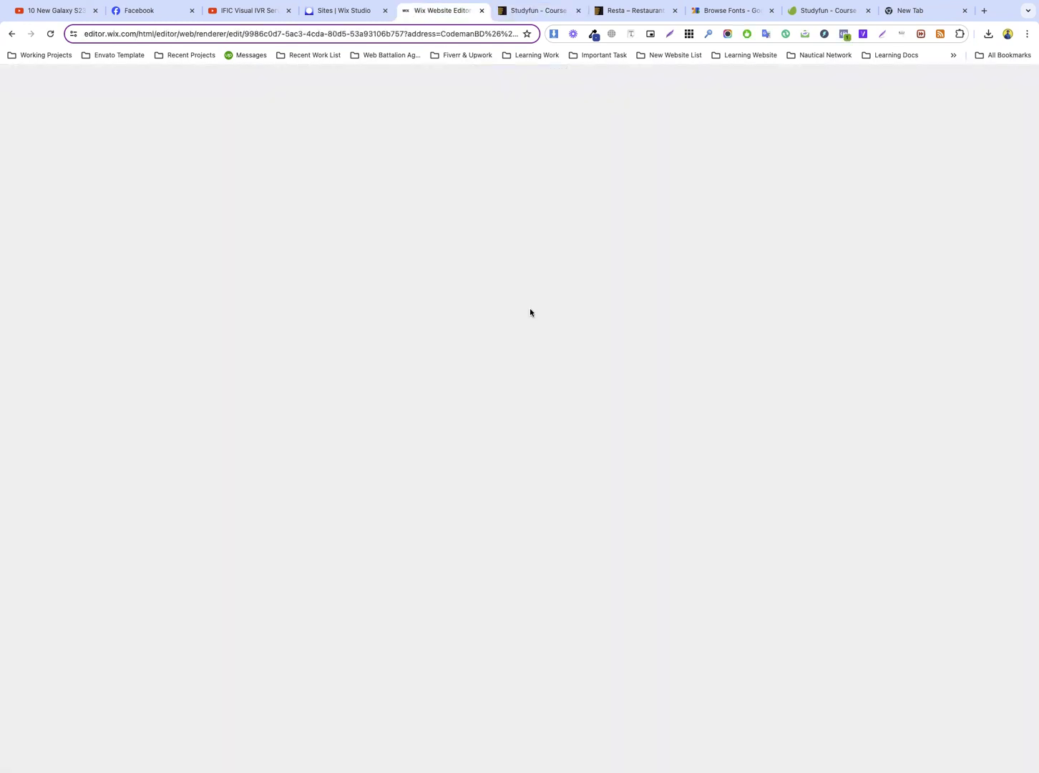
{"action": "left_click", "coordinate": [641, 242]}
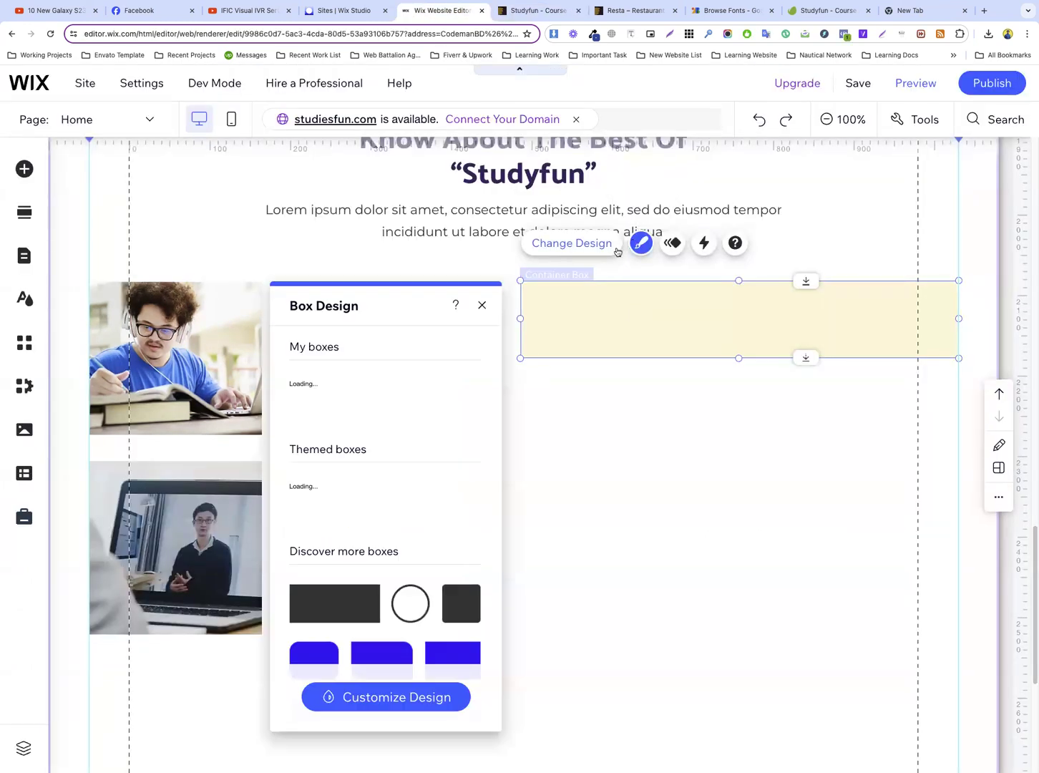
{"action": "left_click", "coordinate": [389, 697]}
{"action": "left_click", "coordinate": [358, 478]}
{"action": "left_click", "coordinate": [289, 477]}
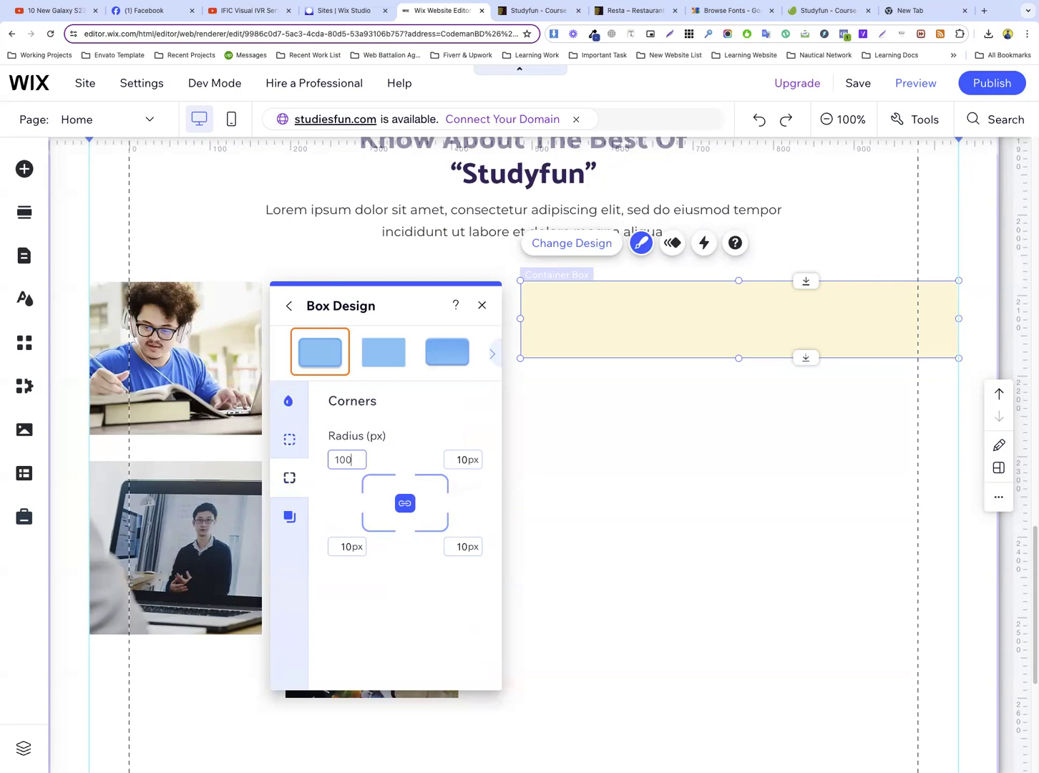
{"action": "left_click", "coordinate": [411, 452]}
{"action": "left_click", "coordinate": [579, 396]}
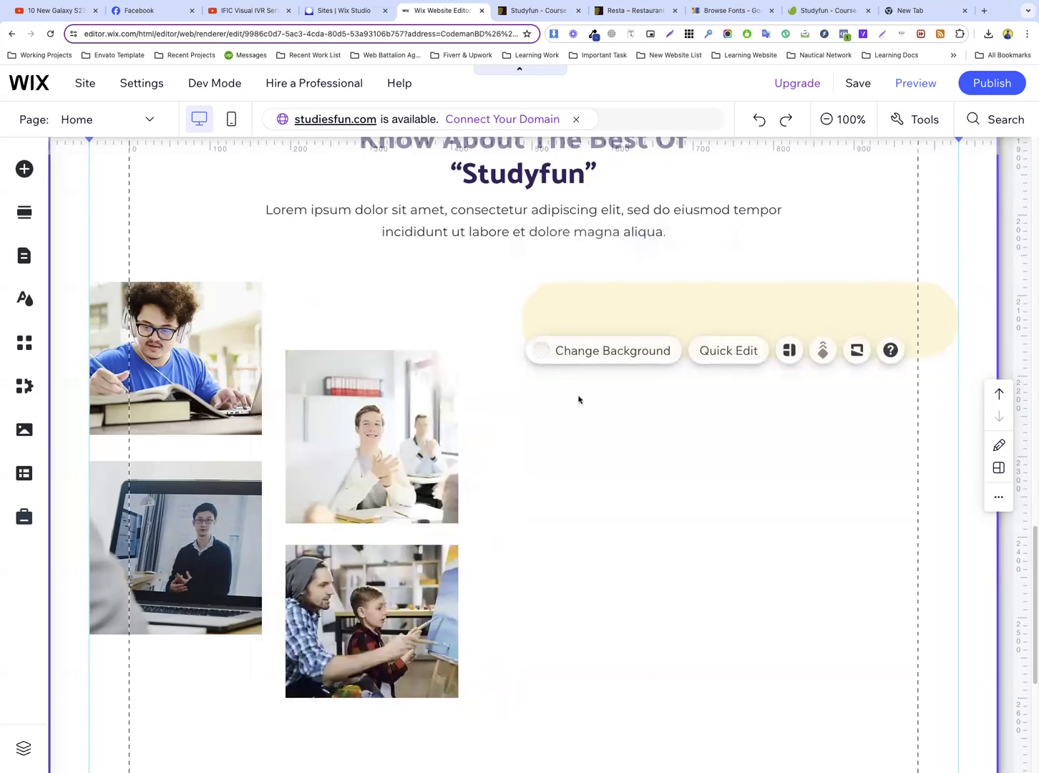
Reduce the rounded cream bar's height slightly from its lower edge and check it against the template
{"action": "left_click", "coordinate": [526, 325]}
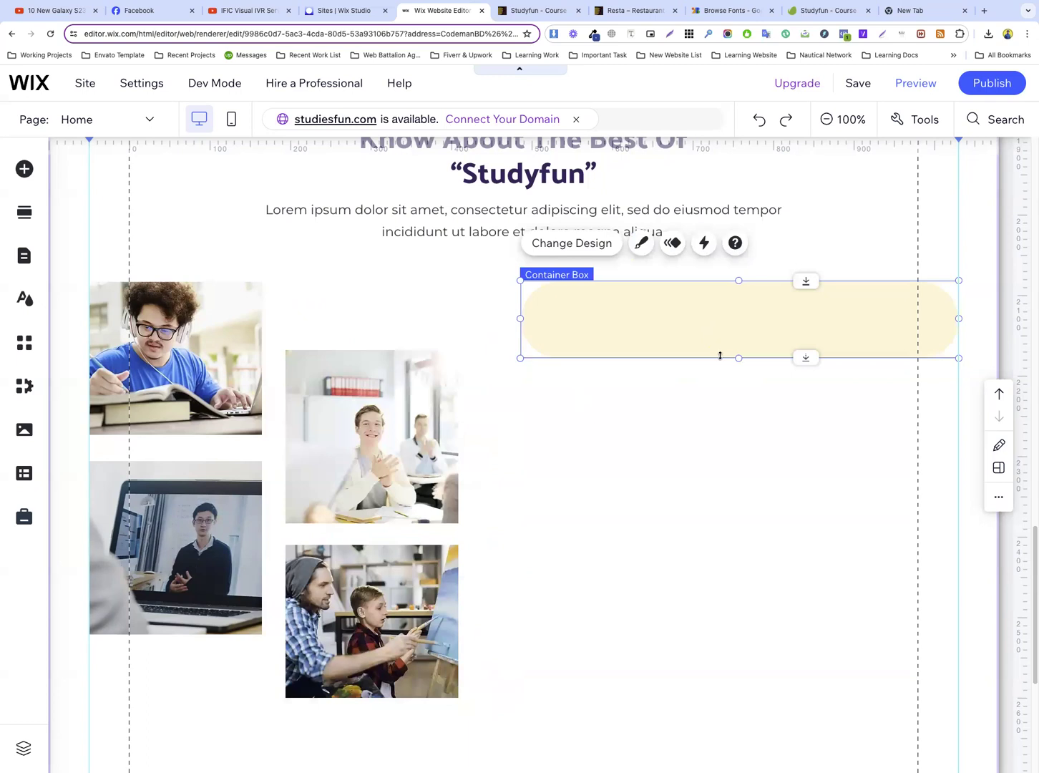
{"action": "left_click_drag", "start_coordinate": [735, 356], "coordinate": [738, 348]}
{"action": "left_click", "coordinate": [733, 409]}
{"action": "left_click", "coordinate": [536, 10]}
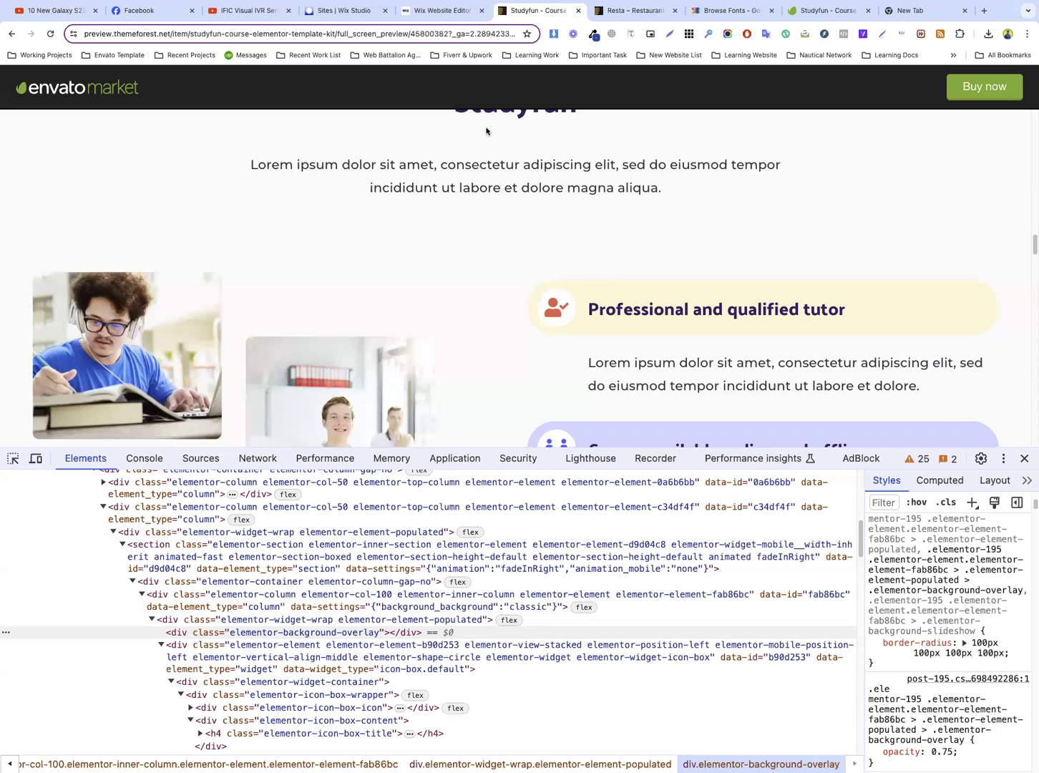
{"action": "left_click", "coordinate": [442, 15]}
Duplicate the Many Courses book icon box from the hero section and place the copy inside the left end of the cream bar
{"action": "scroll", "coordinate": [744, 284], "scroll_direction": "up", "scroll_amount": 15}
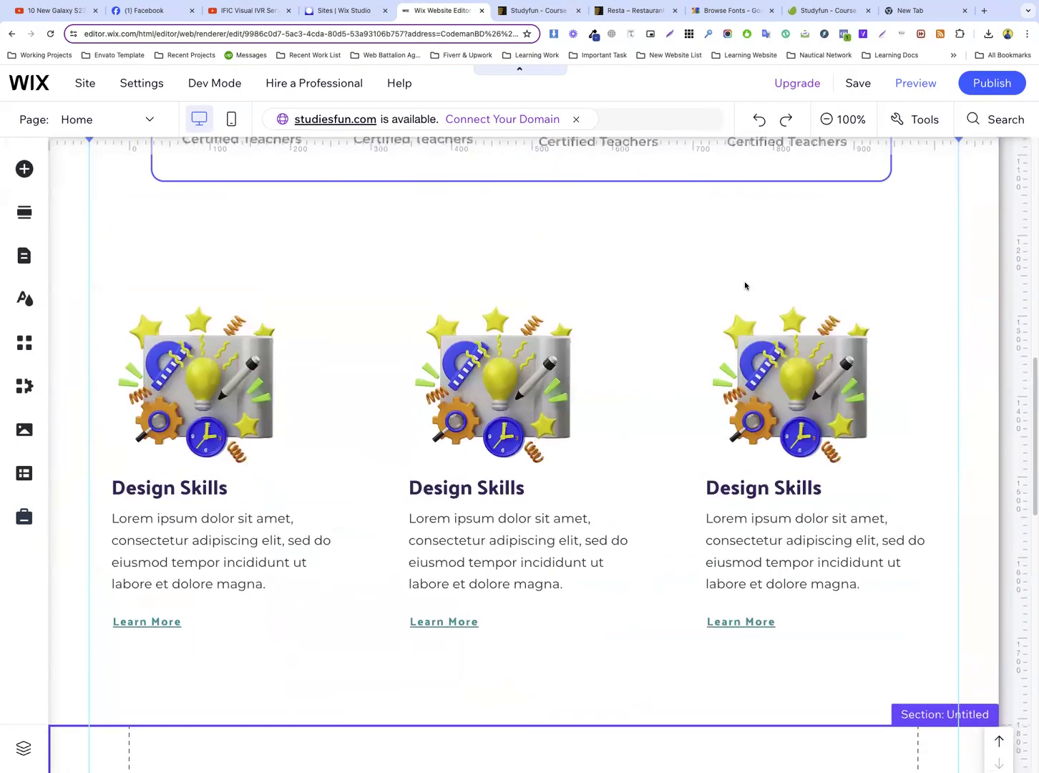
{"action": "scroll", "coordinate": [744, 284], "scroll_direction": "up", "scroll_amount": 1}
{"action": "left_click", "coordinate": [867, 359]}
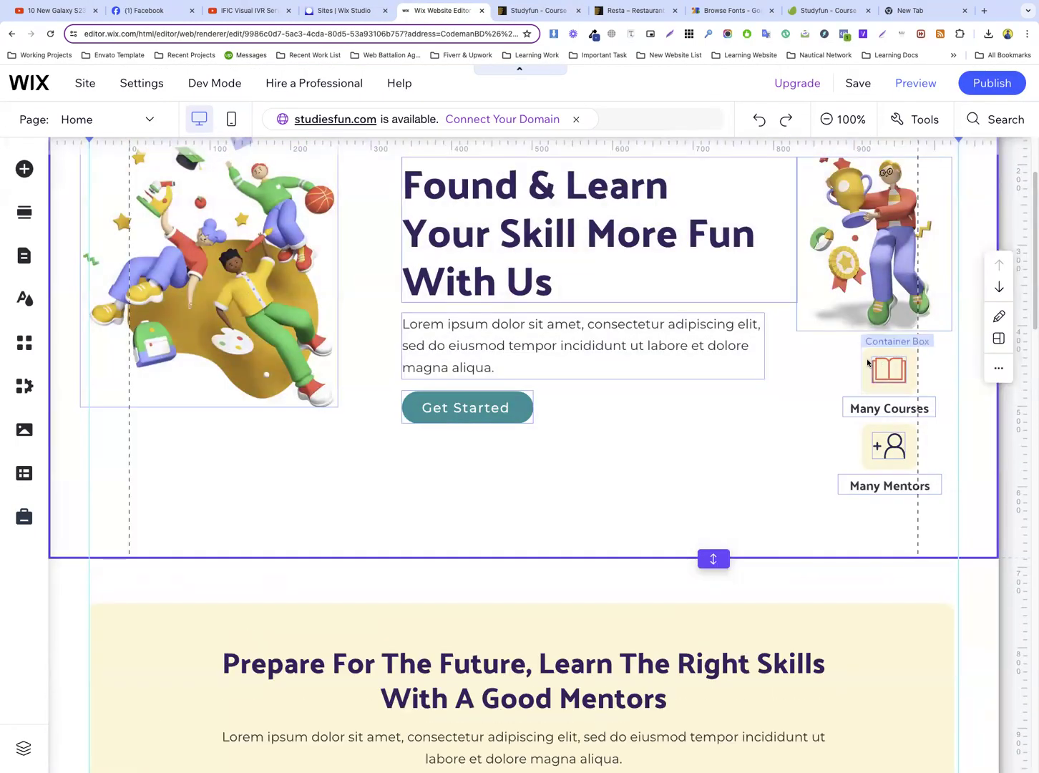
{"action": "right_click", "coordinate": [868, 359]}
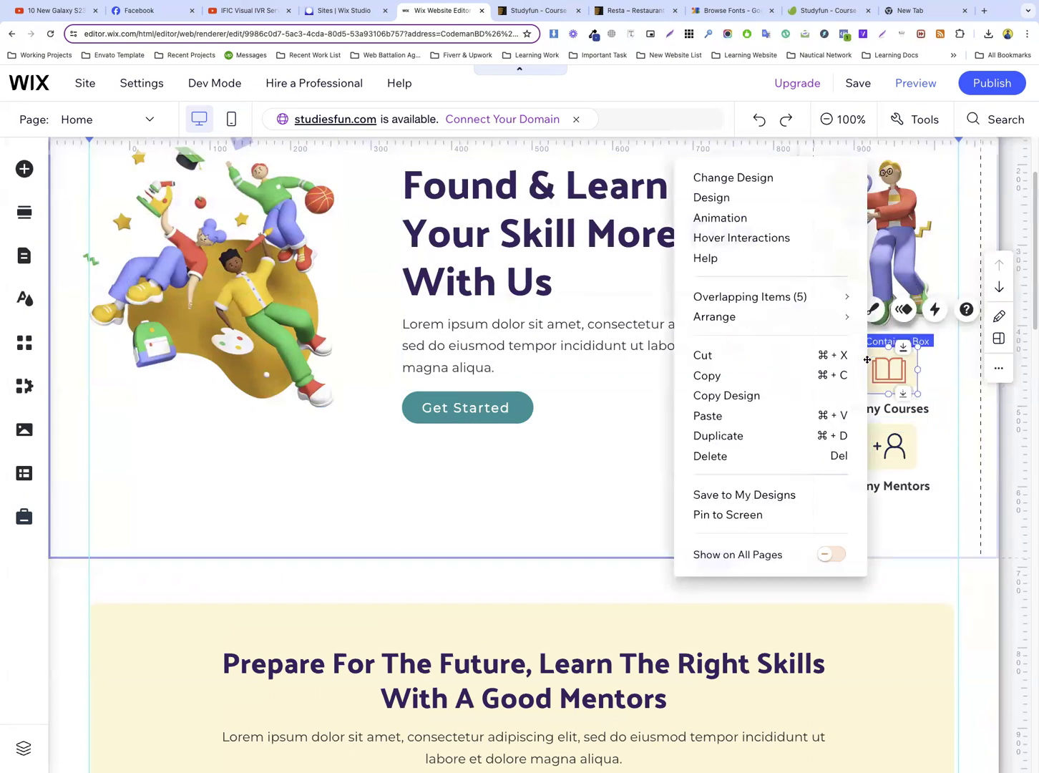
{"action": "left_click", "coordinate": [719, 435]}
{"action": "left_click_drag", "start_coordinate": [905, 400], "coordinate": [548, 399]}
{"action": "scroll", "coordinate": [621, 431], "scroll_direction": "down", "scroll_amount": 7}
{"action": "scroll", "coordinate": [624, 417], "scroll_direction": "down", "scroll_amount": 9}
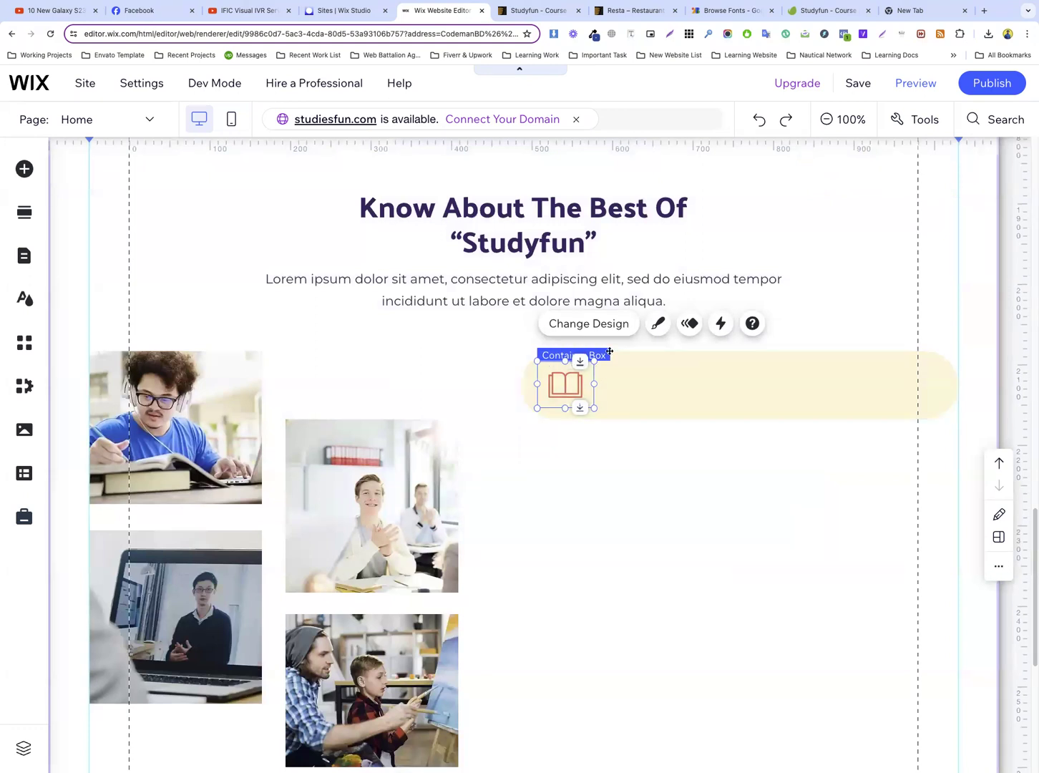
Change the copied icon box's fill colour to white
{"action": "left_click", "coordinate": [658, 324]}
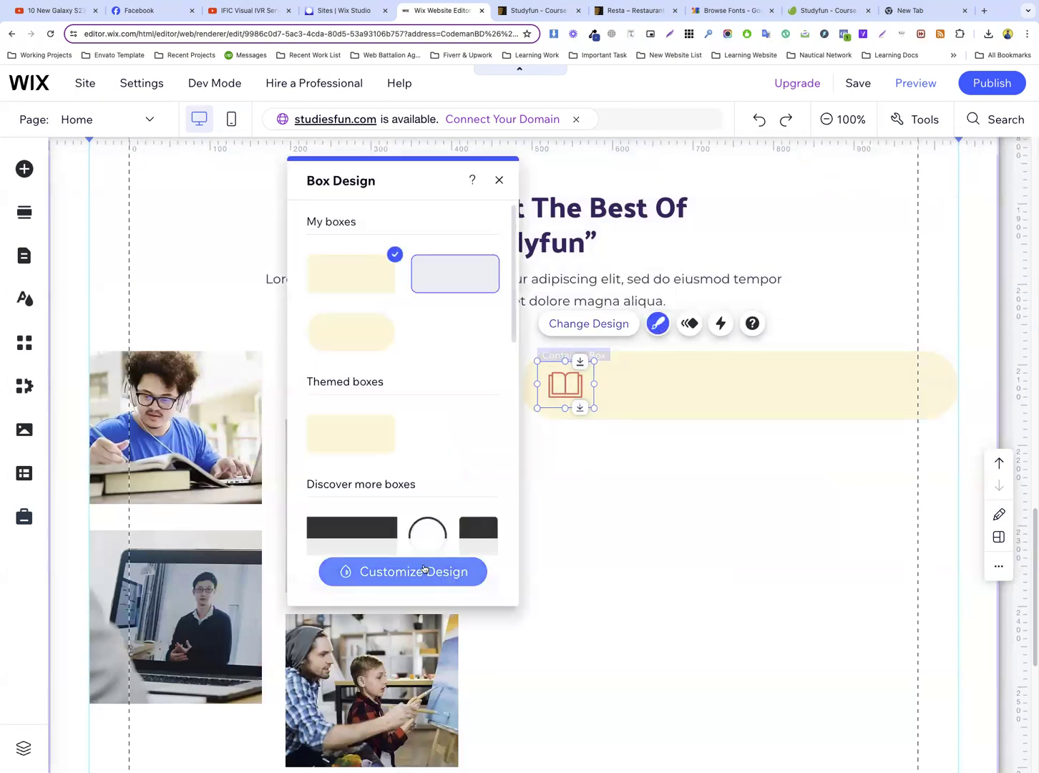
{"action": "left_click", "coordinate": [417, 574]}
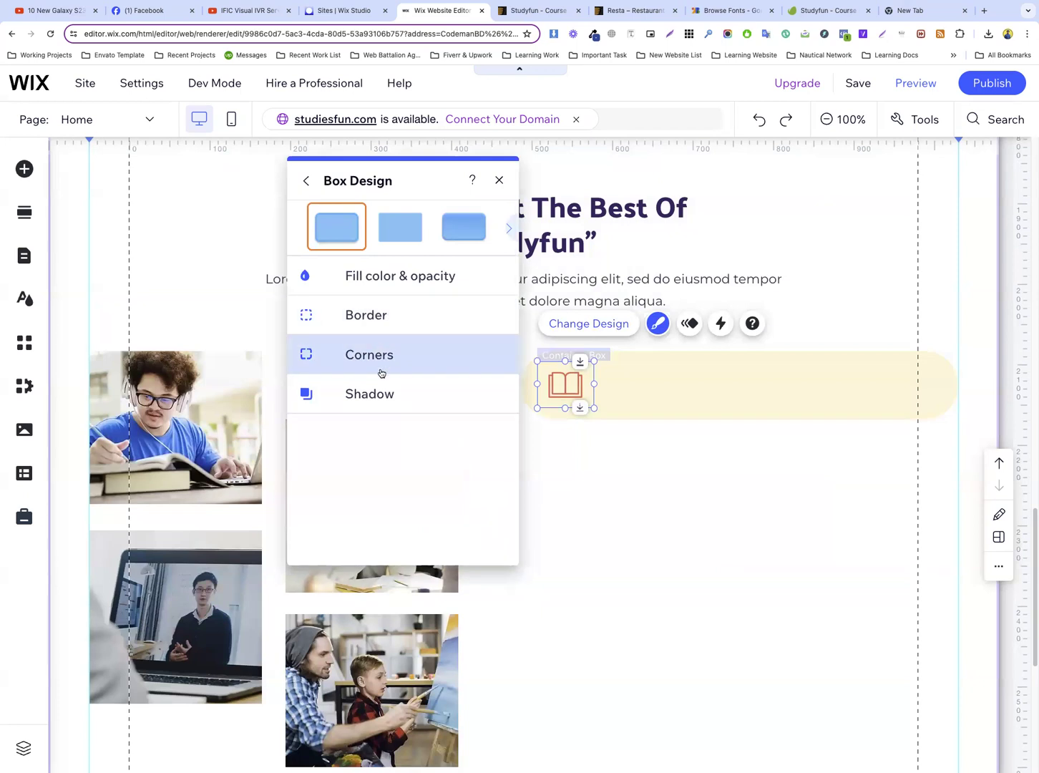
{"action": "left_click", "coordinate": [393, 289]}
{"action": "left_click", "coordinate": [487, 339]}
{"action": "left_click", "coordinate": [515, 438]}
Set all corner radii of the white icon box to 100 px
{"action": "left_click", "coordinate": [371, 373]}
{"action": "left_click", "coordinate": [306, 352]}
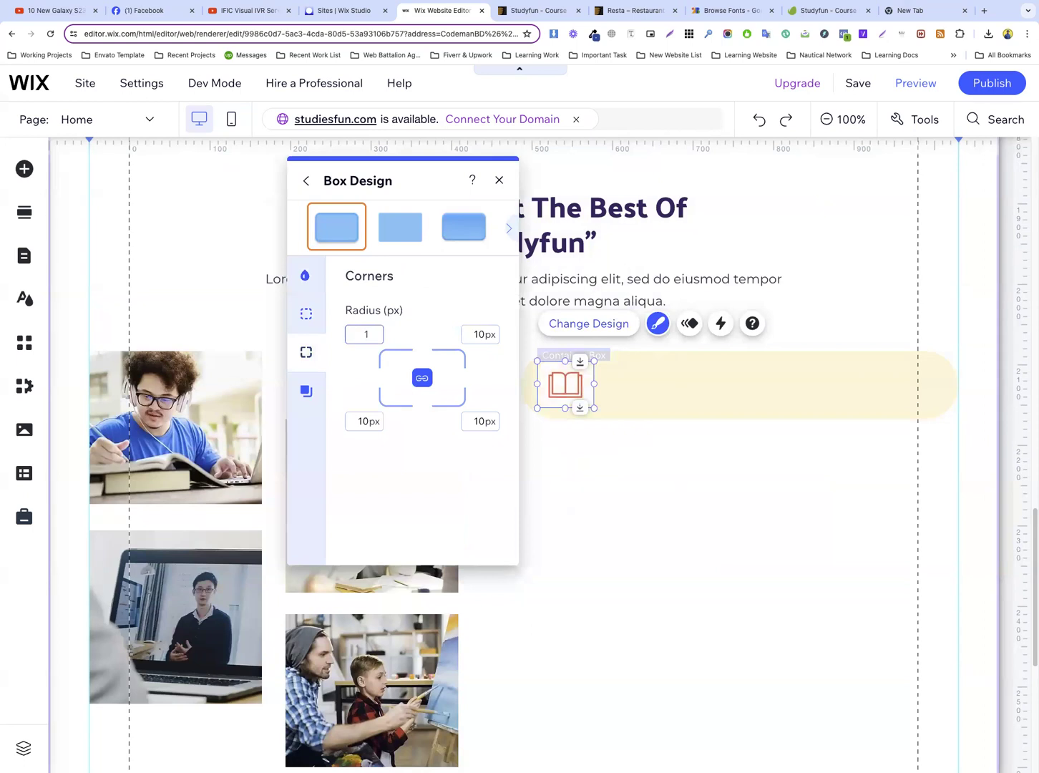
{"action": "key", "text": "Return"}
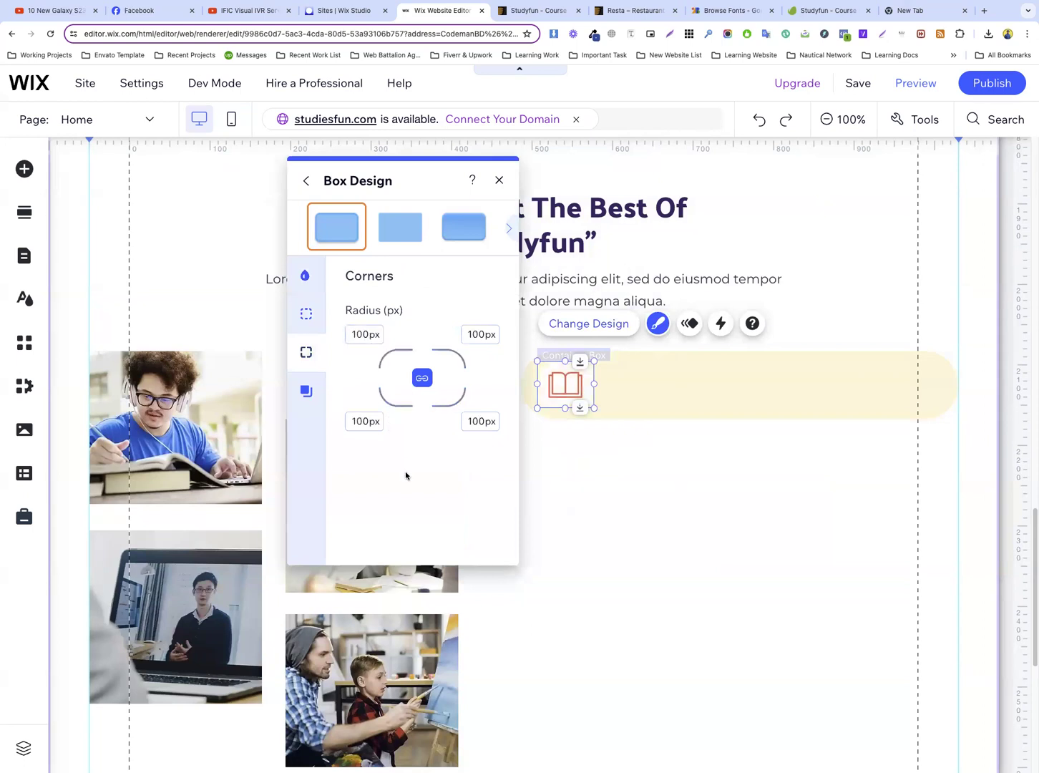
{"action": "left_click", "coordinate": [666, 443]}
Shrink the book icon and narrow its white container box so that it is nearly circular
{"action": "left_click", "coordinate": [565, 384]}
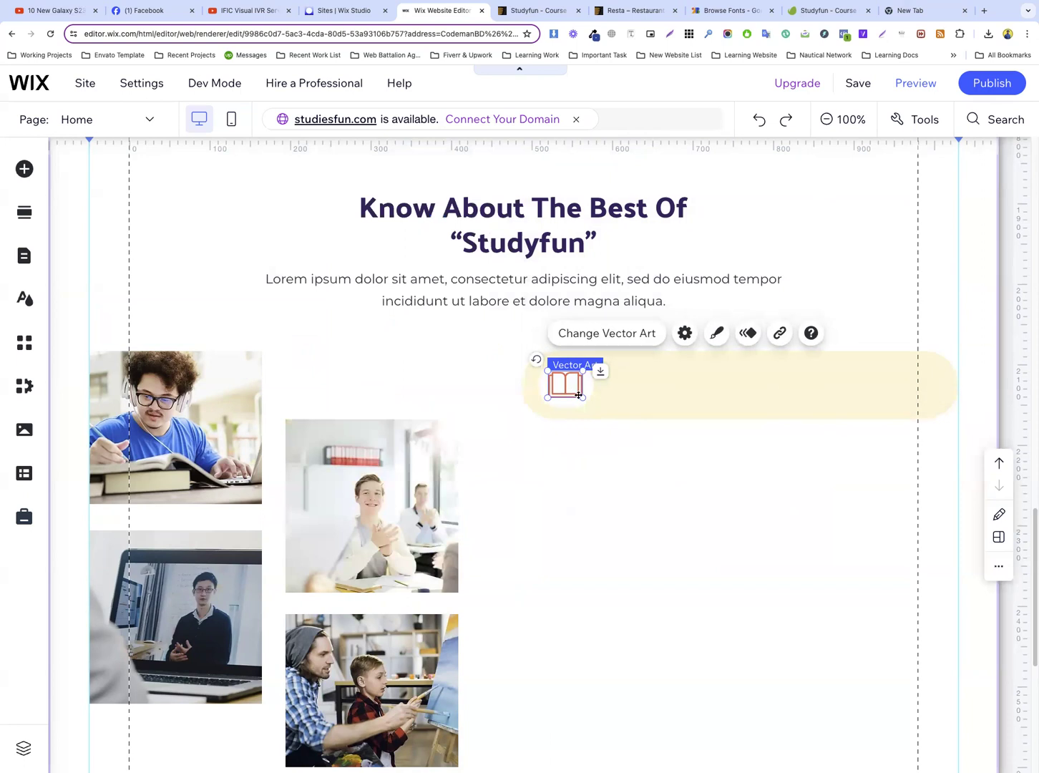
{"action": "mouse_move", "coordinate": [581, 395]}
{"action": "left_mouse_down"}
{"action": "mouse_move", "coordinate": [571, 390]}
{"action": "mouse_move", "coordinate": [587, 380]}
{"action": "left_mouse_up"}
{"action": "left_click", "coordinate": [582, 392]}
{"action": "left_click", "coordinate": [581, 387]}
{"action": "left_click", "coordinate": [644, 385]}
{"action": "left_click", "coordinate": [558, 396]}
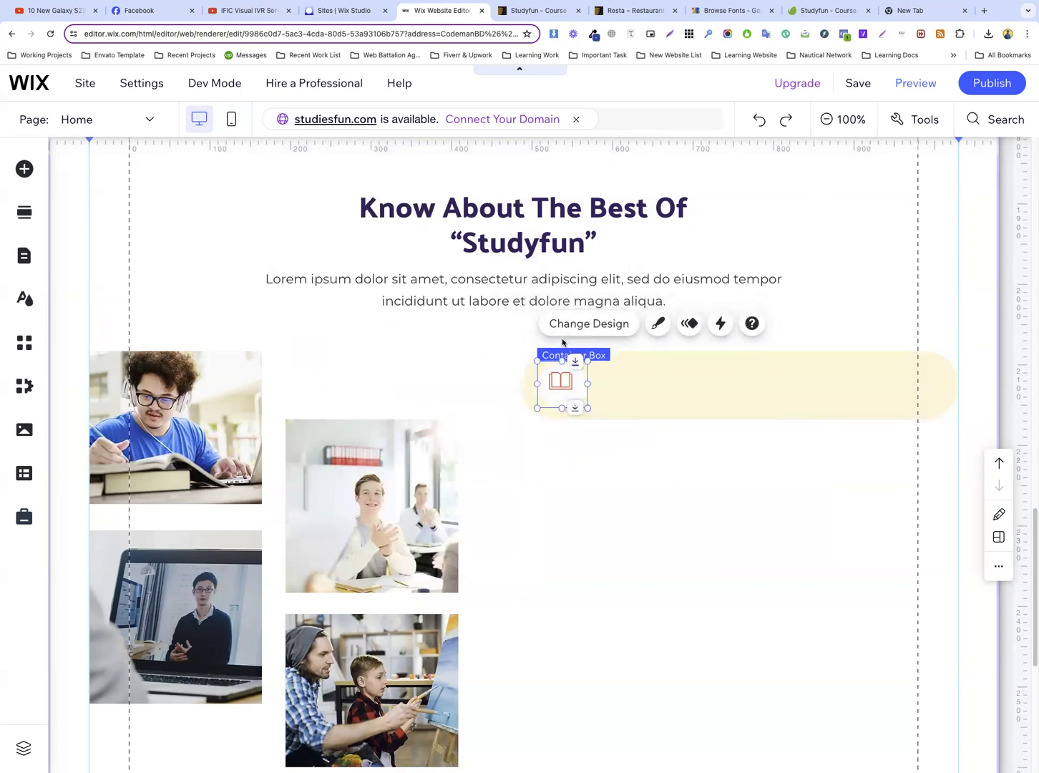
Open the size and position toolbar and set the white icon box's height to 61 px
{"action": "left_click", "coordinate": [918, 123]}
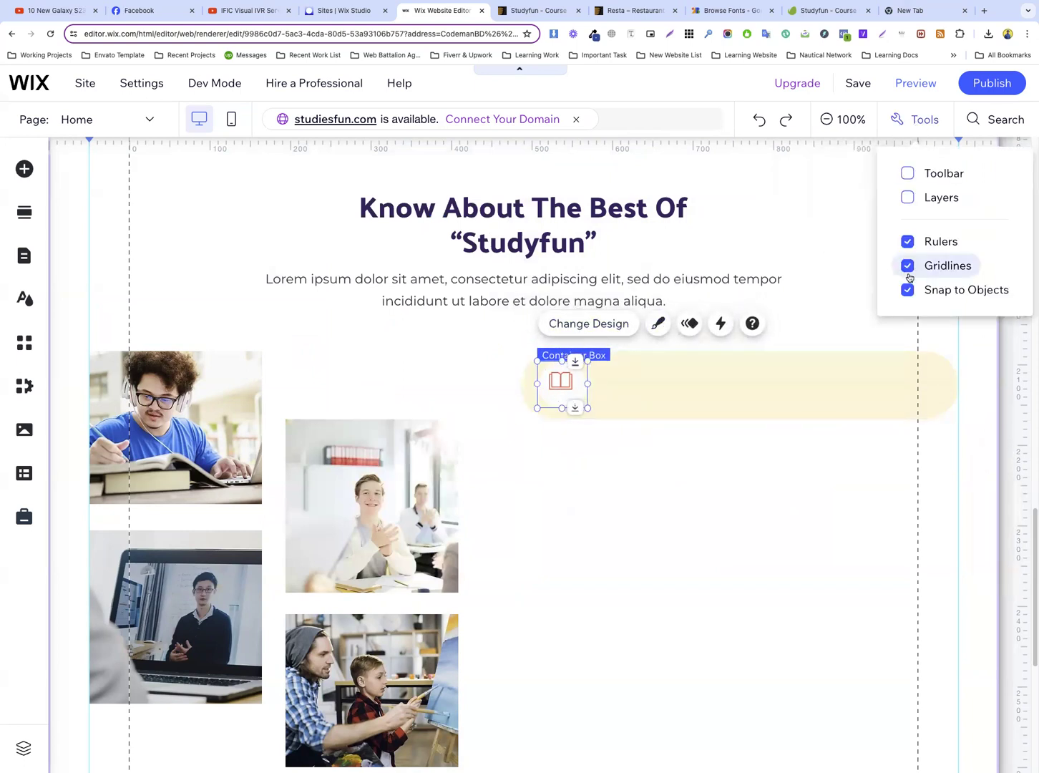
{"action": "left_click", "coordinate": [923, 175]}
{"action": "left_click", "coordinate": [936, 492]}
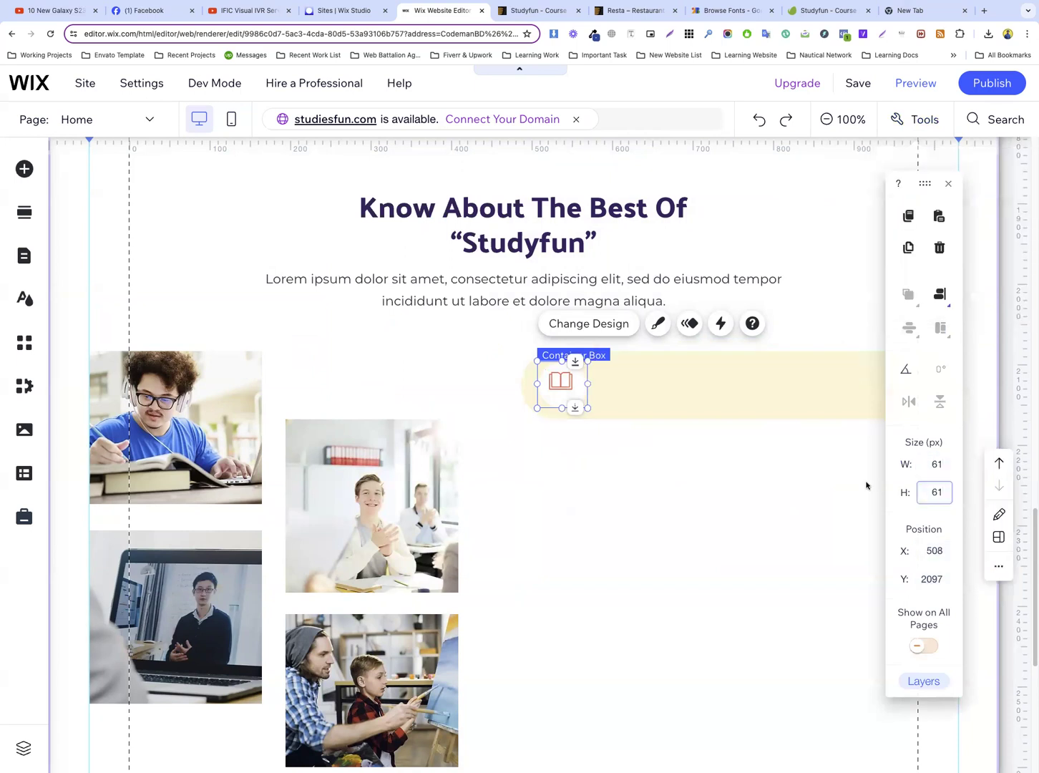
{"action": "left_click", "coordinate": [694, 427]}
Centre the book icon inside its white circle and place the circle at about X 504, Y 2095 in the cream bar
{"action": "left_click", "coordinate": [558, 381]}
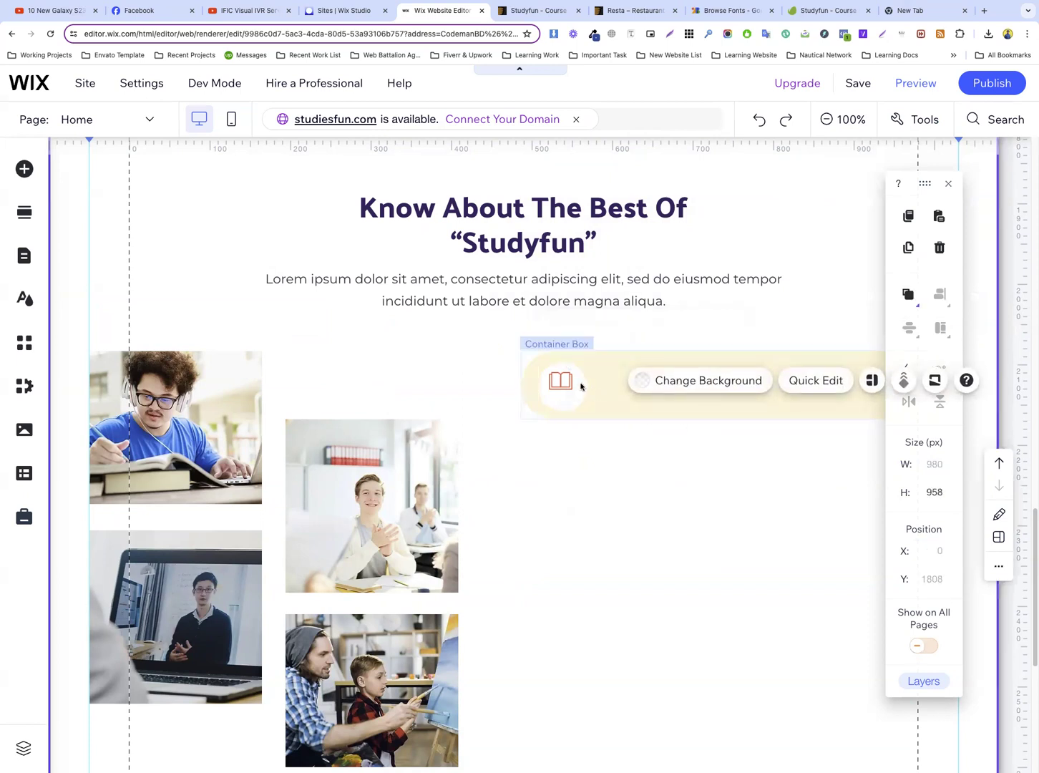
{"action": "left_click", "coordinate": [562, 381]}
{"action": "left_click_drag", "start_coordinate": [563, 380], "coordinate": [566, 401]}
{"action": "left_click", "coordinate": [618, 392]}
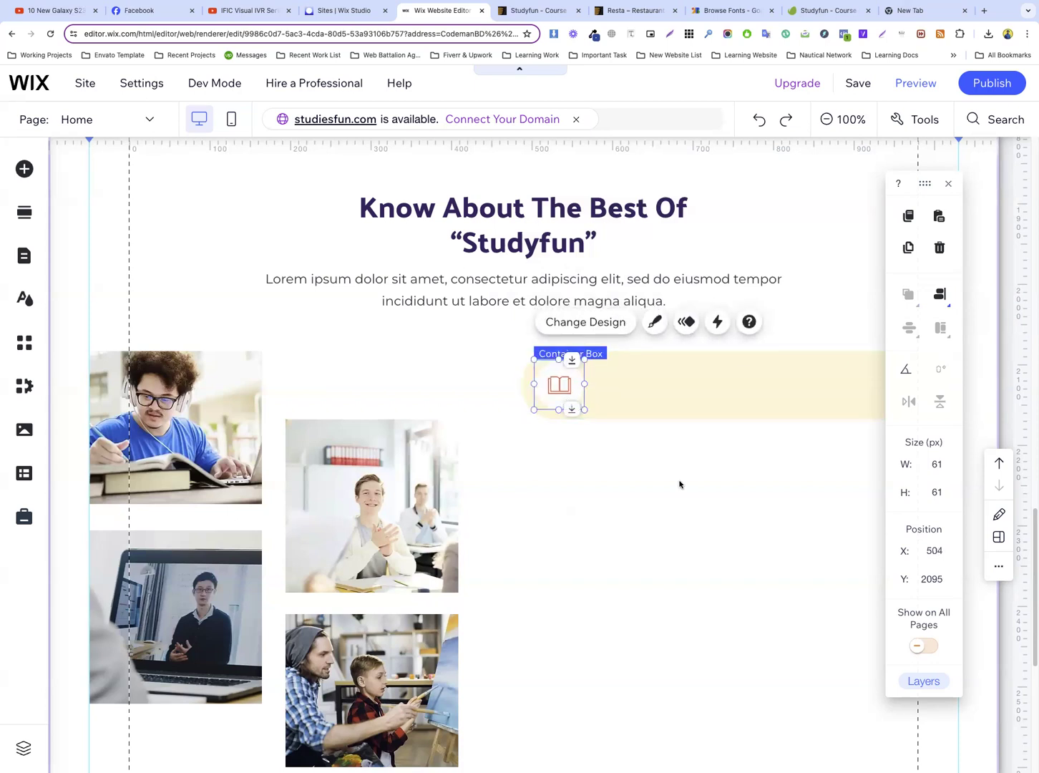
Copy the heading text “Professional and qualified tutor” from the Studyfun template preview
{"action": "left_click", "coordinate": [527, 14]}
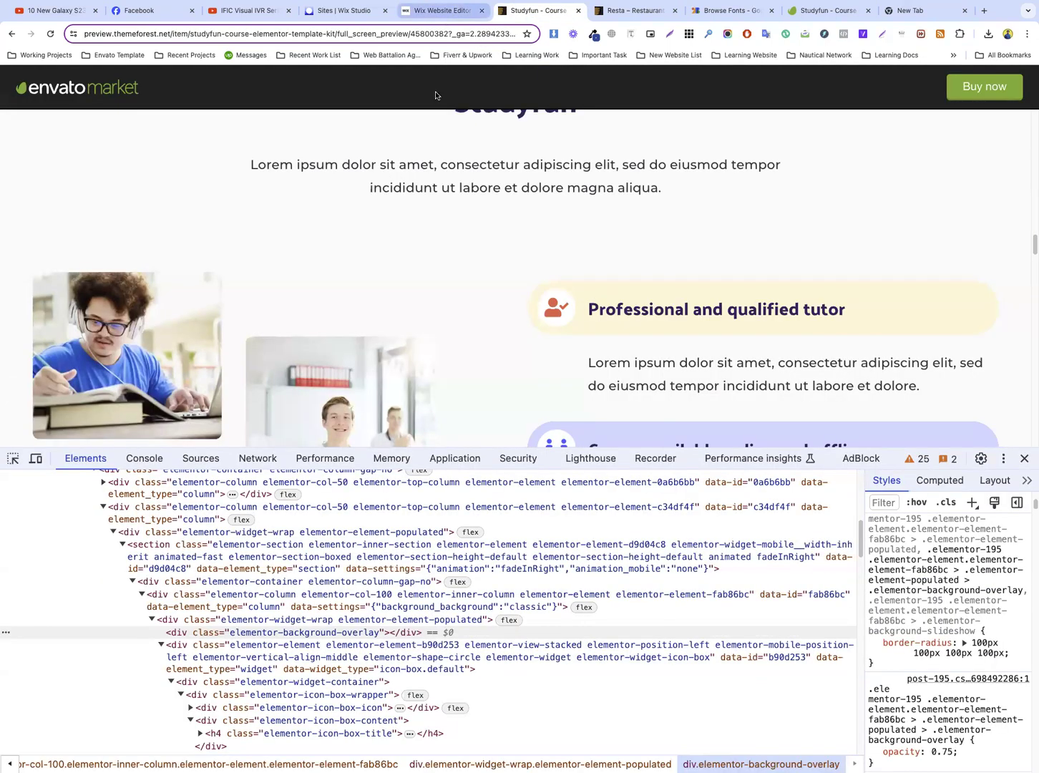
{"action": "left_click", "coordinate": [451, 10]}
{"action": "left_click", "coordinate": [562, 386]}
{"action": "left_click", "coordinate": [652, 390]}
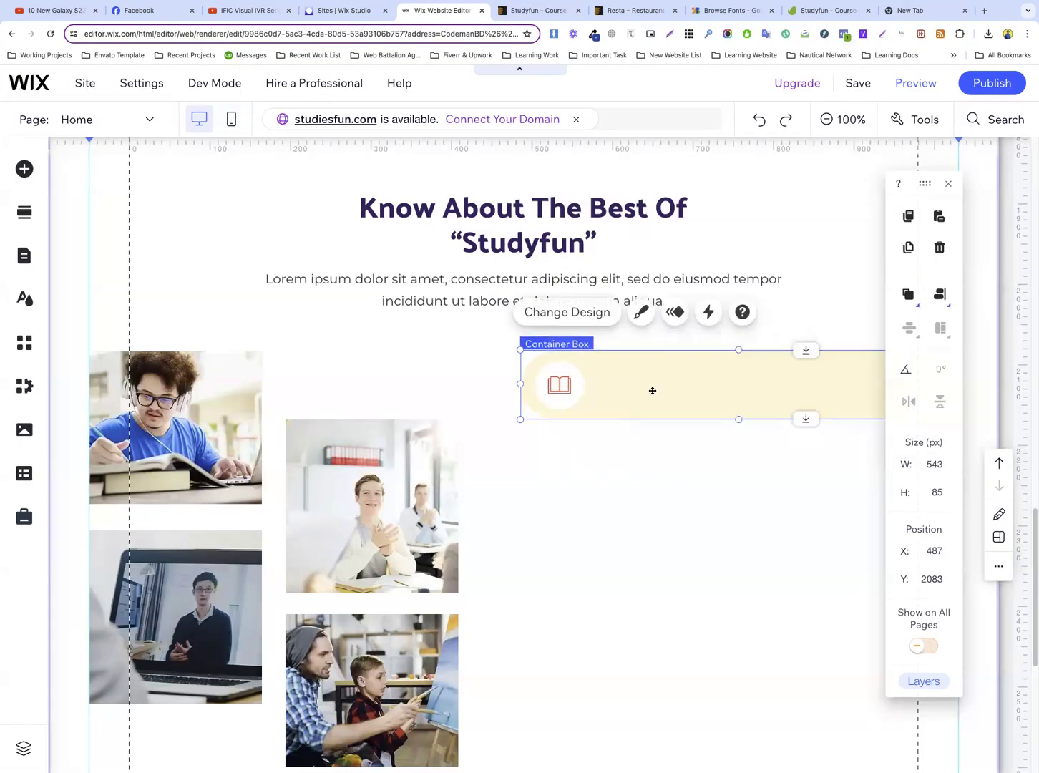
{"action": "left_click", "coordinate": [538, 10]}
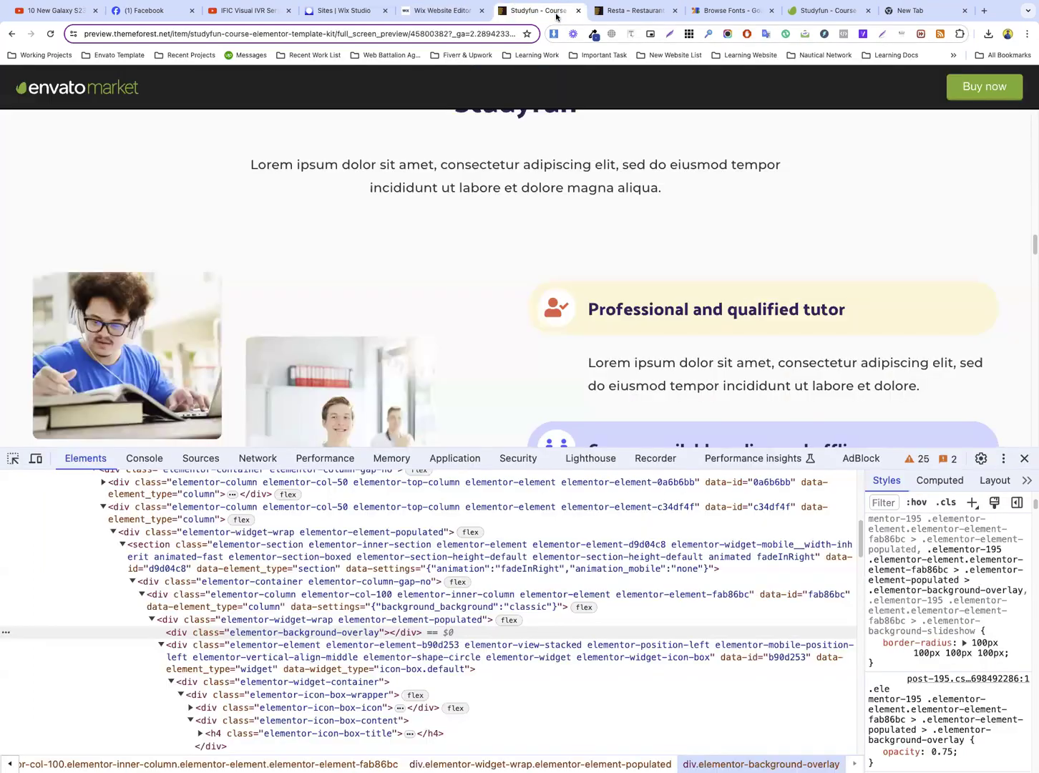
{"action": "left_click_drag", "start_coordinate": [589, 309], "coordinate": [893, 316]}
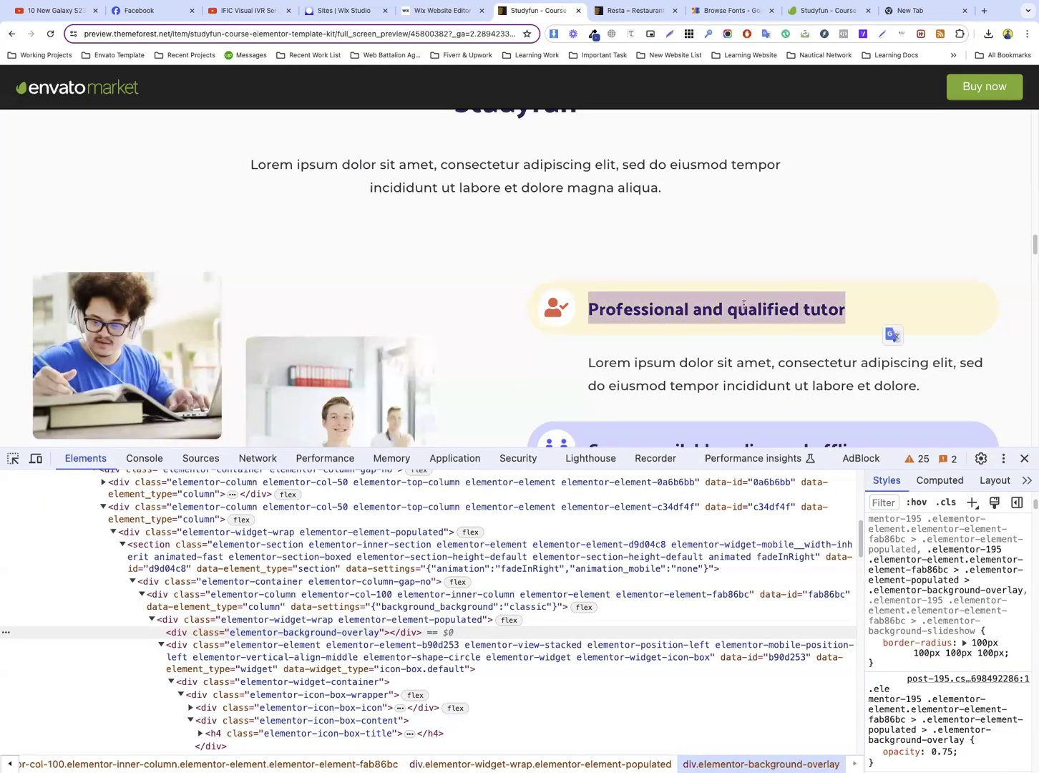
{"action": "right_click", "coordinate": [741, 306]}
{"action": "left_click", "coordinate": [771, 328]}
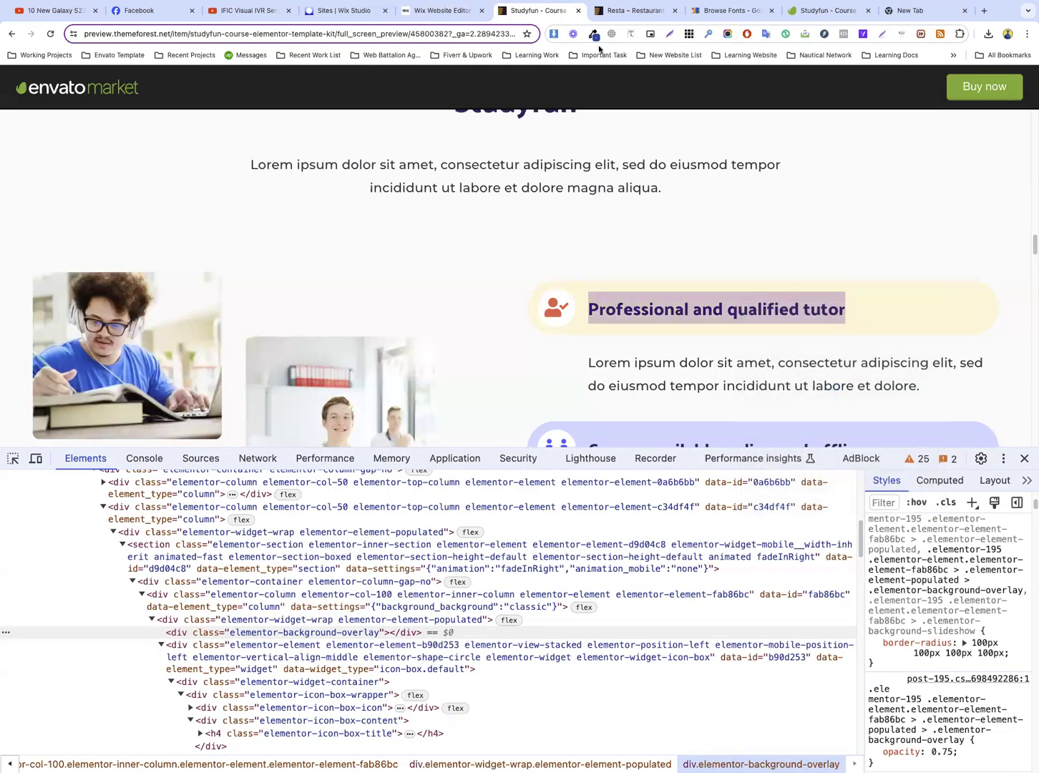
Back in the Wix editor, duplicate the “Know About The Best Of Studyfun” heading and place the copy below the cream bar
{"action": "left_click", "coordinate": [430, 11]}
{"action": "left_click", "coordinate": [547, 224]}
{"action": "right_click", "coordinate": [543, 221]}
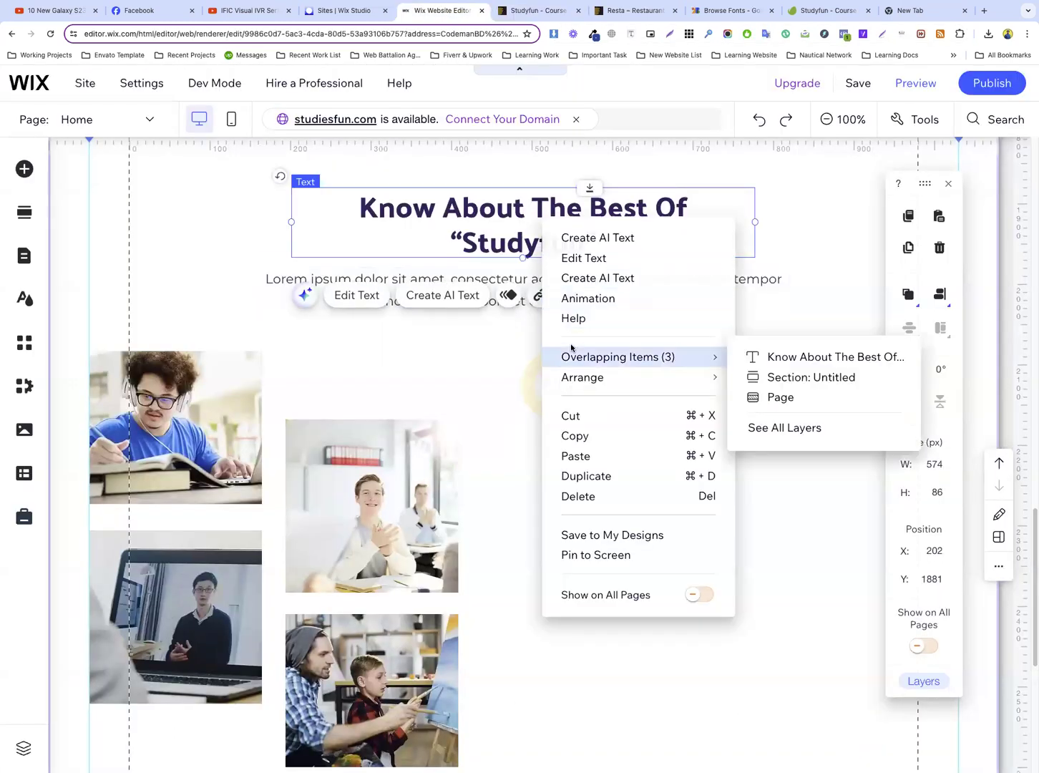
{"action": "left_click", "coordinate": [601, 477]}
{"action": "left_click_drag", "start_coordinate": [598, 209], "coordinate": [619, 509]}
Inspect the template's bar heading style and set the duplicated heading's font size to 22 px
{"action": "left_click", "coordinate": [536, 10]}
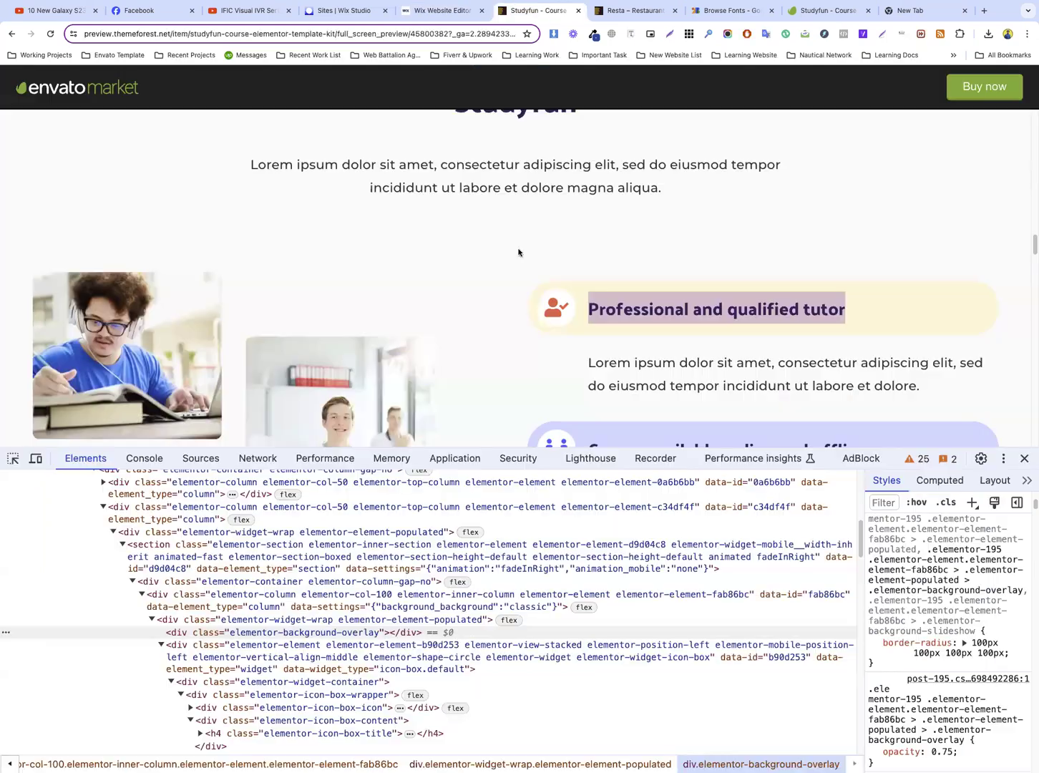
{"action": "left_click", "coordinate": [689, 317]}
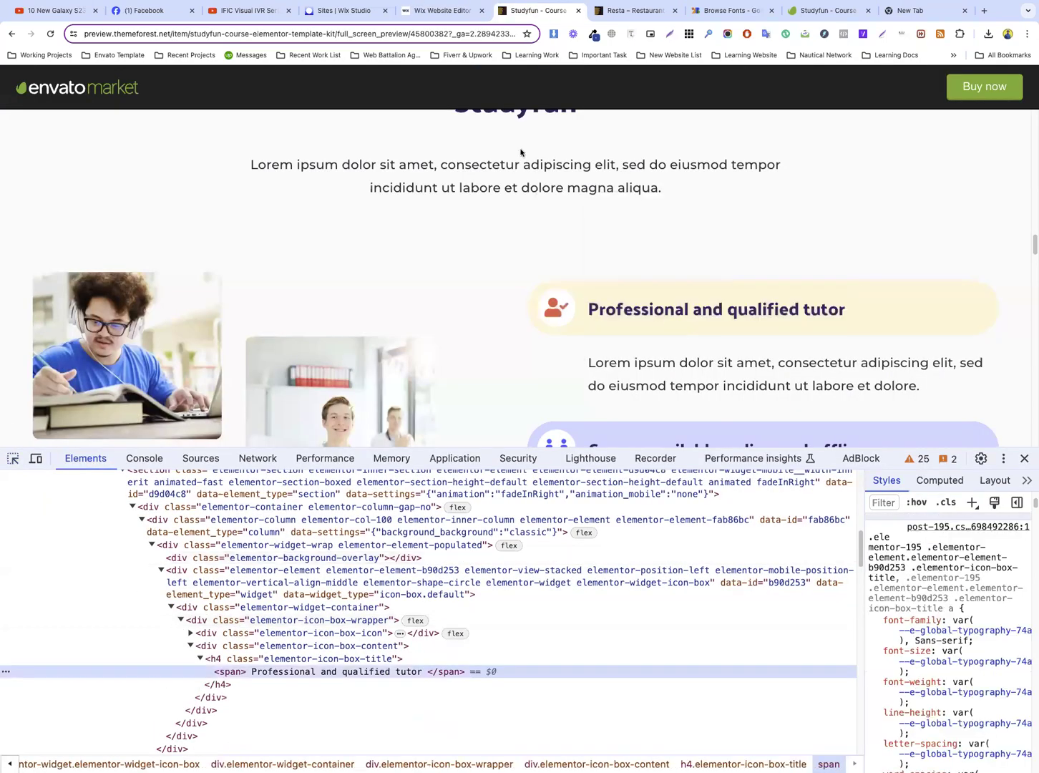
{"action": "left_click", "coordinate": [438, 11]}
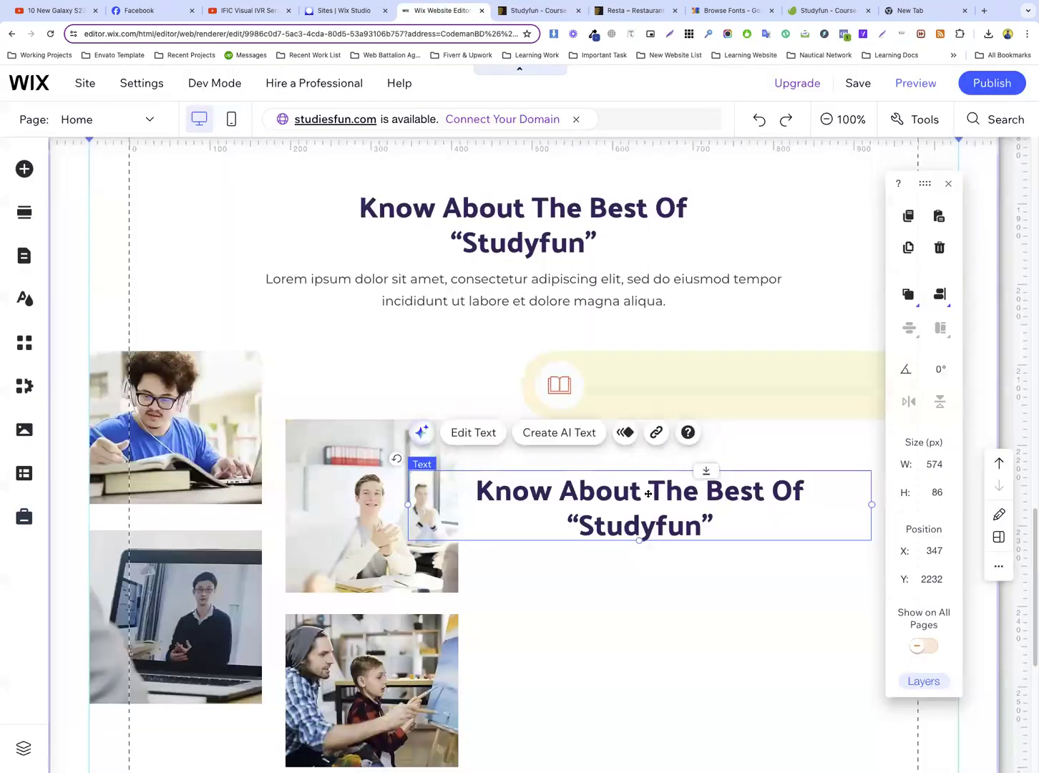
{"action": "double_click", "coordinate": [648, 494]}
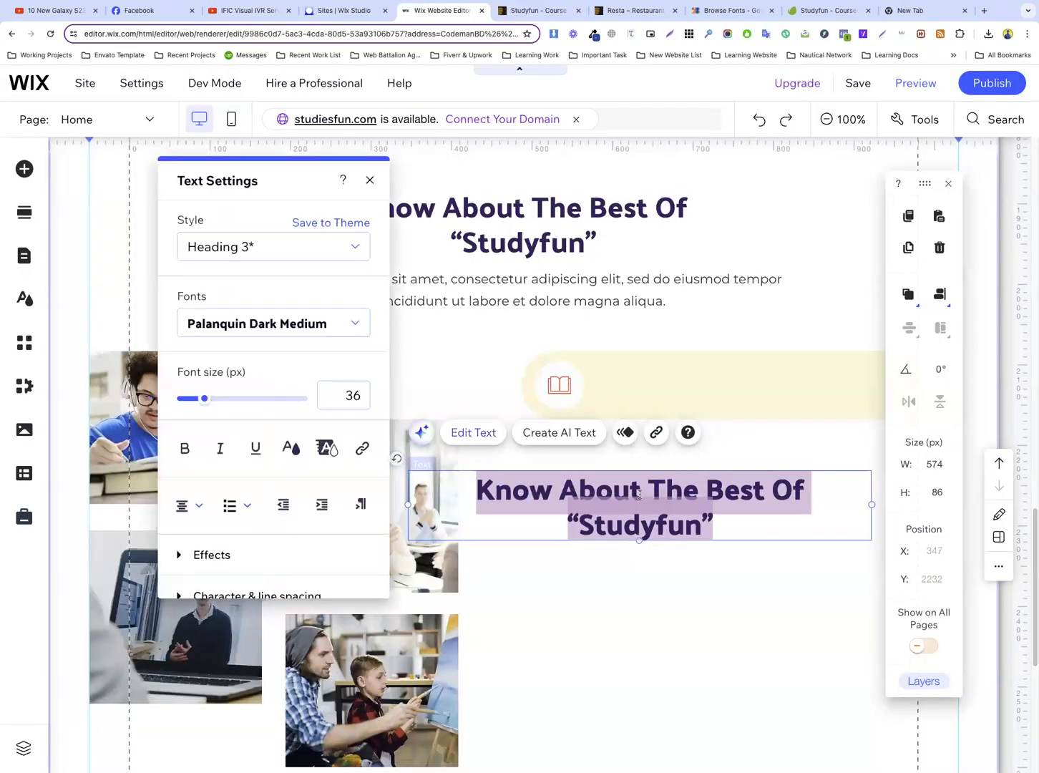
{"action": "left_click", "coordinate": [344, 392]}
{"action": "type", "text": "22"}
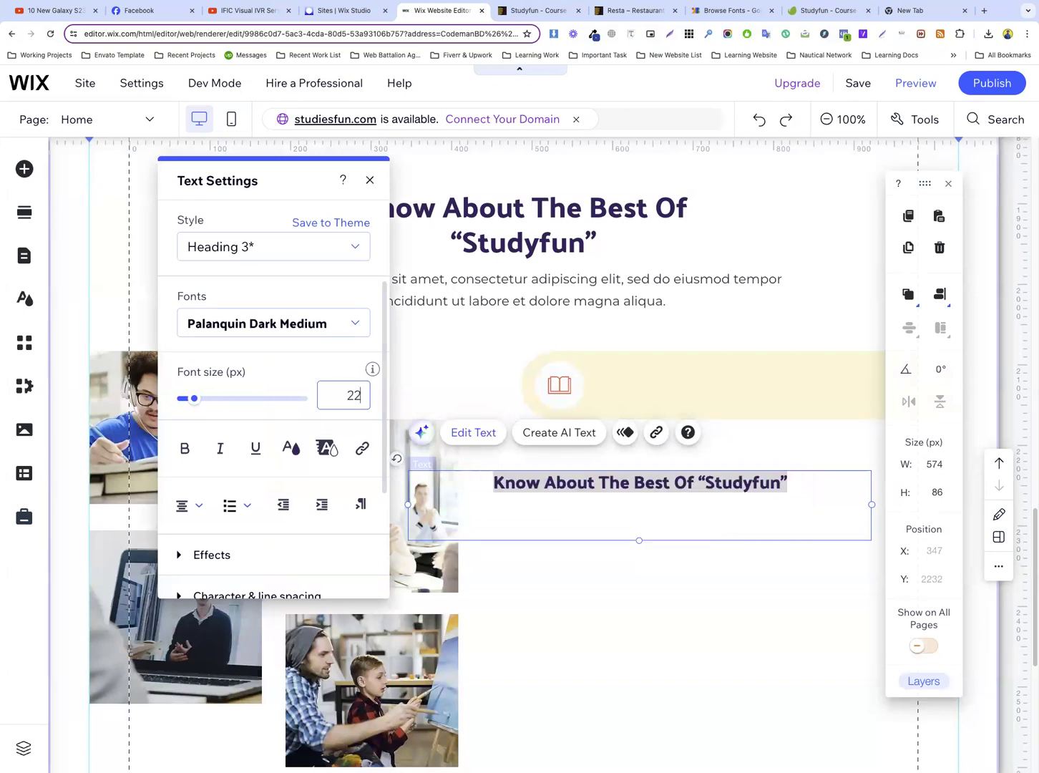
{"action": "key", "text": "Return"}
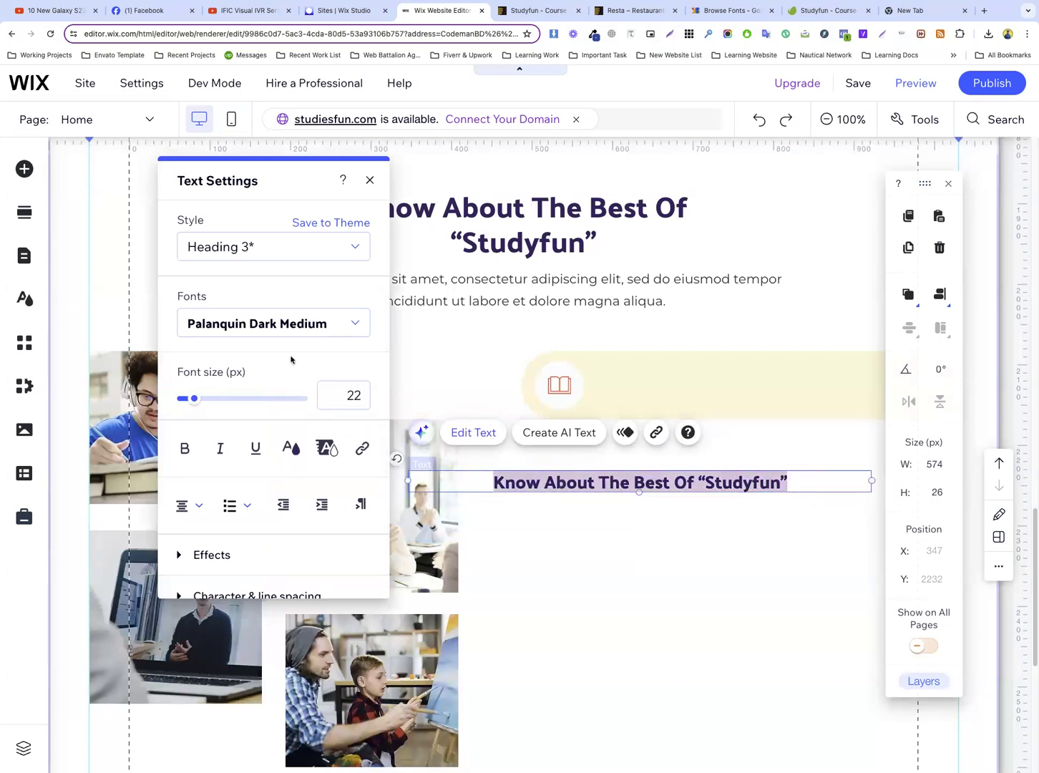
{"action": "left_click", "coordinate": [323, 325]}
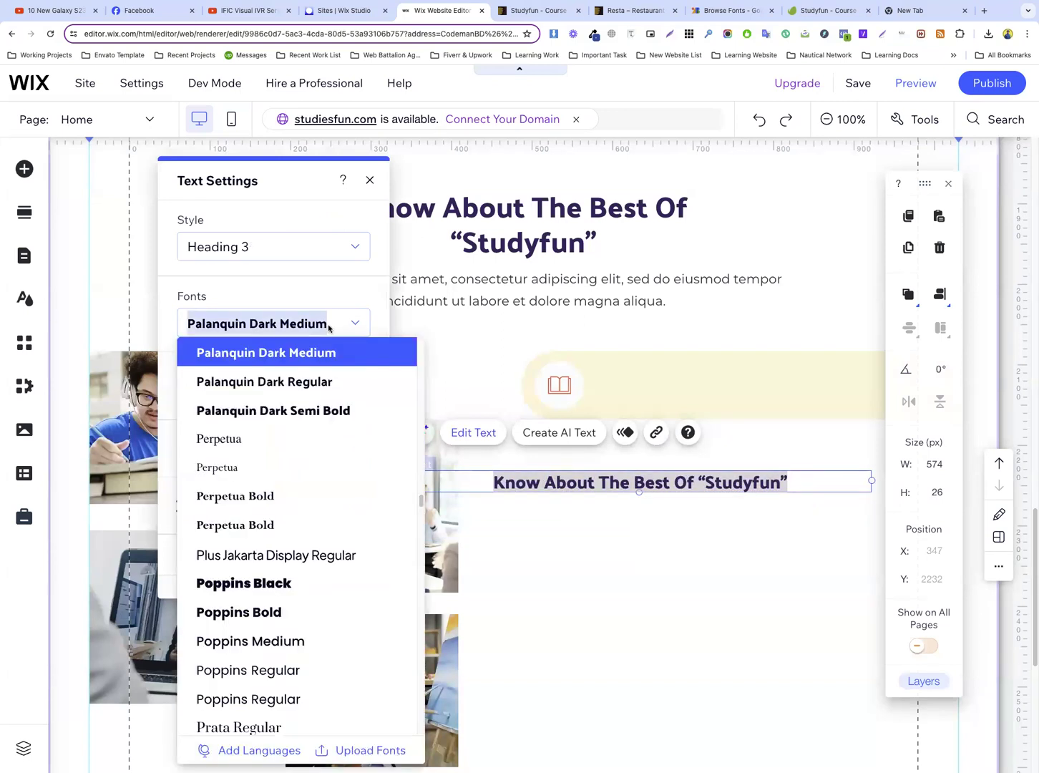
{"action": "left_click", "coordinate": [669, 545]}
Left-align the duplicated heading and replace its text with “Professional and qualified tutor”
{"action": "triple_click", "coordinate": [547, 483]}
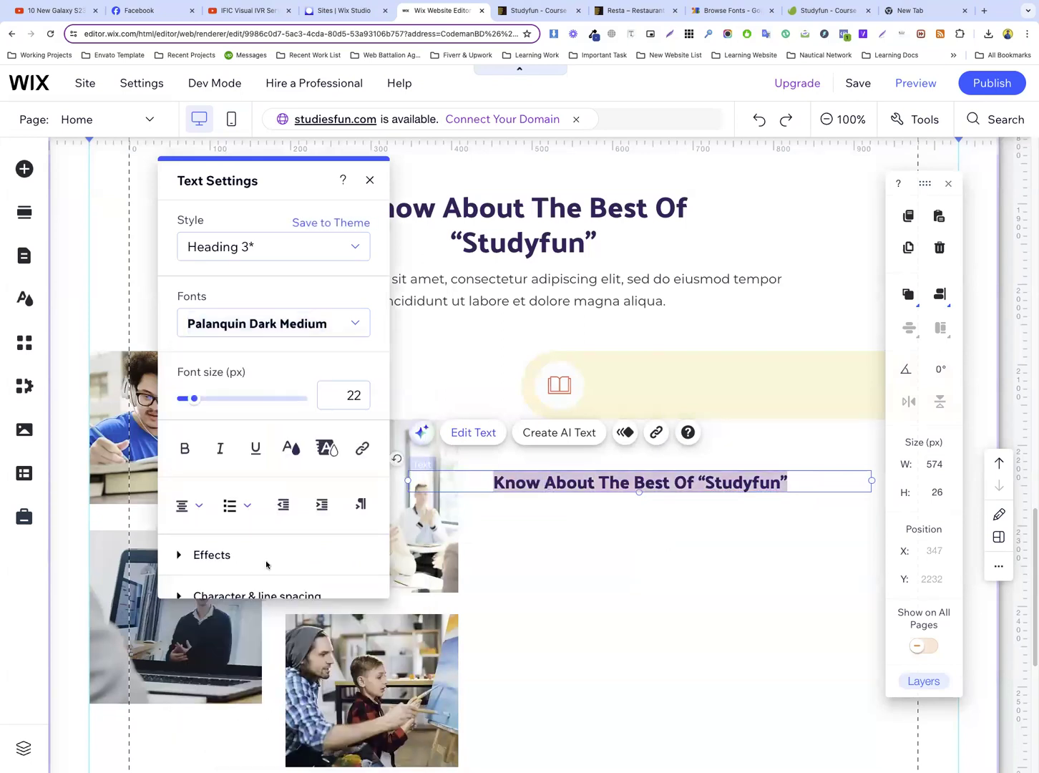
{"action": "left_click", "coordinate": [190, 505]}
{"action": "left_click", "coordinate": [195, 477]}
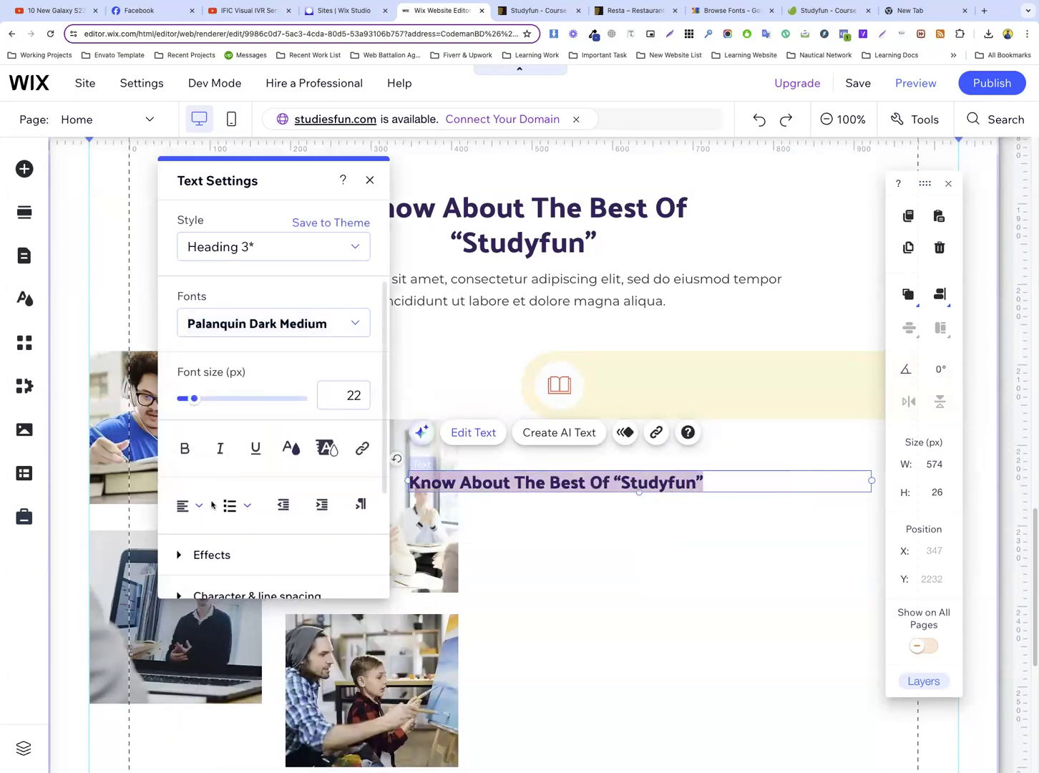
{"action": "key", "text": "ctrl+v"}
Set the font size of the “Professional and qualified tutor” heading to 20 px
{"action": "triple_click", "coordinate": [573, 482]}
{"action": "type", "text": "20"}
{"action": "left_click", "coordinate": [629, 521]}
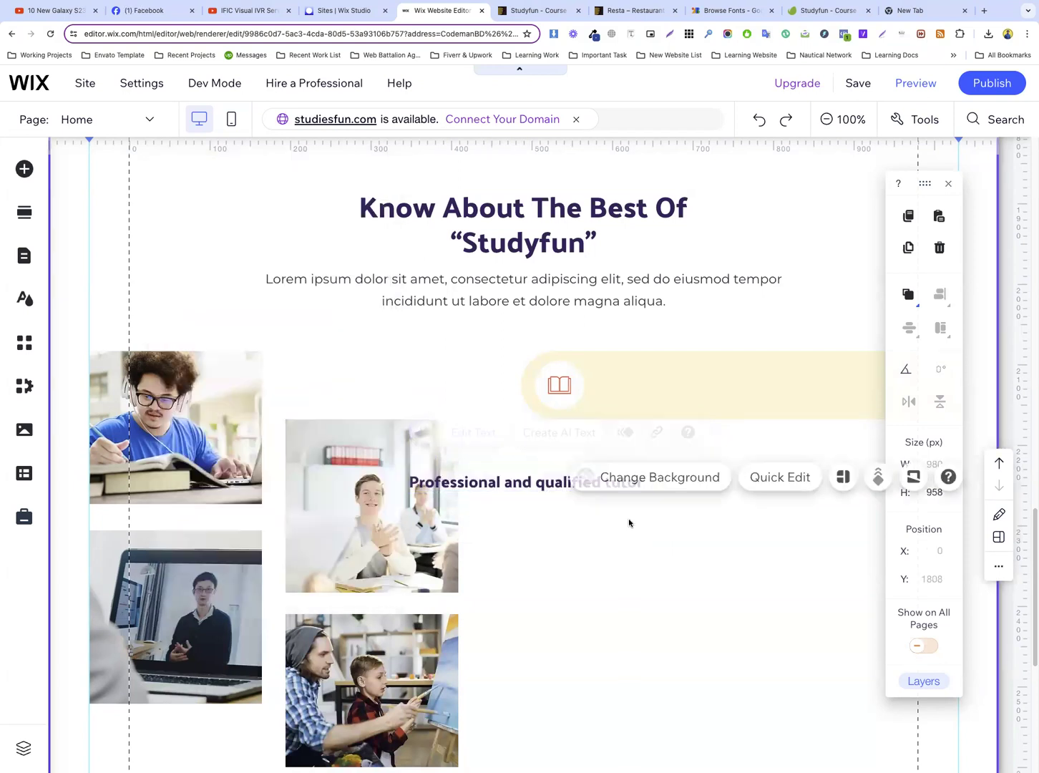
Narrow the tutor heading's text box to about 348 px and move it into the cream bar beside the icon circle
{"action": "left_click", "coordinate": [521, 485]}
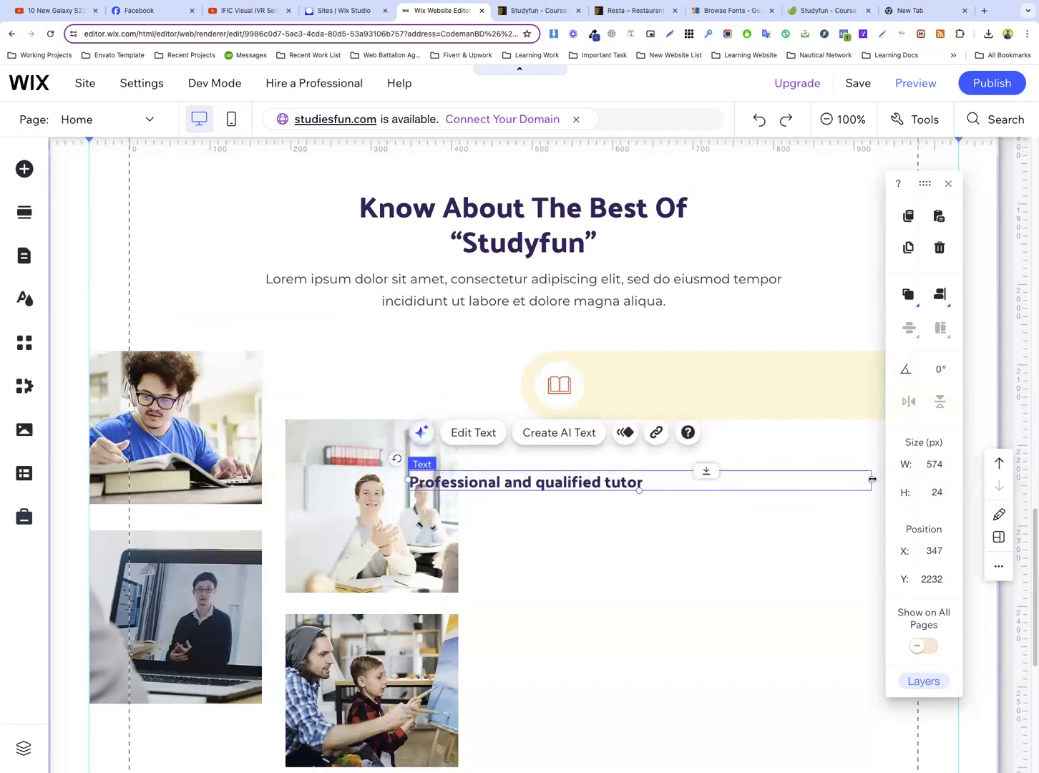
{"action": "left_click_drag", "start_coordinate": [871, 479], "coordinate": [707, 483]}
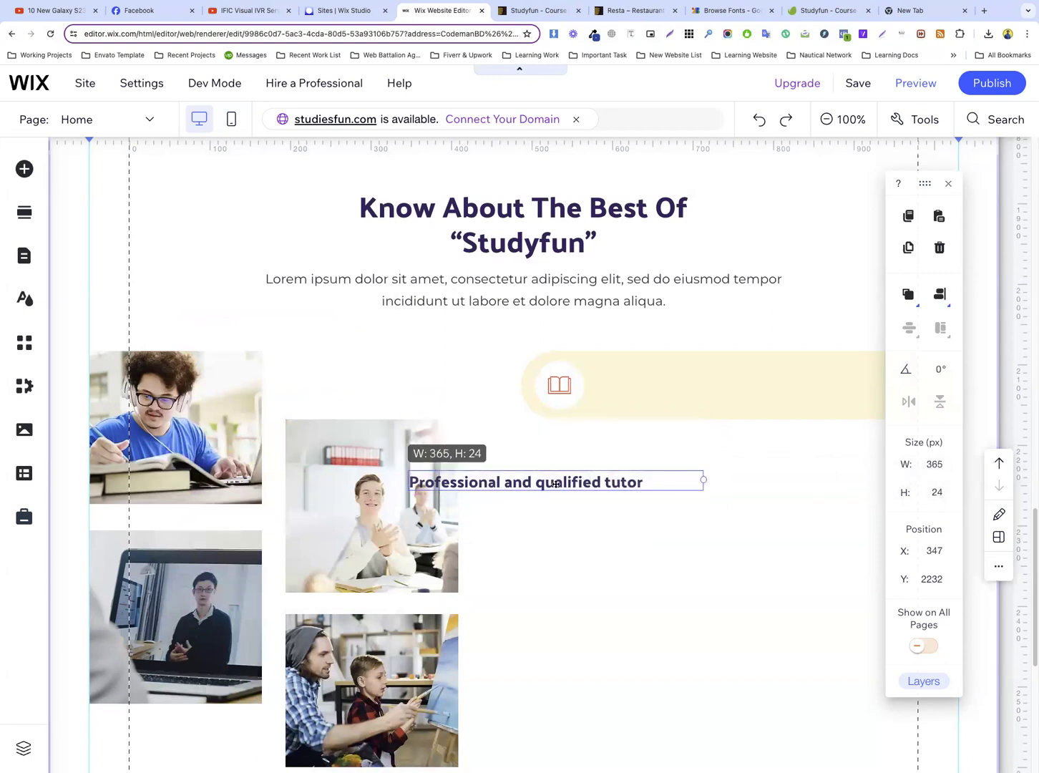
{"action": "left_click_drag", "start_coordinate": [556, 483], "coordinate": [740, 403]}
{"action": "left_click", "coordinate": [714, 405]}
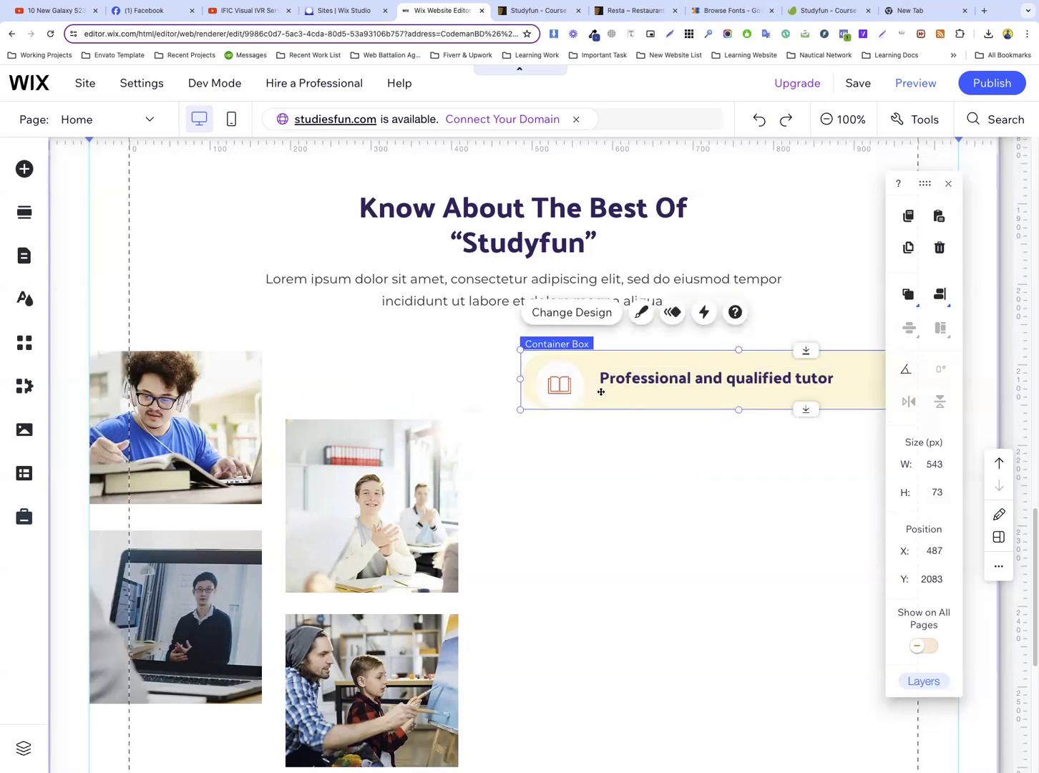
Shrink the white icon circle to about 49 by 49 px and align it vertically with the tutor heading
{"action": "left_click", "coordinate": [577, 376]}
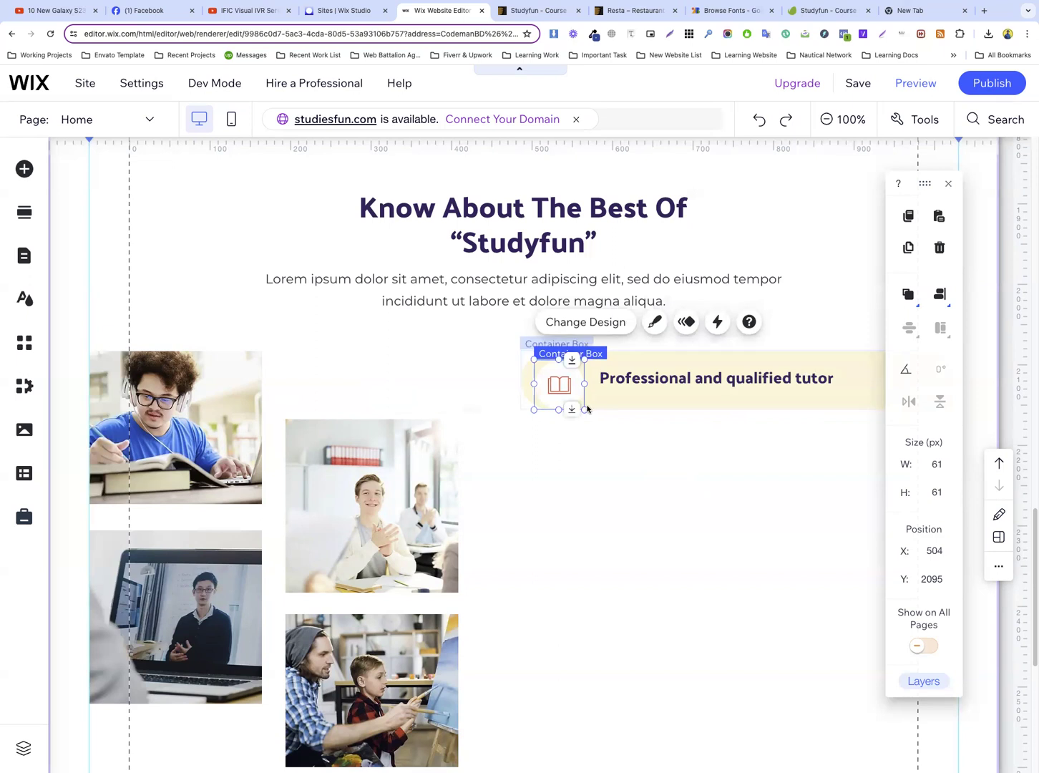
{"action": "left_click_drag", "start_coordinate": [584, 408], "coordinate": [578, 395]}
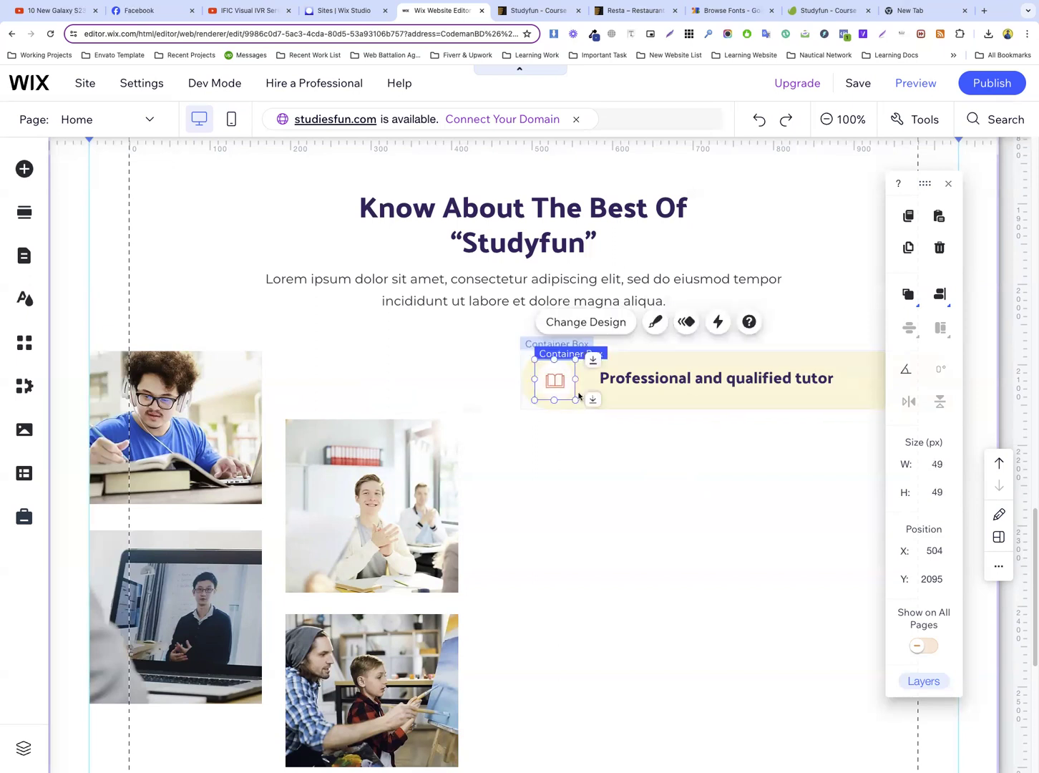
{"action": "left_click", "coordinate": [638, 395]}
{"action": "left_click", "coordinate": [563, 392]}
{"action": "left_click_drag", "start_coordinate": [563, 392], "coordinate": [565, 387]}
Reduce the cream bar's height to about 62 px and move the icon circle to about X 498, Y 2091
{"action": "left_click", "coordinate": [641, 395]}
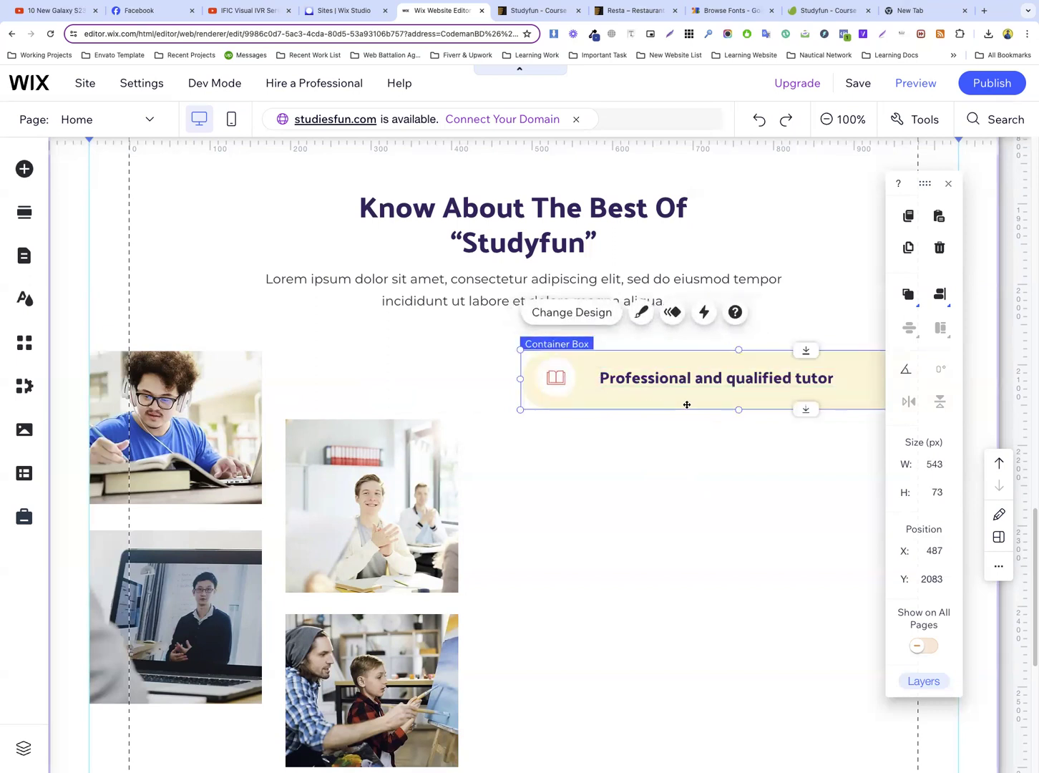
{"action": "left_click_drag", "start_coordinate": [737, 409], "coordinate": [737, 400]}
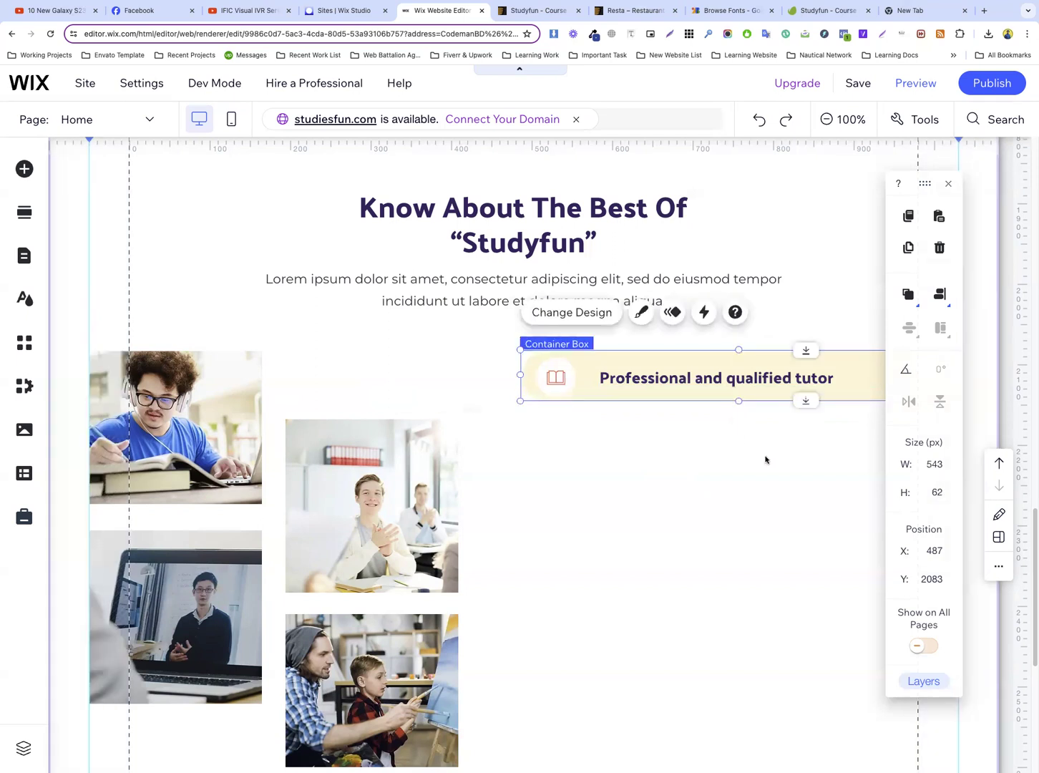
{"action": "left_click", "coordinate": [765, 457]}
{"action": "left_click", "coordinate": [557, 362]}
{"action": "left_click_drag", "start_coordinate": [557, 362], "coordinate": [552, 361]}
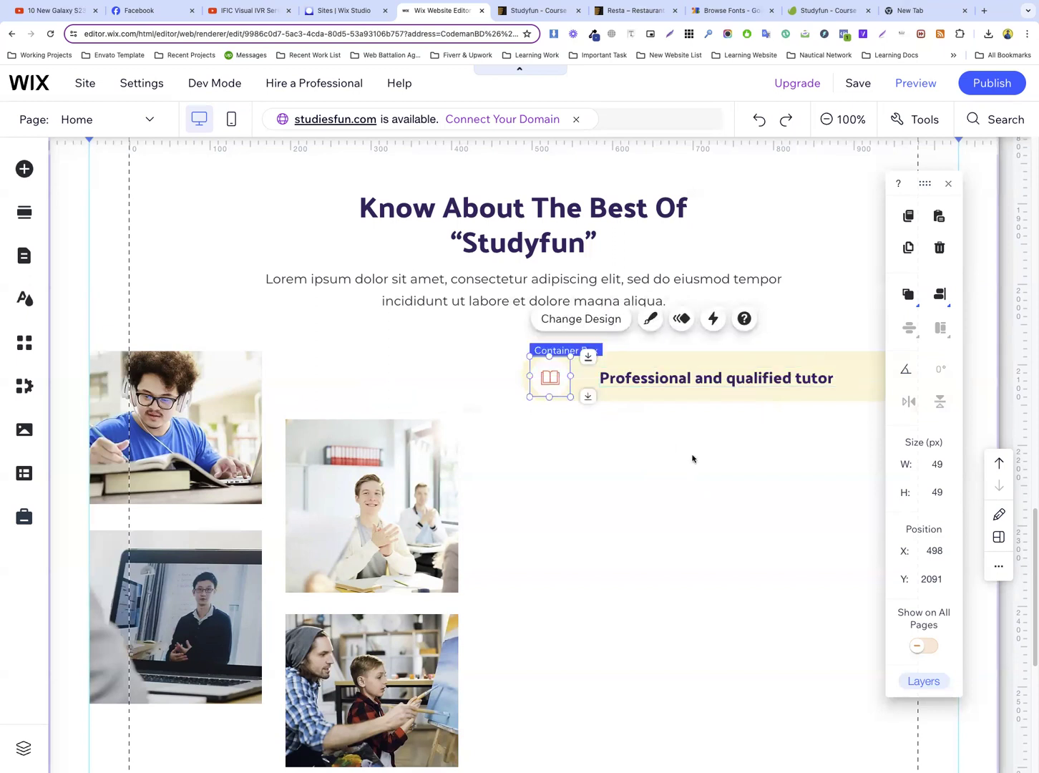
{"action": "left_click", "coordinate": [667, 473]}
Move the tutor heading closer to the icon at about X 576, Y 2103 and close the size and position toolbar
{"action": "left_click", "coordinate": [673, 378]}
{"action": "left_click_drag", "start_coordinate": [673, 377], "coordinate": [670, 379]}
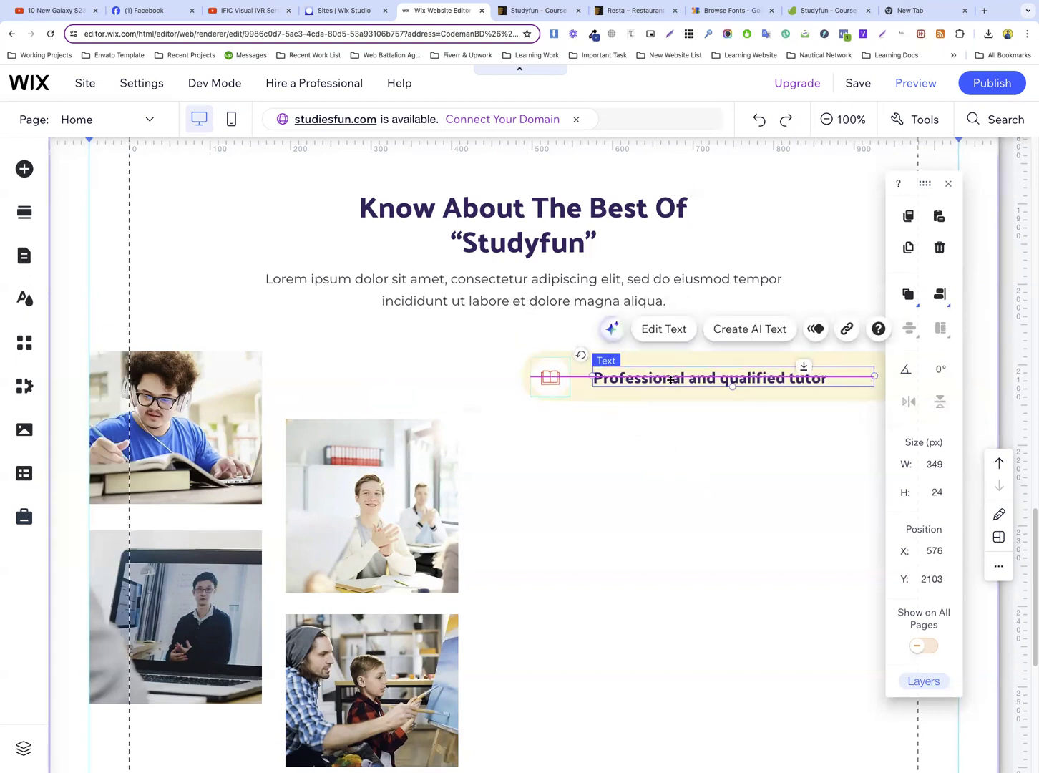
{"action": "left_click", "coordinate": [950, 185]}
{"action": "left_click", "coordinate": [890, 457]}
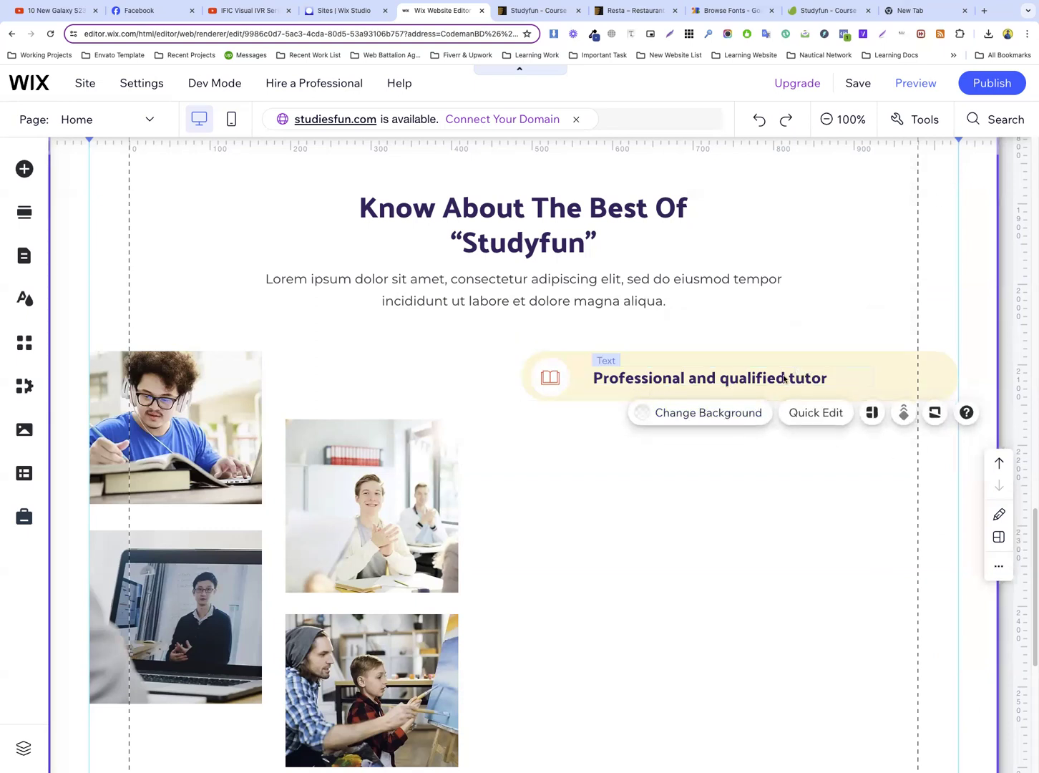
Narrow the tutor heading's text box from its left side and shift it towards the right end of the cream bar
{"action": "left_click", "coordinate": [784, 378]}
{"action": "mouse_move", "coordinate": [594, 377]}
{"action": "left_mouse_down"}
{"action": "mouse_move", "coordinate": [631, 377]}
{"action": "mouse_move", "coordinate": [613, 376]}
{"action": "left_mouse_up"}
{"action": "left_click_drag", "start_coordinate": [808, 371], "coordinate": [827, 372]}
{"action": "left_click_drag", "start_coordinate": [830, 372], "coordinate": [839, 373]}
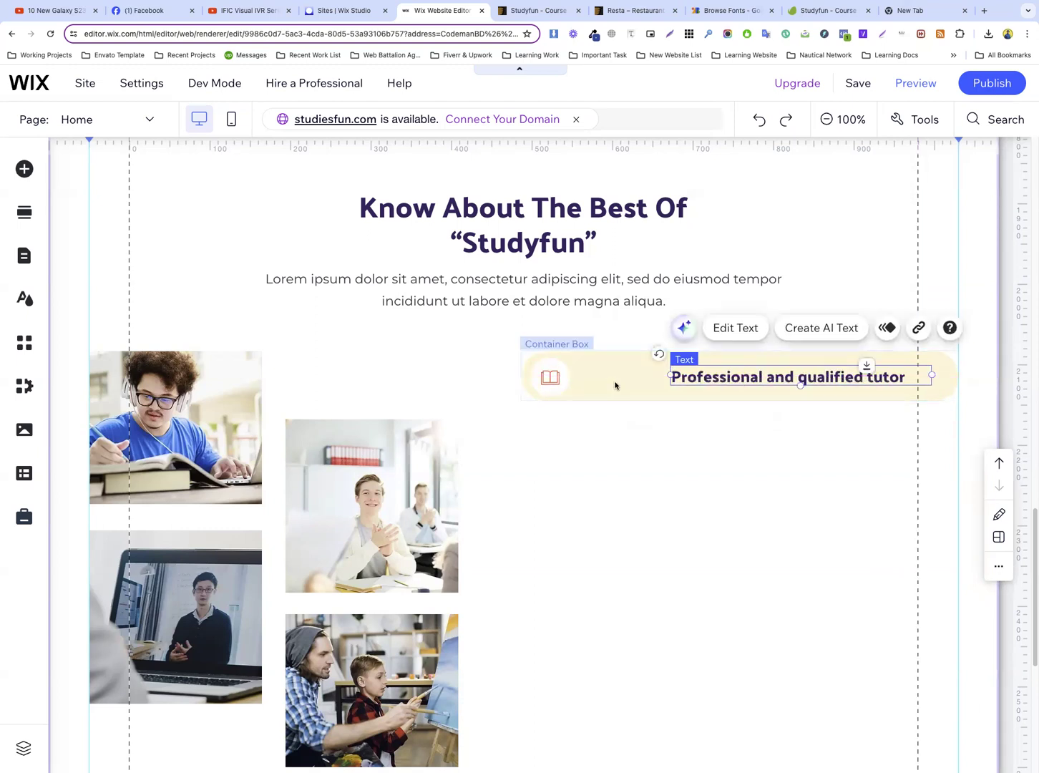
Move the icon circle to the right and shorten the cream bar from its left end to just before the circle
{"action": "left_click", "coordinate": [574, 376]}
{"action": "left_click", "coordinate": [553, 377]}
{"action": "left_click_drag", "start_coordinate": [553, 378], "coordinate": [612, 380]}
{"action": "left_click", "coordinate": [553, 387]}
{"action": "left_click_drag", "start_coordinate": [523, 375], "coordinate": [573, 376]}
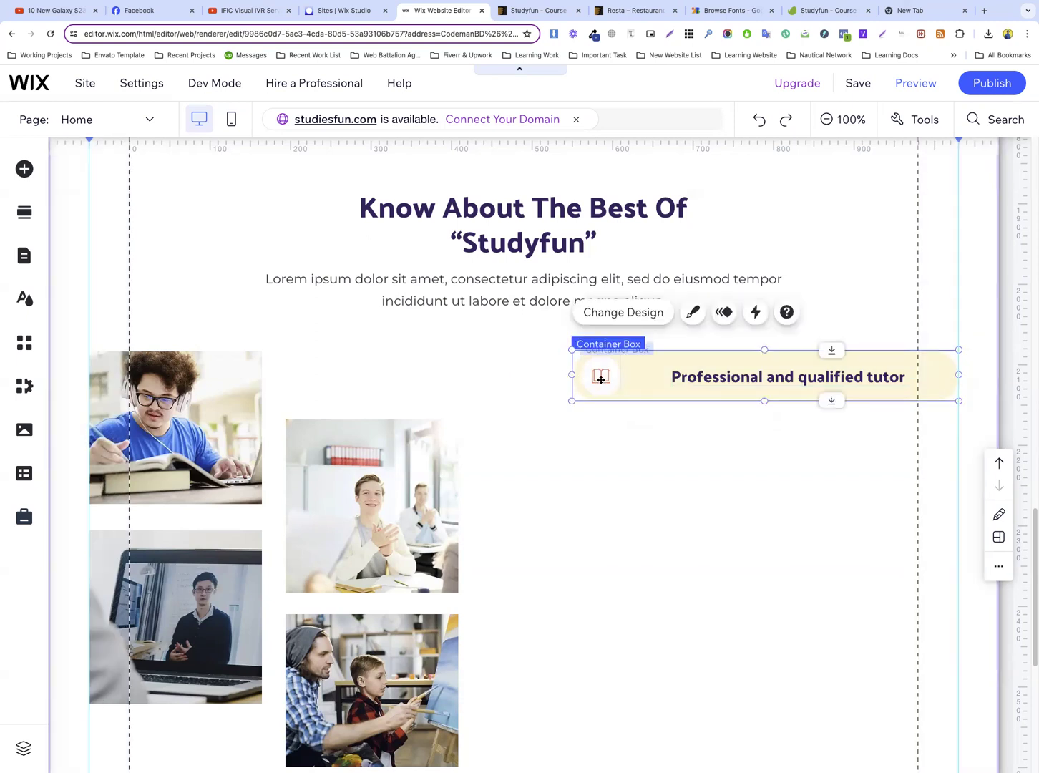
{"action": "left_click", "coordinate": [628, 427]}
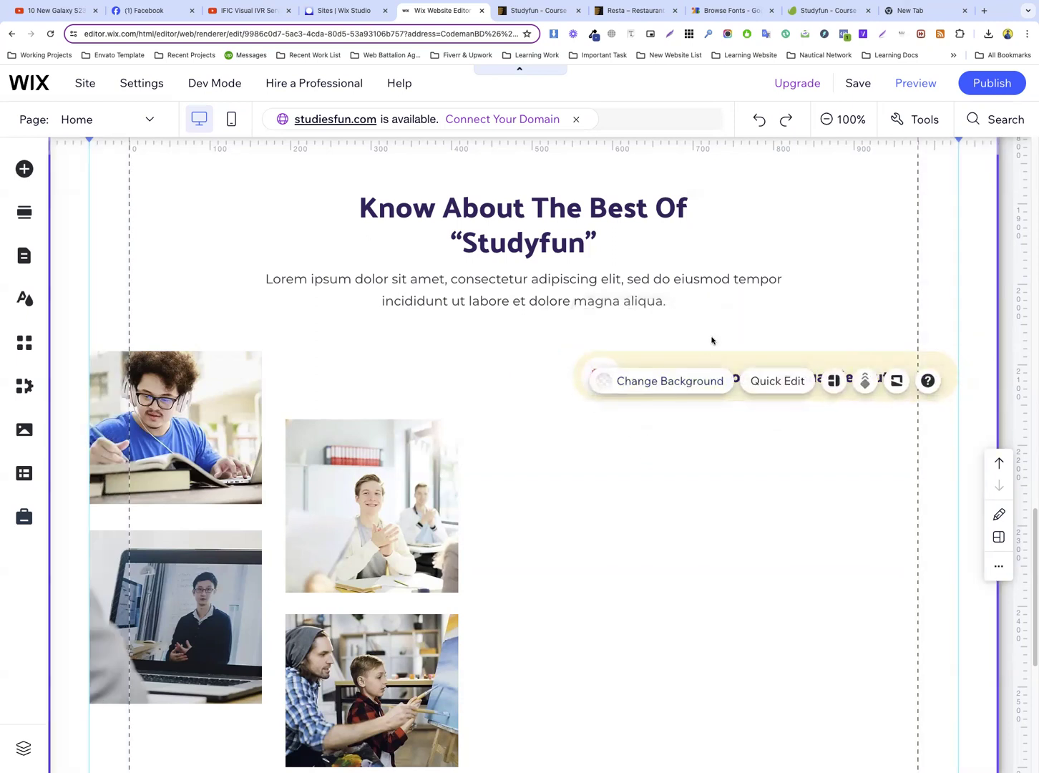
Move the tutor heading back beside the icon circle and extend its text box towards the bar's right end
{"action": "left_click_drag", "start_coordinate": [702, 368], "coordinate": [672, 375]}
{"action": "left_click_drag", "start_coordinate": [894, 373], "coordinate": [939, 374]}
{"action": "left_click", "coordinate": [783, 452]}
Duplicate the section's Lorem ipsum paragraph and place the copy directly below the cream bar, aligned with its right end
{"action": "left_click", "coordinate": [541, 285]}
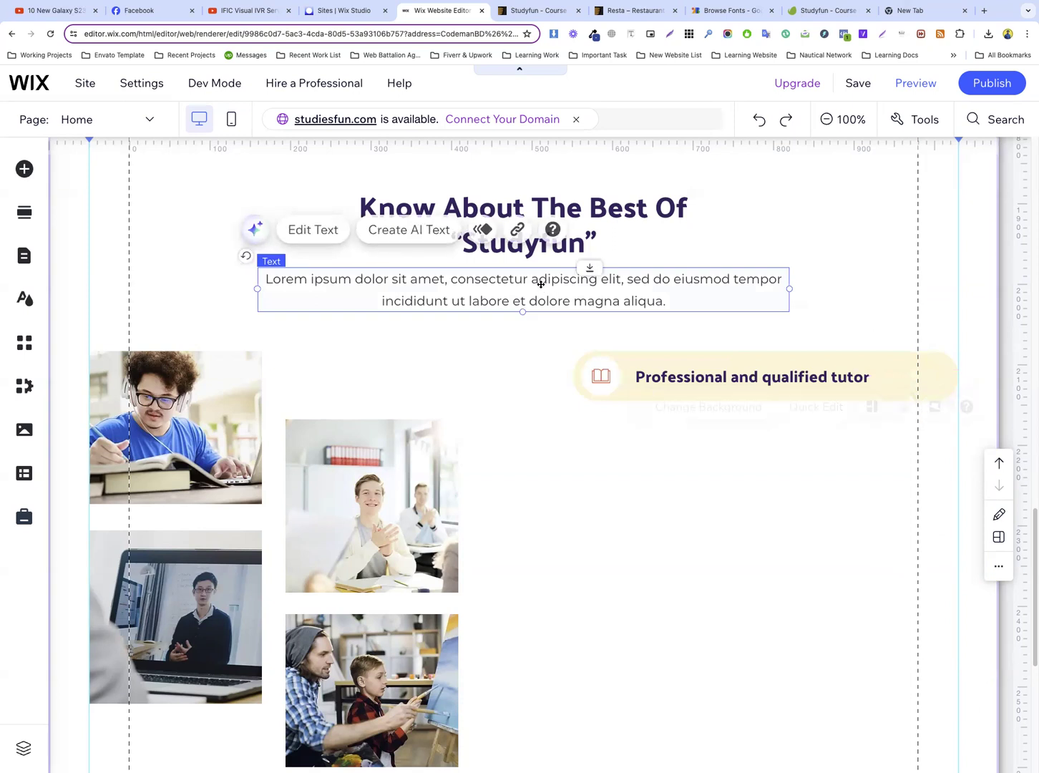
{"action": "left_click_drag", "start_coordinate": [541, 286], "coordinate": [705, 434]}
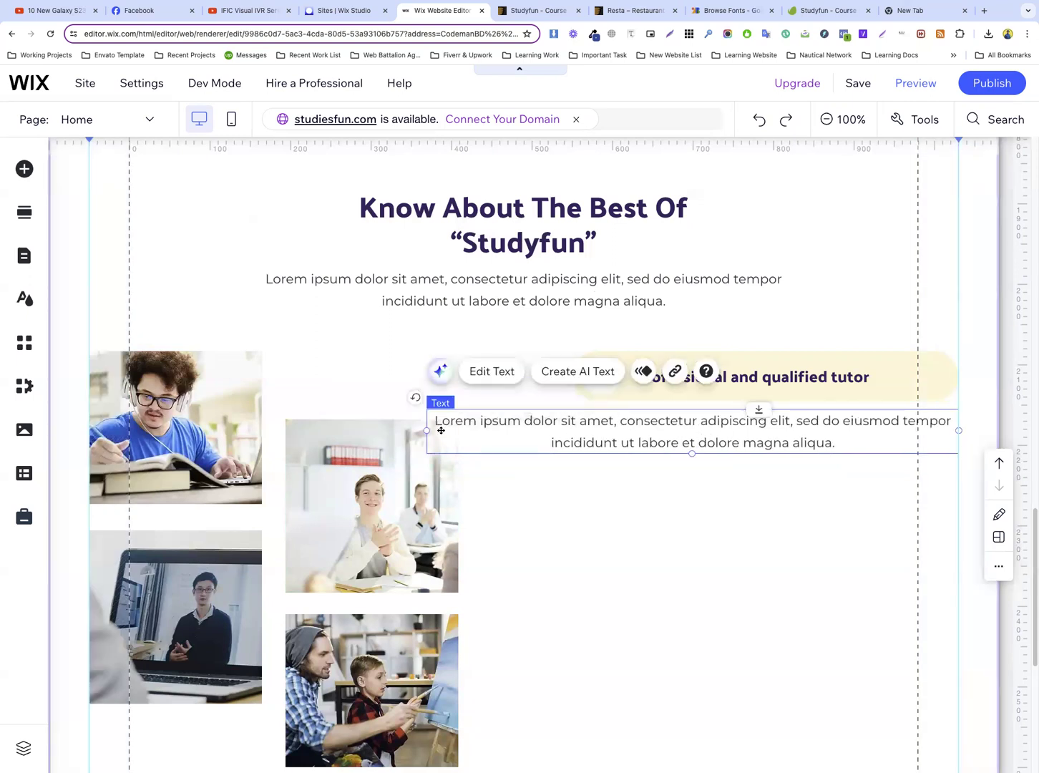
Narrow the copied paragraph from its left side to start under the tutor heading and replace its text with the Studyfun reference's tutor description
{"action": "left_click_drag", "start_coordinate": [428, 431], "coordinate": [633, 431]}
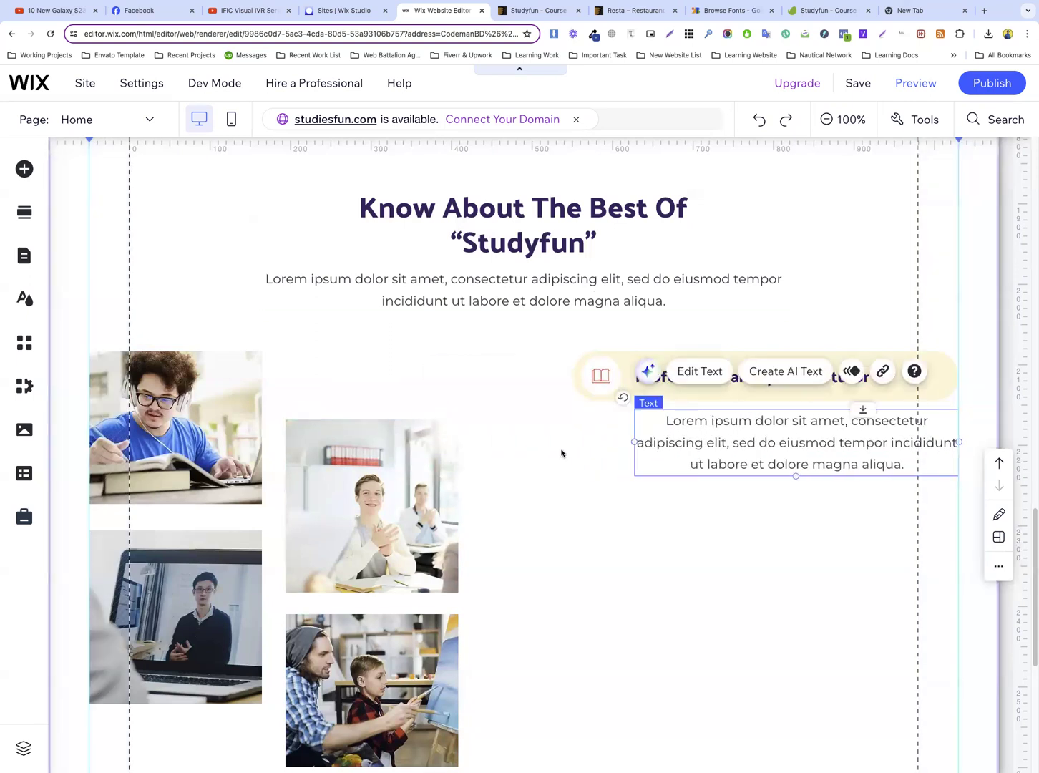
{"action": "left_click", "coordinate": [526, 11]}
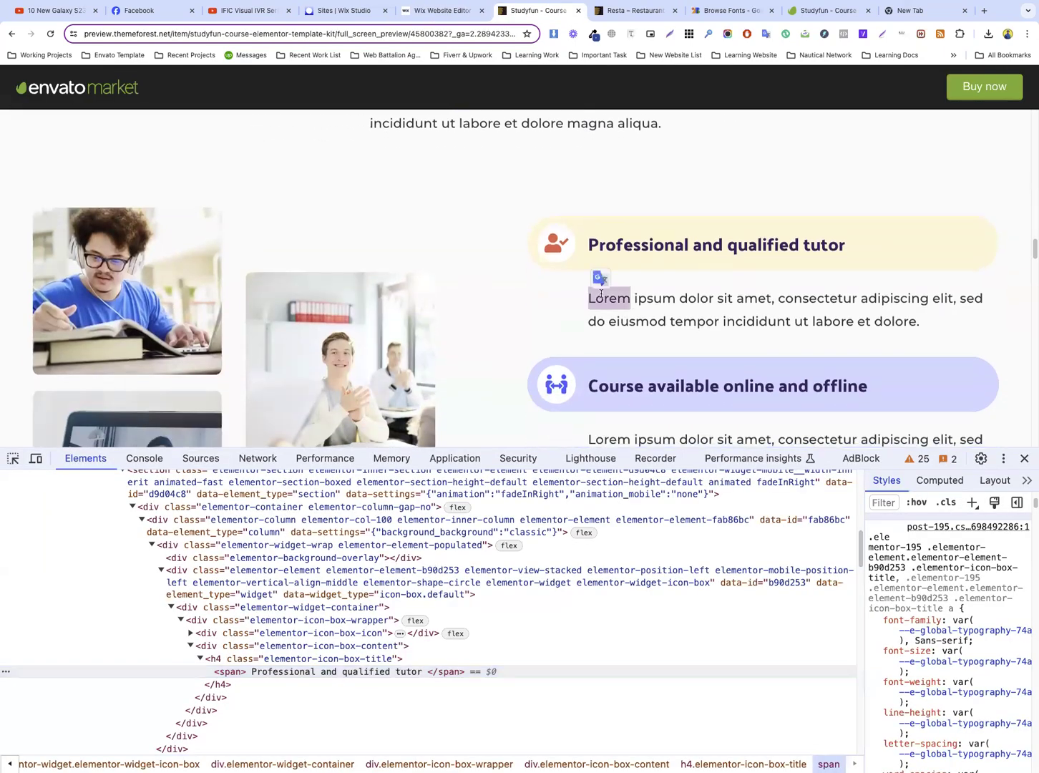
{"action": "triple_click", "coordinate": [609, 295]}
{"action": "right_click", "coordinate": [621, 294]}
{"action": "left_click", "coordinate": [640, 320]}
{"action": "left_click", "coordinate": [440, 11]}
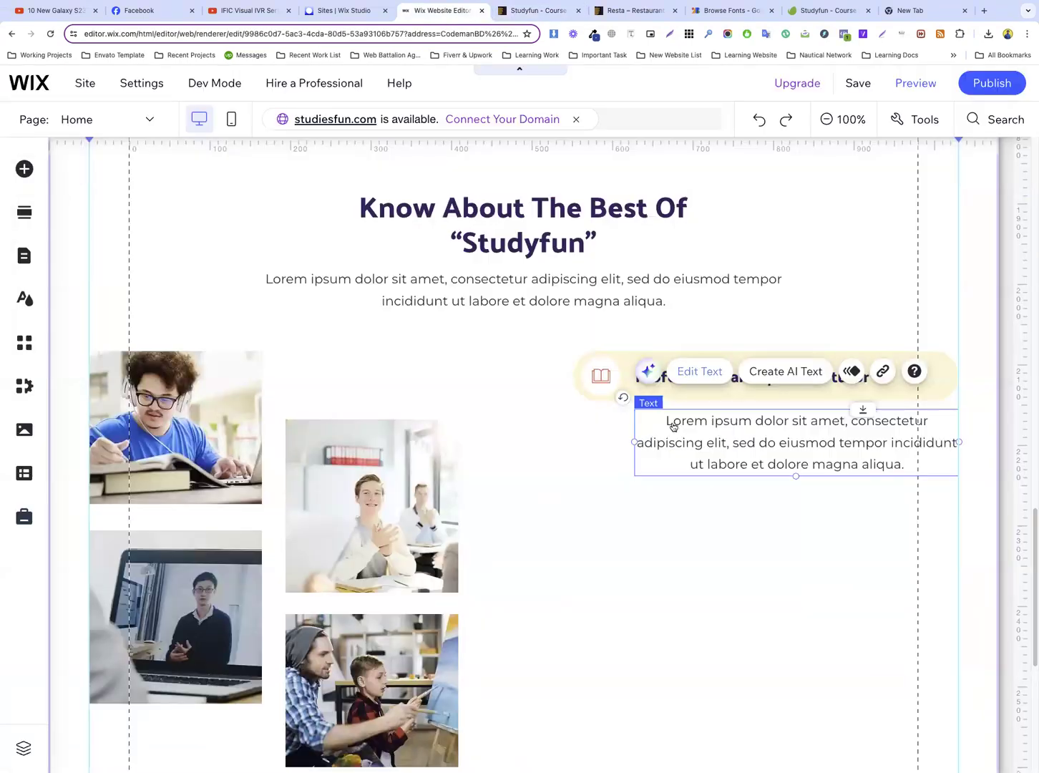
{"action": "double_click", "coordinate": [719, 424]}
{"action": "key", "text": "super+v"}
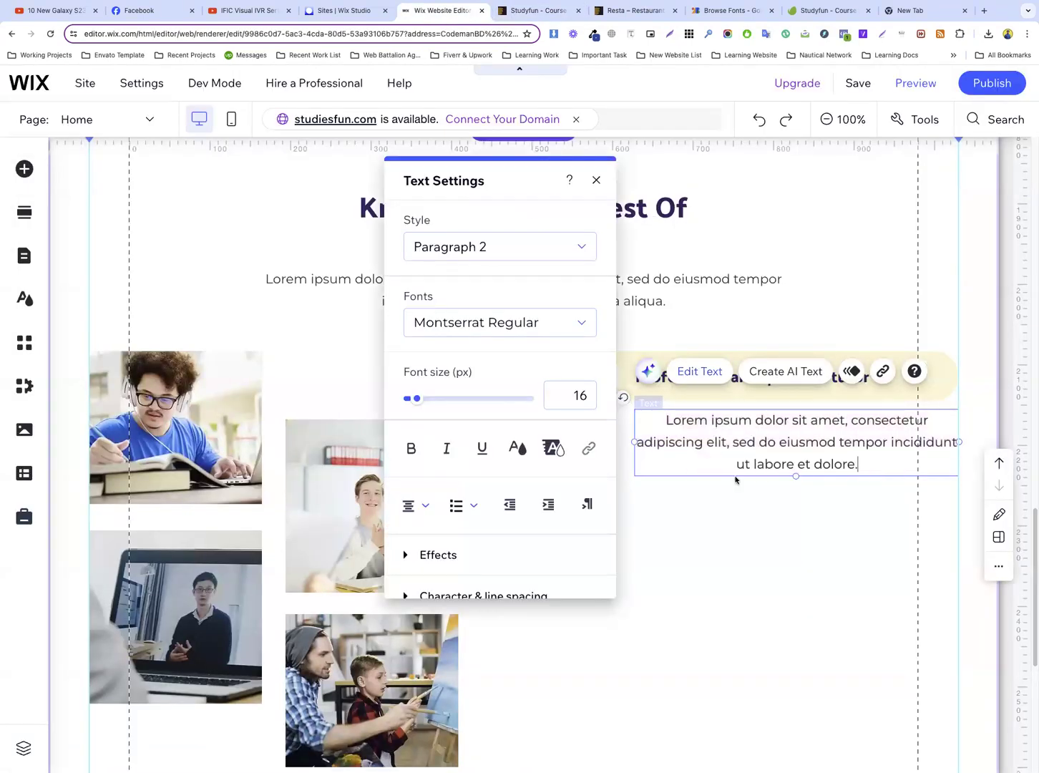
{"action": "left_click", "coordinate": [759, 485]}
Left-align the tutor description below the cream bar
{"action": "left_click", "coordinate": [725, 432]}
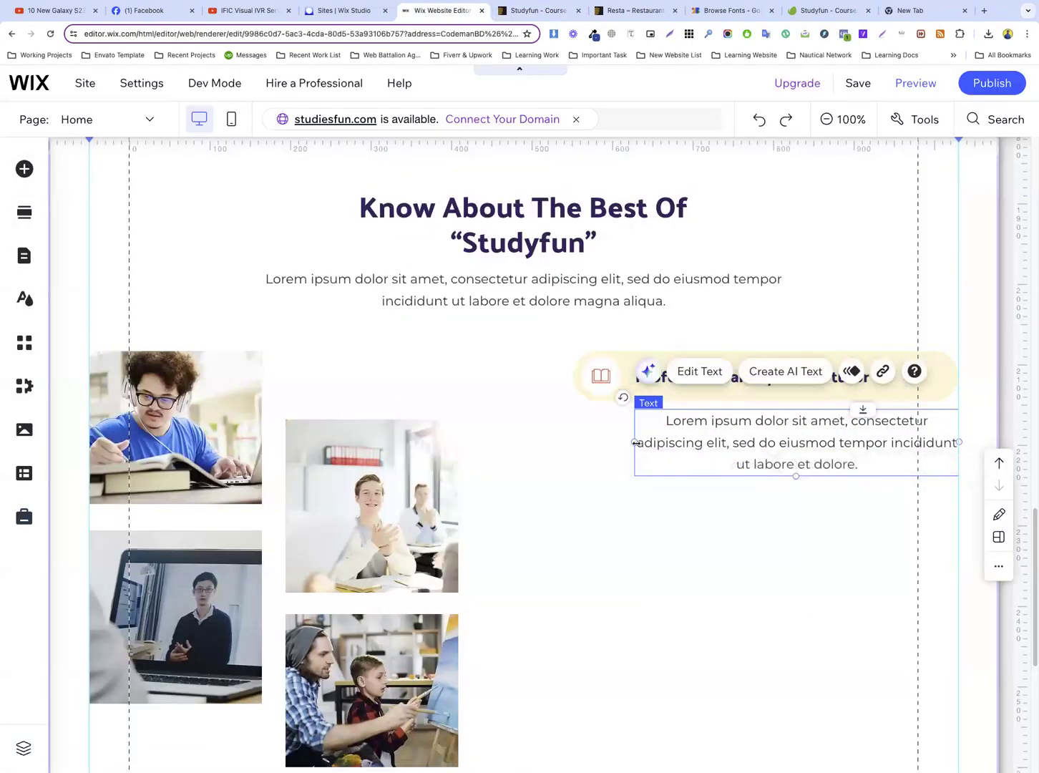
{"action": "double_click", "coordinate": [689, 424]}
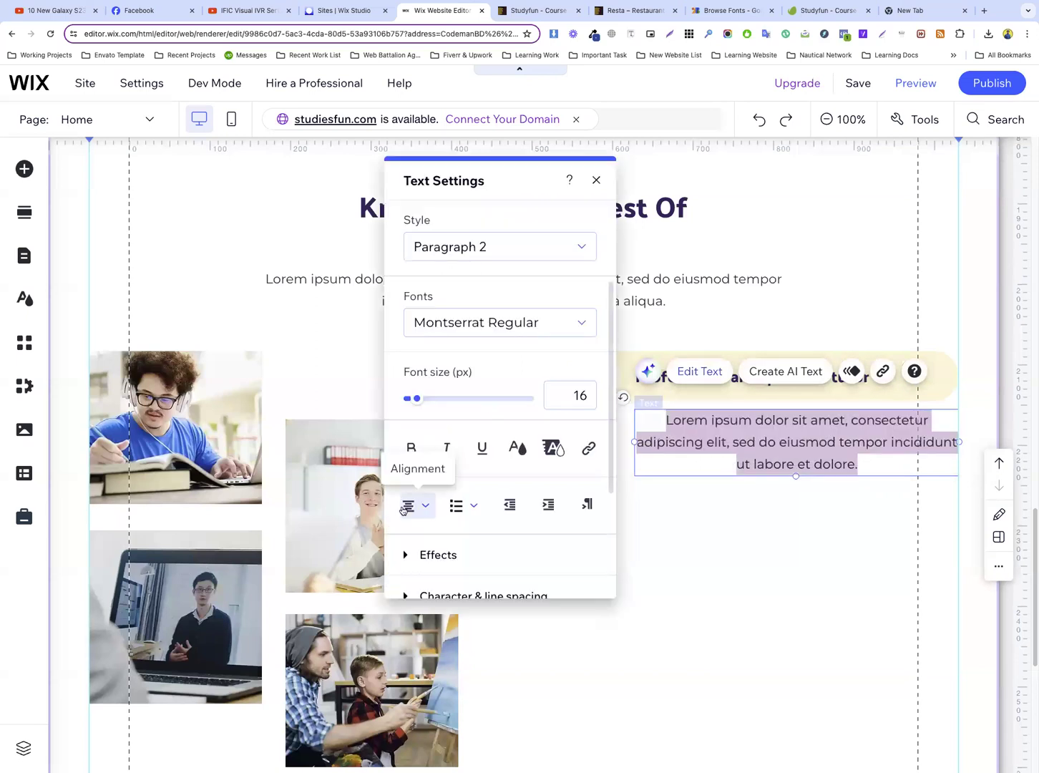
{"action": "left_click", "coordinate": [407, 509]}
{"action": "left_click", "coordinate": [423, 480]}
{"action": "left_click", "coordinate": [735, 492]}
{"action": "left_click", "coordinate": [669, 423]}
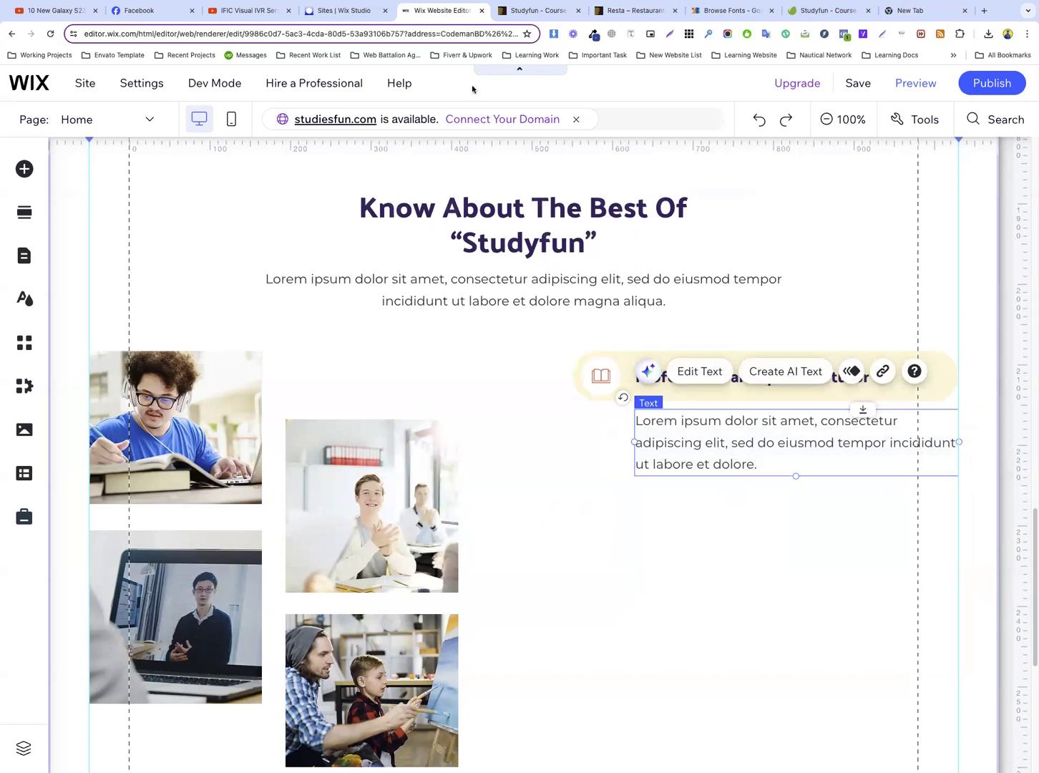
Compare with the reference and widen the tutor description's text box towards the left to about 479 px, so it wraps onto two lines
{"action": "left_click", "coordinate": [535, 10]}
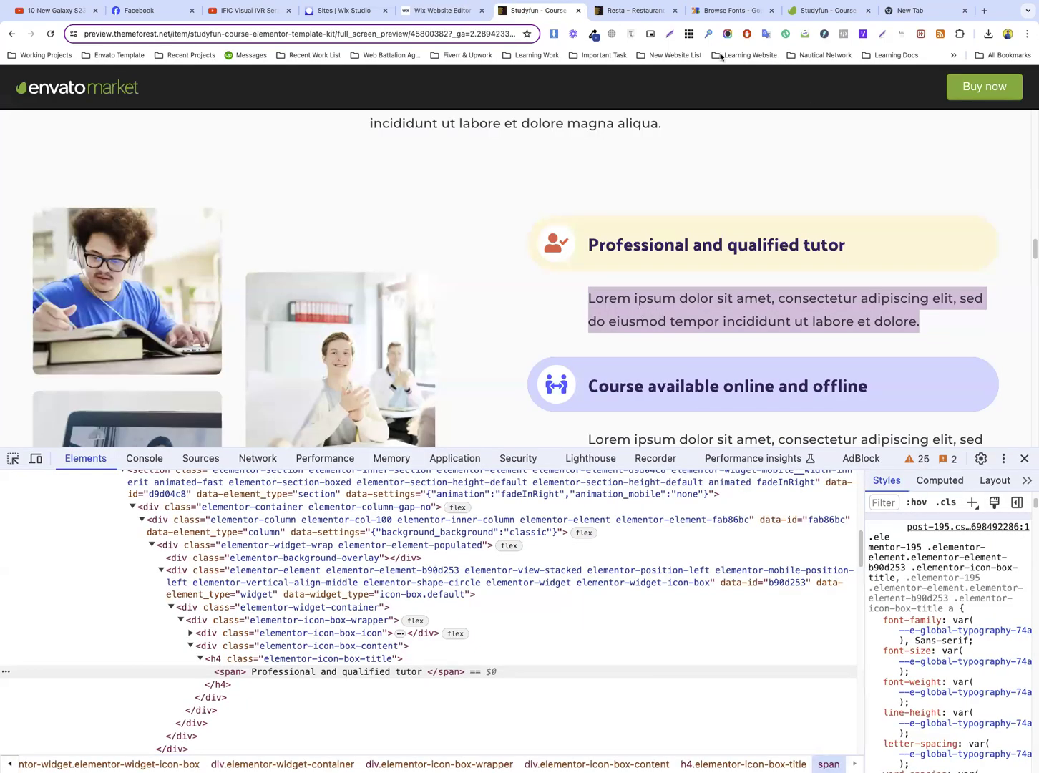
{"action": "left_click", "coordinate": [440, 10]}
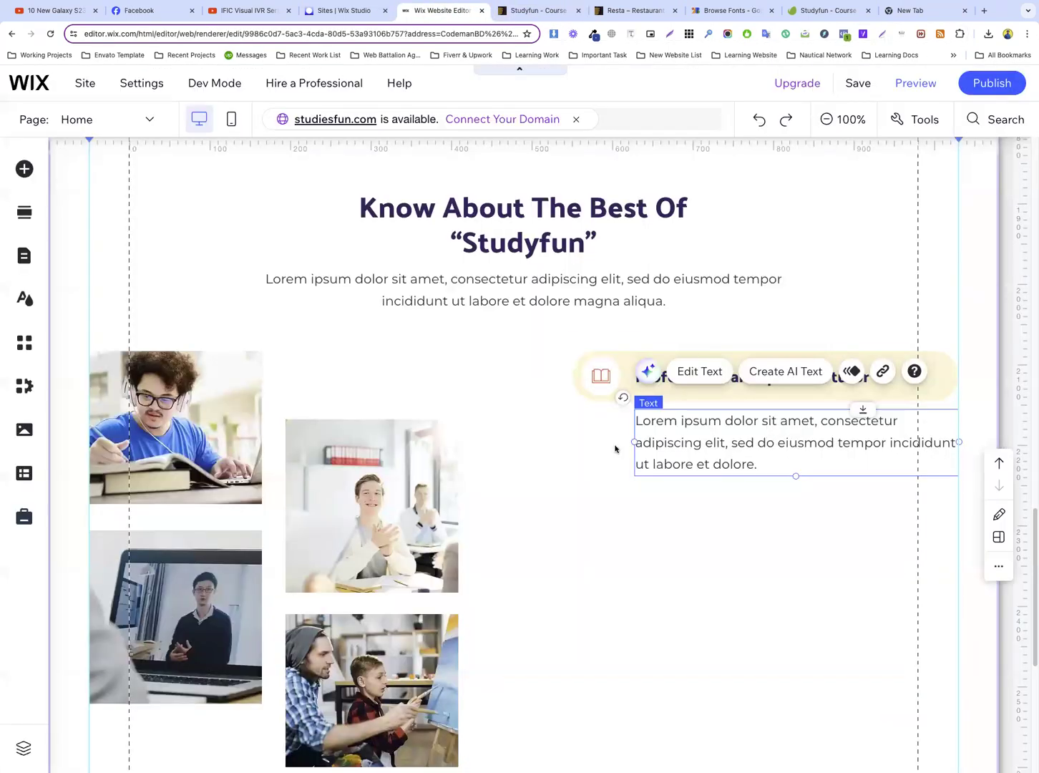
{"action": "left_click_drag", "start_coordinate": [635, 442], "coordinate": [568, 430]}
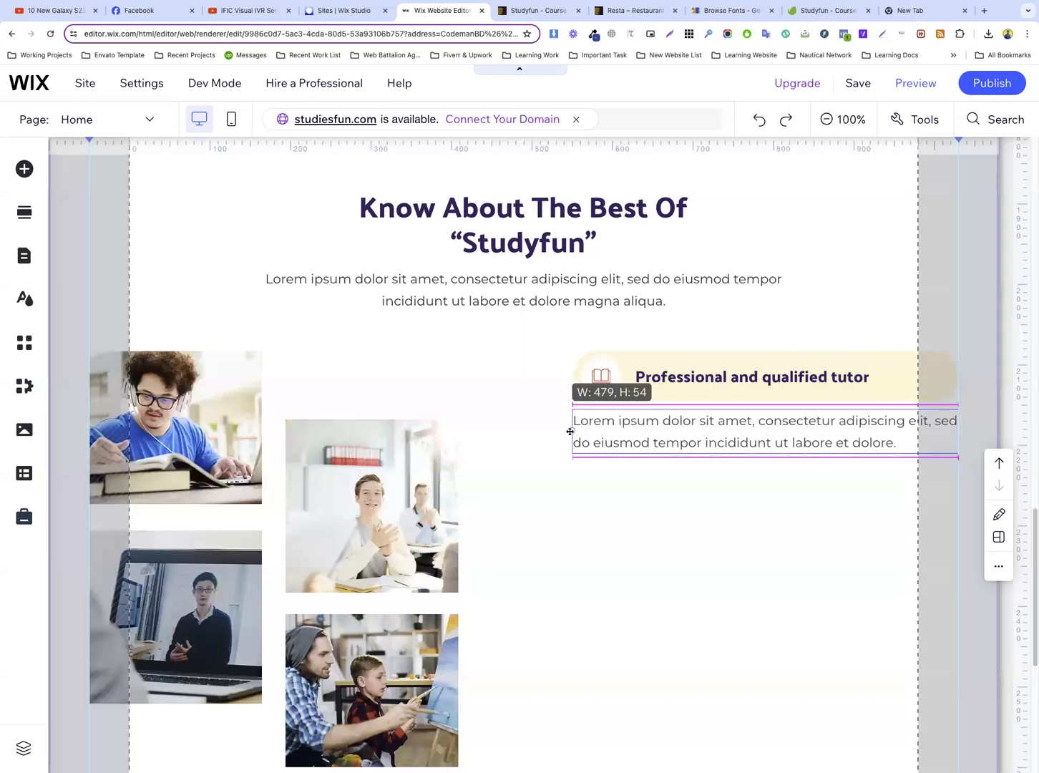
{"action": "left_click", "coordinate": [737, 515]}
Move the cream tutor bar left until its heading lines up with the description, and extend the bar's right end to the description's right edge
{"action": "left_click", "coordinate": [632, 359]}
{"action": "left_click_drag", "start_coordinate": [632, 359], "coordinate": [574, 363]}
{"action": "left_click_drag", "start_coordinate": [898, 380], "coordinate": [956, 380]}
{"action": "left_click", "coordinate": [718, 525]}
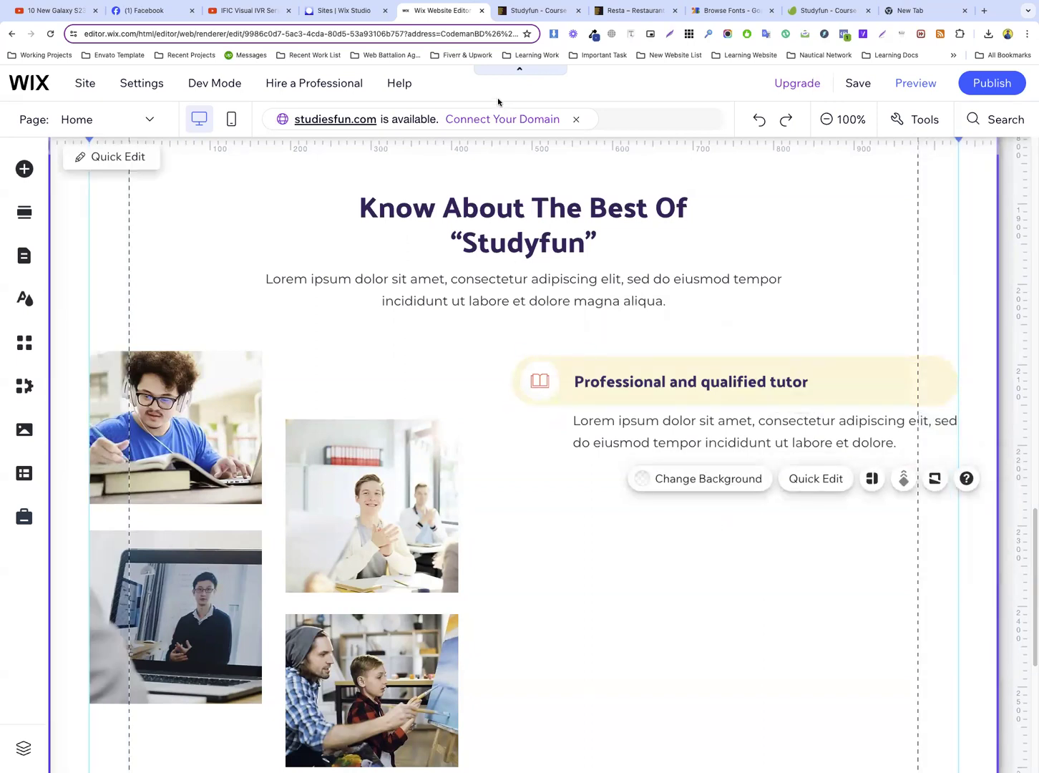
Switch to the Studyfun reference, close the developer tools and examine its three feature bars and descriptions
{"action": "left_click", "coordinate": [530, 10]}
{"action": "scroll", "coordinate": [737, 325], "scroll_direction": "down", "scroll_amount": 1}
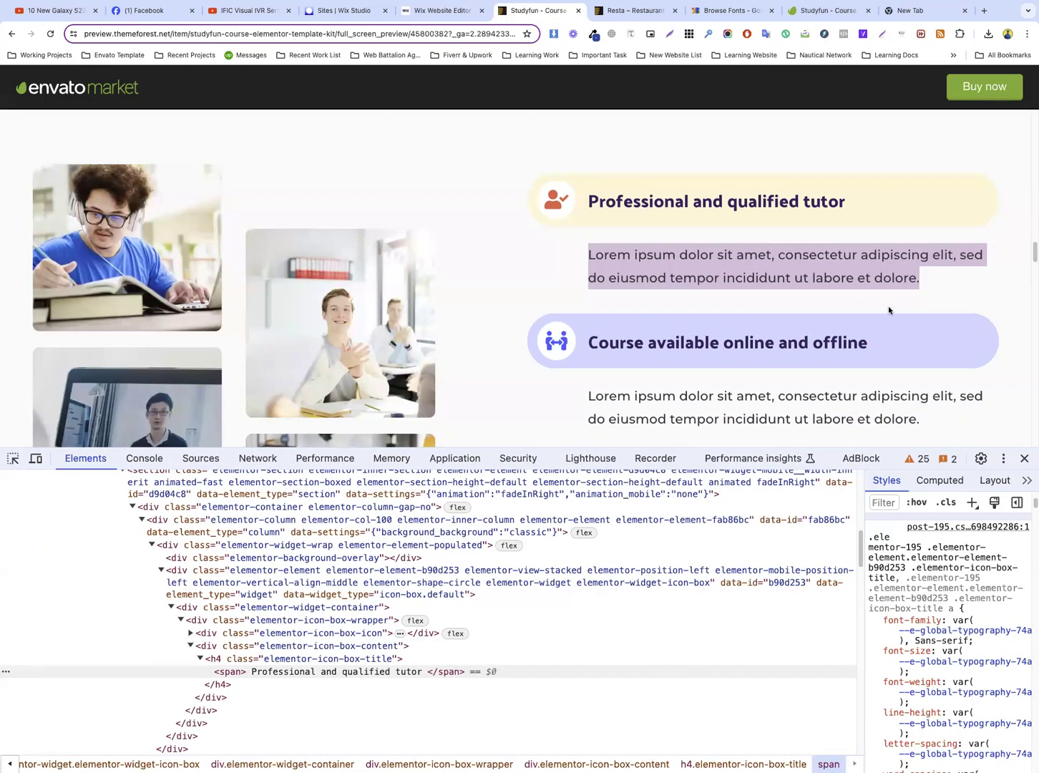
{"action": "scroll", "coordinate": [888, 310], "scroll_direction": "down", "scroll_amount": 3}
{"action": "left_click", "coordinate": [1022, 457]}
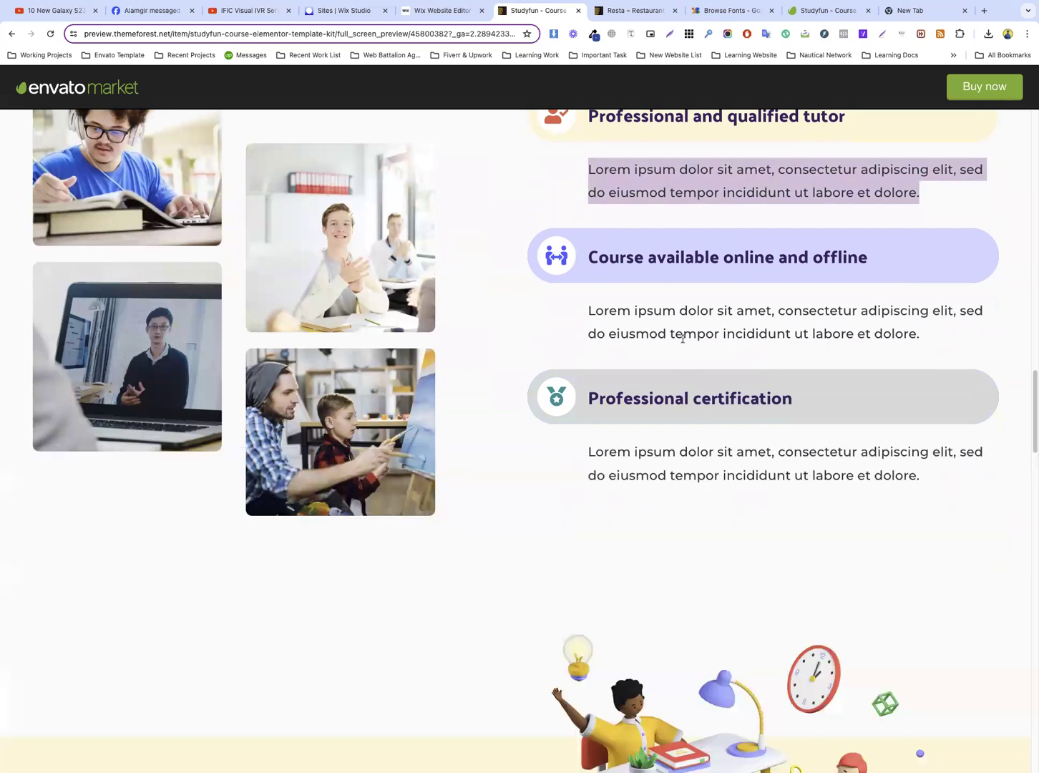
{"action": "scroll", "coordinate": [654, 540], "scroll_direction": "up", "scroll_amount": 4}
{"action": "scroll", "coordinate": [773, 431], "scroll_direction": "down", "scroll_amount": 5}
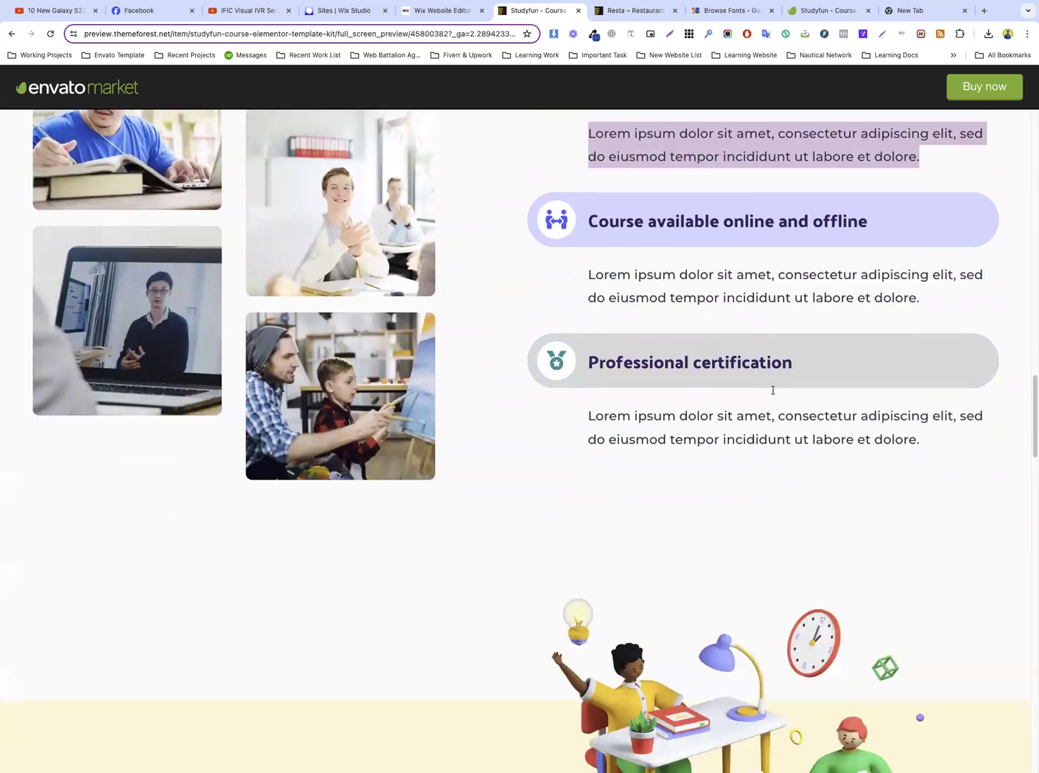
Return to the Wix editor and group the cream tutor bar with its description
{"action": "left_click", "coordinate": [430, 10]}
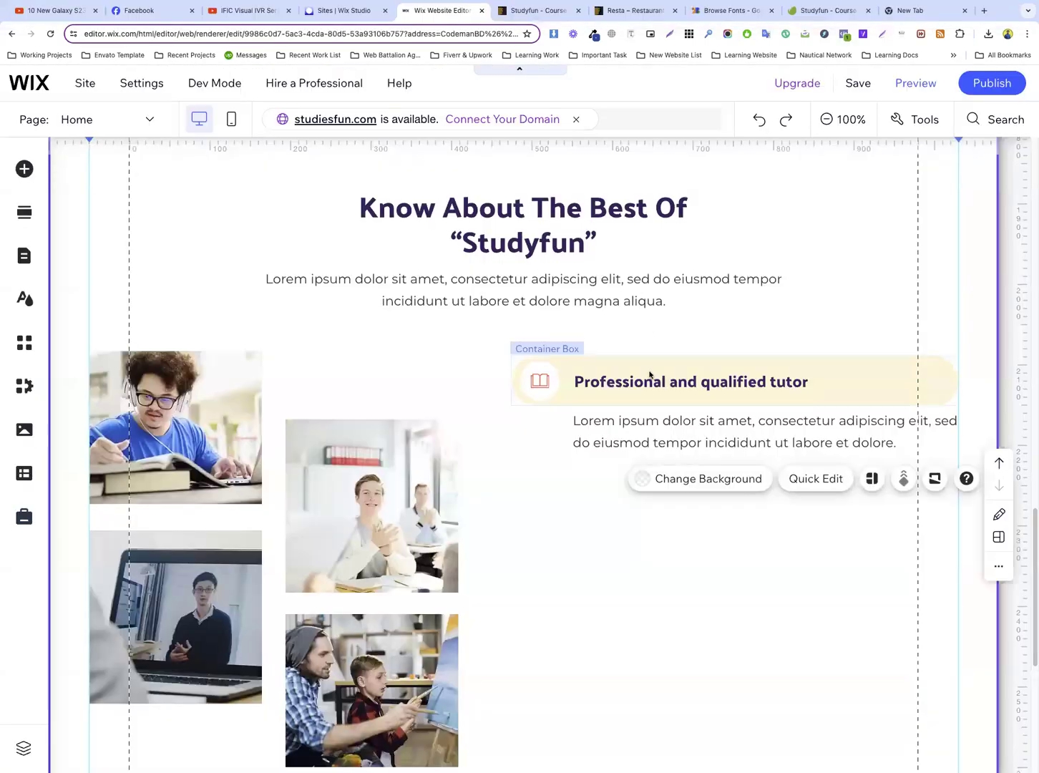
{"action": "left_click", "coordinate": [594, 379]}
{"action": "left_click", "coordinate": [608, 423], "text": "shift"}
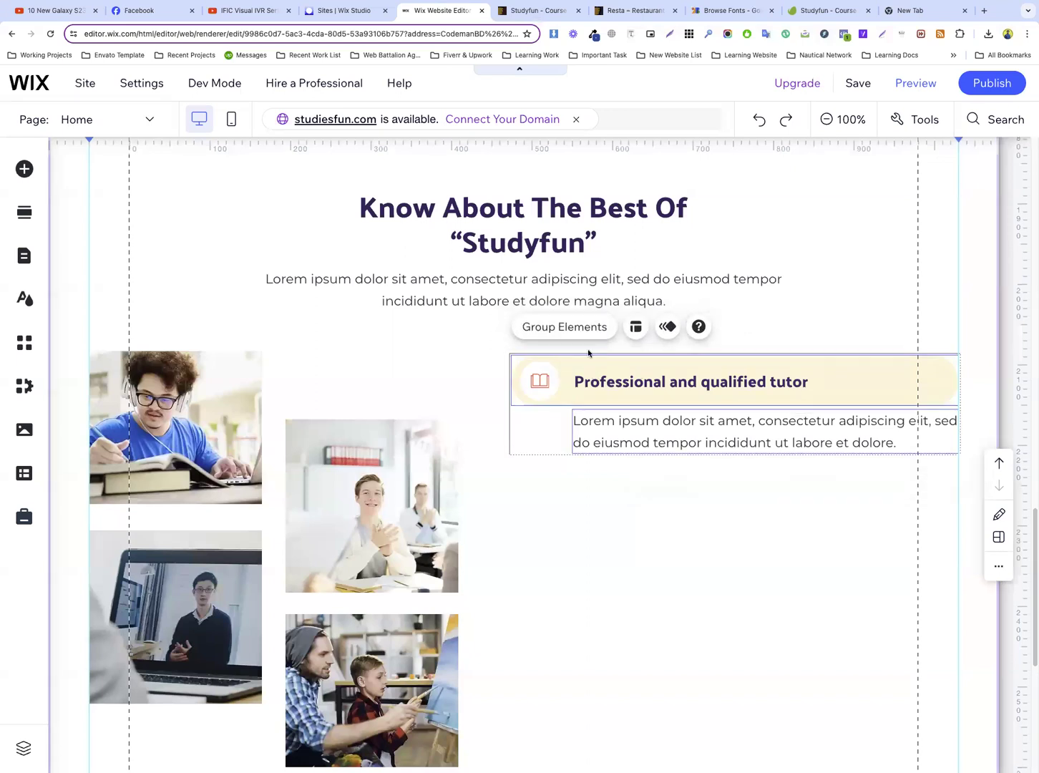
{"action": "left_click", "coordinate": [576, 329]}
Duplicate the tutor group and place the copy directly below the original, aligned with its left edge
{"action": "scroll", "coordinate": [666, 354], "scroll_direction": "down", "scroll_amount": 3}
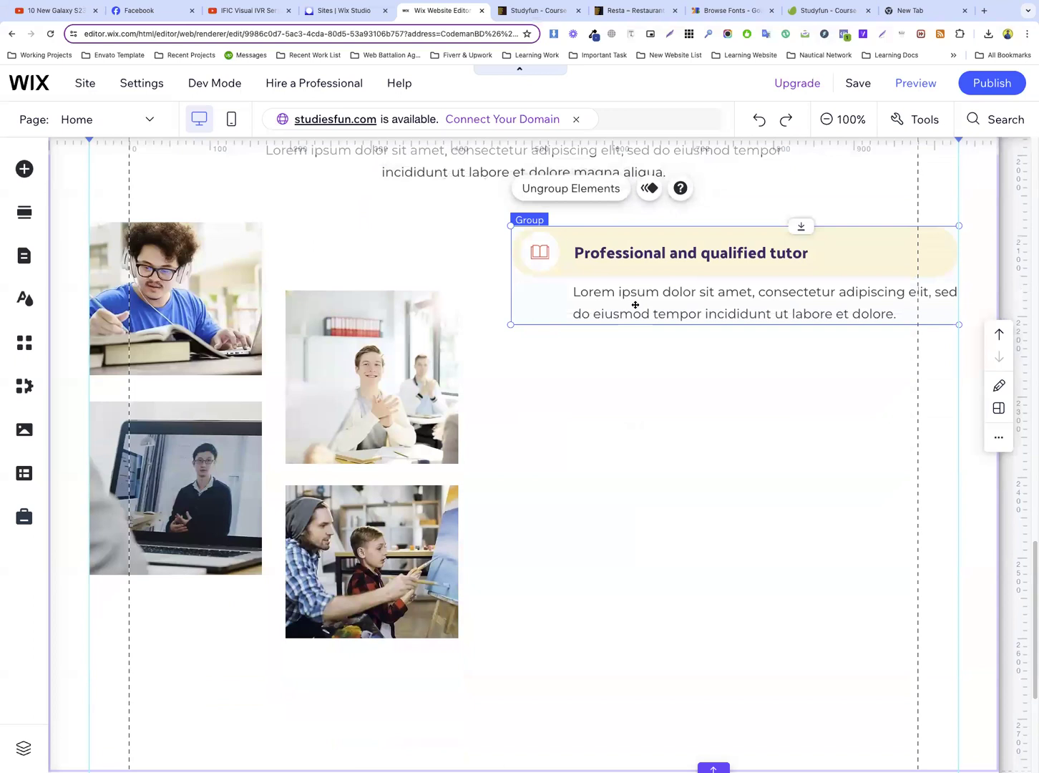
{"action": "key", "text": "ctrl+d"}
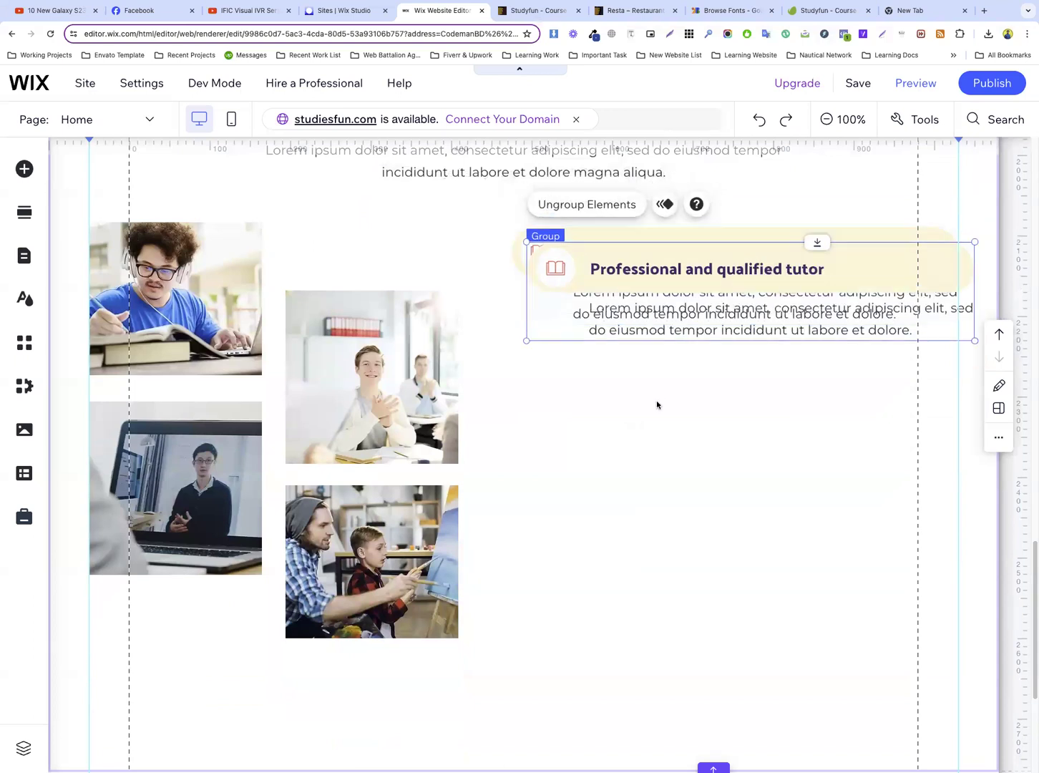
{"action": "left_click_drag", "start_coordinate": [570, 254], "coordinate": [556, 368]}
{"action": "left_click", "coordinate": [686, 492]}
Duplicate the second tutor group and place the copy below it as the third feature item
{"action": "left_click", "coordinate": [548, 371]}
{"action": "key", "text": "super+d"}
{"action": "left_click", "coordinate": [682, 532]}
{"action": "left_click", "coordinate": [572, 389]}
{"action": "left_click_drag", "start_coordinate": [572, 388], "coordinate": [559, 496]}
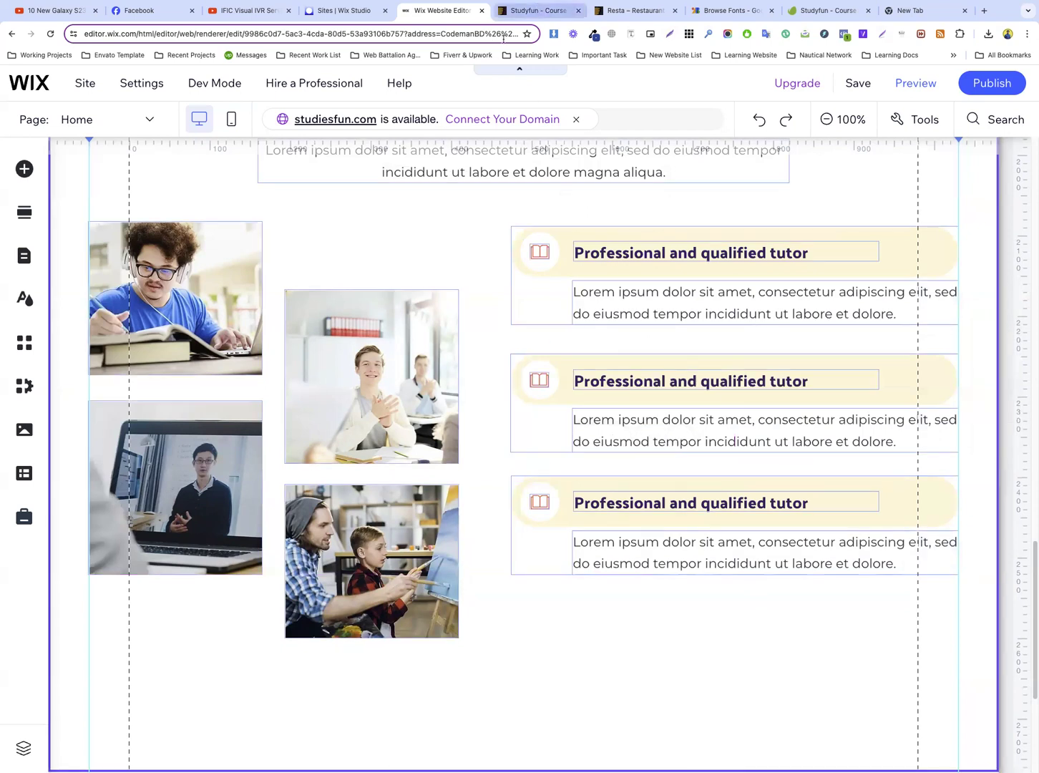
Check the reference layout, then select all three feature groups and move them down together to x 474, y 2126
{"action": "left_click", "coordinate": [538, 10]}
{"action": "scroll", "coordinate": [680, 282], "scroll_direction": "up", "scroll_amount": 2}
{"action": "scroll", "coordinate": [681, 282], "scroll_direction": "down", "scroll_amount": 3}
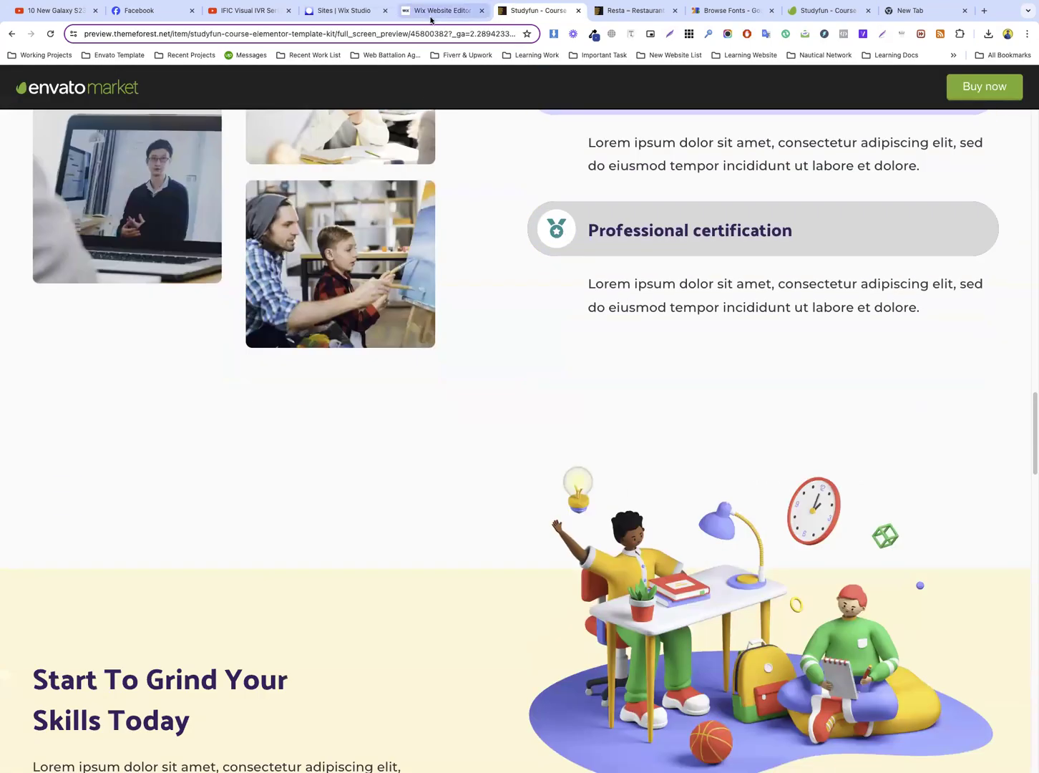
{"action": "left_click", "coordinate": [433, 11]}
{"action": "left_click", "coordinate": [544, 241]}
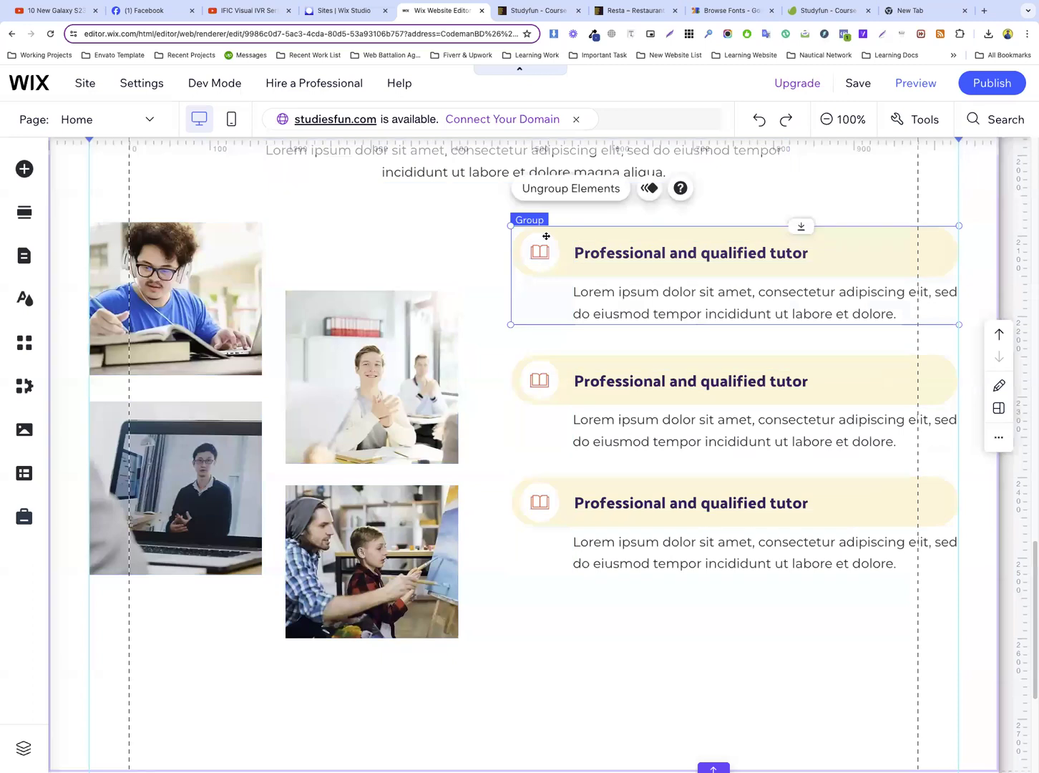
{"action": "left_click", "coordinate": [563, 377], "text": "shift"}
{"action": "left_click", "coordinate": [560, 479], "text": "shift"}
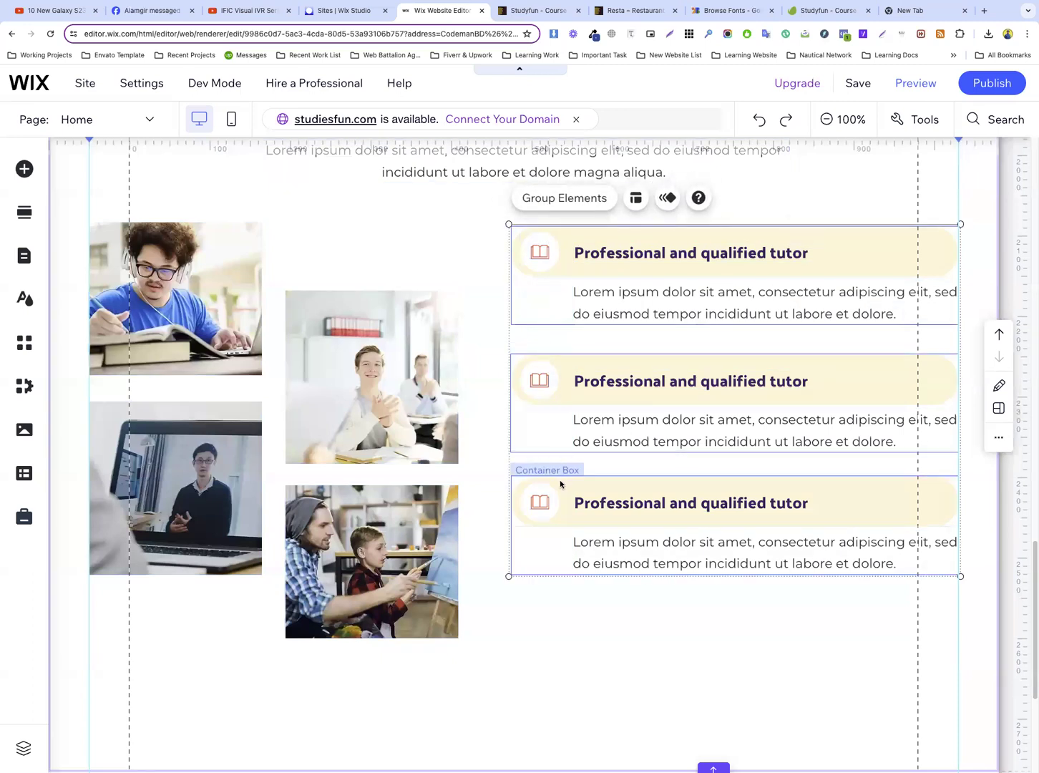
{"action": "left_click_drag", "start_coordinate": [561, 513], "coordinate": [562, 510]}
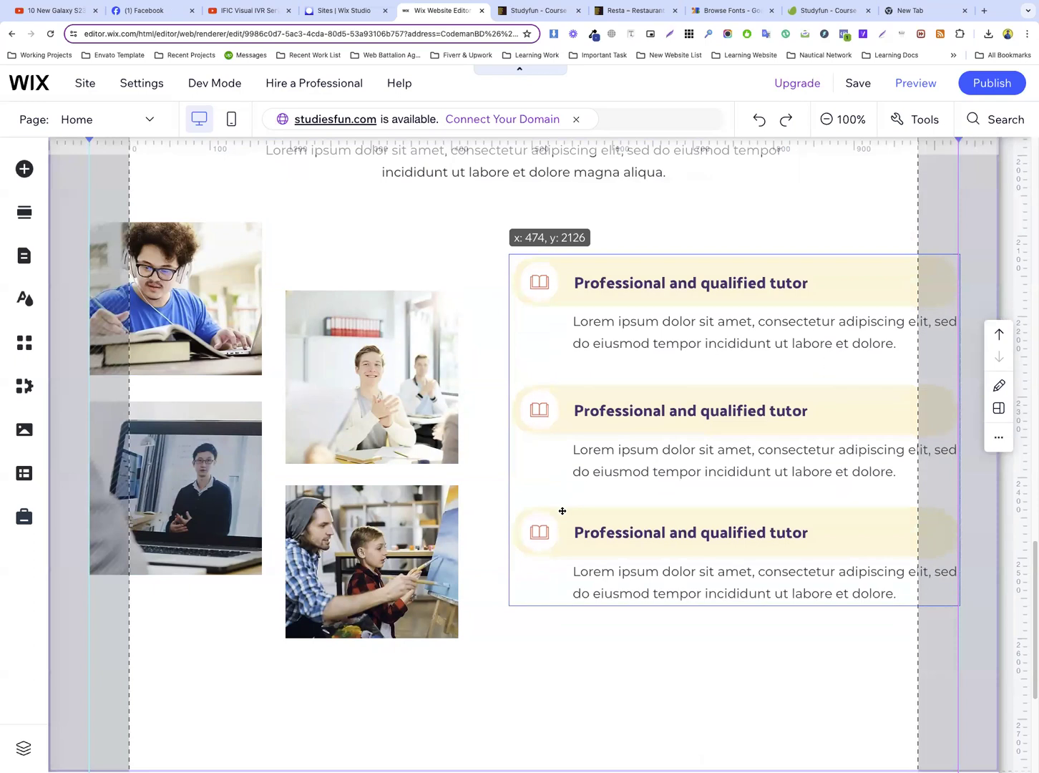
{"action": "left_click_drag", "start_coordinate": [571, 499], "coordinate": [571, 499]}
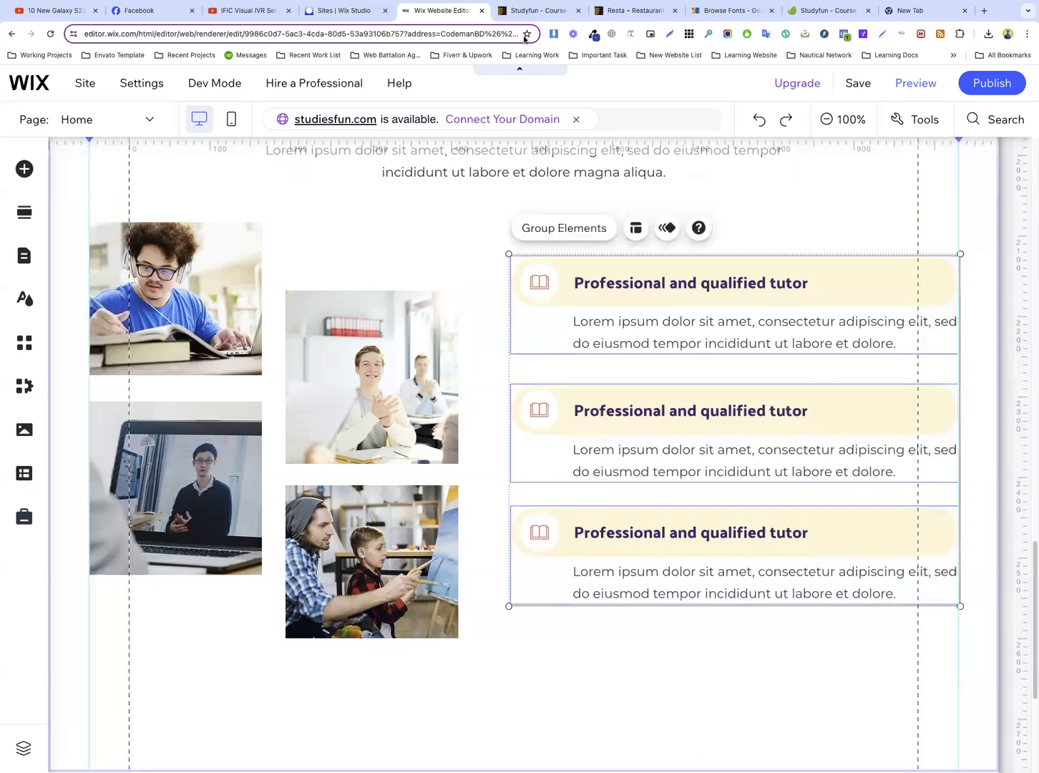
Compare the vertical placement of the three feature groups beside the photos with the Studyfun reference
{"action": "left_click", "coordinate": [530, 12]}
{"action": "scroll", "coordinate": [676, 274], "scroll_direction": "up", "scroll_amount": 5}
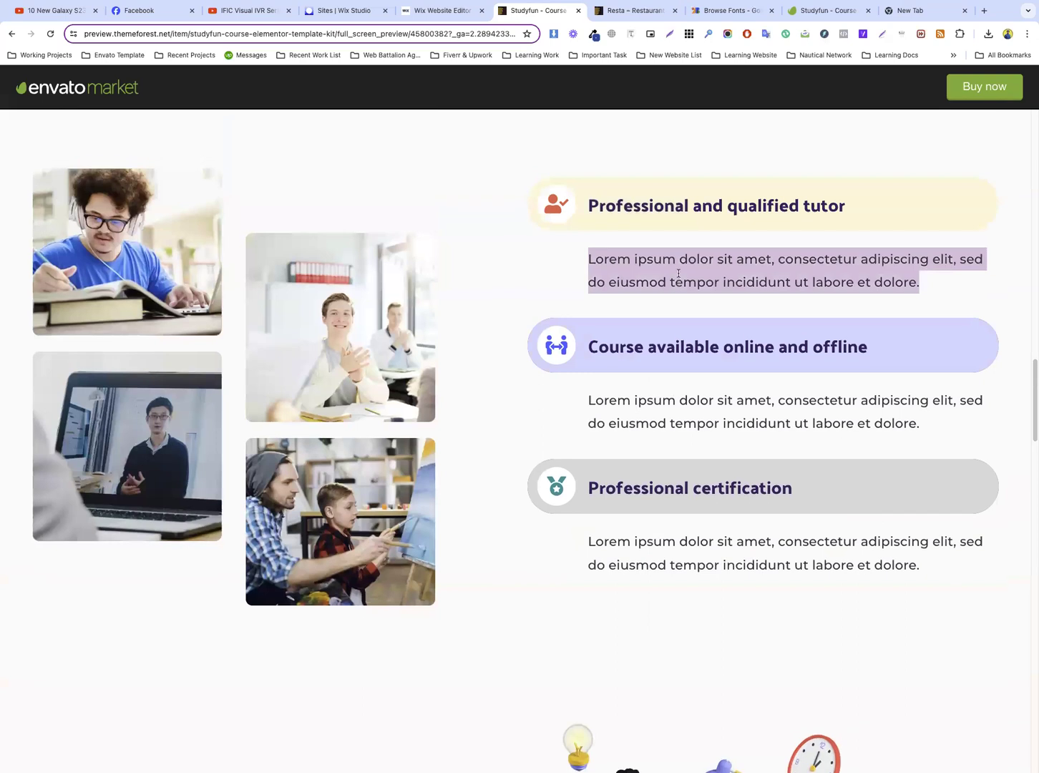
{"action": "scroll", "coordinate": [679, 275], "scroll_direction": "up", "scroll_amount": 1}
{"action": "left_click", "coordinate": [434, 11]}
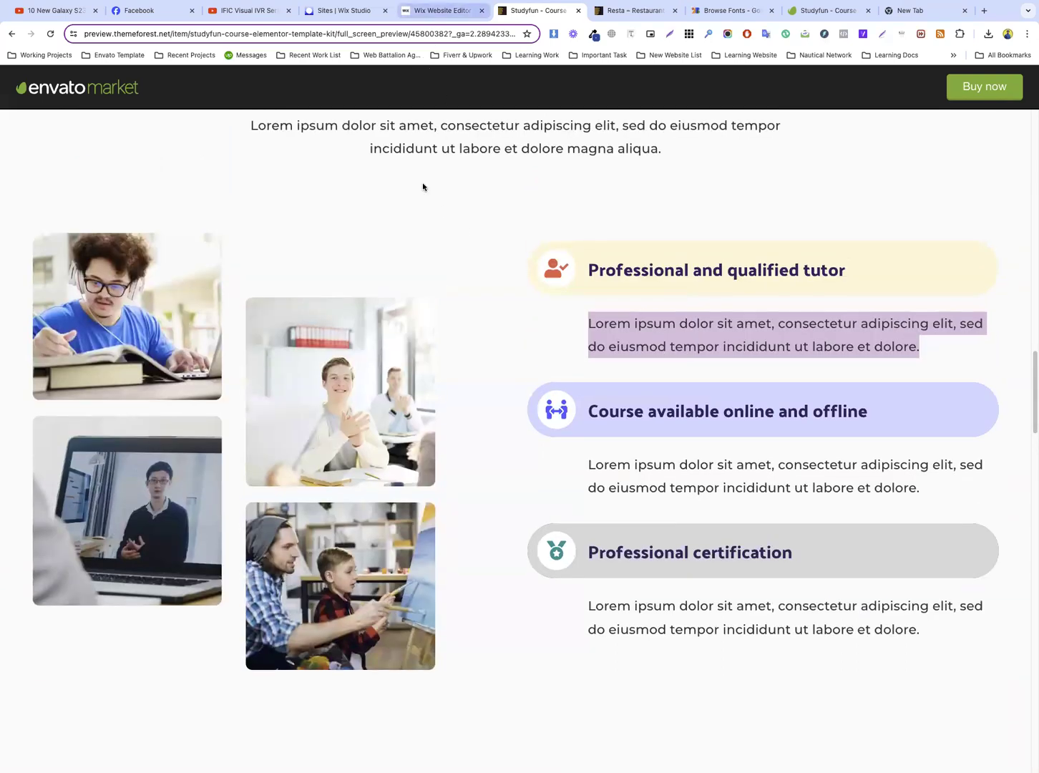
{"action": "scroll", "coordinate": [501, 322], "scroll_direction": "up", "scroll_amount": 3}
{"action": "left_click", "coordinate": [457, 365]}
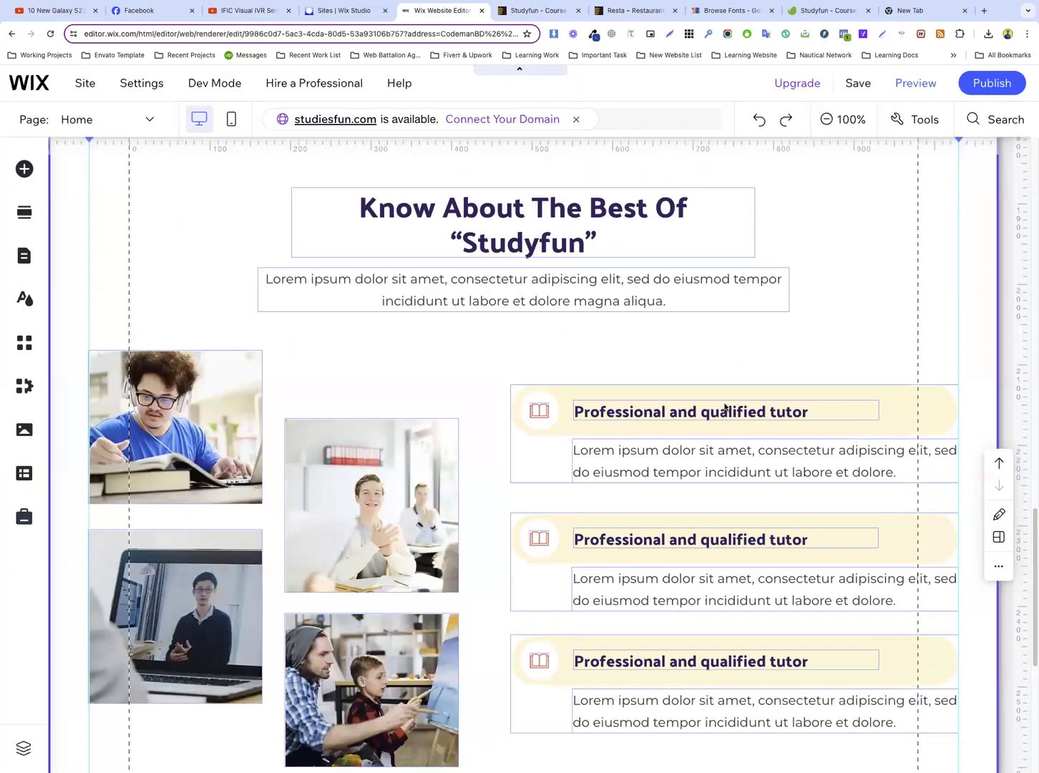
Examine the space below the photos and the reference's following “Start To Grind Your Skills Today” section with its course cards
{"action": "scroll", "coordinate": [672, 322], "scroll_direction": "down", "scroll_amount": 4}
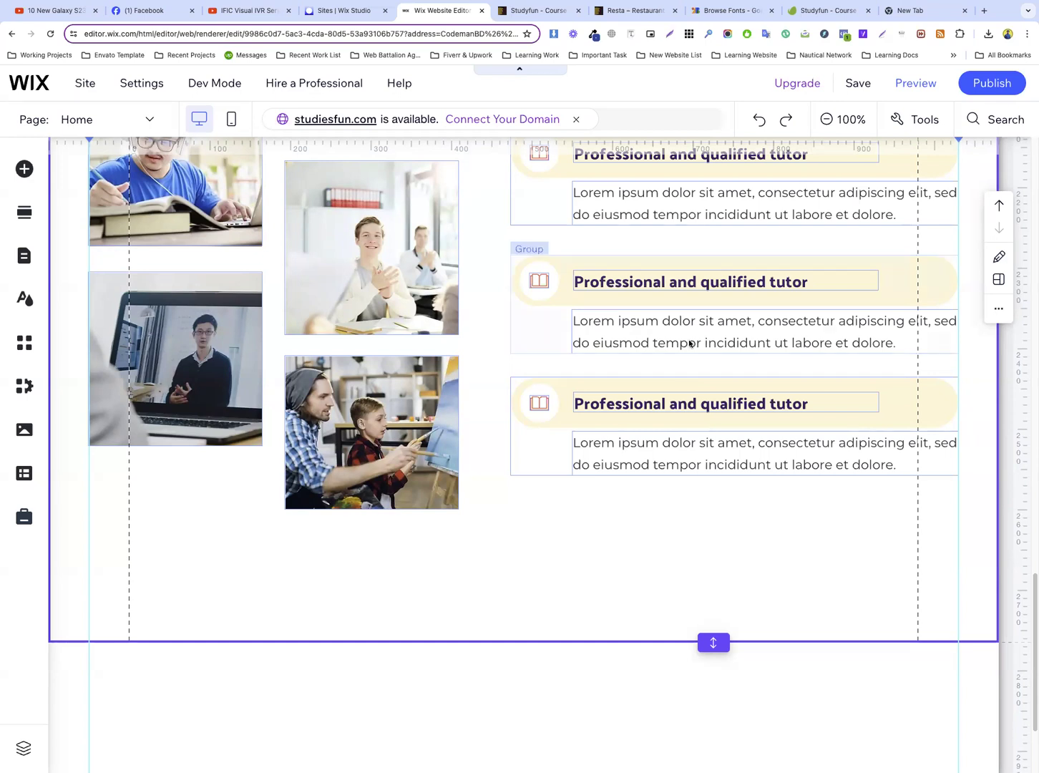
{"action": "scroll", "coordinate": [501, 360], "scroll_direction": "down", "scroll_amount": 2}
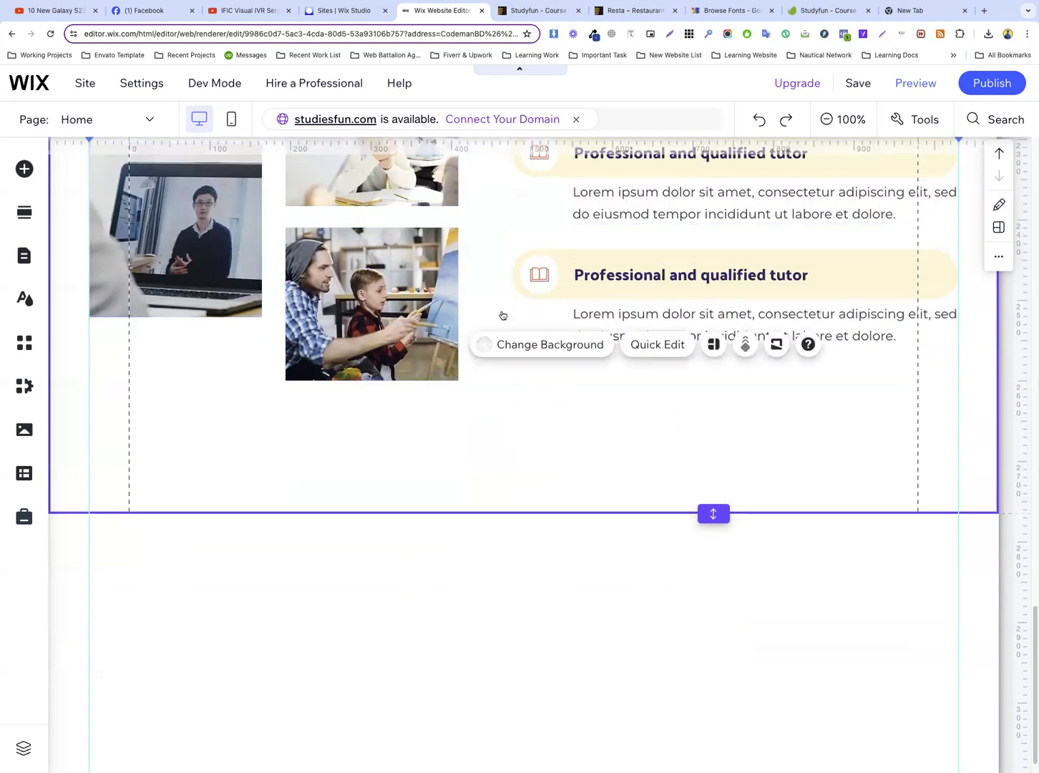
{"action": "left_click", "coordinate": [526, 12]}
{"action": "scroll", "coordinate": [608, 355], "scroll_direction": "down", "scroll_amount": 10}
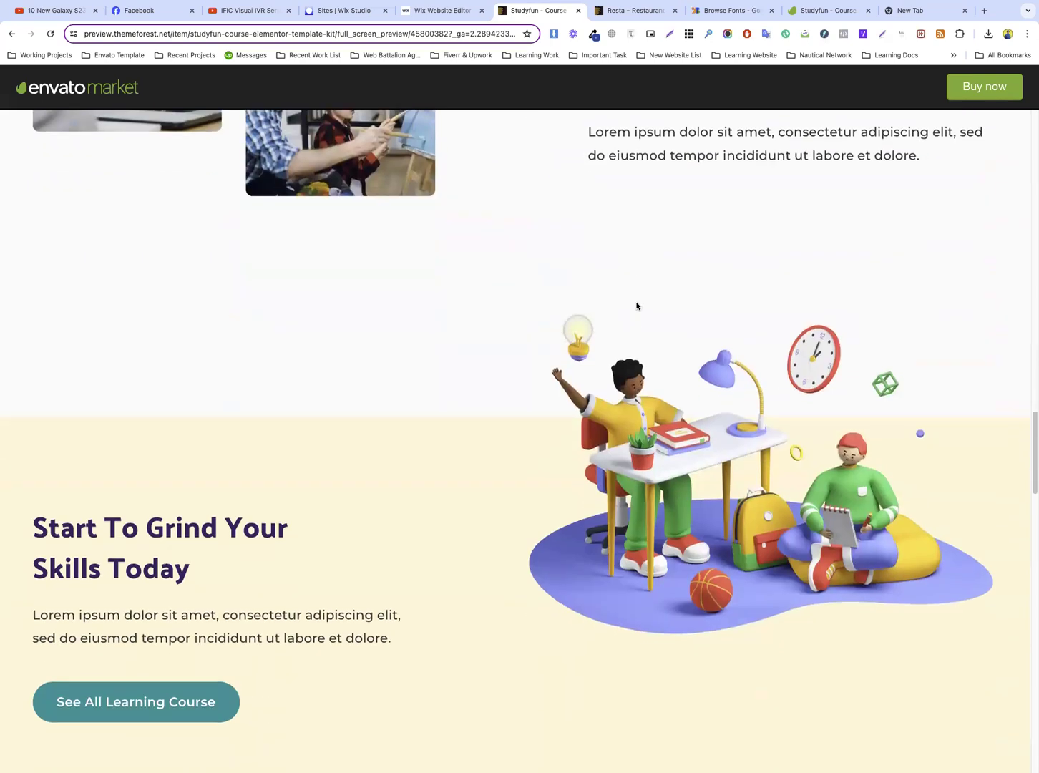
{"action": "scroll", "coordinate": [332, 273], "scroll_direction": "down", "scroll_amount": 1}
{"action": "scroll", "coordinate": [489, 313], "scroll_direction": "down", "scroll_amount": 7}
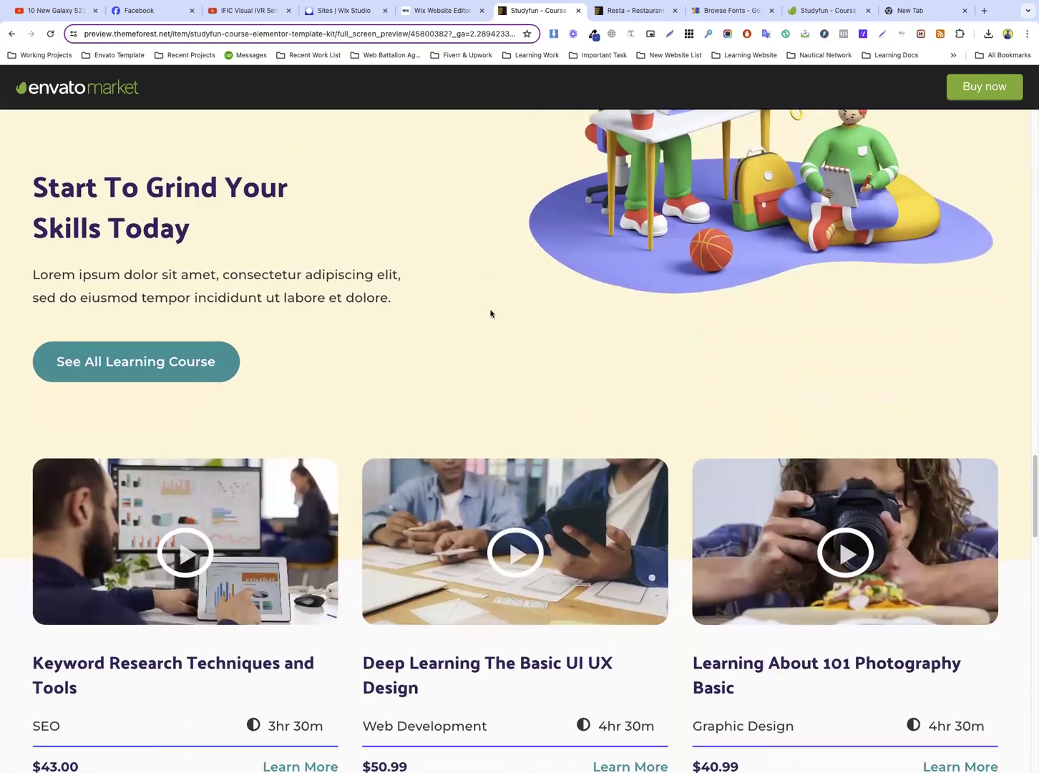
{"action": "scroll", "coordinate": [503, 296], "scroll_direction": "up", "scroll_amount": 4}
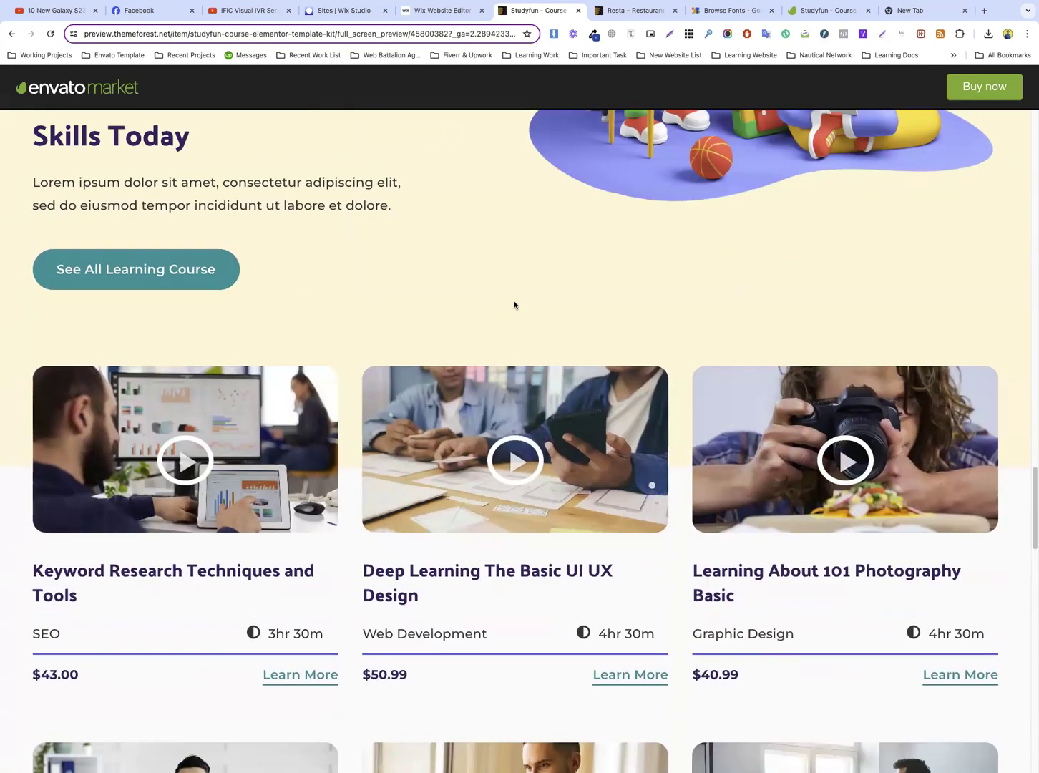
Back in the Wix editor, raise the “Know About The Best Of Studyfun” section's lower edge to reduce the empty space below the photos
{"action": "left_click", "coordinate": [422, 10]}
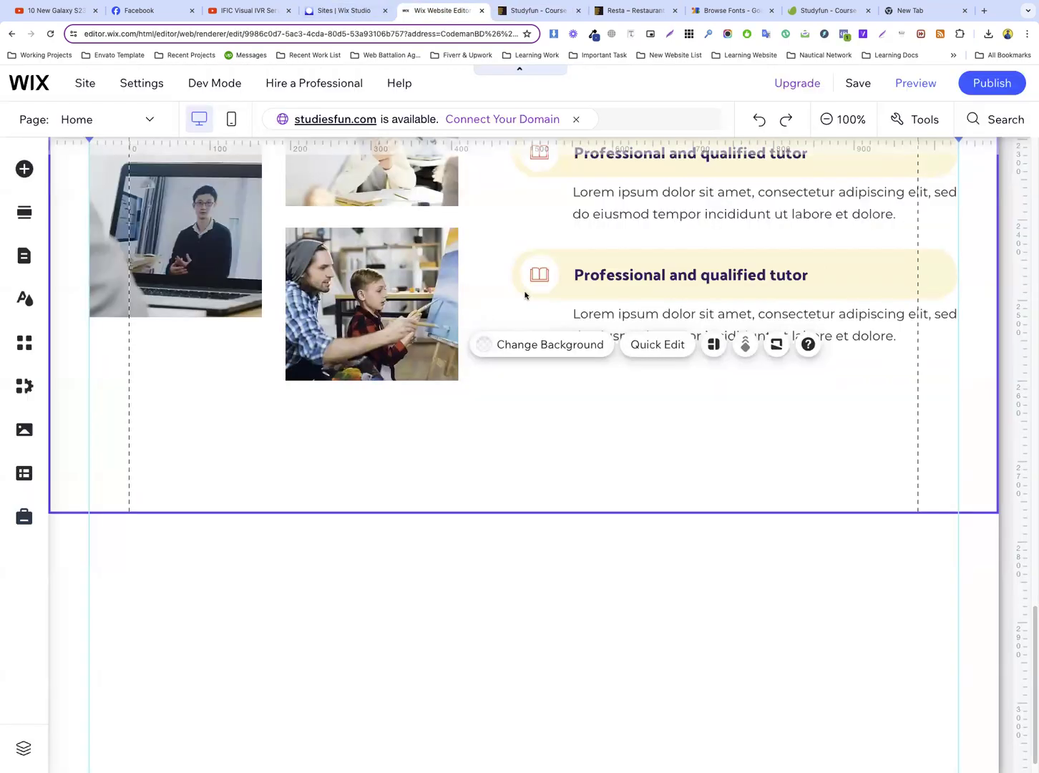
{"action": "scroll", "coordinate": [558, 343], "scroll_direction": "down", "scroll_amount": 1}
{"action": "left_click_drag", "start_coordinate": [714, 486], "coordinate": [700, 413]}
{"action": "scroll", "coordinate": [695, 420], "scroll_direction": "up", "scroll_amount": 2}
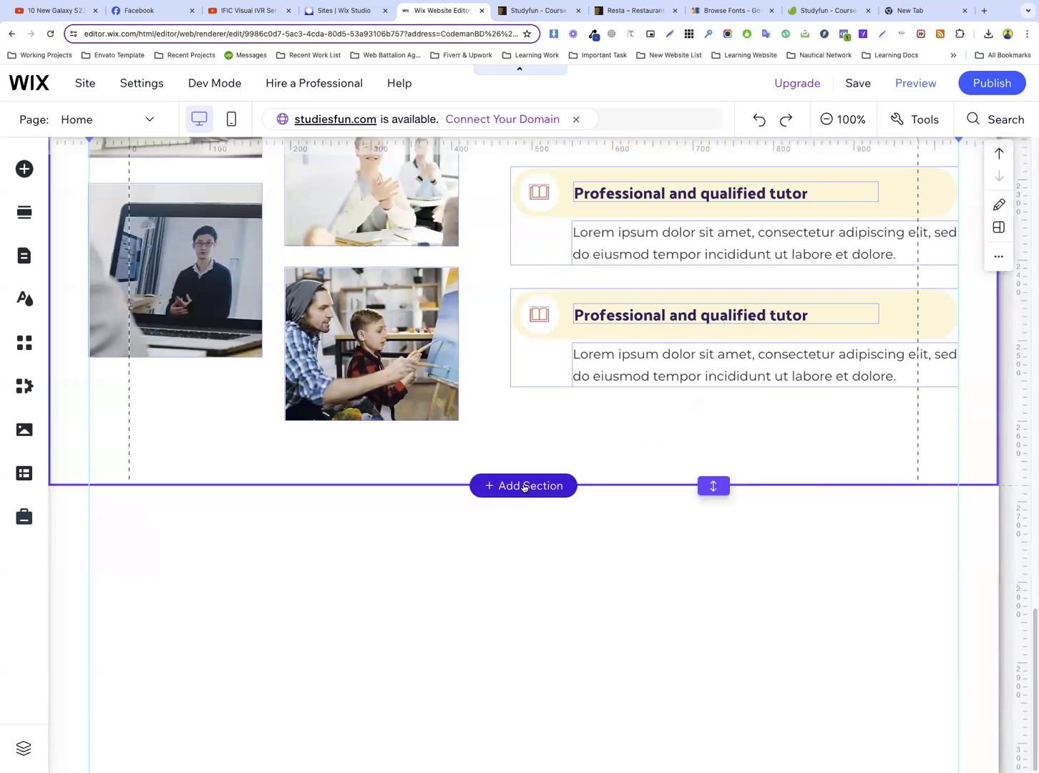
Add a blank section directly below the “Know About The Best Of Studyfun” section
{"action": "left_click", "coordinate": [524, 484]}
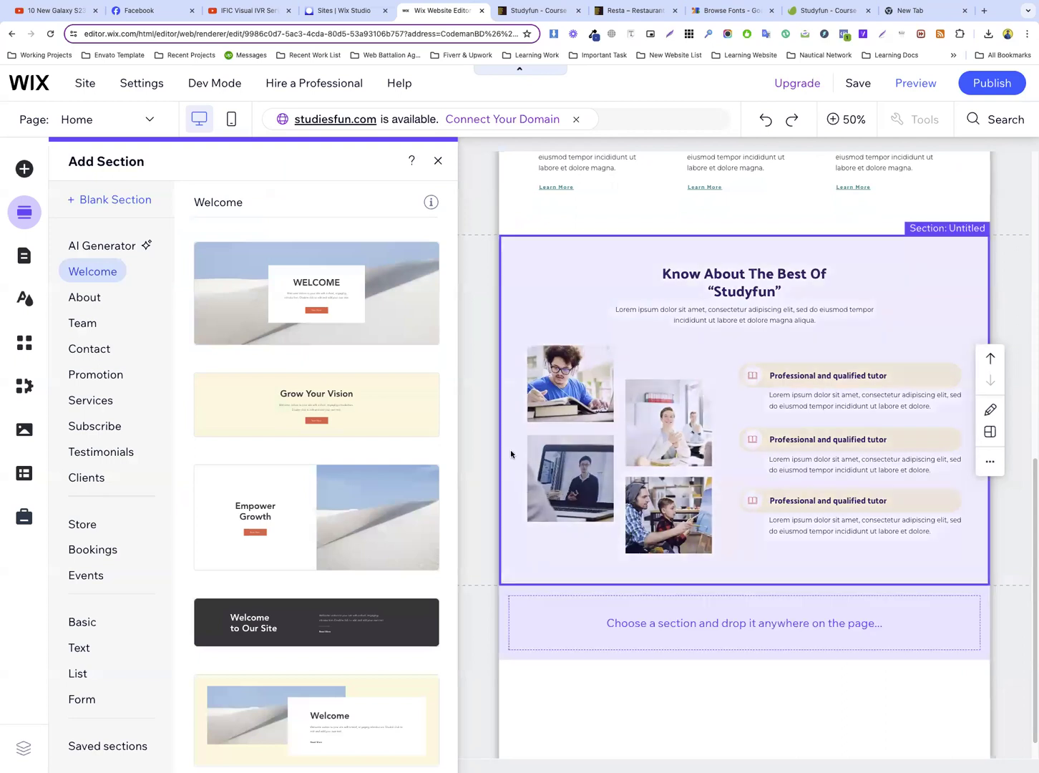
{"action": "left_click", "coordinate": [94, 200]}
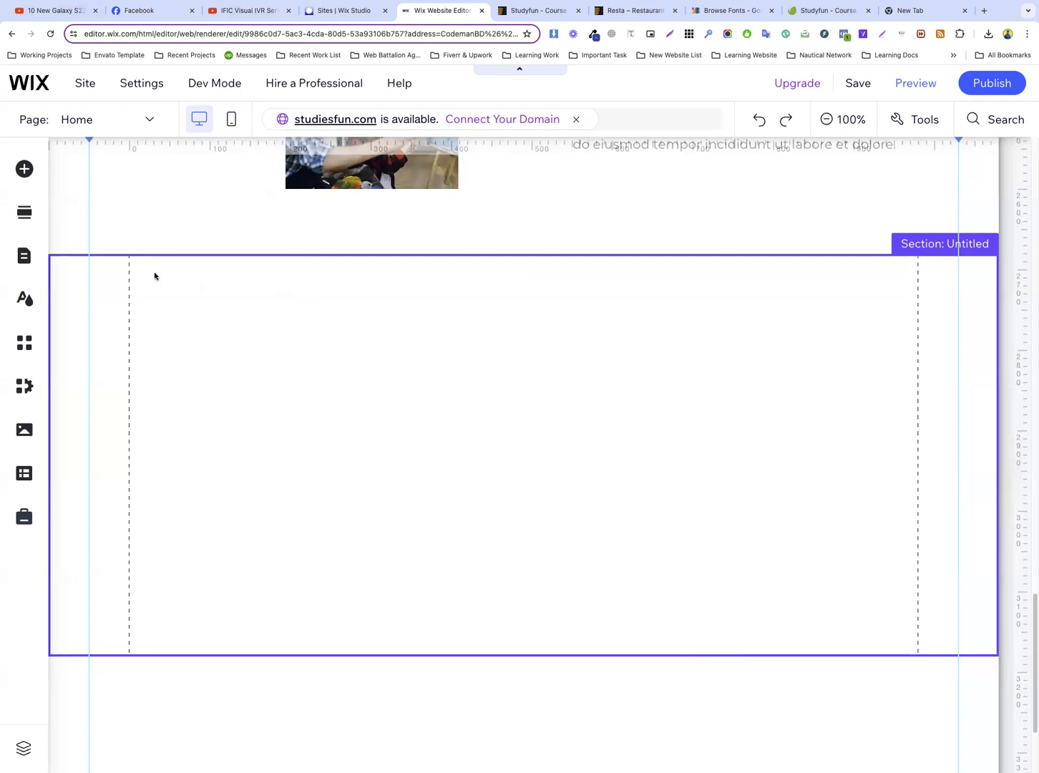
{"action": "scroll", "coordinate": [343, 324], "scroll_direction": "up", "scroll_amount": 2}
{"action": "scroll", "coordinate": [422, 338], "scroll_direction": "down", "scroll_amount": 2}
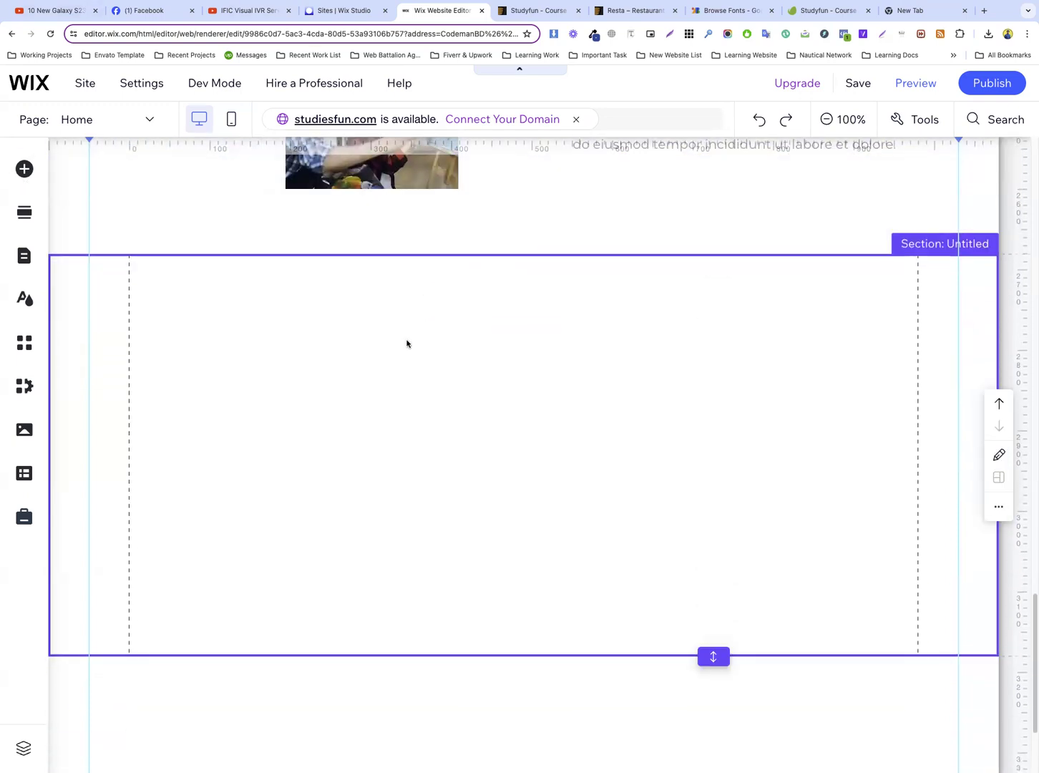
Check the reference section's background, then give the new blank section the cream theme colour as its background in the Wix editor
{"action": "left_click", "coordinate": [528, 11]}
{"action": "scroll", "coordinate": [263, 277], "scroll_direction": "up", "scroll_amount": 1}
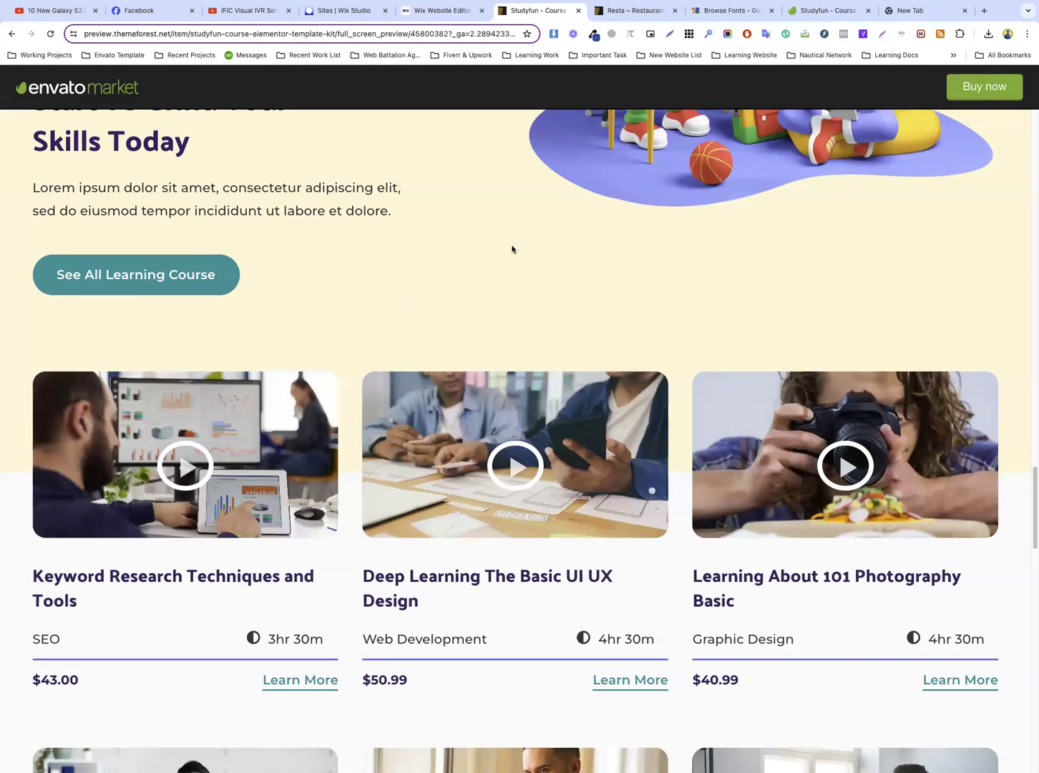
{"action": "scroll", "coordinate": [512, 249], "scroll_direction": "up", "scroll_amount": 3}
{"action": "left_click", "coordinate": [442, 11]}
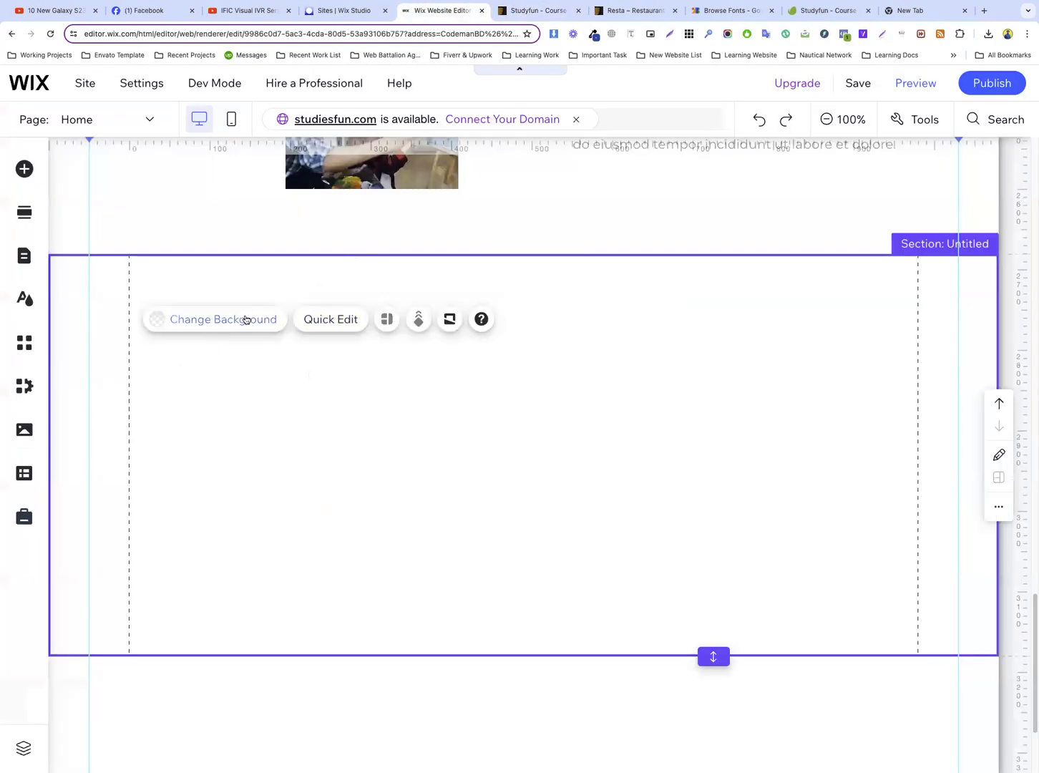
{"action": "left_click", "coordinate": [246, 320]}
{"action": "left_click", "coordinate": [102, 452]}
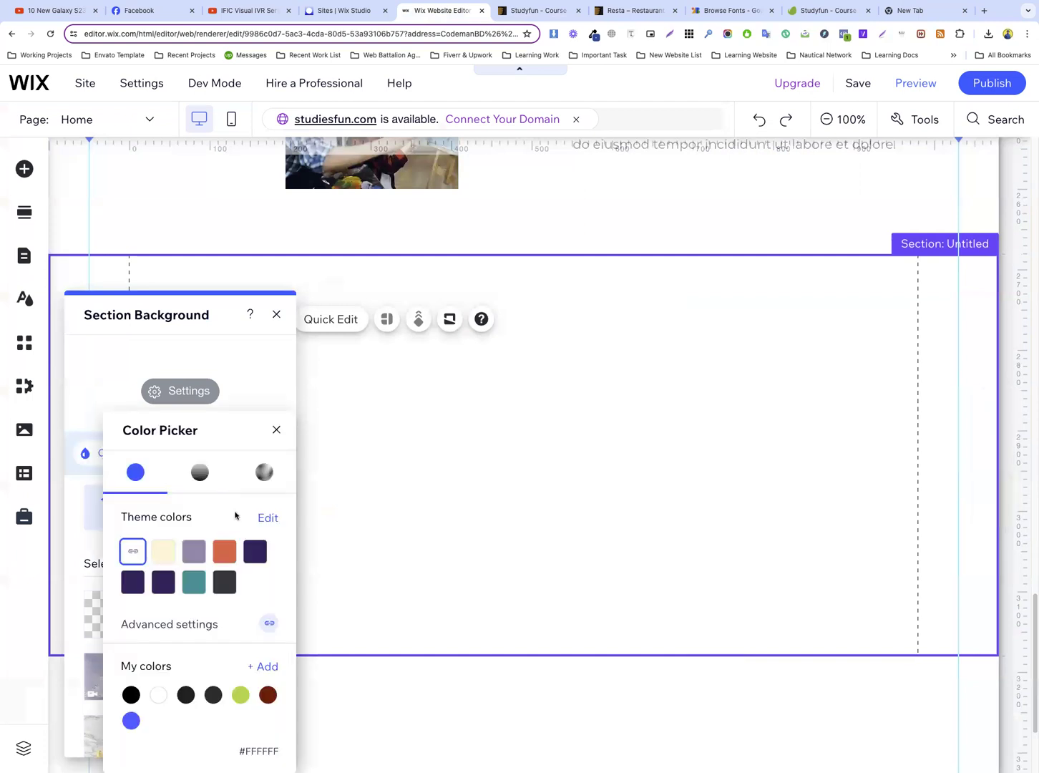
{"action": "left_click", "coordinate": [165, 552]}
{"action": "left_click", "coordinate": [515, 451]}
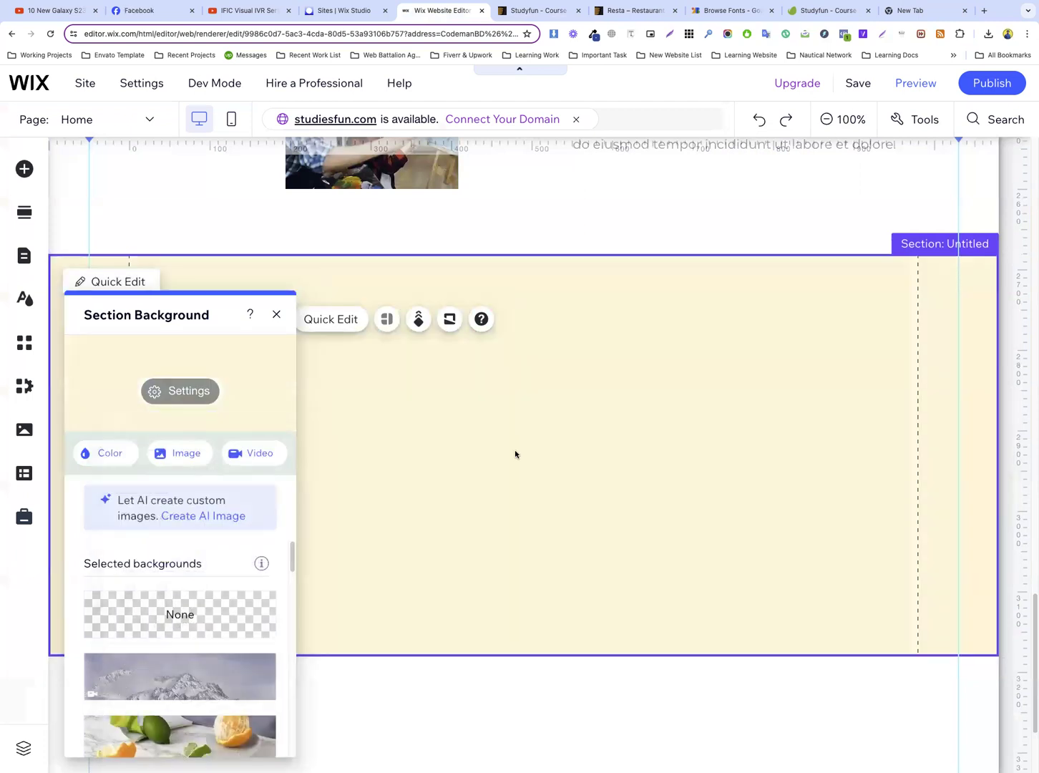
Extend the lower edge of the “Know About The Best Of Studyfun” section to add space above the cream section
{"action": "scroll", "coordinate": [595, 416], "scroll_direction": "up", "scroll_amount": 2}
{"action": "scroll", "coordinate": [594, 418], "scroll_direction": "down", "scroll_amount": 3}
{"action": "scroll", "coordinate": [599, 405], "scroll_direction": "up", "scroll_amount": 2}
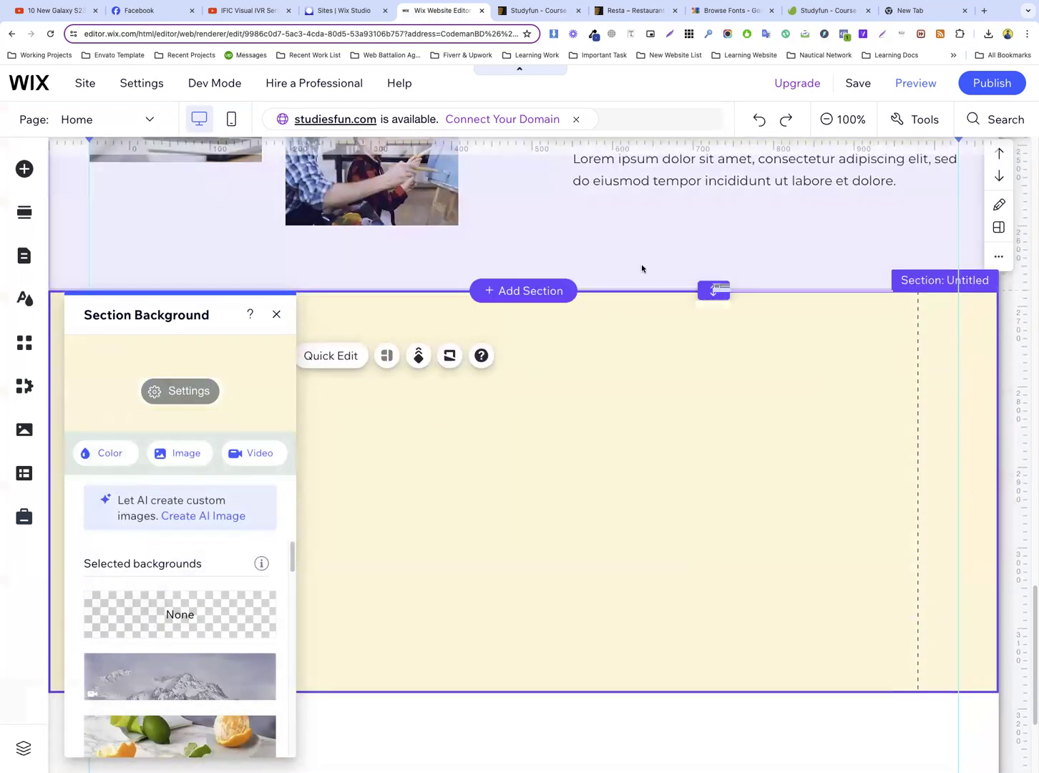
{"action": "left_click_drag", "start_coordinate": [711, 289], "coordinate": [715, 329]}
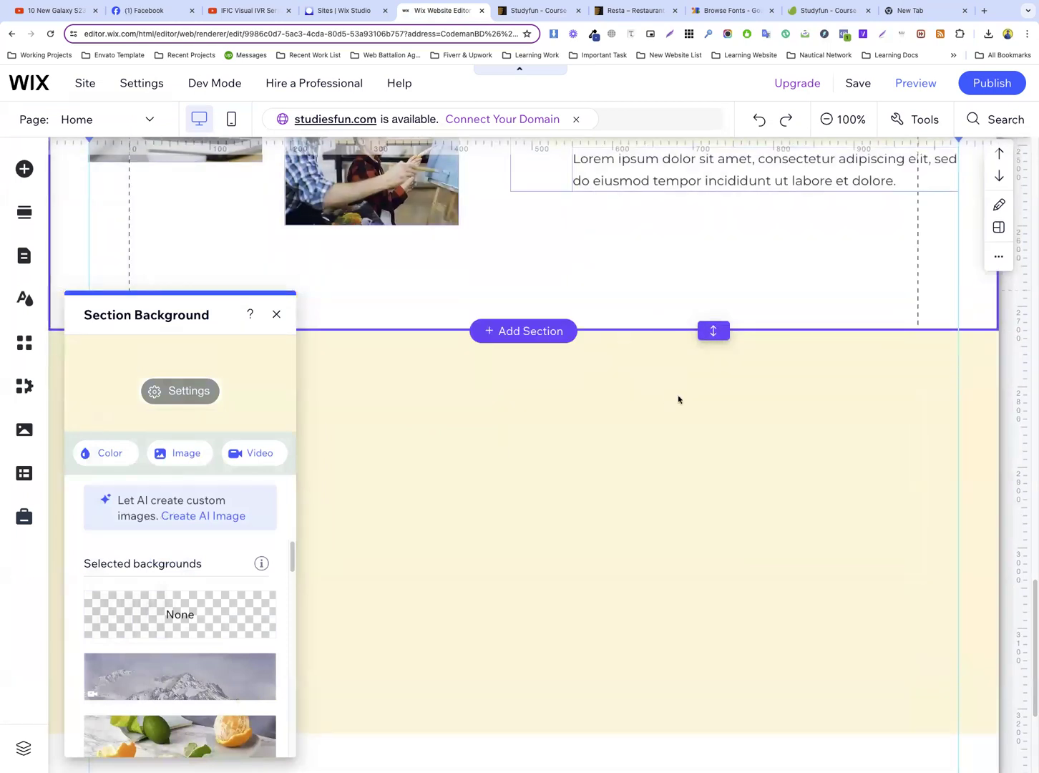
{"action": "left_click", "coordinate": [668, 445]}
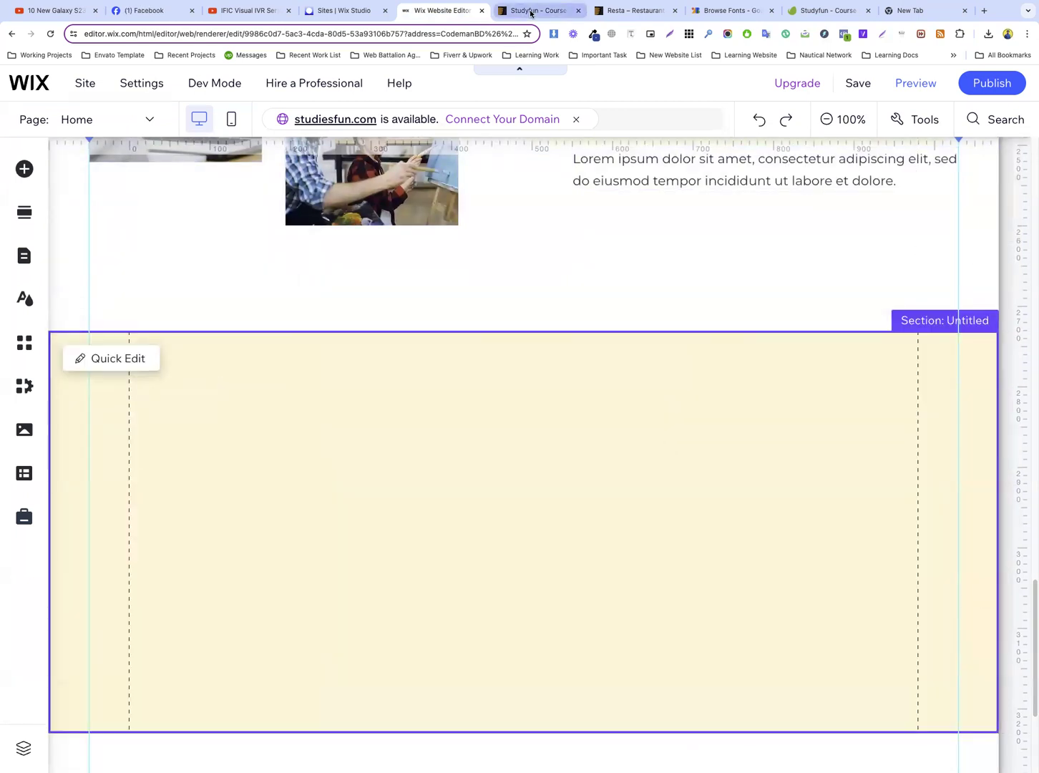
Save the illustration beside “Start To Grind Your Skills Today” from the Studyfun reference page to the computer
{"action": "left_click", "coordinate": [529, 10]}
{"action": "scroll", "coordinate": [703, 361], "scroll_direction": "up", "scroll_amount": 2}
{"action": "right_click", "coordinate": [670, 315]}
{"action": "left_click", "coordinate": [703, 331]}
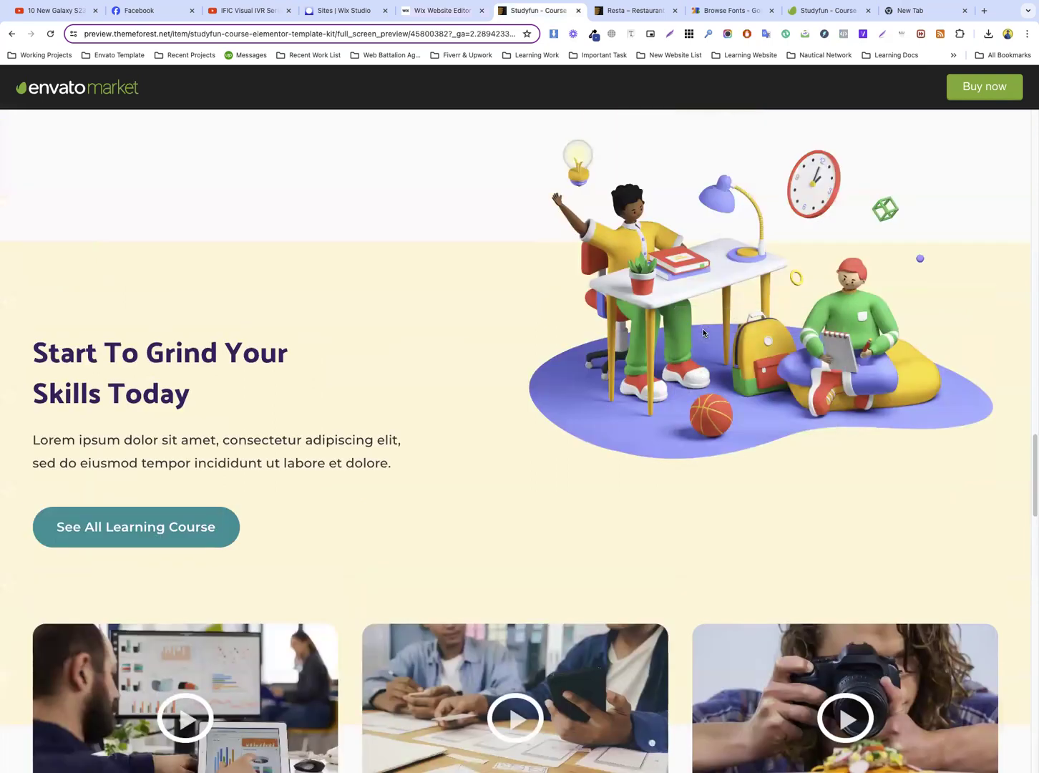
{"action": "key", "text": "Return"}
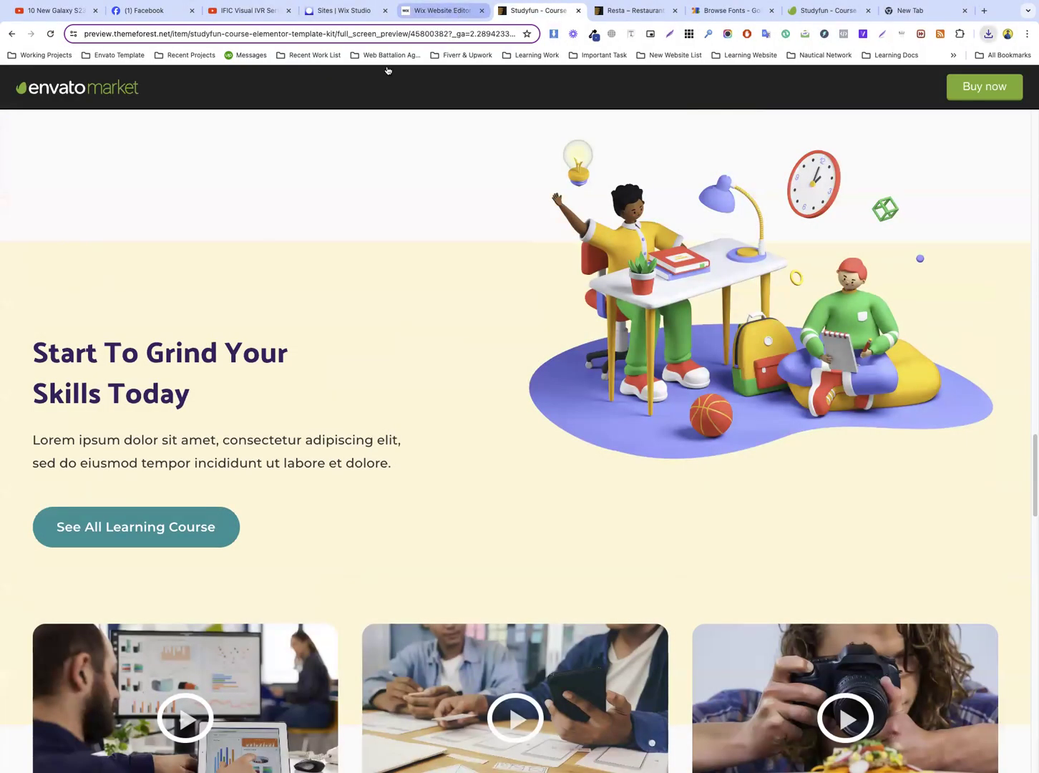
Back in the Wix editor, copy the photo of the applauding student and paste a duplicate of it
{"action": "left_click", "coordinate": [439, 10]}
{"action": "scroll", "coordinate": [505, 284], "scroll_direction": "down", "scroll_amount": 5}
{"action": "scroll", "coordinate": [444, 351], "scroll_direction": "up", "scroll_amount": 1}
{"action": "scroll", "coordinate": [385, 421], "scroll_direction": "down", "scroll_amount": 2}
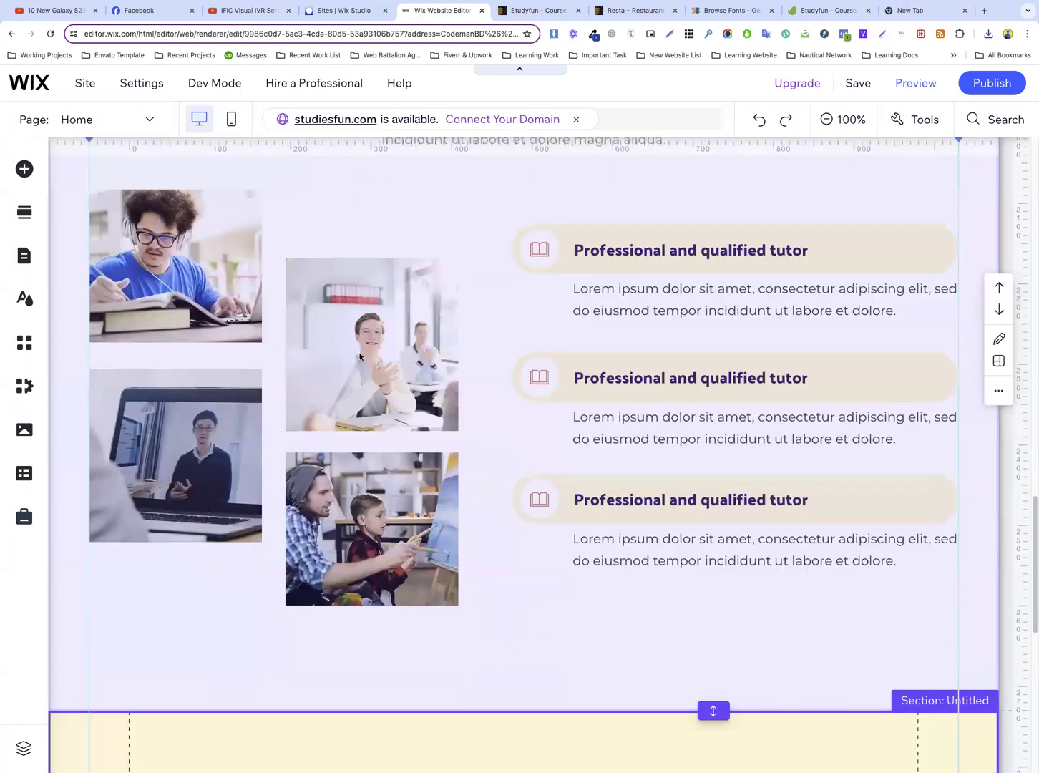
{"action": "left_click", "coordinate": [360, 355]}
{"action": "right_click", "coordinate": [358, 344]}
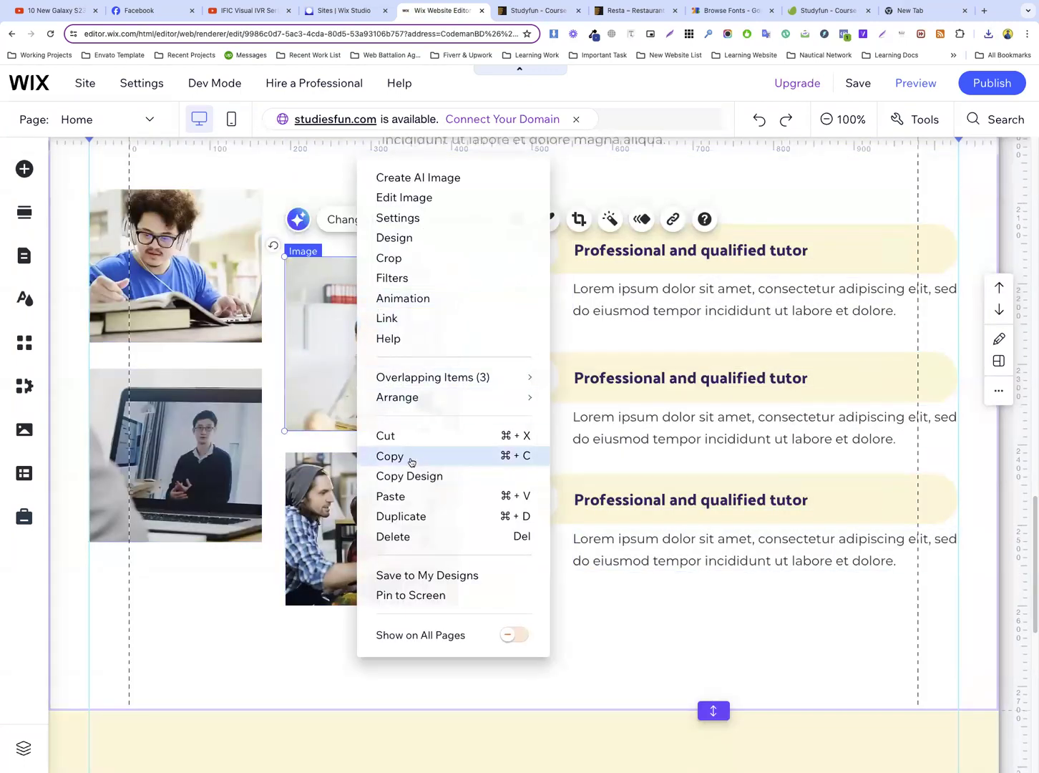
{"action": "left_click", "coordinate": [310, 354]}
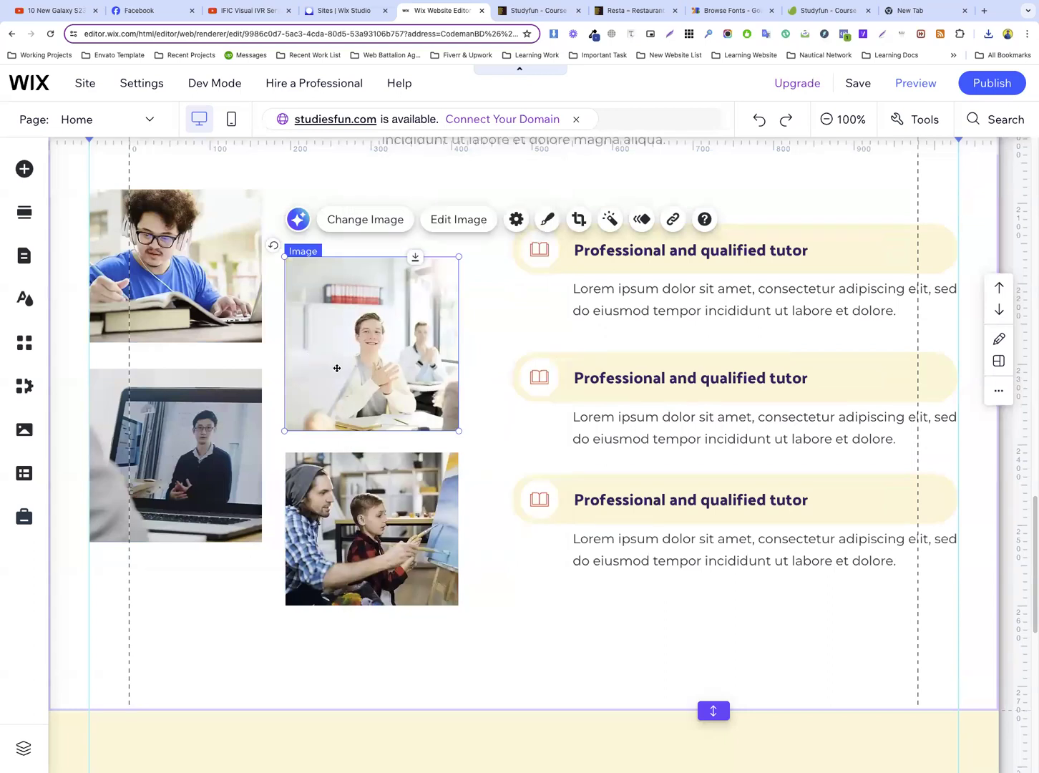
{"action": "key", "text": "super+v"}
Move the pasted photo down into the right half of the new cream section
{"action": "left_click_drag", "start_coordinate": [404, 395], "coordinate": [415, 505]}
{"action": "scroll", "coordinate": [415, 505], "scroll_direction": "down", "scroll_amount": 2}
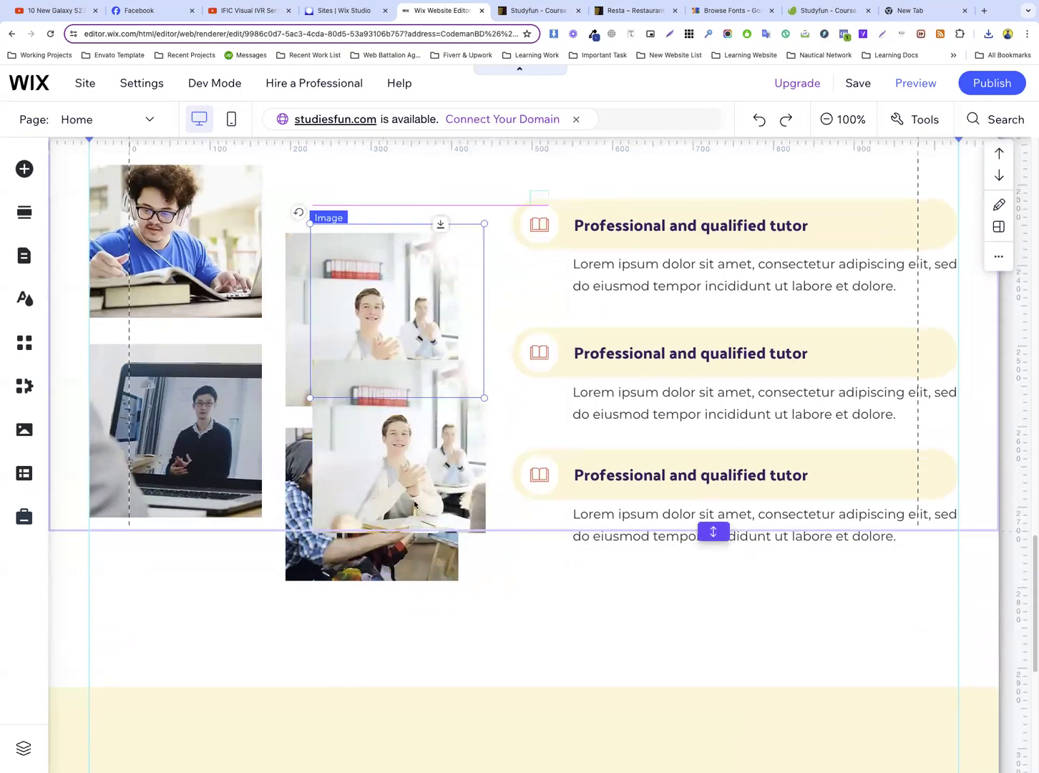
{"action": "scroll", "coordinate": [395, 262], "scroll_direction": "down", "scroll_amount": 2}
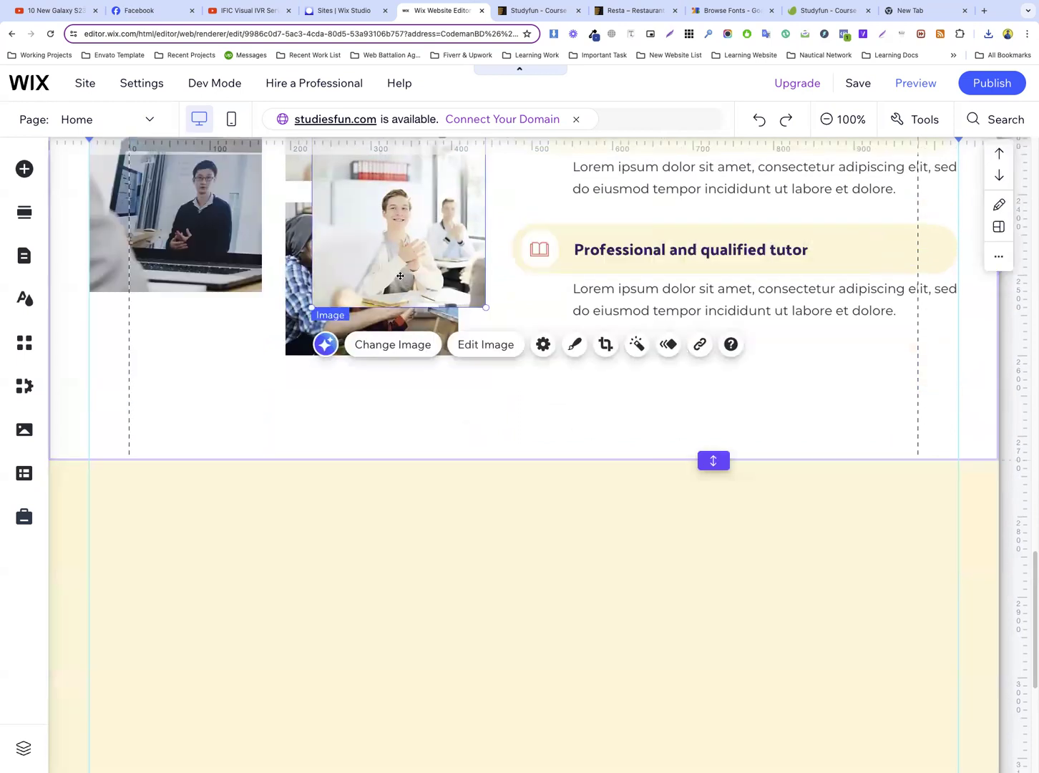
{"action": "scroll", "coordinate": [402, 287], "scroll_direction": "up", "scroll_amount": 1}
{"action": "left_click_drag", "start_coordinate": [415, 277], "coordinate": [719, 632]}
{"action": "scroll", "coordinate": [644, 572], "scroll_direction": "down", "scroll_amount": 2}
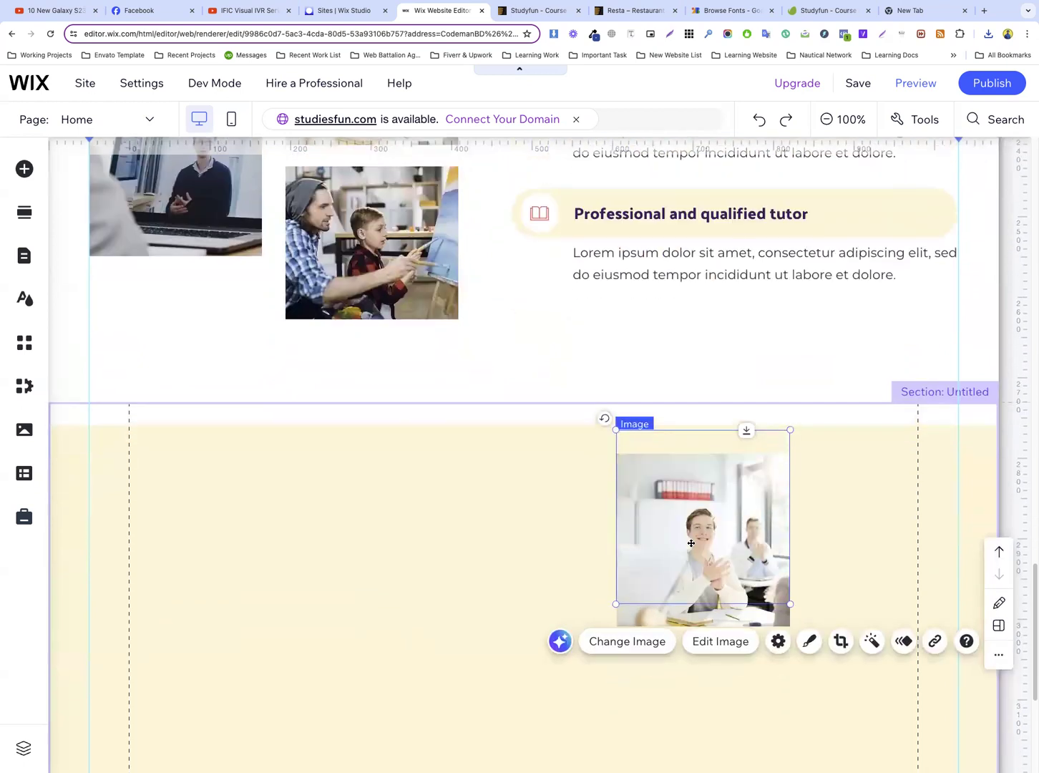
Replace the pasted photo with the newly uploaded doing-homework-3d-illustration file and reset the image to its full, uncropped form
{"action": "left_click", "coordinate": [627, 636]}
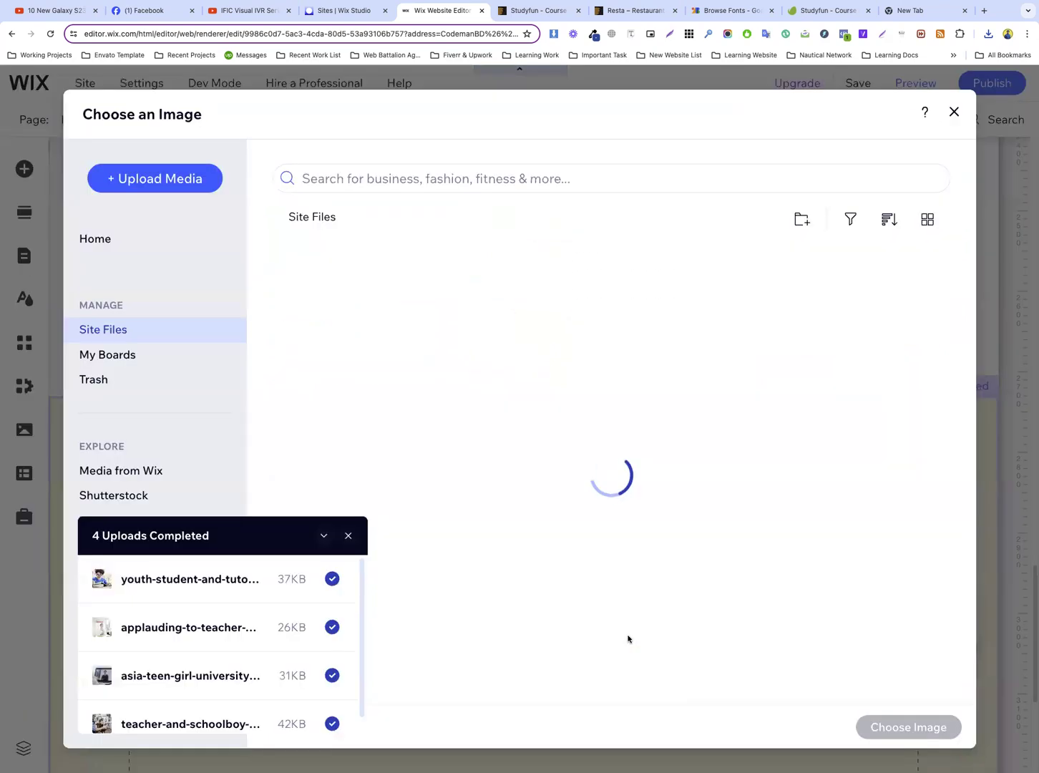
{"action": "left_click", "coordinate": [988, 34]}
{"action": "left_click_drag", "start_coordinate": [906, 84], "coordinate": [550, 414]}
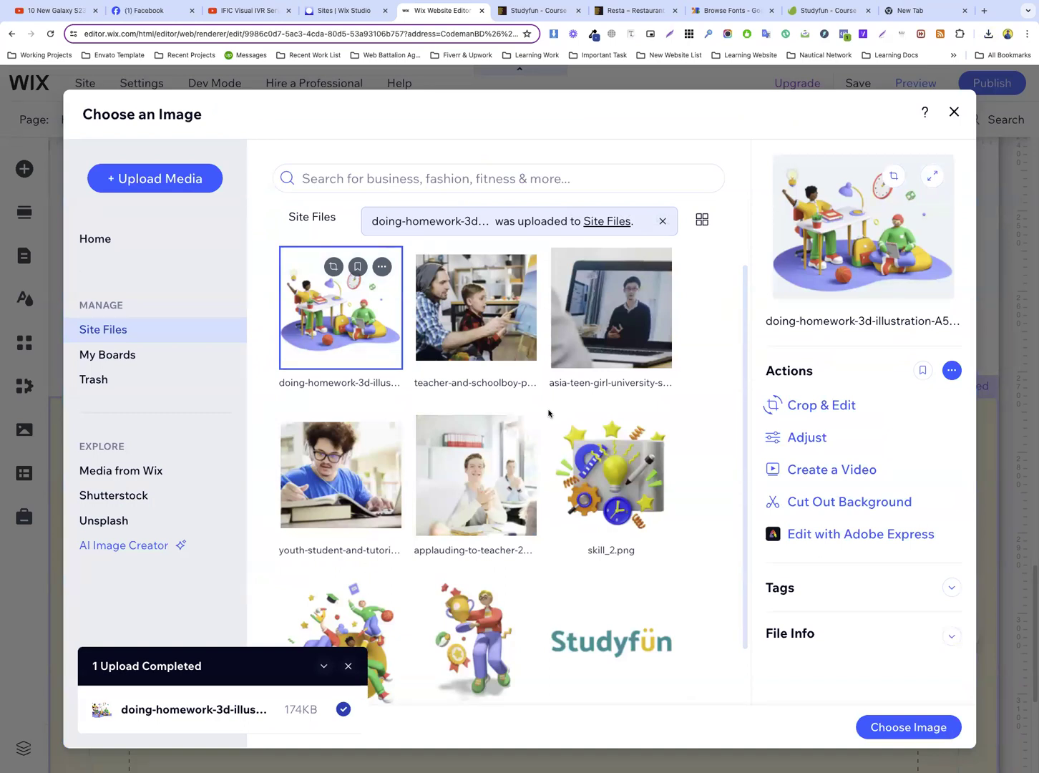
{"action": "left_click", "coordinate": [908, 727]}
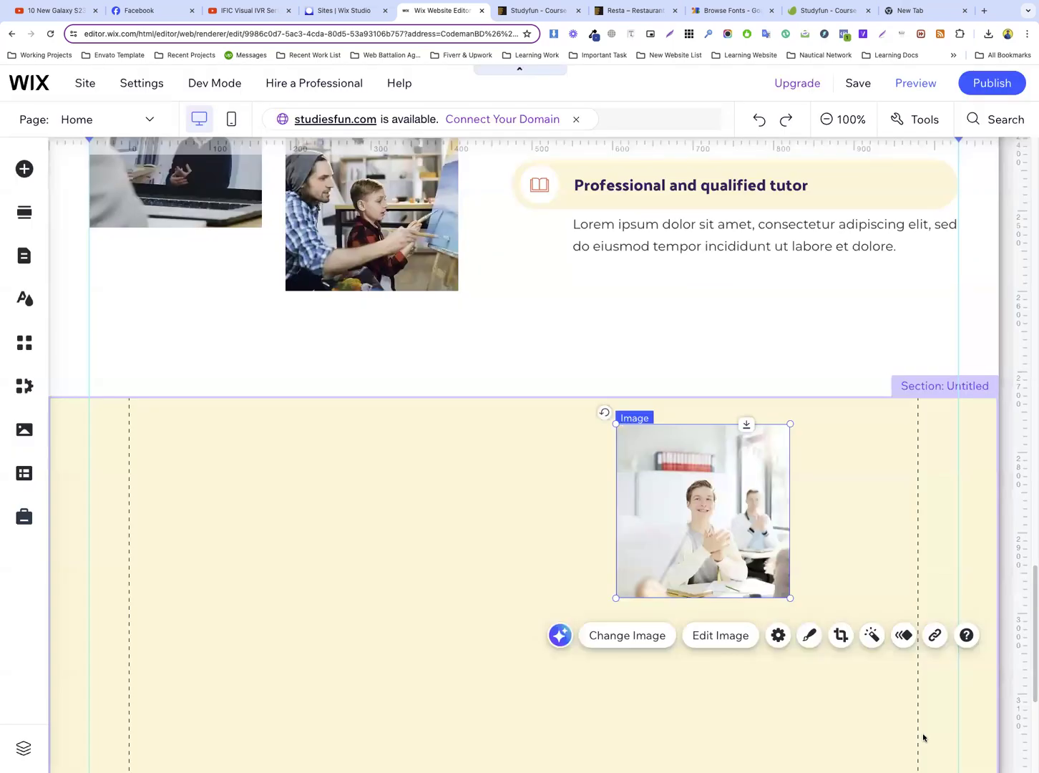
{"action": "left_click", "coordinate": [779, 637]}
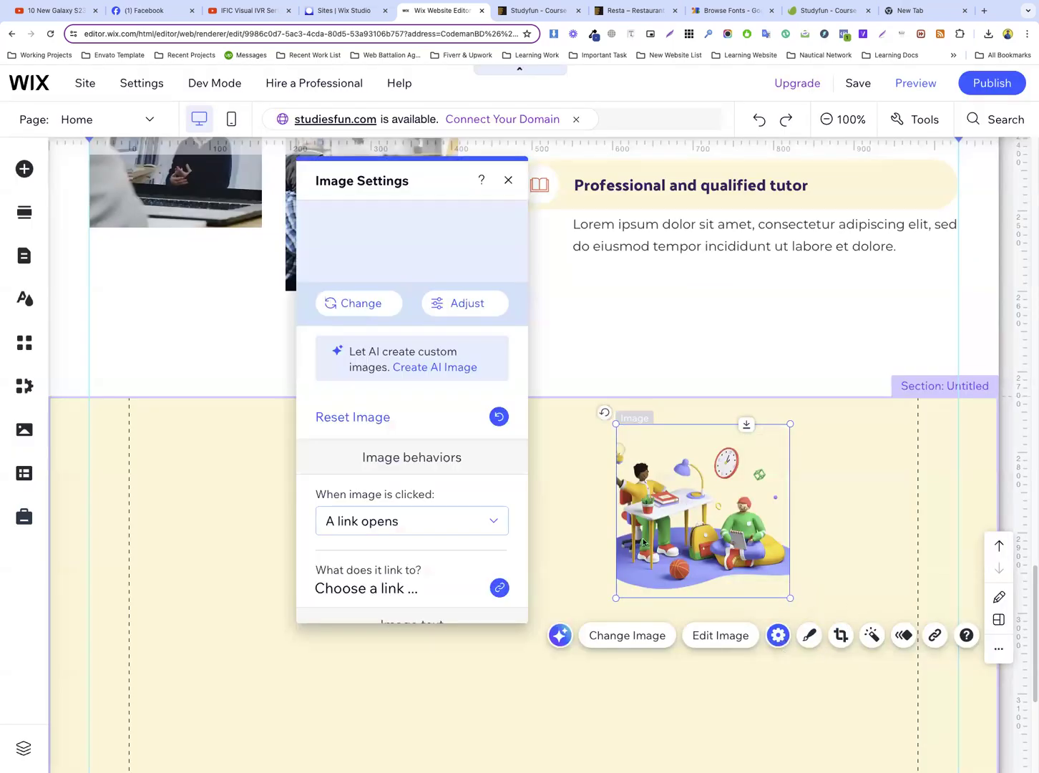
{"action": "left_click", "coordinate": [354, 415]}
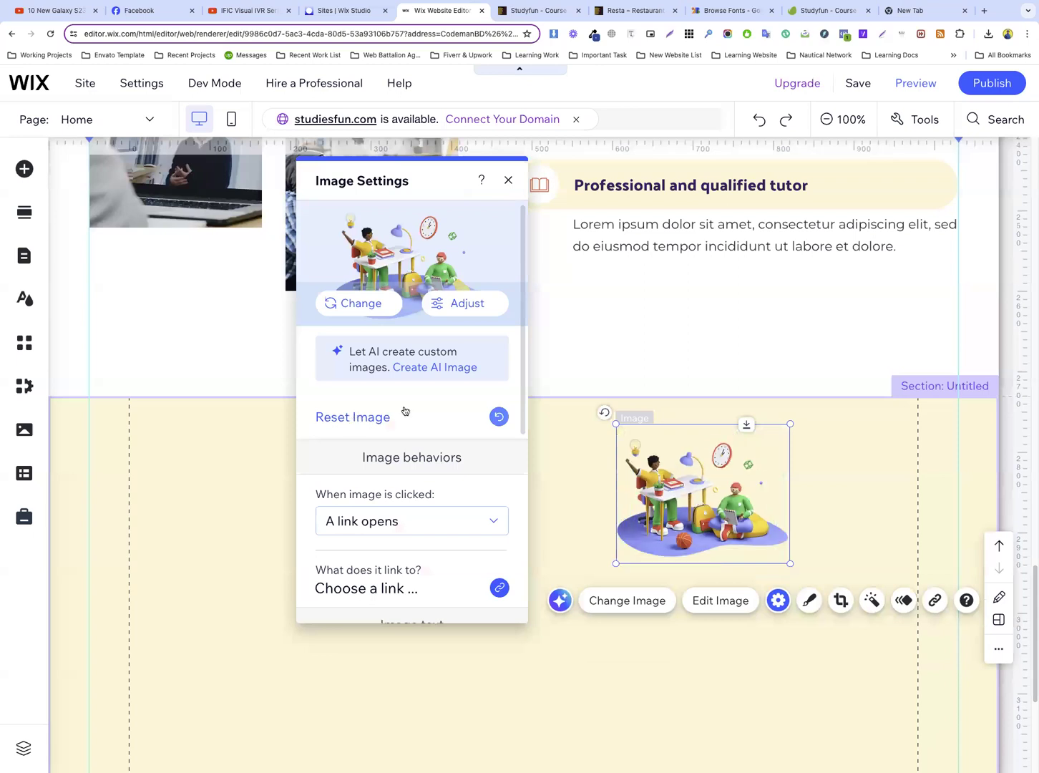
Enlarge the homework illustration to fill the cream section's right half up to the guide, overlapping the section's upper edge
{"action": "left_click_drag", "start_coordinate": [789, 567], "coordinate": [953, 714]}
{"action": "left_click_drag", "start_coordinate": [616, 424], "coordinate": [422, 403]}
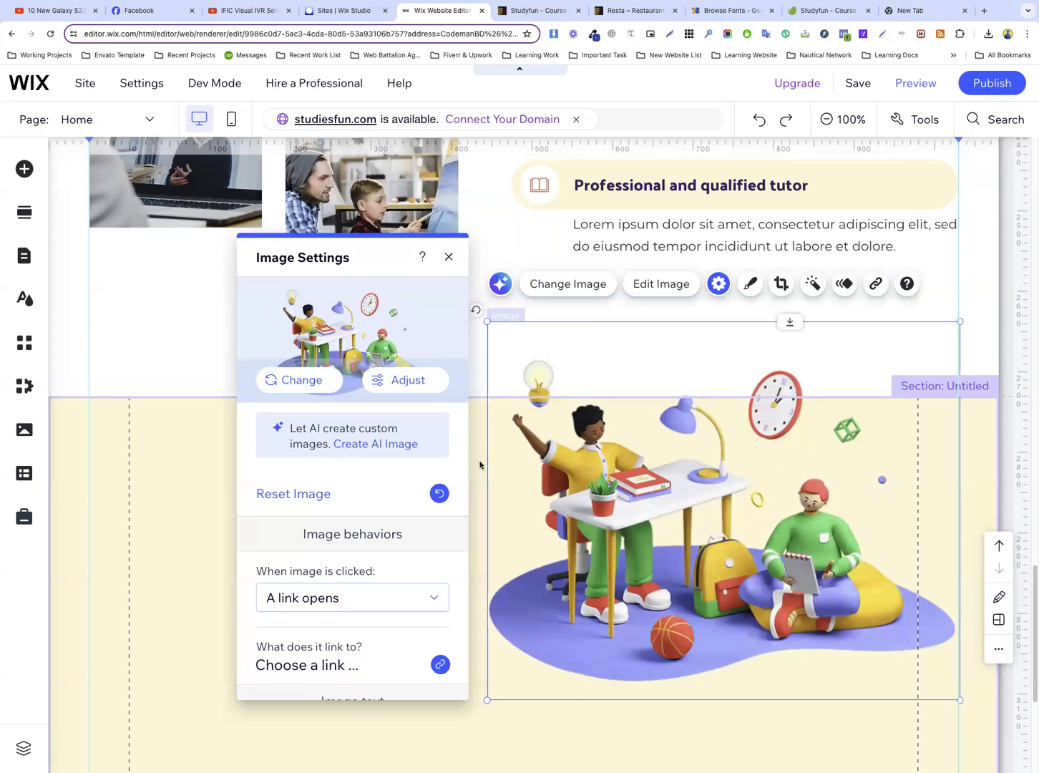
{"action": "left_click", "coordinate": [479, 465]}
{"action": "left_click_drag", "start_coordinate": [845, 539], "coordinate": [844, 507]}
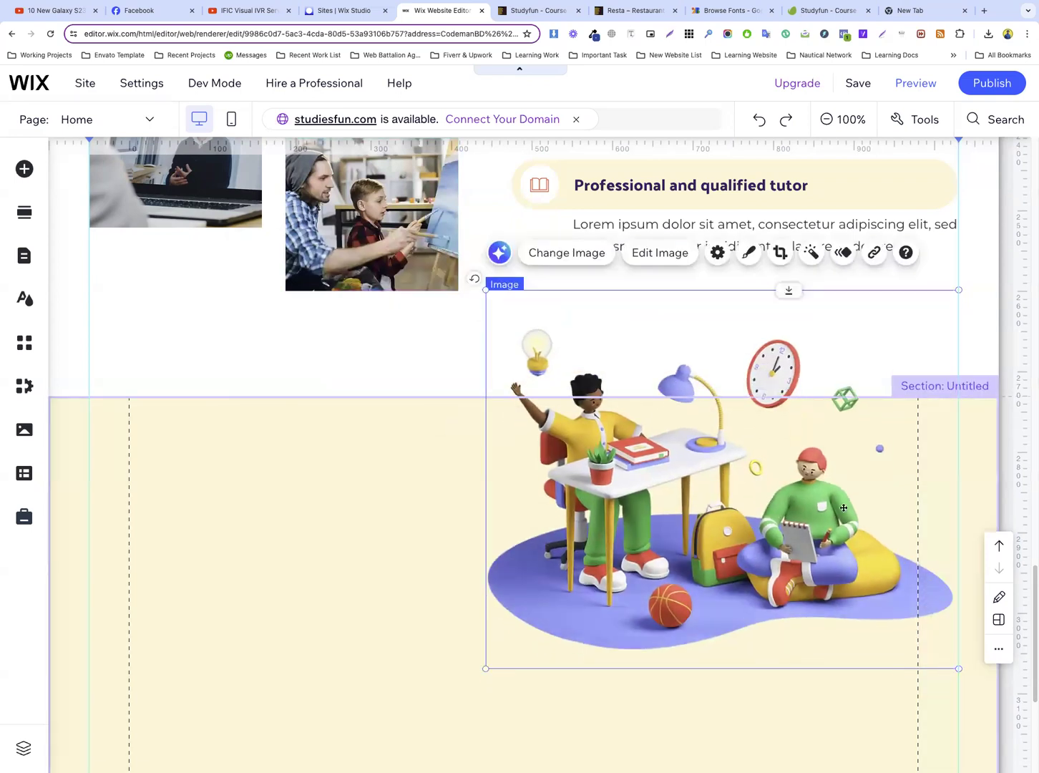
Compare the spacing with the reference, then extend the “Know About The Best Of Studyfun” section to a height of 1068
{"action": "scroll", "coordinate": [846, 497], "scroll_direction": "down", "scroll_amount": 3}
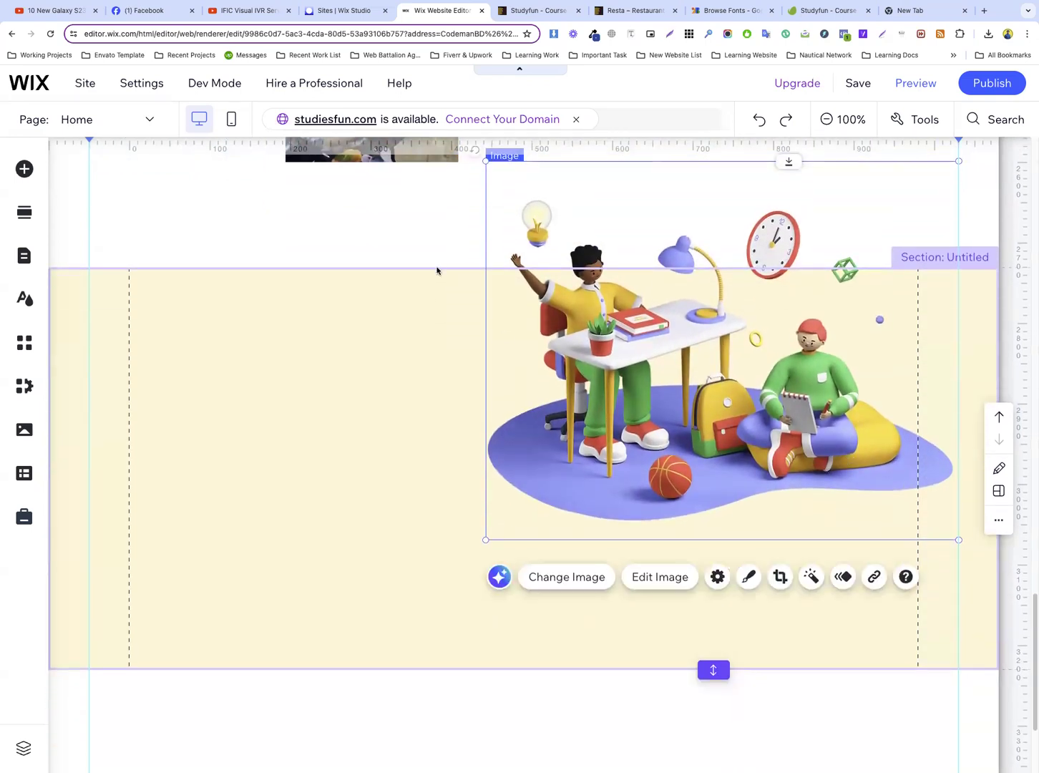
{"action": "left_click", "coordinate": [439, 263]}
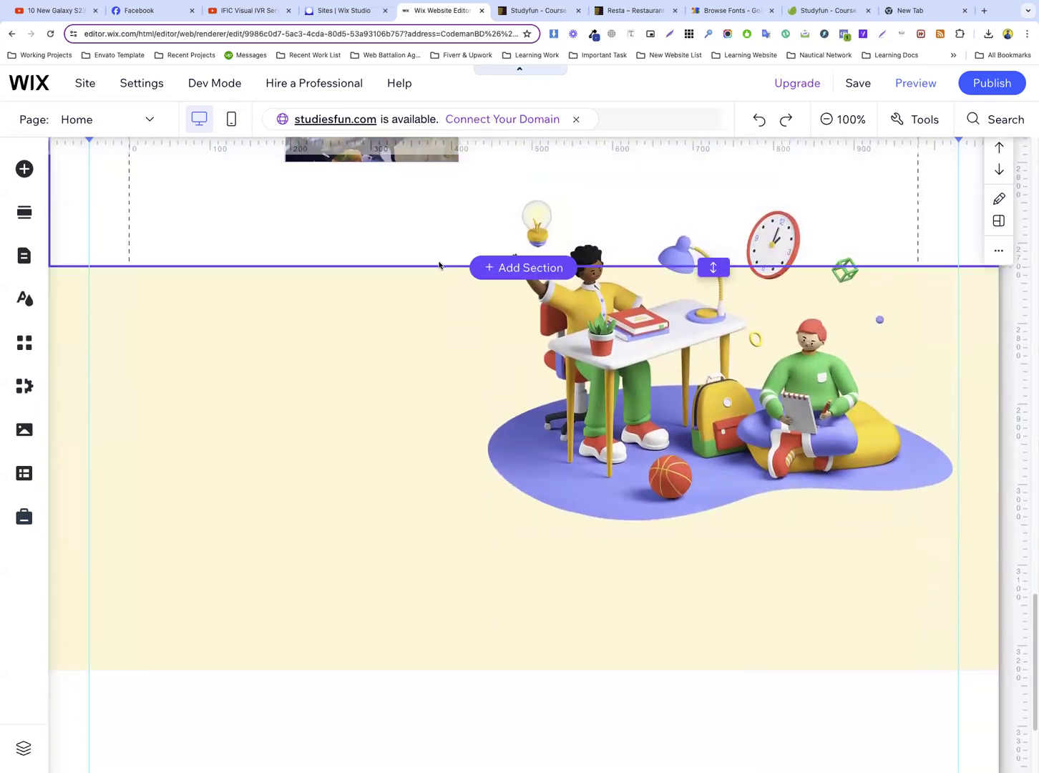
{"action": "left_click", "coordinate": [552, 15]}
{"action": "scroll", "coordinate": [430, 393], "scroll_direction": "up", "scroll_amount": 2}
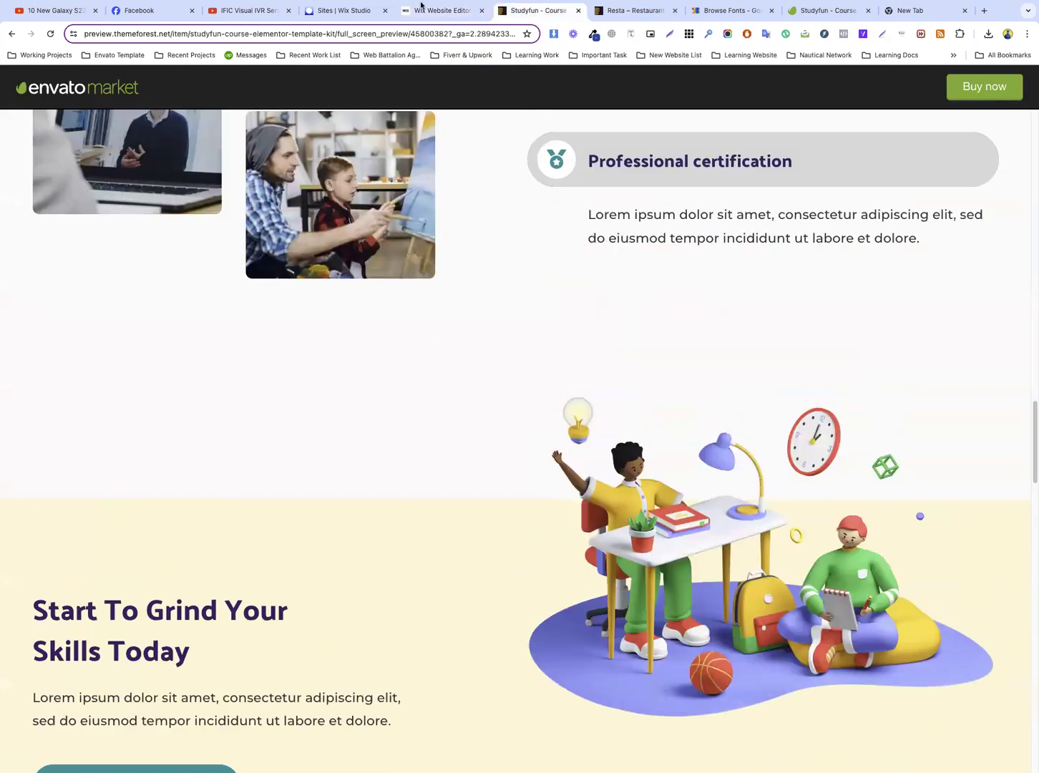
{"action": "left_click", "coordinate": [434, 12]}
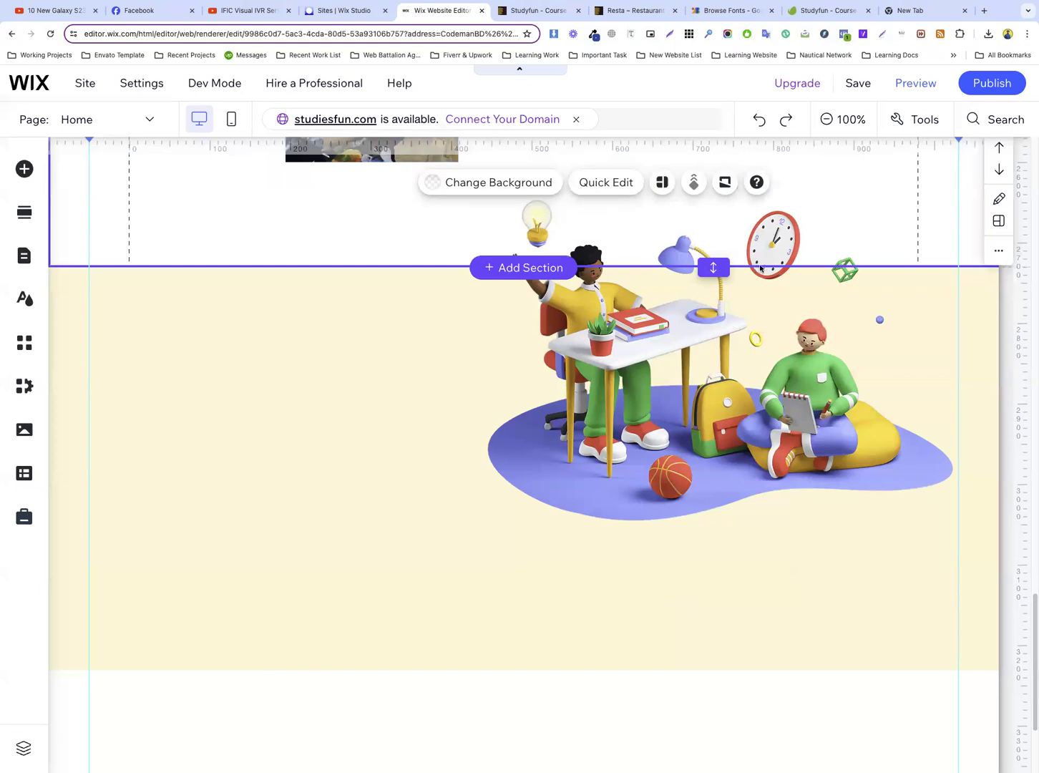
{"action": "left_click_drag", "start_coordinate": [713, 266], "coordinate": [708, 383]}
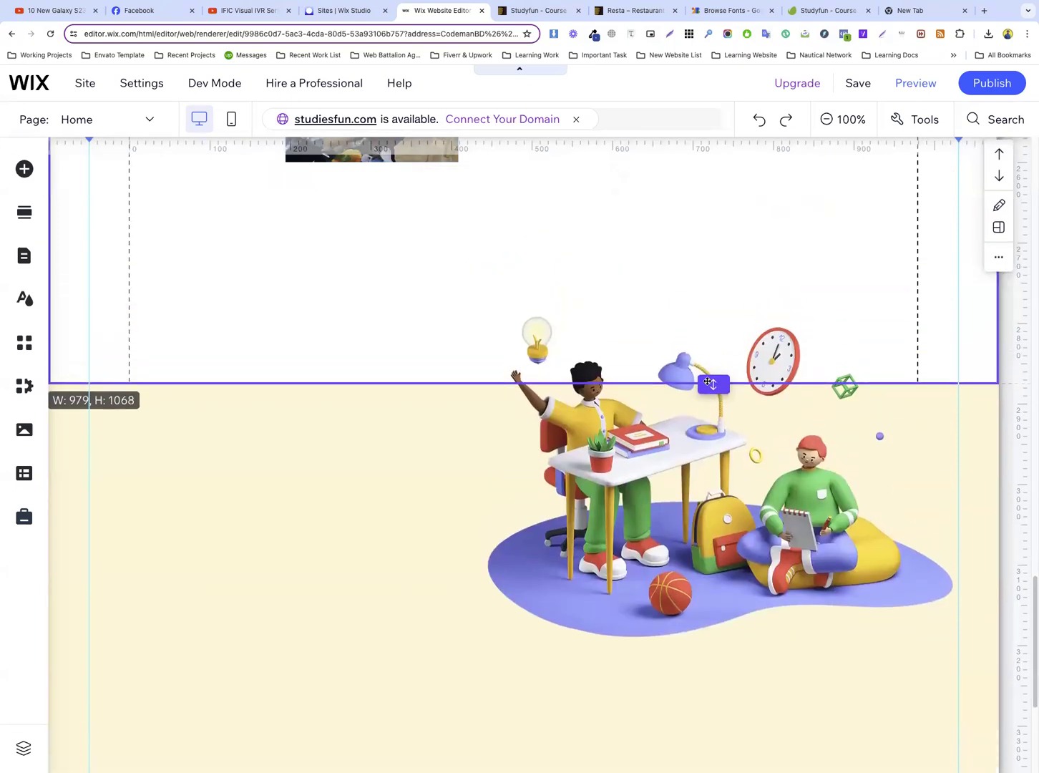
Move the homework illustration up to x 444, y 2640, keeping it attached to the cream section
{"action": "left_click", "coordinate": [649, 455]}
{"action": "left_click", "coordinate": [659, 449]}
{"action": "left_click_drag", "start_coordinate": [657, 431], "coordinate": [653, 358]}
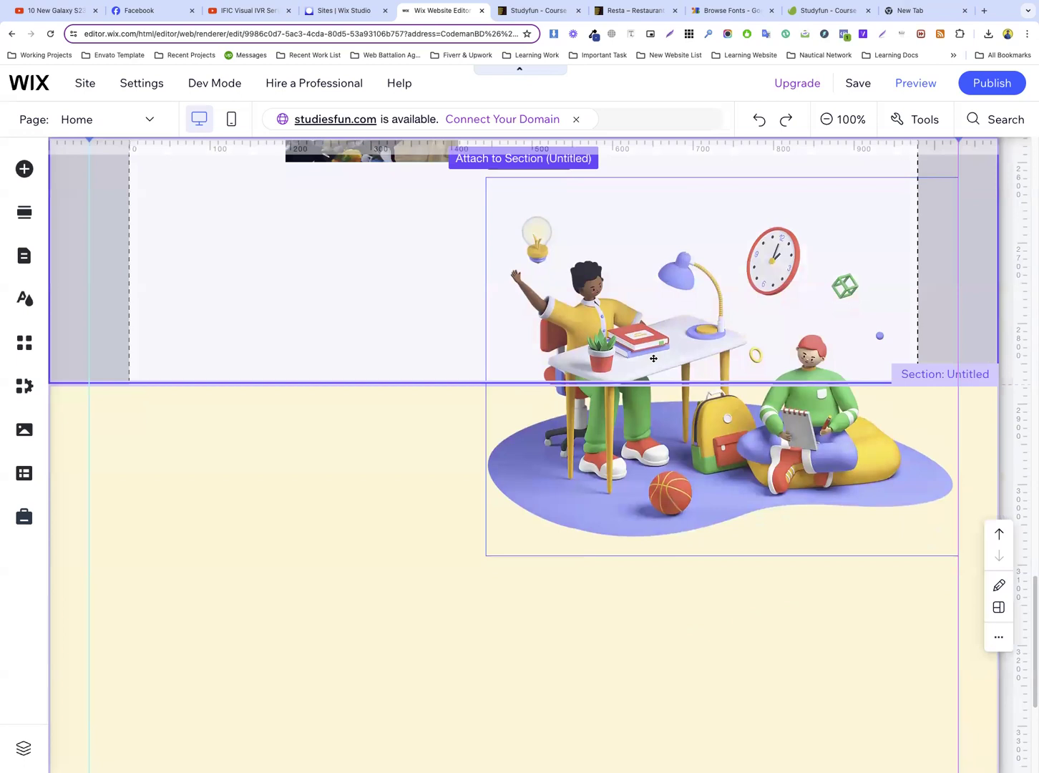
{"action": "mouse_move", "coordinate": [653, 358]}
{"action": "left_mouse_down"}
{"action": "mouse_move", "coordinate": [654, 416]}
{"action": "mouse_move", "coordinate": [655, 398]}
{"action": "left_mouse_up"}
{"action": "left_click_drag", "start_coordinate": [729, 467], "coordinate": [728, 457]}
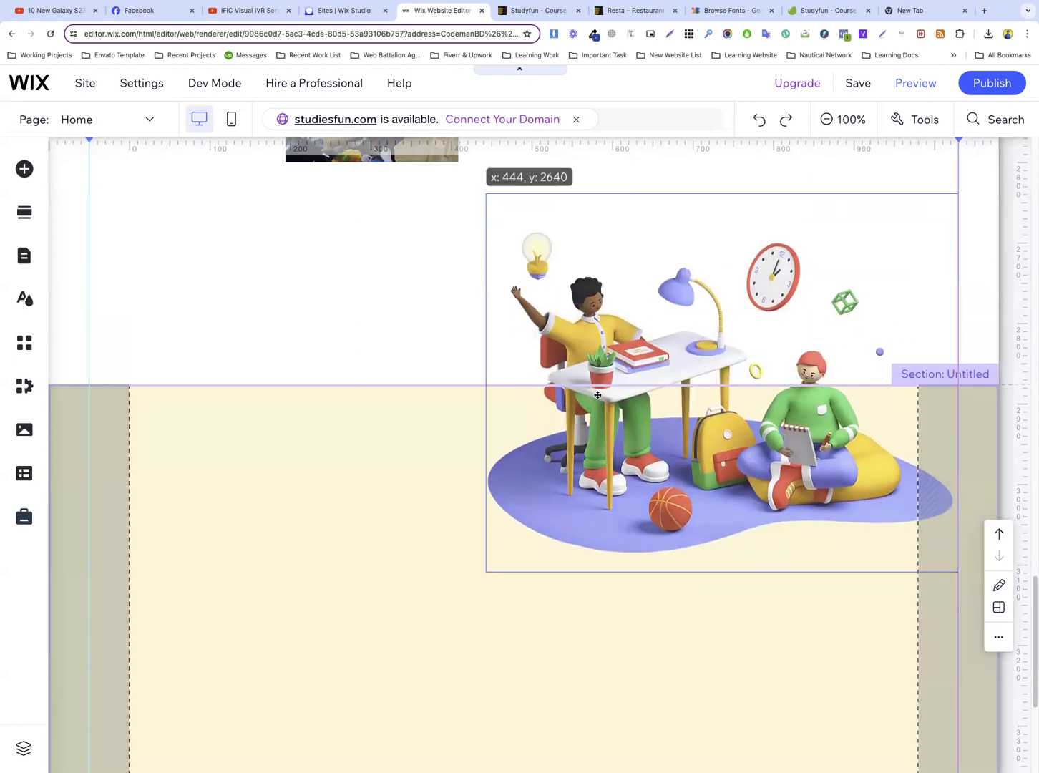
{"action": "left_click_drag", "start_coordinate": [598, 394], "coordinate": [598, 394]}
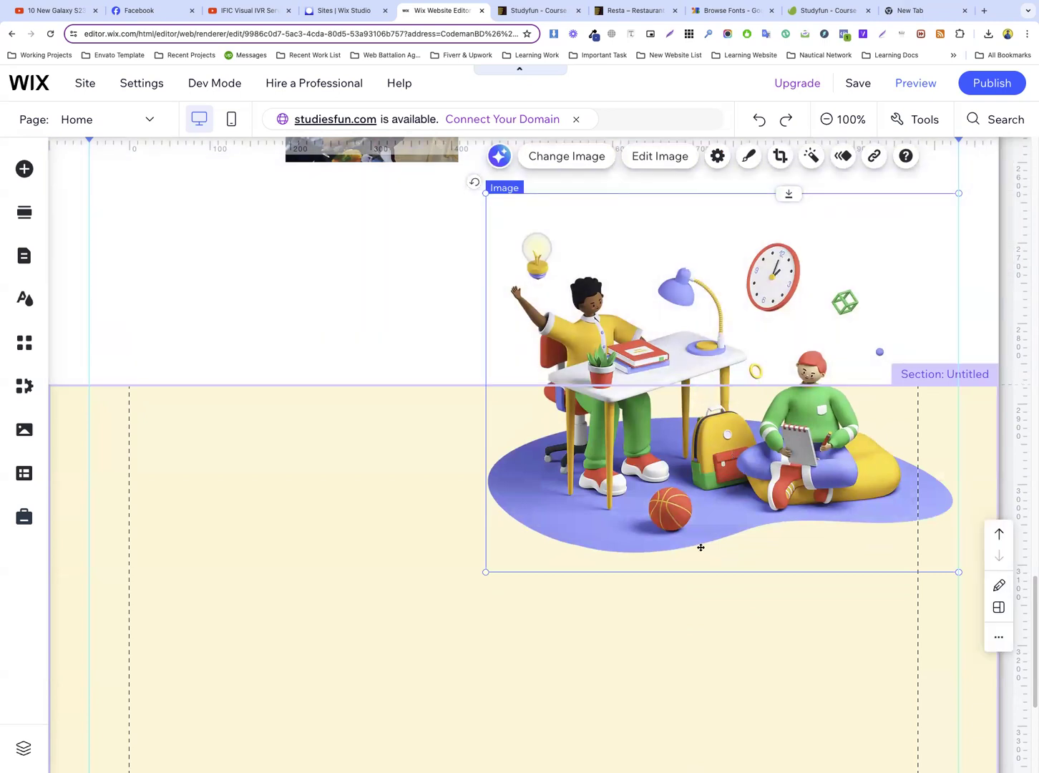
Copy the heading “Start To Grind Your Skills Today” from the Studyfun reference page and return to the Wix editor
{"action": "key", "text": "ctrl+Tab"}
{"action": "left_click_drag", "start_coordinate": [32, 239], "coordinate": [181, 283]}
{"action": "right_click", "coordinate": [143, 252]}
{"action": "left_click", "coordinate": [159, 273]}
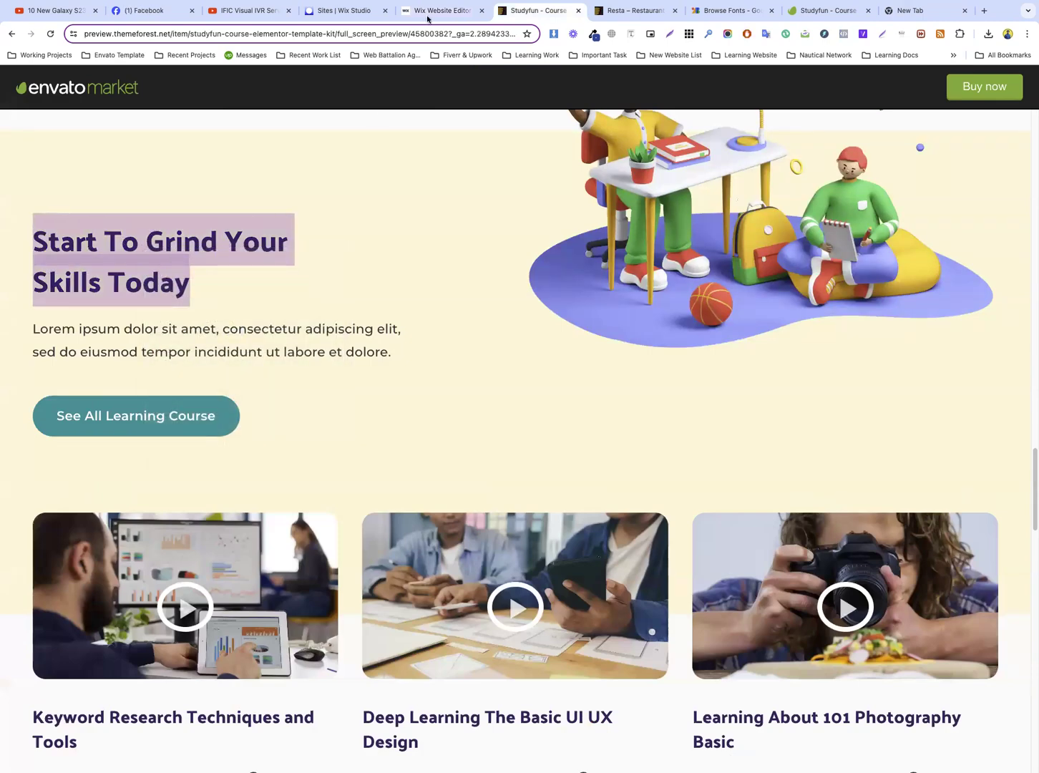
{"action": "key", "text": "ctrl+shift+Tab"}
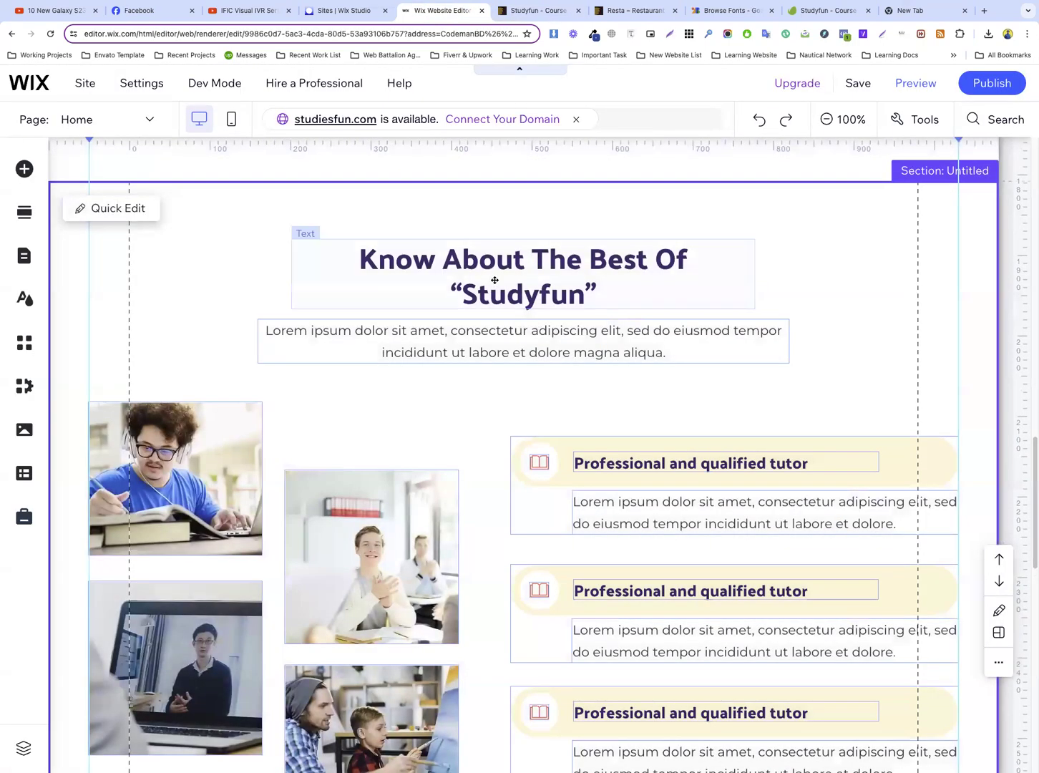
Copy the “Know About The Best Of Studyfun” heading and its paragraph into the cream section, placing them beside the homework illustration
{"action": "left_click", "coordinate": [493, 279]}
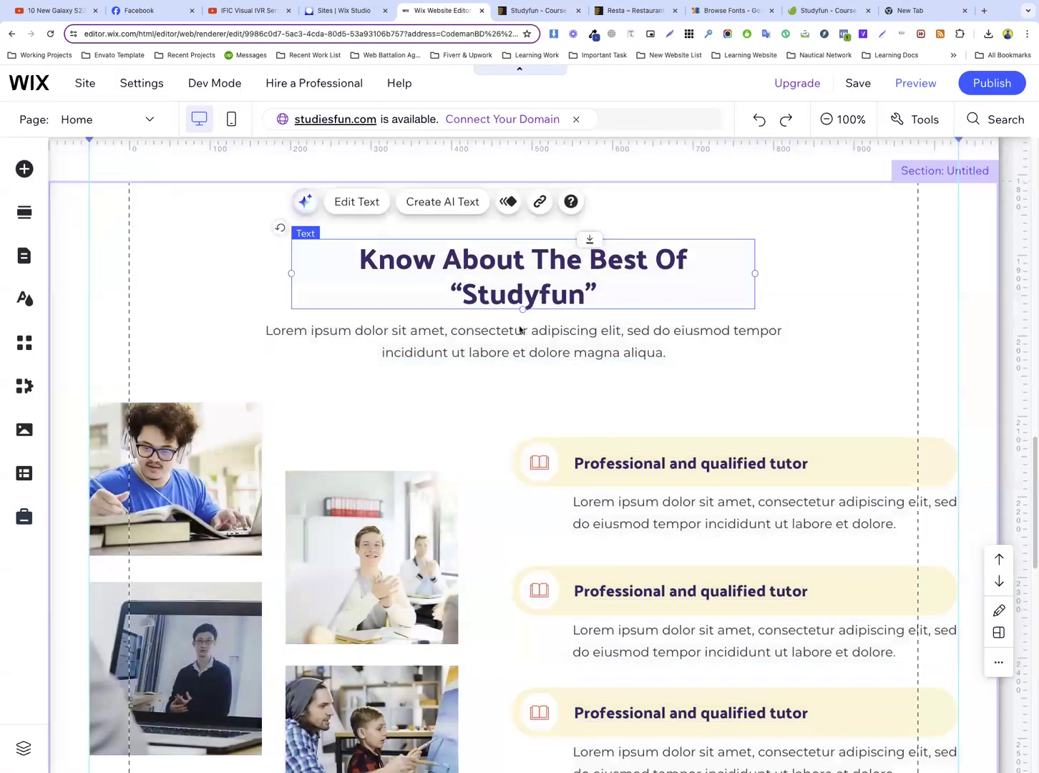
{"action": "left_click", "coordinate": [519, 330], "text": "shift"}
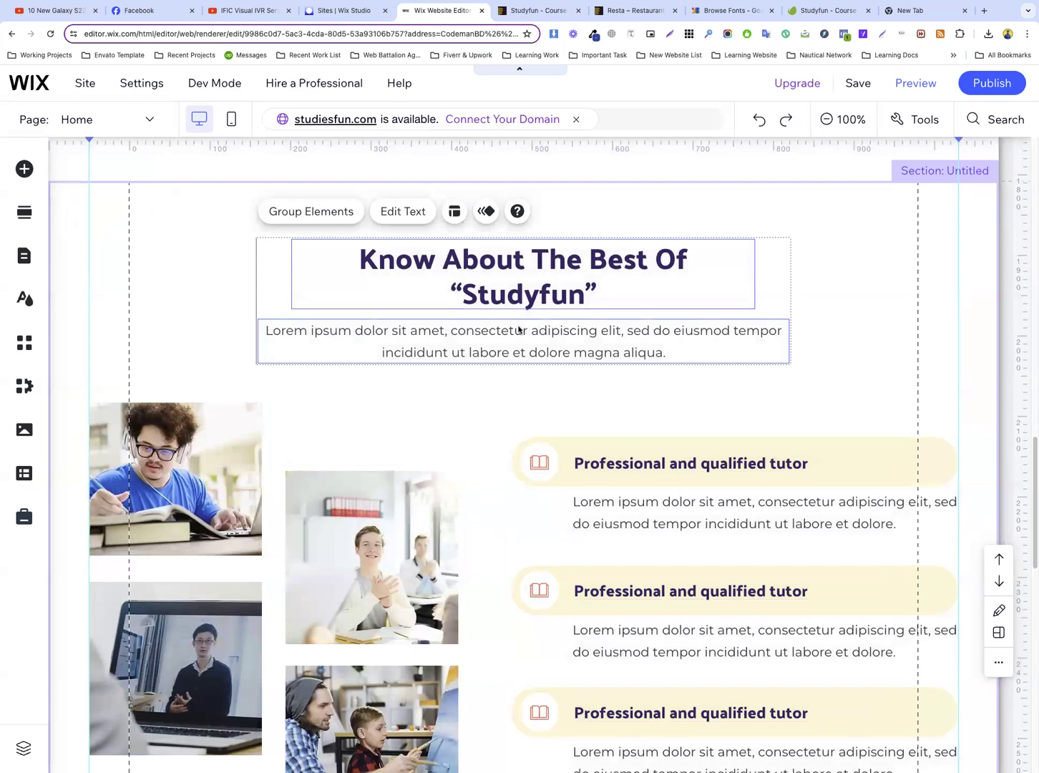
{"action": "left_click", "coordinate": [483, 381]}
{"action": "scroll", "coordinate": [508, 367], "scroll_direction": "down", "scroll_amount": 3}
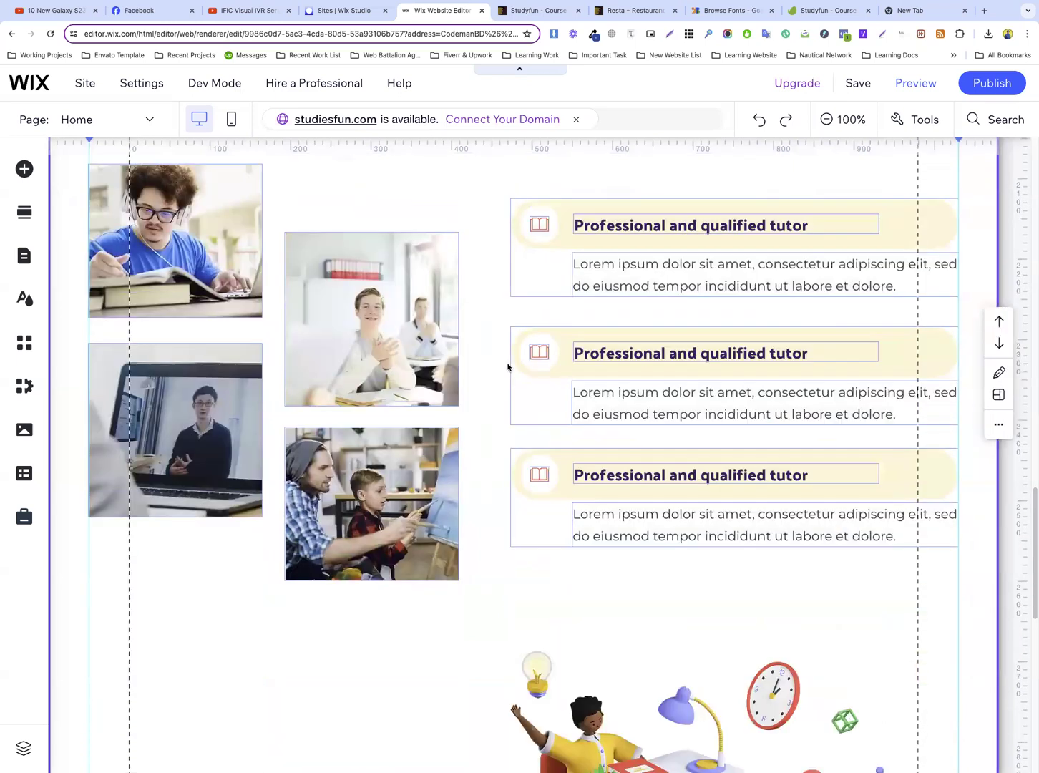
{"action": "scroll", "coordinate": [330, 363], "scroll_direction": "down", "scroll_amount": 7}
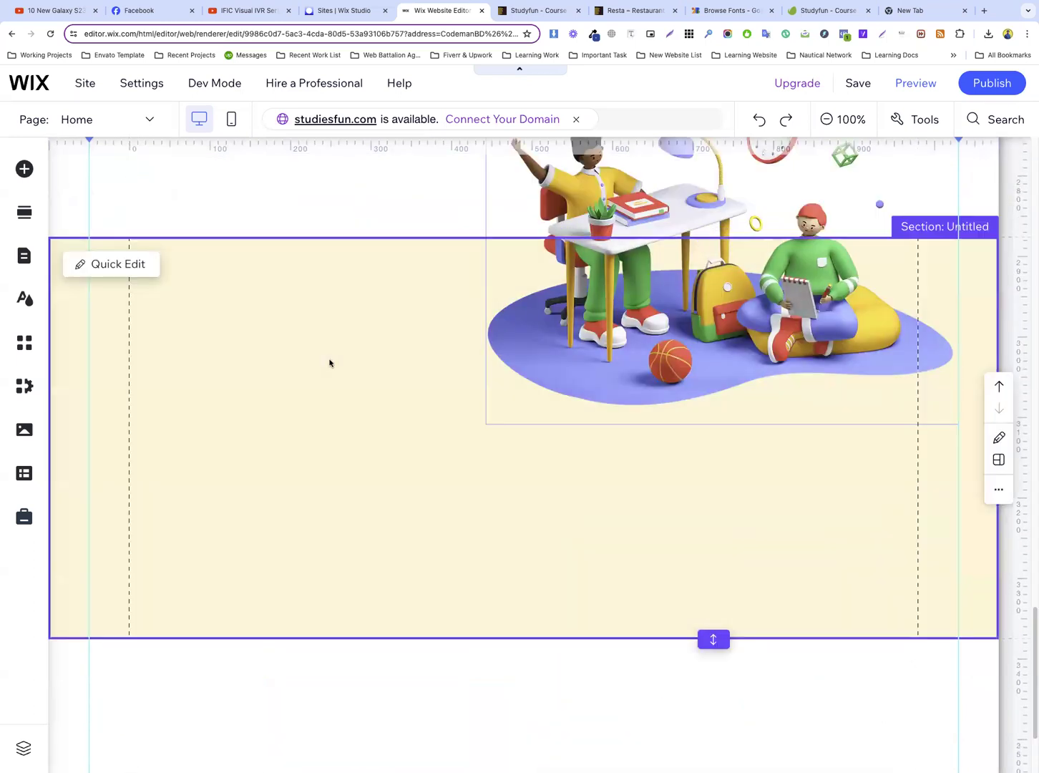
{"action": "key", "text": "super+v"}
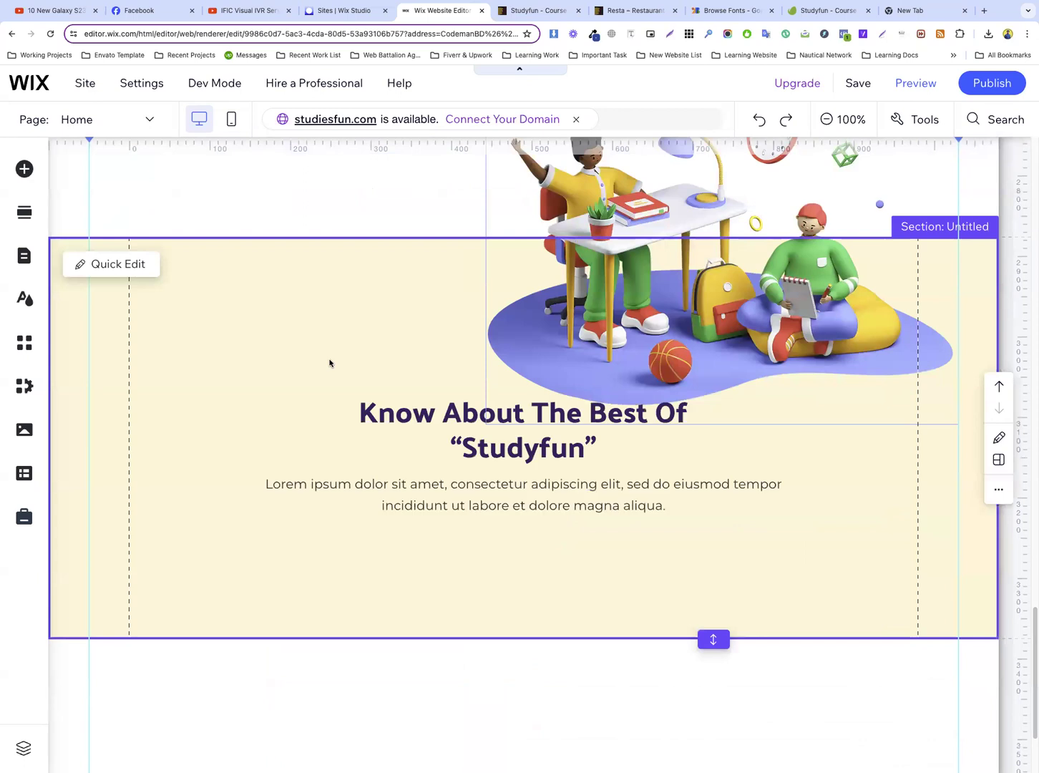
{"action": "left_click_drag", "start_coordinate": [466, 410], "coordinate": [299, 327]}
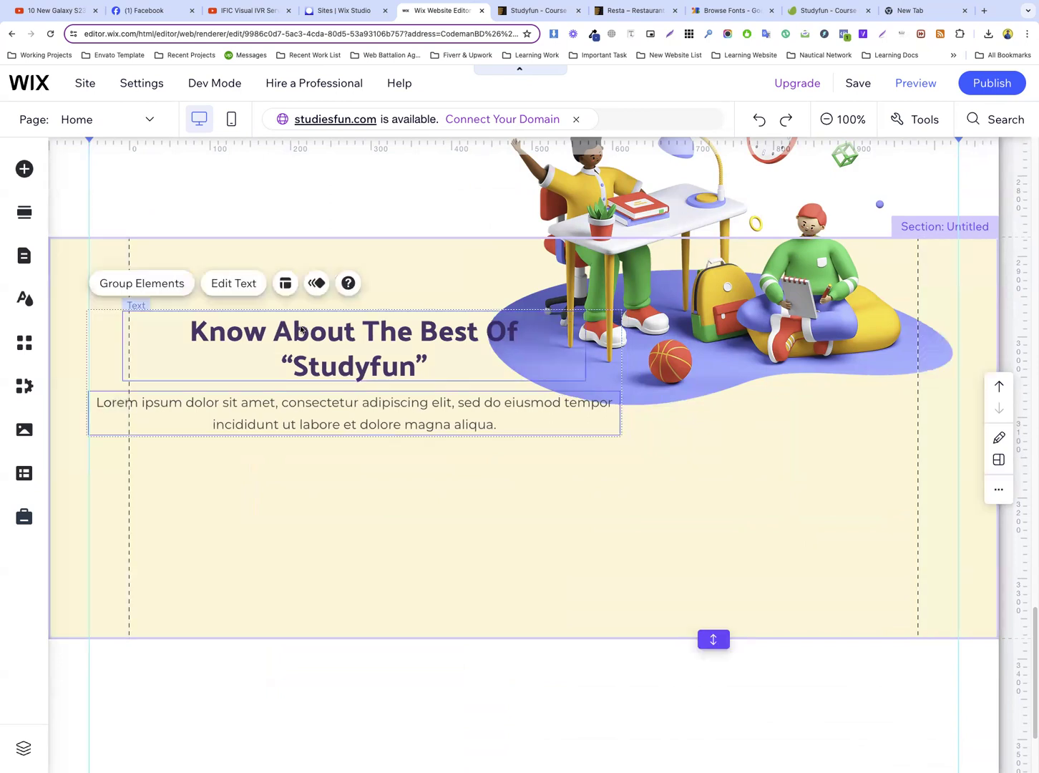
Left-align the copied heading in the cream section and move it to x -50, y 2958, against the left guide
{"action": "left_click", "coordinate": [312, 455]}
{"action": "left_click", "coordinate": [342, 371]}
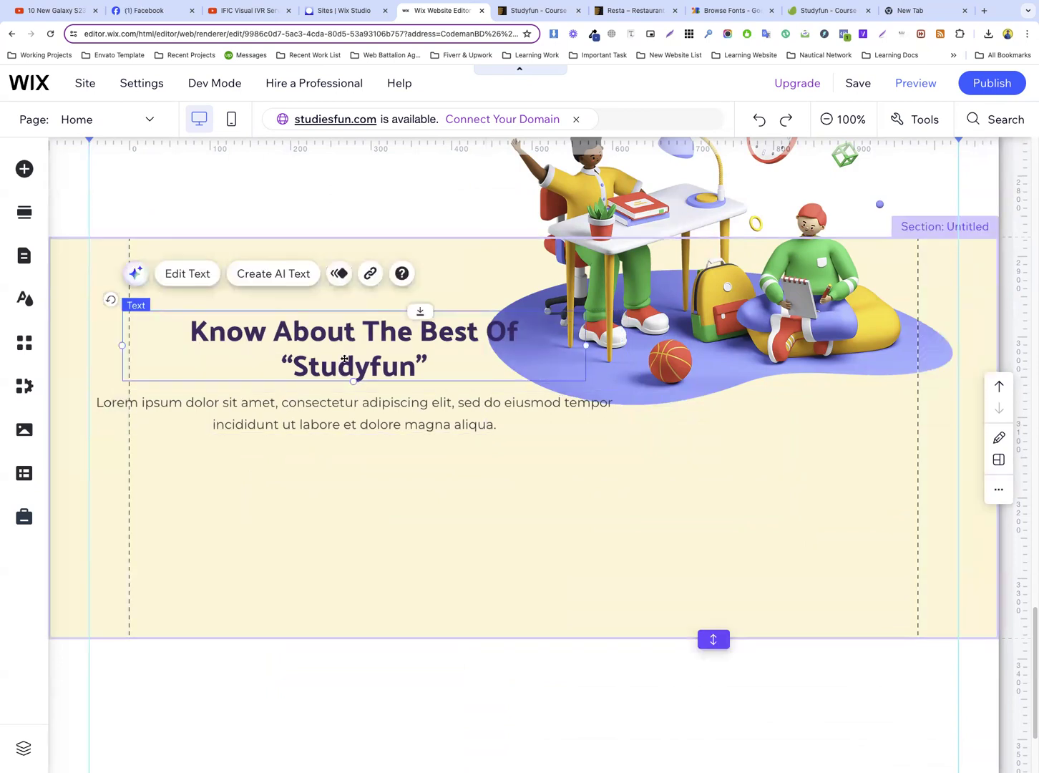
{"action": "left_click", "coordinate": [341, 371]}
{"action": "left_click", "coordinate": [633, 516]}
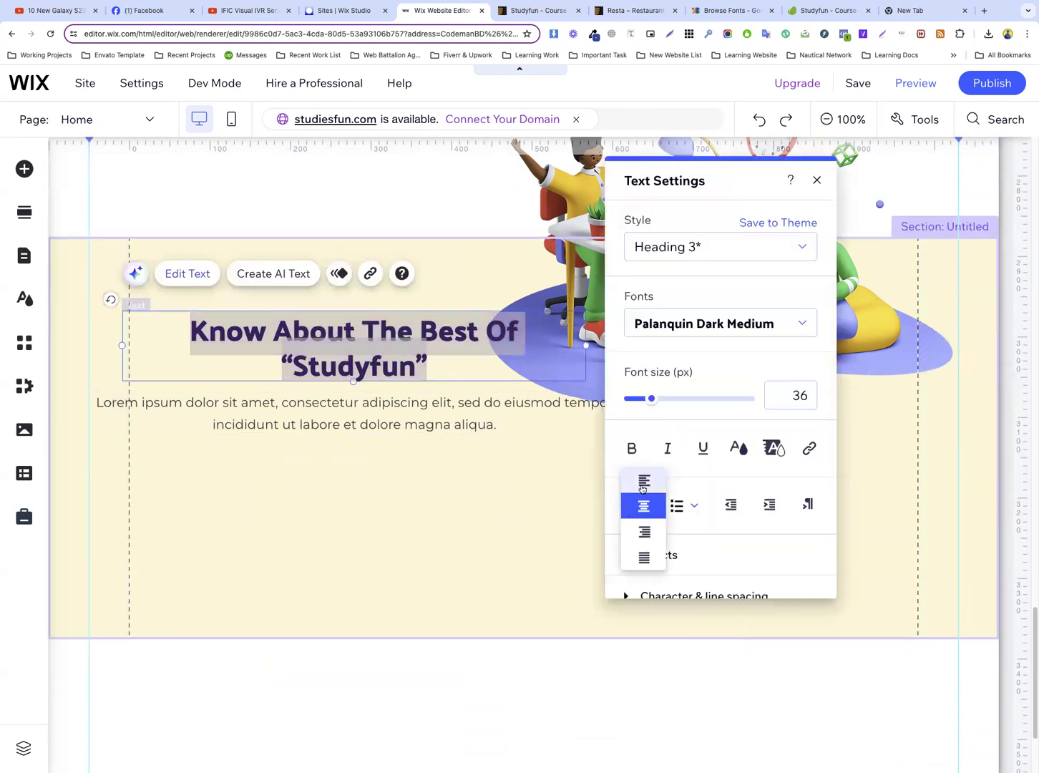
{"action": "left_click", "coordinate": [643, 481]}
{"action": "left_click", "coordinate": [258, 455]}
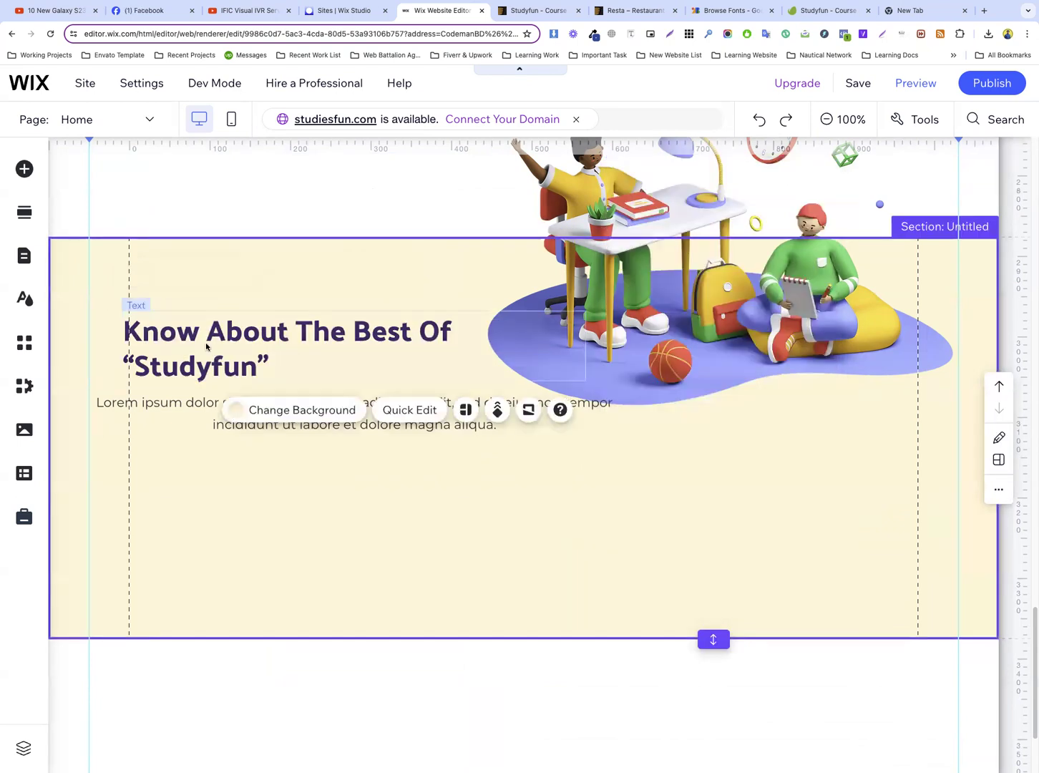
{"action": "left_click_drag", "start_coordinate": [214, 347], "coordinate": [183, 332]}
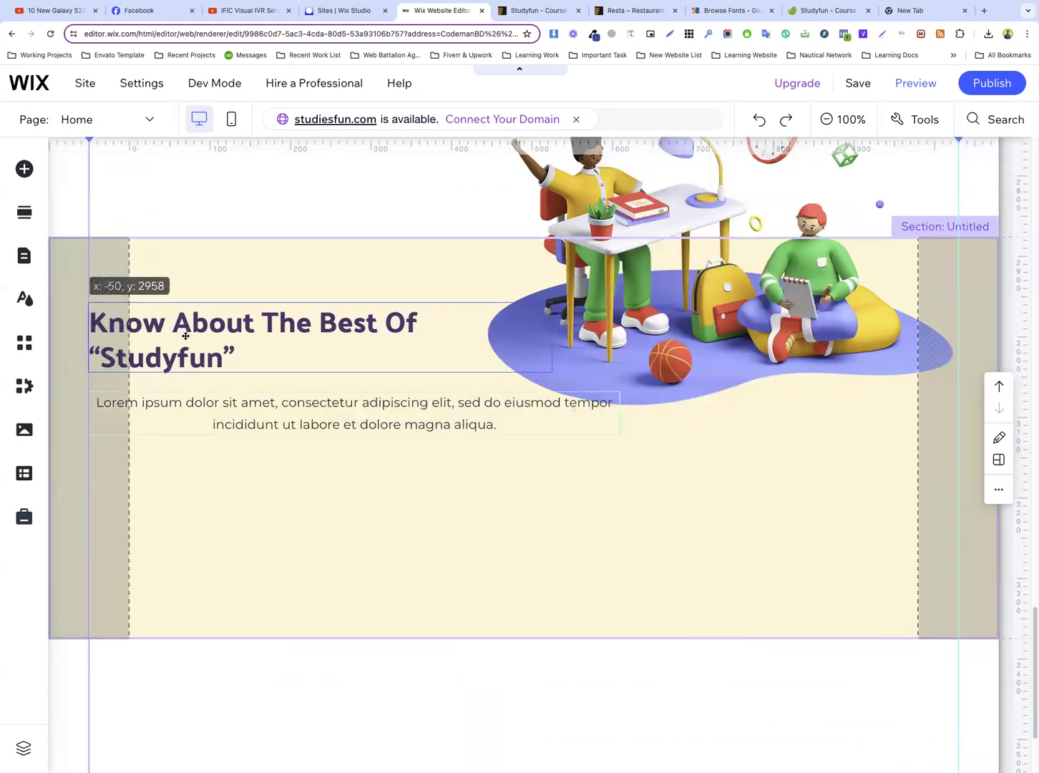
Left-align the copied paragraph, move it closer to the heading and narrow its box until it clears the illustration
{"action": "double_click", "coordinate": [278, 425]}
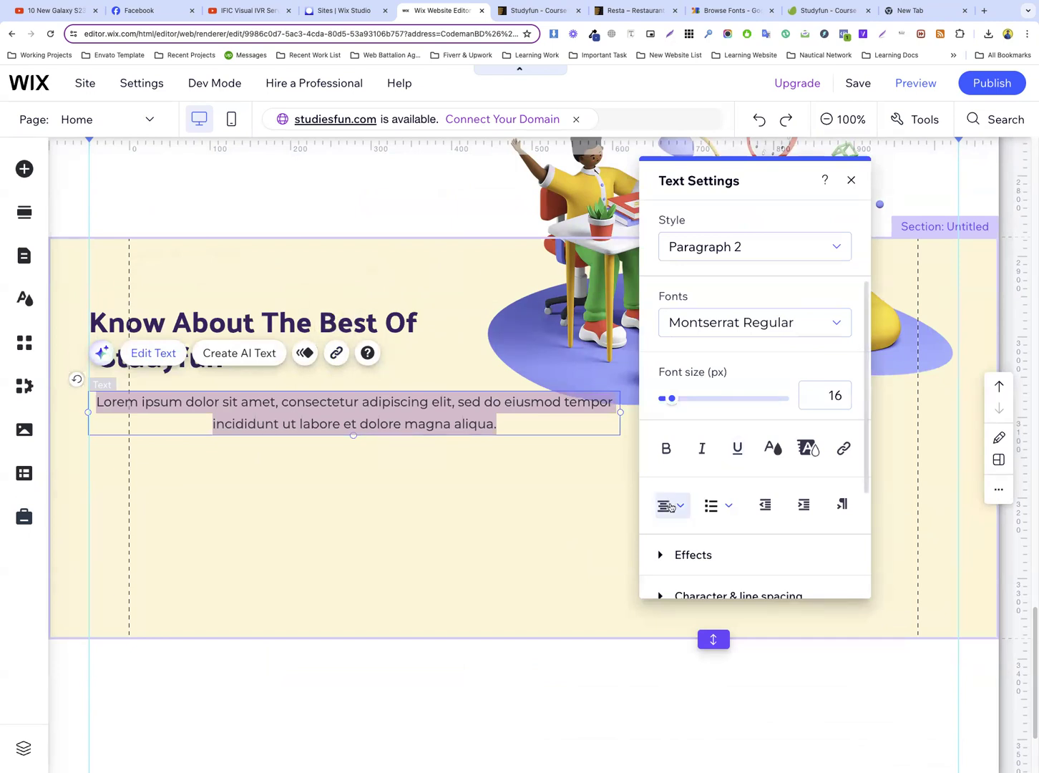
{"action": "left_click", "coordinate": [671, 503]}
{"action": "left_click", "coordinate": [674, 478]}
{"action": "left_click", "coordinate": [457, 484]}
{"action": "left_click", "coordinate": [262, 422]}
{"action": "left_click_drag", "start_coordinate": [263, 422], "coordinate": [261, 411]}
{"action": "left_click_drag", "start_coordinate": [621, 402], "coordinate": [467, 404]}
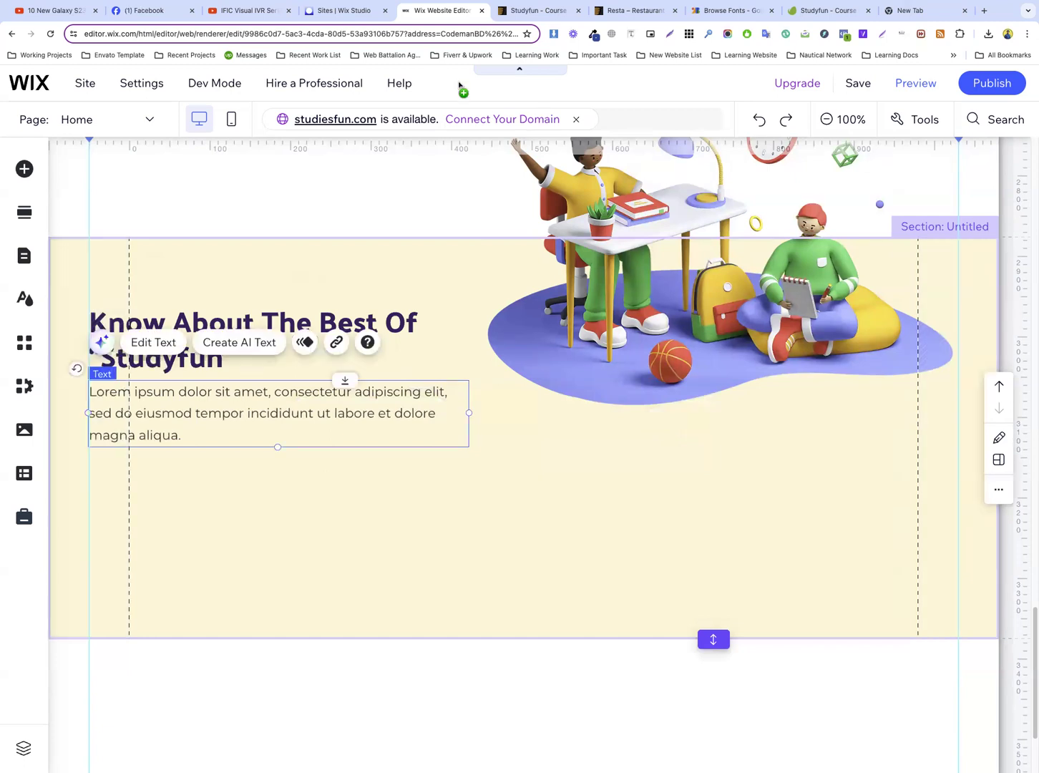
Replace the cream section's heading text with “Start To Grind Your Skills Today” and narrow its text box clear of the illustration
{"action": "left_click", "coordinate": [537, 10]}
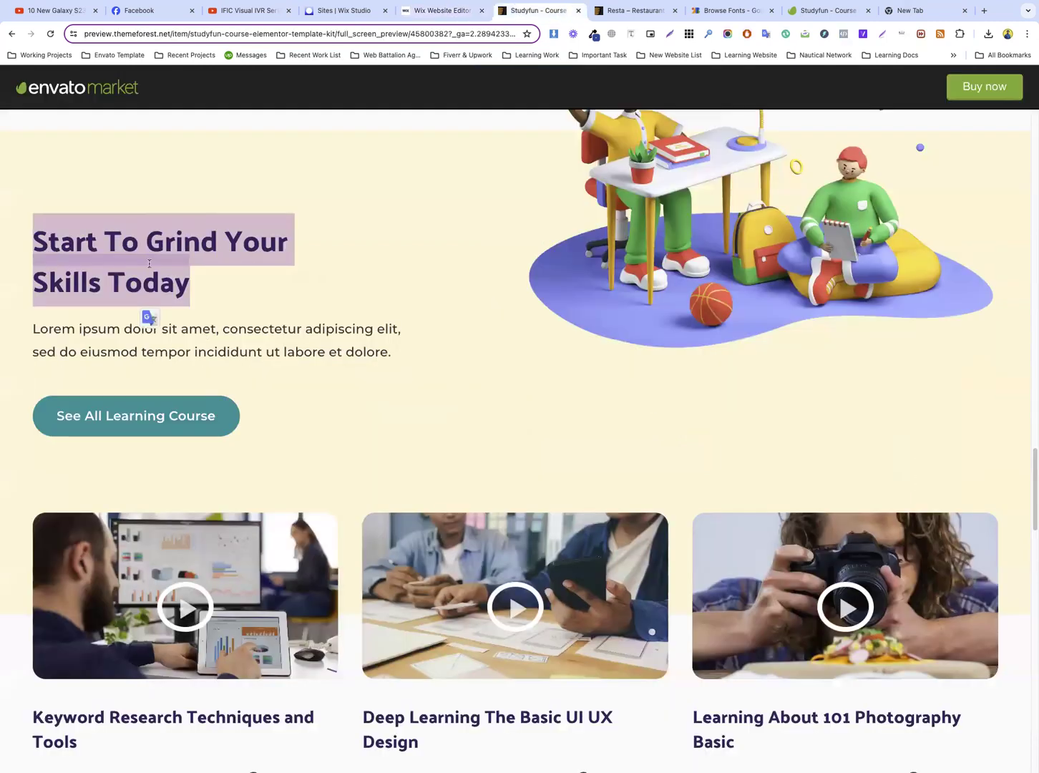
{"action": "left_click", "coordinate": [414, 16]}
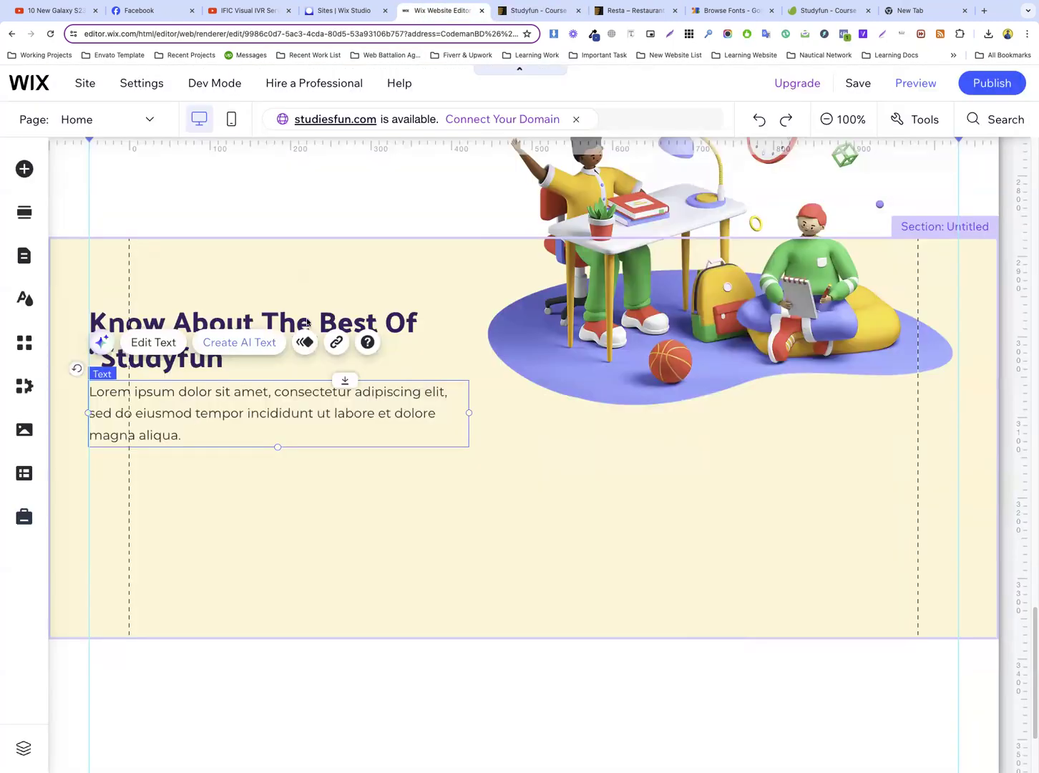
{"action": "double_click", "coordinate": [280, 328]}
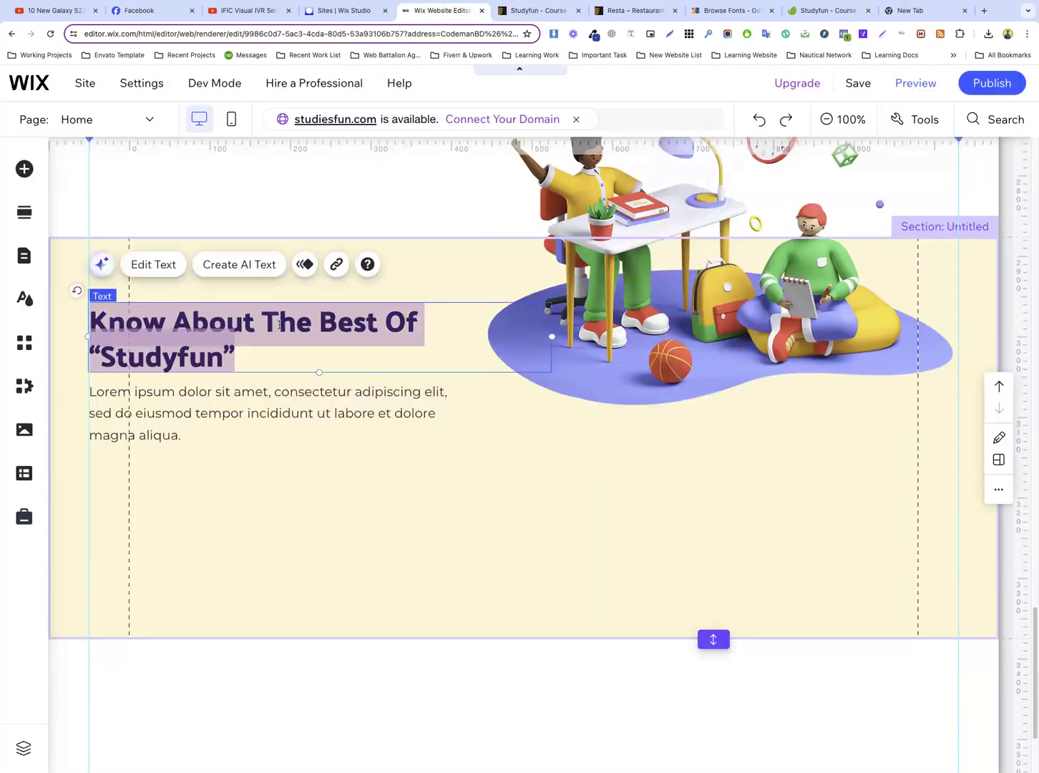
{"action": "type", "text": "Start To Grind Your Skills Today"}
{"action": "left_click", "coordinate": [399, 359]}
{"action": "left_click", "coordinate": [515, 327]}
{"action": "left_click_drag", "start_coordinate": [524, 327], "coordinate": [357, 336]}
Adjust the paragraph's gap below the heading, then copy the two-line “Lorem ipsum” paragraph from the Studyfun reference page and return to the Wix editor
{"action": "left_click_drag", "start_coordinate": [218, 429], "coordinate": [215, 415]}
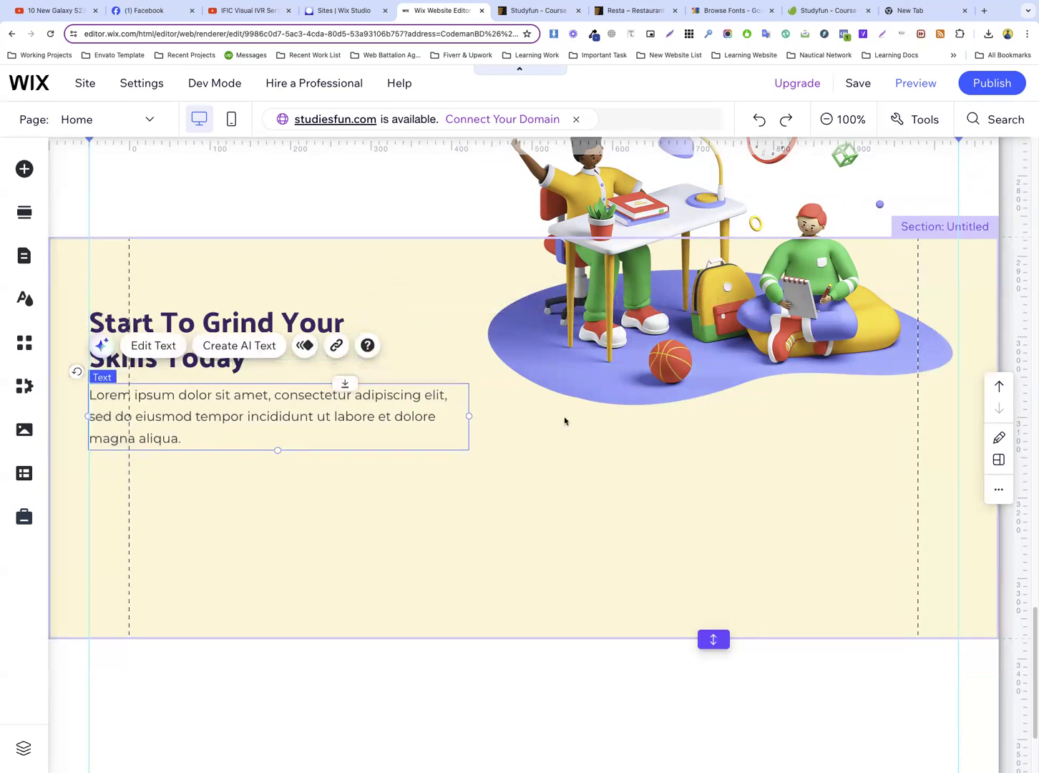
{"action": "left_click", "coordinate": [564, 420]}
{"action": "left_click", "coordinate": [538, 10]}
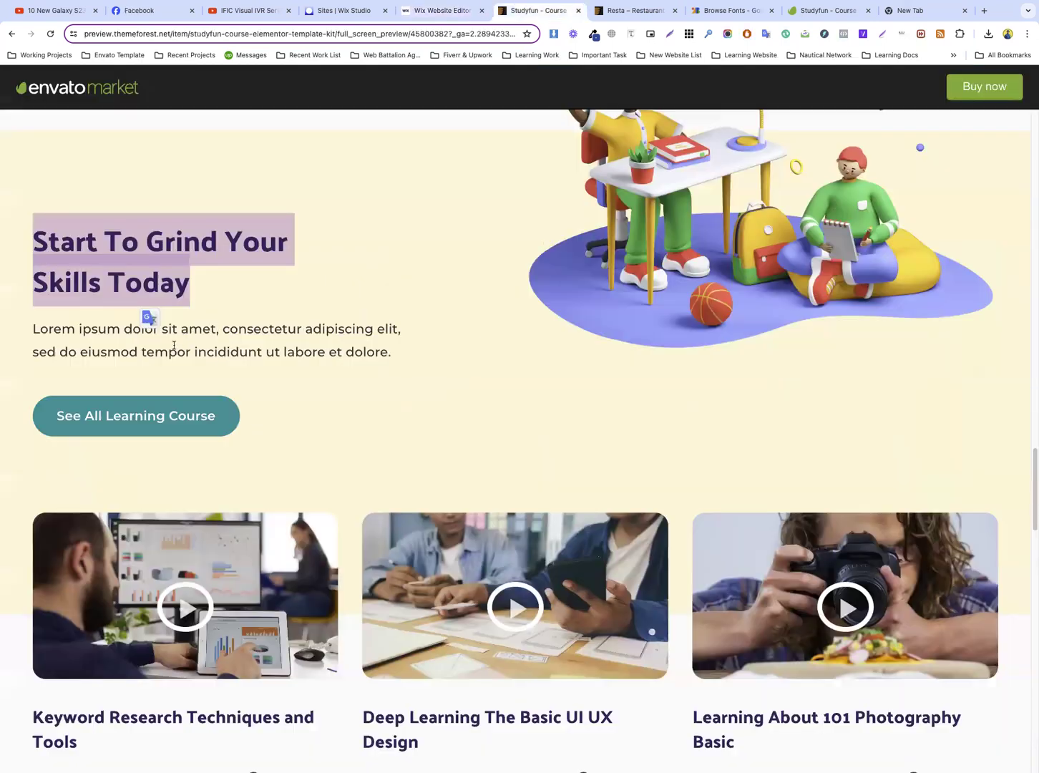
{"action": "left_click", "coordinate": [469, 6]}
{"action": "left_click", "coordinate": [364, 400]}
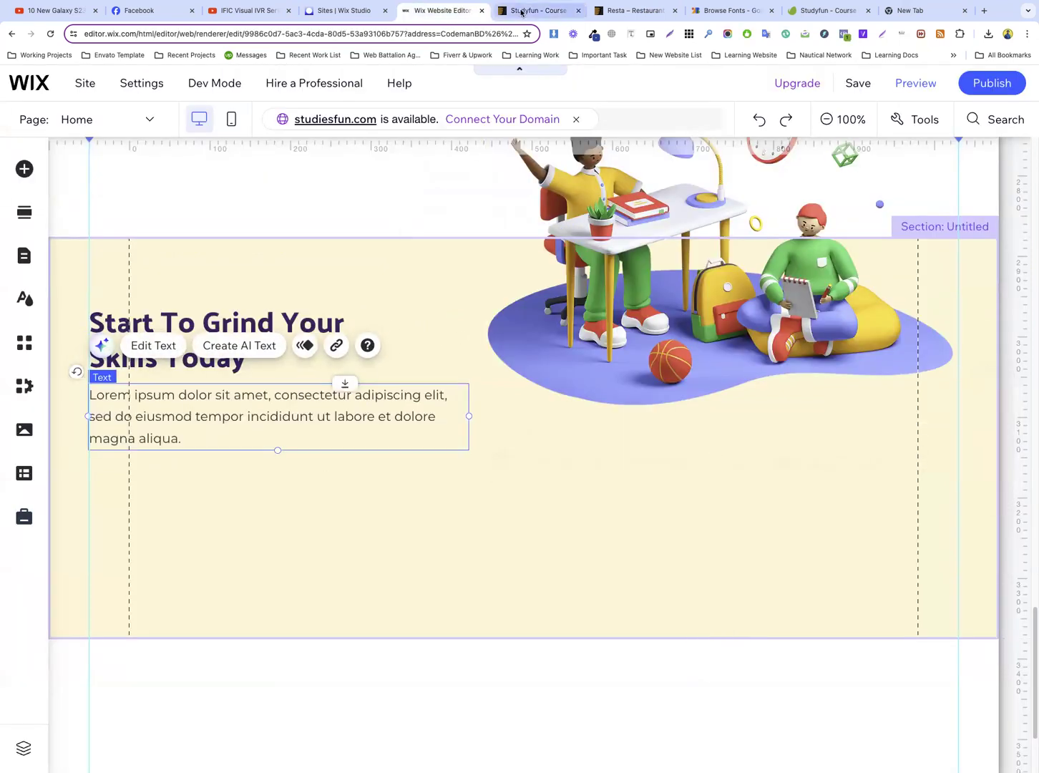
{"action": "left_click", "coordinate": [522, 11]}
{"action": "double_click", "coordinate": [198, 330]}
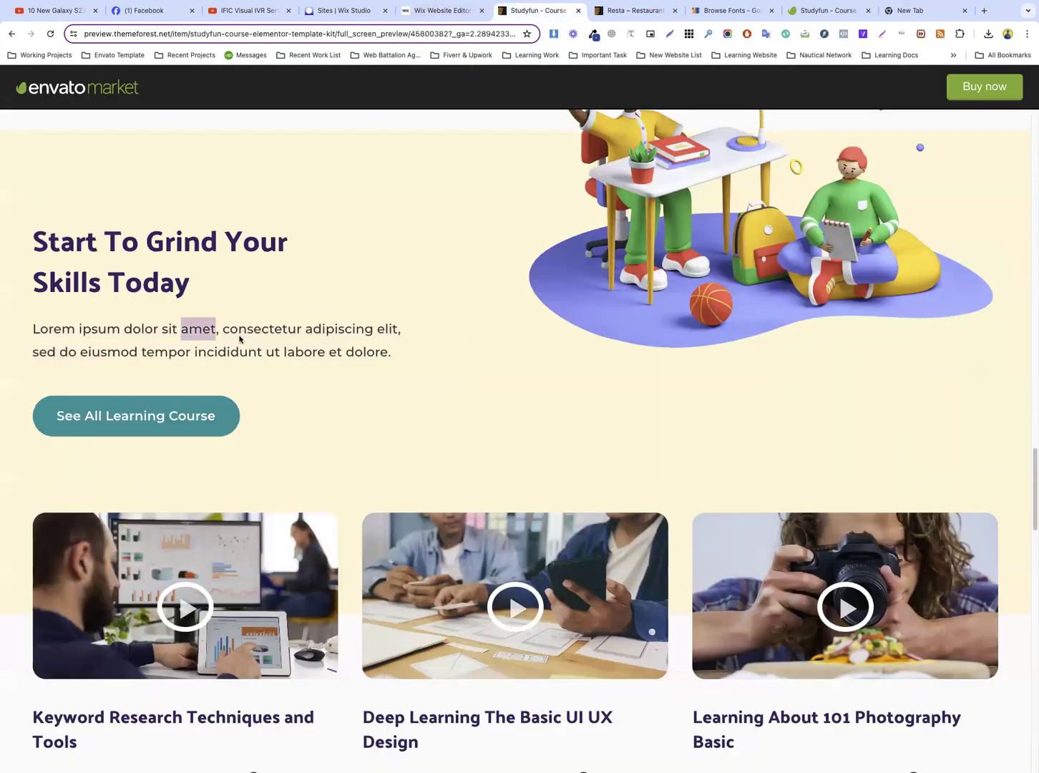
{"action": "left_click", "coordinate": [348, 351]}
{"action": "left_click_drag", "start_coordinate": [390, 352], "coordinate": [32, 331]}
{"action": "key", "text": "super+c"}
{"action": "left_click", "coordinate": [445, 13]}
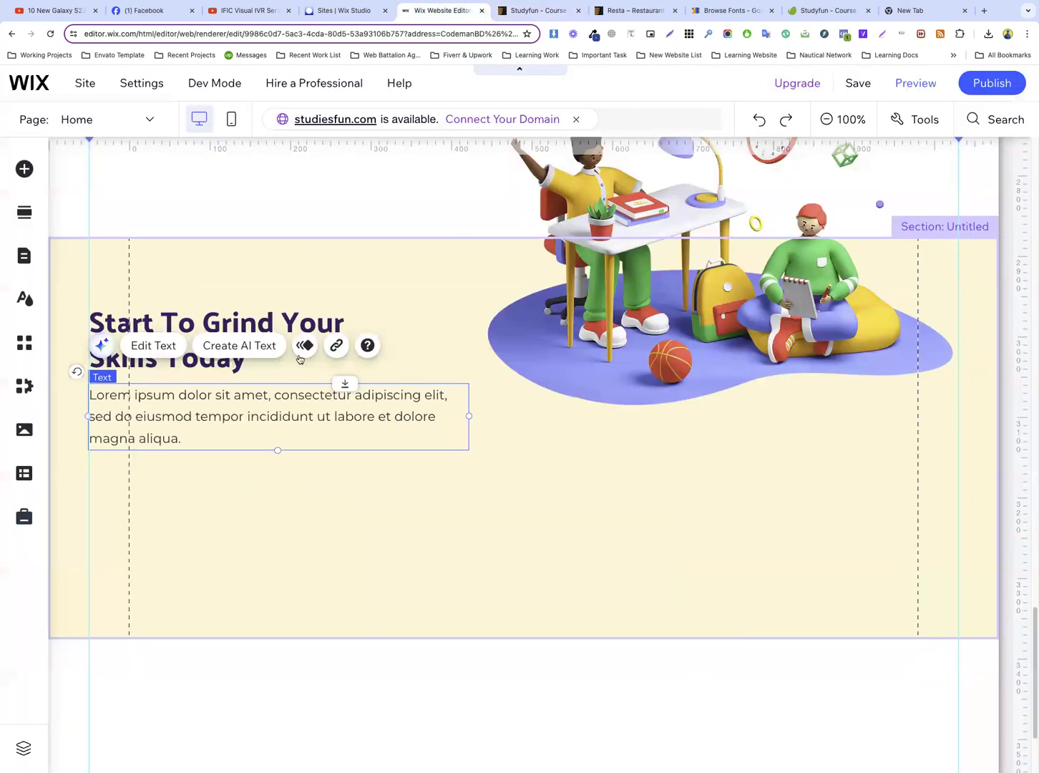
Replace the paragraph under “Start To Grind Your Skills Today” with the copied reference text ending in “incididunt ut labore et dolore.”
{"action": "double_click", "coordinate": [288, 415]}
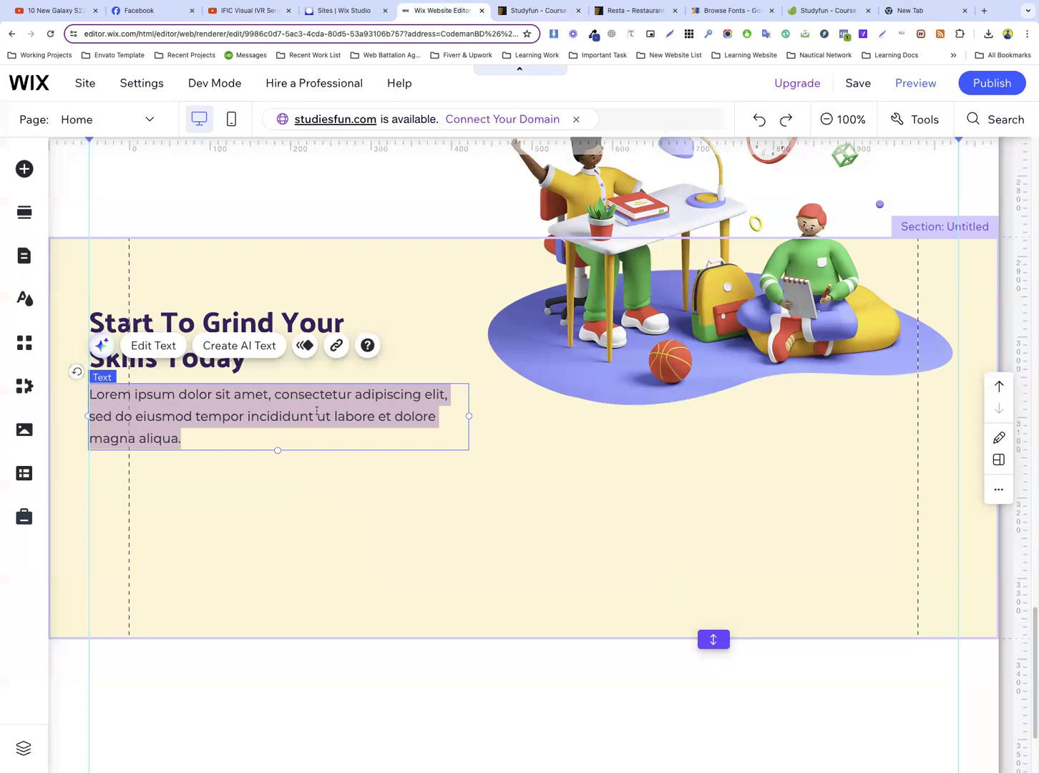
{"action": "key", "text": "super+v"}
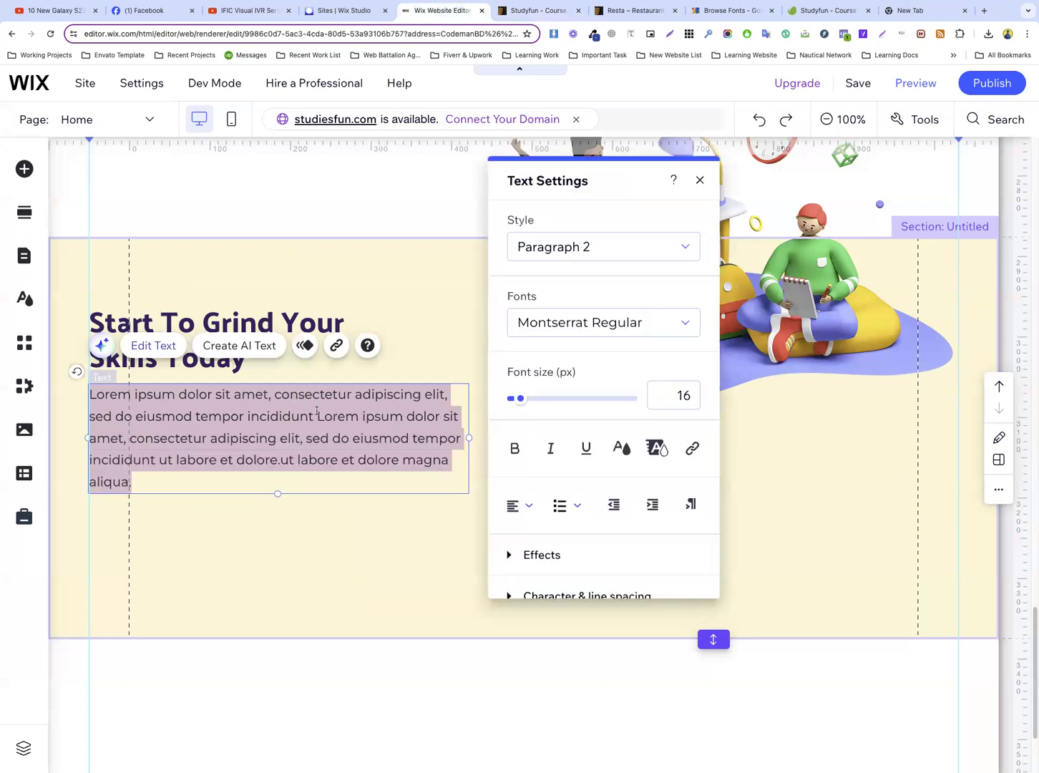
{"action": "key", "text": "super+v"}
{"action": "left_click", "coordinate": [371, 470]}
{"action": "left_click", "coordinate": [286, 393]}
{"action": "left_click", "coordinate": [359, 449]}
Copy the teal “Get Started” button from the “Found & Learn Your Skill More Fun With Us” hero section
{"action": "scroll", "coordinate": [490, 277], "scroll_direction": "up", "scroll_amount": 8}
{"action": "scroll", "coordinate": [490, 276], "scroll_direction": "up", "scroll_amount": 10}
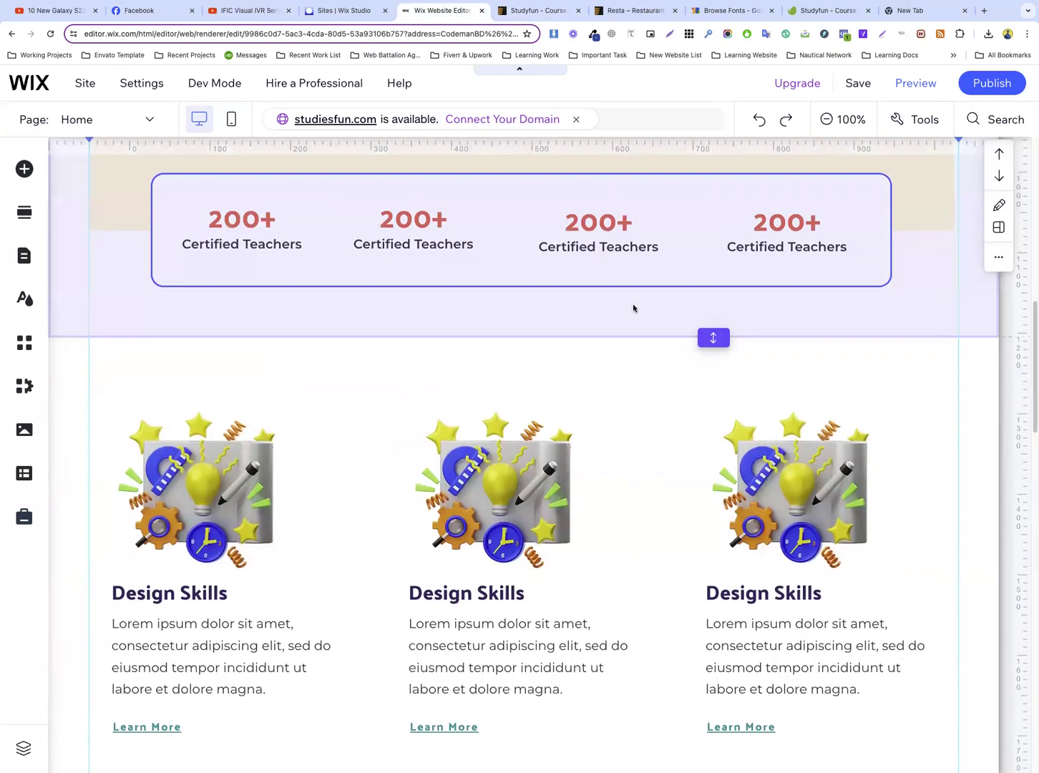
{"action": "scroll", "coordinate": [632, 308], "scroll_direction": "up", "scroll_amount": 2}
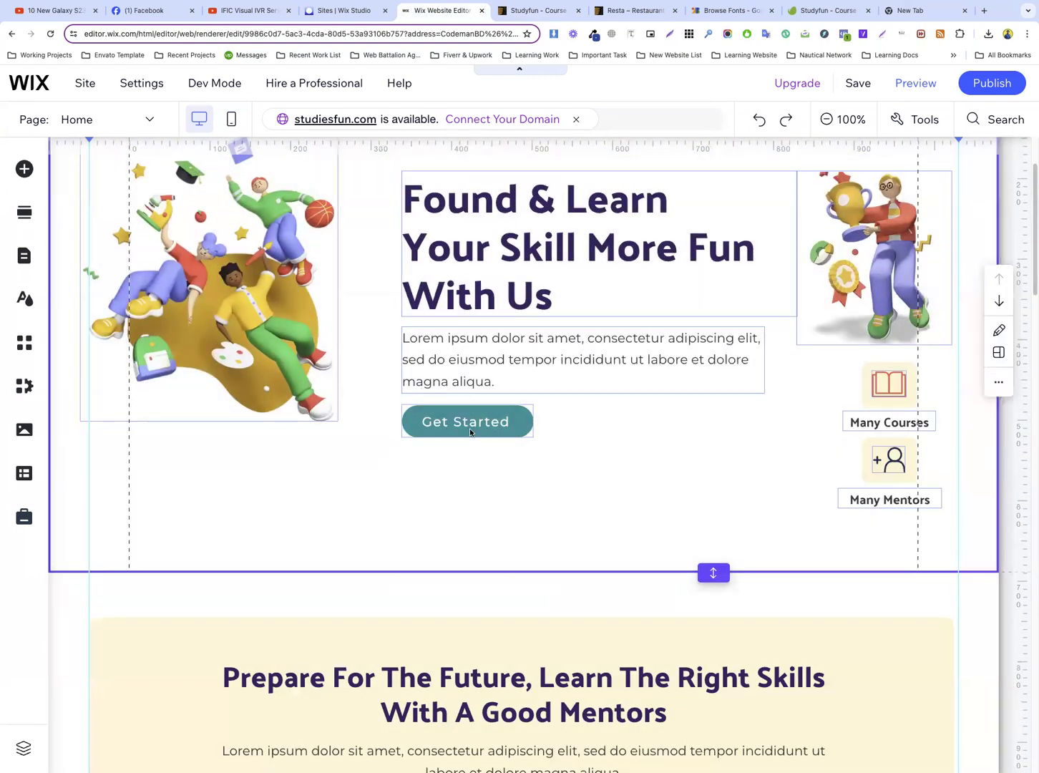
{"action": "left_click", "coordinate": [470, 428]}
{"action": "right_click", "coordinate": [469, 427]}
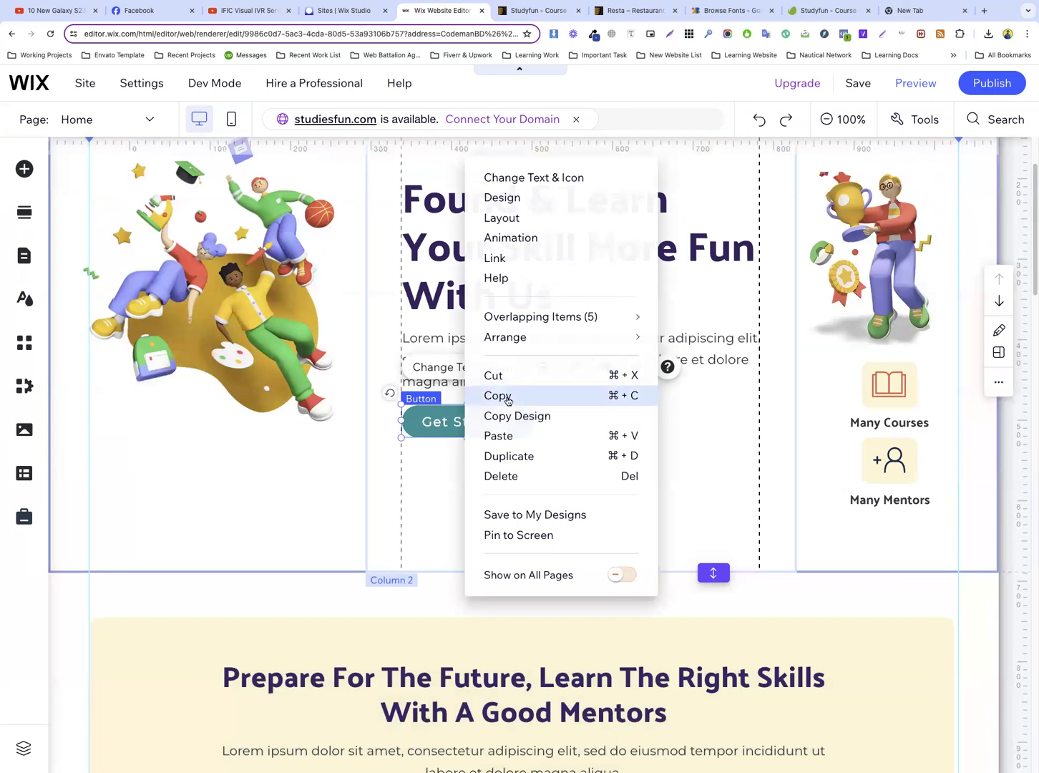
{"action": "left_click", "coordinate": [507, 396]}
{"action": "left_click", "coordinate": [453, 448]}
{"action": "left_click", "coordinate": [457, 424]}
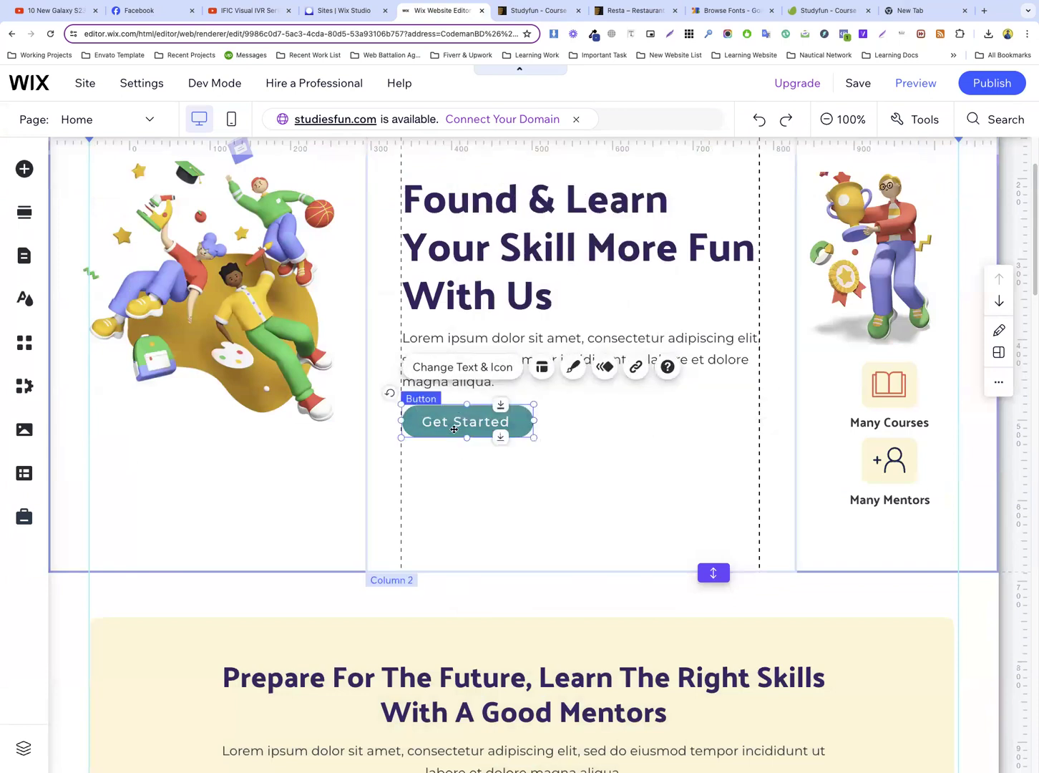
Paste the “Get Started” button into the cream section and place it under the paragraph, aligned to the left guide
{"action": "scroll", "coordinate": [453, 429], "scroll_direction": "down", "scroll_amount": 15}
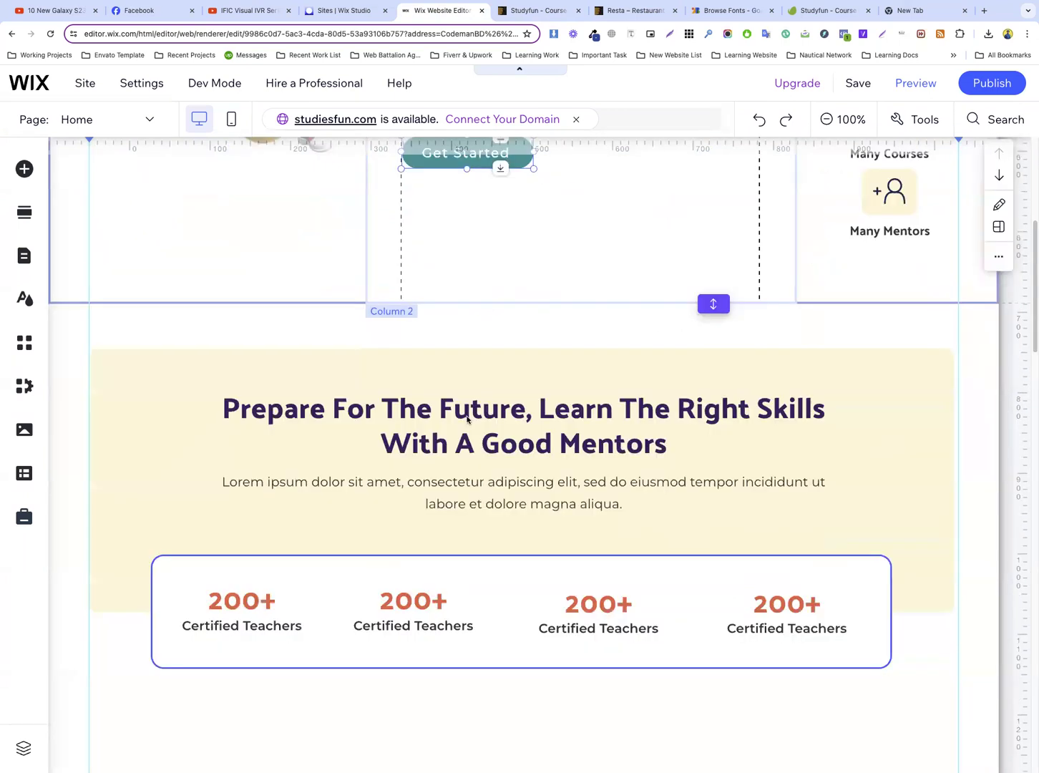
{"action": "scroll", "coordinate": [336, 423], "scroll_direction": "down", "scroll_amount": 8}
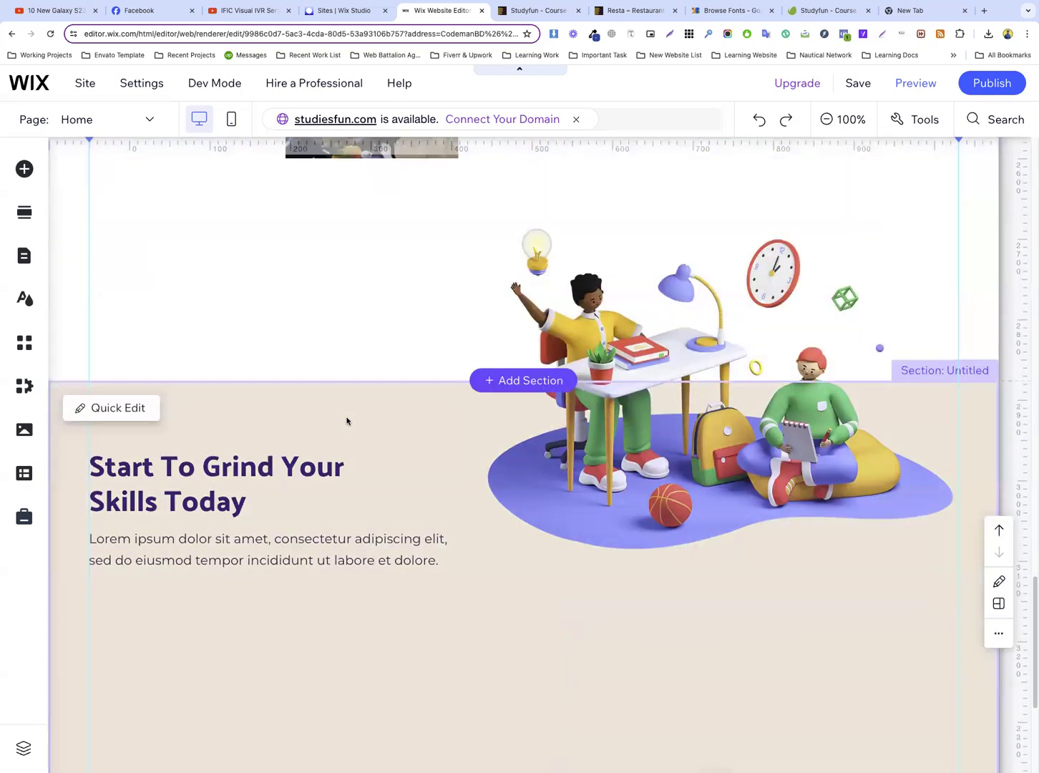
{"action": "key", "text": "ctrl+v"}
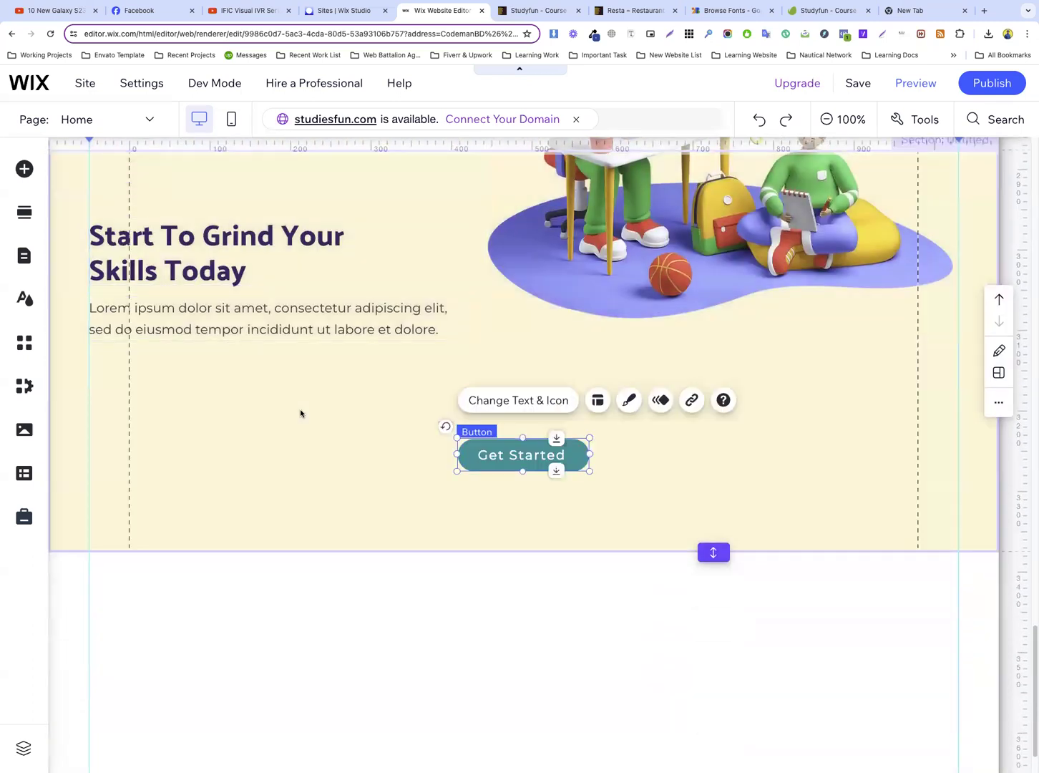
{"action": "left_click_drag", "start_coordinate": [509, 451], "coordinate": [161, 366]}
{"action": "left_click", "coordinate": [292, 366]}
Copy the button label “See All Learning Course” from the Studyfun reference page and return to the Wix editor
{"action": "left_click", "coordinate": [521, 21]}
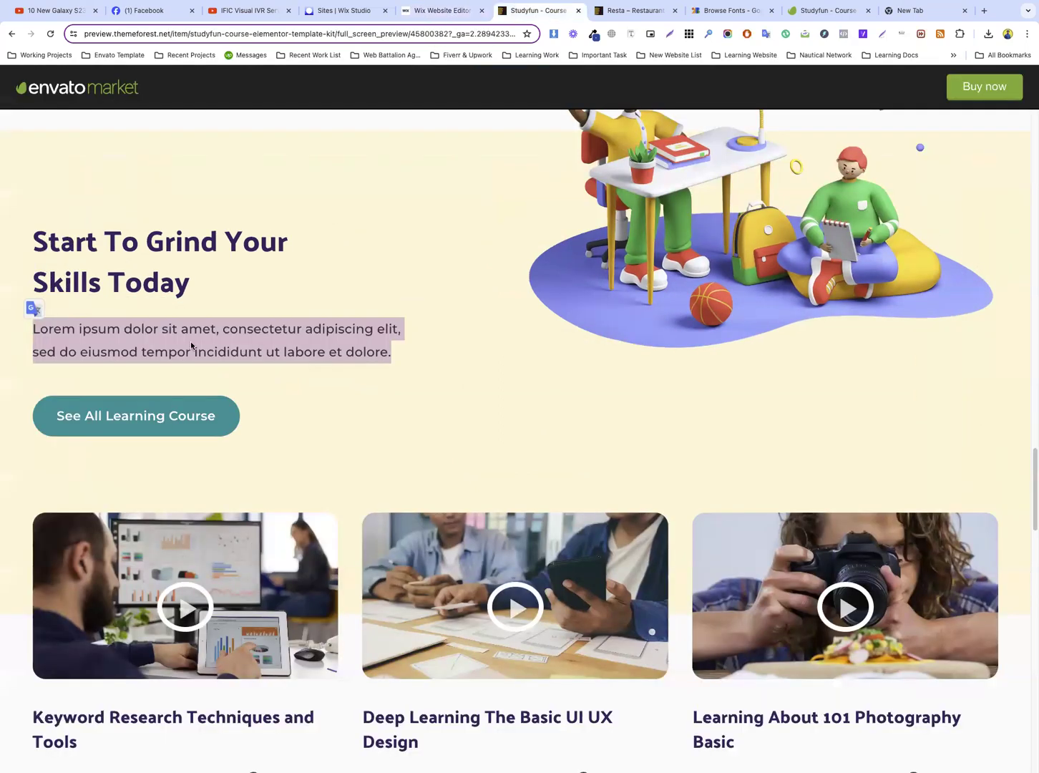
{"action": "left_click_drag", "start_coordinate": [267, 410], "coordinate": [58, 419]}
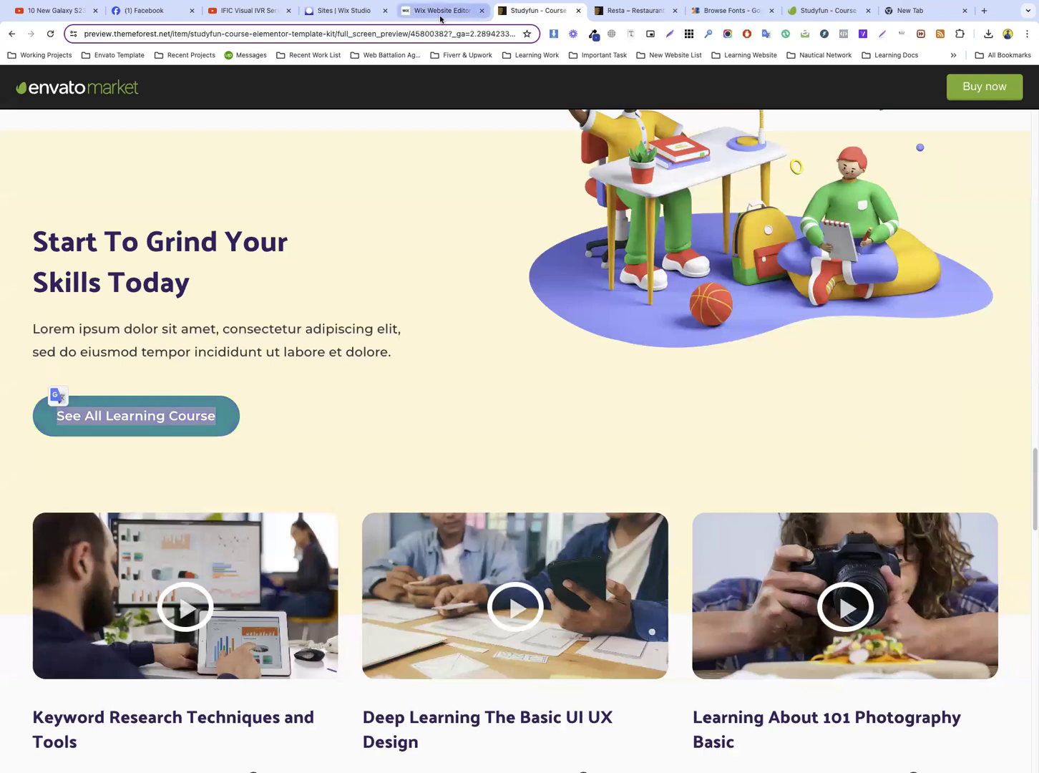
{"action": "left_click", "coordinate": [441, 14]}
Widen the pasted button in the cream section and change its text to “See All Learning Course”
{"action": "left_click", "coordinate": [174, 372]}
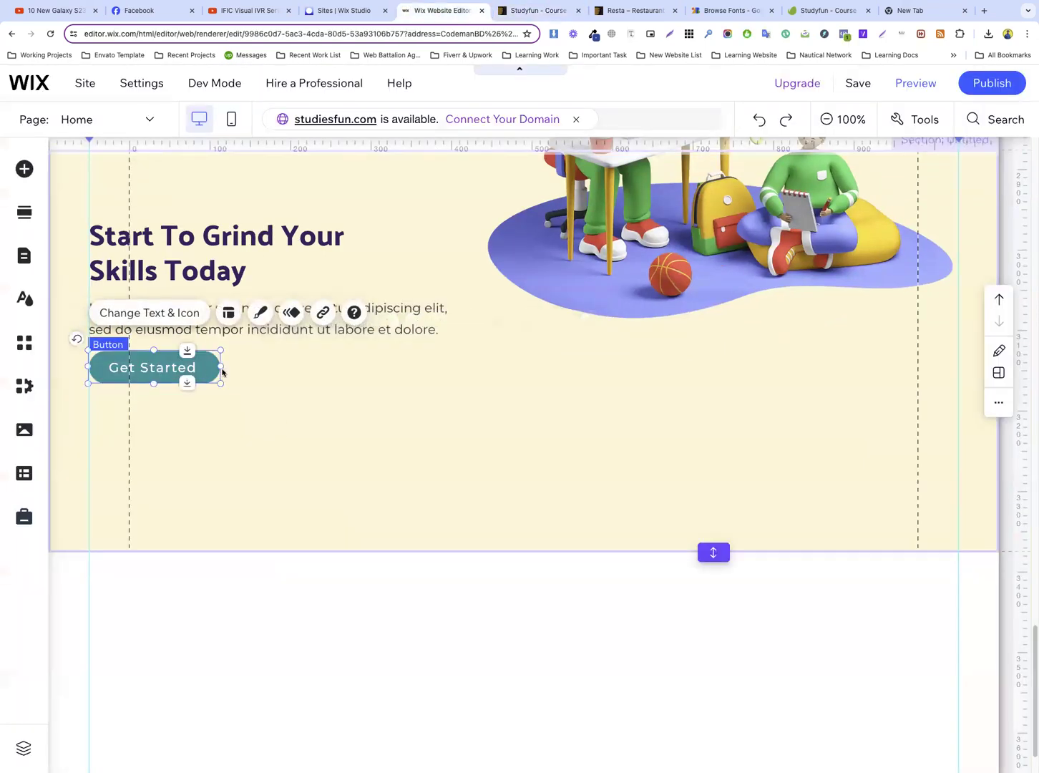
{"action": "left_click_drag", "start_coordinate": [220, 367], "coordinate": [313, 367]}
{"action": "left_click", "coordinate": [156, 314]}
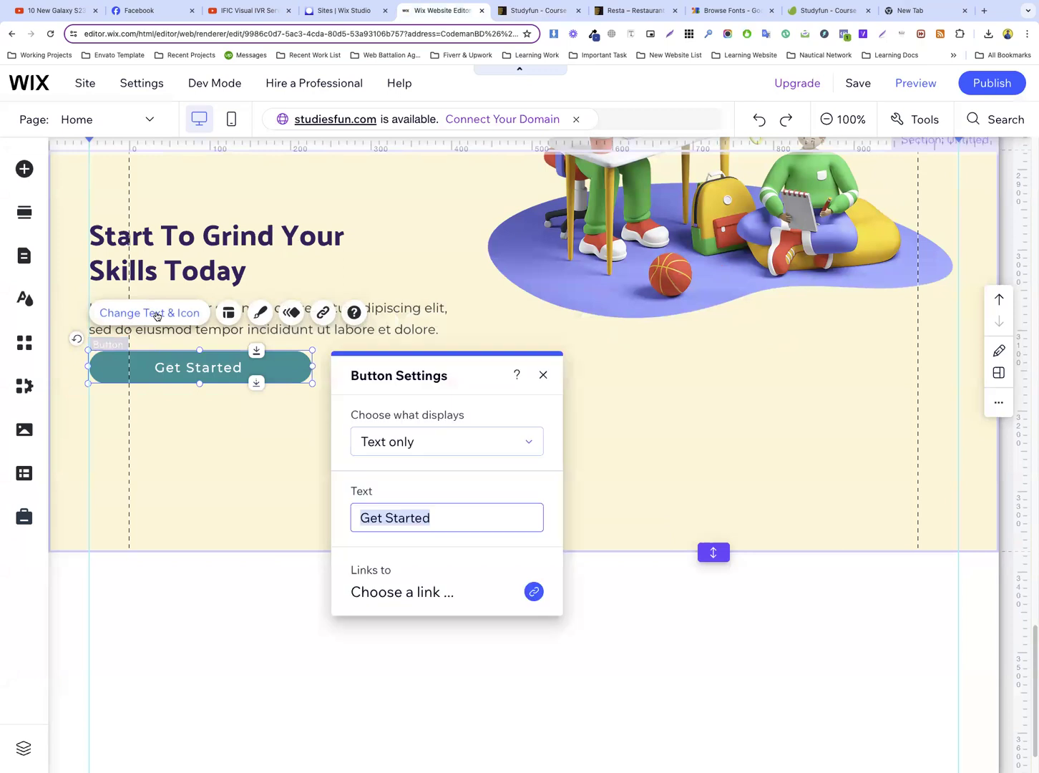
{"action": "type", "text": "See All Learning Course"}
{"action": "left_click", "coordinate": [212, 414]}
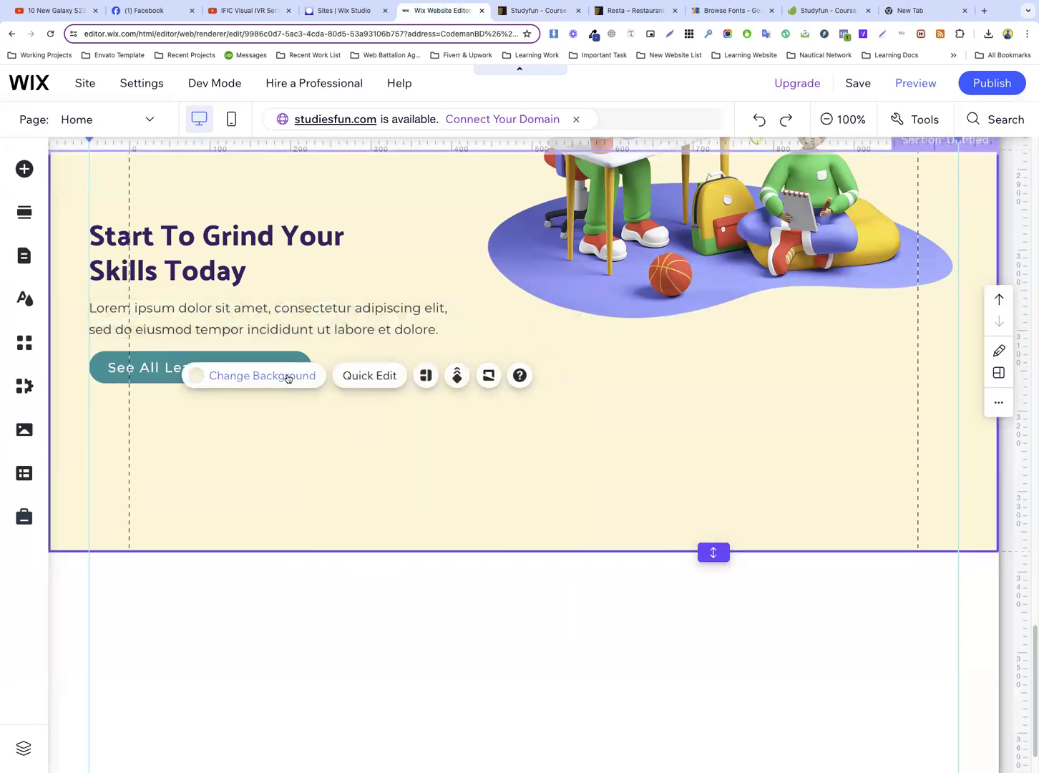
Widen the “See All Learning Course” button slightly more and fine-tune its placement beneath the paragraph
{"action": "left_click", "coordinate": [160, 369]}
{"action": "left_click_drag", "start_coordinate": [312, 367], "coordinate": [325, 366]}
{"action": "left_click_drag", "start_coordinate": [205, 384], "coordinate": [236, 374]}
{"action": "left_click", "coordinate": [413, 391]}
{"action": "left_click", "coordinate": [238, 373]}
{"action": "left_click", "coordinate": [377, 376]}
Make the cream “Start To Grind Your Skills Today” section taller by extending its lower edge downward
{"action": "scroll", "coordinate": [593, 396], "scroll_direction": "down", "scroll_amount": 2}
{"action": "left_click_drag", "start_coordinate": [713, 484], "coordinate": [729, 689]}
{"action": "scroll", "coordinate": [486, 279], "scroll_direction": "up", "scroll_amount": 9}
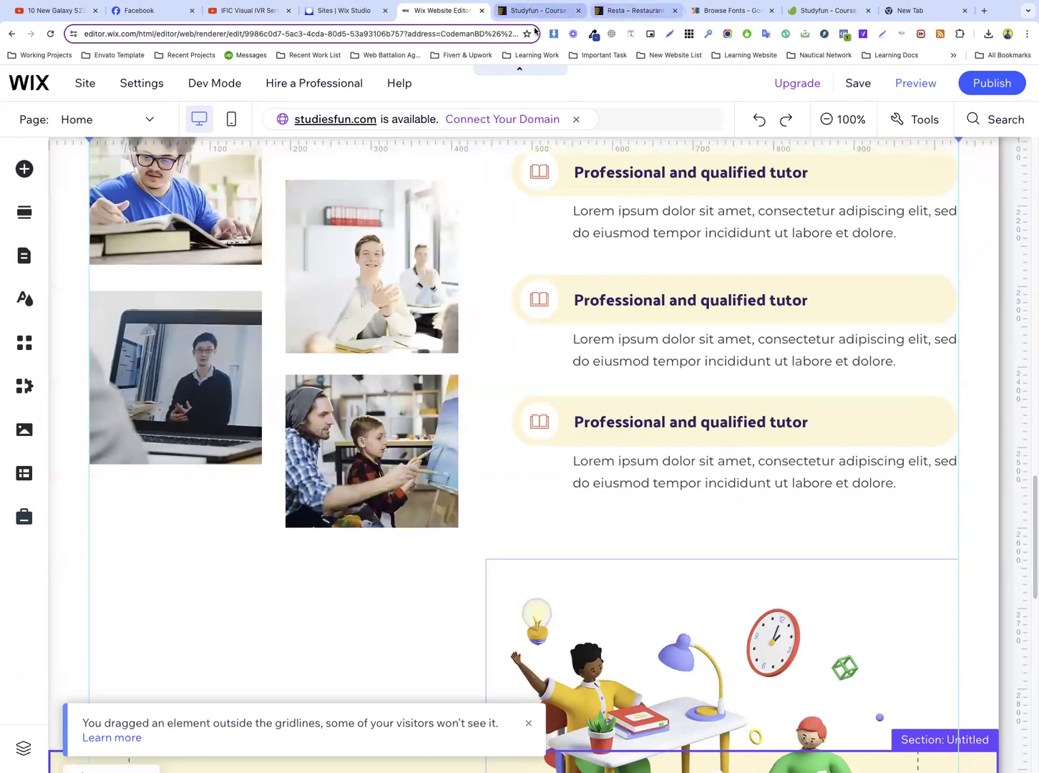
Switch to the Studyfun reference page and examine the course card grid's layout along with the sections above it
{"action": "left_click", "coordinate": [533, 10]}
{"action": "scroll", "coordinate": [494, 234], "scroll_direction": "down", "scroll_amount": 5}
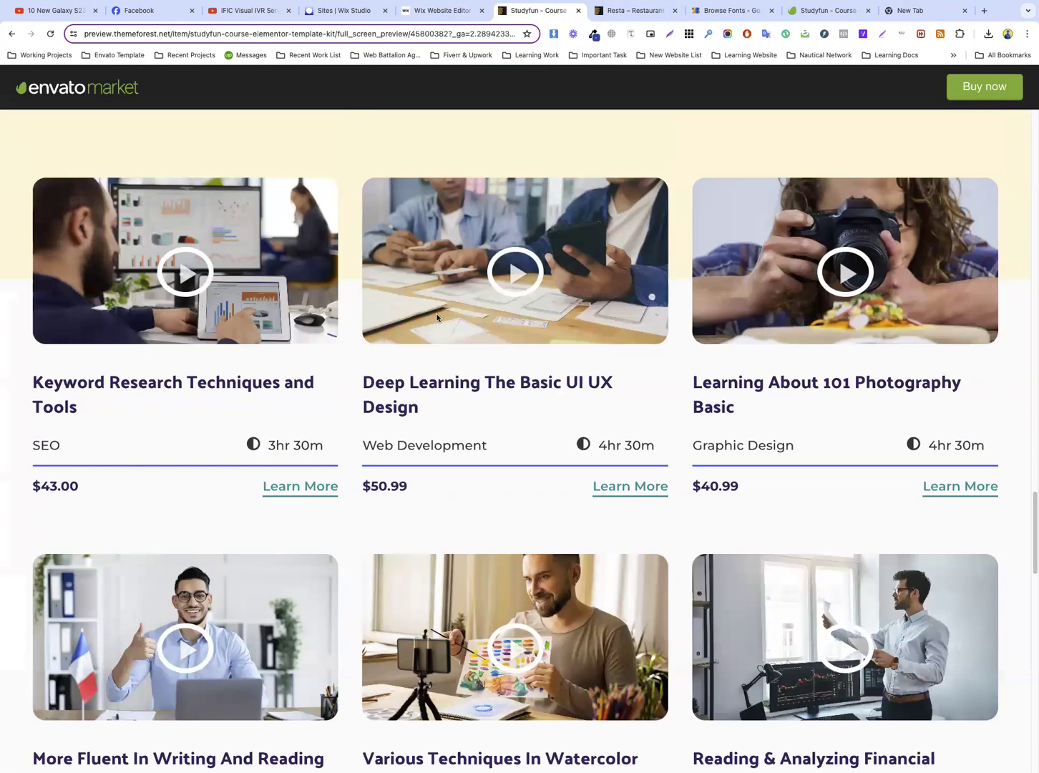
{"action": "scroll", "coordinate": [436, 317], "scroll_direction": "up", "scroll_amount": 1}
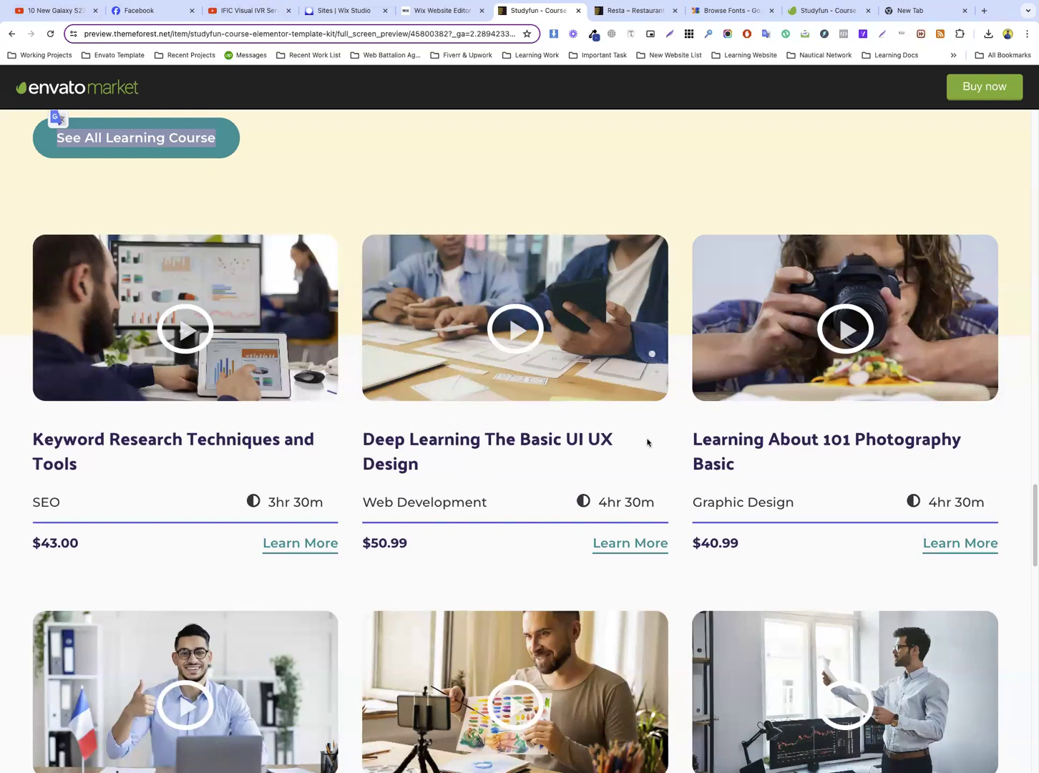
{"action": "scroll", "coordinate": [647, 442], "scroll_direction": "down", "scroll_amount": 2}
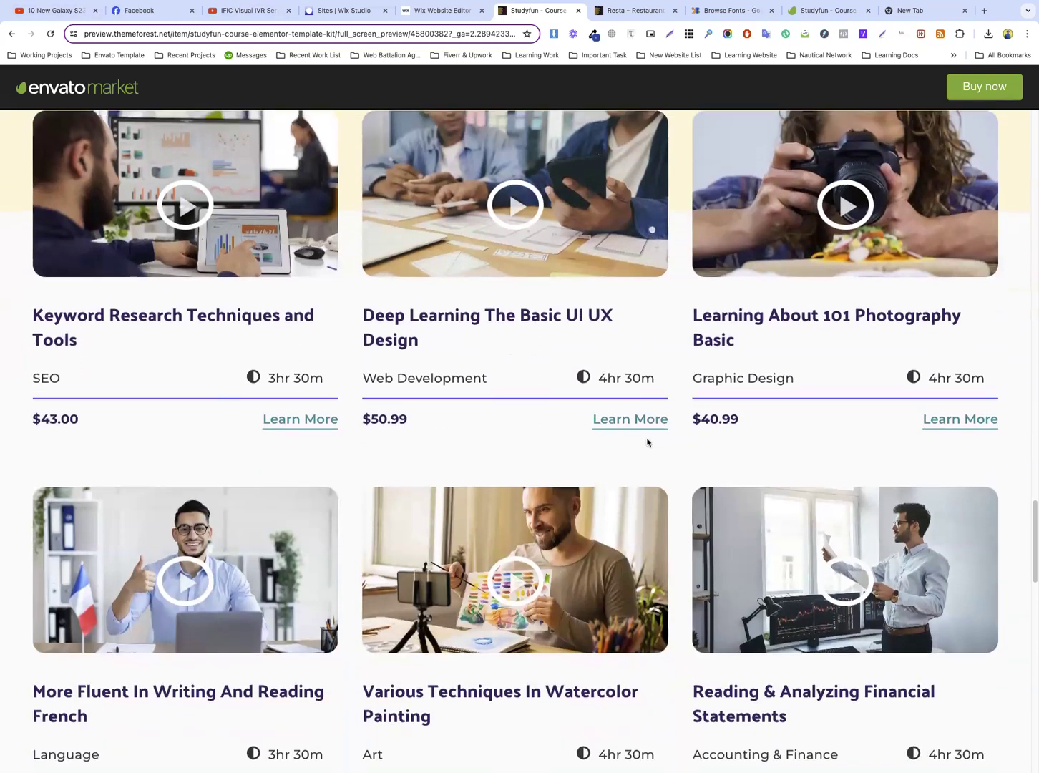
{"action": "scroll", "coordinate": [646, 443], "scroll_direction": "up", "scroll_amount": 2}
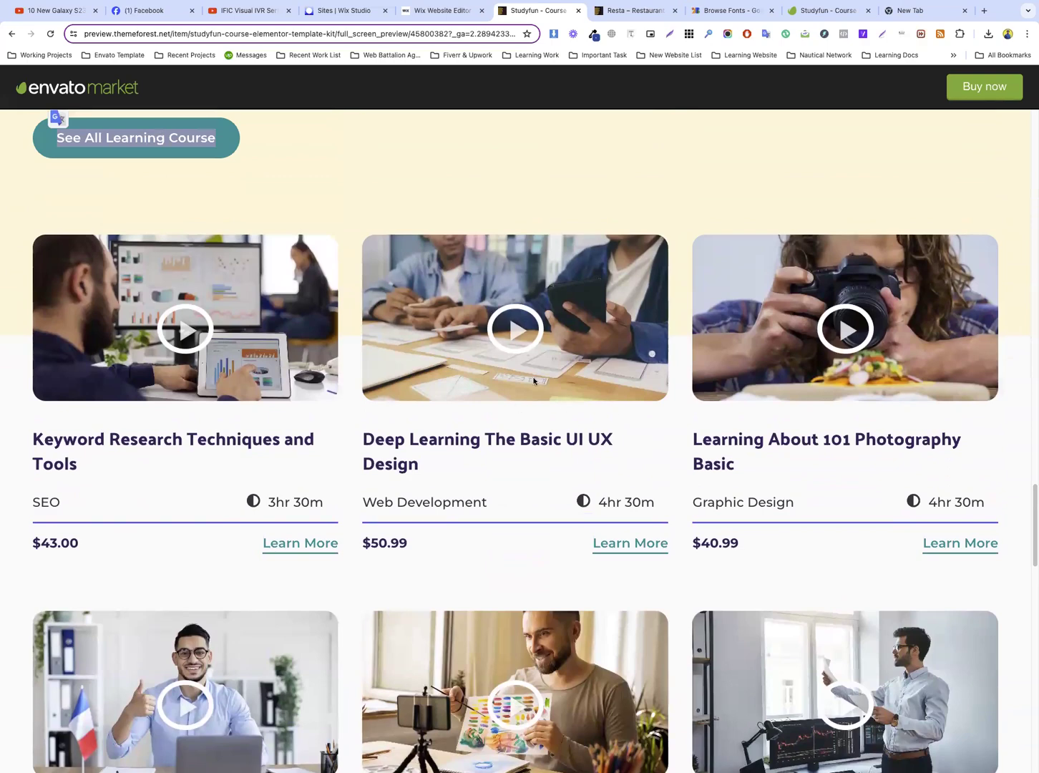
{"action": "scroll", "coordinate": [533, 381], "scroll_direction": "up", "scroll_amount": 15}
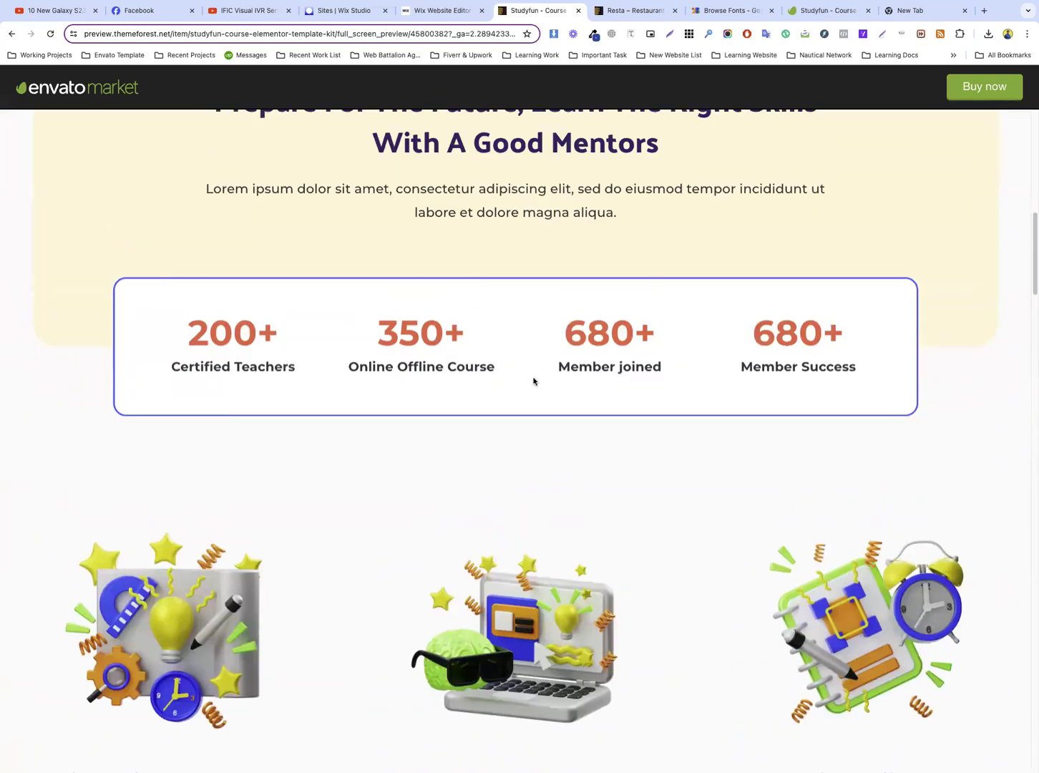
{"action": "scroll", "coordinate": [533, 381], "scroll_direction": "up", "scroll_amount": 8}
{"action": "scroll", "coordinate": [537, 379], "scroll_direction": "down", "scroll_amount": 16}
{"action": "scroll", "coordinate": [389, 273], "scroll_direction": "up", "scroll_amount": 4}
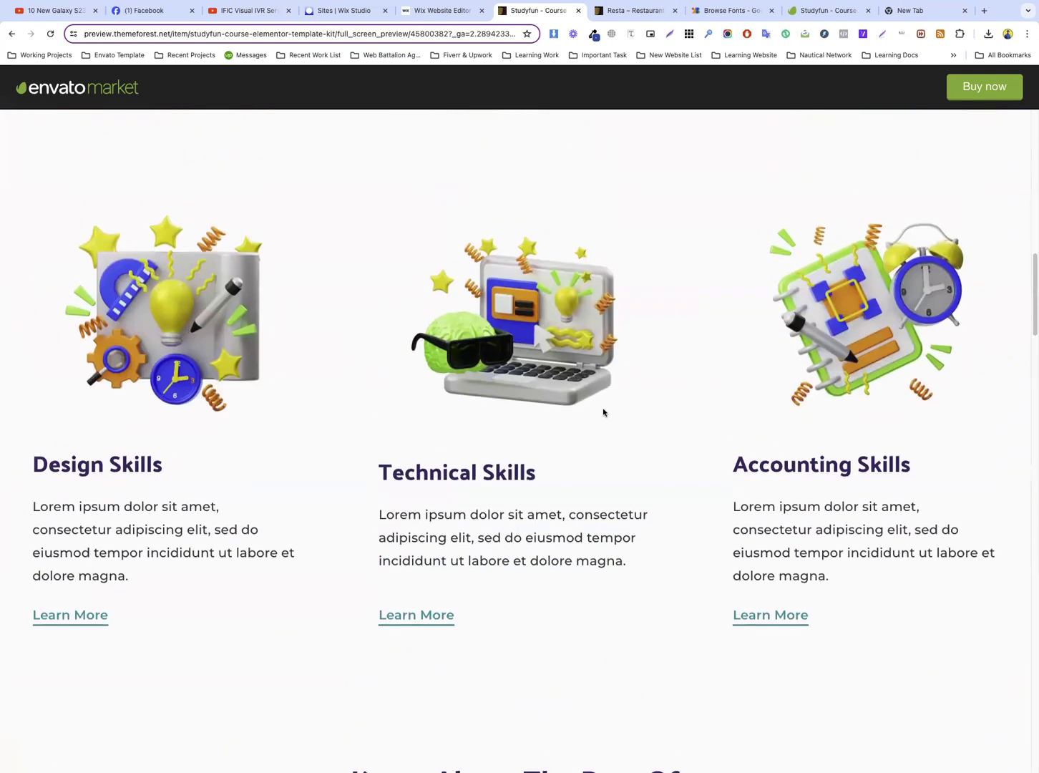
{"action": "scroll", "coordinate": [538, 394], "scroll_direction": "down", "scroll_amount": 12}
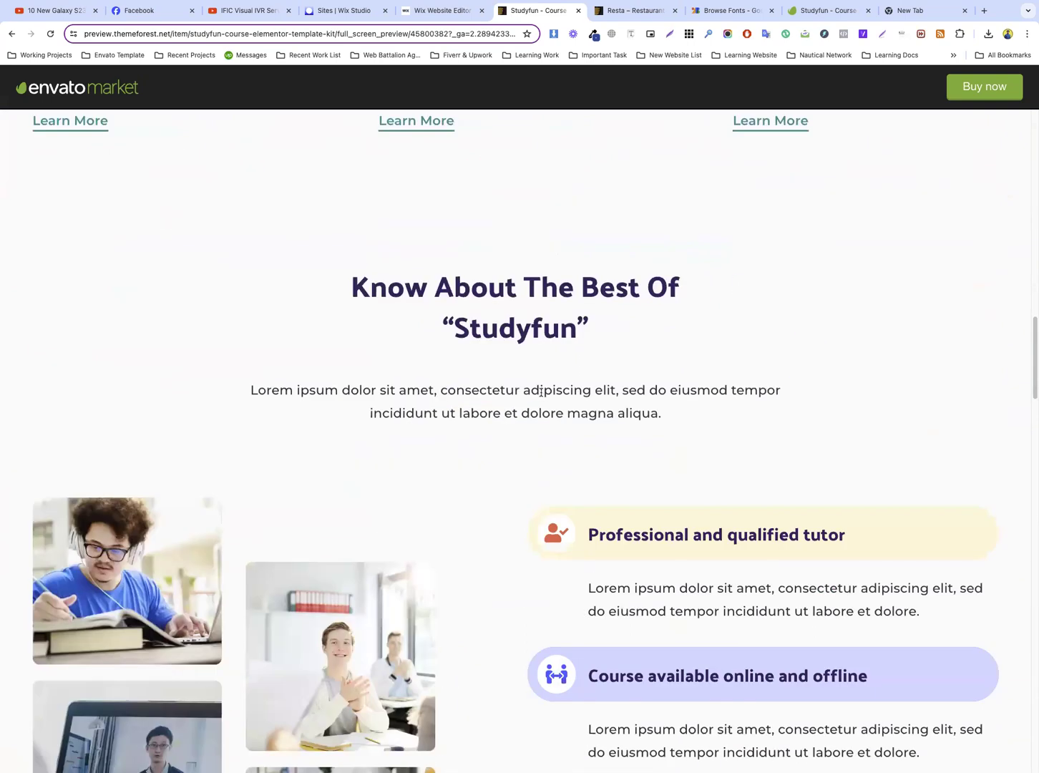
{"action": "scroll", "coordinate": [517, 438], "scroll_direction": "up", "scroll_amount": 13}
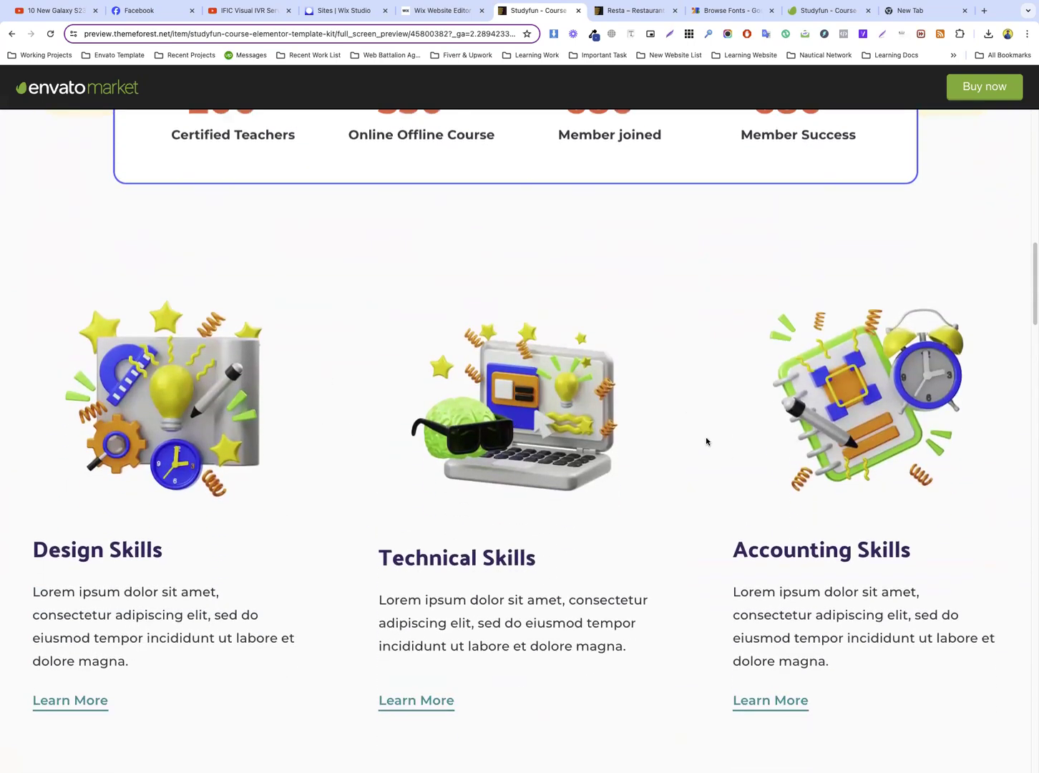
{"action": "scroll", "coordinate": [624, 417], "scroll_direction": "down", "scroll_amount": 15}
{"action": "scroll", "coordinate": [536, 403], "scroll_direction": "down", "scroll_amount": 10}
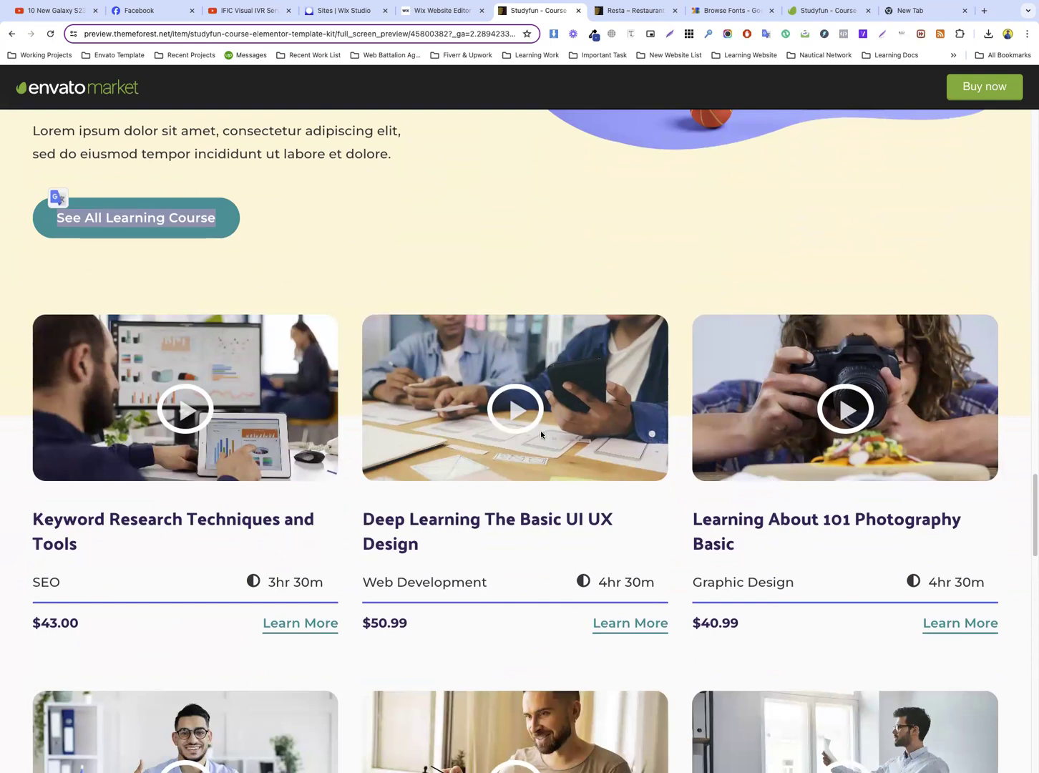
{"action": "scroll", "coordinate": [540, 430], "scroll_direction": "down", "scroll_amount": 3}
{"action": "scroll", "coordinate": [422, 325], "scroll_direction": "up", "scroll_amount": 2}
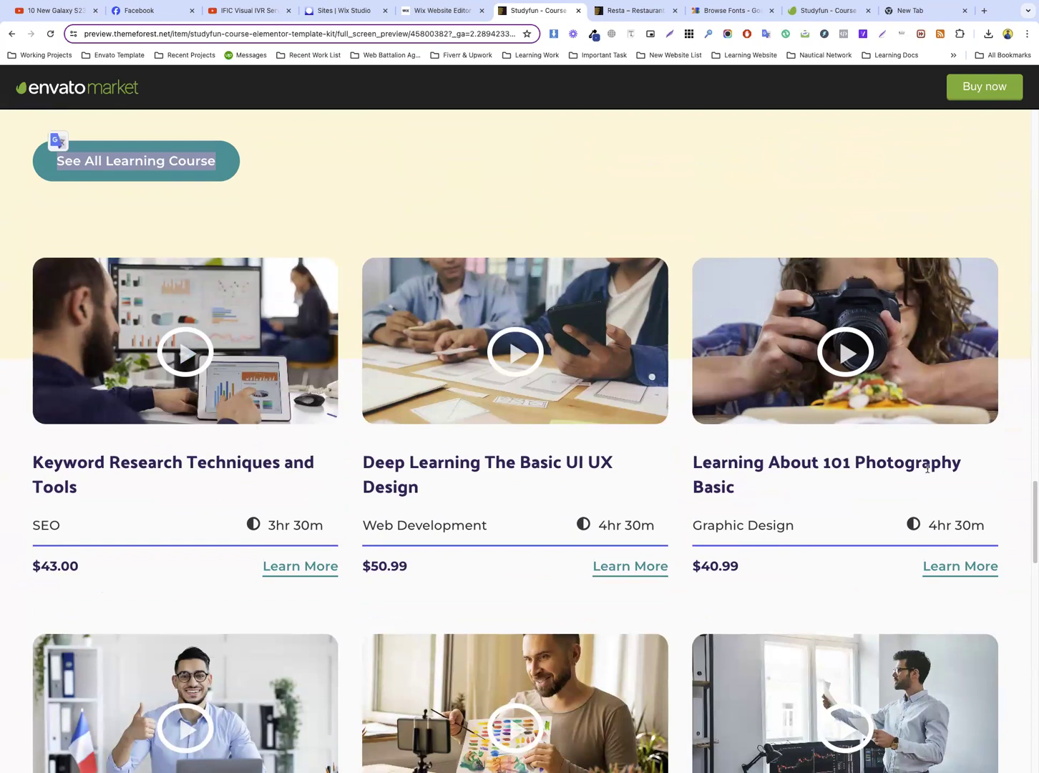
{"action": "scroll", "coordinate": [754, 467], "scroll_direction": "down", "scroll_amount": 7}
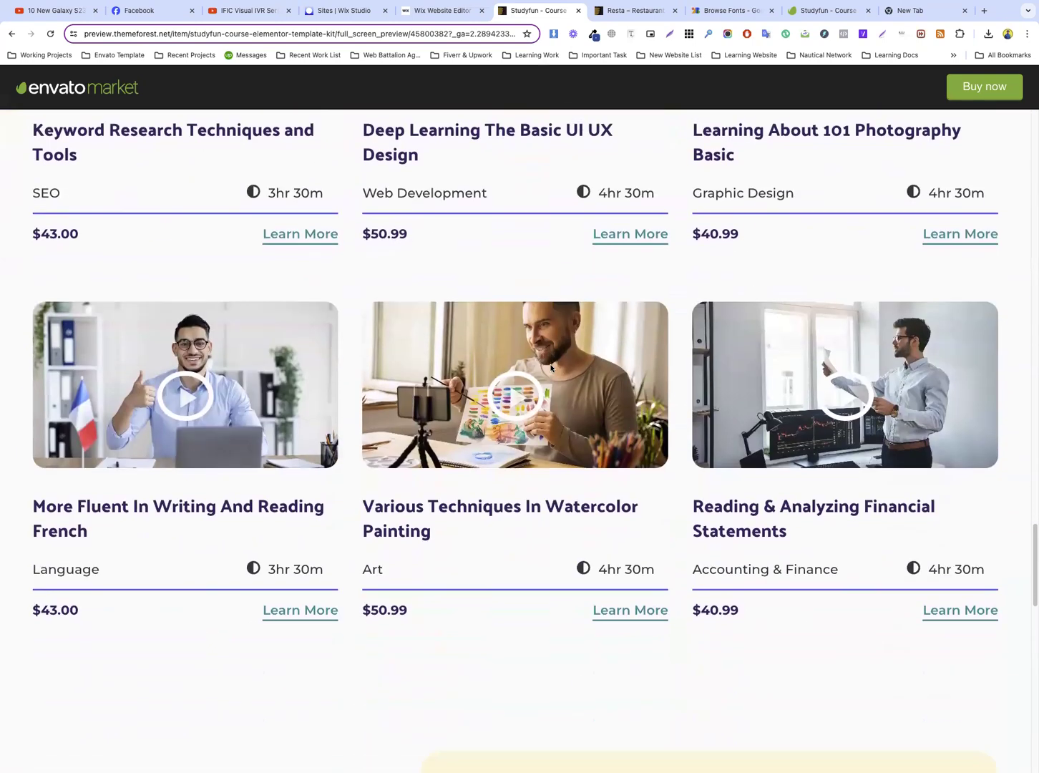
Examine the learner reviews, logo strip, newsletter and footer areas further down the Studyfun reference page
{"action": "scroll", "coordinate": [529, 344], "scroll_direction": "down", "scroll_amount": 5}
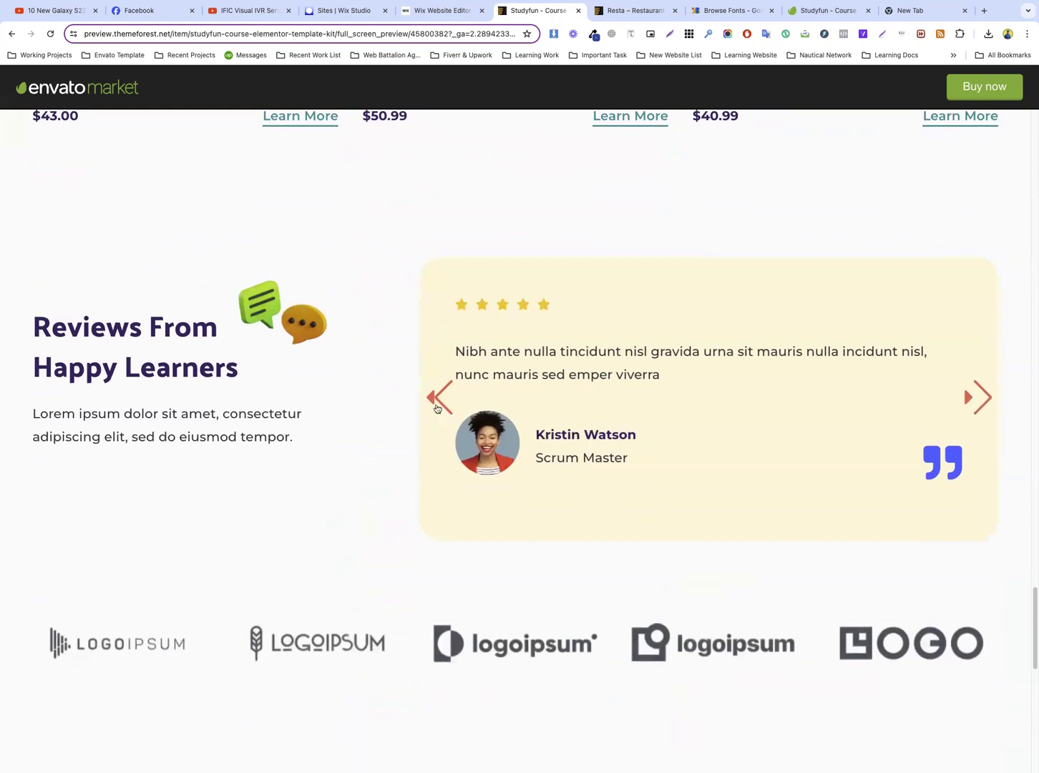
{"action": "scroll", "coordinate": [275, 357], "scroll_direction": "down", "scroll_amount": 1}
{"action": "scroll", "coordinate": [551, 317], "scroll_direction": "up", "scroll_amount": 2}
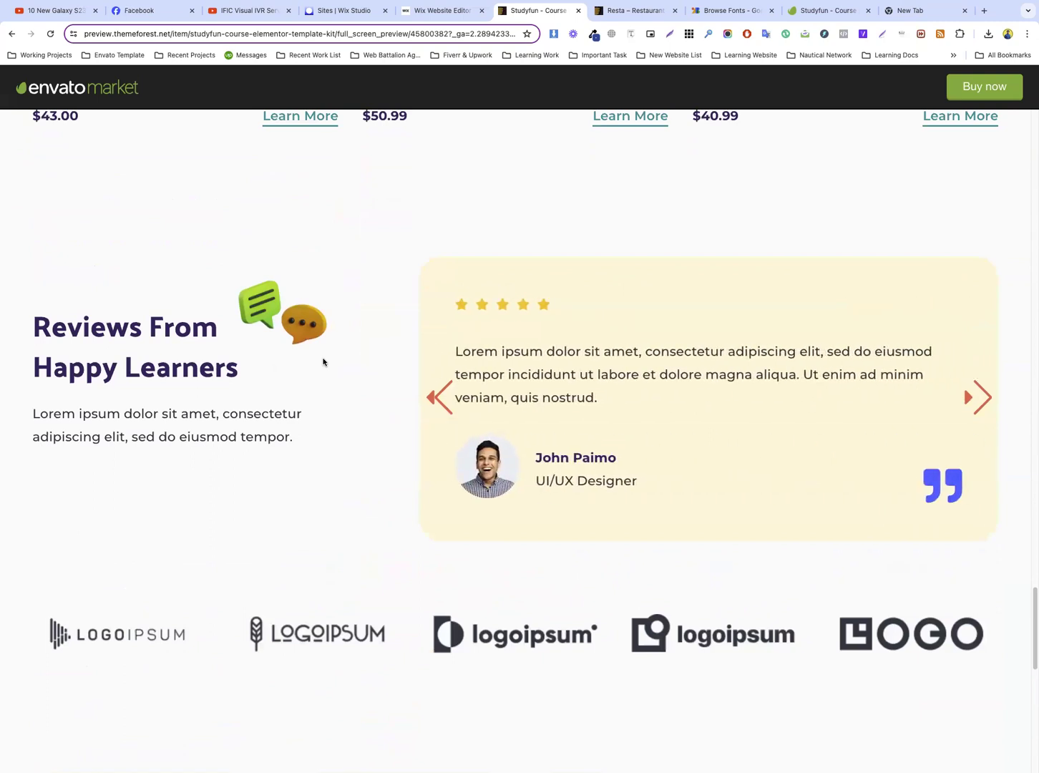
{"action": "scroll", "coordinate": [327, 359], "scroll_direction": "down", "scroll_amount": 10}
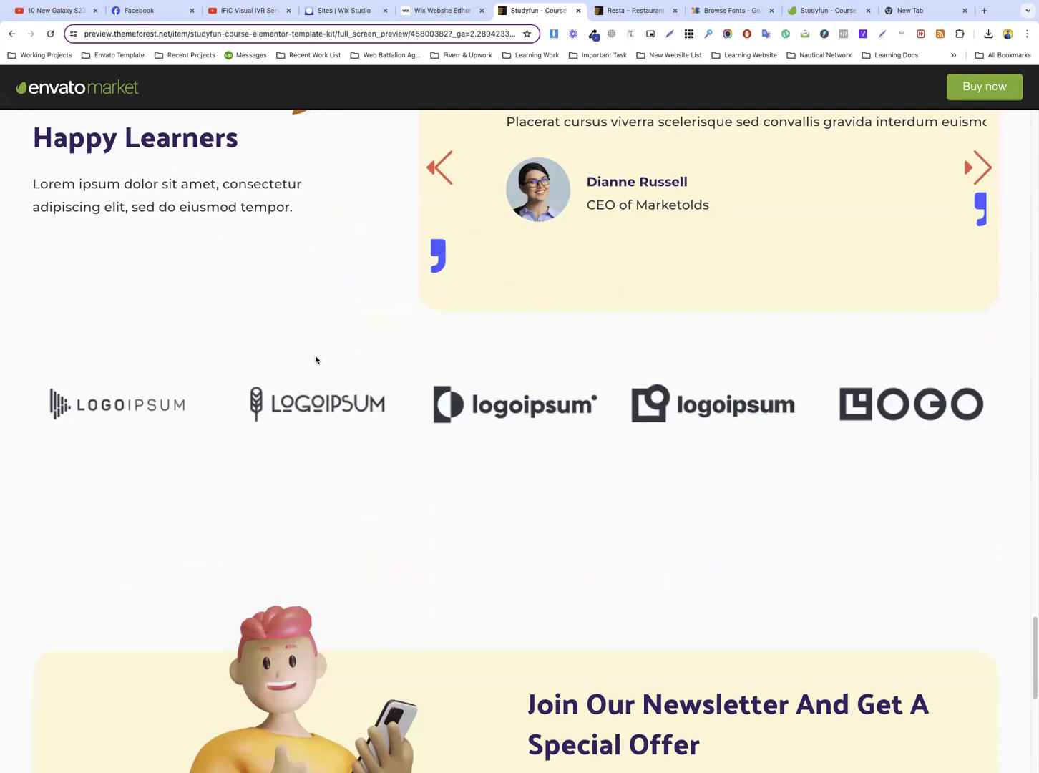
{"action": "scroll", "coordinate": [388, 319], "scroll_direction": "up", "scroll_amount": 2}
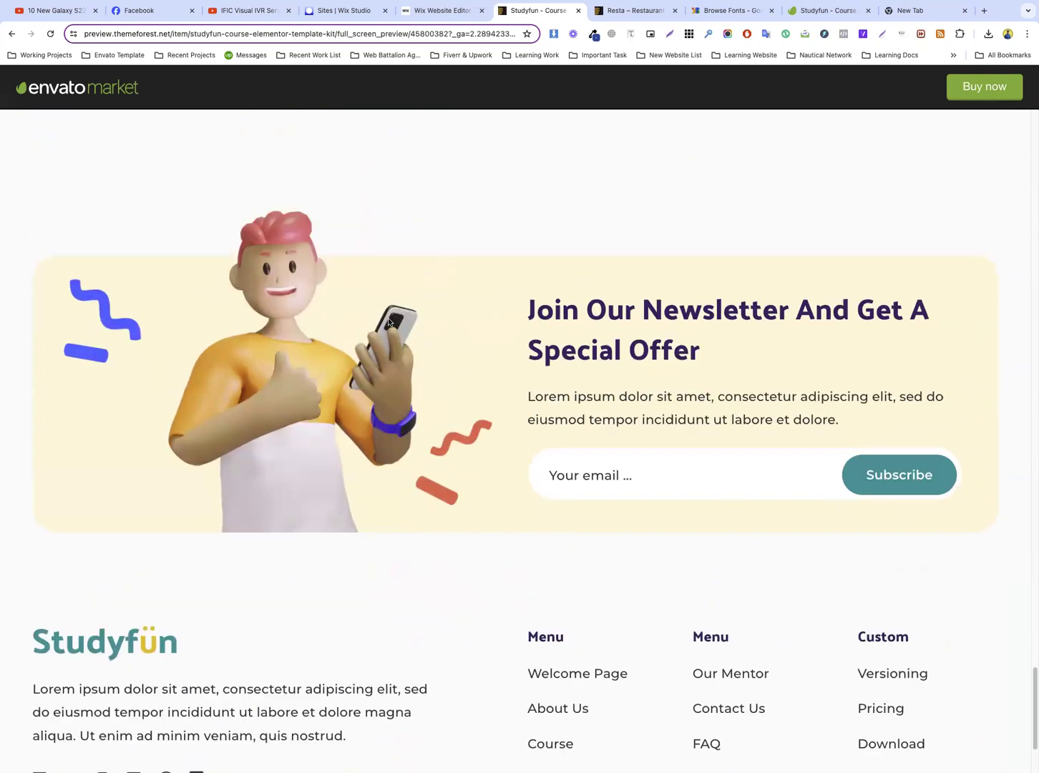
{"action": "scroll", "coordinate": [388, 318], "scroll_direction": "down", "scroll_amount": 3}
{"action": "scroll", "coordinate": [387, 321], "scroll_direction": "up", "scroll_amount": 10}
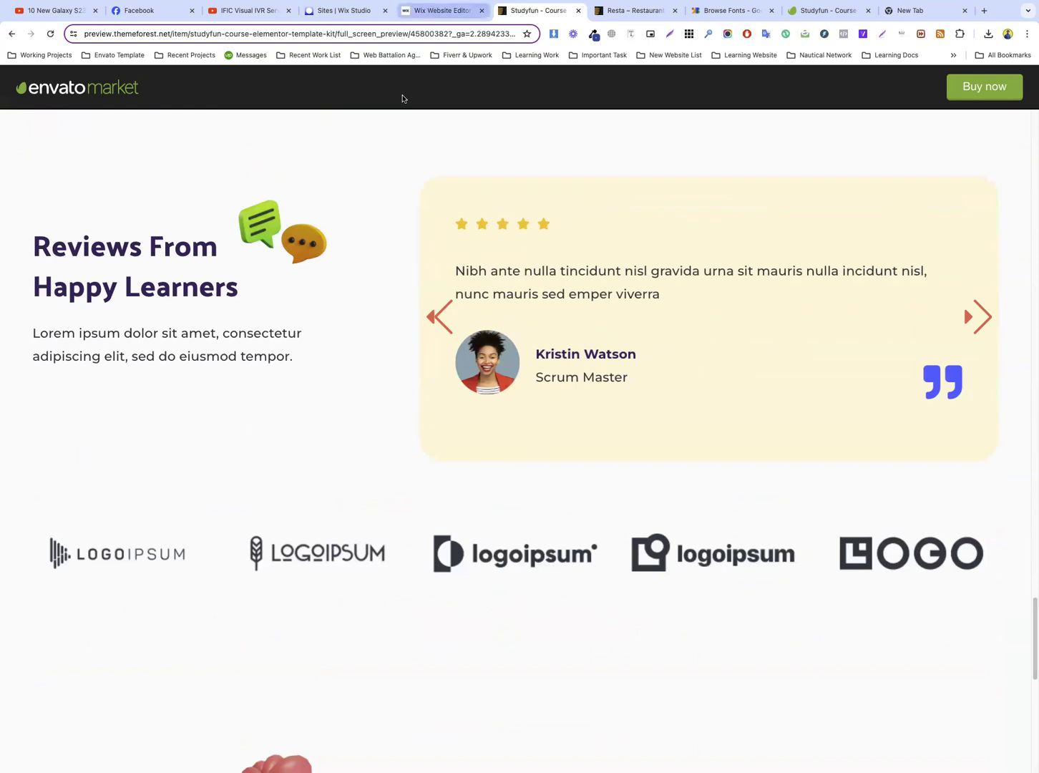
Open and close the video popup on the “Keyword Research Techniques and Tools” card, and return to the Wix editor
{"action": "scroll", "coordinate": [442, 203], "scroll_direction": "up", "scroll_amount": 8}
{"action": "scroll", "coordinate": [441, 201], "scroll_direction": "up", "scroll_amount": 4}
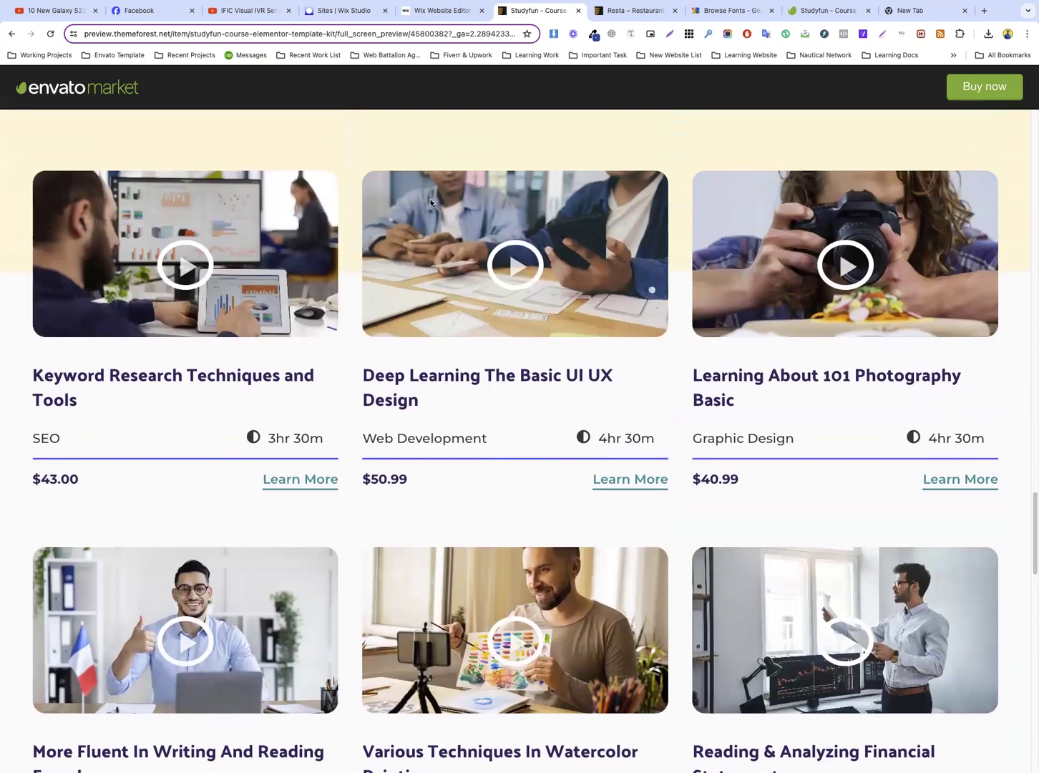
{"action": "left_click", "coordinate": [184, 265]}
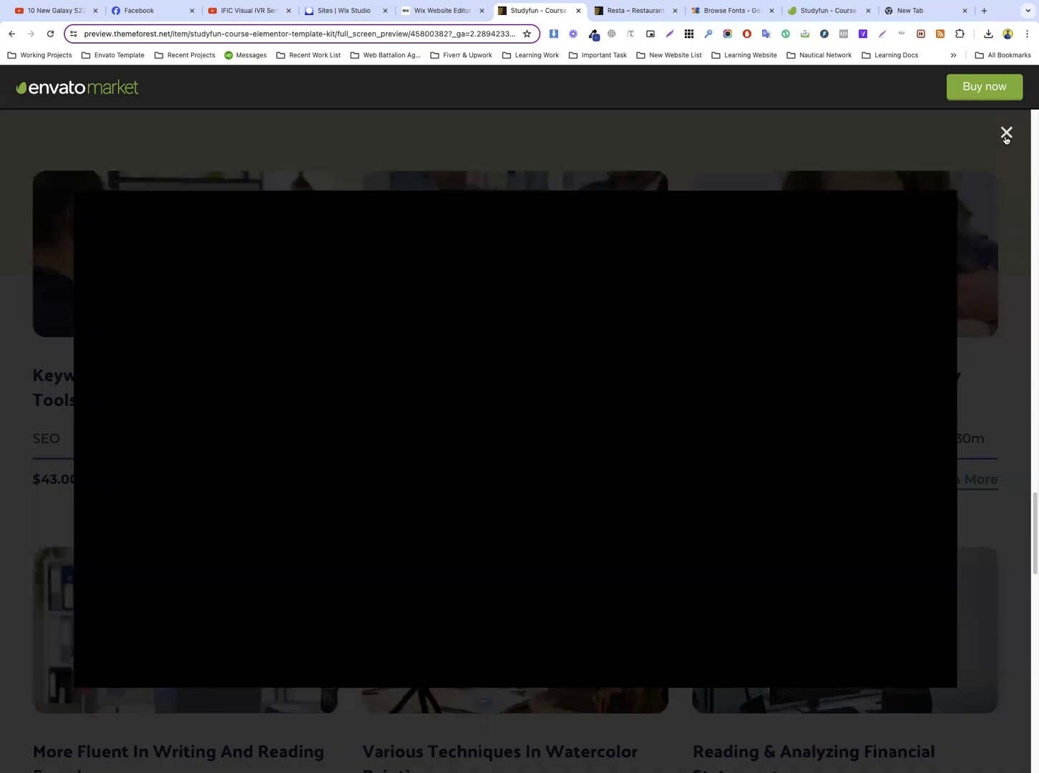
{"action": "left_click", "coordinate": [1005, 134]}
{"action": "left_click", "coordinate": [450, 11]}
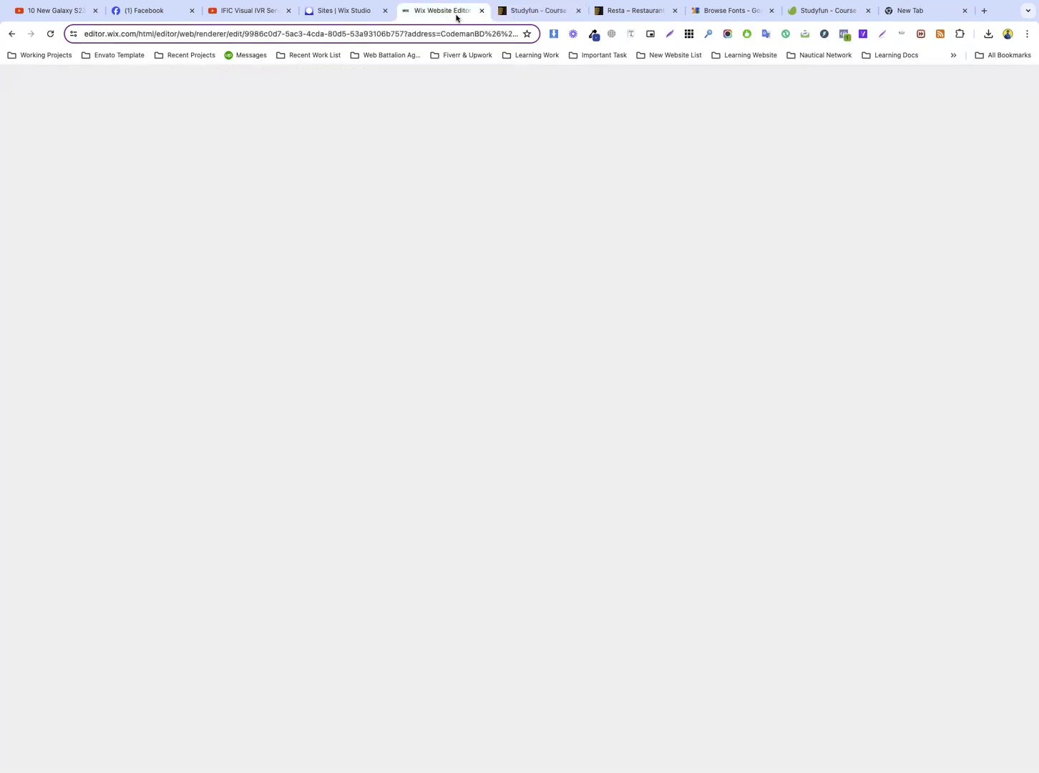
Publish the site with the current home page changes and dismiss the publishing dialog
{"action": "scroll", "coordinate": [490, 252], "scroll_direction": "down", "scroll_amount": 5}
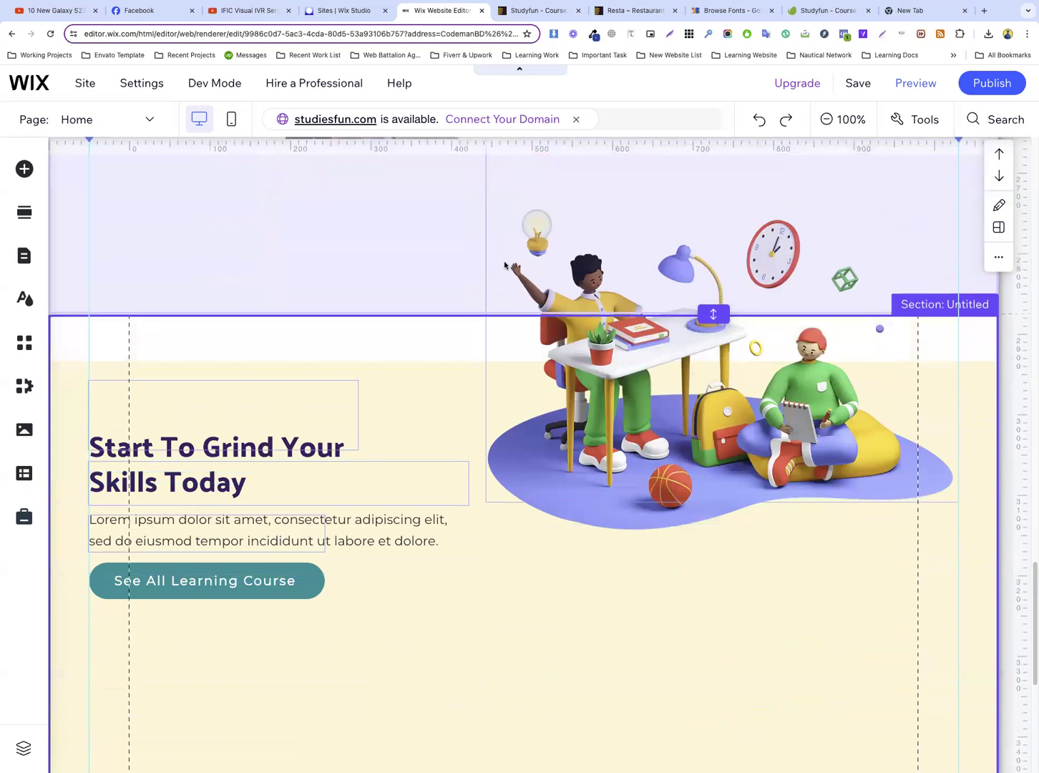
{"action": "scroll", "coordinate": [485, 387], "scroll_direction": "down", "scroll_amount": 3}
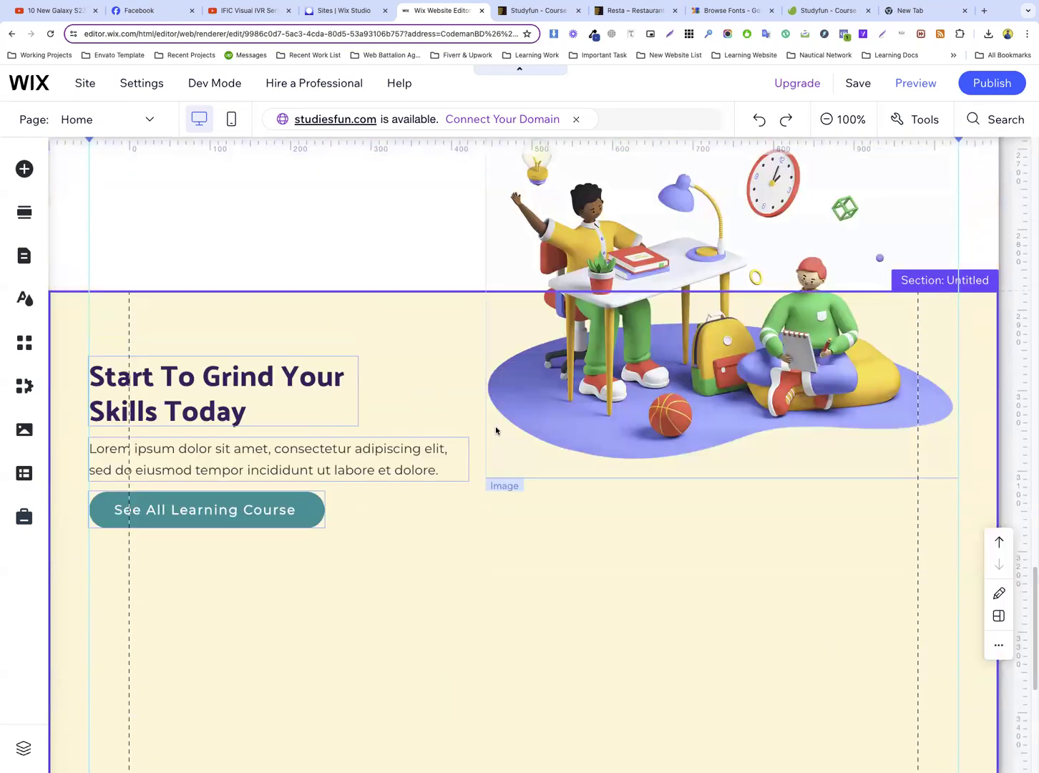
{"action": "left_click", "coordinate": [979, 87]}
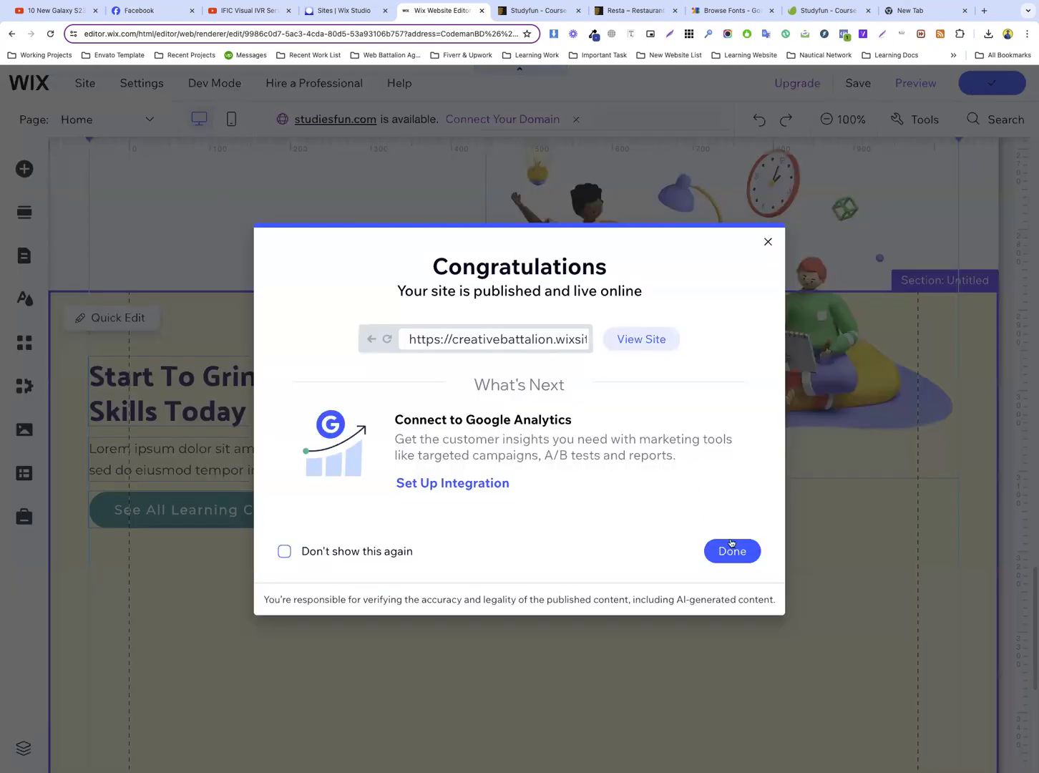
{"action": "left_click", "coordinate": [730, 548]}
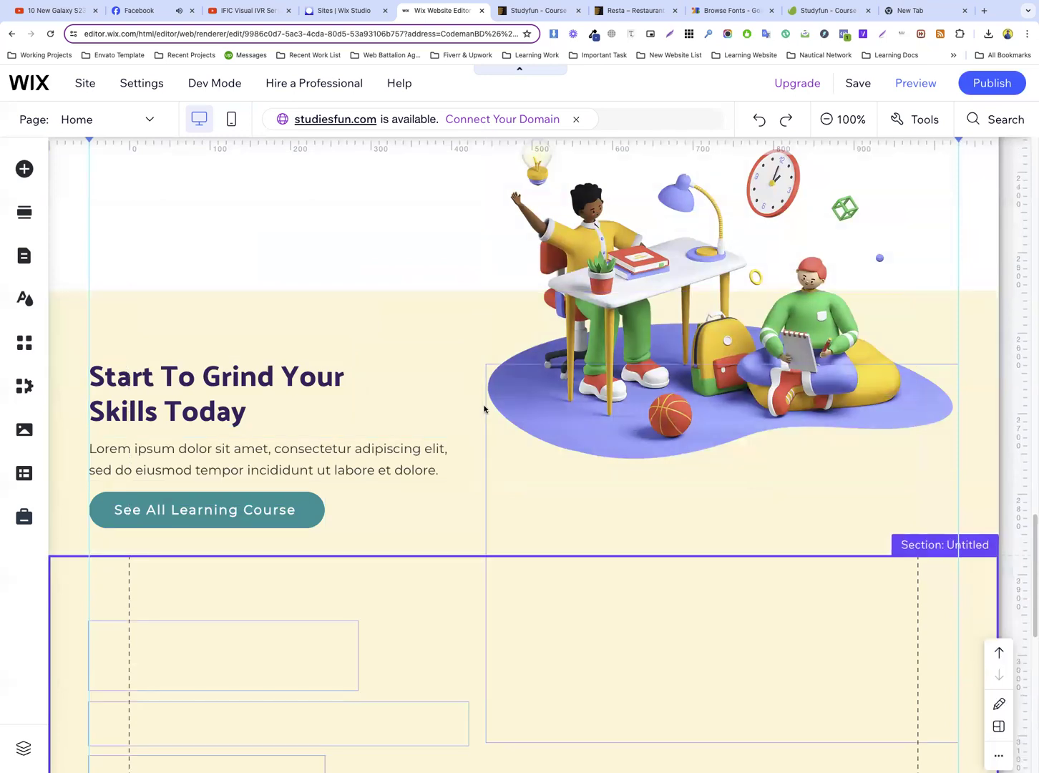
Copy the three-card “Design Skills” repeater from the skills section of the home page
{"action": "scroll", "coordinate": [491, 402], "scroll_direction": "up", "scroll_amount": 5}
{"action": "scroll", "coordinate": [499, 403], "scroll_direction": "up", "scroll_amount": 5}
{"action": "scroll", "coordinate": [499, 403], "scroll_direction": "up", "scroll_amount": 3}
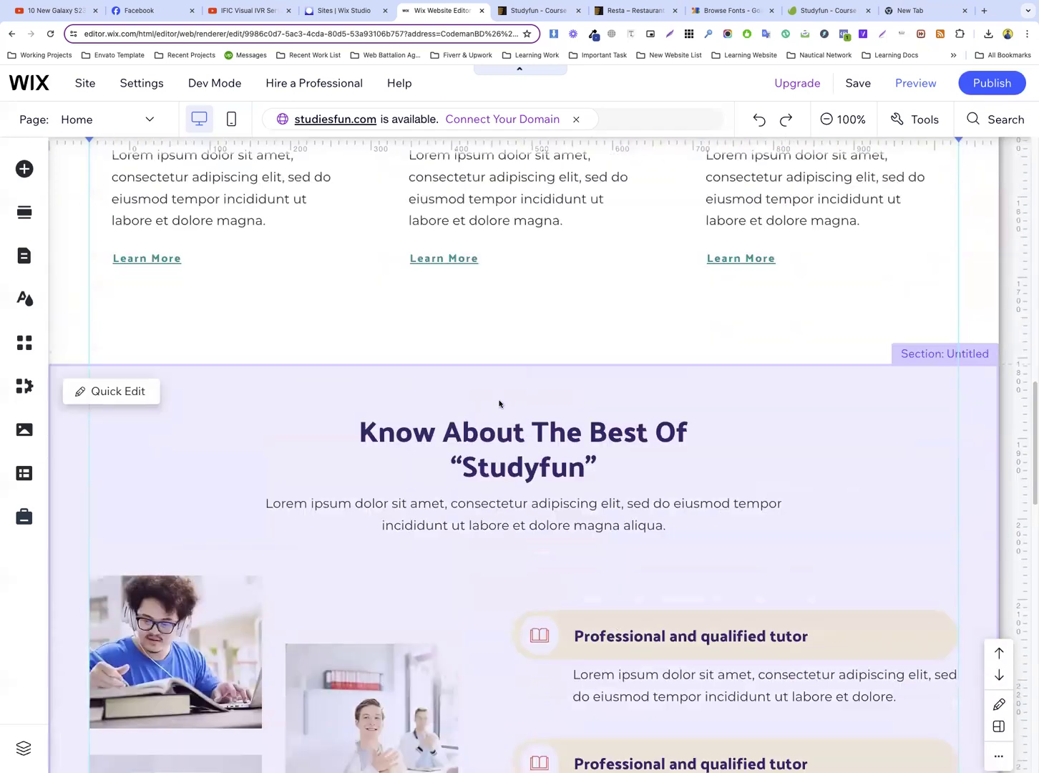
{"action": "scroll", "coordinate": [499, 403], "scroll_direction": "up", "scroll_amount": 6}
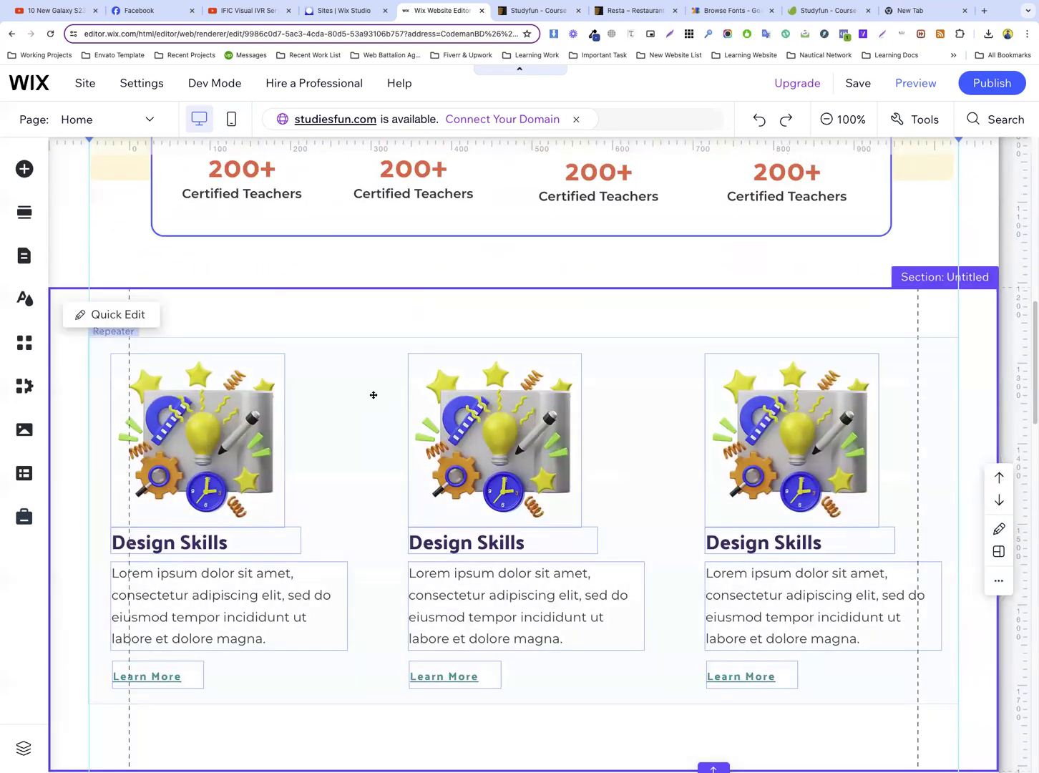
{"action": "left_click", "coordinate": [373, 395]}
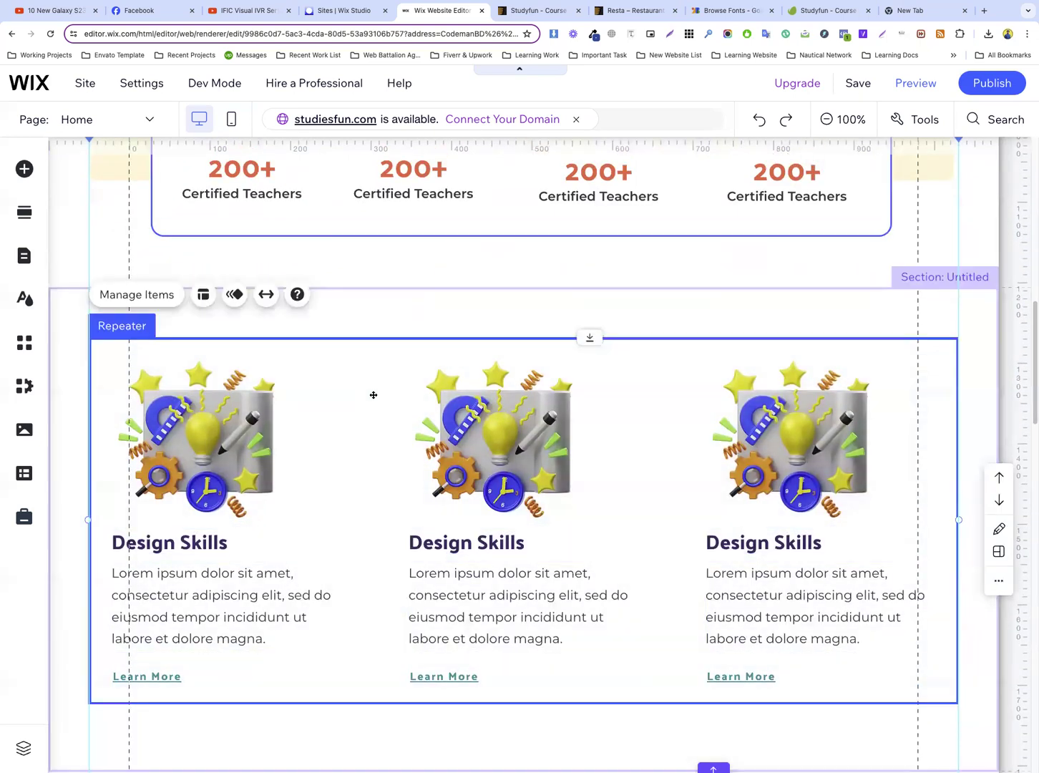
{"action": "right_click", "coordinate": [406, 356]}
{"action": "left_click", "coordinate": [418, 358]}
Extend the lower edge of the cream “Start To Grind Your Skills Today” section further down to fit course cards
{"action": "scroll", "coordinate": [405, 358], "scroll_direction": "down", "scroll_amount": 15}
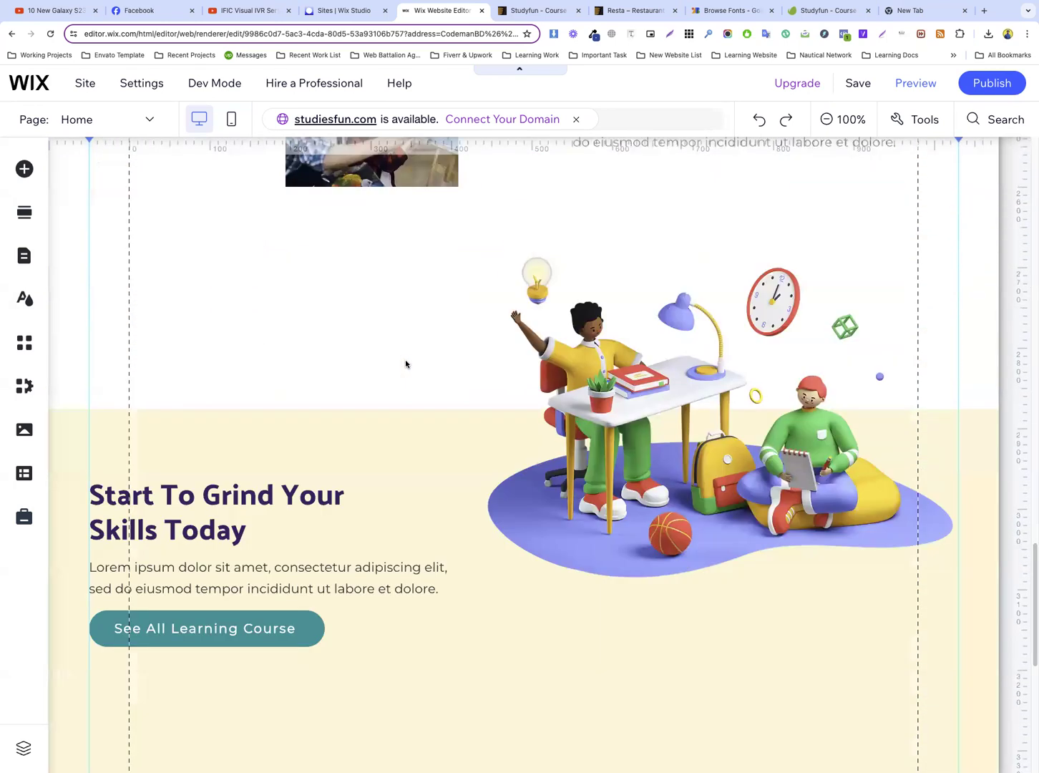
{"action": "scroll", "coordinate": [405, 360], "scroll_direction": "down", "scroll_amount": 7}
{"action": "scroll", "coordinate": [405, 360], "scroll_direction": "up", "scroll_amount": 2}
{"action": "scroll", "coordinate": [405, 360], "scroll_direction": "down", "scroll_amount": 2}
{"action": "left_click", "coordinate": [596, 389]}
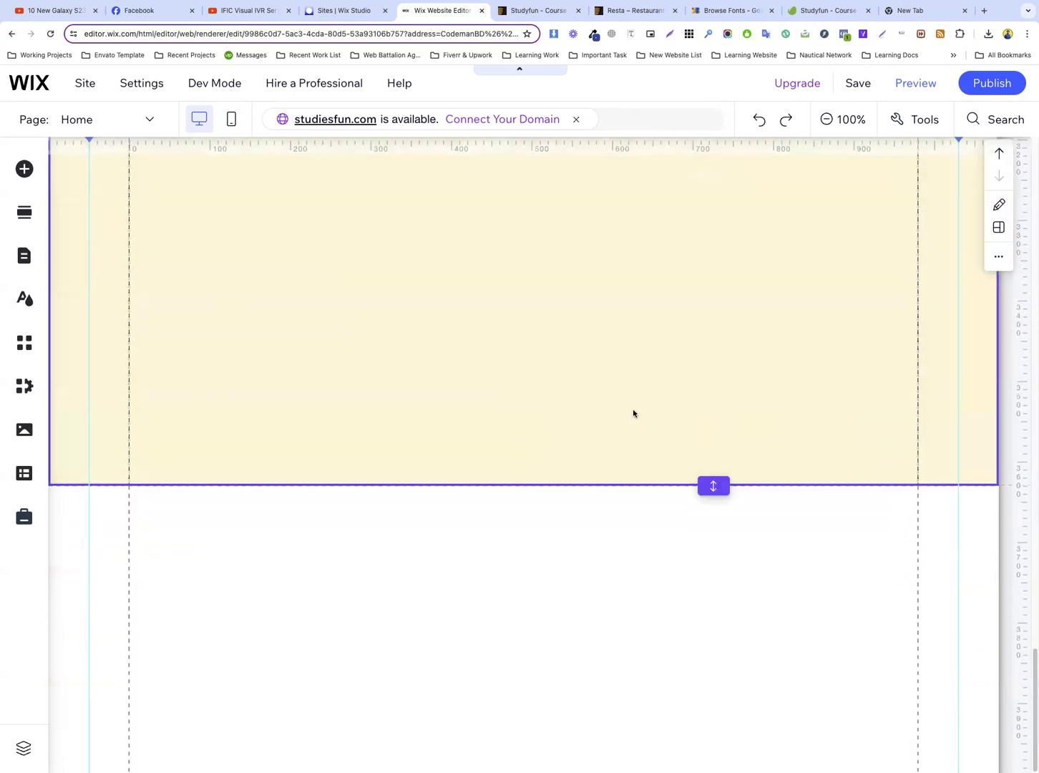
{"action": "left_click_drag", "start_coordinate": [714, 486], "coordinate": [713, 631]}
Paste the copied repeater into the cream section and shift it slightly lower beneath the “See All Learning Course” button
{"action": "scroll", "coordinate": [382, 351], "scroll_direction": "up", "scroll_amount": 3}
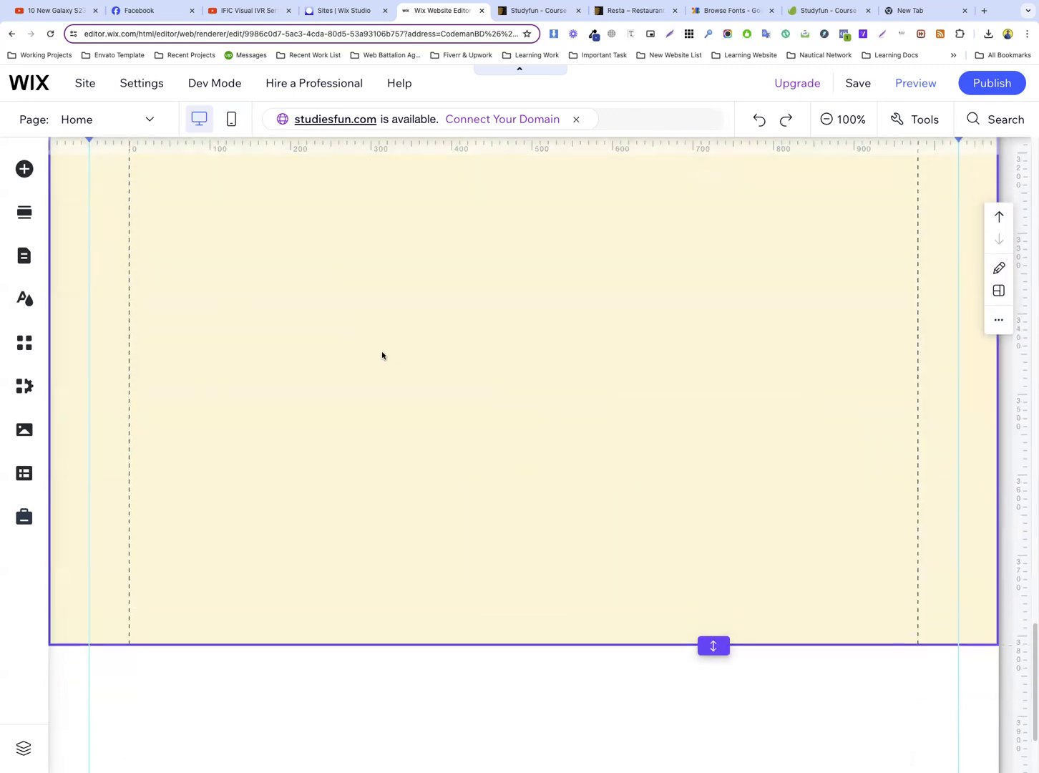
{"action": "key", "text": "ctrl+v"}
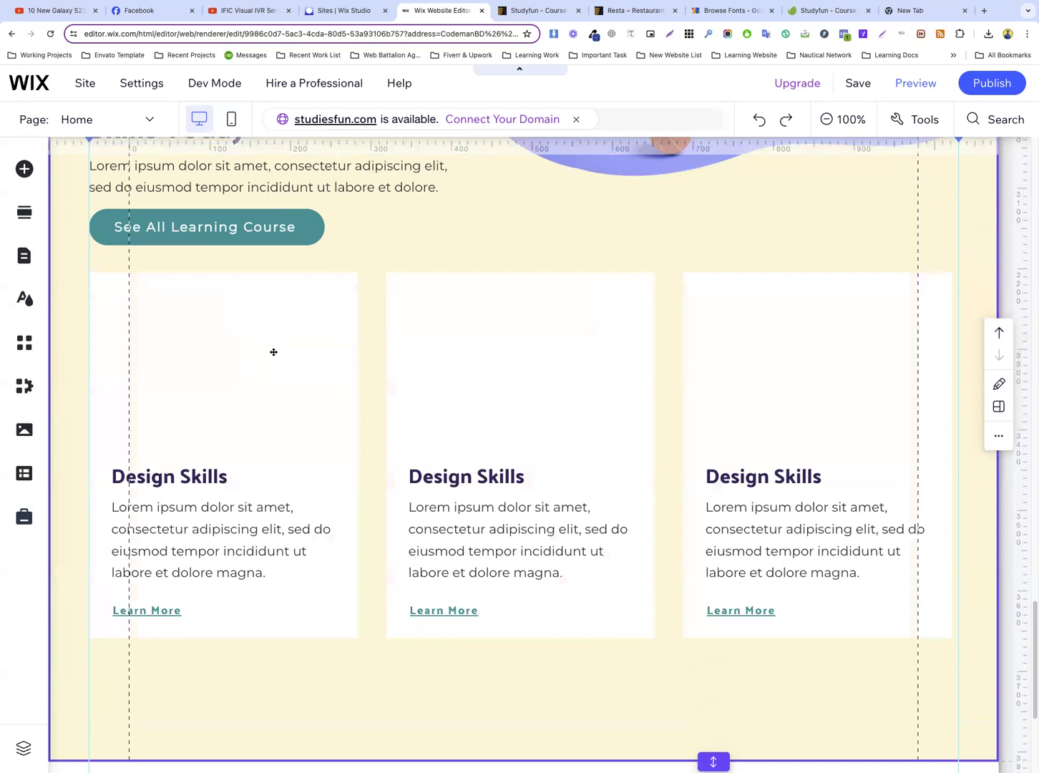
{"action": "left_click_drag", "start_coordinate": [581, 274], "coordinate": [589, 296]}
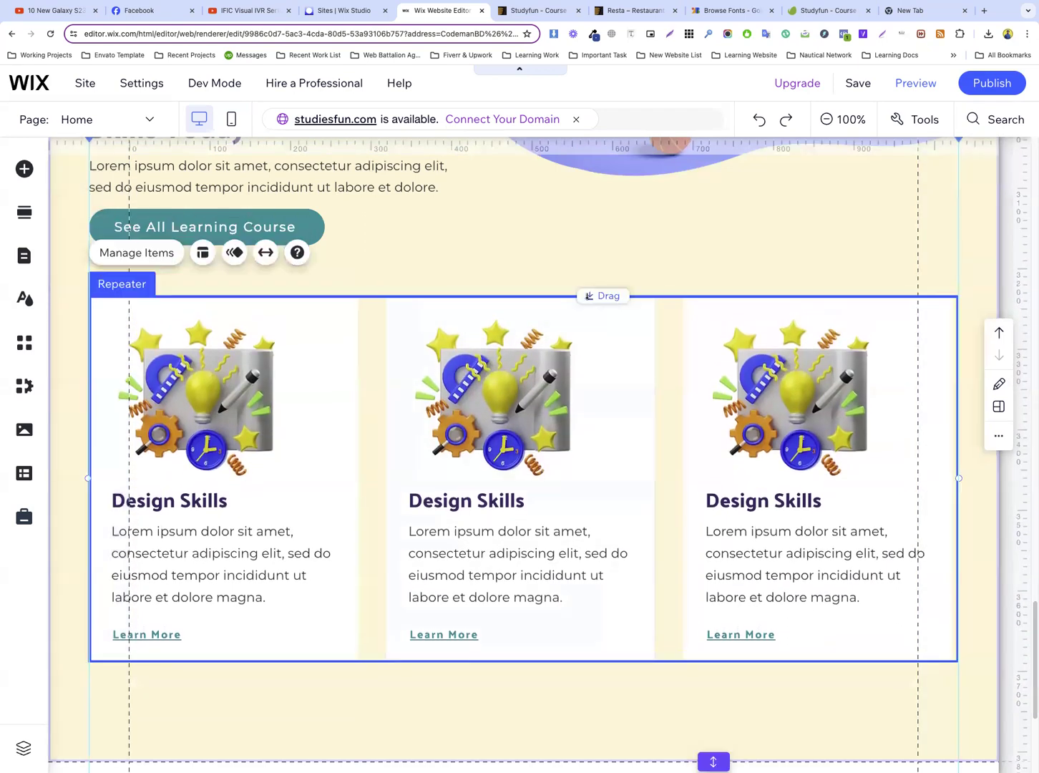
{"action": "left_click", "coordinate": [470, 232]}
Check the course cards on the Studyfun reference page and delete the illustration from the pasted repeater's cards
{"action": "left_click", "coordinate": [535, 11]}
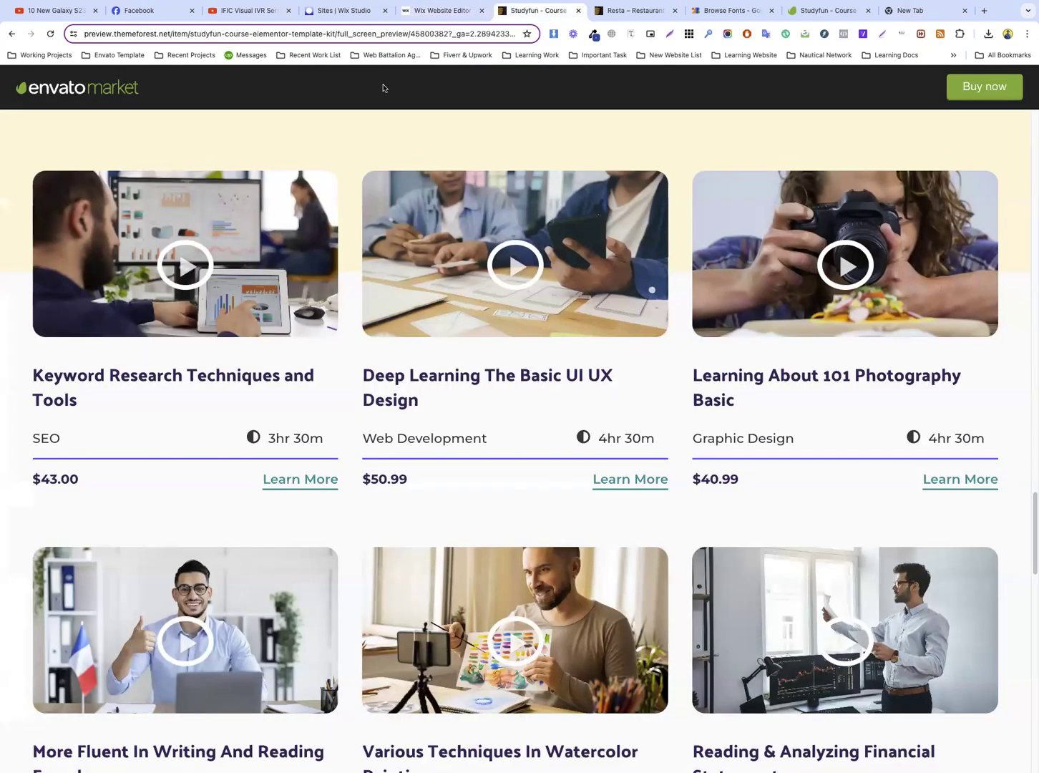
{"action": "left_click", "coordinate": [433, 15]}
{"action": "left_click", "coordinate": [243, 399]}
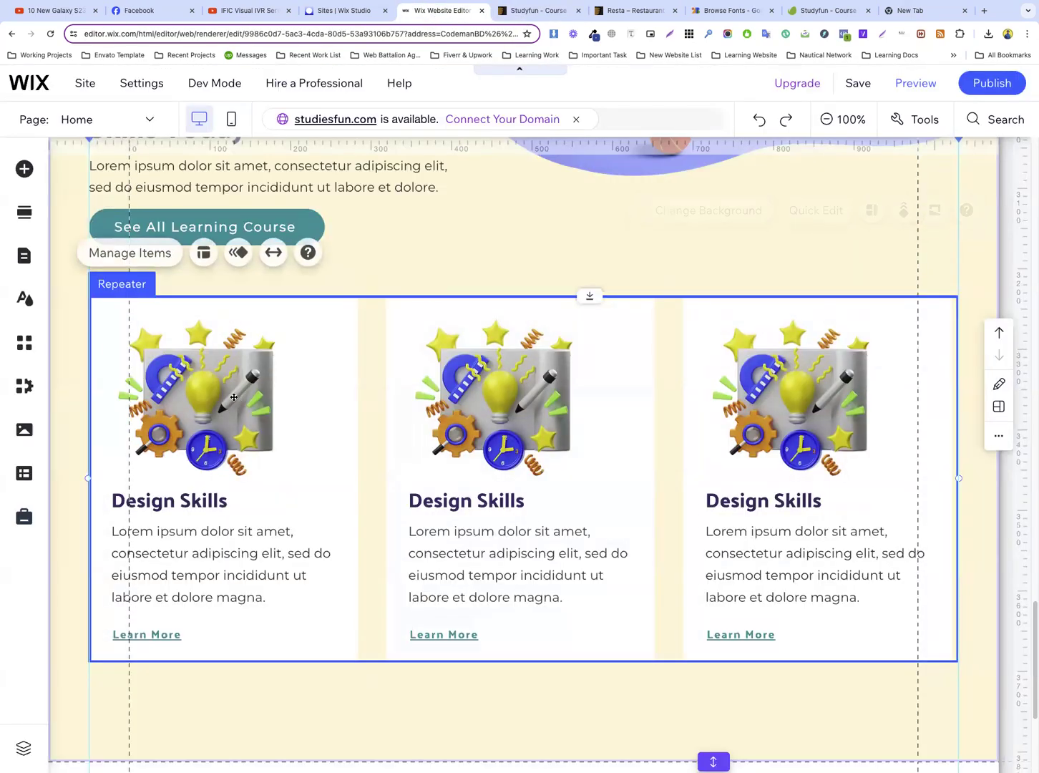
{"action": "left_click", "coordinate": [243, 399]}
{"action": "right_click", "coordinate": [243, 400]}
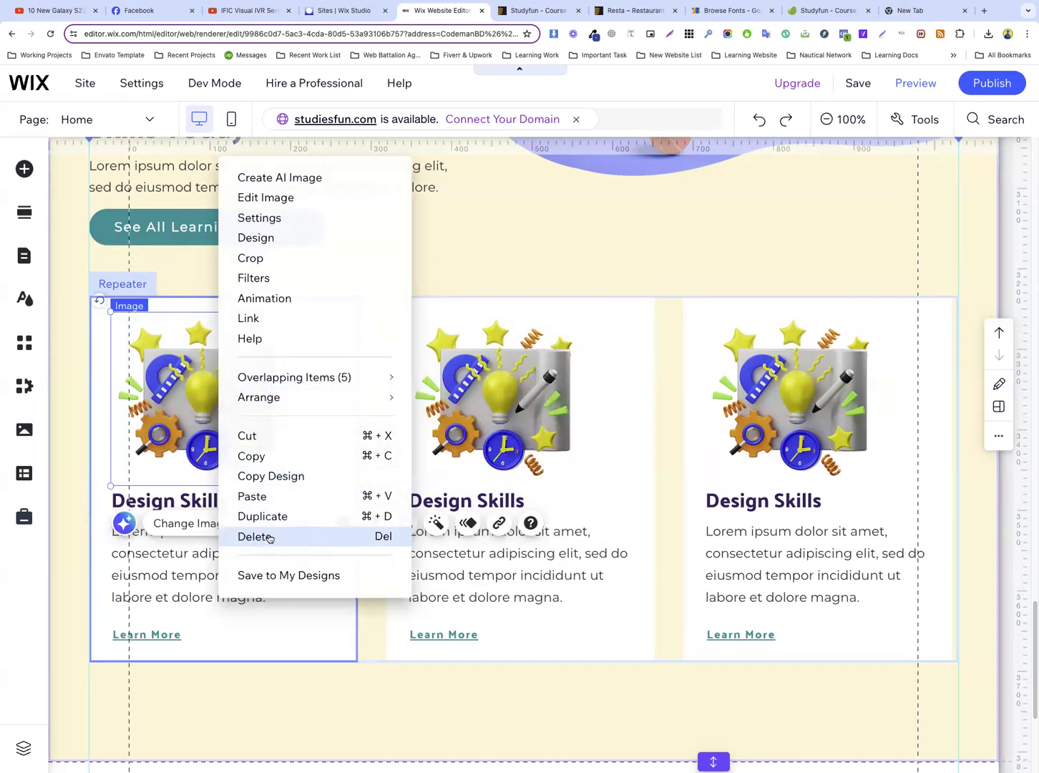
{"action": "left_click", "coordinate": [271, 536]}
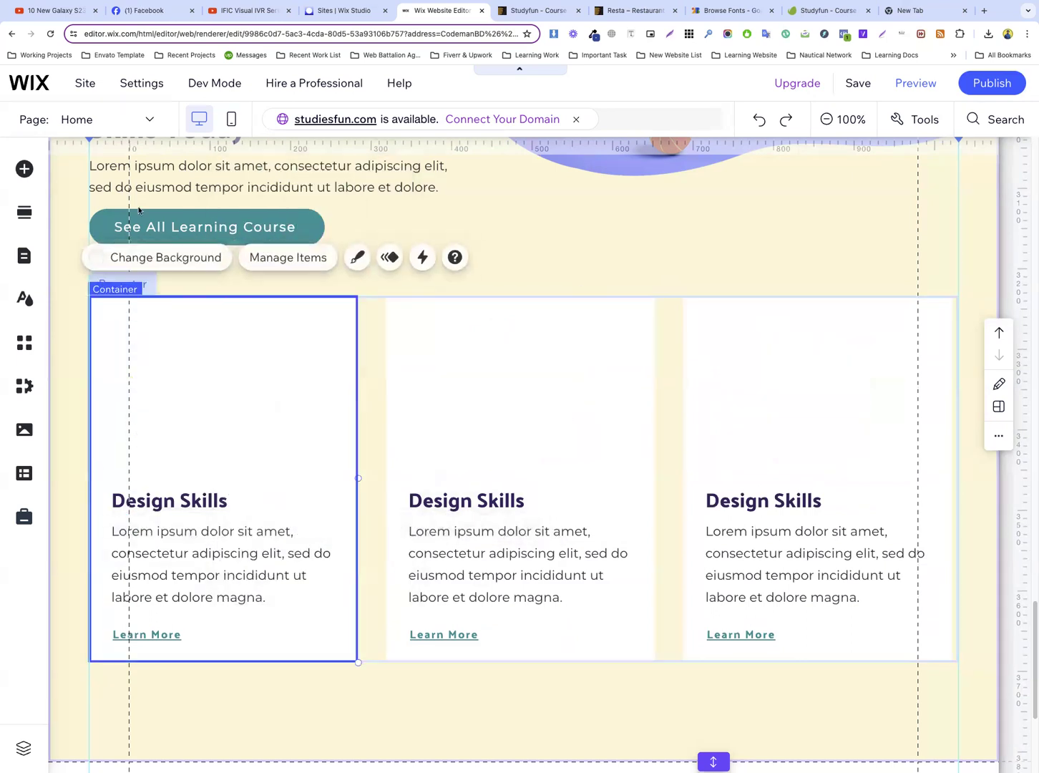
Add a YouTube single video player to the first card of the repeater in the cream section
{"action": "left_click", "coordinate": [25, 169]}
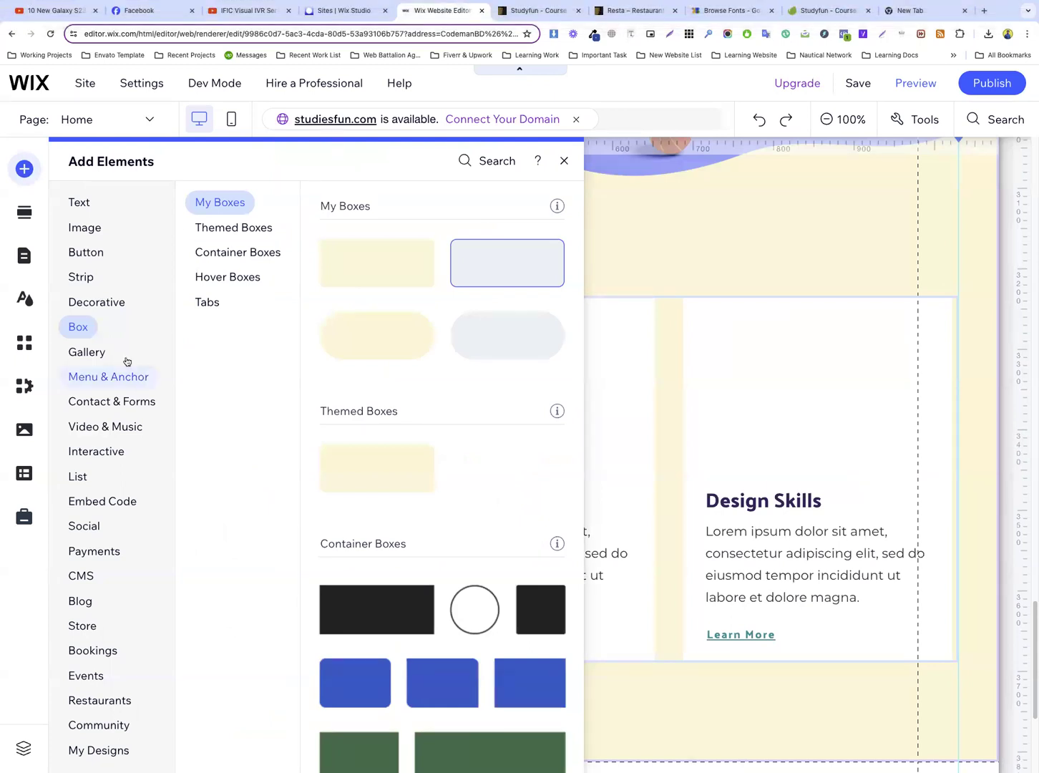
{"action": "left_click", "coordinate": [96, 379]}
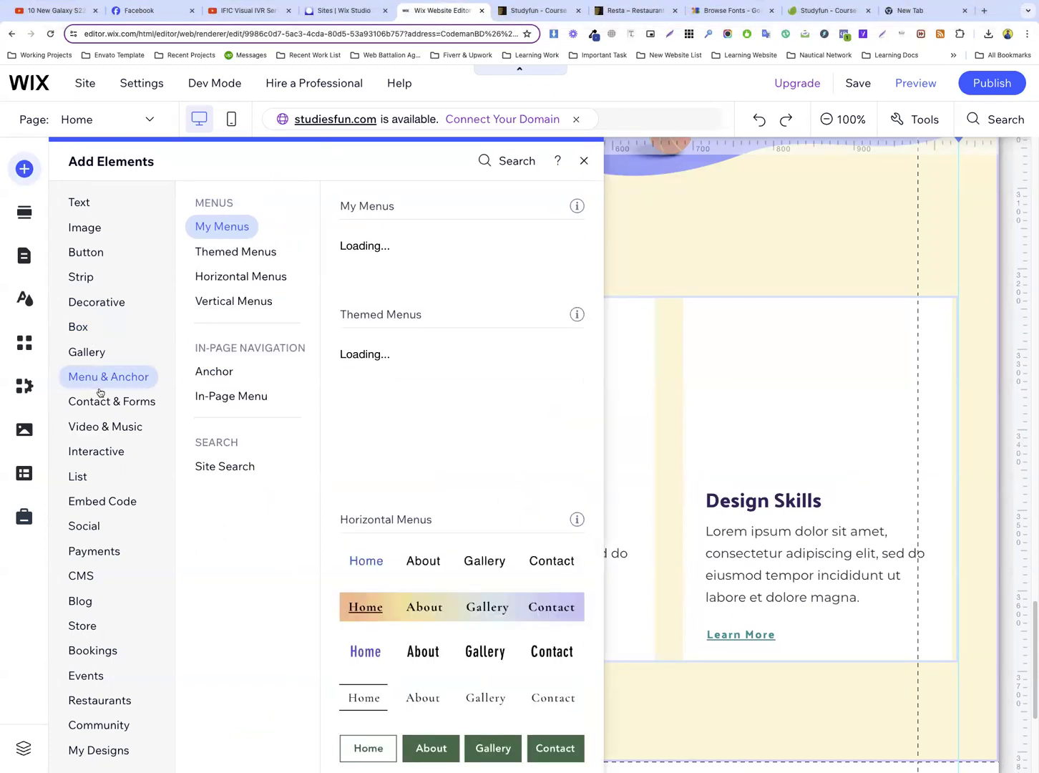
{"action": "left_click", "coordinate": [105, 429]}
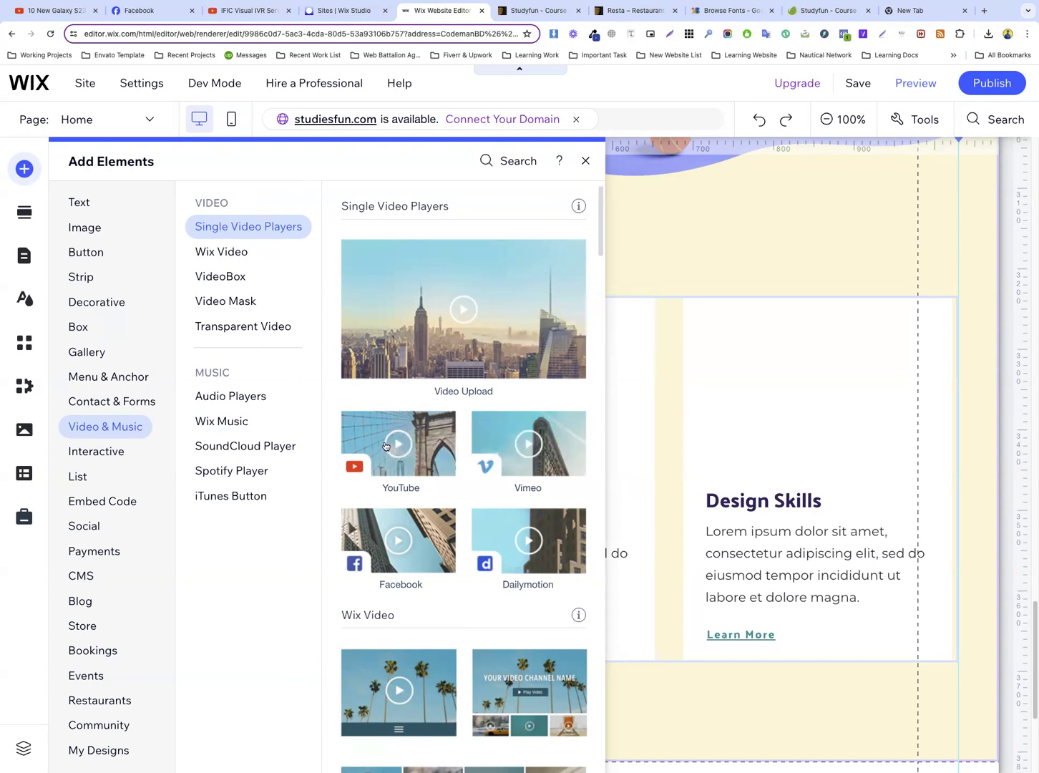
{"action": "left_click_drag", "start_coordinate": [385, 446], "coordinate": [238, 400]}
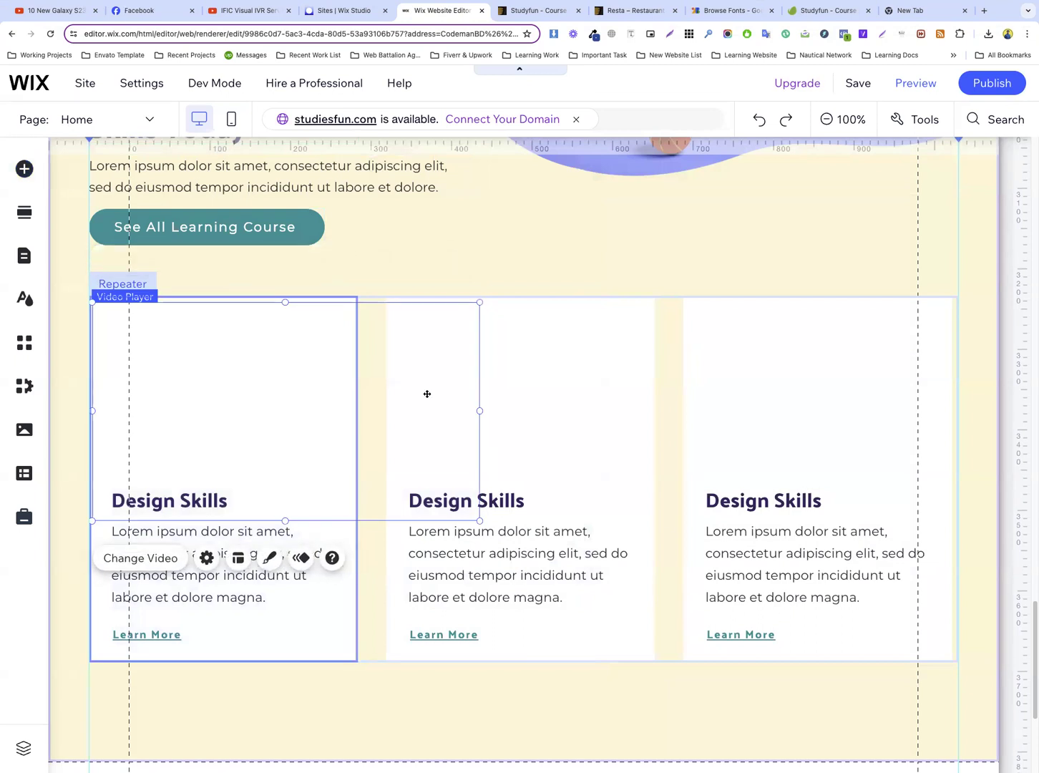
Fit the video player to the card's width and top edge, resizing it to about 329 by 188
{"action": "left_click_drag", "start_coordinate": [480, 410], "coordinate": [357, 409]}
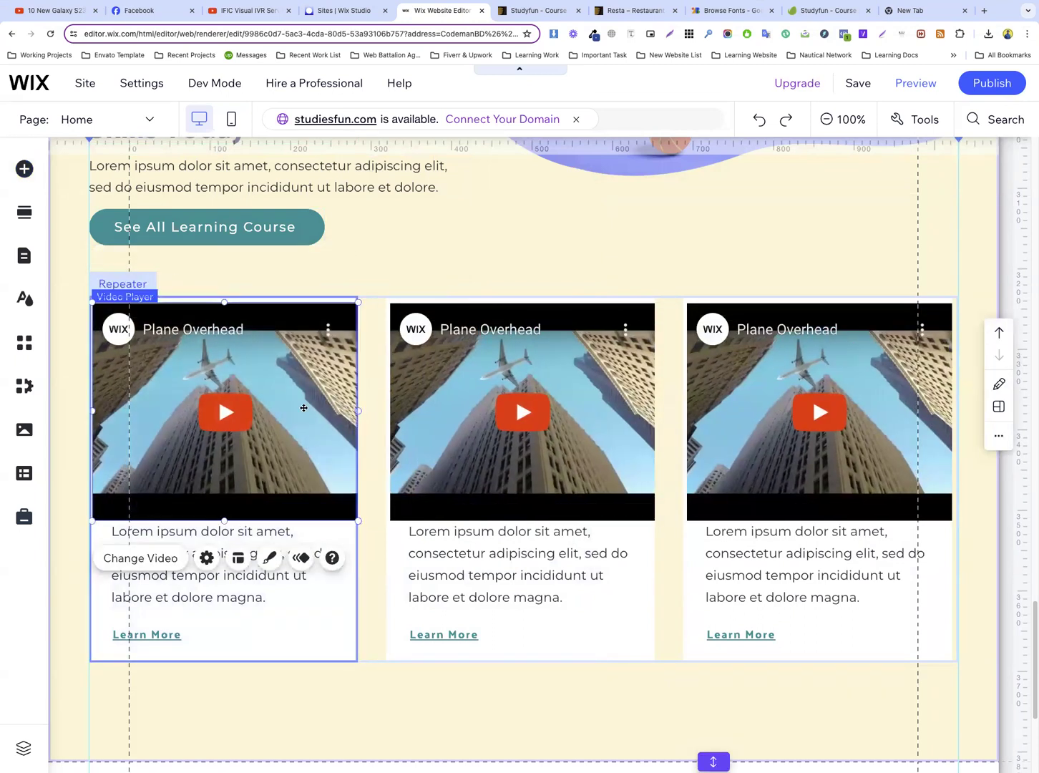
{"action": "left_click_drag", "start_coordinate": [276, 411], "coordinate": [276, 403]}
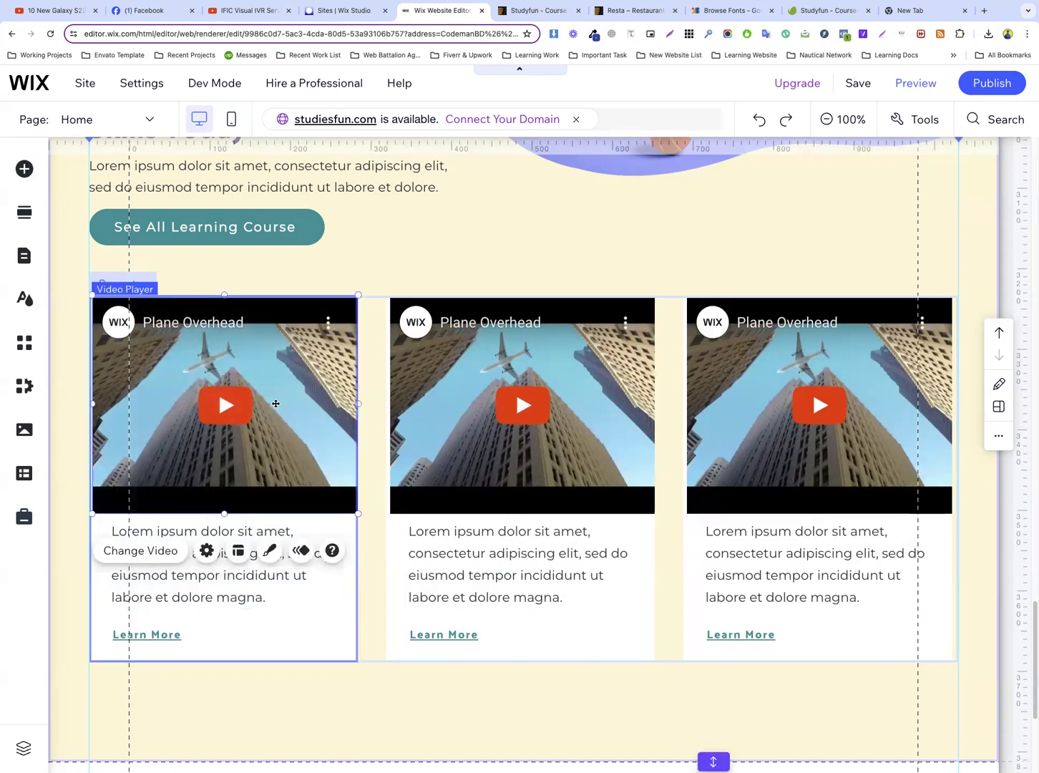
{"action": "left_click", "coordinate": [371, 499]}
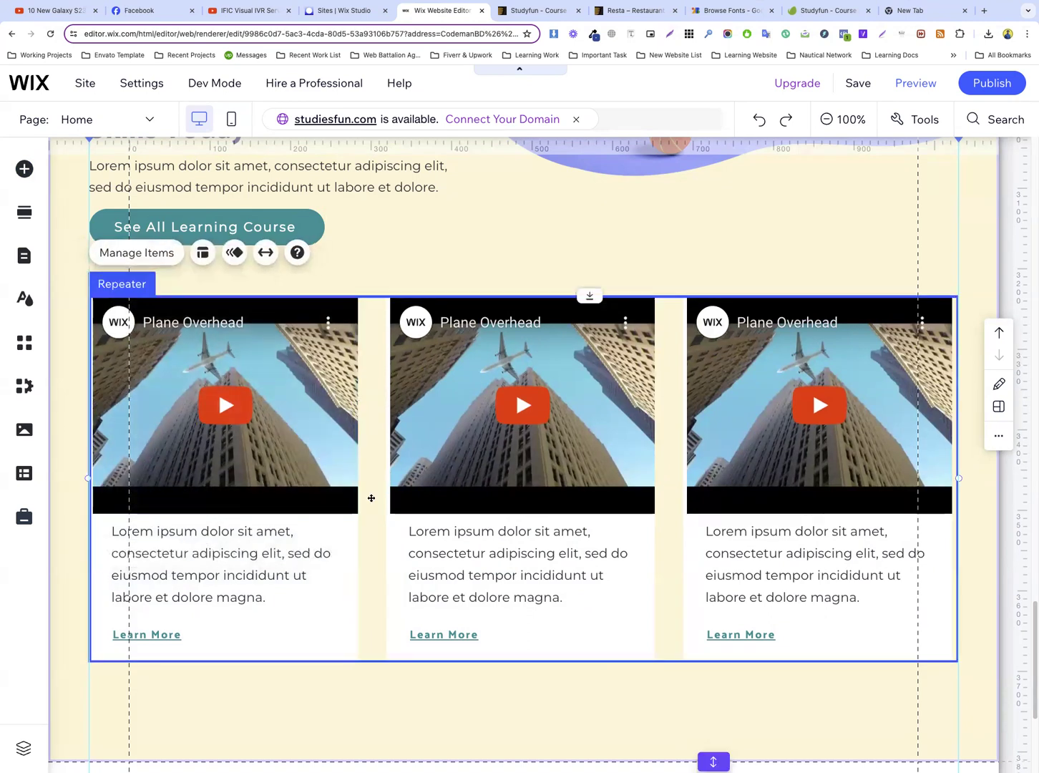
{"action": "left_click", "coordinate": [278, 426]}
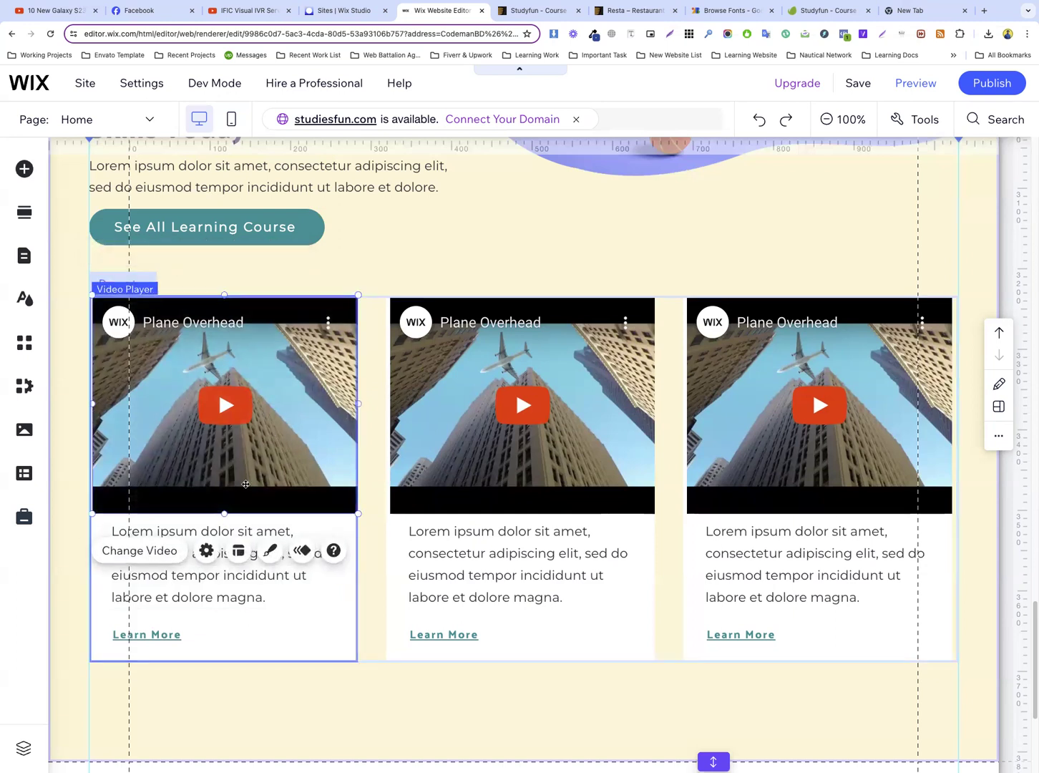
{"action": "left_click_drag", "start_coordinate": [220, 497], "coordinate": [223, 445]}
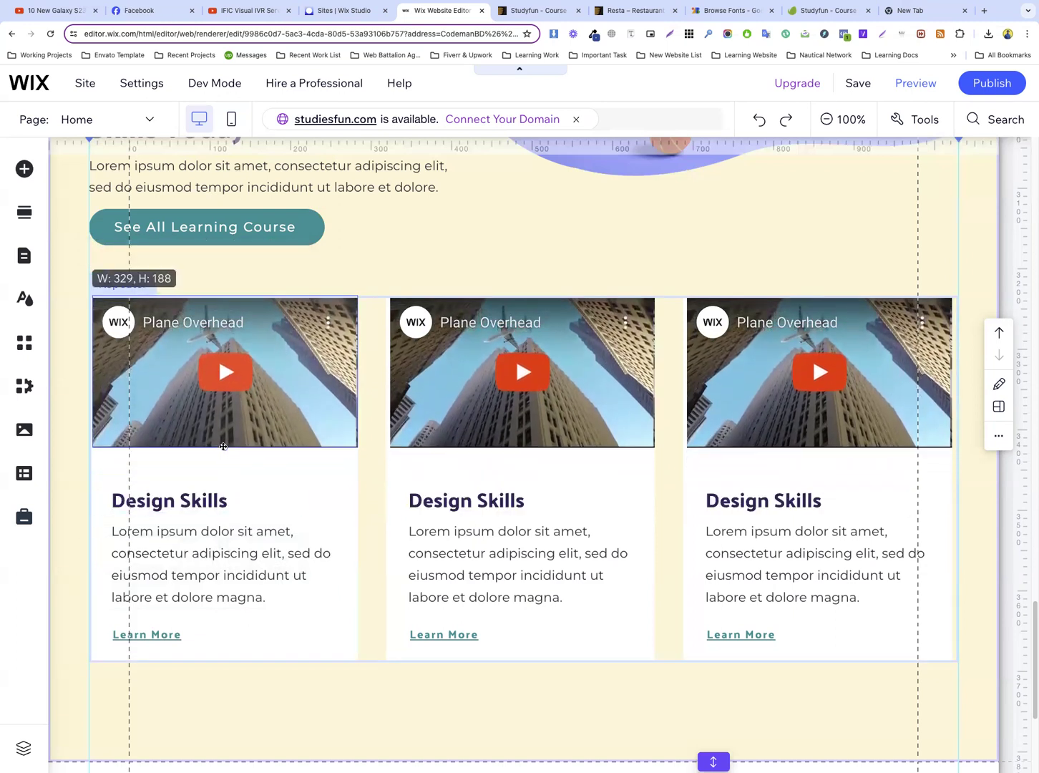
Move the card's “Design Skills” heading, its paragraph and the “Learn More” link up beneath the video
{"action": "left_click", "coordinate": [188, 493]}
{"action": "left_click", "coordinate": [187, 493]}
{"action": "left_click_drag", "start_coordinate": [187, 493], "coordinate": [186, 473]}
{"action": "left_click_drag", "start_coordinate": [186, 473], "coordinate": [187, 477]}
{"action": "left_click_drag", "start_coordinate": [189, 542], "coordinate": [191, 518]}
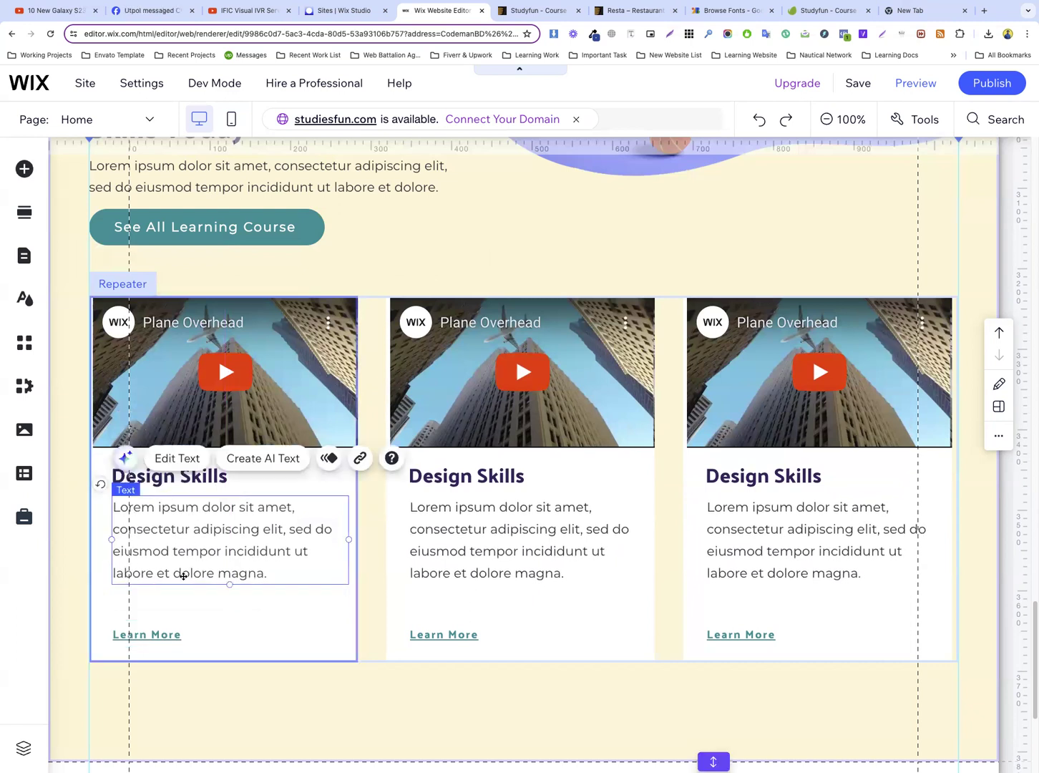
{"action": "left_click_drag", "start_coordinate": [161, 626], "coordinate": [160, 596]}
Shorten the card container below the “Learn More” link and raise the cream section's lower edge closer to the cards
{"action": "left_click", "coordinate": [251, 617]}
{"action": "left_click_drag", "start_coordinate": [222, 661], "coordinate": [220, 635]}
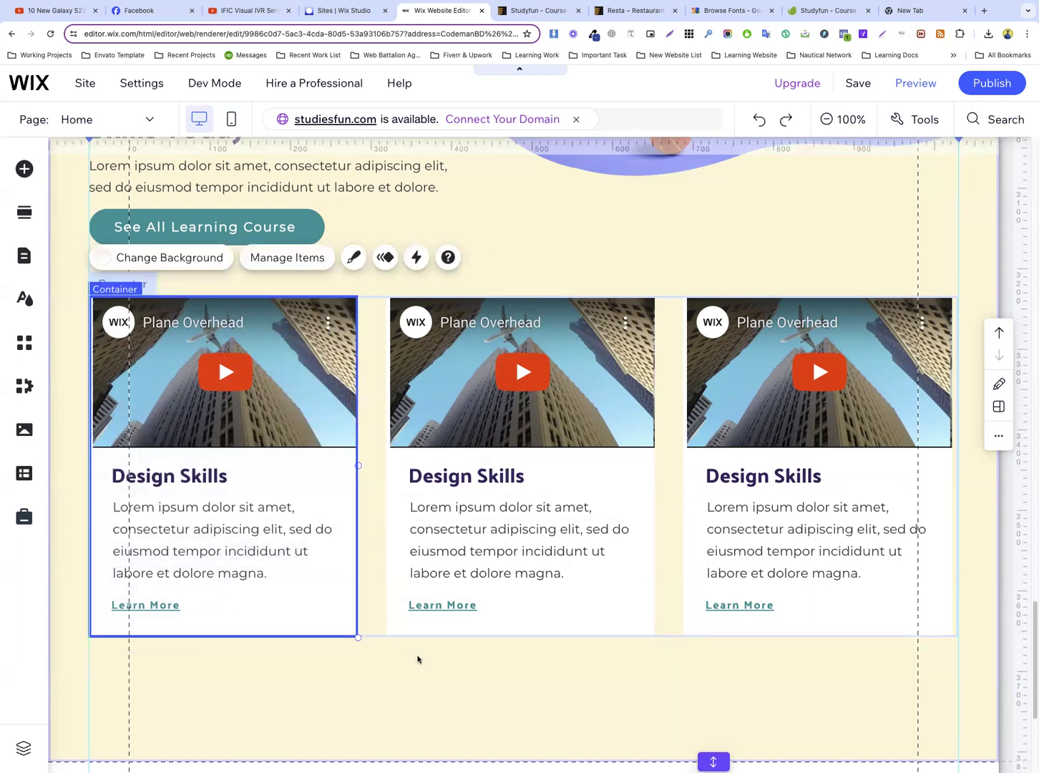
{"action": "left_click", "coordinate": [416, 657]}
{"action": "scroll", "coordinate": [500, 286], "scroll_direction": "down", "scroll_amount": 4}
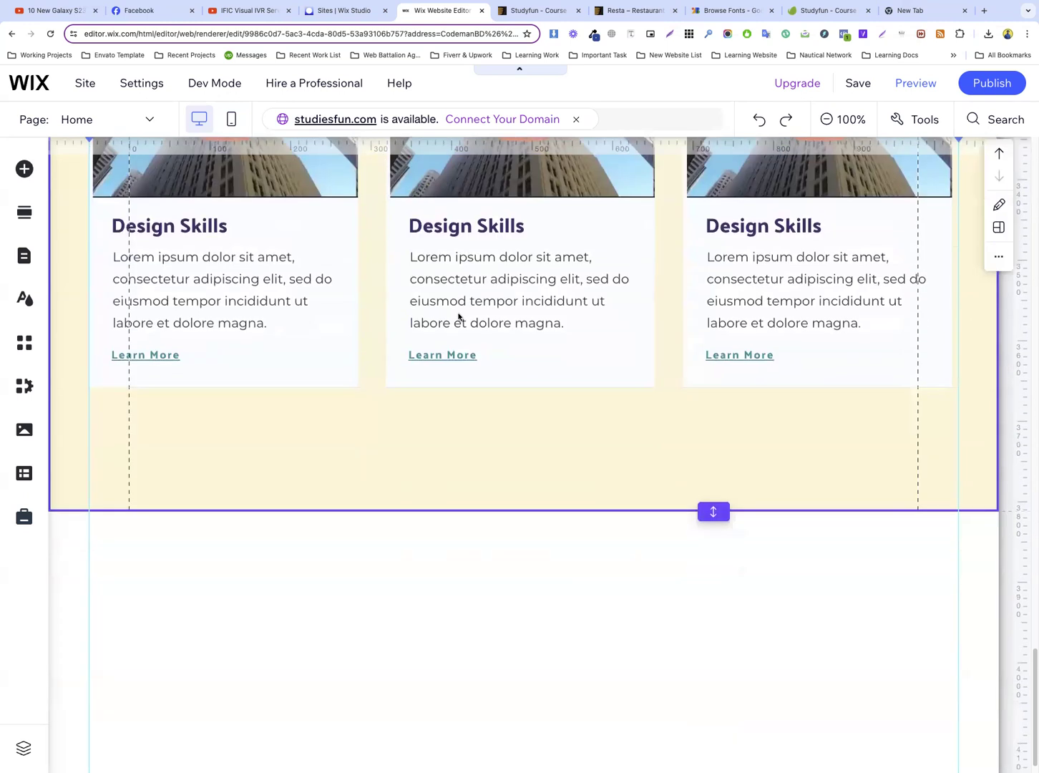
{"action": "left_click_drag", "start_coordinate": [714, 508], "coordinate": [724, 452]}
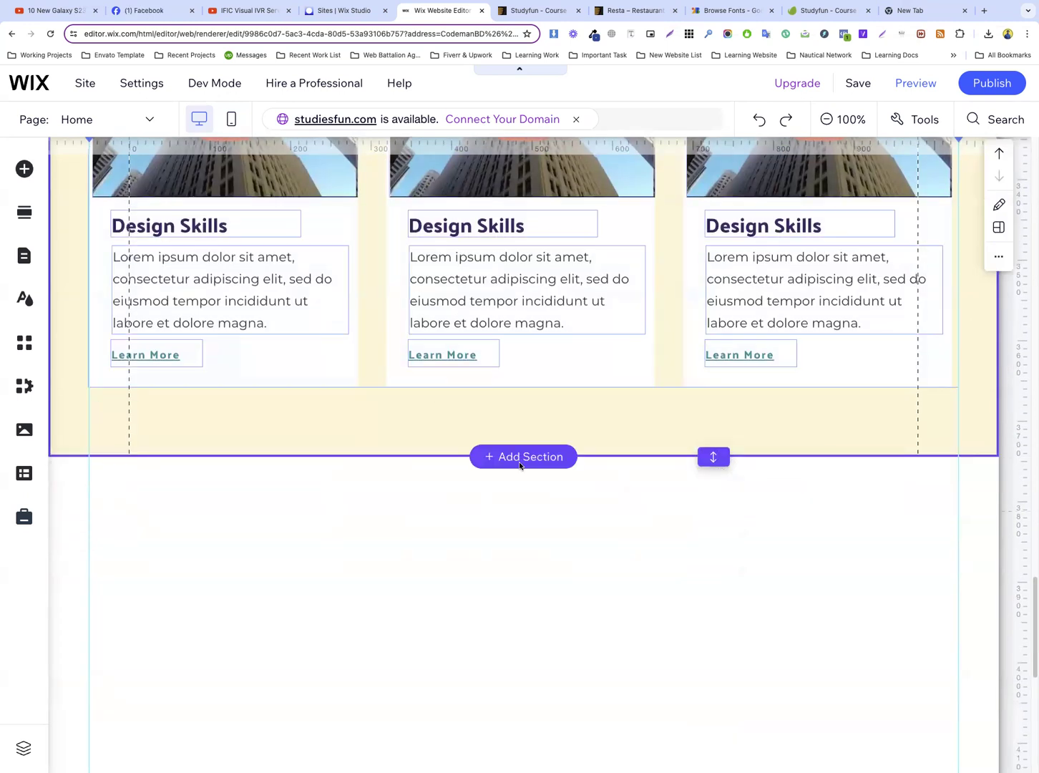
Start adding a new section between the cream course section and the footer
{"action": "scroll", "coordinate": [571, 503], "scroll_direction": "down", "scroll_amount": 2}
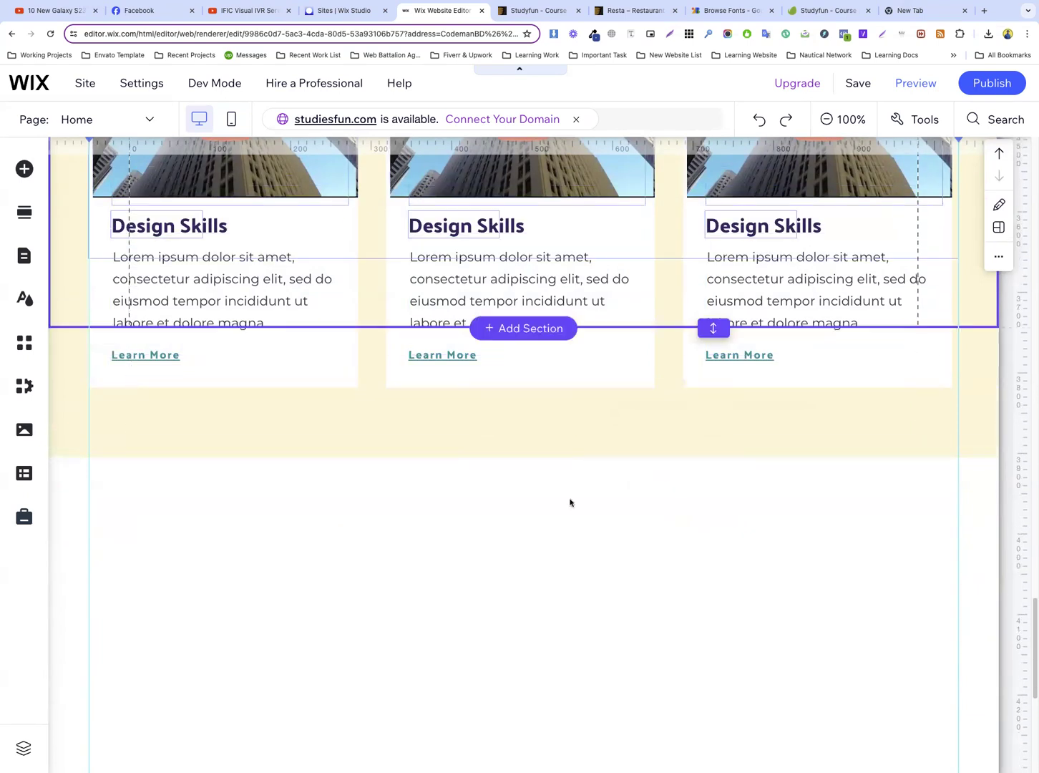
{"action": "scroll", "coordinate": [571, 503], "scroll_direction": "up", "scroll_amount": 4}
{"action": "scroll", "coordinate": [570, 492], "scroll_direction": "down", "scroll_amount": 2}
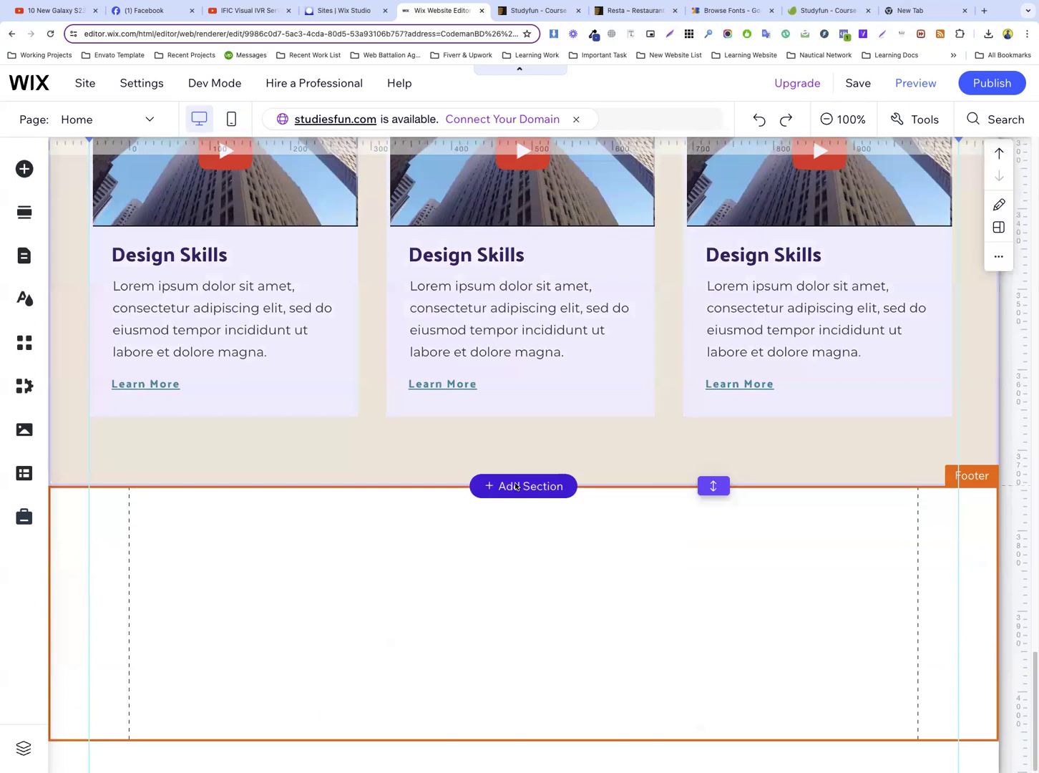
{"action": "left_click", "coordinate": [515, 486]}
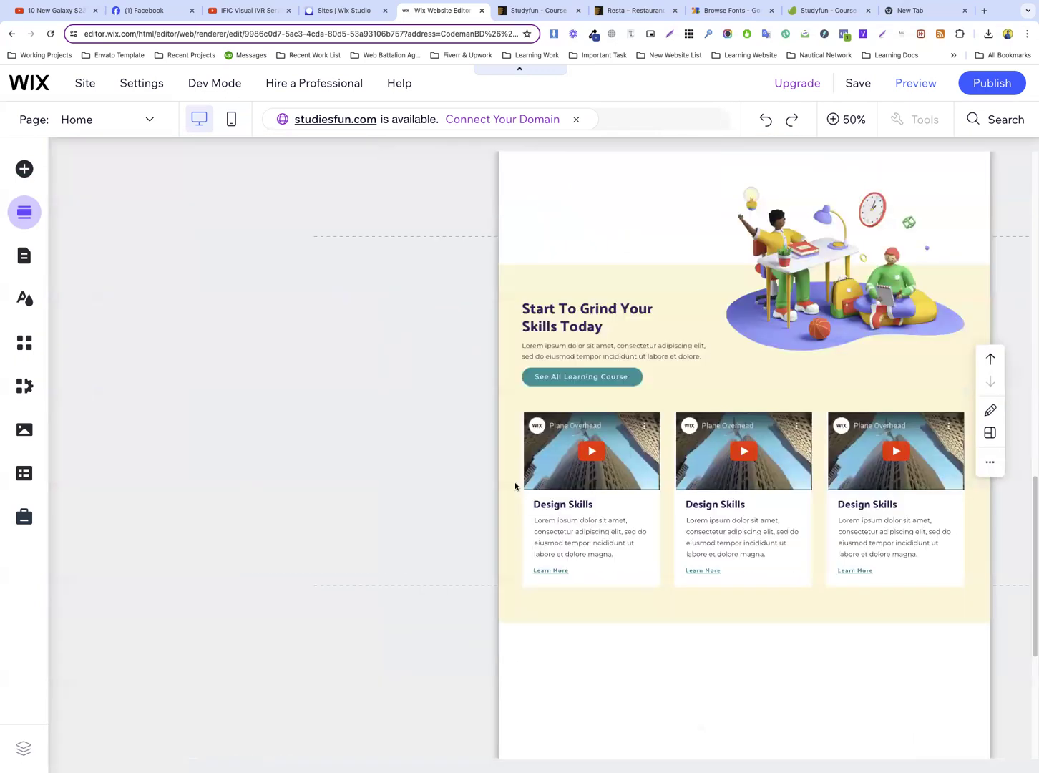
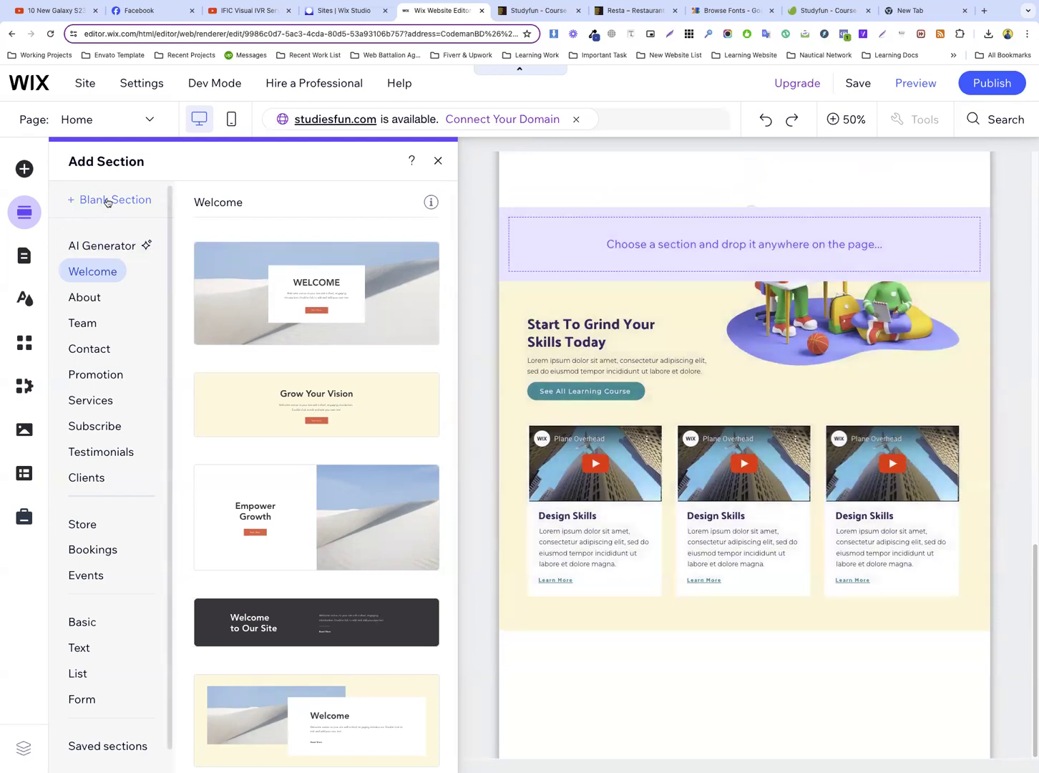
Add a blank section and move it down below the cream “Start To Grind Your Skills Today” course section
{"action": "left_click", "coordinate": [107, 201]}
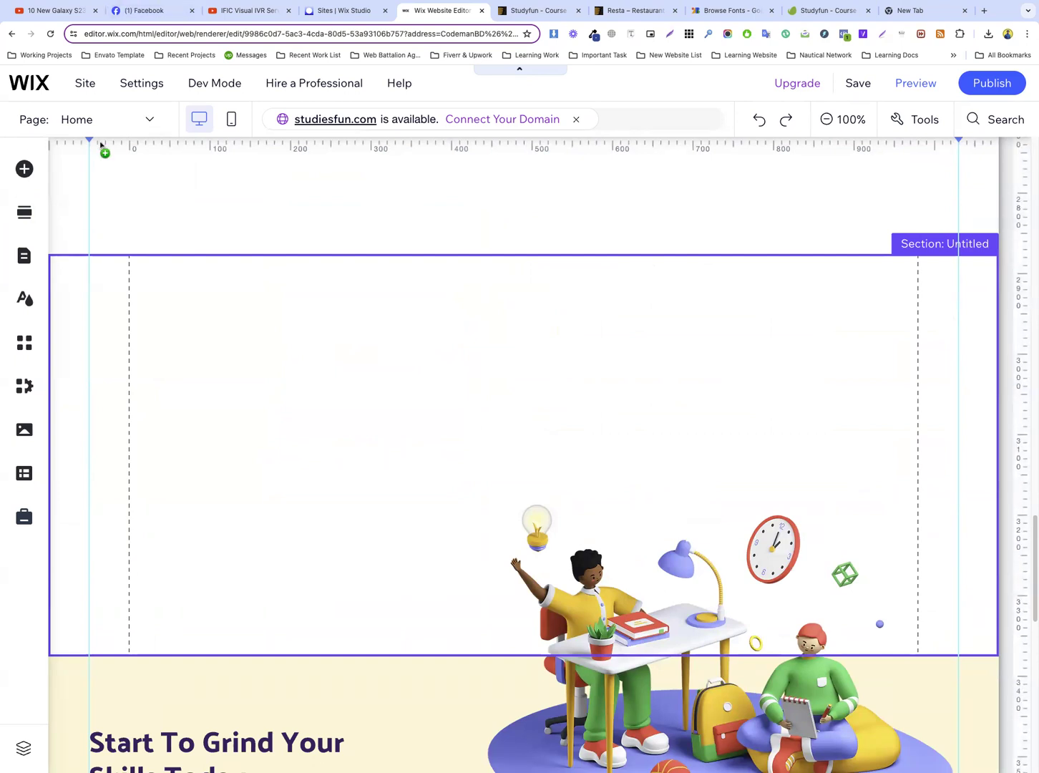
{"action": "left_click", "coordinate": [313, 423]}
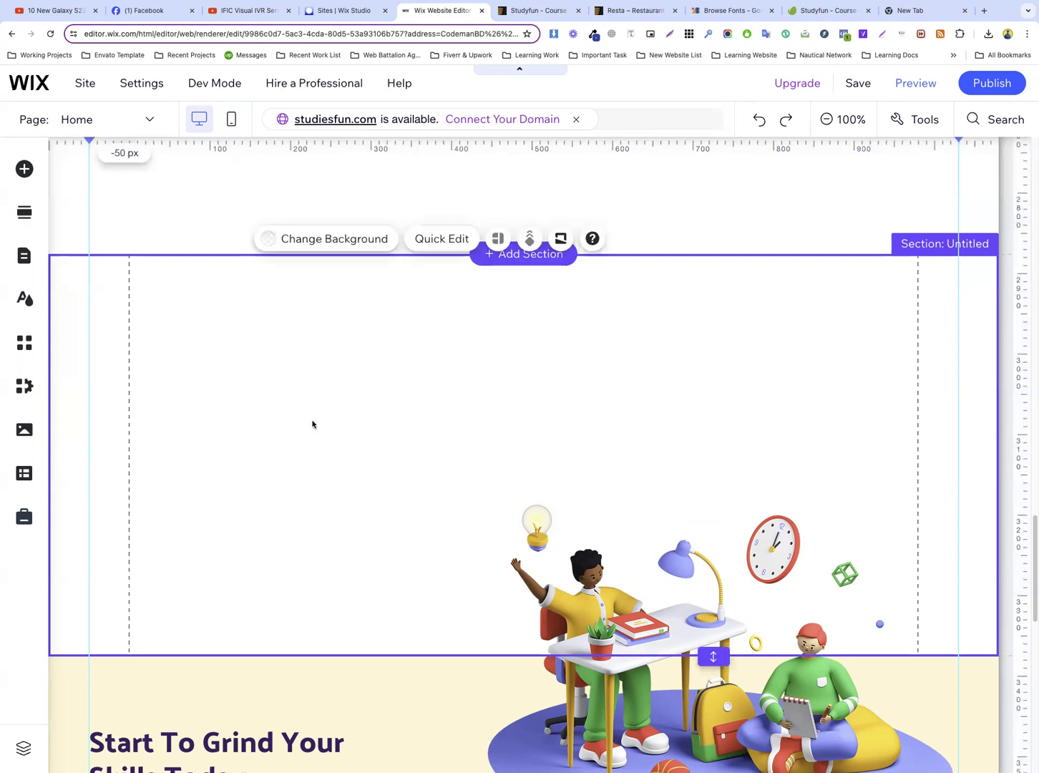
{"action": "scroll", "coordinate": [358, 390], "scroll_direction": "down", "scroll_amount": 4}
{"action": "scroll", "coordinate": [358, 390], "scroll_direction": "down", "scroll_amount": 7}
{"action": "scroll", "coordinate": [358, 390], "scroll_direction": "up", "scroll_amount": 7}
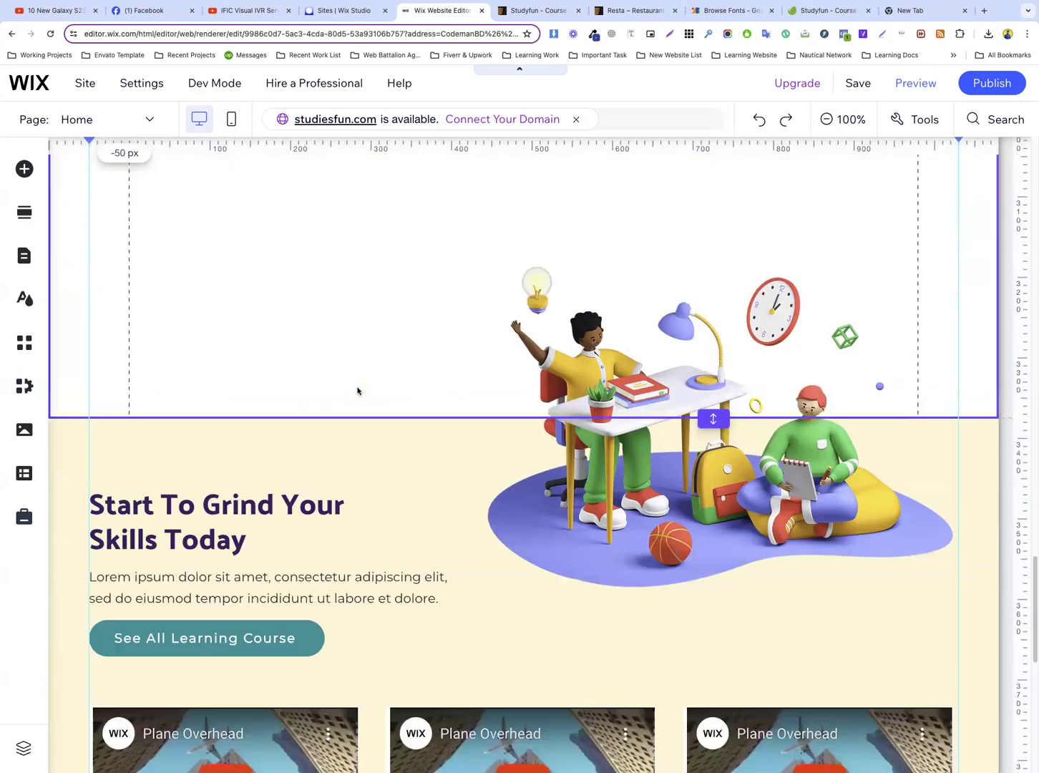
{"action": "scroll", "coordinate": [357, 390], "scroll_direction": "up", "scroll_amount": 4}
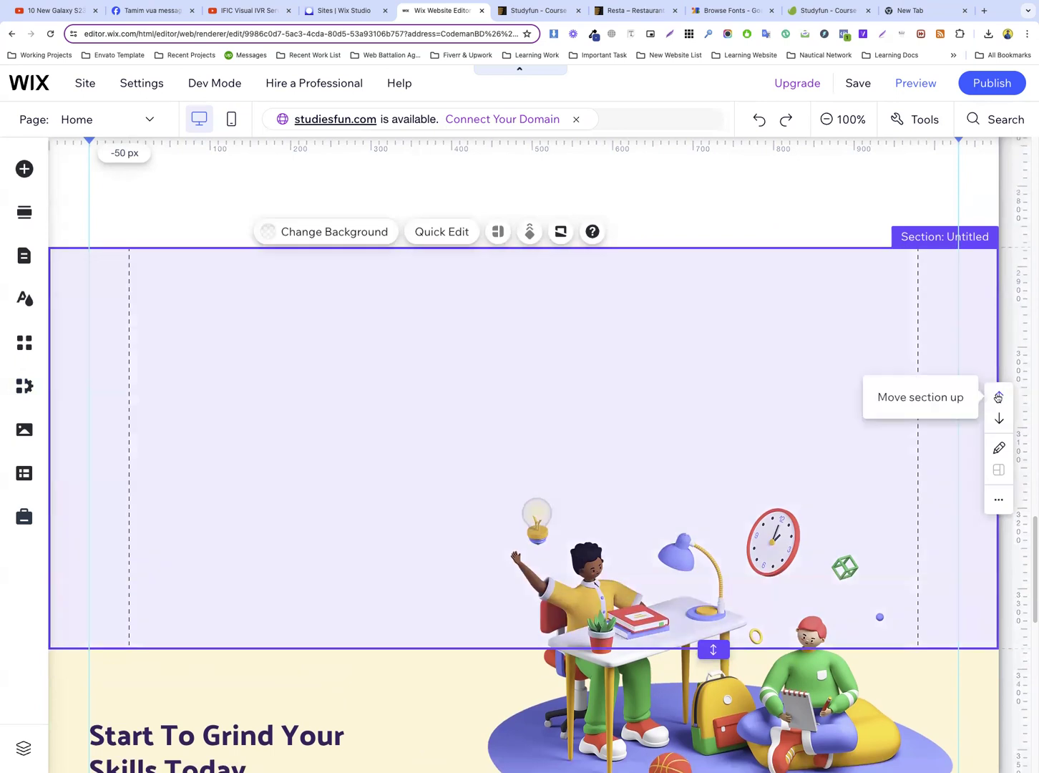
{"action": "left_click", "coordinate": [997, 417]}
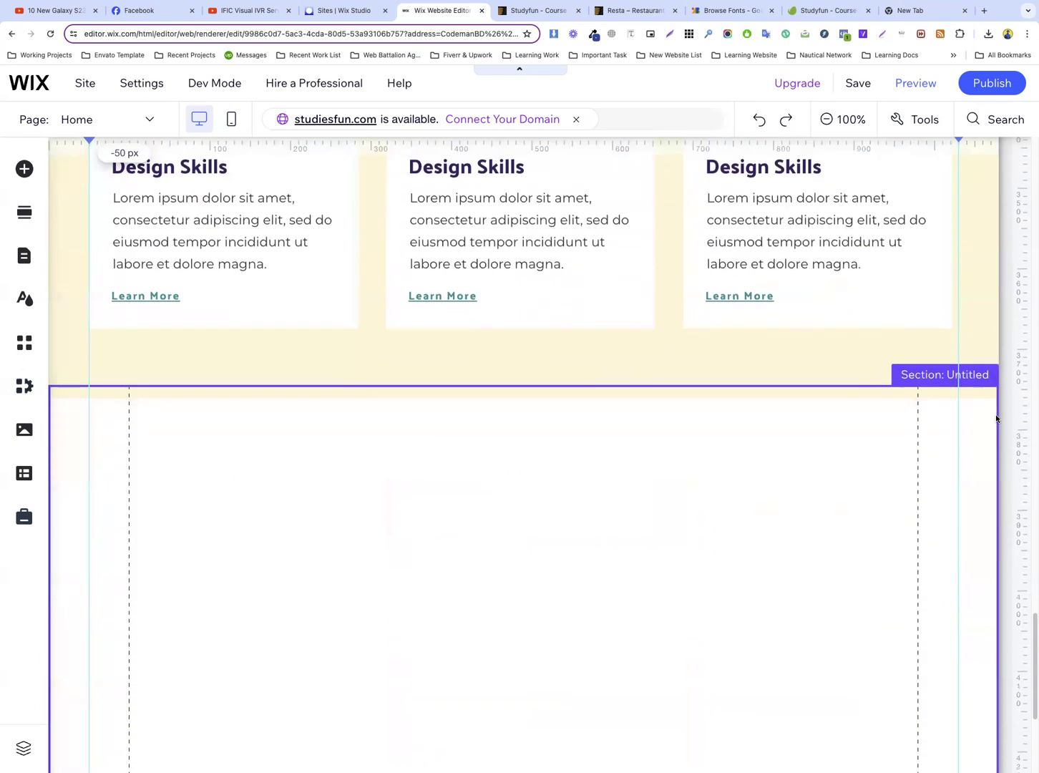
{"action": "scroll", "coordinate": [608, 400], "scroll_direction": "down", "scroll_amount": 2}
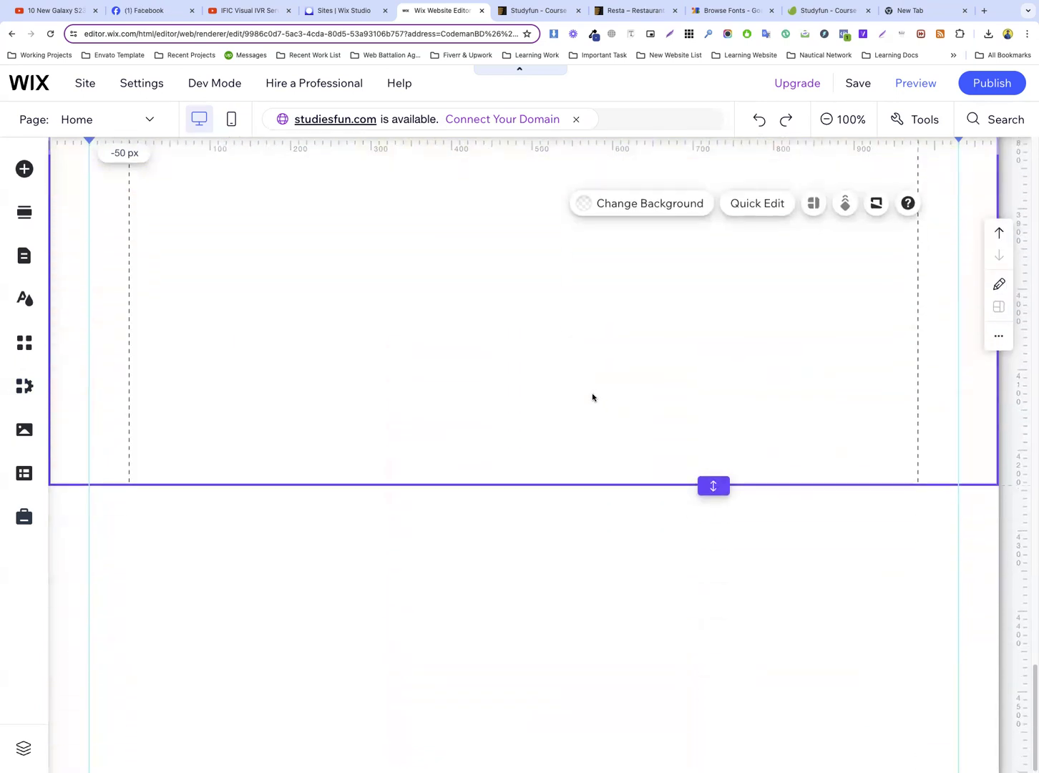
{"action": "scroll", "coordinate": [596, 397], "scroll_direction": "up", "scroll_amount": 4}
{"action": "scroll", "coordinate": [595, 397], "scroll_direction": "up", "scroll_amount": 10}
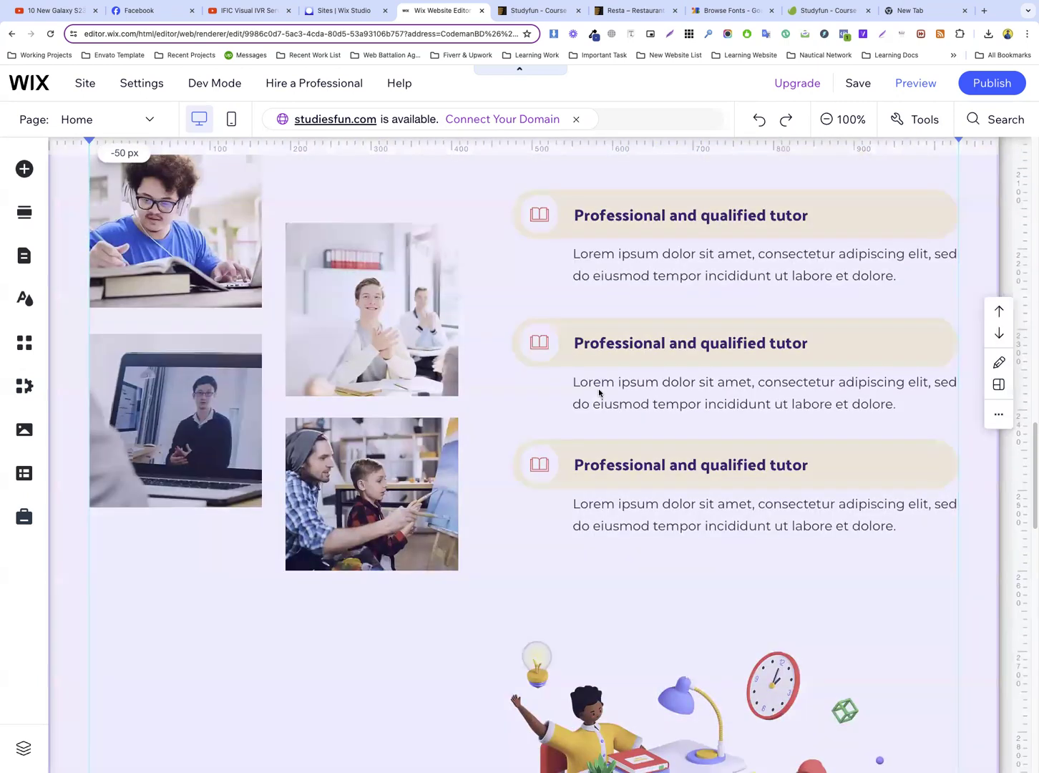
{"action": "scroll", "coordinate": [594, 385], "scroll_direction": "down", "scroll_amount": 15}
{"action": "scroll", "coordinate": [443, 366], "scroll_direction": "up", "scroll_amount": 3}
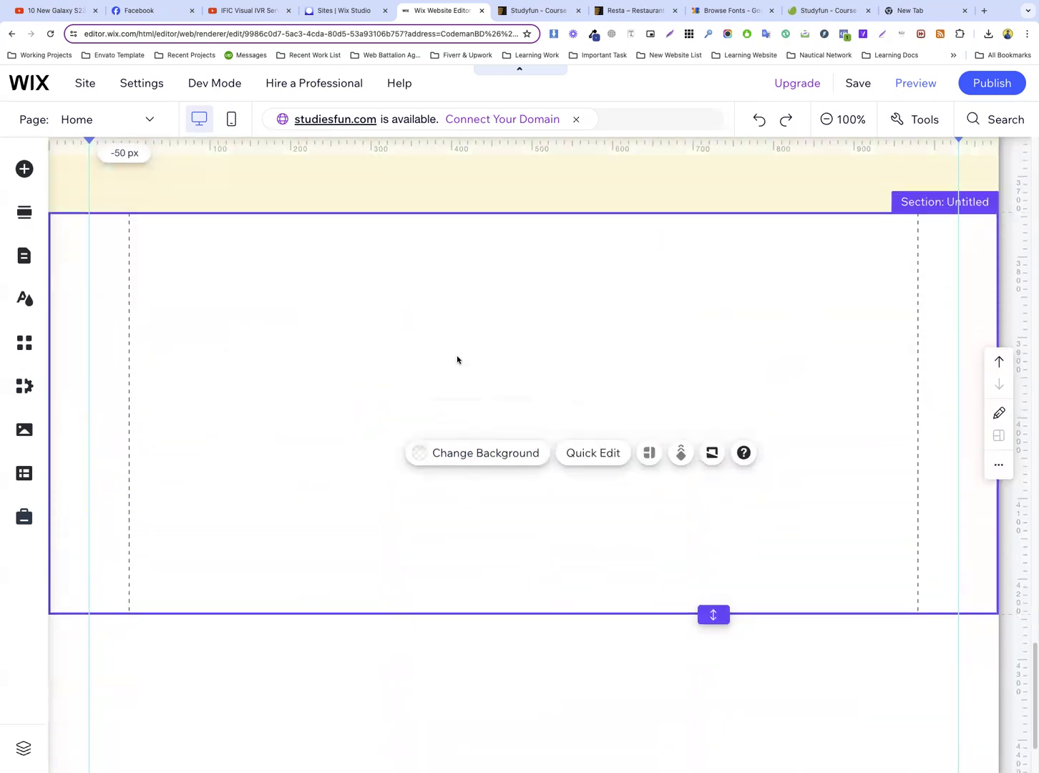
Examine the “Reviews From Happy Learners” section in the Studyfun template preview, select its heading text, and return to the Wix editor
{"action": "left_click", "coordinate": [506, 14]}
{"action": "scroll", "coordinate": [381, 270], "scroll_direction": "down", "scroll_amount": 3}
{"action": "scroll", "coordinate": [341, 269], "scroll_direction": "down", "scroll_amount": 8}
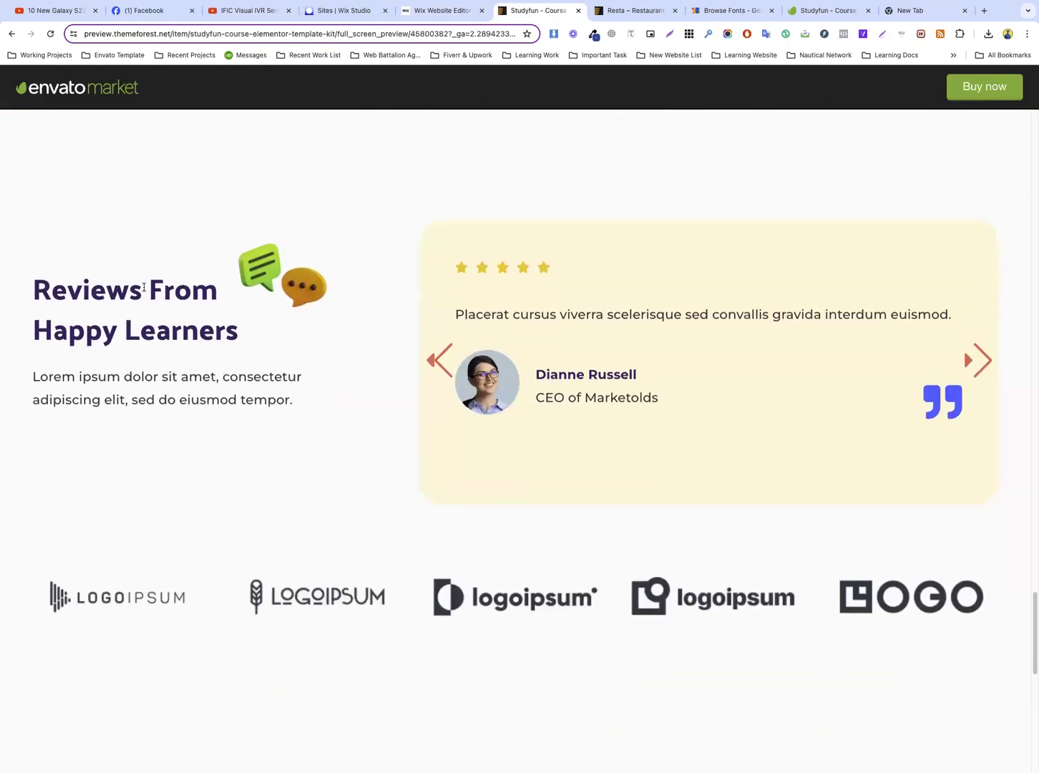
{"action": "left_click_drag", "start_coordinate": [266, 263], "coordinate": [285, 231]}
{"action": "left_click", "coordinate": [281, 296]}
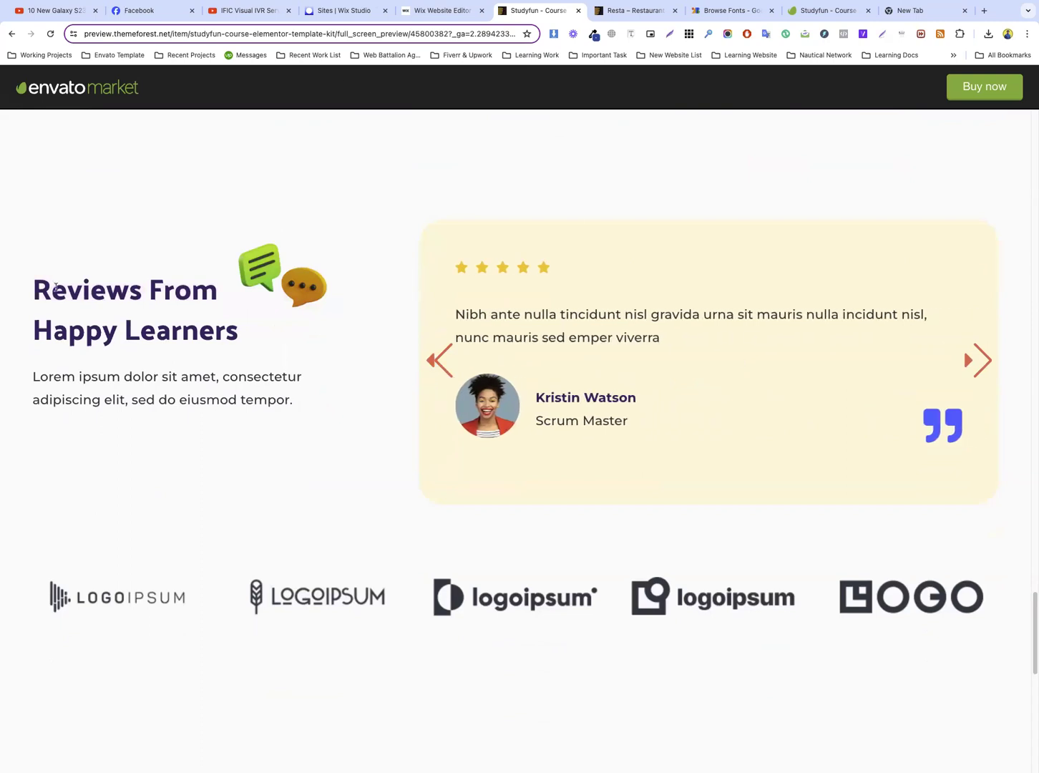
{"action": "left_click_drag", "start_coordinate": [25, 279], "coordinate": [238, 338]}
{"action": "left_click", "coordinate": [438, 10]}
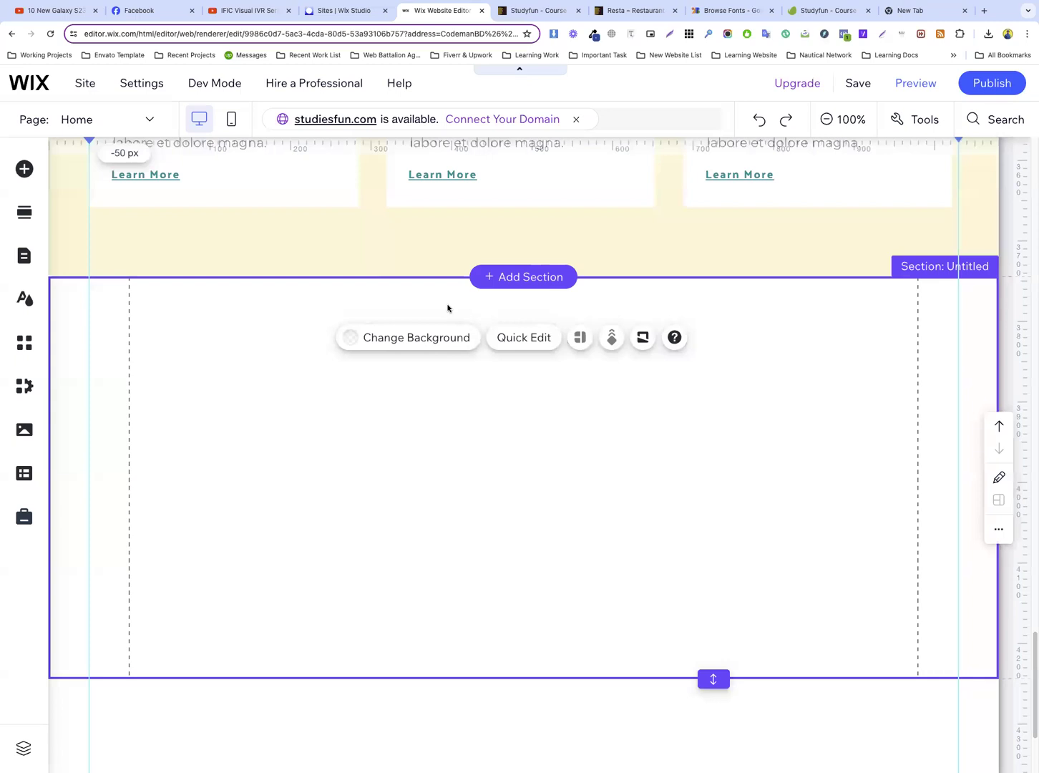
Duplicate the cream “Start To Grind Your Skills Today” course section
{"action": "scroll", "coordinate": [447, 307], "scroll_direction": "up", "scroll_amount": 4}
{"action": "left_click", "coordinate": [974, 377]}
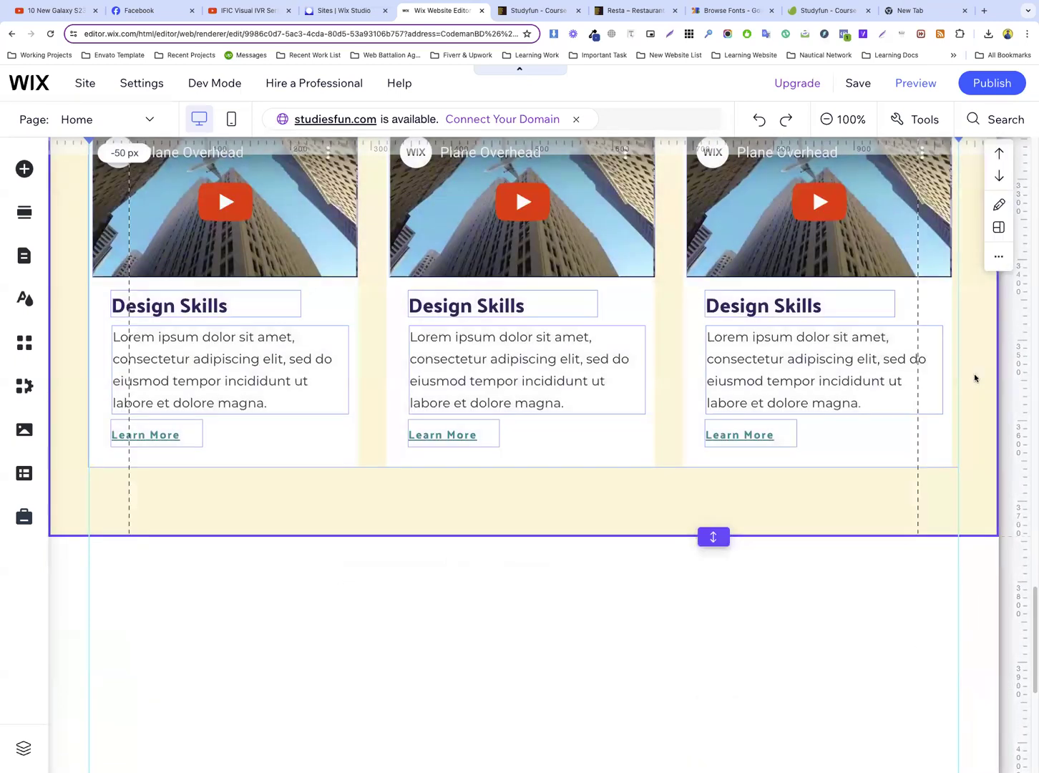
{"action": "right_click", "coordinate": [983, 252]}
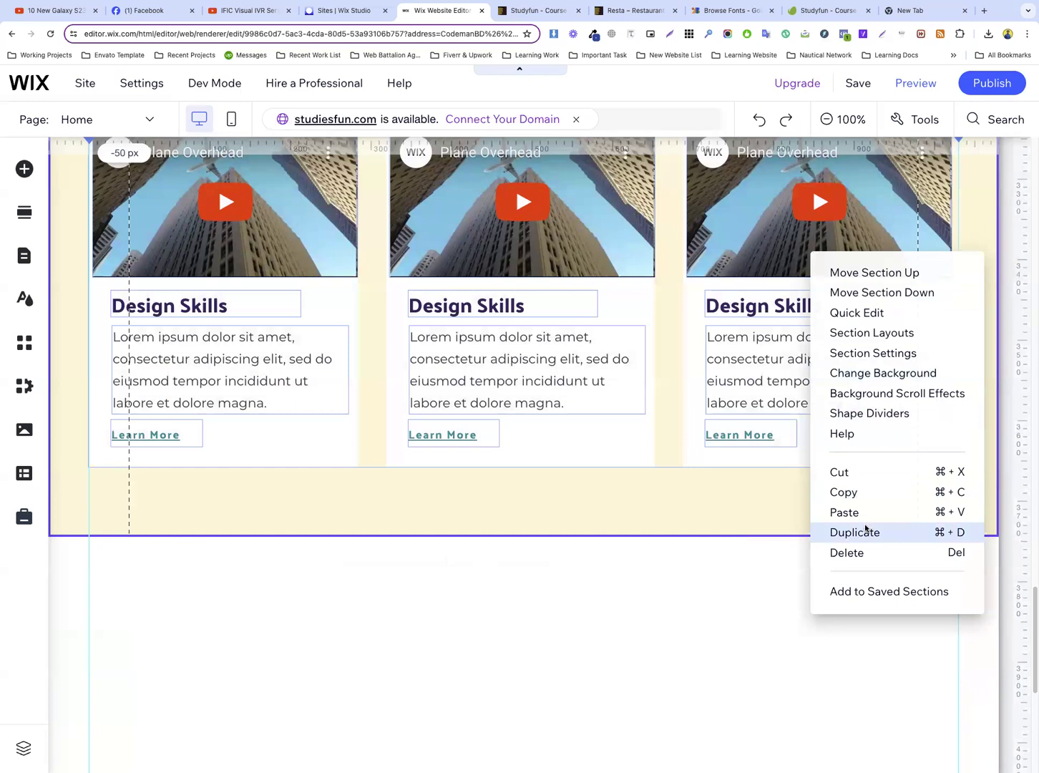
{"action": "left_click", "coordinate": [865, 530]}
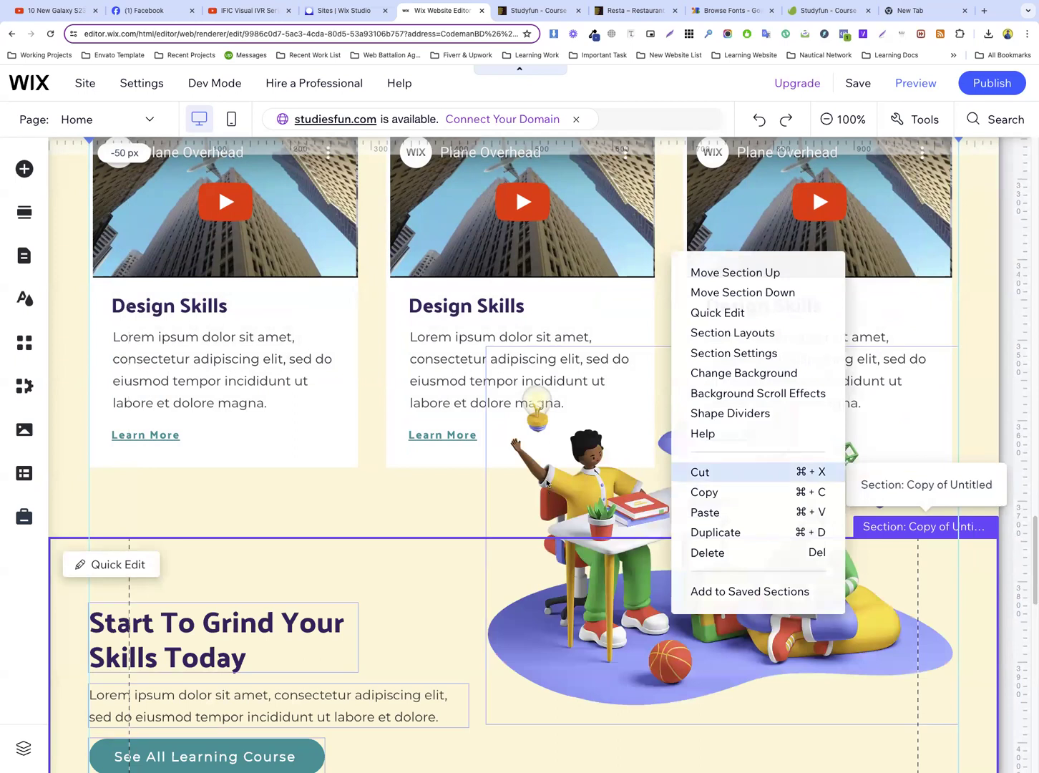
Delete the students-at-desk illustration from the duplicated course section
{"action": "scroll", "coordinate": [634, 387], "scroll_direction": "down", "scroll_amount": 5}
{"action": "scroll", "coordinate": [634, 387], "scroll_direction": "up", "scroll_amount": 2}
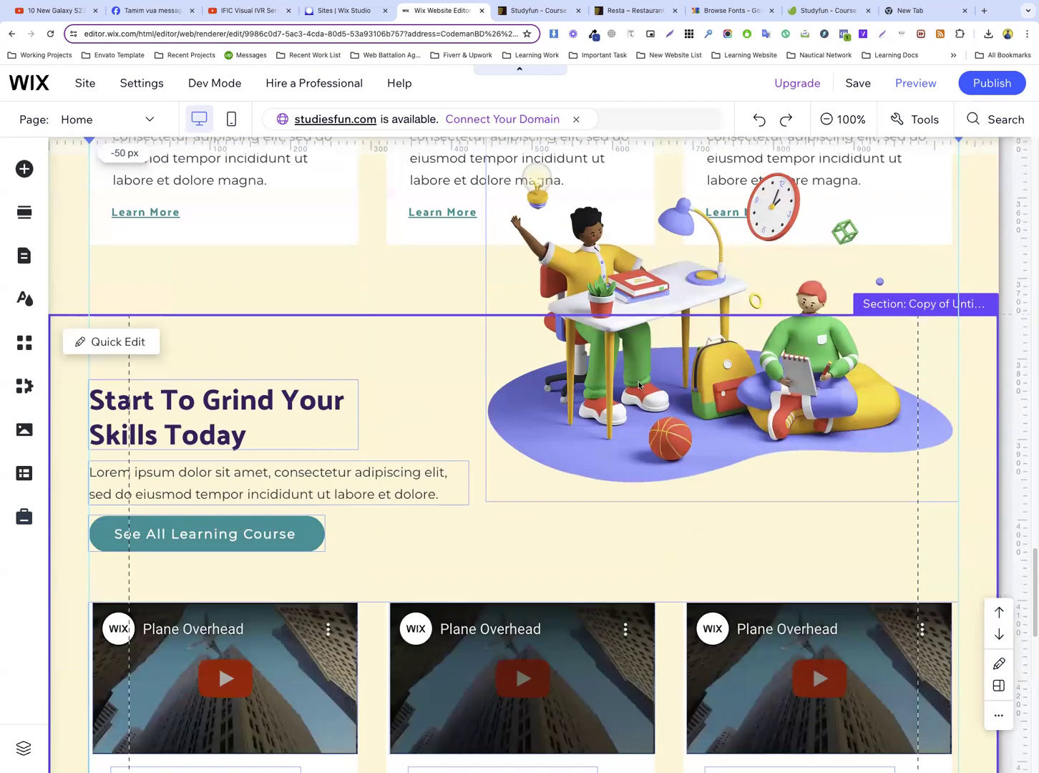
{"action": "left_click", "coordinate": [639, 384]}
{"action": "right_click", "coordinate": [638, 384]}
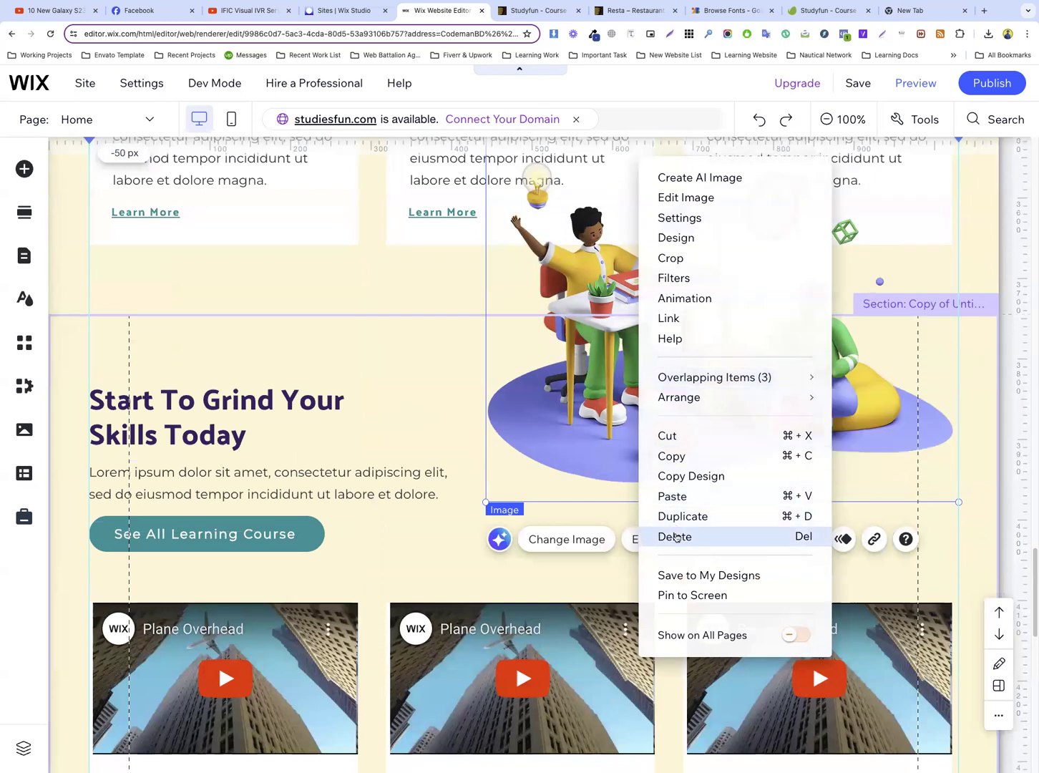
{"action": "key", "text": "Delete"}
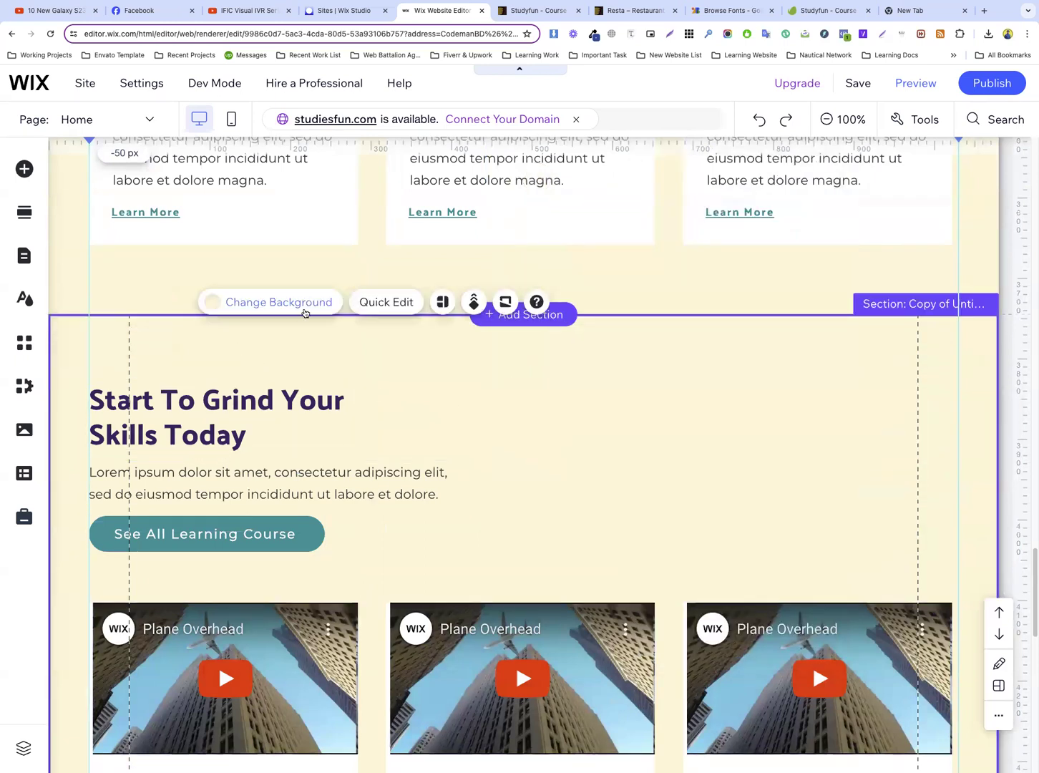
Change the duplicated section's background colour to the white theme colour
{"action": "left_click", "coordinate": [215, 301]}
{"action": "left_click", "coordinate": [109, 436]}
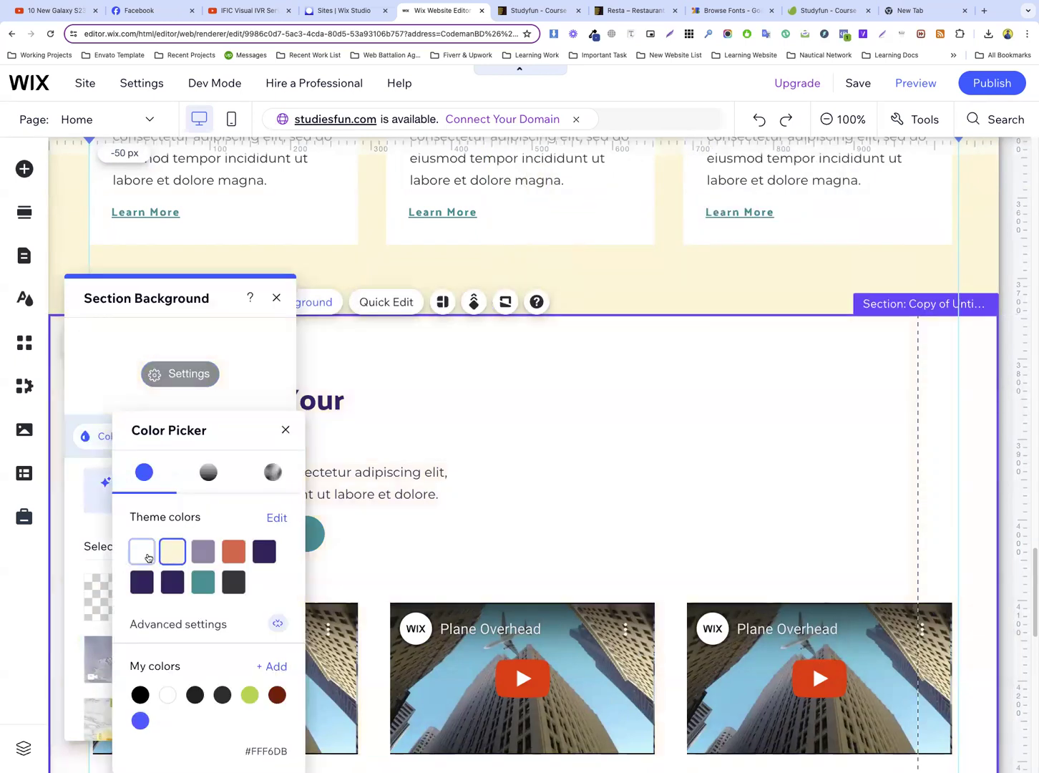
{"action": "left_click", "coordinate": [147, 558]}
{"action": "left_click", "coordinate": [458, 439]}
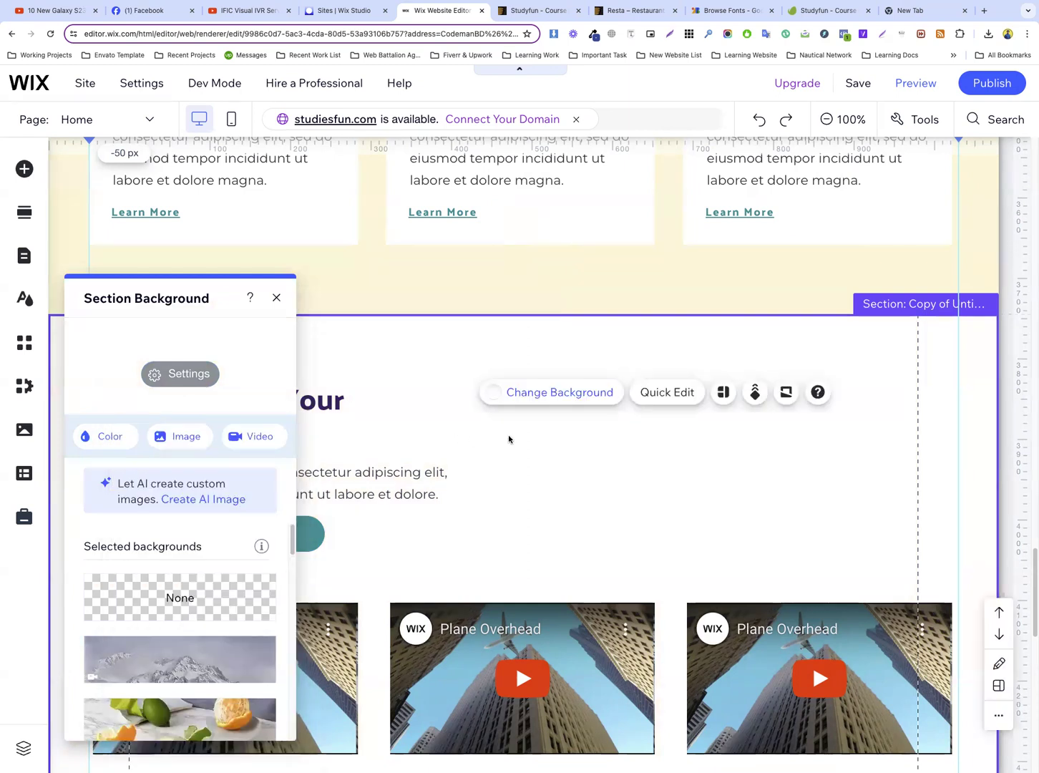
{"action": "left_click", "coordinate": [274, 297]}
Delete the repeater with the three video course cards from the duplicated section
{"action": "scroll", "coordinate": [438, 401], "scroll_direction": "down", "scroll_amount": 3}
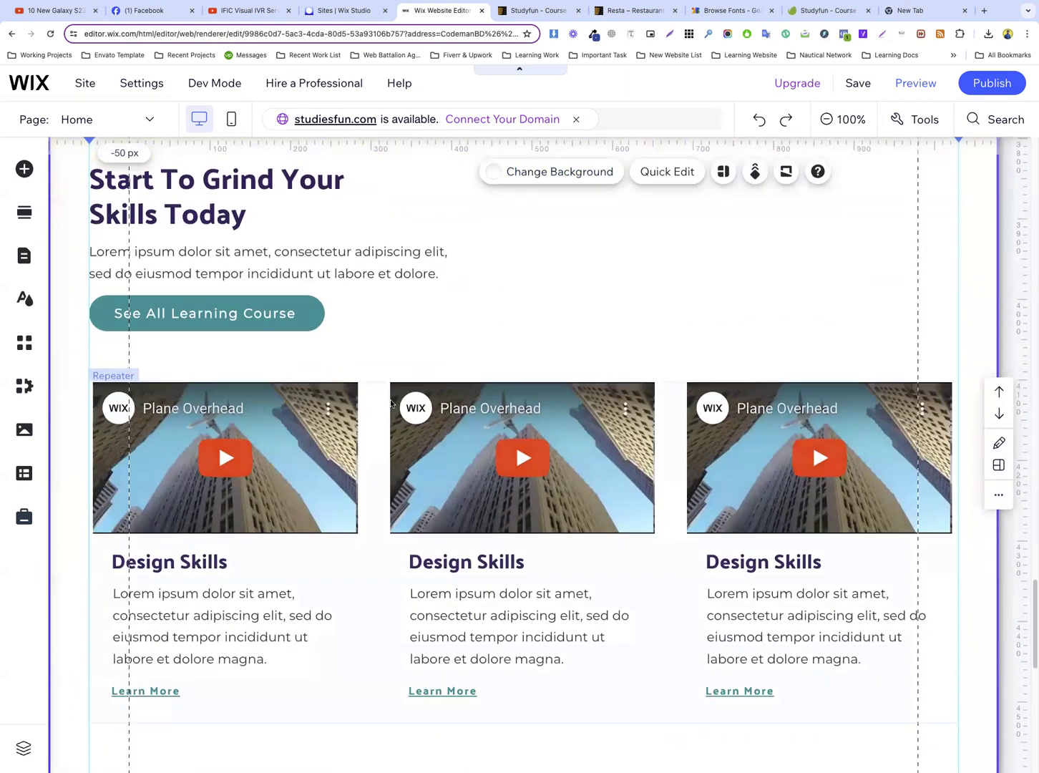
{"action": "left_click", "coordinate": [393, 401]}
{"action": "right_click", "coordinate": [394, 401]}
{"action": "left_click", "coordinate": [432, 434]}
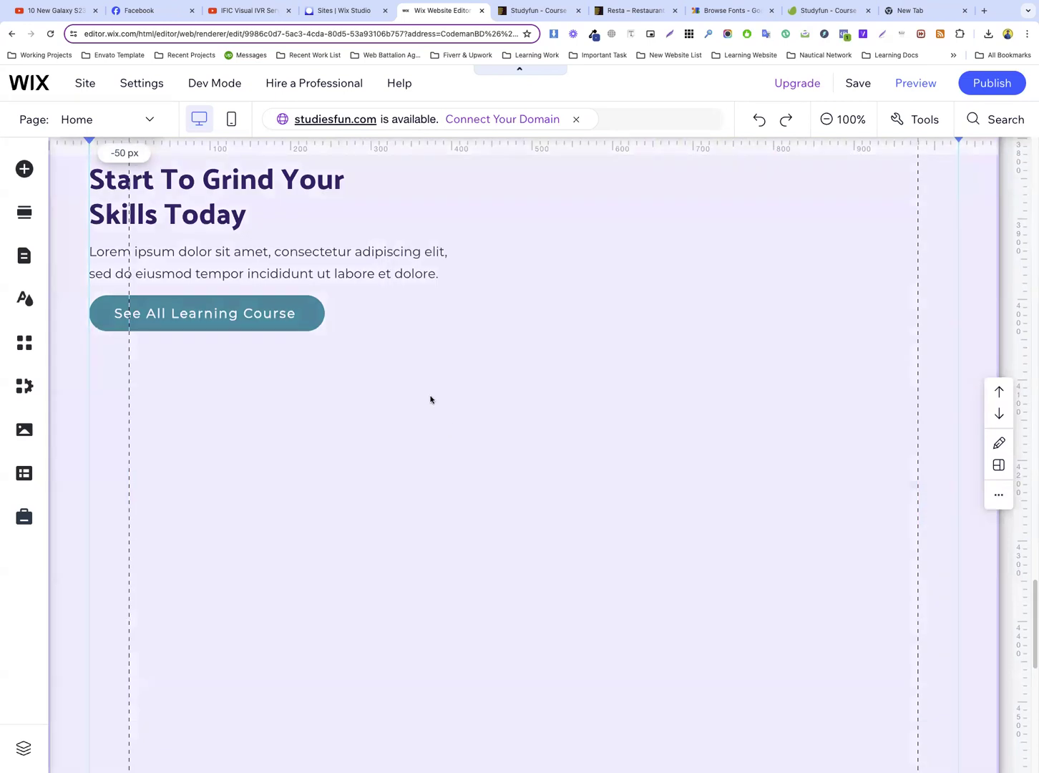
Shorten the duplicated section by raising its lower edge closer to the “See All Learning Course” button
{"action": "scroll", "coordinate": [464, 382], "scroll_direction": "down", "scroll_amount": 5}
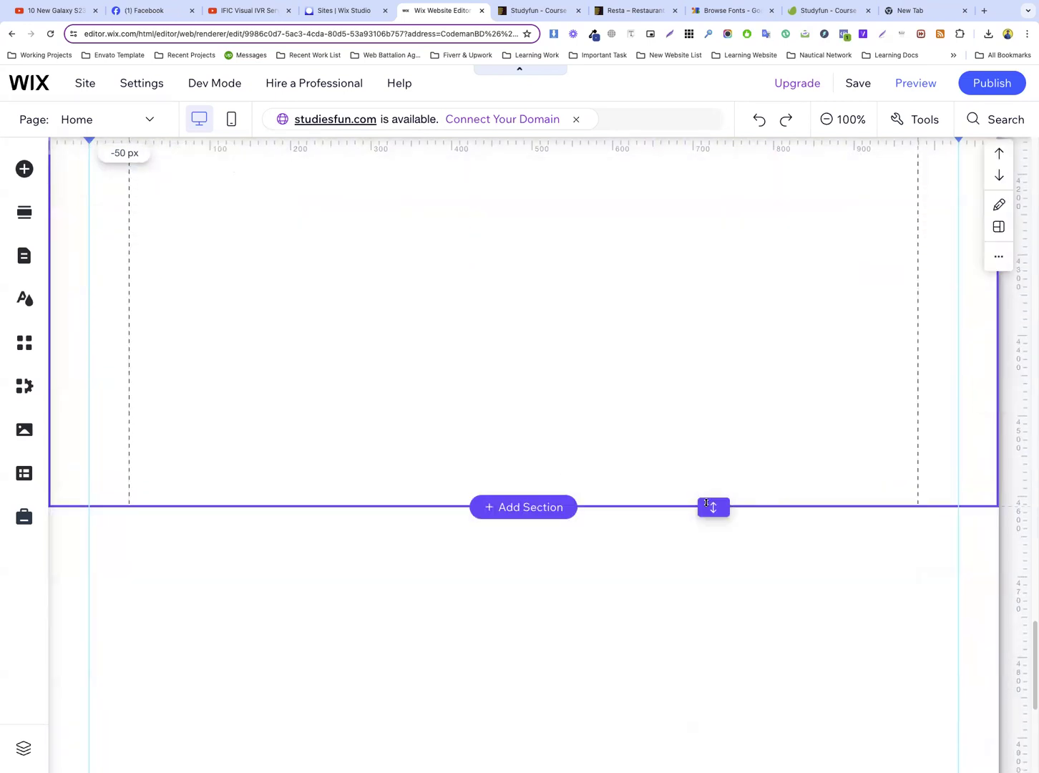
{"action": "left_click_drag", "start_coordinate": [713, 507], "coordinate": [674, 251]}
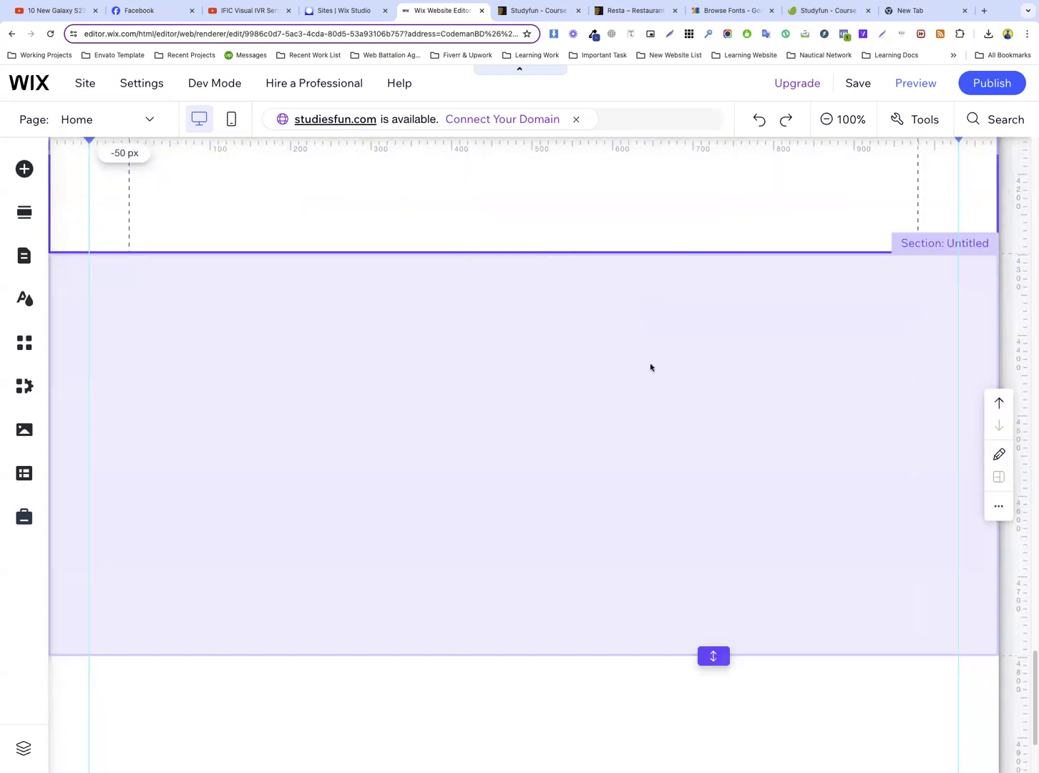
{"action": "scroll", "coordinate": [650, 367], "scroll_direction": "up", "scroll_amount": 4}
{"action": "scroll", "coordinate": [650, 367], "scroll_direction": "up", "scroll_amount": 3}
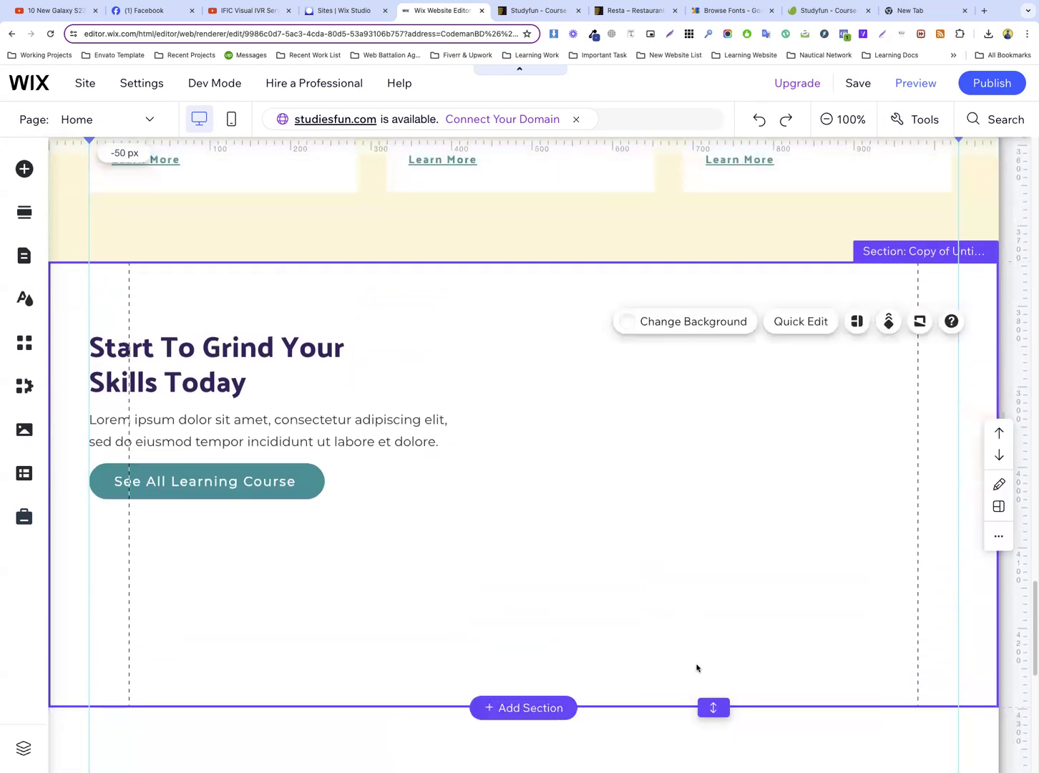
{"action": "mouse_move", "coordinate": [713, 703]}
{"action": "left_mouse_down"}
{"action": "mouse_move", "coordinate": [711, 607]}
{"action": "mouse_move", "coordinate": [714, 701]}
{"action": "left_mouse_up"}
Move the duplicated section's heading, paragraph and button down together, and narrow the paragraph so it wraps onto three lines
{"action": "left_click", "coordinate": [240, 372]}
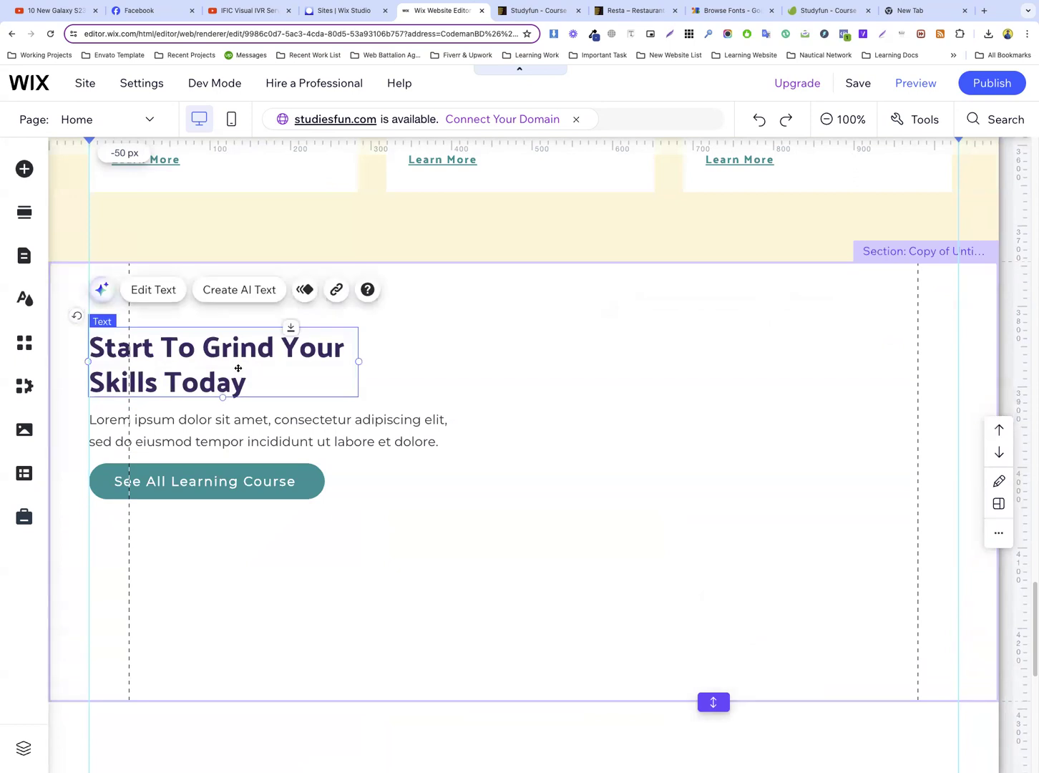
{"action": "left_click", "coordinate": [232, 425], "text": "shift"}
{"action": "left_click", "coordinate": [222, 477], "text": "shift"}
{"action": "left_click_drag", "start_coordinate": [222, 477], "coordinate": [221, 532]}
{"action": "left_click", "coordinate": [378, 475]}
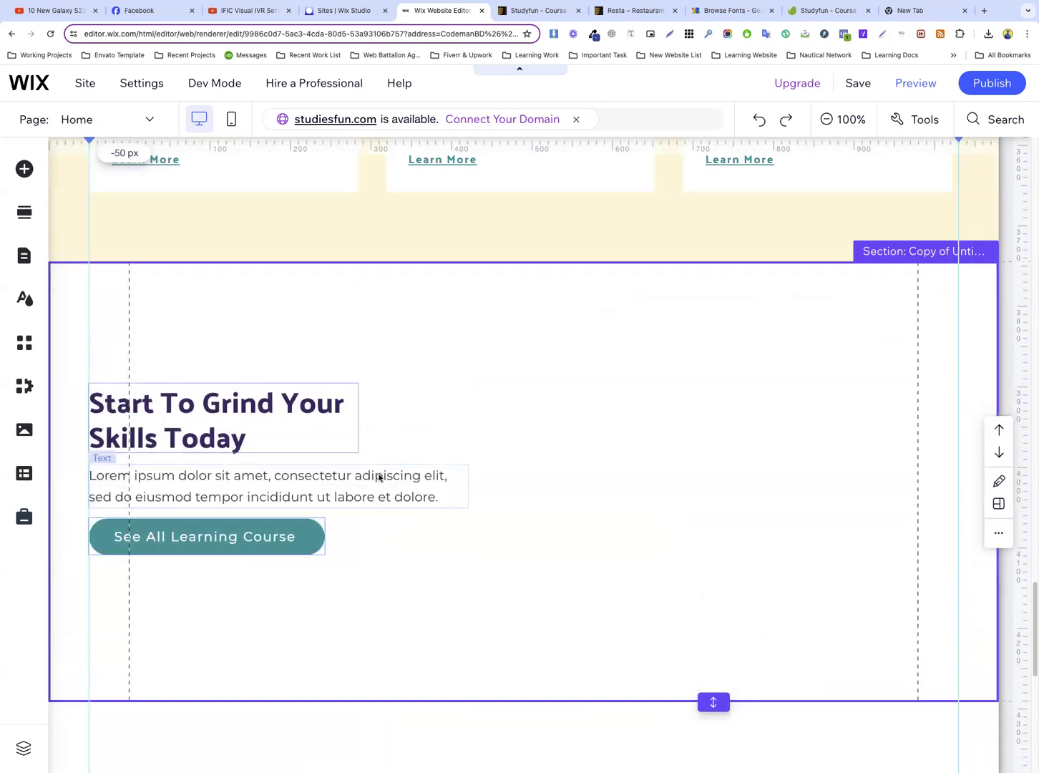
{"action": "left_click_drag", "start_coordinate": [462, 487], "coordinate": [405, 491]}
{"action": "left_click", "coordinate": [531, 471]}
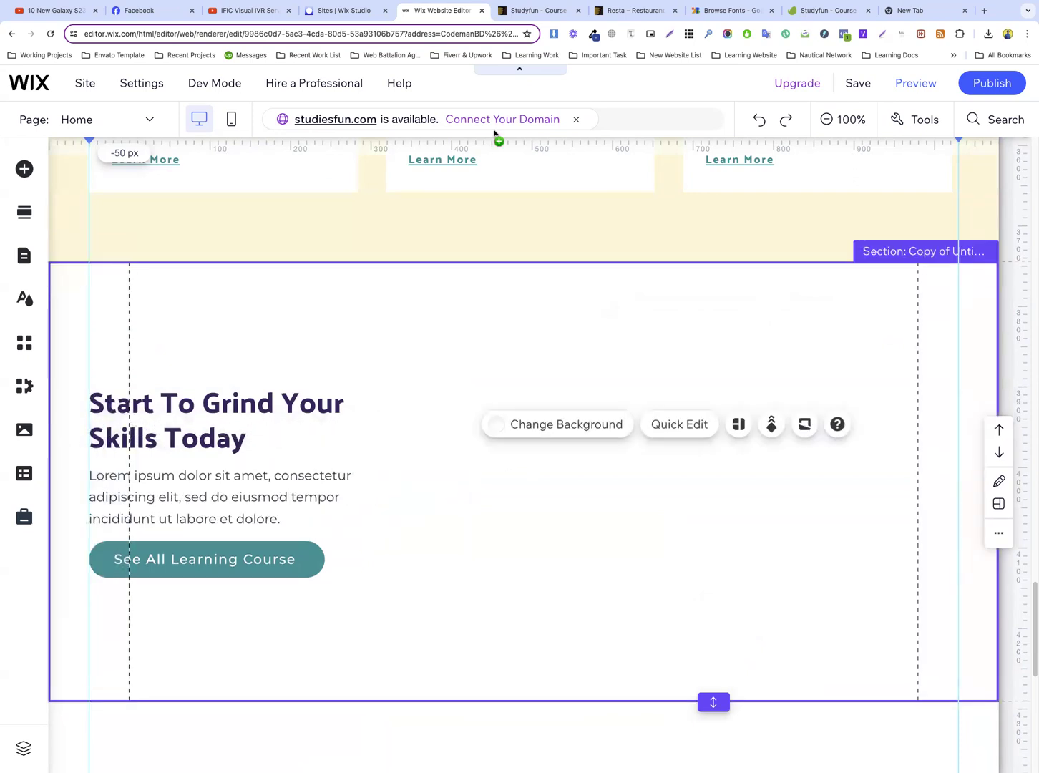
Replace the paragraph with the template's review text, “Lorem ipsum dolor sit amet, consectetur adipiscing elit, sed do eiusmod tempor.”
{"action": "left_click", "coordinate": [515, 11]}
{"action": "triple_click", "coordinate": [193, 391]}
{"action": "key", "text": "super+c"}
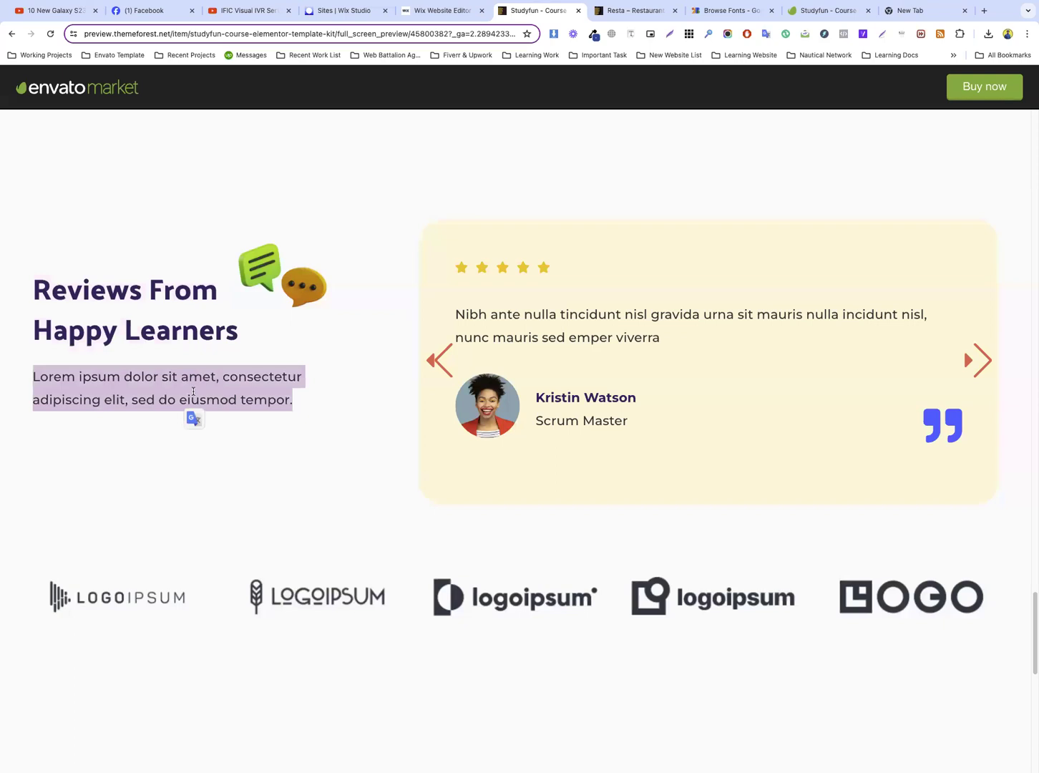
{"action": "left_click", "coordinate": [448, 11]}
{"action": "left_click", "coordinate": [236, 491]}
{"action": "double_click", "coordinate": [238, 494]}
{"action": "key", "text": "super+v"}
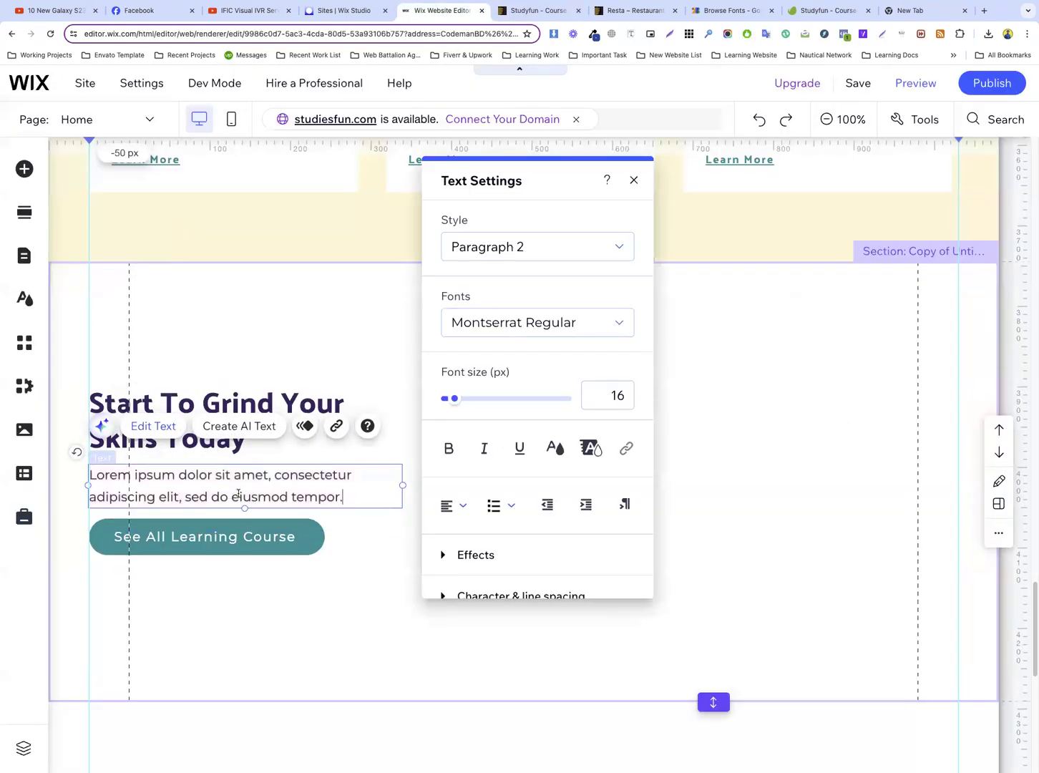
{"action": "left_click", "coordinate": [341, 536]}
Move the “See All Learning Course” button slightly lower beneath the paragraph, keeping it aligned with the text's left edge
{"action": "left_click", "coordinate": [222, 533]}
{"action": "left_click_drag", "start_coordinate": [221, 533], "coordinate": [218, 546]}
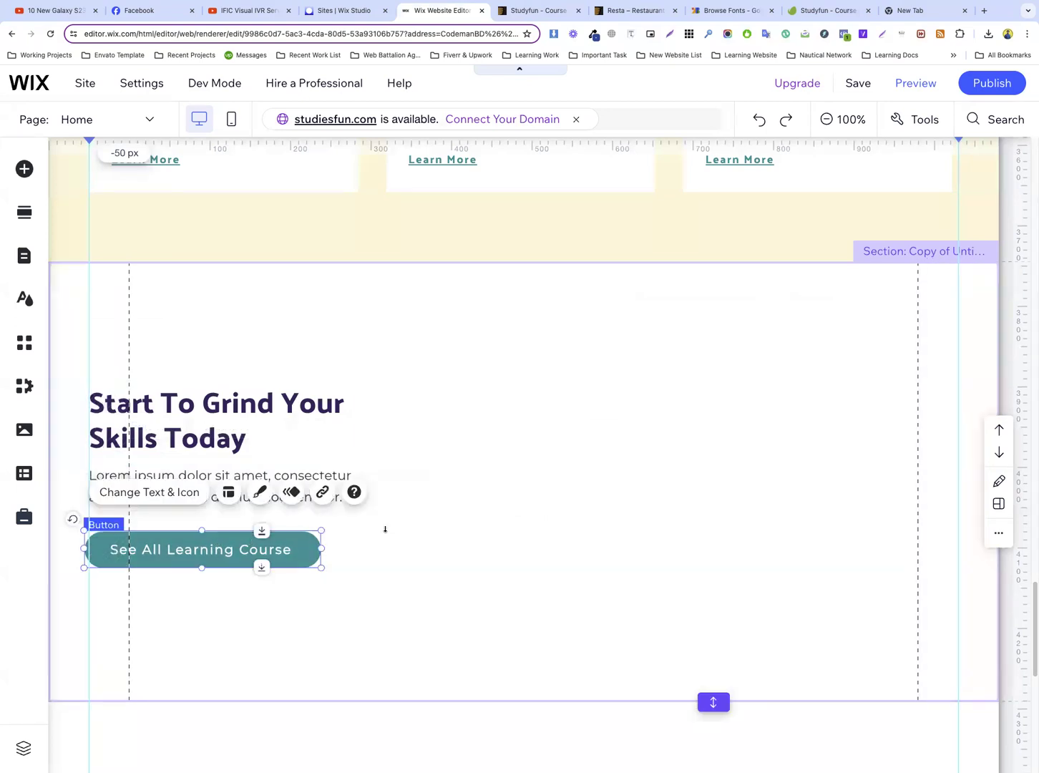
{"action": "left_click", "coordinate": [383, 529]}
{"action": "left_click", "coordinate": [145, 548]}
{"action": "left_click_drag", "start_coordinate": [144, 548], "coordinate": [148, 549]}
{"action": "left_click", "coordinate": [501, 516]}
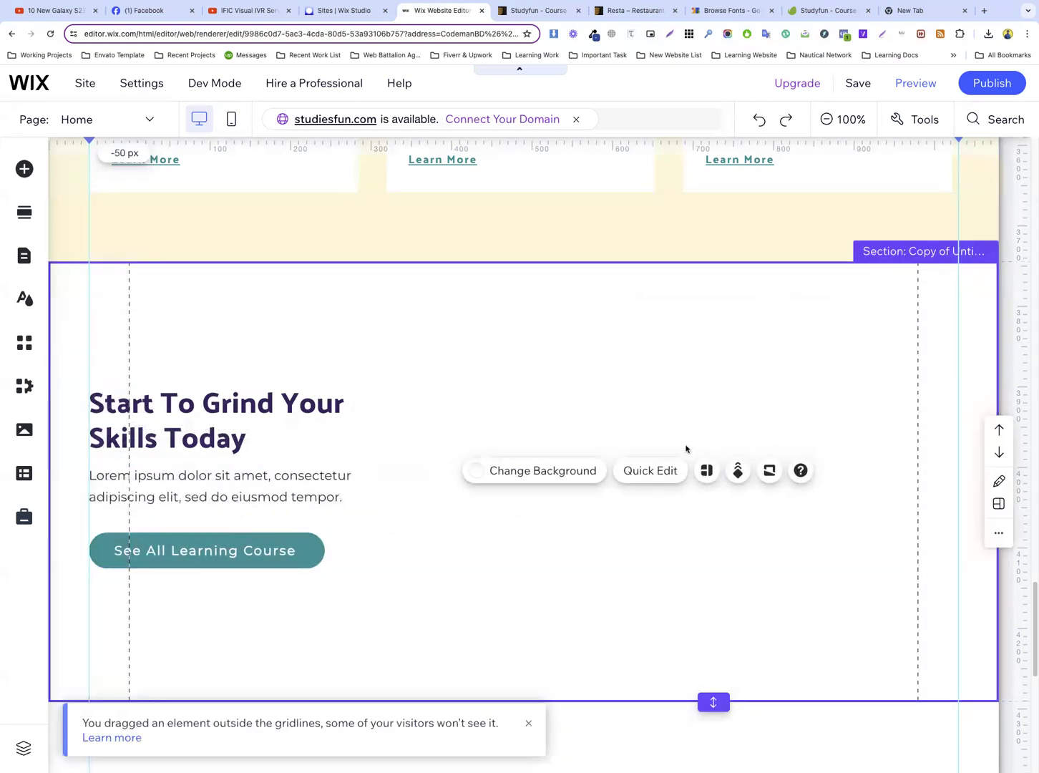
Add the dark “Add a Catchy Title Here” box slideshow to the duplicated section, with its right edge on the content guide
{"action": "left_click", "coordinate": [15, 171]}
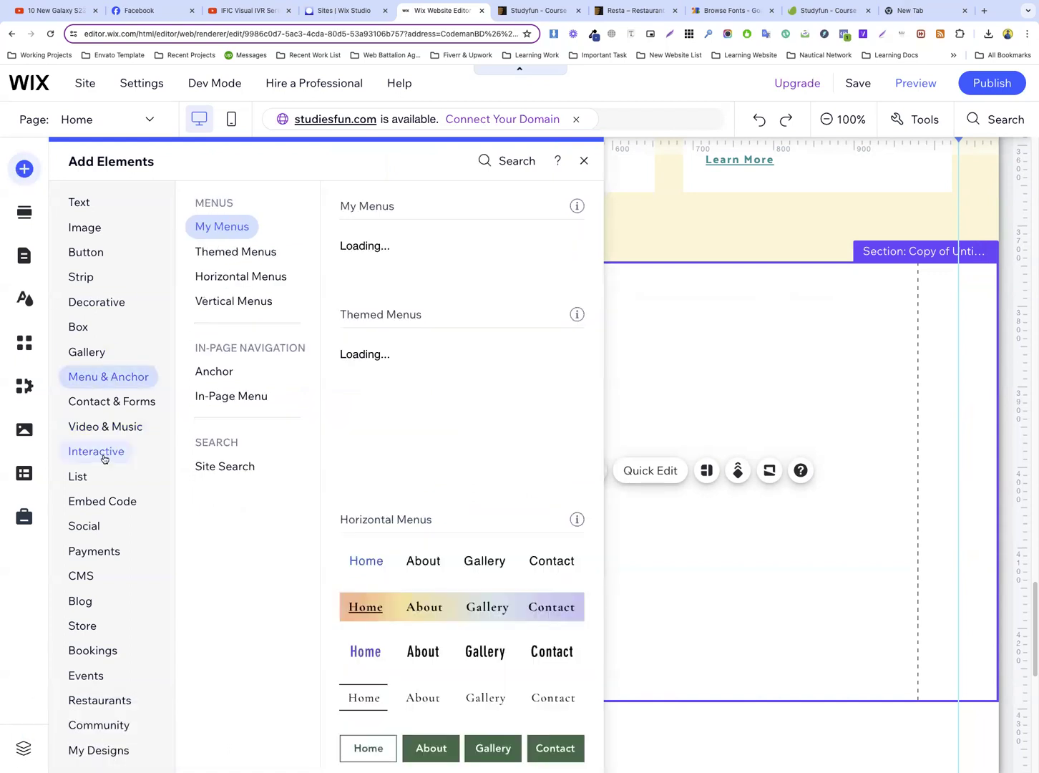
{"action": "left_click", "coordinate": [104, 458]}
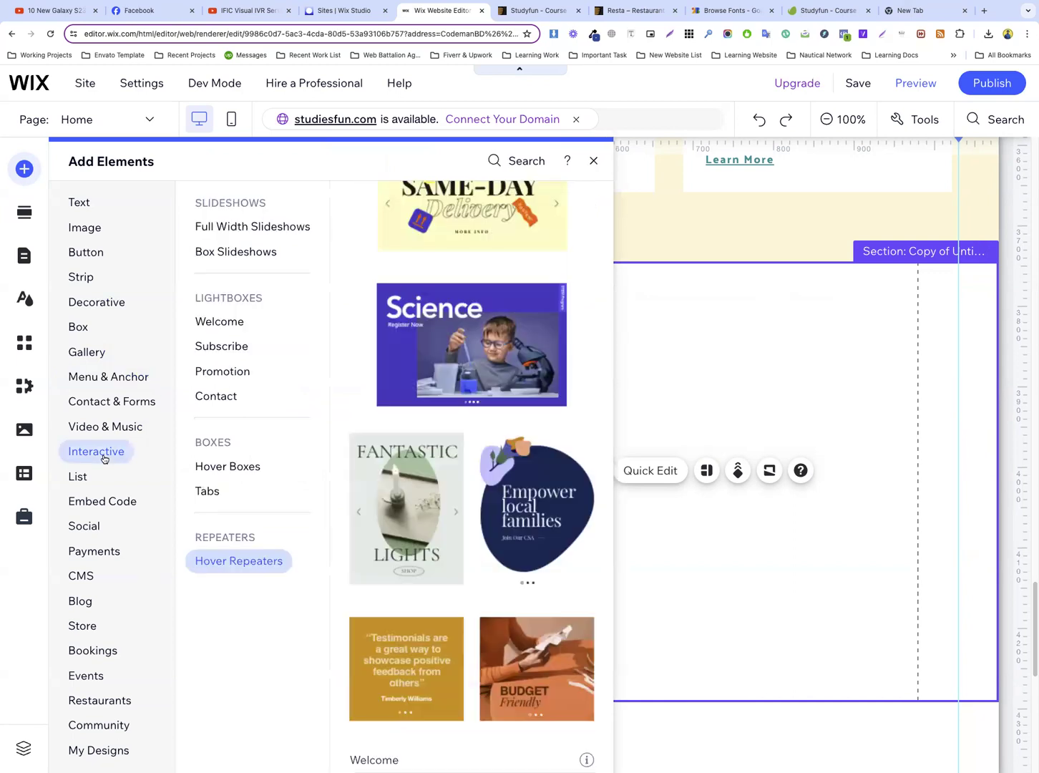
{"action": "left_click", "coordinate": [213, 245]}
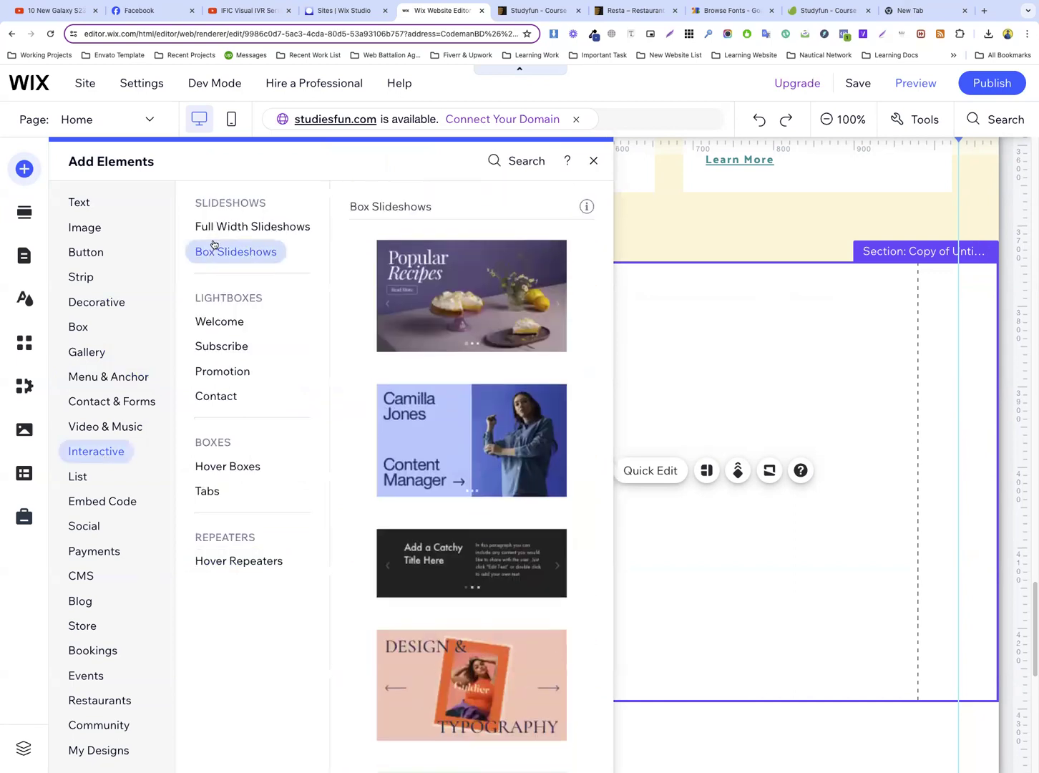
{"action": "left_click_drag", "start_coordinate": [668, 436], "coordinate": [429, 474]}
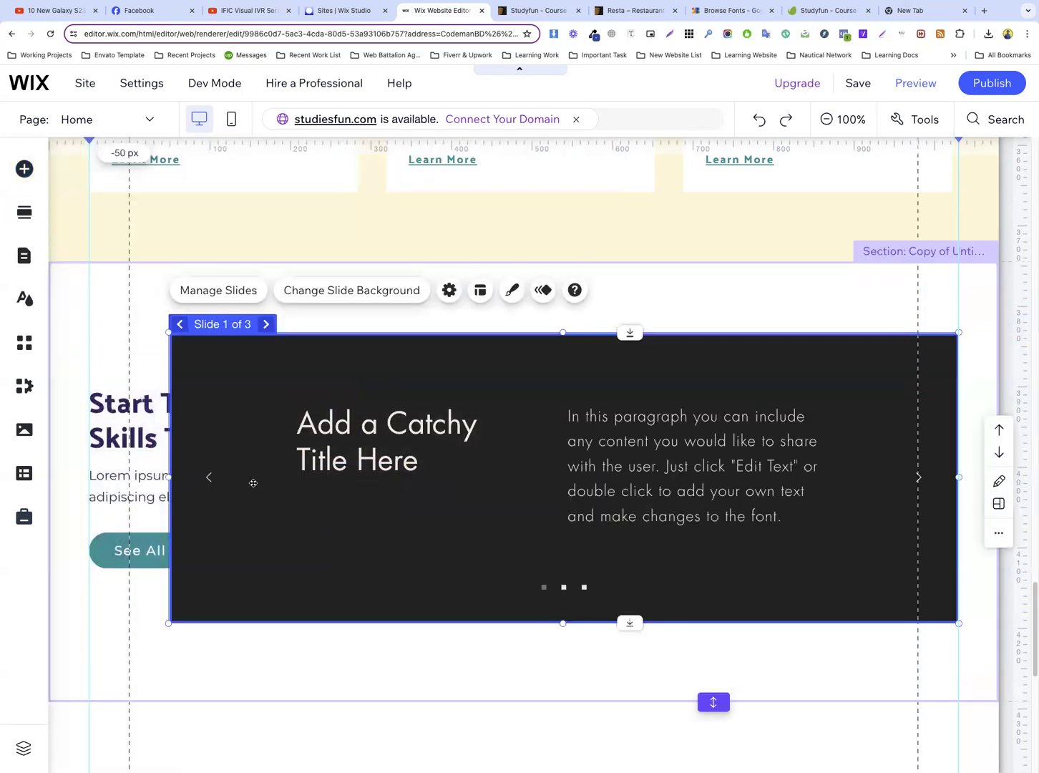
Narrow the slideshow from its left edge so it clears the heading, paragraph and button beside it
{"action": "left_click_drag", "start_coordinate": [176, 478], "coordinate": [408, 480]}
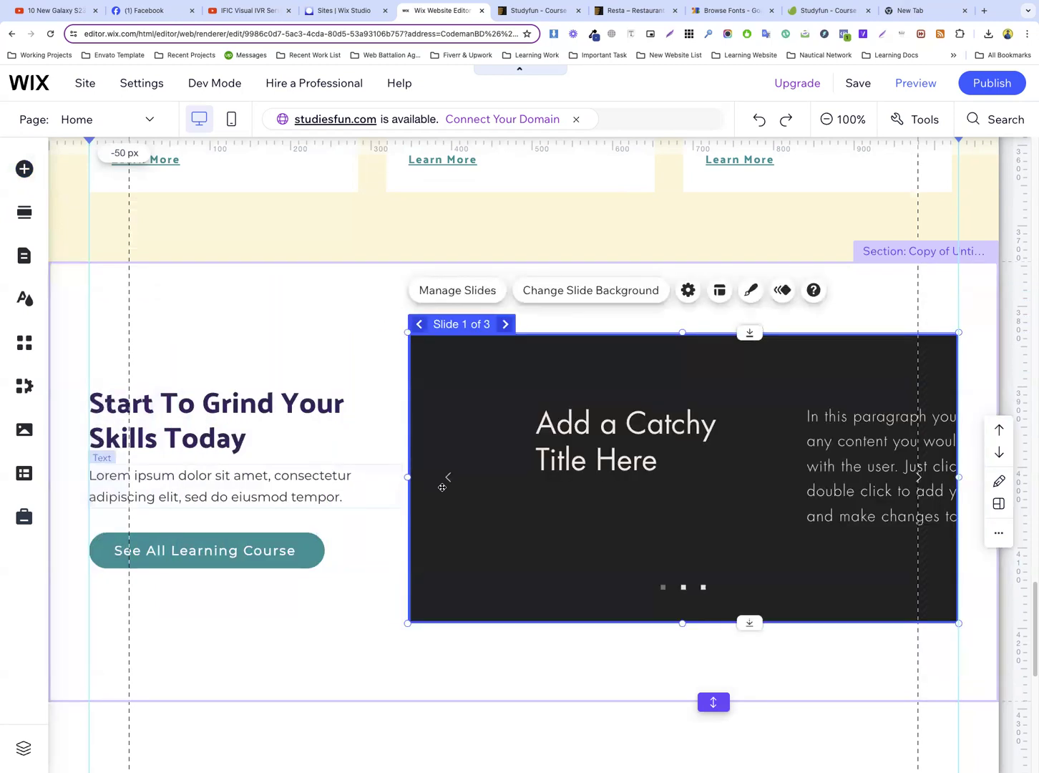
{"action": "left_click", "coordinate": [388, 400]}
{"action": "left_click", "coordinate": [556, 458]}
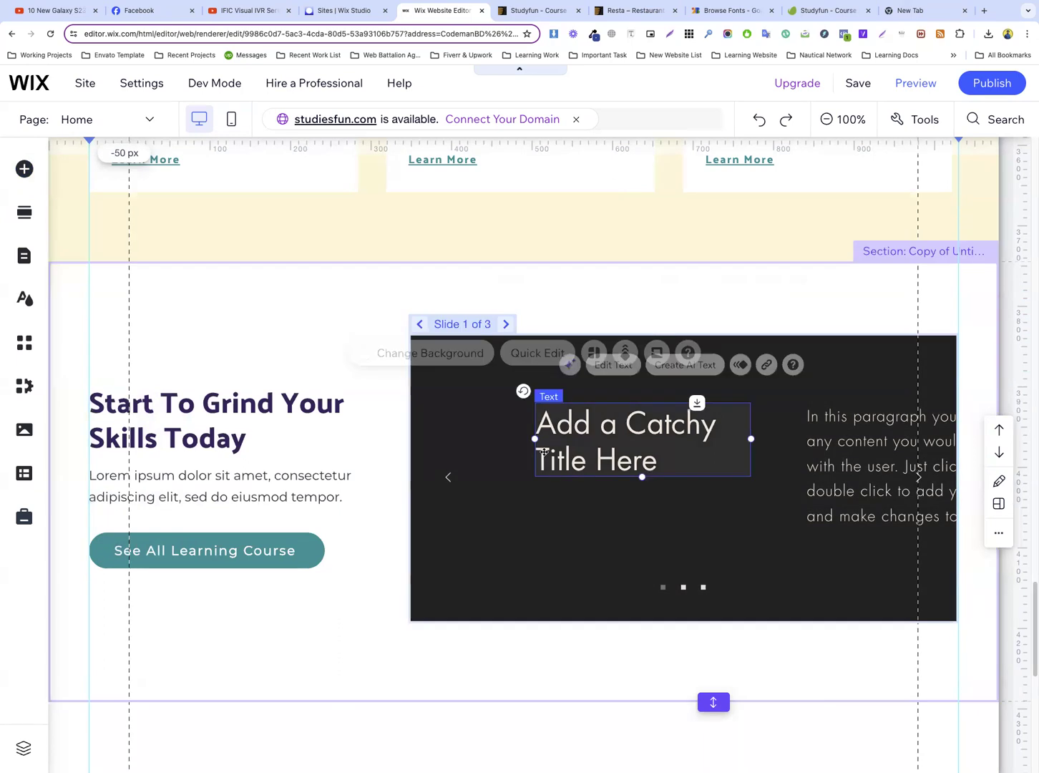
Set the first slide's background to the cream theme color, #FFF6DB
{"action": "left_click", "coordinate": [446, 417]}
{"action": "left_click", "coordinate": [550, 299]}
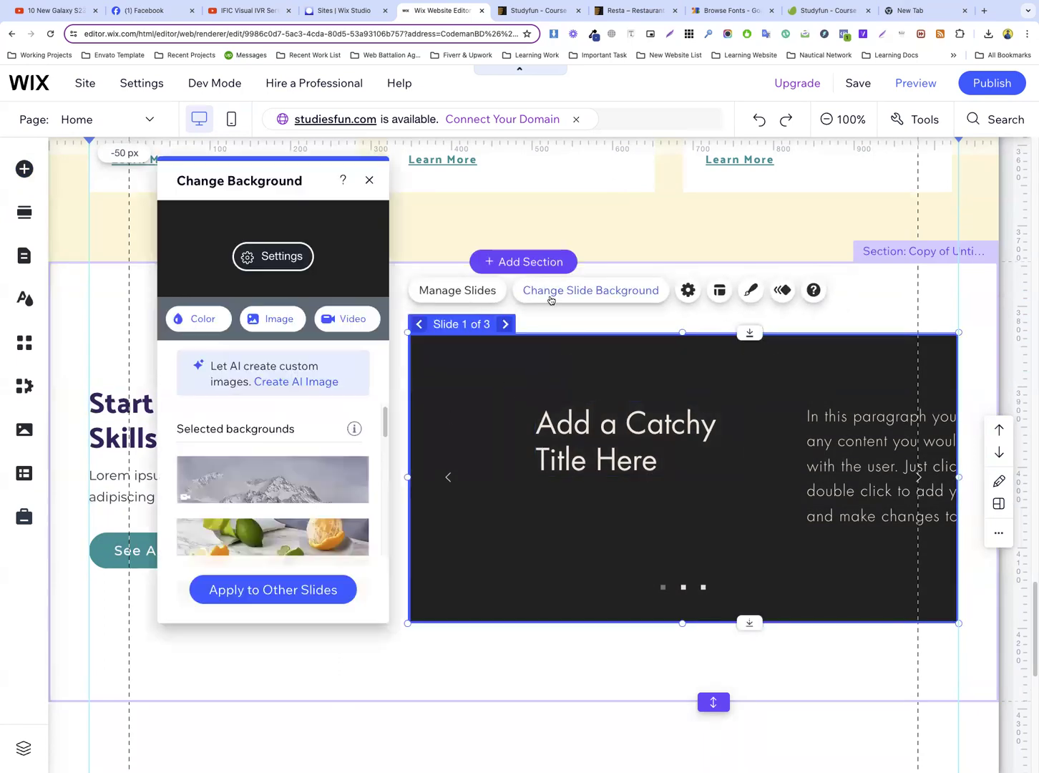
{"action": "left_click", "coordinate": [192, 318]}
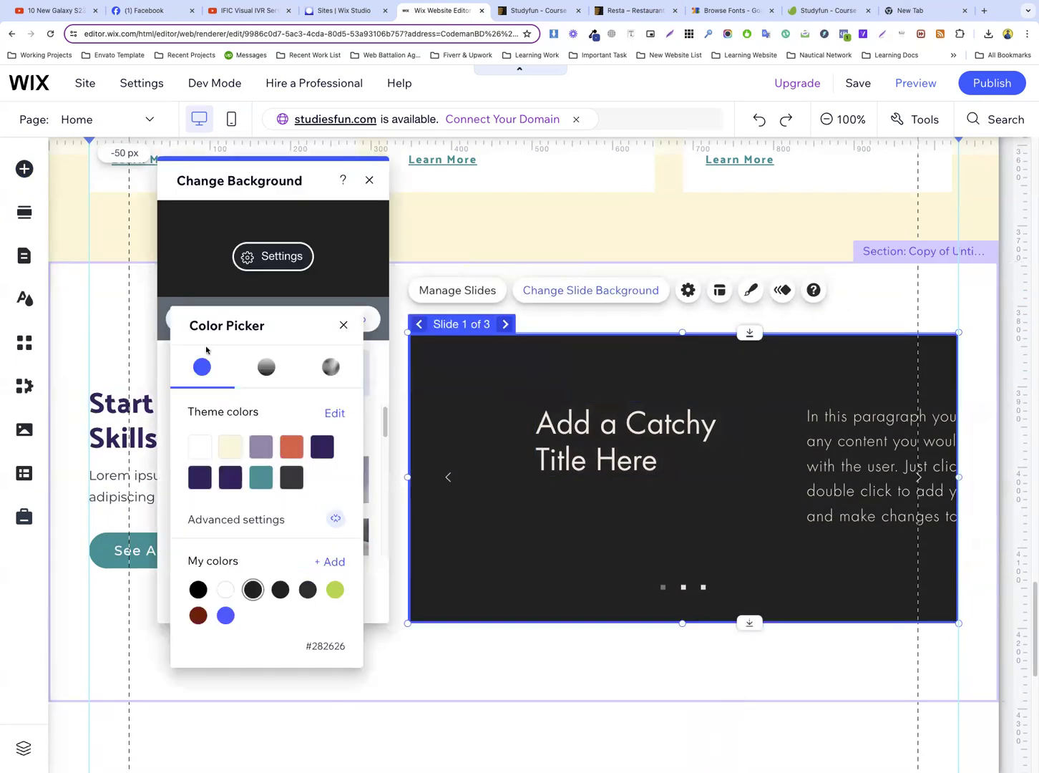
{"action": "left_click", "coordinate": [229, 445]}
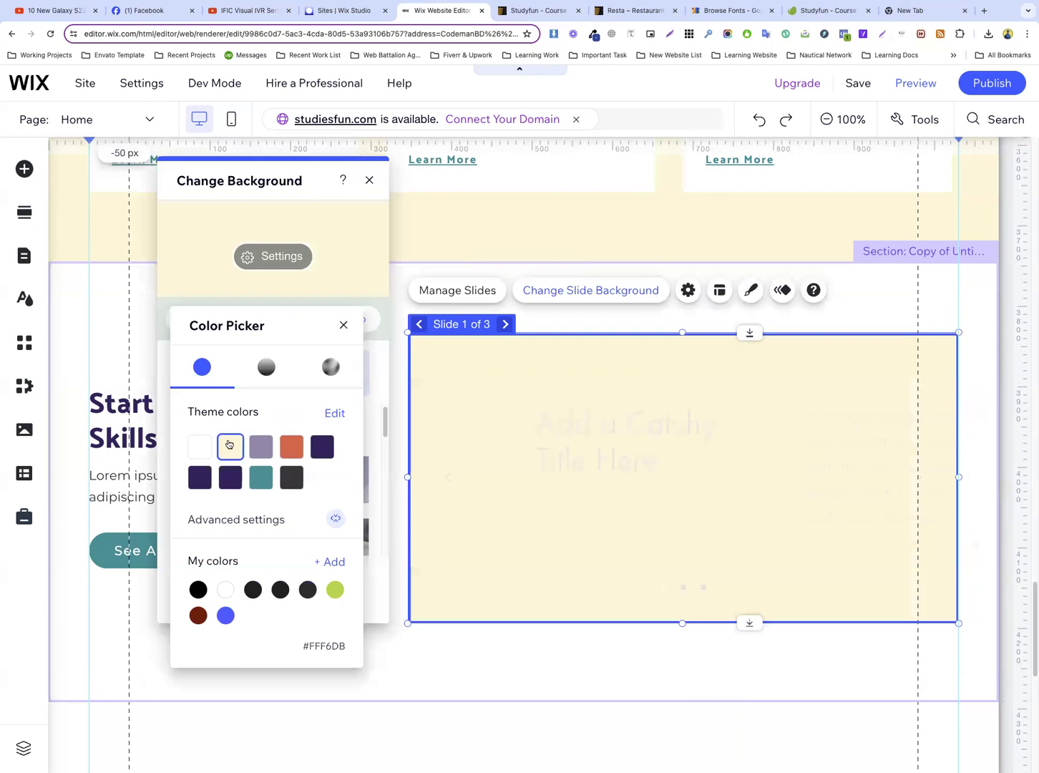
Delete the placeholder title and paragraph from the first slide
{"action": "left_click", "coordinate": [561, 413]}
{"action": "left_click", "coordinate": [566, 421]}
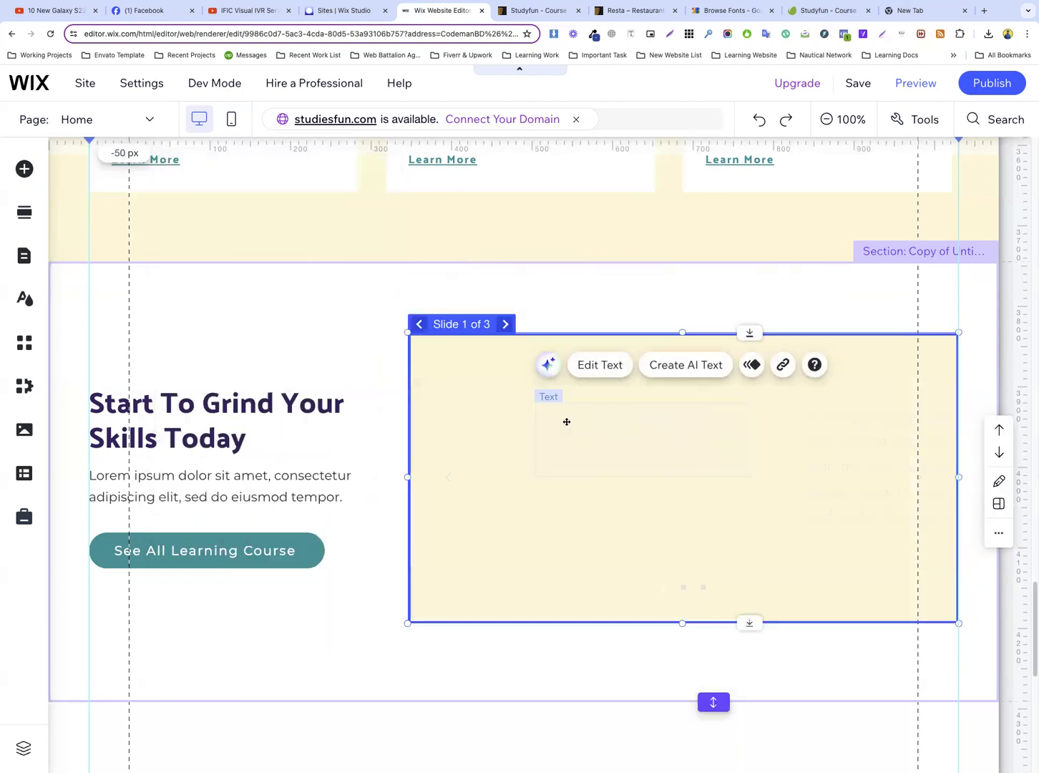
{"action": "left_click", "coordinate": [828, 424]}
{"action": "key", "text": "Delete"}
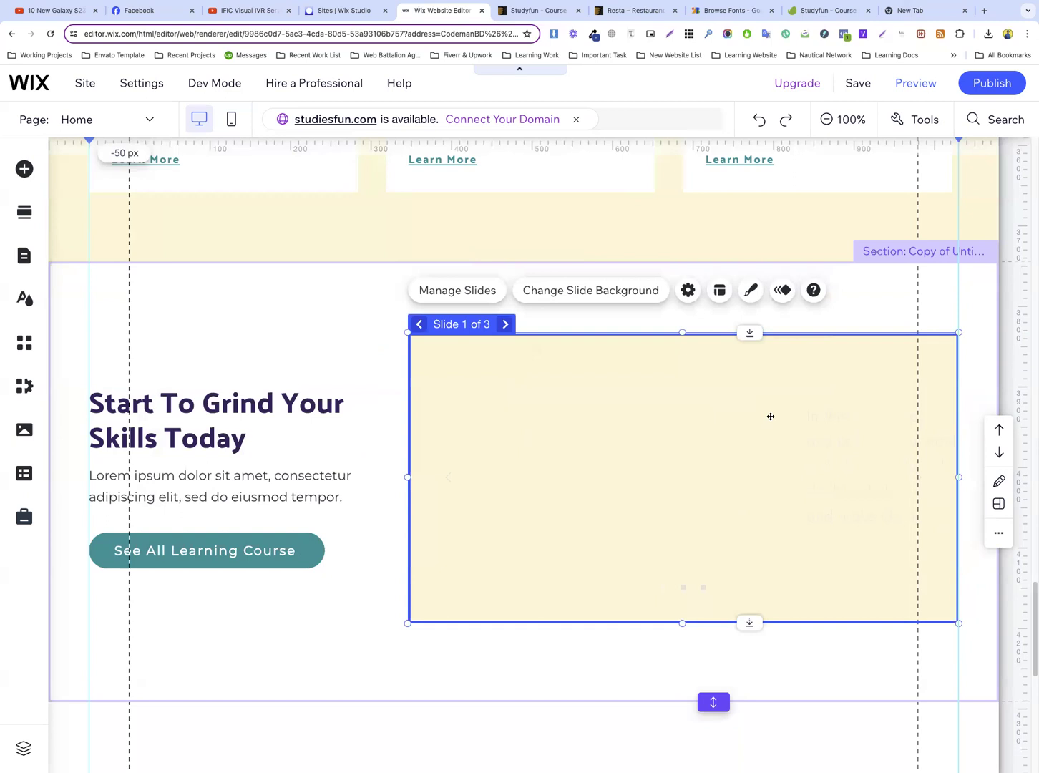
Fill the first slide's background with the dark purple theme color, #3A2766
{"action": "left_click", "coordinate": [456, 290]}
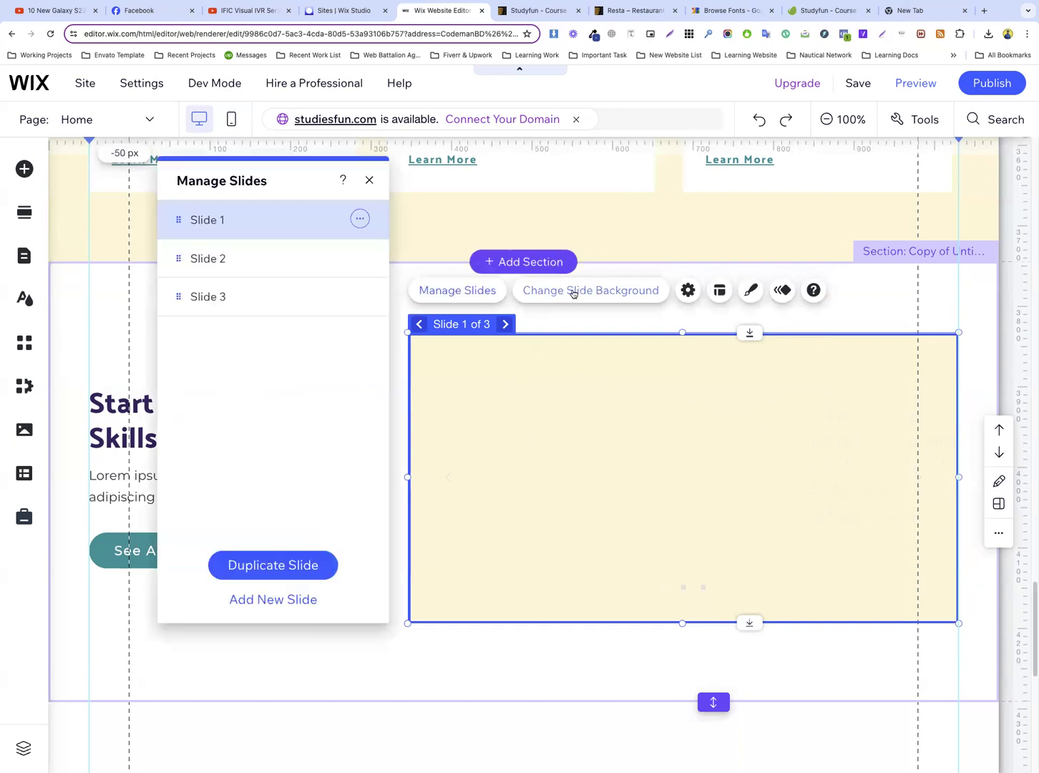
{"action": "left_click", "coordinate": [570, 294]}
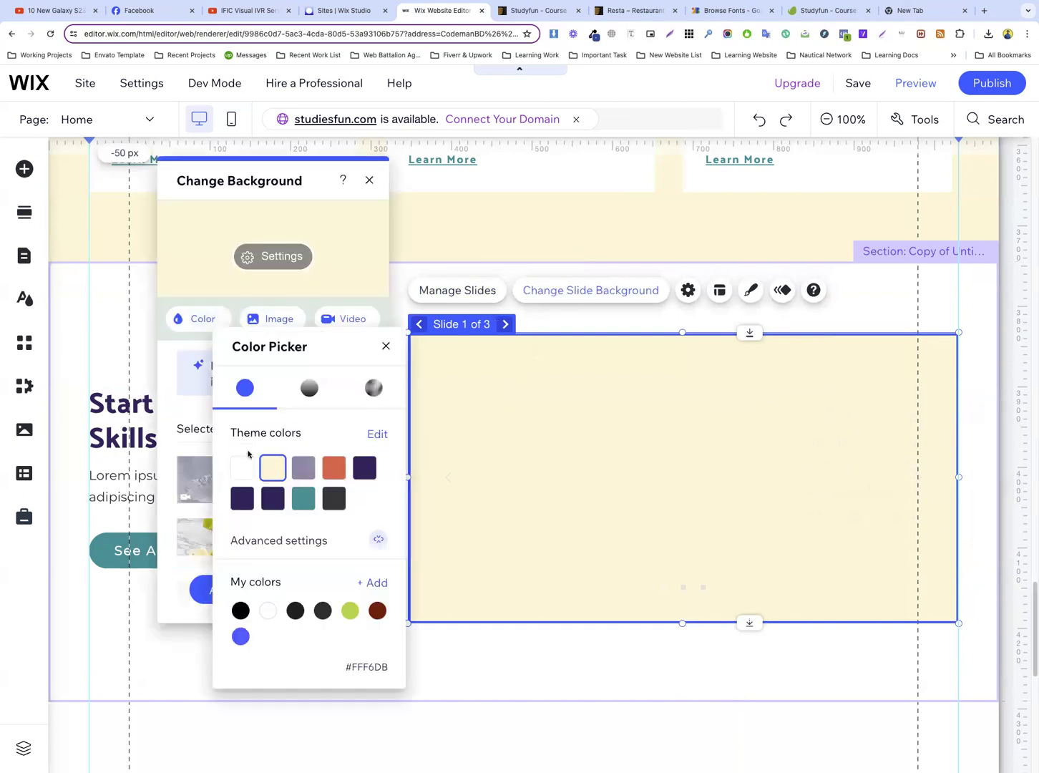
{"action": "left_click", "coordinate": [364, 467]}
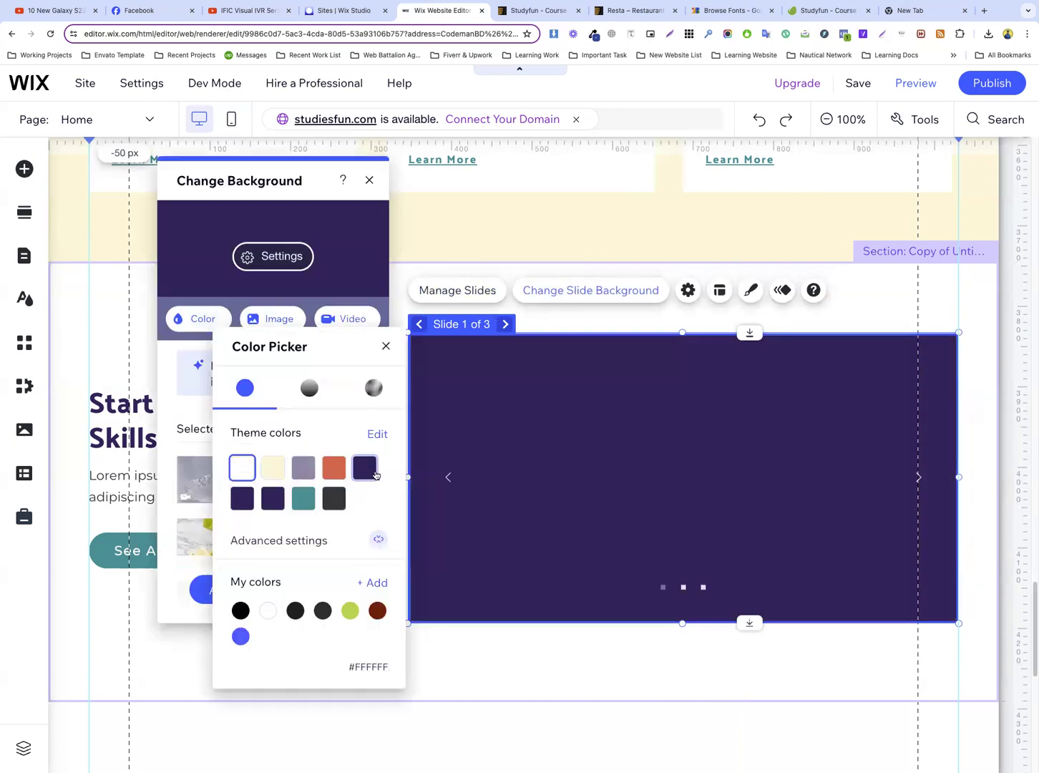
{"action": "left_click", "coordinate": [710, 515]}
{"action": "left_click", "coordinate": [964, 436]}
{"action": "left_click", "coordinate": [665, 443]}
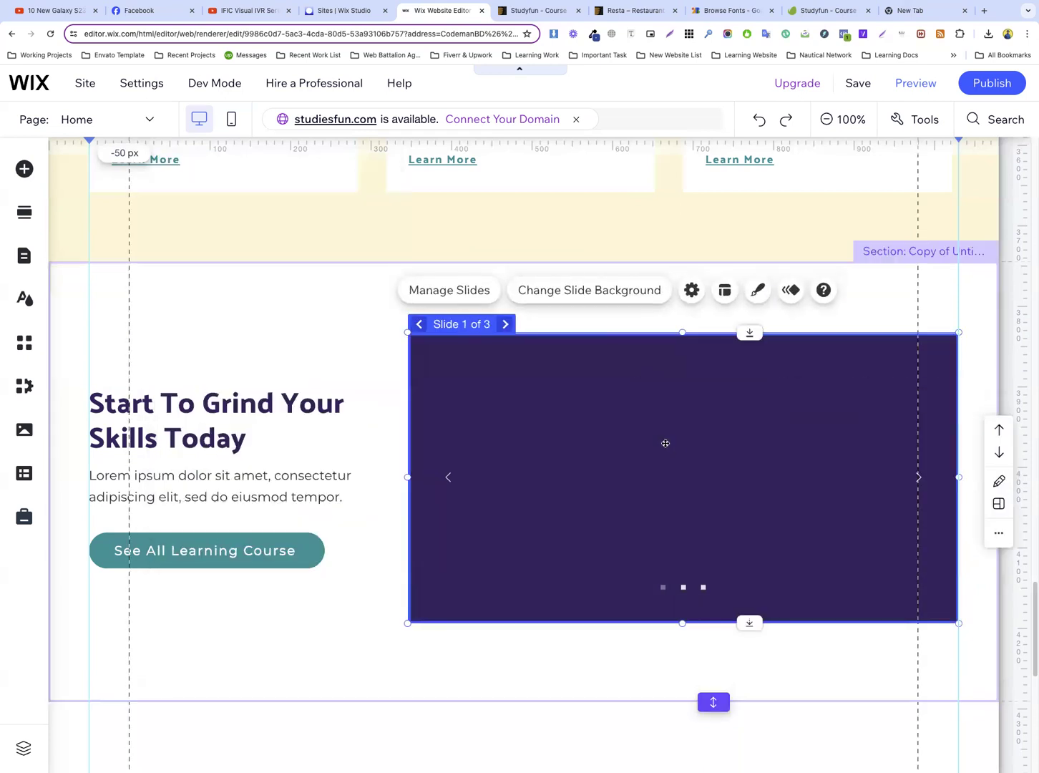
Check the Studyfun template's review card and add a rounded star from the basic shapes to the Wix slideshow's first slide
{"action": "left_click", "coordinate": [524, 13]}
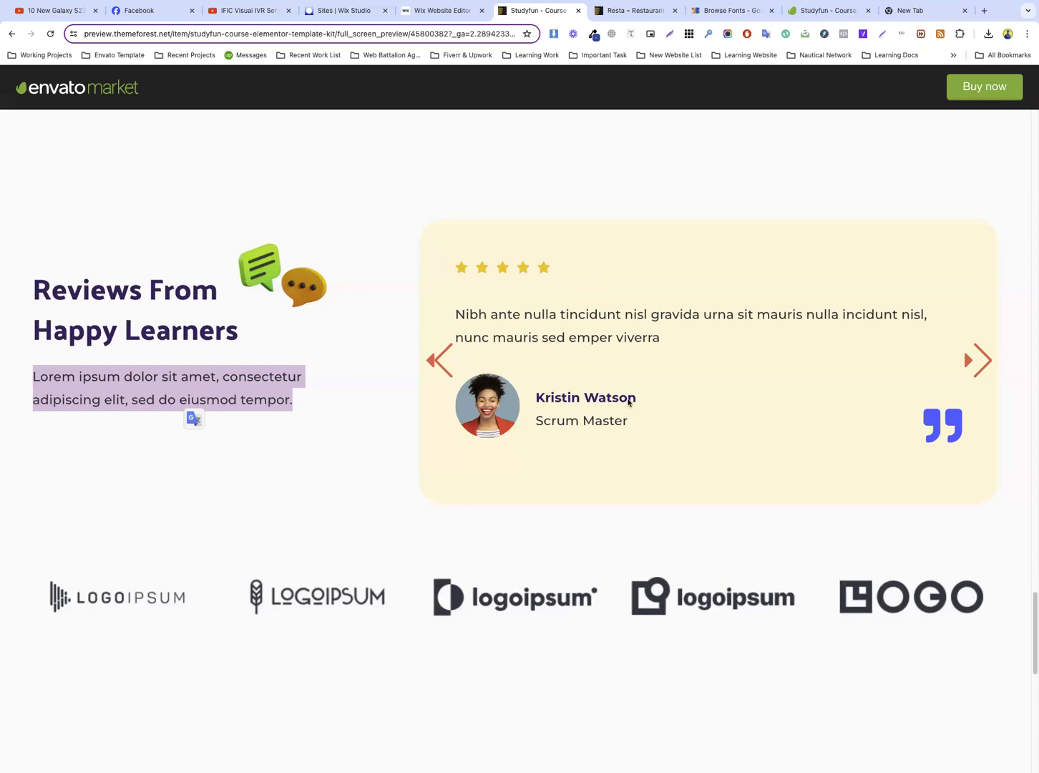
{"action": "left_click", "coordinate": [440, 10]}
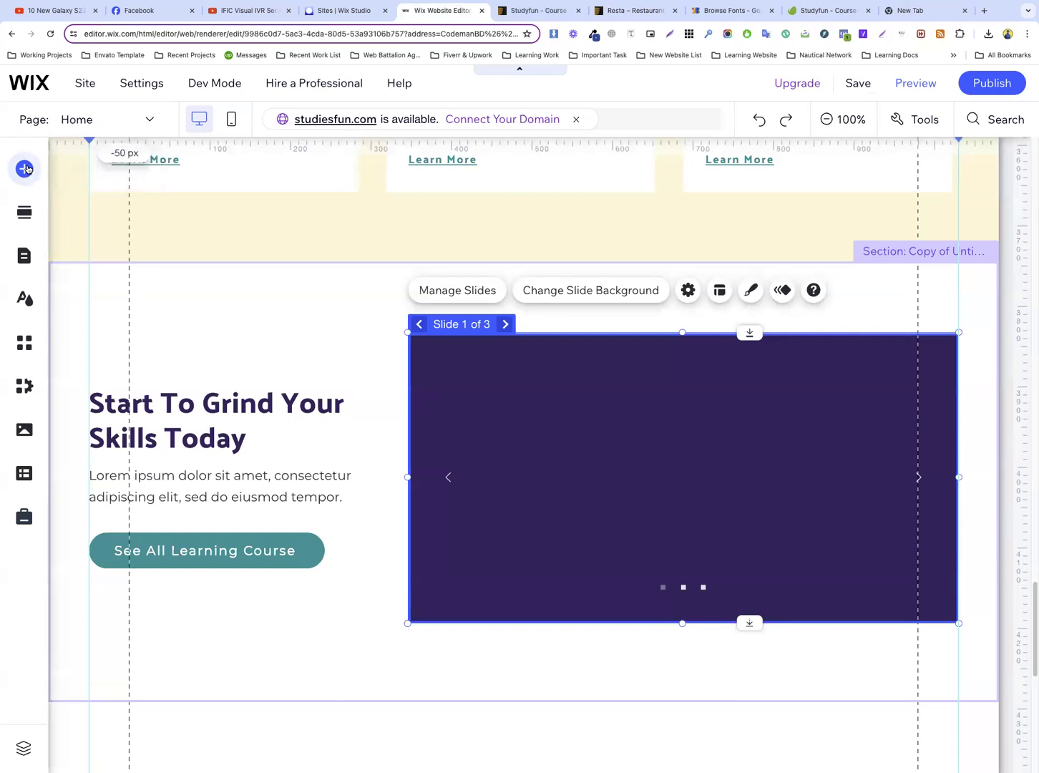
{"action": "left_click", "coordinate": [26, 169]}
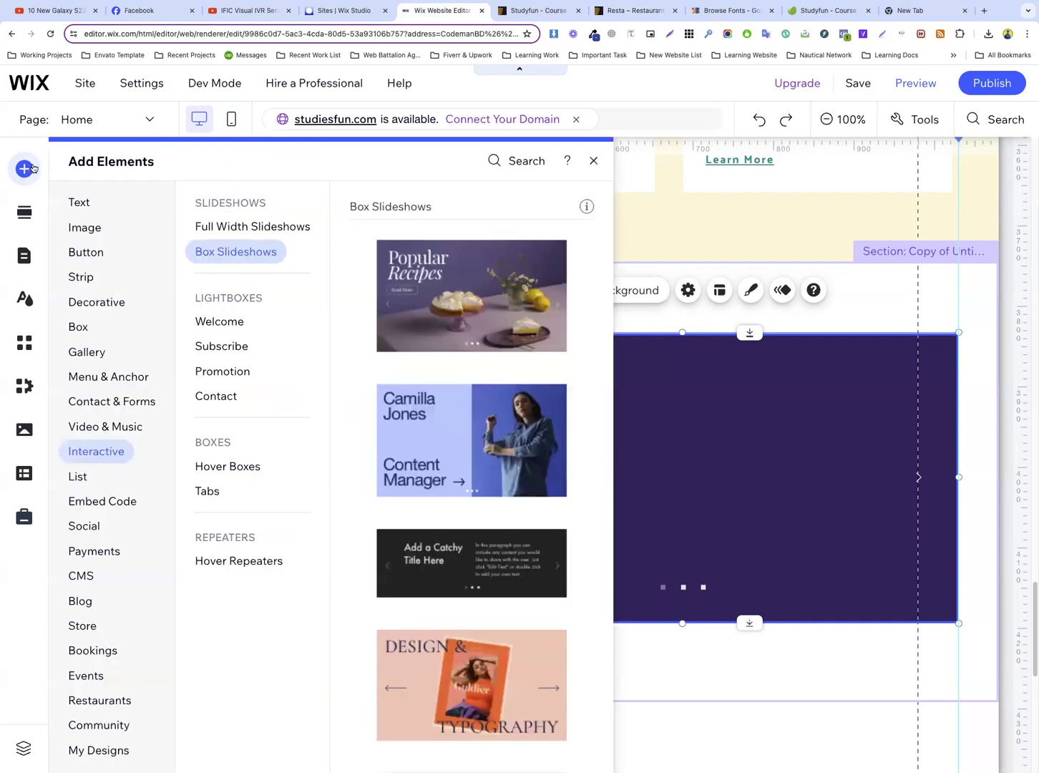
{"action": "mouse_move", "coordinate": [112, 314]}
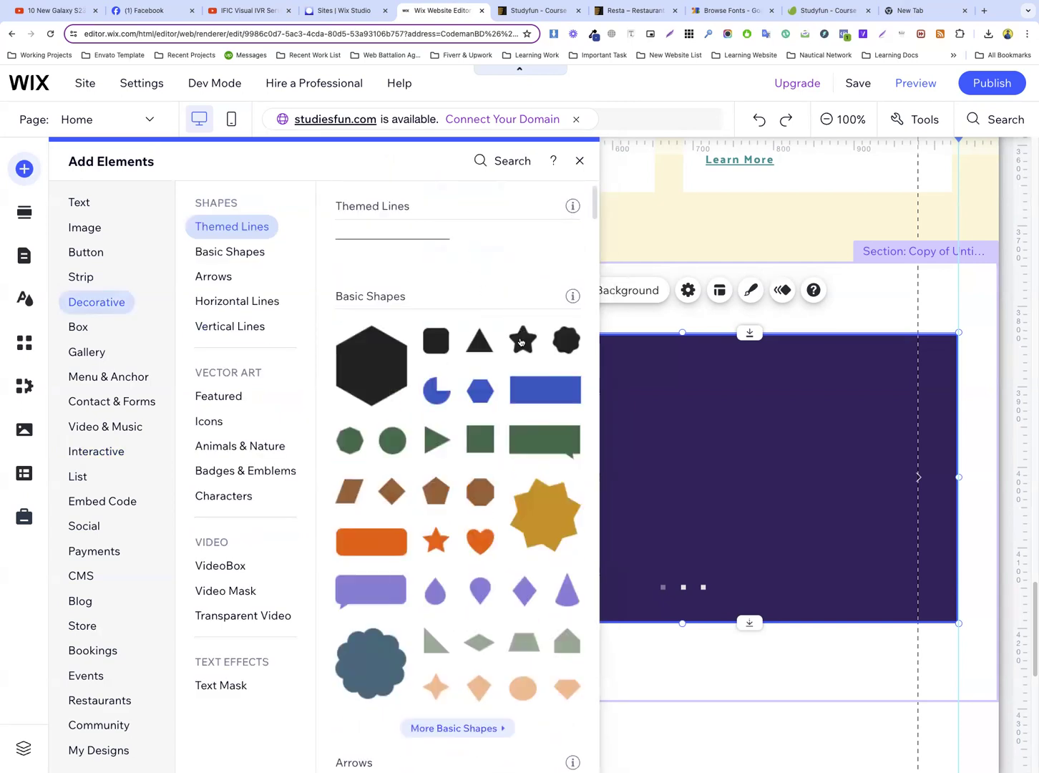
{"action": "left_click_drag", "start_coordinate": [522, 343], "coordinate": [679, 403]}
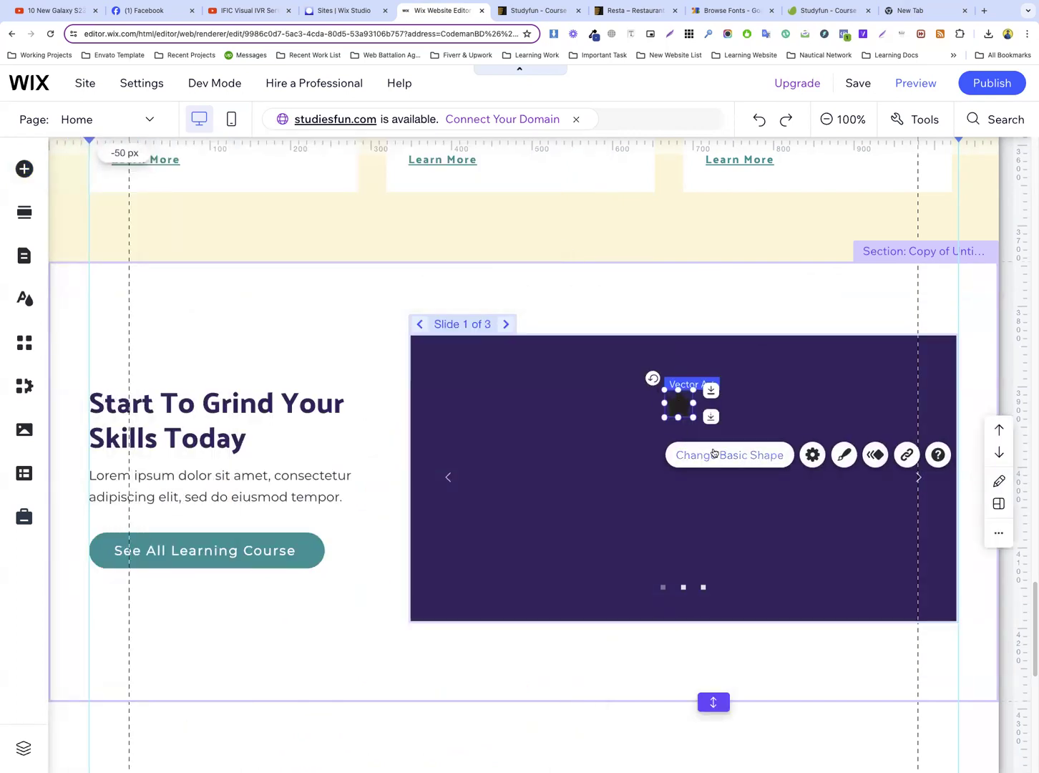
Open the vector art library to replace the new shape and search it for “star rating”
{"action": "left_click", "coordinate": [712, 453]}
{"action": "left_click", "coordinate": [405, 174]}
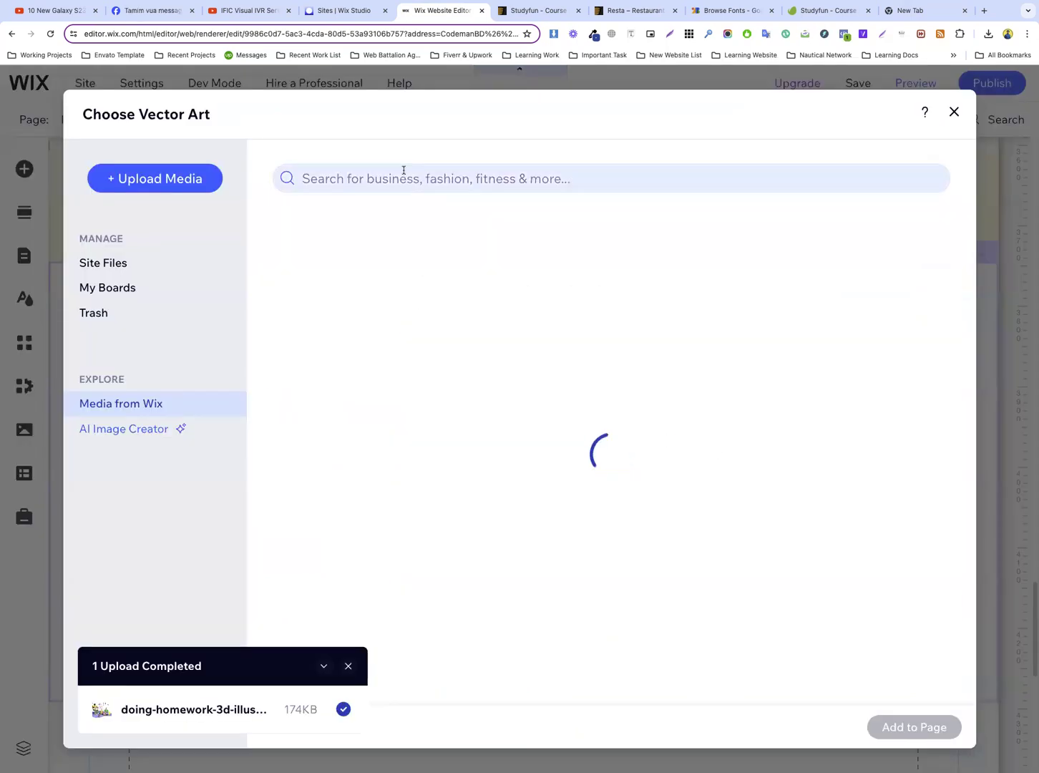
{"action": "type", "text": "start r"}
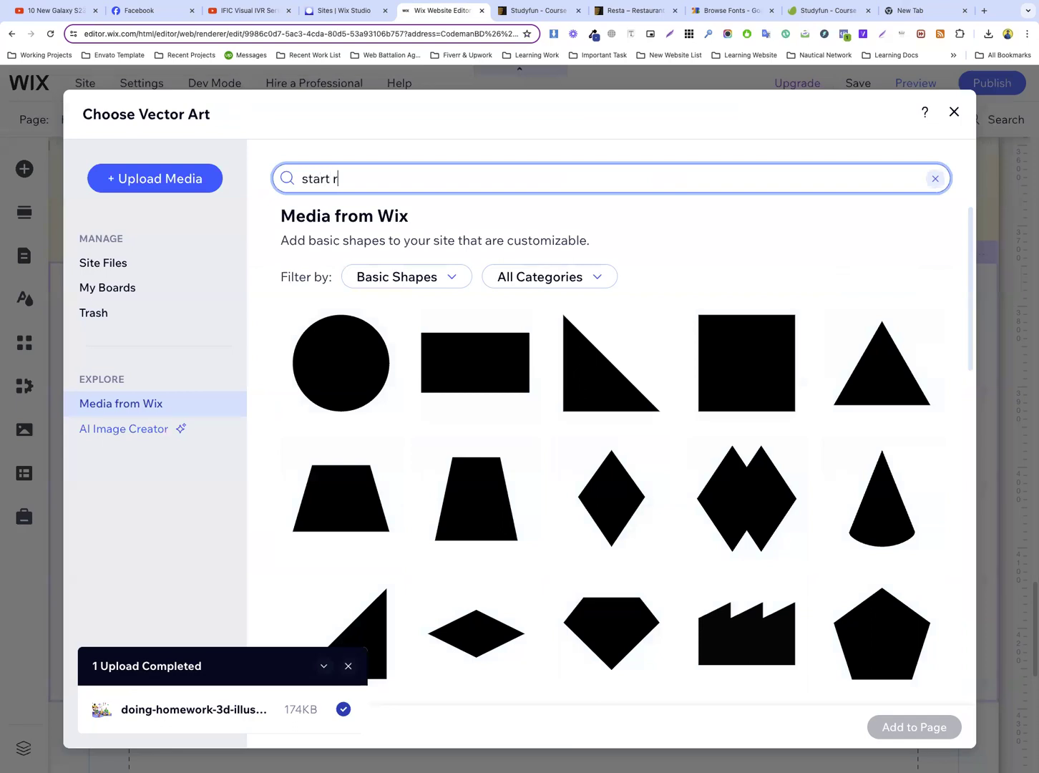
{"action": "key", "text": "BackSpace"}
{"action": "key", "text": "BackSpace"}
{"action": "key", "text": "BackSpace"}
{"action": "type", "text": " rating"}
{"action": "key", "text": "Return"}
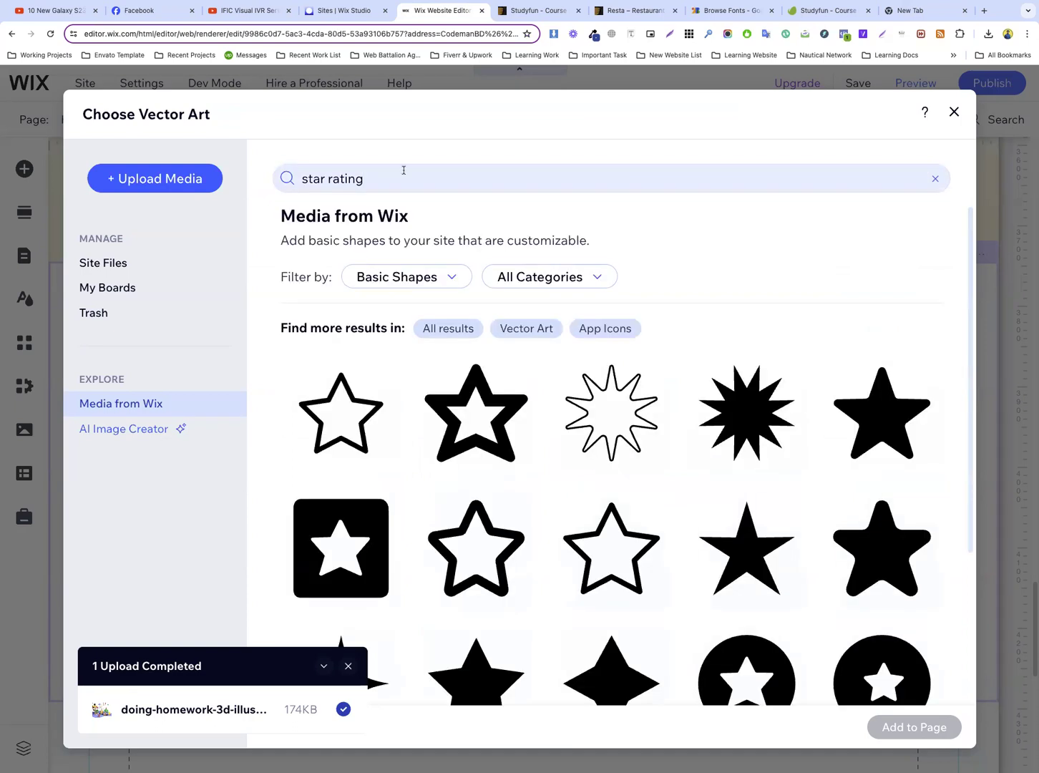
{"action": "scroll", "coordinate": [476, 401], "scroll_direction": "down", "scroll_amount": 2}
{"action": "scroll", "coordinate": [476, 401], "scroll_direction": "up", "scroll_amount": 2}
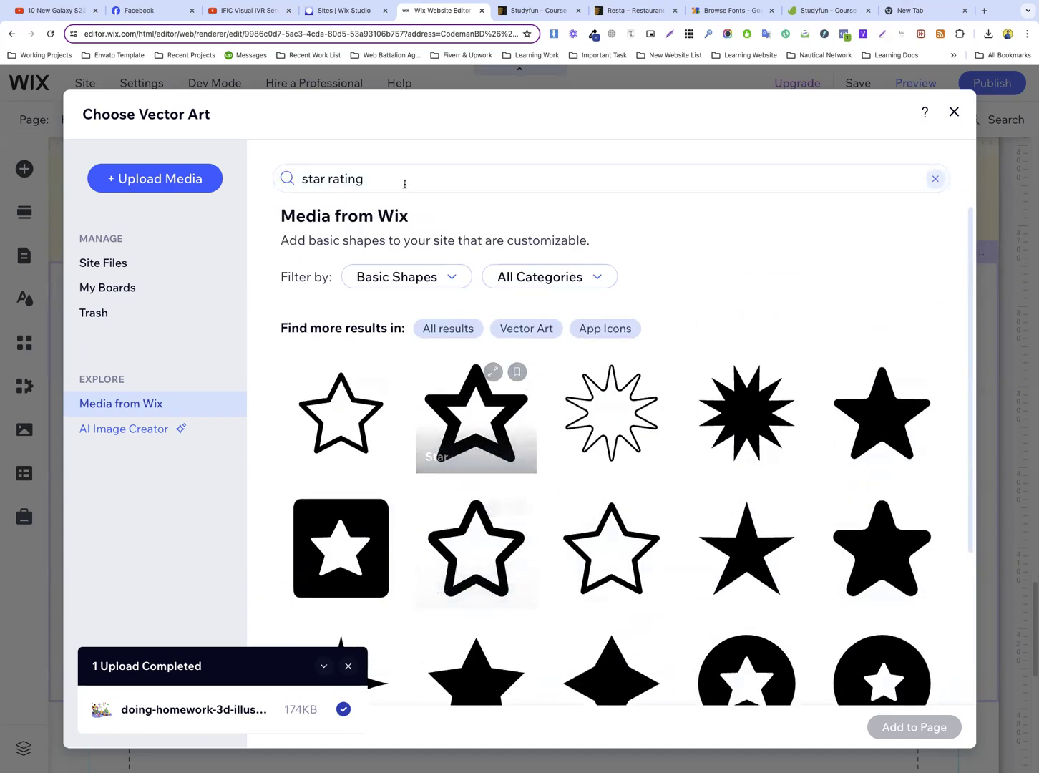
Search the vector art for “5 star” and replace the slide's shape with the solid five-pointed star
{"action": "left_click", "coordinate": [401, 182]}
{"action": "type", "text": "5 star"}
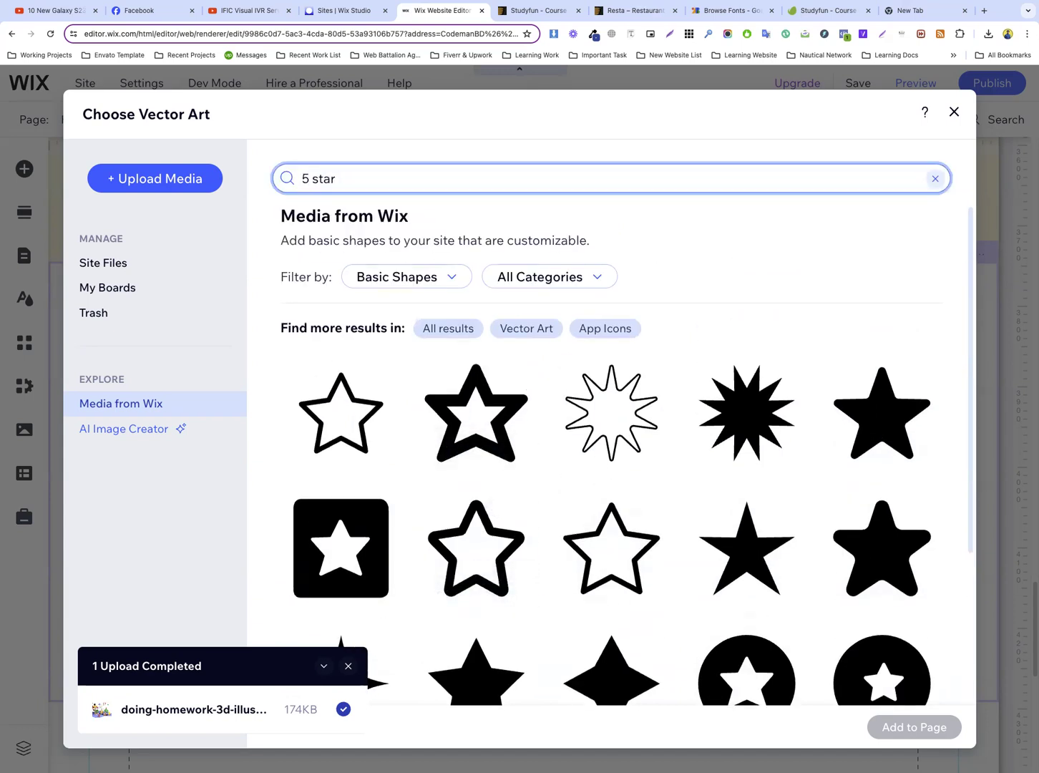
{"action": "key", "text": "Return"}
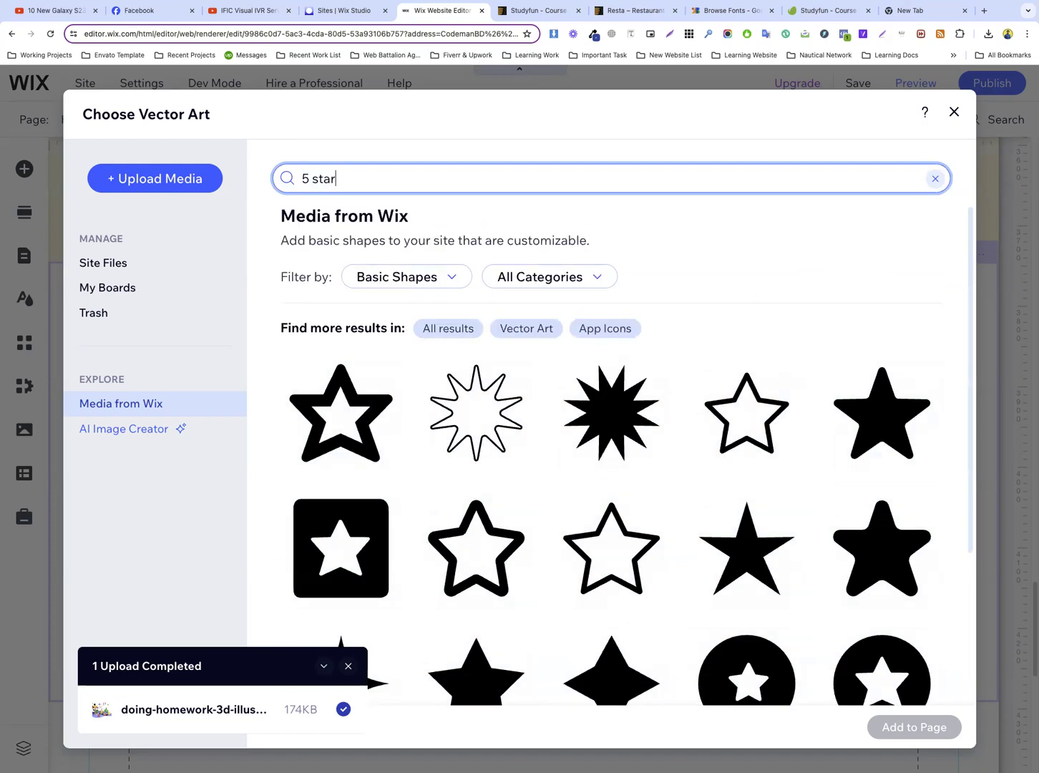
{"action": "scroll", "coordinate": [643, 308], "scroll_direction": "down", "scroll_amount": 3}
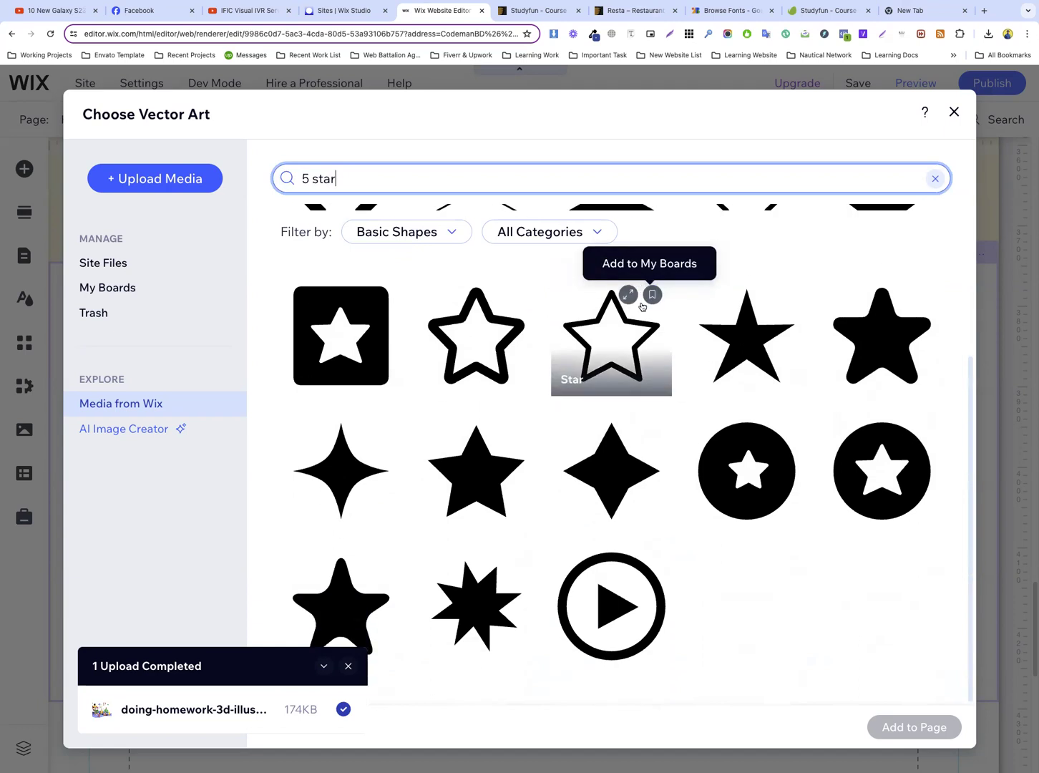
{"action": "left_click", "coordinate": [482, 348]}
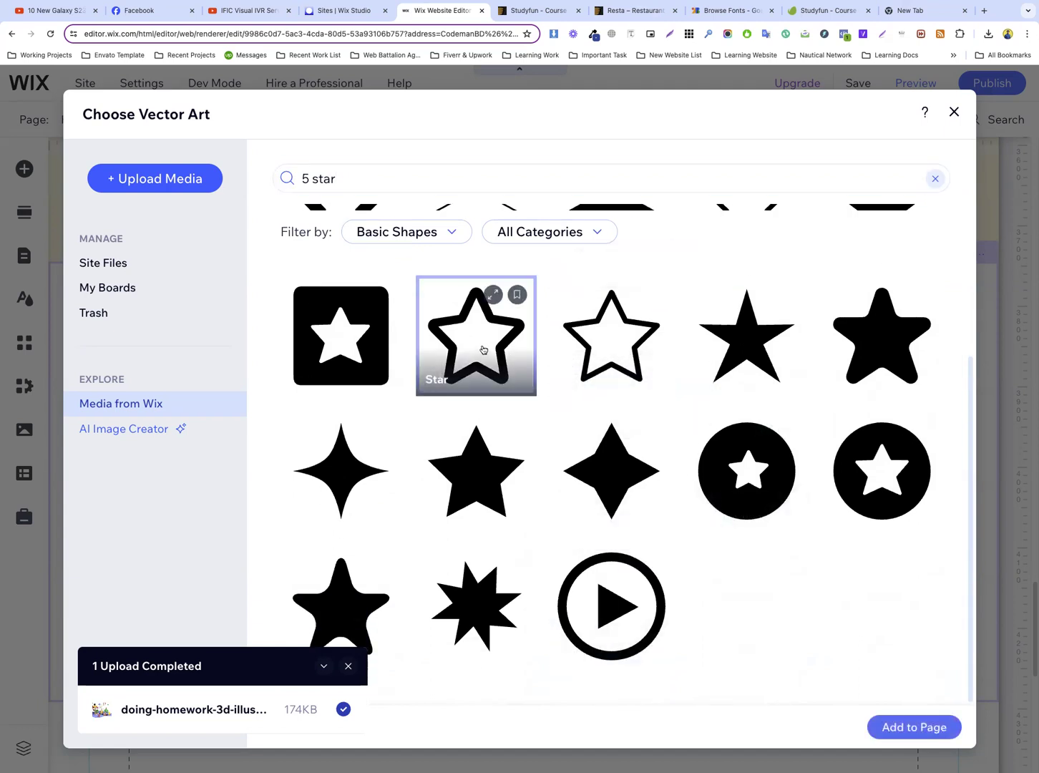
{"action": "scroll", "coordinate": [674, 348], "scroll_direction": "up", "scroll_amount": 1}
{"action": "scroll", "coordinate": [674, 348], "scroll_direction": "up", "scroll_amount": 2}
{"action": "left_click", "coordinate": [881, 411]}
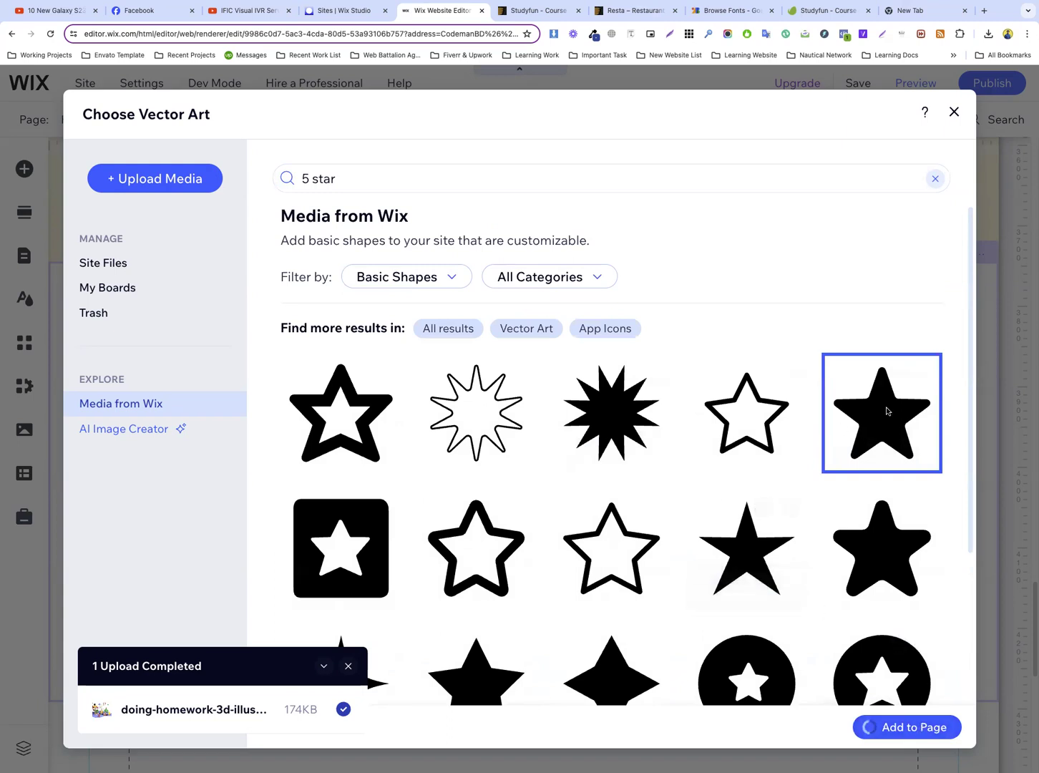
{"action": "double_click", "coordinate": [886, 411]}
{"action": "left_click", "coordinate": [722, 409]}
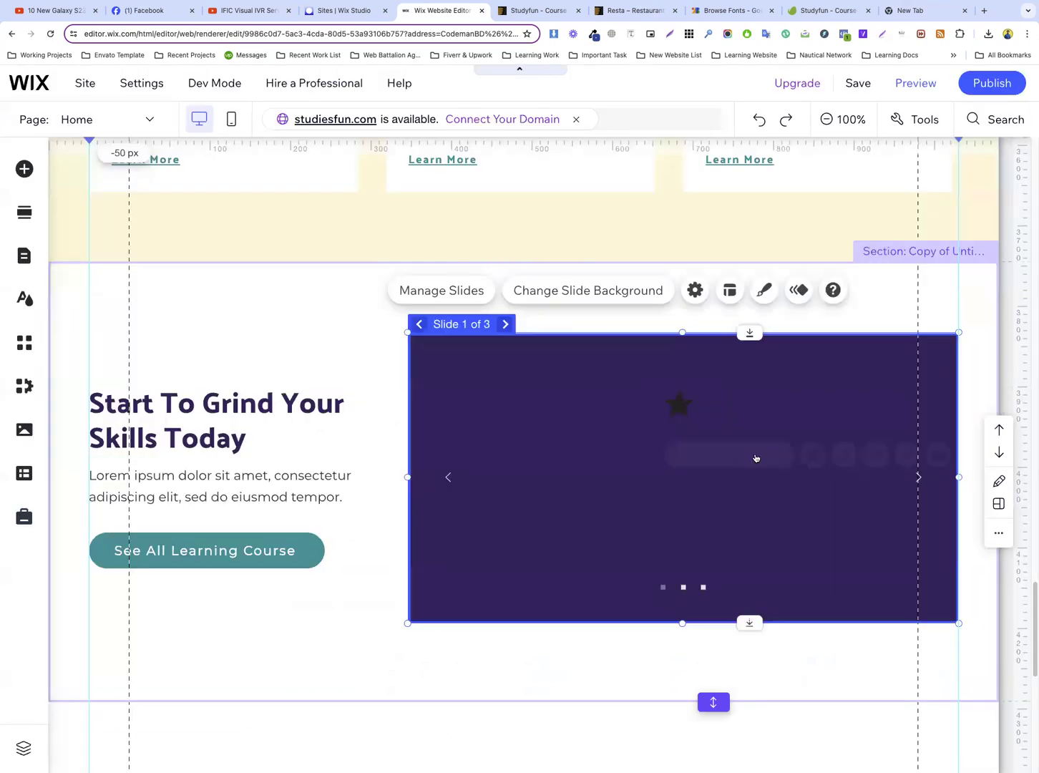
Set the star's fill to the cream theme color, #FFF6DB
{"action": "left_click", "coordinate": [676, 407]}
{"action": "left_click", "coordinate": [844, 454]}
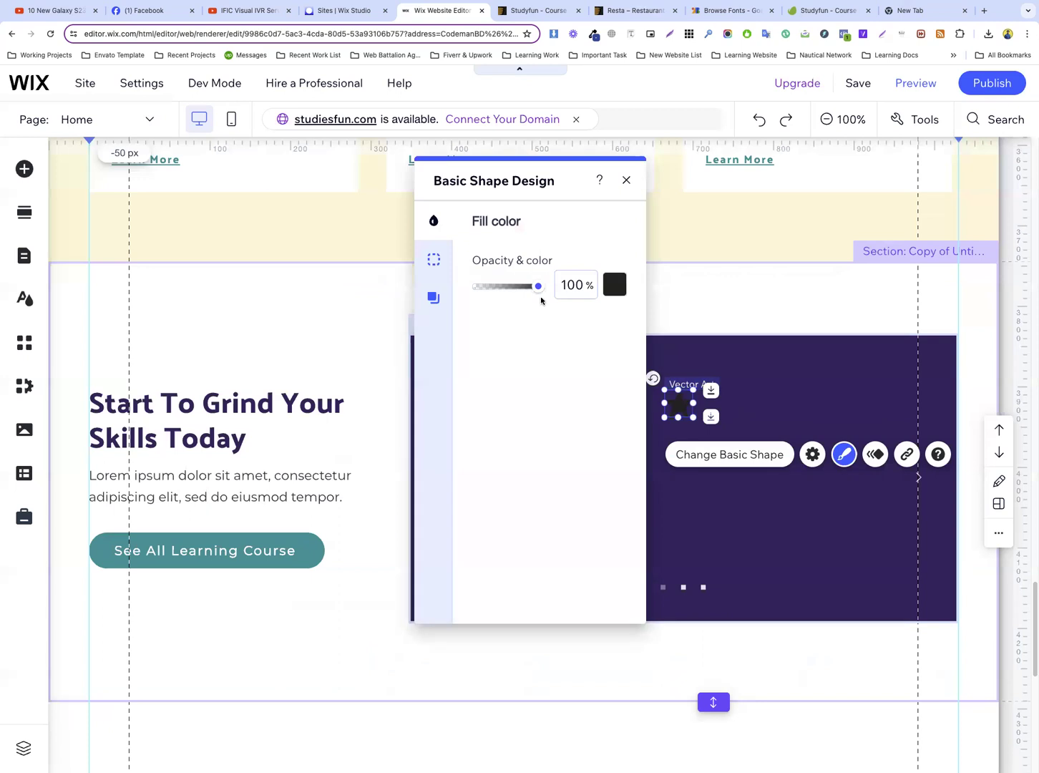
{"action": "left_click", "coordinate": [605, 294]}
{"action": "left_click", "coordinate": [464, 312]}
{"action": "left_click", "coordinate": [742, 360]}
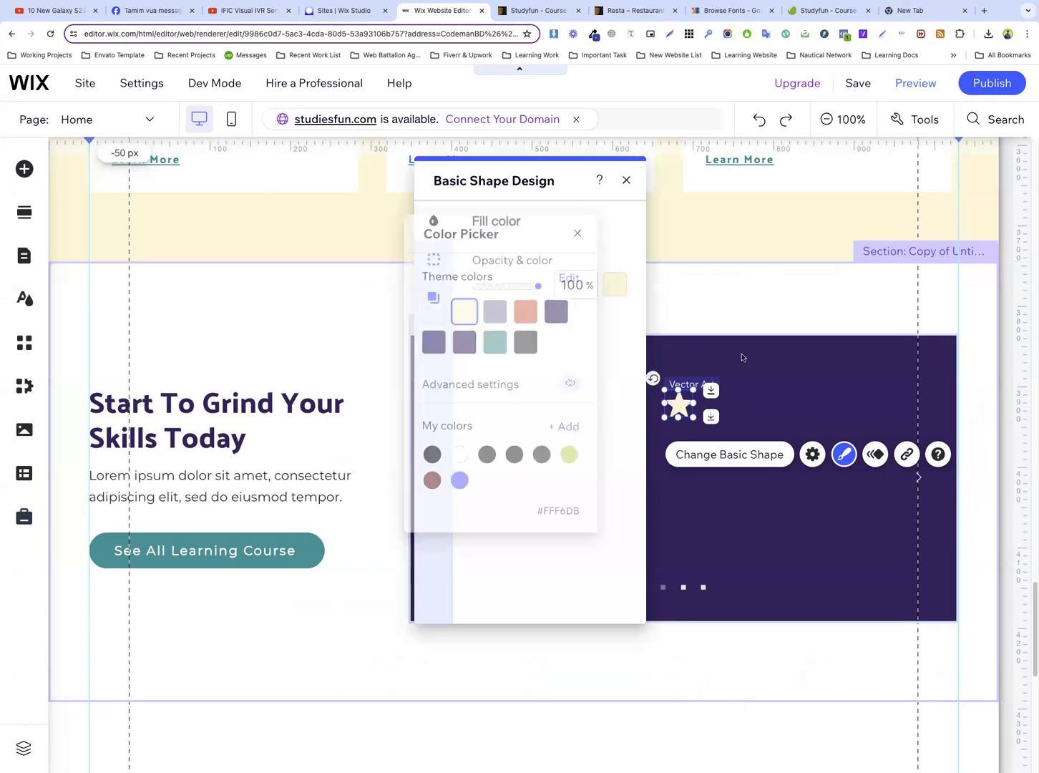
Move the star to the slide's upper-left corner and shrink it to a small rating star
{"action": "left_click", "coordinate": [725, 391]}
{"action": "left_click", "coordinate": [676, 405]}
{"action": "left_click_drag", "start_coordinate": [676, 405], "coordinate": [465, 372]}
{"action": "left_click", "coordinate": [529, 367]}
{"action": "left_click", "coordinate": [455, 365]}
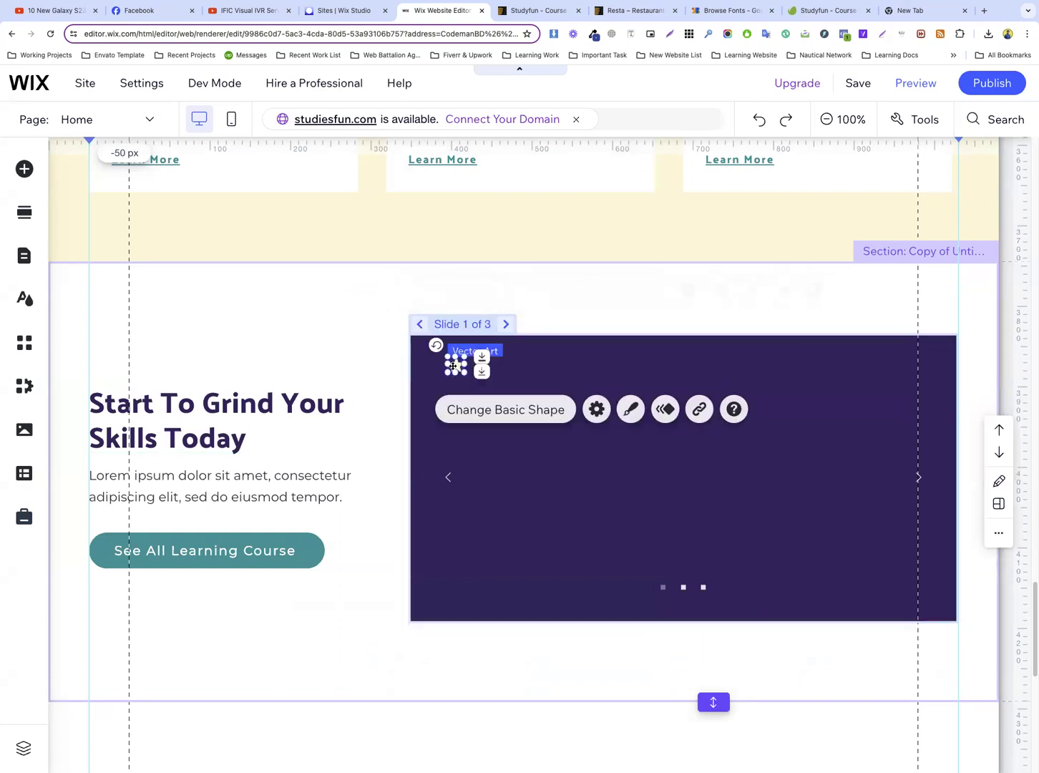
Duplicate the small star twice and line up both copies in a row to its right
{"action": "key", "text": "super+d"}
{"action": "left_click_drag", "start_coordinate": [472, 380], "coordinate": [474, 365]}
{"action": "left_click", "coordinate": [473, 366]}
{"action": "key", "text": "super+d"}
{"action": "left_click_drag", "start_coordinate": [493, 382], "coordinate": [499, 365]}
{"action": "left_click", "coordinate": [556, 366]}
{"action": "left_click", "coordinate": [496, 367]}
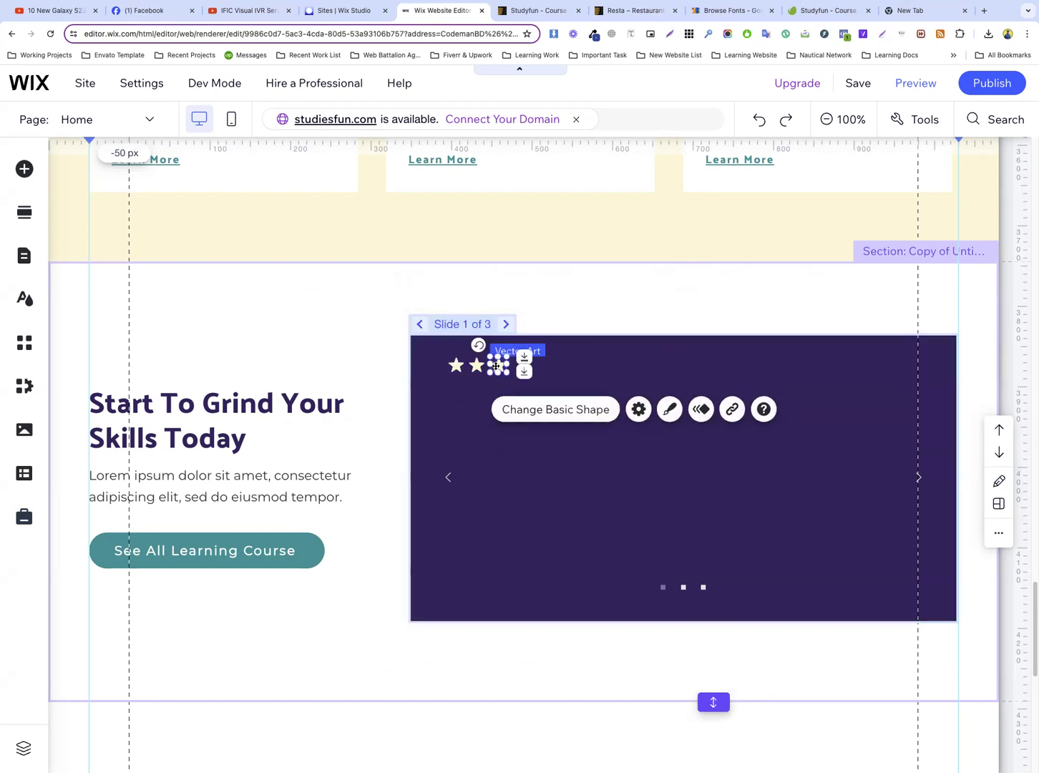
Add two more star copies at the same spacing to complete a row of five rating stars
{"action": "key", "text": "super+d"}
{"action": "left_click_drag", "start_coordinate": [516, 382], "coordinate": [520, 363]}
{"action": "left_click", "coordinate": [567, 370]}
{"action": "left_click", "coordinate": [520, 365]}
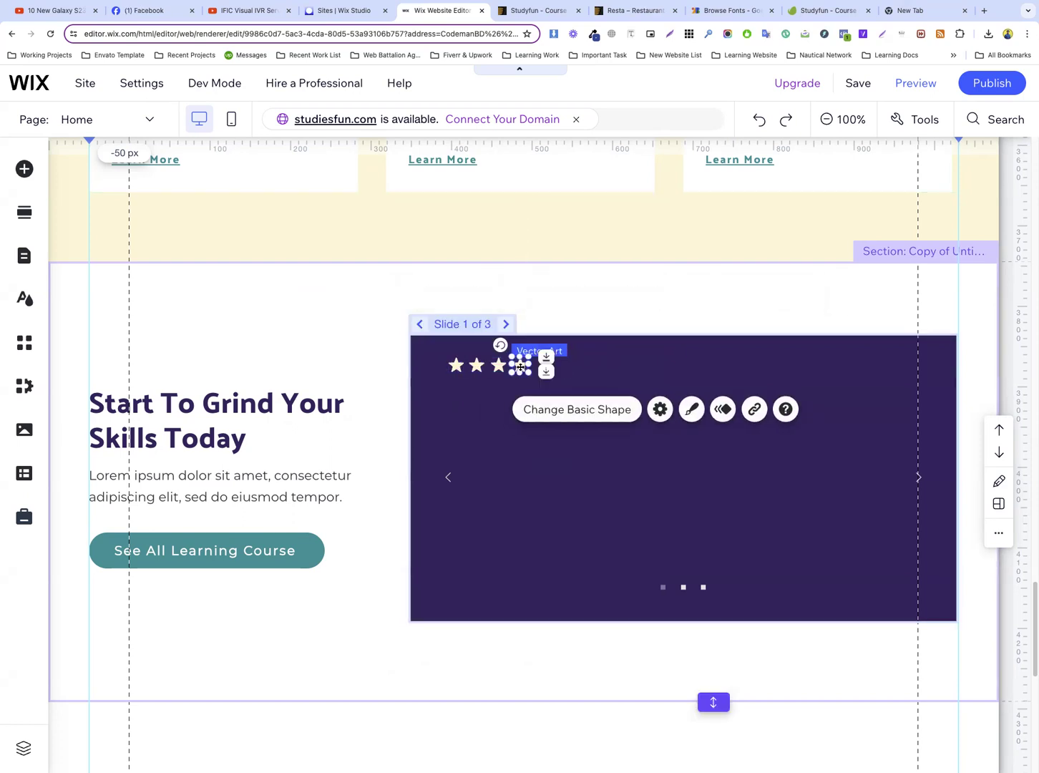
{"action": "key", "text": "super+d"}
{"action": "mouse_move", "coordinate": [536, 381]}
{"action": "left_mouse_down"}
{"action": "mouse_move", "coordinate": [530, 366]}
{"action": "mouse_move", "coordinate": [542, 365]}
{"action": "left_mouse_up"}
{"action": "left_click", "coordinate": [642, 375]}
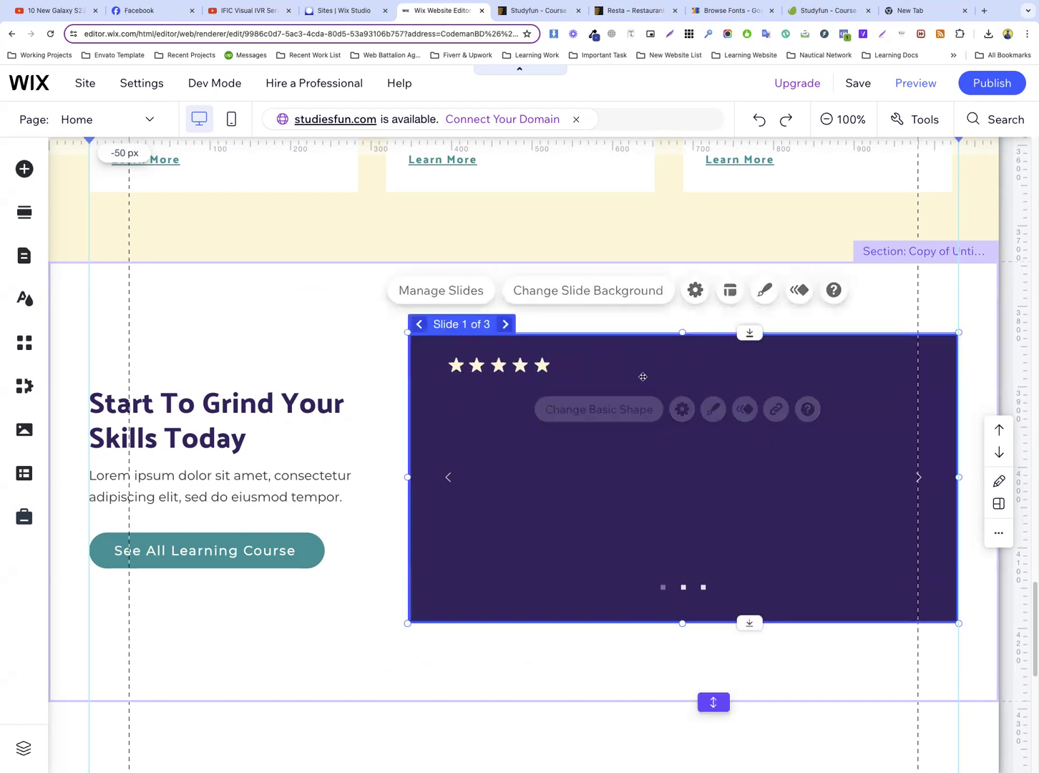
Switch to the Studyfun template preview and examine its review slides, logo row, newsletter section and footer
{"action": "left_click", "coordinate": [535, 10]}
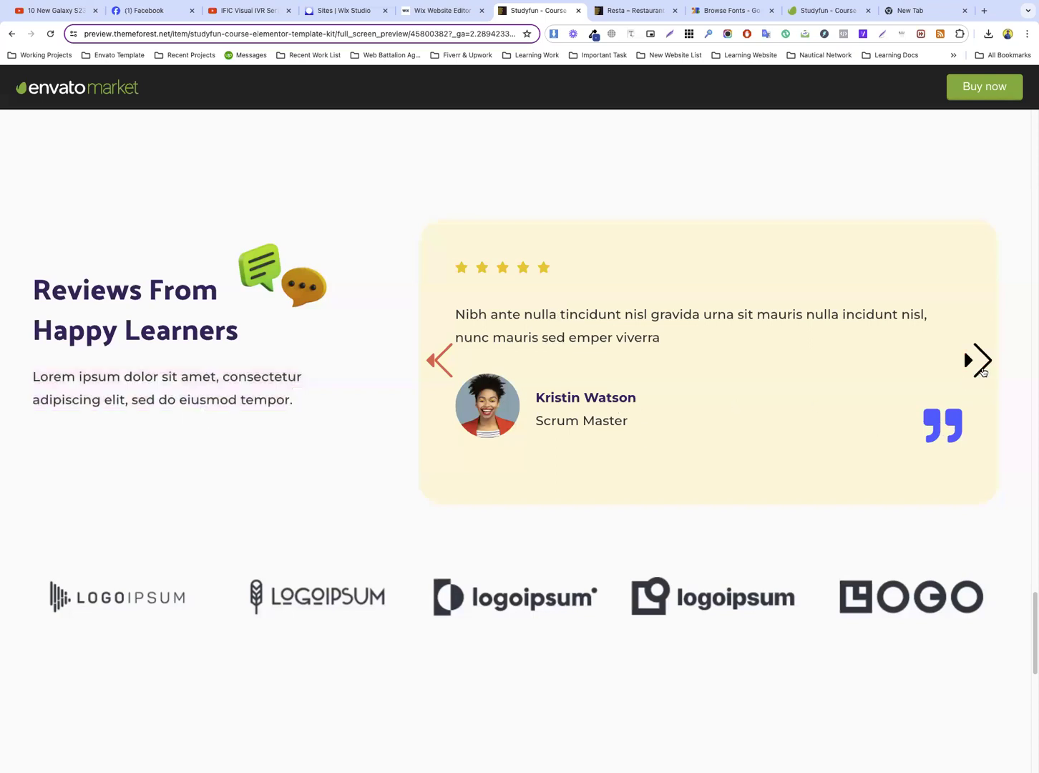
{"action": "left_click", "coordinate": [981, 368]}
{"action": "left_click", "coordinate": [982, 367]}
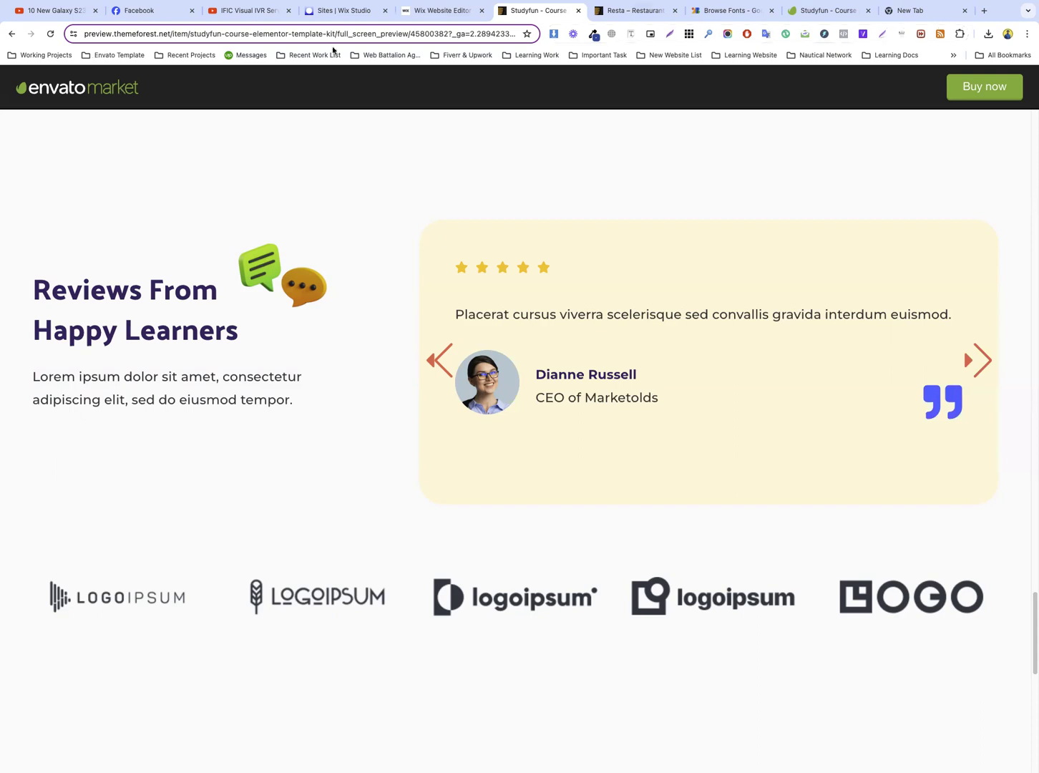
{"action": "key", "text": "ctrl+Tab"}
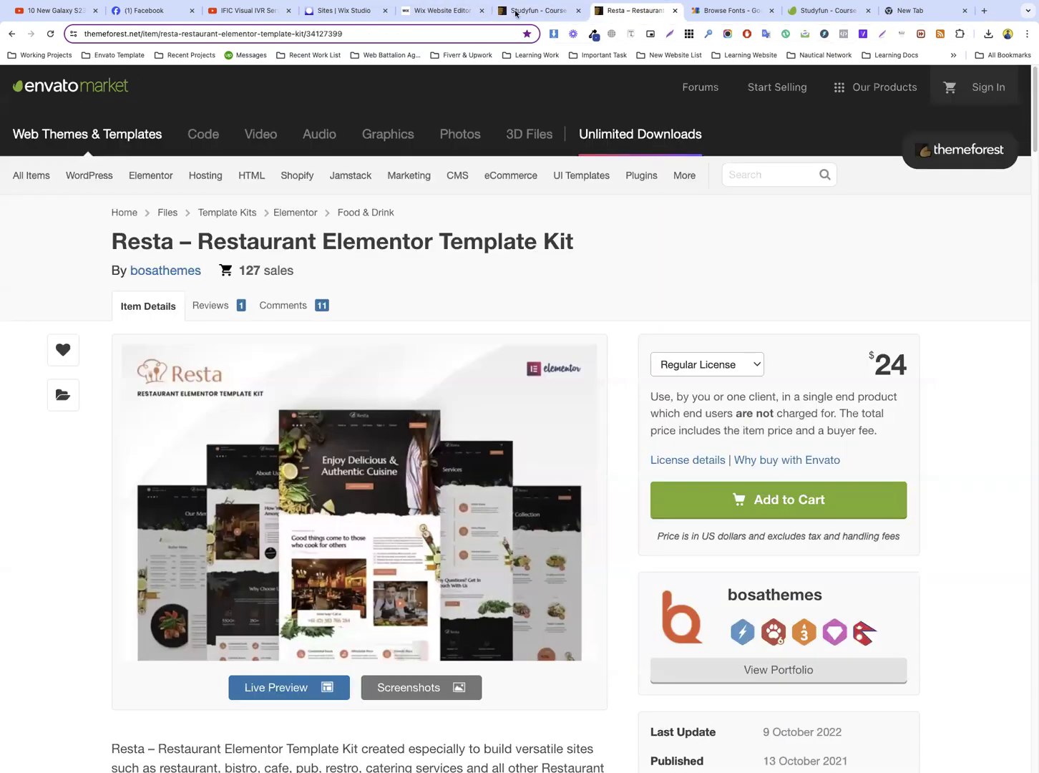
{"action": "key", "text": "ctrl+shift+Tab"}
{"action": "scroll", "coordinate": [339, 293], "scroll_direction": "down", "scroll_amount": 5}
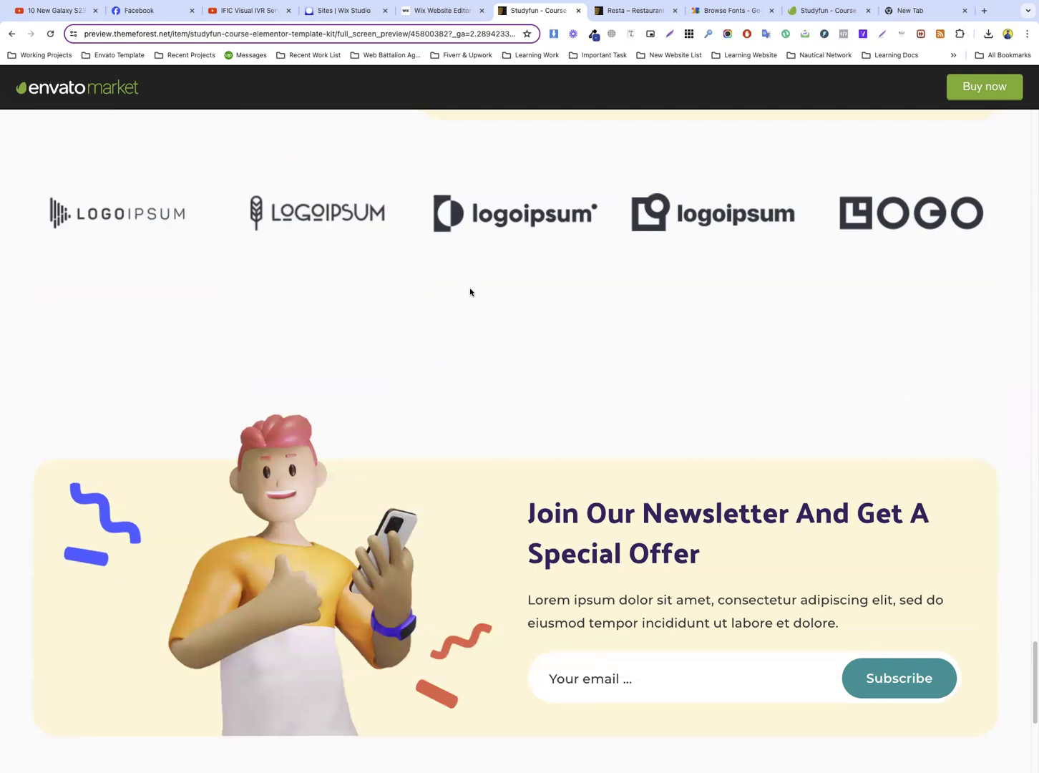
{"action": "scroll", "coordinate": [470, 292], "scroll_direction": "down", "scroll_amount": 3}
{"action": "left_click", "coordinate": [585, 448]}
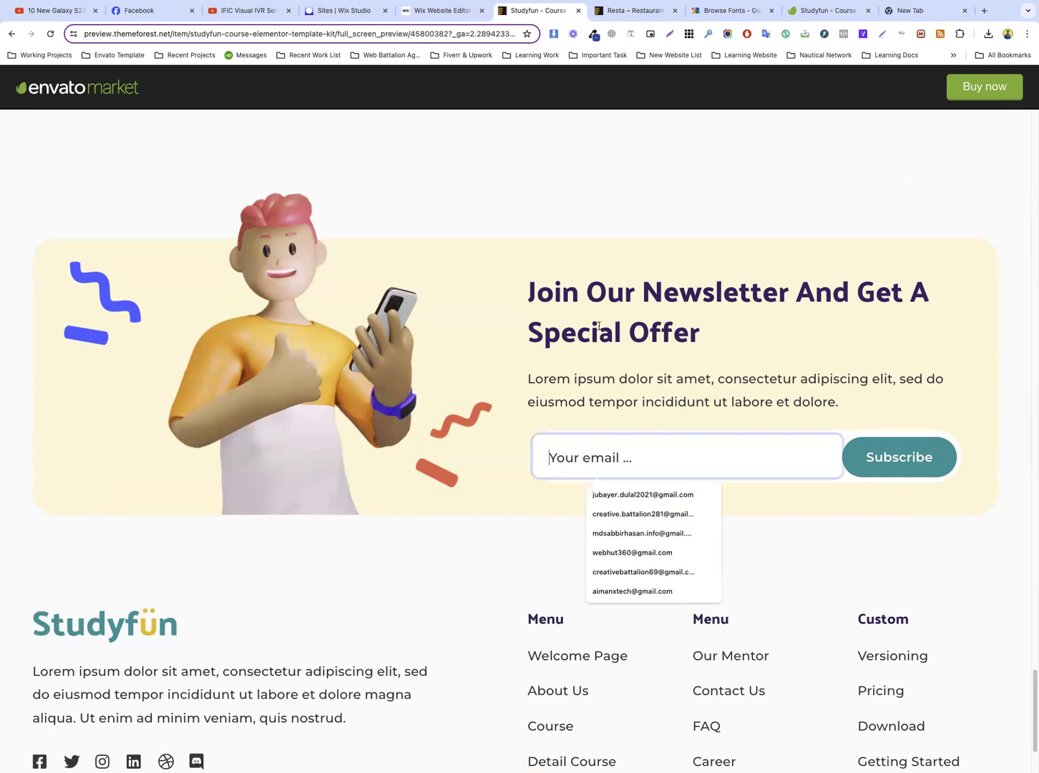
{"action": "left_click", "coordinate": [763, 432]}
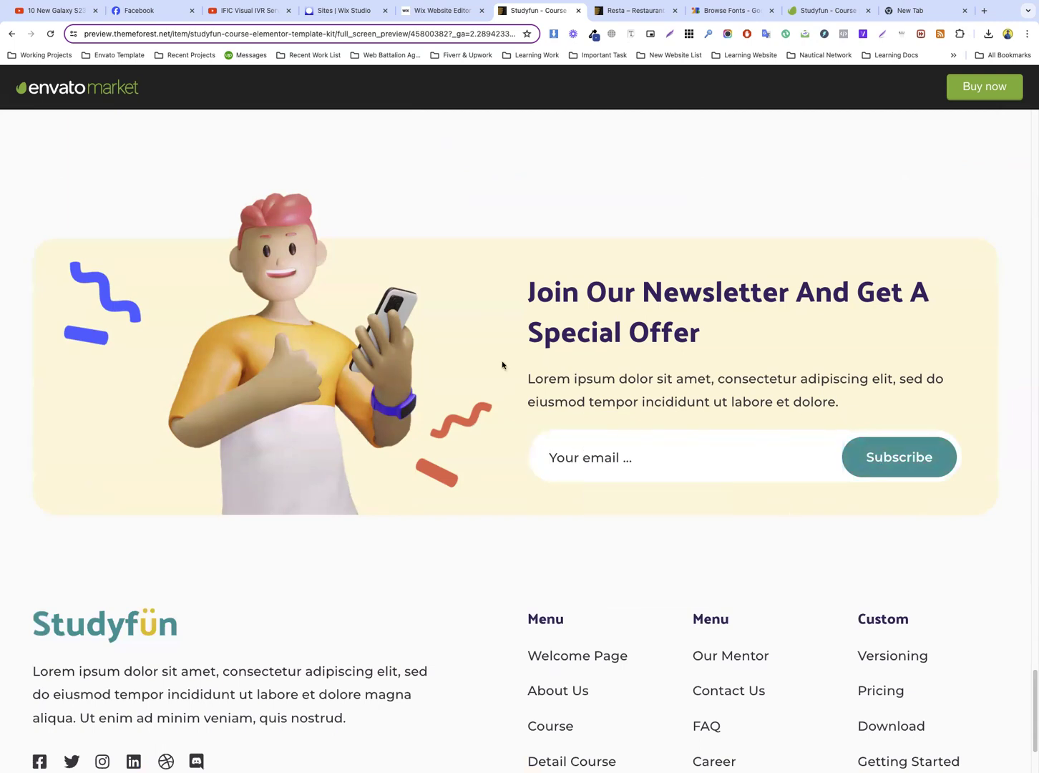
{"action": "scroll", "coordinate": [502, 365], "scroll_direction": "down", "scroll_amount": 2}
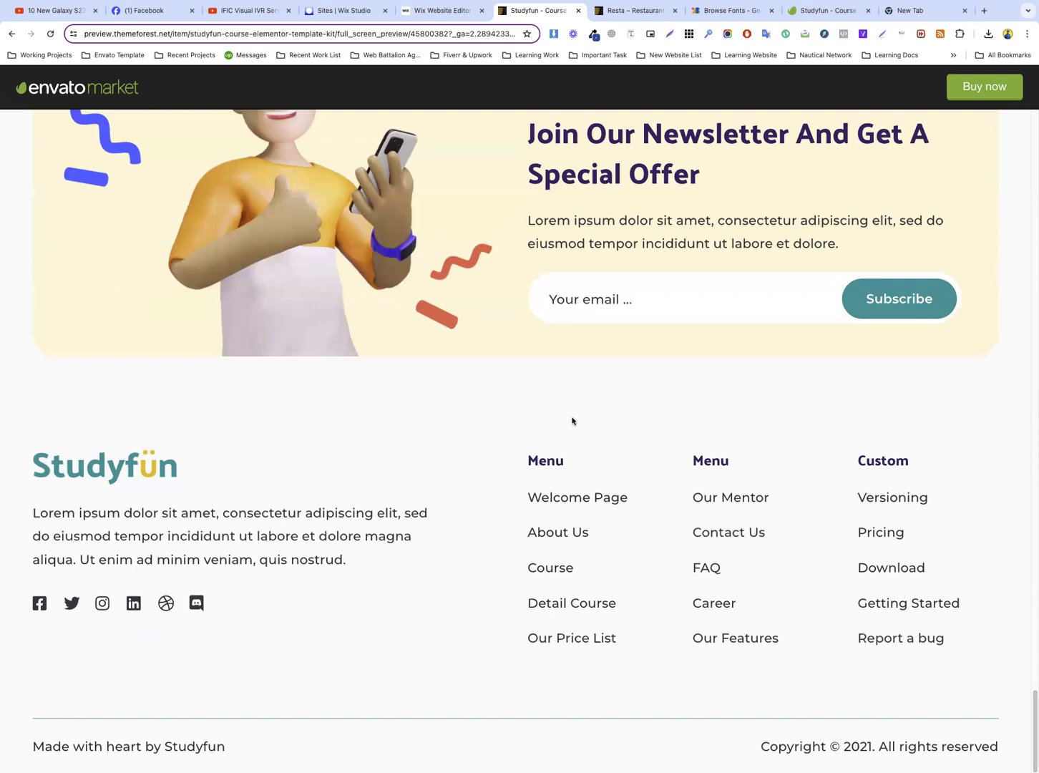
{"action": "scroll", "coordinate": [554, 414], "scroll_direction": "up", "scroll_amount": 20}
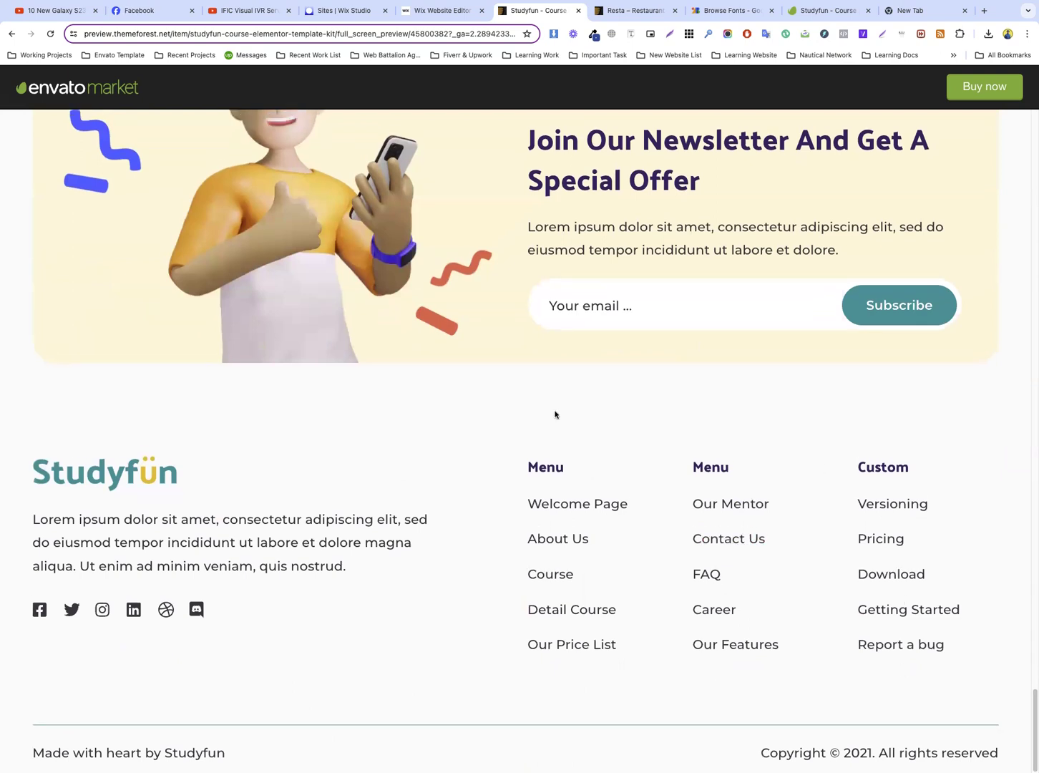